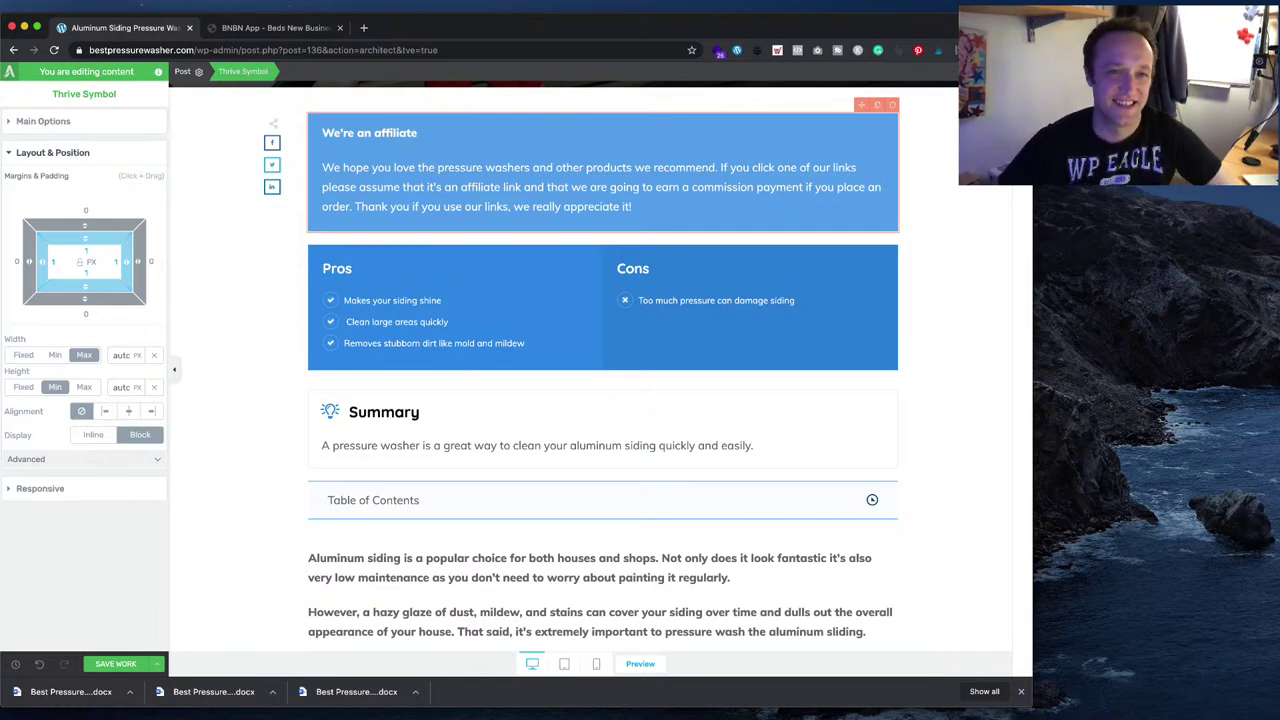
- Delete the Simpson MSH3125 review section from the guide
{"action": "scroll", "coordinate": [862, 410], "scroll_direction": "down", "scroll_amount": 10}
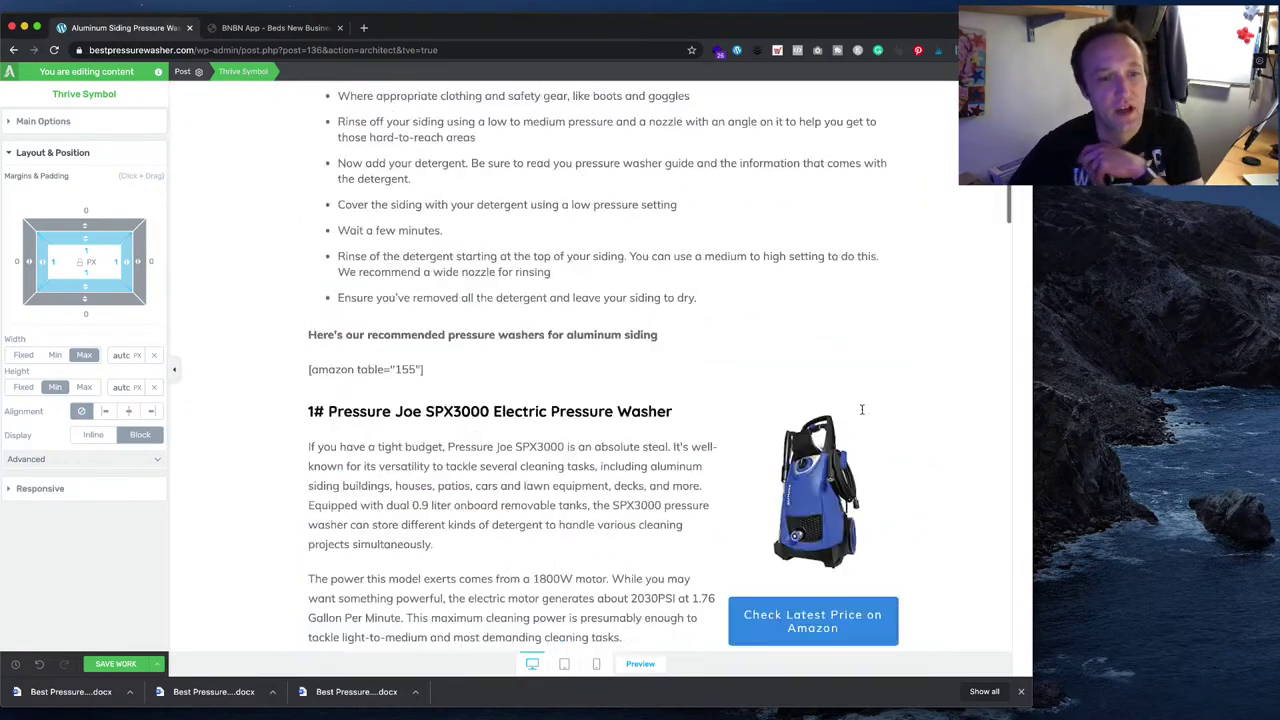
{"action": "scroll", "coordinate": [862, 410], "scroll_direction": "up", "scroll_amount": 5}
{"action": "scroll", "coordinate": [863, 412], "scroll_direction": "down", "scroll_amount": 14}
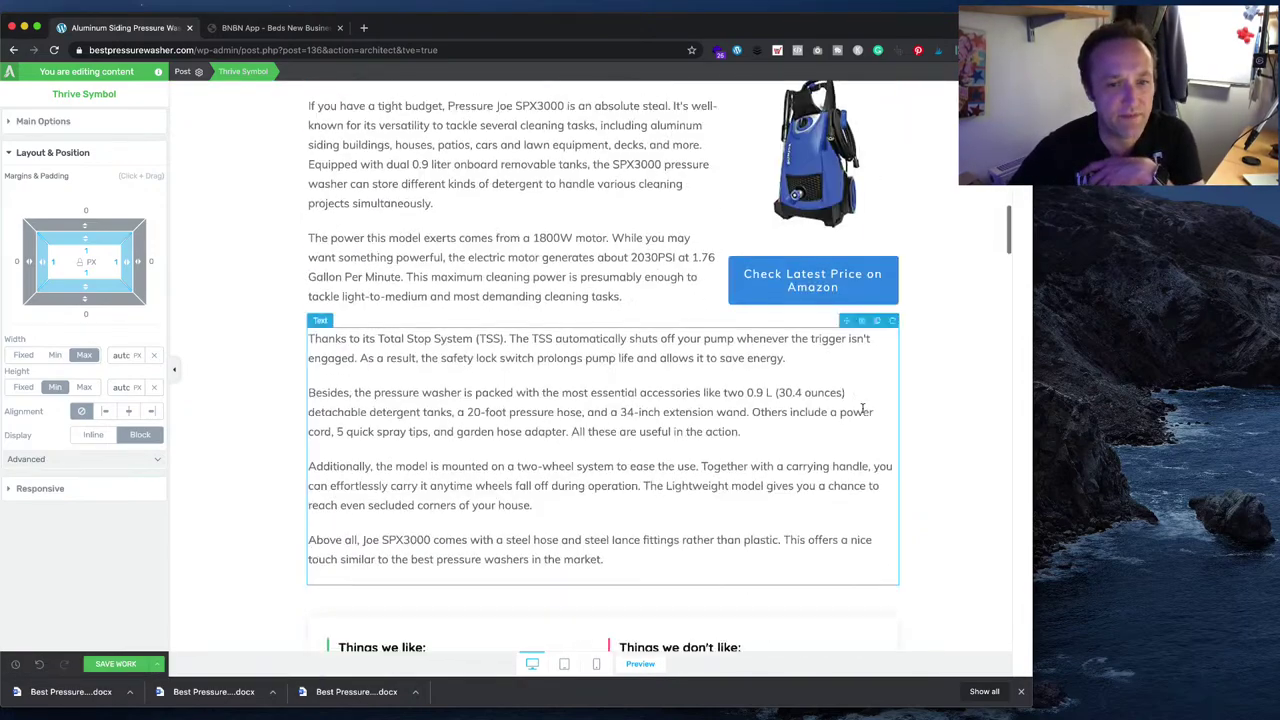
{"action": "scroll", "coordinate": [863, 413], "scroll_direction": "down", "scroll_amount": 5}
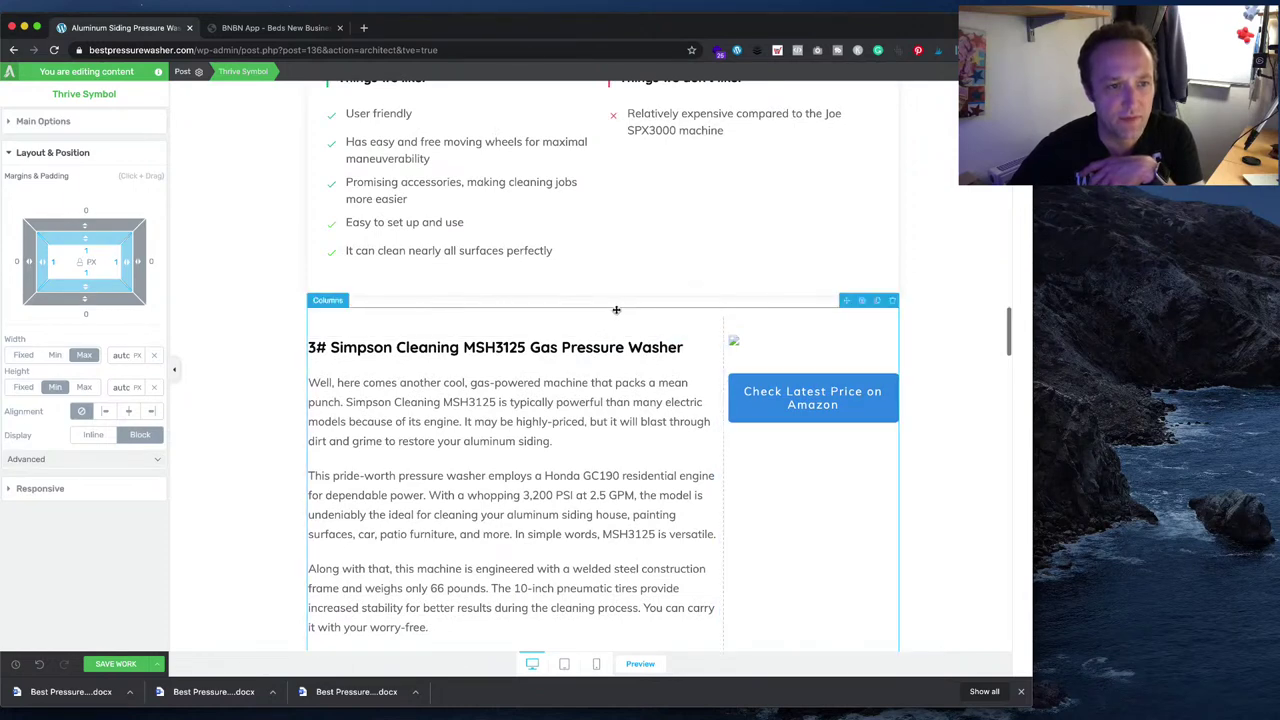
{"action": "left_click", "coordinate": [616, 310]}
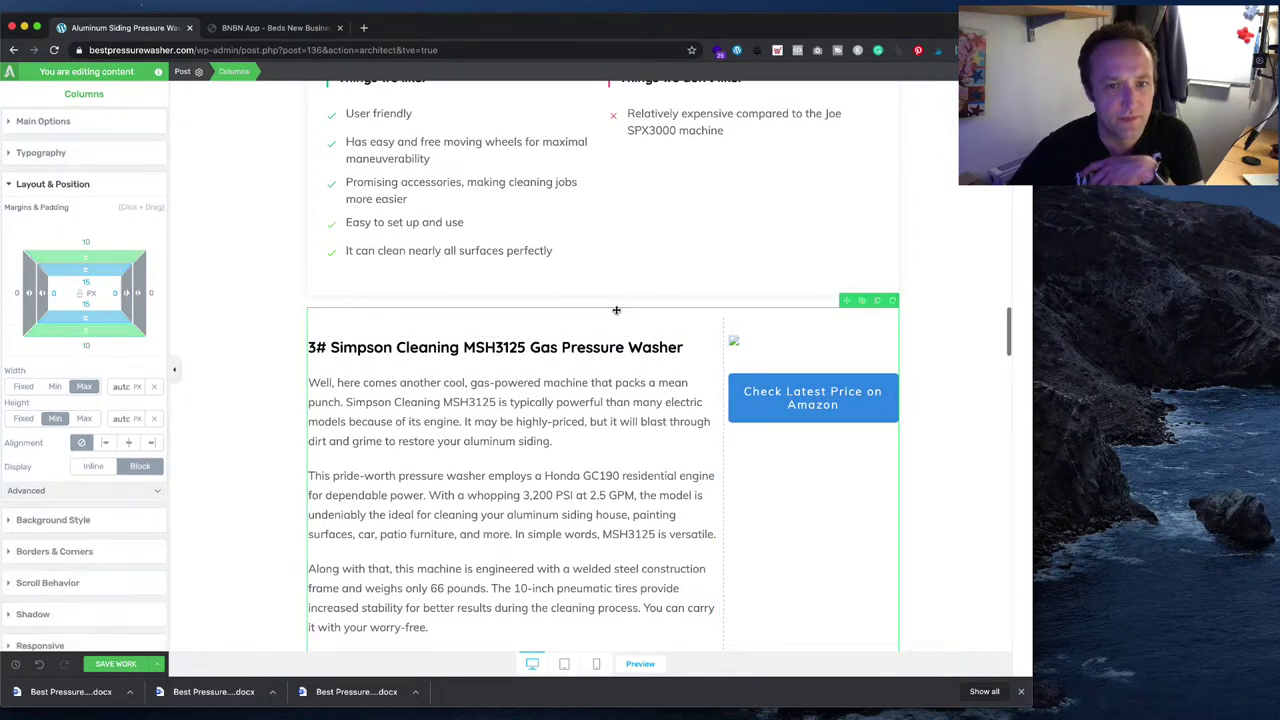
{"action": "left_click", "coordinate": [894, 302]}
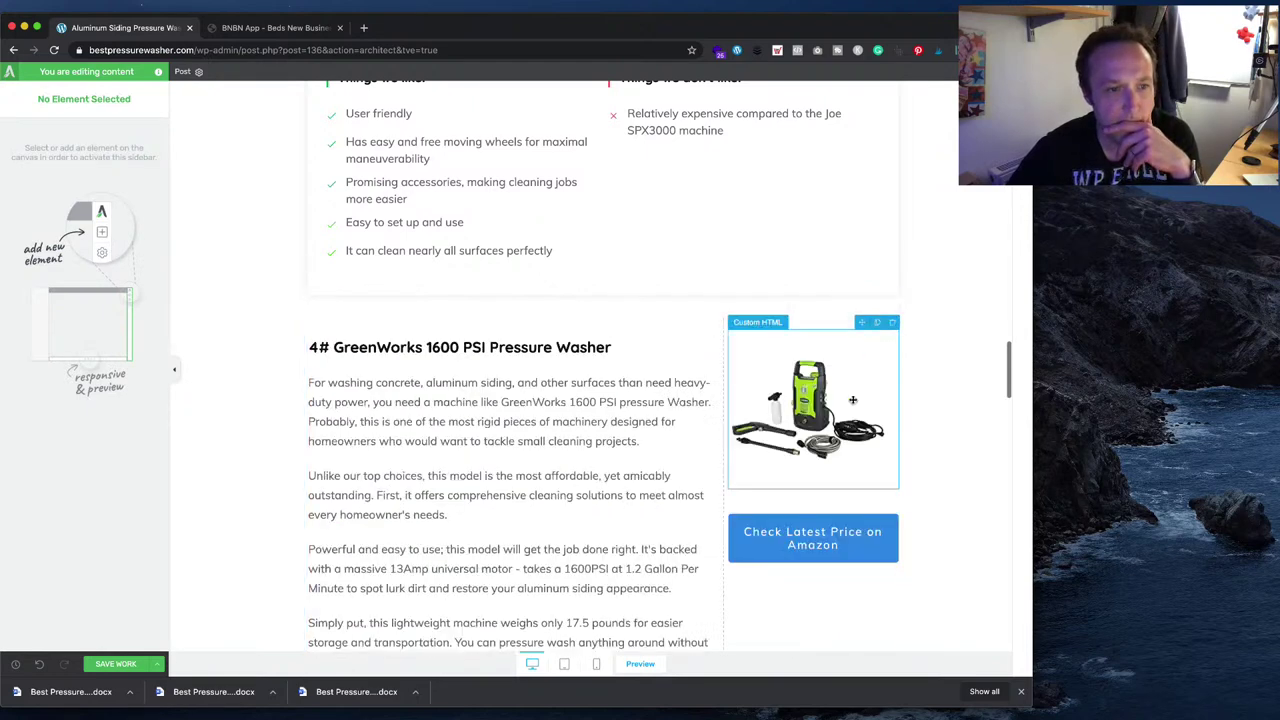
- Change the GreenWorks review heading number from 4# to 3#
{"action": "left_click", "coordinate": [328, 372]}
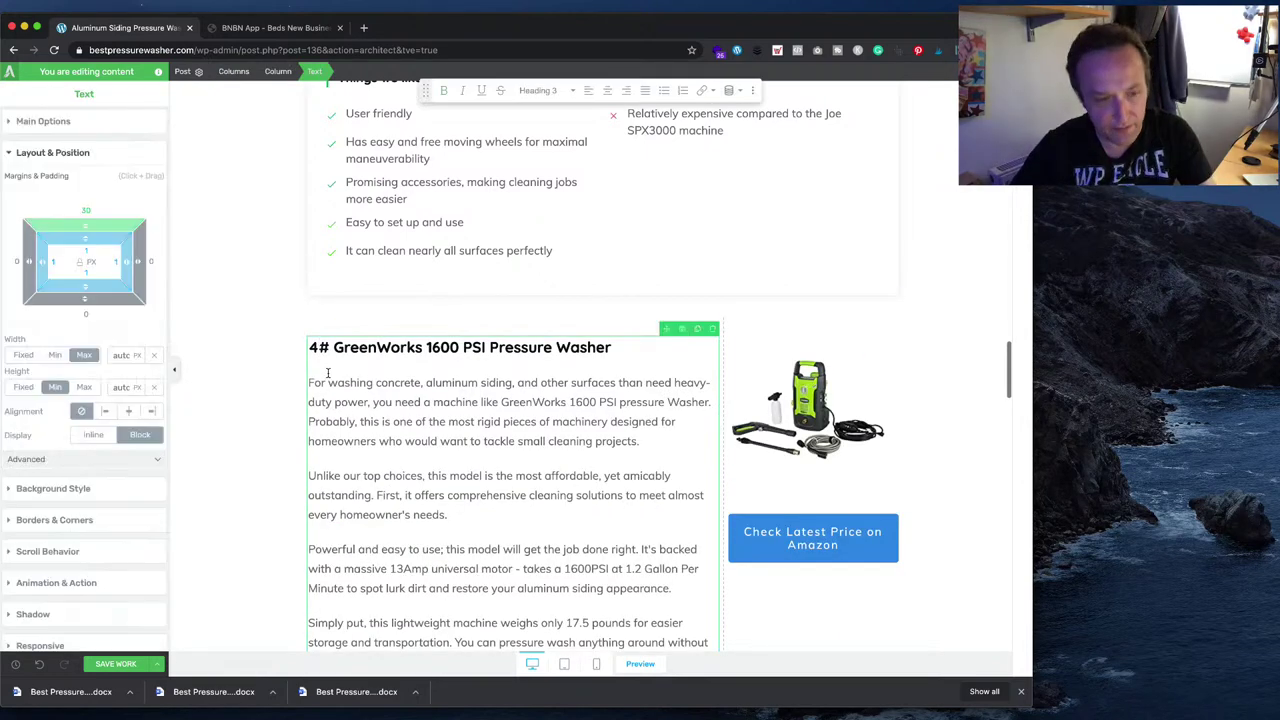
{"action": "key", "text": "BackSpace"}
{"action": "type", "text": "3"}
{"action": "key", "text": "Escape"}
- Save the edited post with Save Work and bring up the save options
{"action": "scroll", "coordinate": [637, 380], "scroll_direction": "down", "scroll_amount": 4}
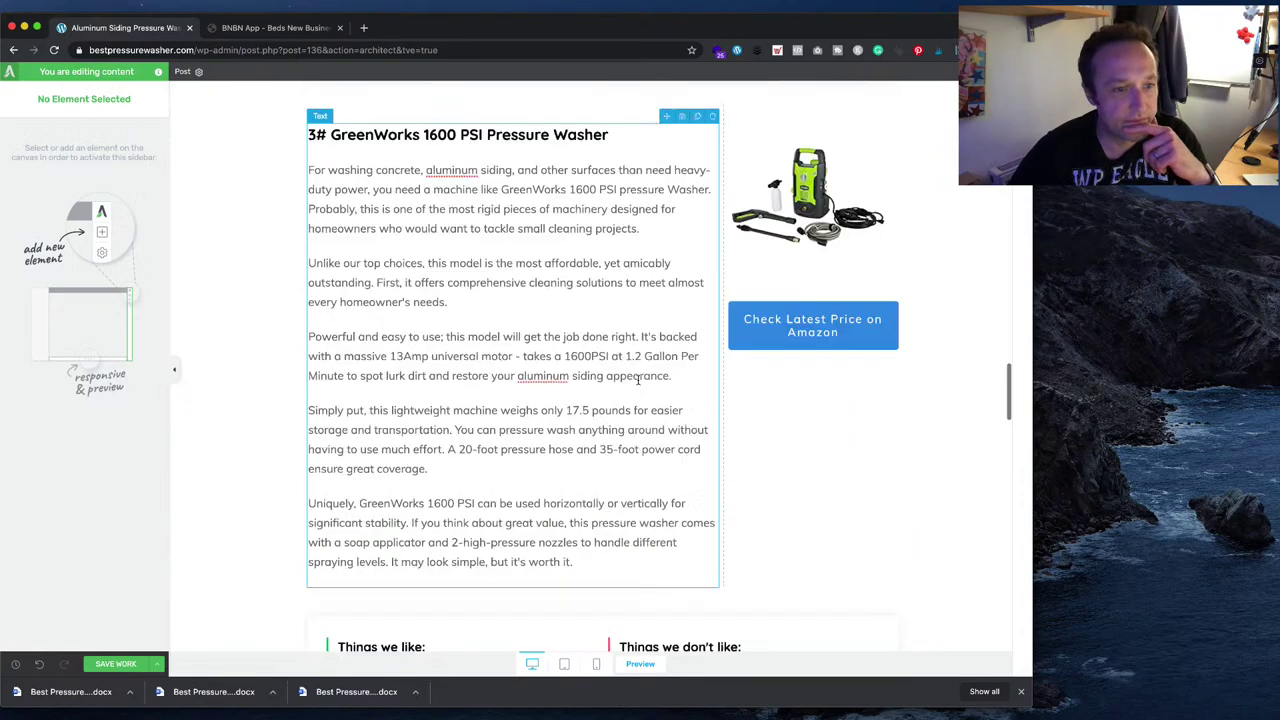
{"action": "scroll", "coordinate": [637, 380], "scroll_direction": "down", "scroll_amount": 14}
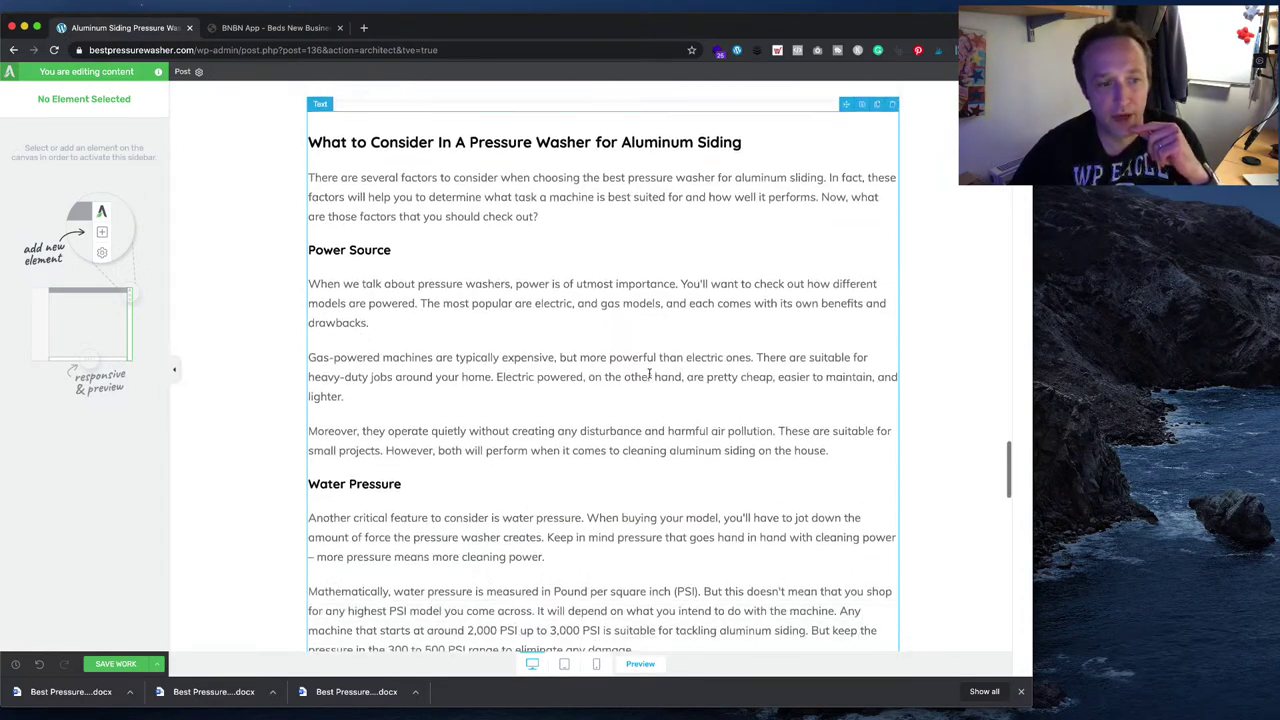
{"action": "left_click", "coordinate": [110, 663]}
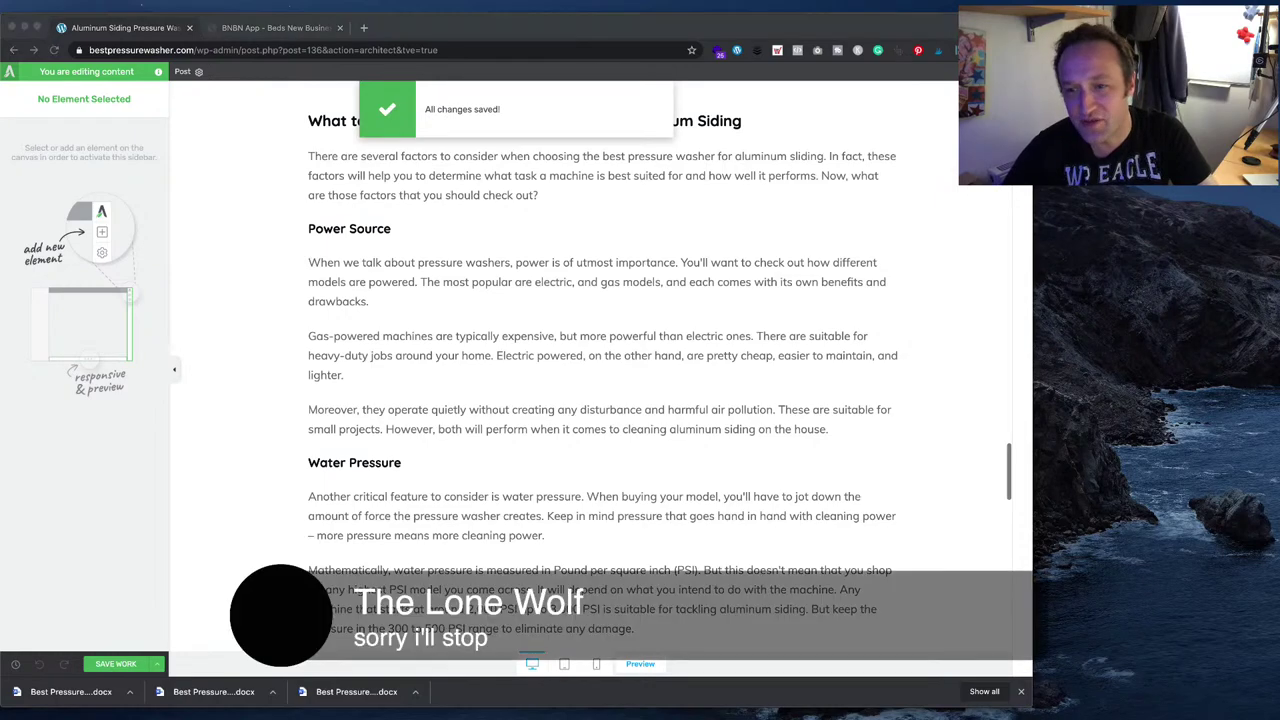
{"action": "scroll", "coordinate": [600, 350], "scroll_direction": "up", "scroll_amount": 15}
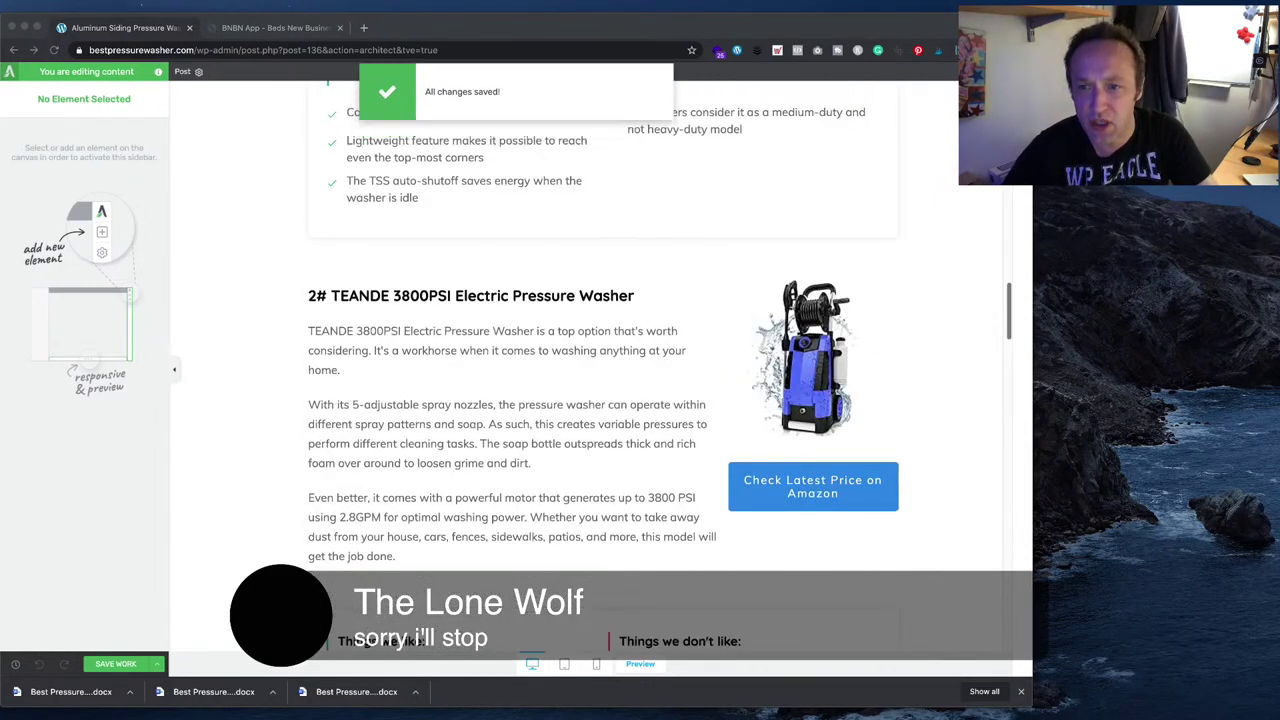
{"action": "scroll", "coordinate": [600, 350], "scroll_direction": "up", "scroll_amount": 20}
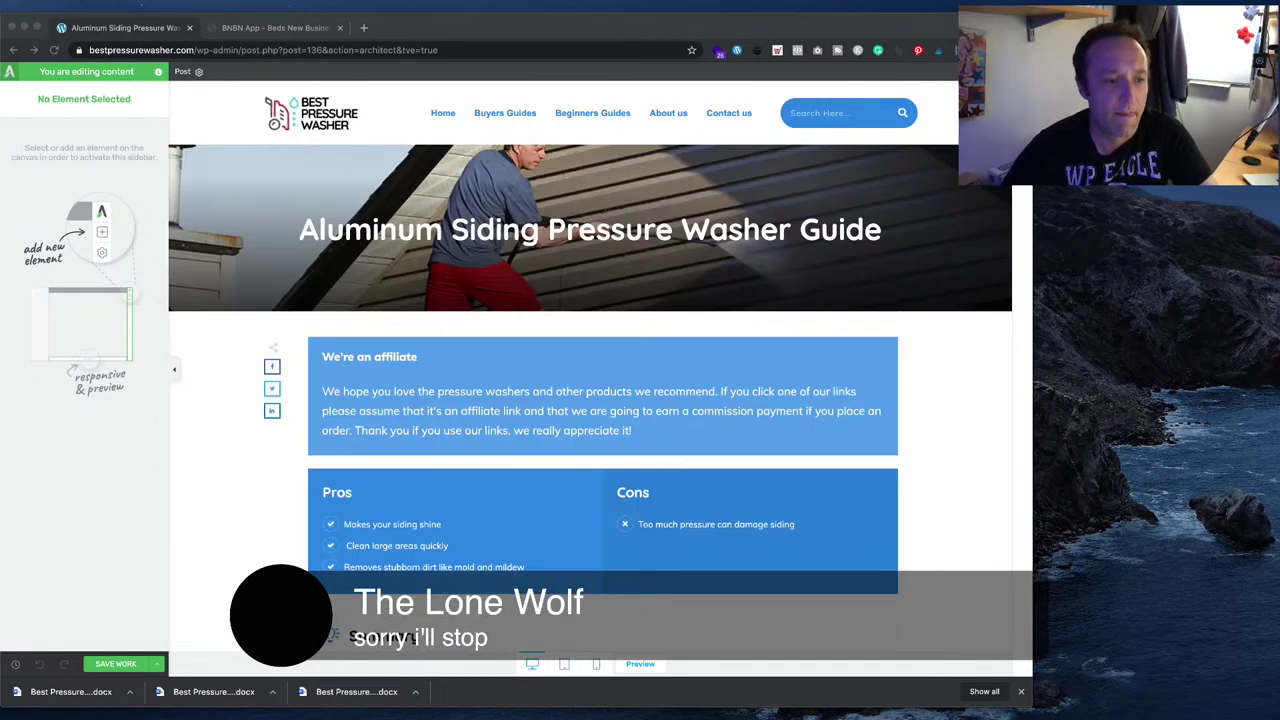
{"action": "left_click", "coordinate": [157, 664]}
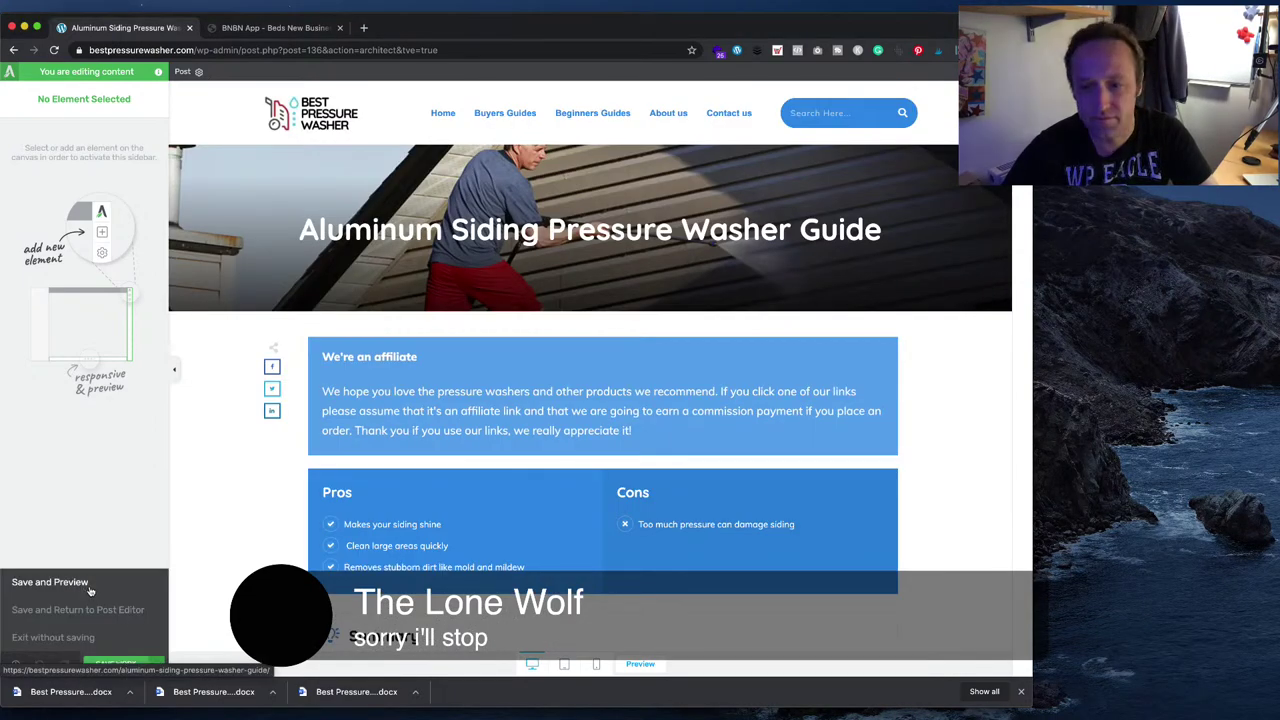
- Save and preview the Aluminum Siding Pressure Washer Guide, scrolling the live page
{"action": "left_click", "coordinate": [89, 585]}
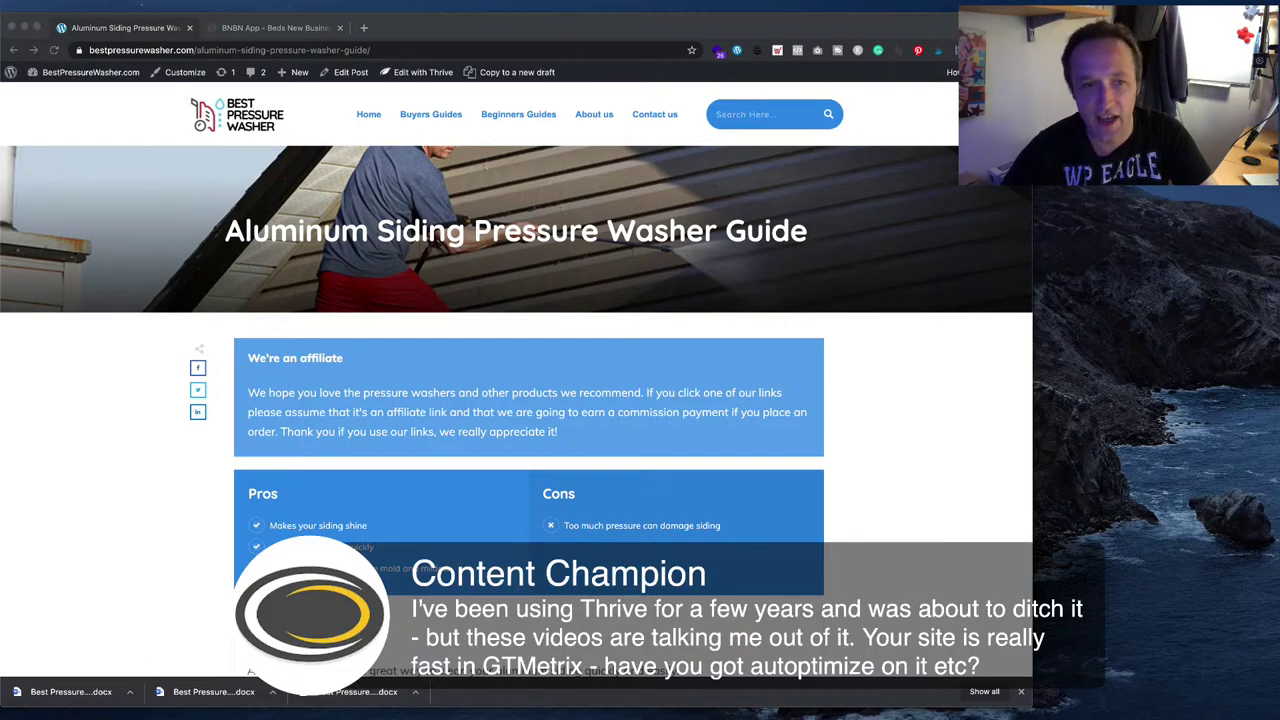
{"action": "scroll", "coordinate": [480, 400], "scroll_direction": "down", "scroll_amount": 4}
{"action": "scroll", "coordinate": [480, 400], "scroll_direction": "up", "scroll_amount": 4}
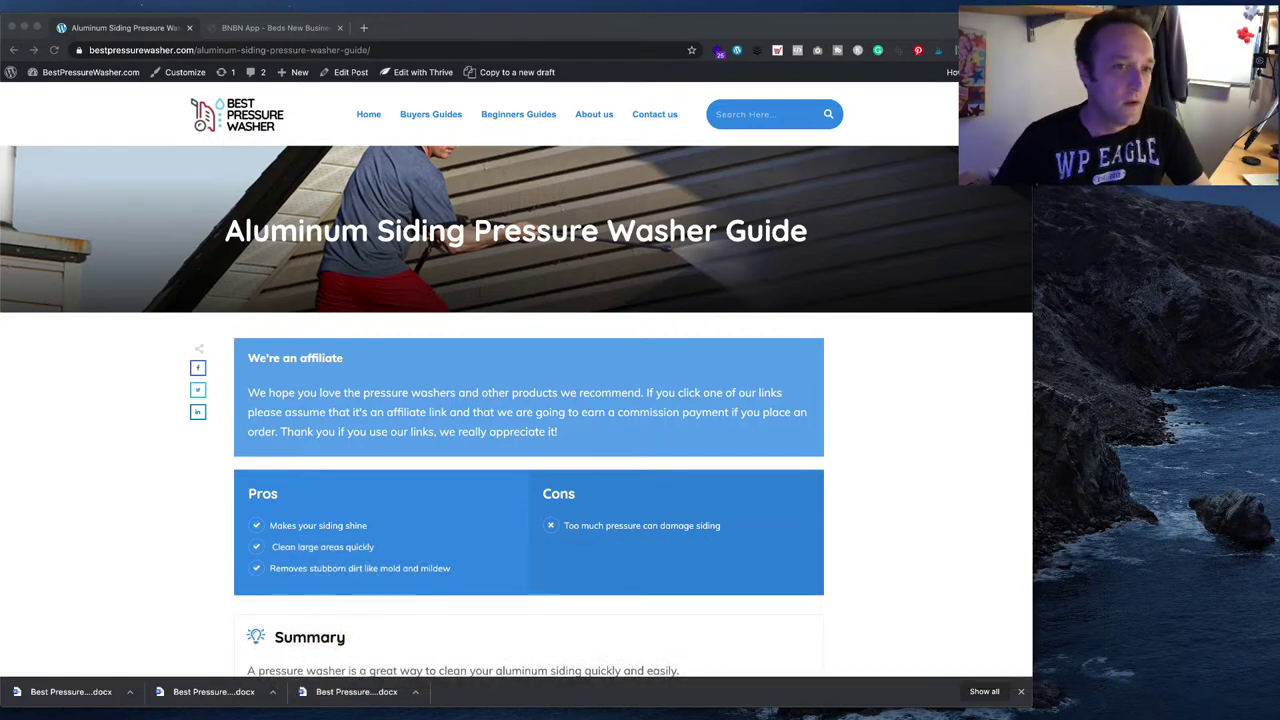
- Go from the Dashboard through AAWP Settings to the AAWP Tables list
{"action": "mouse_move", "coordinate": [90, 72]}
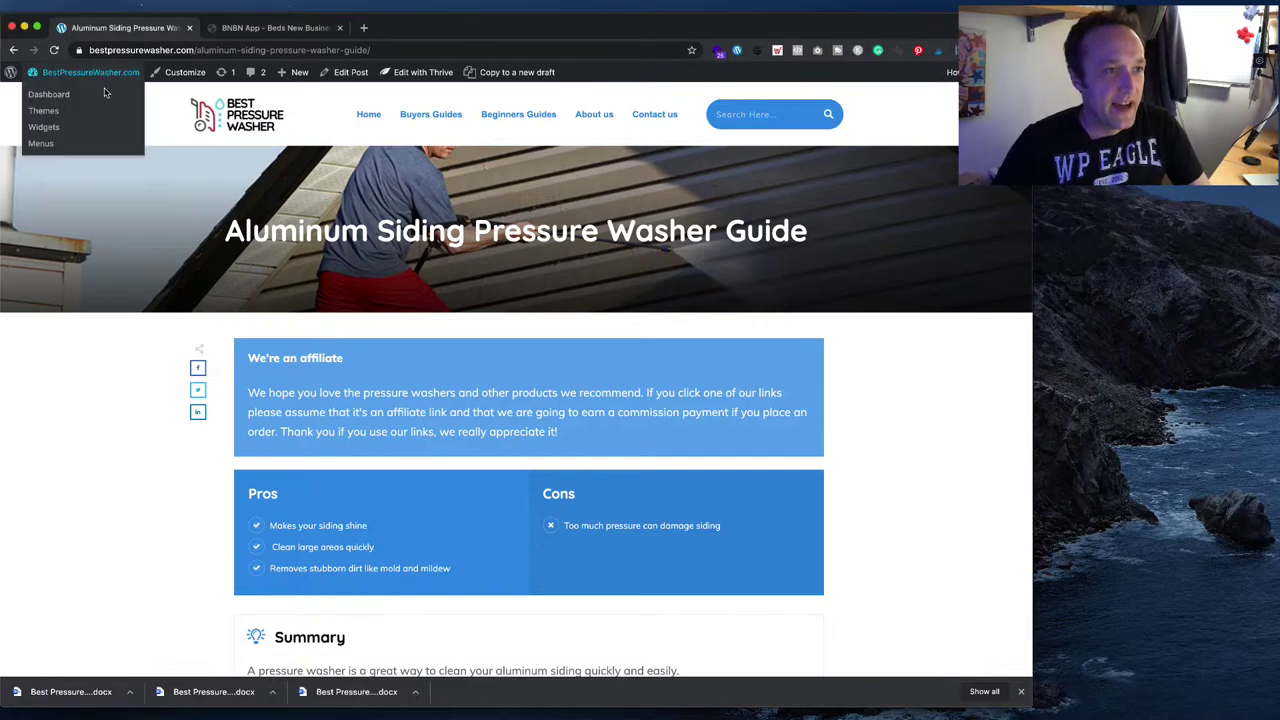
{"action": "left_click", "coordinate": [103, 95]}
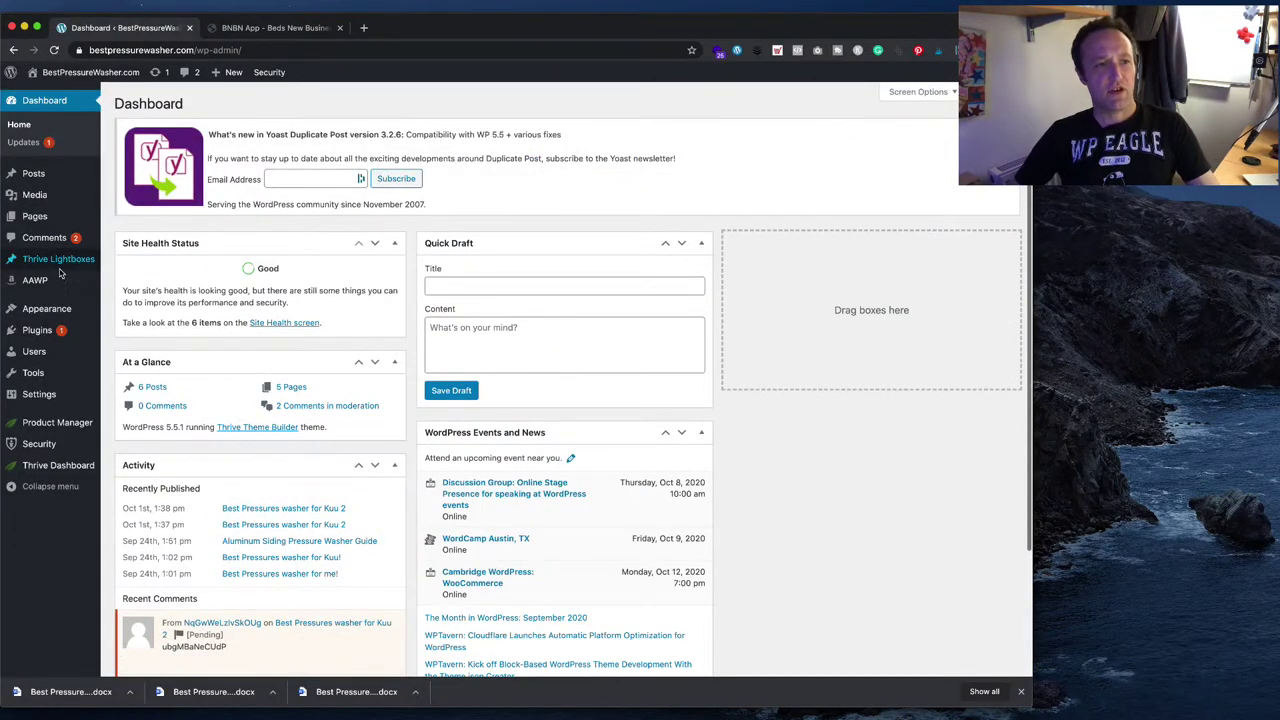
{"action": "mouse_move", "coordinate": [35, 280]}
{"action": "left_click", "coordinate": [140, 286]}
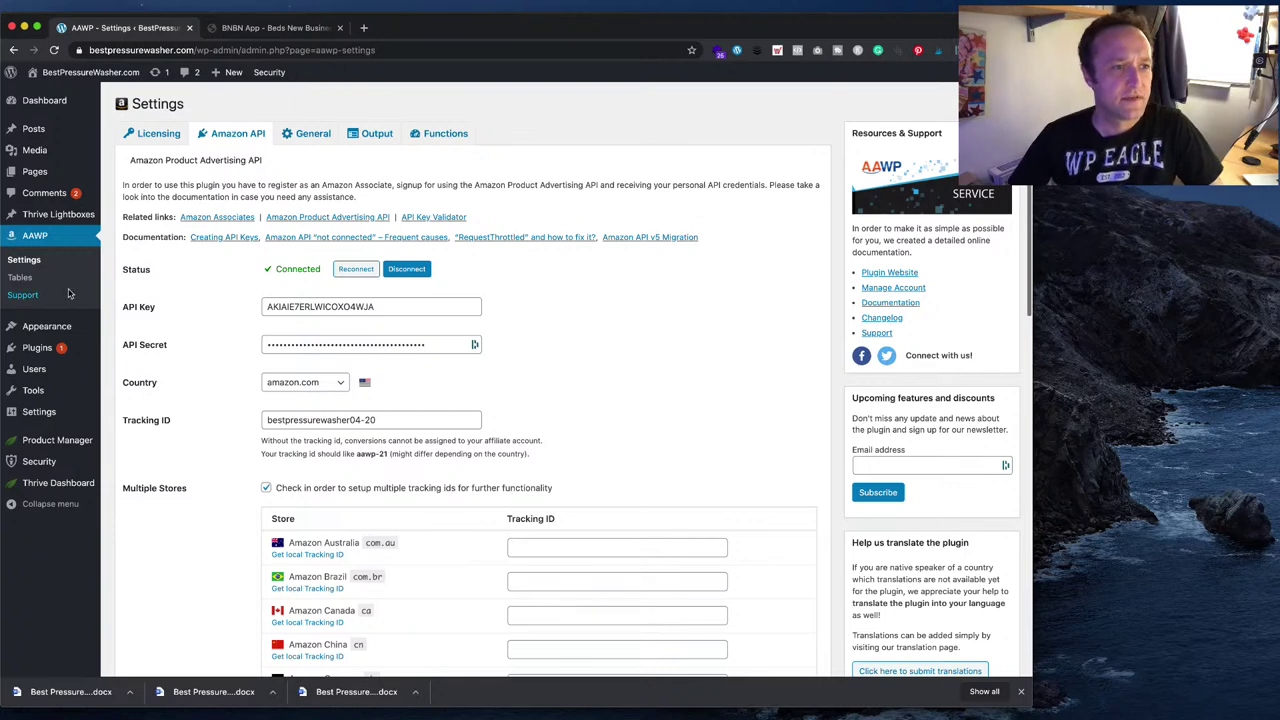
{"action": "left_click", "coordinate": [30, 280]}
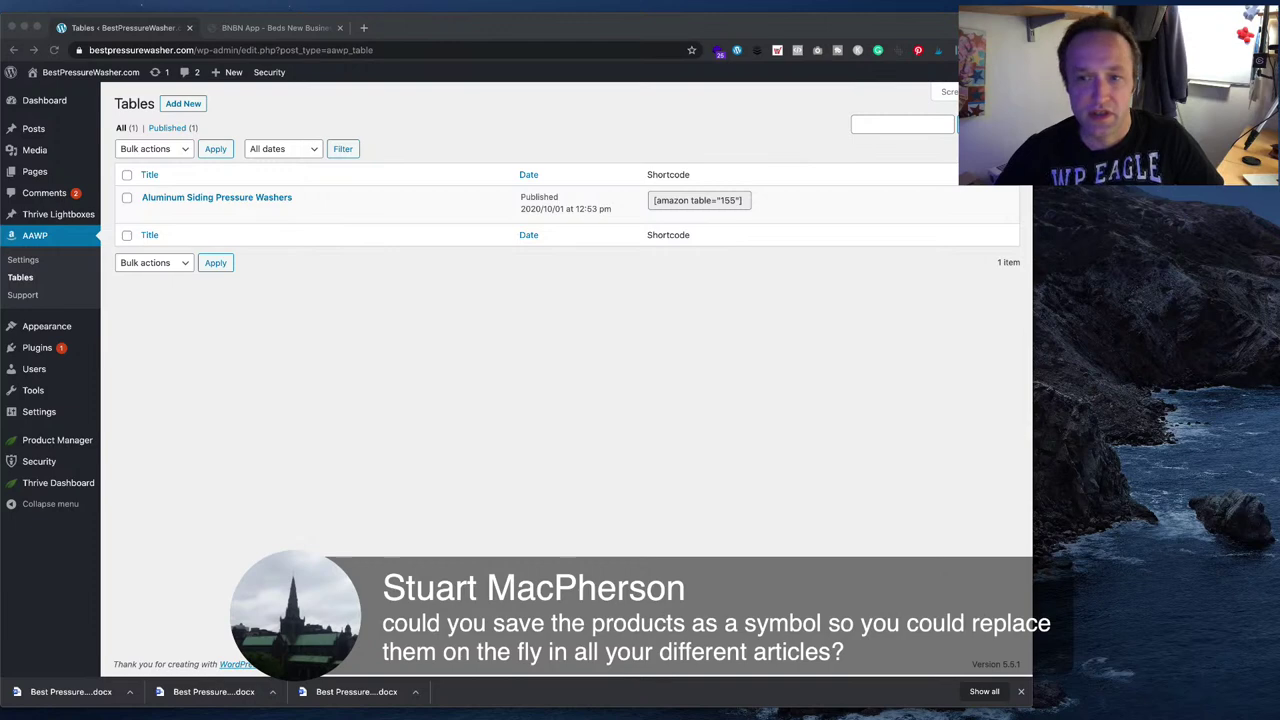
- Open the Aluminum Siding Pressure Washers table on the AAWP Edit Table page
{"action": "left_click", "coordinate": [426, 434]}
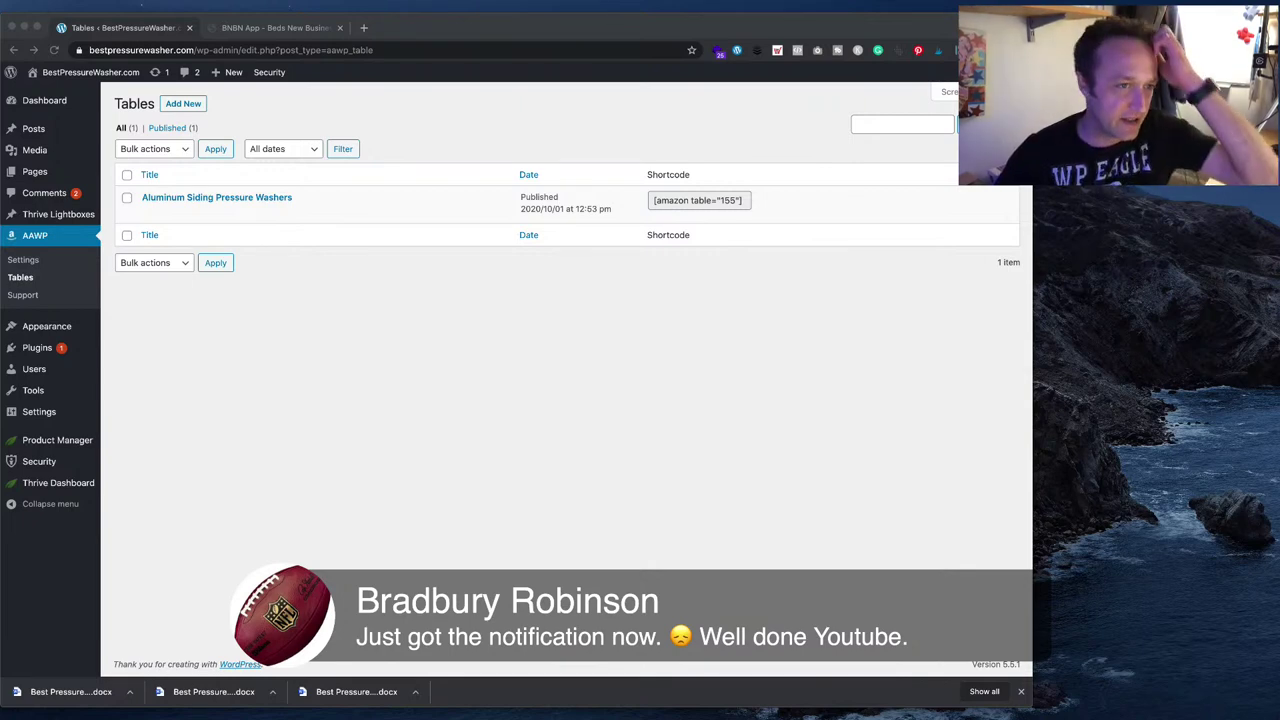
{"action": "left_click", "coordinate": [449, 180]}
{"action": "left_click", "coordinate": [148, 213]}
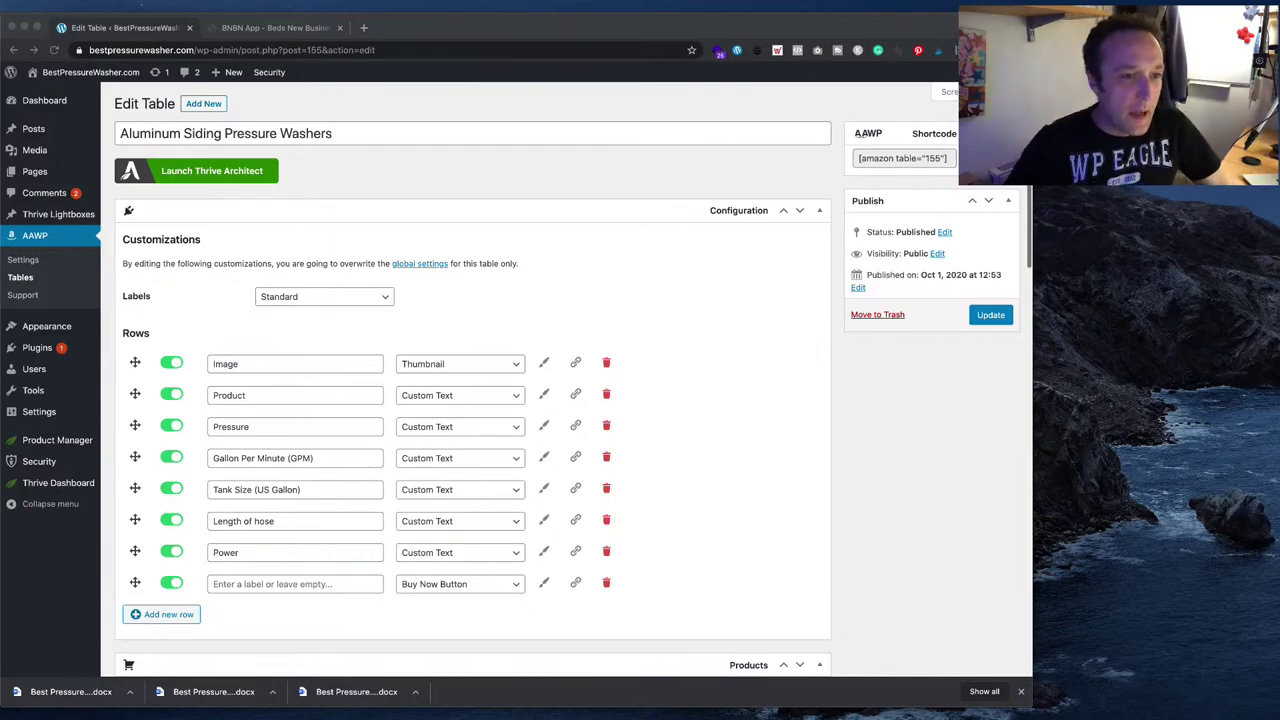
- Remove Product no. 3, Simpson Cleaning MSH3125, from the comparison table
{"action": "scroll", "coordinate": [573, 380], "scroll_direction": "down", "scroll_amount": 10}
{"action": "scroll", "coordinate": [810, 407], "scroll_direction": "down", "scroll_amount": 3}
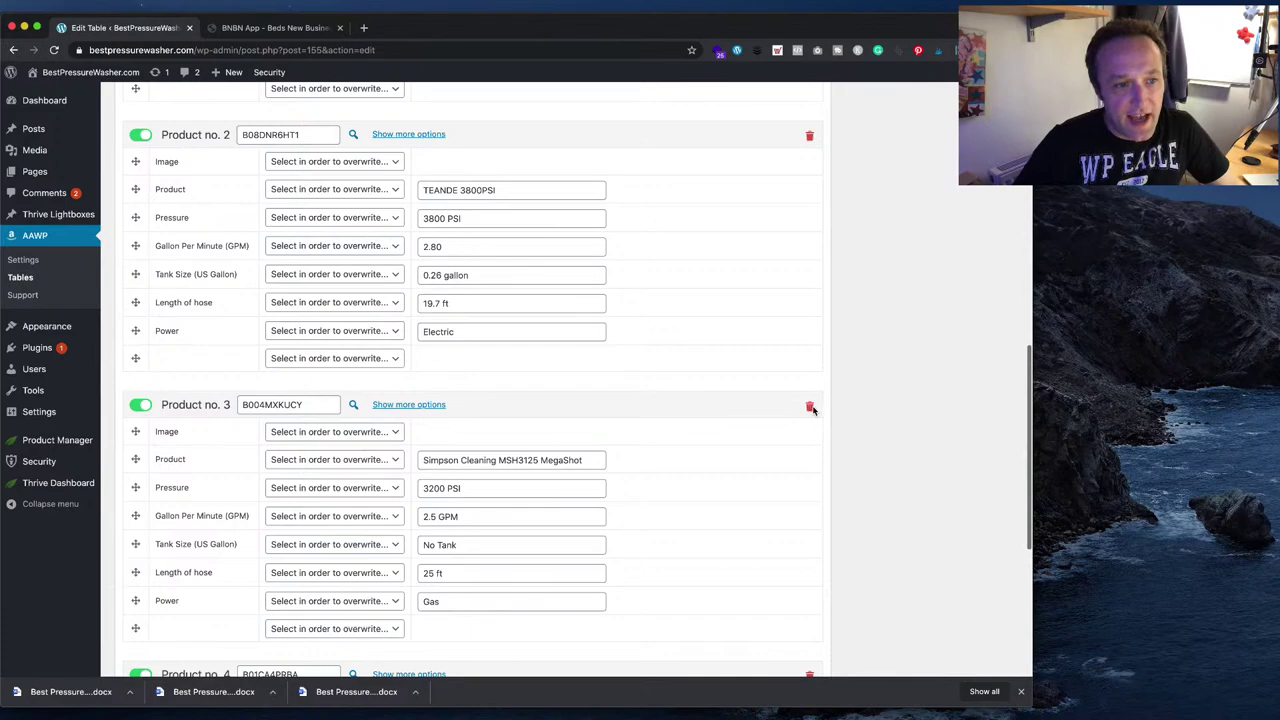
{"action": "left_click", "coordinate": [810, 407]}
- Update the table and visit the BestPressureWasher.com homepage
{"action": "scroll", "coordinate": [874, 416], "scroll_direction": "up", "scroll_amount": 3}
{"action": "scroll", "coordinate": [874, 416], "scroll_direction": "up", "scroll_amount": 3}
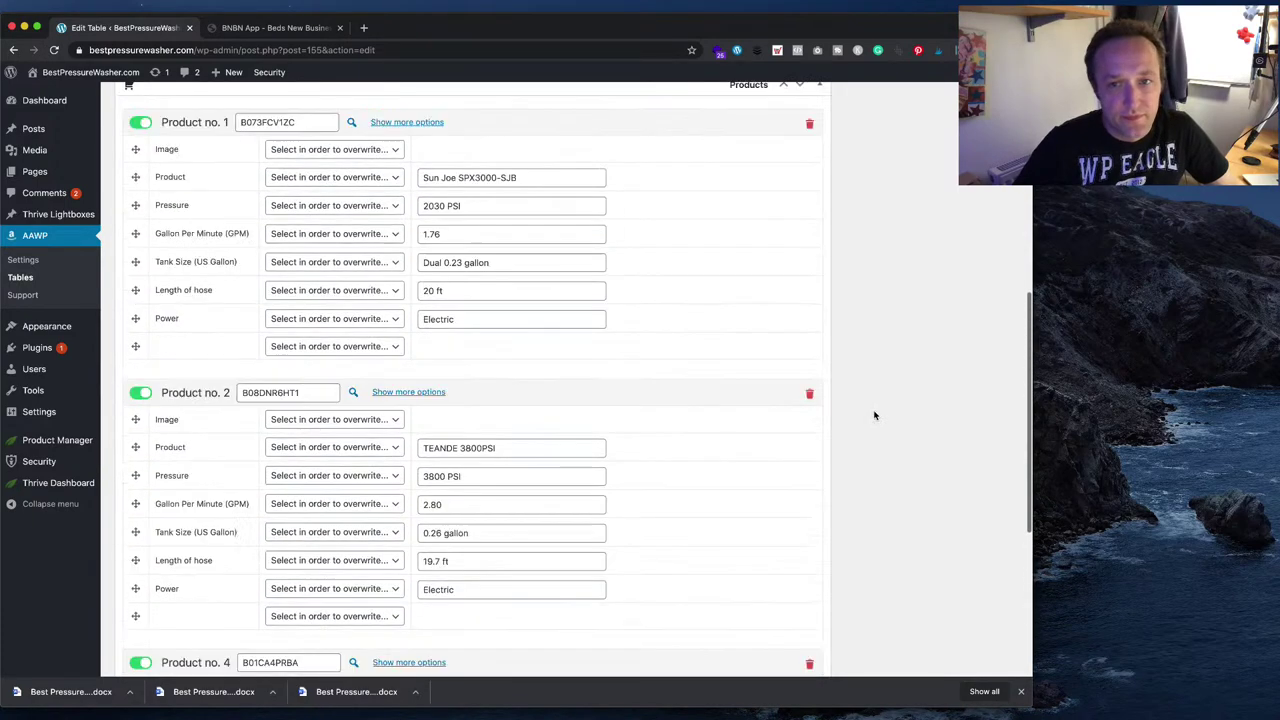
{"action": "scroll", "coordinate": [874, 416], "scroll_direction": "up", "scroll_amount": 8}
{"action": "left_click", "coordinate": [990, 315]}
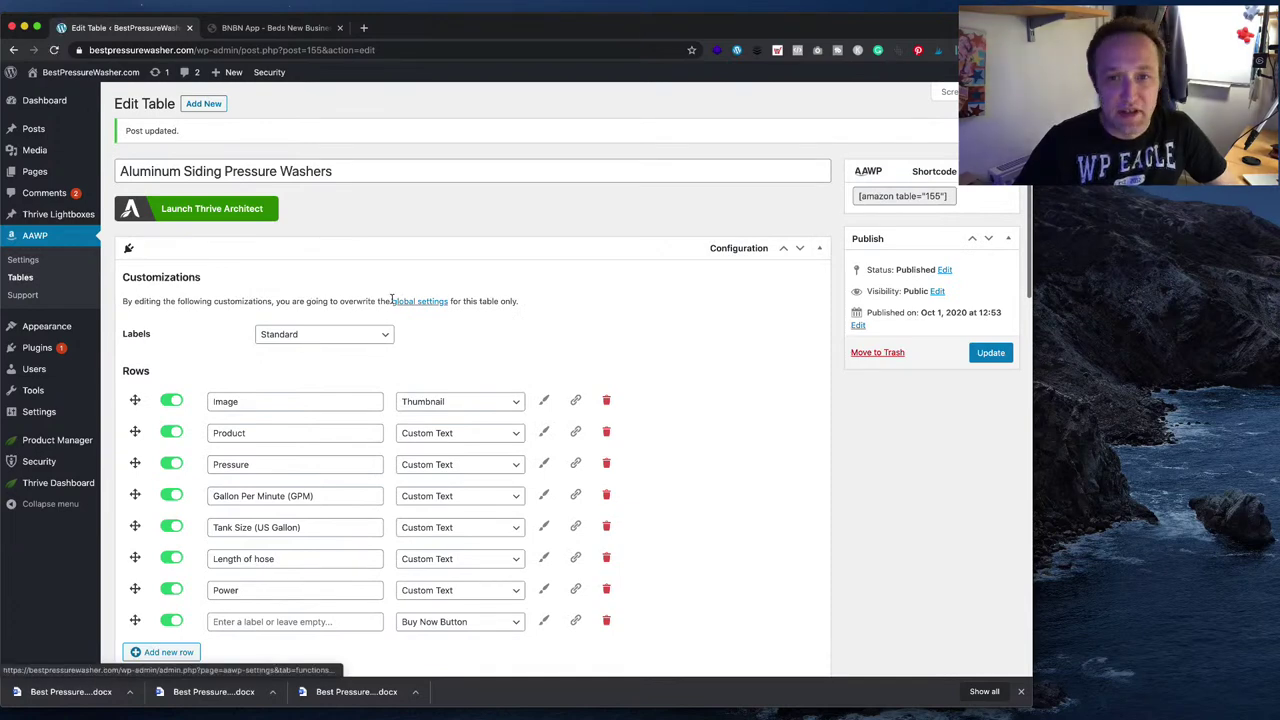
{"action": "left_click", "coordinate": [78, 74]}
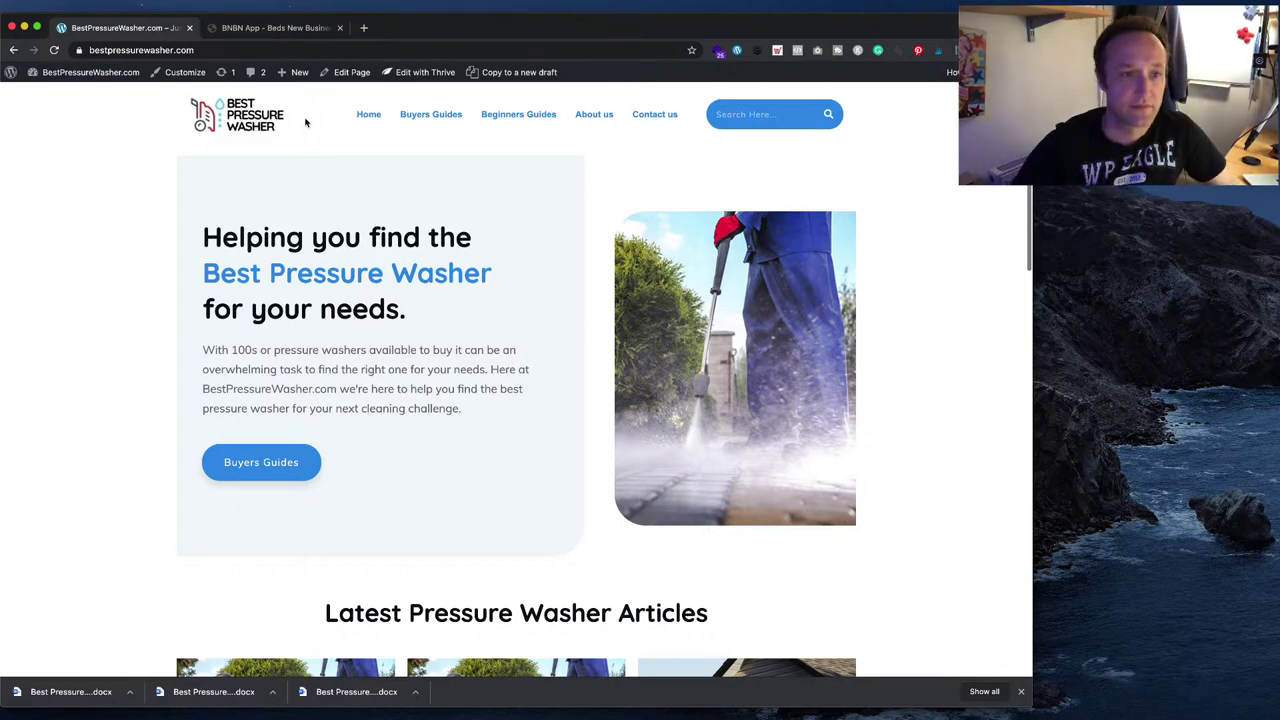
- Read through the live Aluminum Siding Pressure Washer Guide article, then return home
{"action": "scroll", "coordinate": [299, 119], "scroll_direction": "down", "scroll_amount": 5}
{"action": "left_click", "coordinate": [730, 305]}
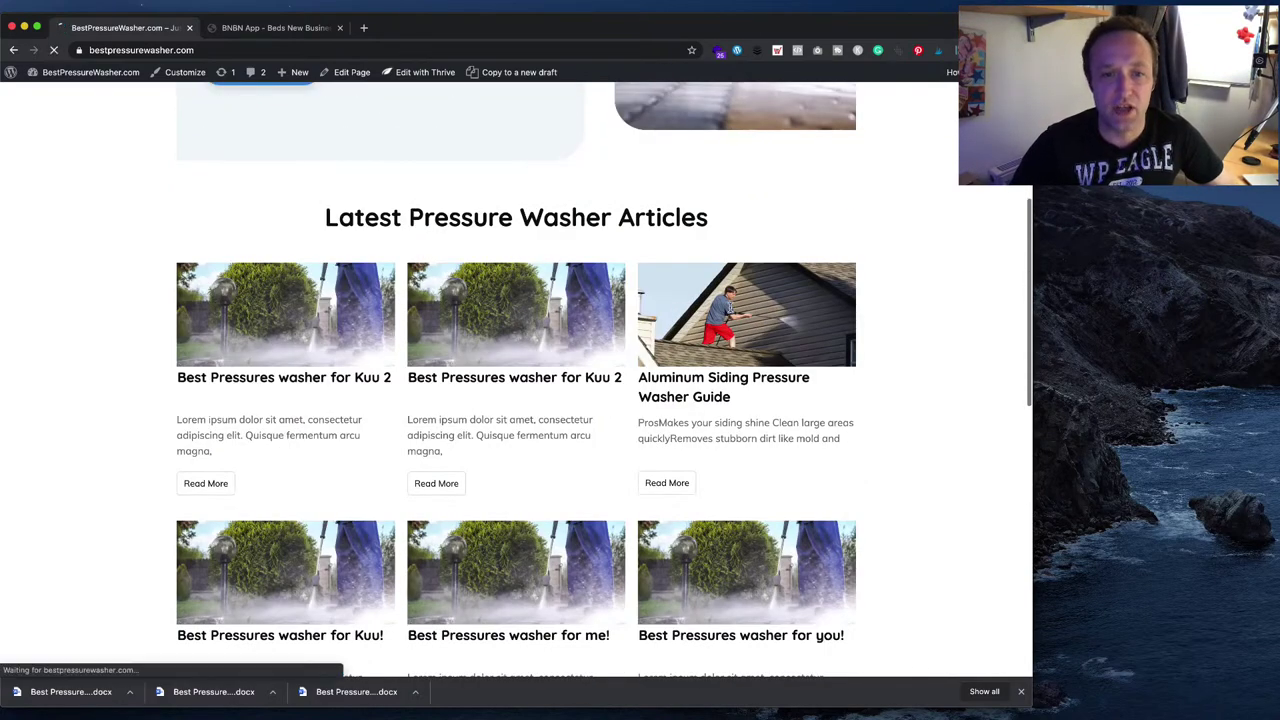
{"action": "scroll", "coordinate": [720, 300], "scroll_direction": "down", "scroll_amount": 10}
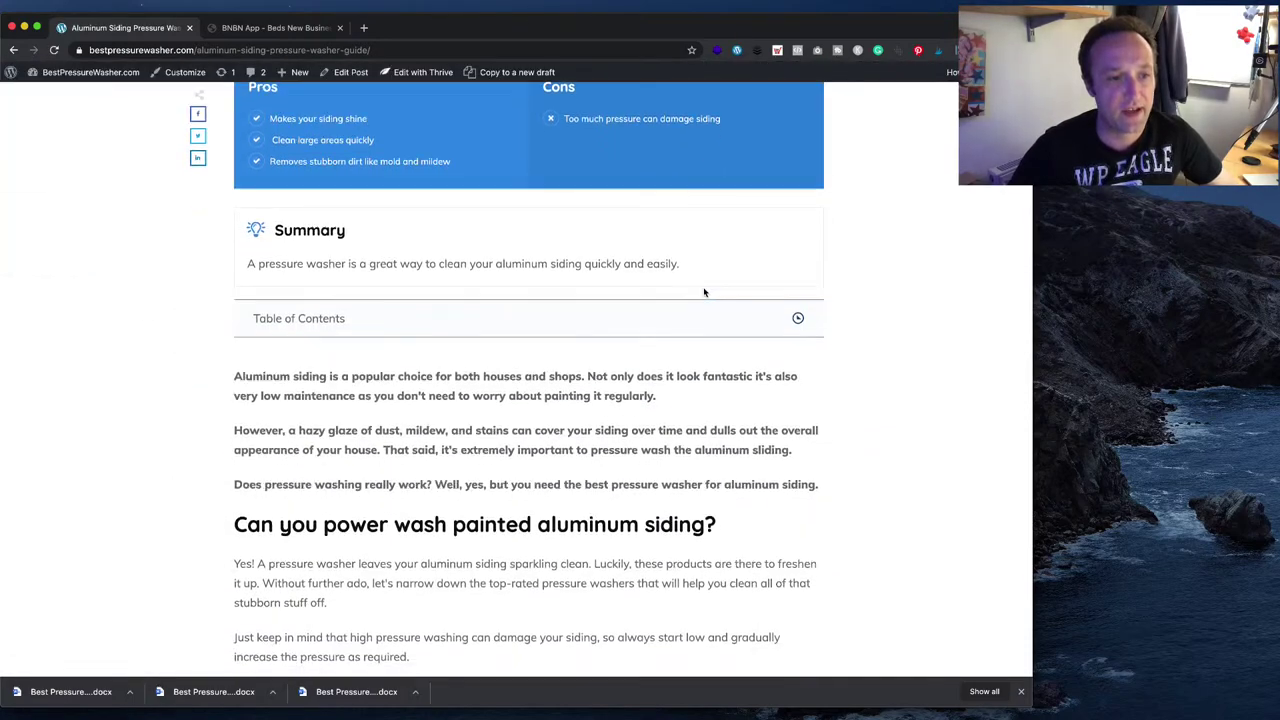
{"action": "scroll", "coordinate": [705, 288], "scroll_direction": "down", "scroll_amount": 3}
{"action": "scroll", "coordinate": [705, 287], "scroll_direction": "down", "scroll_amount": 2}
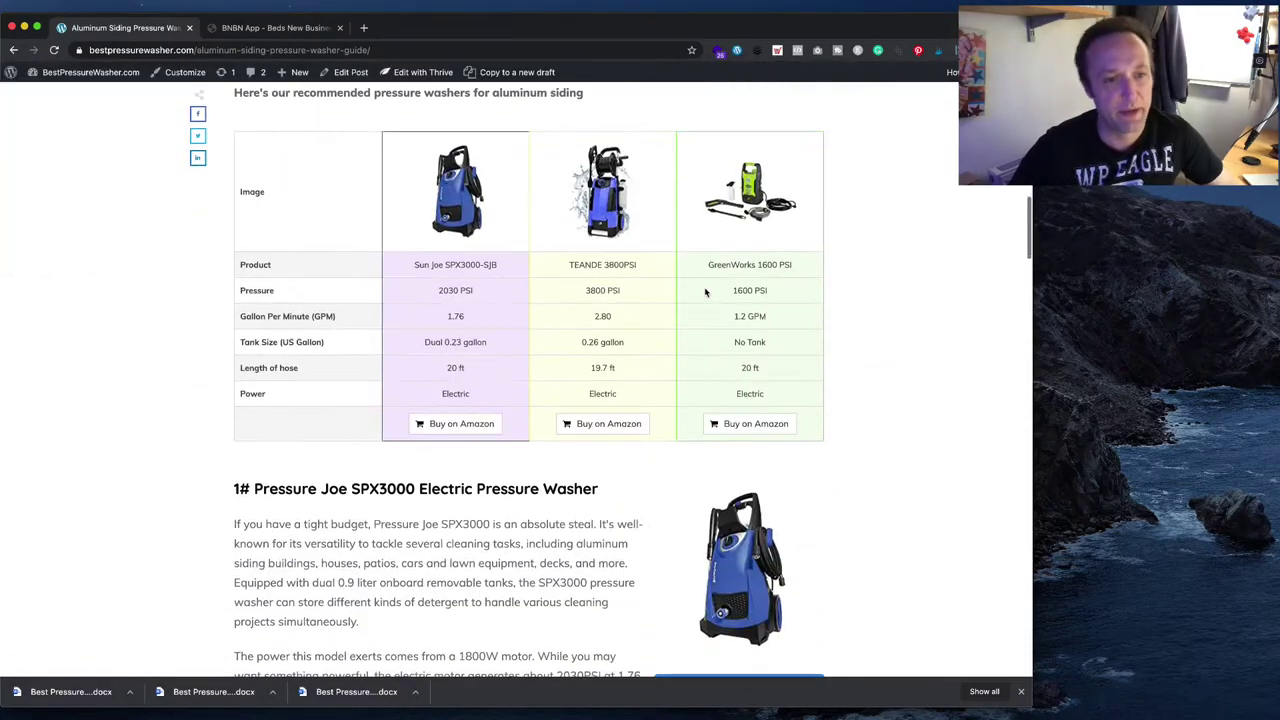
{"action": "scroll", "coordinate": [705, 287], "scroll_direction": "up", "scroll_amount": 7}
{"action": "scroll", "coordinate": [705, 292], "scroll_direction": "up", "scroll_amount": 10}
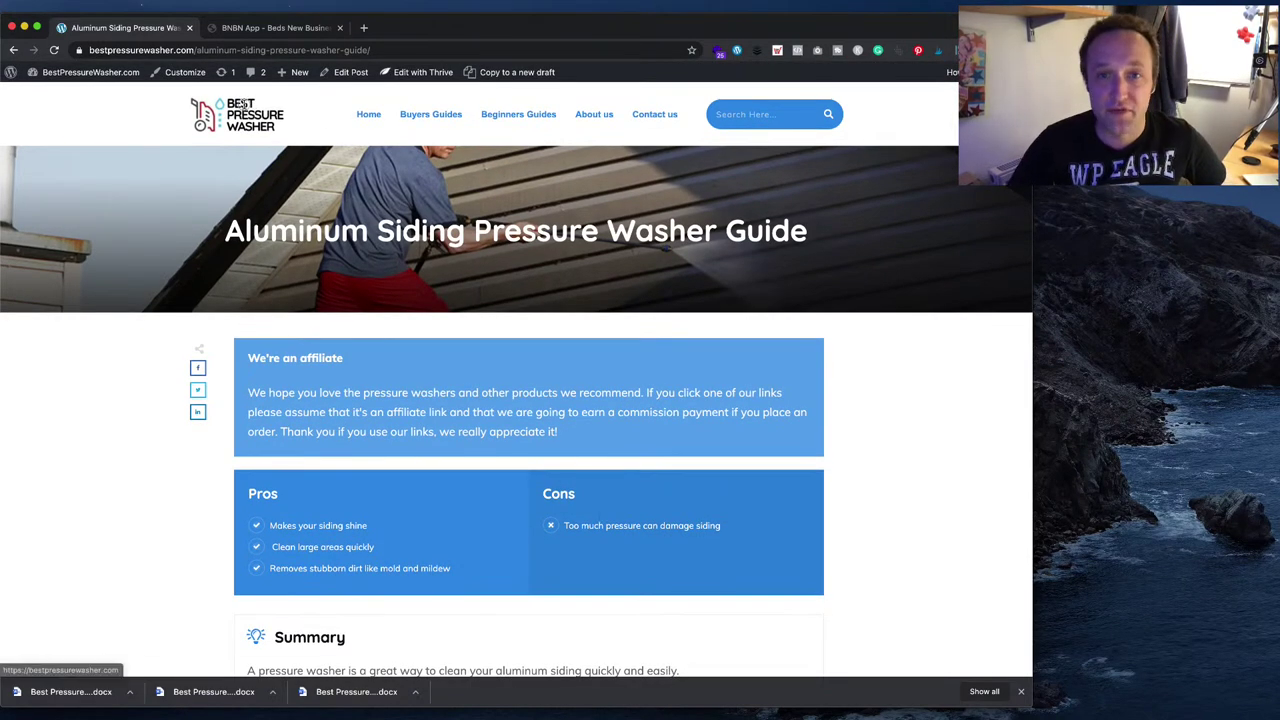
{"action": "left_click", "coordinate": [243, 104]}
- Look over the homepage, then go to the admin dashboard's All Posts list
{"action": "scroll", "coordinate": [530, 405], "scroll_direction": "down", "scroll_amount": 5}
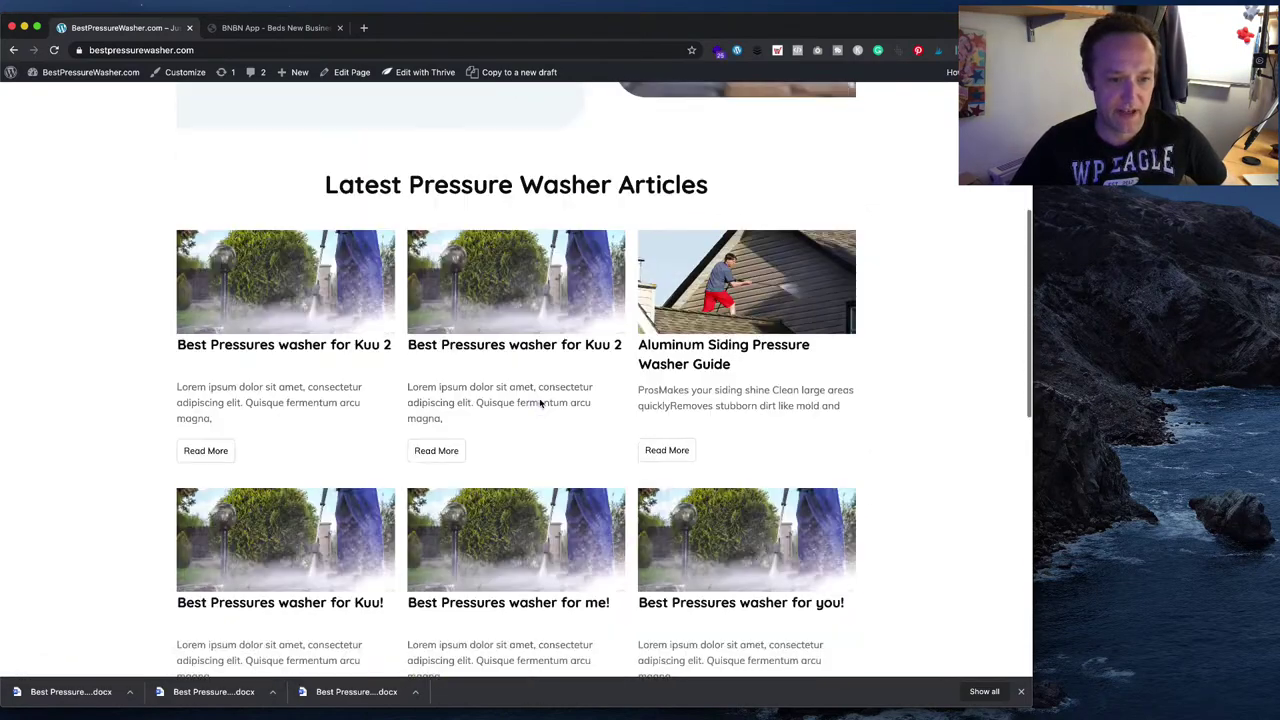
{"action": "scroll", "coordinate": [540, 403], "scroll_direction": "down", "scroll_amount": 1}
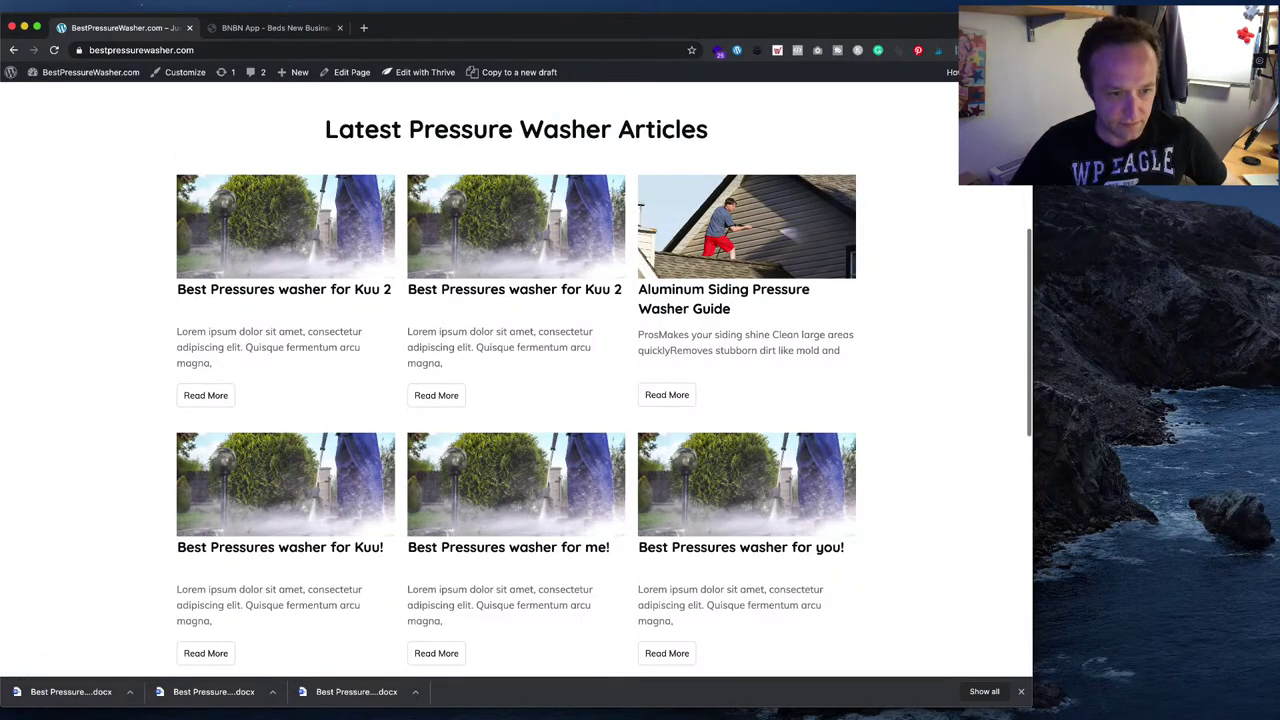
{"action": "scroll", "coordinate": [176, 582], "scroll_direction": "down", "scroll_amount": 3}
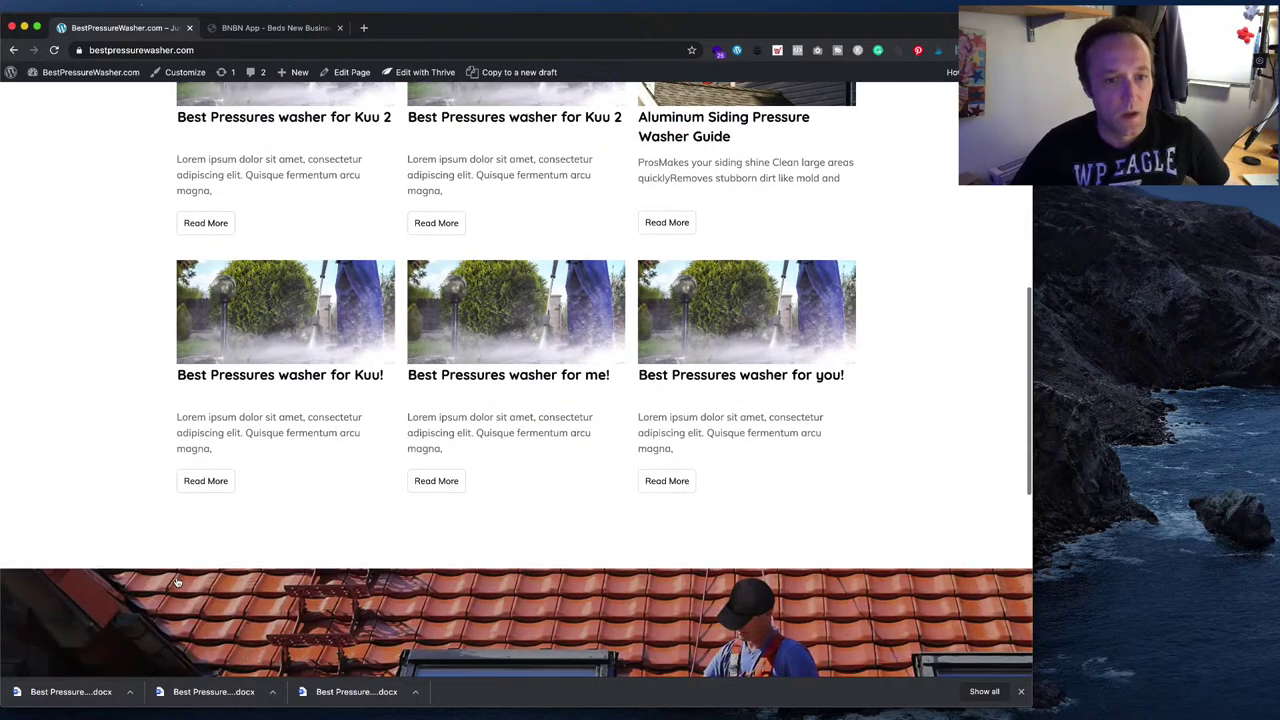
{"action": "scroll", "coordinate": [176, 582], "scroll_direction": "up", "scroll_amount": 3}
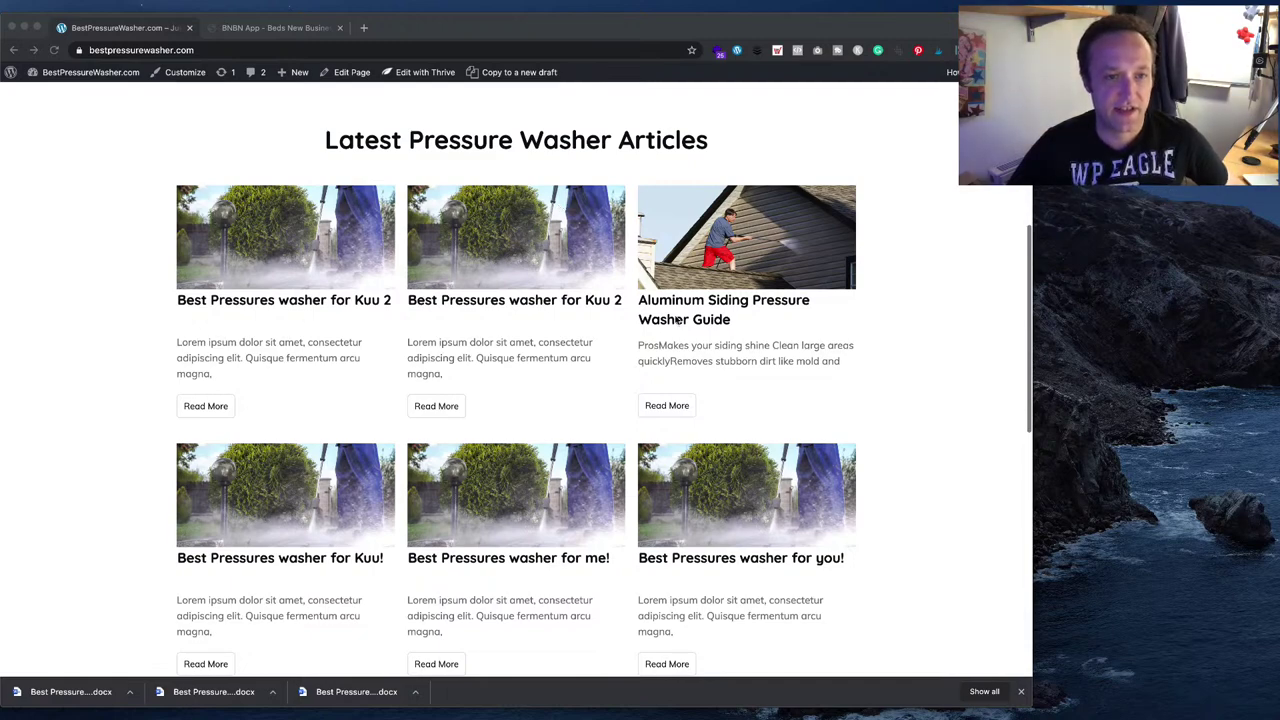
{"action": "scroll", "coordinate": [567, 413], "scroll_direction": "down", "scroll_amount": 3}
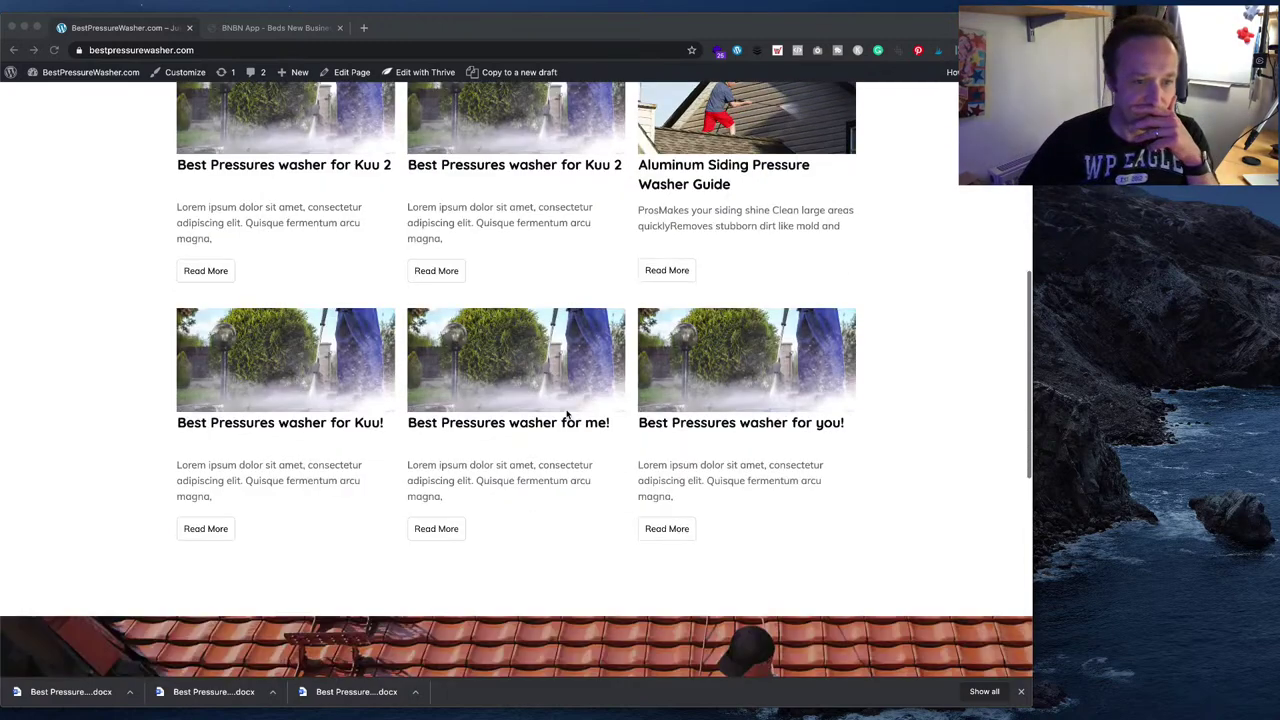
{"action": "scroll", "coordinate": [567, 413], "scroll_direction": "up", "scroll_amount": 2}
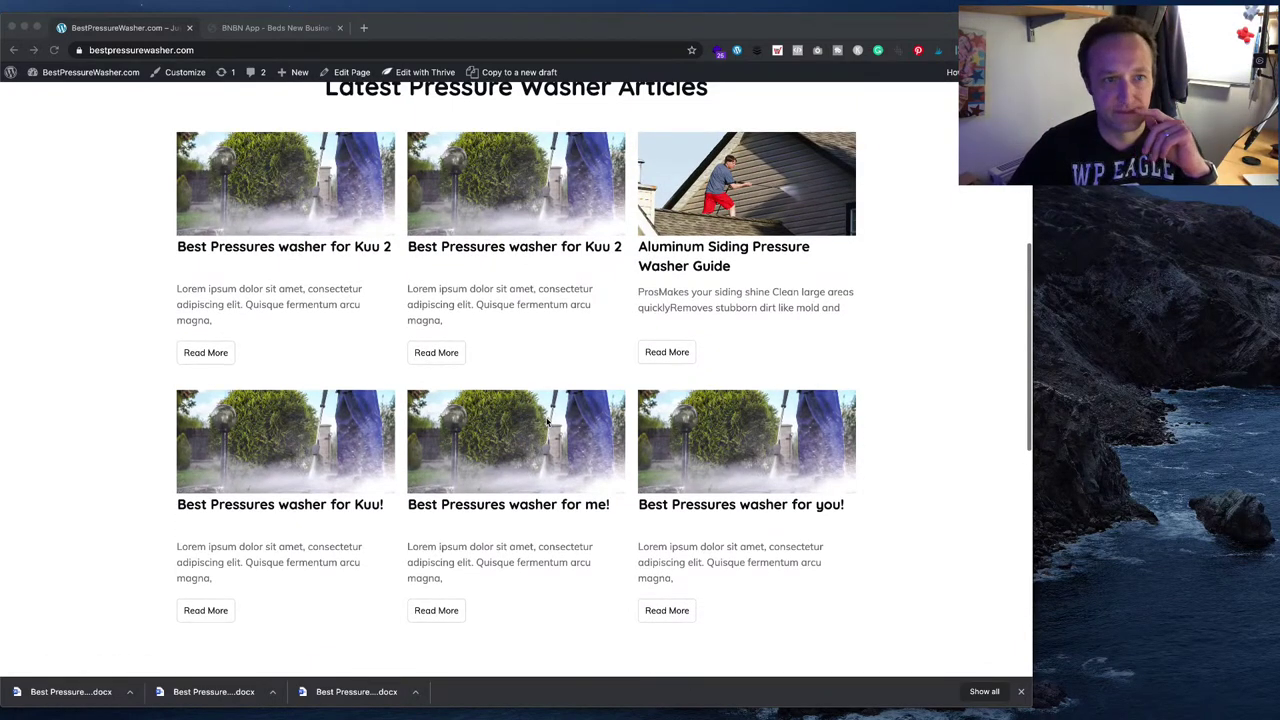
{"action": "scroll", "coordinate": [546, 421], "scroll_direction": "down", "scroll_amount": 3}
{"action": "scroll", "coordinate": [546, 421], "scroll_direction": "up", "scroll_amount": 2}
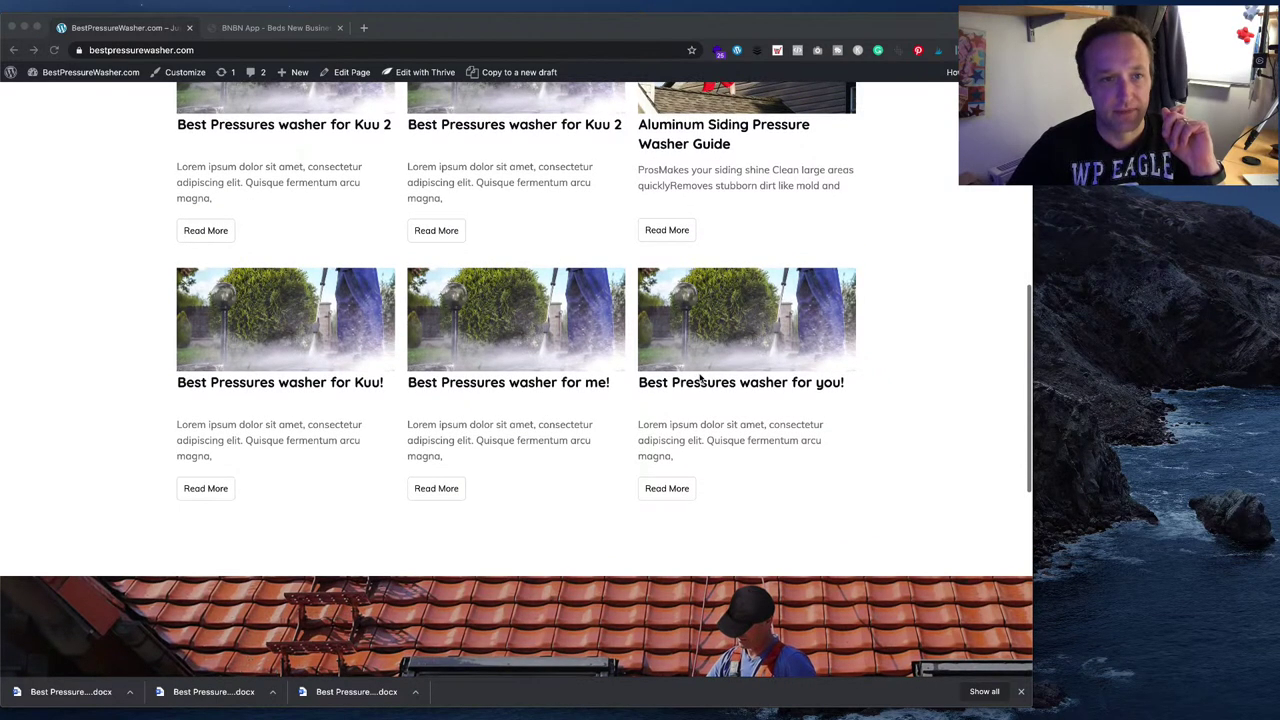
{"action": "scroll", "coordinate": [701, 378], "scroll_direction": "up", "scroll_amount": 2}
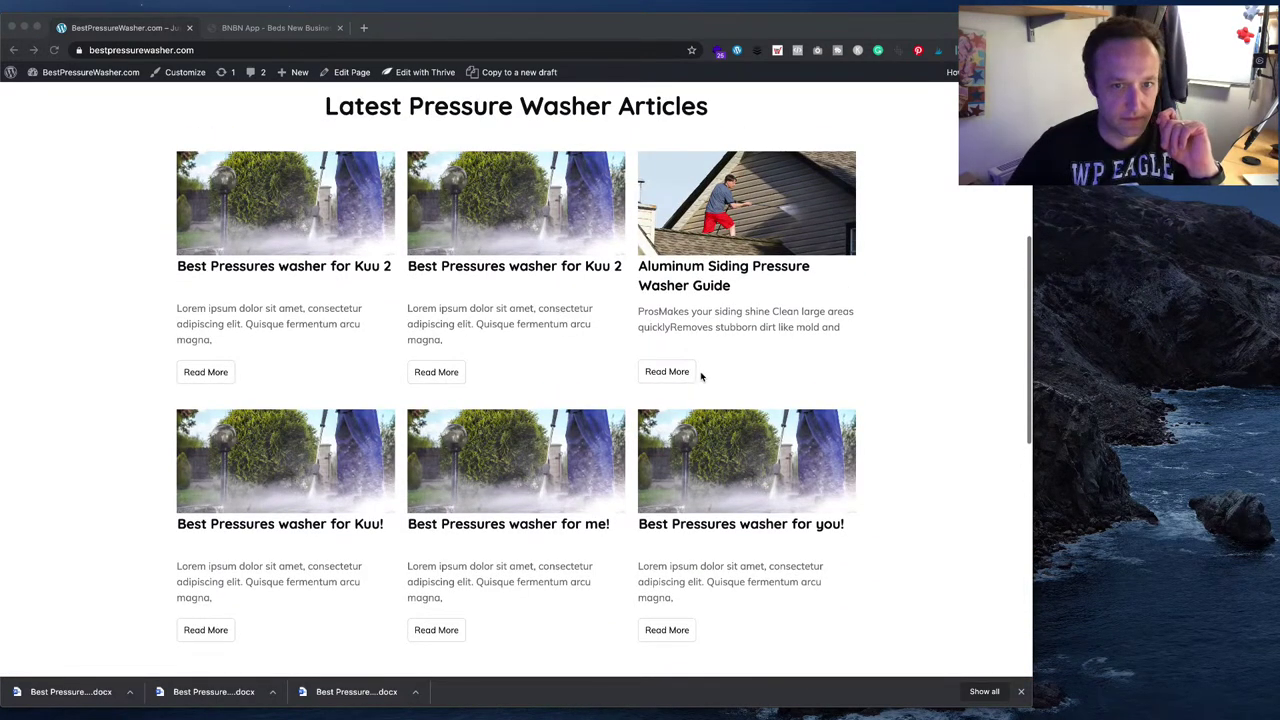
{"action": "left_click", "coordinate": [86, 126]}
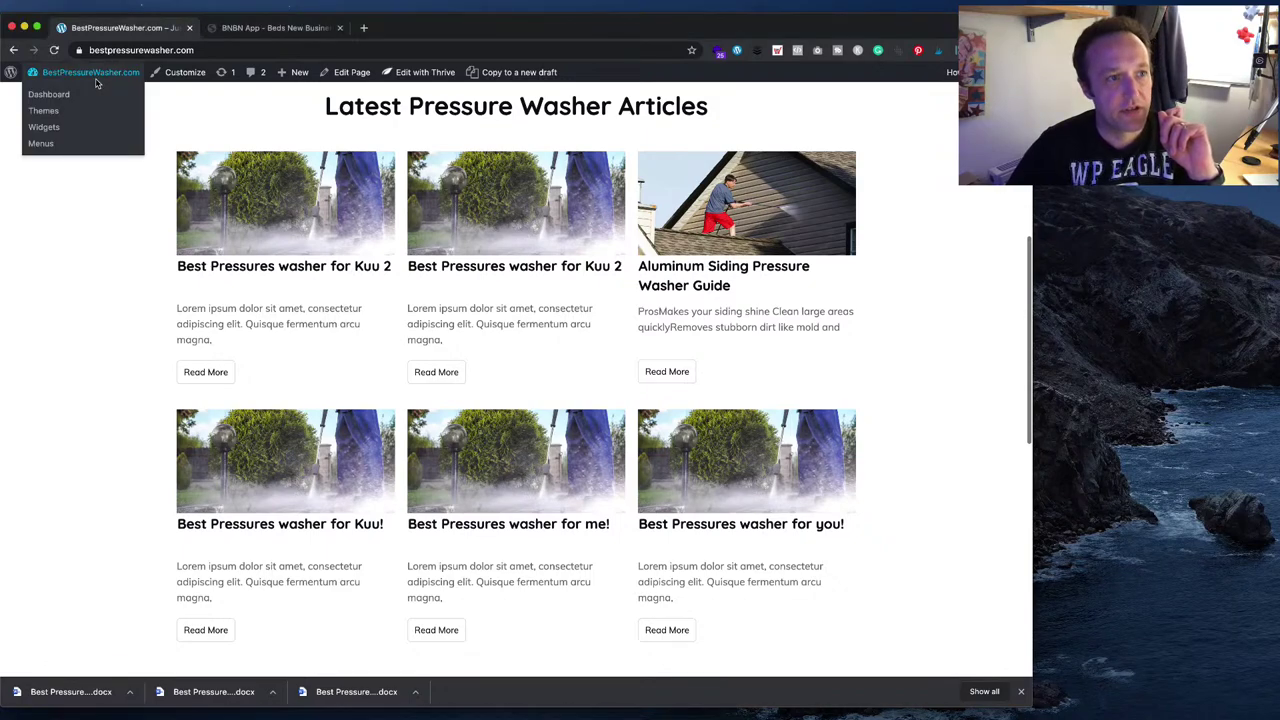
{"action": "left_click", "coordinate": [89, 97]}
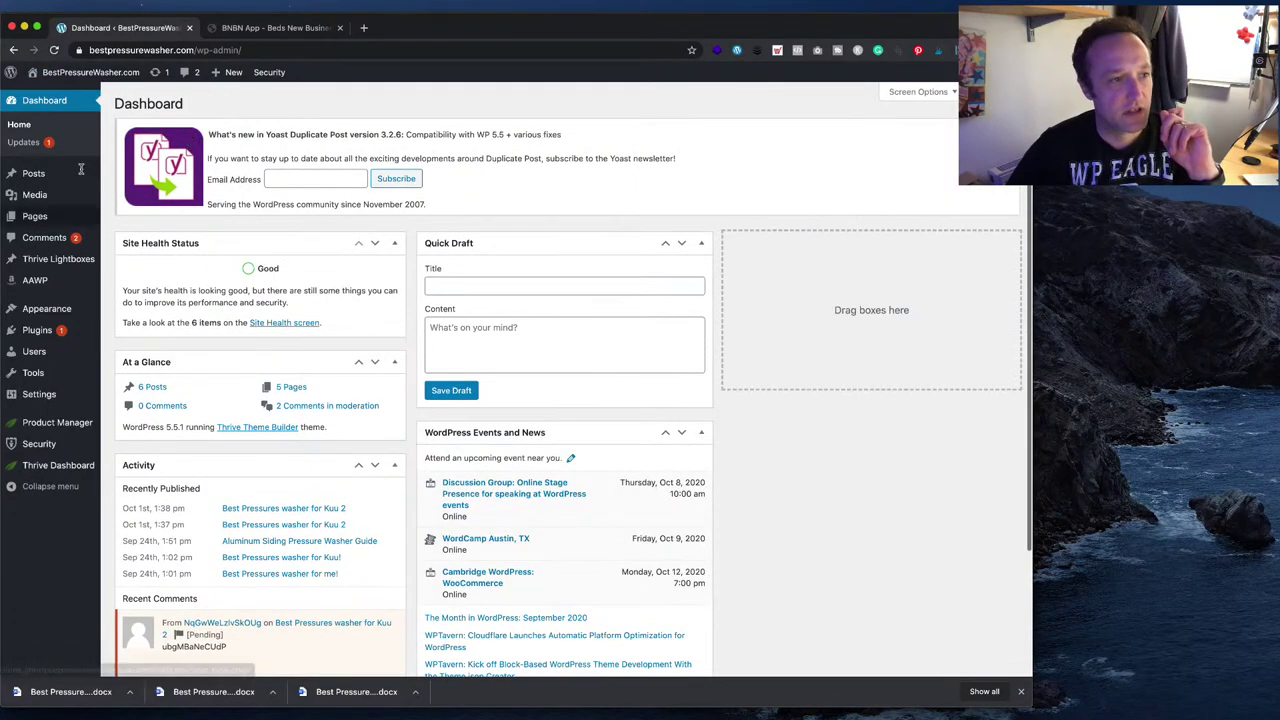
{"action": "mouse_move", "coordinate": [49, 180]}
{"action": "left_click", "coordinate": [122, 176]}
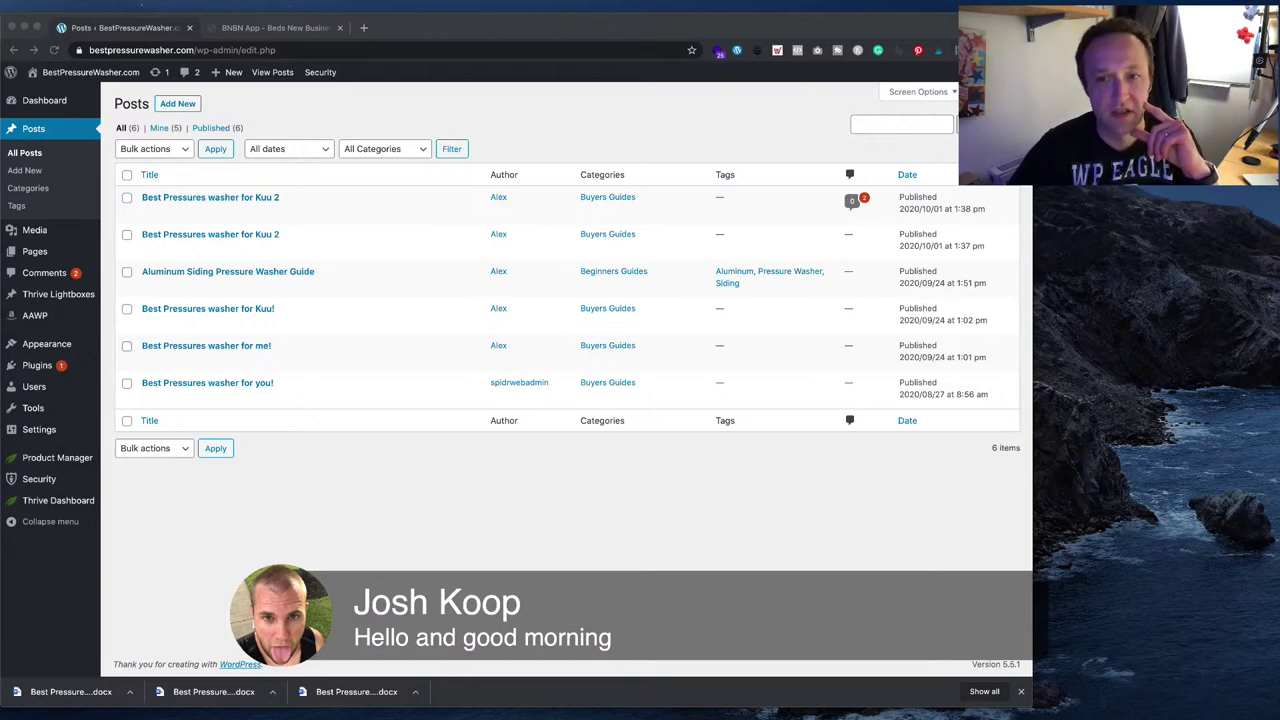
- Load canva.com in a new tab and open the Pink Motivational Typography design
{"action": "left_click", "coordinate": [363, 27]}
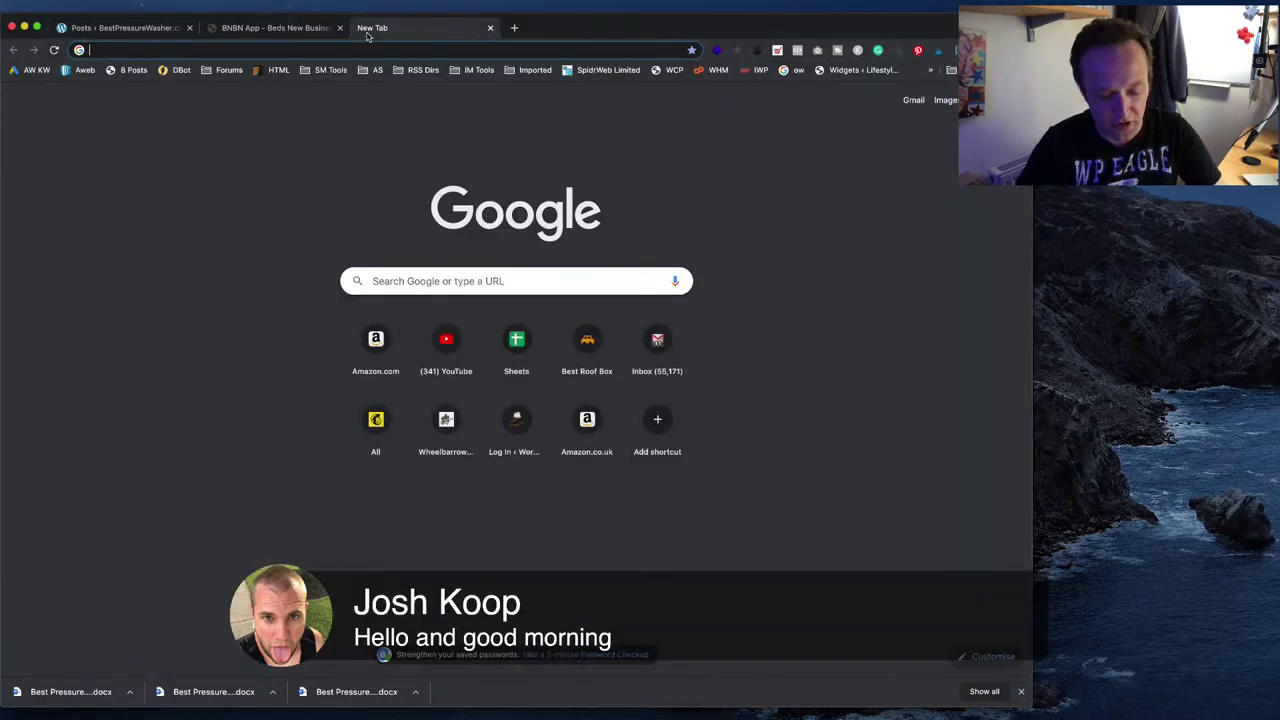
{"action": "type", "text": "canva.com"}
{"action": "key", "text": "Return"}
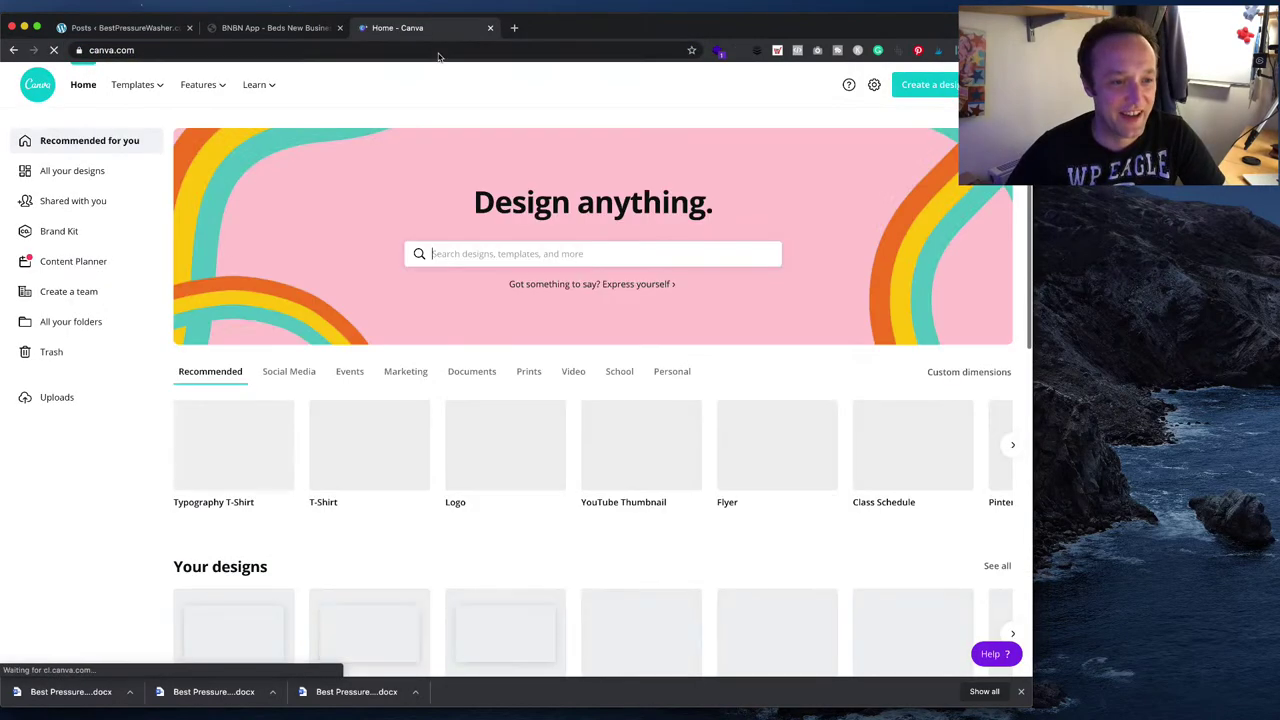
{"action": "scroll", "coordinate": [485, 378], "scroll_direction": "down", "scroll_amount": 3}
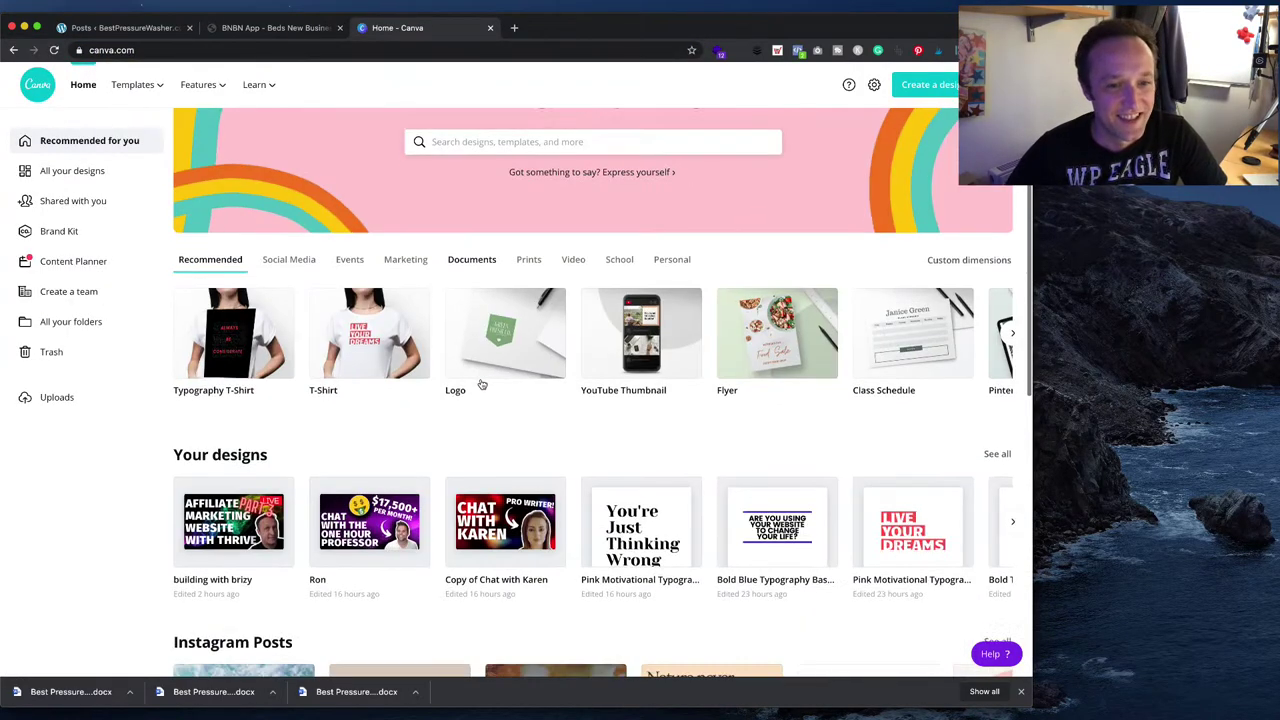
{"action": "left_click", "coordinate": [640, 530]}
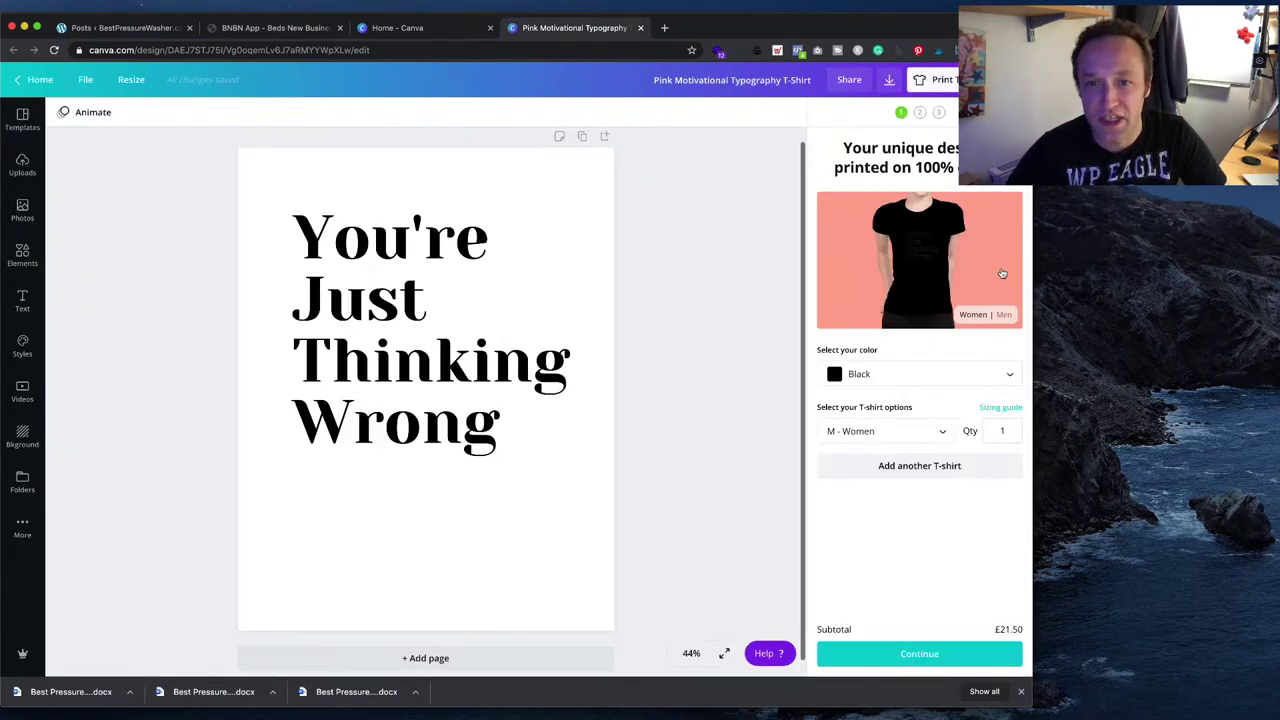
- Set the T-shirt preview colour to White and bring up the Share options
{"action": "left_click", "coordinate": [925, 373]}
{"action": "scroll", "coordinate": [895, 468], "scroll_direction": "down", "scroll_amount": 2}
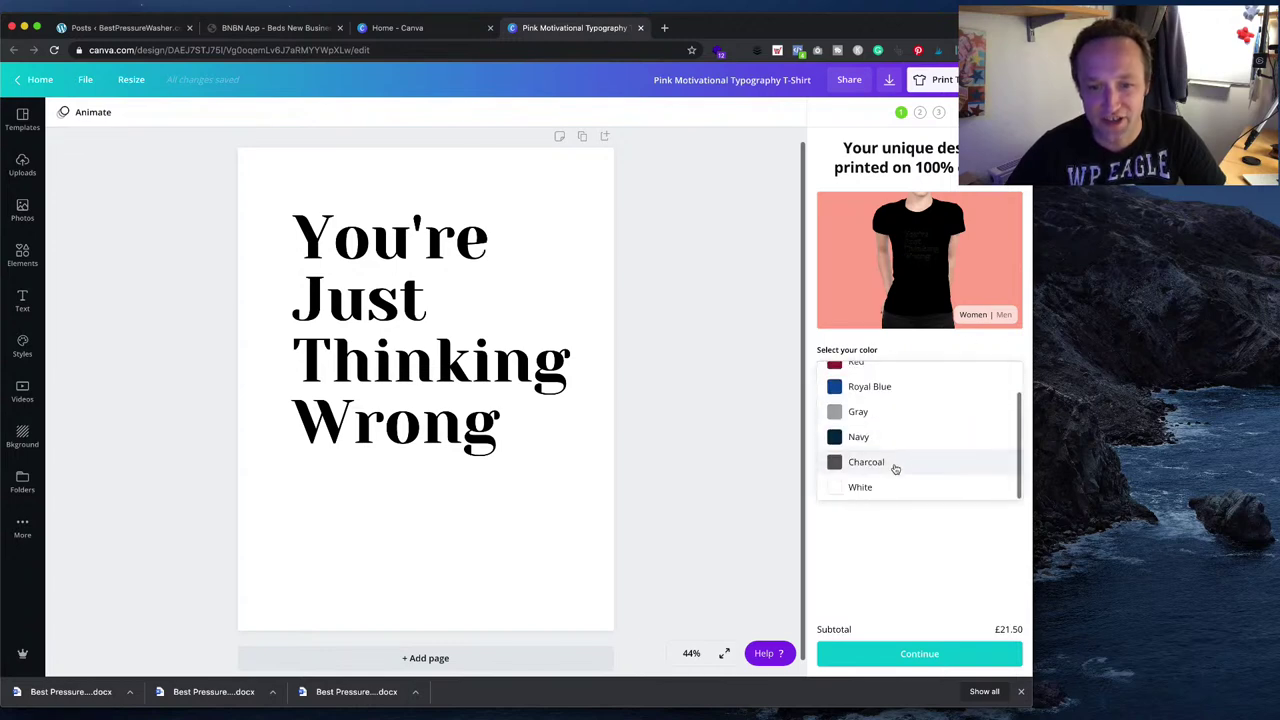
{"action": "left_click", "coordinate": [896, 488]}
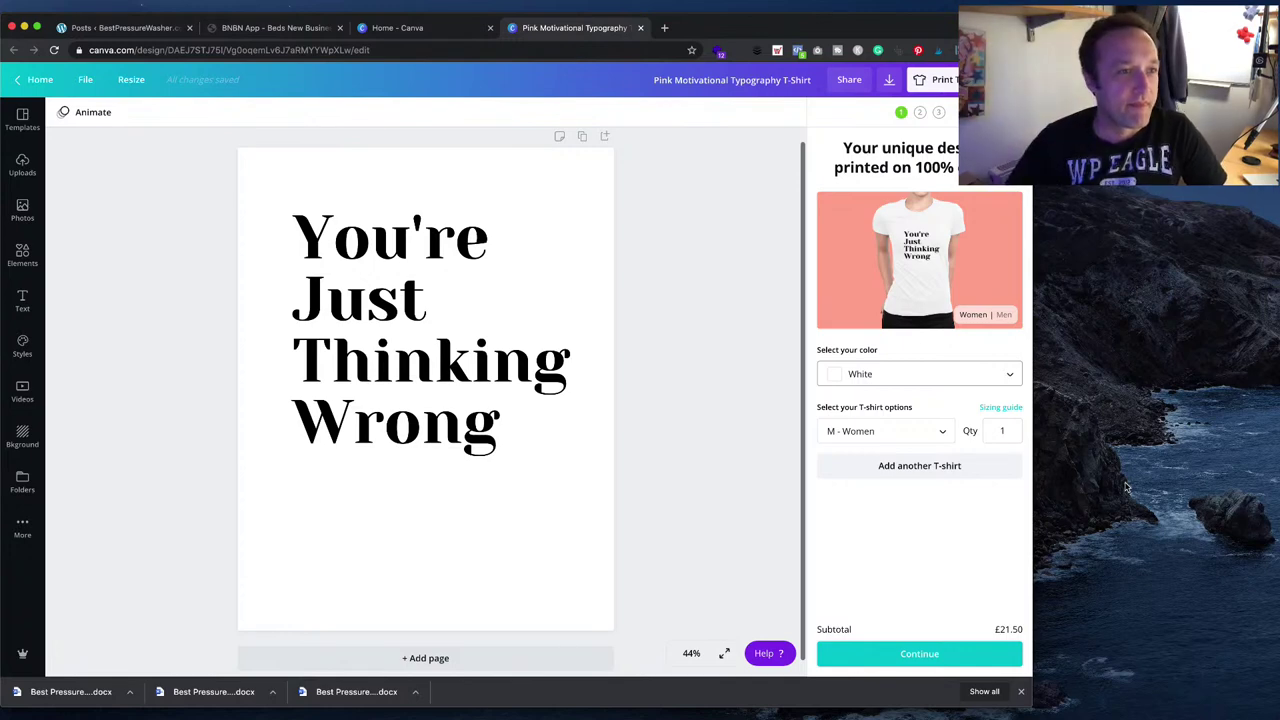
{"action": "left_click", "coordinate": [296, 384]}
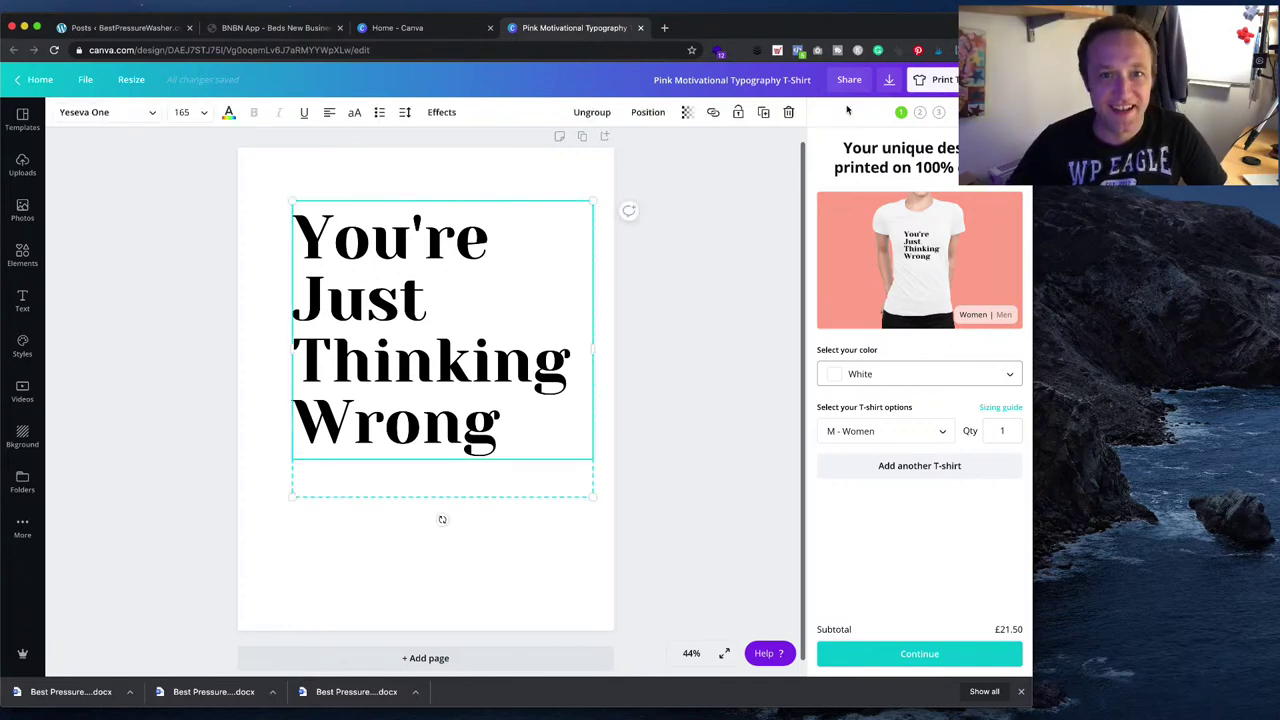
{"action": "left_click", "coordinate": [782, 167]}
{"action": "left_click", "coordinate": [1010, 79]}
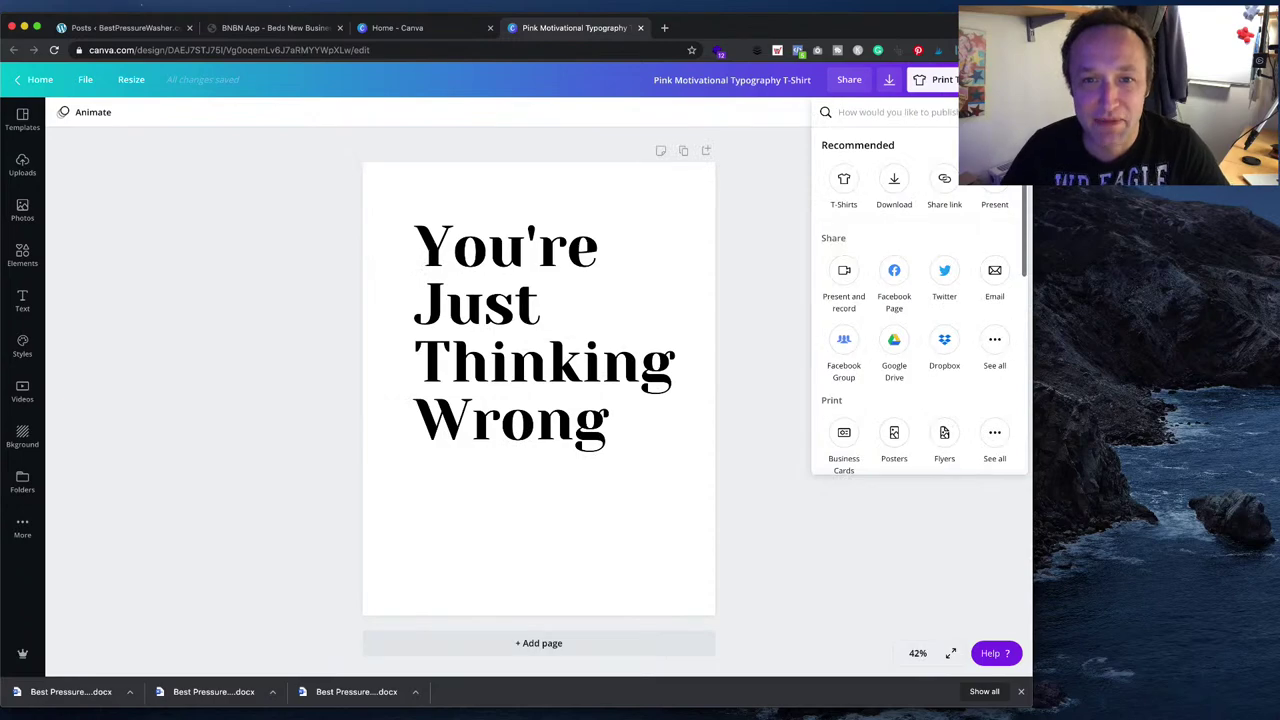
- Open the Bold Blue Typography Basketball Sports T-Shirt design and set its shirt to White
{"action": "left_click", "coordinate": [42, 81]}
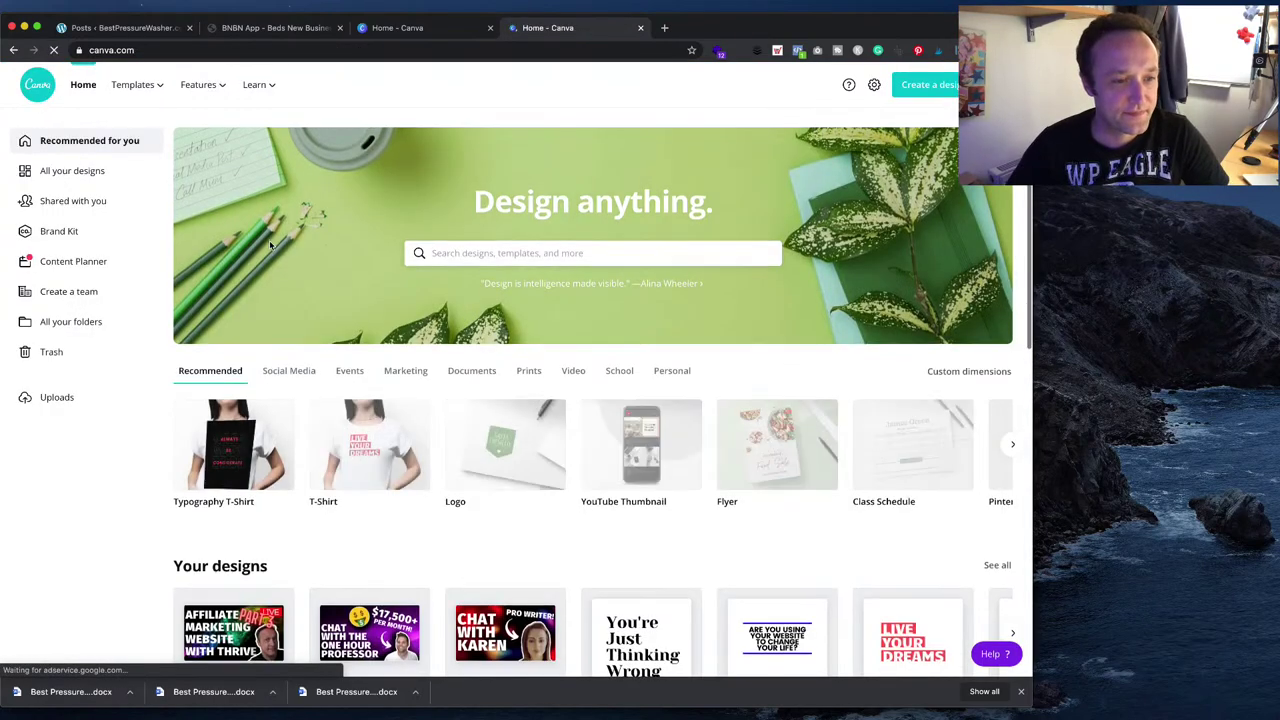
{"action": "scroll", "coordinate": [270, 245], "scroll_direction": "down", "scroll_amount": 3}
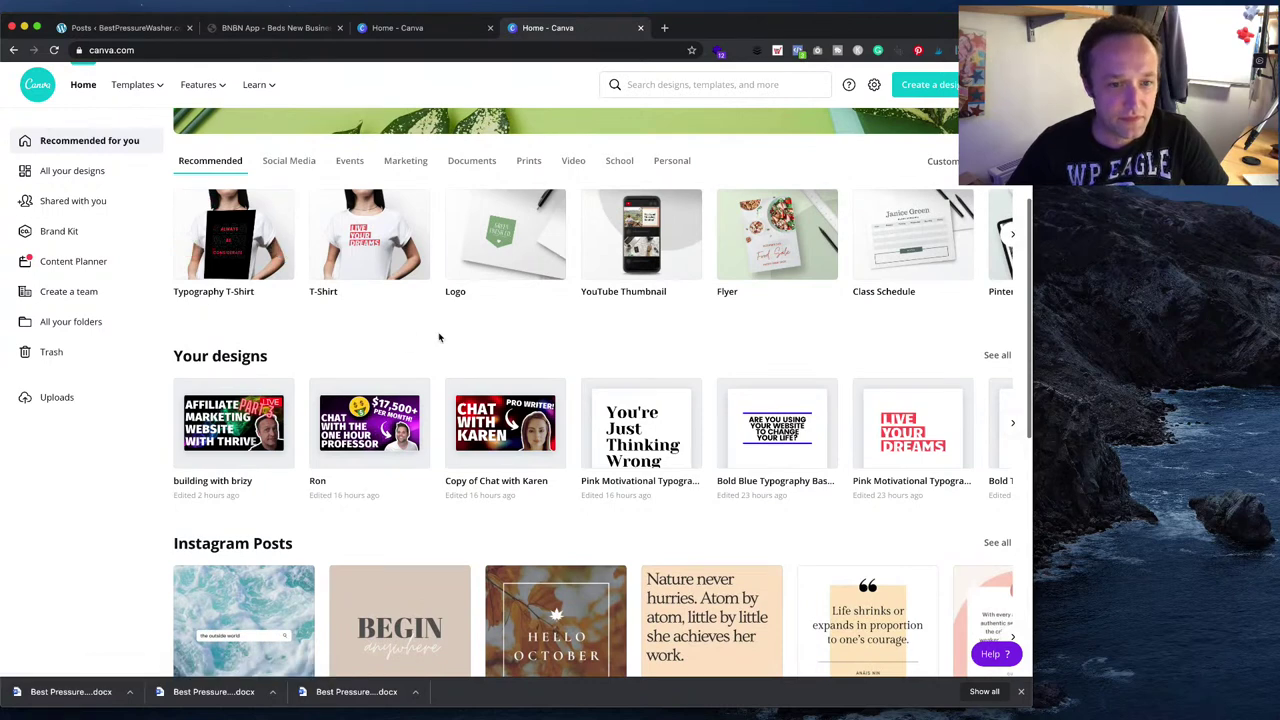
{"action": "scroll", "coordinate": [438, 337], "scroll_direction": "down", "scroll_amount": 1}
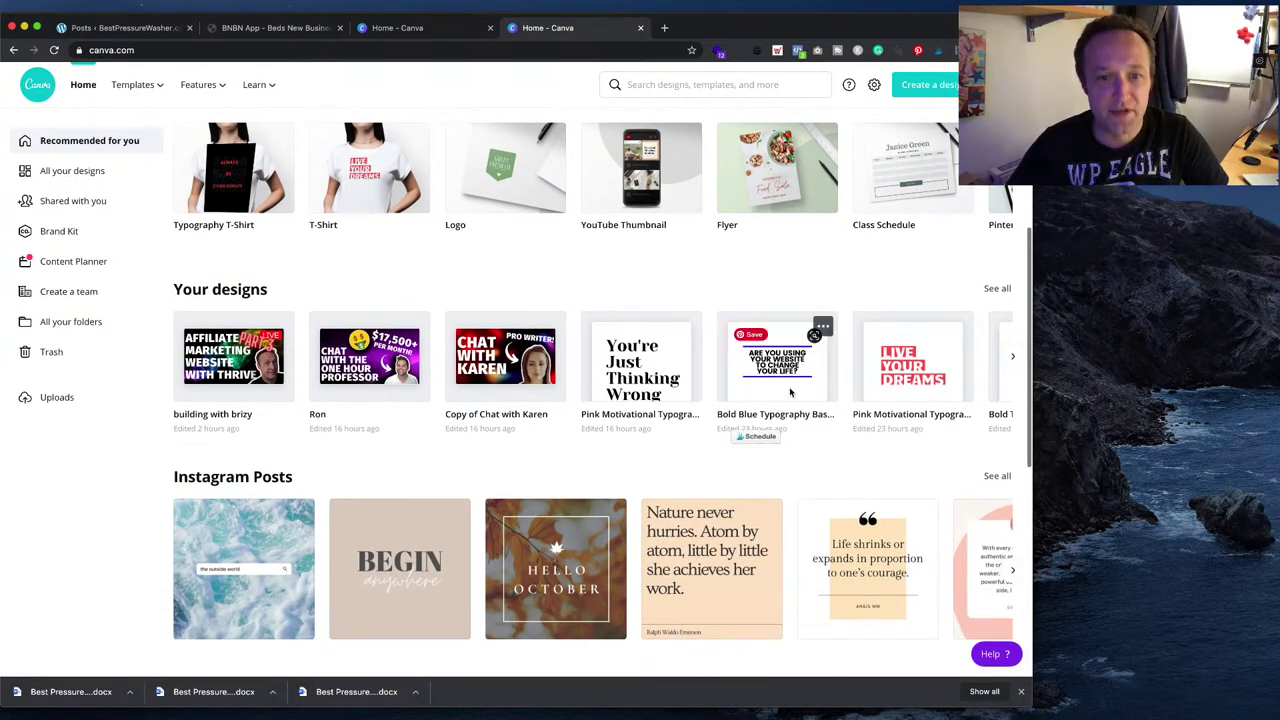
{"action": "left_click", "coordinate": [776, 362]}
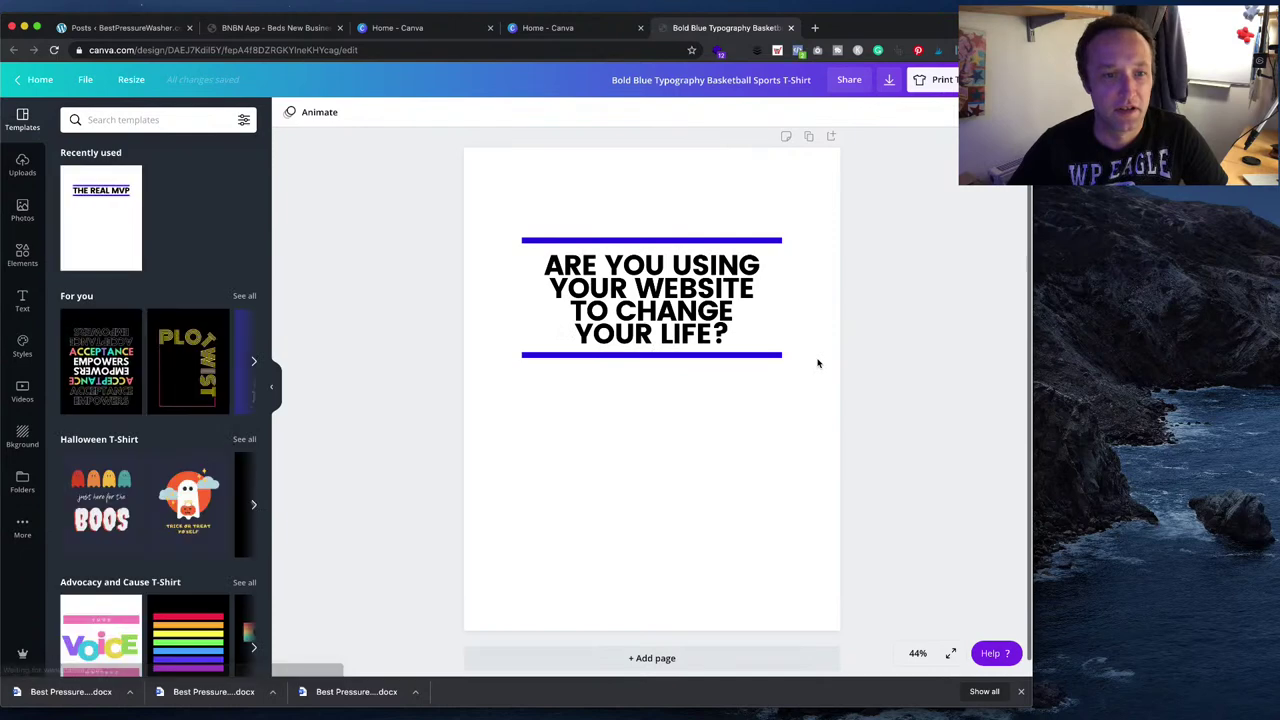
{"action": "left_click", "coordinate": [938, 79]}
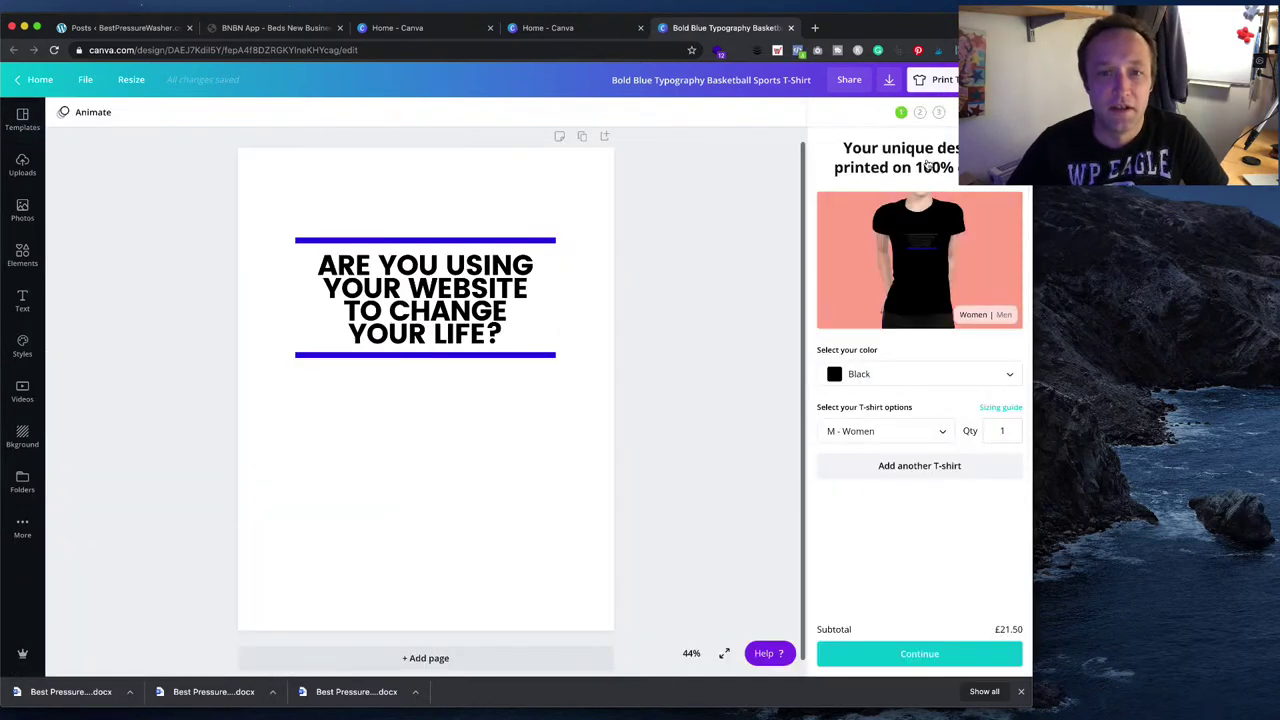
{"action": "left_click", "coordinate": [950, 381]}
{"action": "scroll", "coordinate": [914, 495], "scroll_direction": "down", "scroll_amount": 2}
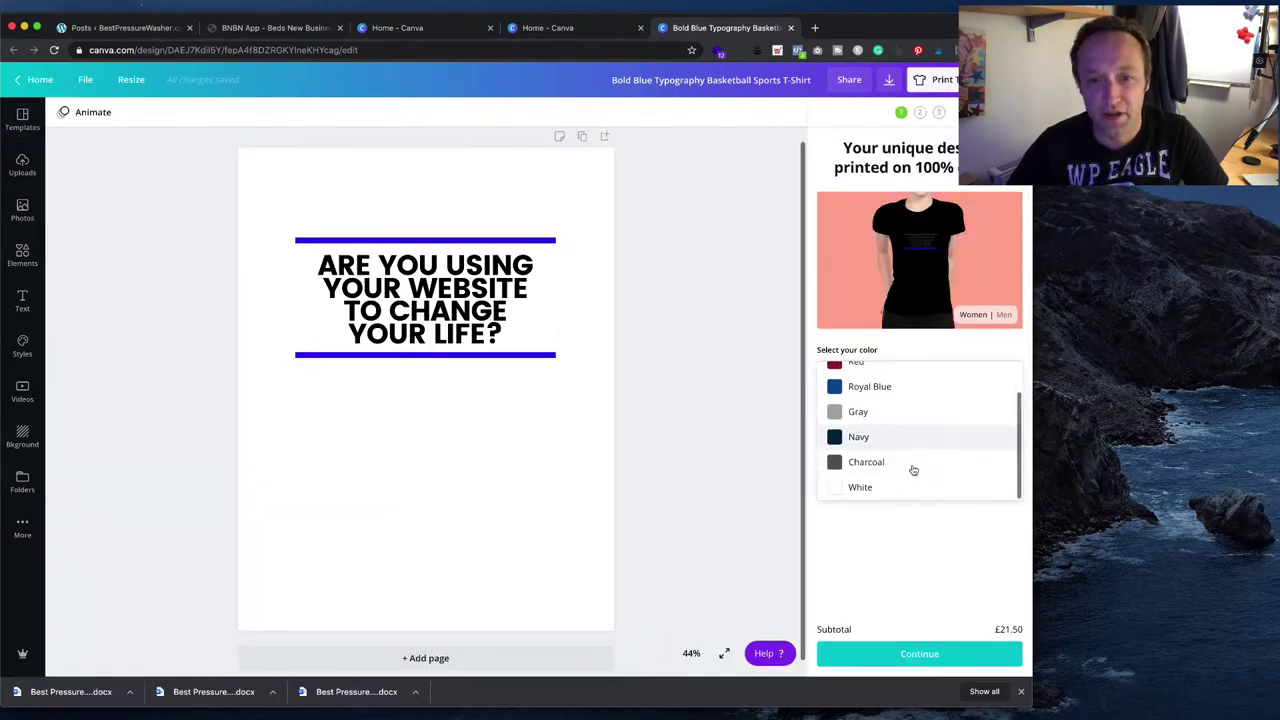
{"action": "left_click", "coordinate": [897, 488]}
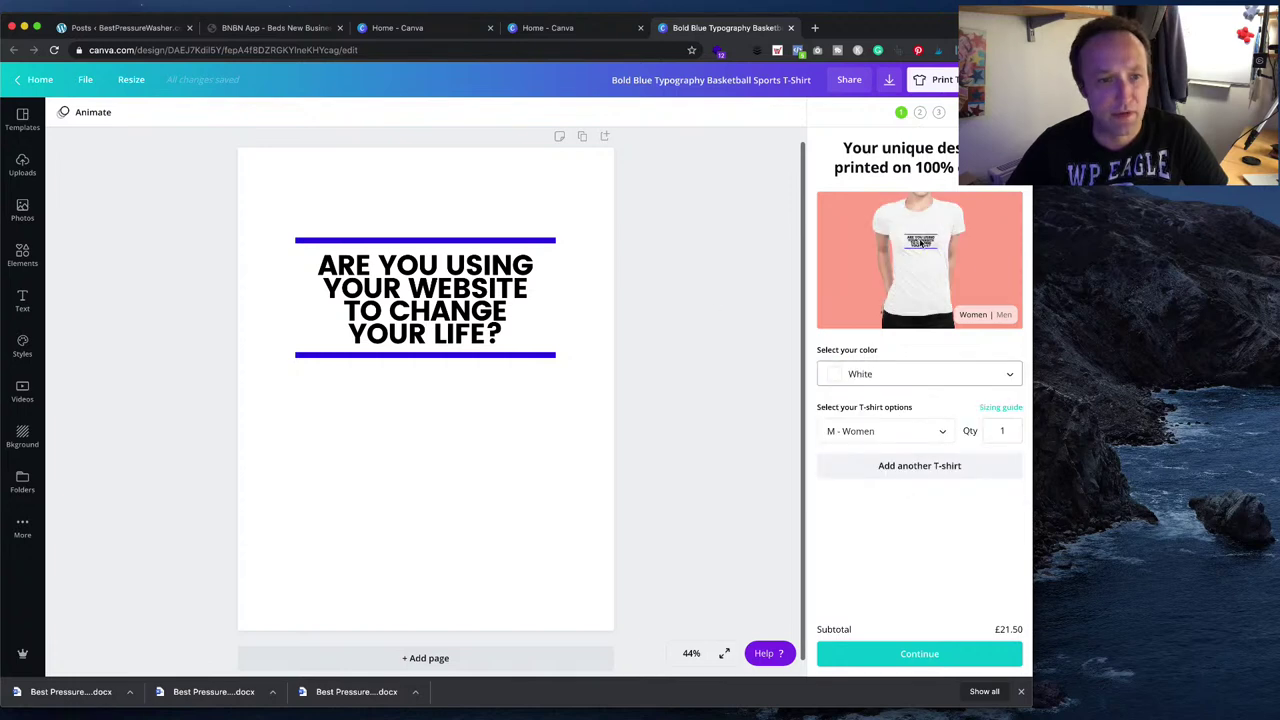
- Resize the headline and both blue lines to span the full page width
{"action": "left_click", "coordinate": [424, 345]}
{"action": "left_click_drag", "start_coordinate": [286, 180], "coordinate": [705, 445]}
{"action": "left_click_drag", "start_coordinate": [482, 364], "coordinate": [405, 372]}
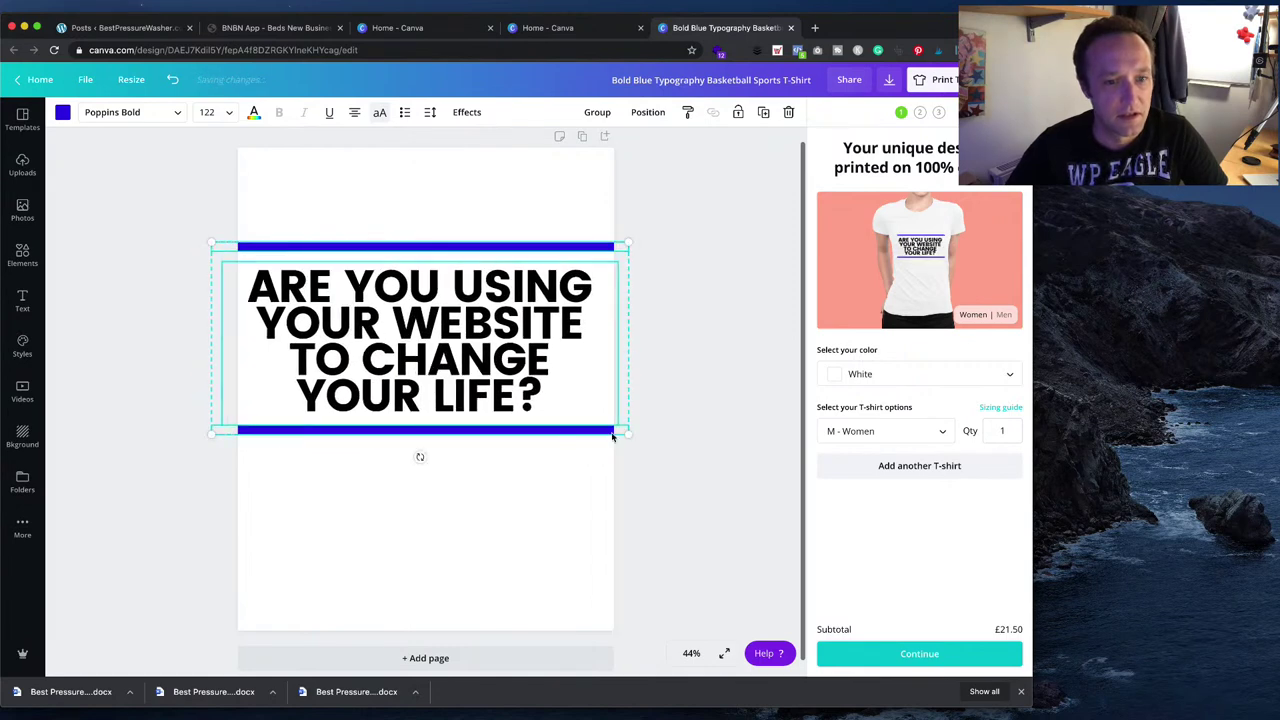
{"action": "left_click_drag", "start_coordinate": [627, 437], "coordinate": [583, 417]}
{"action": "left_click_drag", "start_coordinate": [380, 330], "coordinate": [392, 325]}
{"action": "left_click", "coordinate": [652, 342]}
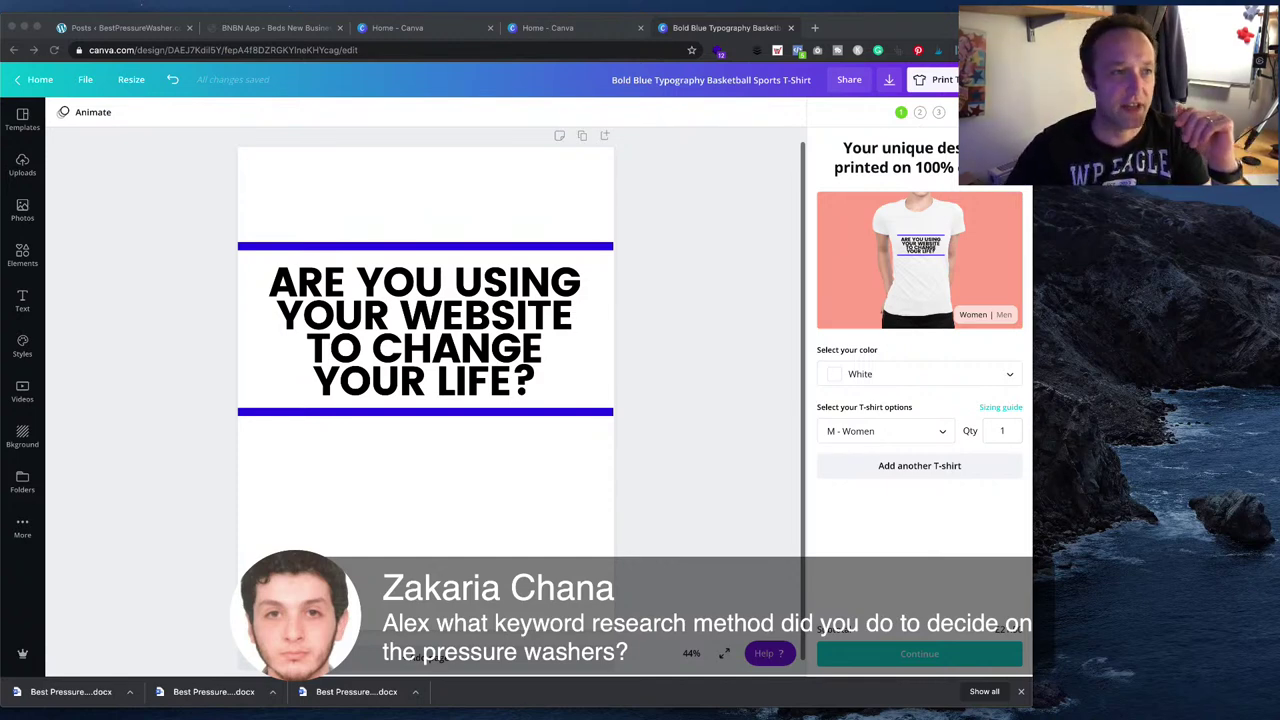
{"action": "key", "text": "super+1"}
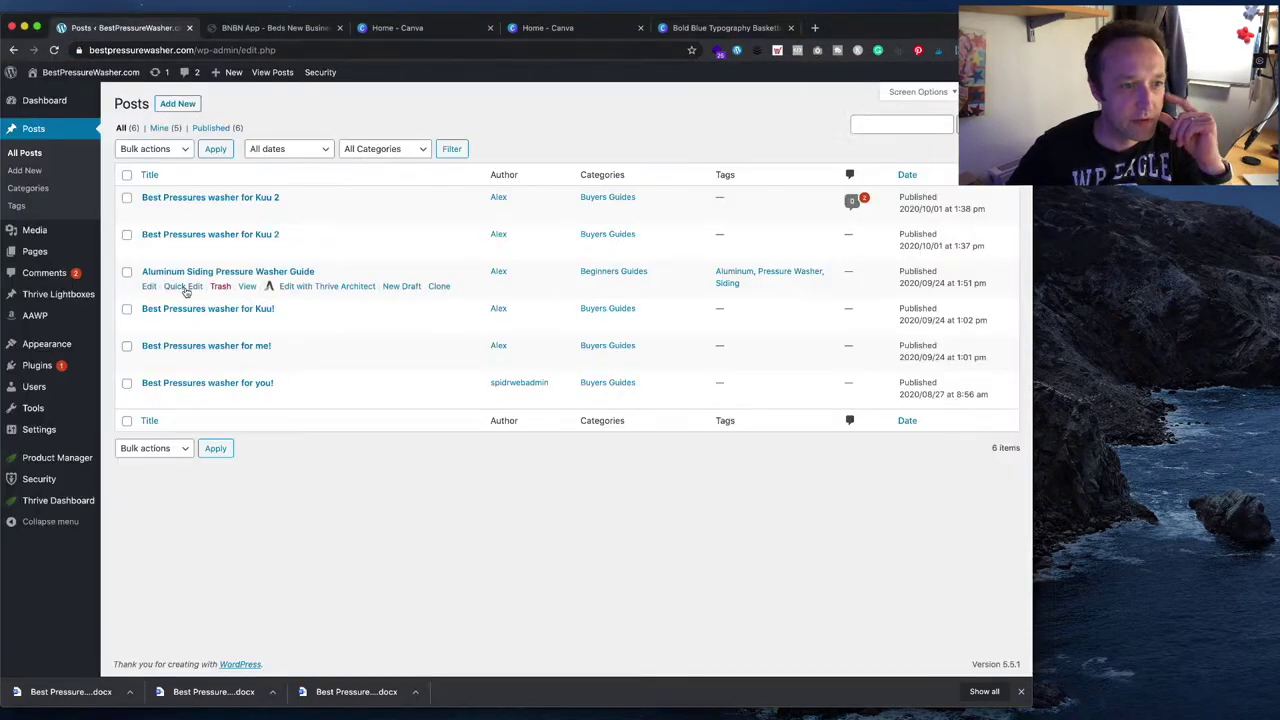
- Trash the five test posts: both Kuu 2 posts, Kuu!, for me! and for you!
{"action": "left_click", "coordinate": [127, 198]}
{"action": "left_click", "coordinate": [127, 234]}
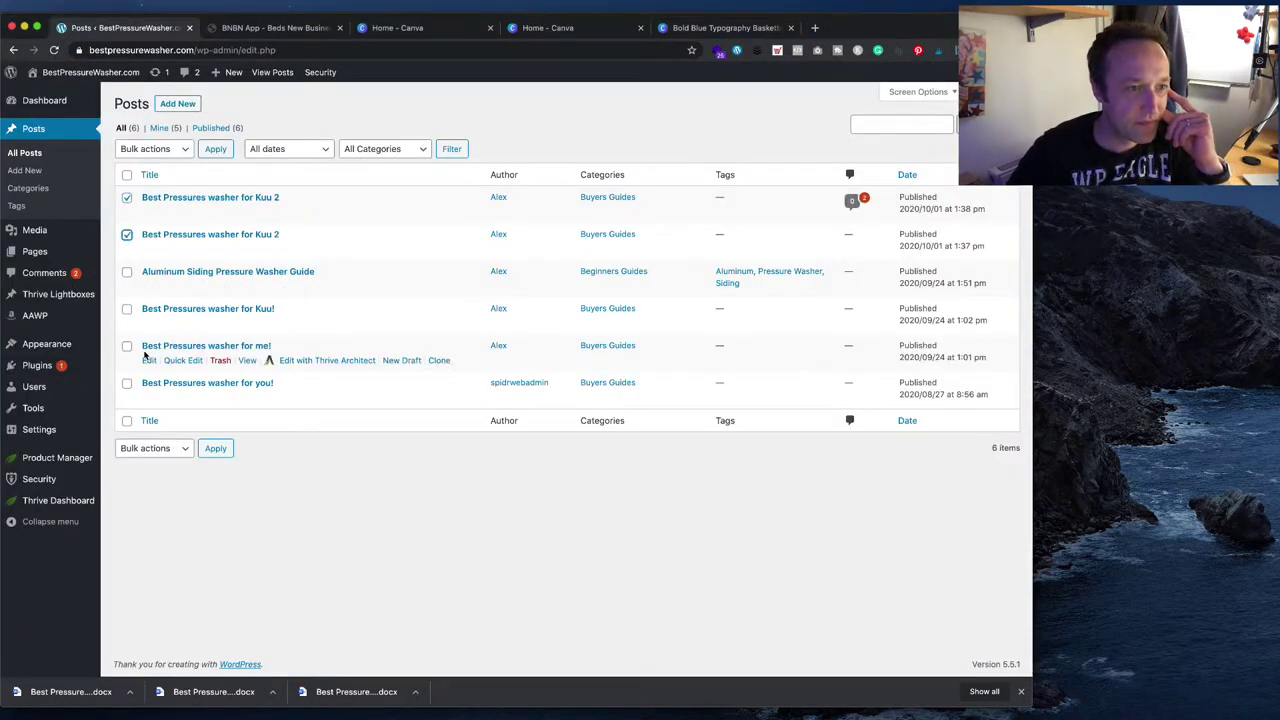
{"action": "left_click", "coordinate": [127, 309]}
{"action": "left_click", "coordinate": [127, 346]}
{"action": "left_click", "coordinate": [127, 383]}
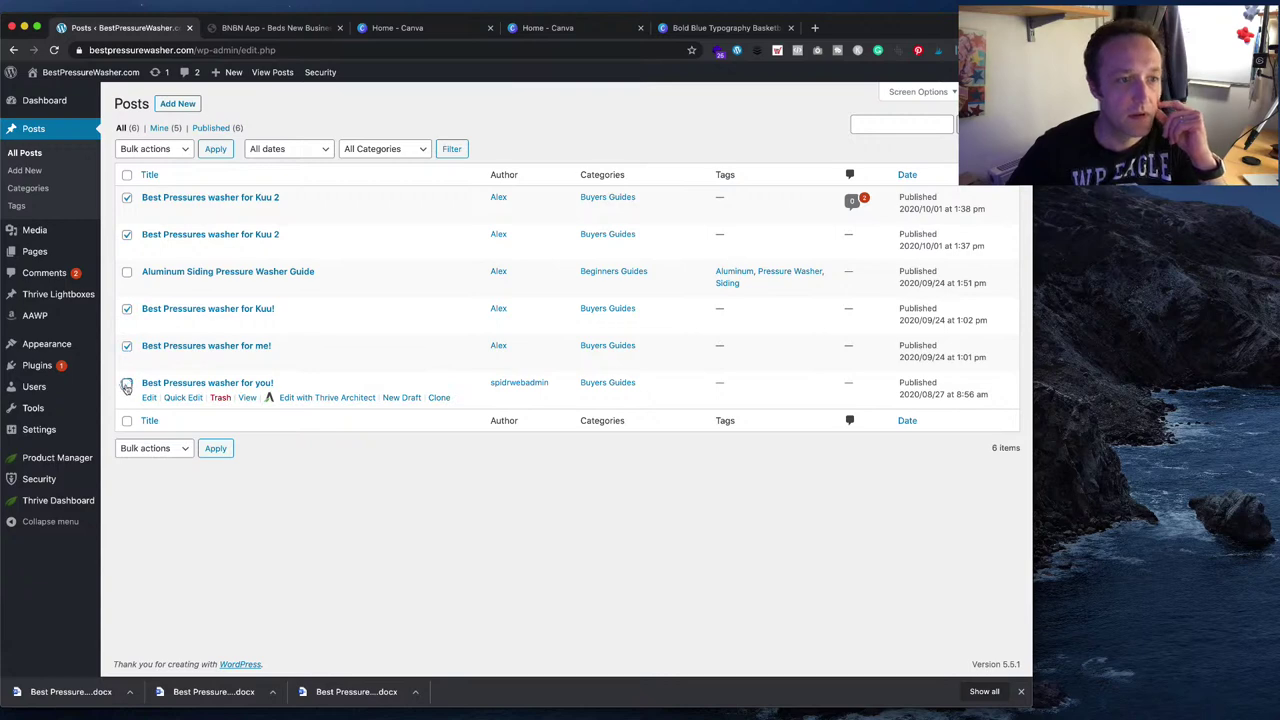
{"action": "left_click", "coordinate": [170, 152]}
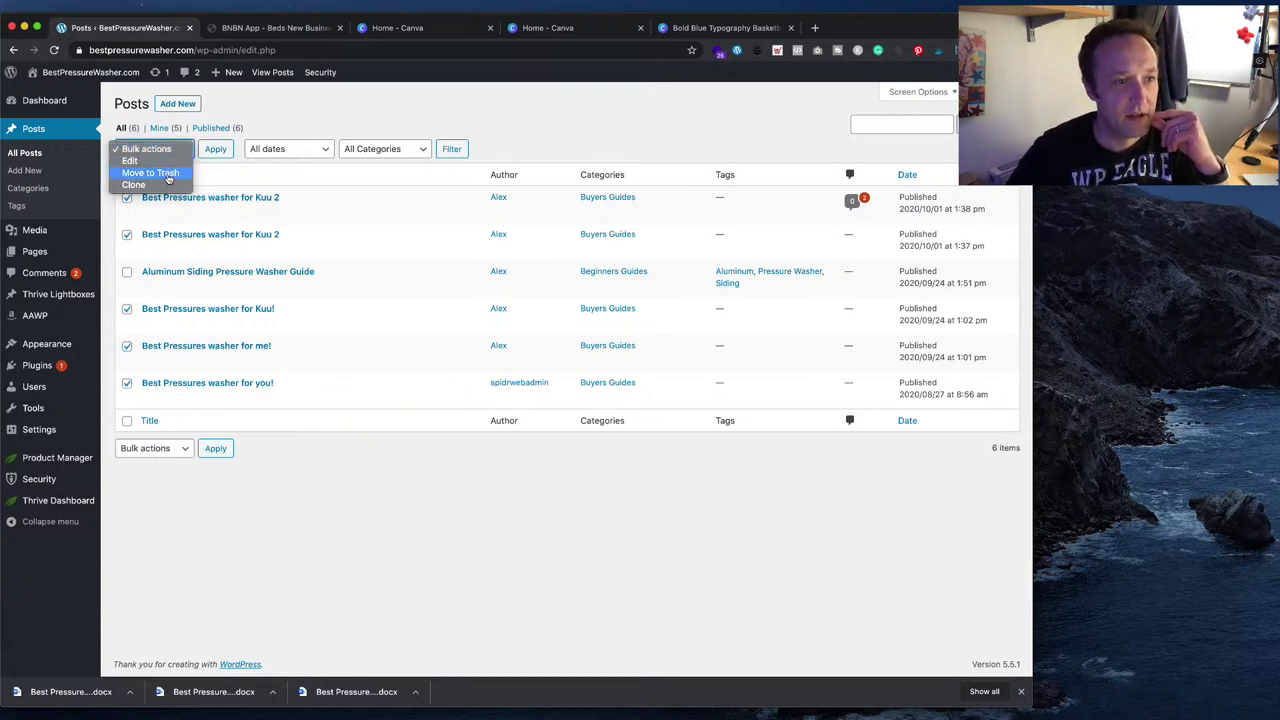
{"action": "left_click", "coordinate": [163, 174]}
{"action": "left_click", "coordinate": [215, 150]}
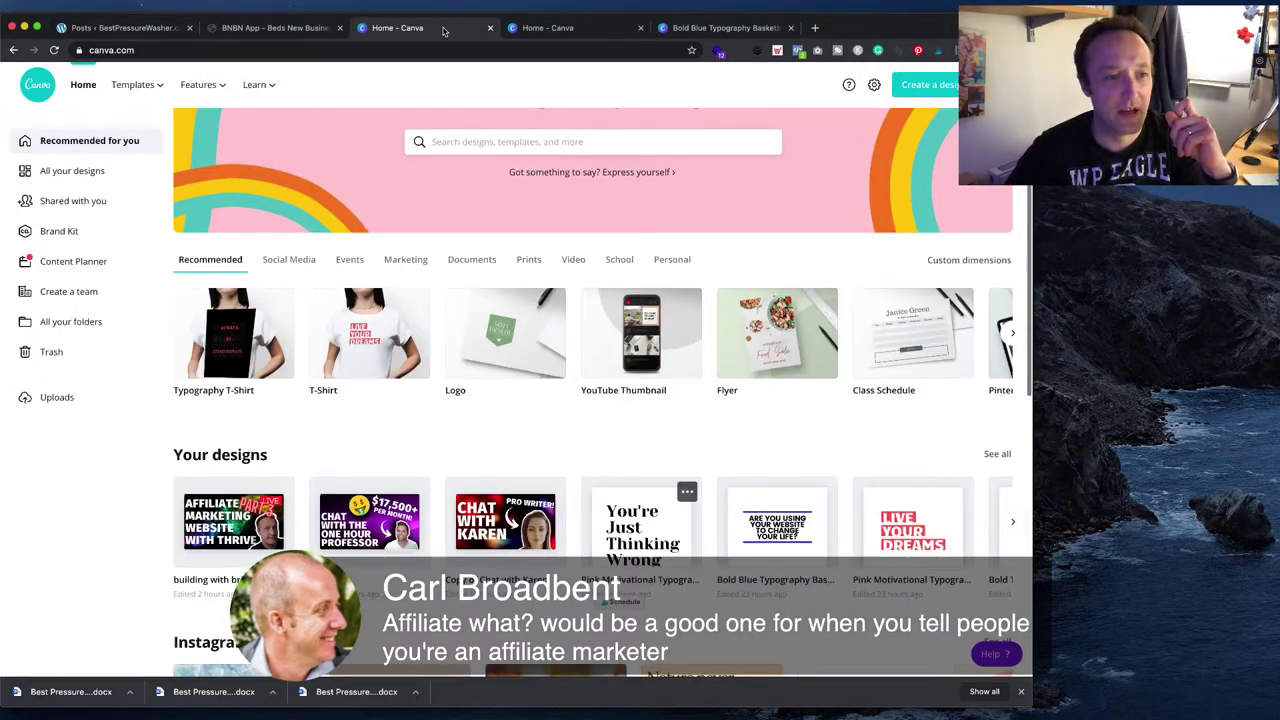
- Start a new T-Shirt design from the Canva home page
{"action": "left_click", "coordinate": [397, 27]}
{"action": "left_click", "coordinate": [341, 349]}
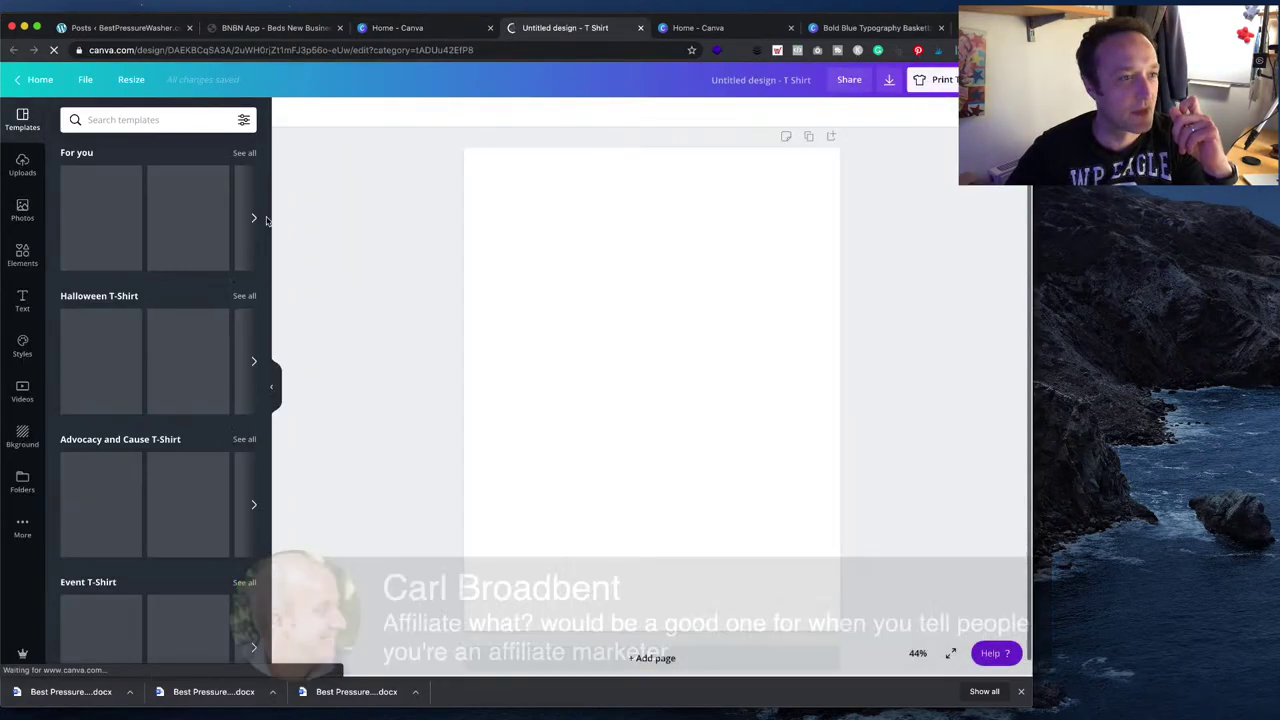
{"action": "left_click", "coordinate": [22, 300]}
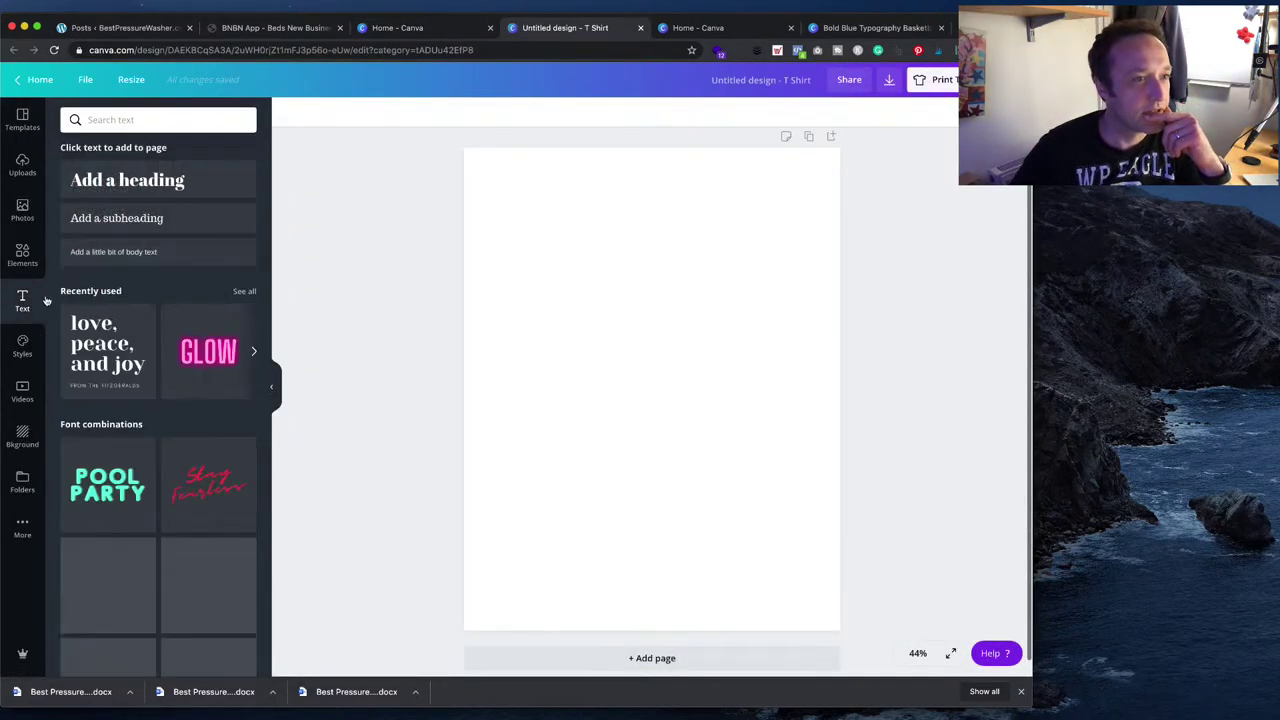
{"action": "left_click", "coordinate": [23, 120]}
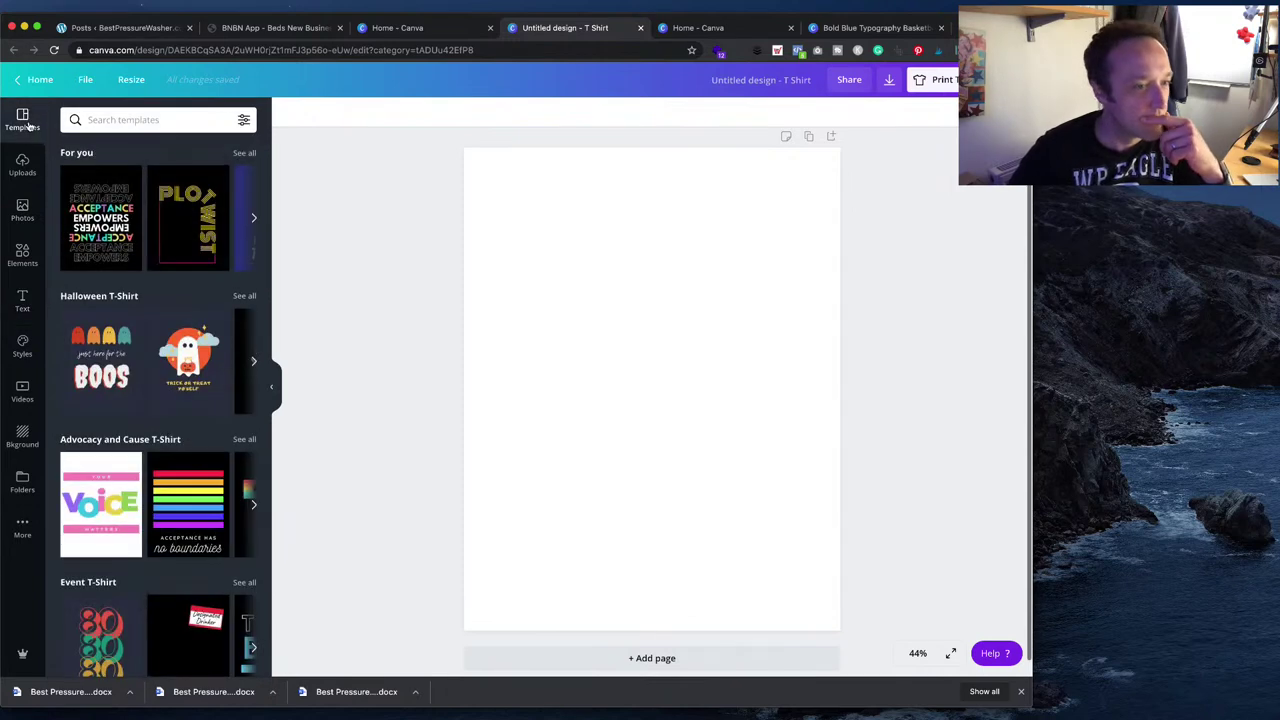
- Find the Lifestyle and Hobbies templates and apply 'I'd rather be at home'
{"action": "scroll", "coordinate": [185, 321], "scroll_direction": "down", "scroll_amount": 2}
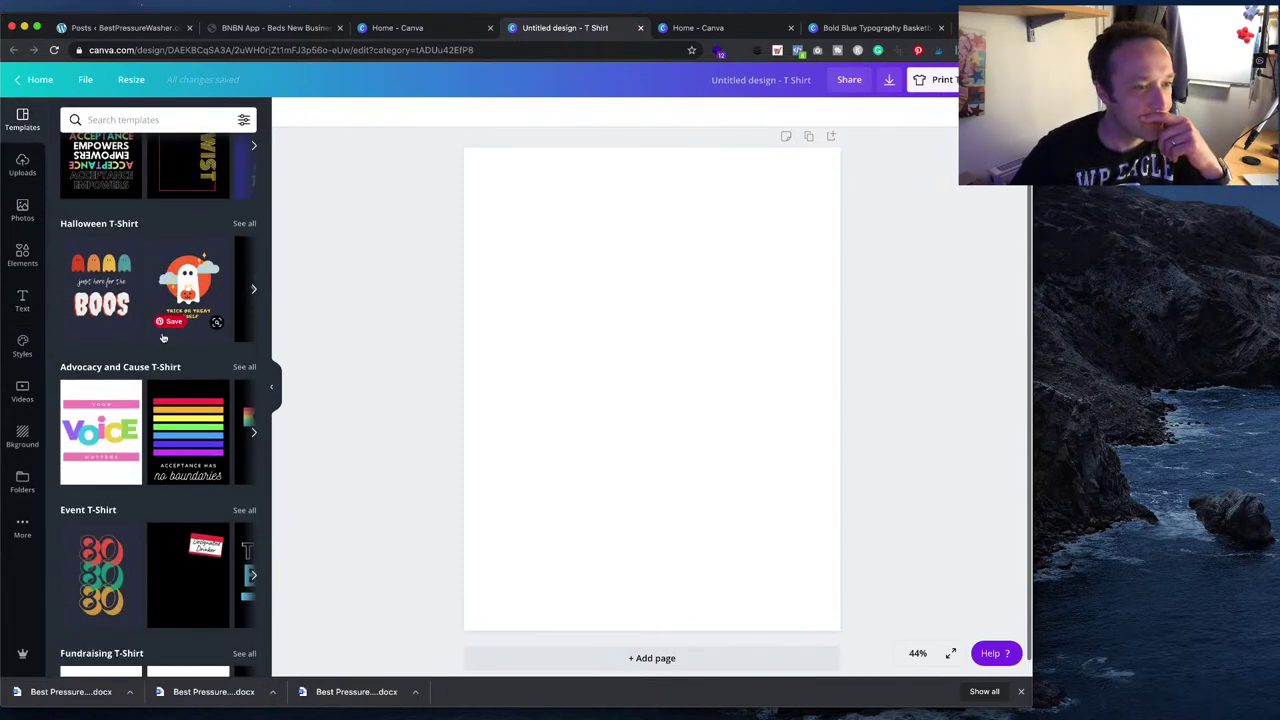
{"action": "scroll", "coordinate": [163, 337], "scroll_direction": "down", "scroll_amount": 3}
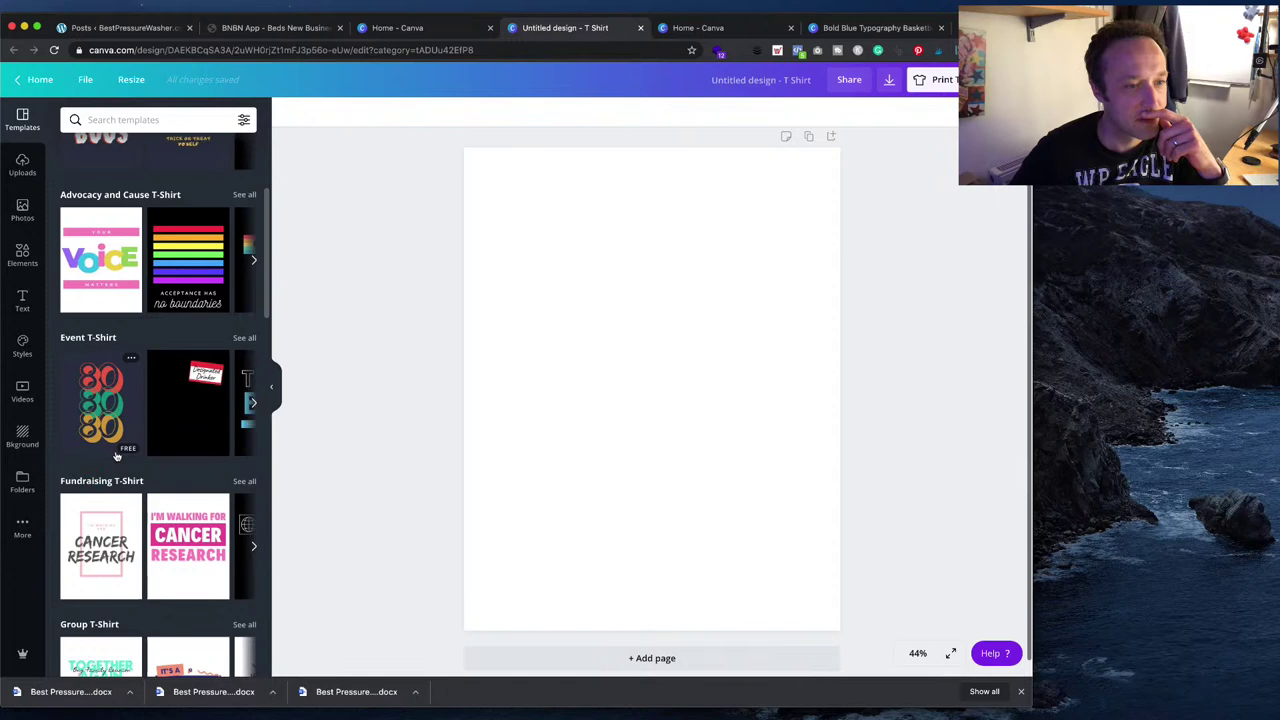
{"action": "scroll", "coordinate": [116, 455], "scroll_direction": "down", "scroll_amount": 3}
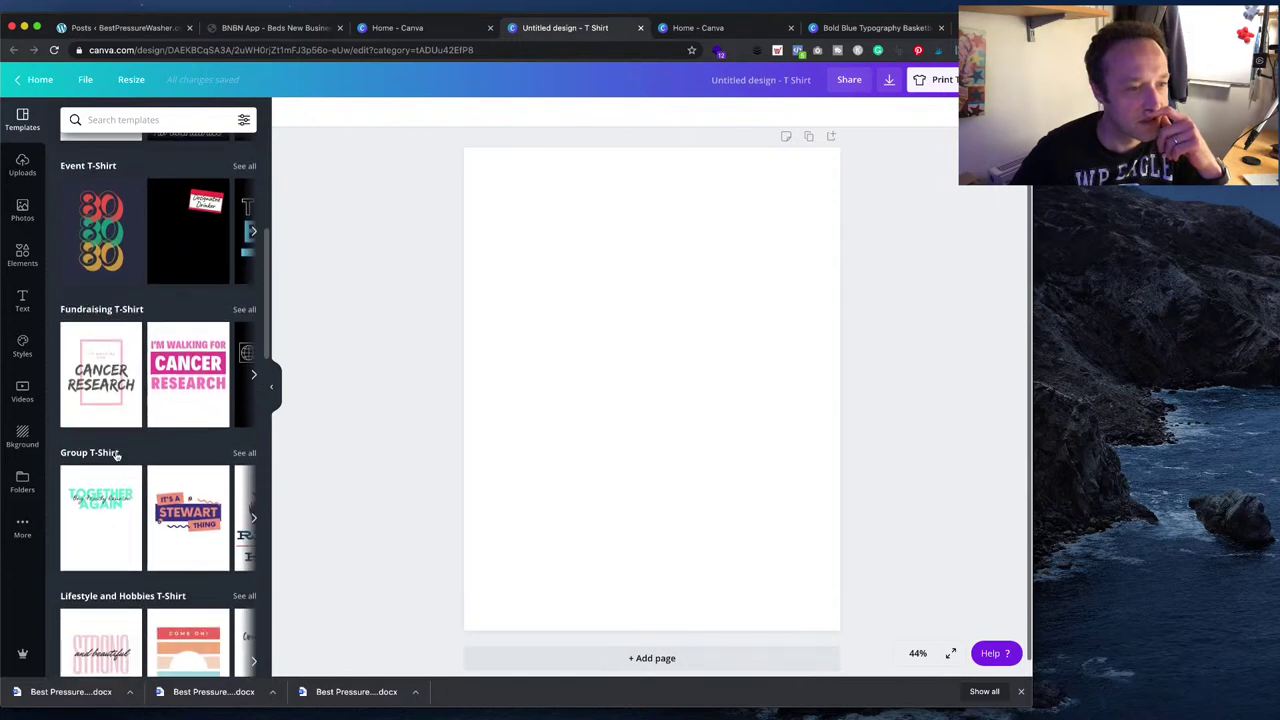
{"action": "scroll", "coordinate": [116, 455], "scroll_direction": "down", "scroll_amount": 2}
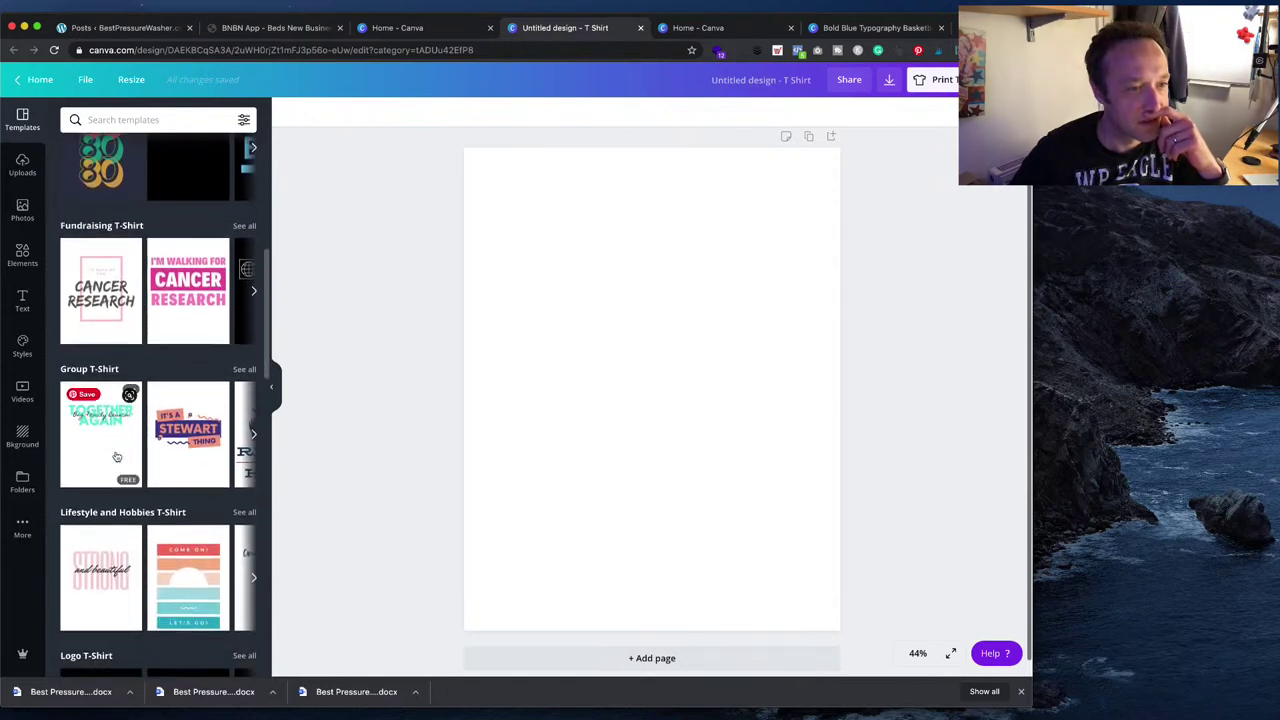
{"action": "scroll", "coordinate": [116, 456], "scroll_direction": "down", "scroll_amount": 2}
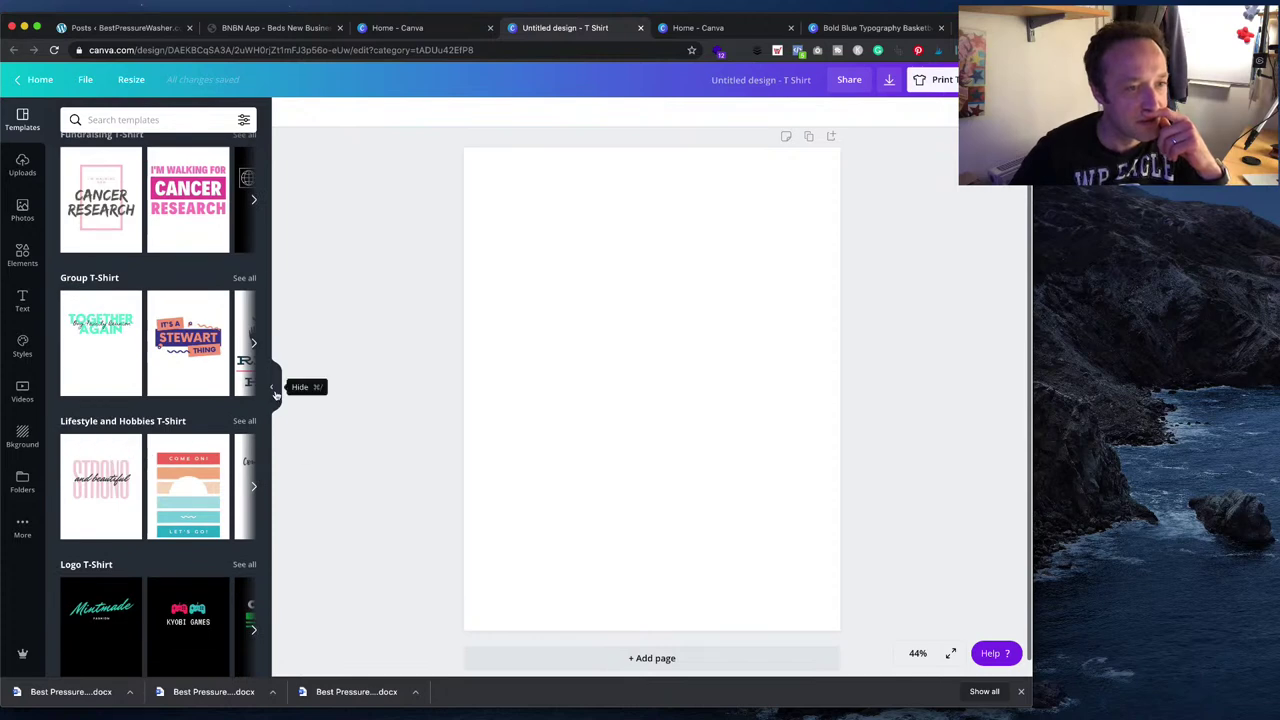
{"action": "scroll", "coordinate": [171, 490], "scroll_direction": "right", "scroll_amount": 5}
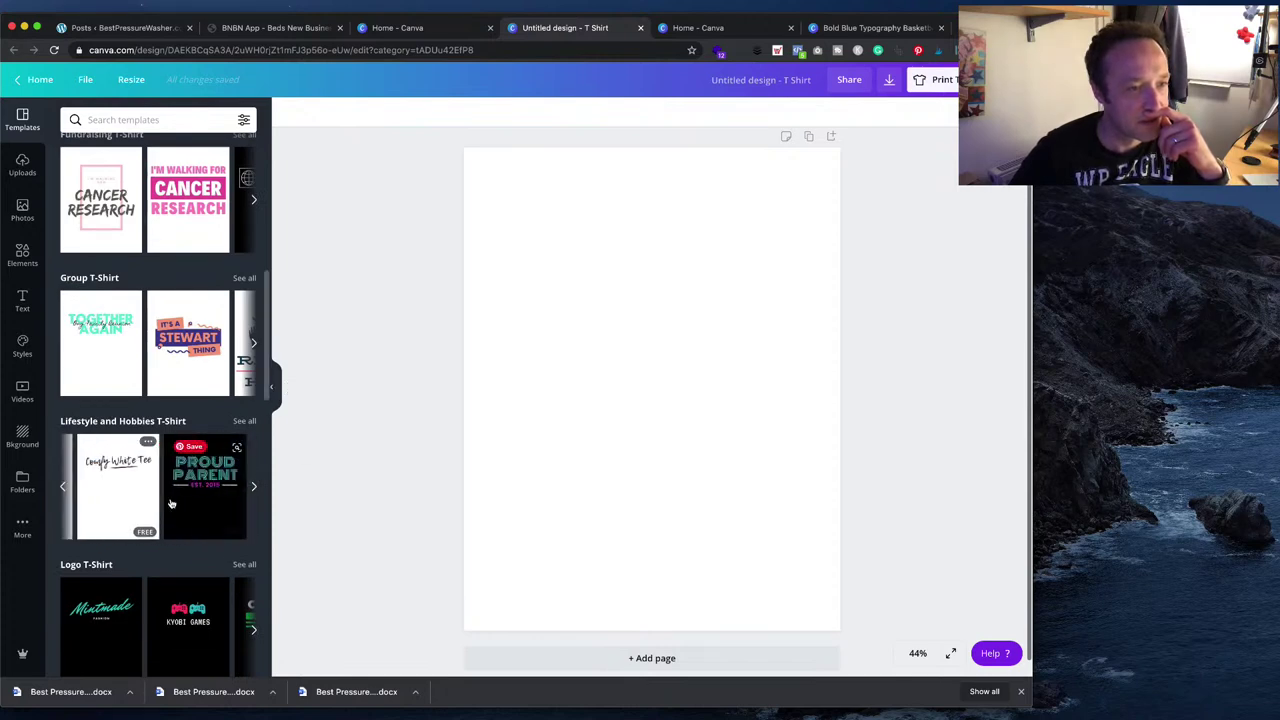
{"action": "scroll", "coordinate": [171, 490], "scroll_direction": "right", "scroll_amount": 5}
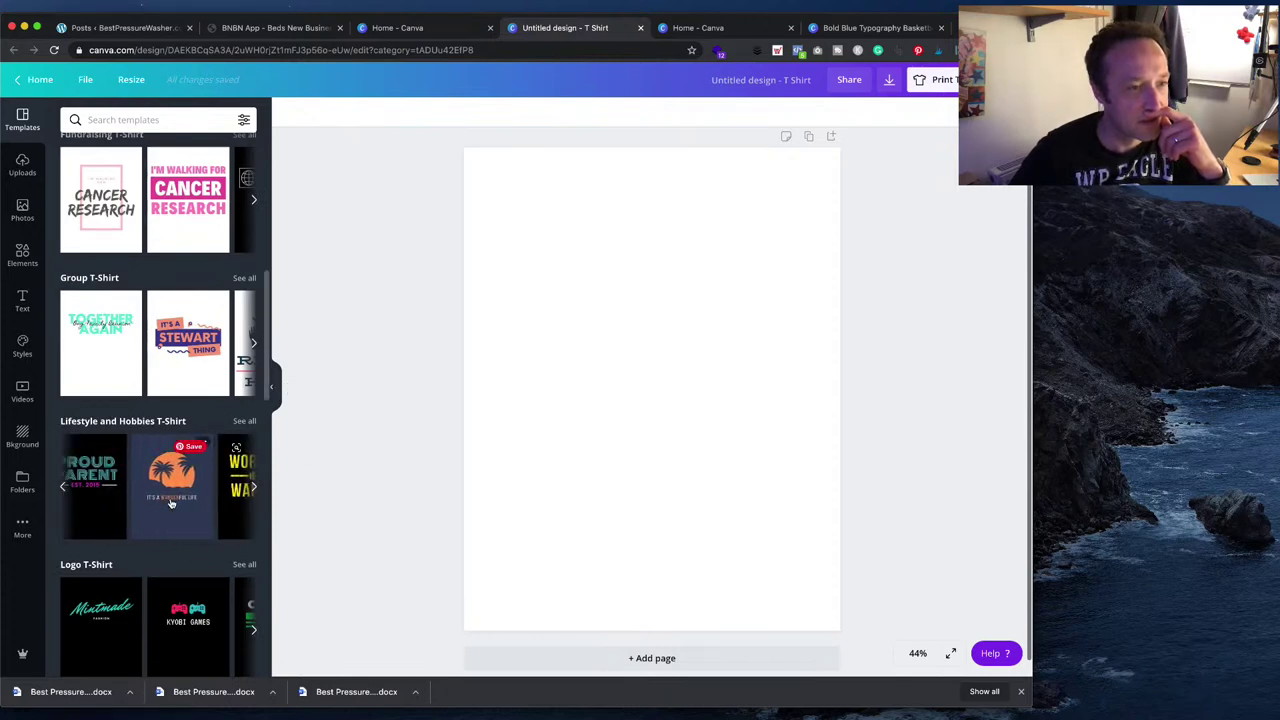
{"action": "scroll", "coordinate": [171, 490], "scroll_direction": "right", "scroll_amount": 4}
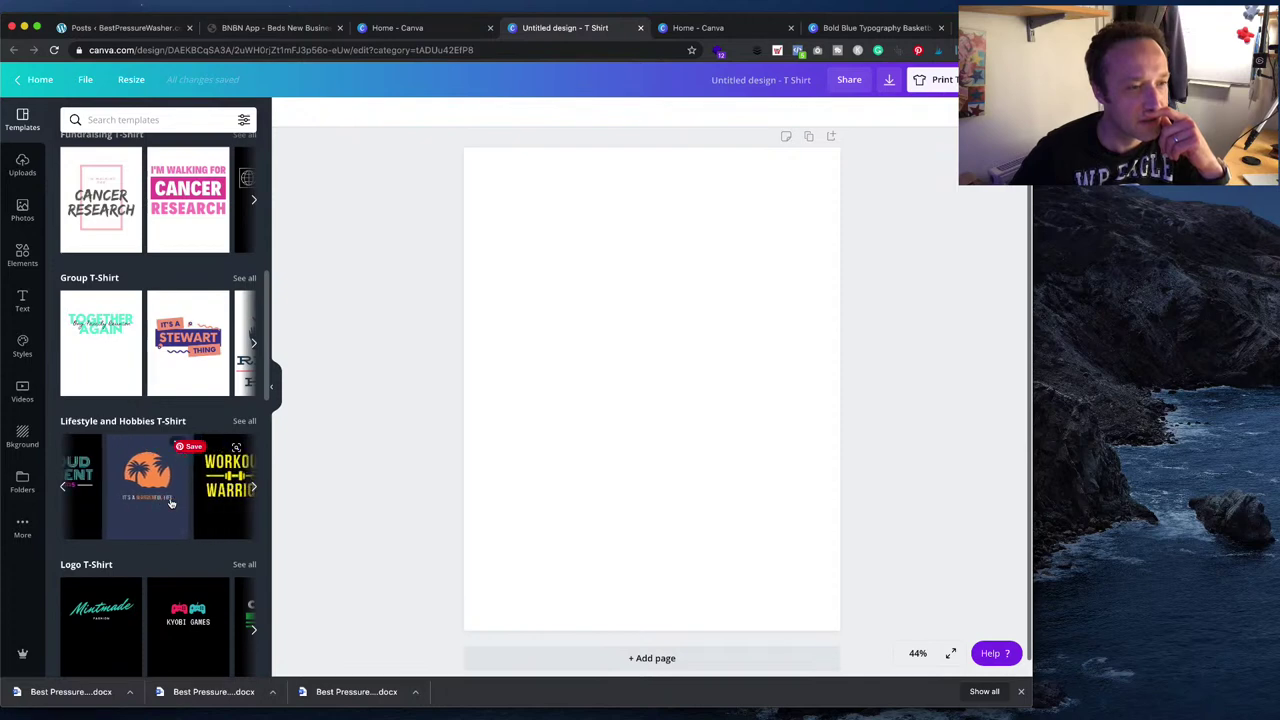
{"action": "scroll", "coordinate": [171, 503], "scroll_direction": "right", "scroll_amount": 5}
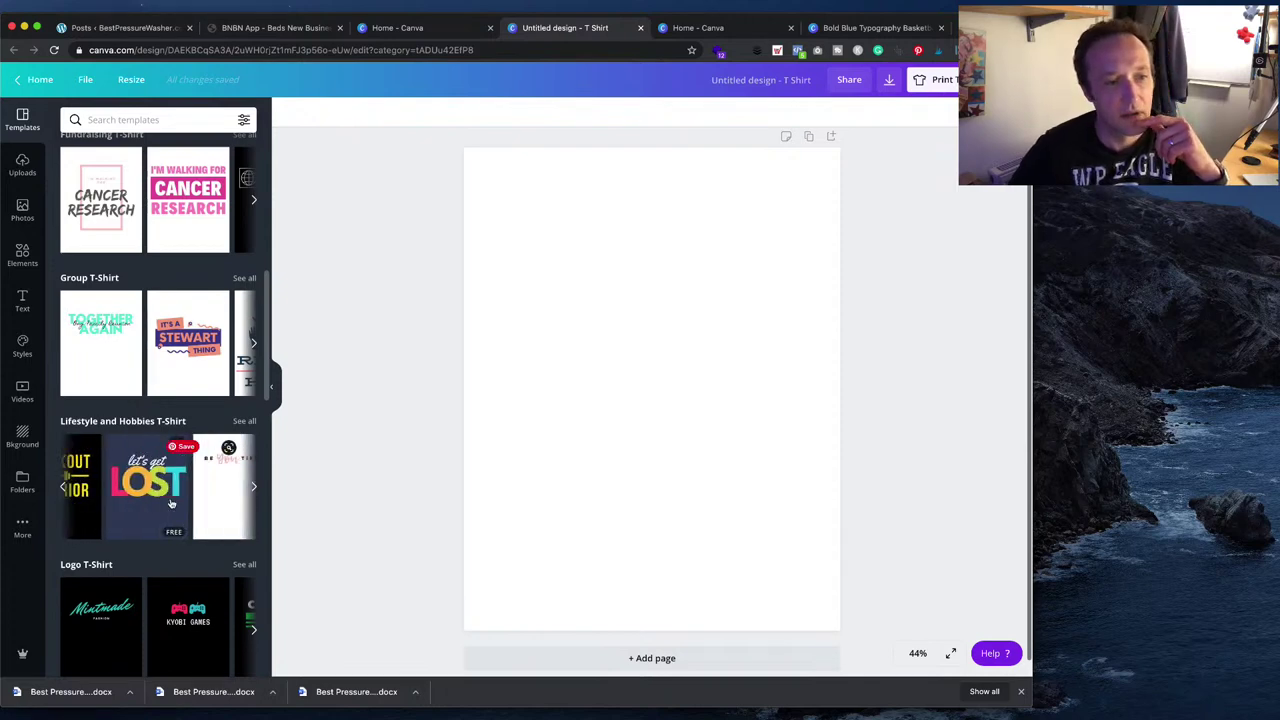
{"action": "scroll", "coordinate": [171, 503], "scroll_direction": "right", "scroll_amount": 1}
{"action": "scroll", "coordinate": [171, 503], "scroll_direction": "right", "scroll_amount": 6}
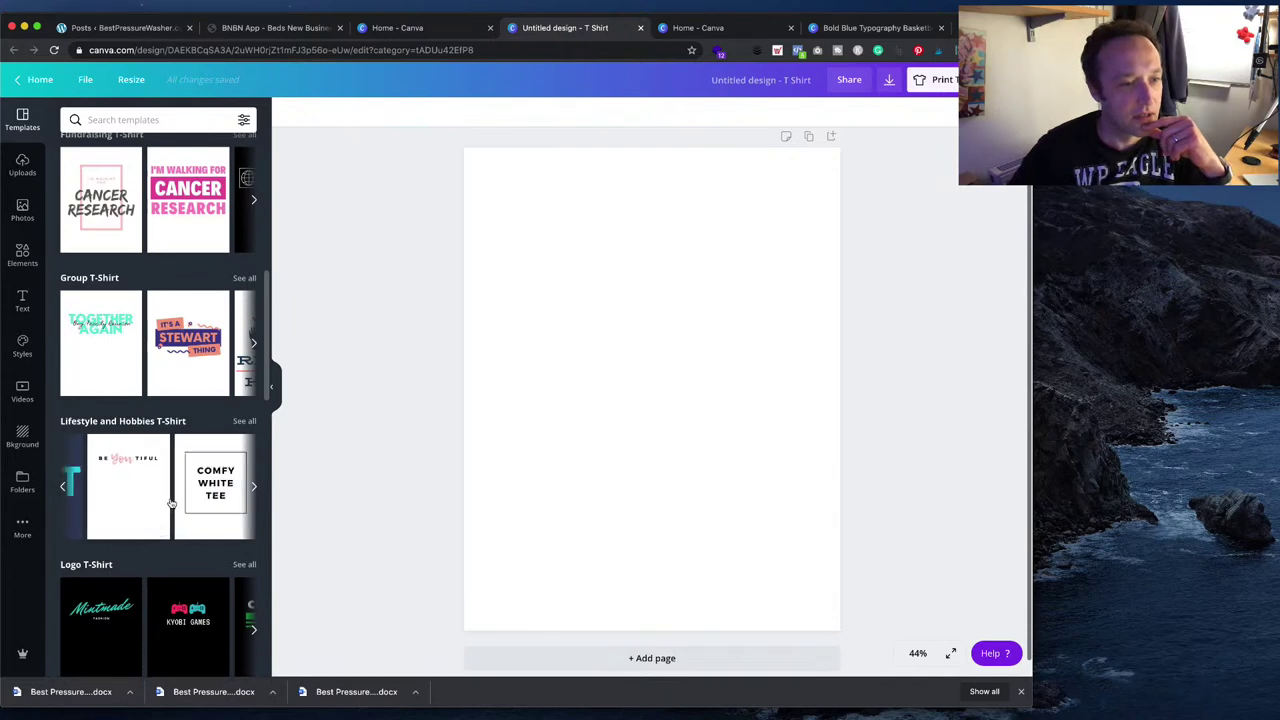
{"action": "scroll", "coordinate": [171, 503], "scroll_direction": "right", "scroll_amount": 2}
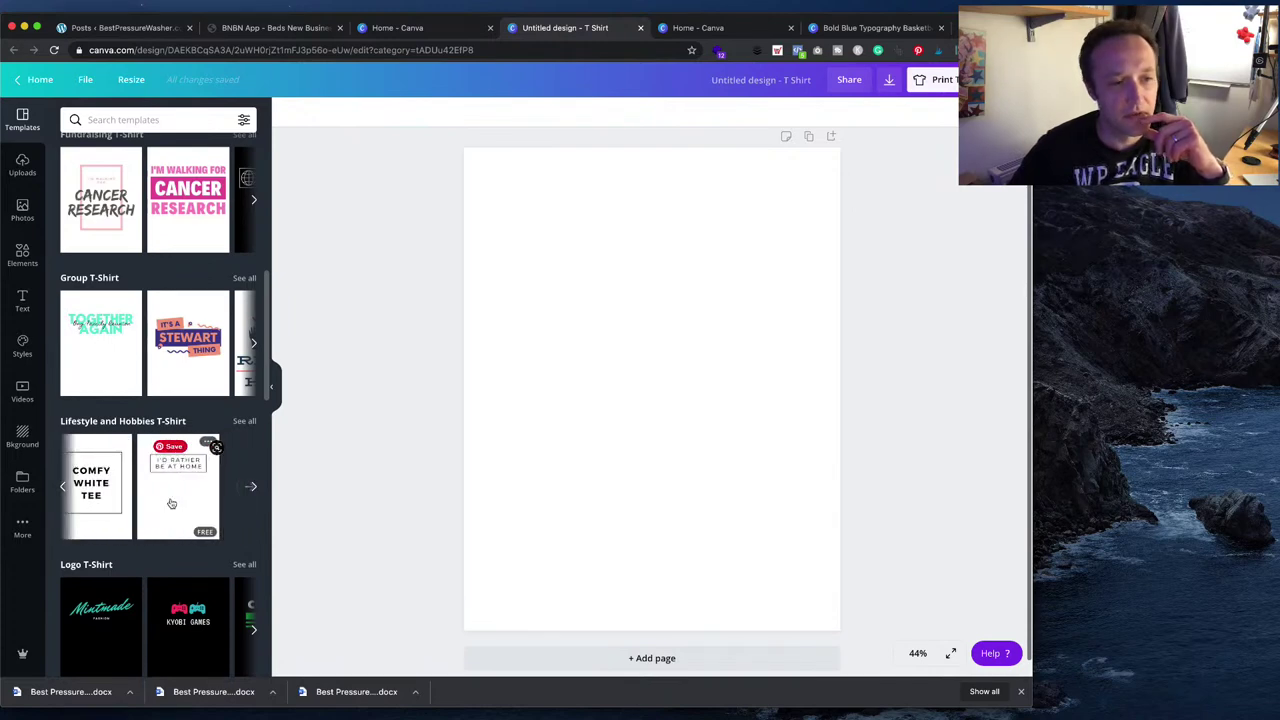
{"action": "scroll", "coordinate": [171, 503], "scroll_direction": "right", "scroll_amount": 1}
{"action": "left_click", "coordinate": [171, 503]}
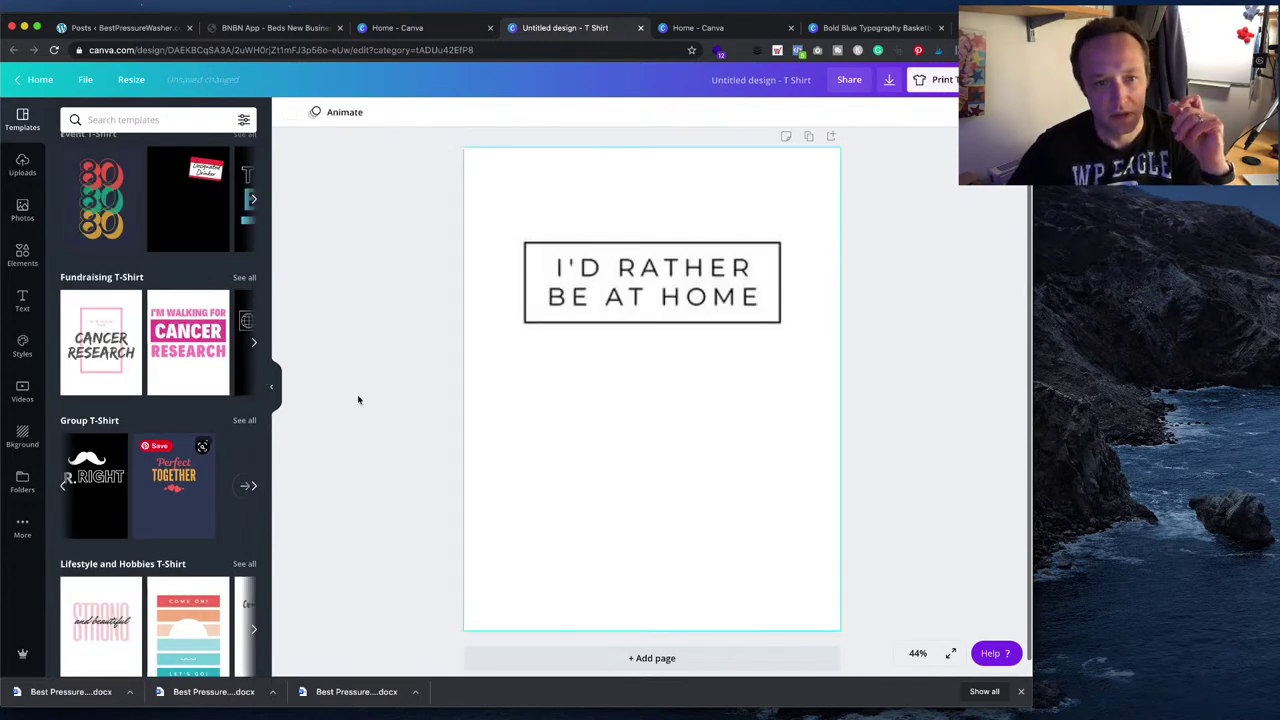
- Replace the template text with 'AFFILIATE' on one line and 'WHAT?' on the next
{"action": "left_click", "coordinate": [634, 297]}
{"action": "left_click", "coordinate": [634, 297]}
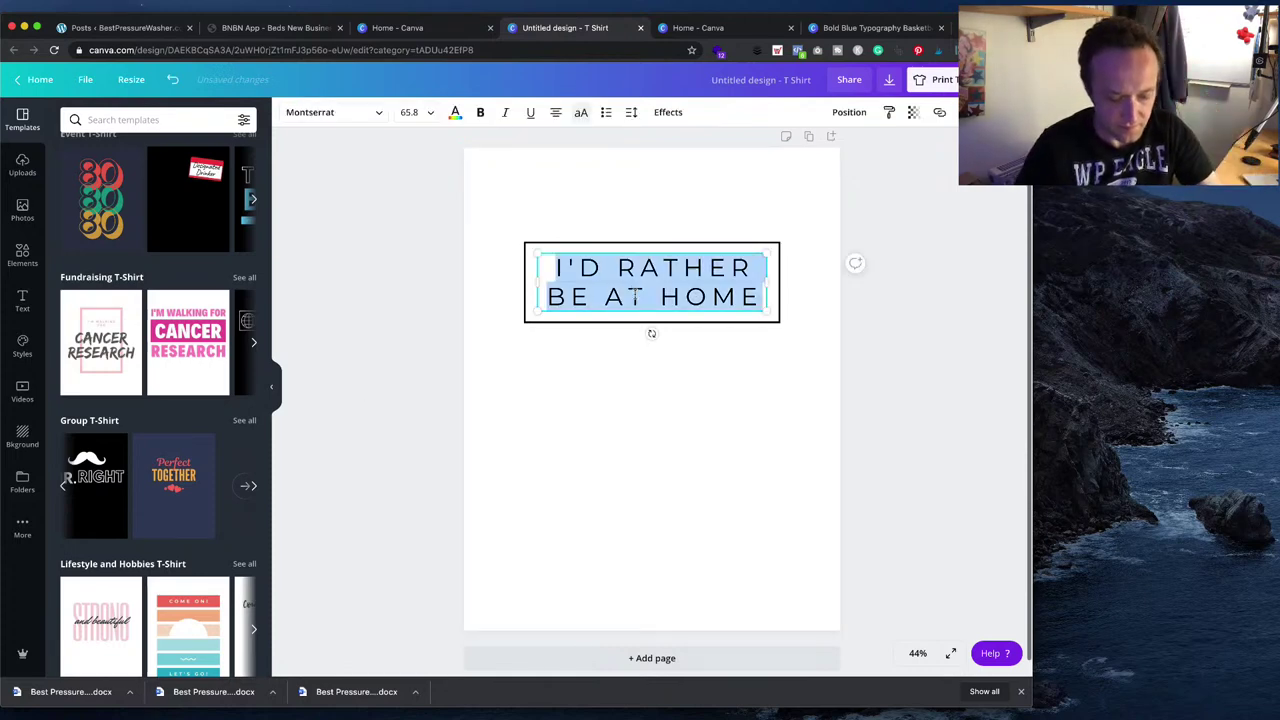
{"action": "type", "text": "AFFILIATE"}
{"action": "key", "text": "Return"}
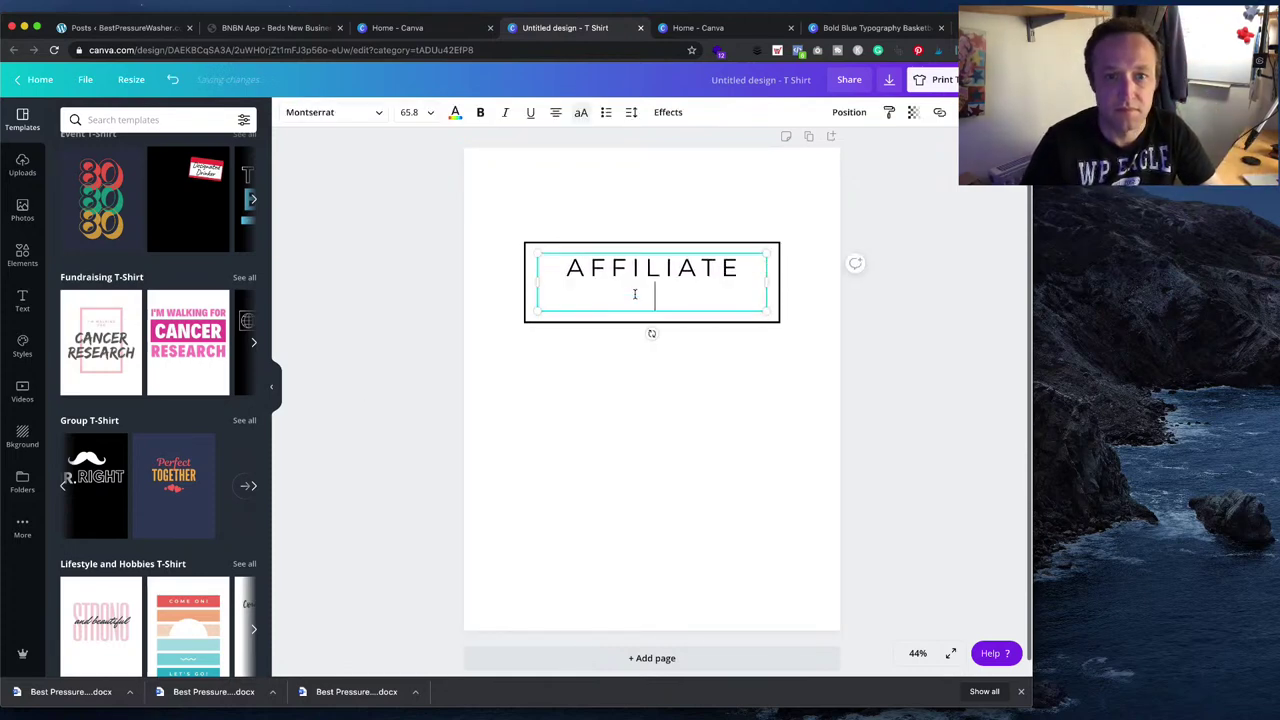
{"action": "type", "text": "WHAT?"}
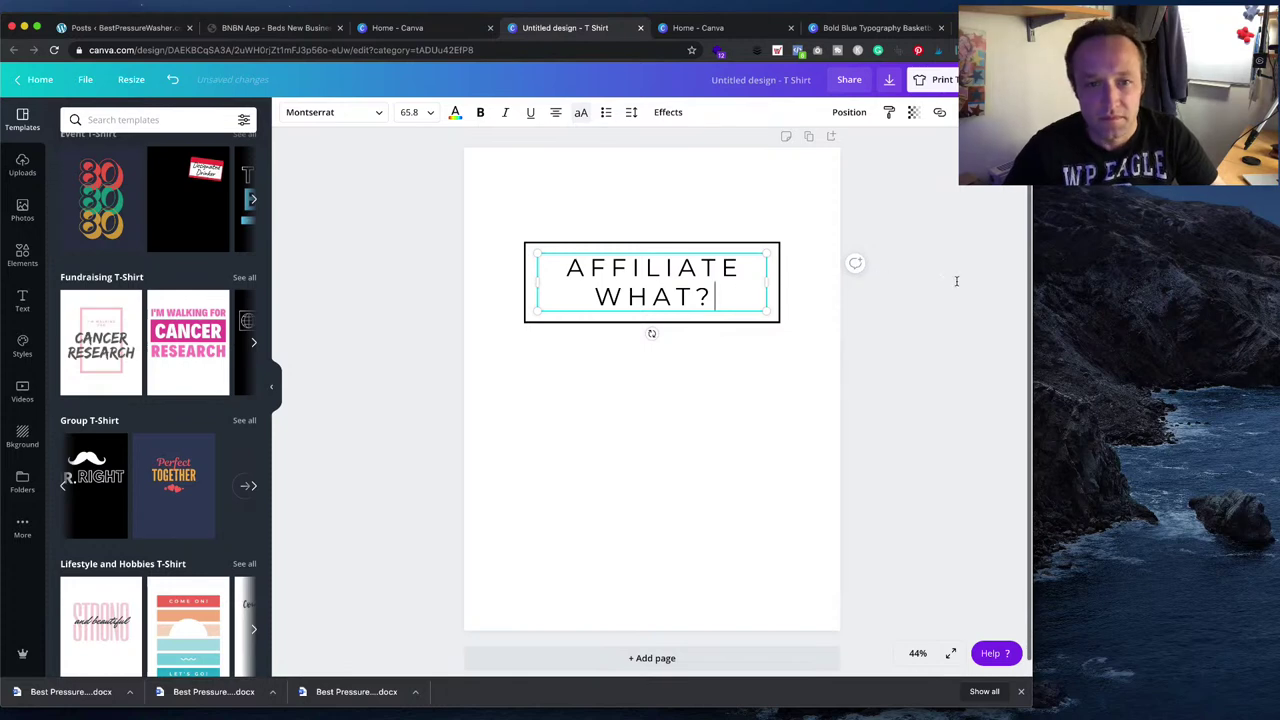
{"action": "left_click", "coordinate": [950, 288]}
- Preview the design as a printed T-shirt in white, men's cut
{"action": "left_click", "coordinate": [943, 80]}
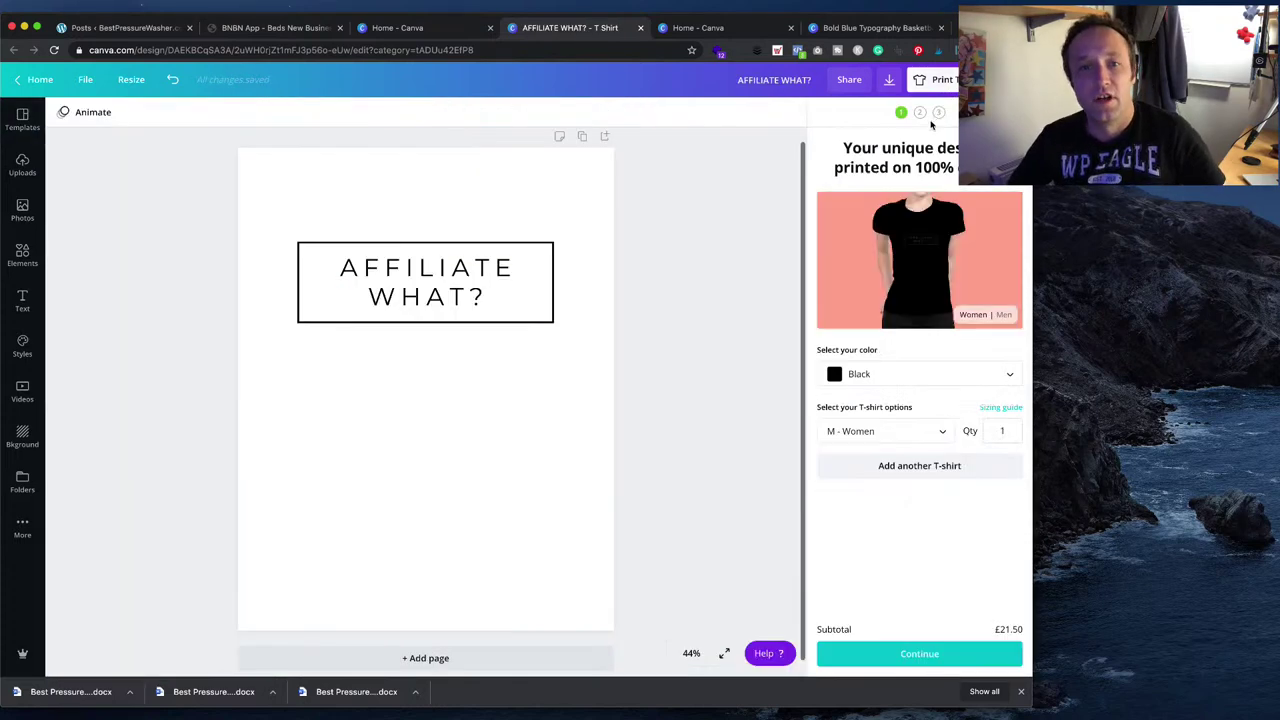
{"action": "left_click", "coordinate": [923, 430]}
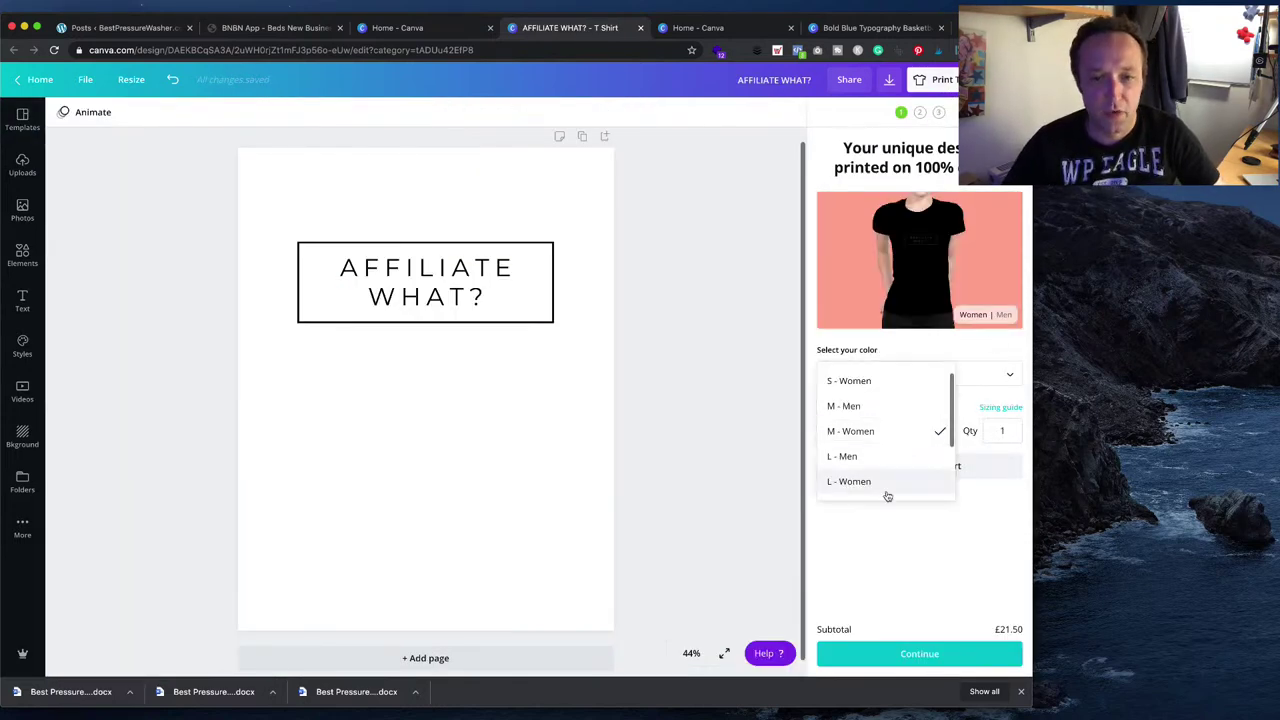
{"action": "left_click", "coordinate": [979, 373]}
{"action": "scroll", "coordinate": [903, 460], "scroll_direction": "down", "scroll_amount": 2}
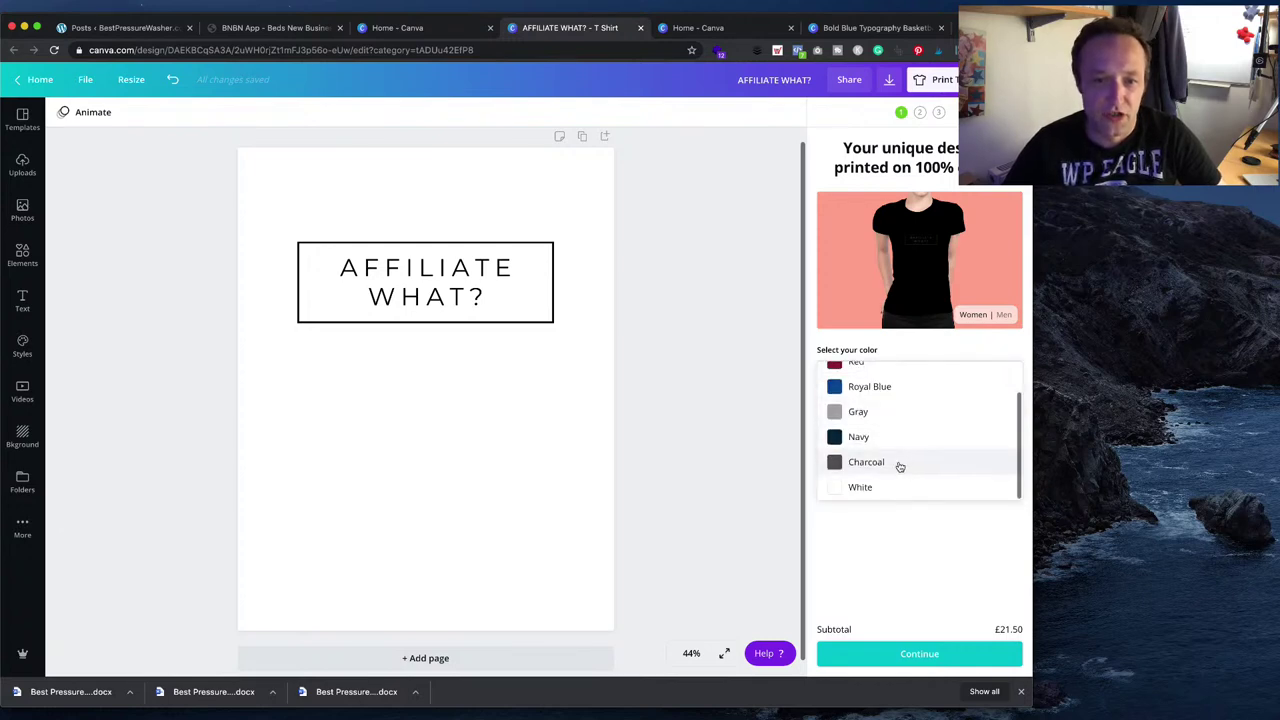
{"action": "left_click", "coordinate": [889, 490]}
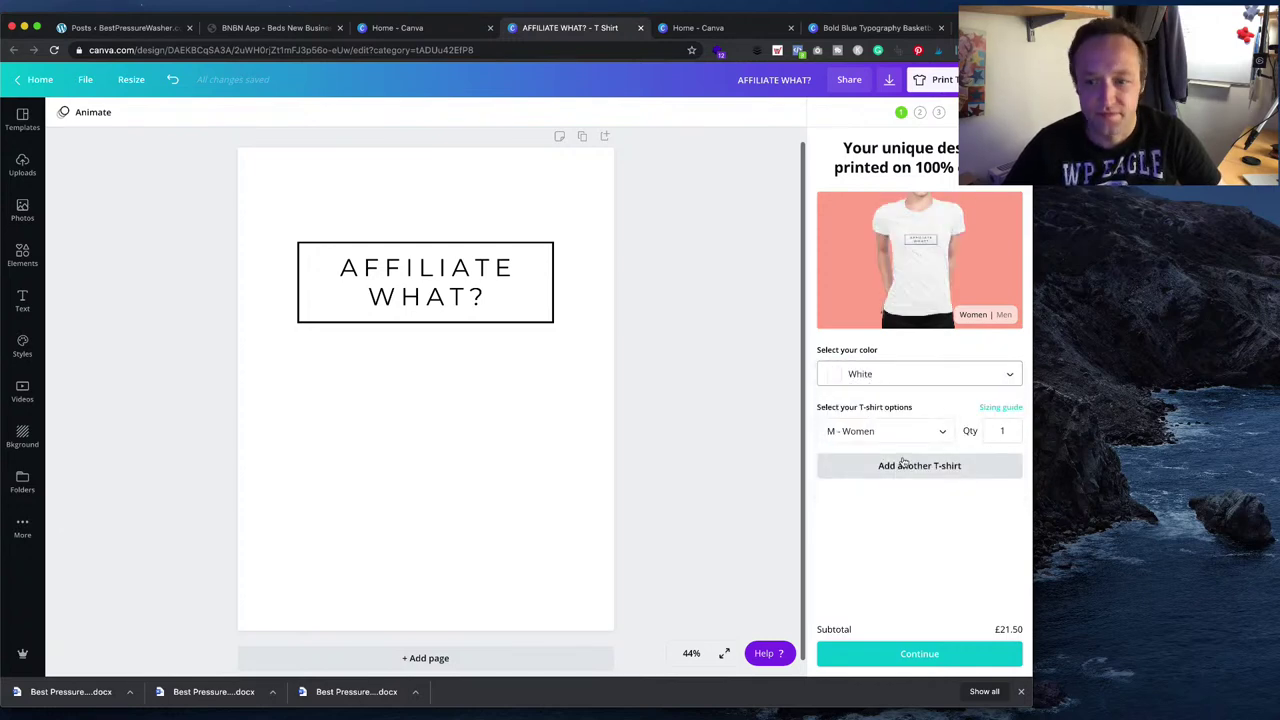
{"action": "left_click", "coordinate": [1004, 316]}
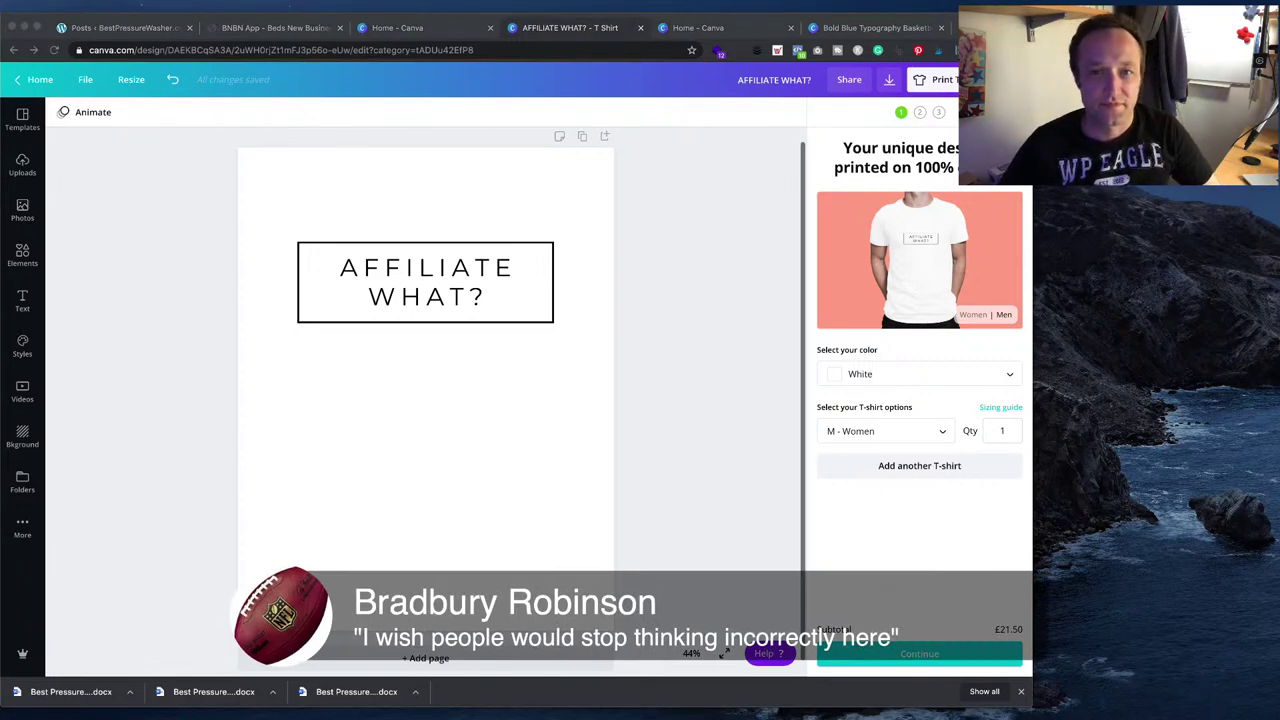
- Open the 'You're Just Thinking Wrong' design from Canva home, then return to the WordPress Posts list
{"action": "left_click", "coordinate": [22, 118]}
{"action": "left_click", "coordinate": [38, 79]}
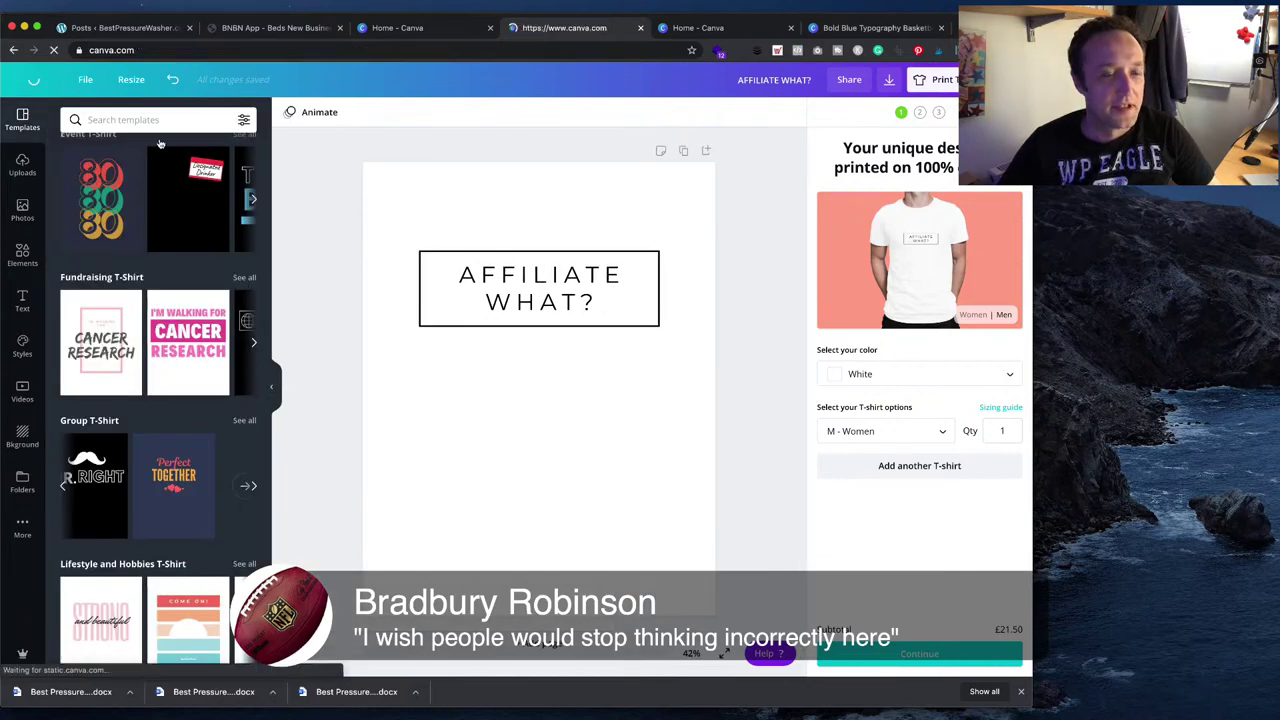
{"action": "scroll", "coordinate": [340, 406], "scroll_direction": "down", "scroll_amount": 2}
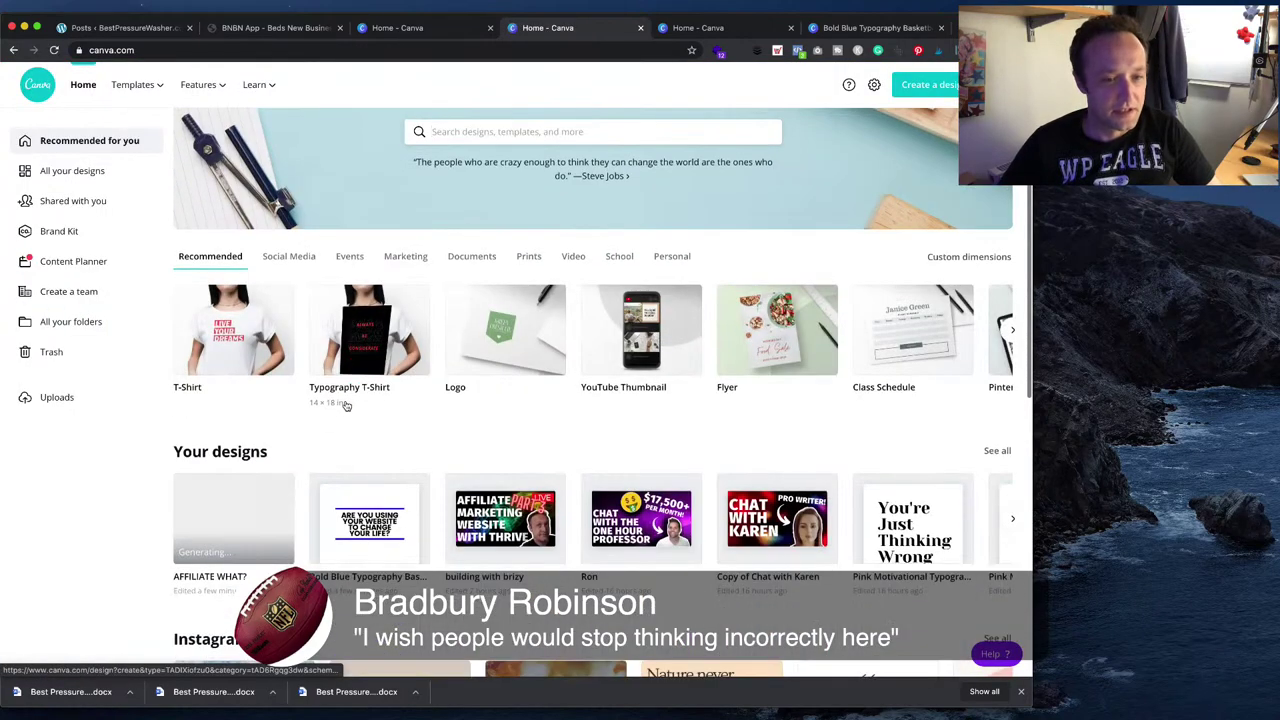
{"action": "left_click", "coordinate": [900, 508]}
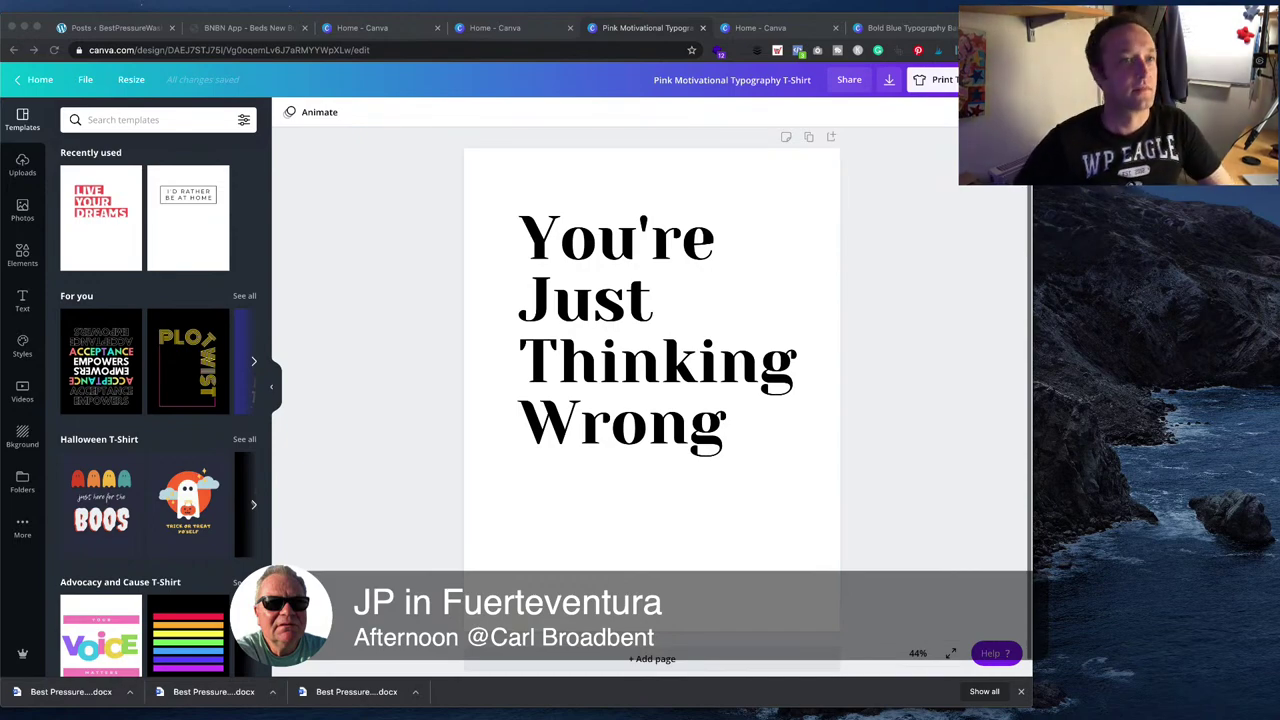
{"action": "left_click", "coordinate": [248, 27]}
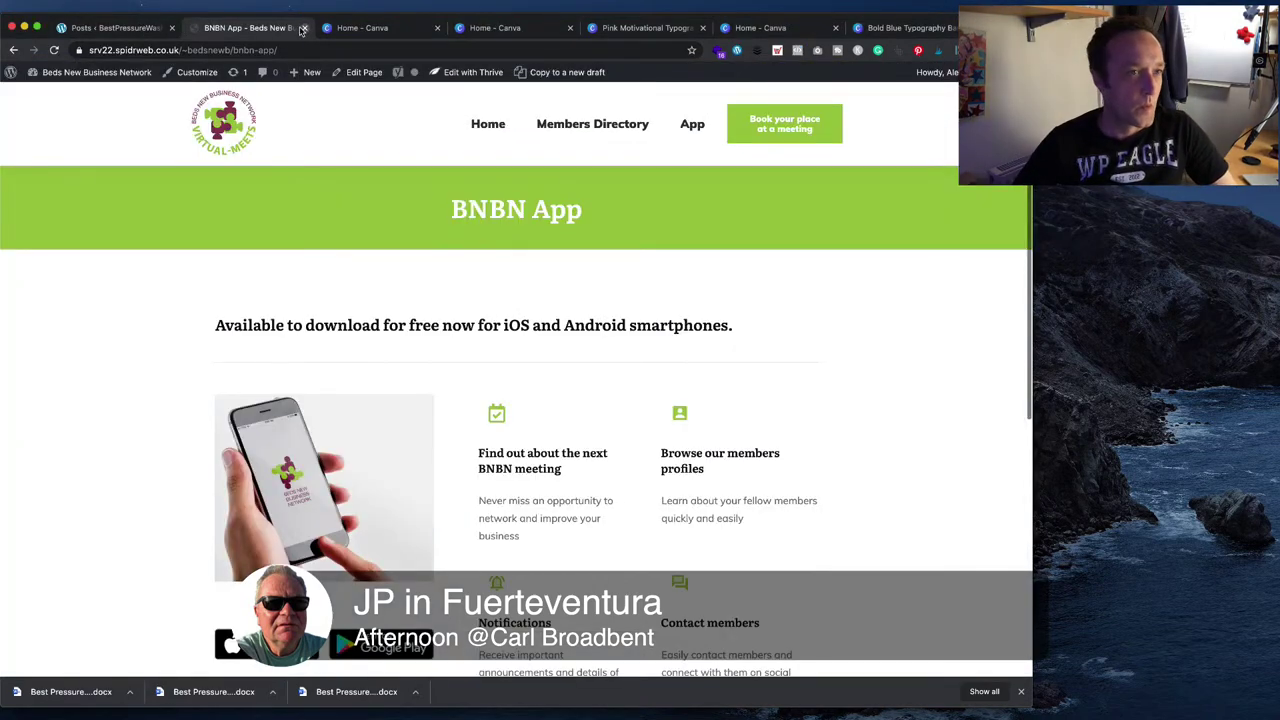
{"action": "left_click", "coordinate": [110, 27]}
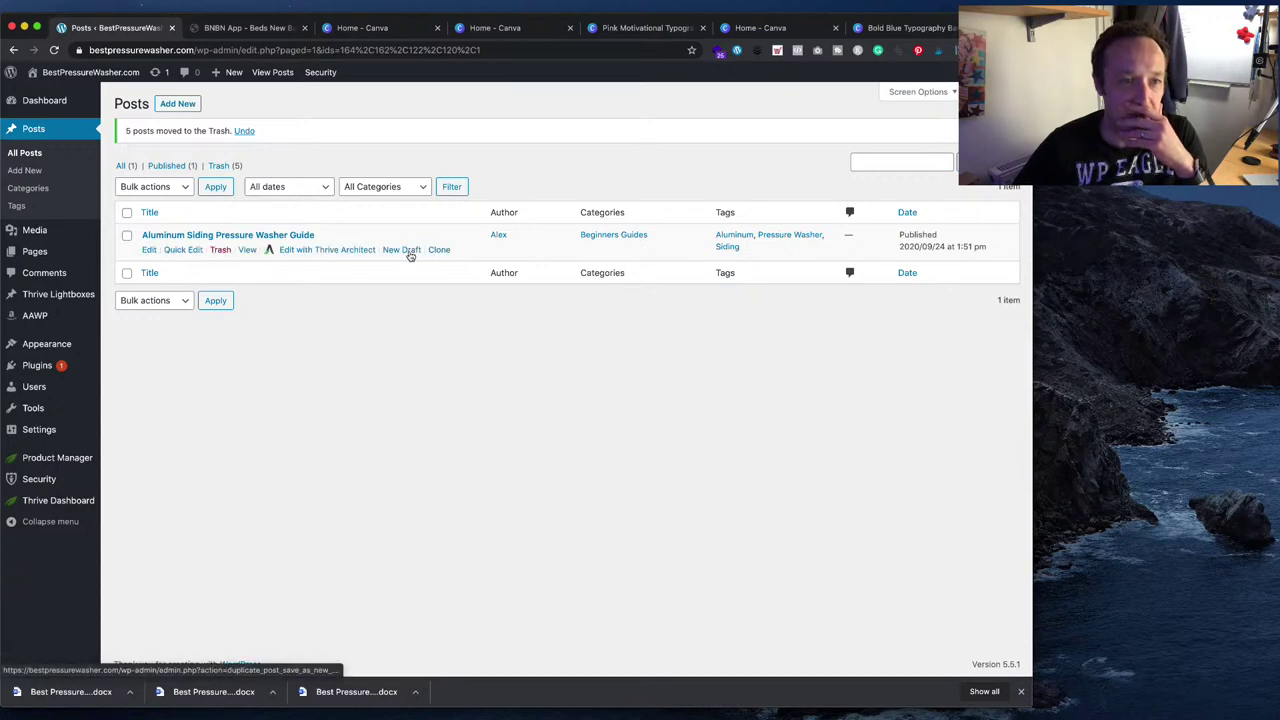
- Duplicate the Aluminum Siding guide and retitle the copy 'Best Pressure Washers for Boats - Buyers Guide'
{"action": "left_click", "coordinate": [409, 252]}
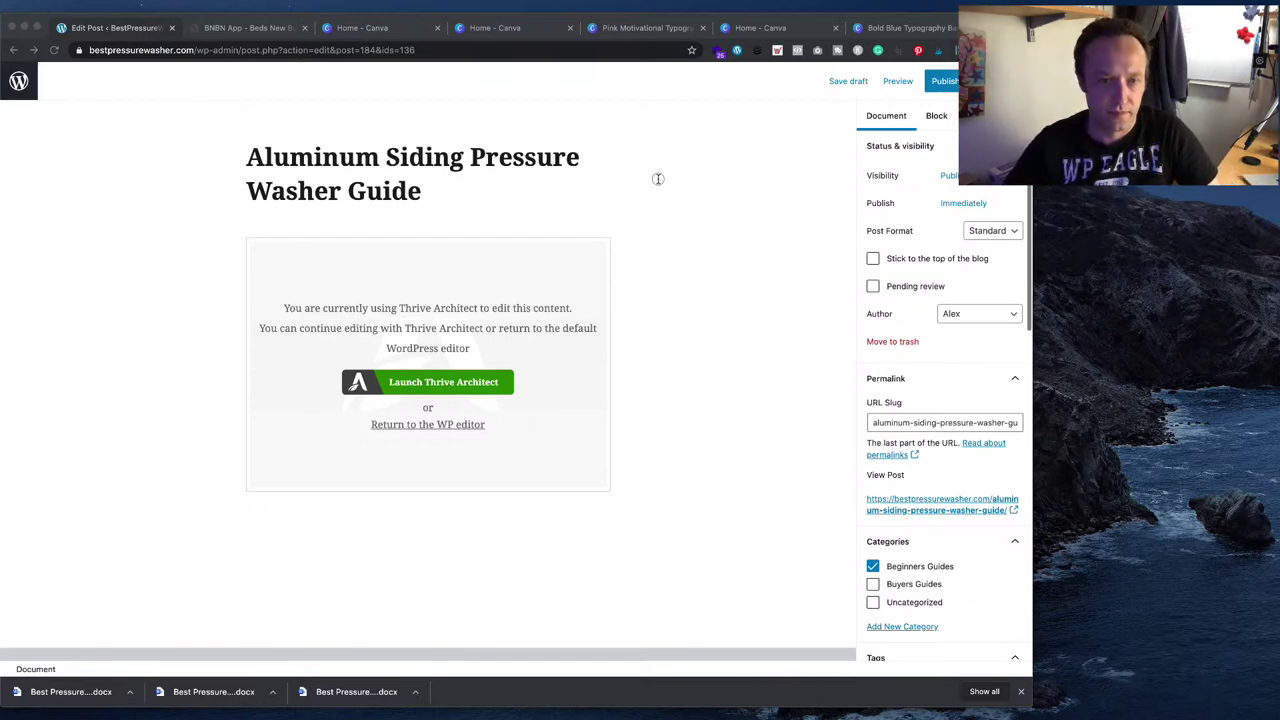
{"action": "left_click", "coordinate": [368, 189]}
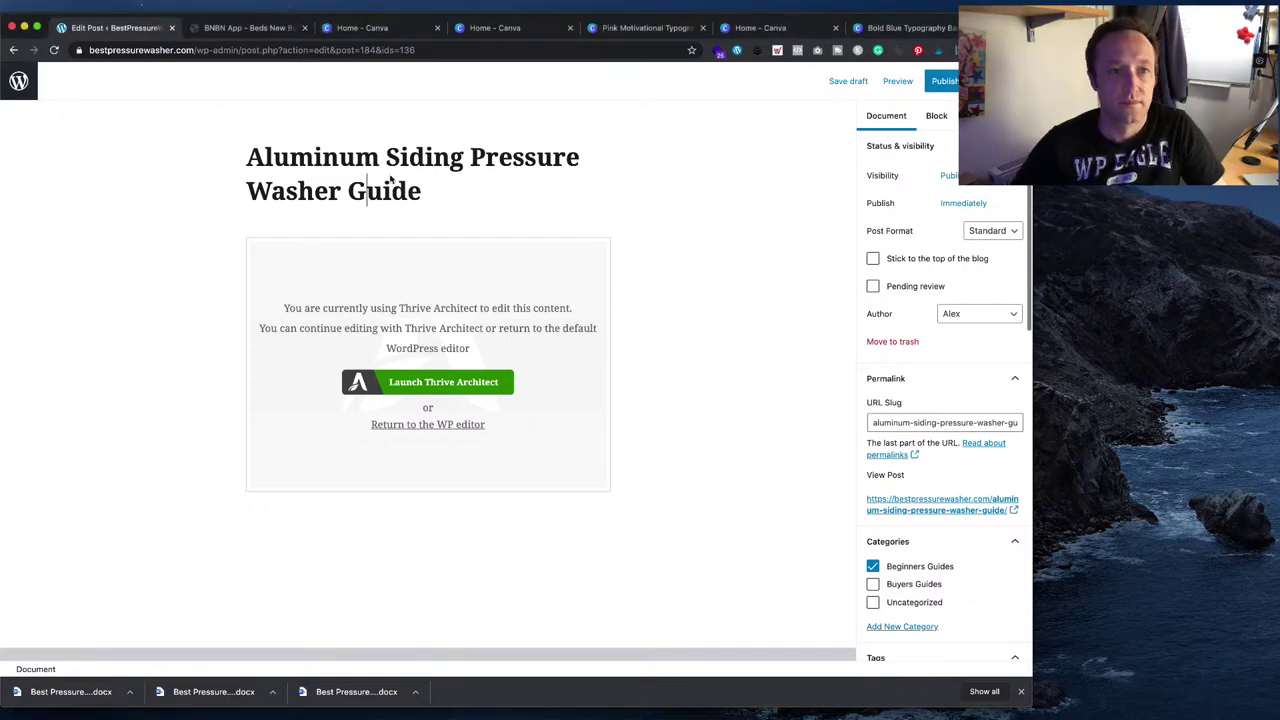
{"action": "key", "text": "super+a"}
{"action": "type", "text": "Best Pressure Washers for boats - Buyers Guide"}
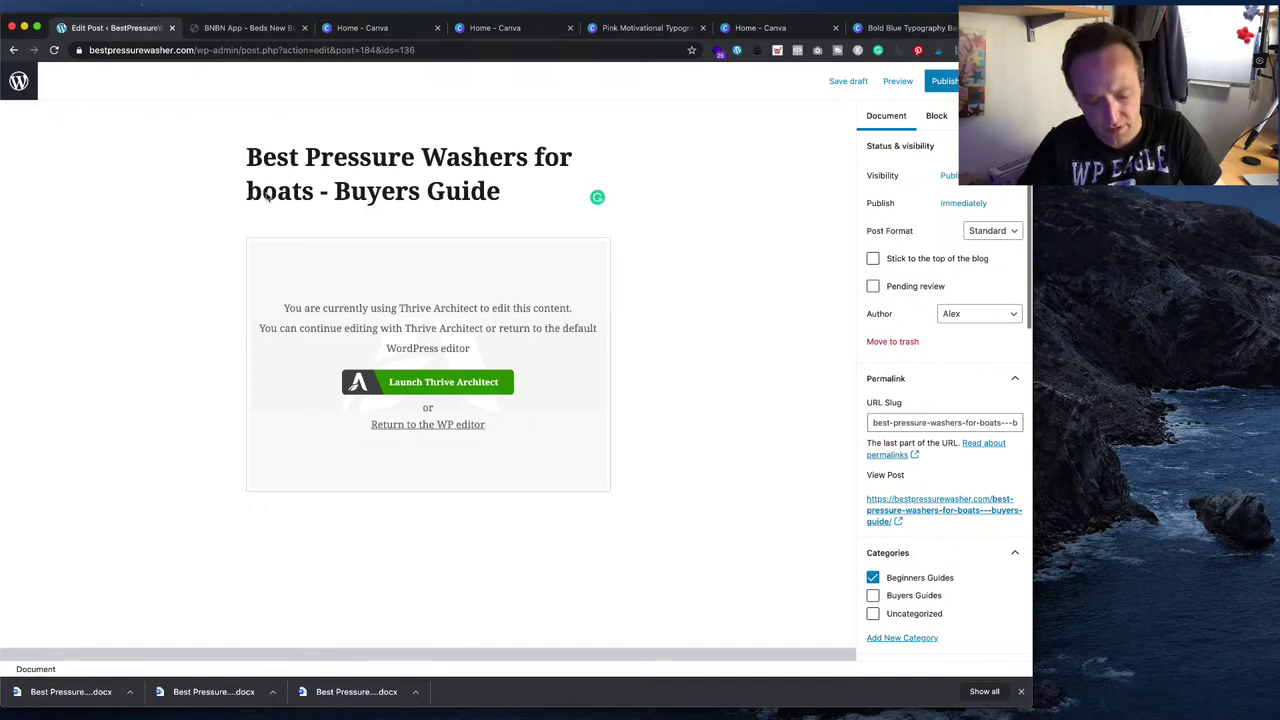
{"action": "key", "text": "BackSpace"}
{"action": "type", "text": "B"}
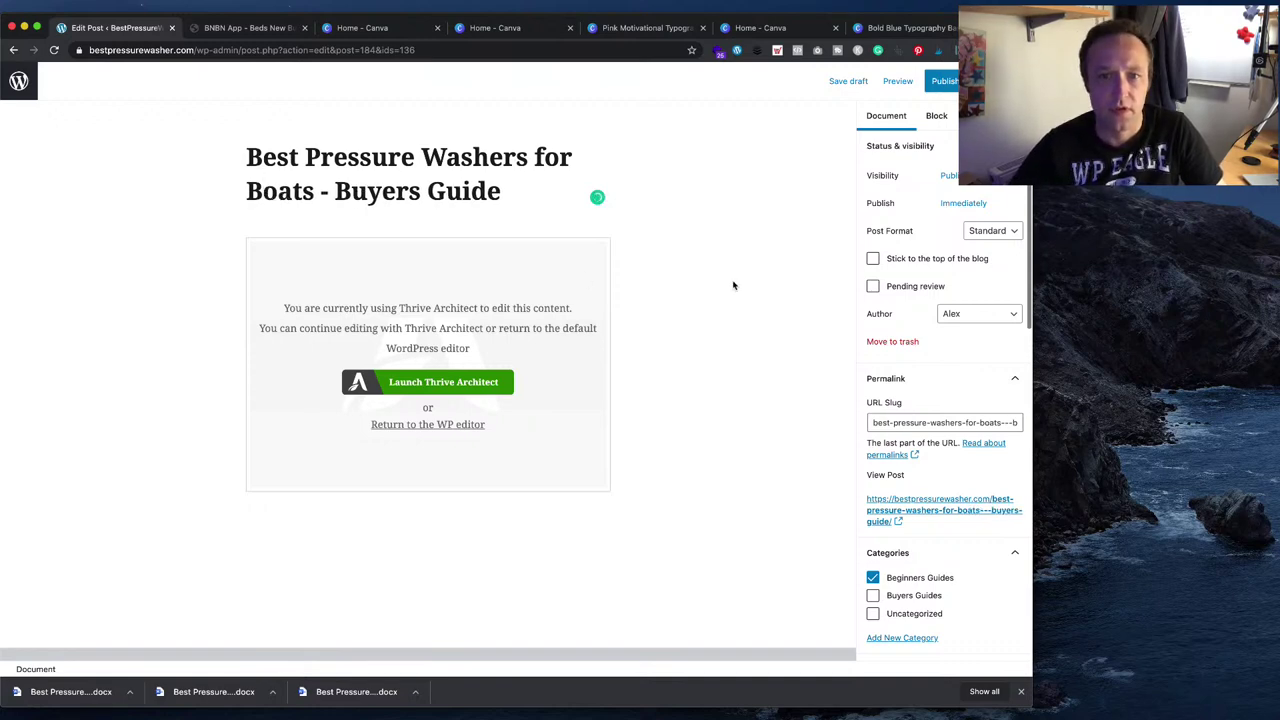
- Move the post from the Beginners Guides category to Buyers Guides
{"action": "left_click", "coordinate": [881, 595]}
{"action": "left_click", "coordinate": [880, 580]}
{"action": "scroll", "coordinate": [929, 270], "scroll_direction": "down", "scroll_amount": 8}
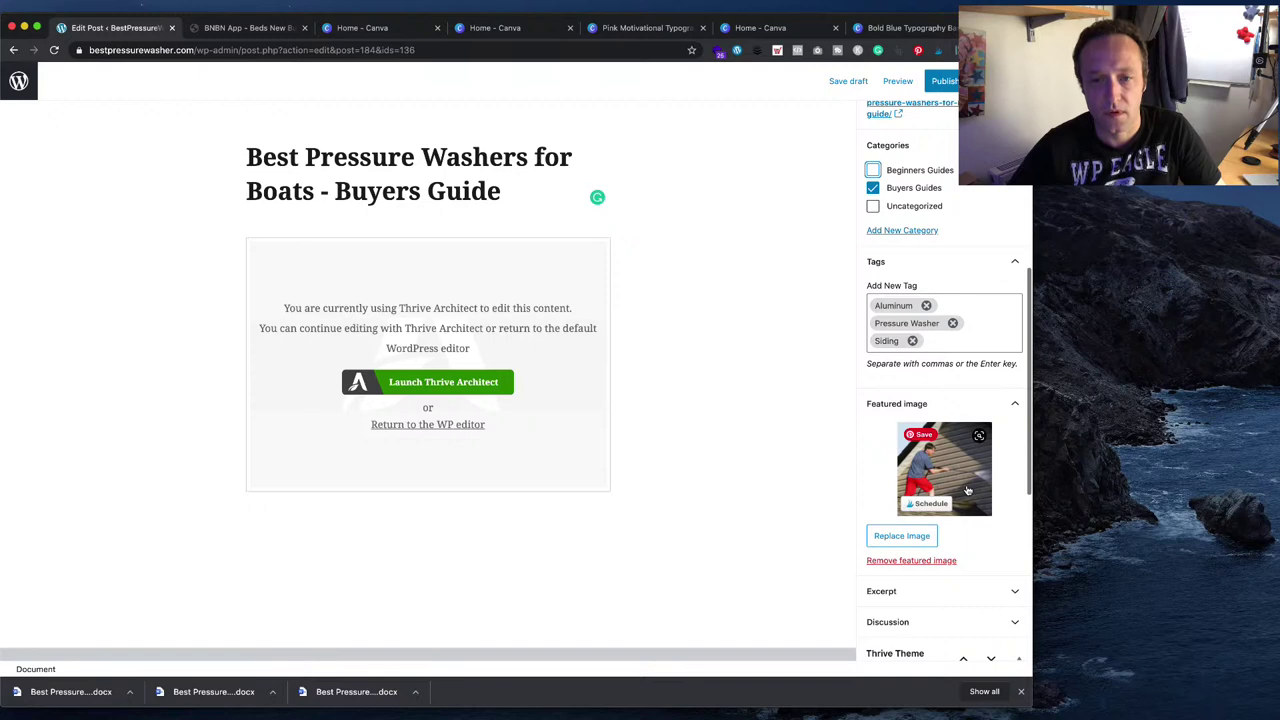
{"action": "left_click", "coordinate": [967, 490]}
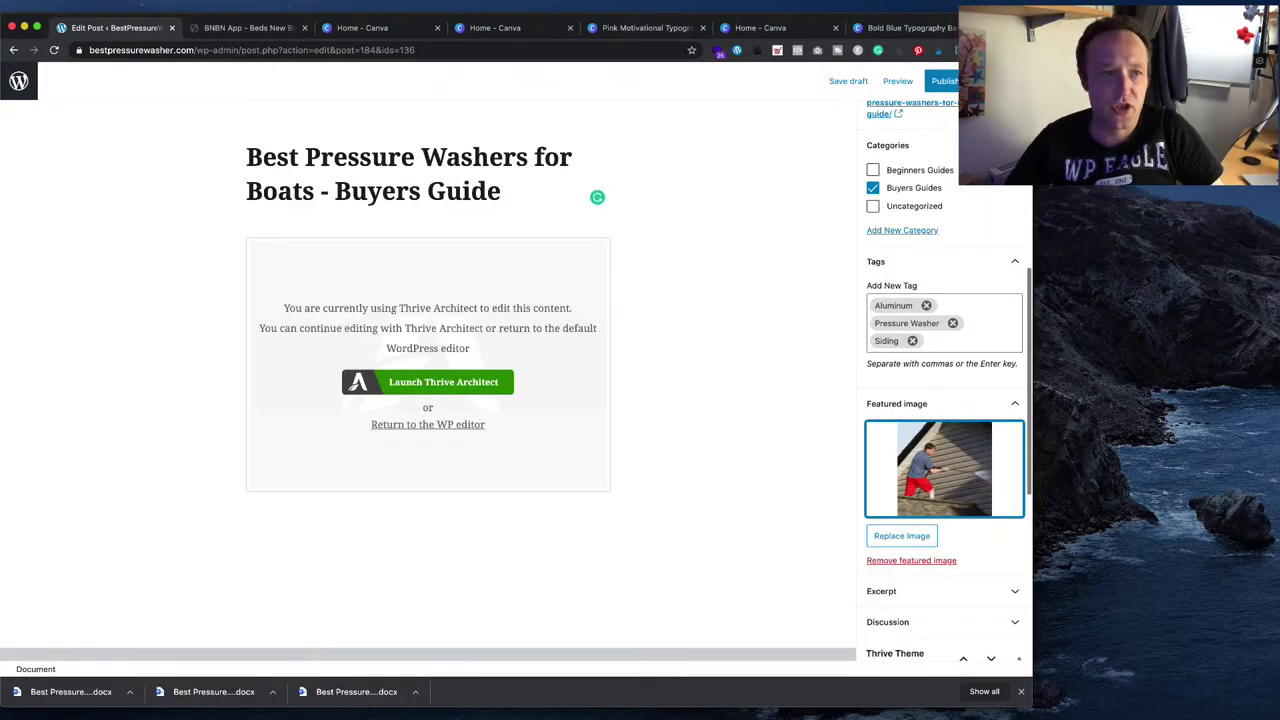
{"action": "key", "text": "super+t"}
- Go to the iStock website and search stock photos for 'pressure wash boat'
{"action": "type", "text": "isto"}
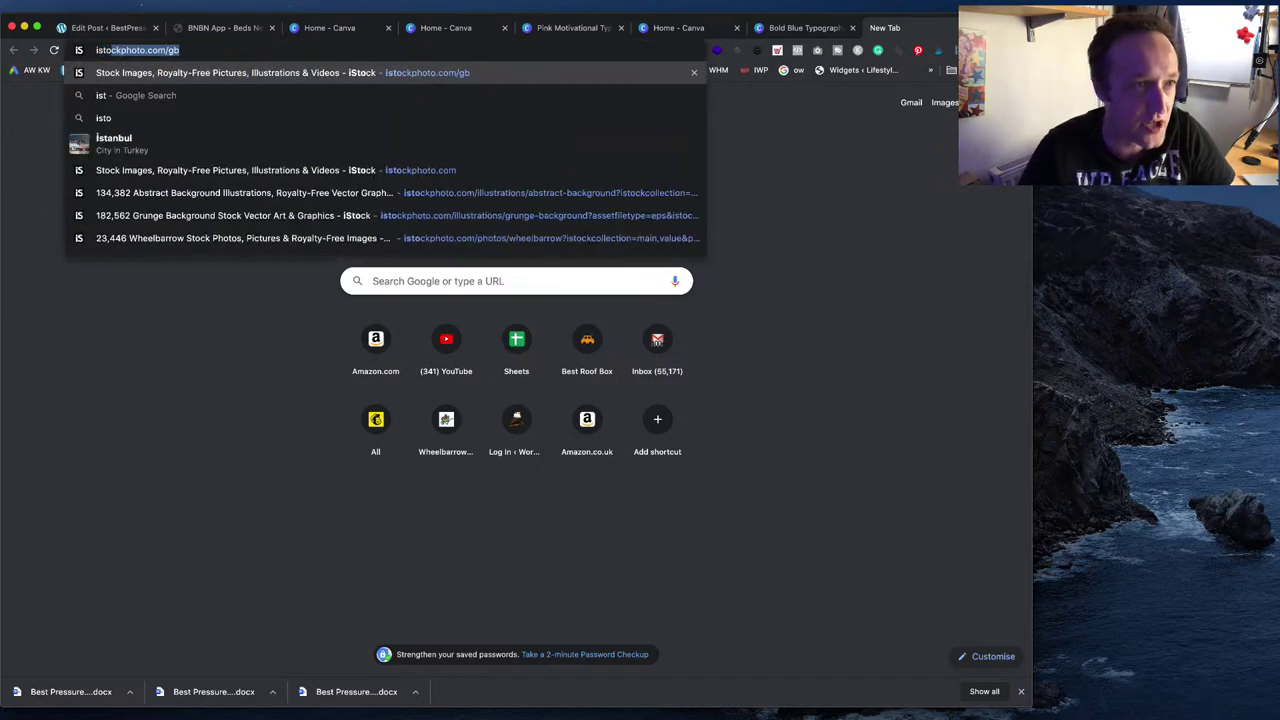
{"action": "type", "text": "ck"}
{"action": "key", "text": "Return"}
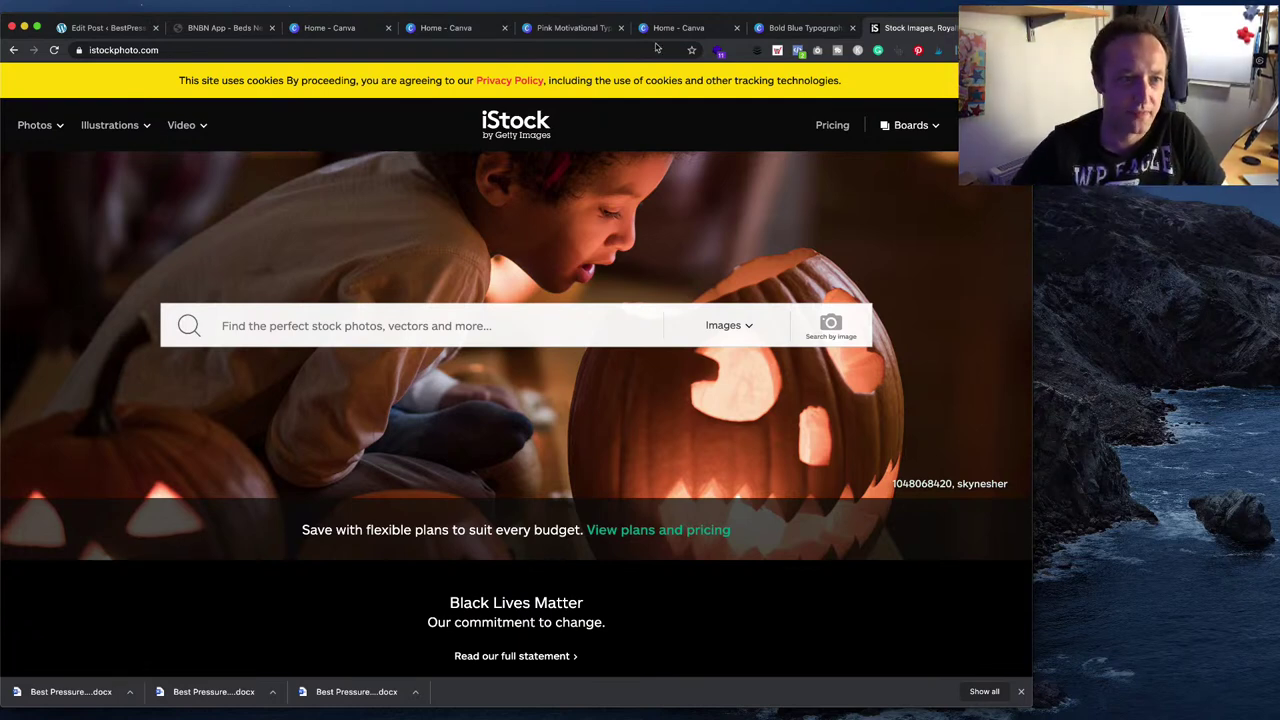
{"action": "left_click", "coordinate": [413, 340]}
{"action": "type", "text": "pres"}
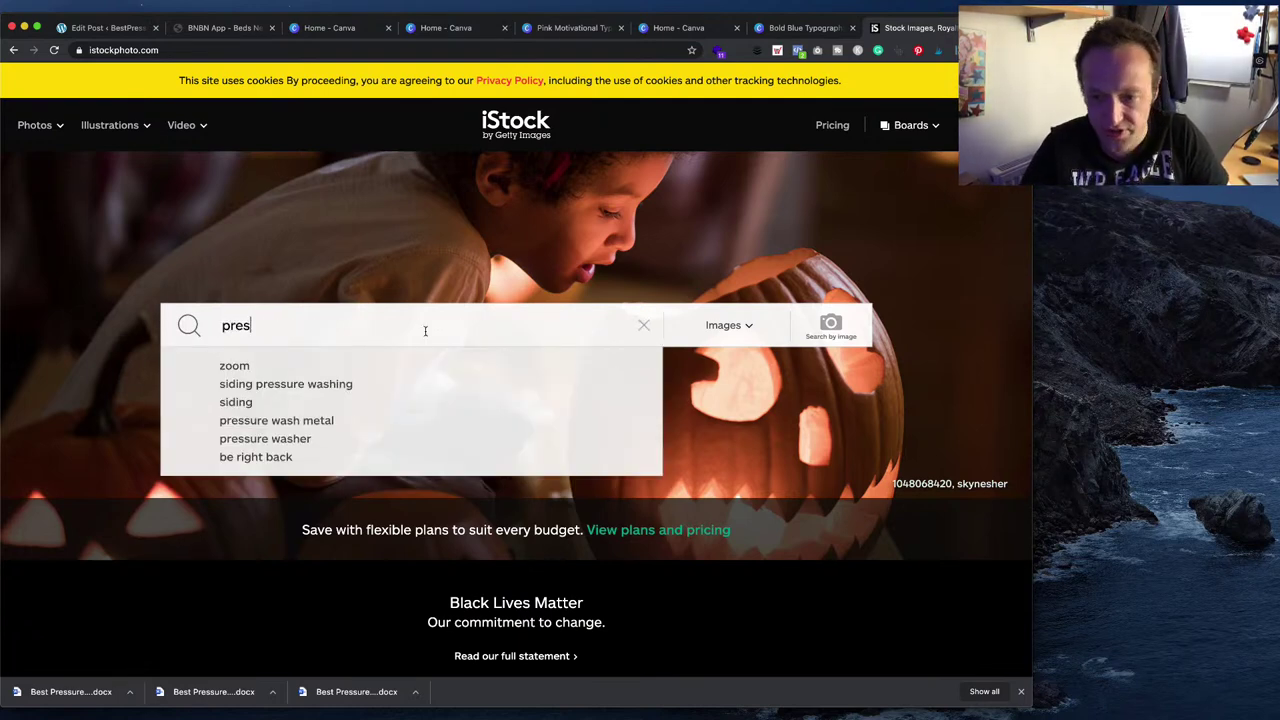
{"action": "type", "text": "sure wash"}
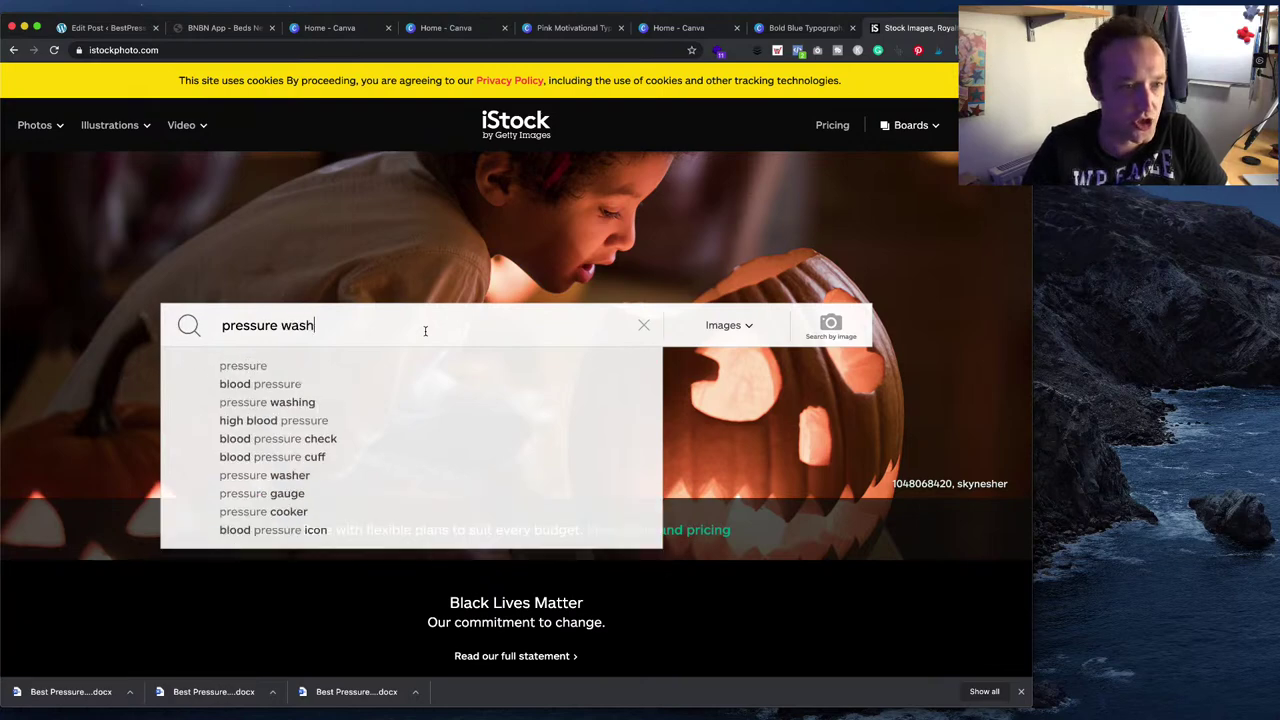
{"action": "type", "text": " boat"}
{"action": "key", "text": "Return"}
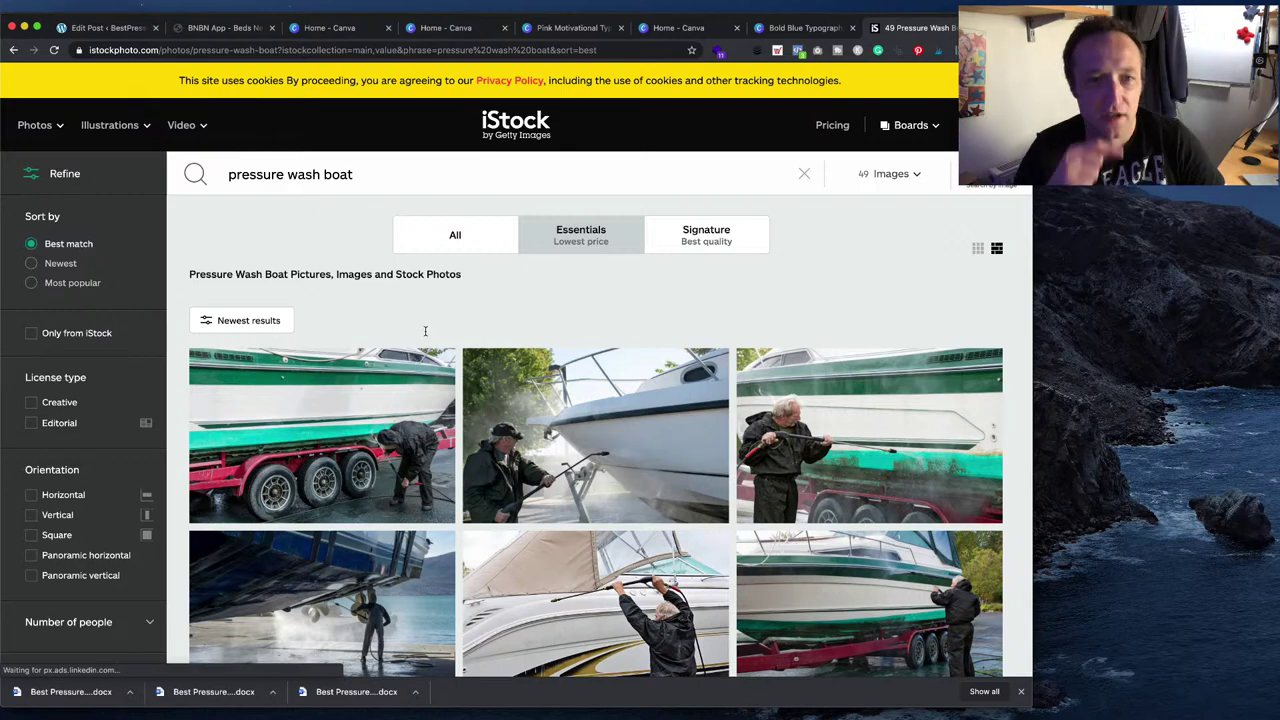
{"action": "scroll", "coordinate": [445, 404], "scroll_direction": "down", "scroll_amount": 2}
{"action": "scroll", "coordinate": [445, 404], "scroll_direction": "down", "scroll_amount": 1}
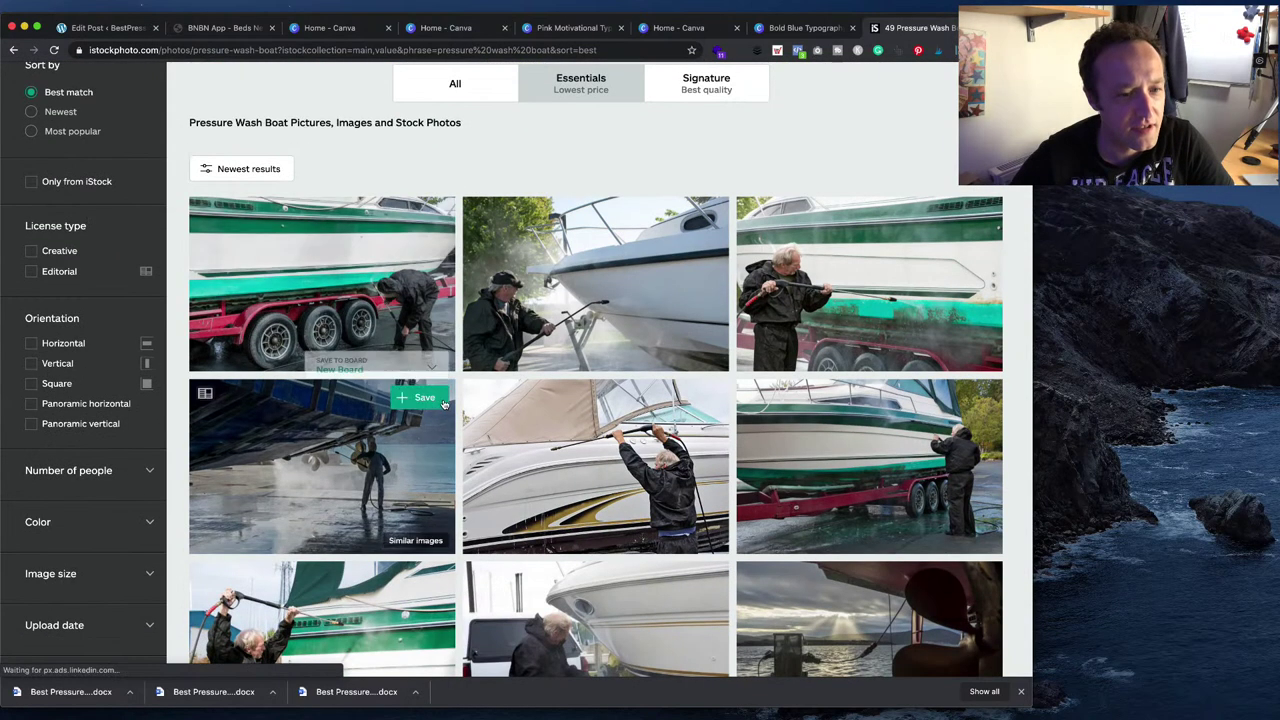
{"action": "mouse_move", "coordinate": [433, 410]}
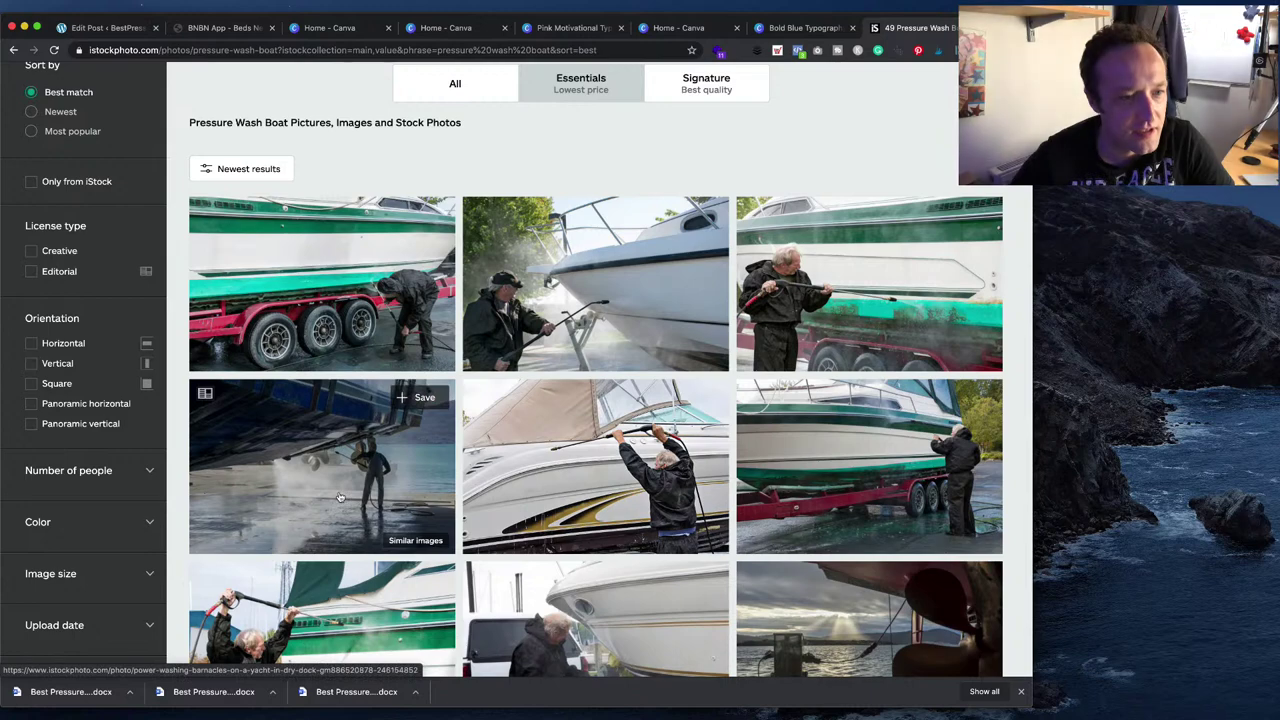
{"action": "scroll", "coordinate": [340, 497], "scroll_direction": "down", "scroll_amount": 3}
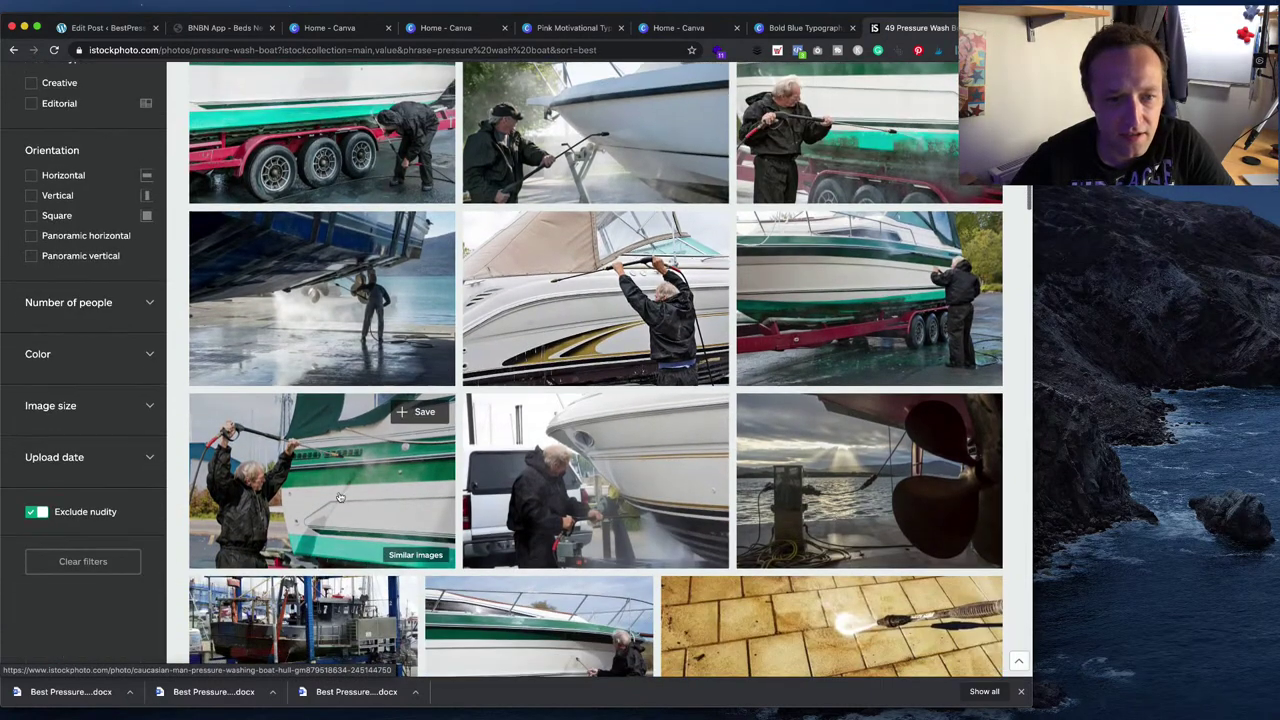
{"action": "scroll", "coordinate": [340, 497], "scroll_direction": "down", "scroll_amount": 3}
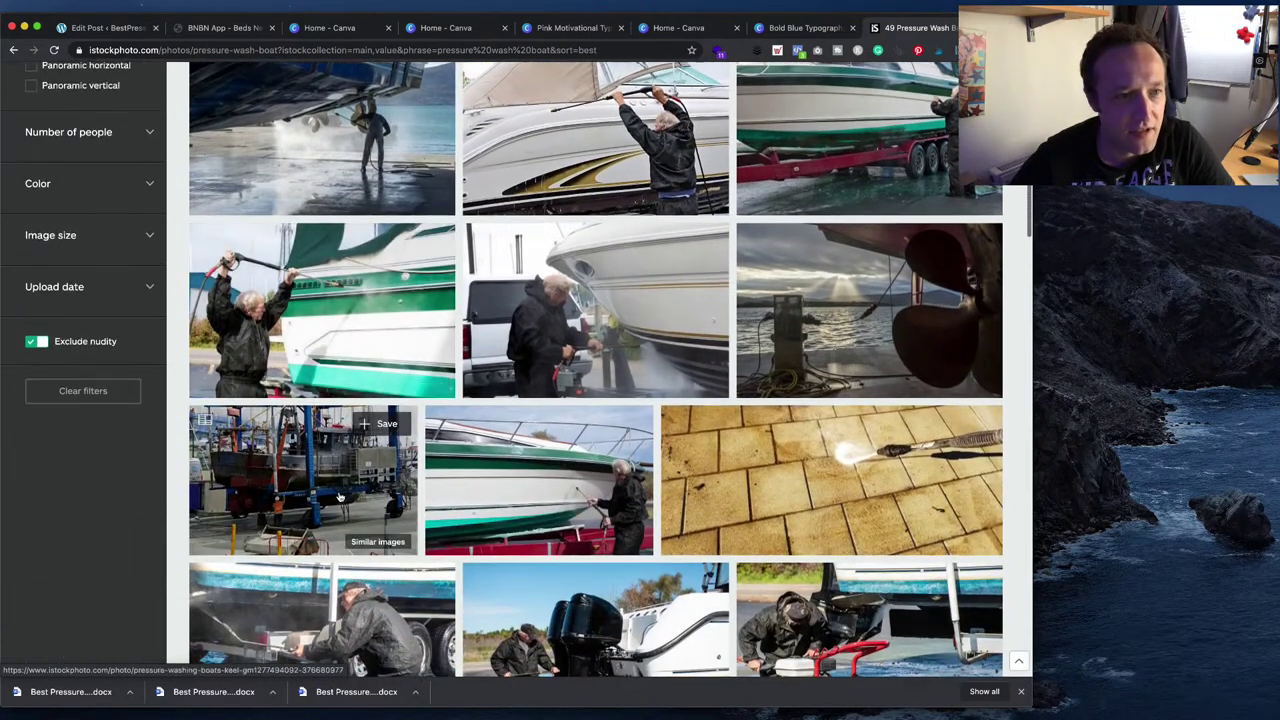
{"action": "scroll", "coordinate": [340, 497], "scroll_direction": "down", "scroll_amount": 2}
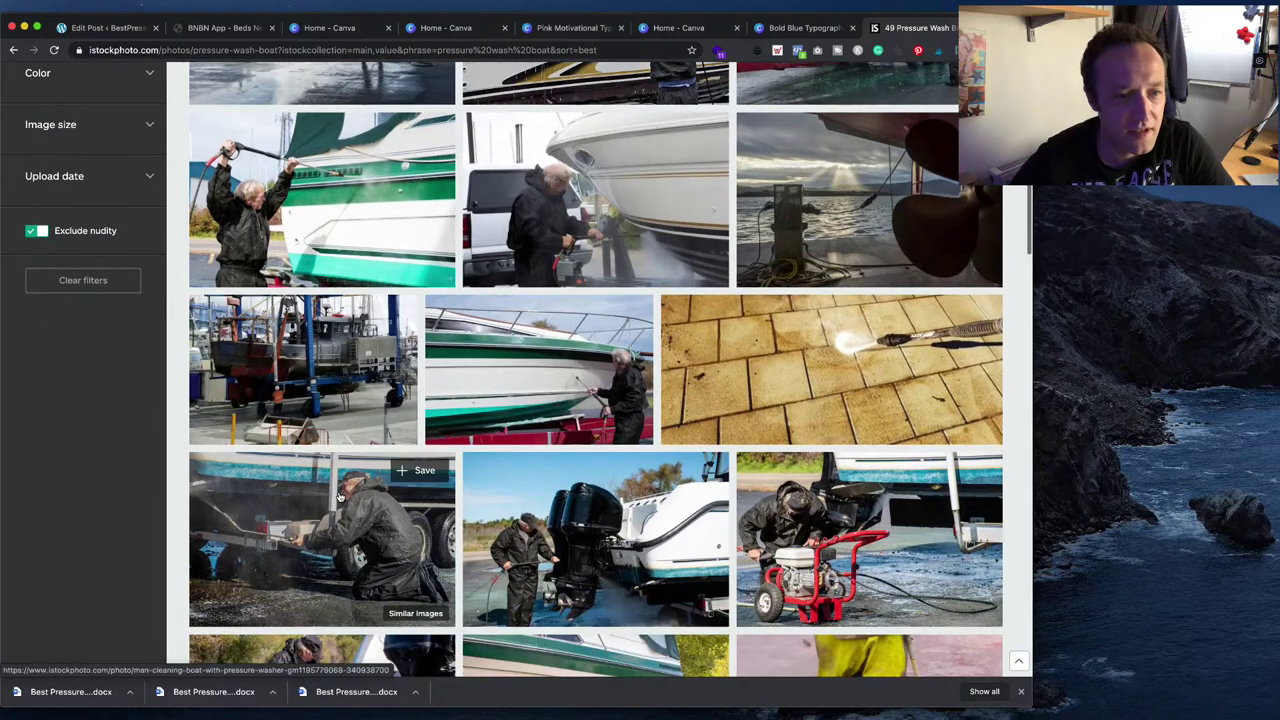
{"action": "scroll", "coordinate": [340, 497], "scroll_direction": "down", "scroll_amount": 3}
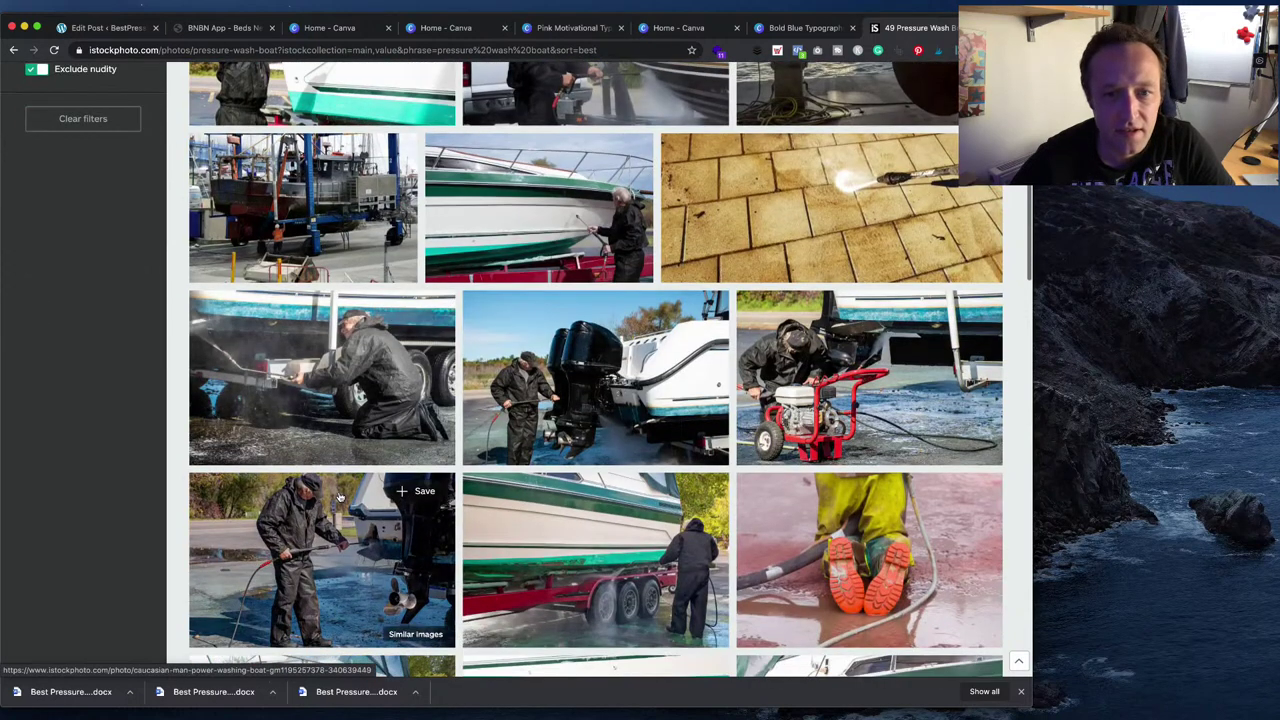
{"action": "scroll", "coordinate": [900, 381], "scroll_direction": "down", "scroll_amount": 2}
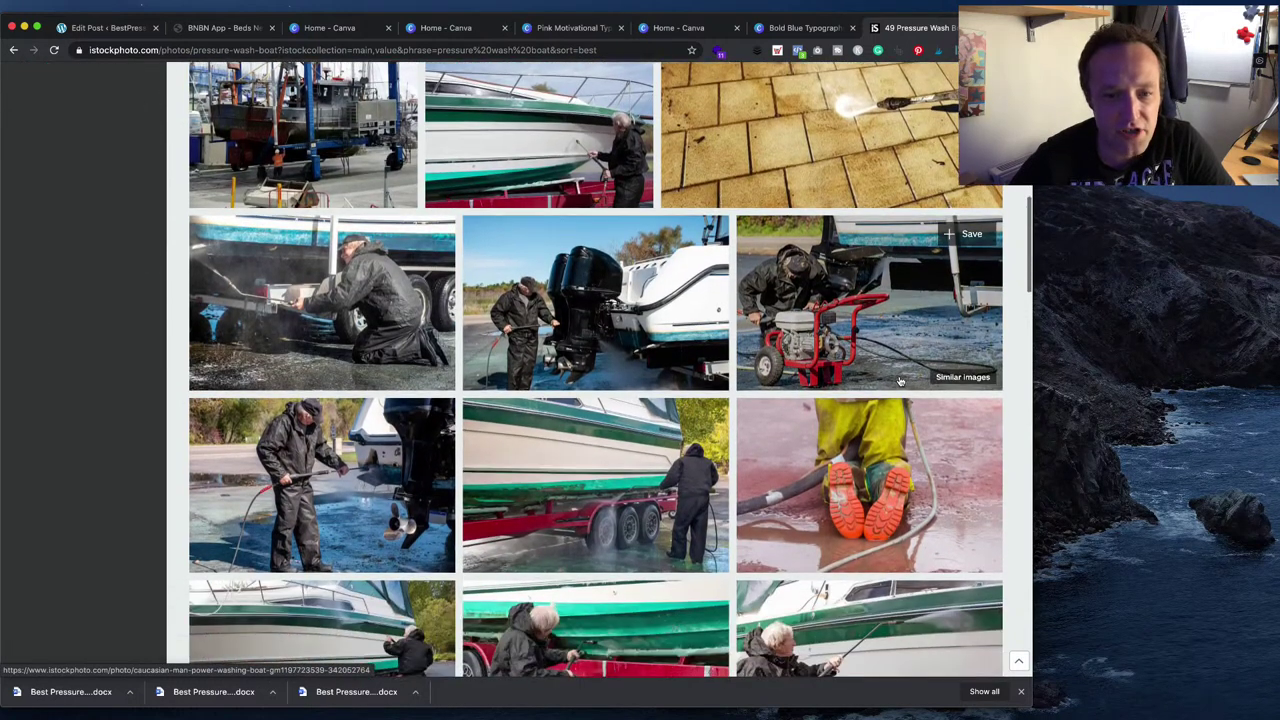
{"action": "scroll", "coordinate": [900, 381], "scroll_direction": "down", "scroll_amount": 6}
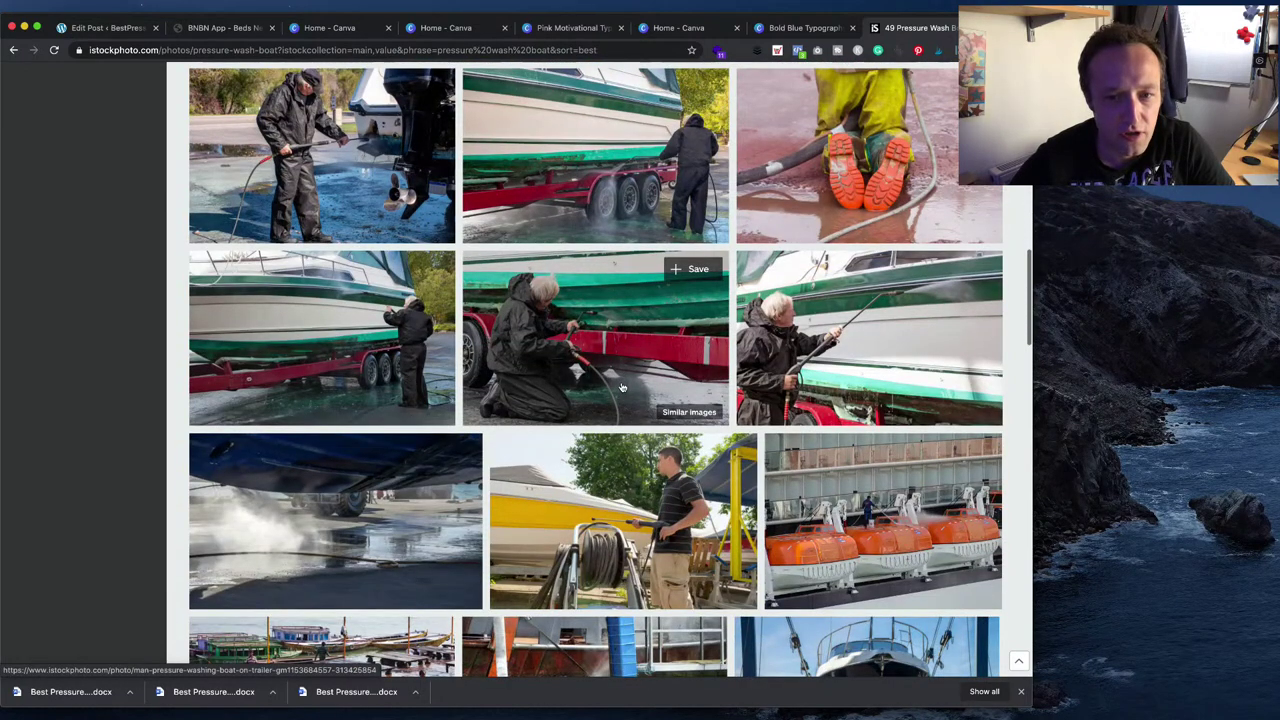
{"action": "scroll", "coordinate": [621, 387], "scroll_direction": "down", "scroll_amount": 4}
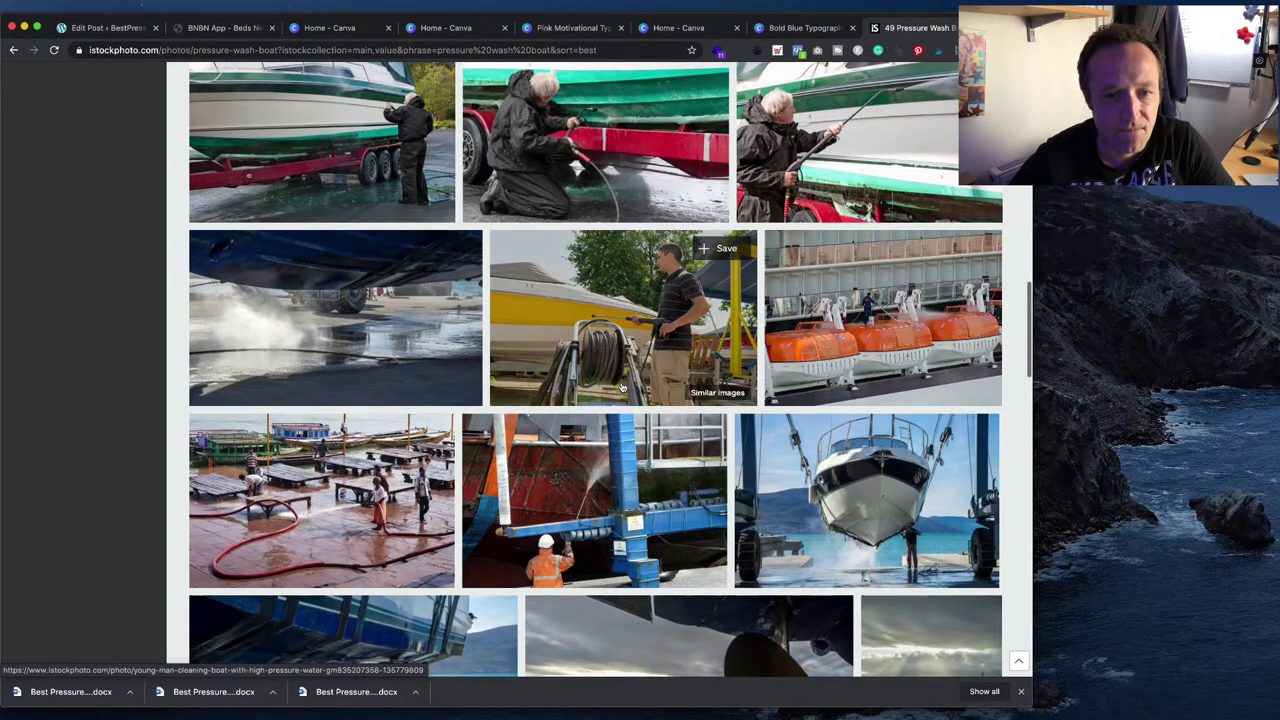
{"action": "scroll", "coordinate": [621, 387], "scroll_direction": "down", "scroll_amount": 4}
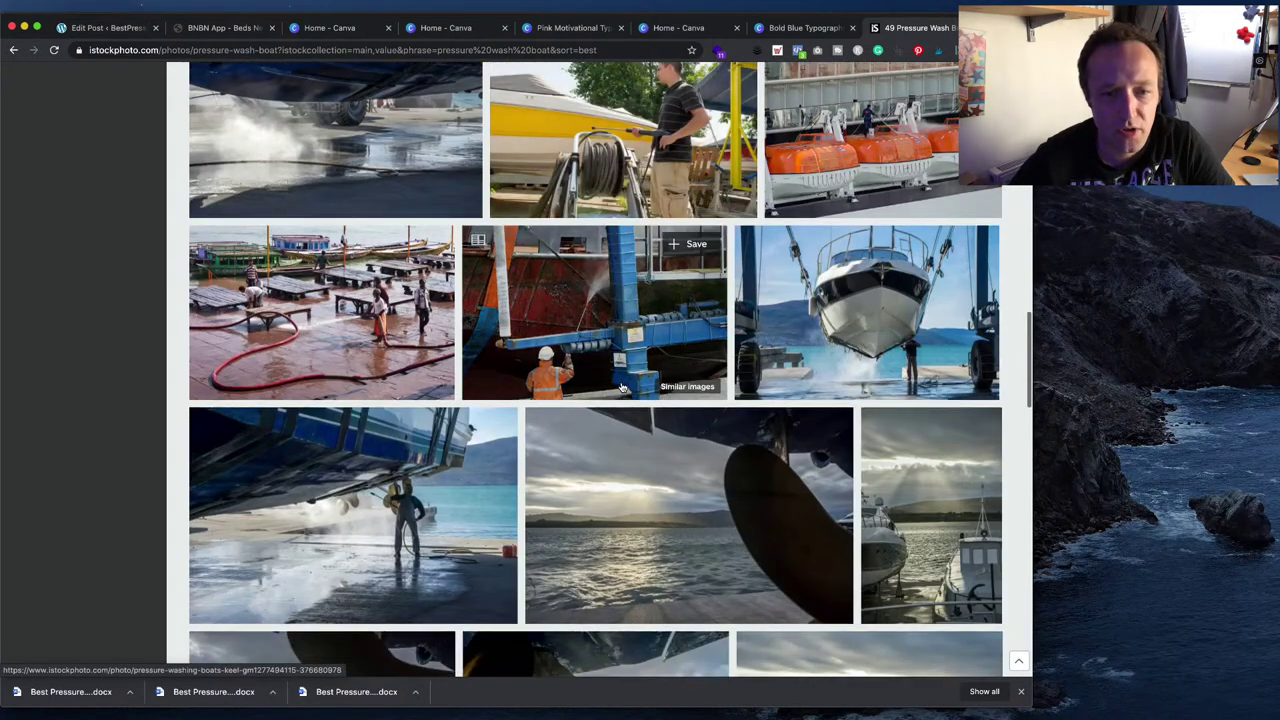
{"action": "scroll", "coordinate": [621, 387], "scroll_direction": "down", "scroll_amount": 6}
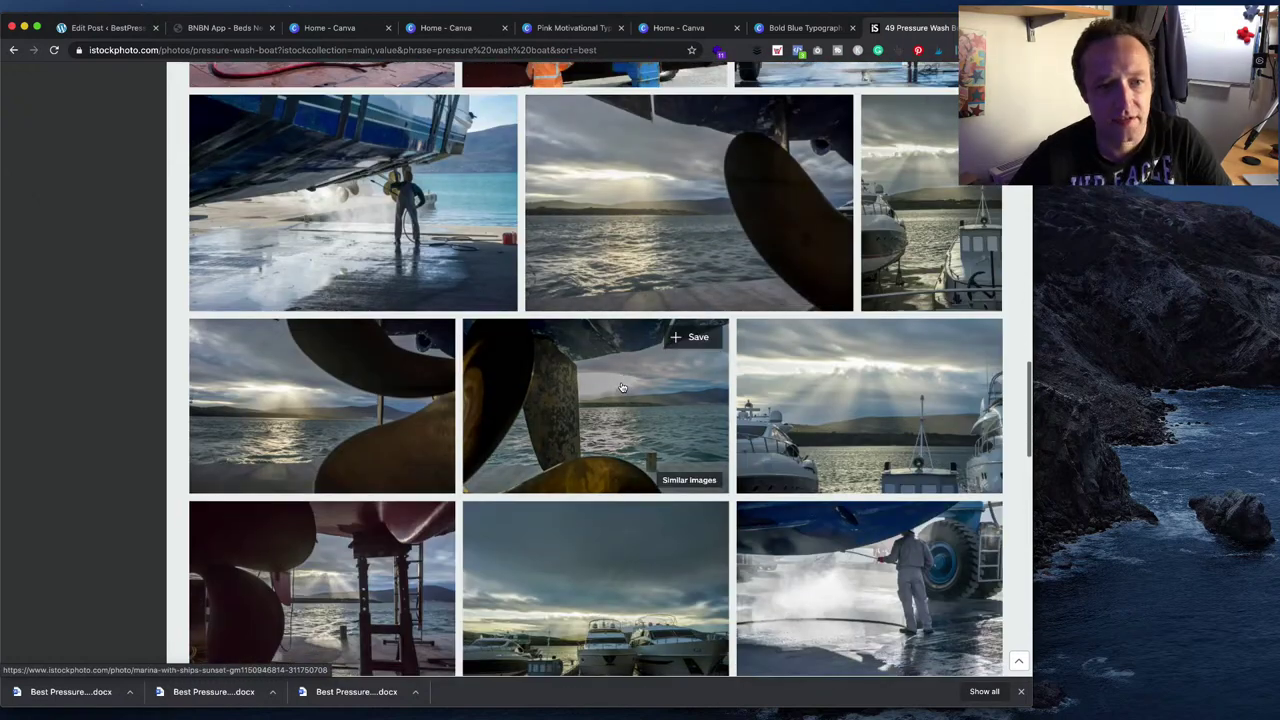
{"action": "scroll", "coordinate": [621, 387], "scroll_direction": "down", "scroll_amount": 5}
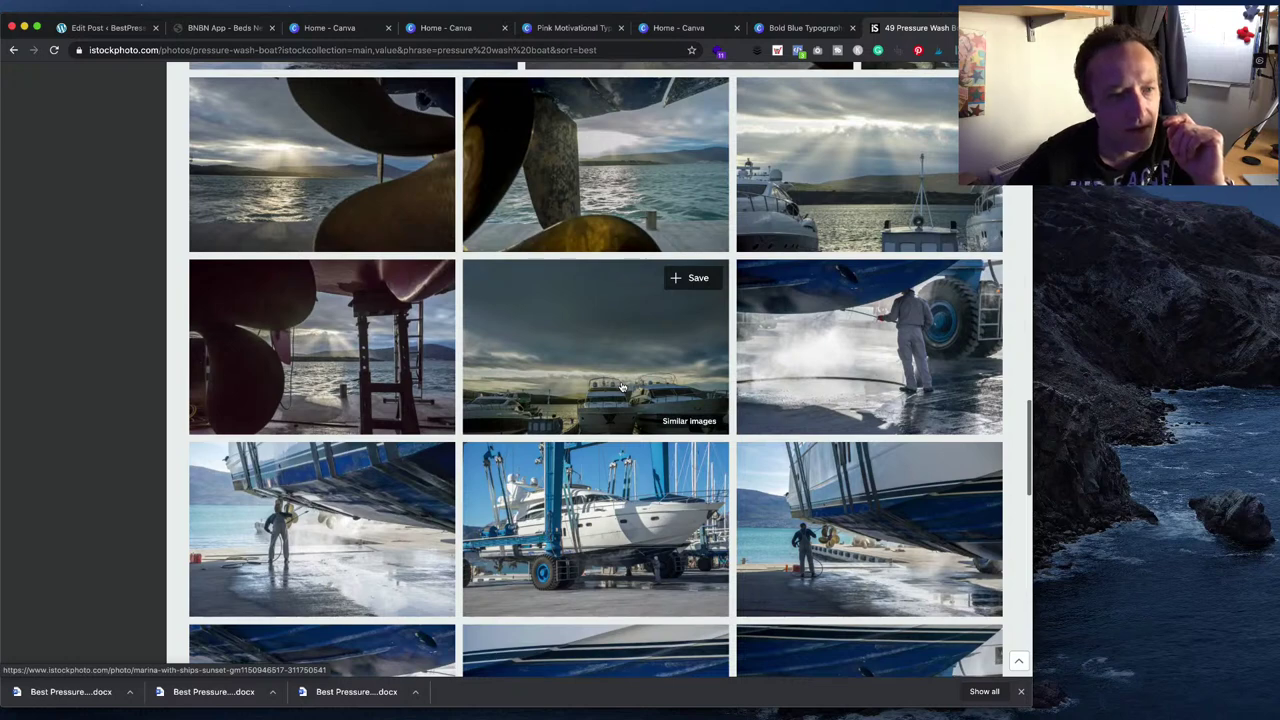
{"action": "scroll", "coordinate": [621, 387], "scroll_direction": "down", "scroll_amount": 7}
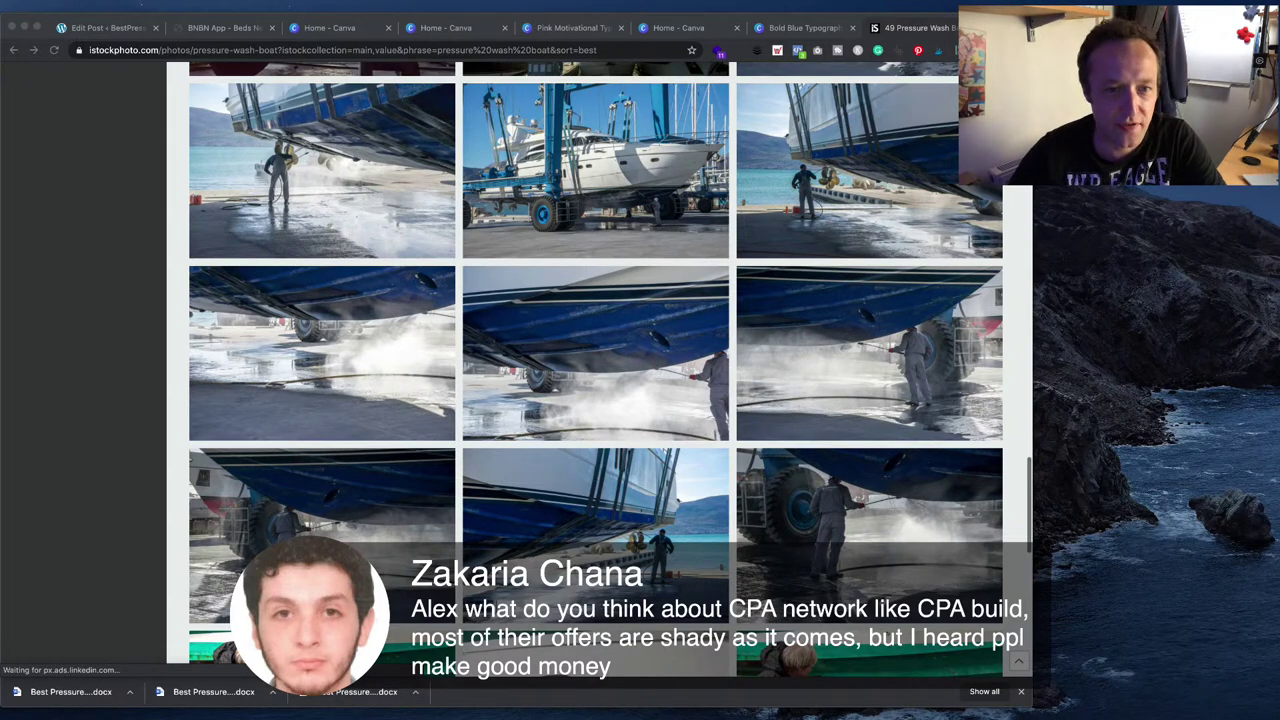
{"action": "scroll", "coordinate": [596, 370], "scroll_direction": "down", "scroll_amount": 5}
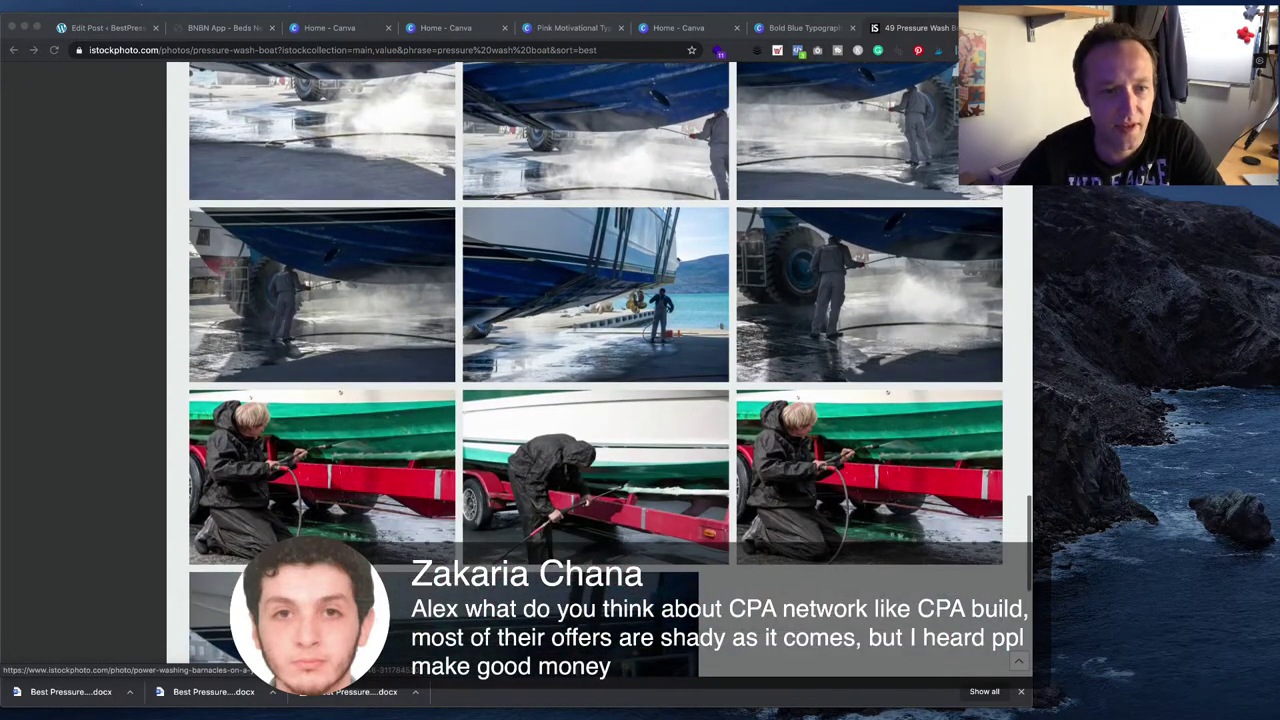
{"action": "scroll", "coordinate": [596, 370], "scroll_direction": "down", "scroll_amount": 3}
{"action": "scroll", "coordinate": [596, 370], "scroll_direction": "up", "scroll_amount": 15}
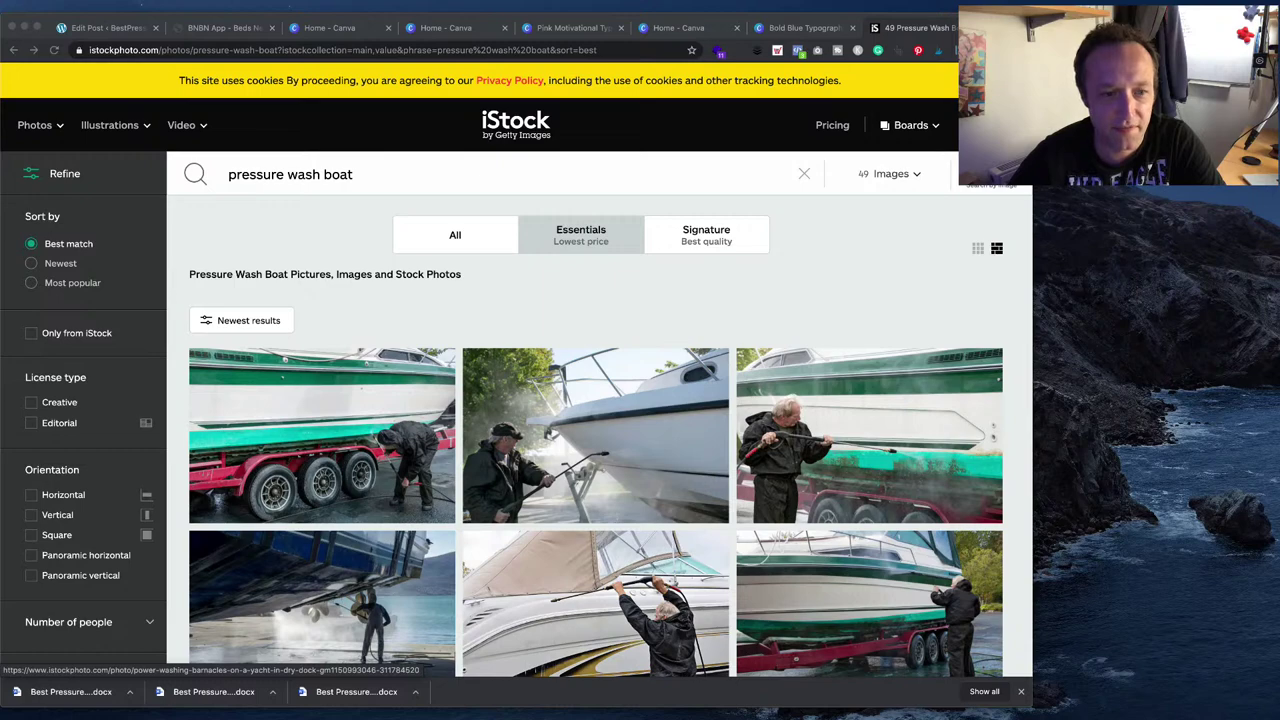
{"action": "scroll", "coordinate": [322, 600], "scroll_direction": "down", "scroll_amount": 2}
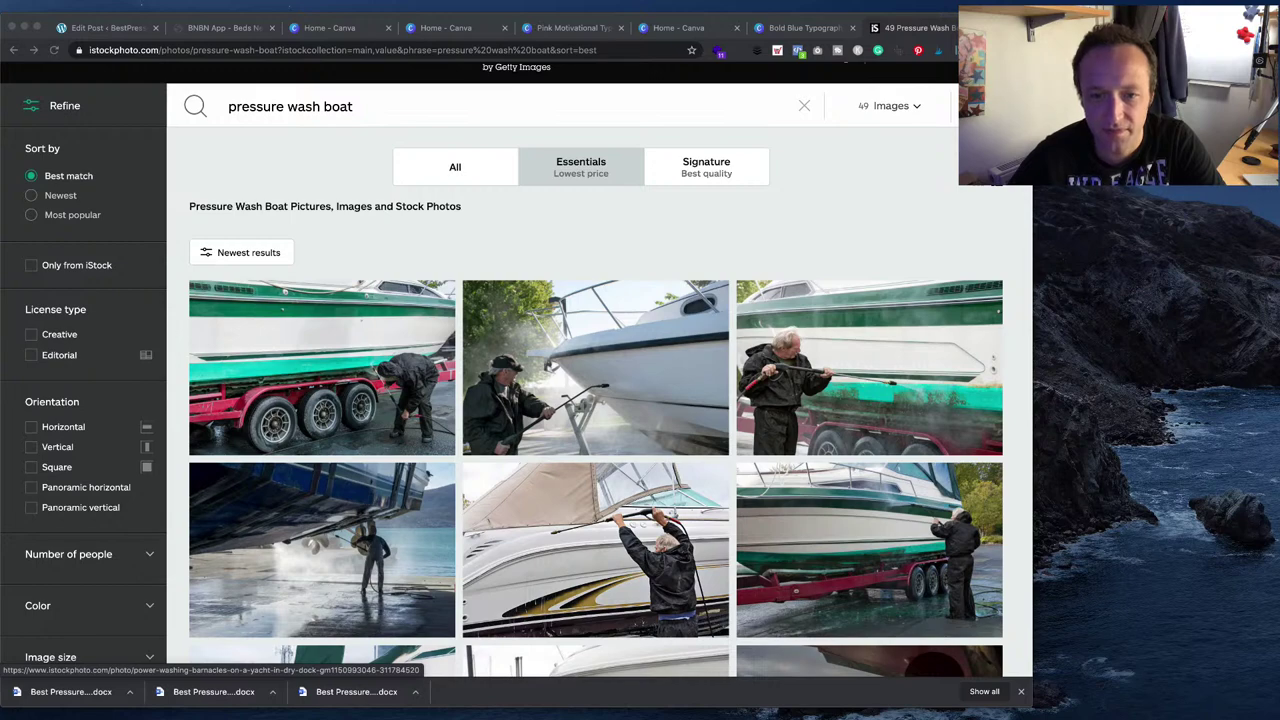
- Browse the boat results and open the 'Caucasian man cleaning boat hull' photo's detail page
{"action": "left_click", "coordinate": [545, 548]}
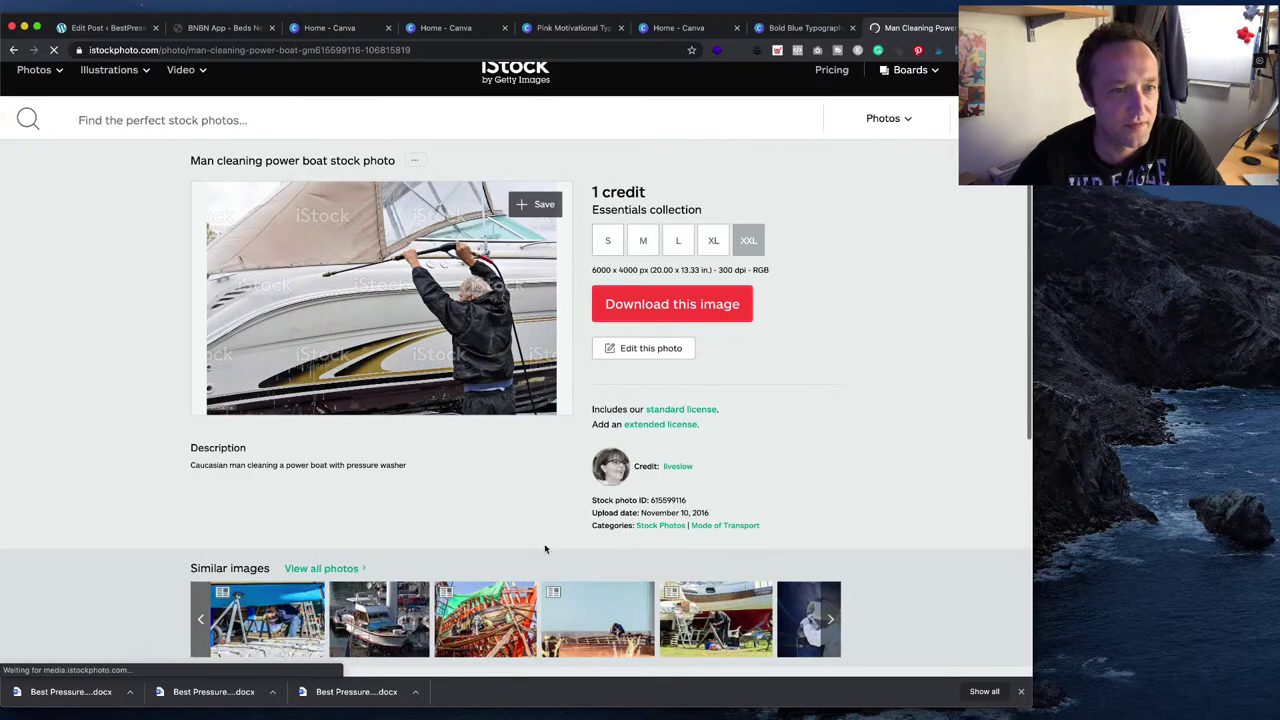
{"action": "left_click", "coordinate": [10, 50]}
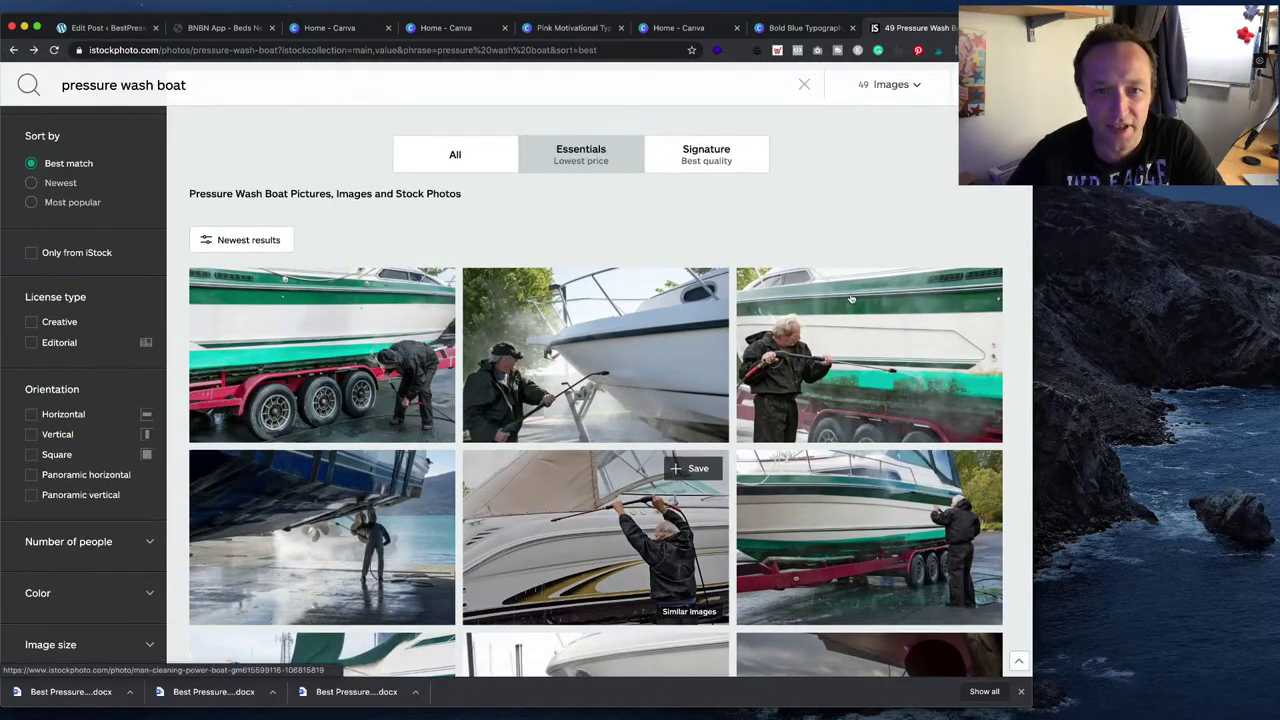
{"action": "left_click", "coordinate": [851, 299]}
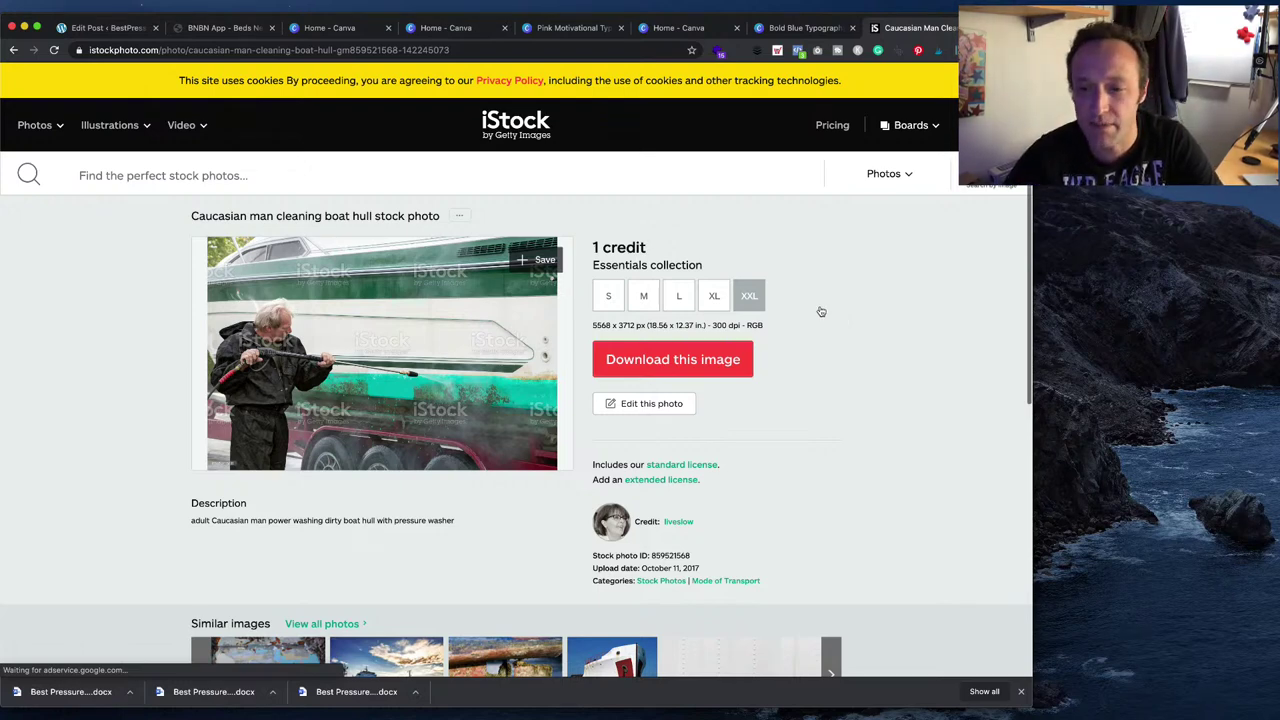
{"action": "left_click", "coordinate": [13, 49]}
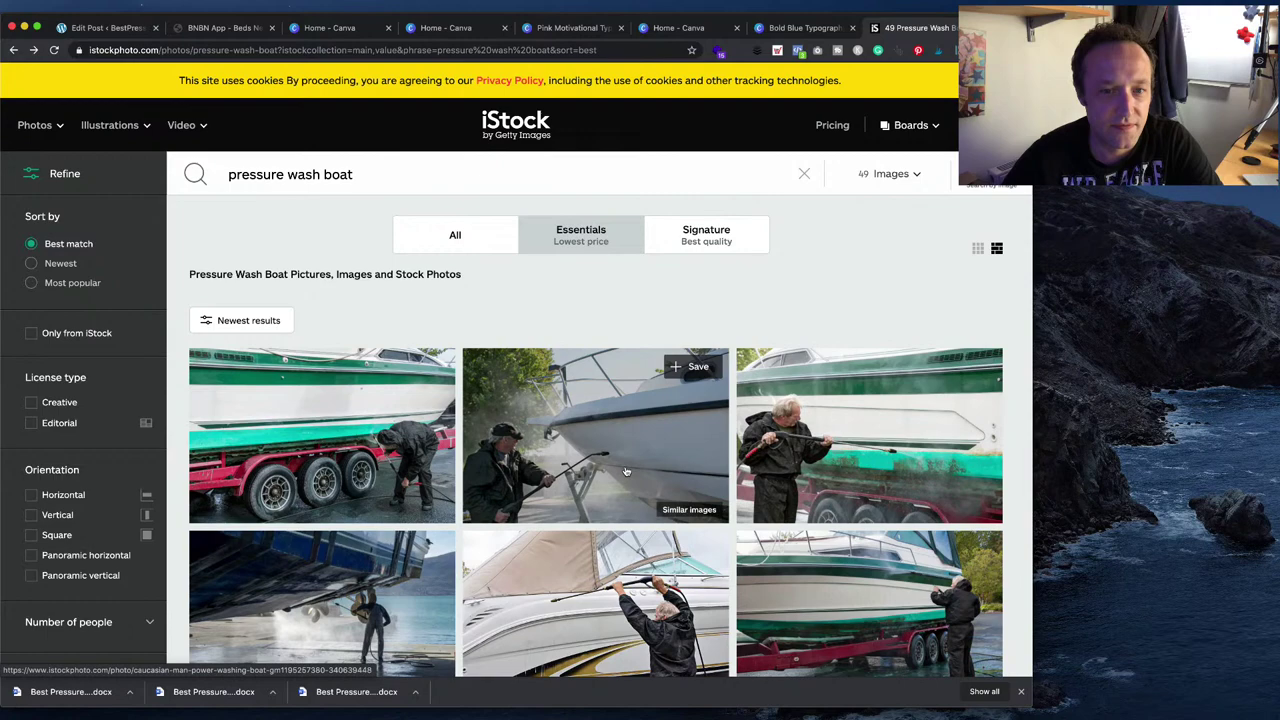
{"action": "left_click", "coordinate": [627, 472]}
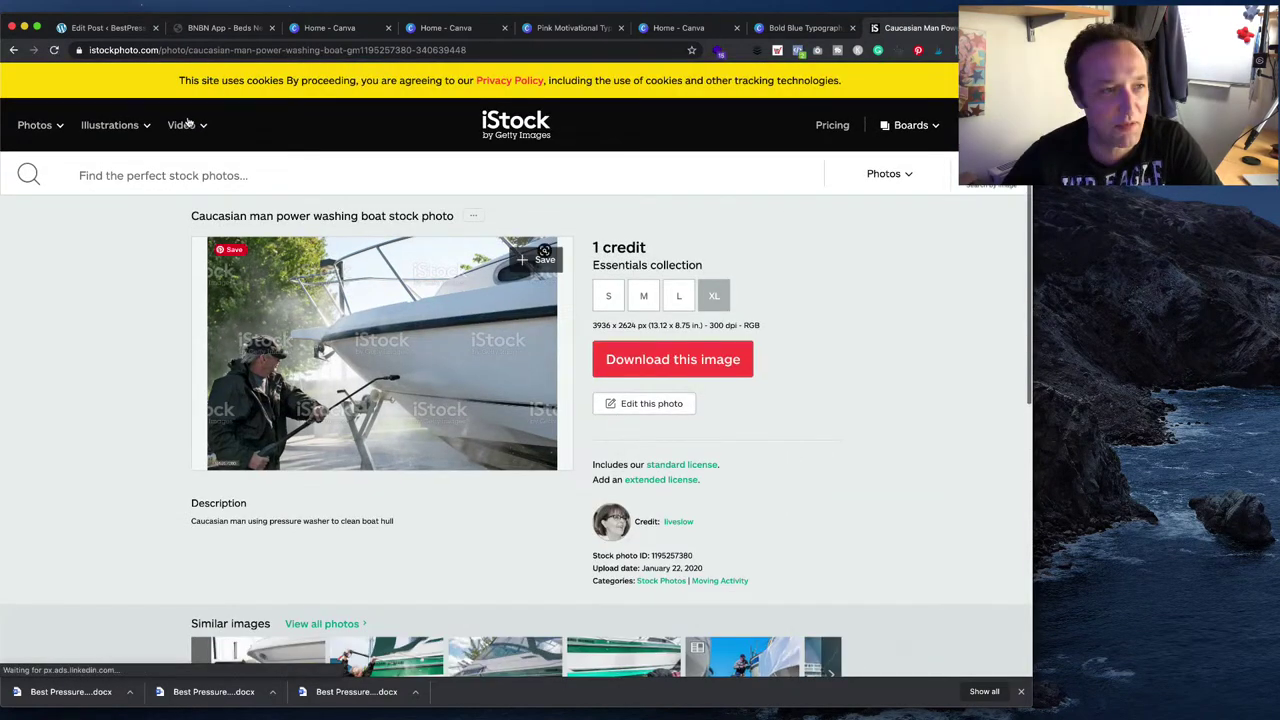
{"action": "key", "text": "super+bracketleft"}
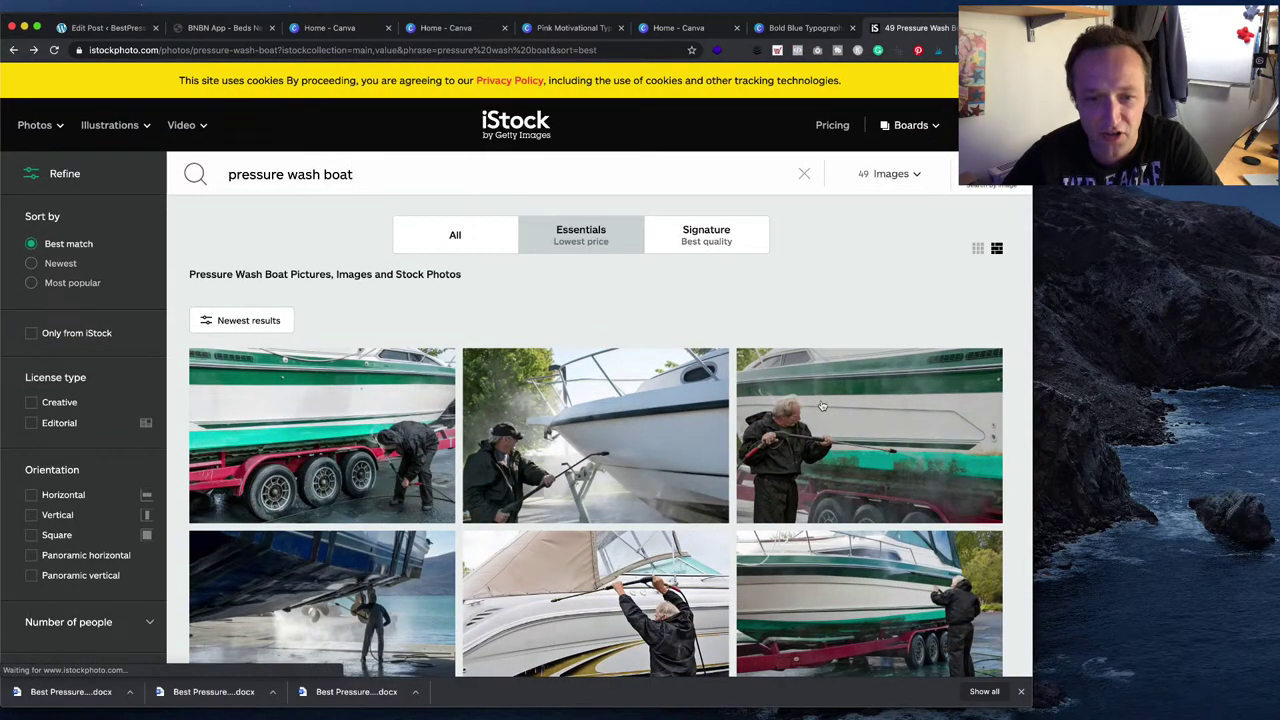
{"action": "left_click", "coordinate": [822, 405]}
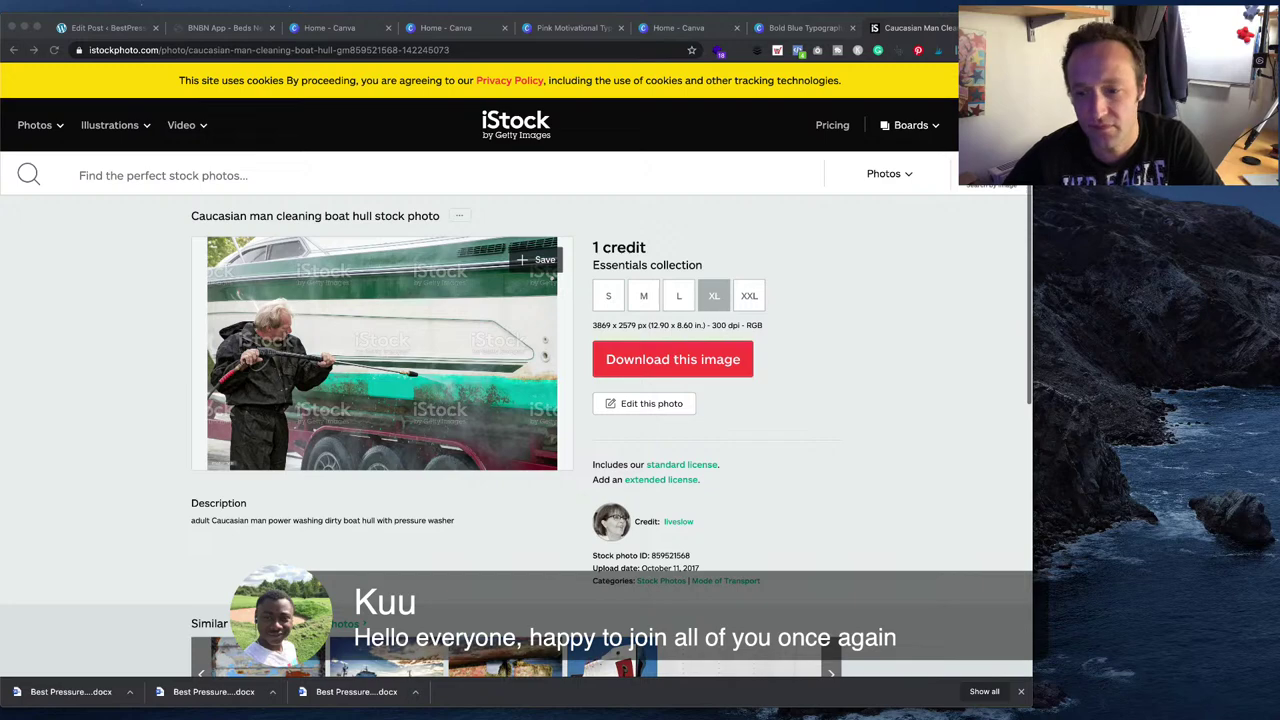
- Download the boat hull photo and confirm, bringing up the save dialog for iStock-859621568
{"action": "left_click", "coordinate": [704, 358]}
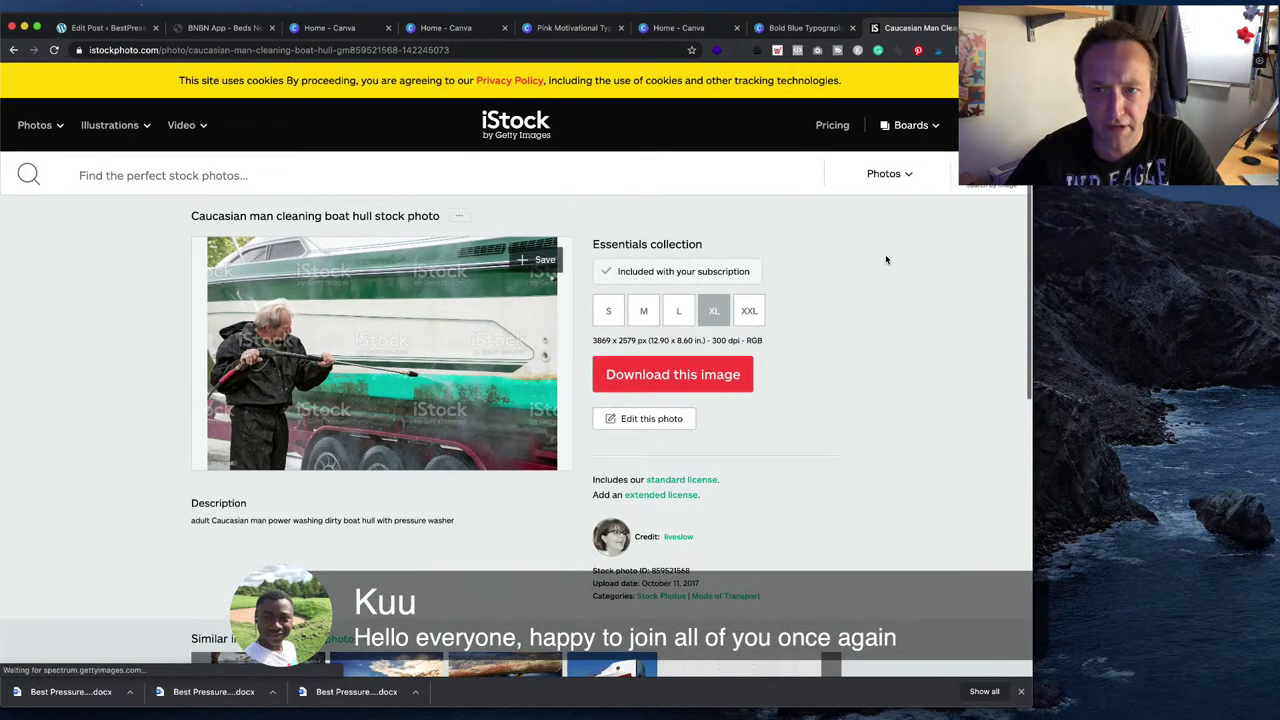
{"action": "left_click", "coordinate": [672, 376]}
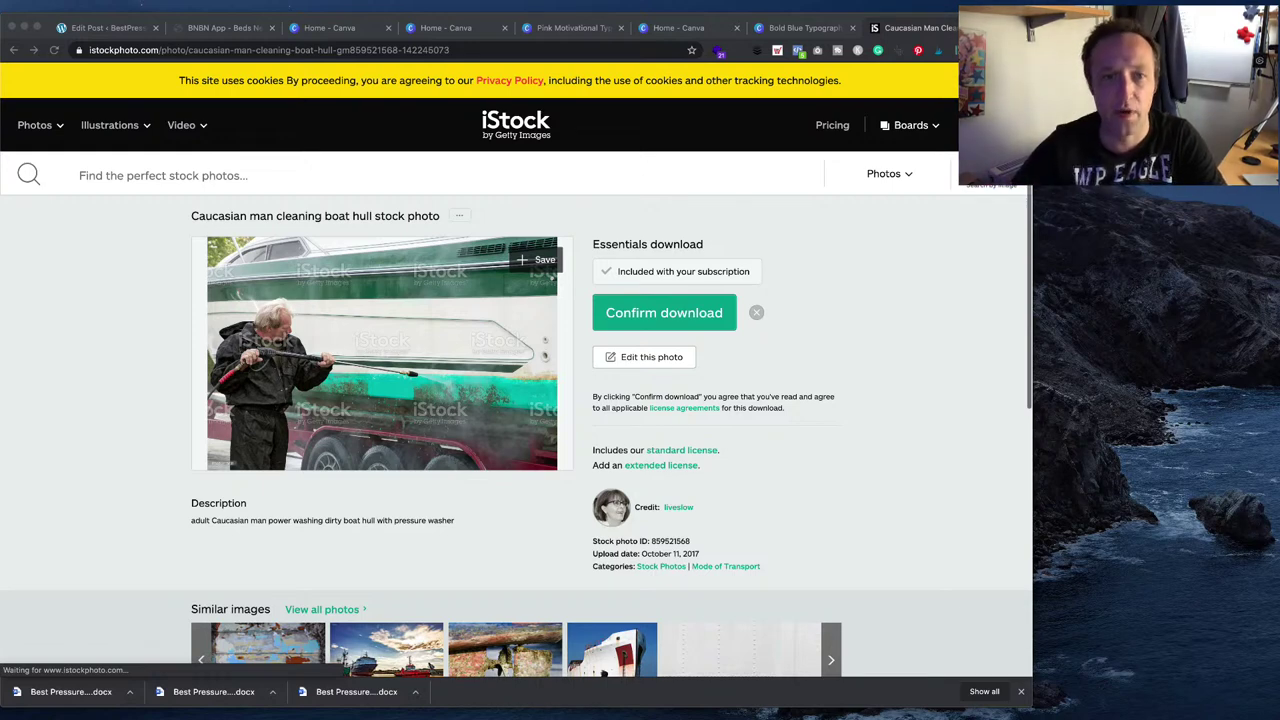
{"action": "left_click", "coordinate": [664, 312]}
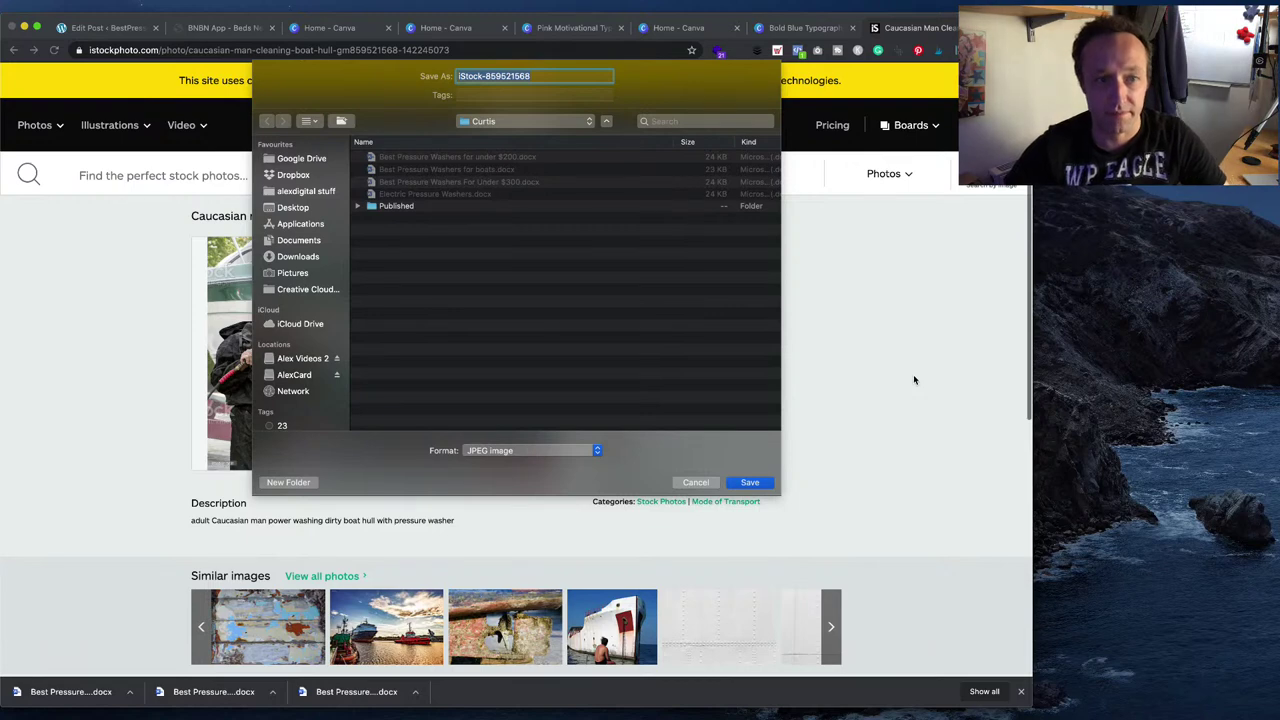
- Keep the file name iStock-859621568 and save it into a new Images folder inside Curtis
{"action": "type", "text": "Boa"}
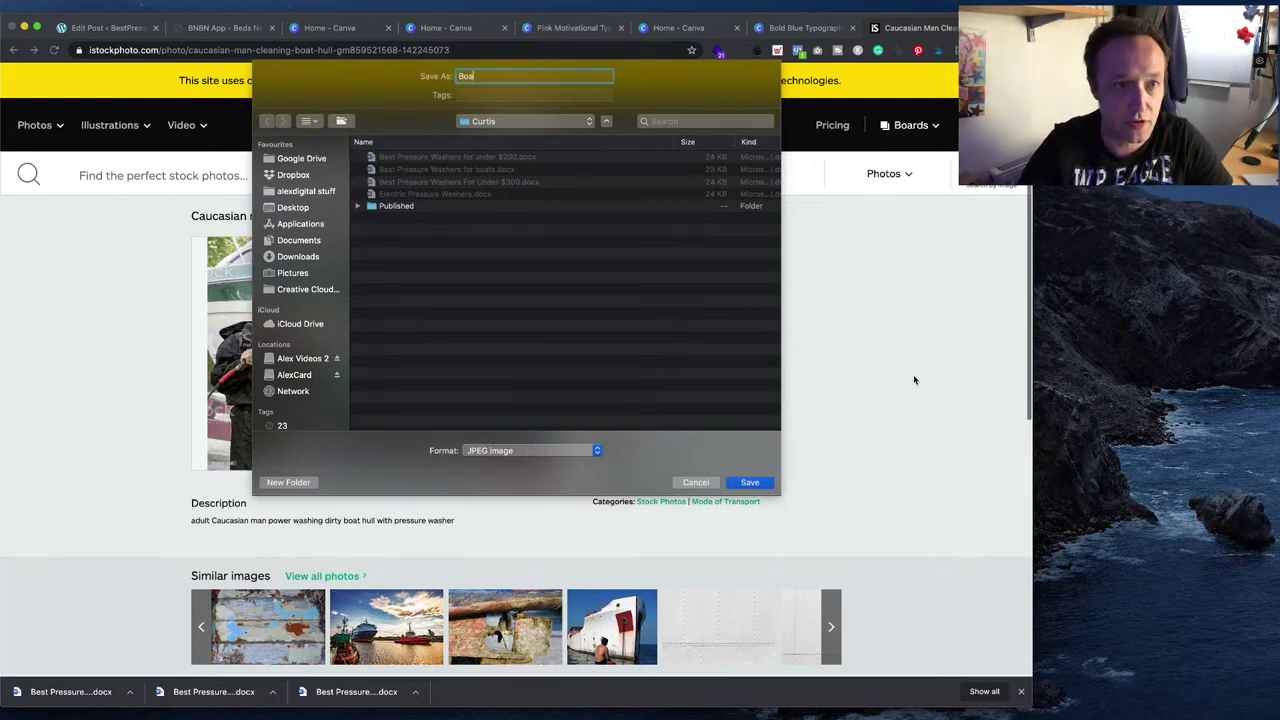
{"action": "type", "text": "t Man"}
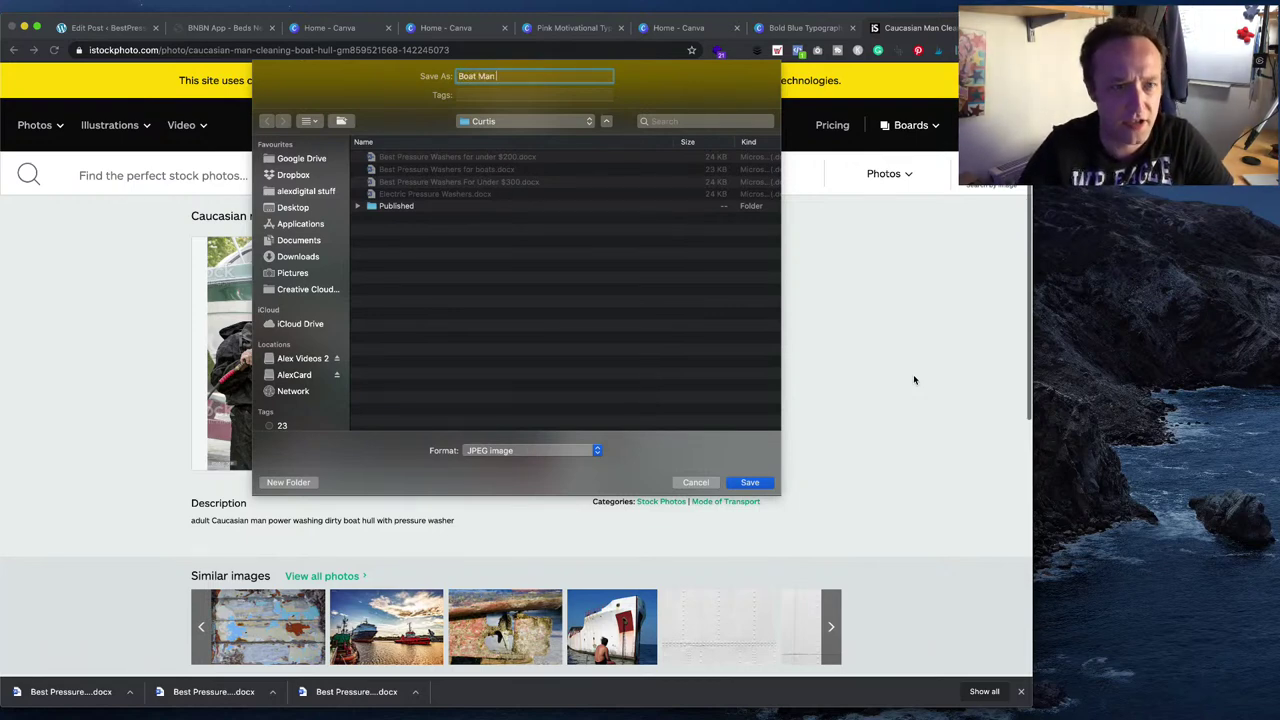
{"action": "key", "text": "super+z"}
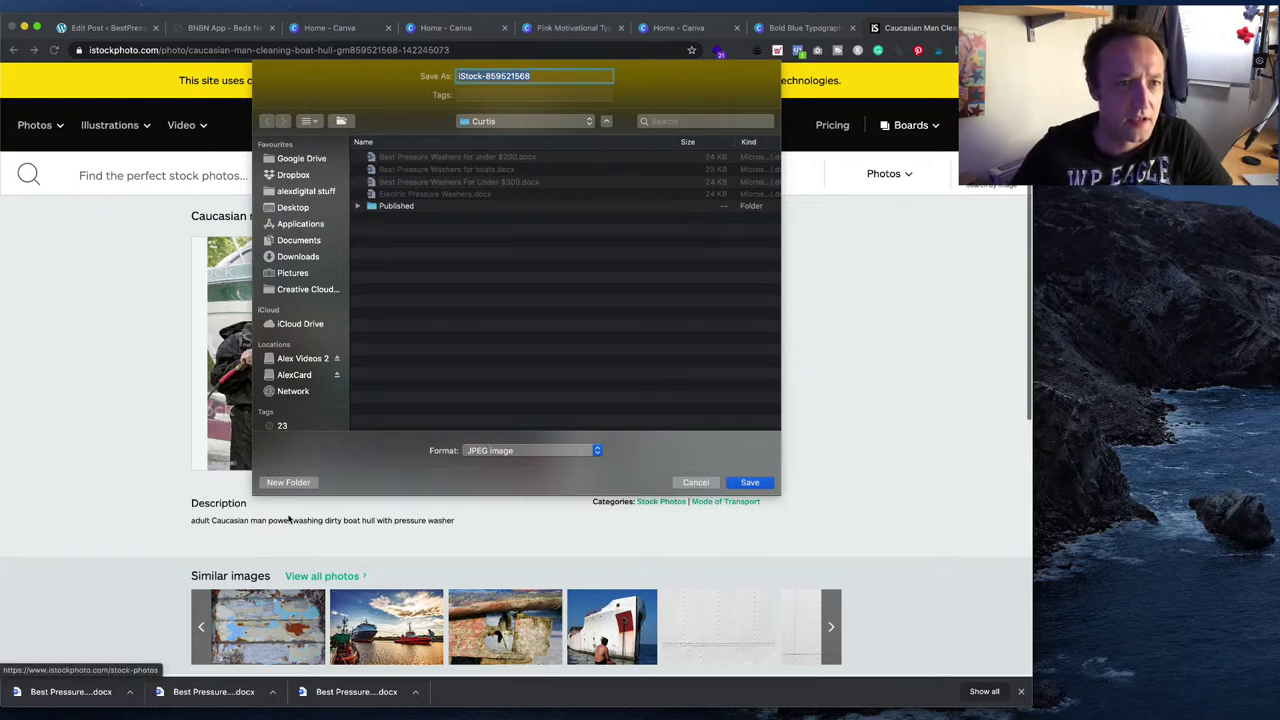
{"action": "left_click", "coordinate": [288, 482]}
{"action": "type", "text": "Images"}
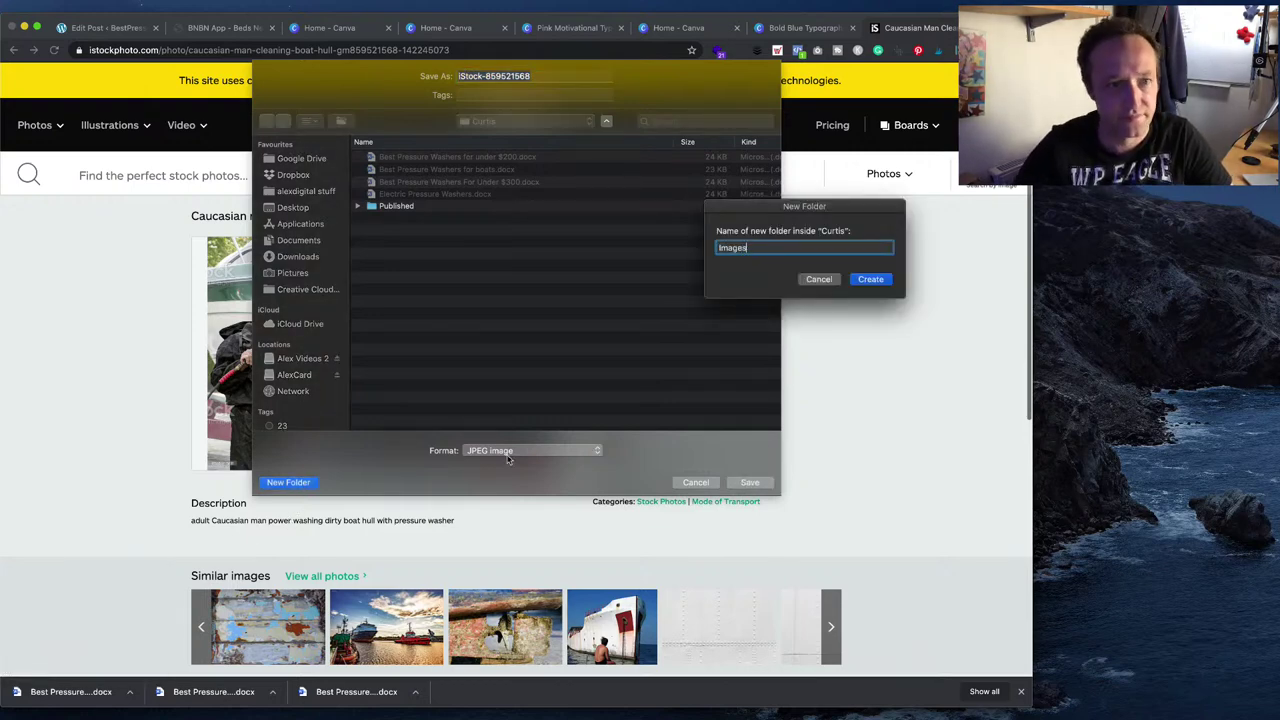
{"action": "key", "text": "Return"}
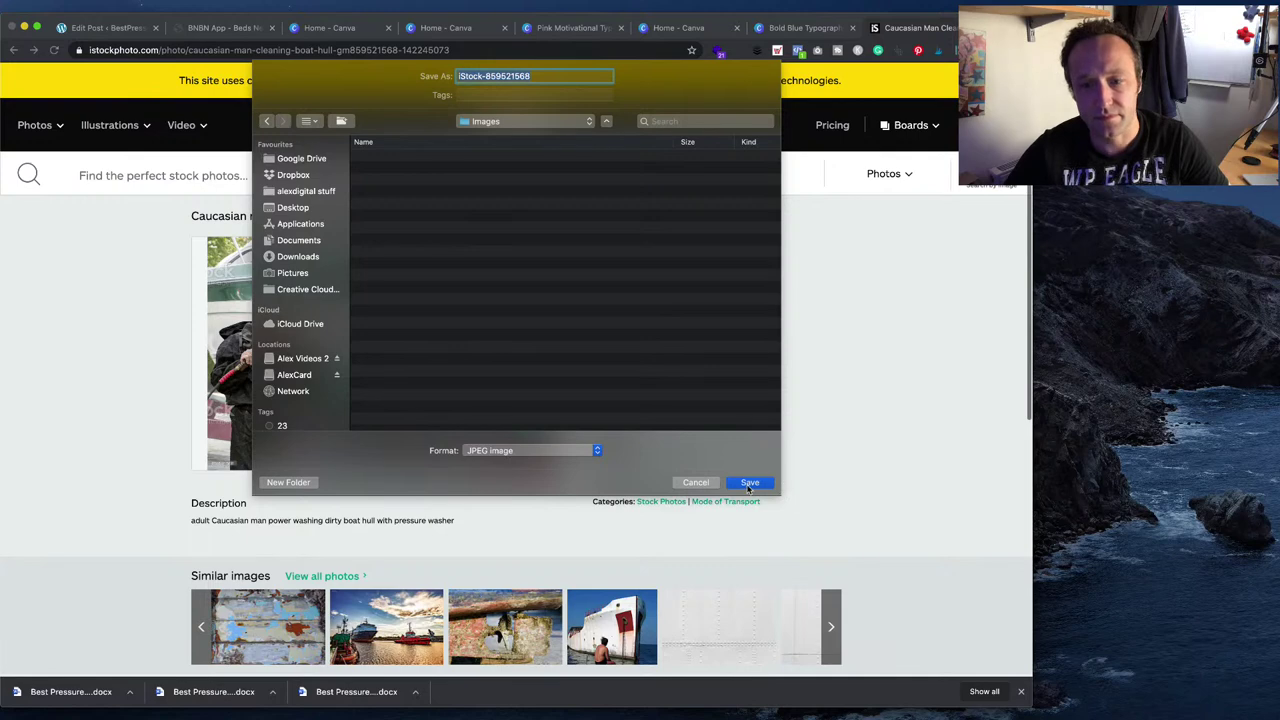
{"action": "left_click", "coordinate": [750, 484]}
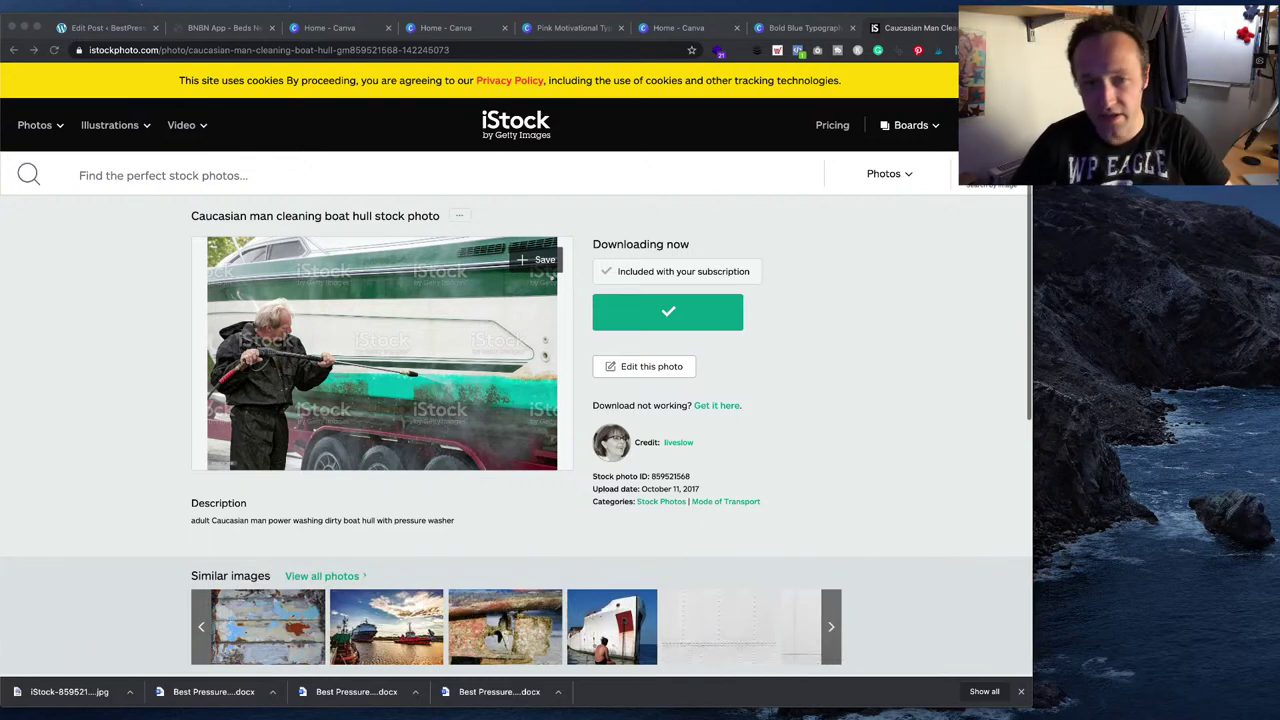
- Scroll the iStock detail page while the boat-hull photo finishes downloading
{"action": "scroll", "coordinate": [516, 360], "scroll_direction": "down", "scroll_amount": 1}
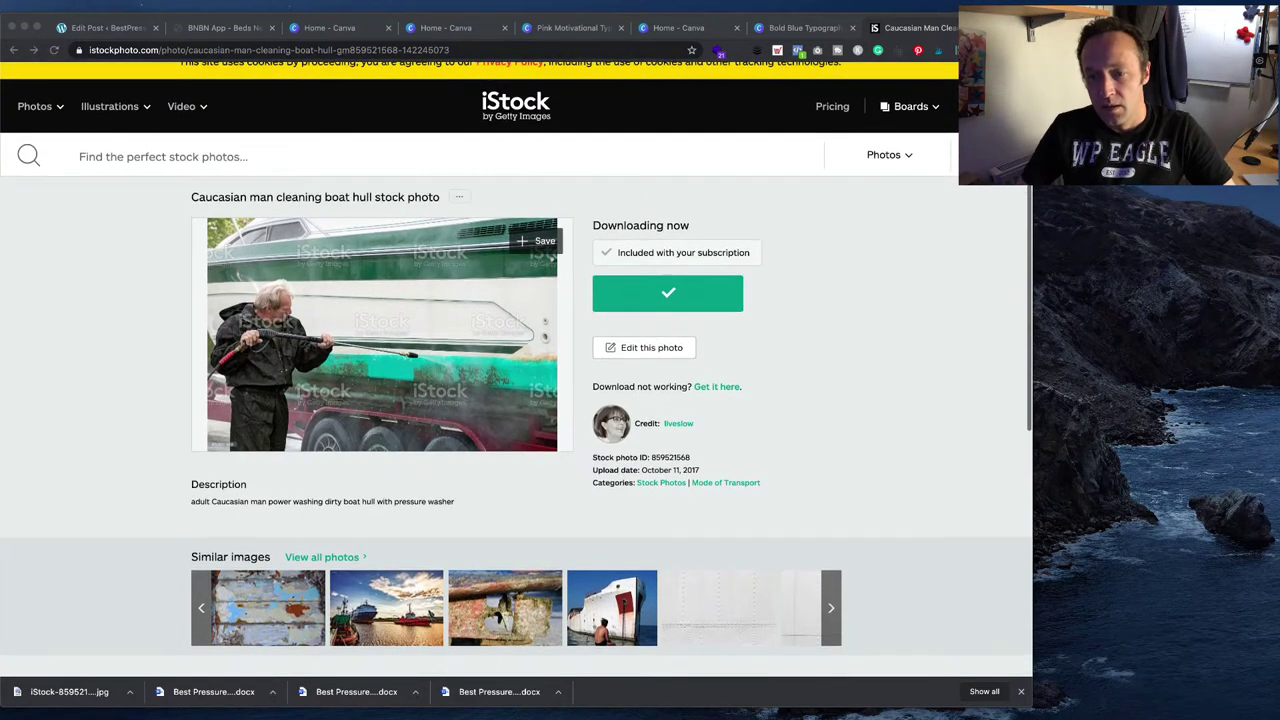
{"action": "scroll", "coordinate": [512, 360], "scroll_direction": "down", "scroll_amount": 5}
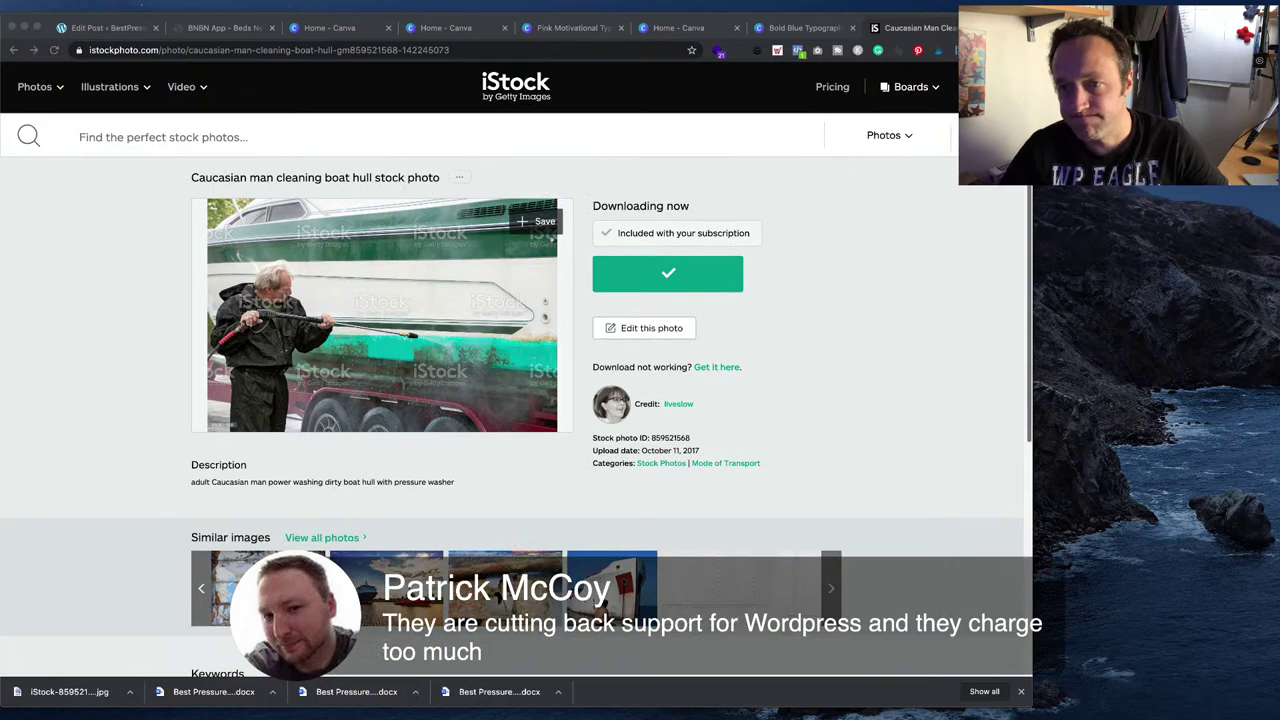
{"action": "scroll", "coordinate": [516, 370], "scroll_direction": "up", "scroll_amount": 6}
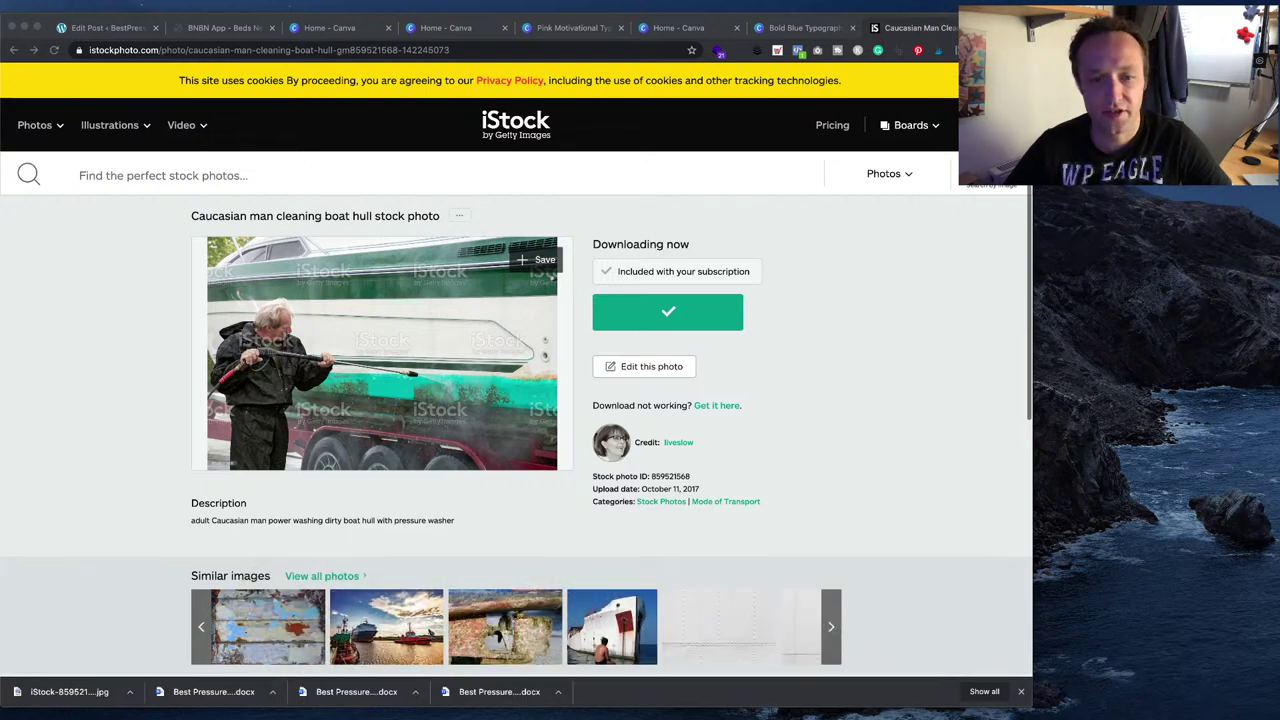
{"action": "scroll", "coordinate": [551, 275], "scroll_direction": "down", "scroll_amount": 1}
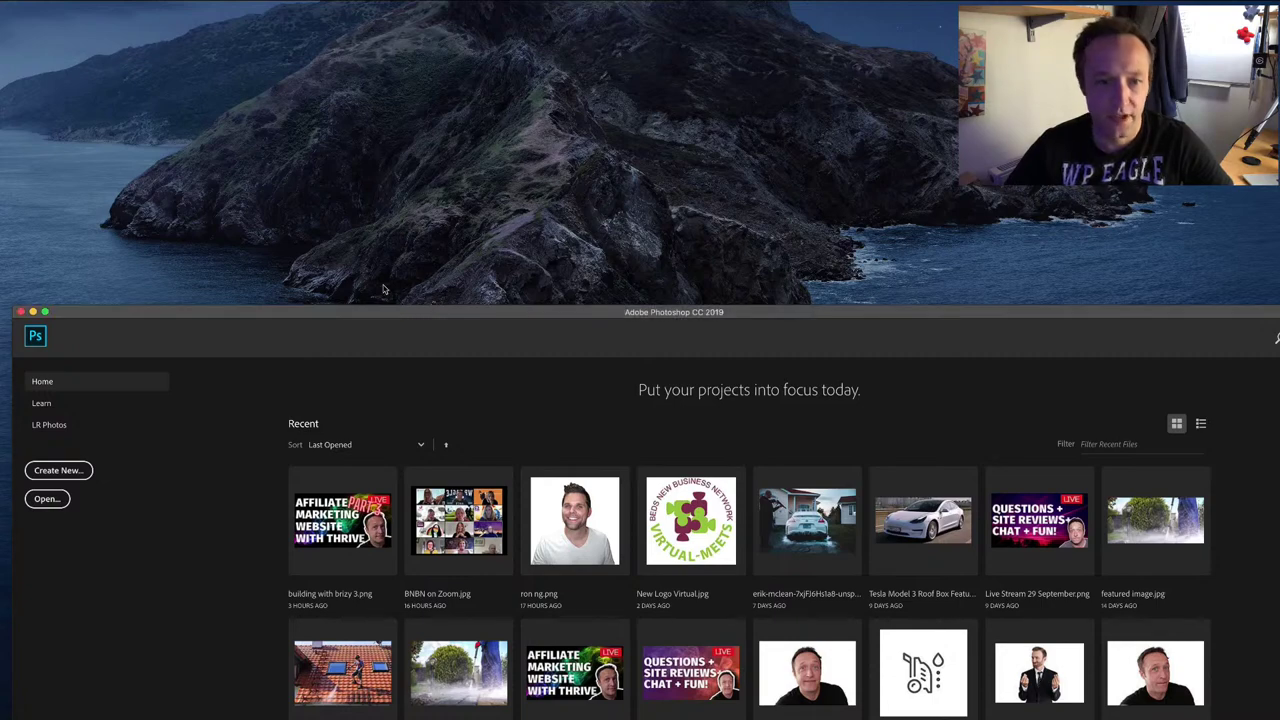
- Open featured image.jpg from Photoshop's recent files and verify it is 1050 × 500 px
{"action": "left_click_drag", "start_coordinate": [406, 311], "coordinate": [378, 14]}
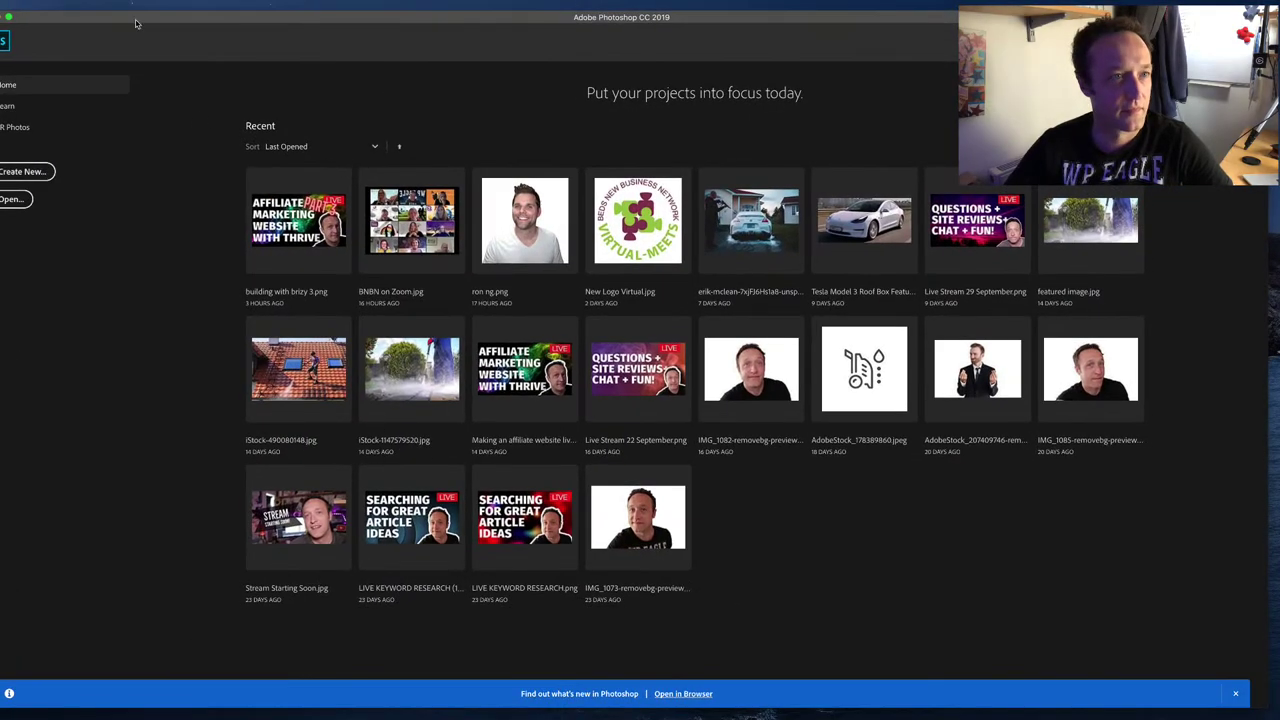
{"action": "left_click", "coordinate": [109, 2]}
{"action": "left_click", "coordinate": [870, 505]}
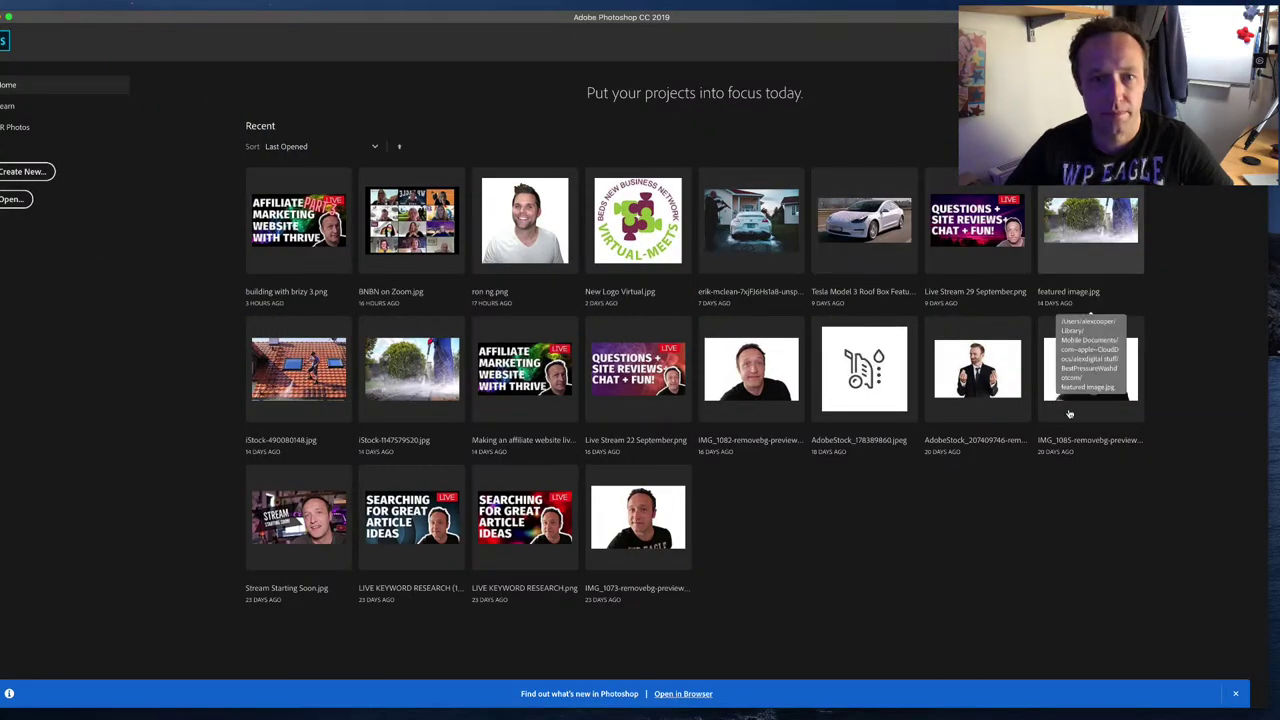
{"action": "left_click", "coordinate": [1122, 232]}
{"action": "left_click", "coordinate": [165, 3]}
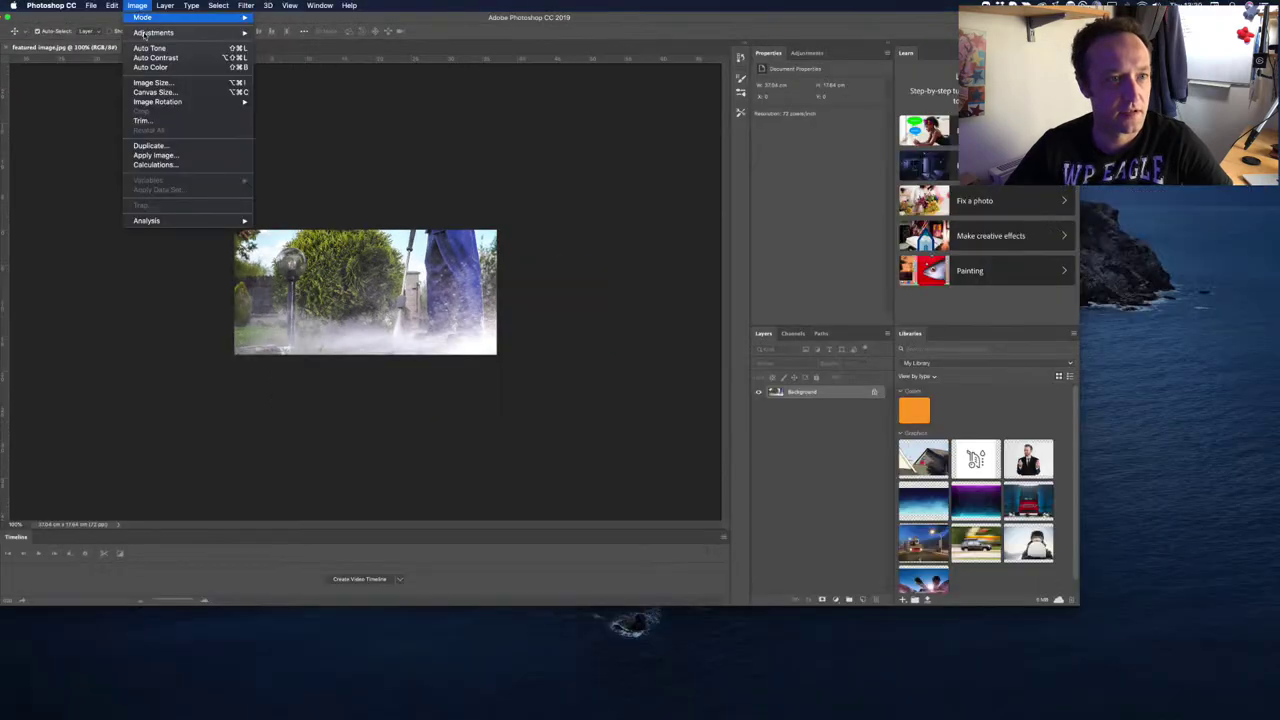
{"action": "left_click", "coordinate": [209, 100]}
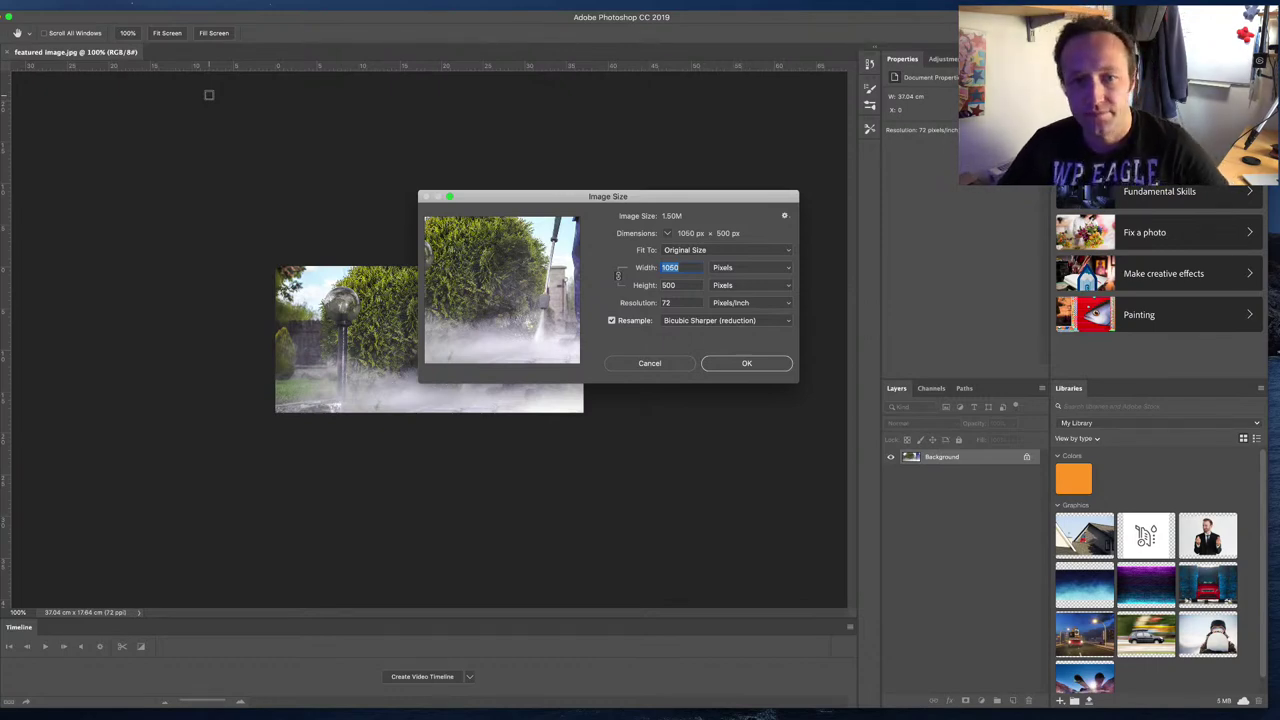
{"action": "key", "text": "Escape"}
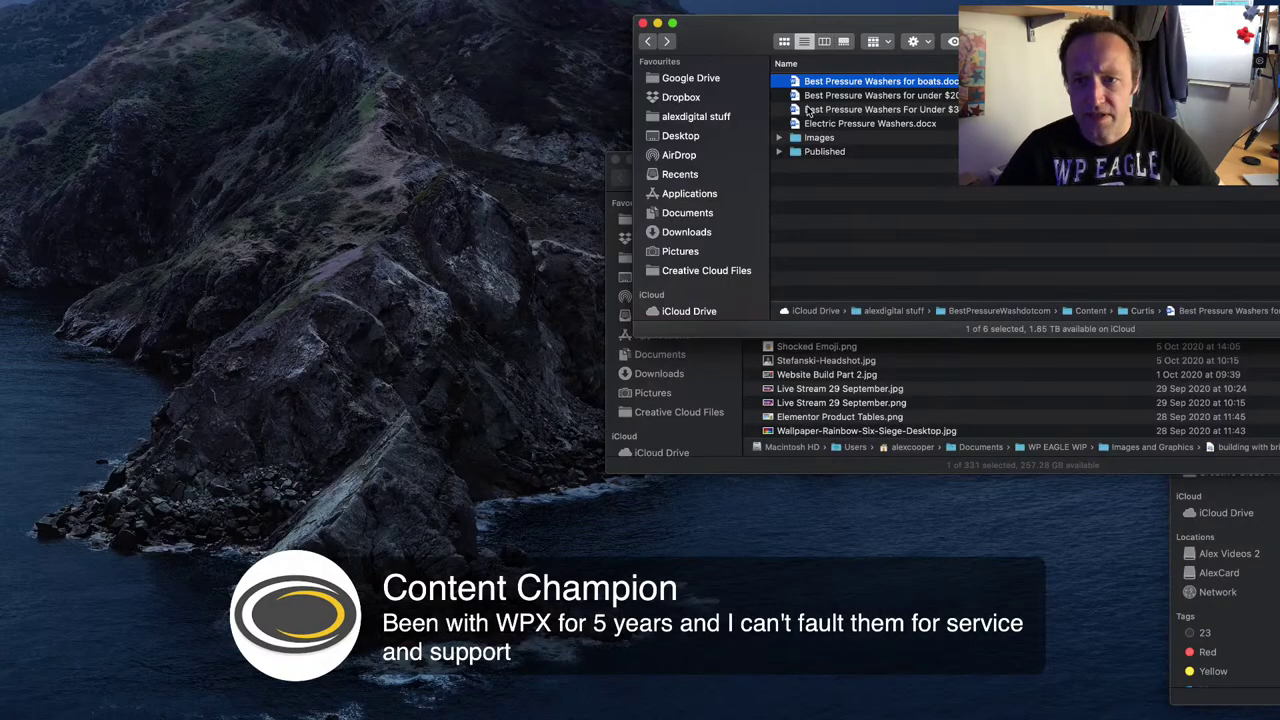
- Place iStock-859621568.jpg from the Images folder over the featured image, positioned to fill the canvas
{"action": "double_click", "coordinate": [840, 139]}
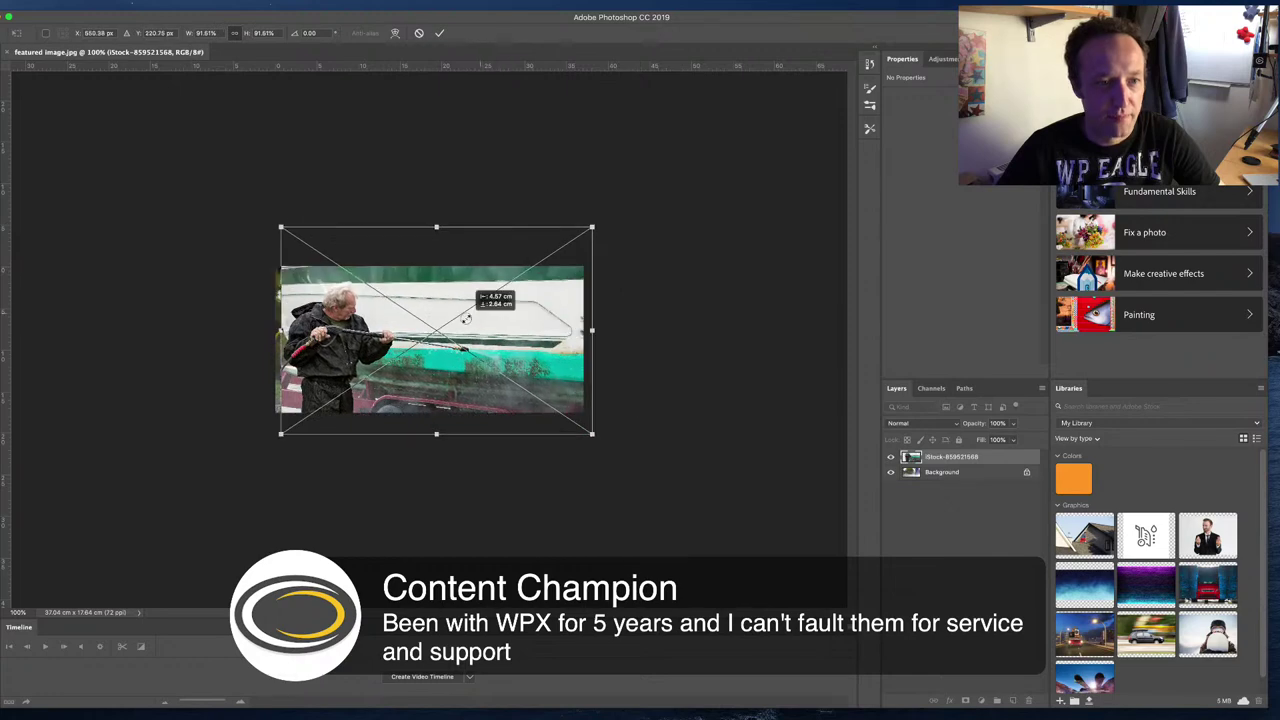
{"action": "key", "text": "Return"}
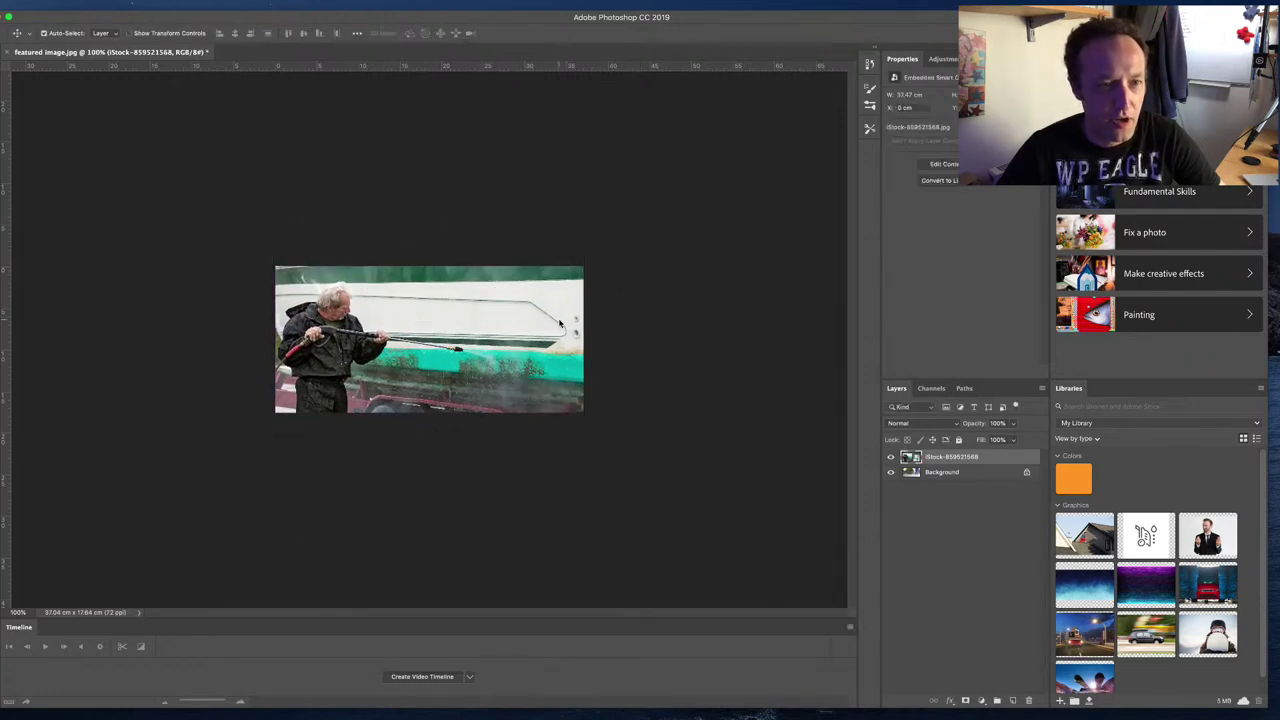
{"action": "left_click_drag", "start_coordinate": [543, 320], "coordinate": [531, 327]}
{"action": "left_click_drag", "start_coordinate": [452, 281], "coordinate": [453, 281]}
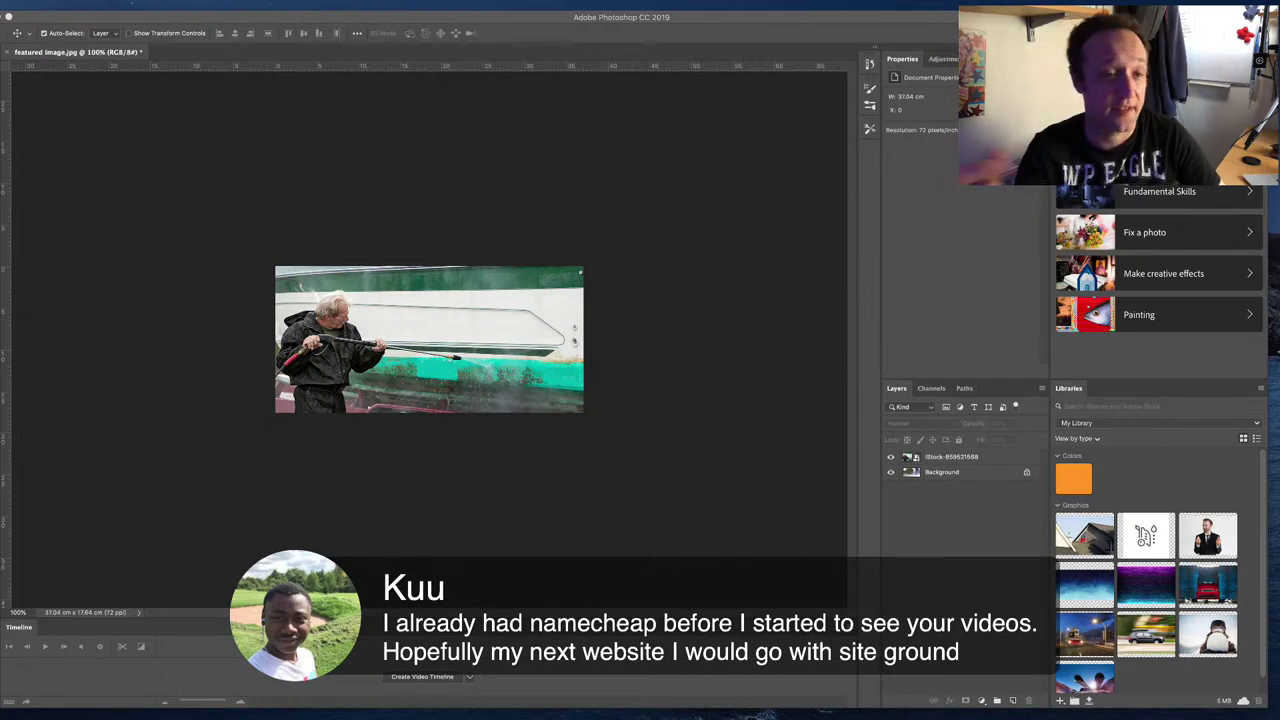
{"action": "left_click", "coordinate": [489, 190]}
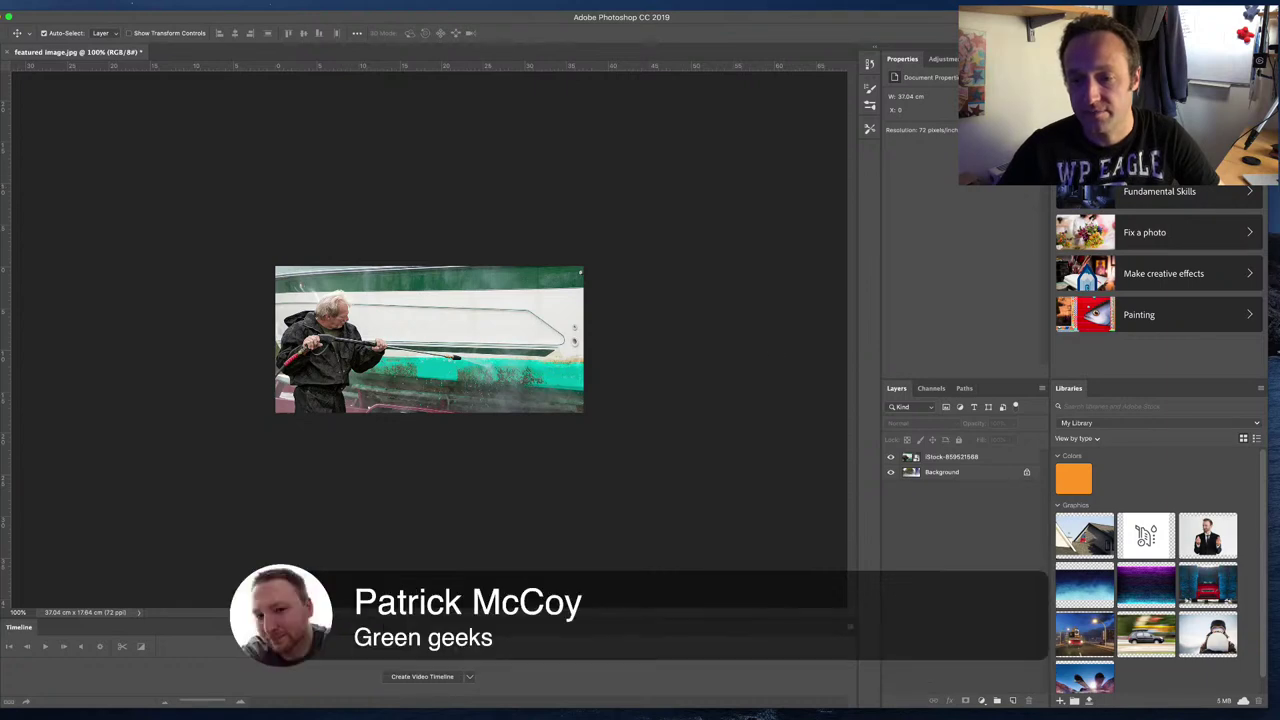
- Set up the image export as a JPG at 70% quality
{"action": "left_click", "coordinate": [106, 5]}
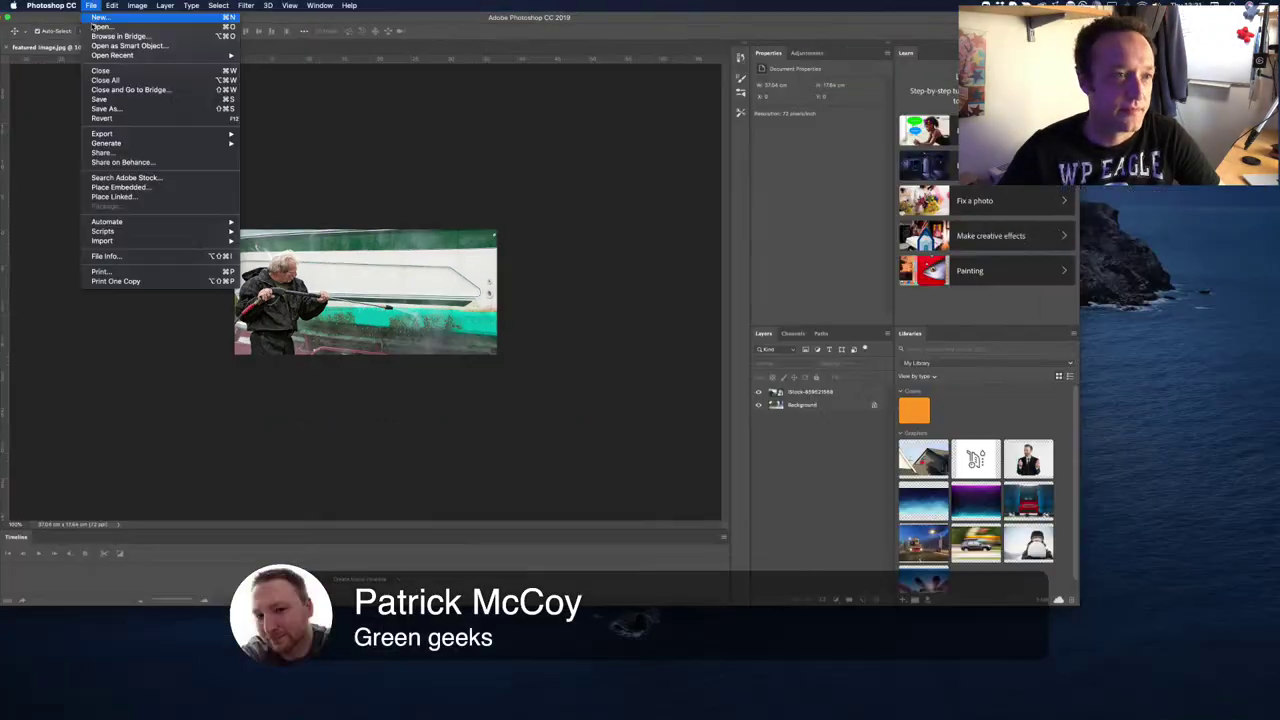
{"action": "mouse_move", "coordinate": [187, 152]}
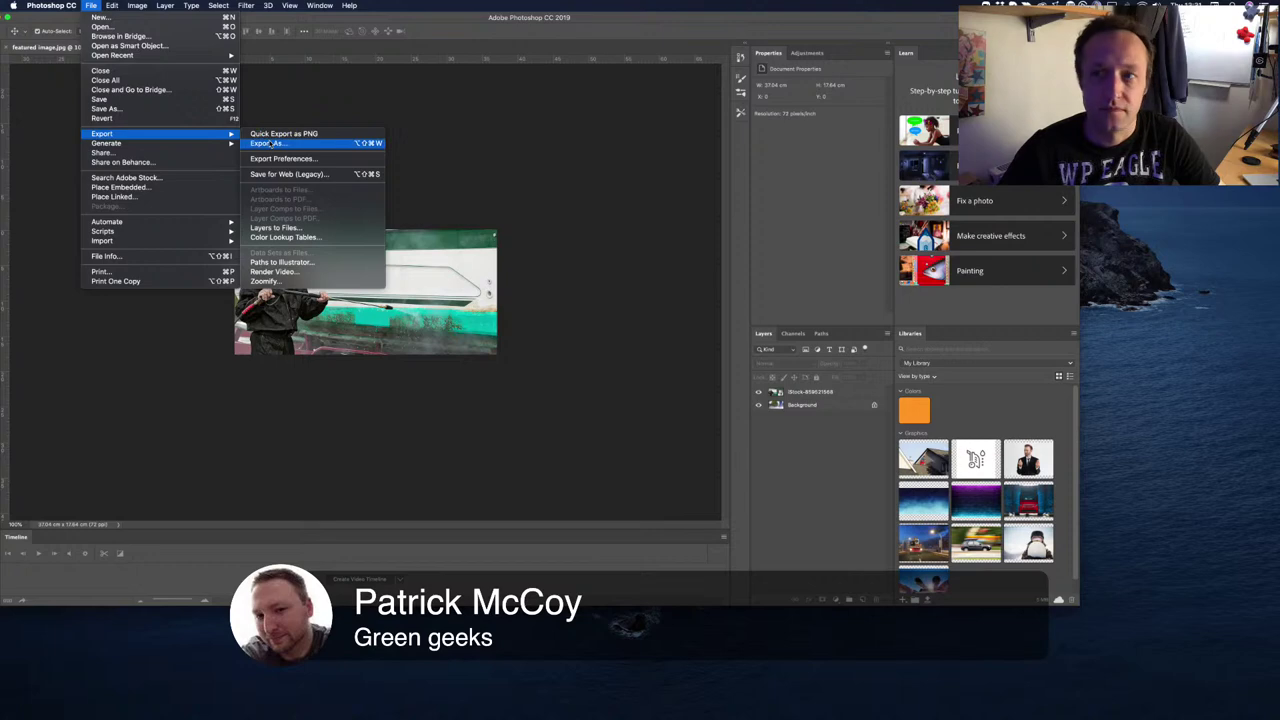
{"action": "left_click", "coordinate": [268, 144]}
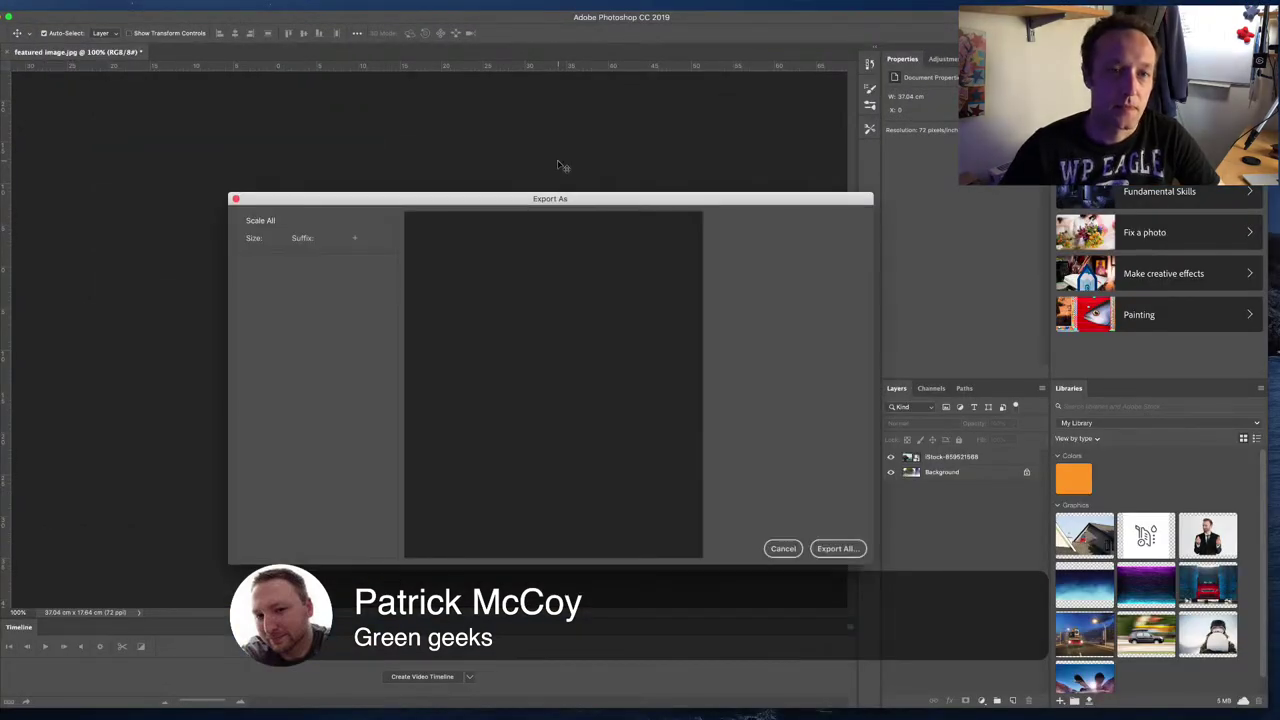
{"action": "left_click", "coordinate": [800, 258]}
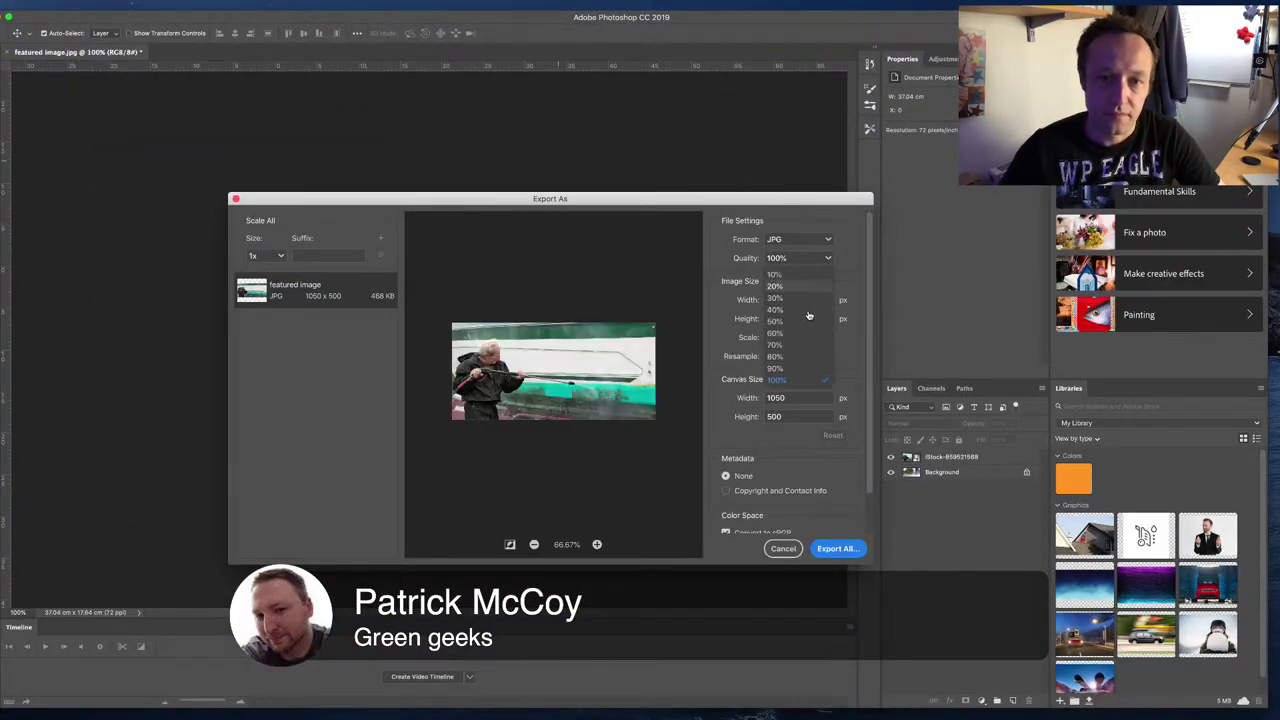
{"action": "left_click", "coordinate": [803, 346]}
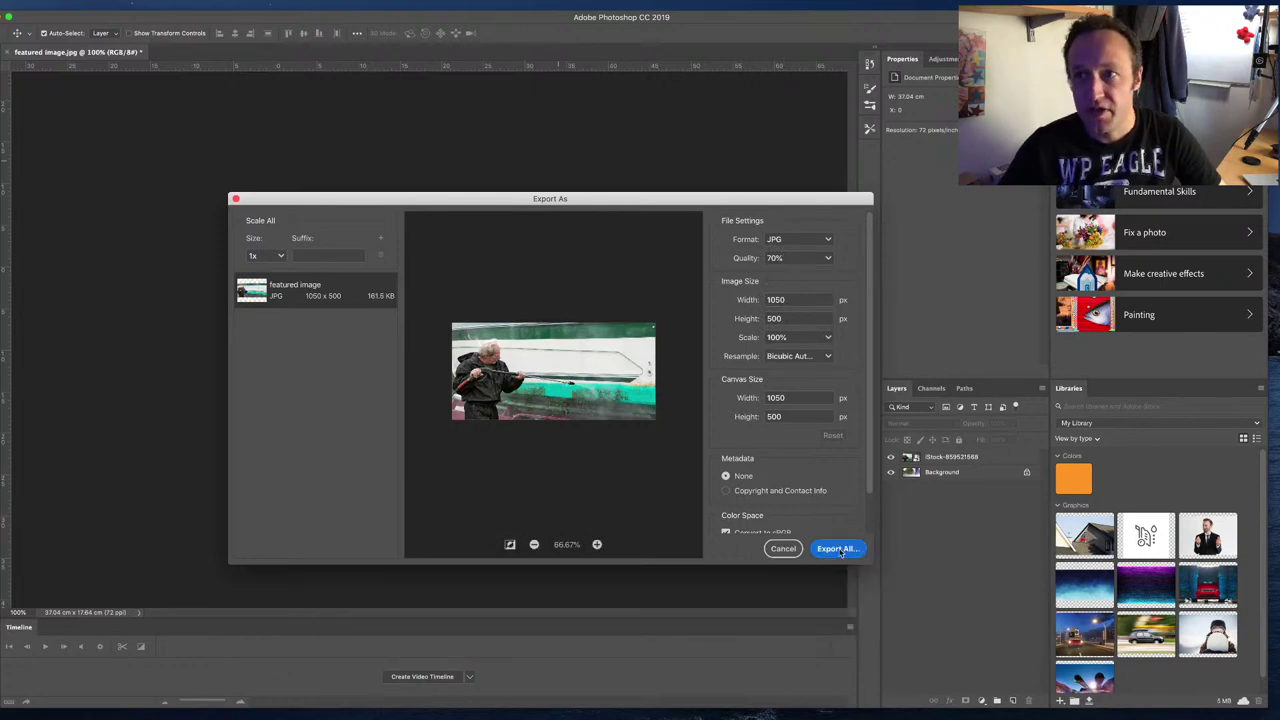
- Save the export as 'Best pressure washer for boats featured' in Content > article subfolder > Images
{"action": "left_click", "coordinate": [838, 548]}
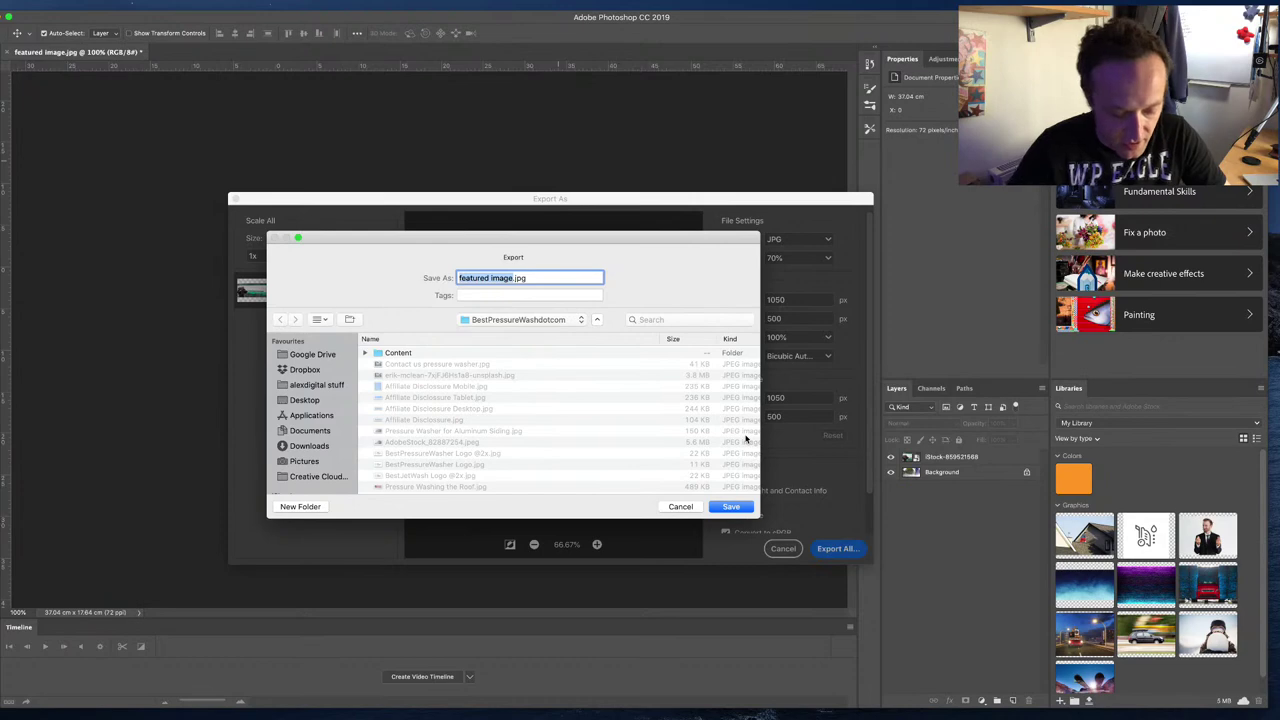
{"action": "type", "text": "Best"}
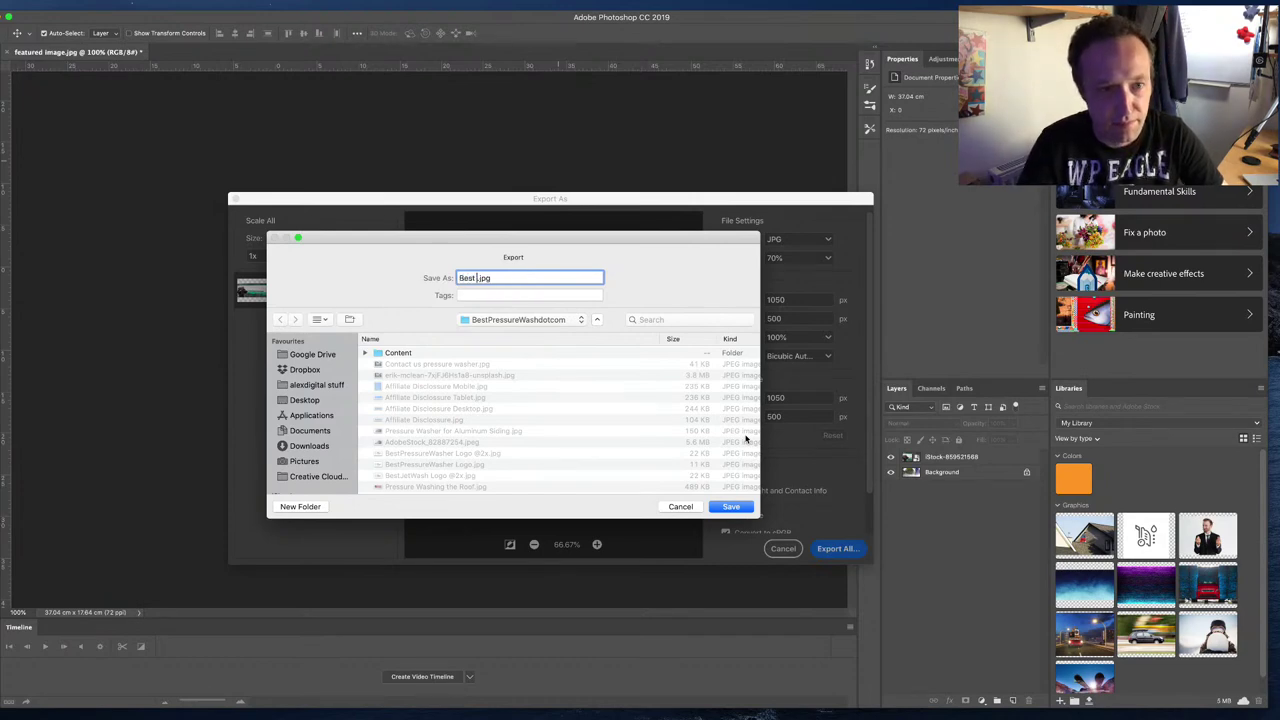
{"action": "type", "text": " Pressure Washer fo"}
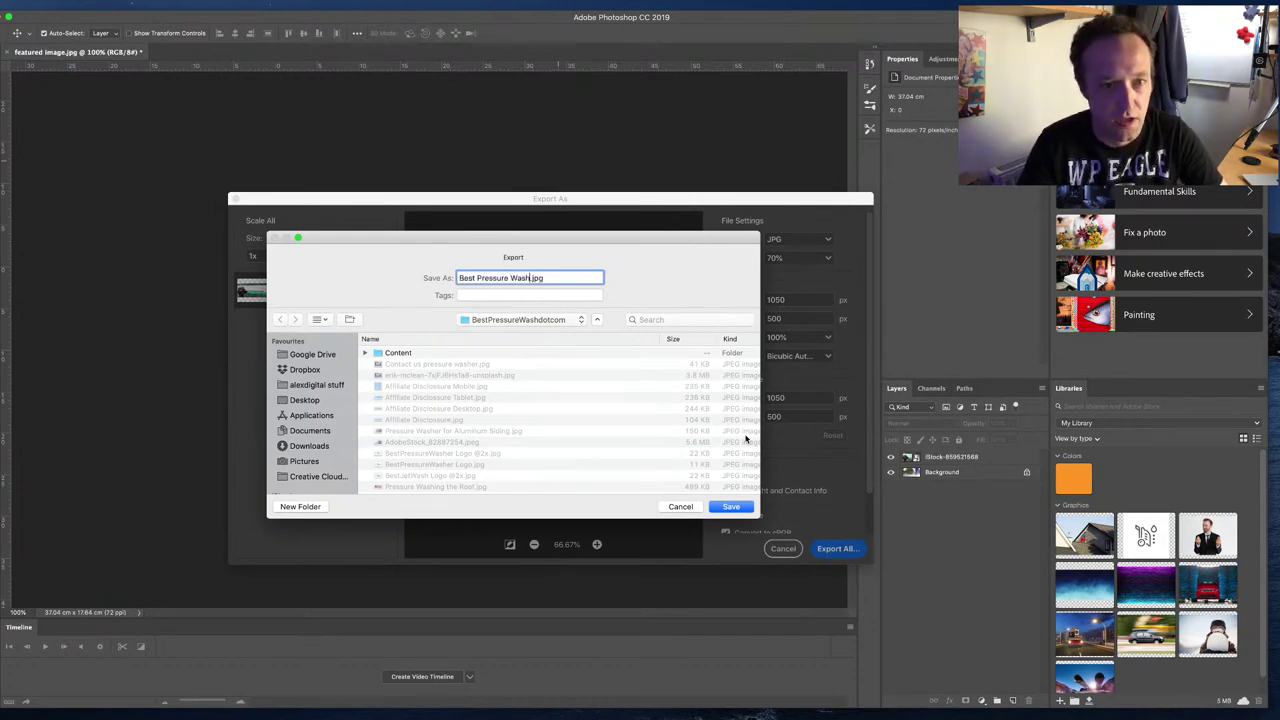
{"action": "type", "text": "r Boats Fe"}
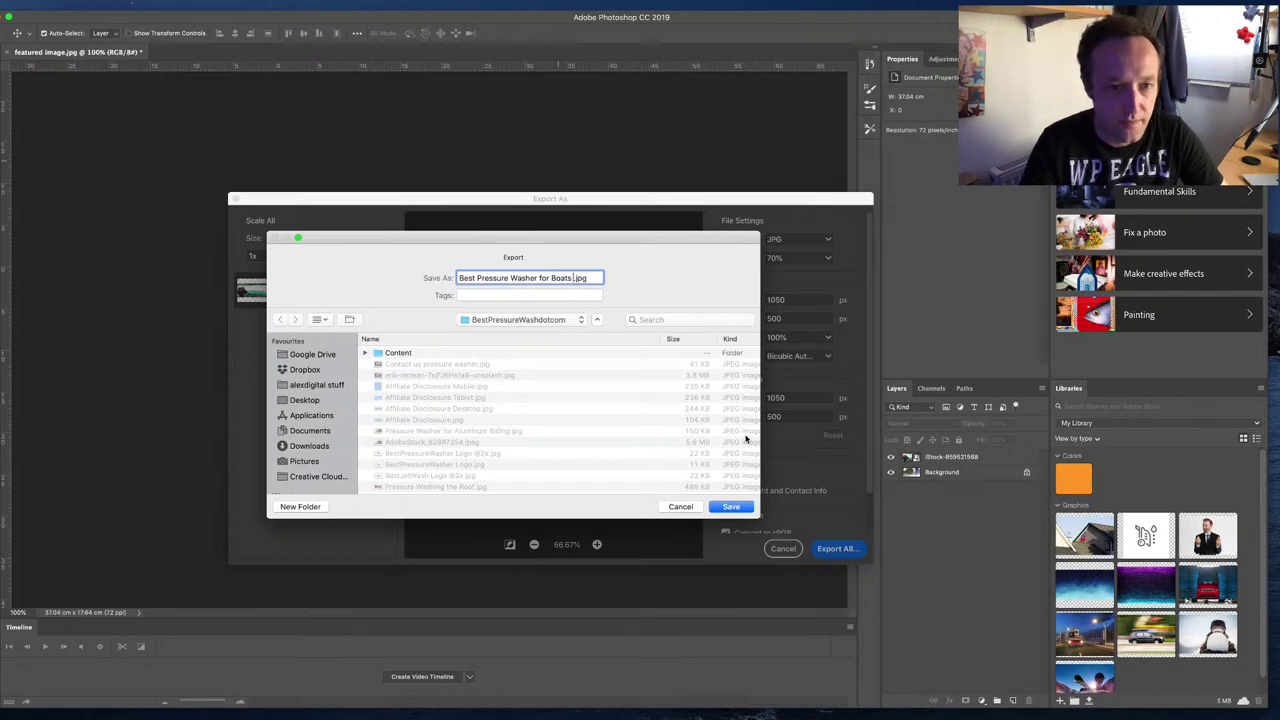
{"action": "type", "text": "atured"}
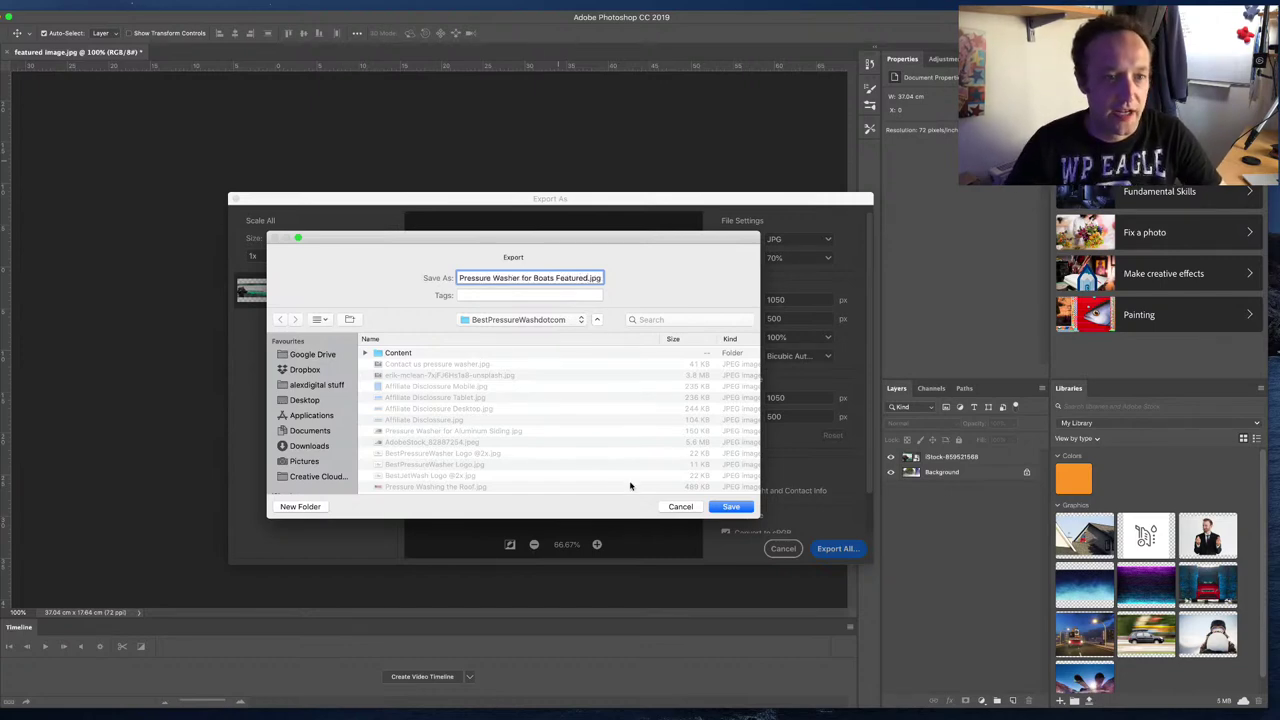
{"action": "left_click", "coordinate": [419, 355]}
{"action": "key", "text": "Return"}
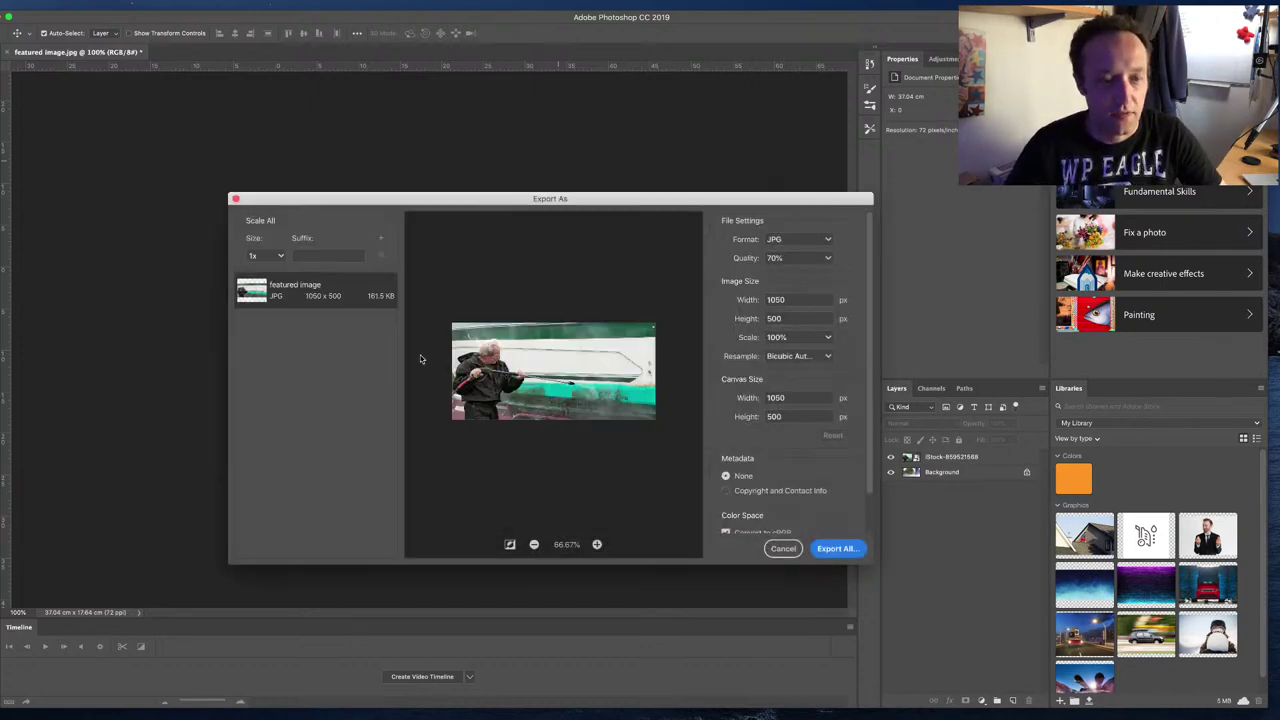
{"action": "left_click", "coordinate": [836, 548]}
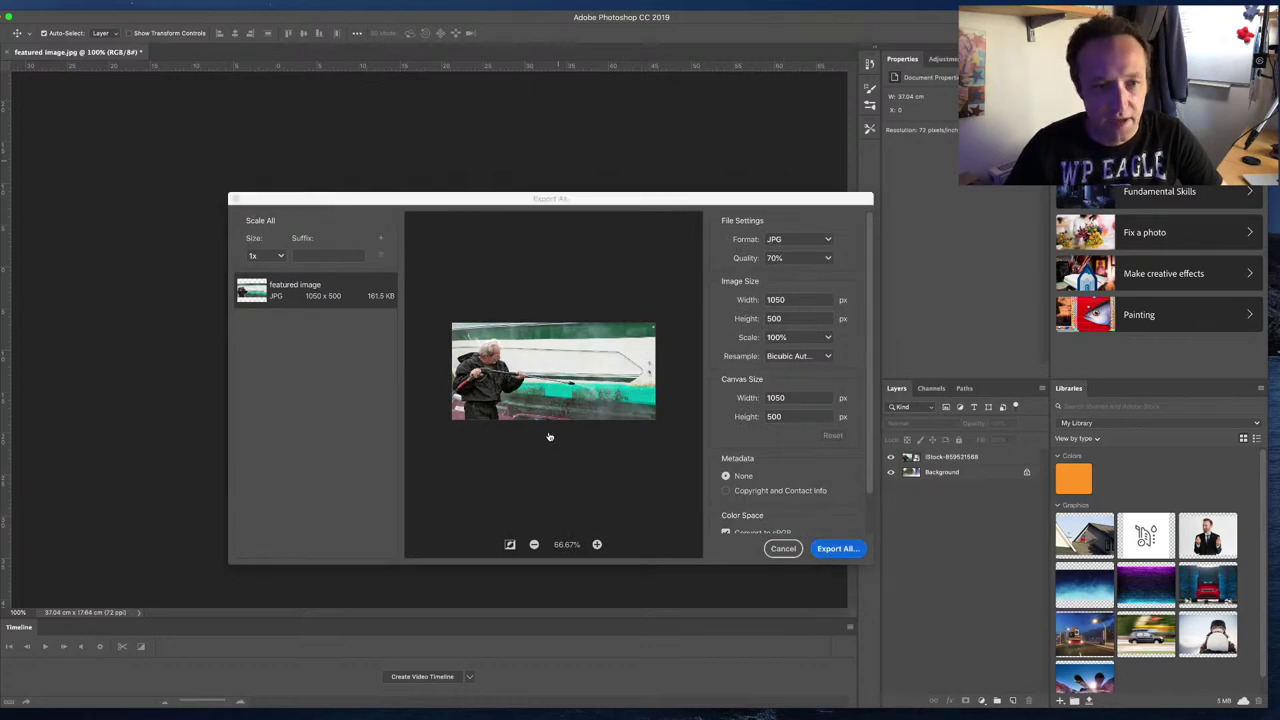
{"action": "type", "text": "Best"}
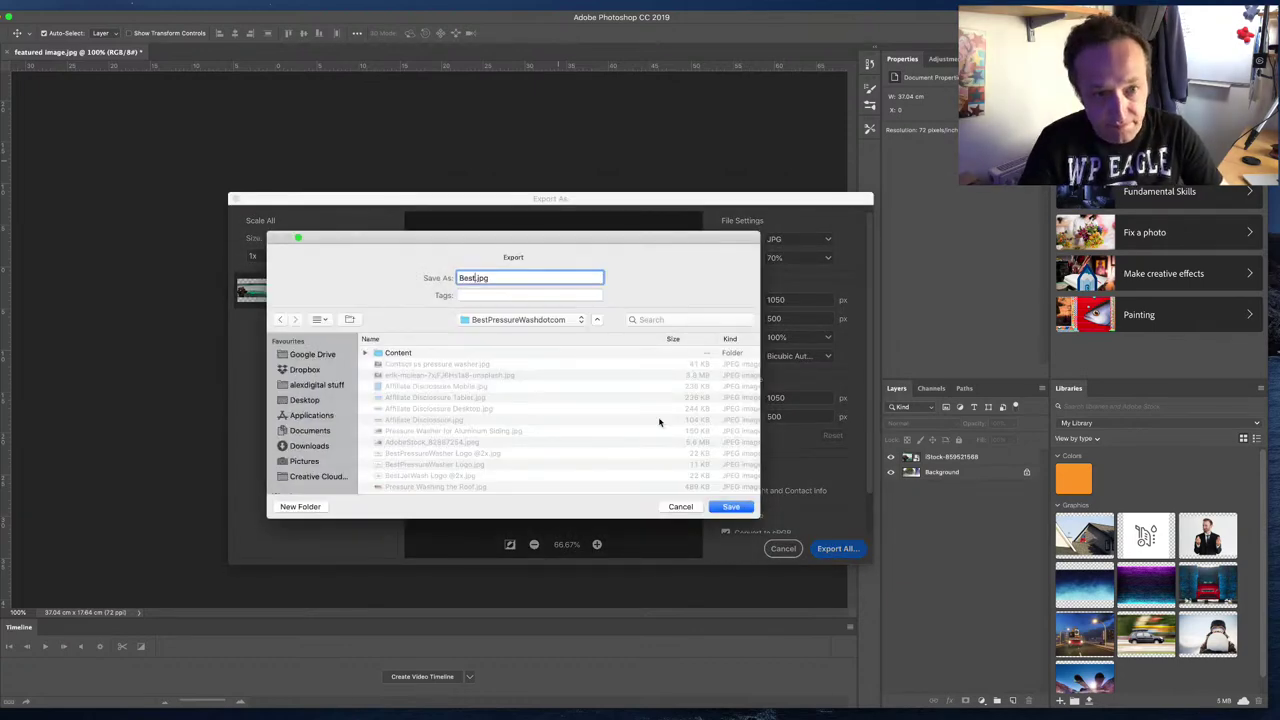
{"action": "type", "text": " pressure"}
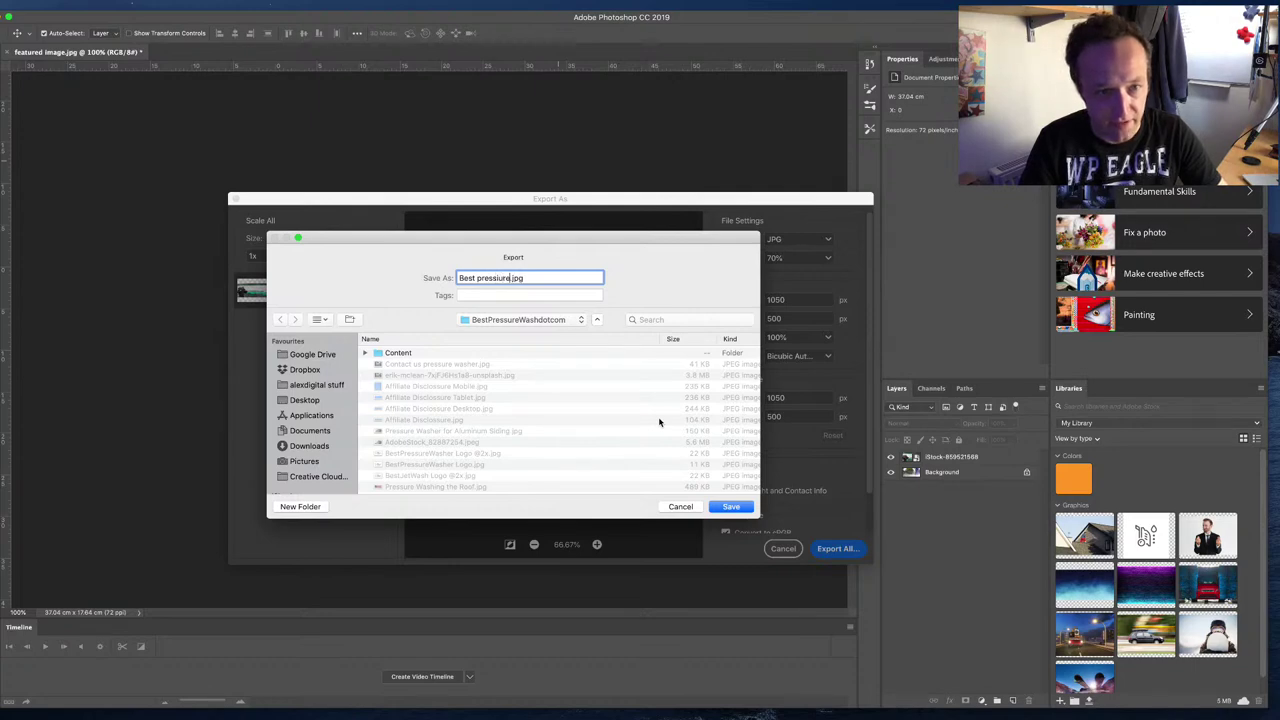
{"action": "type", "text": " wa"}
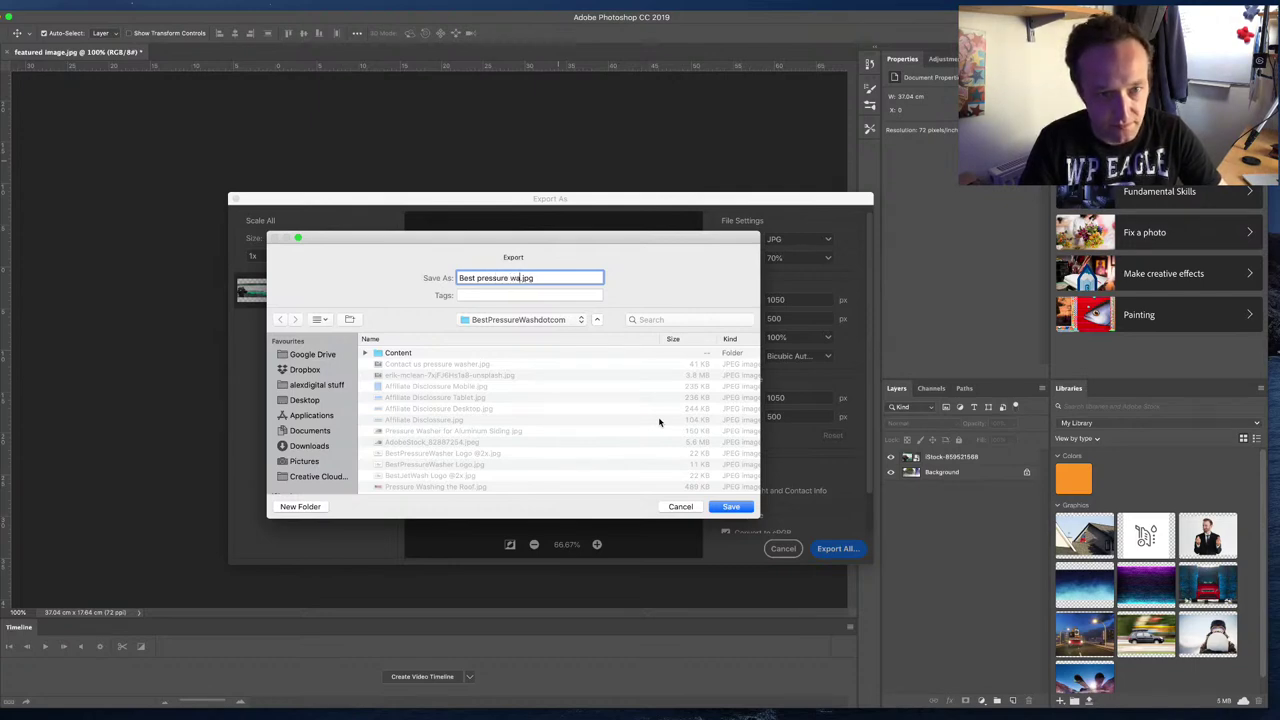
{"action": "type", "text": "sher for boats fe"}
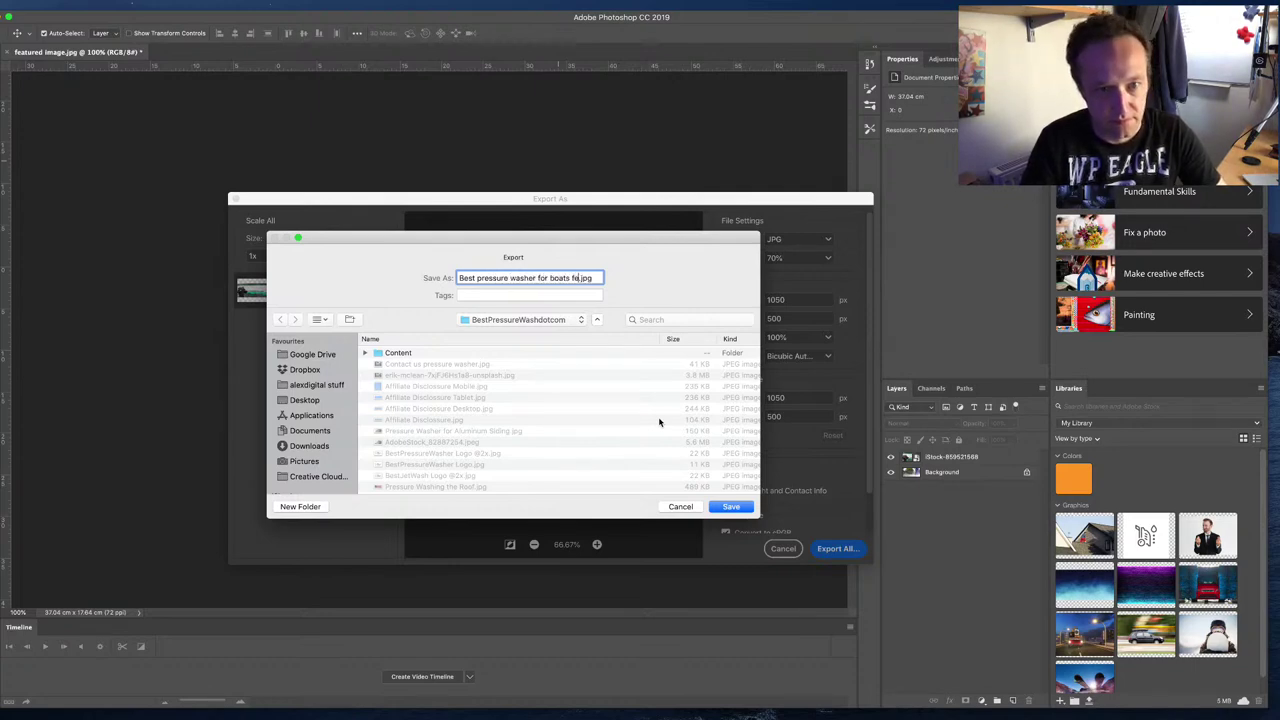
{"action": "type", "text": "atured"}
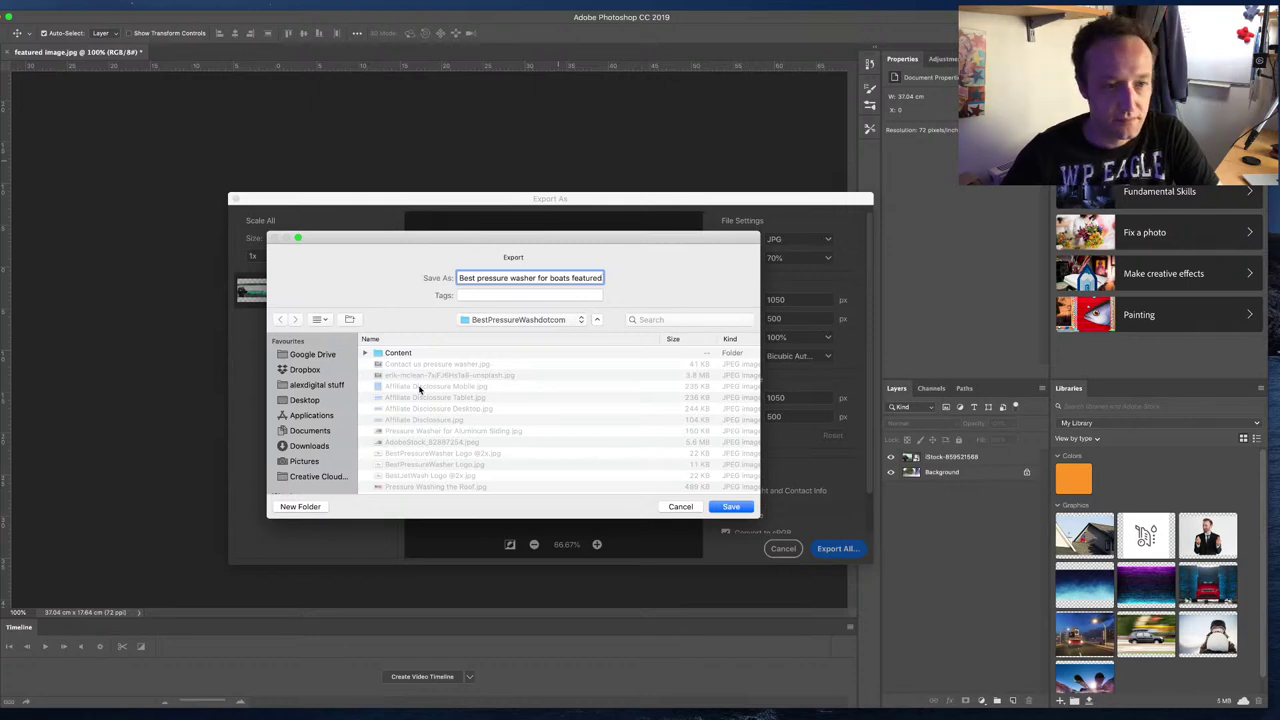
{"action": "double_click", "coordinate": [411, 353]}
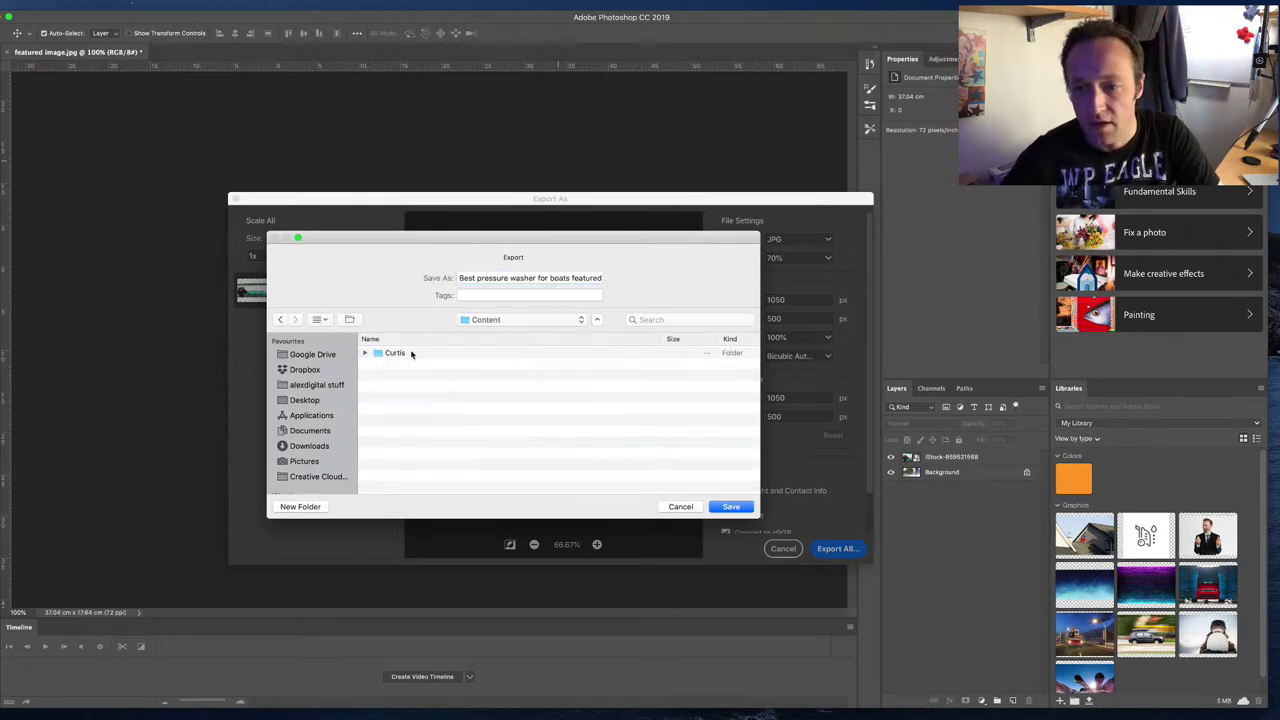
{"action": "double_click", "coordinate": [411, 353]}
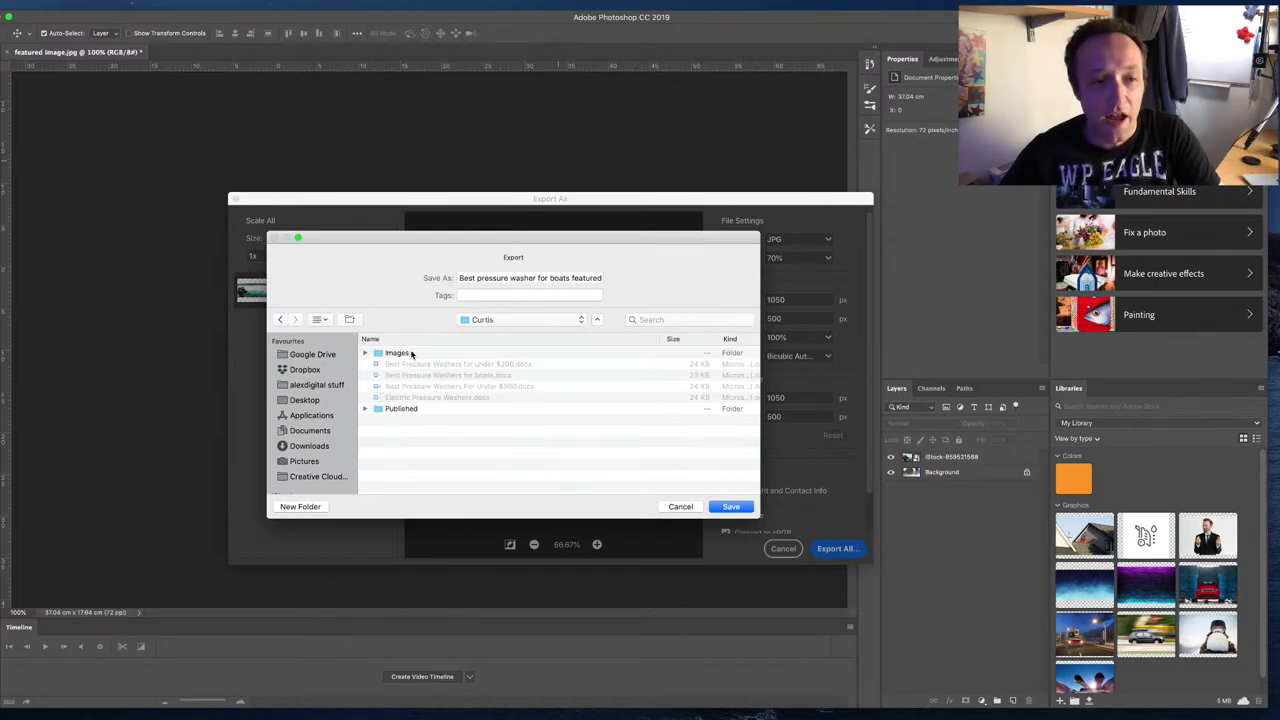
{"action": "double_click", "coordinate": [411, 353]}
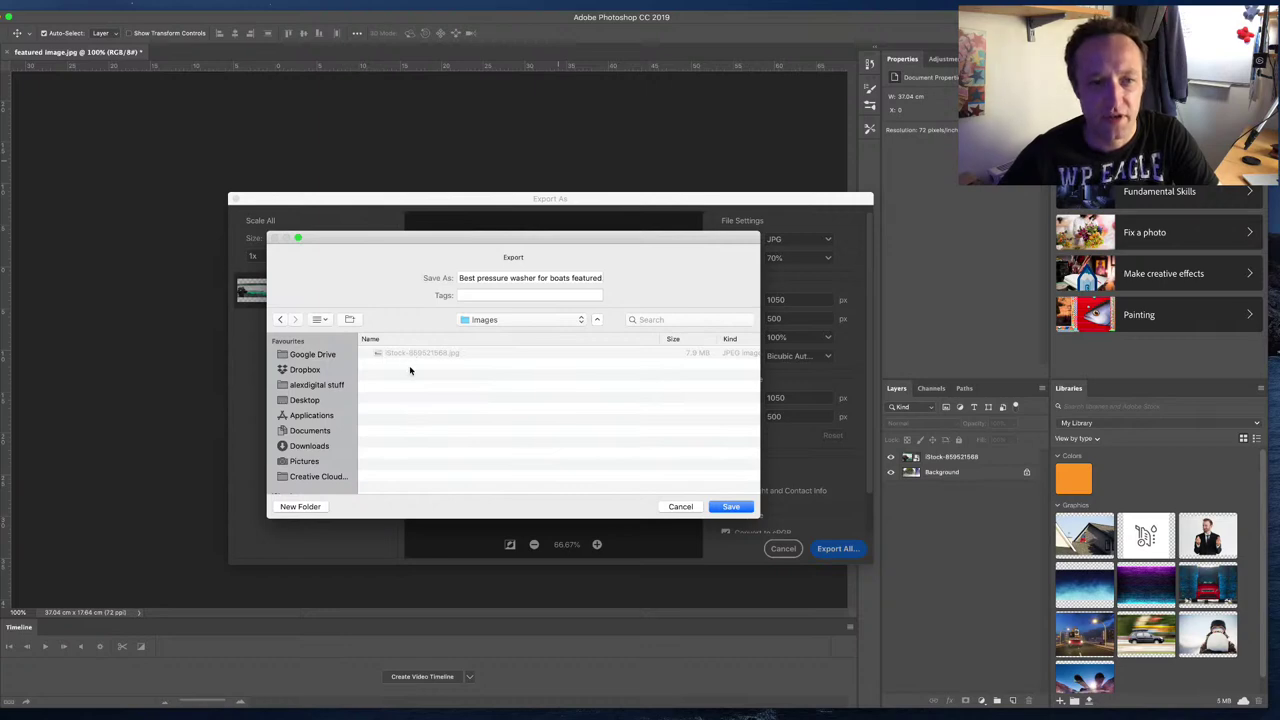
{"action": "left_click", "coordinate": [731, 507]}
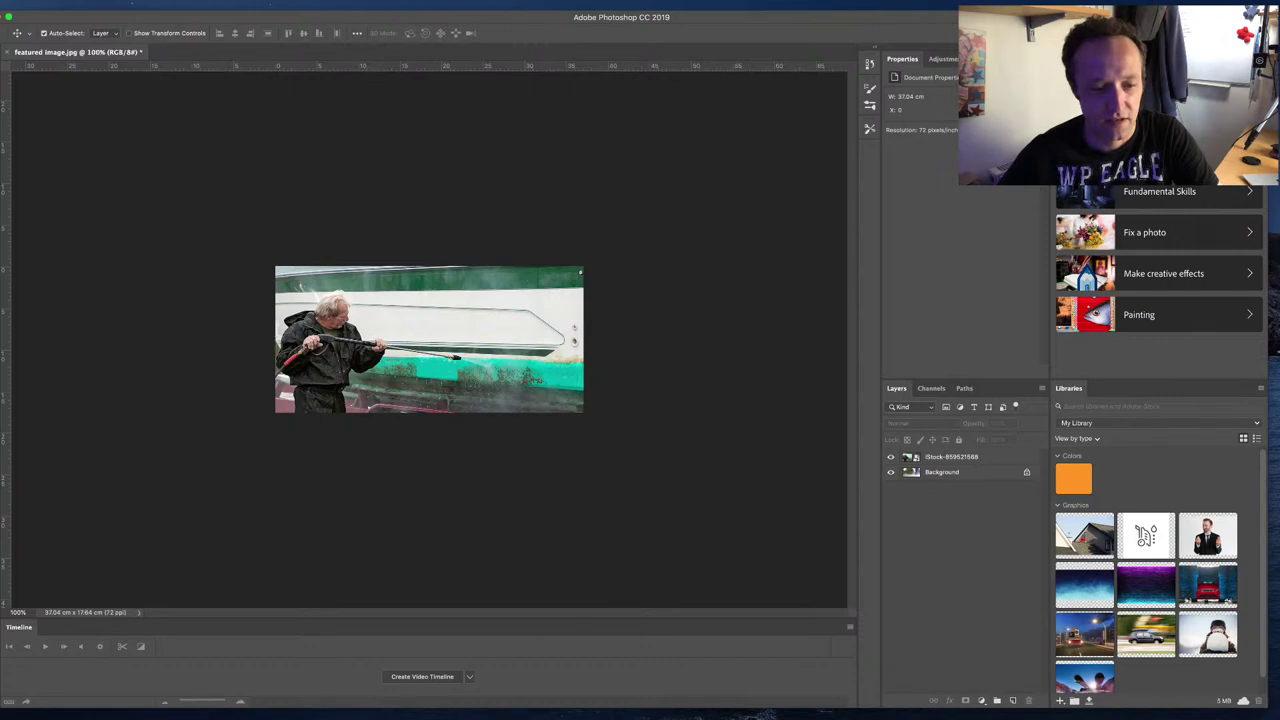
{"action": "key", "text": "super+Tab"}
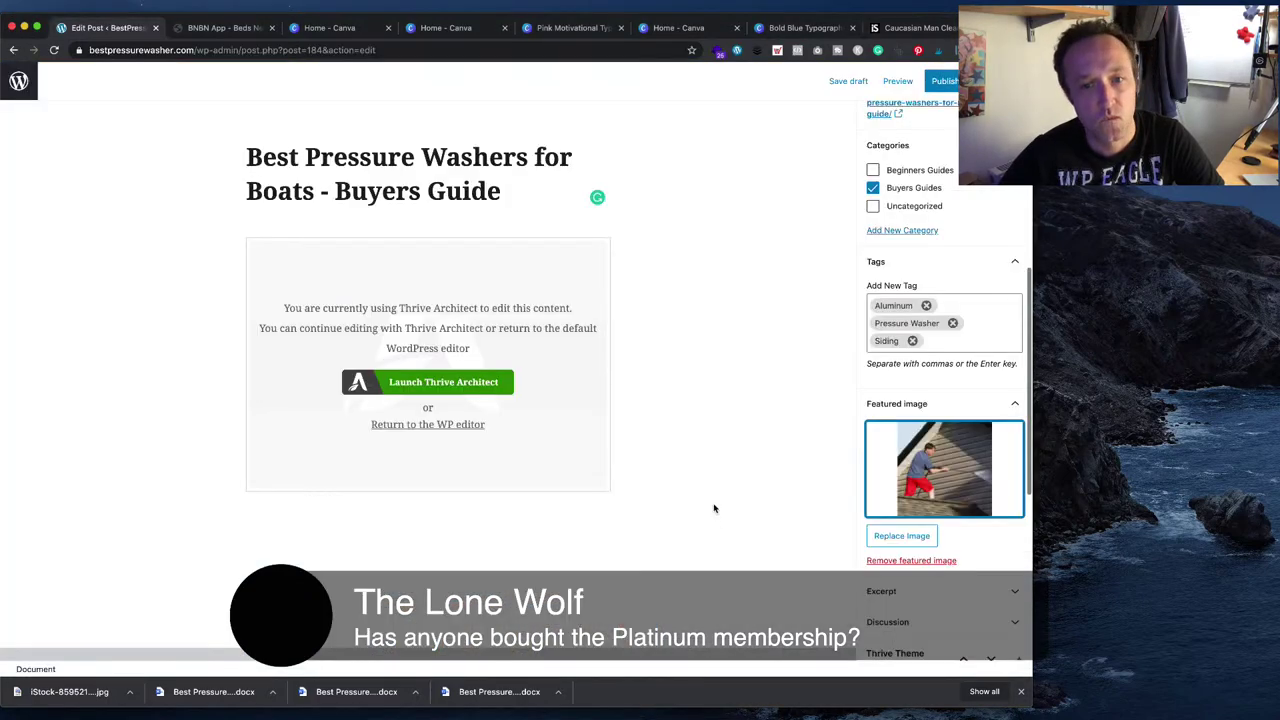
- Upload 'Best pressure washer for boats featured' and set it as the post's featured image
{"action": "left_click", "coordinate": [887, 545]}
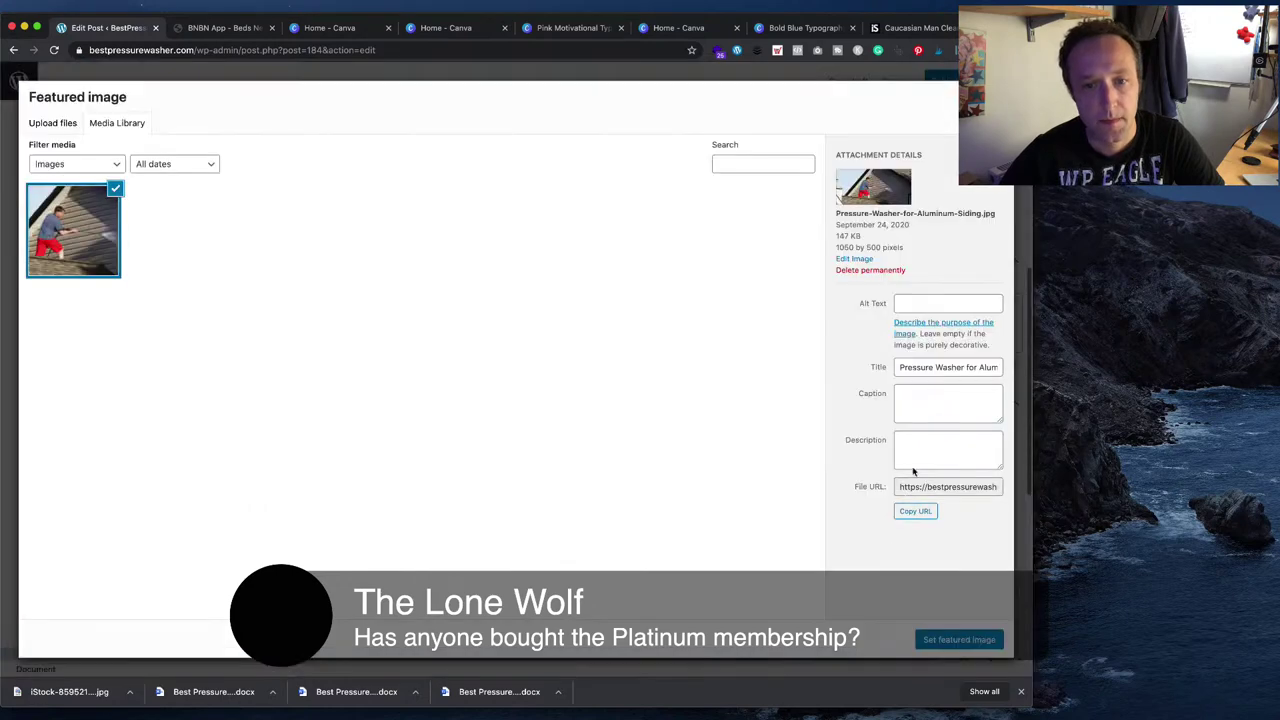
{"action": "left_click", "coordinate": [40, 122]}
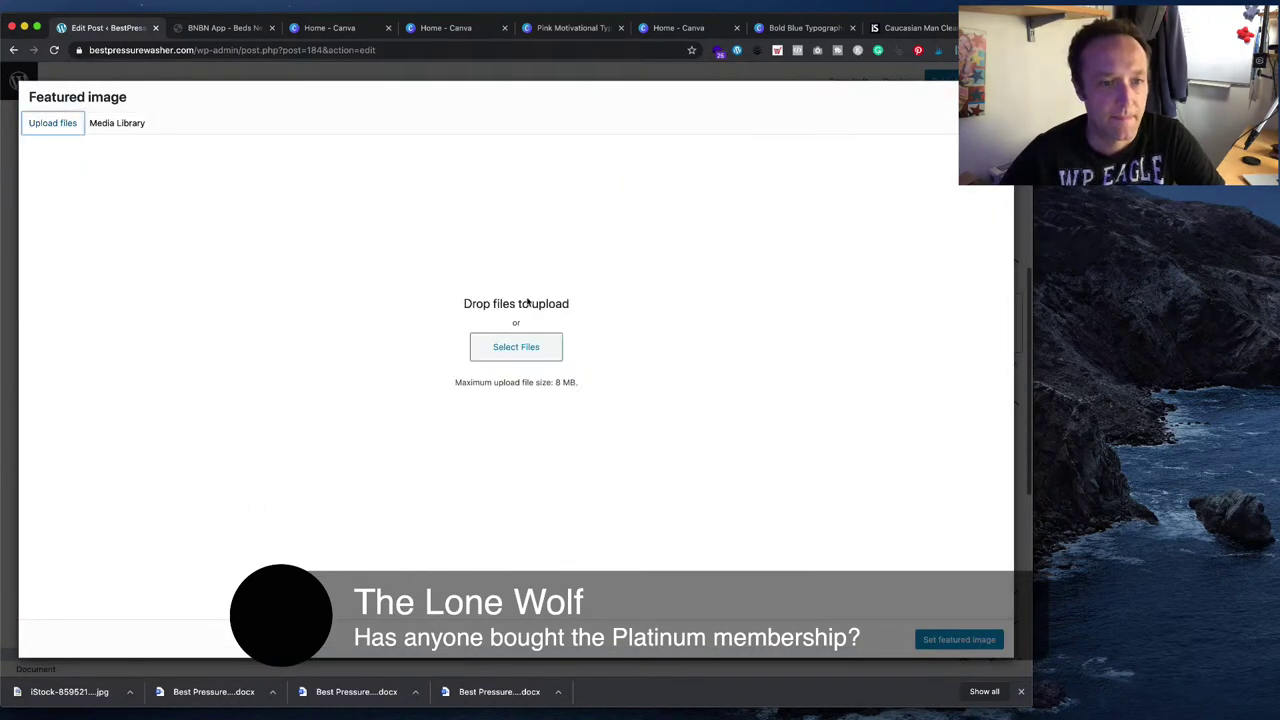
{"action": "left_click", "coordinate": [516, 350]}
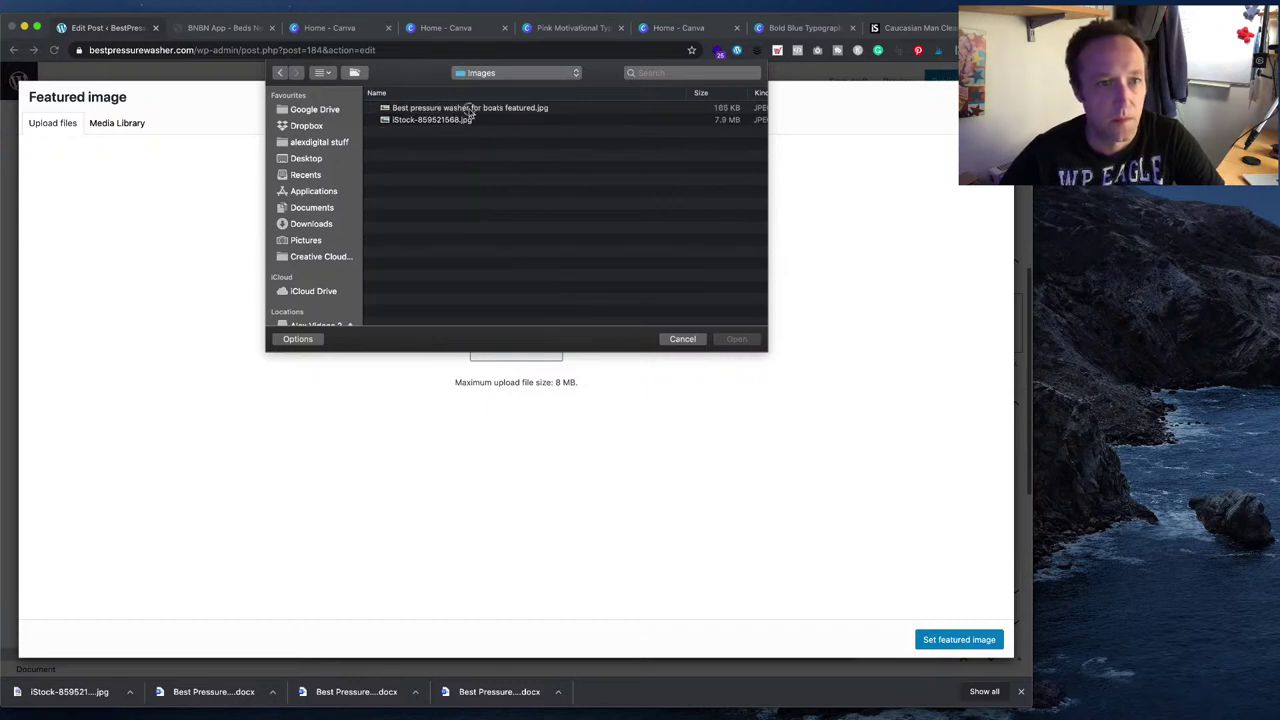
{"action": "double_click", "coordinate": [466, 108]}
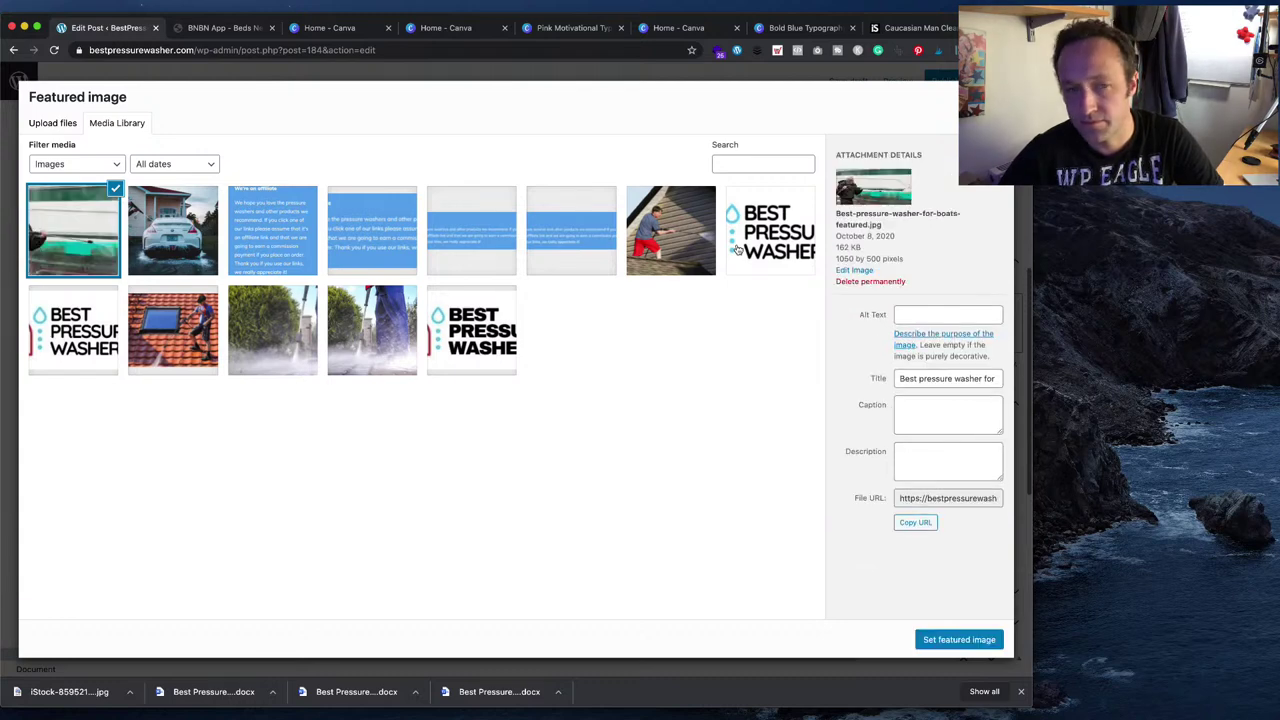
{"action": "left_click", "coordinate": [952, 640]}
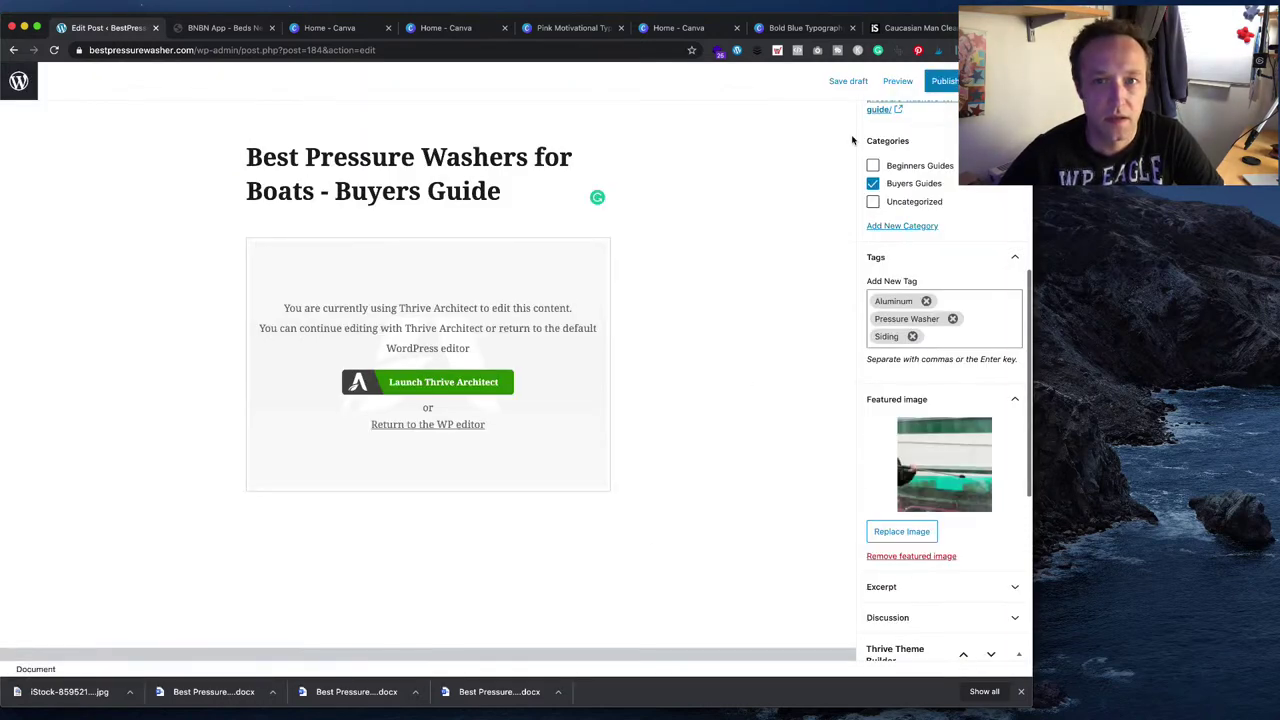
- Publish the Boats buyers guide post and open it in Thrive Architect
{"action": "left_click", "coordinate": [942, 84]}
{"action": "left_click", "coordinate": [904, 80]}
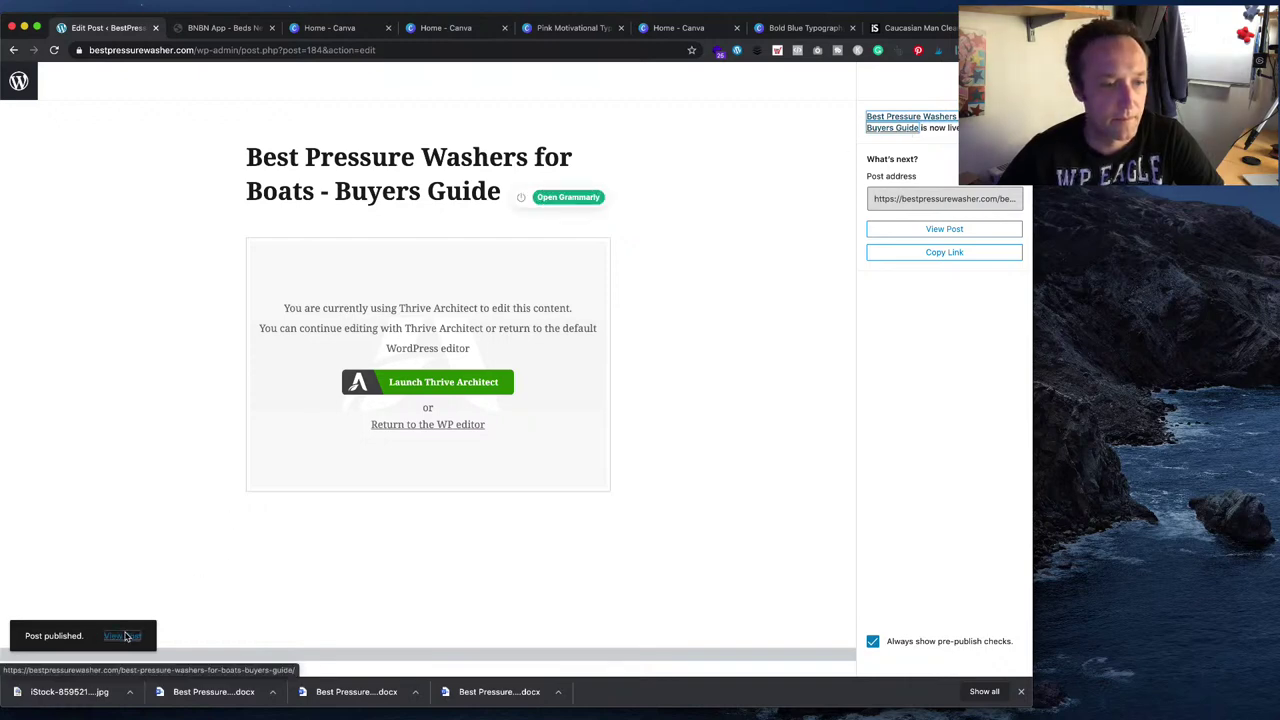
{"action": "left_click", "coordinate": [420, 385]}
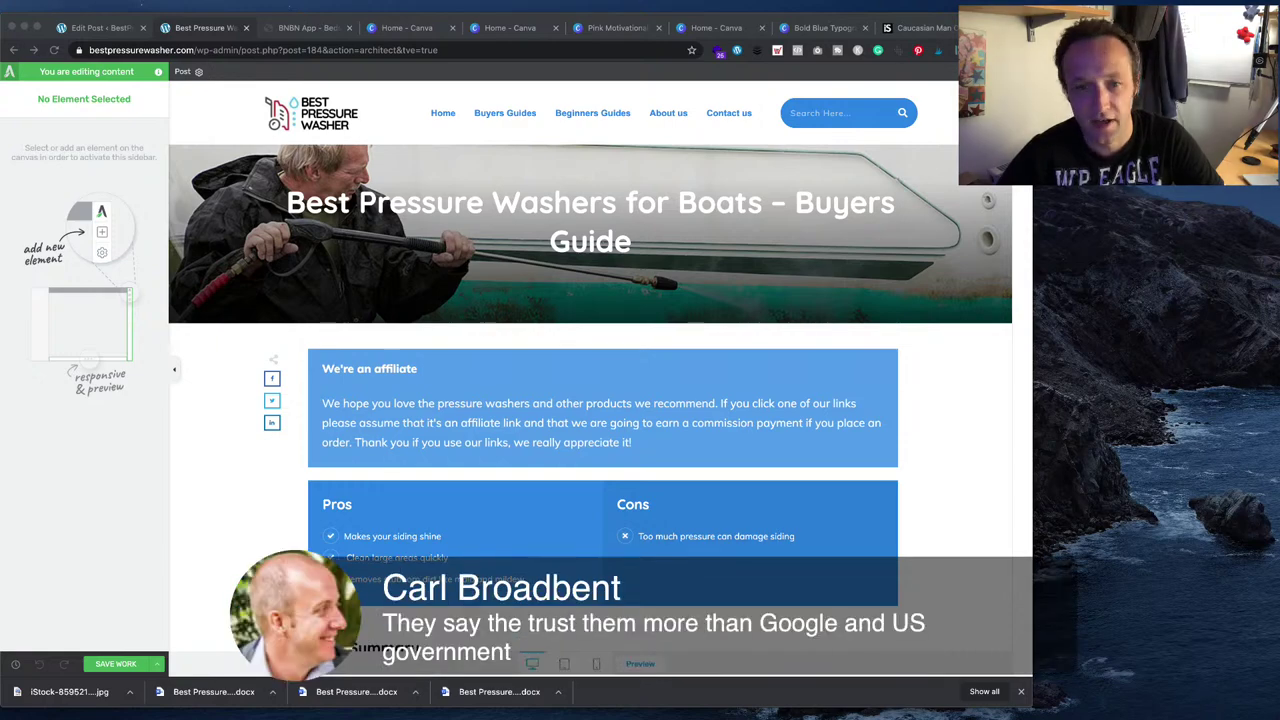
- Scroll through the canvas to review the new boat header, pros/cons and summary
{"action": "scroll", "coordinate": [590, 365], "scroll_direction": "down", "scroll_amount": 2}
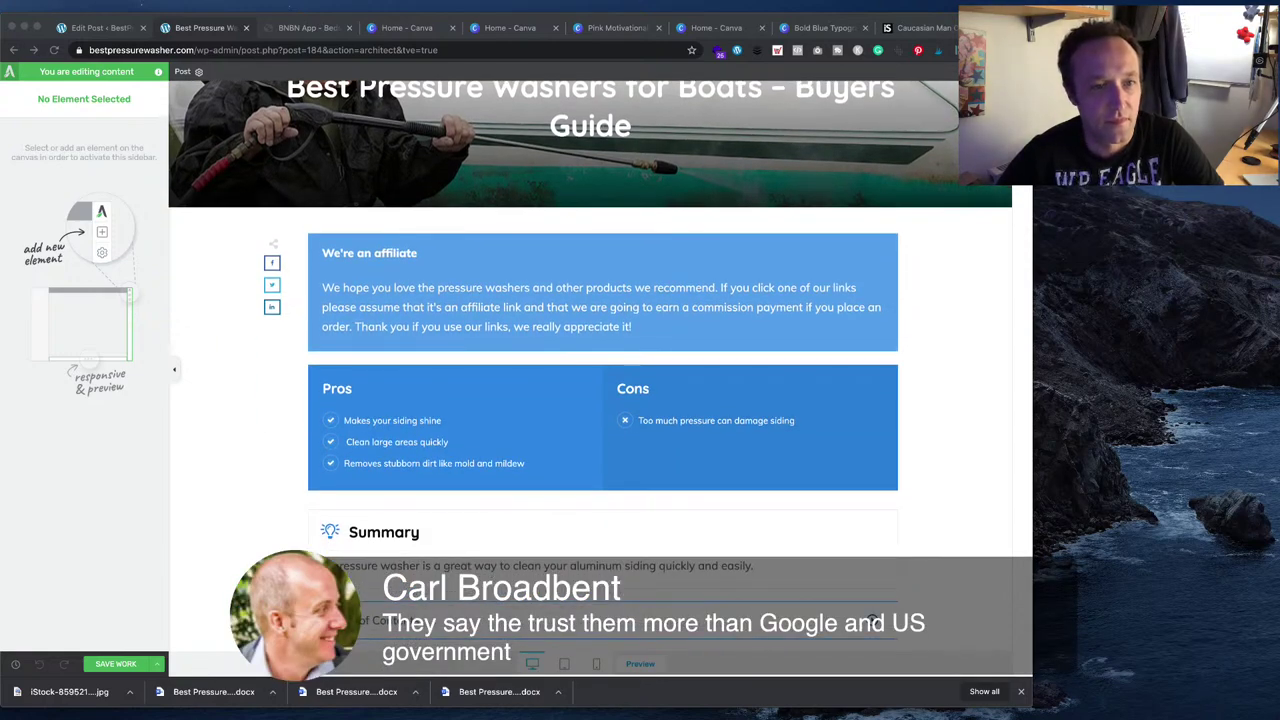
{"action": "scroll", "coordinate": [590, 365], "scroll_direction": "up", "scroll_amount": 2}
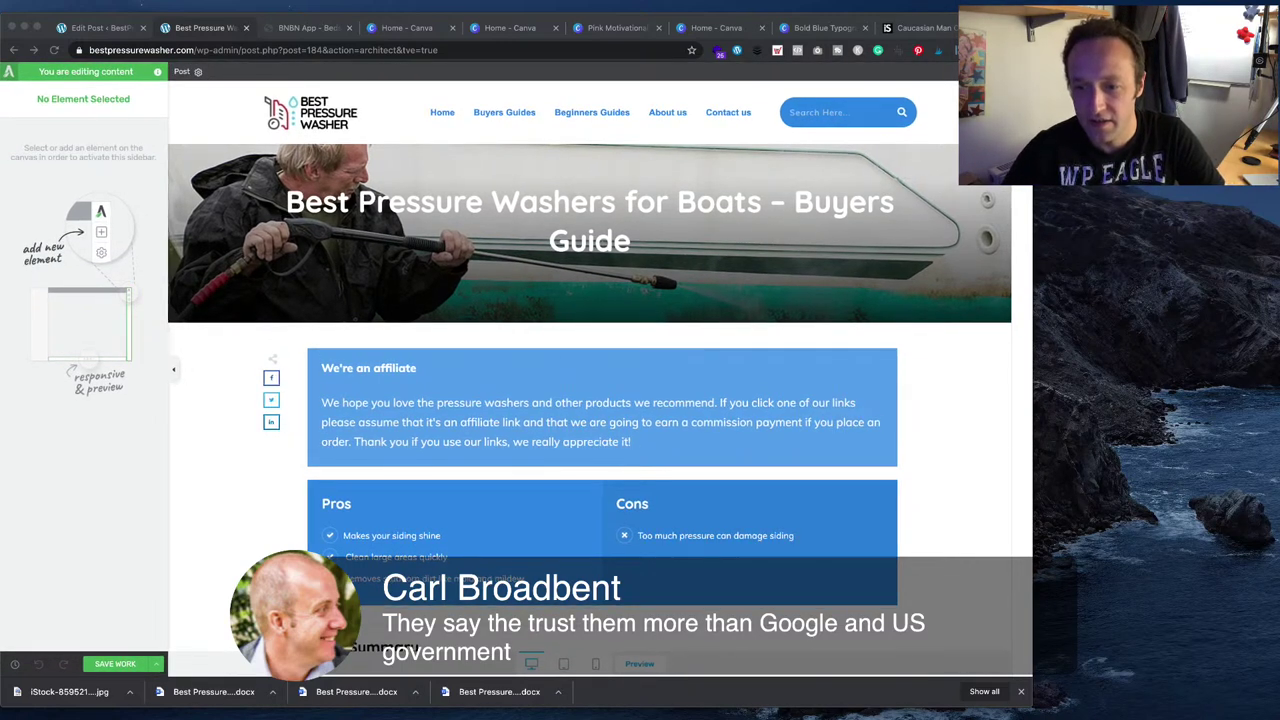
{"action": "scroll", "coordinate": [590, 400], "scroll_direction": "down", "scroll_amount": 2}
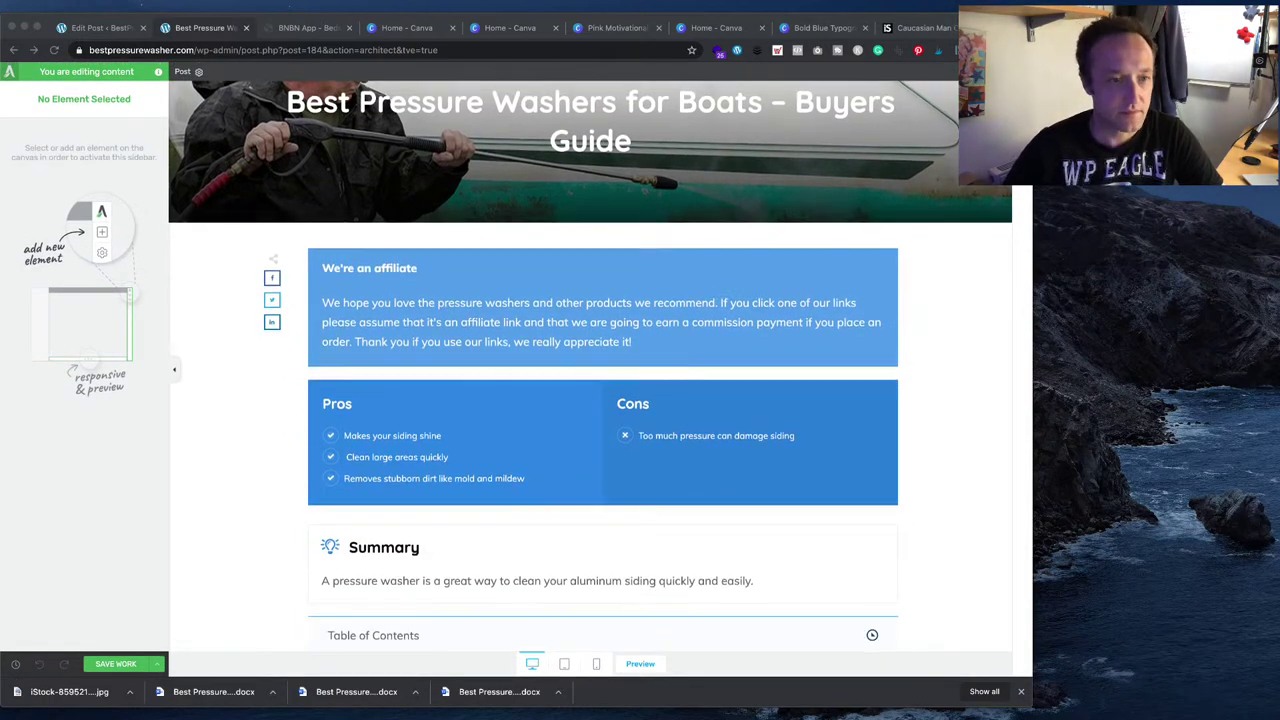
{"action": "scroll", "coordinate": [423, 434], "scroll_direction": "up", "scroll_amount": 1}
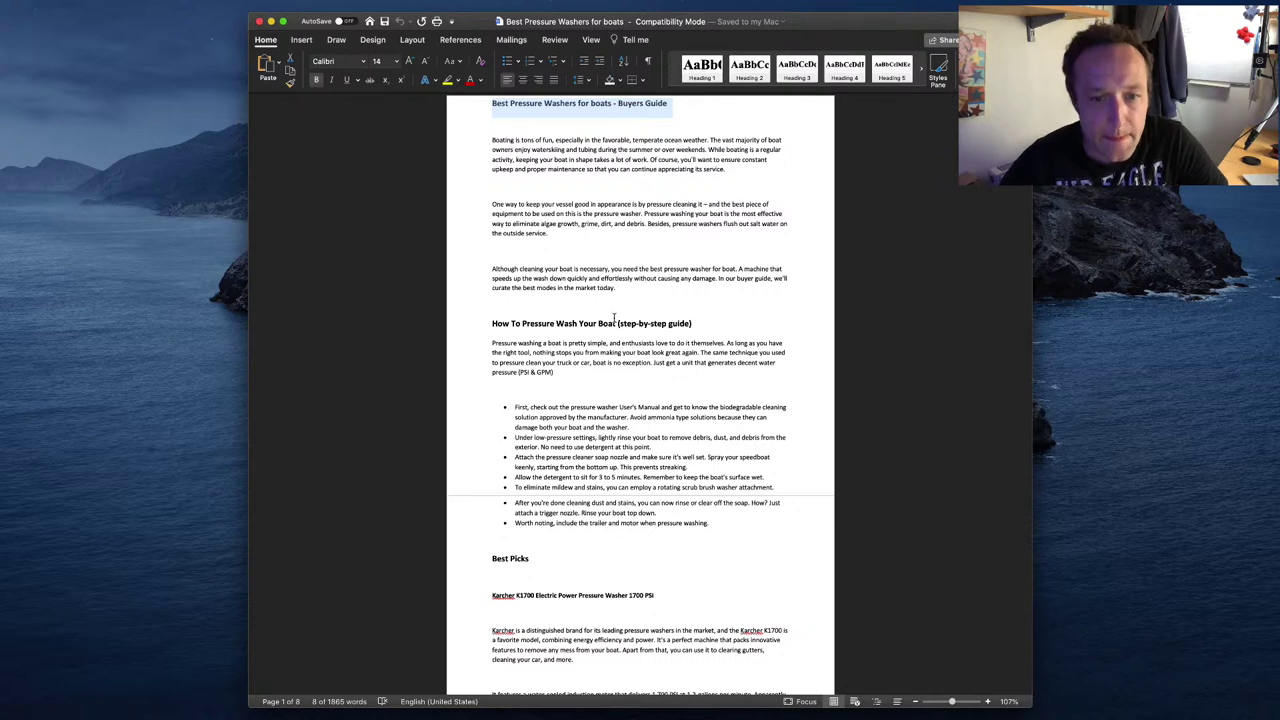
- Replace the first Pros item with the draft's eliminate-algae-growth phrase, capitalising its first letter
{"action": "scroll", "coordinate": [615, 318], "scroll_direction": "down", "scroll_amount": 2}
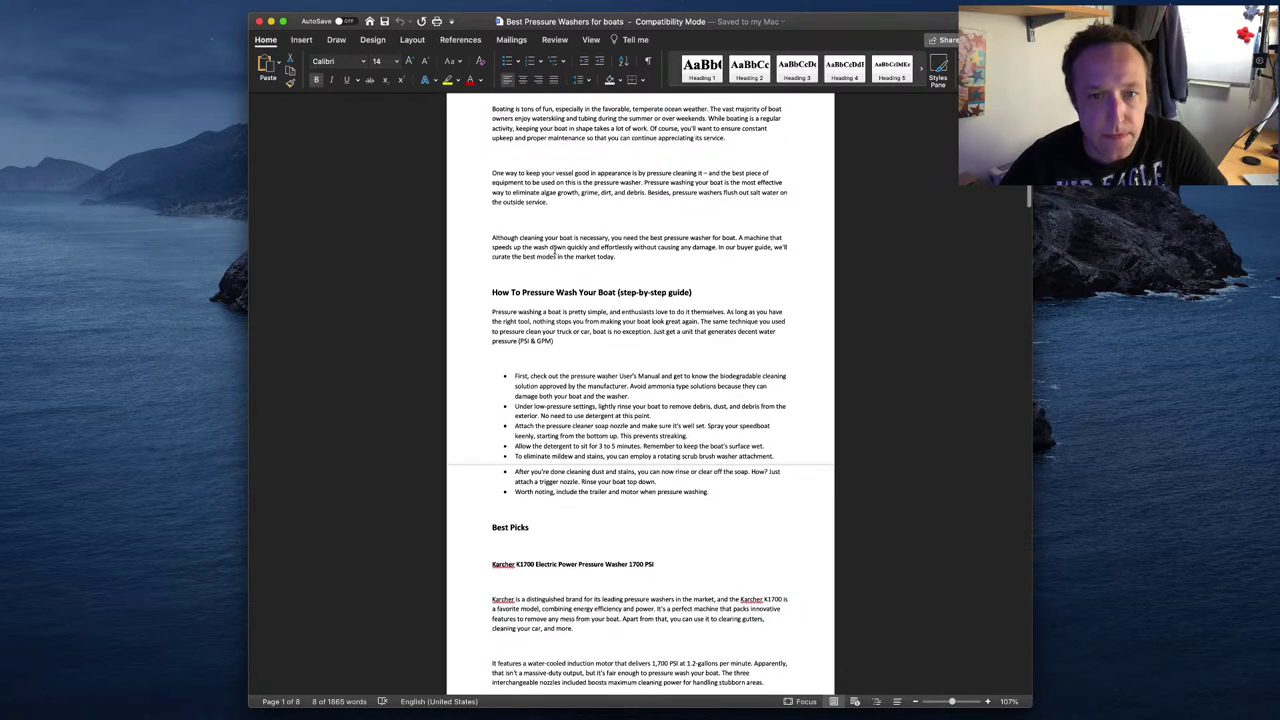
{"action": "scroll", "coordinate": [627, 249], "scroll_direction": "up", "scroll_amount": 2}
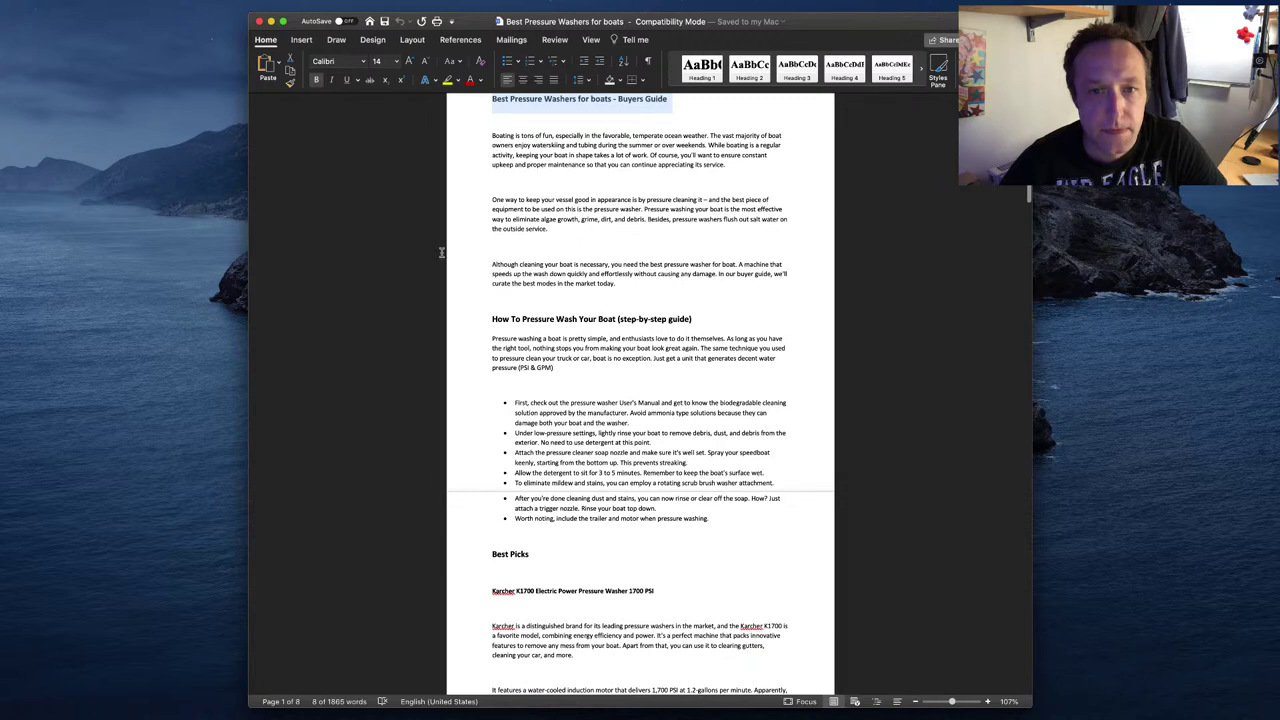
{"action": "left_click_drag", "start_coordinate": [741, 209], "coordinate": [579, 219]}
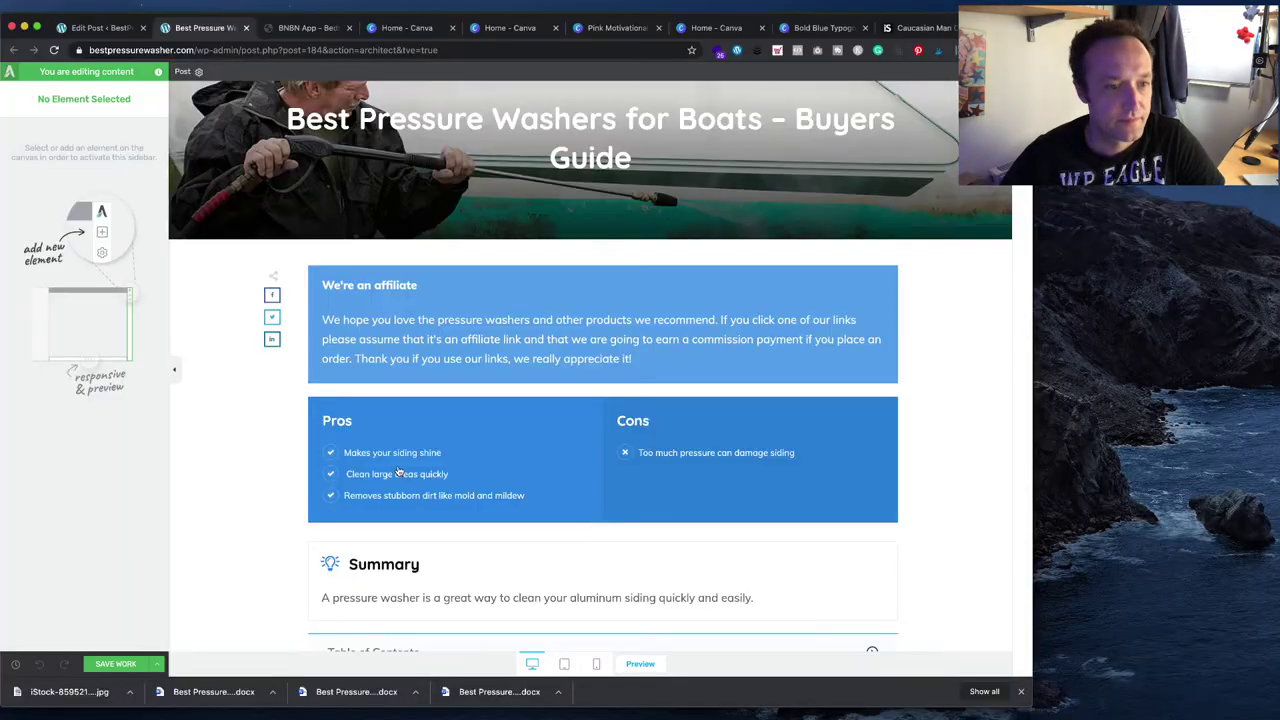
{"action": "key", "text": "super+Tab"}
{"action": "left_click", "coordinate": [449, 451]}
{"action": "triple_click", "coordinate": [470, 463]}
{"action": "type", "text": "most effective way to eliminate algae growth"}
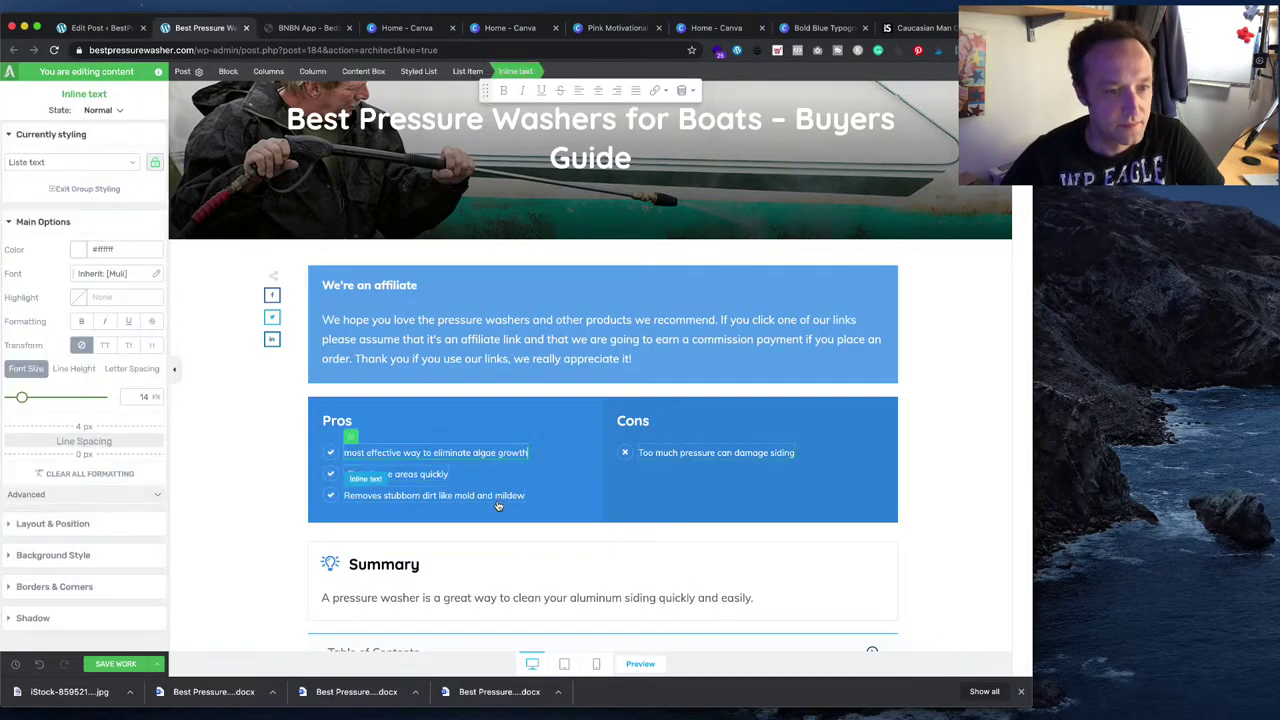
{"action": "left_click", "coordinate": [351, 452]}
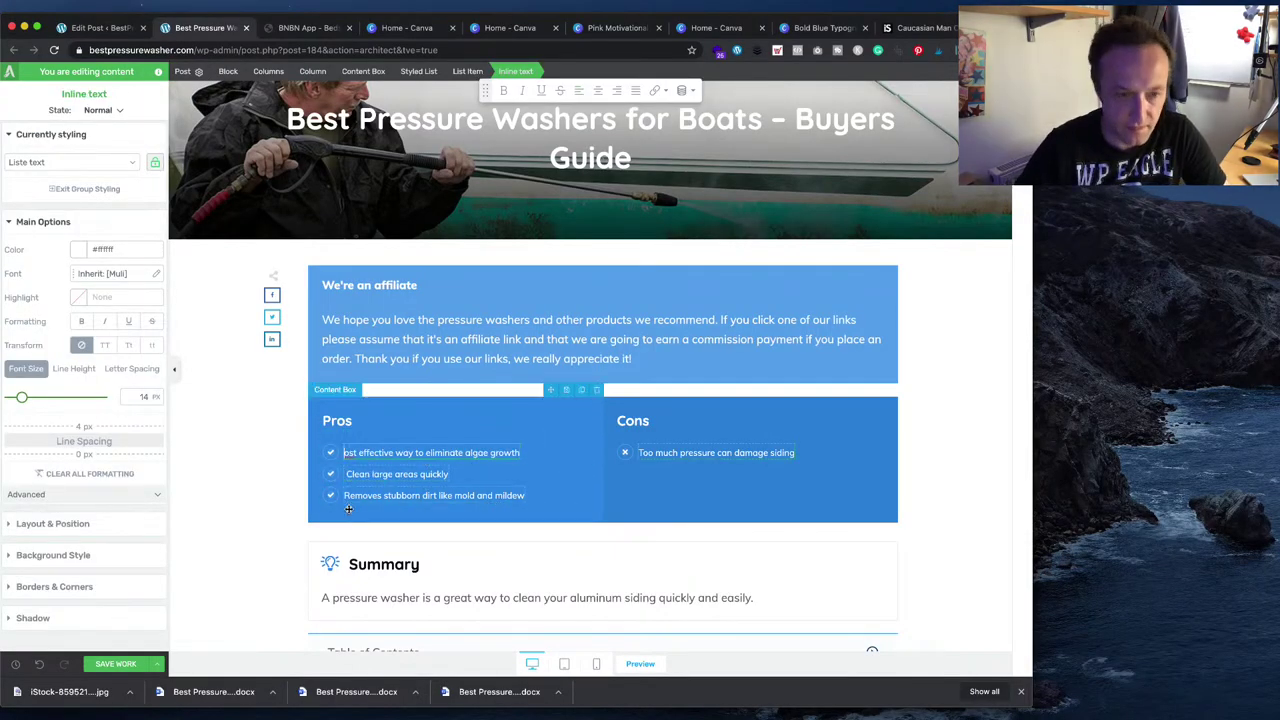
{"action": "key", "text": "BackSpace"}
{"action": "type", "text": "M"}
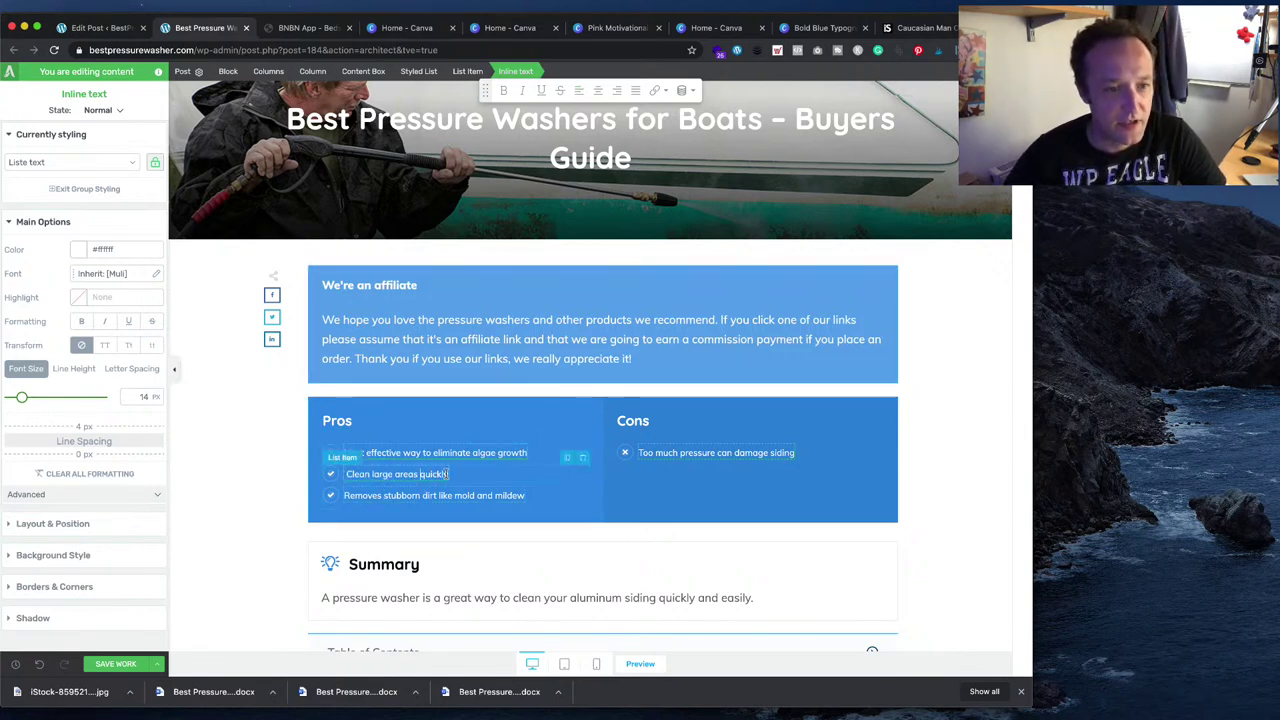
- Rewrite the second Pros item to read 'quick and efficient'
{"action": "left_click_drag", "start_coordinate": [449, 474], "coordinate": [344, 474]}
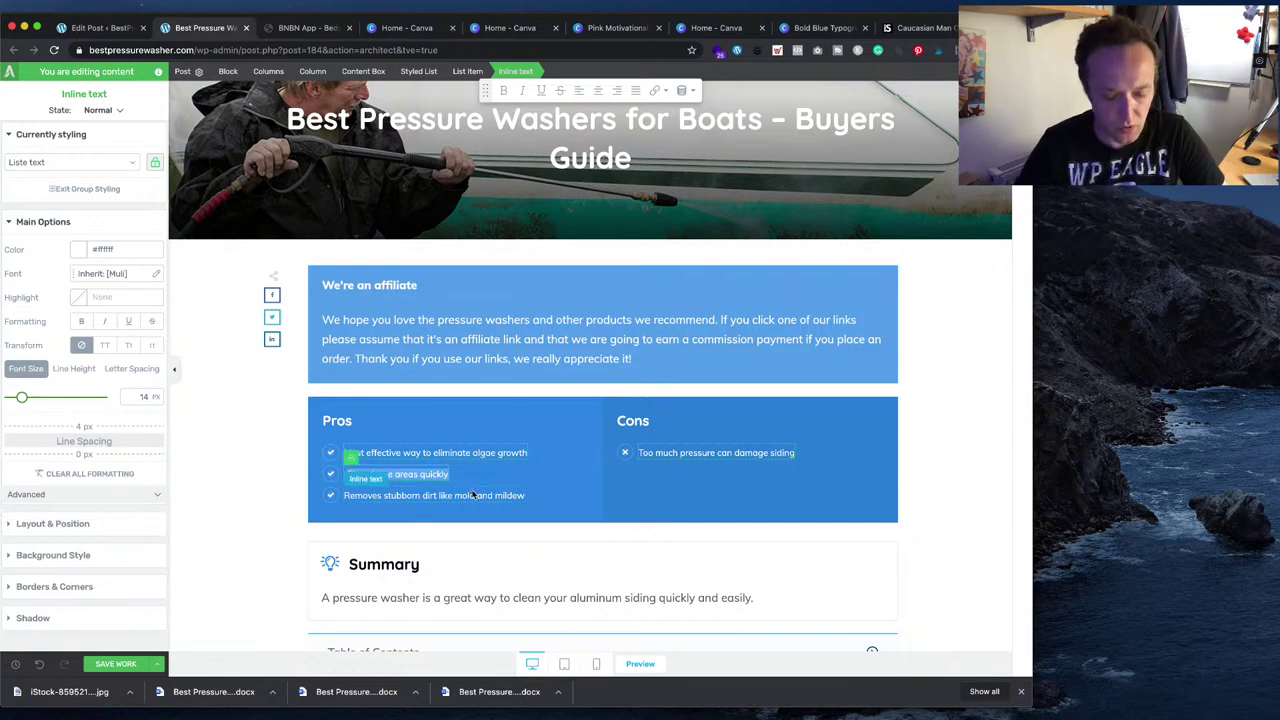
{"action": "key", "text": "BackSpace"}
{"action": "type", "text": "fficient"}
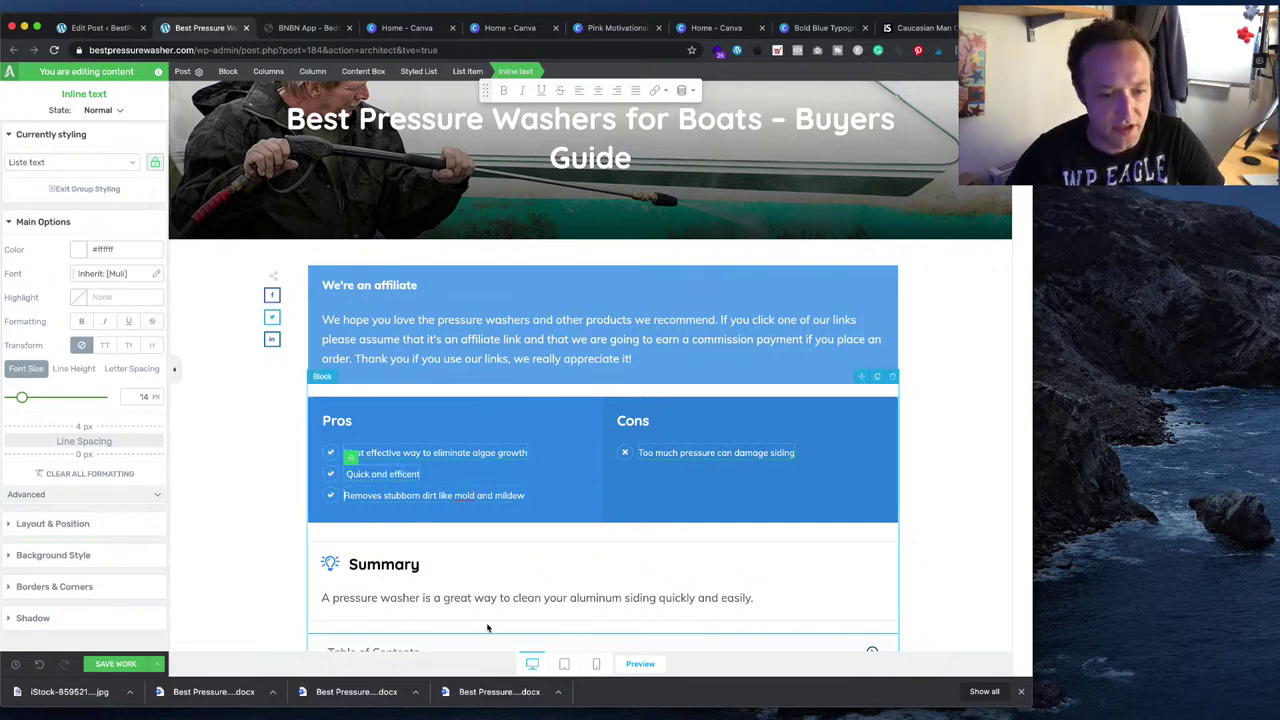
- Copy the flushing-salt-water phrase from the draft into the third Pros item, capitalised
{"action": "key", "text": "super+Tab"}
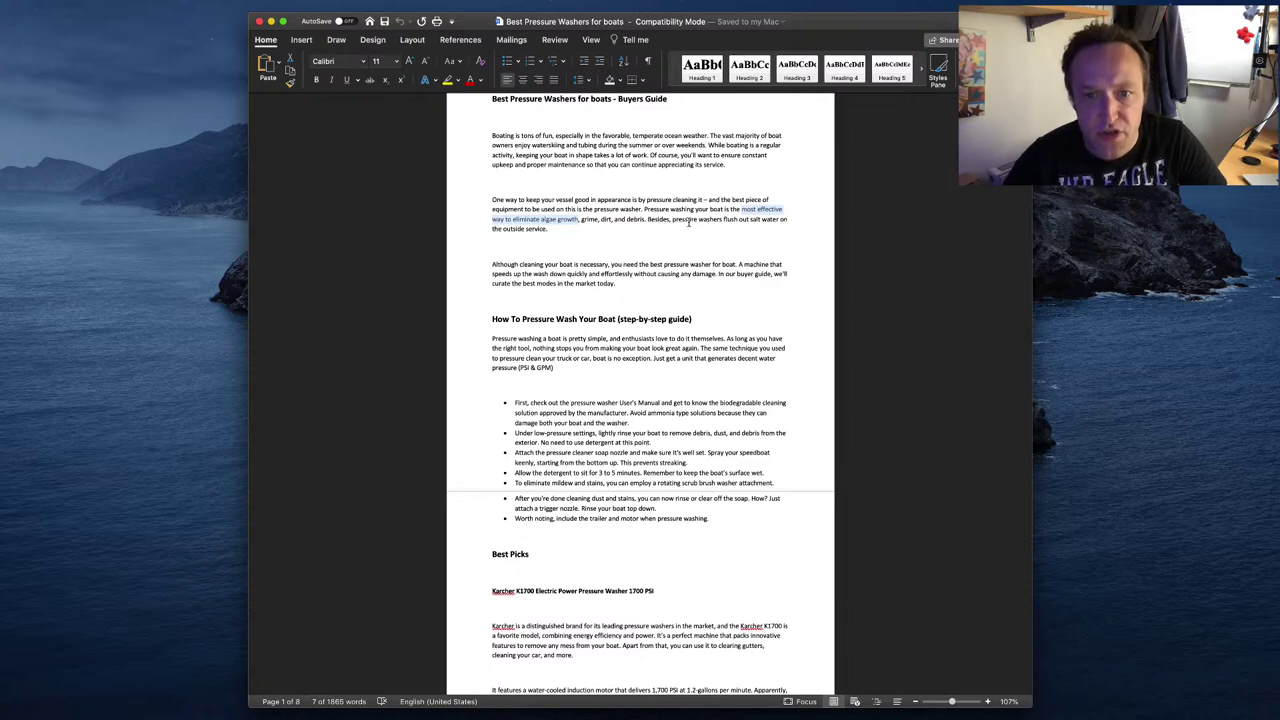
{"action": "left_click", "coordinate": [546, 229]}
{"action": "key", "text": "BackSpace"}
{"action": "key", "text": "BackSpace"}
{"action": "key", "text": "BackSpace"}
{"action": "key", "text": "BackSpace"}
{"action": "key", "text": "BackSpace"}
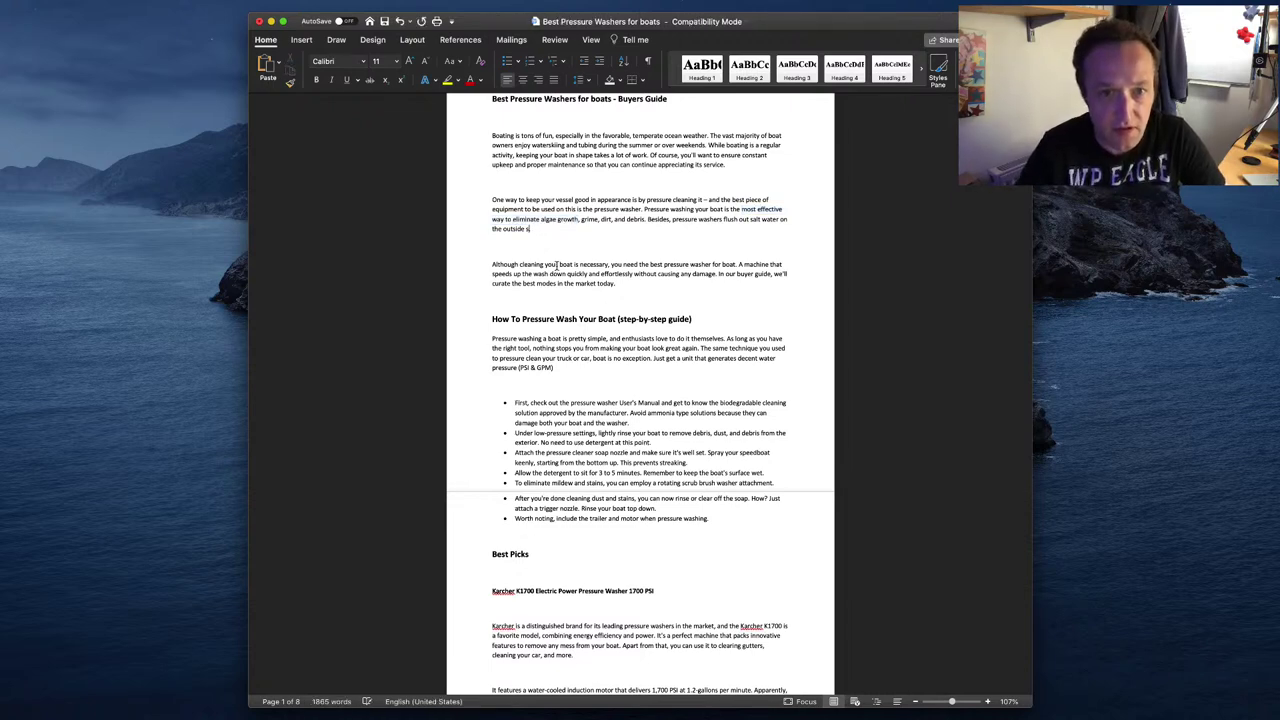
{"action": "key", "text": "BackSpace"}
{"action": "key", "text": "BackSpace"}
{"action": "key", "text": "BackSpace"}
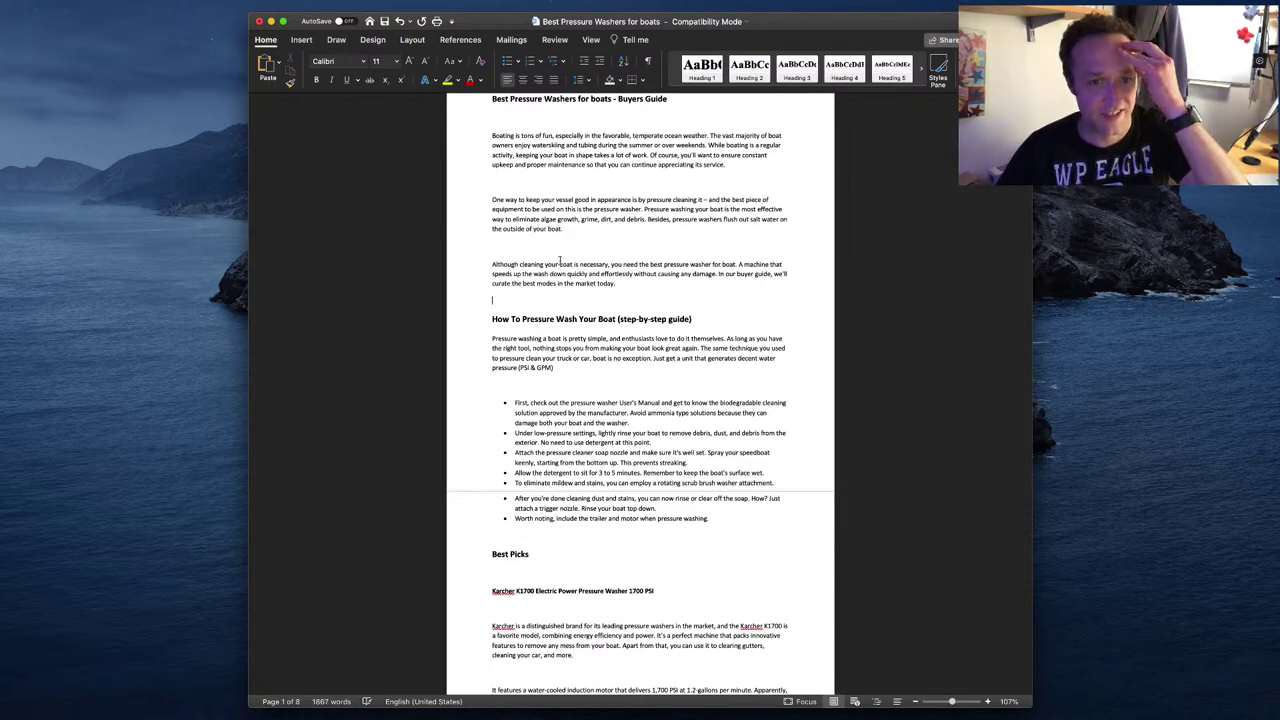
{"action": "left_click_drag", "start_coordinate": [562, 233], "coordinate": [636, 219]}
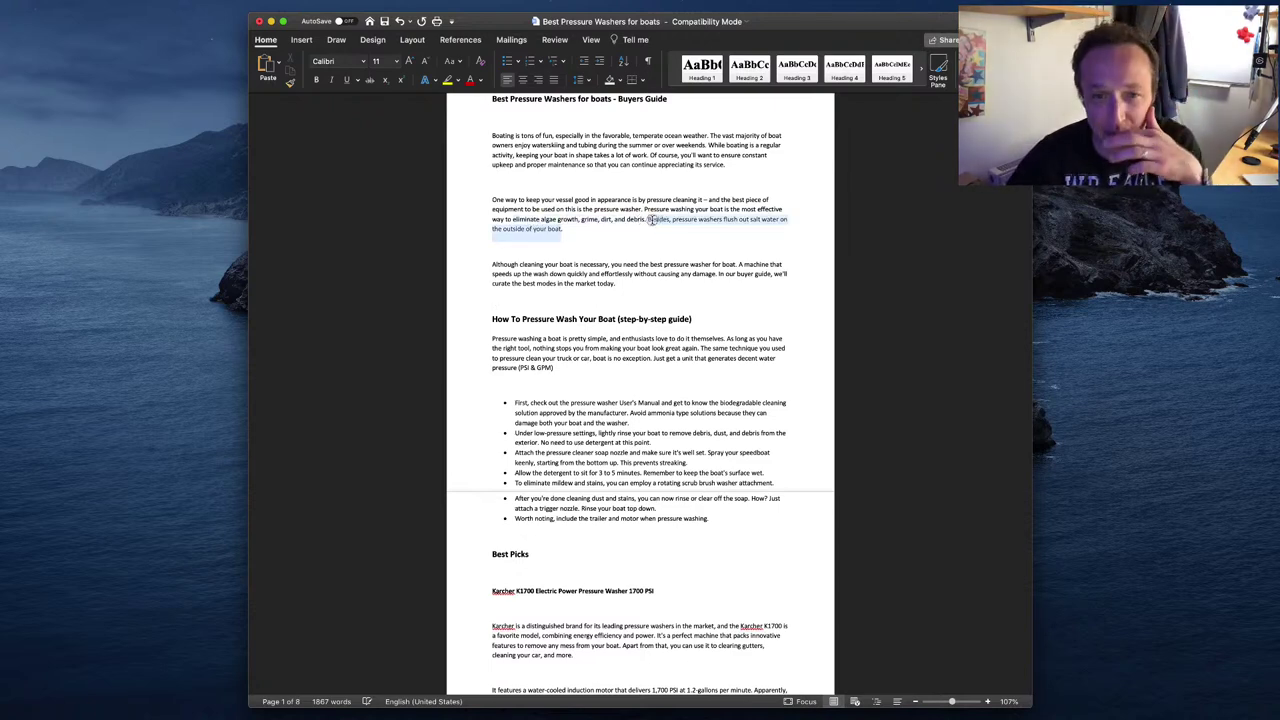
{"action": "left_click", "coordinate": [607, 252]}
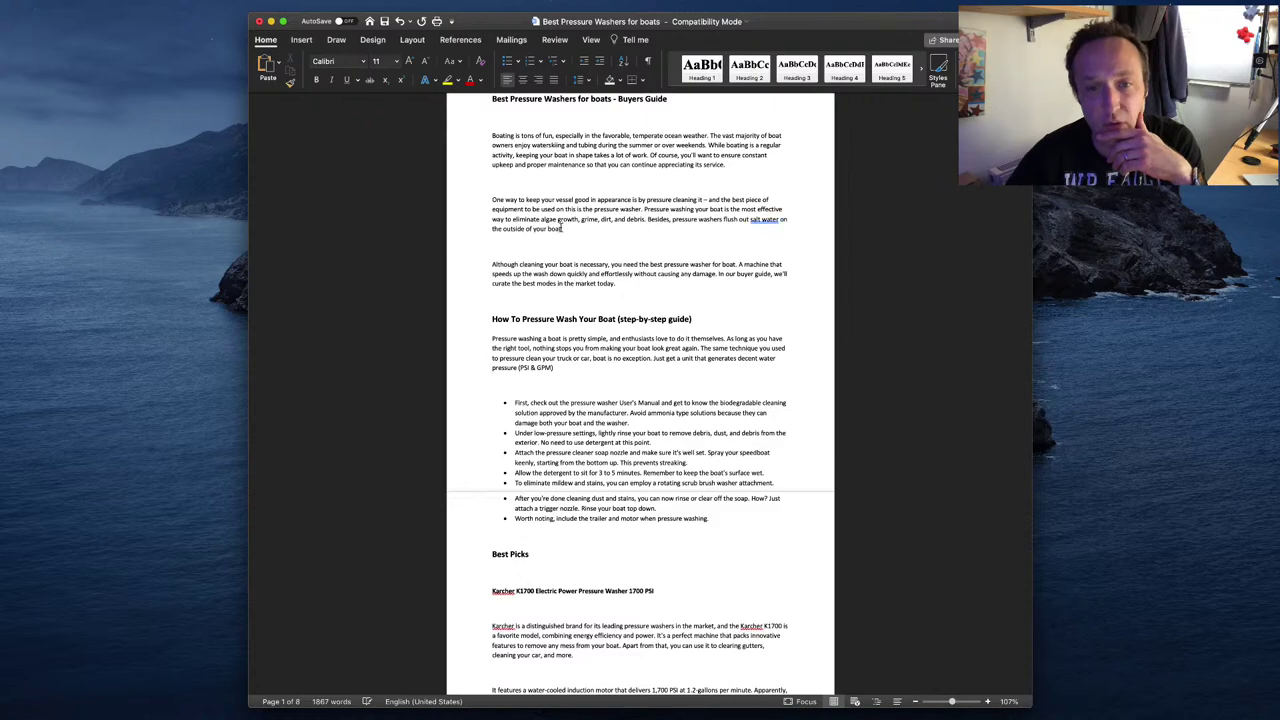
{"action": "left_click_drag", "start_coordinate": [562, 229], "coordinate": [670, 220]}
{"action": "key", "text": "ctrl+c"}
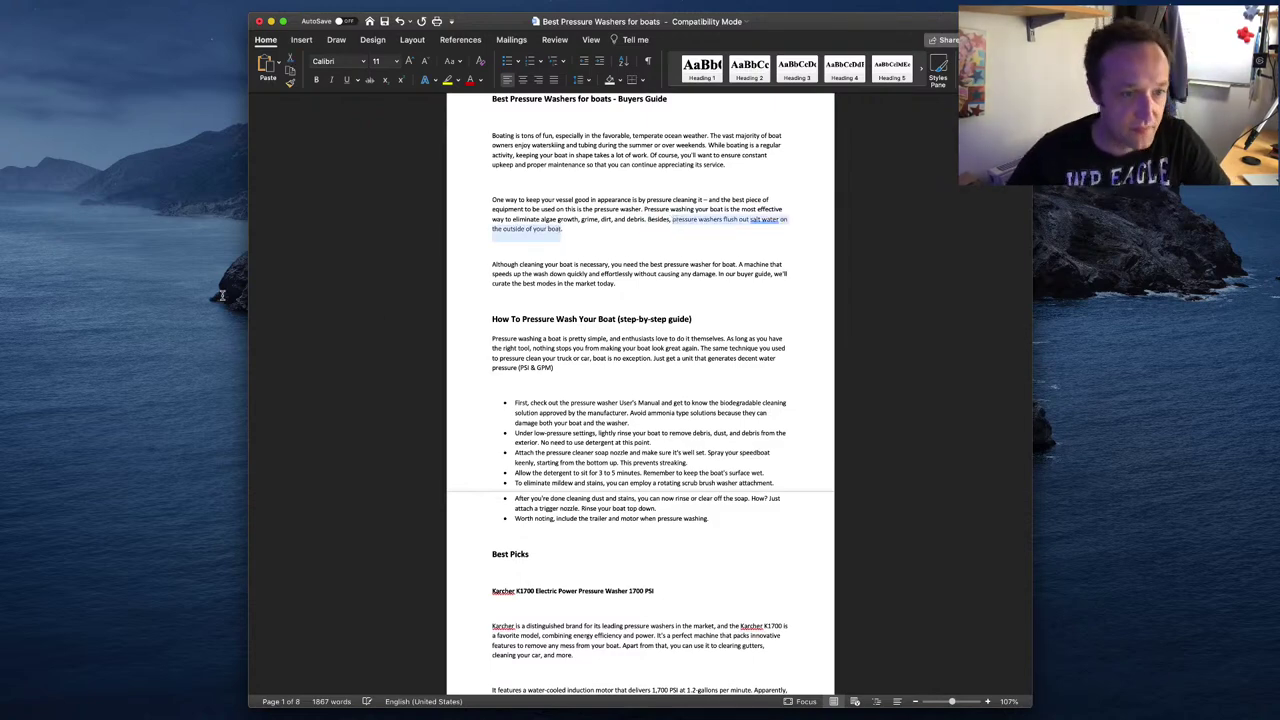
{"action": "key", "text": "super+Tab"}
{"action": "triple_click", "coordinate": [398, 492]}
{"action": "key", "text": "ctrl+v"}
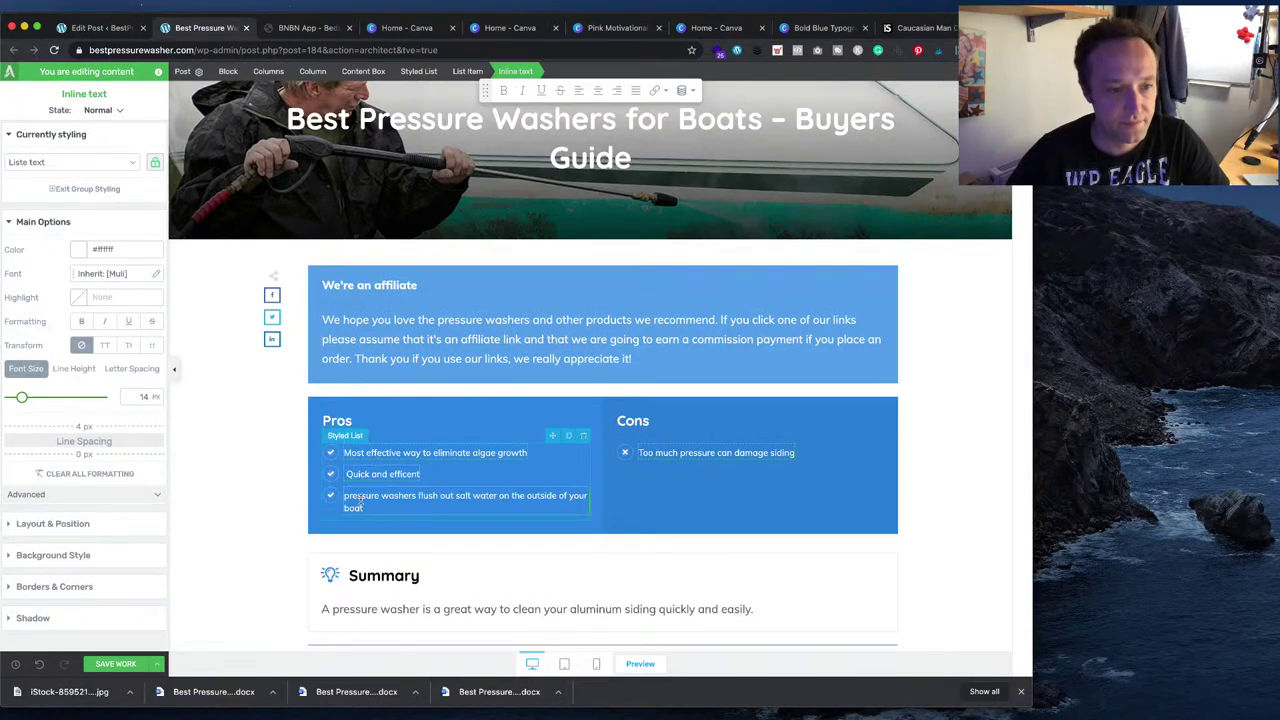
{"action": "left_click", "coordinate": [347, 495]}
{"action": "key", "text": "BackSpace"}
{"action": "type", "text": "P"}
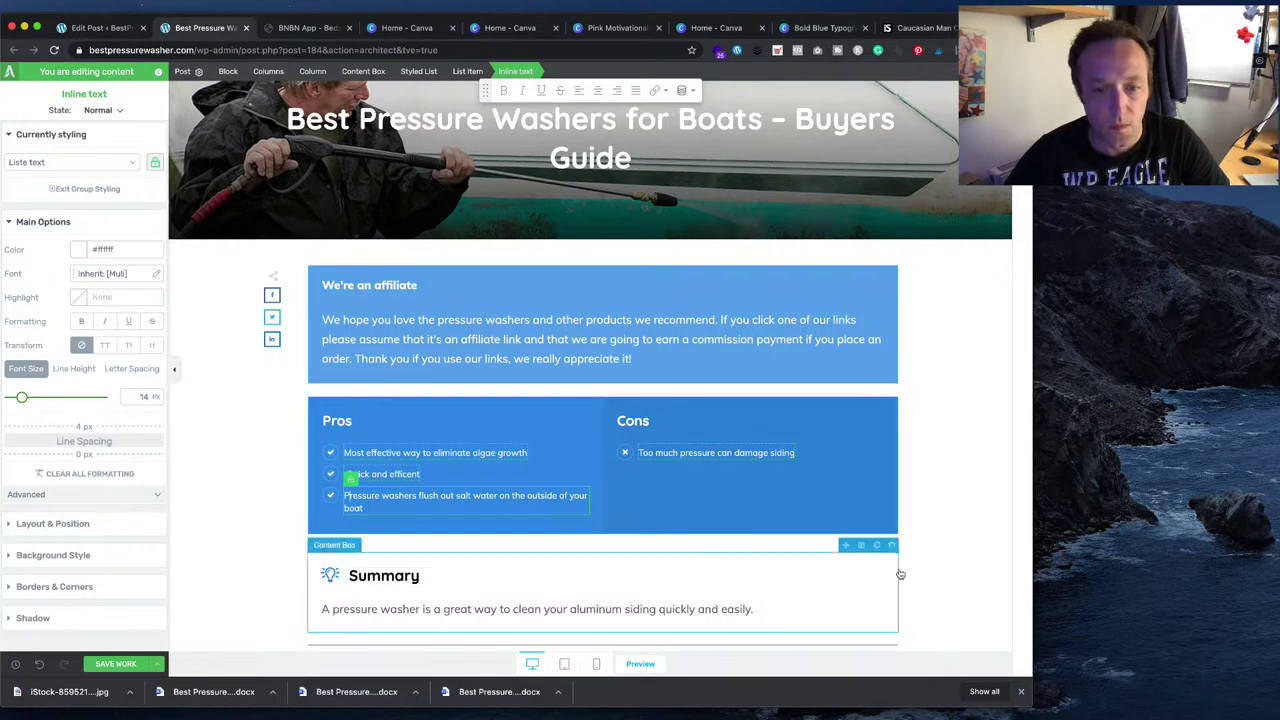
{"action": "key", "text": "super+Tab"}
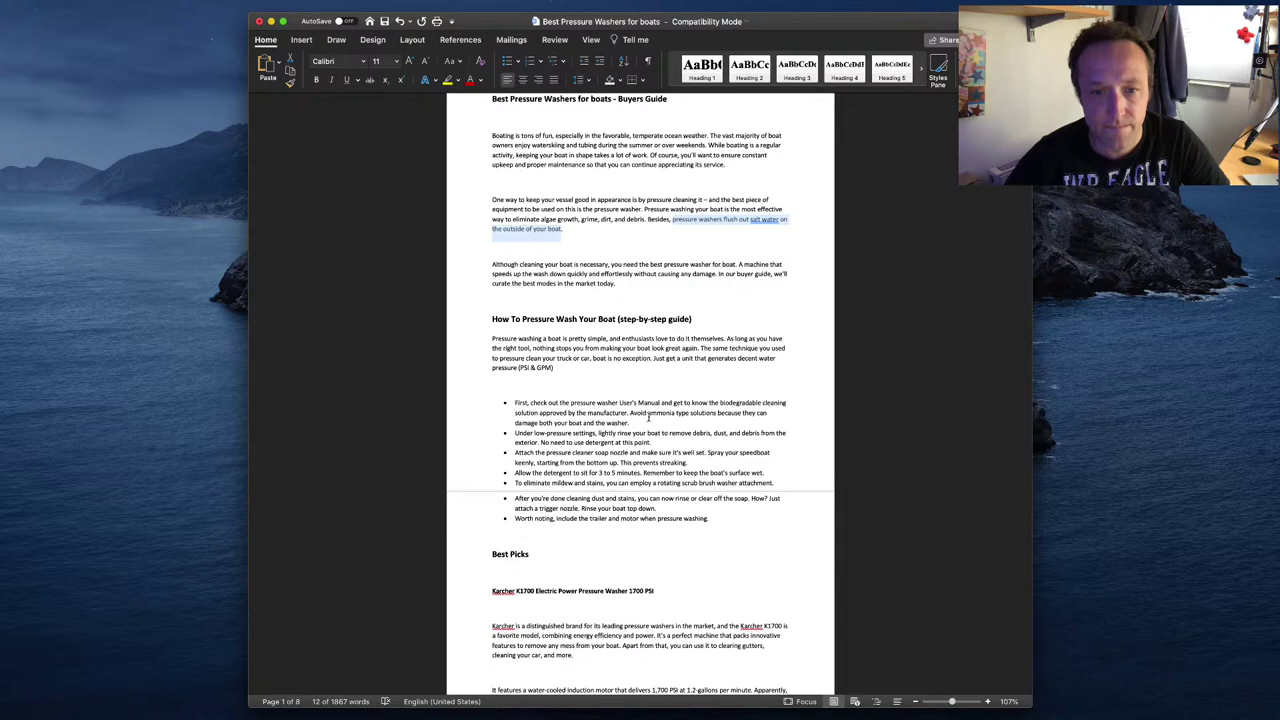
{"action": "left_click", "coordinate": [645, 414]}
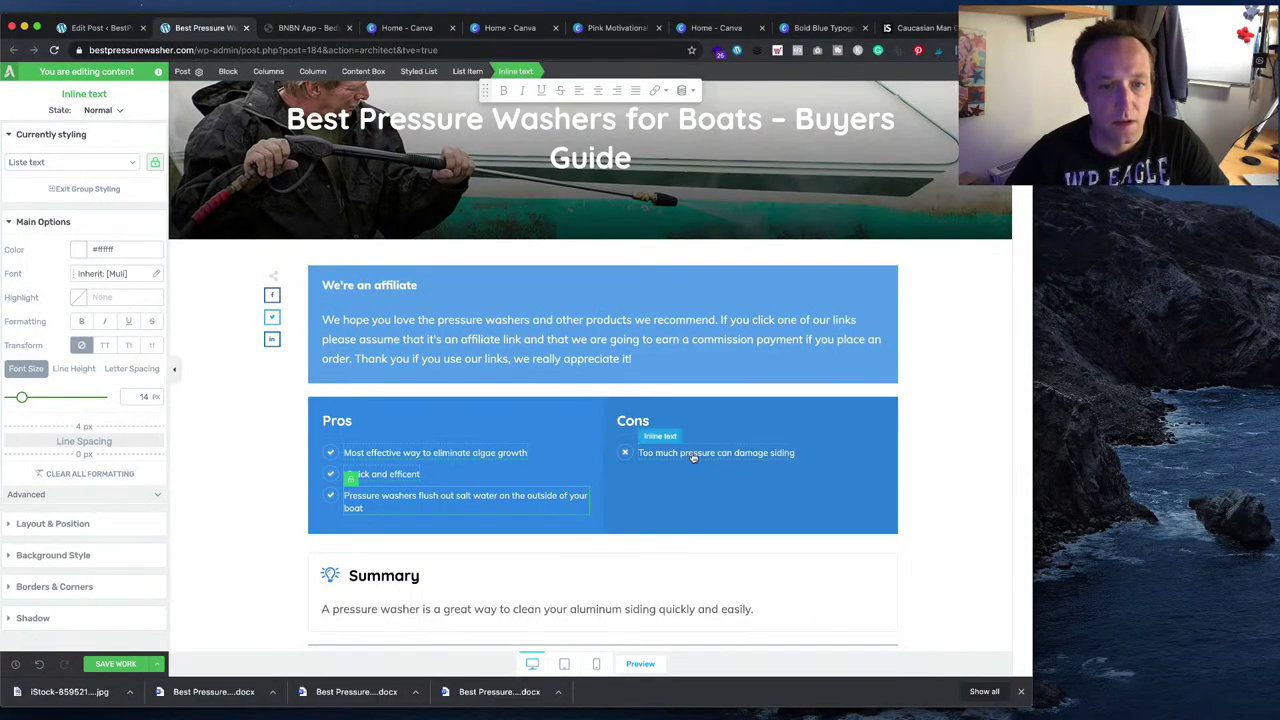
- Replace the Cons item's siding-damage text with 'Protective clothing will be required to avoid a soaking'
{"action": "left_click", "coordinate": [694, 453]}
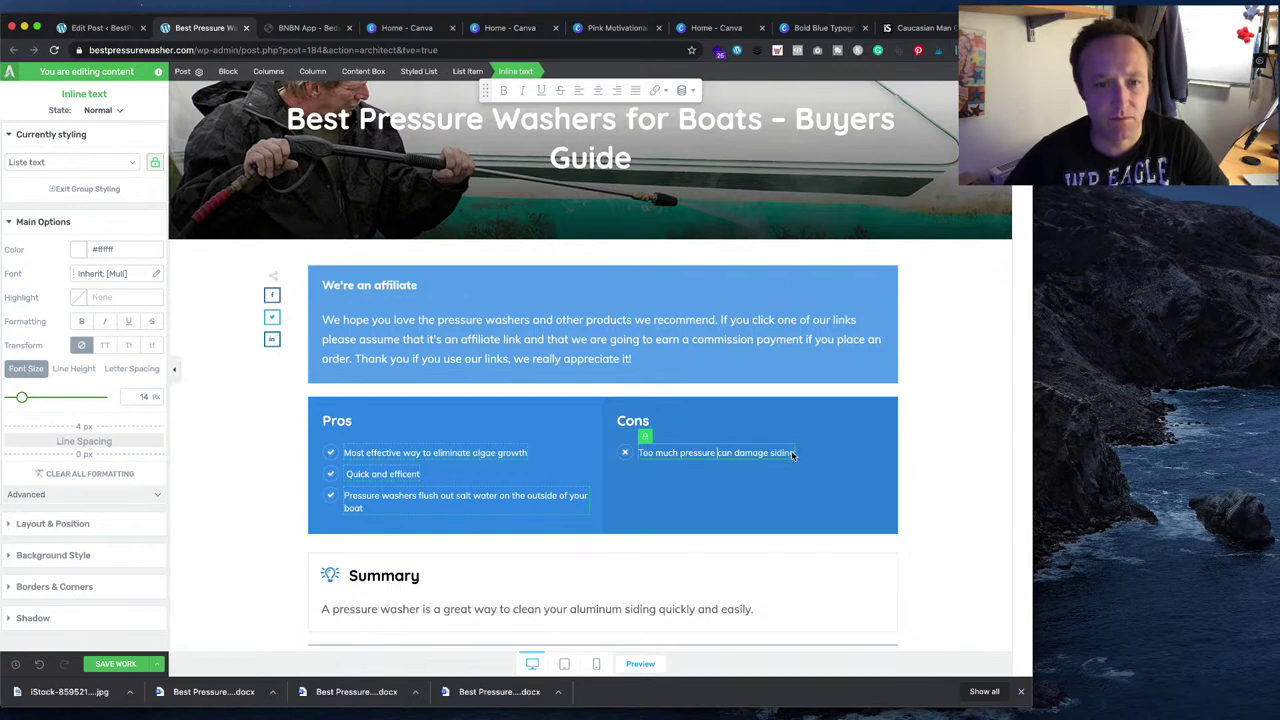
{"action": "left_click_drag", "start_coordinate": [793, 452], "coordinate": [636, 453]}
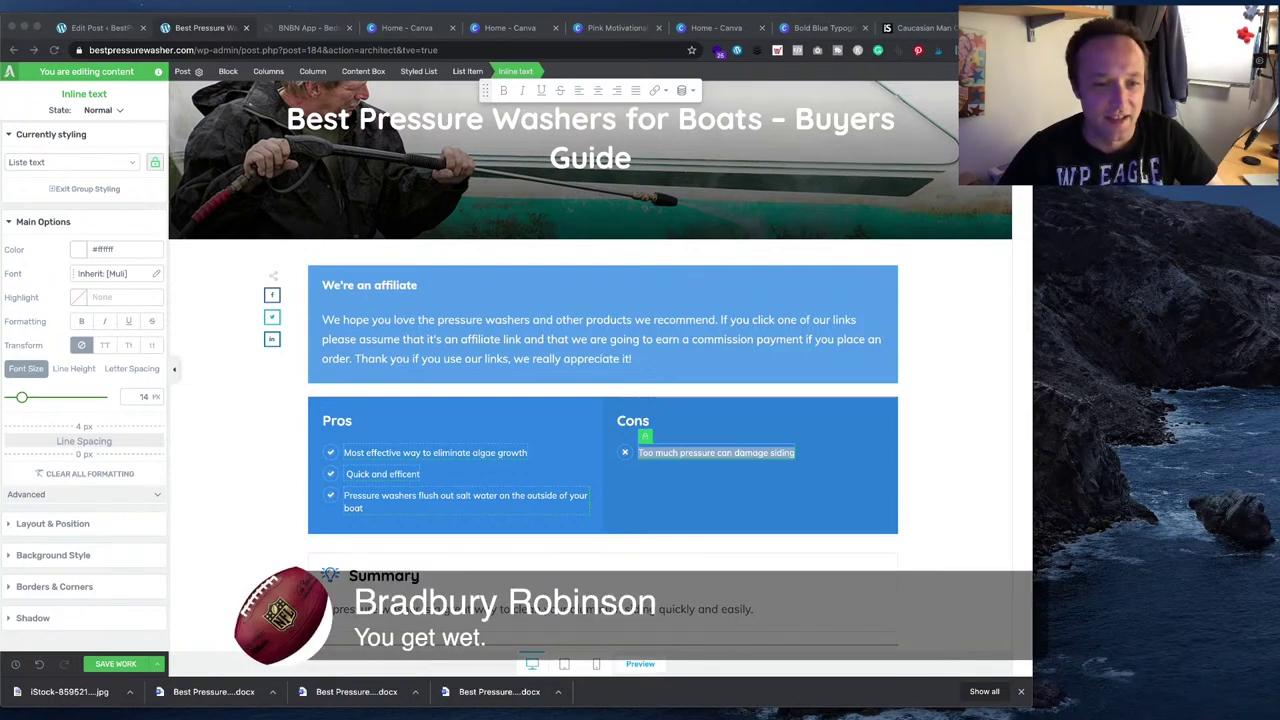
{"action": "left_click", "coordinate": [734, 453]}
{"action": "triple_click", "coordinate": [765, 455]}
{"action": "type", "text": "P"}
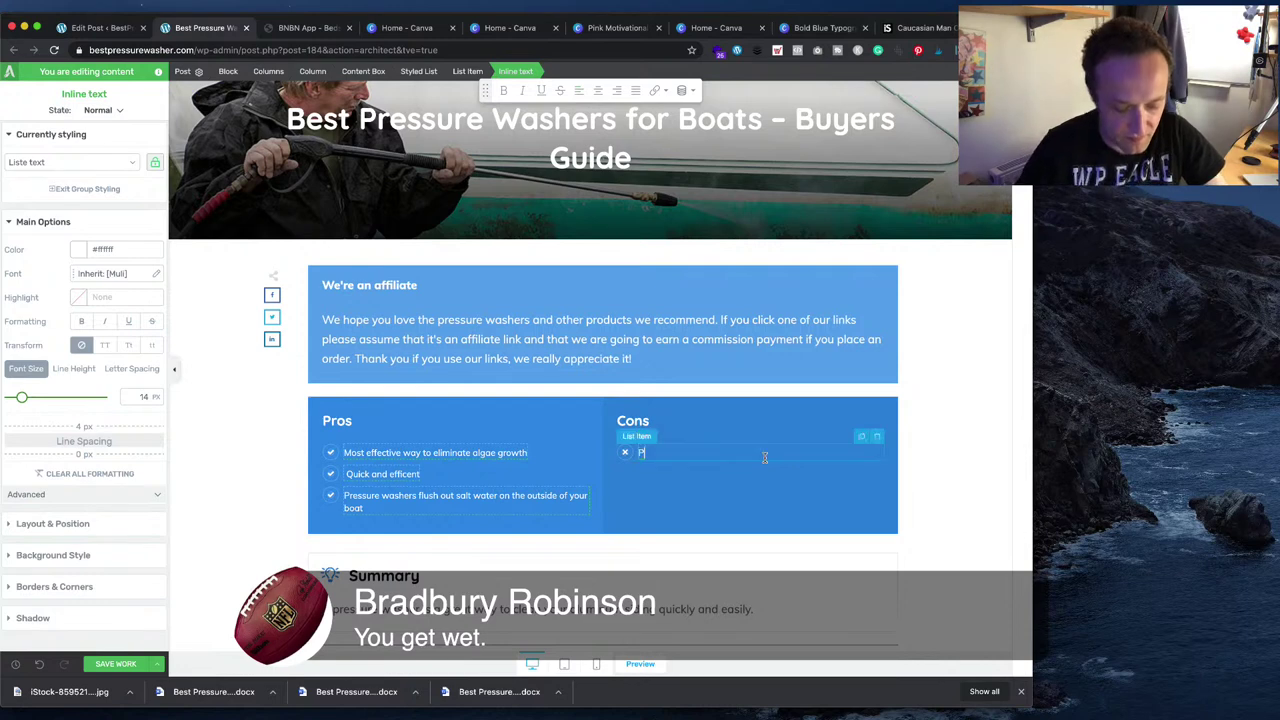
{"action": "type", "text": "rotective clo"}
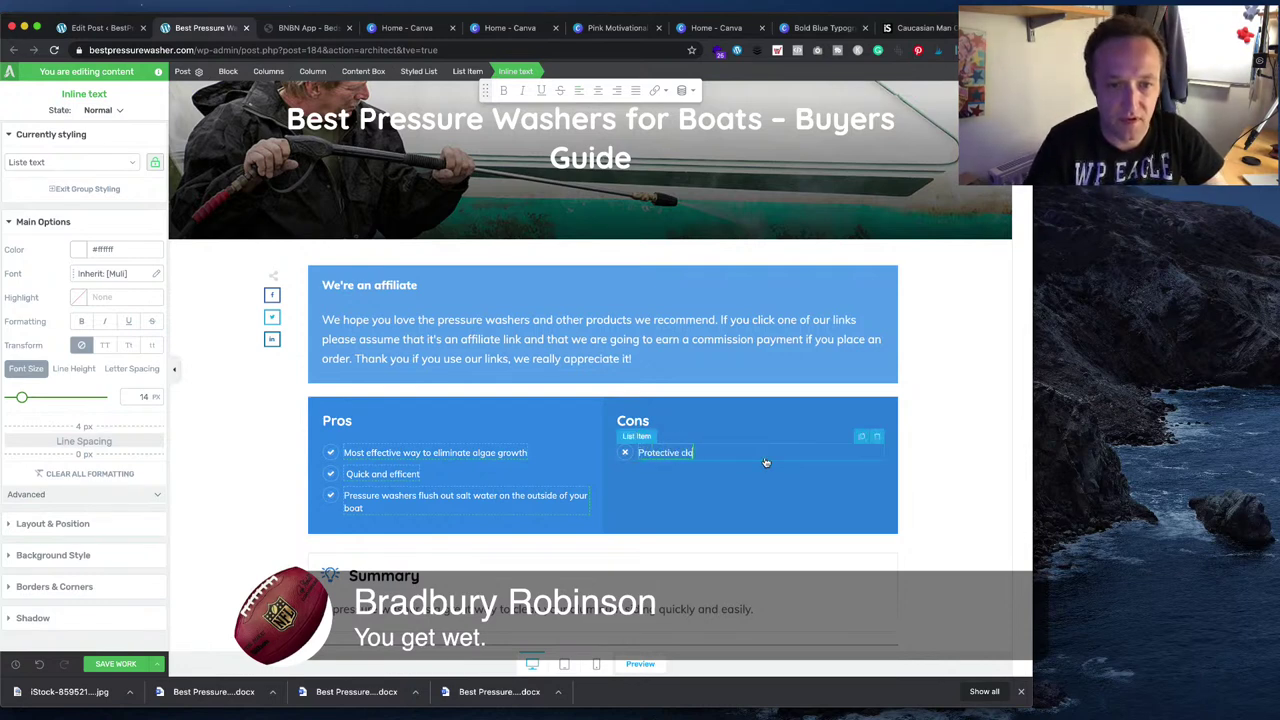
{"action": "type", "text": "thing"}
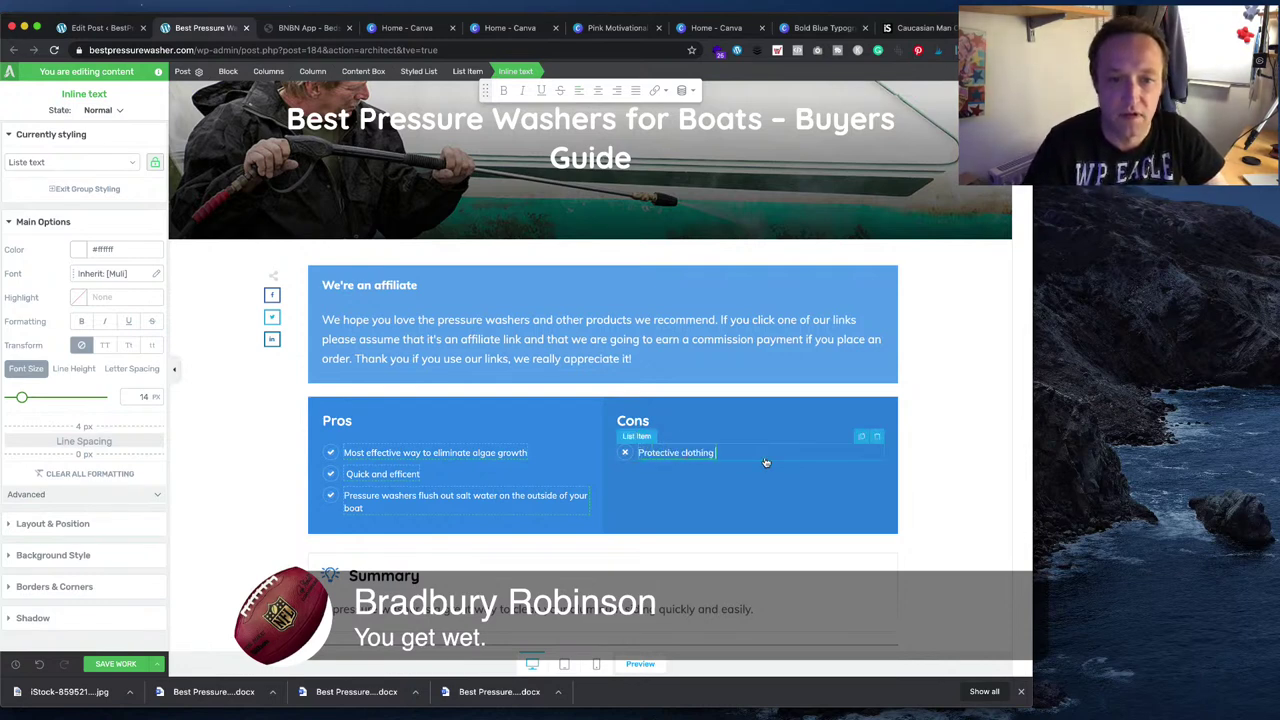
{"action": "type", "text": " will be required to a"}
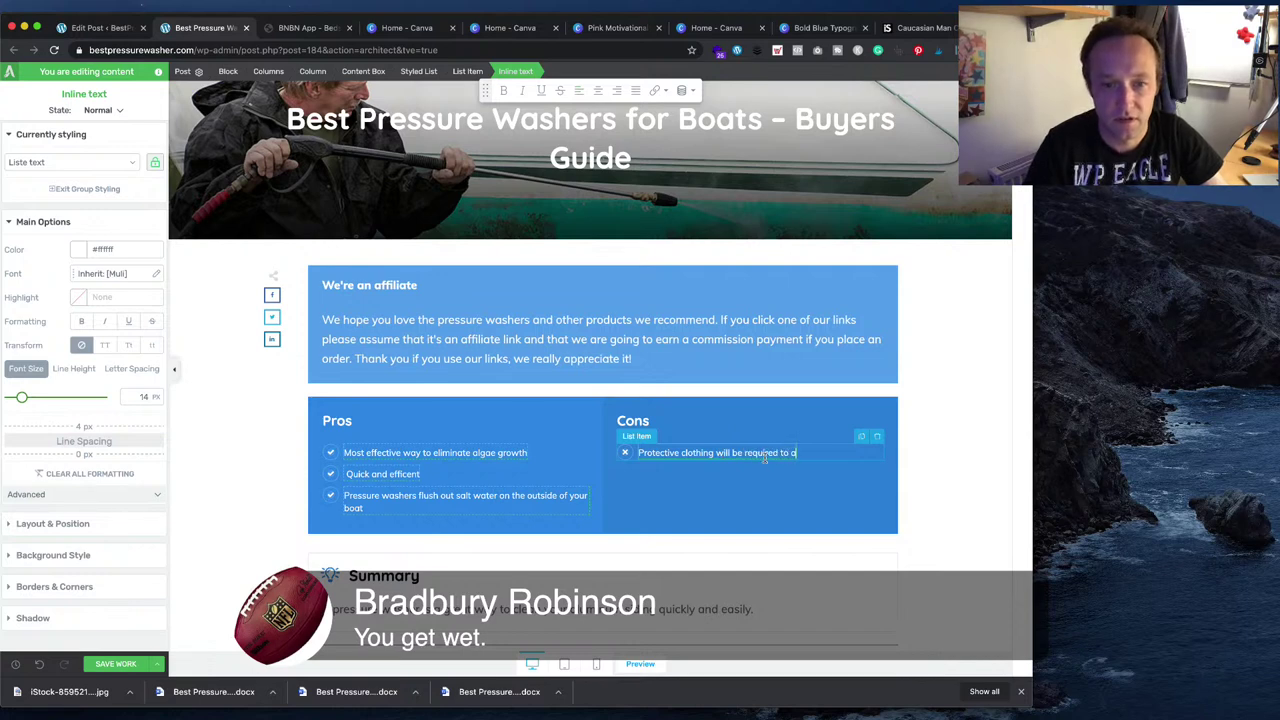
{"action": "type", "text": "void a so"}
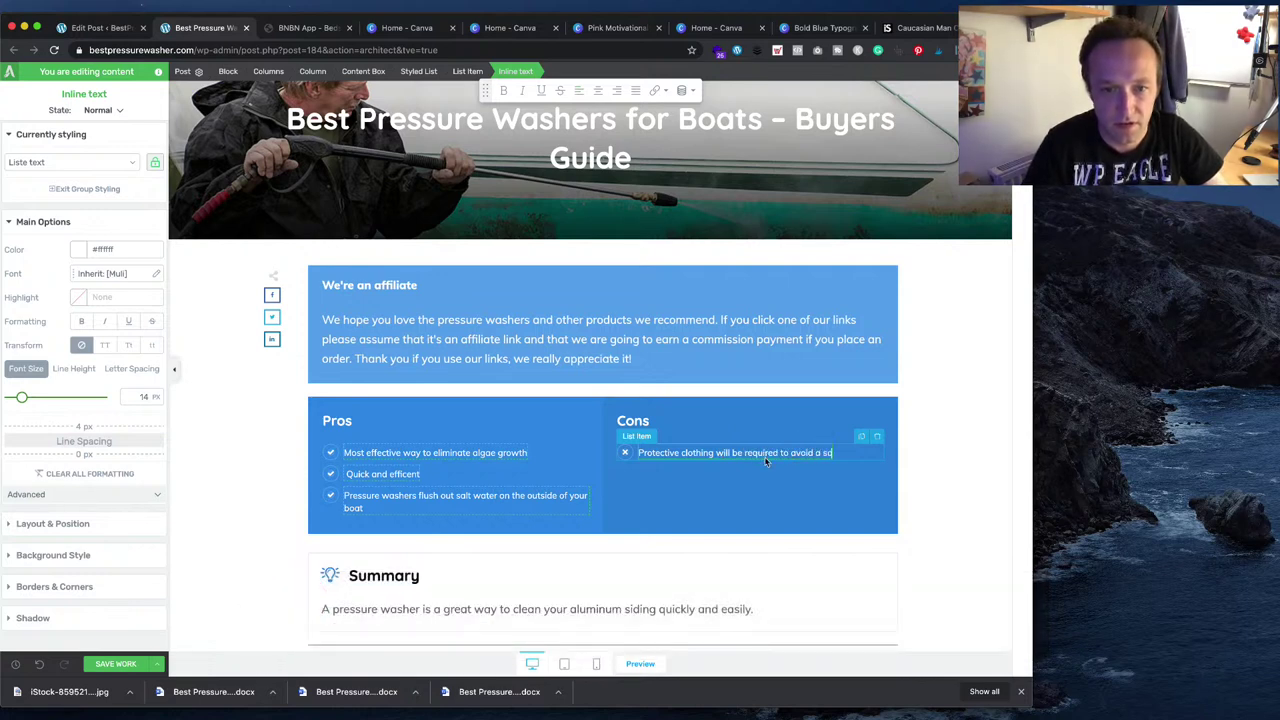
{"action": "type", "text": "aking"}
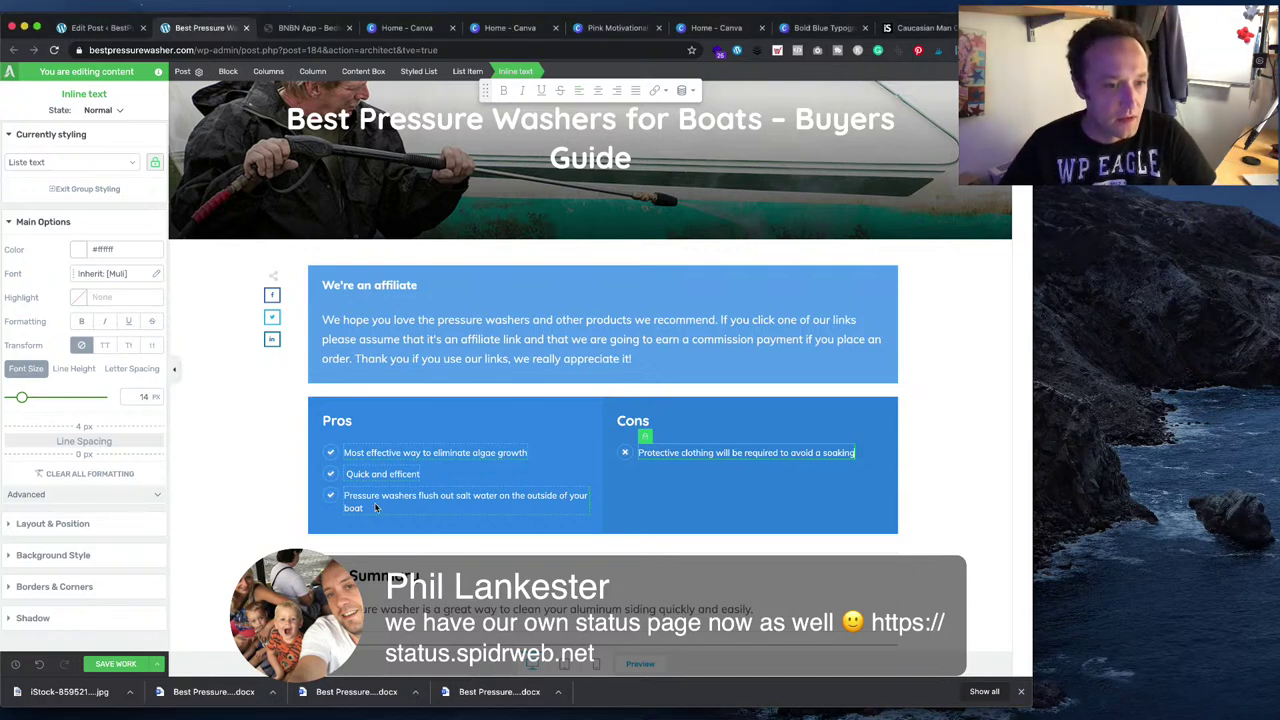
{"action": "left_click", "coordinate": [386, 507]}
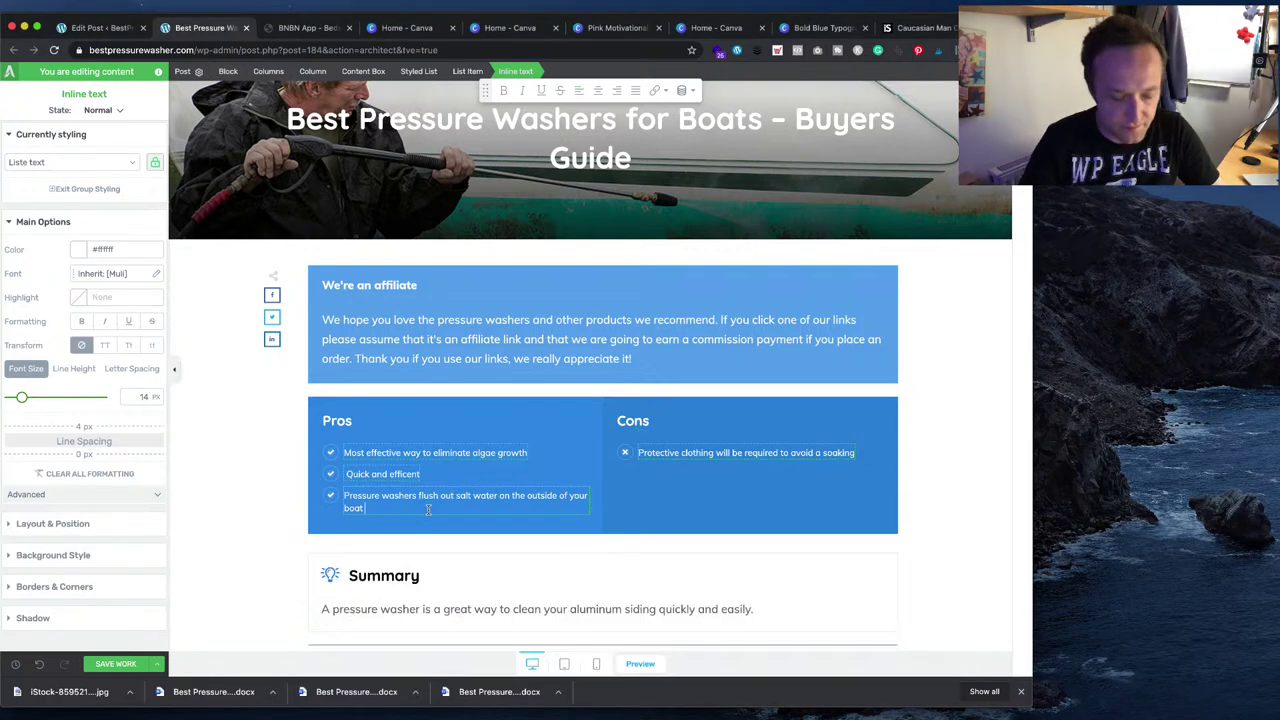
- Append '(for sea going boats)' to the third Pros item
{"action": "type", "text": "(for se"}
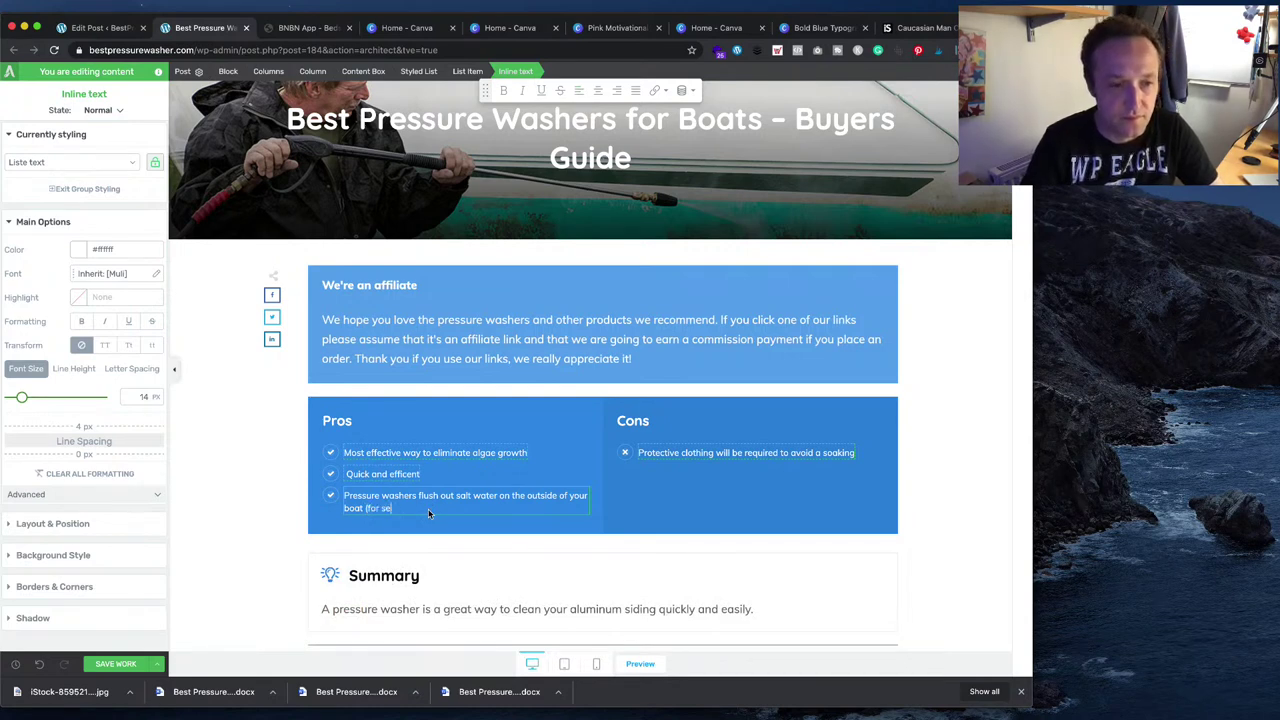
{"action": "type", "text": "r goi"}
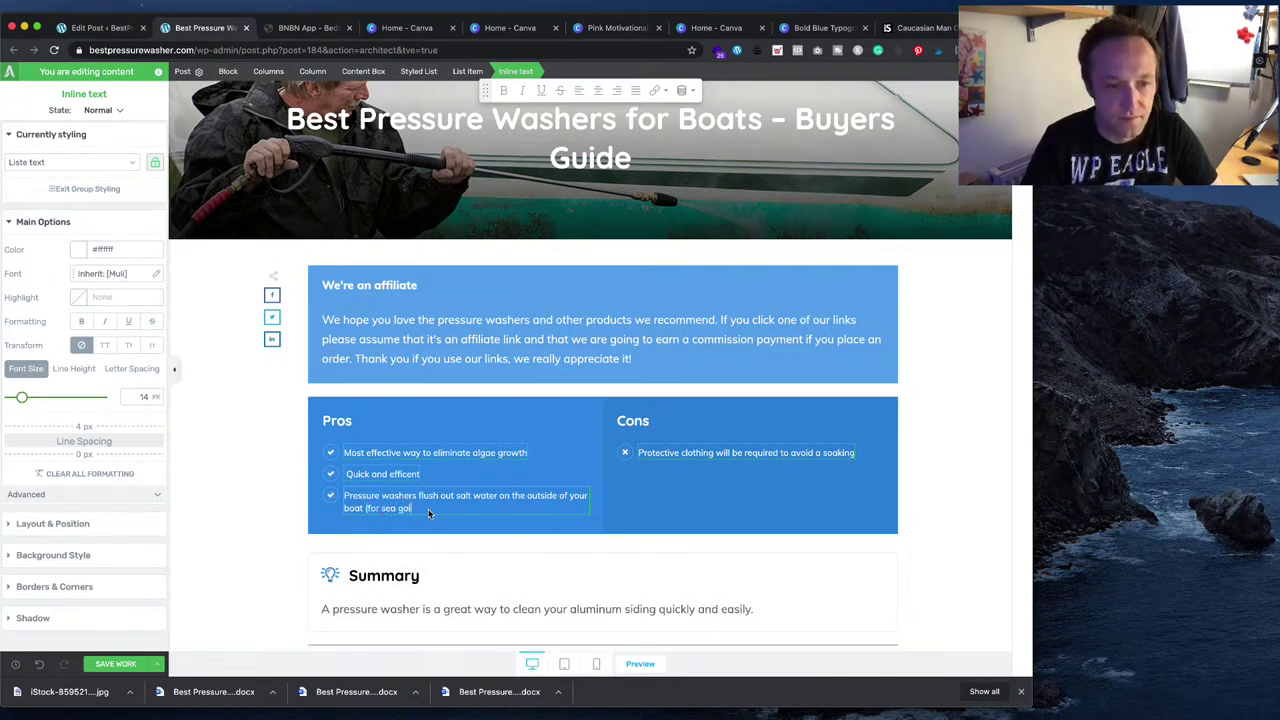
{"action": "type", "text": "ng)"}
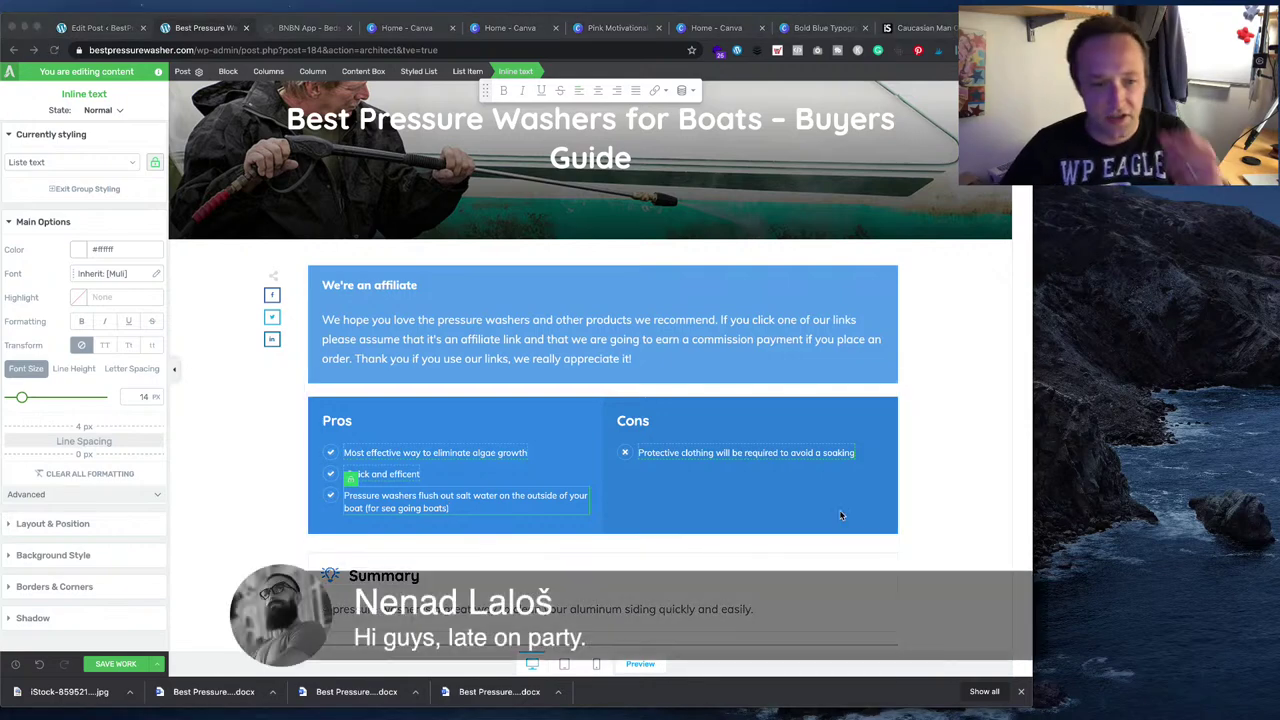
{"action": "scroll", "coordinate": [603, 400], "scroll_direction": "down", "scroll_amount": 3}
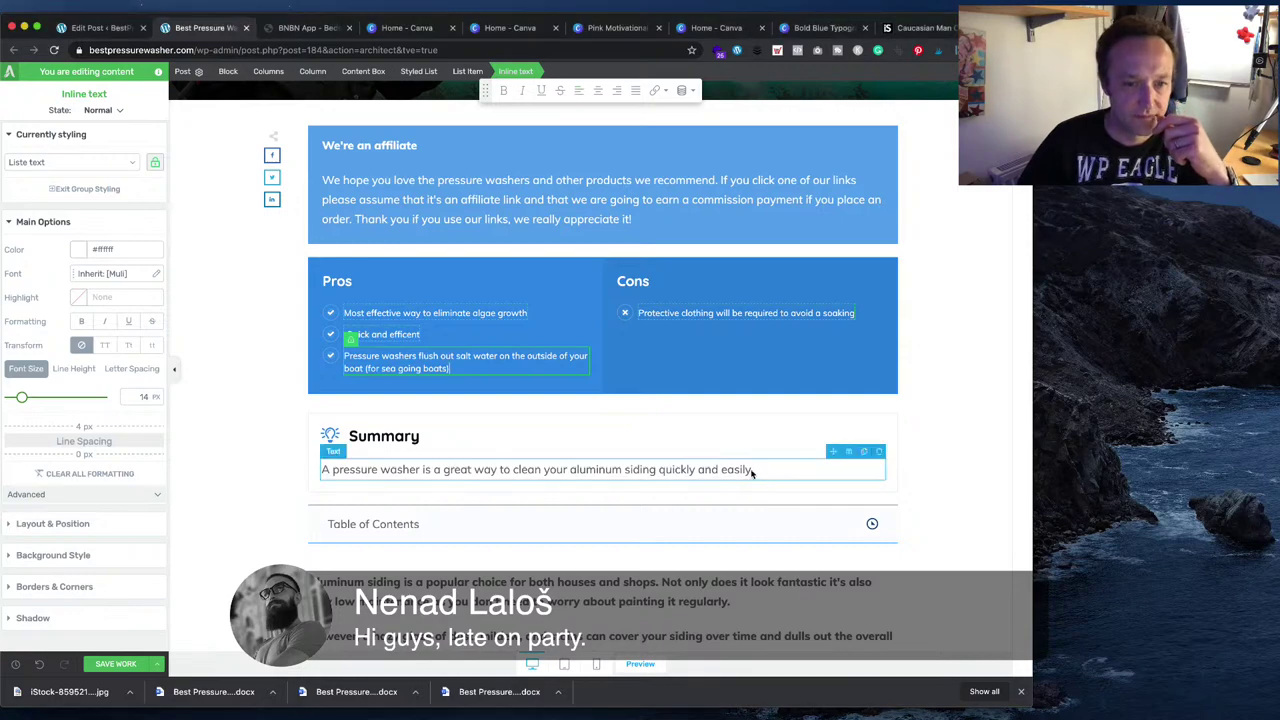
{"action": "key", "text": "super+Tab"}
{"action": "scroll", "coordinate": [568, 445], "scroll_direction": "up", "scroll_amount": 1}
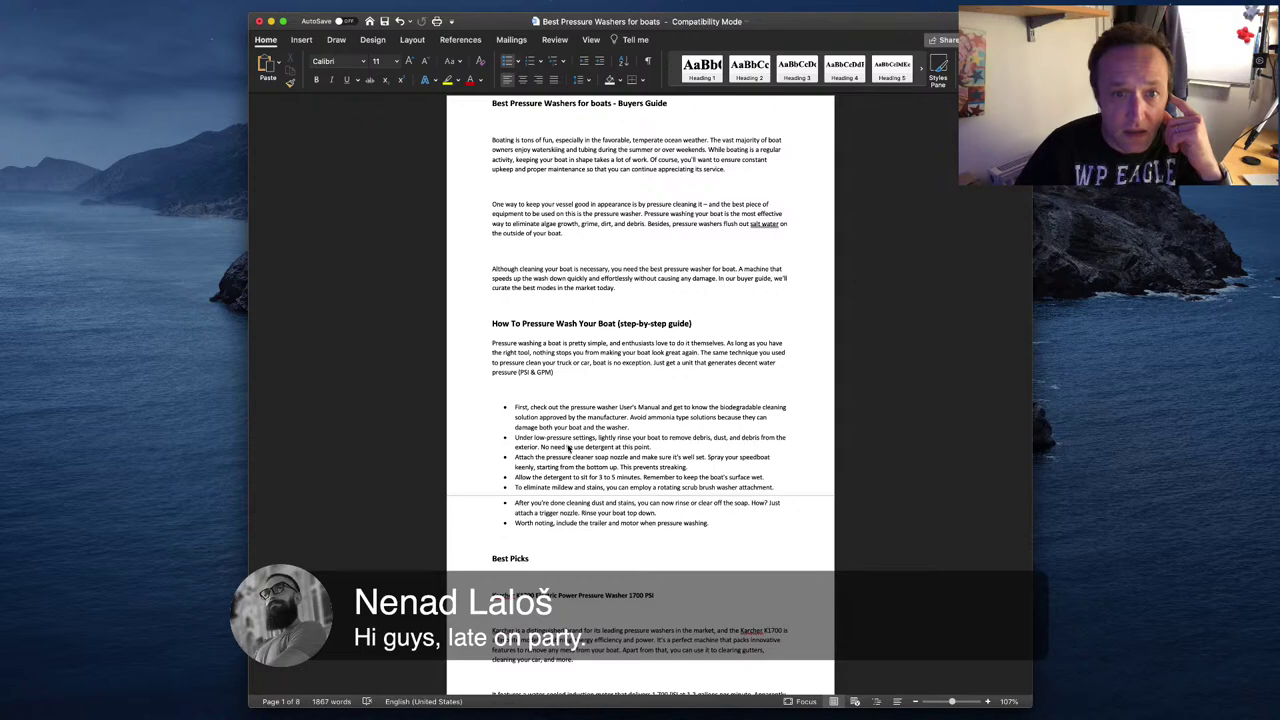
{"action": "key", "text": "super+Tab"}
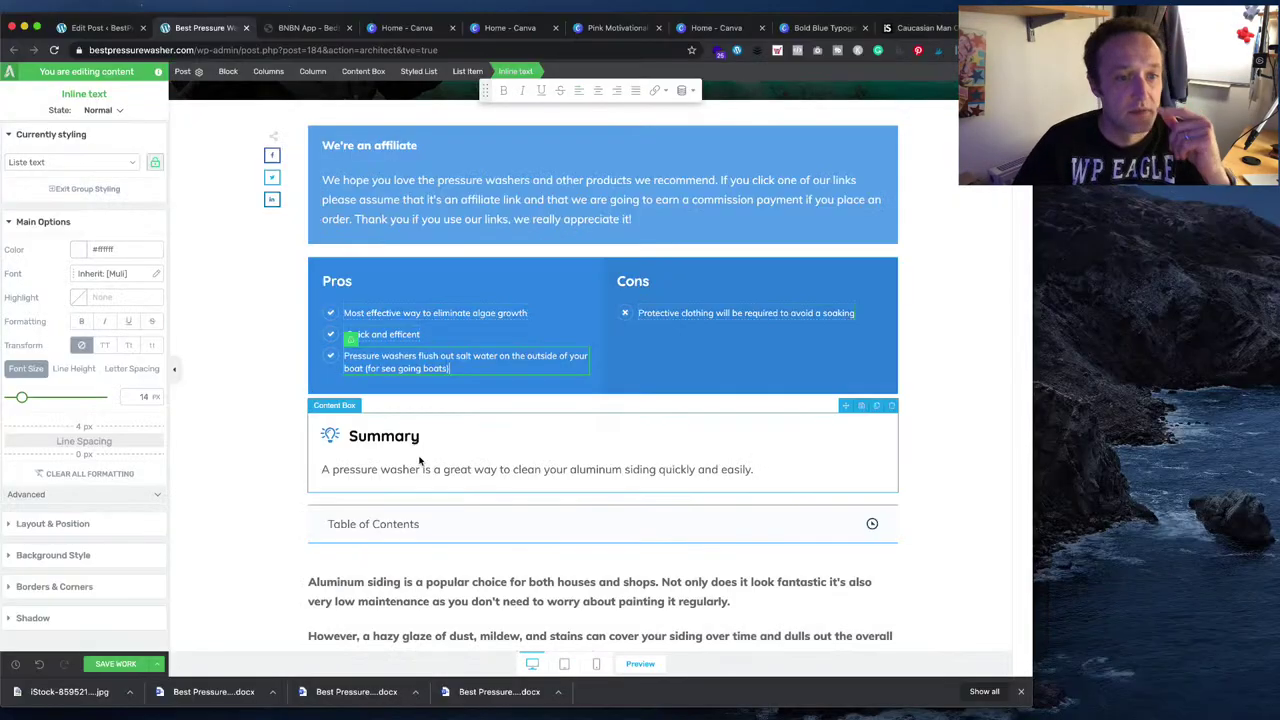
- Change 'aluminum siding' to 'boat' in the Summary text
{"action": "left_click", "coordinate": [421, 468]}
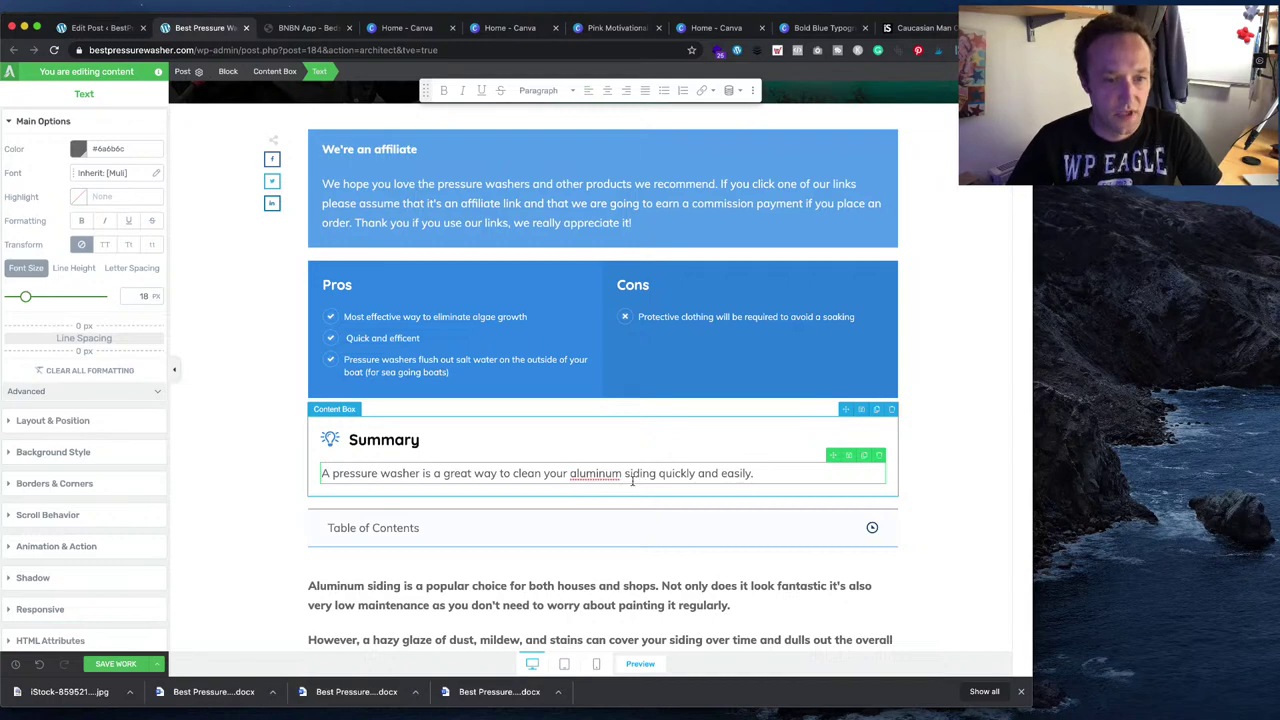
{"action": "left_click_drag", "start_coordinate": [569, 473], "coordinate": [652, 474]}
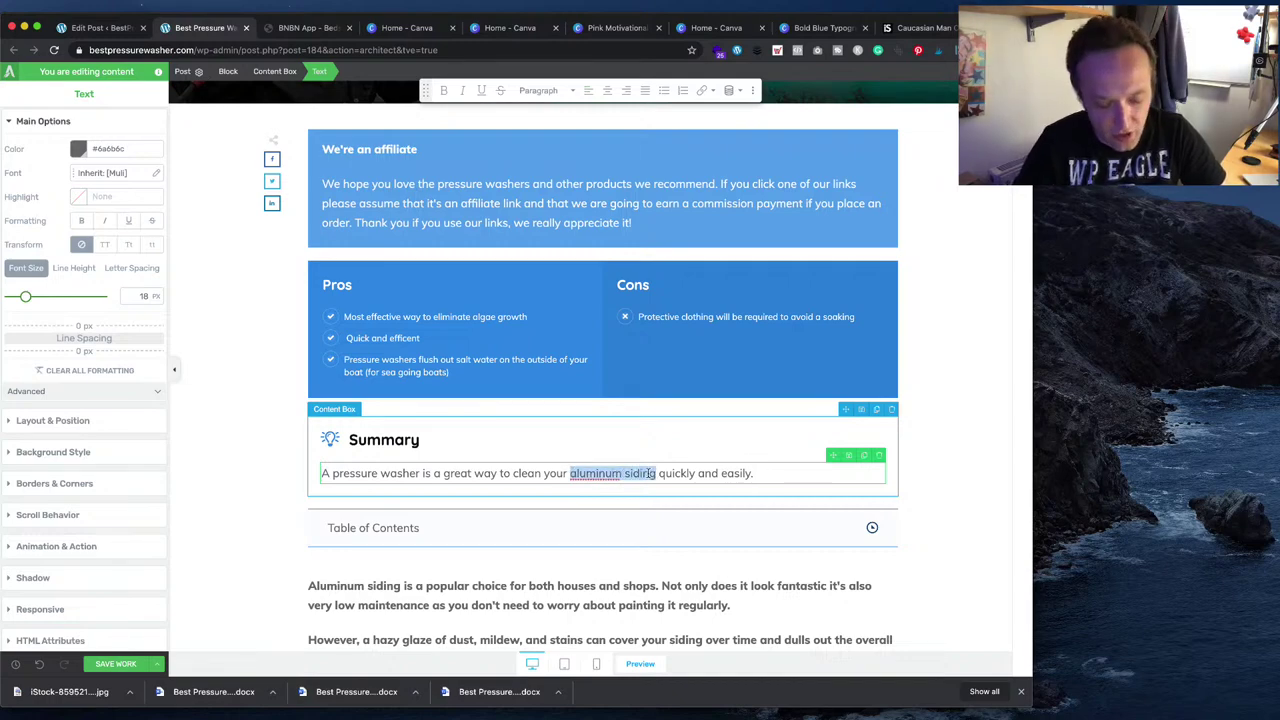
{"action": "type", "text": "boat"}
{"action": "right_click", "coordinate": [648, 473]}
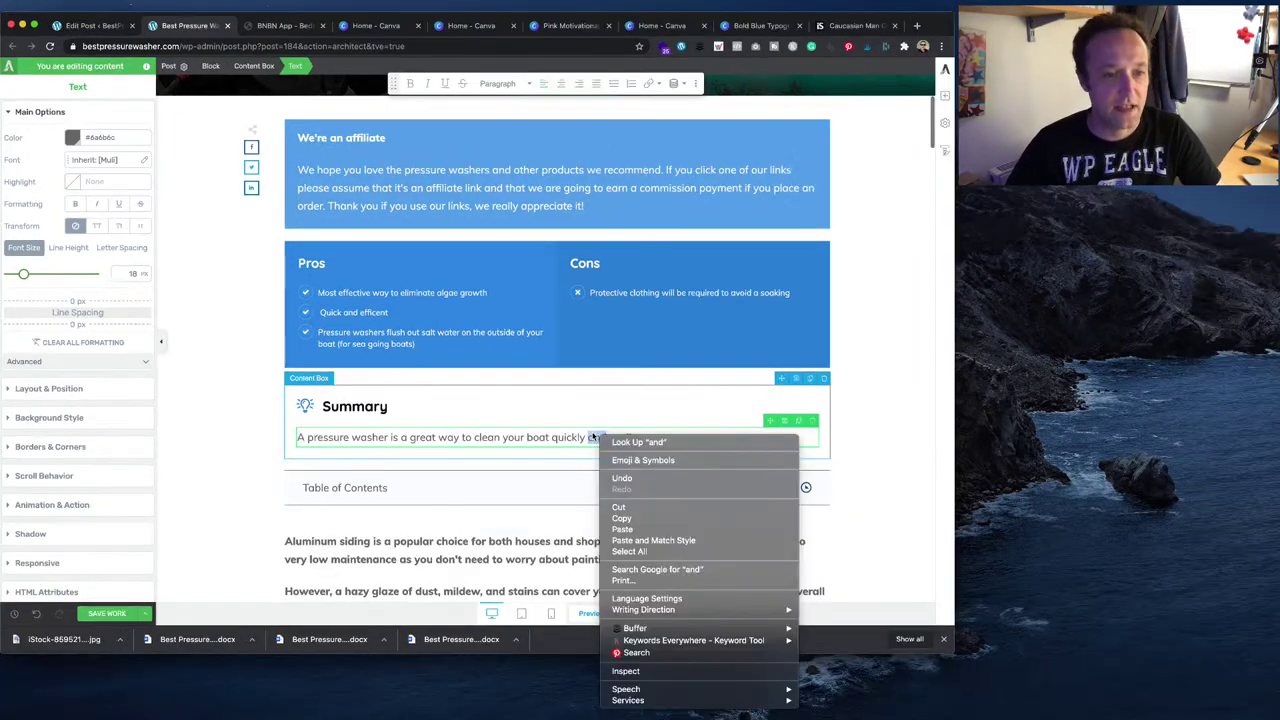
{"action": "left_click", "coordinate": [227, 386]}
{"action": "scroll", "coordinate": [231, 404], "scroll_direction": "down", "scroll_amount": 3}
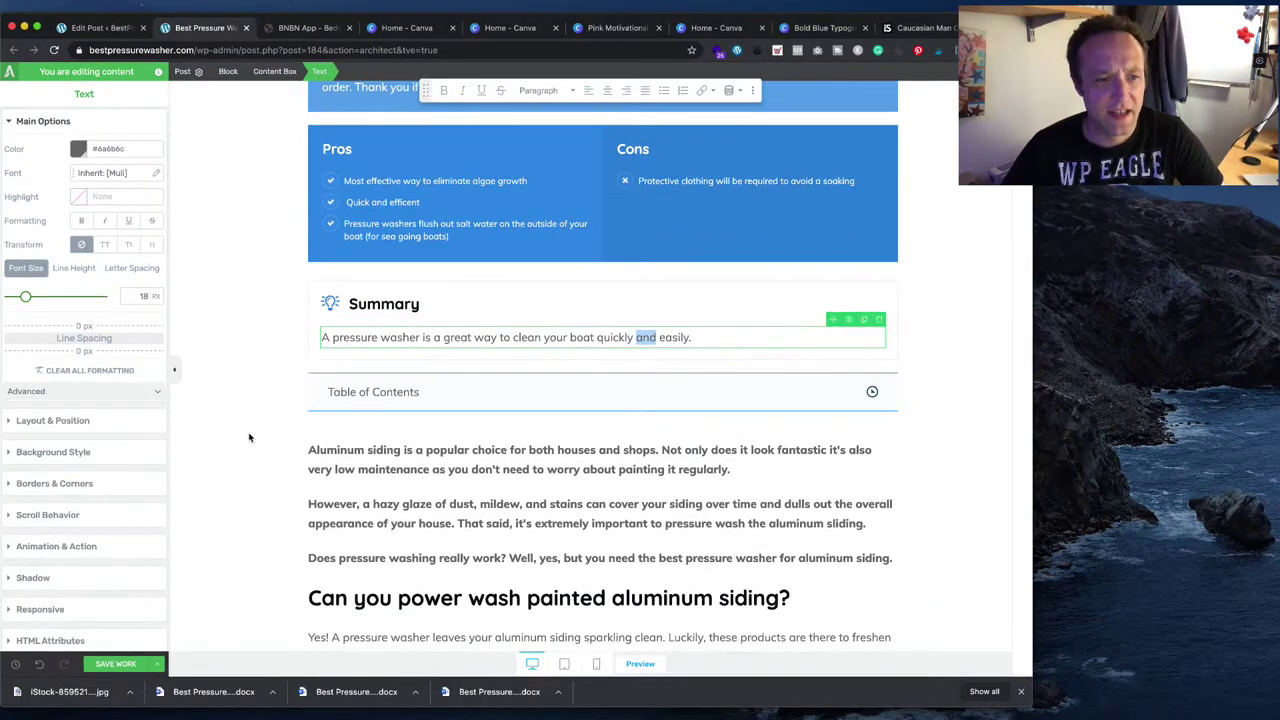
- Paste the draft's three boat intro paragraphs over the aluminum-siding intro text
{"action": "key", "text": "super+Tab"}
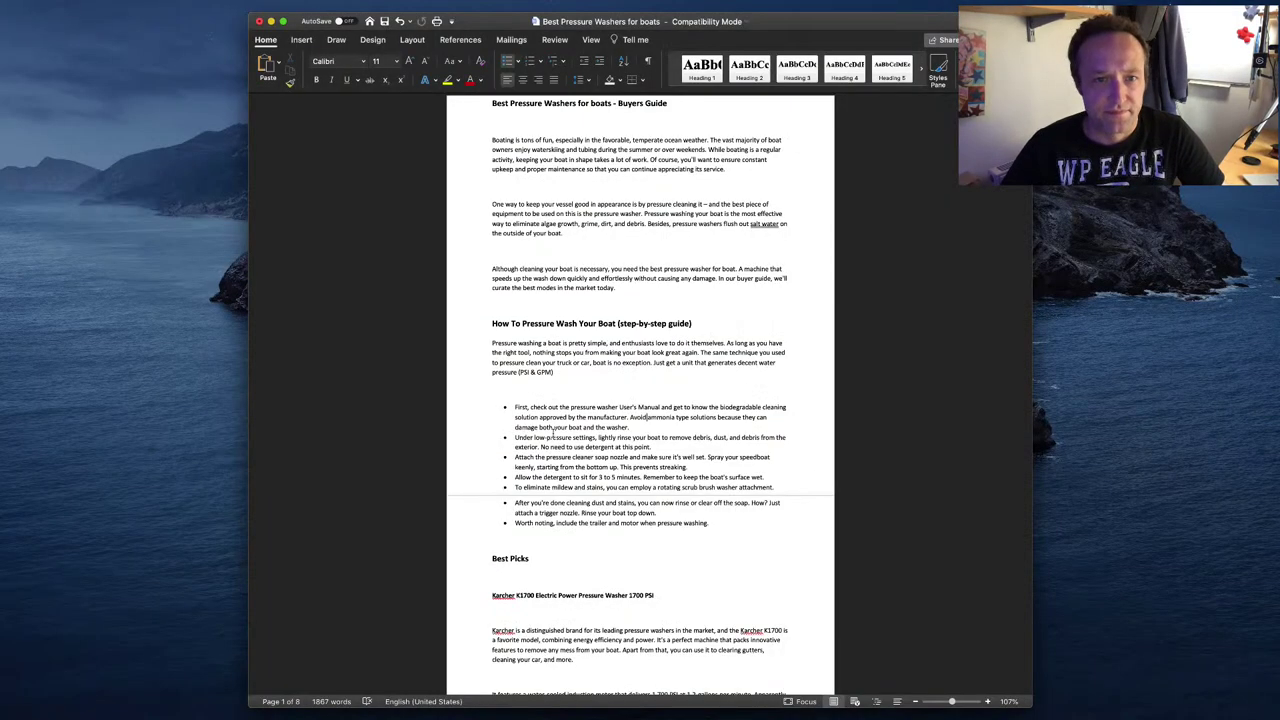
{"action": "left_click_drag", "start_coordinate": [490, 137], "coordinate": [645, 287]}
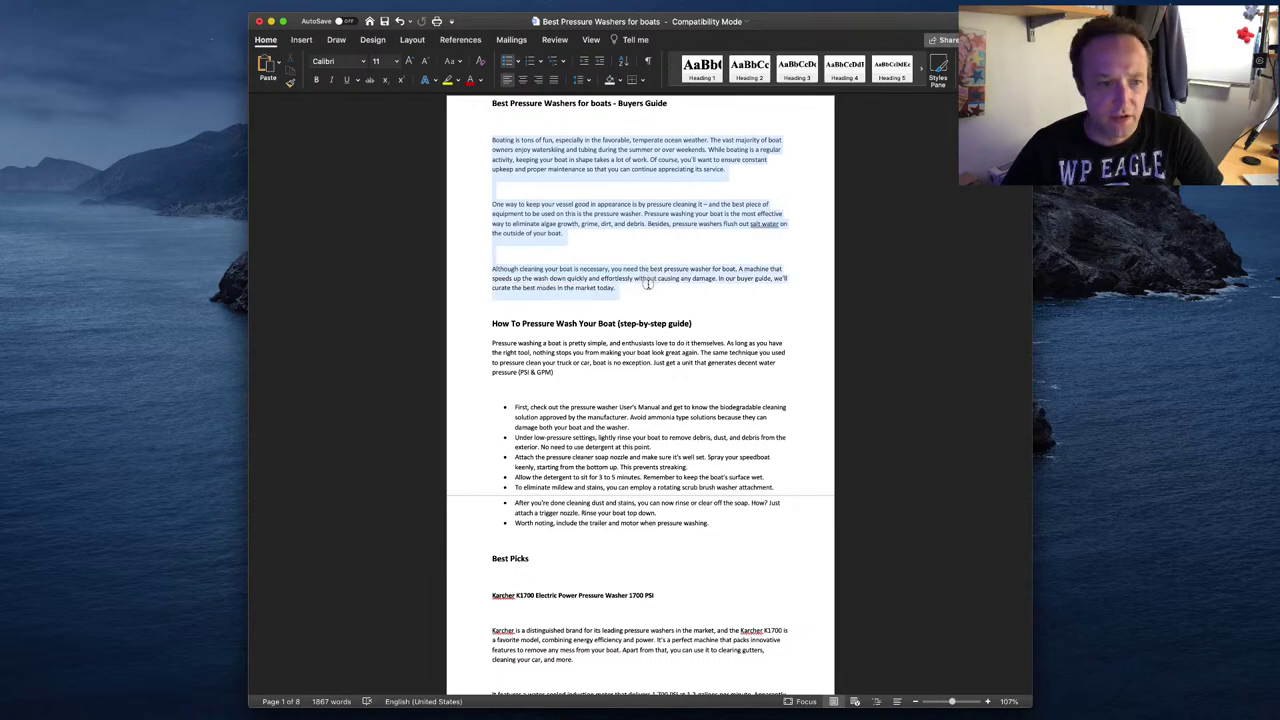
{"action": "key", "text": "super+c"}
{"action": "key", "text": "super+Tab"}
{"action": "scroll", "coordinate": [444, 470], "scroll_direction": "down", "scroll_amount": 15}
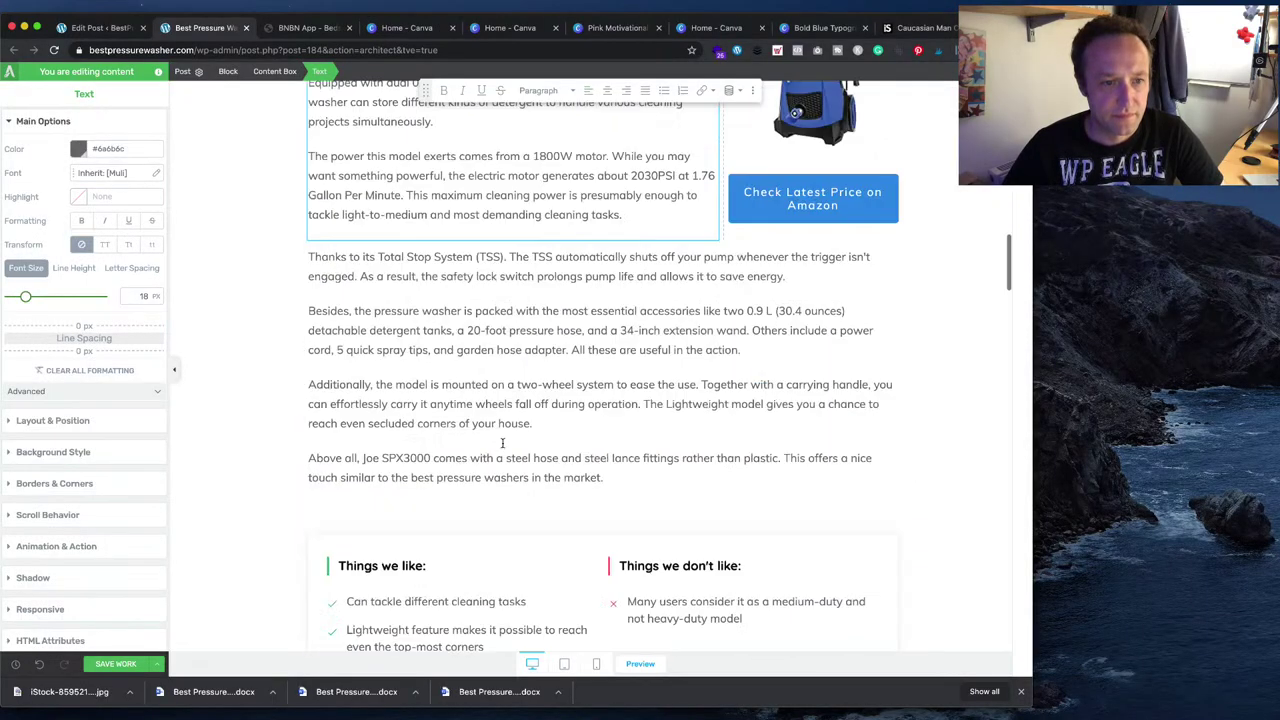
{"action": "scroll", "coordinate": [503, 443], "scroll_direction": "up", "scroll_amount": 15}
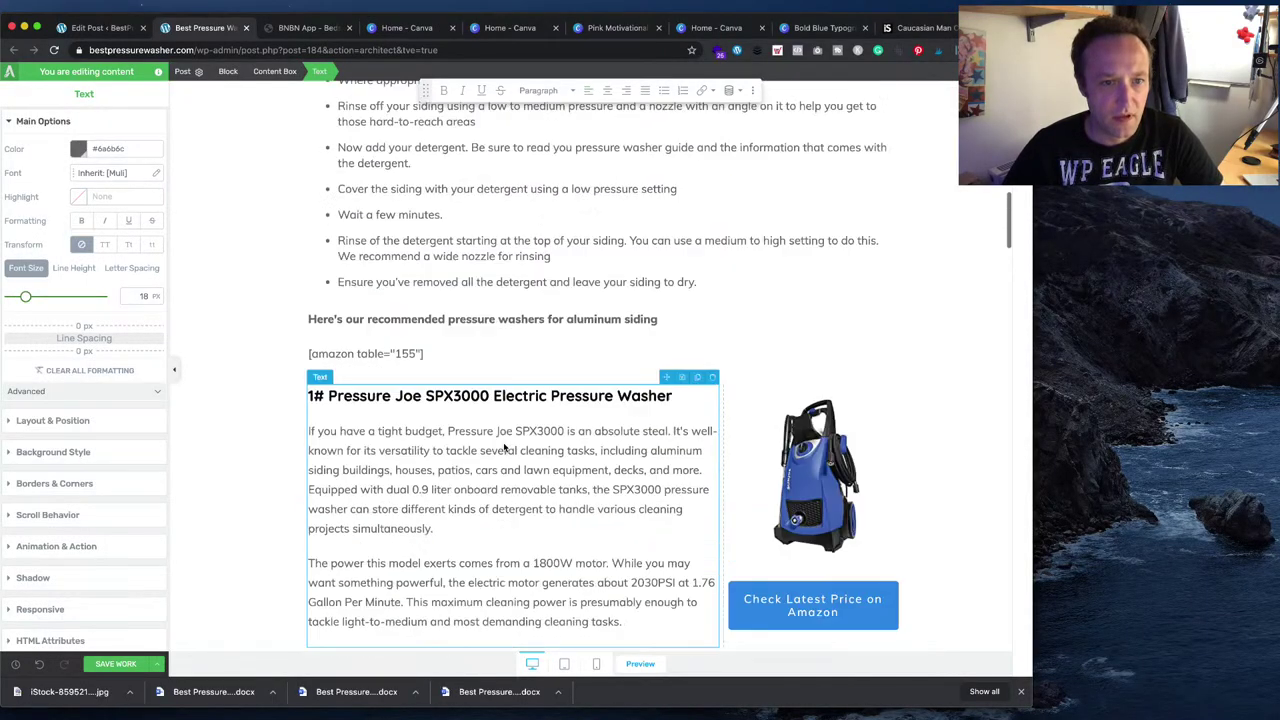
{"action": "scroll", "coordinate": [510, 440], "scroll_direction": "down", "scroll_amount": 5}
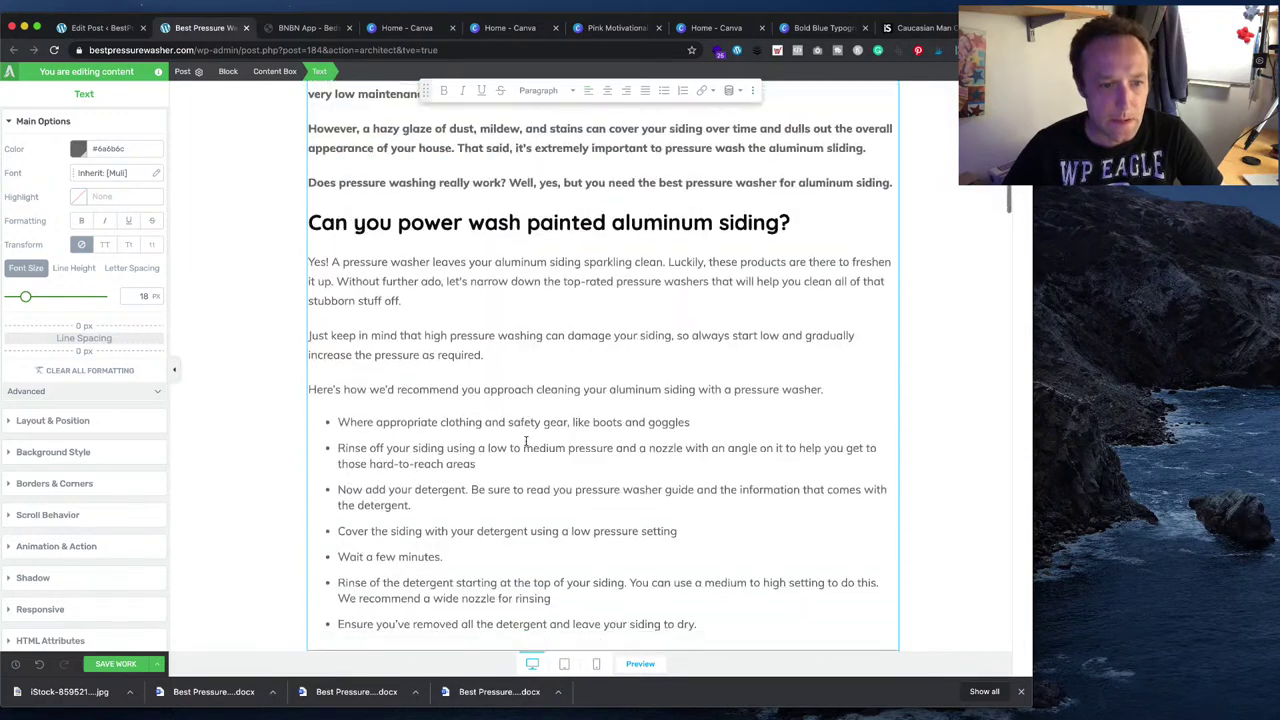
{"action": "key", "text": "ctrl+a"}
{"action": "key", "text": "ctrl+v"}
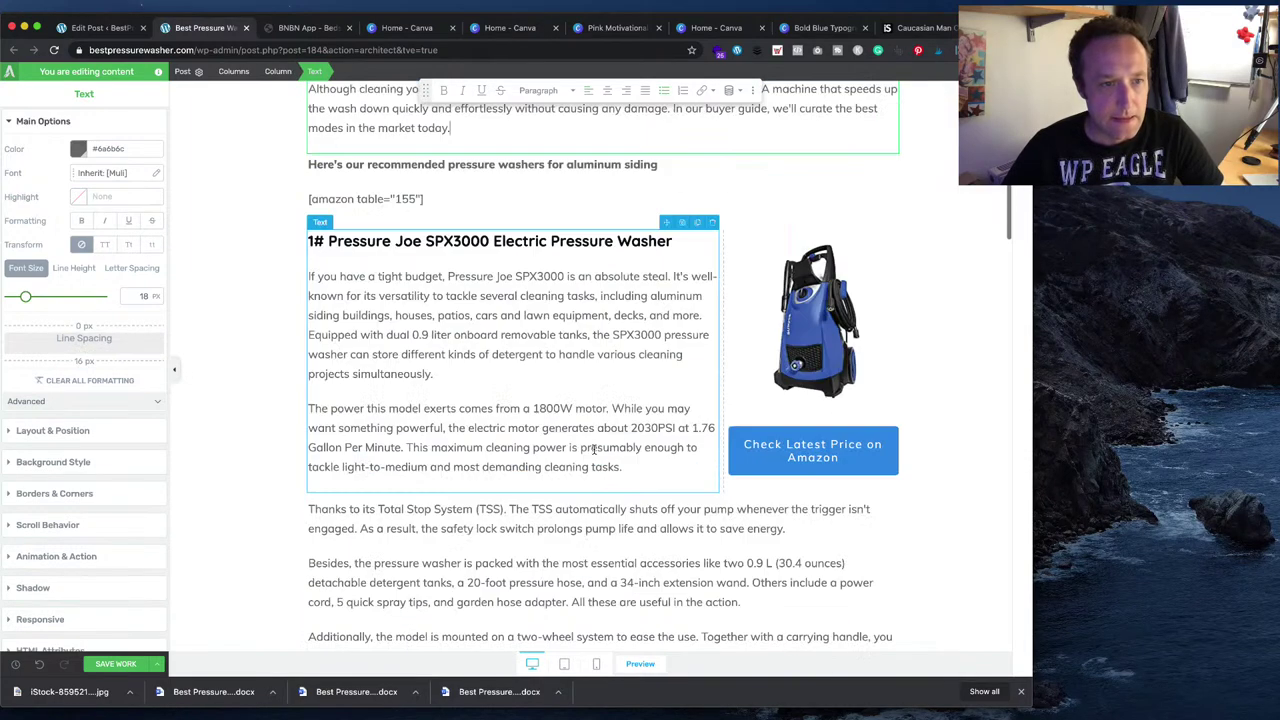
{"action": "scroll", "coordinate": [591, 448], "scroll_direction": "up", "scroll_amount": 10}
{"action": "scroll", "coordinate": [596, 454], "scroll_direction": "down", "scroll_amount": 2}
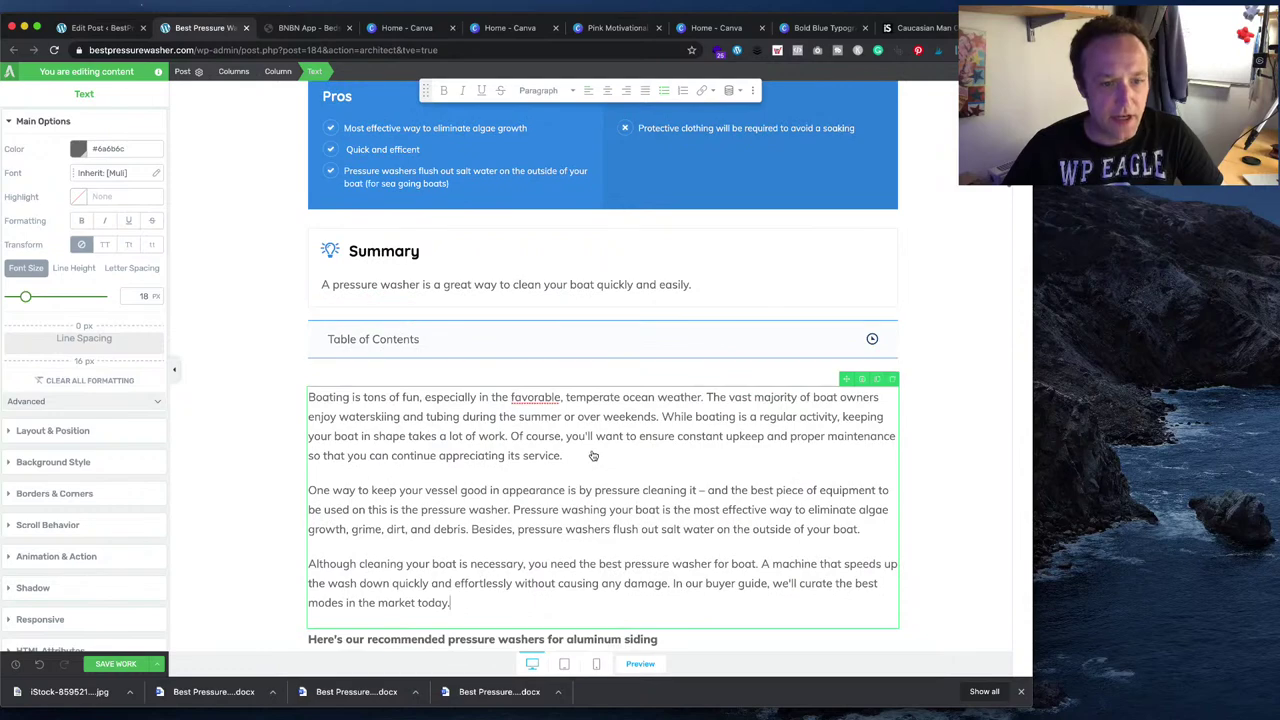
- Replace the intro block with the draft's intro, step-by-step heading and bullet steps
{"action": "key", "text": "super+Tab"}
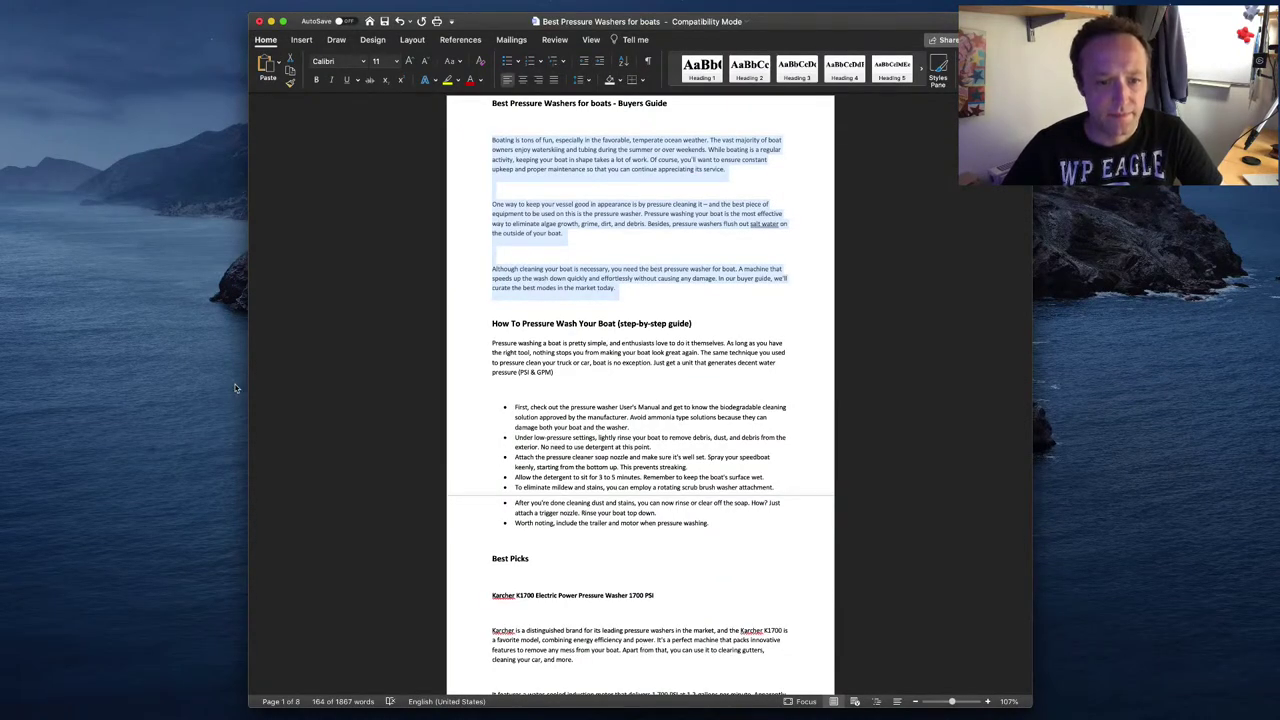
{"action": "left_click", "coordinate": [605, 395]}
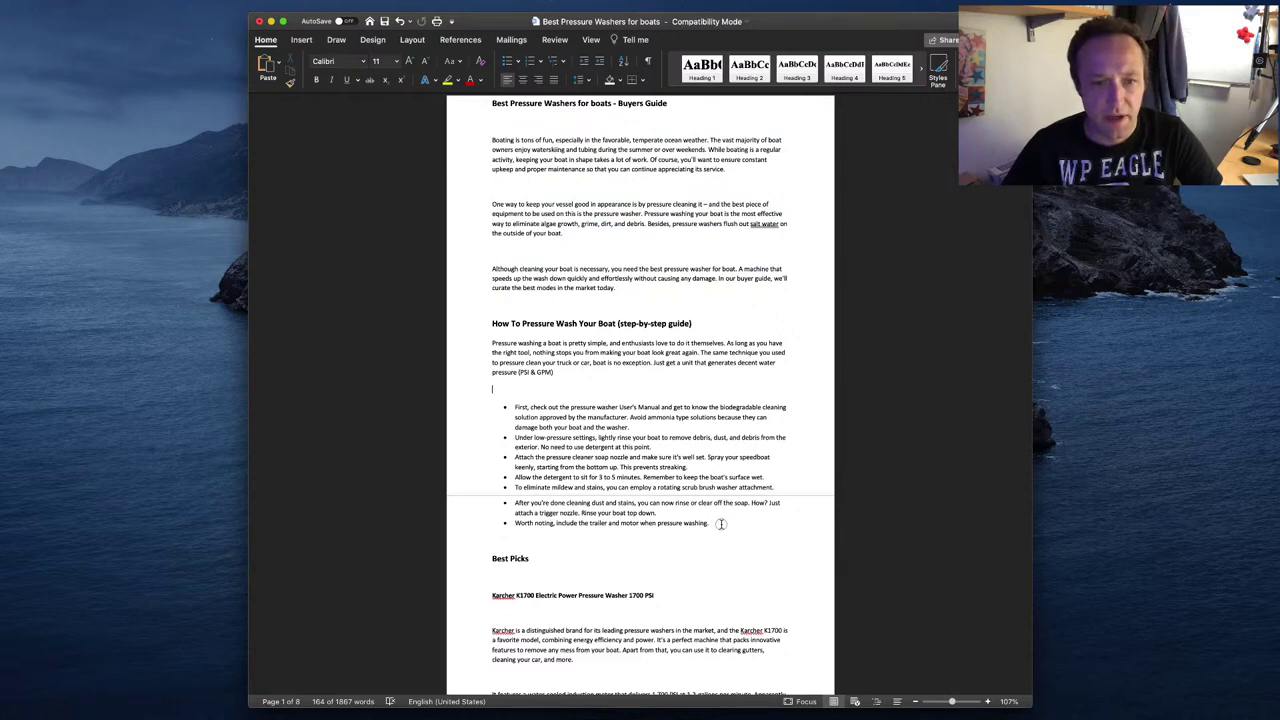
{"action": "left_click_drag", "start_coordinate": [723, 523], "coordinate": [490, 140]}
{"action": "key", "text": "super+Tab"}
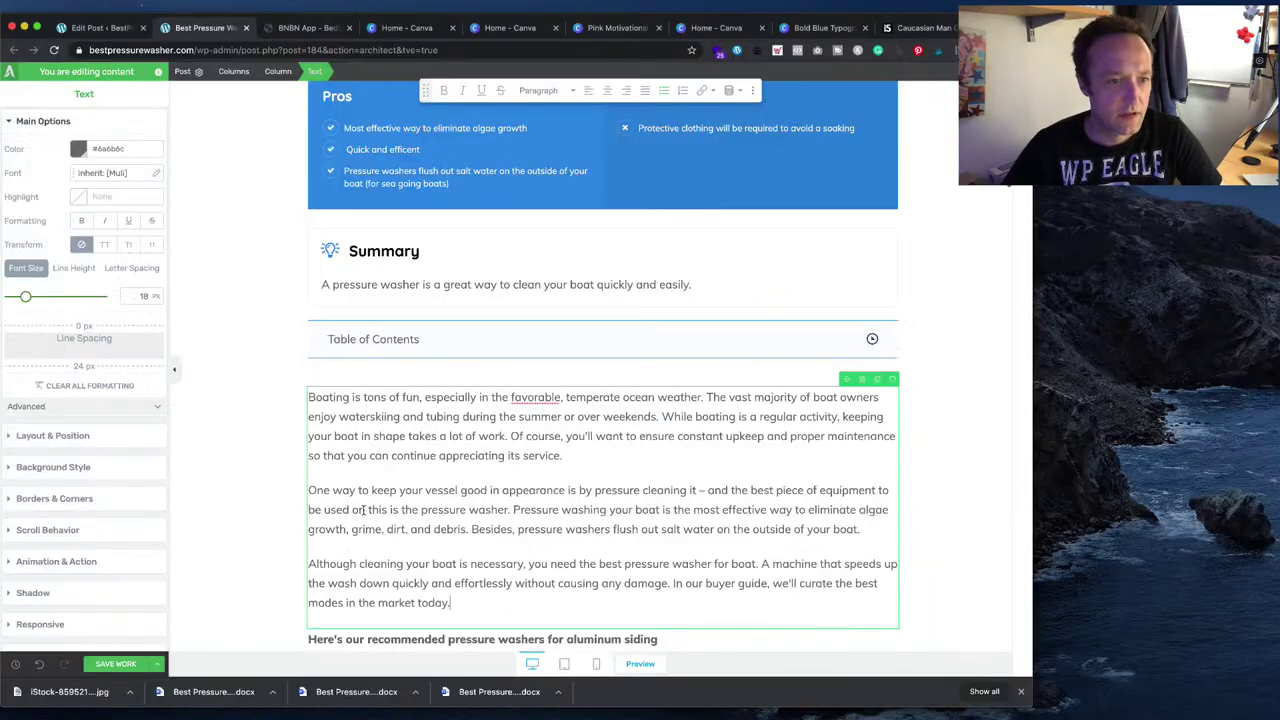
{"action": "key", "text": "super+a"}
{"action": "key", "text": "super+v"}
{"action": "scroll", "coordinate": [495, 532], "scroll_direction": "down", "scroll_amount": 5}
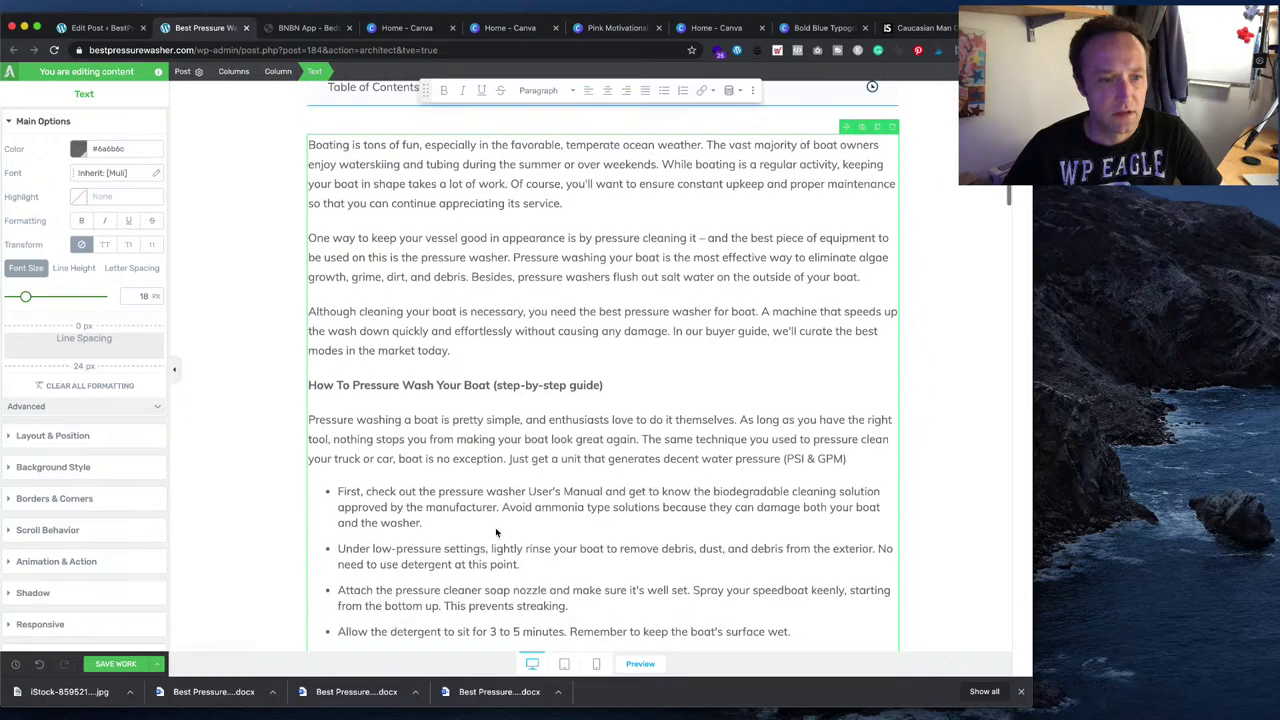
{"action": "left_click_drag", "start_coordinate": [616, 277], "coordinate": [296, 276]}
- Style the 'How To Pressure Wash Your Boat (step-by-step guide)' heading as Heading 3
{"action": "left_click", "coordinate": [557, 91]}
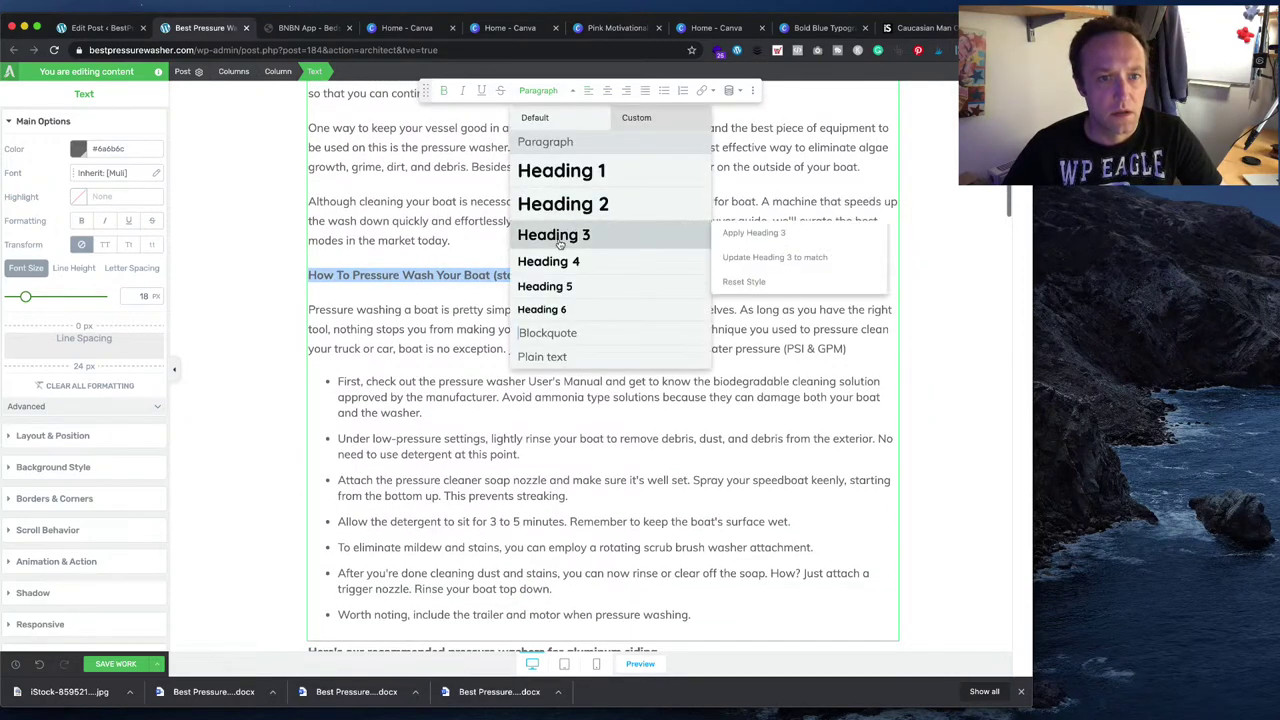
{"action": "left_click", "coordinate": [560, 240]}
{"action": "left_click", "coordinate": [715, 372]}
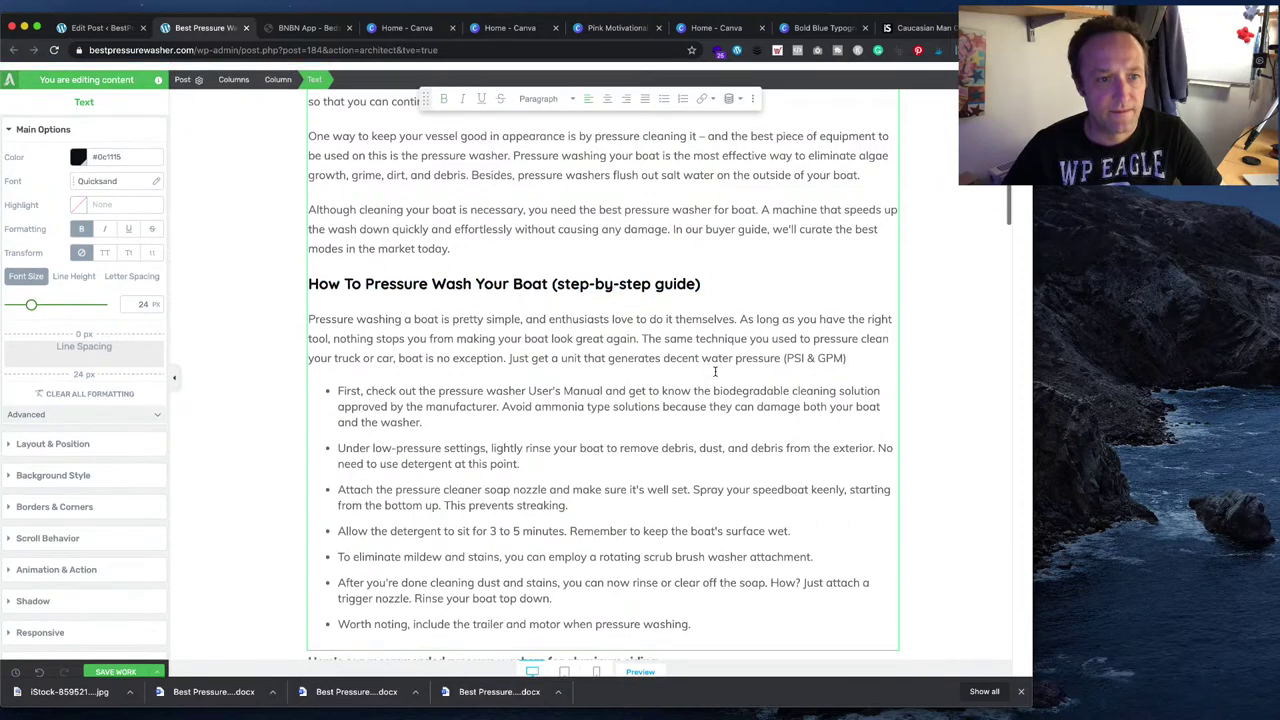
- Delete the seven bullet steps beneath the heading, including the leftover empty bullet
{"action": "scroll", "coordinate": [710, 365], "scroll_direction": "up", "scroll_amount": 3}
{"action": "scroll", "coordinate": [695, 342], "scroll_direction": "down", "scroll_amount": 2}
{"action": "scroll", "coordinate": [695, 342], "scroll_direction": "down", "scroll_amount": 4}
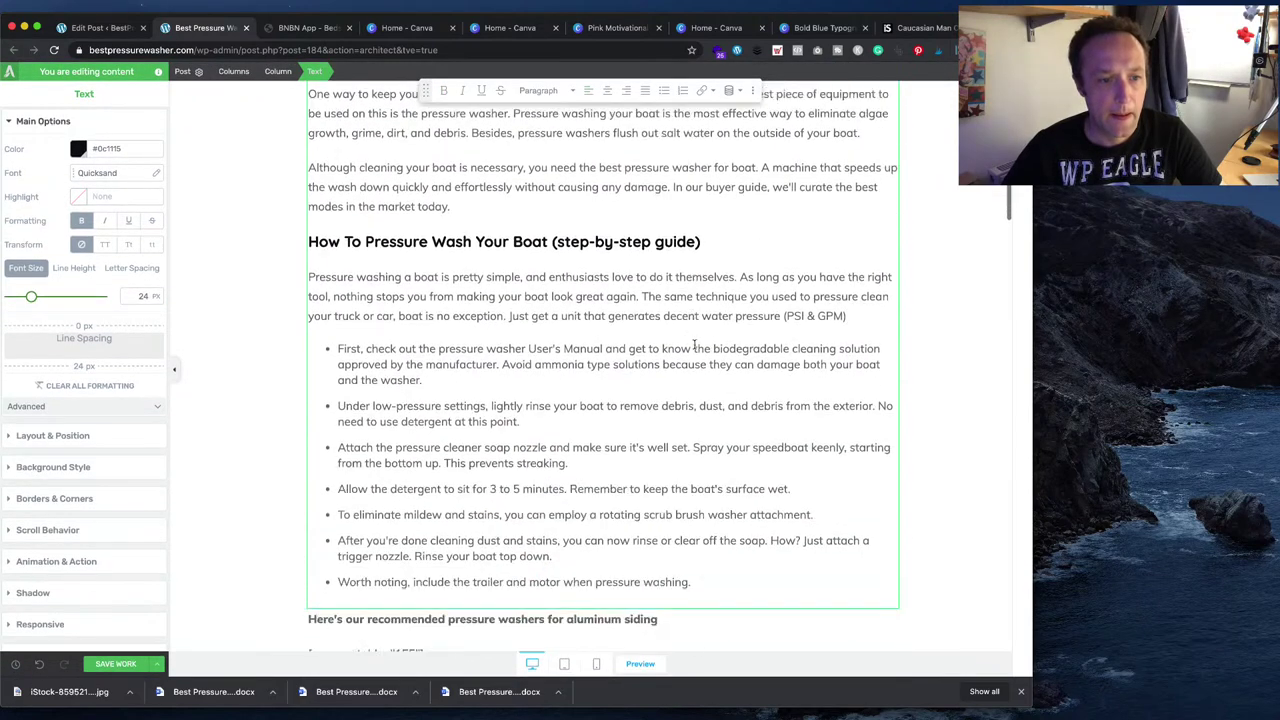
{"action": "left_click", "coordinate": [728, 567]}
{"action": "left_click_drag", "start_coordinate": [728, 567], "coordinate": [337, 329]}
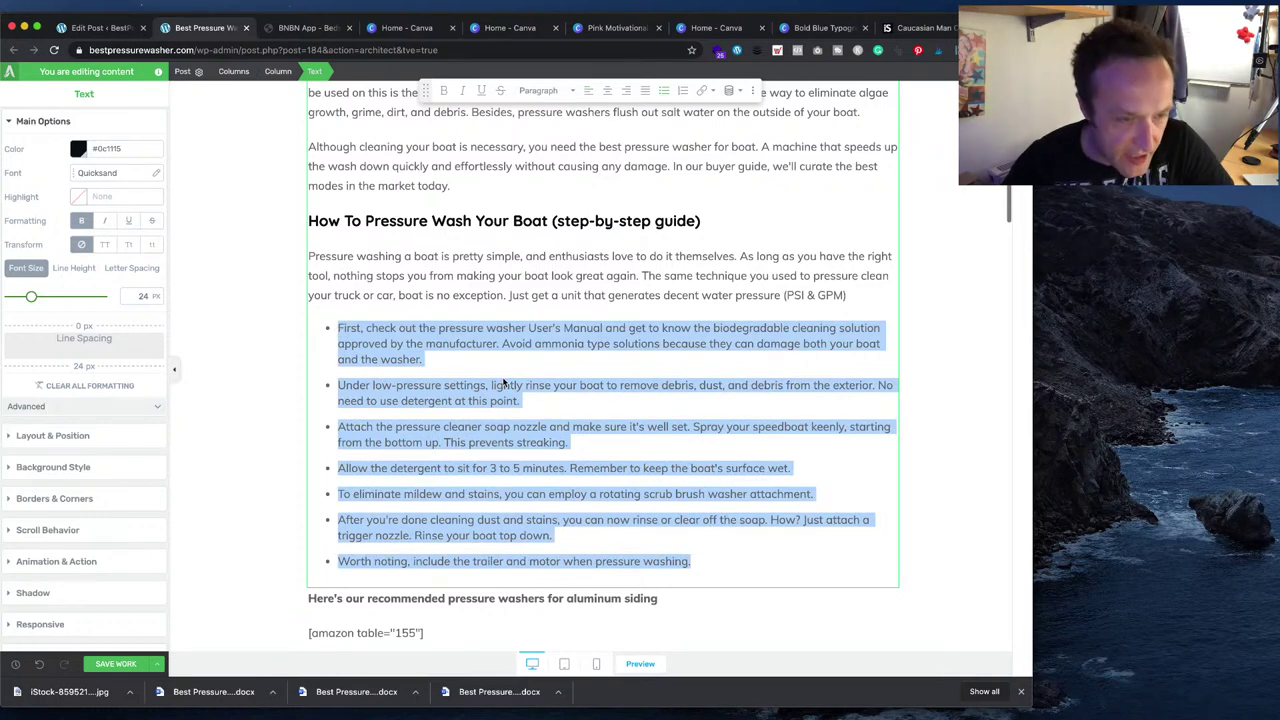
{"action": "key", "text": "BackSpace"}
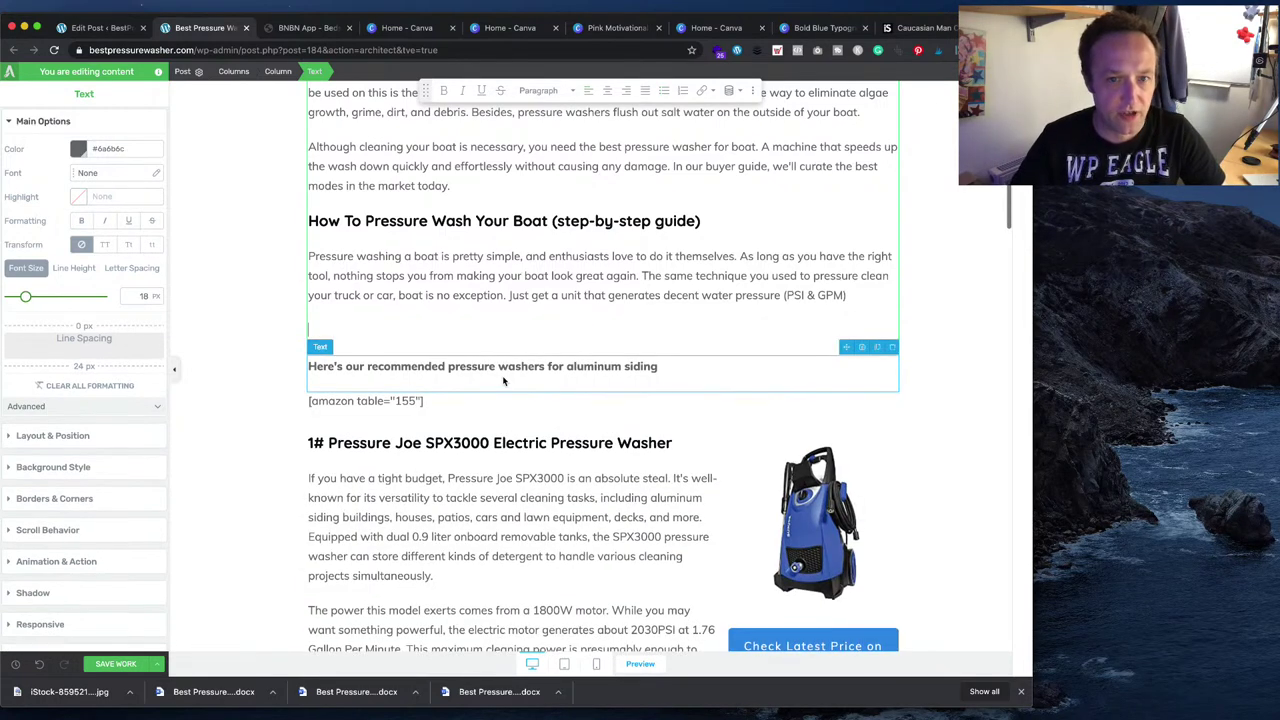
{"action": "key", "text": "BackSpace"}
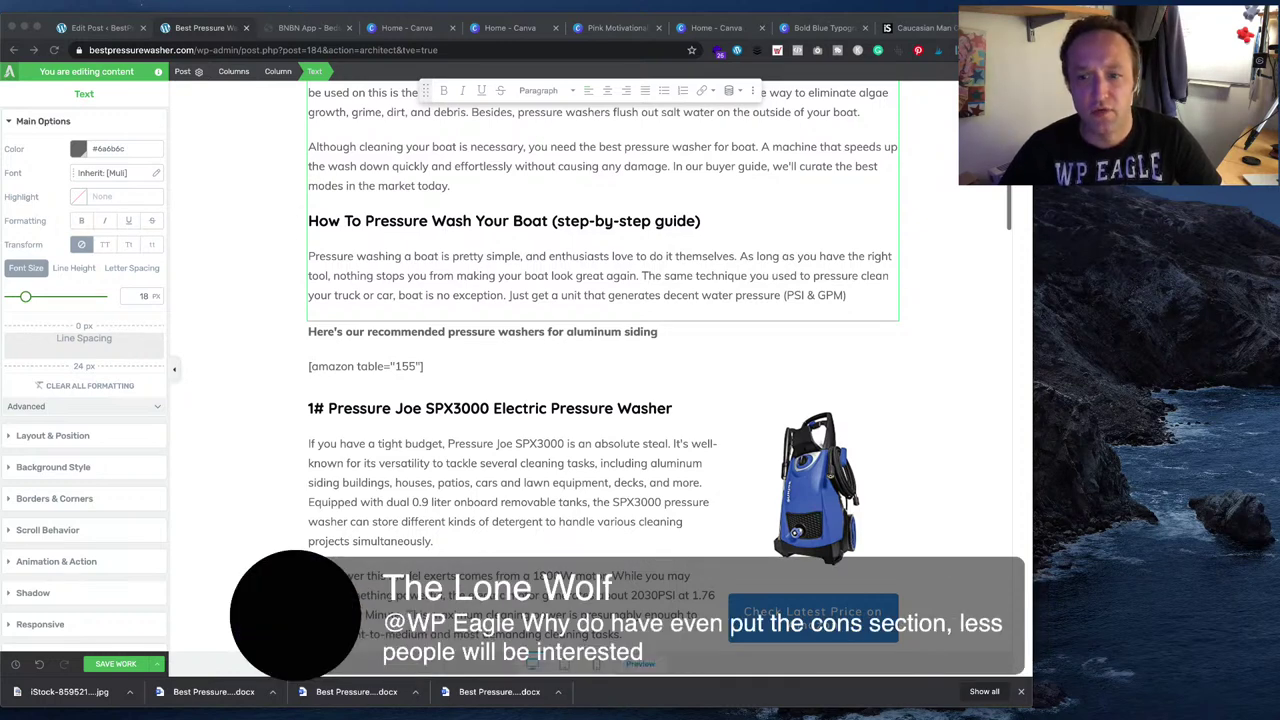
{"action": "scroll", "coordinate": [600, 350], "scroll_direction": "up", "scroll_amount": 2}
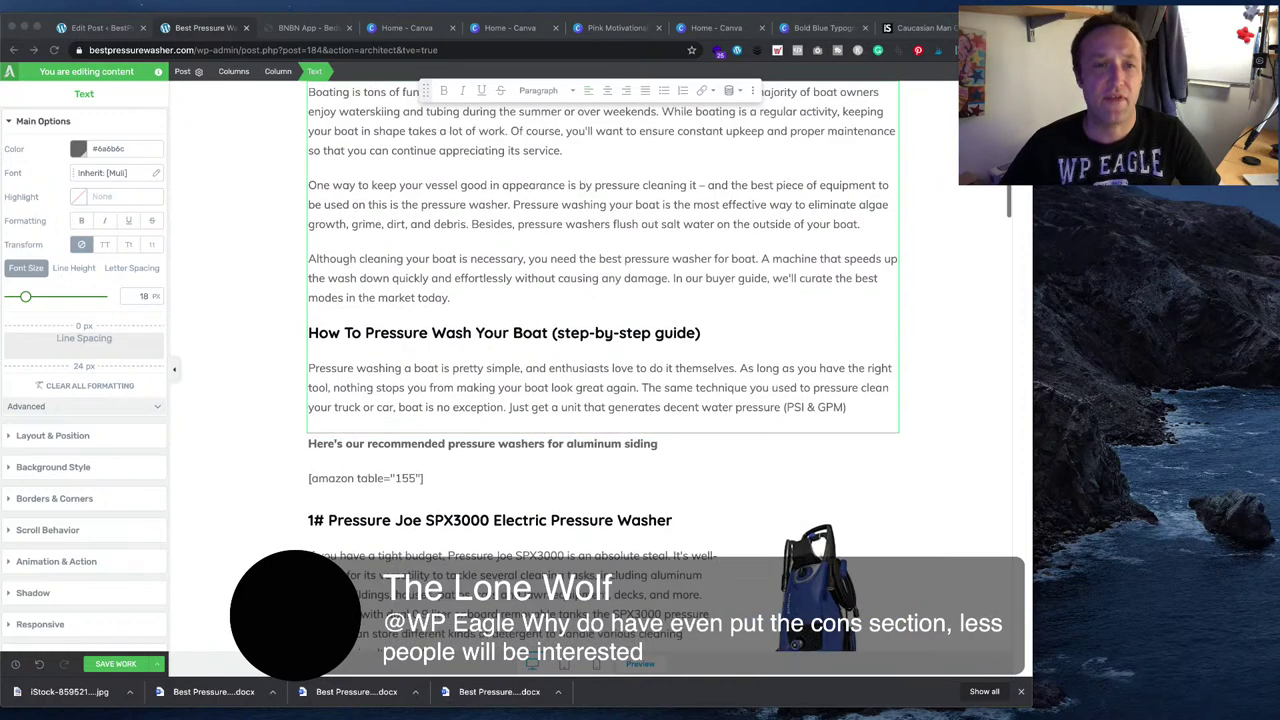
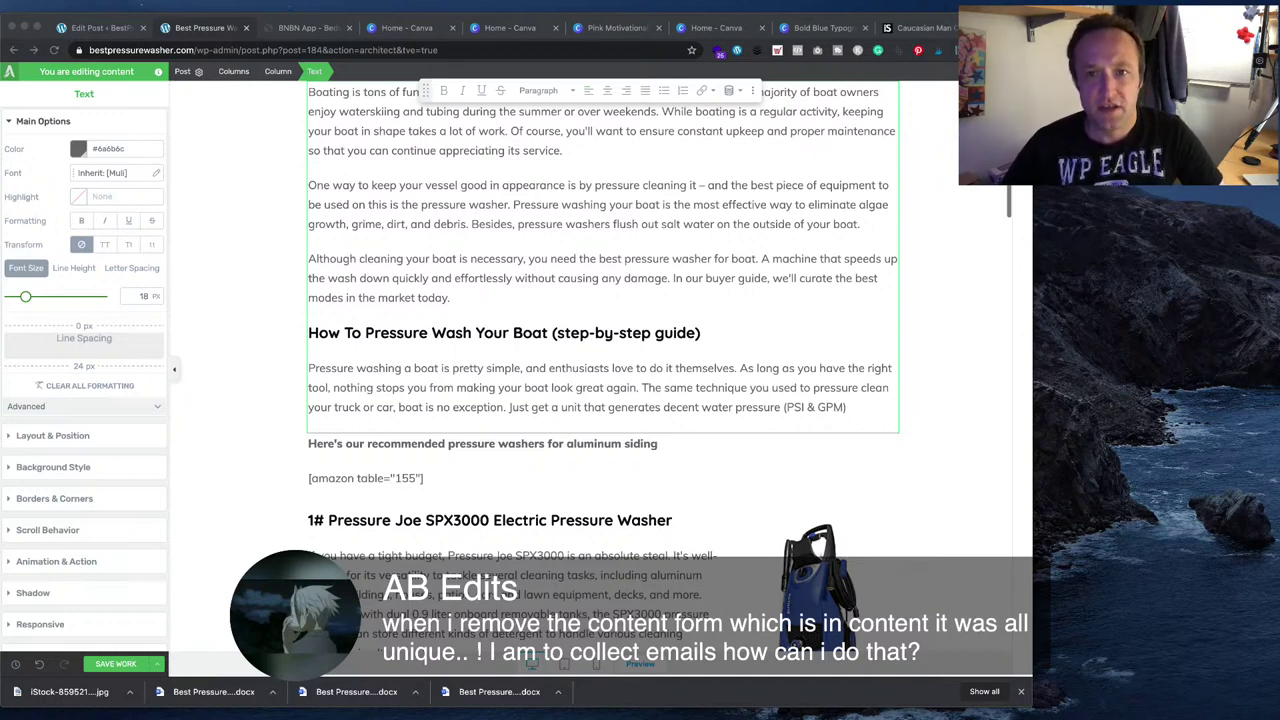
- Search 'st' in the elements panel and drop a Styled List below the How To Pressure Wash paragraph
{"action": "left_click", "coordinate": [847, 407]}
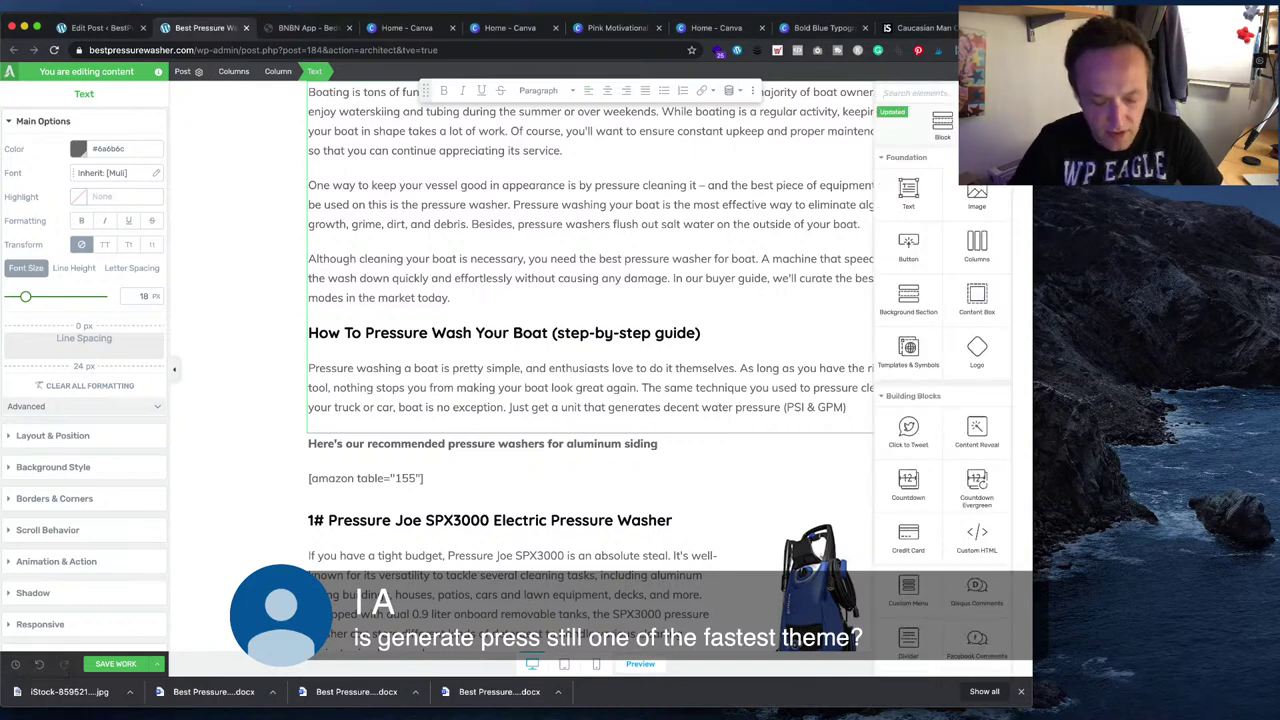
{"action": "type", "text": "st"}
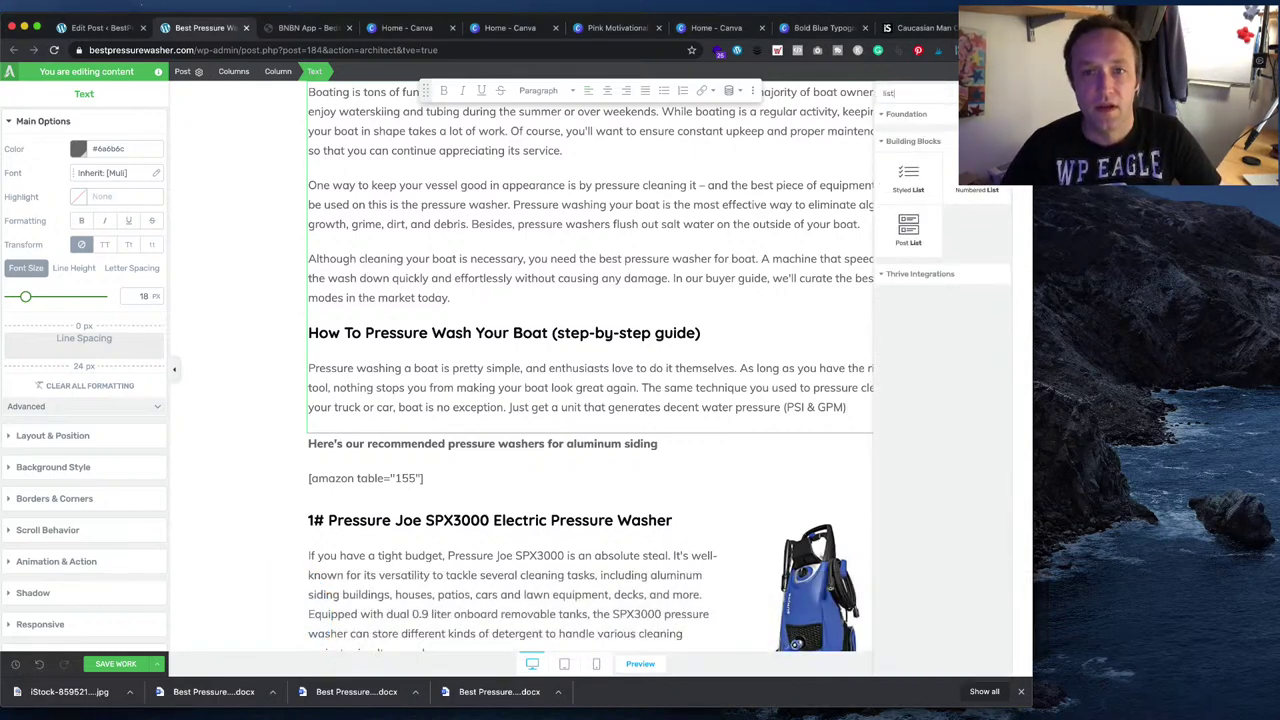
{"action": "left_click_drag", "start_coordinate": [908, 176], "coordinate": [565, 428]}
- Paste text over the first list item's placeholder, then undo the oversized paste
{"action": "left_click", "coordinate": [385, 464]}
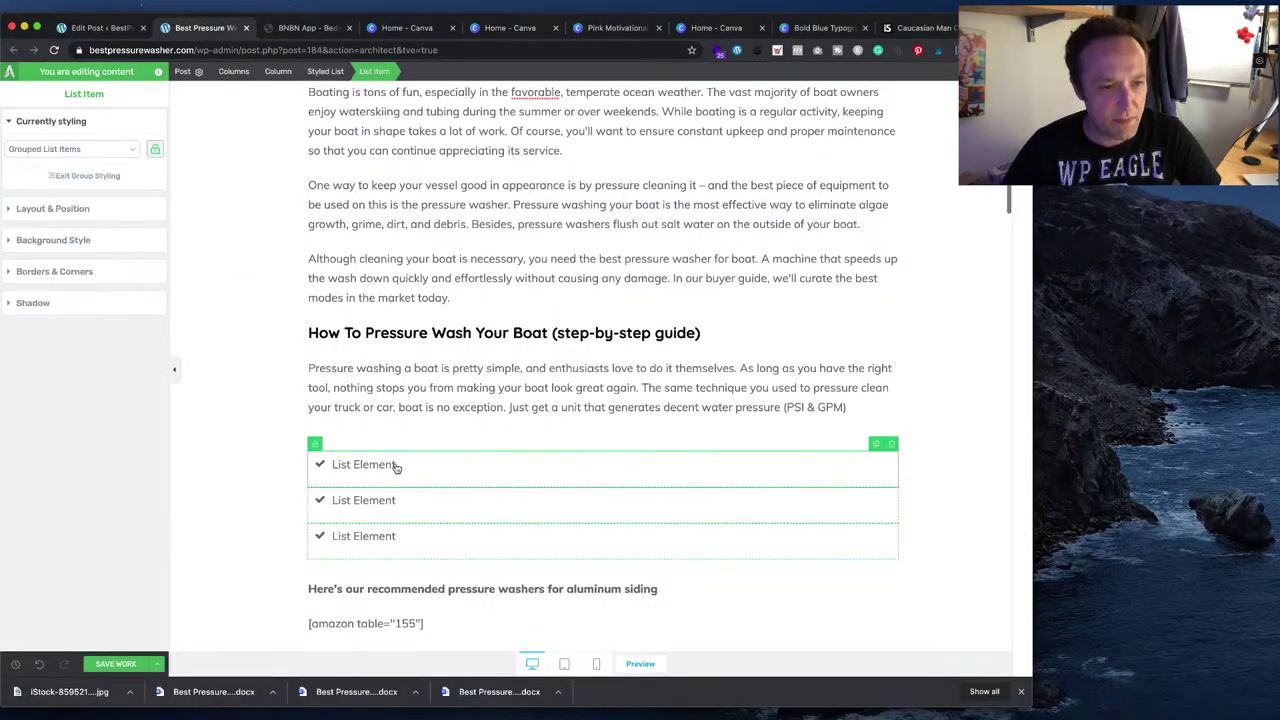
{"action": "triple_click", "coordinate": [392, 464]}
{"action": "key", "text": "ctrl+v"}
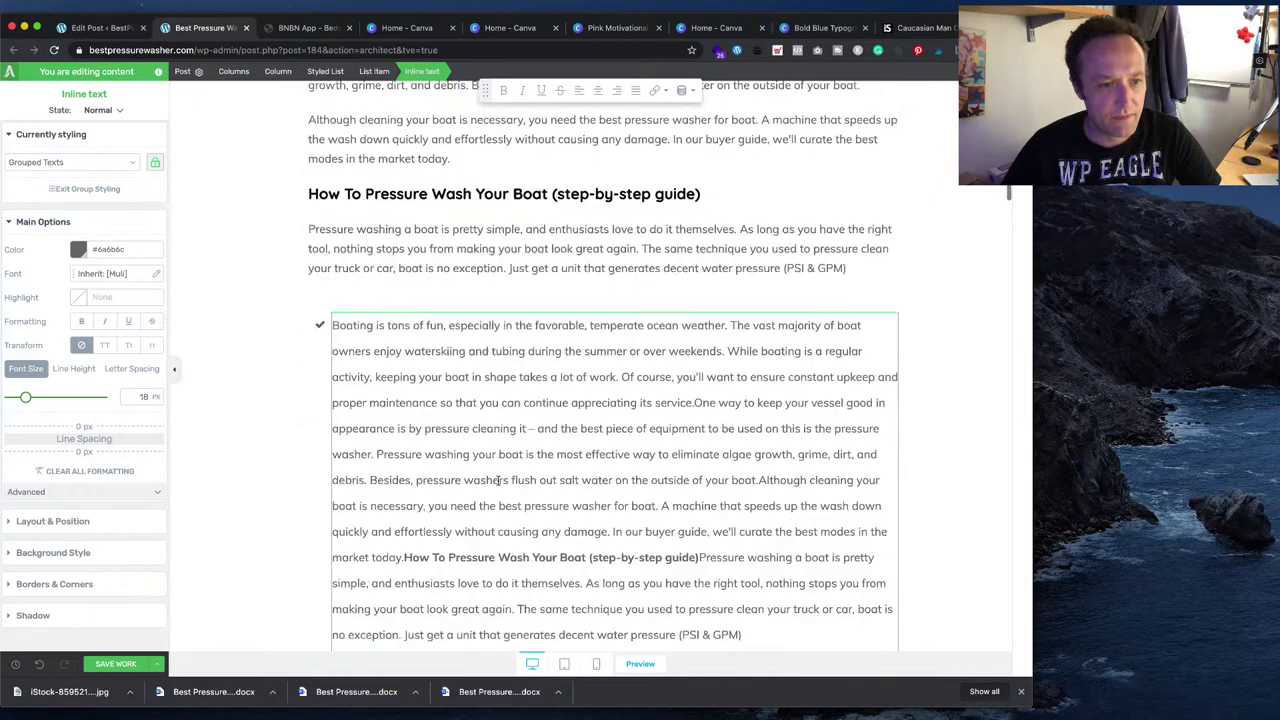
{"action": "scroll", "coordinate": [502, 478], "scroll_direction": "down", "scroll_amount": 5}
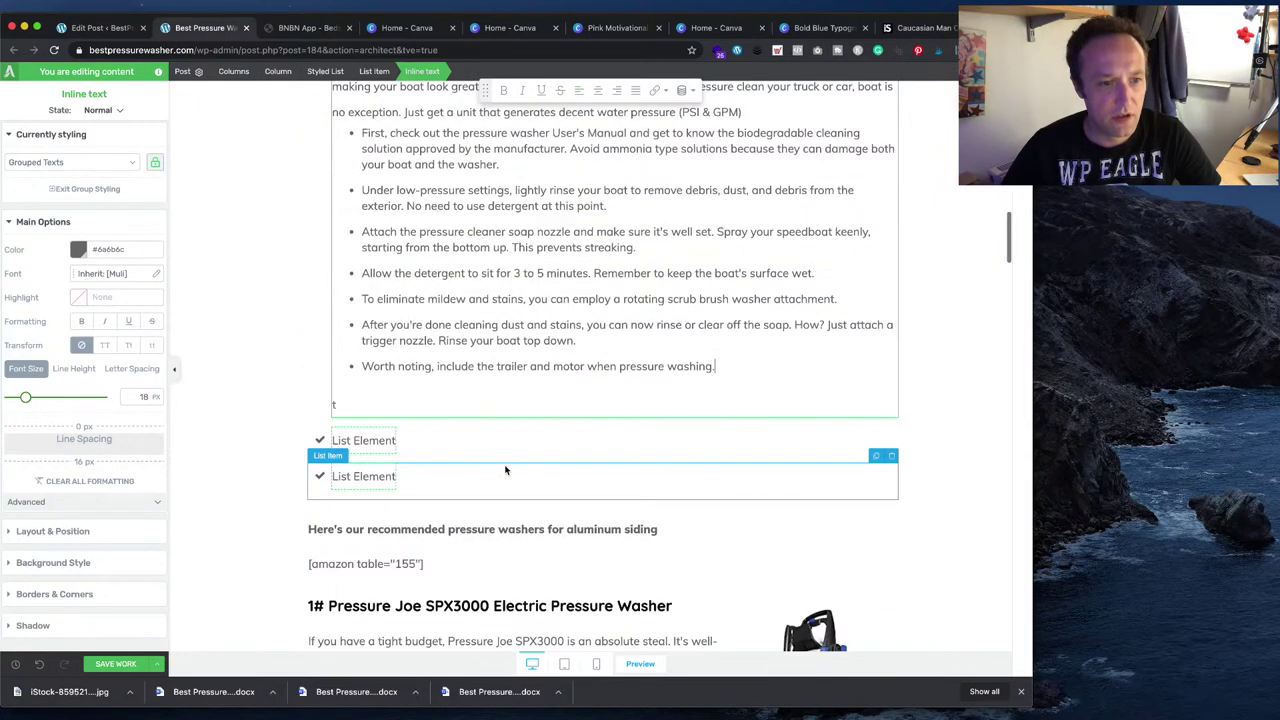
{"action": "scroll", "coordinate": [505, 468], "scroll_direction": "up", "scroll_amount": 1}
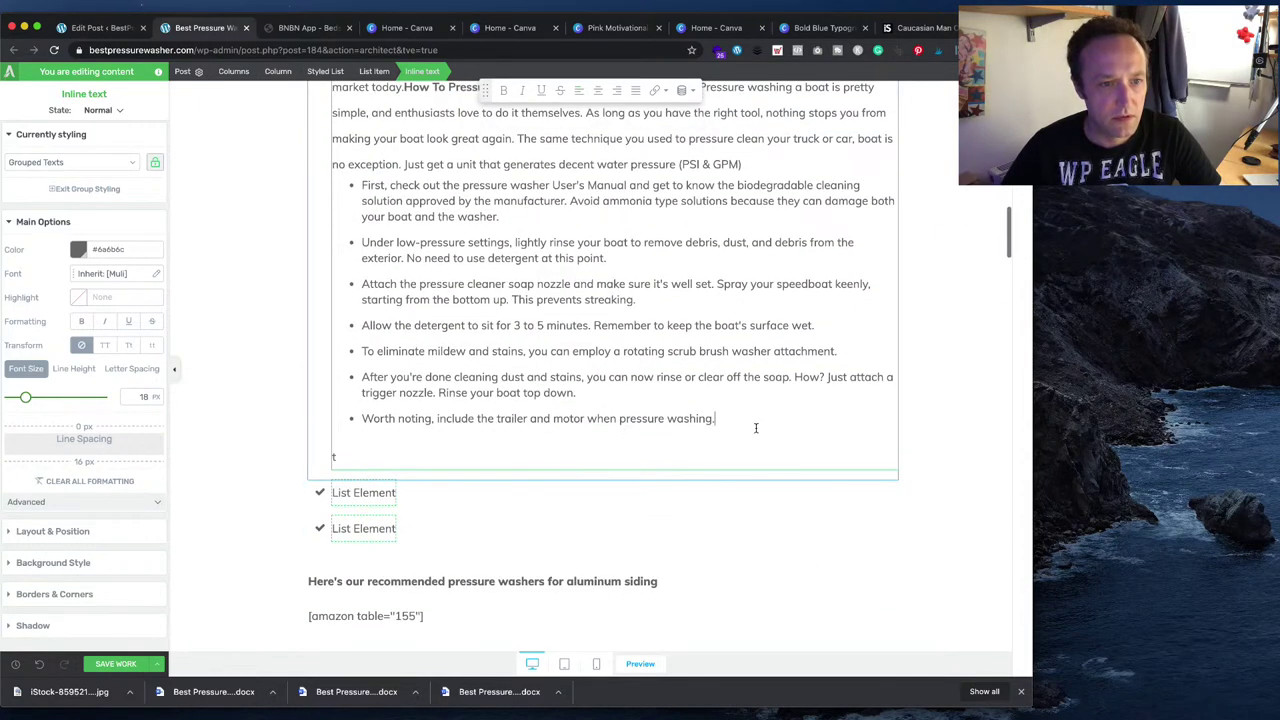
{"action": "scroll", "coordinate": [746, 431], "scroll_direction": "up", "scroll_amount": 5}
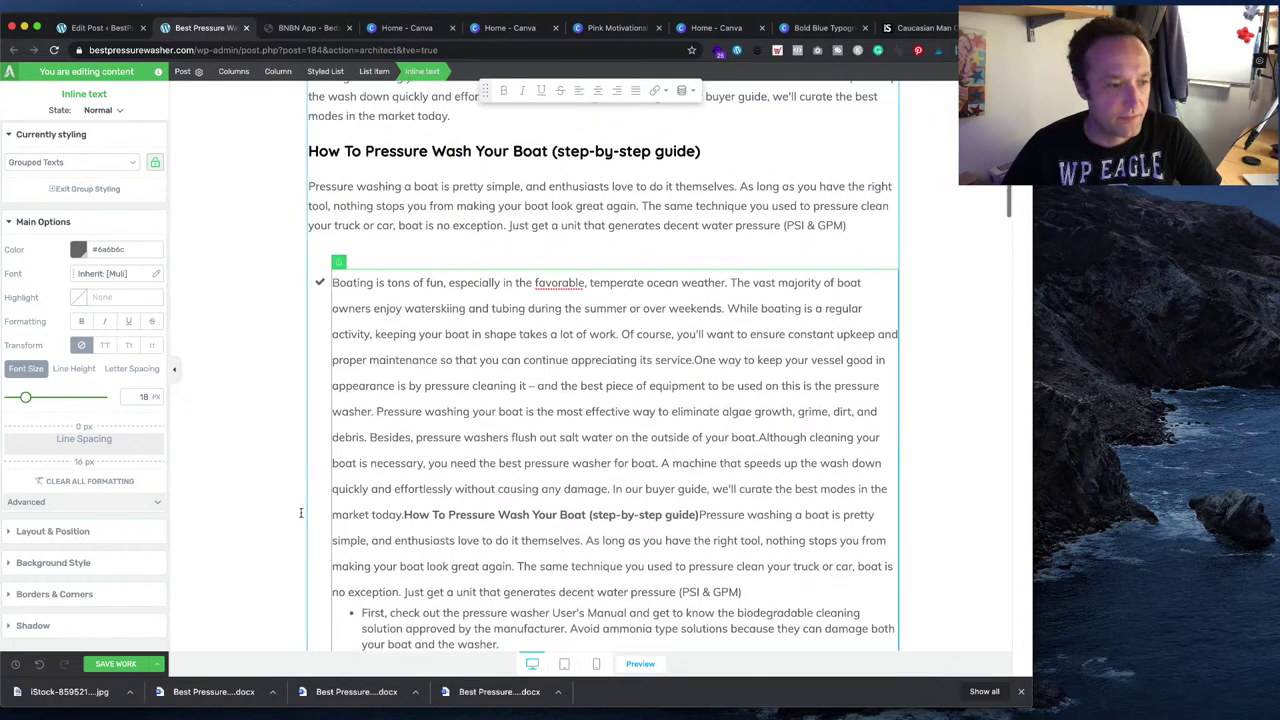
{"action": "key", "text": "super+z"}
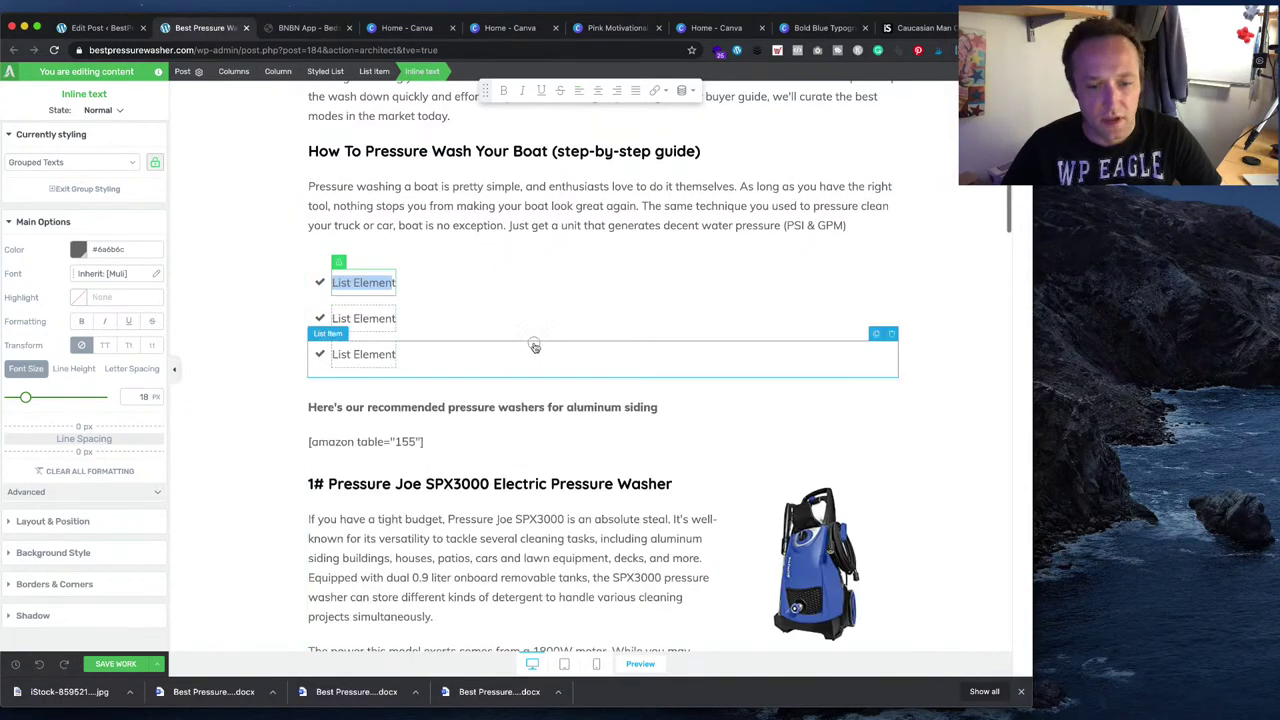
- Copy Word's first bullet into the first list item: 'First, check out the pressure washer User's Manual'
{"action": "key", "text": "super+Tab"}
{"action": "triple_click", "coordinate": [521, 406]}
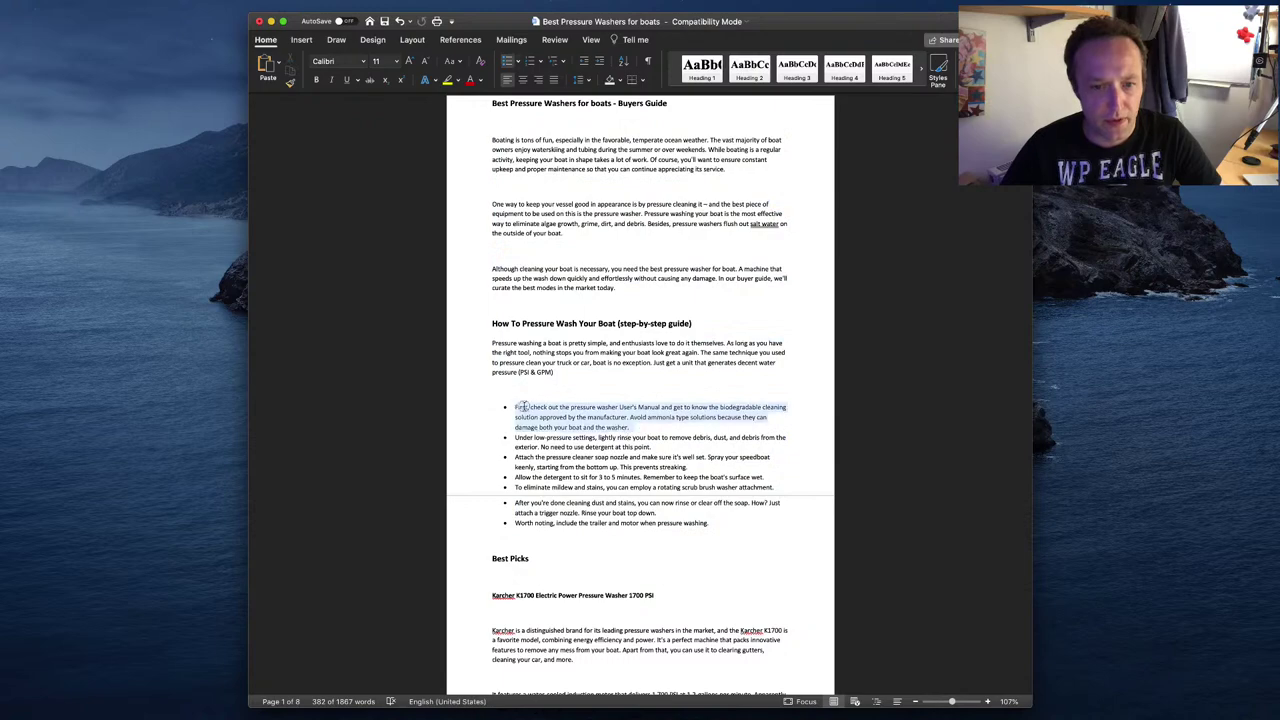
{"action": "key", "text": "super+c"}
{"action": "key", "text": "super+Tab"}
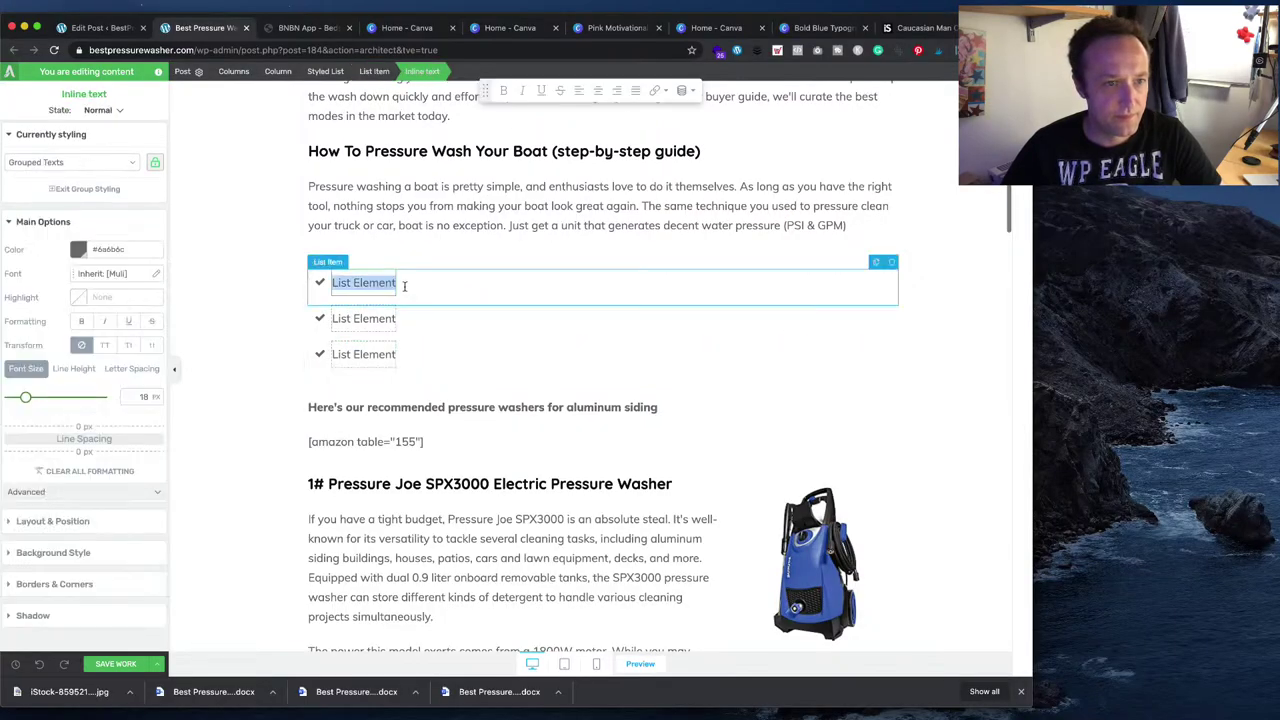
{"action": "key", "text": "super+v"}
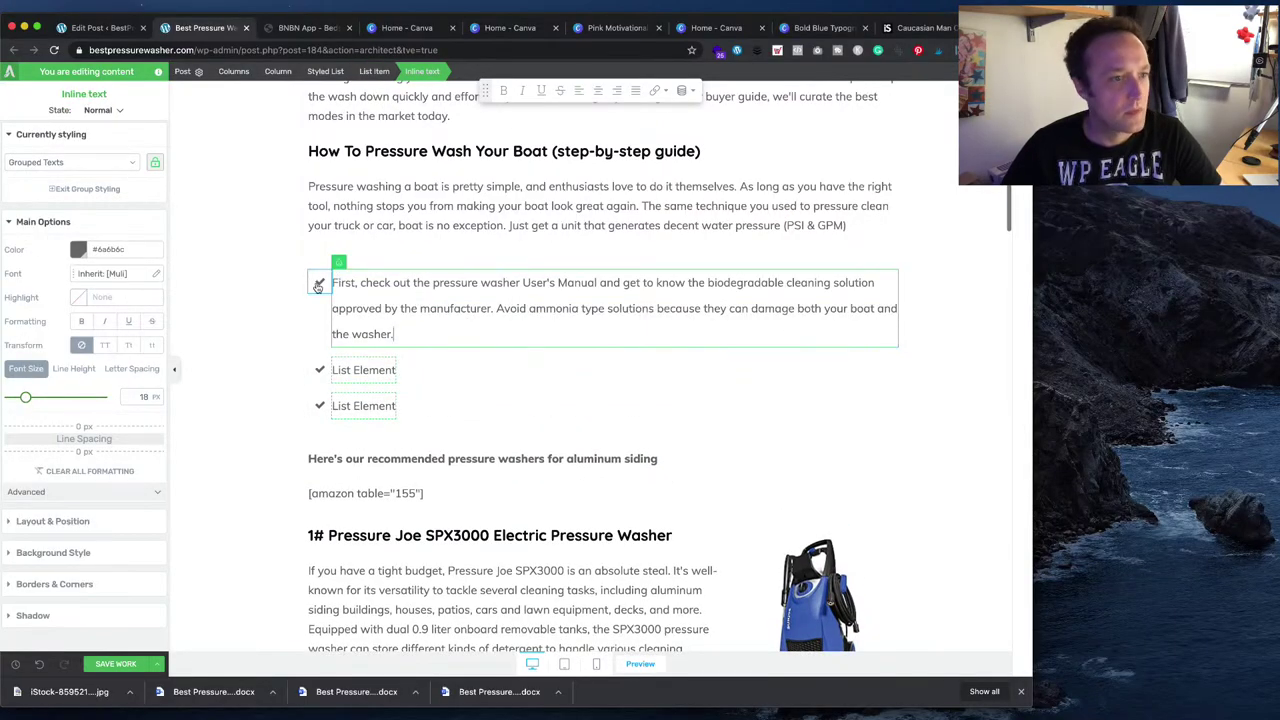
{"action": "left_click", "coordinate": [318, 284]}
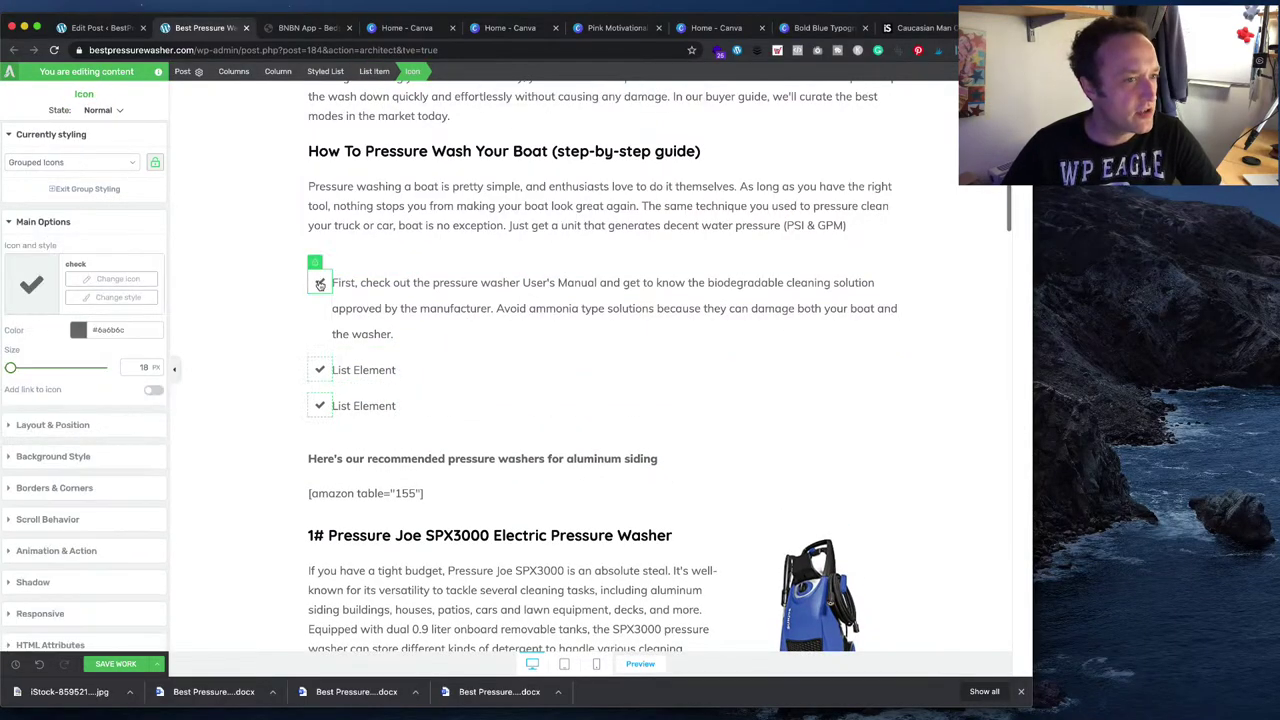
{"action": "left_click", "coordinate": [103, 282]}
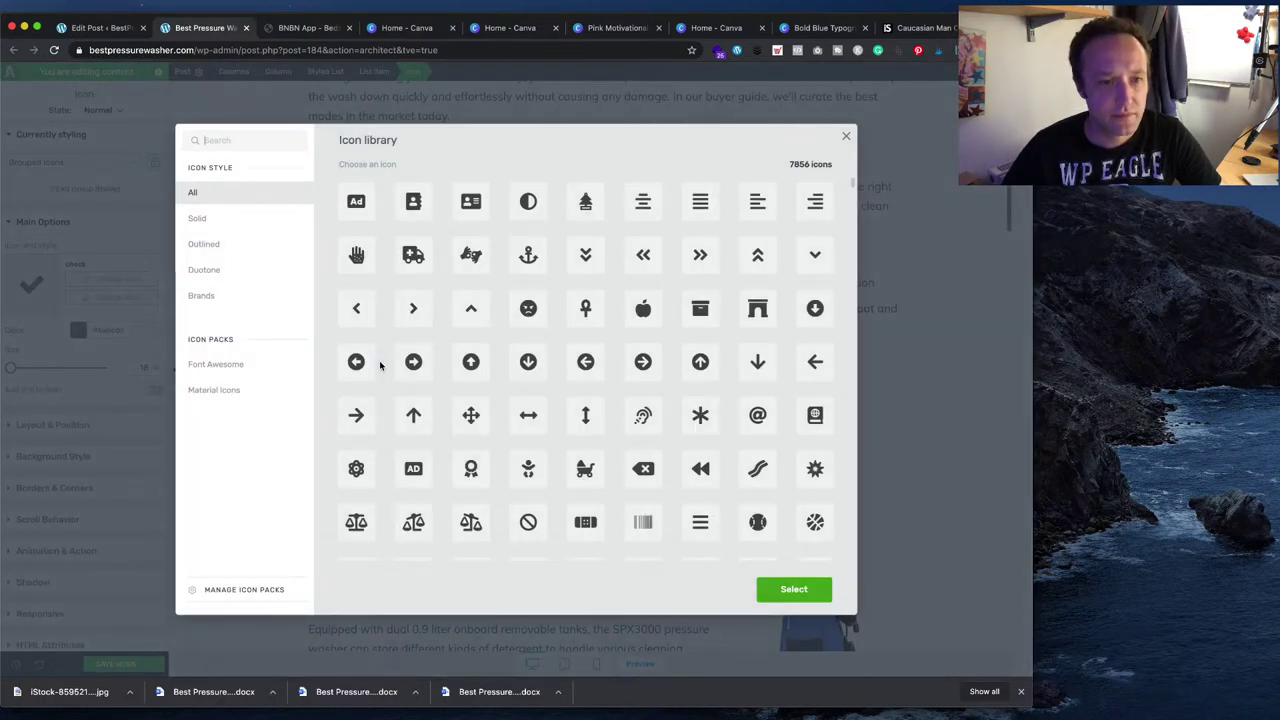
- Swap the check-mark bullets for anchor icons coloured Main Accent blue (#2f8ae5)
{"action": "left_click", "coordinate": [529, 258]}
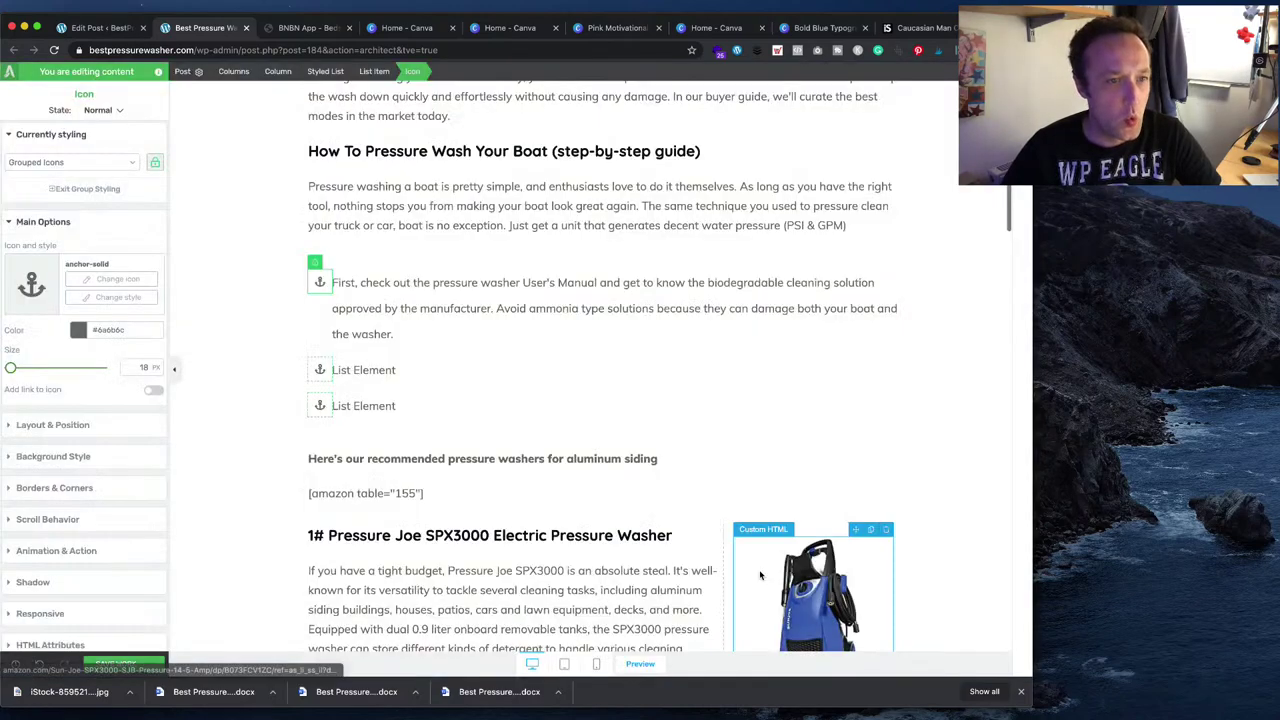
{"action": "left_click", "coordinate": [374, 303]}
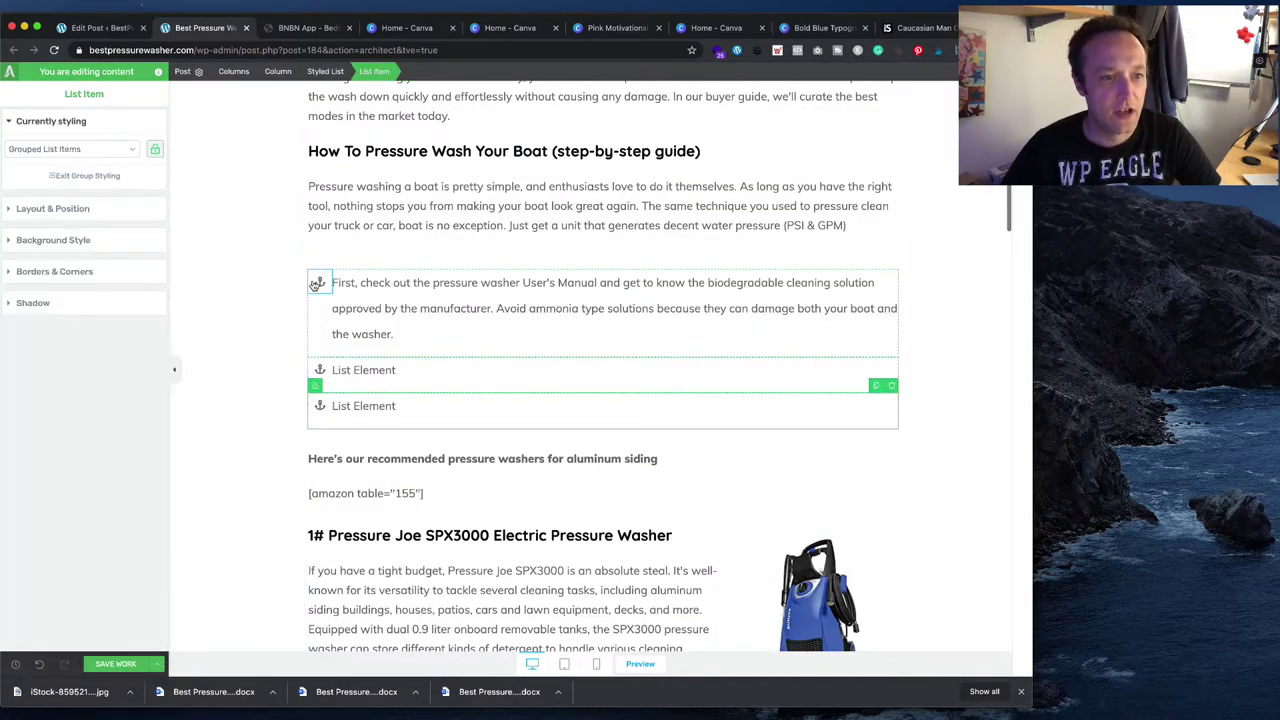
{"action": "left_click", "coordinate": [316, 284]}
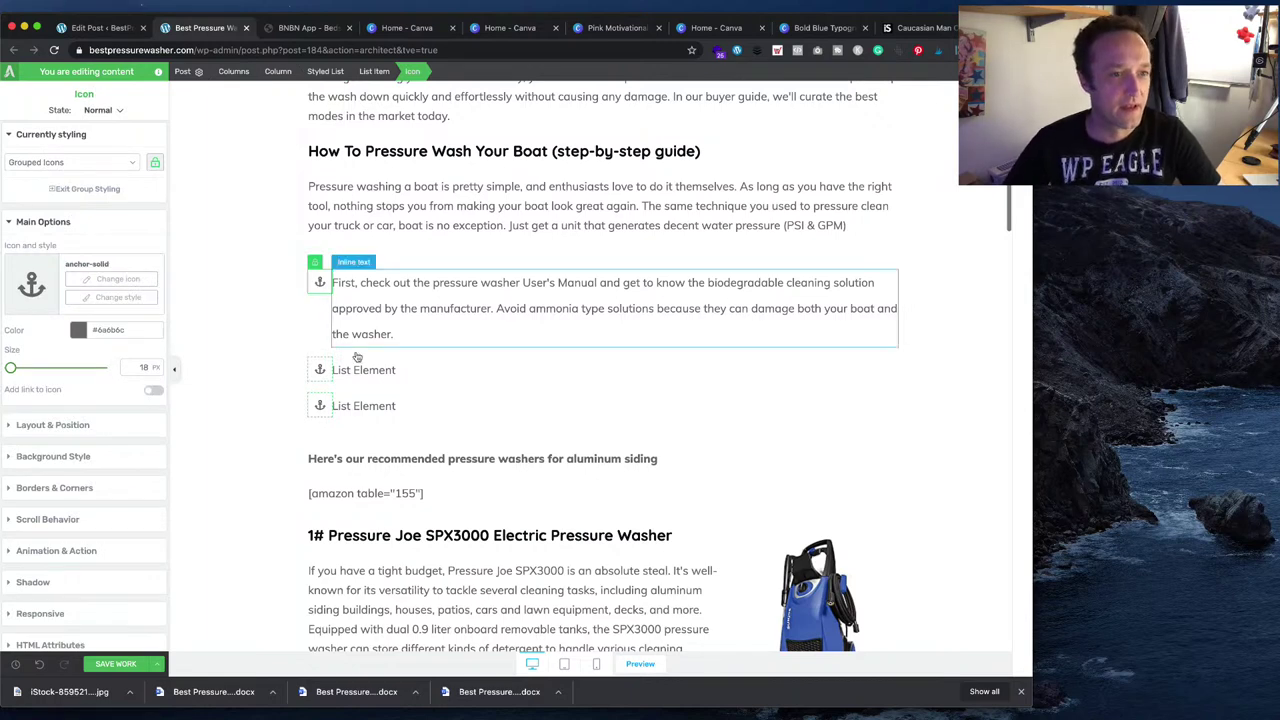
{"action": "left_click", "coordinate": [80, 330]}
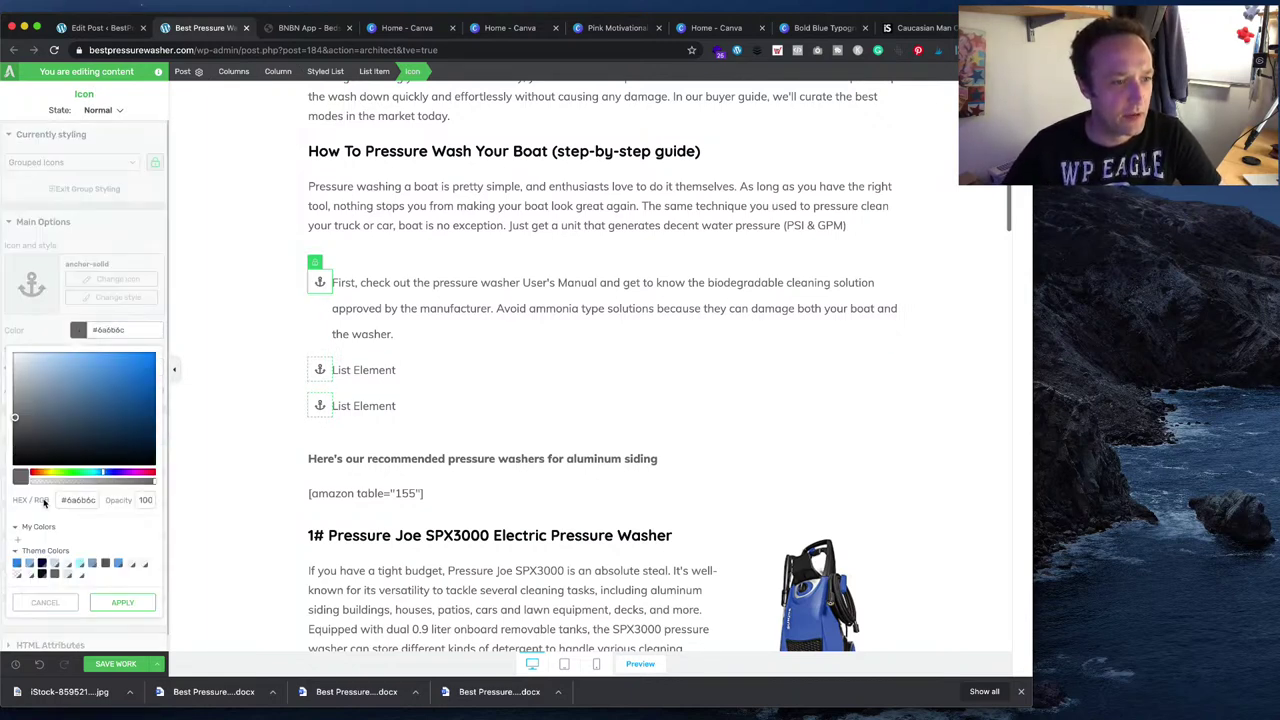
{"action": "left_click", "coordinate": [16, 563]}
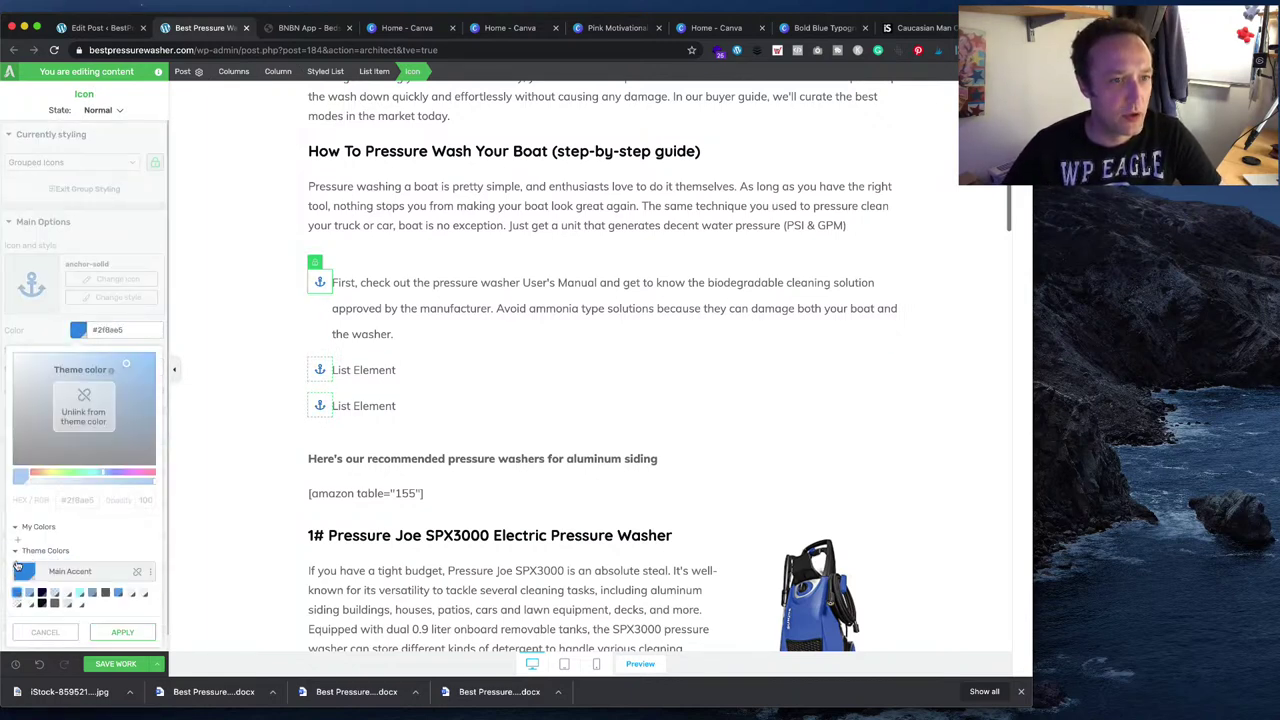
{"action": "left_click", "coordinate": [517, 428]}
{"action": "scroll", "coordinate": [431, 419], "scroll_direction": "up", "scroll_amount": 3}
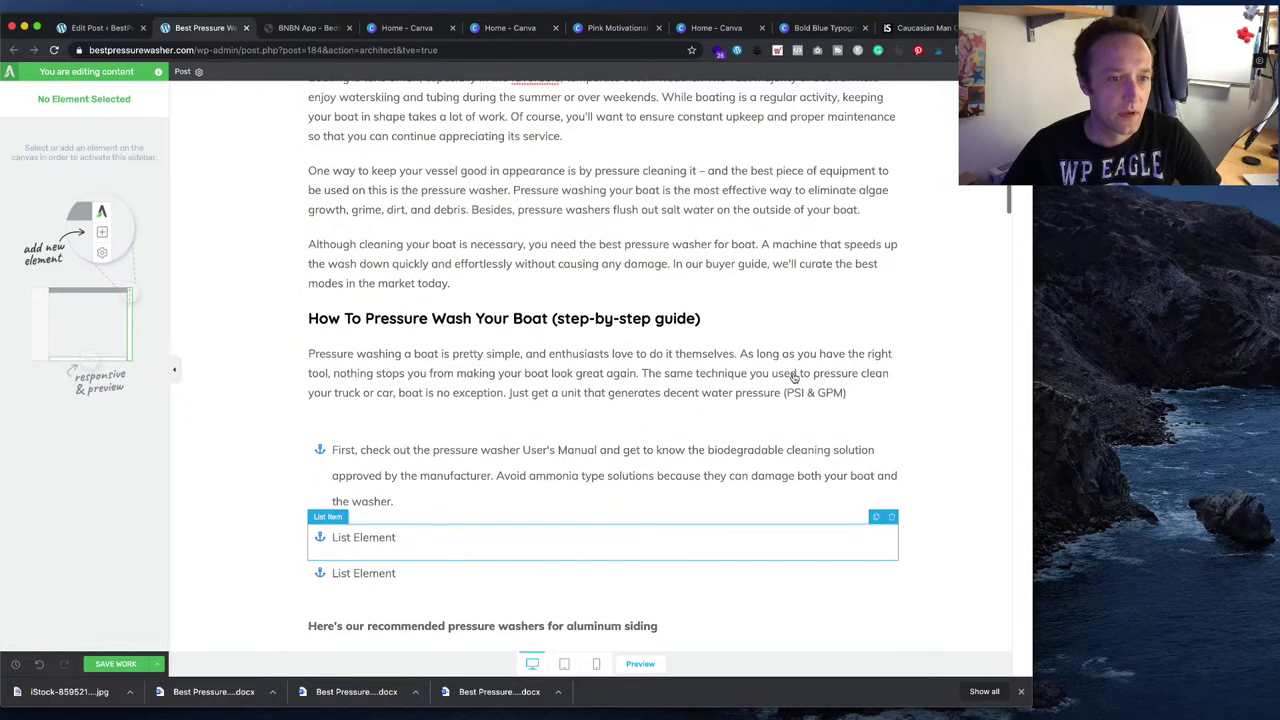
{"action": "left_click", "coordinate": [430, 416]}
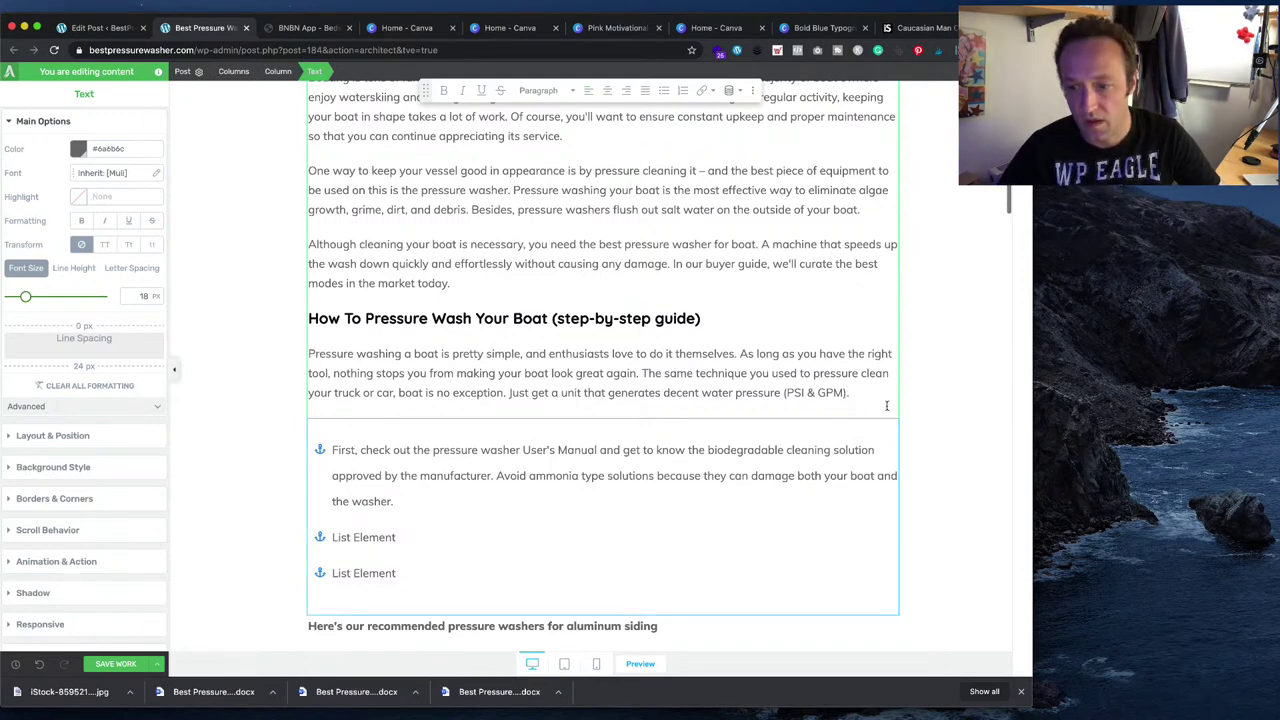
- Paste the Word draft's low-pressure rinse step into the second list item
{"action": "scroll", "coordinate": [883, 406], "scroll_direction": "down", "scroll_amount": 2}
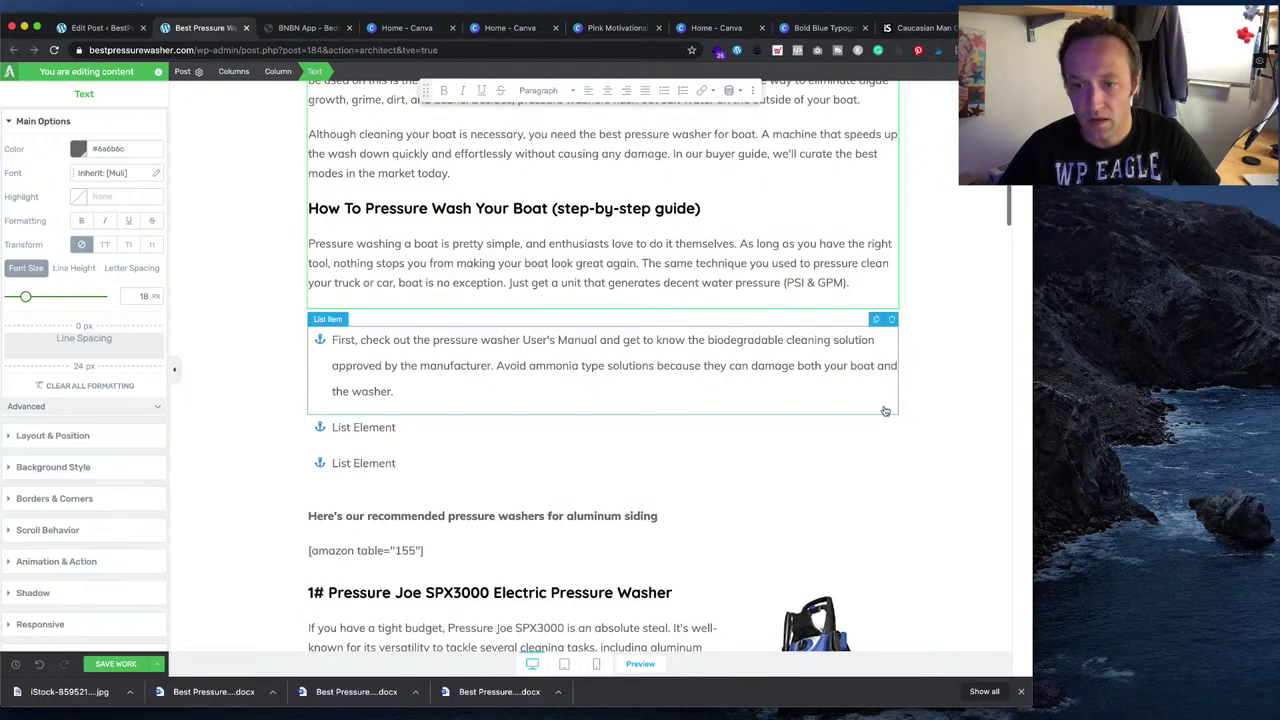
{"action": "scroll", "coordinate": [885, 411], "scroll_direction": "down", "scroll_amount": 1}
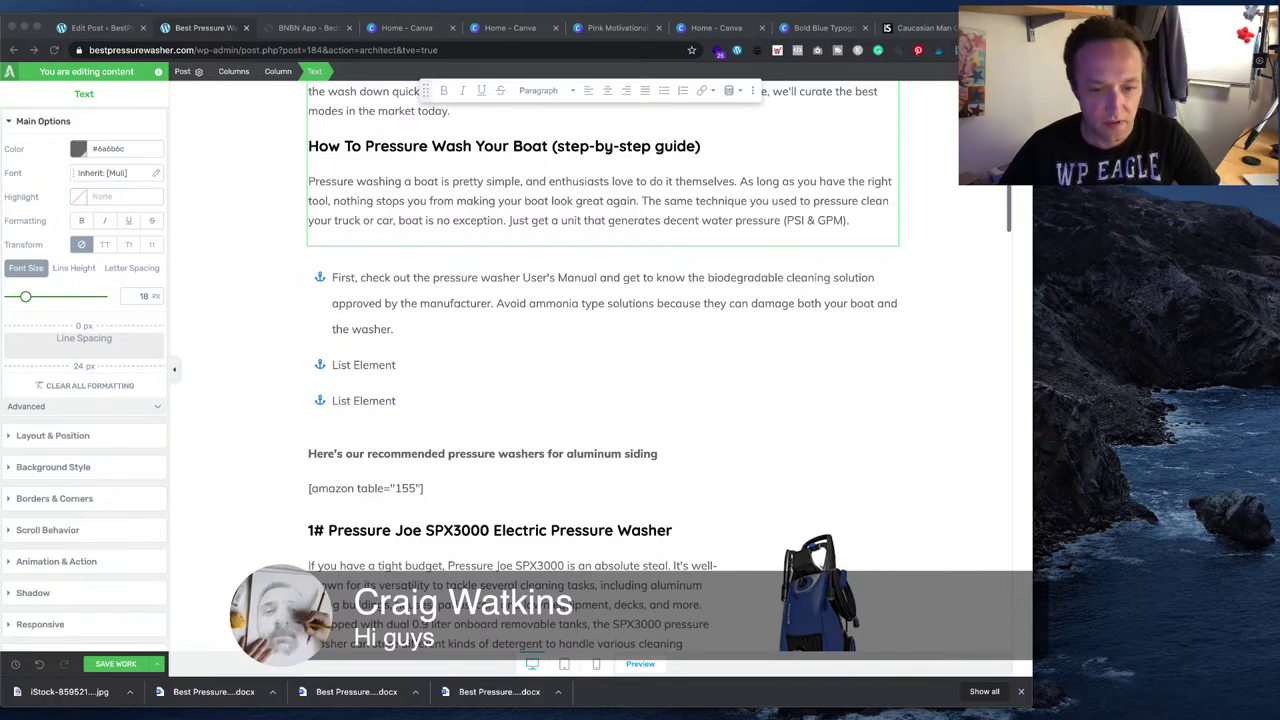
{"action": "key", "text": "super+Tab"}
{"action": "left_click_drag", "start_coordinate": [668, 450], "coordinate": [508, 437]}
{"action": "key", "text": "super+Tab"}
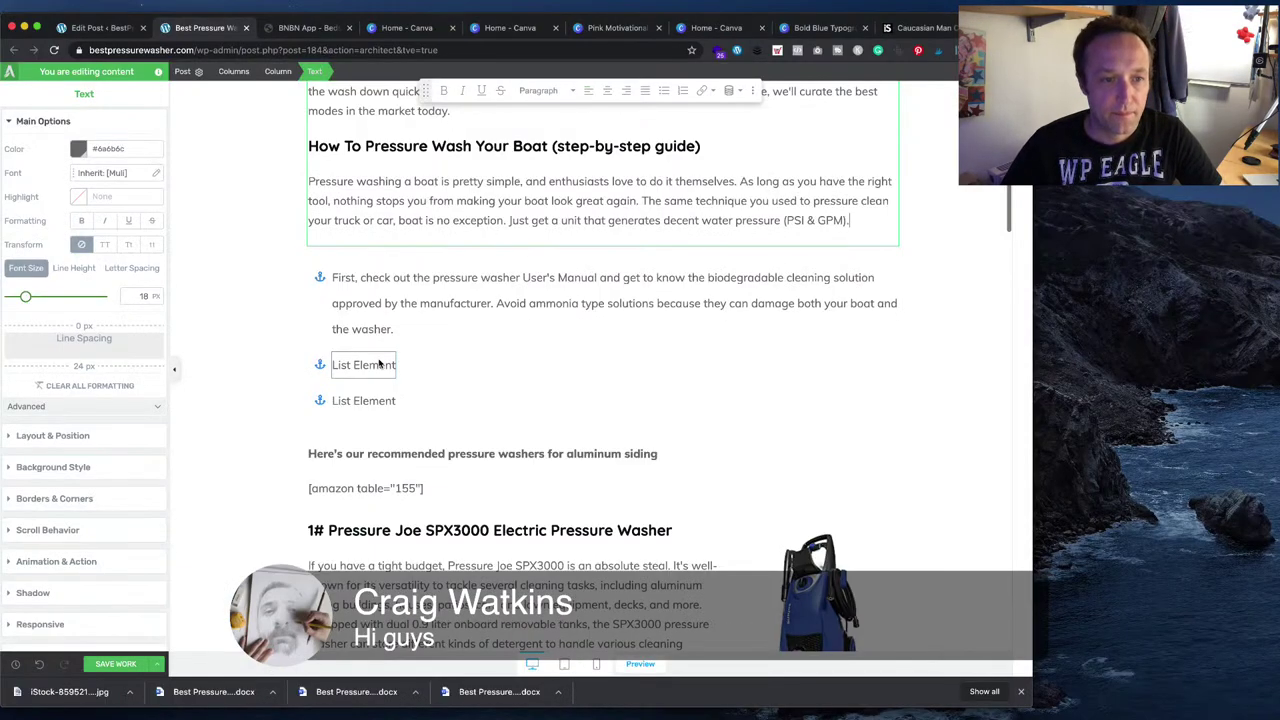
{"action": "left_click", "coordinate": [379, 364]}
{"action": "triple_click", "coordinate": [385, 366]}
{"action": "key", "text": "super+v"}
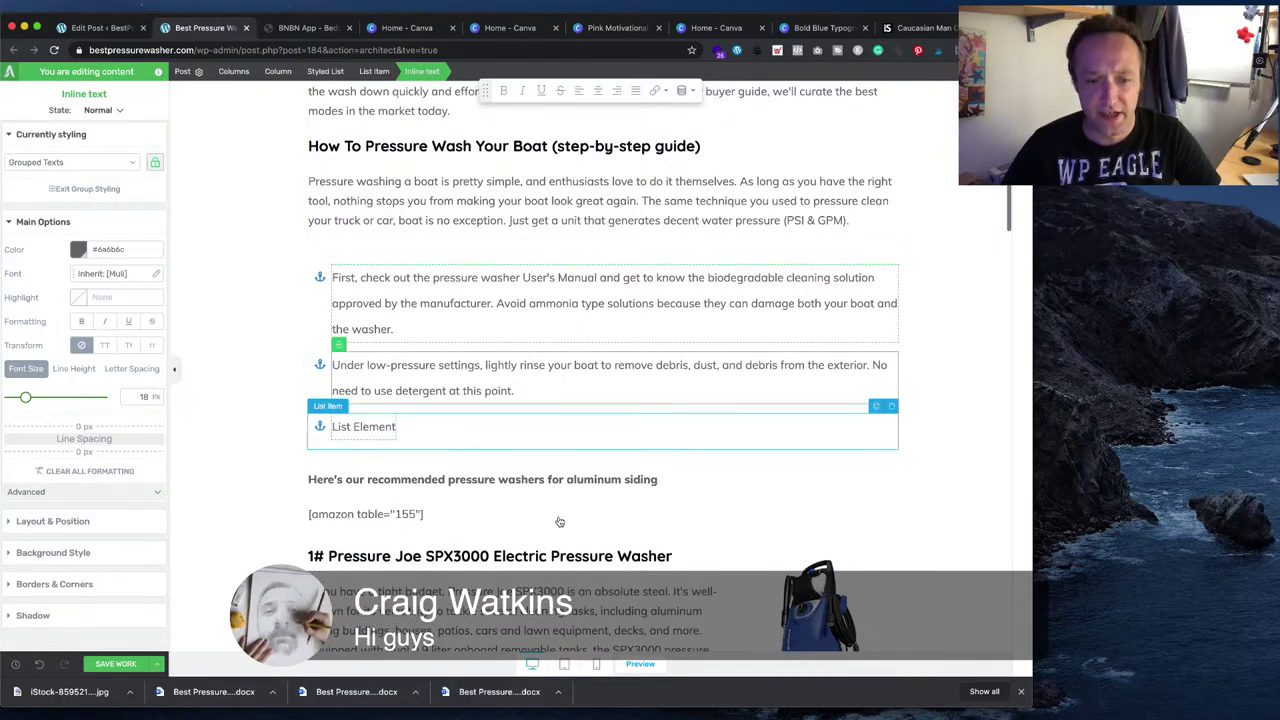
- Copy the soap nozzle step from Word into the third list item
{"action": "key", "text": "super+Tab"}
{"action": "left_click_drag", "start_coordinate": [689, 467], "coordinate": [513, 459]}
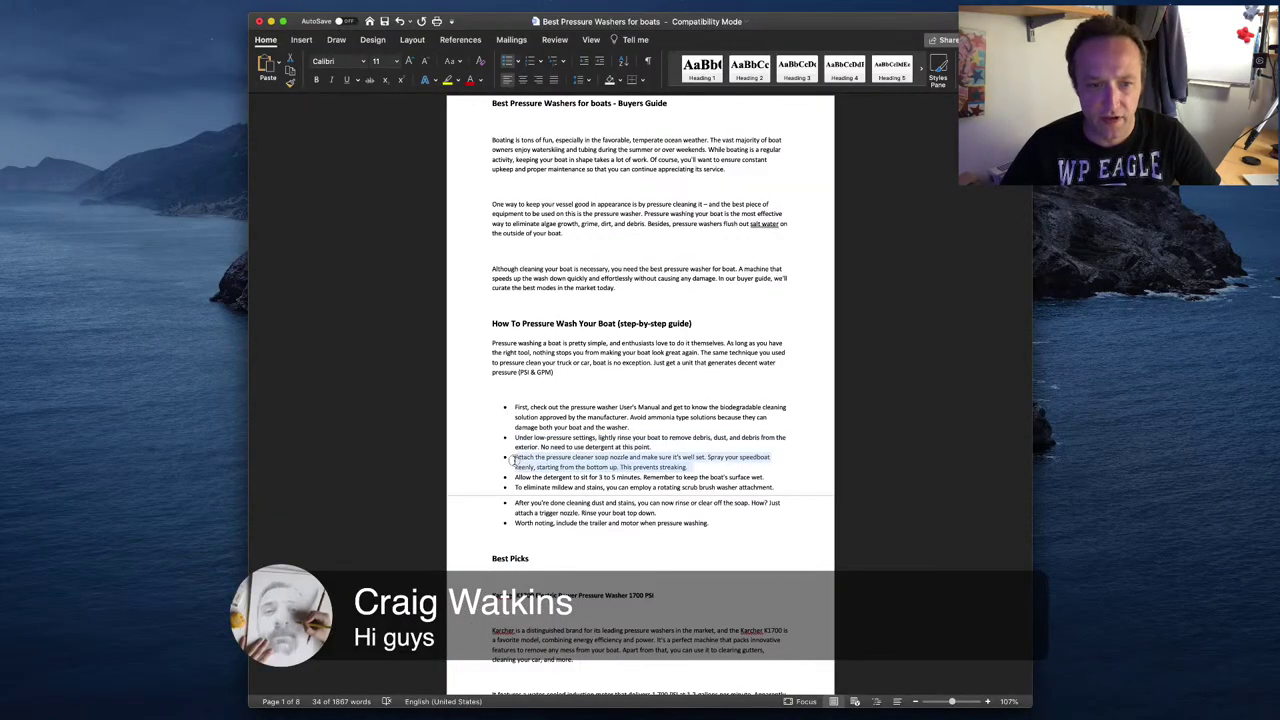
{"action": "key", "text": "super+c"}
{"action": "key", "text": "super+Tab"}
{"action": "left_click", "coordinate": [385, 428]}
{"action": "triple_click", "coordinate": [388, 428]}
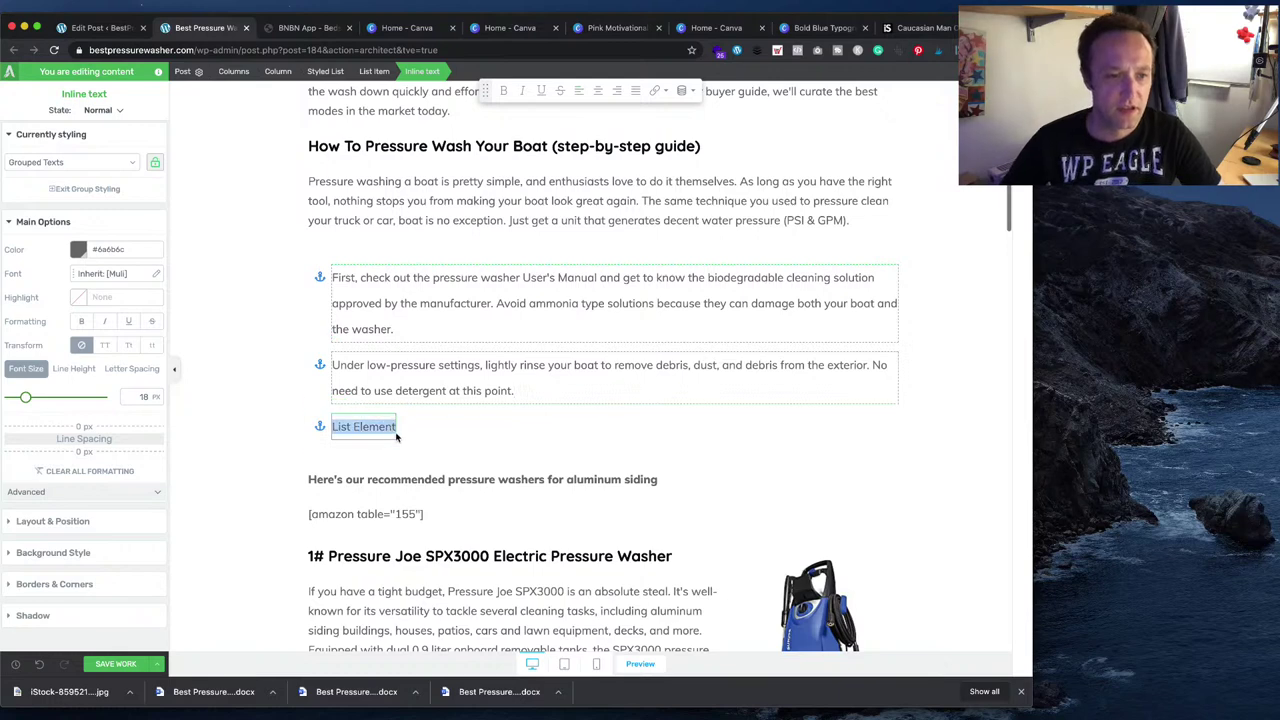
{"action": "key", "text": "super+v"}
- Add a fourth list item and switch the bullets to the first 'boat' icon
{"action": "key", "text": "Return"}
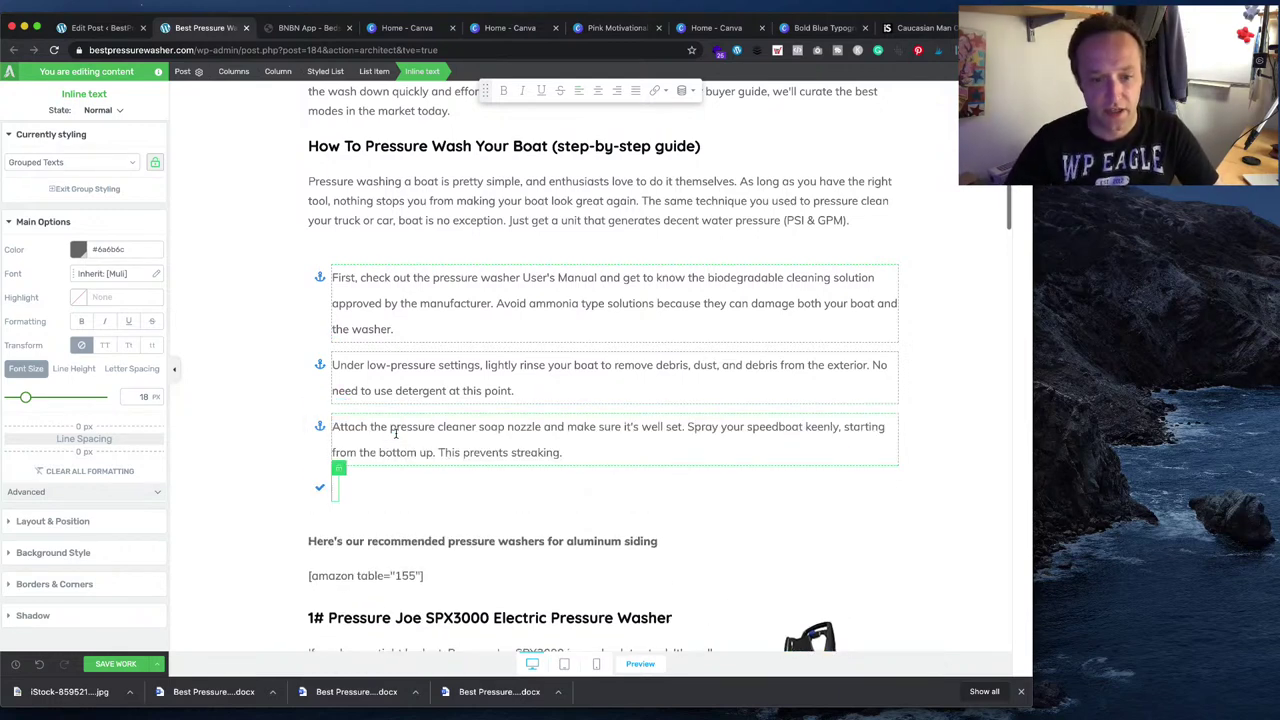
{"action": "left_click", "coordinate": [320, 487]}
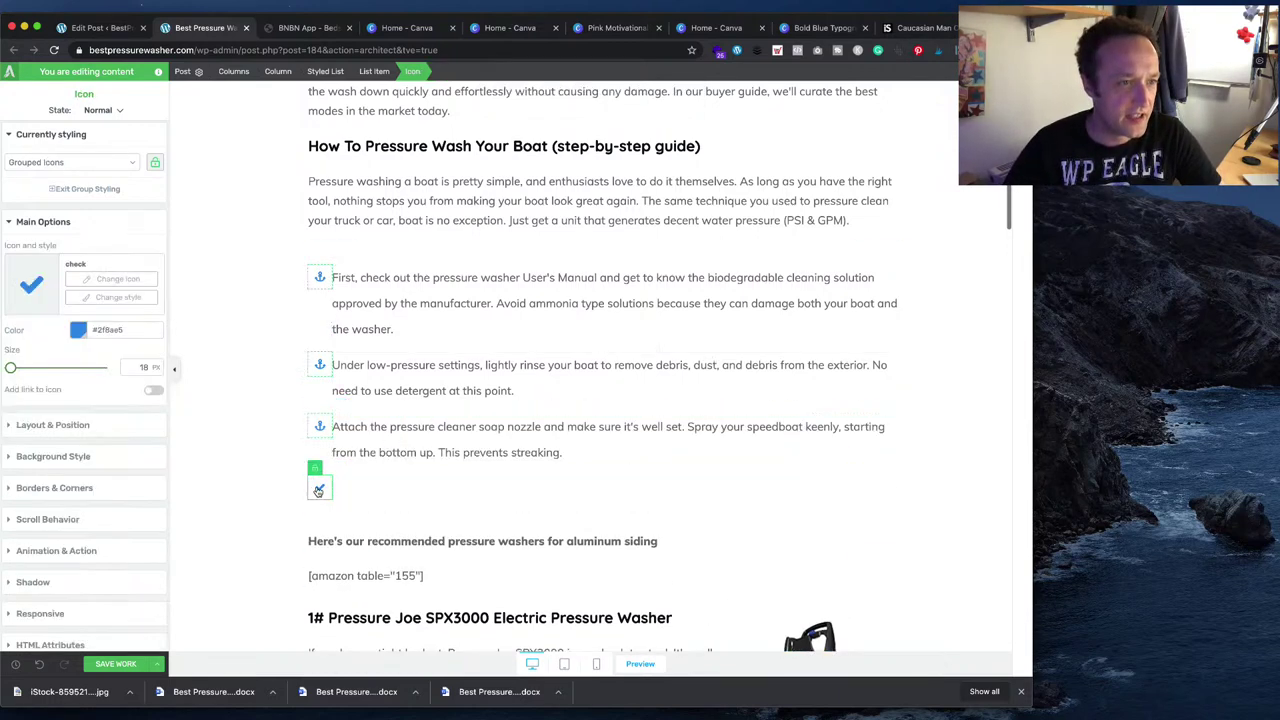
{"action": "left_click", "coordinate": [112, 278]}
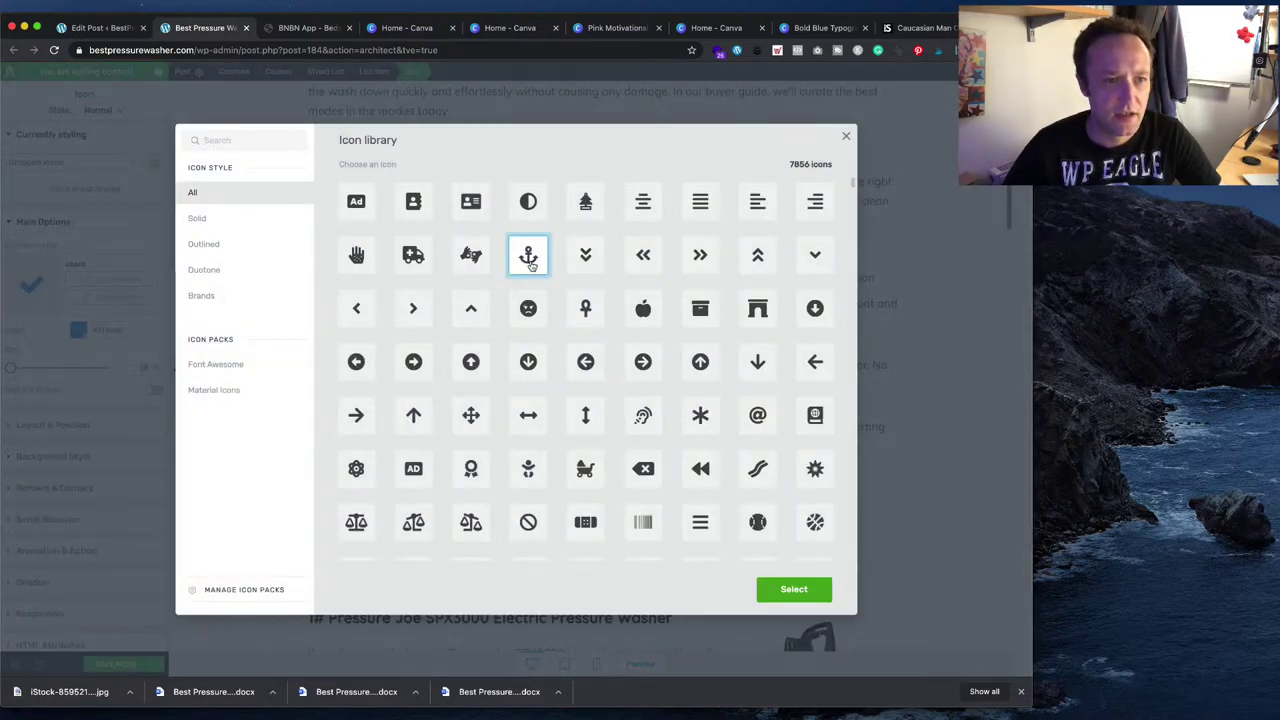
{"action": "left_click", "coordinate": [245, 140]}
{"action": "type", "text": "boa"}
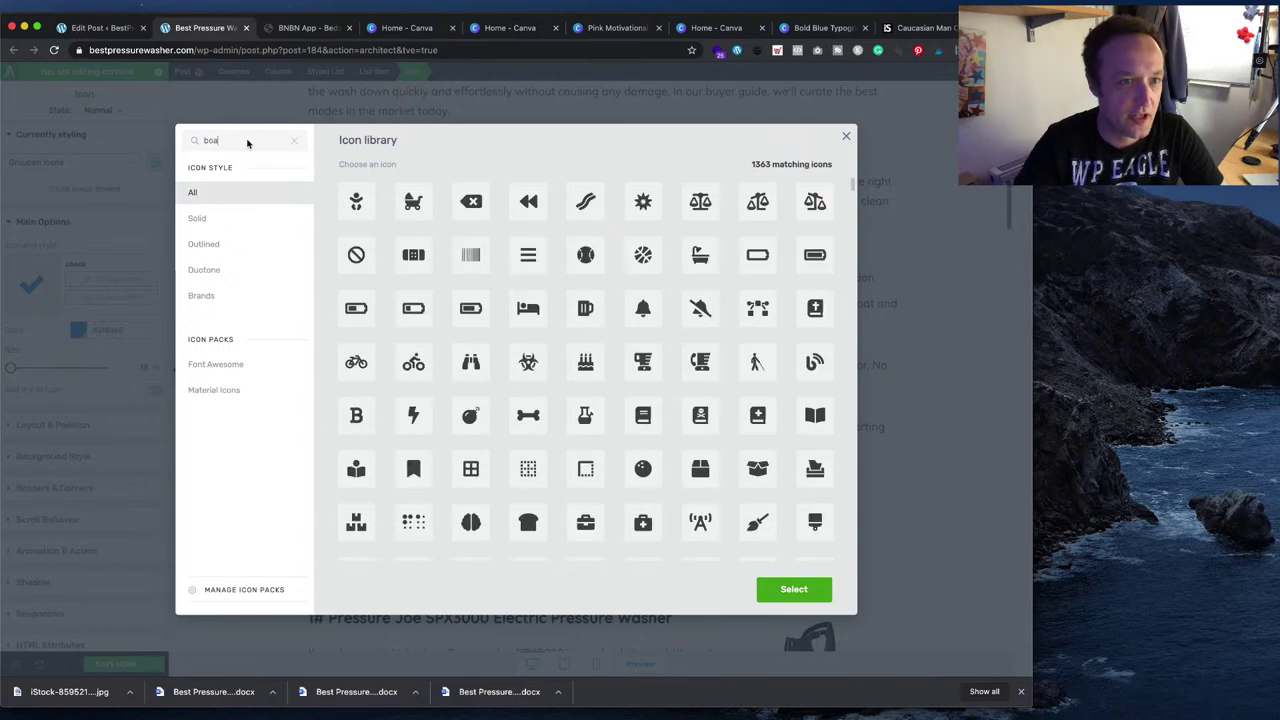
{"action": "type", "text": "t"}
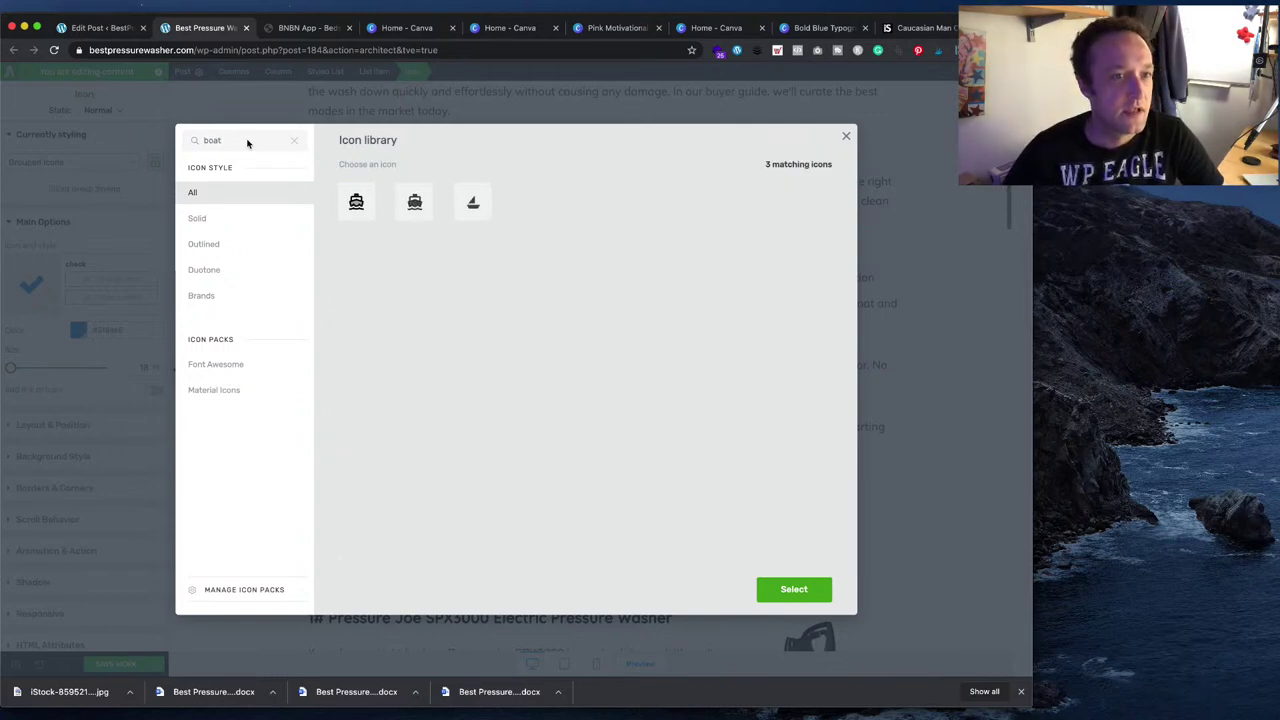
{"action": "left_click", "coordinate": [356, 201]}
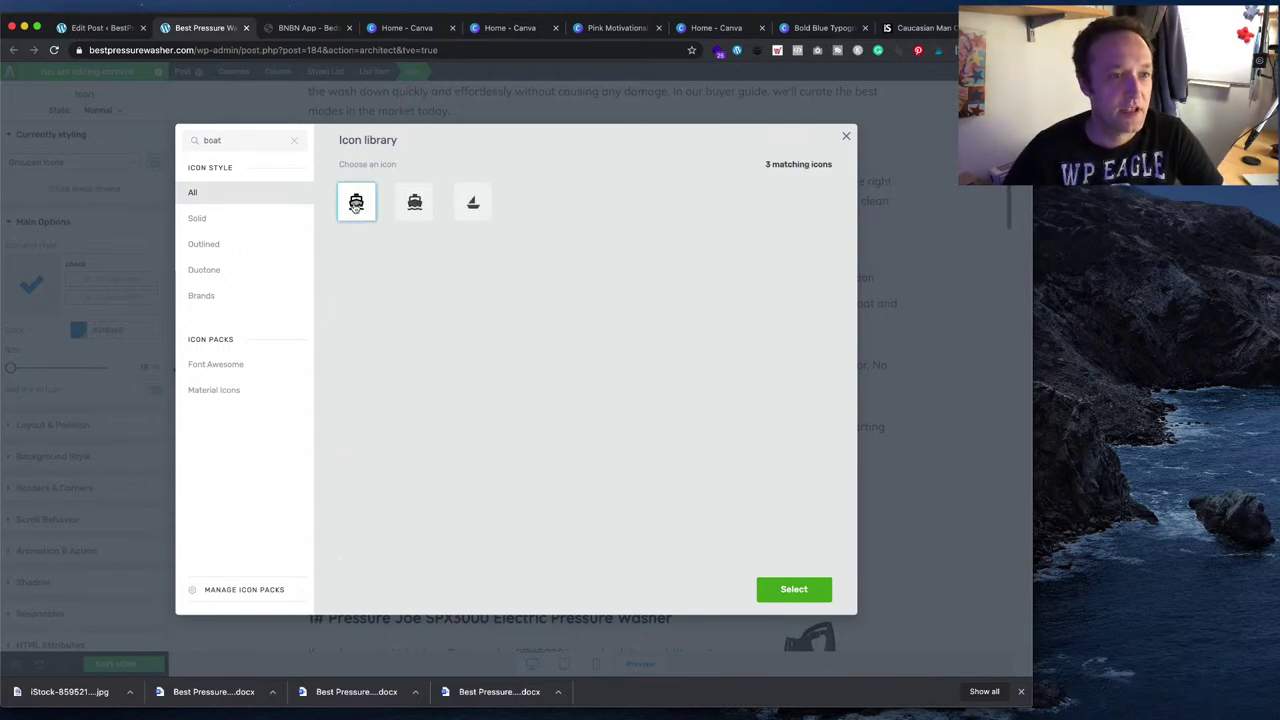
{"action": "left_click", "coordinate": [786, 587]}
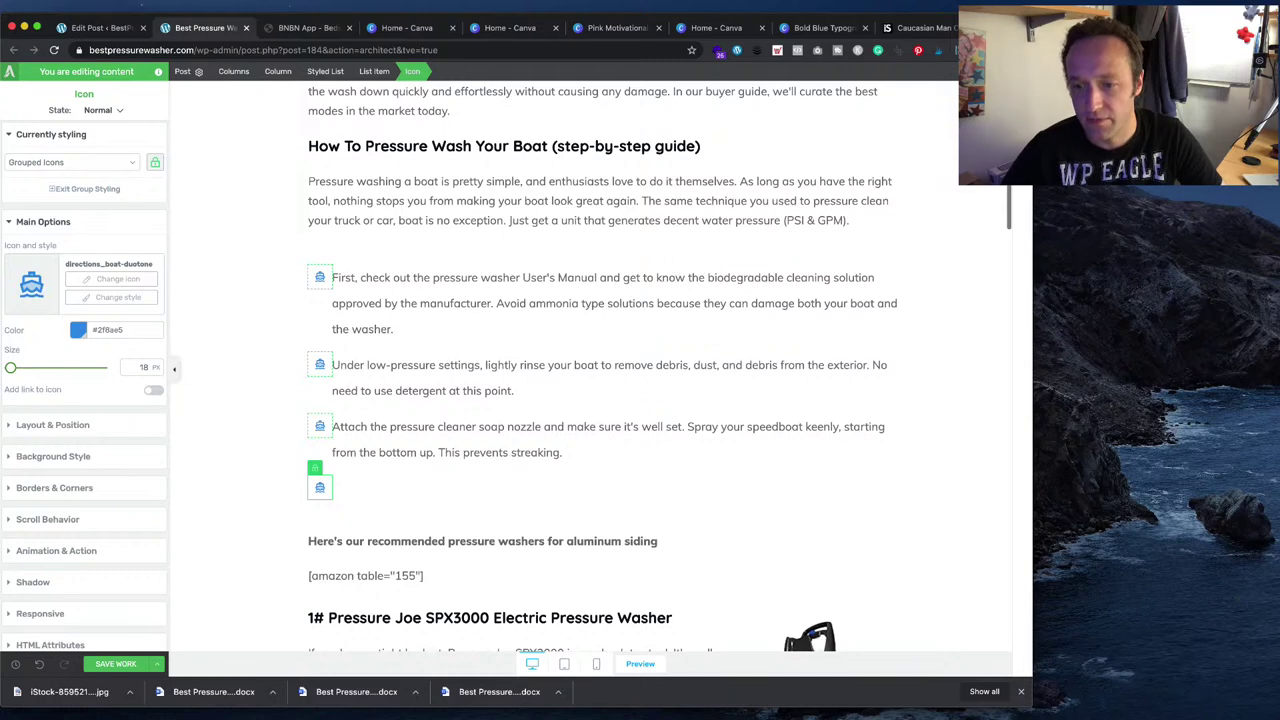
- Paste the 'Allow the detergent' step from Word into the new list item
{"action": "key", "text": "super+Tab"}
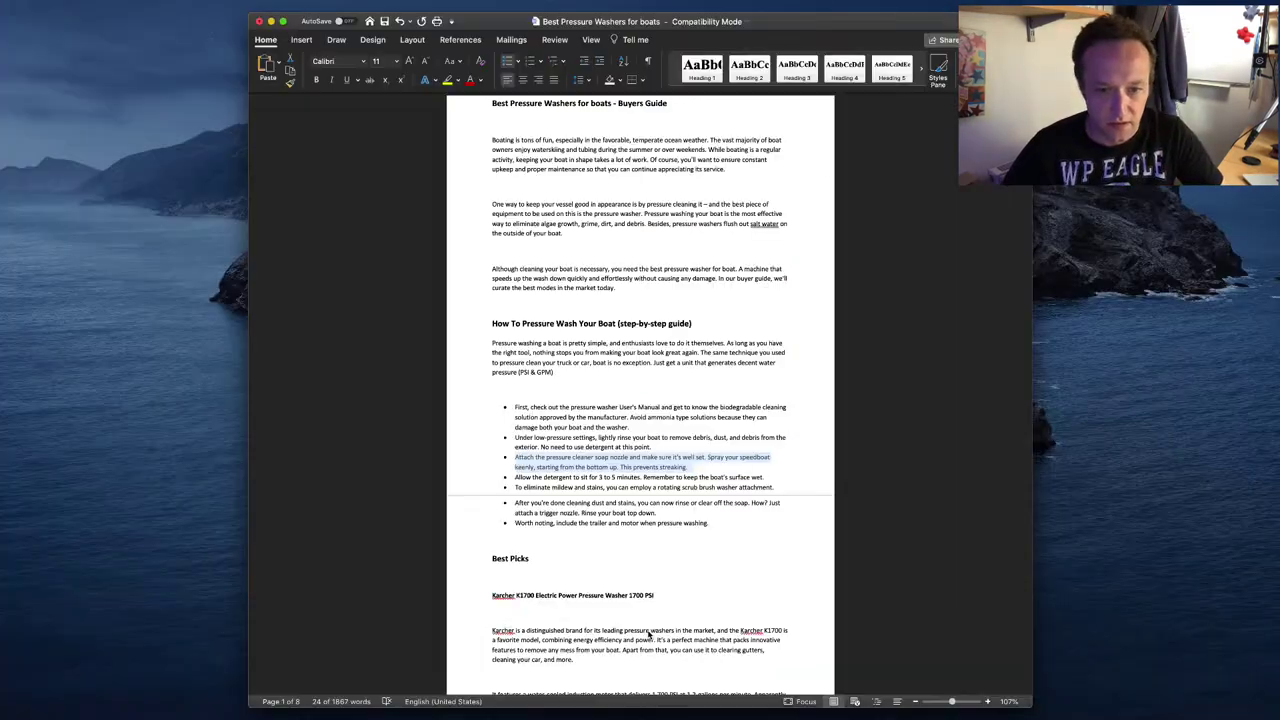
{"action": "left_click_drag", "start_coordinate": [771, 483], "coordinate": [485, 476]}
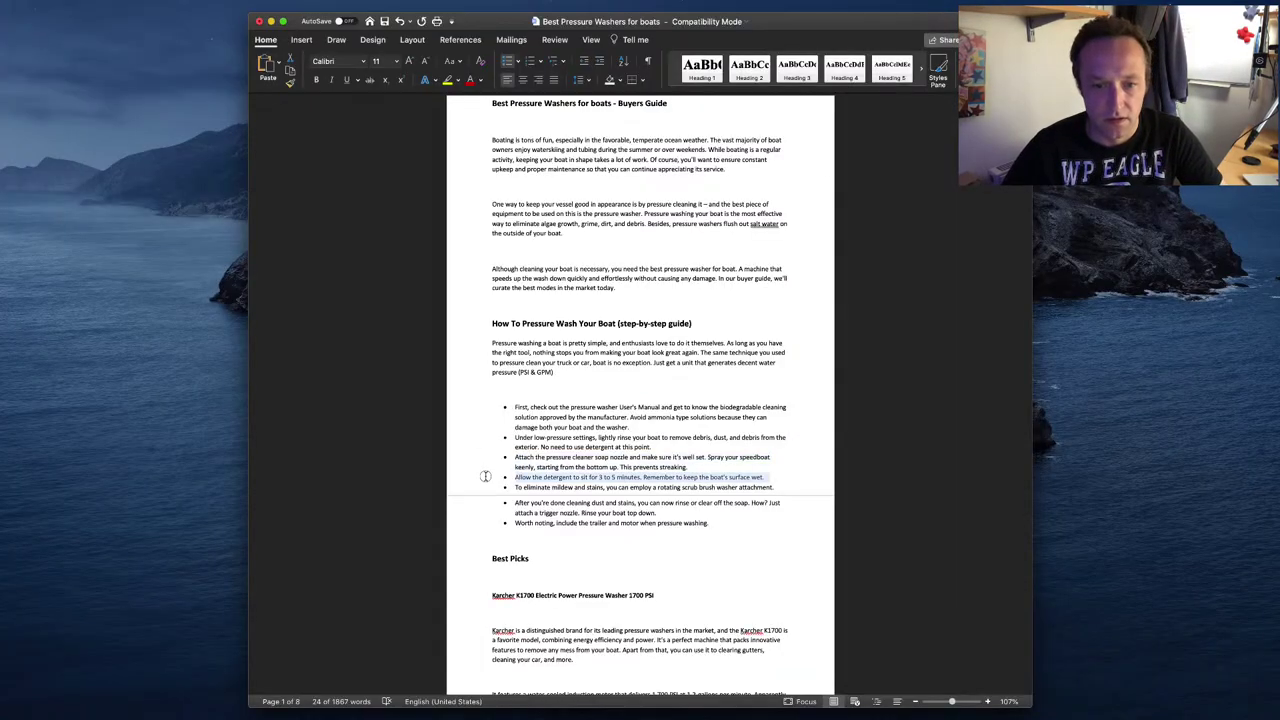
{"action": "key", "text": "super+Tab"}
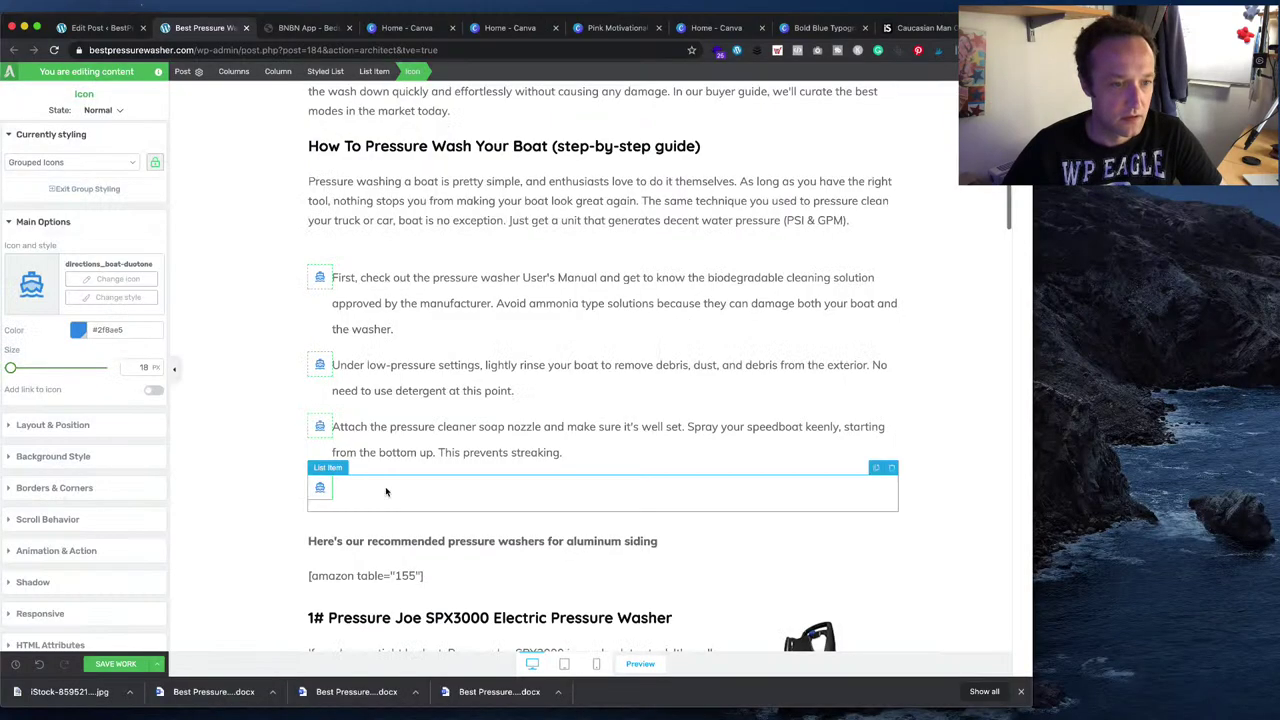
{"action": "left_click", "coordinate": [386, 491]}
{"action": "left_click", "coordinate": [354, 494]}
{"action": "key", "text": "super+v"}
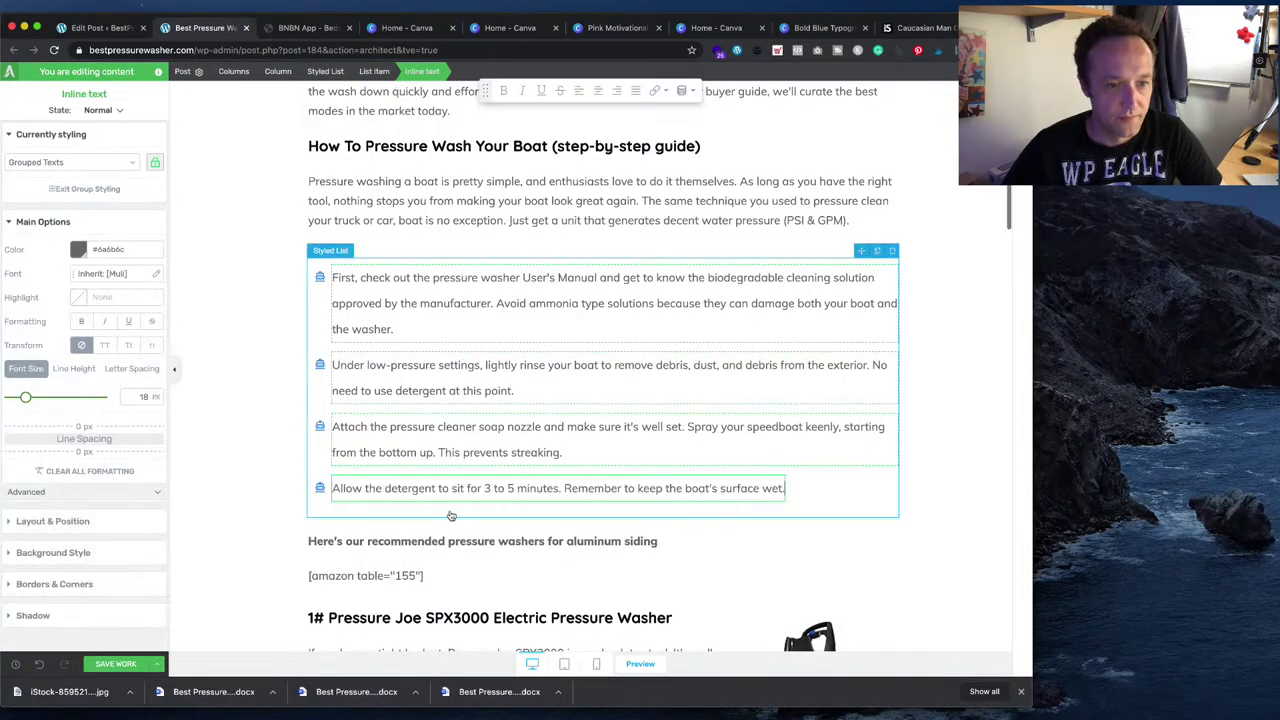
{"action": "key", "text": "Return"}
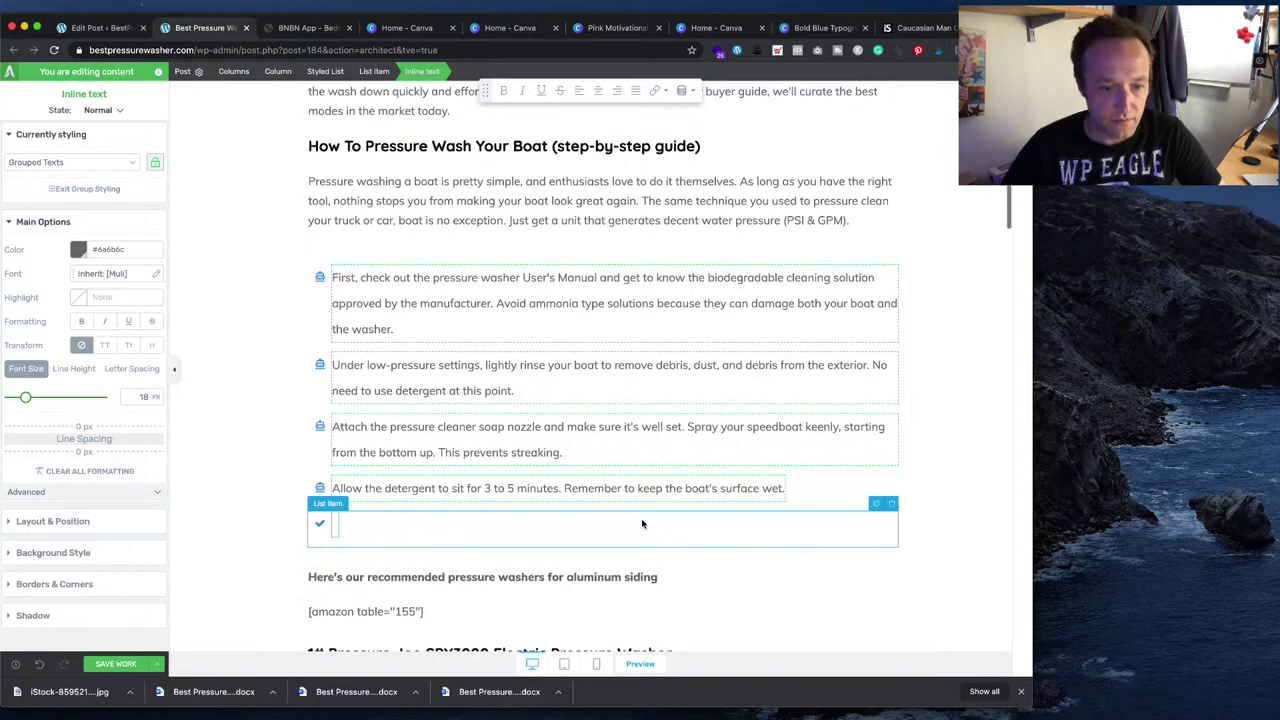
- Add the 'To eliminate mildew' and 'After you're done cleaning' rinse-off steps as new items
{"action": "key", "text": "super+Tab"}
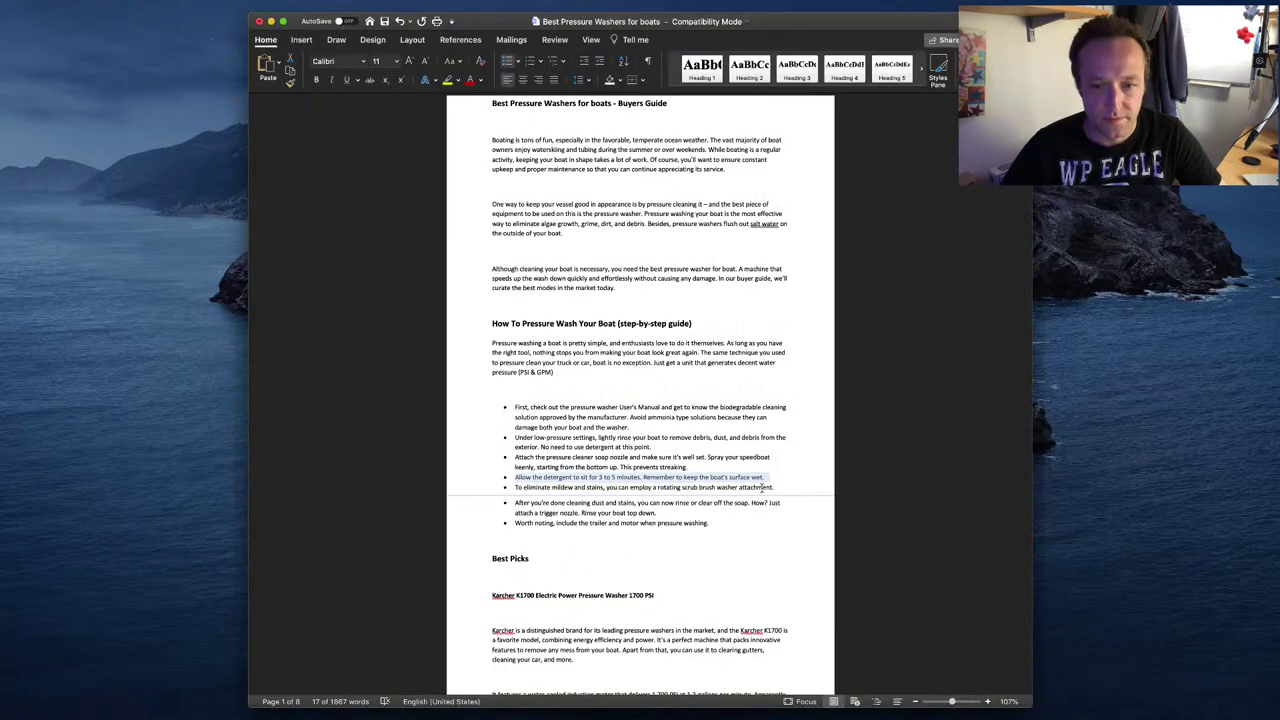
{"action": "left_click_drag", "start_coordinate": [773, 487], "coordinate": [514, 487]}
{"action": "key", "text": "super+Tab"}
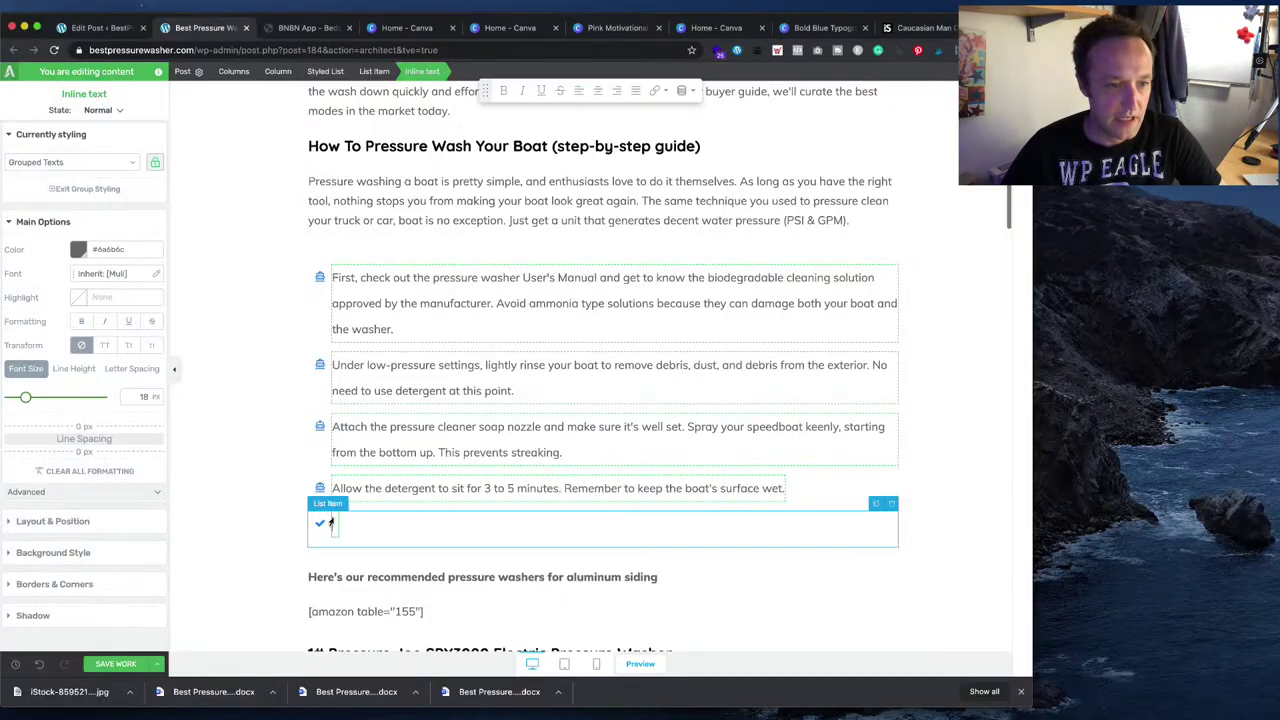
{"action": "key", "text": "super+v"}
{"action": "key", "text": "Return"}
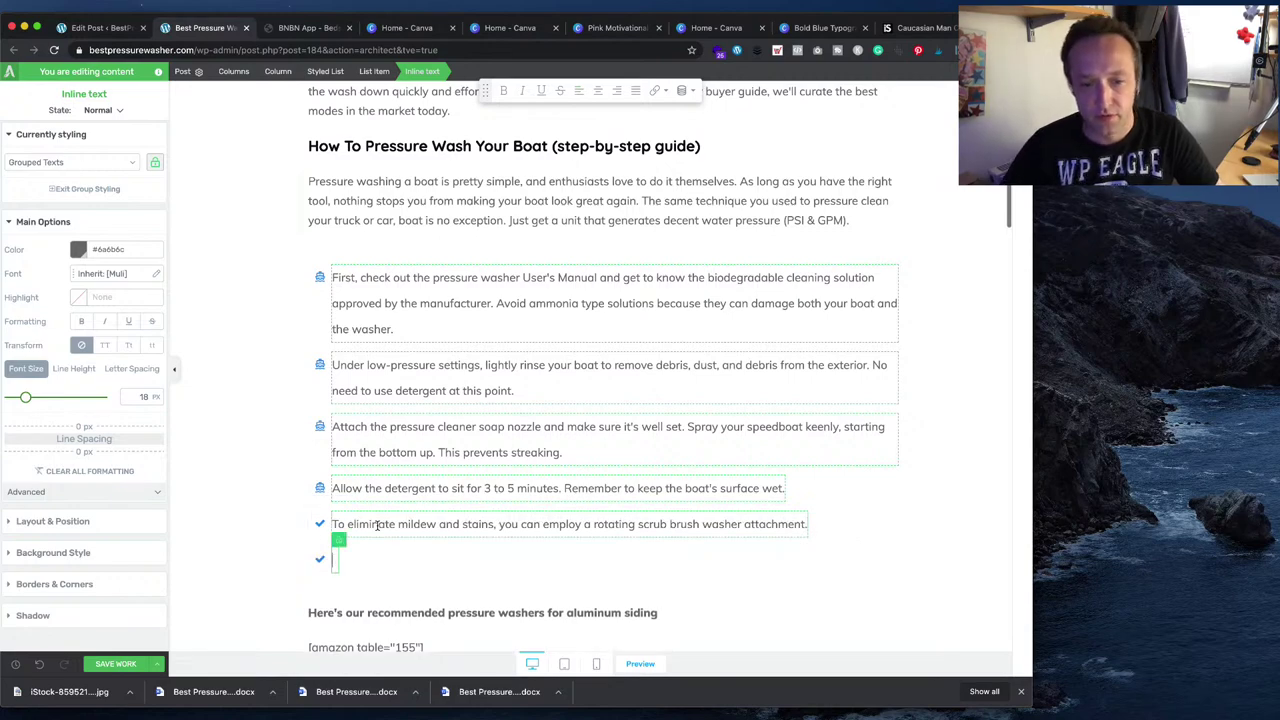
{"action": "key", "text": "super+Tab"}
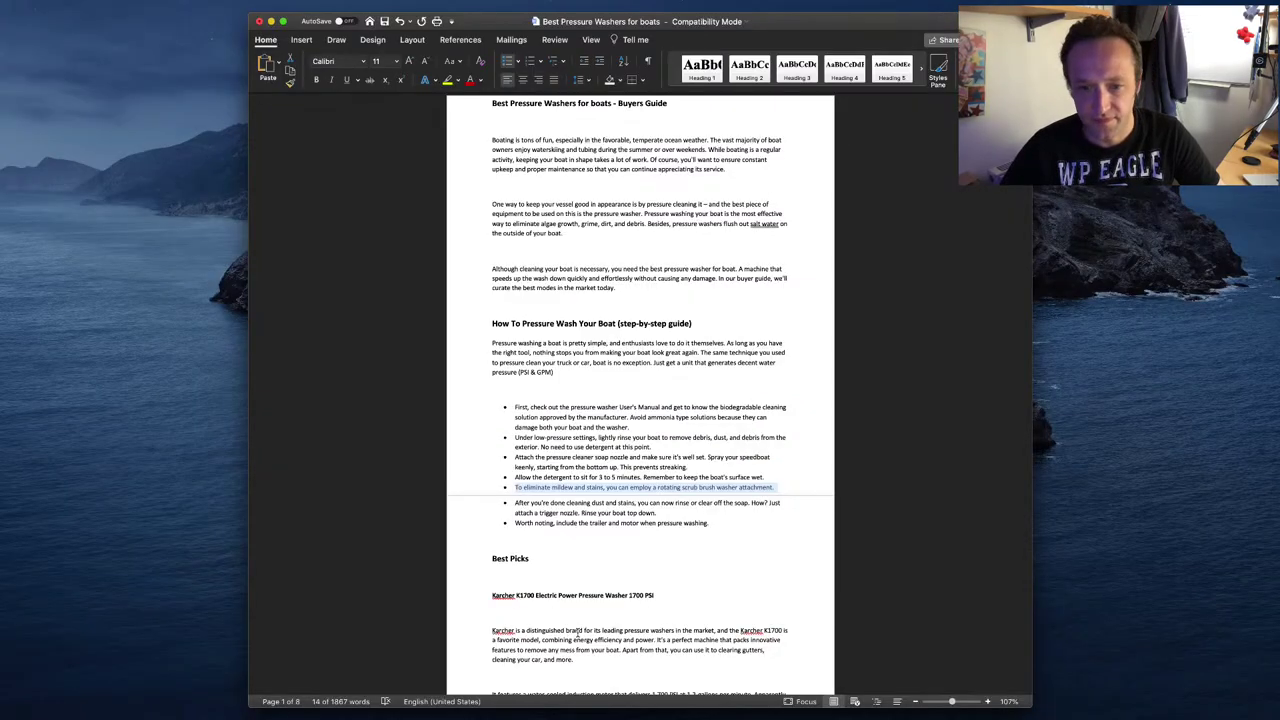
{"action": "left_click_drag", "start_coordinate": [668, 512], "coordinate": [518, 502]}
{"action": "key", "text": "super+Tab"}
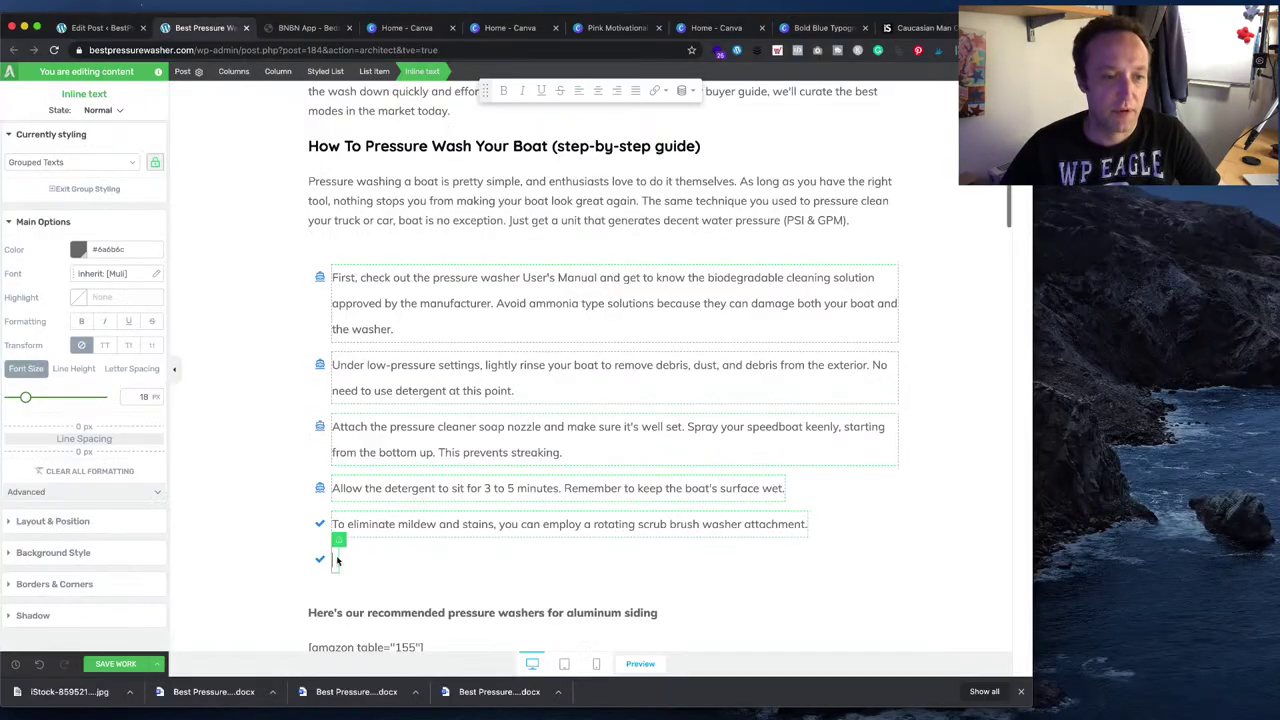
{"action": "key", "text": "super+v"}
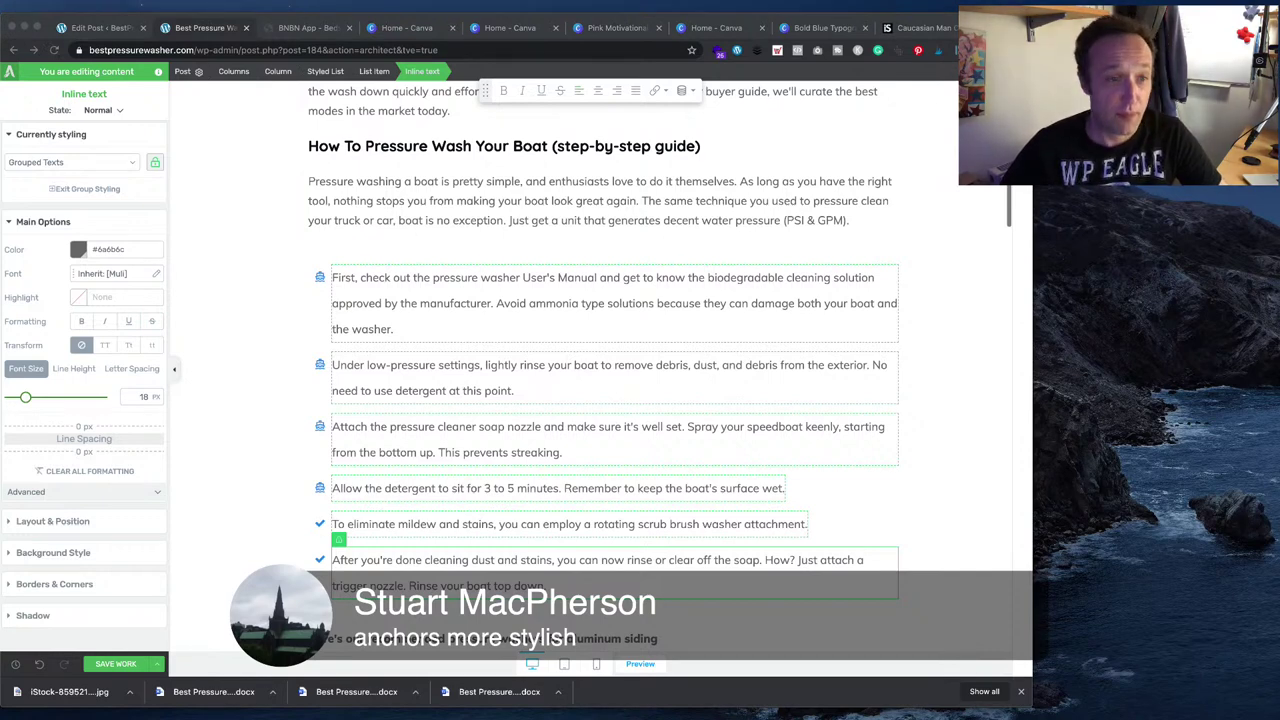
{"action": "left_click", "coordinate": [320, 277]}
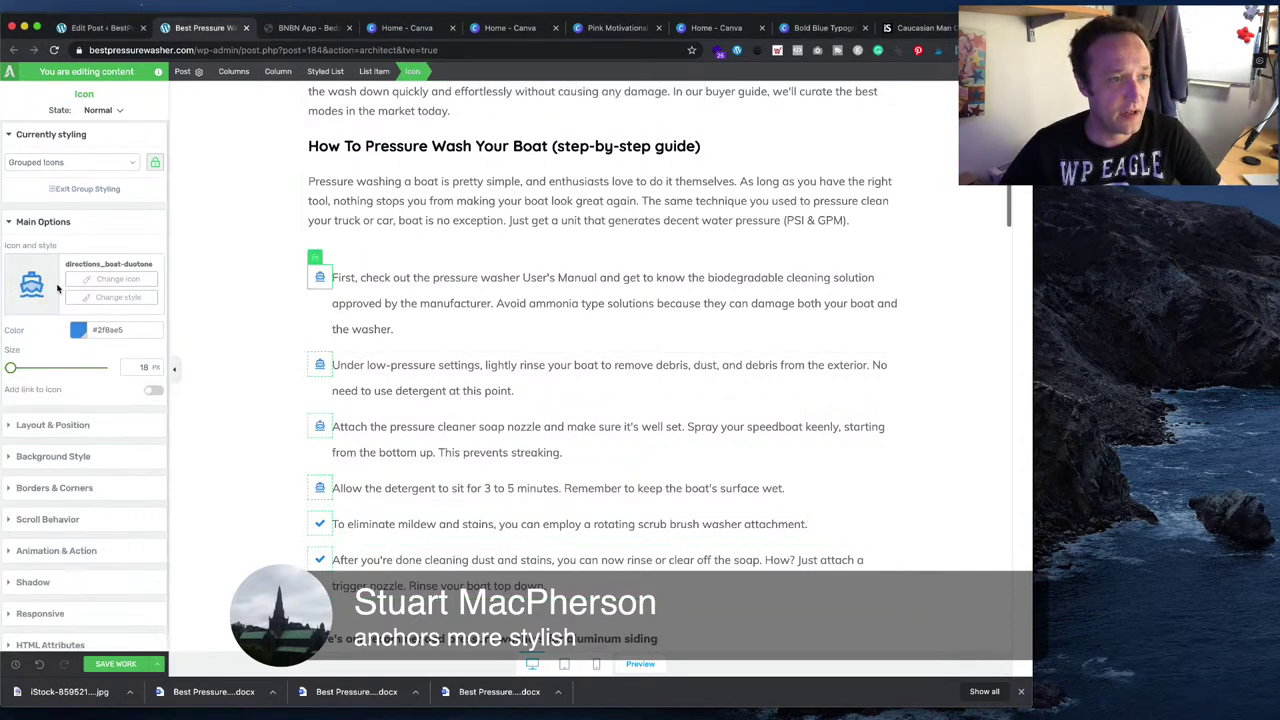
- Search the icon library for 'drop' and apply the solid water-drop icon to all bullets
{"action": "left_click", "coordinate": [138, 280]}
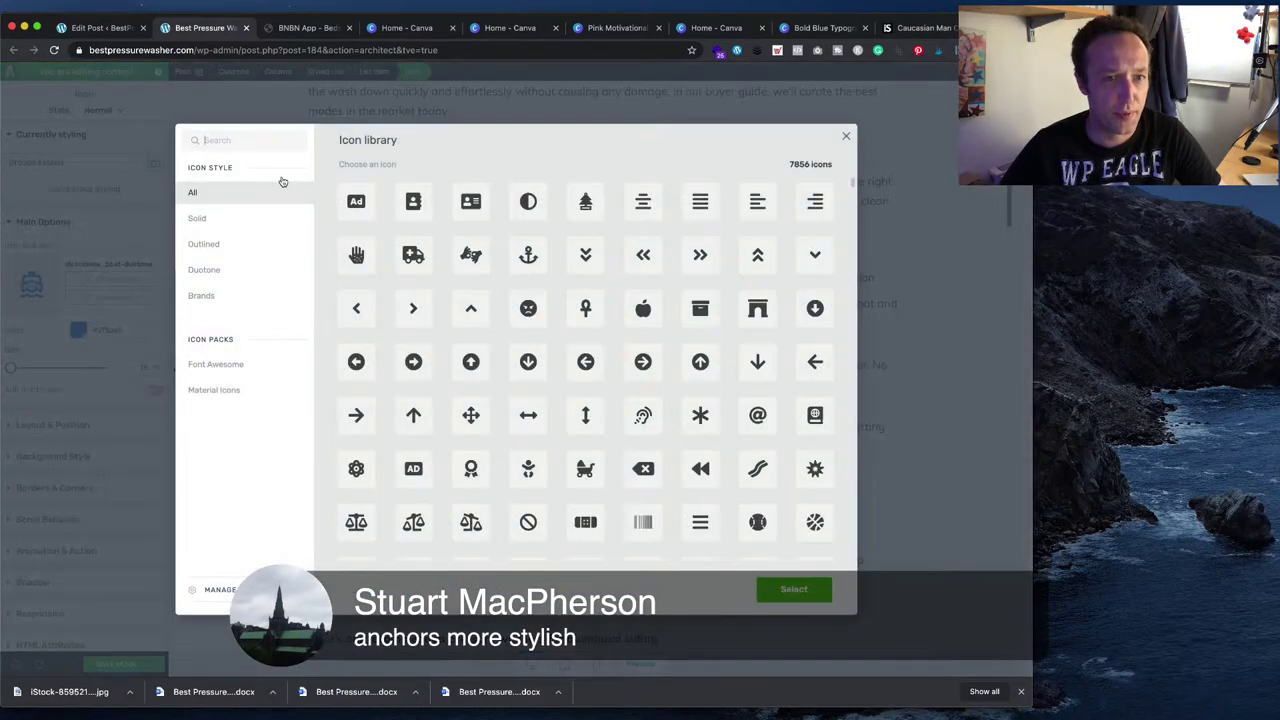
{"action": "type", "text": "drip"}
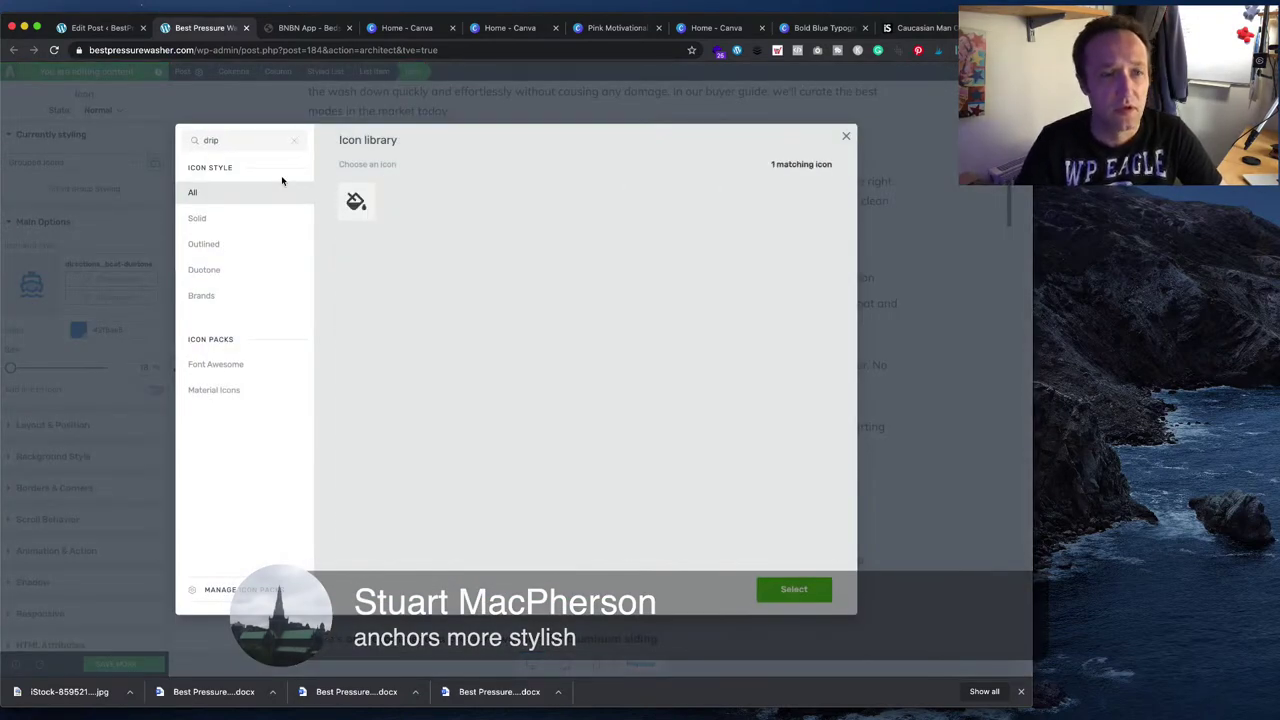
{"action": "key", "text": "BackSpace"}
{"action": "key", "text": "BackSpace"}
{"action": "type", "text": "op"}
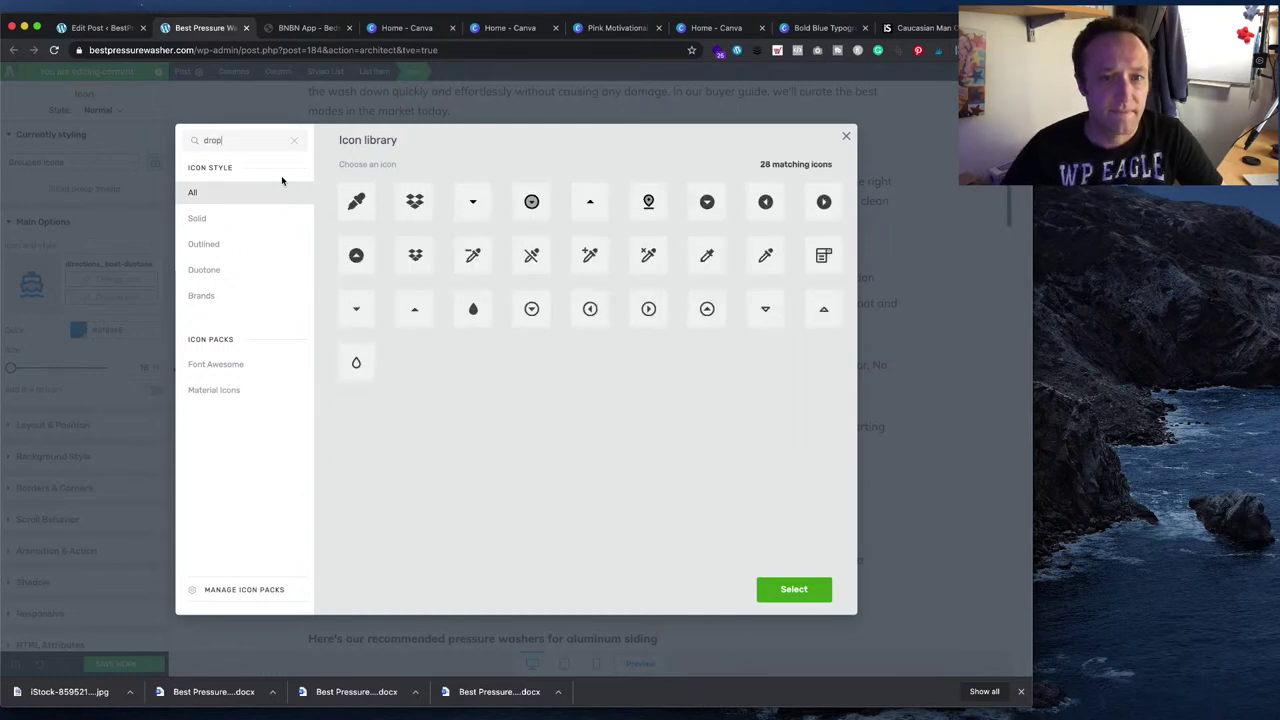
{"action": "left_click", "coordinate": [476, 314]}
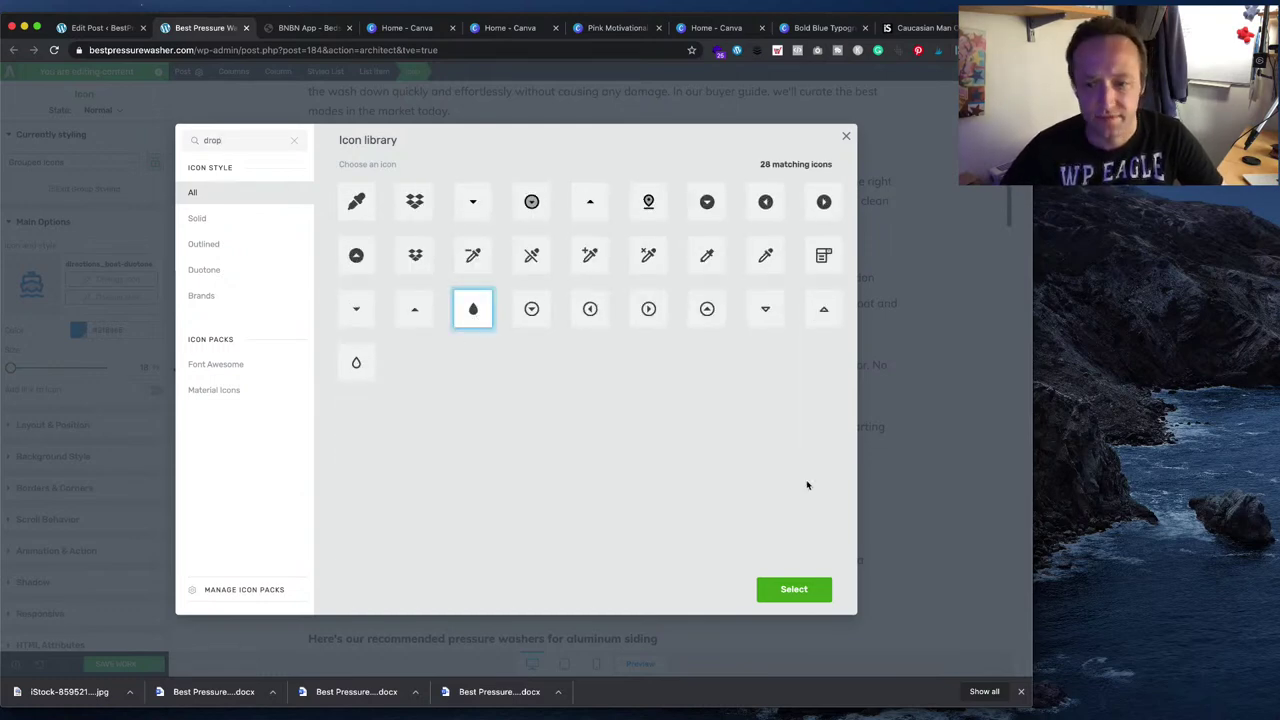
{"action": "left_click", "coordinate": [796, 589]}
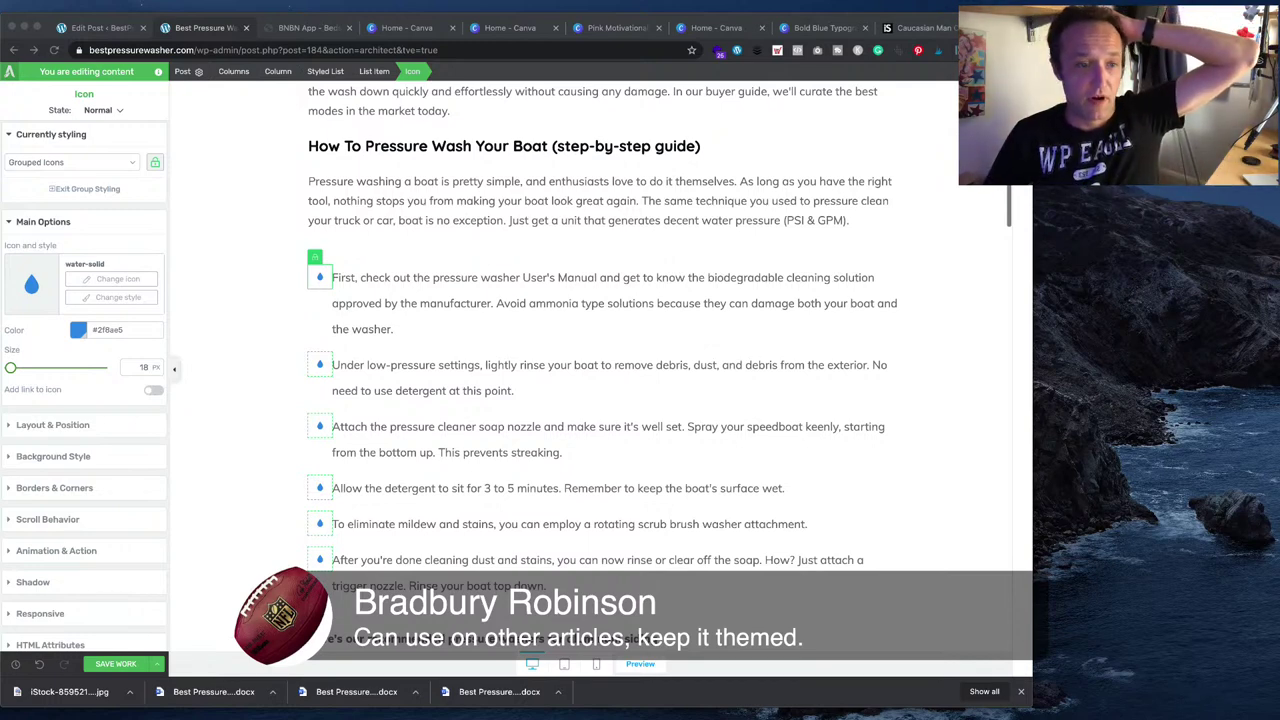
{"action": "scroll", "coordinate": [640, 360], "scroll_direction": "down", "scroll_amount": 2}
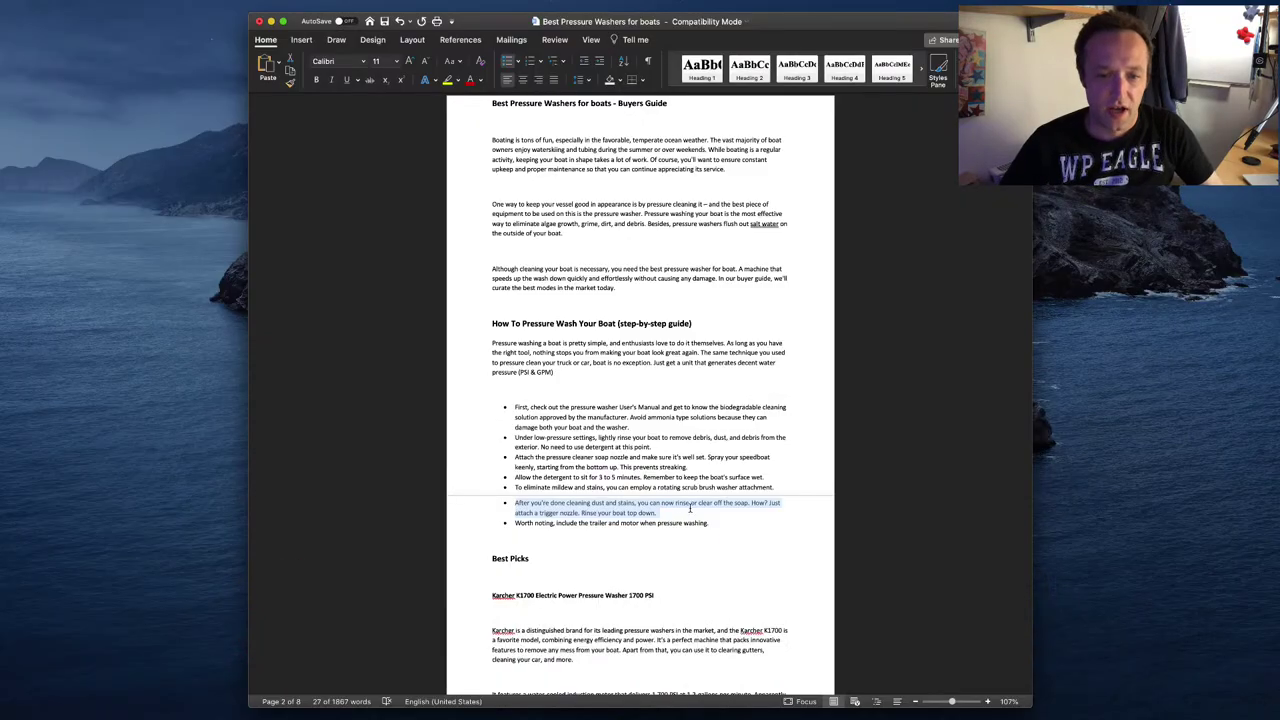
- Add the trailer step as its own item, reworded to start 'Include the trailer and motor'
{"action": "left_click_drag", "start_coordinate": [718, 523], "coordinate": [515, 524]}
{"action": "key", "text": "super+c"}
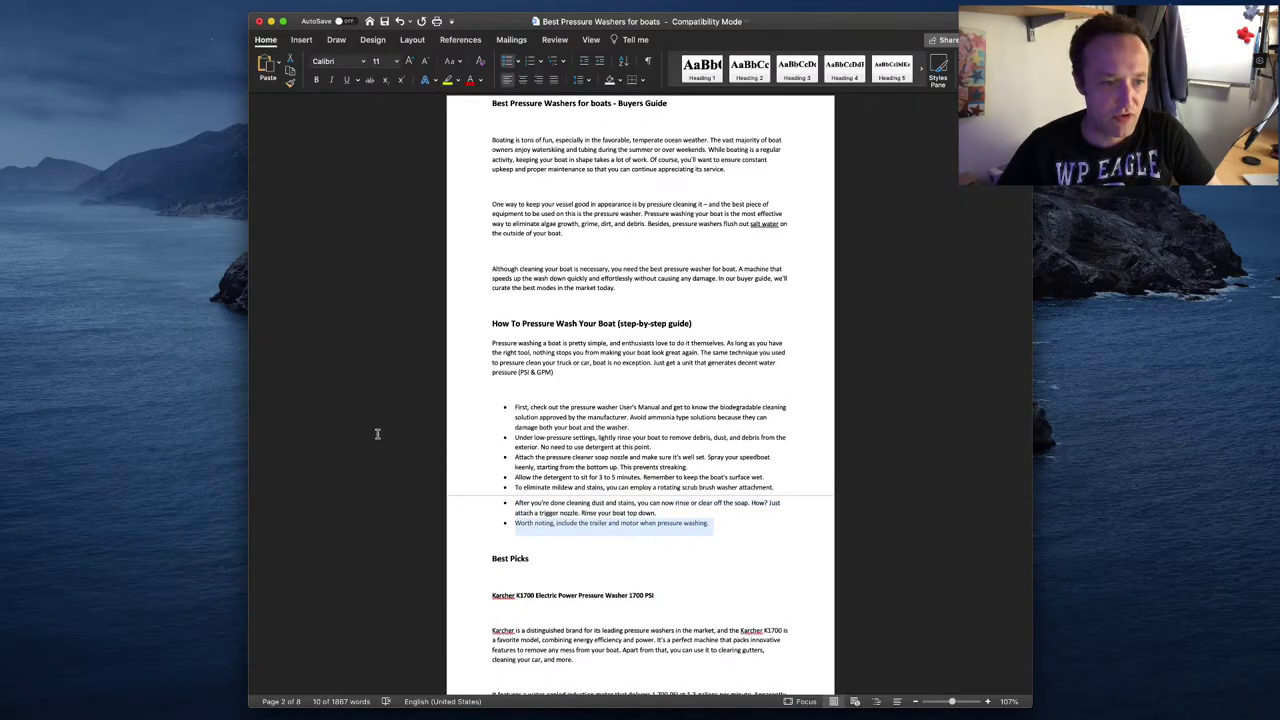
{"action": "key", "text": "super+Tab"}
{"action": "left_click", "coordinate": [576, 497]}
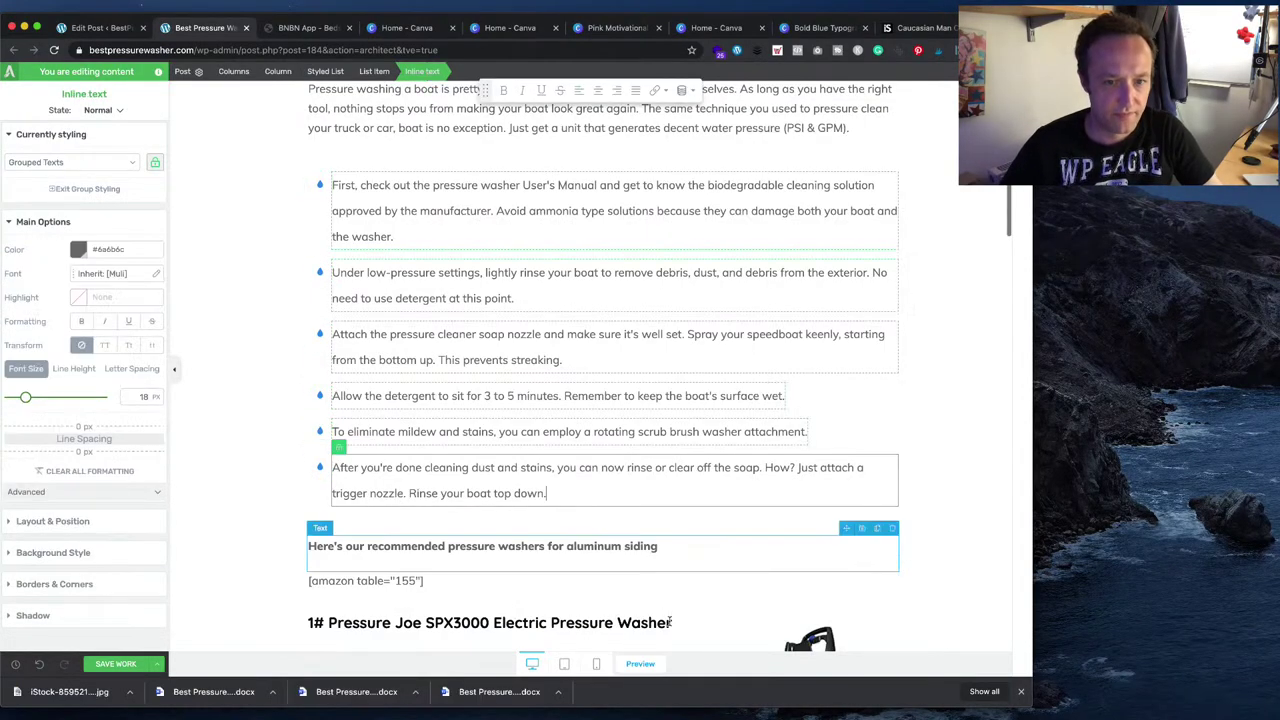
{"action": "key", "text": "super+Tab"}
{"action": "key", "text": "super+Tab"}
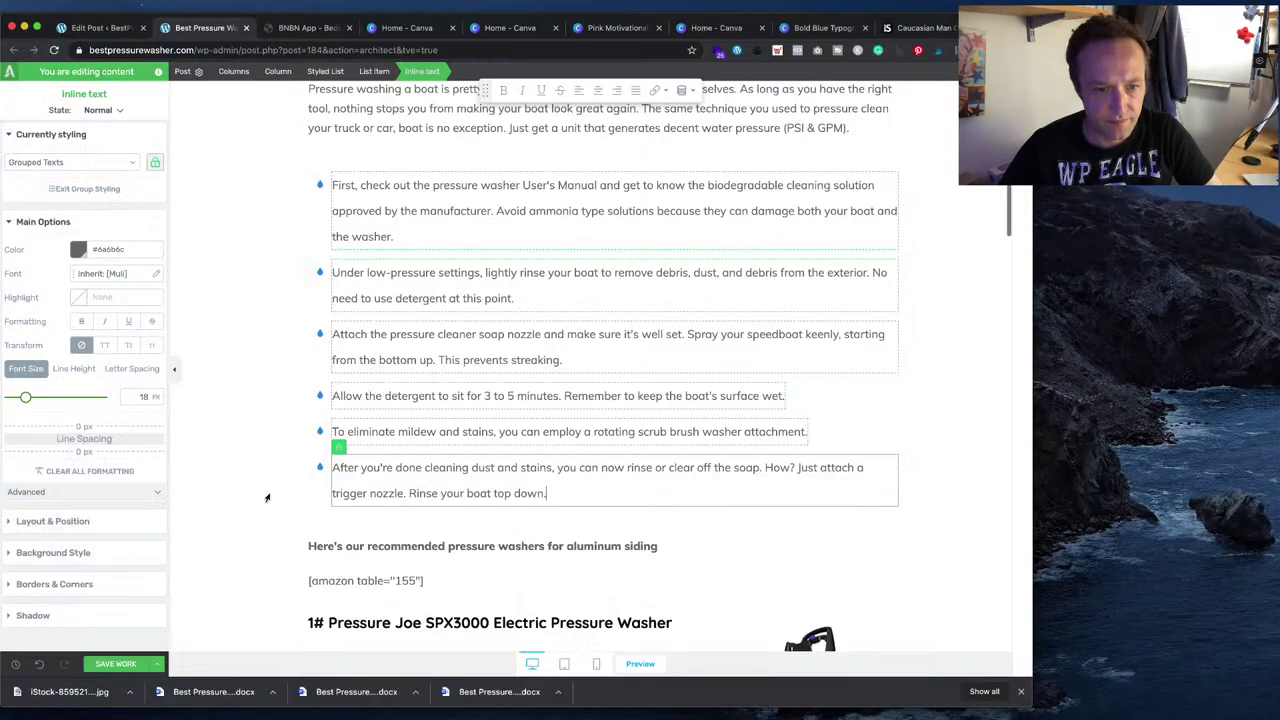
{"action": "key", "text": "super+v"}
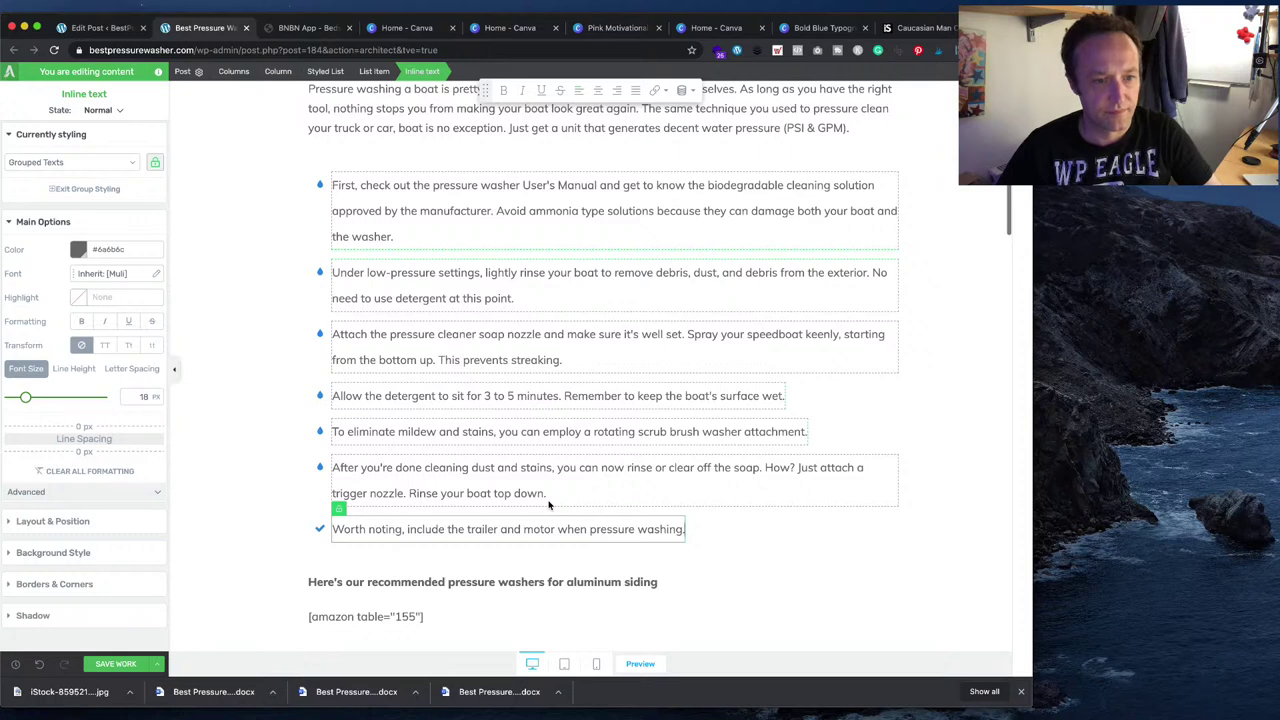
{"action": "double_click", "coordinate": [398, 529]}
{"action": "key", "text": "BackSpace"}
{"action": "key", "text": "BackSpace"}
{"action": "key", "text": "BackSpace"}
{"action": "key", "text": "BackSpace"}
{"action": "key", "text": "BackSpace"}
{"action": "key", "text": "BackSpace"}
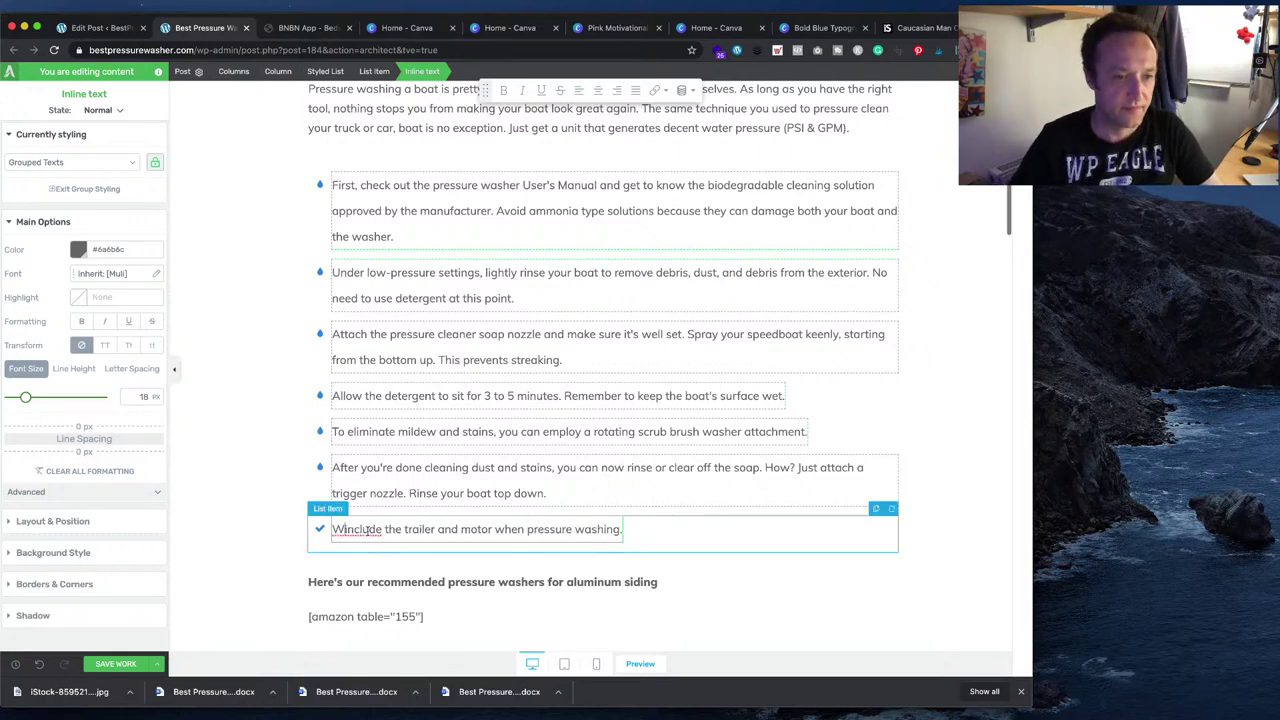
{"action": "key", "text": "BackSpace"}
{"action": "key", "text": "BackSpace"}
{"action": "type", "text": "I"}
{"action": "key", "text": "Delete"}
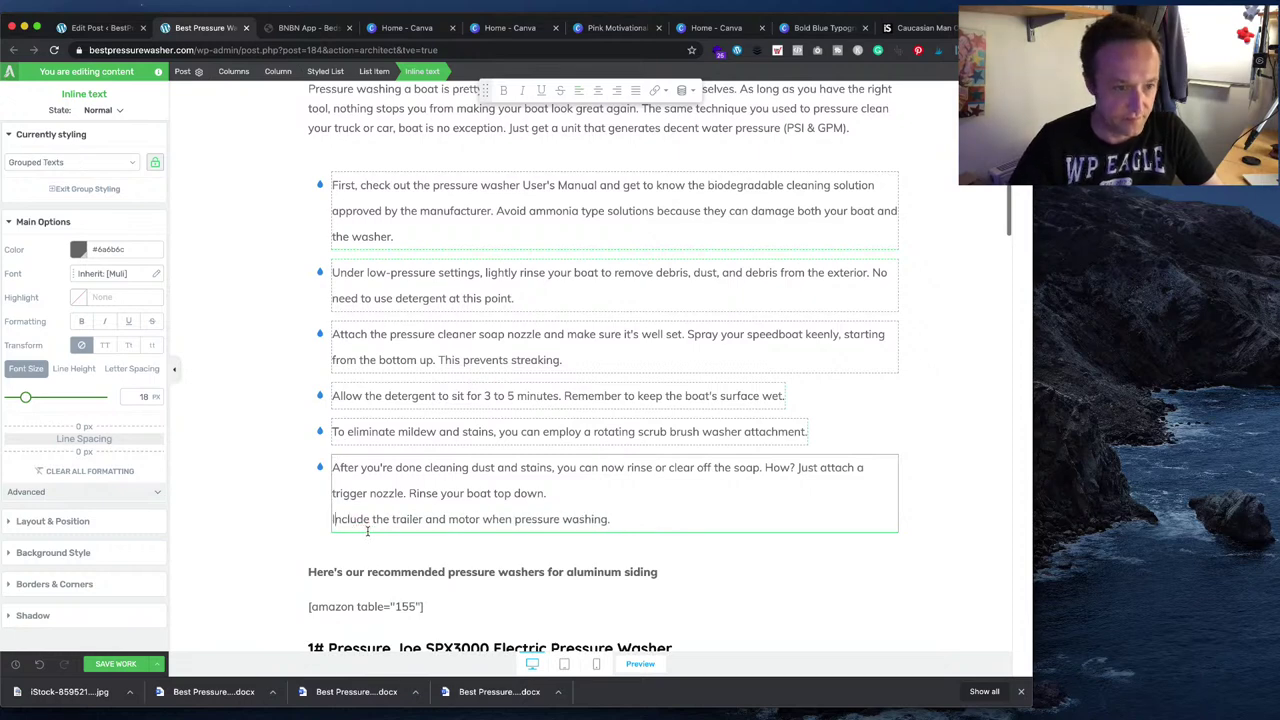
{"action": "key", "text": "BackSpace"}
{"action": "key", "text": "Return"}
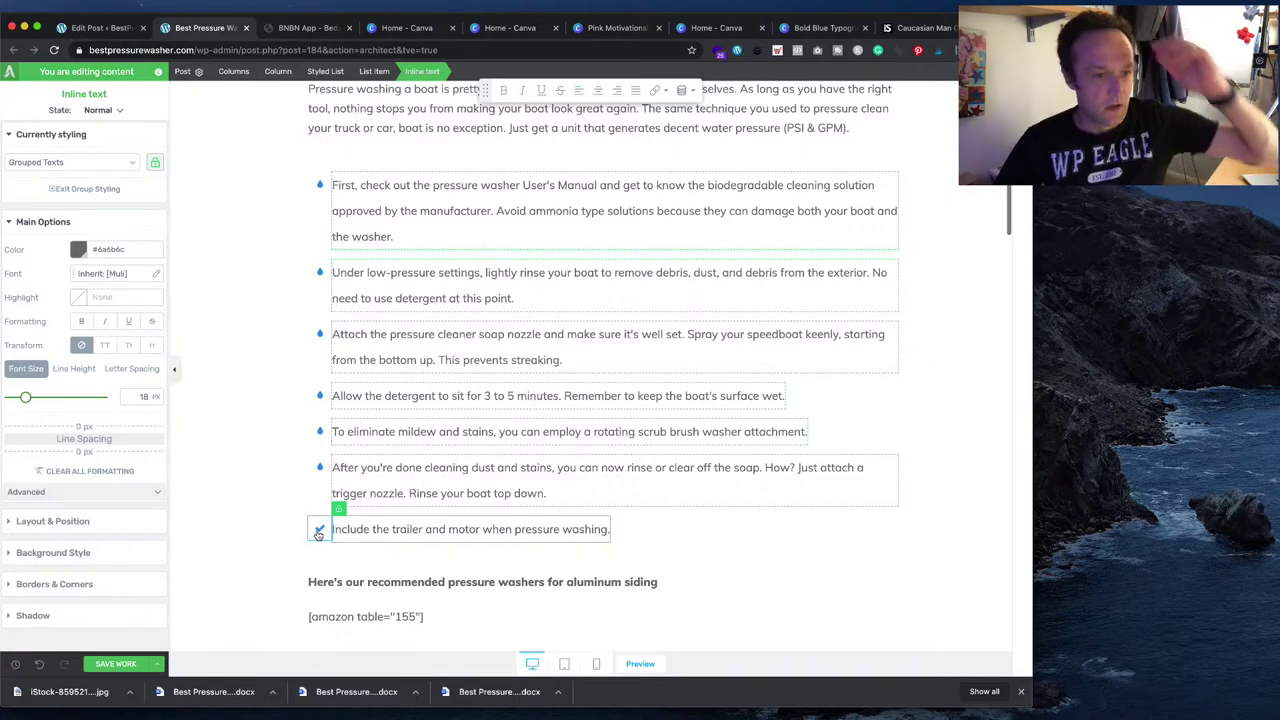
- Set the trailer item's bullet to the water-drop icon found by searching 'drop'
{"action": "left_click", "coordinate": [319, 529]}
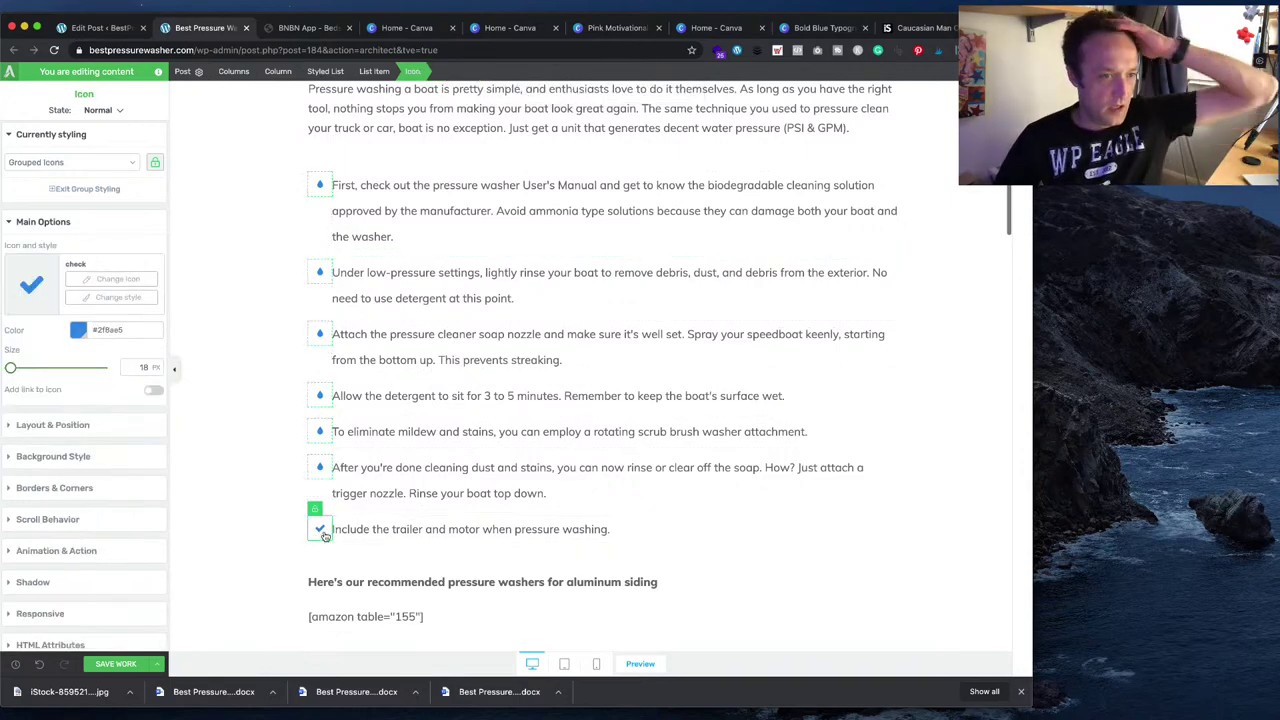
{"action": "left_click", "coordinate": [98, 280]}
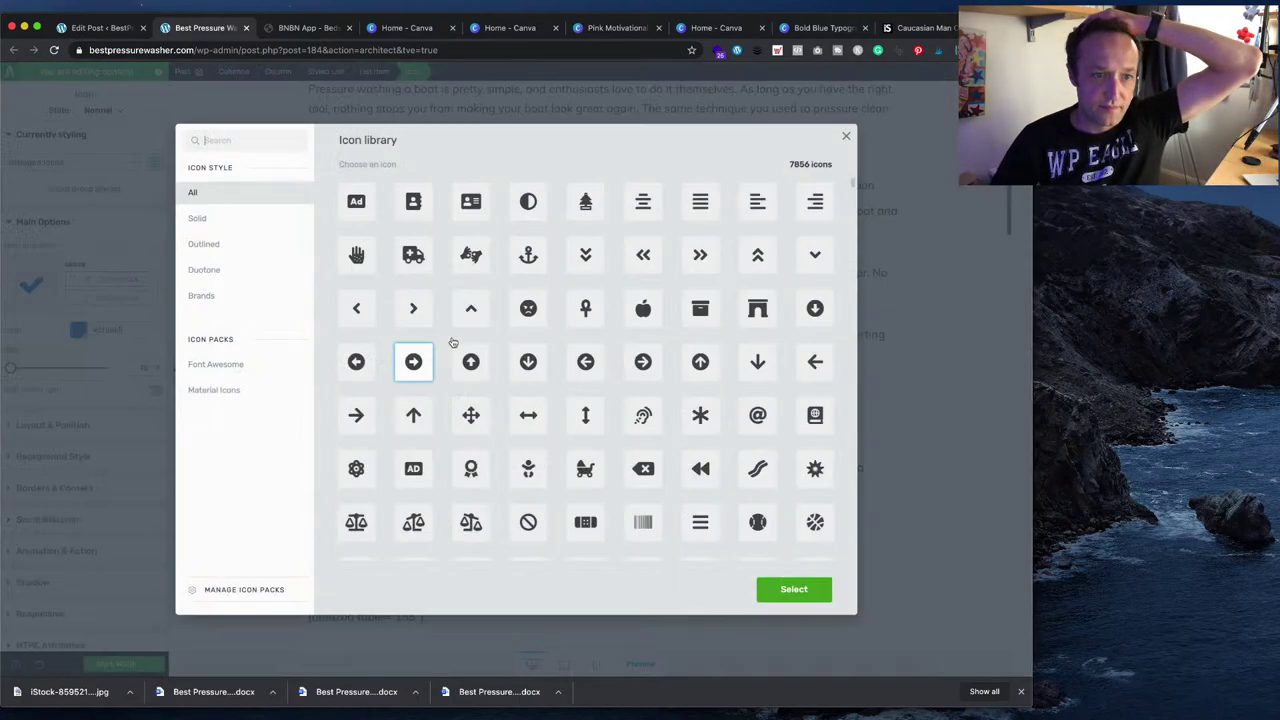
{"action": "left_click", "coordinate": [266, 140]}
{"action": "type", "text": "drop"}
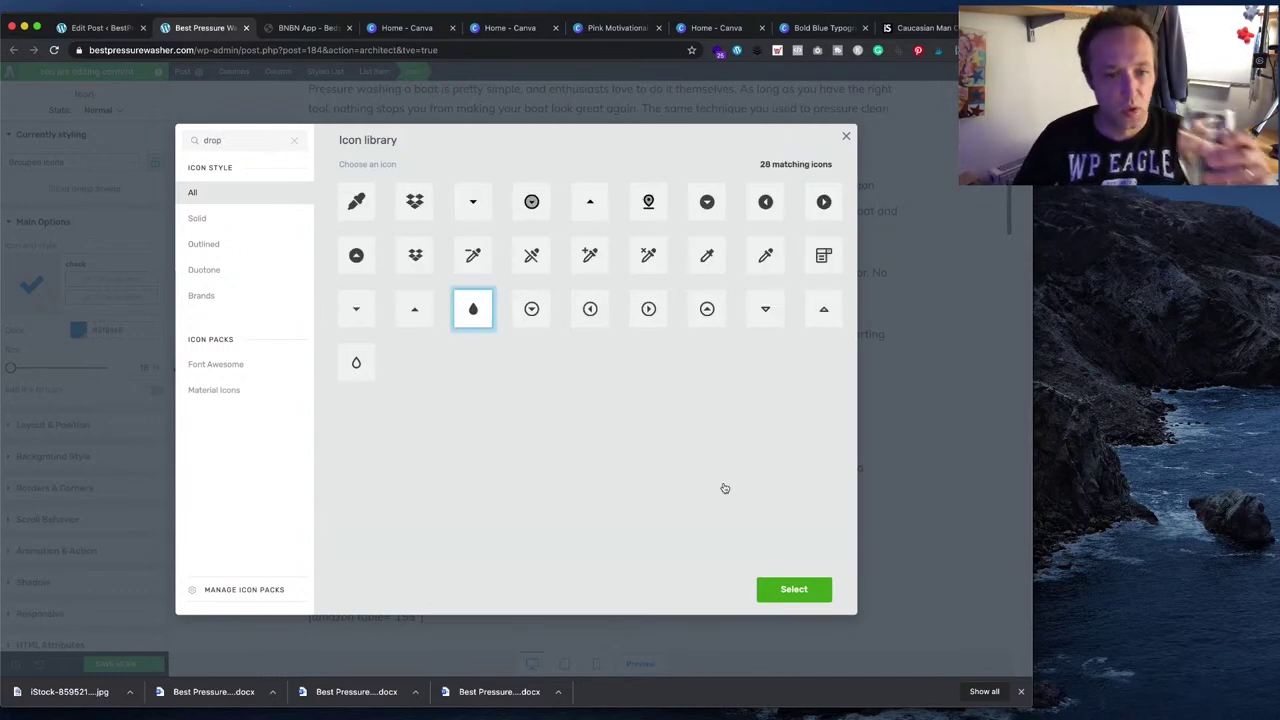
{"action": "left_click", "coordinate": [792, 591]}
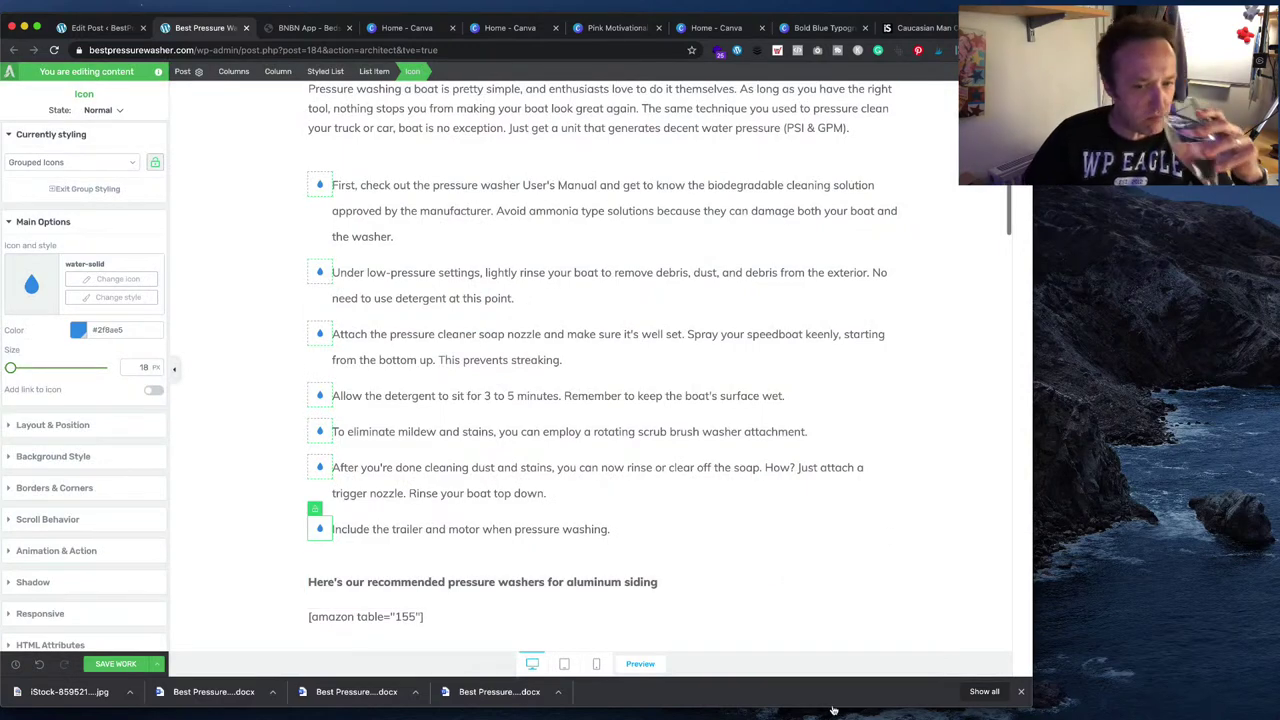
{"action": "key", "text": "super+h"}
{"action": "scroll", "coordinate": [628, 476], "scroll_direction": "down", "scroll_amount": 2}
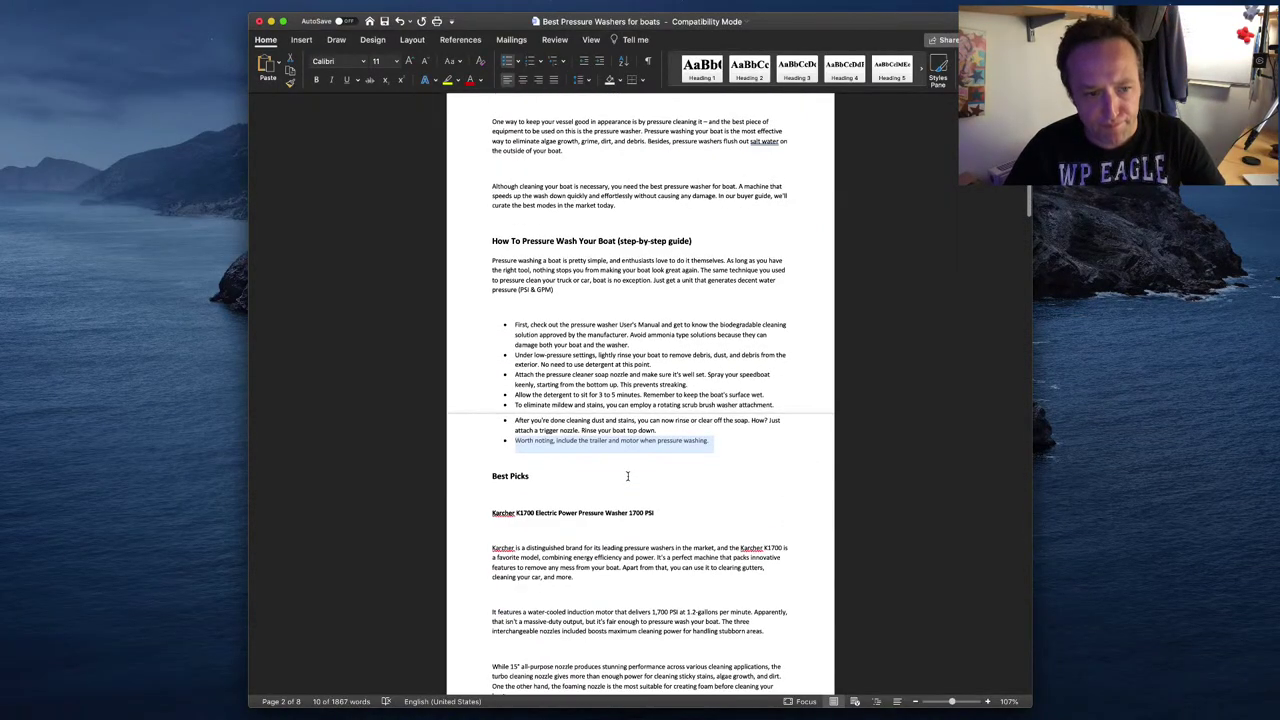
- Replace 'aluminum siding' in the recommendations heading with 'cleaning boats'
{"action": "scroll", "coordinate": [628, 476], "scroll_direction": "down", "scroll_amount": 2}
{"action": "key", "text": "super+Tab"}
{"action": "left_click_drag", "start_coordinate": [659, 581], "coordinate": [566, 586]}
{"action": "type", "text": "cleaning boats"}
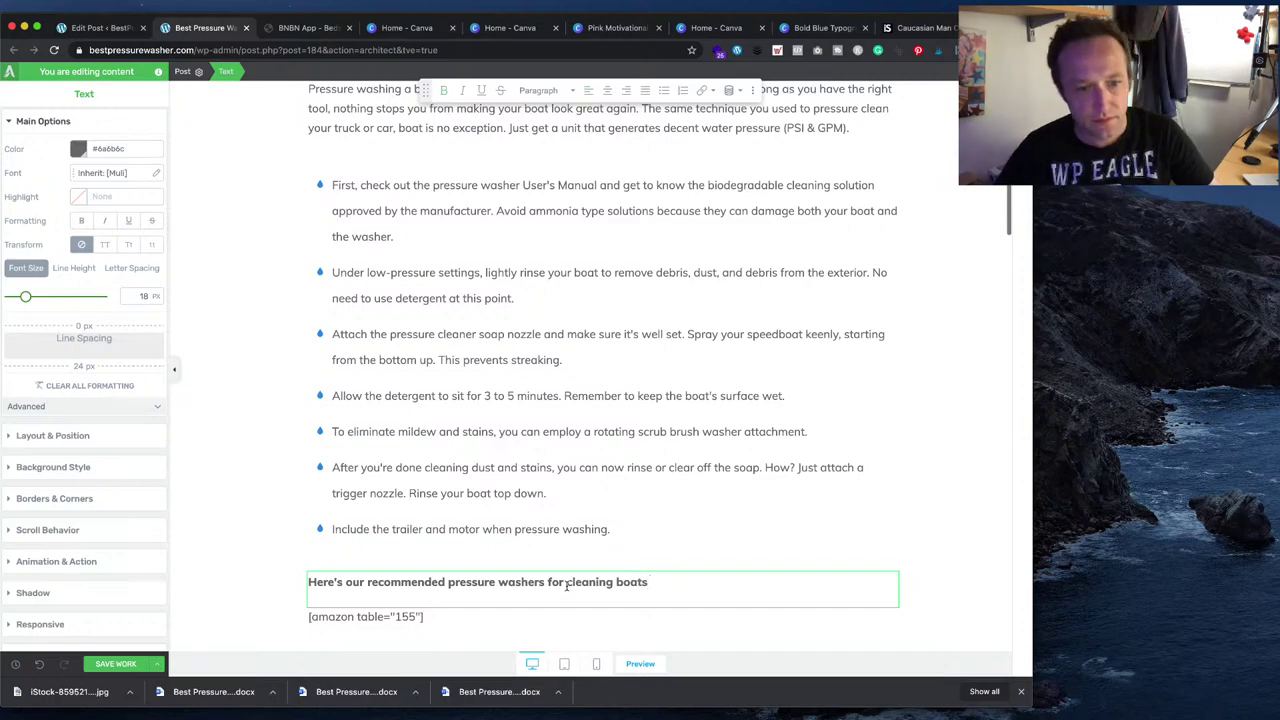
{"action": "scroll", "coordinate": [530, 540], "scroll_direction": "down", "scroll_amount": 3}
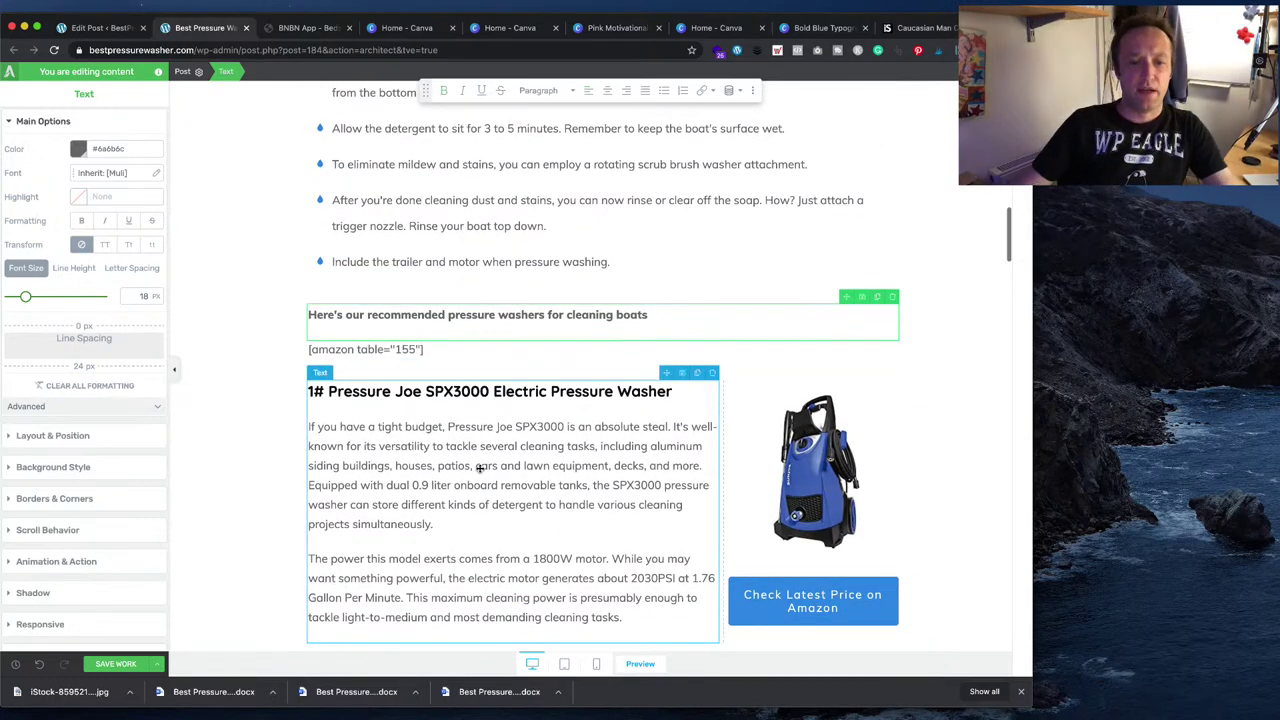
- Replace the Pressure Joe SPX3000 heading with the Karcher K1700 name from Word, pasted as plain text
{"action": "key", "text": "super+Tab"}
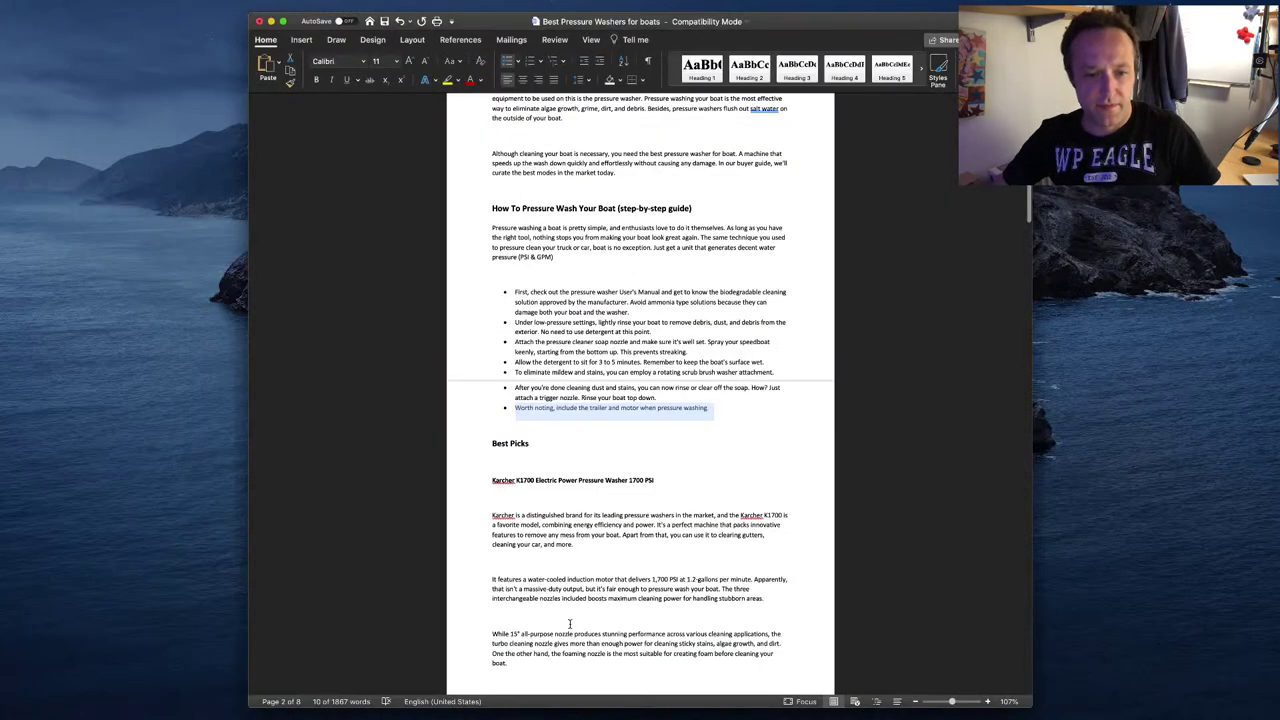
{"action": "left_click_drag", "start_coordinate": [670, 482], "coordinate": [492, 482]}
{"action": "key", "text": "super+c"}
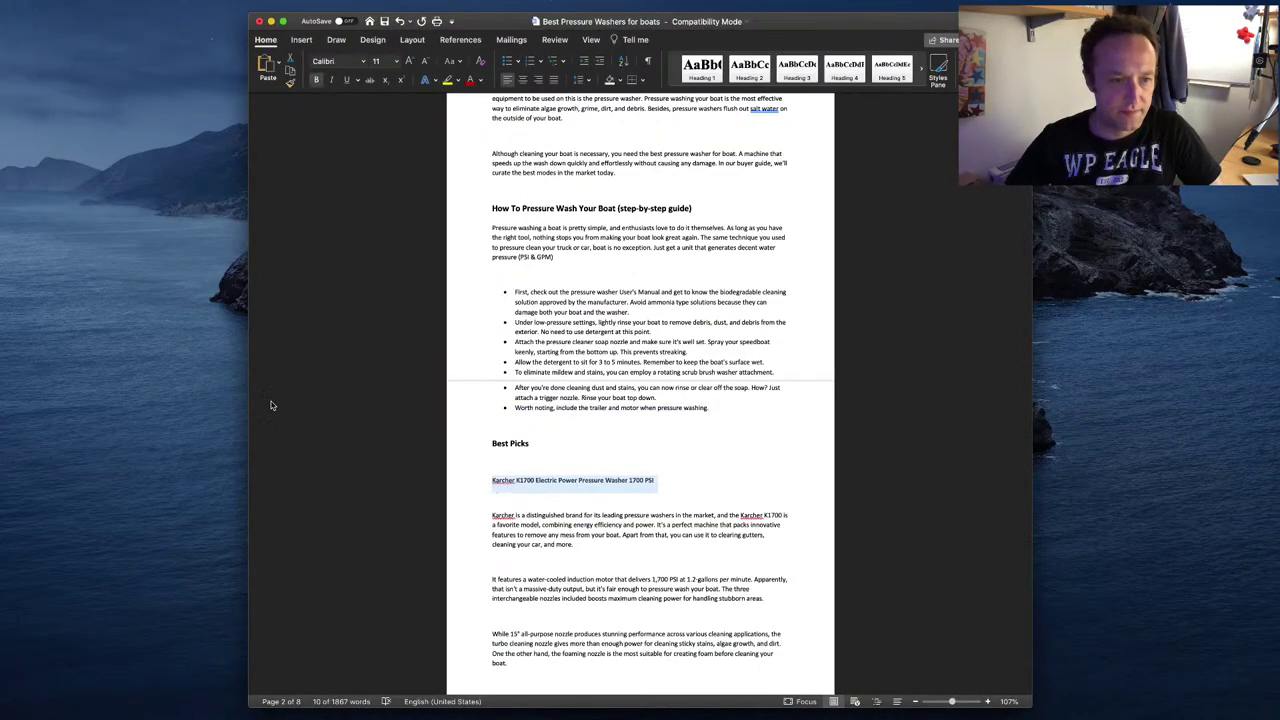
{"action": "key", "text": "super+Tab"}
{"action": "left_click_drag", "start_coordinate": [674, 391], "coordinate": [328, 392]}
{"action": "key", "text": "super+v"}
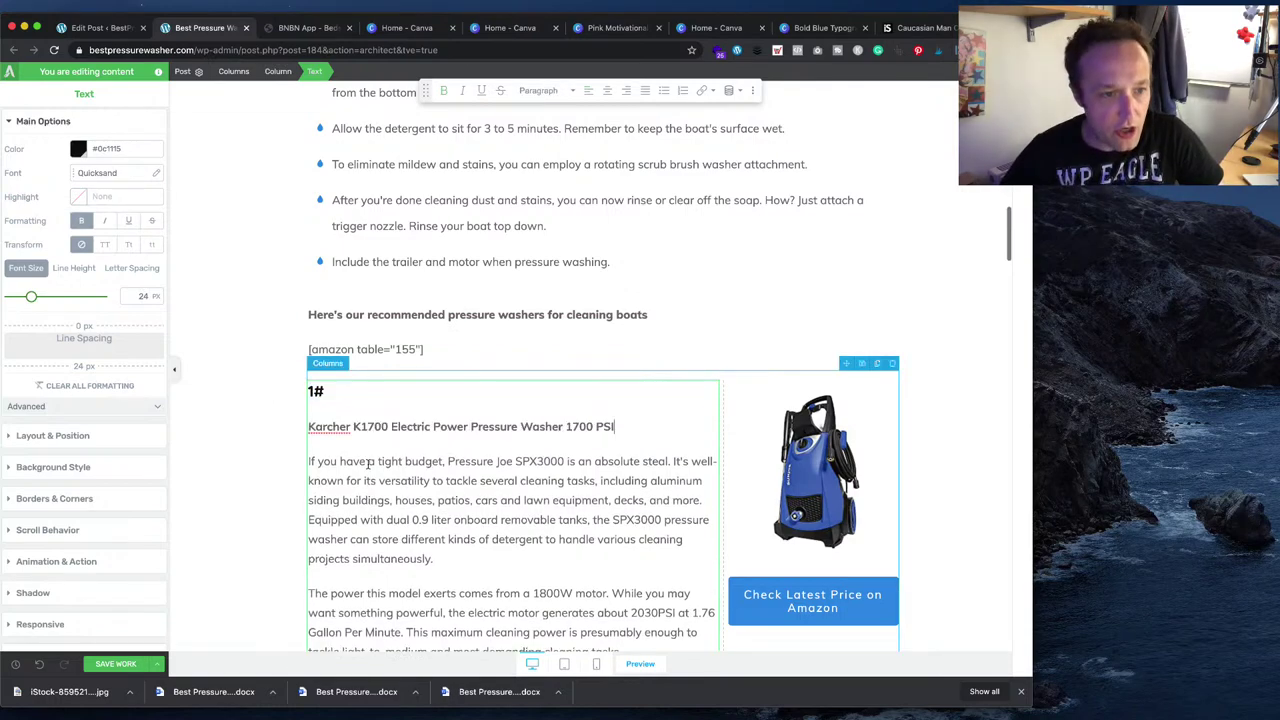
{"action": "key", "text": "super+z"}
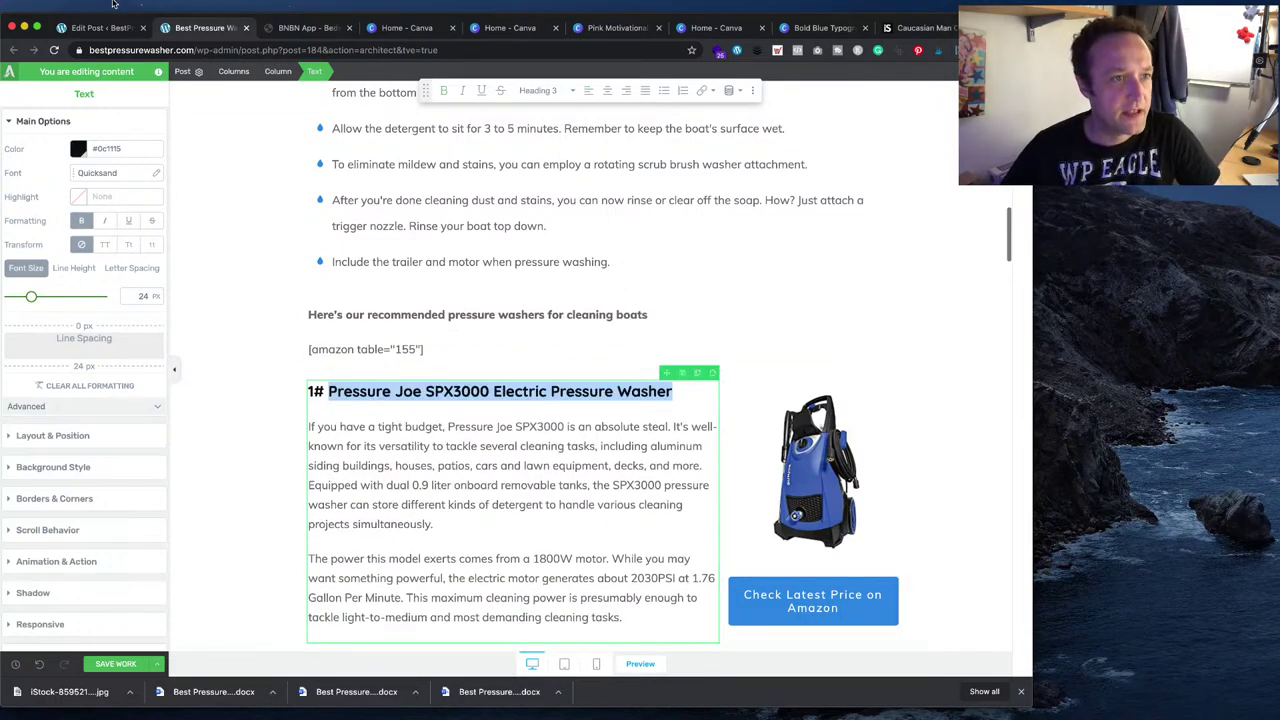
{"action": "left_click", "coordinate": [113, 8]}
{"action": "left_click", "coordinate": [130, 81]}
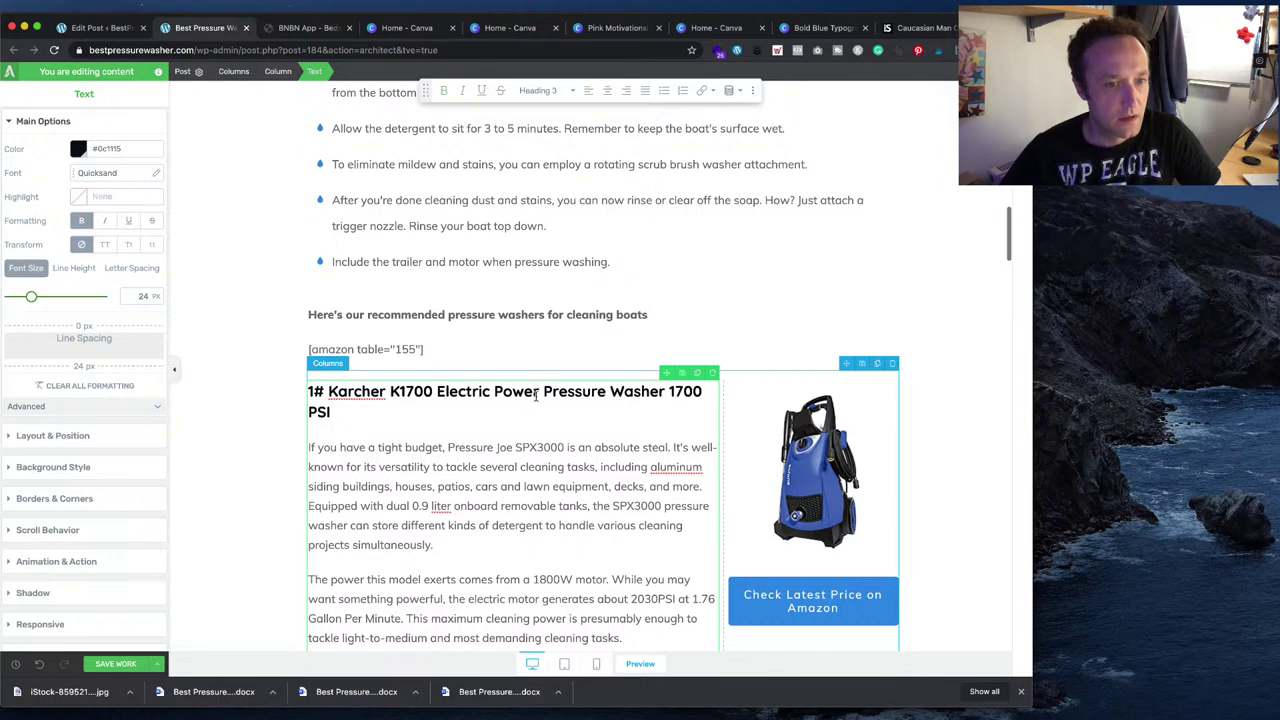
- Delete 'Power' so the heading reads 'Karcher K1700 Electric Pressure Washer 1700 PSI'
{"action": "left_click", "coordinate": [538, 393]}
{"action": "key", "text": "BackSpace"}
{"action": "key", "text": "BackSpace"}
{"action": "key", "text": "BackSpace"}
{"action": "key", "text": "BackSpace"}
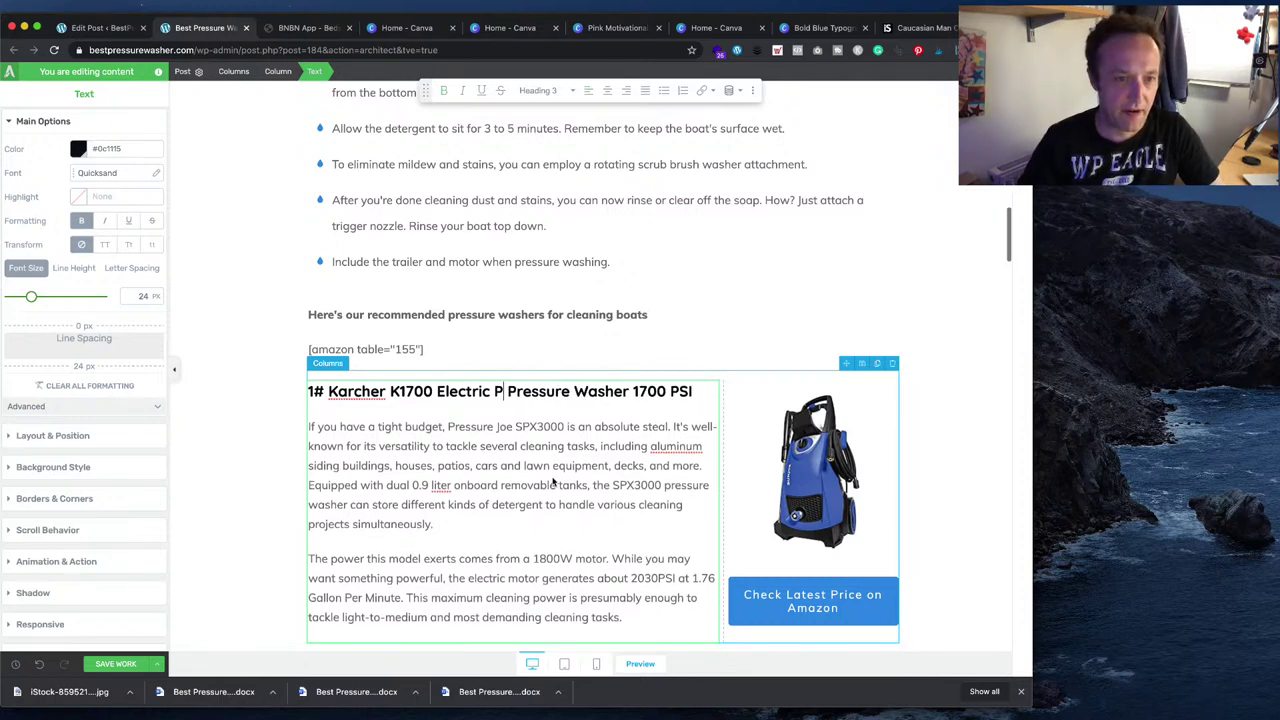
{"action": "key", "text": "BackSpace"}
{"action": "key", "text": "BackSpace"}
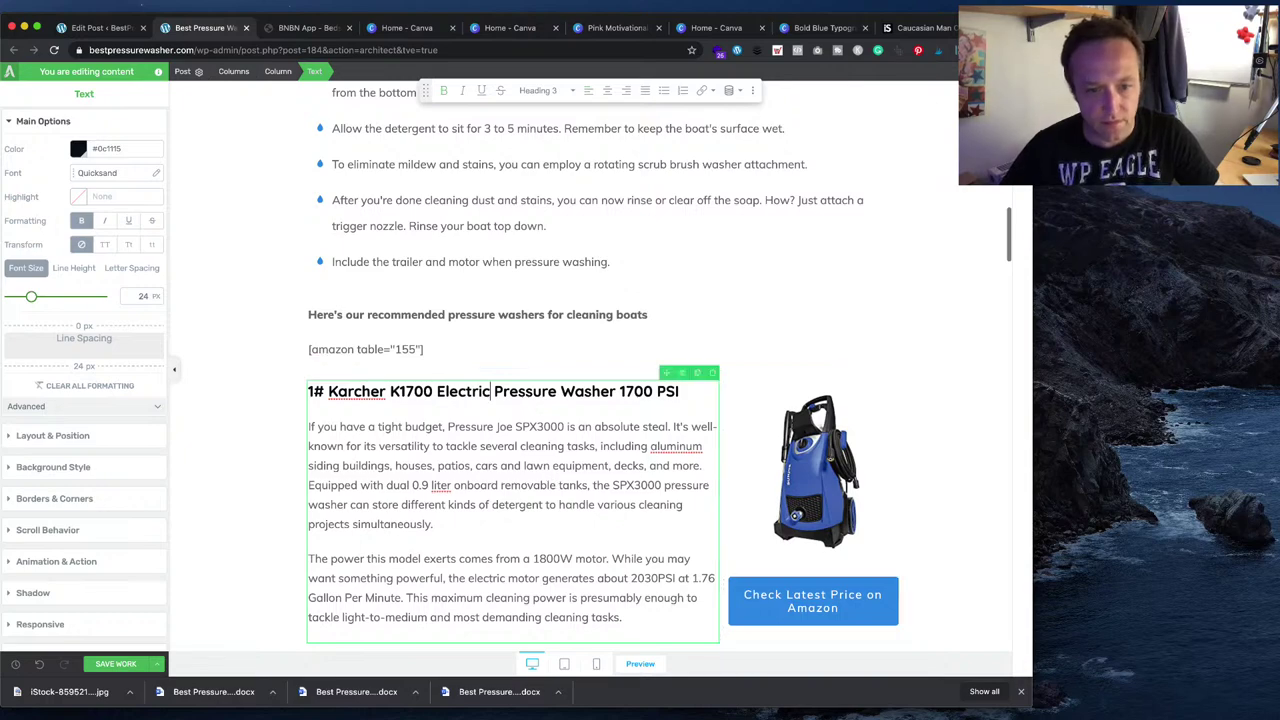
{"action": "key", "text": "super+Tab"}
{"action": "scroll", "coordinate": [608, 488], "scroll_direction": "down", "scroll_amount": 8}
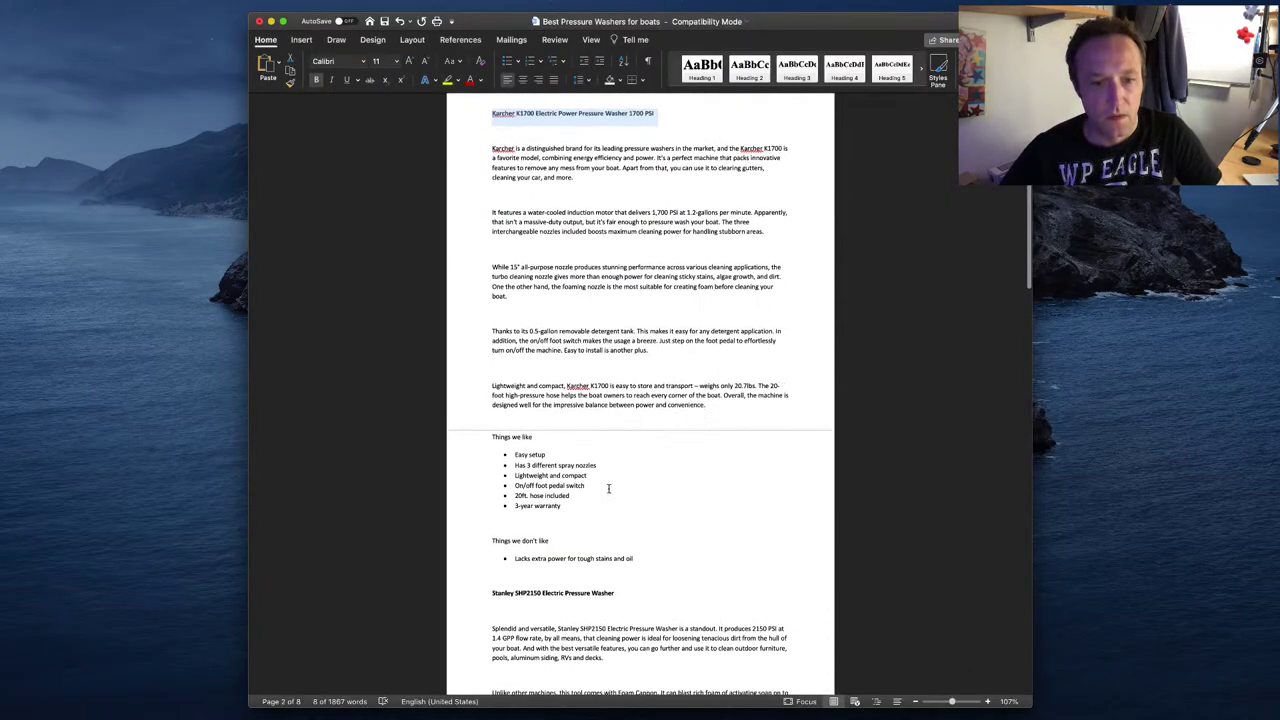
- Select the 'Karcher K1700 Electric Pressure Washer 1700 PSI' heading text in the page editor
{"action": "scroll", "coordinate": [608, 488], "scroll_direction": "up", "scroll_amount": 3}
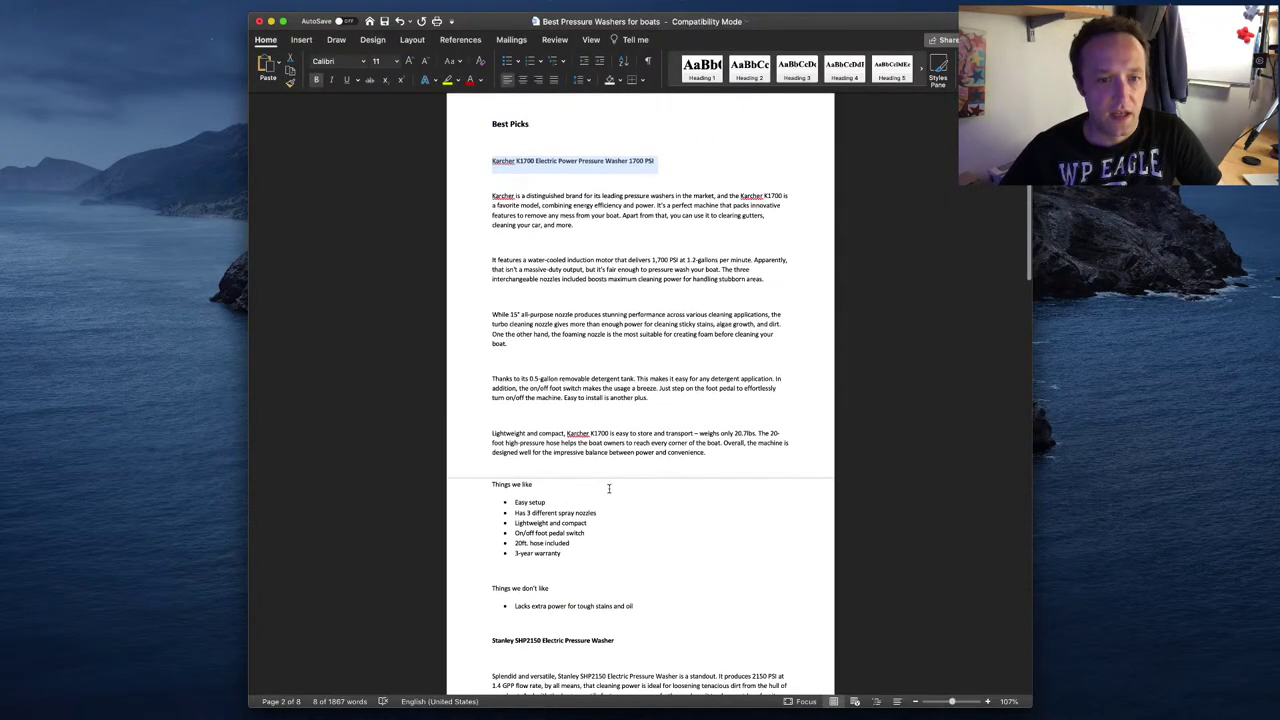
{"action": "key", "text": "super+Tab"}
{"action": "left_click_drag", "start_coordinate": [679, 391], "coordinate": [329, 393]}
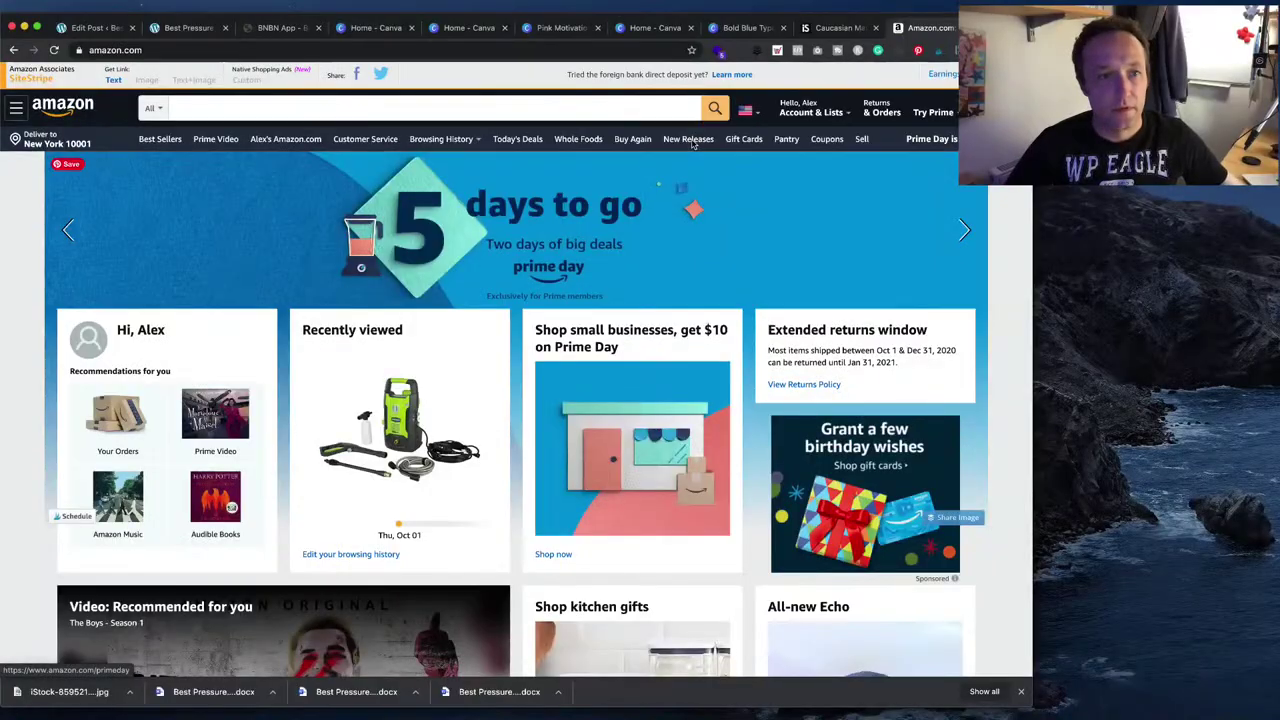
- Search Amazon for the Karcher K1700 and open its product page
{"action": "left_click", "coordinate": [560, 107]}
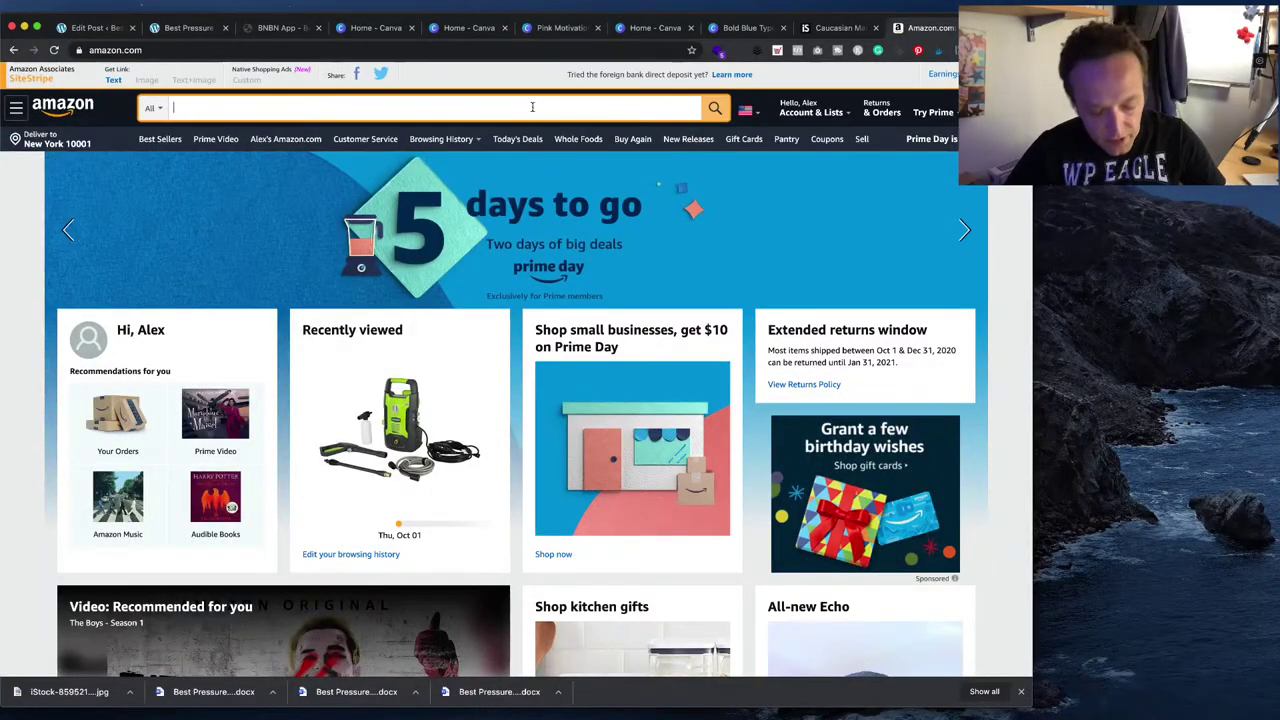
{"action": "key", "text": "ctrl+v"}
{"action": "key", "text": "Return"}
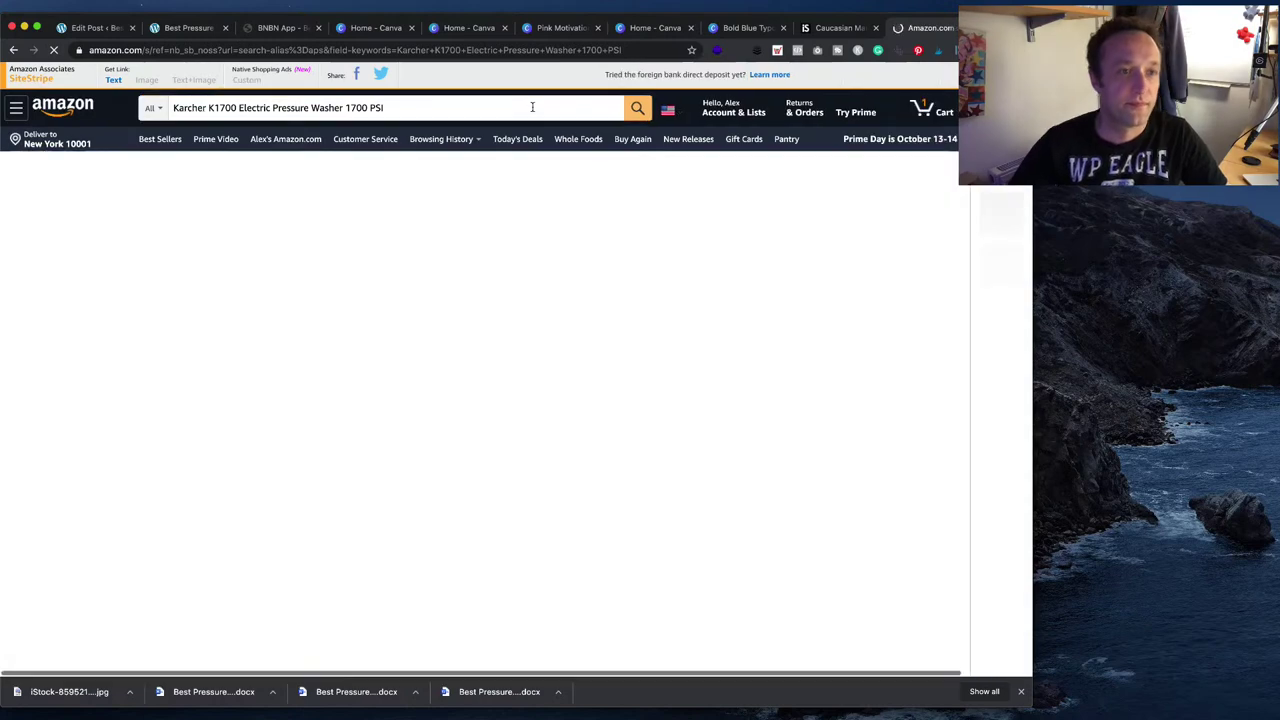
{"action": "scroll", "coordinate": [643, 243], "scroll_direction": "down", "scroll_amount": 5}
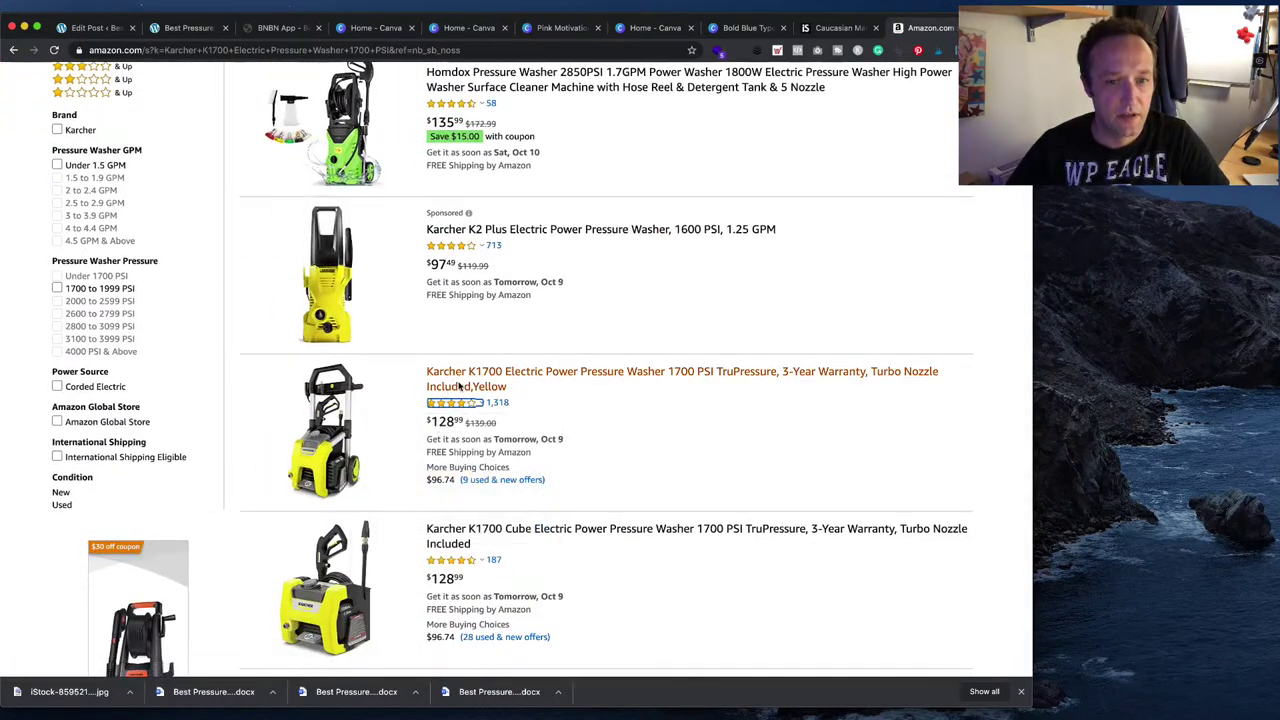
{"action": "left_click", "coordinate": [459, 387]}
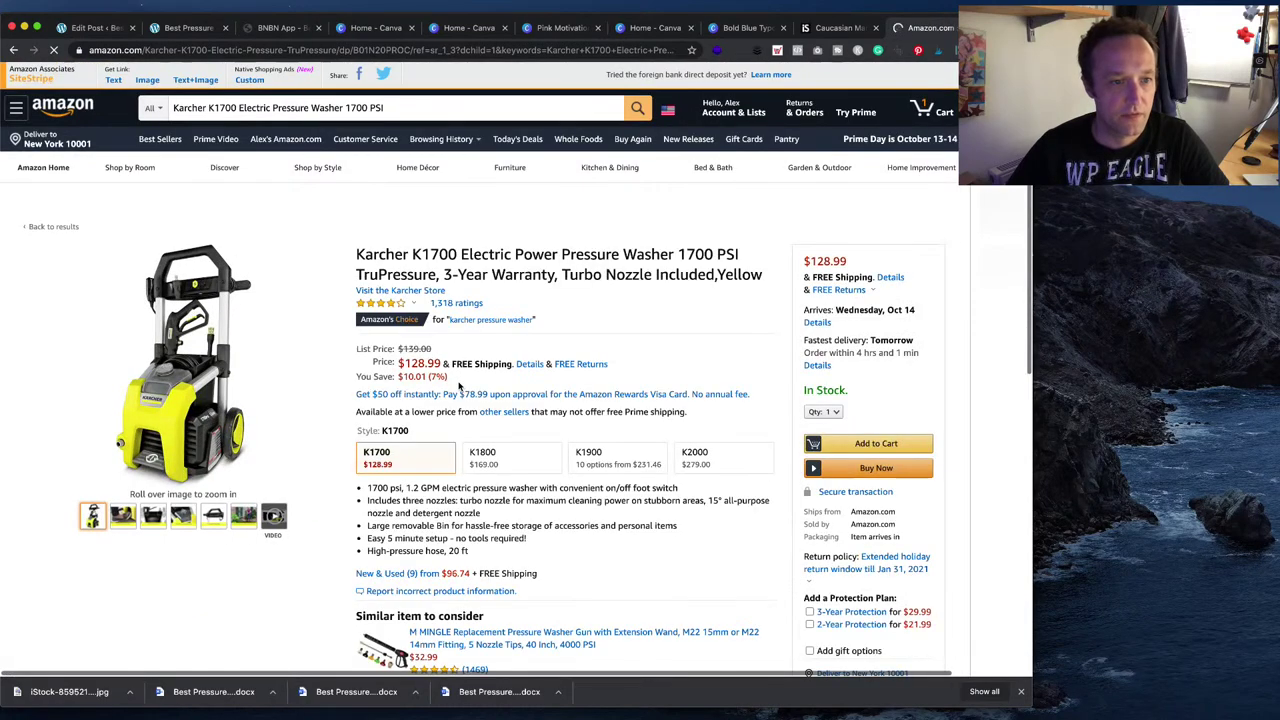
- Generate the SiteStripe image link with the site's tracking ID and select its HTML code
{"action": "left_click", "coordinate": [147, 79]}
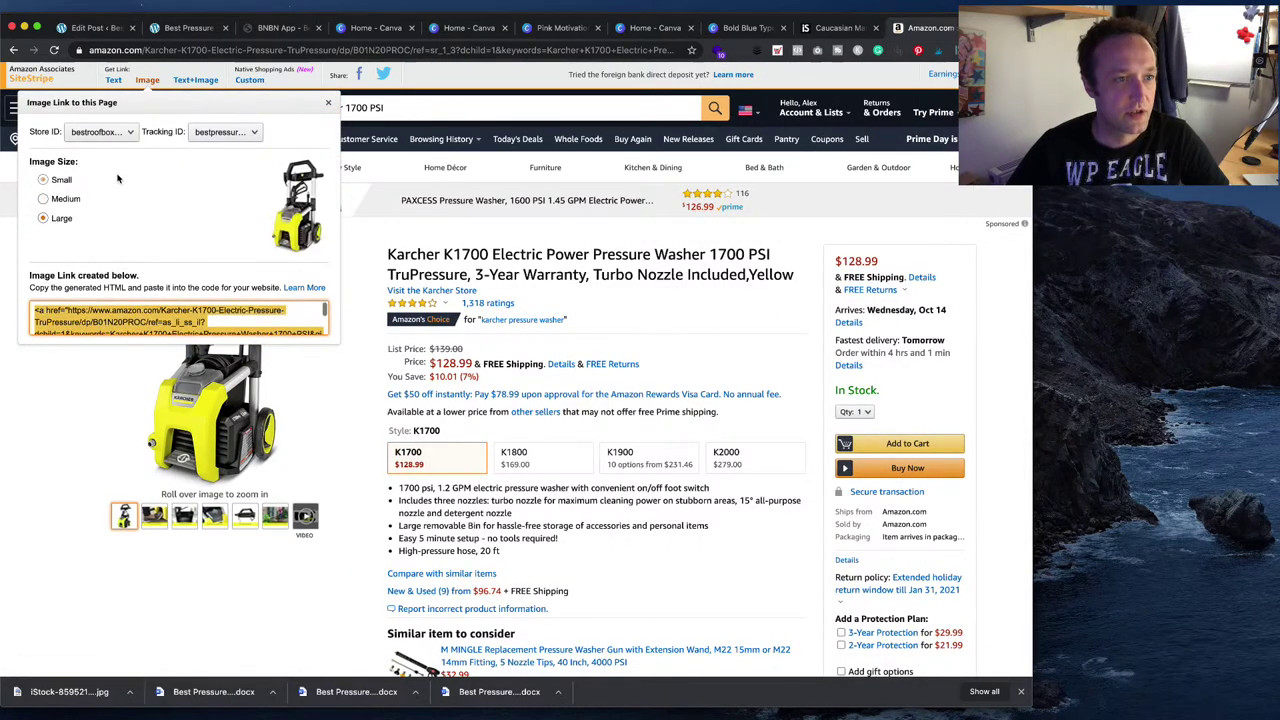
{"action": "left_click", "coordinate": [194, 131]}
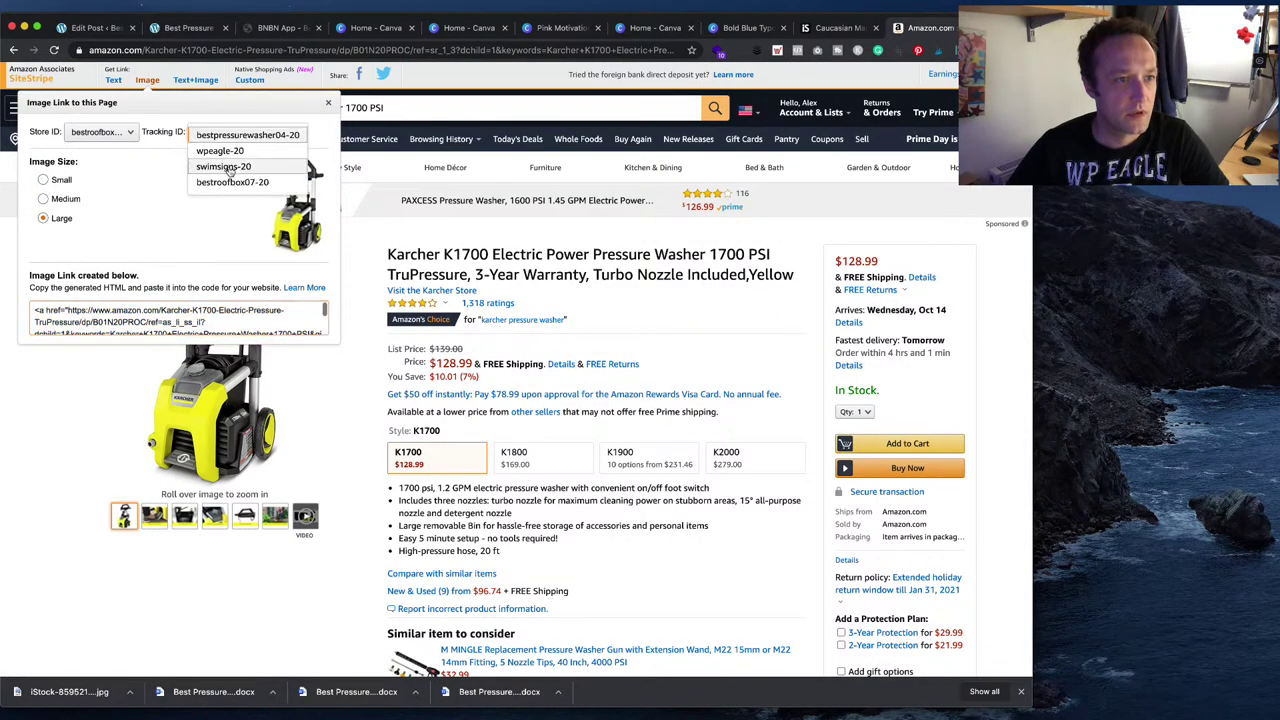
{"action": "left_click", "coordinate": [265, 142]}
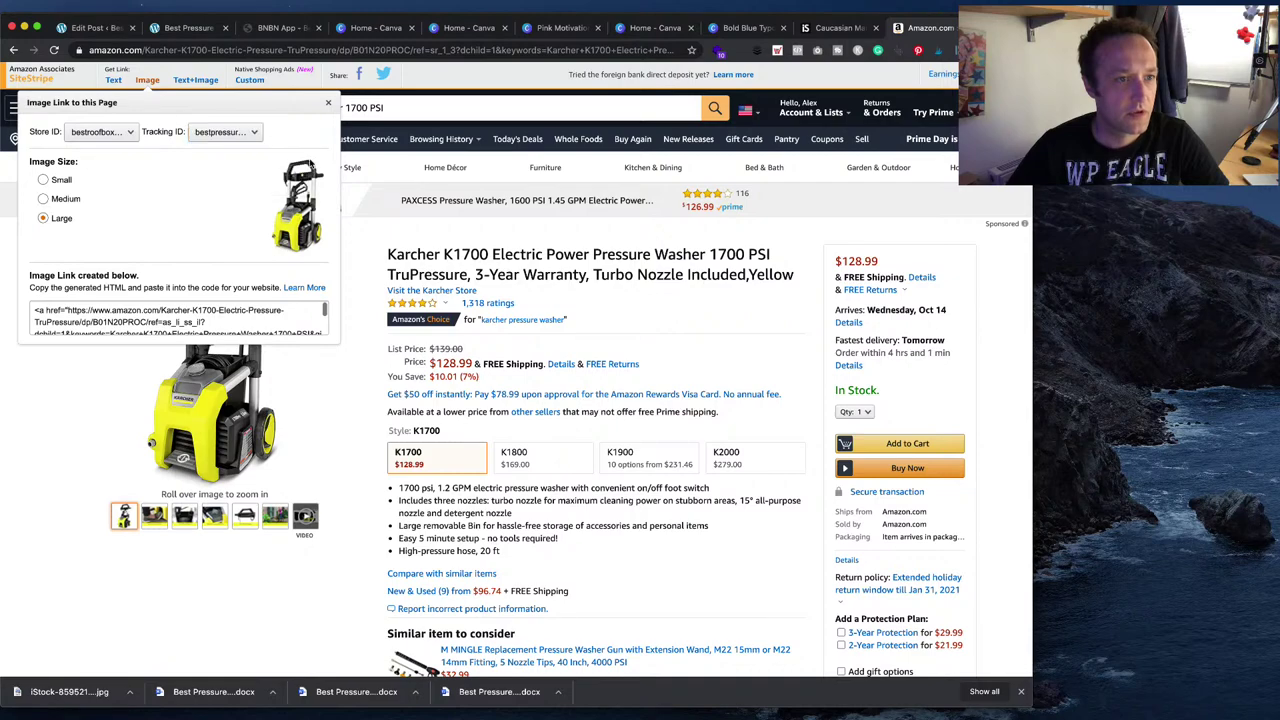
{"action": "left_click", "coordinate": [168, 313]}
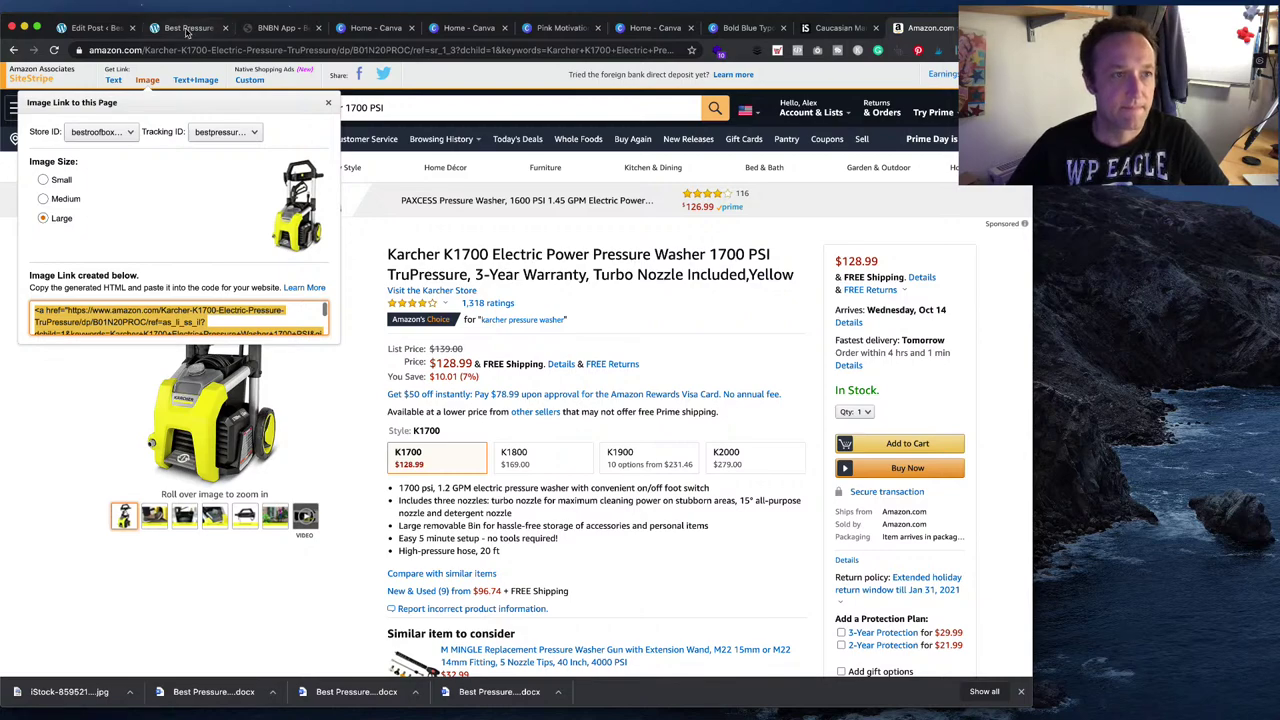
{"action": "left_click", "coordinate": [120, 30]}
{"action": "left_click", "coordinate": [186, 28]}
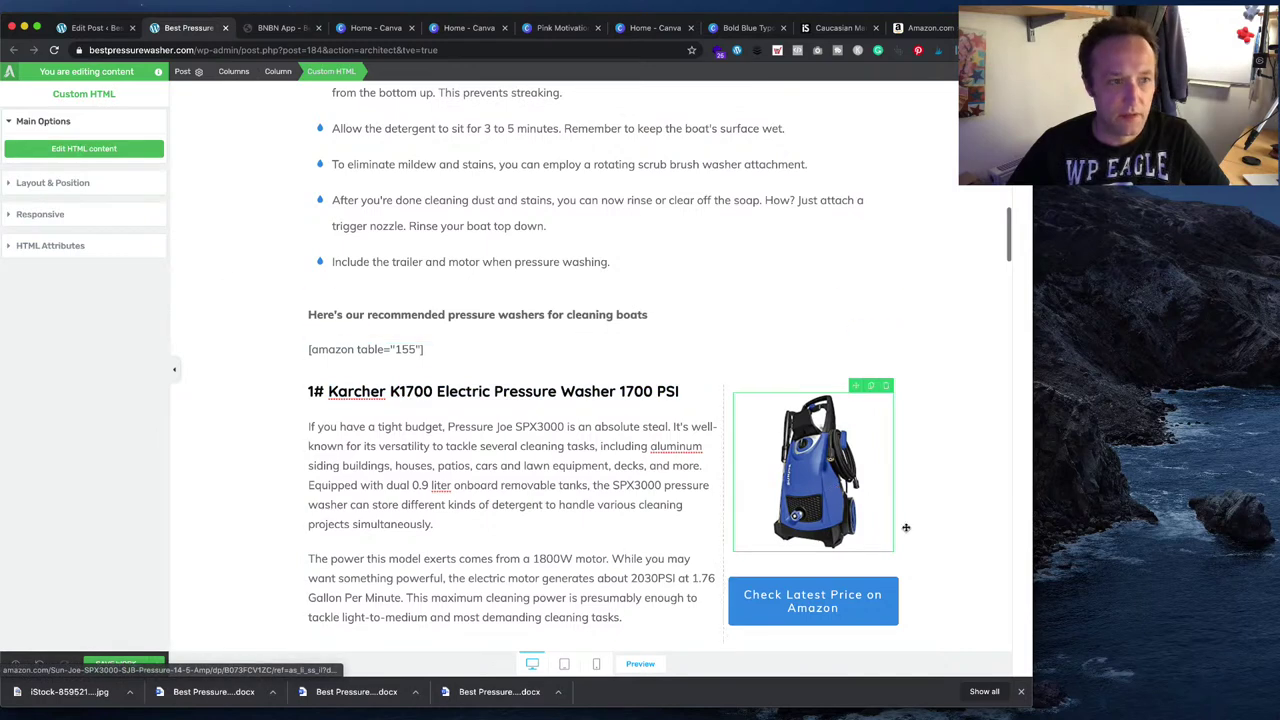
- Replace the first product image's HTML with the Karcher K1700 SiteStripe code and save
{"action": "left_click", "coordinate": [124, 151]}
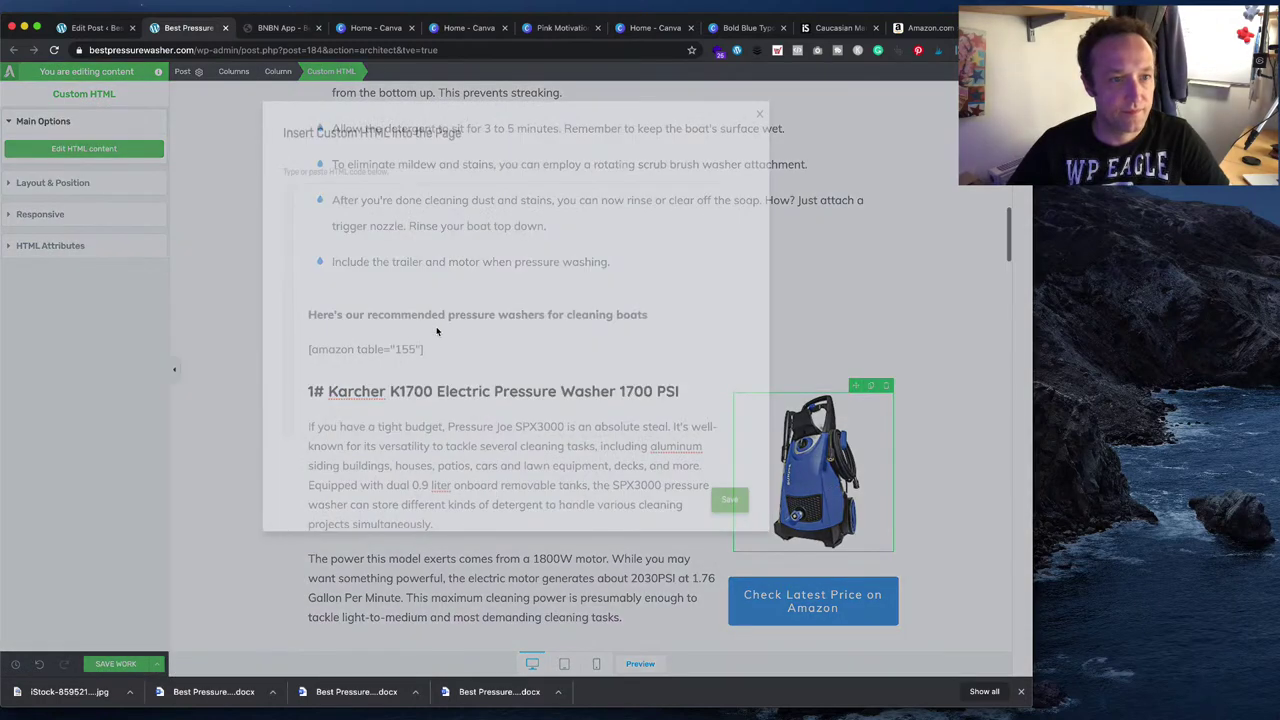
{"action": "key", "text": "ctrl+a"}
{"action": "key", "text": "BackSpace"}
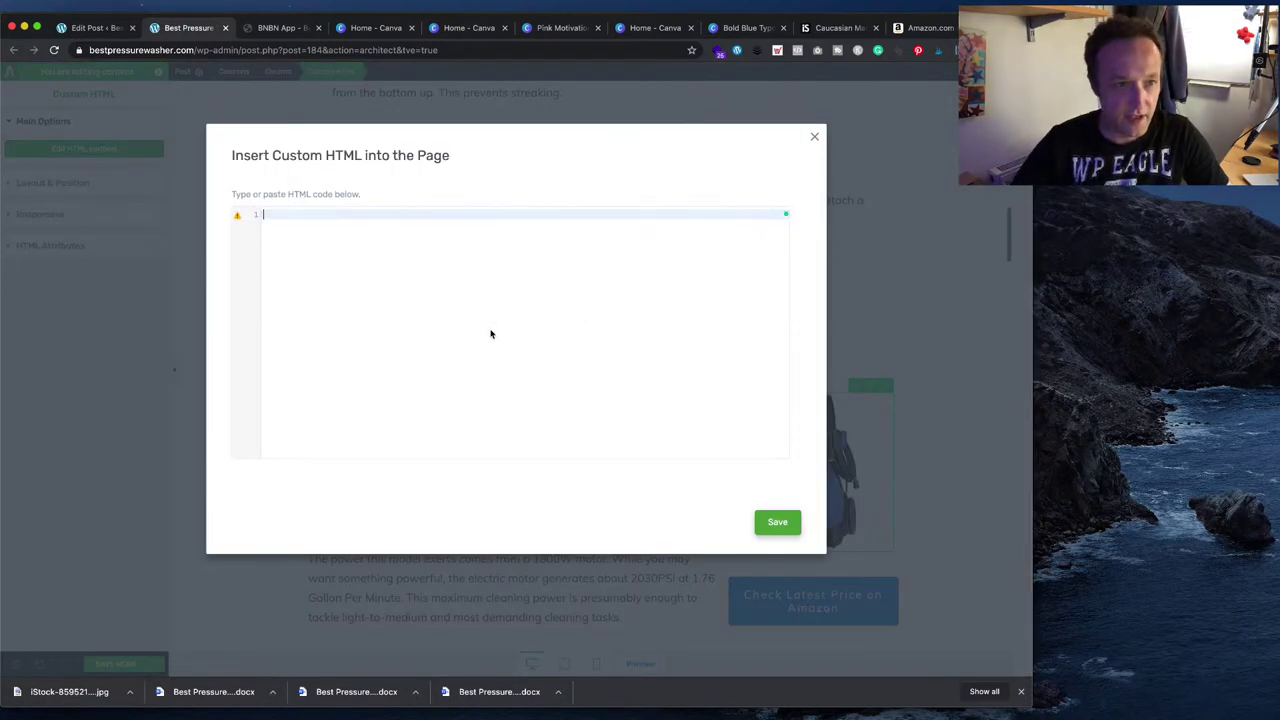
{"action": "key", "text": "ctrl+v"}
{"action": "left_click", "coordinate": [786, 525]}
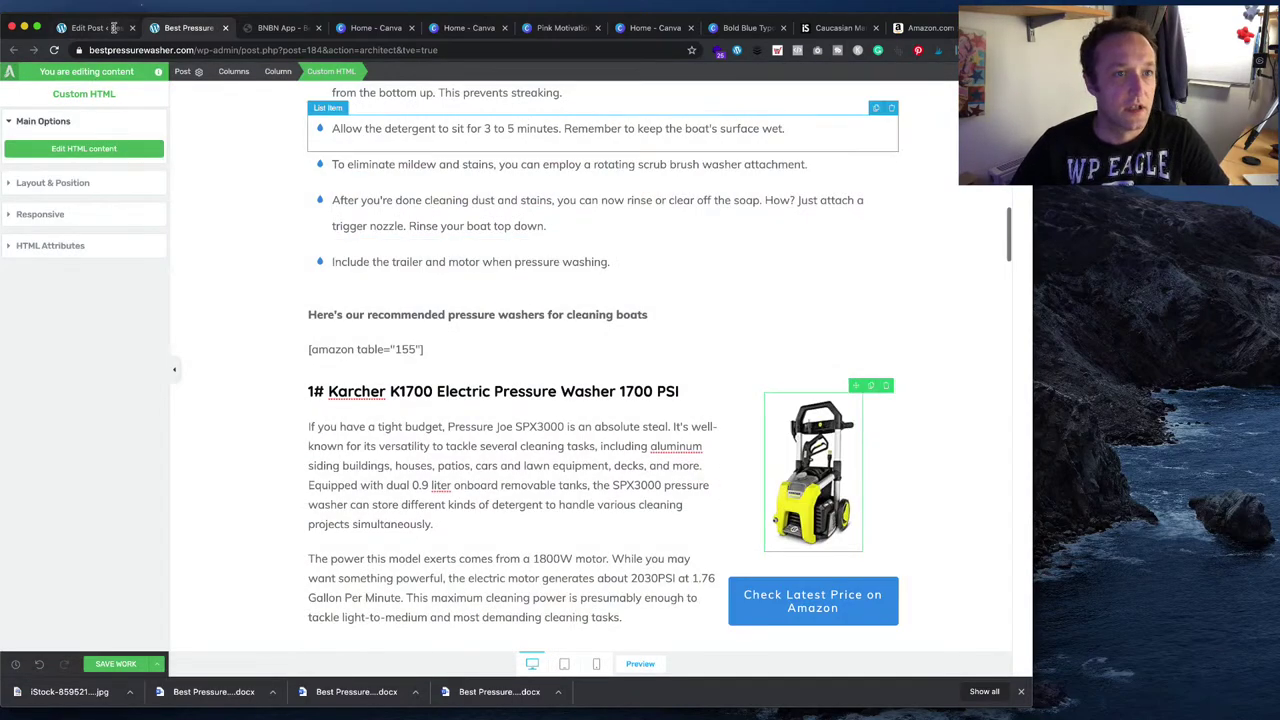
{"action": "left_click_drag", "start_coordinate": [916, 29], "coordinate": [265, 28]}
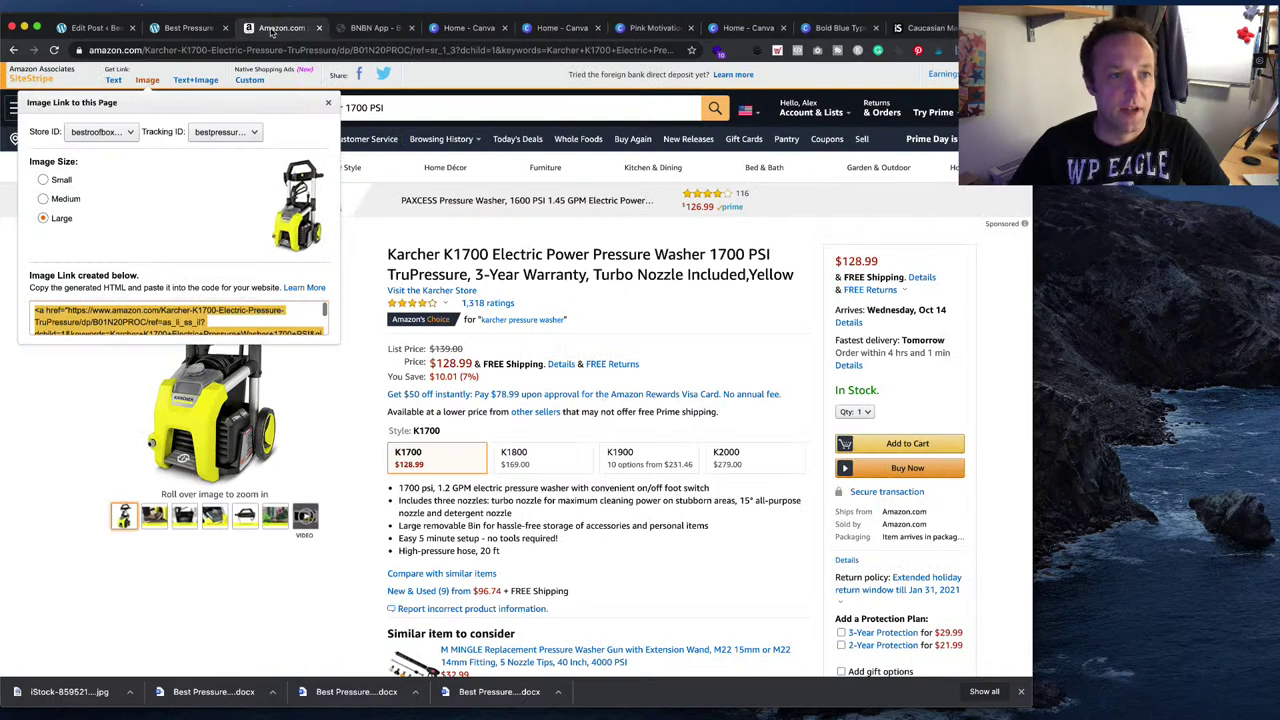
- Close the unneeded app tab and the two leftover Canva tabs
{"action": "left_click", "coordinate": [411, 28]}
{"action": "left_click", "coordinate": [411, 28]}
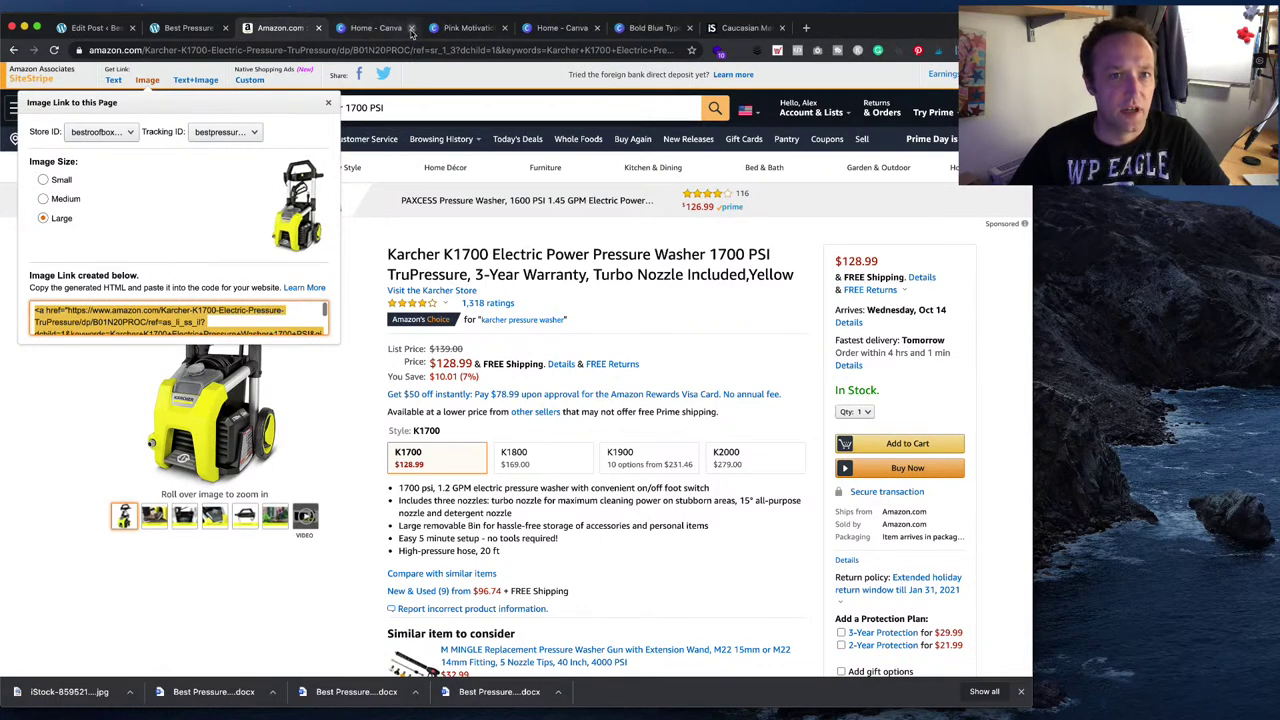
{"action": "left_click", "coordinate": [411, 28]}
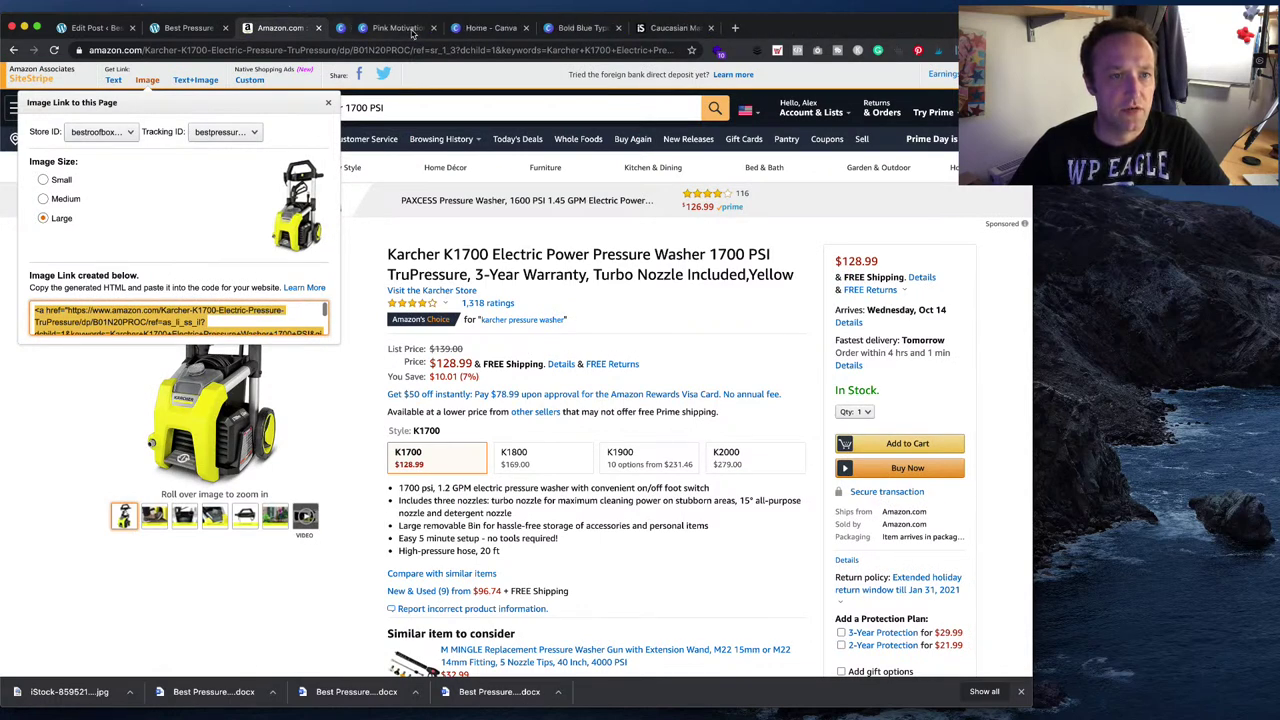
- Generate the full-length amazon.com SiteStripe text link for the Karcher K1700
{"action": "left_click", "coordinate": [113, 80]}
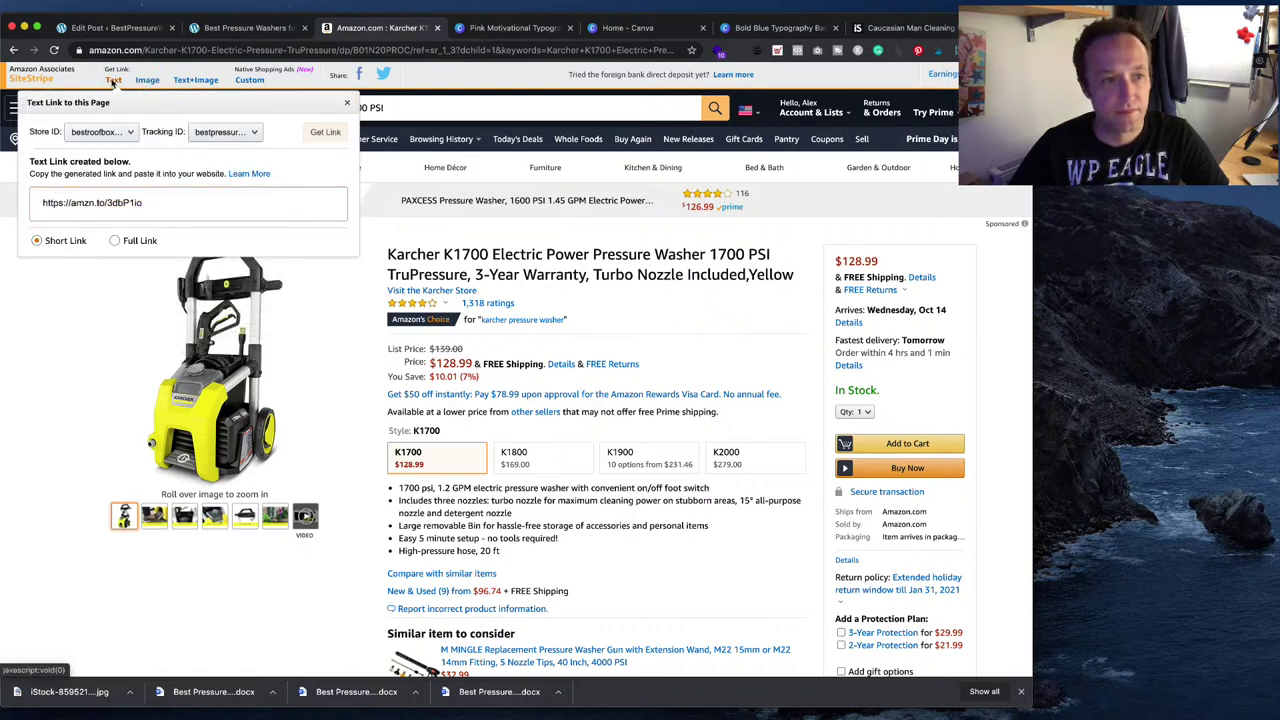
{"action": "left_click", "coordinate": [122, 241]}
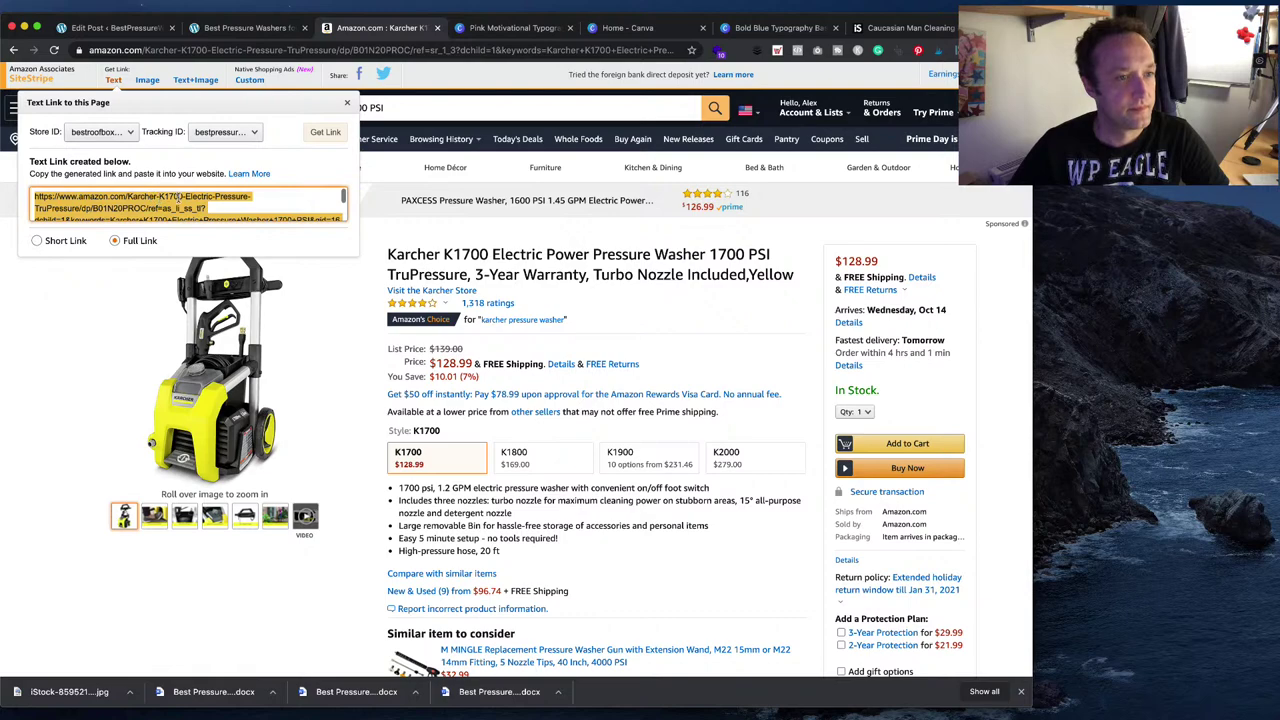
{"action": "left_click", "coordinate": [115, 28]}
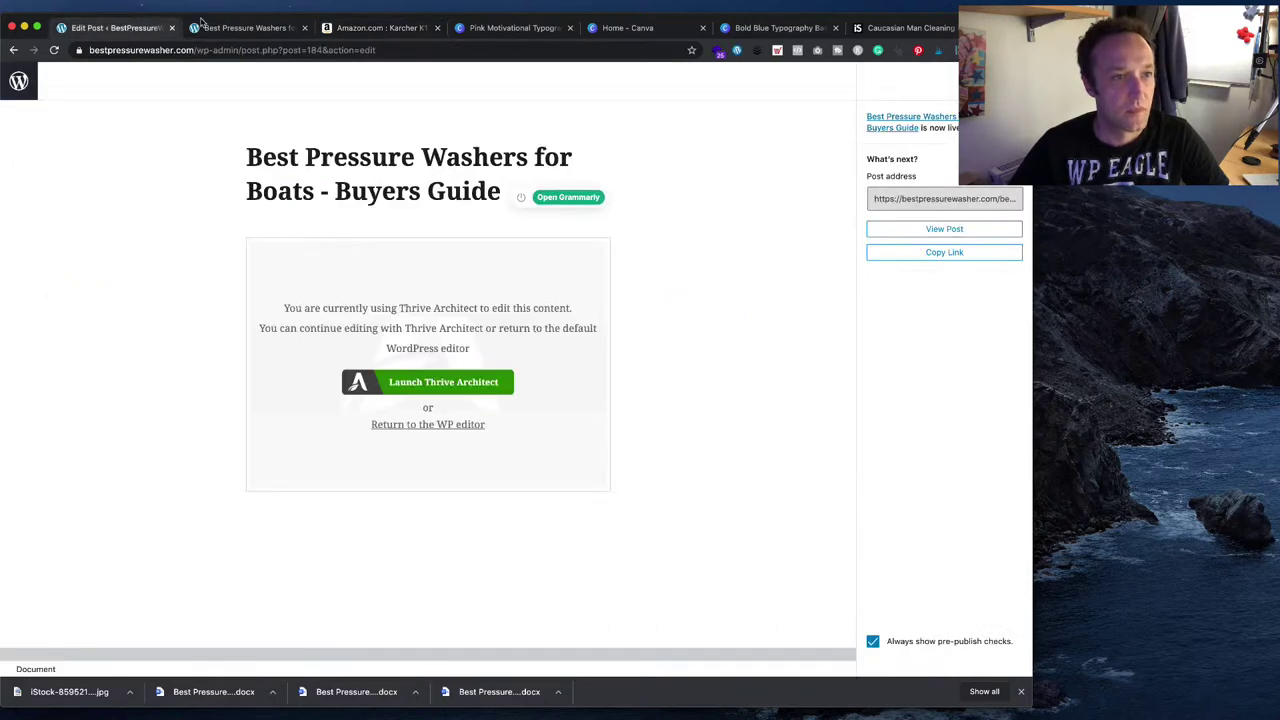
- Save the post and inspect the Karcher K1700 Check Latest Price button's target URL
{"action": "left_click", "coordinate": [241, 28]}
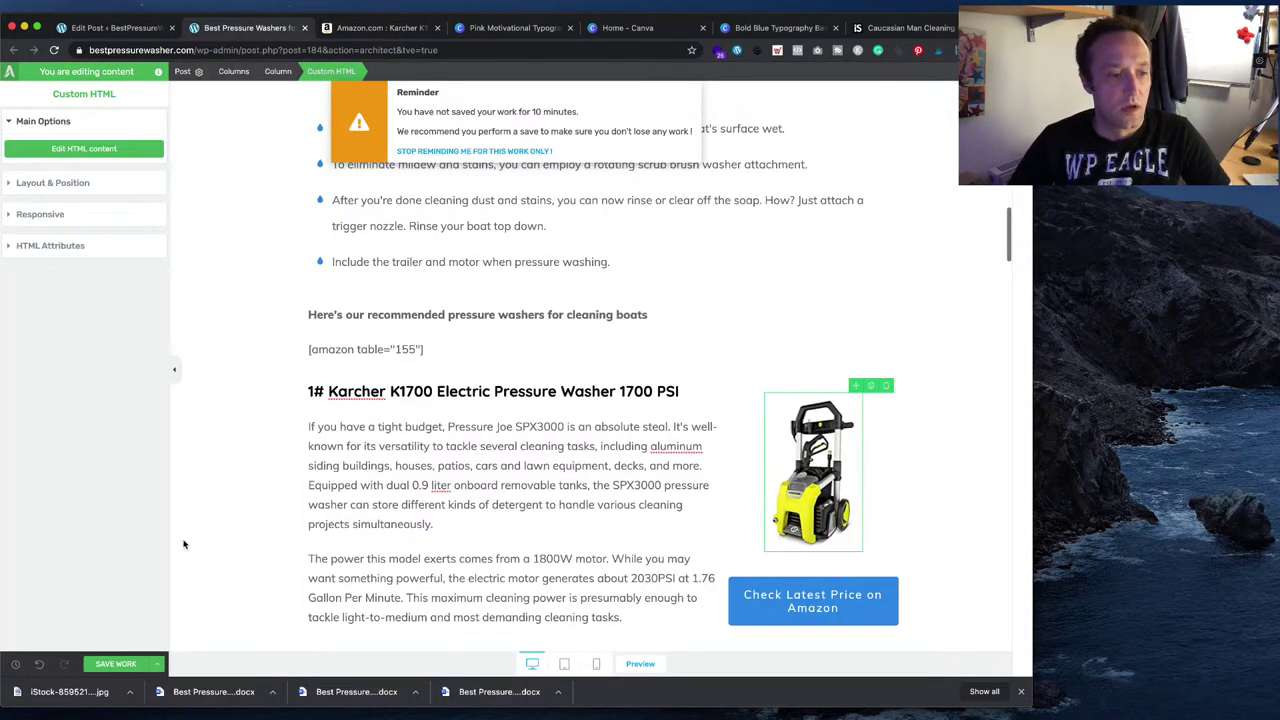
{"action": "left_click", "coordinate": [116, 667]}
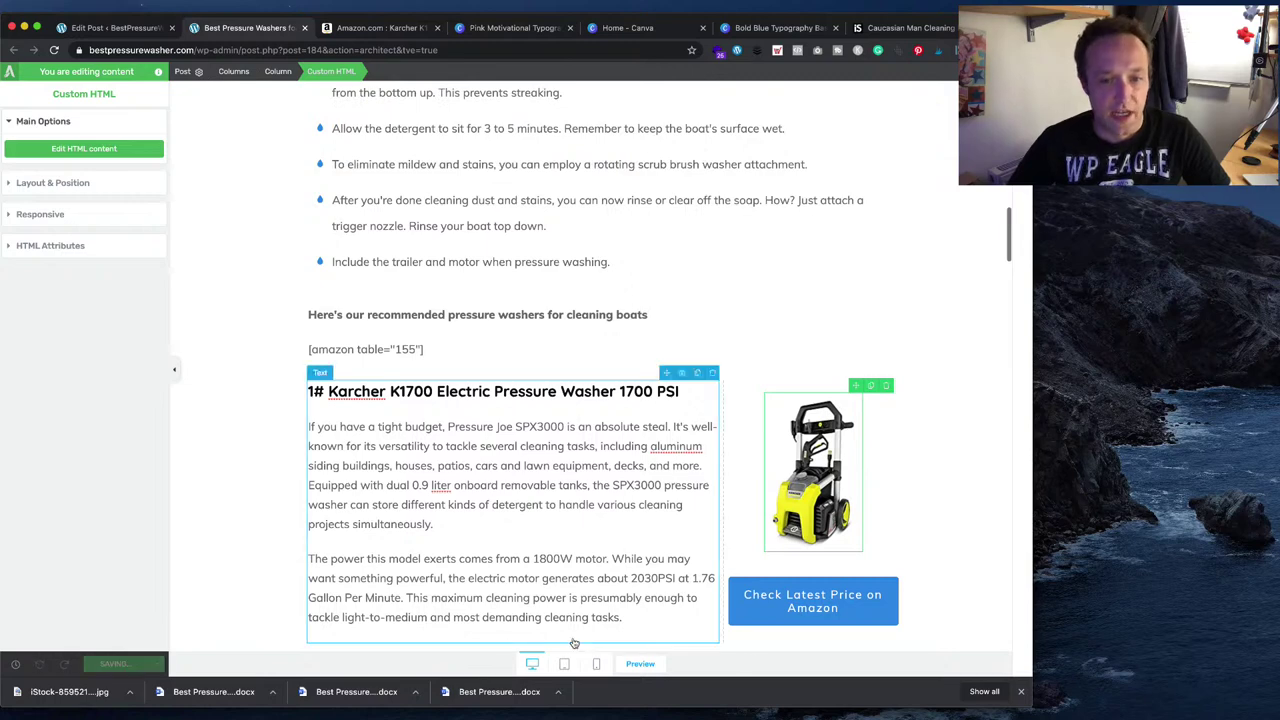
{"action": "left_click", "coordinate": [867, 606]}
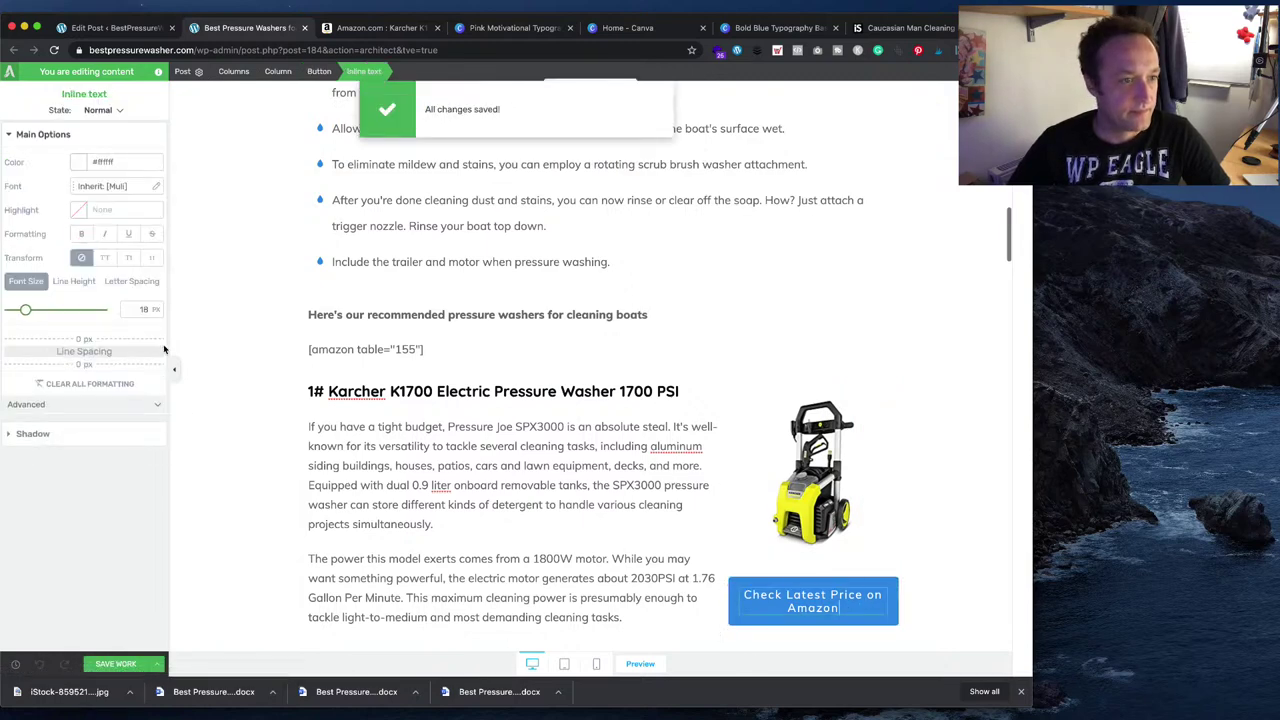
{"action": "left_click", "coordinate": [733, 595]}
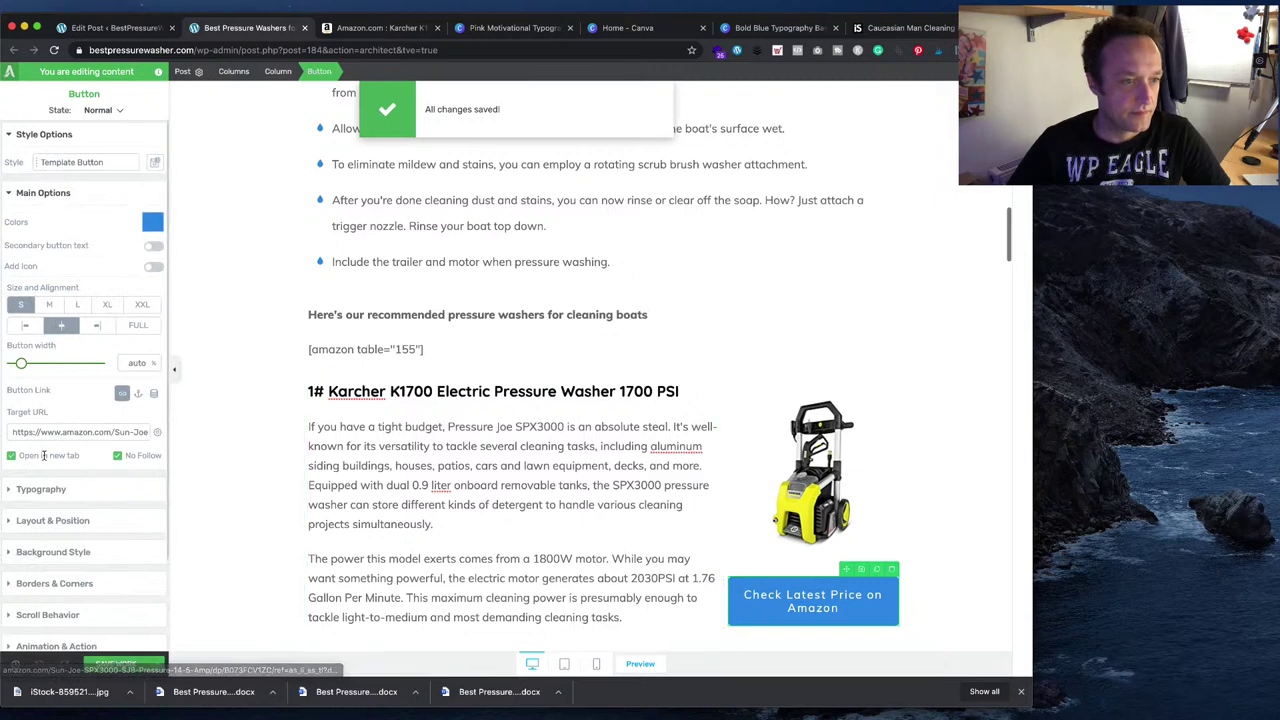
{"action": "triple_click", "coordinate": [88, 430]}
{"action": "left_click", "coordinate": [438, 464]}
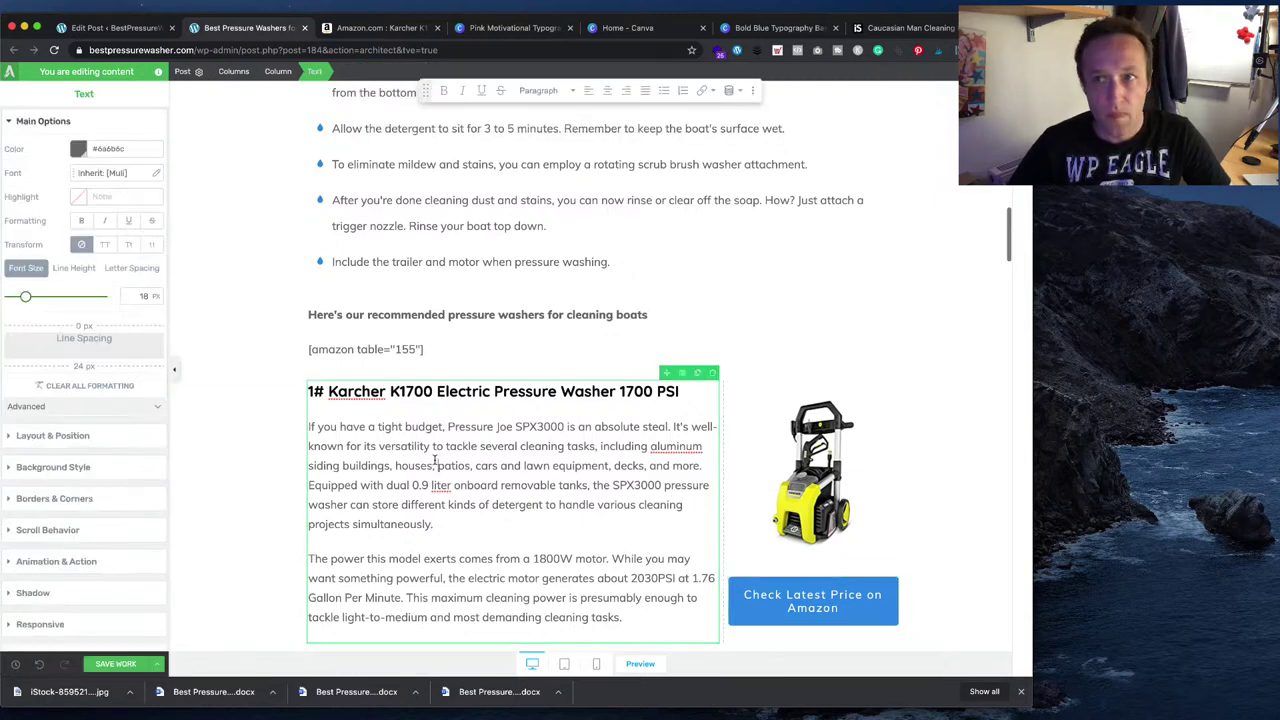
- Replace the Karcher text block's old contents with the first Karcher review paragraph from Word
{"action": "scroll", "coordinate": [440, 460], "scroll_direction": "down", "scroll_amount": 2}
{"action": "scroll", "coordinate": [425, 409], "scroll_direction": "down", "scroll_amount": 1}
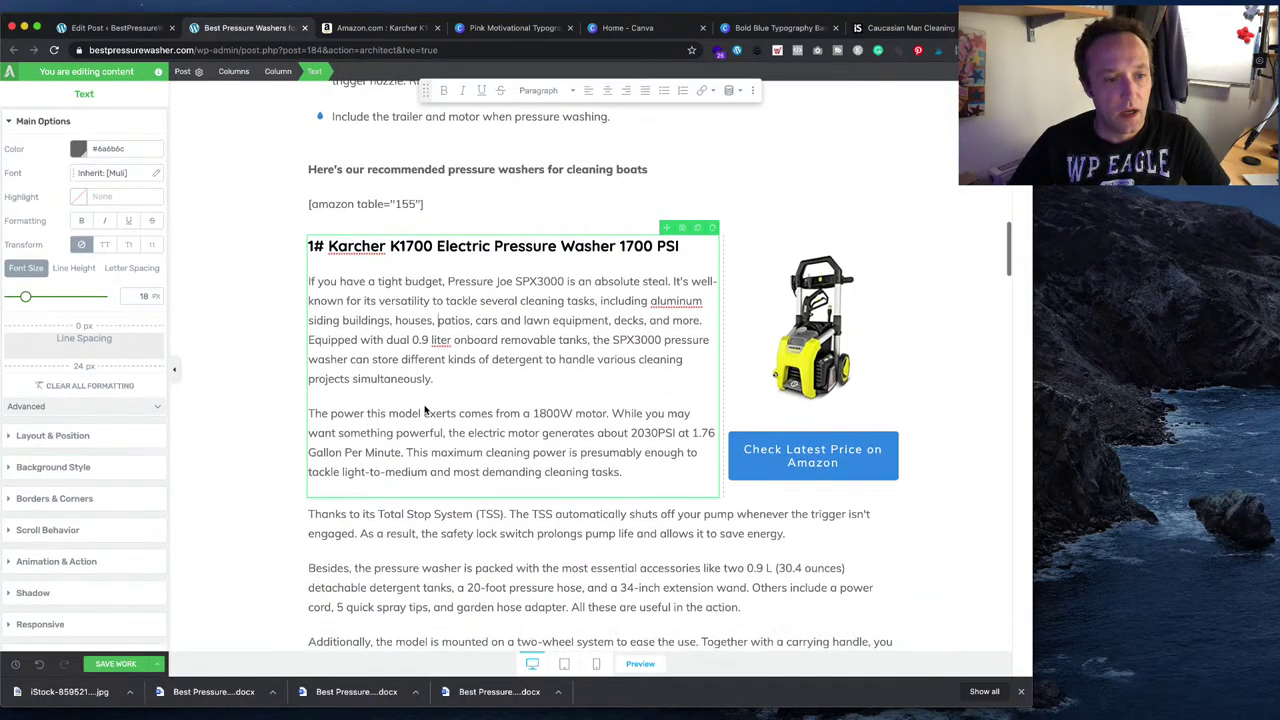
{"action": "key", "text": "super+Tab"}
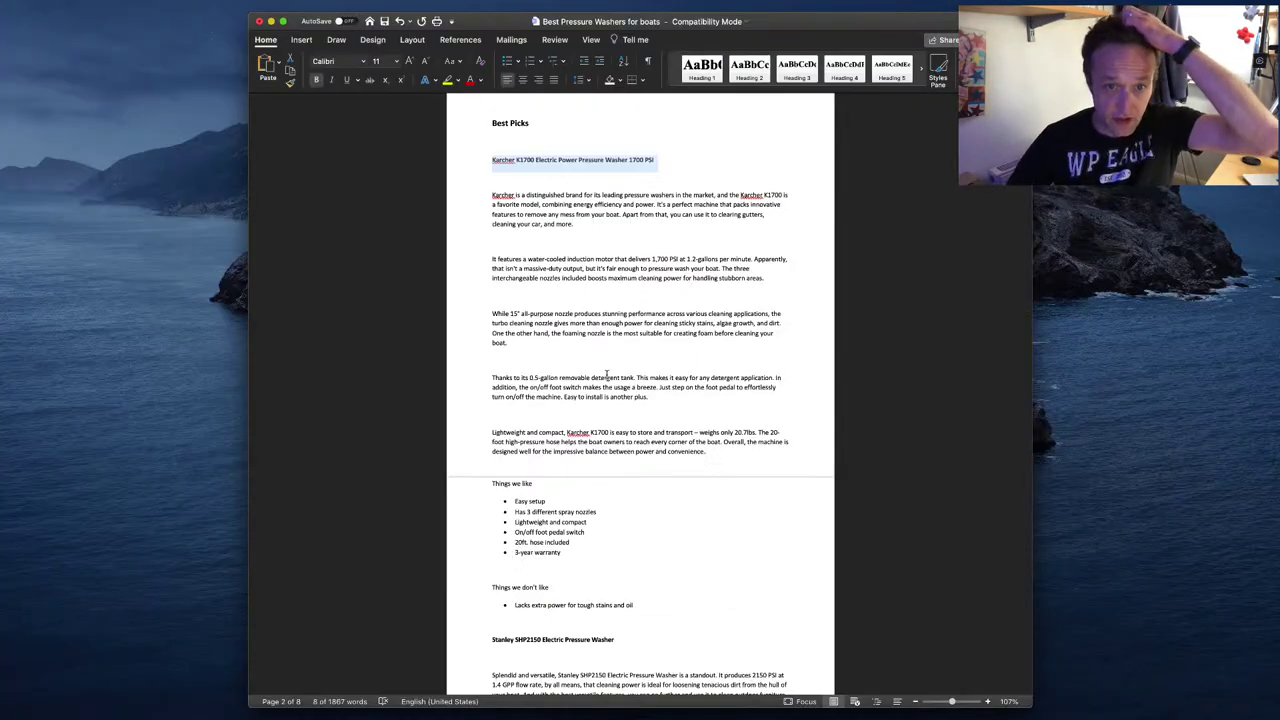
{"action": "left_click_drag", "start_coordinate": [575, 226], "coordinate": [490, 200]}
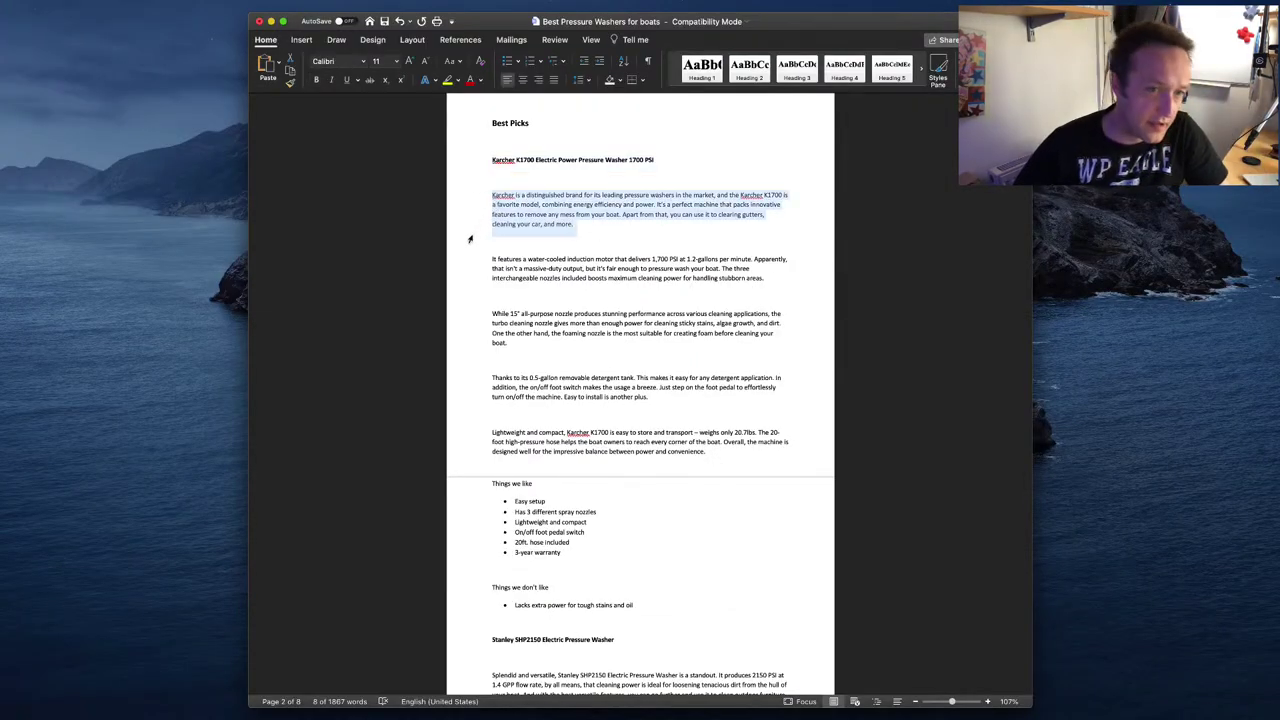
{"action": "key", "text": "super+c"}
{"action": "key", "text": "super+Tab"}
{"action": "key", "text": "super+a"}
{"action": "key", "text": "super+v"}
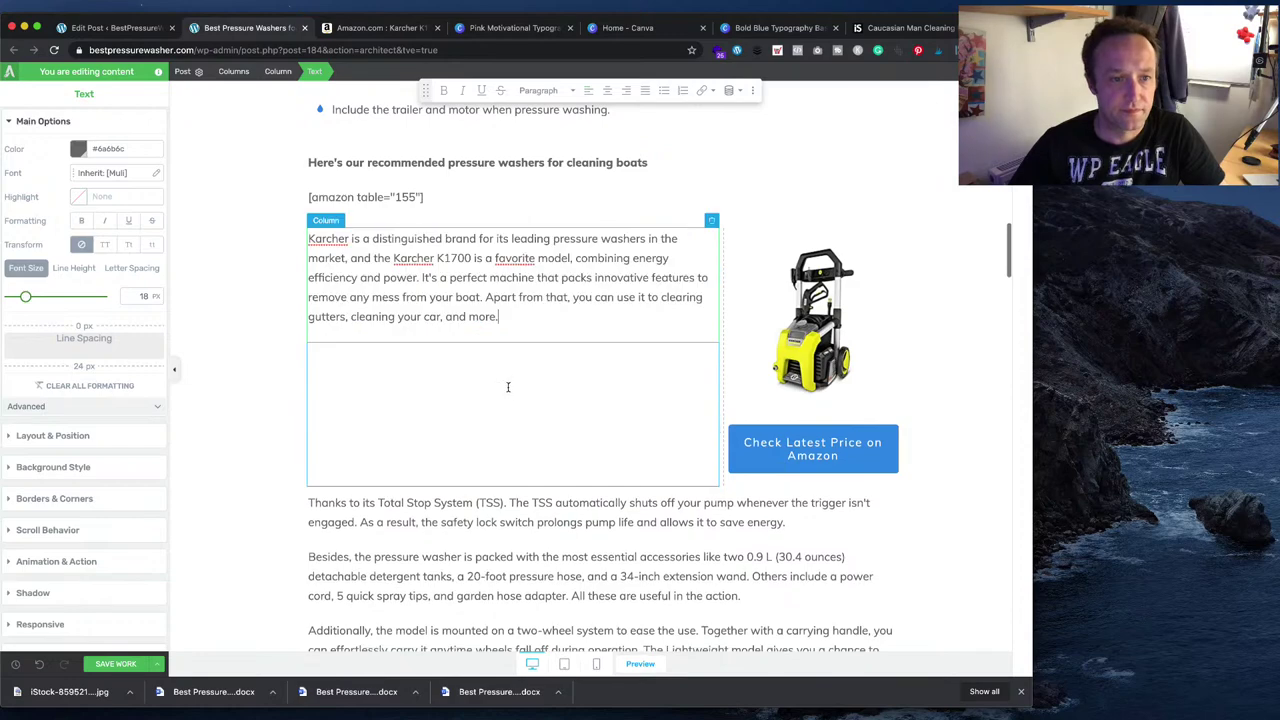
{"action": "key", "text": "Return"}
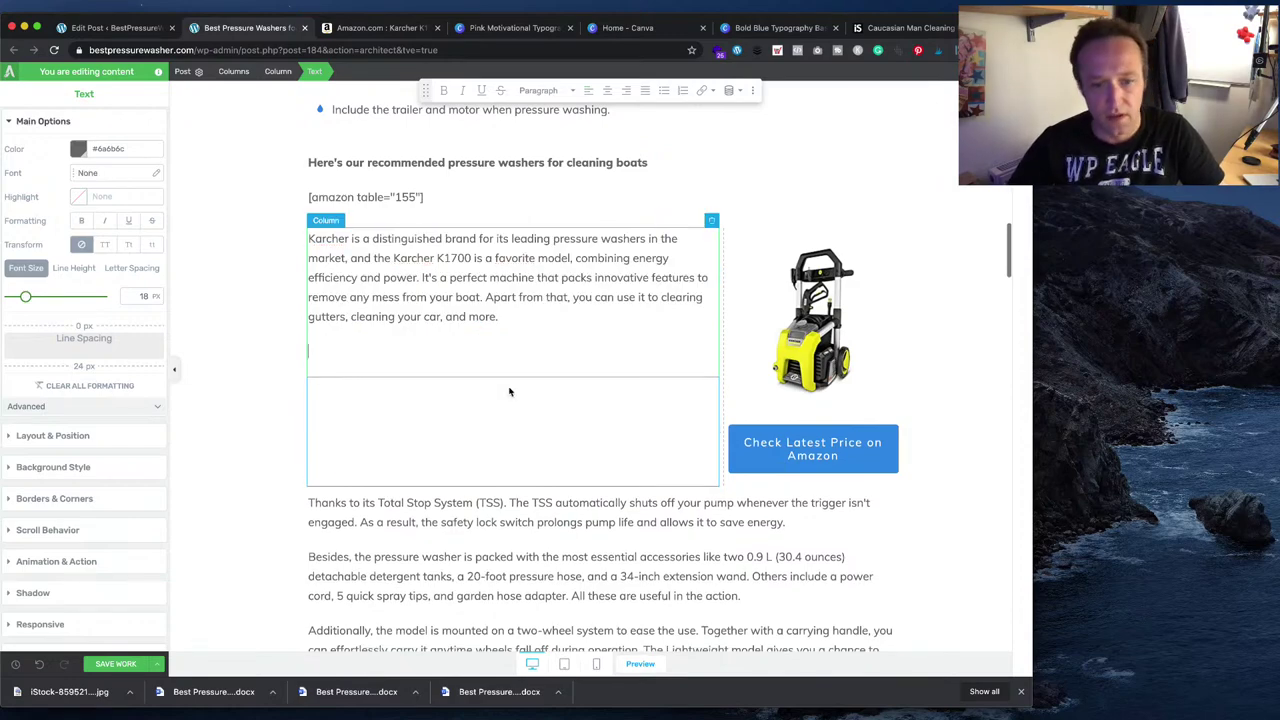
- Add the 'It features' paragraph from Word as the block's next paragraph
{"action": "key", "text": "super+Tab"}
{"action": "left_click_drag", "start_coordinate": [779, 279], "coordinate": [481, 256]}
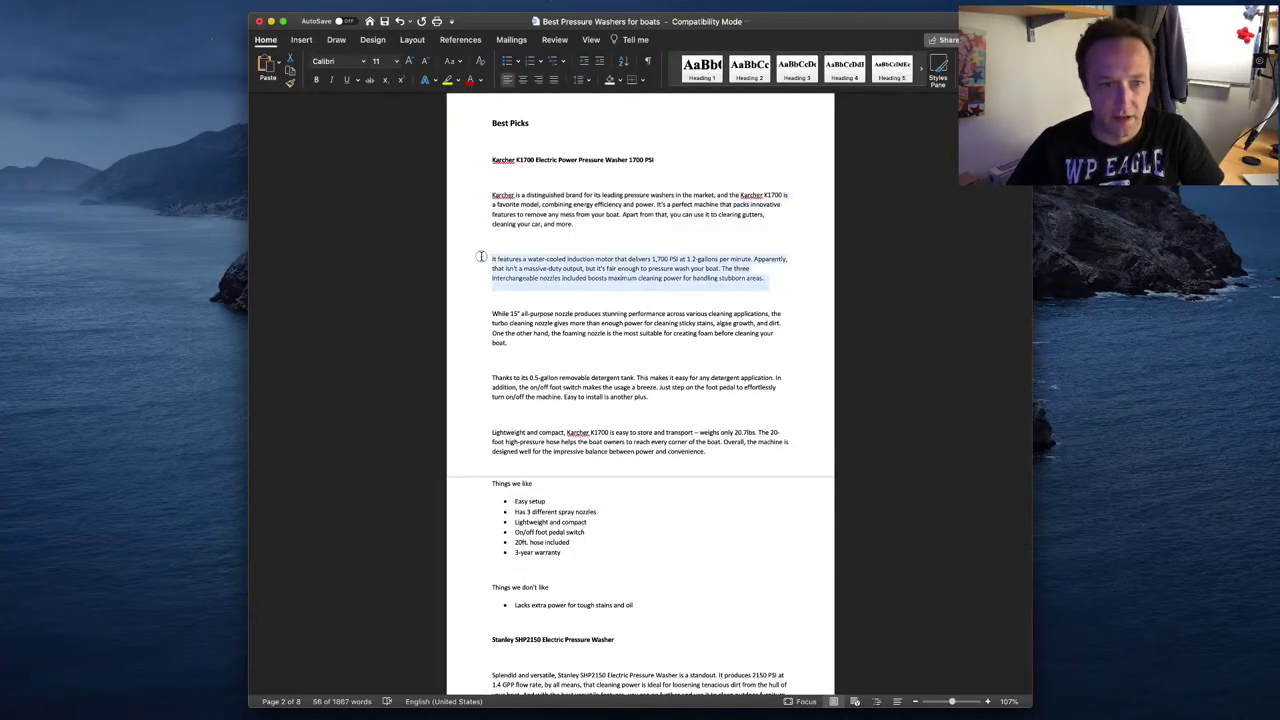
{"action": "key", "text": "super+c"}
{"action": "key", "text": "super+Tab"}
{"action": "key", "text": "super+v"}
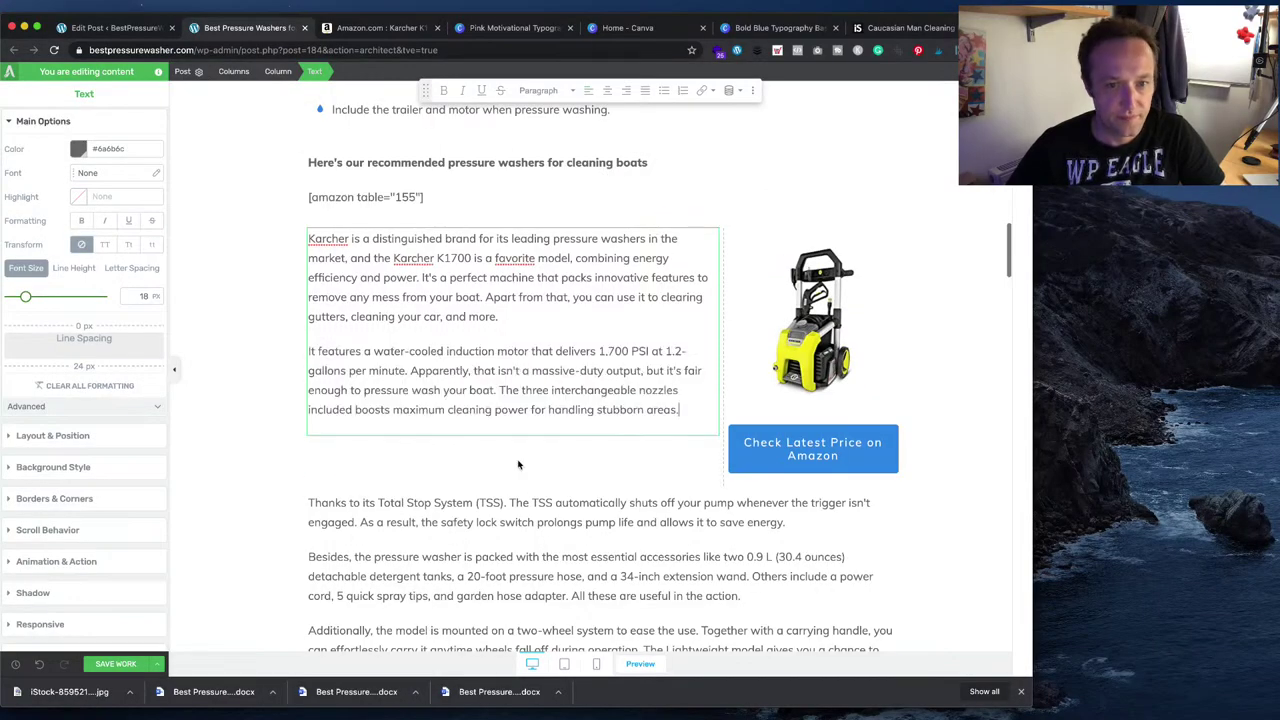
- Add the 'While 15° all-purpose nozzle' paragraph, then copy the 'Thanks to its 0.5-gallon' paragraph
{"action": "key", "text": "super+Tab"}
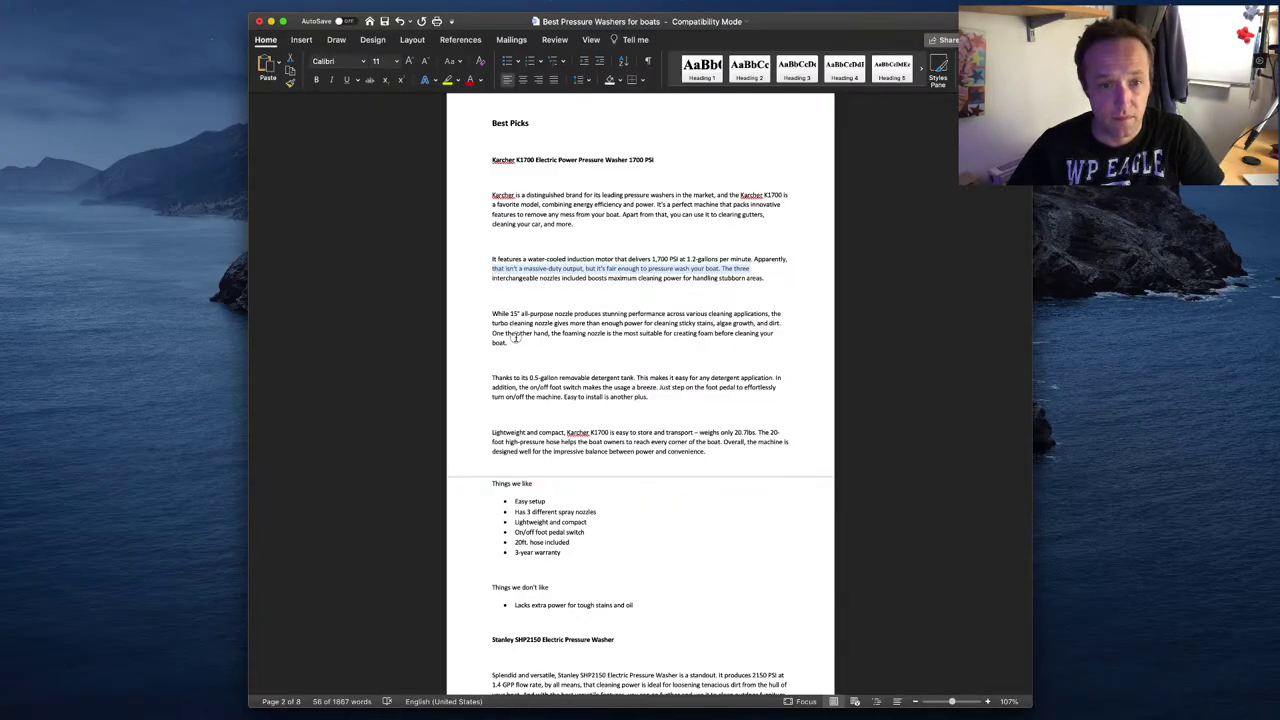
{"action": "left_click_drag", "start_coordinate": [509, 343], "coordinate": [484, 314]}
{"action": "key", "text": "super+c"}
{"action": "key", "text": "super+Tab"}
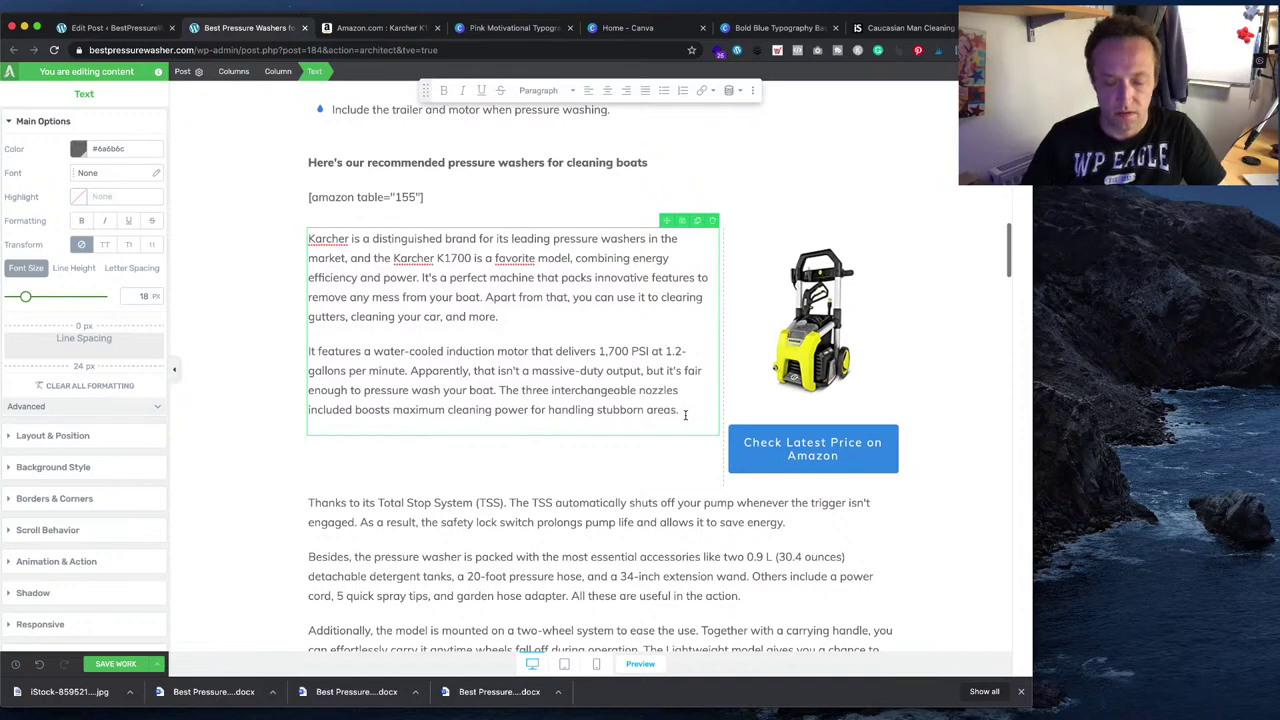
{"action": "key", "text": "Return"}
{"action": "key", "text": "super+v"}
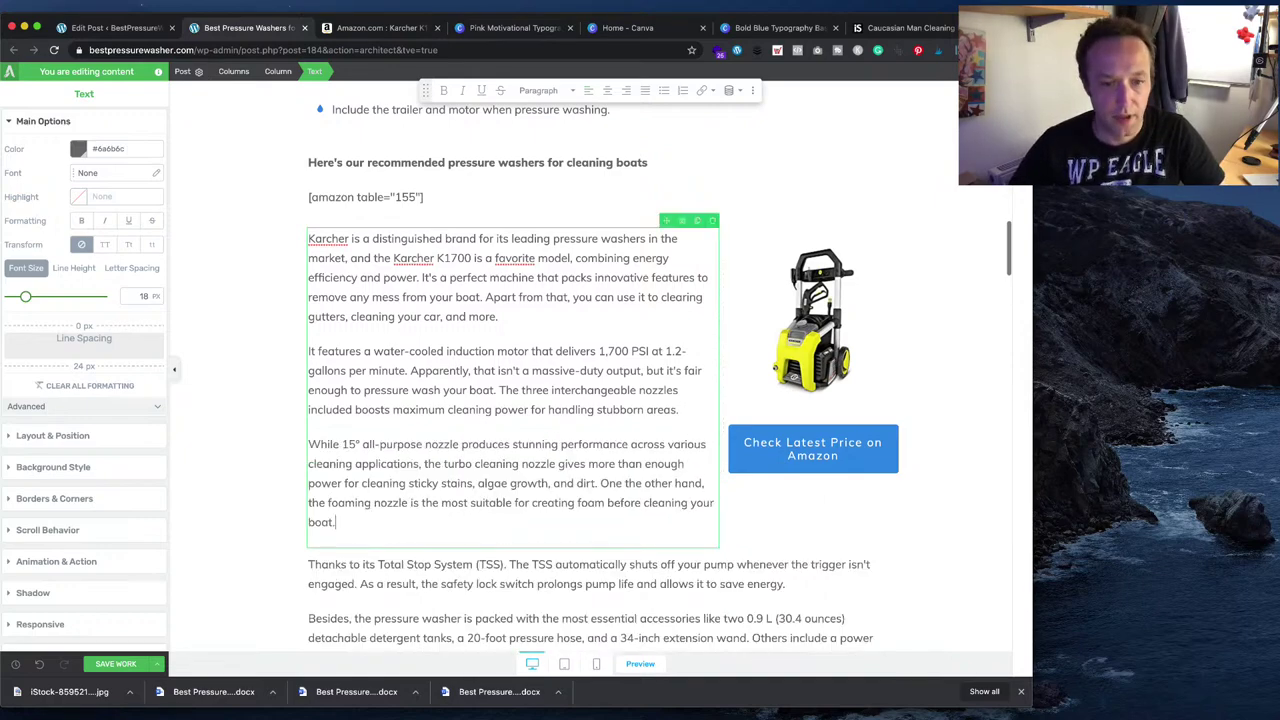
{"action": "key", "text": "super+Tab"}
{"action": "left_click_drag", "start_coordinate": [665, 399], "coordinate": [478, 379]}
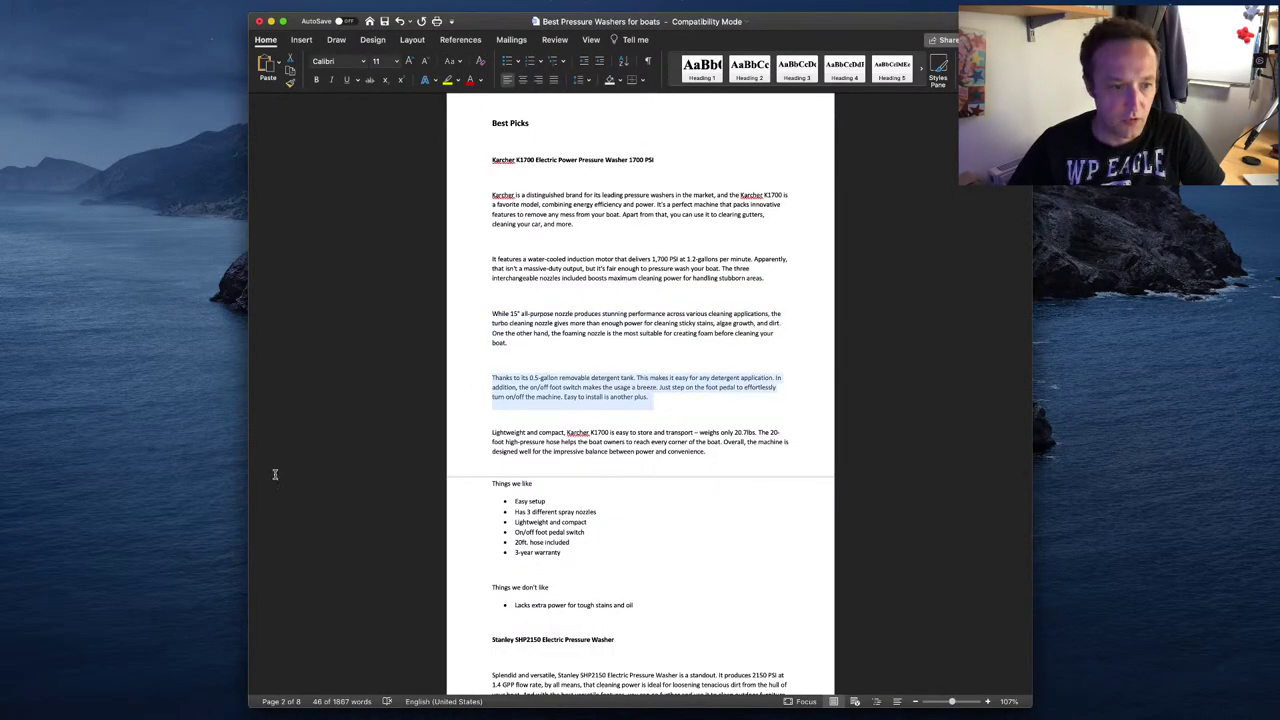
{"action": "key", "text": "super+Tab"}
{"action": "scroll", "coordinate": [430, 577], "scroll_direction": "down", "scroll_amount": 5}
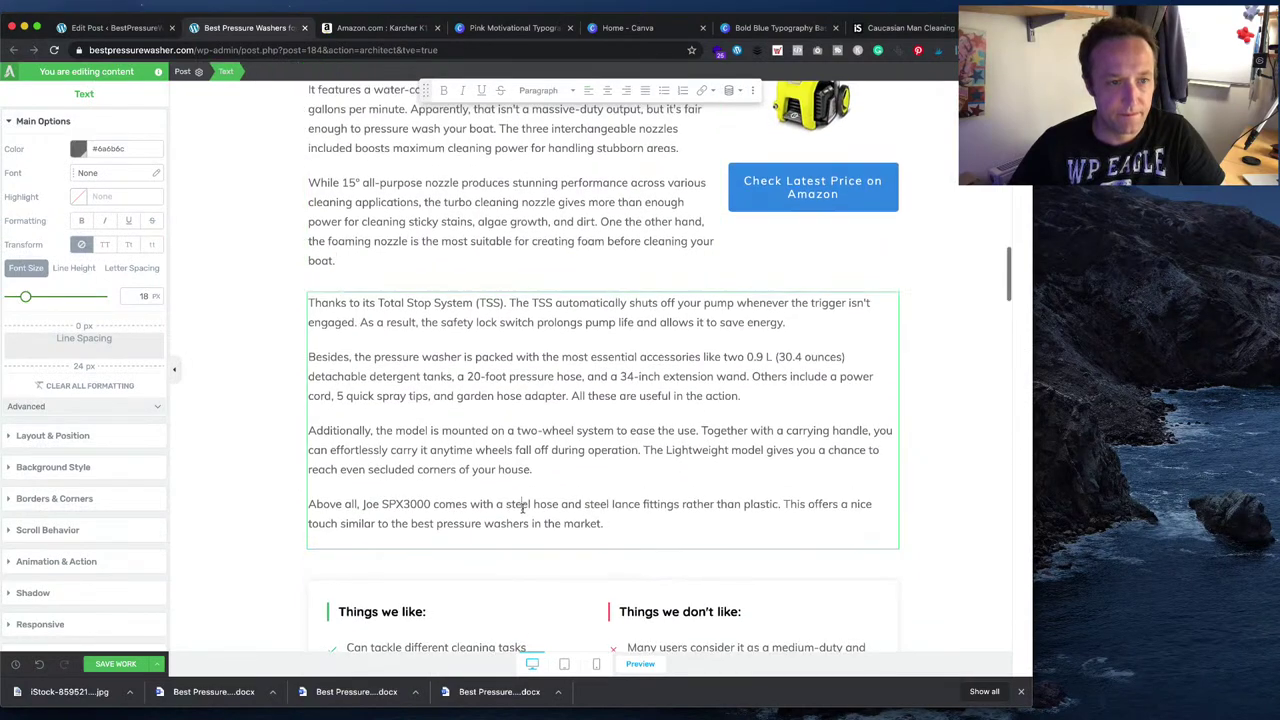
- Replace the TSS block with the 0.5-gallon detergent tank and 'Lightweight and compact' paragraphs
{"action": "left_click", "coordinate": [523, 508]}
{"action": "key", "text": "ctrl+a"}
{"action": "key", "text": "ctrl+v"}
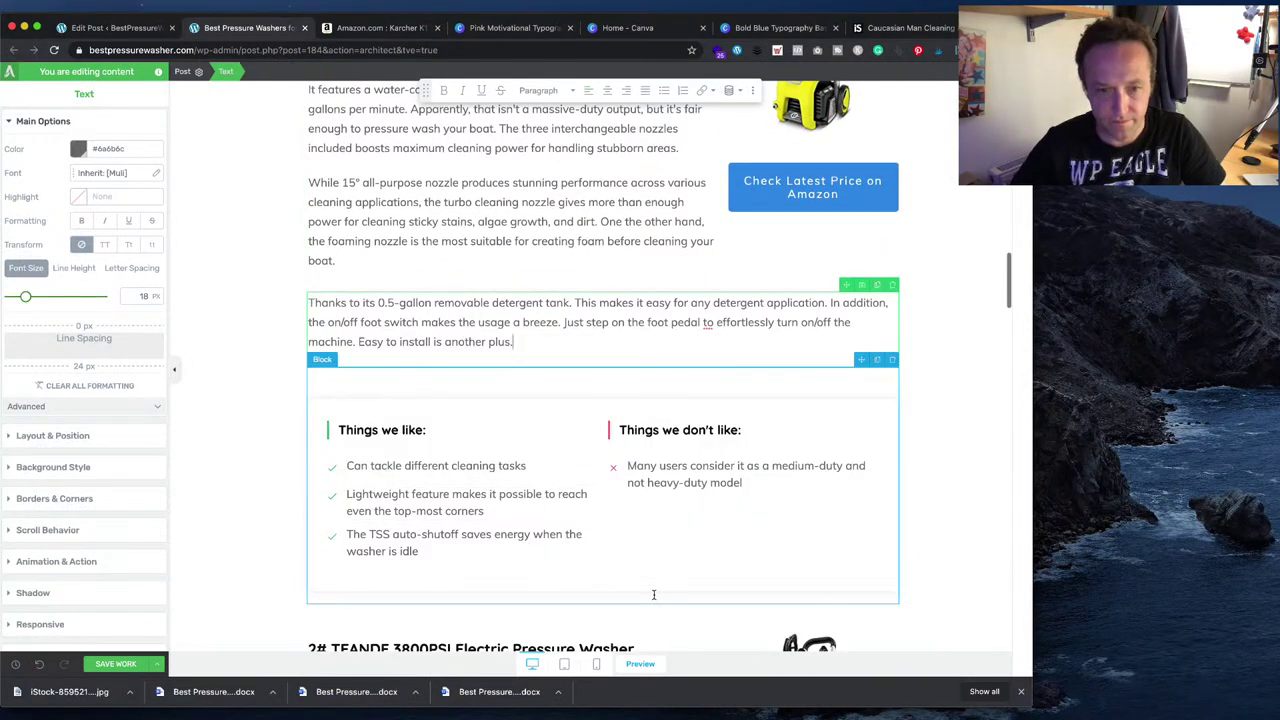
{"action": "key", "text": "super+Tab"}
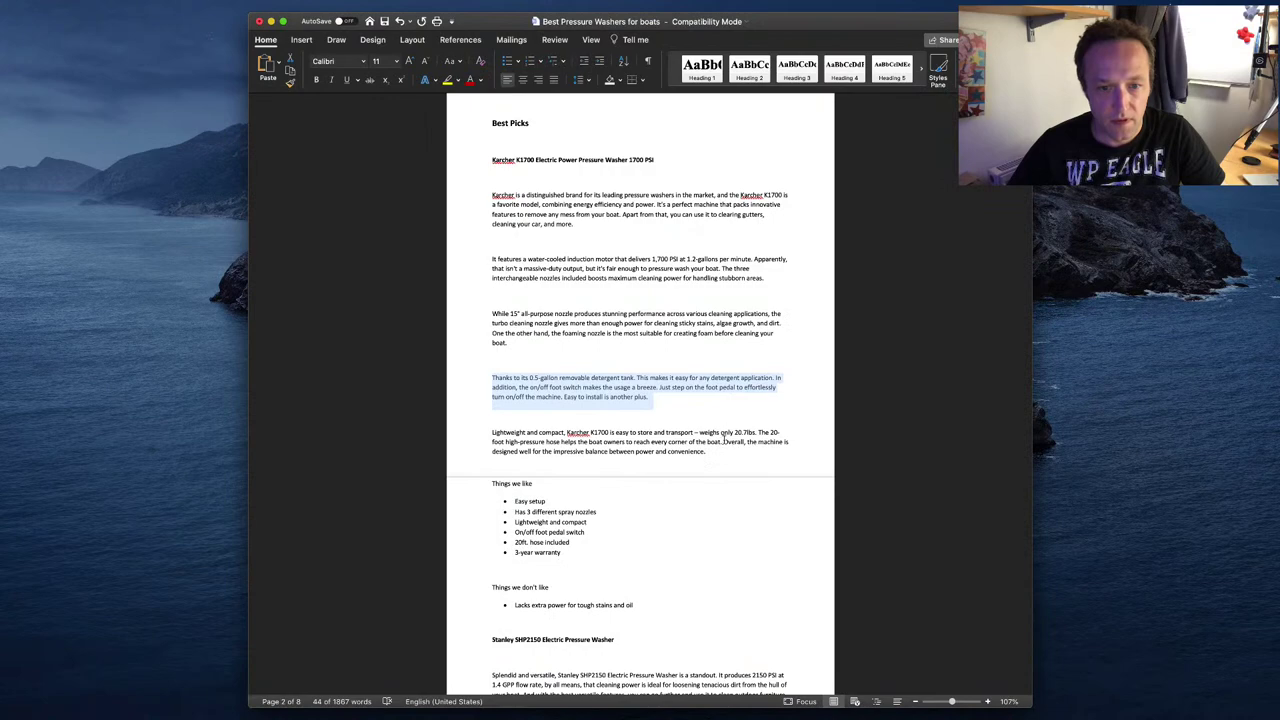
{"action": "left_click_drag", "start_coordinate": [722, 451], "coordinate": [532, 432]}
{"action": "left_click_drag", "start_coordinate": [708, 451], "coordinate": [494, 436]}
{"action": "key", "text": "super+Tab"}
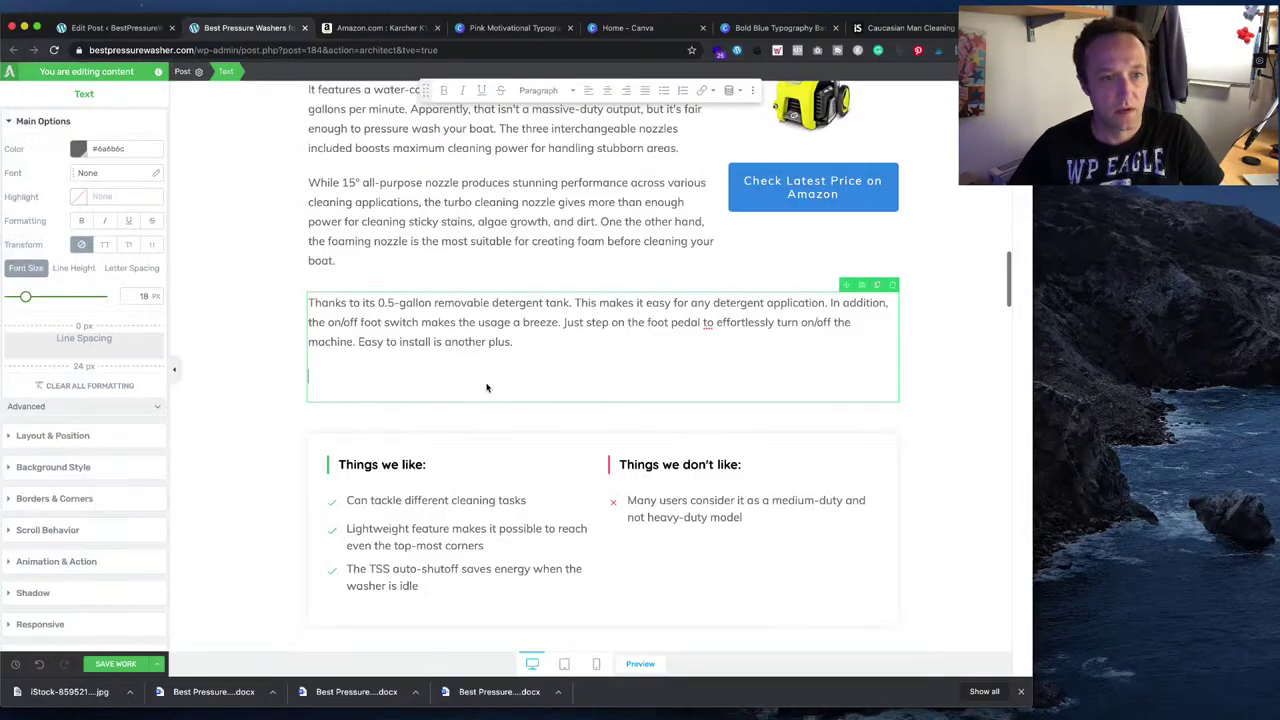
{"action": "key", "text": "super+v"}
- Select the 'Easy setup' list item in the Word draft
{"action": "scroll", "coordinate": [487, 380], "scroll_direction": "down", "scroll_amount": 2}
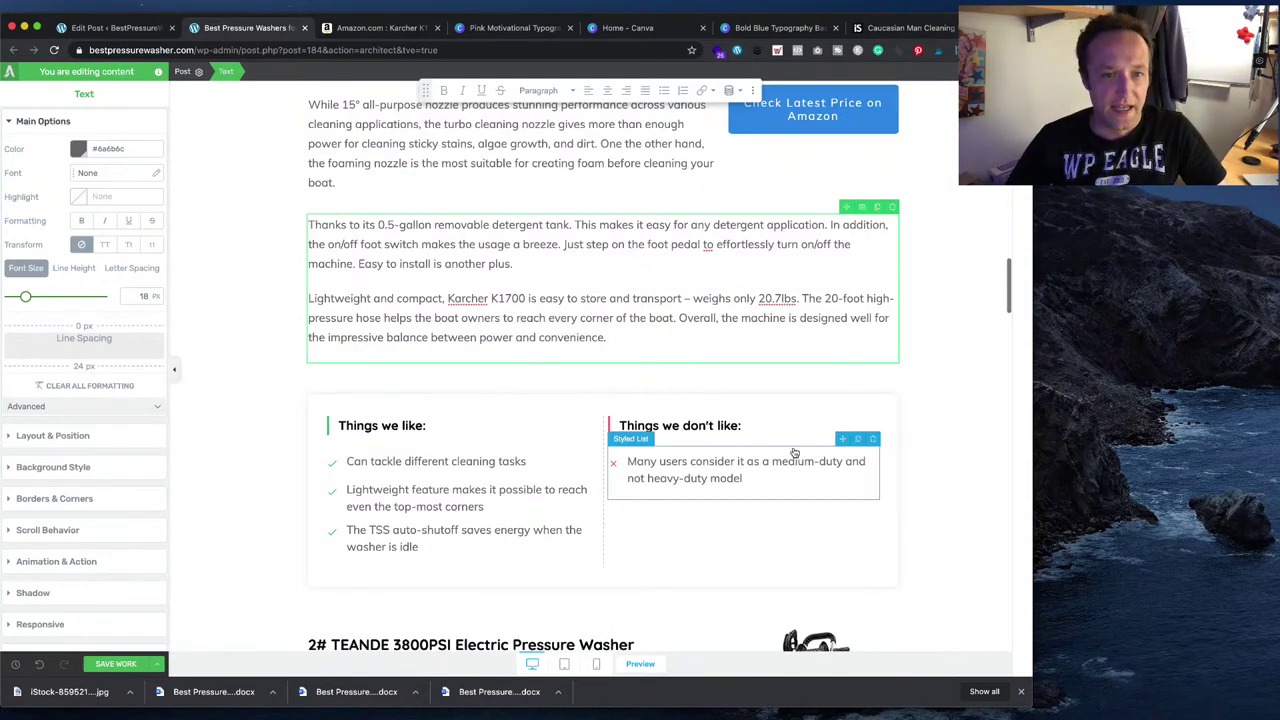
{"action": "scroll", "coordinate": [940, 428], "scroll_direction": "down", "scroll_amount": 1}
{"action": "key", "text": "super+Tab"}
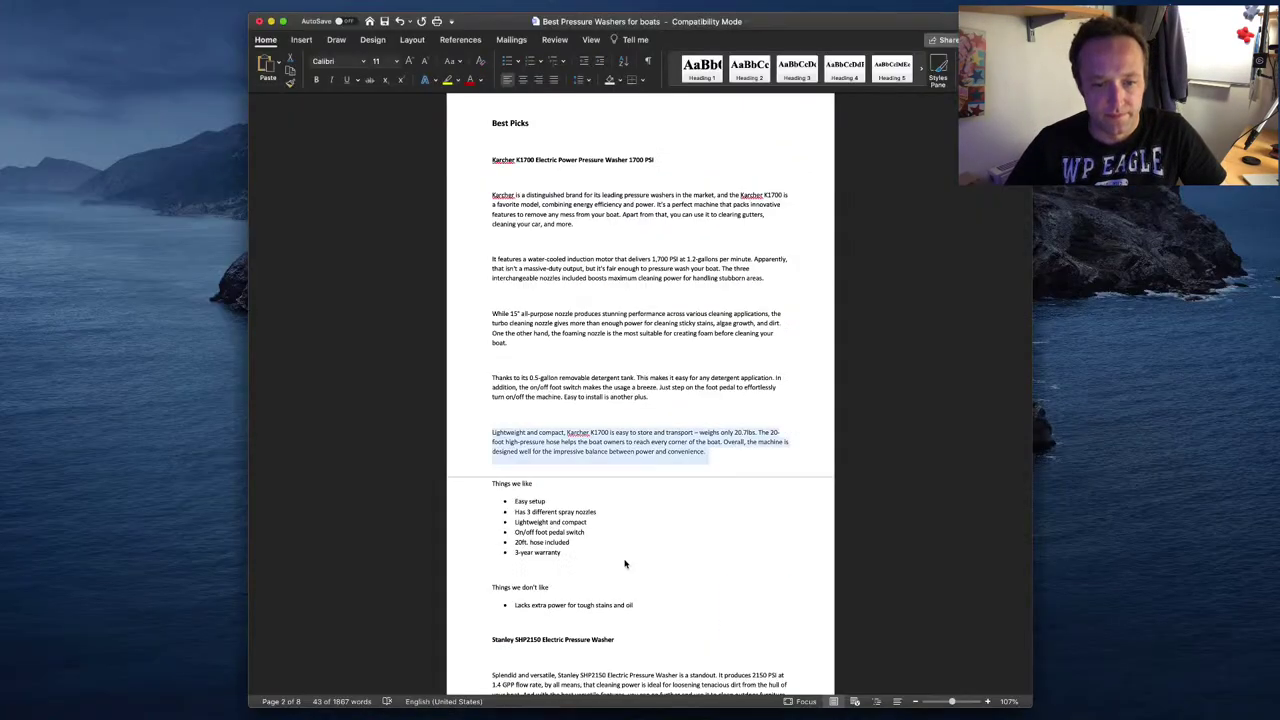
{"action": "left_click_drag", "start_coordinate": [559, 498], "coordinate": [516, 504]}
- Replace the first two pros with 'Easy setup' and 'Has 3 different spray nozzles'
{"action": "key", "text": "super+Tab"}
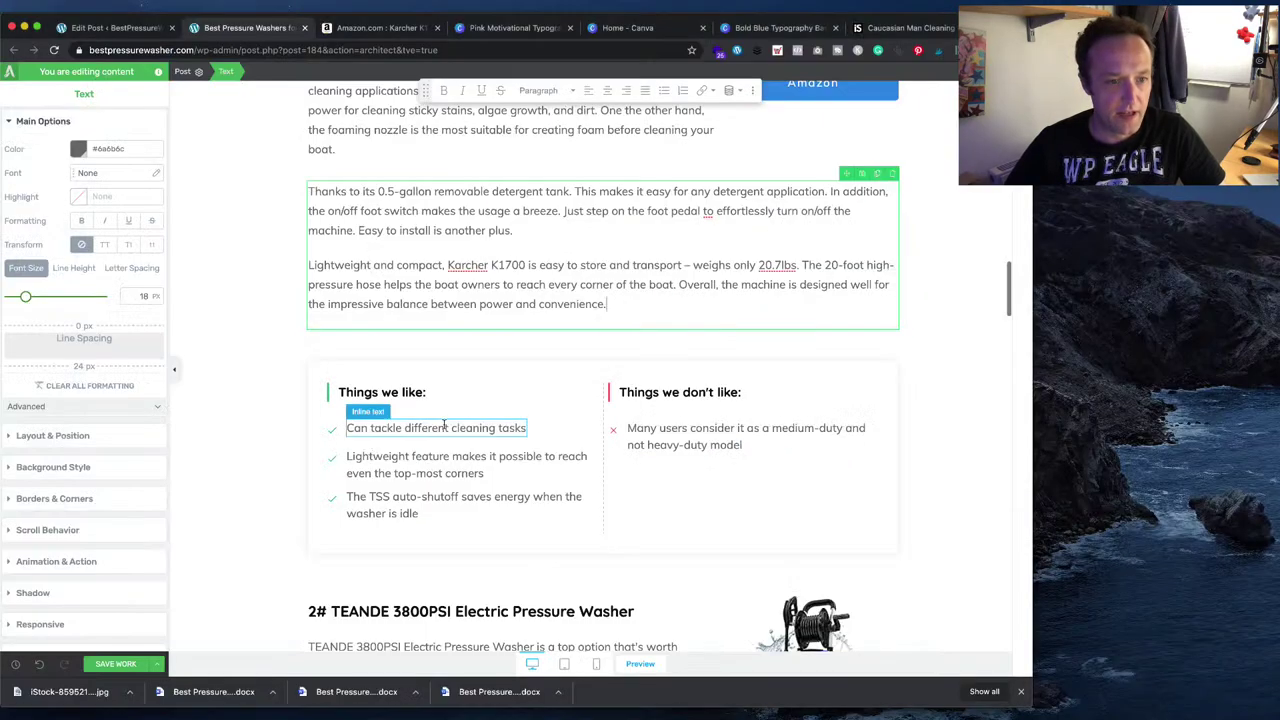
{"action": "triple_click", "coordinate": [446, 427]}
{"action": "key", "text": "ctrl+v"}
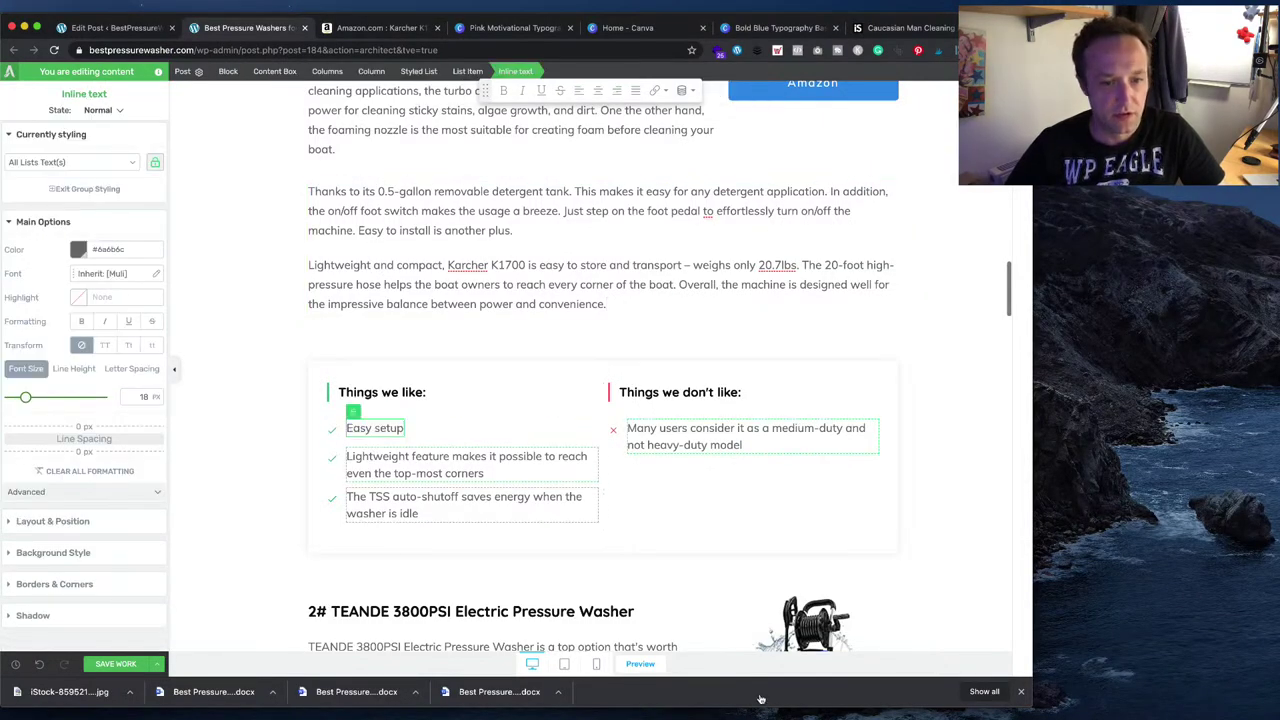
{"action": "key", "text": "super+Tab"}
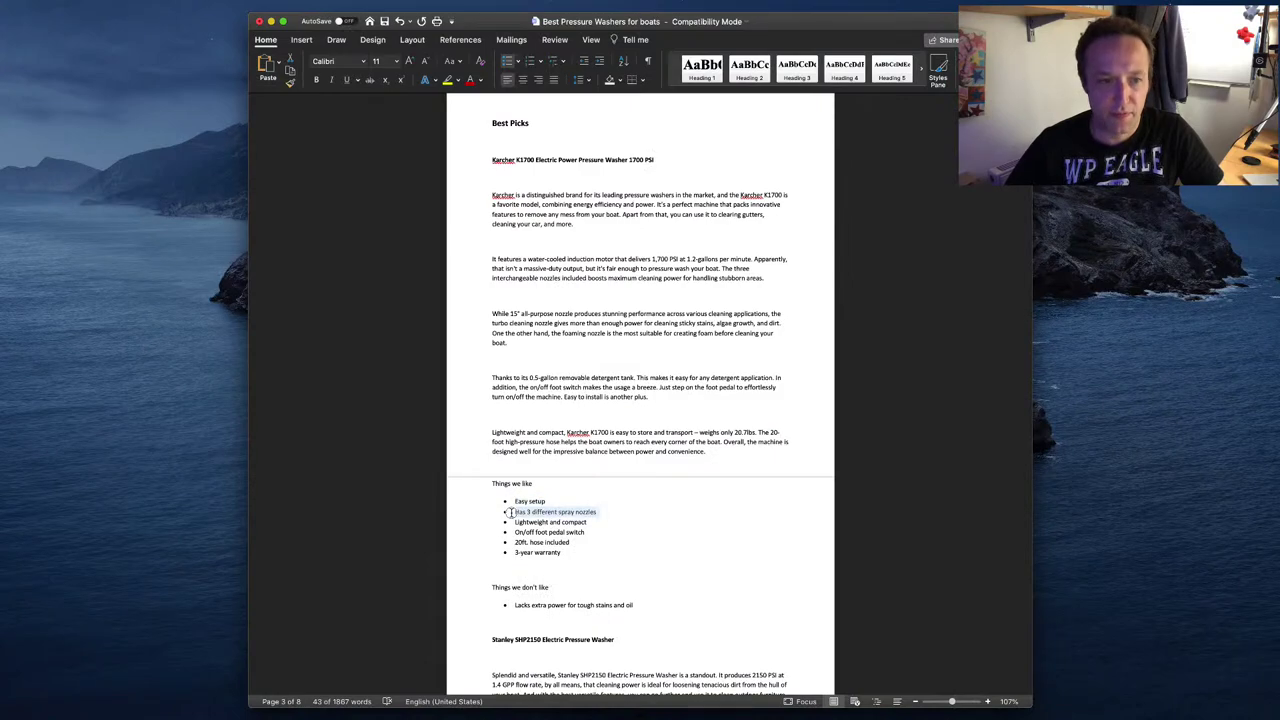
{"action": "key", "text": "super+Tab"}
{"action": "triple_click", "coordinate": [446, 458]}
{"action": "key", "text": "ctrl+v"}
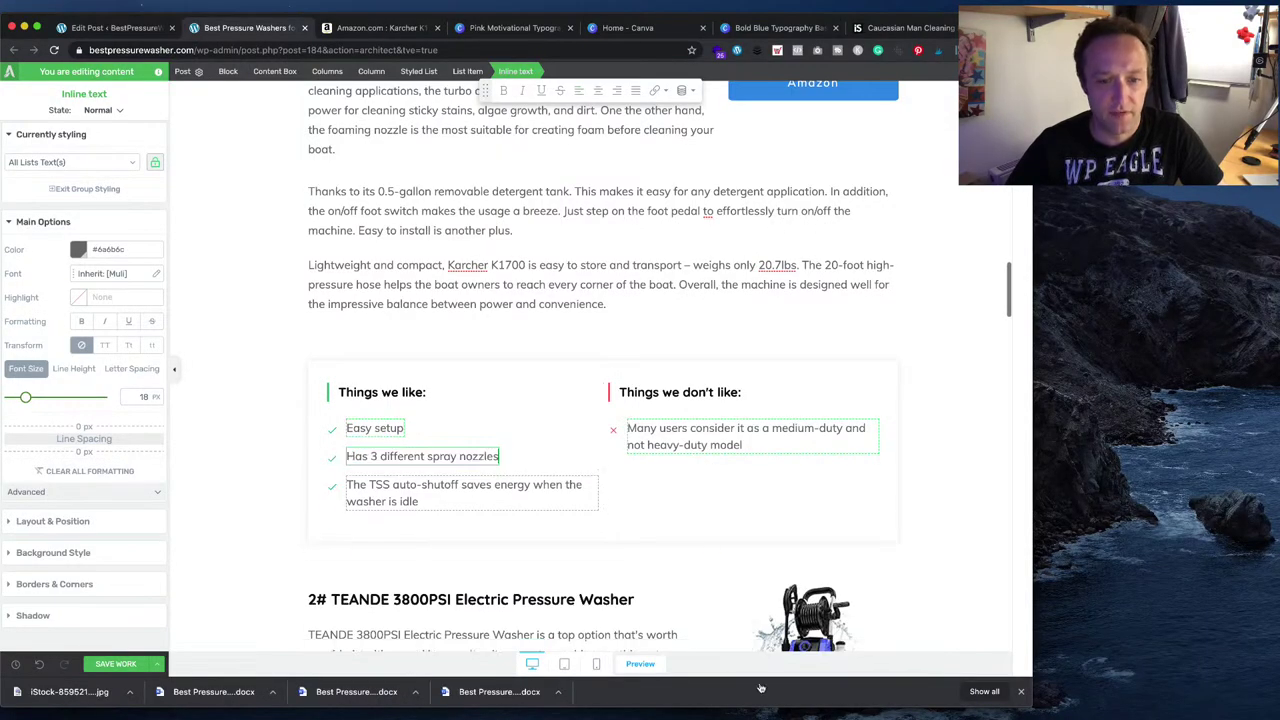
- Make 'Lightweight and compact' the third pro and start a new item
{"action": "key", "text": "super+Tab"}
{"action": "left_click_drag", "start_coordinate": [590, 522], "coordinate": [516, 524]}
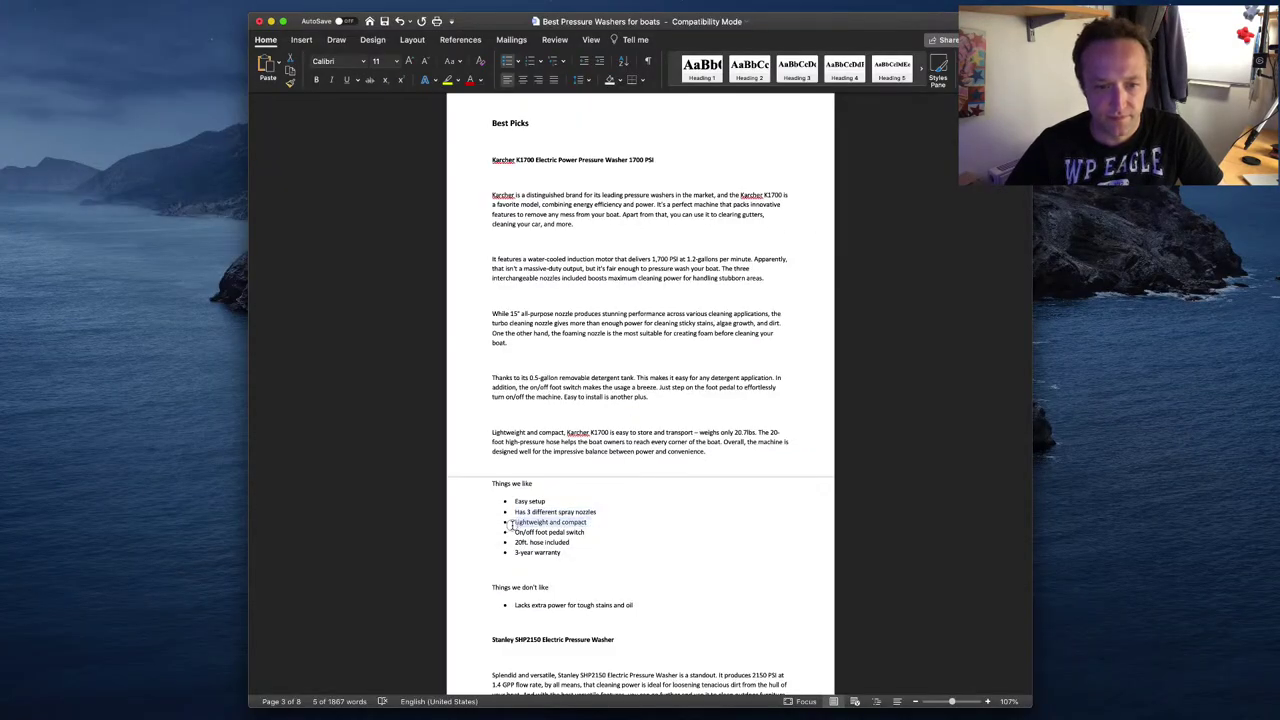
{"action": "key", "text": "super+Tab"}
{"action": "triple_click", "coordinate": [446, 485]}
{"action": "key", "text": "ctrl+v"}
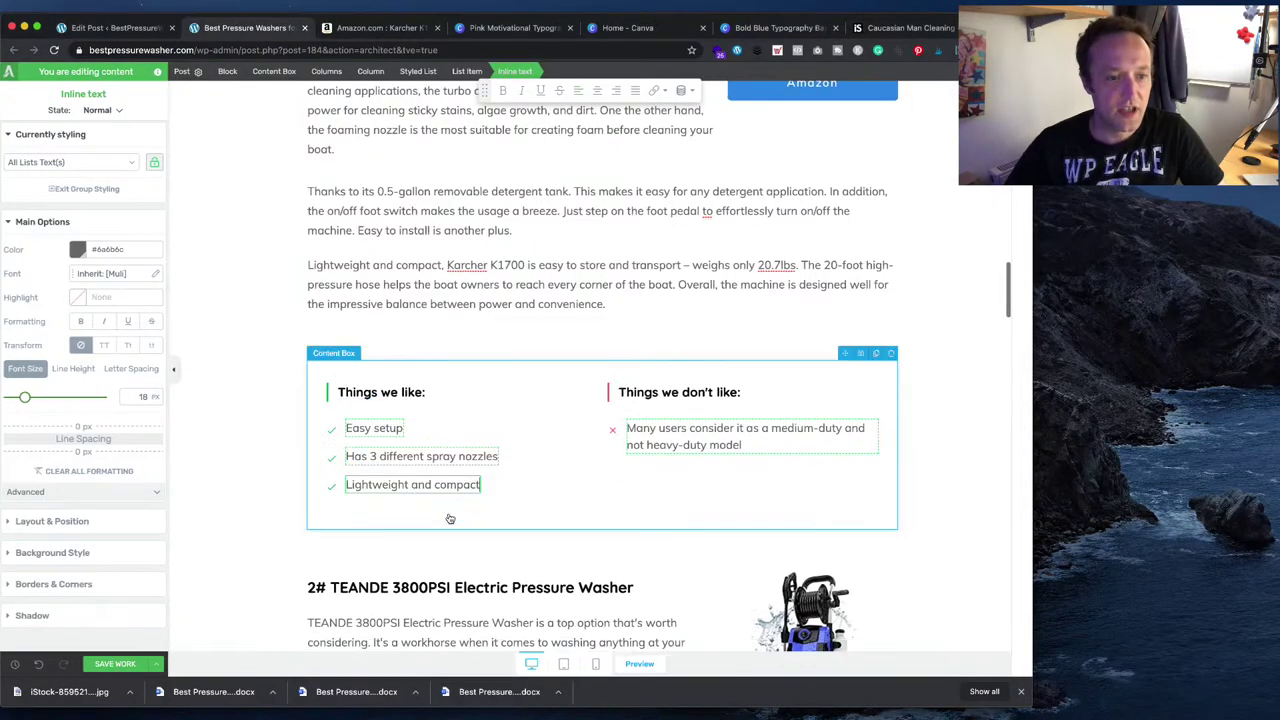
{"action": "key", "text": "Return"}
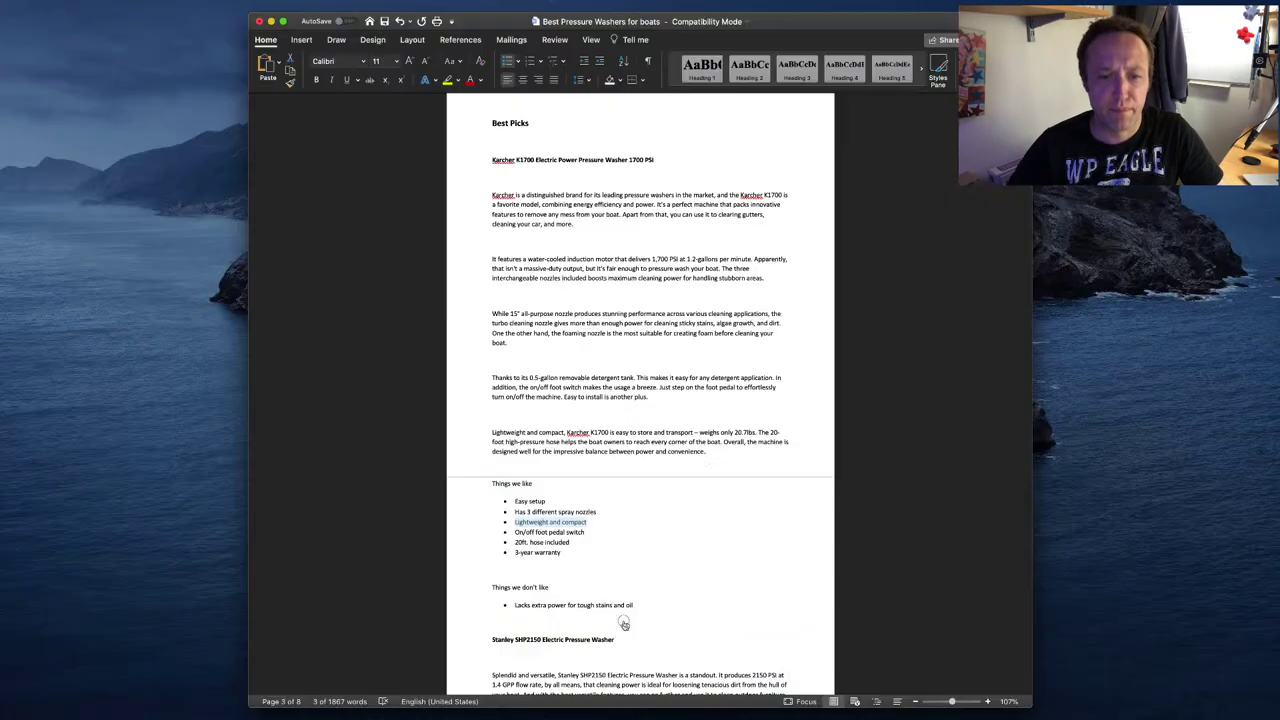
- Add the pros 'On/off foot pedal switch', '20ft. hose included' and '3-year warranty'
{"action": "key", "text": "super+Tab"}
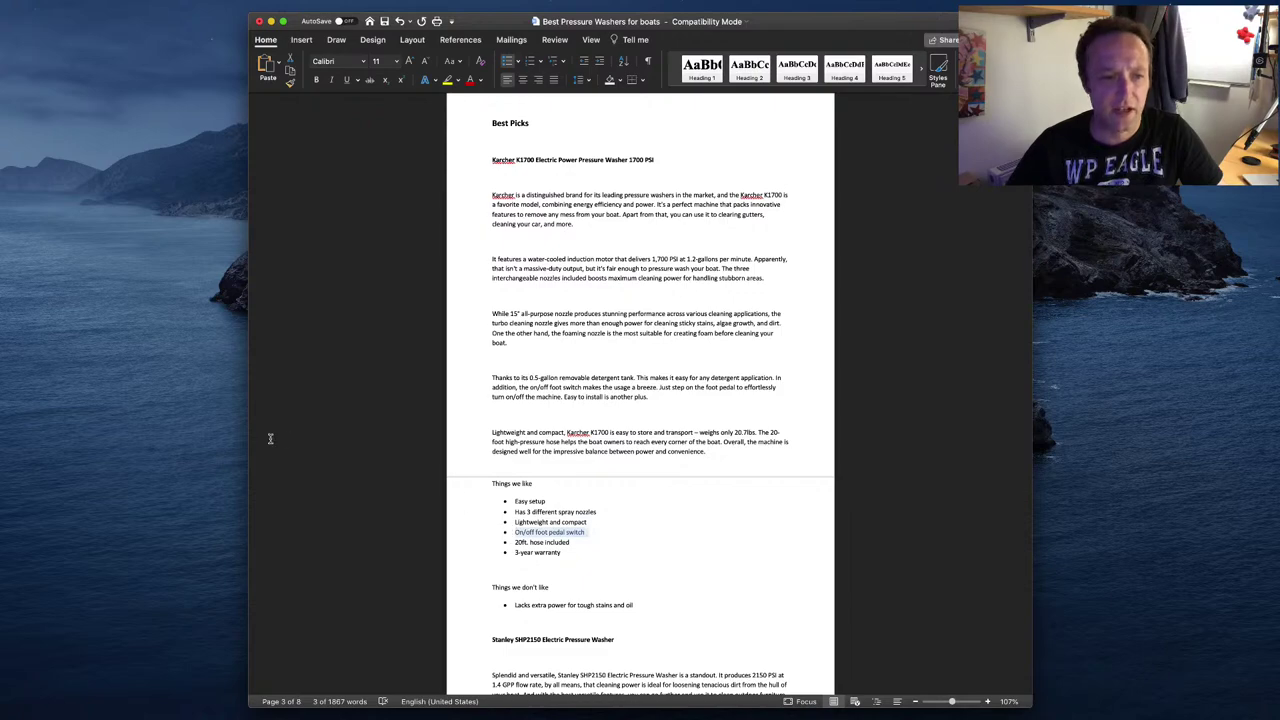
{"action": "key", "text": "super+Tab"}
{"action": "key", "text": "ctrl+v"}
{"action": "key", "text": "super+Tab"}
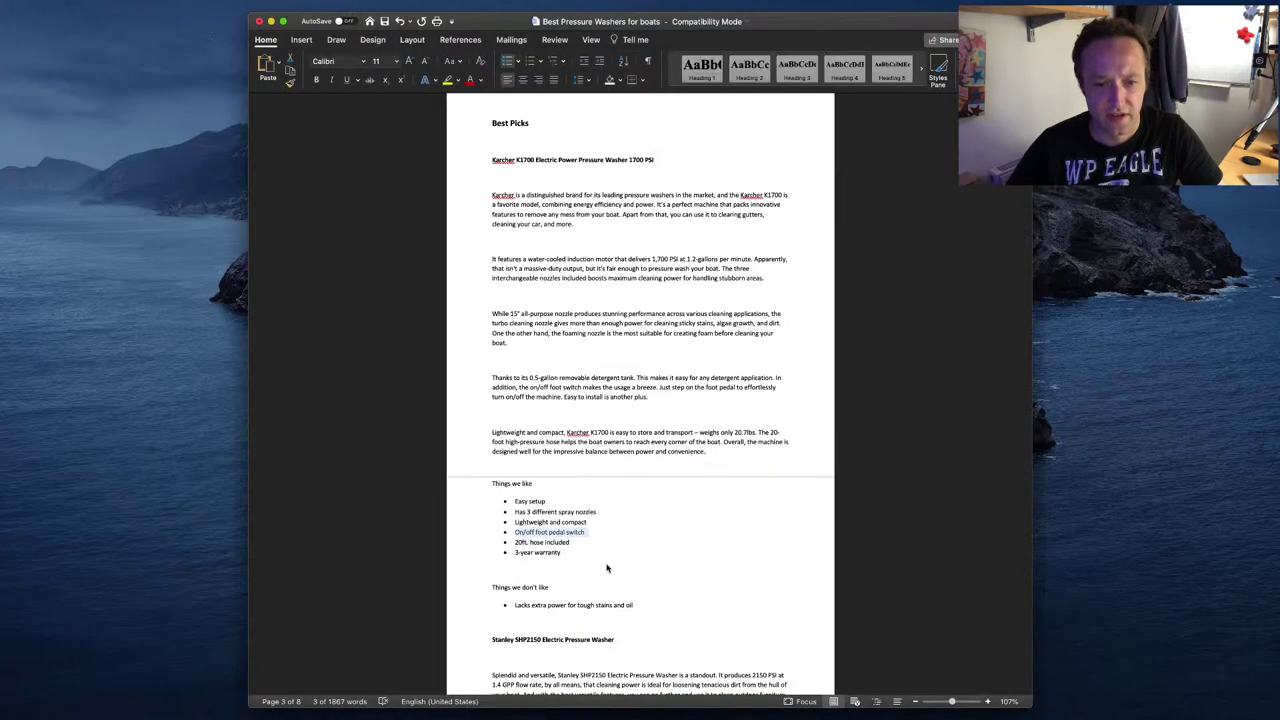
{"action": "key", "text": "super+Tab"}
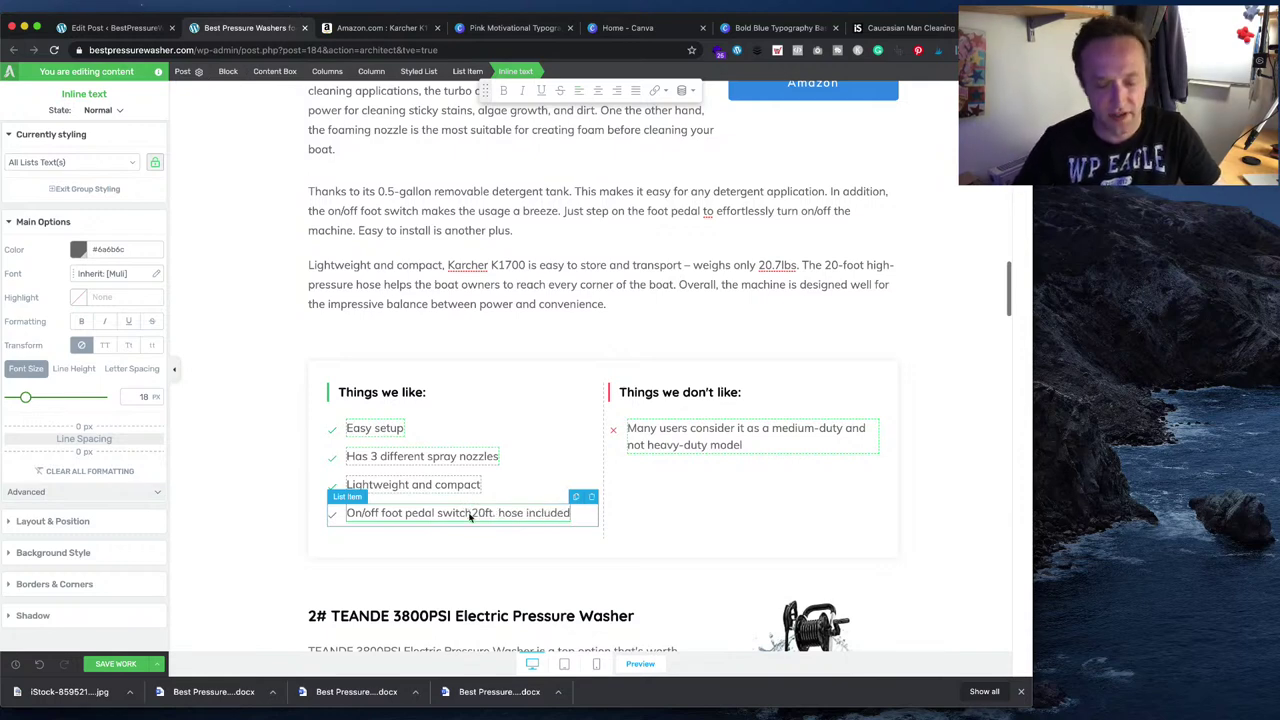
{"action": "key", "text": "Return"}
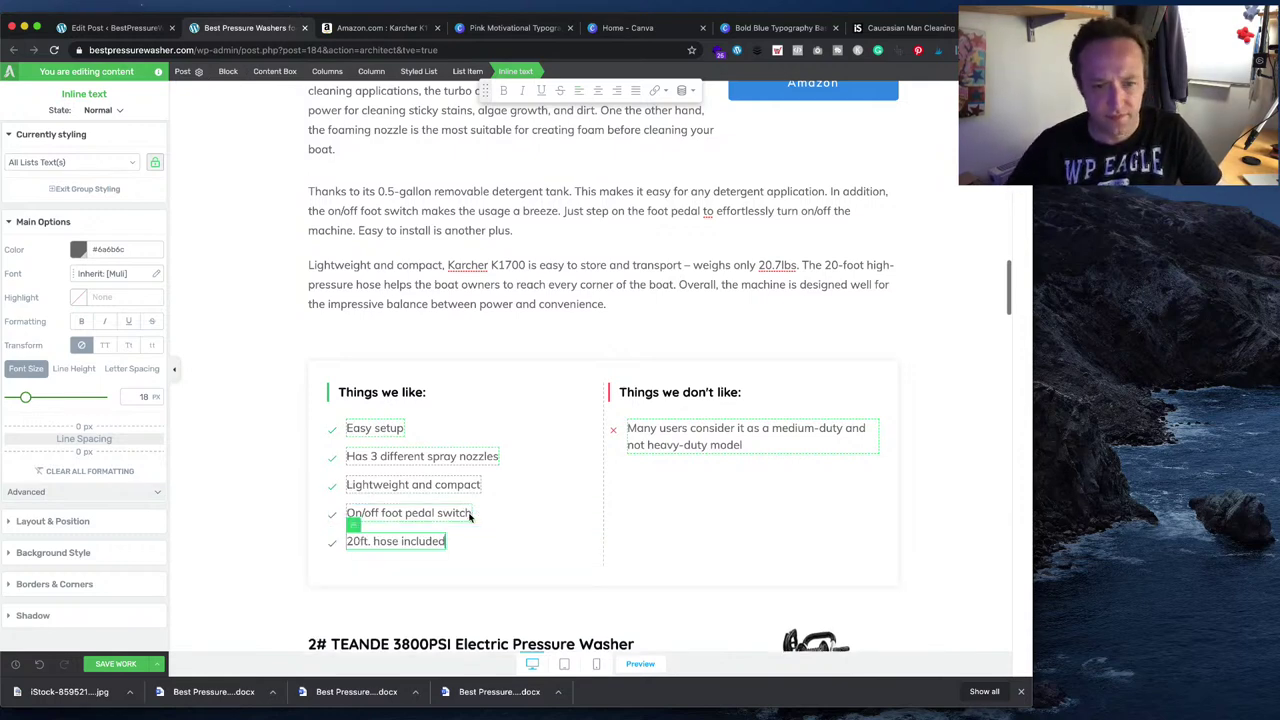
{"action": "key", "text": "super+Tab"}
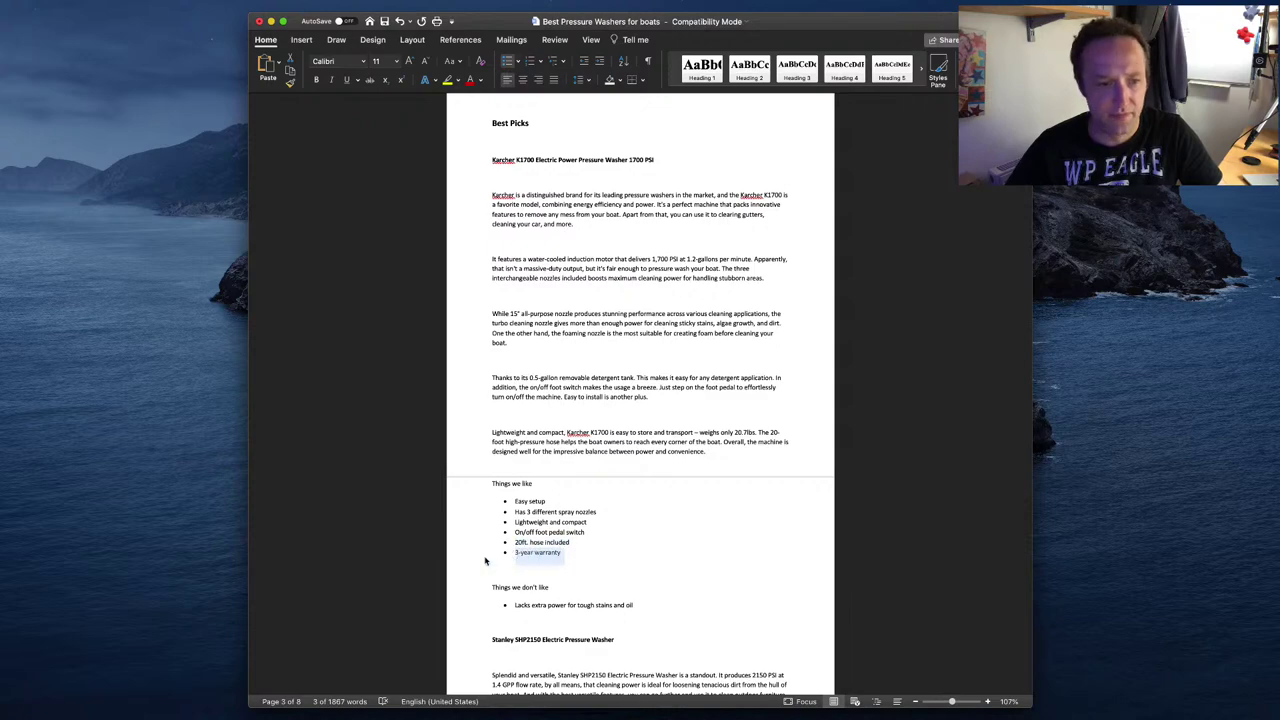
{"action": "key", "text": "super+Tab"}
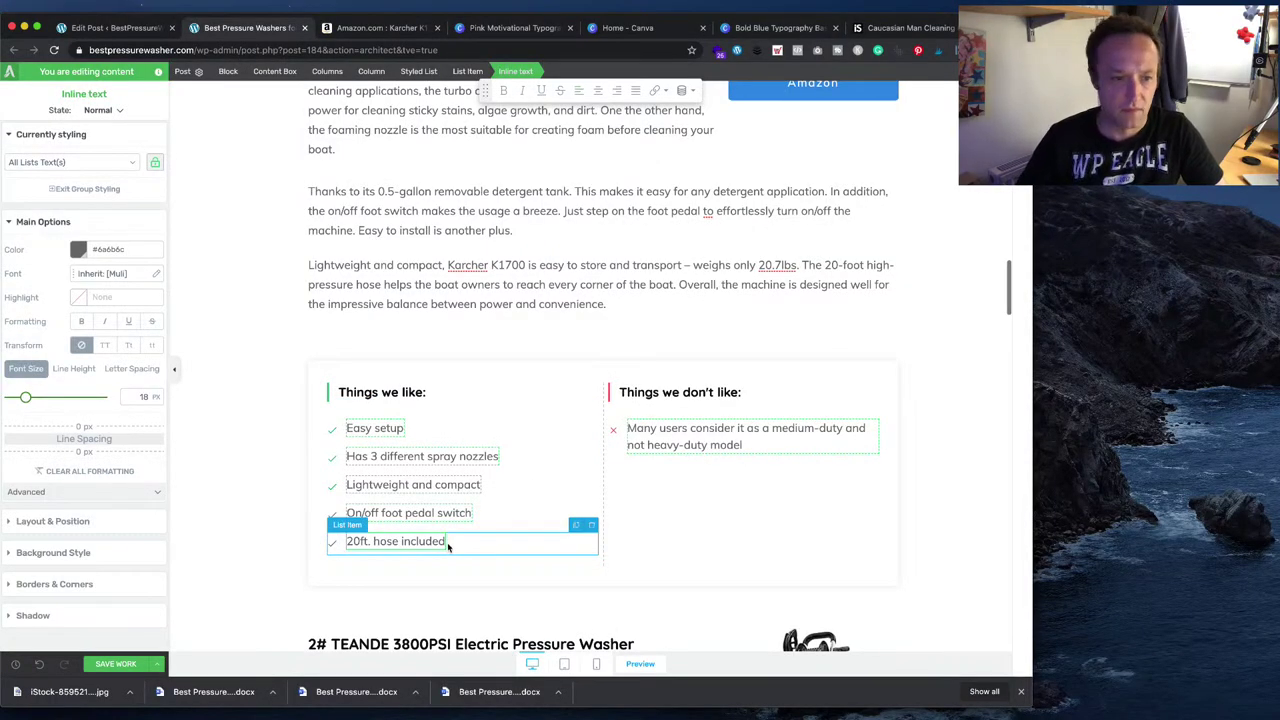
{"action": "key", "text": "Return"}
{"action": "type", "text": "3-year warranty"}
- Replace the con with 'Lacks extra power for tough stains and oil'
{"action": "key", "text": "super+Tab"}
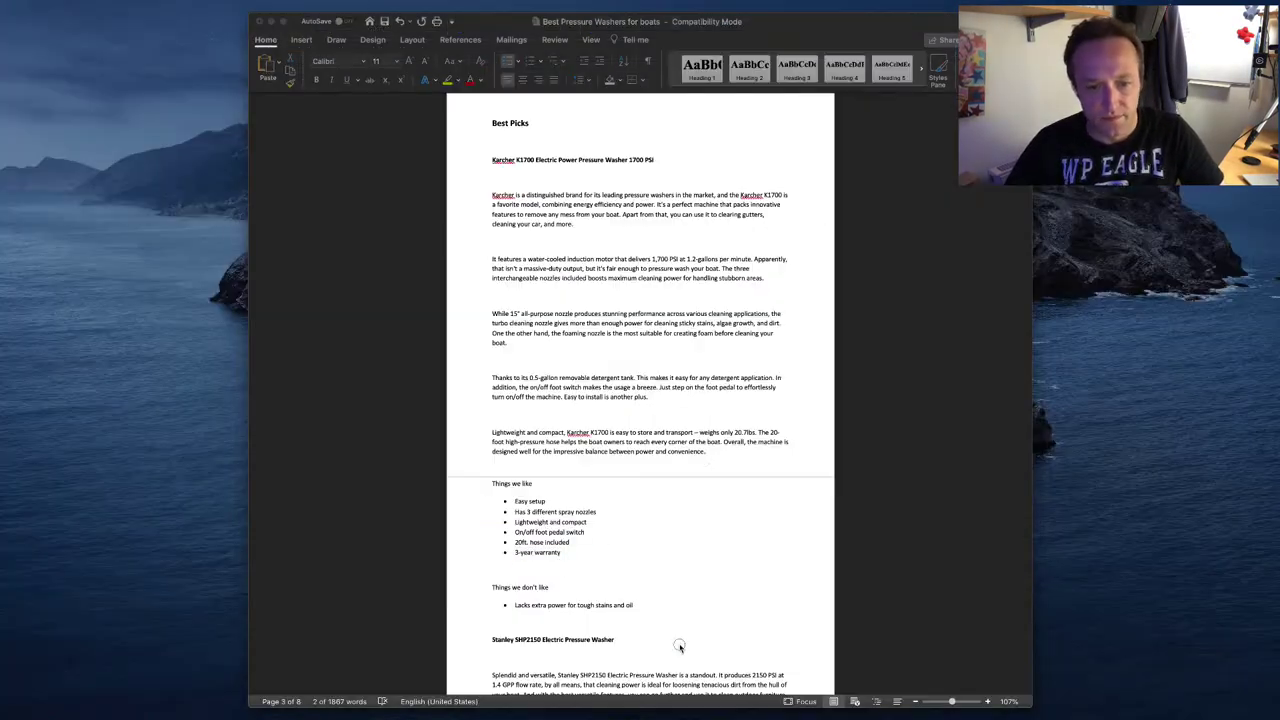
{"action": "left_click_drag", "start_coordinate": [636, 605], "coordinate": [527, 607]}
{"action": "key", "text": "ctrl+c"}
{"action": "key", "text": "super+Tab"}
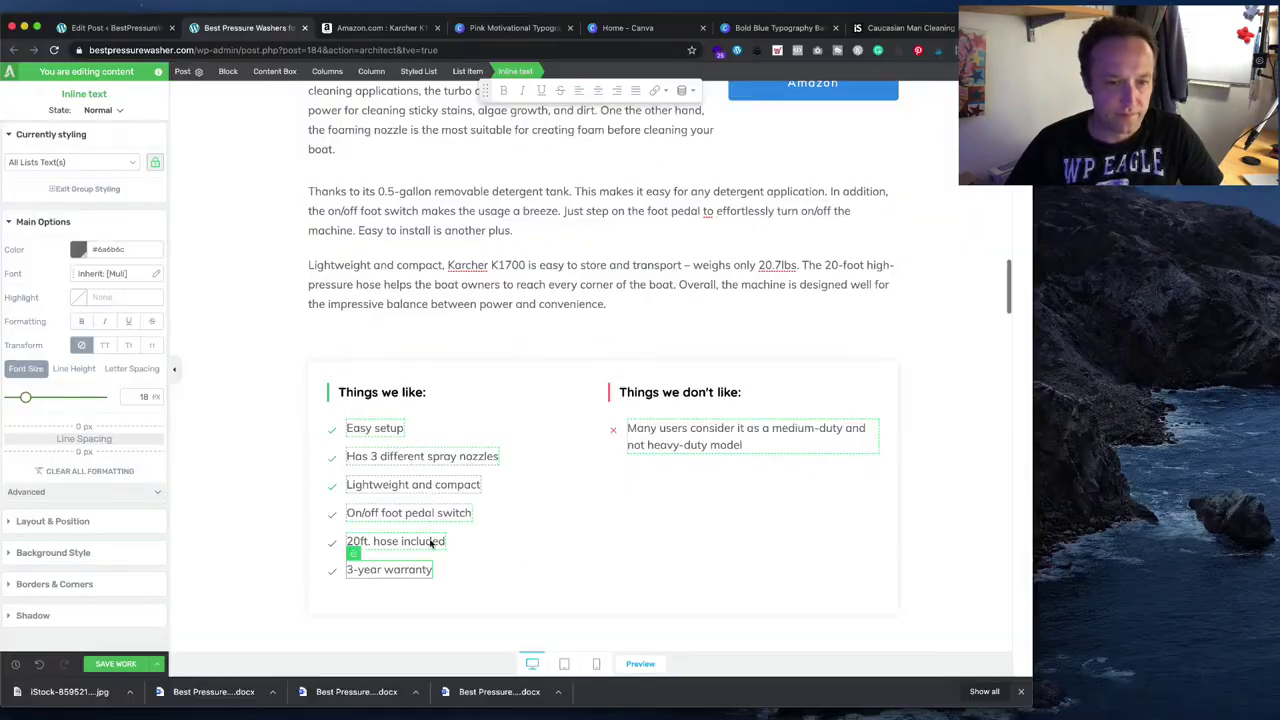
{"action": "left_click", "coordinate": [714, 443]}
{"action": "key", "text": "ctrl+a"}
{"action": "key", "text": "ctrl+v"}
{"action": "key", "text": "Escape"}
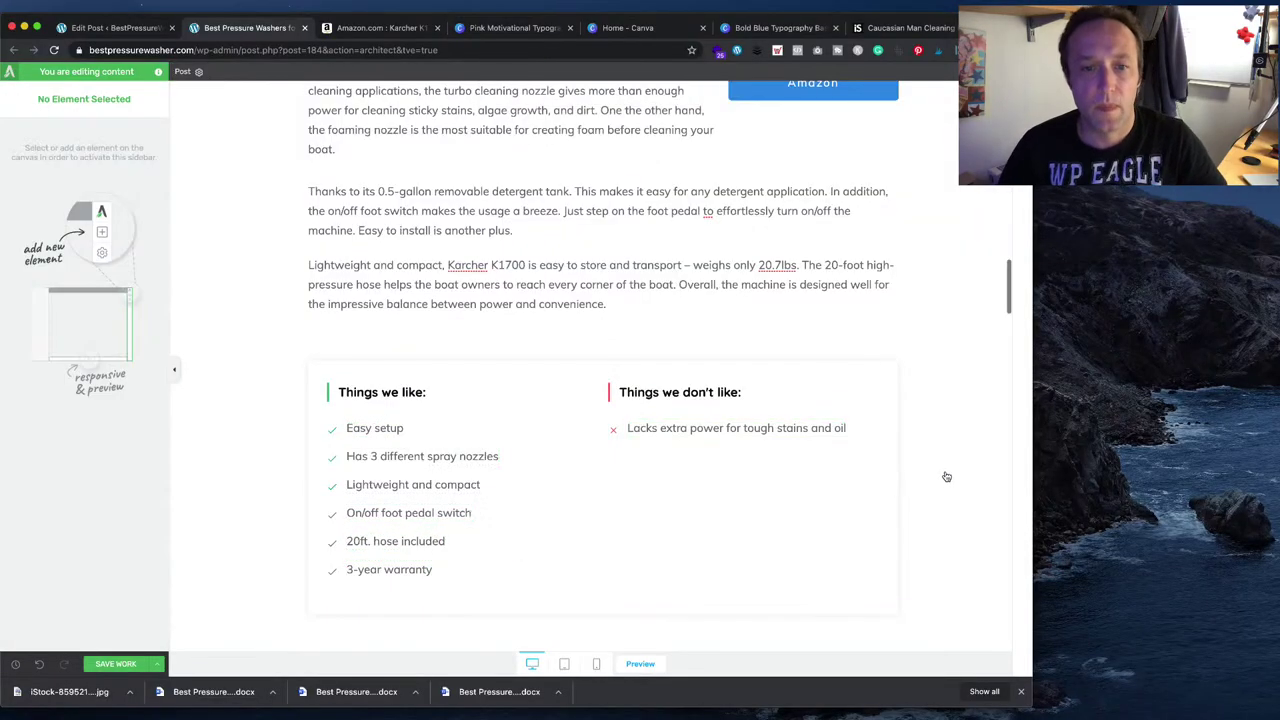
- Copy the 'Stanley SHP2150 Electric Pressure Washer' heading from the Word draft
{"action": "scroll", "coordinate": [886, 500], "scroll_direction": "down", "scroll_amount": 3}
{"action": "scroll", "coordinate": [888, 500], "scroll_direction": "up", "scroll_amount": 15}
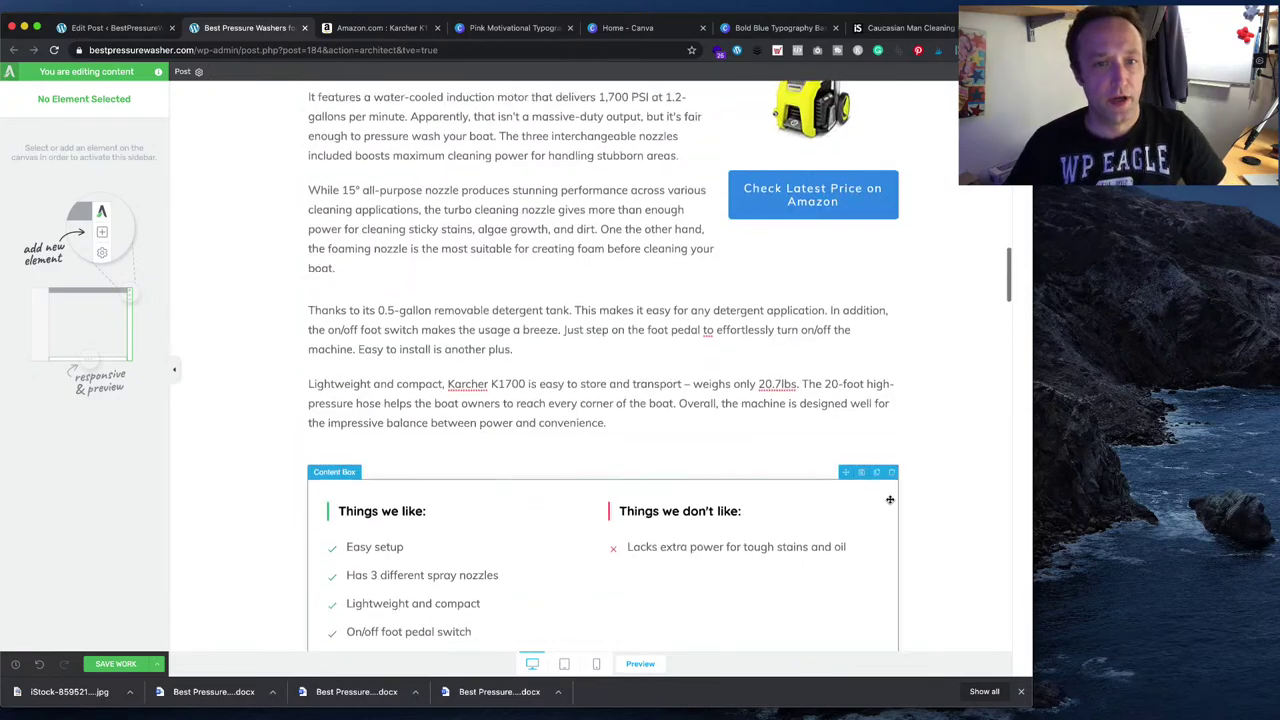
{"action": "scroll", "coordinate": [872, 488], "scroll_direction": "up", "scroll_amount": 8}
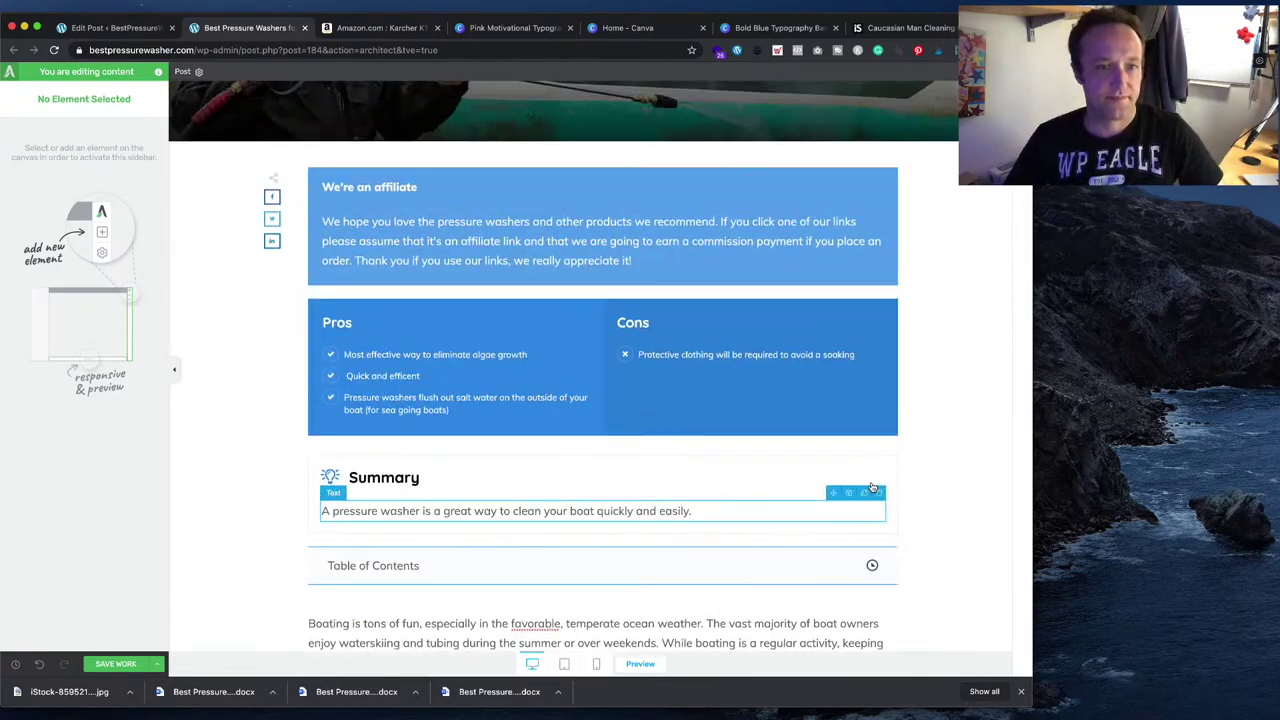
{"action": "scroll", "coordinate": [832, 420], "scroll_direction": "down", "scroll_amount": 8}
{"action": "scroll", "coordinate": [832, 420], "scroll_direction": "down", "scroll_amount": 15}
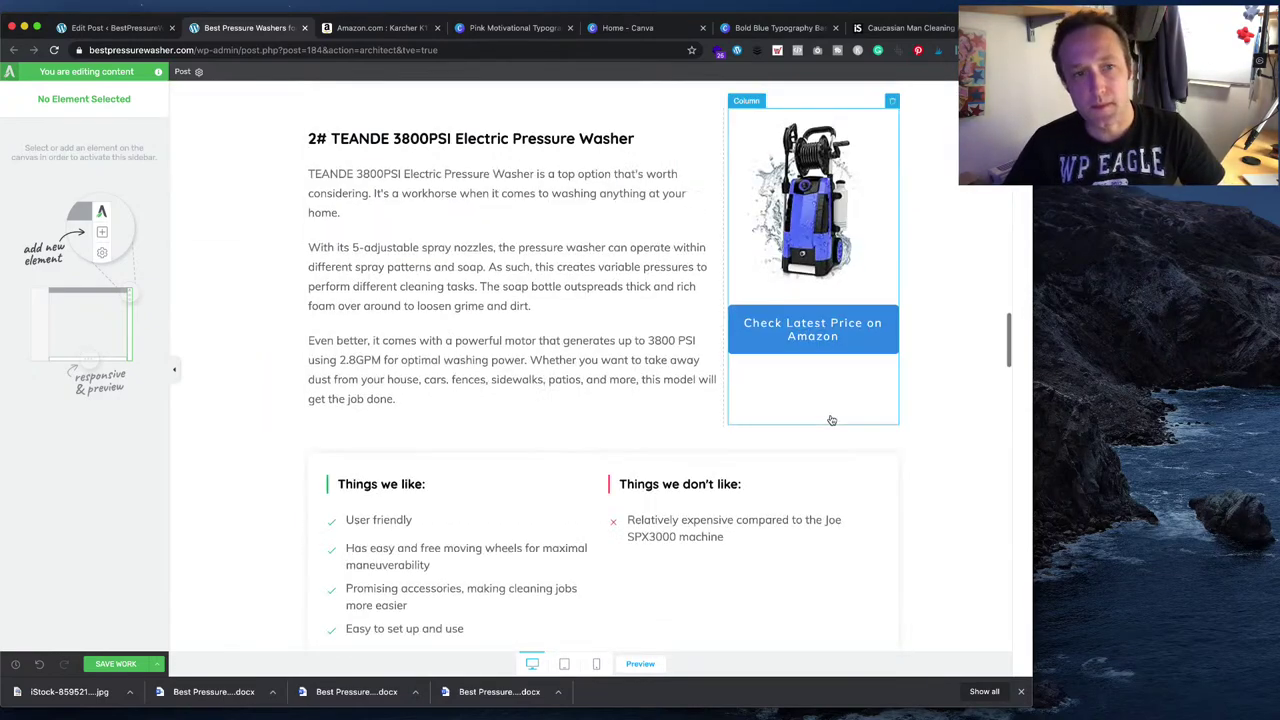
{"action": "key", "text": "super+Tab"}
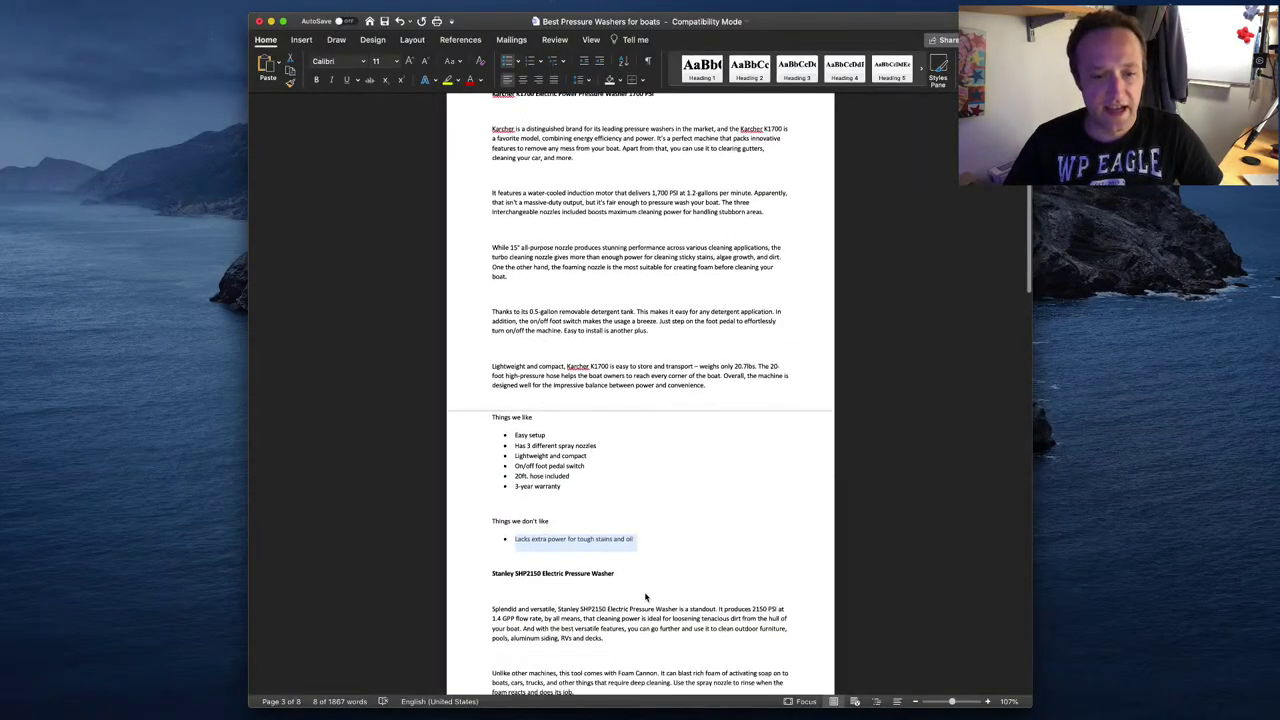
{"action": "scroll", "coordinate": [645, 481], "scroll_direction": "down", "scroll_amount": 10}
{"action": "left_click", "coordinate": [617, 385]}
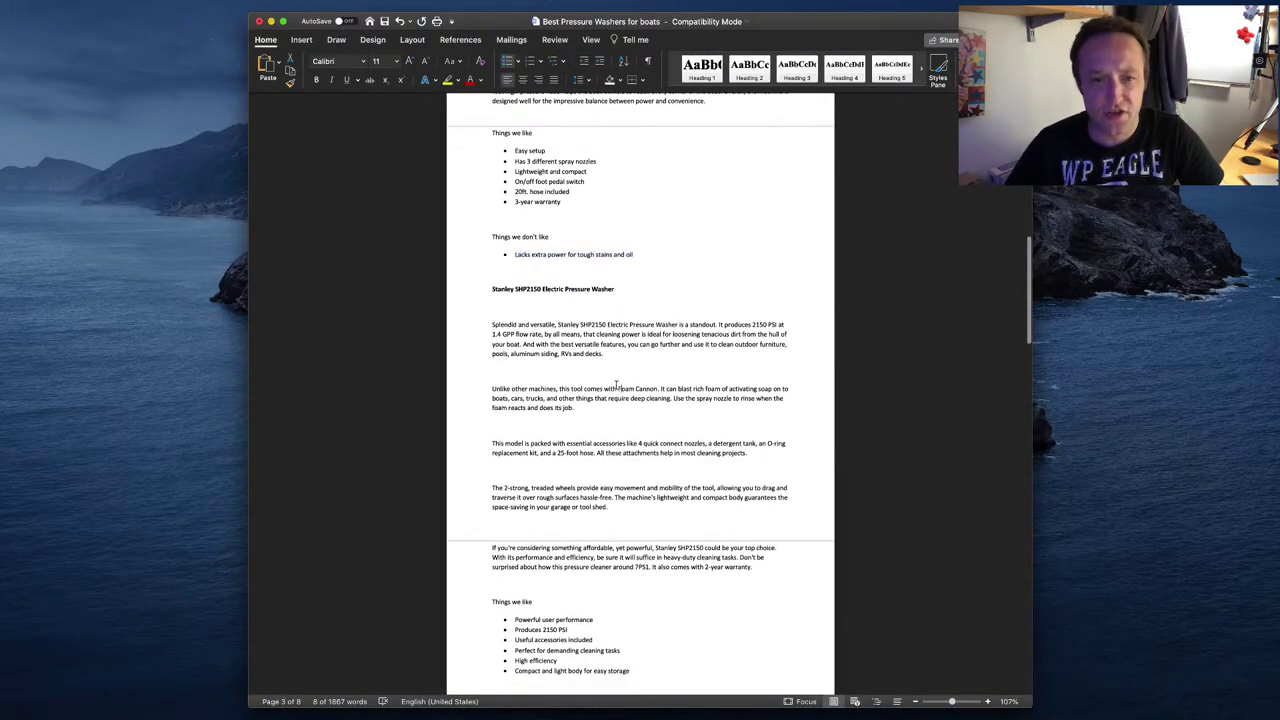
{"action": "left_click_drag", "start_coordinate": [606, 287], "coordinate": [507, 286]}
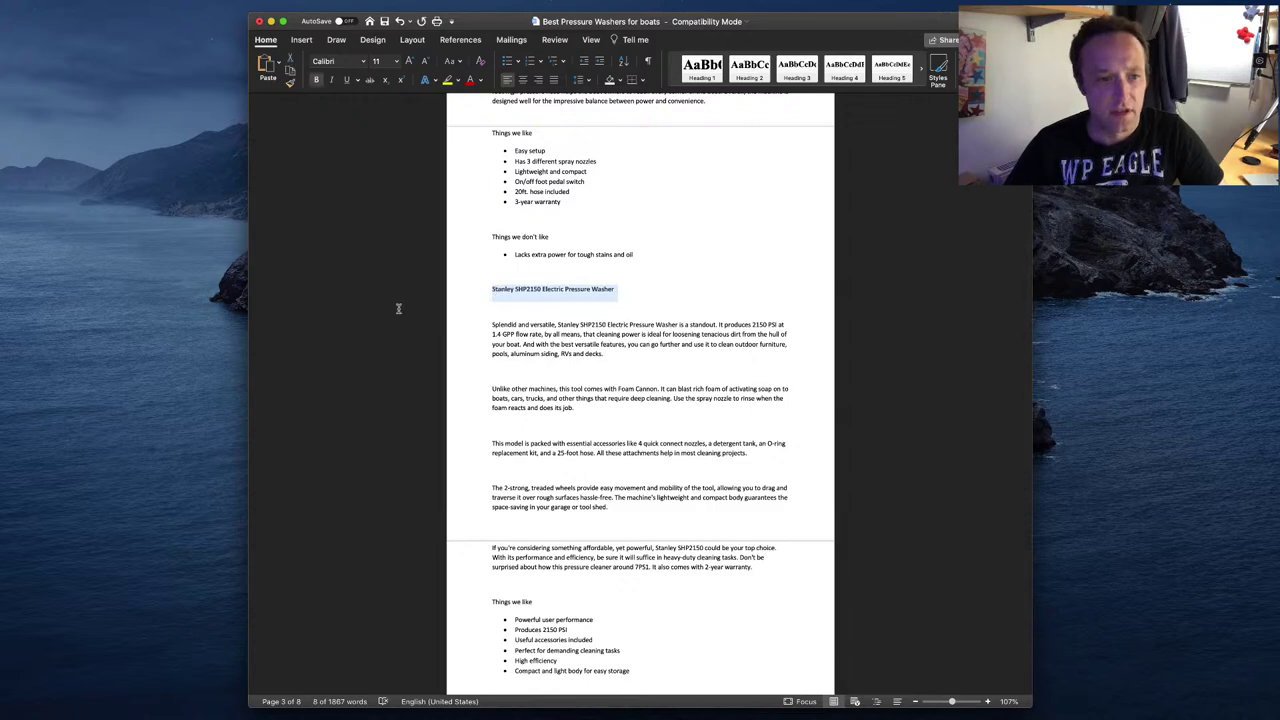
{"action": "key", "text": "super+Tab"}
- Replace TEANDE in the second heading via Paste and Match Style, giving '2# Stanley SHP2150 Electric Pressure Washer'
{"action": "left_click", "coordinate": [499, 141]}
{"action": "left_click_drag", "start_coordinate": [634, 139], "coordinate": [351, 146]}
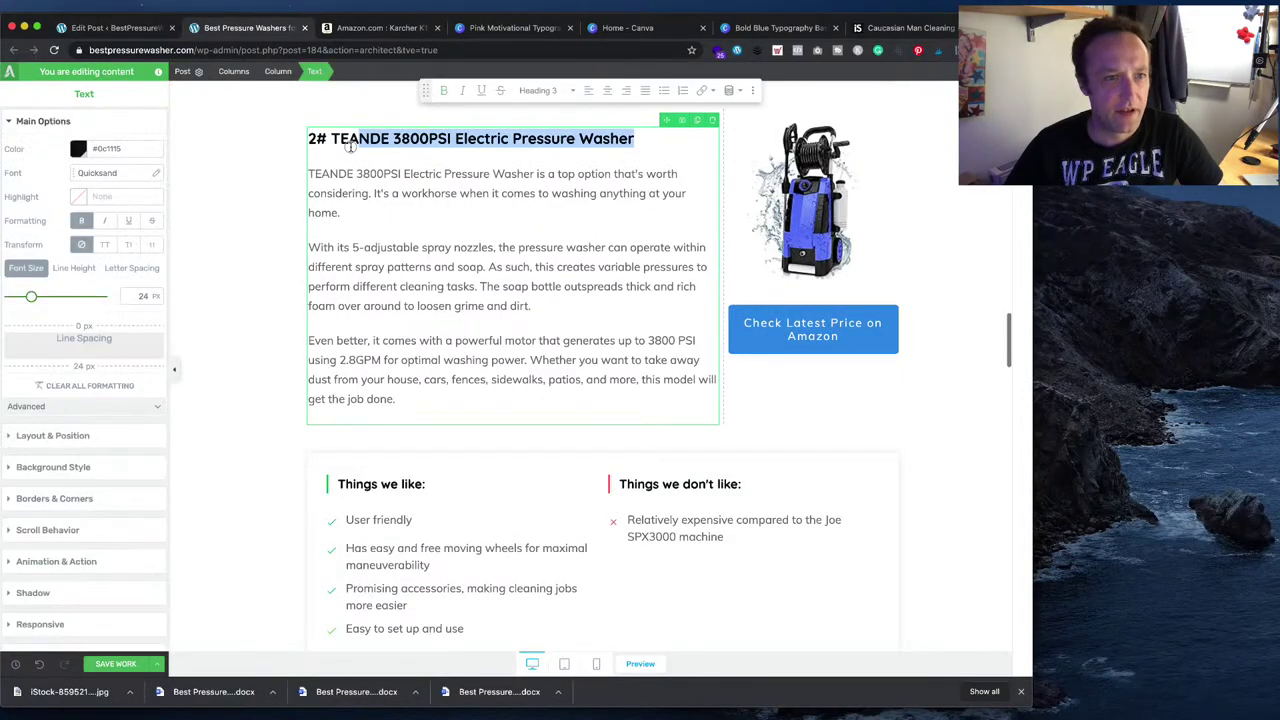
{"action": "left_click", "coordinate": [108, 11]}
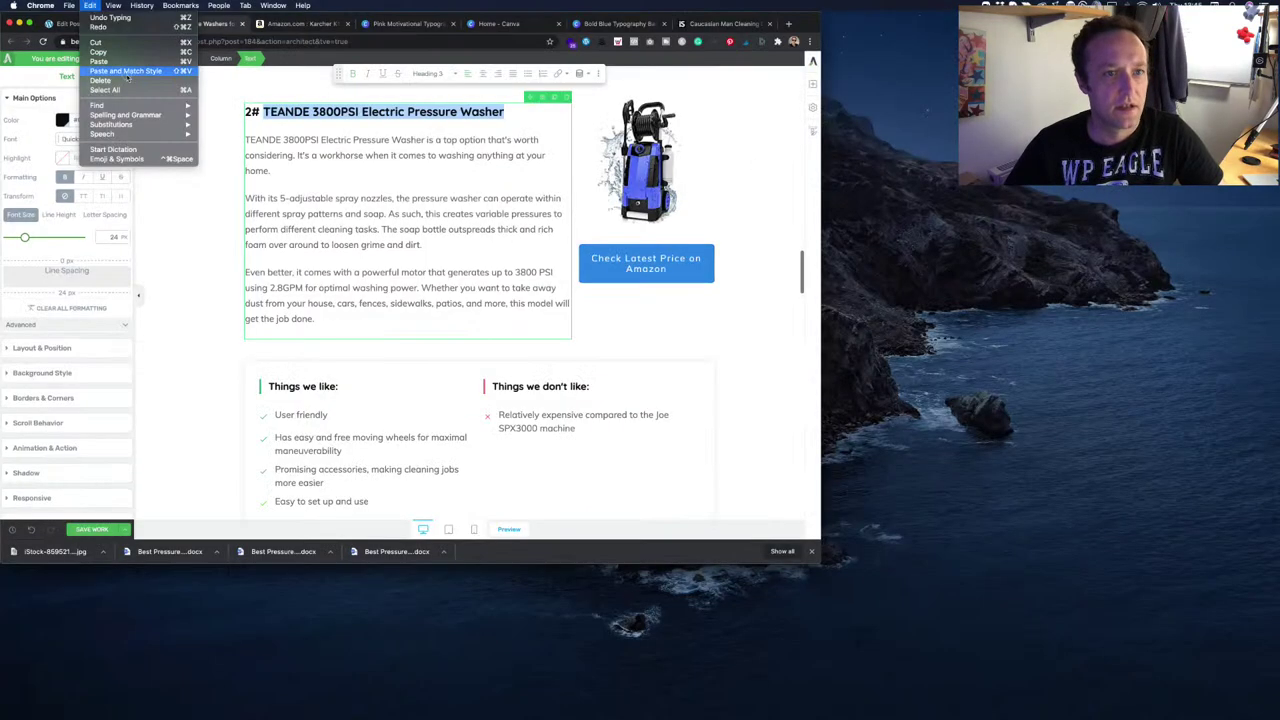
{"action": "left_click", "coordinate": [165, 88]}
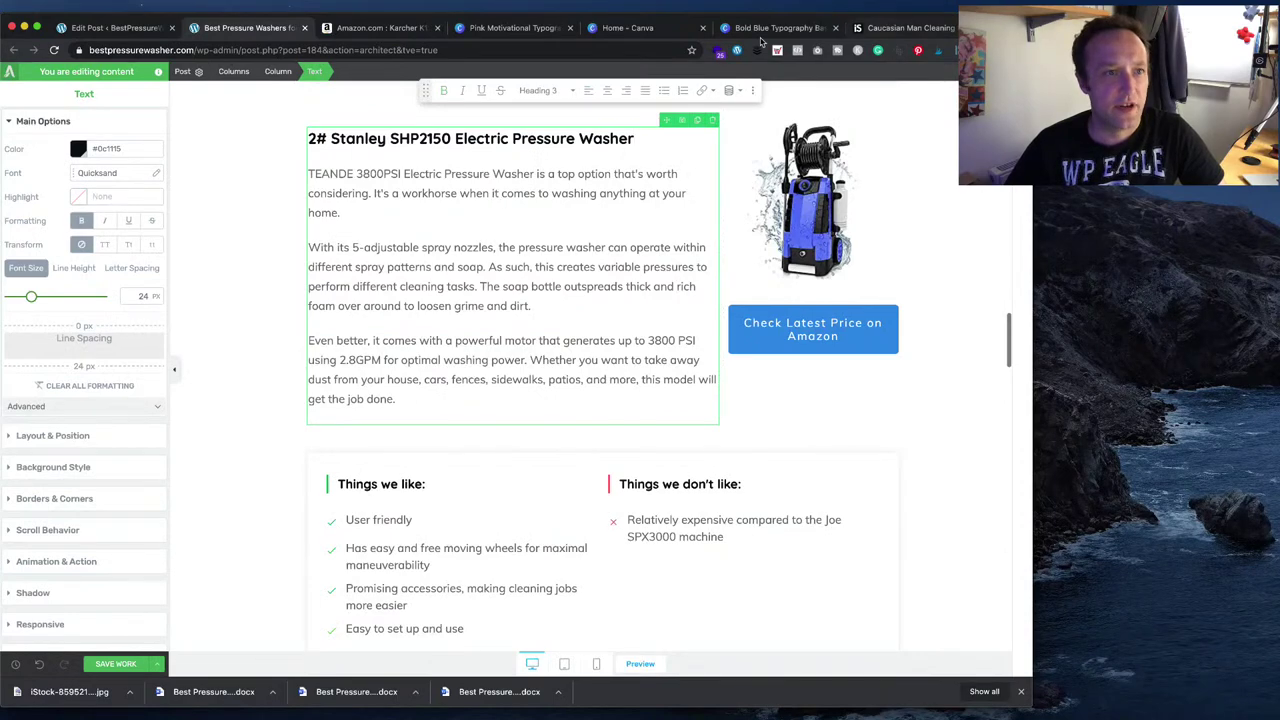
{"action": "left_click", "coordinate": [403, 35]}
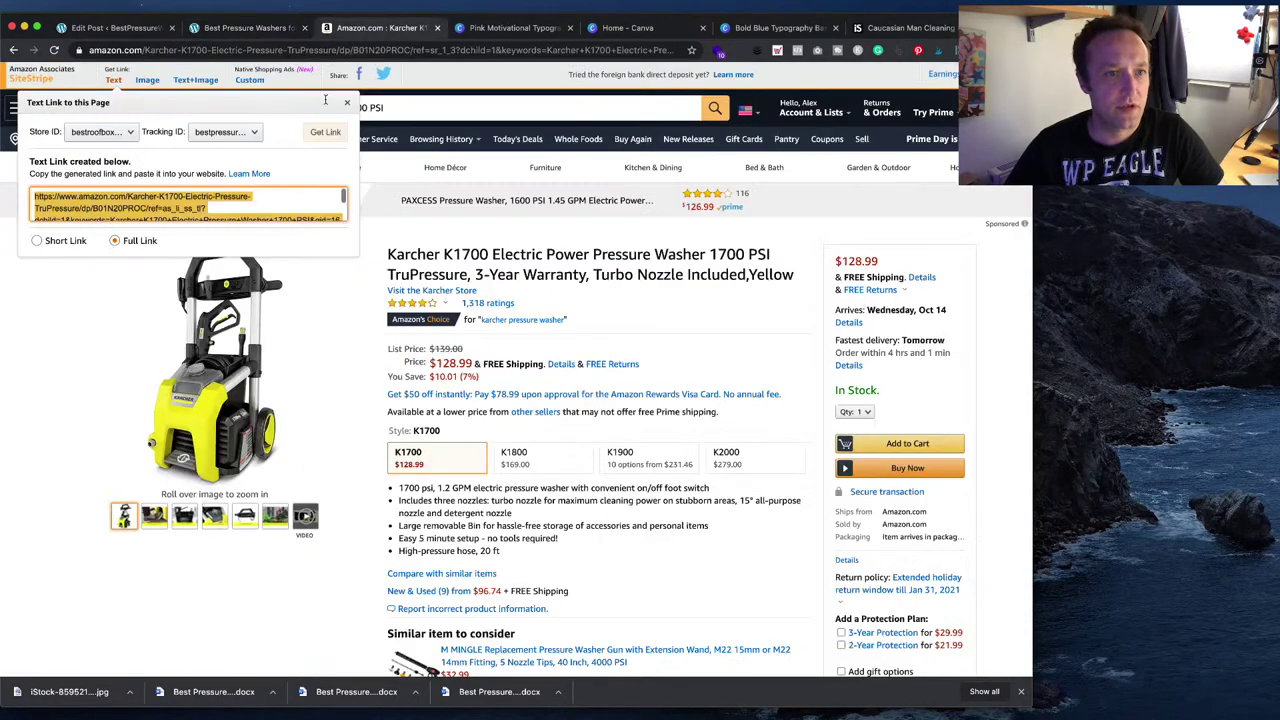
- Search Amazon for the Stanley SHP2150 and open its product page
{"action": "left_click", "coordinate": [455, 113]}
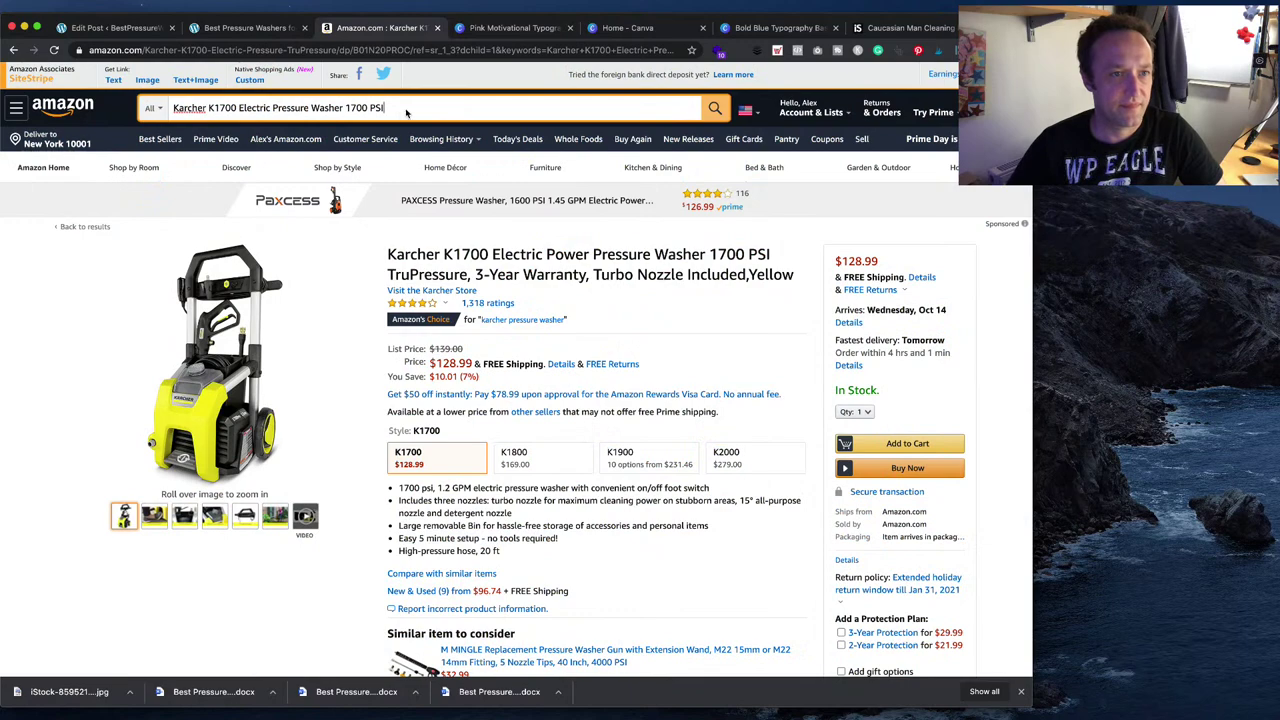
{"action": "triple_click", "coordinate": [409, 113]}
{"action": "key", "text": "super+v"}
{"action": "key", "text": "Return"}
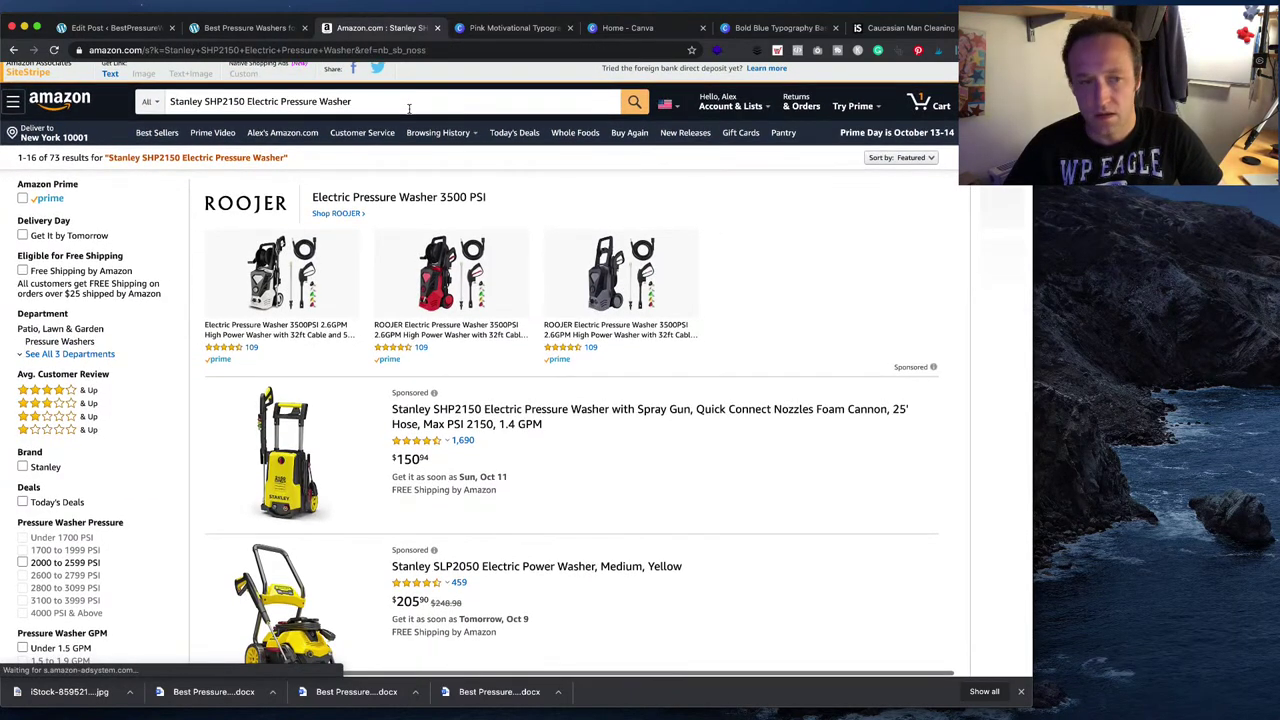
{"action": "scroll", "coordinate": [585, 385], "scroll_direction": "down", "scroll_amount": 3}
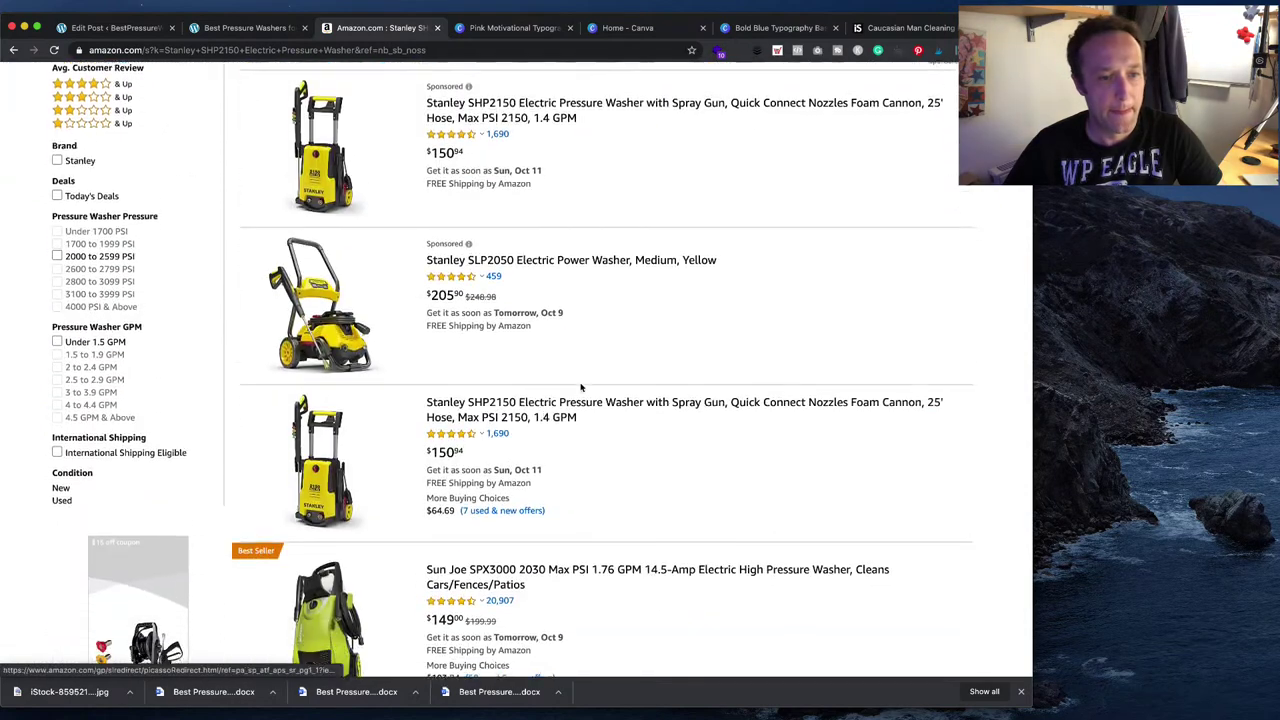
{"action": "left_click", "coordinate": [520, 383]}
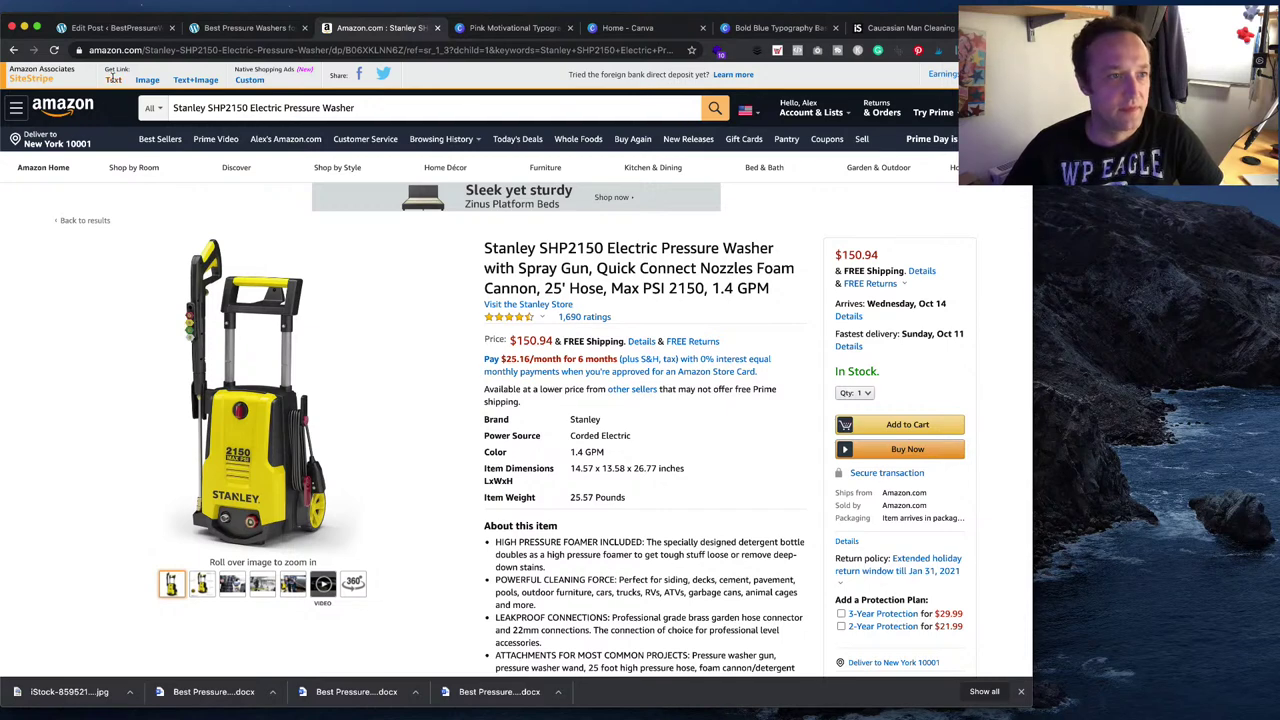
- Copy the Stanley SHP2150 full-length SiteStripe text link
{"action": "left_click", "coordinate": [113, 79]}
{"action": "left_click", "coordinate": [139, 240]}
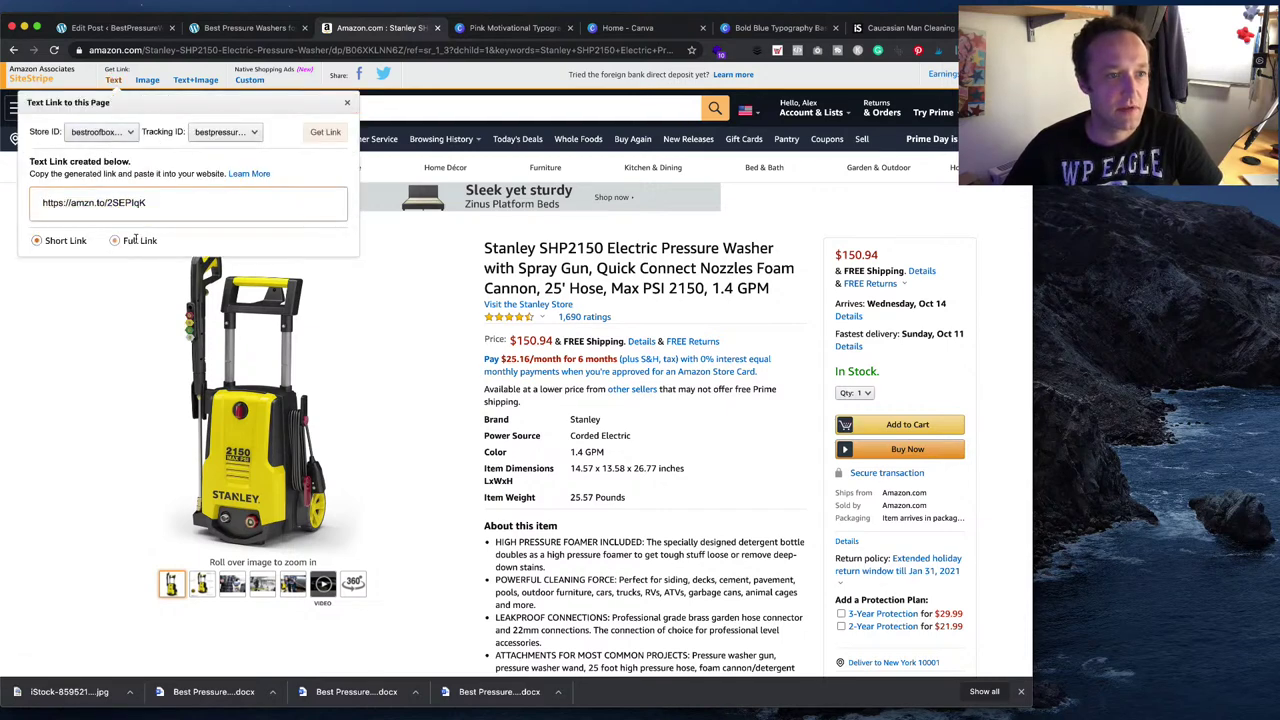
{"action": "left_click", "coordinate": [167, 207]}
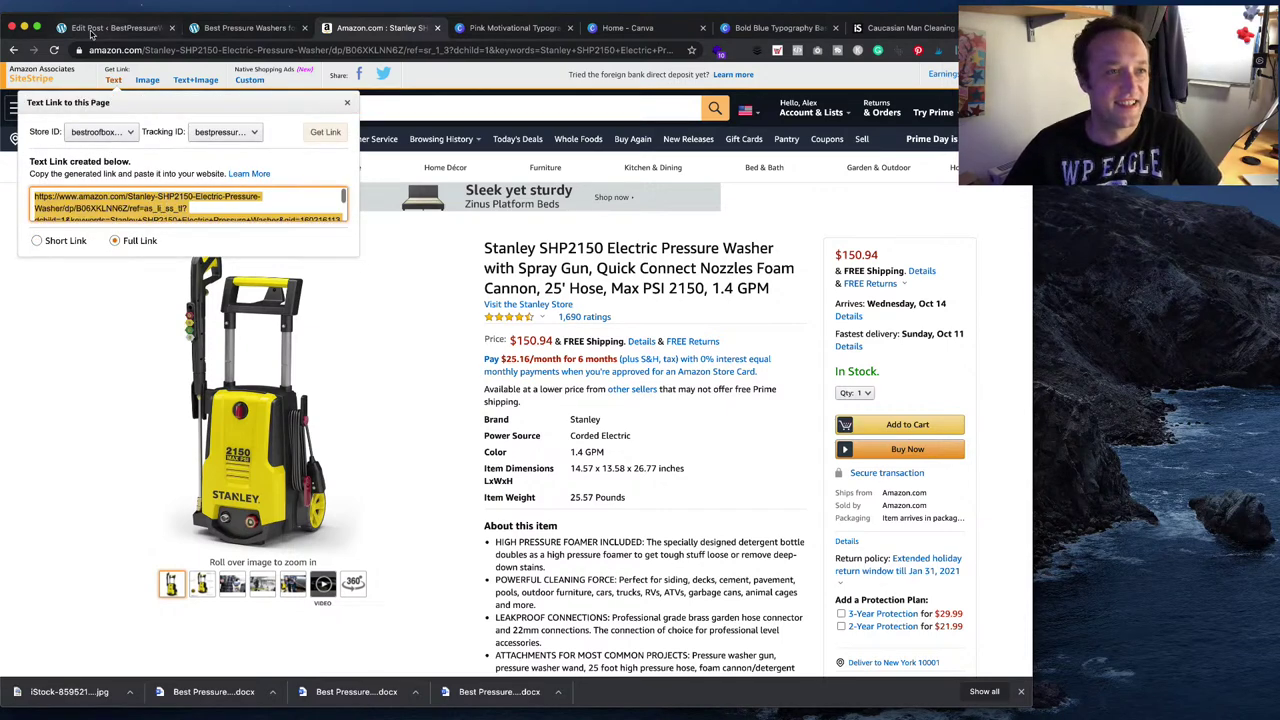
{"action": "left_click", "coordinate": [221, 37]}
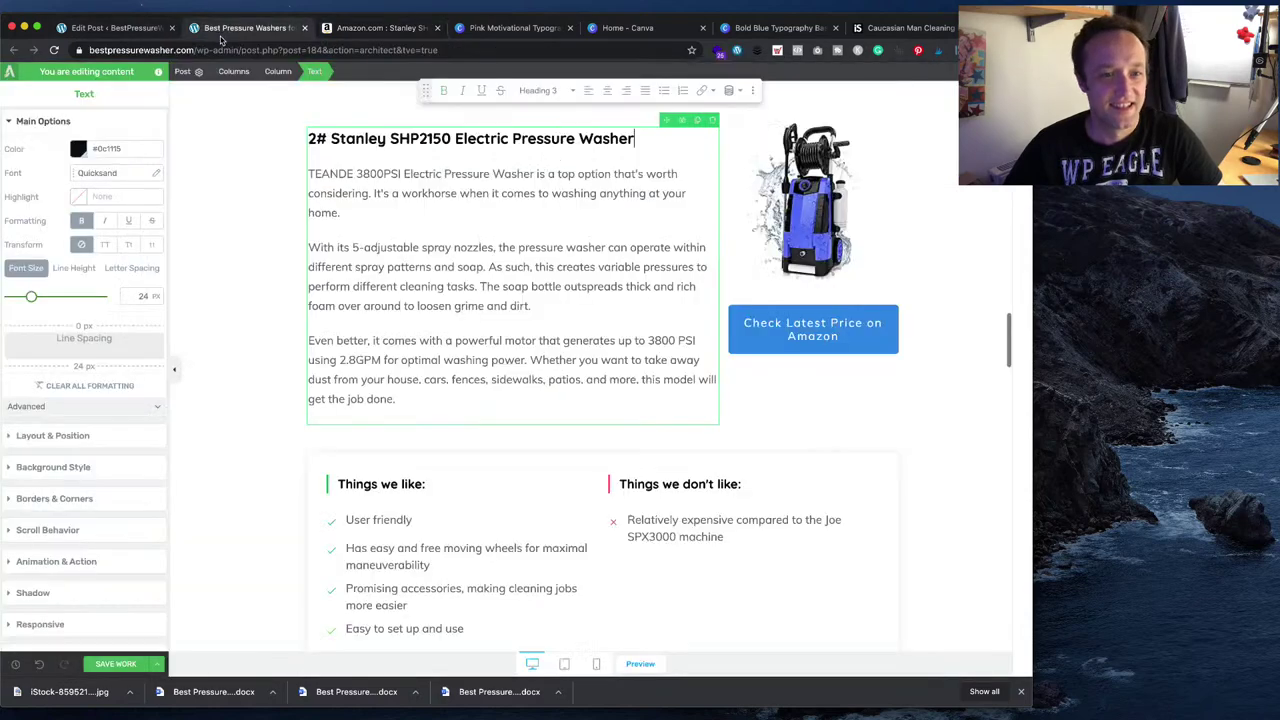
- Point the Stanley section's Check Latest Price on Amazon button at the Stanley affiliate link
{"action": "left_click", "coordinate": [889, 341]}
{"action": "left_click", "coordinate": [81, 431]}
{"action": "key", "text": "super+a"}
{"action": "key", "text": "super+v"}
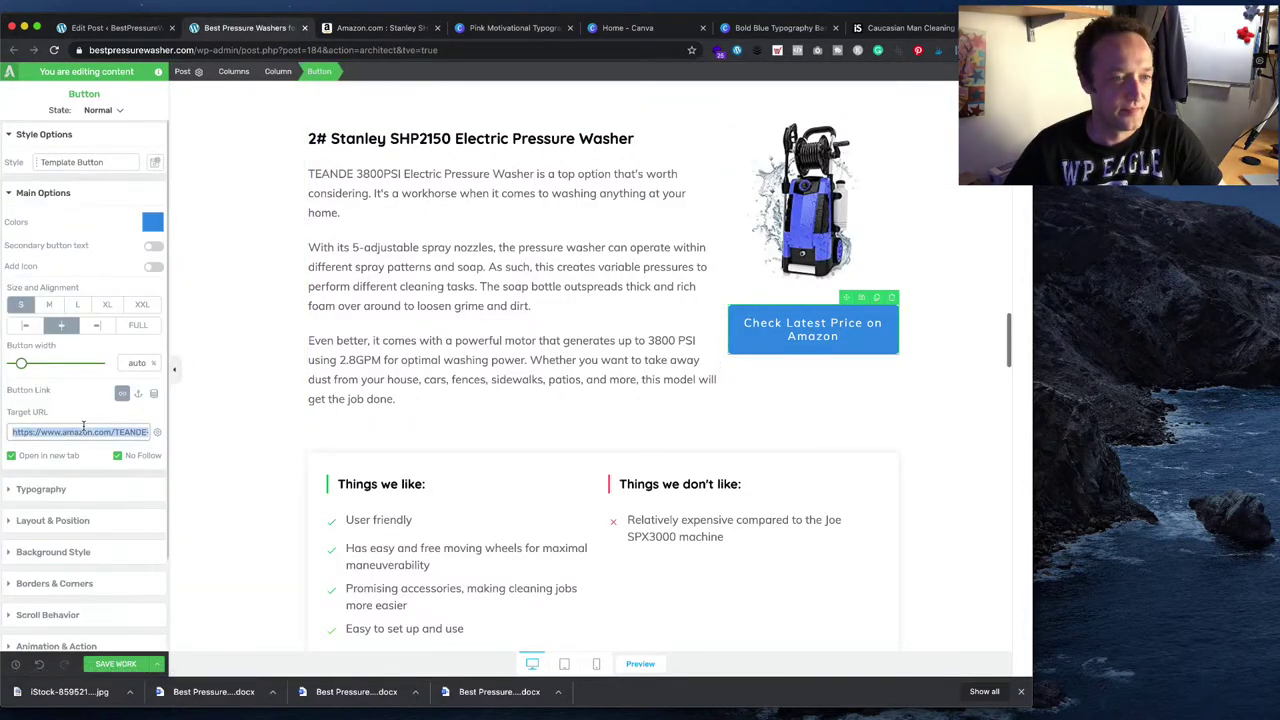
- Copy the Large SiteStripe image code for the Stanley SHP2150
{"action": "scroll", "coordinate": [812, 300], "scroll_direction": "up", "scroll_amount": 1}
{"action": "left_click", "coordinate": [812, 295]}
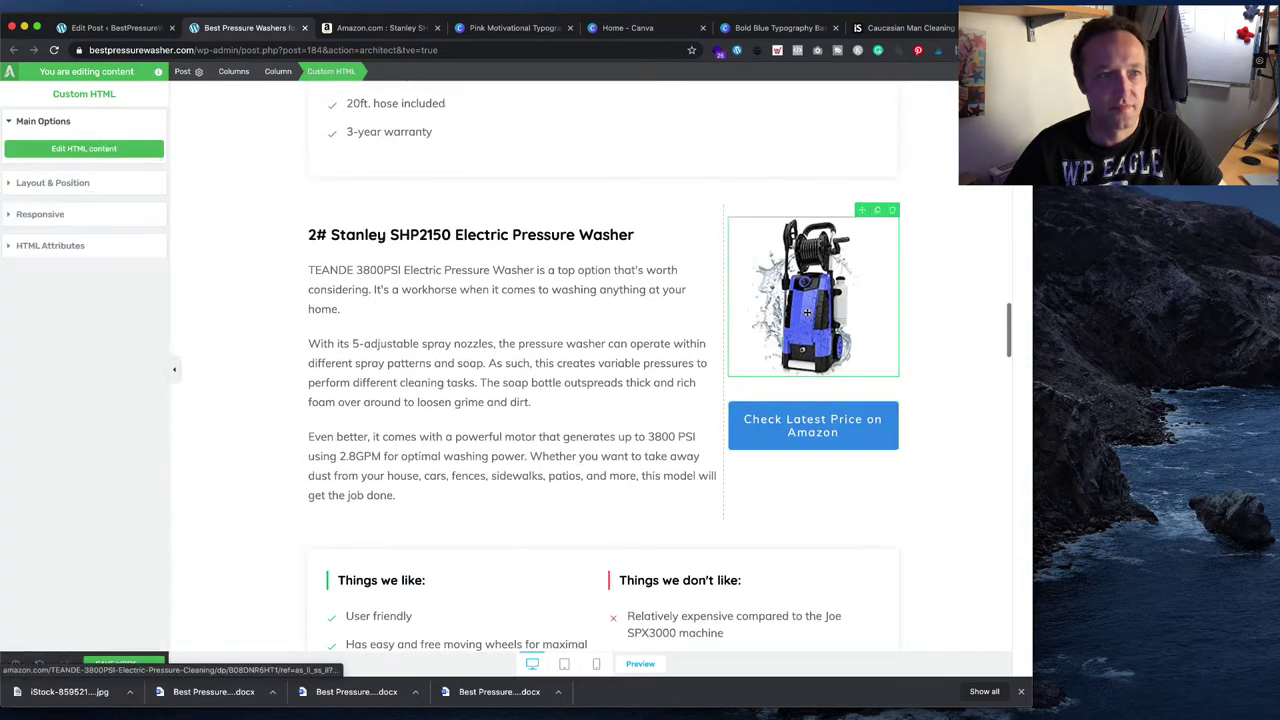
{"action": "left_click", "coordinate": [390, 27]}
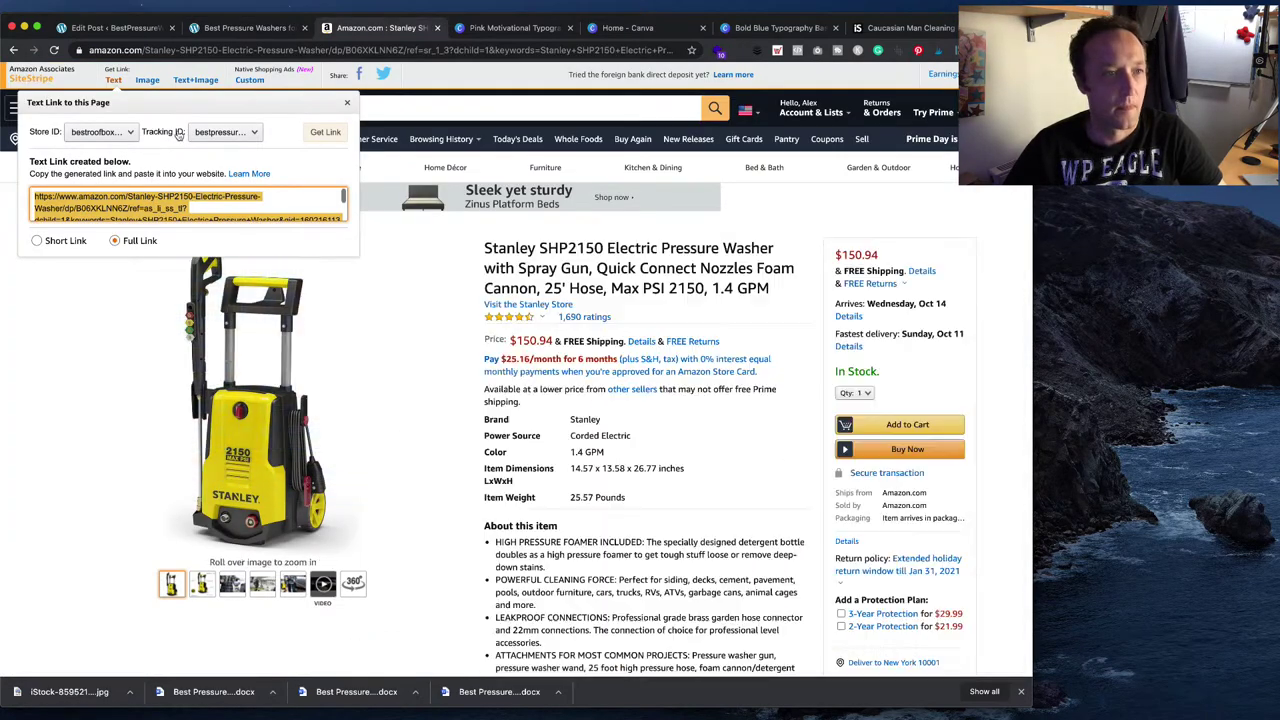
{"action": "left_click", "coordinate": [147, 79]}
{"action": "left_click", "coordinate": [62, 218]}
{"action": "left_click", "coordinate": [172, 328]}
{"action": "key", "text": "super+c"}
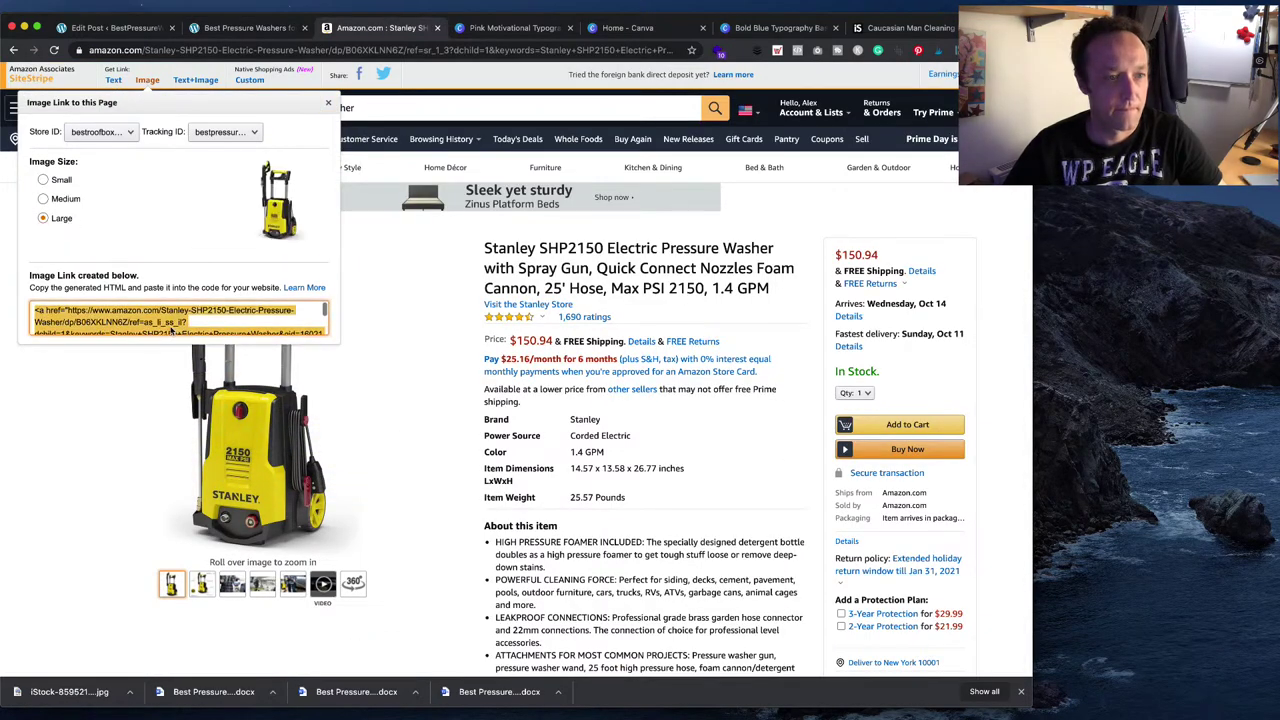
- Paste the Stanley image code over section 2's Custom HTML and save it
{"action": "left_click", "coordinate": [130, 34]}
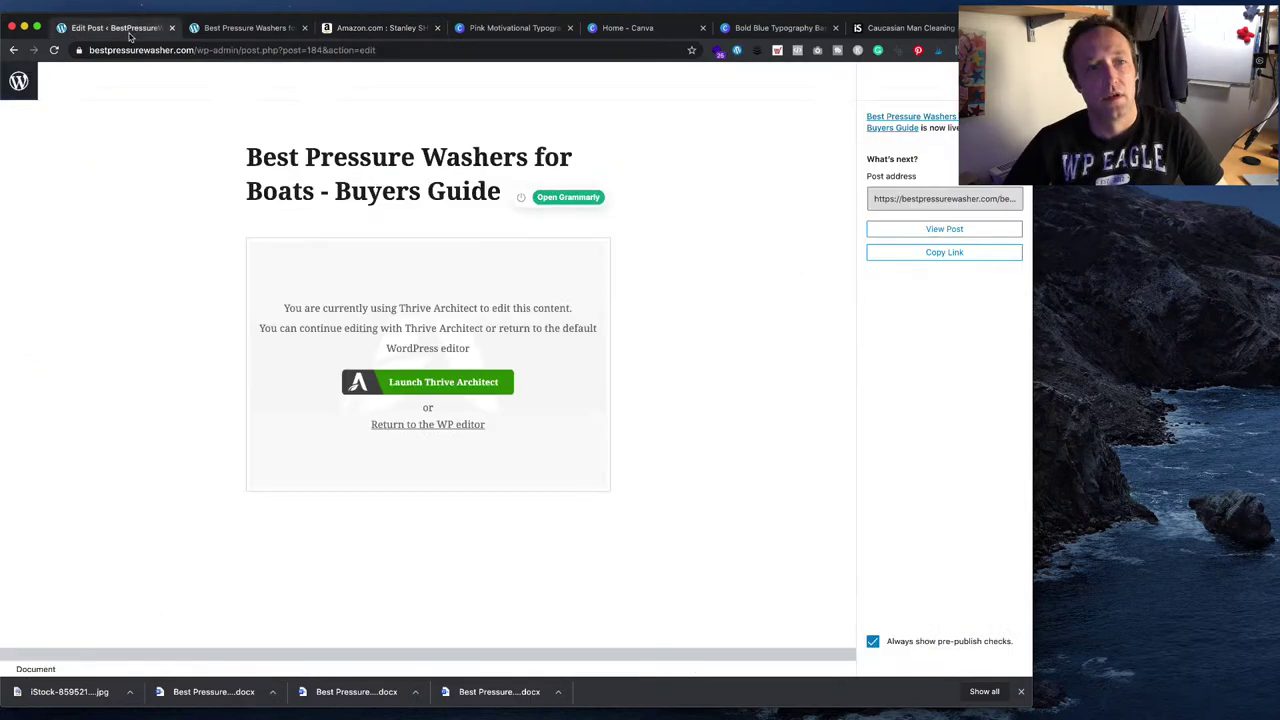
{"action": "left_click", "coordinate": [245, 28]}
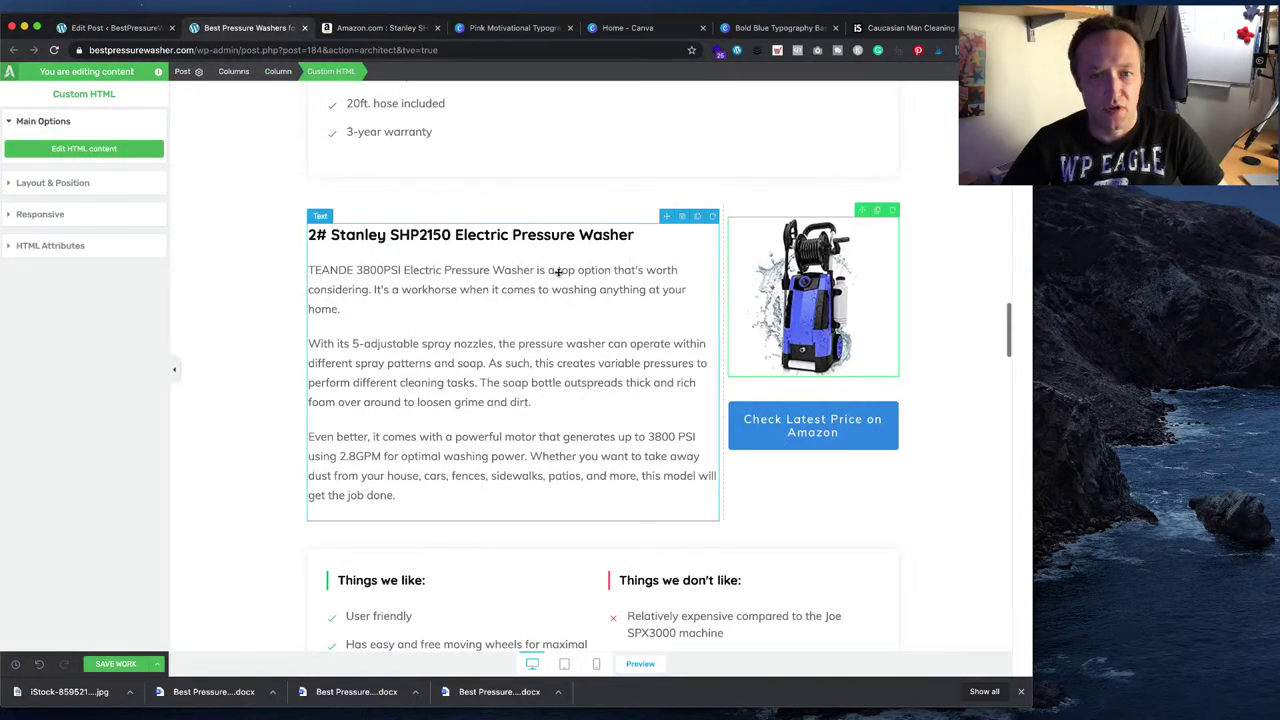
{"action": "left_click", "coordinate": [62, 148]}
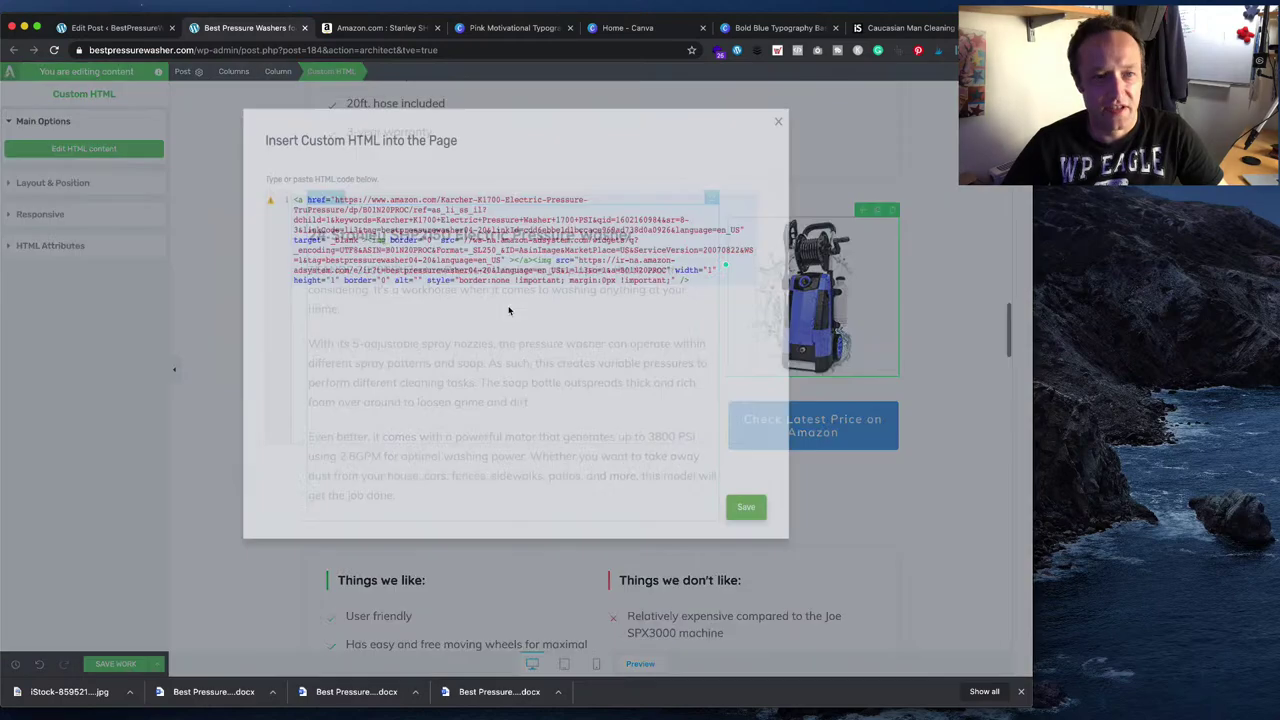
{"action": "key", "text": "super+v"}
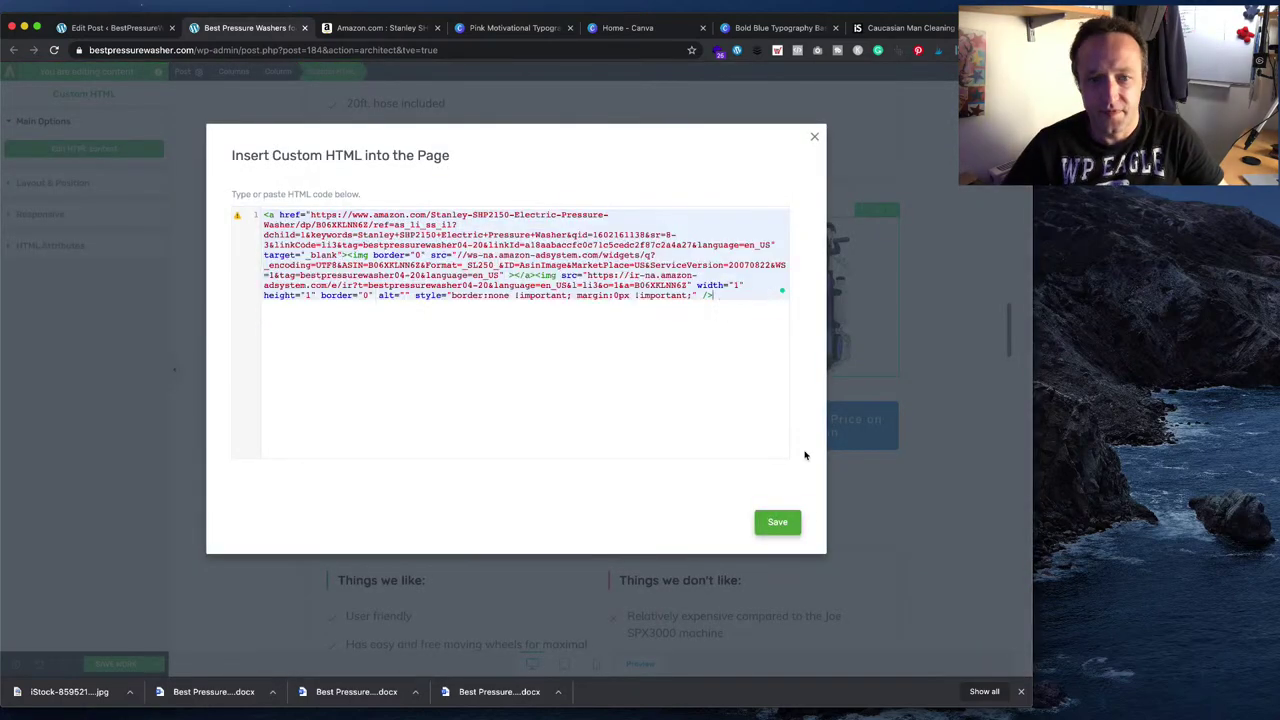
{"action": "left_click", "coordinate": [777, 527]}
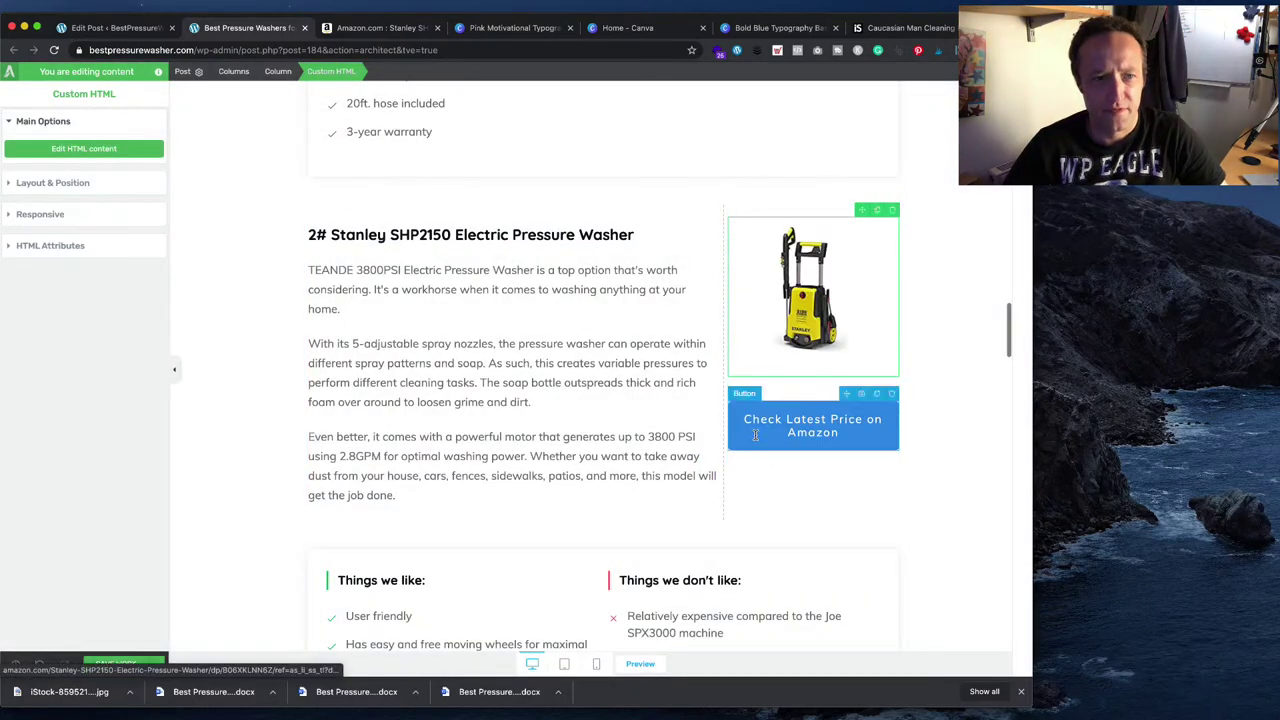
{"action": "scroll", "coordinate": [457, 287], "scroll_direction": "down", "scroll_amount": 5}
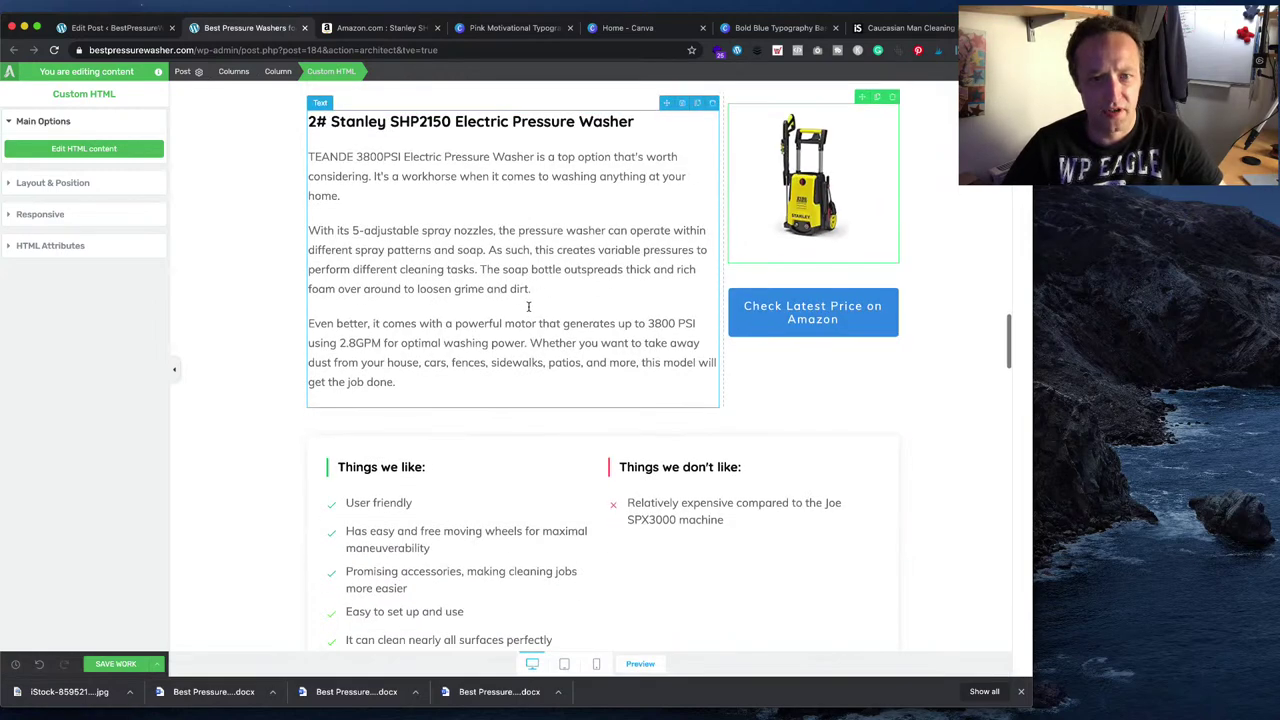
- Replace the old TEANDE paragraphs with the 'Splendid and versatile' paragraph, keeping the heading intact
{"action": "key", "text": "super+Tab"}
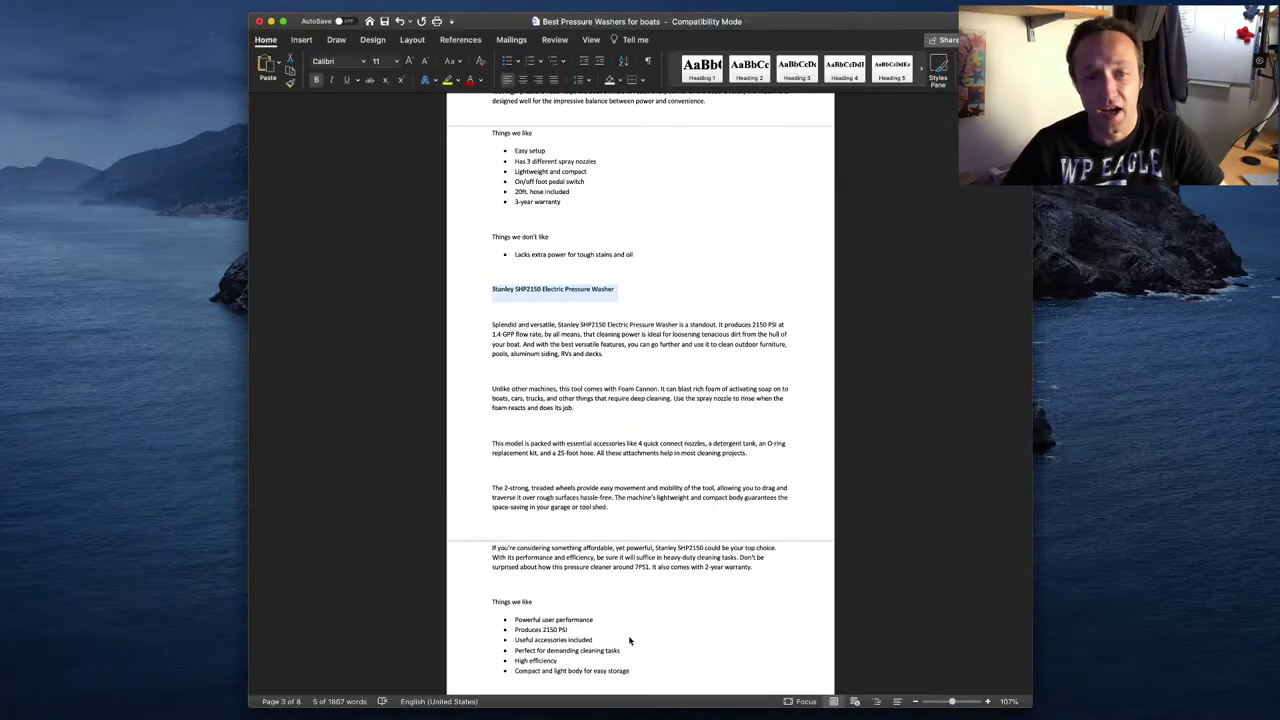
{"action": "double_click", "coordinate": [477, 328]}
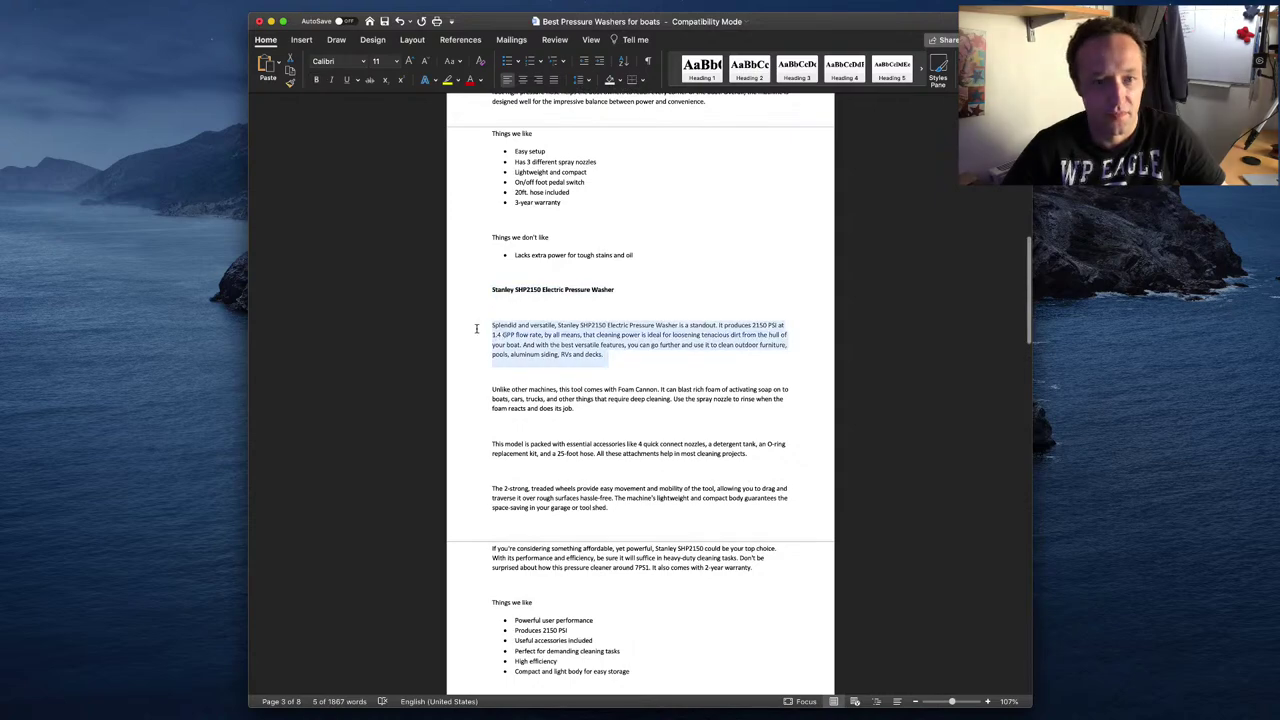
{"action": "key", "text": "super+Tab"}
{"action": "scroll", "coordinate": [462, 393], "scroll_direction": "up", "scroll_amount": 4}
{"action": "left_click", "coordinate": [462, 393]}
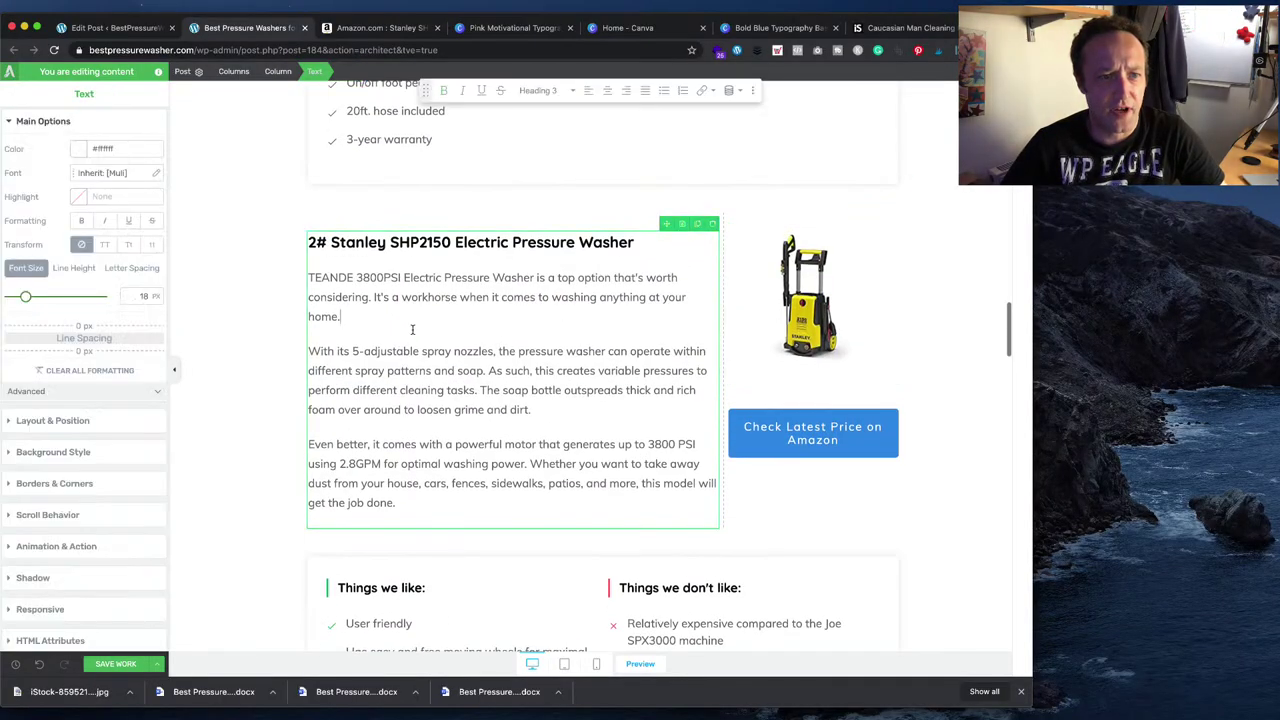
{"action": "key", "text": "super+a"}
{"action": "key", "text": "super+v"}
{"action": "key", "text": "super+z"}
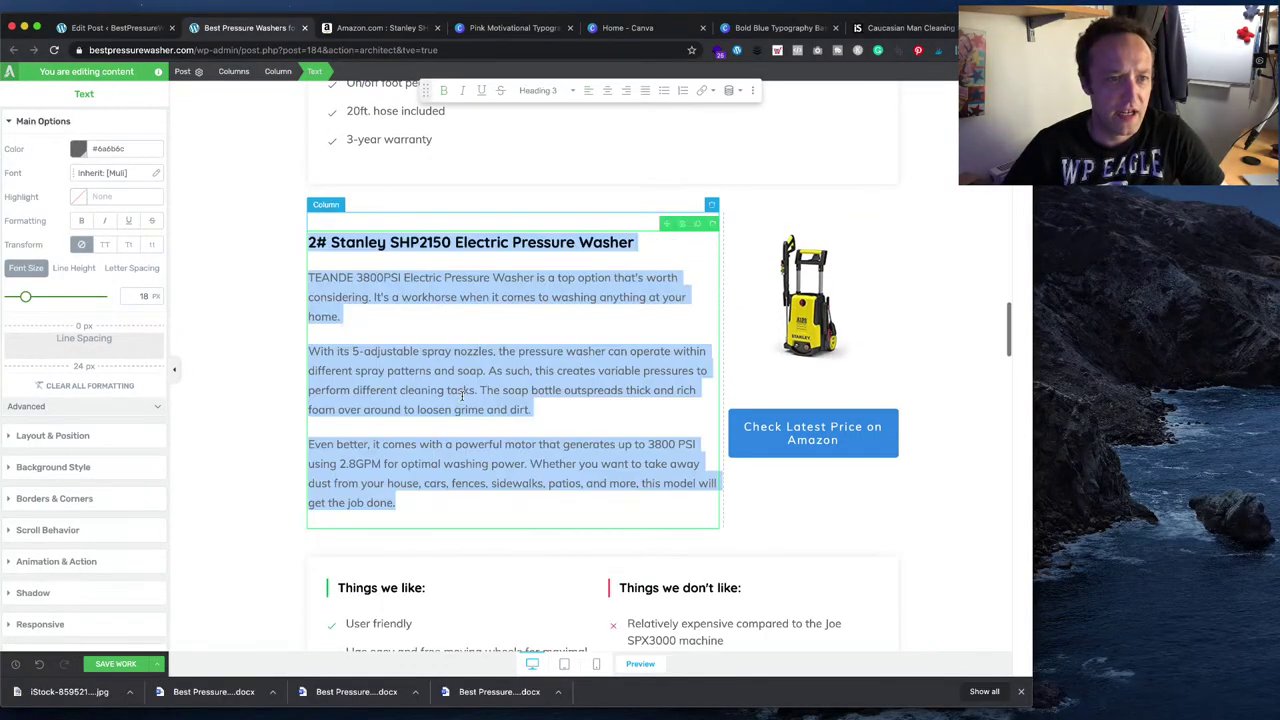
{"action": "left_click", "coordinate": [320, 278]}
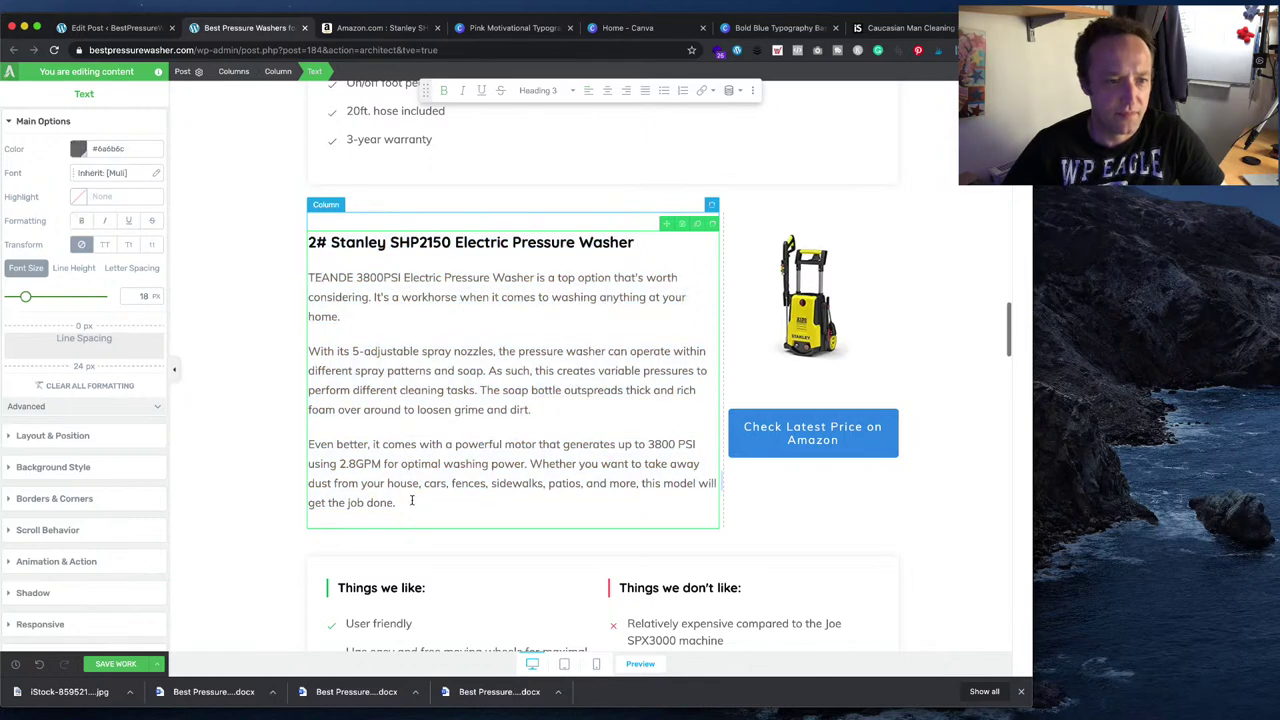
{"action": "left_click_drag", "start_coordinate": [413, 502], "coordinate": [308, 277]}
{"action": "type", "text": "Splendid and versatile, Stanley SHP2150 Electric Pressure Washer is a standout. It produces 2150 PSI at 1.4 GPP flow rate, by all means, that cleaning power is ideal for loosening tenacious dirt from the hull of your boat. And with the best versatile features, you can go further and use it to clean outdoor furniture, pools, aluminum siding, RVs and decks."}
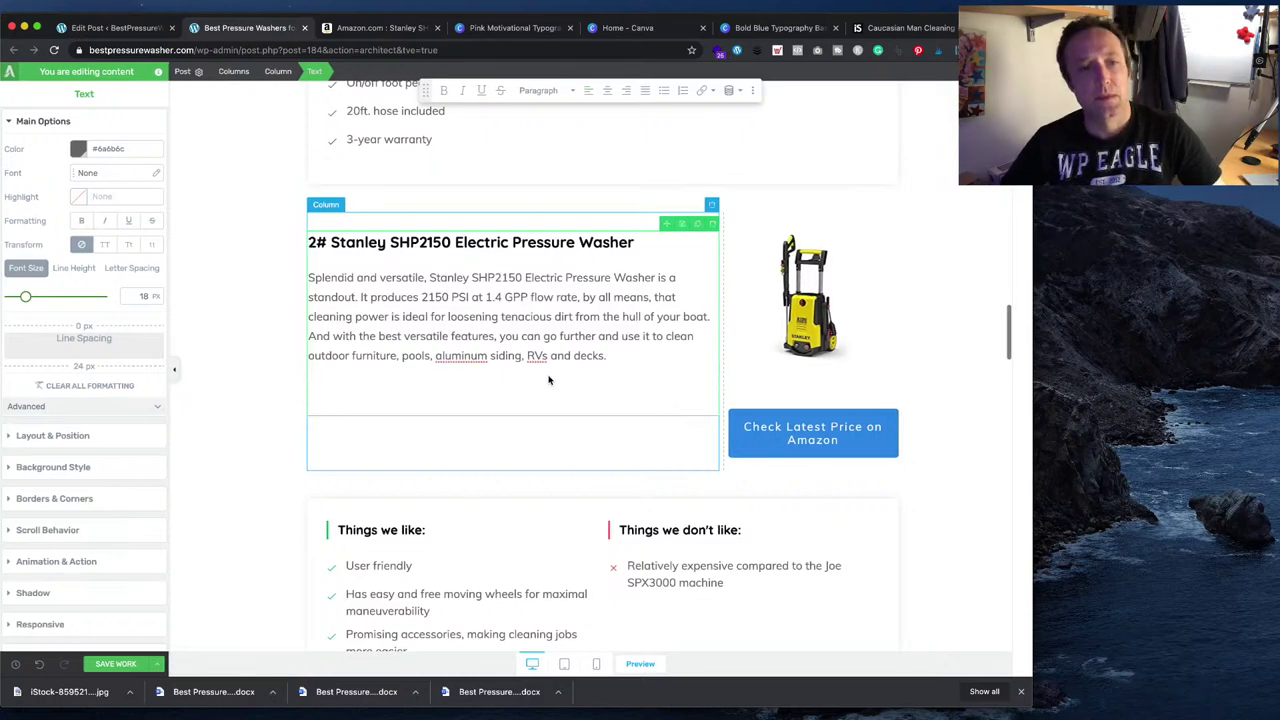
- Split the description so 'And with the best…' starts a new paragraph
{"action": "left_click", "coordinate": [346, 337]}
{"action": "left_click", "coordinate": [311, 338]}
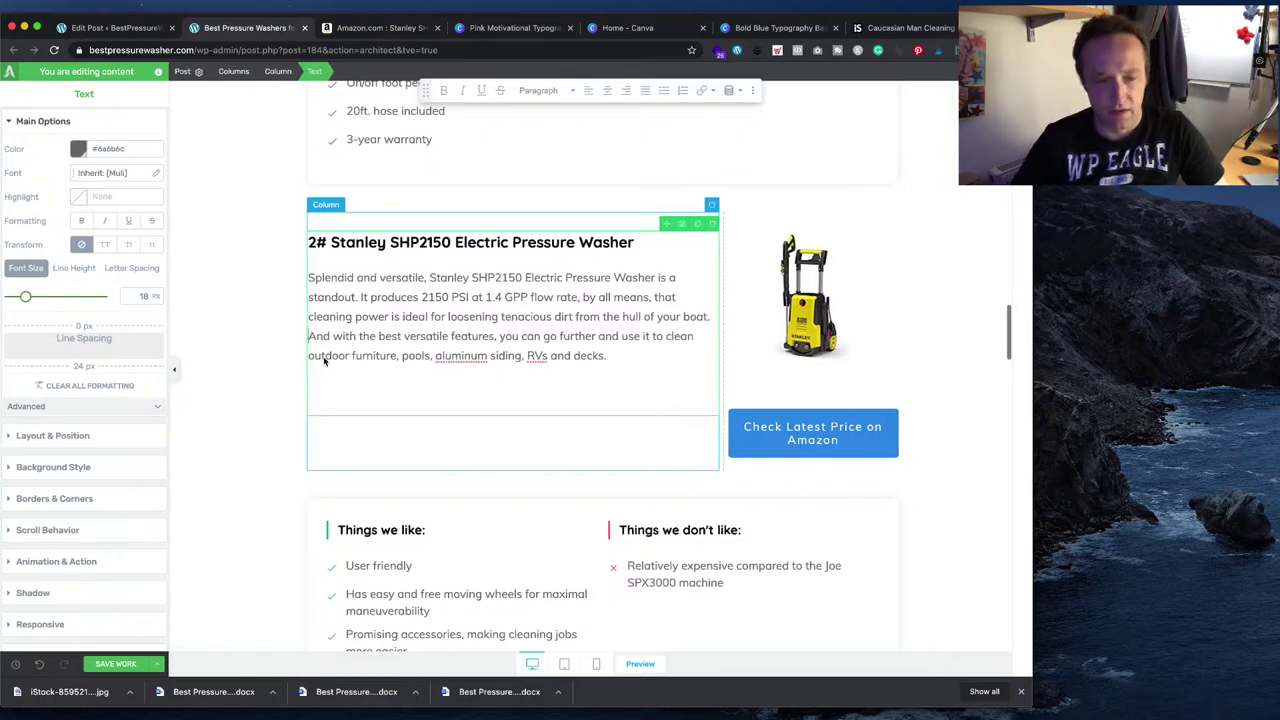
{"action": "key", "text": "Return"}
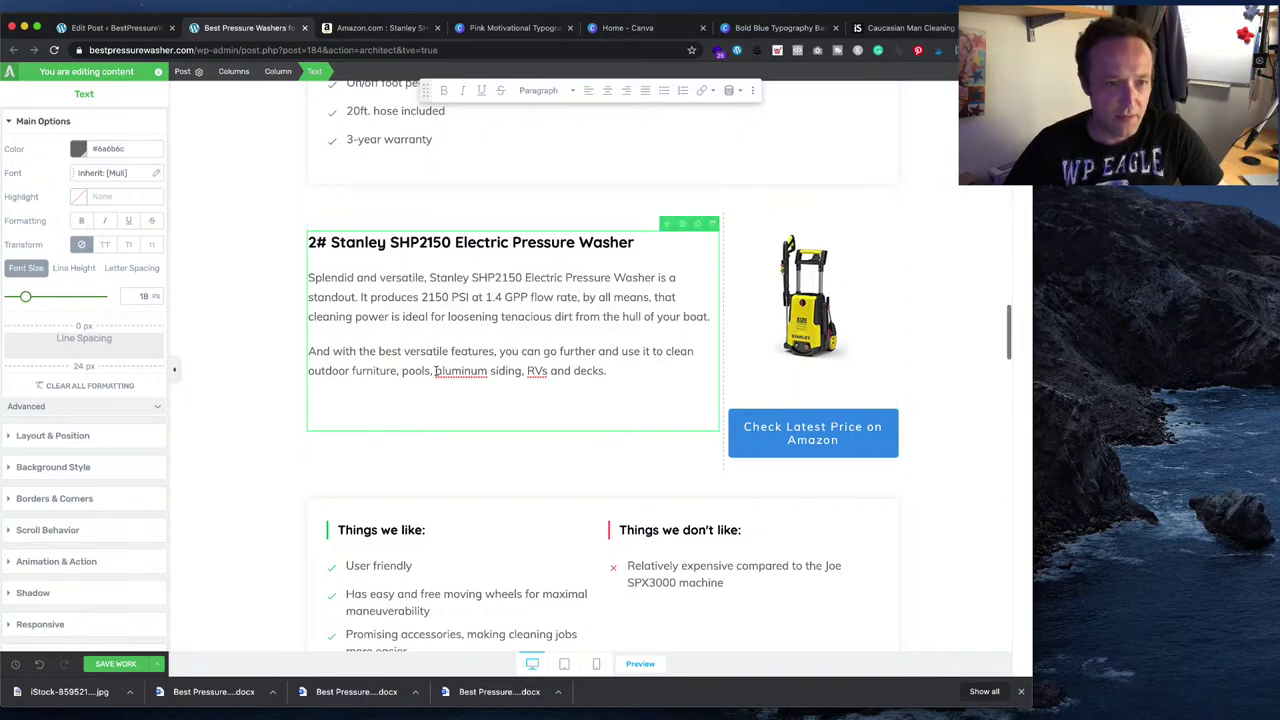
- Link 'aluminum siding' to the site's aluminum siding pressure washer post, opening in the same tab
{"action": "left_click_drag", "start_coordinate": [435, 371], "coordinate": [522, 373]}
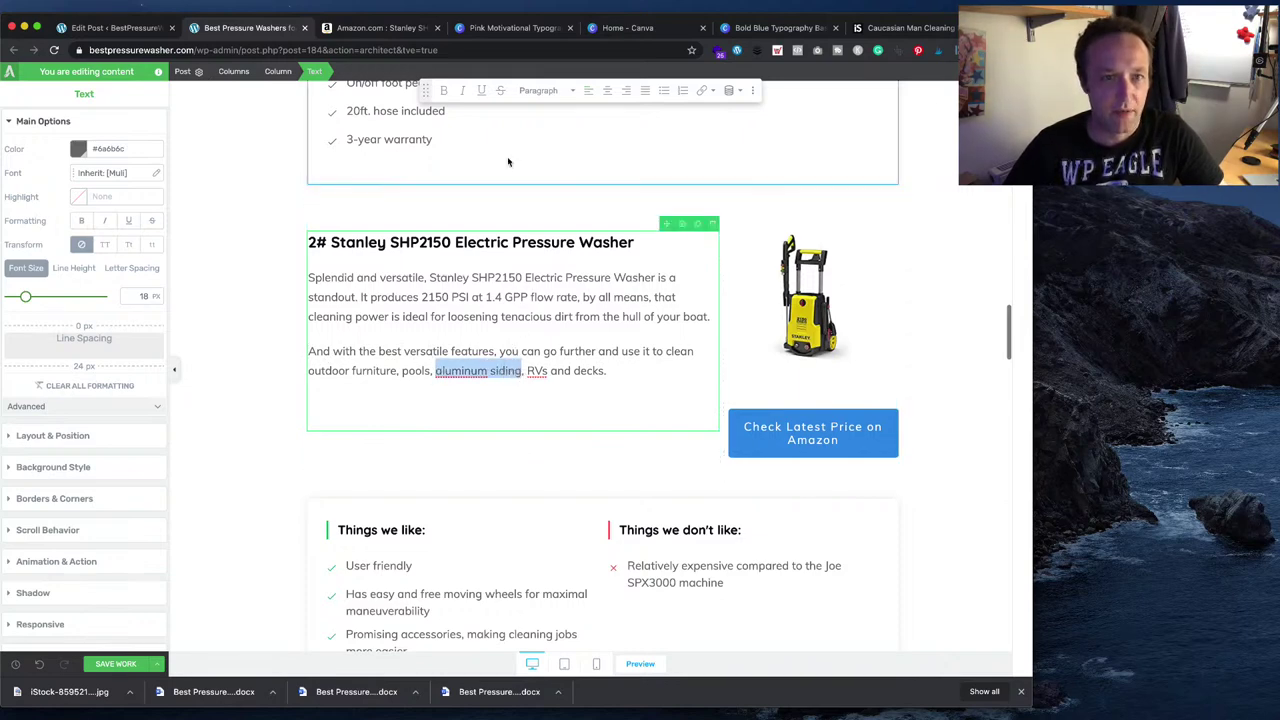
{"action": "left_click", "coordinate": [701, 91]}
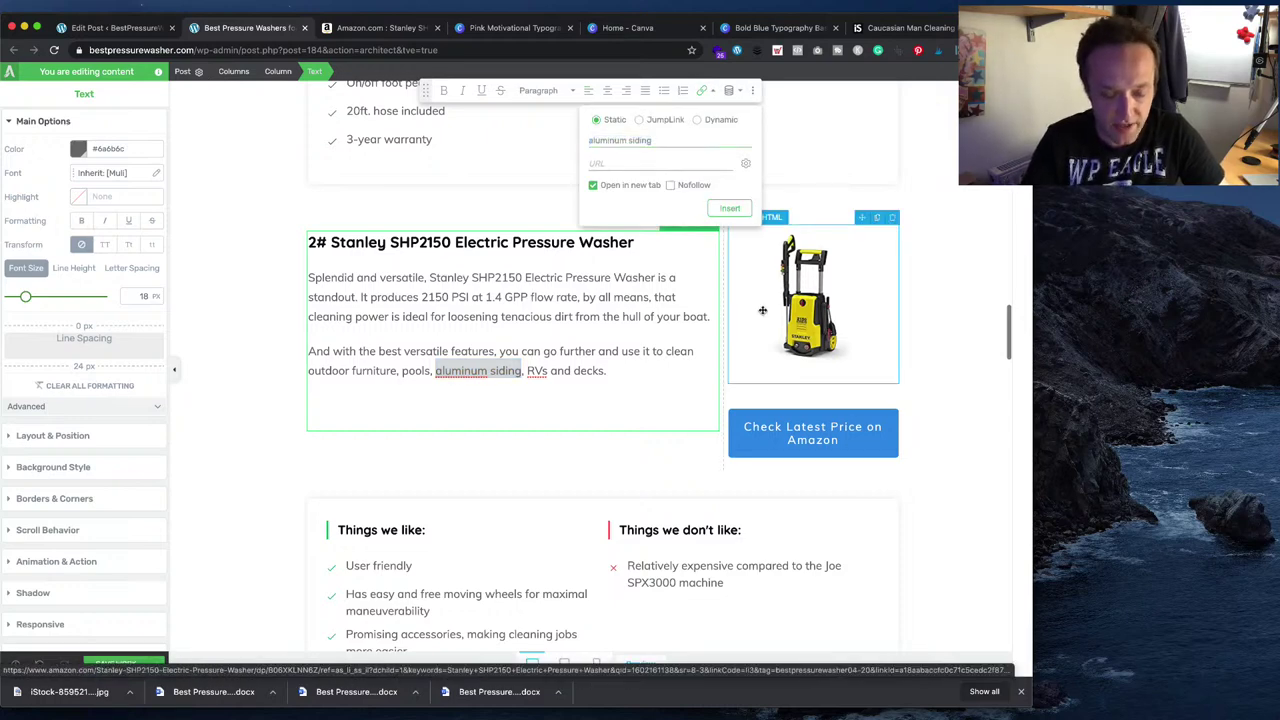
{"action": "type", "text": "alumin"}
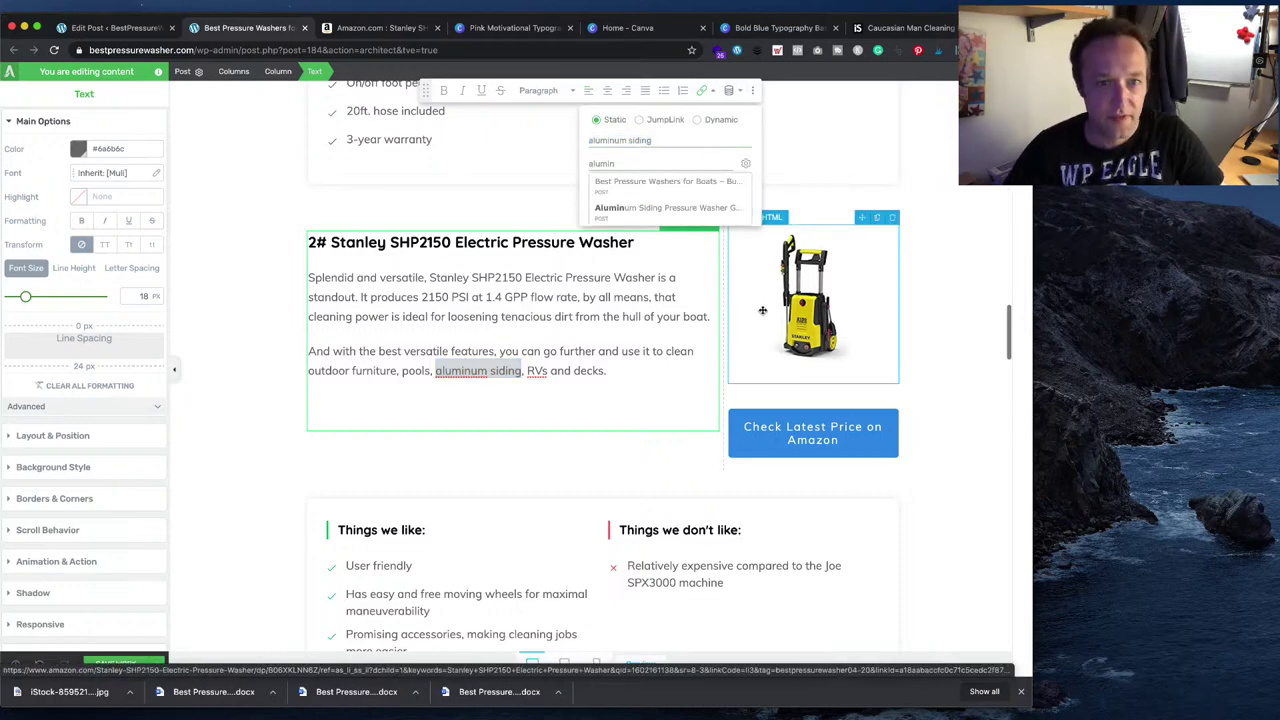
{"action": "left_click", "coordinate": [687, 218]}
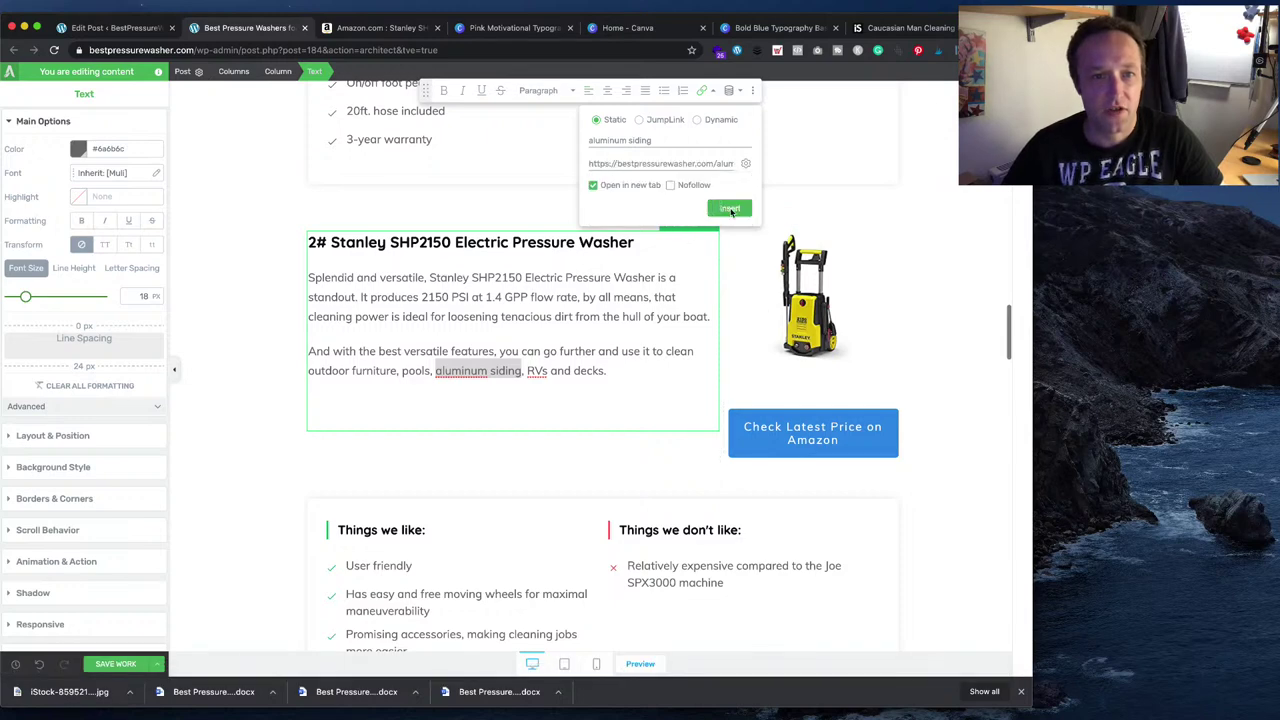
{"action": "left_click", "coordinate": [593, 185]}
{"action": "left_click", "coordinate": [729, 208]}
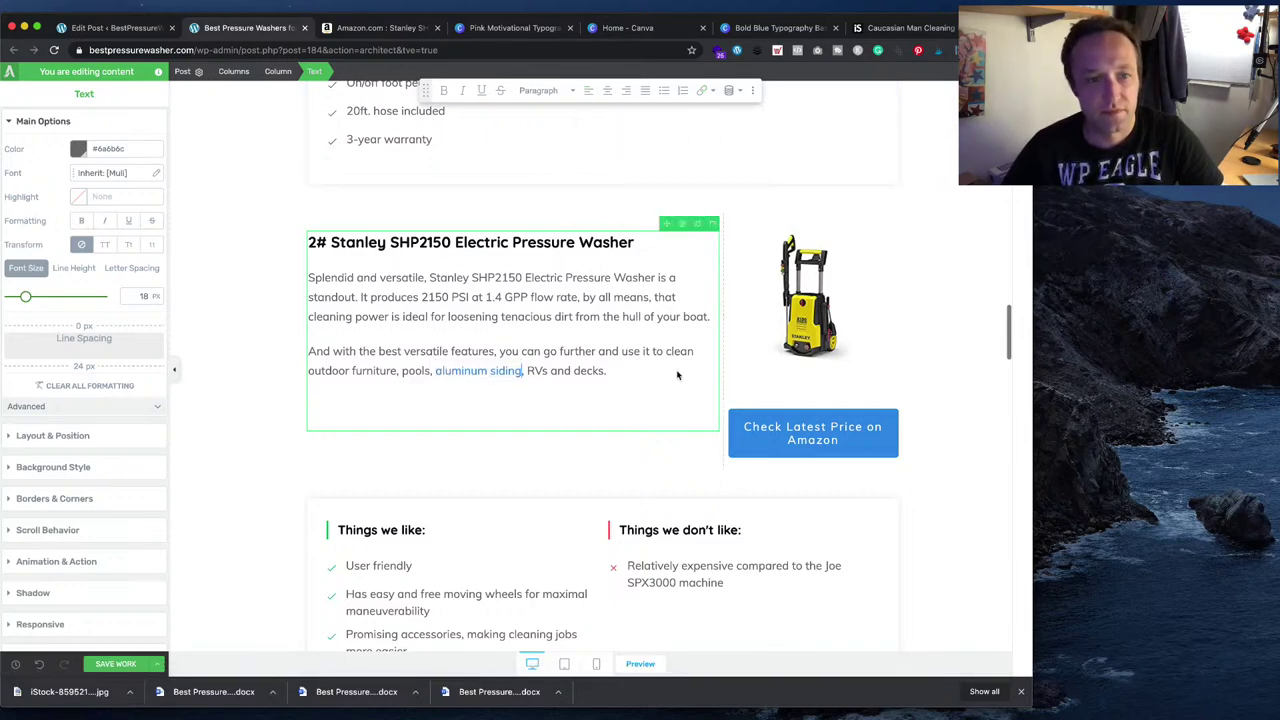
{"action": "key", "text": "super+Tab"}
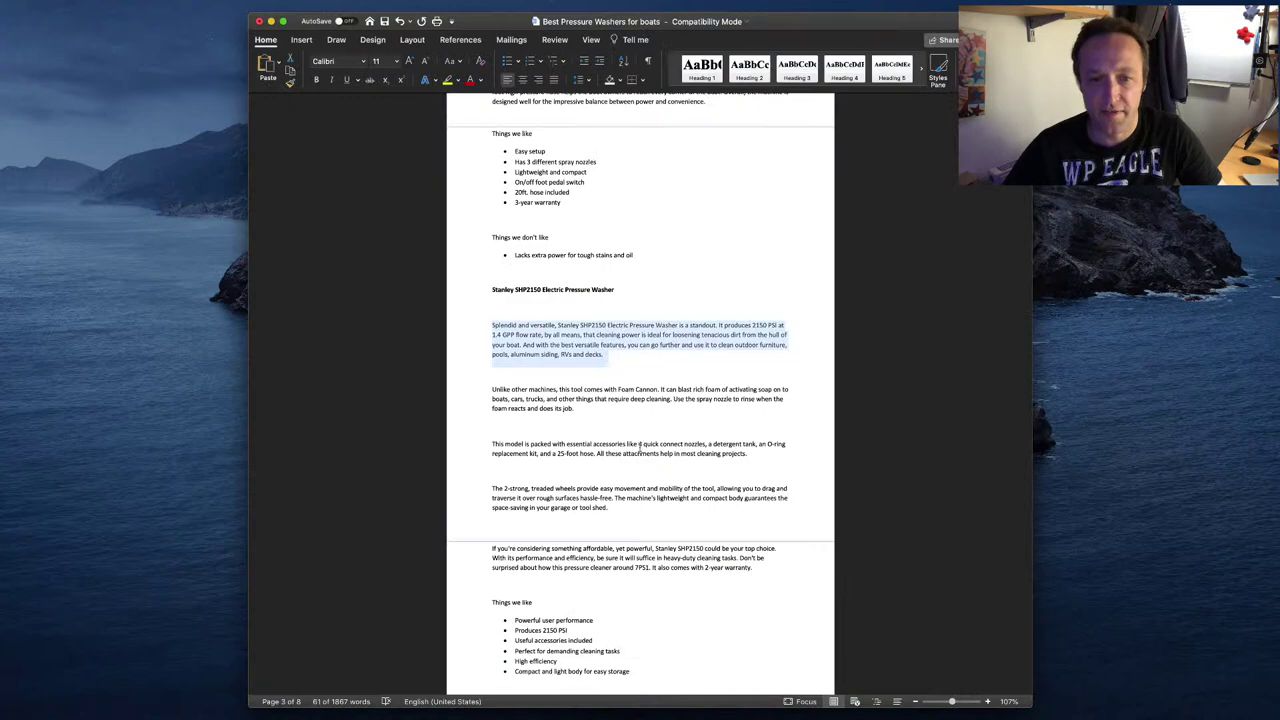
- Paste the 'Unlike other machines' Foam Cannon paragraph after 'decks.' and remove the extra blank line
{"action": "triple_click", "coordinate": [547, 395]}
{"action": "key", "text": "super+c"}
{"action": "key", "text": "super+Tab"}
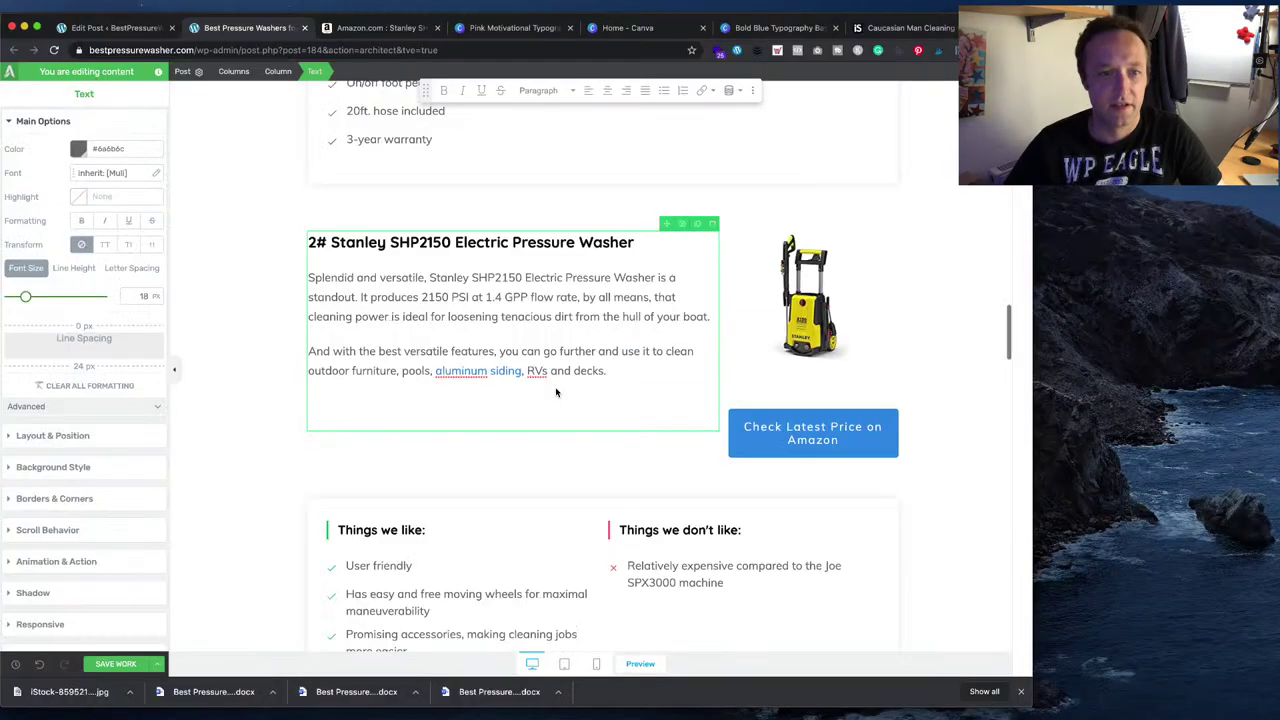
{"action": "key", "text": "Return"}
{"action": "key", "text": "super+v"}
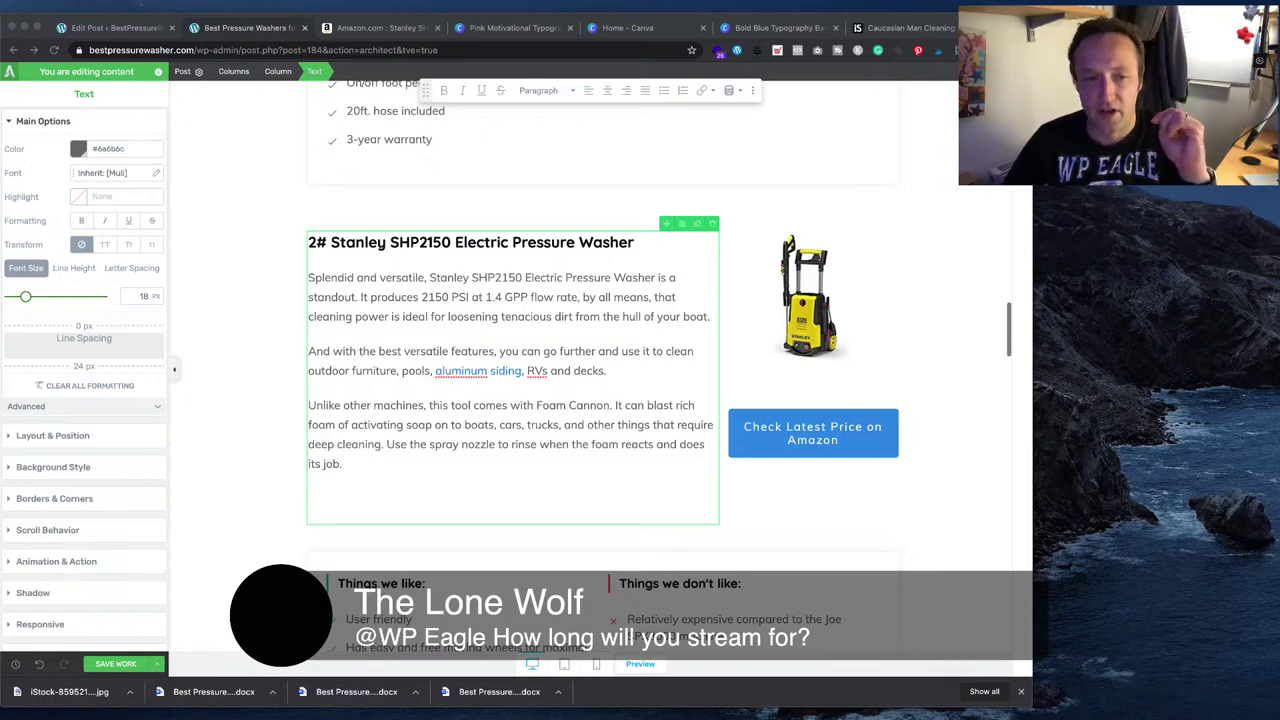
{"action": "left_click", "coordinate": [559, 545]}
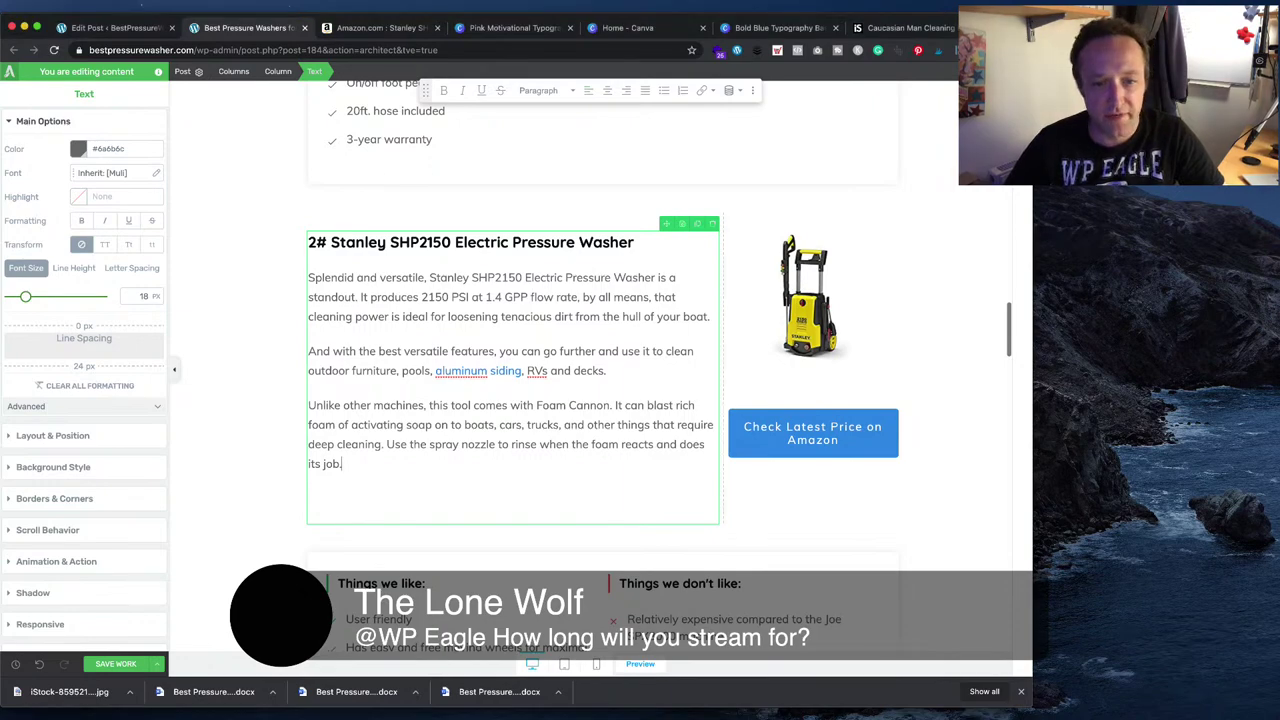
{"action": "key", "text": "super+Tab"}
{"action": "triple_click", "coordinate": [762, 441]}
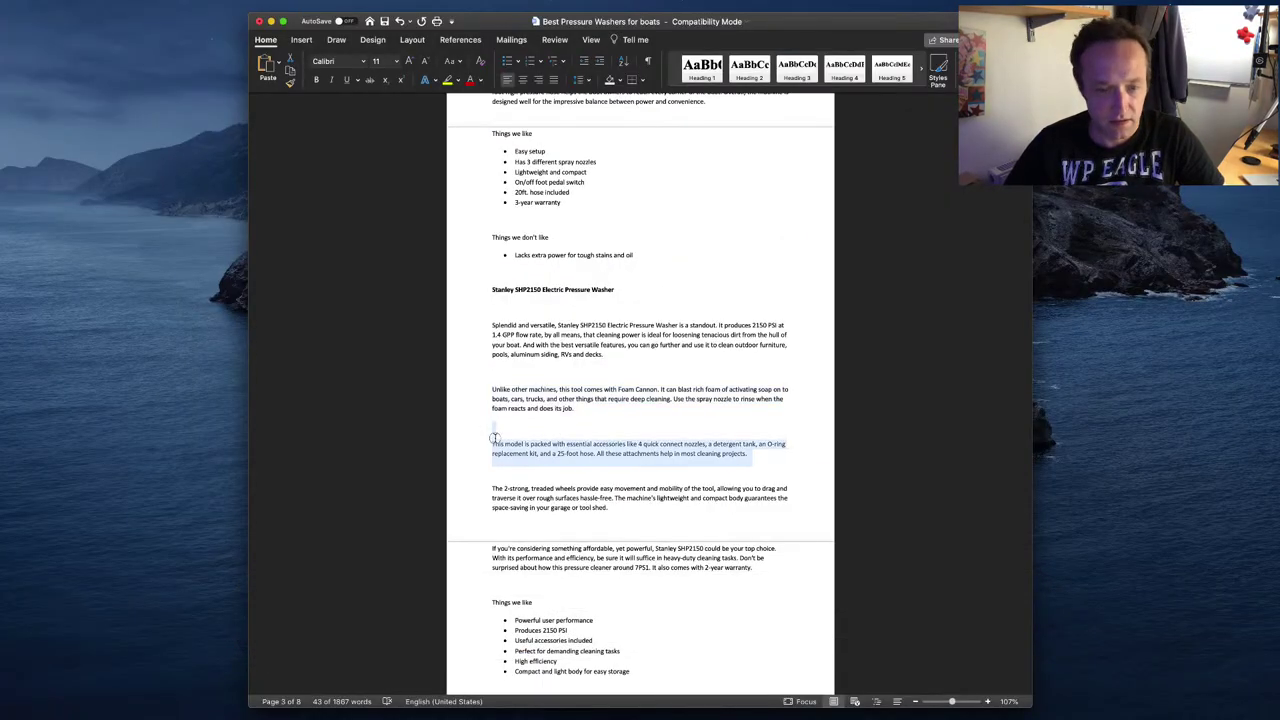
{"action": "key", "text": "super+Tab"}
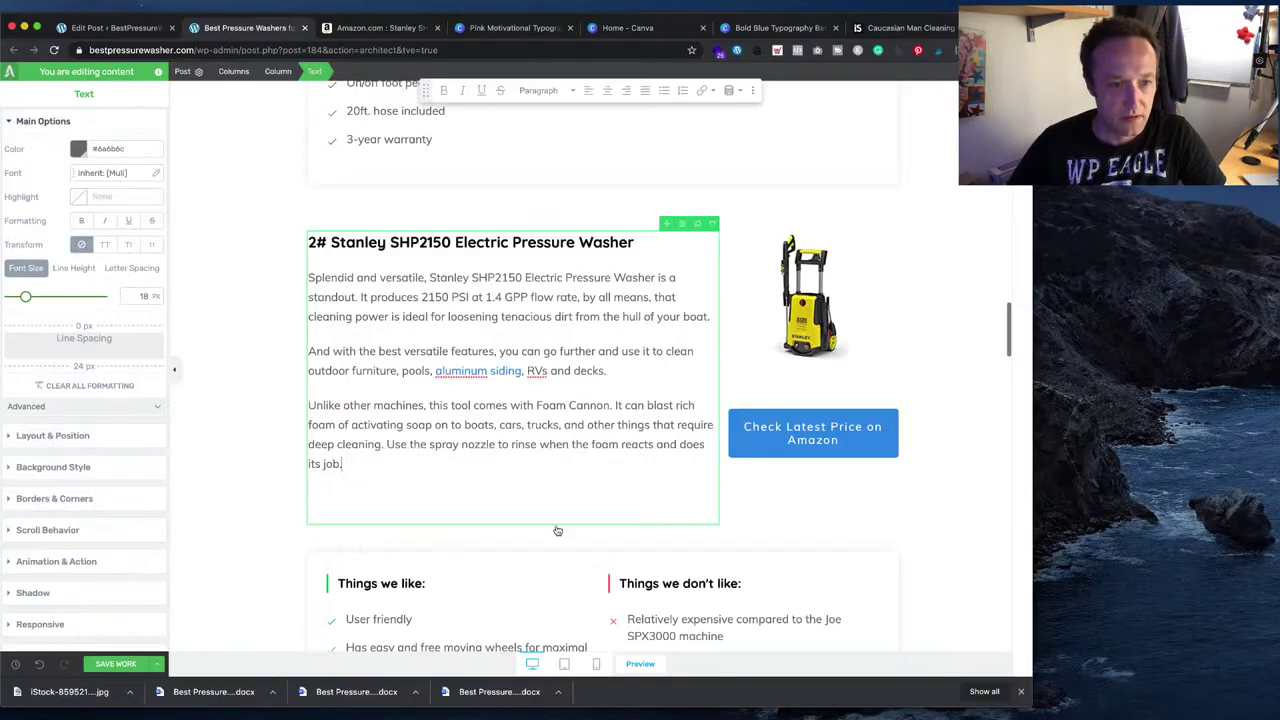
{"action": "key", "text": "BackSpace"}
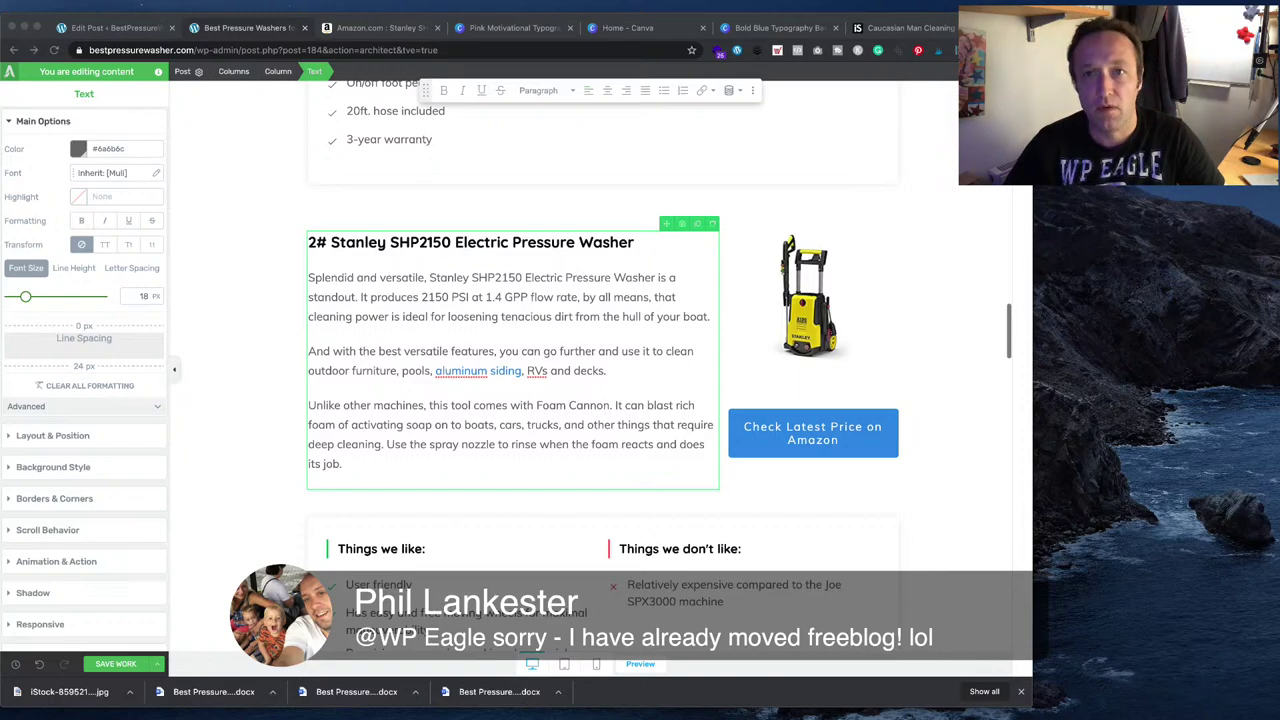
{"action": "key", "text": "super+t"}
- Load freeblog.wpeagle.com and clear the cache of this page
{"action": "type", "text": "freeblog.wpeagle.com"}
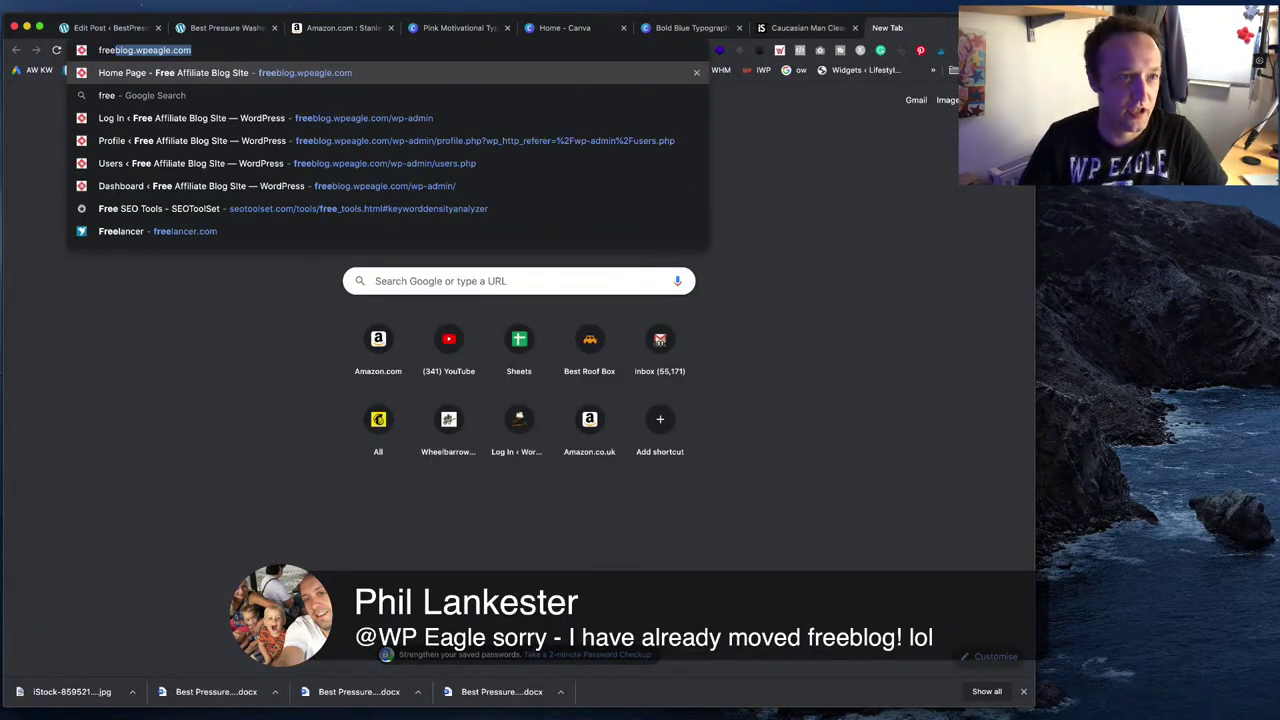
{"action": "key", "text": "Return"}
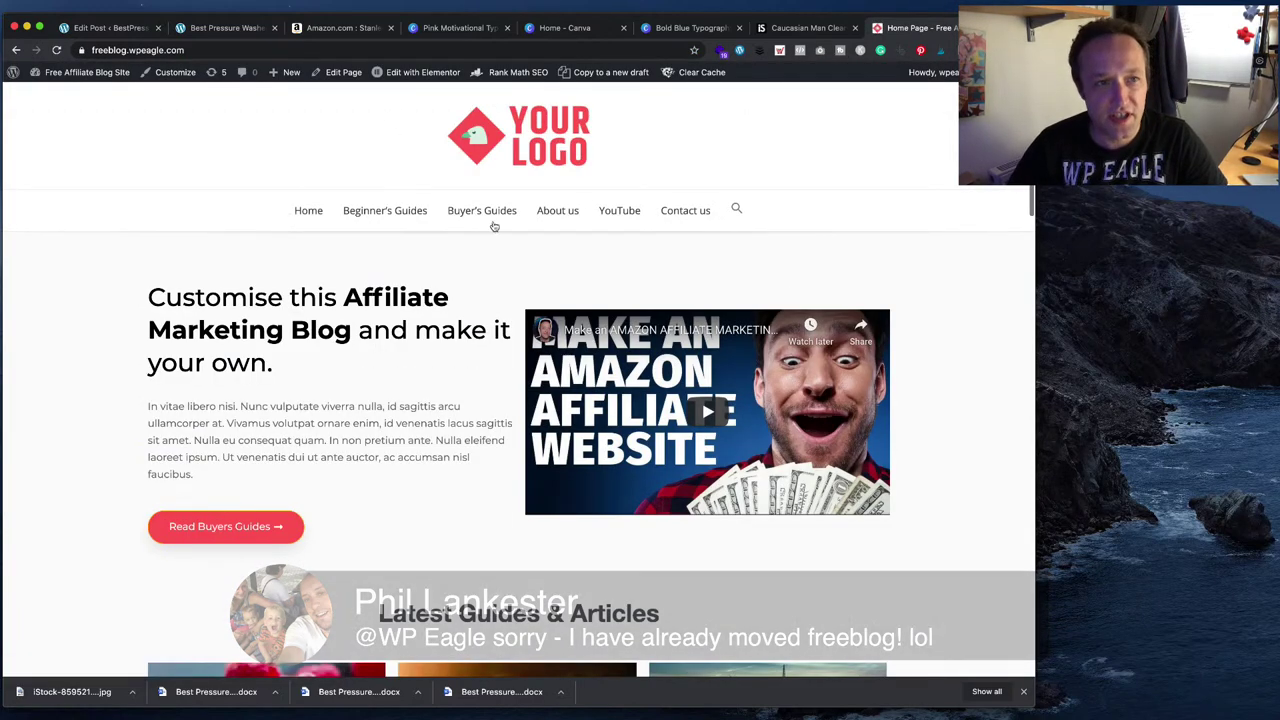
{"action": "left_click", "coordinate": [358, 49]}
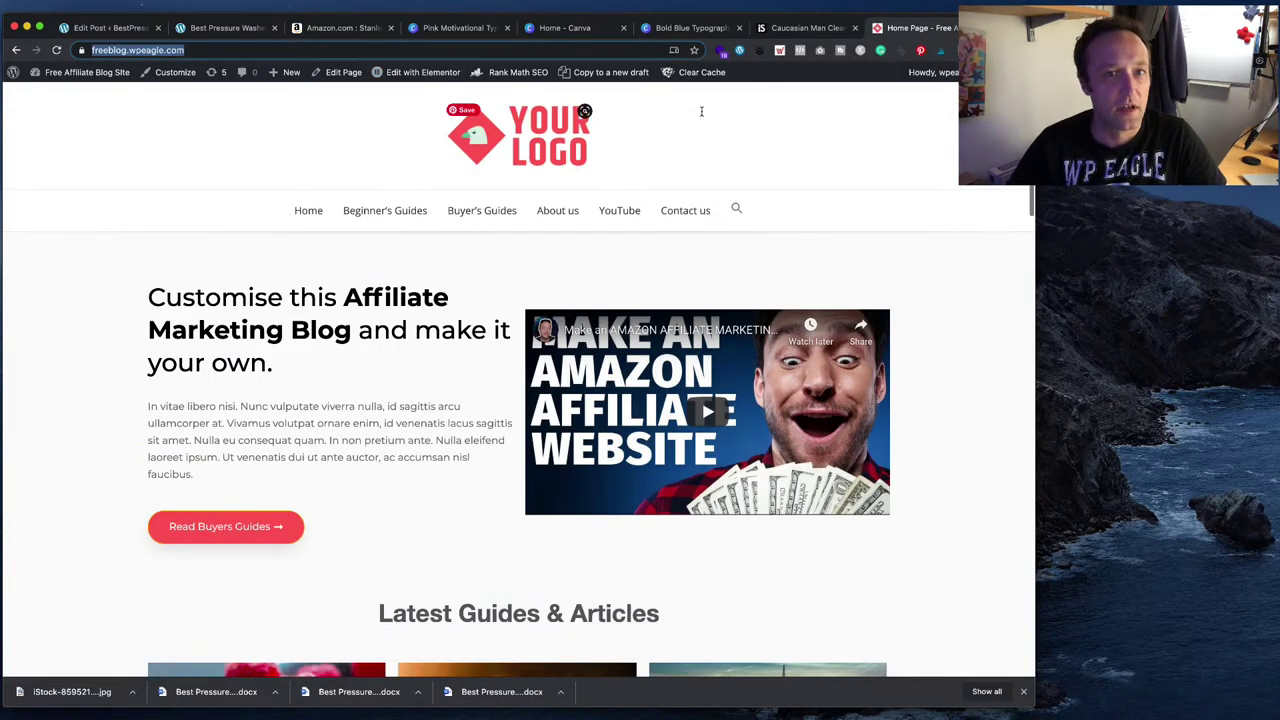
{"action": "mouse_move", "coordinate": [708, 80]}
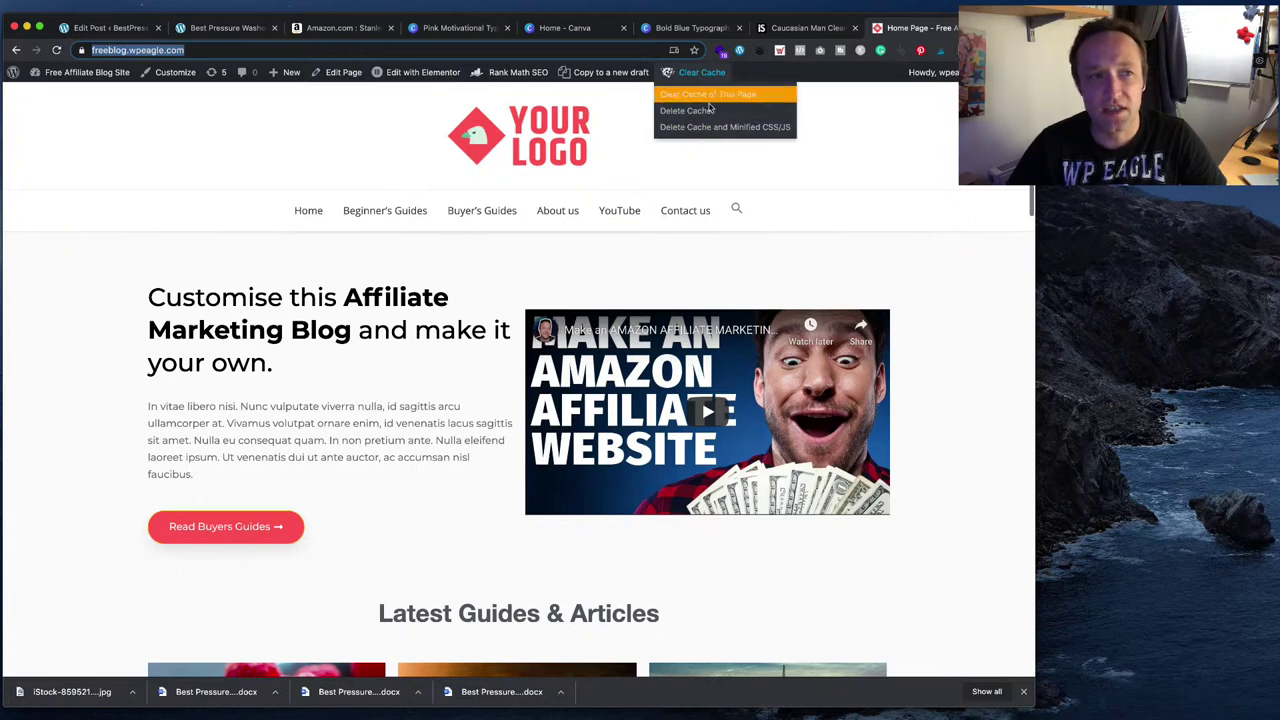
{"action": "left_click", "coordinate": [846, 181]}
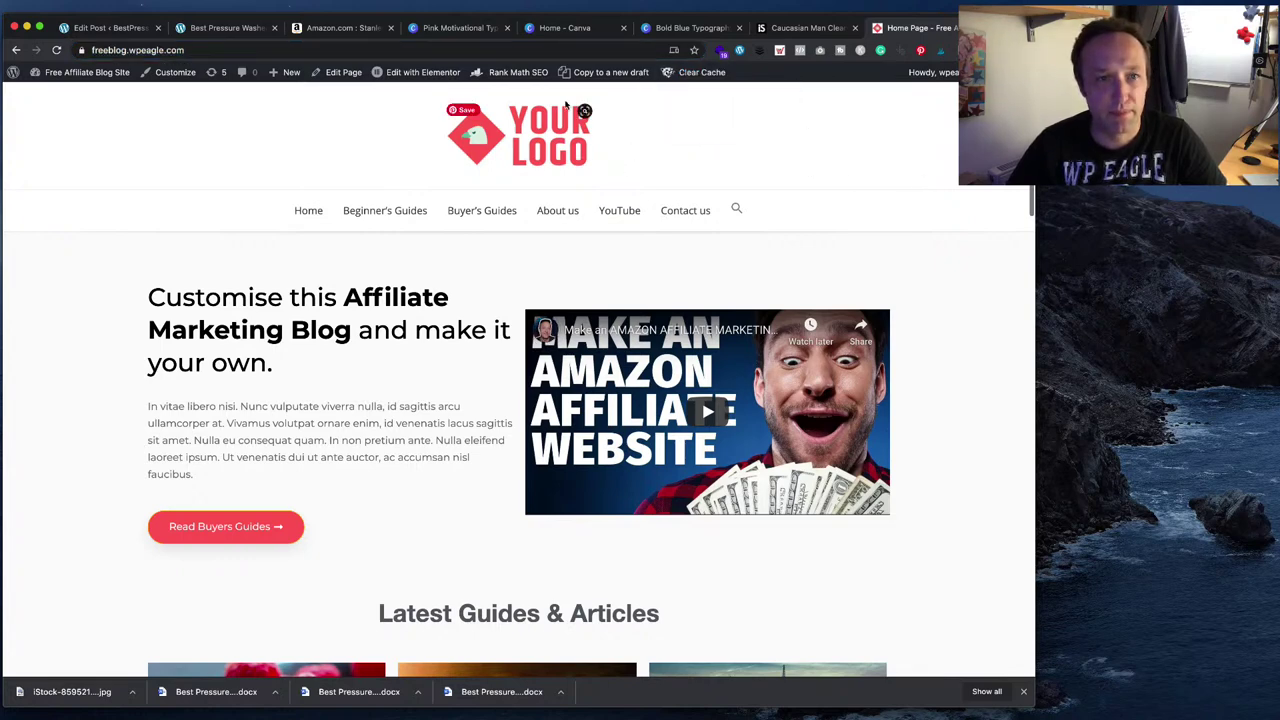
- Copy the blog's address and search Google for 'pagespeed insights' in a new tab
{"action": "left_click", "coordinate": [444, 50]}
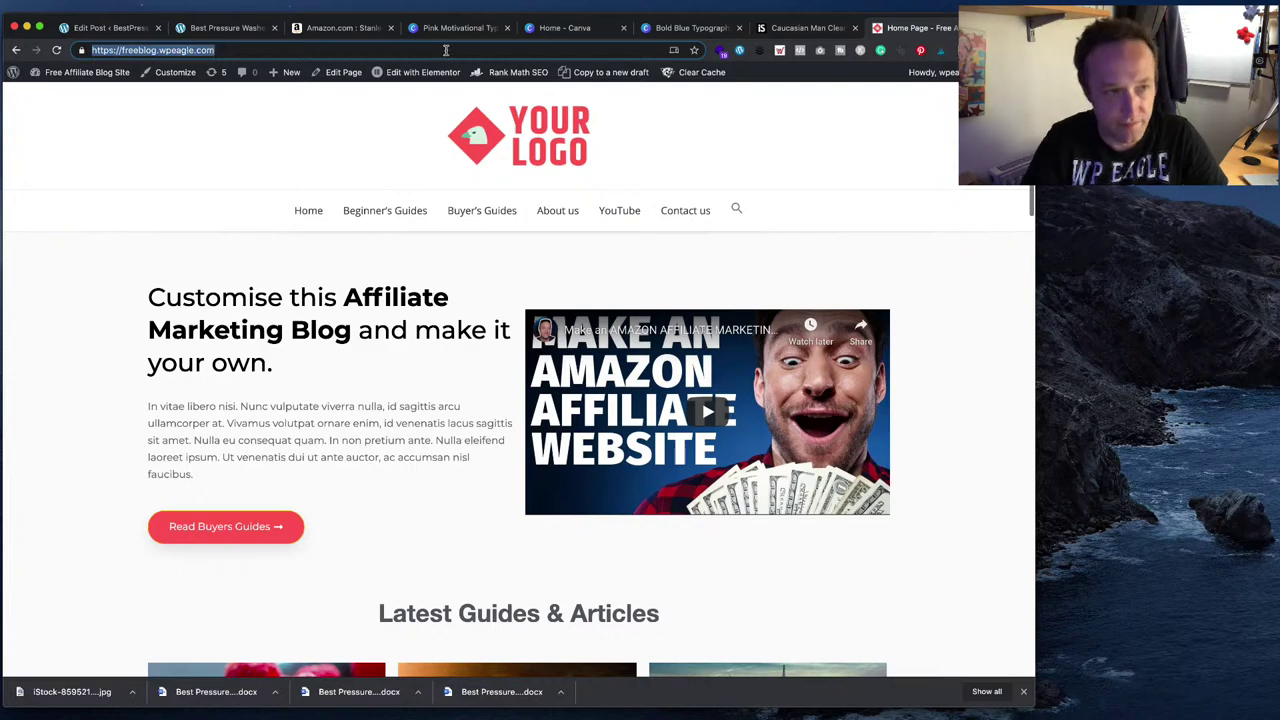
{"action": "key", "text": "super+t"}
{"action": "type", "text": "page"}
{"action": "key", "text": "Return"}
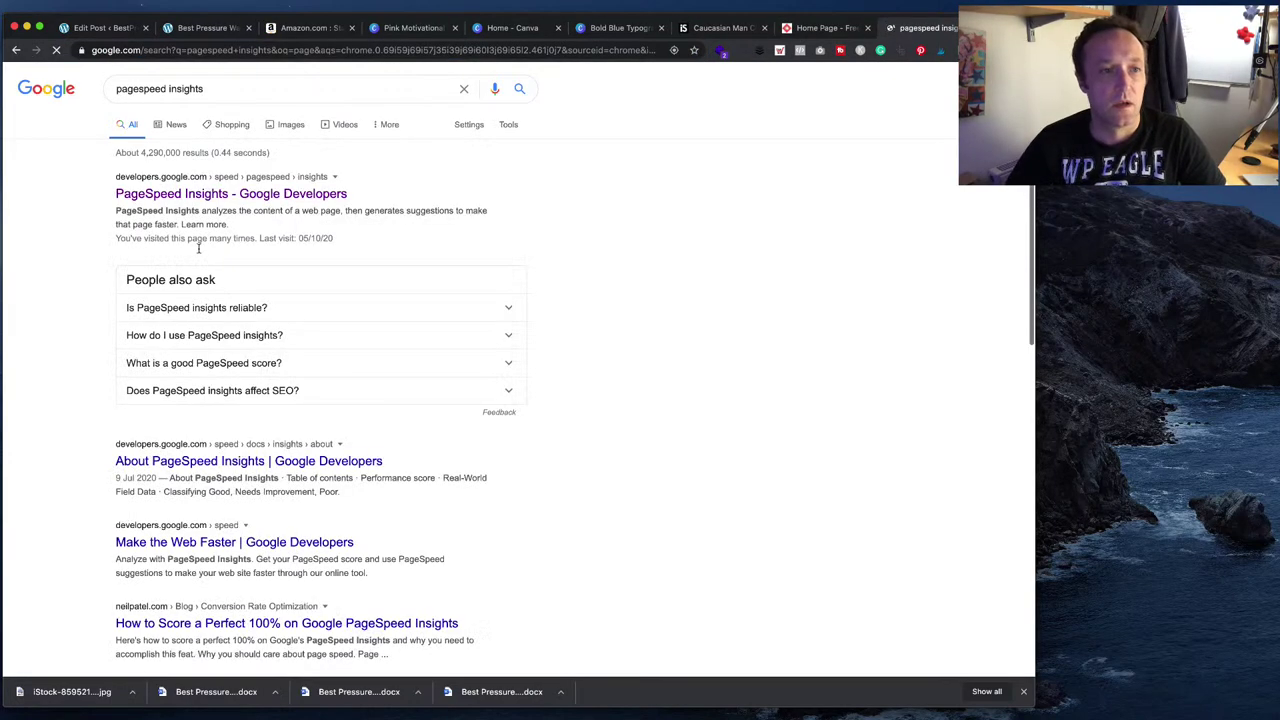
- Analyze freeblog.wpeagle.com in PageSpeed Insights
{"action": "left_click", "coordinate": [262, 195]}
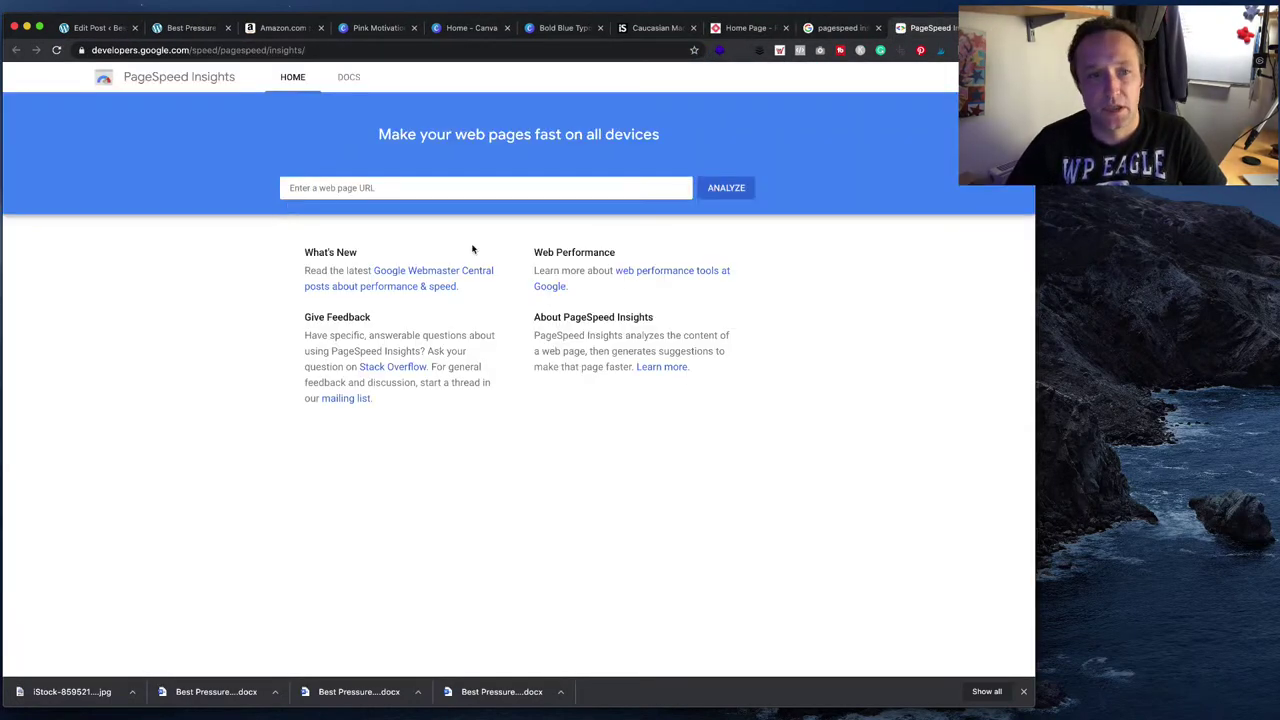
{"action": "left_click", "coordinate": [500, 190]}
{"action": "key", "text": "Down"}
{"action": "key", "text": "Return"}
{"action": "left_click", "coordinate": [726, 188]}
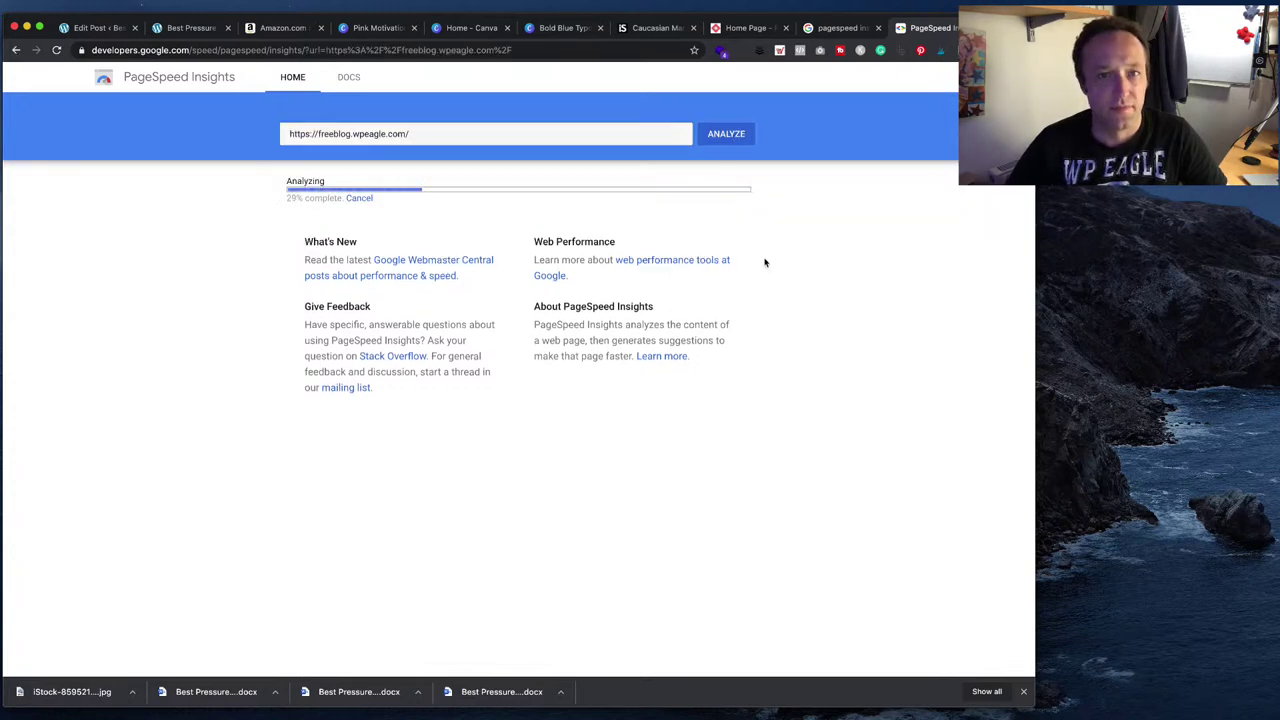
{"action": "key", "text": "super+t"}
{"action": "type", "text": "care"}
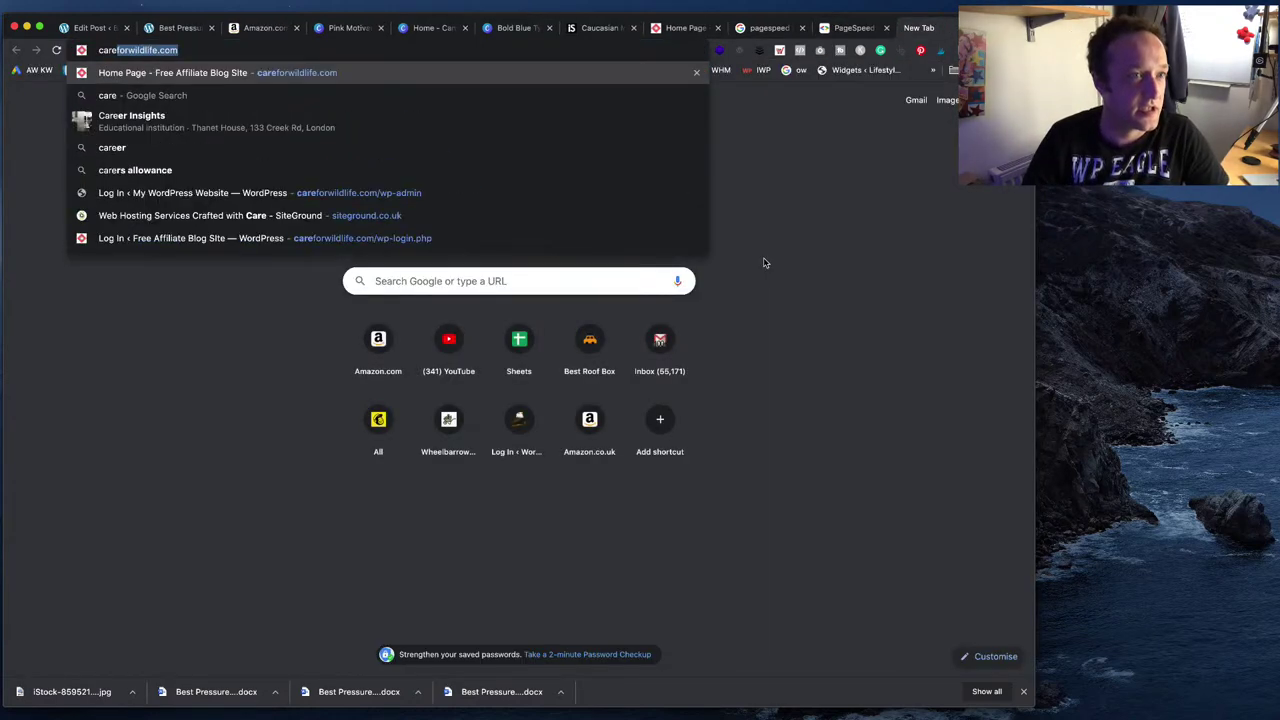
{"action": "key", "text": "Return"}
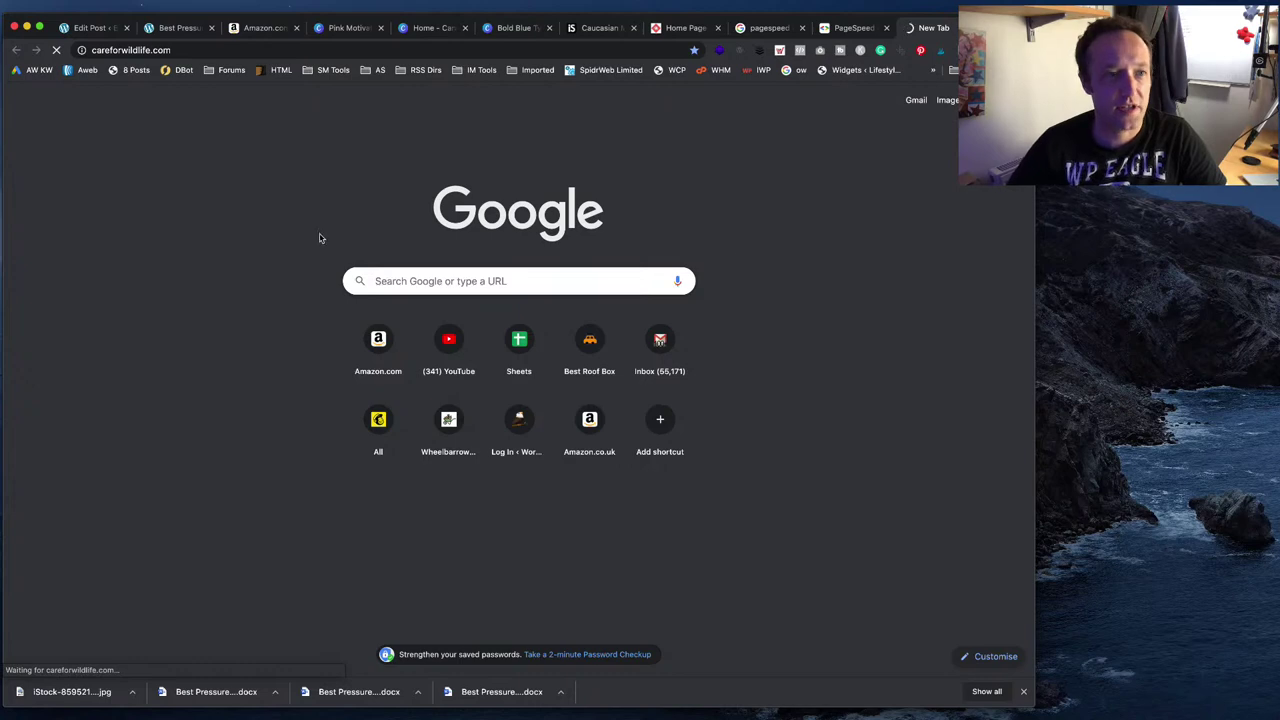
{"action": "left_click", "coordinate": [230, 52]}
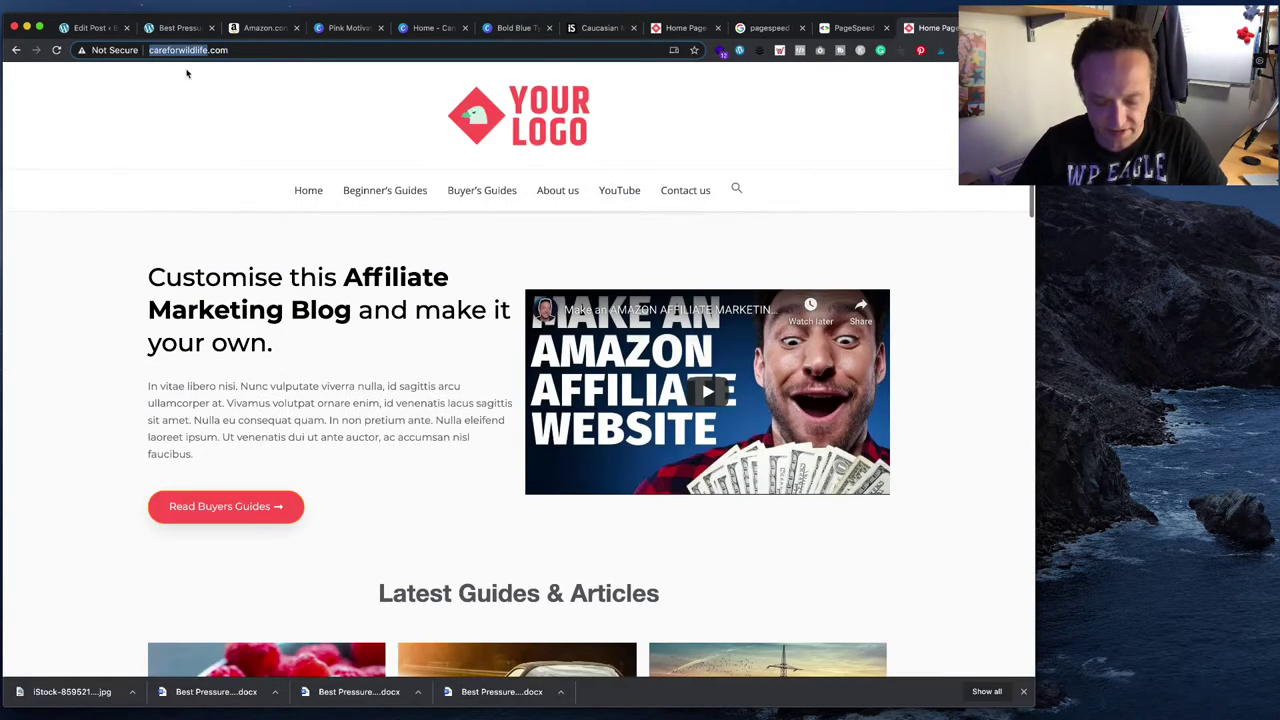
{"action": "key", "text": "Left"}
{"action": "type", "text": "htt"}
{"action": "type", "text": "ps://"}
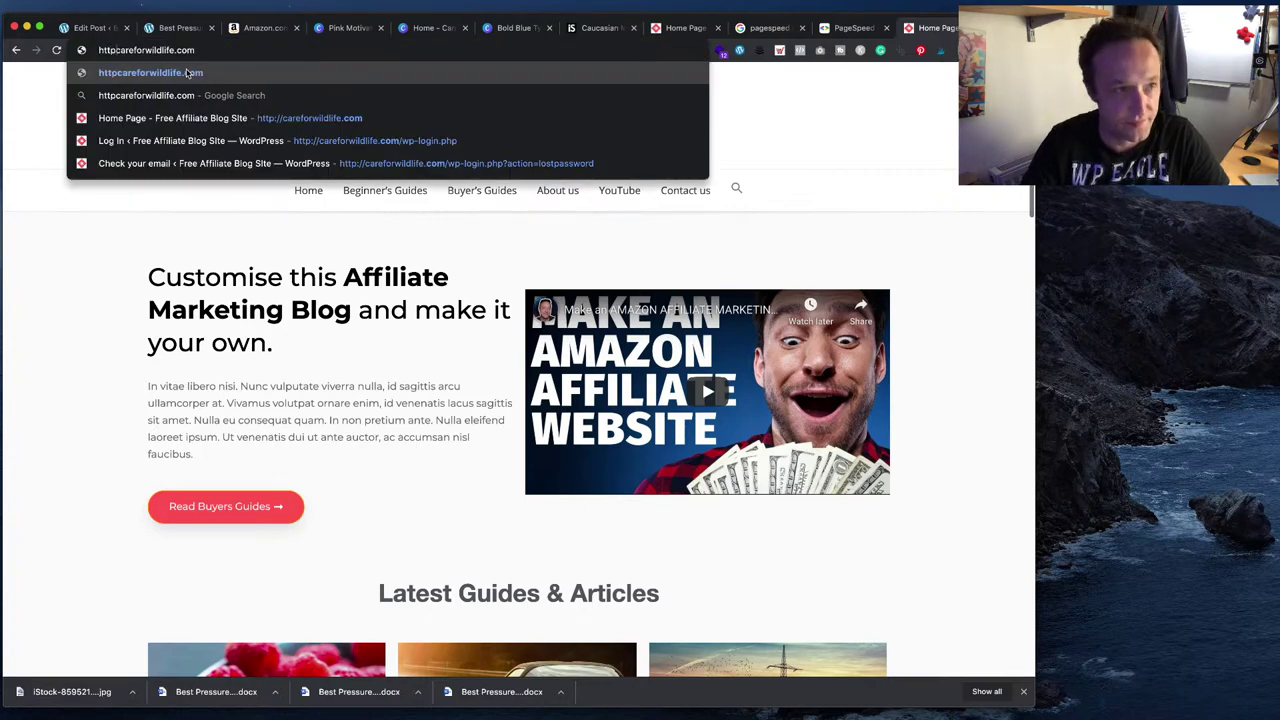
{"action": "key", "text": "super+a"}
{"action": "key", "text": "super+c"}
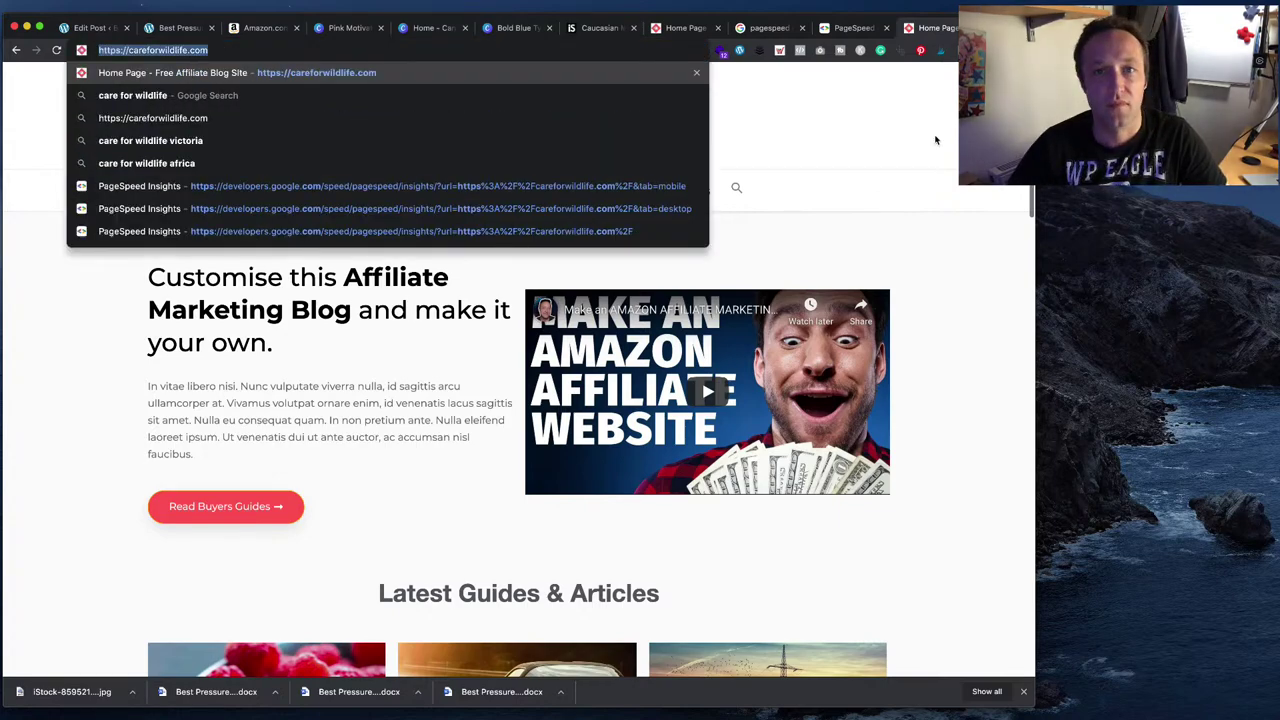
{"action": "key", "text": "Escape"}
{"action": "left_click", "coordinate": [852, 28]}
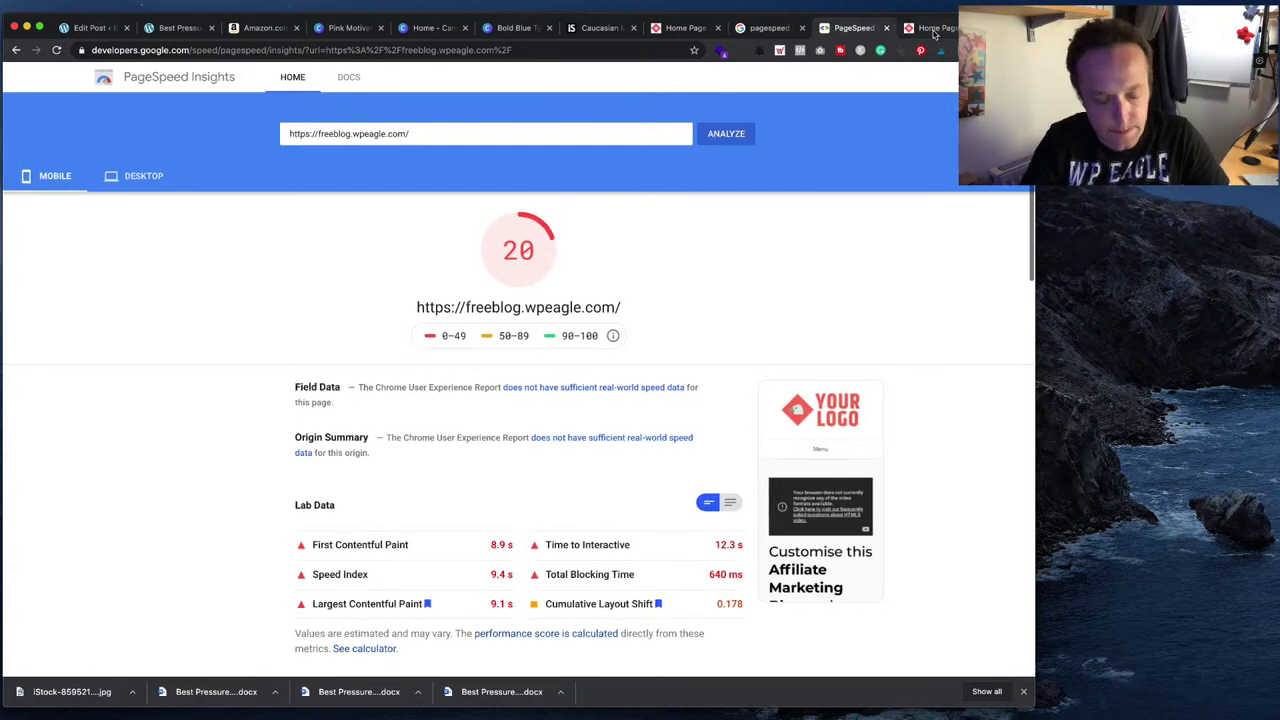
- Analyze careforwildlife.com in PageSpeed Insights, then bring up the Canva T-shirt design
{"action": "key", "text": "super+t"}
{"action": "type", "text": "pag"}
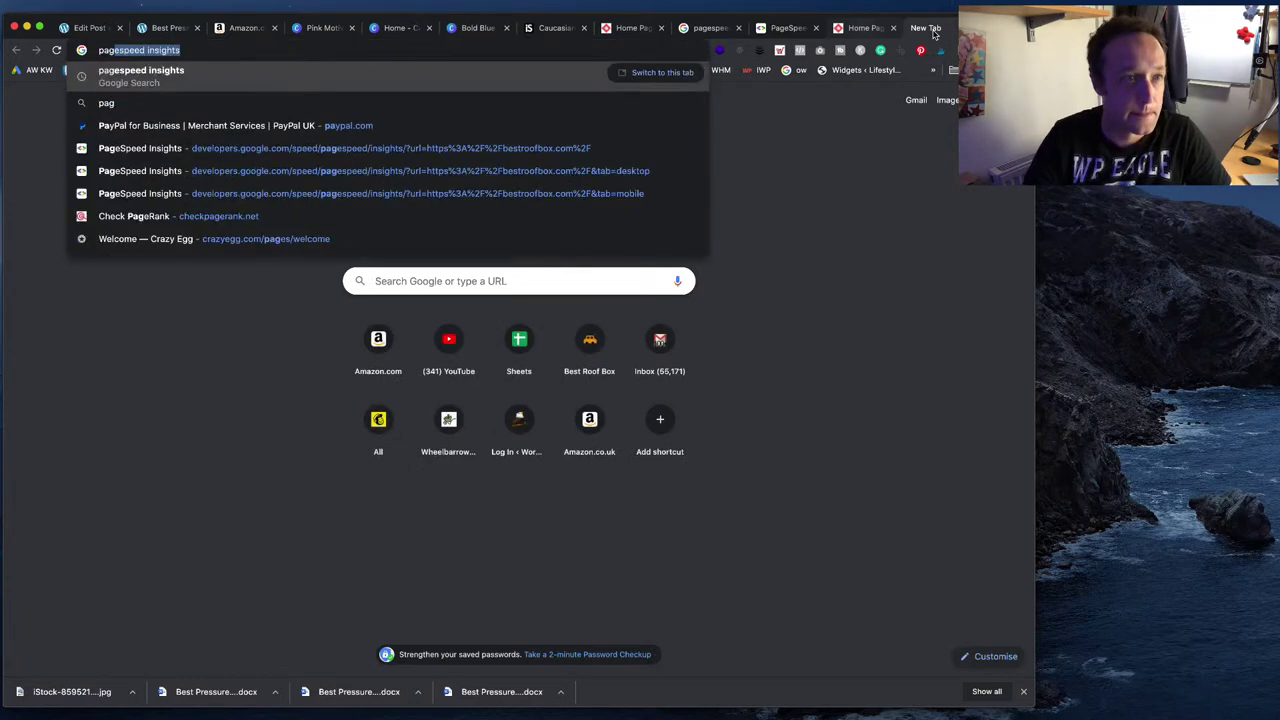
{"action": "key", "text": "Return"}
{"action": "left_click", "coordinate": [262, 191]}
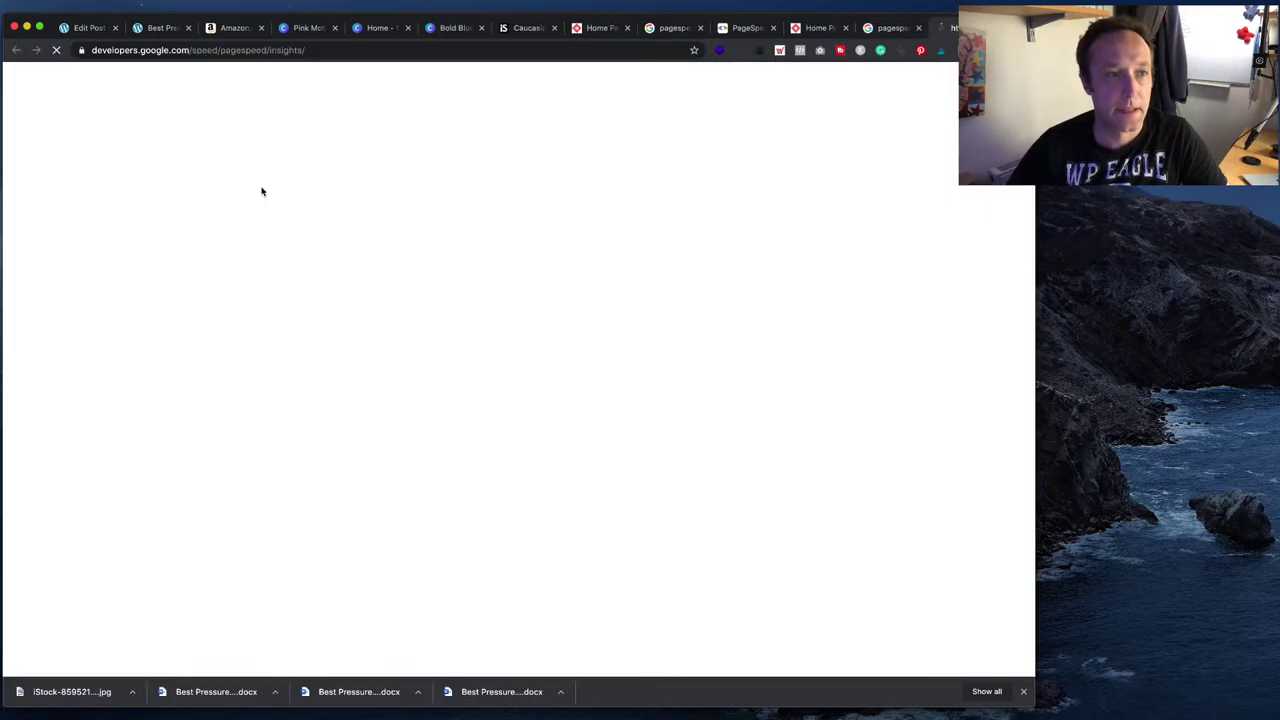
{"action": "left_click", "coordinate": [437, 194]}
{"action": "key", "text": "super+v"}
{"action": "left_click", "coordinate": [726, 189]}
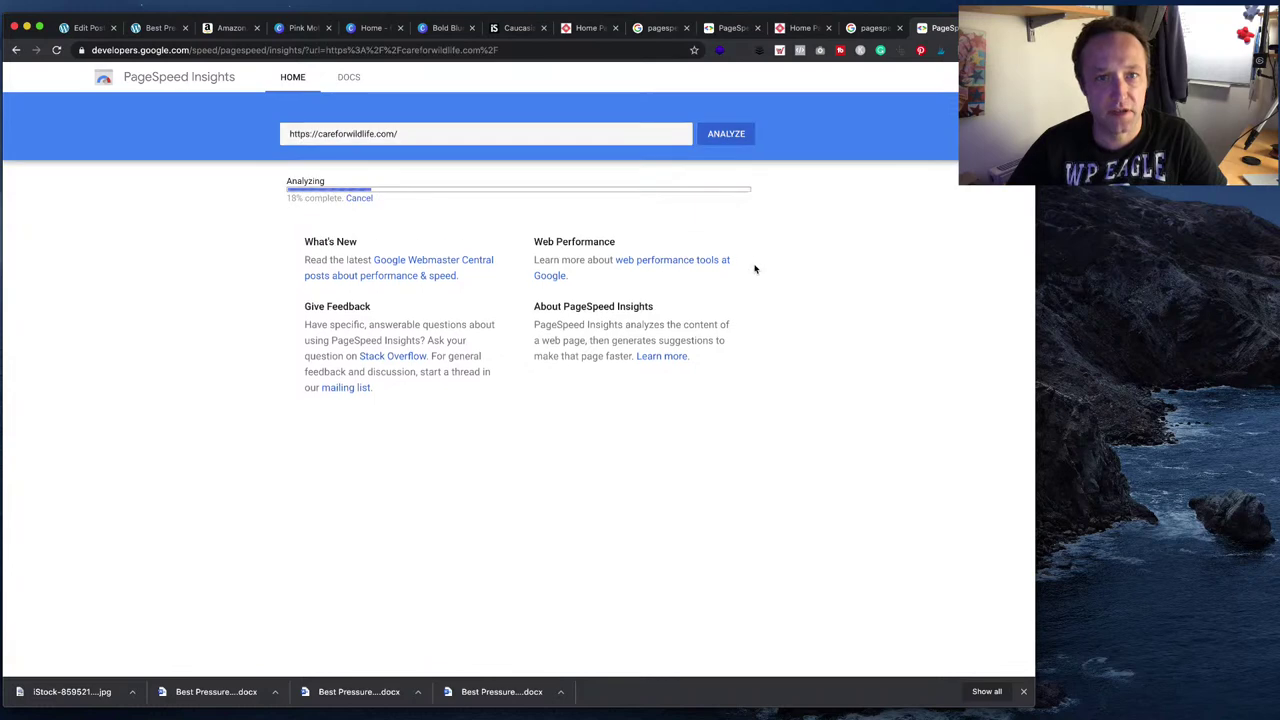
{"action": "left_click_drag", "start_coordinate": [945, 28], "coordinate": [814, 36]}
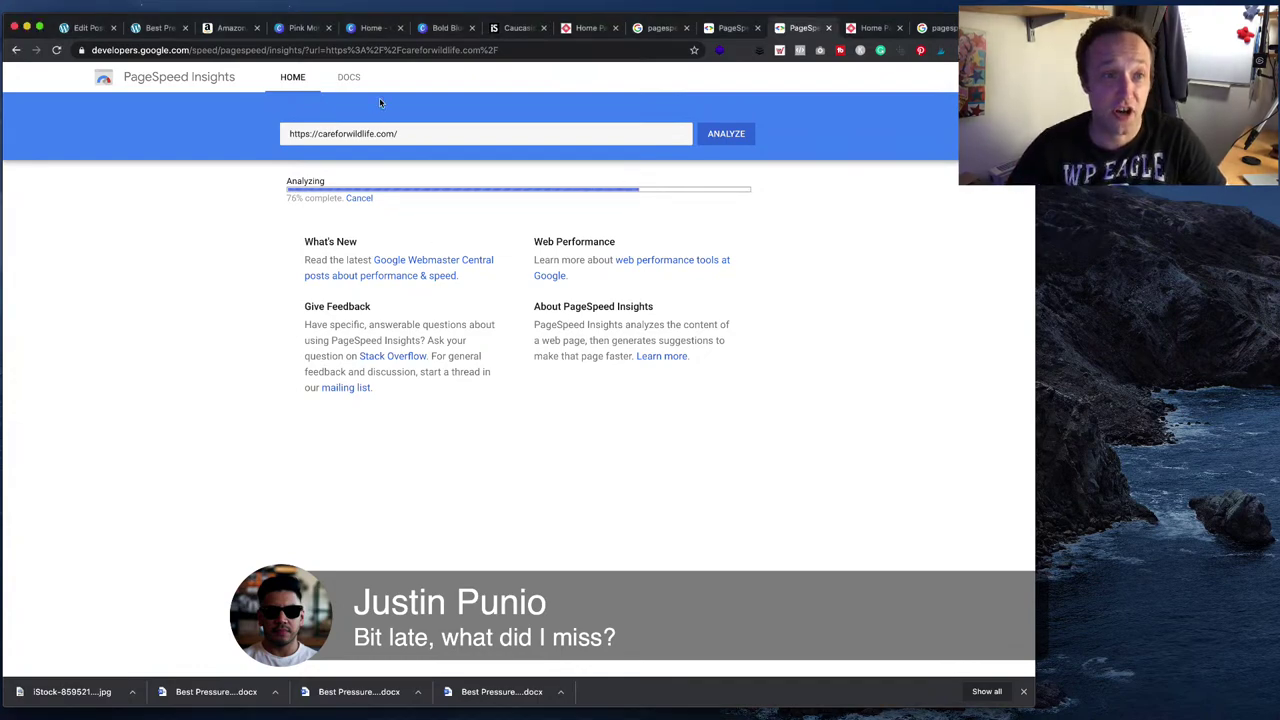
{"action": "left_click", "coordinate": [366, 28]}
{"action": "left_click", "coordinate": [305, 28]}
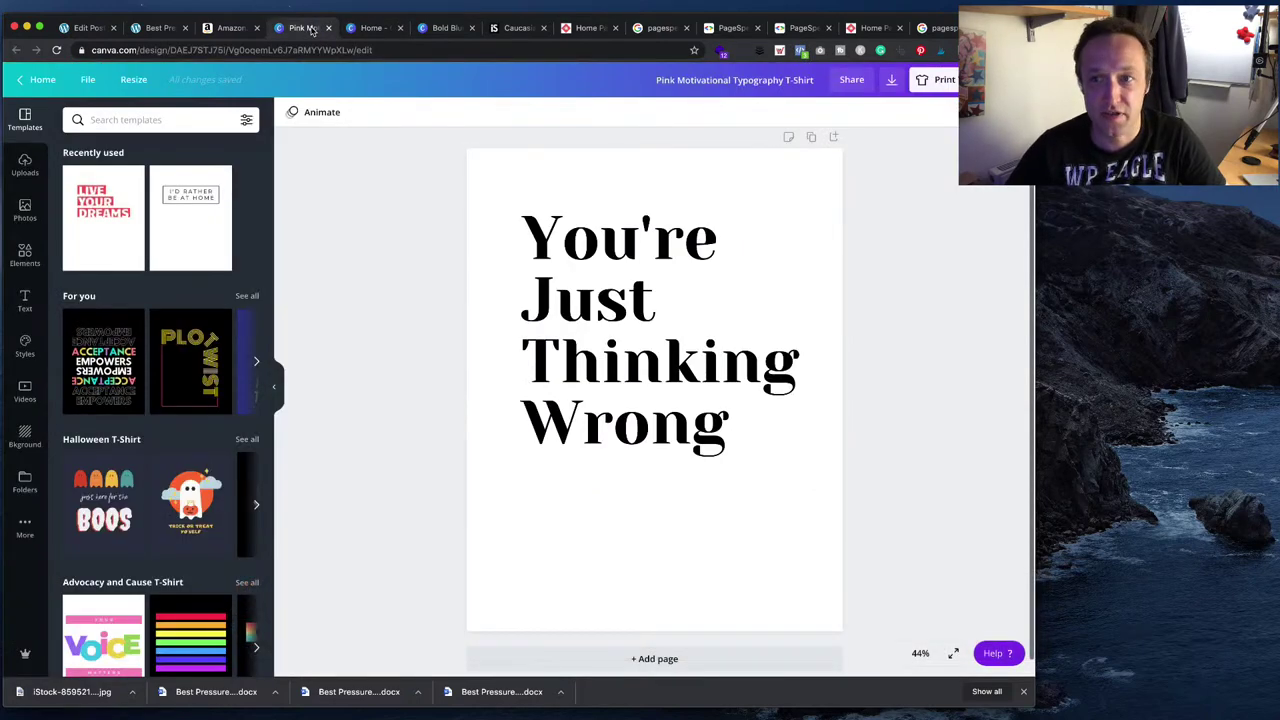
- Start a T-shirt print order for the typography design with the shirt colour set to White
{"action": "left_click", "coordinate": [944, 79]}
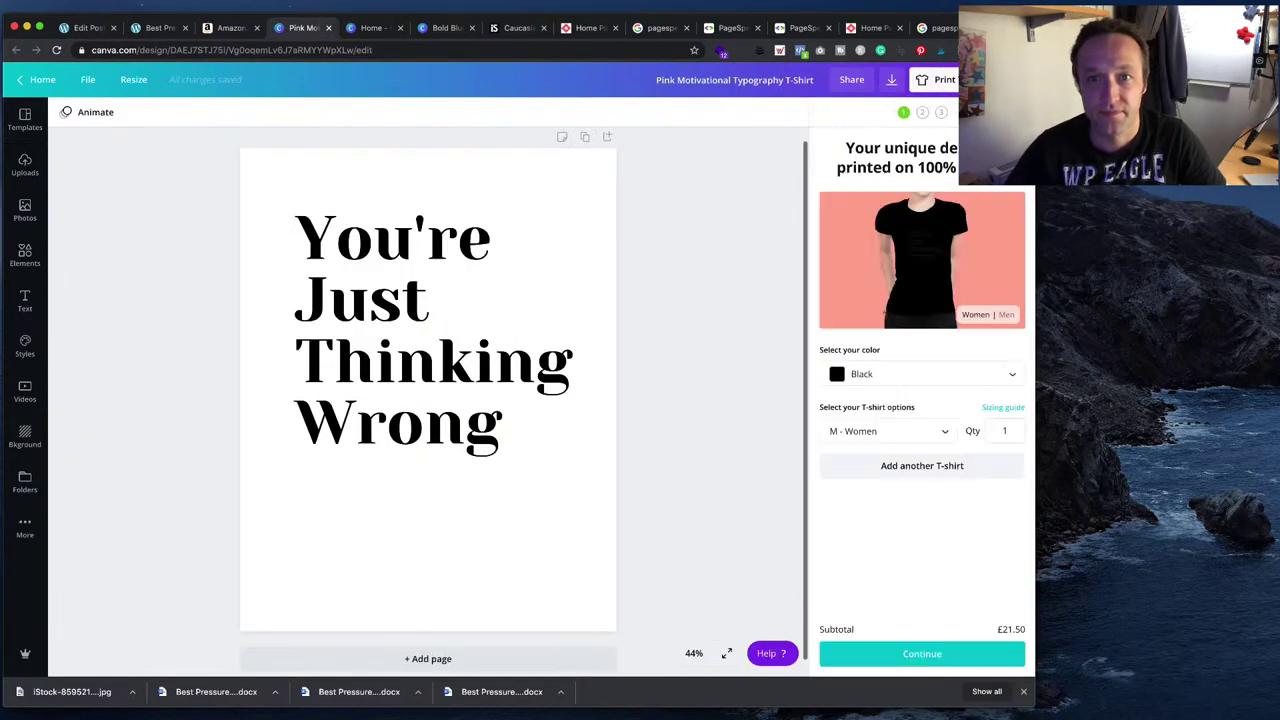
{"action": "left_click", "coordinate": [940, 374]}
{"action": "scroll", "coordinate": [909, 477], "scroll_direction": "down", "scroll_amount": 2}
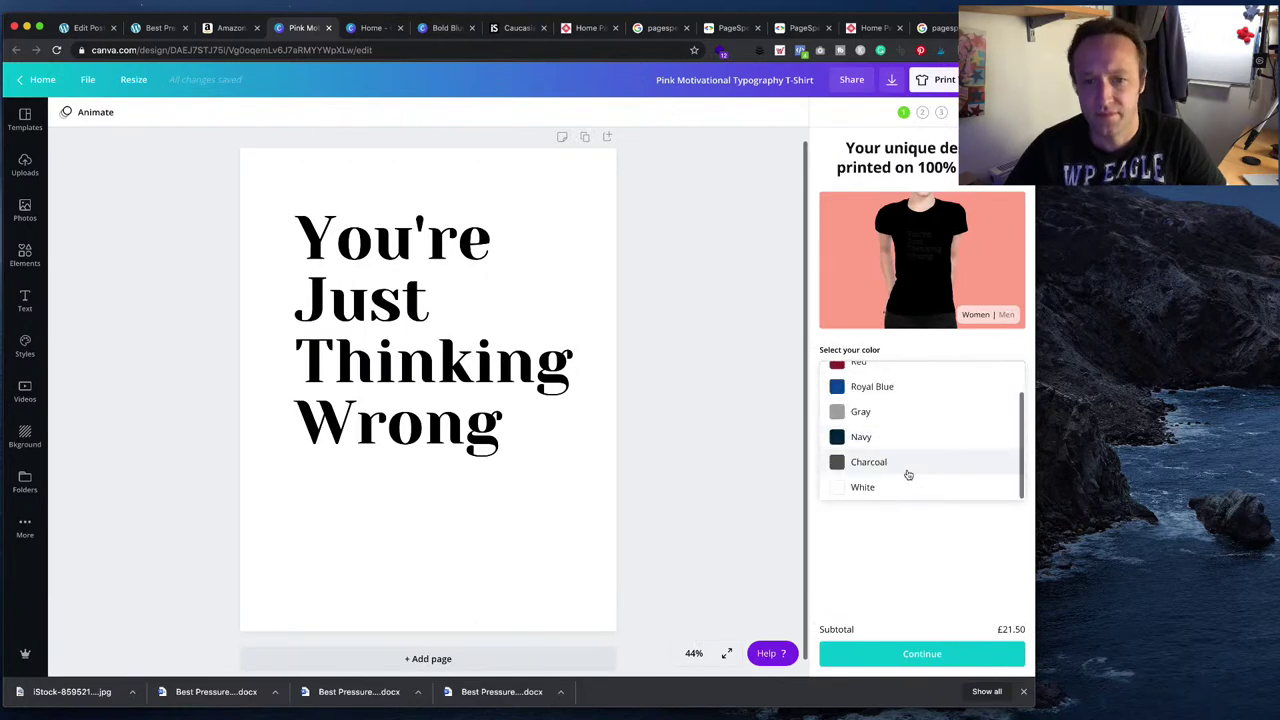
{"action": "left_click", "coordinate": [886, 489]}
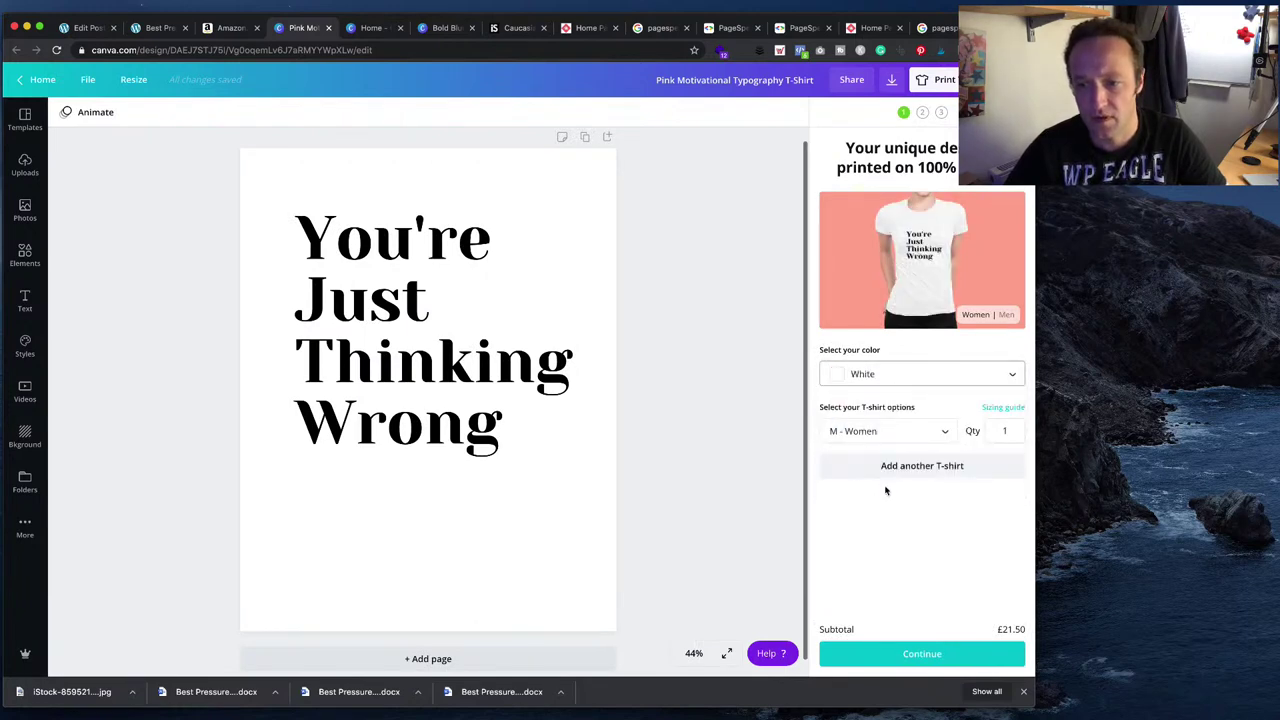
- Compare both sites' mobile and desktop PageSpeed scores, freeblog.wpeagle.com scoring 65 on desktop
{"action": "left_click", "coordinate": [940, 29]}
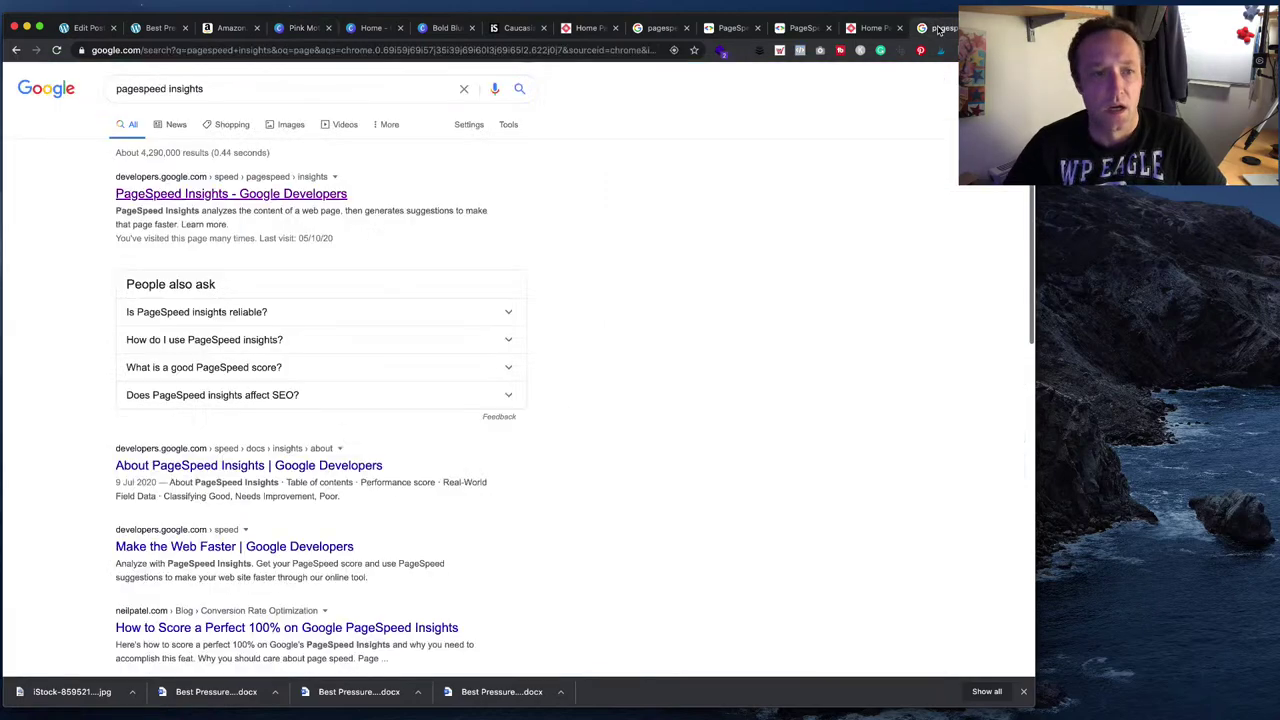
{"action": "left_click", "coordinate": [802, 29]}
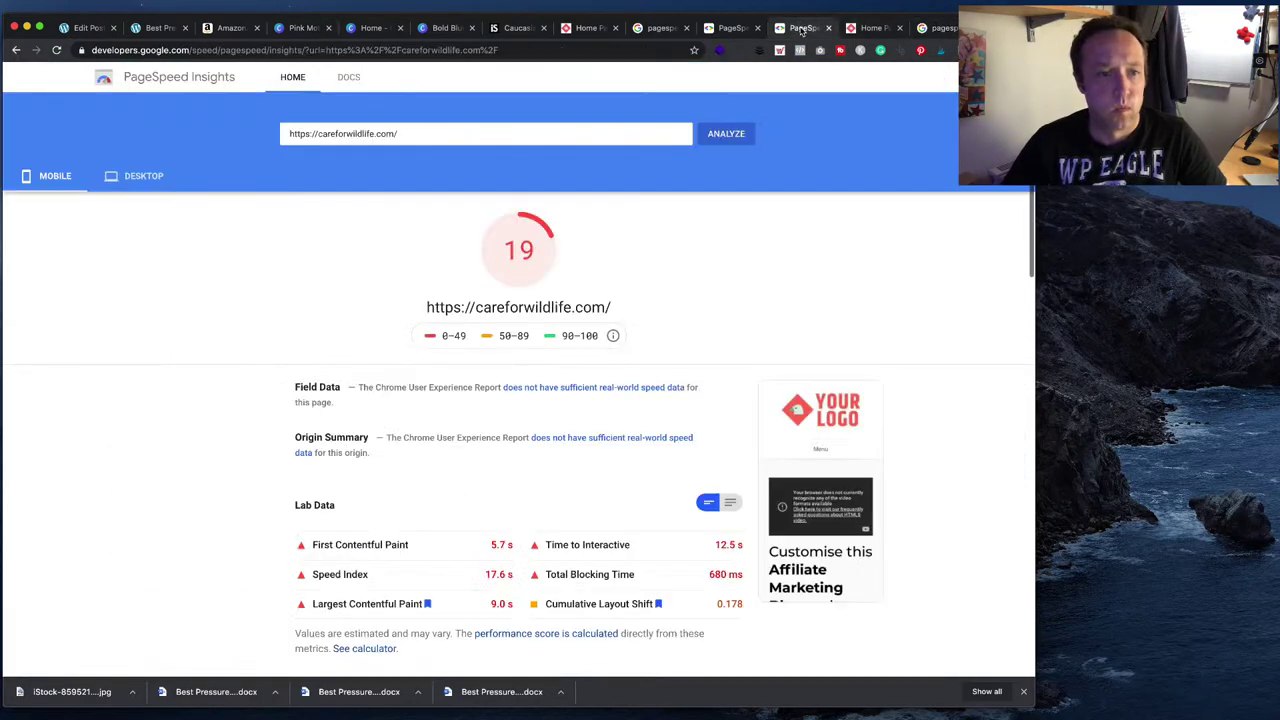
{"action": "left_click", "coordinate": [722, 28]}
{"action": "left_click", "coordinate": [796, 30]}
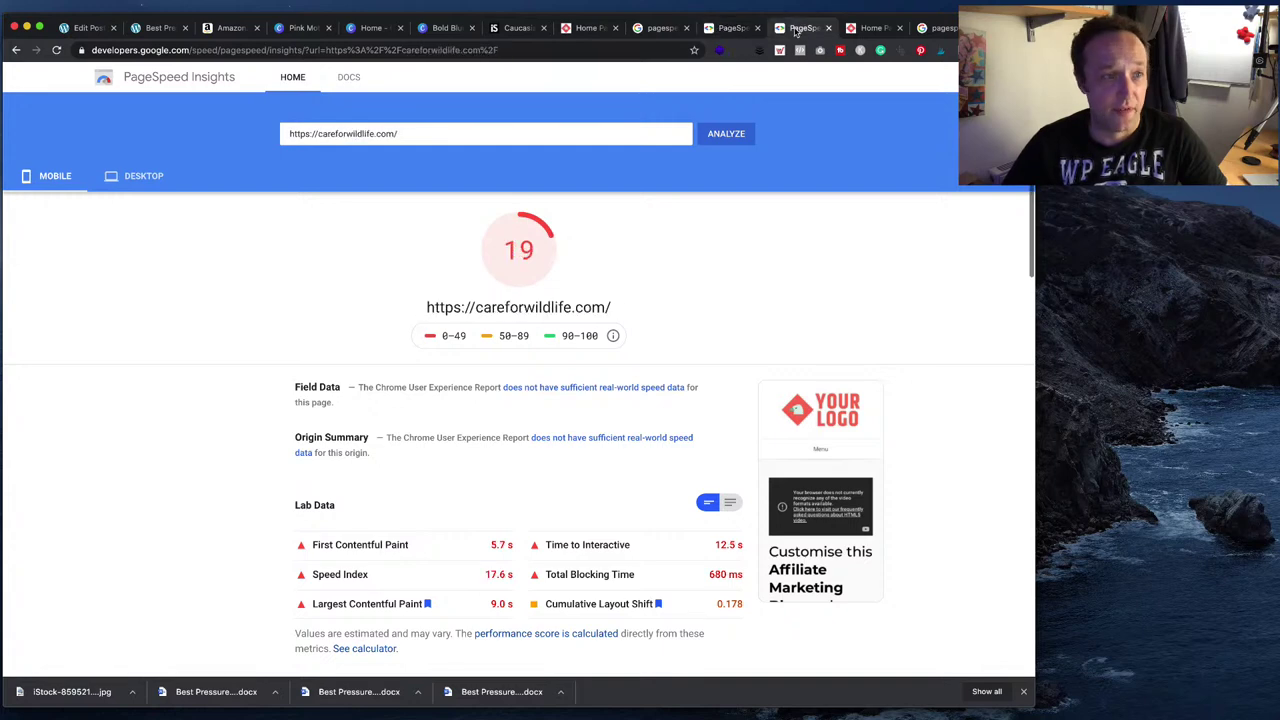
{"action": "left_click", "coordinate": [135, 176]}
{"action": "left_click", "coordinate": [735, 28]}
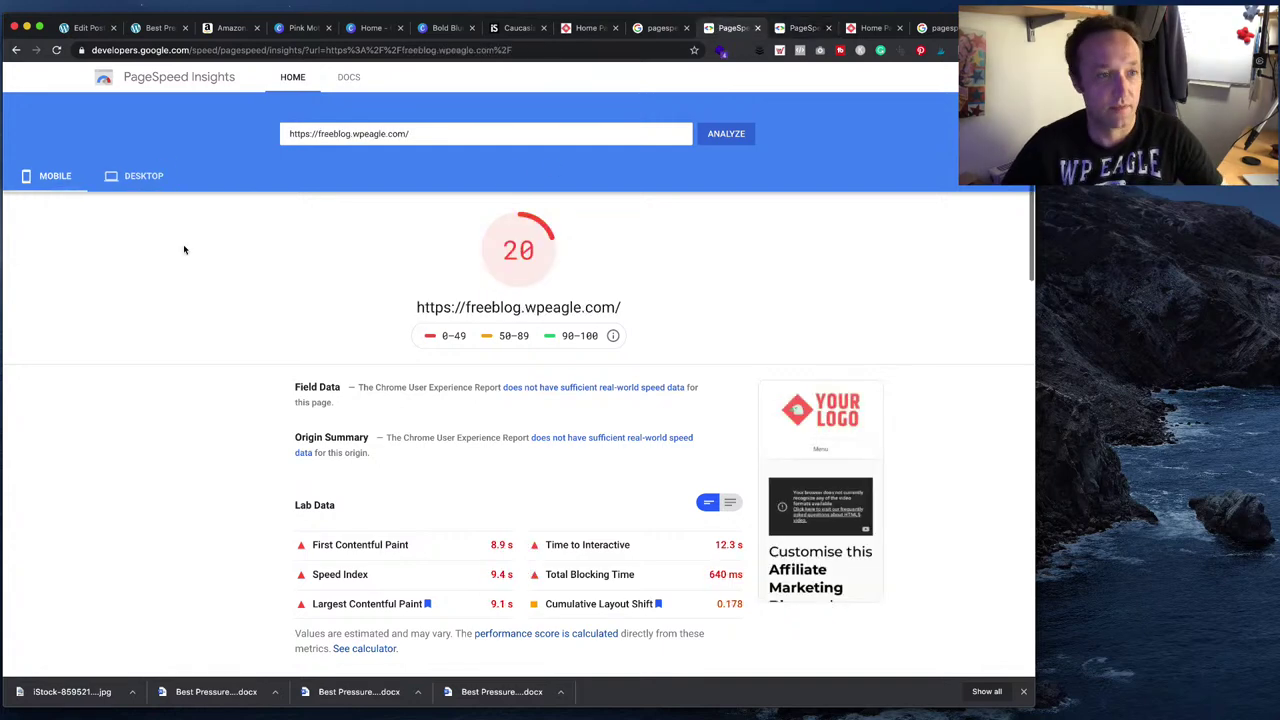
{"action": "left_click", "coordinate": [150, 176]}
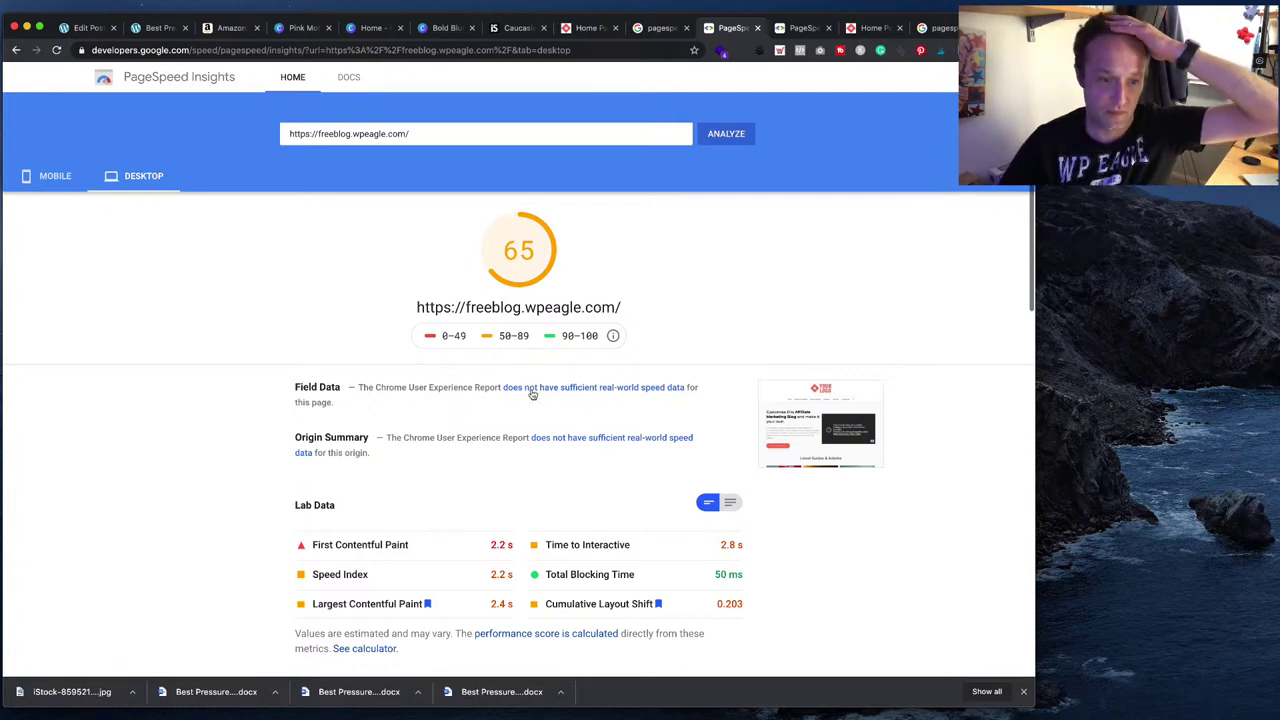
{"action": "scroll", "coordinate": [531, 394], "scroll_direction": "down", "scroll_amount": 5}
{"action": "scroll", "coordinate": [531, 394], "scroll_direction": "up", "scroll_amount": 5}
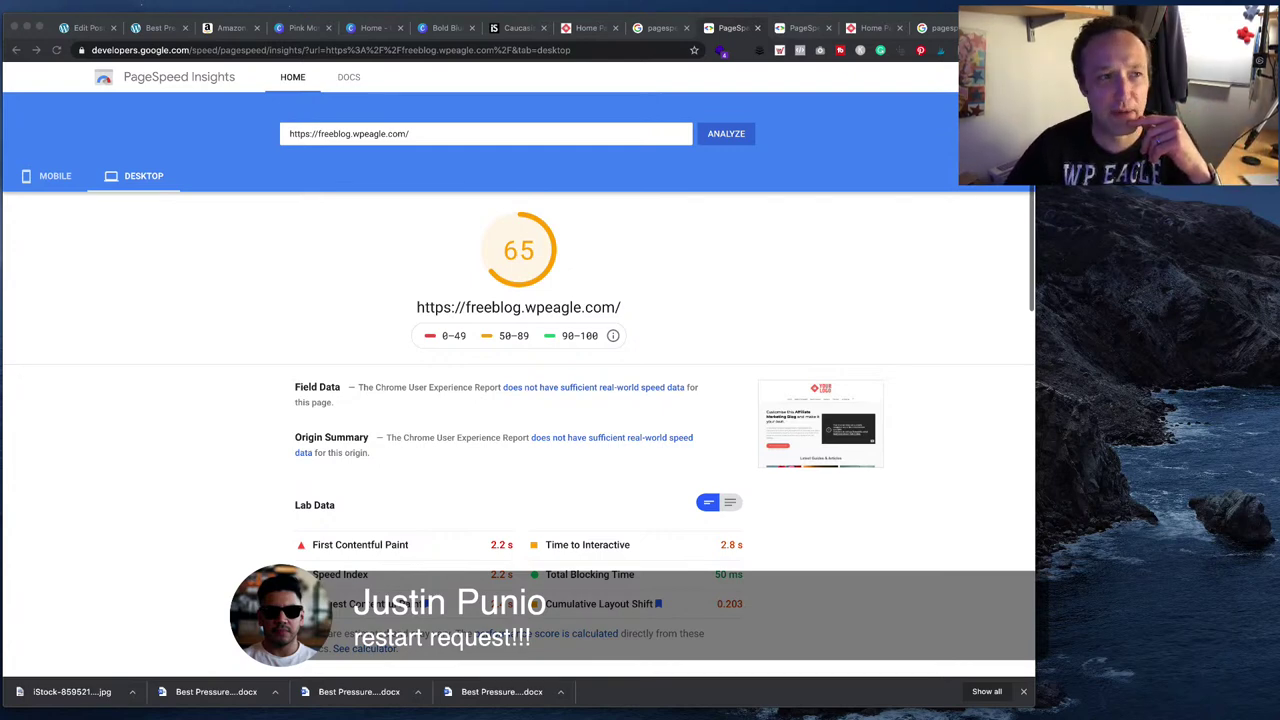
{"action": "left_click", "coordinate": [158, 28]}
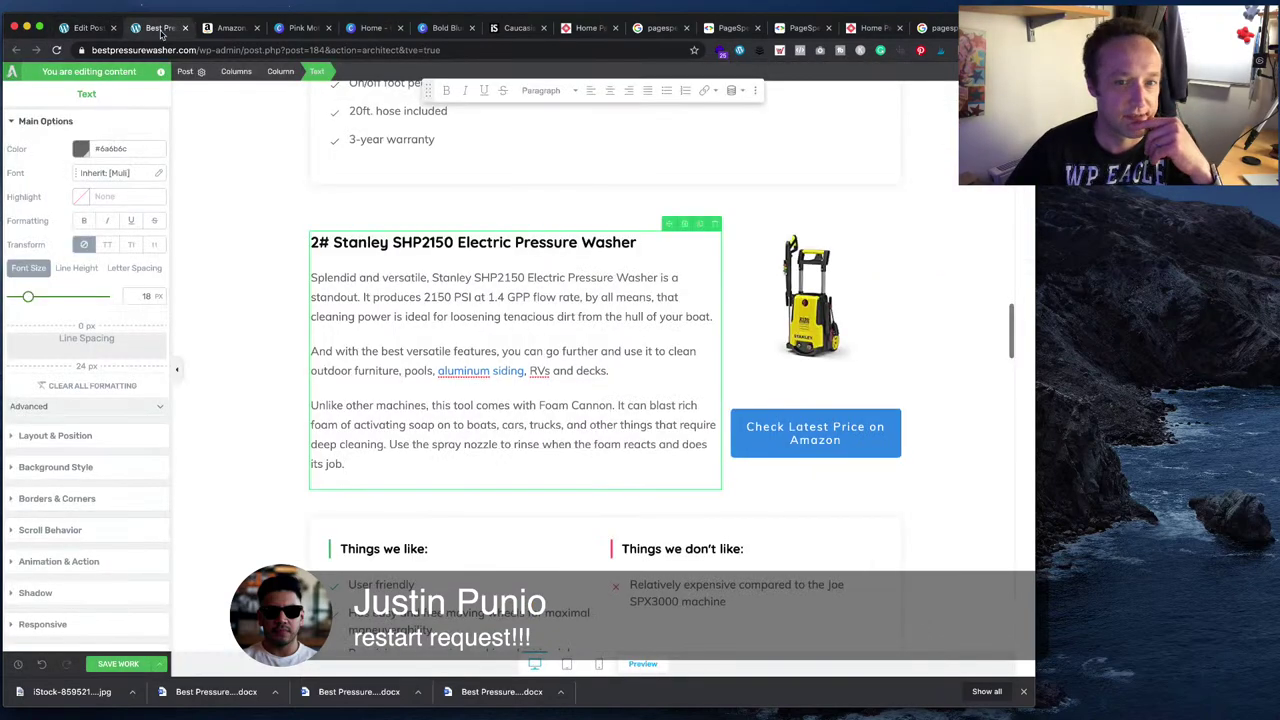
- Add a text block below the Stanley columns containing the accessories paragraph from Word
{"action": "scroll", "coordinate": [616, 400], "scroll_direction": "down", "scroll_amount": 1}
{"action": "key", "text": "super+Tab"}
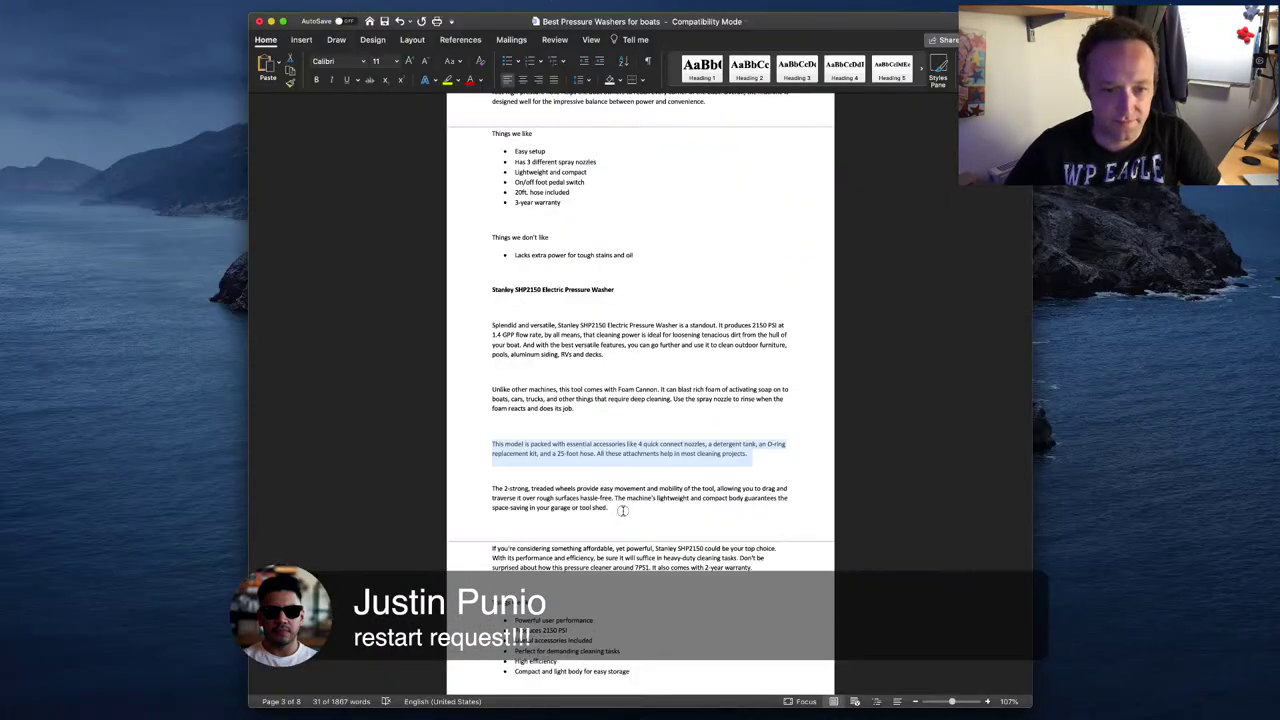
{"action": "left_click_drag", "start_coordinate": [622, 510], "coordinate": [490, 489]}
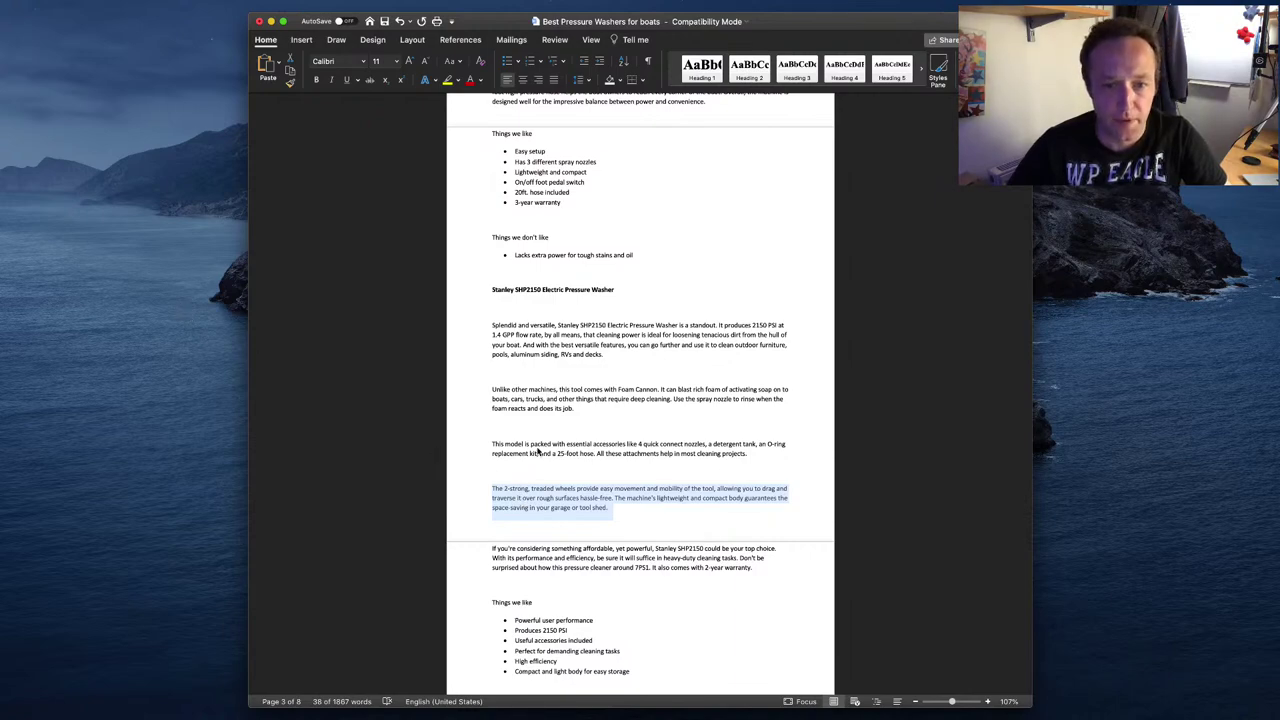
{"action": "left_click_drag", "start_coordinate": [760, 457], "coordinate": [506, 440]}
{"action": "key", "text": "super+c"}
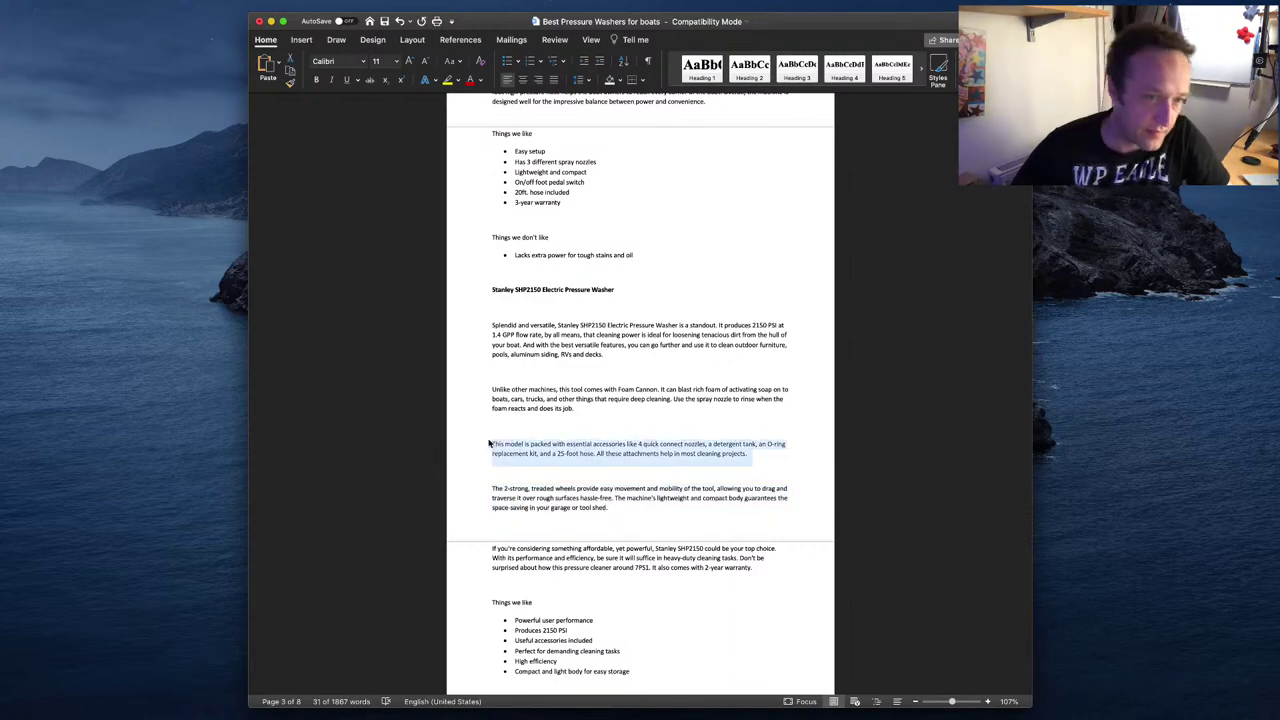
{"action": "key", "text": "super+Tab"}
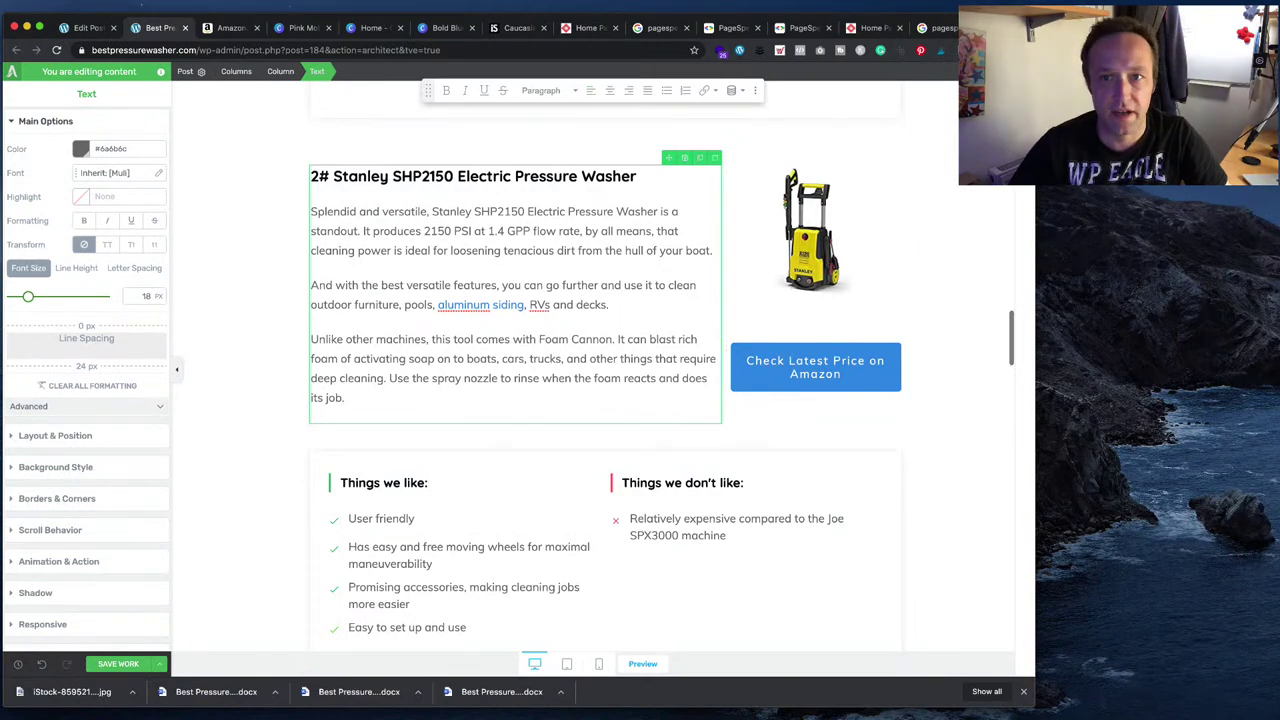
{"action": "left_click", "coordinate": [1022, 92]}
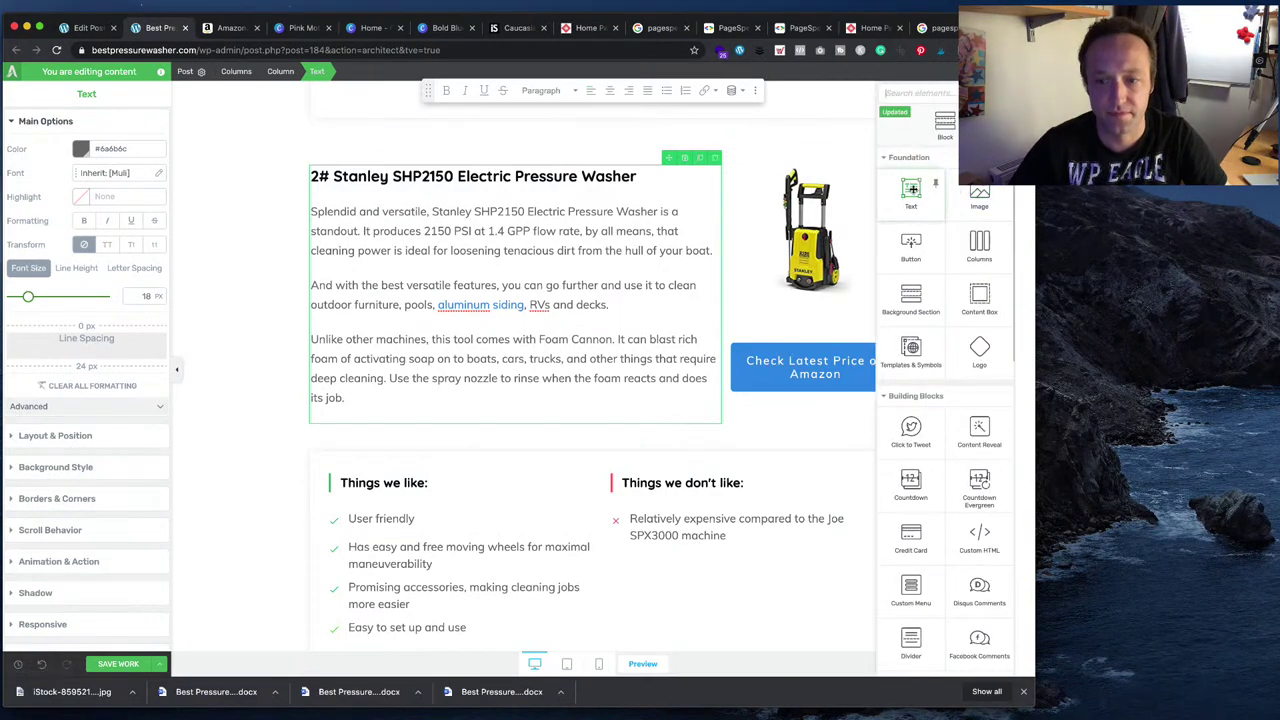
{"action": "left_click_drag", "start_coordinate": [912, 195], "coordinate": [579, 437]}
{"action": "left_click_drag", "start_coordinate": [463, 350], "coordinate": [465, 352]}
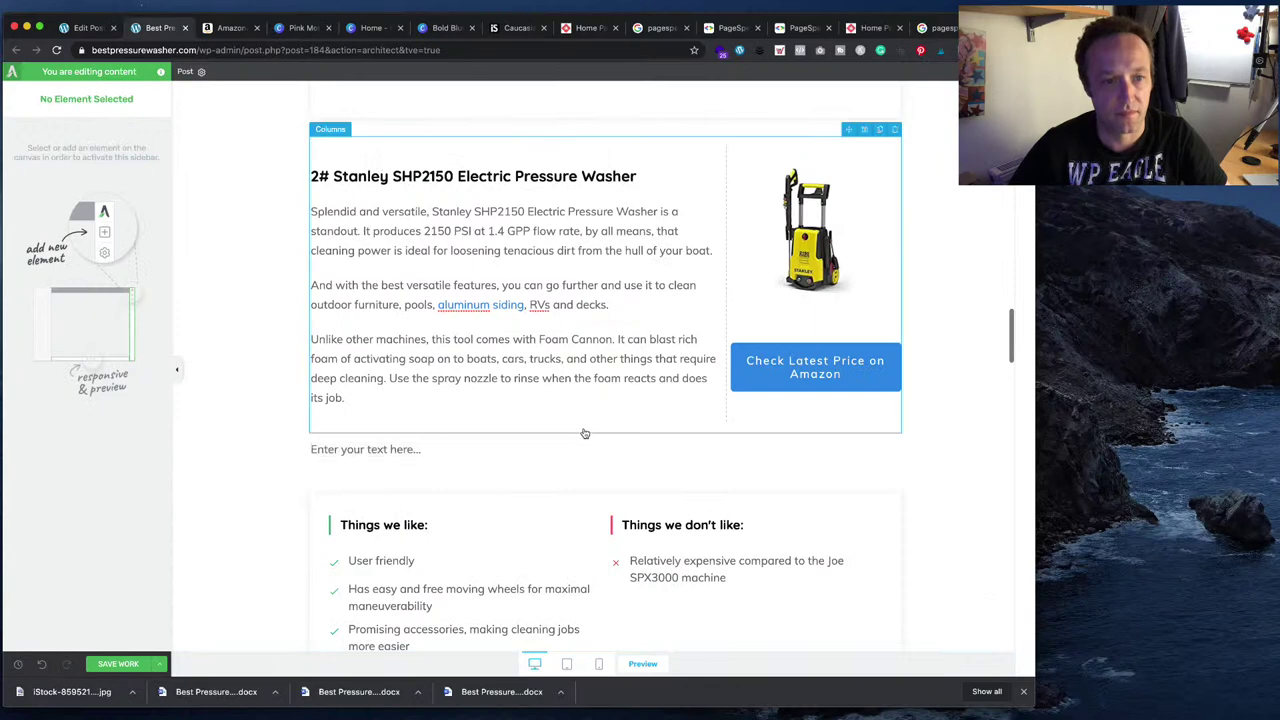
{"action": "key", "text": "super+v"}
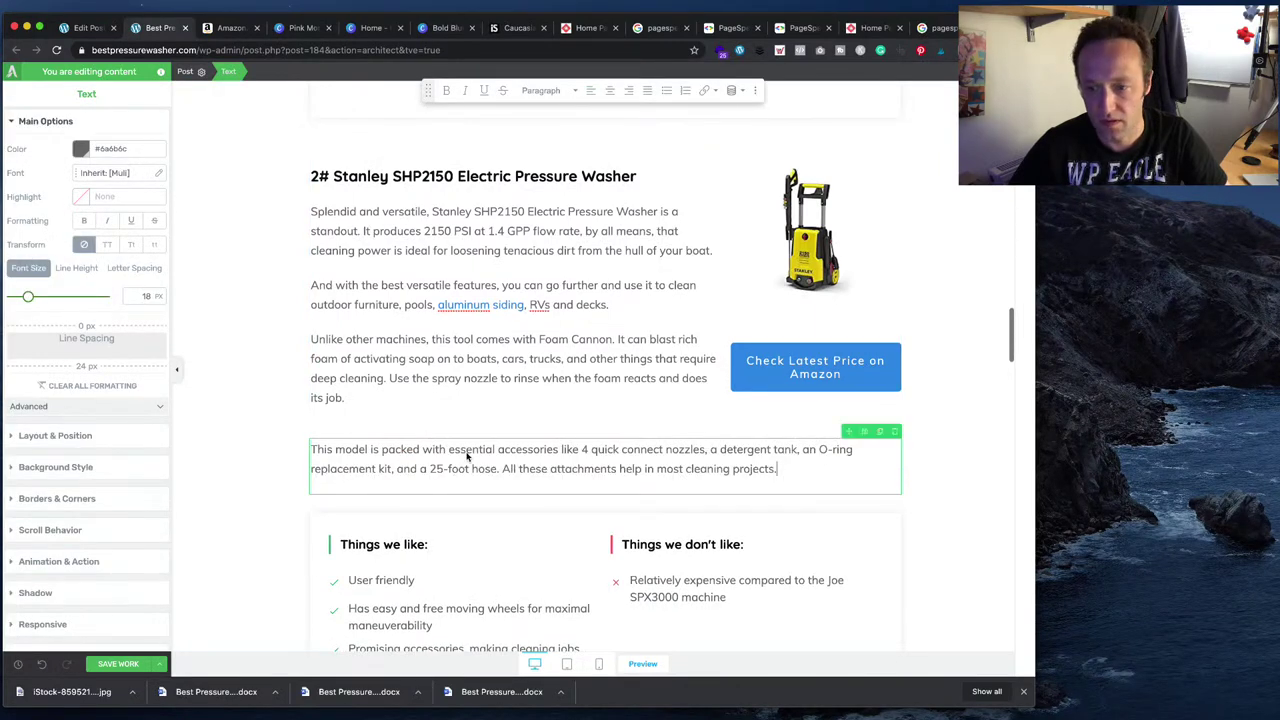
- Append the treaded-wheels and affordable 2-year warranty paragraphs below the accessories text
{"action": "scroll", "coordinate": [630, 452], "scroll_direction": "down", "scroll_amount": 2}
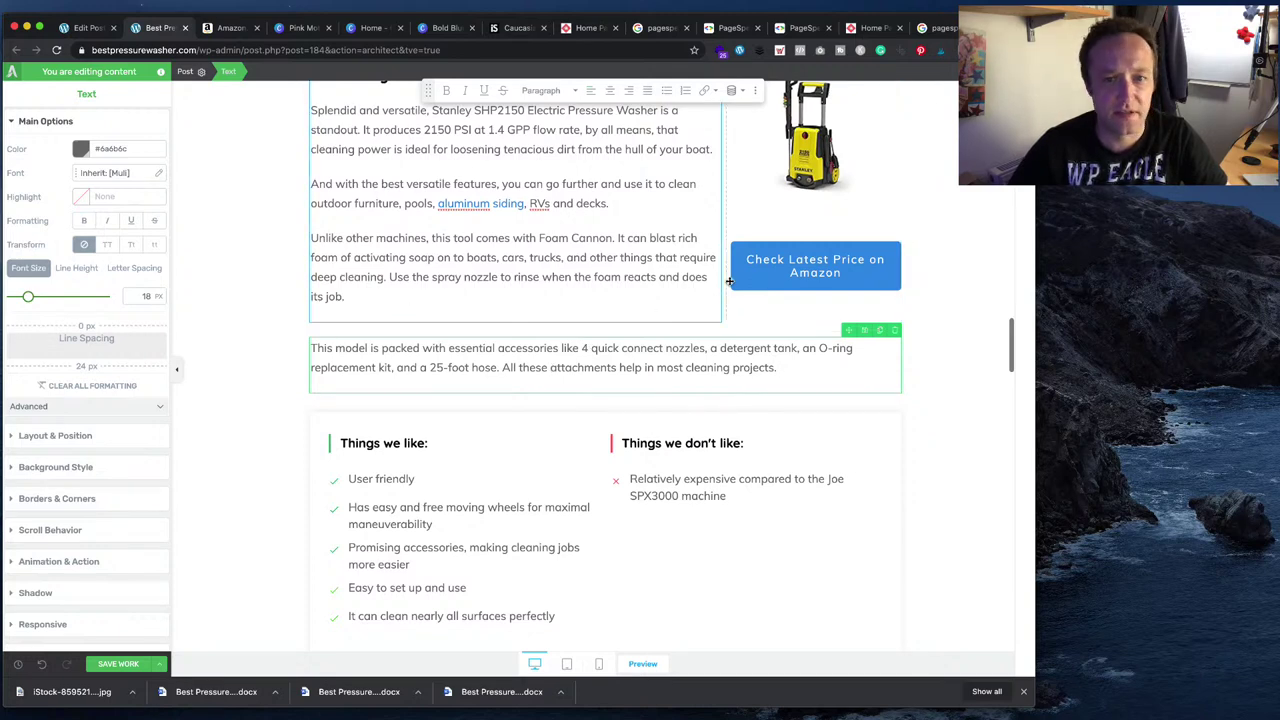
{"action": "key", "text": "Return"}
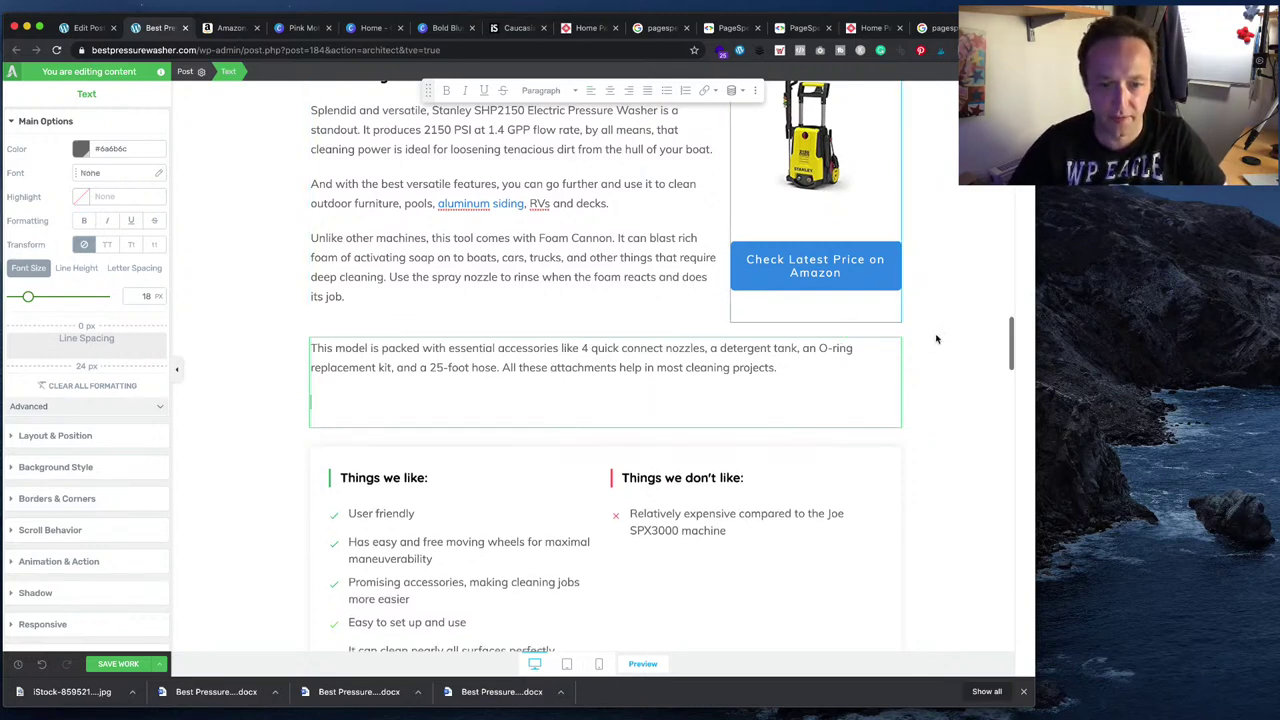
{"action": "key", "text": "super+Tab"}
{"action": "scroll", "coordinate": [621, 440], "scroll_direction": "down", "scroll_amount": 2}
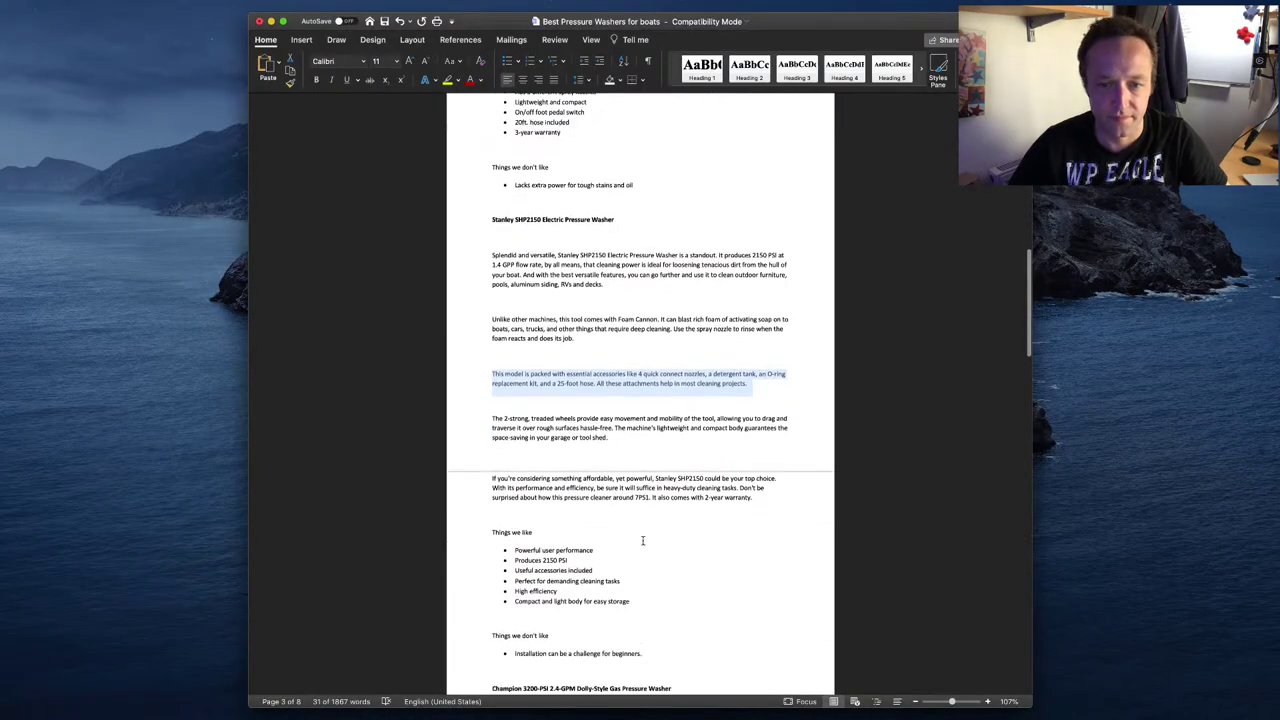
{"action": "left_click_drag", "start_coordinate": [752, 480], "coordinate": [494, 401]}
{"action": "key", "text": "super+c"}
{"action": "key", "text": "super+Tab"}
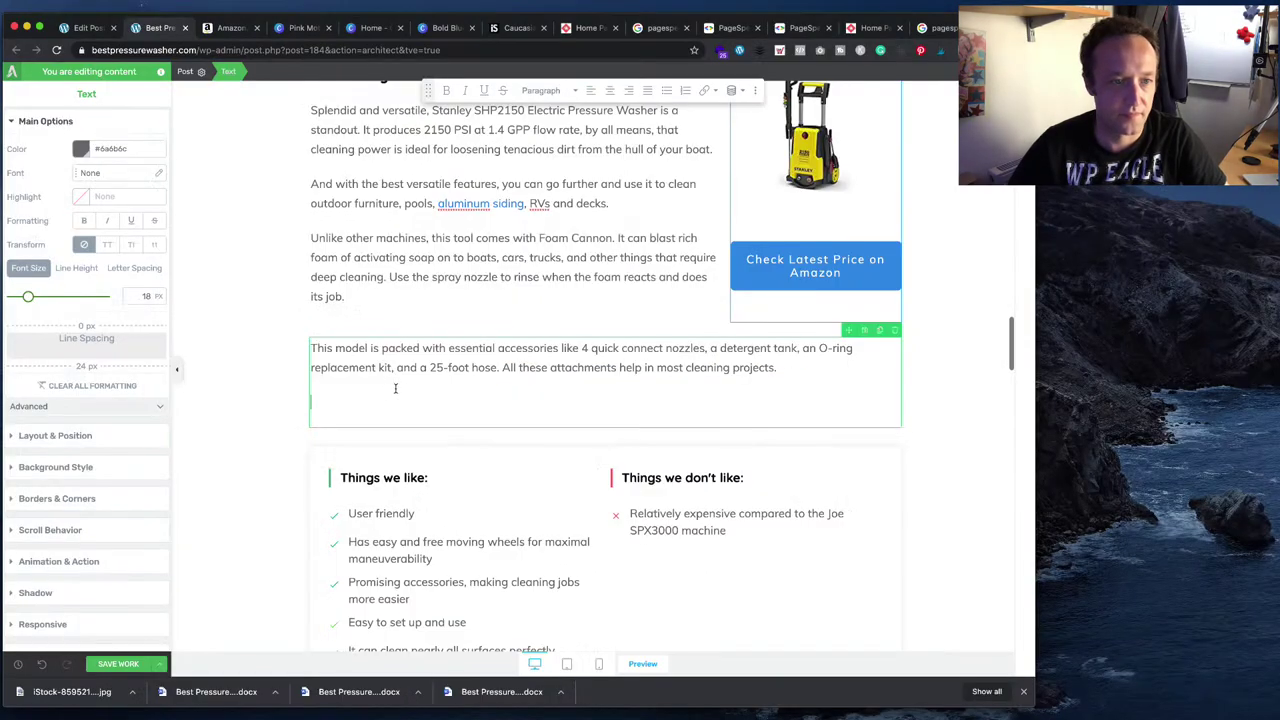
{"action": "key", "text": "super+v"}
{"action": "scroll", "coordinate": [414, 398], "scroll_direction": "down", "scroll_amount": 5}
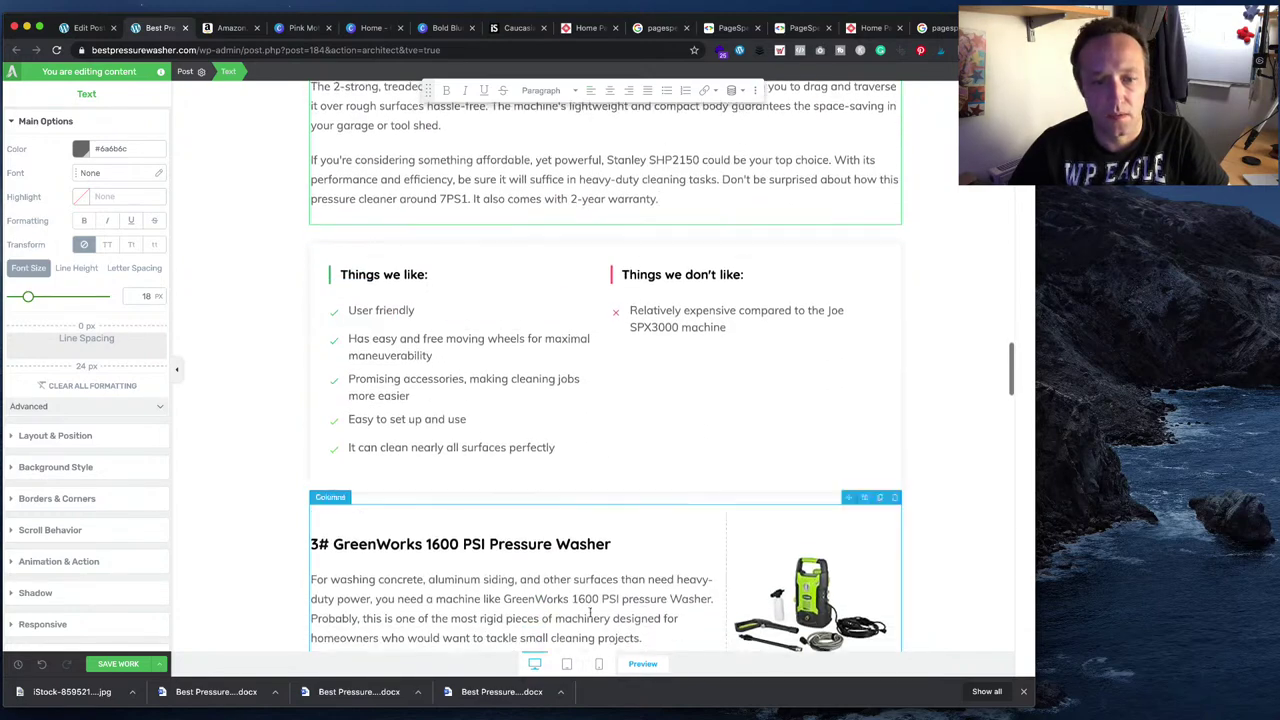
{"action": "scroll", "coordinate": [593, 333], "scroll_direction": "up", "scroll_amount": 3}
{"action": "scroll", "coordinate": [593, 333], "scroll_direction": "up", "scroll_amount": 3}
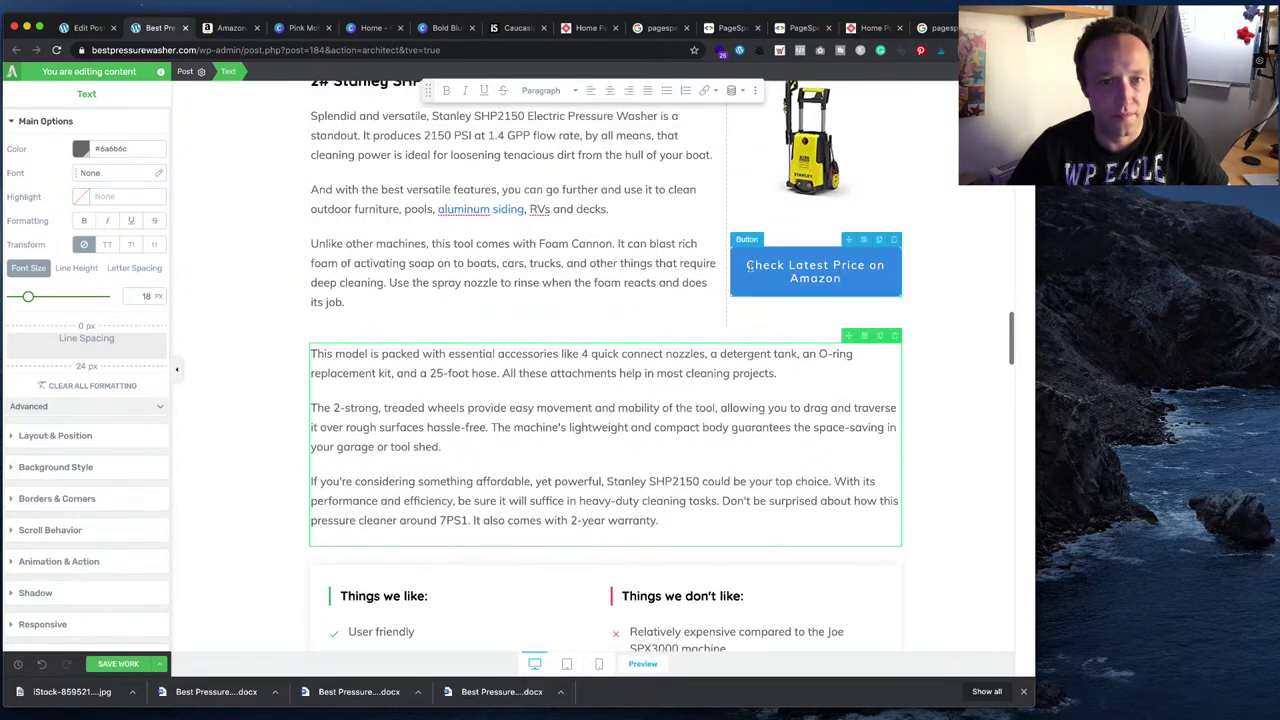
{"action": "left_click", "coordinate": [756, 287]}
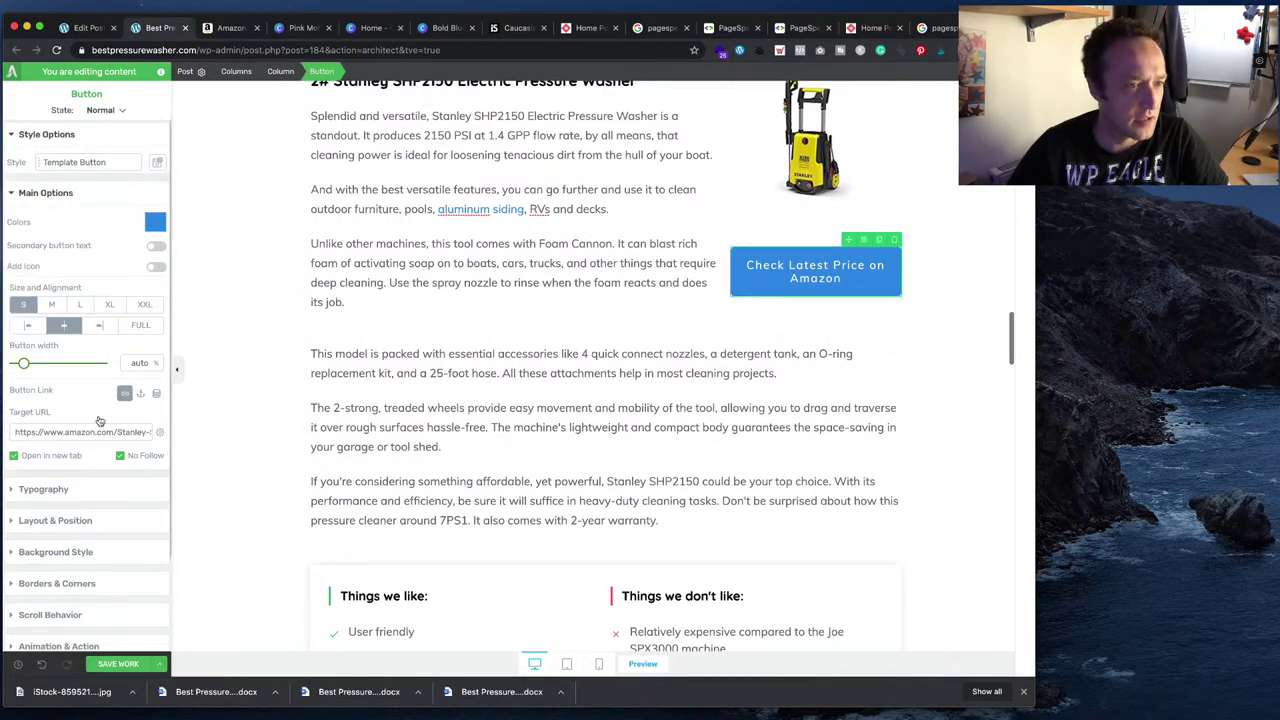
{"action": "scroll", "coordinate": [508, 538], "scroll_direction": "down", "scroll_amount": 3}
{"action": "left_click", "coordinate": [508, 538]}
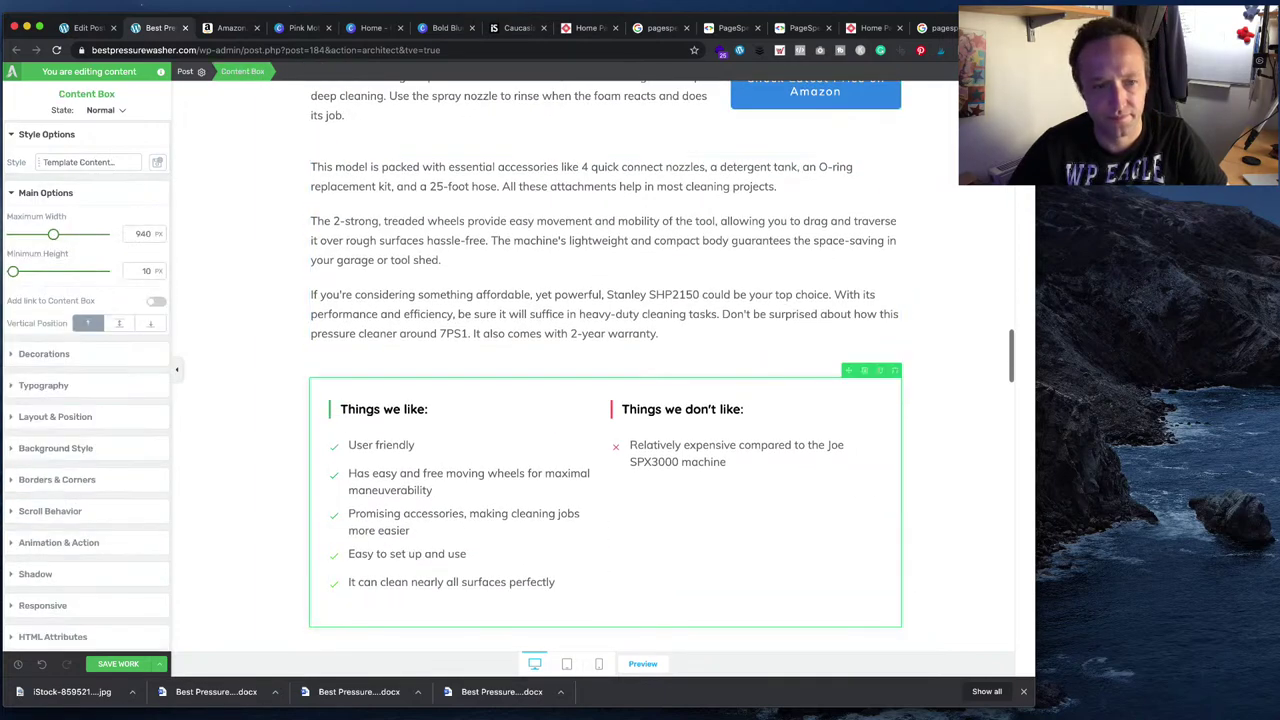
- Replace the first two pros with 'Powerful user performance' and 'Produces 2150 PSI'
{"action": "key", "text": "super+Tab"}
{"action": "left_click_drag", "start_coordinate": [590, 517], "coordinate": [515, 520]}
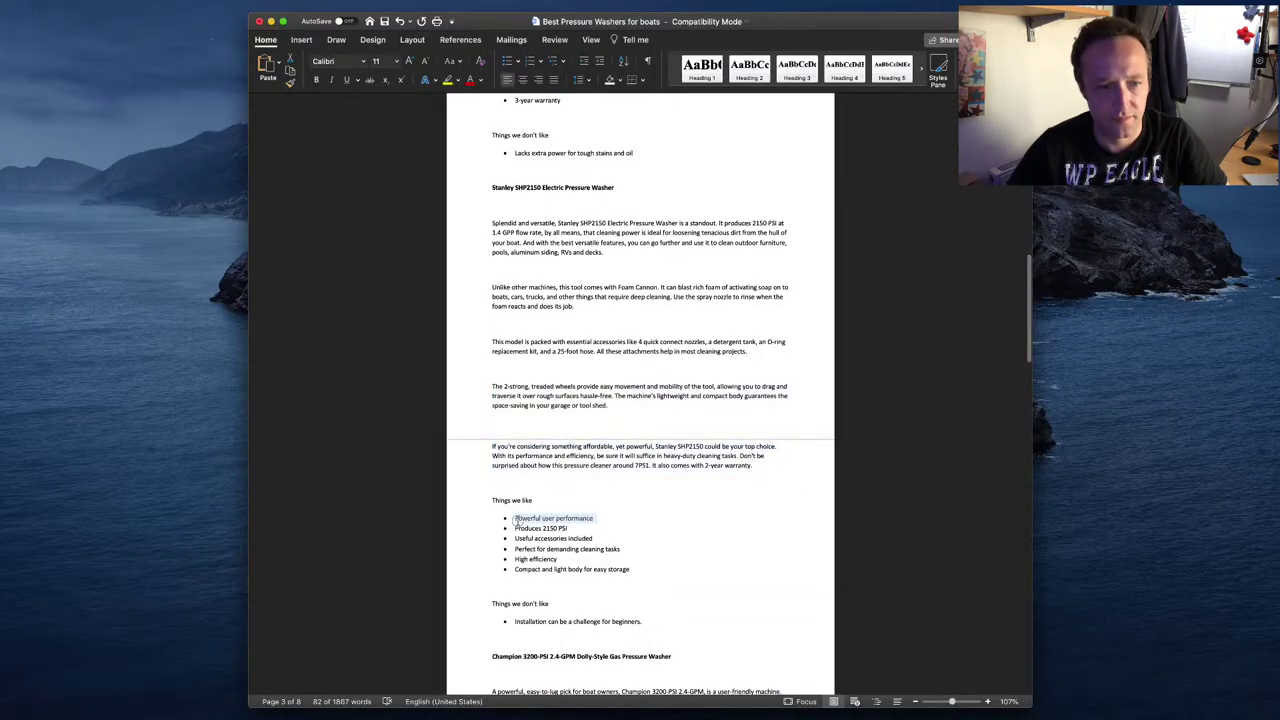
{"action": "key", "text": "super+Tab"}
{"action": "left_click", "coordinate": [419, 449]}
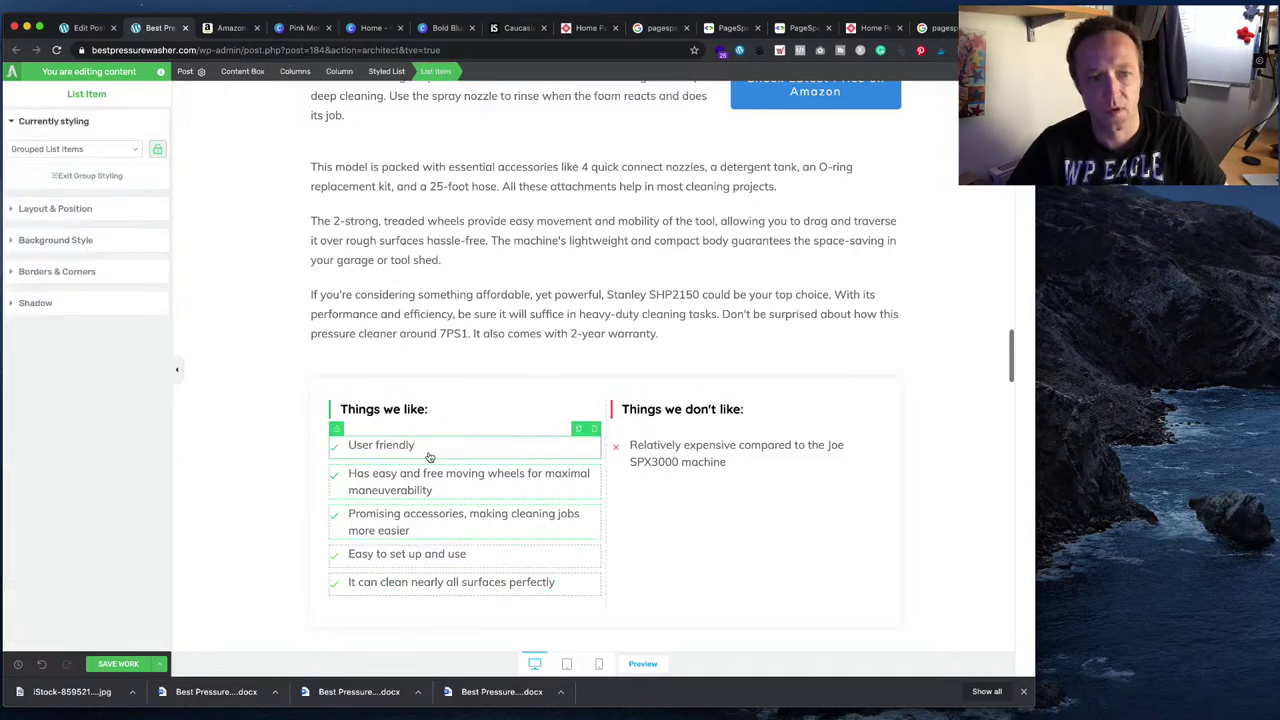
{"action": "left_click", "coordinate": [419, 449]}
{"action": "double_click", "coordinate": [400, 445]}
{"action": "key", "text": "super+v"}
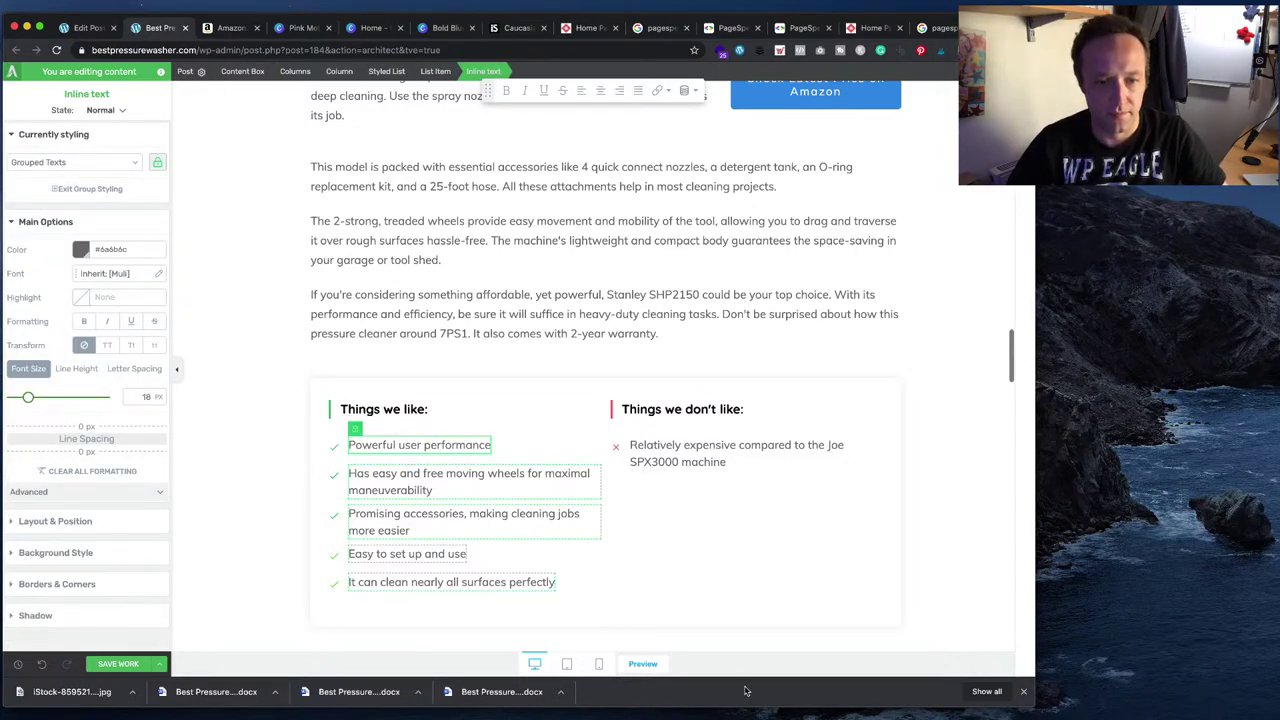
{"action": "key", "text": "super+Tab"}
{"action": "left_click_drag", "start_coordinate": [578, 528], "coordinate": [513, 528]}
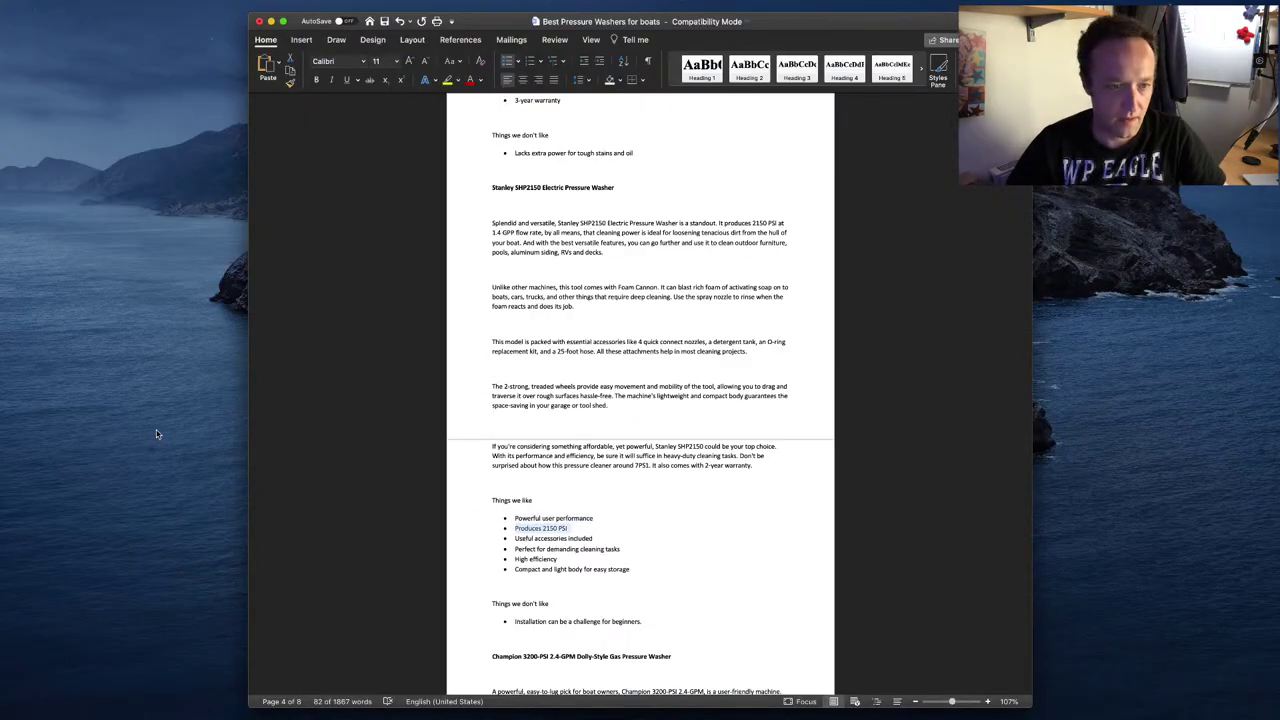
{"action": "key", "text": "super+Tab"}
{"action": "left_click", "coordinate": [410, 474]}
{"action": "double_click", "coordinate": [410, 474]}
{"action": "left_click", "coordinate": [419, 474]}
{"action": "key", "text": "super+v"}
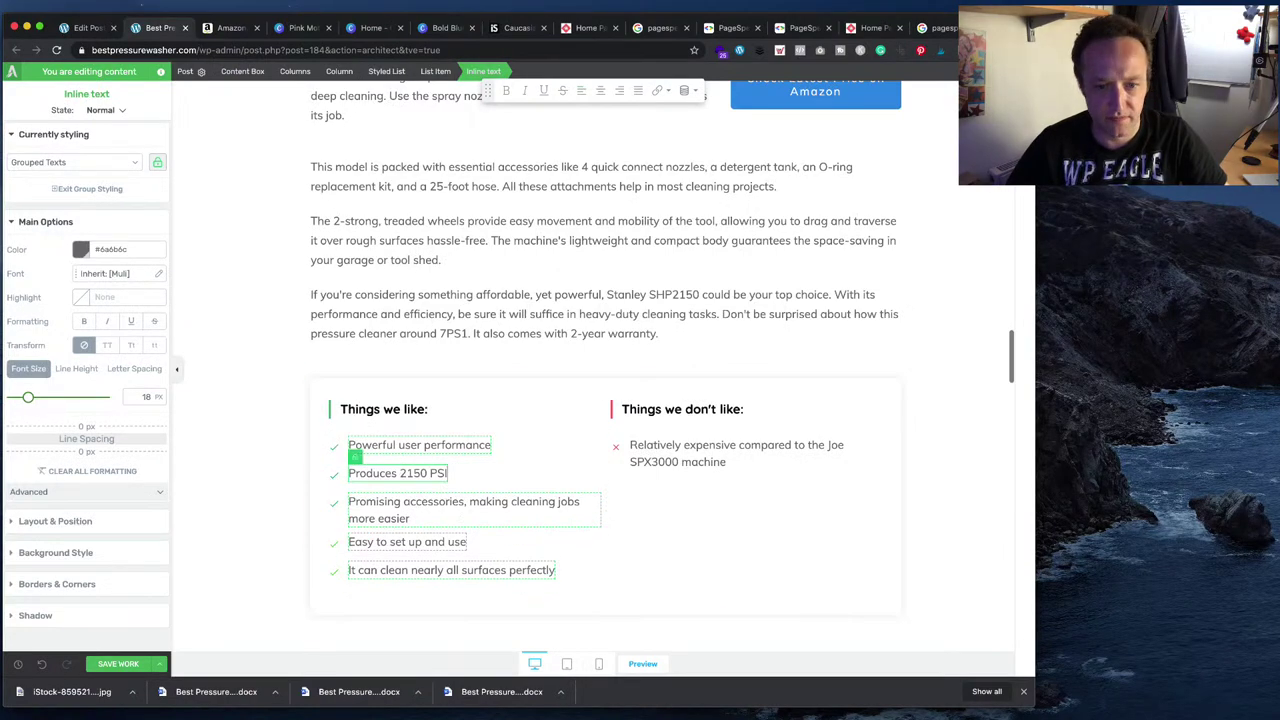
- Change the third and fourth pros to 'Useful accessories included' and 'Perfect for demanding cleaning tasks'
{"action": "key", "text": "super+Tab"}
{"action": "left_click_drag", "start_coordinate": [593, 538], "coordinate": [513, 538]}
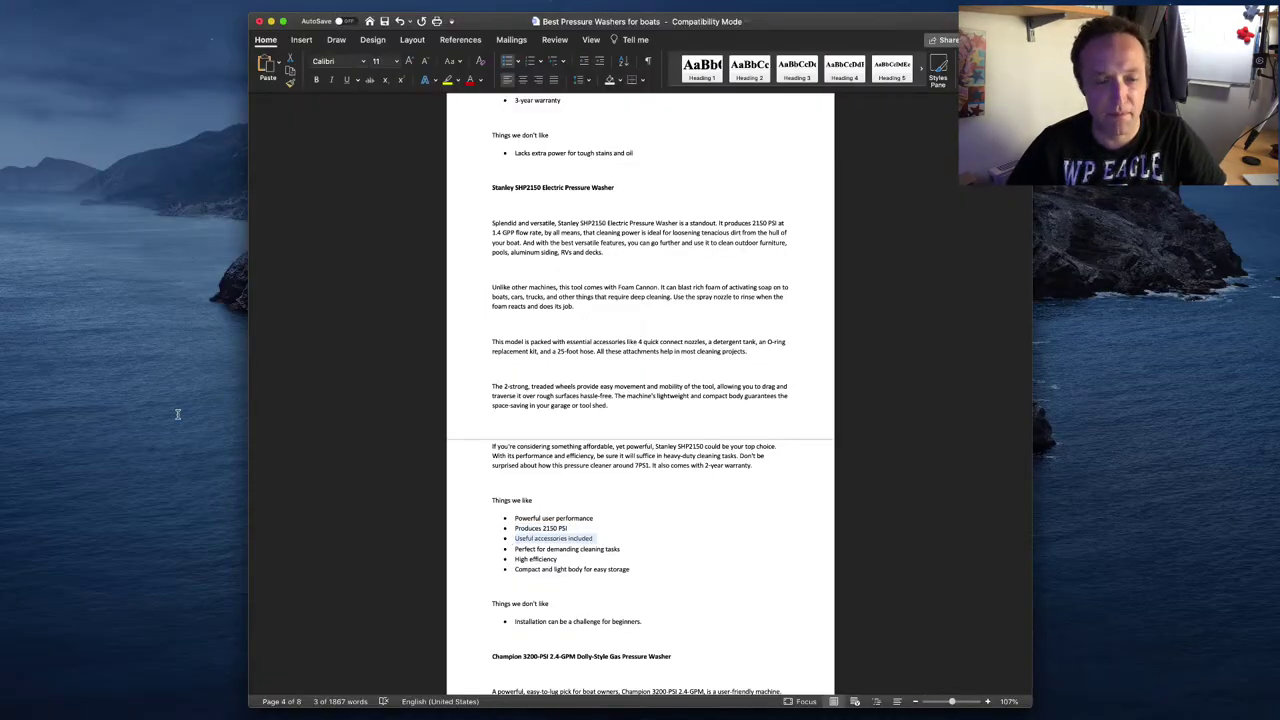
{"action": "key", "text": "super+Tab"}
{"action": "triple_click", "coordinate": [419, 513]}
{"action": "key", "text": "super+v"}
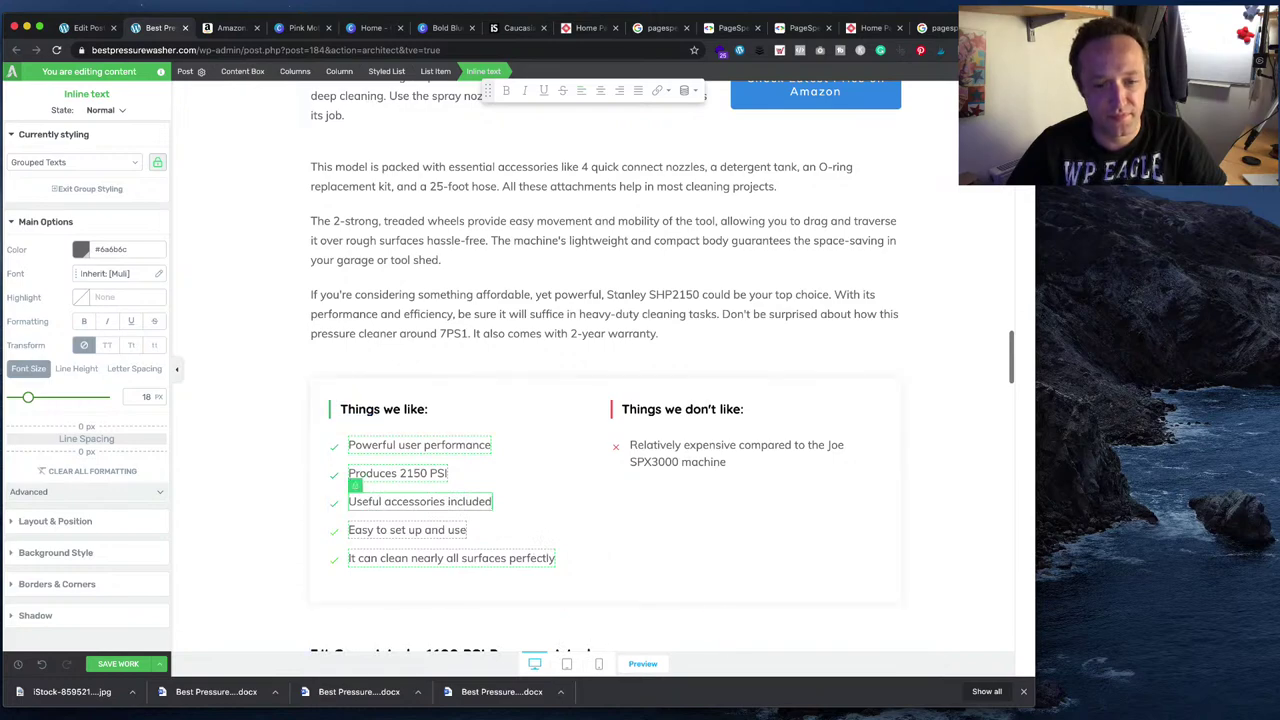
{"action": "key", "text": "super+Tab"}
{"action": "left_click_drag", "start_coordinate": [623, 549], "coordinate": [513, 549]}
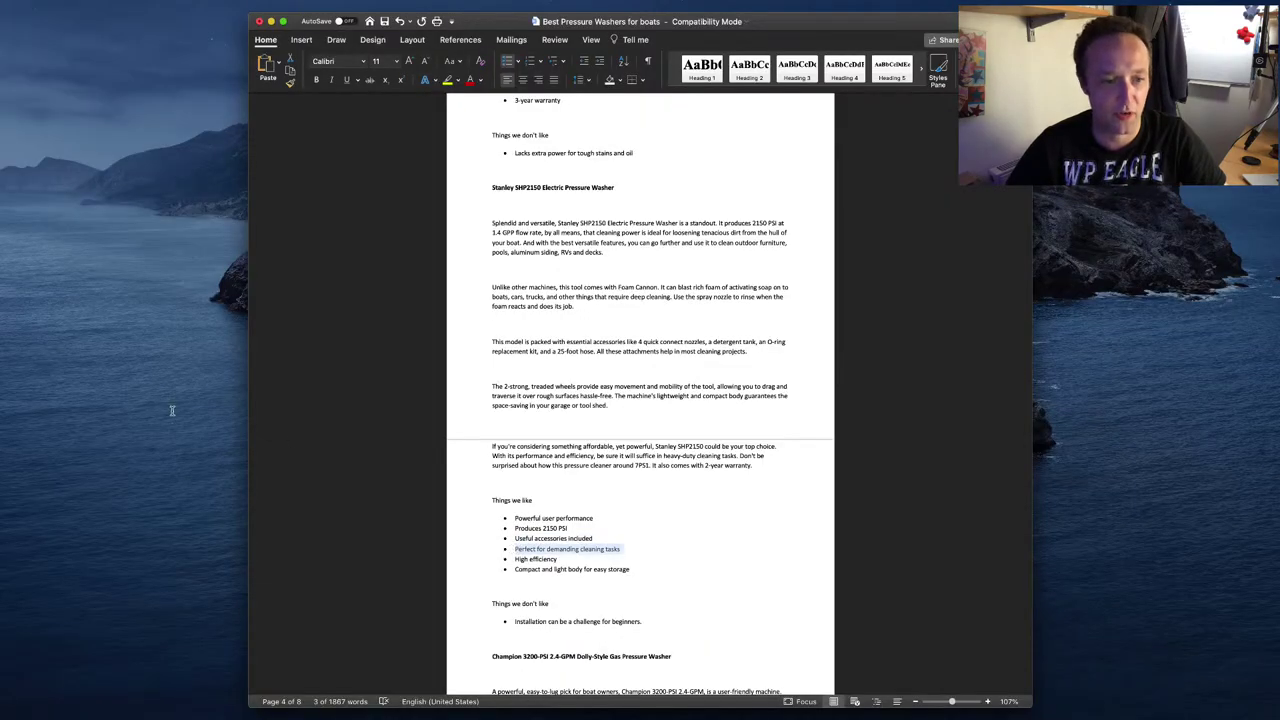
{"action": "key", "text": "super+Tab"}
{"action": "triple_click", "coordinate": [419, 528]}
{"action": "key", "text": "super+v"}
- Set the fifth pro to 'High efficiency' and add a sixth, 'Compact and light body for easy storage'
{"action": "key", "text": "super+Tab"}
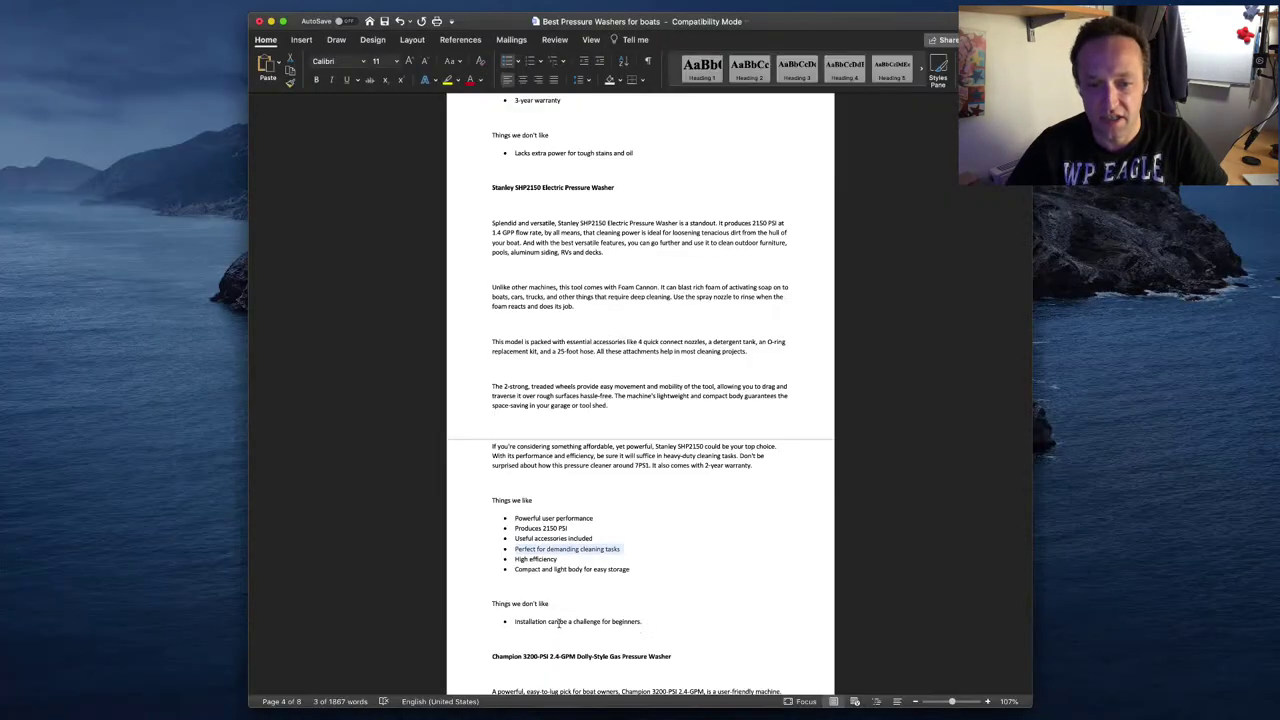
{"action": "left_click_drag", "start_coordinate": [560, 559], "coordinate": [513, 559]}
{"action": "key", "text": "super+c"}
{"action": "key", "text": "super+Tab"}
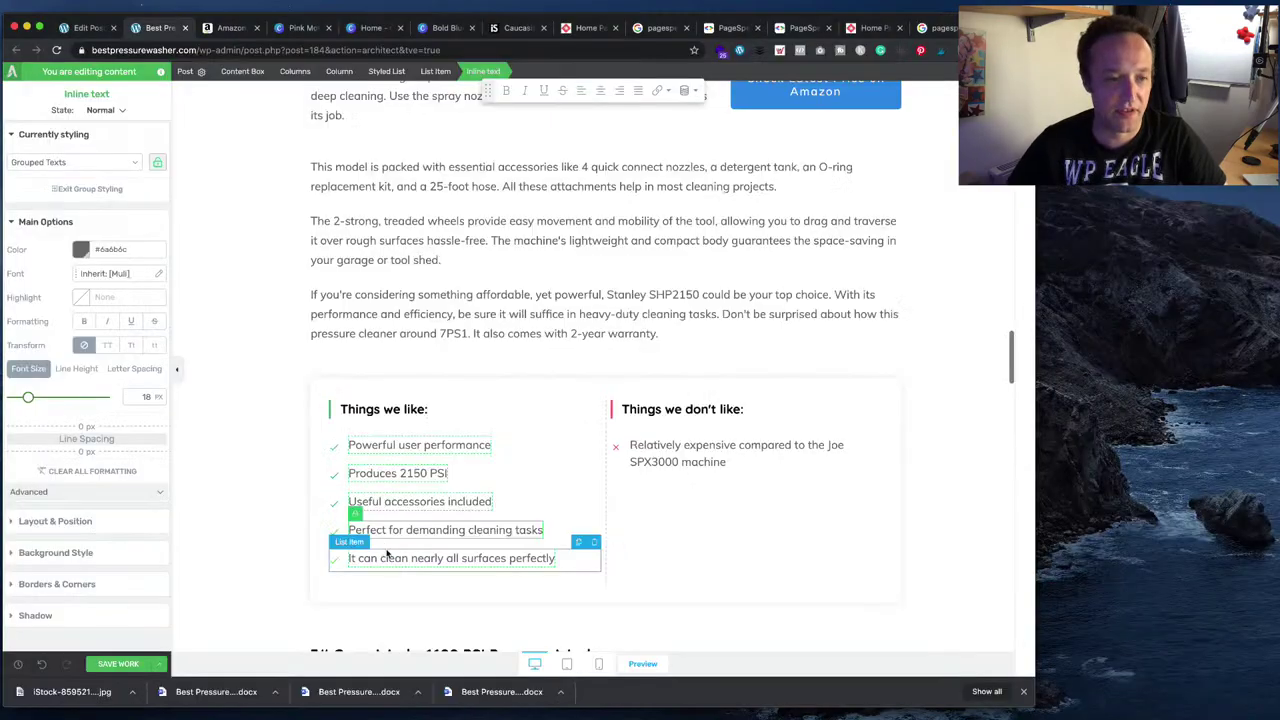
{"action": "triple_click", "coordinate": [387, 553]}
{"action": "key", "text": "super+v"}
{"action": "key", "text": "Return"}
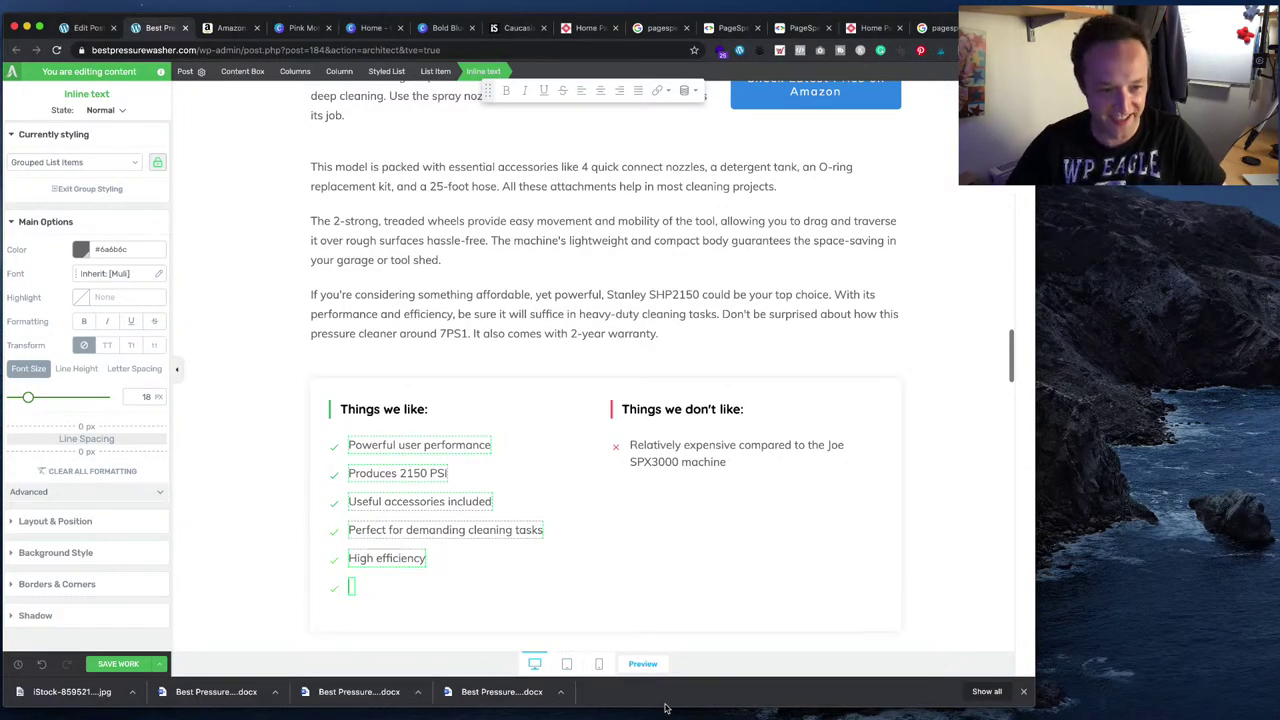
{"action": "key", "text": "super+Tab"}
{"action": "left_click_drag", "start_coordinate": [632, 569], "coordinate": [524, 573]}
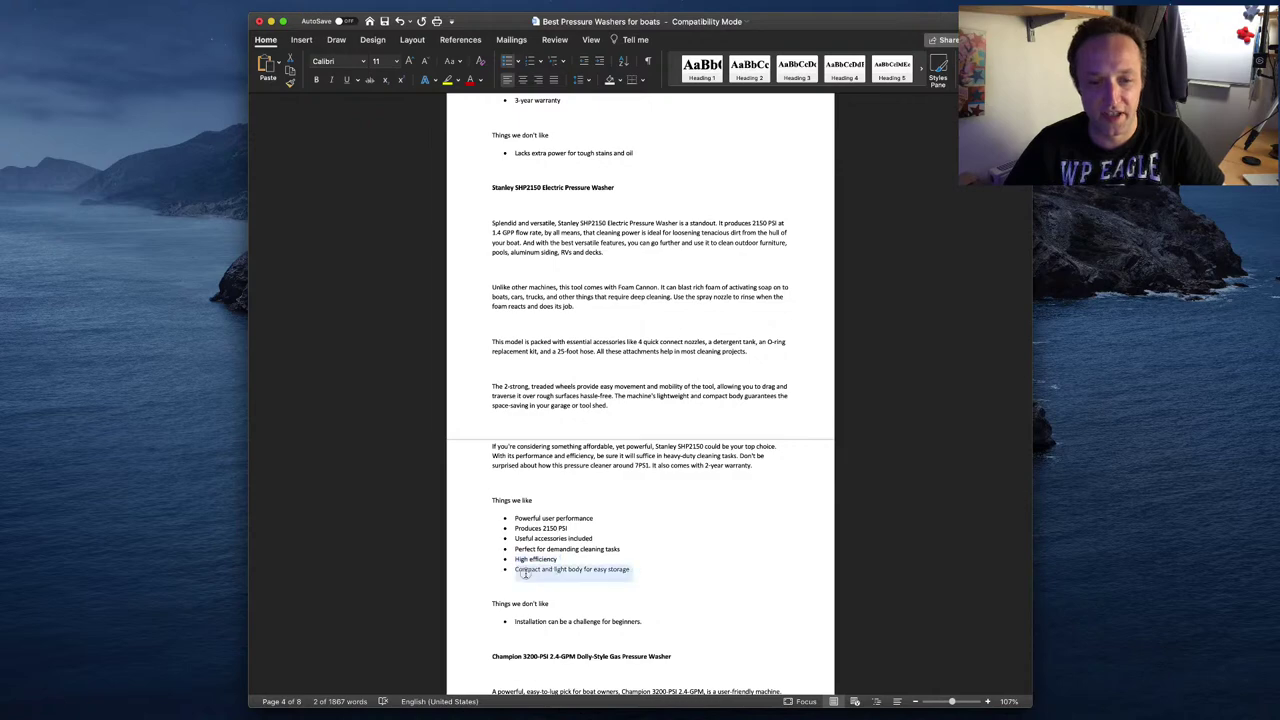
{"action": "key", "text": "super+c"}
{"action": "key", "text": "super+Tab"}
{"action": "key", "text": "super+v"}
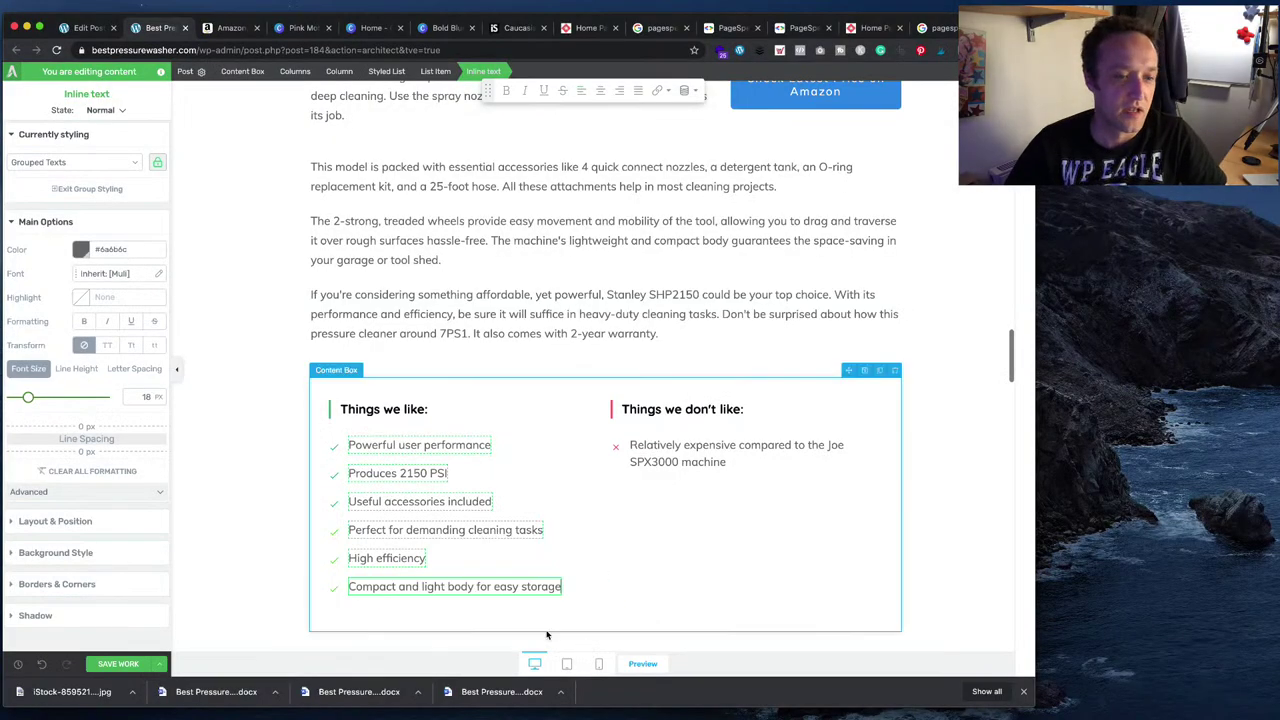
- Replace the single con with the draft's drawback about difficult installation for beginners
{"action": "key", "text": "super+Tab"}
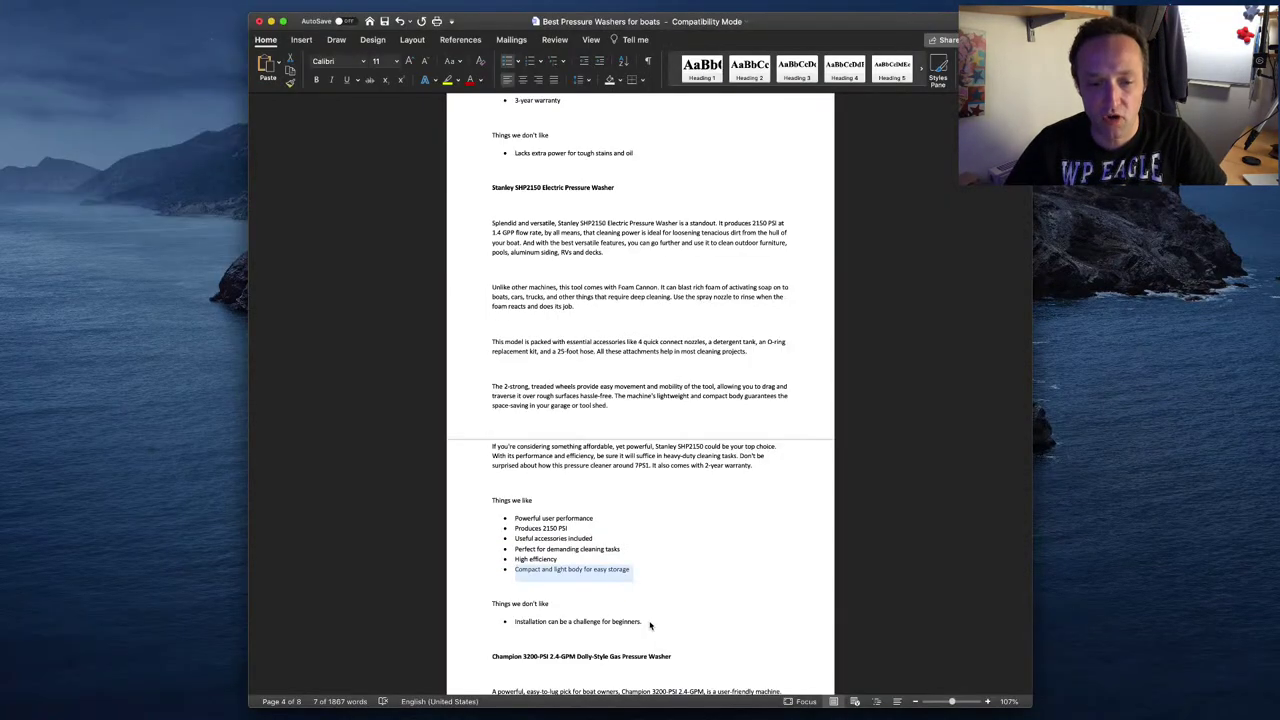
{"action": "left_click_drag", "start_coordinate": [650, 622], "coordinate": [512, 622]}
{"action": "key", "text": "super+c"}
{"action": "key", "text": "super+Tab"}
{"action": "left_click", "coordinate": [724, 465]}
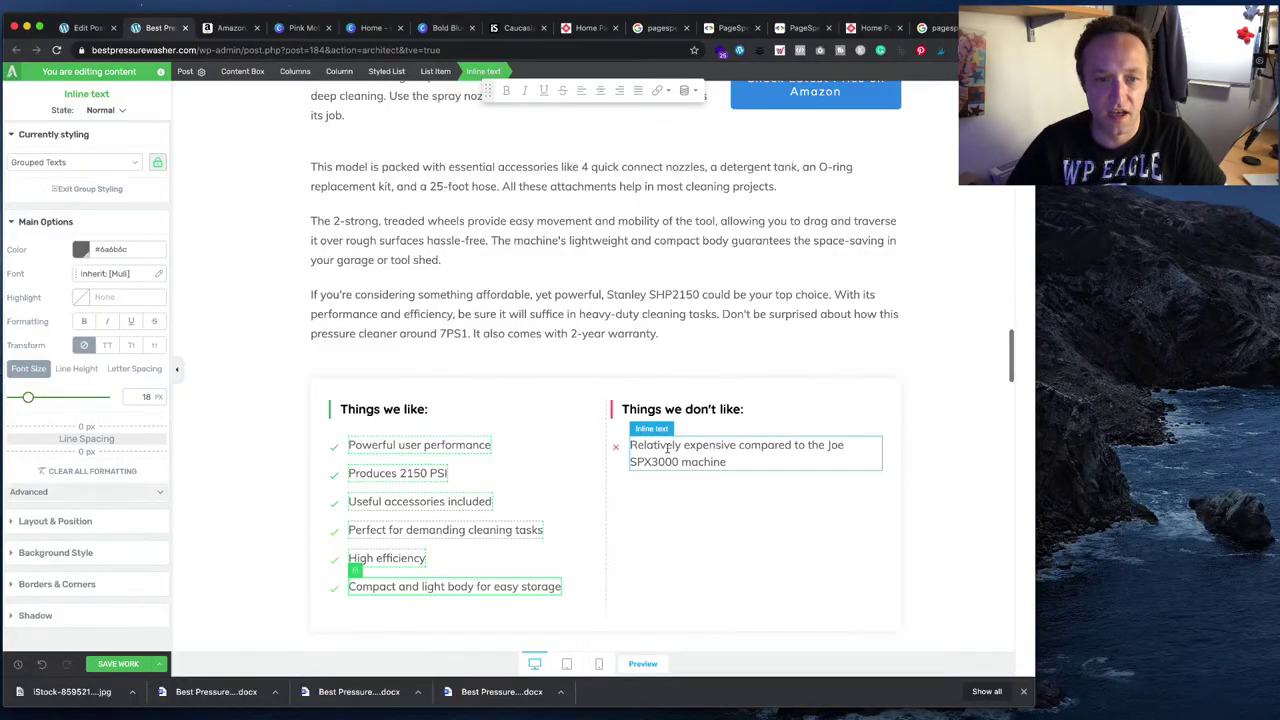
{"action": "left_click", "coordinate": [724, 468]}
{"action": "key", "text": "super+a"}
{"action": "key", "text": "super+v"}
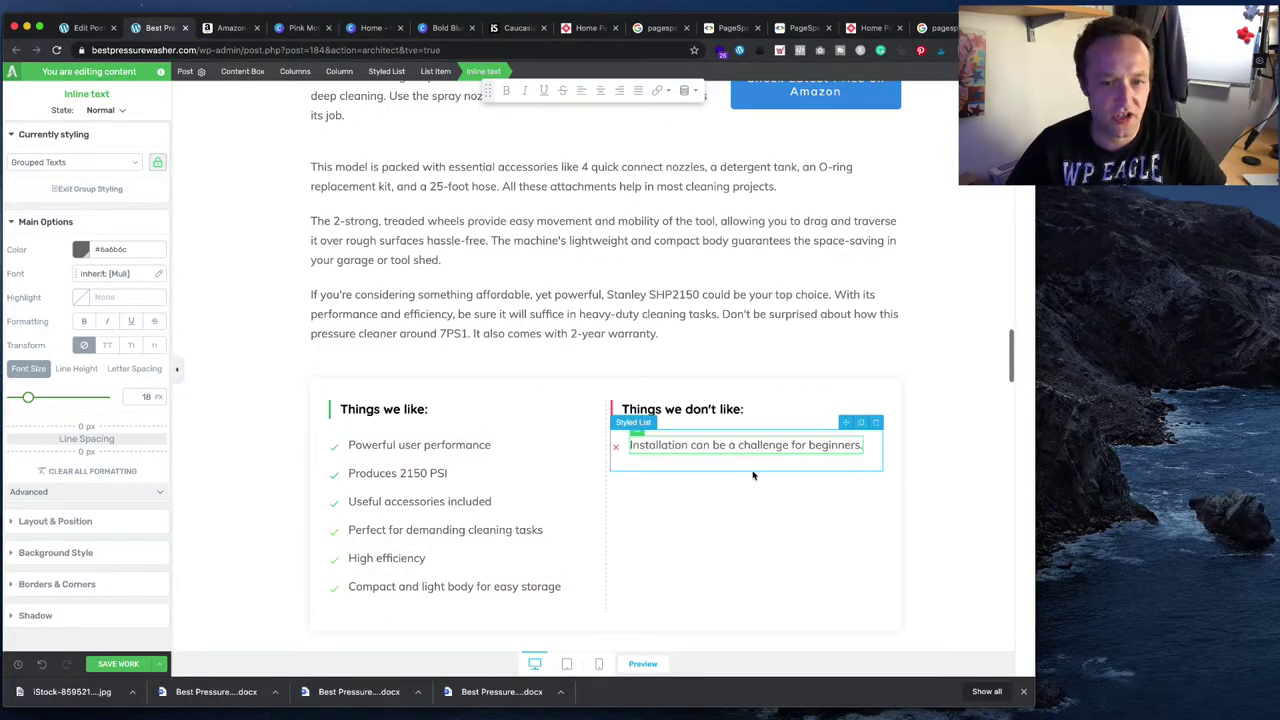
{"action": "left_click", "coordinate": [948, 545]}
- Compare the Word draft with the post in the Thrive editor
{"action": "scroll", "coordinate": [880, 600], "scroll_direction": "down", "scroll_amount": 1}
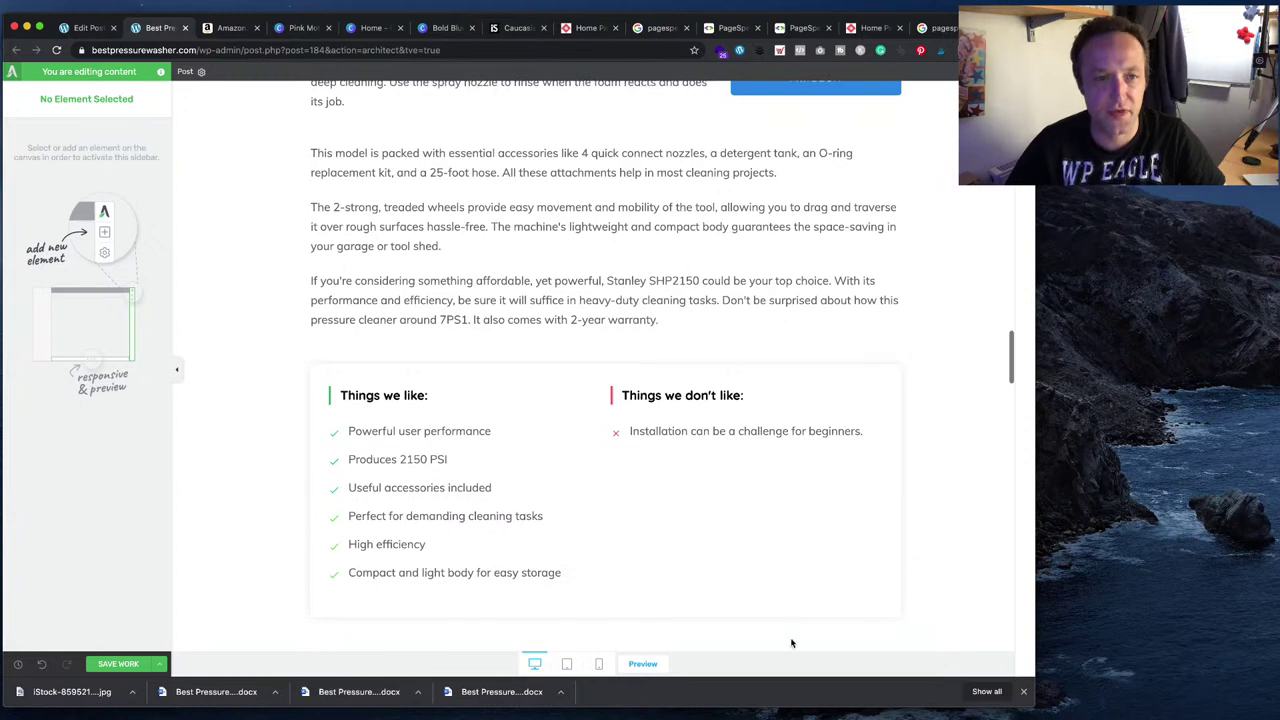
{"action": "key", "text": "super+Tab"}
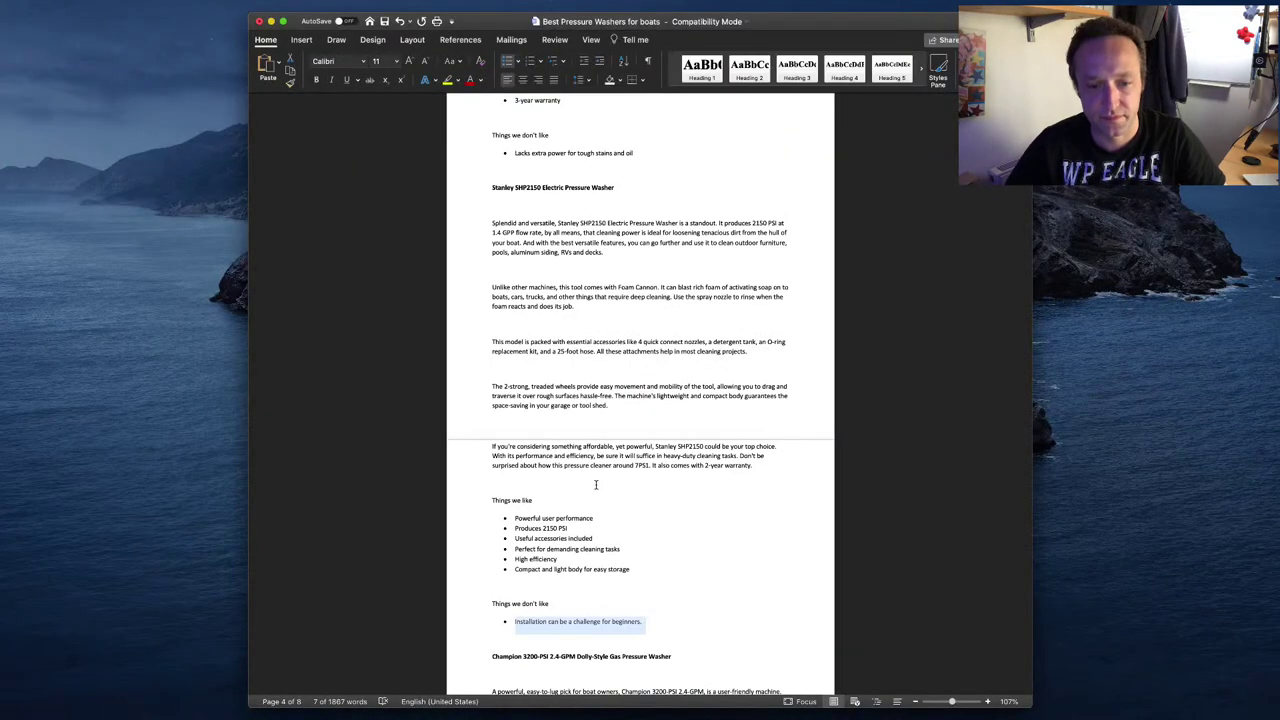
{"action": "scroll", "coordinate": [598, 485], "scroll_direction": "down", "scroll_amount": 2}
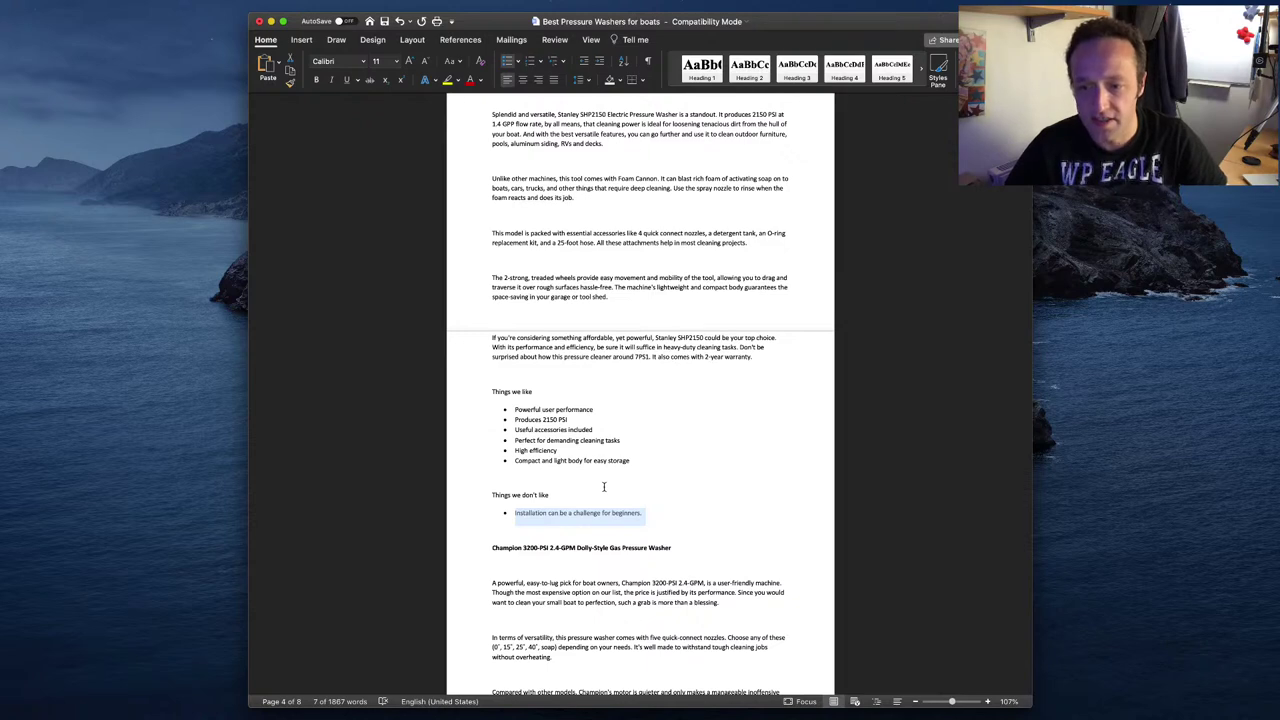
{"action": "left_click", "coordinate": [1063, 684]}
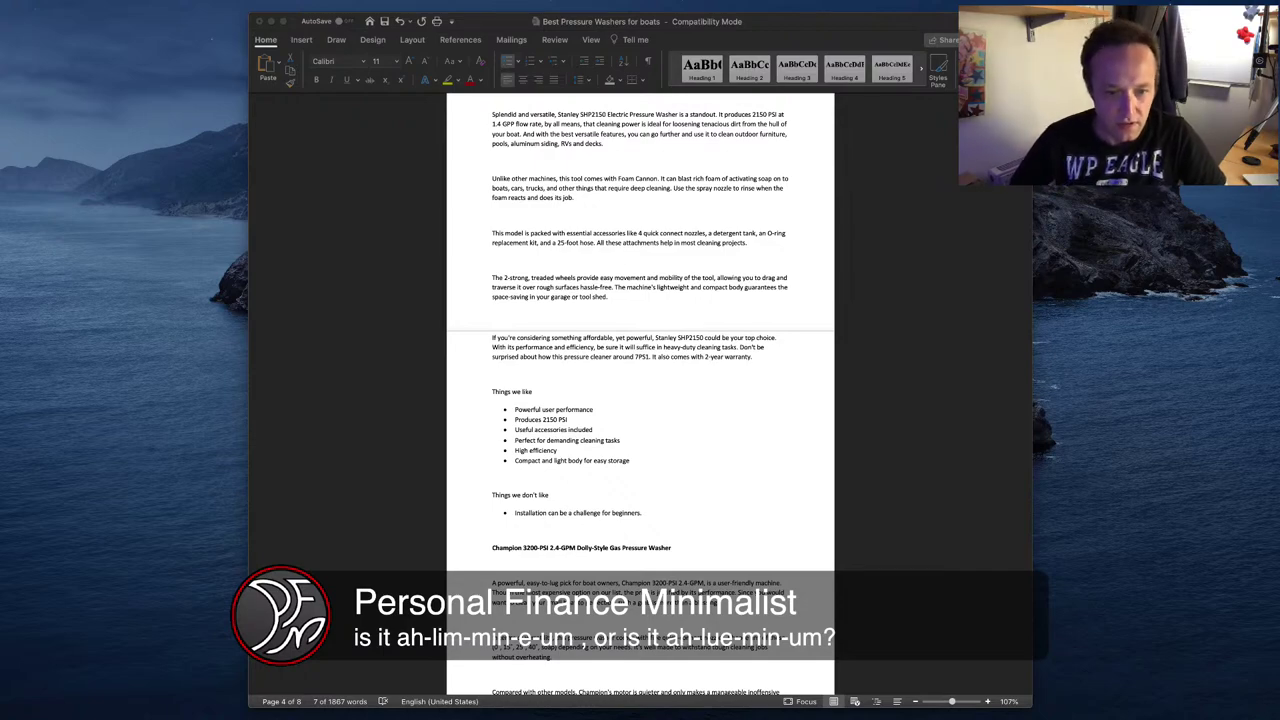
{"action": "key", "text": "super+Tab"}
{"action": "scroll", "coordinate": [377, 323], "scroll_direction": "up", "scroll_amount": 10}
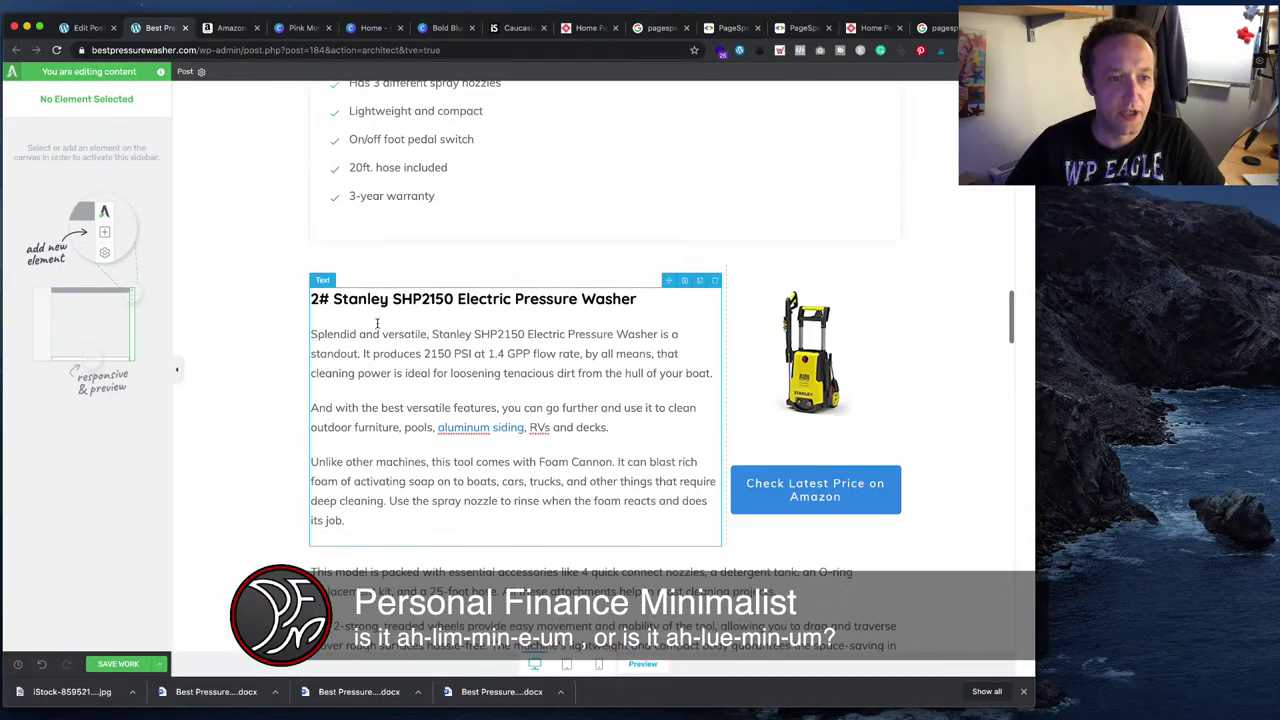
{"action": "scroll", "coordinate": [377, 323], "scroll_direction": "down", "scroll_amount": 10}
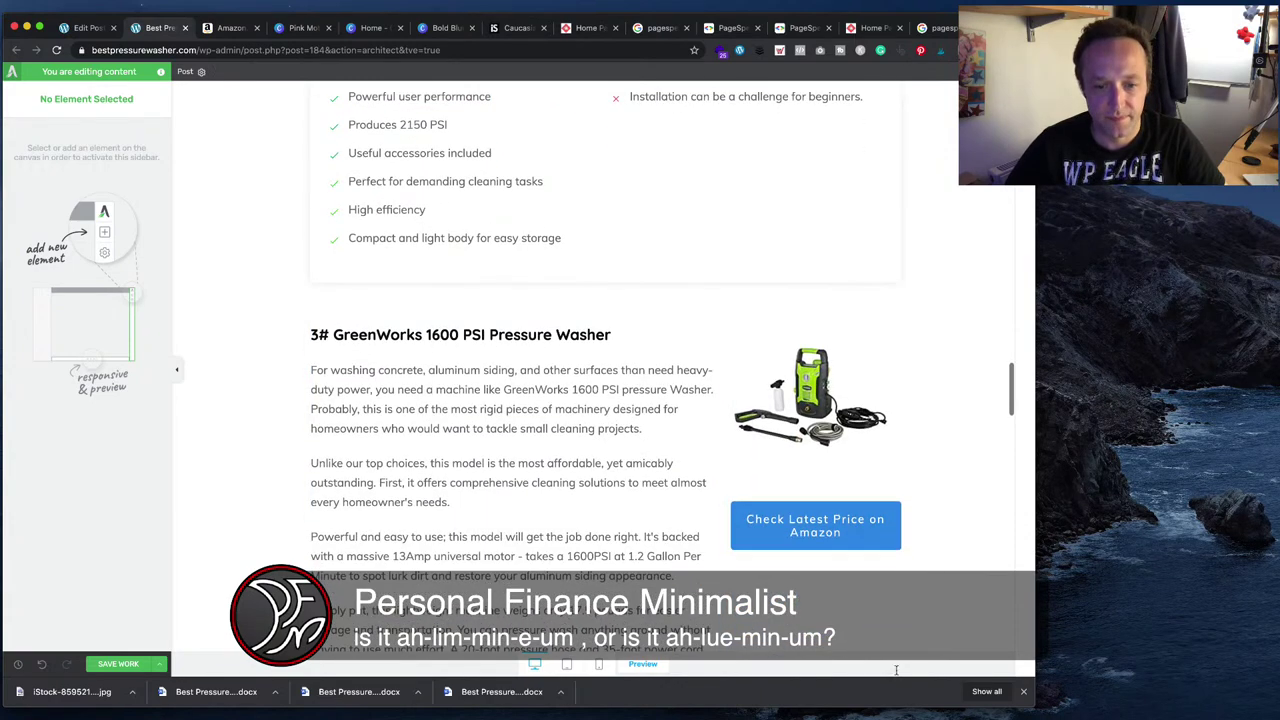
- Copy the Champion 3200-PSI heading from Word and select GreenWorks in the 3# heading
{"action": "key", "text": "super+Tab"}
{"action": "left_click_drag", "start_coordinate": [667, 550], "coordinate": [500, 553]}
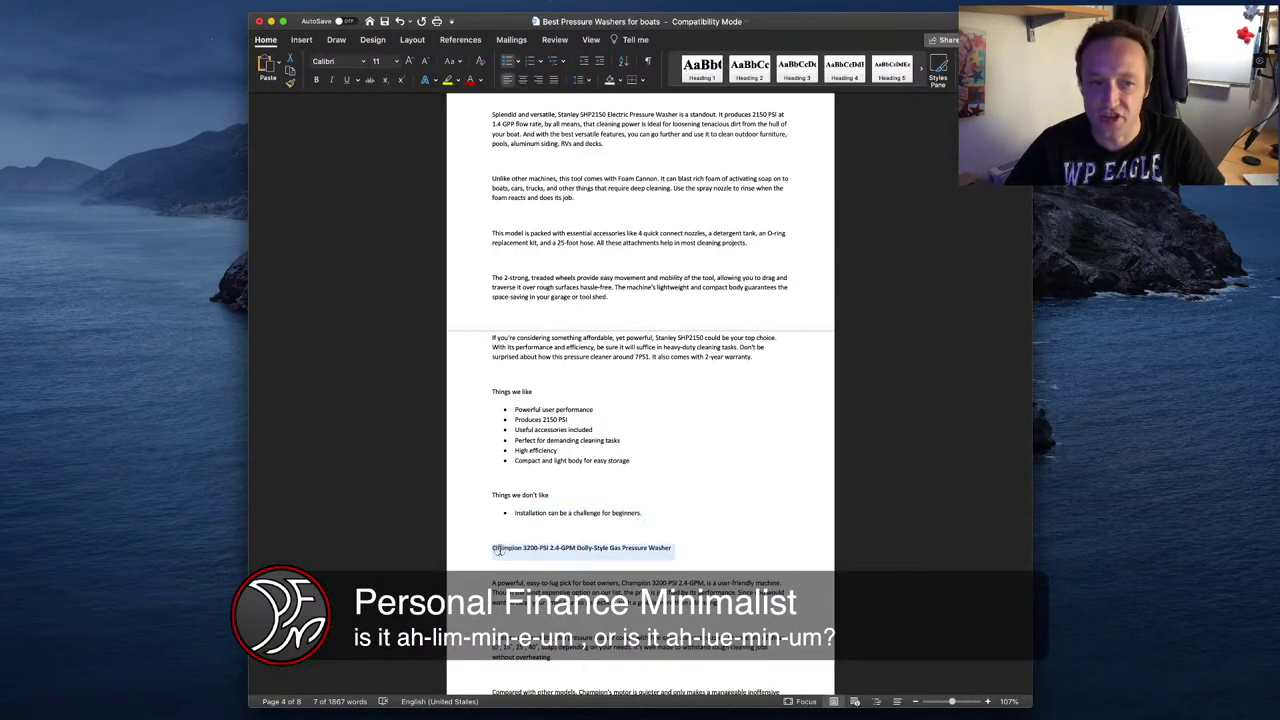
{"action": "key", "text": "super+Tab"}
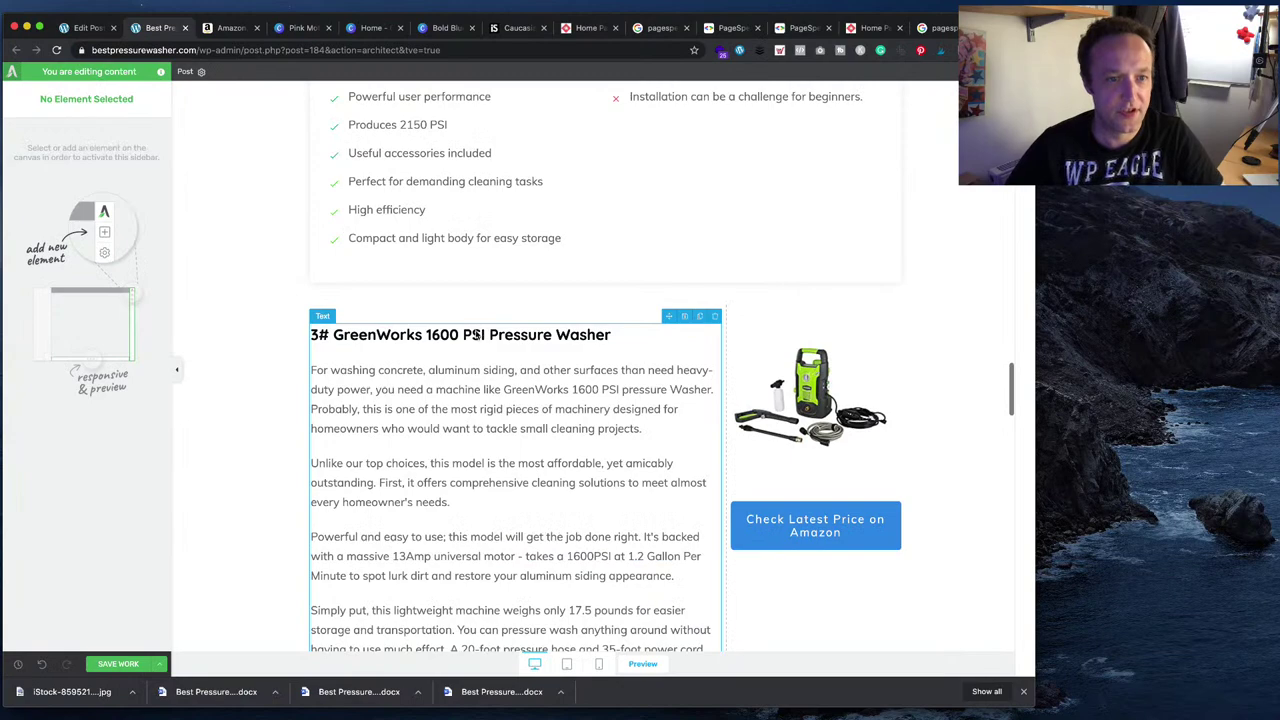
{"action": "left_click", "coordinate": [528, 345]}
{"action": "left_click_drag", "start_coordinate": [614, 336], "coordinate": [334, 335]}
- Paste 'Champion 3200-PSI 2.4-GPM Dolly-Style Gas Pressure Washer' over GreenWorks via Chrome's Edit menu
{"action": "key", "text": "ctrl+v"}
{"action": "key", "text": "super+z"}
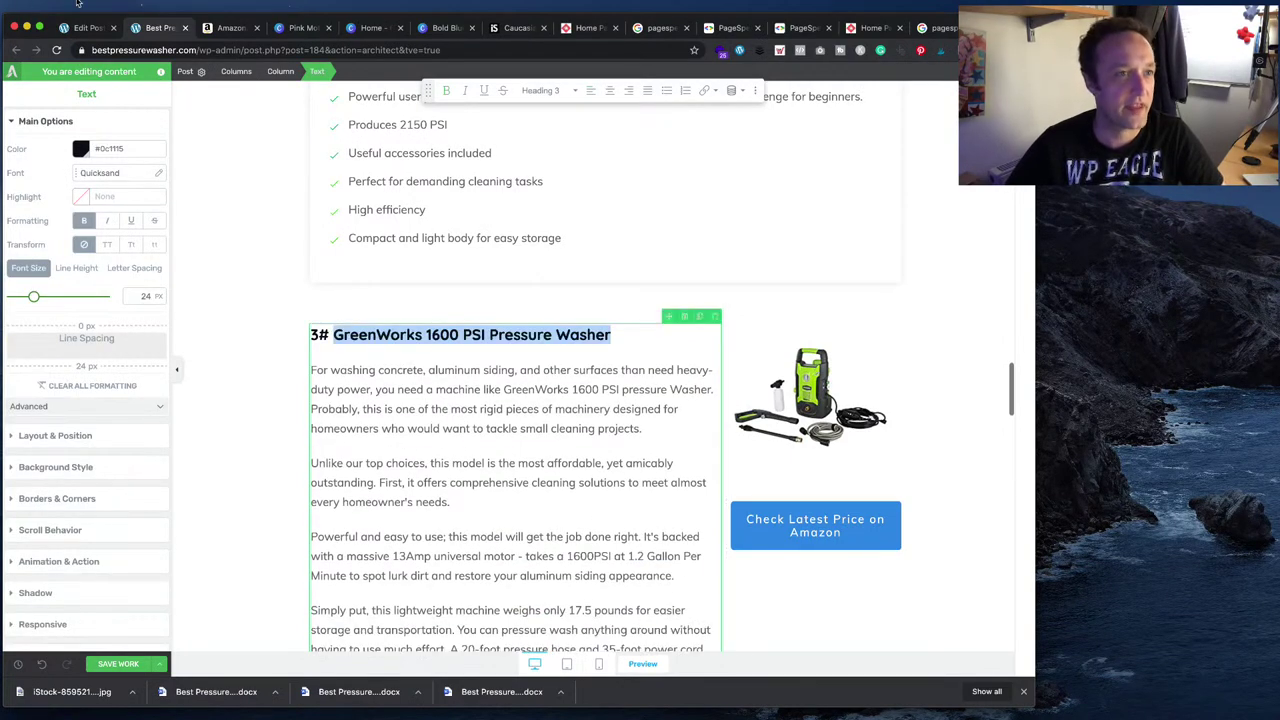
{"action": "left_click", "coordinate": [95, 10]}
{"action": "left_click", "coordinate": [130, 70]}
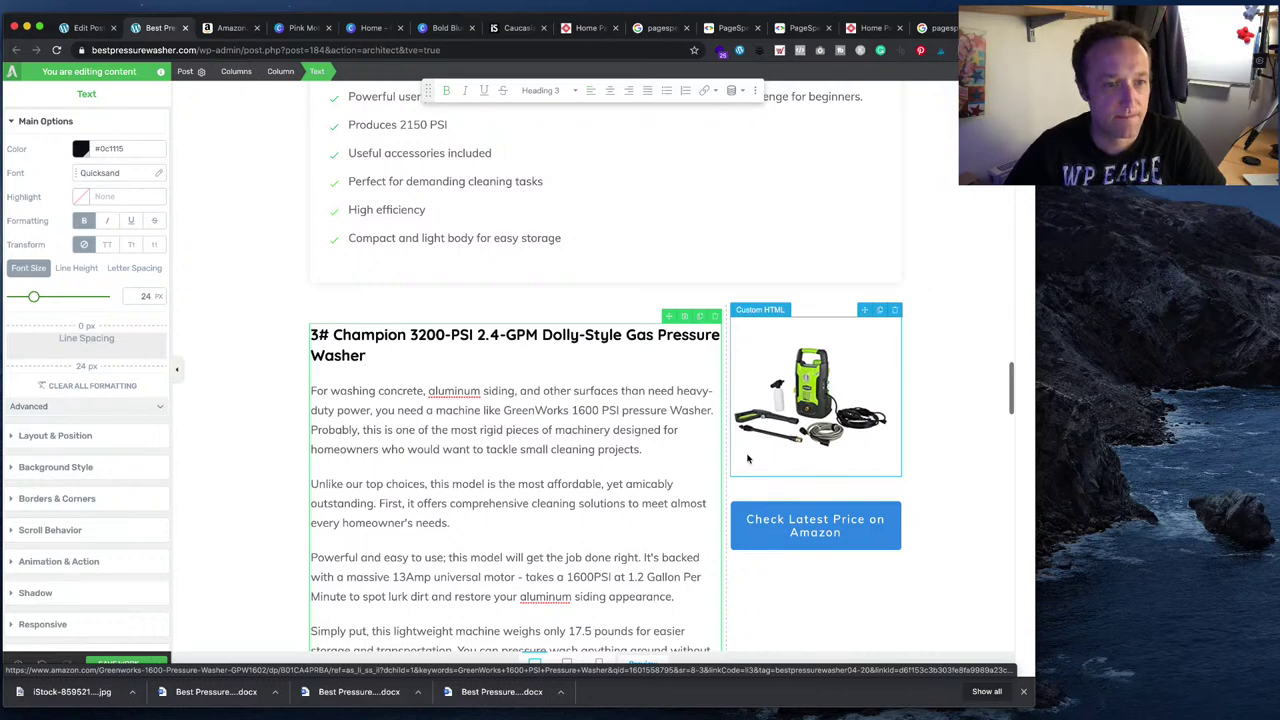
- Copy the Karcher K1700 heading from Word onto a new line above the Karcher paragraph
{"action": "scroll", "coordinate": [455, 367], "scroll_direction": "up", "scroll_amount": 15}
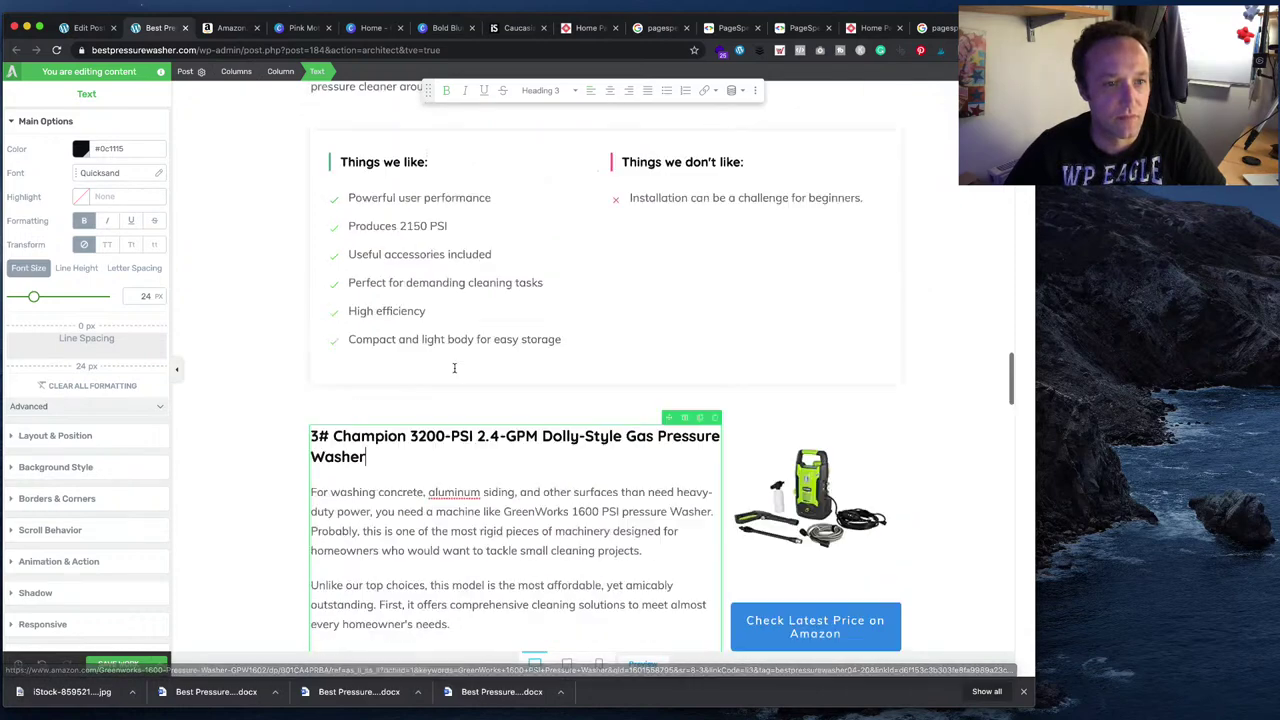
{"action": "scroll", "coordinate": [455, 367], "scroll_direction": "up", "scroll_amount": 5}
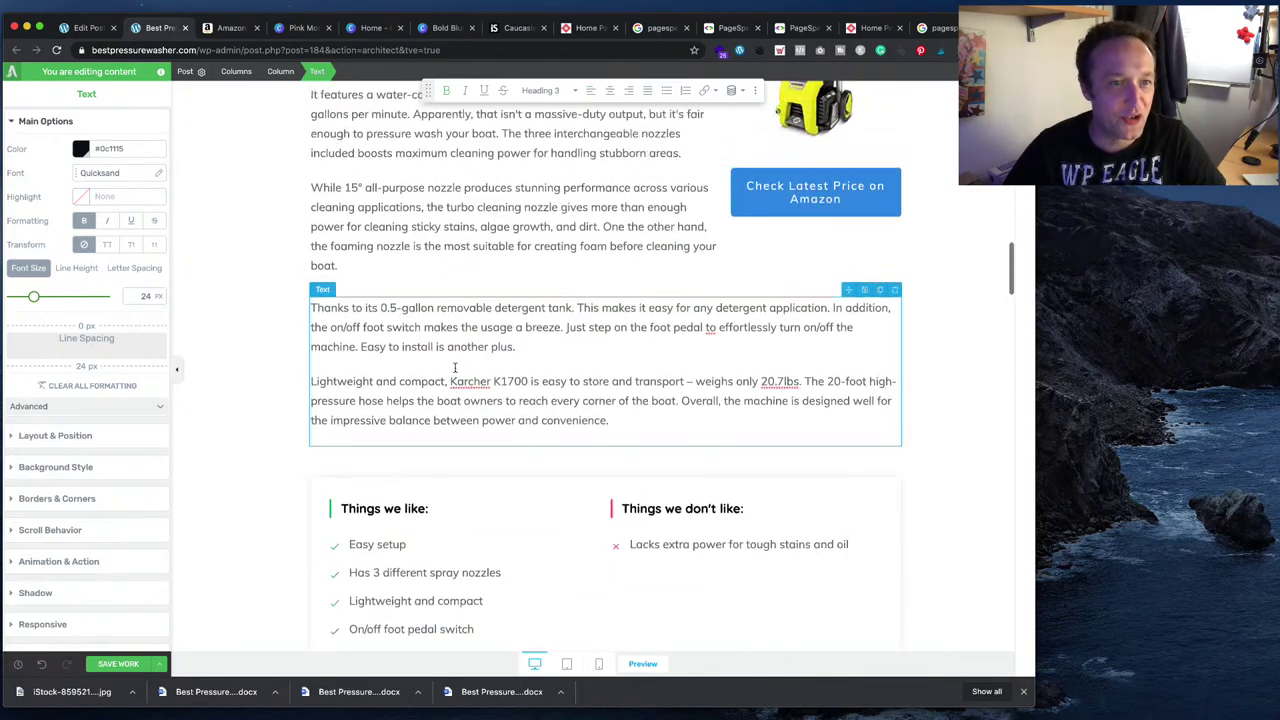
{"action": "scroll", "coordinate": [455, 367], "scroll_direction": "down", "scroll_amount": 10}
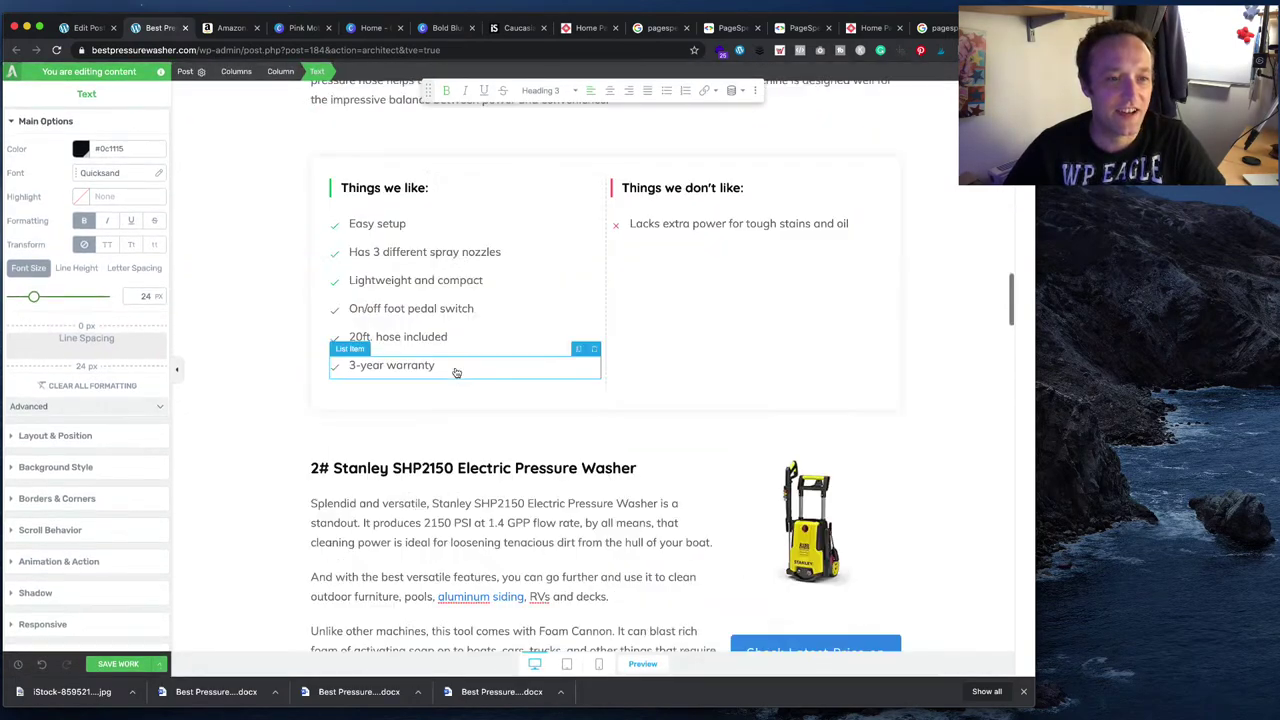
{"action": "scroll", "coordinate": [455, 367], "scroll_direction": "up", "scroll_amount": 15}
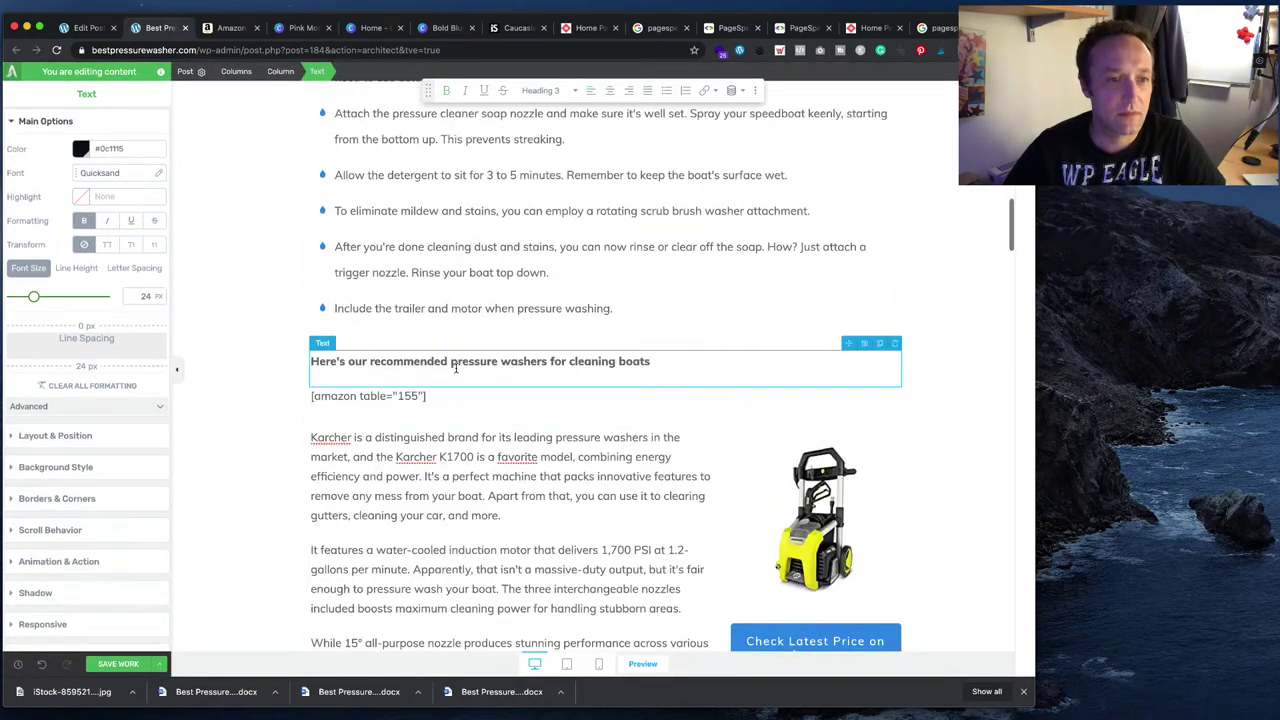
{"action": "scroll", "coordinate": [455, 367], "scroll_direction": "up", "scroll_amount": 5}
{"action": "scroll", "coordinate": [455, 367], "scroll_direction": "down", "scroll_amount": 5}
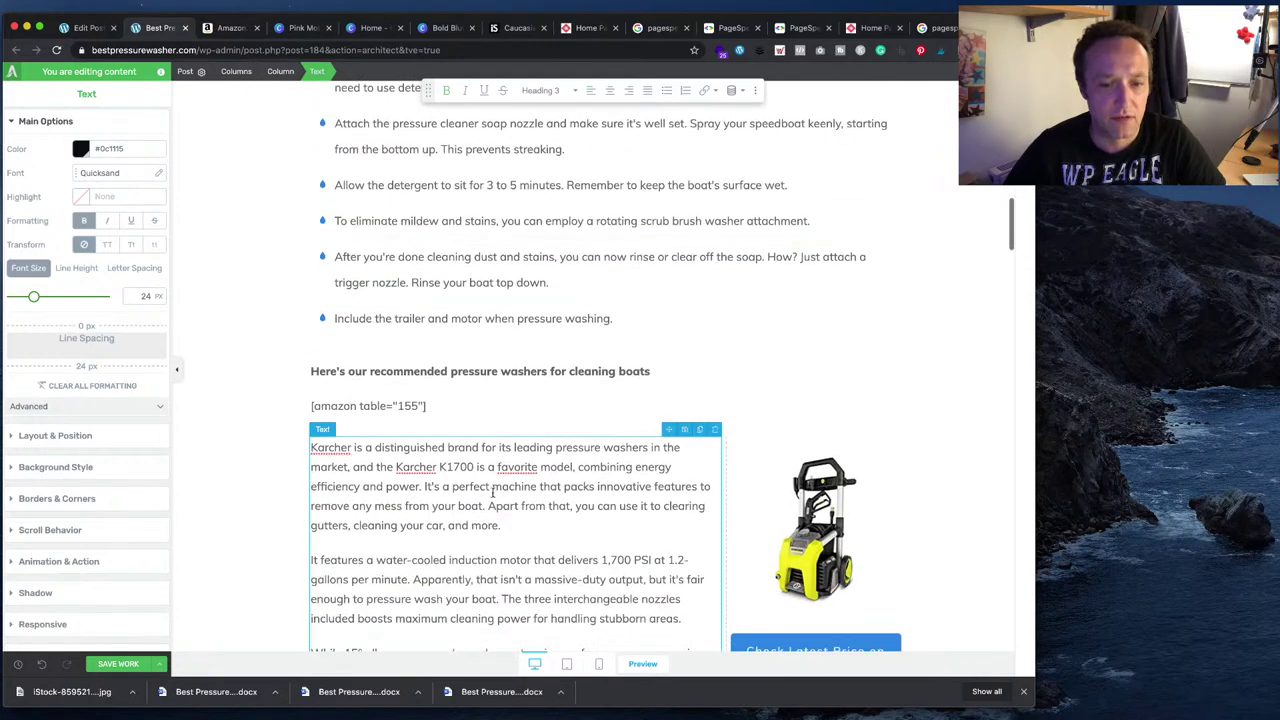
{"action": "scroll", "coordinate": [618, 520], "scroll_direction": "up", "scroll_amount": 10}
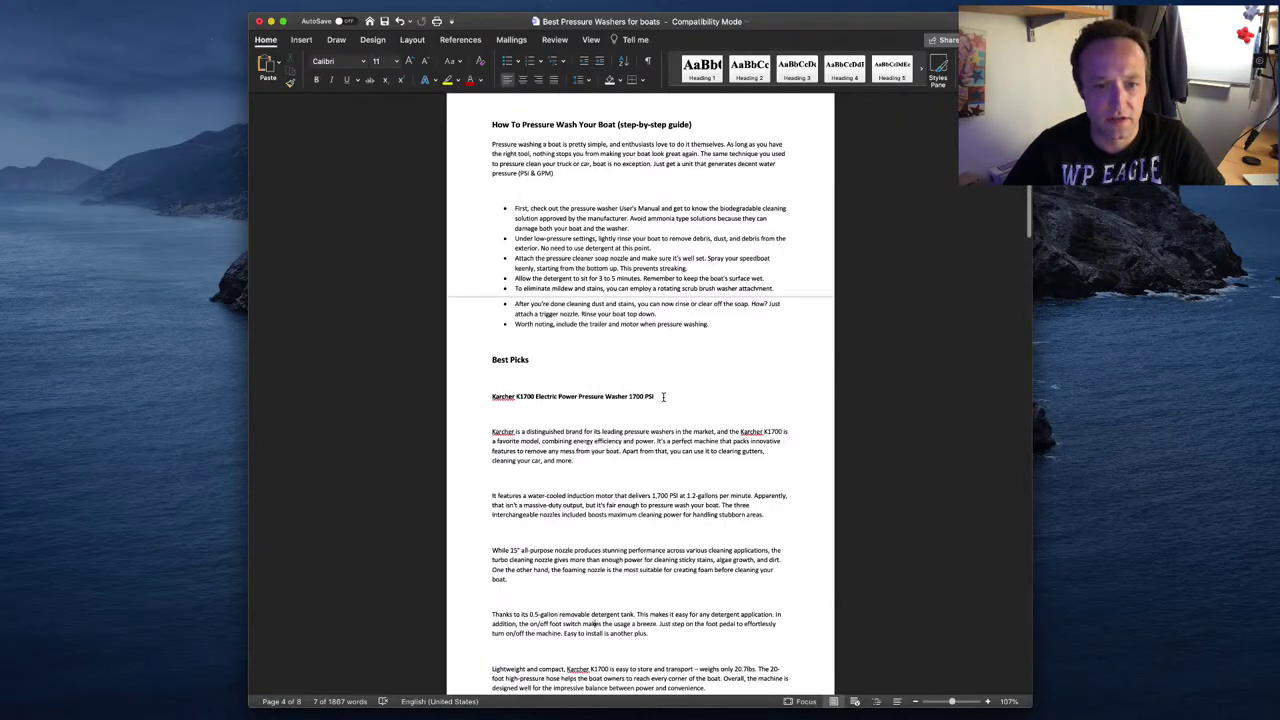
{"action": "left_click_drag", "start_coordinate": [663, 396], "coordinate": [492, 397]}
{"action": "key", "text": "super+c"}
{"action": "key", "text": "super+Tab"}
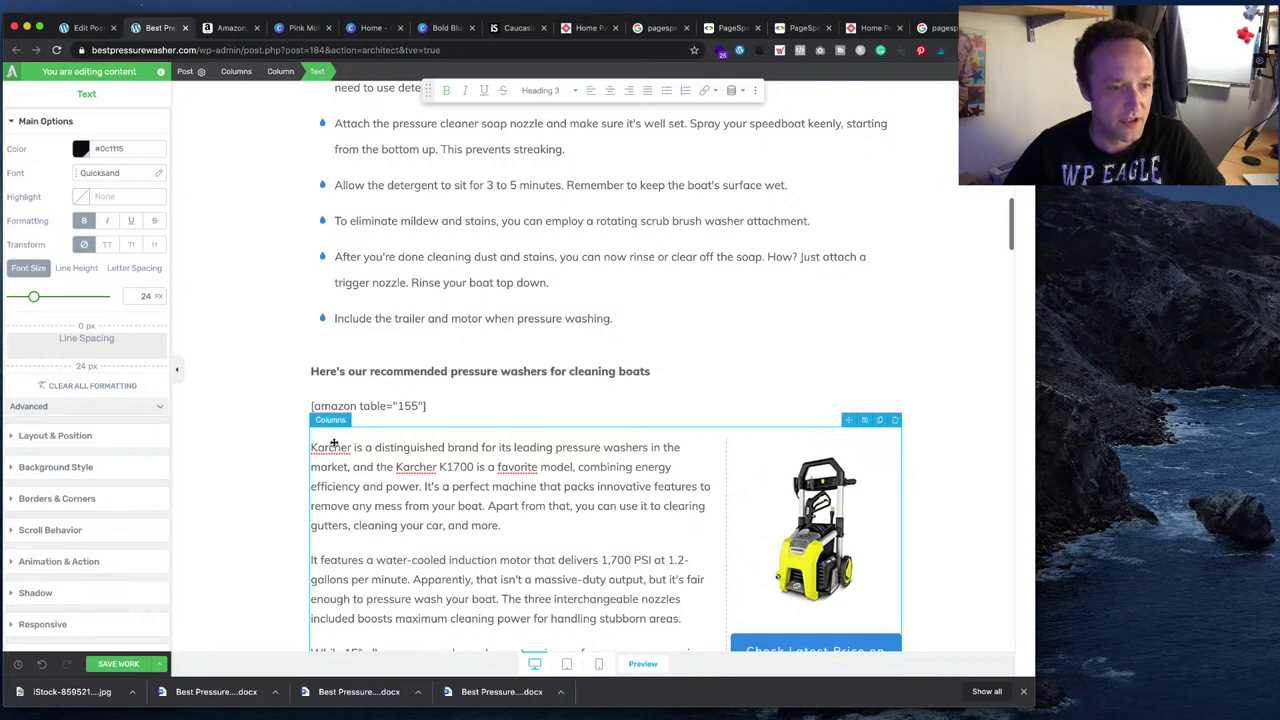
{"action": "left_click", "coordinate": [327, 448]}
{"action": "left_click", "coordinate": [313, 448]}
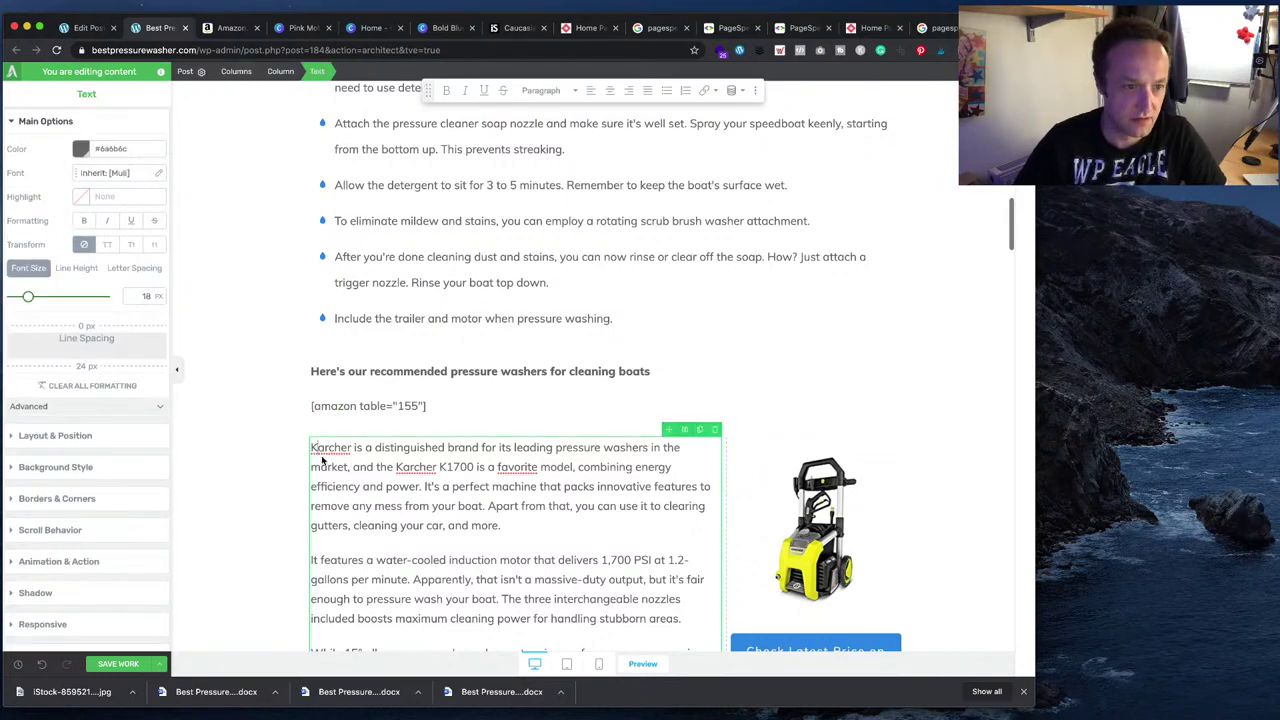
{"action": "key", "text": "Return"}
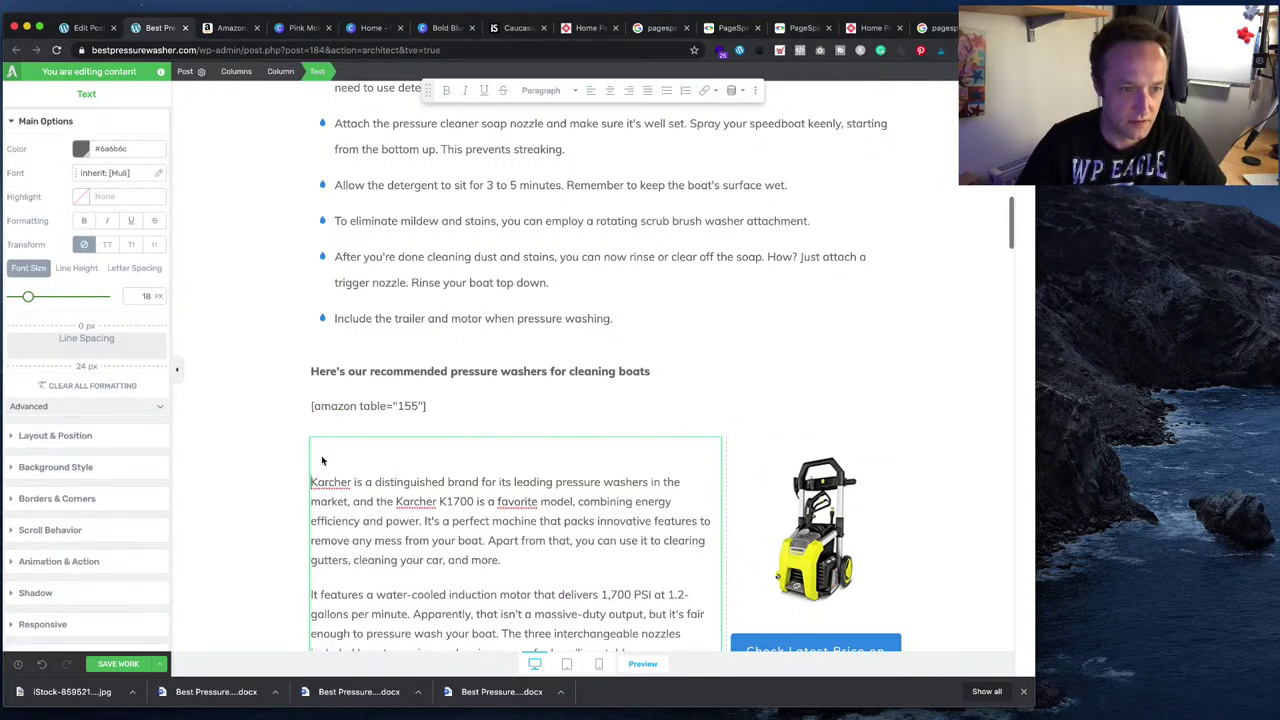
{"action": "key", "text": "super+v"}
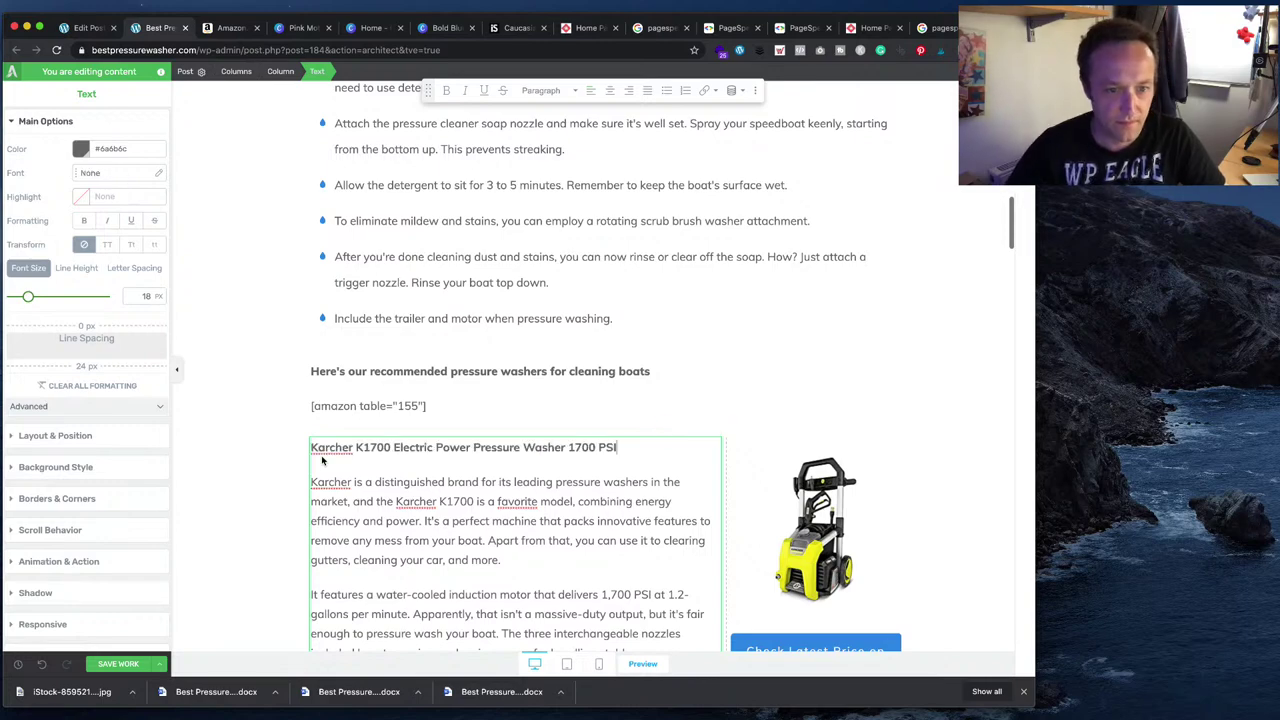
- Format the Karcher K1700 line as Heading 3
{"action": "scroll", "coordinate": [366, 462], "scroll_direction": "down", "scroll_amount": 10}
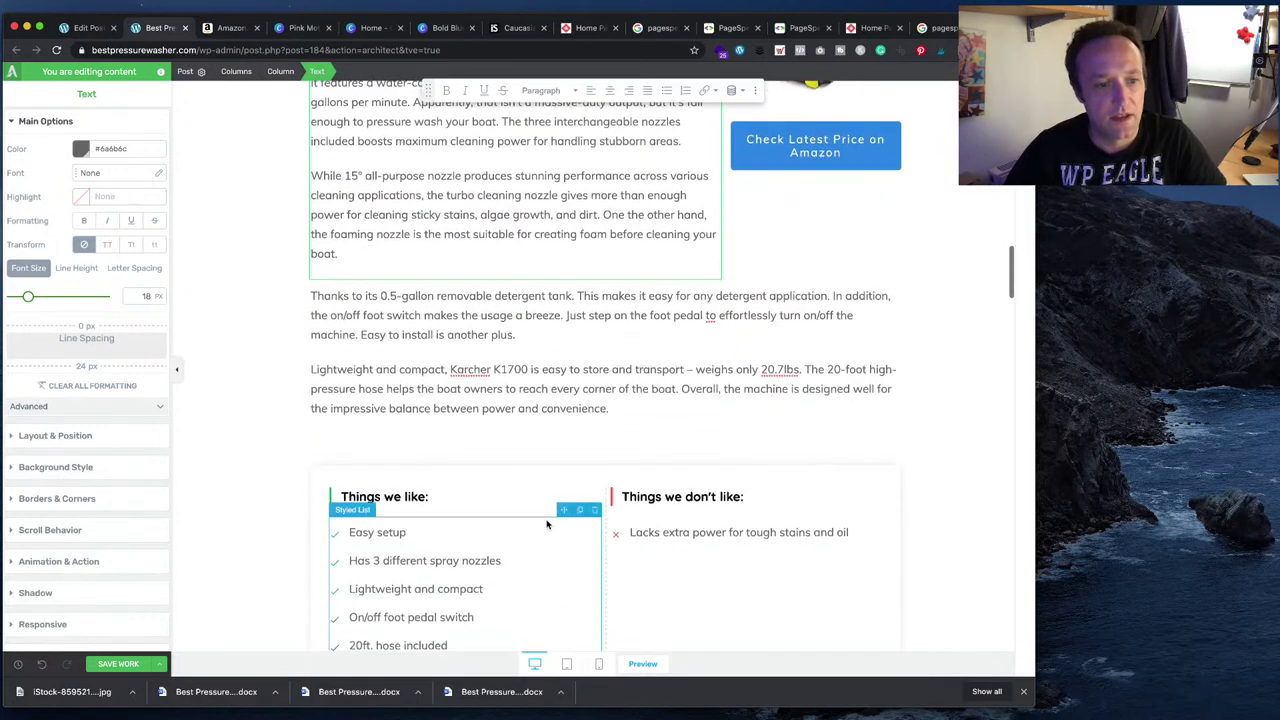
{"action": "left_click", "coordinate": [494, 338]}
{"action": "scroll", "coordinate": [494, 338], "scroll_direction": "up", "scroll_amount": 10}
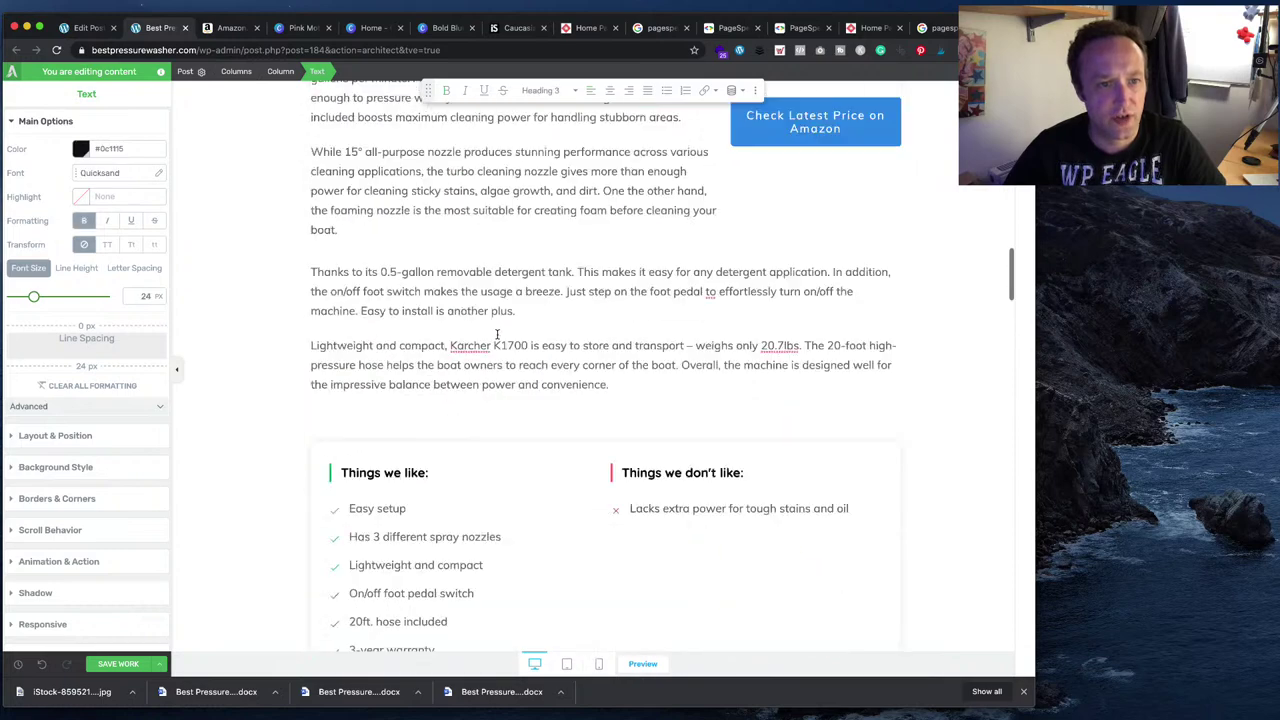
{"action": "scroll", "coordinate": [496, 335], "scroll_direction": "up", "scroll_amount": 2}
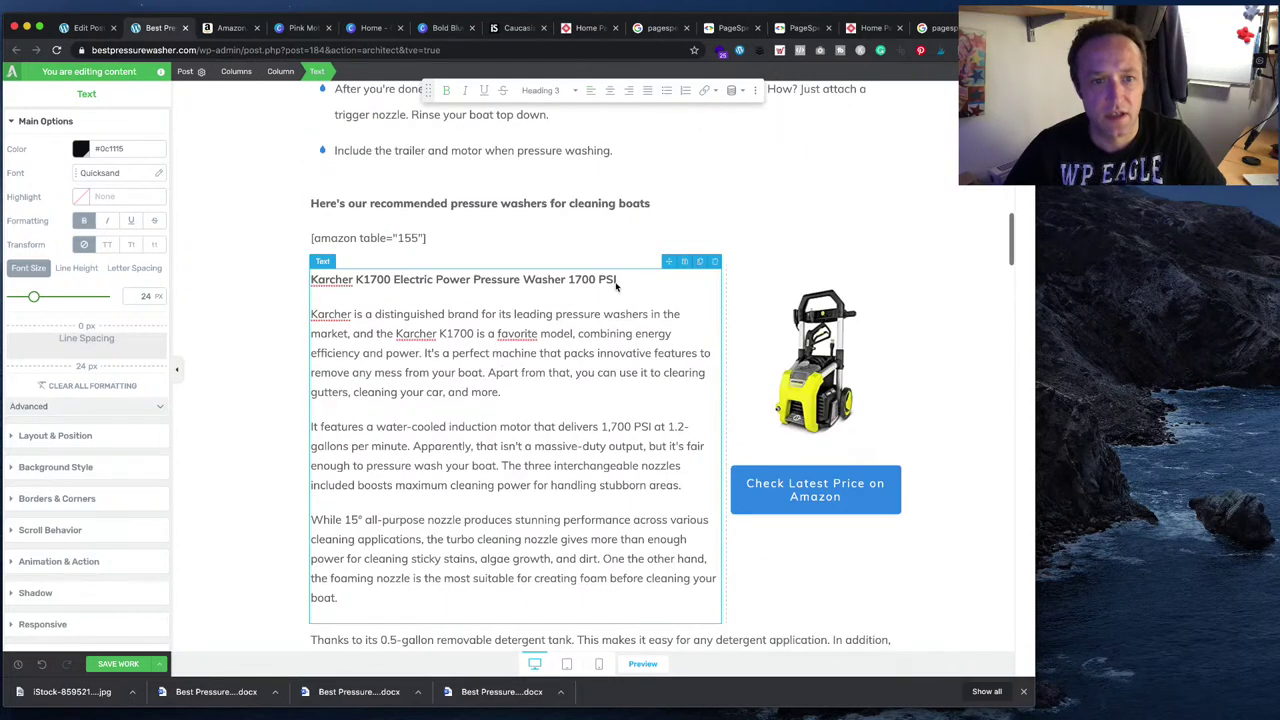
{"action": "left_click_drag", "start_coordinate": [616, 286], "coordinate": [313, 281]}
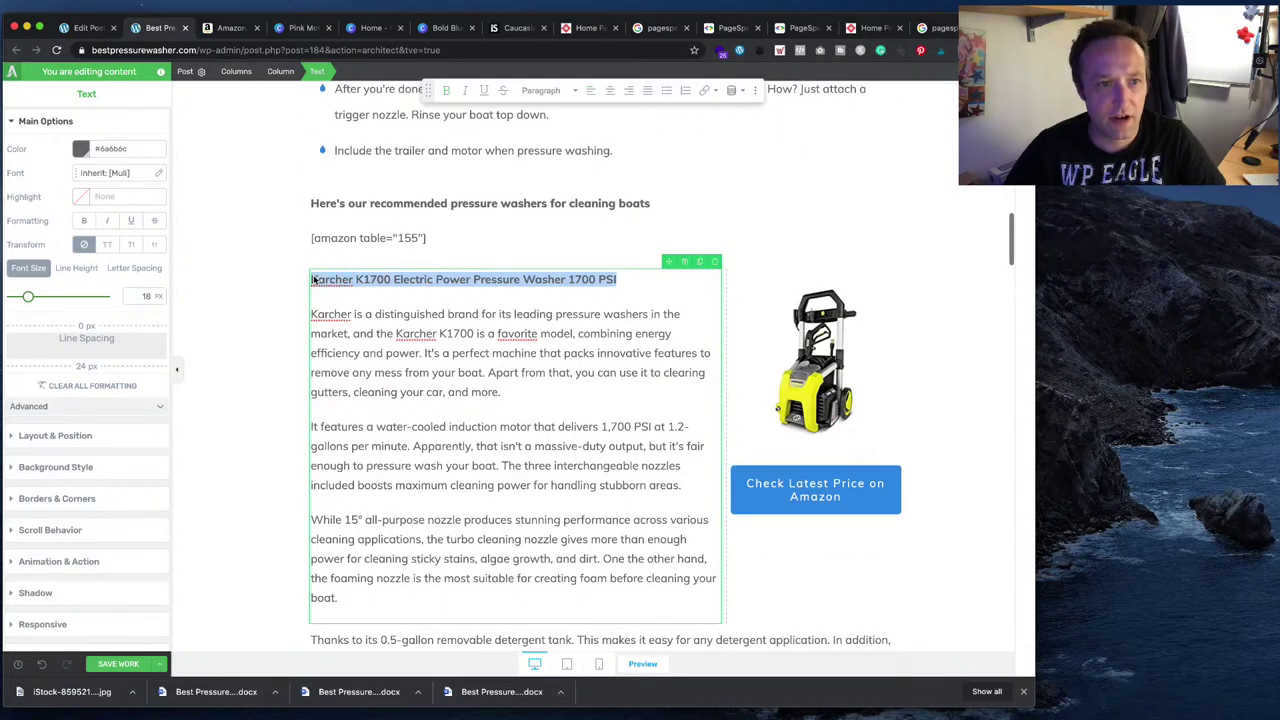
{"action": "left_click", "coordinate": [545, 90]}
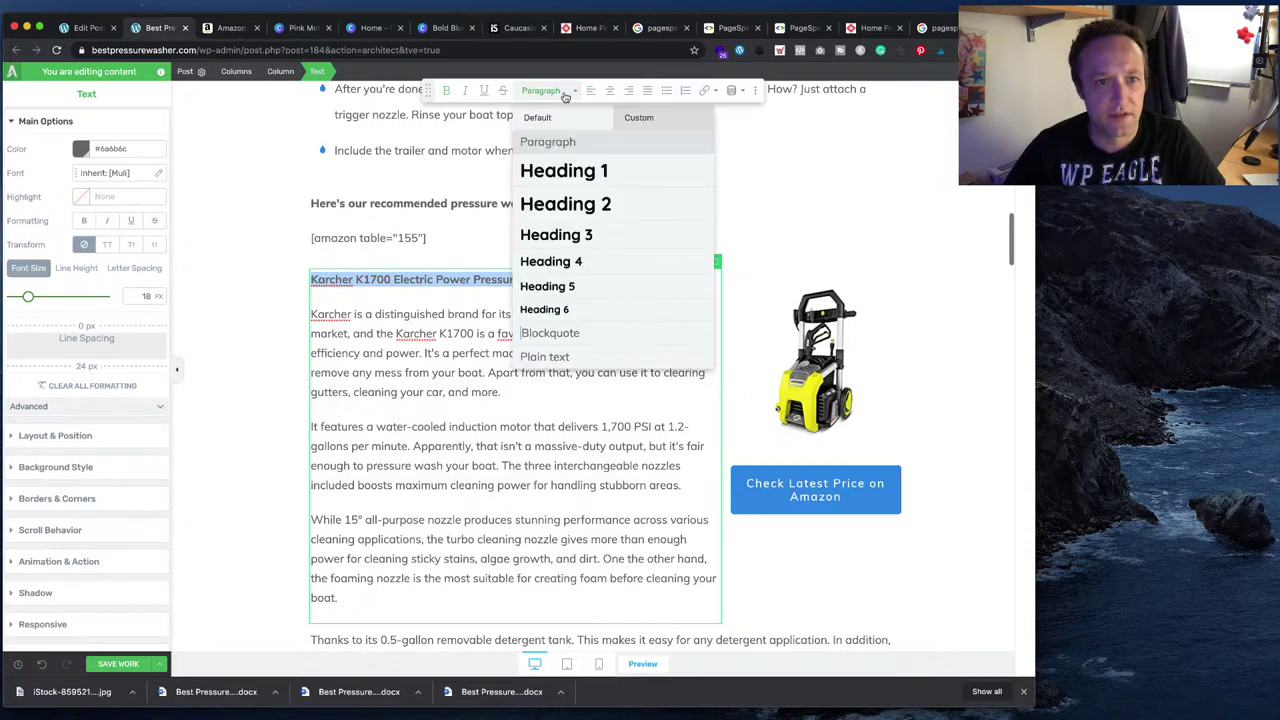
{"action": "left_click", "coordinate": [565, 234]}
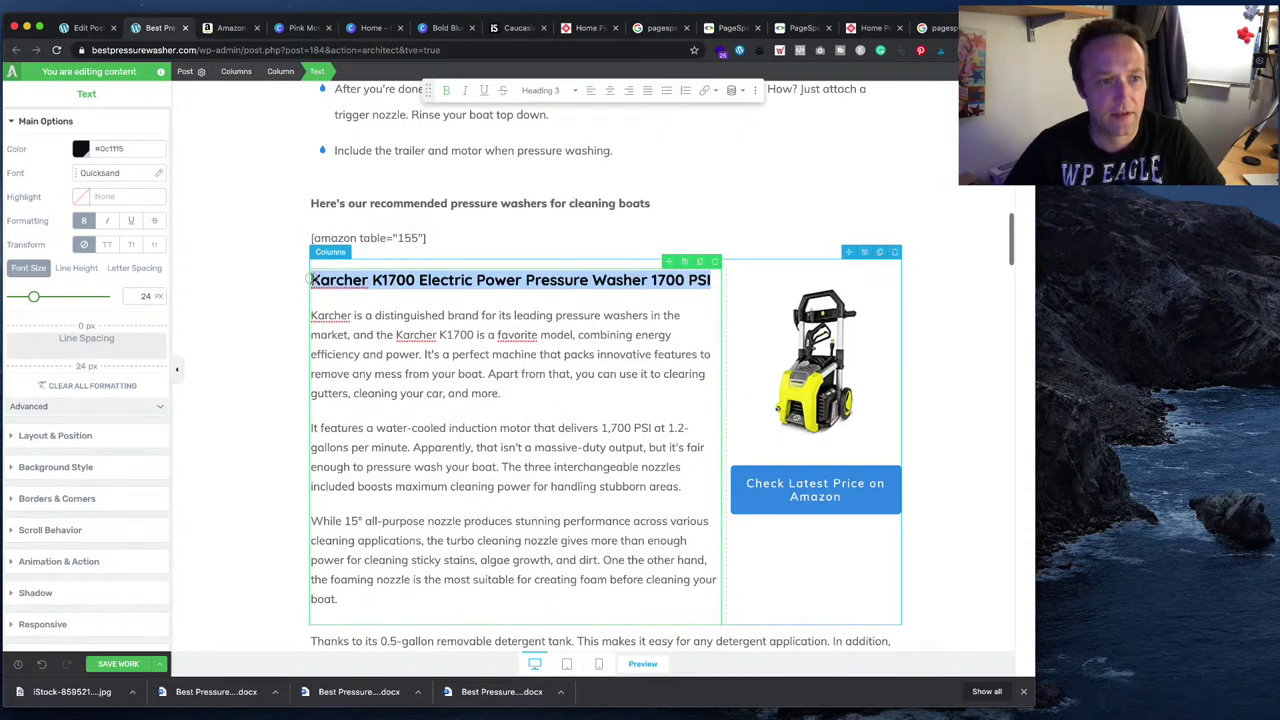
- Add '1.' before the heading and delete the stray word 'Power'
{"action": "left_click", "coordinate": [325, 307]}
{"action": "type", "text": "1."}
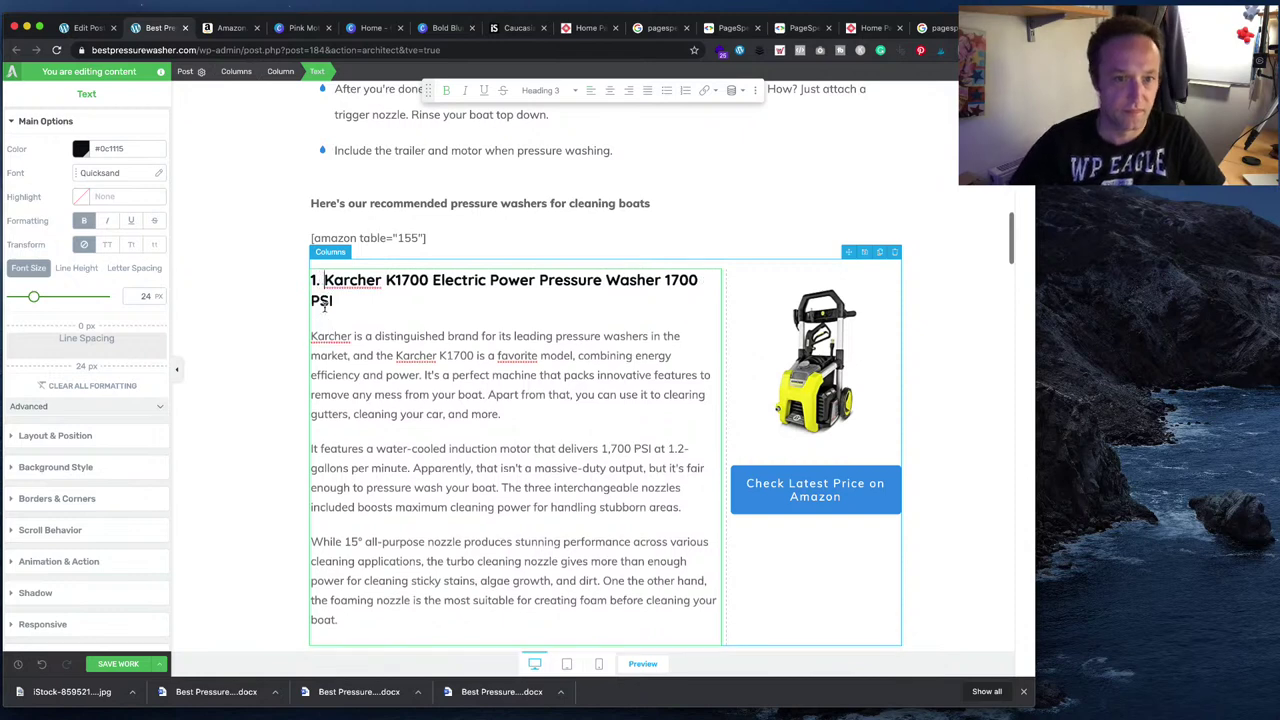
{"action": "left_click", "coordinate": [538, 283]}
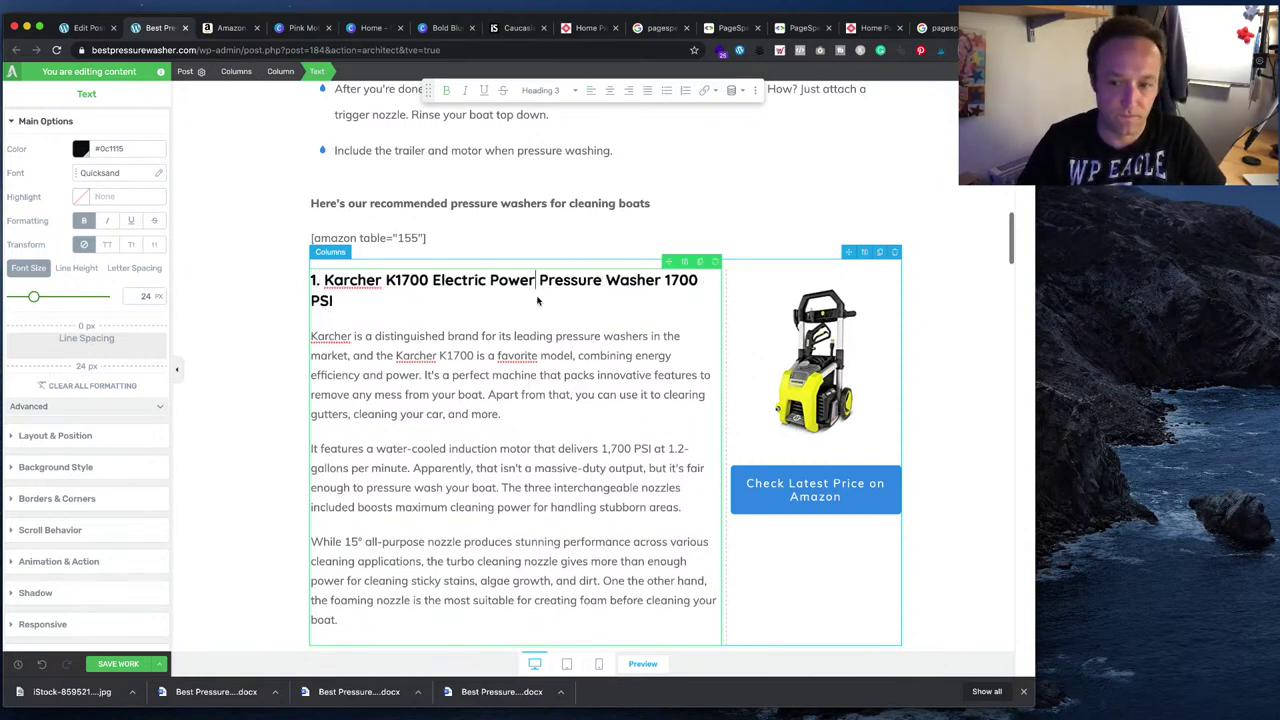
{"action": "key", "text": "BackSpace"}
{"action": "key", "text": "BackSpace"}
{"action": "key", "text": "BackSpace"}
{"action": "key", "text": "BackSpace"}
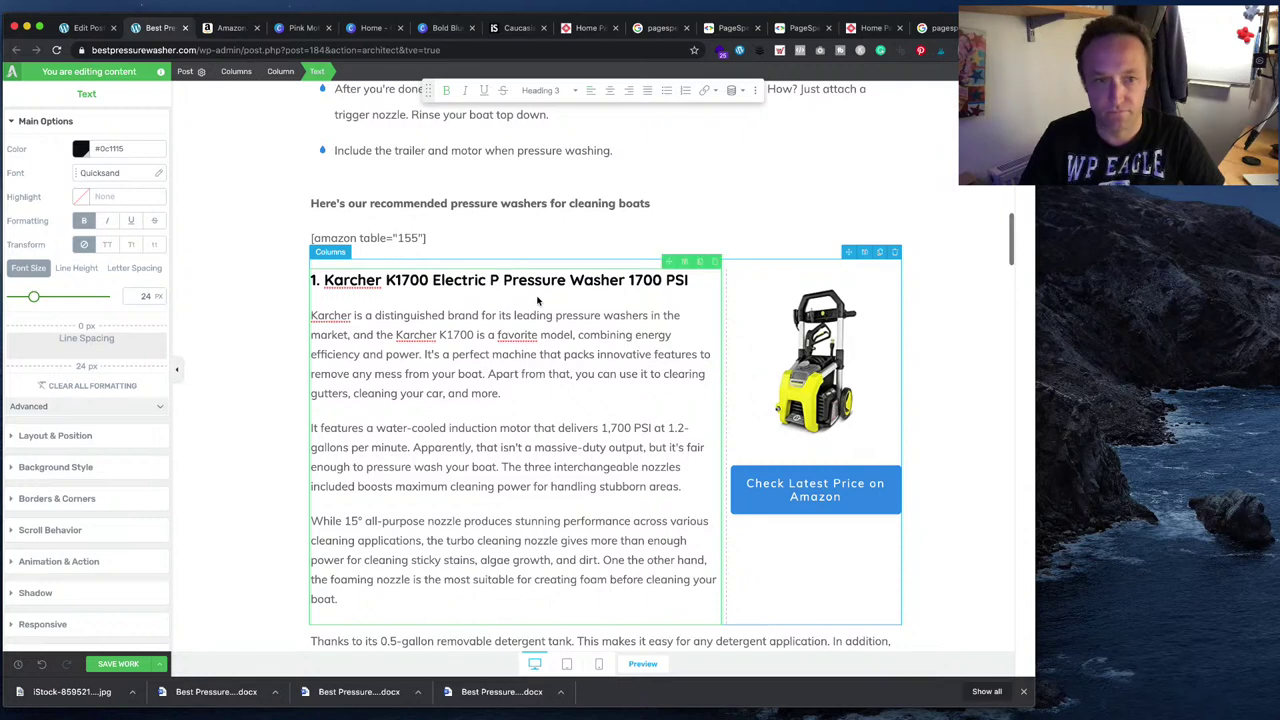
{"action": "key", "text": "BackSpace"}
{"action": "key", "text": "BackSpace"}
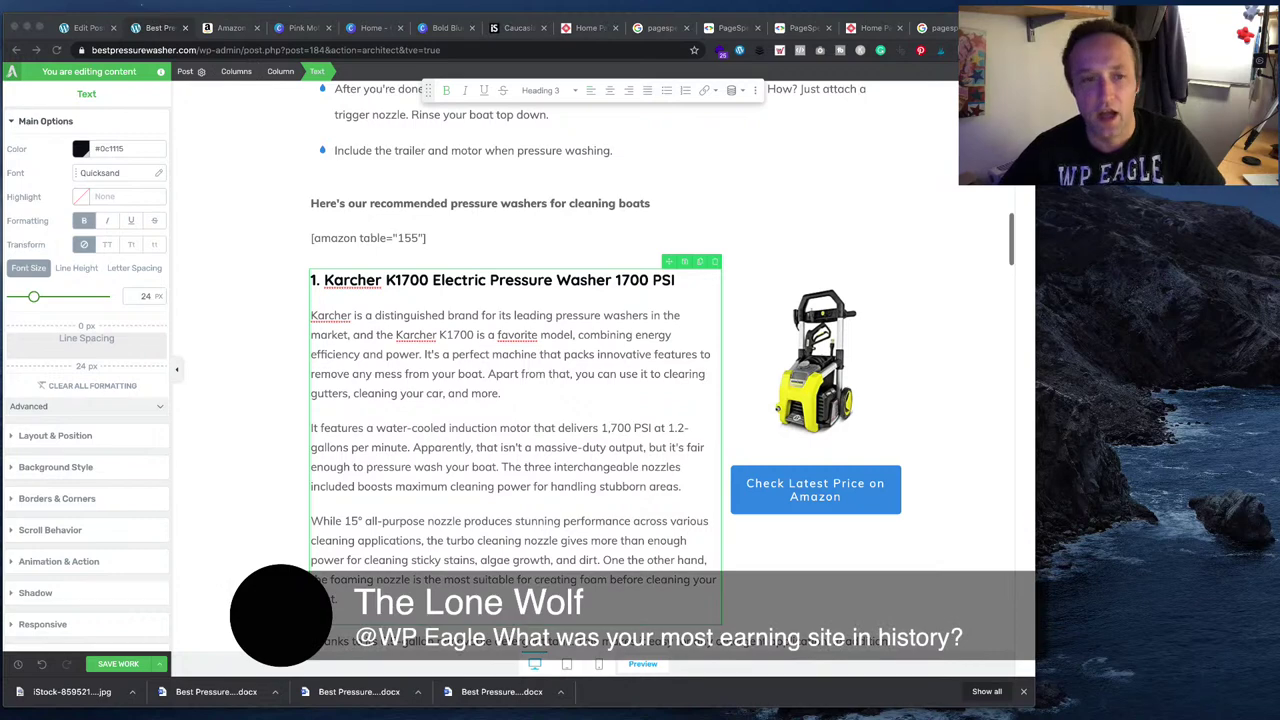
{"action": "scroll", "coordinate": [605, 366], "scroll_direction": "down", "scroll_amount": 3}
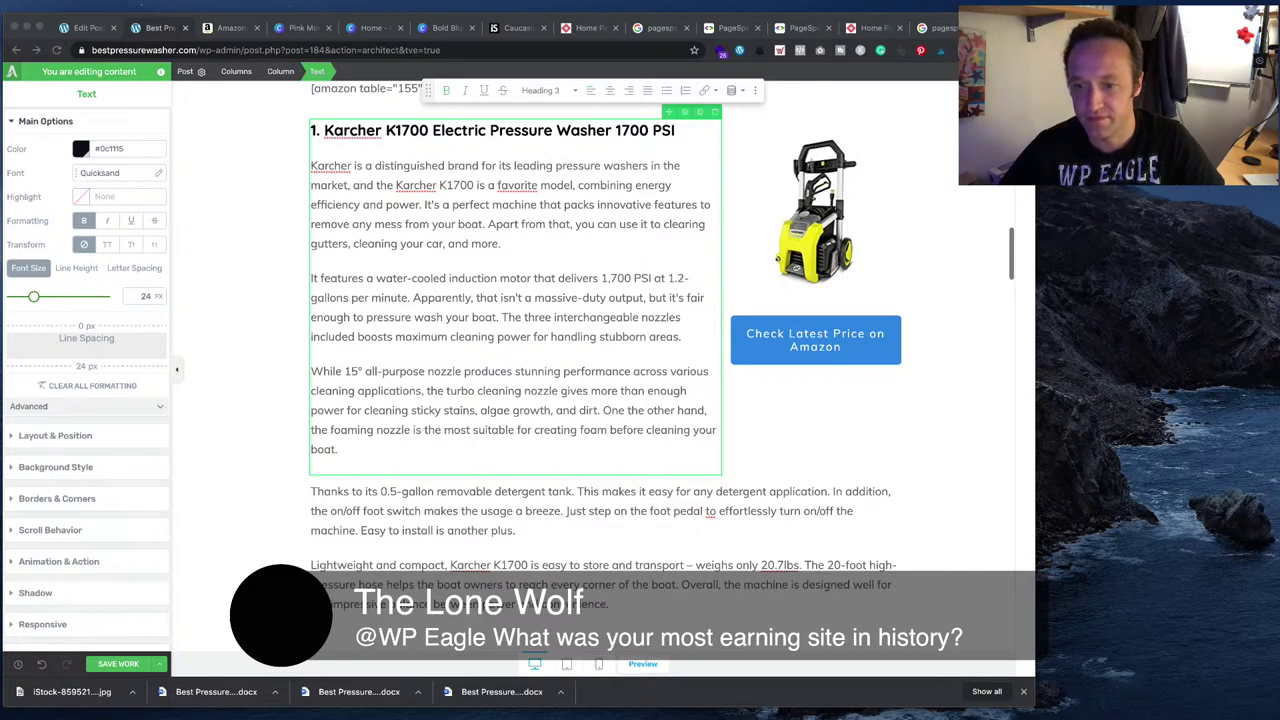
- Undo the third heading change so it reads '3# GreenWorks 1600 PSI Pressure Washer' again
{"action": "scroll", "coordinate": [605, 366], "scroll_direction": "down", "scroll_amount": 15}
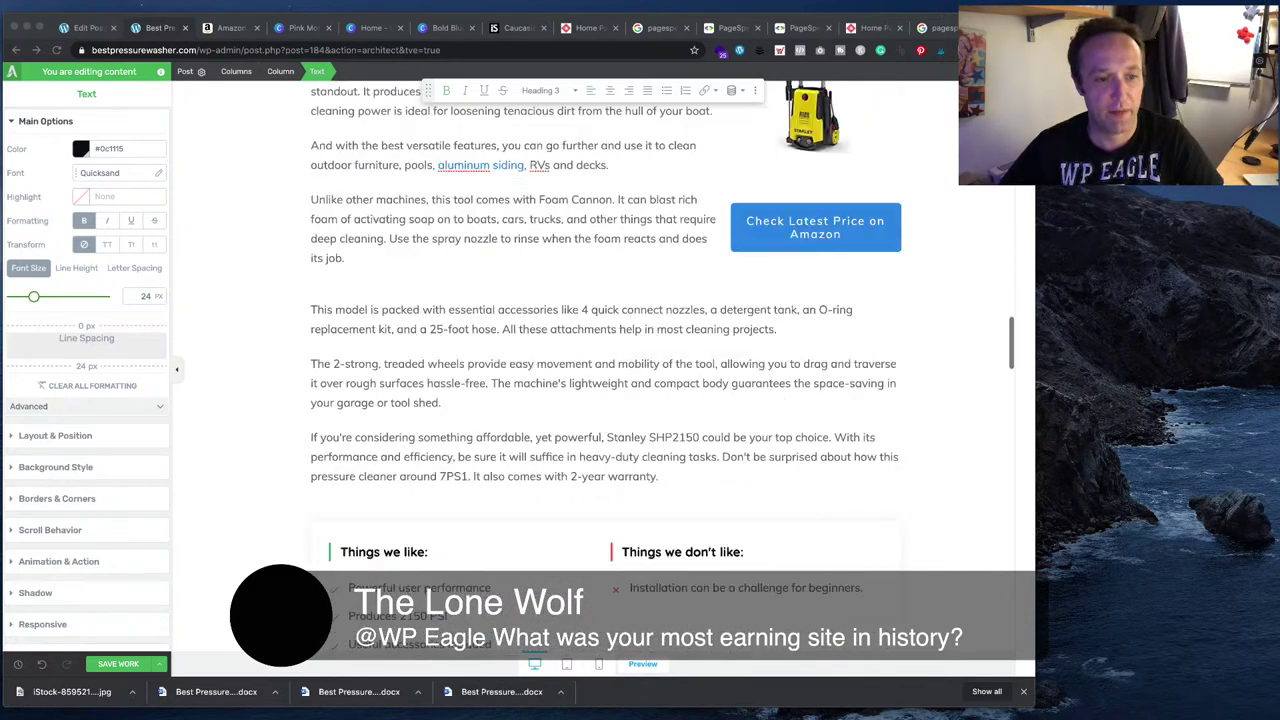
{"action": "scroll", "coordinate": [605, 366], "scroll_direction": "down", "scroll_amount": 10}
{"action": "scroll", "coordinate": [605, 366], "scroll_direction": "up", "scroll_amount": 3}
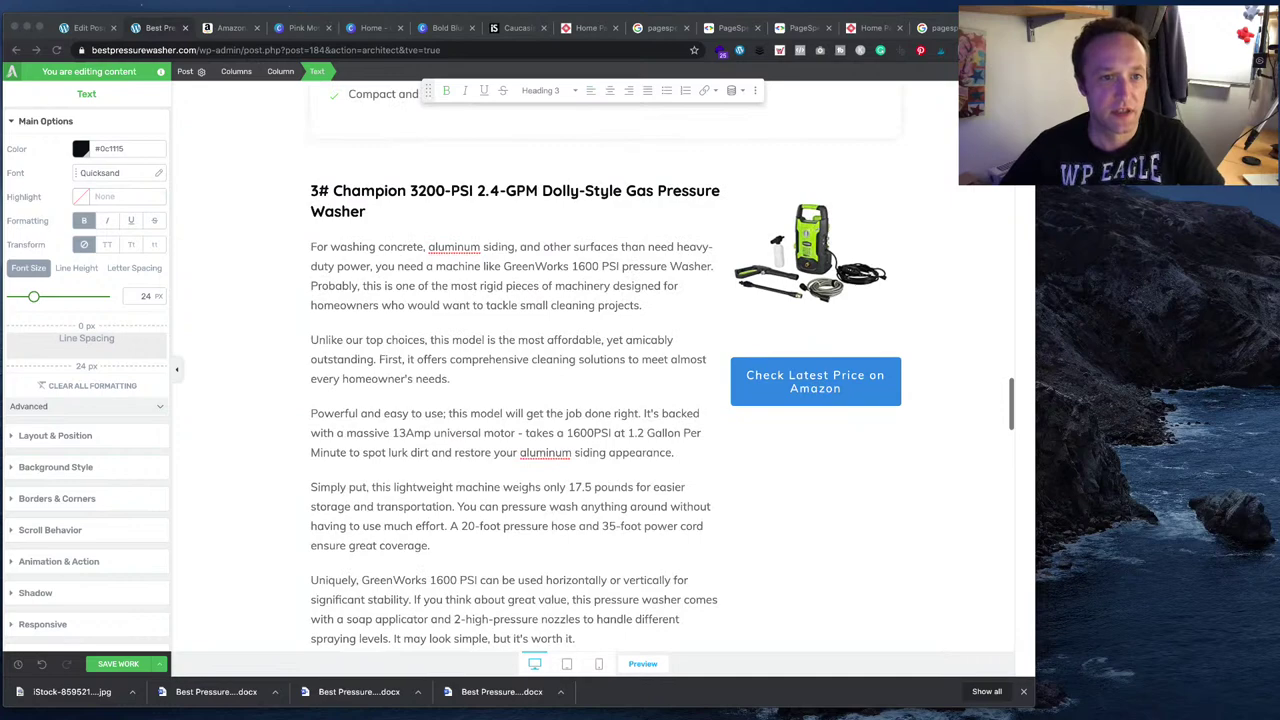
{"action": "scroll", "coordinate": [605, 366], "scroll_direction": "down", "scroll_amount": 3}
{"action": "scroll", "coordinate": [605, 366], "scroll_direction": "down", "scroll_amount": 4}
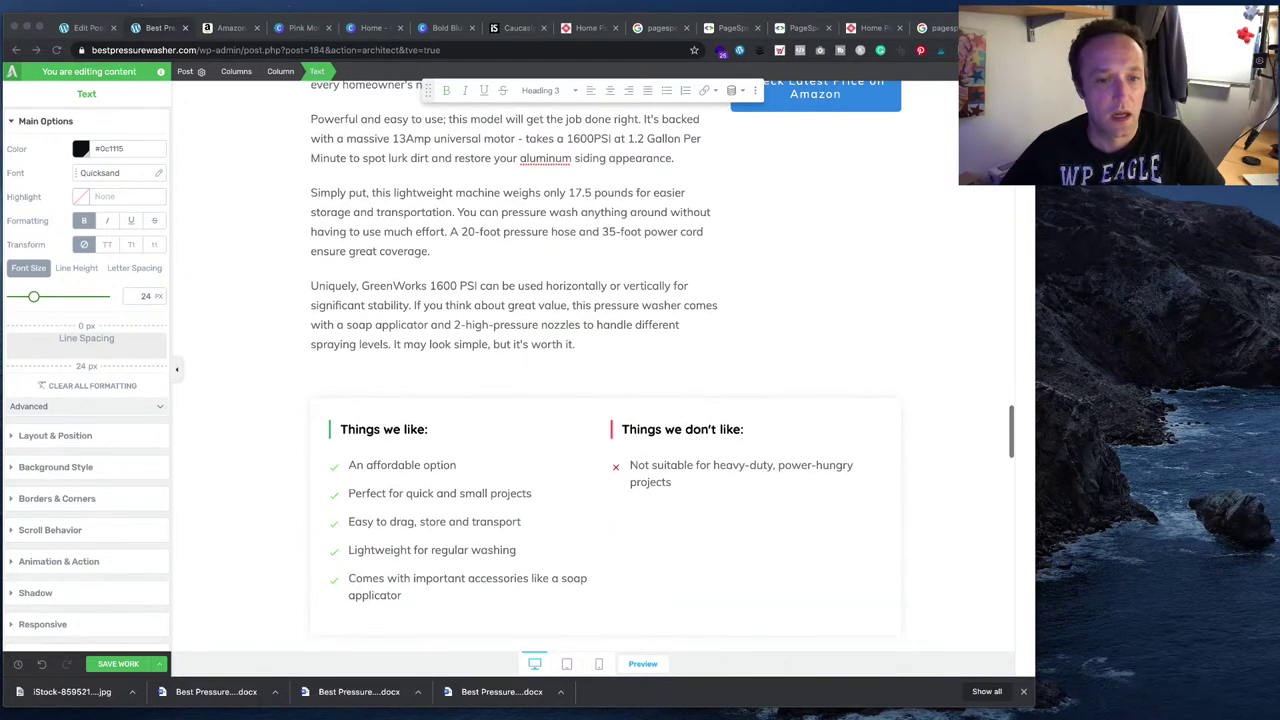
{"action": "scroll", "coordinate": [605, 366], "scroll_direction": "up", "scroll_amount": 7}
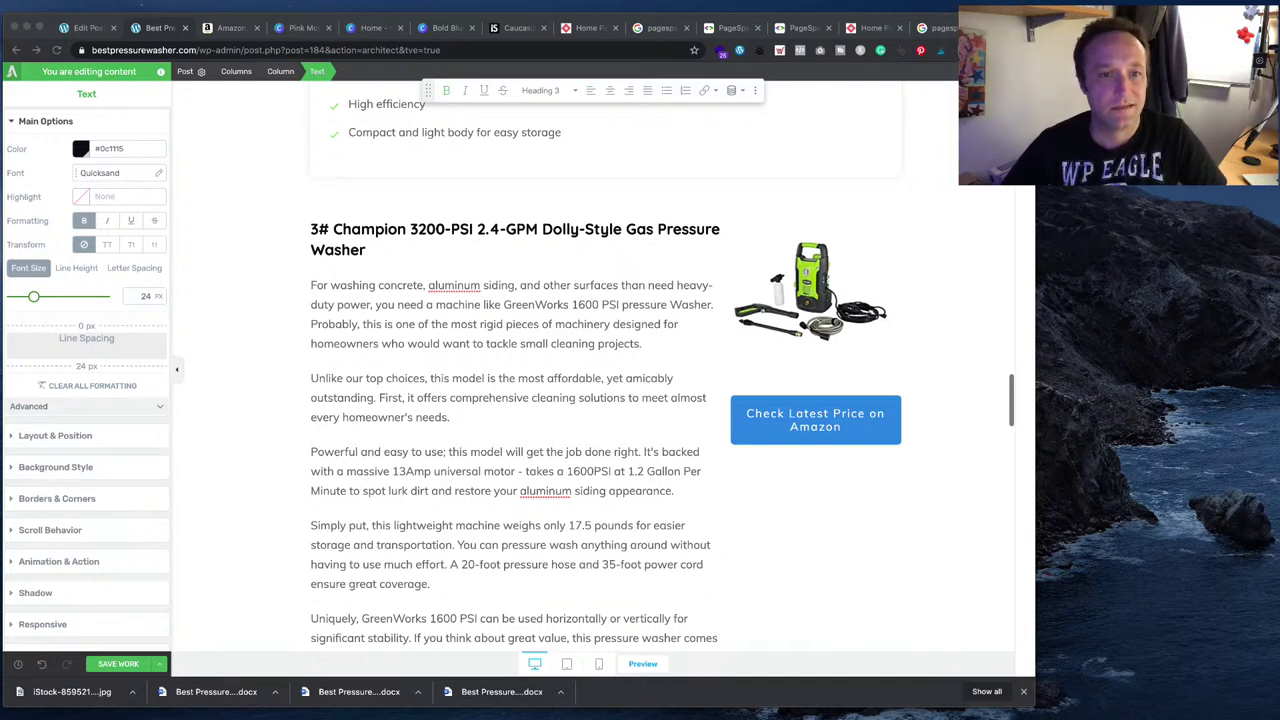
{"action": "left_click", "coordinate": [658, 229]}
{"action": "double_click", "coordinate": [716, 230]}
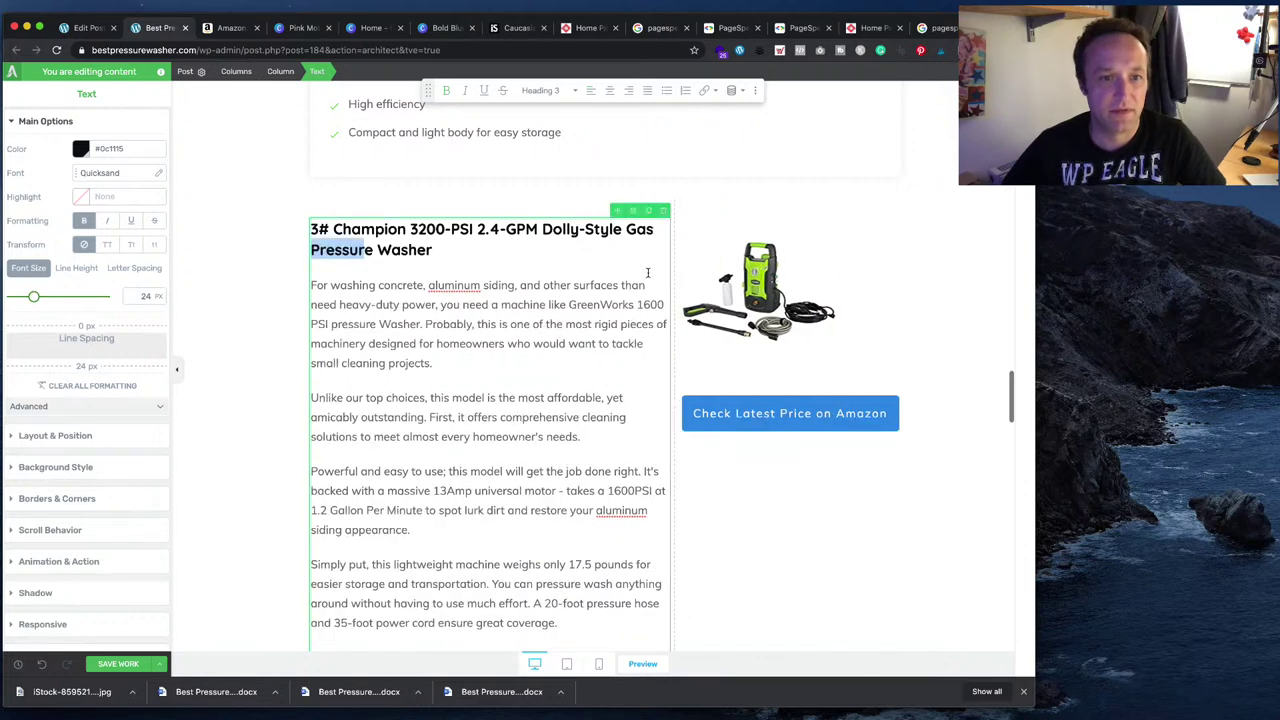
{"action": "key", "text": "ctrl+z"}
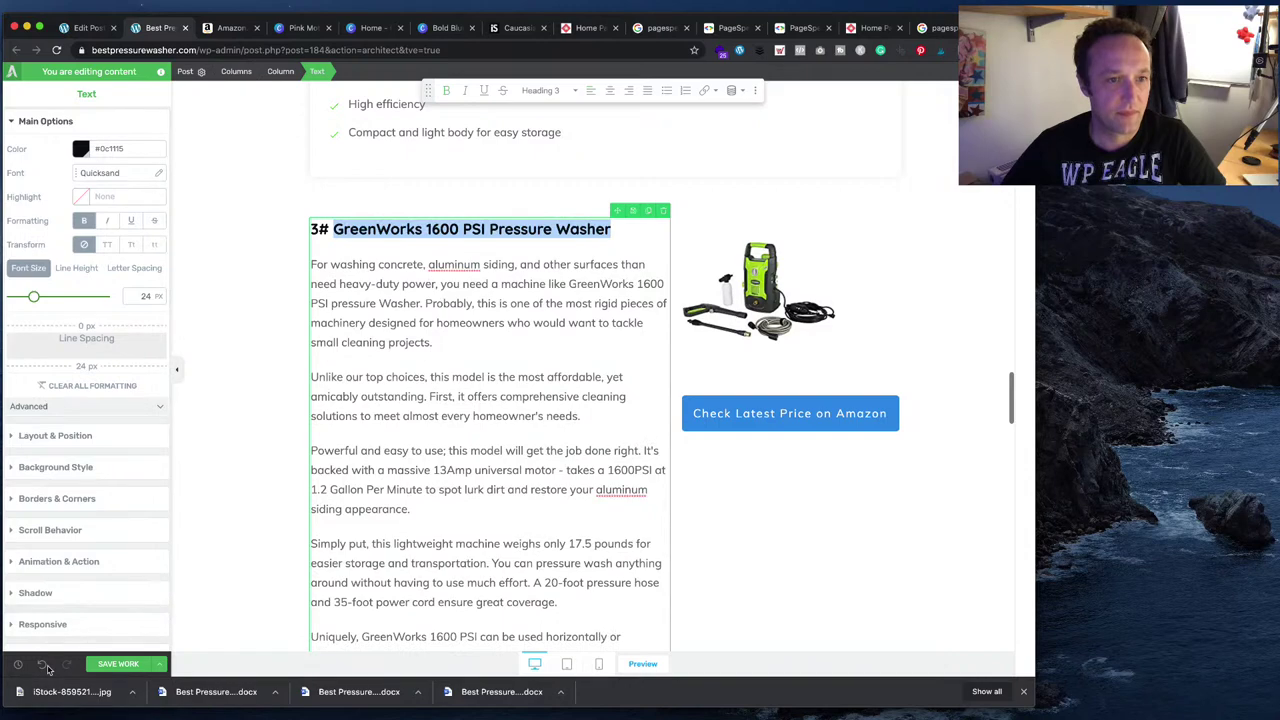
{"action": "left_click", "coordinate": [420, 545]}
- Copy the Champion product heading from the Word draft
{"action": "key", "text": "super+Tab"}
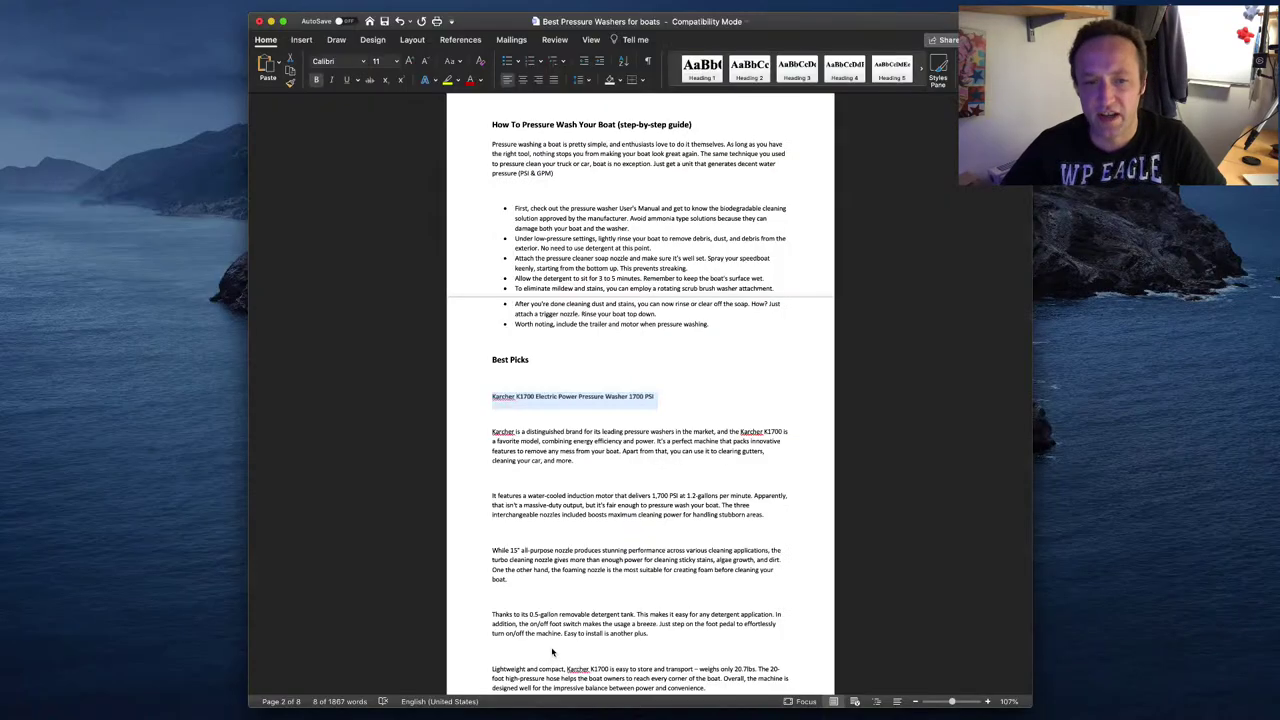
{"action": "scroll", "coordinate": [622, 481], "scroll_direction": "down", "scroll_amount": 15}
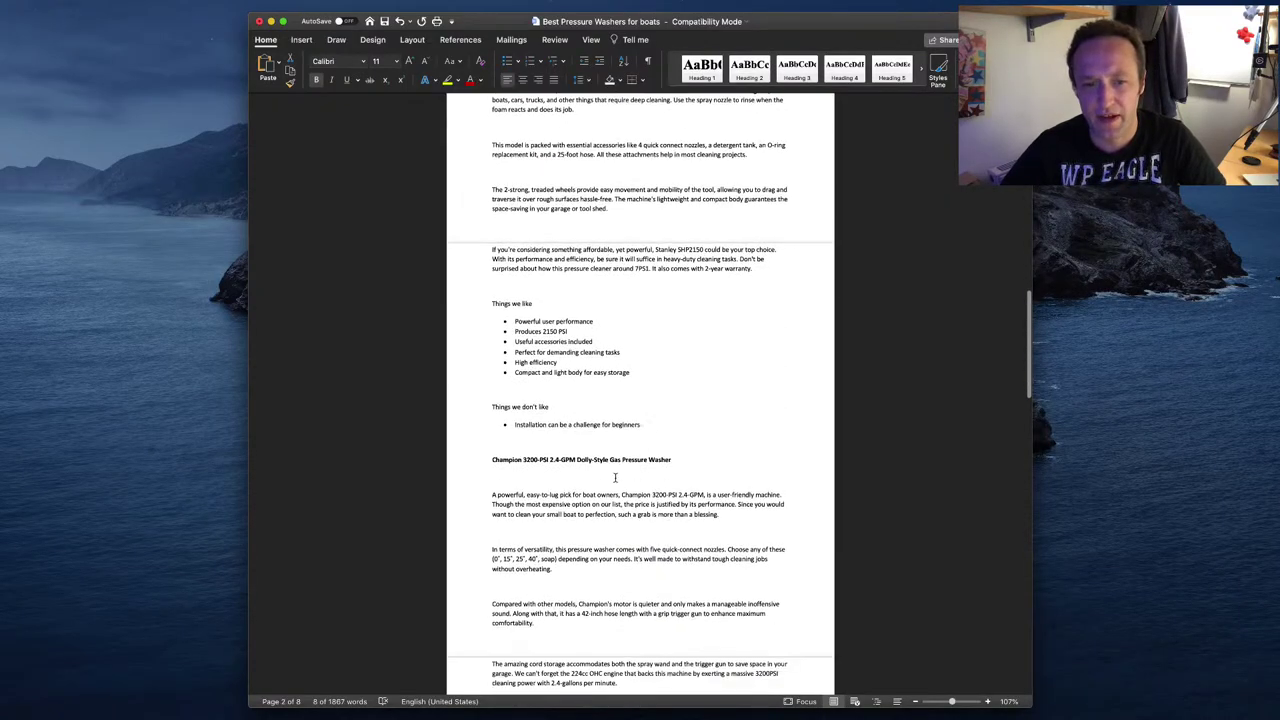
{"action": "left_click_drag", "start_coordinate": [688, 455], "coordinate": [489, 451]}
{"action": "key", "text": "super+c"}
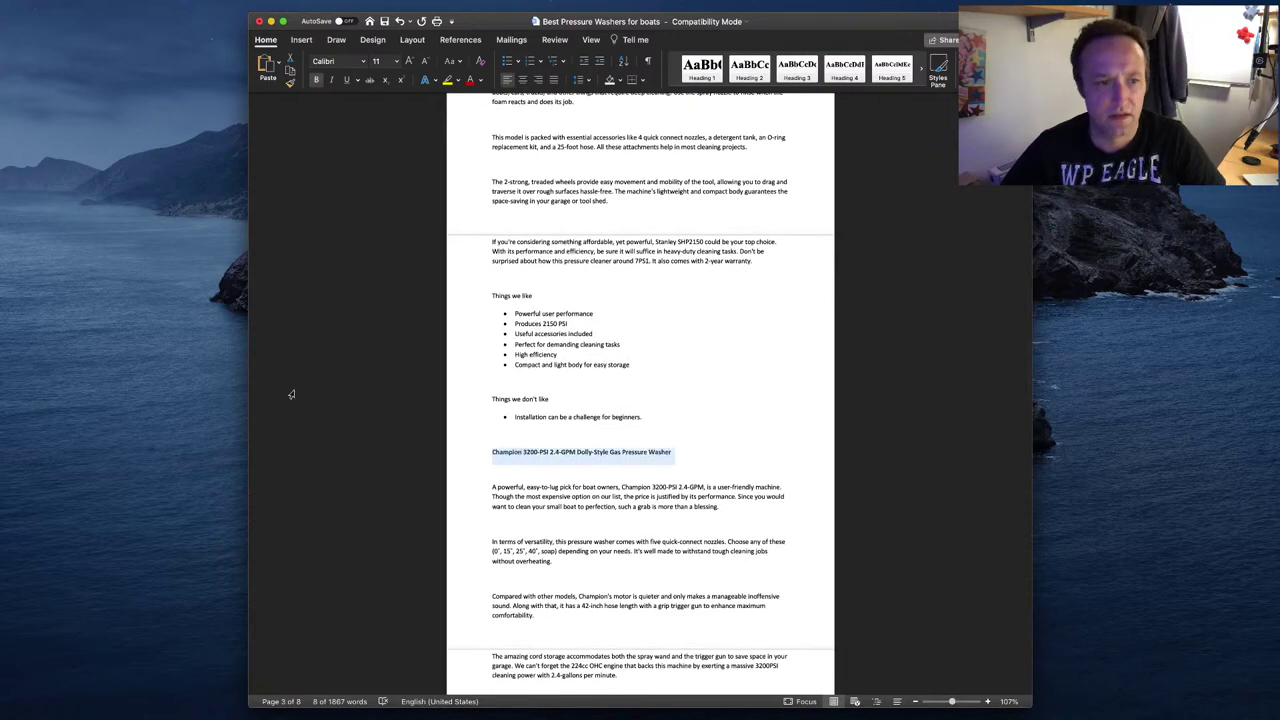
{"action": "key", "text": "super+Tab"}
- Replace the GreenWorks text after 3# with the Champion heading using Paste and Match Style
{"action": "left_click_drag", "start_coordinate": [618, 229], "coordinate": [330, 230]}
{"action": "type", "text": "Champion 3200 PSI 2.4-GPM Dolly-Style Gas Pressure Washer"}
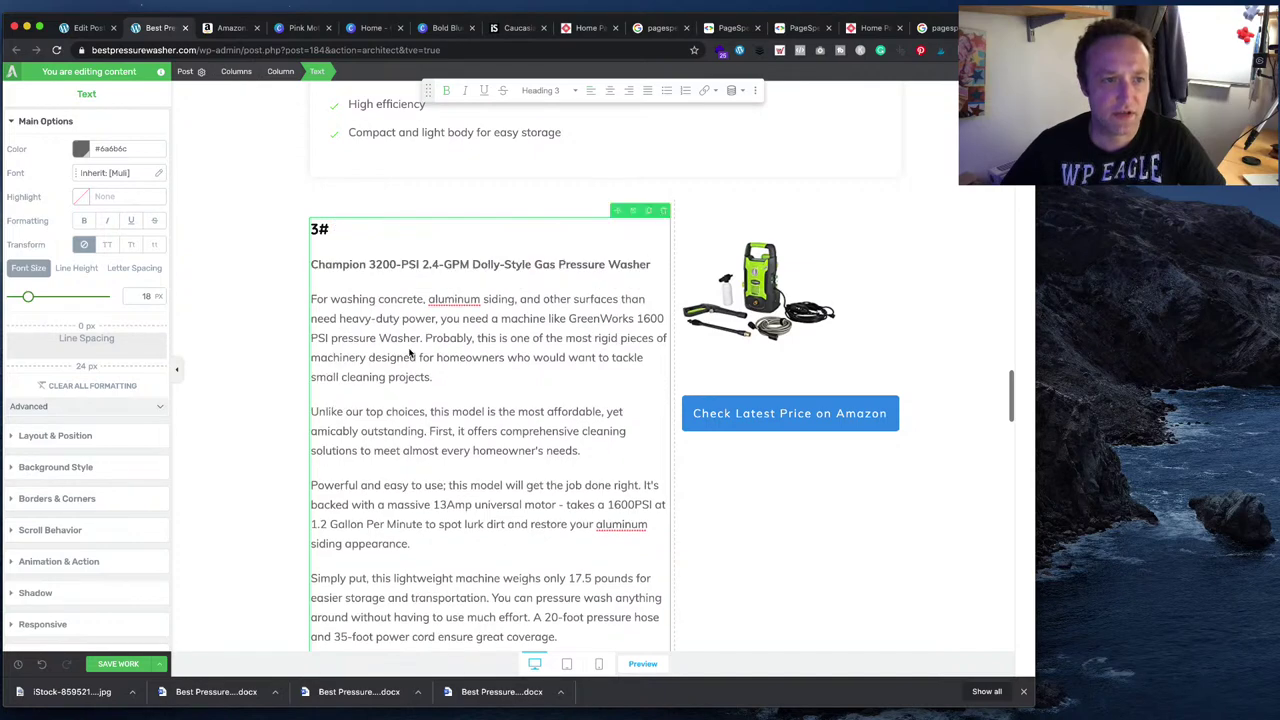
{"action": "key", "text": "super+z"}
{"action": "left_click", "coordinate": [112, 6]}
{"action": "left_click", "coordinate": [125, 71]}
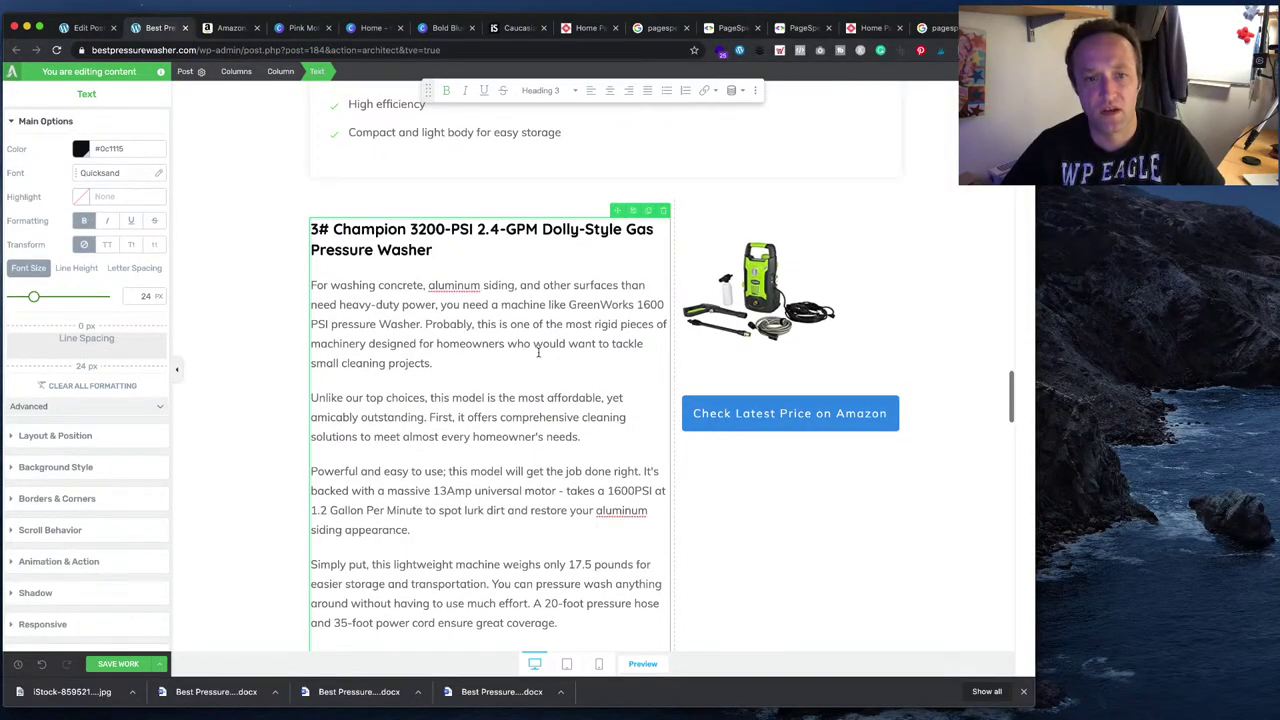
{"action": "key", "text": "super+Tab"}
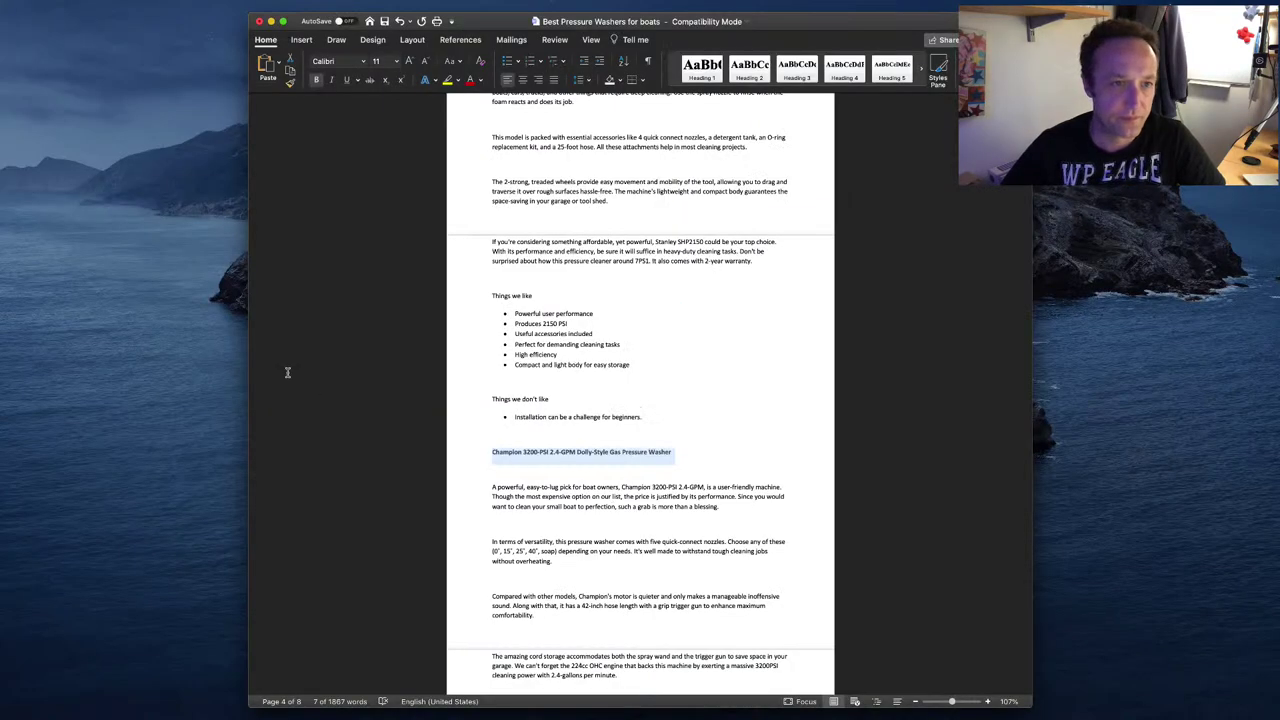
{"action": "key", "text": "super+Tab"}
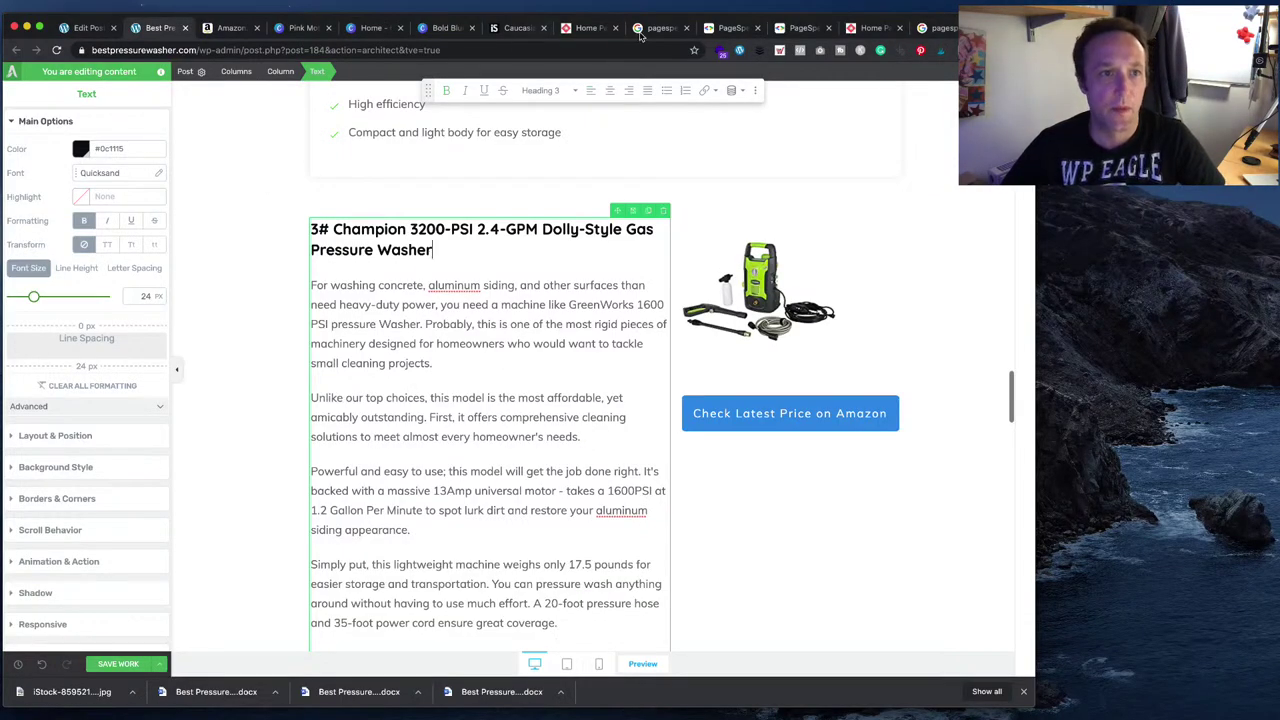
- Search Amazon for the Champion 3200-PSI 2.4-GPM Dolly-Style Gas Pressure Washer
{"action": "left_click", "coordinate": [230, 28]}
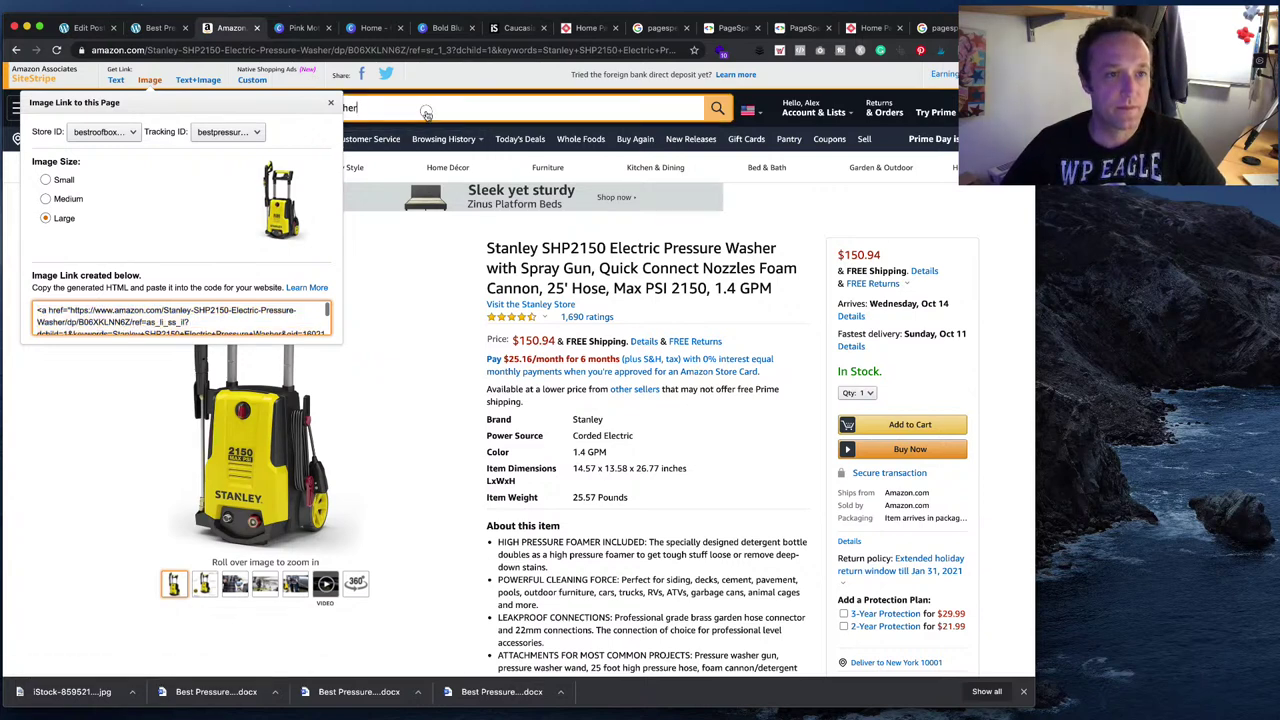
{"action": "key", "text": "Escape"}
{"action": "key", "text": "ctrl+a"}
{"action": "left_click", "coordinate": [457, 107]}
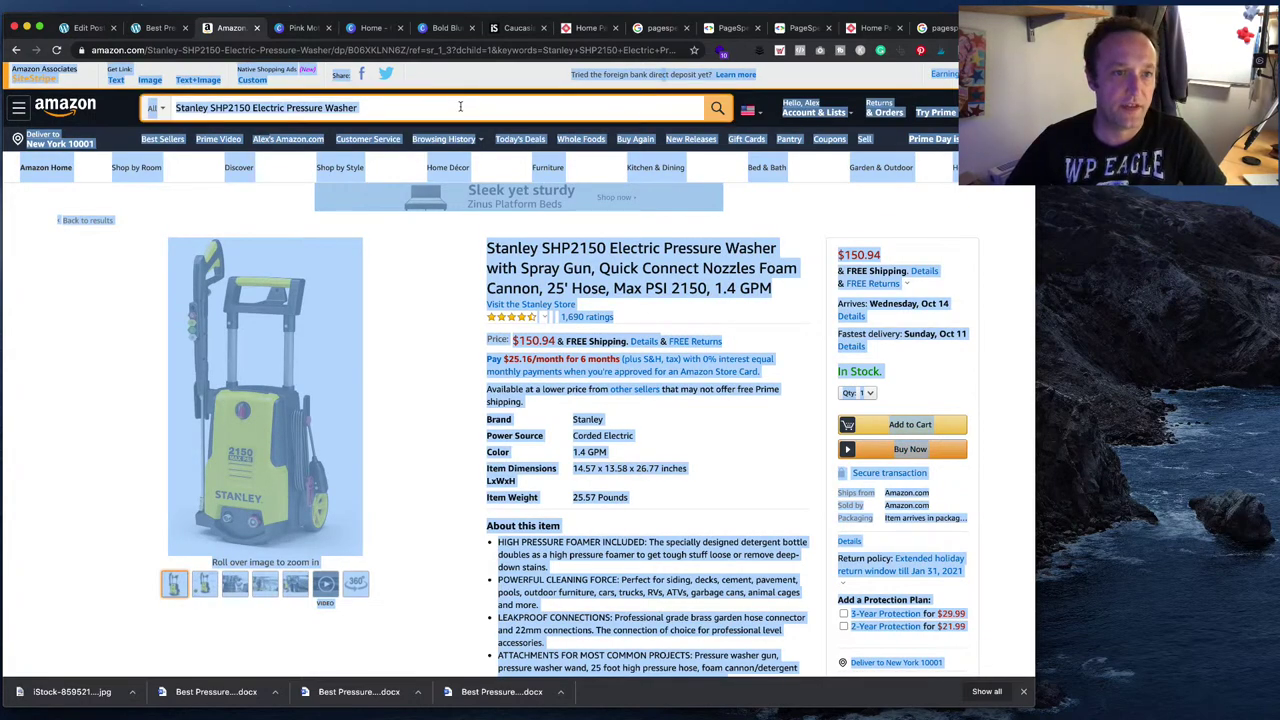
{"action": "key", "text": "ctrl+a"}
{"action": "key", "text": "ctrl+v"}
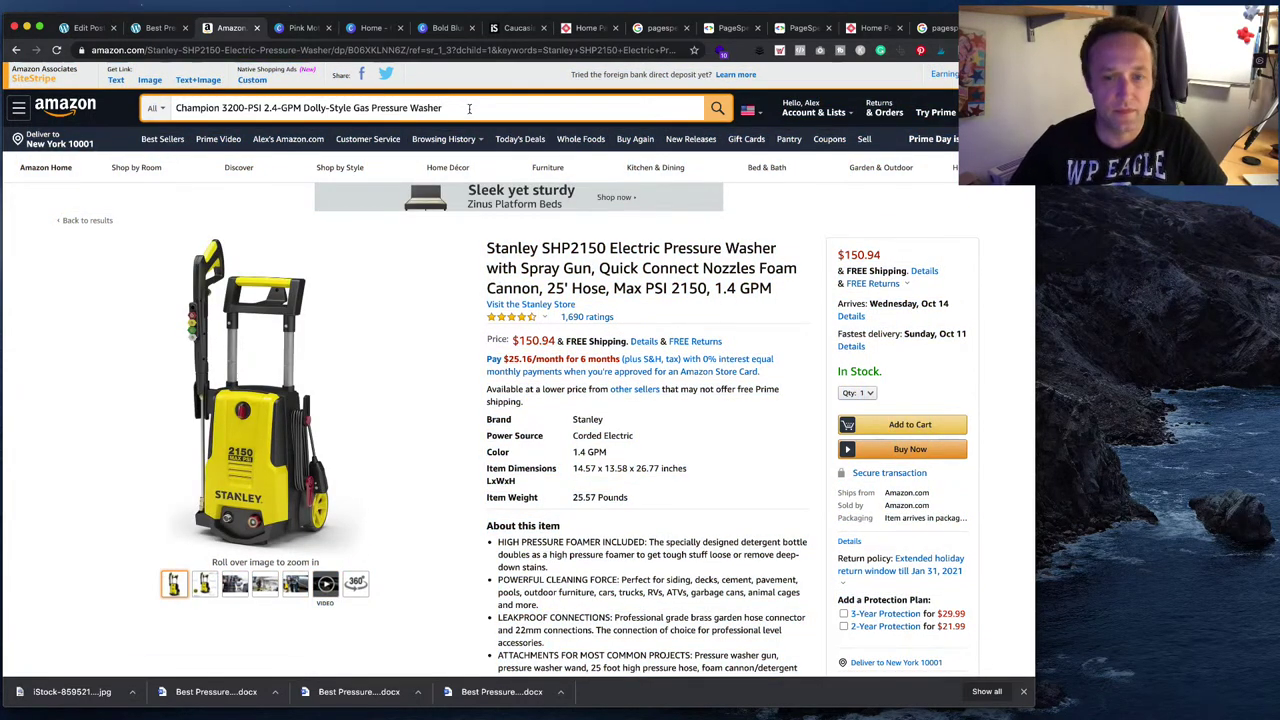
{"action": "key", "text": "Return"}
- Generate the Large SiteStripe image link for the Champion listing
{"action": "scroll", "coordinate": [535, 410], "scroll_direction": "down", "scroll_amount": 1}
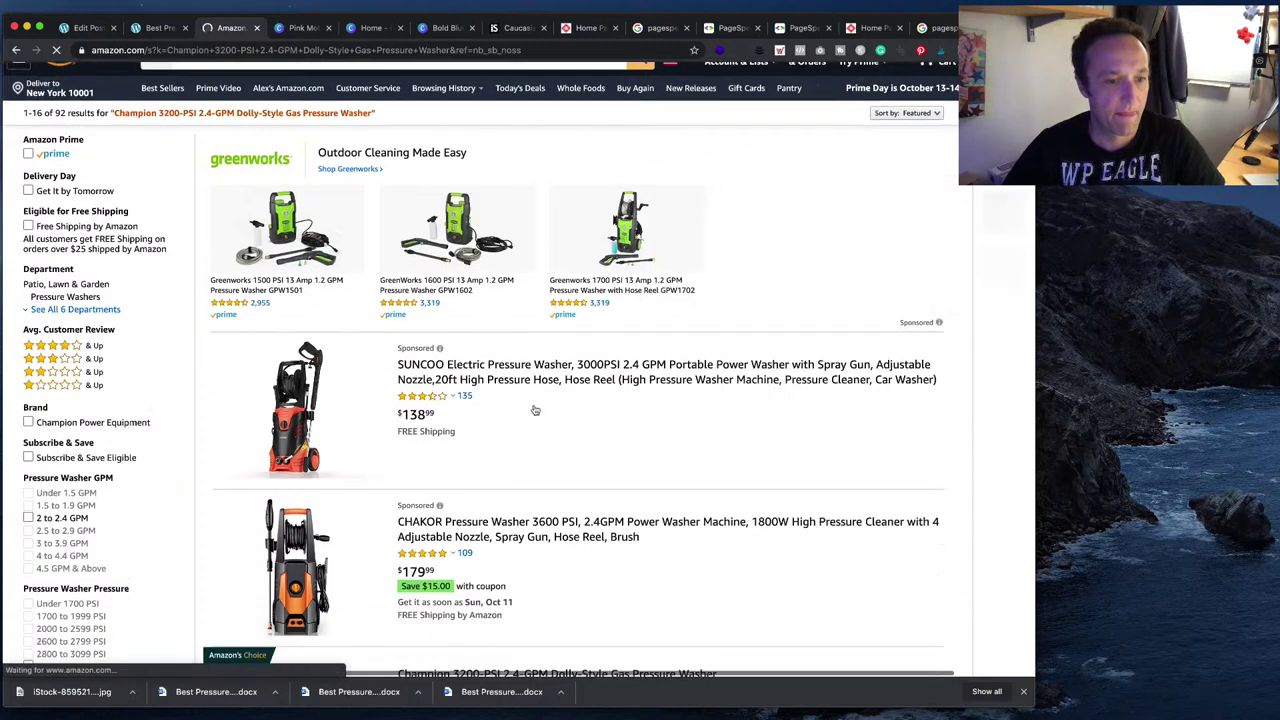
{"action": "scroll", "coordinate": [535, 410], "scroll_direction": "down", "scroll_amount": 5}
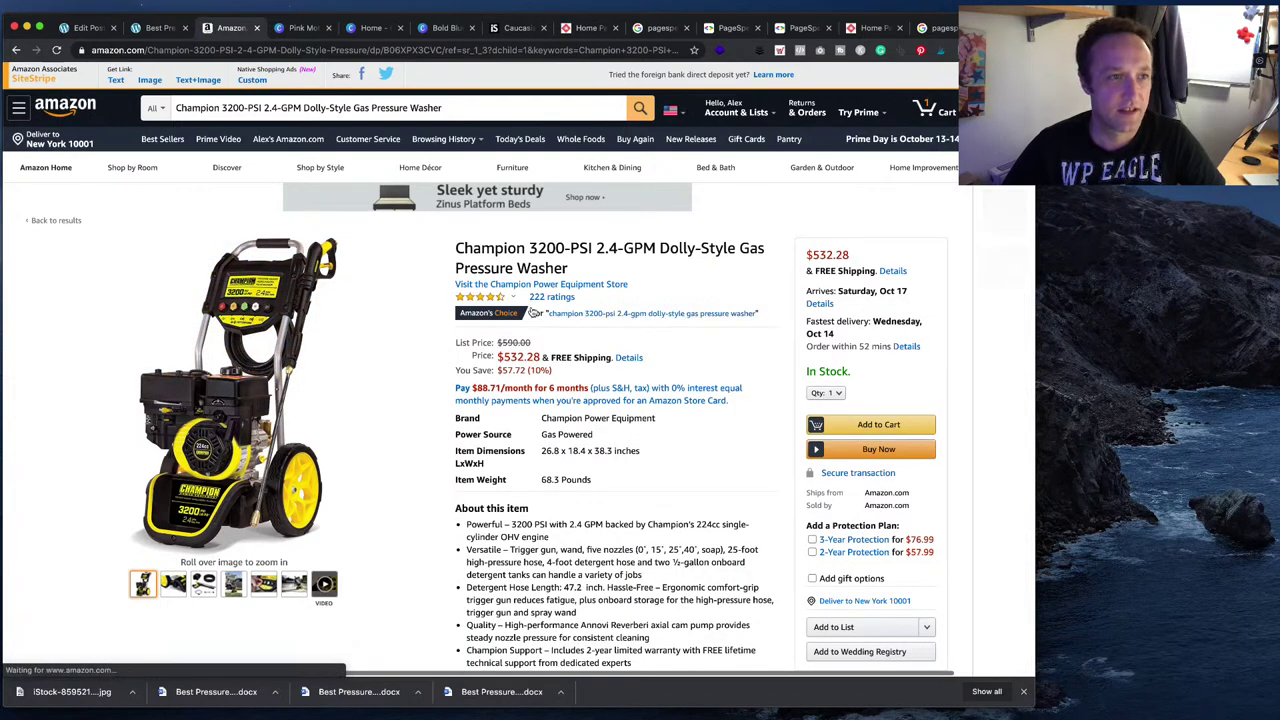
{"action": "left_click", "coordinate": [149, 79]}
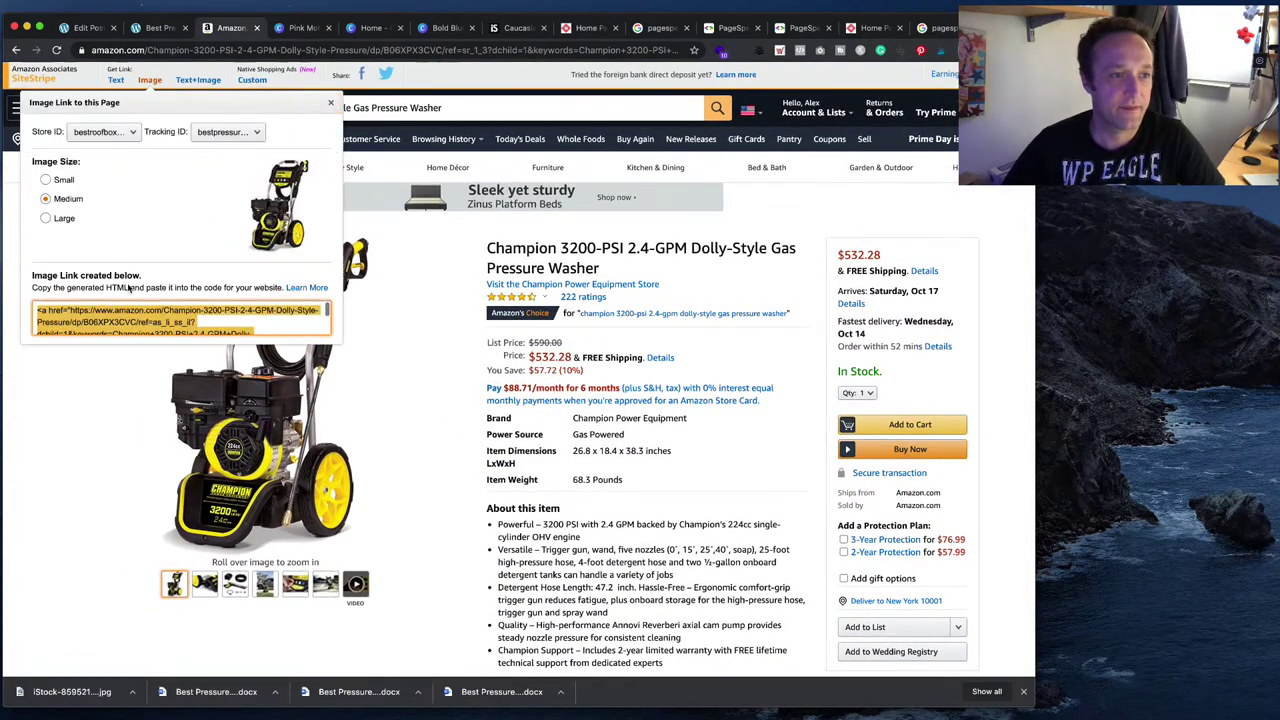
{"action": "left_click", "coordinate": [54, 220]}
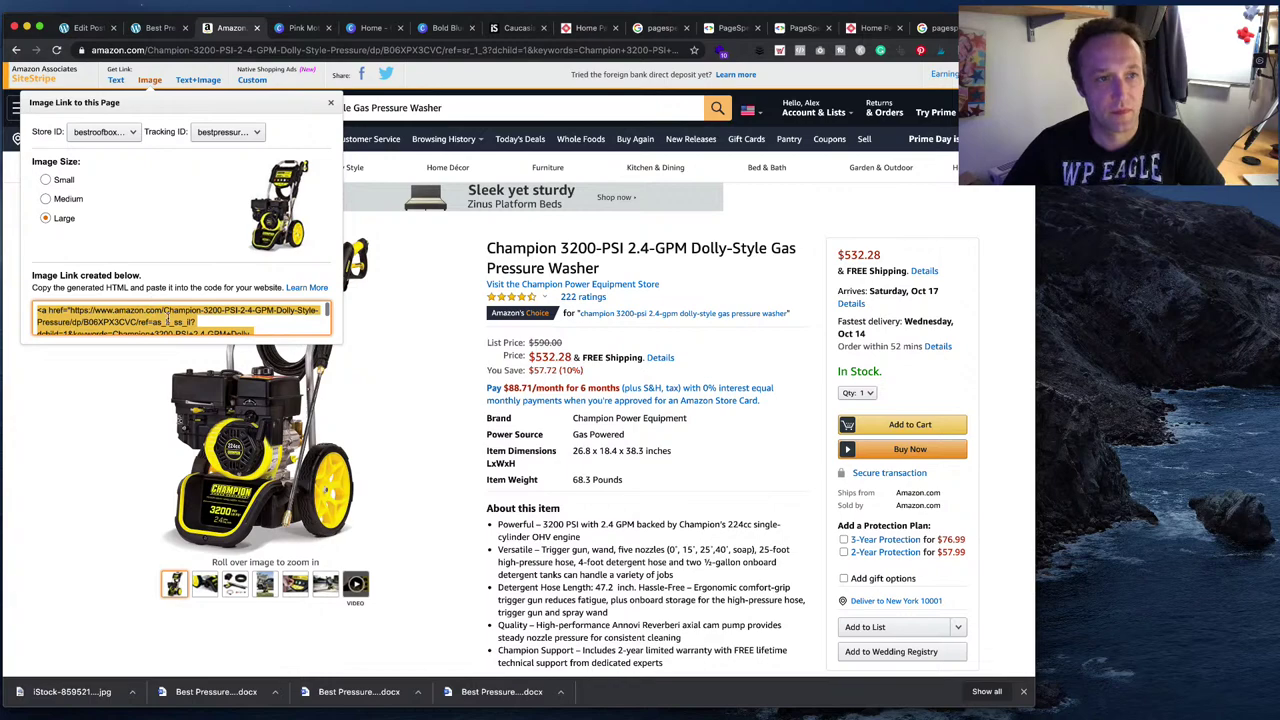
{"action": "left_click", "coordinate": [165, 35]}
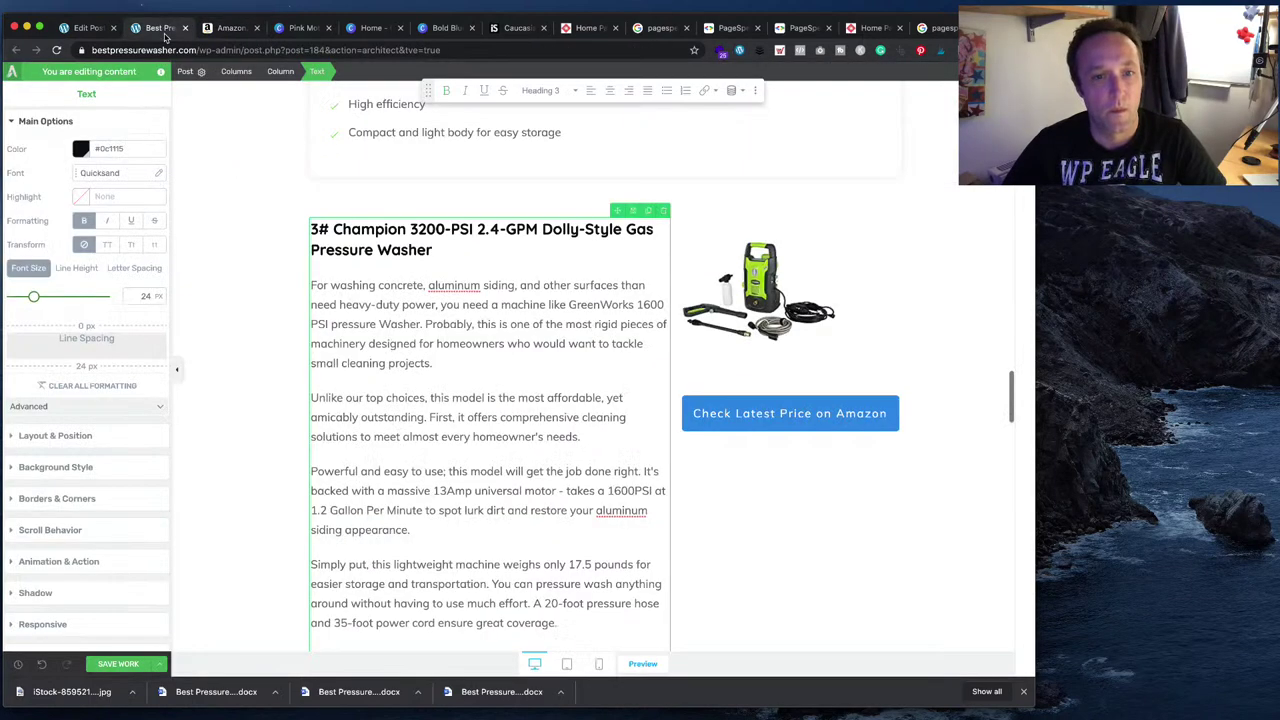
- Replace the third section's GreenWorks image HTML with the Champion SiteStripe code and save
{"action": "left_click", "coordinate": [787, 297]}
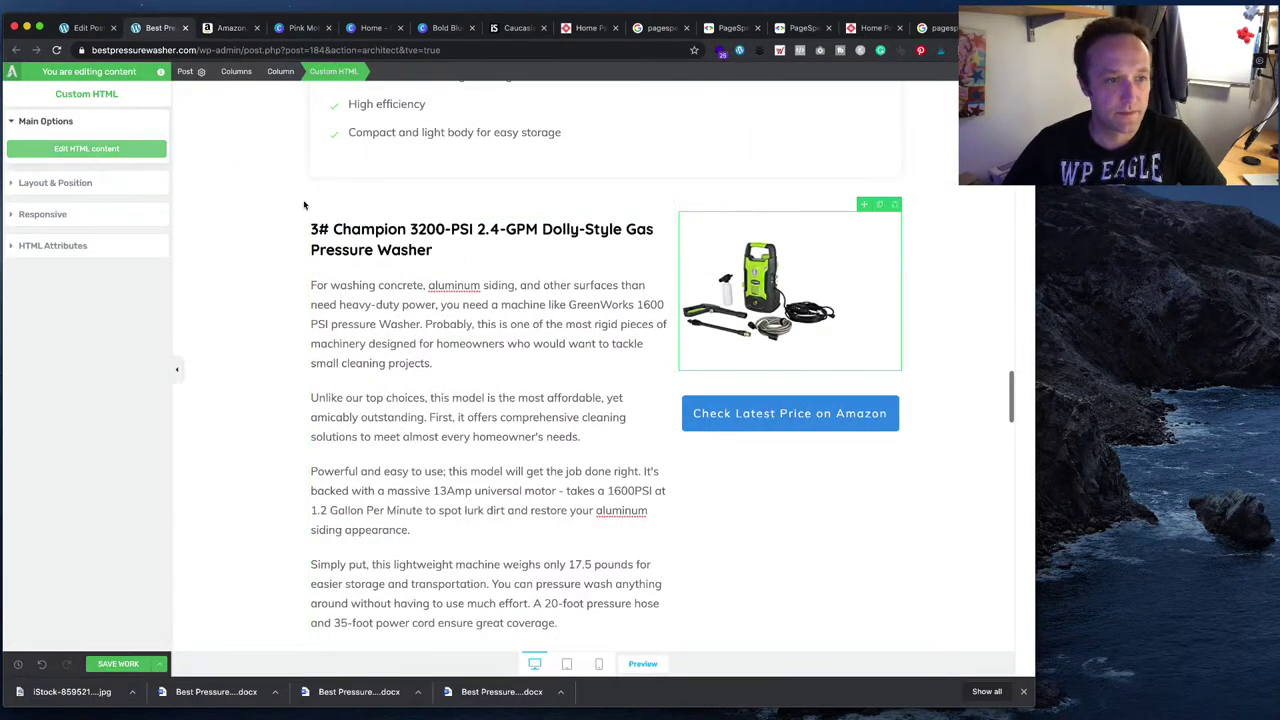
{"action": "double_click", "coordinate": [823, 312]}
{"action": "left_click", "coordinate": [425, 322]}
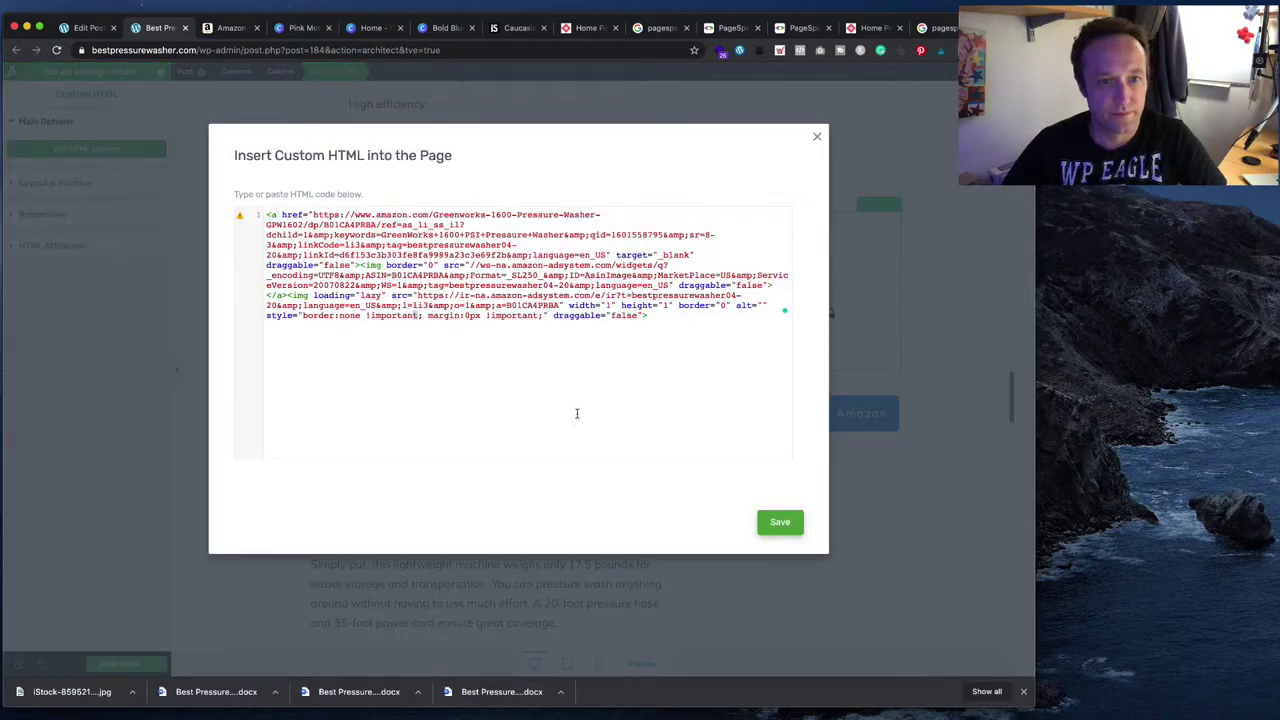
{"action": "key", "text": "super+a"}
{"action": "key", "text": "super+v"}
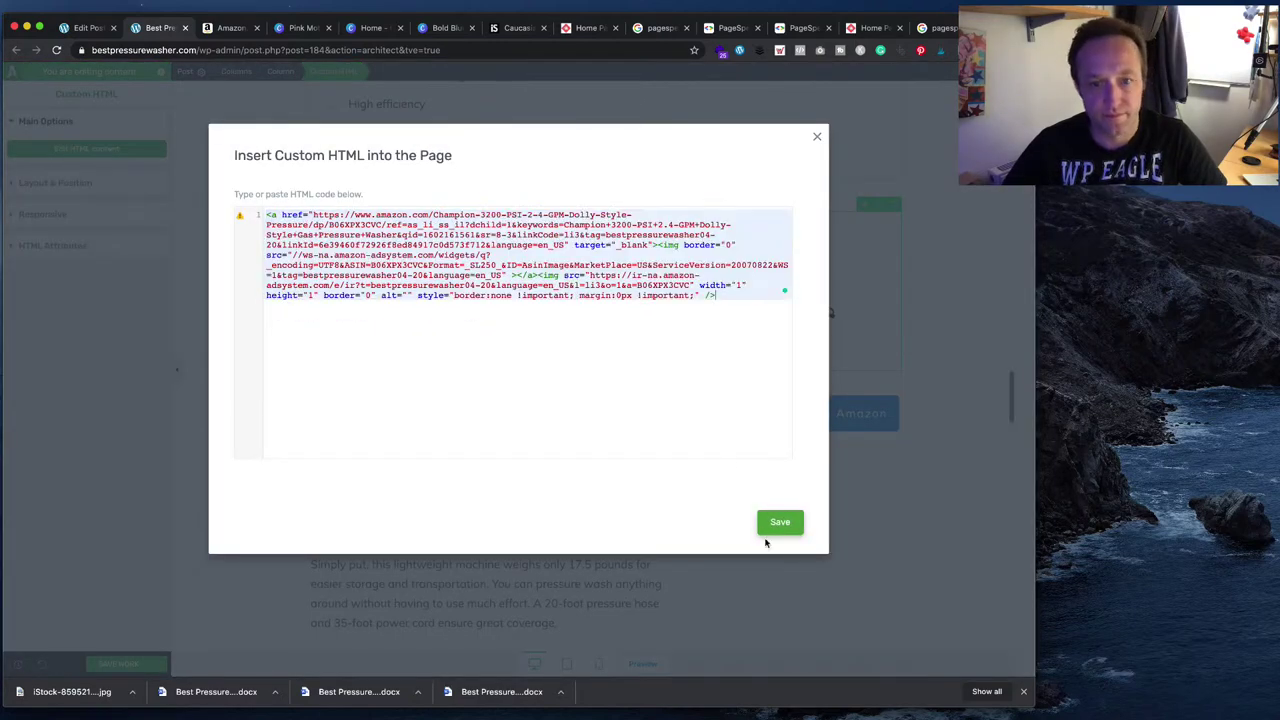
{"action": "left_click", "coordinate": [784, 521]}
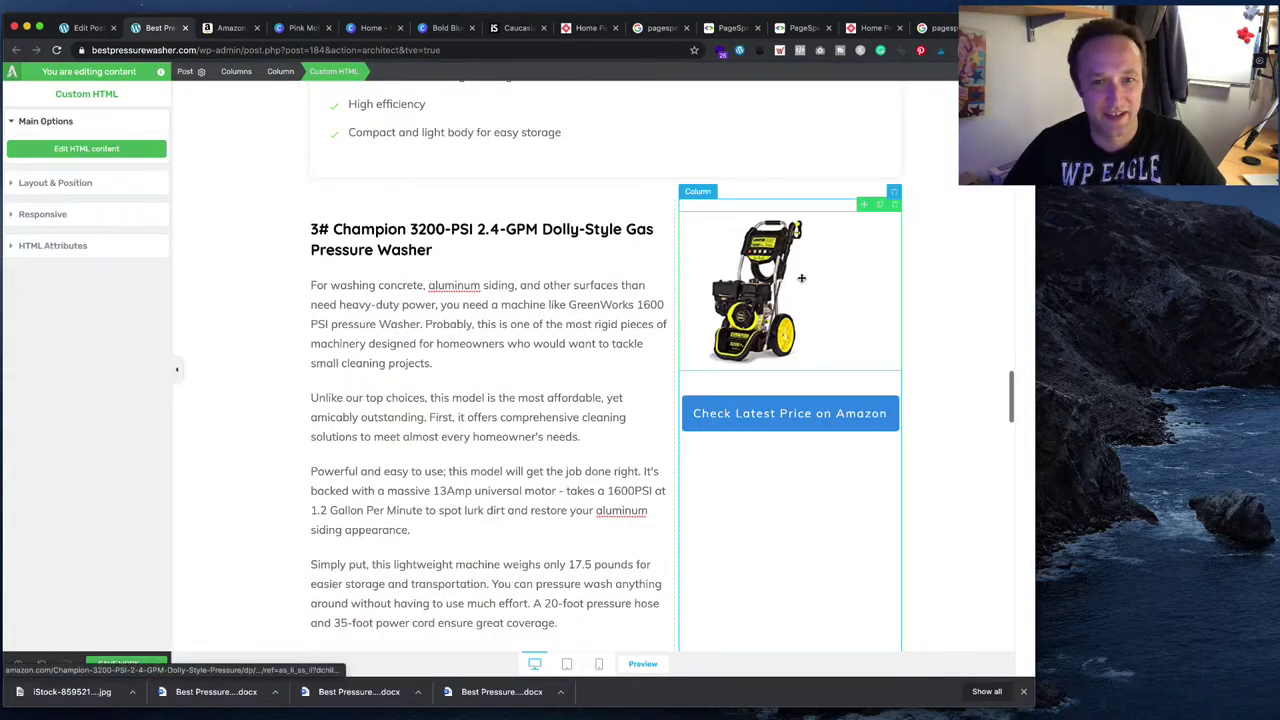
- Center-align the Champion image in Layout & Position
{"action": "left_click", "coordinate": [85, 184]}
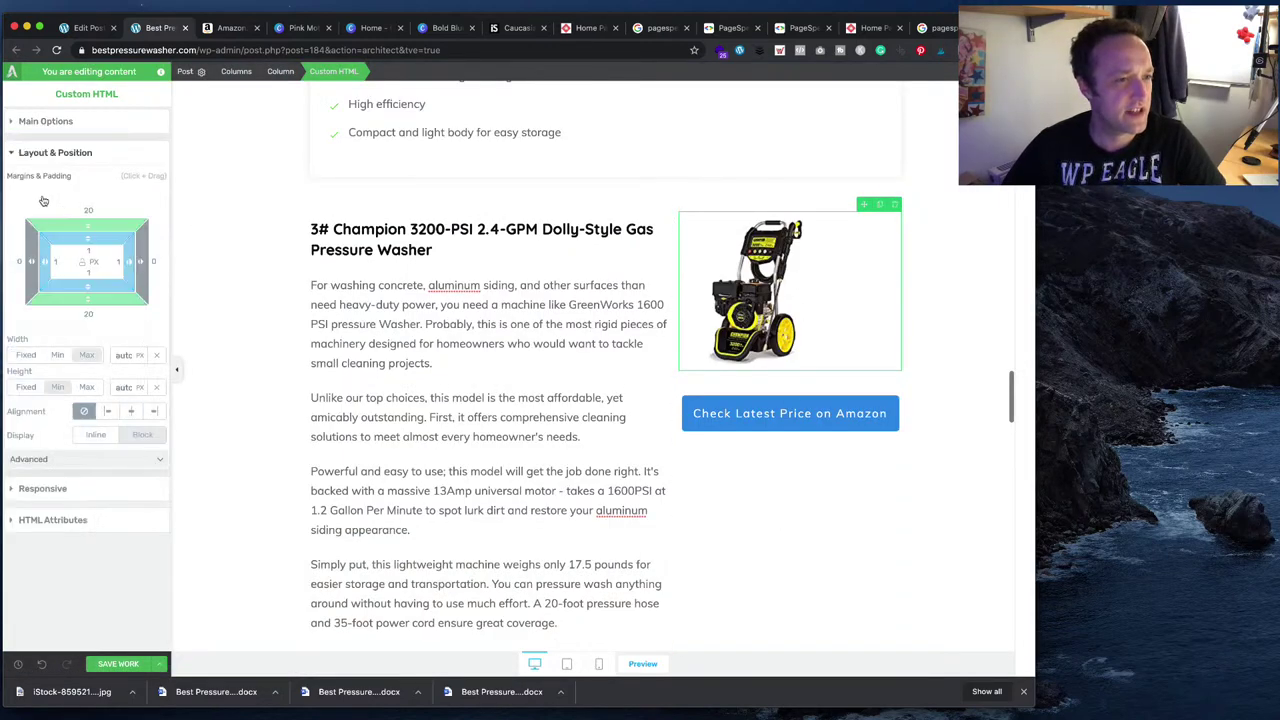
{"action": "left_click", "coordinate": [96, 354]}
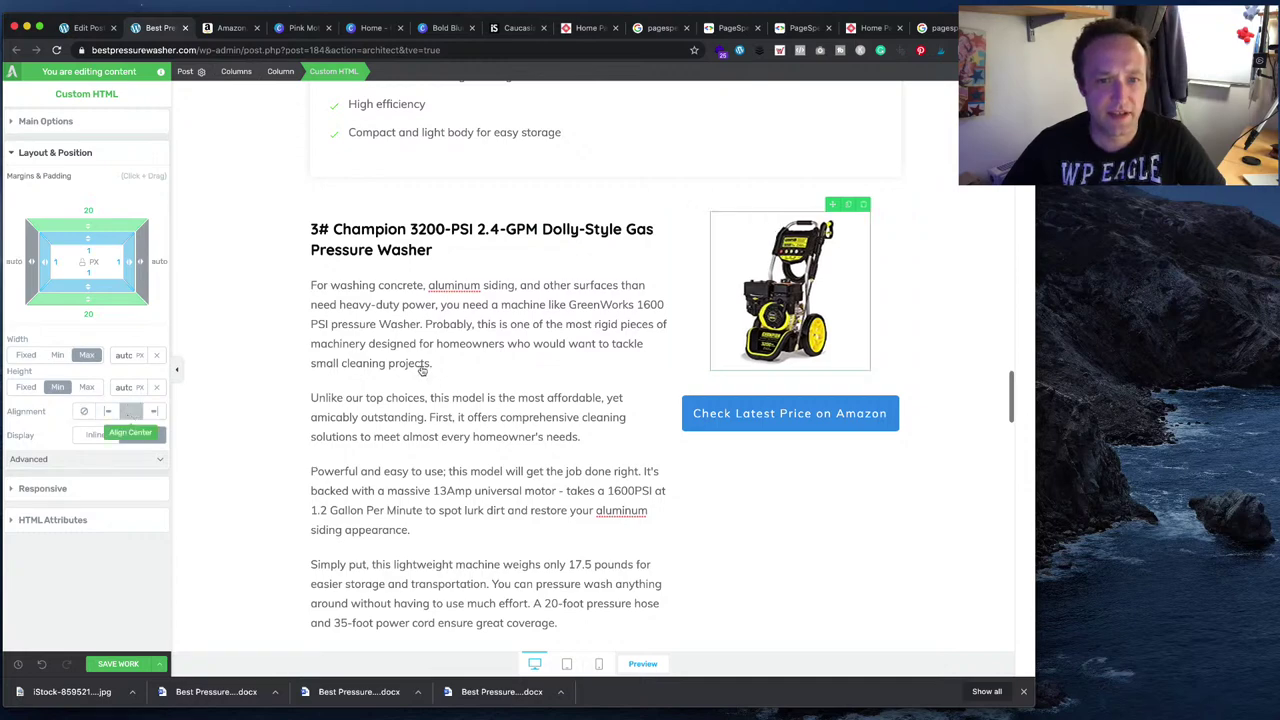
{"action": "scroll", "coordinate": [672, 343], "scroll_direction": "up", "scroll_amount": 3}
{"action": "scroll", "coordinate": [672, 343], "scroll_direction": "up", "scroll_amount": 8}
{"action": "scroll", "coordinate": [671, 340], "scroll_direction": "down", "scroll_amount": 7}
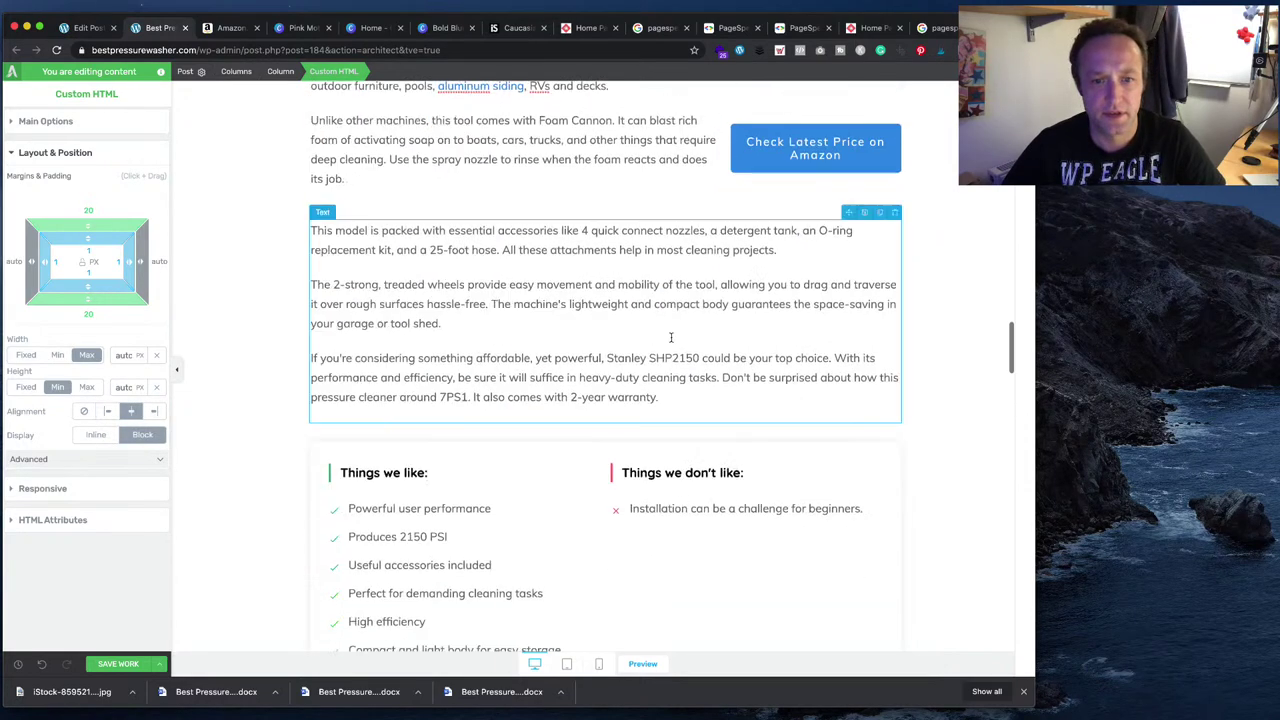
{"action": "scroll", "coordinate": [670, 338], "scroll_direction": "down", "scroll_amount": 5}
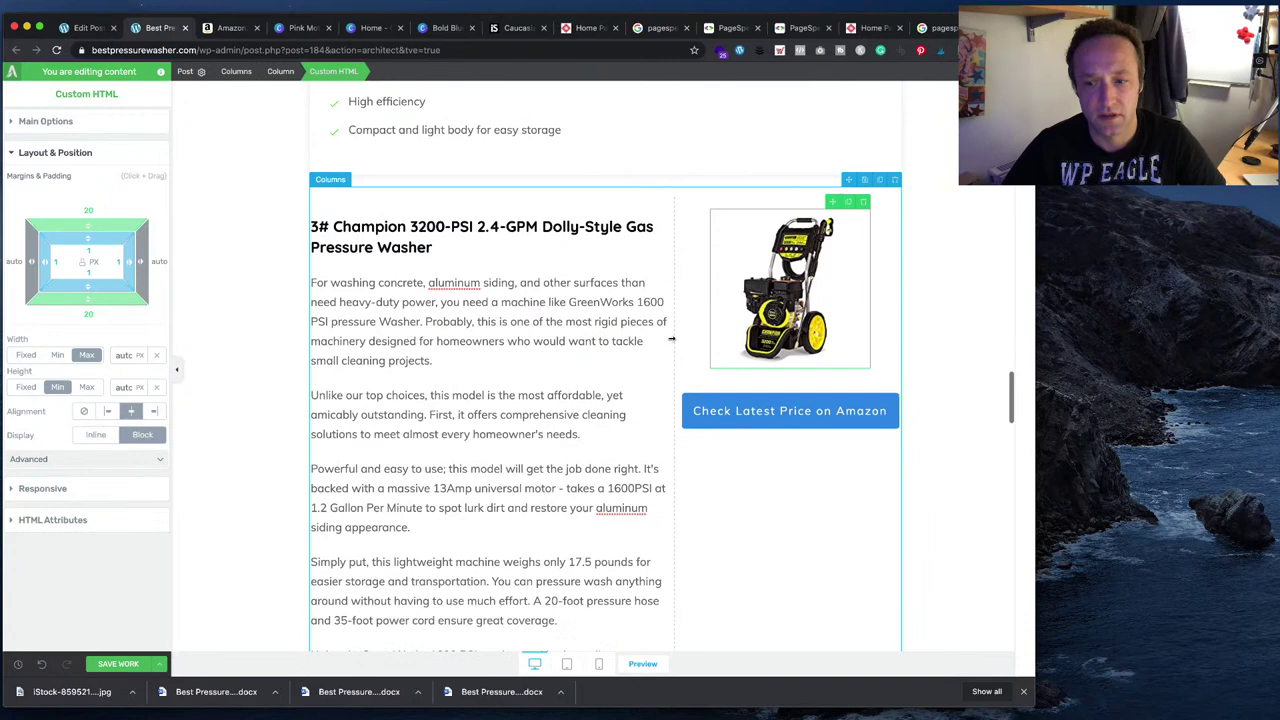
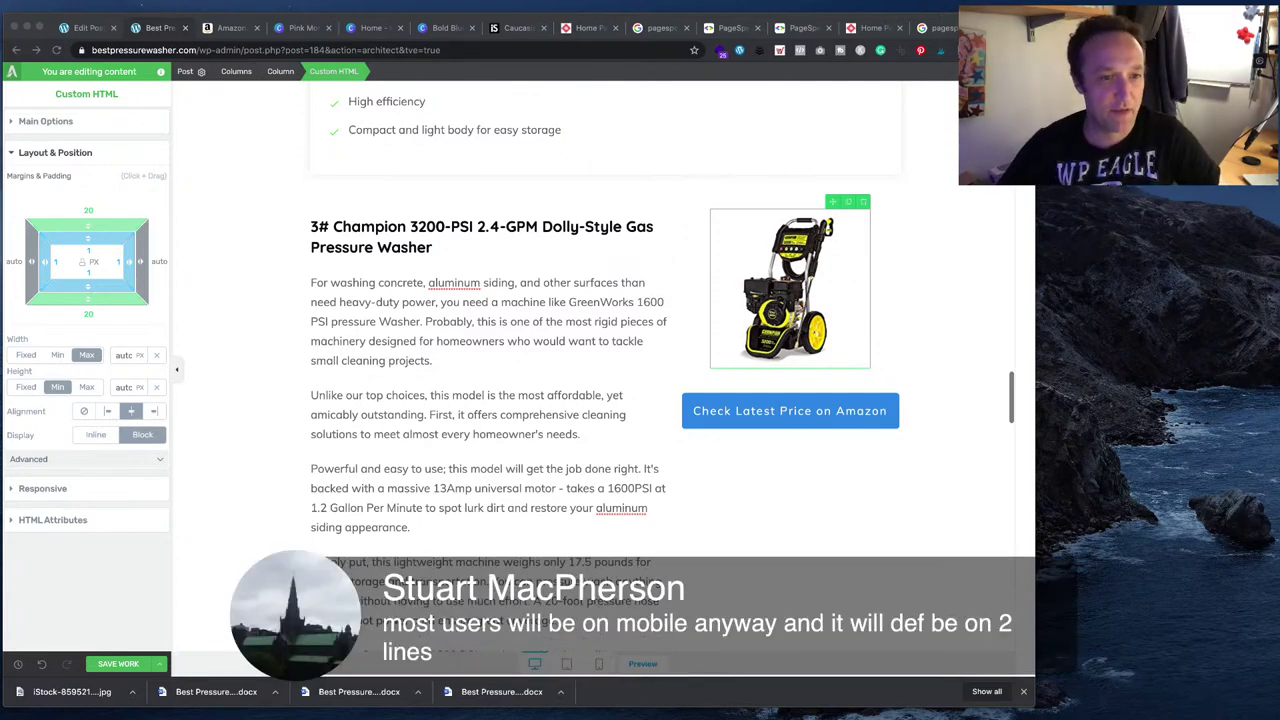
- Compare the draft with the Champion section and delete the leftover GreenWorks paragraphs
{"action": "key", "text": "super+Tab"}
{"action": "scroll", "coordinate": [743, 454], "scroll_direction": "down", "scroll_amount": 10}
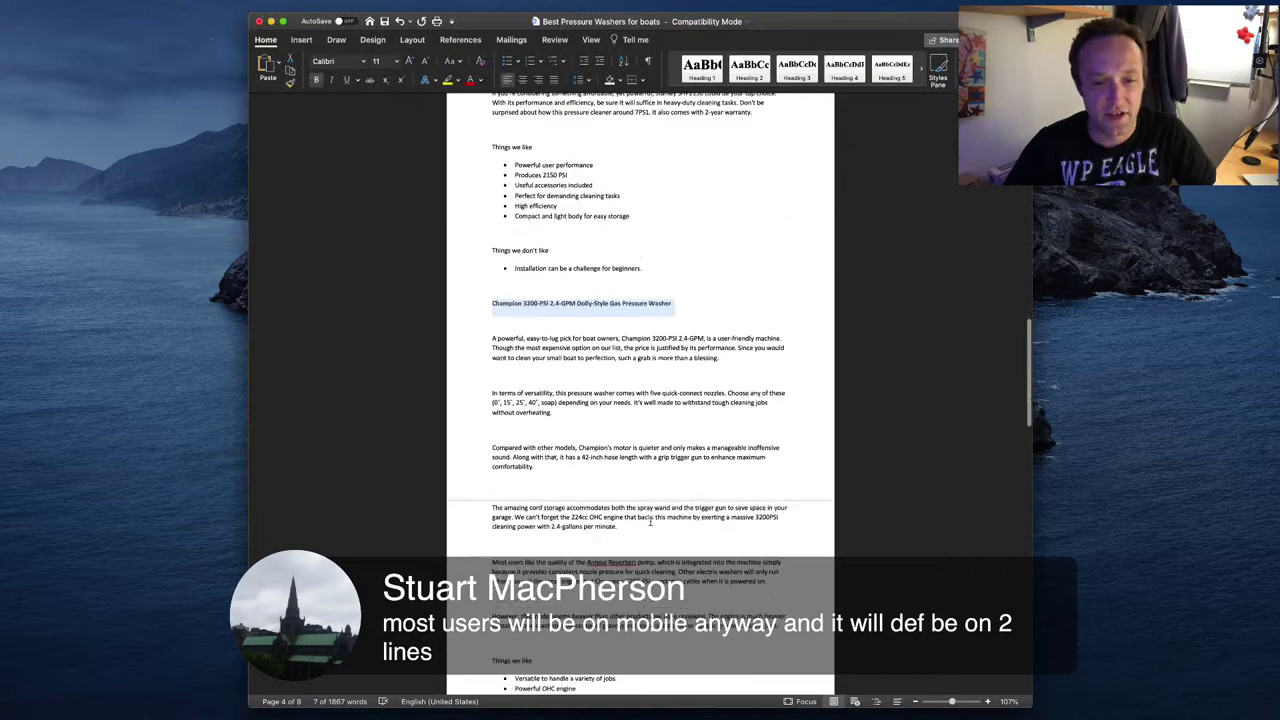
{"action": "left_click_drag", "start_coordinate": [785, 427], "coordinate": [480, 135]}
{"action": "left_click", "coordinate": [553, 210]}
{"action": "key", "text": "super+Tab"}
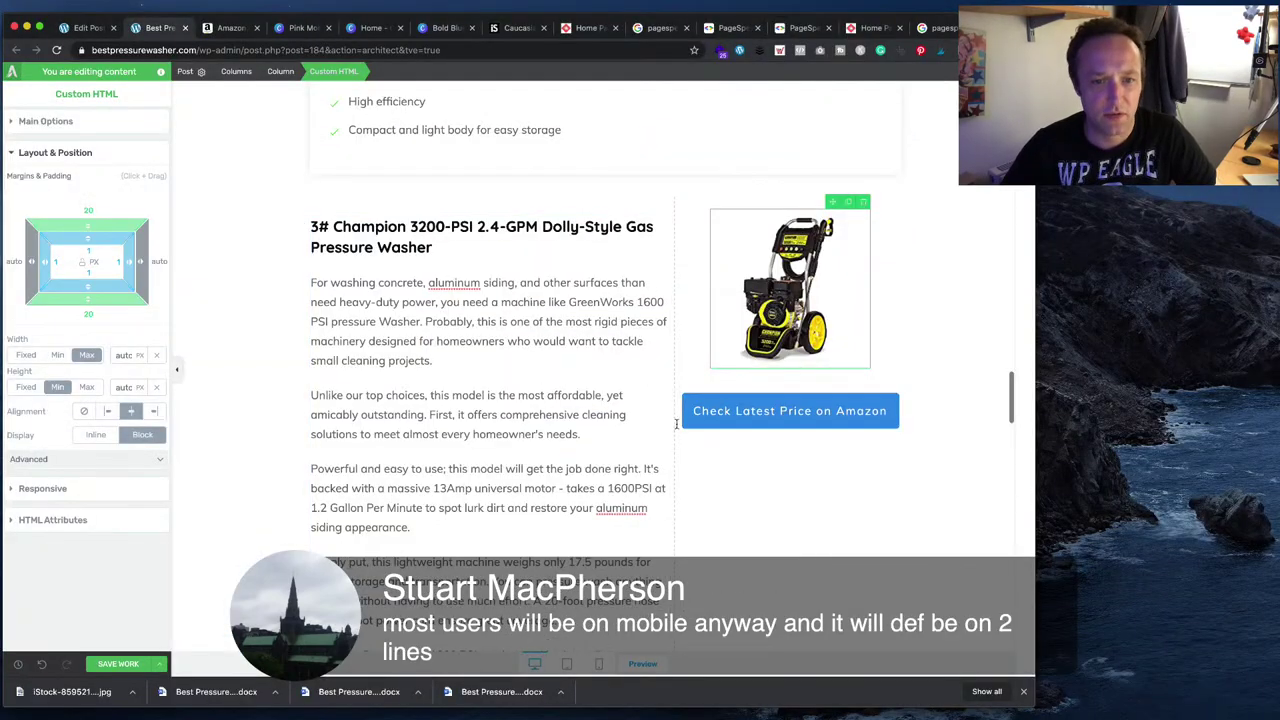
{"action": "scroll", "coordinate": [645, 512], "scroll_direction": "down", "scroll_amount": 3}
{"action": "scroll", "coordinate": [645, 512], "scroll_direction": "up", "scroll_amount": 3}
{"action": "scroll", "coordinate": [645, 512], "scroll_direction": "up", "scroll_amount": 1}
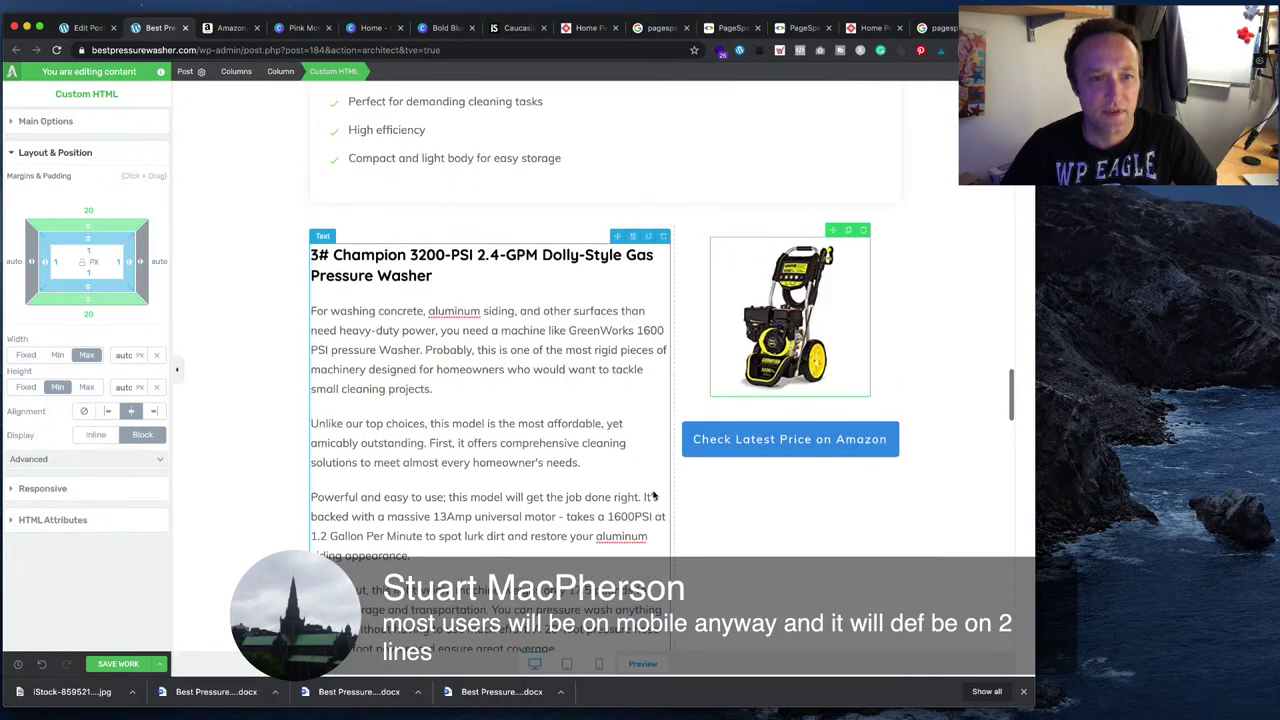
{"action": "key", "text": "super+Tab"}
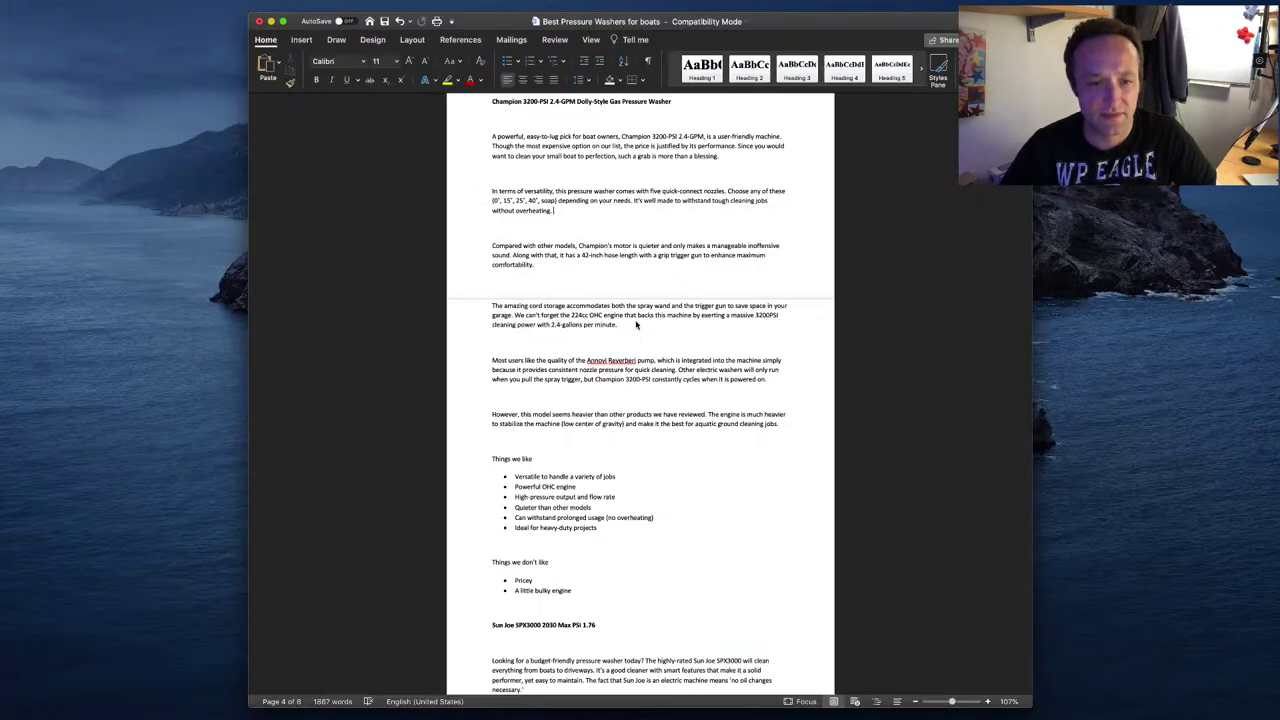
{"action": "scroll", "coordinate": [560, 282], "scroll_direction": "up", "scroll_amount": 3}
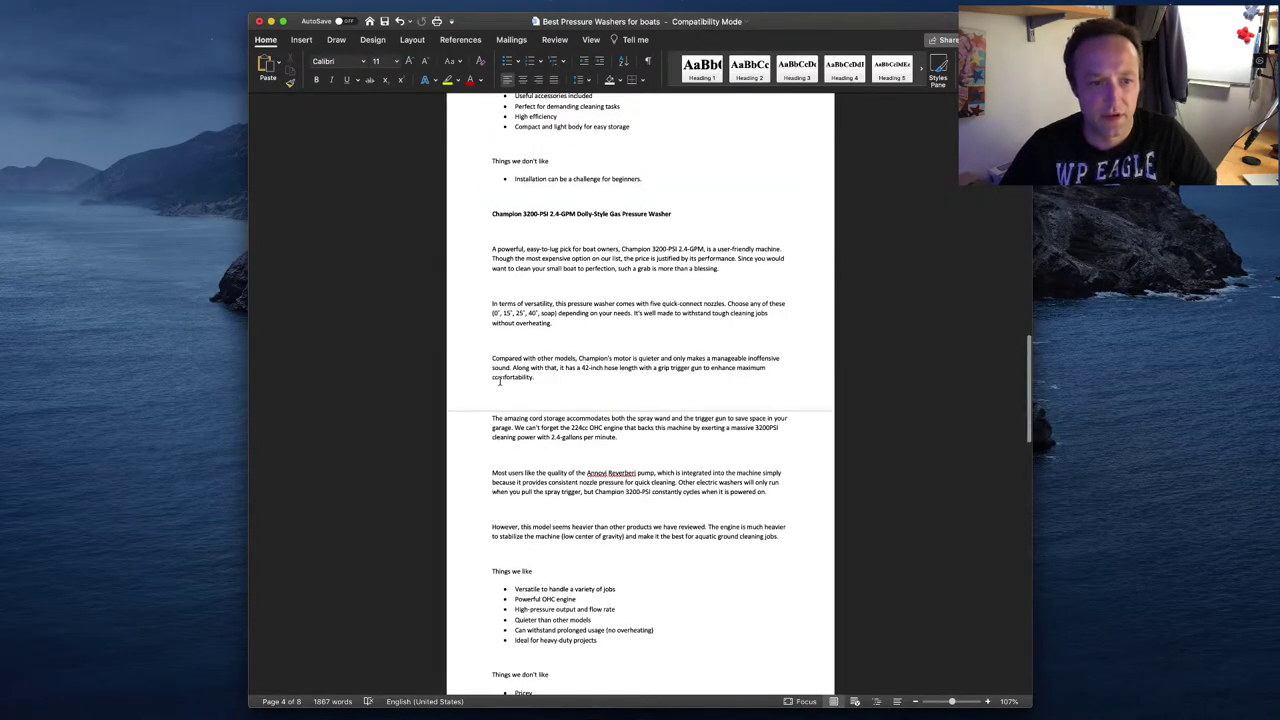
{"action": "key", "text": "super+Tab"}
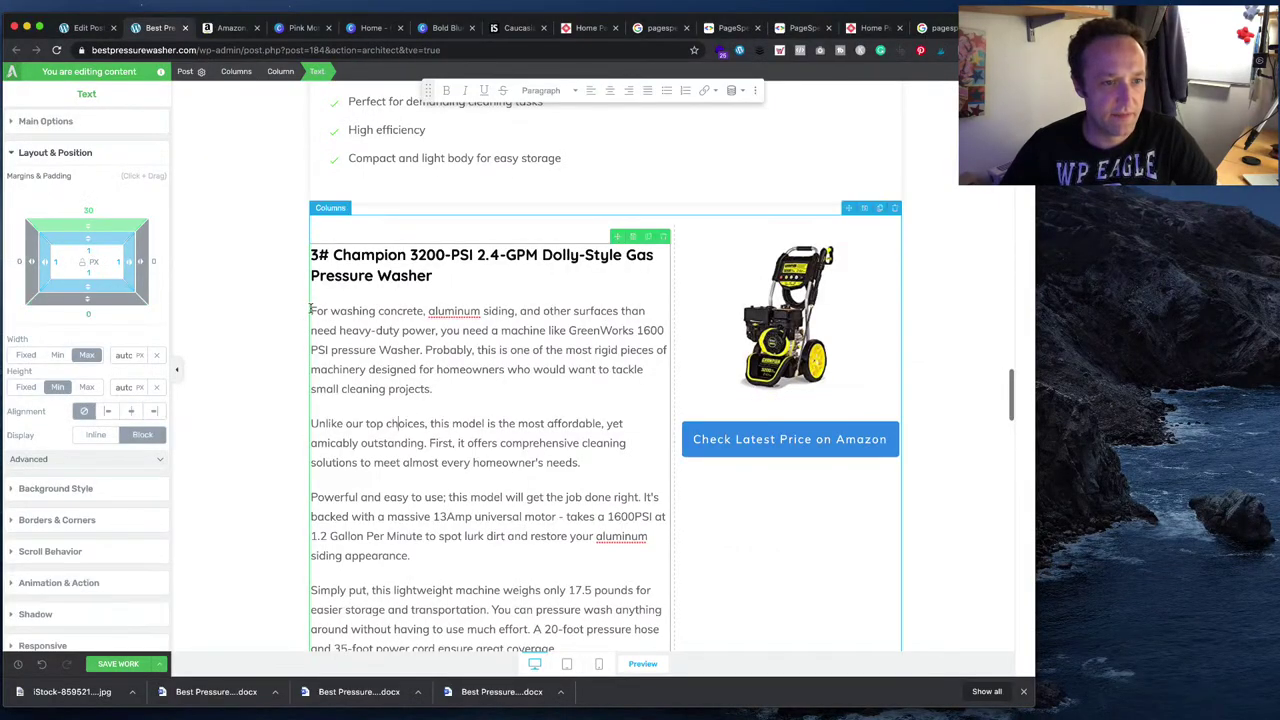
{"action": "left_click_drag", "start_coordinate": [311, 309], "coordinate": [410, 555]}
{"action": "scroll", "coordinate": [520, 513], "scroll_direction": "down", "scroll_amount": 5}
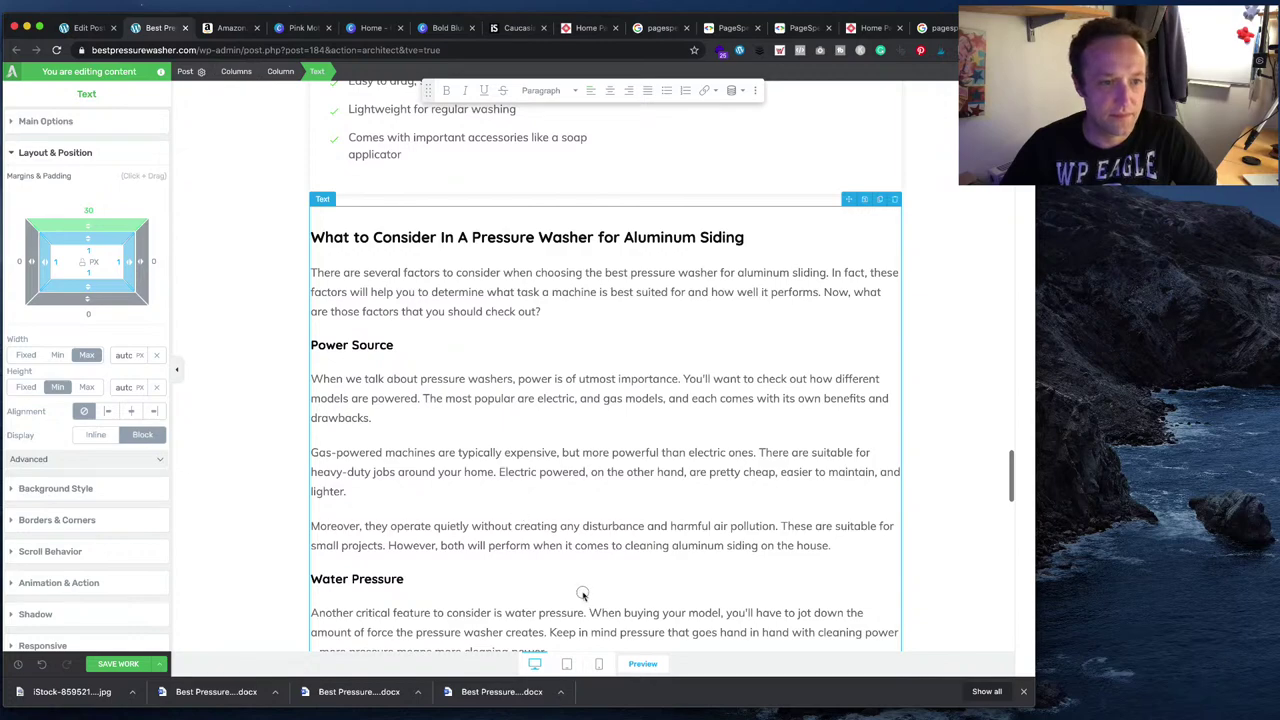
{"action": "scroll", "coordinate": [498, 380], "scroll_direction": "up", "scroll_amount": 6}
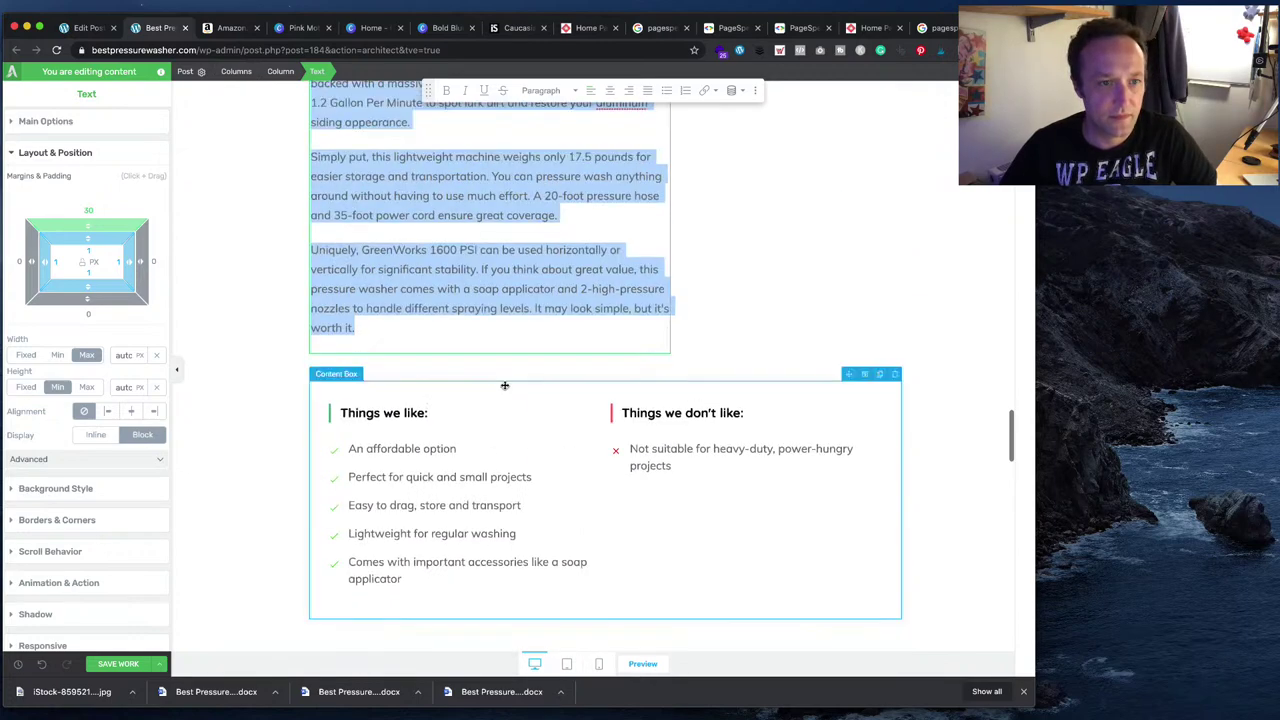
{"action": "key", "text": "BackSpace"}
- Paste the draft's first three Champion paragraphs under the Champion 3200-PSI heading
{"action": "scroll", "coordinate": [506, 370], "scroll_direction": "up", "scroll_amount": 1}
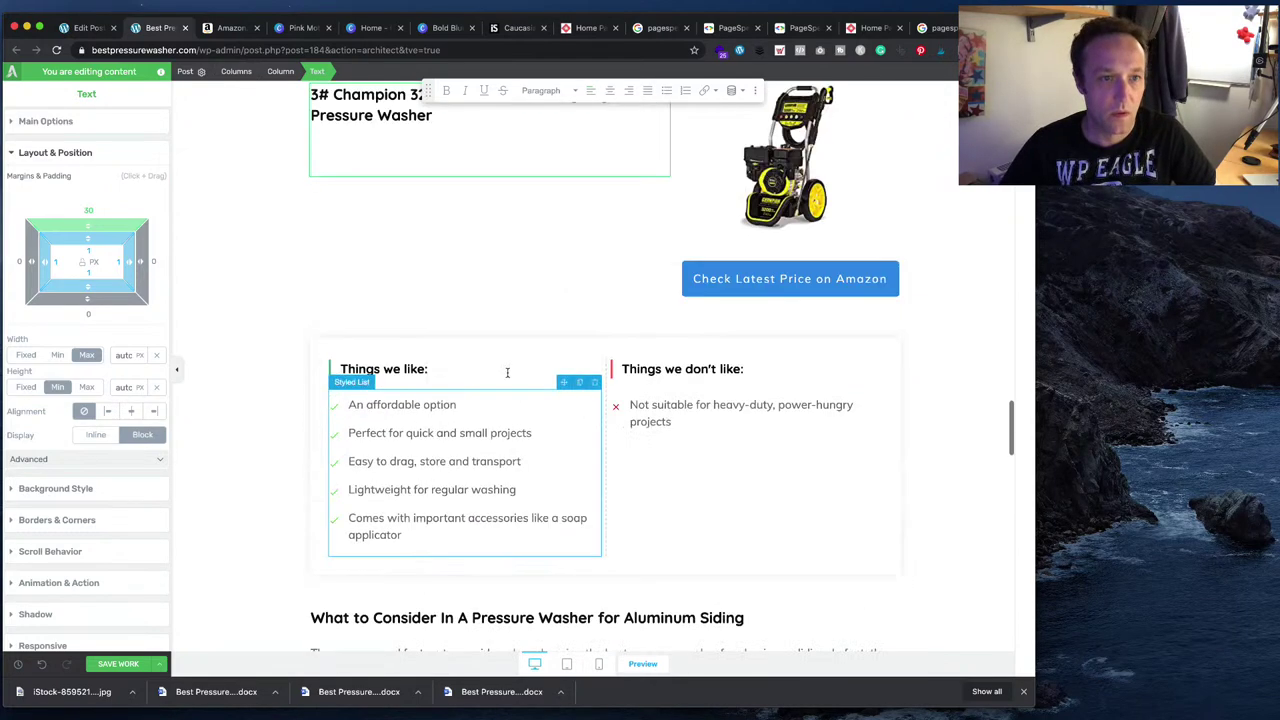
{"action": "scroll", "coordinate": [508, 371], "scroll_direction": "down", "scroll_amount": 5}
{"action": "key", "text": "super+Tab"}
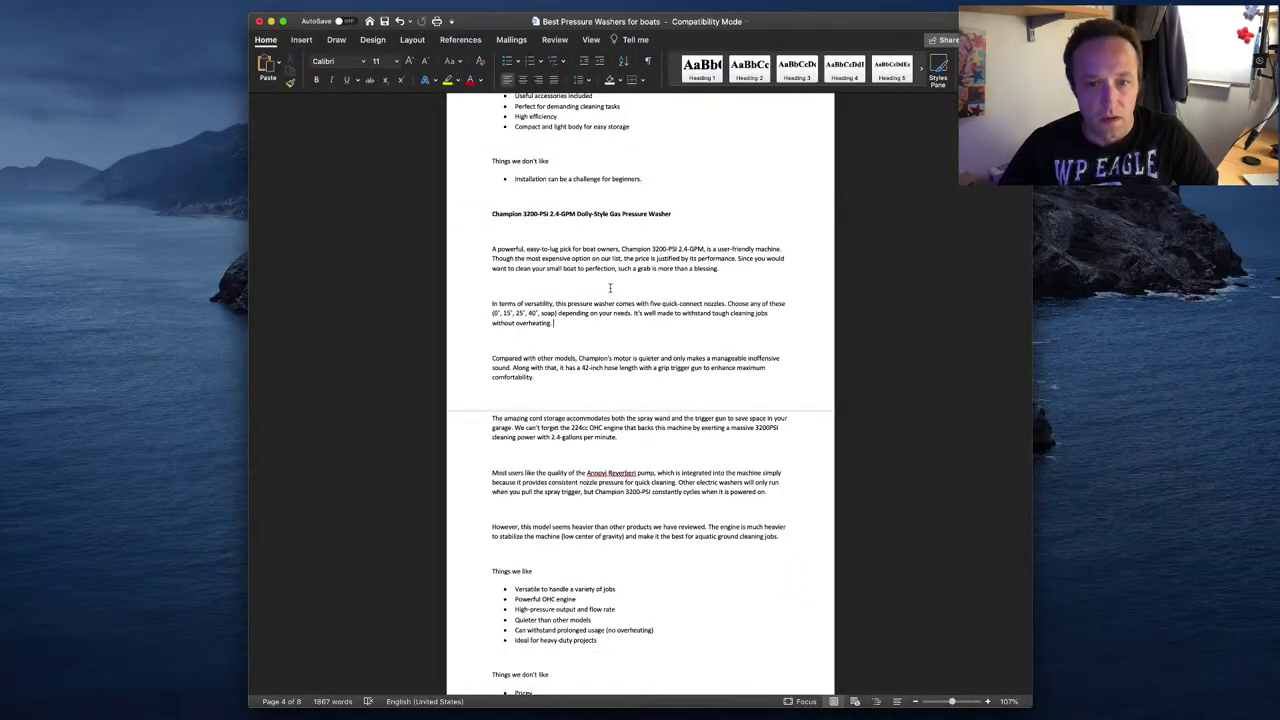
{"action": "left_click_drag", "start_coordinate": [577, 390], "coordinate": [483, 250]}
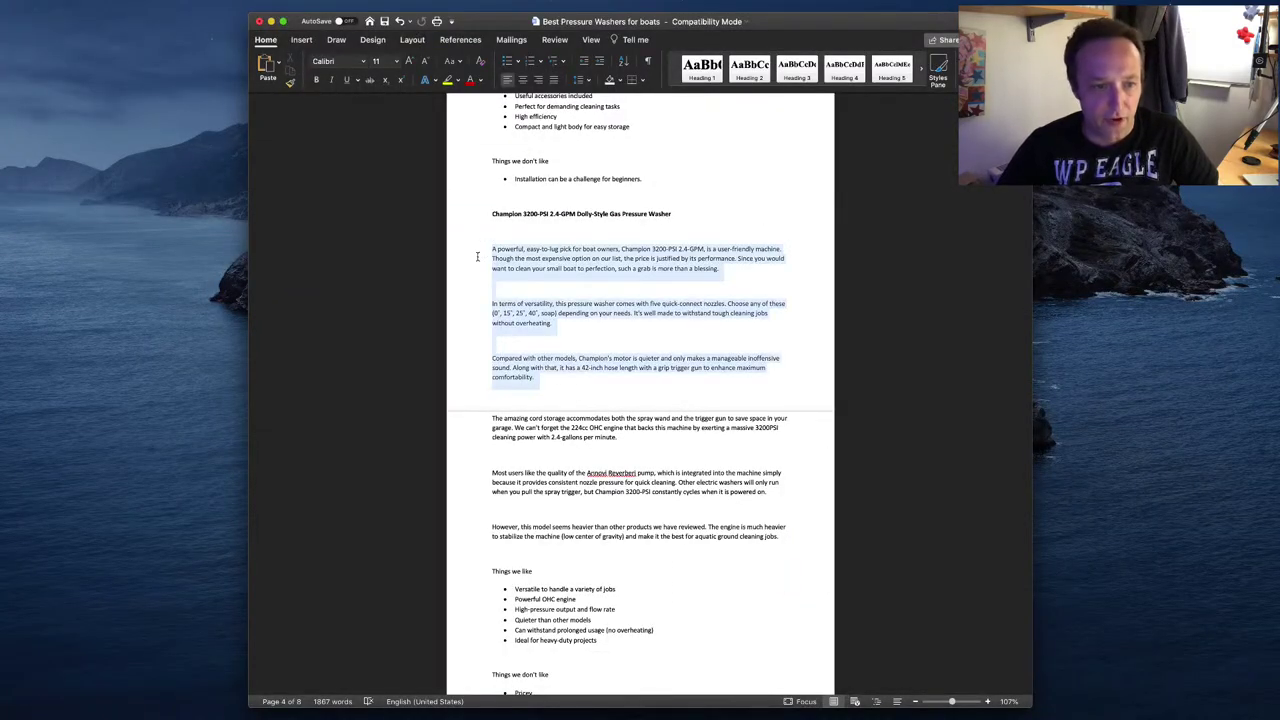
{"action": "key", "text": "super+c"}
{"action": "key", "text": "super+Tab"}
{"action": "key", "text": "super+v"}
{"action": "scroll", "coordinate": [470, 500], "scroll_direction": "down", "scroll_amount": 4}
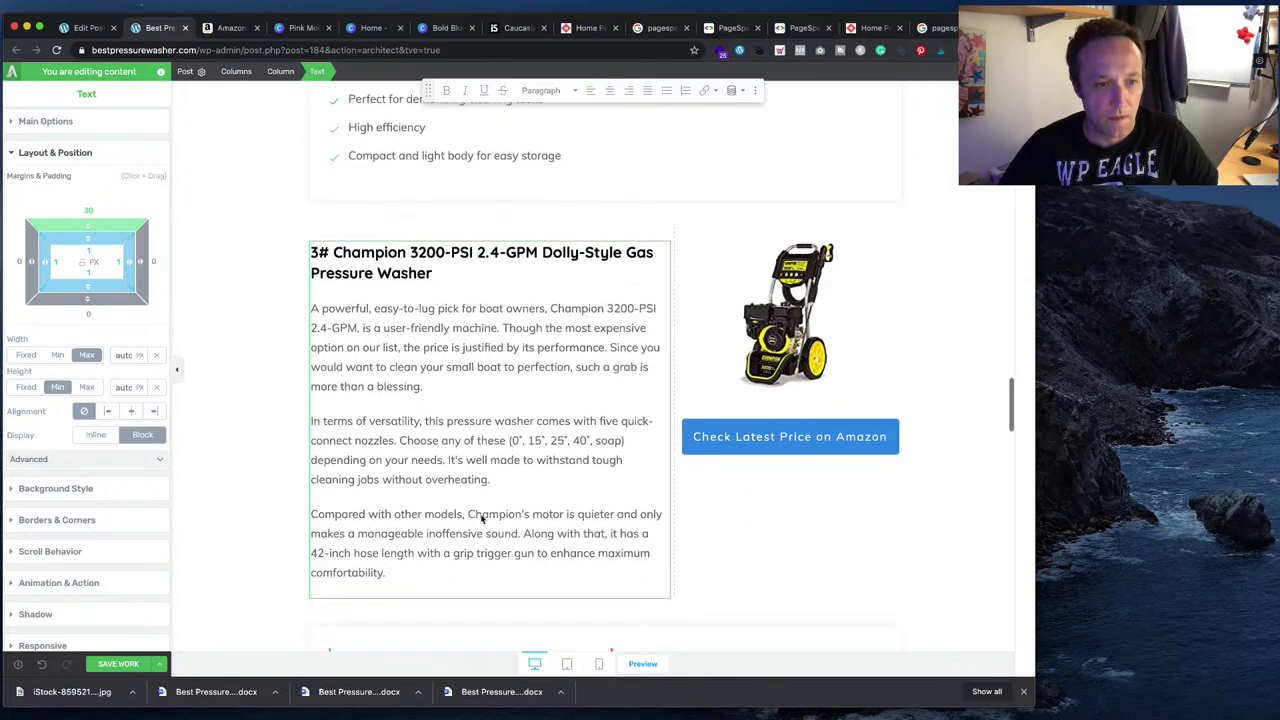
- Delete the third Champion paragraph from the column and add a Text block below the columns
{"action": "left_click_drag", "start_coordinate": [424, 554], "coordinate": [312, 495]}
{"action": "key", "text": "BackSpace"}
{"action": "key", "text": "BackSpace"}
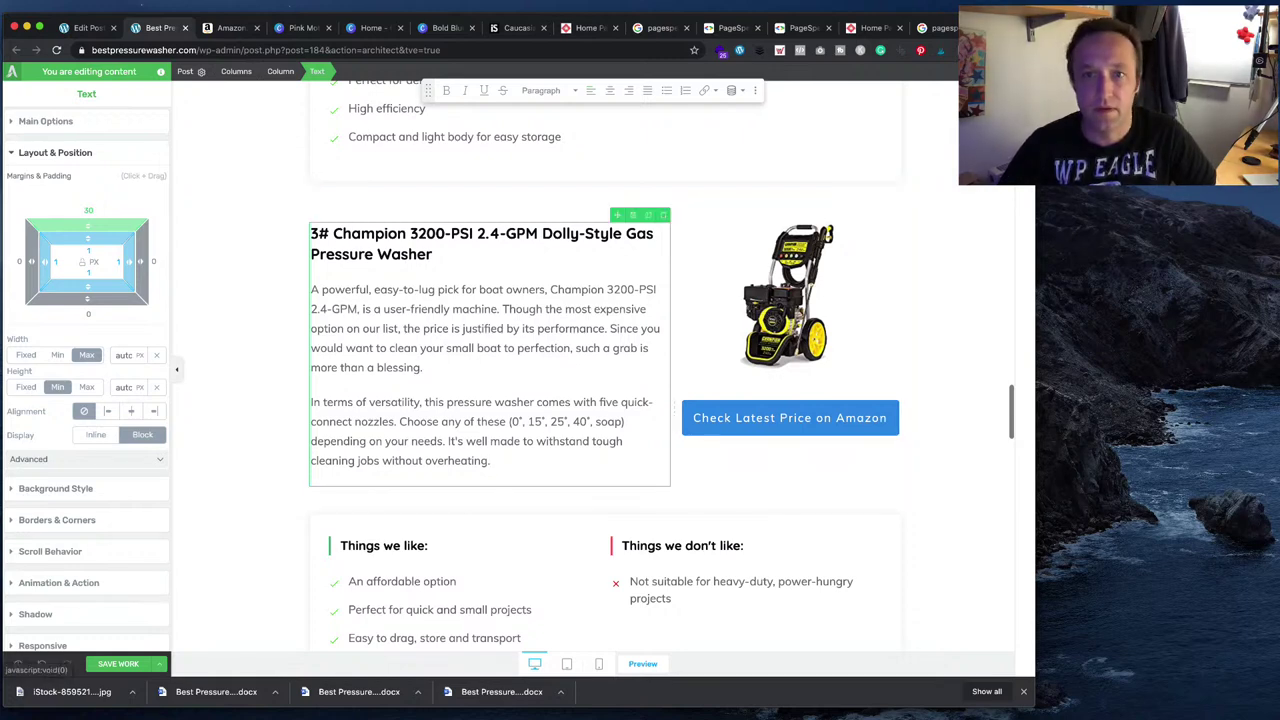
{"action": "left_click", "coordinate": [1025, 95]}
{"action": "scroll", "coordinate": [950, 463], "scroll_direction": "down", "scroll_amount": 7}
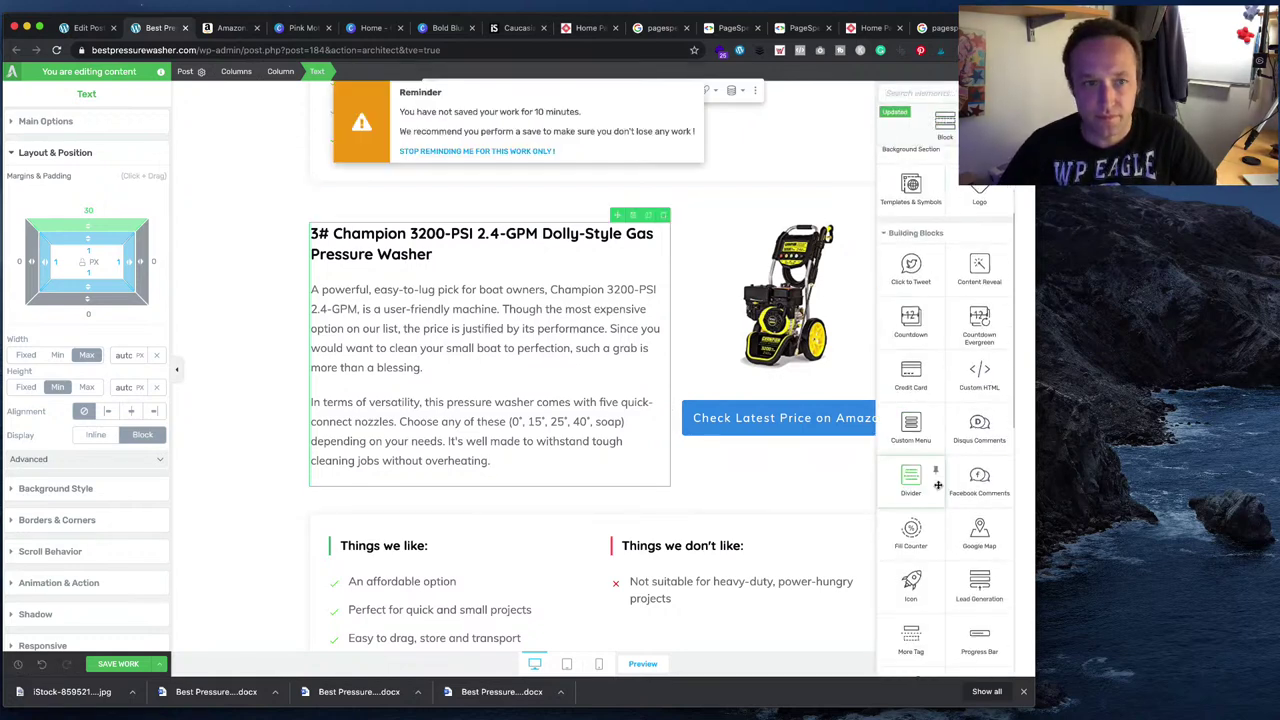
{"action": "scroll", "coordinate": [950, 463], "scroll_direction": "down", "scroll_amount": 3}
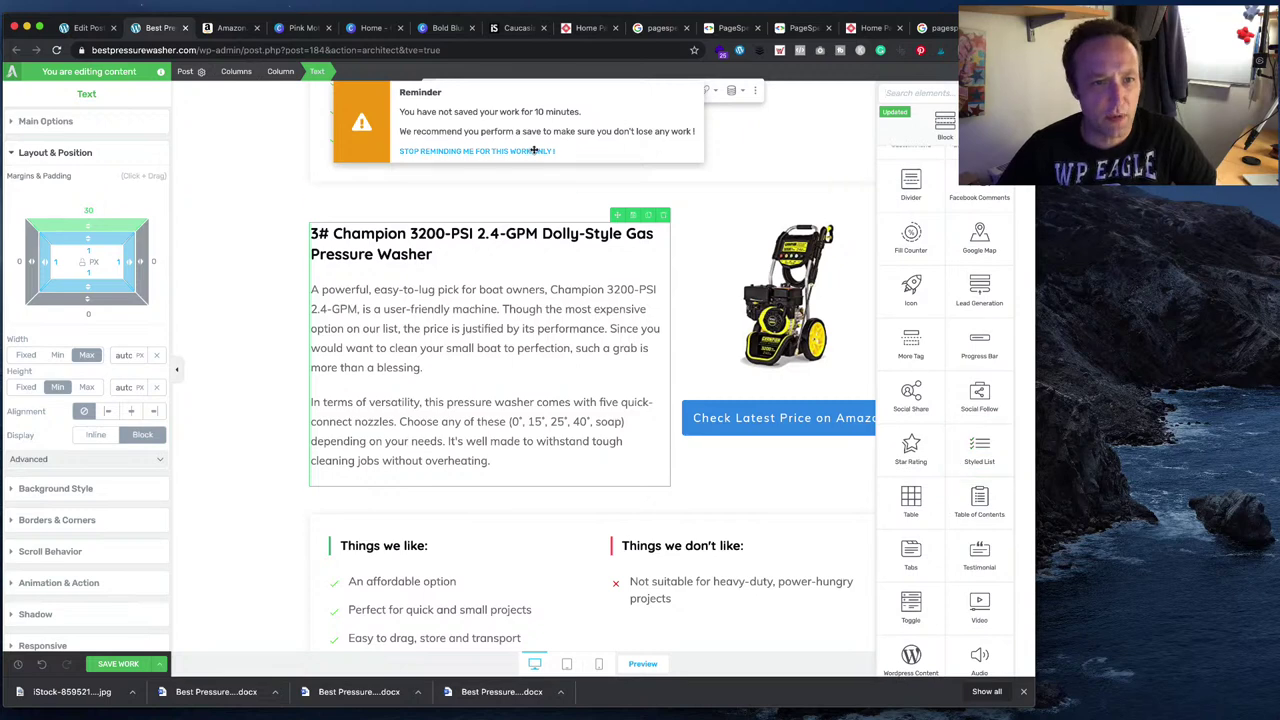
{"action": "scroll", "coordinate": [966, 391], "scroll_direction": "up", "scroll_amount": 10}
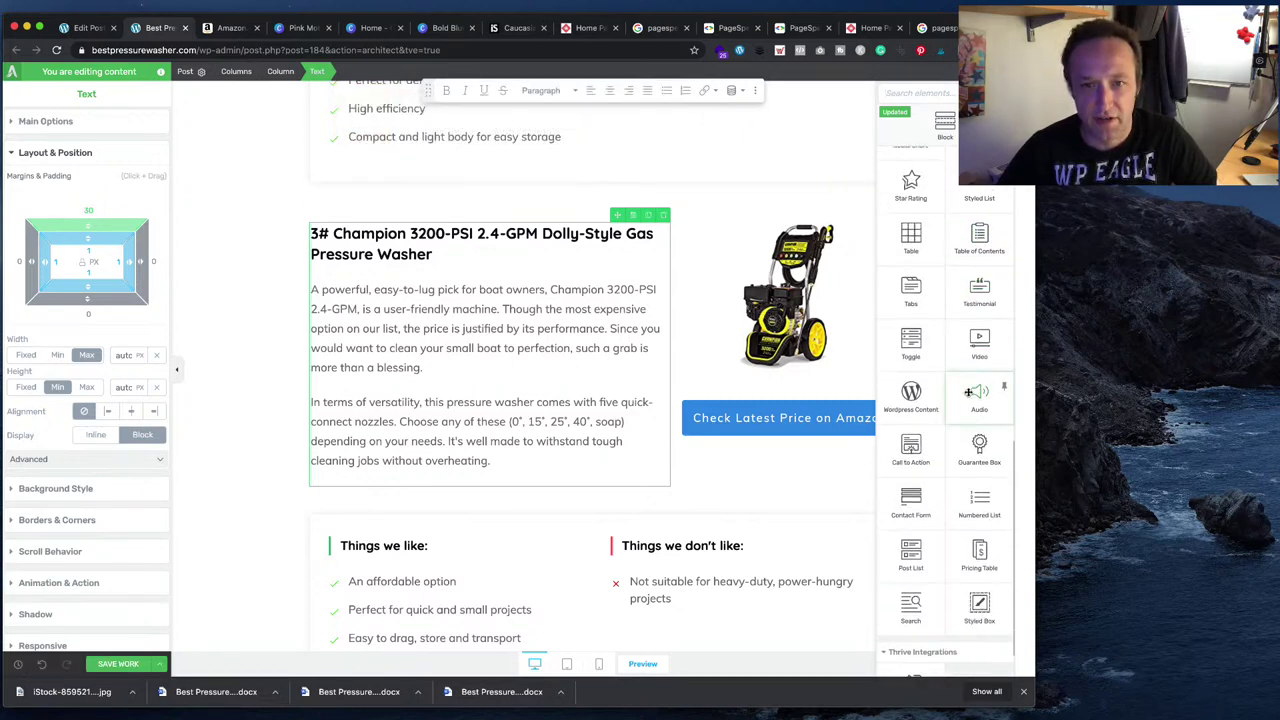
{"action": "scroll", "coordinate": [966, 391], "scroll_direction": "down", "scroll_amount": 8}
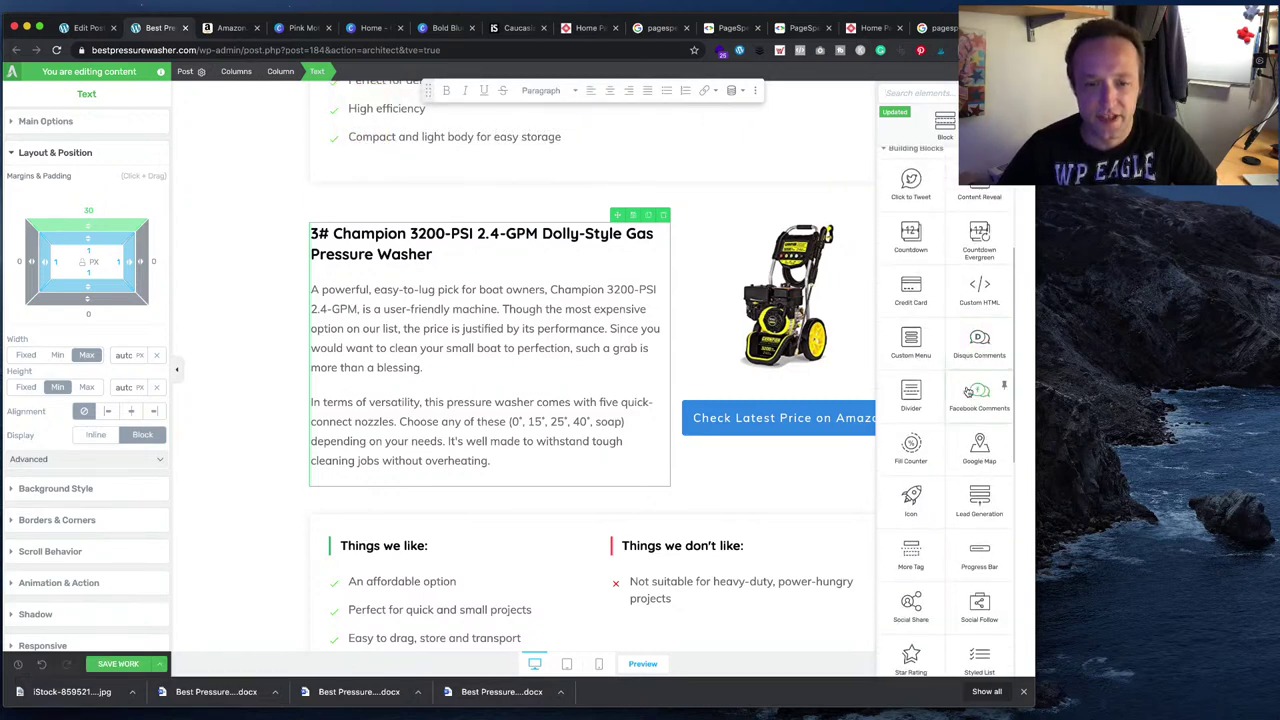
{"action": "scroll", "coordinate": [966, 389], "scroll_direction": "down", "scroll_amount": 3}
{"action": "scroll", "coordinate": [966, 390], "scroll_direction": "up", "scroll_amount": 10}
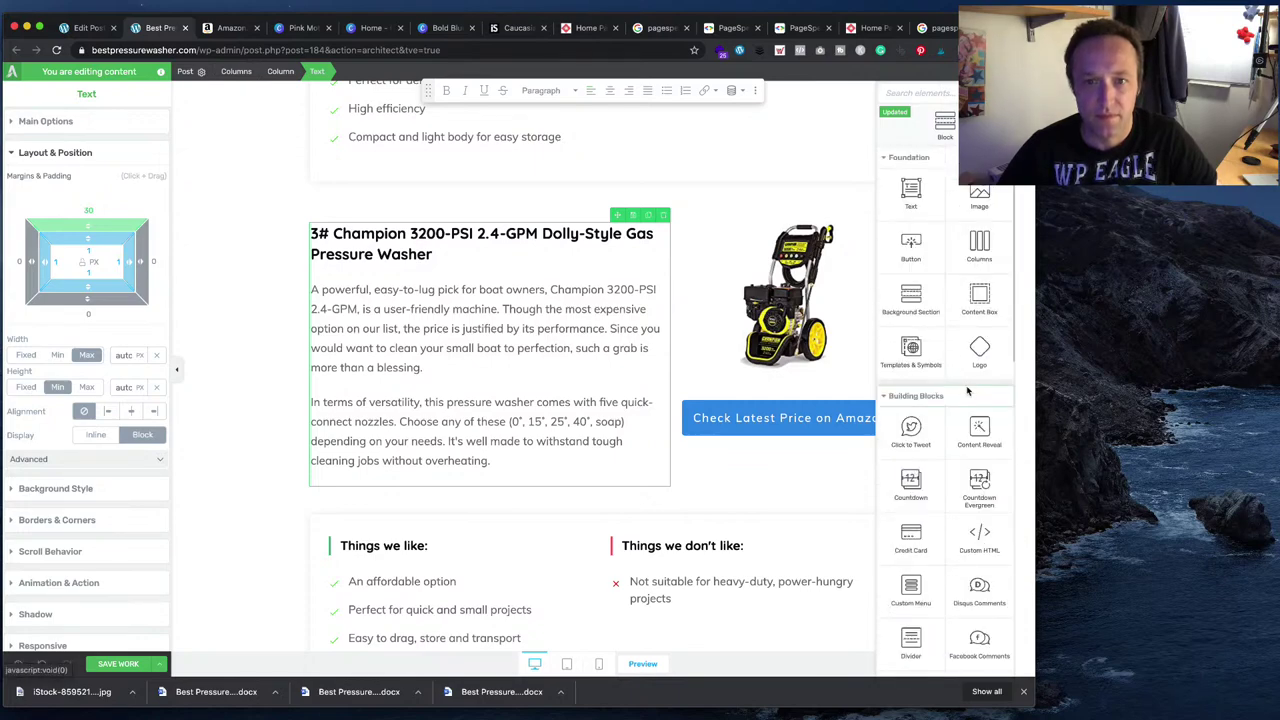
{"action": "left_click_drag", "start_coordinate": [910, 195], "coordinate": [645, 489]}
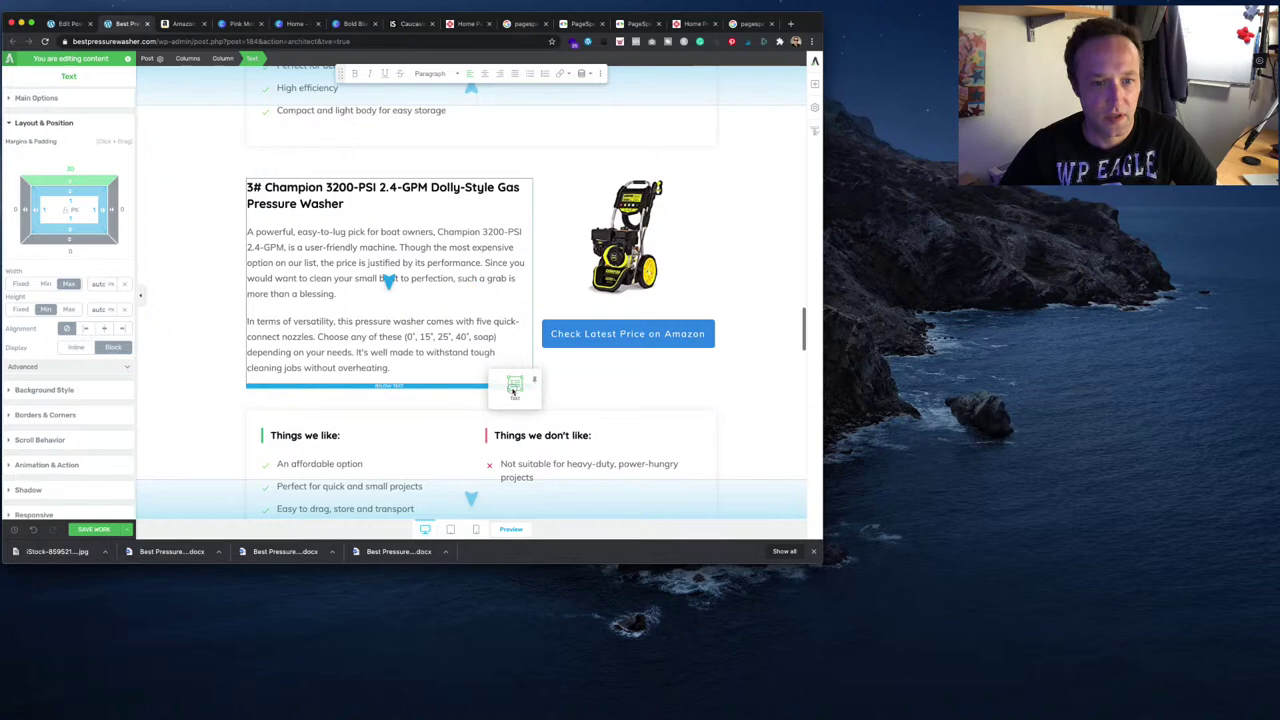
{"action": "left_click_drag", "start_coordinate": [514, 390], "coordinate": [512, 398]}
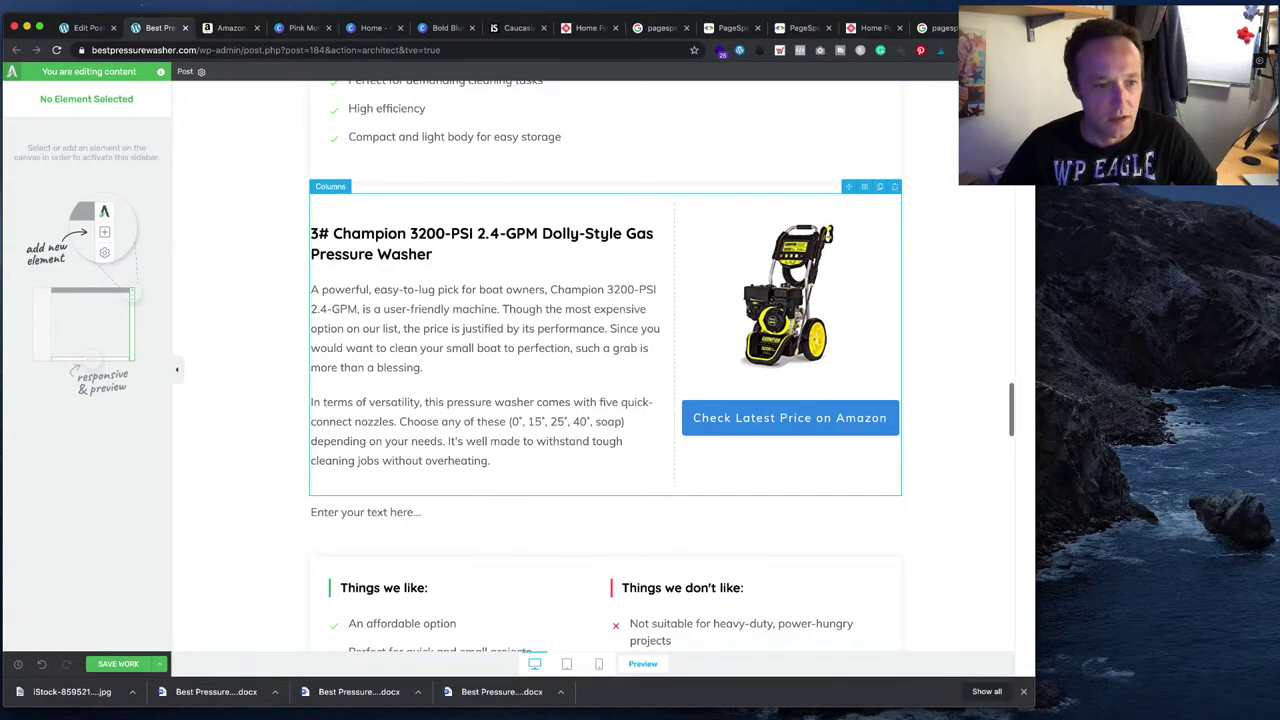
- Paste the draft paragraphs from 'Compared with other models' through aquatic cleaning into the new block
{"action": "key", "text": "super+Tab"}
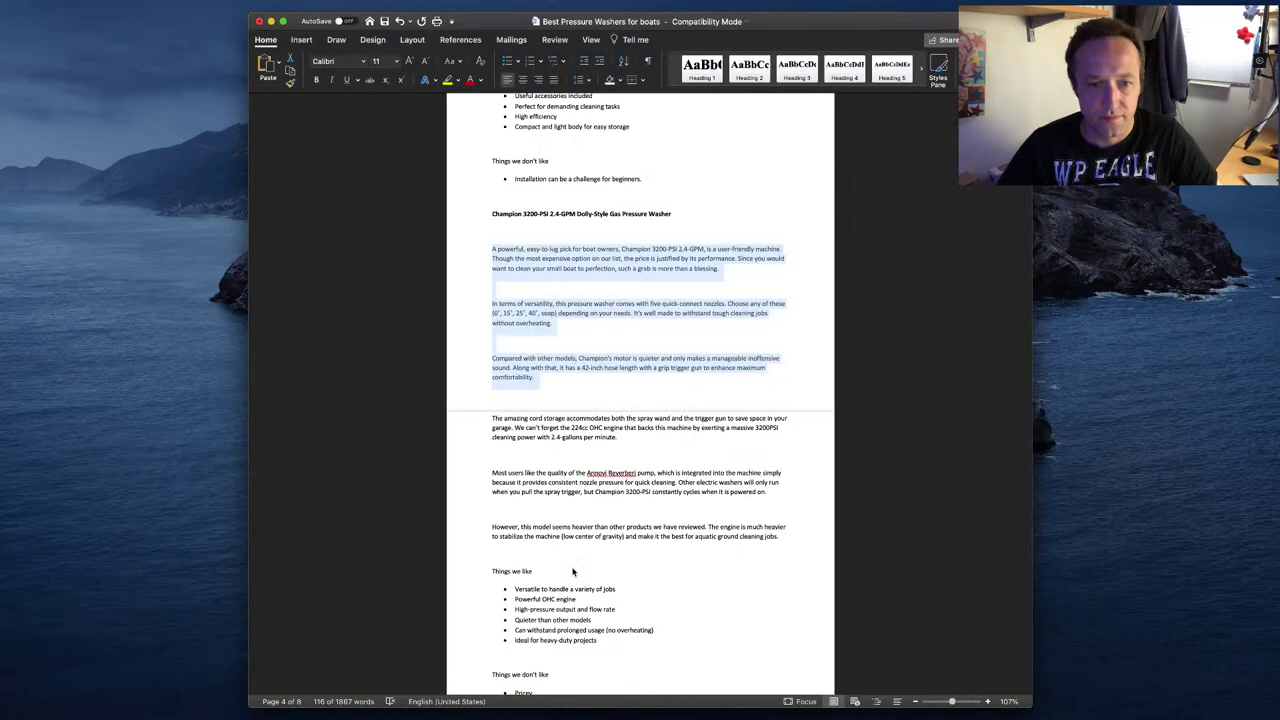
{"action": "left_click", "coordinate": [563, 387]}
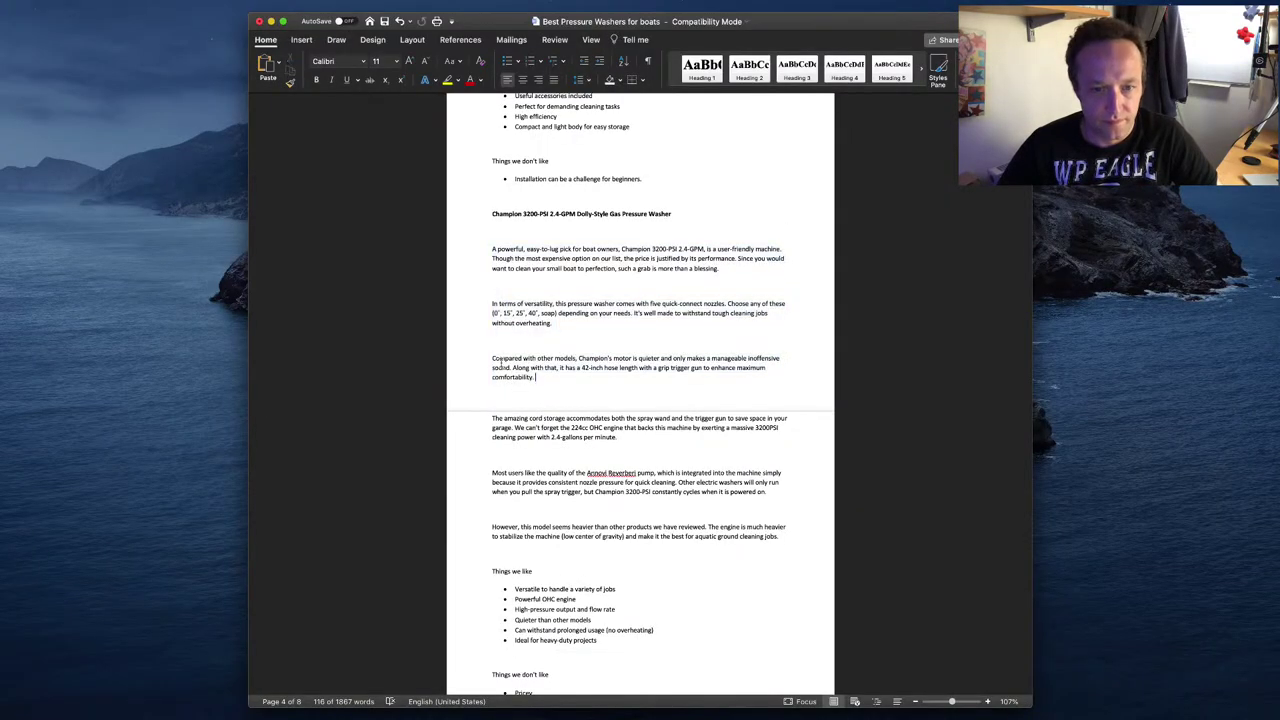
{"action": "left_click_drag", "start_coordinate": [489, 358], "coordinate": [770, 537]}
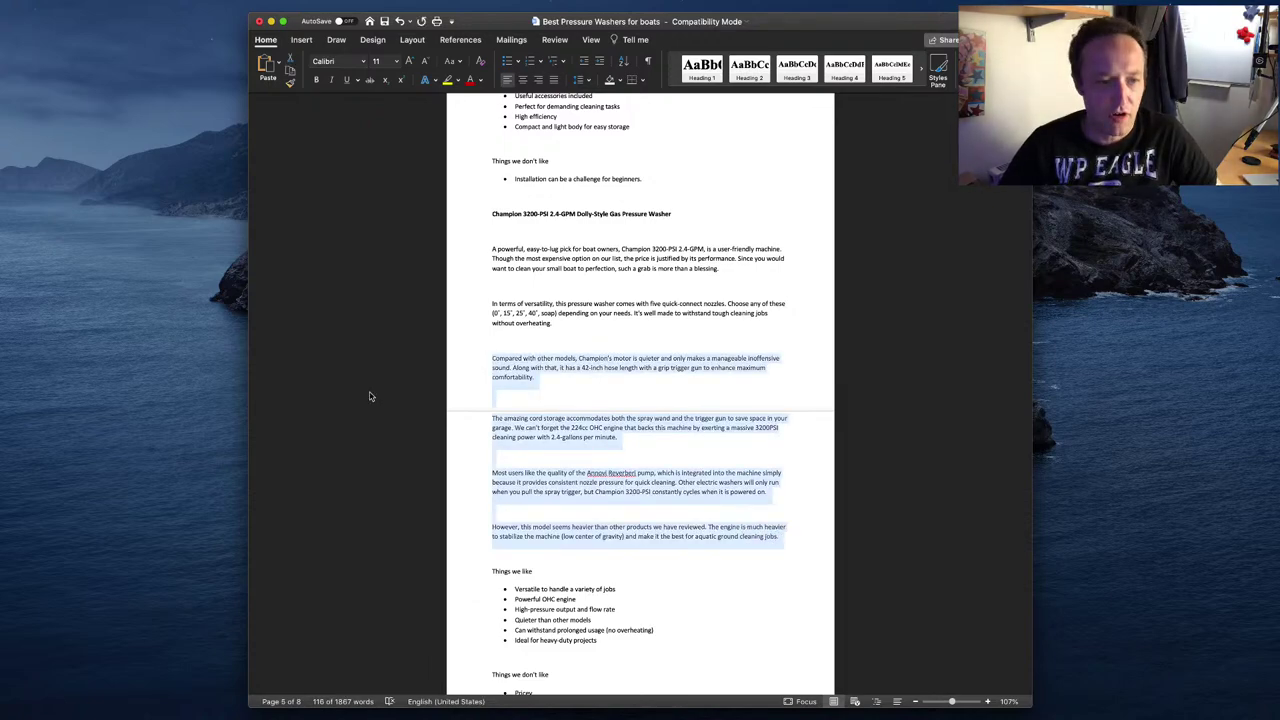
{"action": "key", "text": "super+Tab"}
{"action": "triple_click", "coordinate": [430, 513]}
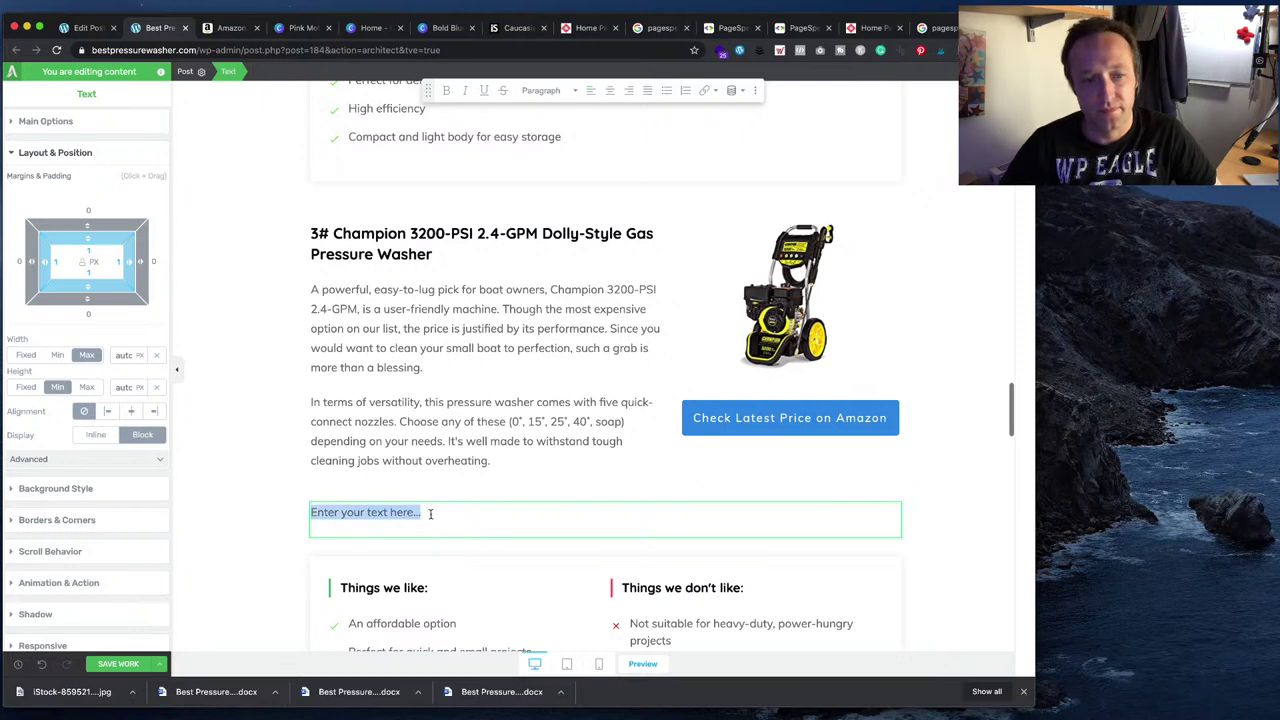
{"action": "key", "text": "super+v"}
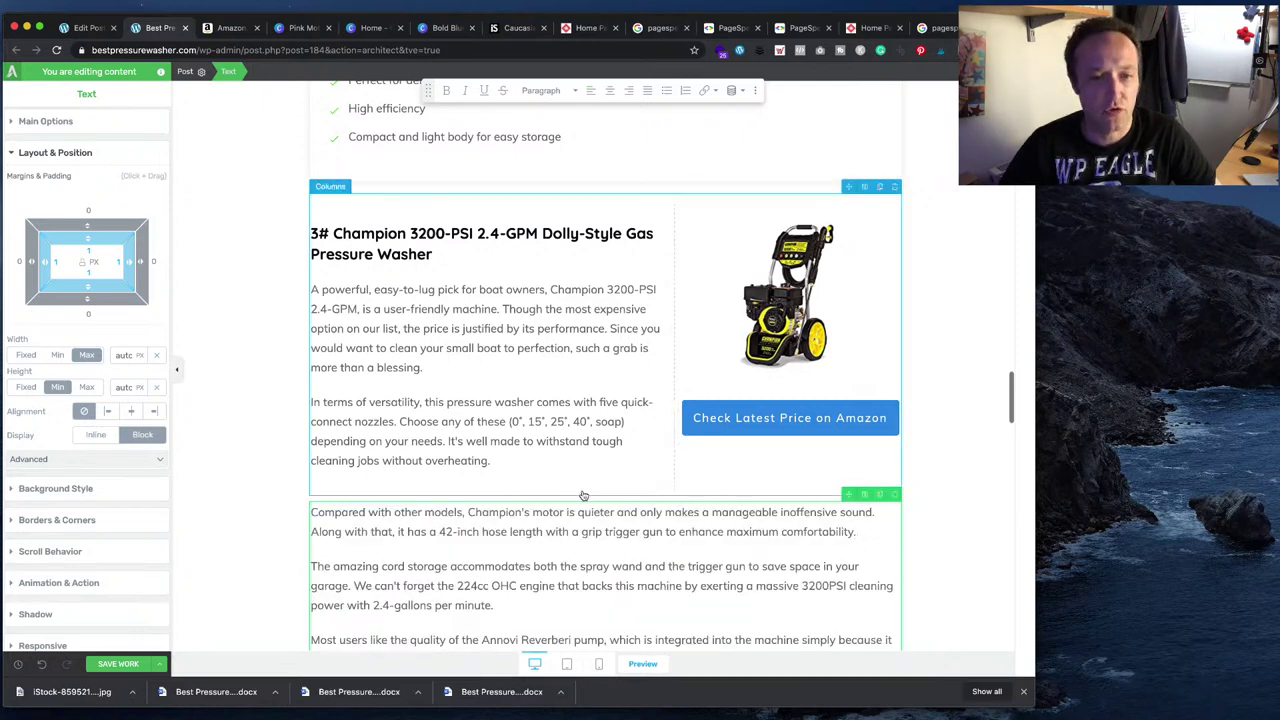
- Check the underlined words 'stabilize' and 'center' in the Champion text
{"action": "left_click", "coordinate": [520, 484]}
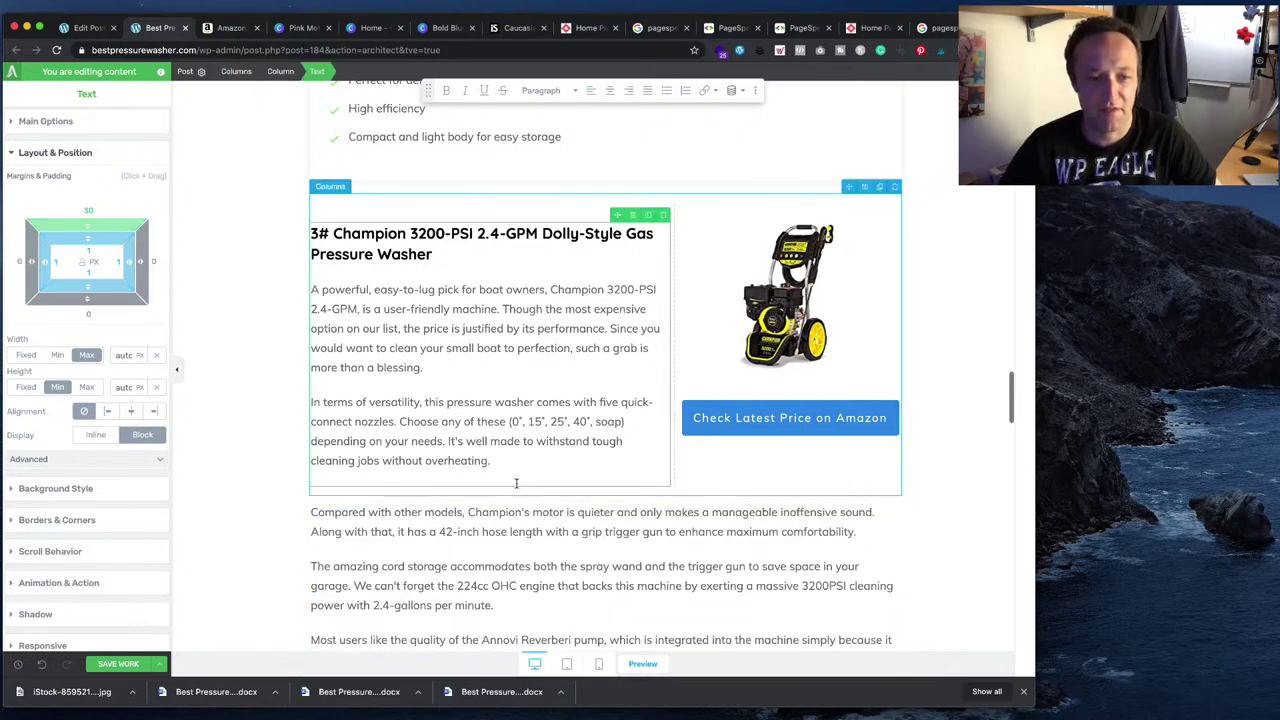
{"action": "scroll", "coordinate": [516, 483], "scroll_direction": "down", "scroll_amount": 4}
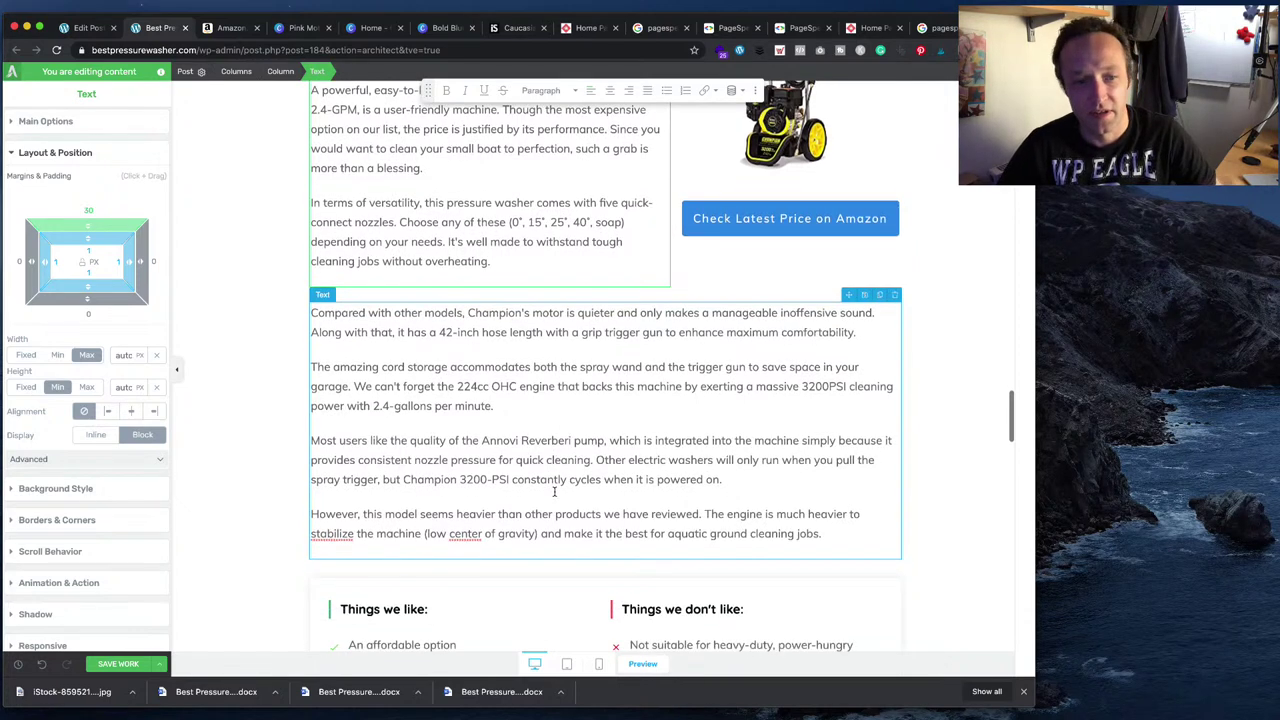
{"action": "double_click", "coordinate": [331, 533]}
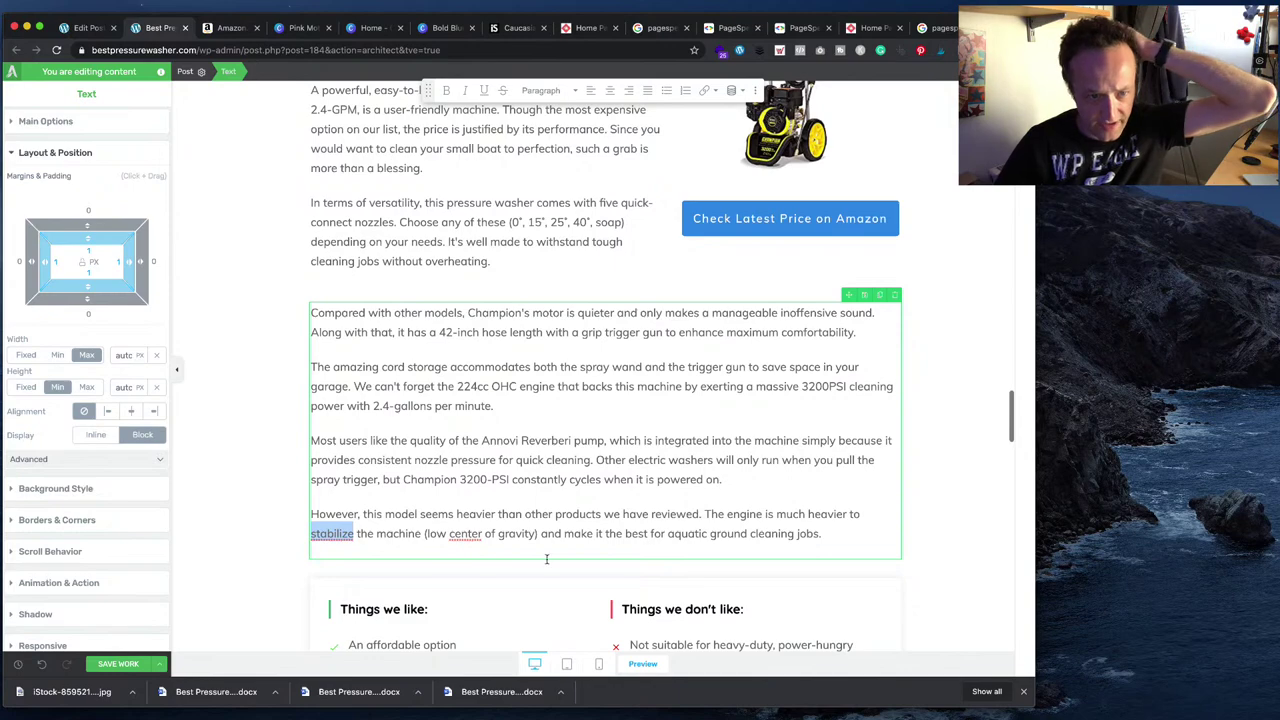
{"action": "double_click", "coordinate": [465, 533]}
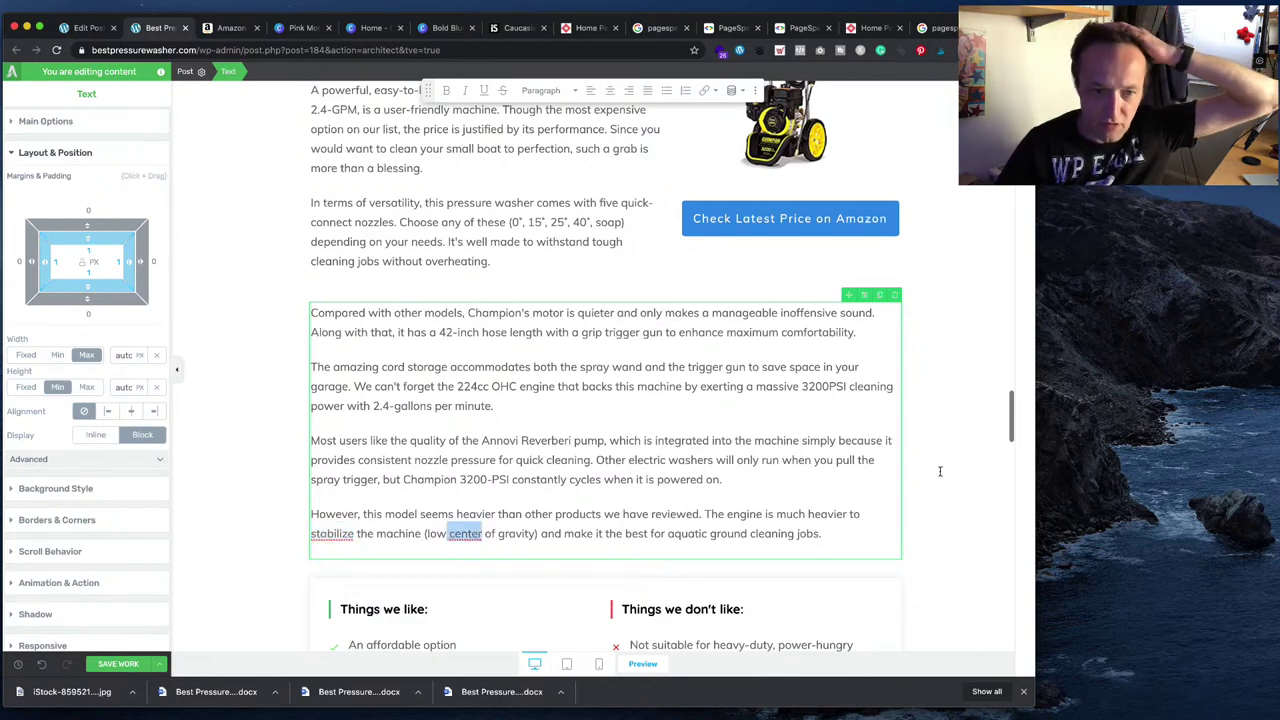
{"action": "scroll", "coordinate": [940, 471], "scroll_direction": "down", "scroll_amount": 2}
- Select the 'Versatile to handle a variety of jobs' pro in the Word draft
{"action": "key", "text": "super+Tab"}
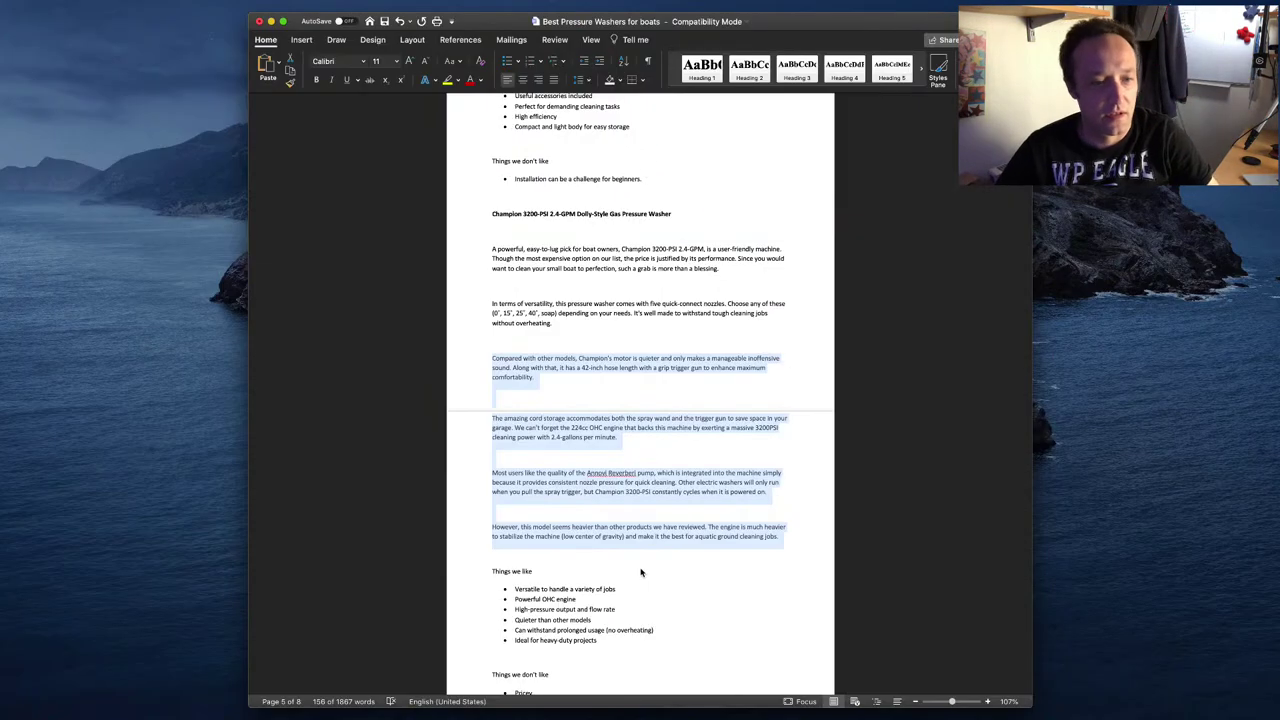
{"action": "scroll", "coordinate": [641, 572], "scroll_direction": "down", "scroll_amount": 2}
{"action": "left_click_drag", "start_coordinate": [592, 552], "coordinate": [497, 551]}
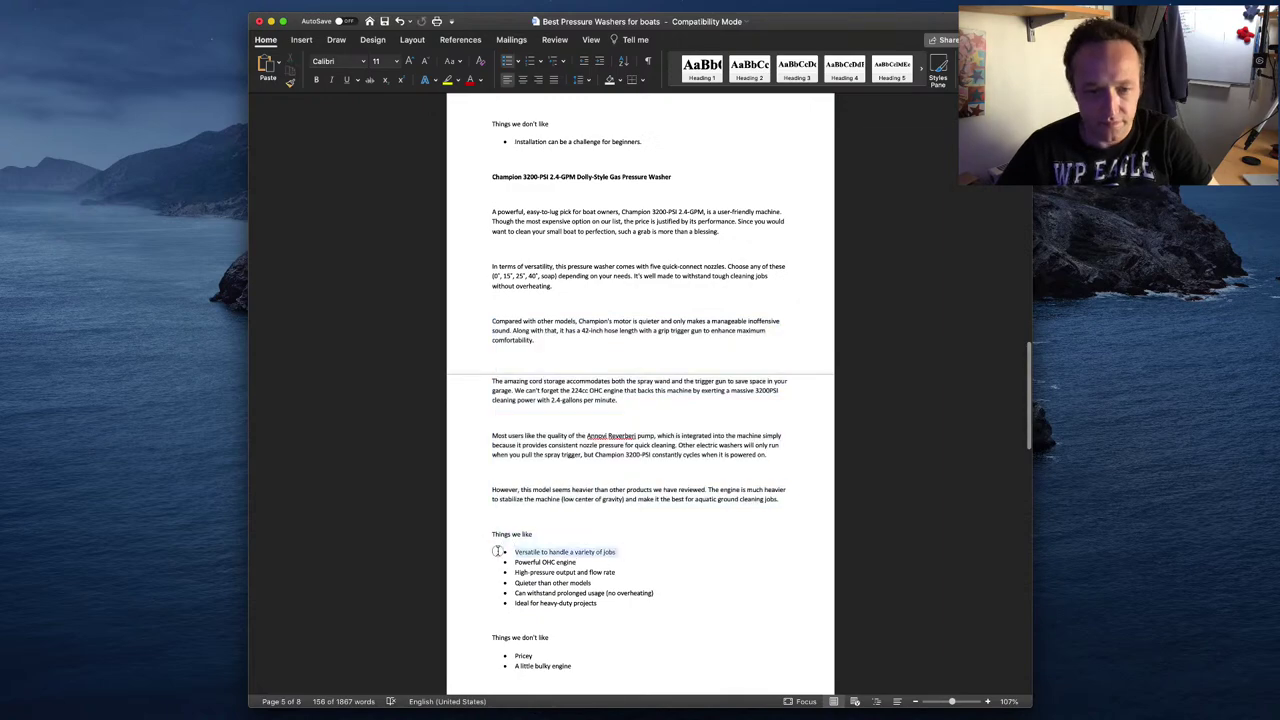
{"action": "key", "text": "super+Tab"}
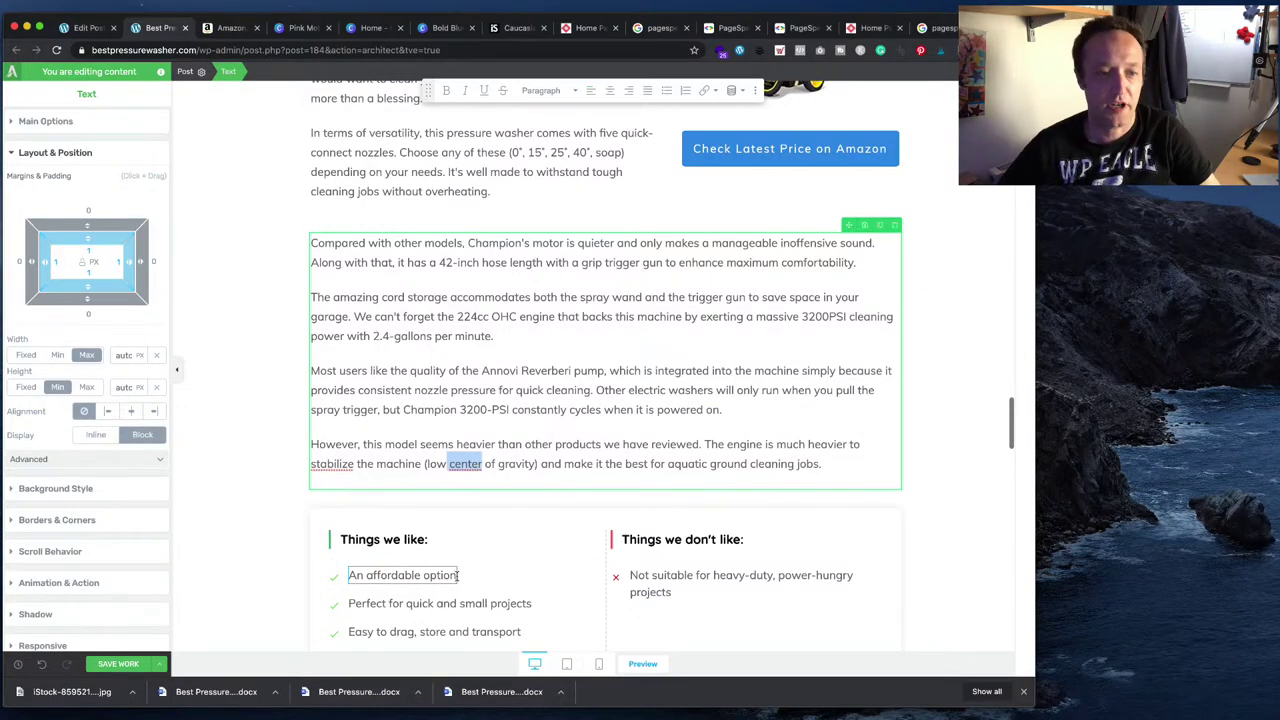
- Replace the first two liked items with 'Versatile to handle a variety of jobs' and 'Powerful OHC engine'
{"action": "triple_click", "coordinate": [458, 575]}
{"action": "key", "text": "super+v"}
{"action": "scroll", "coordinate": [607, 594], "scroll_direction": "down", "scroll_amount": 3}
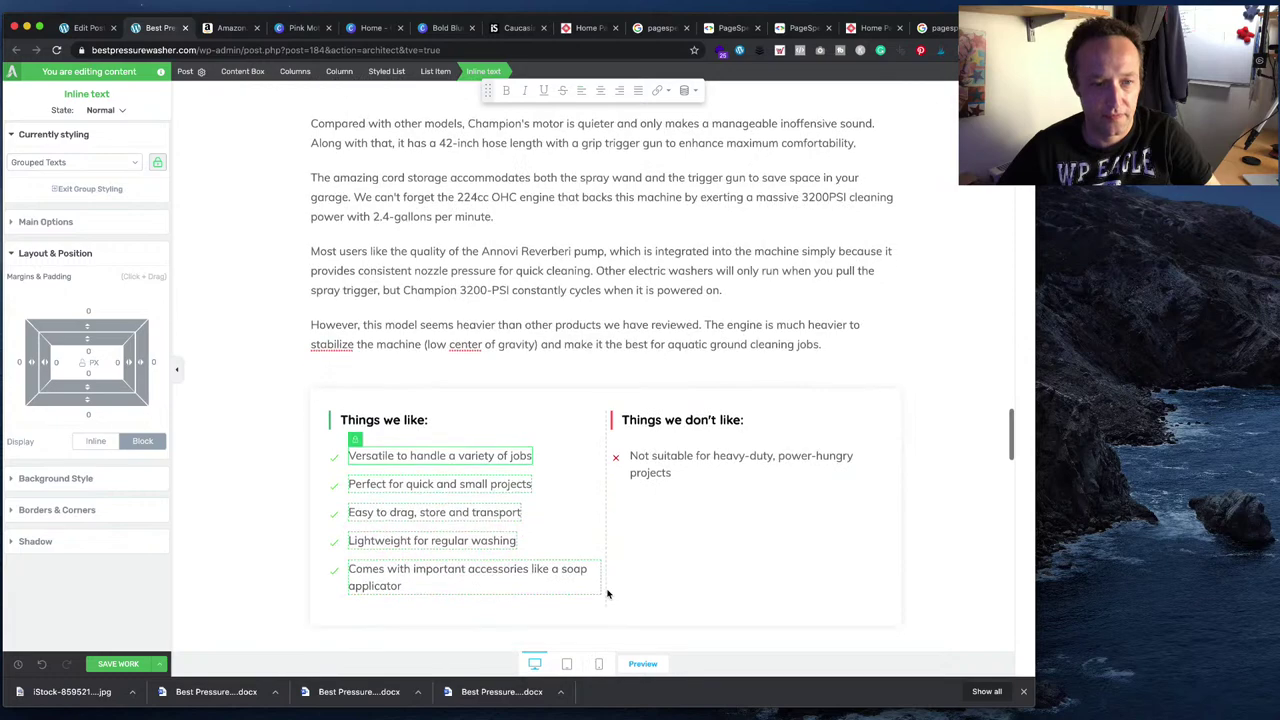
{"action": "key", "text": "super+Tab"}
{"action": "left_click_drag", "start_coordinate": [584, 565], "coordinate": [518, 560]}
{"action": "key", "text": "super+c"}
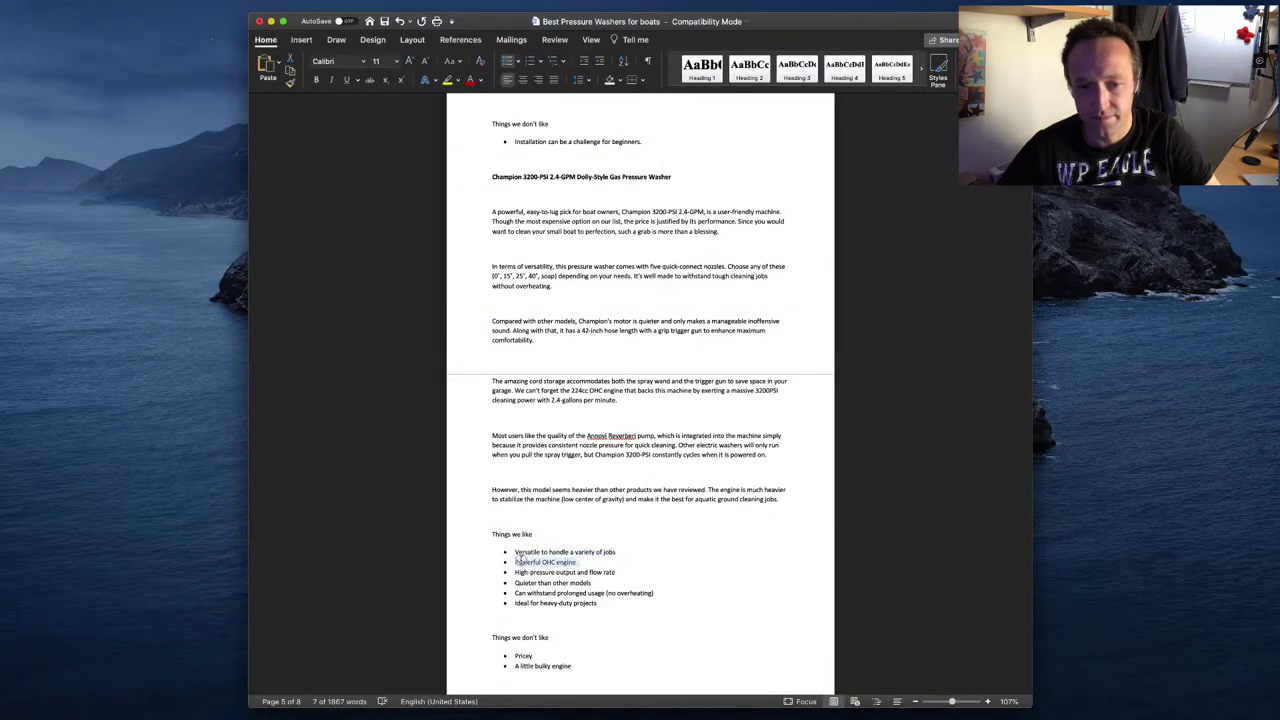
{"action": "key", "text": "super+Tab"}
{"action": "double_click", "coordinate": [408, 477]}
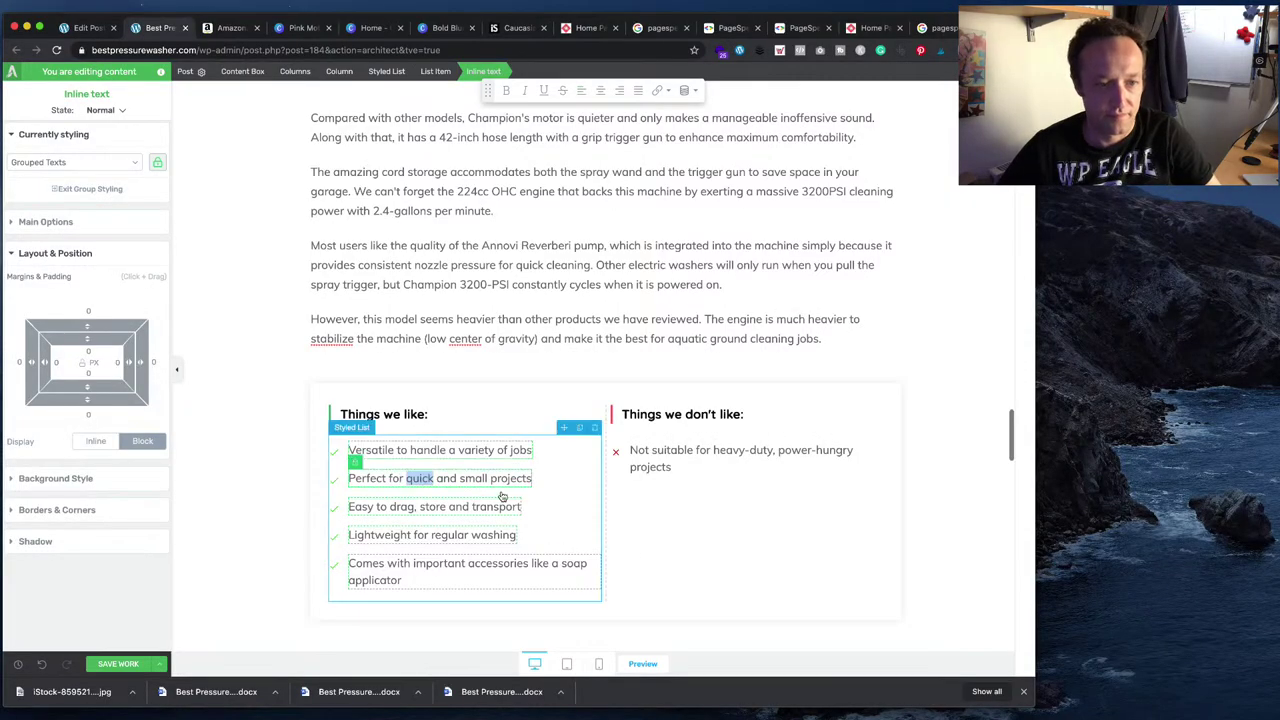
{"action": "triple_click", "coordinate": [496, 475]}
{"action": "key", "text": "super+v"}
- Replace the next two items with 'High-pressure output and flow rate' and 'Quieter than other models'
{"action": "key", "text": "super+Tab"}
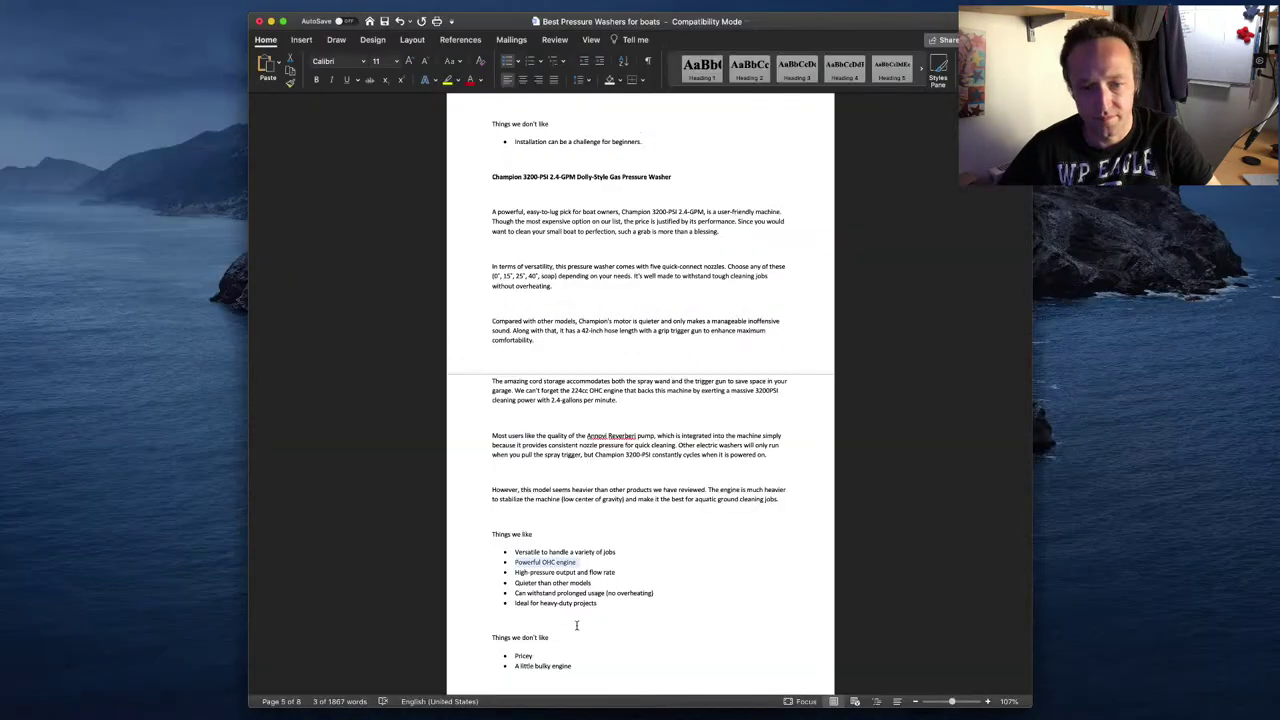
{"action": "left_click_drag", "start_coordinate": [616, 572], "coordinate": [545, 574]}
{"action": "key", "text": "super+c"}
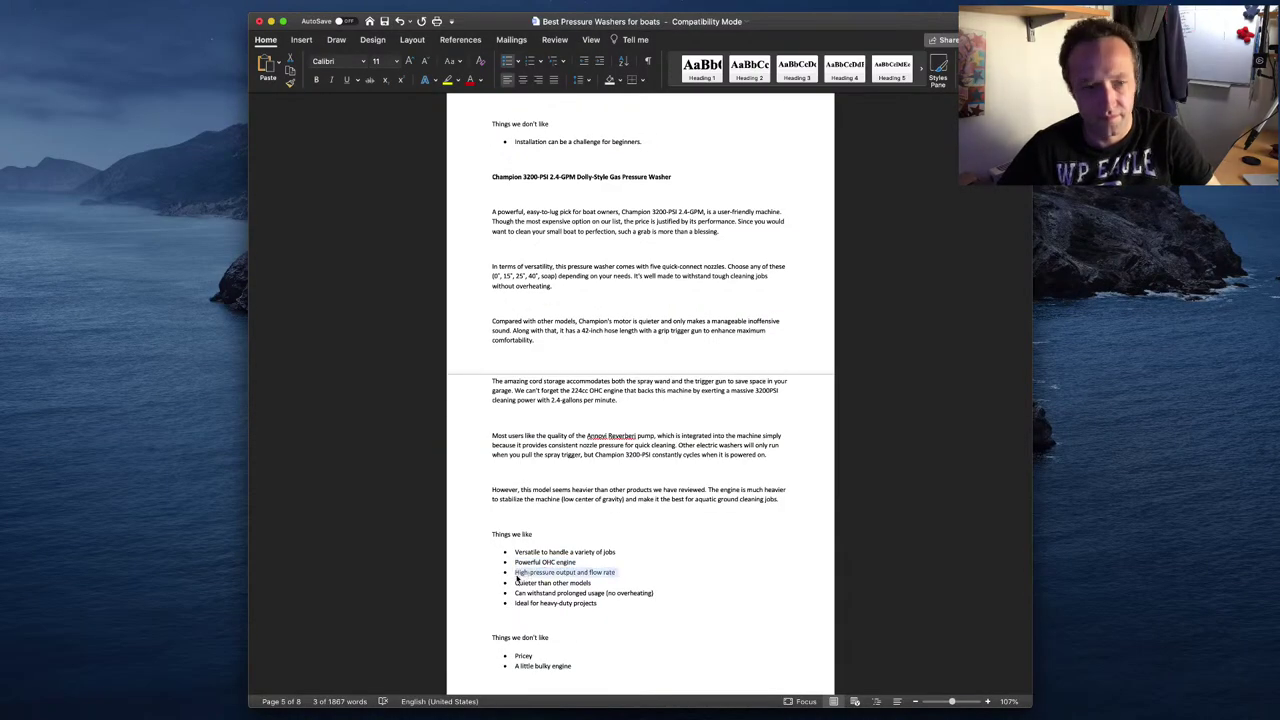
{"action": "key", "text": "super+Tab"}
{"action": "left_click", "coordinate": [453, 510]}
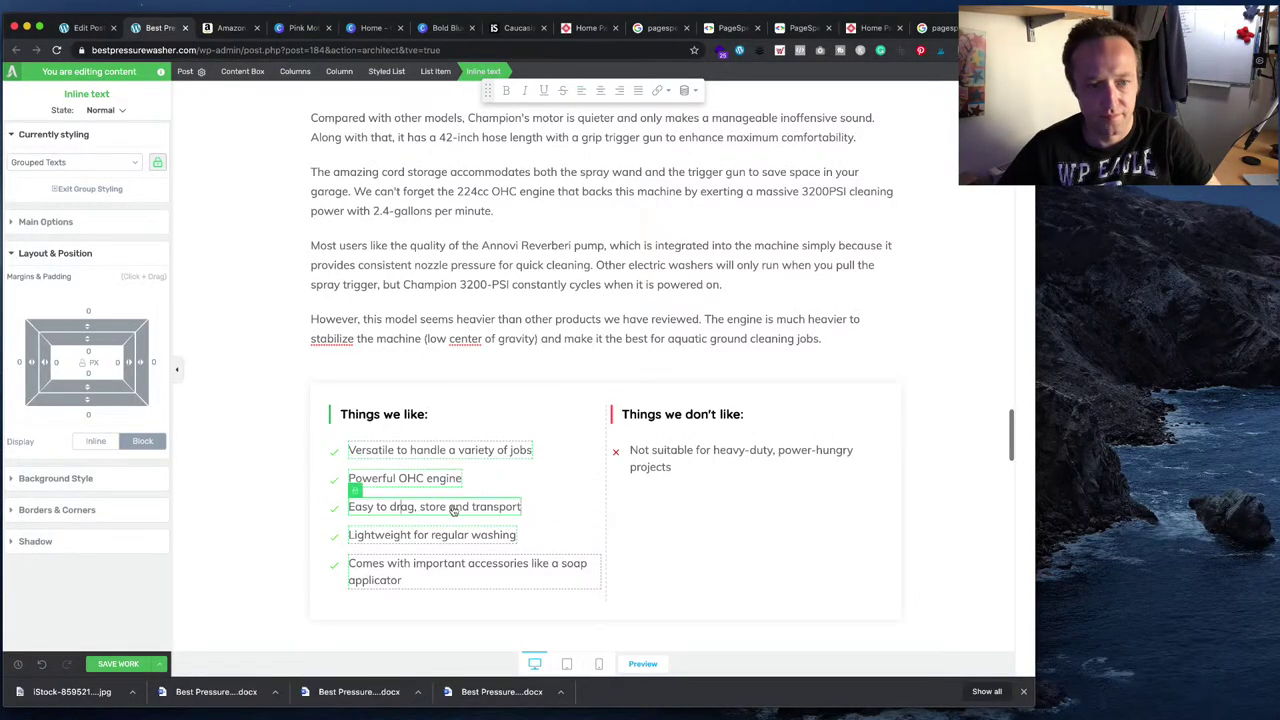
{"action": "key", "text": "super+a"}
{"action": "key", "text": "super+v"}
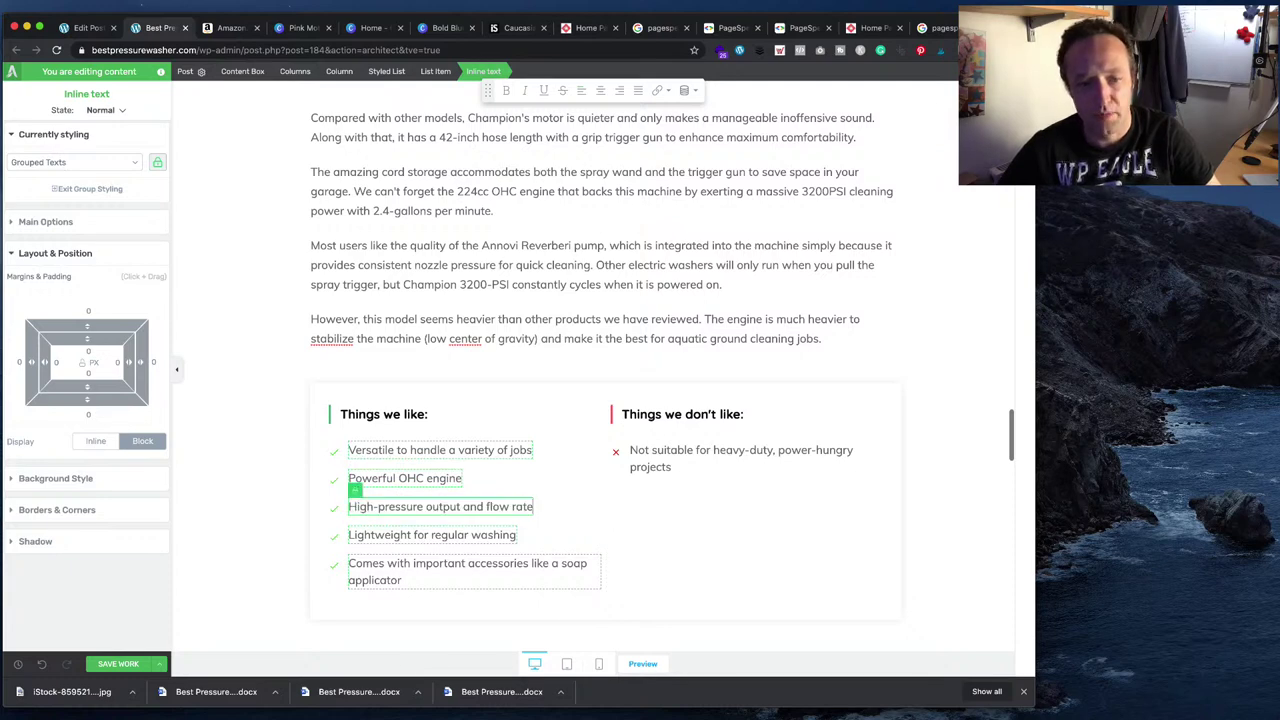
{"action": "key", "text": "super+Tab"}
{"action": "triple_click", "coordinate": [567, 582]}
{"action": "key", "text": "super+c"}
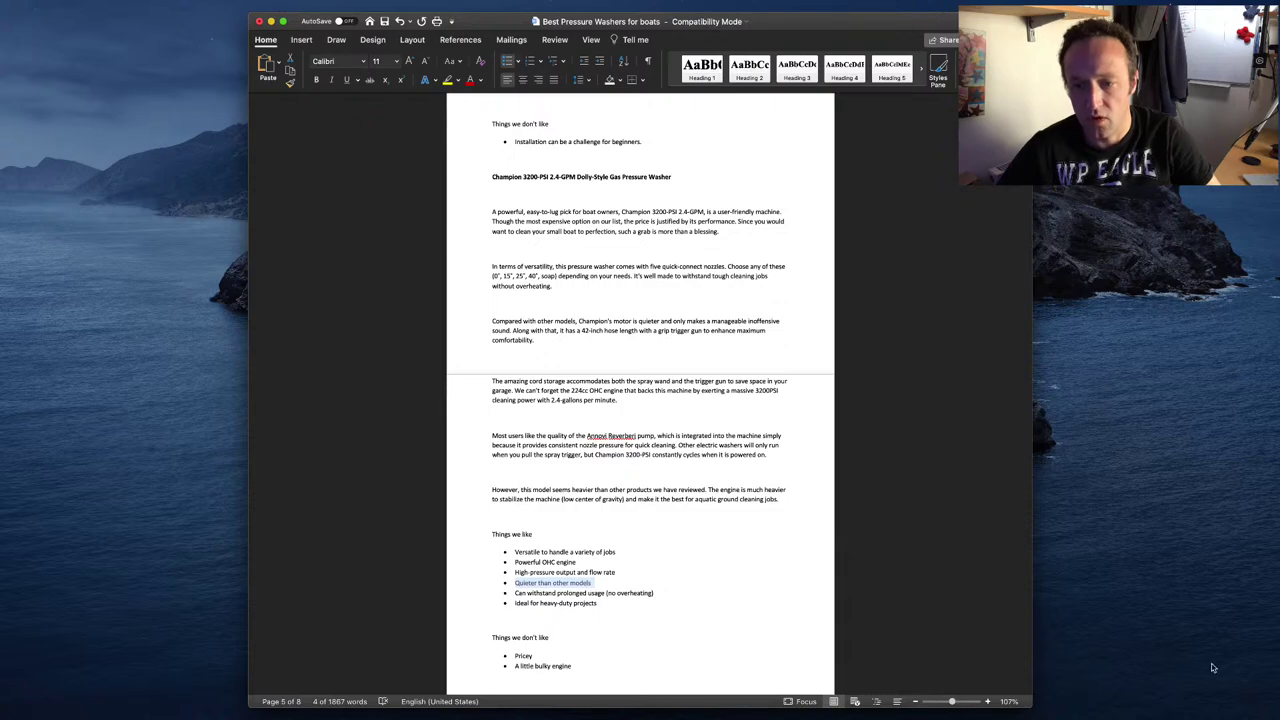
{"action": "left_click", "coordinate": [1058, 673]}
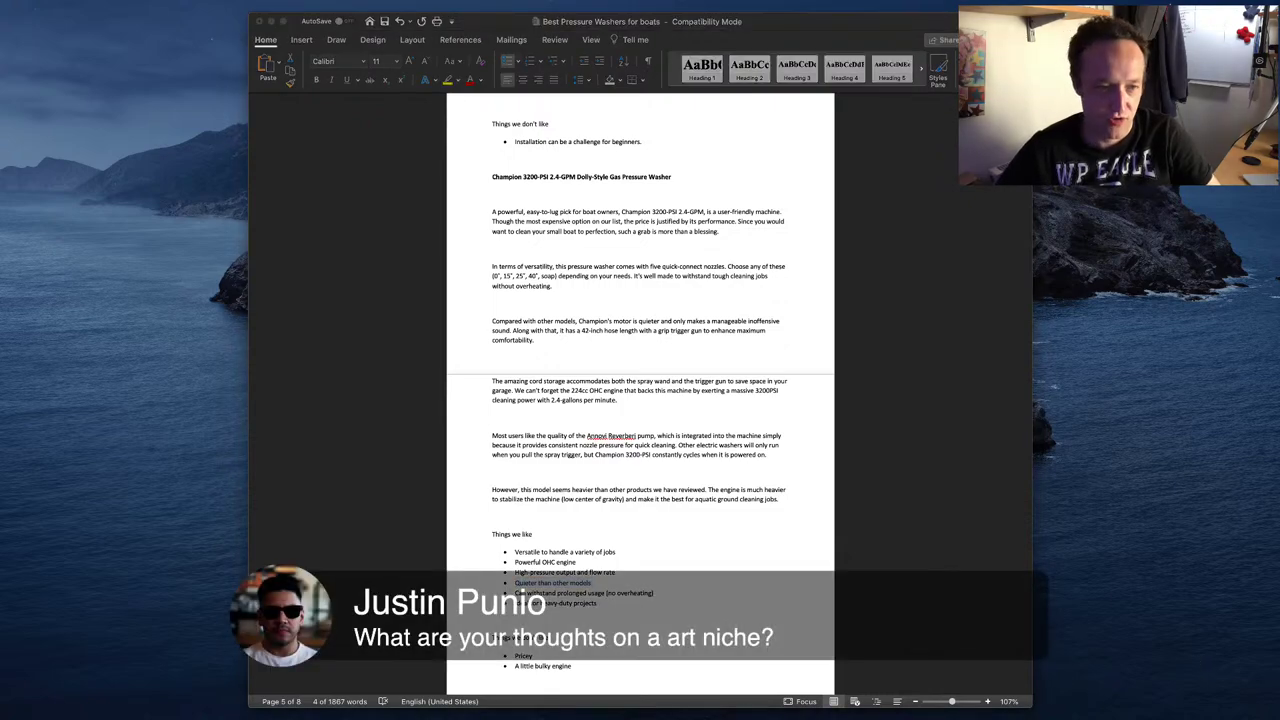
{"action": "key", "text": "super+Tab"}
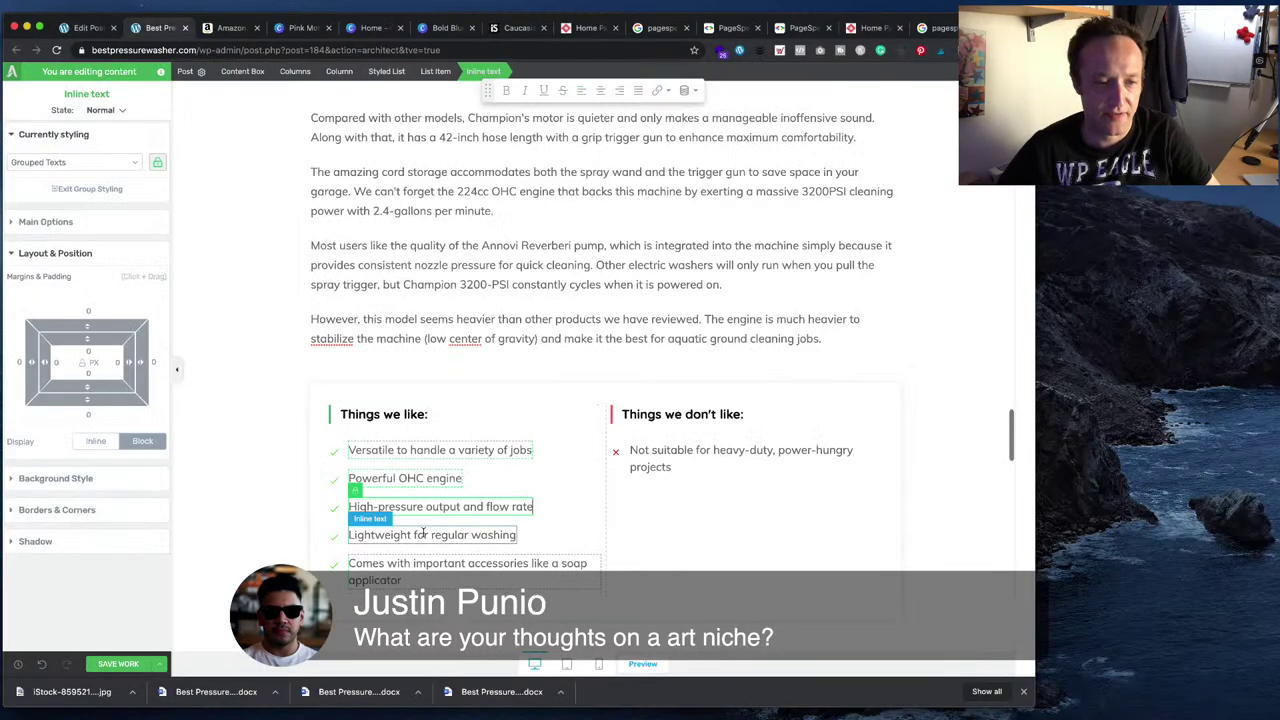
{"action": "triple_click", "coordinate": [451, 532]}
{"action": "key", "text": "super+v"}
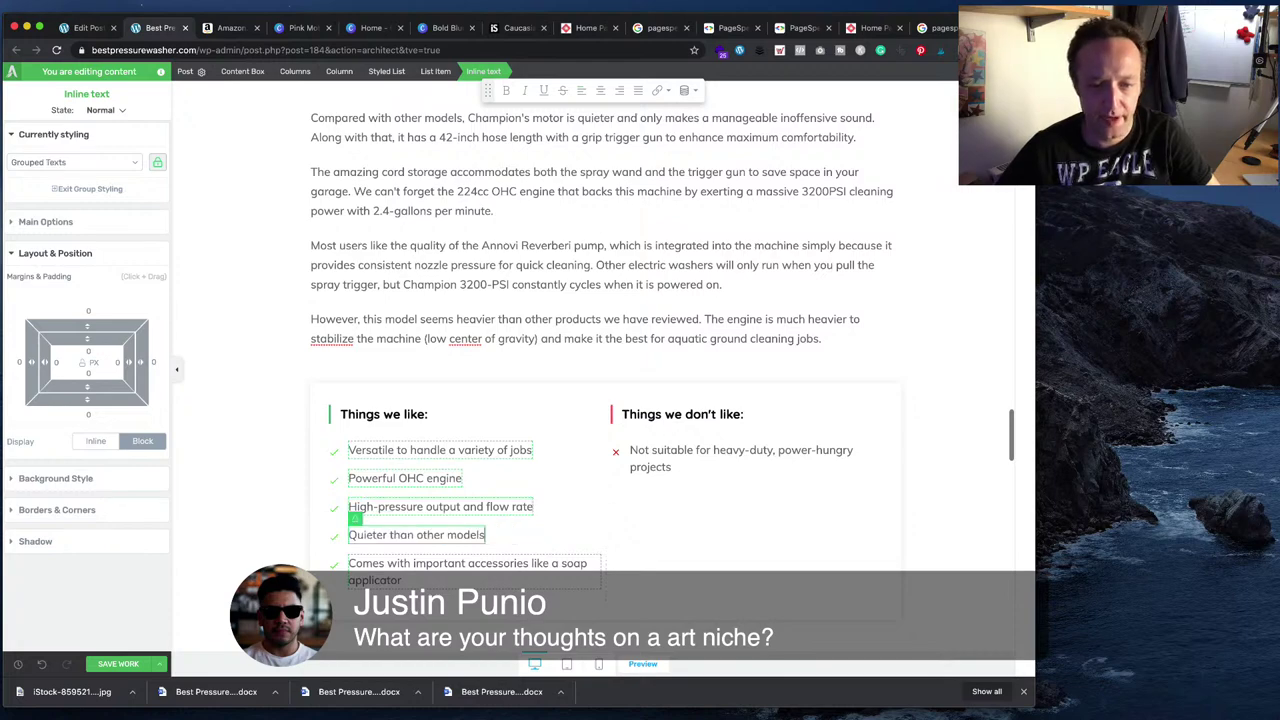
- Add 'Can withstand prolonged usage (no overheating)' and 'Ideal for heavy-duty projects' as the last pros
{"action": "key", "text": "super+Tab"}
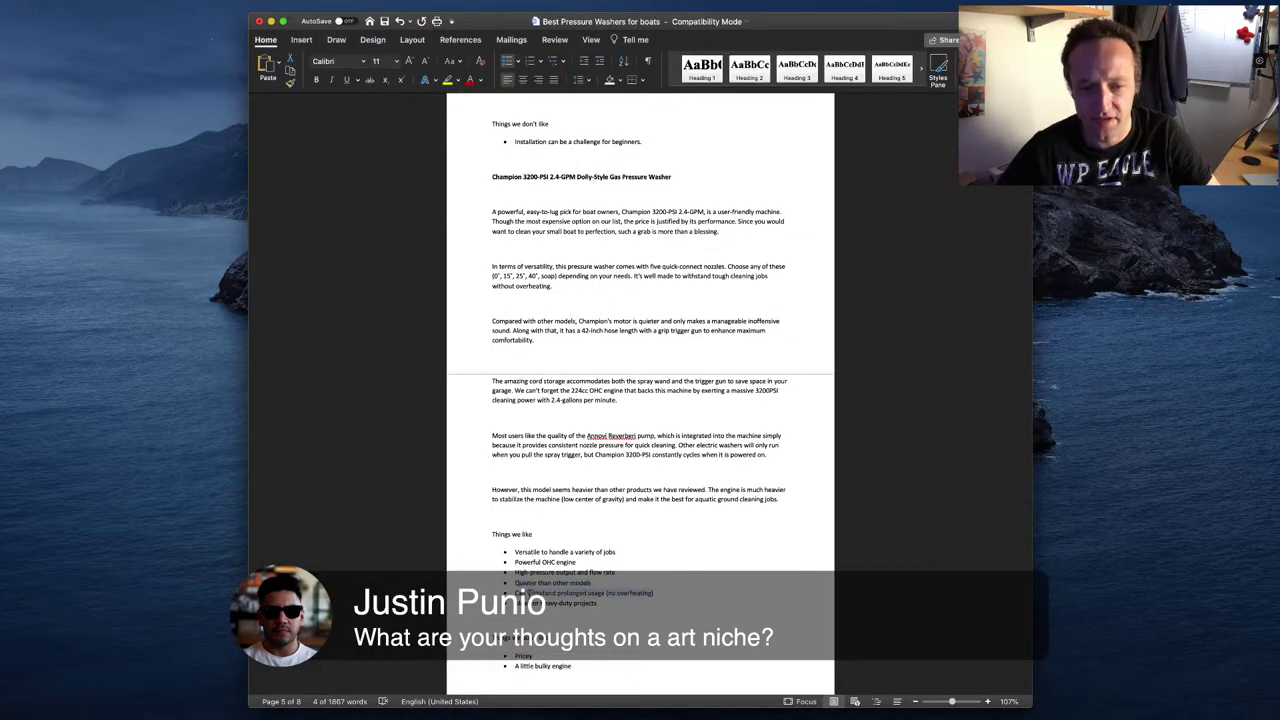
{"action": "key", "text": "super+Tab"}
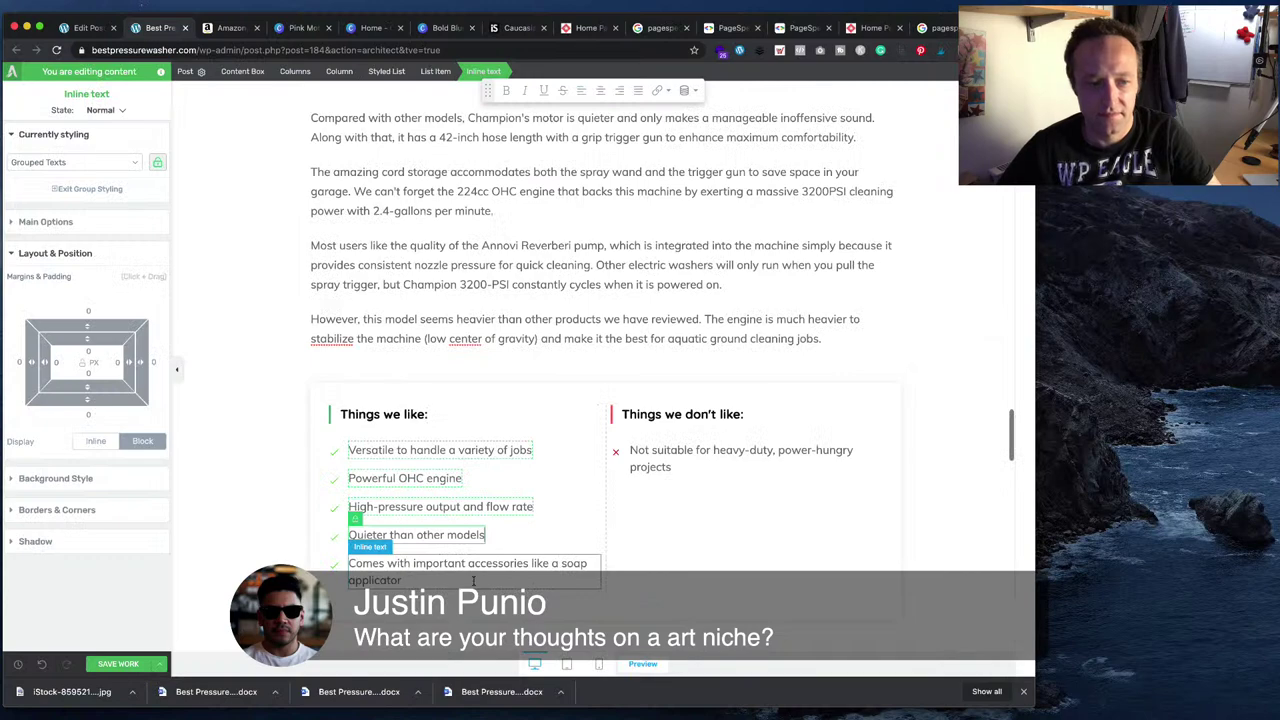
{"action": "triple_click", "coordinate": [473, 572]}
{"action": "type", "text": "Can withstand prolonged usage (no overheating)"}
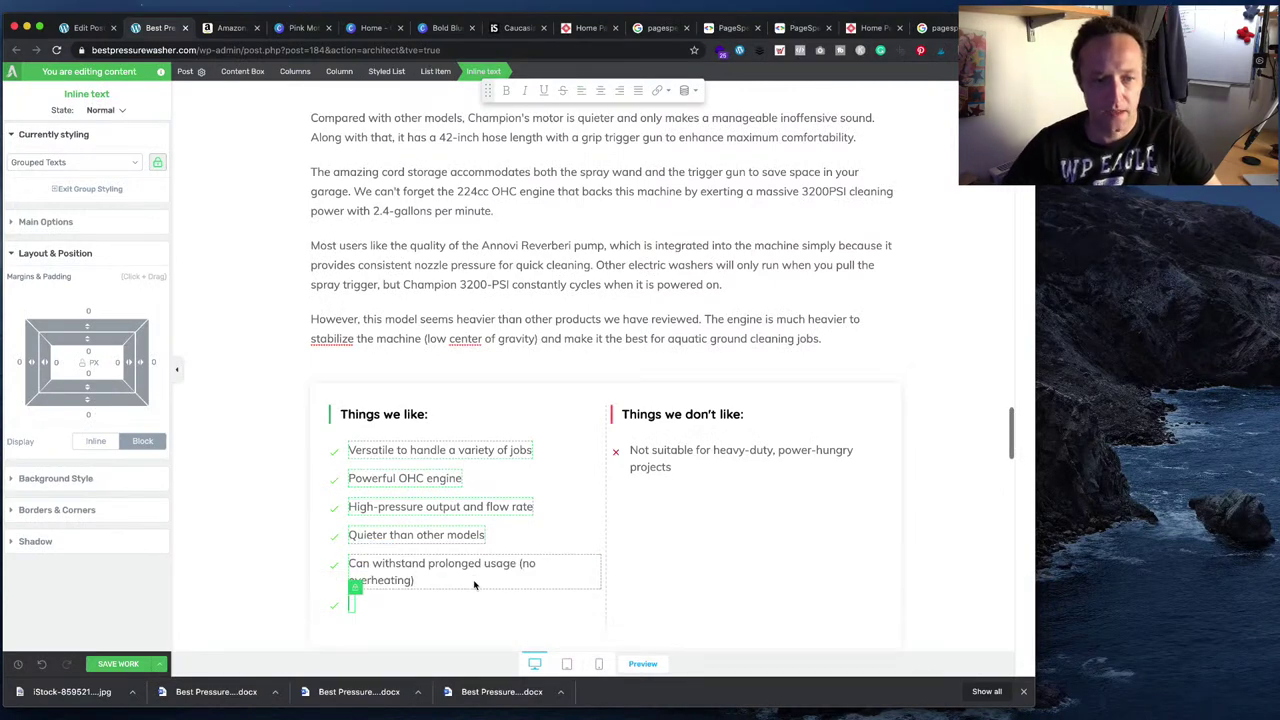
{"action": "key", "text": "super+Tab"}
{"action": "left_click_drag", "start_coordinate": [609, 603], "coordinate": [491, 596]}
{"action": "key", "text": "super+c"}
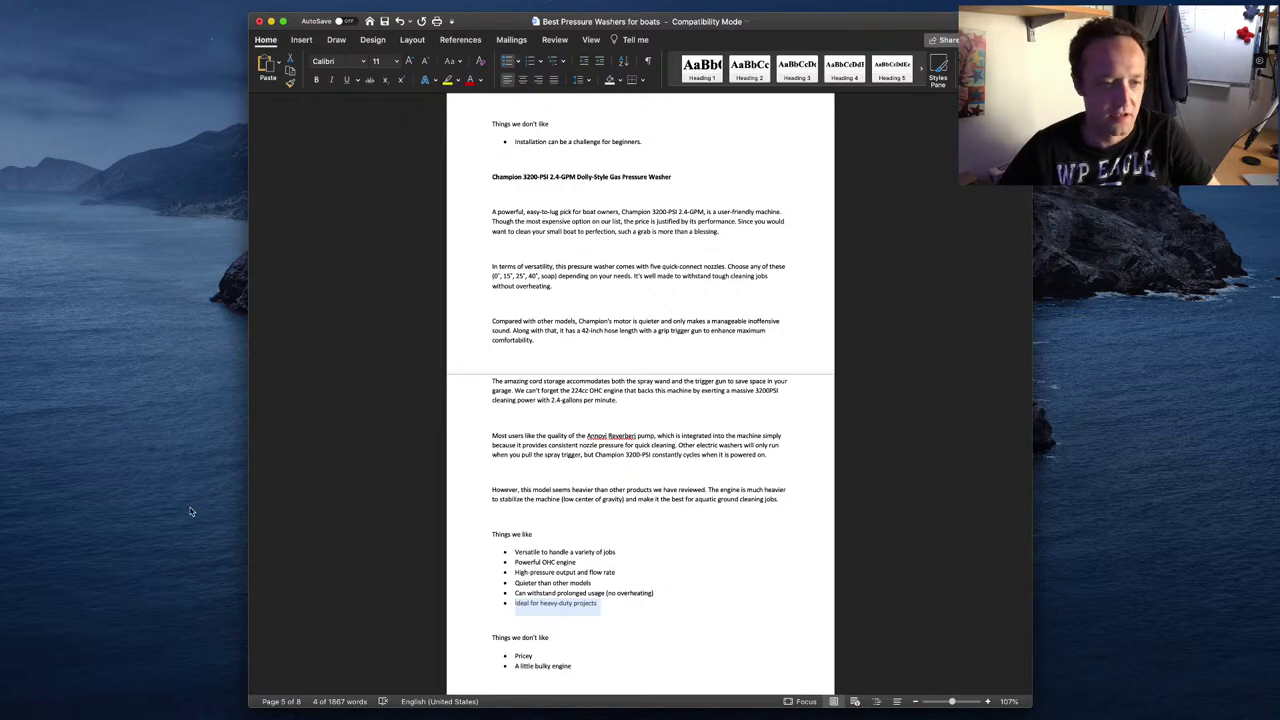
{"action": "key", "text": "super+Tab"}
{"action": "key", "text": "super+v"}
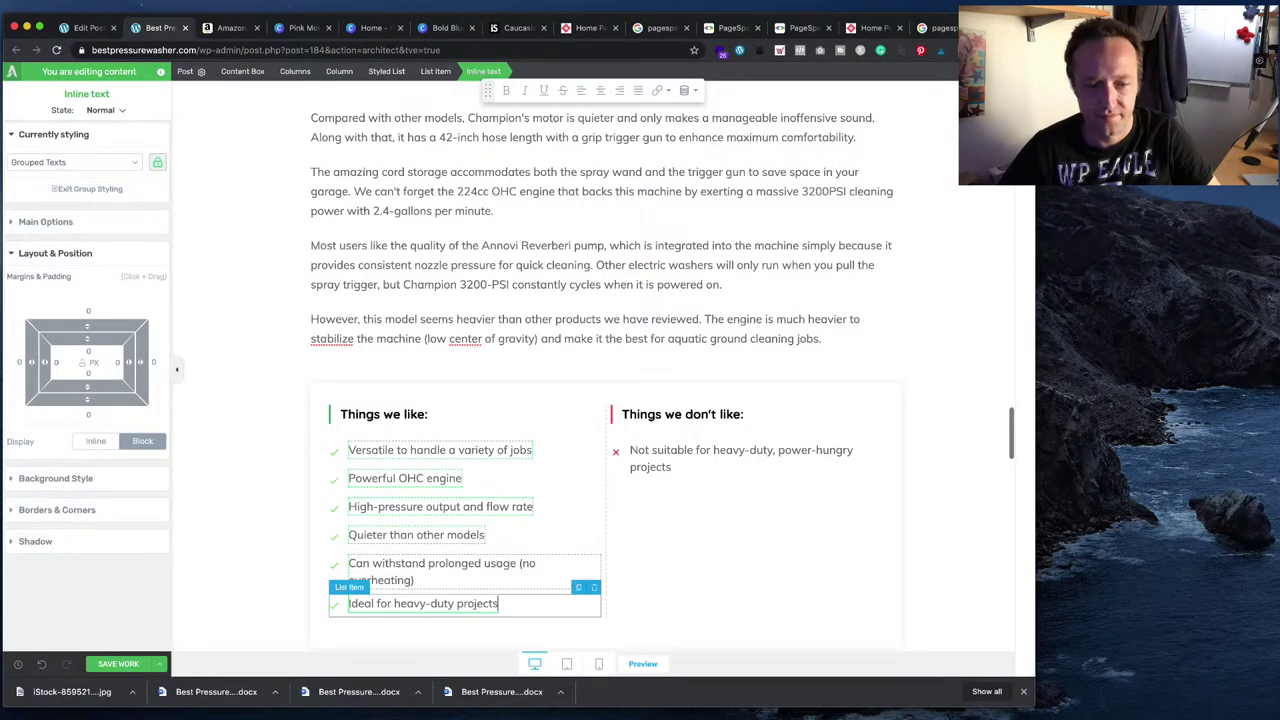
- Copy the 'Pricey' con from the draft and start editing the first don't-like item
{"action": "key", "text": "super+Tab"}
{"action": "left_click_drag", "start_coordinate": [545, 655], "coordinate": [514, 655]}
{"action": "key", "text": "ctrl+c"}
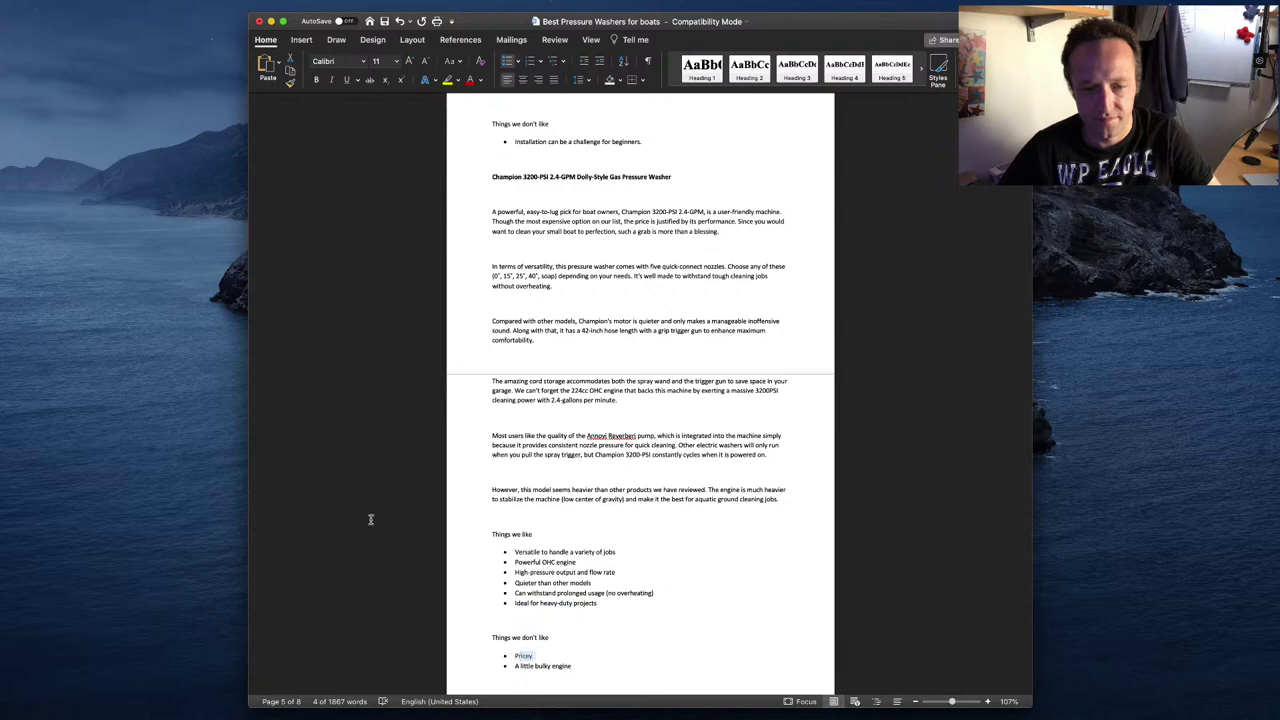
{"action": "left_click", "coordinate": [505, 636]}
{"action": "scroll", "coordinate": [550, 625], "scroll_direction": "down", "scroll_amount": 3}
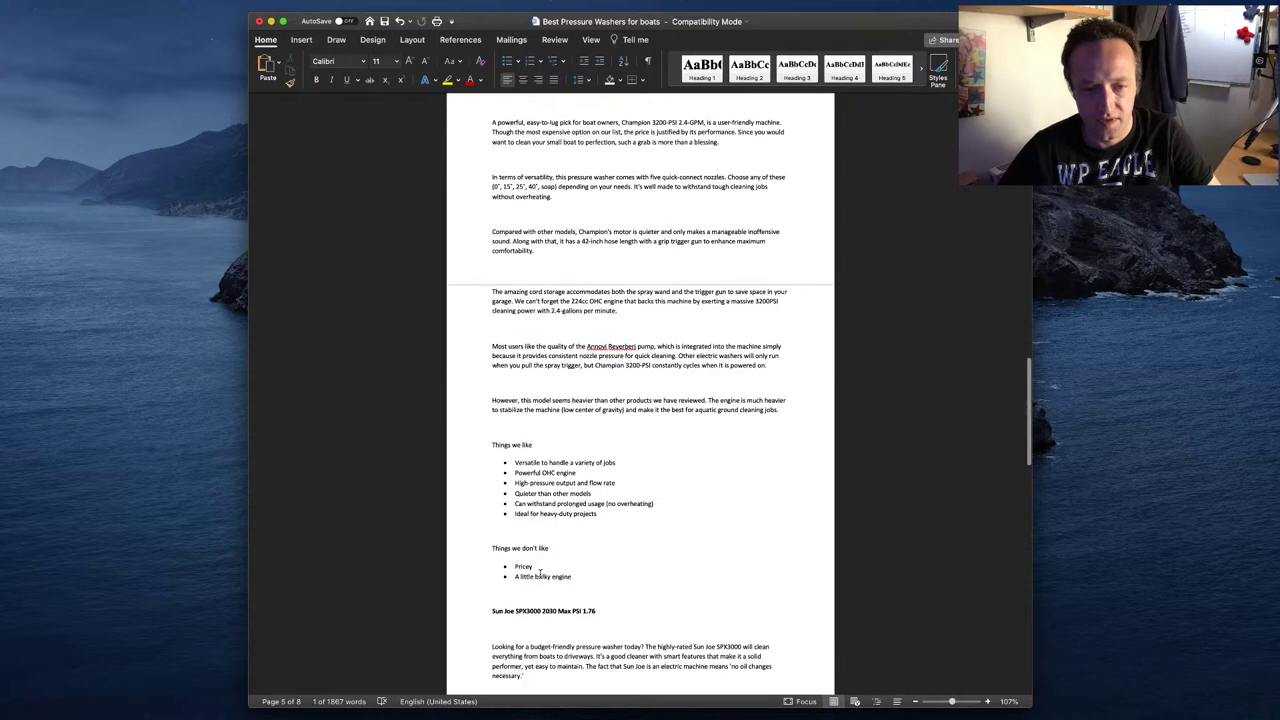
{"action": "key", "text": "super+Tab"}
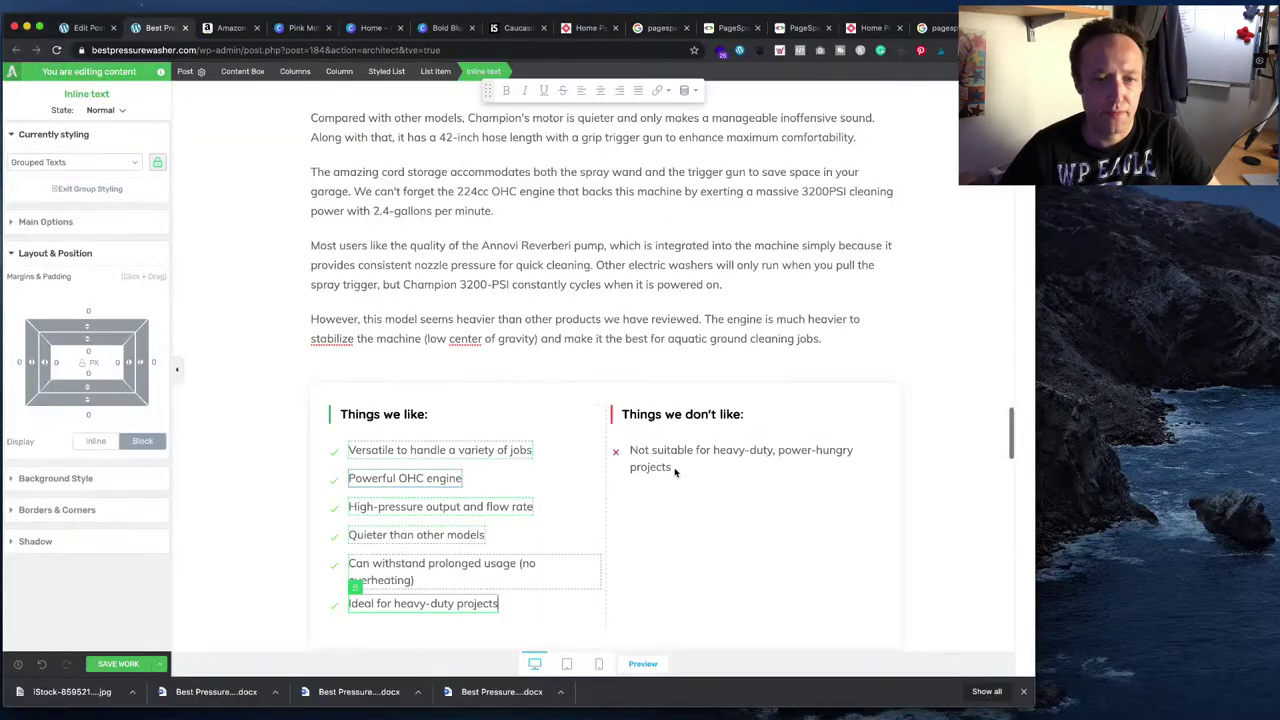
{"action": "left_click", "coordinate": [675, 470]}
- Set the Champion cons to 'Pricey' and 'A little bulky'
{"action": "key", "text": "ctrl+a"}
{"action": "key", "text": "ctrl+v"}
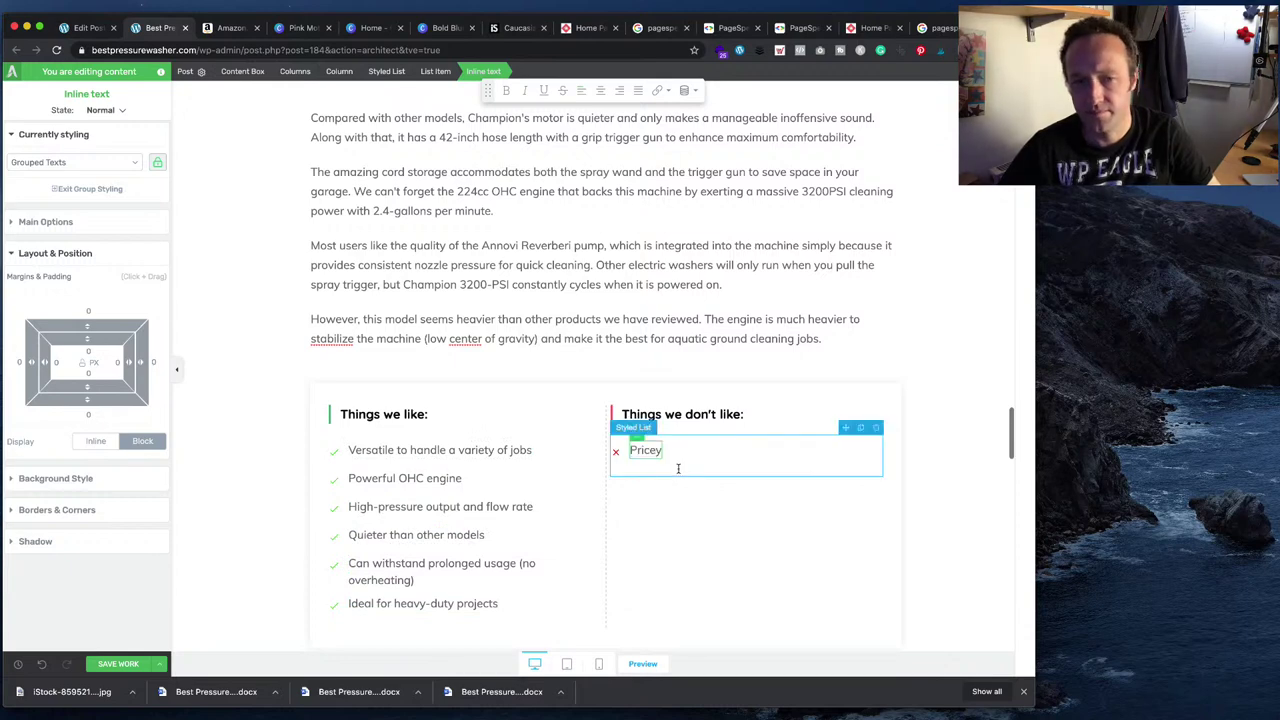
{"action": "key", "text": "Return"}
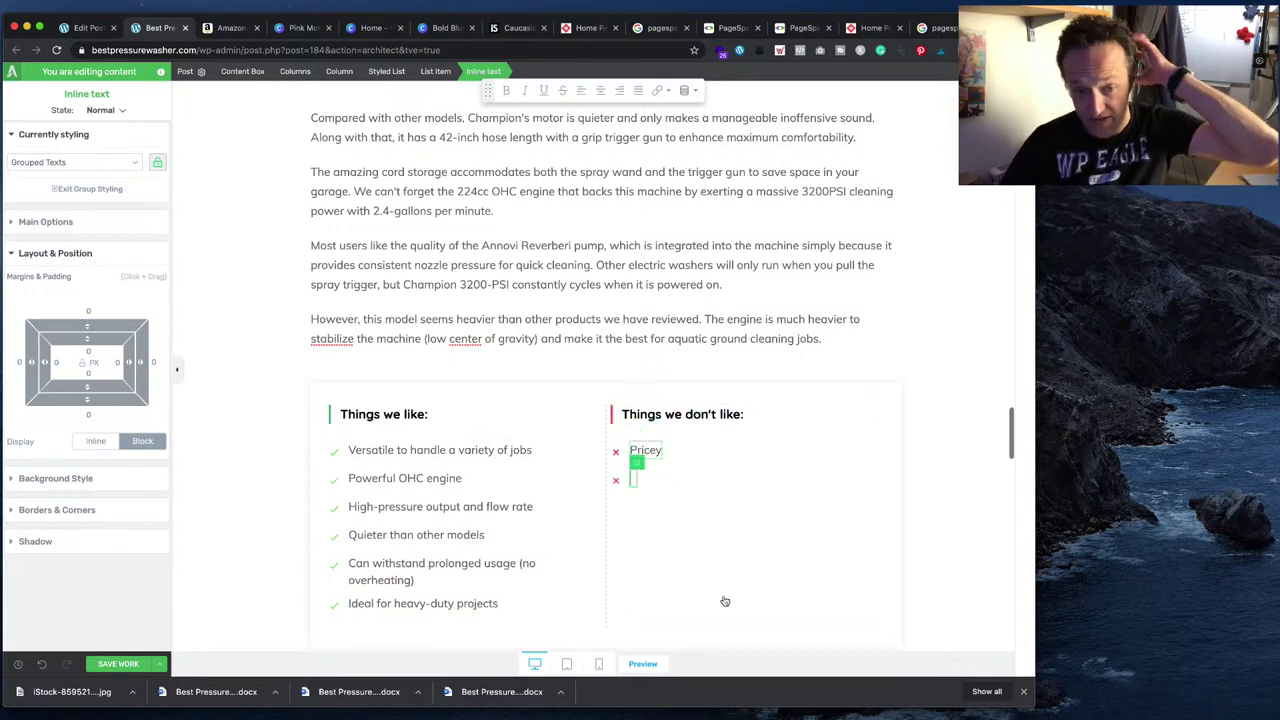
{"action": "key", "text": "super+Tab"}
{"action": "left_click_drag", "start_coordinate": [576, 577], "coordinate": [517, 578]}
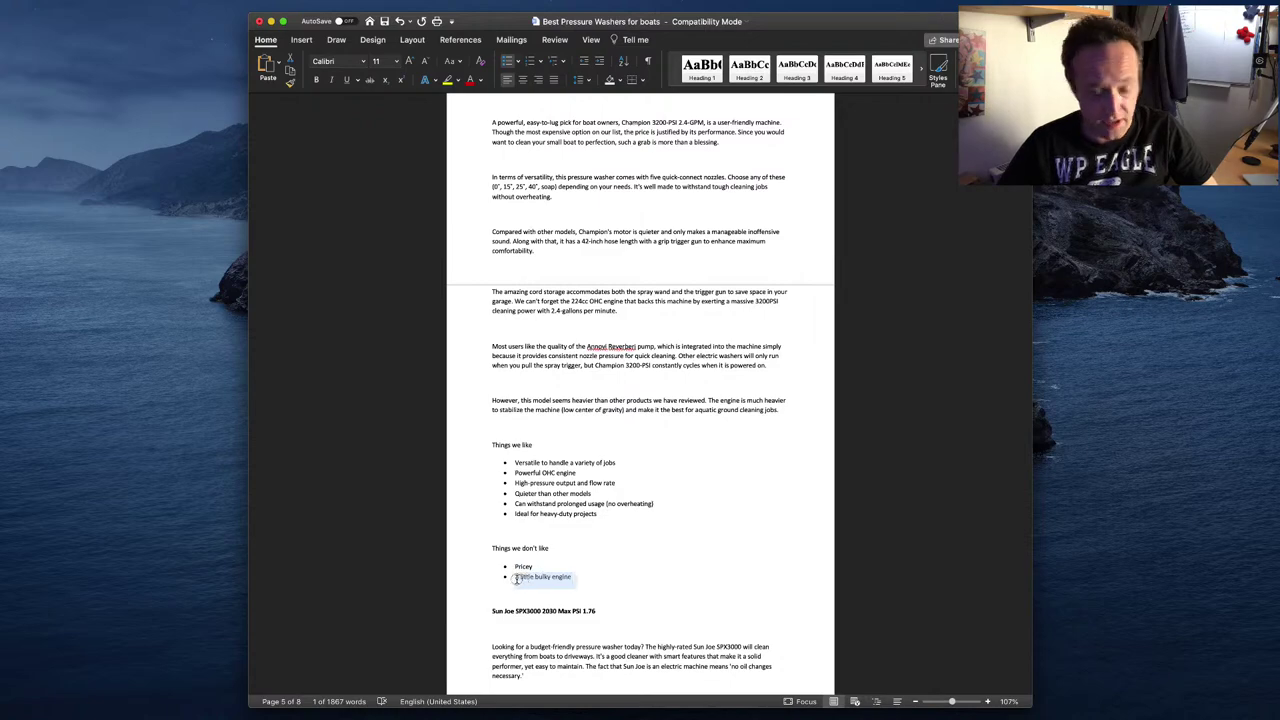
{"action": "key", "text": "super+Tab"}
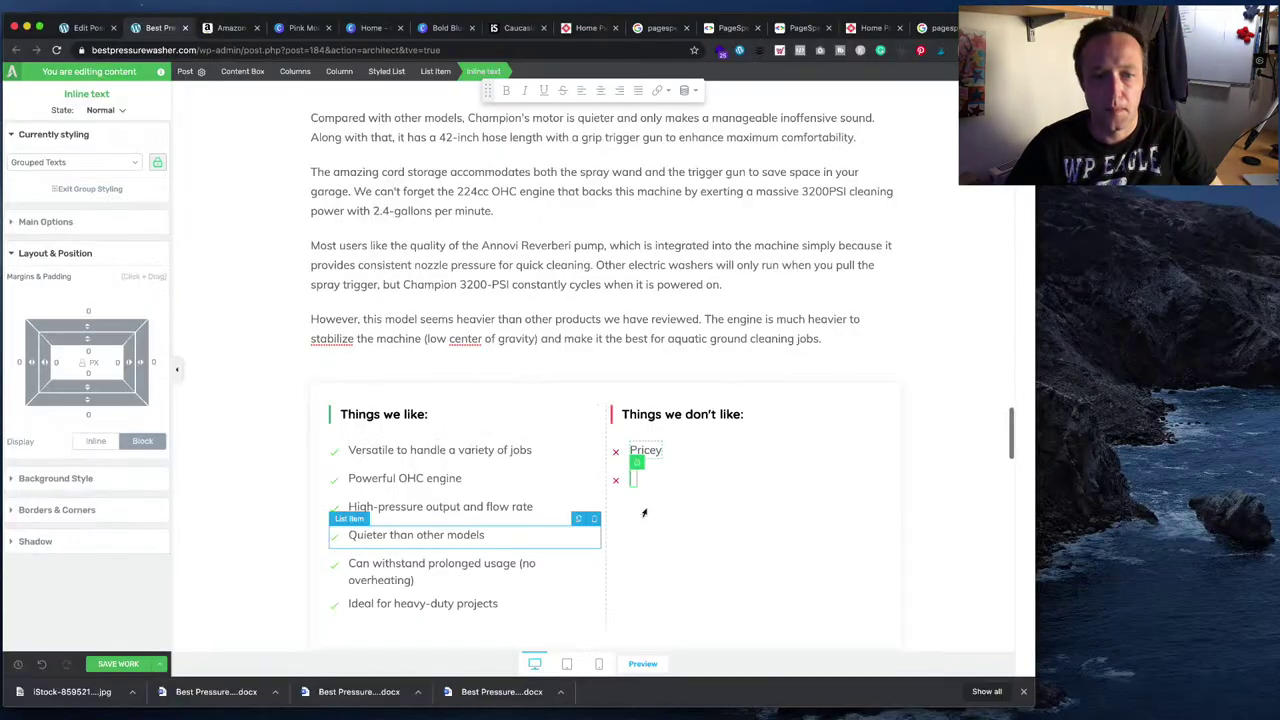
{"action": "type", "text": "A little bulky engine"}
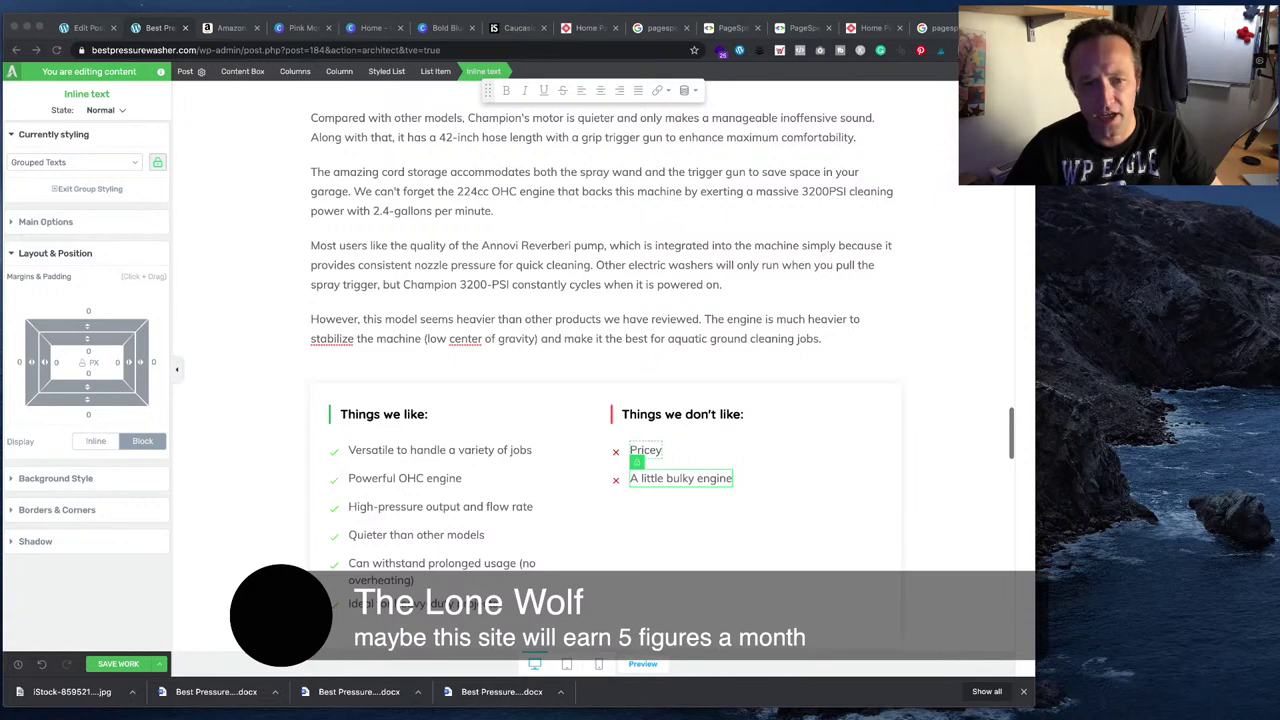
{"action": "left_click", "coordinate": [710, 484]}
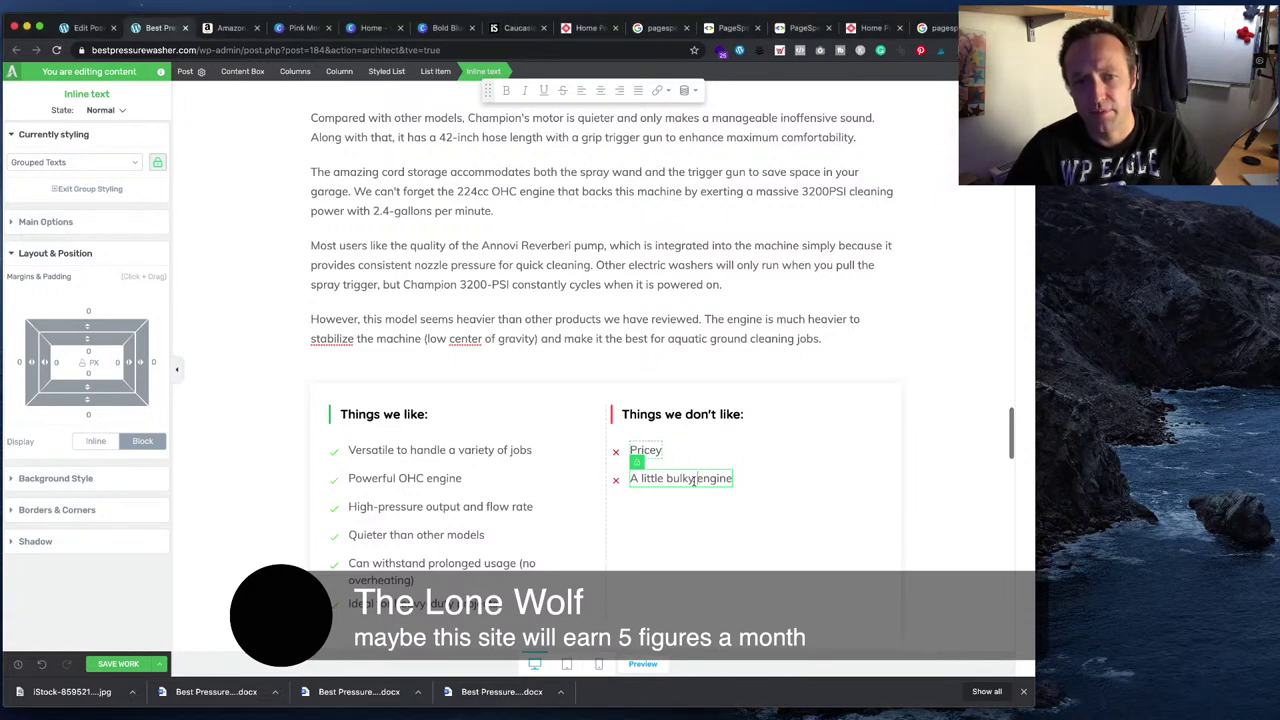
{"action": "left_click_drag", "start_coordinate": [693, 481], "coordinate": [733, 480]}
{"action": "key", "text": "BackSpace"}
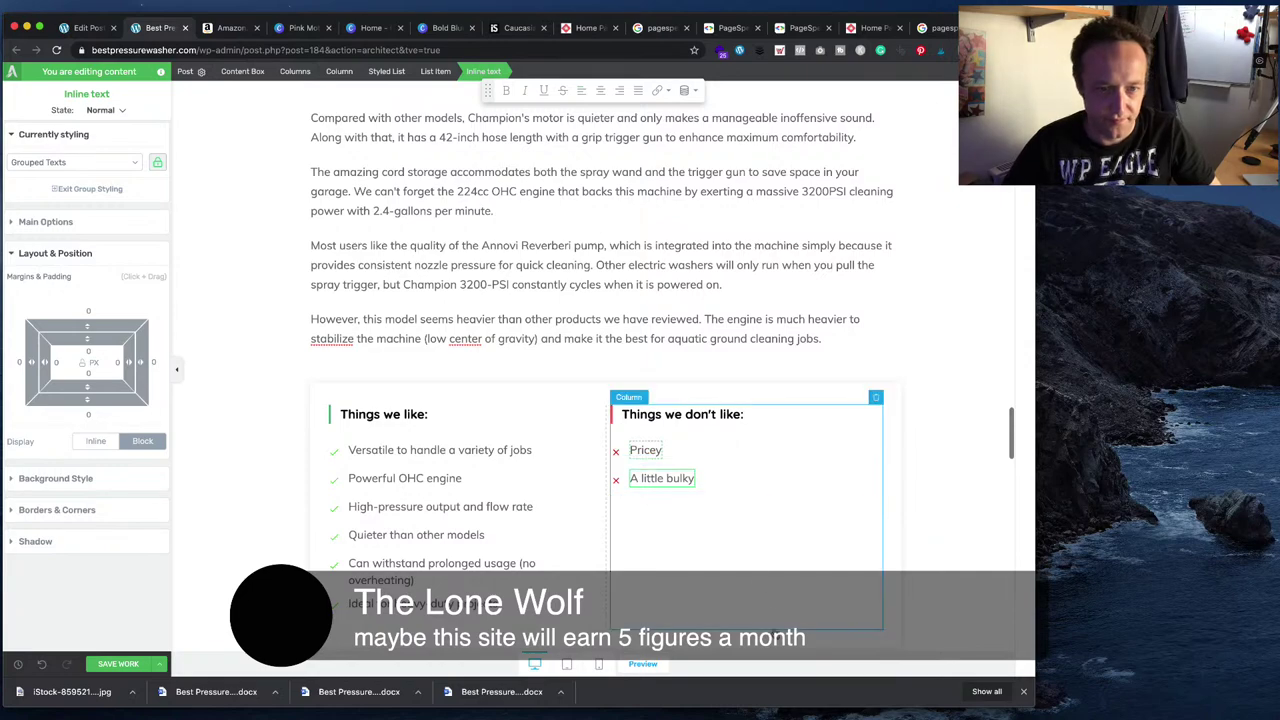
- Select the 'Sun Joe SPX3000 2030 Max PSI 1.76' heading in the Word draft
{"action": "scroll", "coordinate": [716, 480], "scroll_direction": "down", "scroll_amount": 4}
{"action": "key", "text": "super+Tab"}
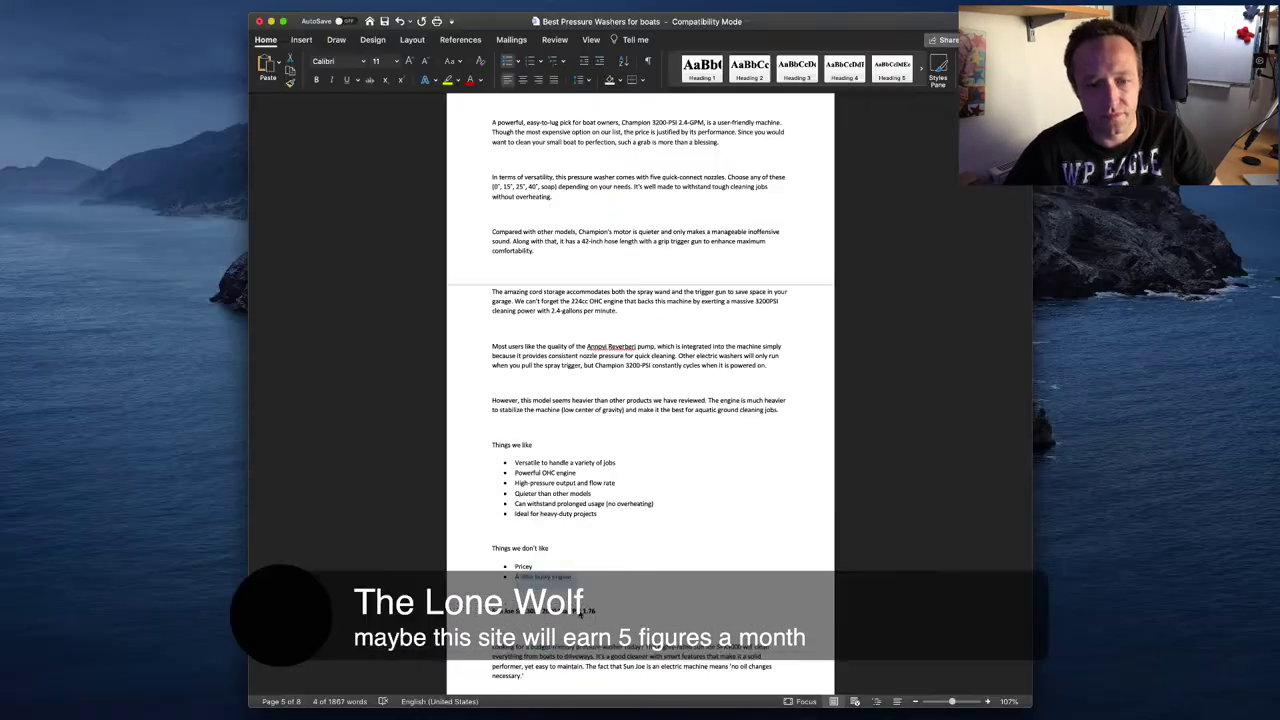
{"action": "scroll", "coordinate": [611, 554], "scroll_direction": "down", "scroll_amount": 10}
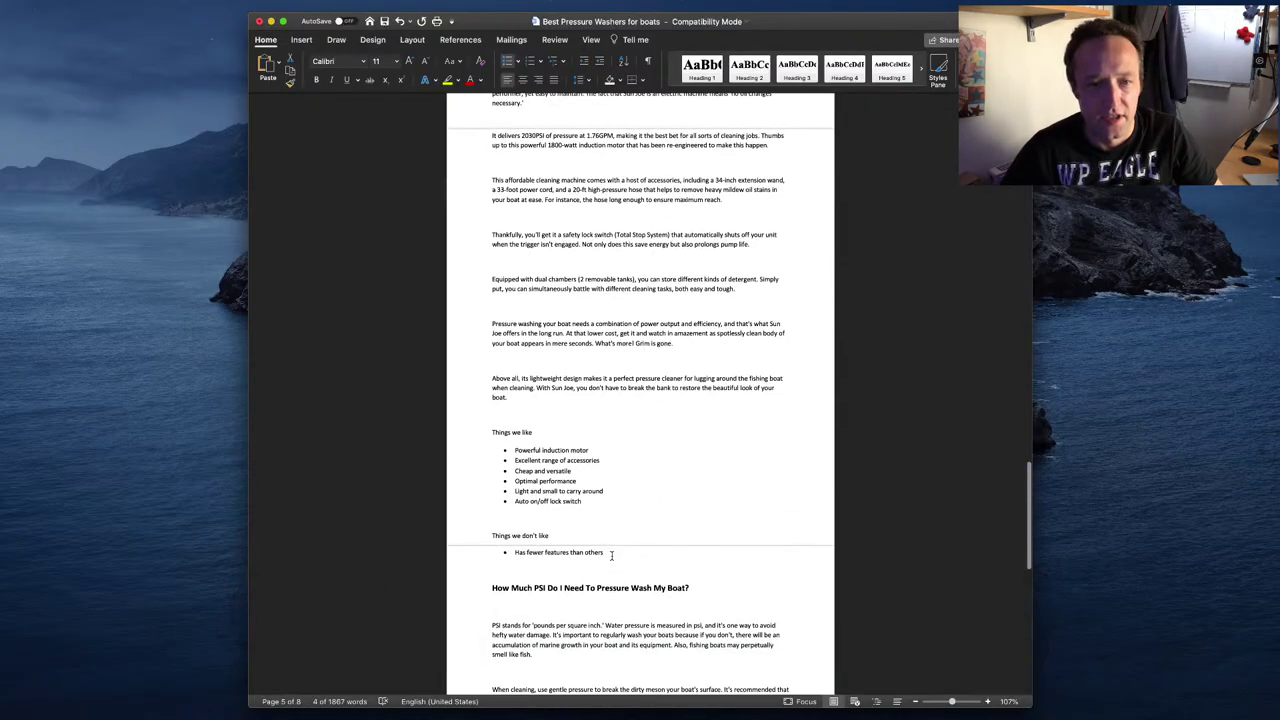
{"action": "scroll", "coordinate": [611, 555], "scroll_direction": "up", "scroll_amount": 3}
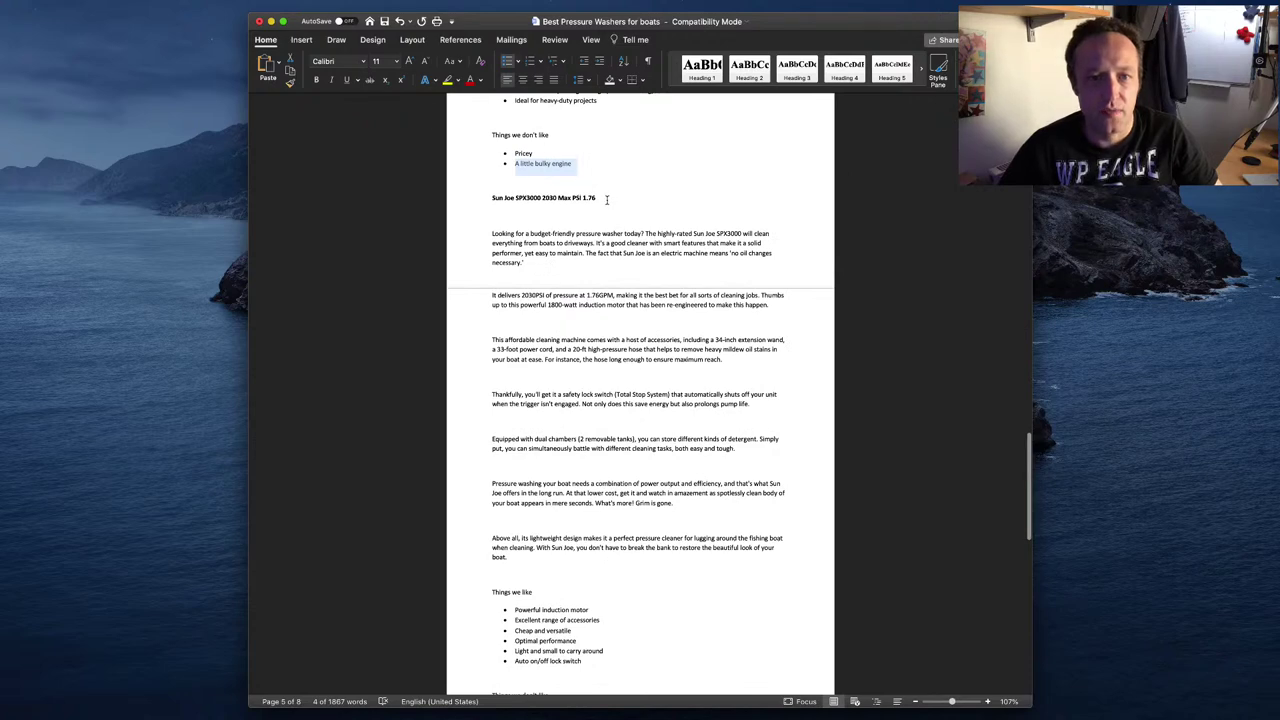
{"action": "left_click_drag", "start_coordinate": [606, 199], "coordinate": [482, 196]}
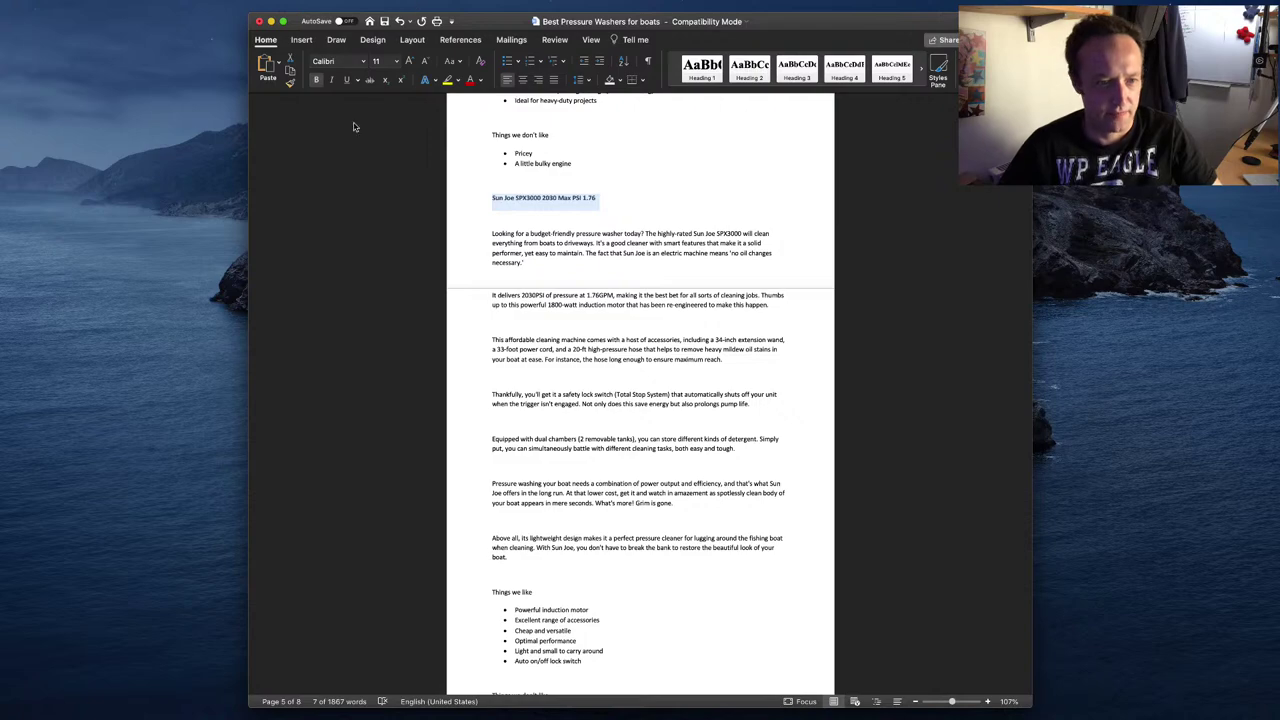
- Close the image-link popup and generate a SiteStripe Full Link text link for the Champion
{"action": "key", "text": "super+Tab"}
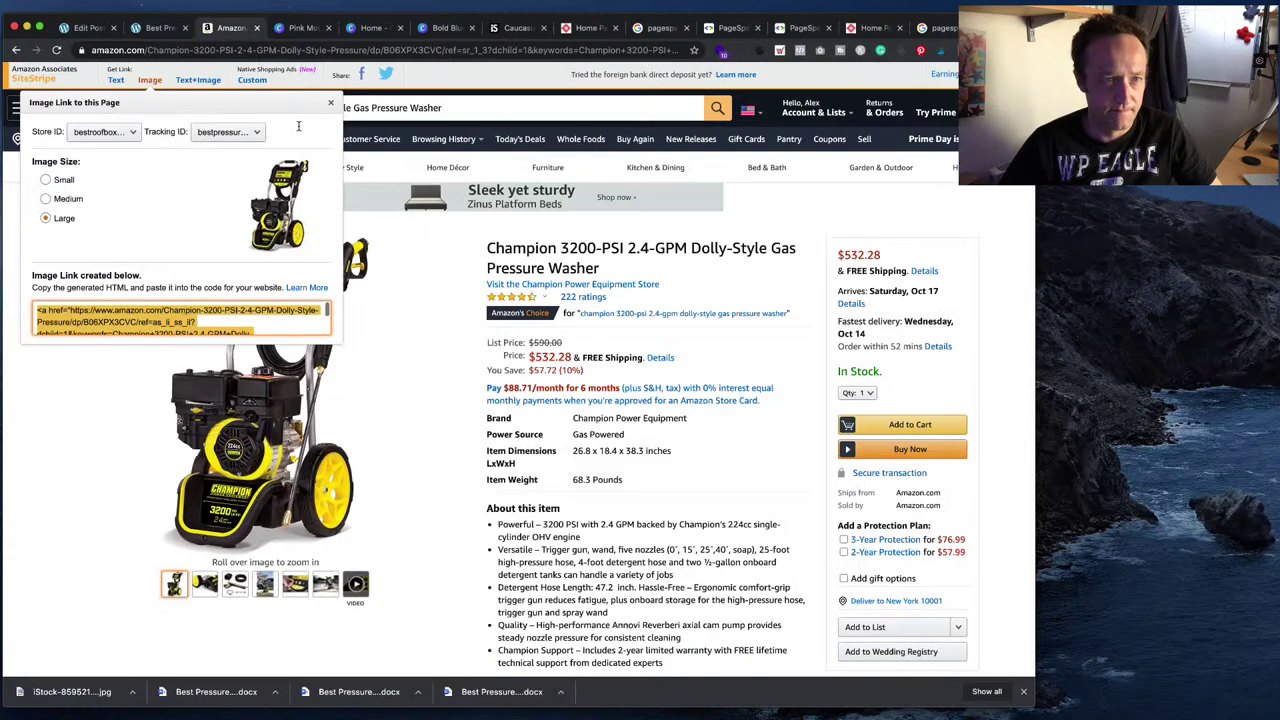
{"action": "left_click", "coordinate": [392, 115]}
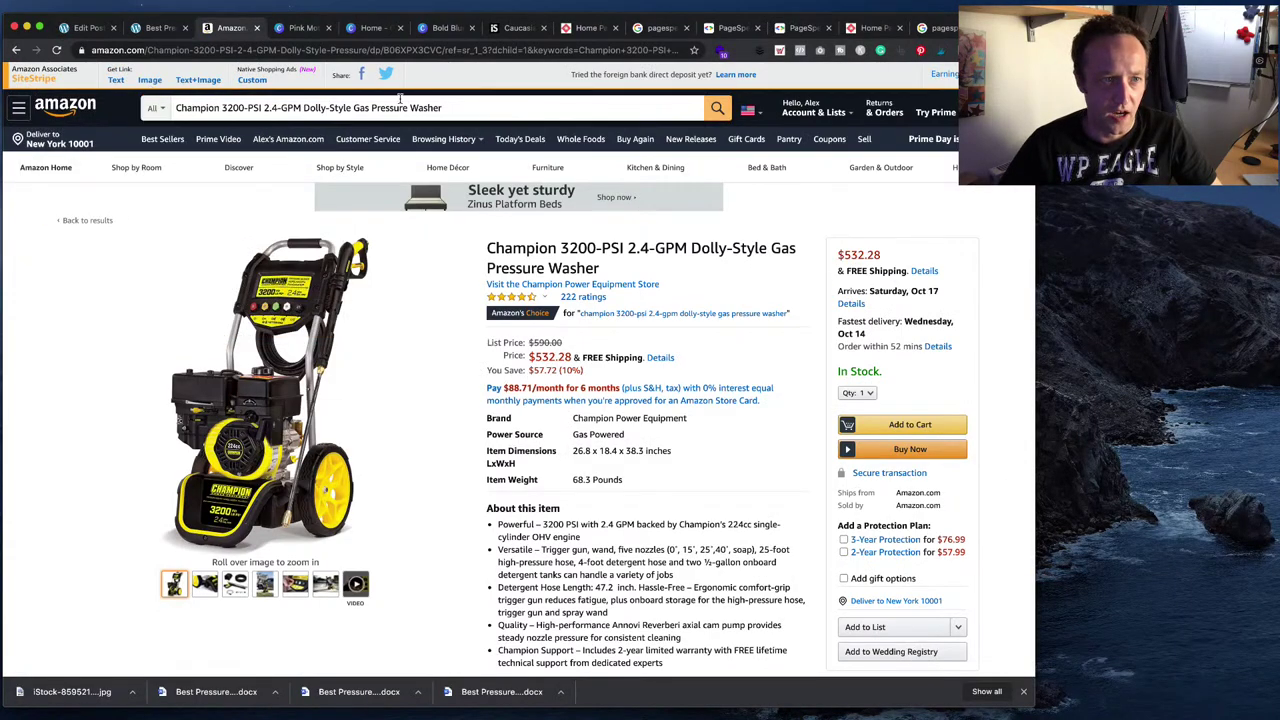
{"action": "left_click", "coordinate": [120, 81]}
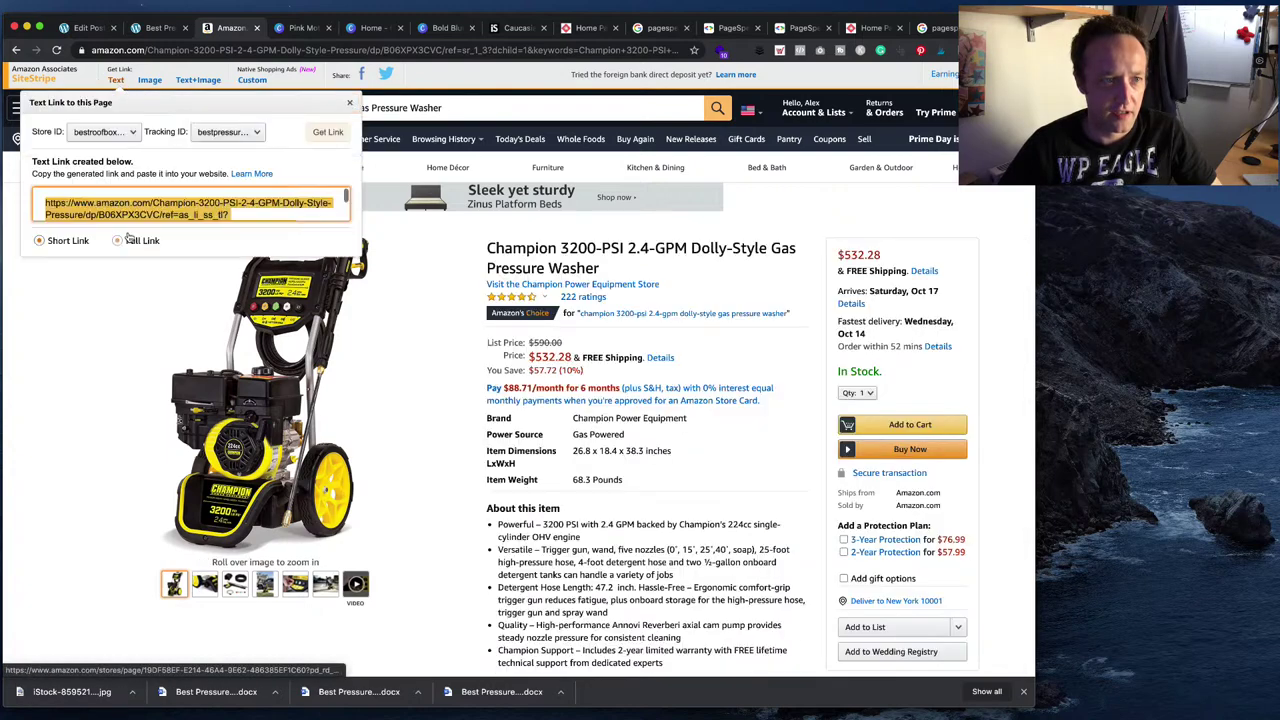
{"action": "left_click", "coordinate": [165, 207]}
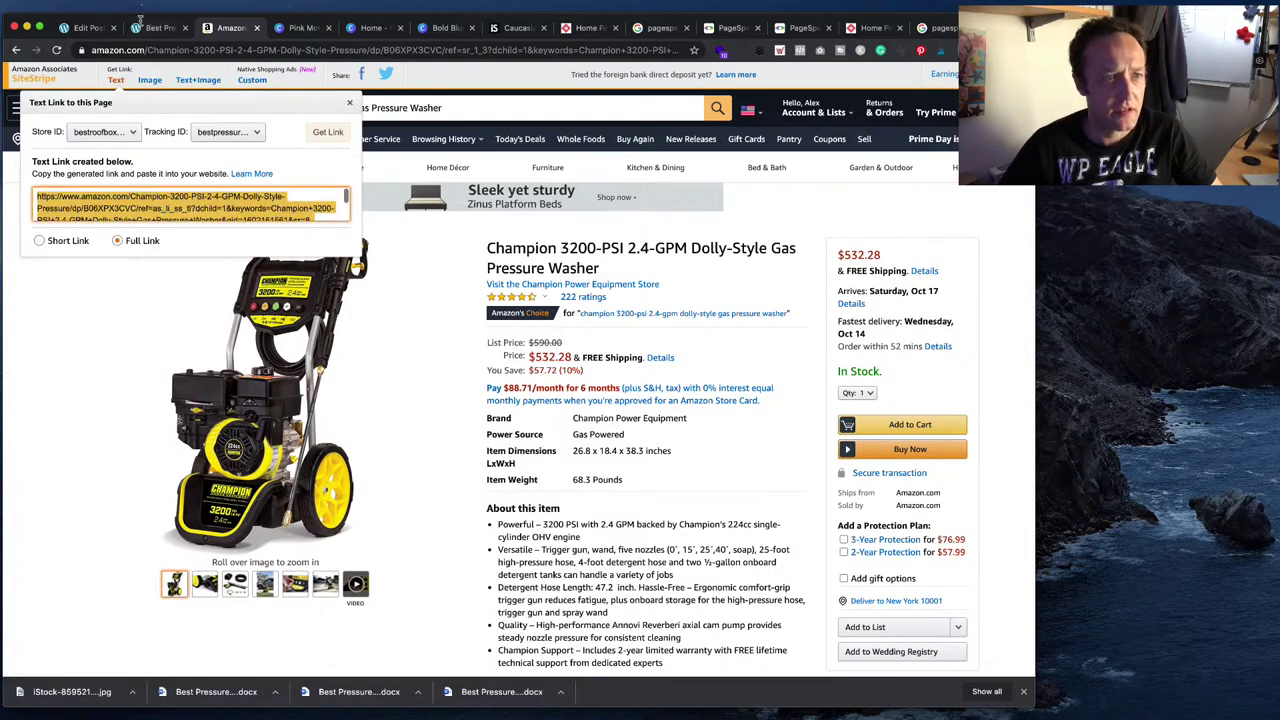
{"action": "left_click", "coordinate": [80, 30]}
- Set the Champion 'Check Latest Price' button's Target URL to the new Amazon link
{"action": "left_click", "coordinate": [192, 27]}
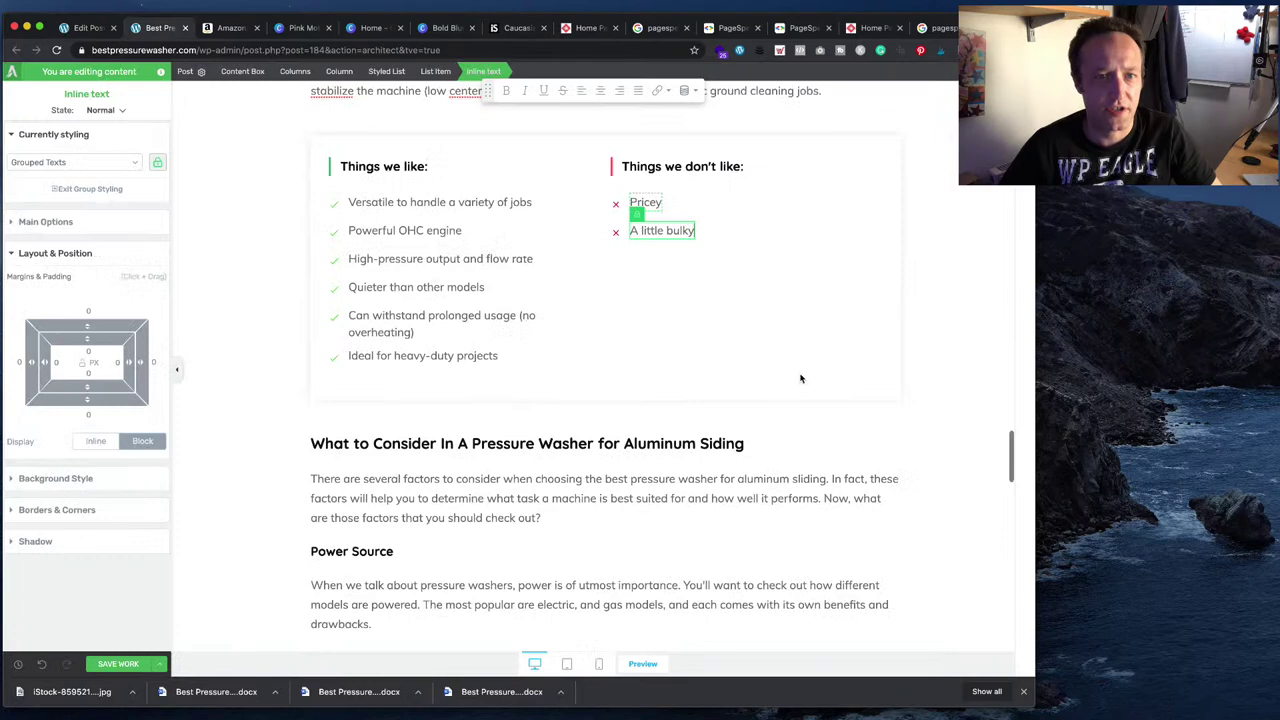
{"action": "scroll", "coordinate": [719, 468], "scroll_direction": "down", "scroll_amount": 5}
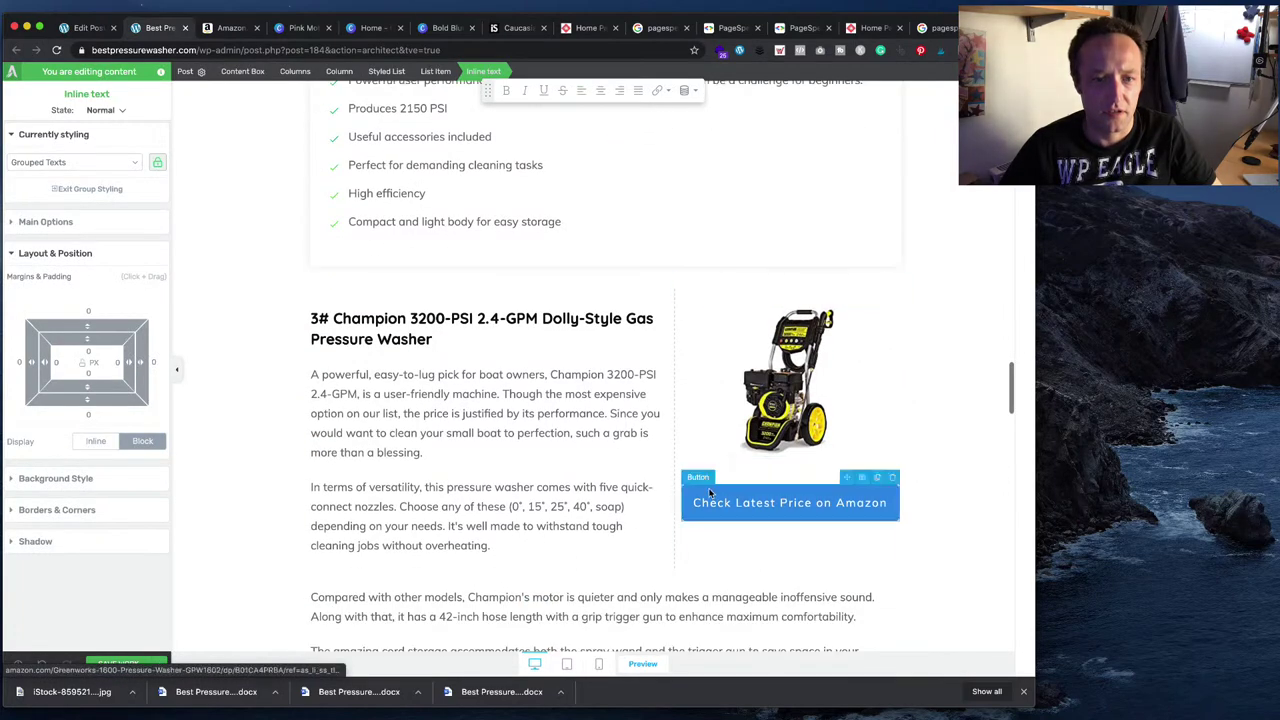
{"action": "left_click", "coordinate": [706, 489]}
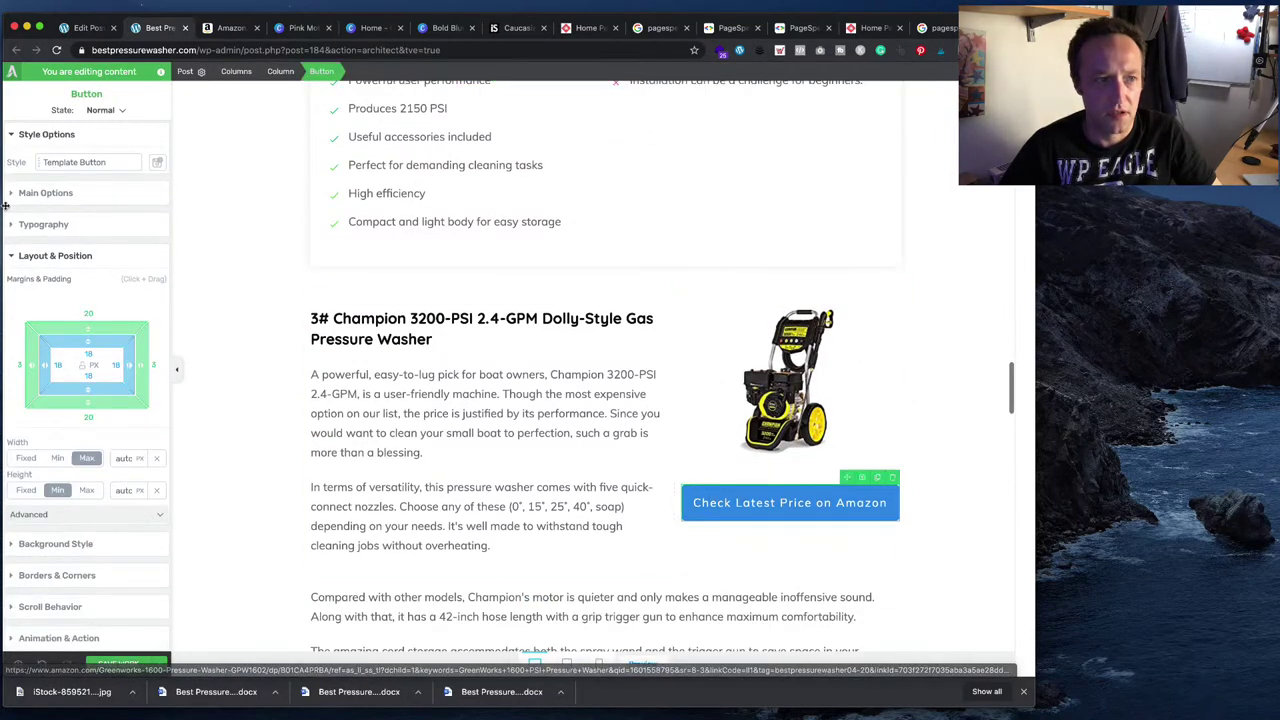
{"action": "left_click", "coordinate": [42, 193]}
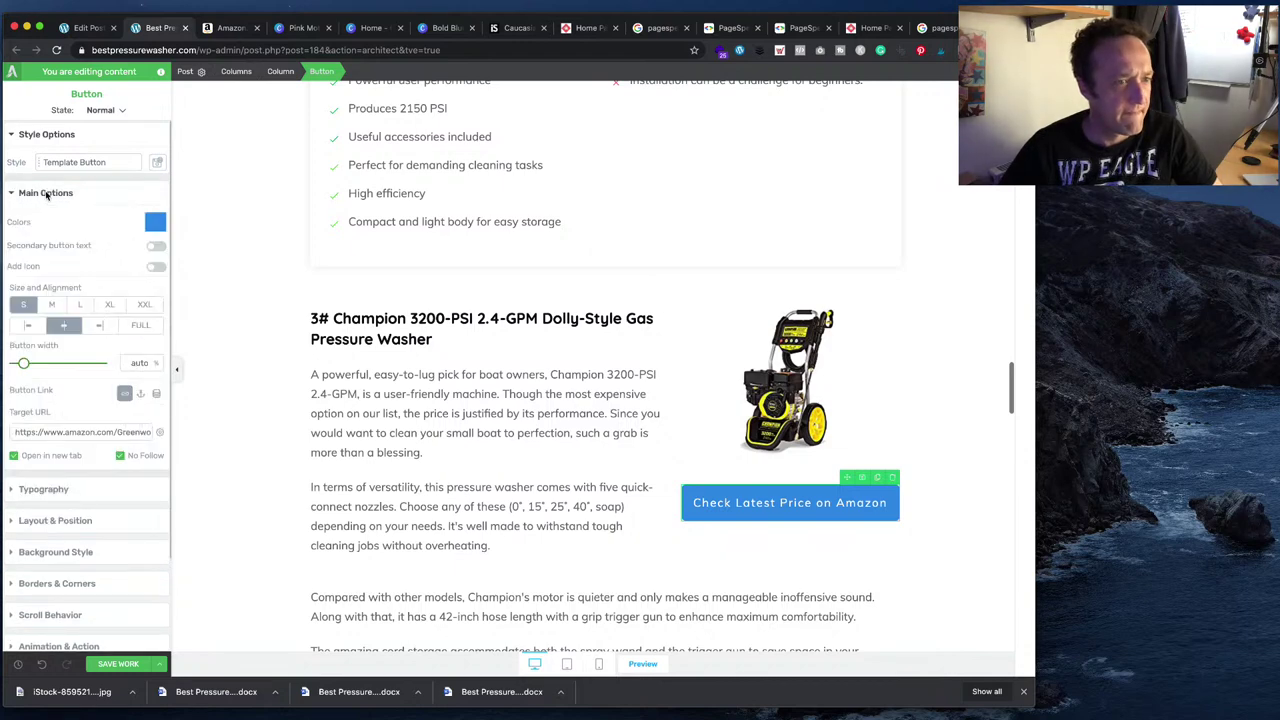
{"action": "left_click", "coordinate": [80, 432]}
{"action": "key", "text": "ctrl+a"}
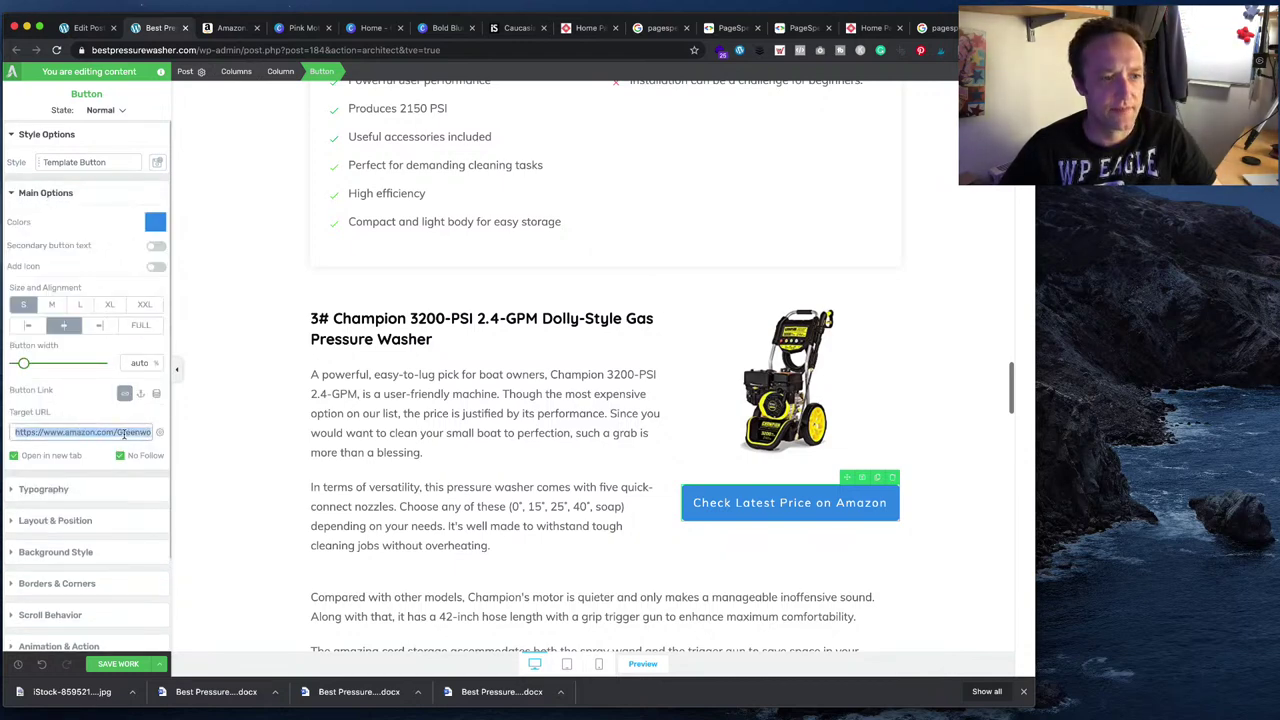
{"action": "key", "text": "End"}
- Widen the Champion text column to about 70.2%, leaving 29.8% for image and button
{"action": "scroll", "coordinate": [921, 459], "scroll_direction": "up", "scroll_amount": 5}
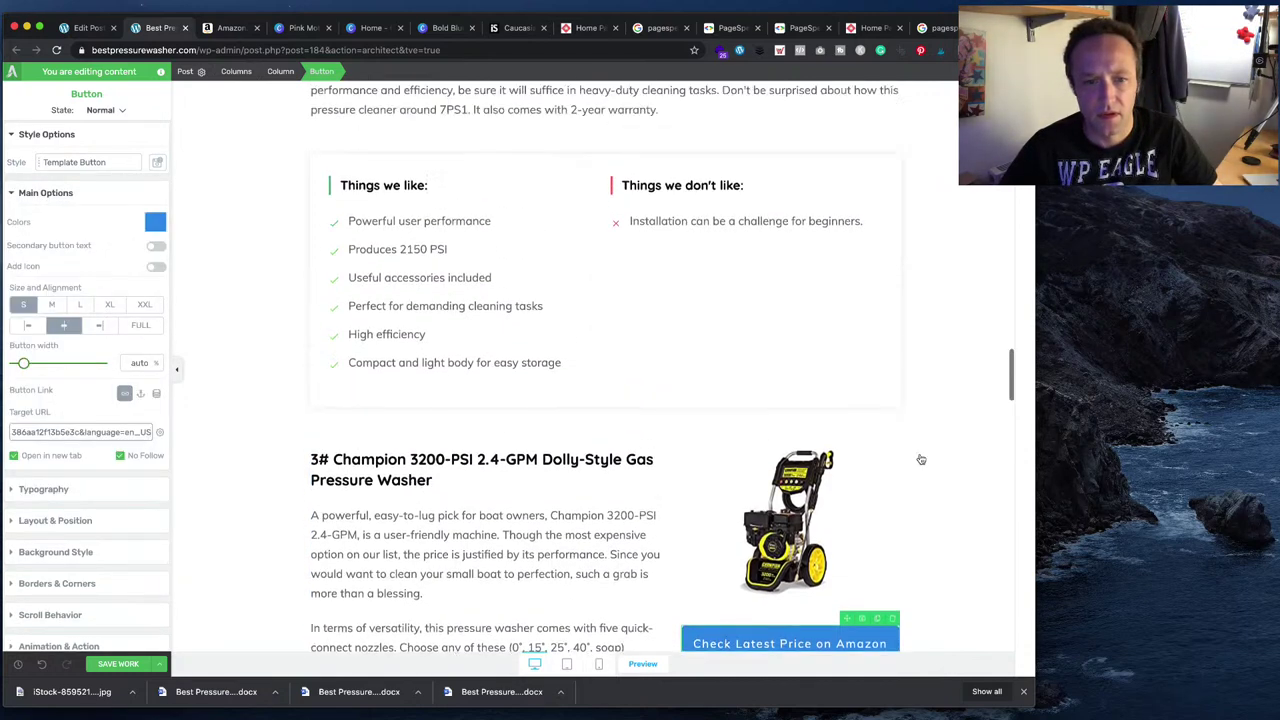
{"action": "scroll", "coordinate": [921, 459], "scroll_direction": "up", "scroll_amount": 10}
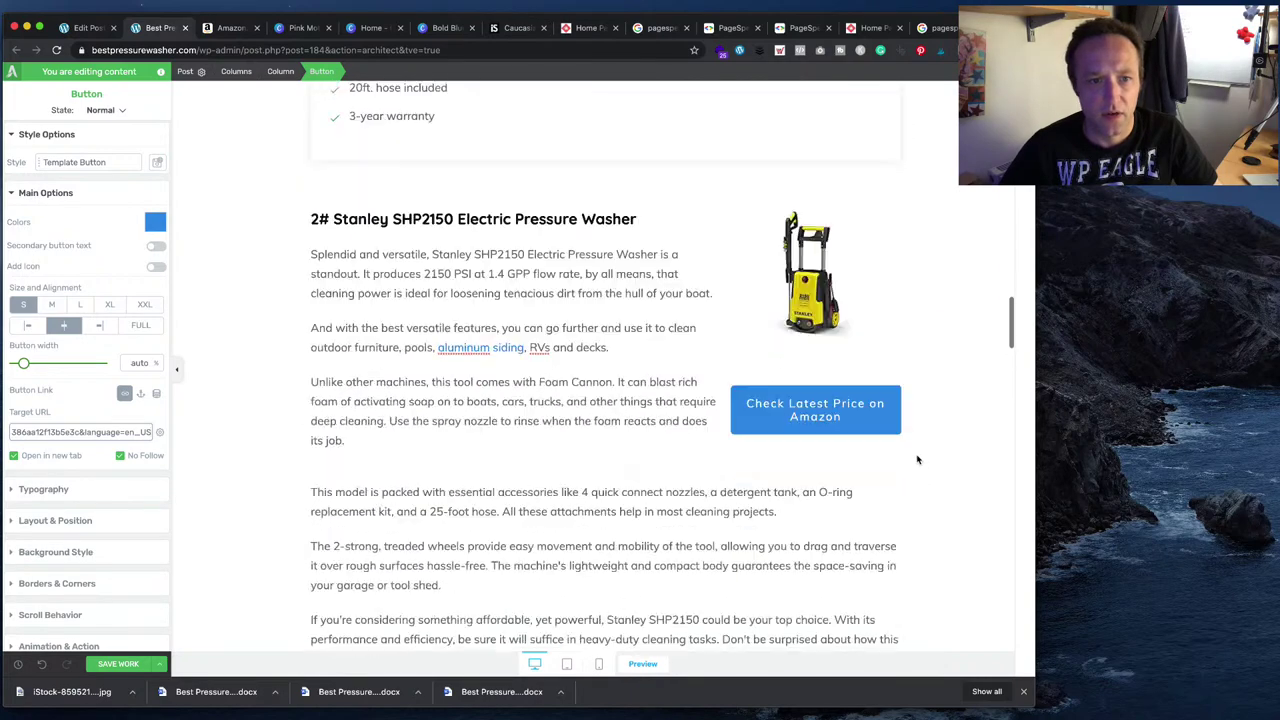
{"action": "scroll", "coordinate": [916, 458], "scroll_direction": "down", "scroll_amount": 8}
{"action": "scroll", "coordinate": [917, 459], "scroll_direction": "down", "scroll_amount": 8}
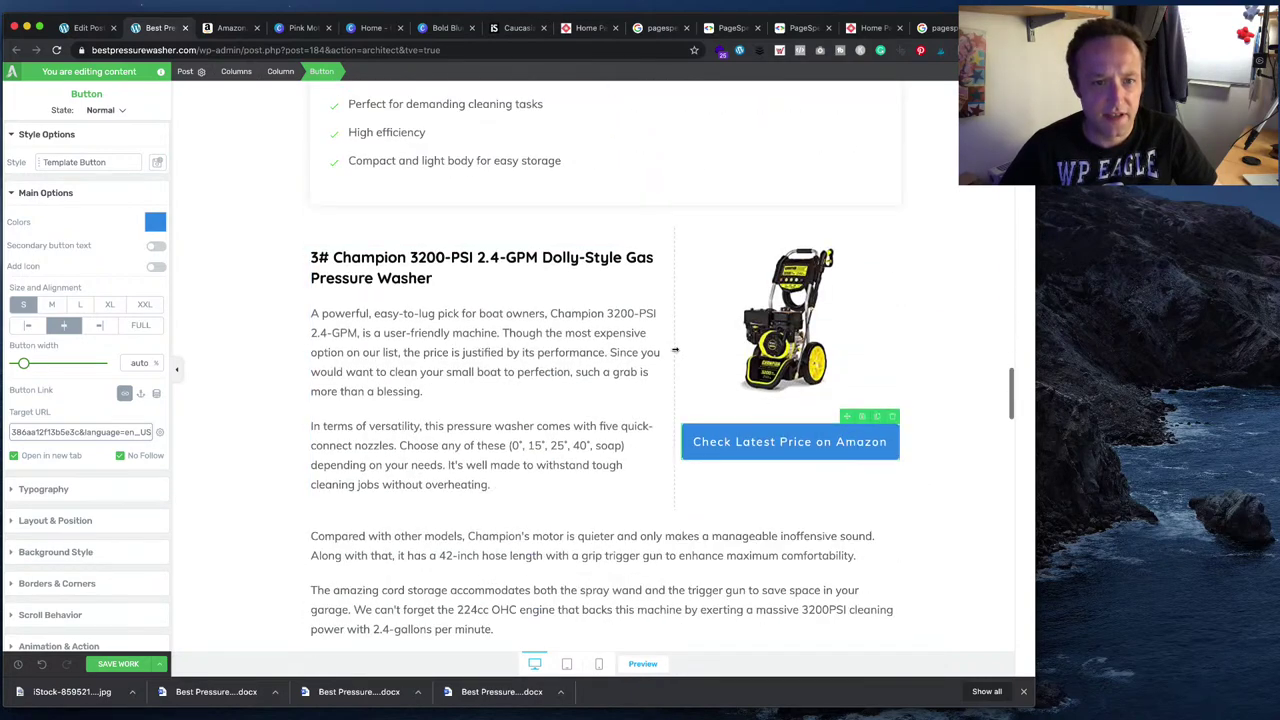
{"action": "left_click_drag", "start_coordinate": [670, 352], "coordinate": [692, 351]}
{"action": "scroll", "coordinate": [692, 351], "scroll_direction": "up", "scroll_amount": 10}
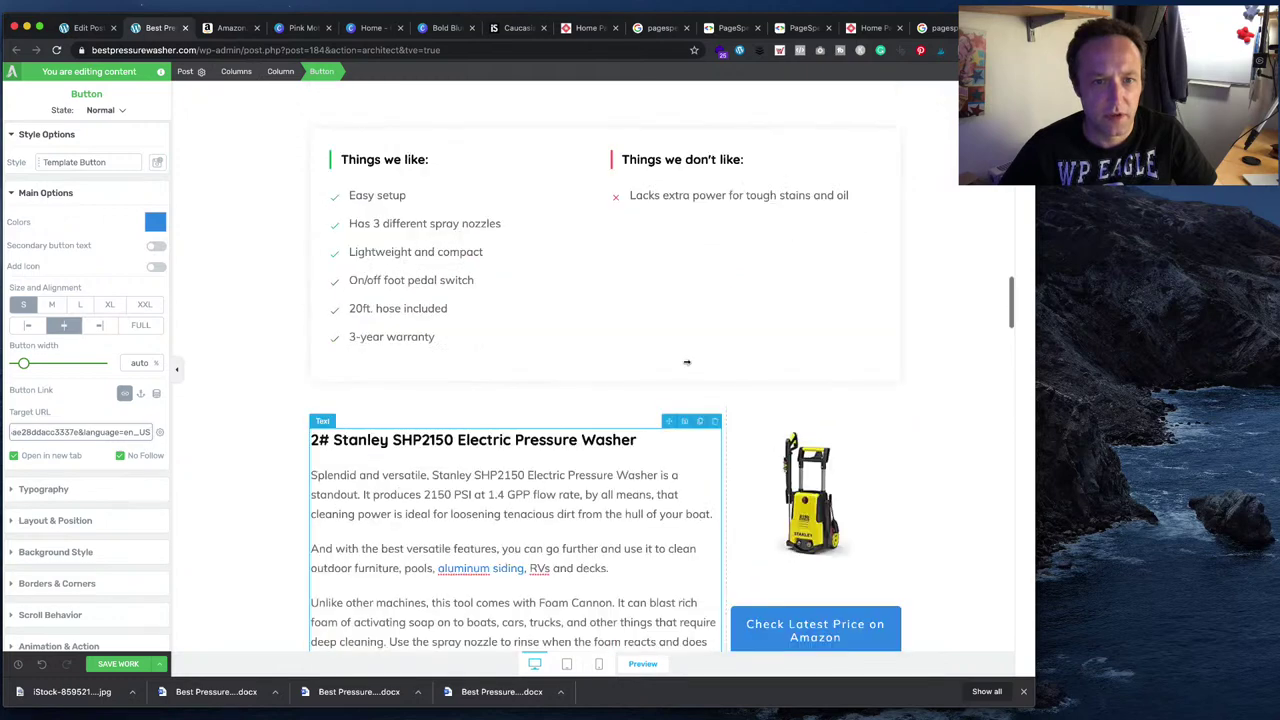
{"action": "left_click_drag", "start_coordinate": [725, 333], "coordinate": [726, 336]}
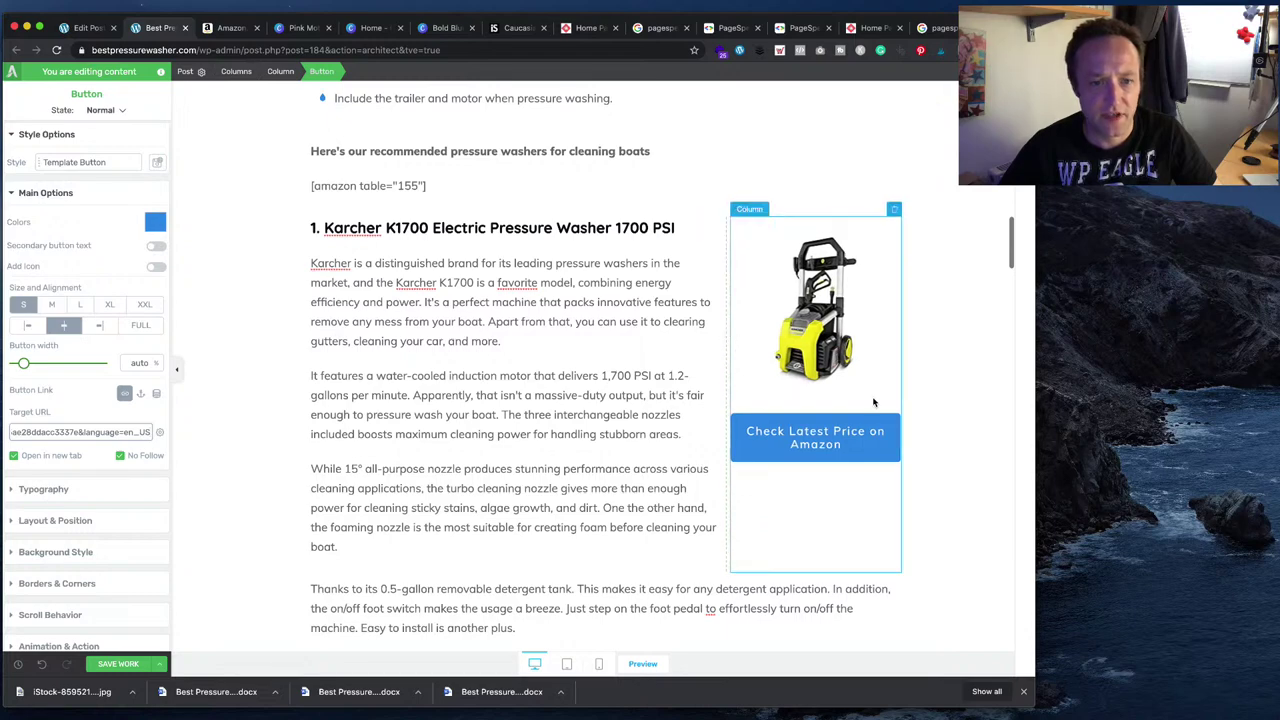
{"action": "scroll", "coordinate": [850, 400], "scroll_direction": "down", "scroll_amount": 10}
{"action": "scroll", "coordinate": [862, 401], "scroll_direction": "up", "scroll_amount": 1}
{"action": "scroll", "coordinate": [862, 401], "scroll_direction": "down", "scroll_amount": 10}
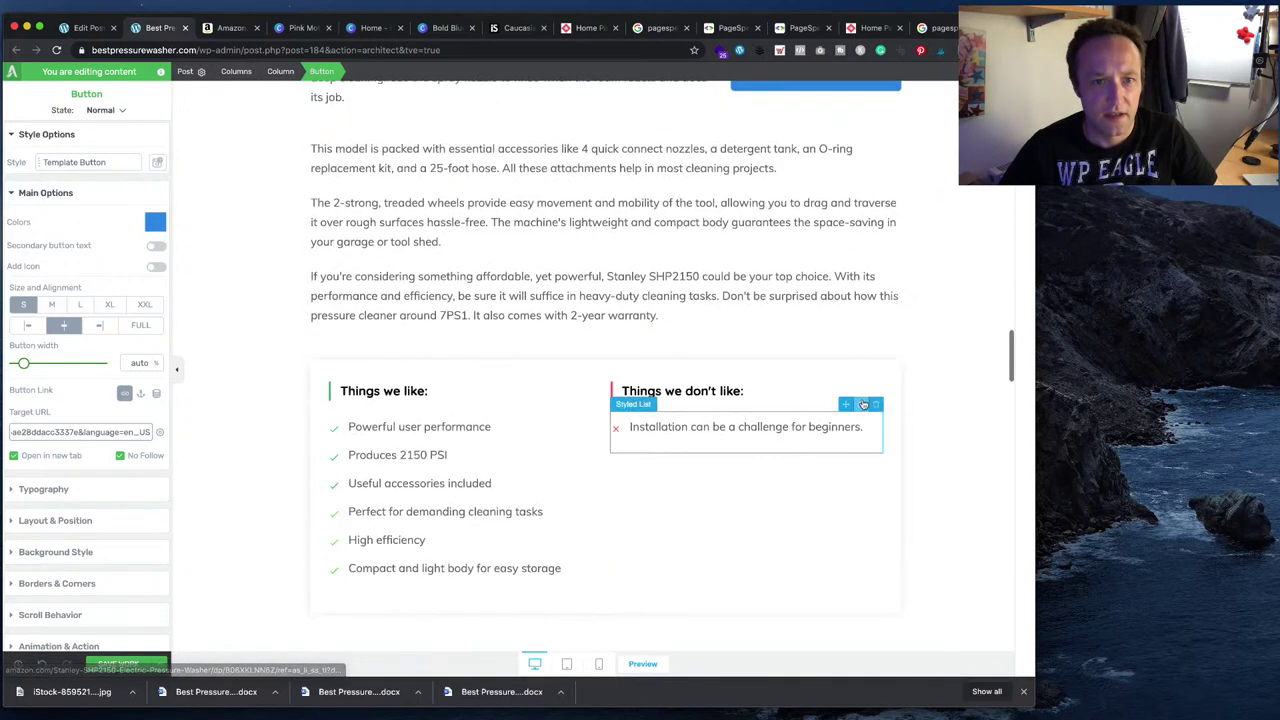
{"action": "scroll", "coordinate": [859, 400], "scroll_direction": "up", "scroll_amount": 5}
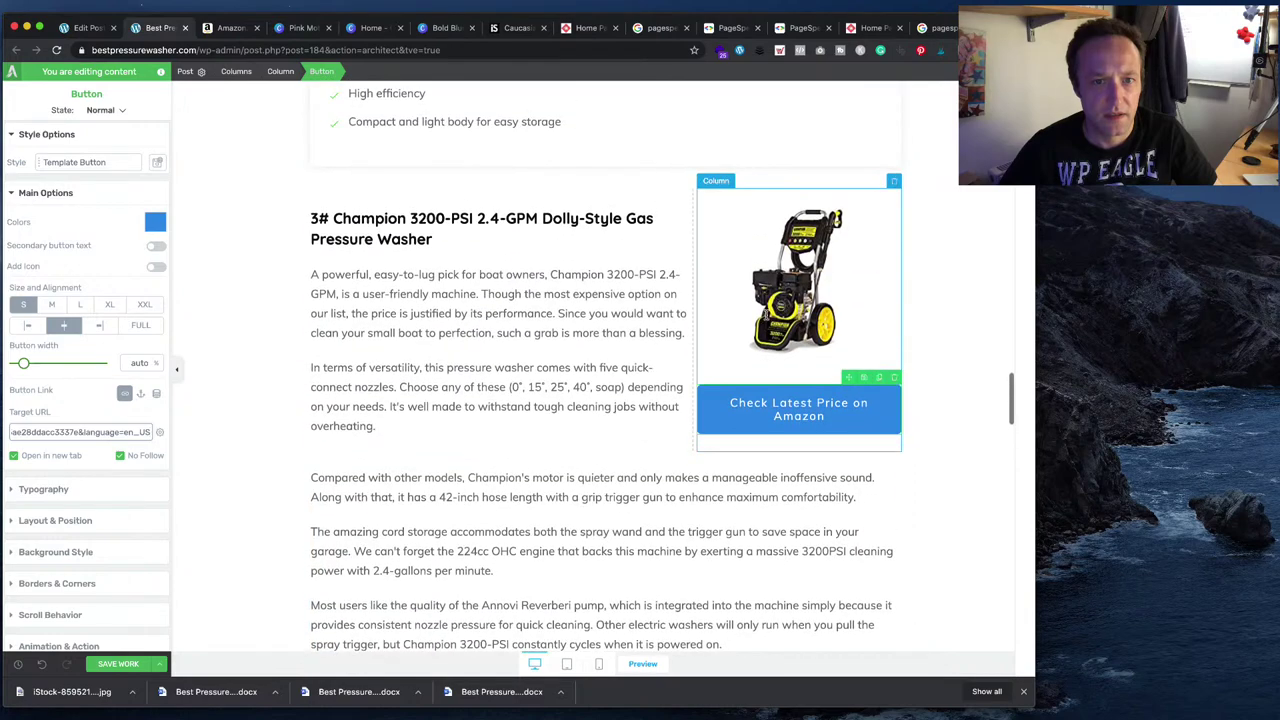
{"action": "left_click_drag", "start_coordinate": [699, 297], "coordinate": [726, 303]}
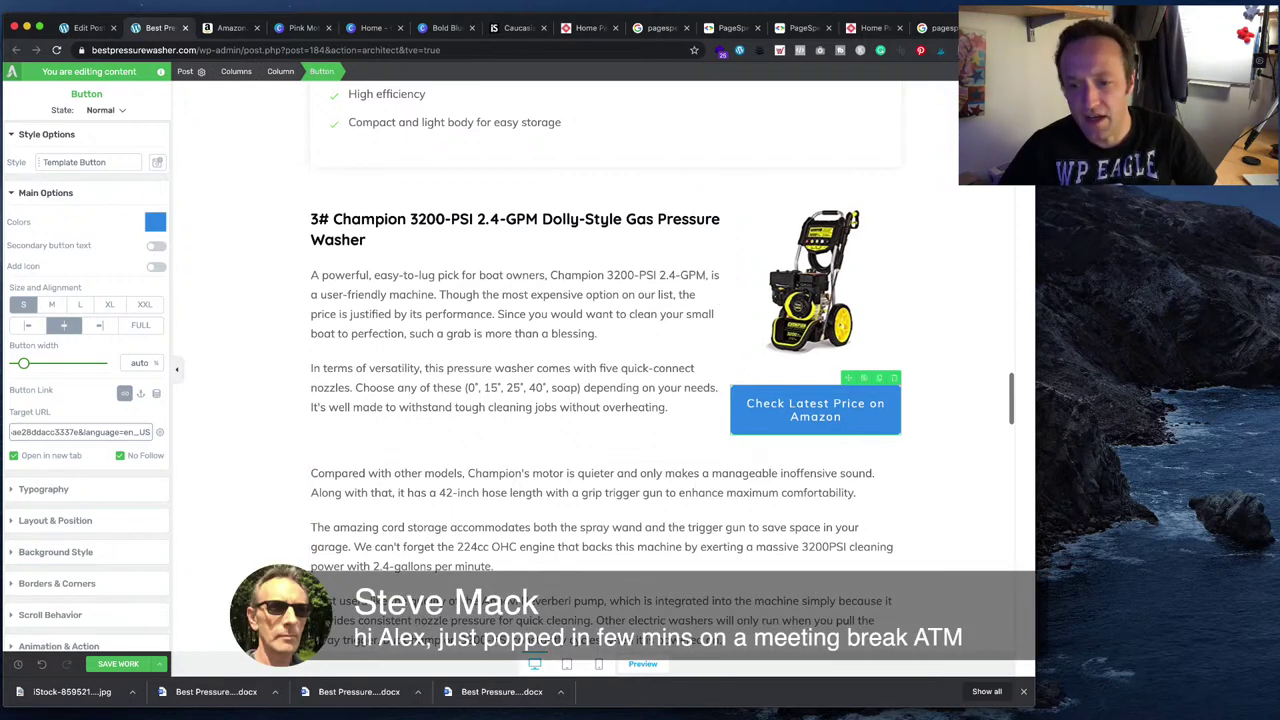
{"action": "scroll", "coordinate": [605, 370], "scroll_direction": "down", "scroll_amount": 2}
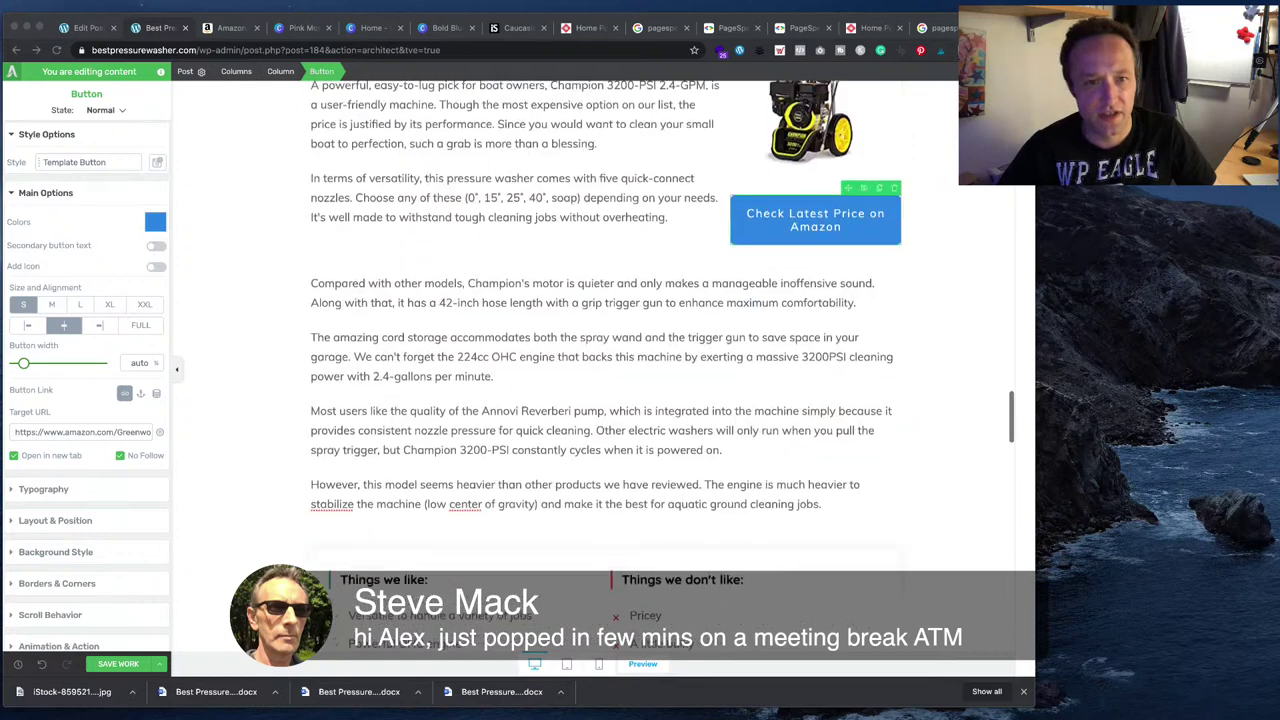
{"action": "scroll", "coordinate": [605, 370], "scroll_direction": "up", "scroll_amount": 3}
- Move the 'Compared with other models' paragraph from the lower block to after the overheating sentence
{"action": "left_click", "coordinate": [877, 426]}
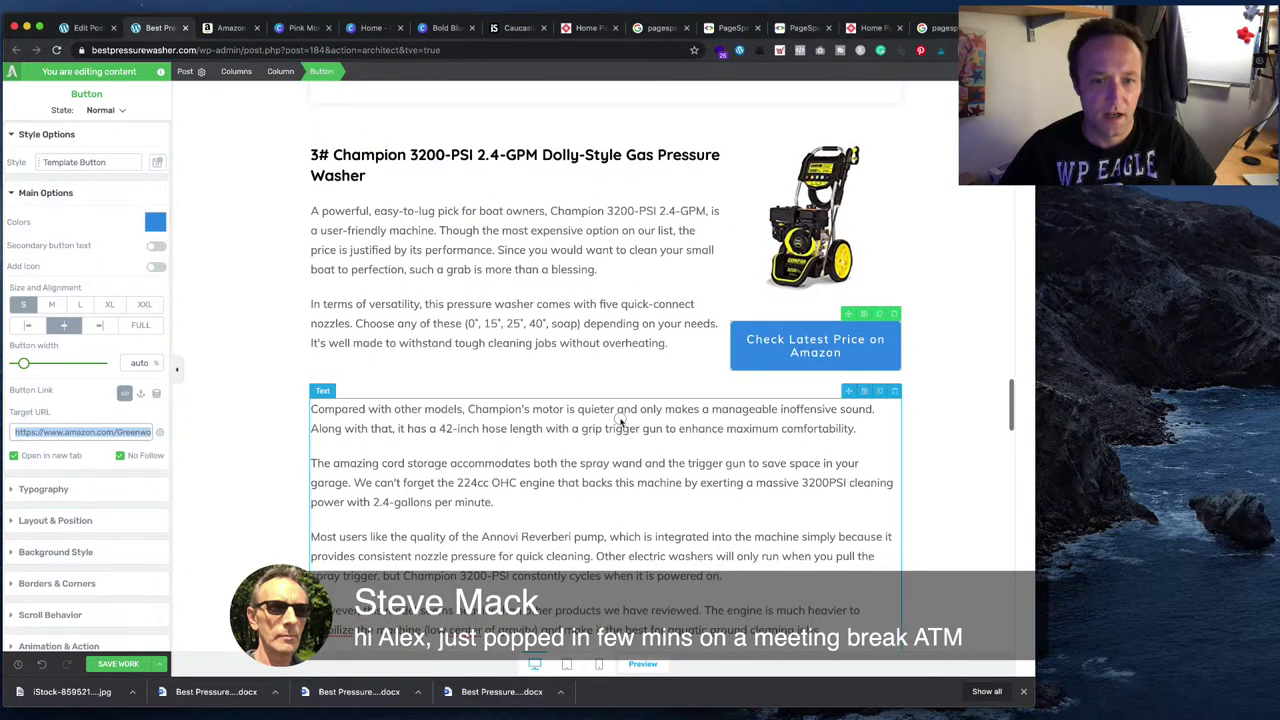
{"action": "left_click_drag", "start_coordinate": [856, 429], "coordinate": [309, 413]}
{"action": "key", "text": "super+c"}
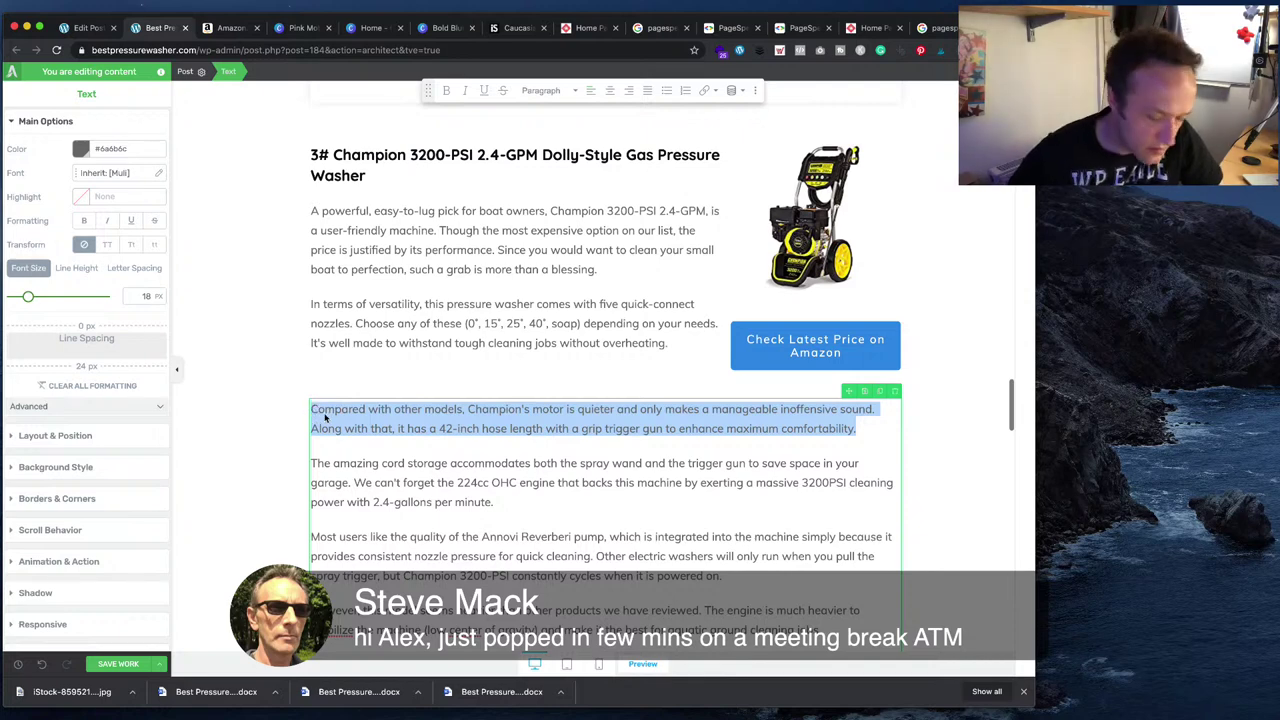
{"action": "key", "text": "BackSpace"}
{"action": "key", "text": "BackSpace"}
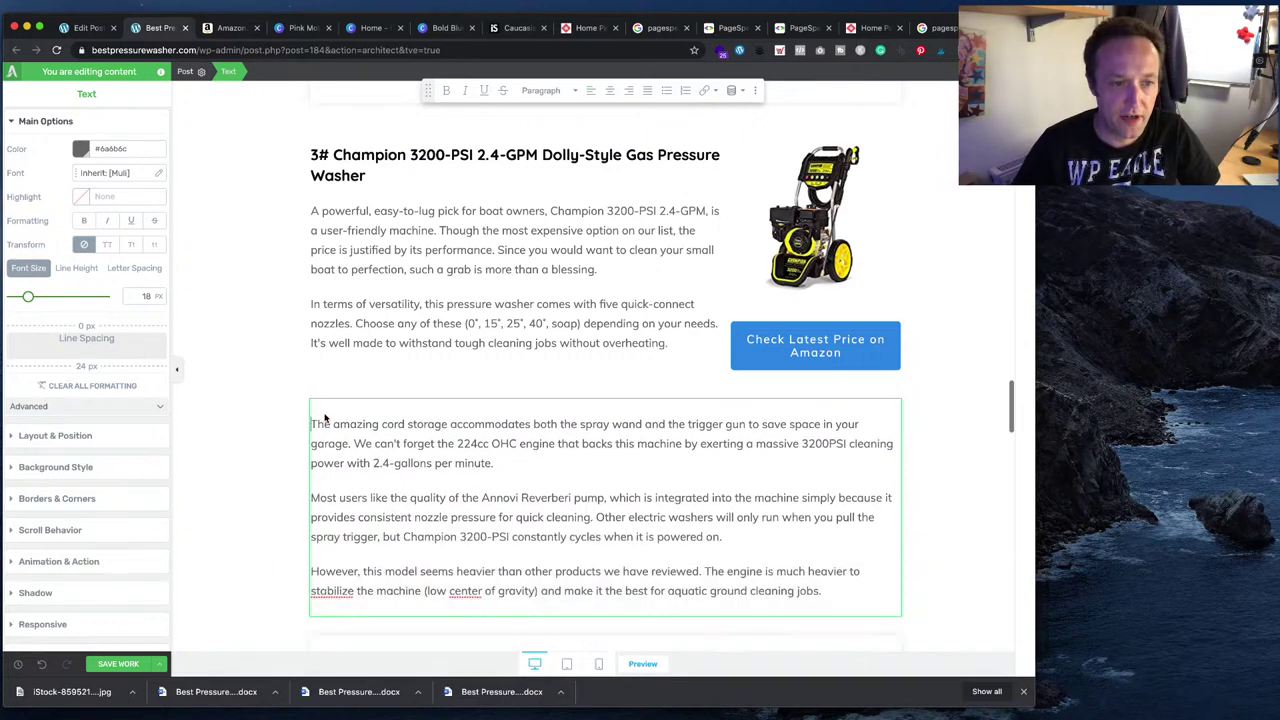
{"action": "key", "text": "BackSpace"}
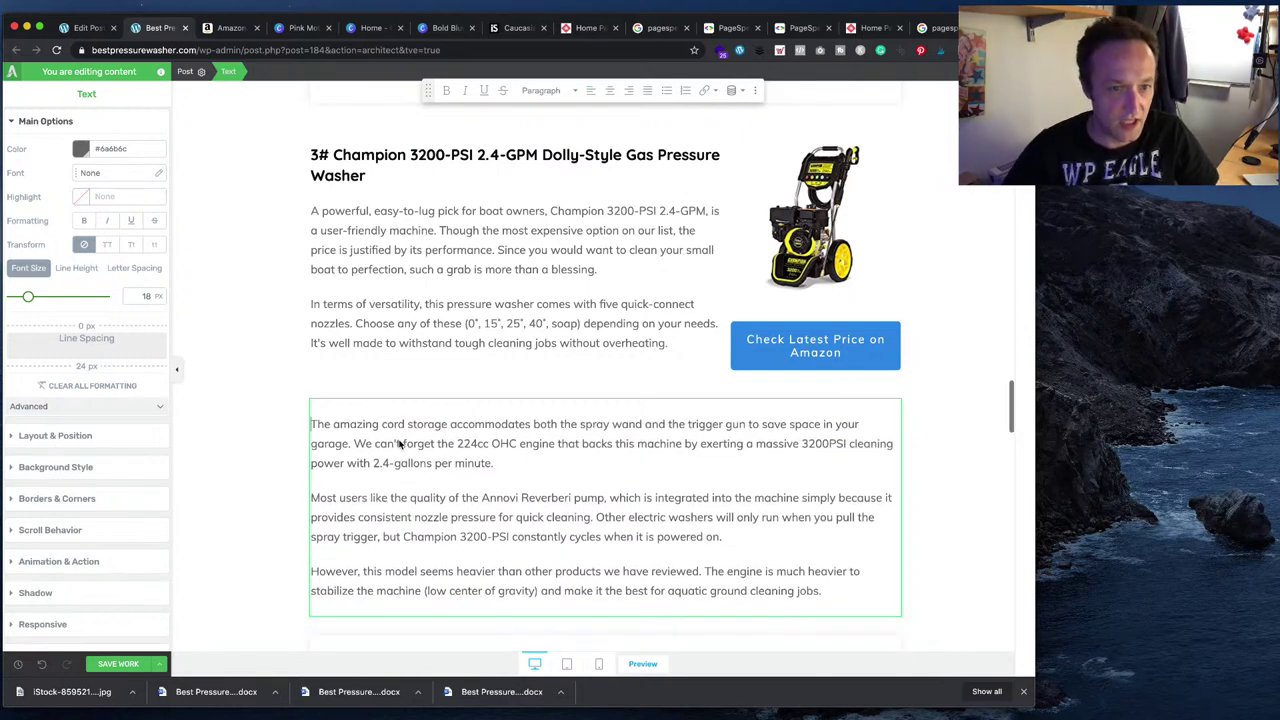
{"action": "left_click", "coordinate": [668, 345]}
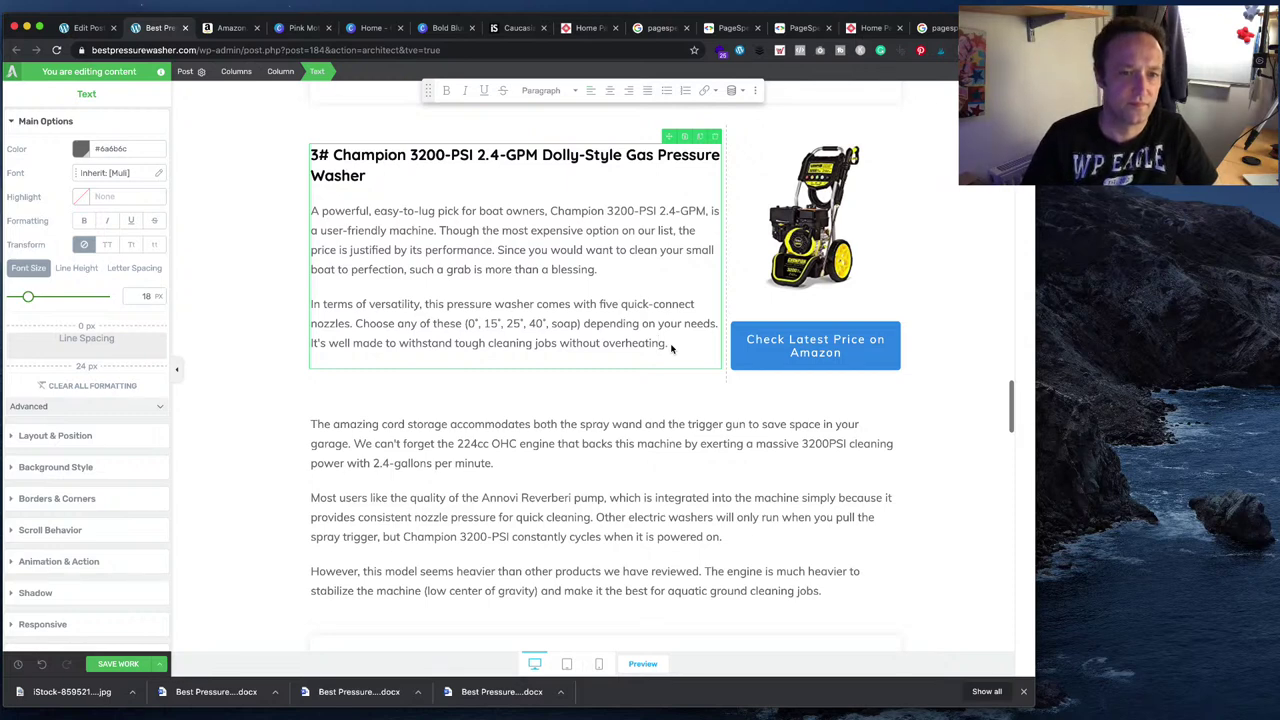
{"action": "key", "text": "Return"}
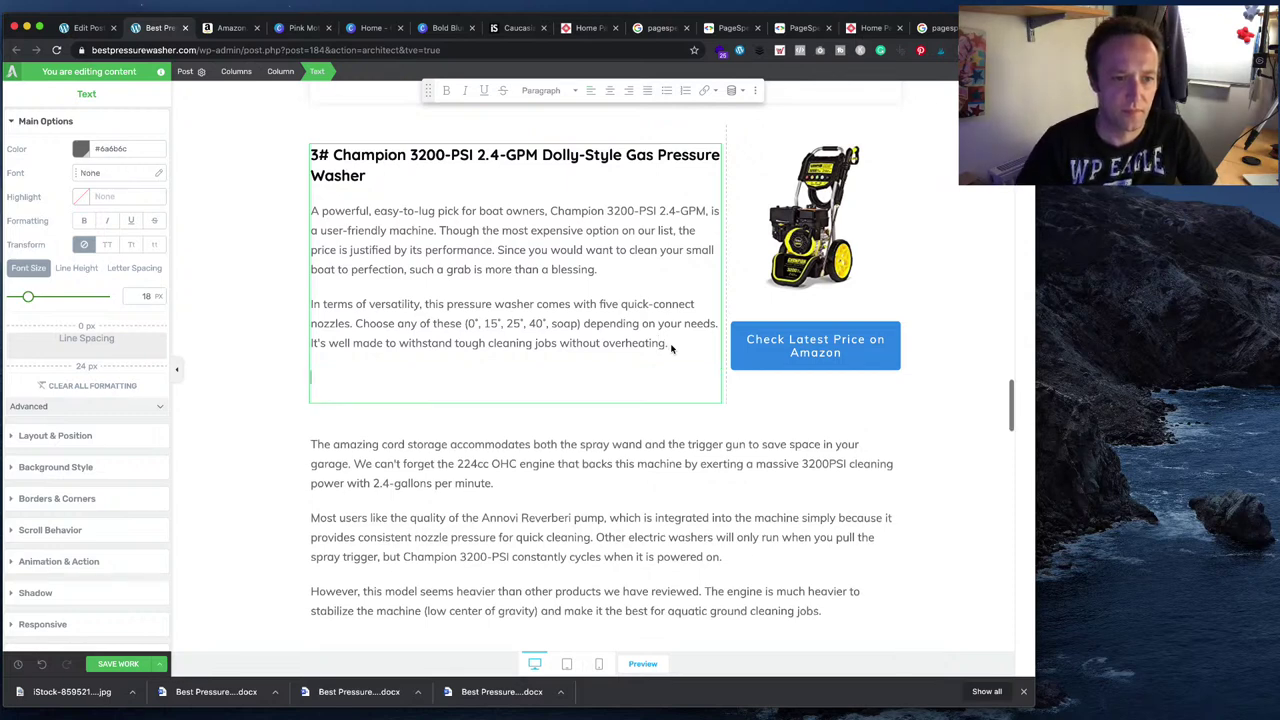
{"action": "key", "text": "super+v"}
{"action": "left_click", "coordinate": [503, 462]}
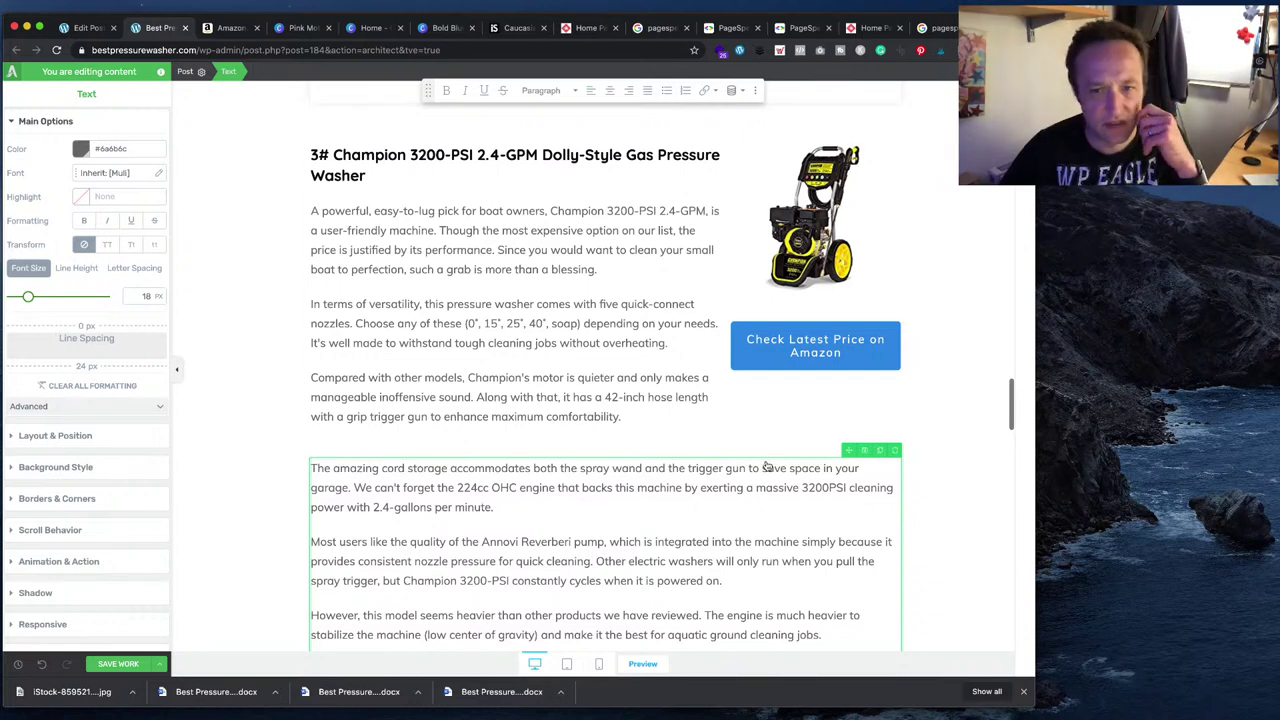
- Locate the Champion 3200-PSI review block after checking the Word draft
{"action": "left_click", "coordinate": [963, 370]}
{"action": "scroll", "coordinate": [964, 372], "scroll_direction": "down", "scroll_amount": 2}
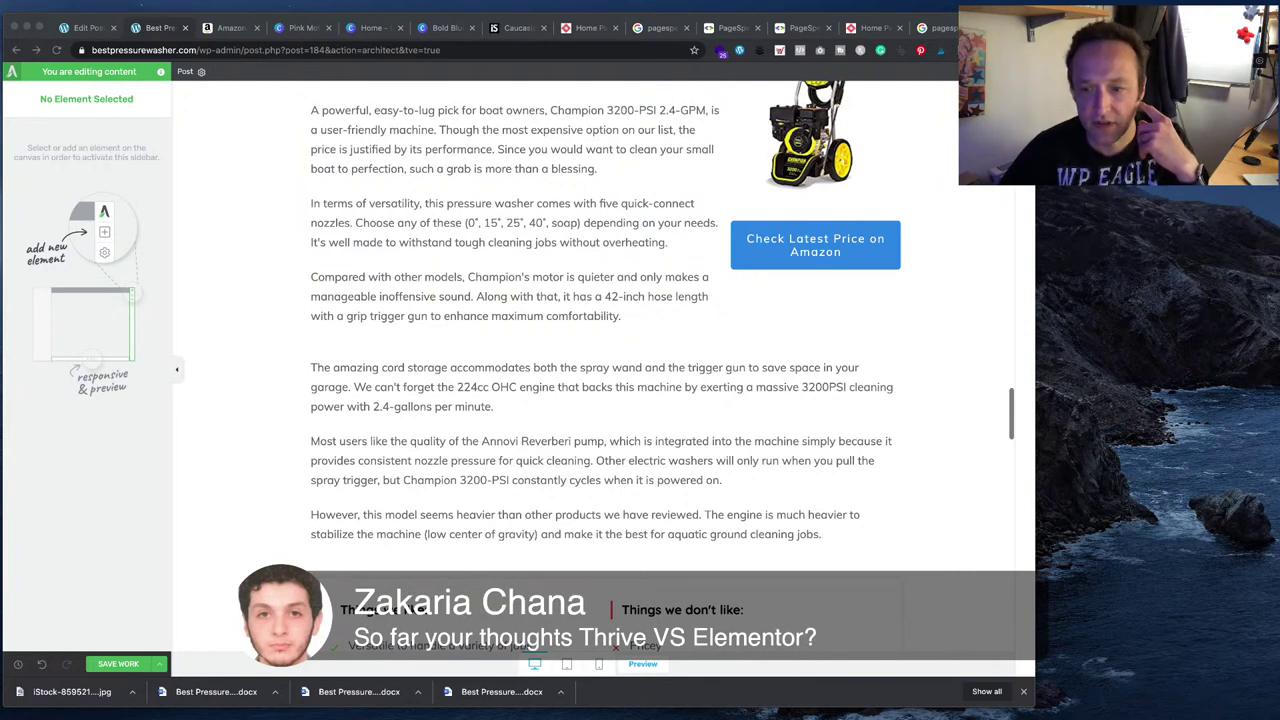
{"action": "scroll", "coordinate": [607, 358], "scroll_direction": "down", "scroll_amount": 4}
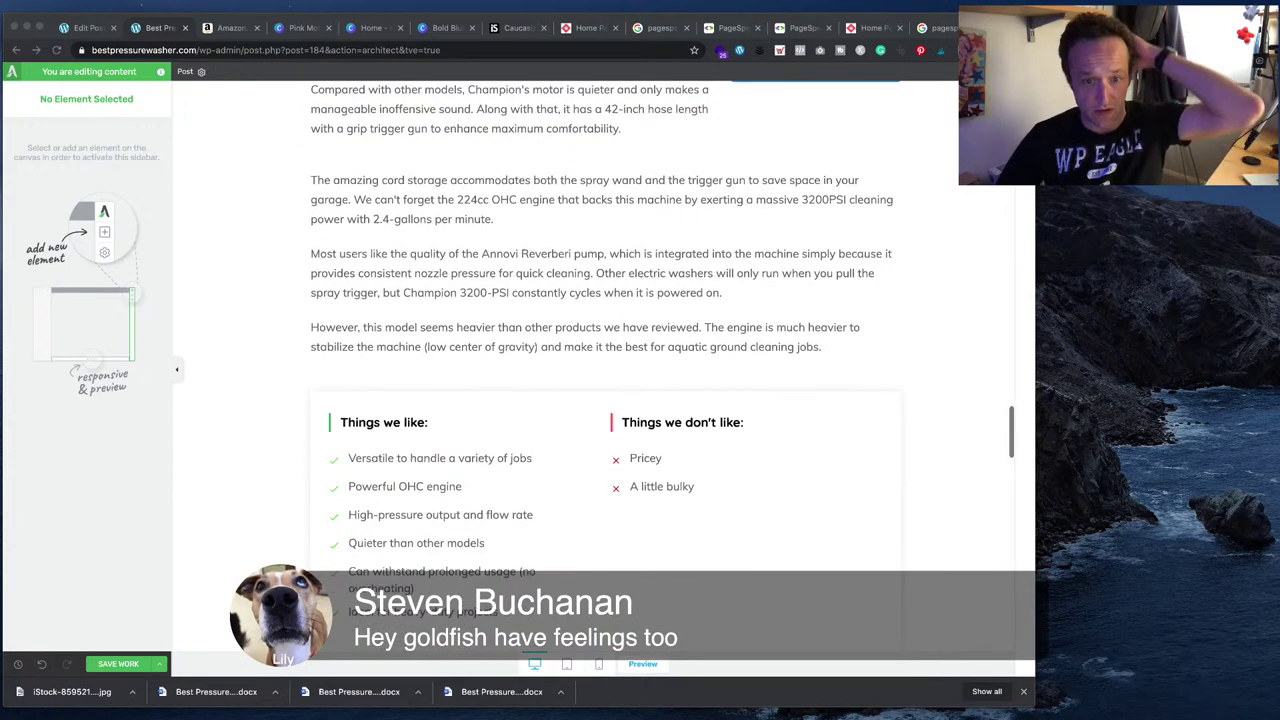
{"action": "key", "text": "super+Tab"}
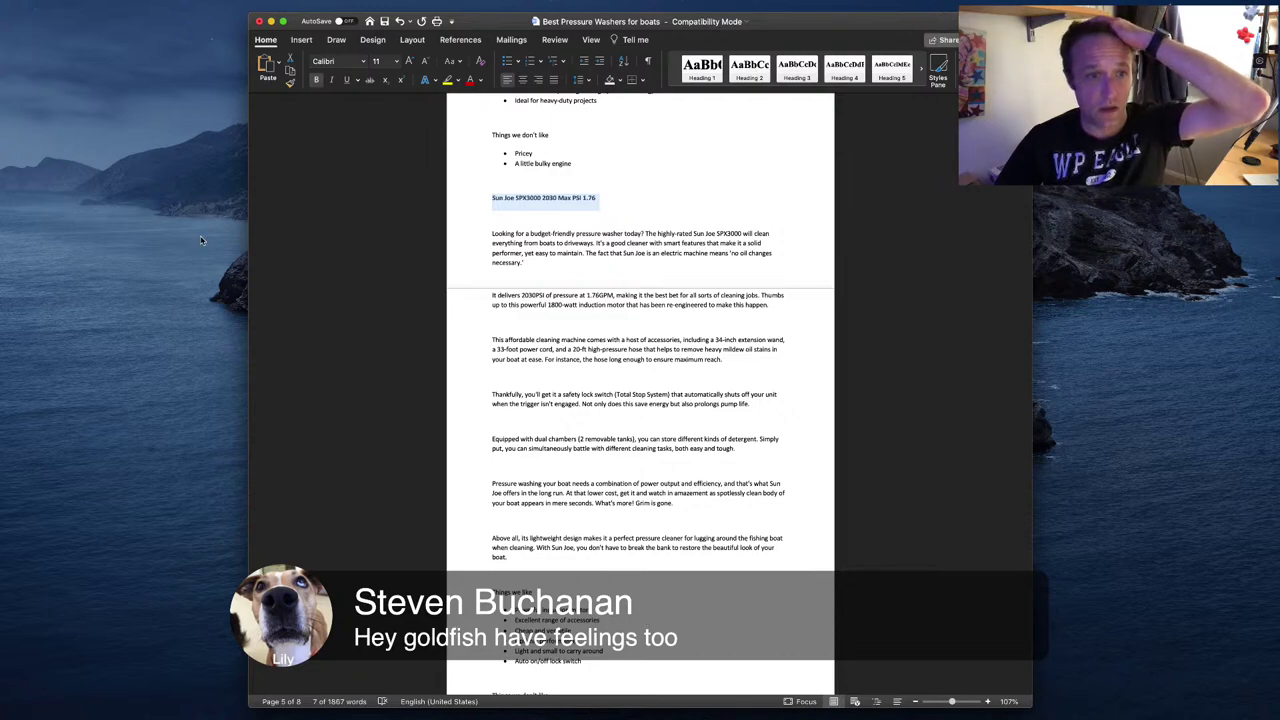
{"action": "key", "text": "super+Tab"}
{"action": "scroll", "coordinate": [369, 326], "scroll_direction": "down", "scroll_amount": 10}
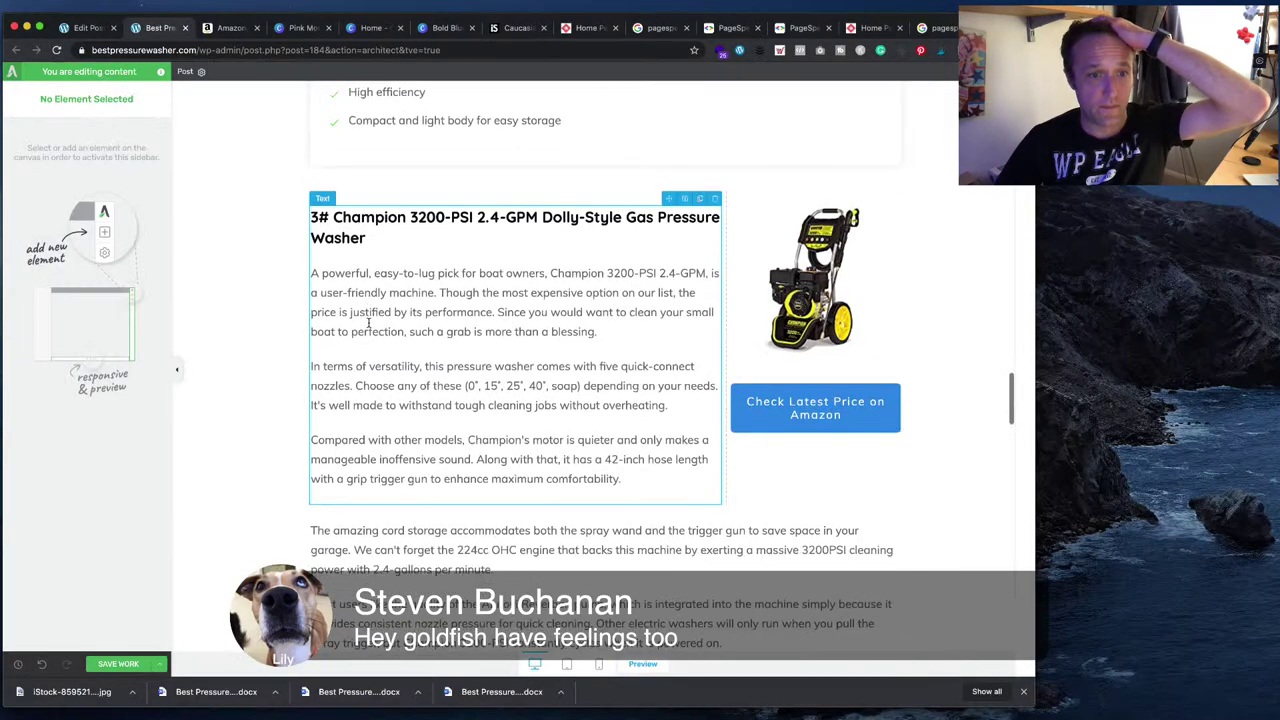
{"action": "scroll", "coordinate": [369, 326], "scroll_direction": "down", "scroll_amount": 3}
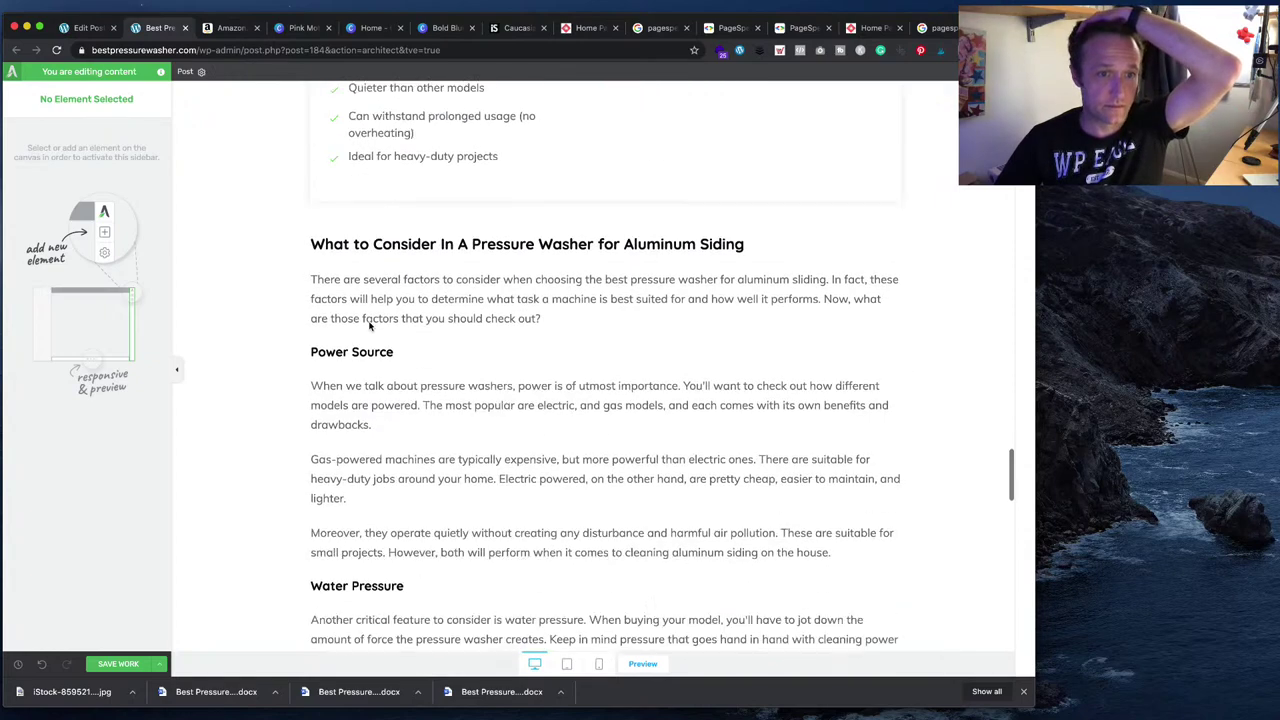
{"action": "scroll", "coordinate": [369, 322], "scroll_direction": "up", "scroll_amount": 12}
{"action": "scroll", "coordinate": [370, 320], "scroll_direction": "up", "scroll_amount": 4}
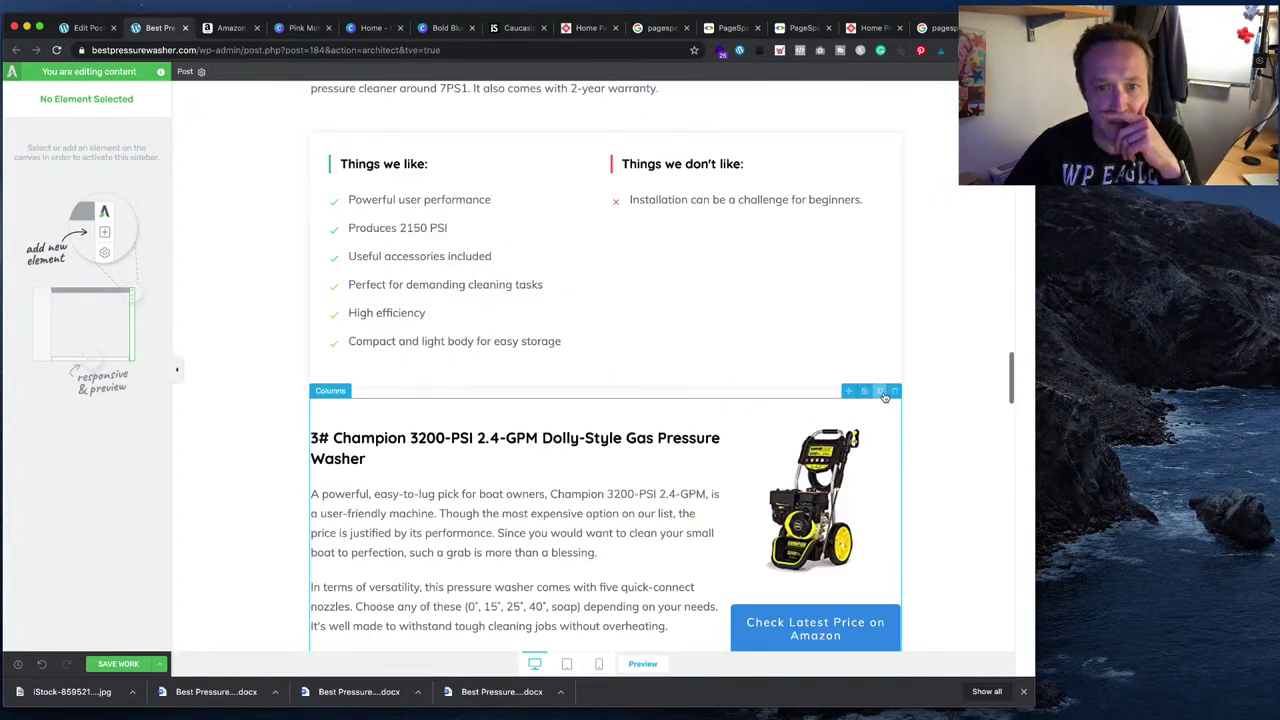
- Duplicate the Champion review columns block and move its pros-and-cons box below the original
{"action": "left_click", "coordinate": [879, 391]}
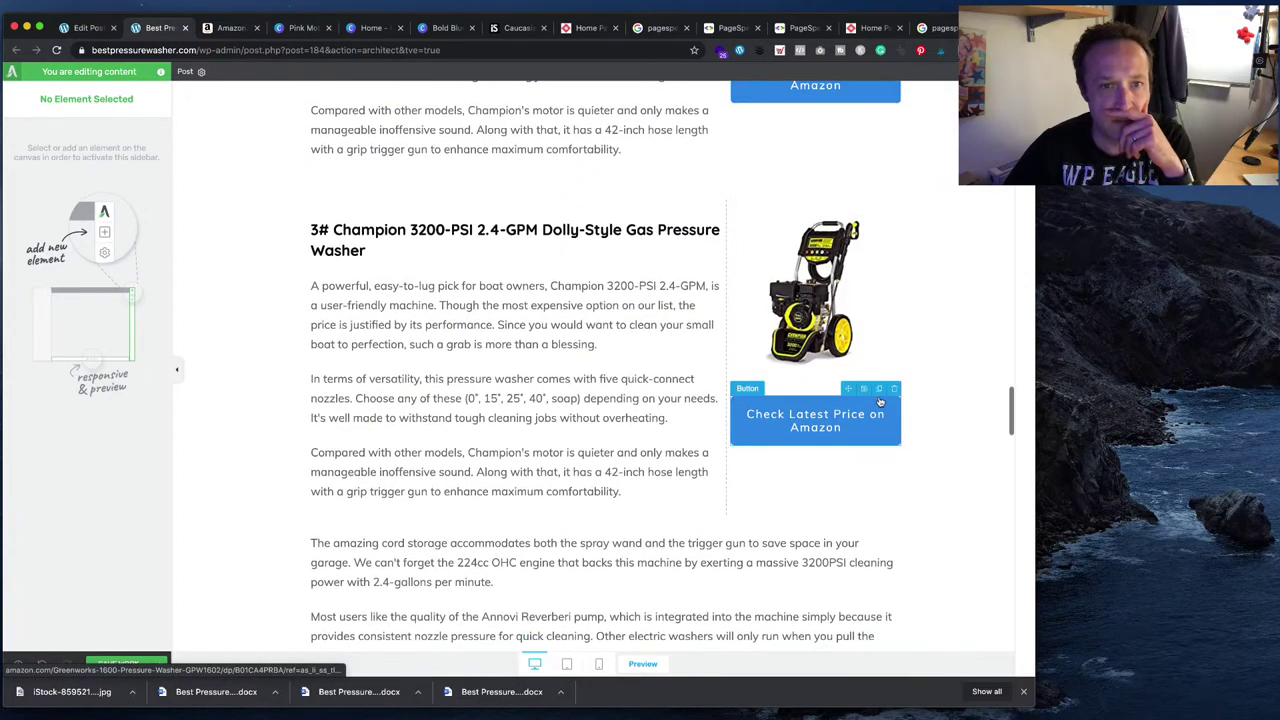
{"action": "scroll", "coordinate": [878, 402], "scroll_direction": "down", "scroll_amount": 4}
{"action": "scroll", "coordinate": [878, 402], "scroll_direction": "down", "scroll_amount": 1}
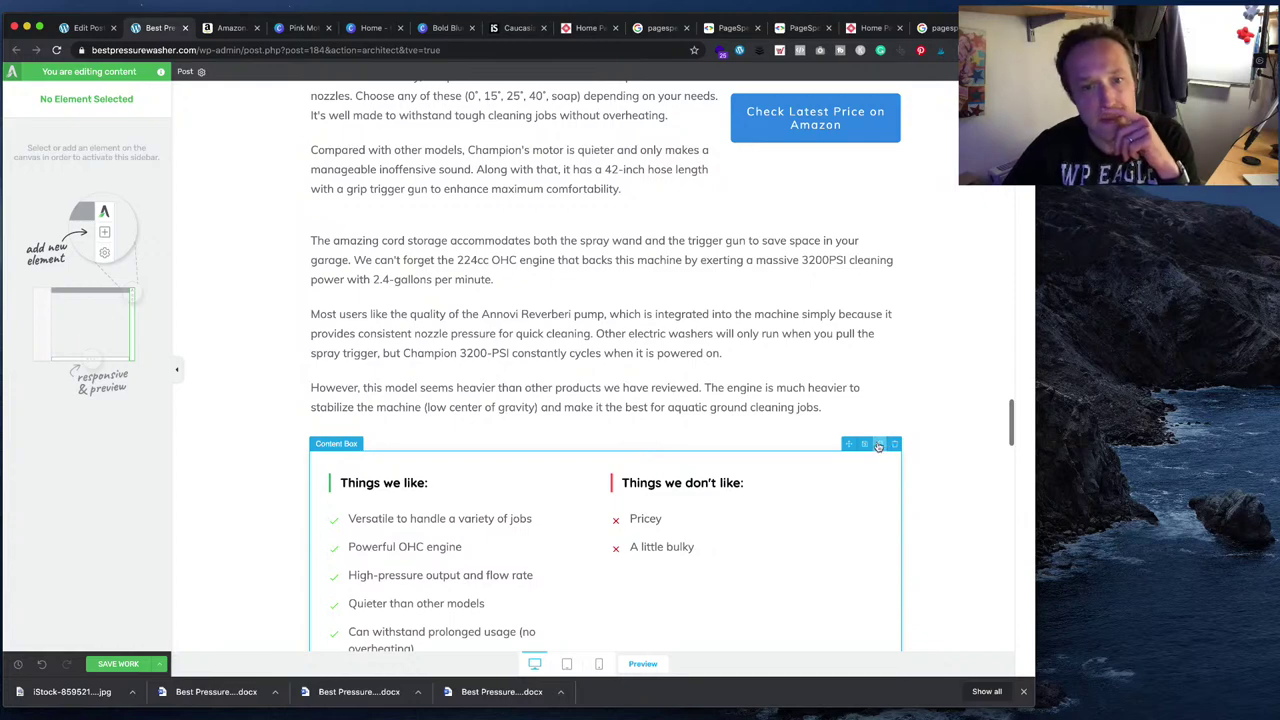
{"action": "scroll", "coordinate": [860, 470], "scroll_direction": "down", "scroll_amount": 2}
{"action": "scroll", "coordinate": [845, 430], "scroll_direction": "up", "scroll_amount": 2}
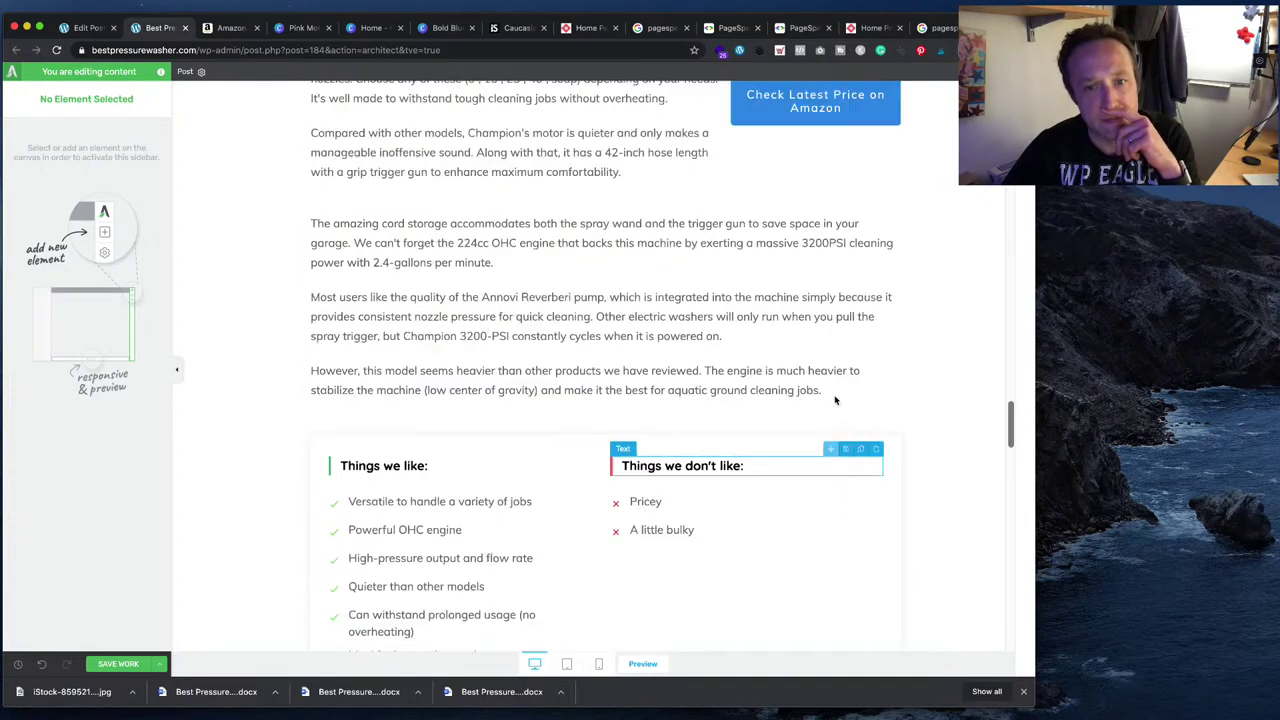
{"action": "left_click_drag", "start_coordinate": [850, 456], "coordinate": [600, 457]}
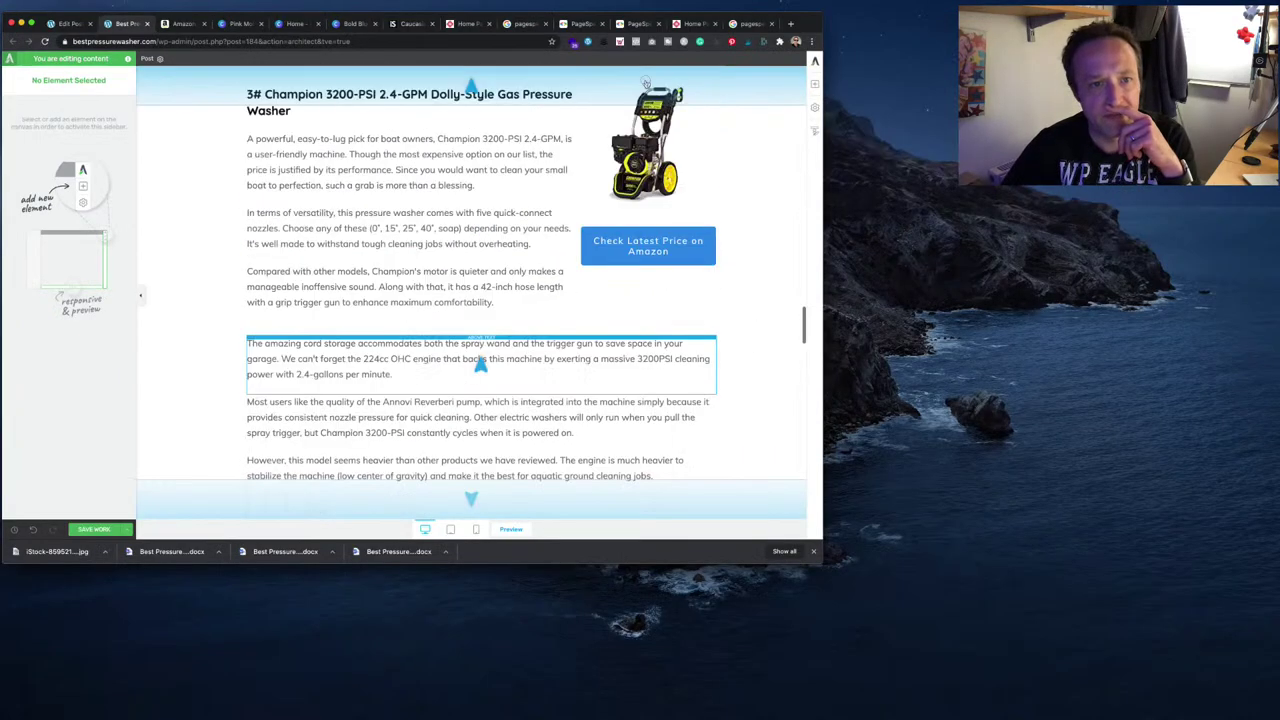
{"action": "left_click_drag", "start_coordinate": [645, 82], "coordinate": [492, 313]}
{"action": "scroll", "coordinate": [492, 313], "scroll_direction": "down", "scroll_amount": 1}
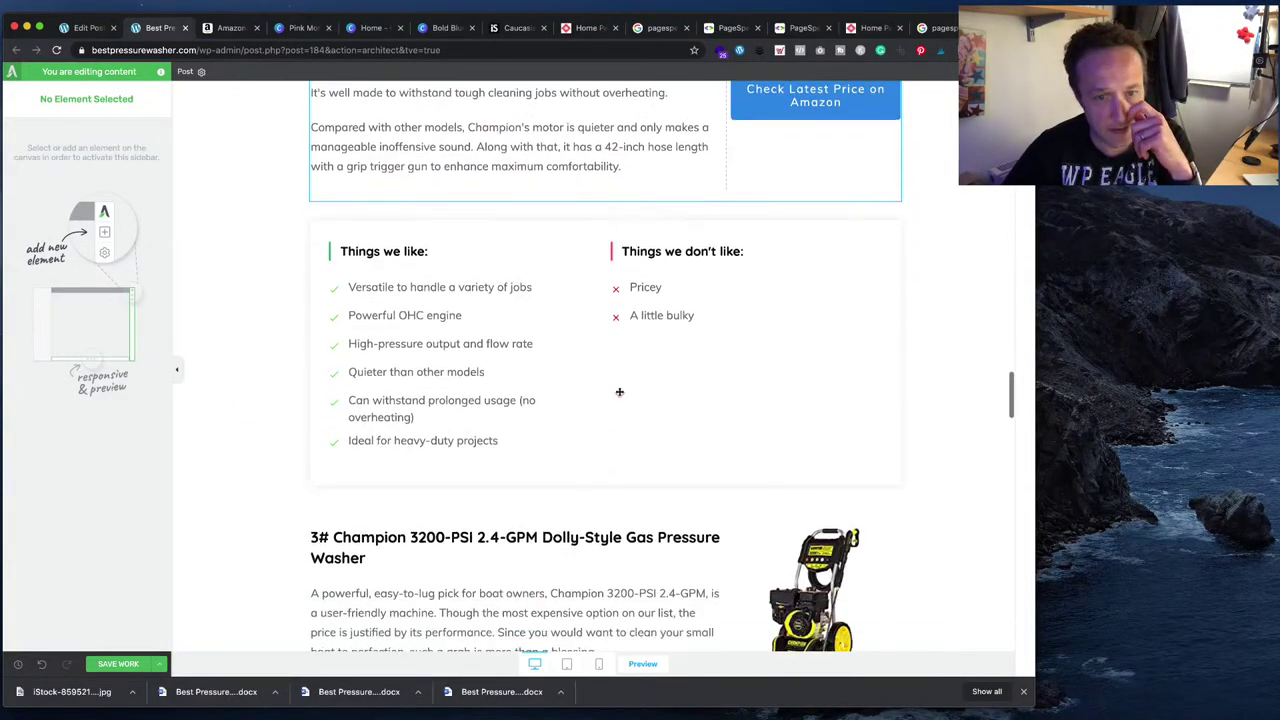
{"action": "scroll", "coordinate": [619, 392], "scroll_direction": "down", "scroll_amount": 2}
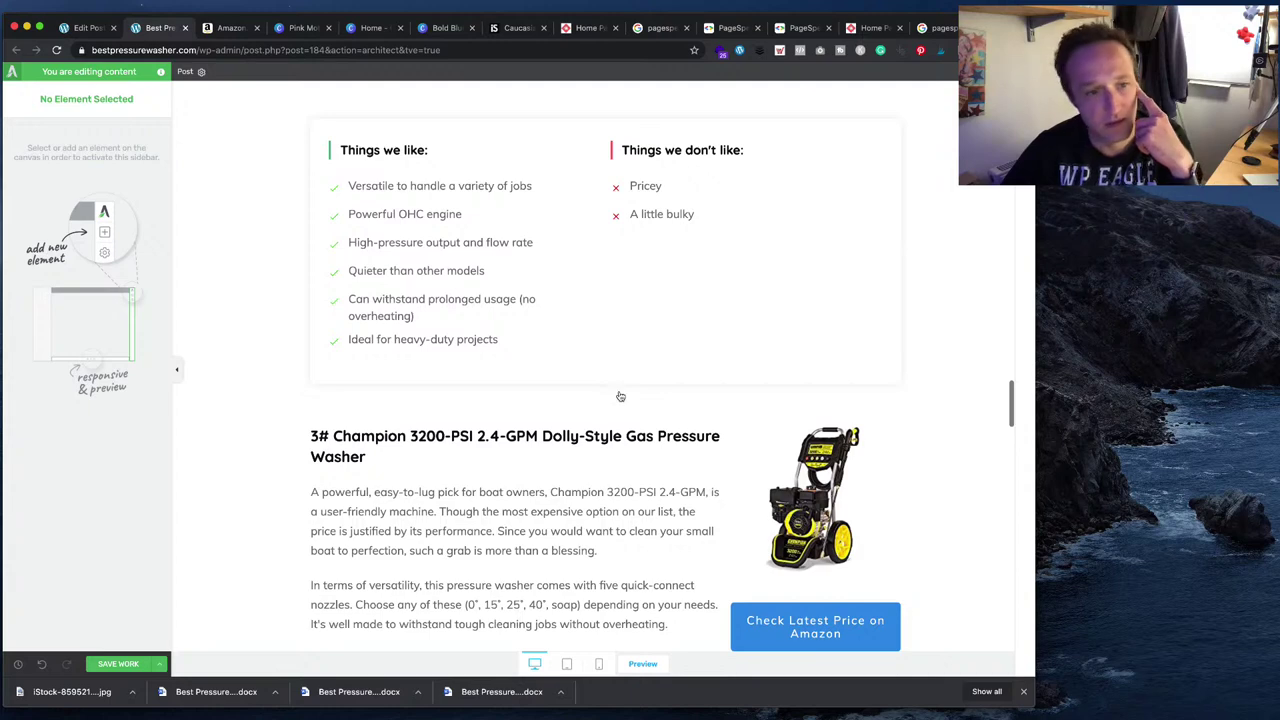
{"action": "scroll", "coordinate": [620, 396], "scroll_direction": "down", "scroll_amount": 3}
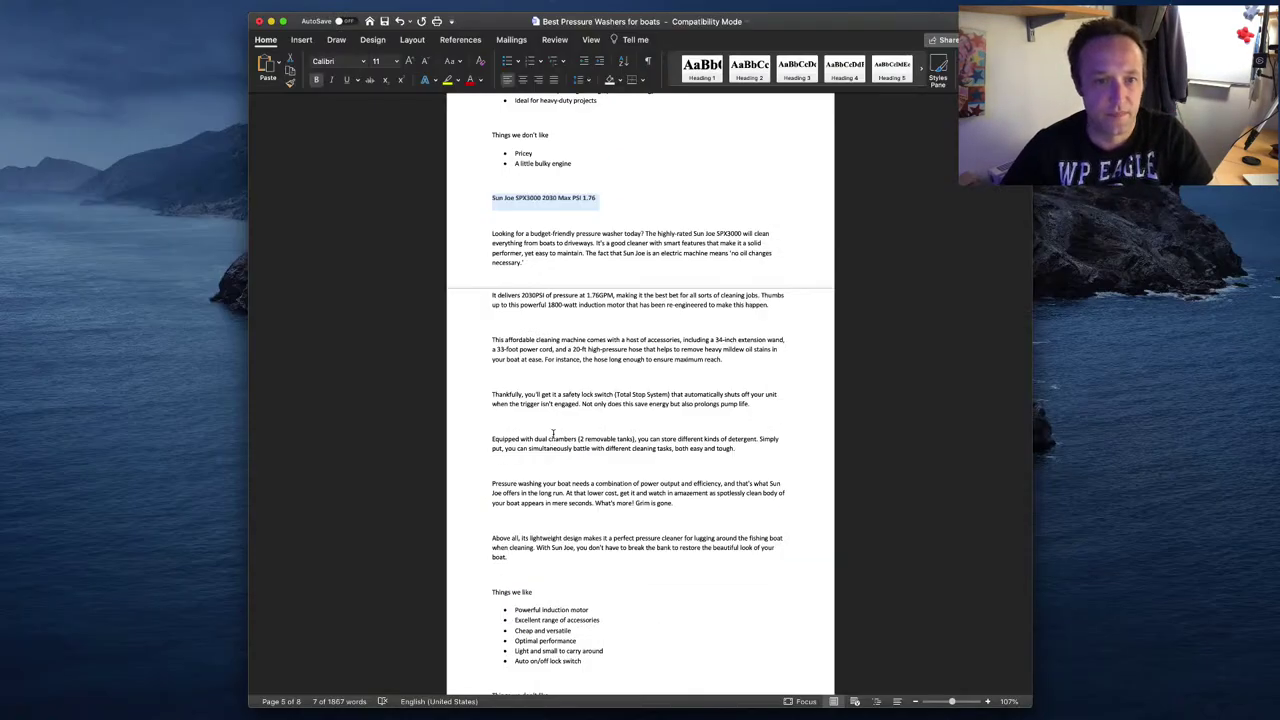
- Search Amazon for the copied heading 'Sun Joe SPX3000 2030 Max PSI 1.76'
{"action": "left_click", "coordinate": [557, 210]}
{"action": "left_click_drag", "start_coordinate": [602, 197], "coordinate": [494, 198]}
{"action": "key", "text": "ctrl+c"}
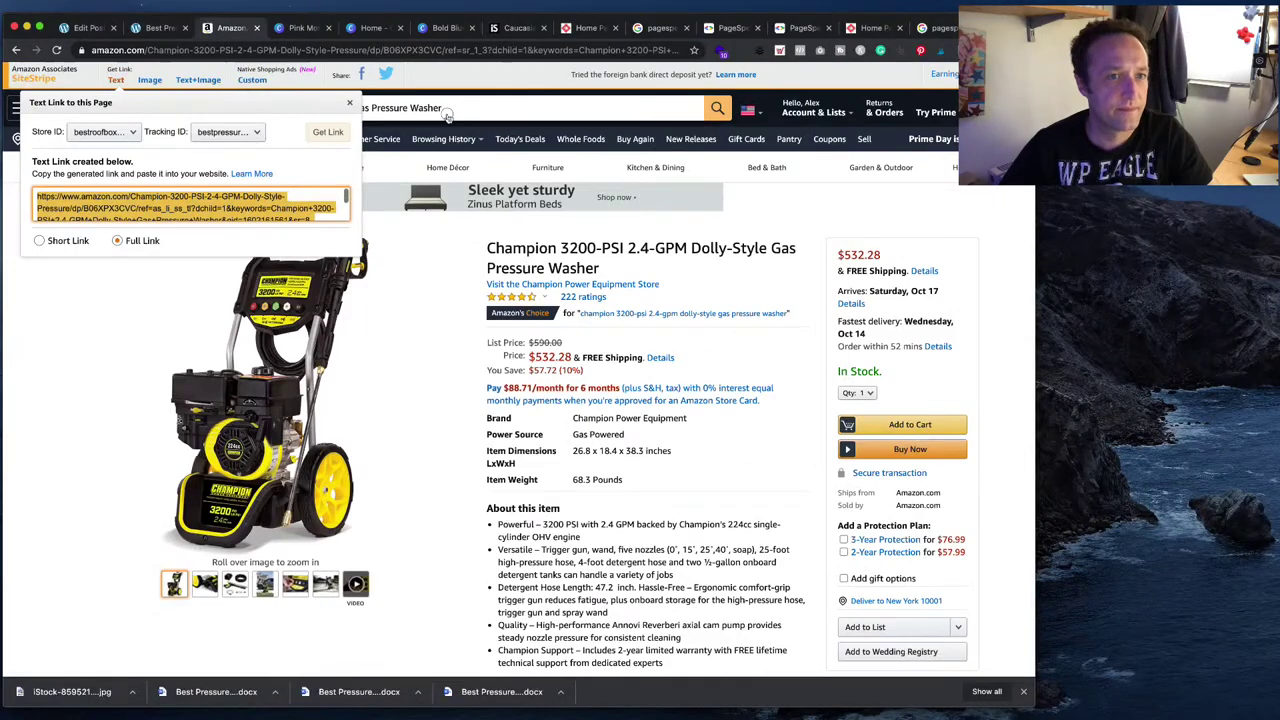
{"action": "key", "text": "Escape"}
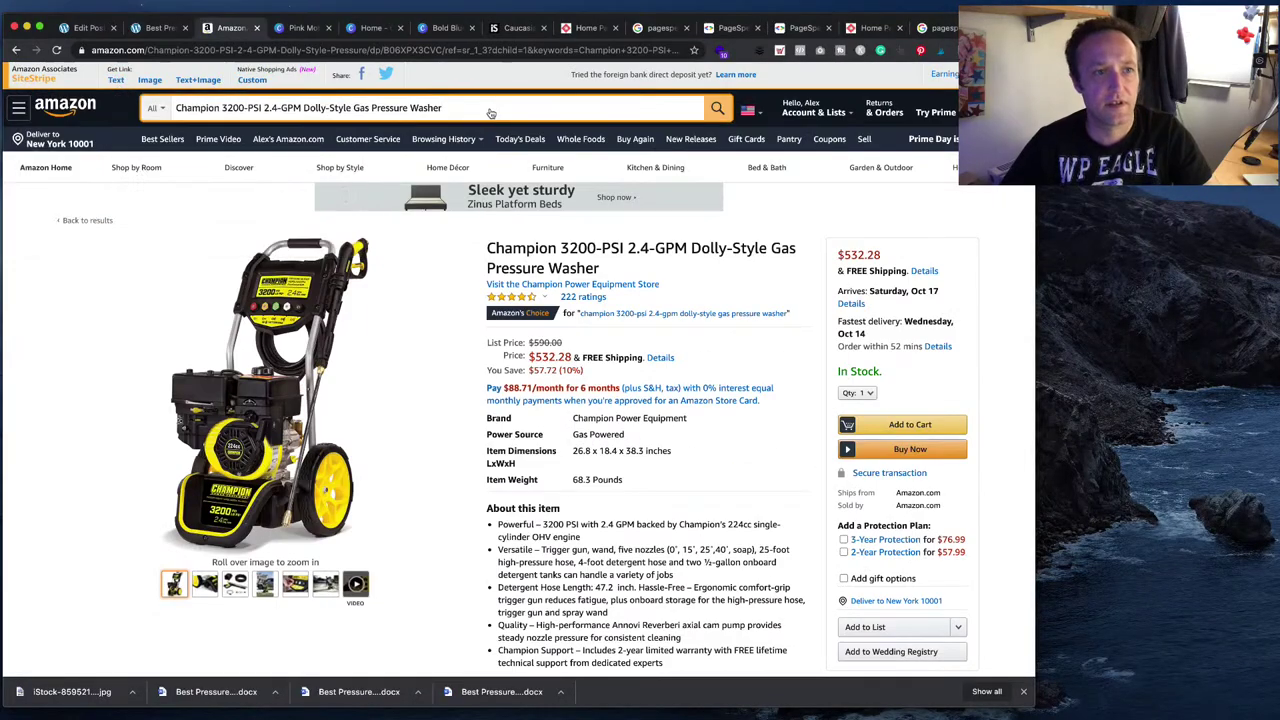
{"action": "key", "text": "ctrl+a"}
{"action": "left_click", "coordinate": [491, 109]}
{"action": "key", "text": "ctrl+a"}
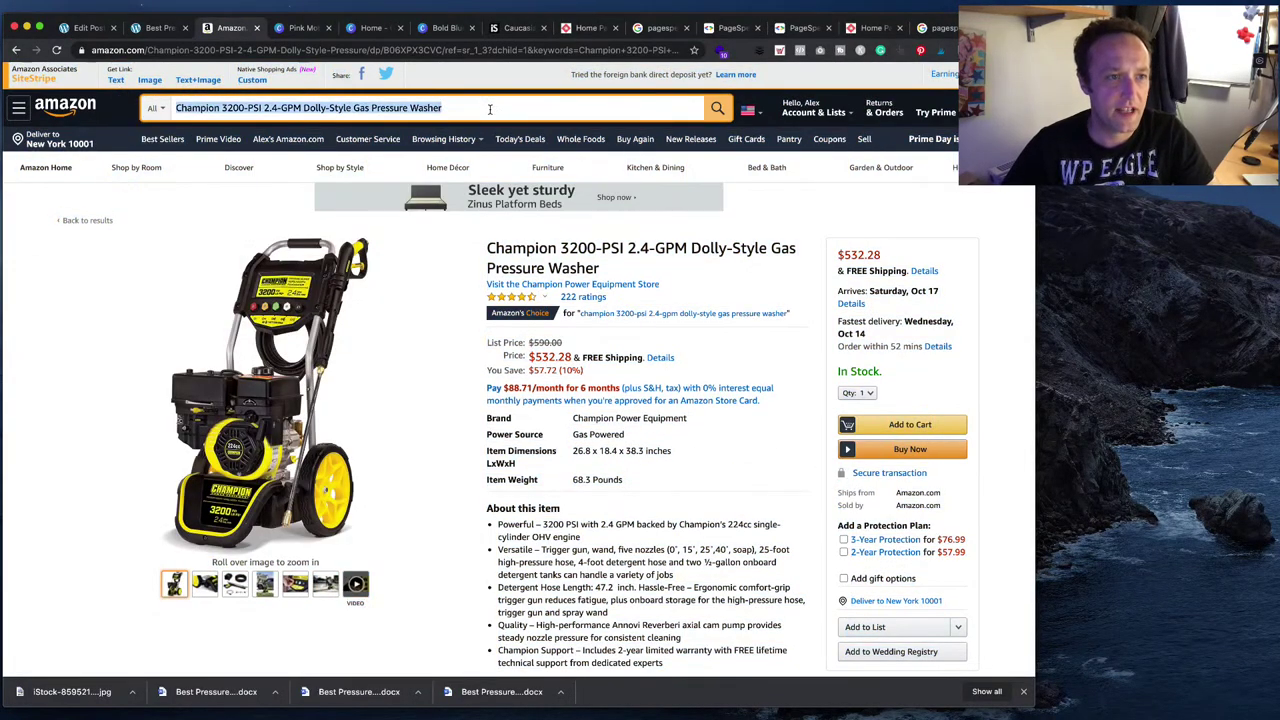
{"action": "key", "text": "ctrl+v"}
{"action": "key", "text": "Return"}
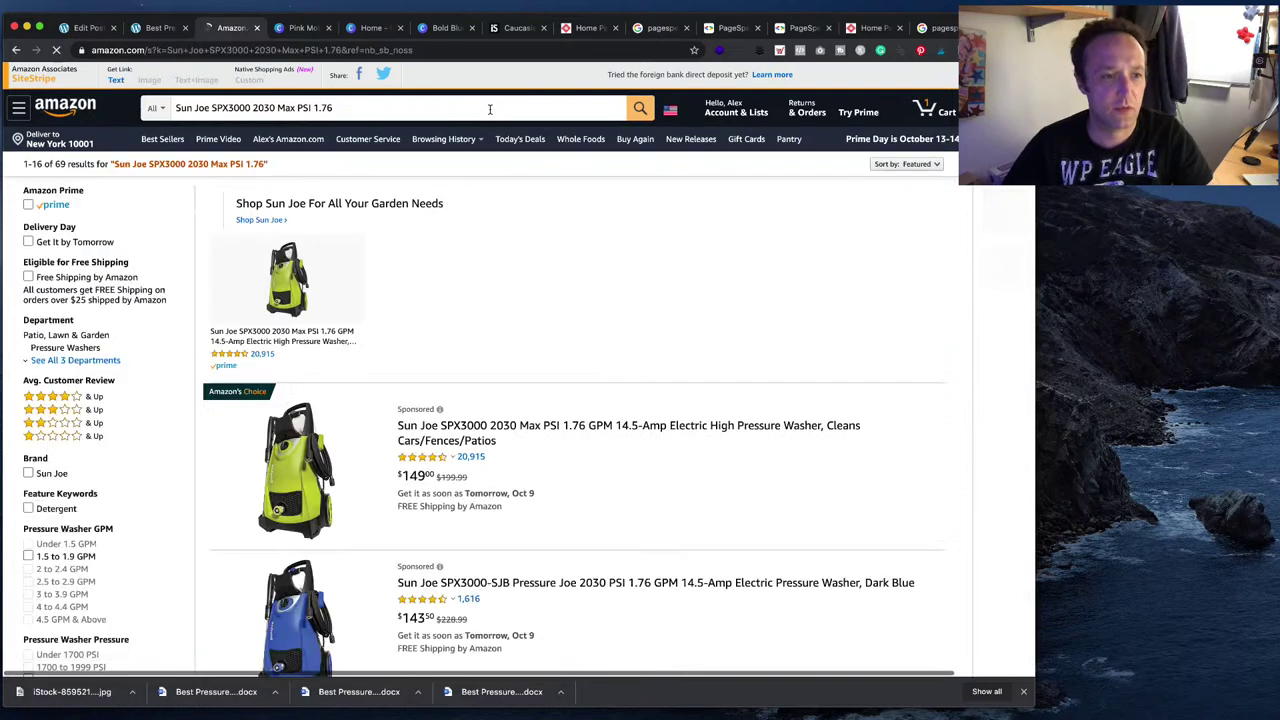
- Open the Sun Joe SPX3000 product page, recopy the heading, and return to the post's edit page
{"action": "scroll", "coordinate": [522, 327], "scroll_direction": "down", "scroll_amount": 5}
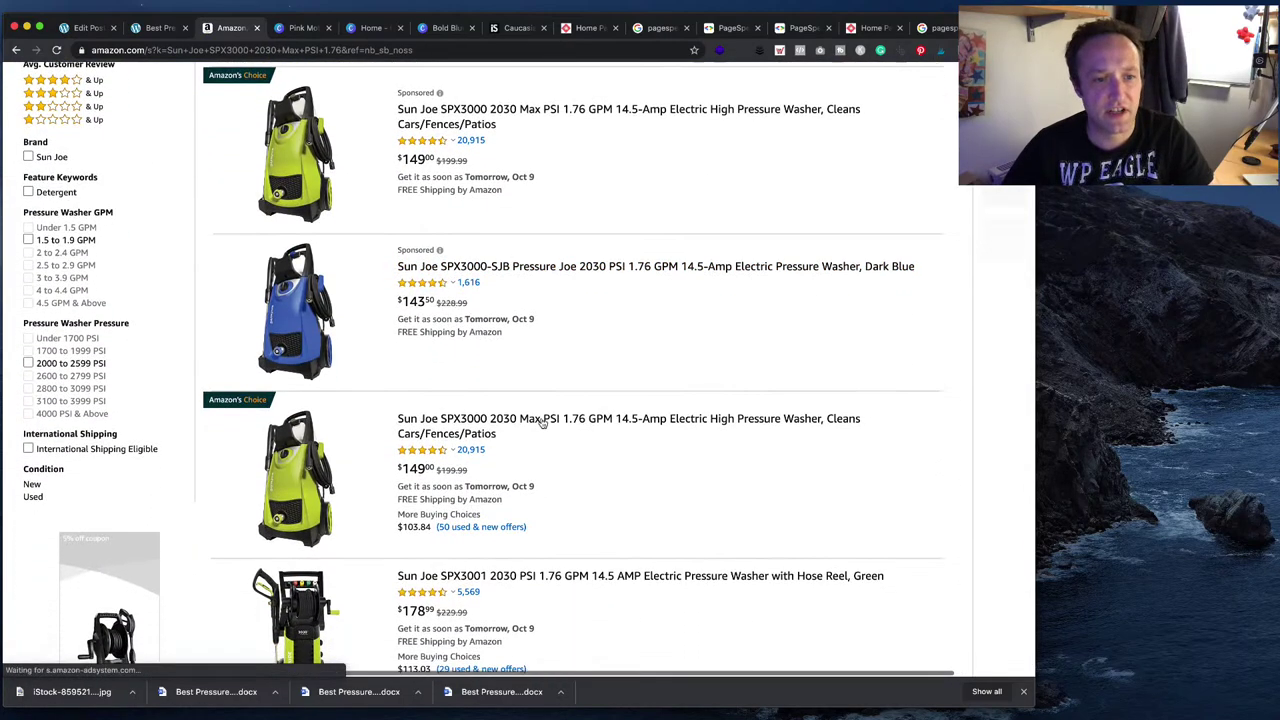
{"action": "left_click", "coordinate": [461, 425]}
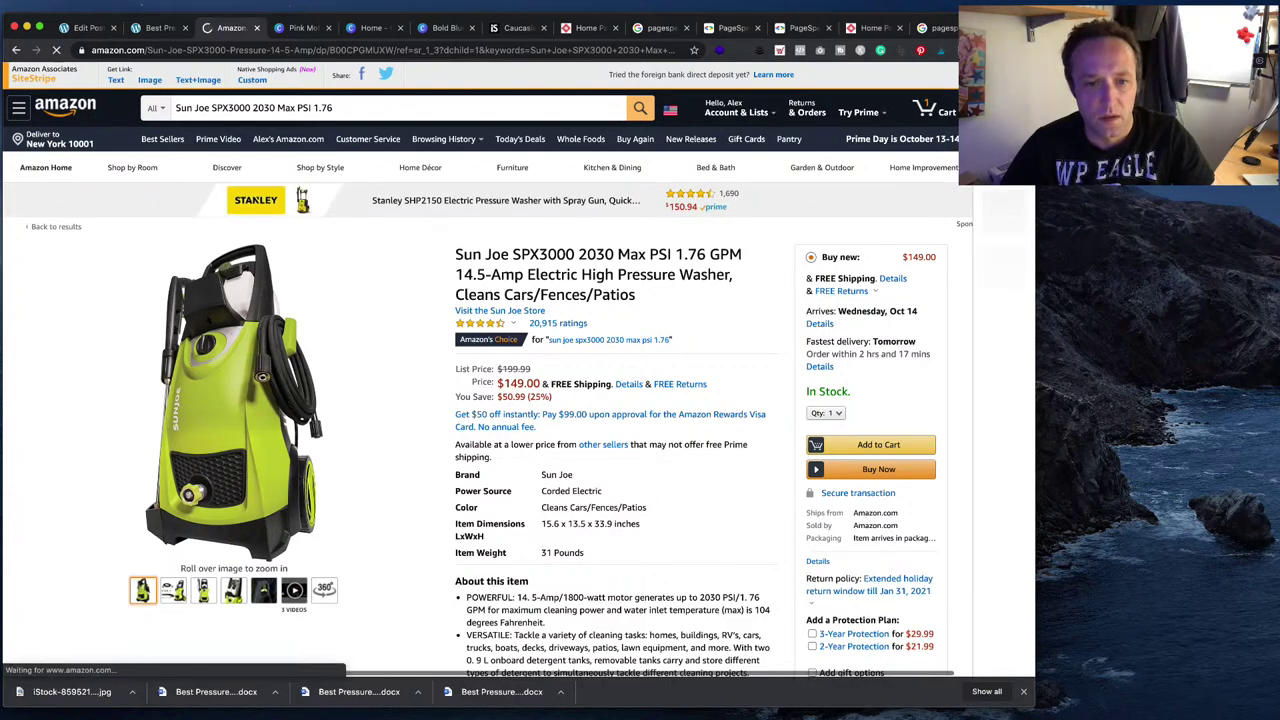
{"action": "key", "text": "super+Tab"}
{"action": "left_click_drag", "start_coordinate": [605, 201], "coordinate": [483, 196]}
{"action": "key", "text": "super+c"}
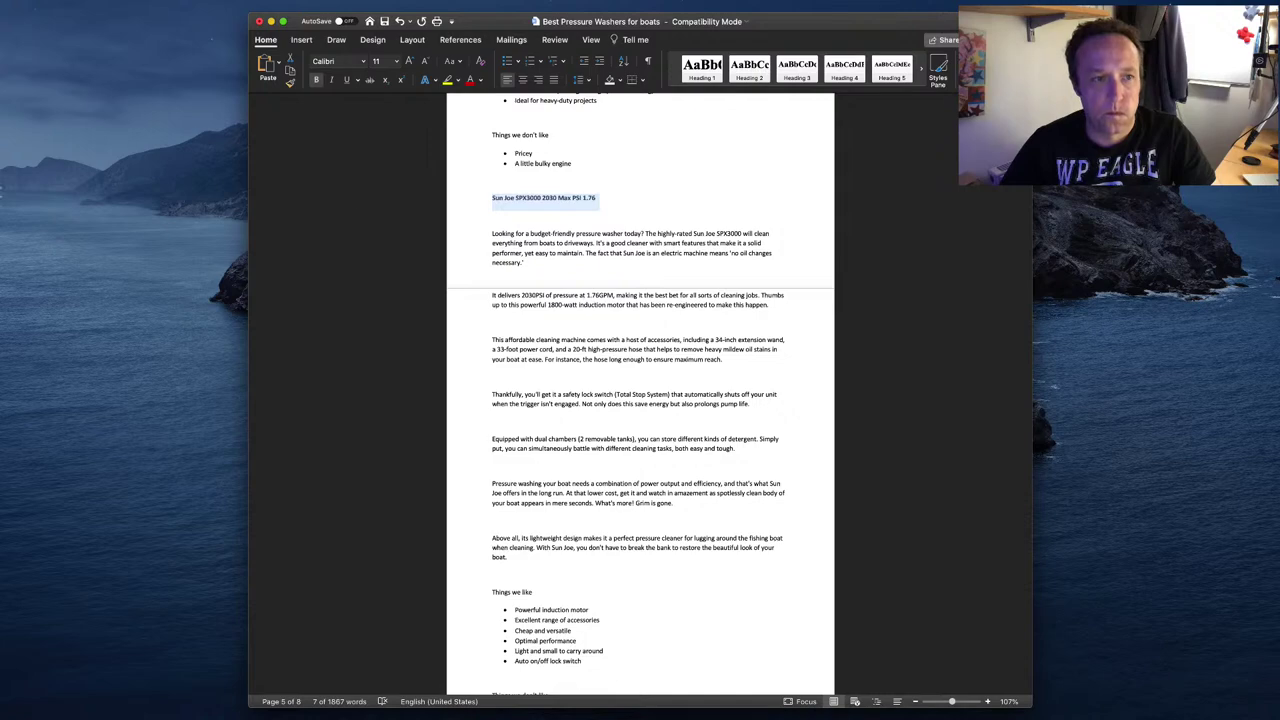
{"action": "key", "text": "super+Tab"}
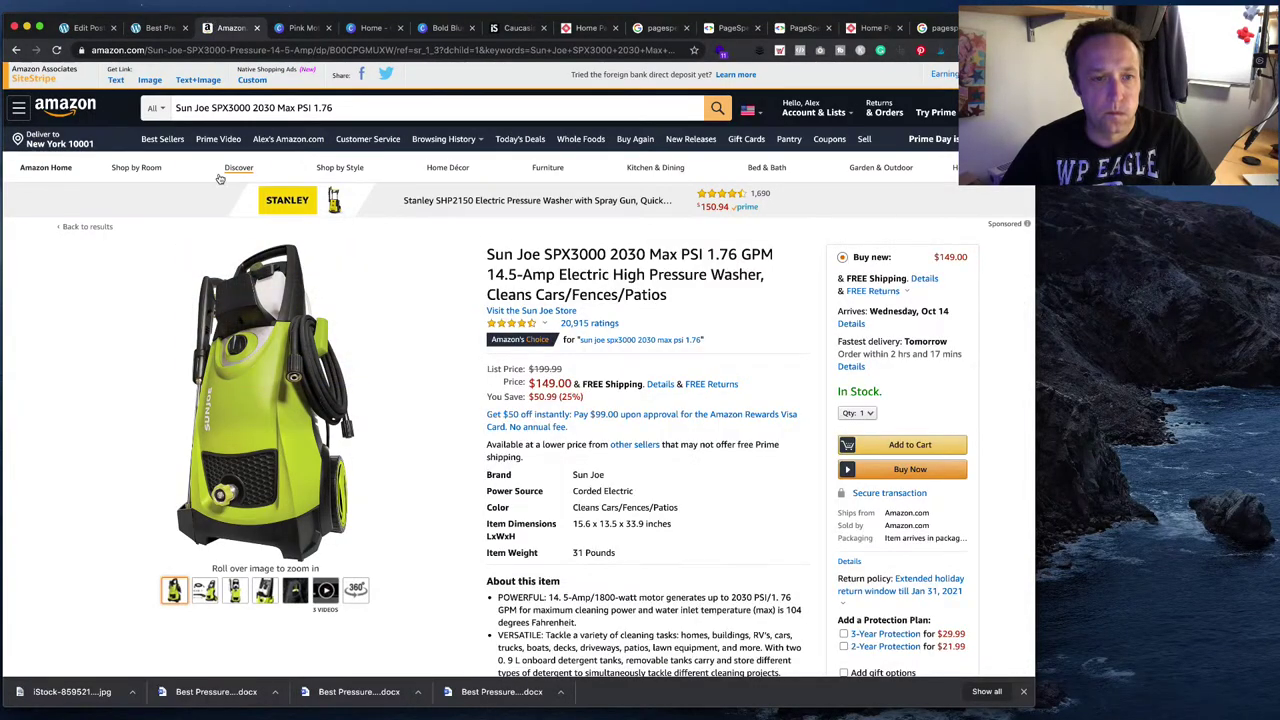
{"action": "left_click", "coordinate": [85, 30]}
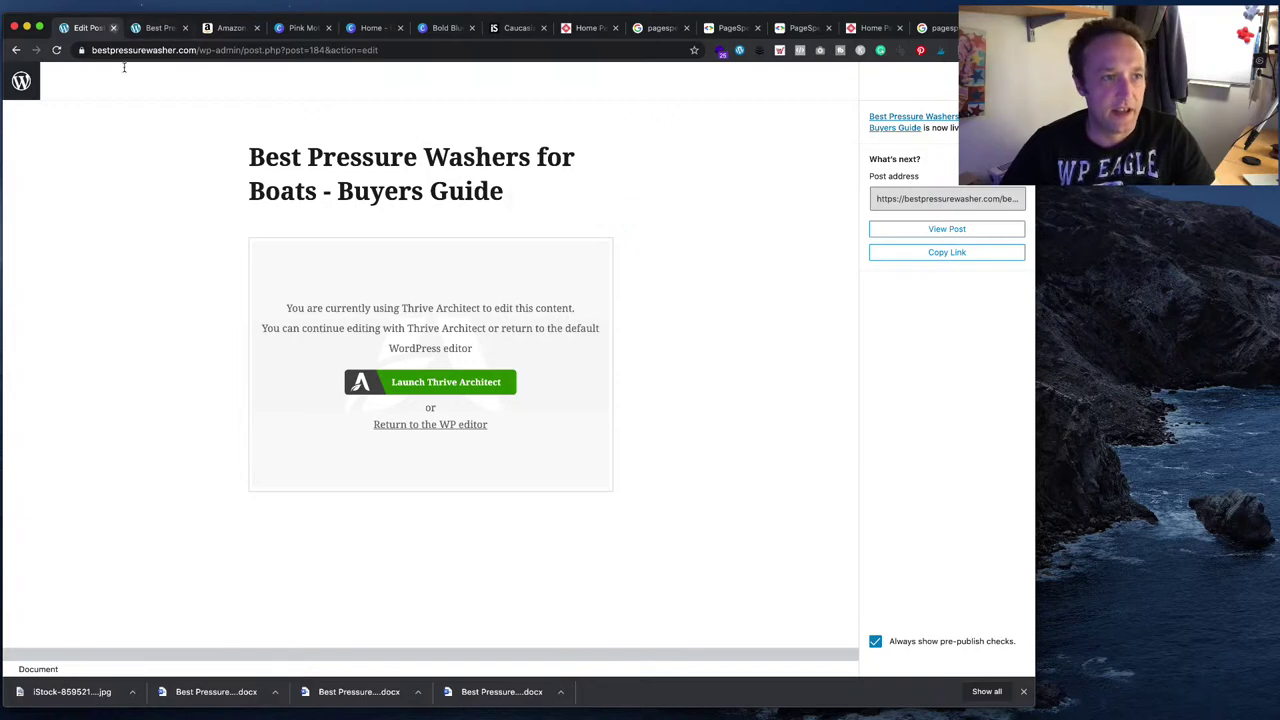
- Paste the Sun Joe SPX3000 name into the copied heading and change its number from 3# to 4#
{"action": "left_click", "coordinate": [113, 27]}
{"action": "scroll", "coordinate": [505, 338], "scroll_direction": "down", "scroll_amount": 10}
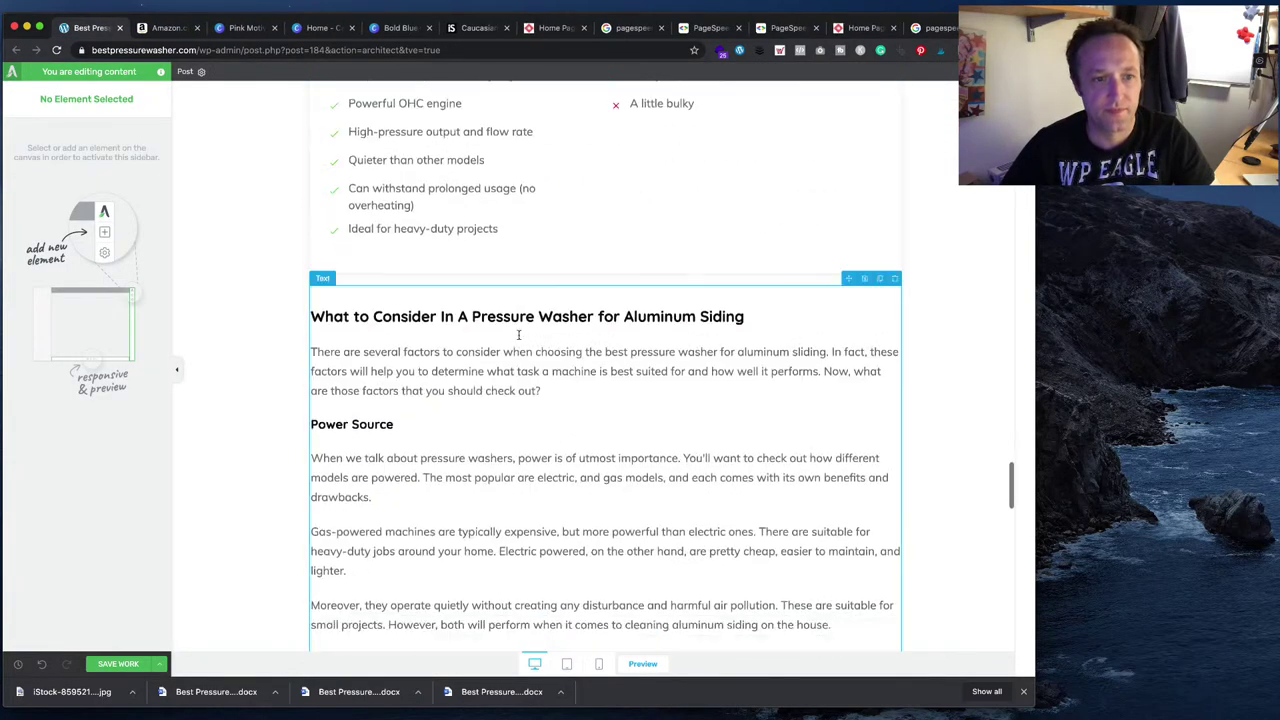
{"action": "scroll", "coordinate": [455, 340], "scroll_direction": "up", "scroll_amount": 5}
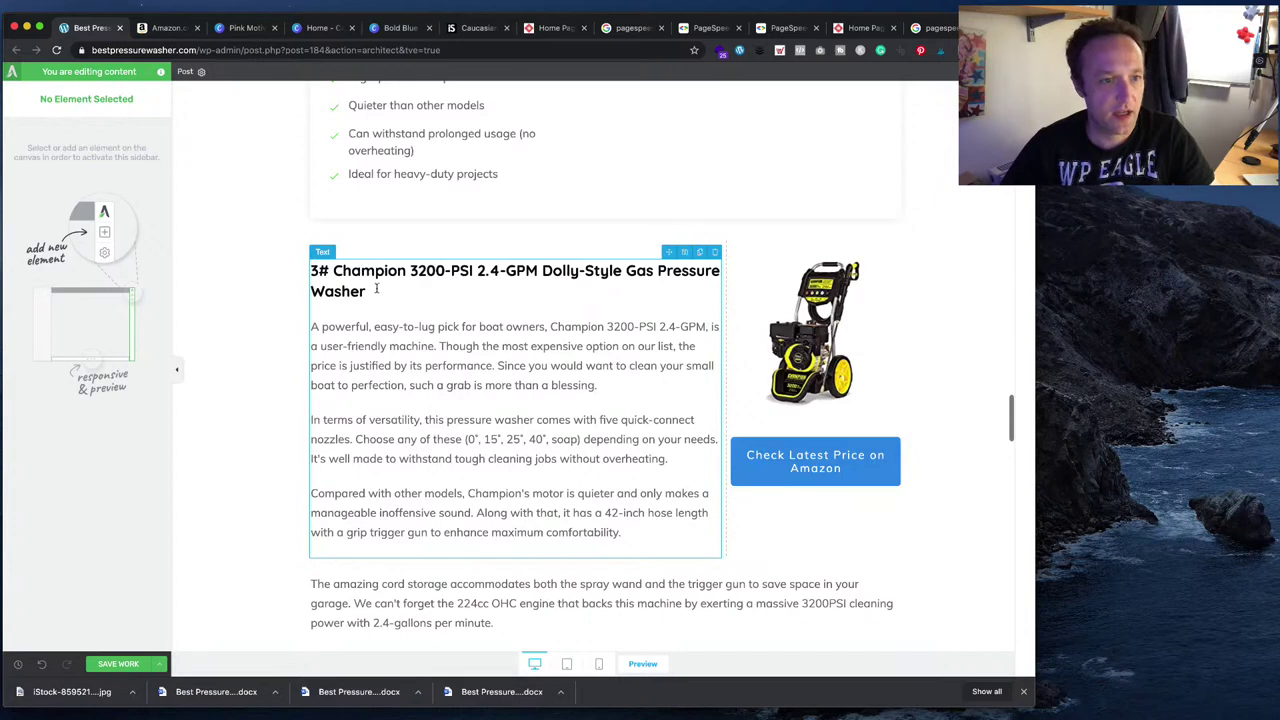
{"action": "left_click", "coordinate": [376, 289]}
{"action": "left_click_drag", "start_coordinate": [368, 291], "coordinate": [340, 272]}
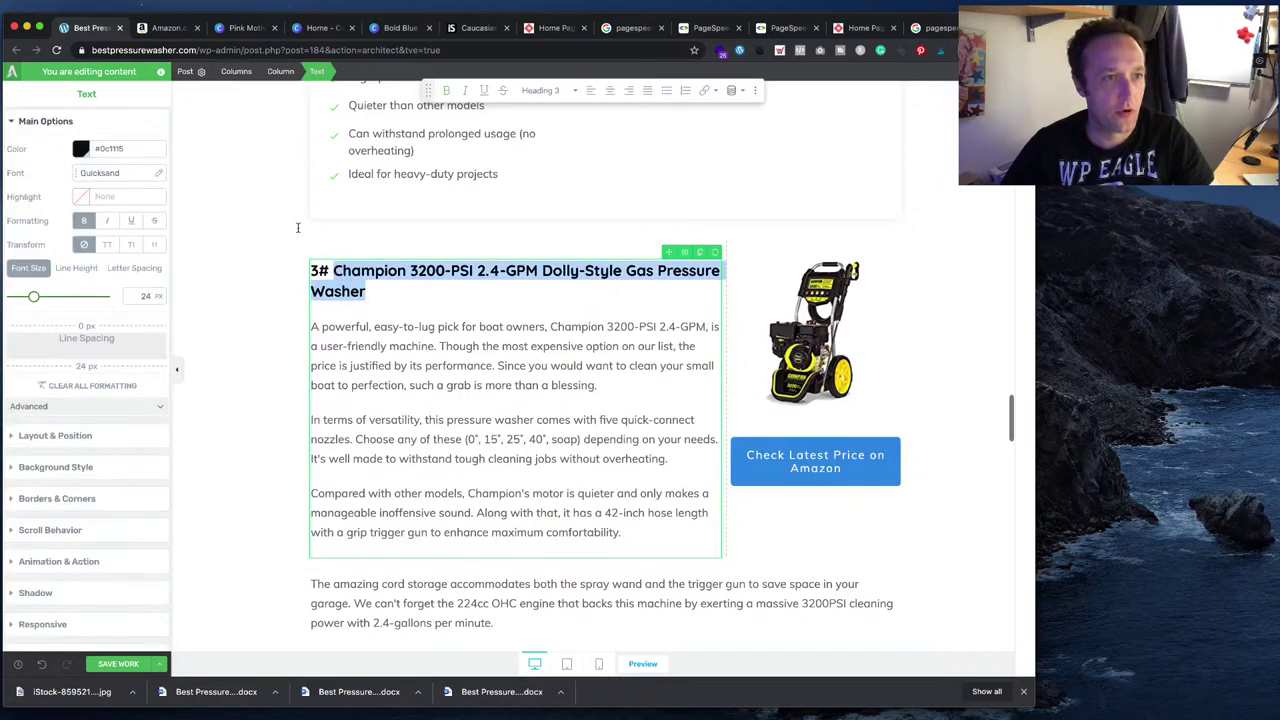
{"action": "left_click", "coordinate": [100, 8]}
{"action": "left_click", "coordinate": [130, 74]}
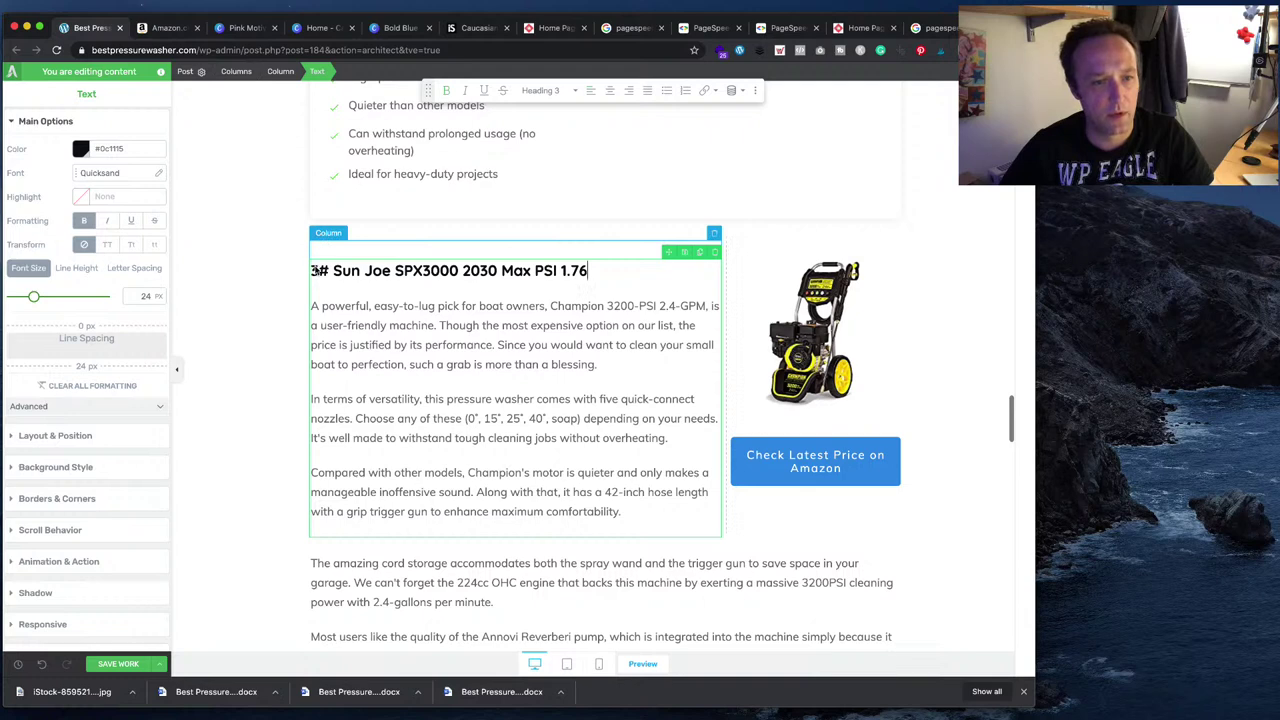
{"action": "key", "text": "BackSpace"}
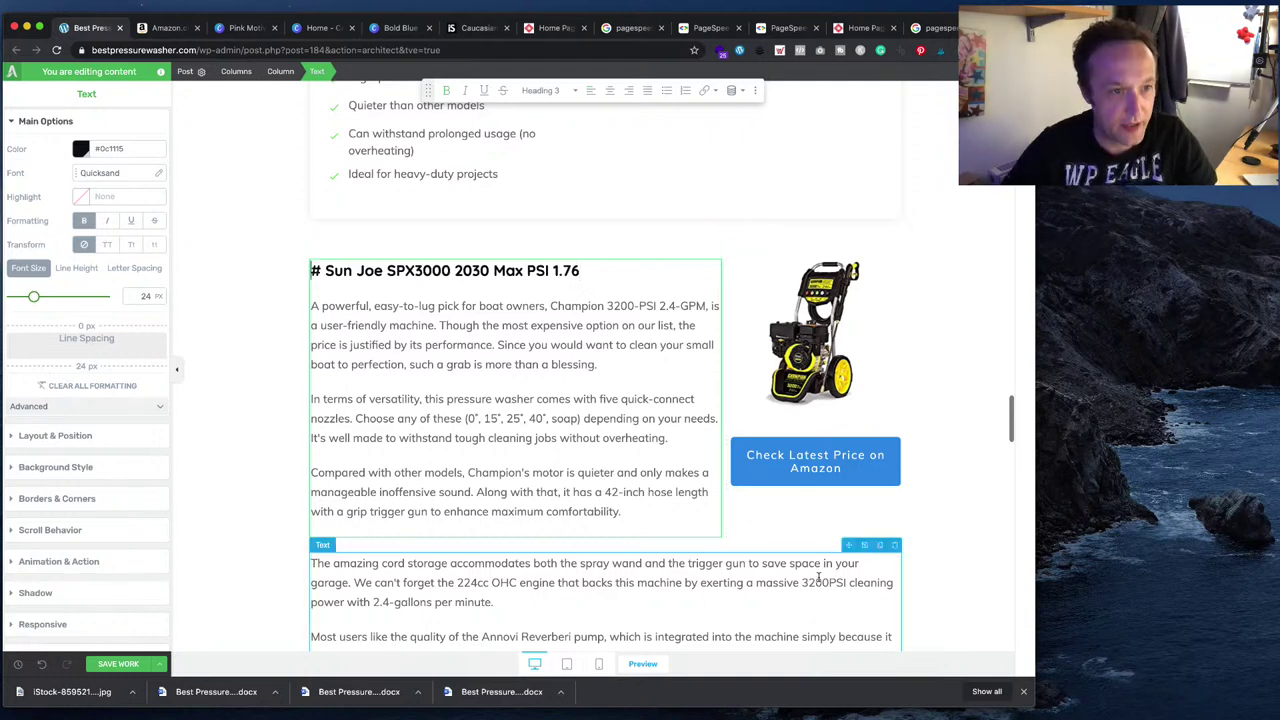
{"action": "type", "text": "4"}
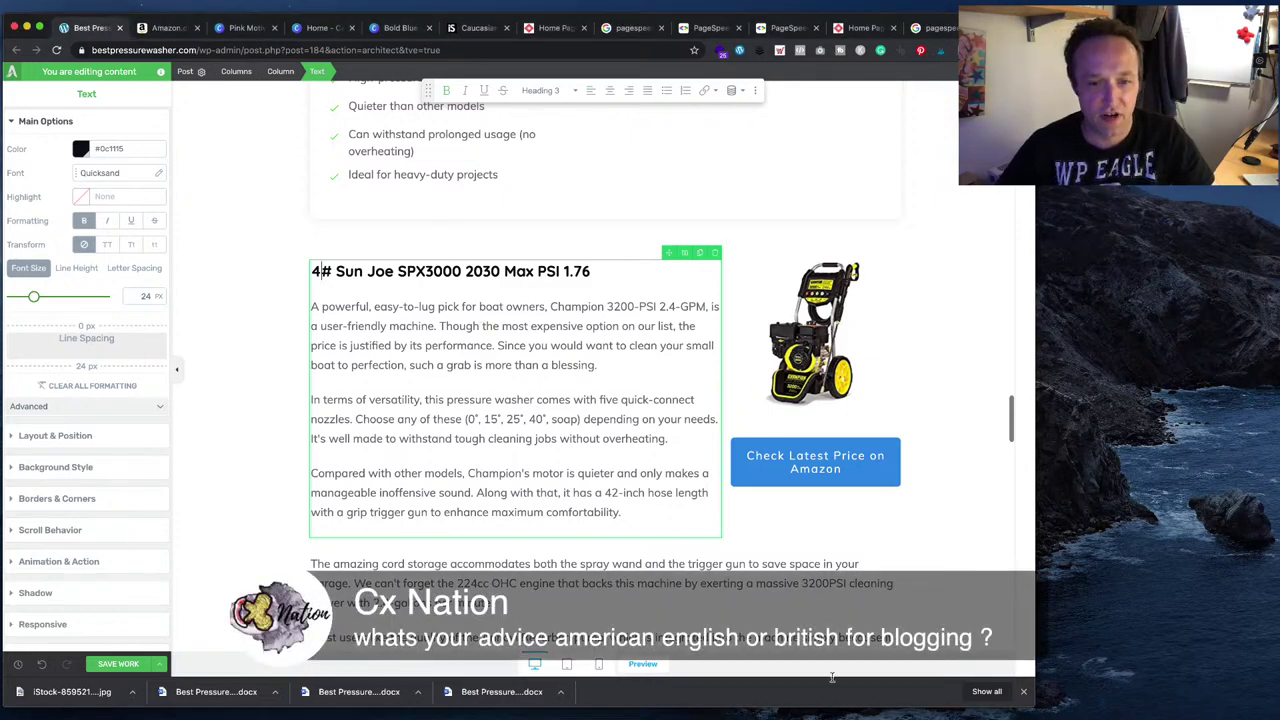
- Replace the old Champion description paragraphs with the 'Looking for a budget-friendly' intro
{"action": "key", "text": "super+Tab"}
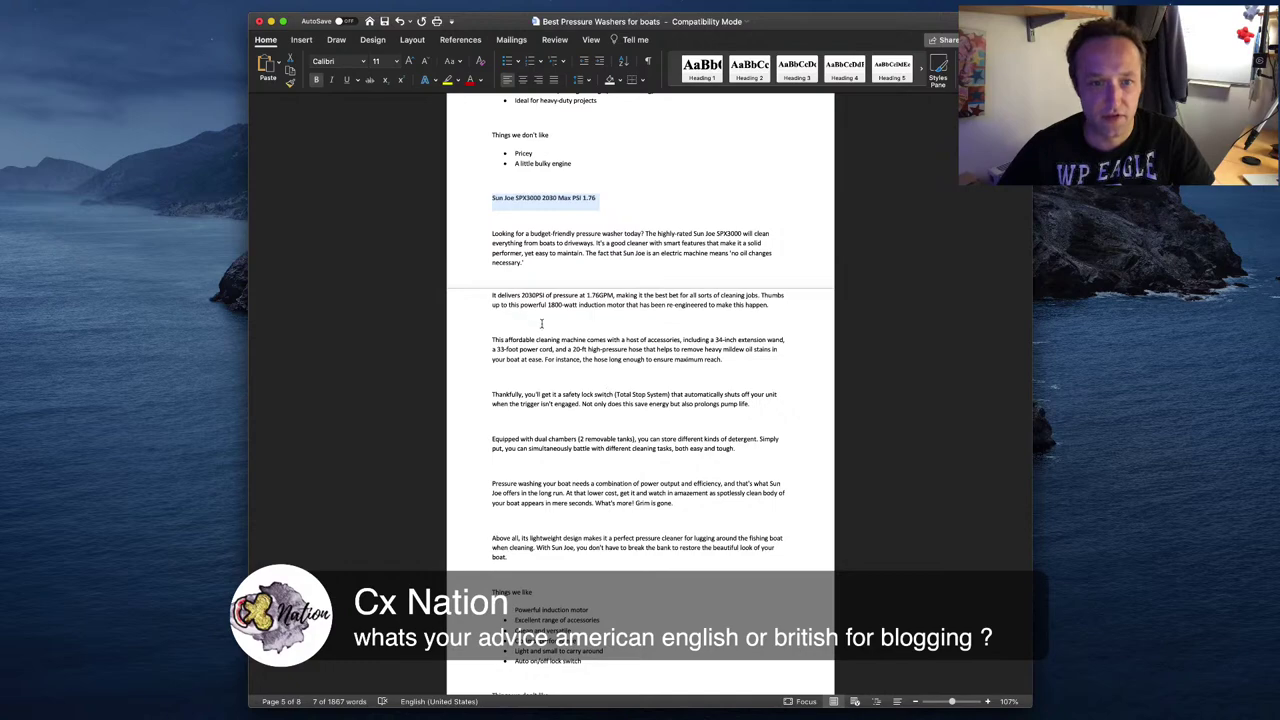
{"action": "triple_click", "coordinate": [534, 261]}
{"action": "key", "text": "ctrl+c"}
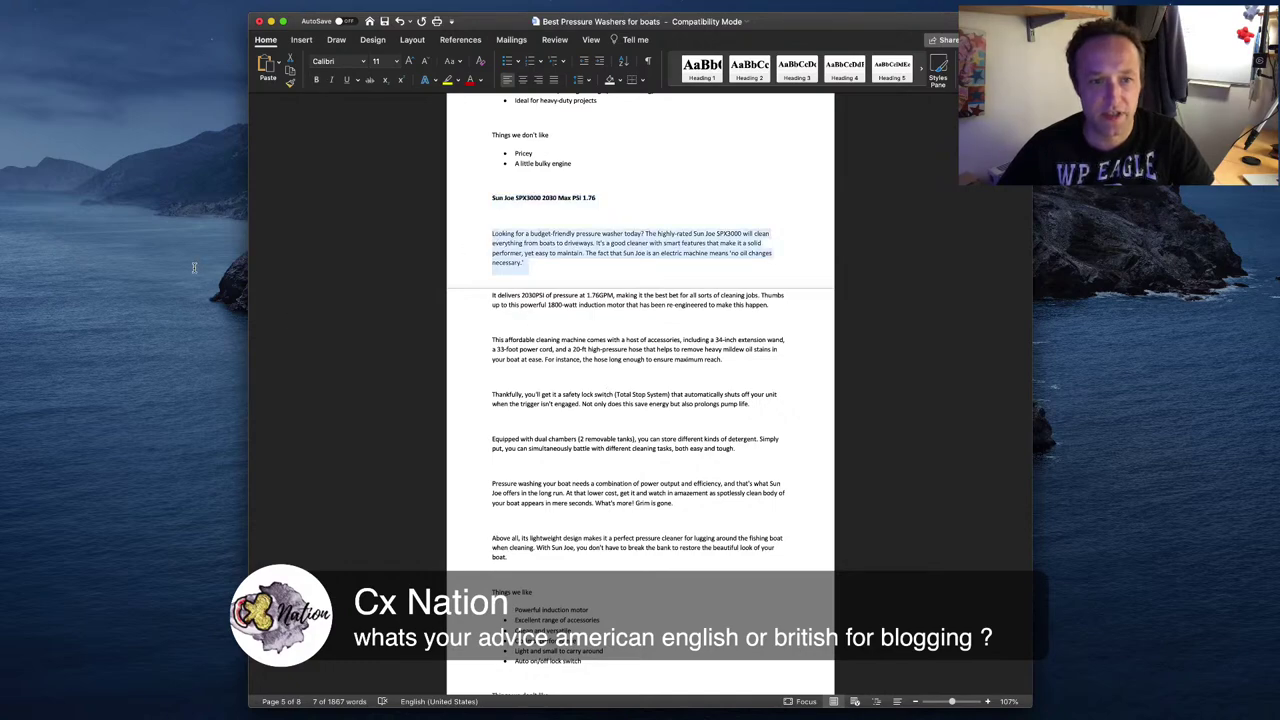
{"action": "key", "text": "super+Tab"}
{"action": "left_click_drag", "start_coordinate": [638, 370], "coordinate": [308, 305]}
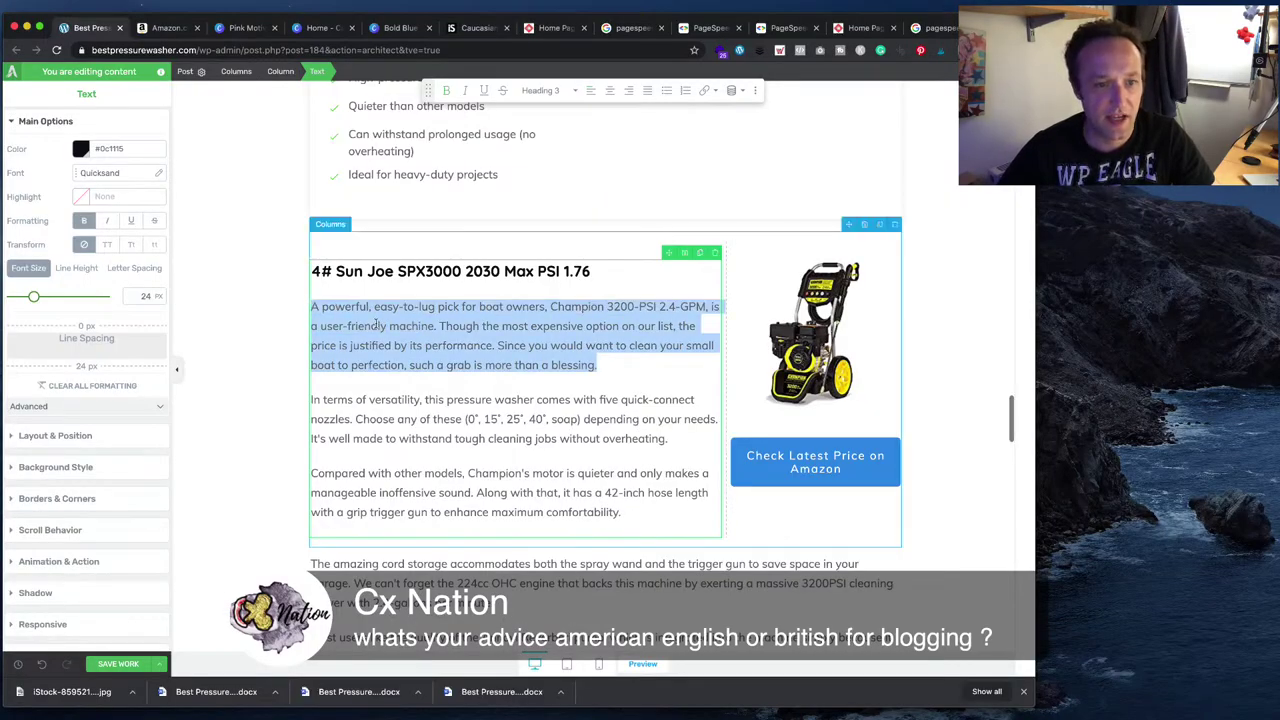
{"action": "left_click", "coordinate": [614, 402]}
{"action": "left_click_drag", "start_coordinate": [619, 358], "coordinate": [663, 514]}
{"action": "left_click", "coordinate": [312, 293]}
{"action": "key", "text": "ctrl+v"}
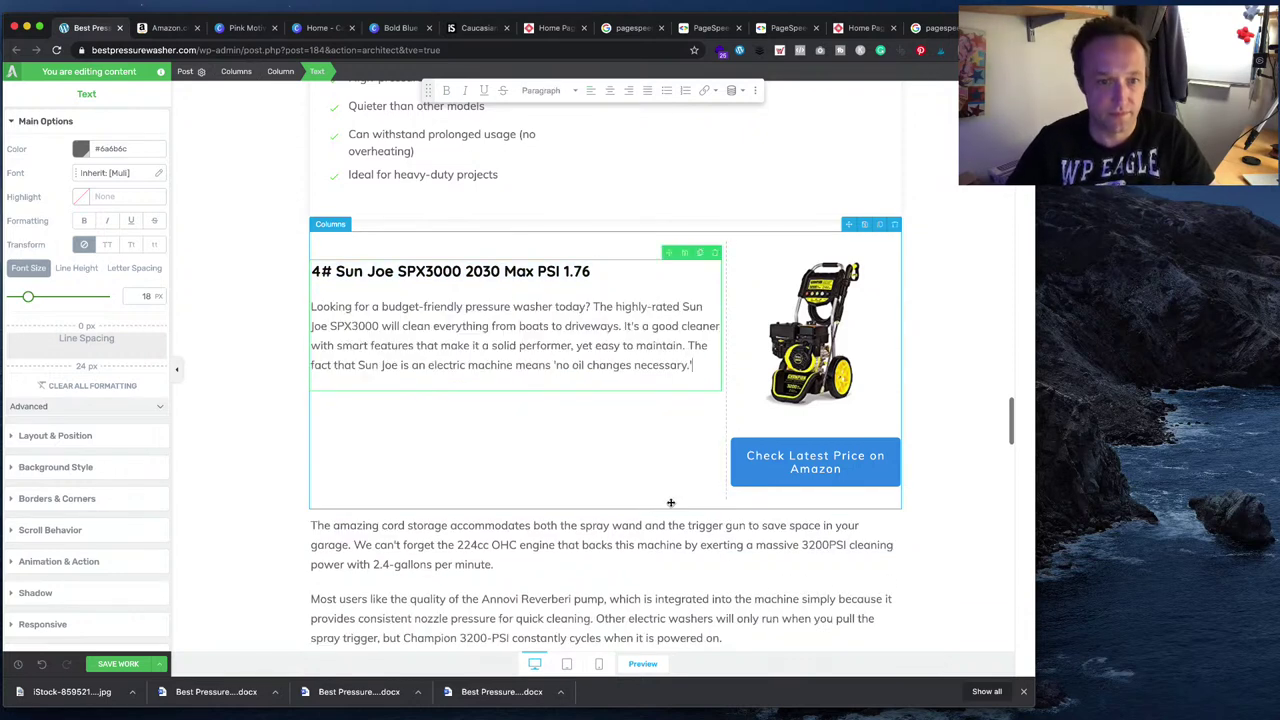
{"action": "key", "text": "Return"}
- Add the 'It delivers 2030PSI' and 'This affordable cleaning machine' paragraphs below the intro
{"action": "key", "text": "super+Tab"}
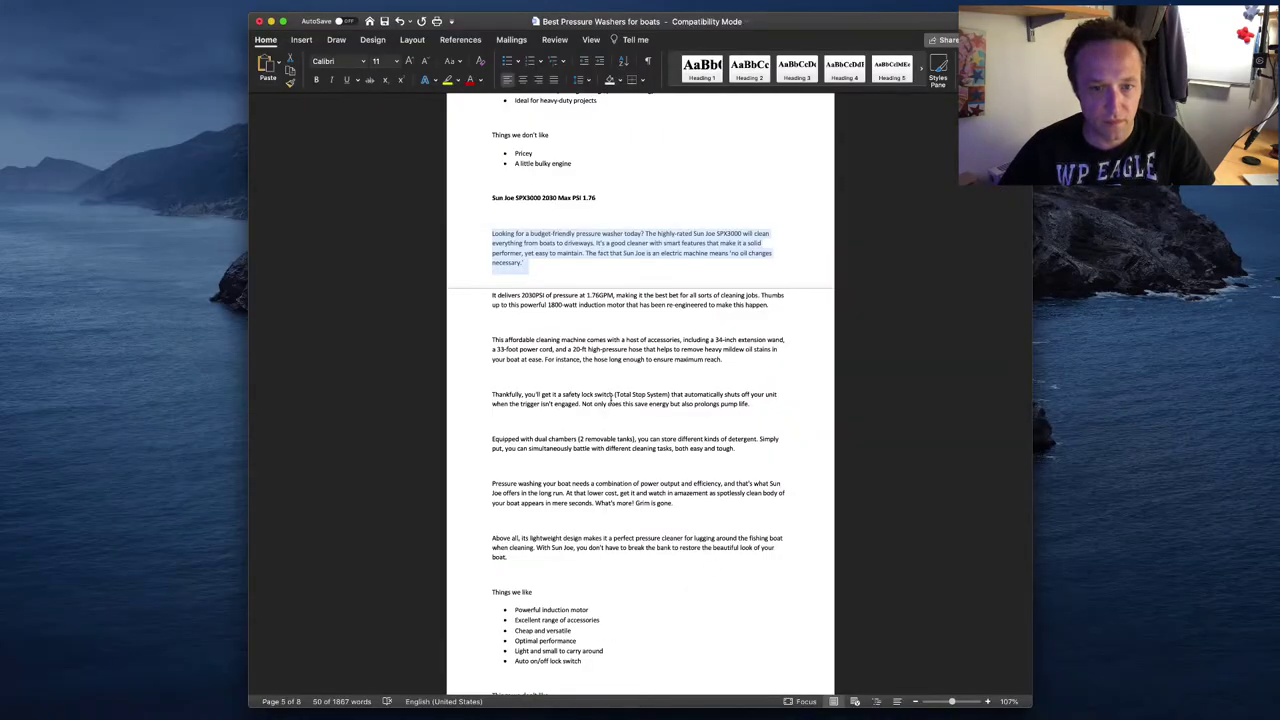
{"action": "left_click_drag", "start_coordinate": [769, 305], "coordinate": [490, 296]}
{"action": "key", "text": "super+c"}
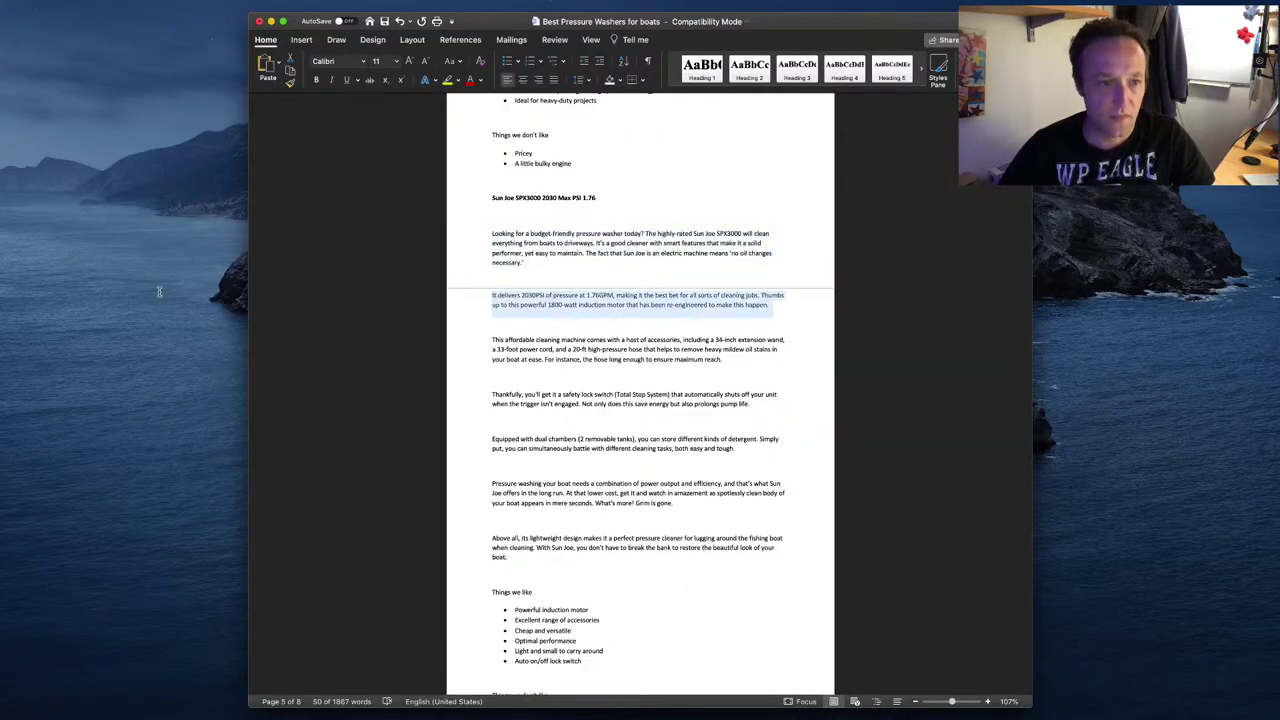
{"action": "key", "text": "super+Tab"}
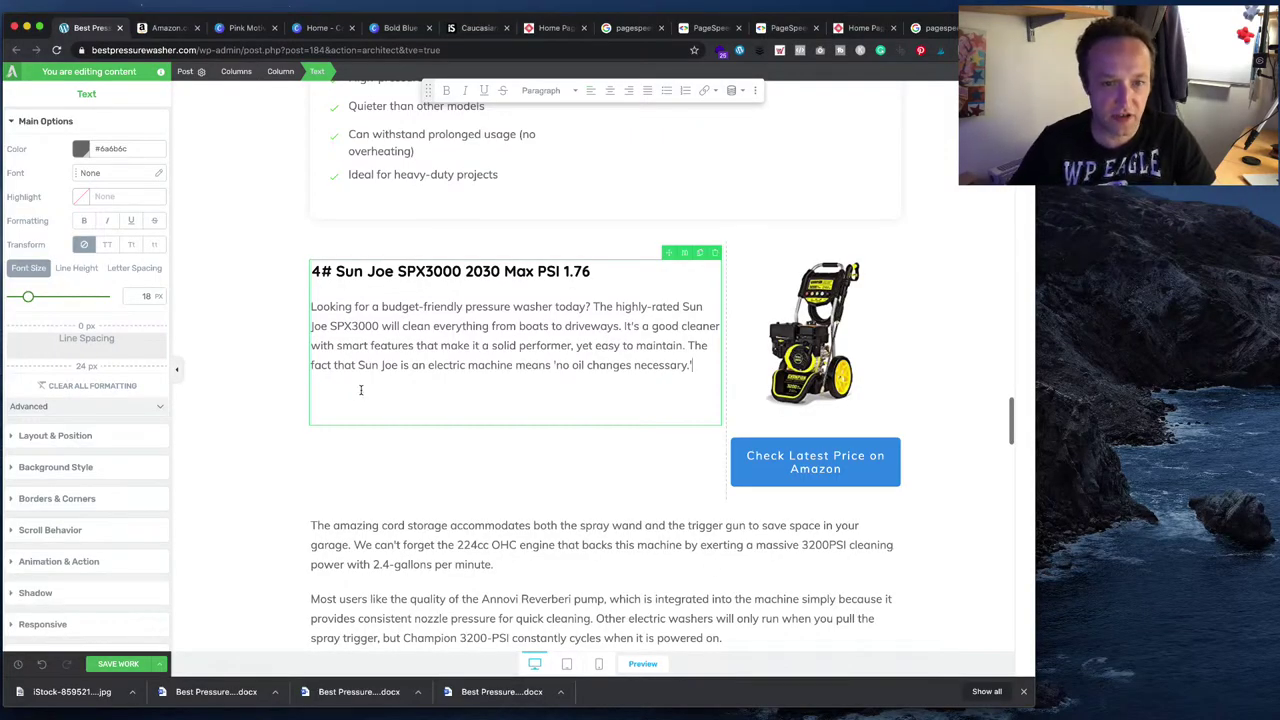
{"action": "key", "text": "Return"}
{"action": "key", "text": "super+v"}
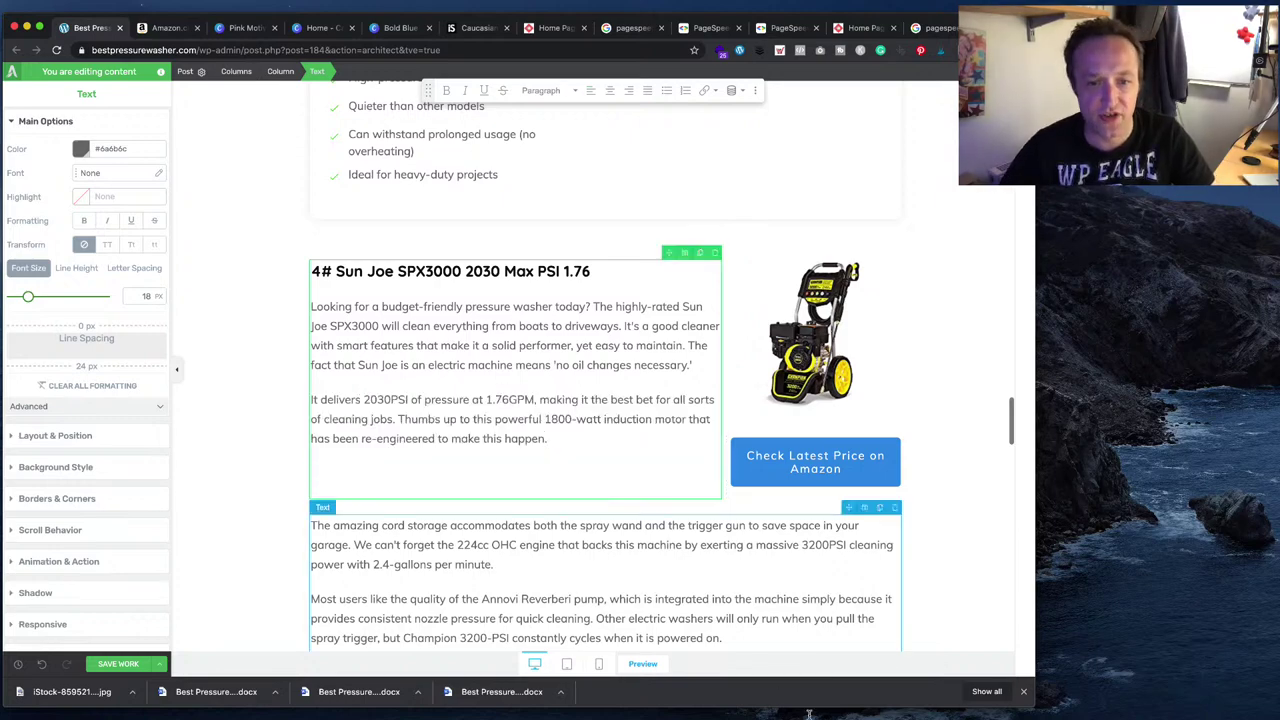
{"action": "key", "text": "super+Tab"}
{"action": "triple_click", "coordinate": [741, 350]}
{"action": "key", "text": "super+c"}
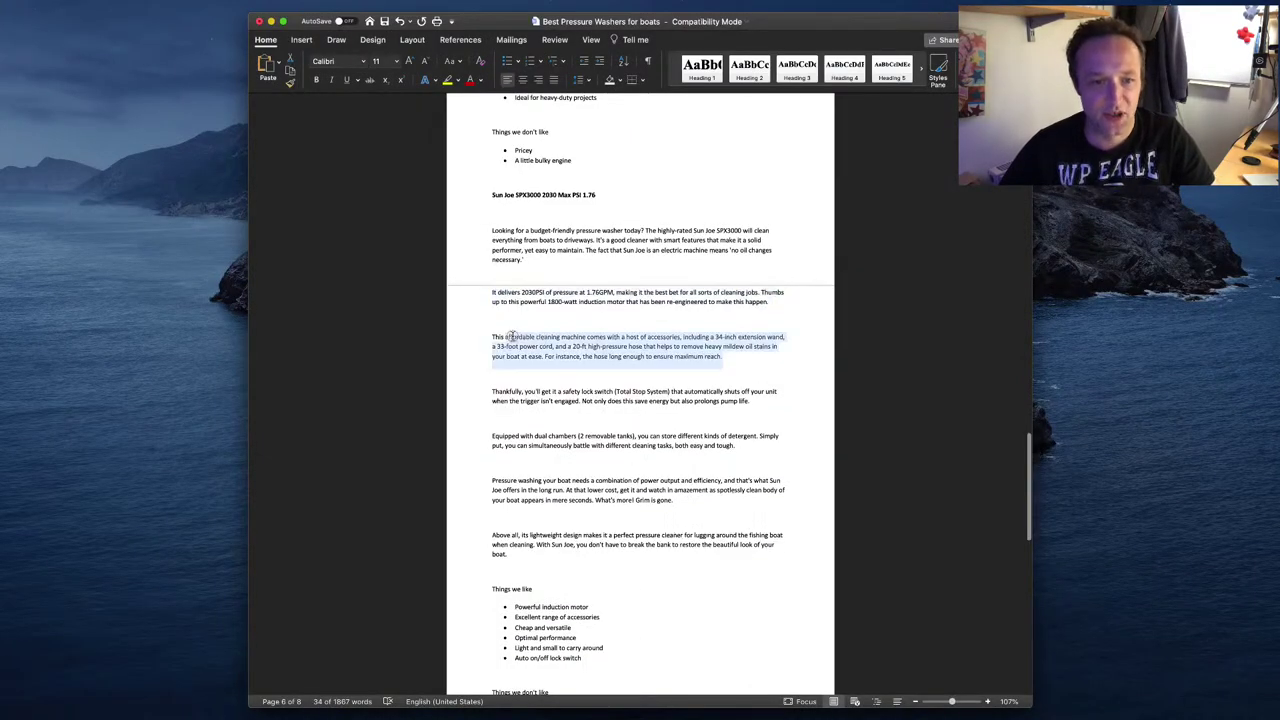
{"action": "key", "text": "super+Tab"}
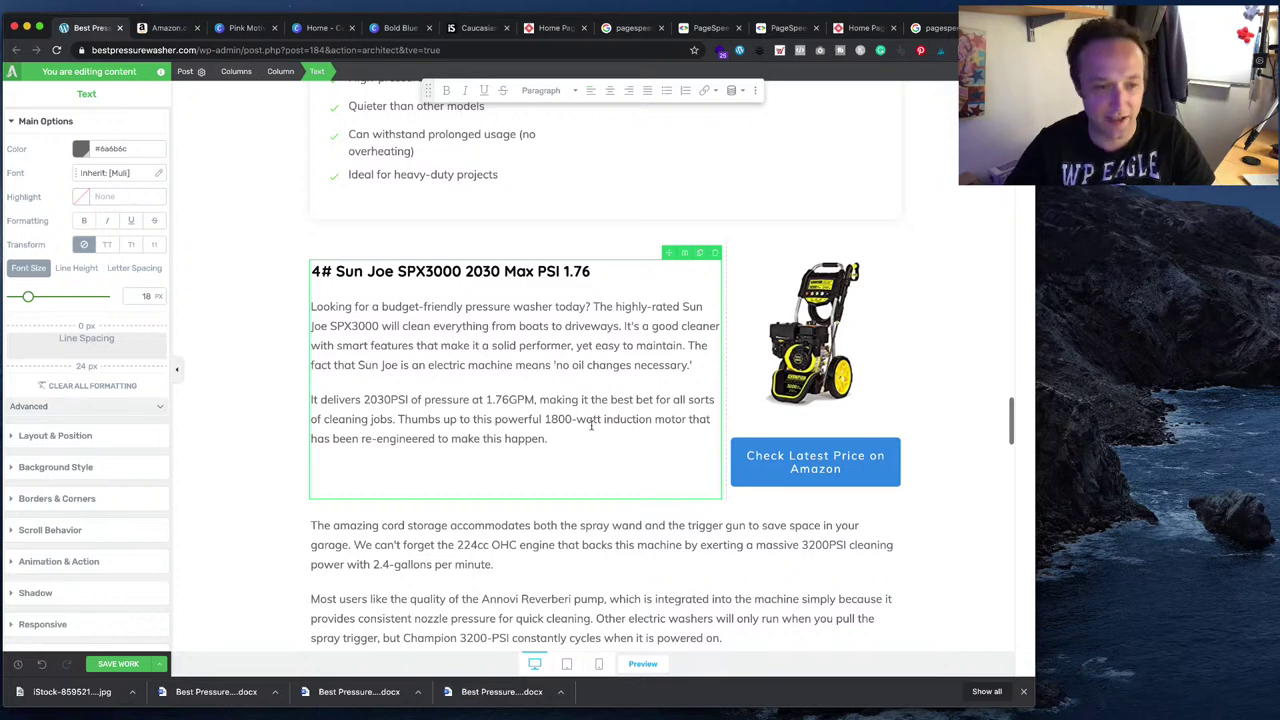
{"action": "key", "text": "Return"}
{"action": "key", "text": "super+v"}
{"action": "scroll", "coordinate": [620, 435], "scroll_direction": "down", "scroll_amount": 3}
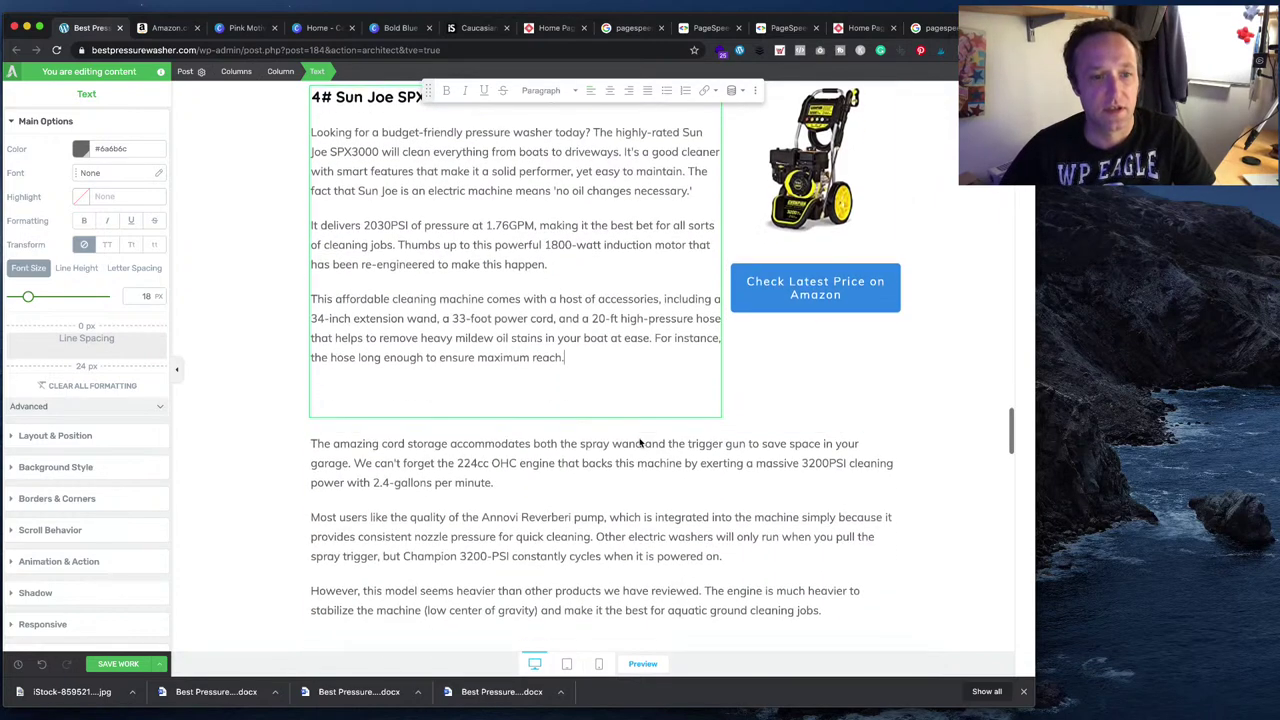
{"action": "key", "text": "BackSpace"}
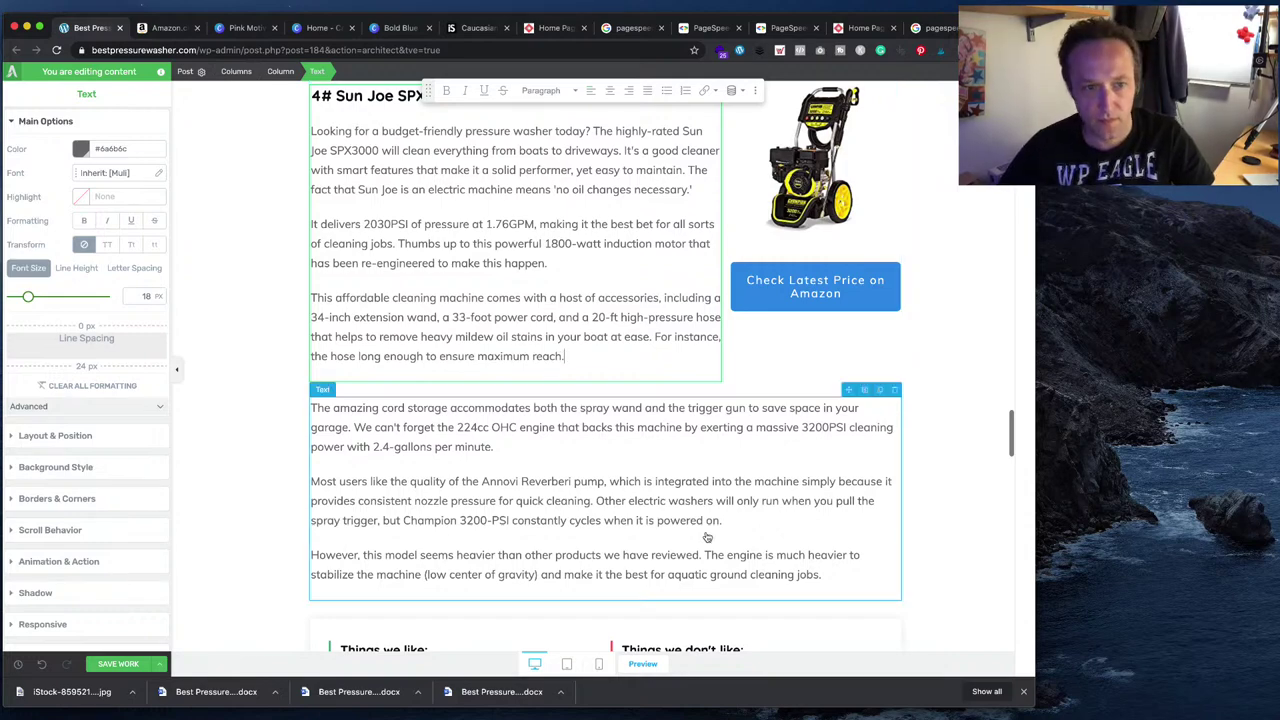
- Replace the lower text block with the four draft paragraphs from 'Thankfully' to the end
{"action": "key", "text": "super+Tab"}
{"action": "left_click", "coordinate": [606, 404]}
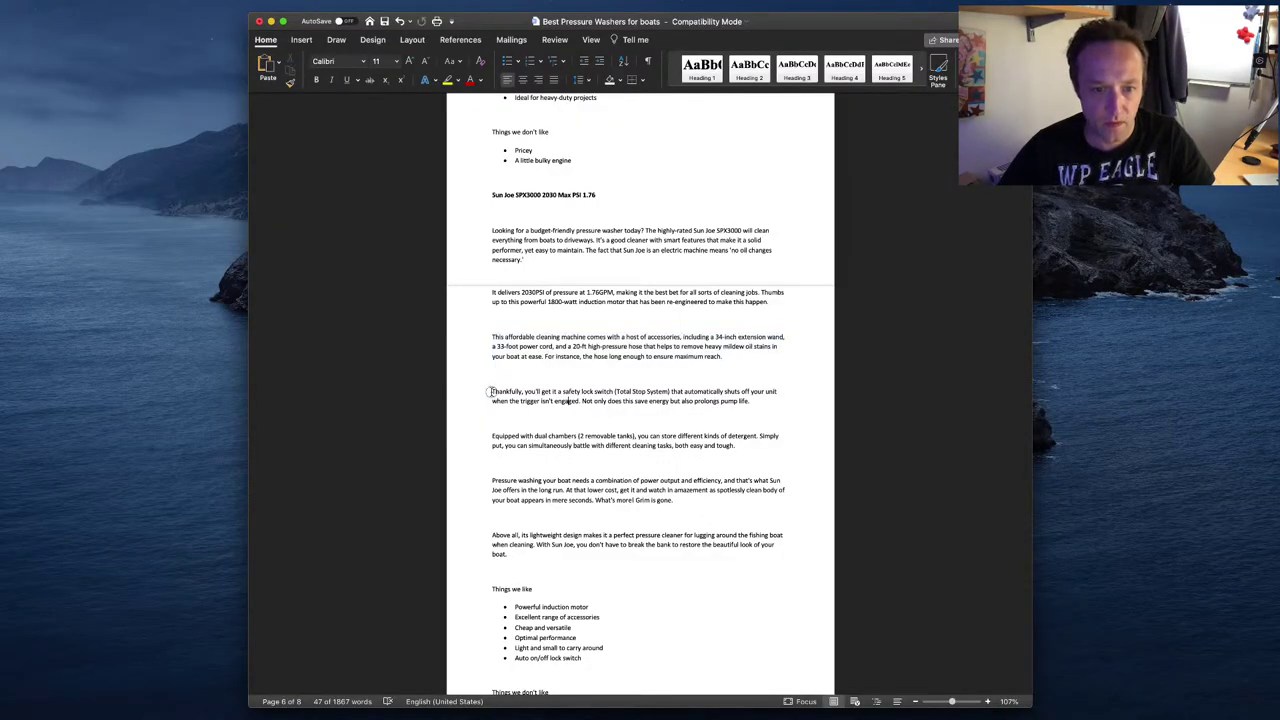
{"action": "left_click_drag", "start_coordinate": [490, 391], "coordinate": [580, 557]}
{"action": "key", "text": "super+Tab"}
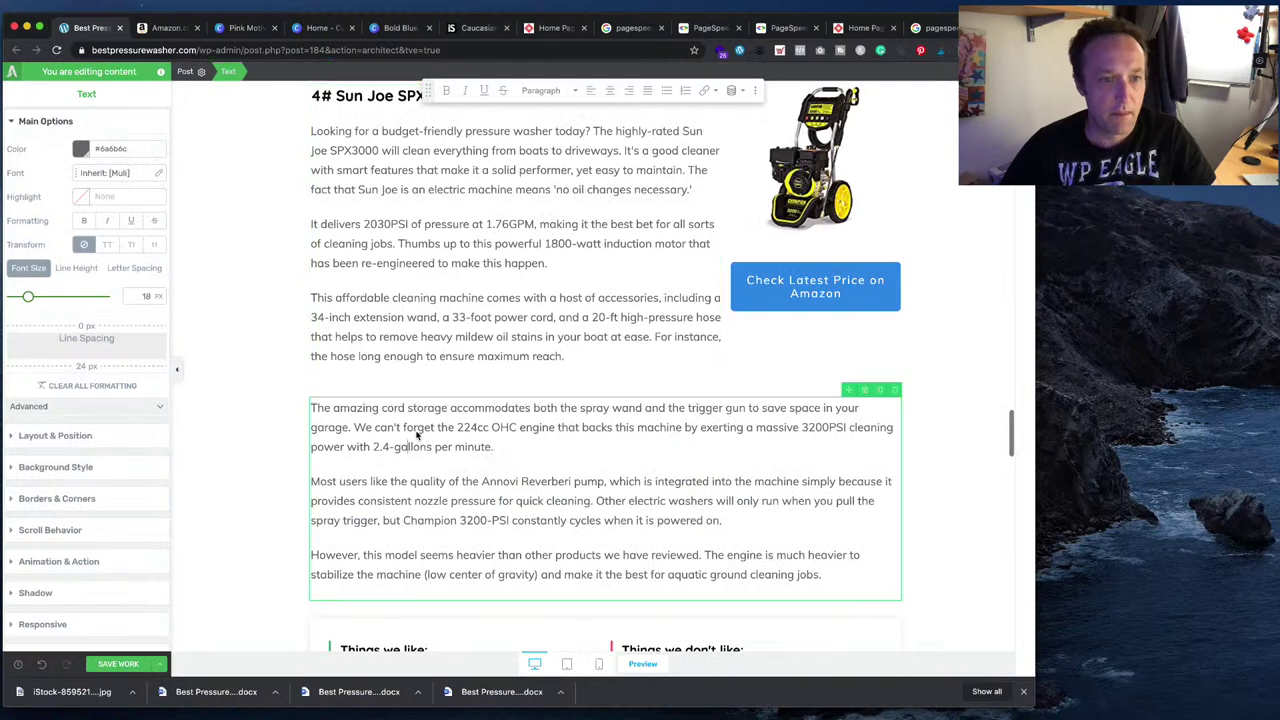
{"action": "key", "text": "super+a"}
{"action": "type", "text": "Thankfully, you'll get a safety lock switch (Total Stop System) that automatically shuts off your unit when the trigger isn't engaged. Not only does this save energy but also prolongs pump life. Equipped with dual chambers (2 removable tanks), you can store different kinds of detergent. Simply put, you can simultaneously battle with different cleaning tasks, both easy and tough. Pressure washing your boat needs a combination of power output and efficiency, and that's what Sun Joe offers in the long run. At that lower cost, get it and watch in amazement as spotlessly clean body of your boat appears in mere seconds. What's more! Grim is gone. Above all, its lightweight design makes it a perfect pressure cleaner for lugging around the fishing boat when cleaning. With Sun Joe, you don't have to break the bank to restore the beautiful look of your boat."}
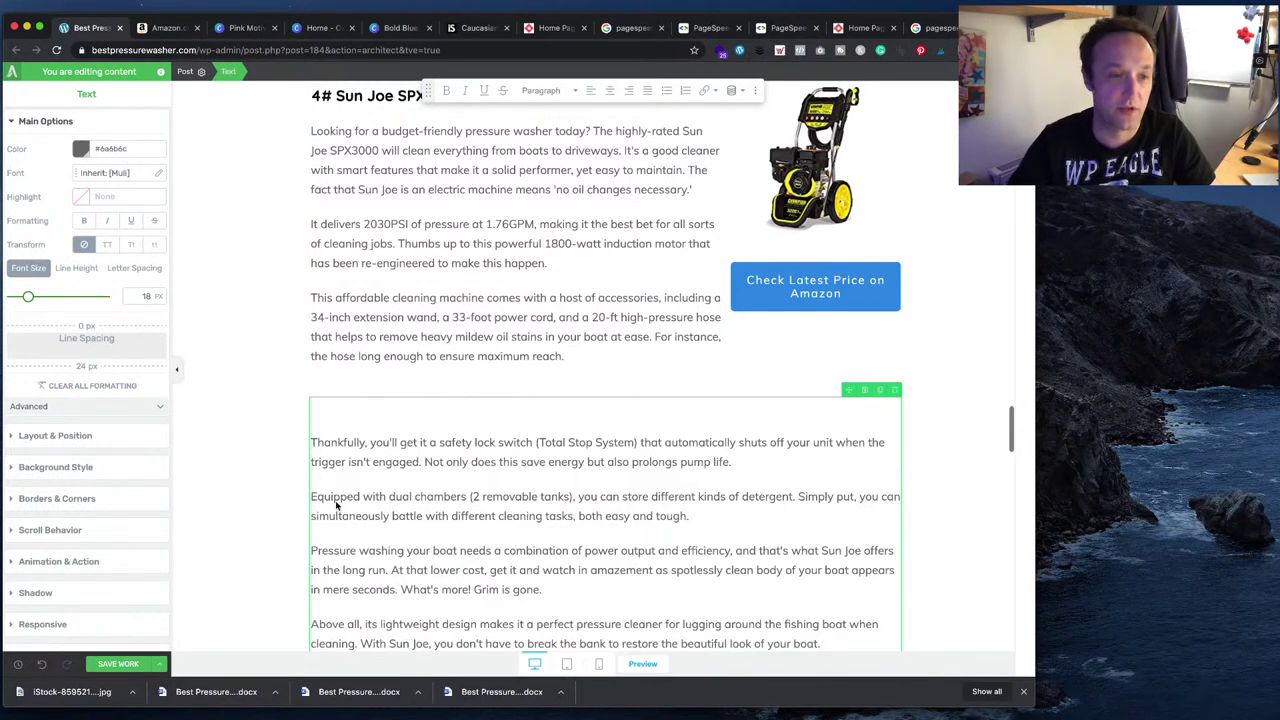
{"action": "key", "text": "BackSpace"}
{"action": "scroll", "coordinate": [712, 396], "scroll_direction": "down", "scroll_amount": 5}
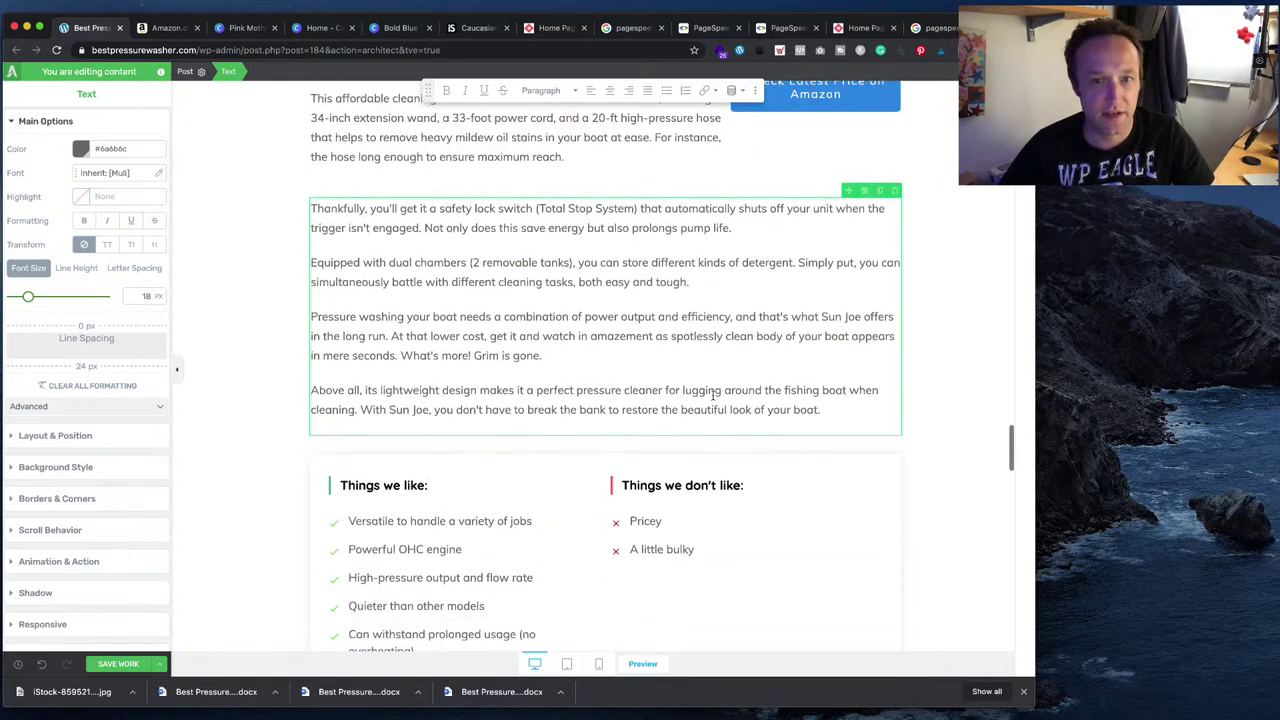
{"action": "scroll", "coordinate": [712, 394], "scroll_direction": "down", "scroll_amount": 2}
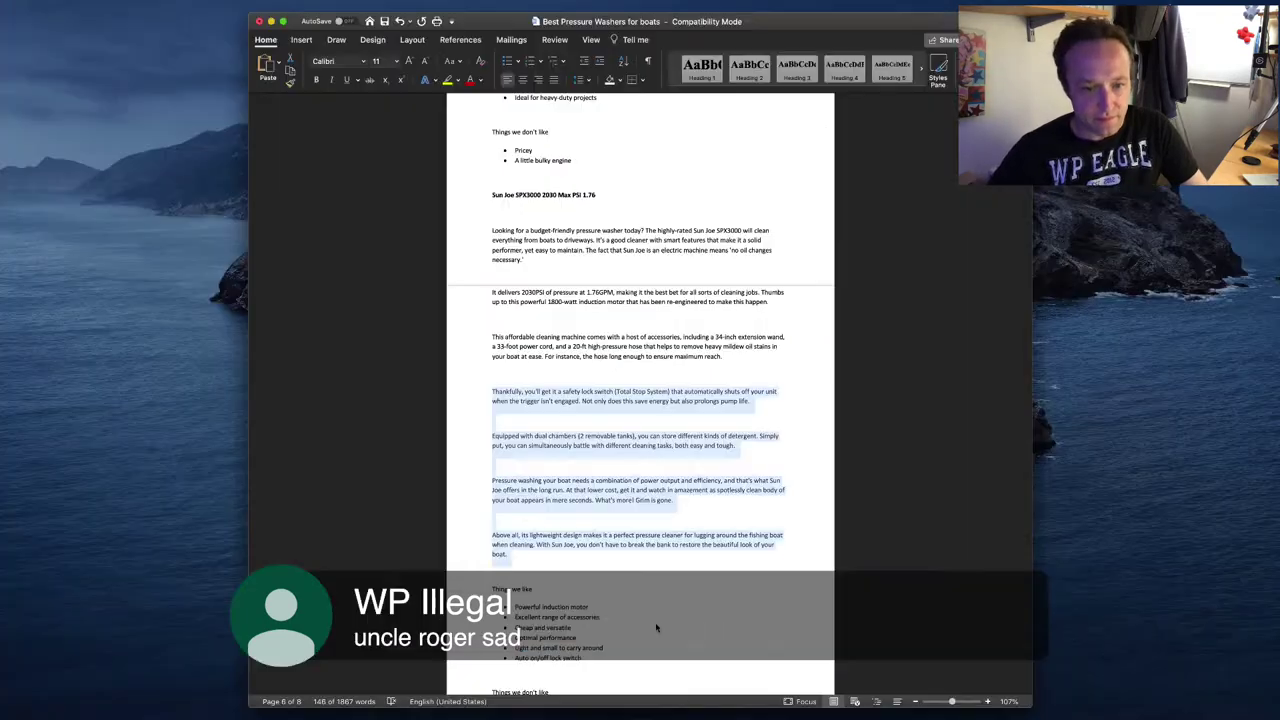
- Change the first two liked items to 'Powerful induction motor' and 'Excellent range of accessories'
{"action": "left_click_drag", "start_coordinate": [590, 607], "coordinate": [516, 608]}
{"action": "key", "text": "super+c"}
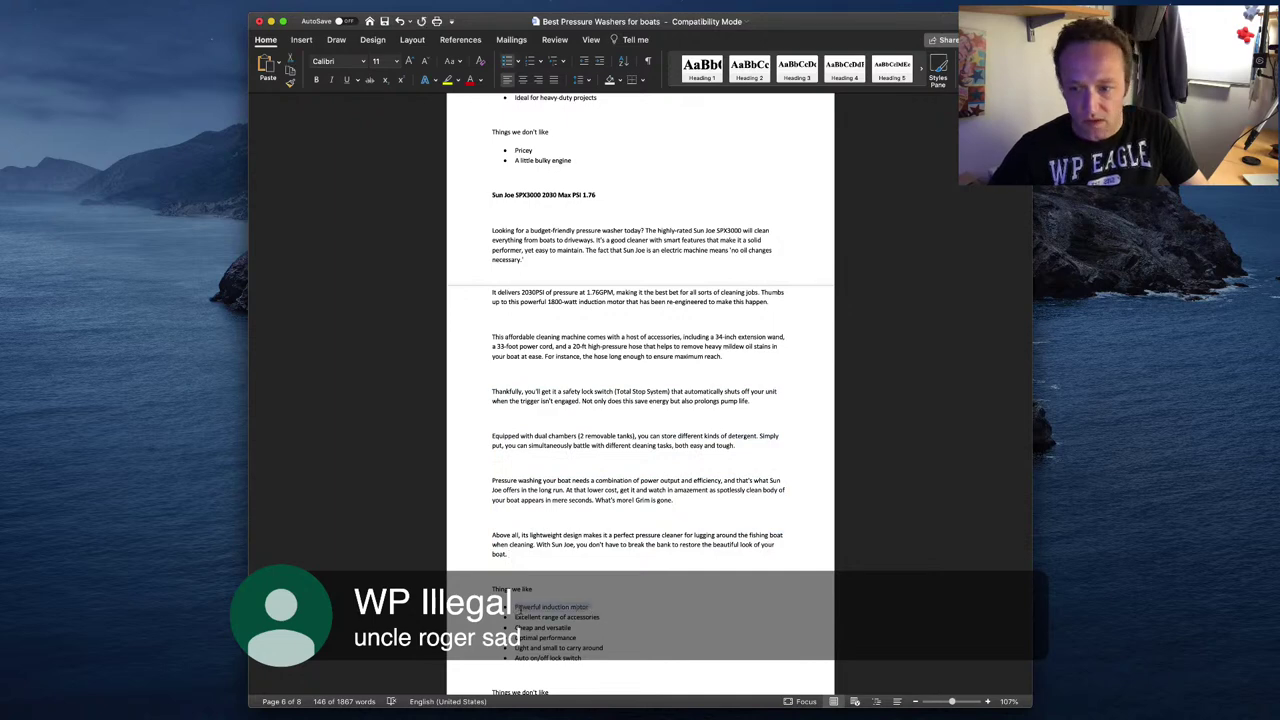
{"action": "left_click", "coordinate": [1068, 686]}
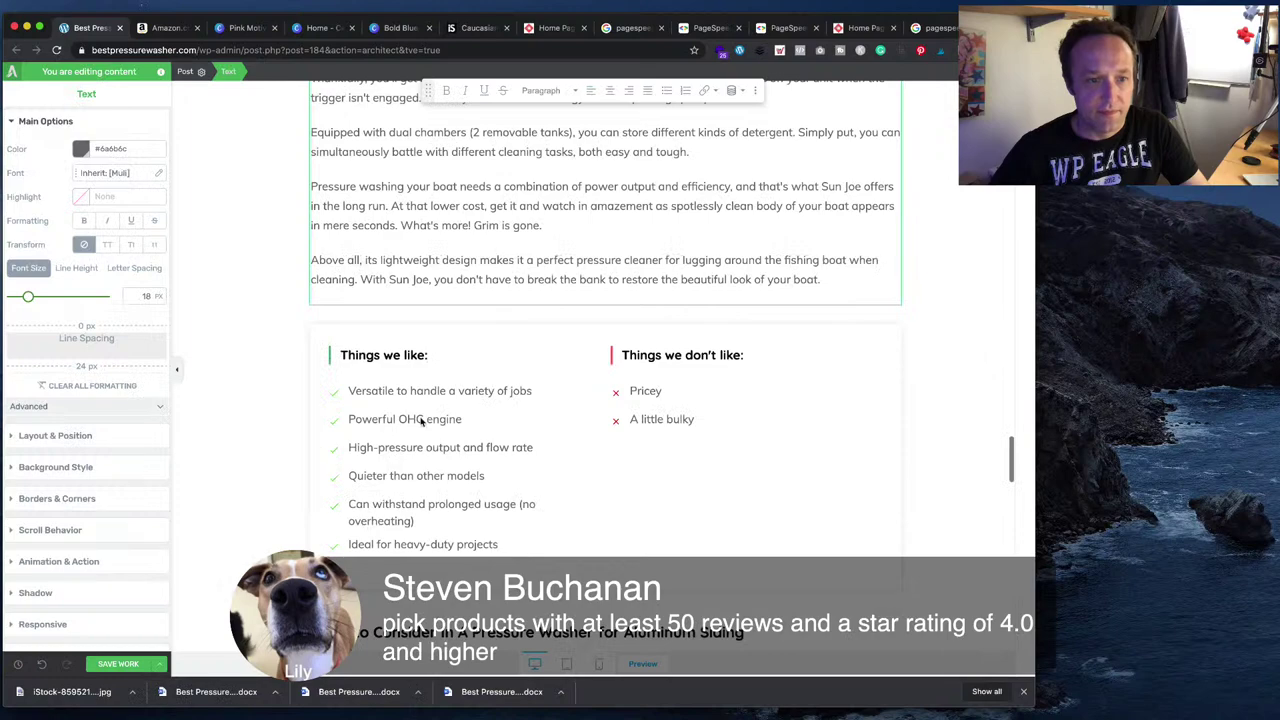
{"action": "left_click", "coordinate": [511, 390]}
{"action": "left_click", "coordinate": [515, 391]}
{"action": "key", "text": "super+a"}
{"action": "key", "text": "super+v"}
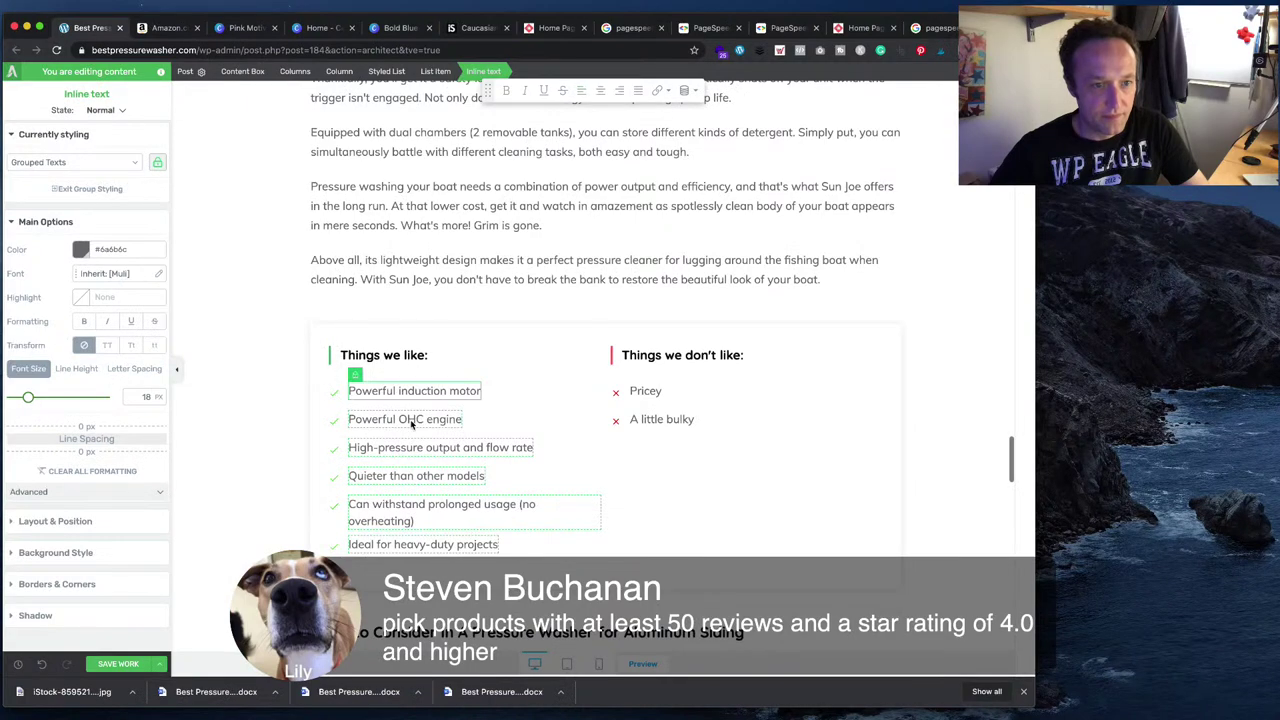
{"action": "left_click", "coordinate": [410, 424]}
{"action": "key", "text": "super+a"}
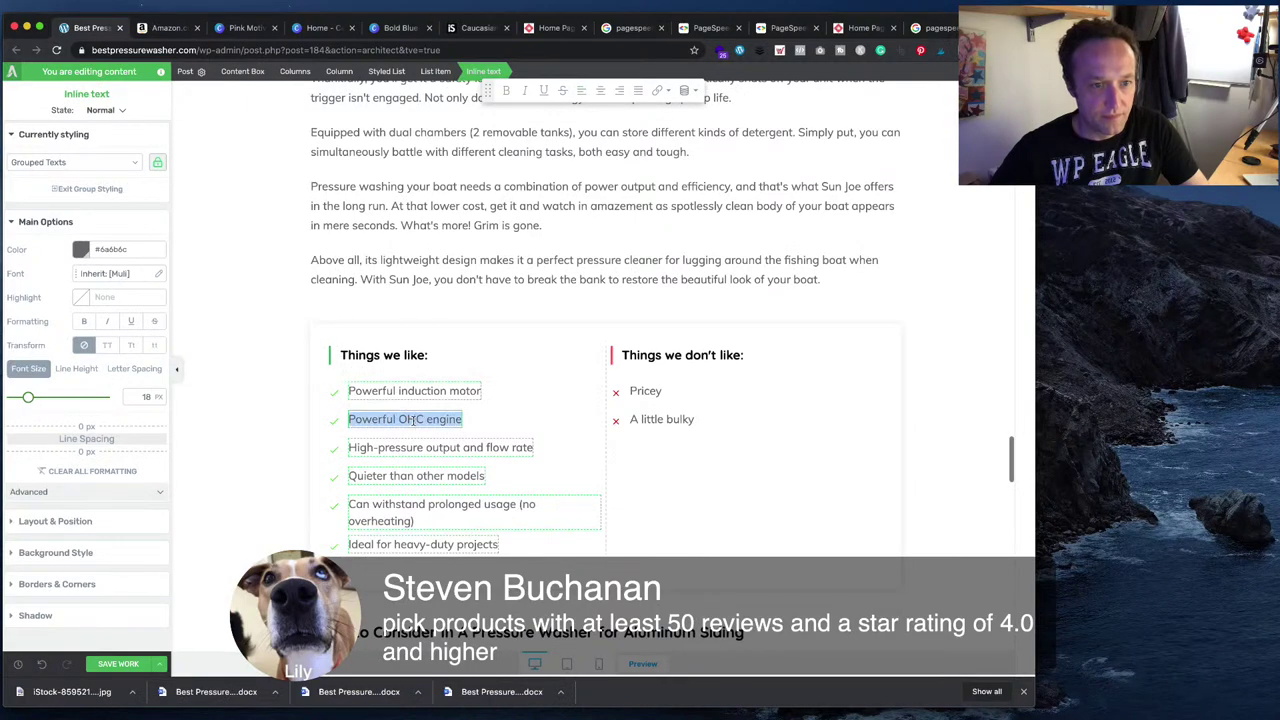
{"action": "type", "text": "Excellent range of accessories"}
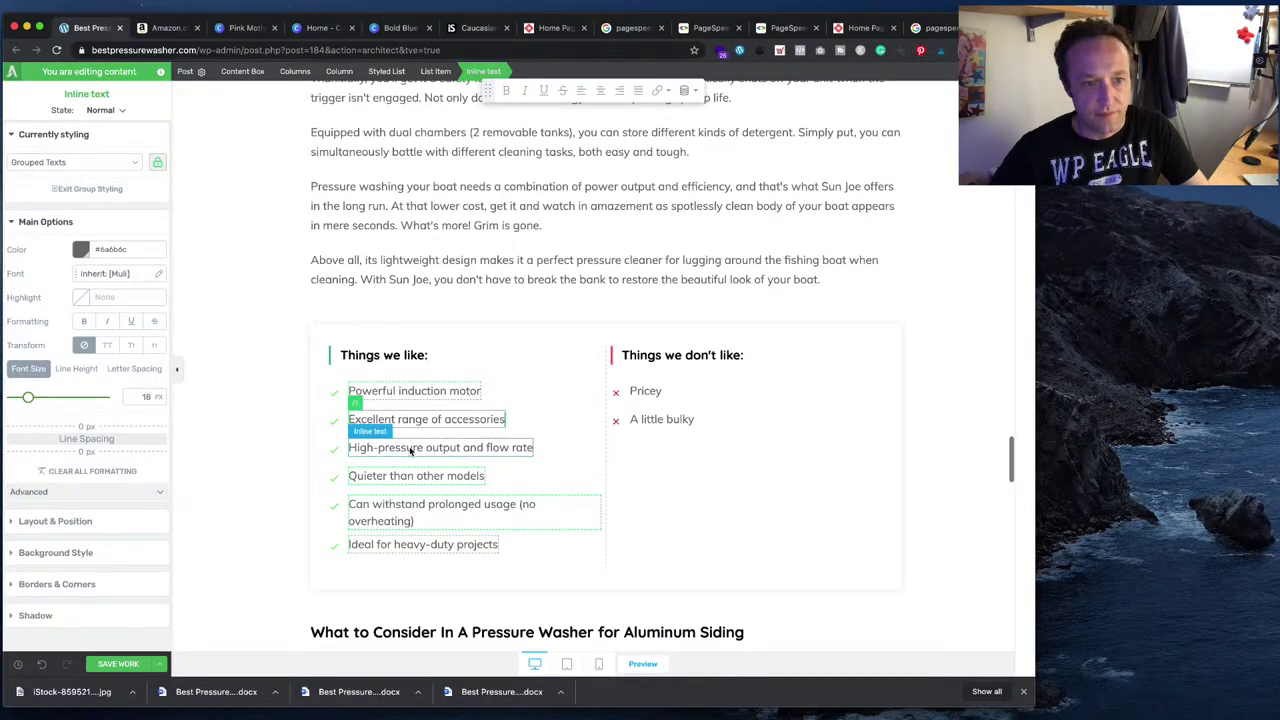
- Replace the 'High-pressure output and flow rate' item with 'Cheap and versatile'
{"action": "left_click", "coordinate": [432, 452], "text": "shift"}
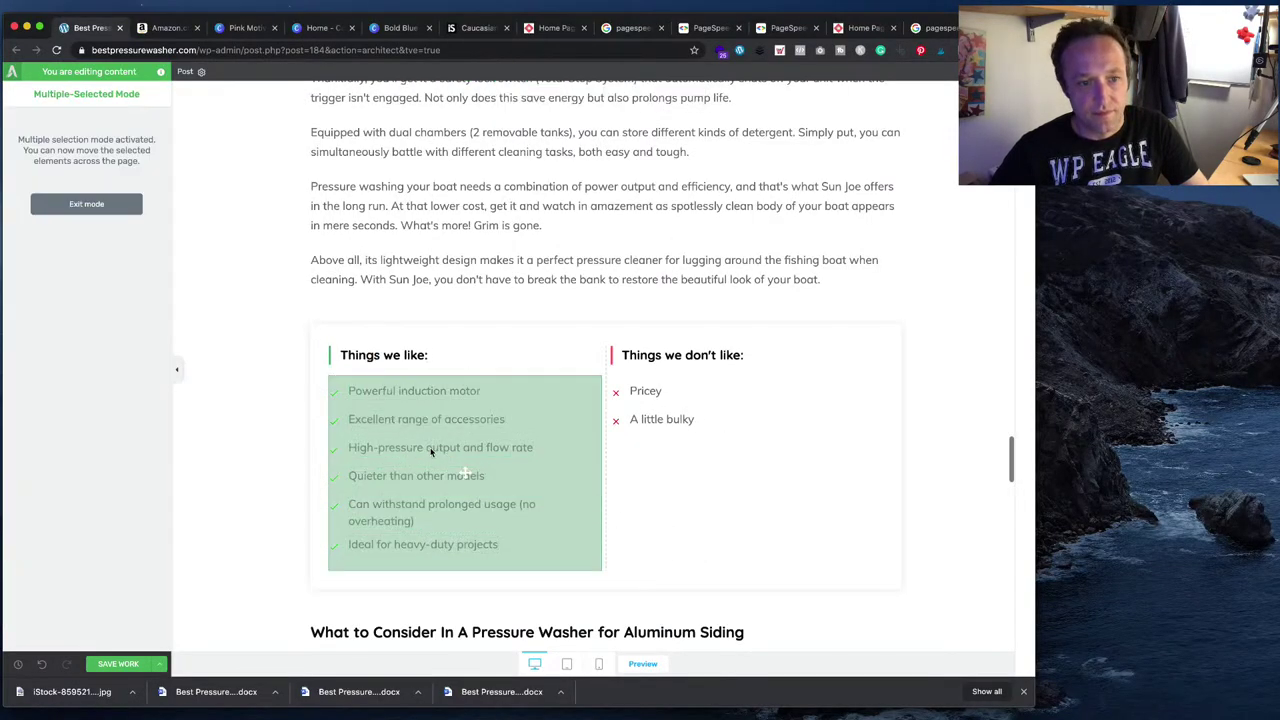
{"action": "left_click", "coordinate": [85, 204]}
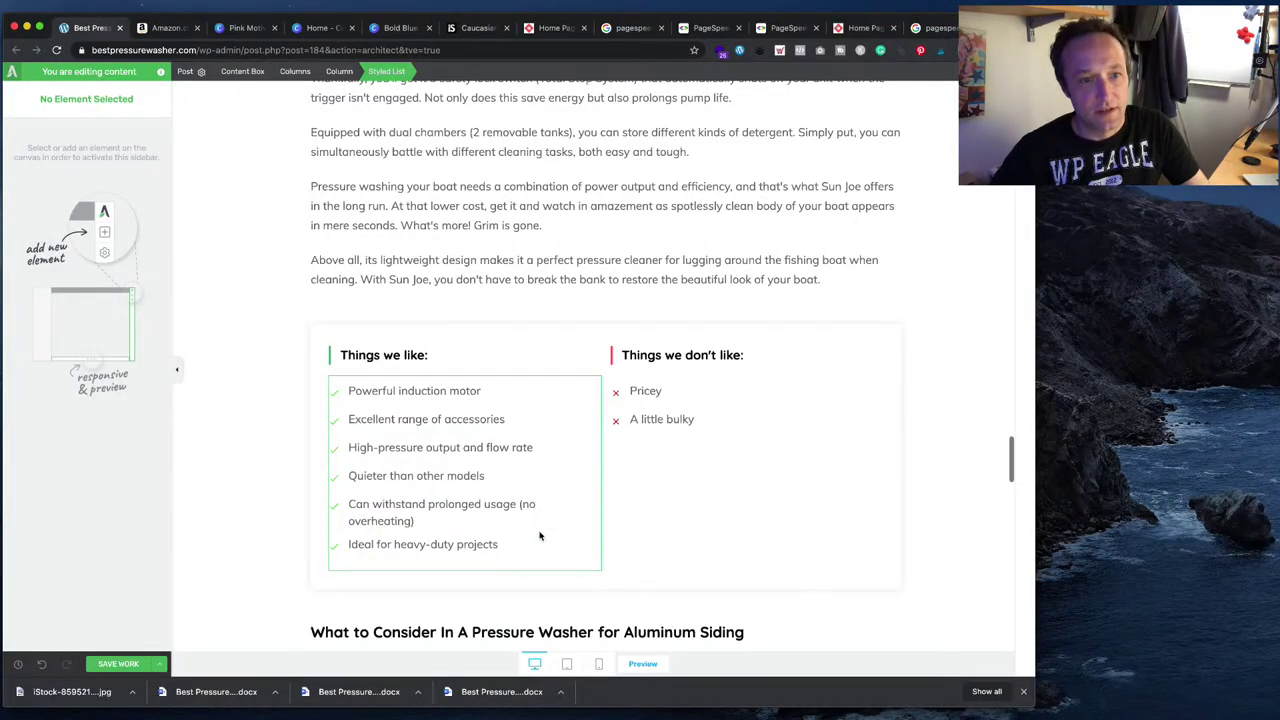
{"action": "left_click", "coordinate": [541, 250]}
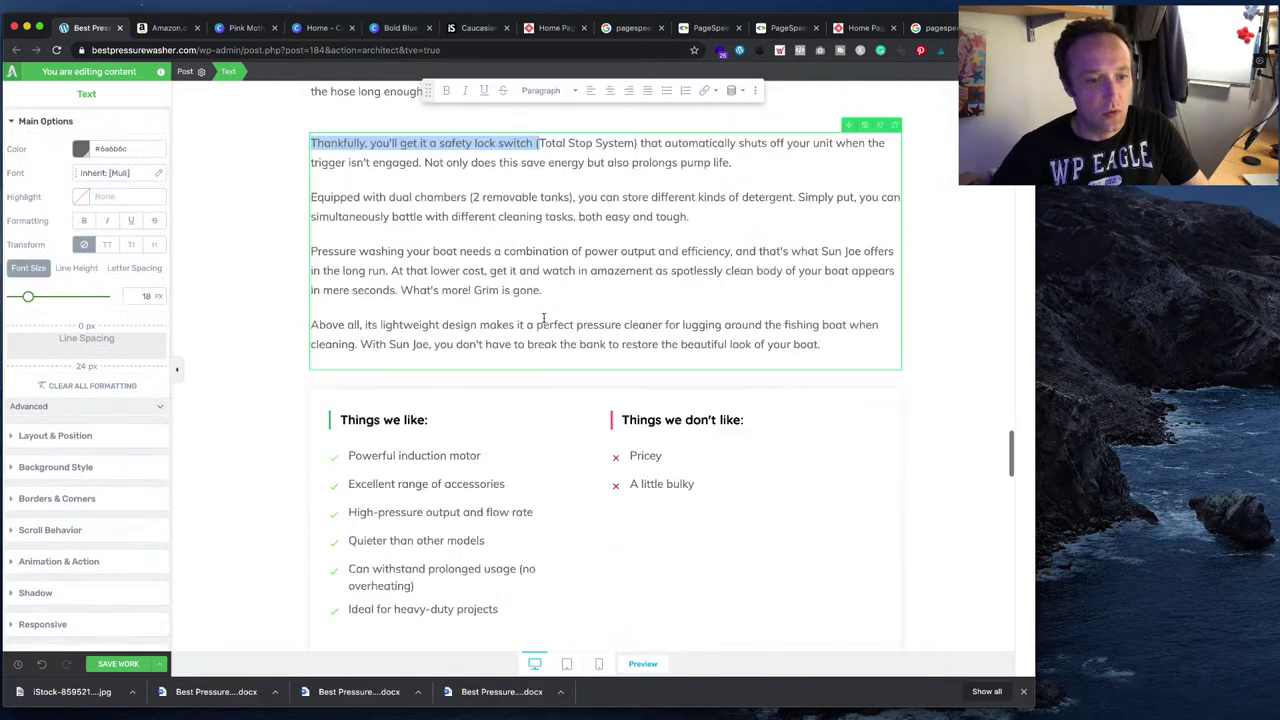
{"action": "scroll", "coordinate": [543, 318], "scroll_direction": "up", "scroll_amount": 4}
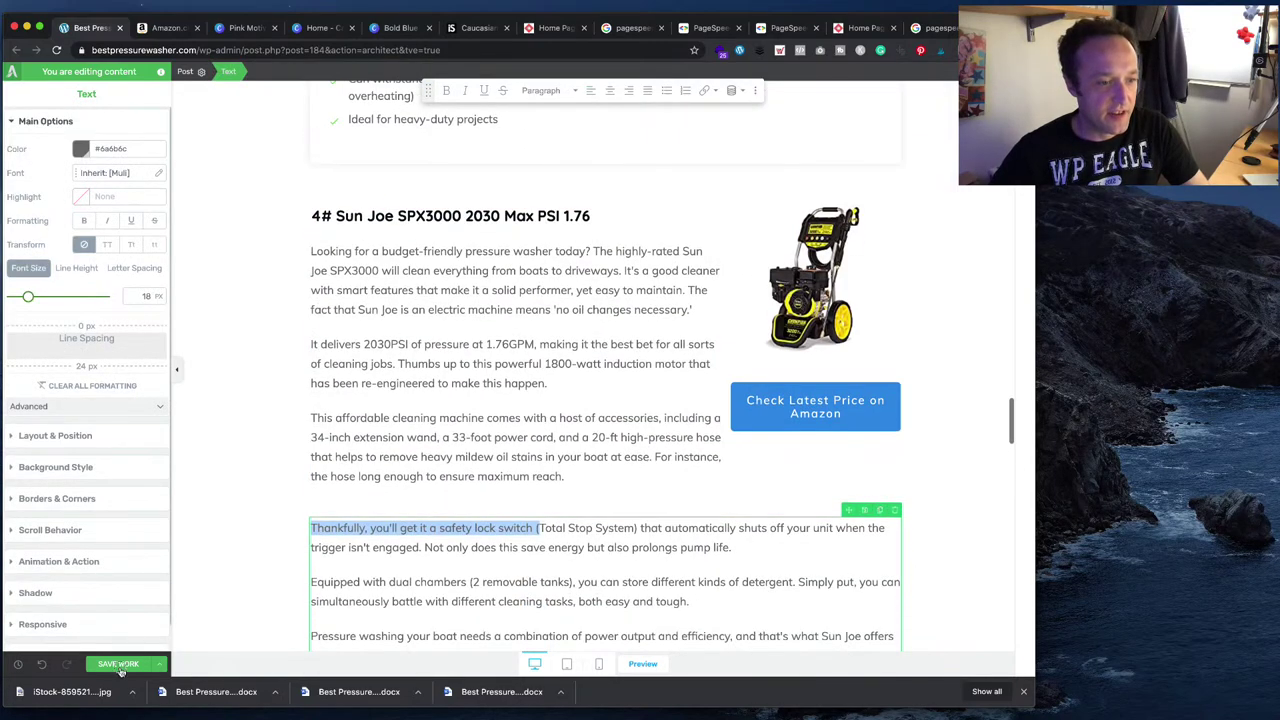
{"action": "scroll", "coordinate": [480, 474], "scroll_direction": "down", "scroll_amount": 3}
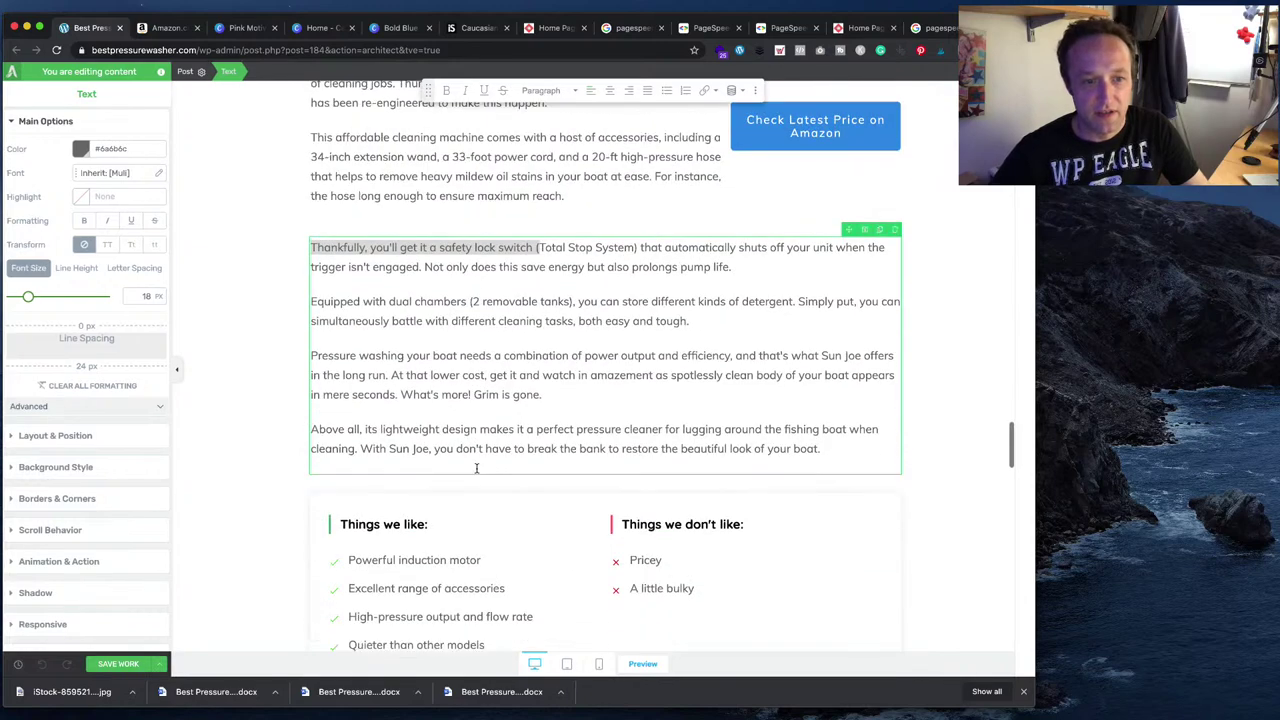
{"action": "scroll", "coordinate": [476, 468], "scroll_direction": "down", "scroll_amount": 1}
{"action": "key", "text": "super+Tab"}
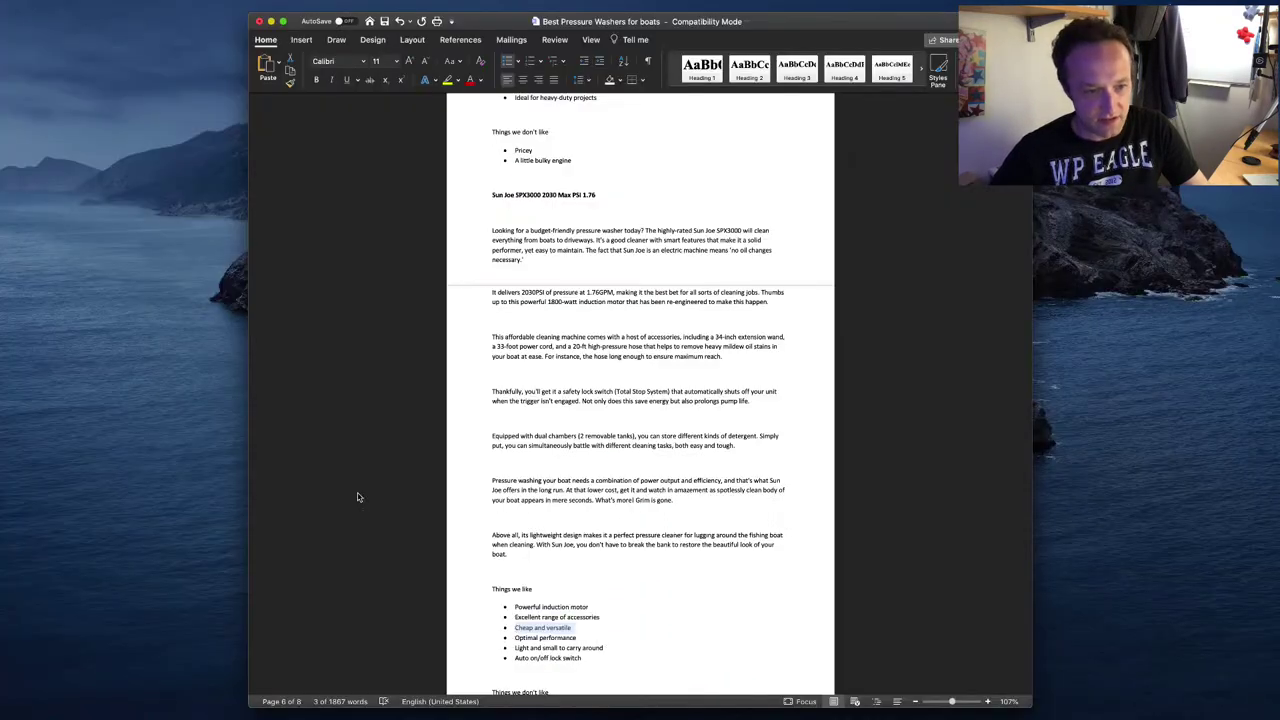
{"action": "key", "text": "super+Tab"}
{"action": "triple_click", "coordinate": [395, 504]}
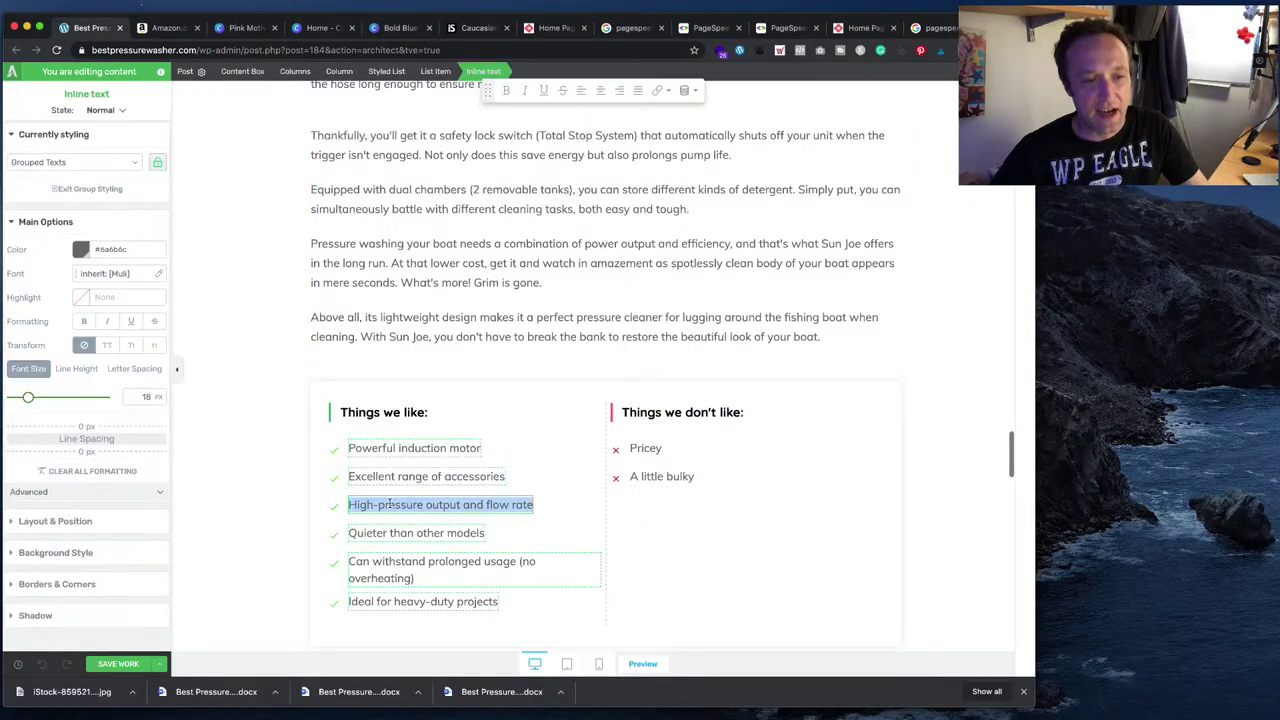
{"action": "type", "text": "Cheap and versatile"}
- Replace the 'Quieter than other models' item with 'Optimal performance'
{"action": "key", "text": "super+Tab"}
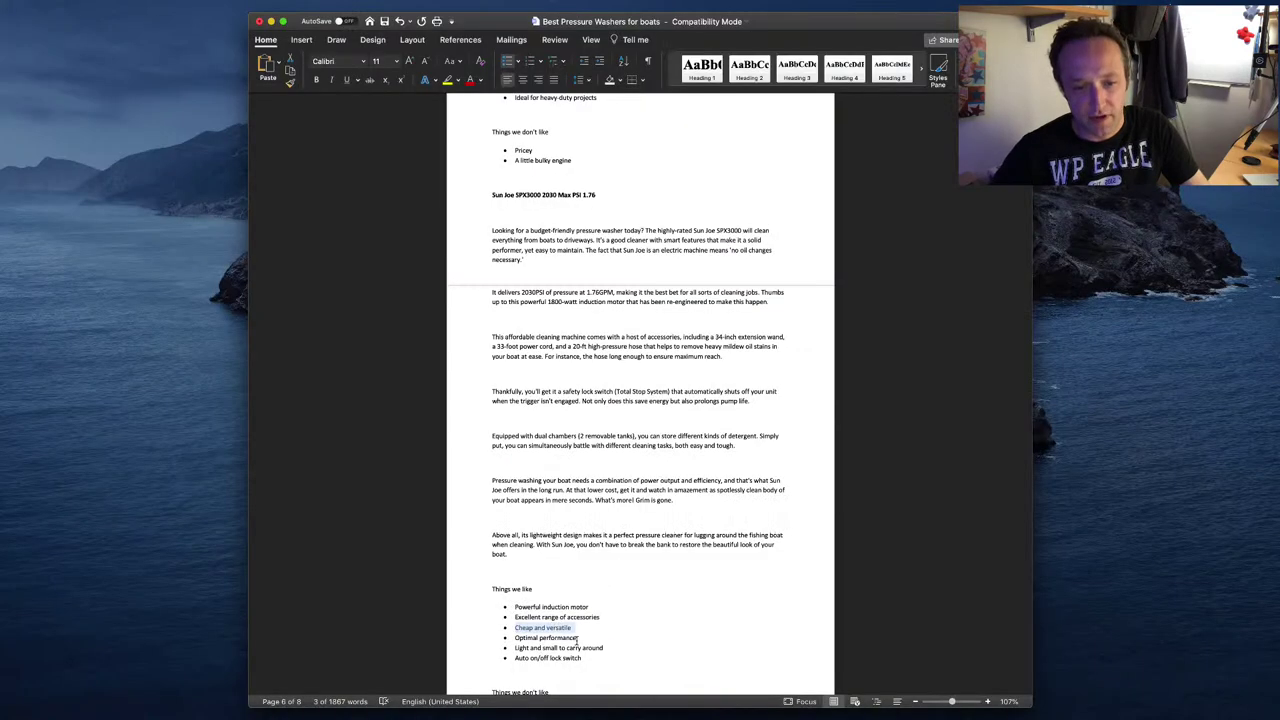
{"action": "left_click_drag", "start_coordinate": [577, 640], "coordinate": [503, 638]}
{"action": "key", "text": "super+c"}
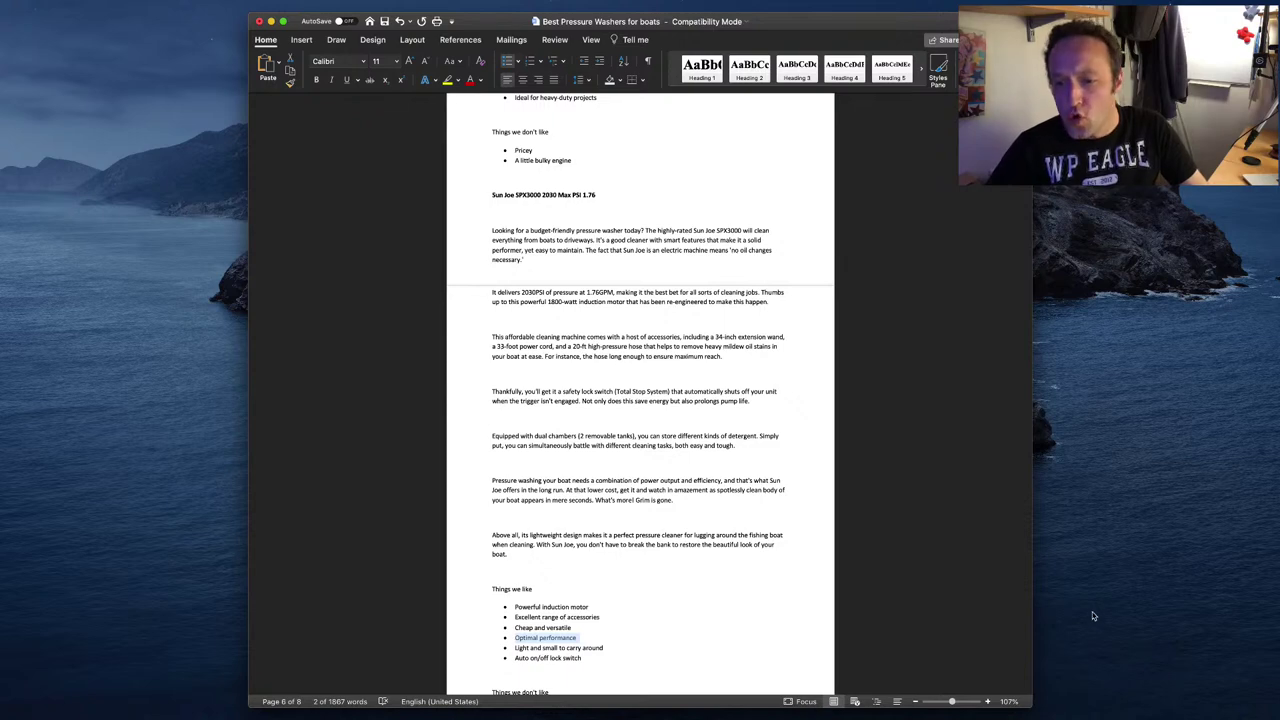
{"action": "left_click", "coordinate": [1069, 555]}
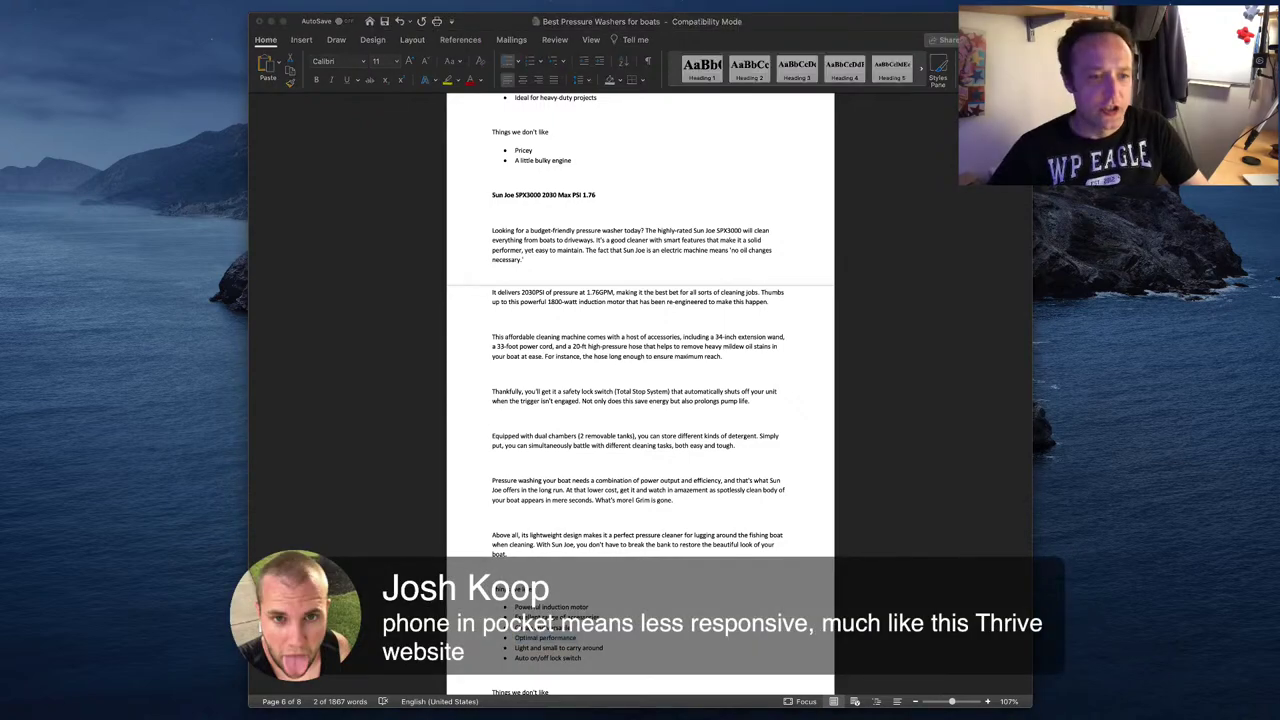
{"action": "key", "text": "super+Tab"}
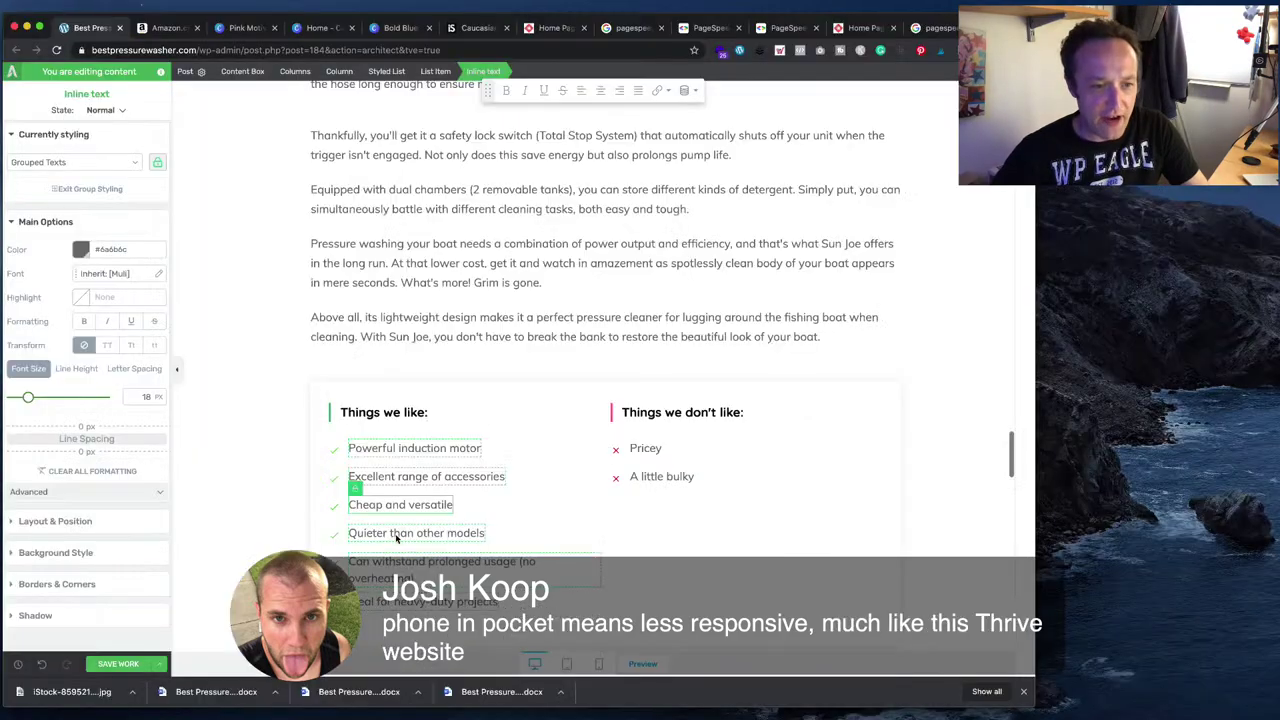
{"action": "left_click", "coordinate": [398, 538]}
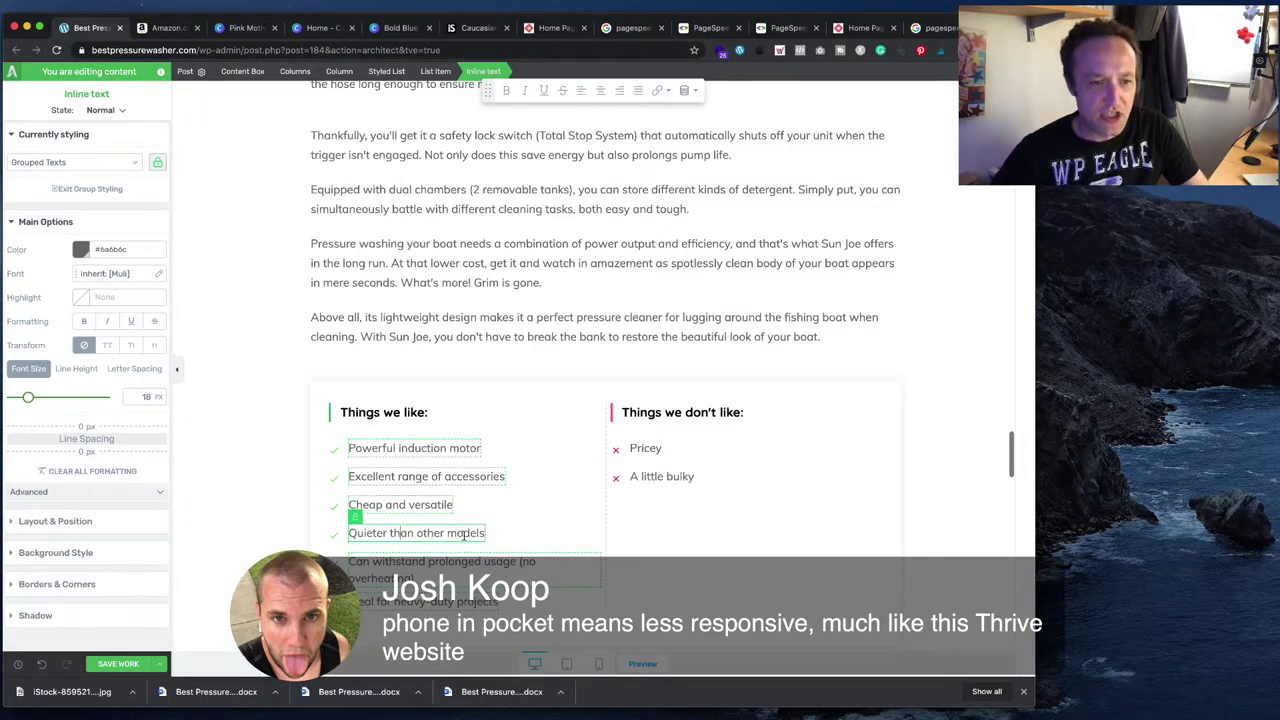
{"action": "key", "text": "super+a"}
{"action": "key", "text": "super+v"}
{"action": "key", "text": "super+Tab"}
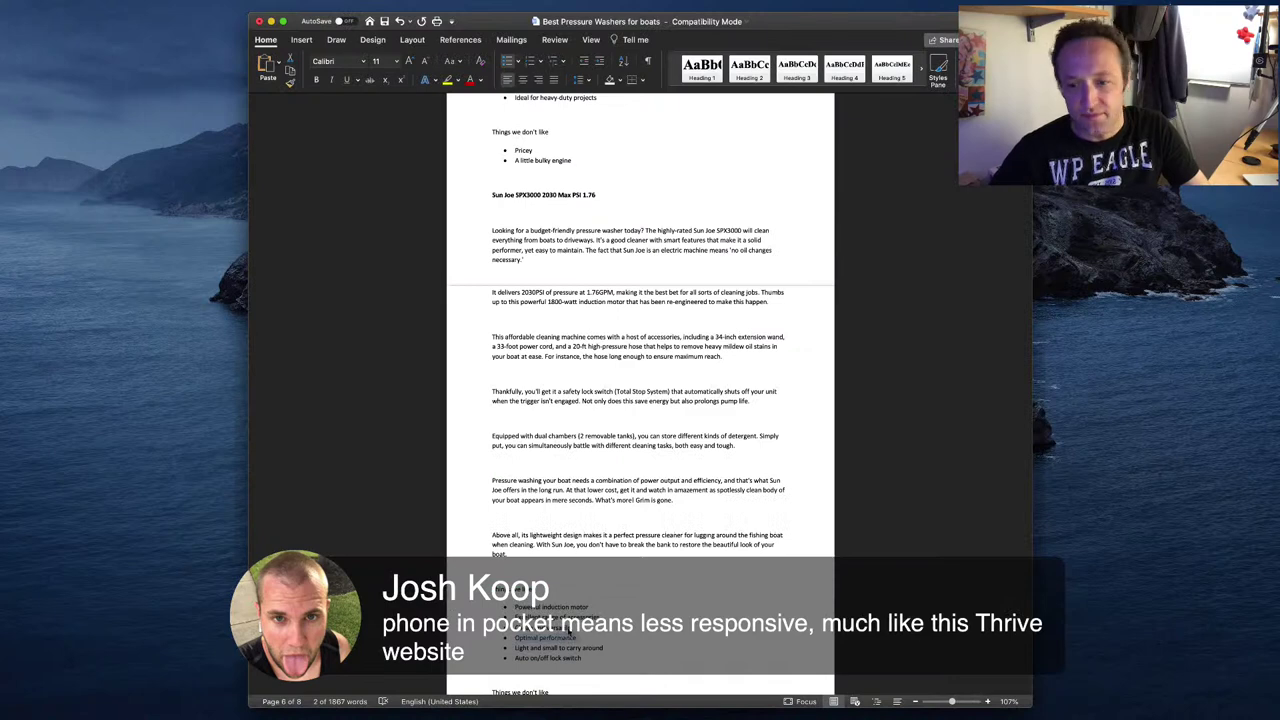
{"action": "scroll", "coordinate": [569, 632], "scroll_direction": "down", "scroll_amount": 2}
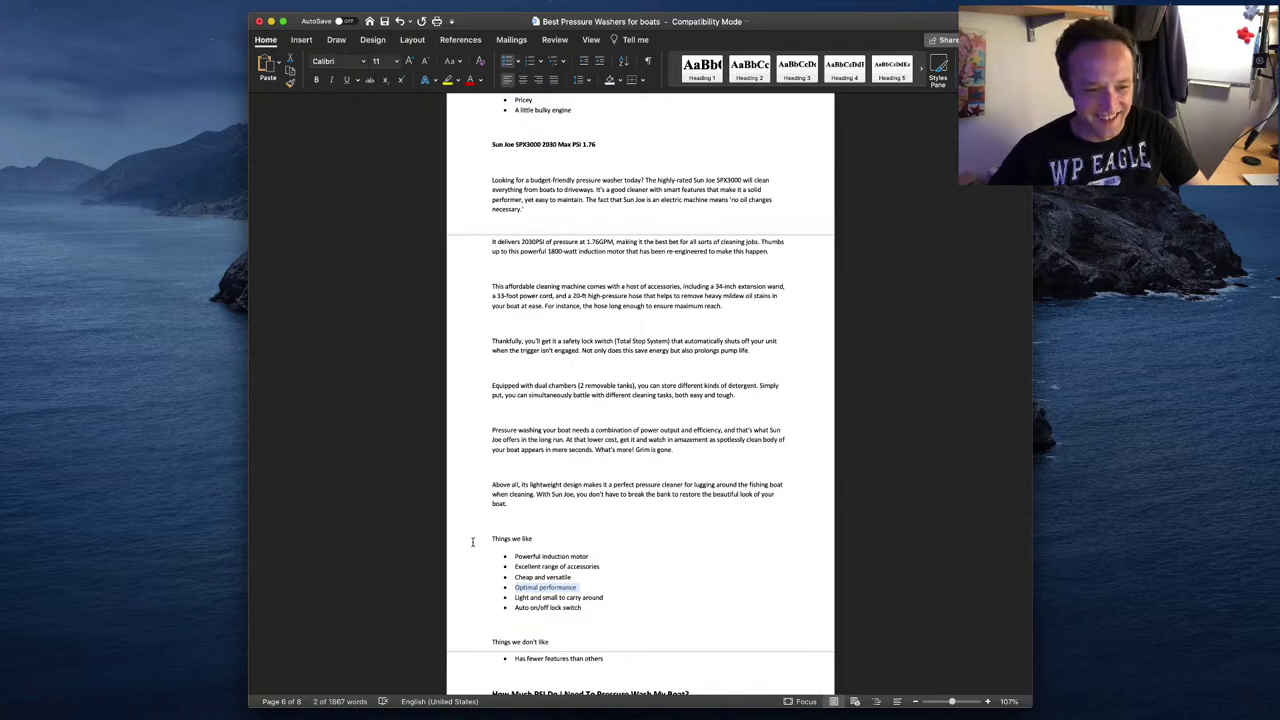
- Replace 'Can withstand prolonged usage (no overheating)' with 'Light and small to carry around'
{"action": "left_click", "coordinate": [506, 520]}
{"action": "left_click", "coordinate": [594, 598]}
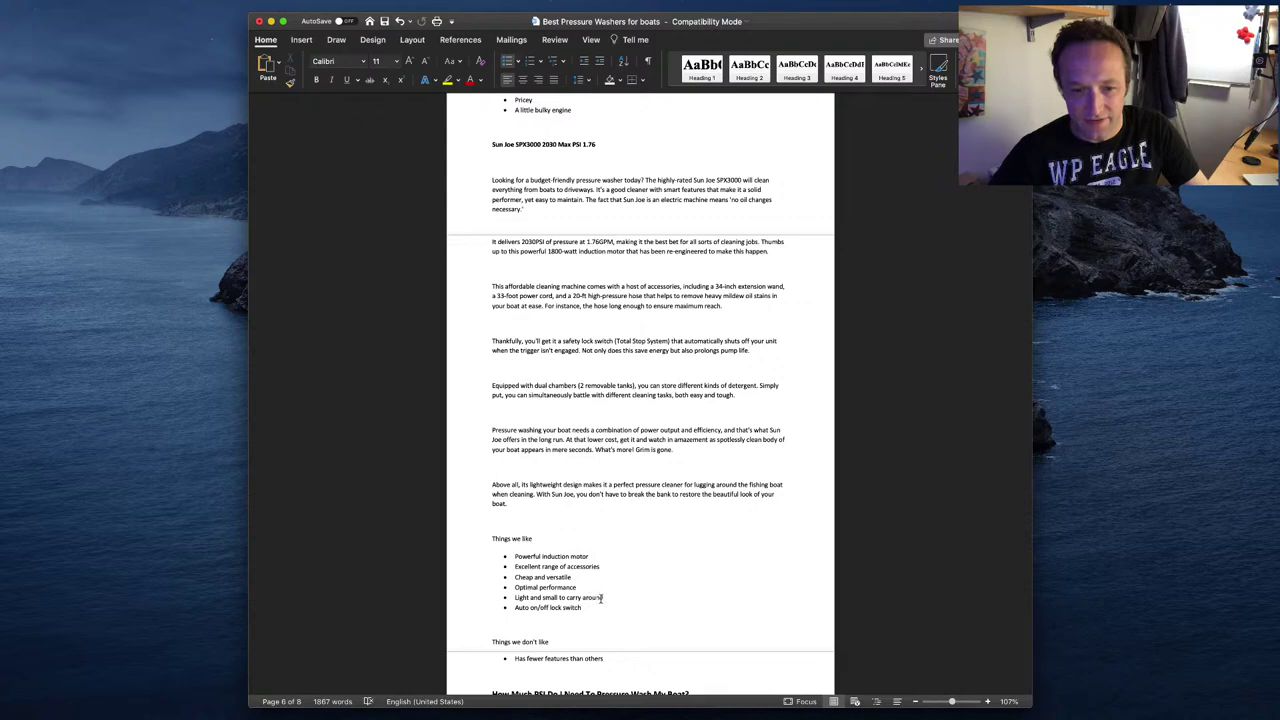
{"action": "left_click_drag", "start_coordinate": [606, 597], "coordinate": [513, 598]}
{"action": "key", "text": "super+c"}
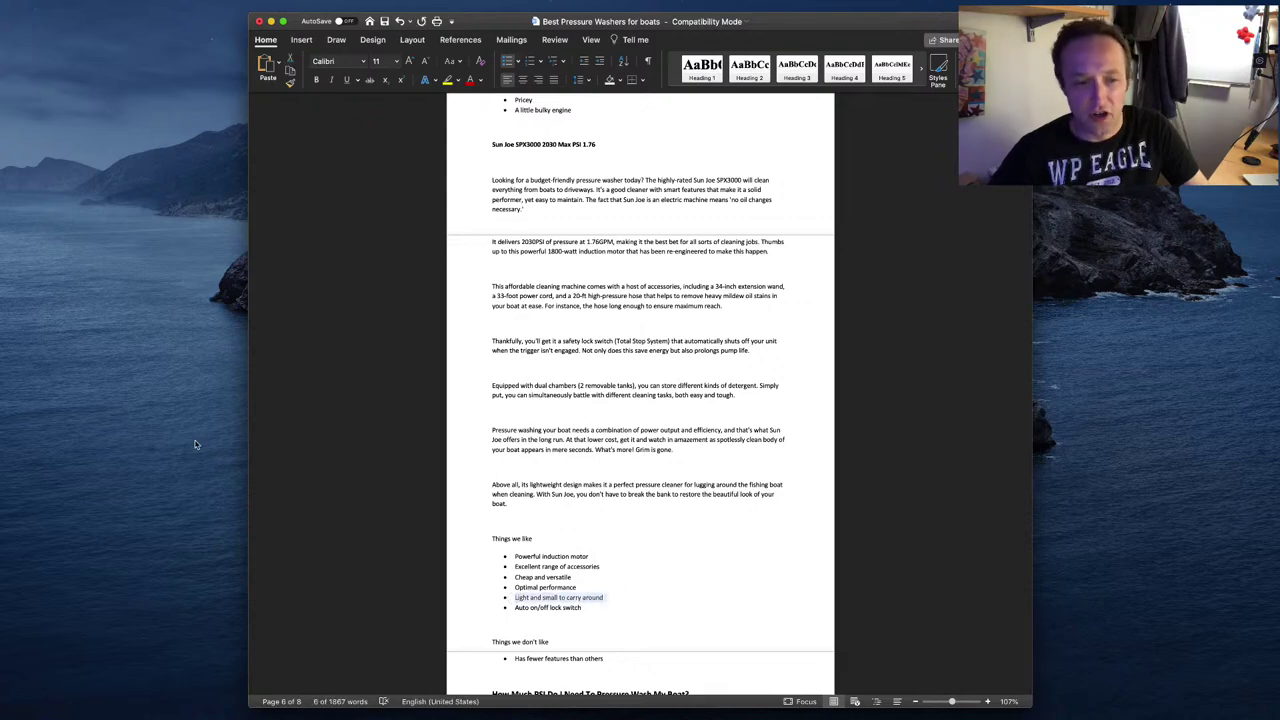
{"action": "key", "text": "super+Tab"}
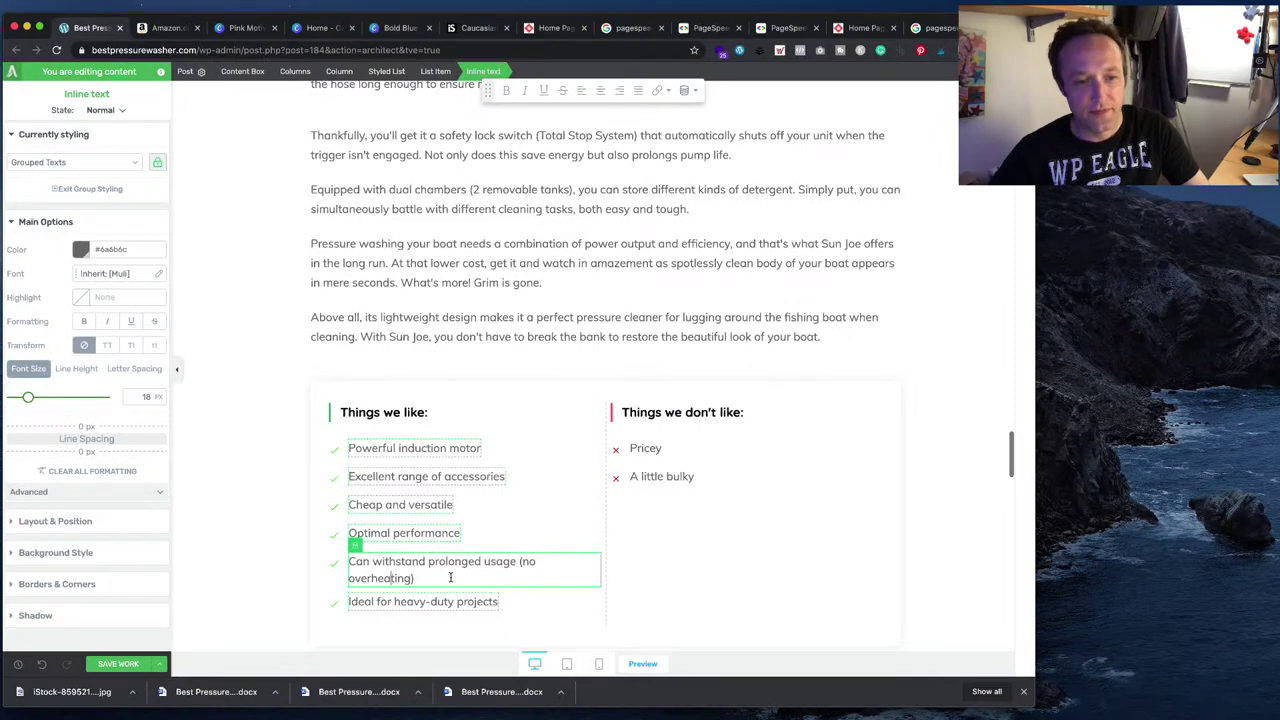
{"action": "triple_click", "coordinate": [450, 577]}
{"action": "key", "text": "super+v"}
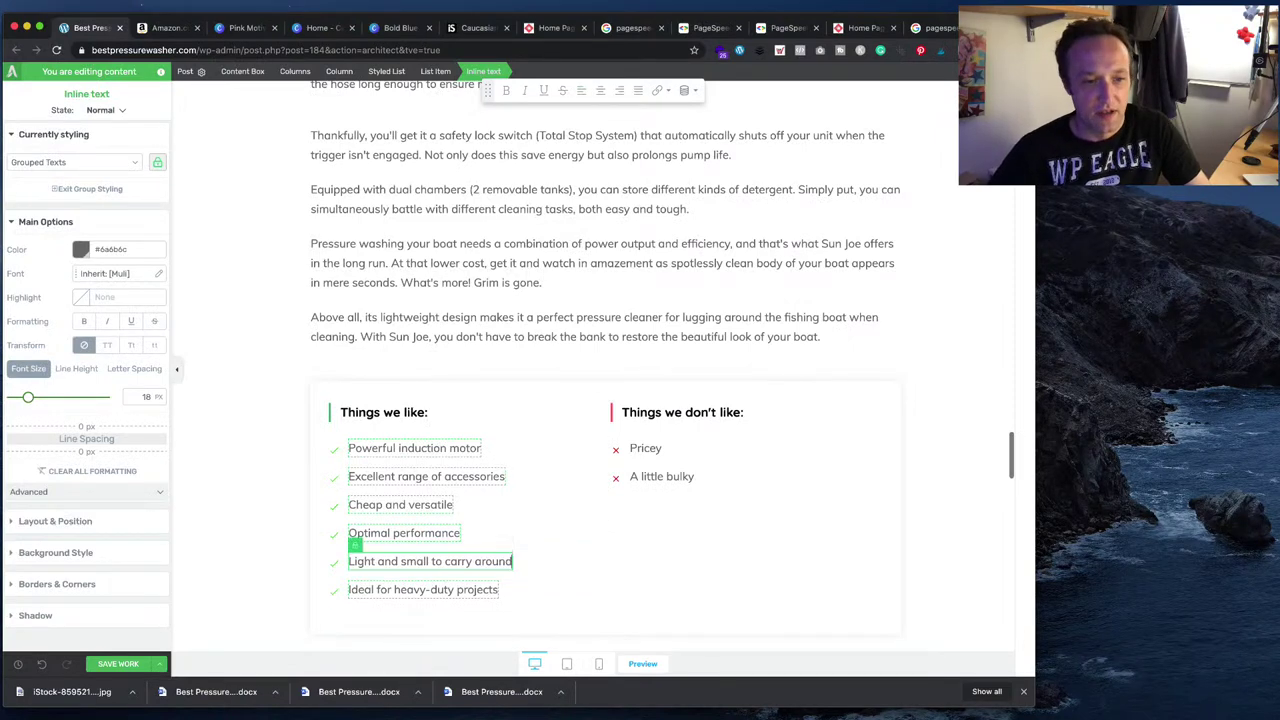
- Replace 'Ideal for heavy-duty projects' with 'Auto on/off lock switch'
{"action": "key", "text": "super+Tab"}
{"action": "left_click_drag", "start_coordinate": [585, 609], "coordinate": [515, 608]}
{"action": "key", "text": "super+c"}
{"action": "key", "text": "super+Tab"}
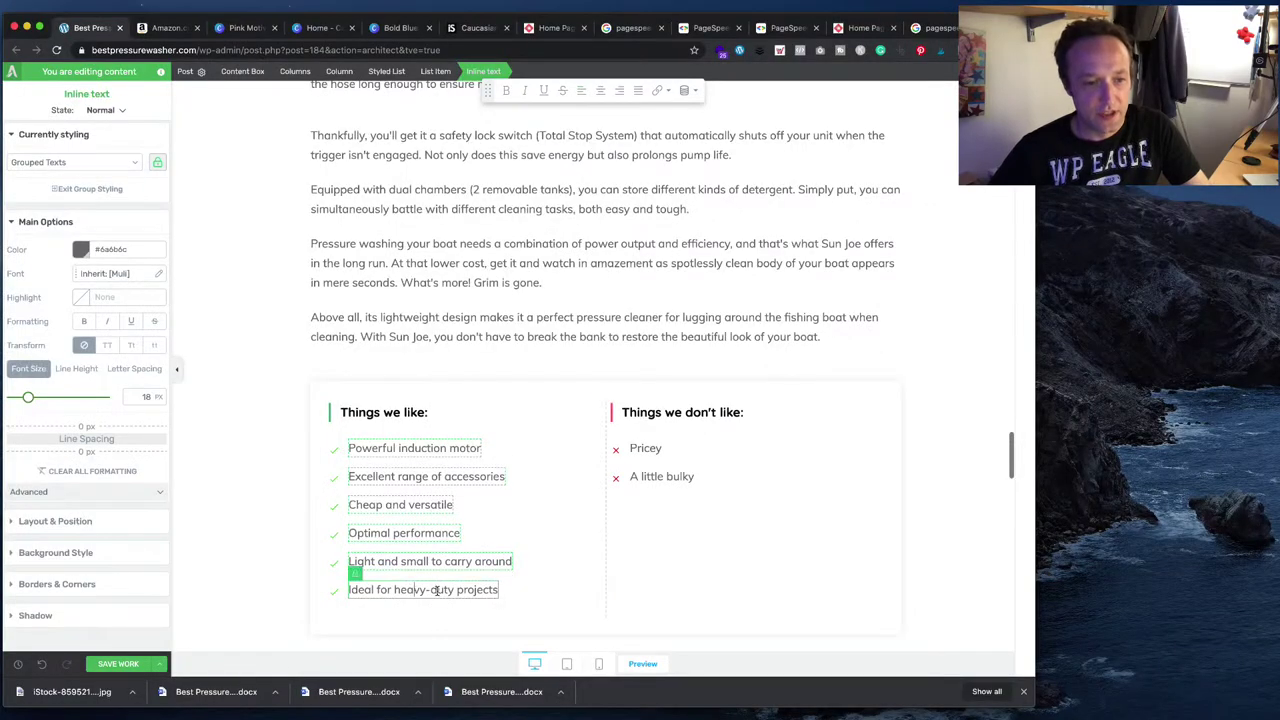
{"action": "triple_click", "coordinate": [430, 588]}
{"action": "key", "text": "super+v"}
{"action": "key", "text": "super+Tab"}
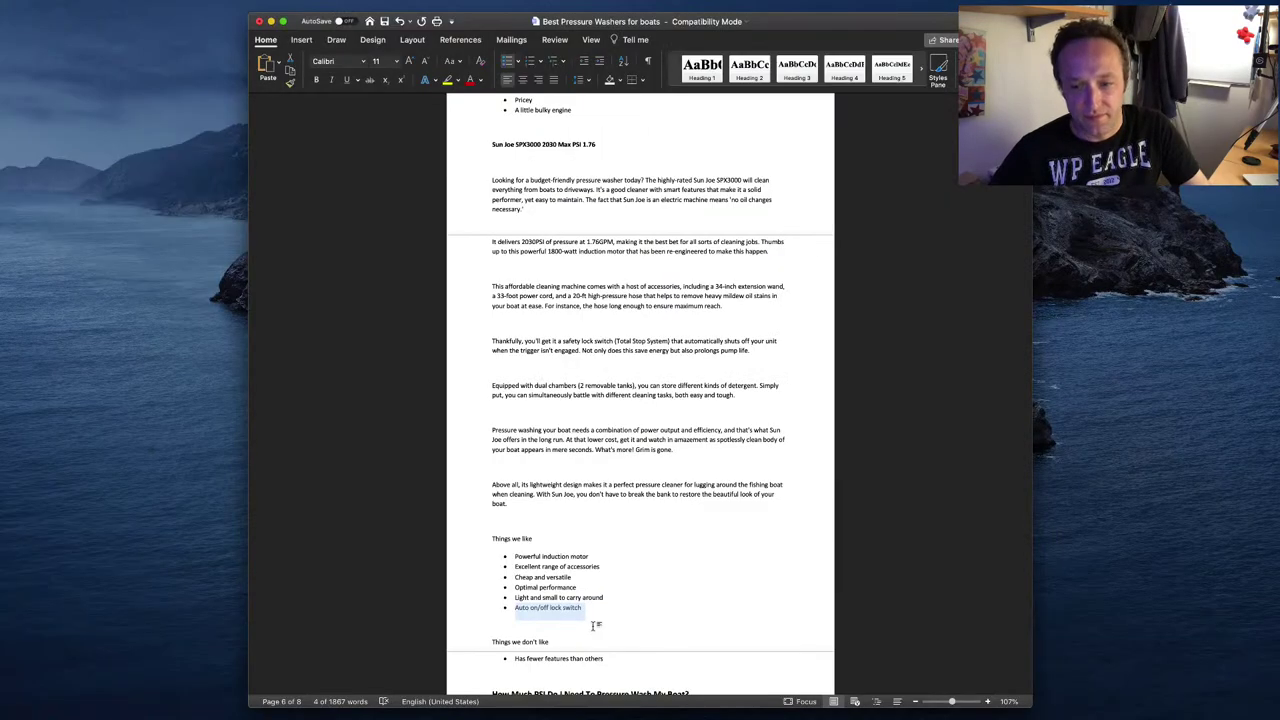
{"action": "scroll", "coordinate": [592, 626], "scroll_direction": "down", "scroll_amount": 2}
{"action": "scroll", "coordinate": [592, 627], "scroll_direction": "up", "scroll_amount": 1}
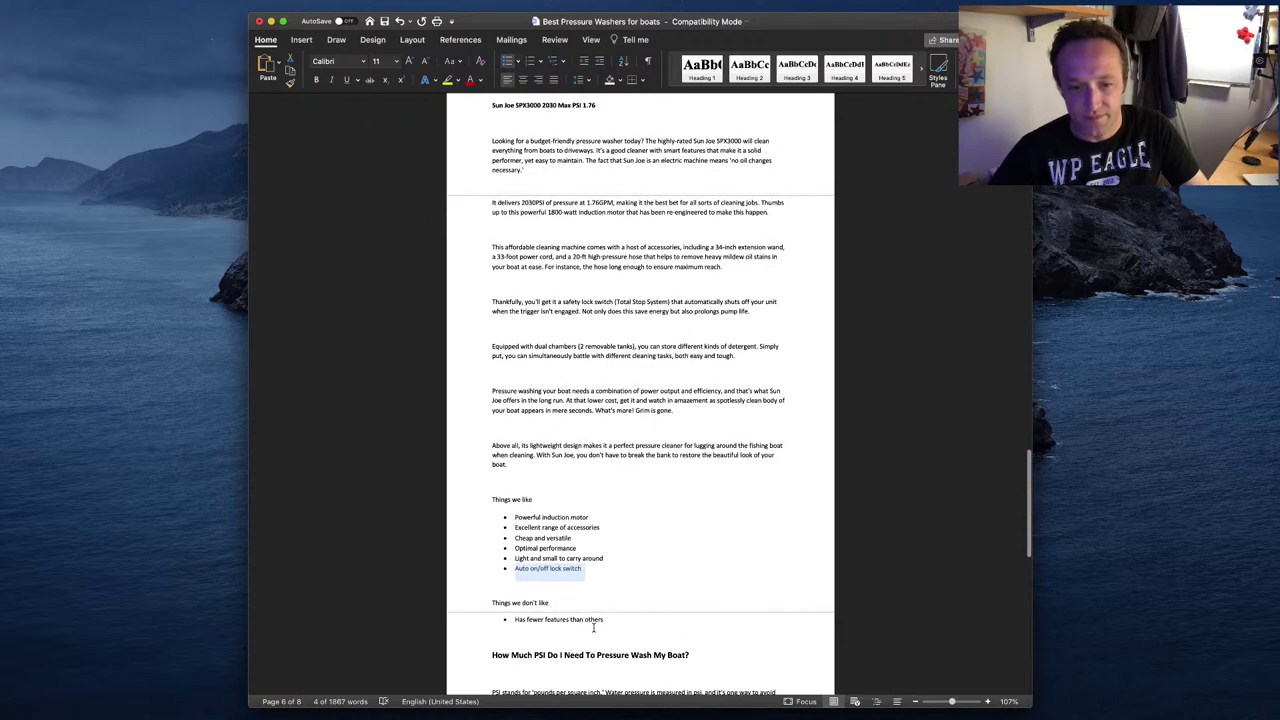
{"action": "scroll", "coordinate": [593, 627], "scroll_direction": "down", "scroll_amount": 1}
{"action": "left_click", "coordinate": [604, 603]}
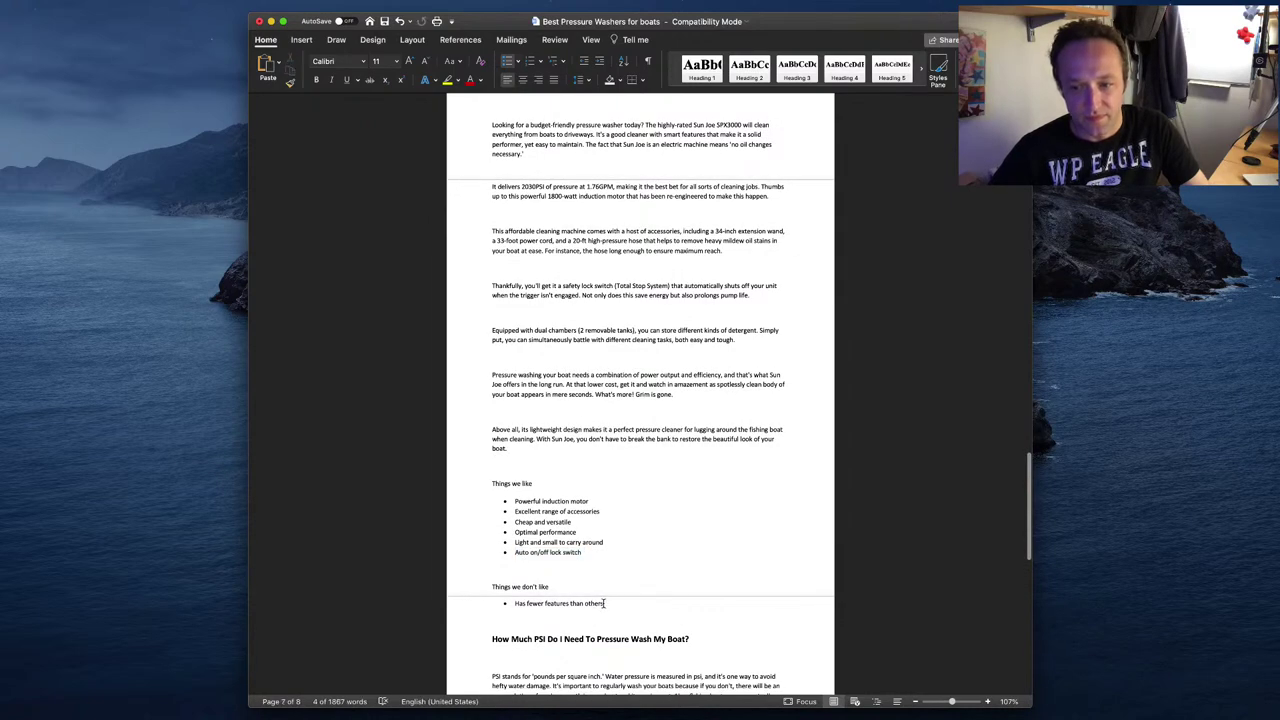
- Replace the 'Pricey' con with 'Has fewer features than others', then go to Canva
{"action": "left_click_drag", "start_coordinate": [604, 603], "coordinate": [507, 604]}
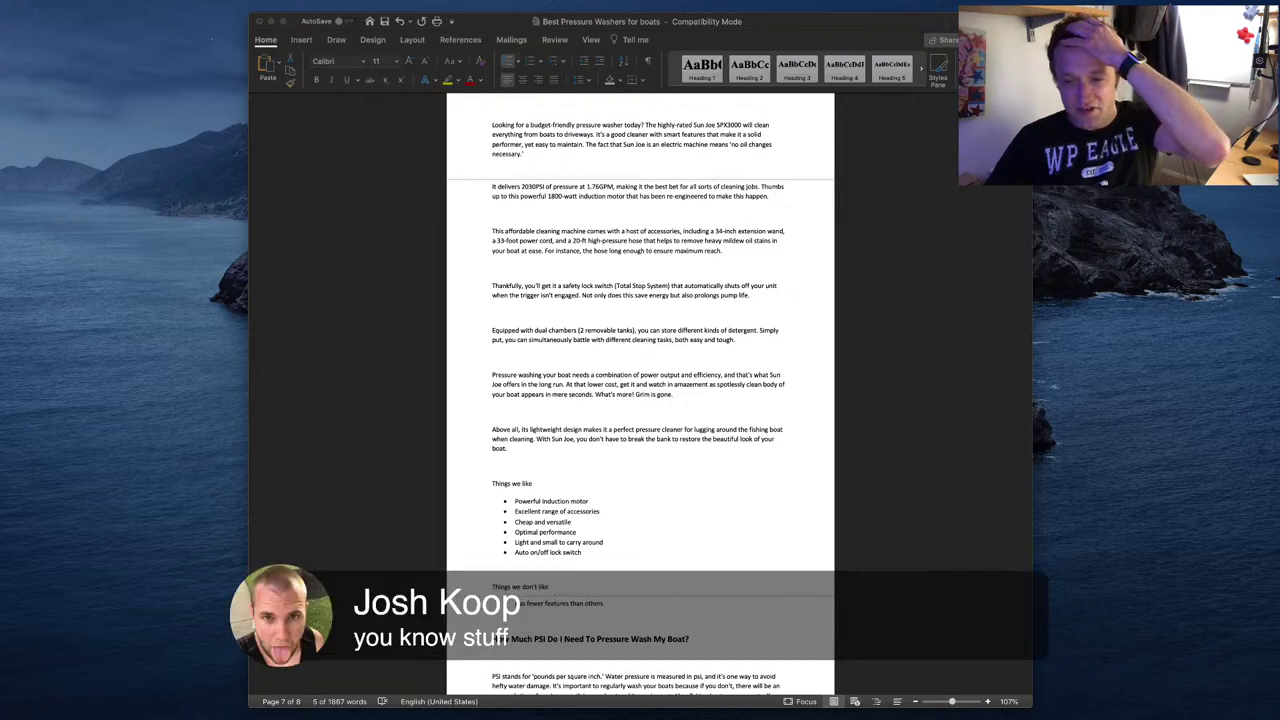
{"action": "key", "text": "super+Tab"}
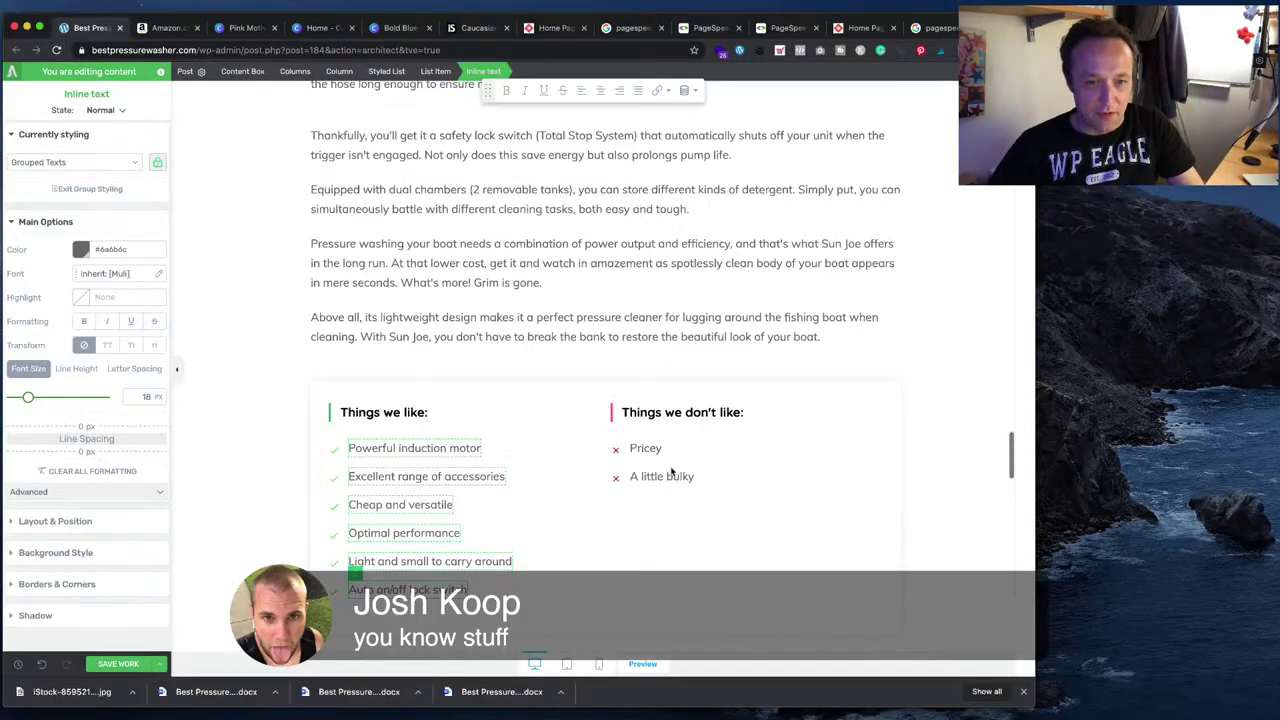
{"action": "left_click", "coordinate": [656, 451]}
{"action": "key", "text": "super+Tab"}
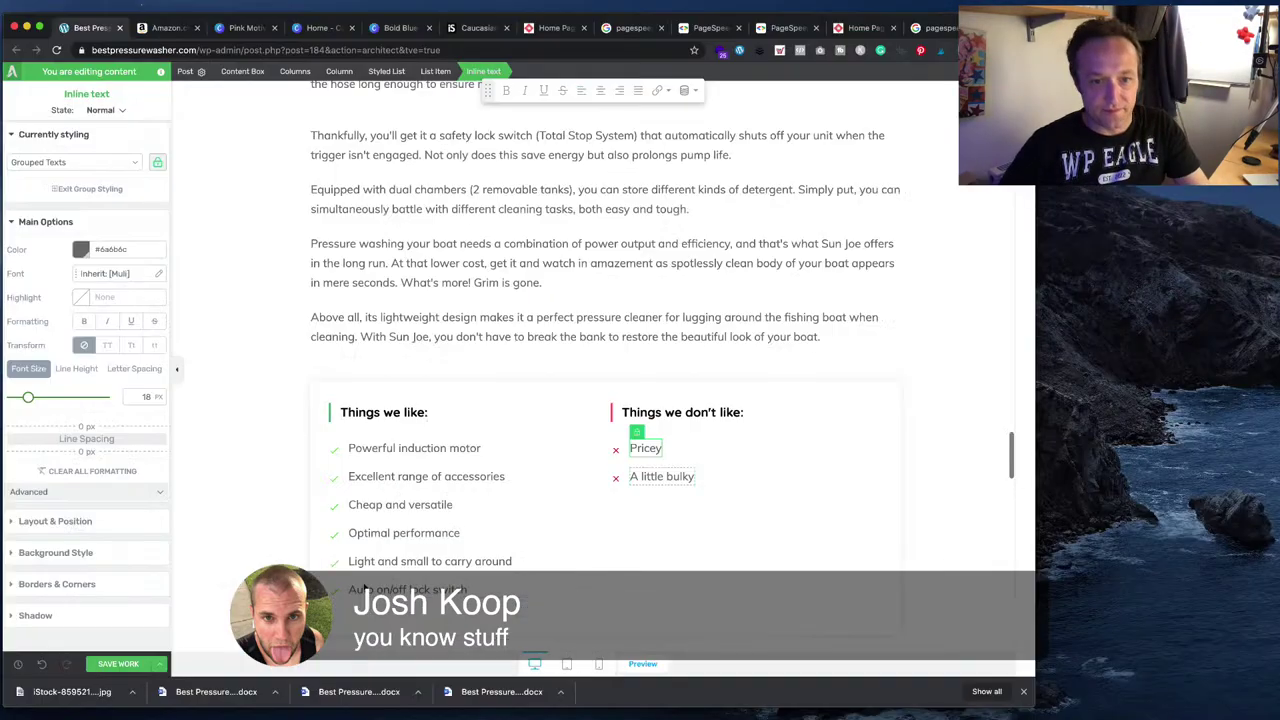
{"action": "key", "text": "super+Tab"}
{"action": "left_click", "coordinate": [658, 452]}
{"action": "left_click", "coordinate": [680, 475]}
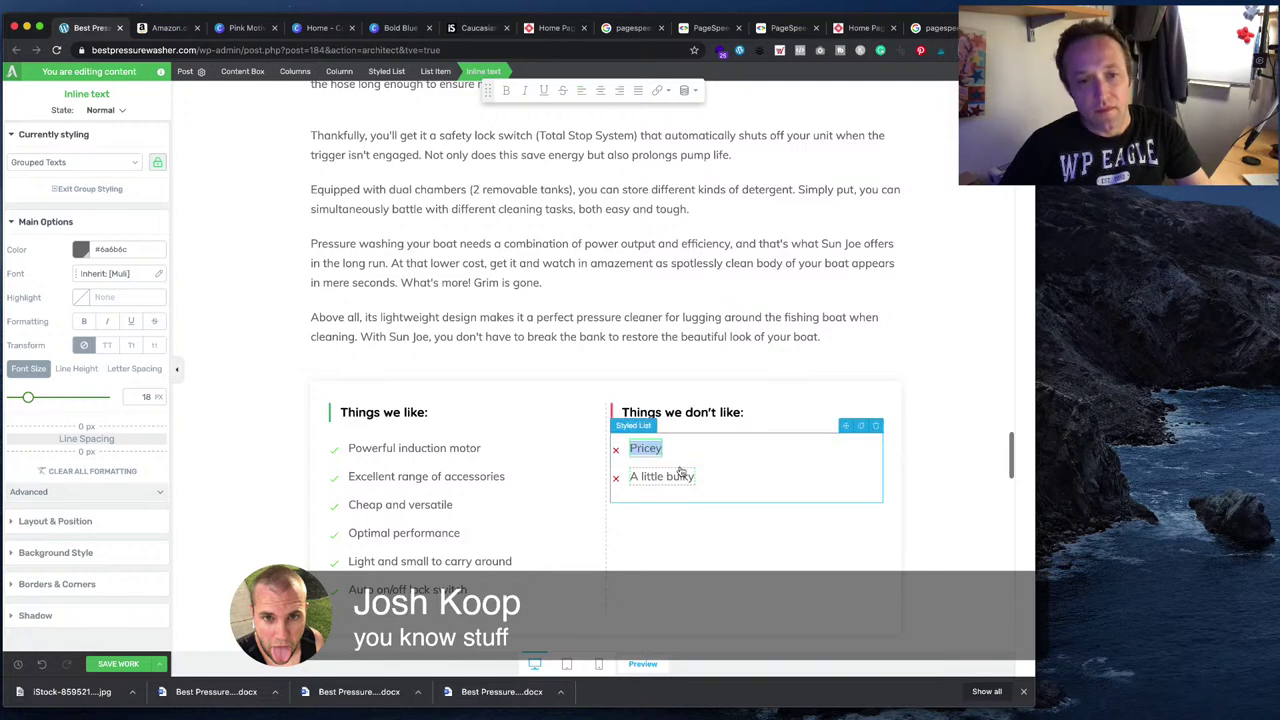
{"action": "type", "text": "Few house features (item offers)"}
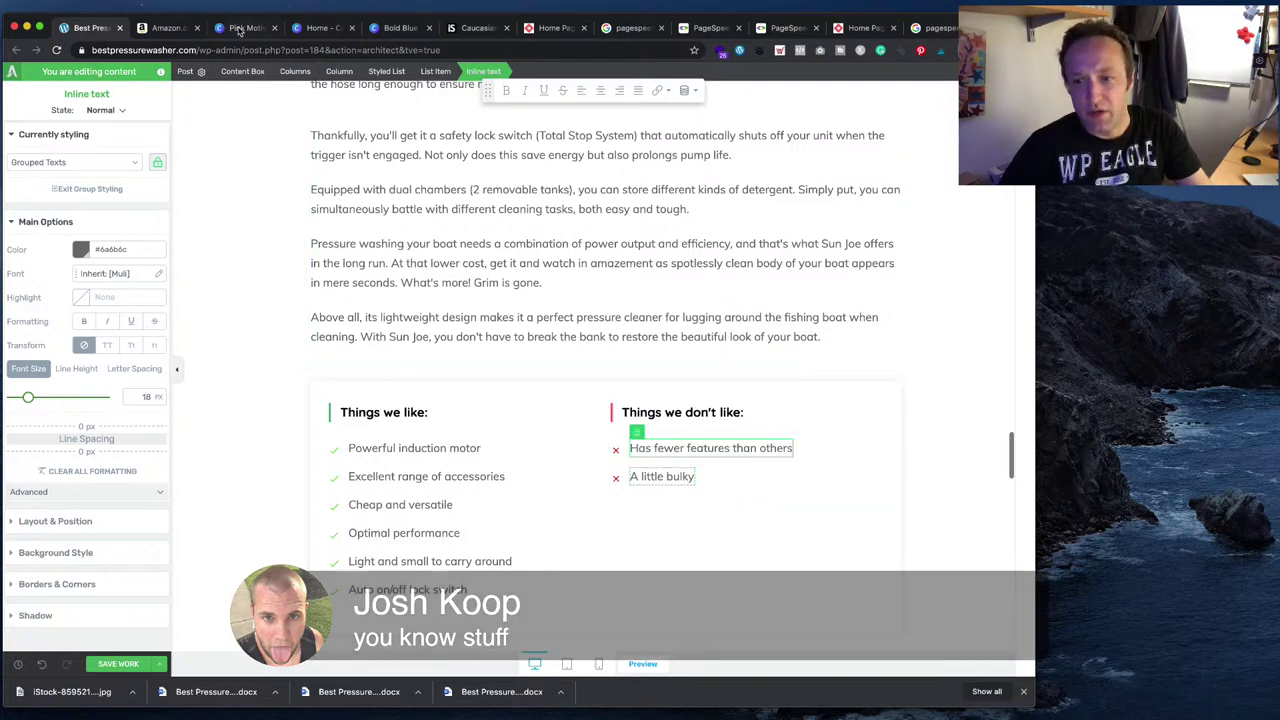
{"action": "left_click", "coordinate": [240, 28]}
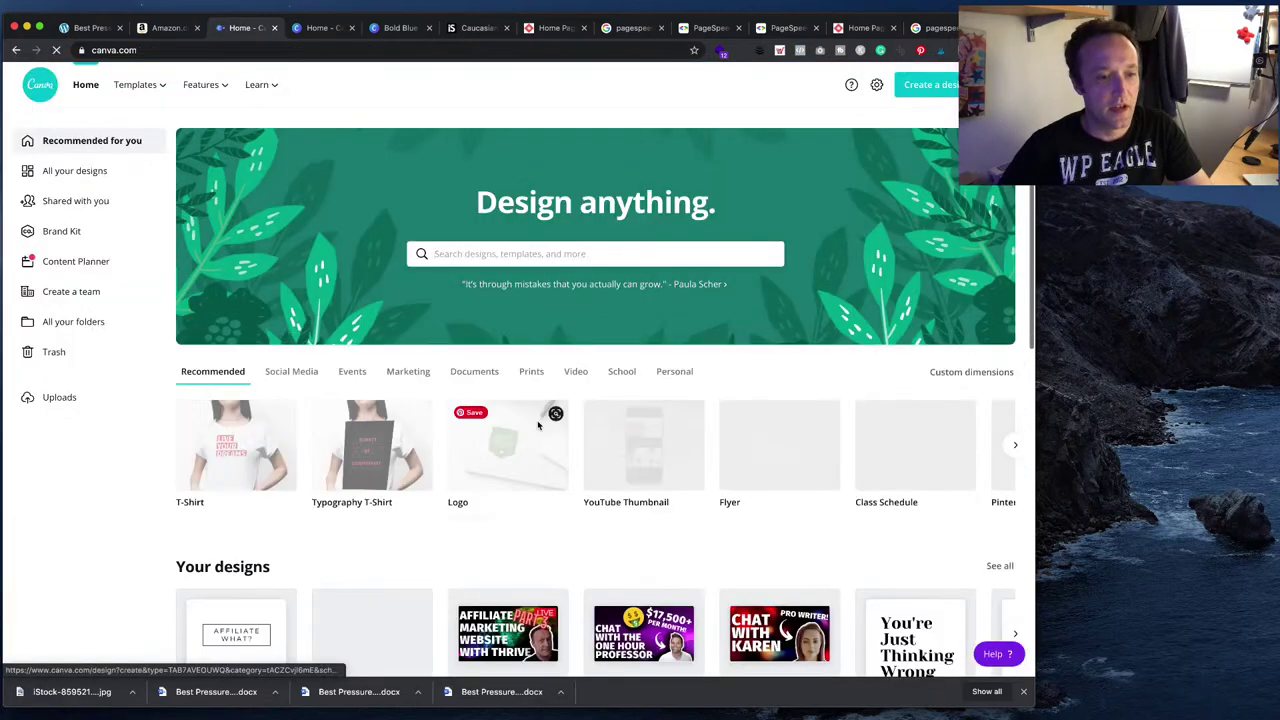
- Start a new blank T-Shirt design from Canva's home page
{"action": "scroll", "coordinate": [413, 564], "scroll_direction": "down", "scroll_amount": 5}
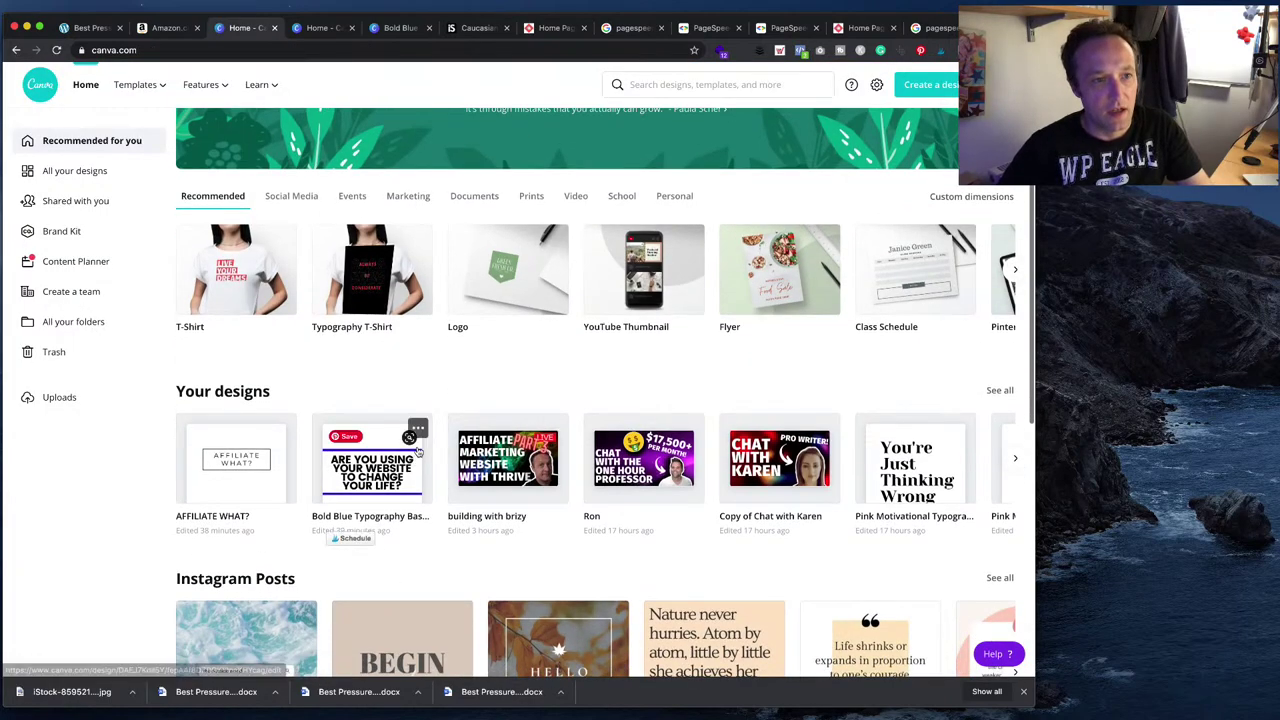
{"action": "scroll", "coordinate": [238, 358], "scroll_direction": "up", "scroll_amount": 1}
{"action": "scroll", "coordinate": [238, 358], "scroll_direction": "up", "scroll_amount": 2}
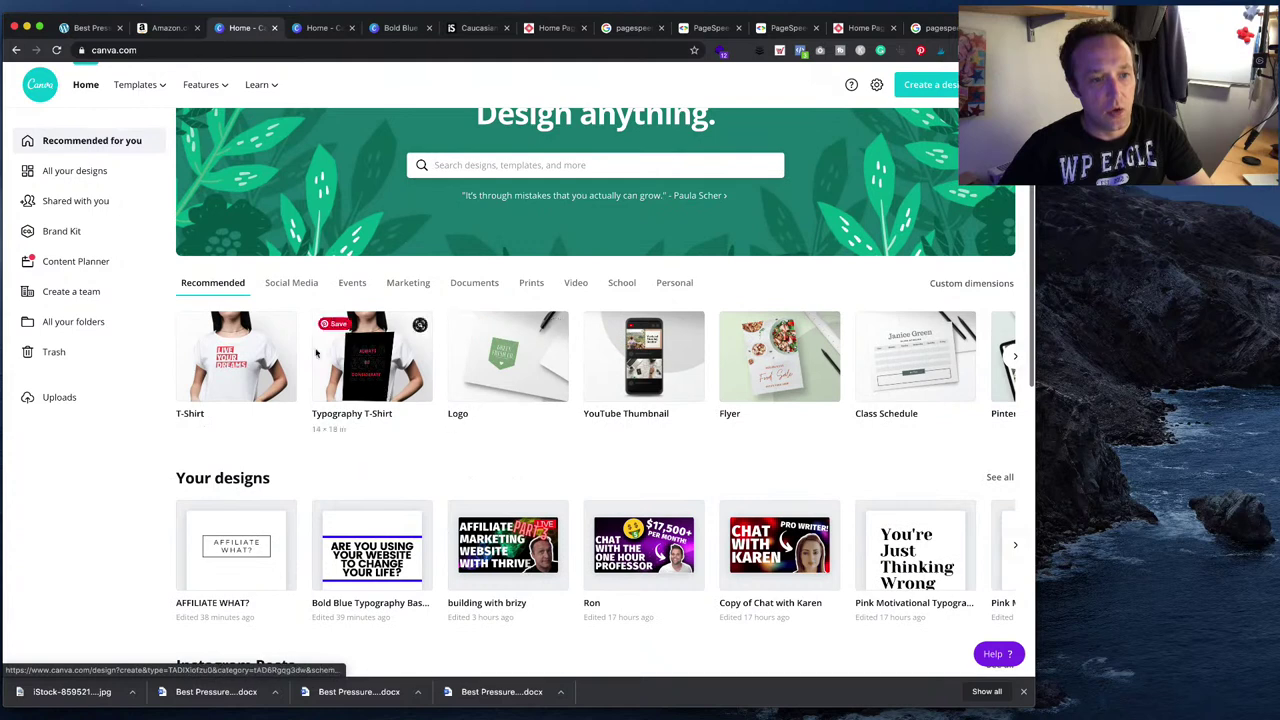
{"action": "left_click", "coordinate": [240, 390]}
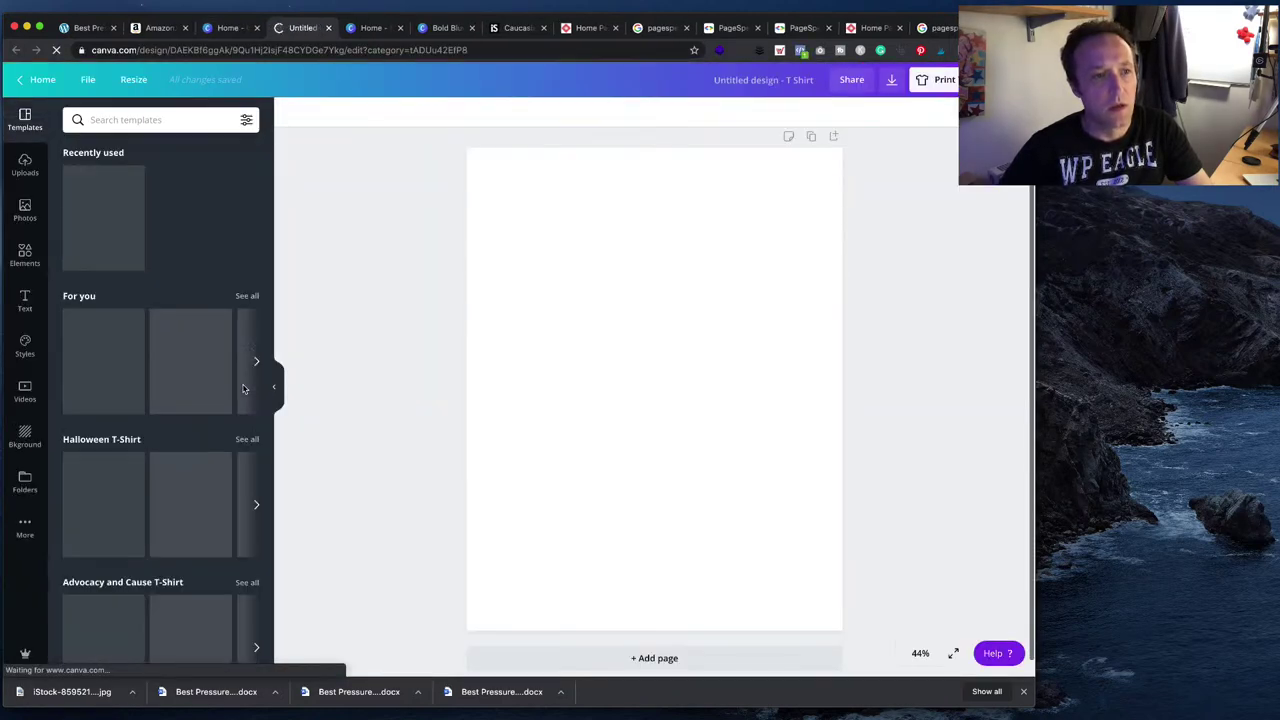
- Show all 'For you' templates and scroll through the T-shirt options
{"action": "left_click", "coordinate": [247, 296]}
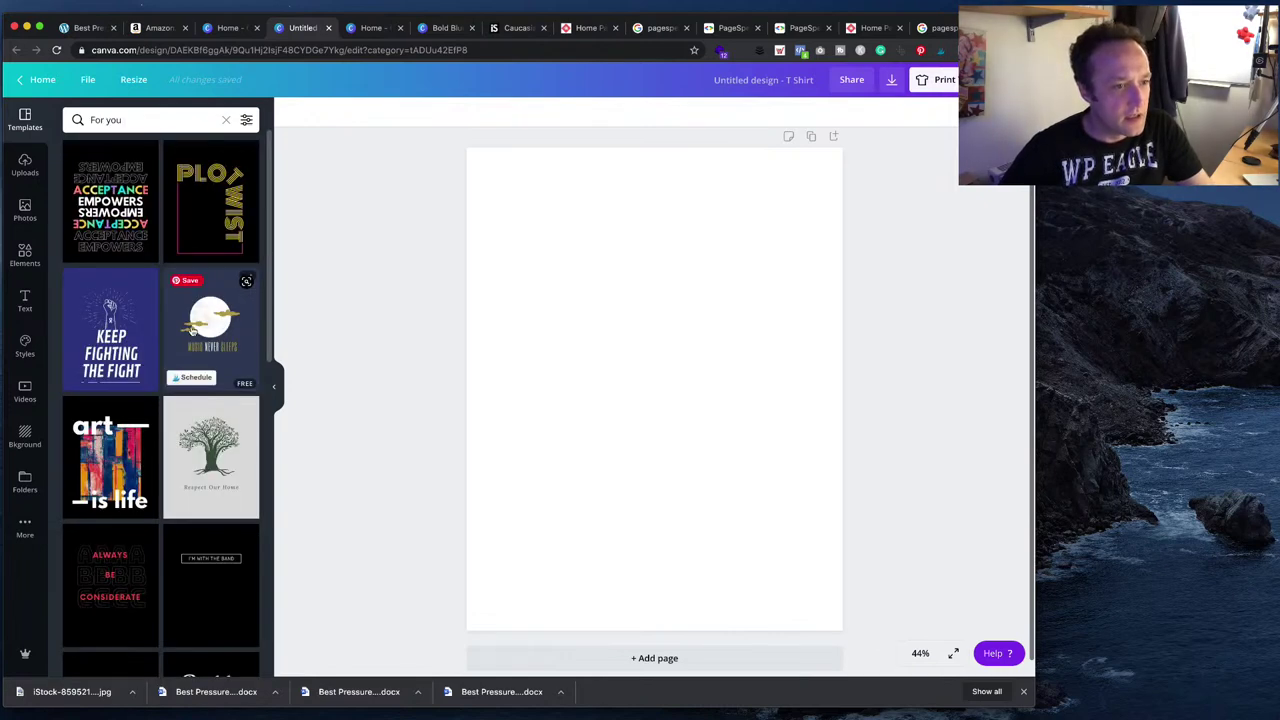
{"action": "scroll", "coordinate": [193, 330], "scroll_direction": "down", "scroll_amount": 3}
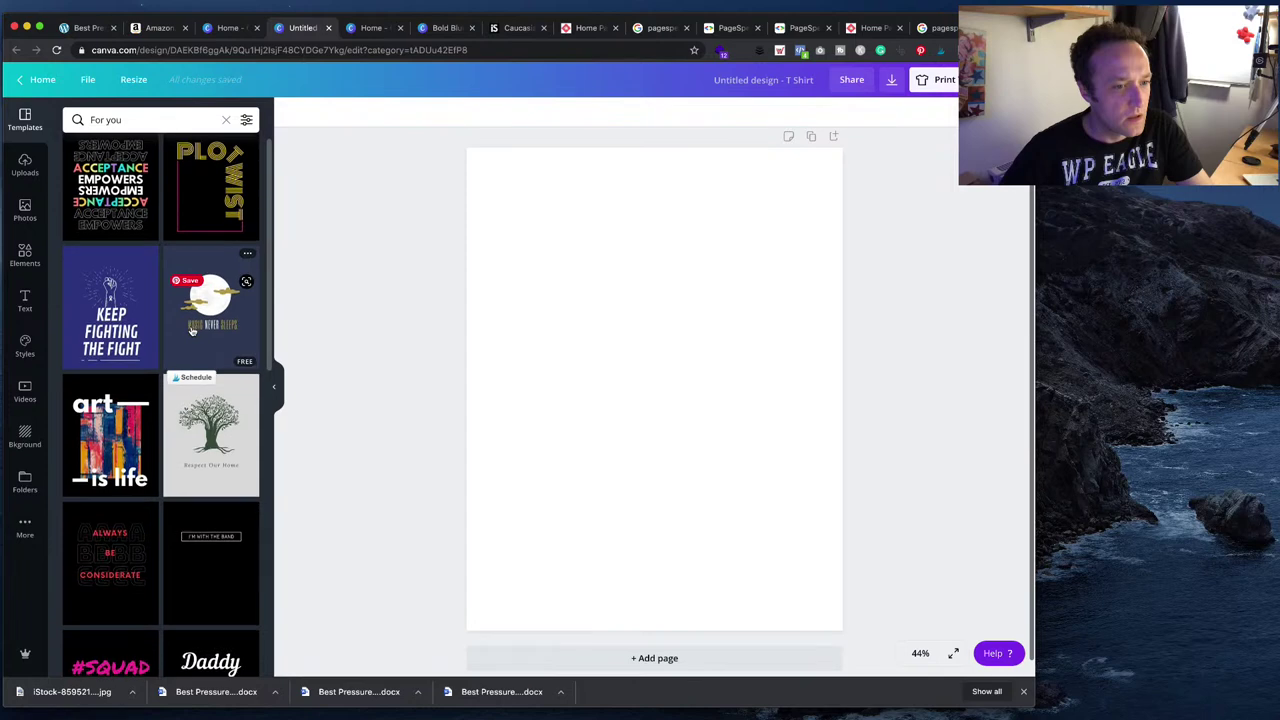
{"action": "scroll", "coordinate": [193, 331], "scroll_direction": "down", "scroll_amount": 3}
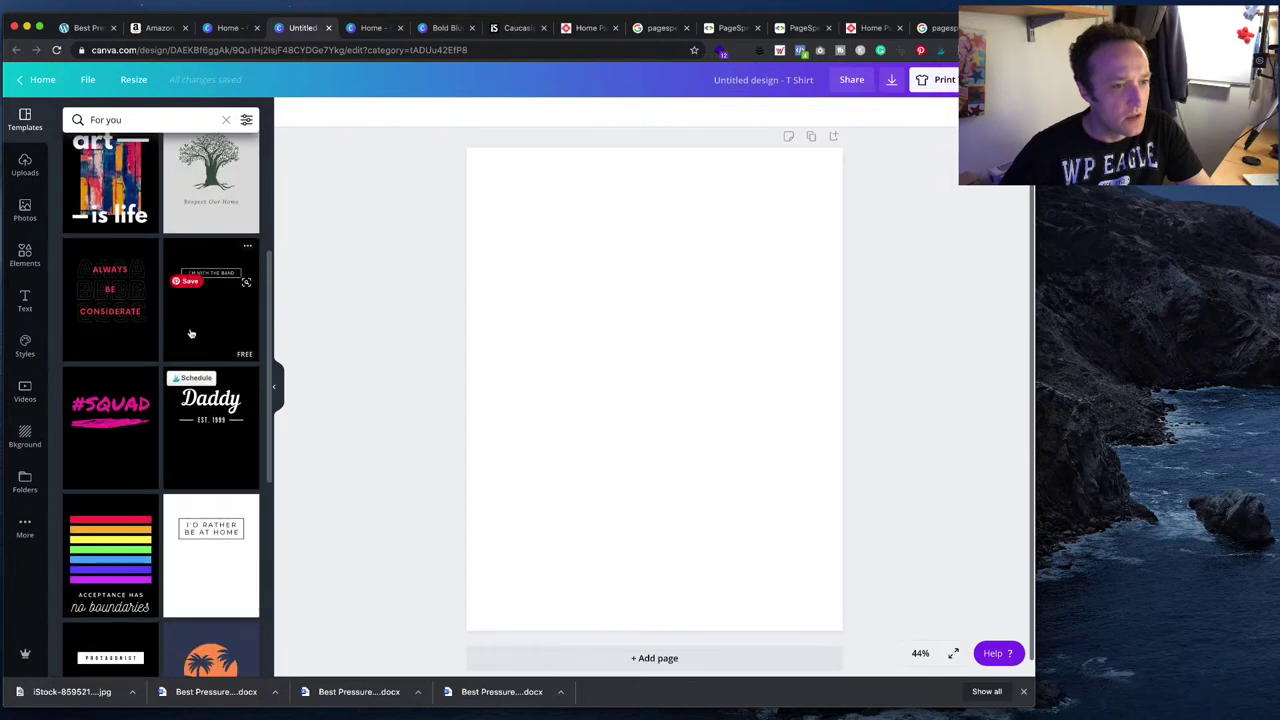
{"action": "scroll", "coordinate": [193, 333], "scroll_direction": "down", "scroll_amount": 2}
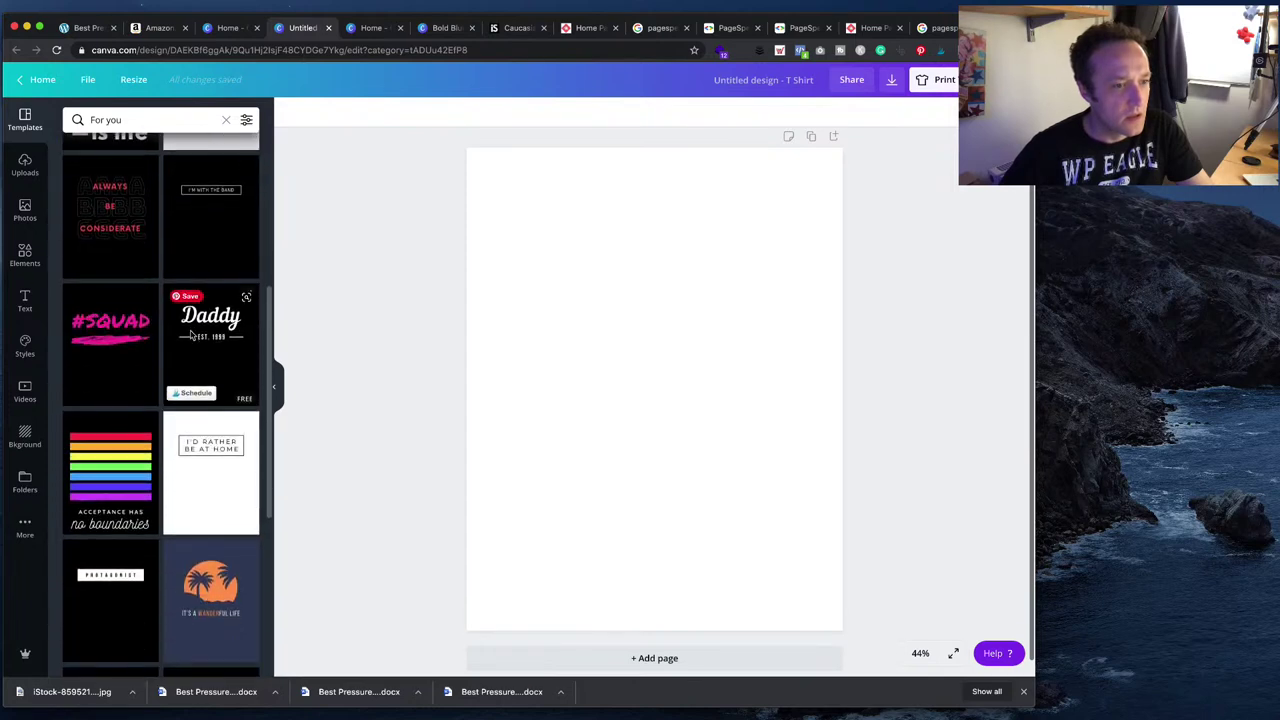
{"action": "scroll", "coordinate": [193, 336], "scroll_direction": "down", "scroll_amount": 2}
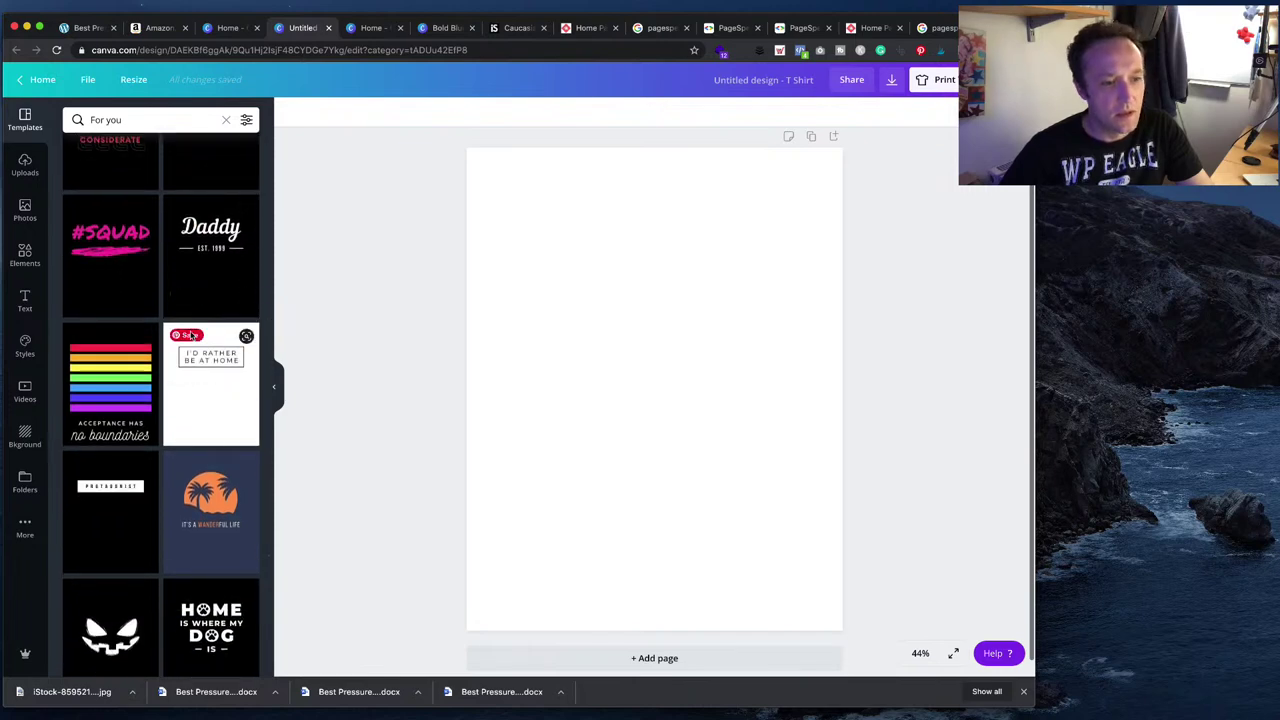
{"action": "scroll", "coordinate": [192, 336], "scroll_direction": "down", "scroll_amount": 3}
{"action": "scroll", "coordinate": [182, 412], "scroll_direction": "down", "scroll_amount": 2}
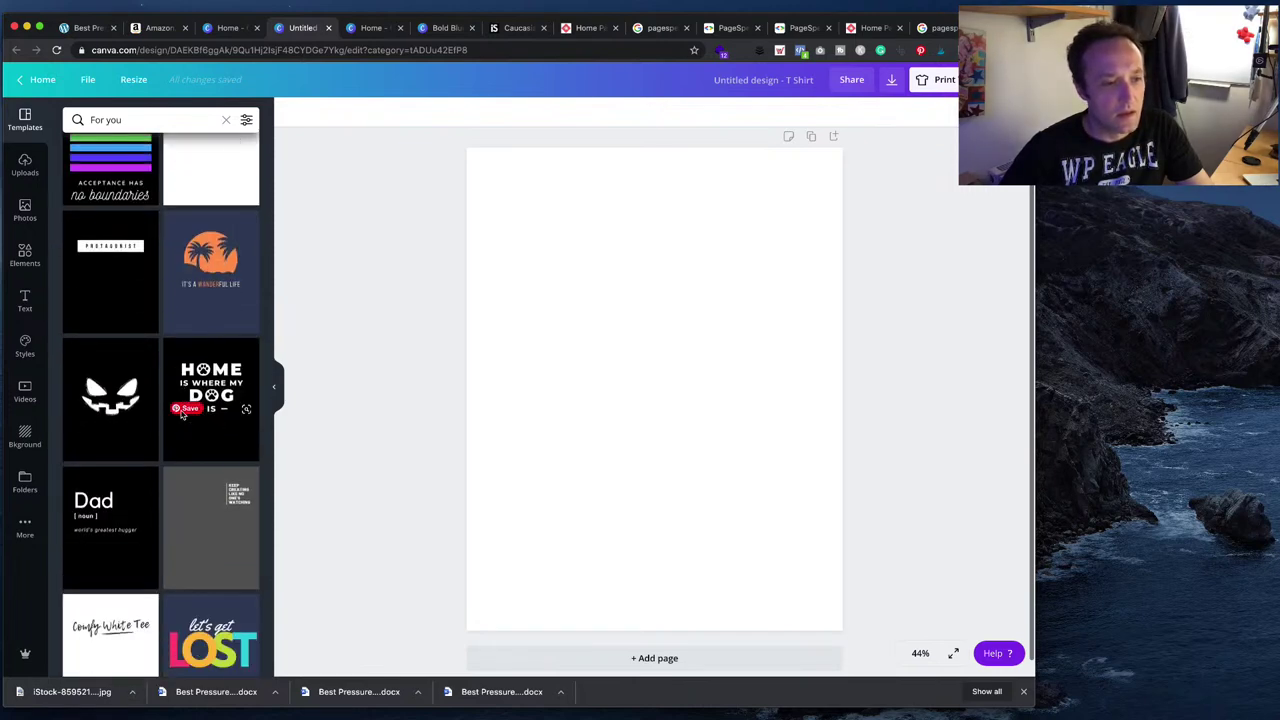
{"action": "scroll", "coordinate": [220, 473], "scroll_direction": "down", "scroll_amount": 1}
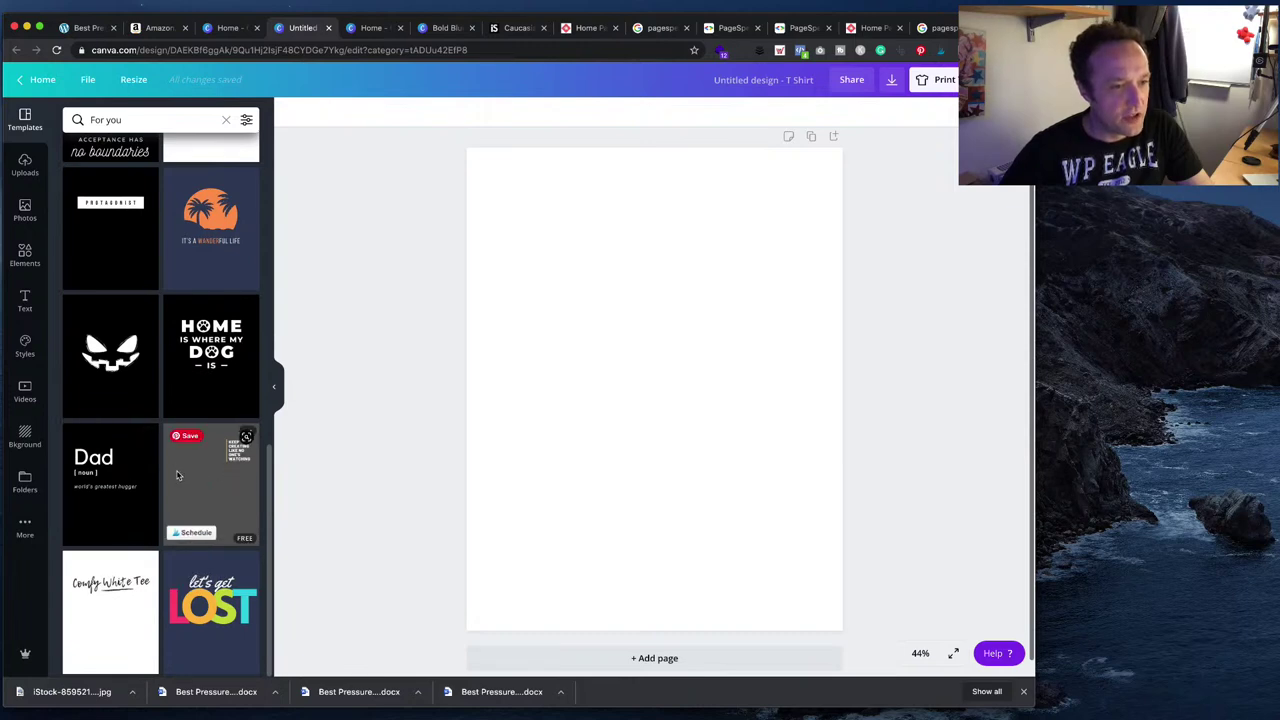
- Apply the grey keep-creating template and clear its slogan text for replacement
{"action": "left_click", "coordinate": [179, 476]}
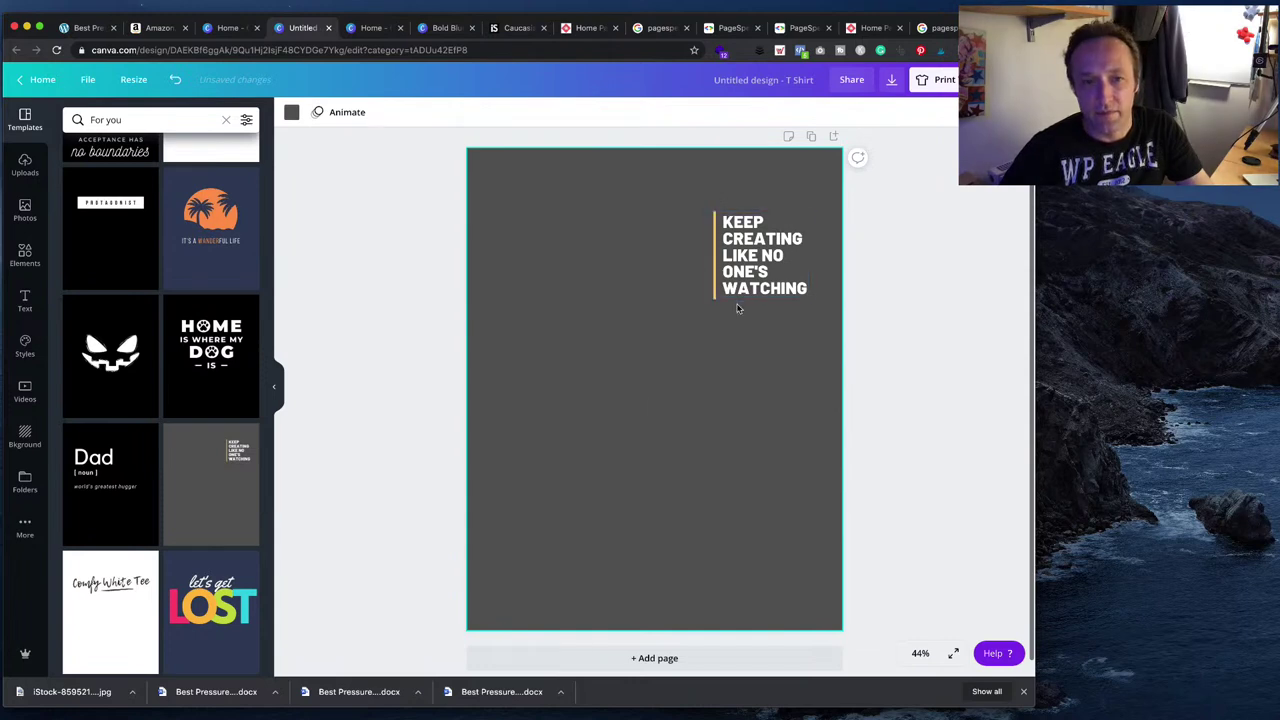
{"action": "left_click", "coordinate": [766, 256]}
{"action": "double_click", "coordinate": [801, 297]}
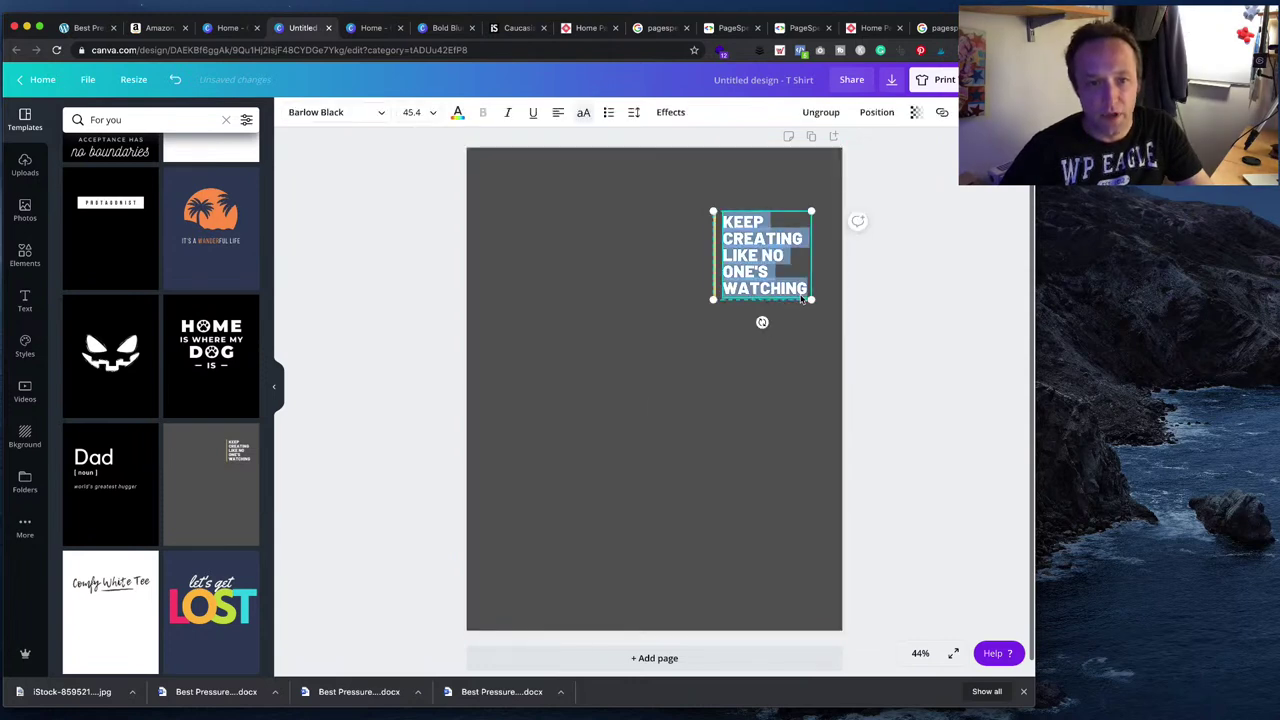
{"action": "type", "text": "UOP"}
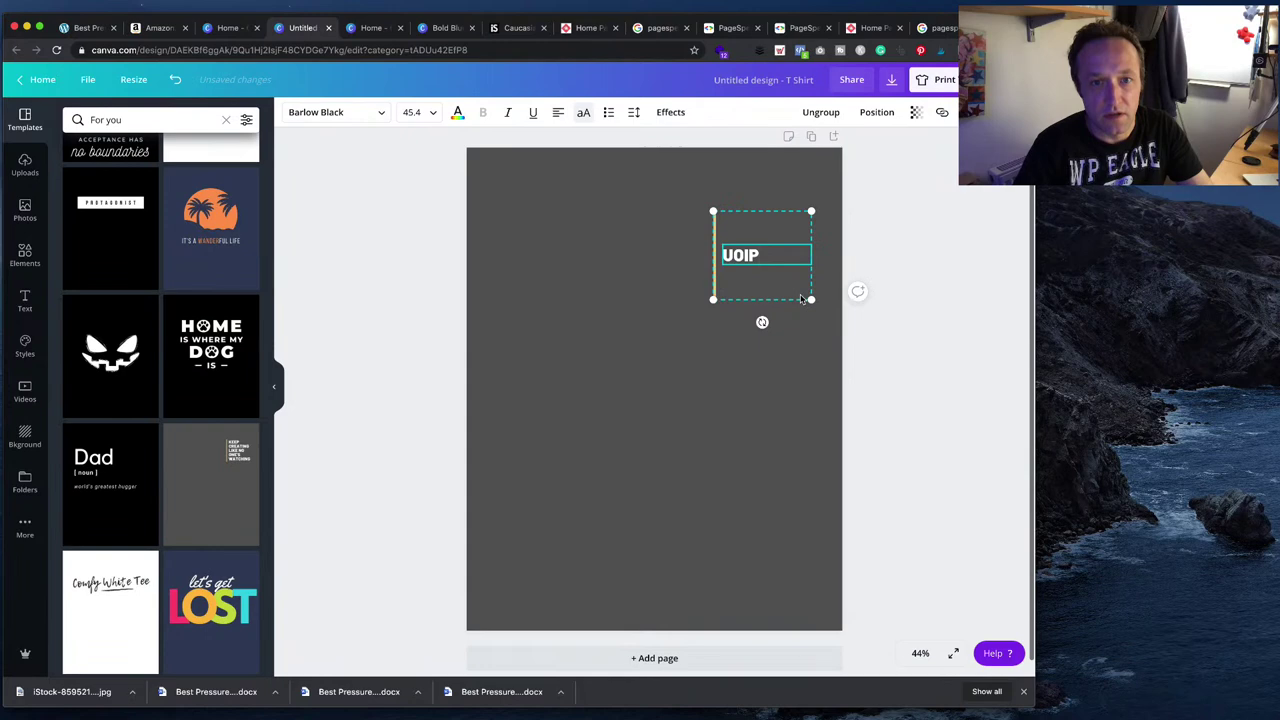
{"action": "key", "text": "BackSpace"}
{"action": "key", "text": "BackSpace"}
{"action": "type", "text": "OP"}
{"action": "key", "text": "BackSpace"}
{"action": "key", "text": "BackSpace"}
{"action": "key", "text": "BackSpace"}
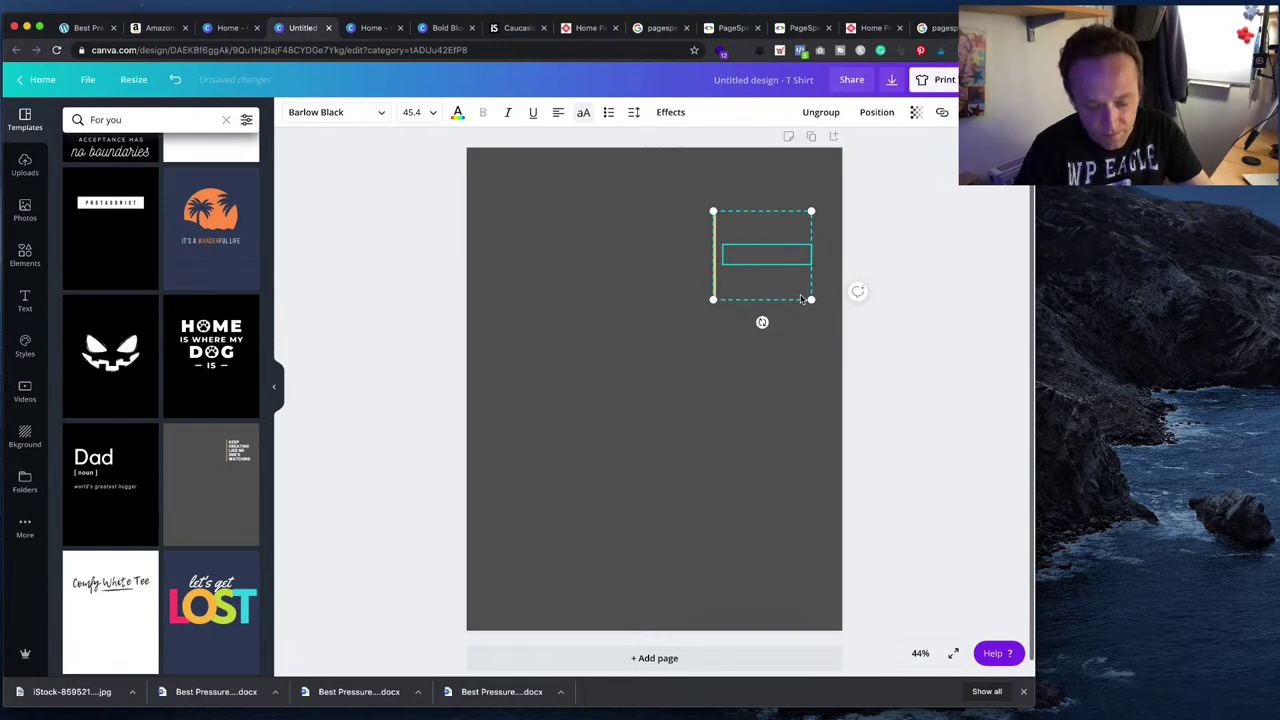
- Type the slogan YOU / USE / SITESTRIPE / FOR THAT? on separate lines
{"action": "type", "text": "YOU"}
{"action": "key", "text": "Return"}
{"action": "type", "text": "USE"}
{"action": "key", "text": "Return"}
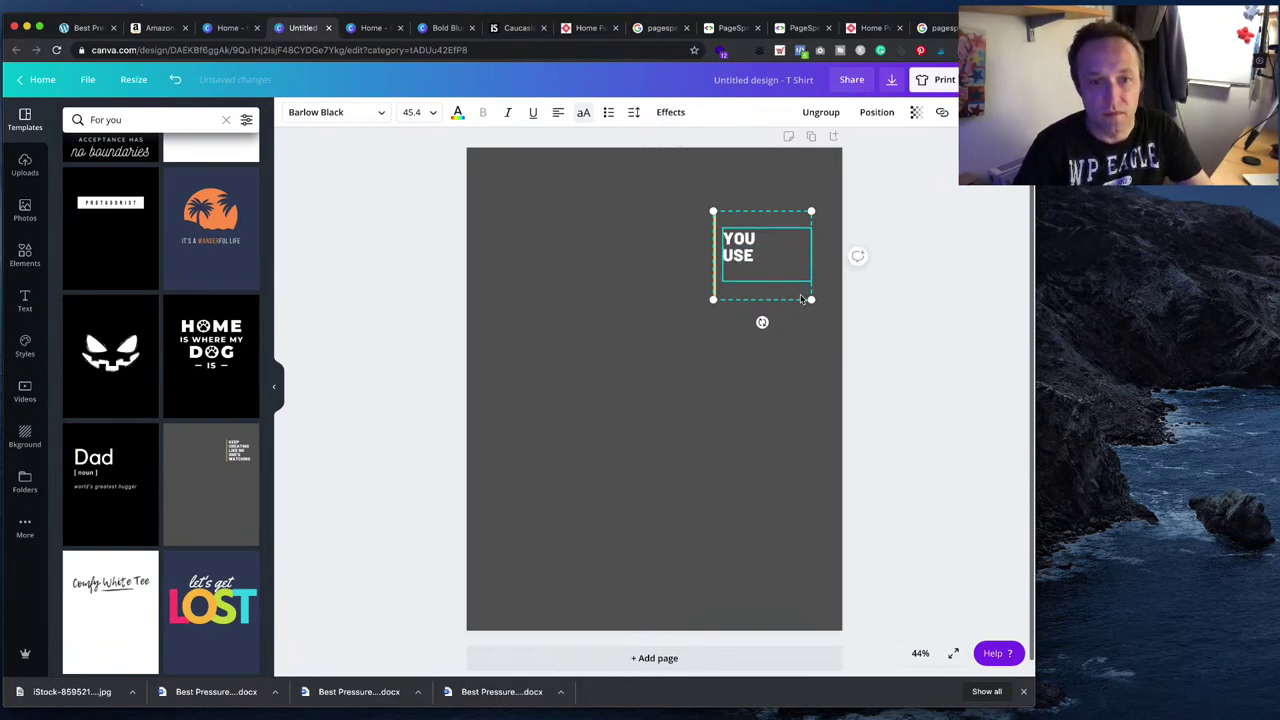
{"action": "type", "text": "SITESTRIPE"}
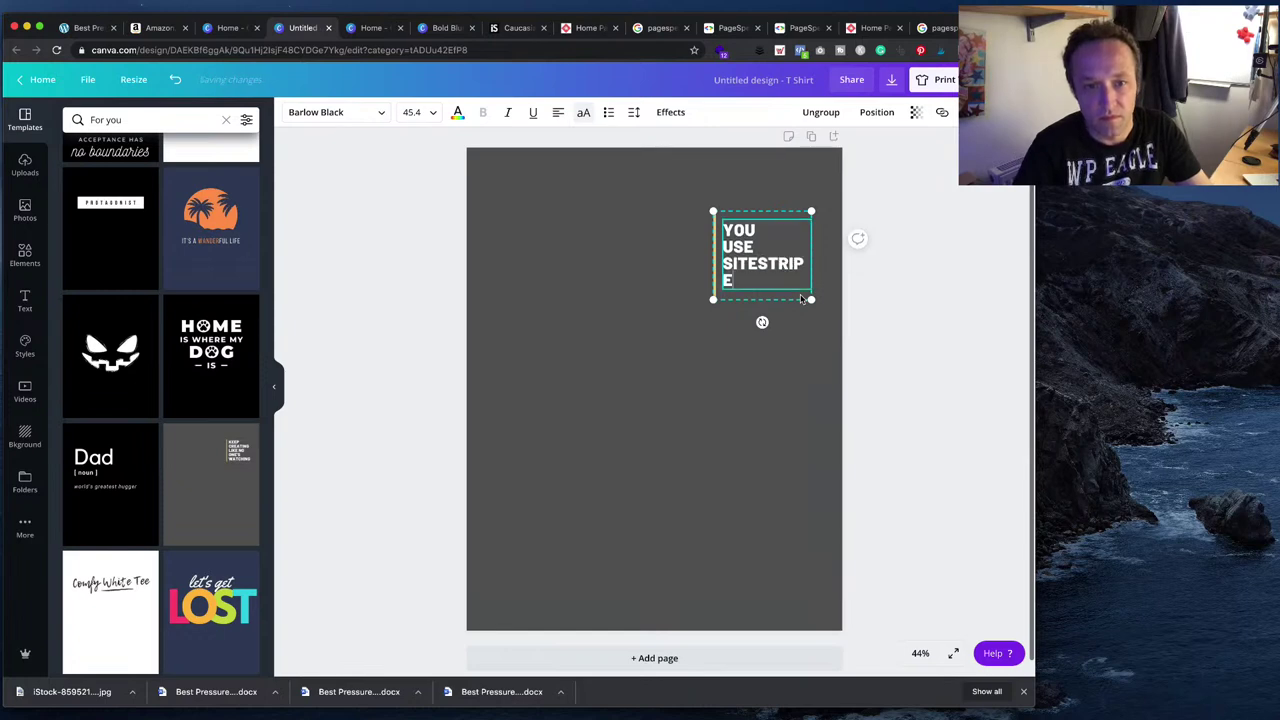
{"action": "key", "text": "Return"}
{"action": "type", "text": "FOR TJA"}
{"action": "key", "text": "BackSpace"}
{"action": "key", "text": "BackSpace"}
{"action": "type", "text": "HAT?"}
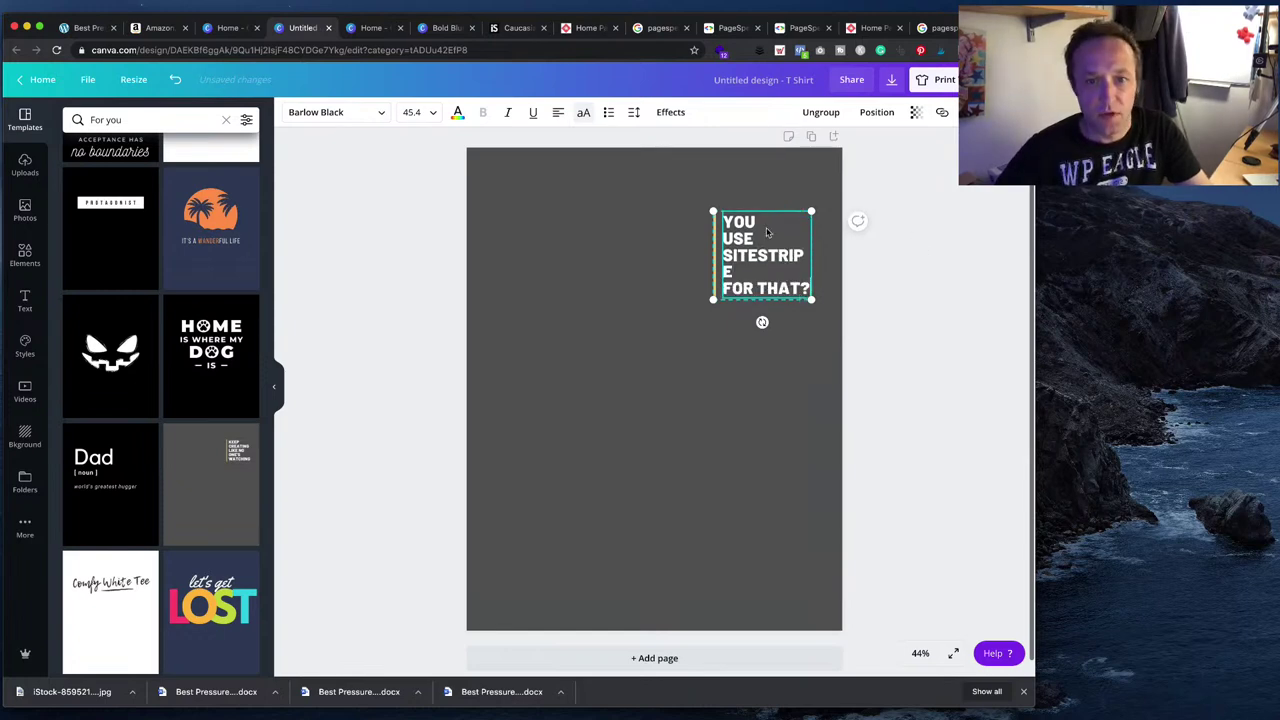
- Widen the slogan text box so SITESTRIPE fits on a single line
{"action": "left_click", "coordinate": [843, 270]}
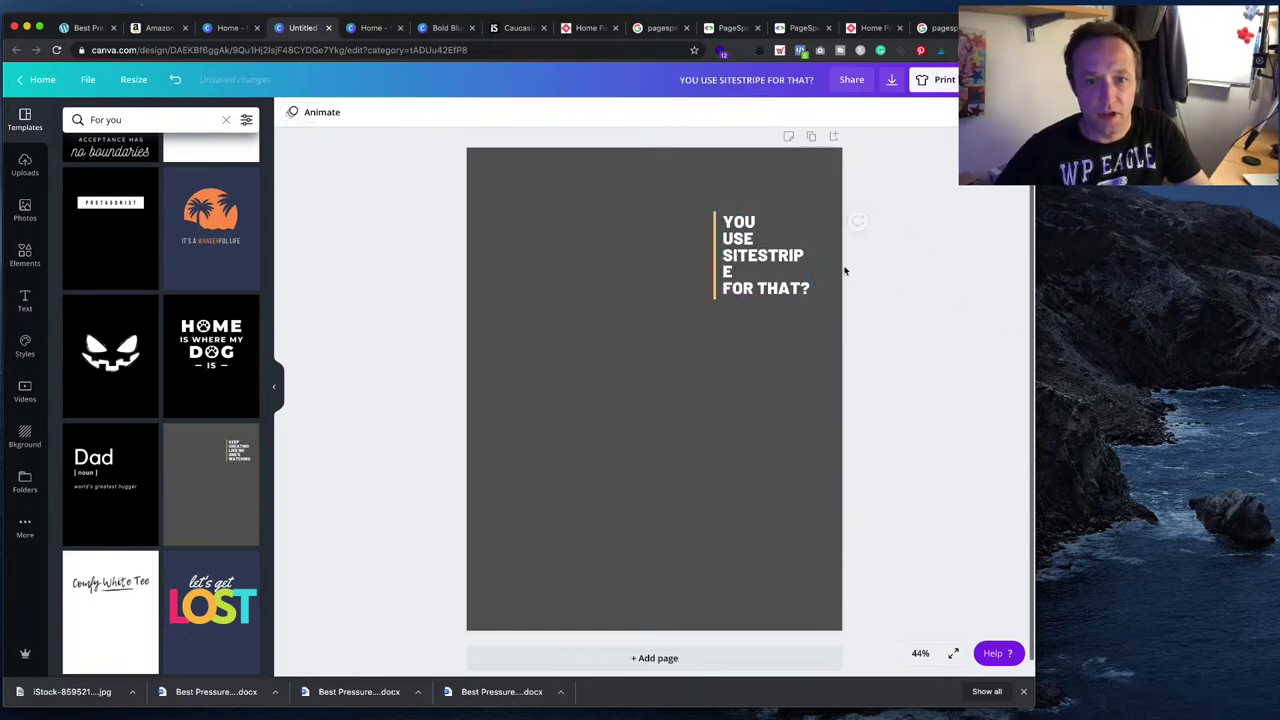
{"action": "left_click", "coordinate": [800, 255]}
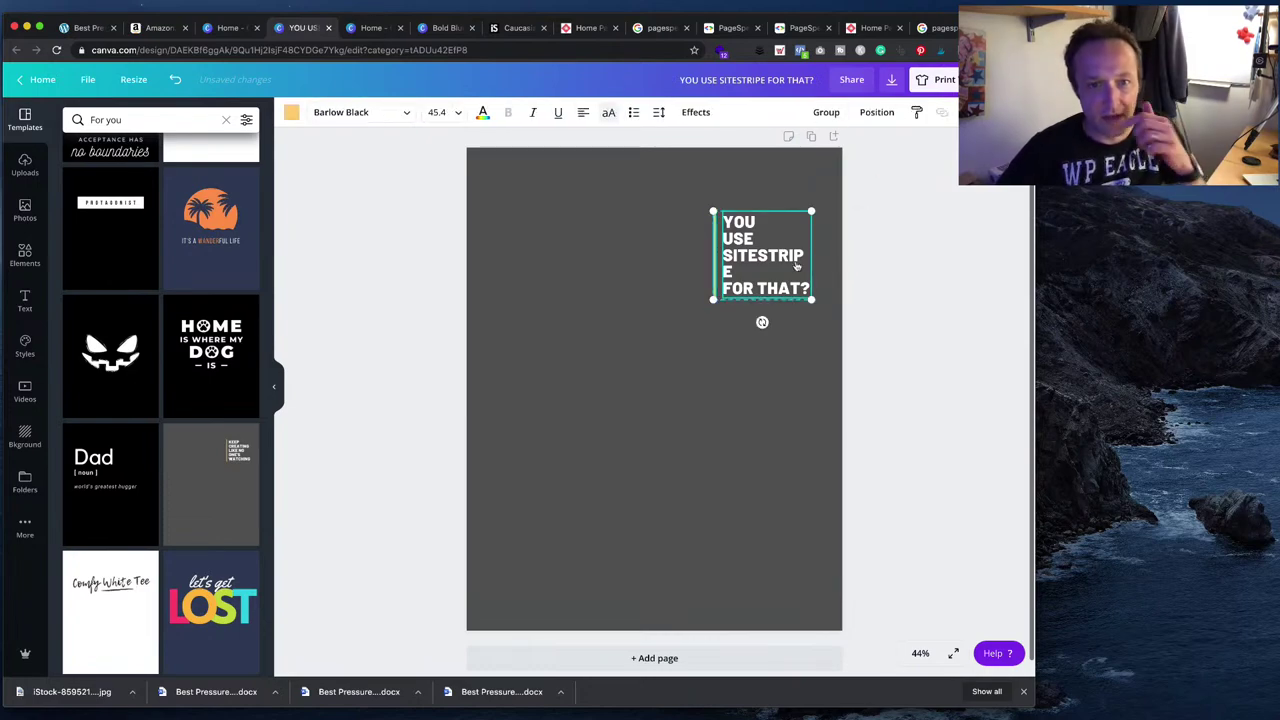
{"action": "left_click", "coordinate": [738, 258]}
{"action": "left_click_drag", "start_coordinate": [813, 255], "coordinate": [824, 258]}
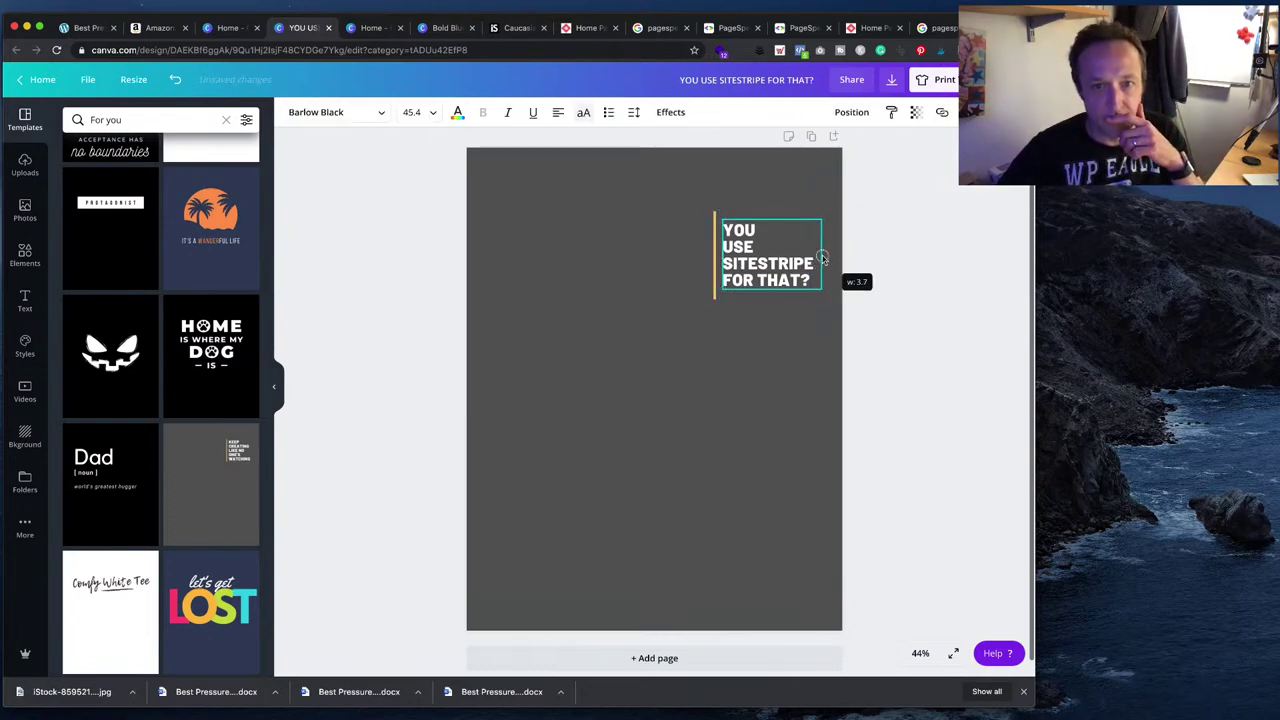
{"action": "key", "text": "super+Tab"}
{"action": "key", "text": "super+Tab"}
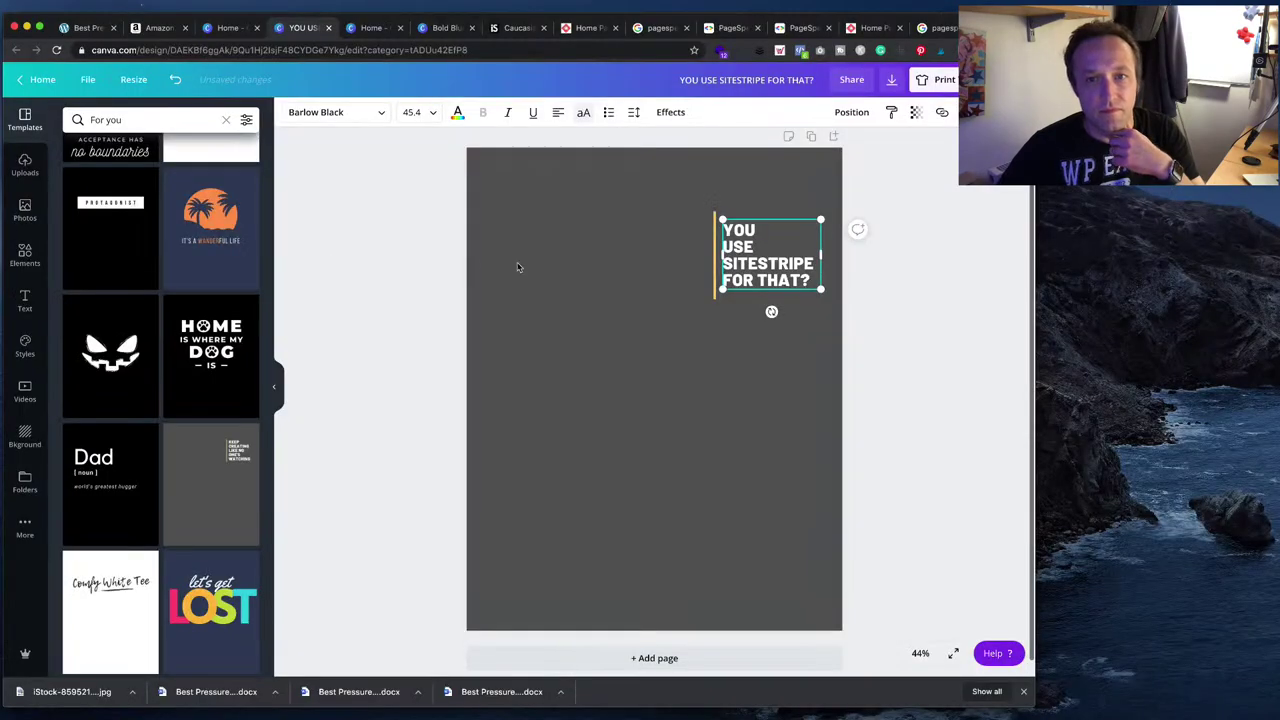
{"action": "left_click", "coordinate": [940, 80]}
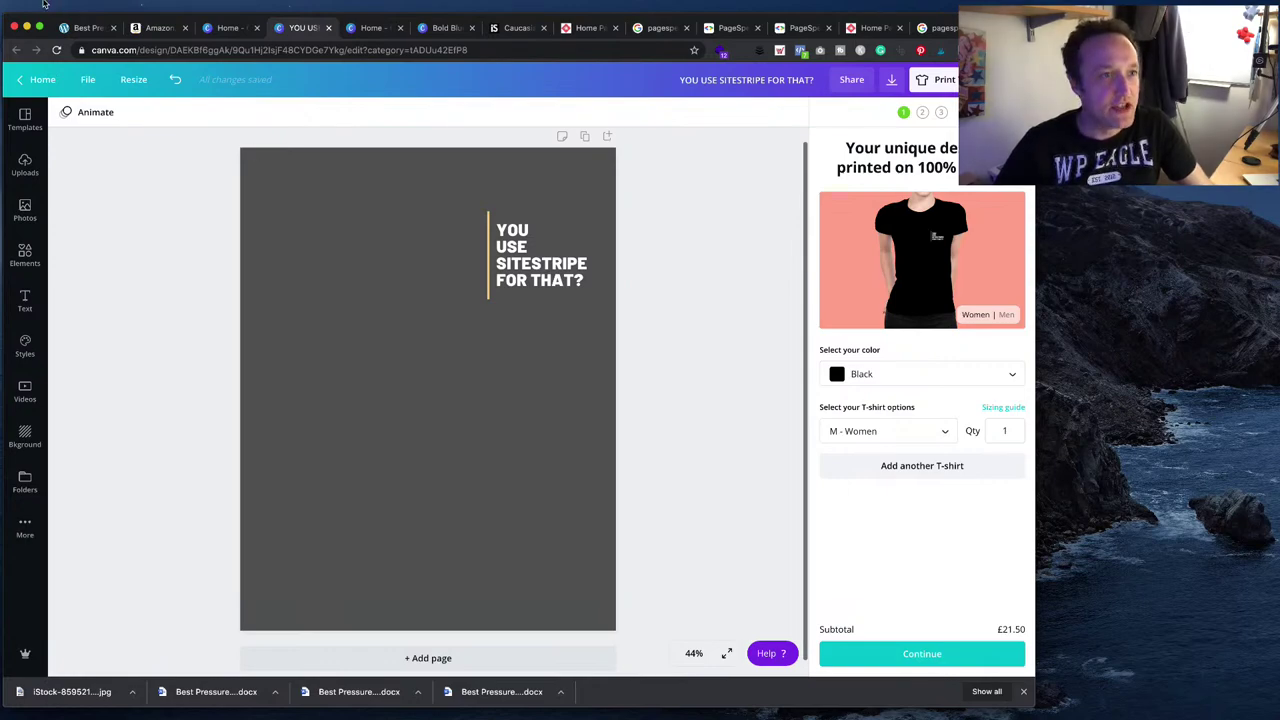
- Return to the Thrive Architect blog post editor
{"action": "left_click", "coordinate": [82, 28]}
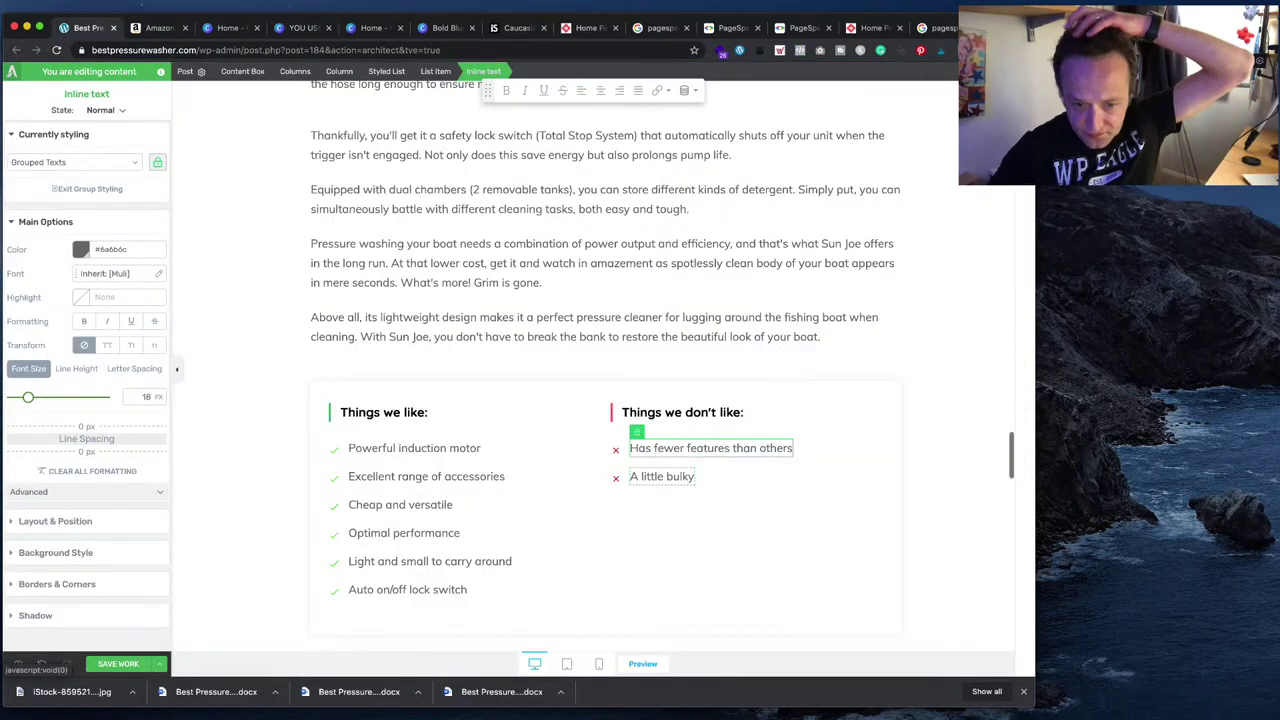
- Check the Word draft's drawbacks, then delete the 'A little bulky' con from the Sun Joe list
{"action": "key", "text": "super+Tab"}
{"action": "left_click", "coordinate": [611, 614]}
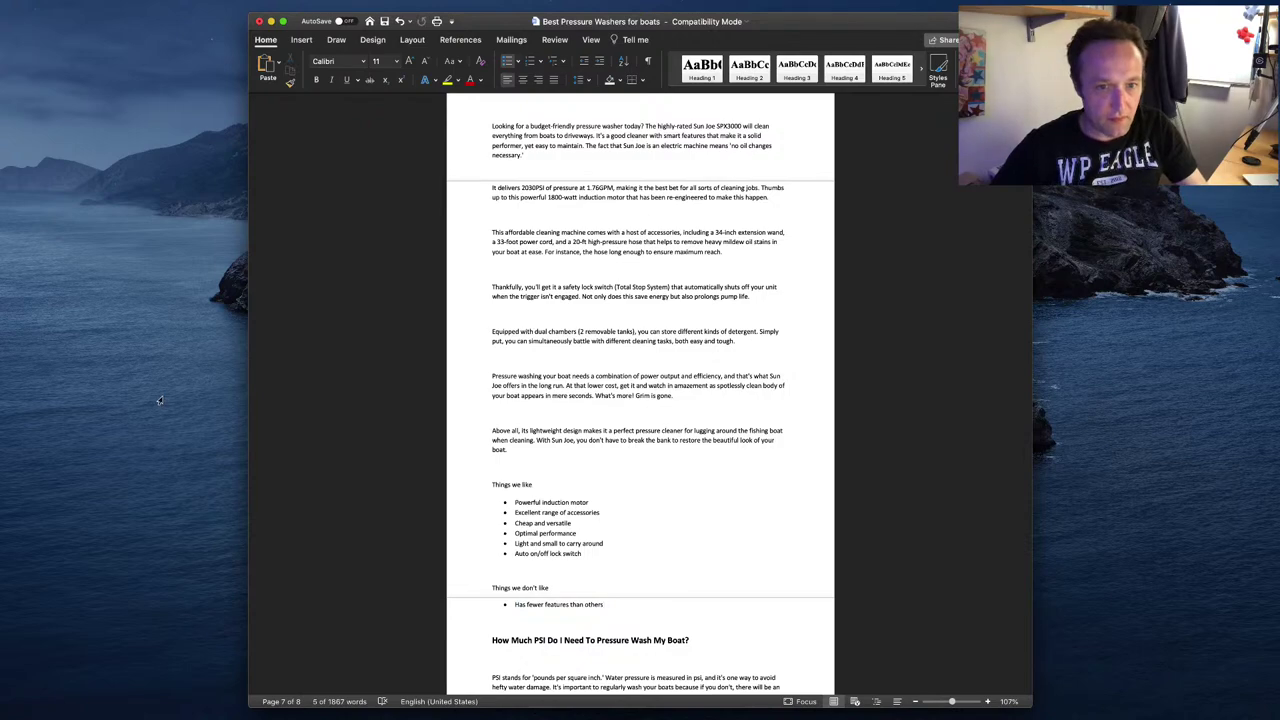
{"action": "key", "text": "super+Tab"}
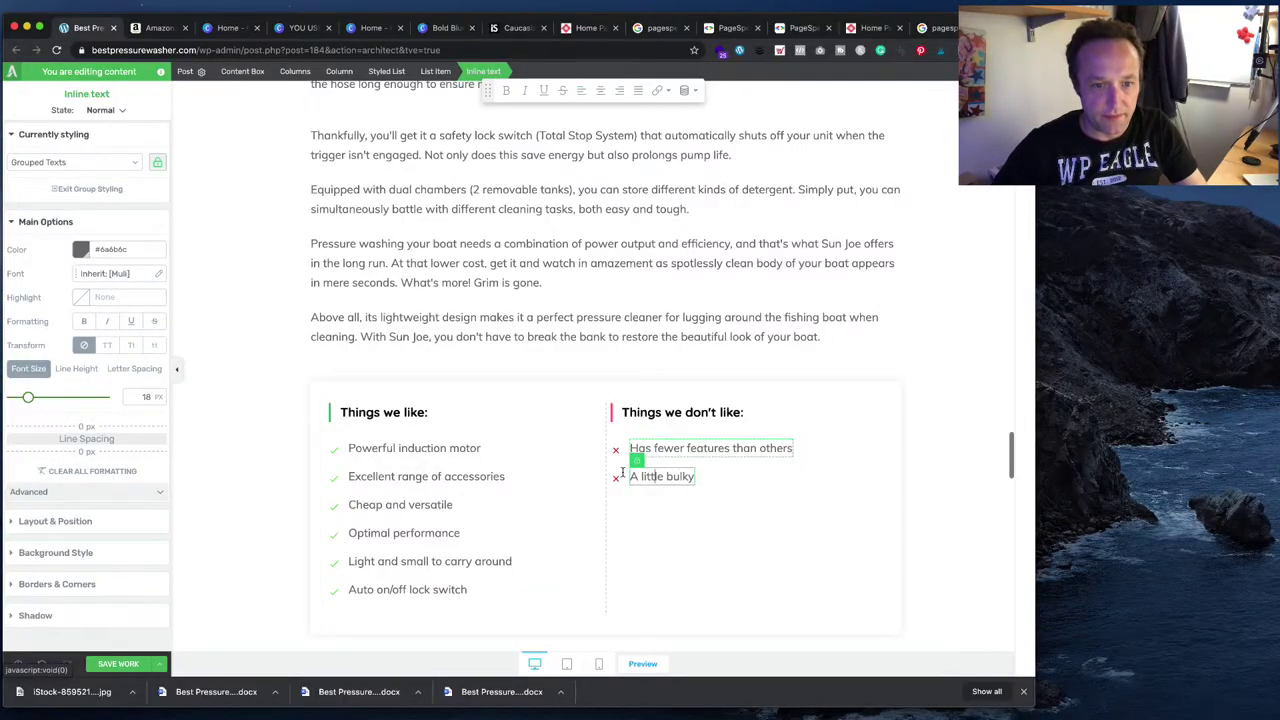
{"action": "left_click", "coordinate": [718, 489]}
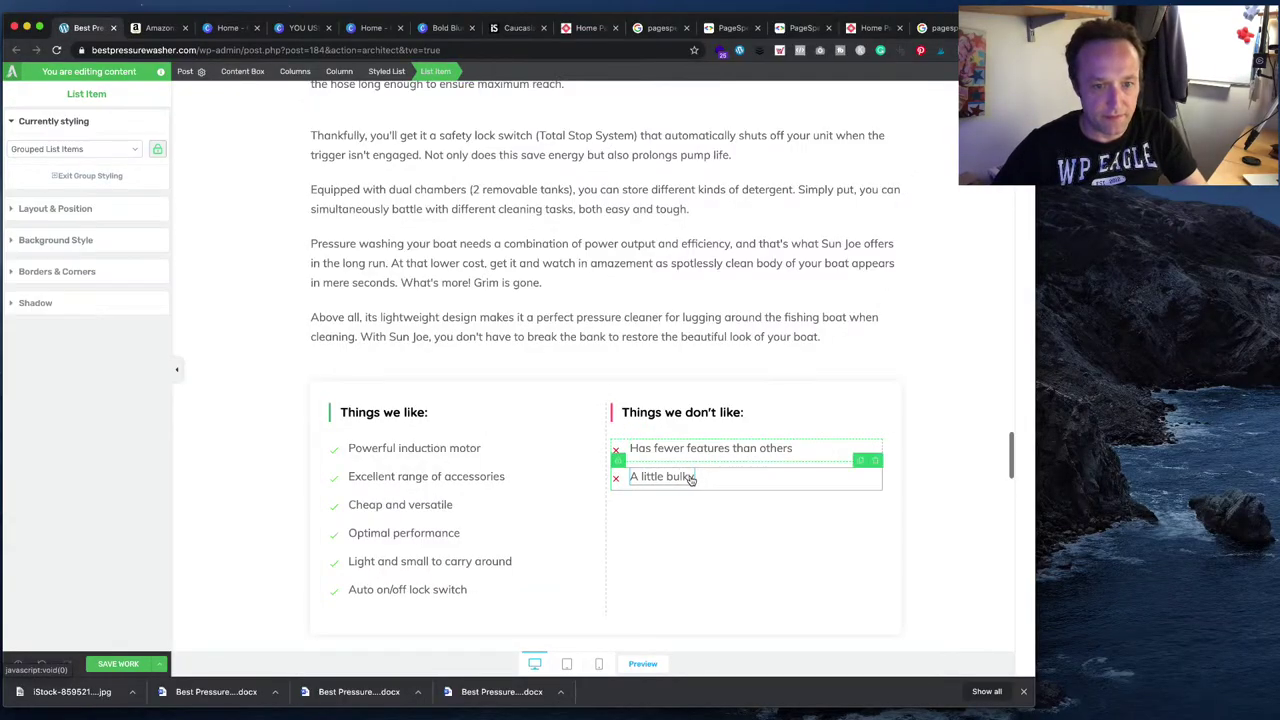
{"action": "left_click", "coordinate": [877, 465]}
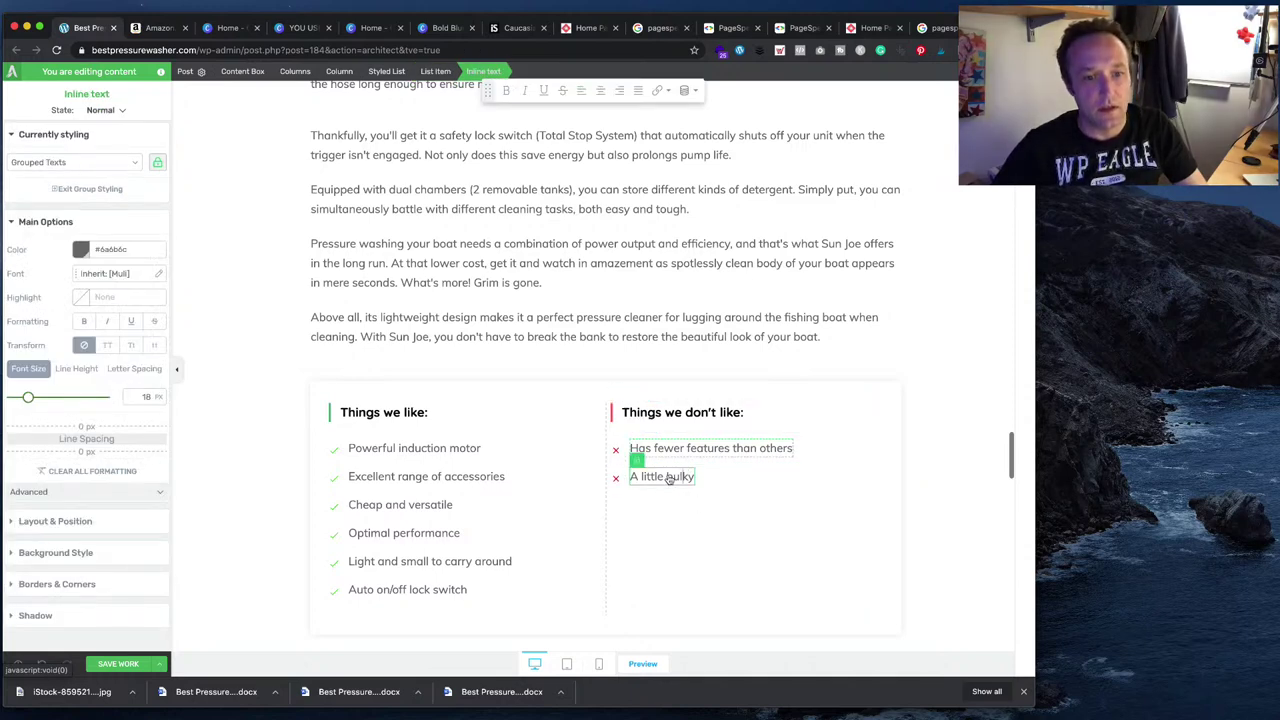
{"action": "left_click", "coordinate": [617, 477]}
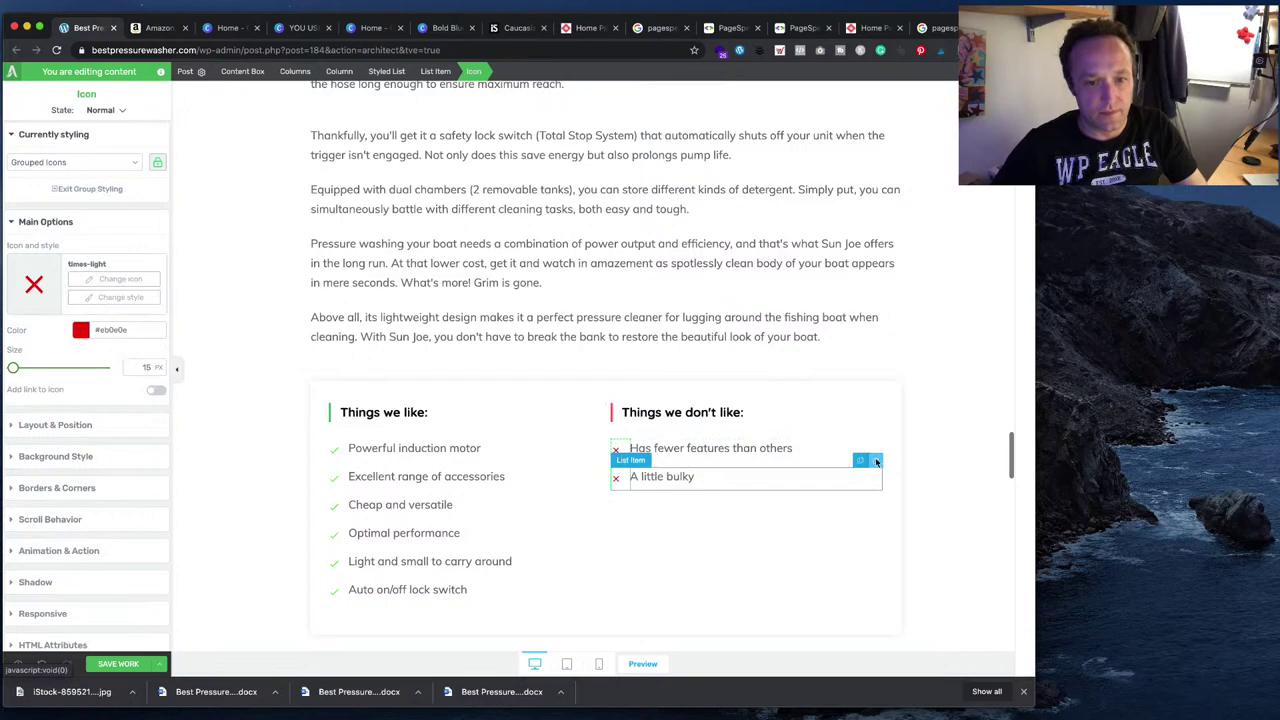
{"action": "left_click", "coordinate": [876, 461]}
{"action": "scroll", "coordinate": [837, 468], "scroll_direction": "down", "scroll_amount": 3}
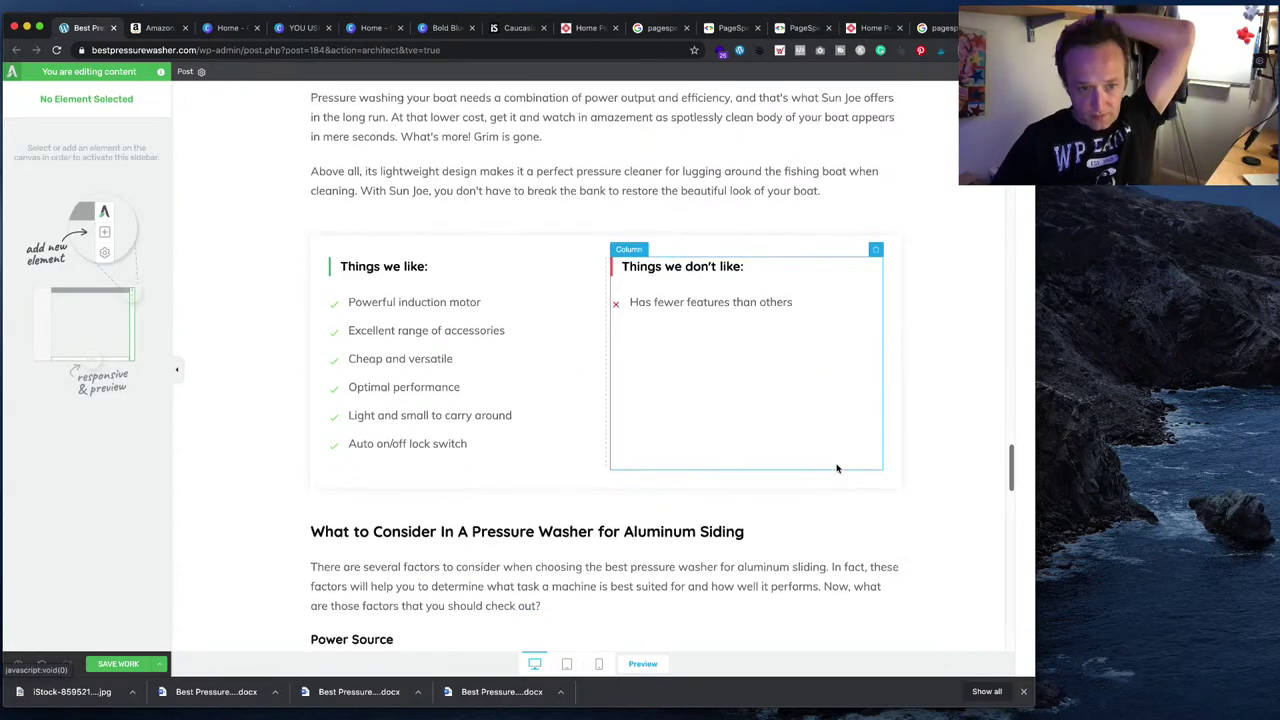
{"action": "scroll", "coordinate": [837, 468], "scroll_direction": "down", "scroll_amount": 1}
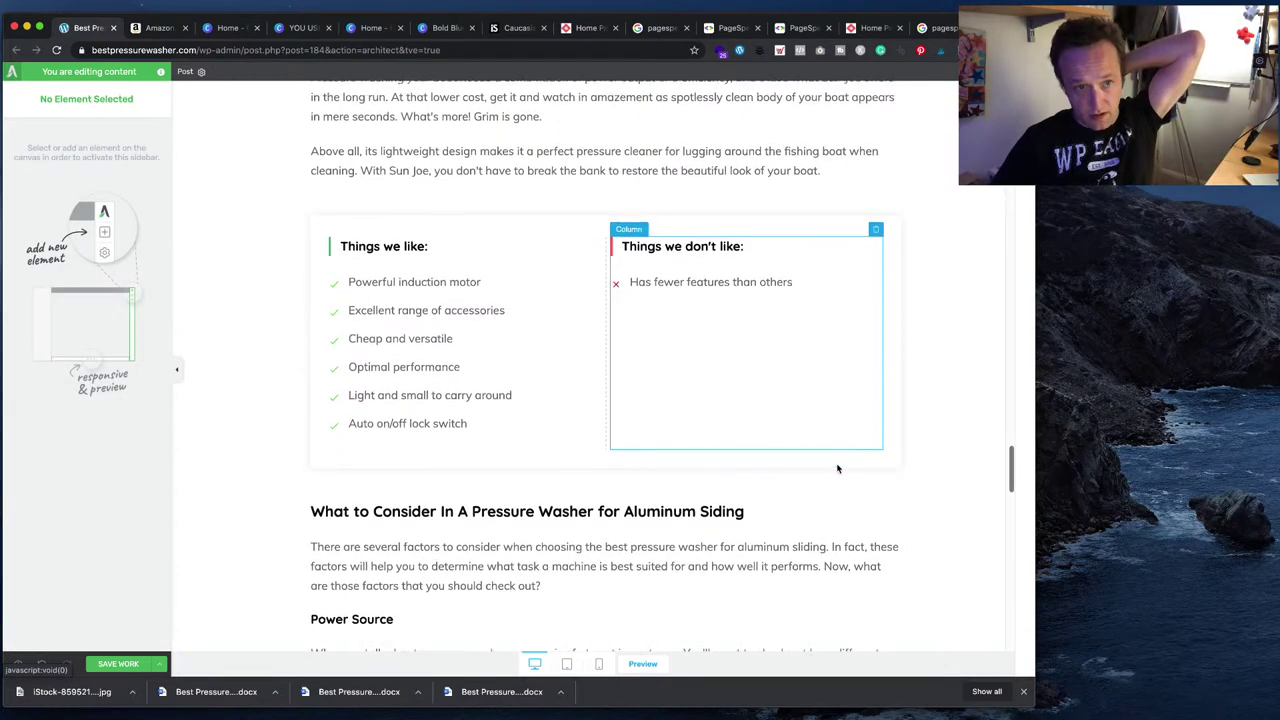
{"action": "left_click", "coordinate": [827, 713]}
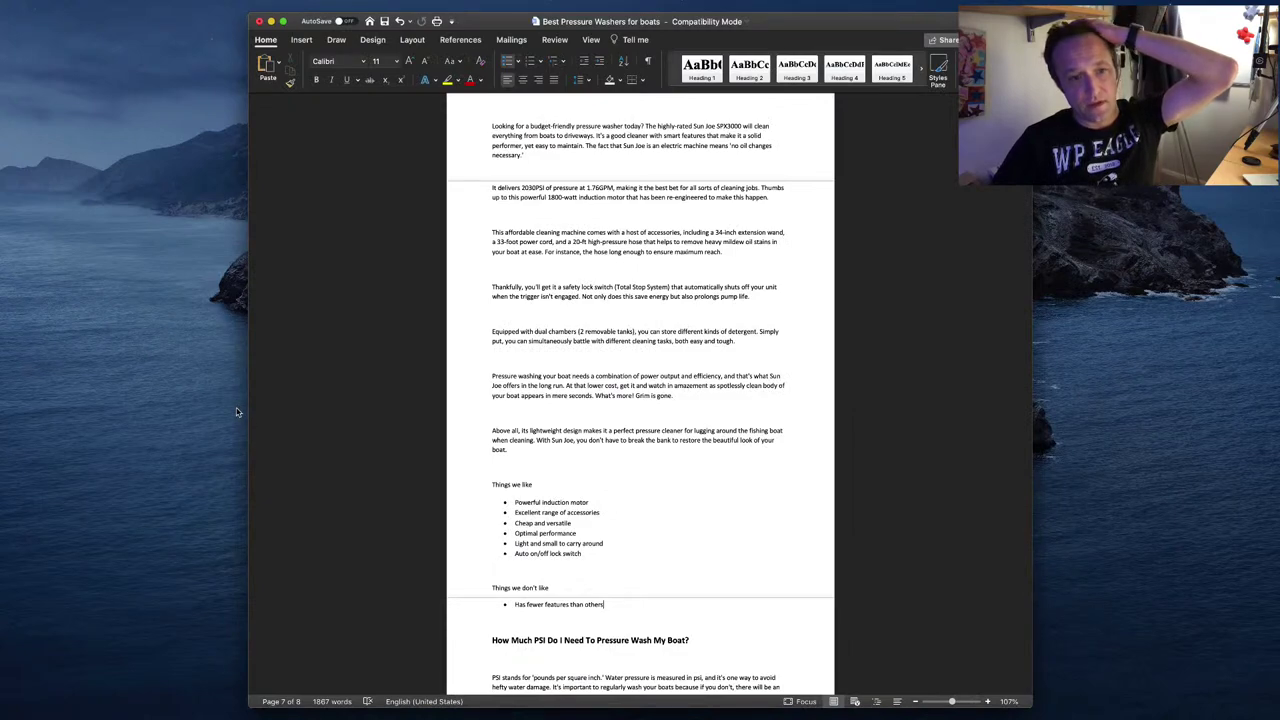
{"action": "key", "text": "super+Tab"}
{"action": "scroll", "coordinate": [708, 348], "scroll_direction": "up", "scroll_amount": 10}
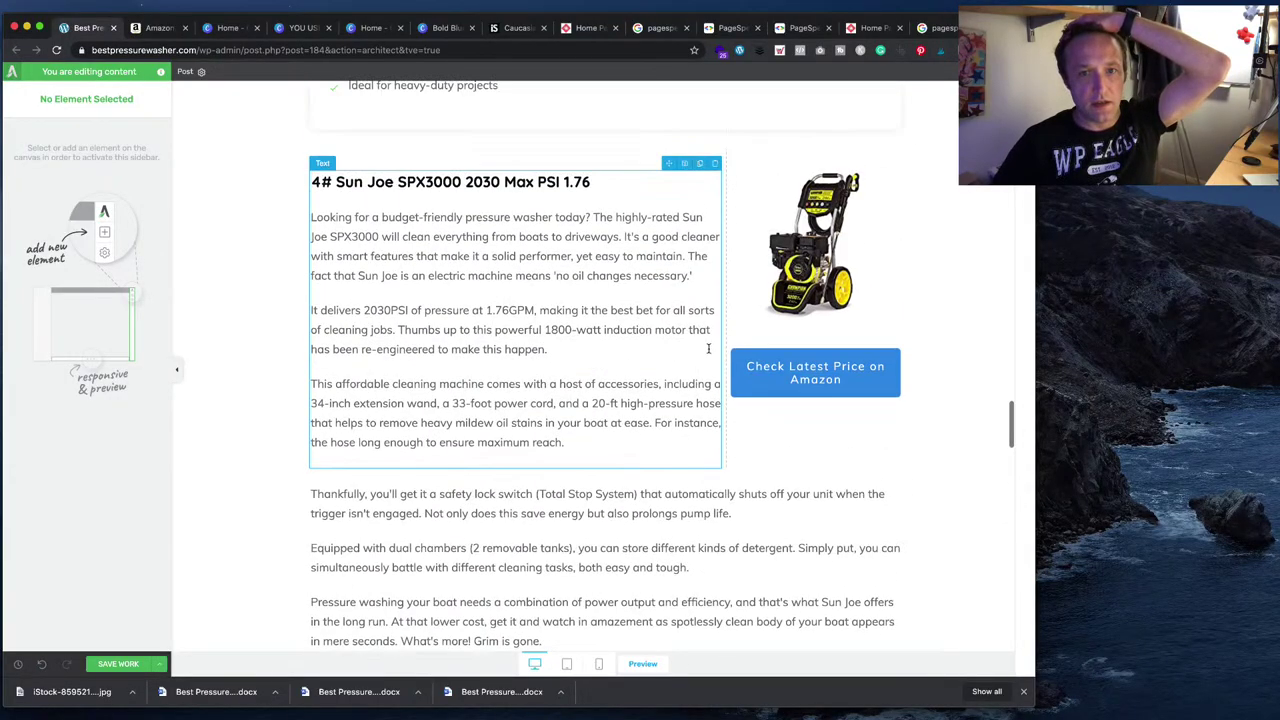
- Select the Sun Joe price button and copy the full Amazon SiteStripe product link
{"action": "left_click", "coordinate": [815, 365]}
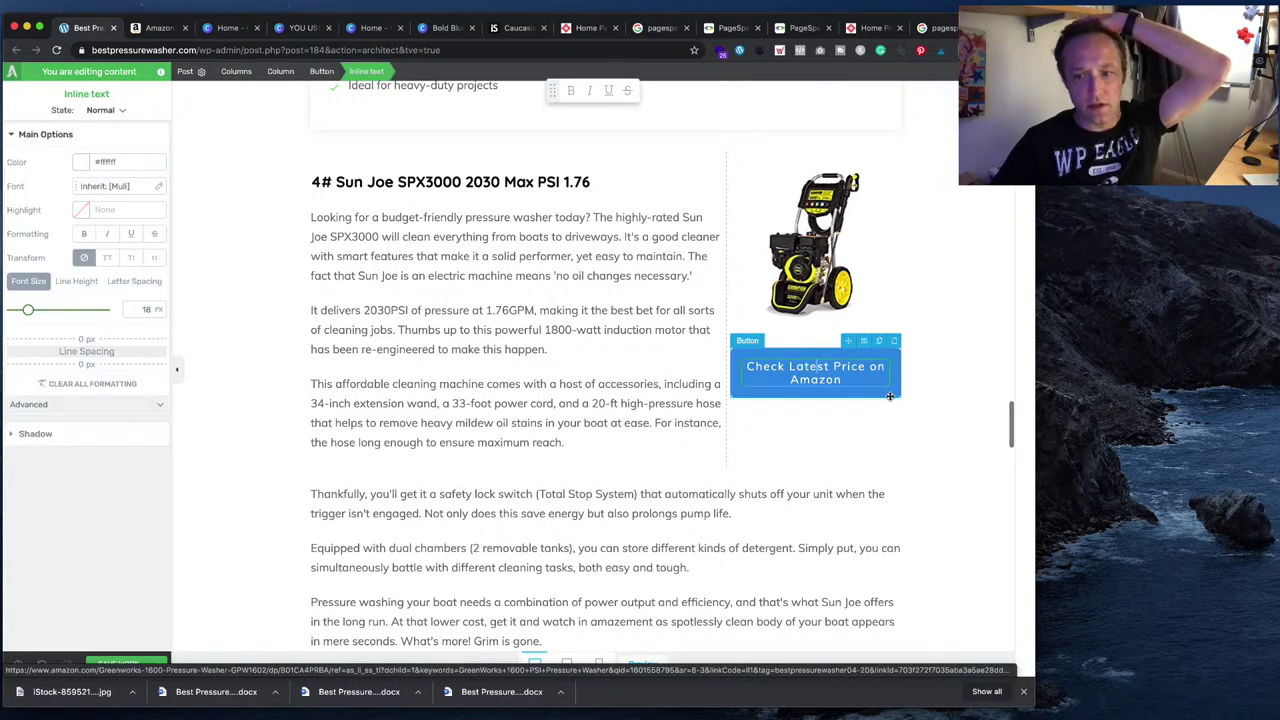
{"action": "left_click", "coordinate": [889, 396]}
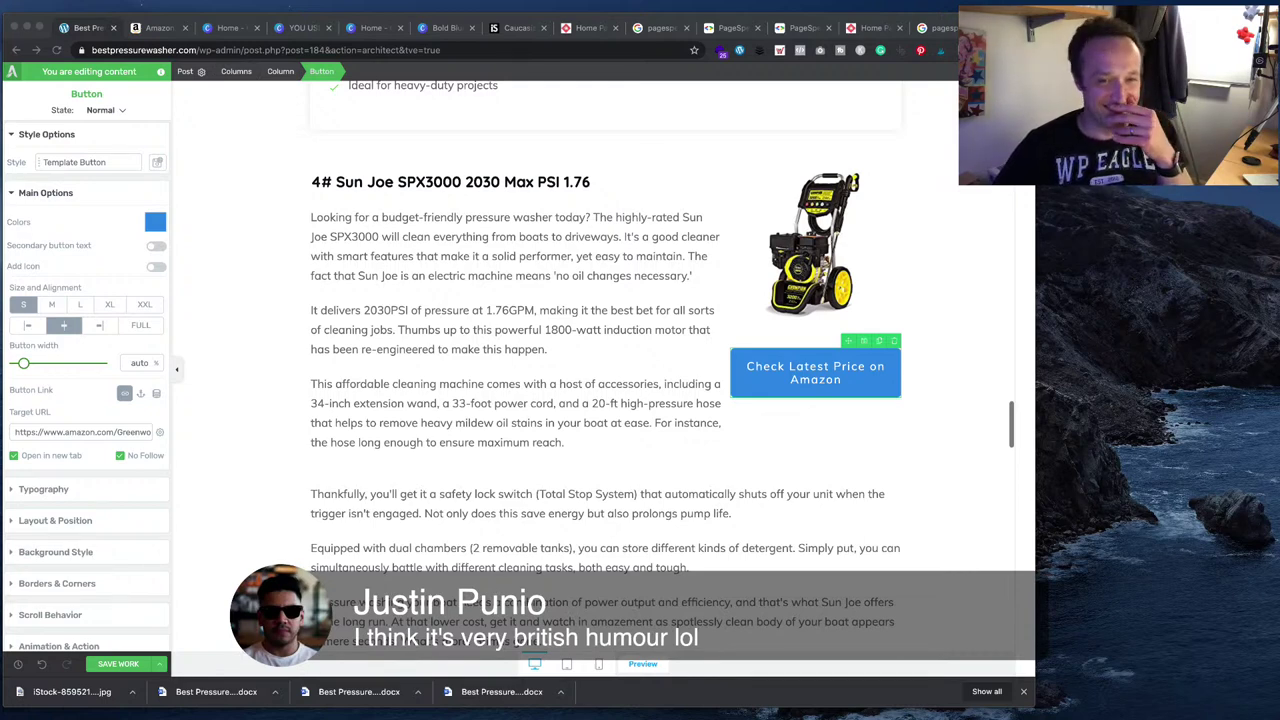
{"action": "left_click", "coordinate": [163, 35]}
{"action": "left_click", "coordinate": [116, 79]}
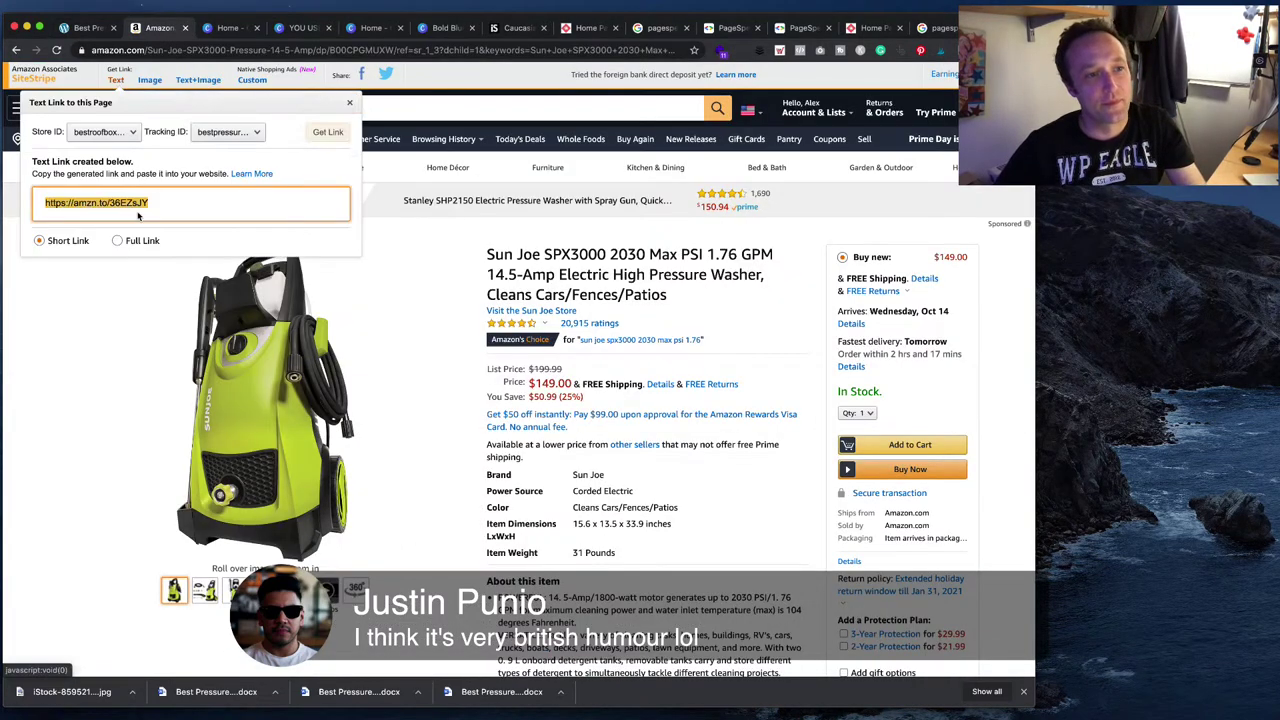
{"action": "left_click", "coordinate": [118, 241]}
{"action": "left_click", "coordinate": [141, 207]}
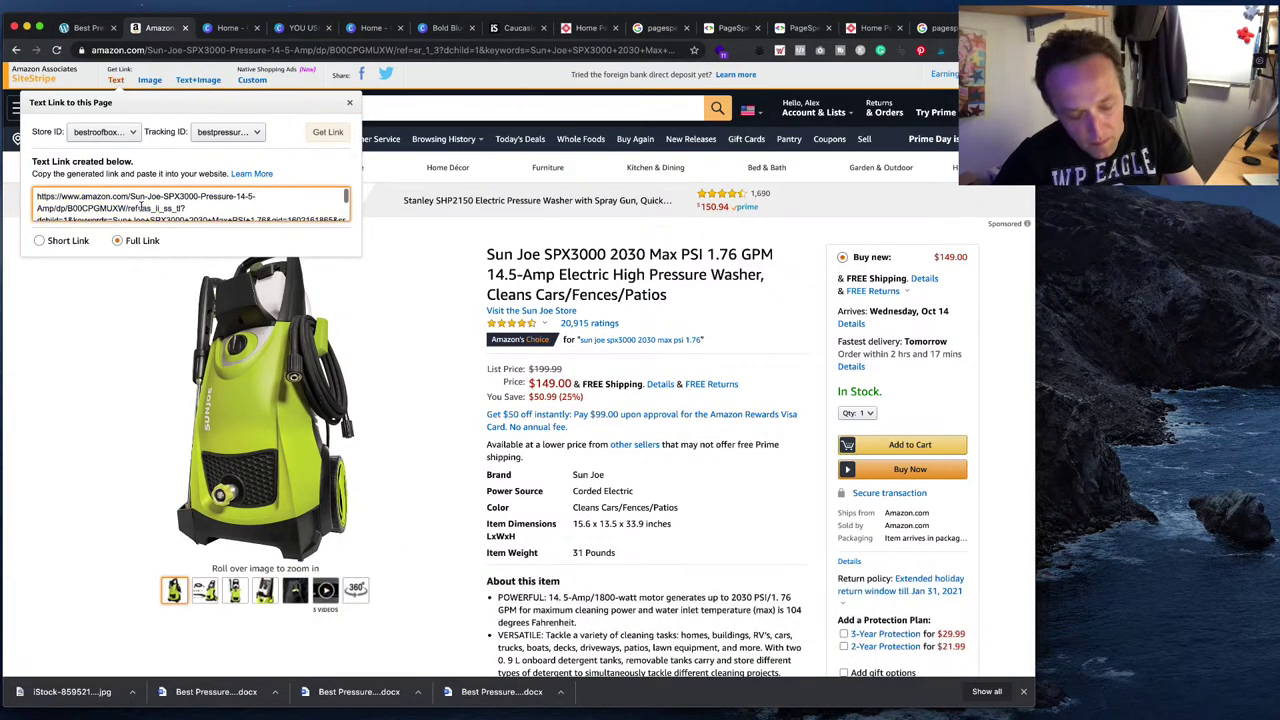
{"action": "key", "text": "super+a"}
- Replace the button's Target URL with the full Amazon product link
{"action": "left_click", "coordinate": [85, 28]}
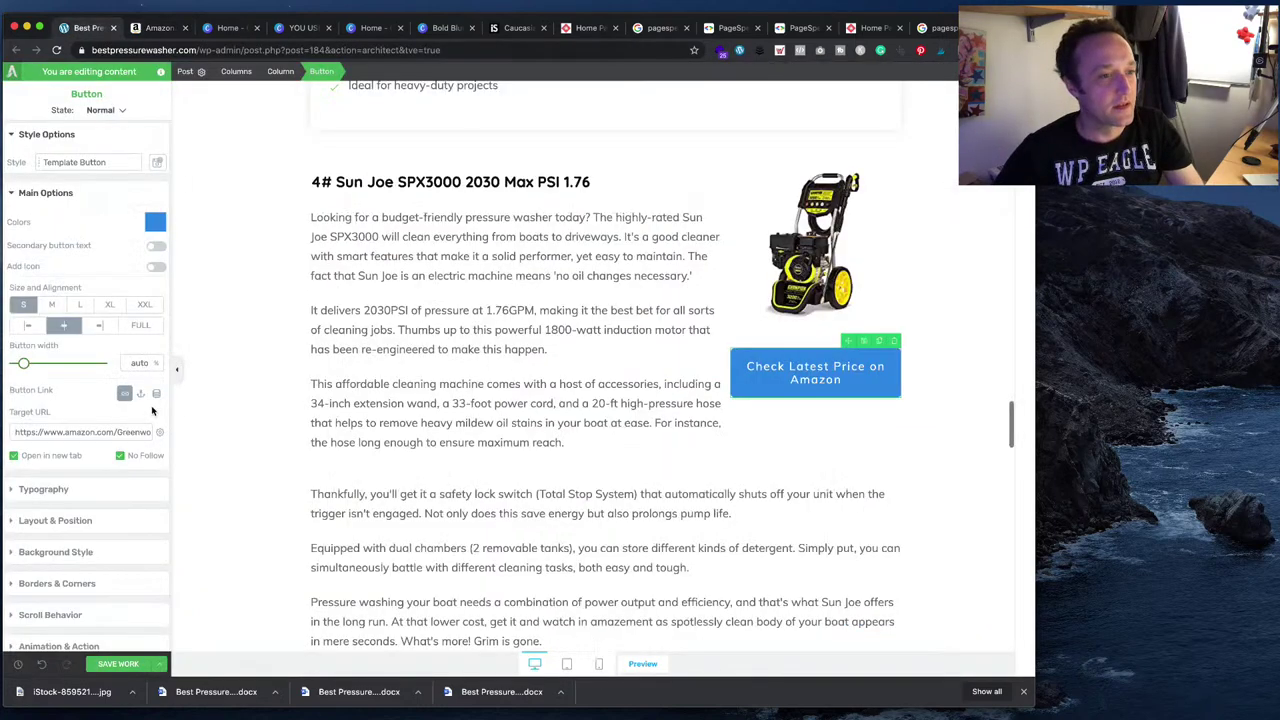
{"action": "left_click", "coordinate": [124, 431]}
{"action": "key", "text": "super+a"}
{"action": "key", "text": "super+v"}
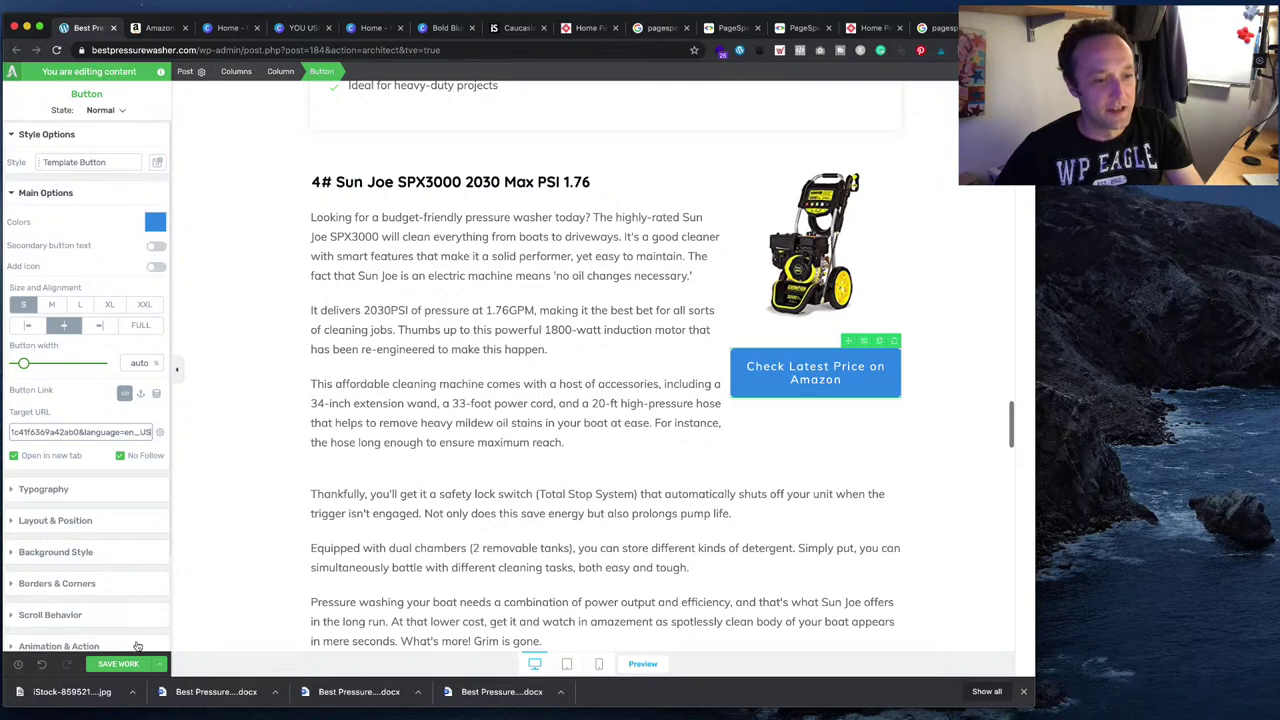
{"action": "scroll", "coordinate": [401, 428], "scroll_direction": "down", "scroll_amount": 3}
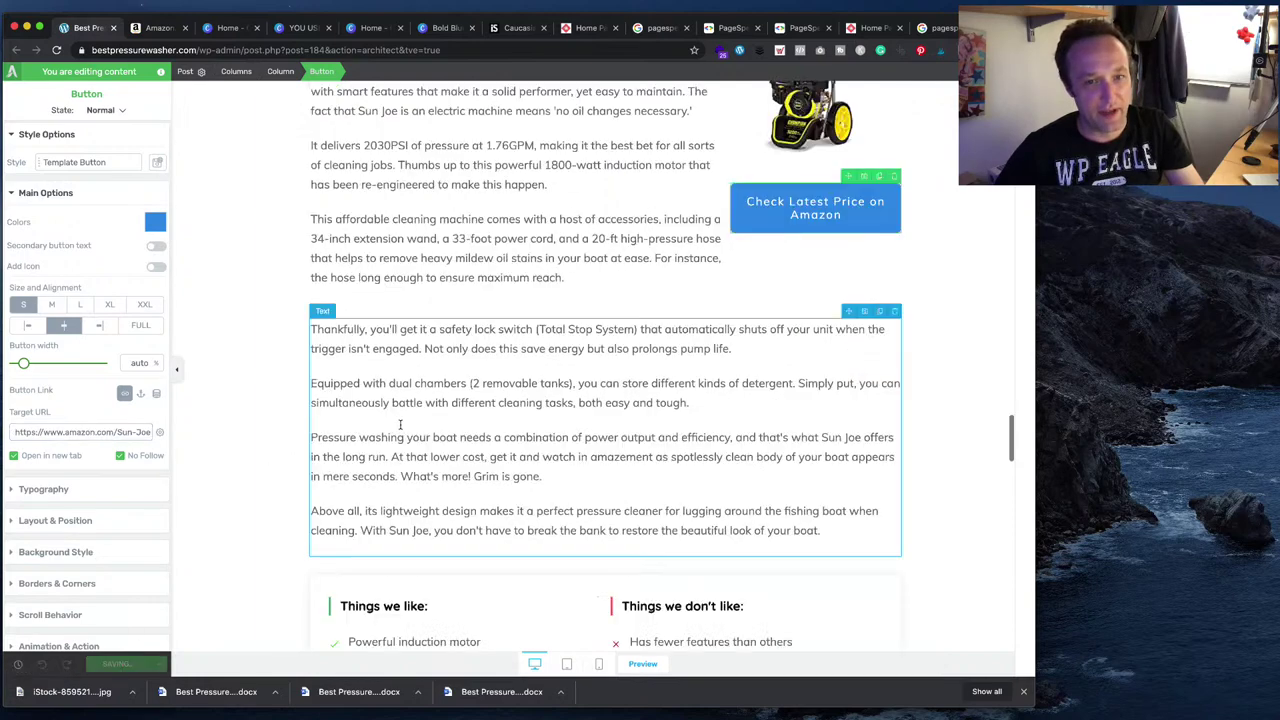
{"action": "scroll", "coordinate": [400, 424], "scroll_direction": "down", "scroll_amount": 10}
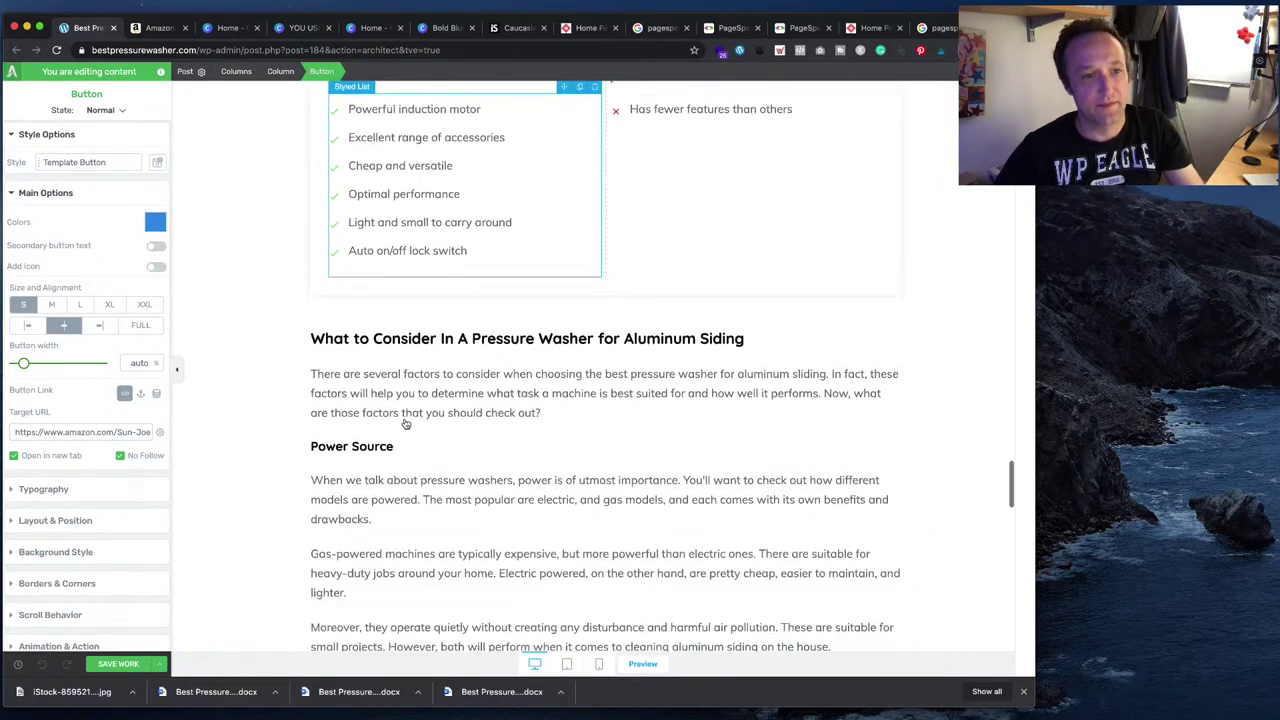
{"action": "scroll", "coordinate": [405, 424], "scroll_direction": "down", "scroll_amount": 2}
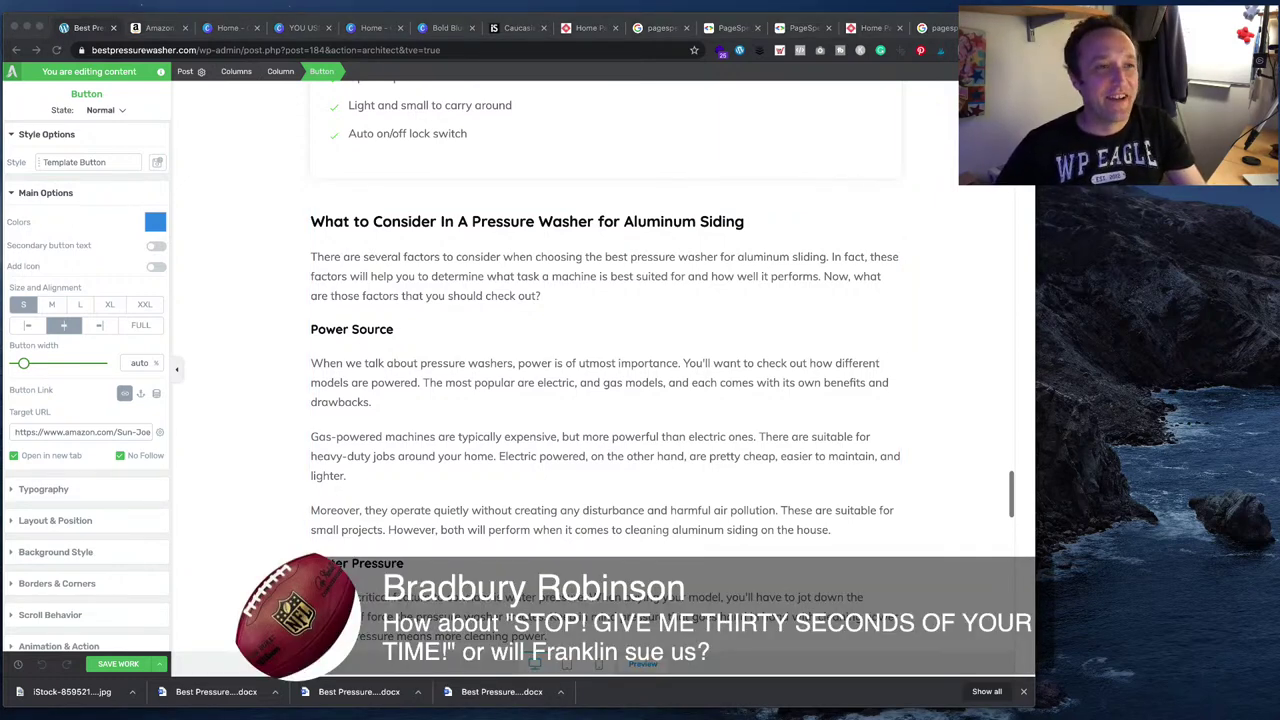
{"action": "left_click", "coordinate": [228, 27]}
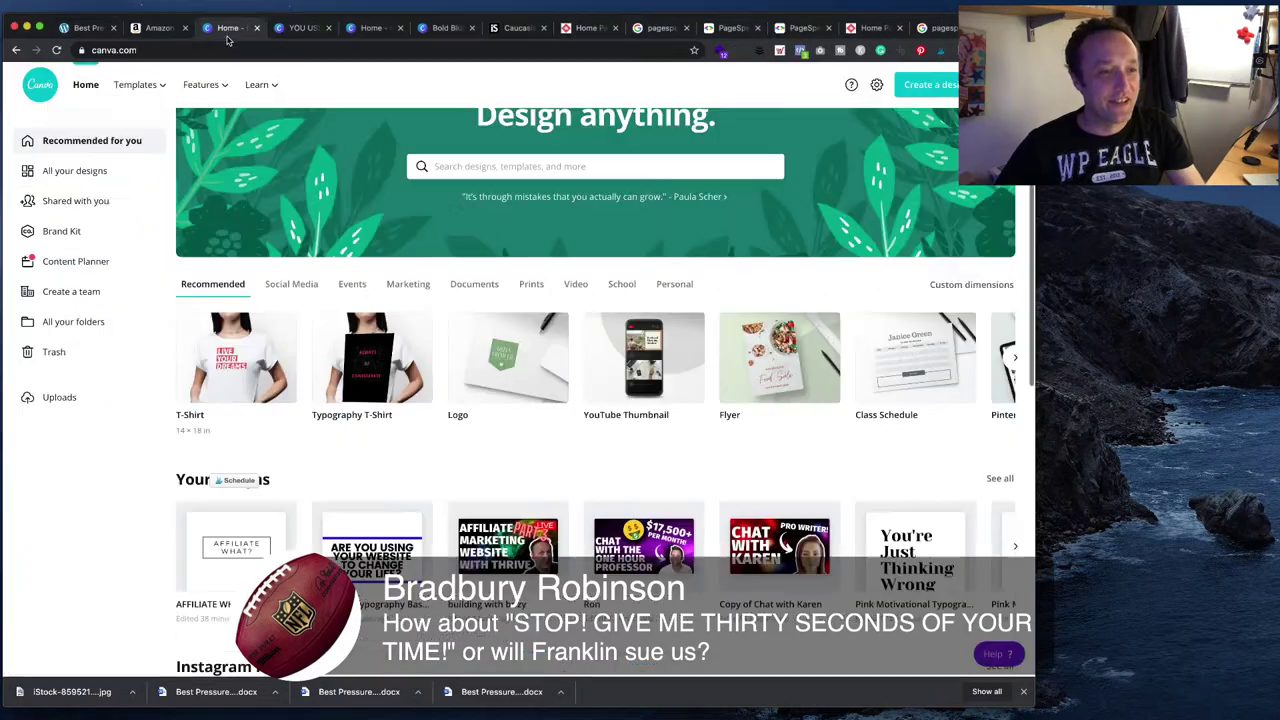
- Create a new blank T-Shirt design from the Canva home page and browse its templates
{"action": "left_click", "coordinate": [241, 368]}
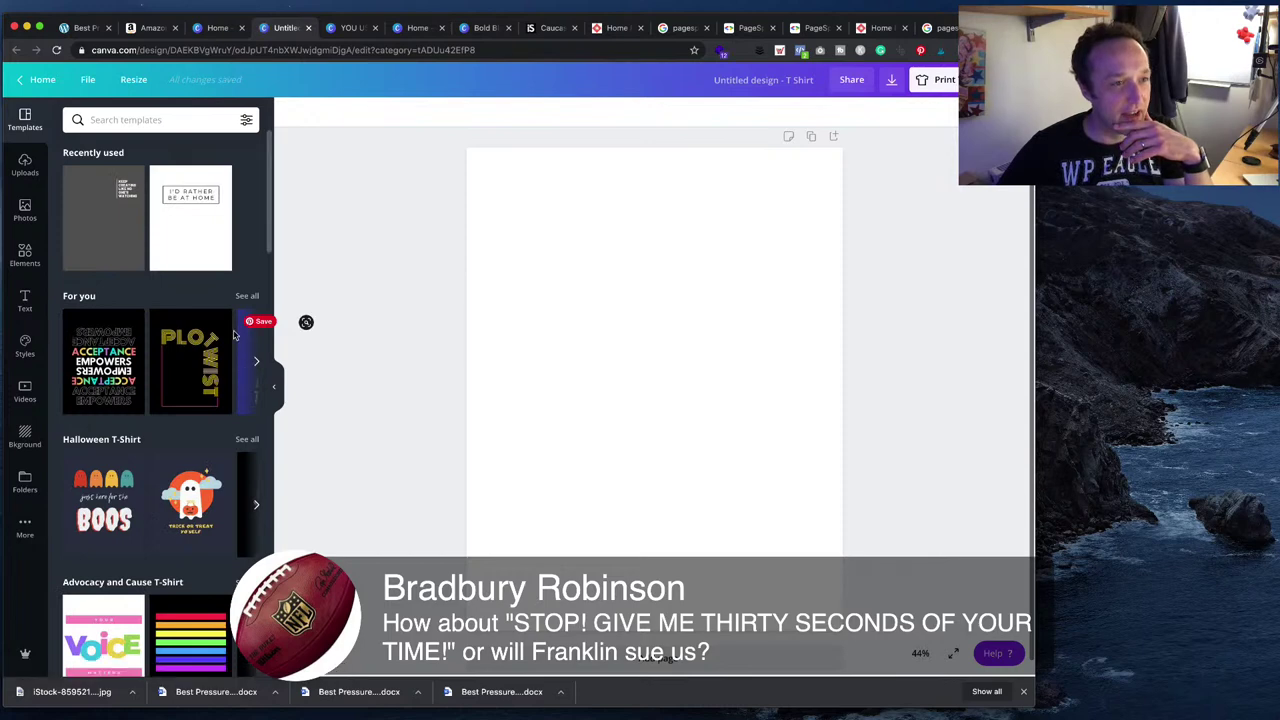
{"action": "scroll", "coordinate": [195, 360], "scroll_direction": "down", "scroll_amount": 1}
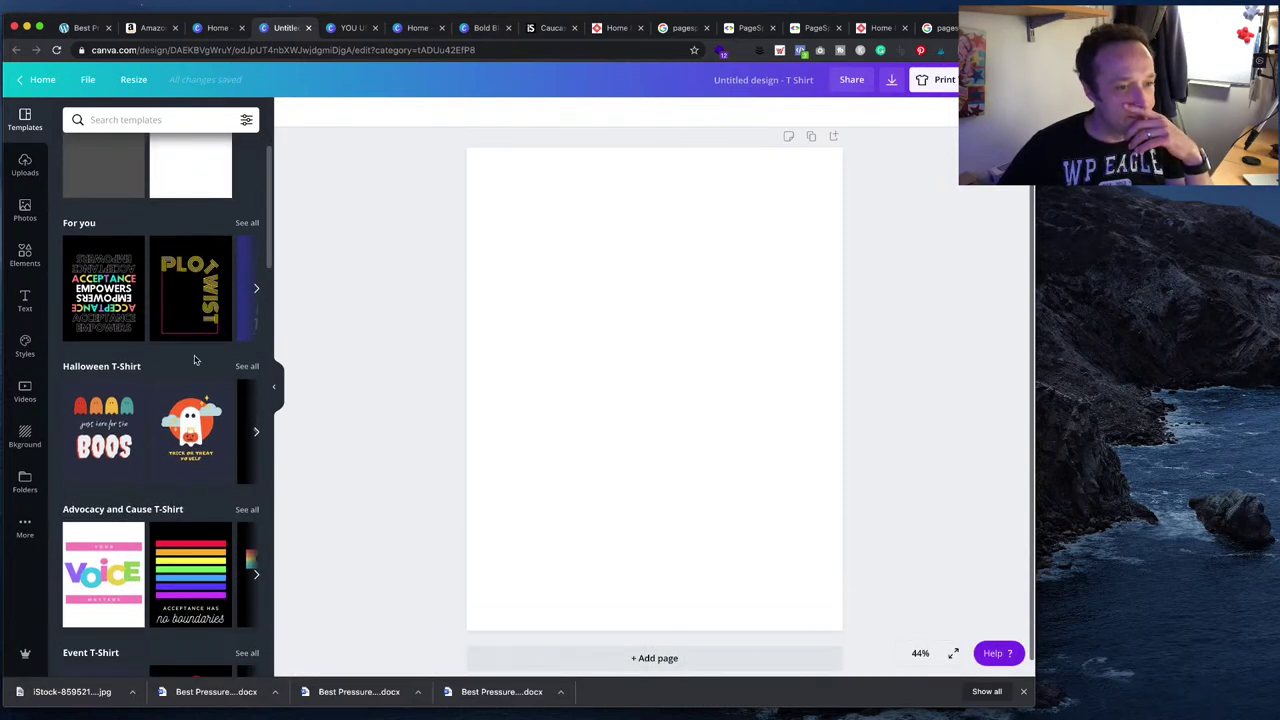
{"action": "scroll", "coordinate": [197, 362], "scroll_direction": "down", "scroll_amount": 2}
{"action": "scroll", "coordinate": [197, 362], "scroll_direction": "down", "scroll_amount": 1}
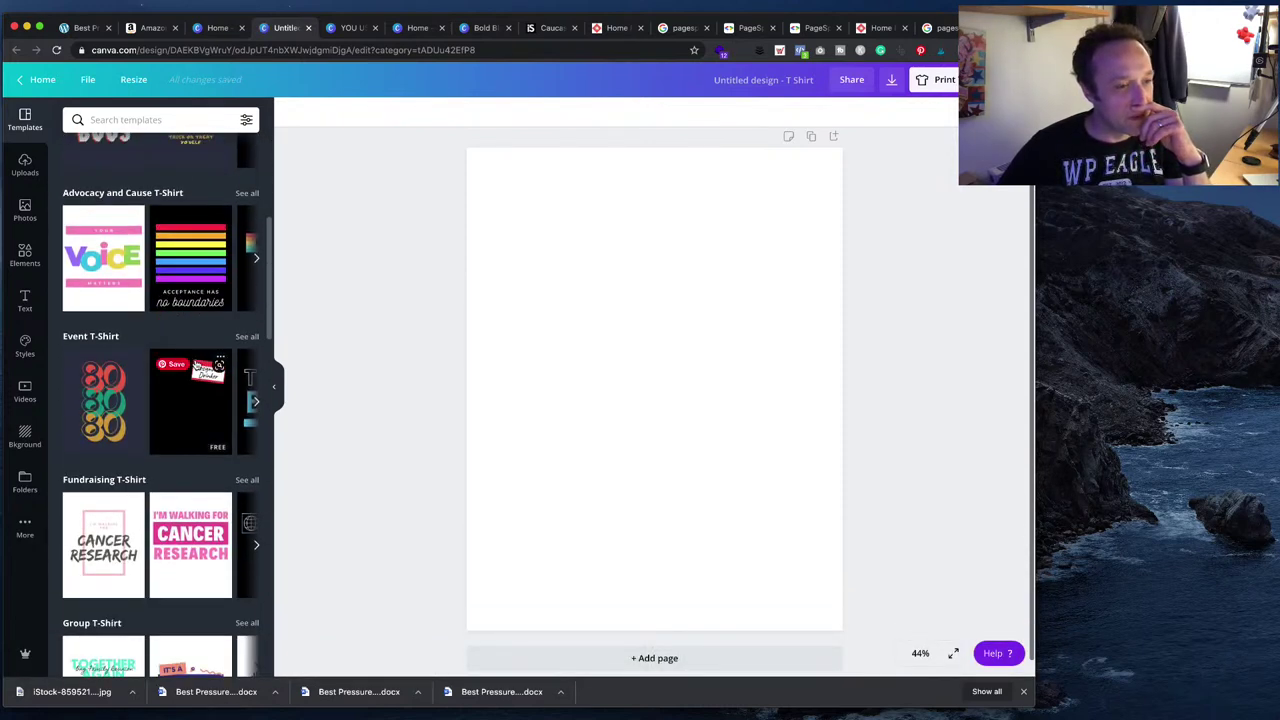
{"action": "scroll", "coordinate": [196, 366], "scroll_direction": "down", "scroll_amount": 3}
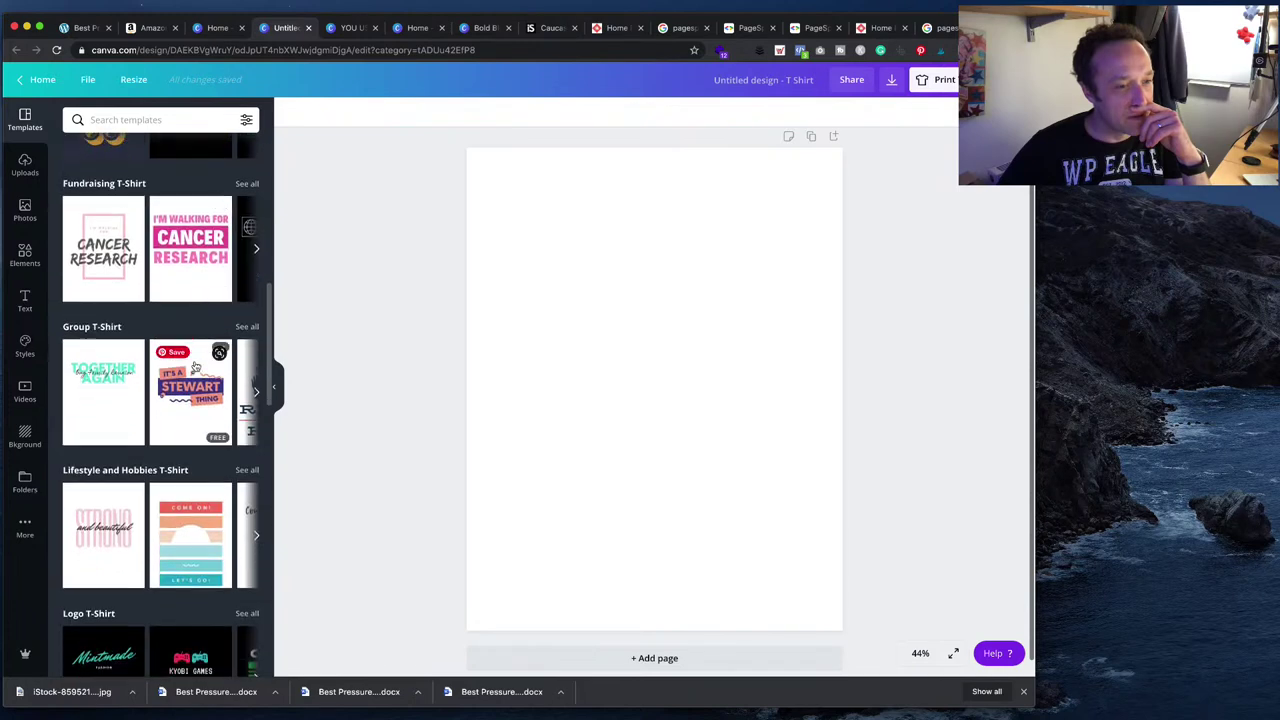
- Scroll down the T-shirt templates panel to find the 'let's get LOST' template
{"action": "scroll", "coordinate": [196, 366], "scroll_direction": "down", "scroll_amount": 1}
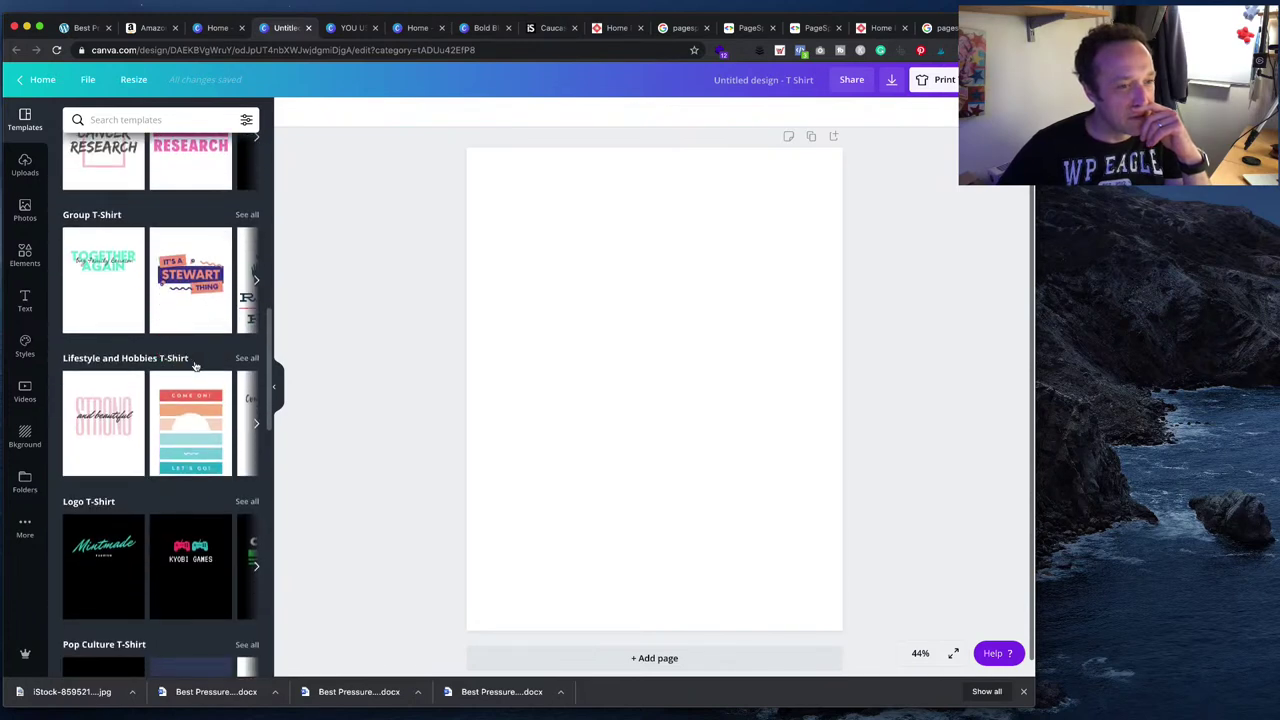
{"action": "scroll", "coordinate": [196, 363], "scroll_direction": "down", "scroll_amount": 1}
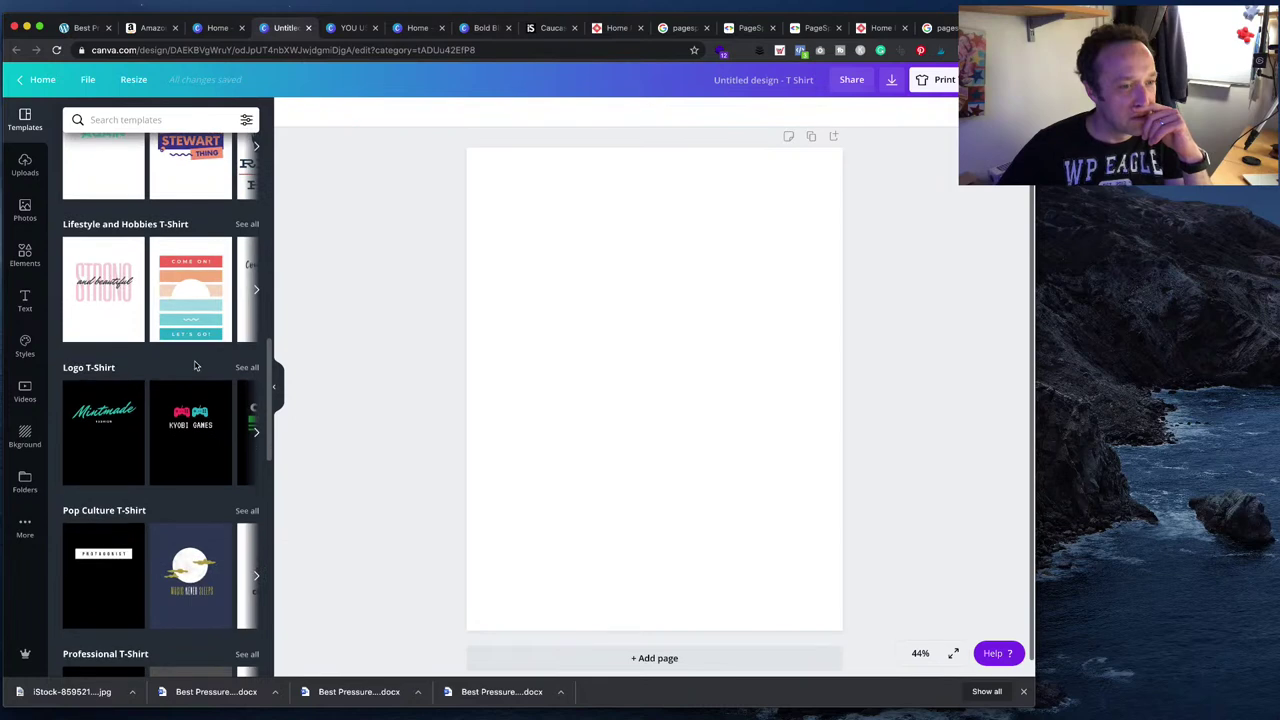
{"action": "scroll", "coordinate": [196, 366], "scroll_direction": "down", "scroll_amount": 3}
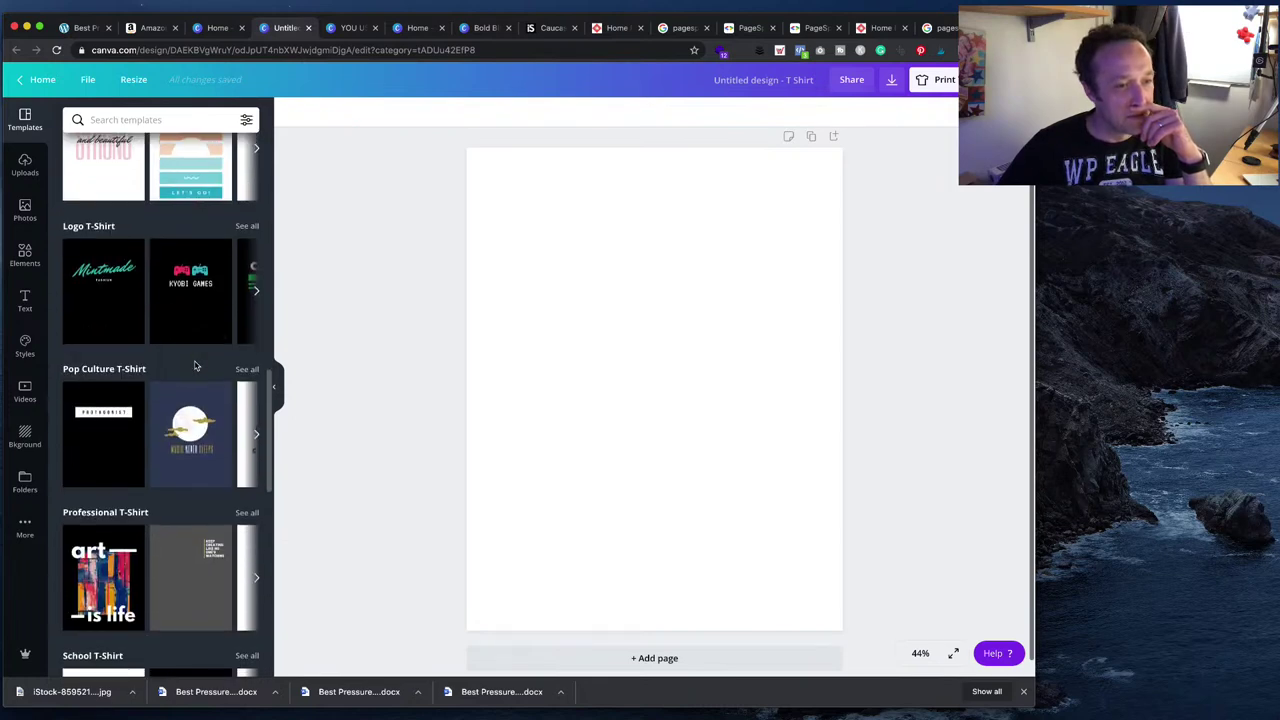
{"action": "scroll", "coordinate": [196, 366], "scroll_direction": "down", "scroll_amount": 3}
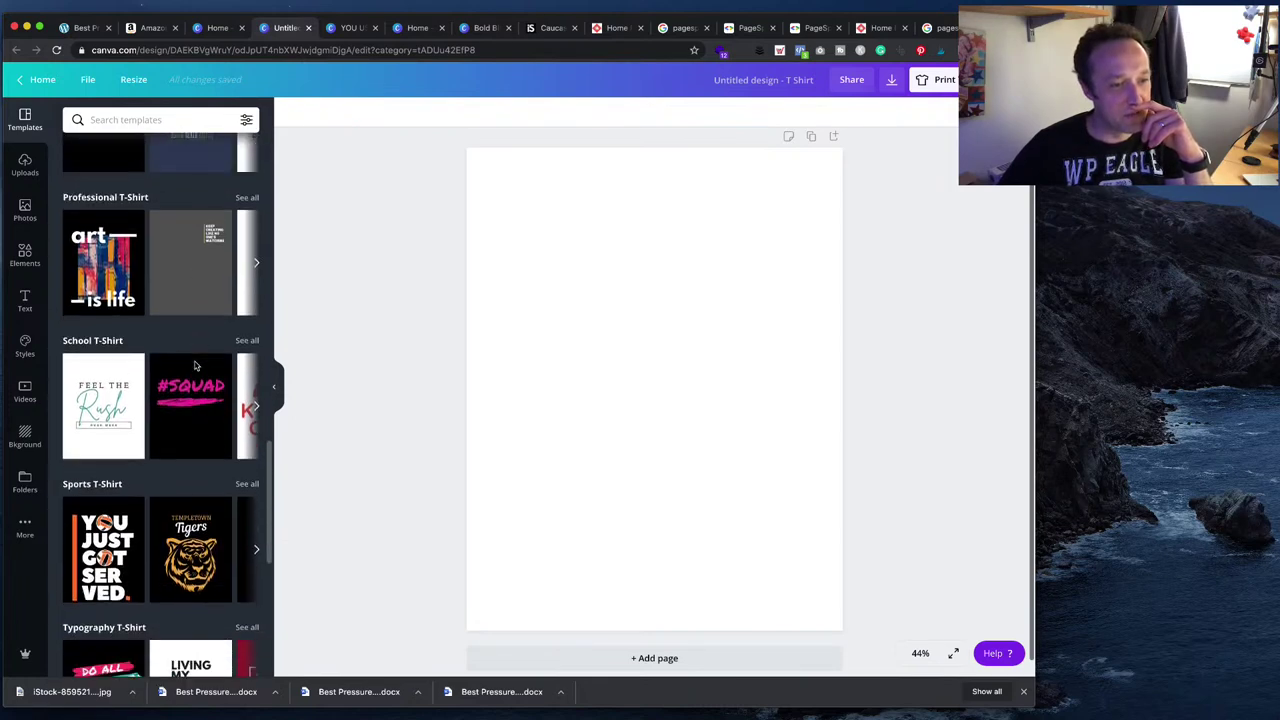
{"action": "scroll", "coordinate": [196, 366], "scroll_direction": "down", "scroll_amount": 4}
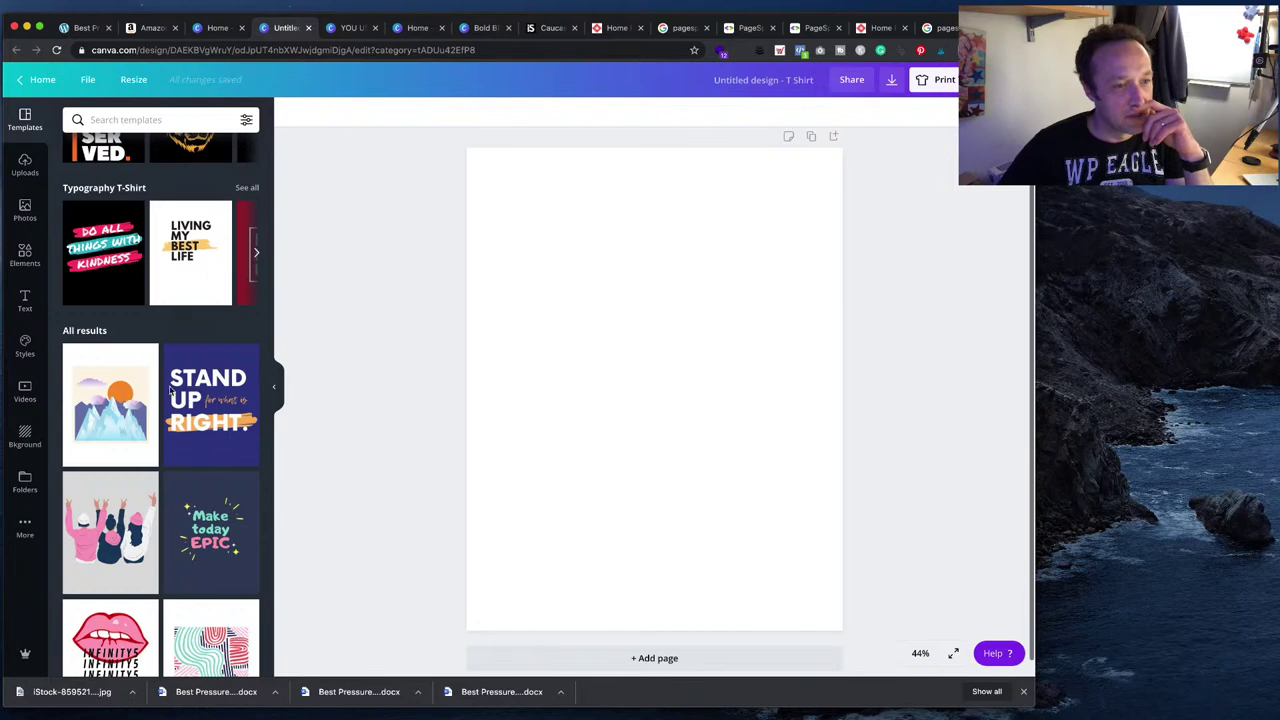
{"action": "scroll", "coordinate": [170, 392], "scroll_direction": "down", "scroll_amount": 5}
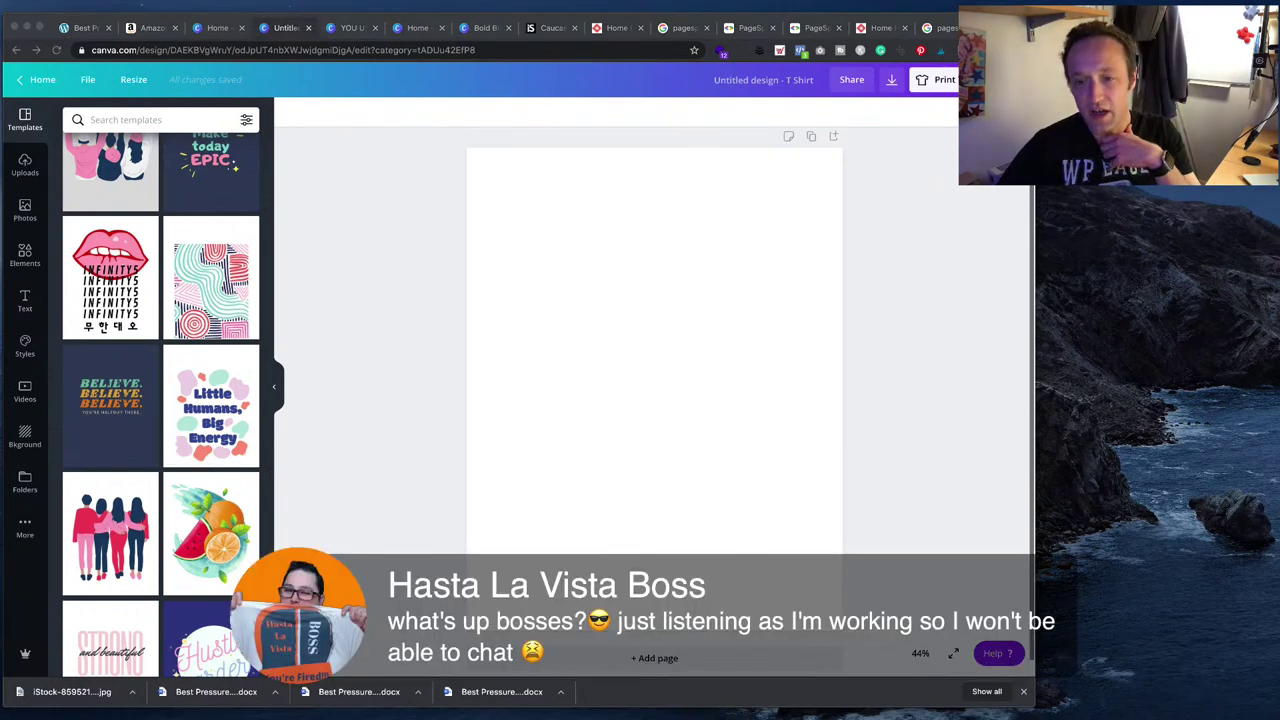
{"action": "scroll", "coordinate": [160, 400], "scroll_direction": "down", "scroll_amount": 5}
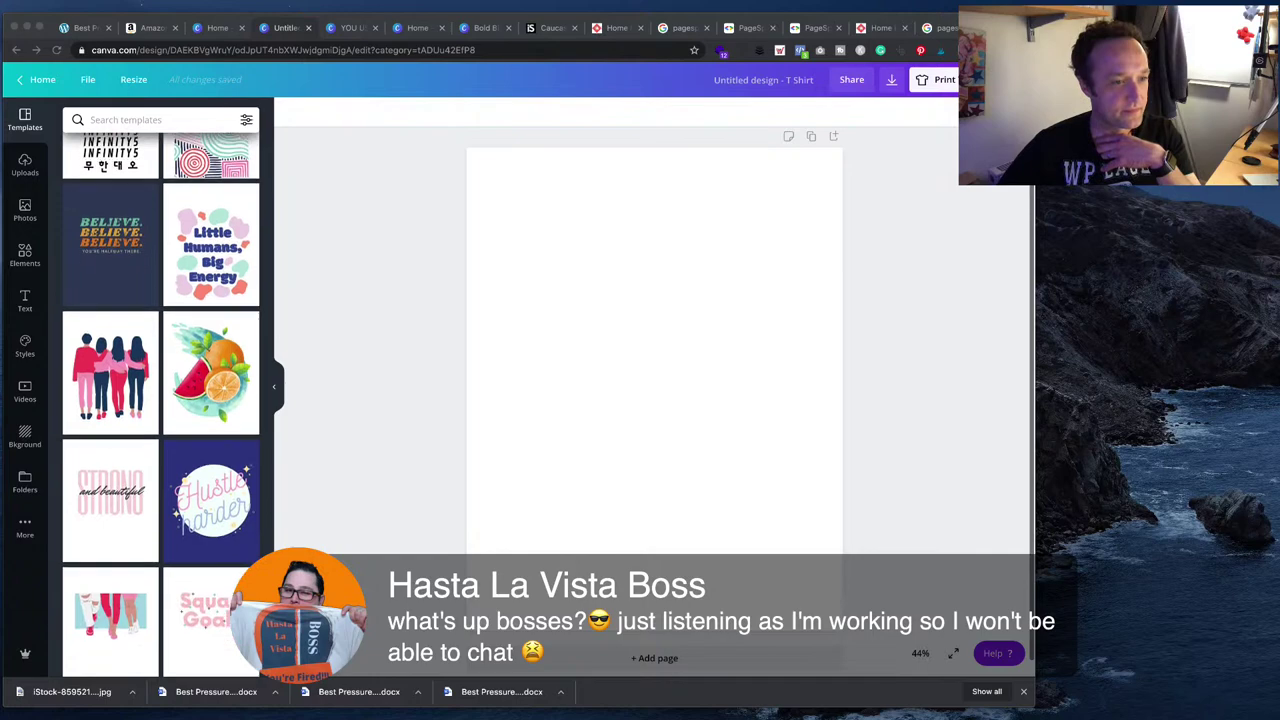
{"action": "scroll", "coordinate": [160, 400], "scroll_direction": "down", "scroll_amount": 6}
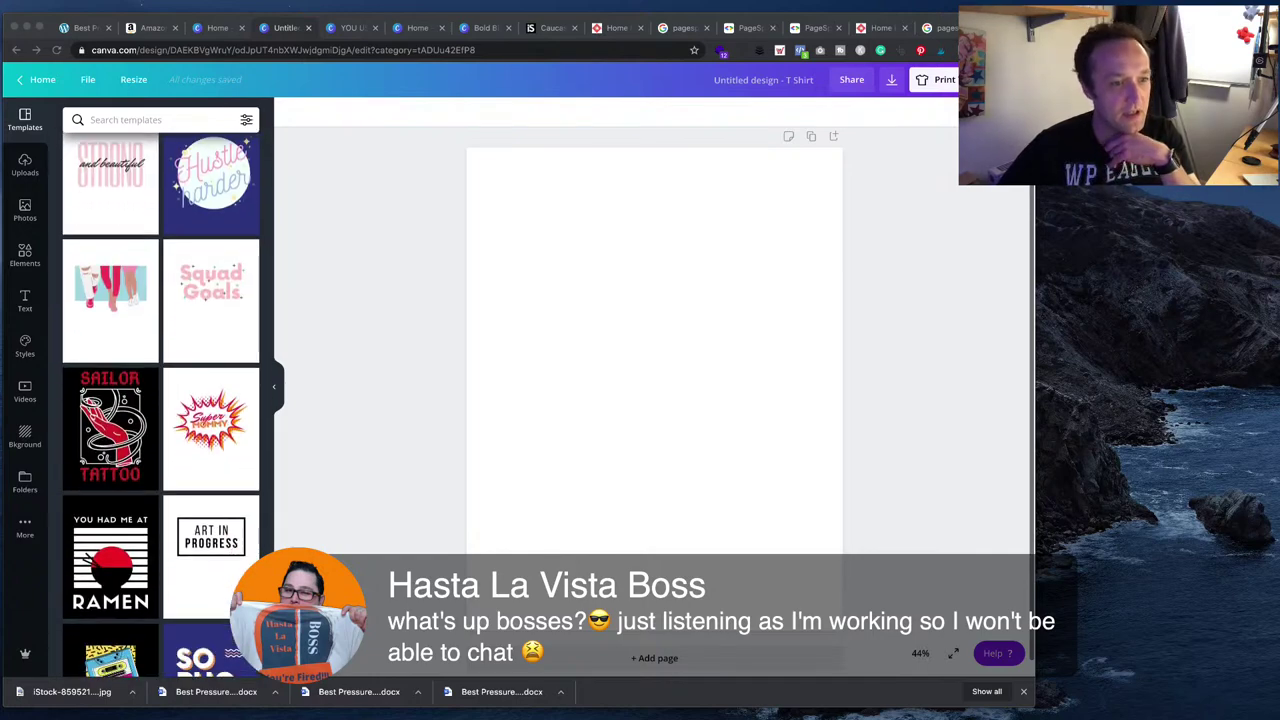
{"action": "scroll", "coordinate": [160, 405], "scroll_direction": "down", "scroll_amount": 6}
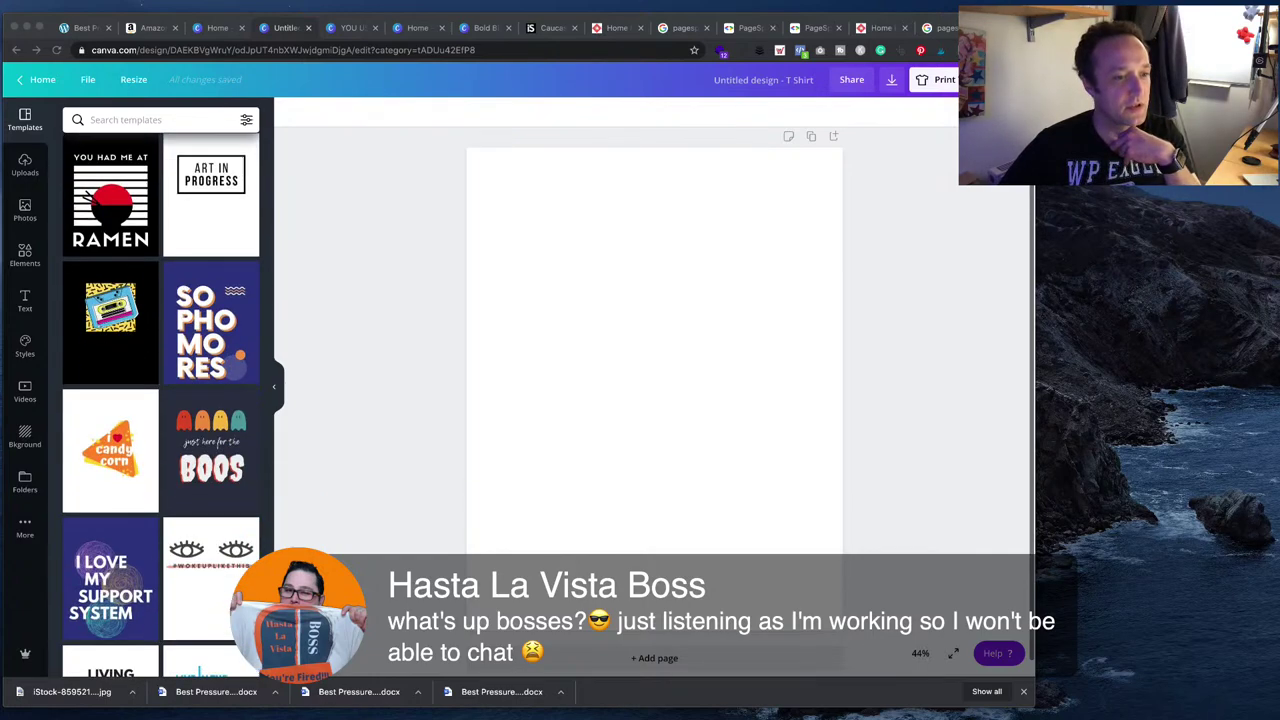
{"action": "scroll", "coordinate": [160, 405], "scroll_direction": "down", "scroll_amount": 1}
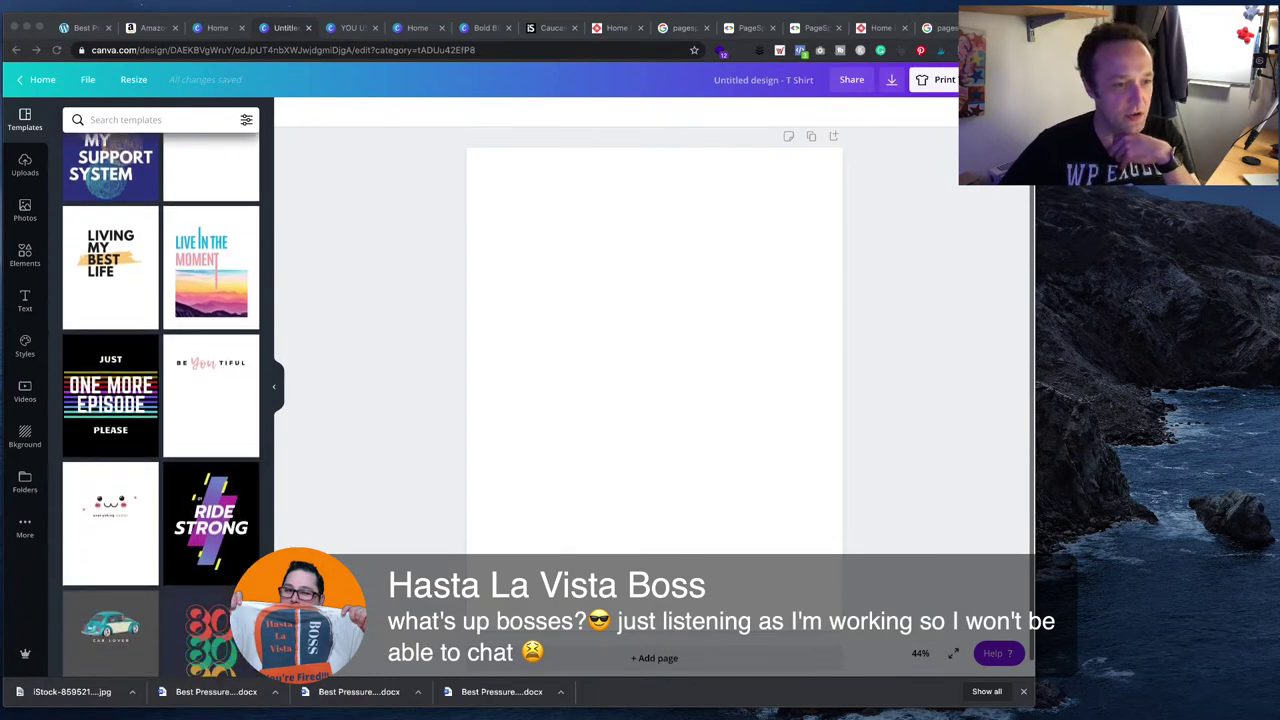
{"action": "scroll", "coordinate": [160, 405], "scroll_direction": "down", "scroll_amount": 5}
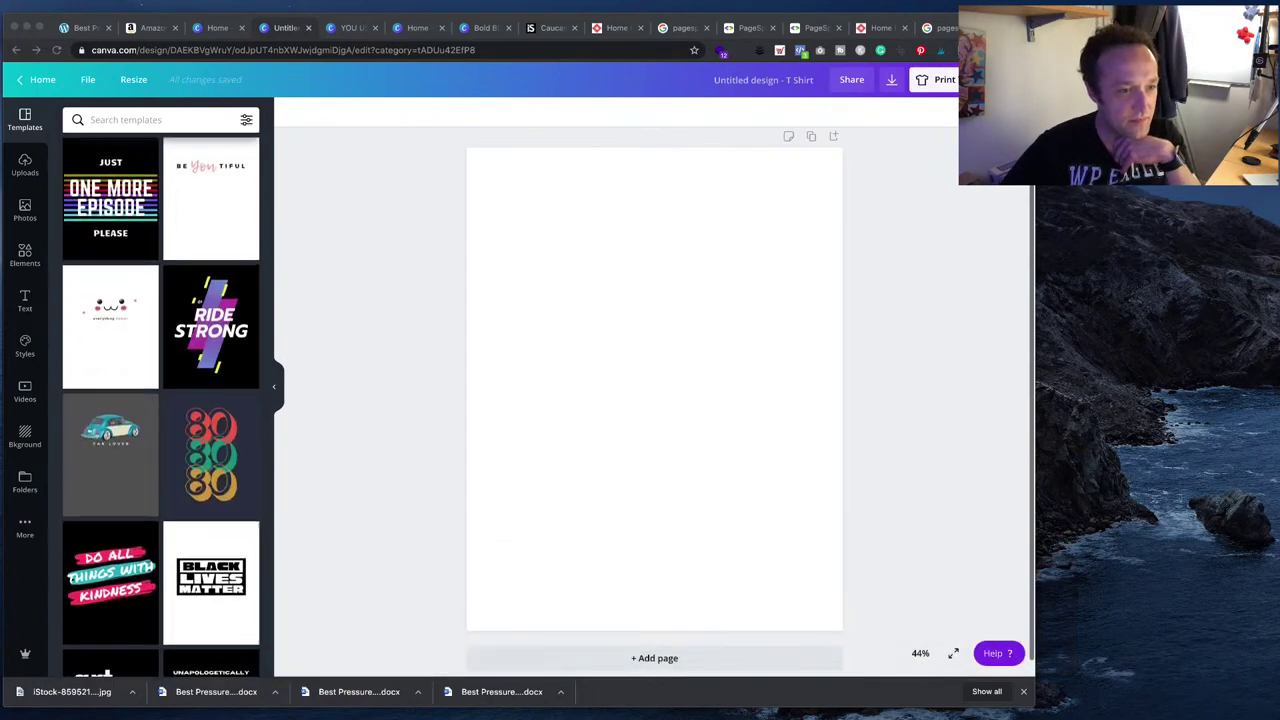
{"action": "scroll", "coordinate": [160, 405], "scroll_direction": "down", "scroll_amount": 4}
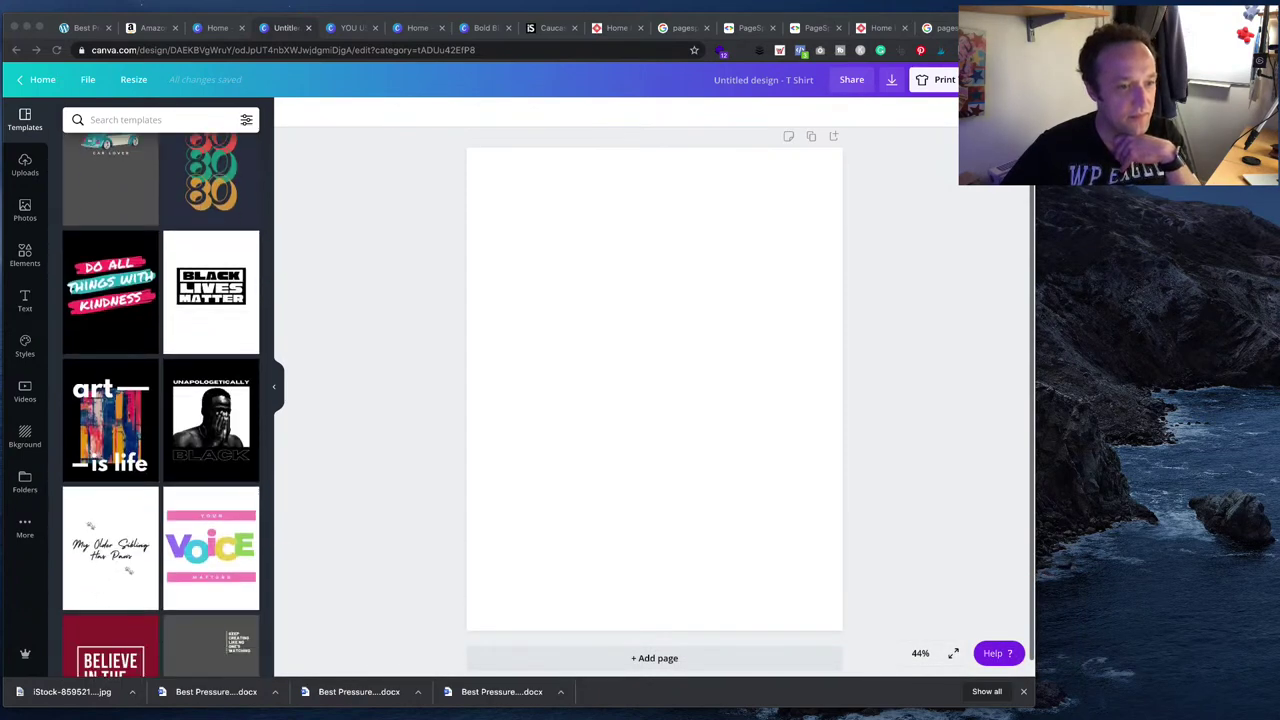
{"action": "scroll", "coordinate": [160, 405], "scroll_direction": "down", "scroll_amount": 5}
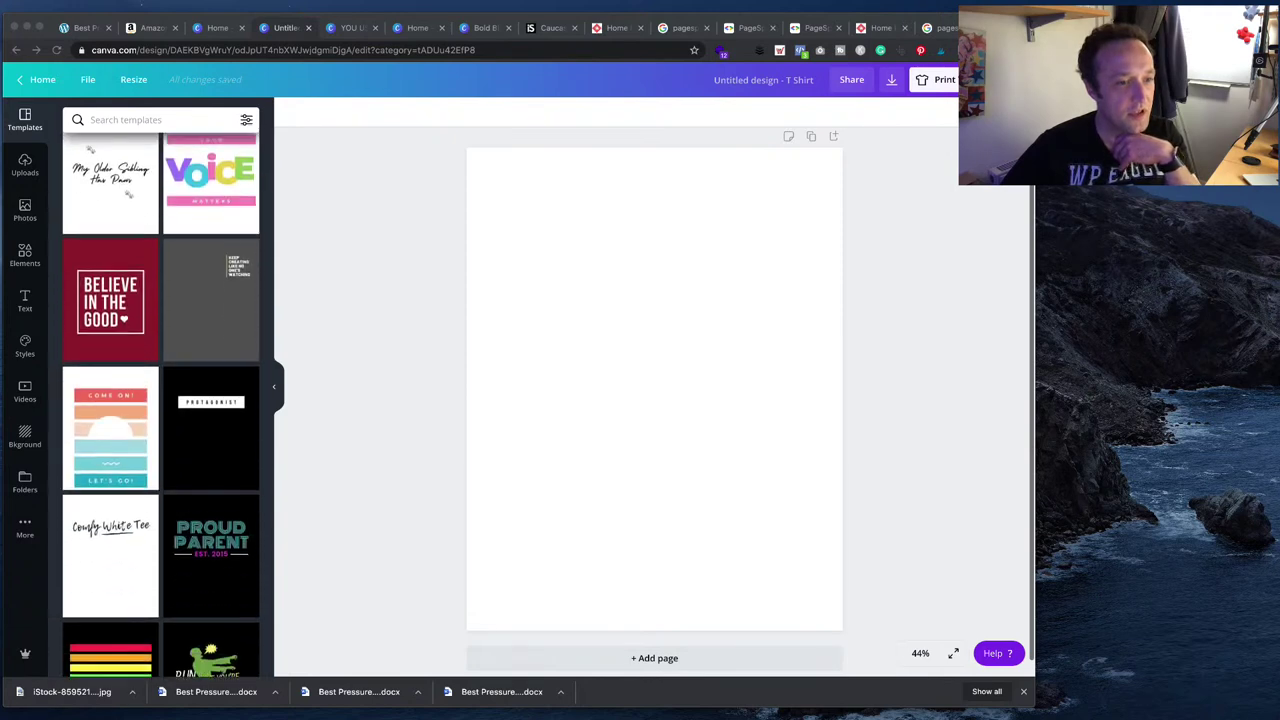
{"action": "scroll", "coordinate": [160, 405], "scroll_direction": "down", "scroll_amount": 7}
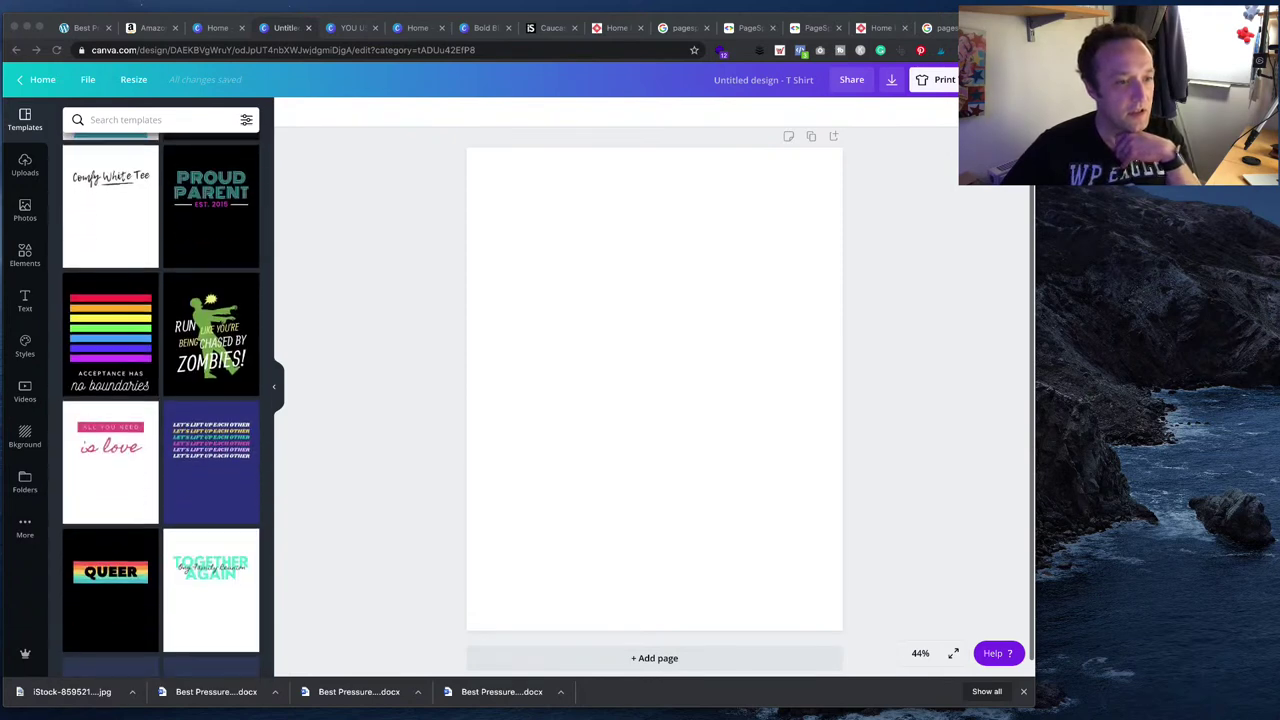
{"action": "scroll", "coordinate": [160, 405], "scroll_direction": "down", "scroll_amount": 4}
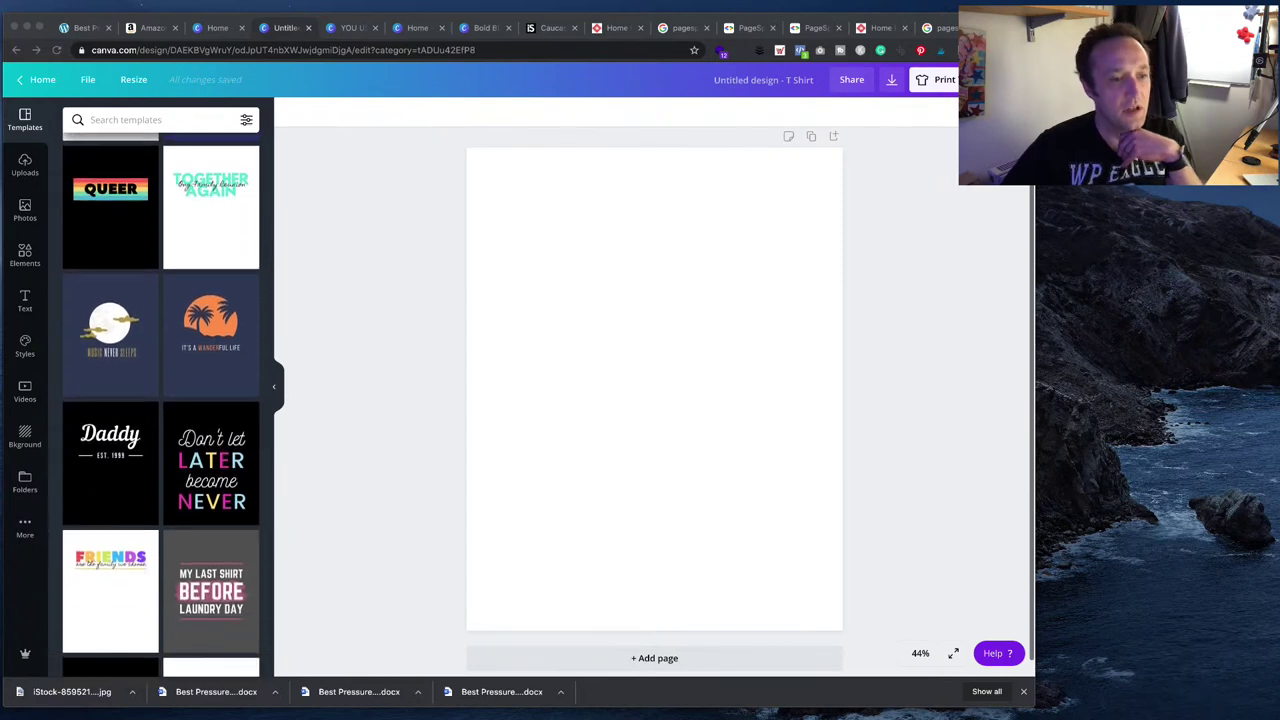
{"action": "scroll", "coordinate": [160, 405], "scroll_direction": "down", "scroll_amount": 3}
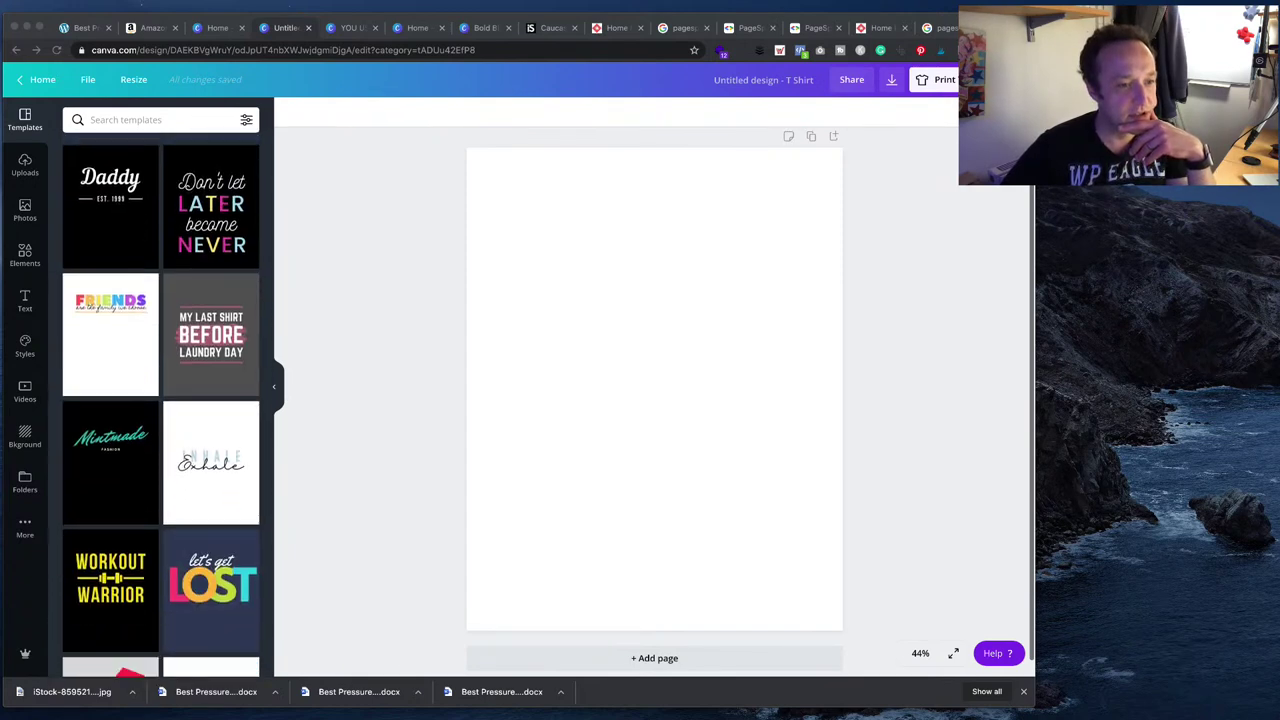
{"action": "scroll", "coordinate": [160, 405], "scroll_direction": "down", "scroll_amount": 3}
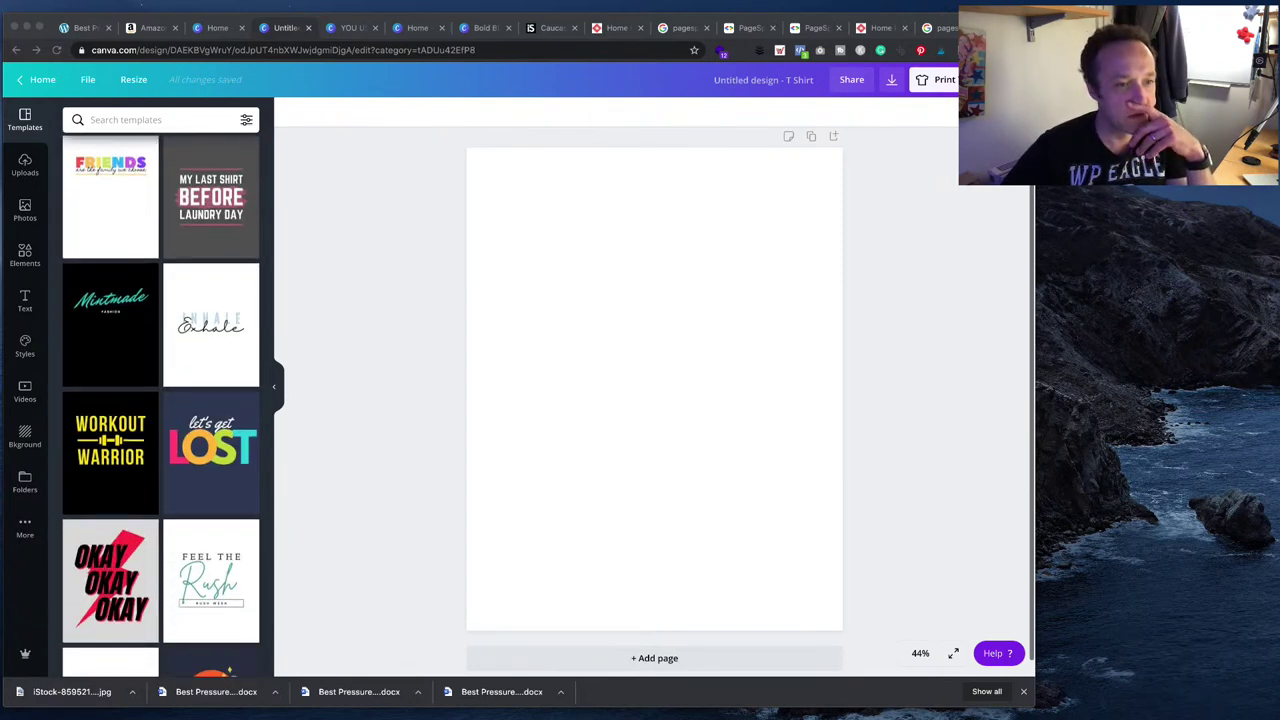
{"action": "scroll", "coordinate": [160, 405], "scroll_direction": "down", "scroll_amount": 3}
- Apply the 'let's get LOST' template to the T-shirt canvas
{"action": "left_click", "coordinate": [211, 318]}
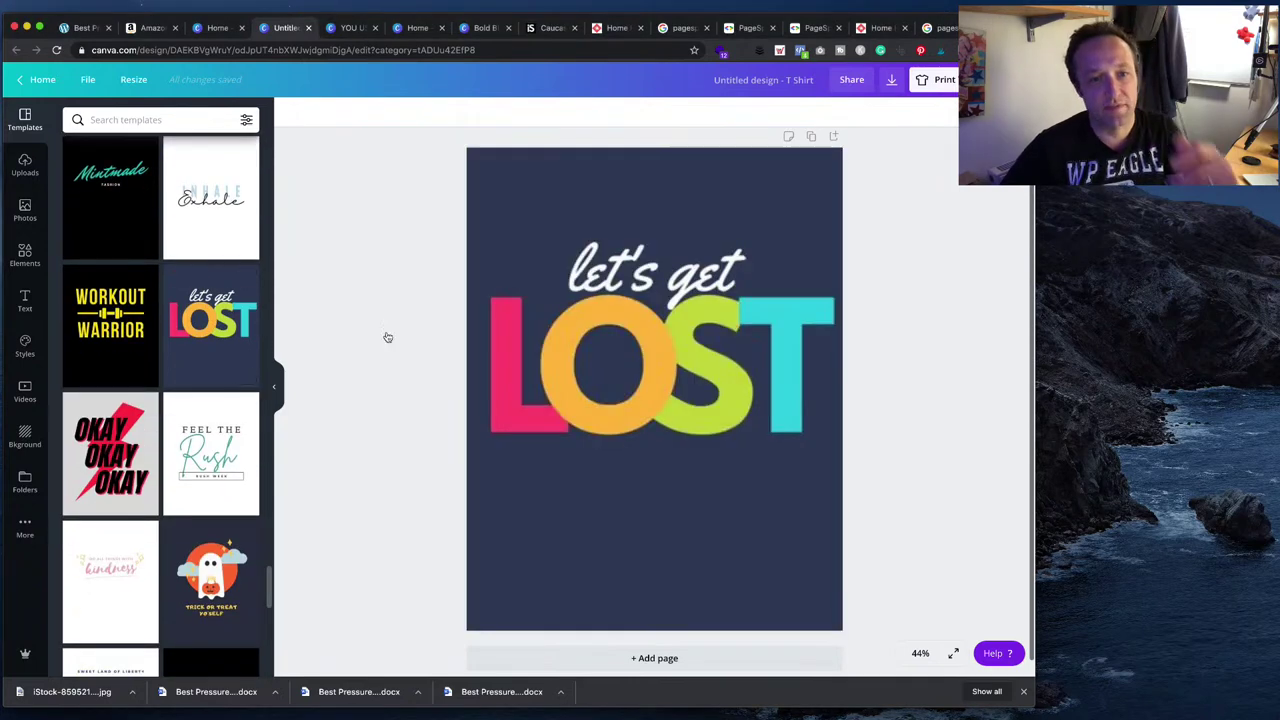
{"action": "left_click", "coordinate": [671, 378]}
{"action": "left_click", "coordinate": [705, 375]}
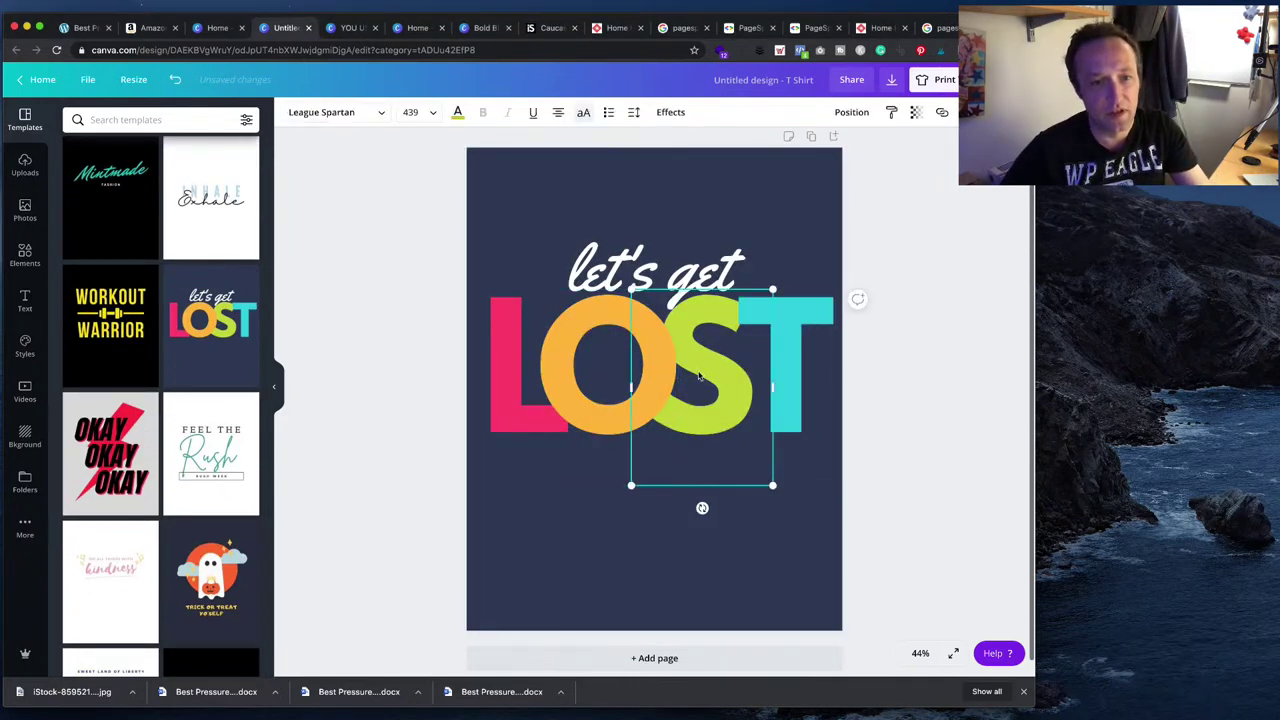
- Retype the letters L, O, S, T as S, T, O, P and move 'let's get' below STOP
{"action": "left_click", "coordinate": [524, 360]}
{"action": "double_click", "coordinate": [524, 360]}
{"action": "type", "text": "S"}
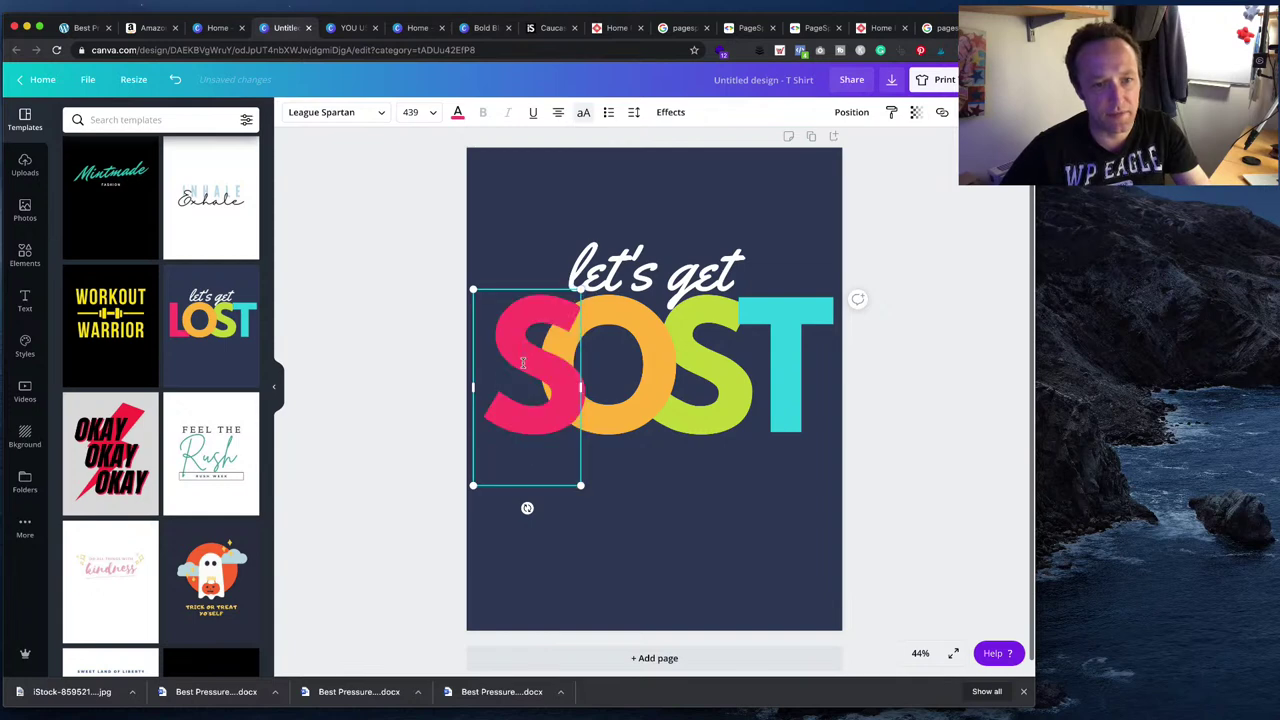
{"action": "left_click", "coordinate": [651, 385]}
{"action": "double_click", "coordinate": [651, 385]}
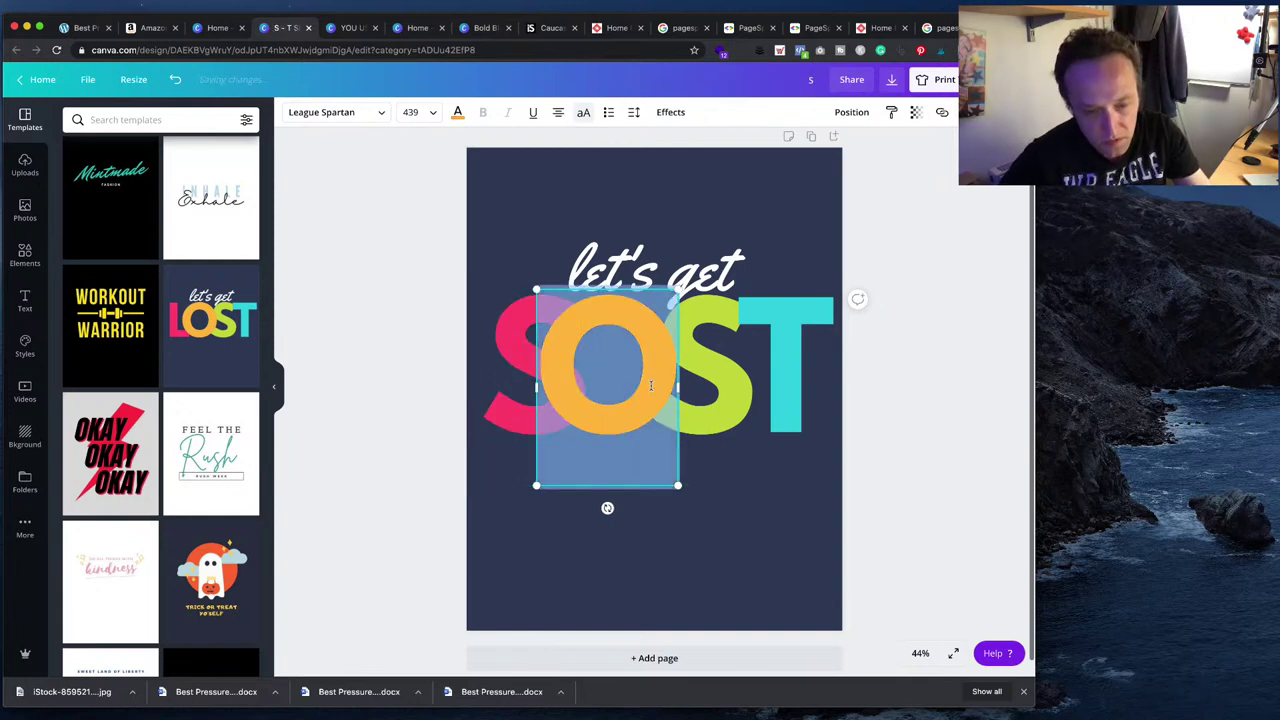
{"action": "type", "text": "T"}
{"action": "left_click", "coordinate": [714, 389]}
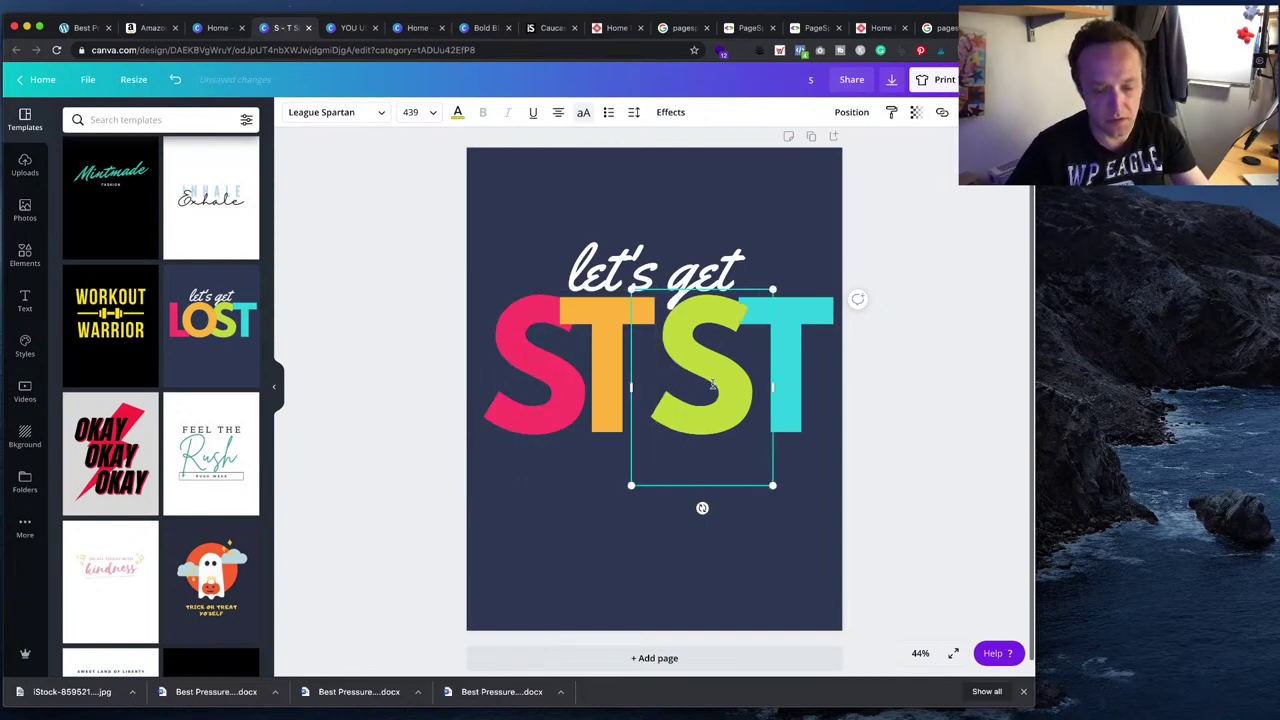
{"action": "double_click", "coordinate": [714, 389]}
{"action": "type", "text": "O"}
{"action": "left_click", "coordinate": [785, 374]}
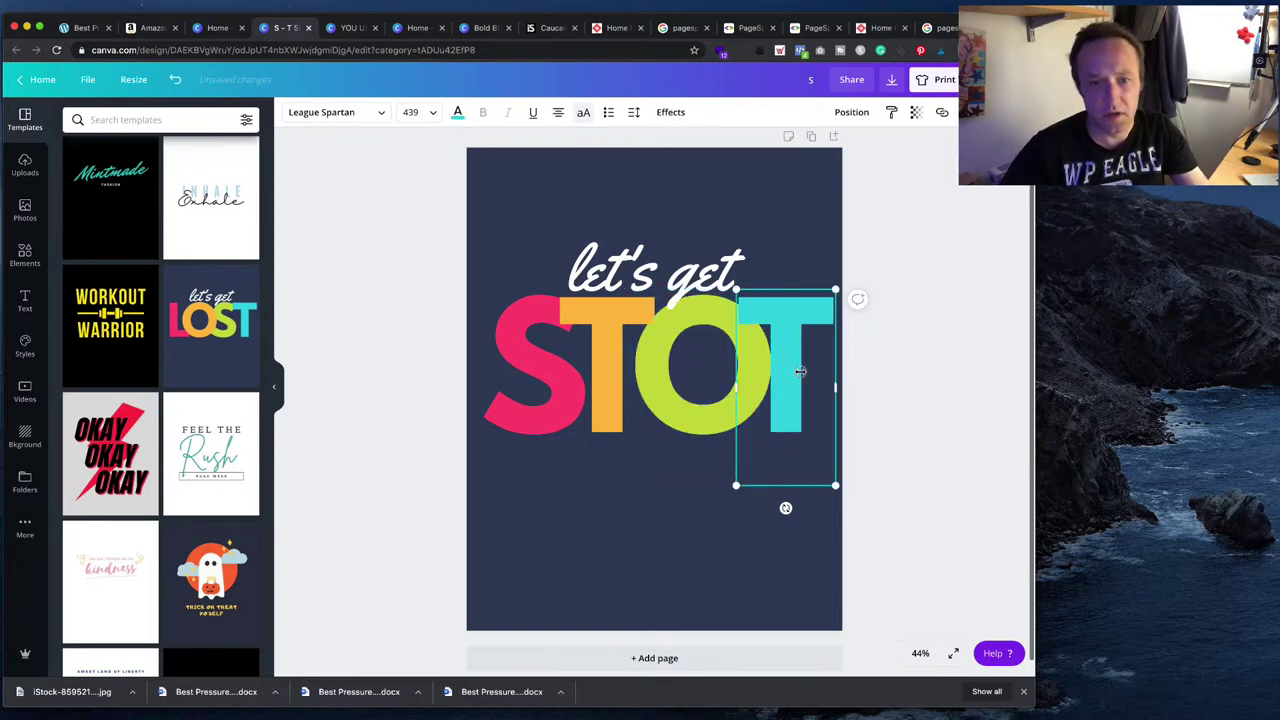
{"action": "double_click", "coordinate": [800, 372]}
{"action": "type", "text": "P"}
{"action": "left_click", "coordinate": [966, 368]}
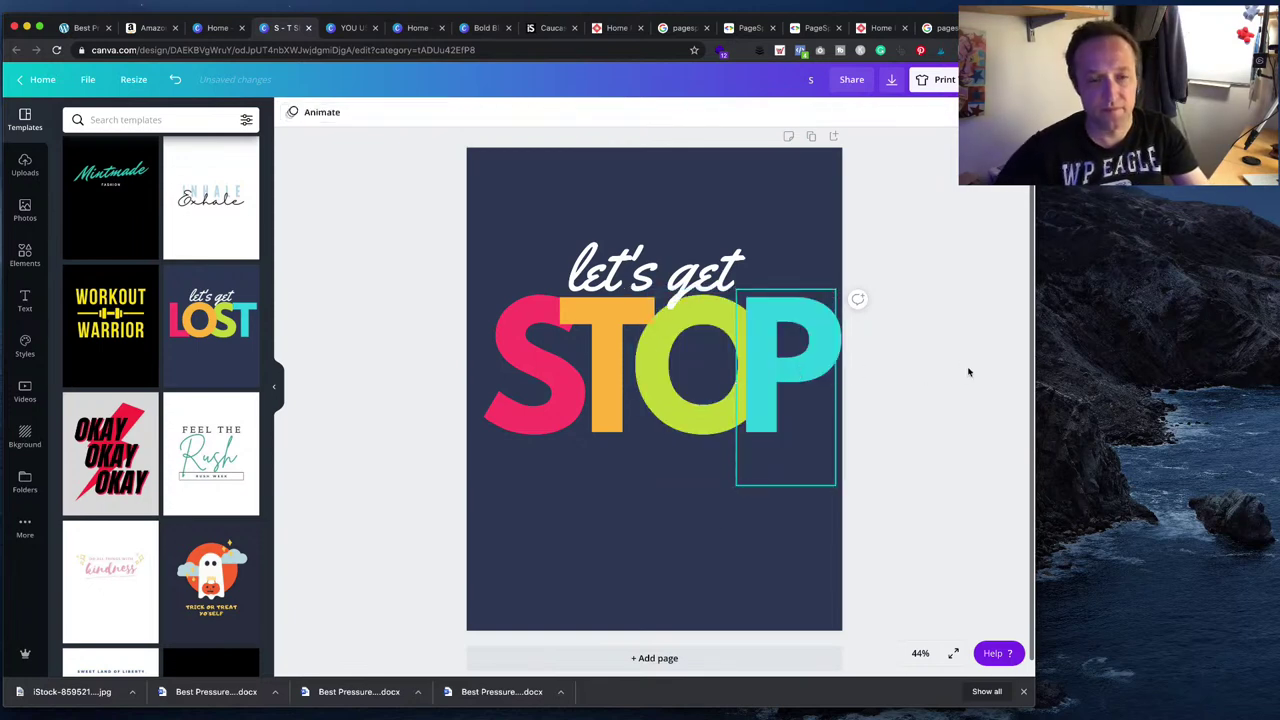
{"action": "left_click_drag", "start_coordinate": [655, 275], "coordinate": [662, 480]}
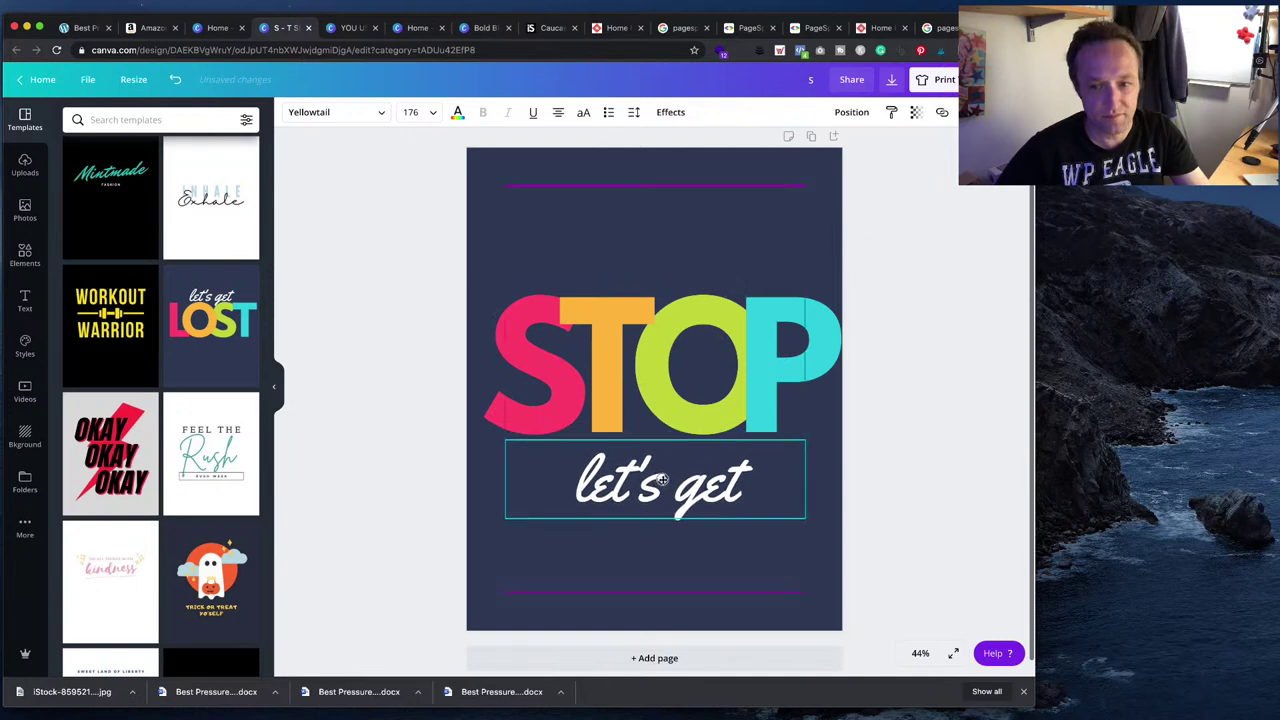
- Replace the 'let's get' text with 'Give me 30 secornds of your time!'
{"action": "double_click", "coordinate": [664, 480]}
{"action": "type", "text": "Give me"}
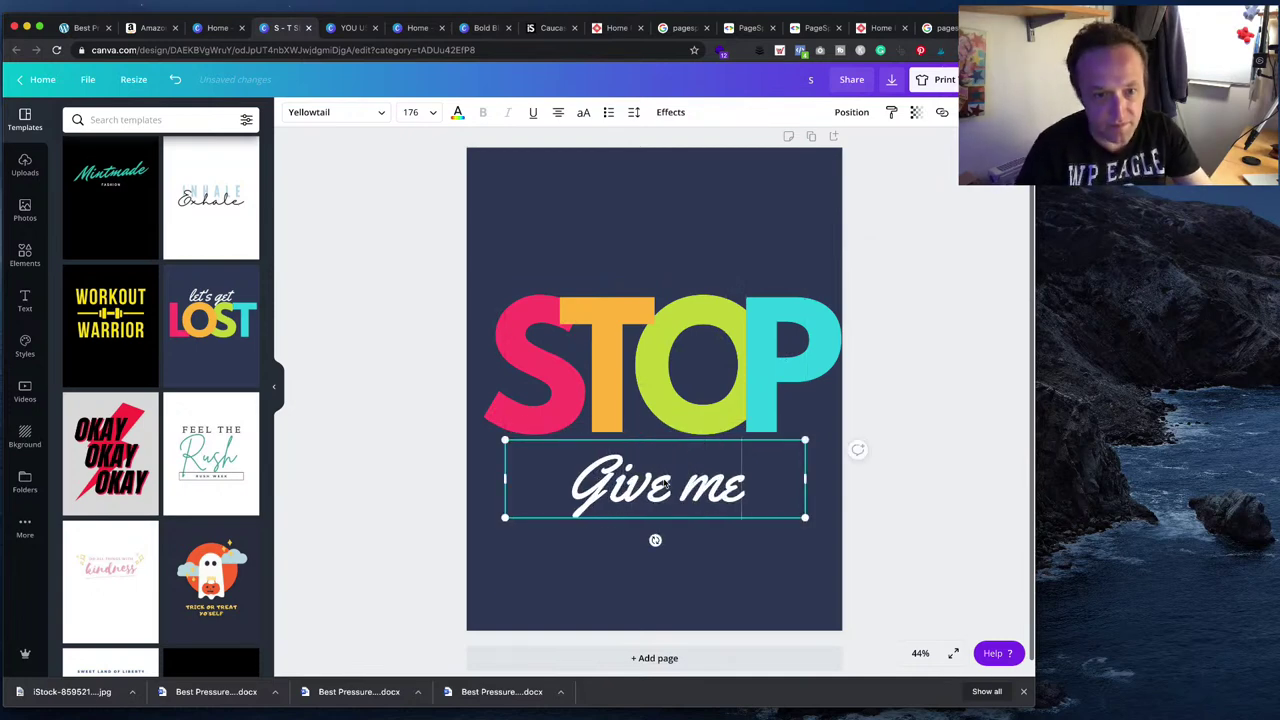
{"action": "type", "text": " 30 secornds of t"}
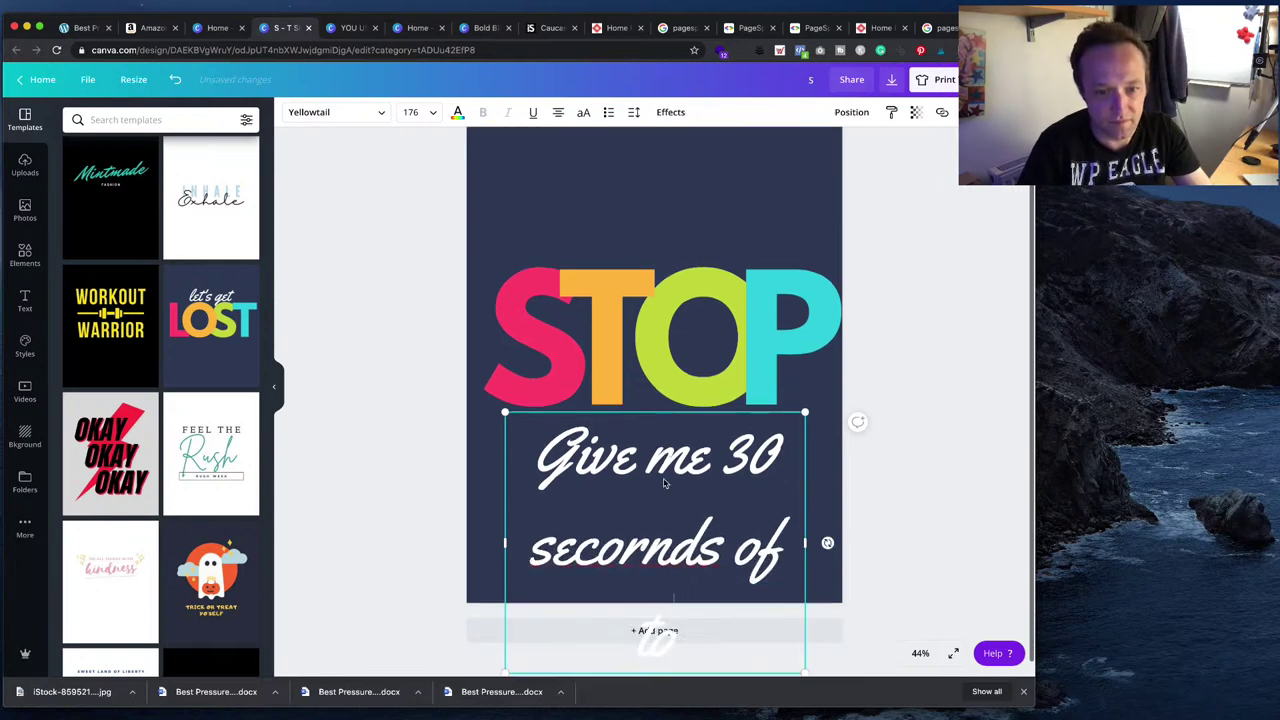
{"action": "key", "text": "BackSpace"}
{"action": "type", "text": "your tu"}
{"action": "key", "text": "BackSpace"}
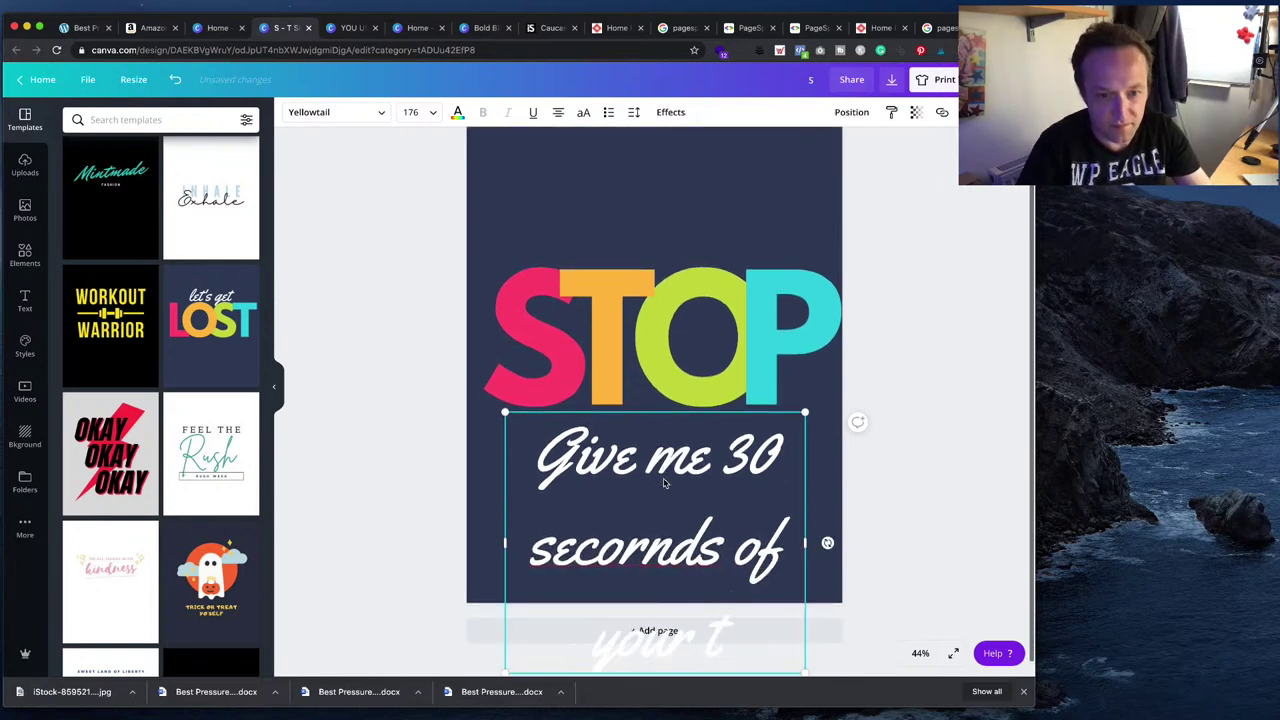
{"action": "type", "text": "ime!"}
- Tighten the tagline's line height in the Spacing settings
{"action": "key", "text": "super+a"}
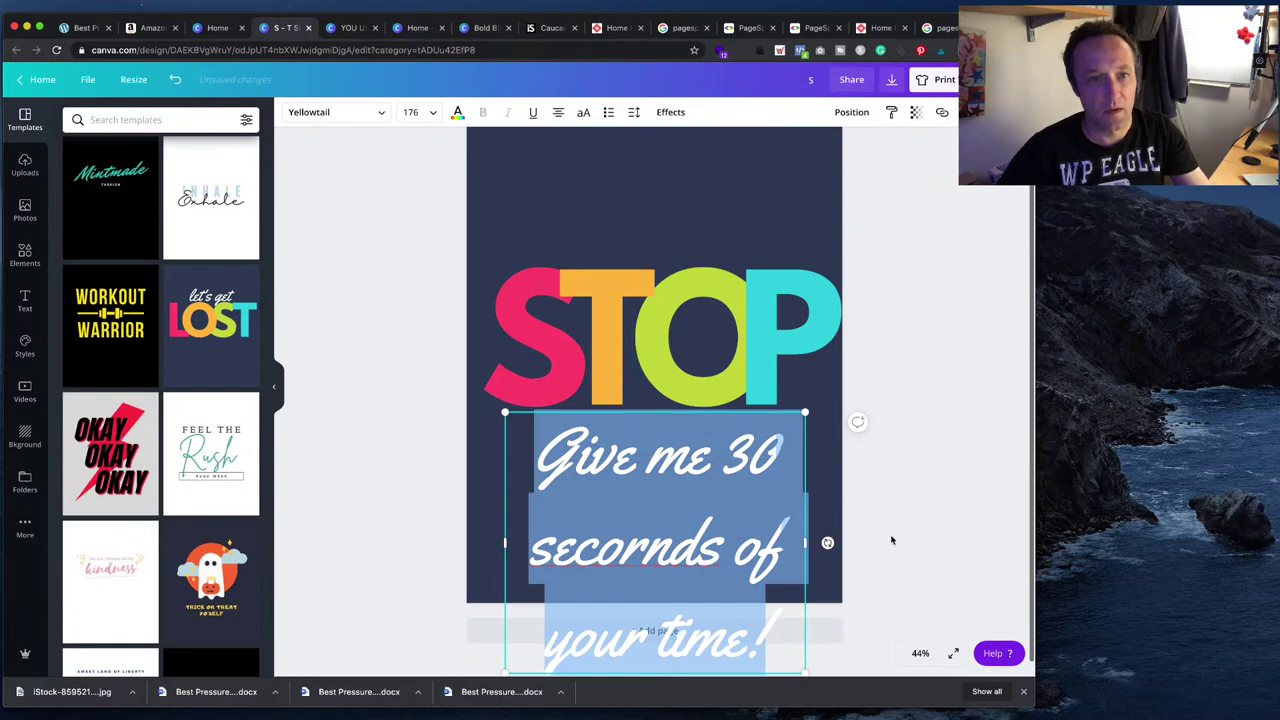
{"action": "left_click", "coordinate": [632, 115]}
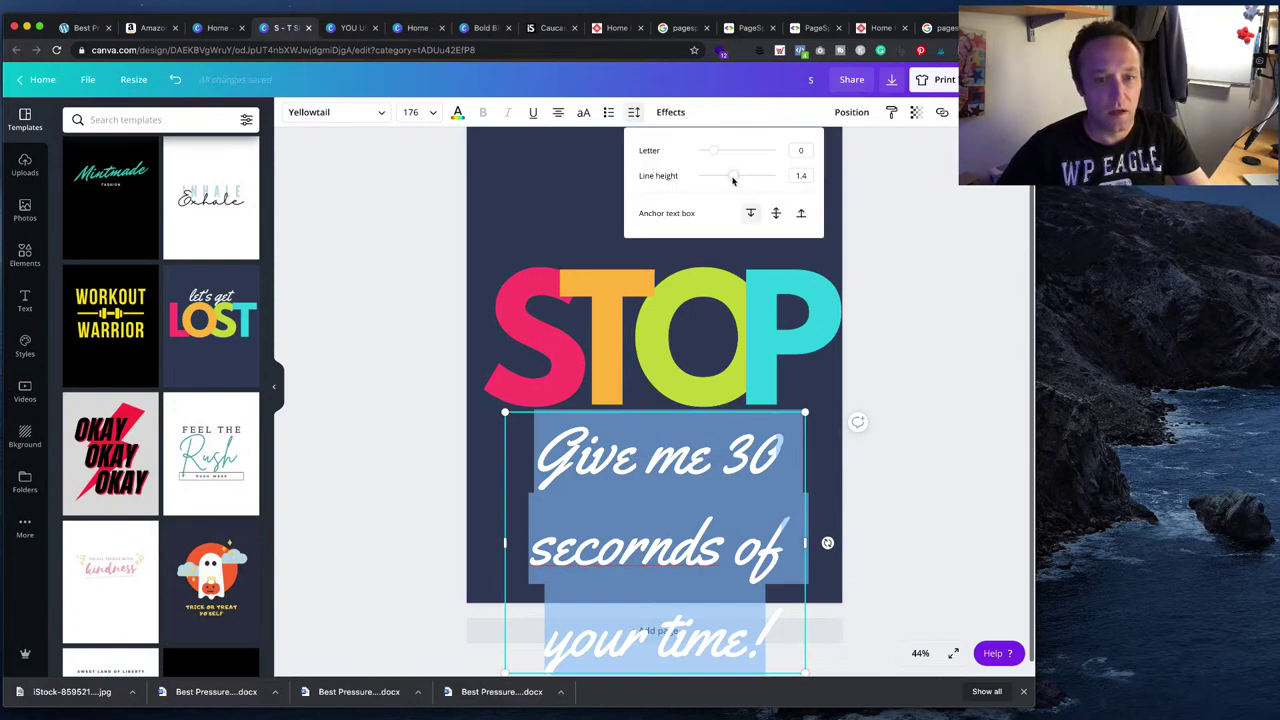
{"action": "left_click_drag", "start_coordinate": [732, 179], "coordinate": [716, 180]}
{"action": "left_click", "coordinate": [917, 323]}
- Move STOP and the tagline up together to the centre and open the T-shirt print order
{"action": "left_click", "coordinate": [462, 224]}
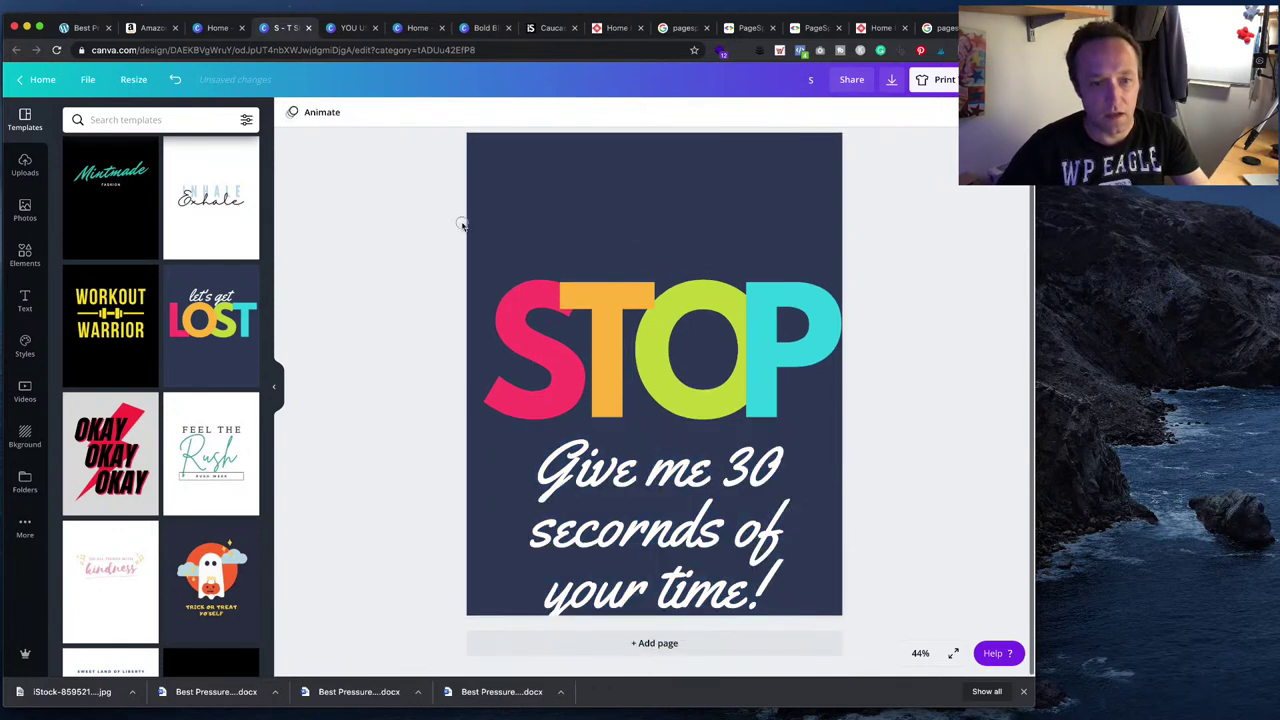
{"action": "left_click_drag", "start_coordinate": [462, 224], "coordinate": [654, 645]}
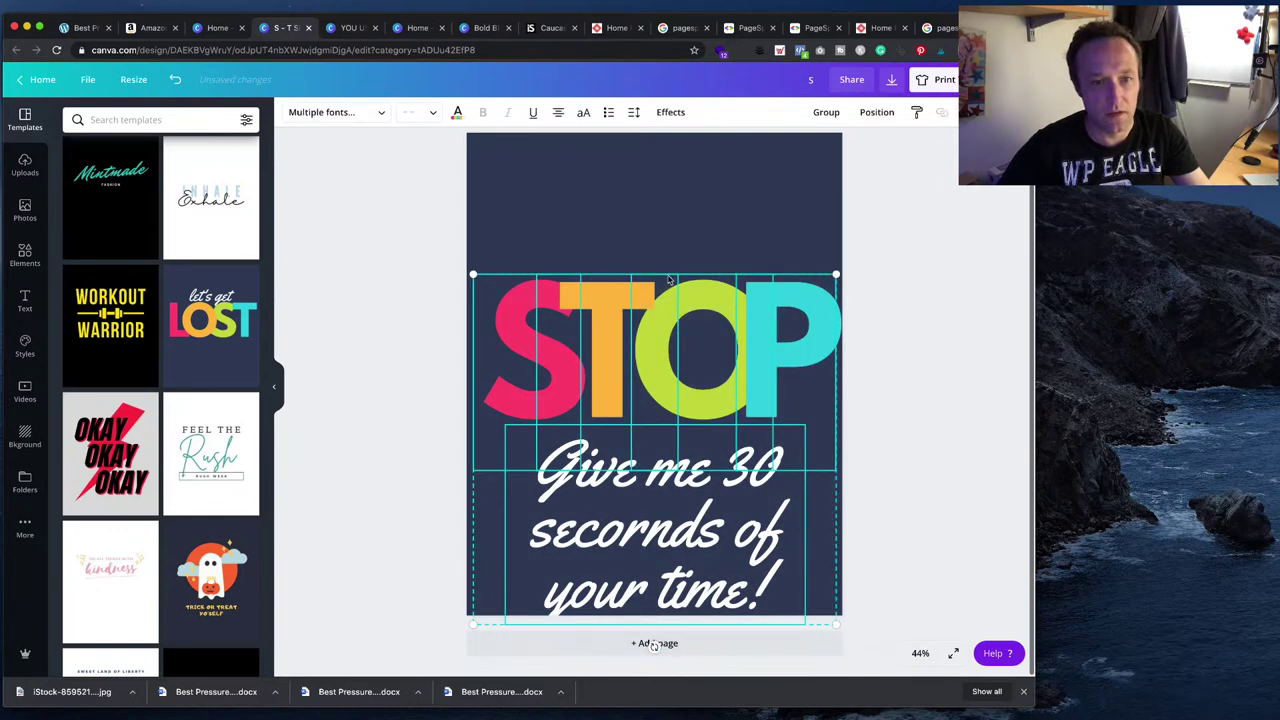
{"action": "left_click_drag", "start_coordinate": [670, 281], "coordinate": [665, 205]}
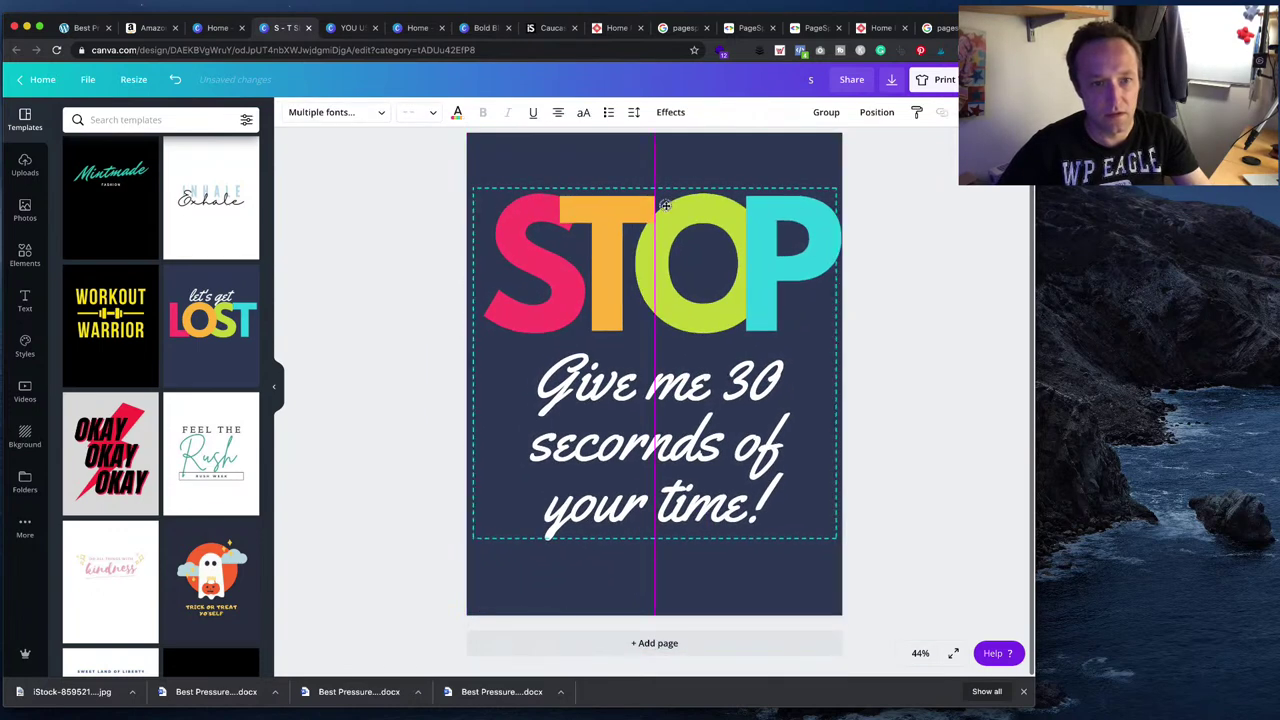
{"action": "left_click", "coordinate": [913, 421]}
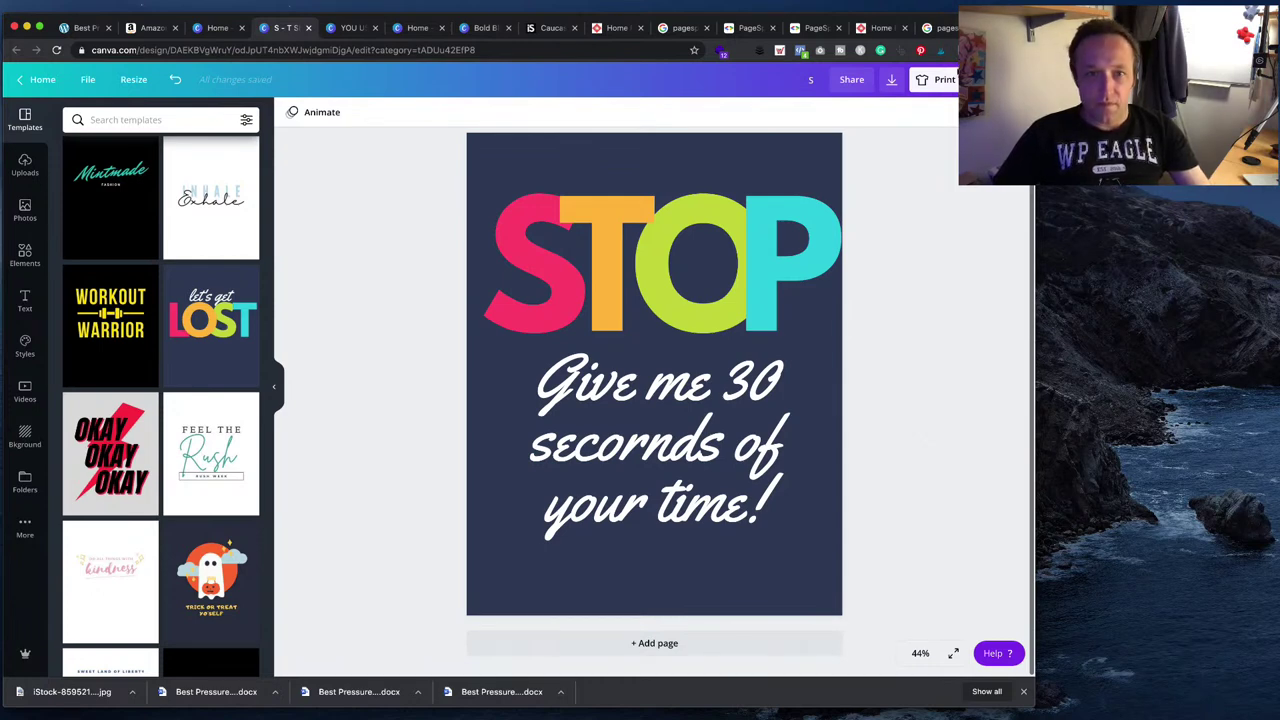
{"action": "left_click", "coordinate": [940, 79]}
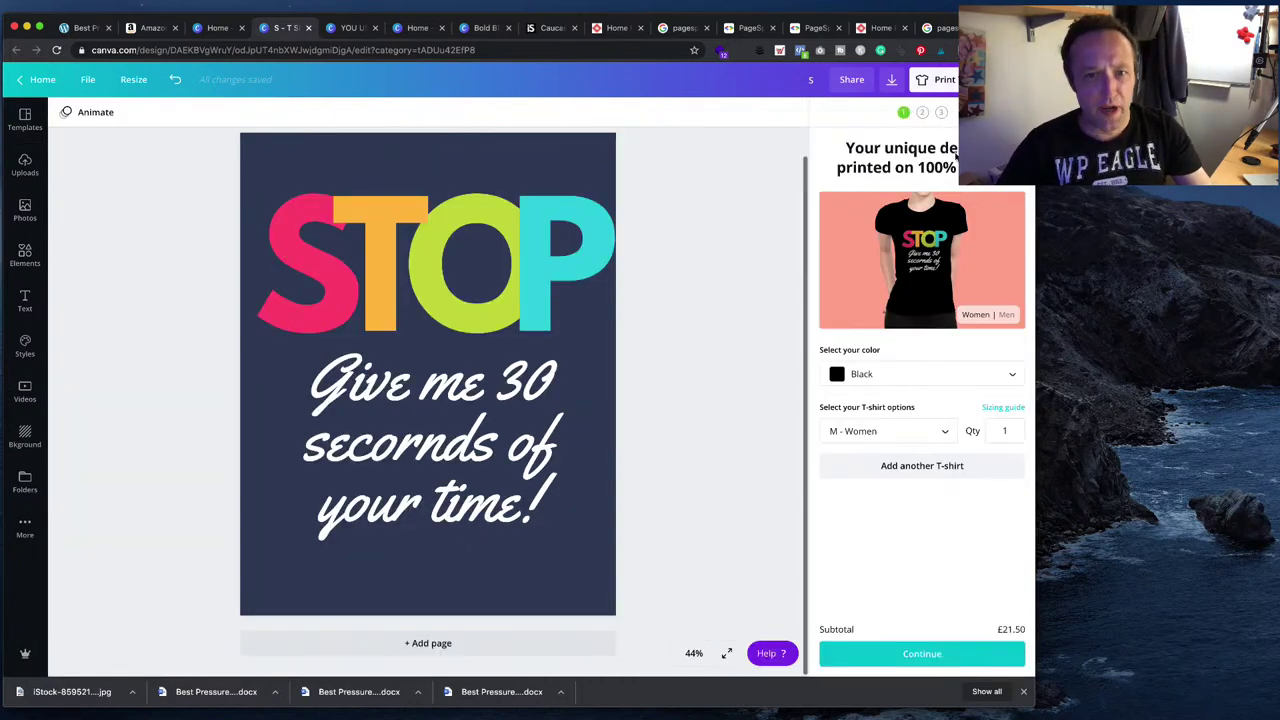
- Leave the STOP T-shirt design and scroll to Your designs on the Canva home page
{"action": "left_click_drag", "start_coordinate": [157, 194], "coordinate": [700, 571]}
{"action": "left_click", "coordinate": [537, 447]}
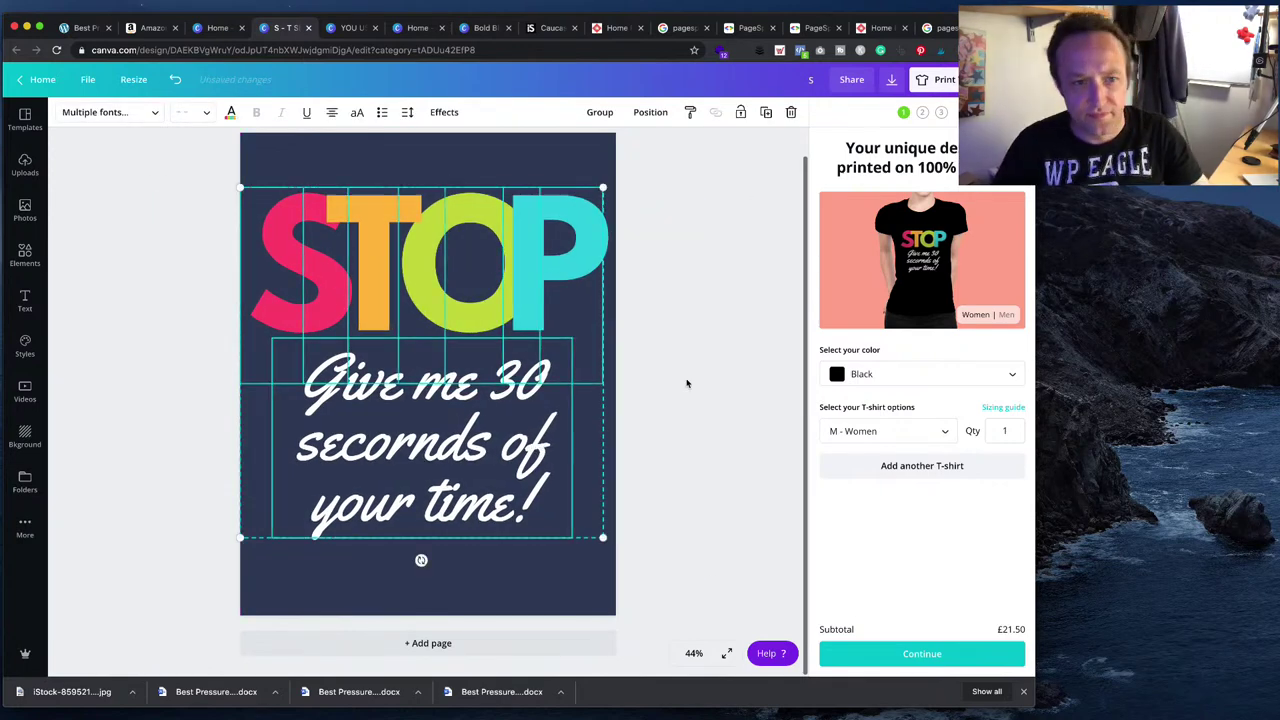
{"action": "left_click", "coordinate": [688, 380]}
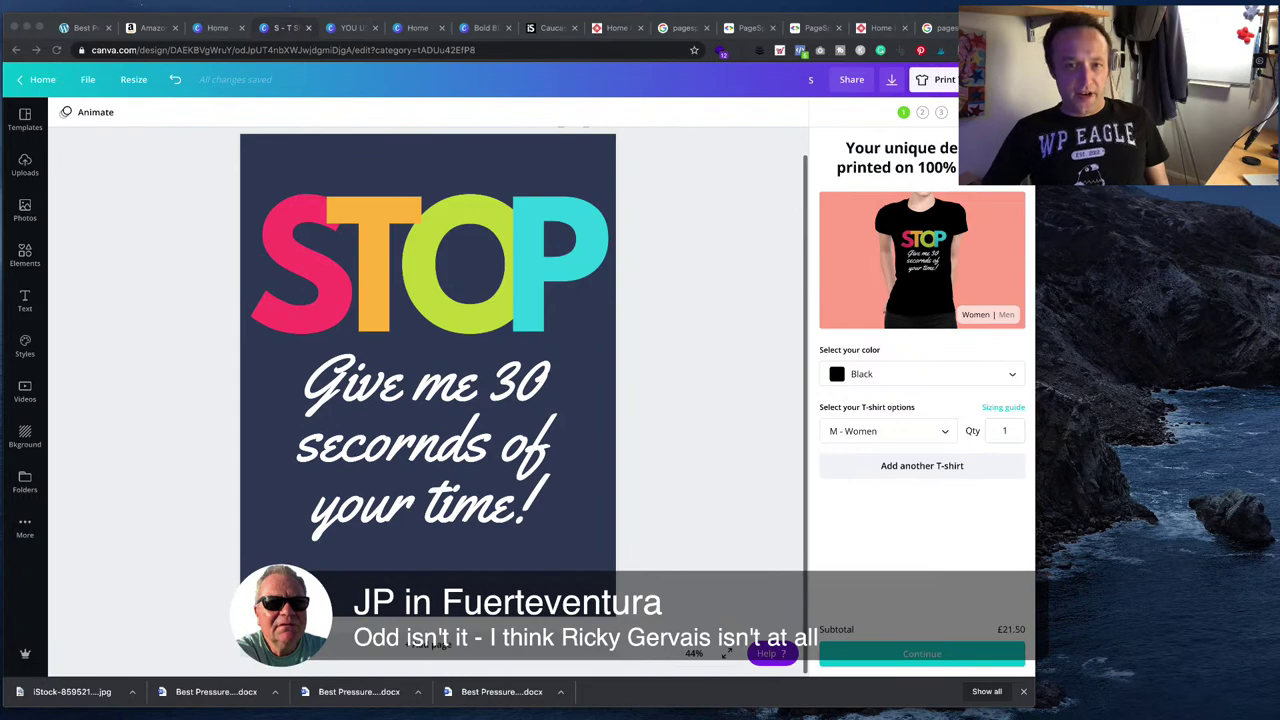
{"action": "left_click", "coordinate": [38, 84]}
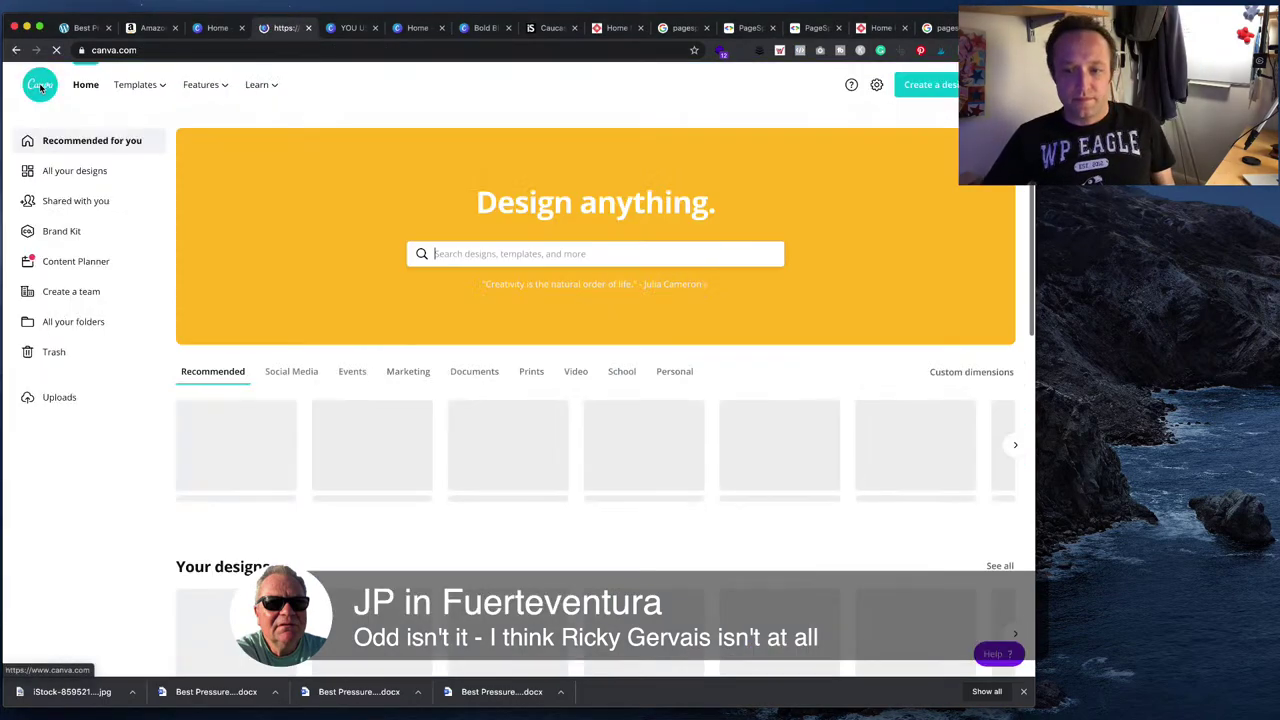
{"action": "scroll", "coordinate": [787, 458], "scroll_direction": "down", "scroll_amount": 4}
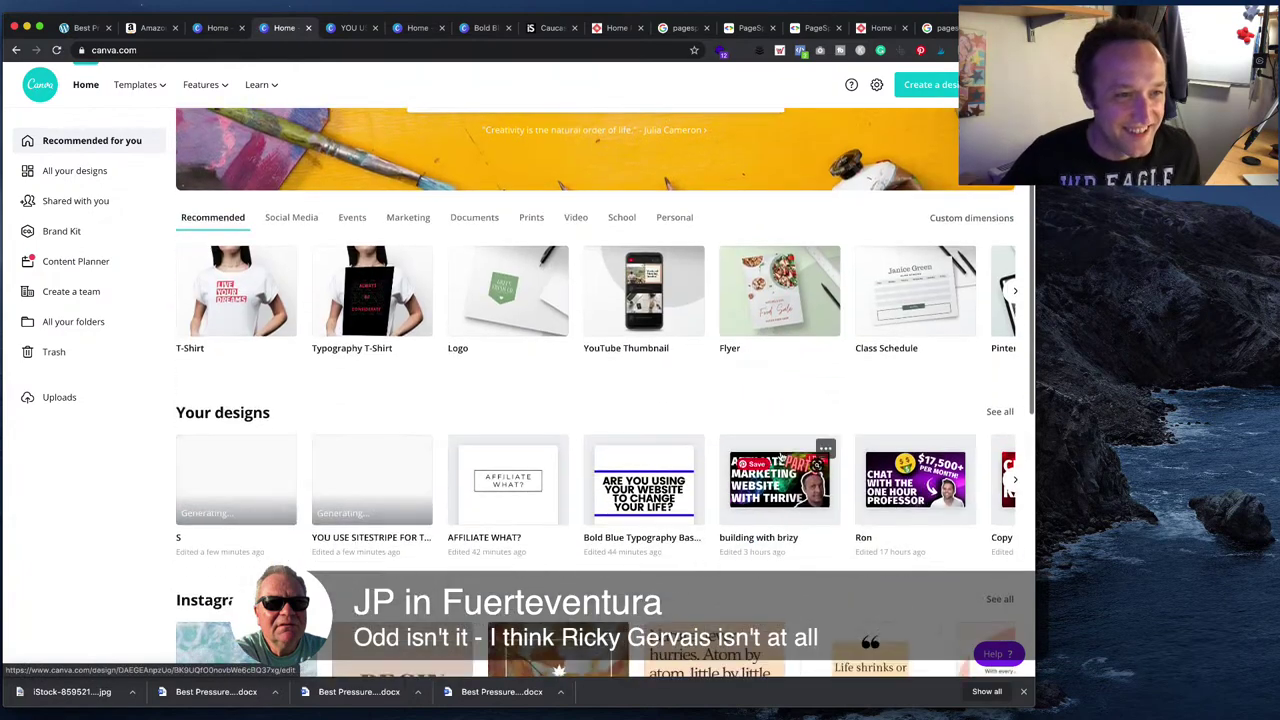
- Copy the 'How Much PSI Do I Need To Pressure Wash My Boat?' heading from the Word draft
{"action": "left_click", "coordinate": [75, 28]}
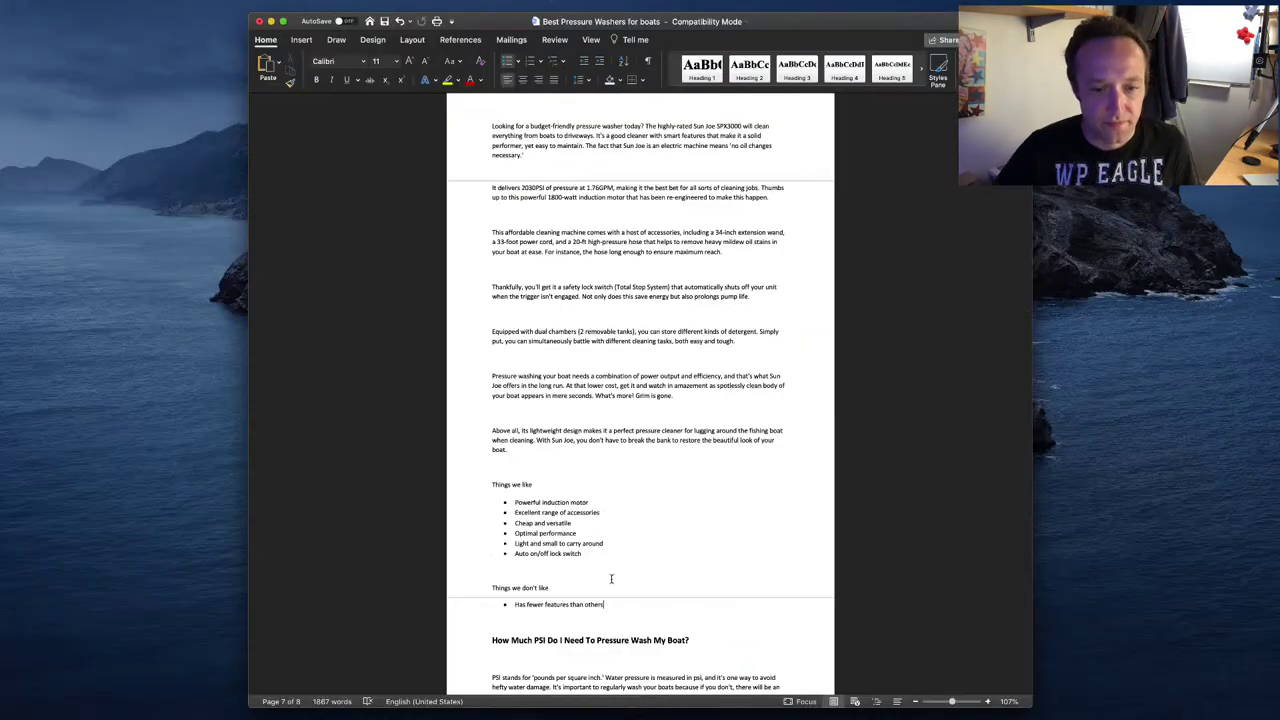
{"action": "scroll", "coordinate": [611, 578], "scroll_direction": "down", "scroll_amount": 3}
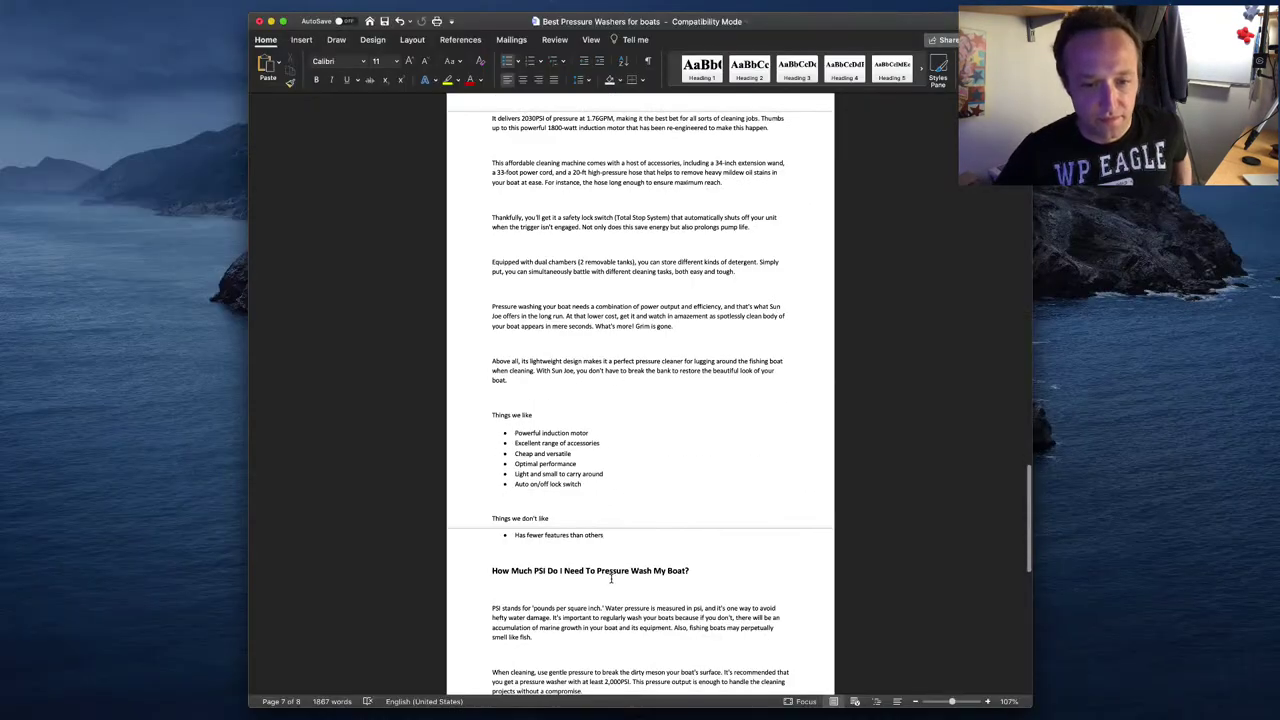
{"action": "scroll", "coordinate": [611, 578], "scroll_direction": "up", "scroll_amount": 3}
{"action": "scroll", "coordinate": [611, 578], "scroll_direction": "down", "scroll_amount": 8}
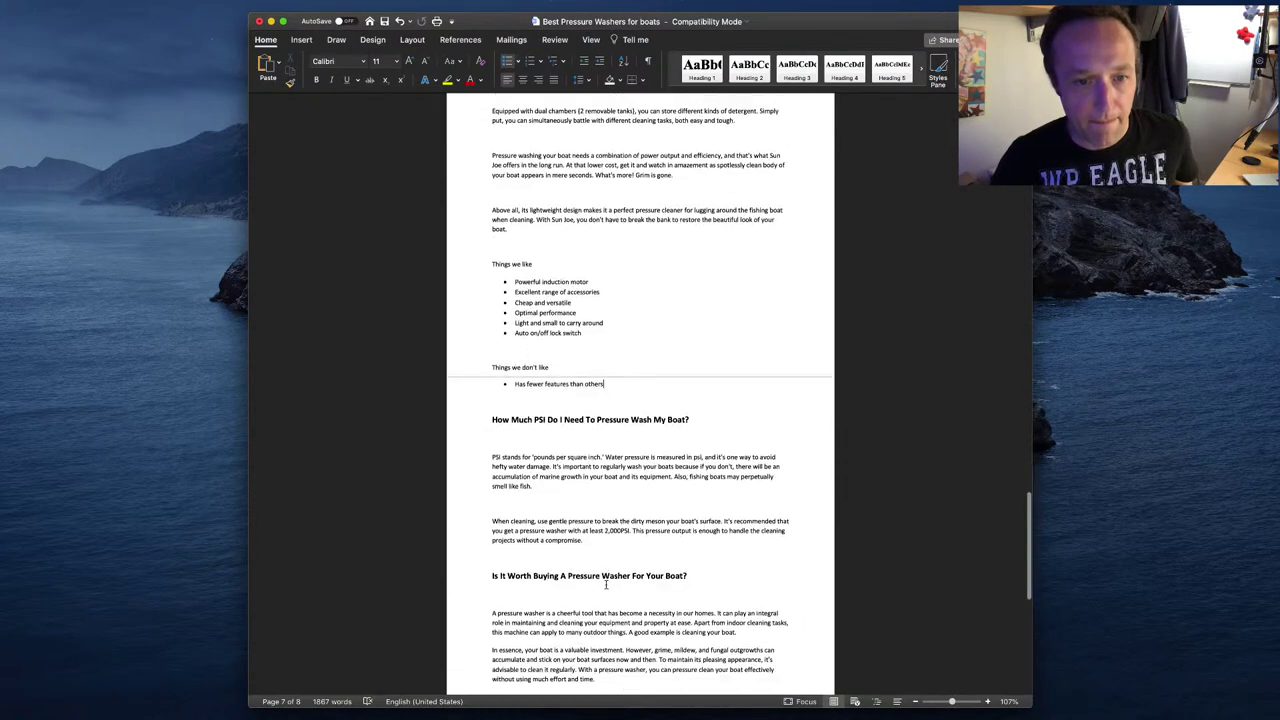
{"action": "scroll", "coordinate": [606, 584], "scroll_direction": "down", "scroll_amount": 7}
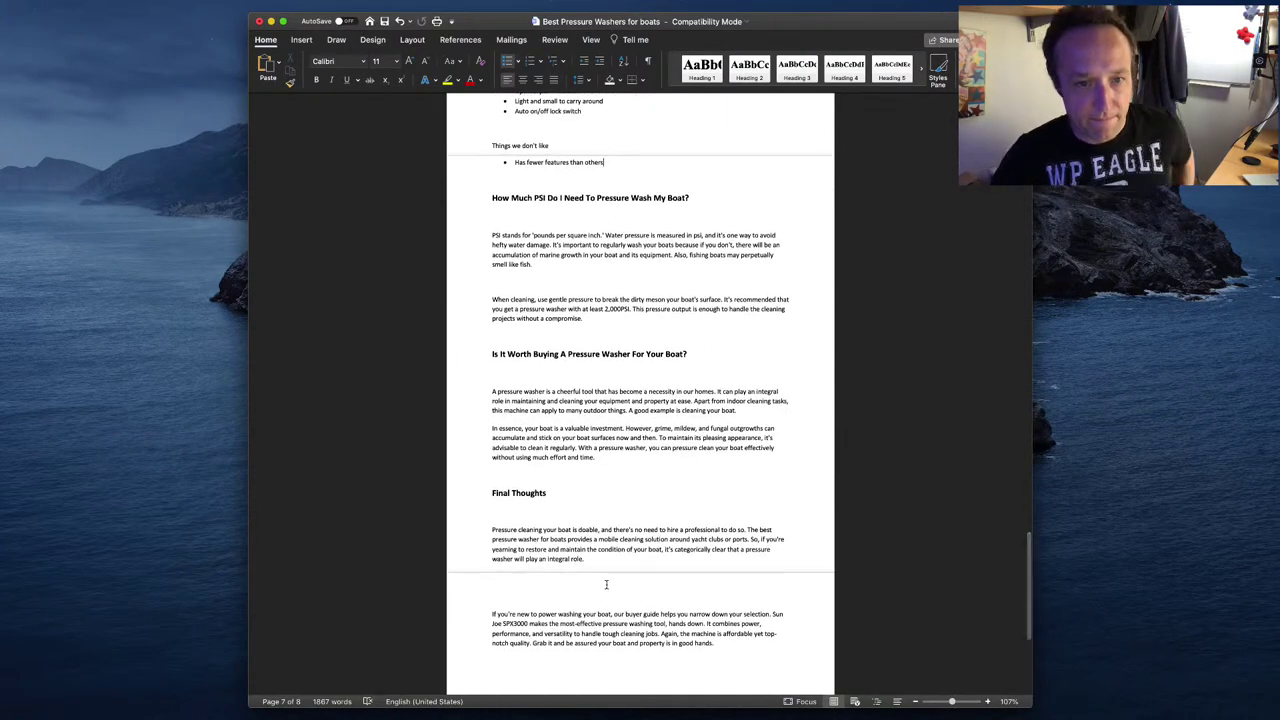
{"action": "left_click_drag", "start_coordinate": [690, 198], "coordinate": [495, 196]}
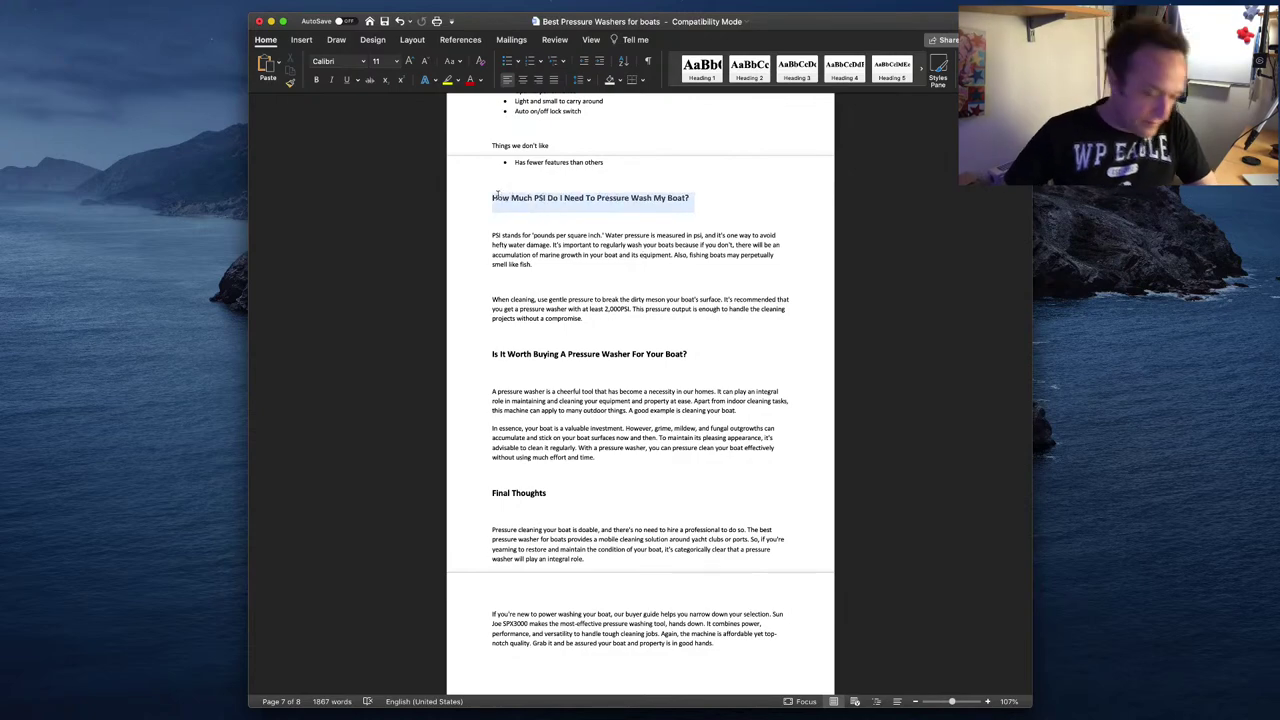
{"action": "key", "text": "super+Tab"}
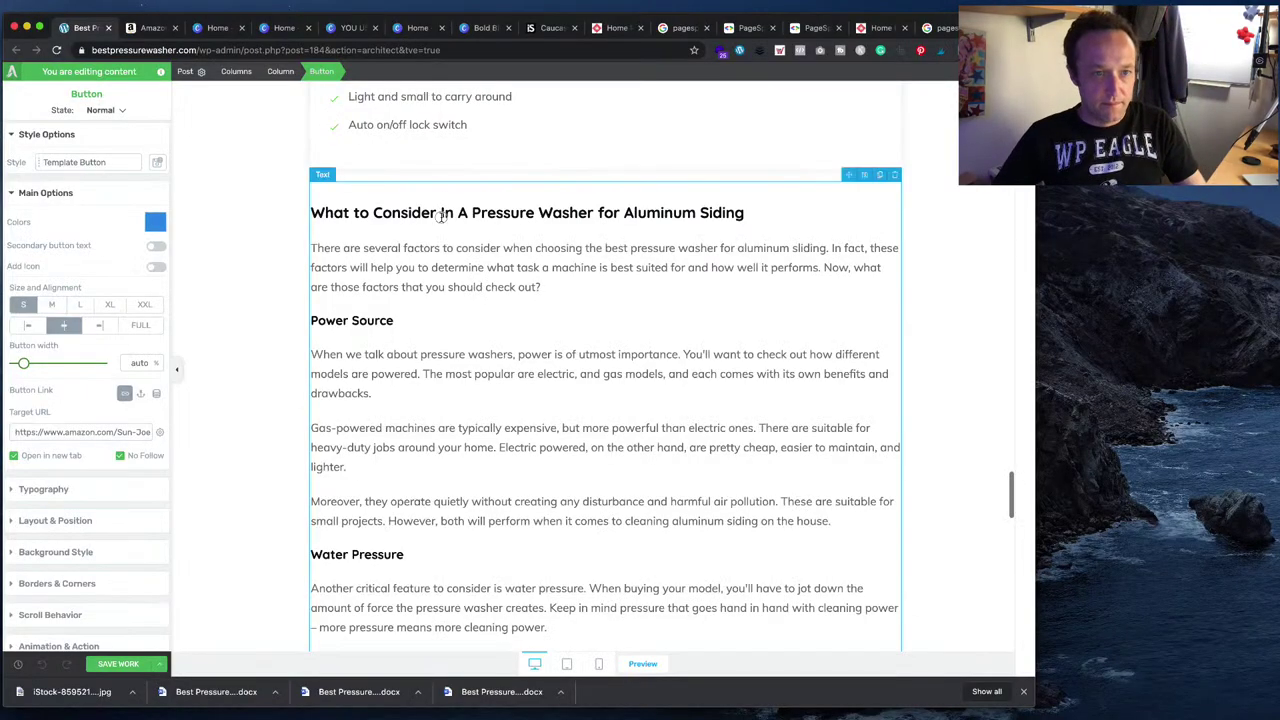
- Replace the old 'What to Consider' aluminum siding heading with the pasted PSI heading
{"action": "left_click", "coordinate": [441, 214]}
{"action": "left_click_drag", "start_coordinate": [757, 213], "coordinate": [303, 217]}
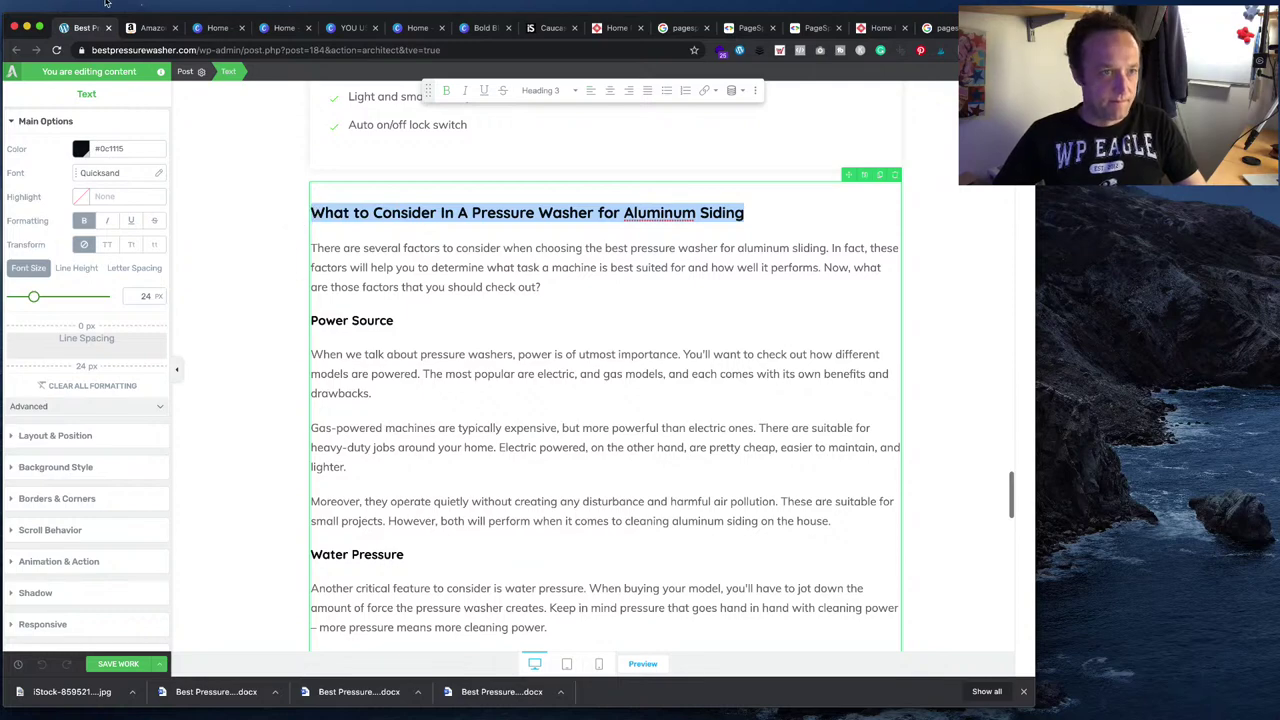
{"action": "left_click", "coordinate": [105, 3]}
{"action": "left_click", "coordinate": [118, 74]}
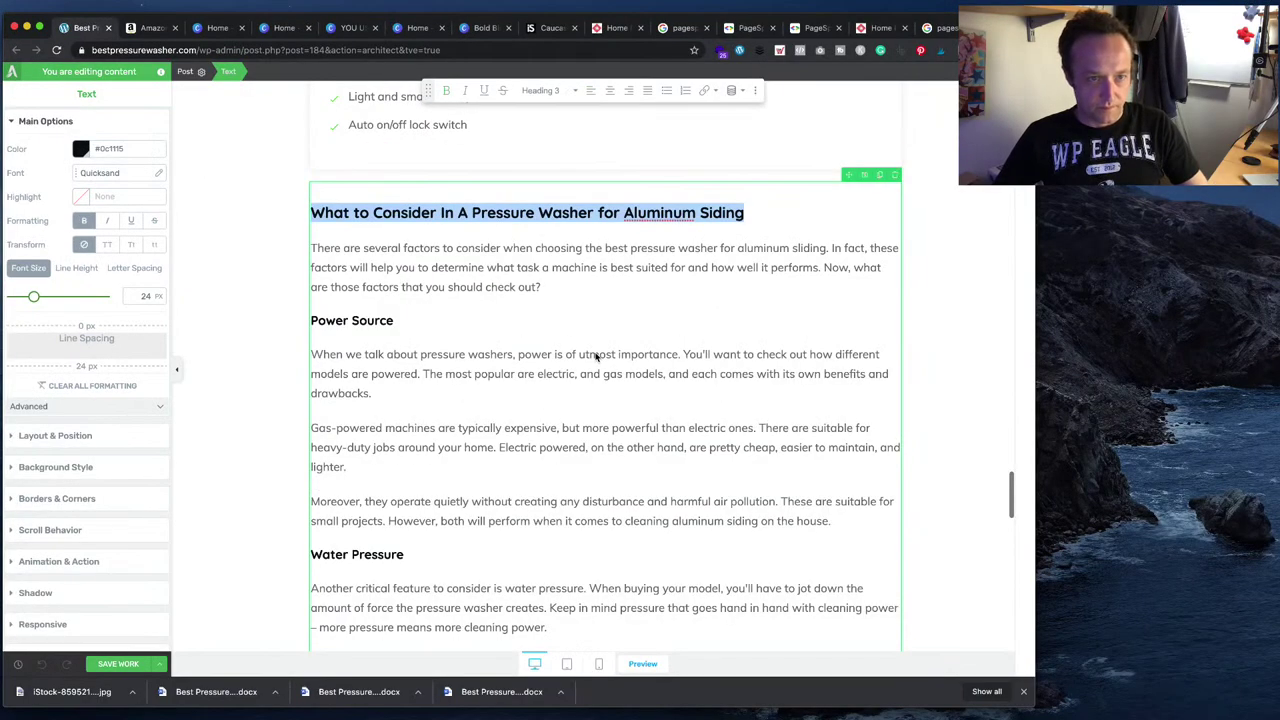
{"action": "key", "text": "super+v"}
- Replace the old introductory paragraph with the two PSI paragraphs from the Word draft
{"action": "key", "text": "super+Tab"}
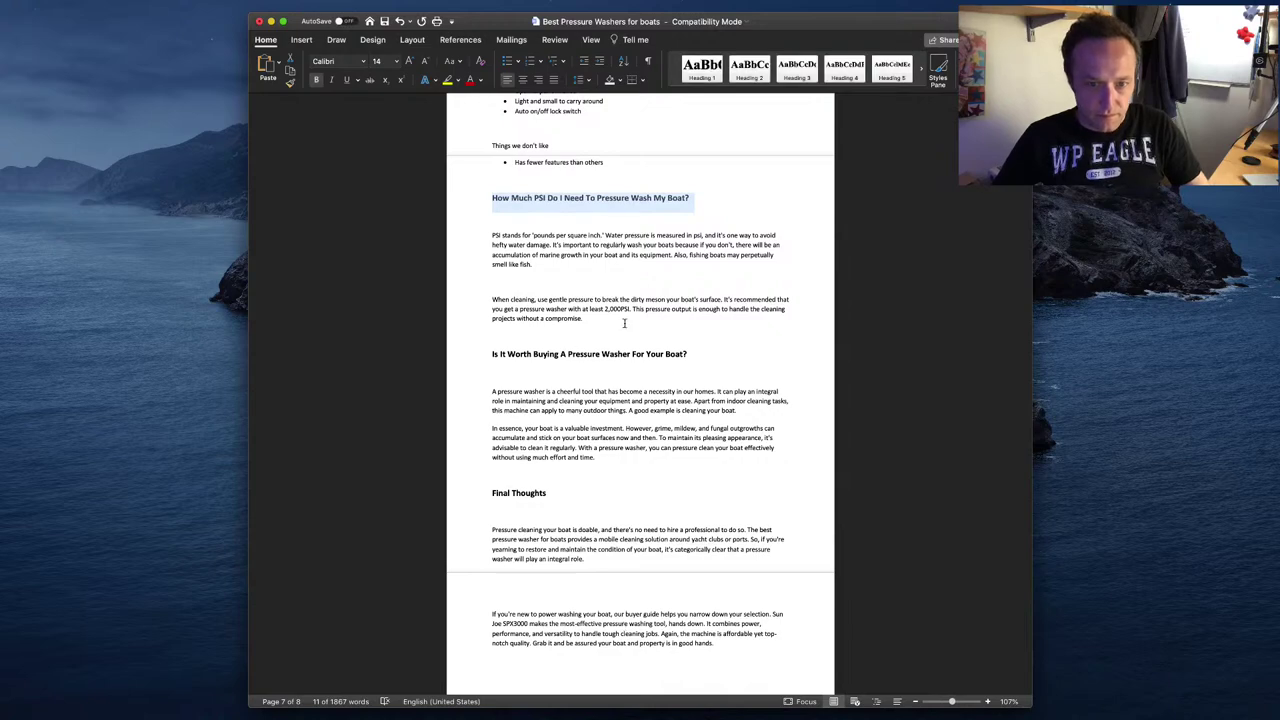
{"action": "left_click_drag", "start_coordinate": [624, 323], "coordinate": [489, 238]}
{"action": "key", "text": "super+Tab"}
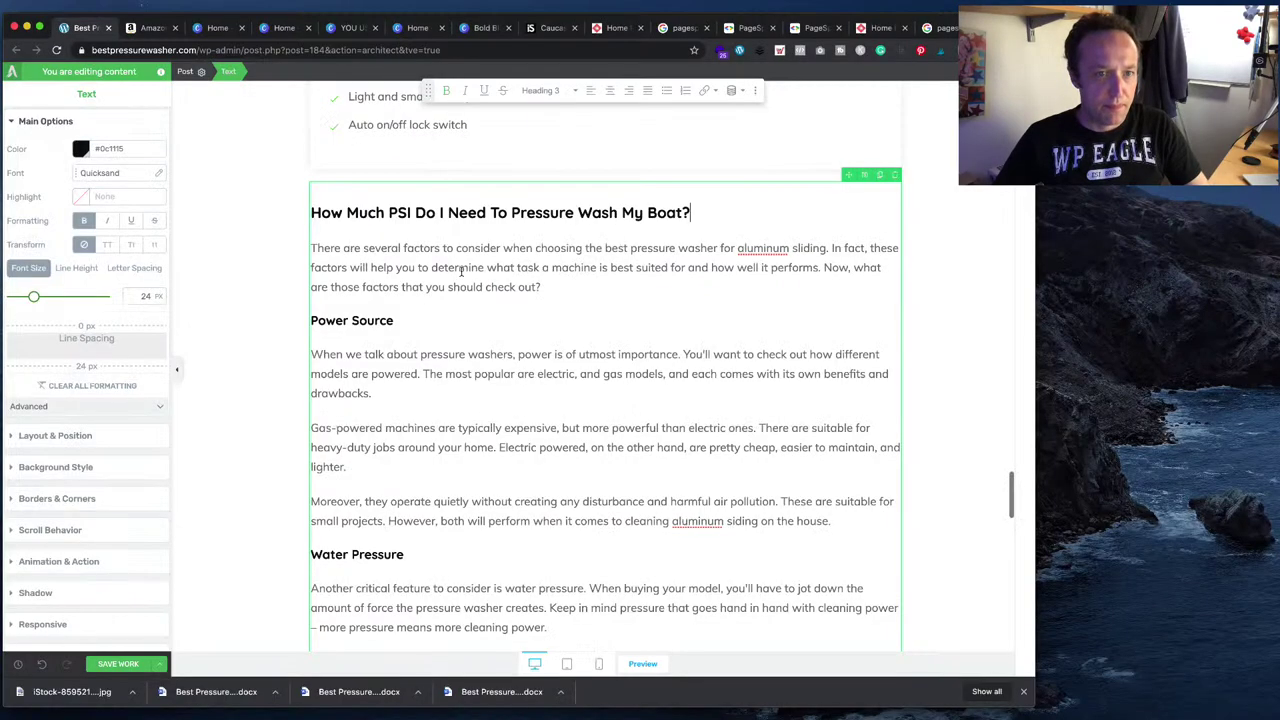
{"action": "left_click_drag", "start_coordinate": [567, 292], "coordinate": [328, 245]}
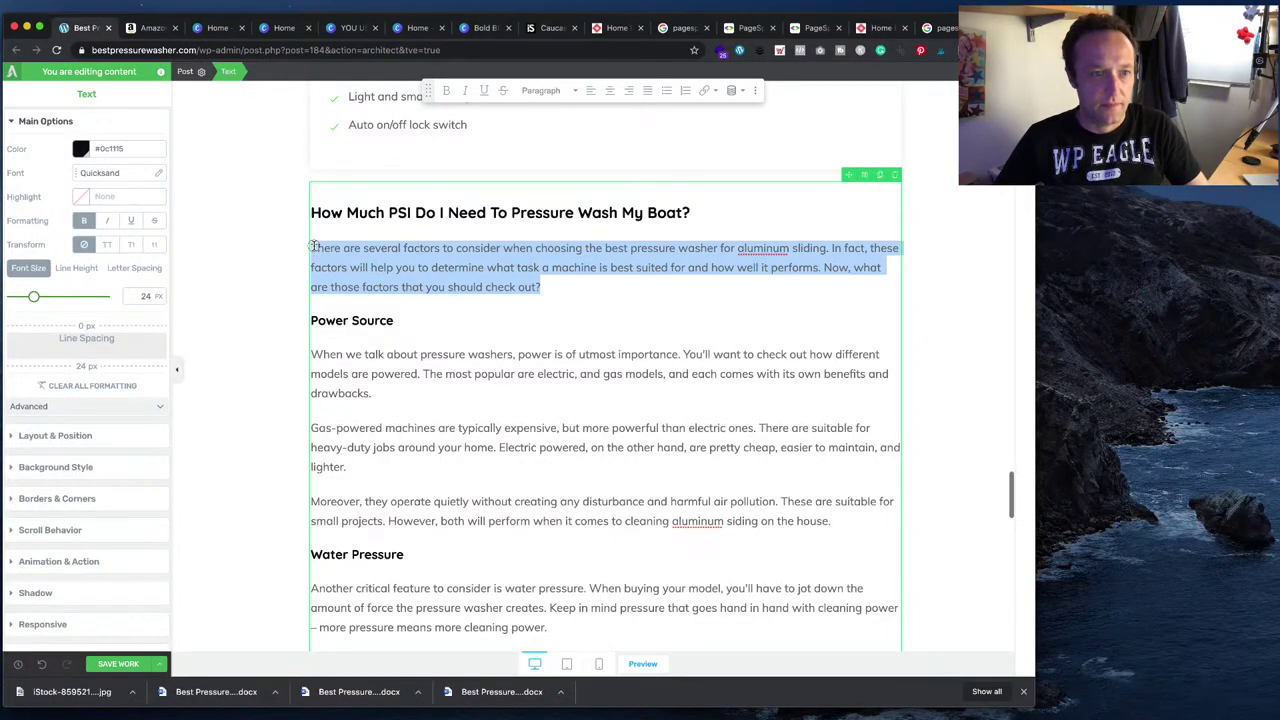
{"action": "key", "text": "super+v"}
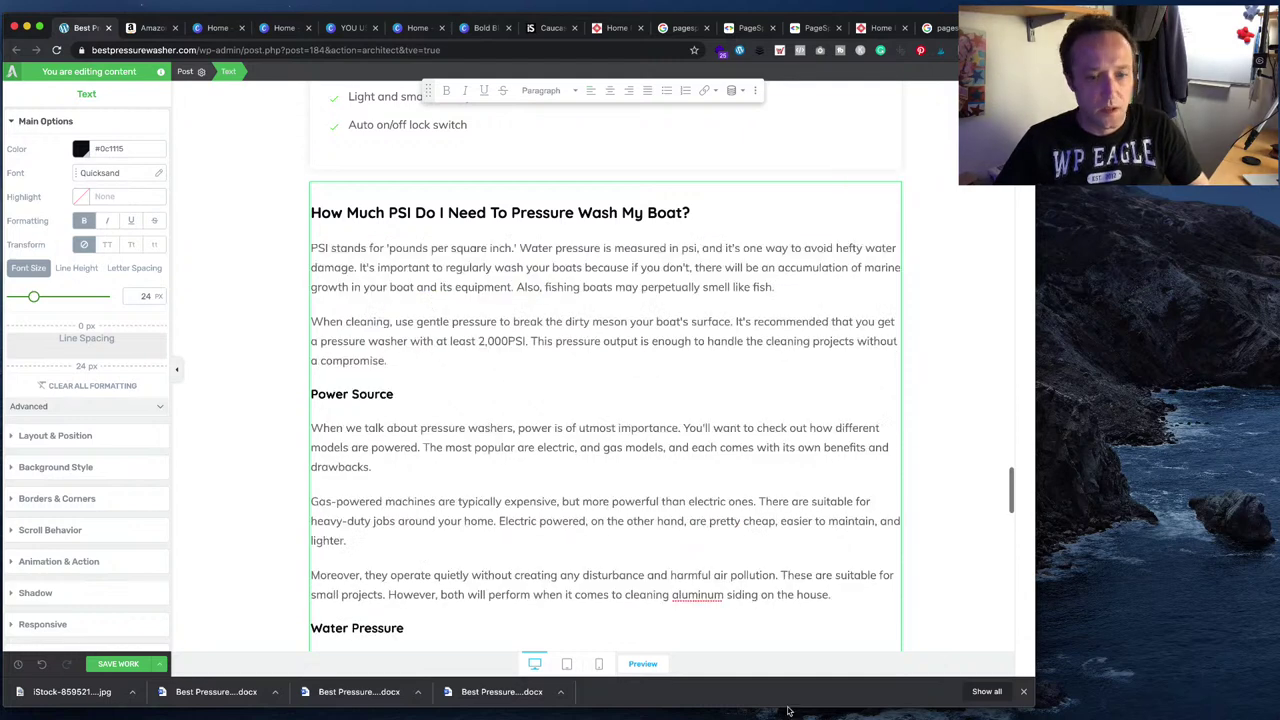
- Clear the leftover text and paste the 'Is It Worth Buying…' heading below the paragraphs
{"action": "key", "text": "super+Tab"}
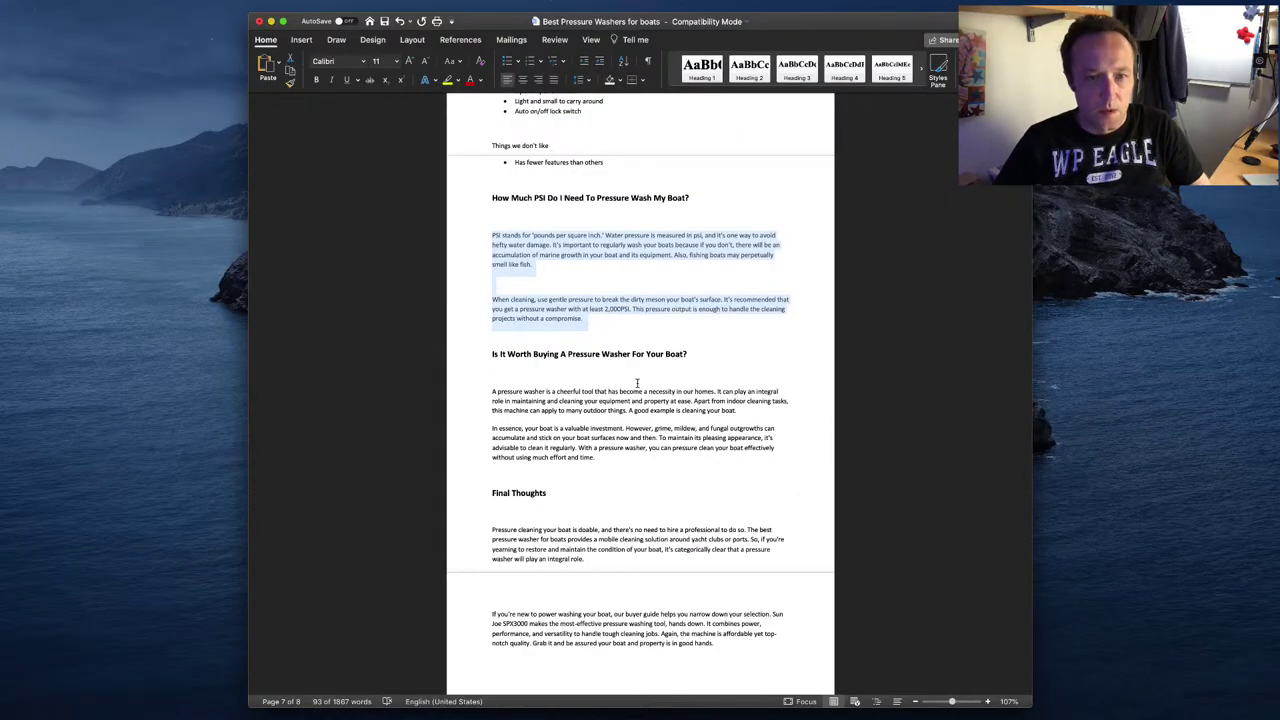
{"action": "left_click", "coordinate": [655, 358]}
{"action": "left_click_drag", "start_coordinate": [693, 353], "coordinate": [496, 352]}
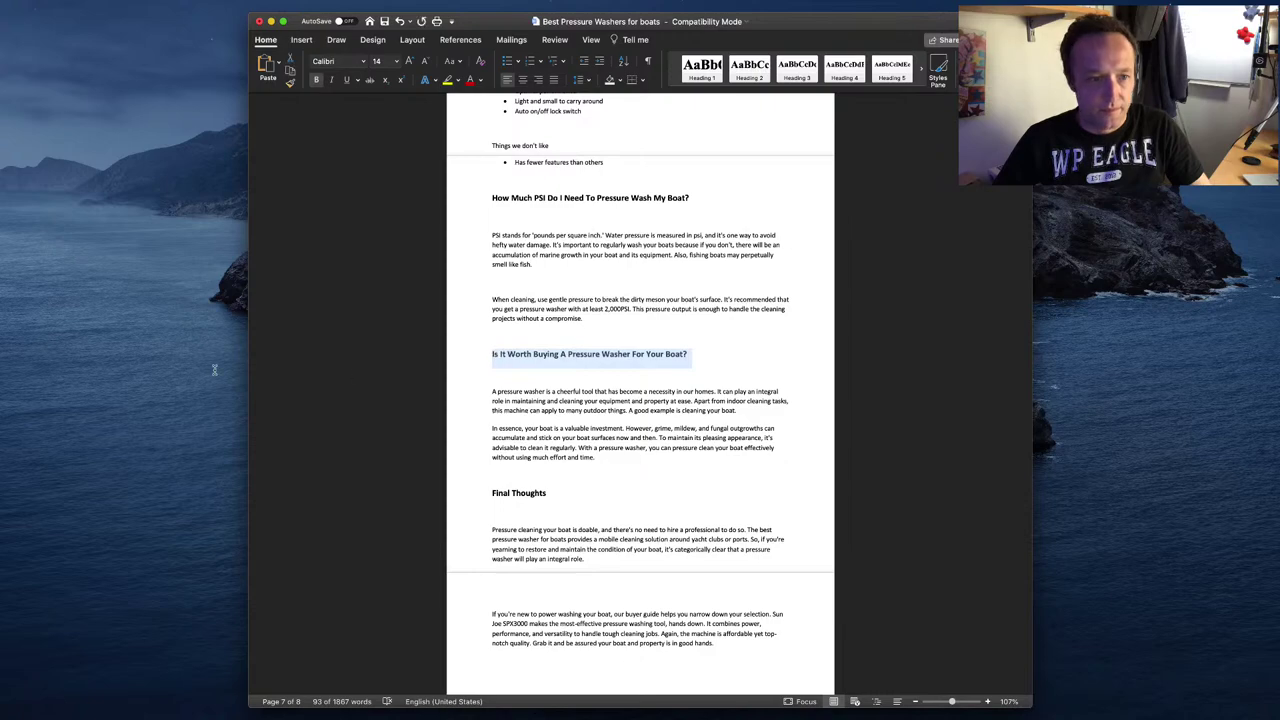
{"action": "key", "text": "super+Tab"}
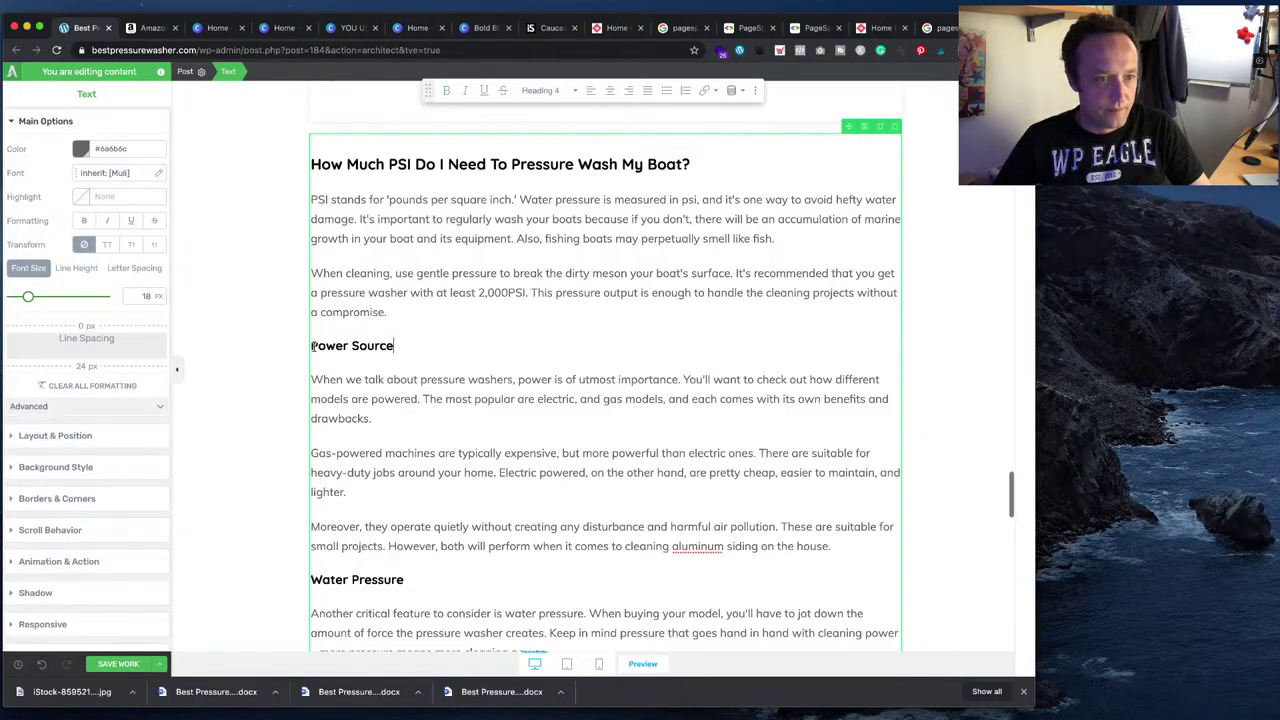
{"action": "left_click_drag", "start_coordinate": [313, 346], "coordinate": [654, 600]}
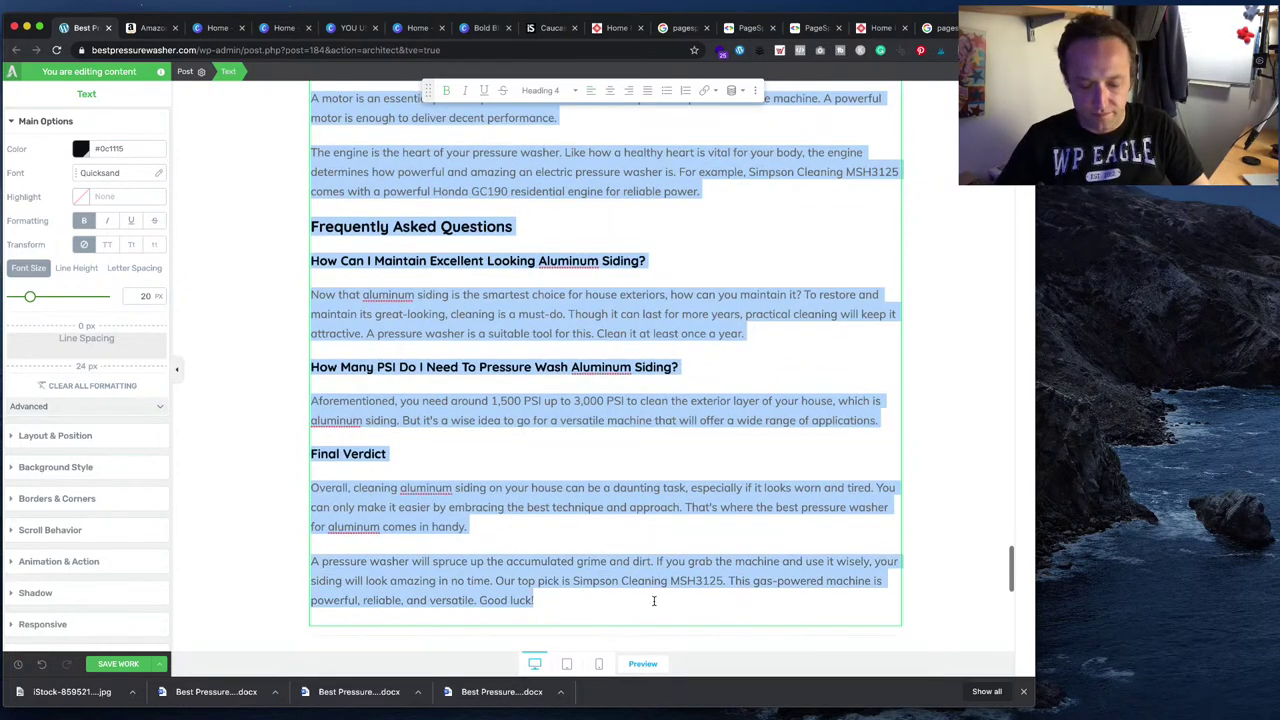
{"action": "scroll", "coordinate": [654, 600], "scroll_direction": "down", "scroll_amount": 10}
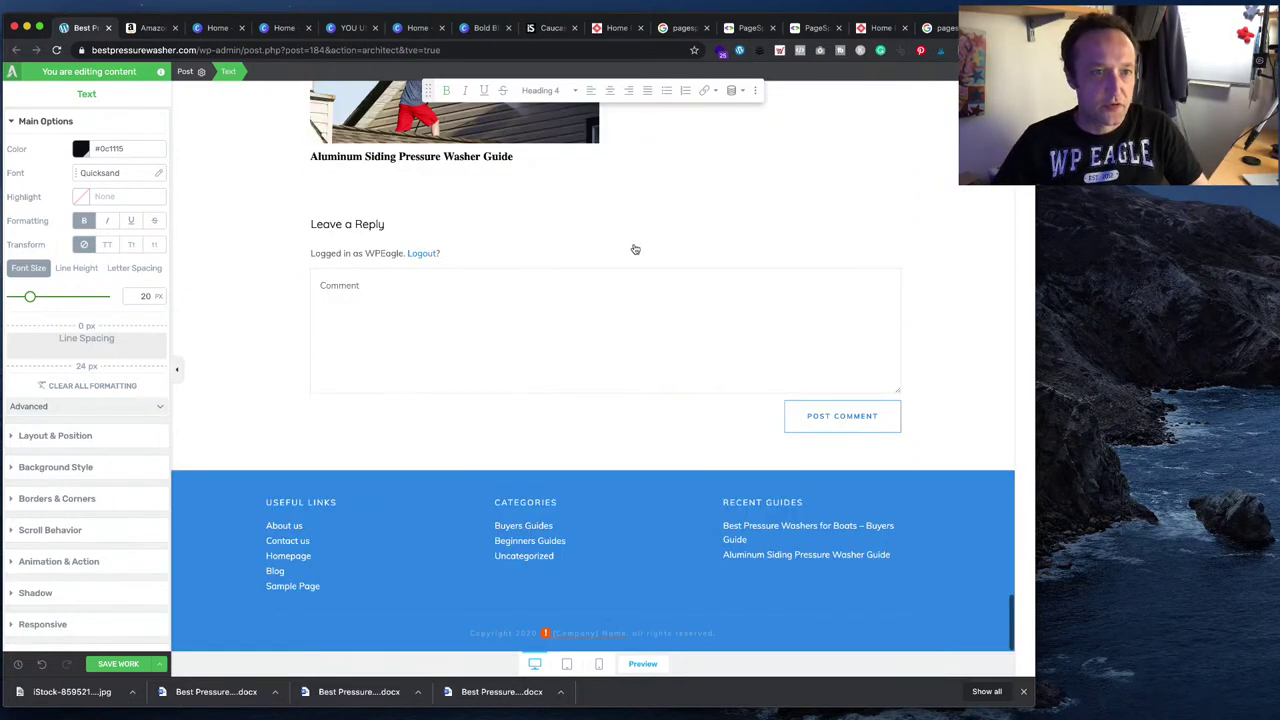
{"action": "scroll", "coordinate": [634, 249], "scroll_direction": "up", "scroll_amount": 5}
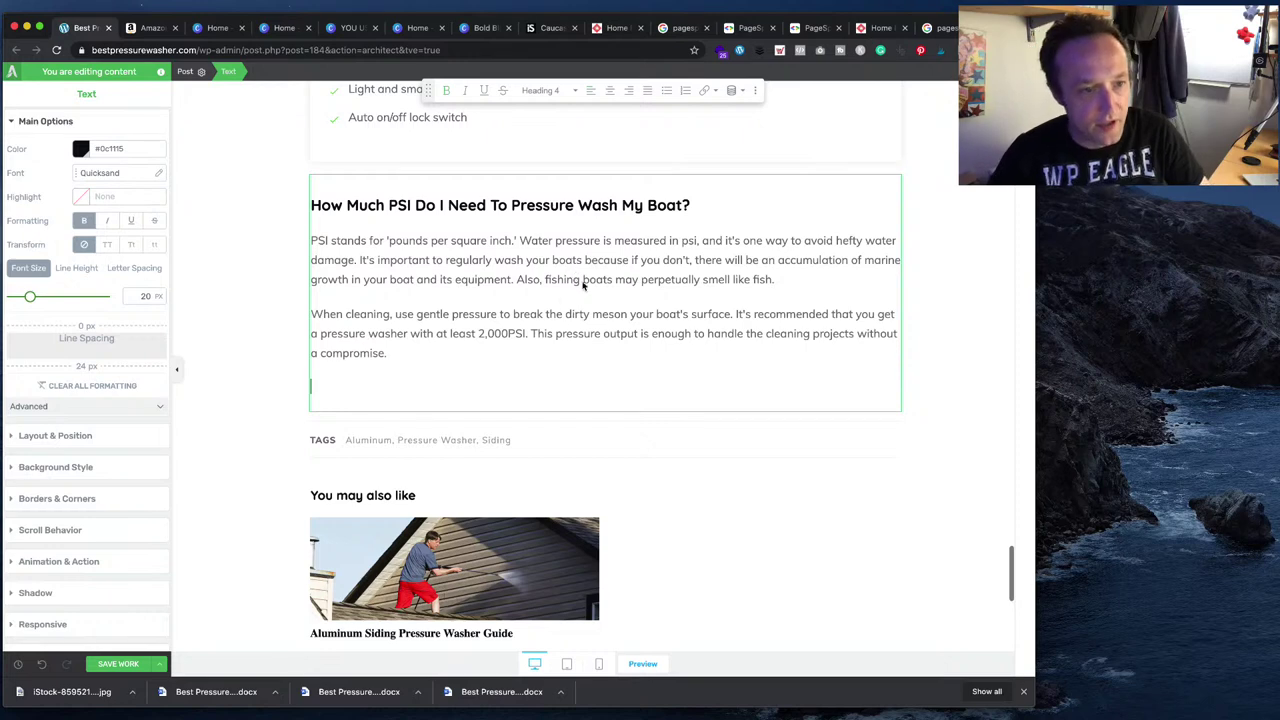
{"action": "key", "text": "super+v"}
{"action": "left_click_drag", "start_coordinate": [617, 392], "coordinate": [397, 387]}
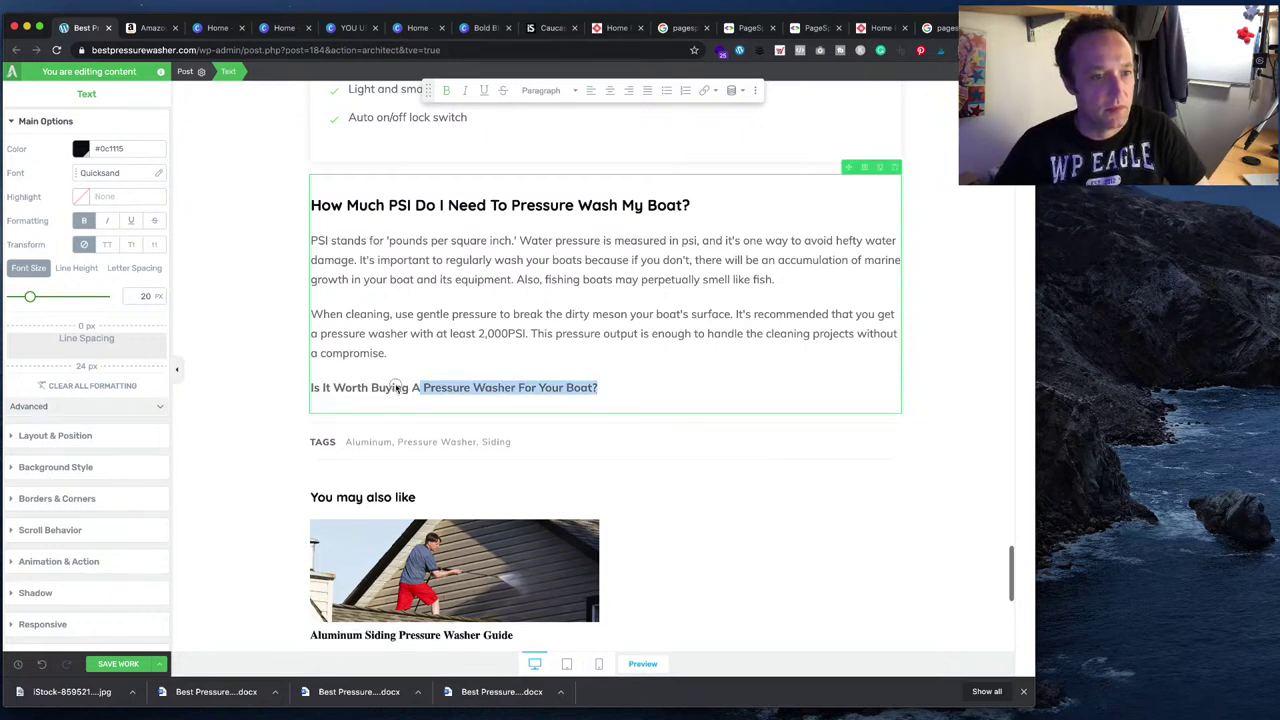
- Make 'Is It Worth Buying…' a Heading 3 and start an empty paragraph below it
{"action": "left_click", "coordinate": [556, 96]}
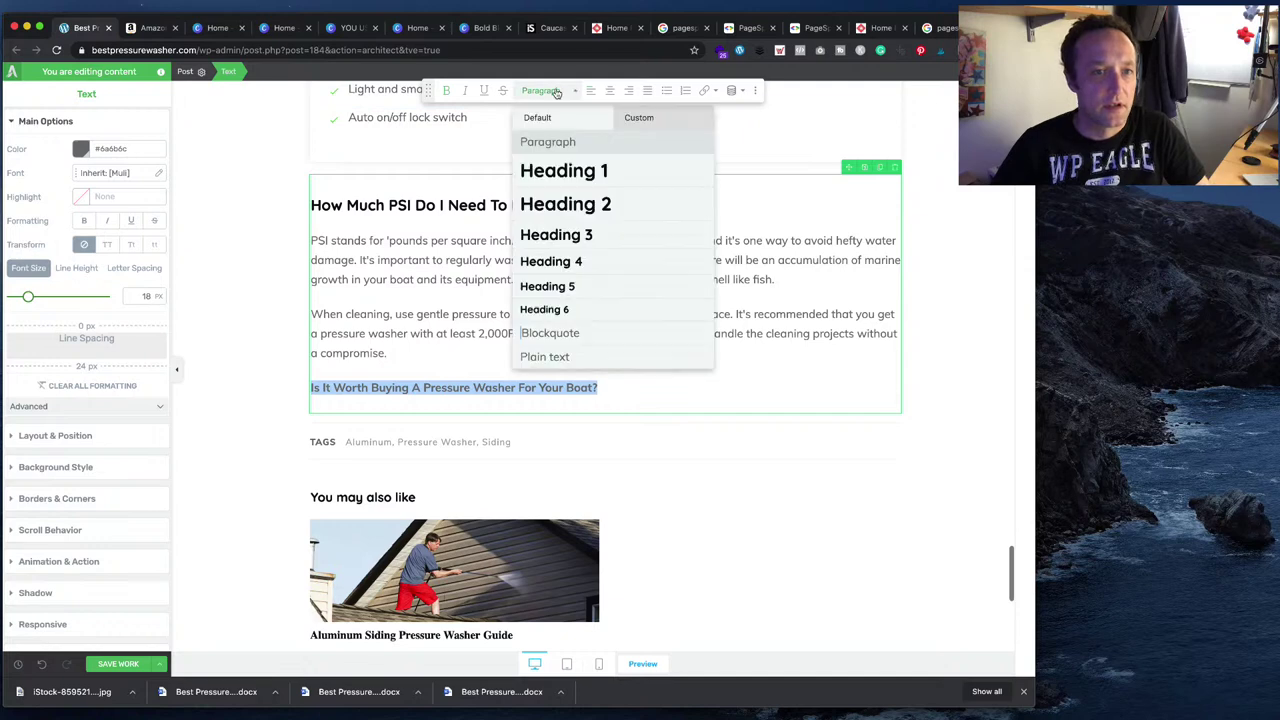
{"action": "left_click", "coordinate": [560, 243]}
{"action": "left_click", "coordinate": [729, 380]}
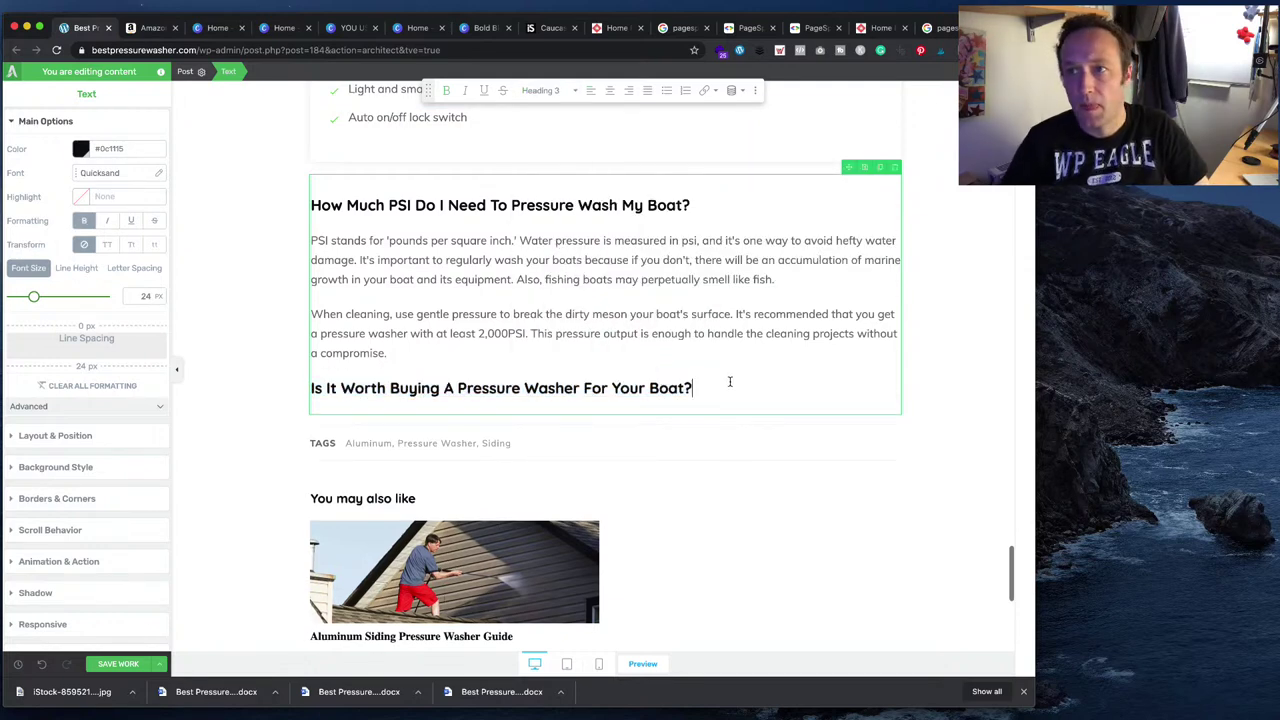
{"action": "key", "text": "Return"}
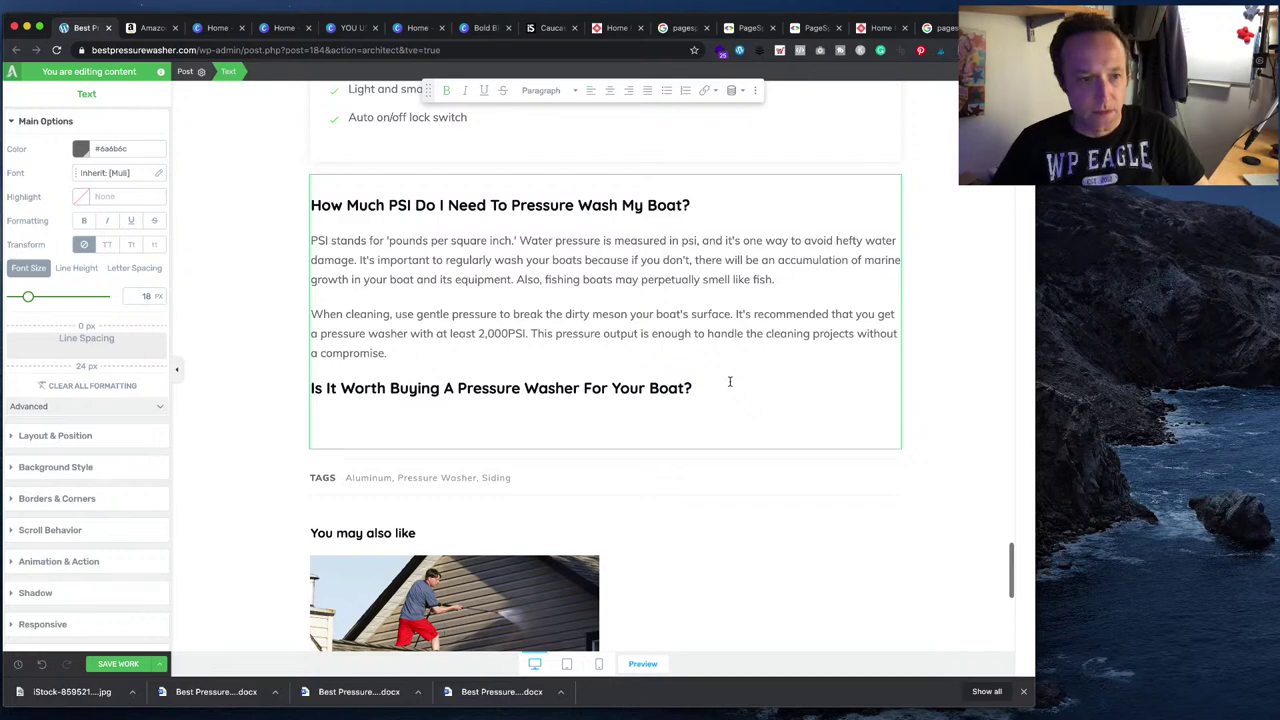
- Copy the two 'Is It Worth Buying' paragraphs from Word and paste them under the heading
{"action": "left_click", "coordinate": [720, 702]}
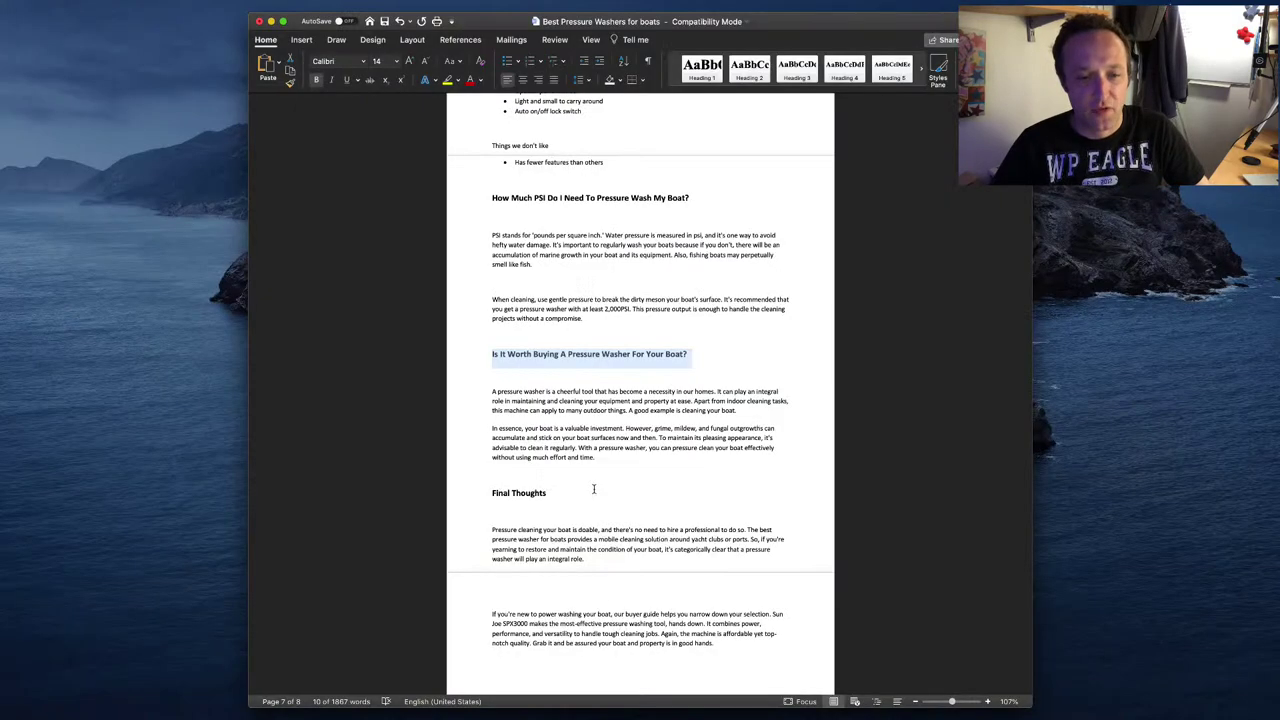
{"action": "left_click_drag", "start_coordinate": [605, 460], "coordinate": [490, 392]}
{"action": "key", "text": "super+c"}
{"action": "key", "text": "super+Tab"}
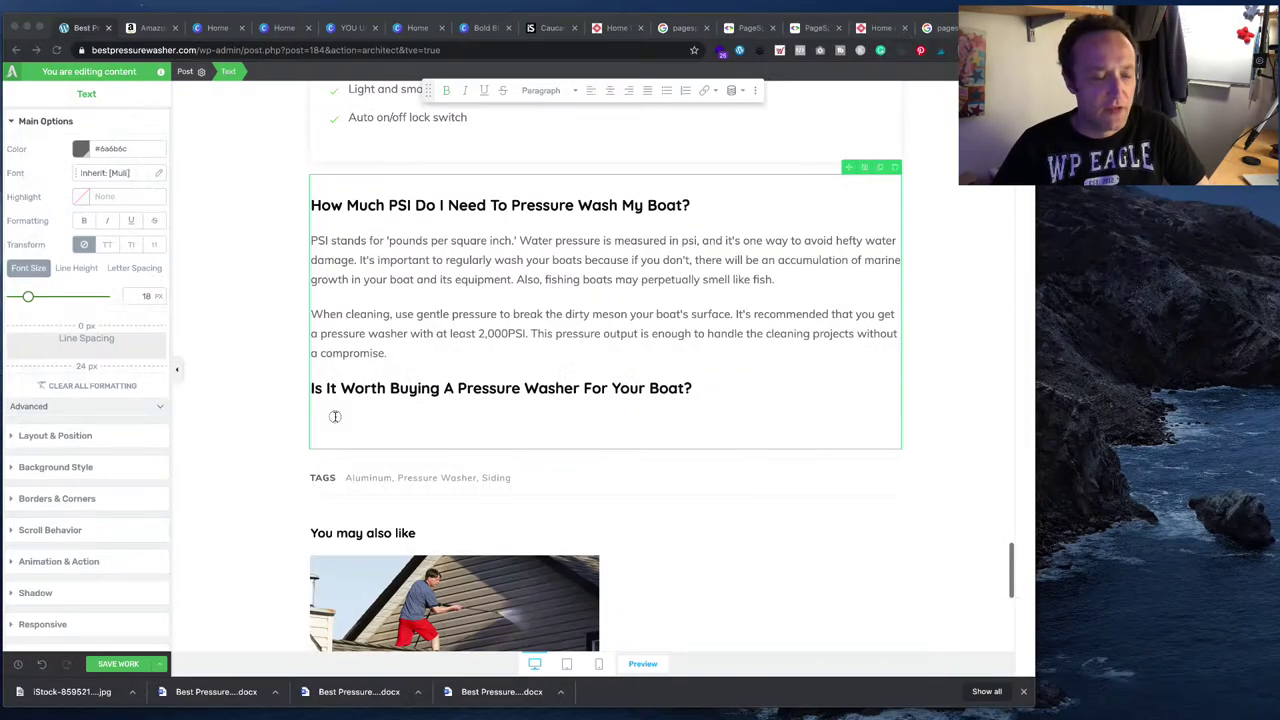
{"action": "key", "text": "super+v"}
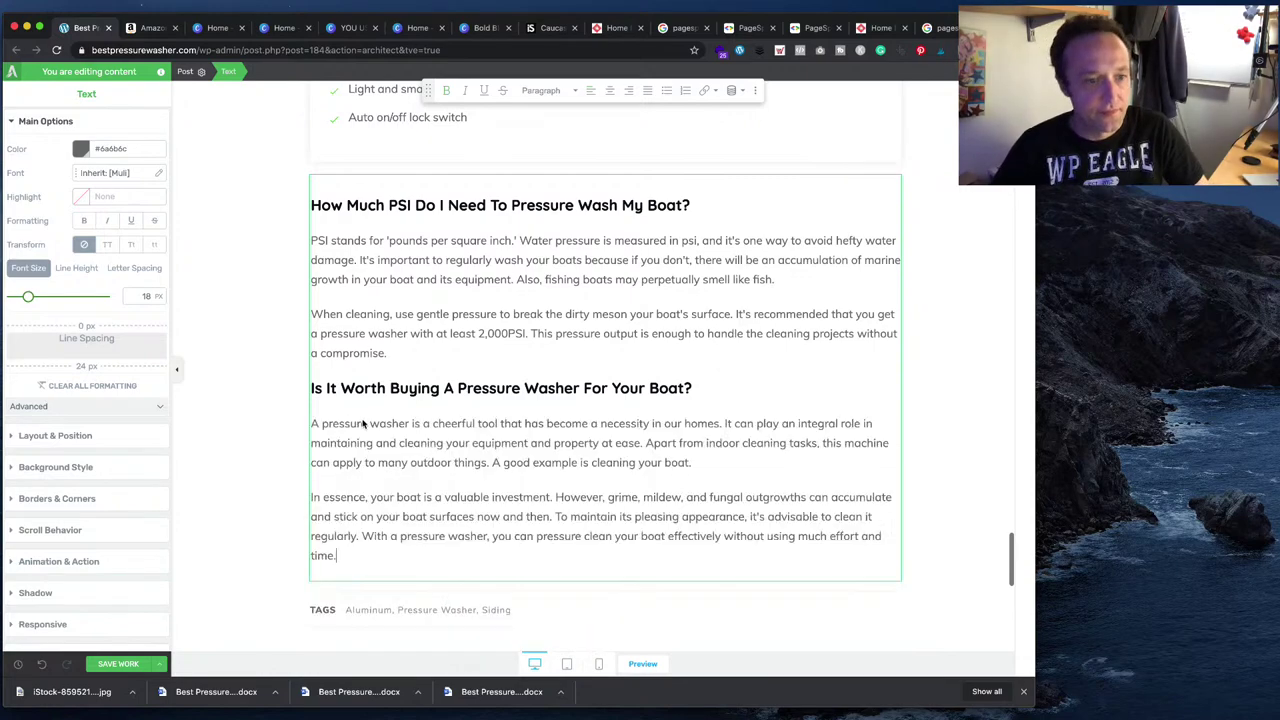
- Copy 'Final Thoughts' with its two paragraphs from Word and paste them as a new paragraph
{"action": "key", "text": "super+Tab"}
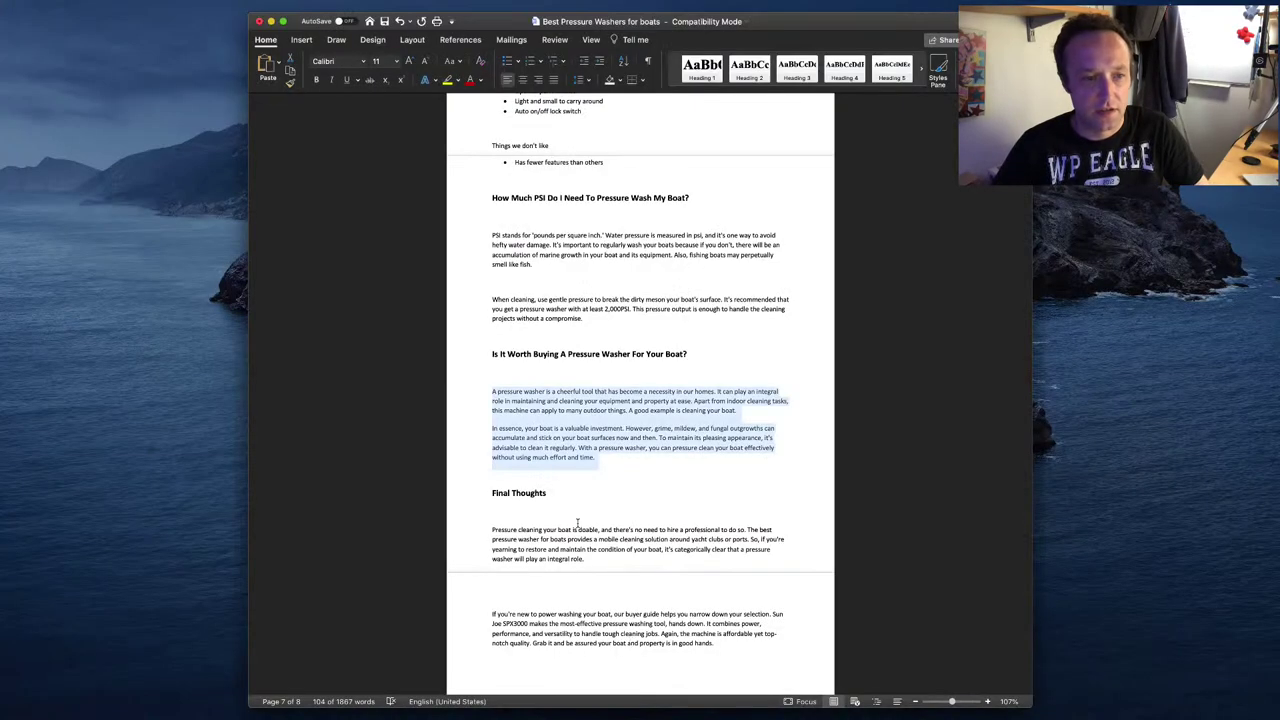
{"action": "left_click", "coordinate": [555, 495]}
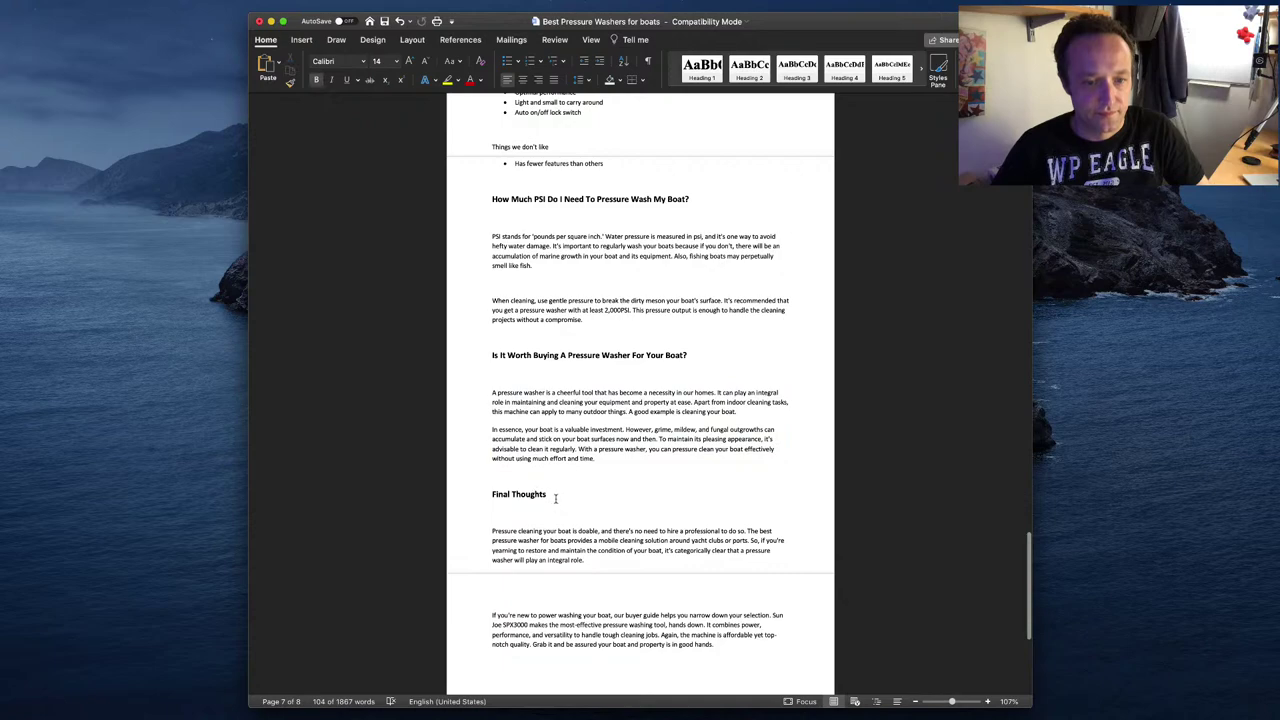
{"action": "left_click_drag", "start_coordinate": [555, 497], "coordinate": [500, 490]}
{"action": "key", "text": "super+Tab"}
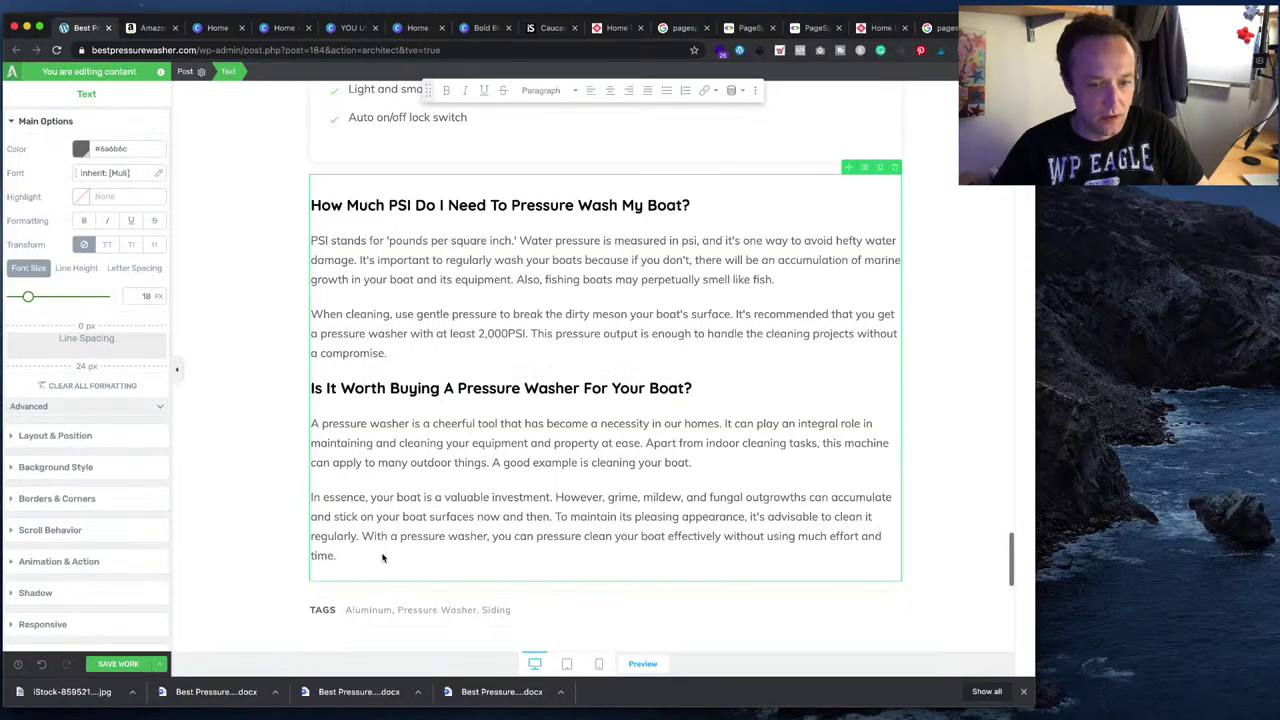
{"action": "key", "text": "super+Tab"}
{"action": "scroll", "coordinate": [731, 538], "scroll_direction": "down", "scroll_amount": 5}
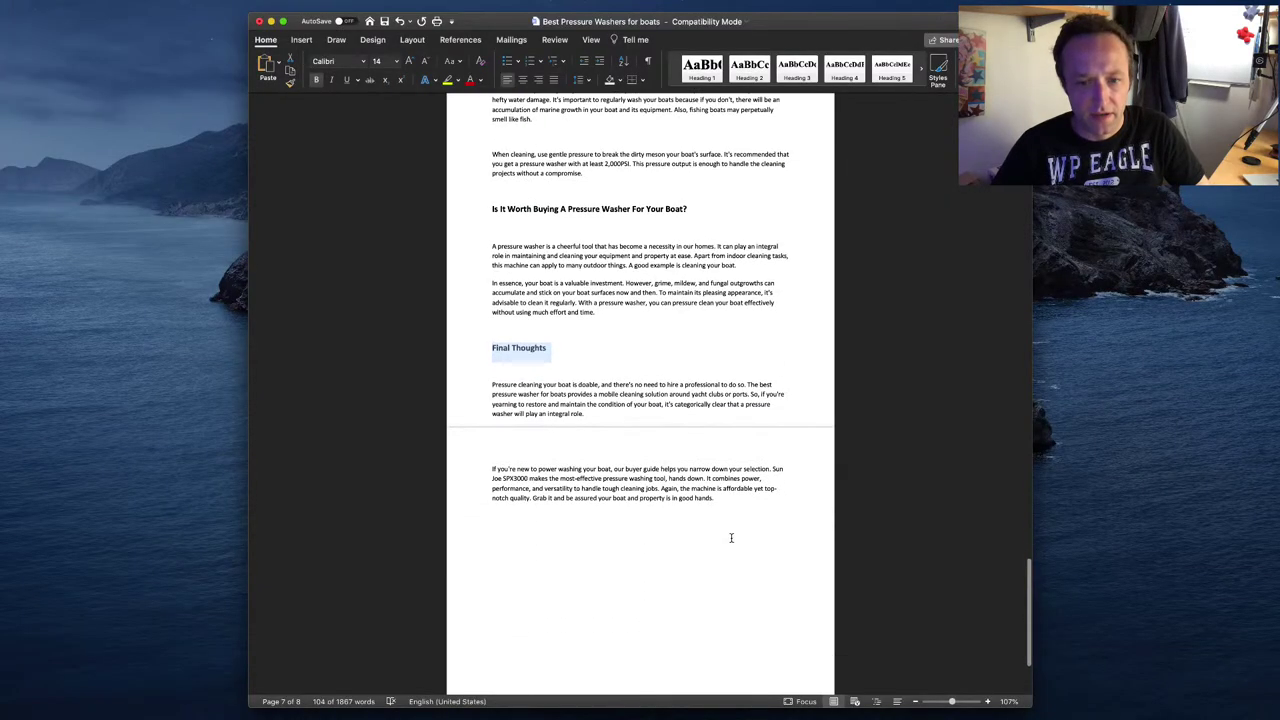
{"action": "left_click_drag", "start_coordinate": [740, 492], "coordinate": [492, 384]}
{"action": "left_click", "coordinate": [521, 404]}
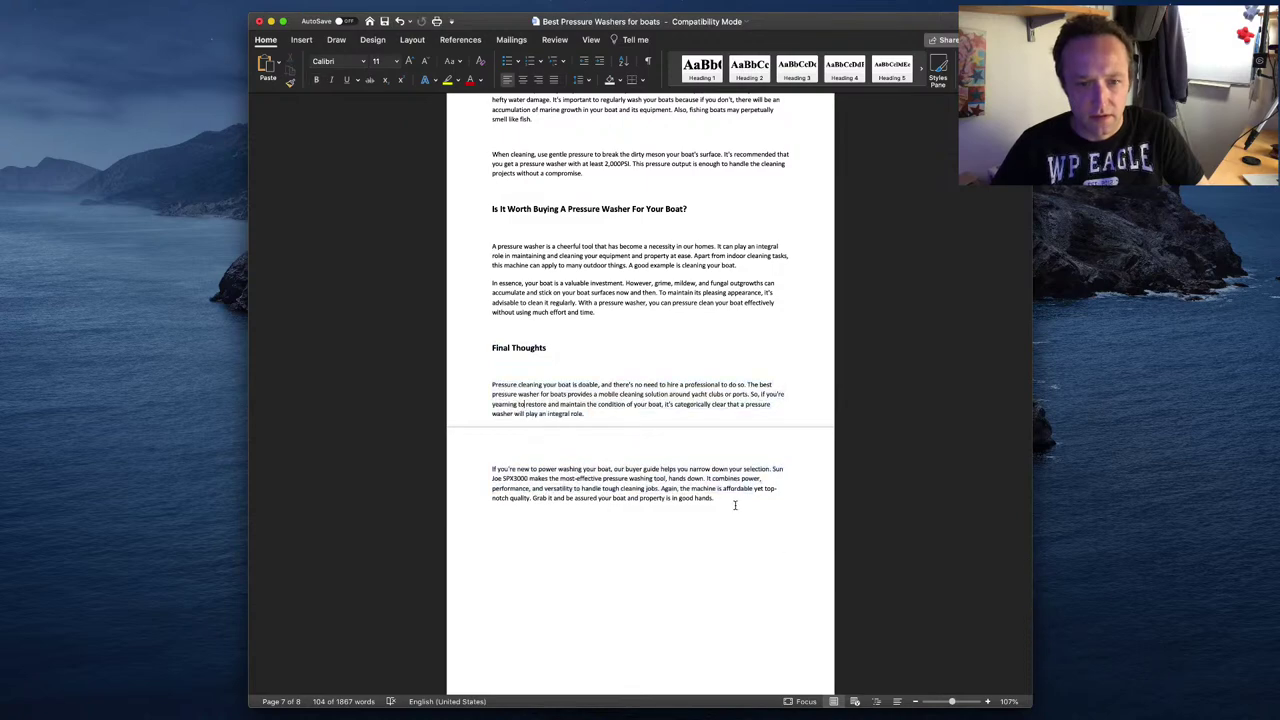
{"action": "left_click_drag", "start_coordinate": [735, 505], "coordinate": [480, 350]}
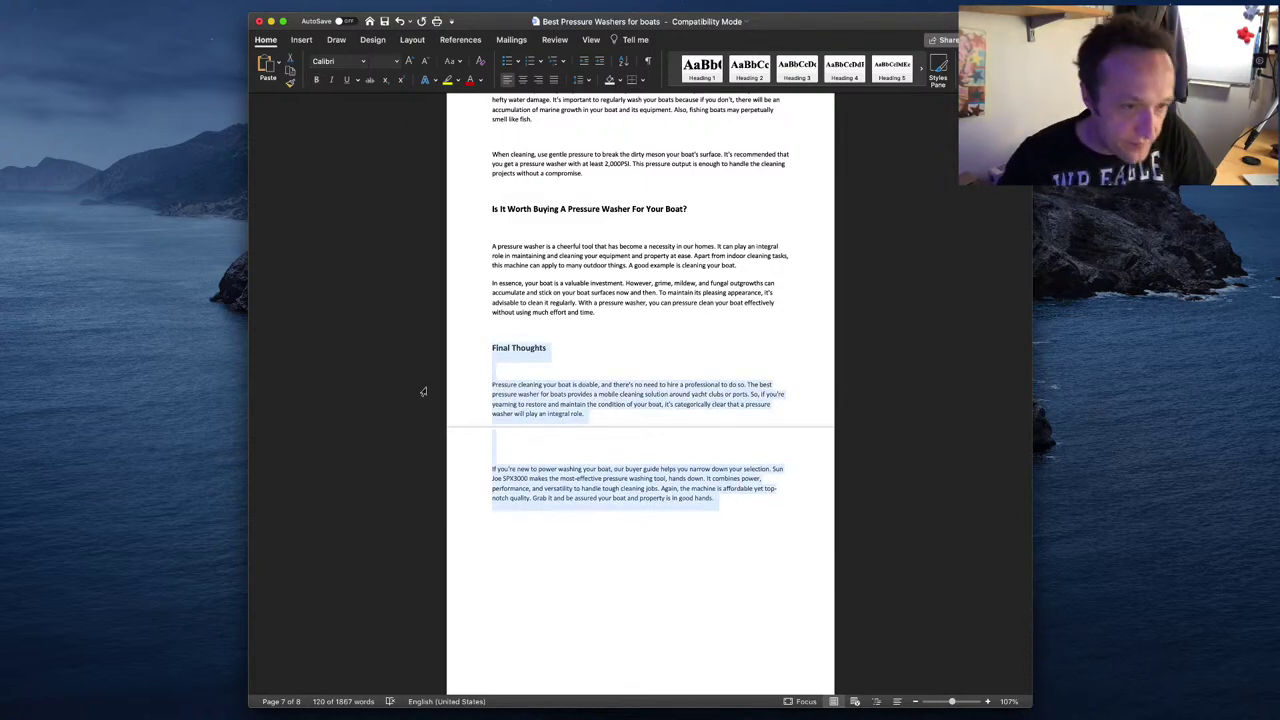
{"action": "key", "text": "super+Tab"}
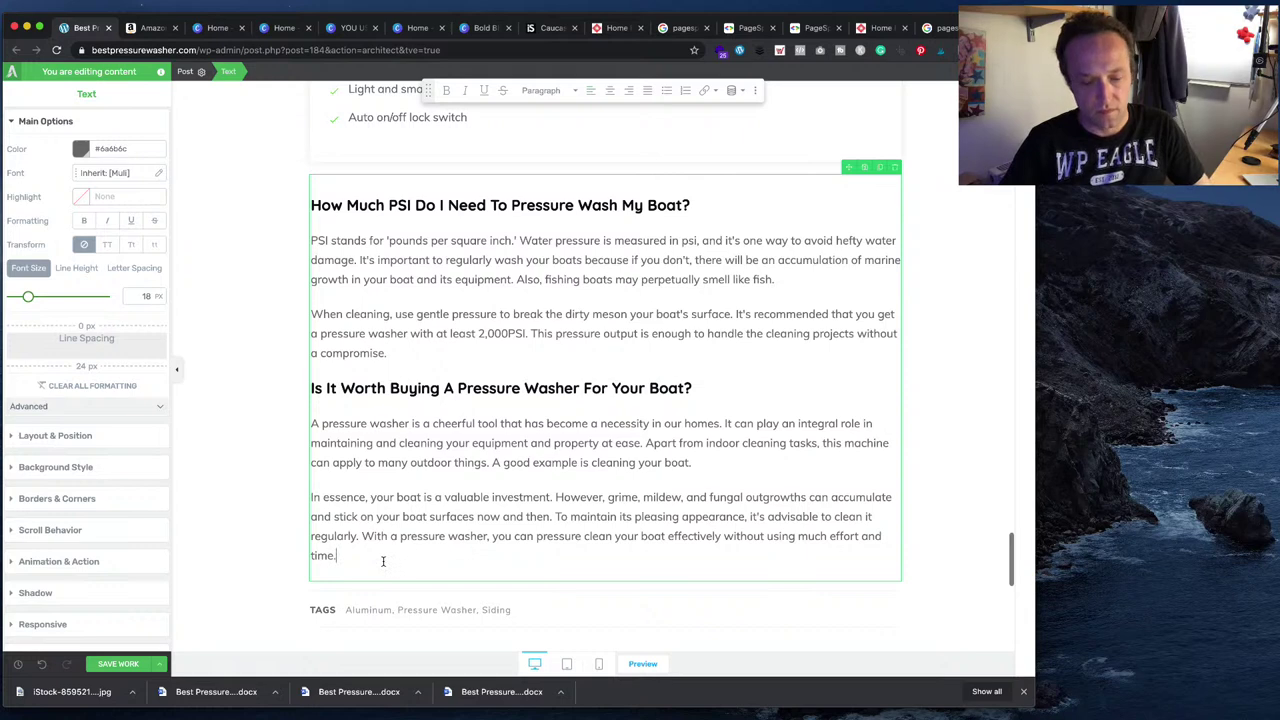
{"action": "key", "text": "Return"}
{"action": "key", "text": "super+v"}
- Format the 'Final Thoughts' line as Heading 3
{"action": "scroll", "coordinate": [401, 405], "scroll_direction": "down", "scroll_amount": 3}
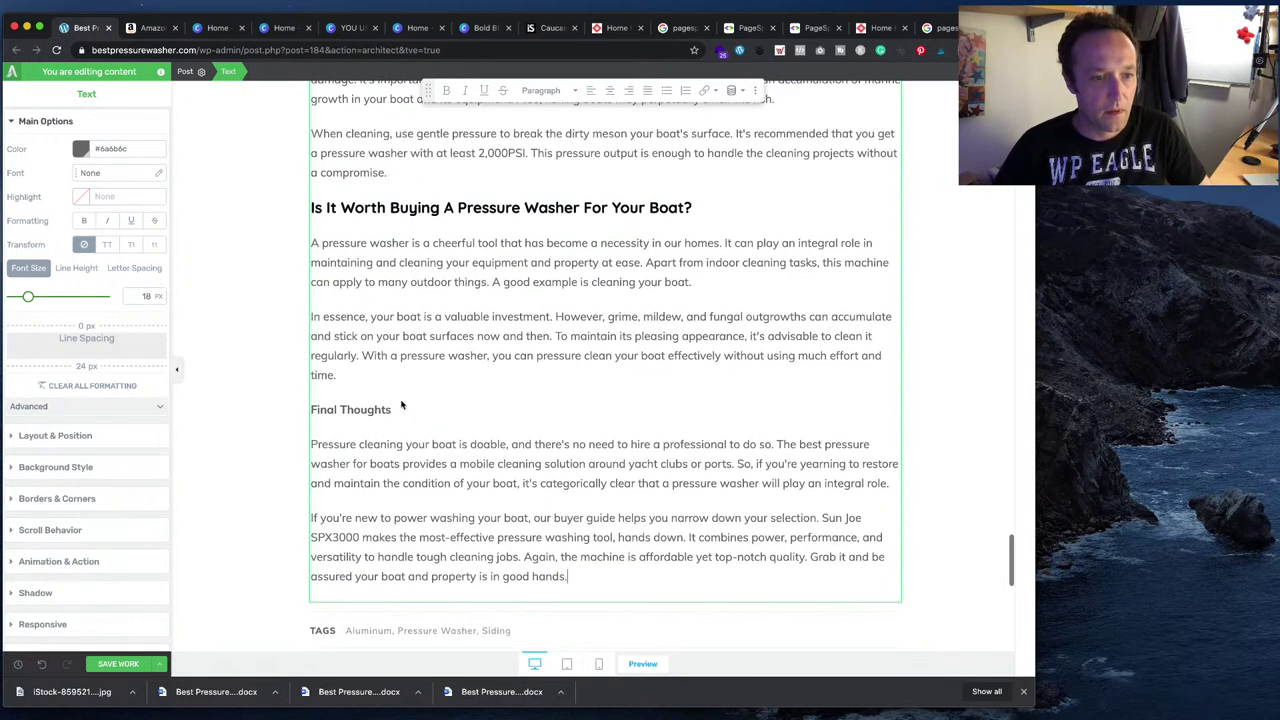
{"action": "left_click_drag", "start_coordinate": [401, 405], "coordinate": [314, 410]}
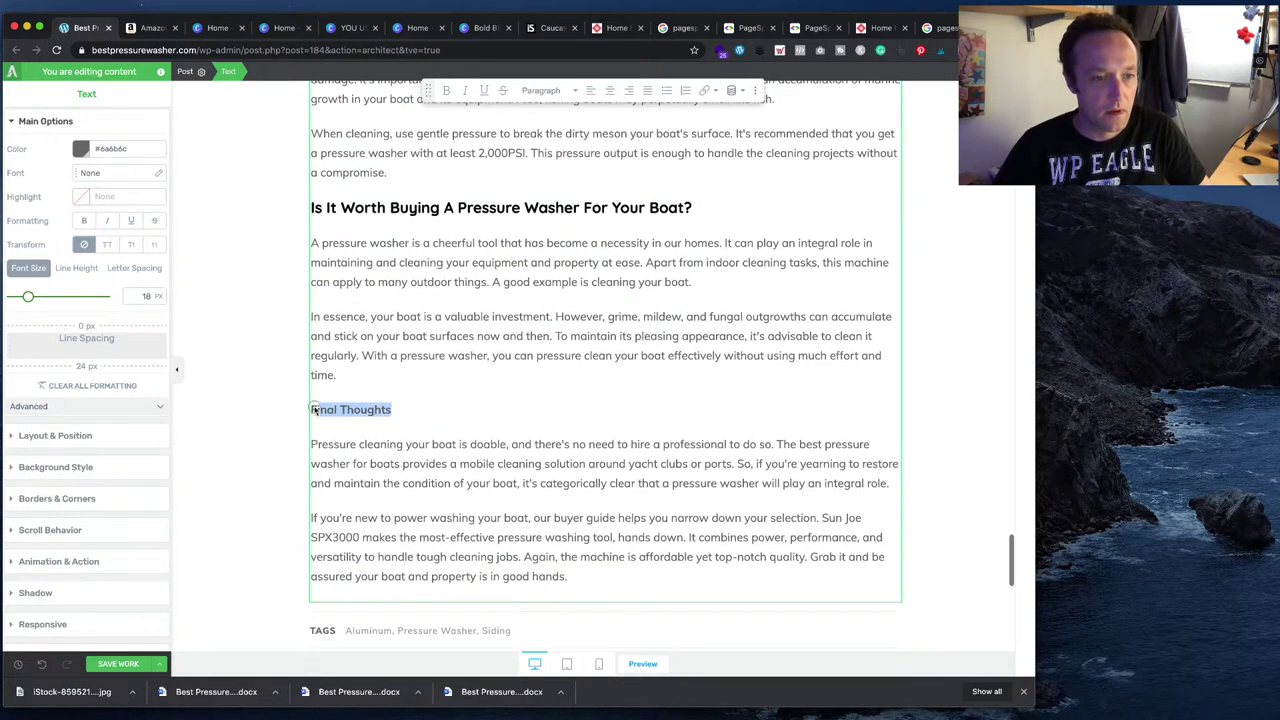
{"action": "left_click", "coordinate": [543, 90]}
{"action": "left_click", "coordinate": [556, 234]}
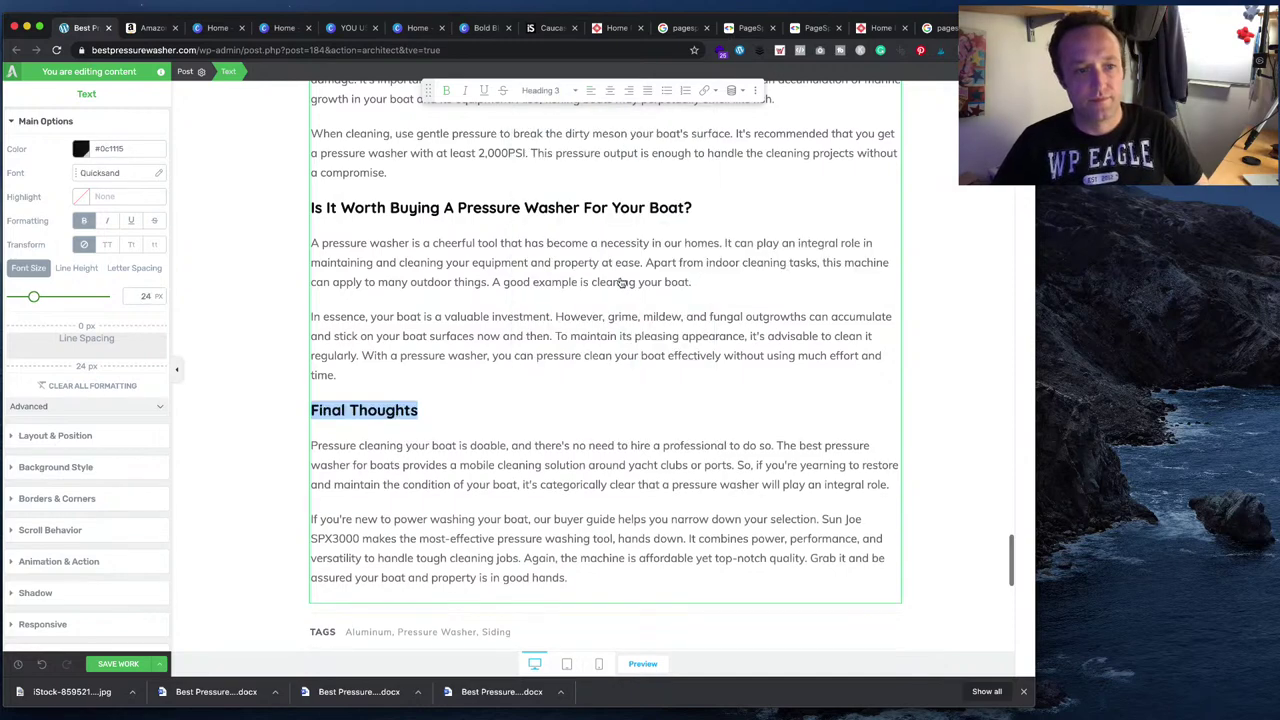
{"action": "left_click", "coordinate": [651, 331]}
{"action": "scroll", "coordinate": [650, 330], "scroll_direction": "up", "scroll_amount": 3}
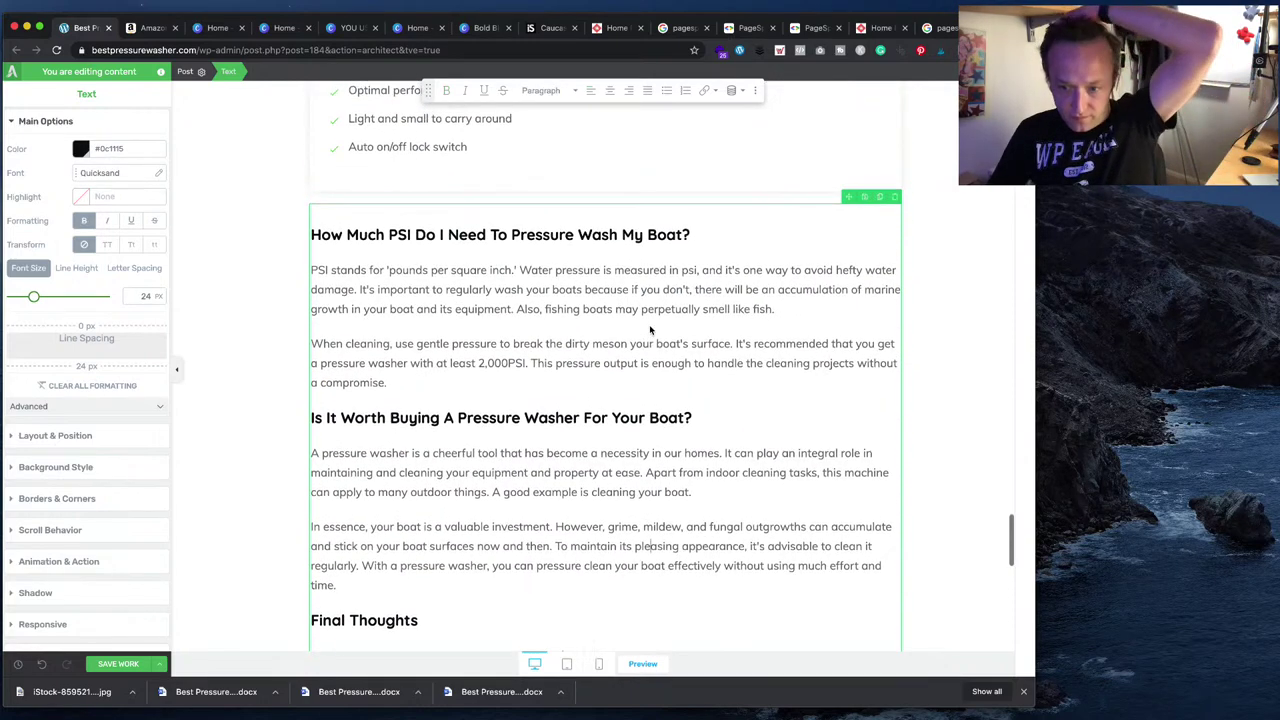
- Save the pressure-washer post's work, then use Save and Exit to view the live post
{"action": "scroll", "coordinate": [650, 330], "scroll_direction": "up", "scroll_amount": 3}
{"action": "scroll", "coordinate": [651, 330], "scroll_direction": "up", "scroll_amount": 20}
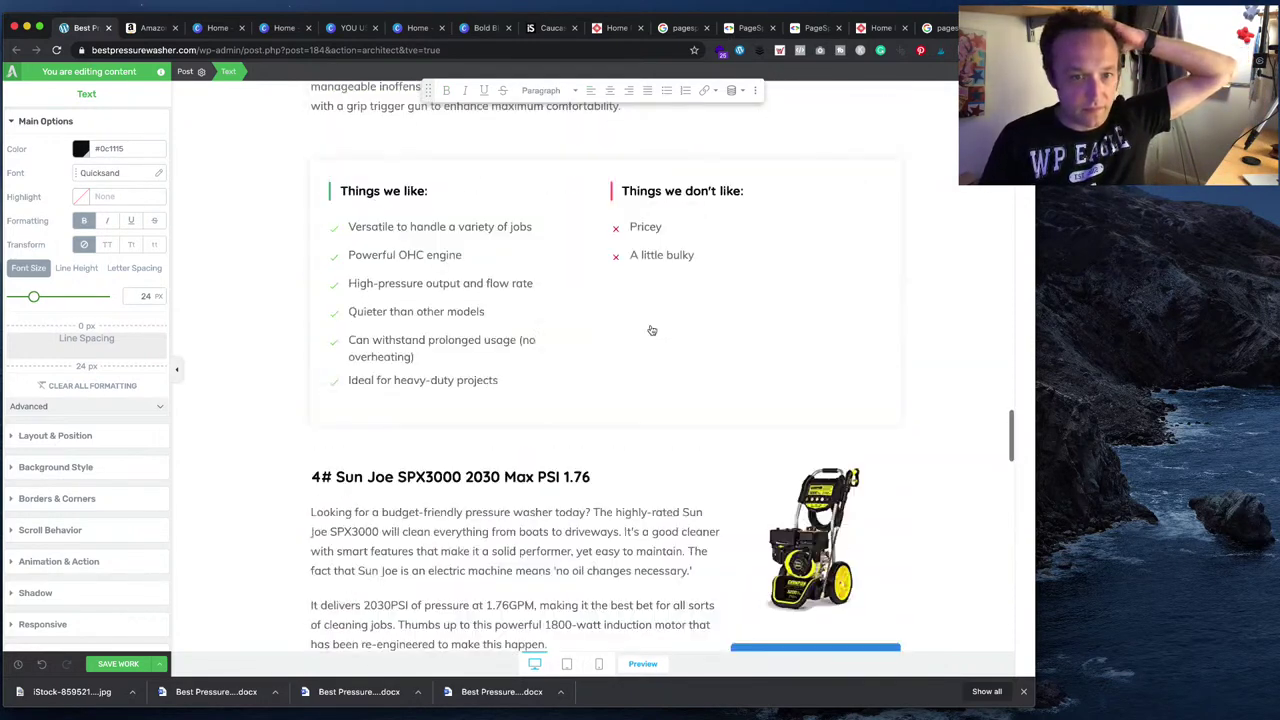
{"action": "scroll", "coordinate": [652, 325], "scroll_direction": "up", "scroll_amount": 10}
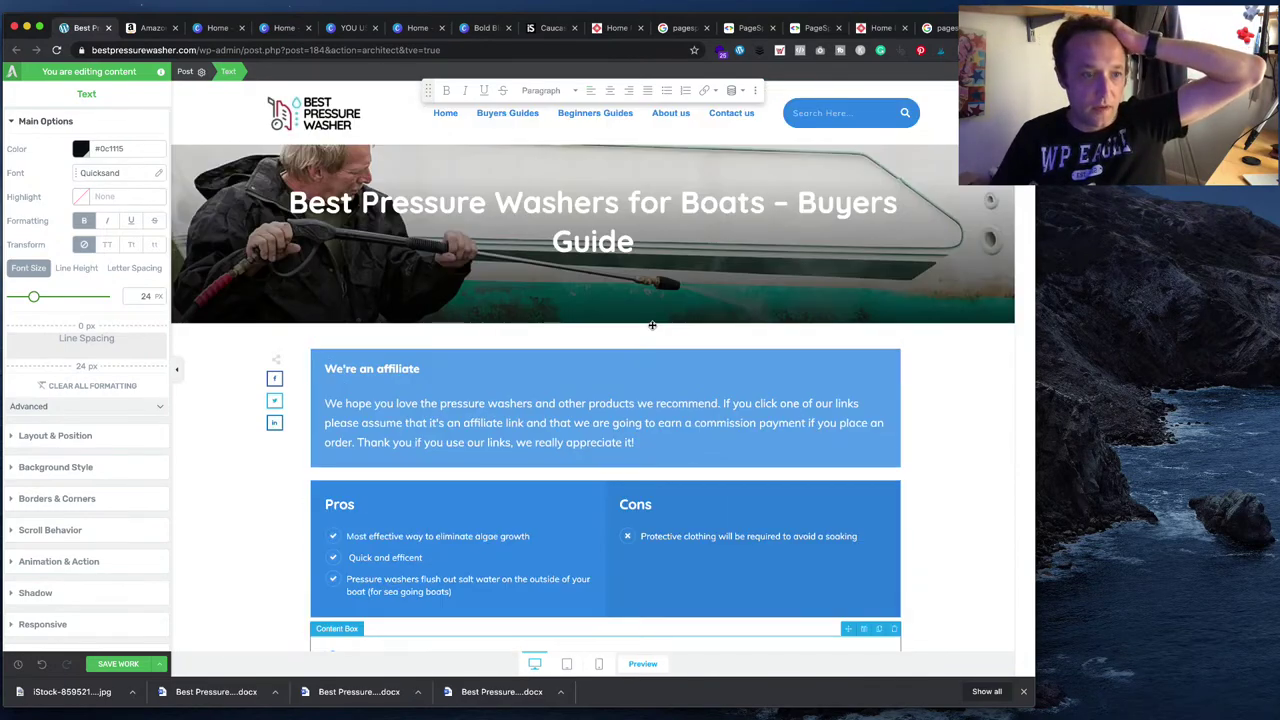
{"action": "left_click", "coordinate": [145, 663]}
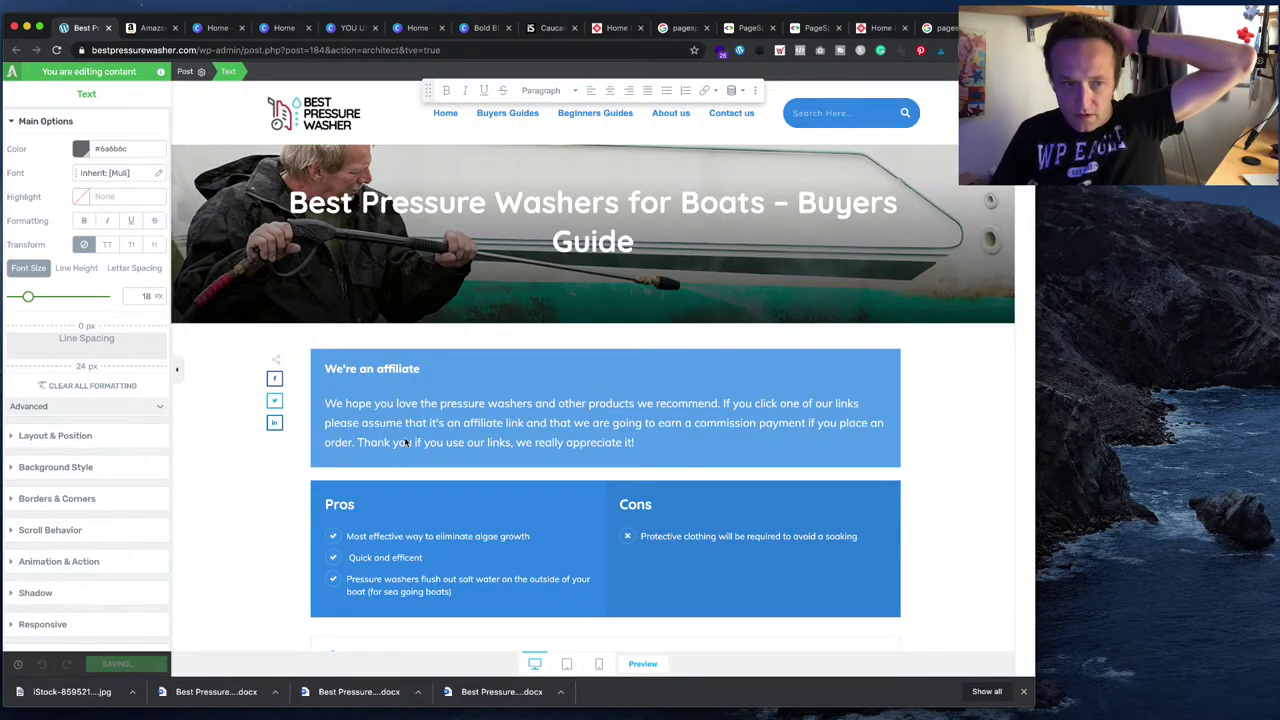
{"action": "scroll", "coordinate": [409, 440], "scroll_direction": "down", "scroll_amount": 9}
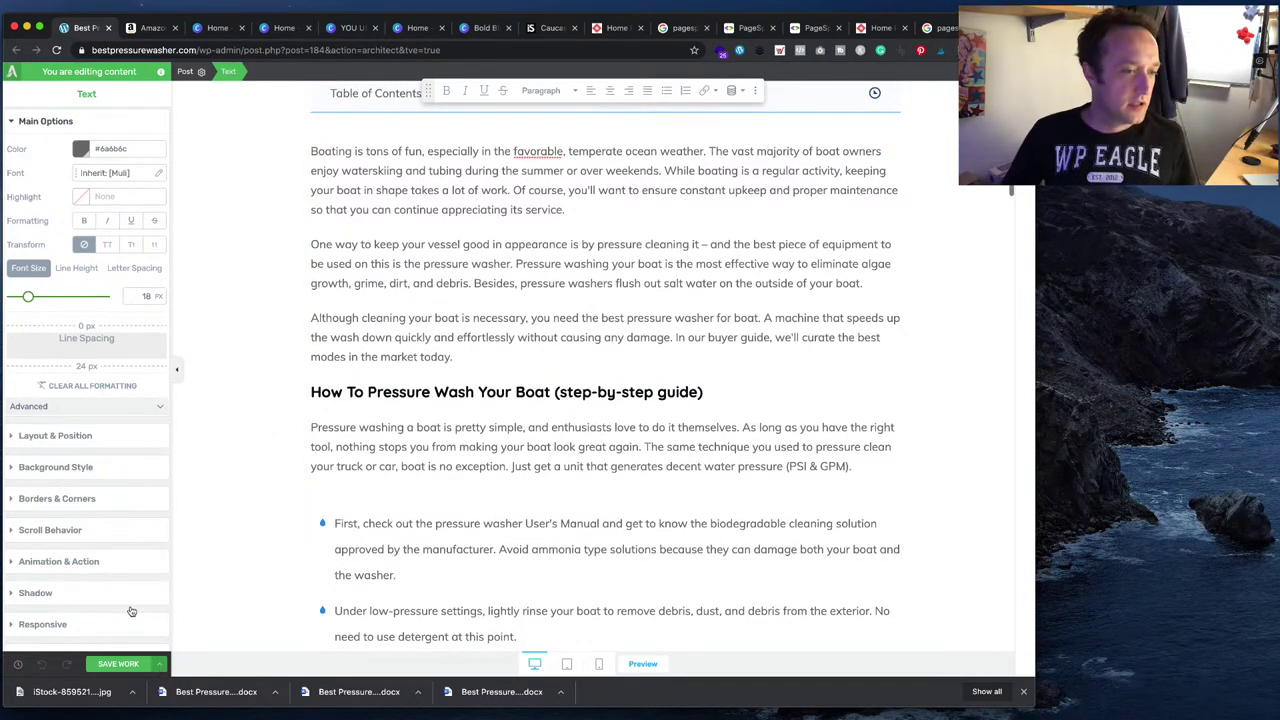
{"action": "left_click", "coordinate": [160, 660]}
{"action": "left_click", "coordinate": [85, 588]}
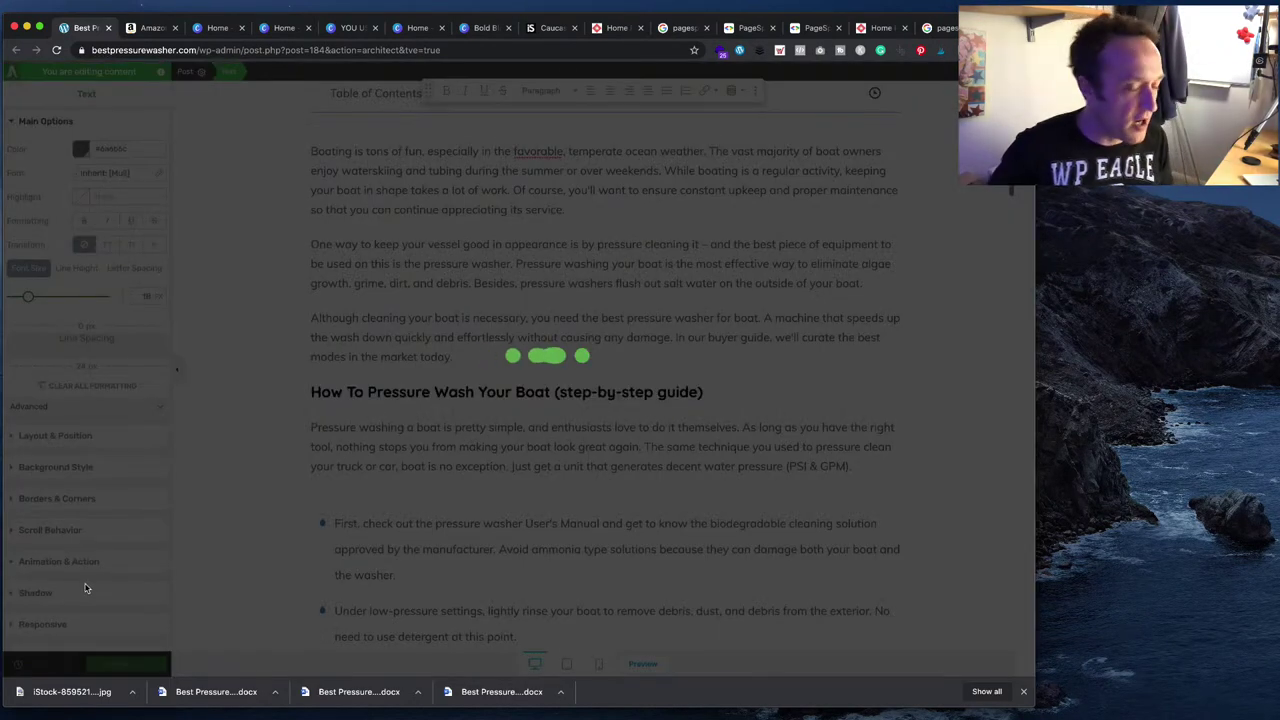
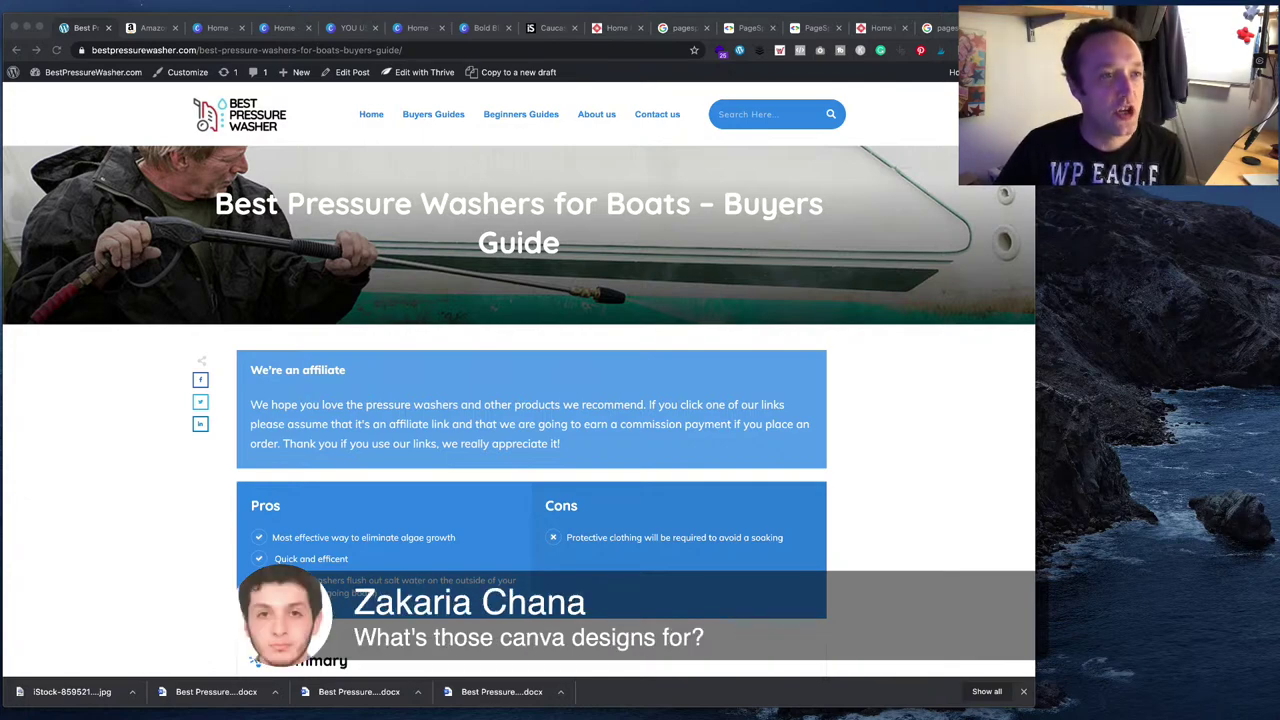
- Leave the YOU USE SITESTRIPE FOR THAT? design for Canva home and scroll to Your designs
{"action": "left_click", "coordinate": [218, 28]}
{"action": "left_click", "coordinate": [272, 29]}
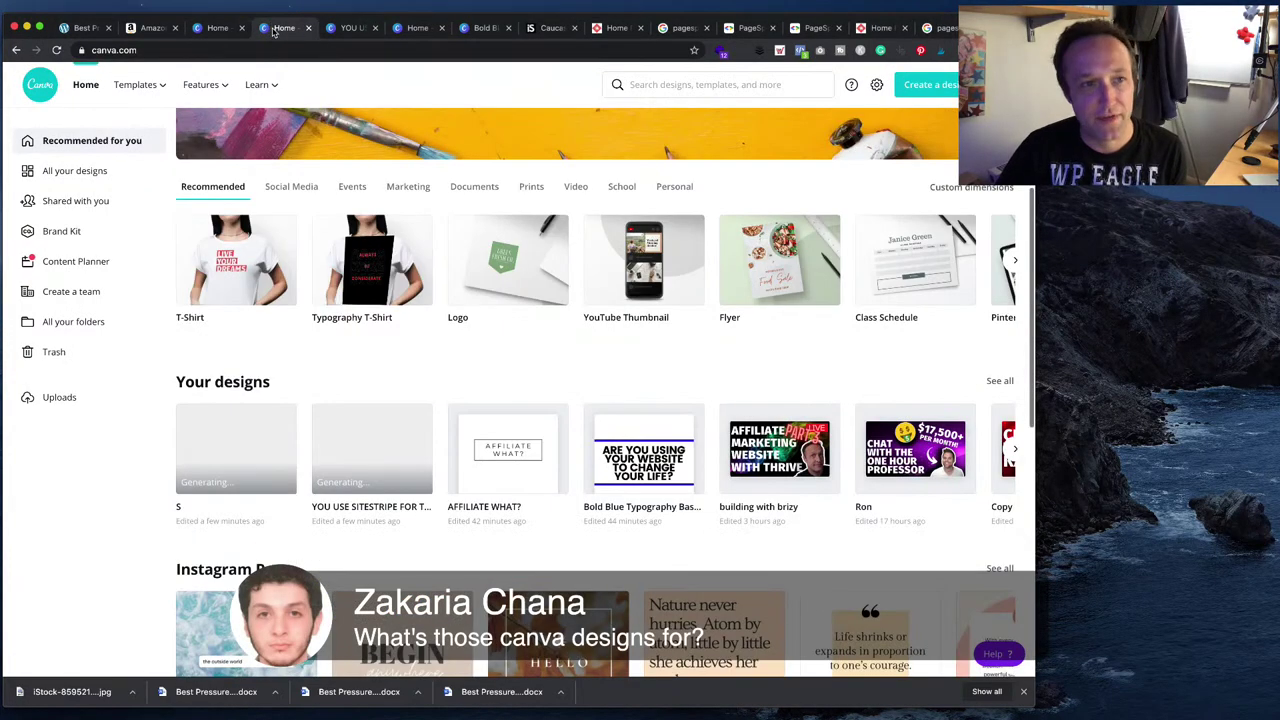
{"action": "left_click", "coordinate": [352, 28]}
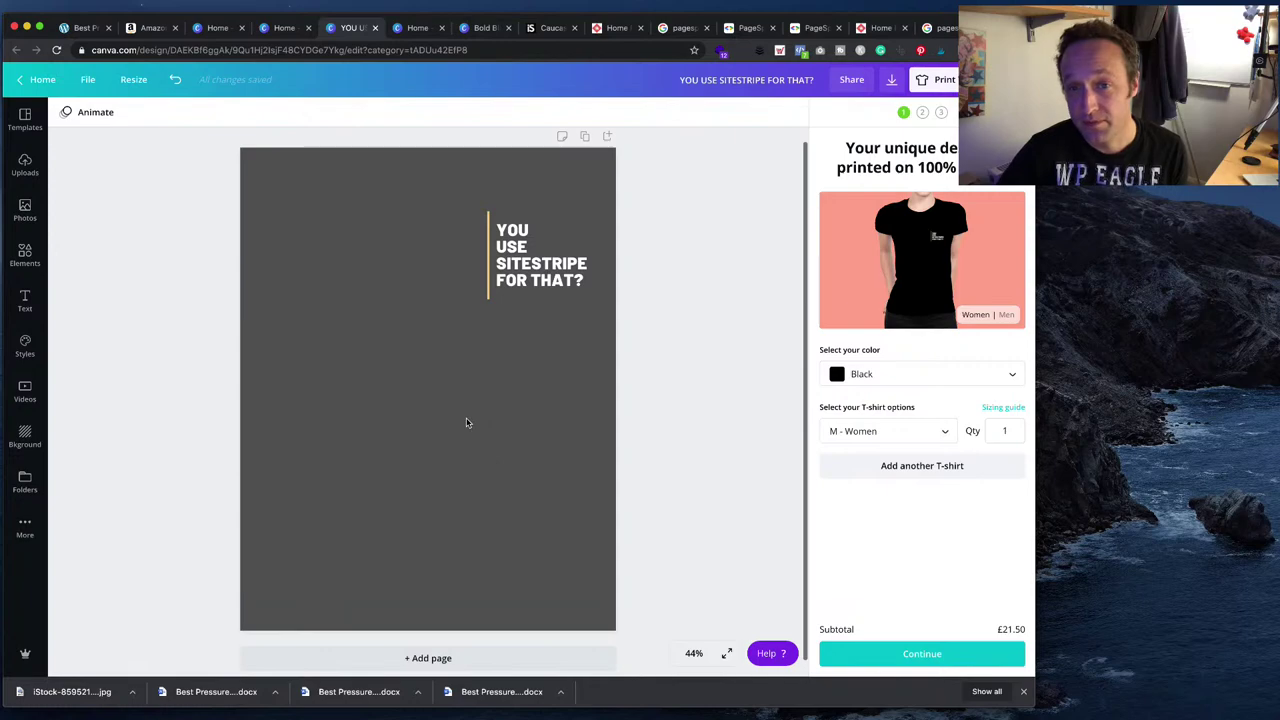
{"action": "left_click", "coordinate": [40, 80]}
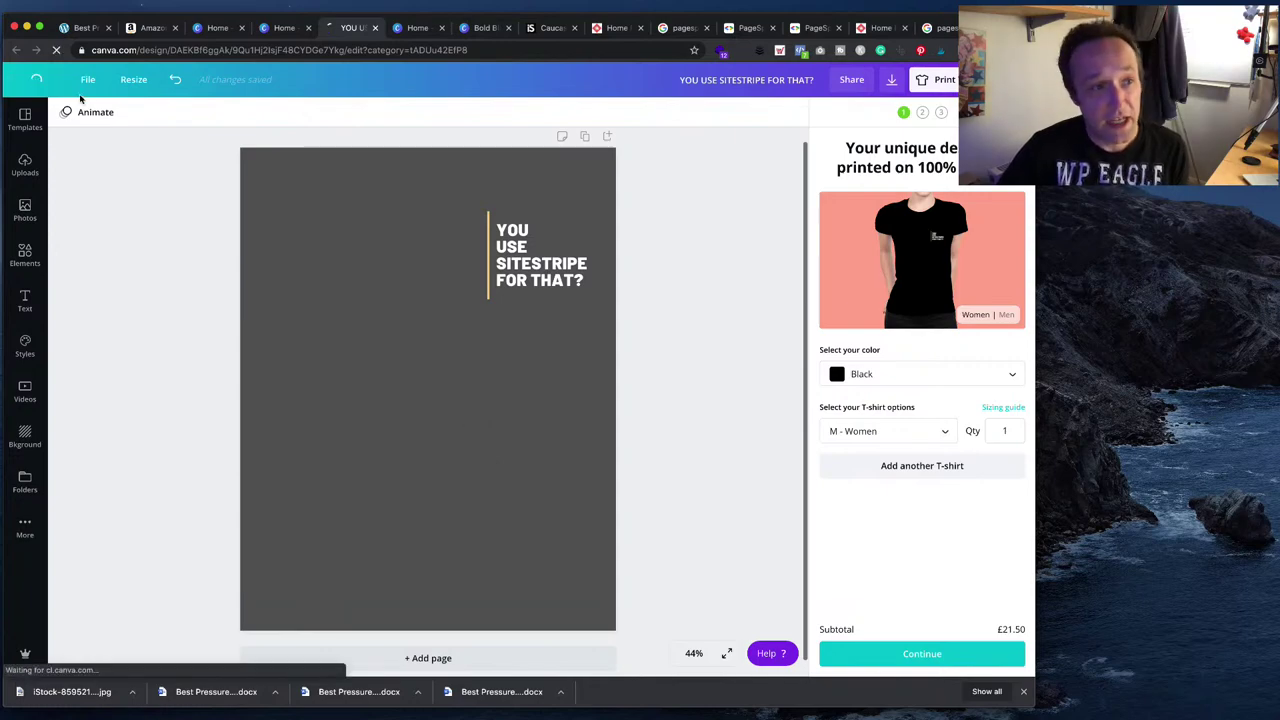
{"action": "scroll", "coordinate": [262, 420], "scroll_direction": "down", "scroll_amount": 5}
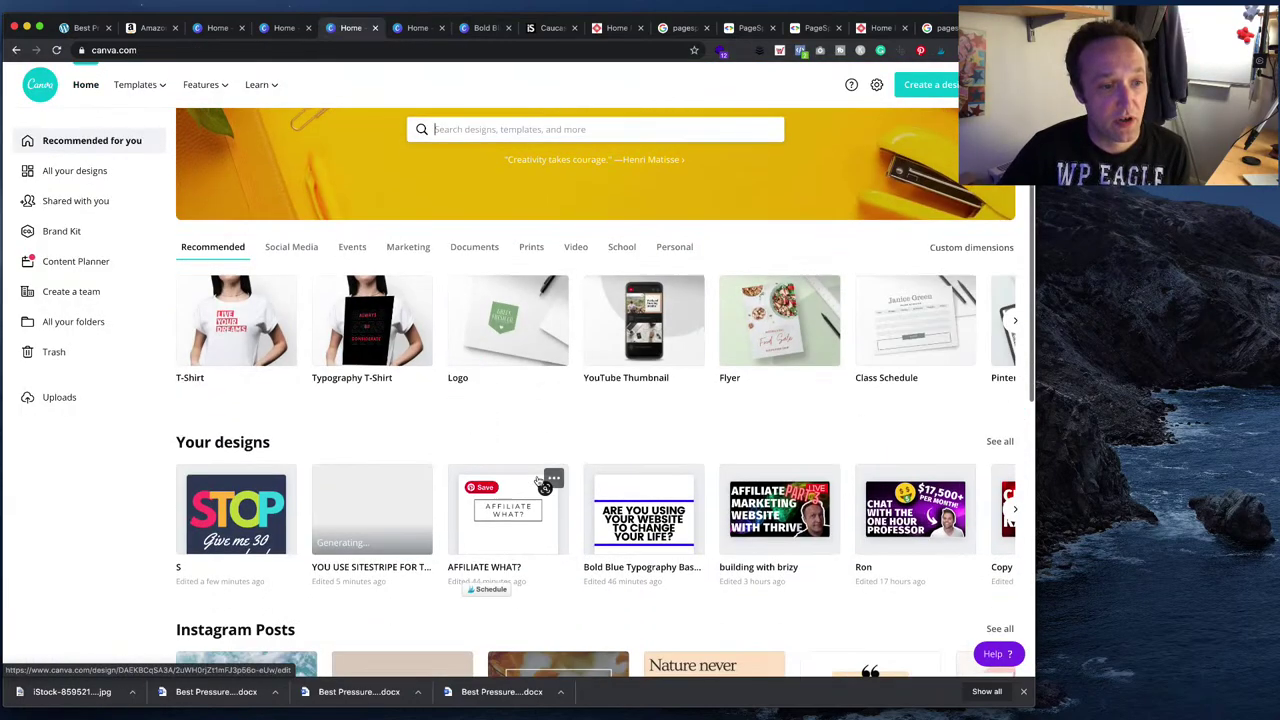
{"action": "left_click", "coordinate": [262, 422]}
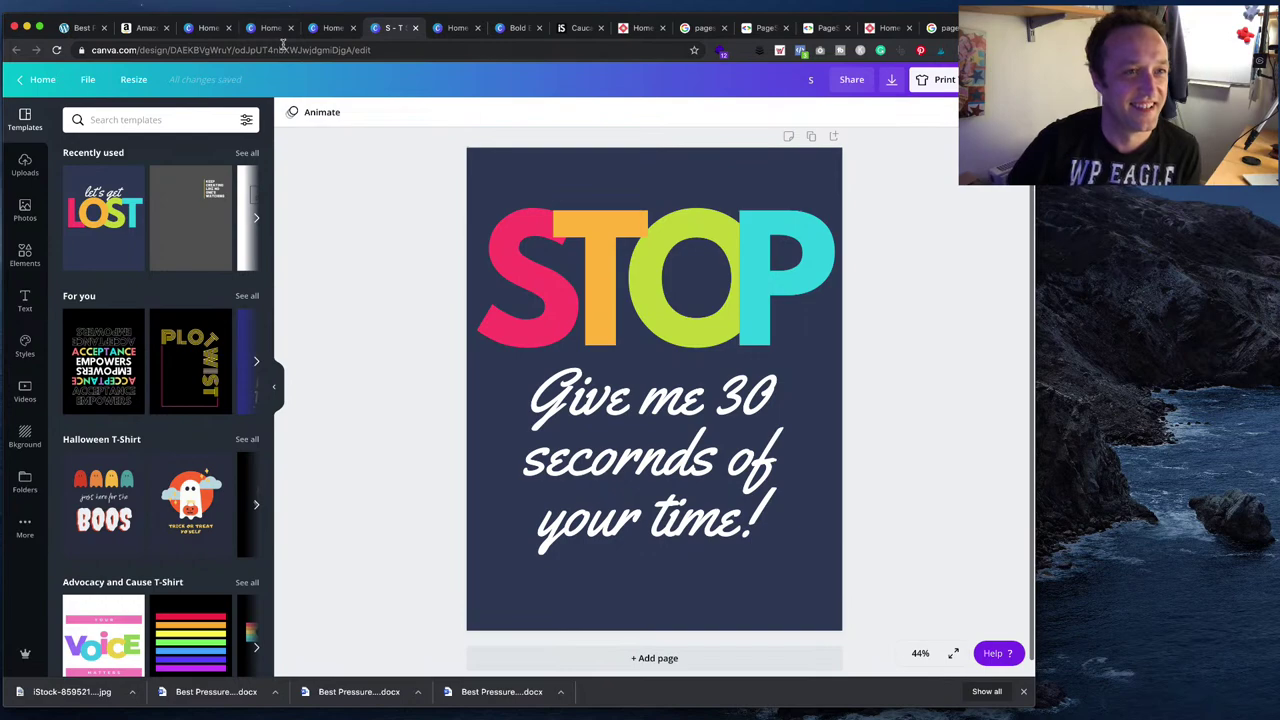
{"action": "left_click", "coordinate": [415, 28]}
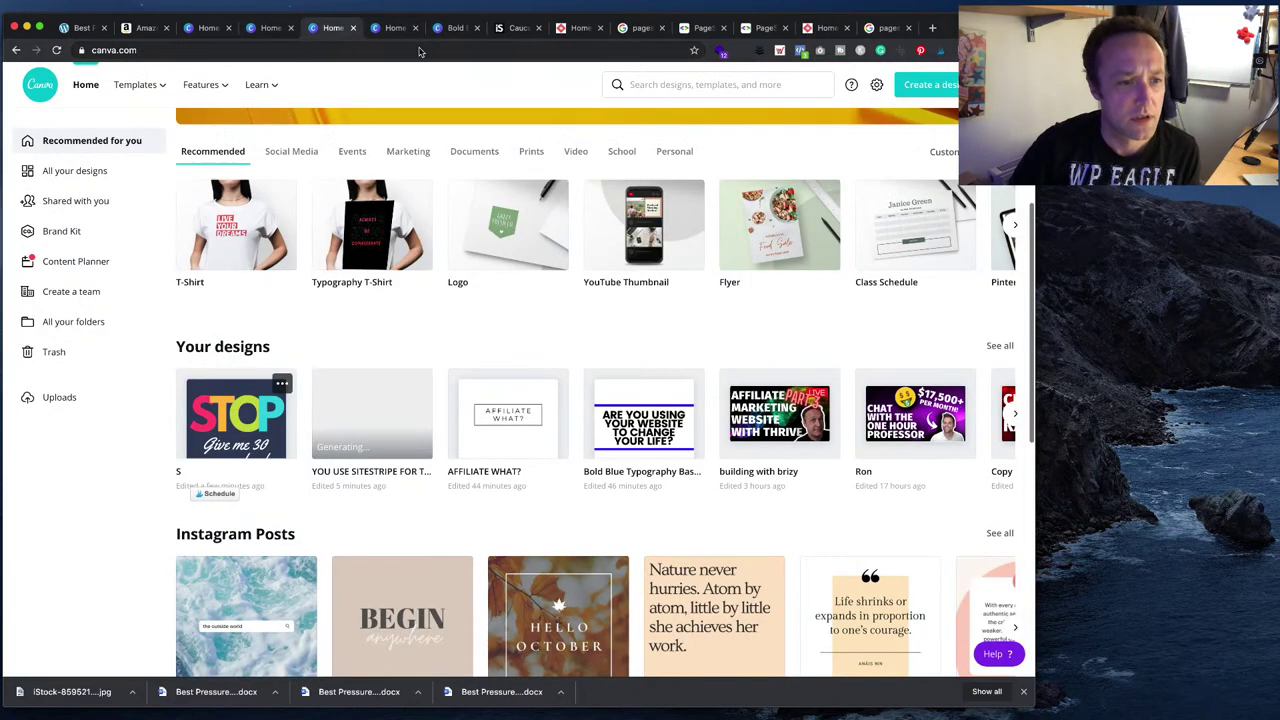
{"action": "left_click", "coordinate": [373, 419]}
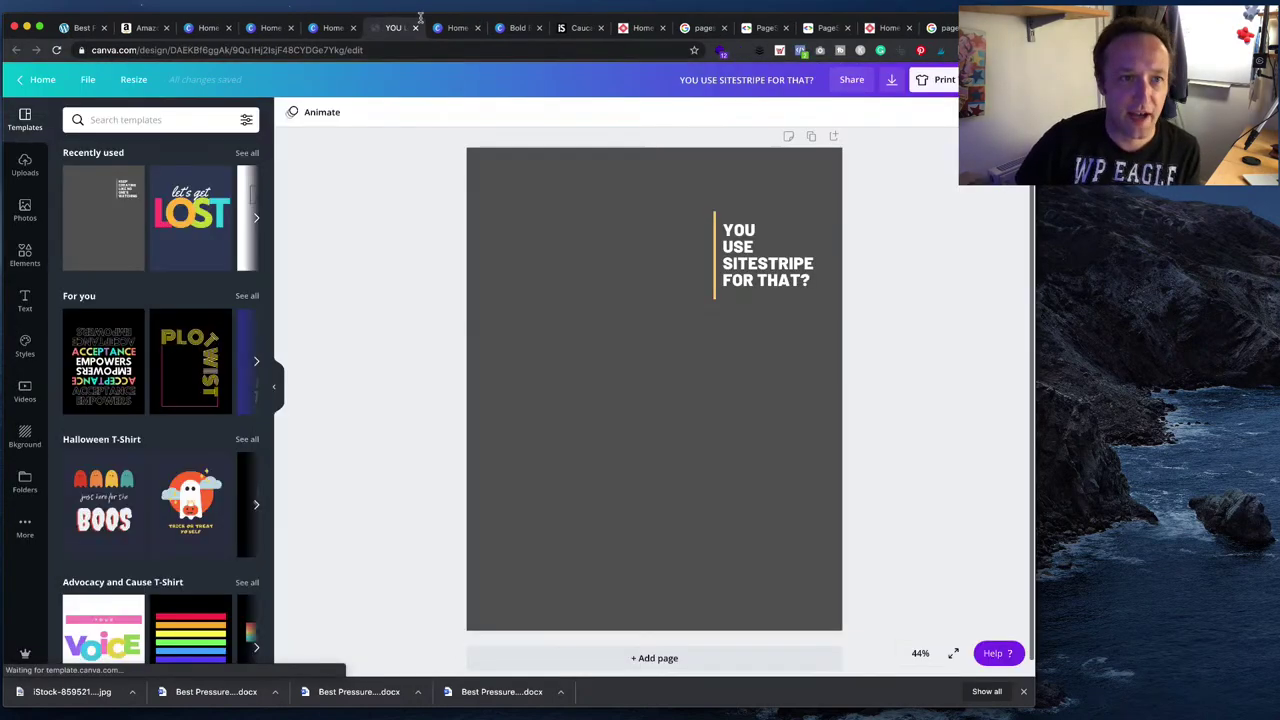
{"action": "left_click", "coordinate": [42, 79]}
{"action": "left_click", "coordinate": [503, 443]}
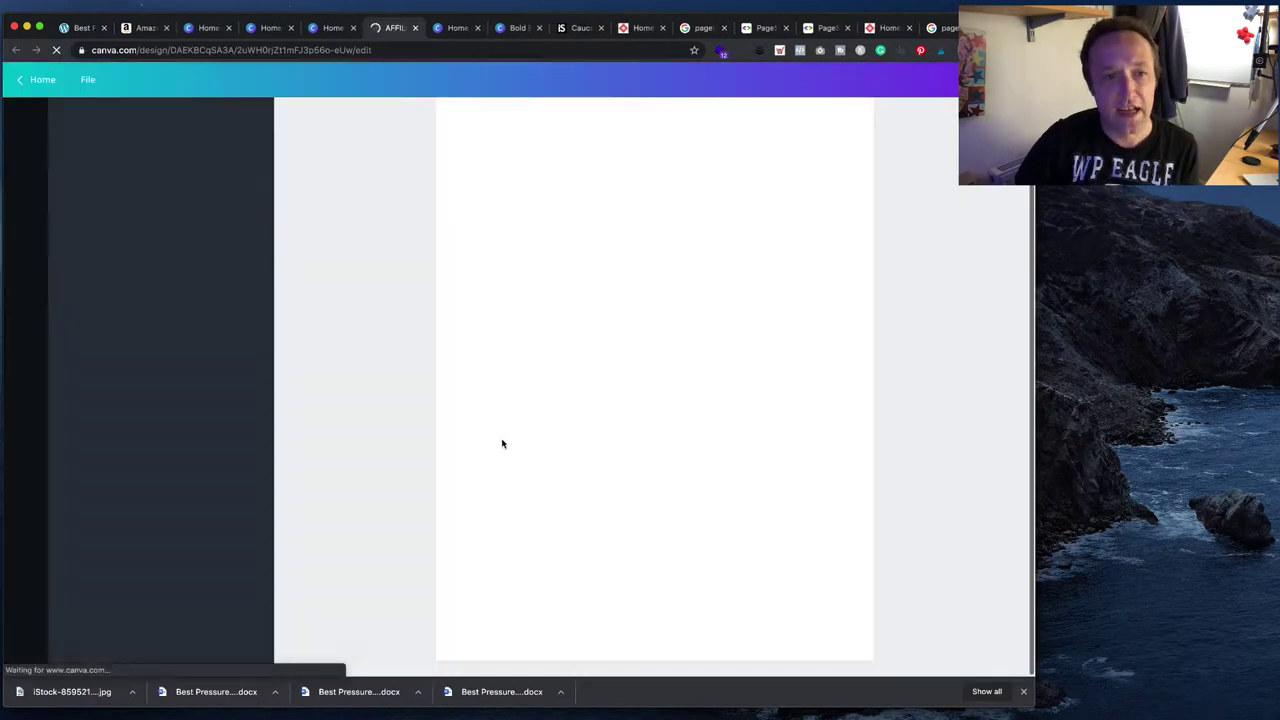
{"action": "left_click", "coordinate": [415, 29]}
{"action": "left_click", "coordinate": [634, 428]}
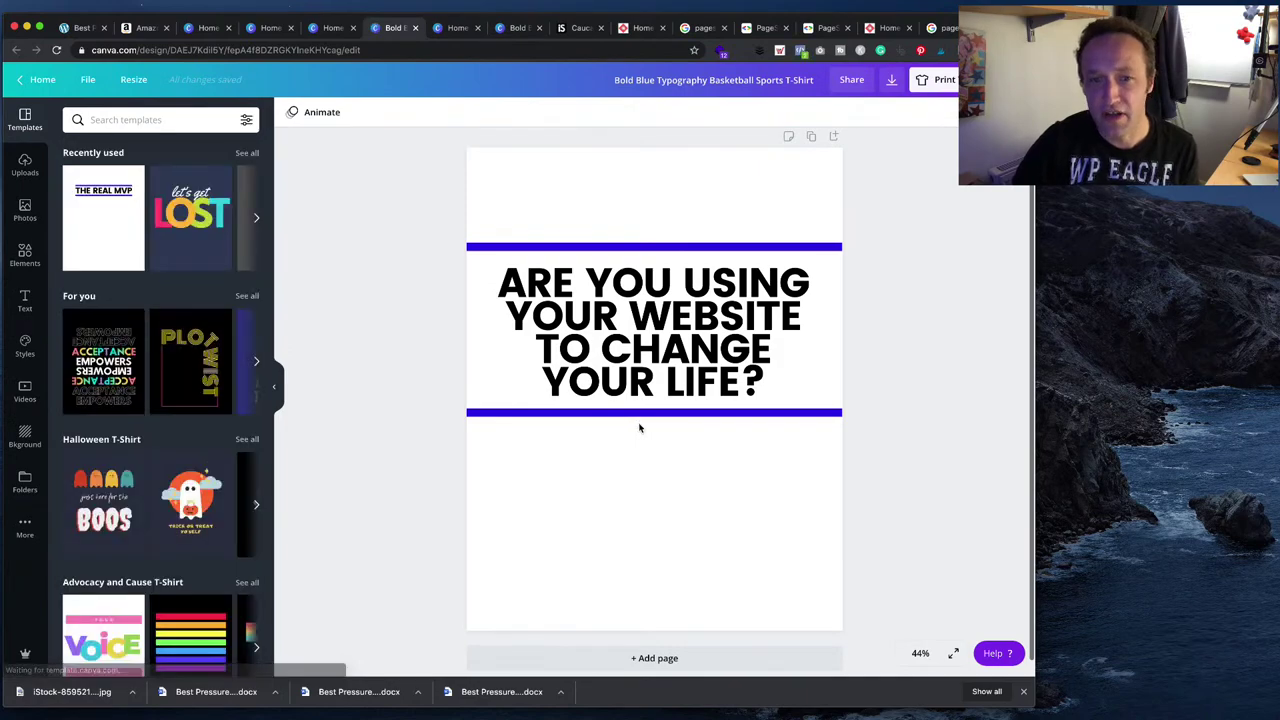
{"action": "left_click", "coordinate": [416, 28]}
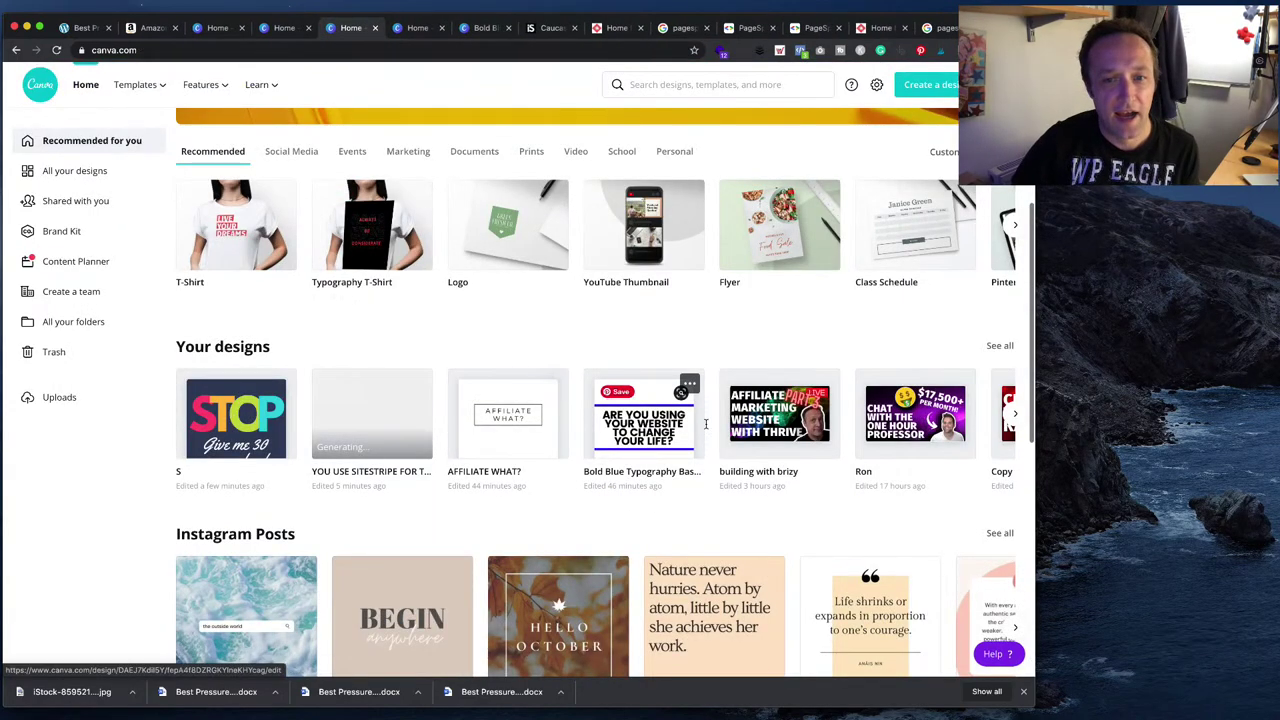
{"action": "scroll", "coordinate": [705, 424], "scroll_direction": "right", "scroll_amount": 5}
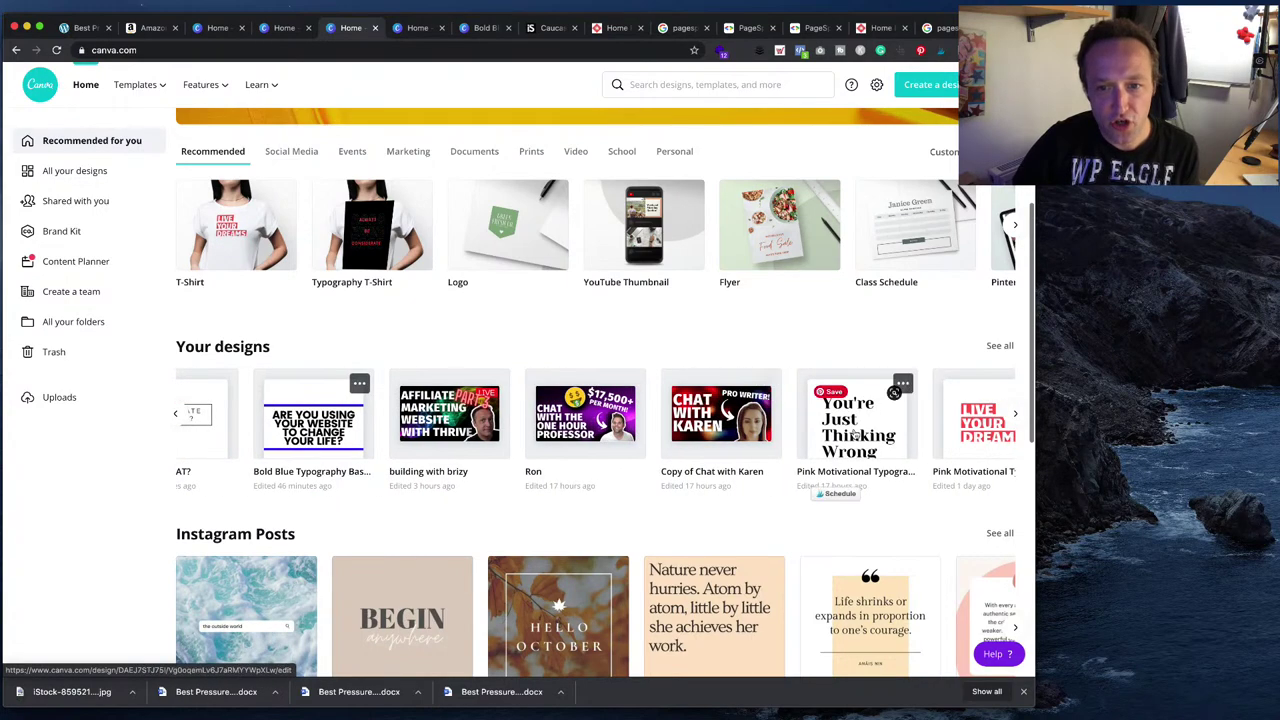
{"action": "left_click", "coordinate": [855, 433]}
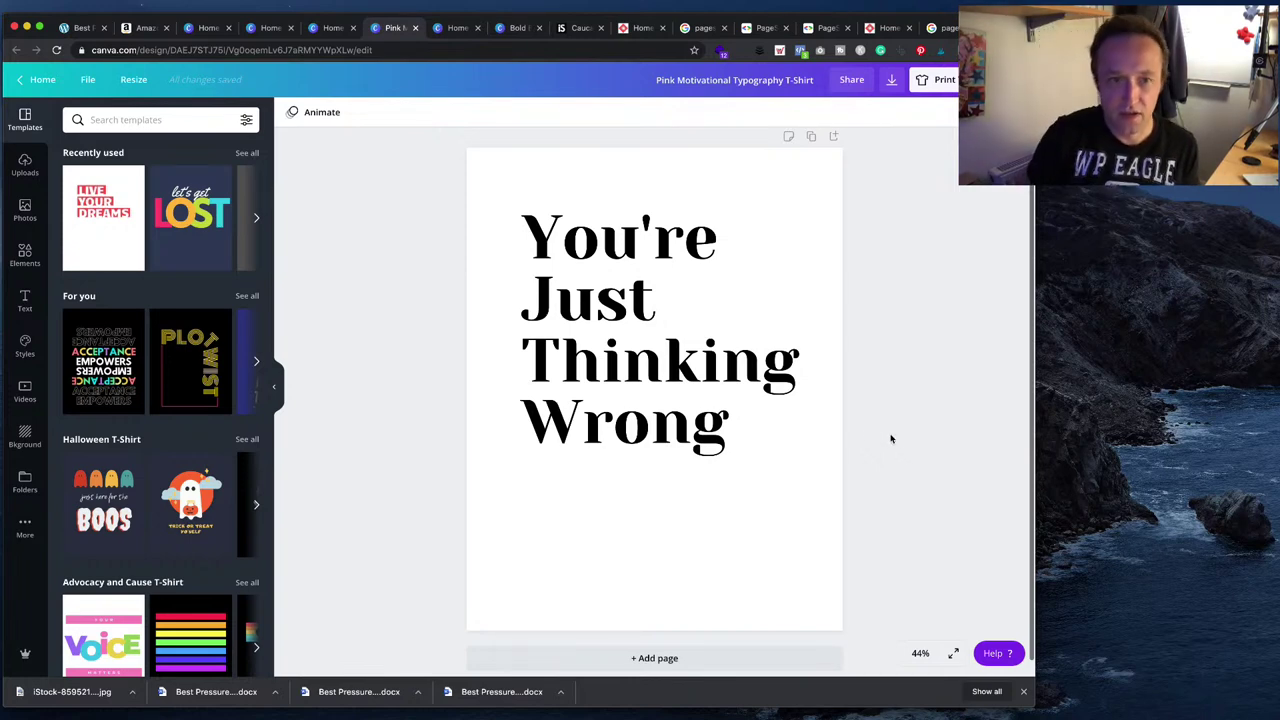
{"action": "left_click", "coordinate": [42, 82]}
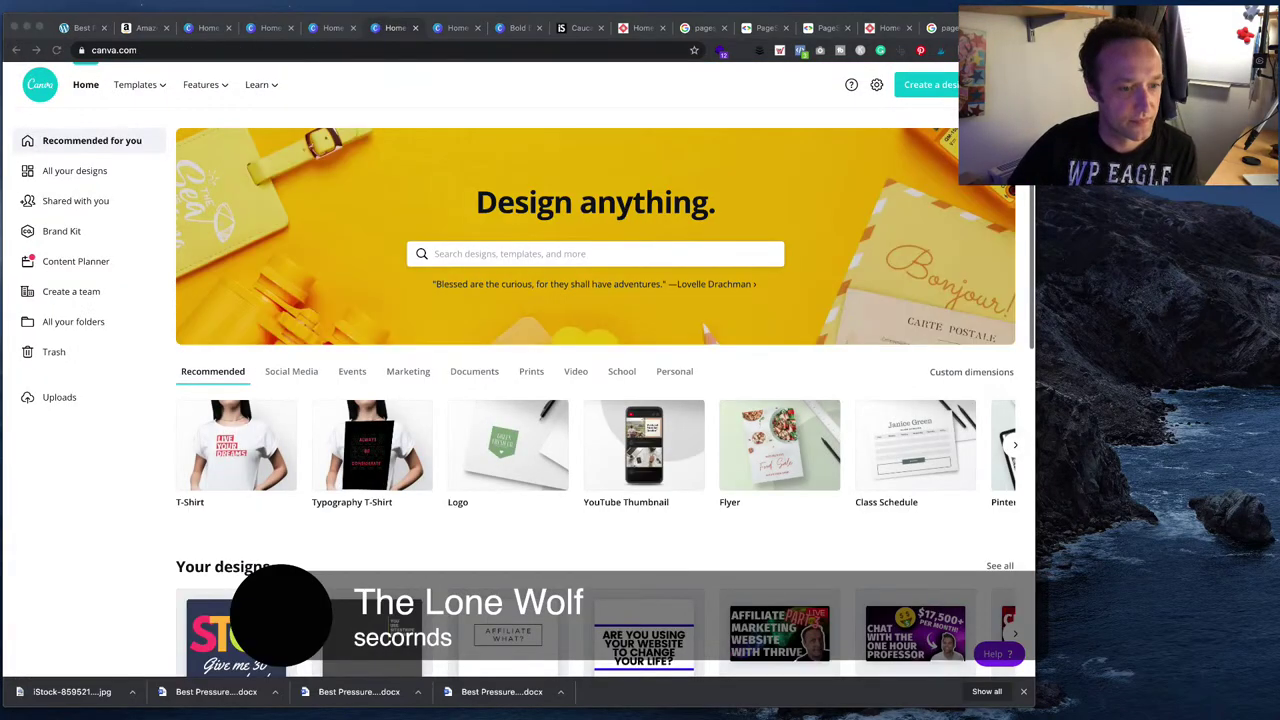
{"action": "scroll", "coordinate": [253, 535], "scroll_direction": "down", "scroll_amount": 2}
- Correct 'secornds' to 'seconds' in the STOP design, then bring up PageSpeed Insights results
{"action": "left_click", "coordinate": [253, 535]}
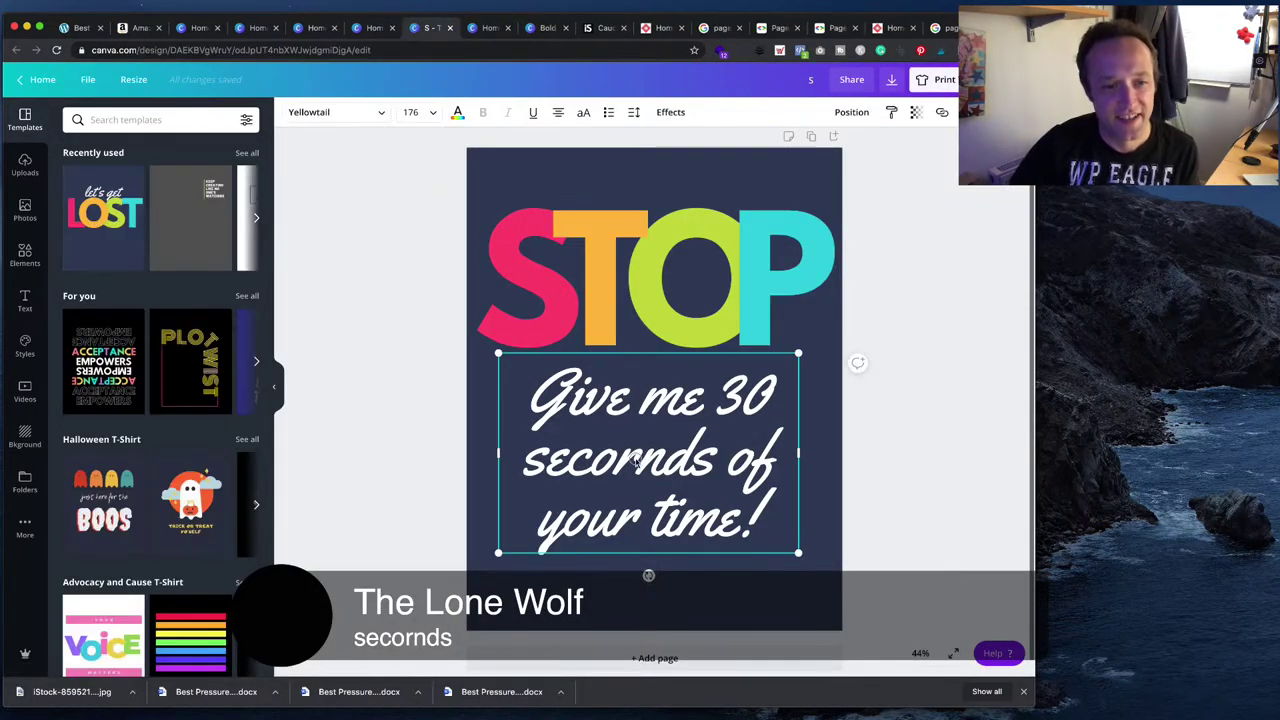
{"action": "left_click", "coordinate": [636, 462]}
{"action": "key", "text": "BackSpace"}
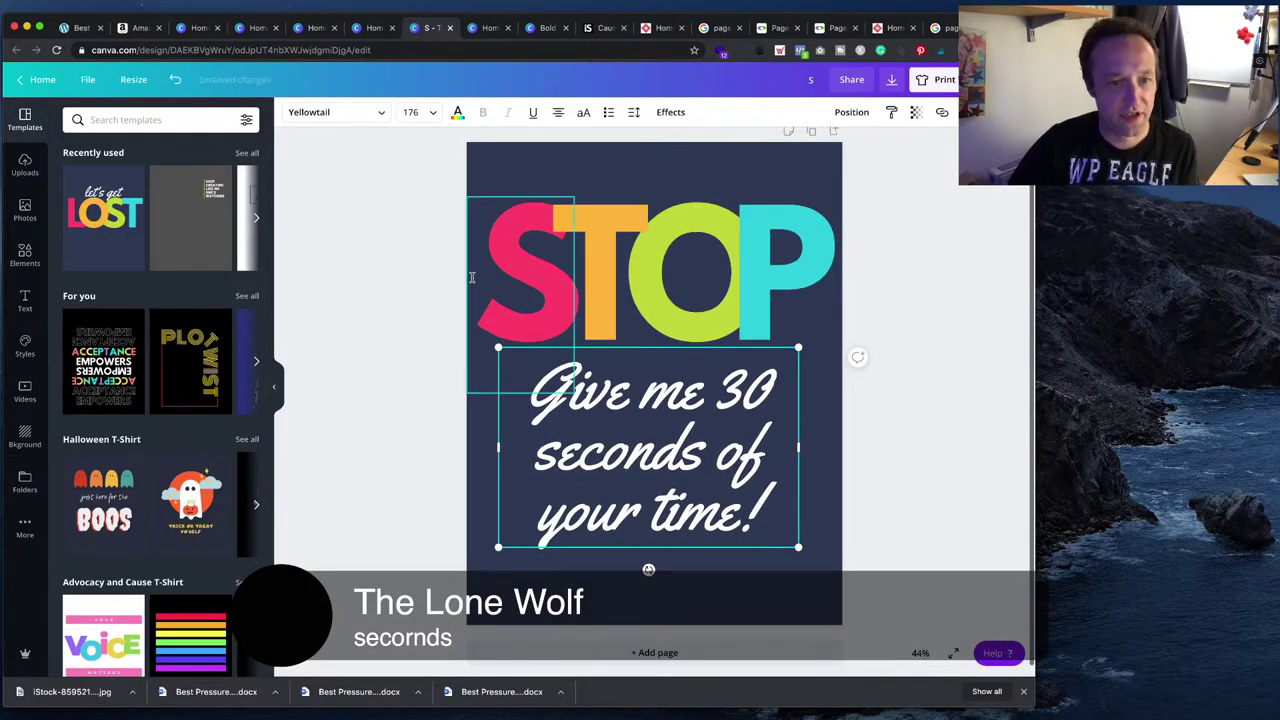
{"action": "left_click", "coordinate": [406, 306]}
{"action": "left_click", "coordinate": [615, 462]}
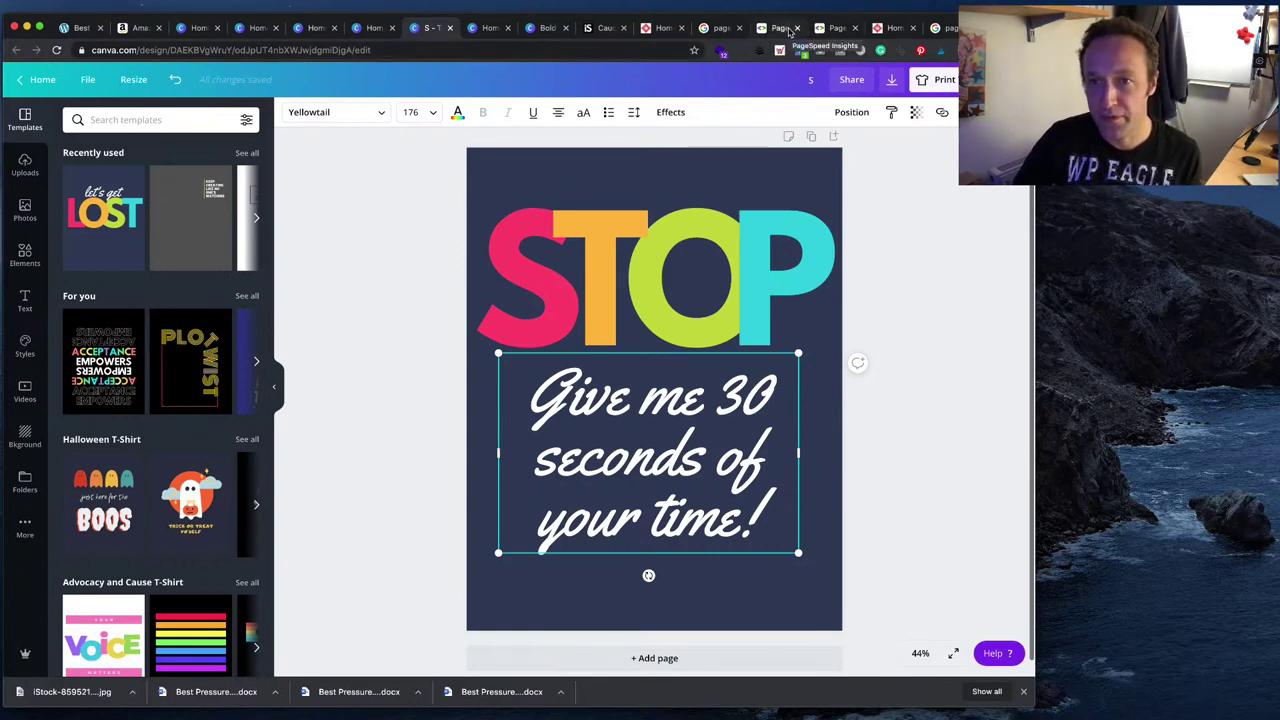
{"action": "left_click", "coordinate": [779, 28]}
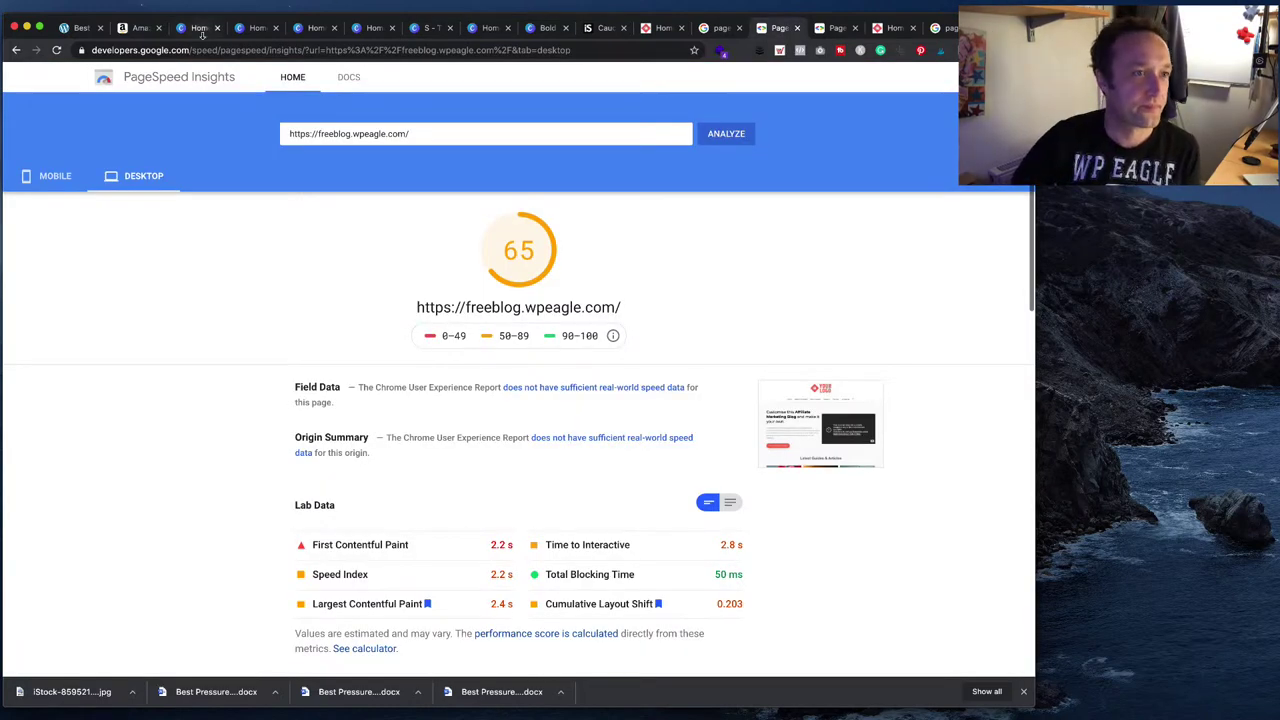
- From the live Best Pressure Washers for Boats article, open it in Thrive Architect
{"action": "left_click", "coordinate": [80, 27]}
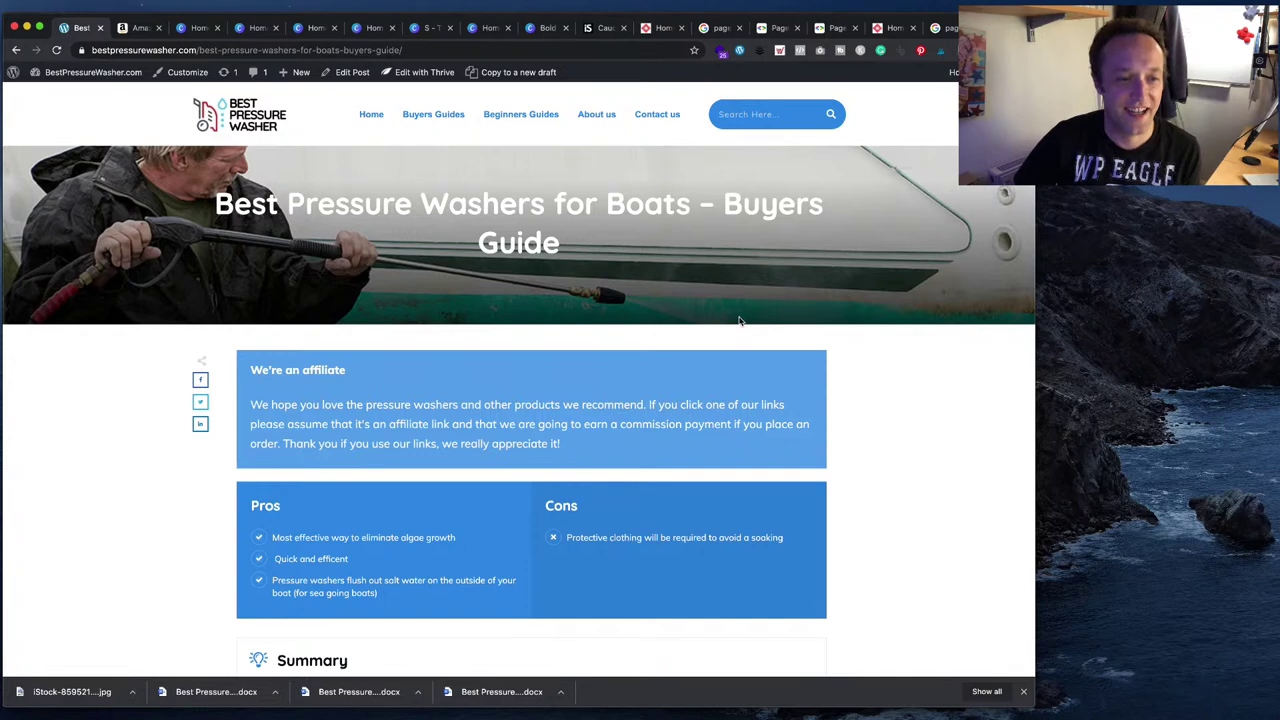
{"action": "scroll", "coordinate": [740, 320], "scroll_direction": "down", "scroll_amount": 5}
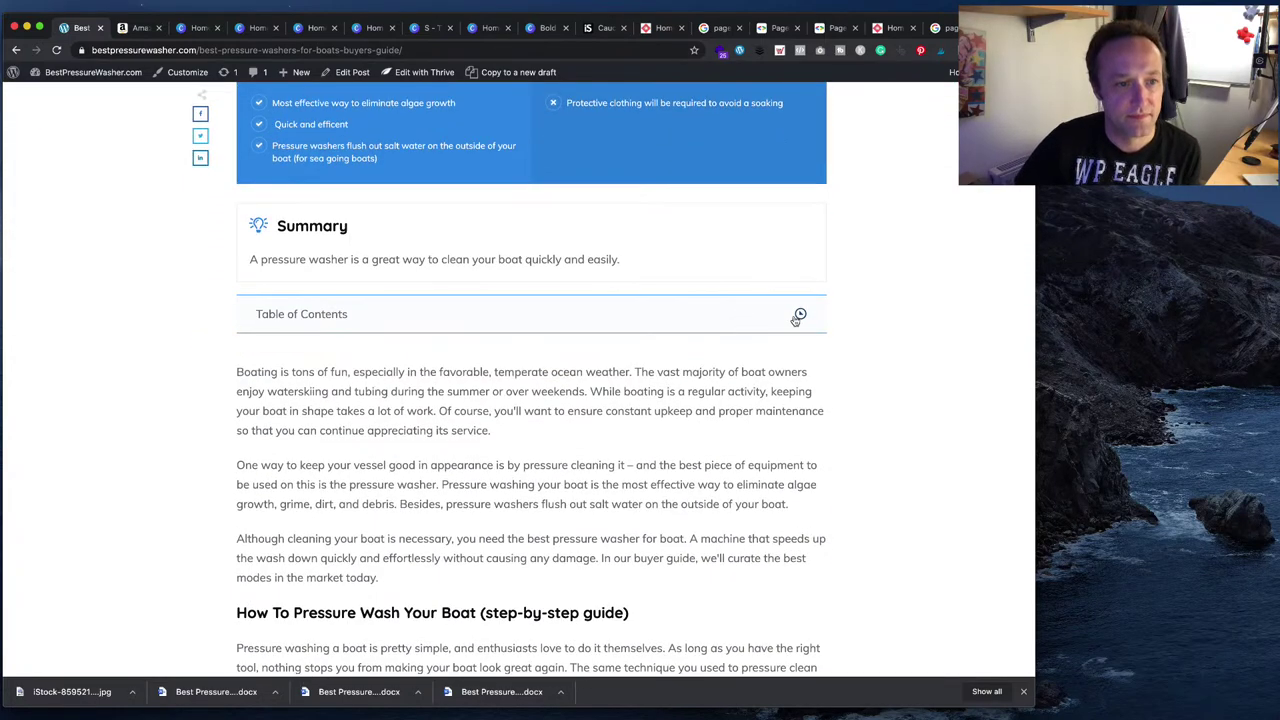
{"action": "left_click", "coordinate": [799, 316]}
{"action": "scroll", "coordinate": [797, 320], "scroll_direction": "down", "scroll_amount": 4}
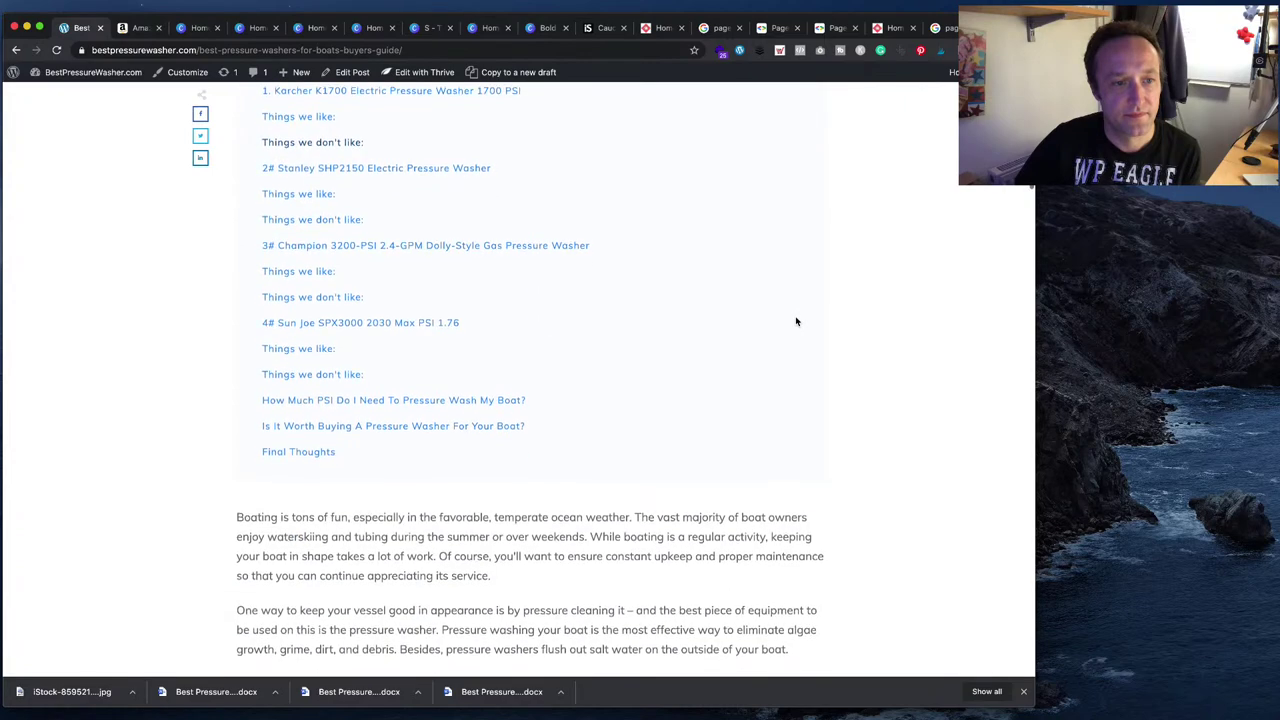
{"action": "scroll", "coordinate": [797, 321], "scroll_direction": "down", "scroll_amount": 12}
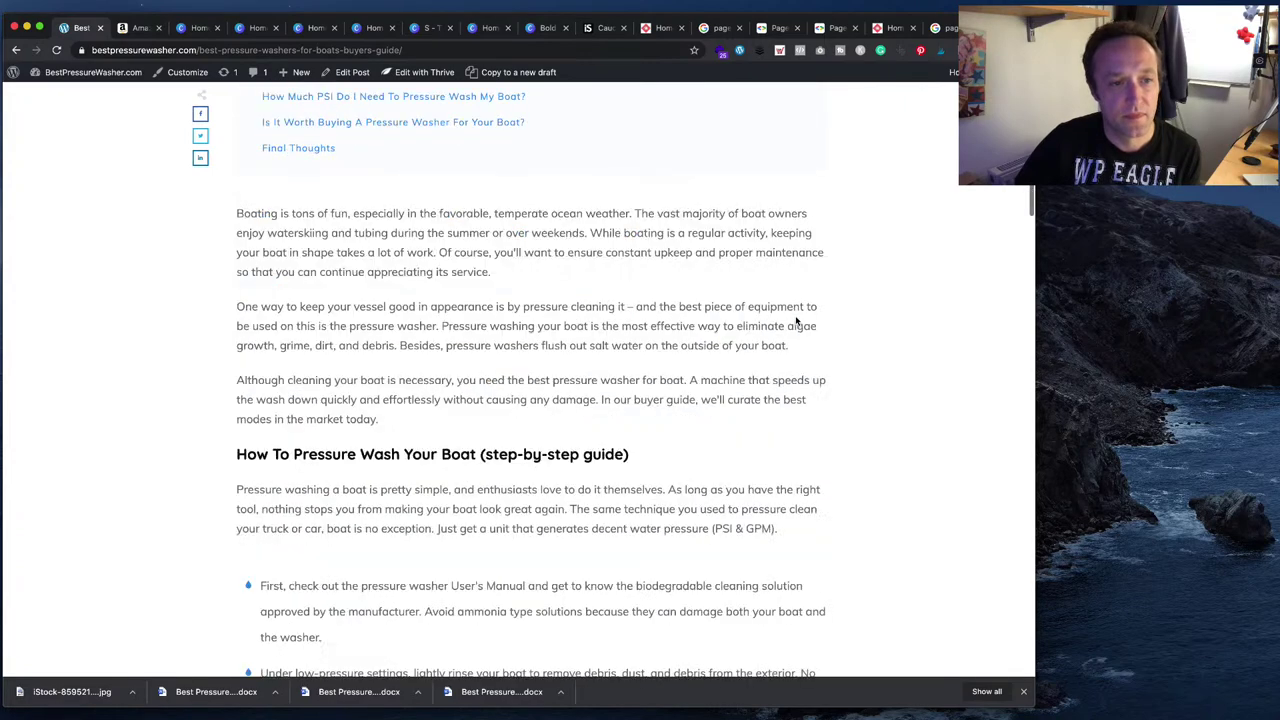
{"action": "scroll", "coordinate": [797, 321], "scroll_direction": "down", "scroll_amount": 9}
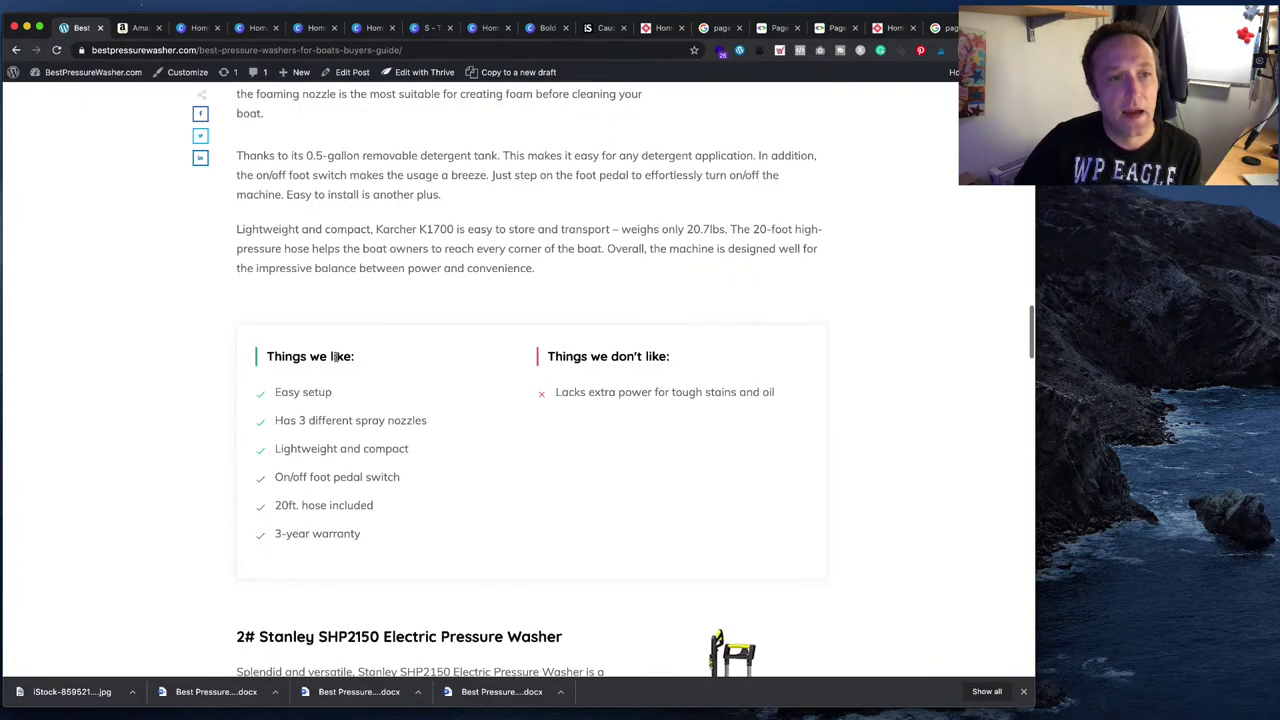
{"action": "scroll", "coordinate": [592, 336], "scroll_direction": "up", "scroll_amount": 6}
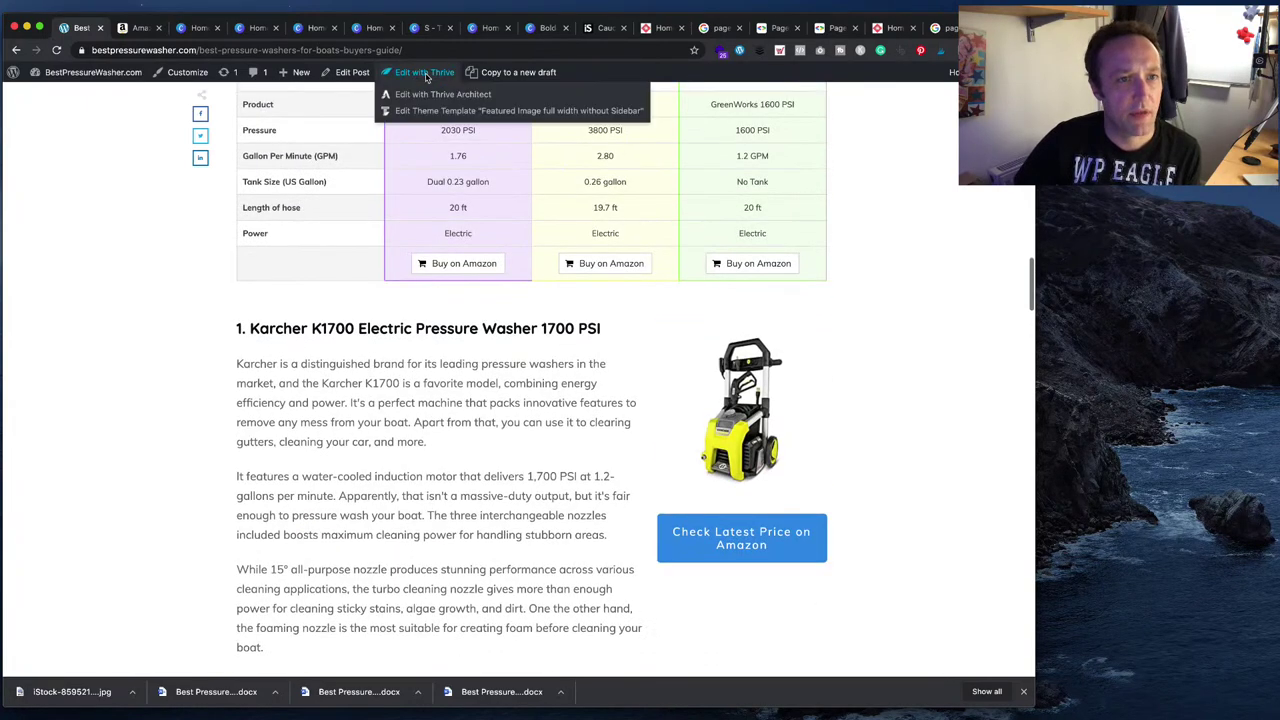
{"action": "left_click", "coordinate": [426, 95]}
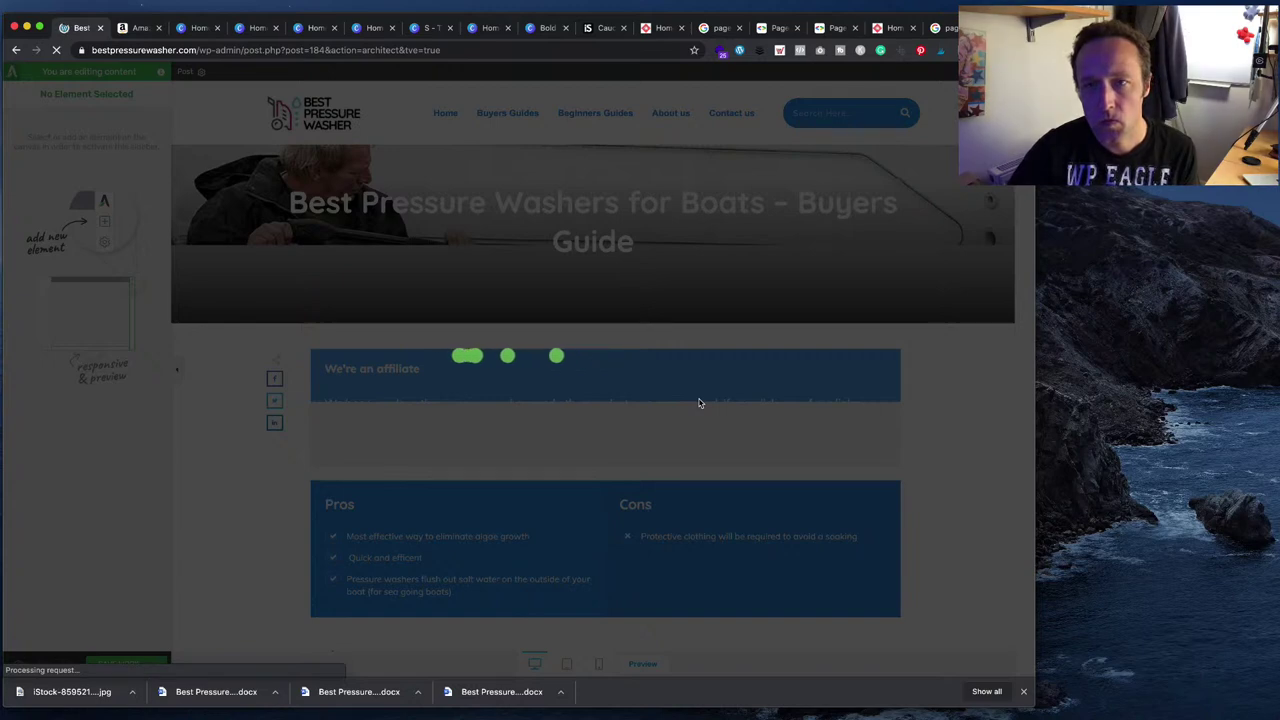
- Make the How To Pressure Wash Your Boat guide heading a Heading 2
{"action": "scroll", "coordinate": [620, 450], "scroll_direction": "down", "scroll_amount": 3}
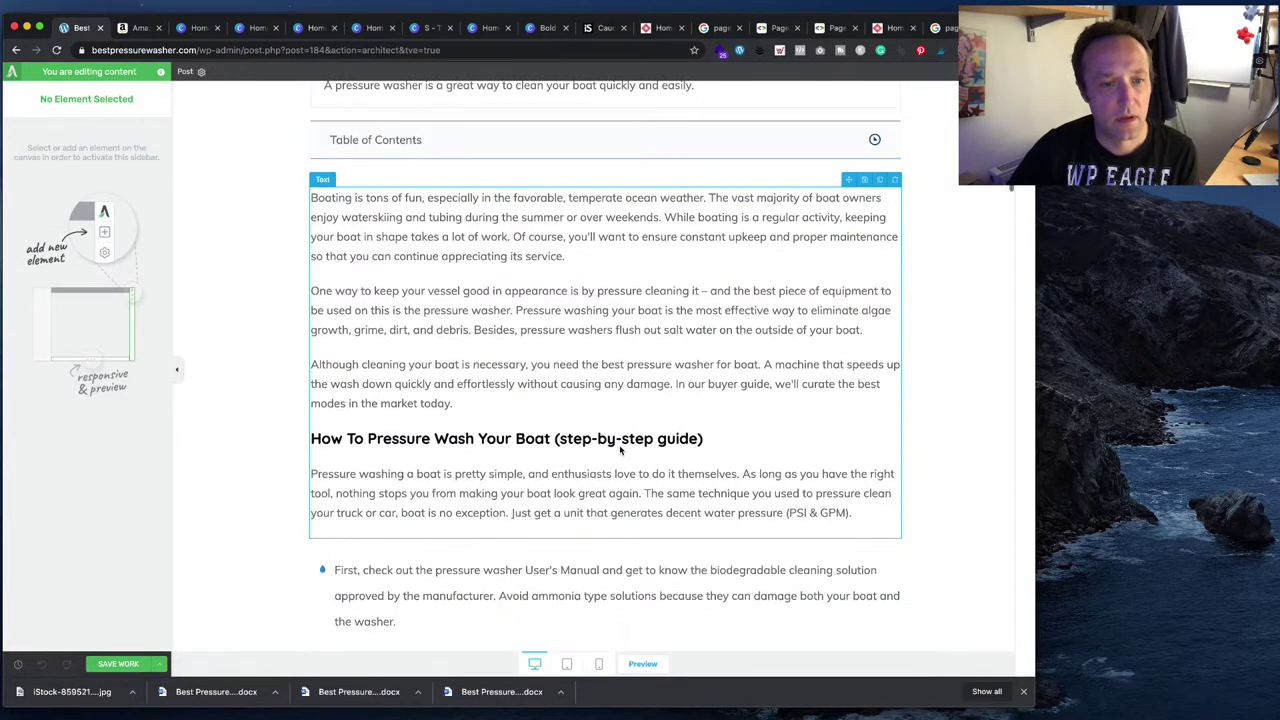
{"action": "left_click", "coordinate": [624, 439]}
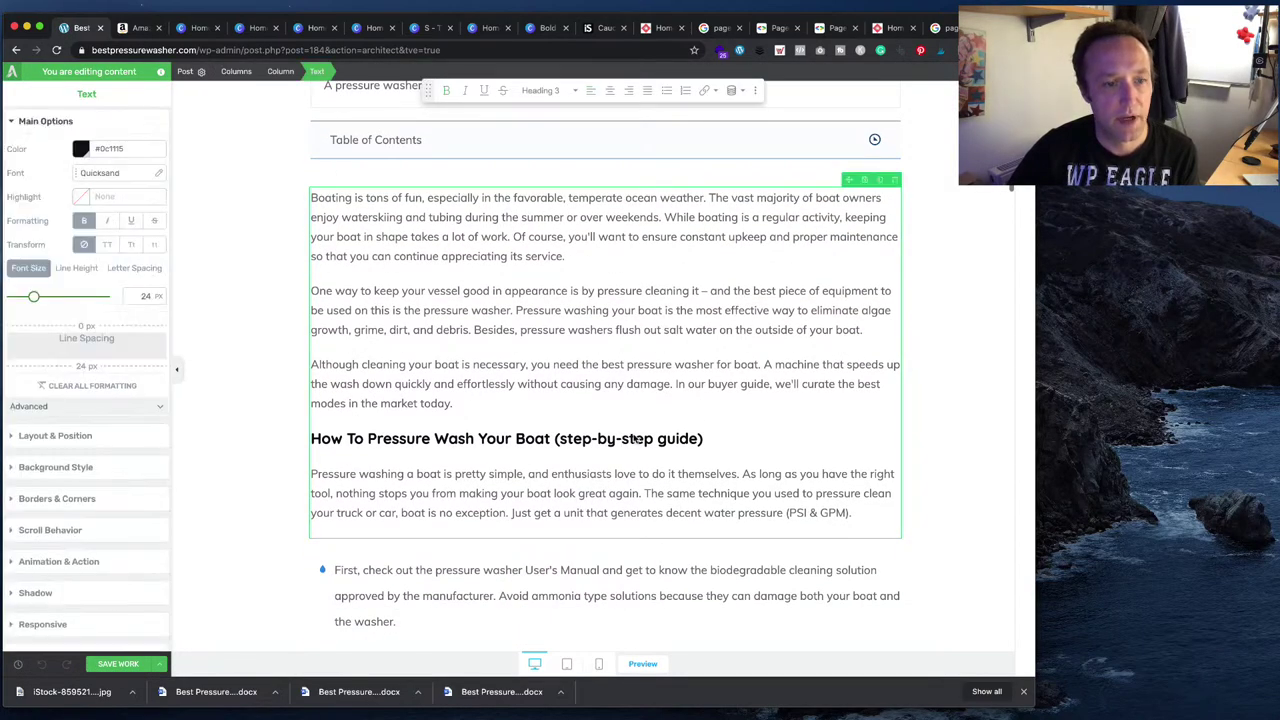
{"action": "scroll", "coordinate": [634, 439], "scroll_direction": "down", "scroll_amount": 15}
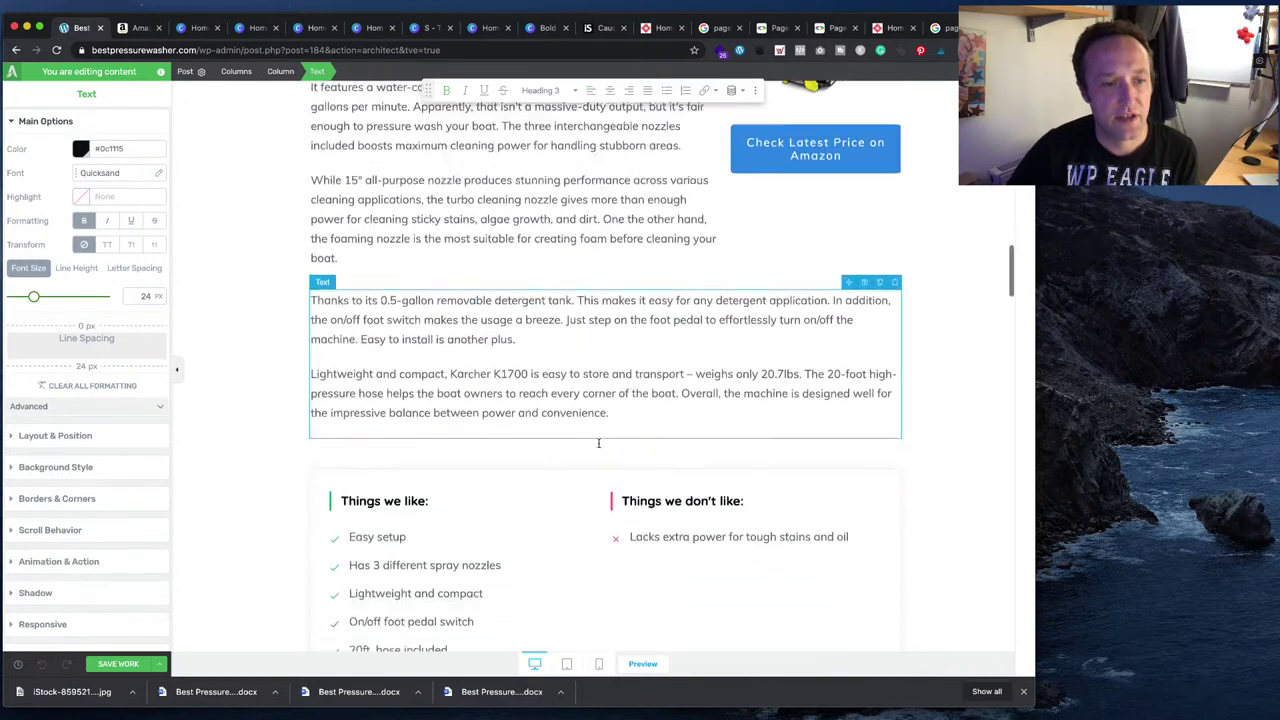
{"action": "left_click", "coordinate": [425, 448]}
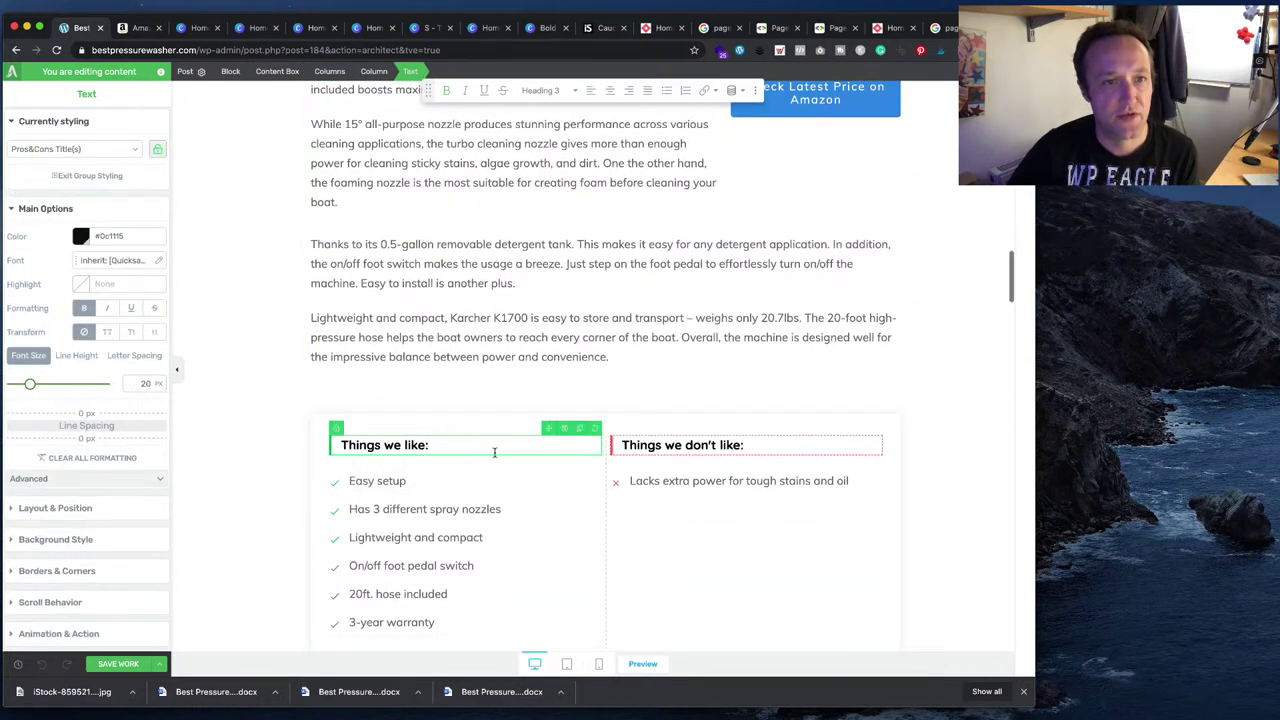
{"action": "scroll", "coordinate": [494, 452], "scroll_direction": "up", "scroll_amount": 15}
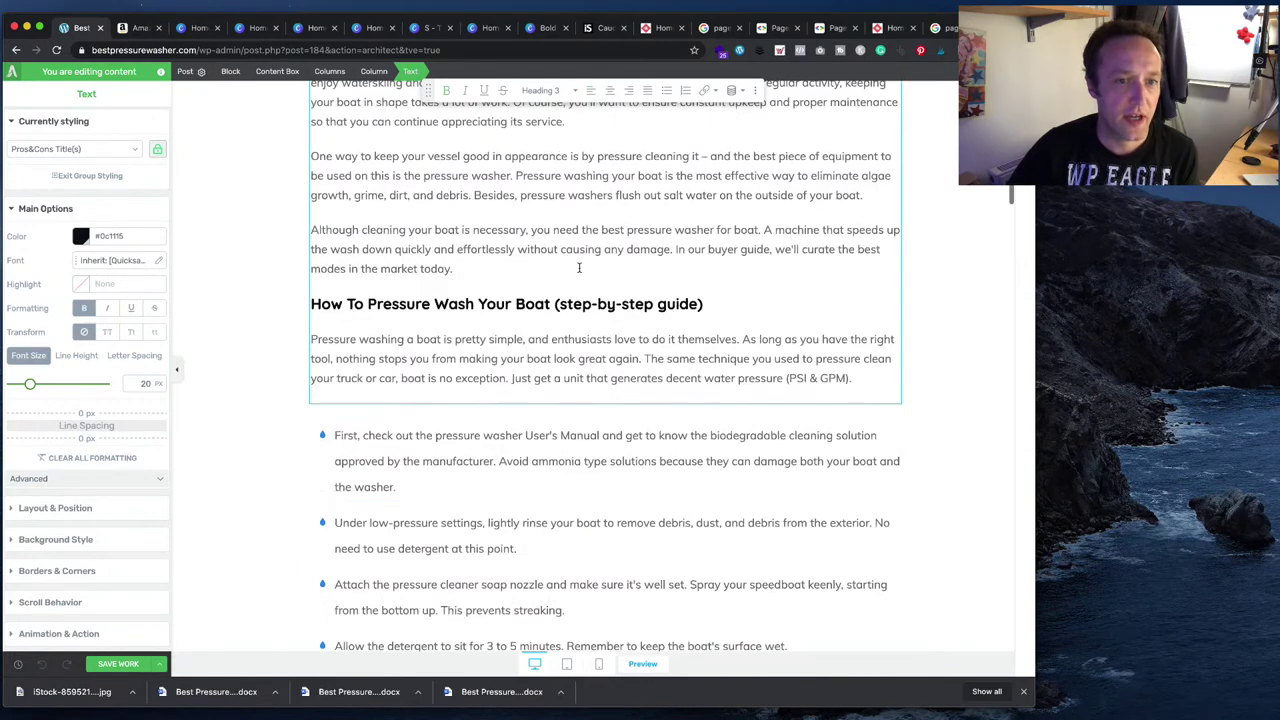
{"action": "scroll", "coordinate": [571, 307], "scroll_direction": "up", "scroll_amount": 3}
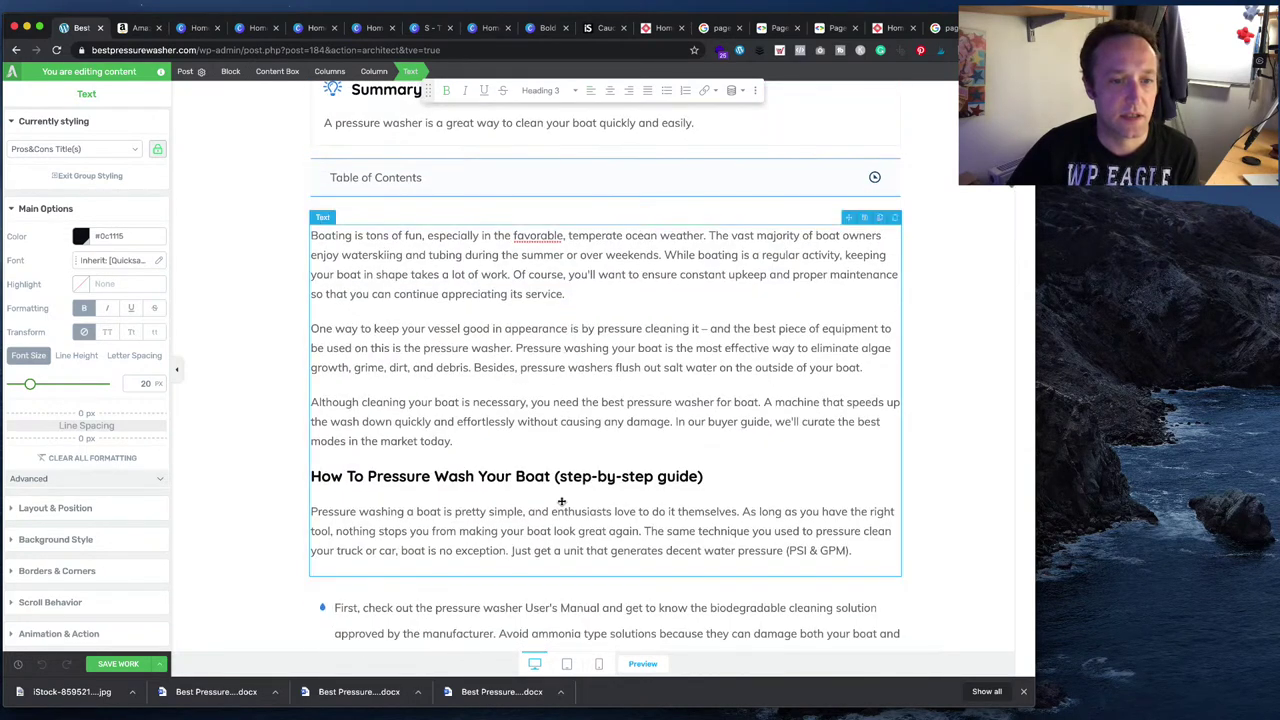
{"action": "left_click", "coordinate": [571, 478]}
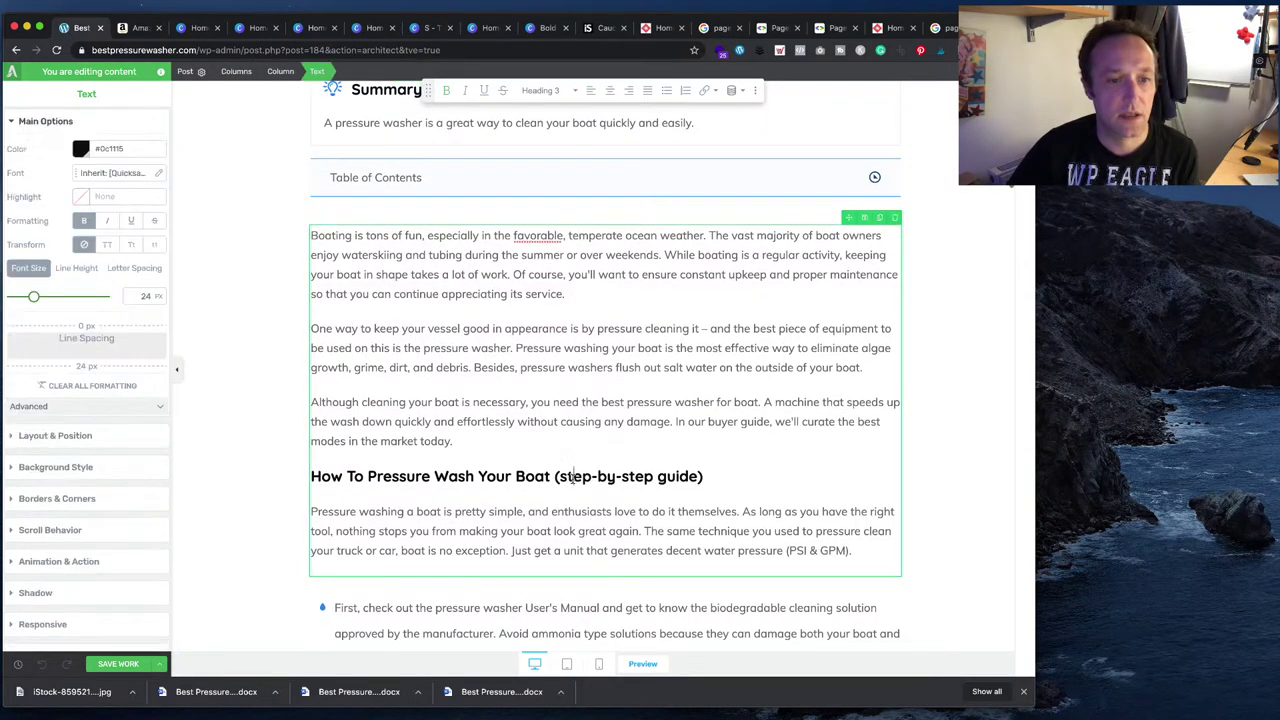
{"action": "left_click_drag", "start_coordinate": [728, 479], "coordinate": [303, 480]}
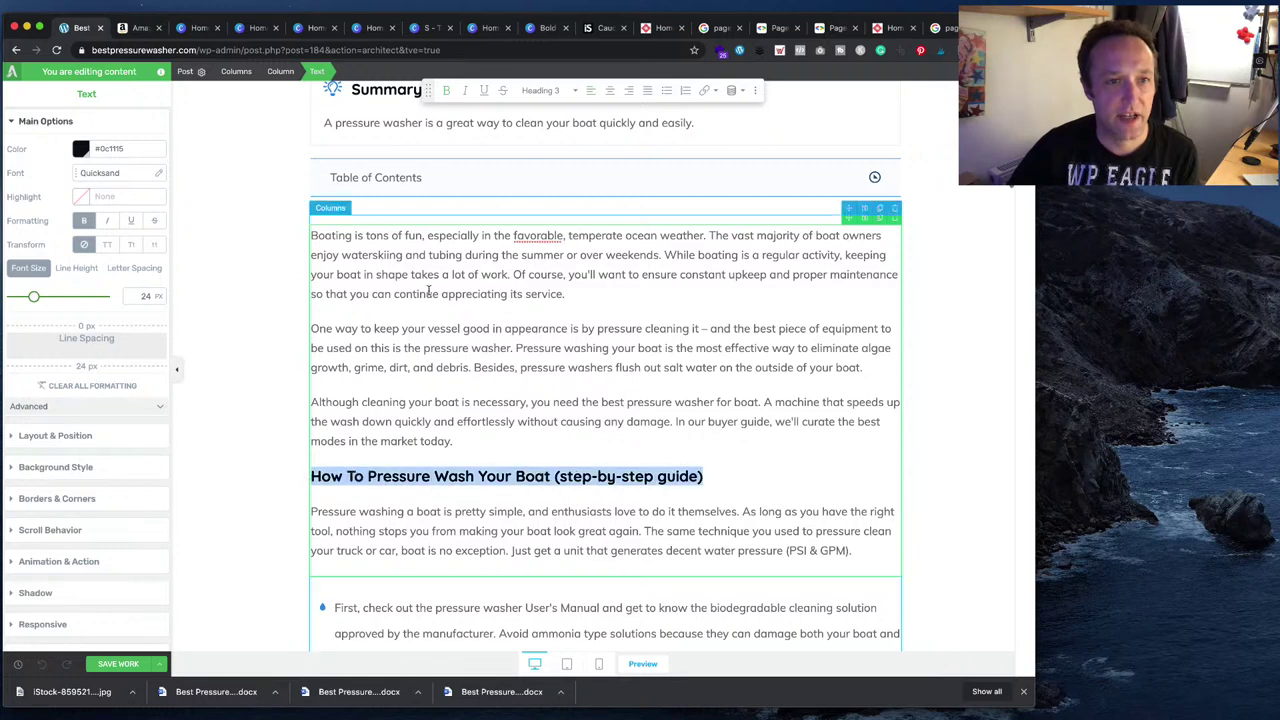
{"action": "left_click", "coordinate": [556, 90]}
{"action": "left_click", "coordinate": [560, 206]}
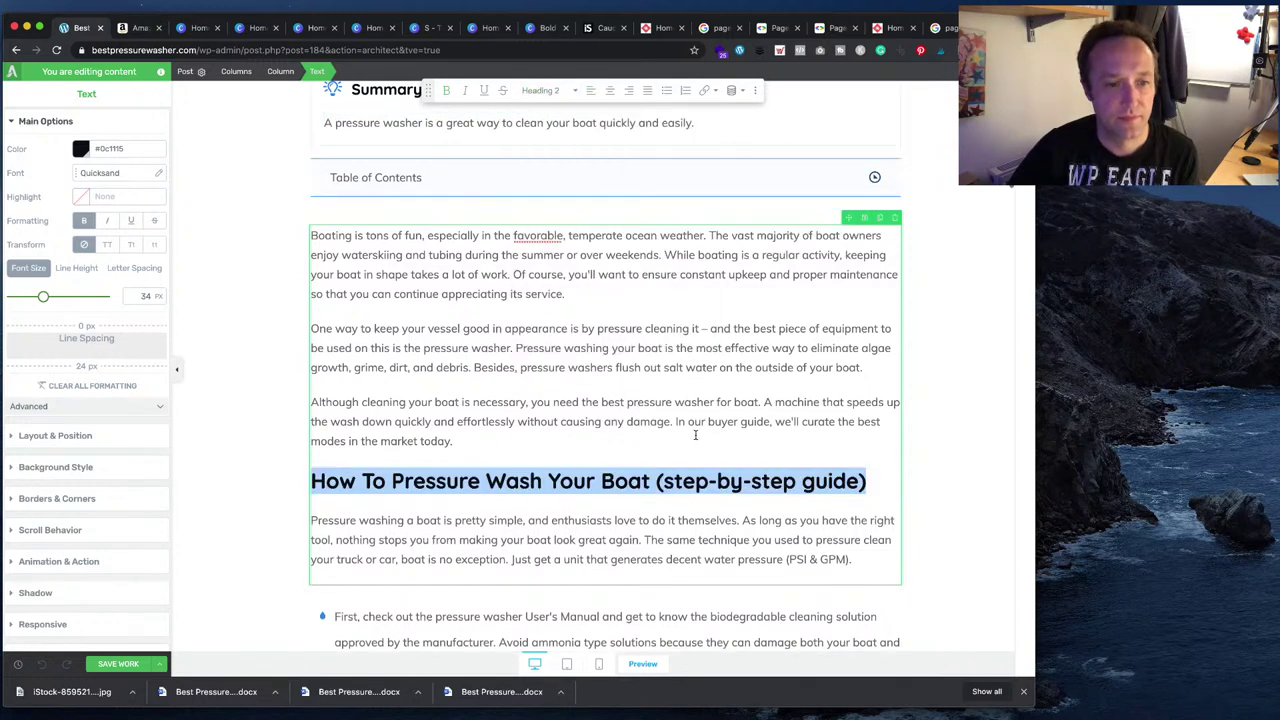
{"action": "left_click", "coordinate": [975, 392]}
- Check the heading style of the Karcher K1700 product heading
{"action": "scroll", "coordinate": [728, 372], "scroll_direction": "down", "scroll_amount": 5}
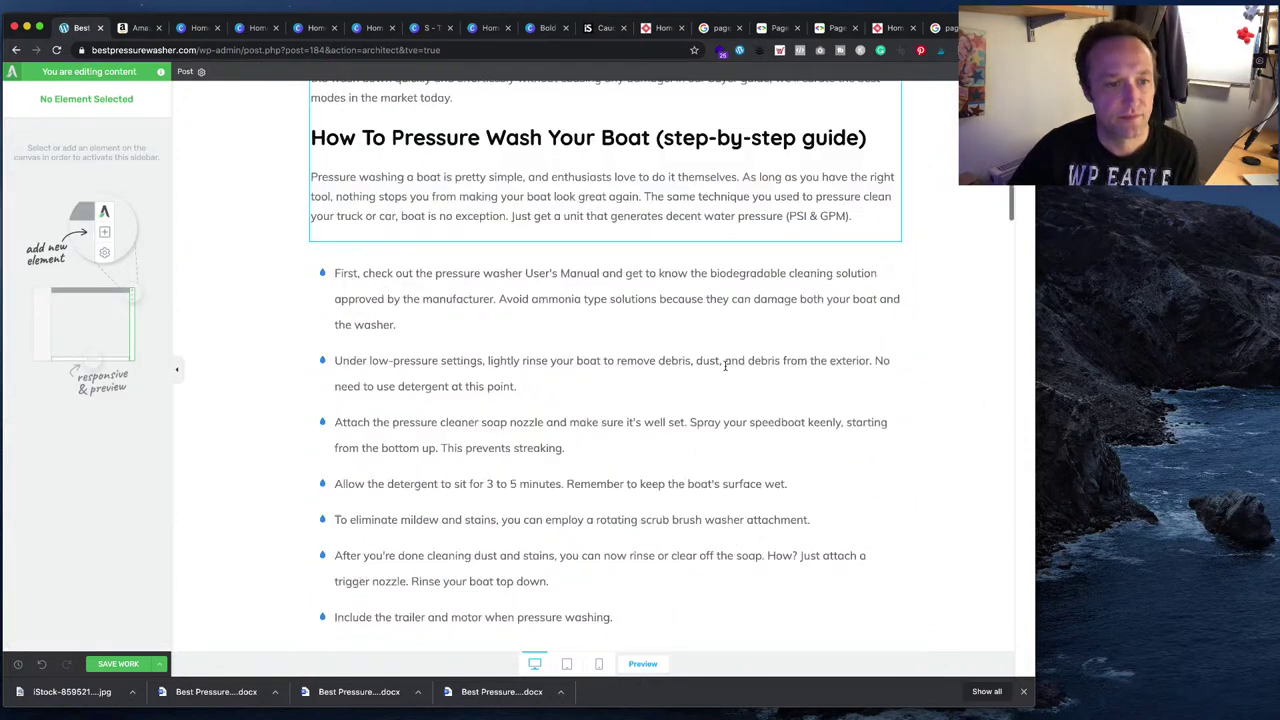
{"action": "scroll", "coordinate": [714, 373], "scroll_direction": "down", "scroll_amount": 1}
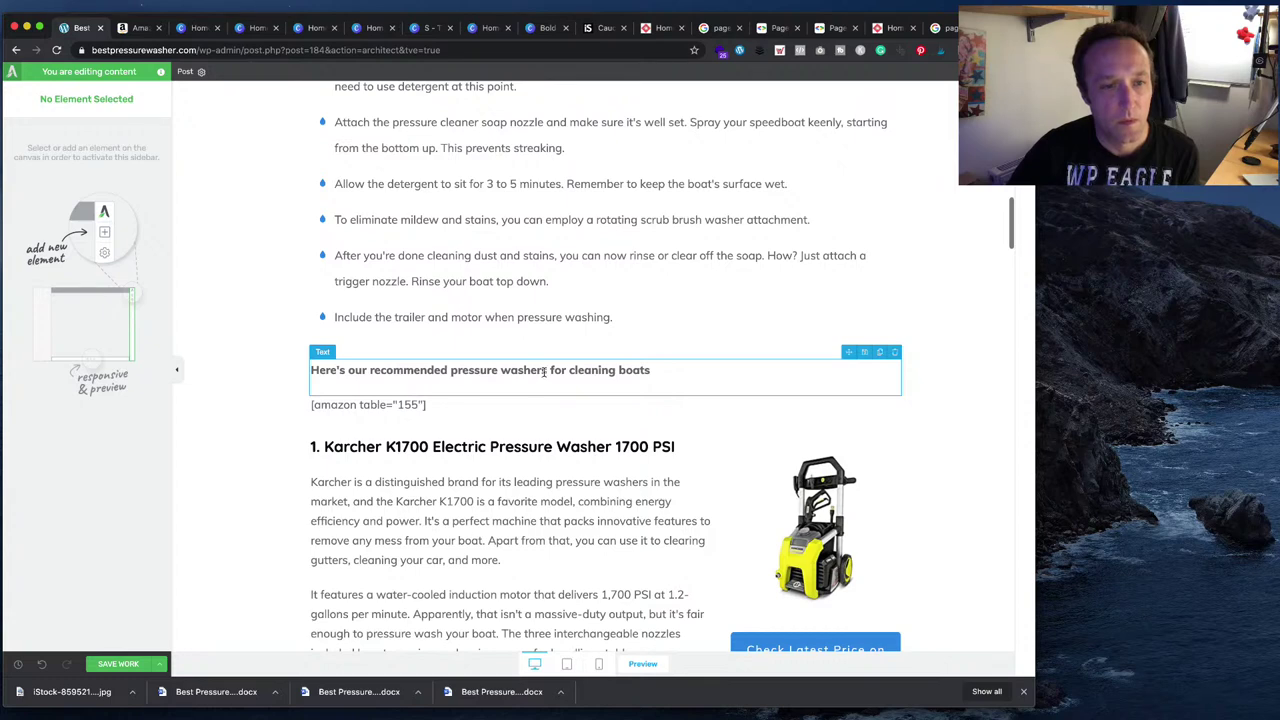
{"action": "left_click", "coordinate": [516, 441]}
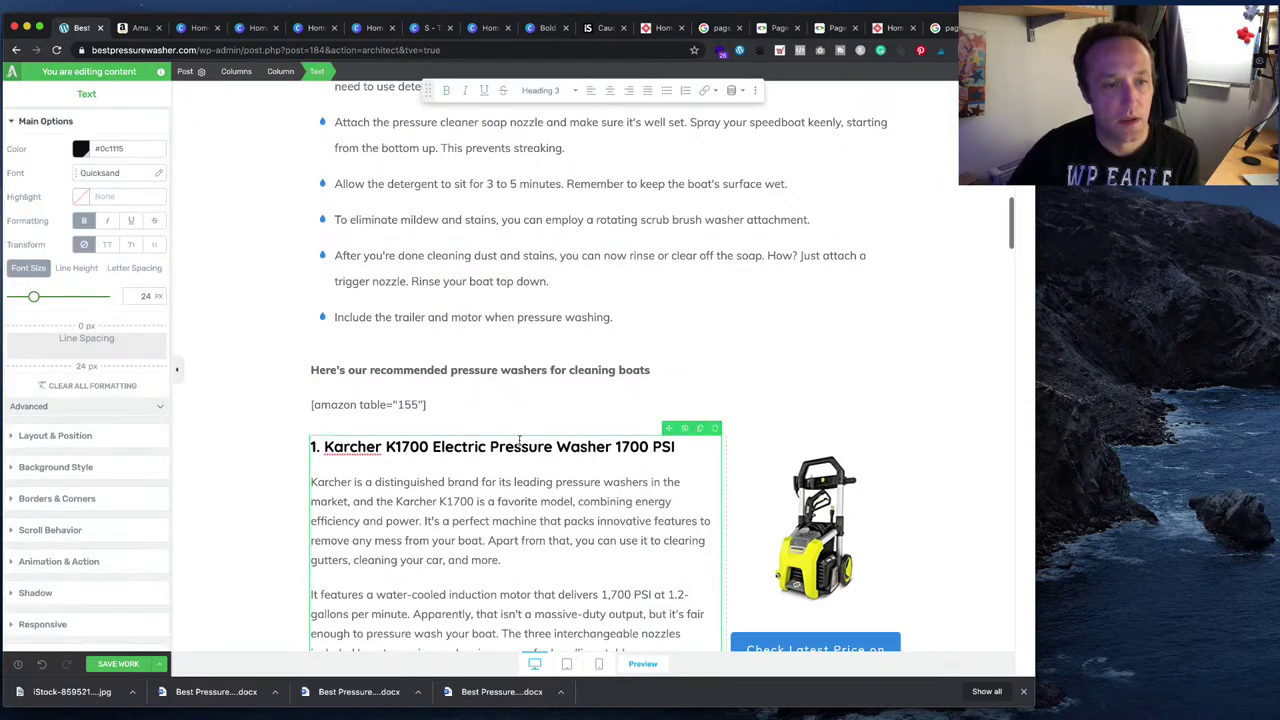
{"action": "scroll", "coordinate": [520, 443], "scroll_direction": "down", "scroll_amount": 1}
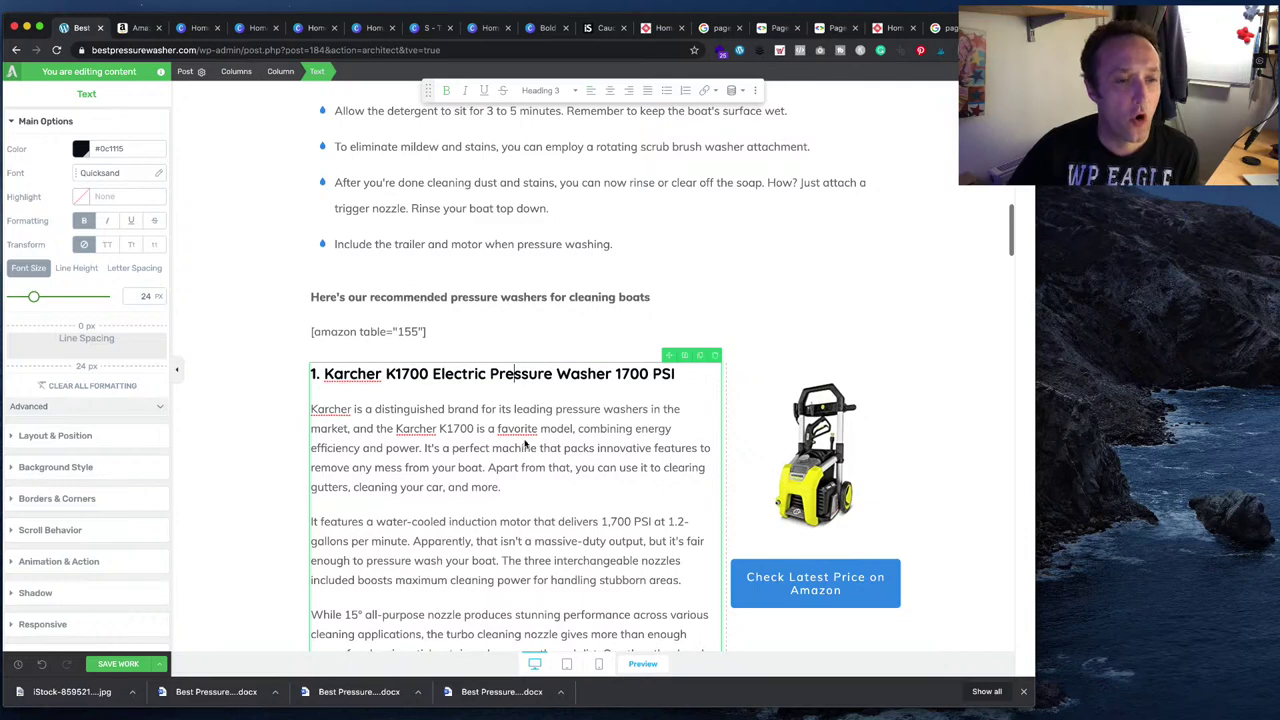
{"action": "scroll", "coordinate": [524, 443], "scroll_direction": "up", "scroll_amount": 4}
{"action": "scroll", "coordinate": [526, 441], "scroll_direction": "down", "scroll_amount": 5}
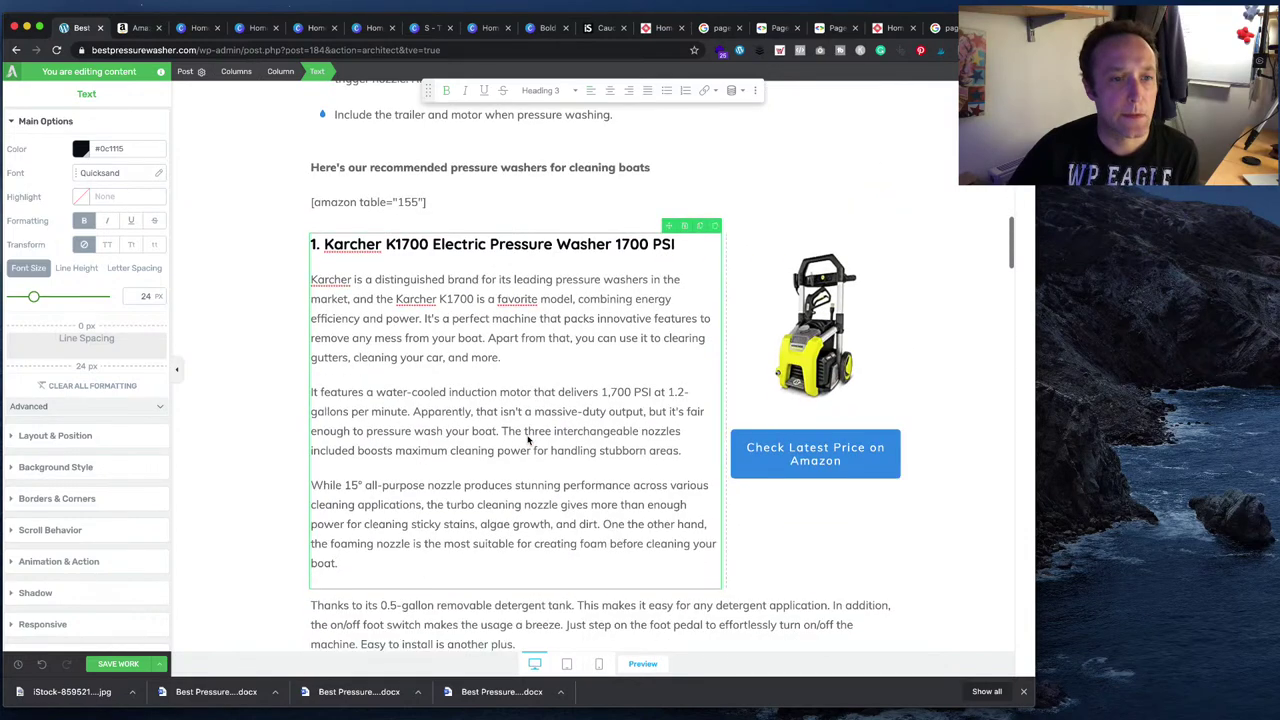
{"action": "scroll", "coordinate": [528, 440], "scroll_direction": "down", "scroll_amount": 4}
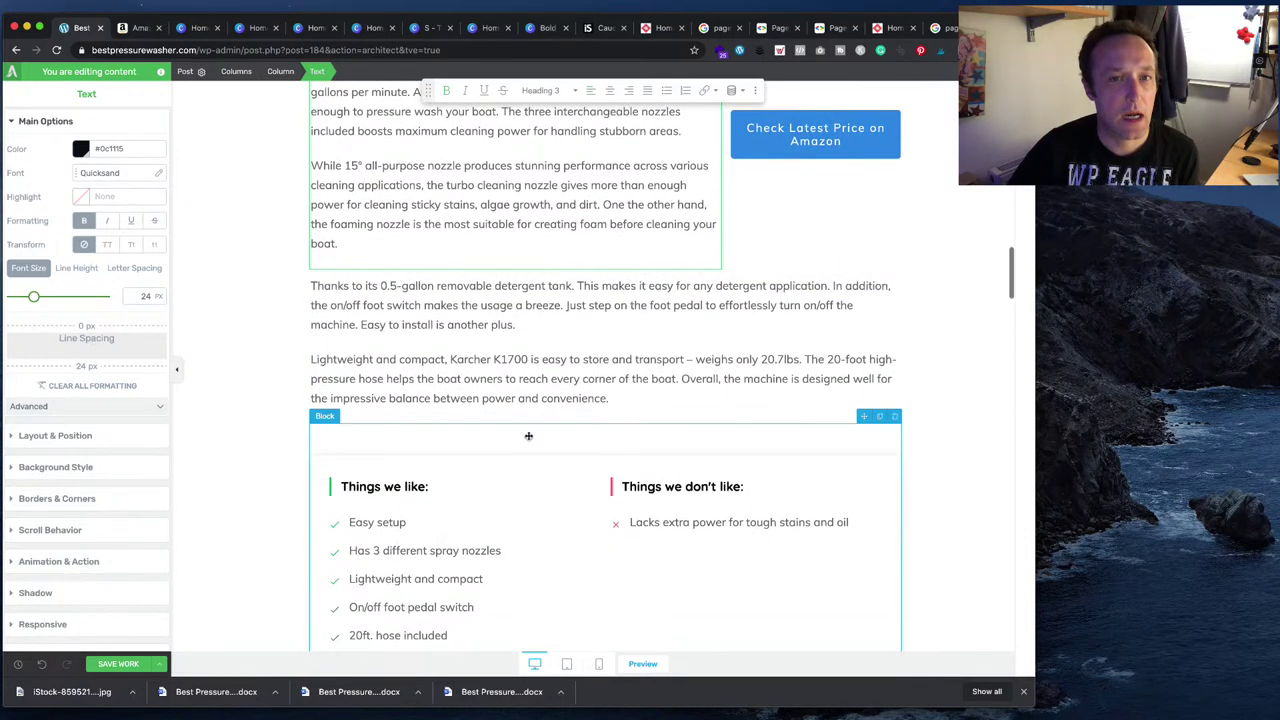
{"action": "scroll", "coordinate": [528, 436], "scroll_direction": "up", "scroll_amount": 7}
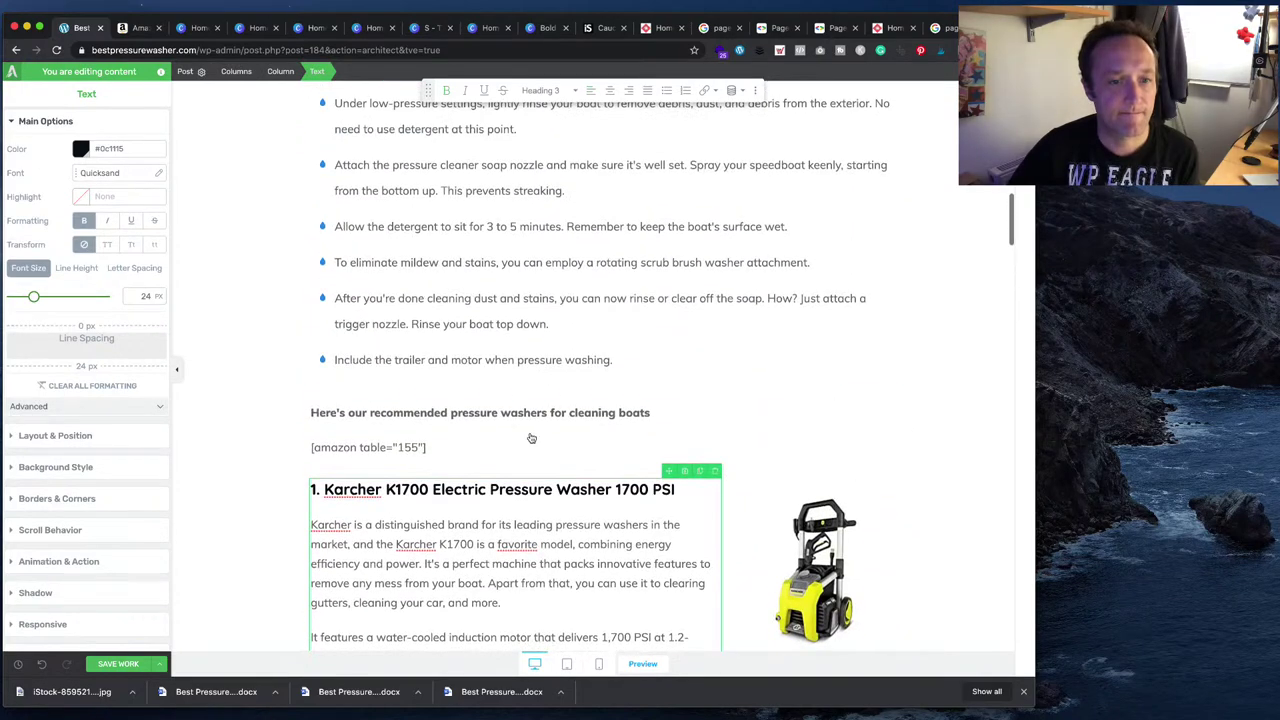
- Rename the heading to 'Recommended pressure washers for cleaning boats' and make it Heading 2
{"action": "left_click_drag", "start_coordinate": [645, 414], "coordinate": [313, 414]}
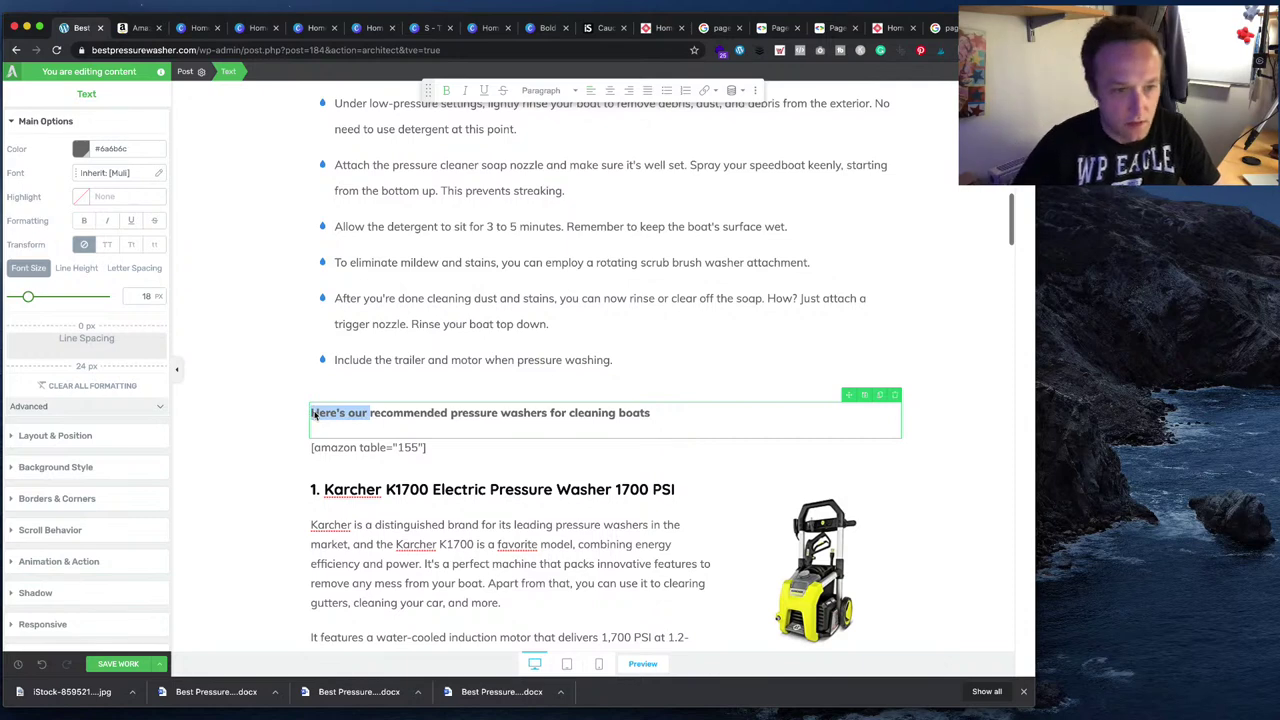
{"action": "key", "text": "BackSpace"}
{"action": "key", "text": "Delete"}
{"action": "type", "text": "R"}
{"action": "left_click", "coordinate": [645, 423]}
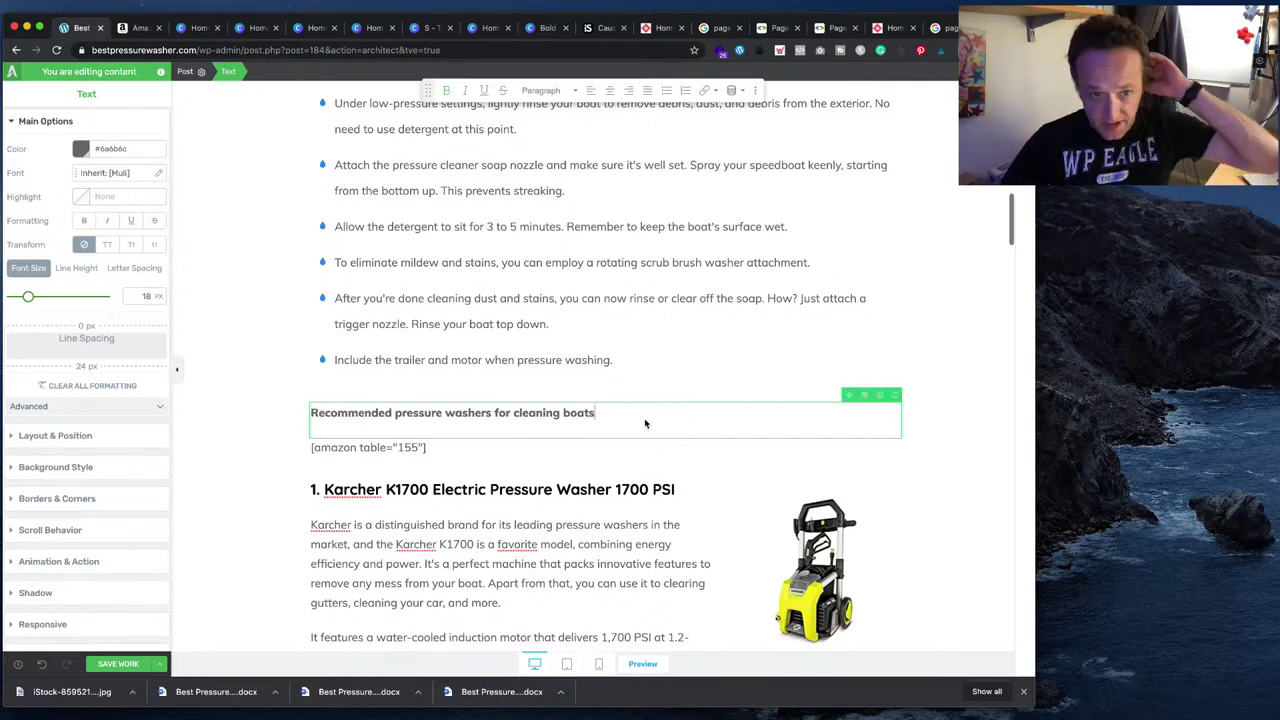
{"action": "left_click_drag", "start_coordinate": [645, 423], "coordinate": [698, 412]}
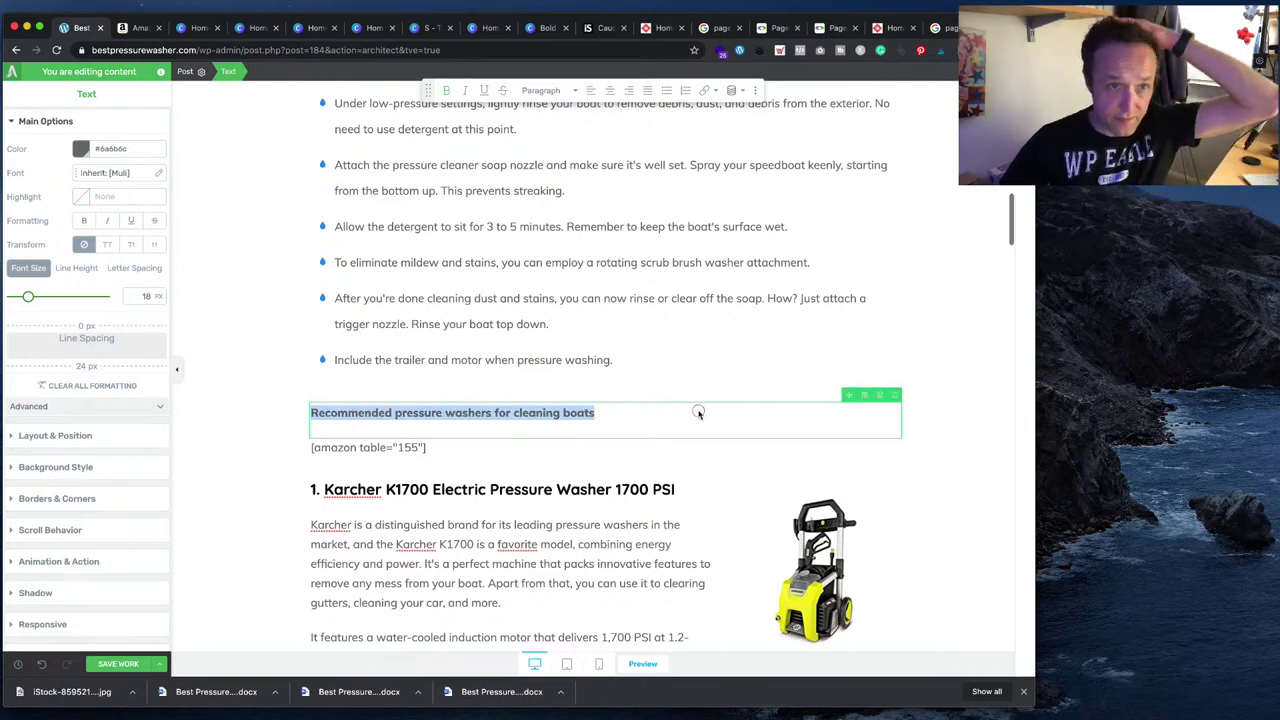
{"action": "left_click", "coordinate": [541, 89]}
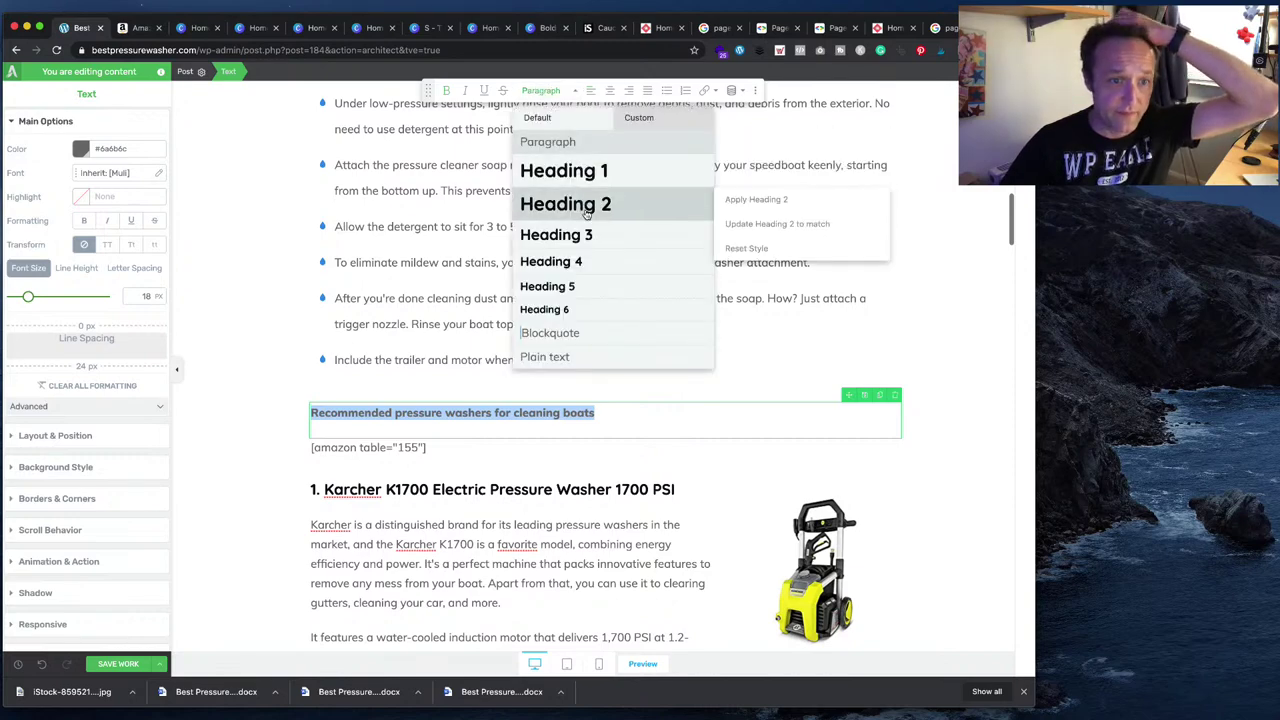
{"action": "left_click", "coordinate": [586, 210]}
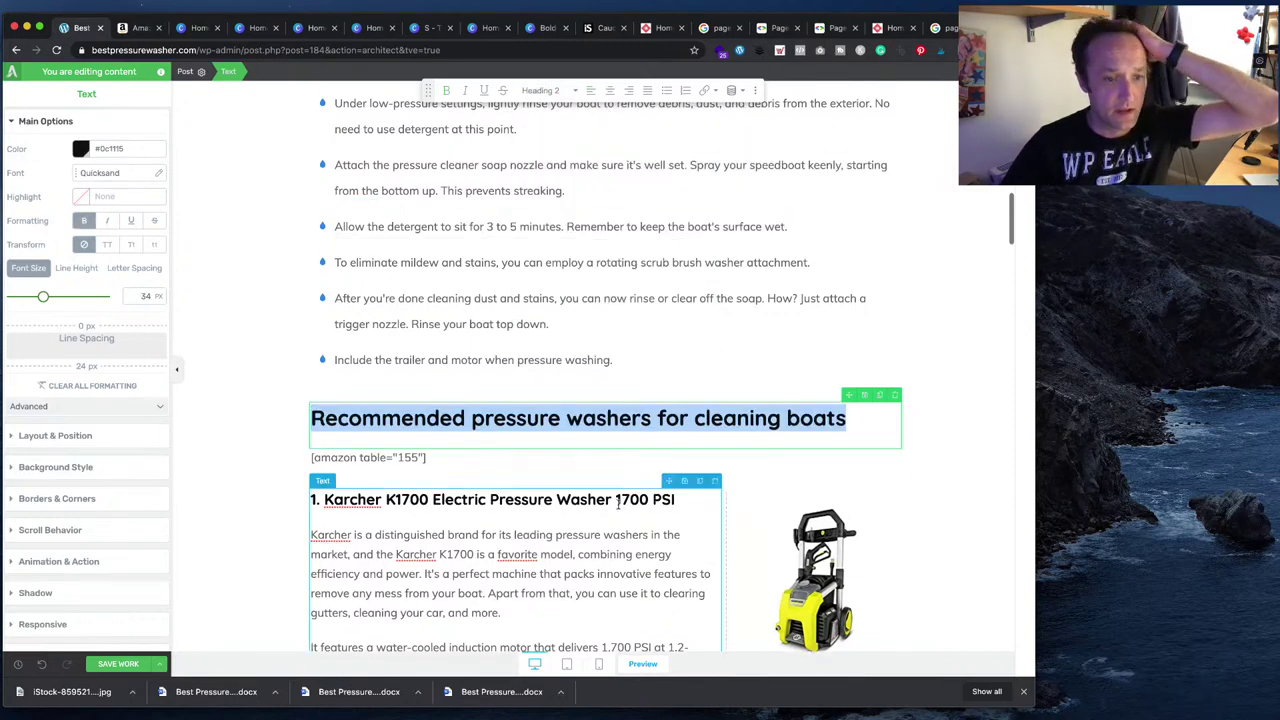
{"action": "scroll", "coordinate": [618, 505], "scroll_direction": "down", "scroll_amount": 10}
- Make the first product box's 'Things we like:' title a Heading 4
{"action": "left_click", "coordinate": [387, 406]}
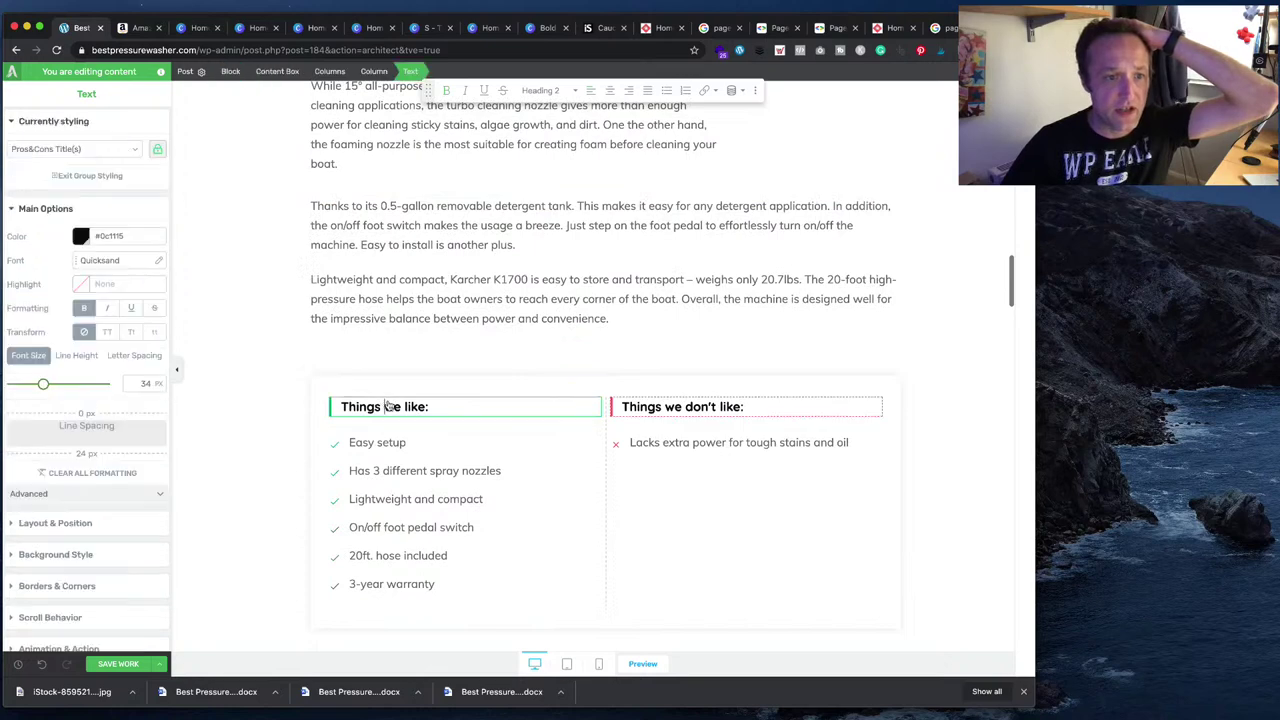
{"action": "left_click_drag", "start_coordinate": [430, 406], "coordinate": [369, 407]}
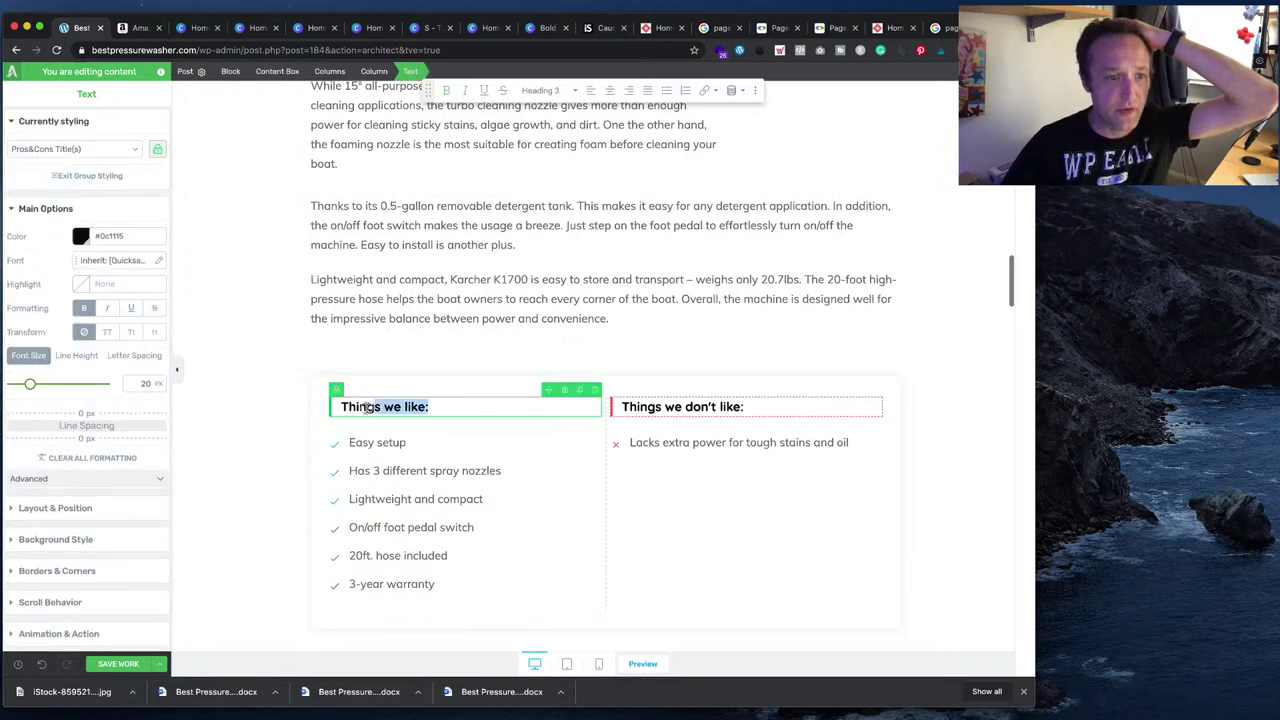
{"action": "left_click", "coordinate": [547, 90]}
{"action": "left_click", "coordinate": [560, 262]}
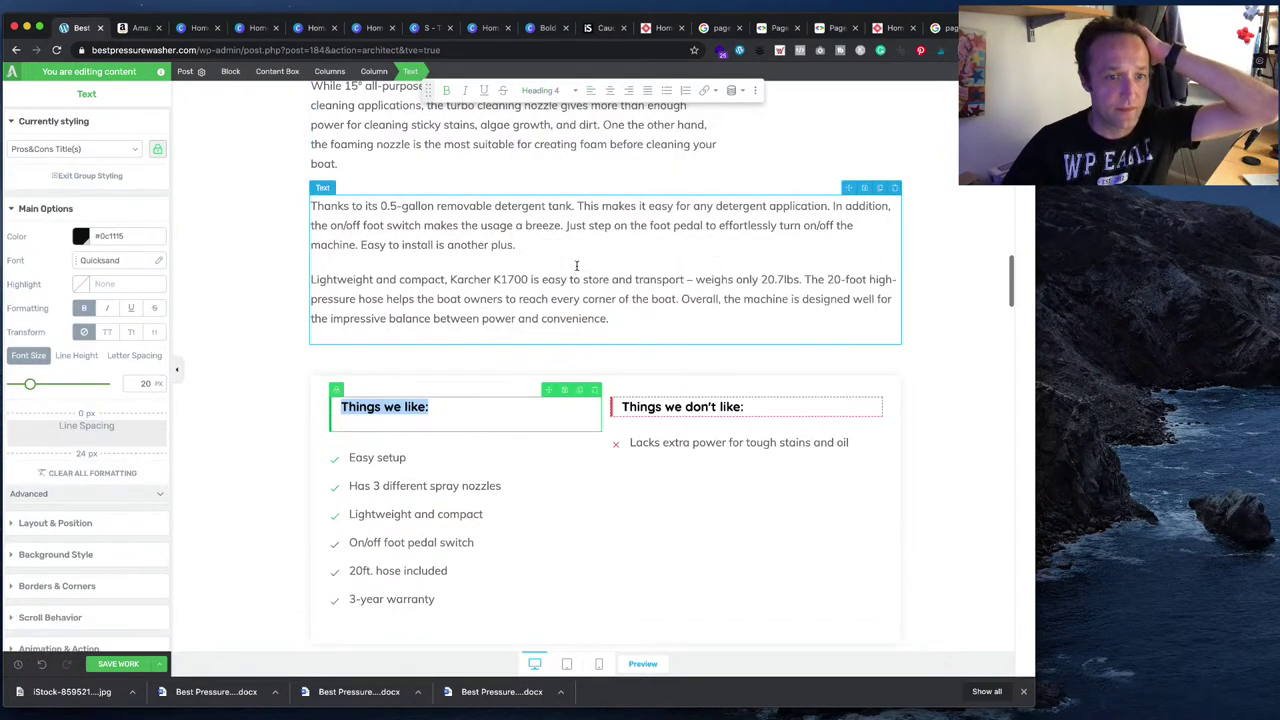
{"action": "left_click_drag", "start_coordinate": [757, 404], "coordinate": [622, 408]}
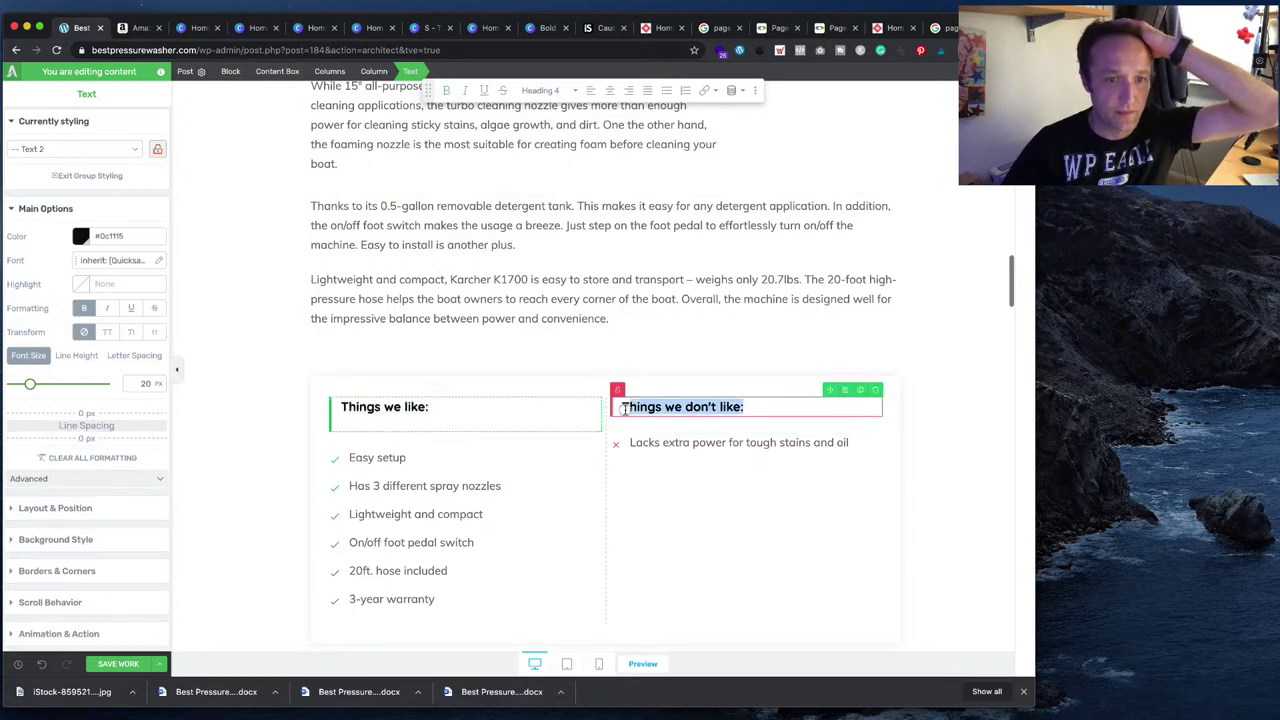
{"action": "left_click", "coordinate": [547, 90]}
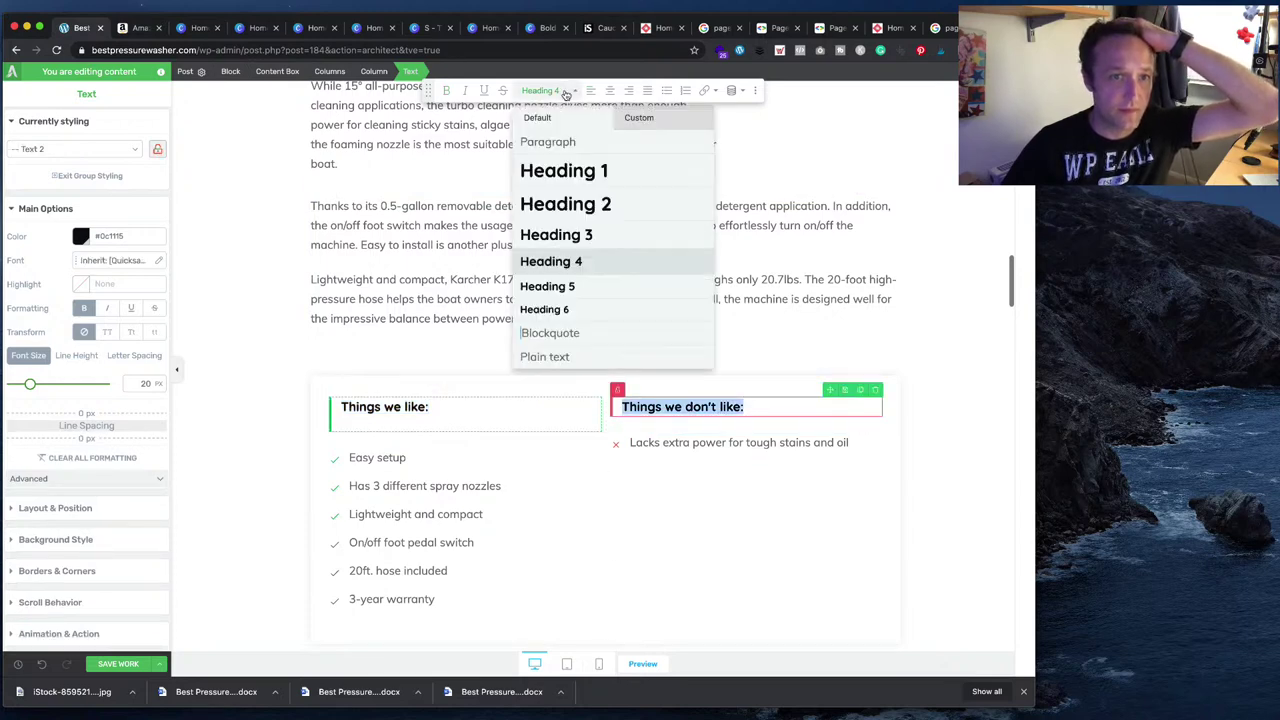
{"action": "mouse_move", "coordinate": [576, 247]}
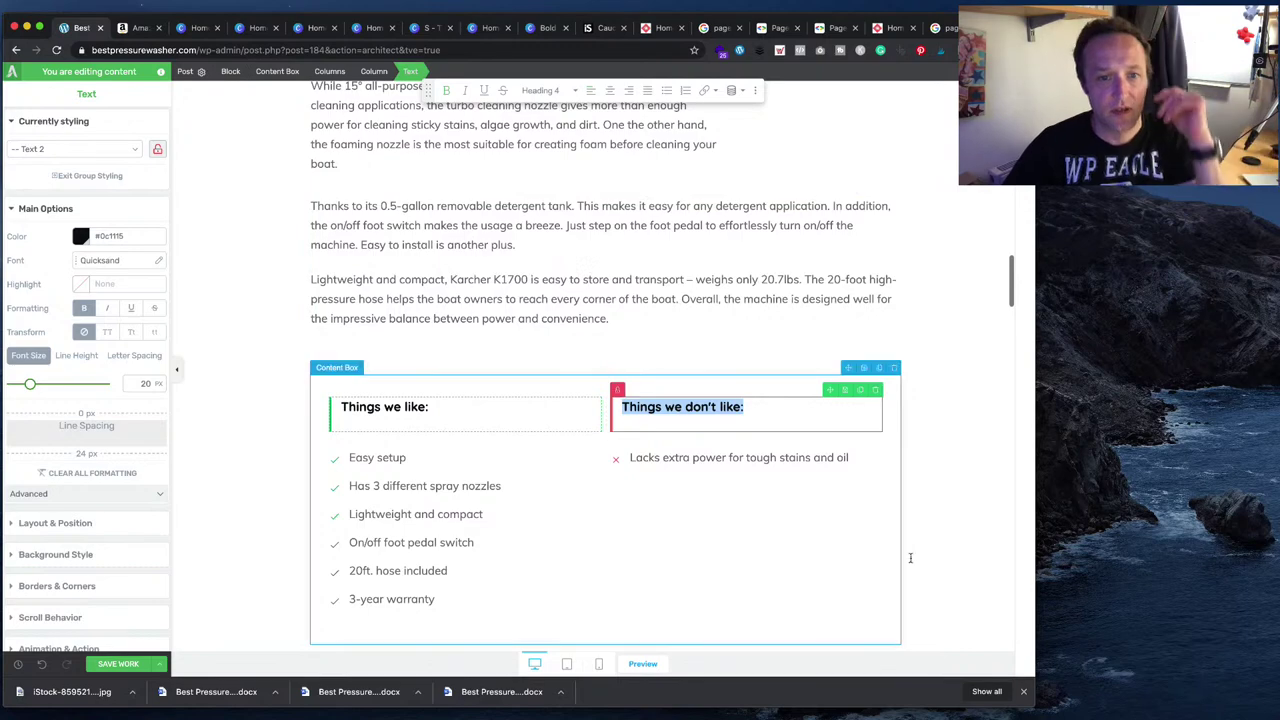
{"action": "left_click", "coordinate": [958, 501]}
- Set the Stanley SHP2150 box's Things we like and Things we don't like titles to Heading 4
{"action": "scroll", "coordinate": [700, 460], "scroll_direction": "down", "scroll_amount": 5}
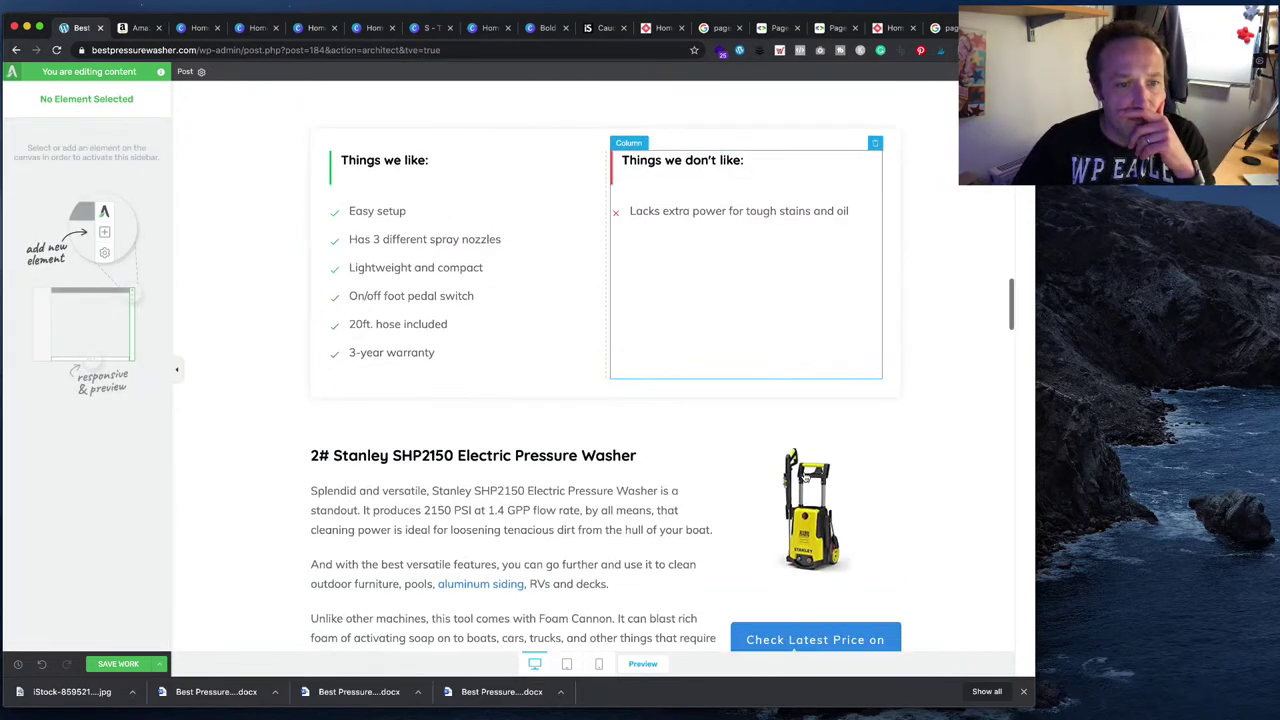
{"action": "left_click", "coordinate": [533, 434]}
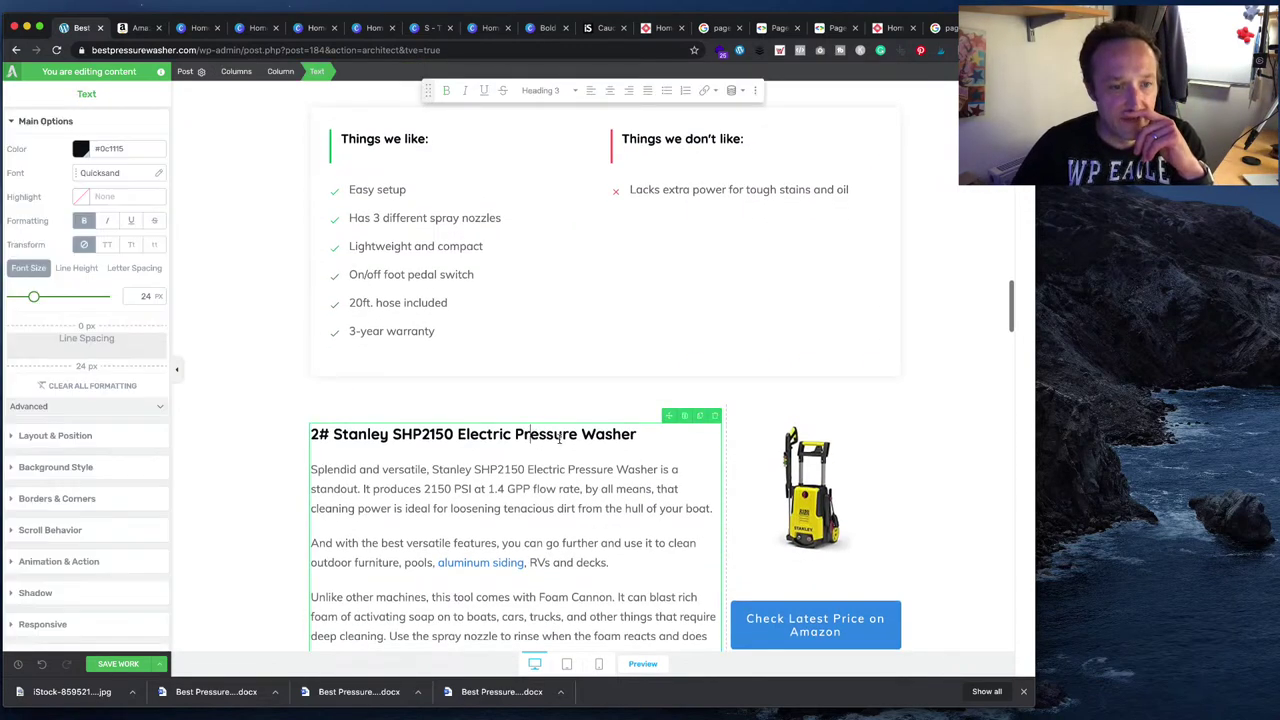
{"action": "scroll", "coordinate": [560, 436], "scroll_direction": "down", "scroll_amount": 10}
{"action": "left_click", "coordinate": [437, 424]}
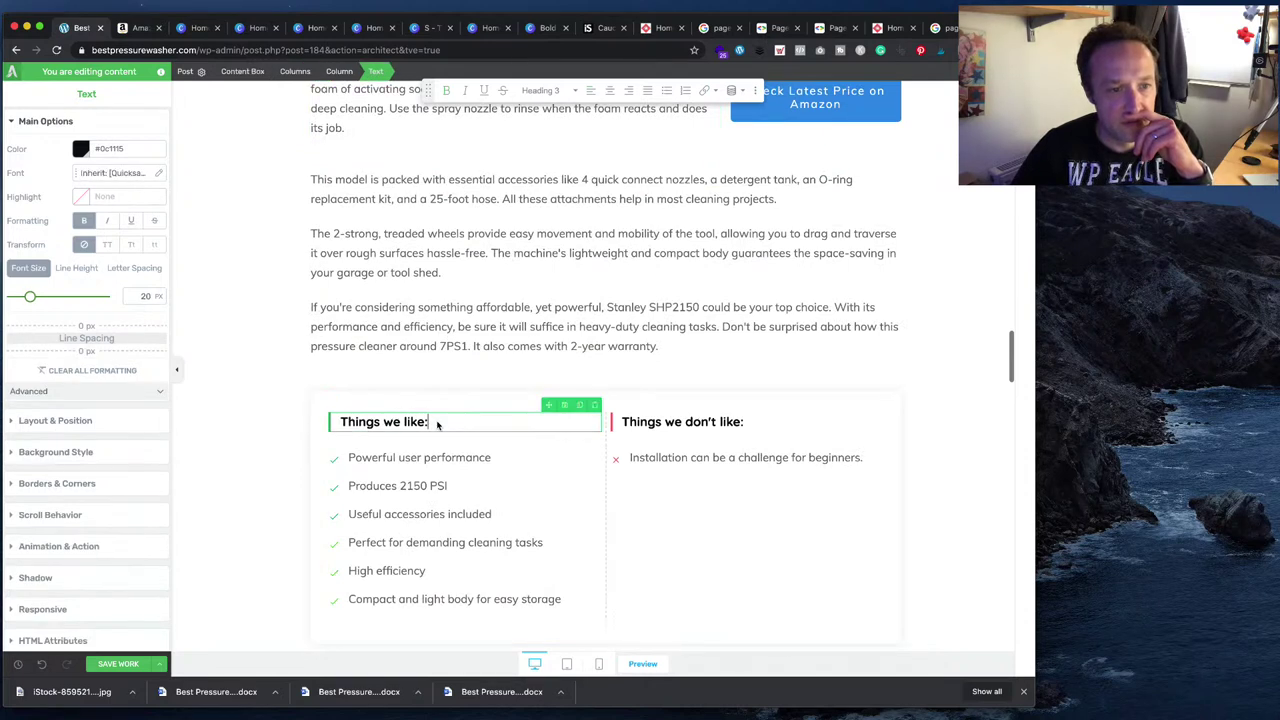
{"action": "triple_click", "coordinate": [437, 424]}
{"action": "left_click", "coordinate": [548, 90]}
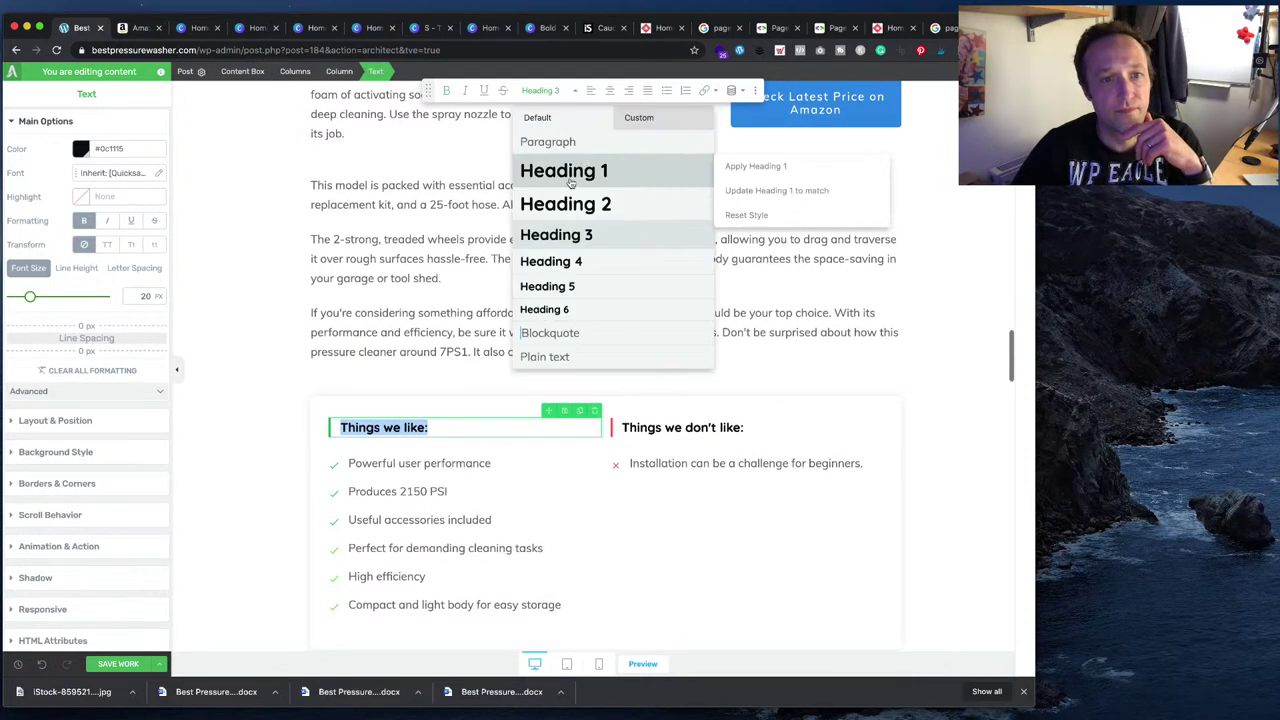
{"action": "left_click", "coordinate": [587, 271]}
{"action": "left_click", "coordinate": [728, 427]}
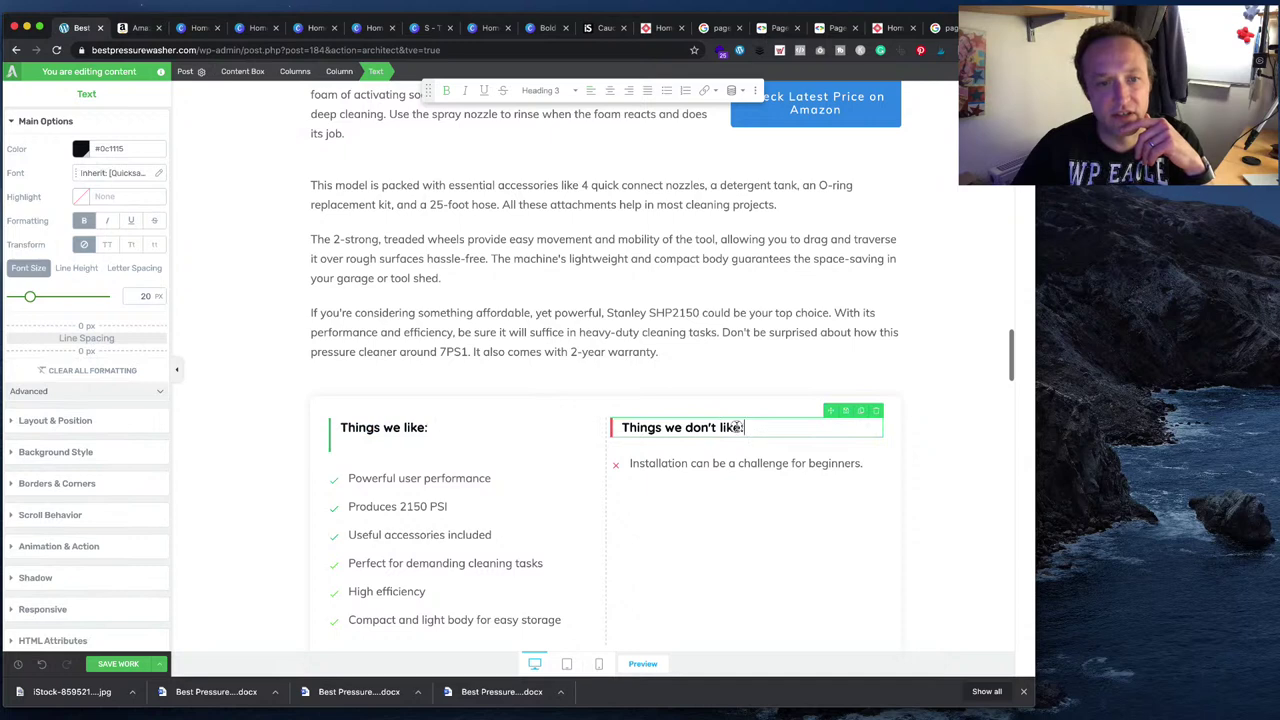
{"action": "left_click_drag", "start_coordinate": [736, 427], "coordinate": [612, 428]}
{"action": "left_click", "coordinate": [548, 90]}
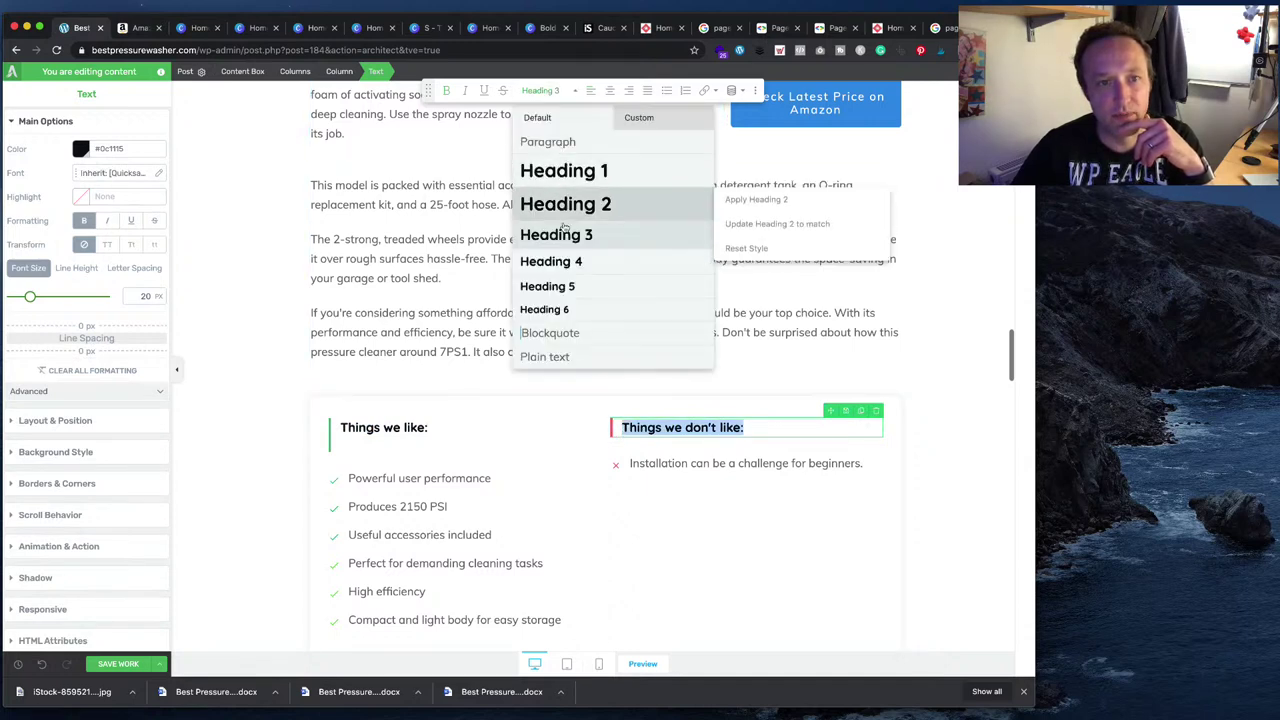
{"action": "left_click", "coordinate": [571, 261]}
- Set the Champion box's Things we like and Things we don't like titles to Heading 4
{"action": "scroll", "coordinate": [571, 260], "scroll_direction": "down", "scroll_amount": 3}
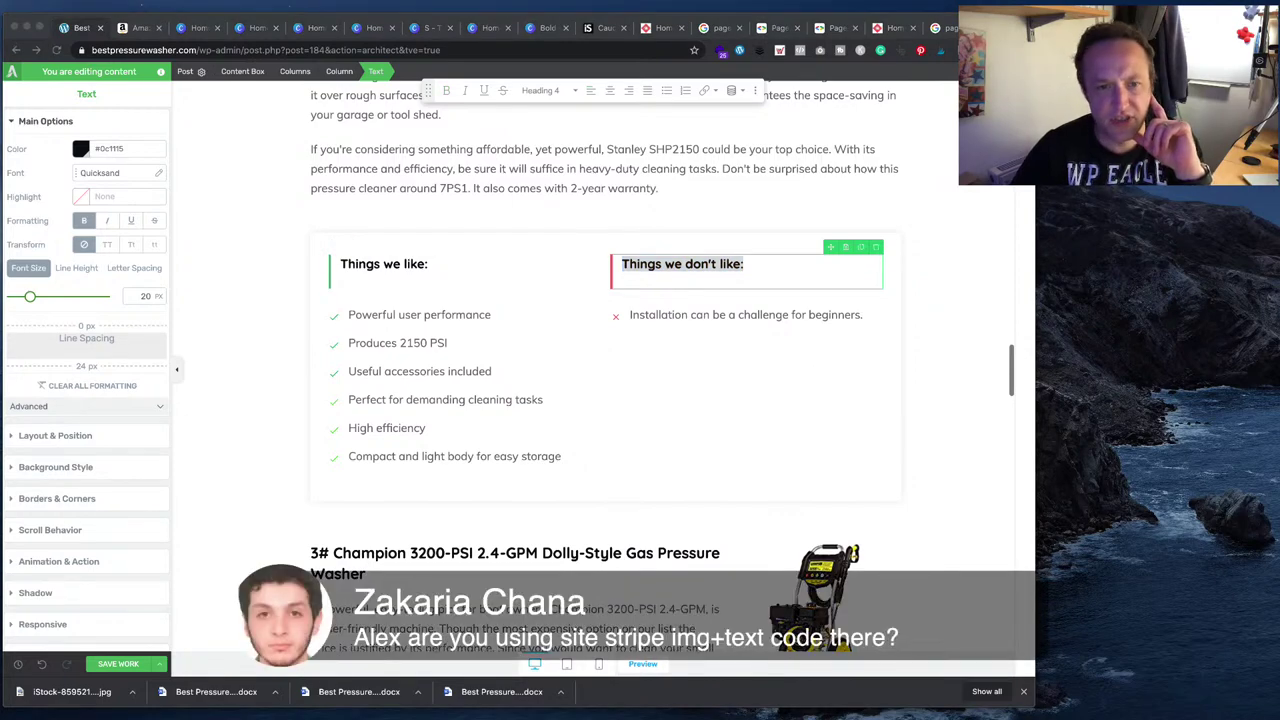
{"action": "scroll", "coordinate": [604, 370], "scroll_direction": "down", "scroll_amount": 6}
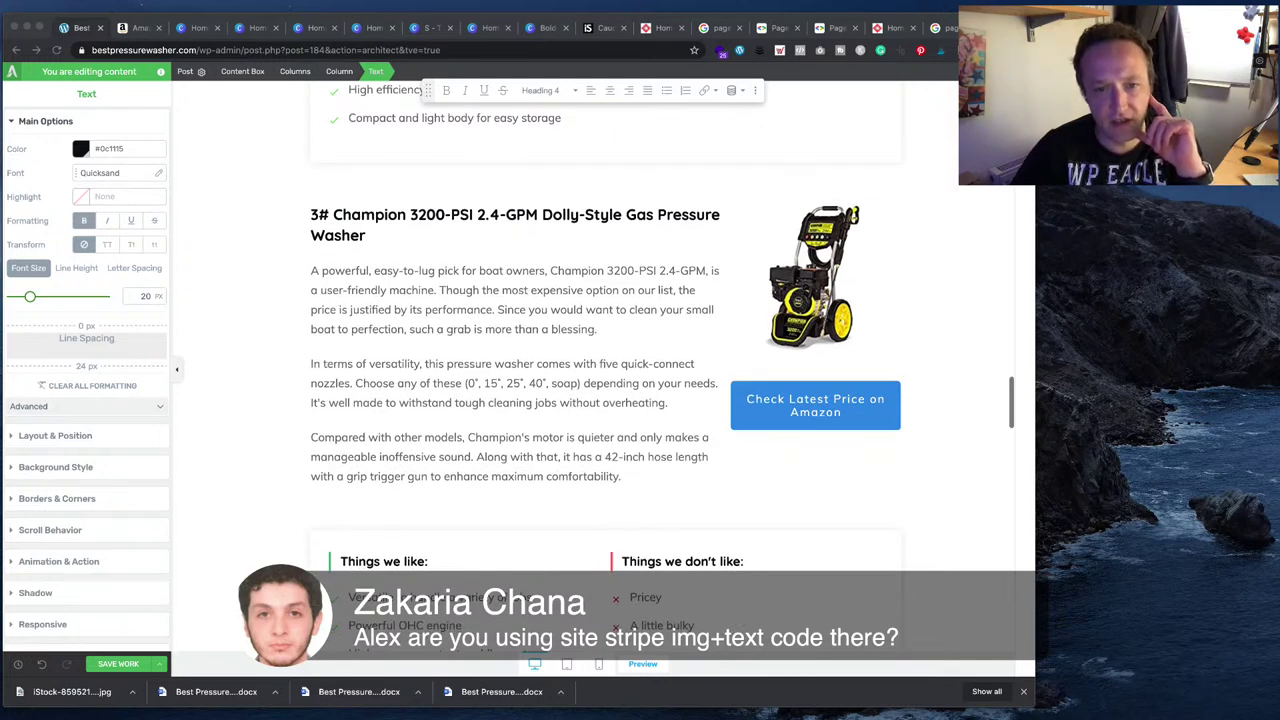
{"action": "scroll", "coordinate": [600, 300], "scroll_direction": "down", "scroll_amount": 3}
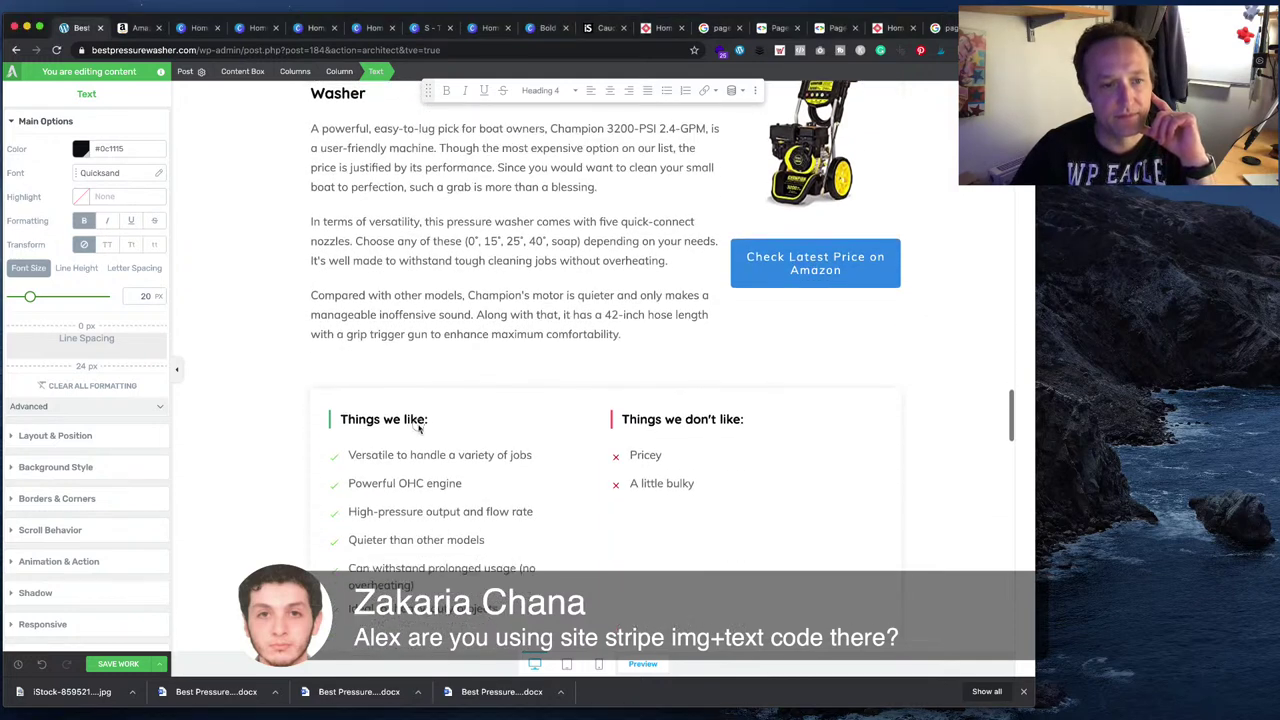
{"action": "left_click", "coordinate": [534, 111]}
{"action": "left_click", "coordinate": [543, 90]}
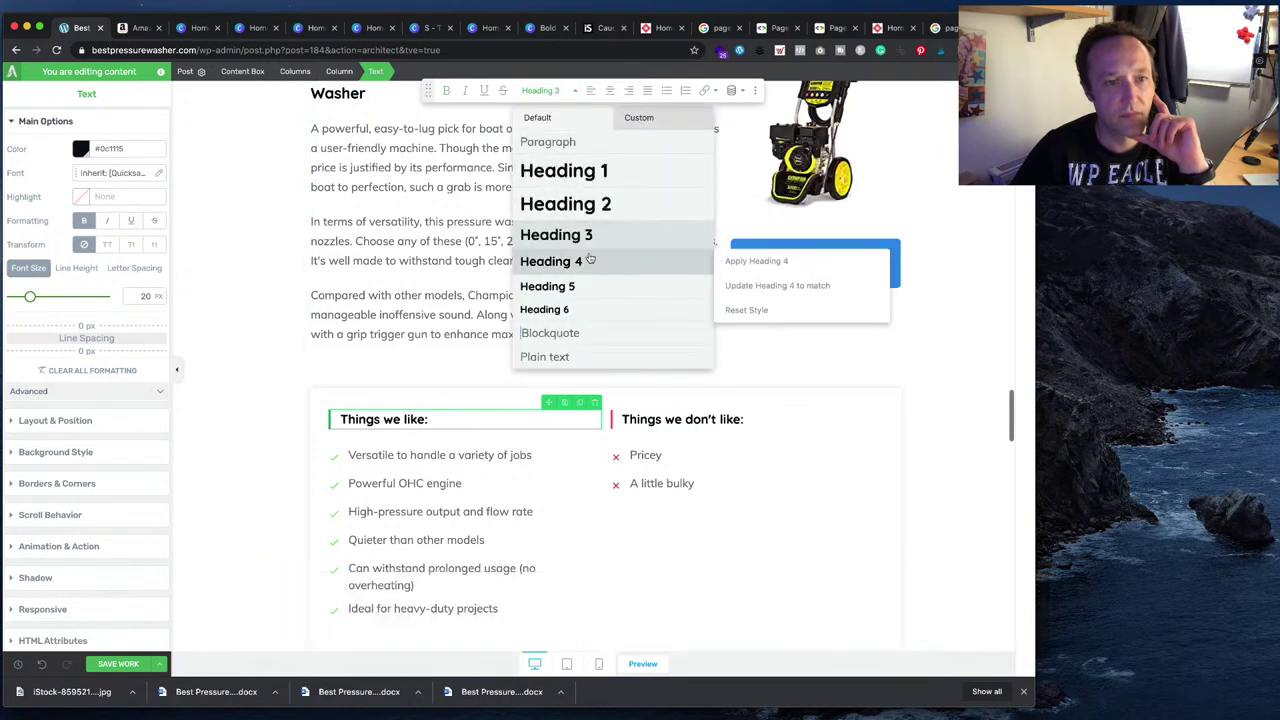
{"action": "left_click", "coordinate": [668, 420]}
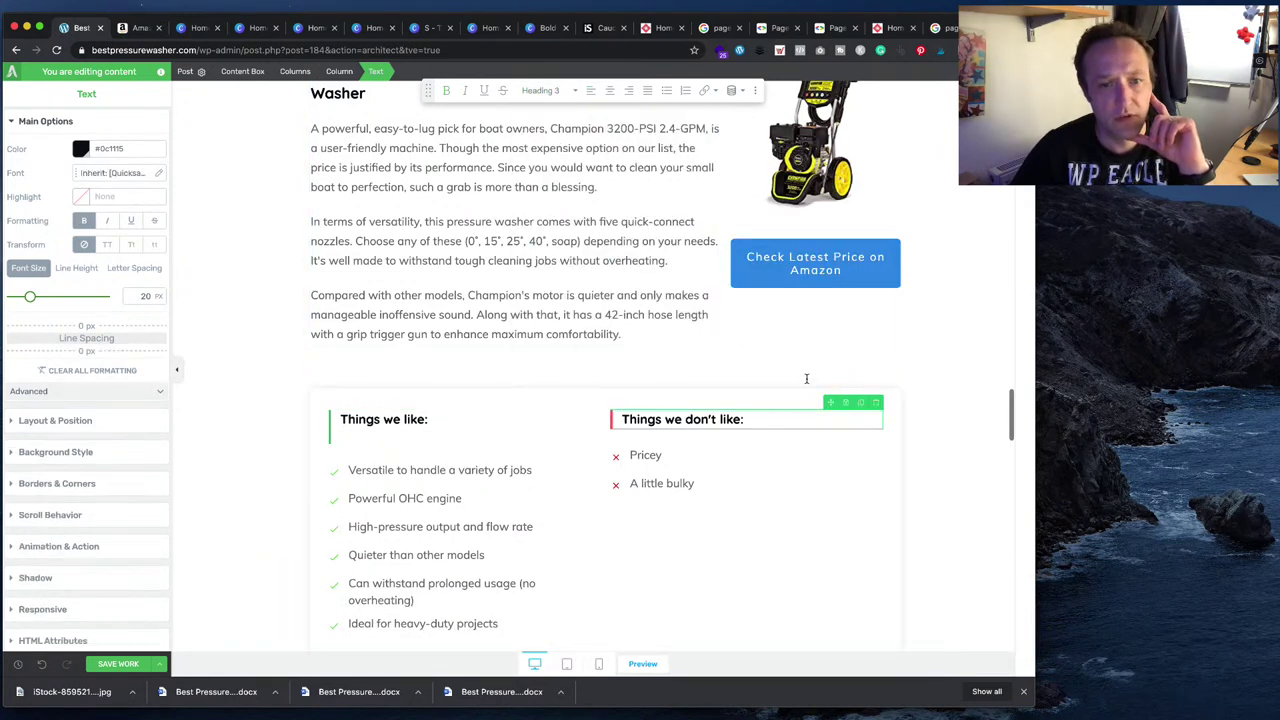
{"action": "left_click_drag", "start_coordinate": [746, 420], "coordinate": [597, 417]}
{"action": "left_click", "coordinate": [565, 91]}
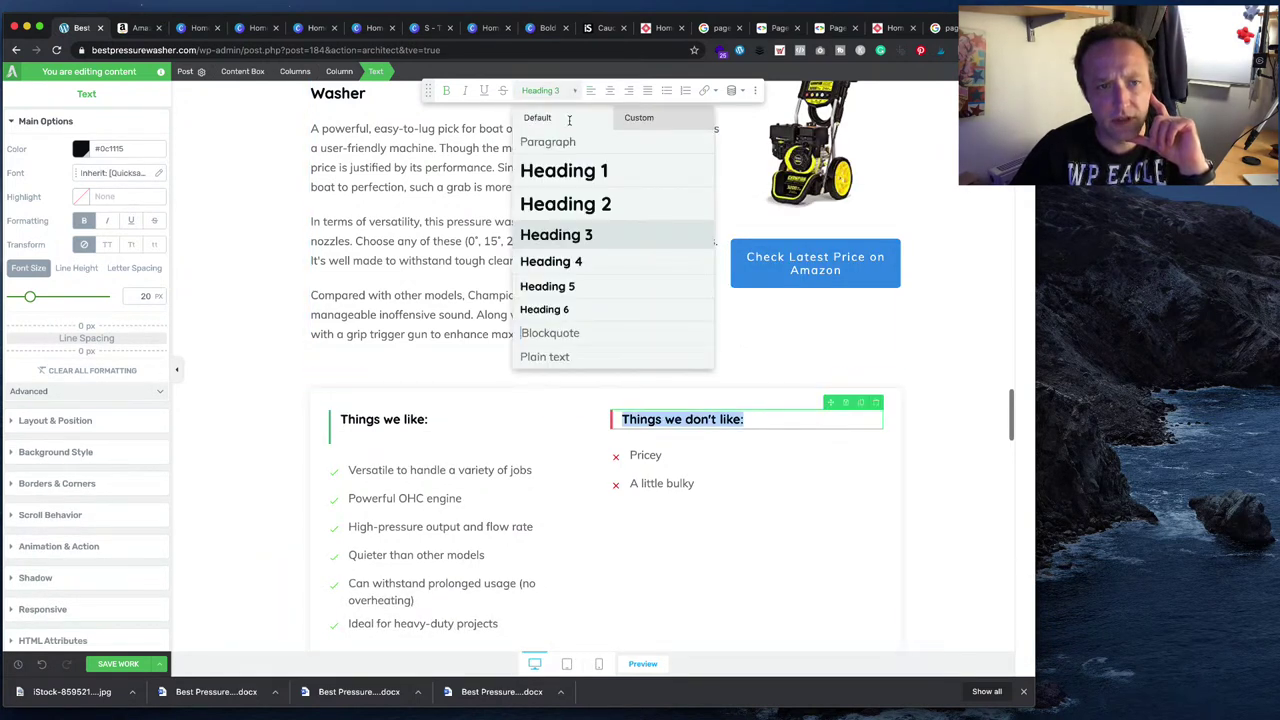
{"action": "left_click", "coordinate": [598, 263]}
- Set the Sun Joe box's Things we like and Things we don't like titles to Heading 4
{"action": "scroll", "coordinate": [598, 263], "scroll_direction": "down", "scroll_amount": 10}
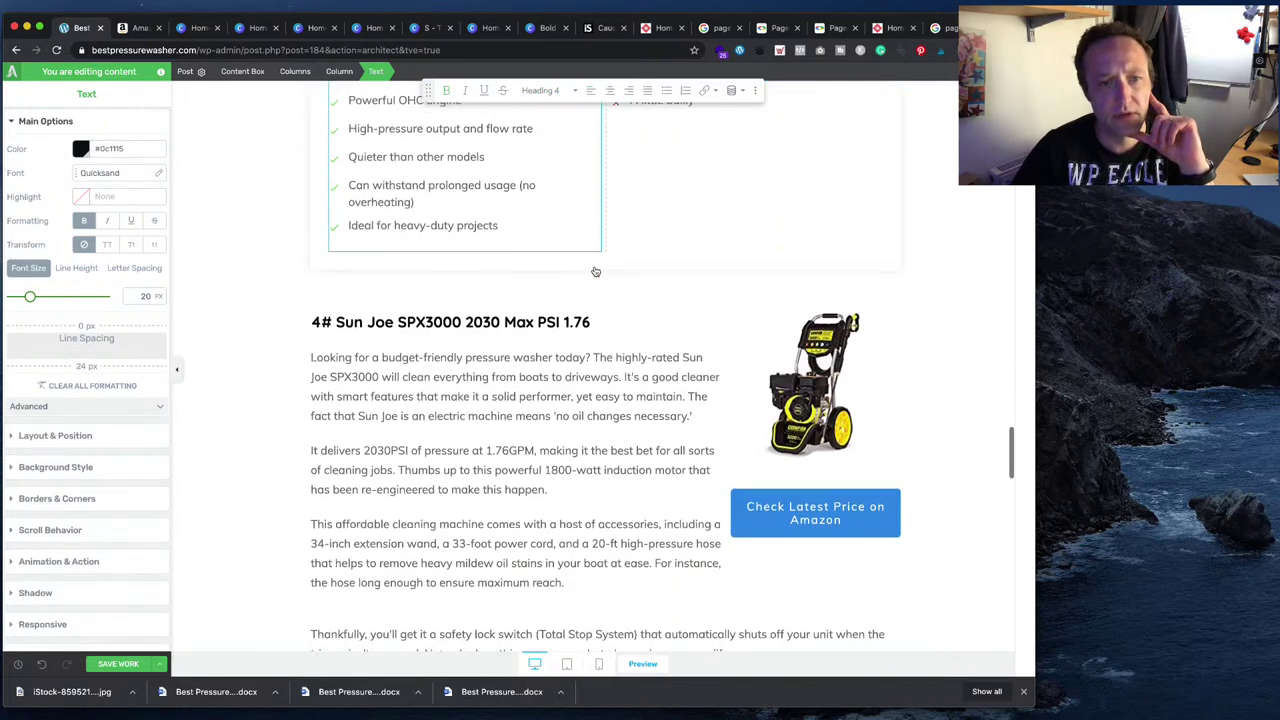
{"action": "scroll", "coordinate": [592, 272], "scroll_direction": "down", "scroll_amount": 5}
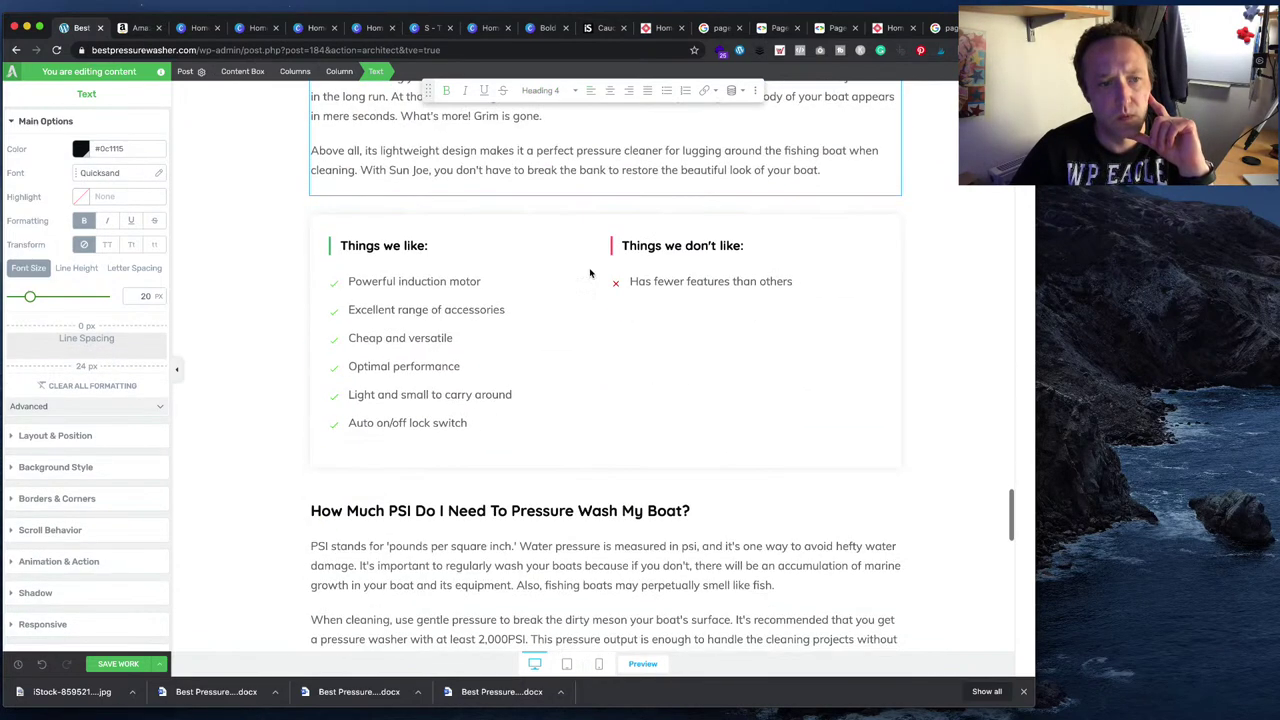
{"action": "left_click", "coordinate": [433, 246]}
{"action": "triple_click", "coordinate": [435, 246]}
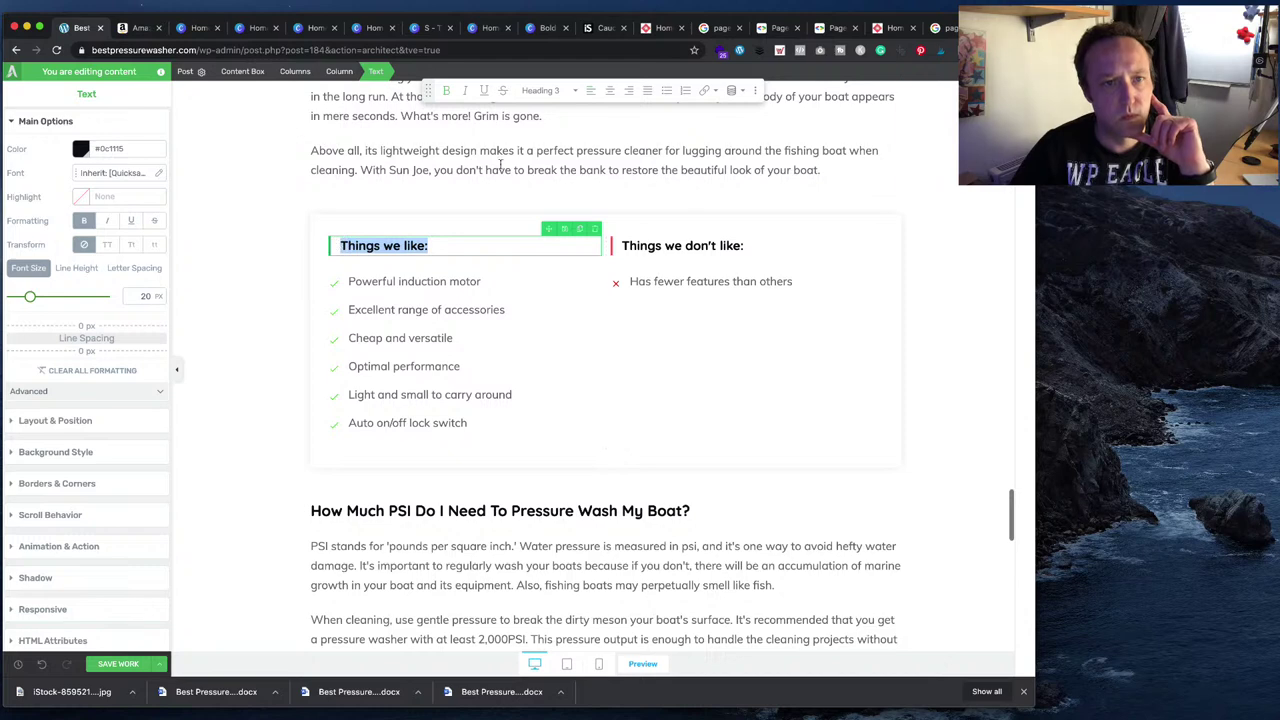
{"action": "left_click", "coordinate": [570, 91]}
{"action": "left_click", "coordinate": [569, 261]}
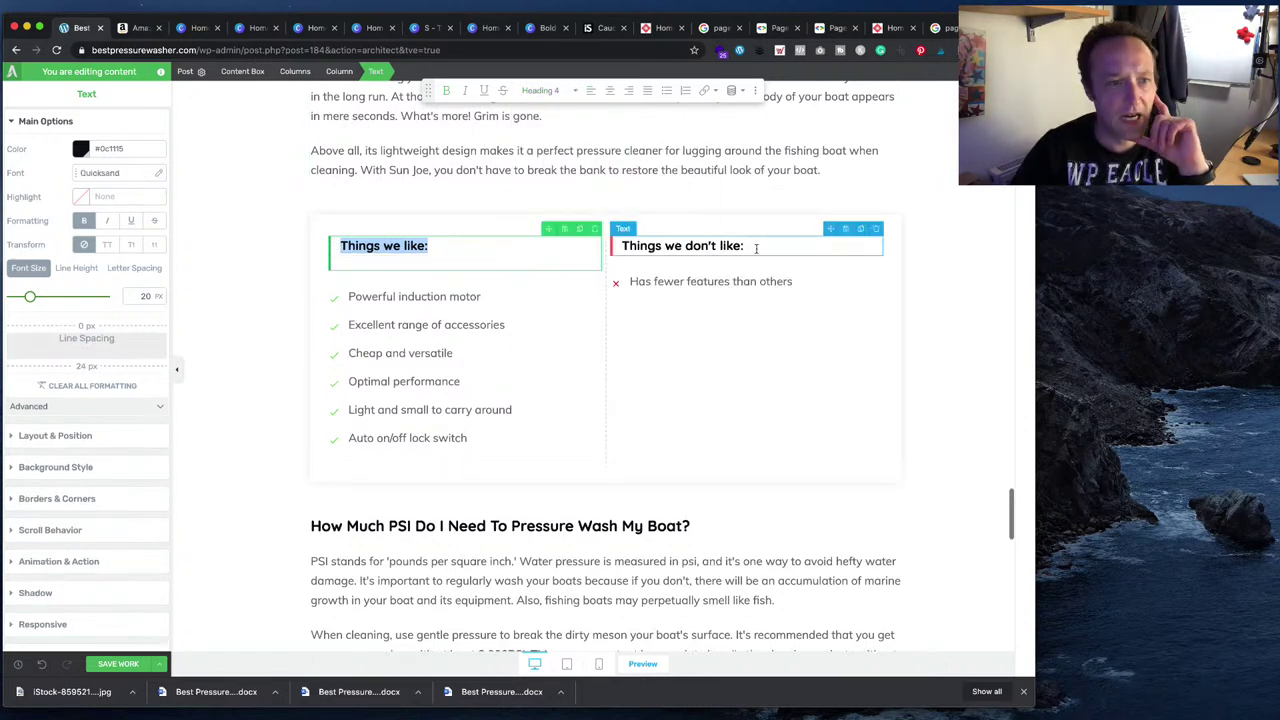
{"action": "left_click_drag", "start_coordinate": [740, 246], "coordinate": [628, 248]}
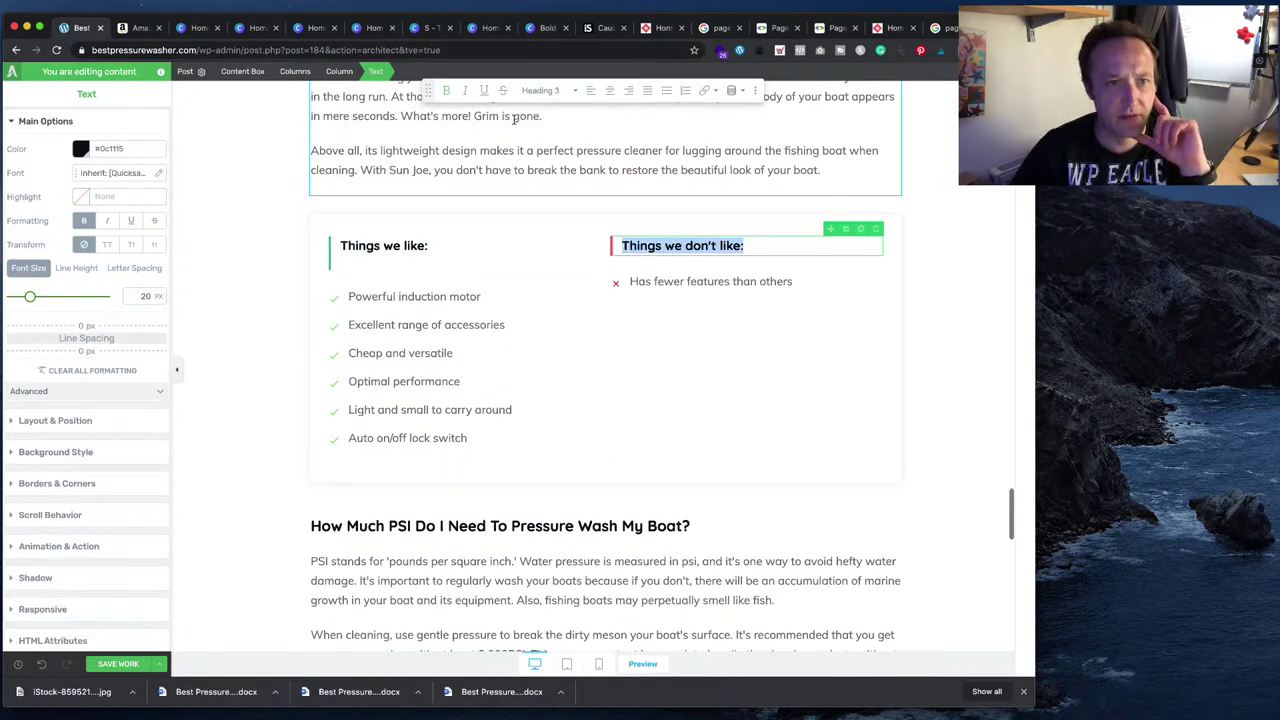
{"action": "left_click", "coordinate": [565, 91]}
{"action": "mouse_move", "coordinate": [567, 216]}
{"action": "left_click", "coordinate": [551, 261]}
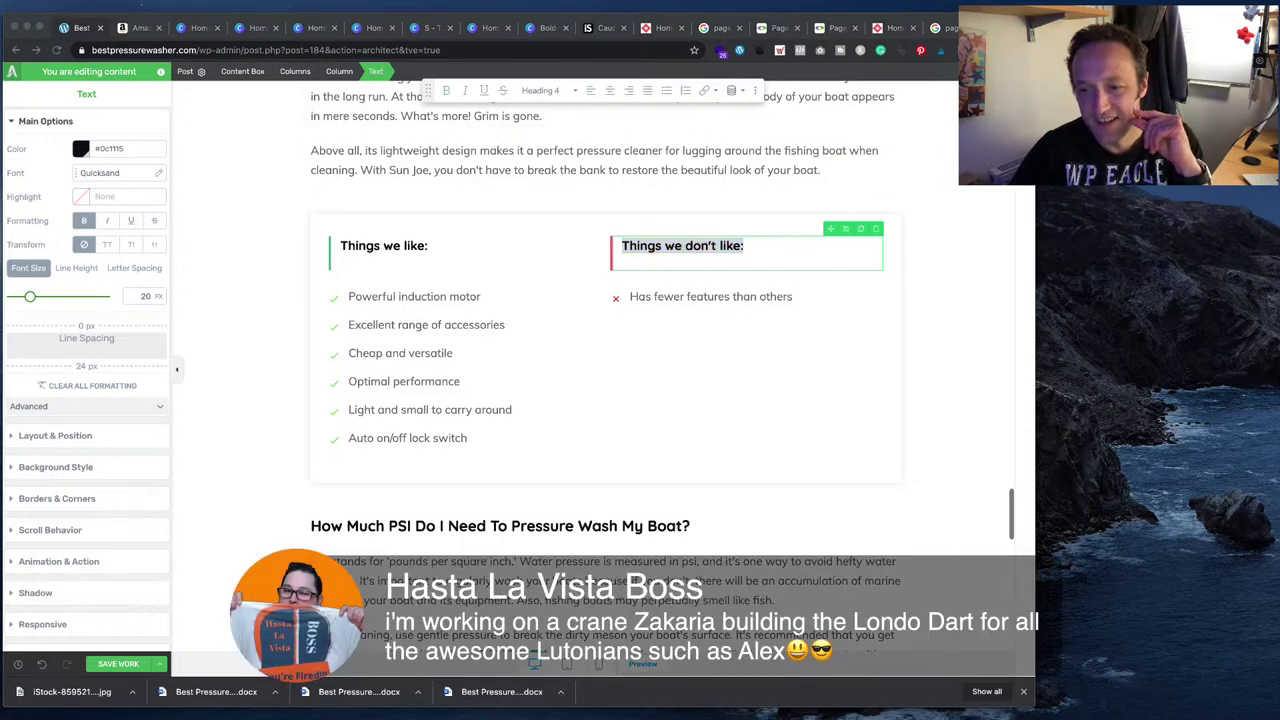
- Save the post edits until 'All changes saved!' appears
{"action": "scroll", "coordinate": [606, 370], "scroll_direction": "down", "scroll_amount": 10}
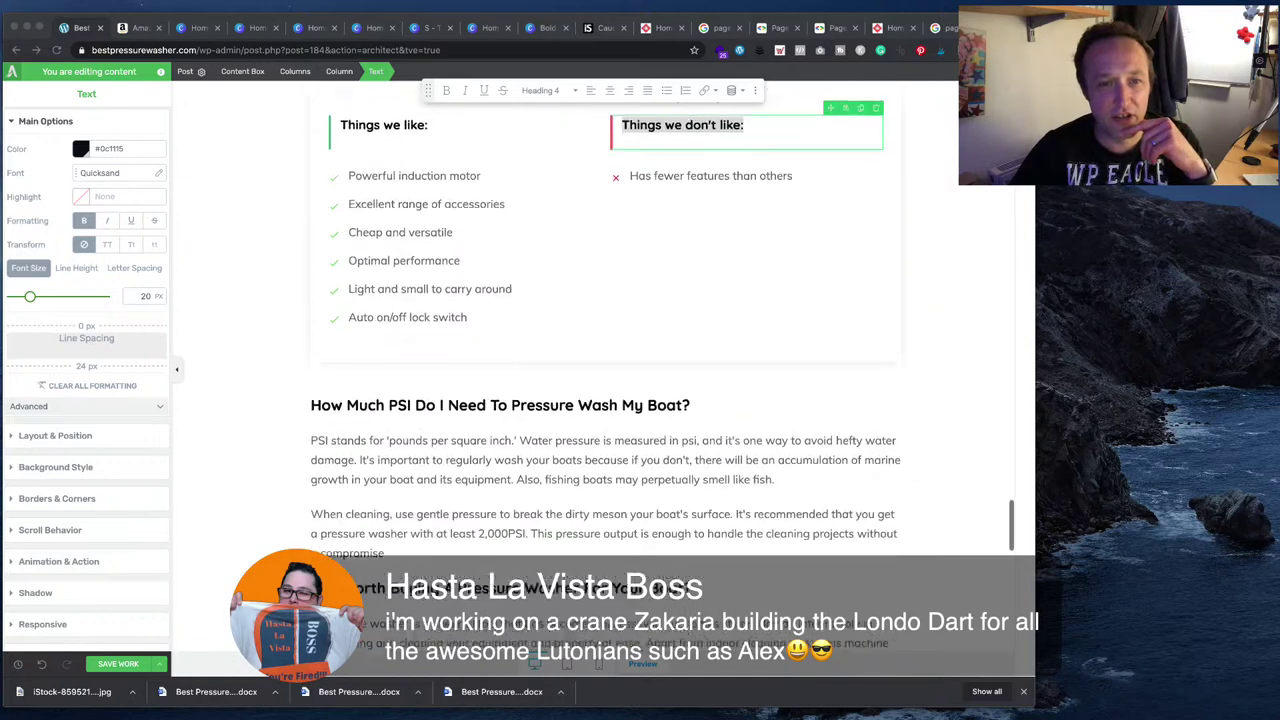
{"action": "scroll", "coordinate": [606, 370], "scroll_direction": "down", "scroll_amount": 6}
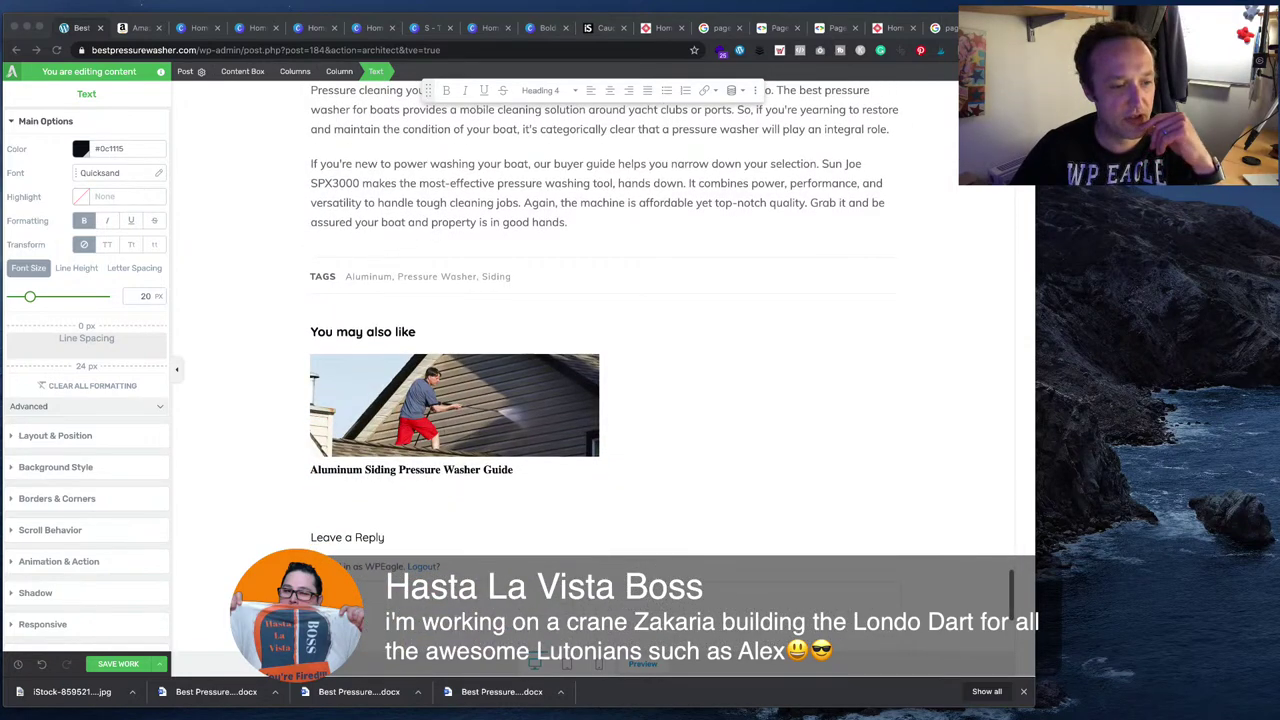
{"action": "left_click", "coordinate": [133, 668]}
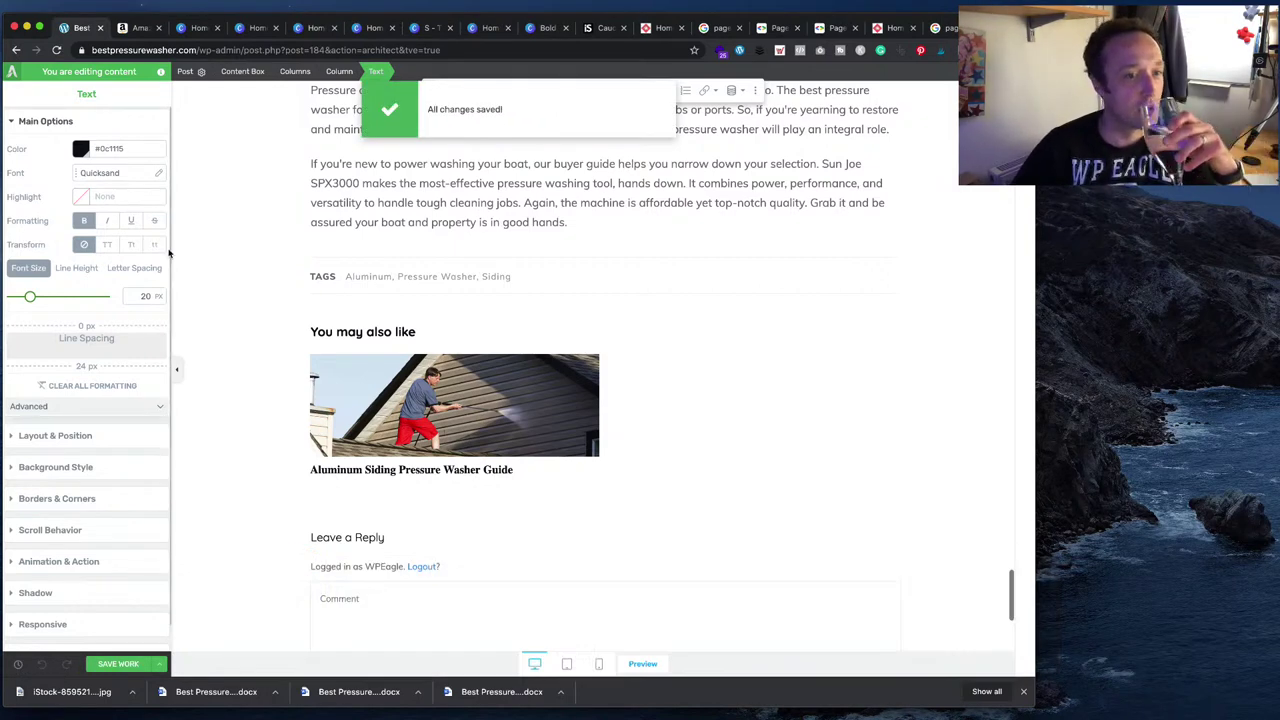
- Save and preview the post, then jump to the table of contents' section 5, 'Recommended pressure washers for cleaning boats'
{"action": "left_click", "coordinate": [159, 664]}
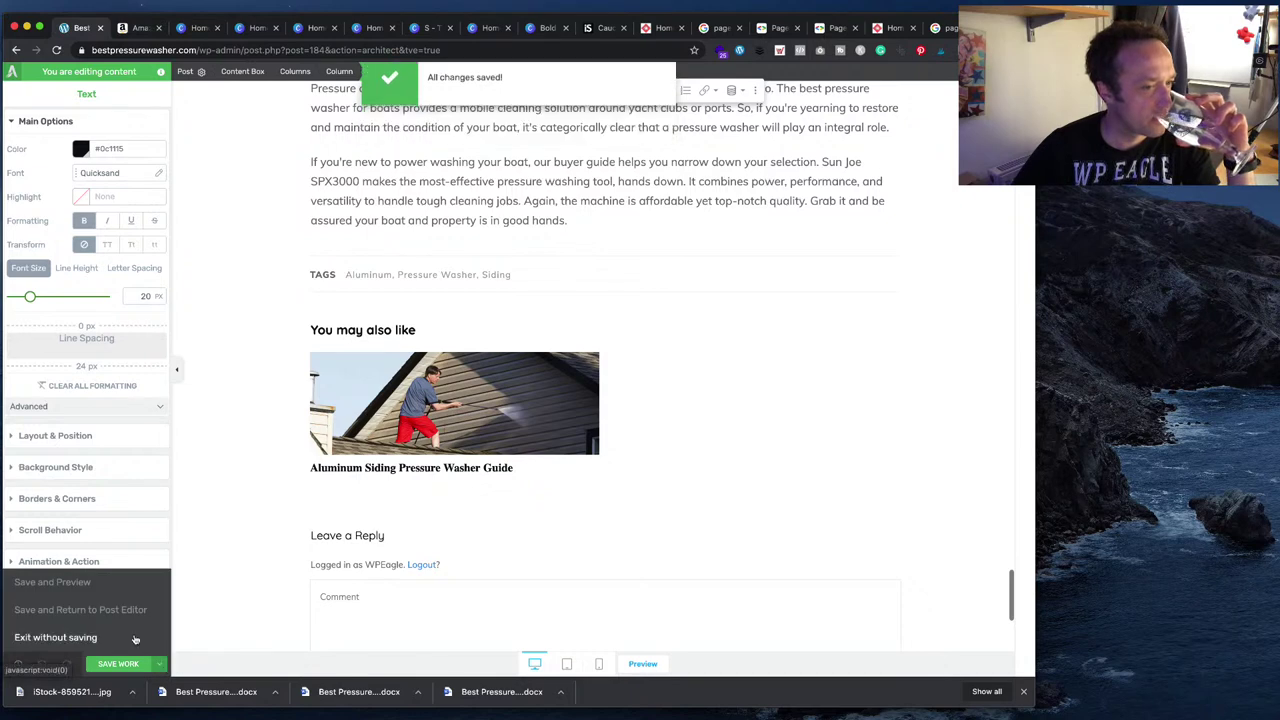
{"action": "left_click", "coordinate": [84, 586]}
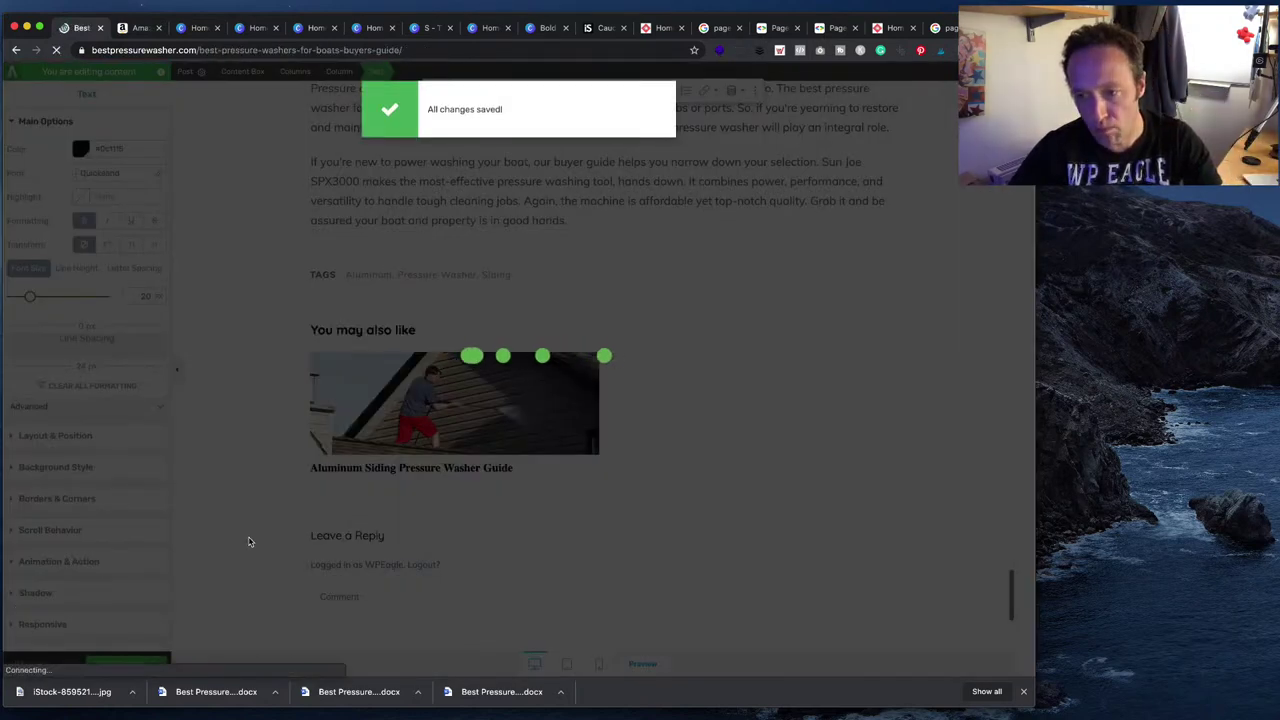
{"action": "scroll", "coordinate": [460, 417], "scroll_direction": "down", "scroll_amount": 5}
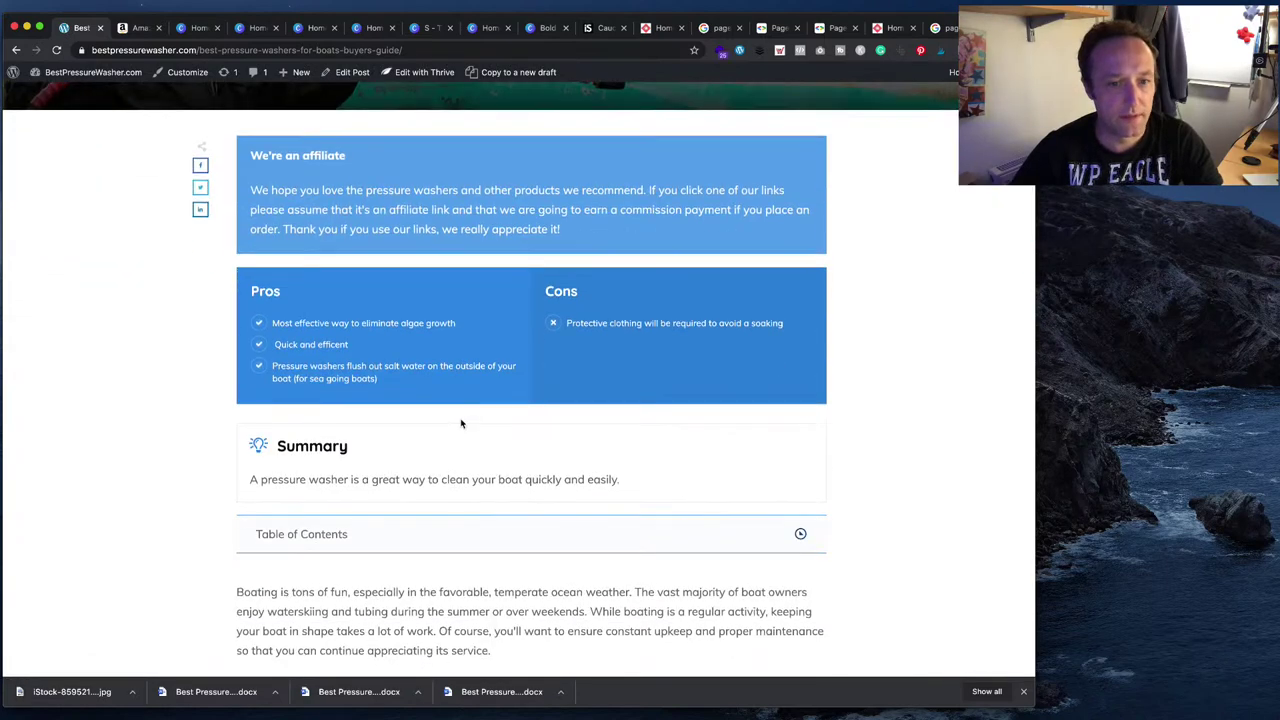
{"action": "left_click", "coordinate": [787, 415]}
{"action": "scroll", "coordinate": [785, 417], "scroll_direction": "down", "scroll_amount": 3}
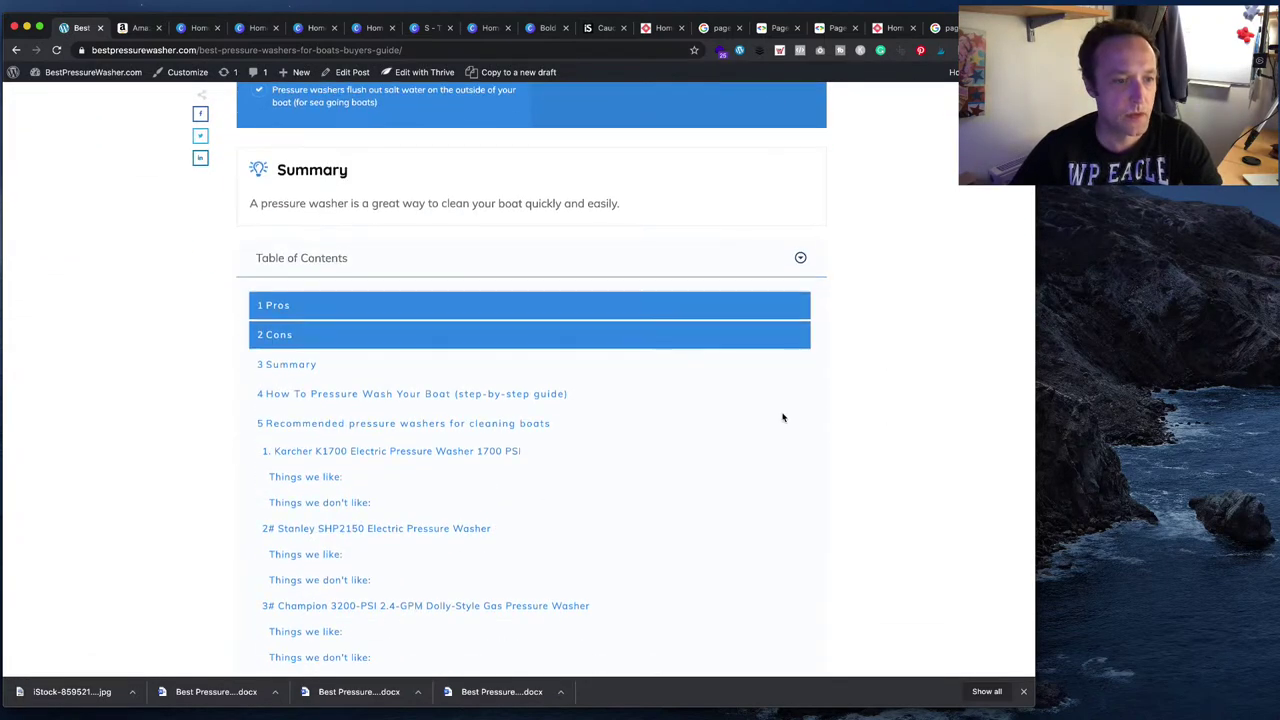
{"action": "scroll", "coordinate": [334, 523], "scroll_direction": "down", "scroll_amount": 4}
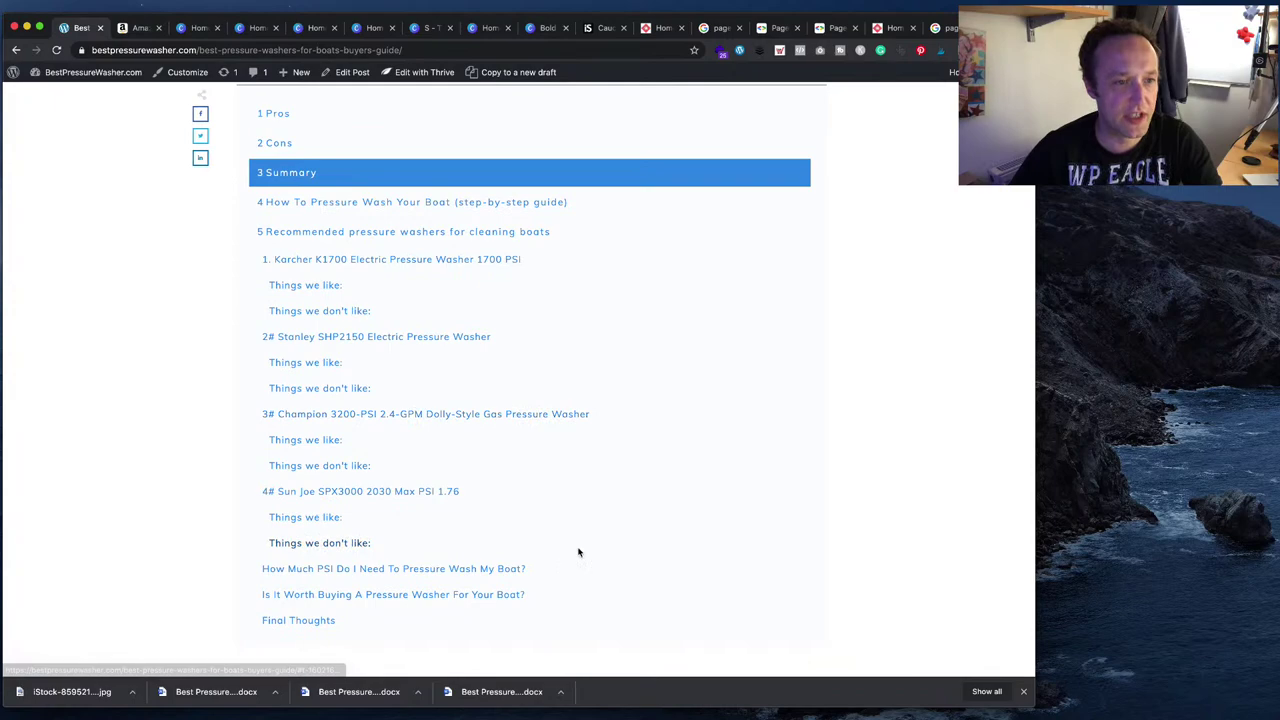
{"action": "scroll", "coordinate": [578, 552], "scroll_direction": "up", "scroll_amount": 1}
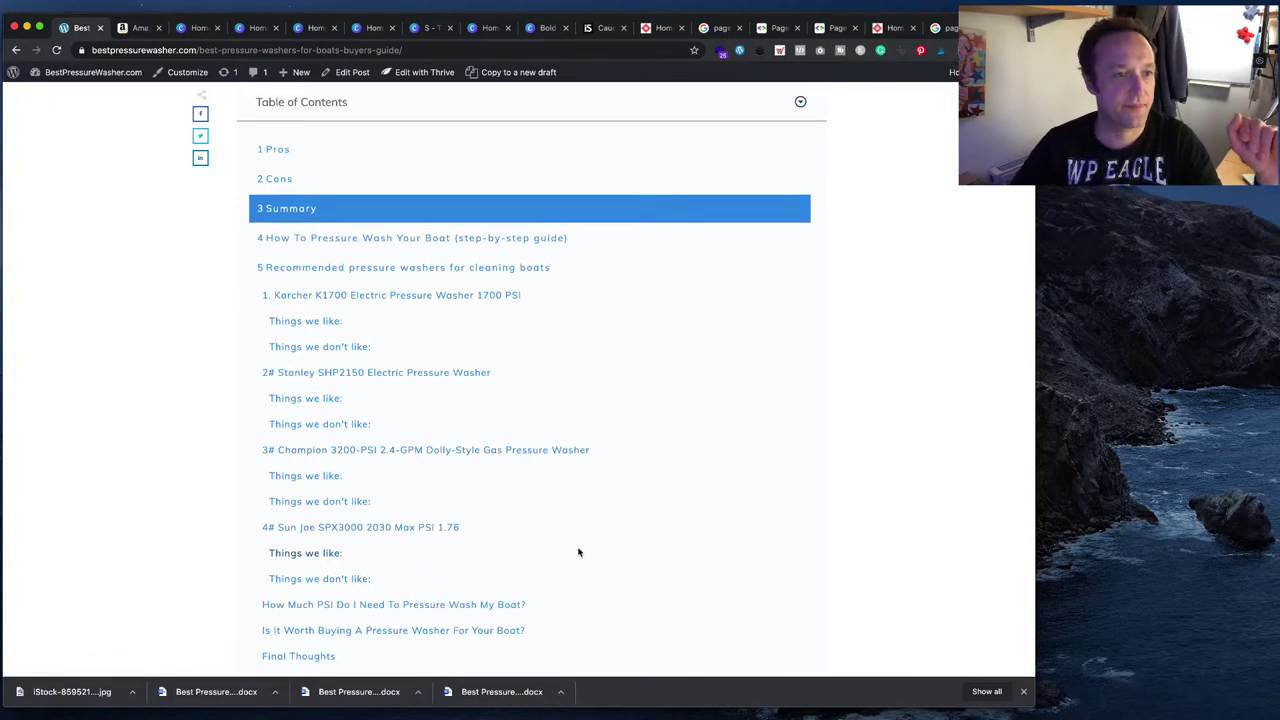
{"action": "scroll", "coordinate": [578, 552], "scroll_direction": "up", "scroll_amount": 6}
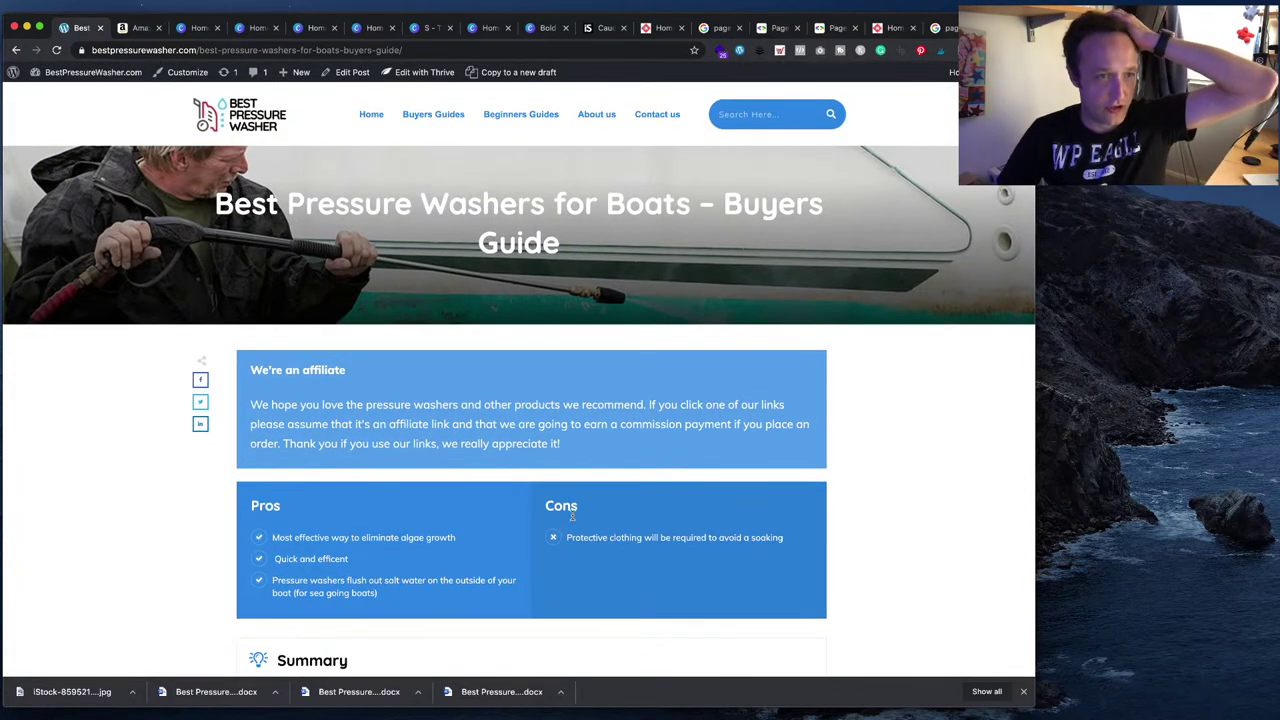
{"action": "scroll", "coordinate": [560, 512], "scroll_direction": "down", "scroll_amount": 4}
{"action": "left_click", "coordinate": [560, 512]}
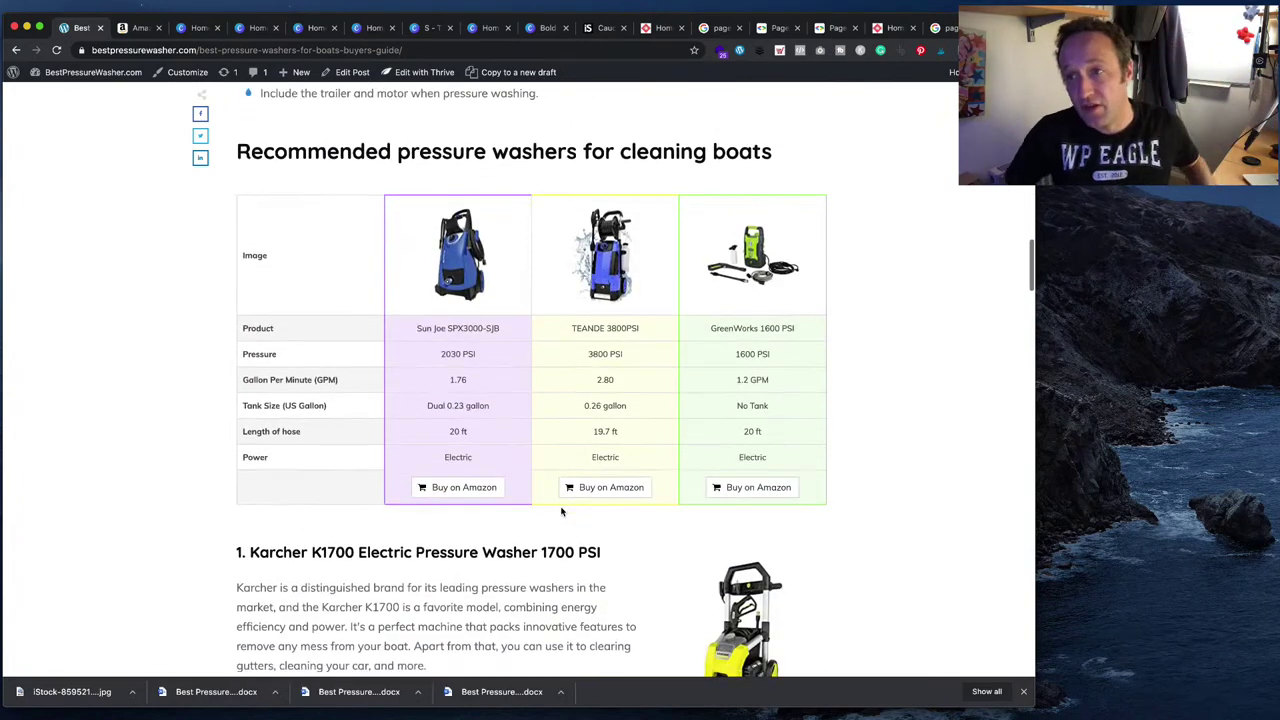
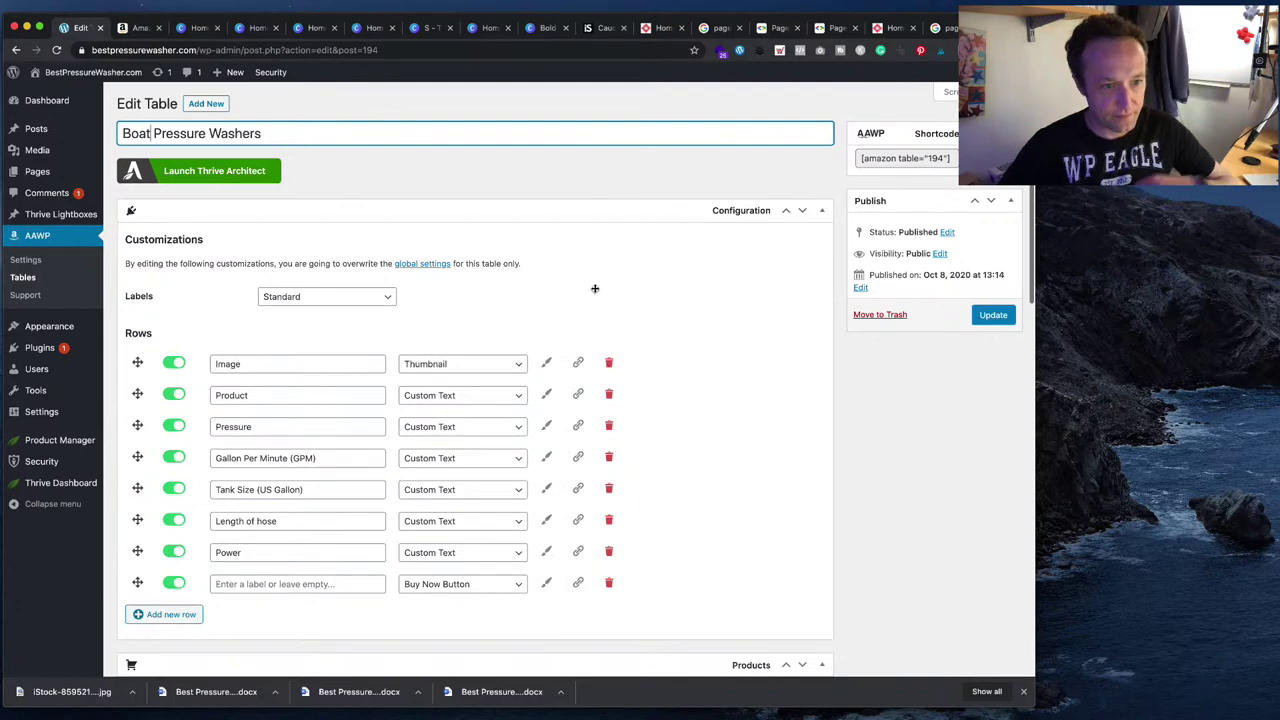
- Select the Karcher K1700 heading in the Word buyer's guide to copy it
{"action": "scroll", "coordinate": [594, 288], "scroll_direction": "down", "scroll_amount": 2}
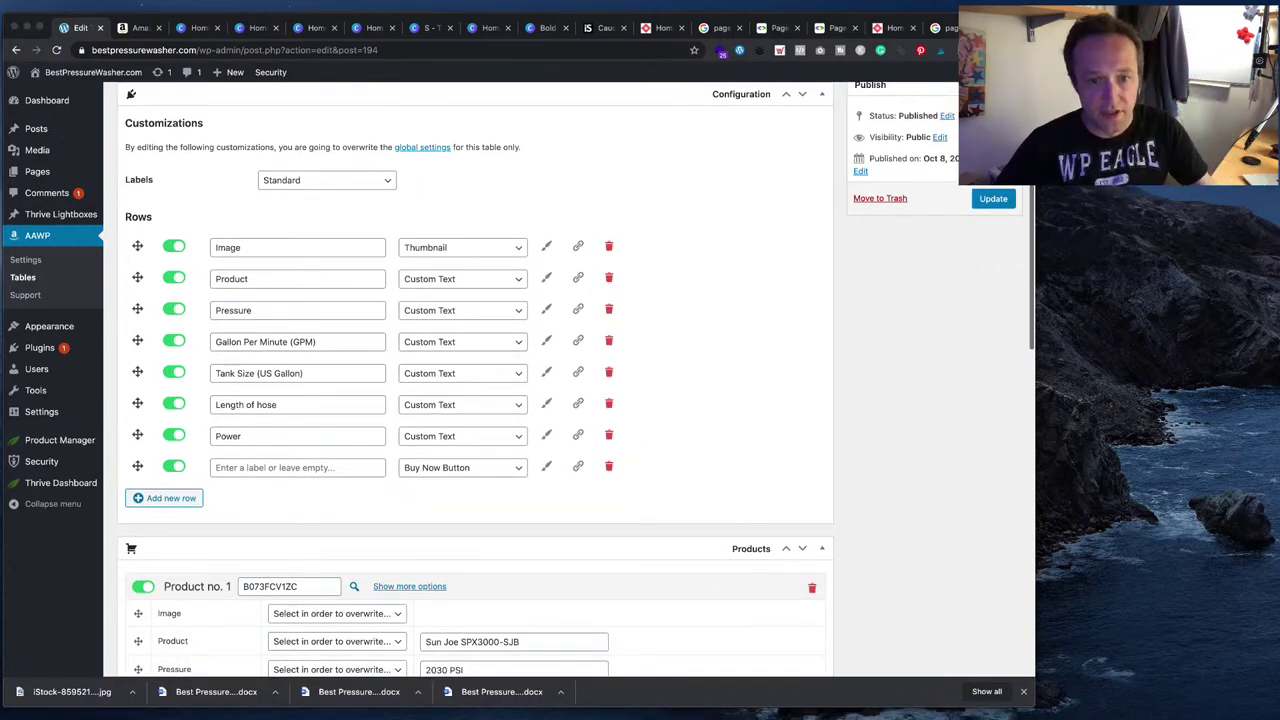
{"action": "key", "text": "super+Tab"}
{"action": "scroll", "coordinate": [559, 497], "scroll_direction": "up", "scroll_amount": 15}
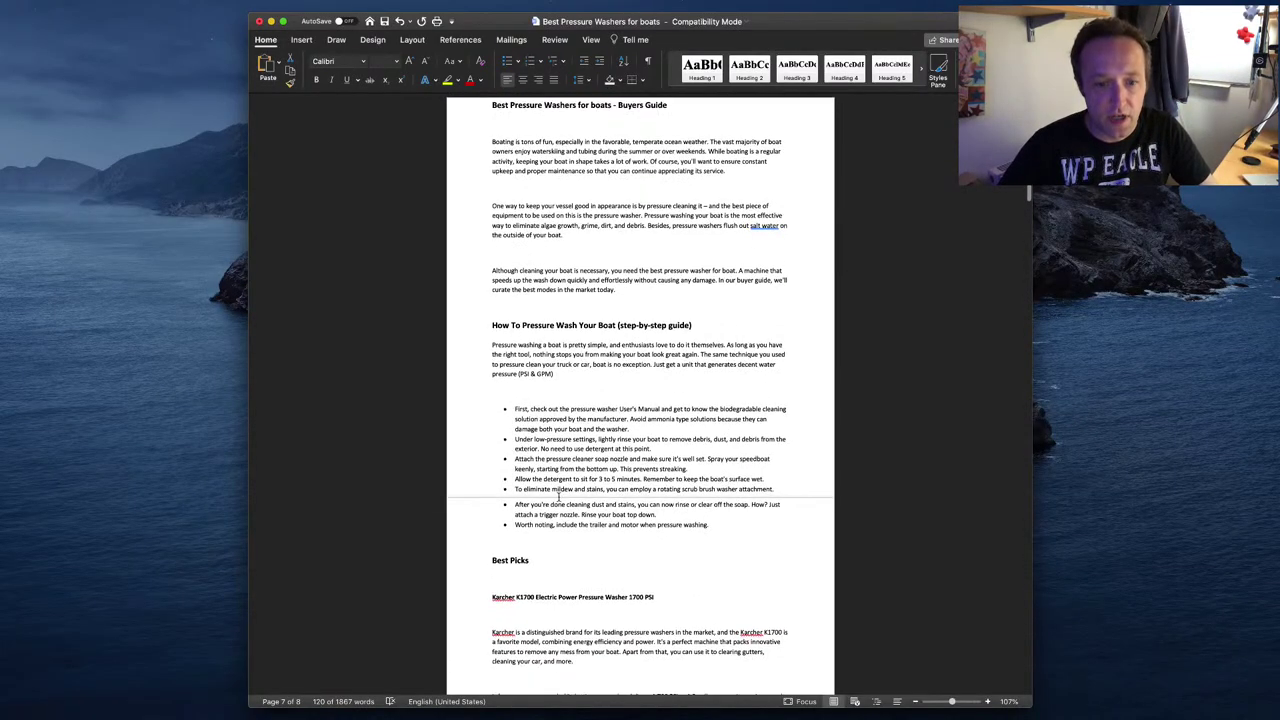
{"action": "scroll", "coordinate": [559, 497], "scroll_direction": "down", "scroll_amount": 1}
{"action": "left_click_drag", "start_coordinate": [655, 536], "coordinate": [492, 537]}
{"action": "key", "text": "ctrl+c"}
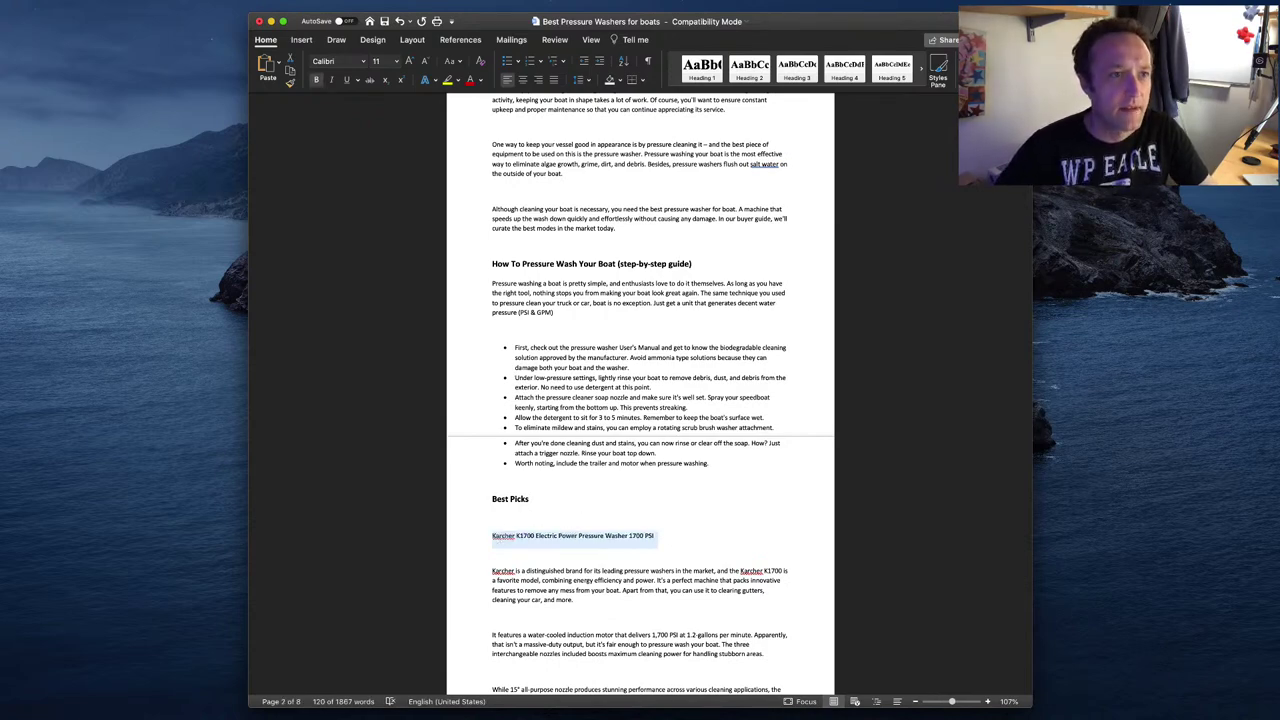
- Search Amazon for the Karcher K1700 and open its $128.99 product page
{"action": "key", "text": "super+Tab"}
{"action": "left_click", "coordinate": [417, 111]}
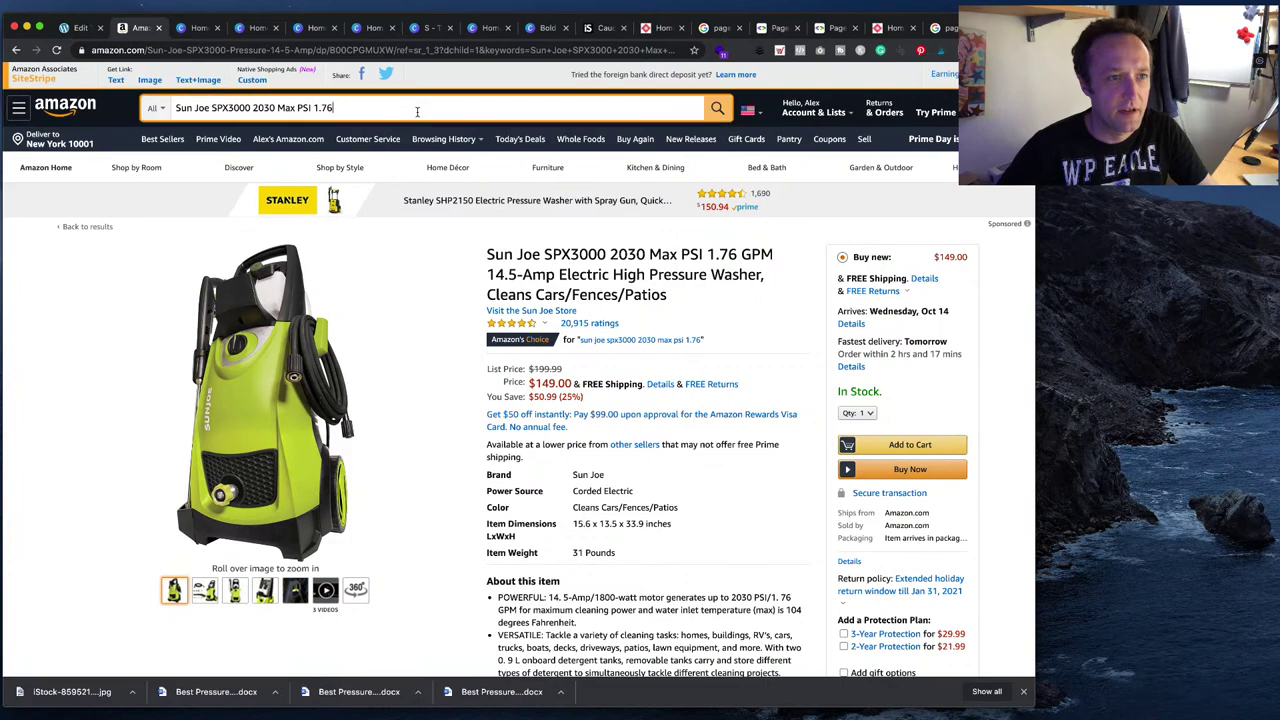
{"action": "key", "text": "ctrl+a"}
{"action": "key", "text": "ctrl+v"}
{"action": "key", "text": "Return"}
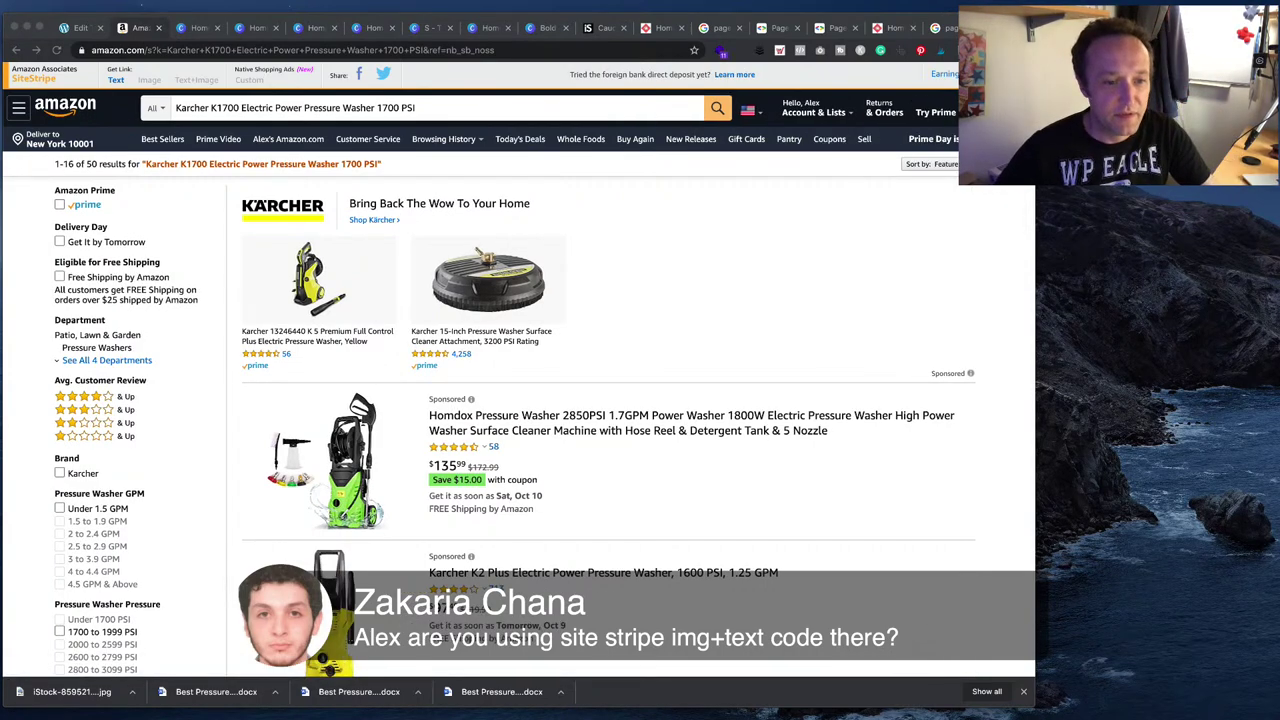
{"action": "scroll", "coordinate": [600, 400], "scroll_direction": "down", "scroll_amount": 3}
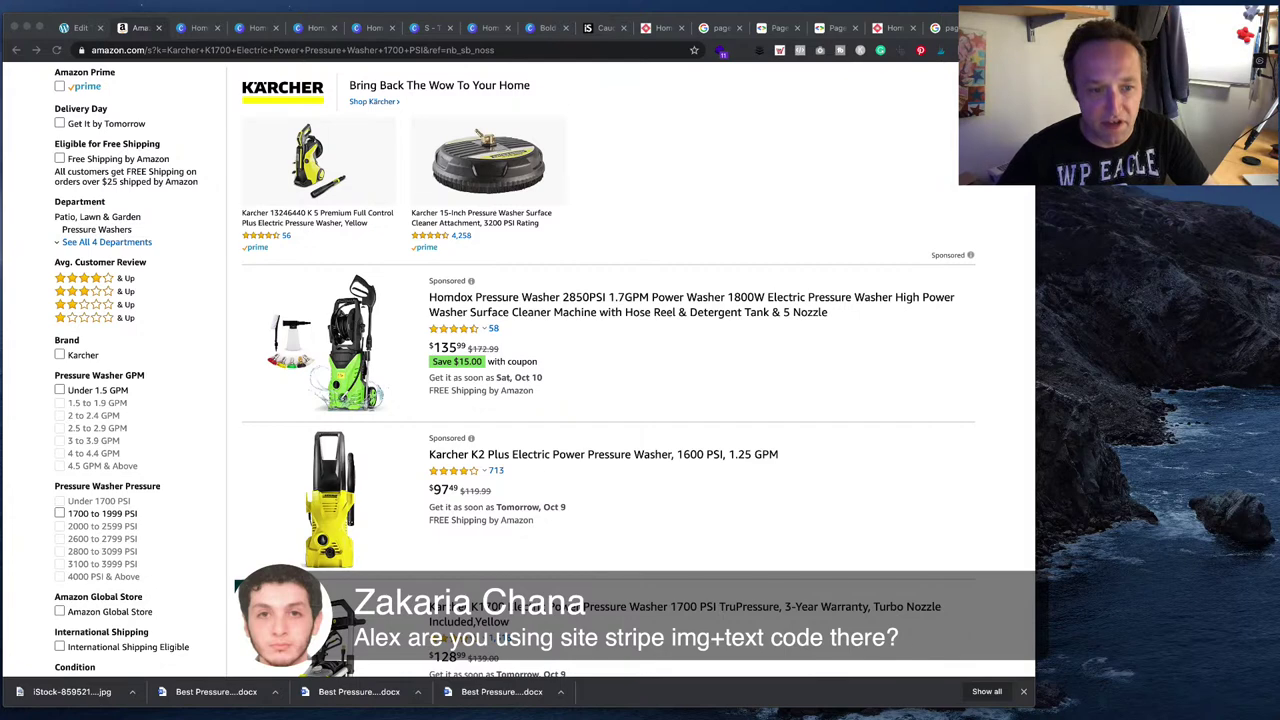
{"action": "scroll", "coordinate": [600, 400], "scroll_direction": "down", "scroll_amount": 1}
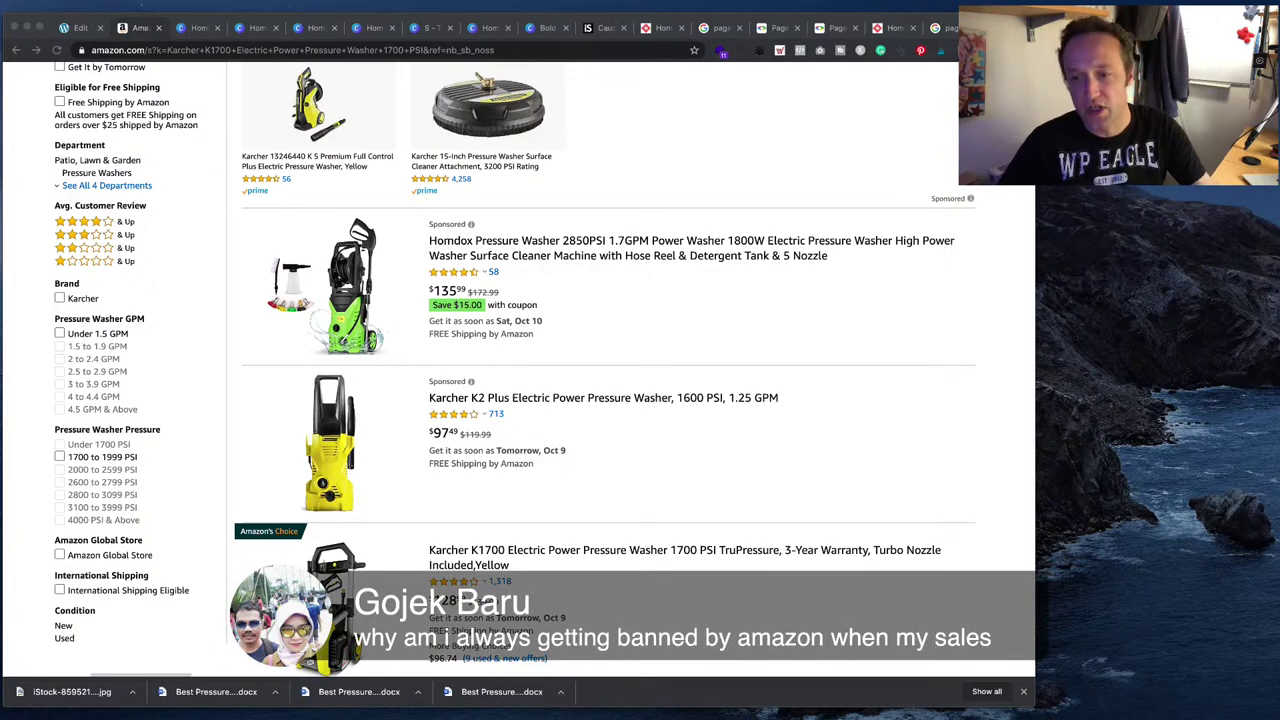
{"action": "scroll", "coordinate": [605, 370], "scroll_direction": "down", "scroll_amount": 3}
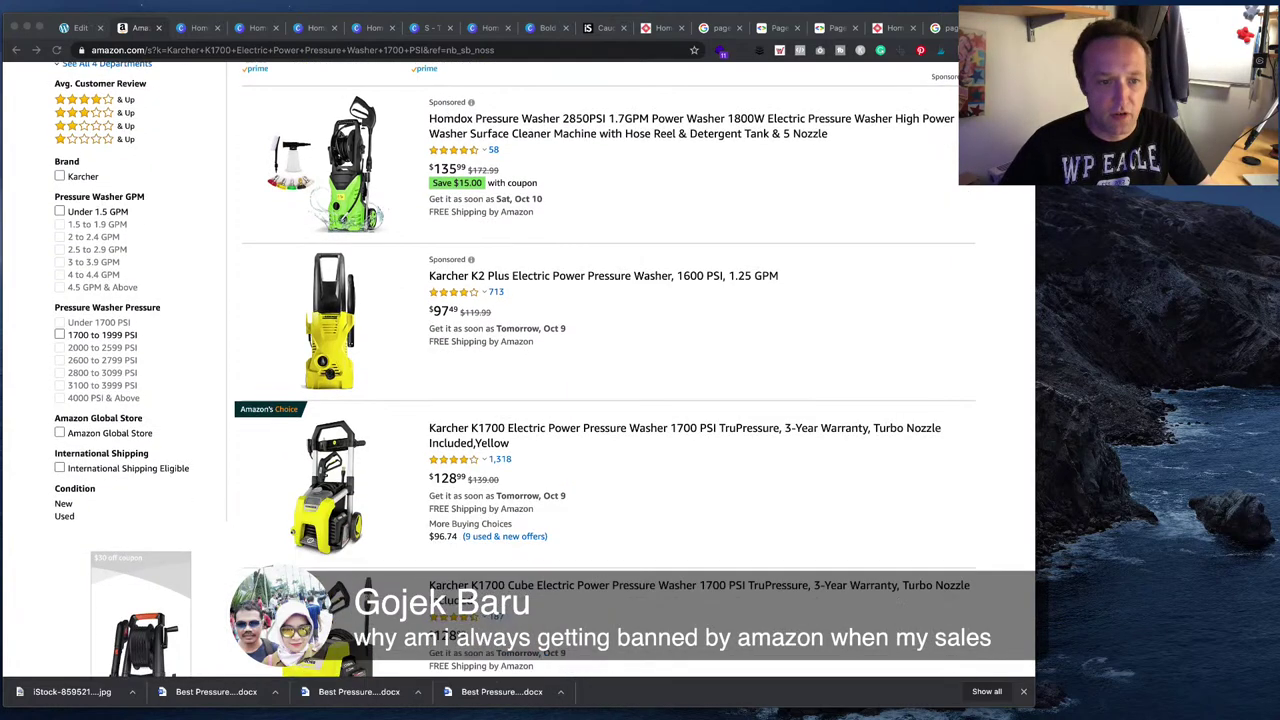
{"action": "scroll", "coordinate": [515, 543], "scroll_direction": "up", "scroll_amount": 3}
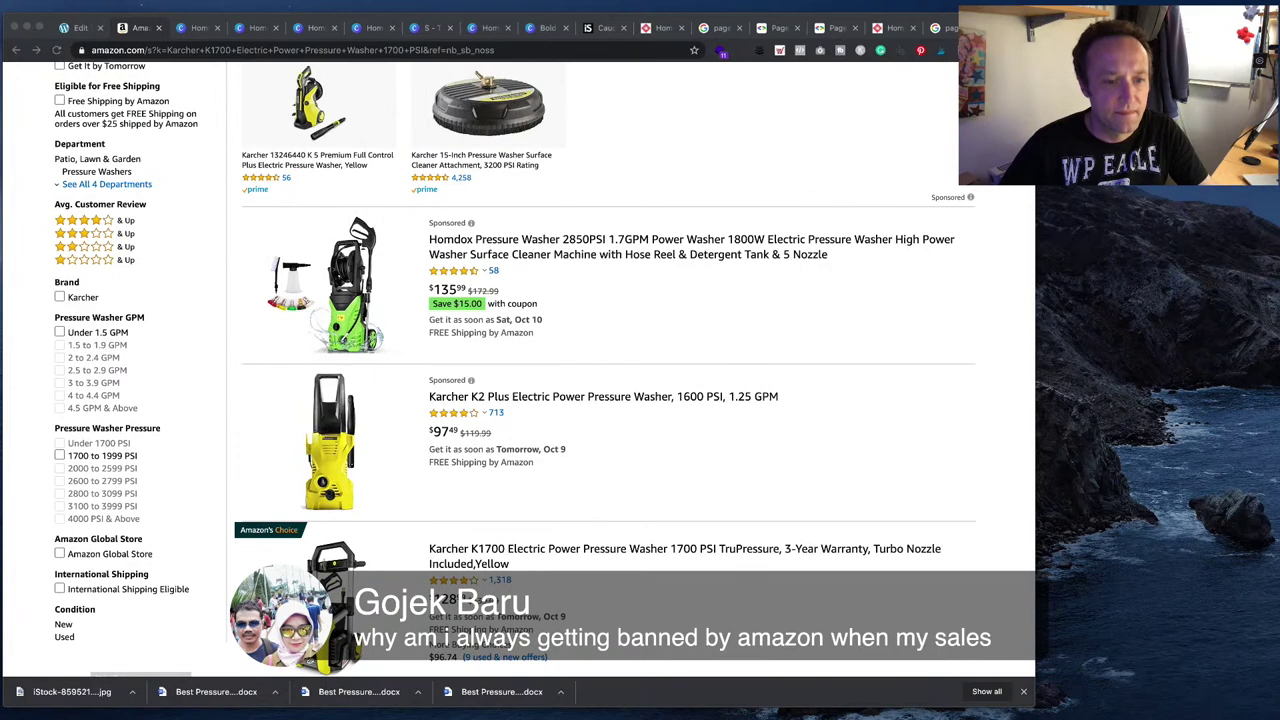
{"action": "left_click", "coordinate": [515, 546]}
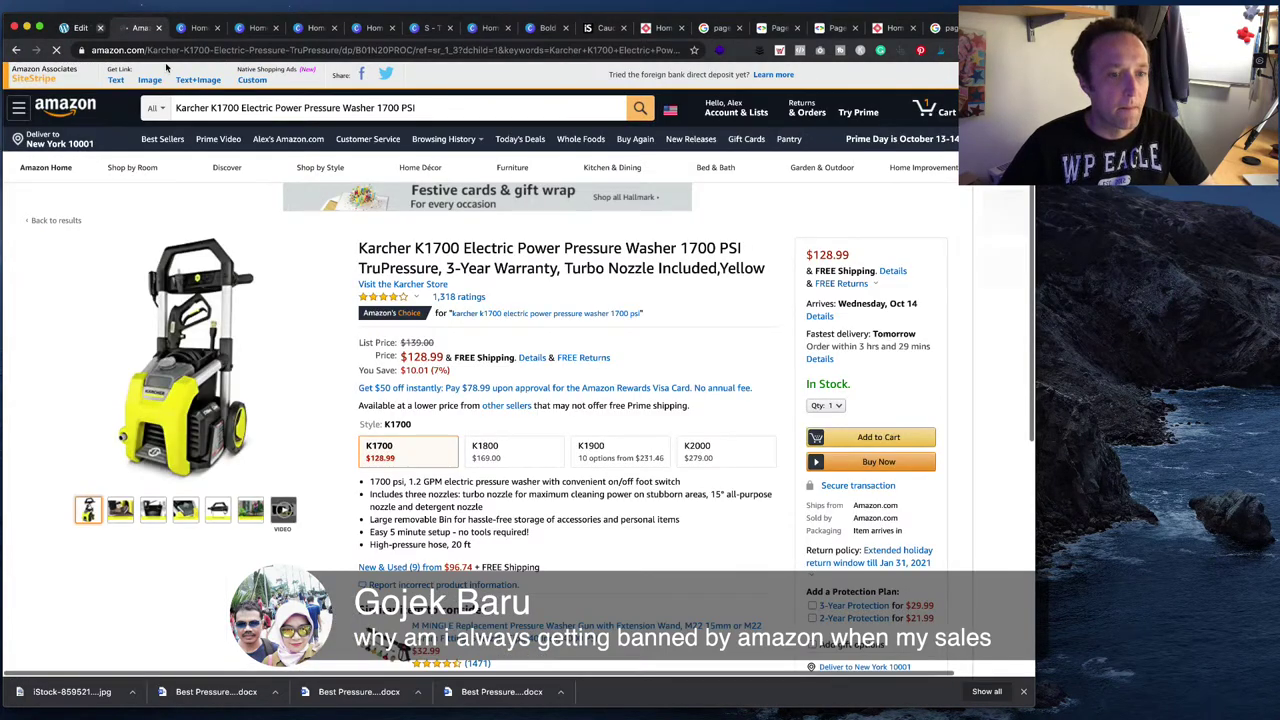
- Replace Product no. 1's ASIN with the Karcher K1700's ASIN B01N20PROC from Amazon
{"action": "left_click", "coordinate": [80, 28]}
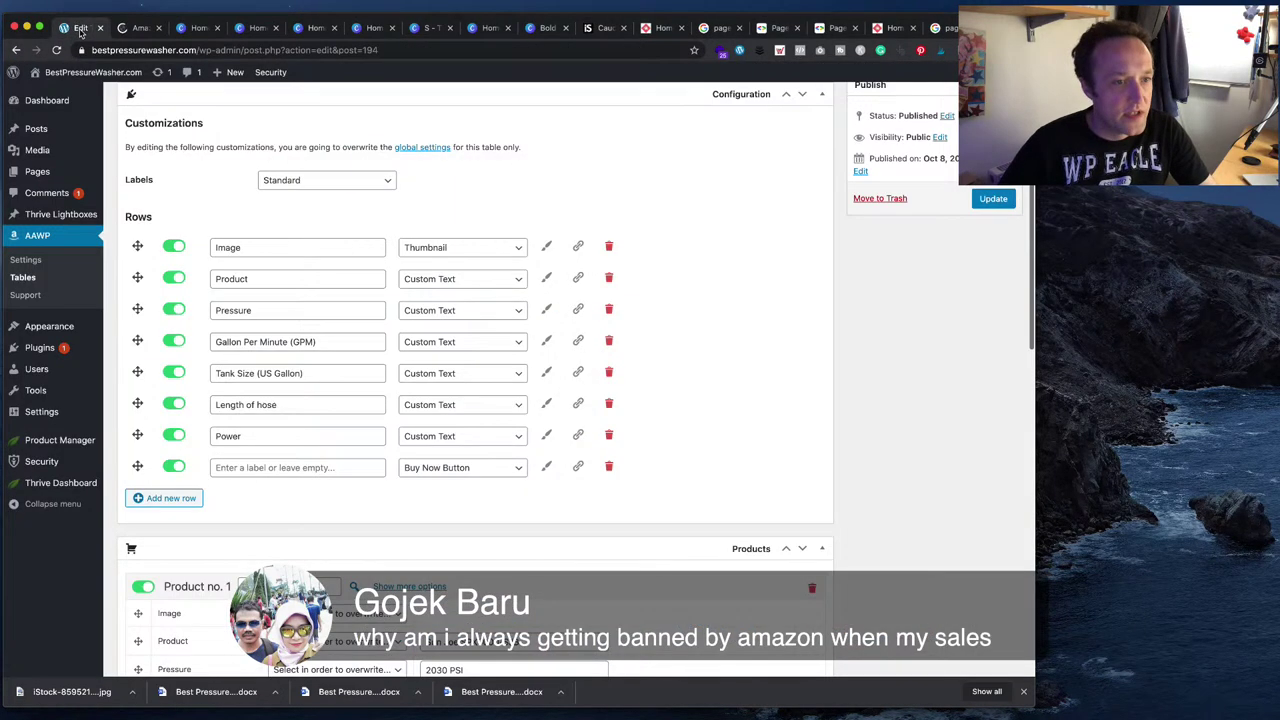
{"action": "scroll", "coordinate": [430, 335], "scroll_direction": "down", "scroll_amount": 3}
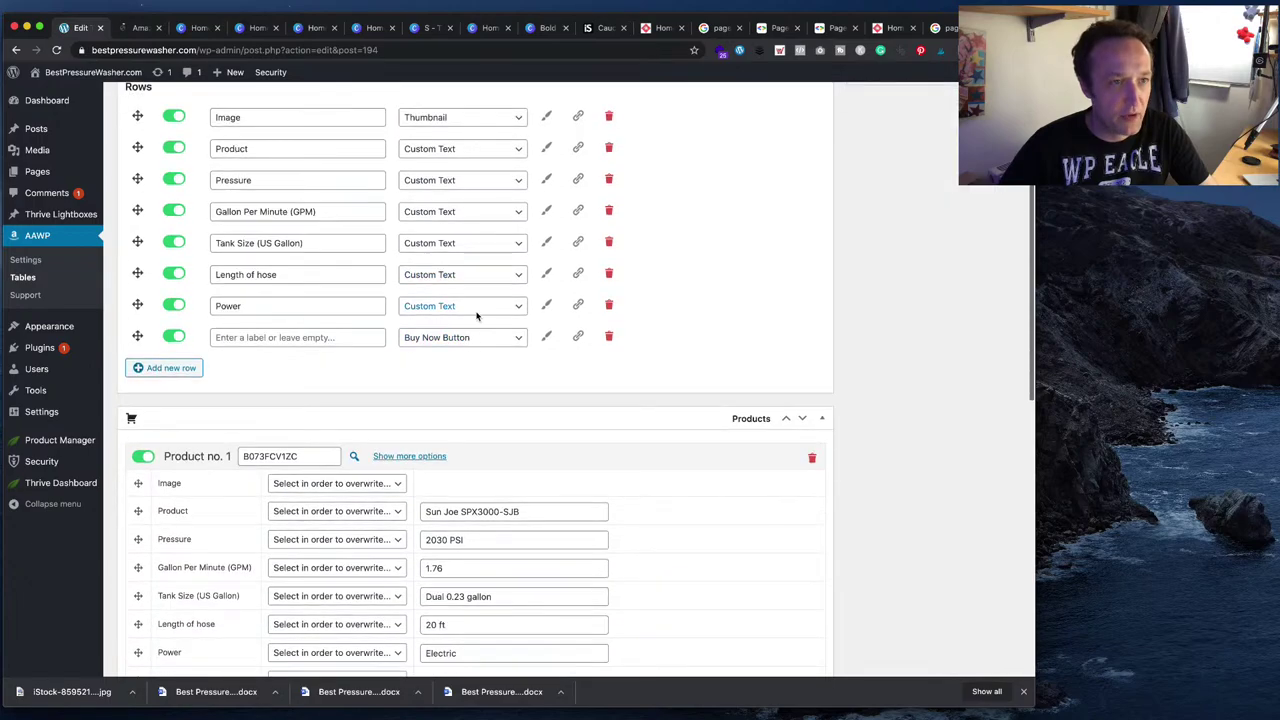
{"action": "left_click", "coordinate": [140, 27]}
{"action": "scroll", "coordinate": [567, 334], "scroll_direction": "down", "scroll_amount": 10}
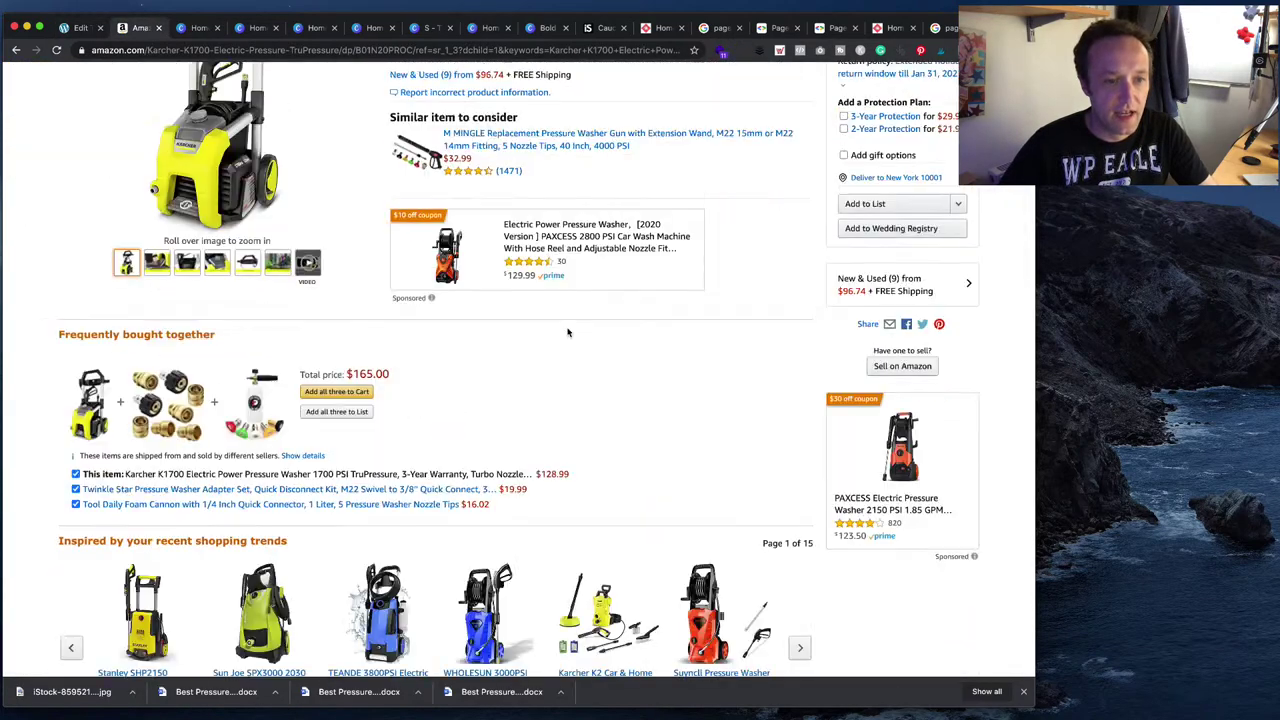
{"action": "scroll", "coordinate": [567, 334], "scroll_direction": "down", "scroll_amount": 15}
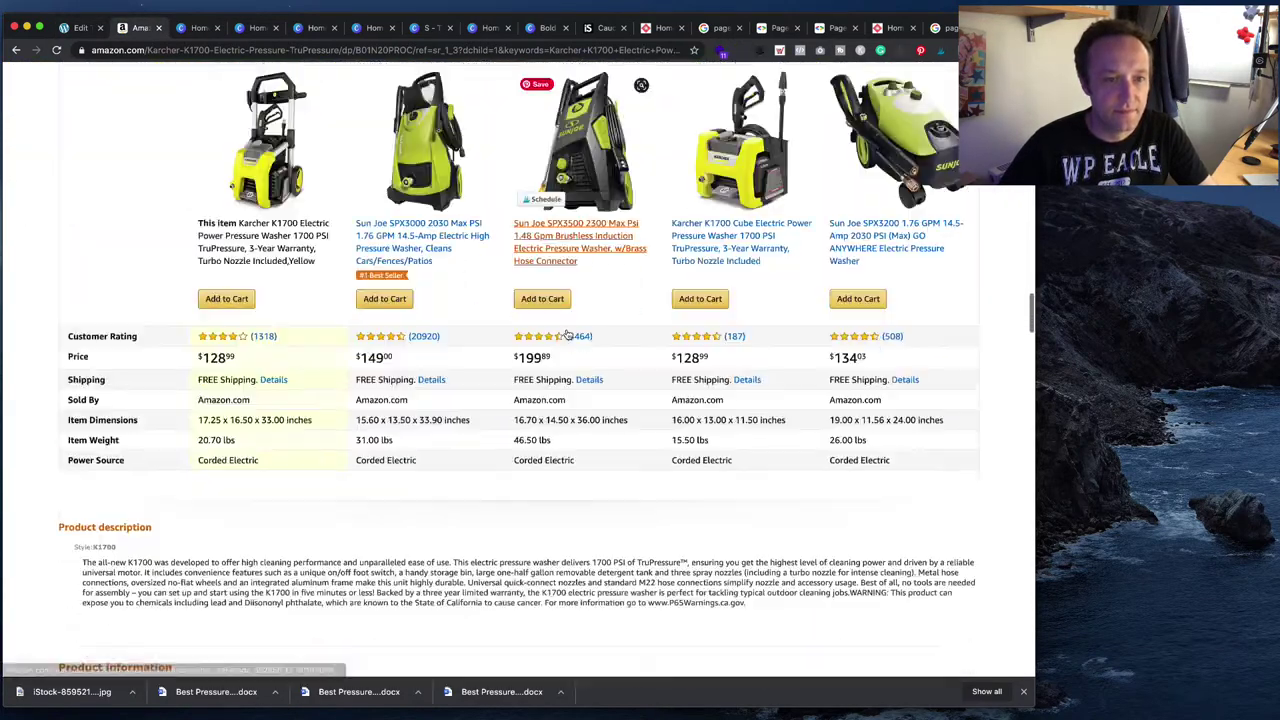
{"action": "scroll", "coordinate": [415, 543], "scroll_direction": "down", "scroll_amount": 1}
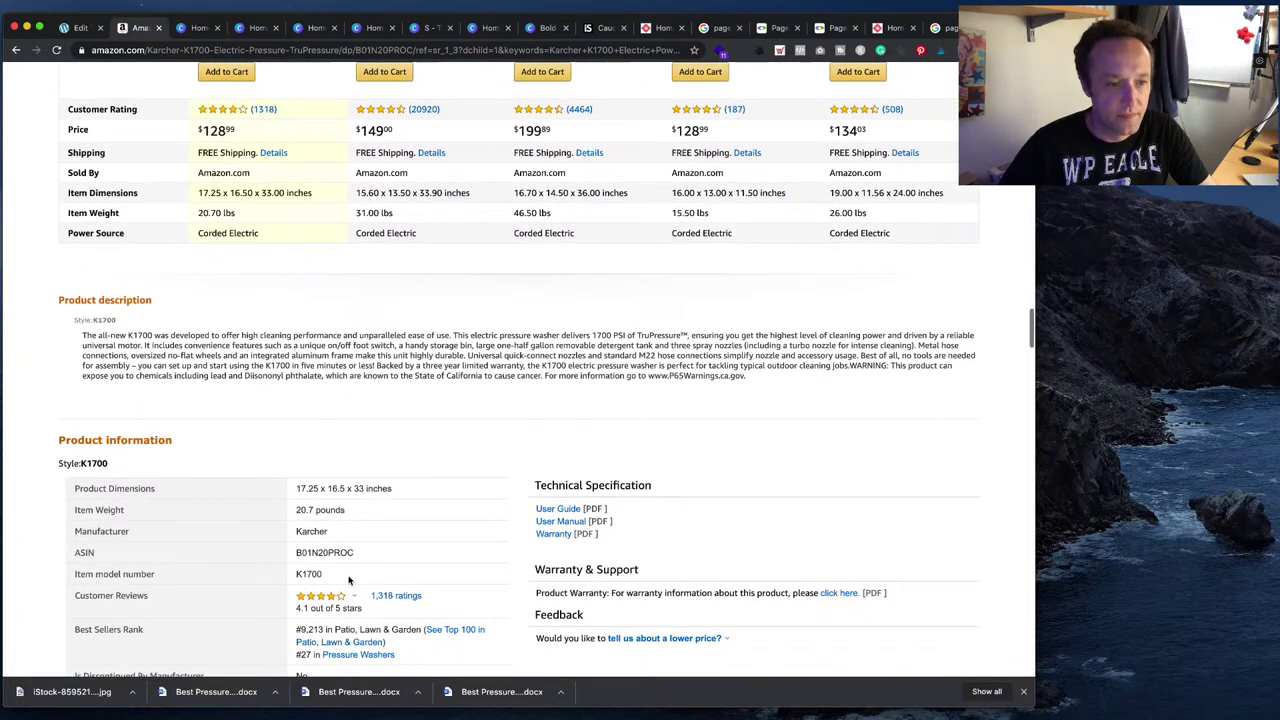
{"action": "left_click_drag", "start_coordinate": [354, 552], "coordinate": [294, 552]}
{"action": "key", "text": "super+c"}
{"action": "left_click", "coordinate": [74, 27]}
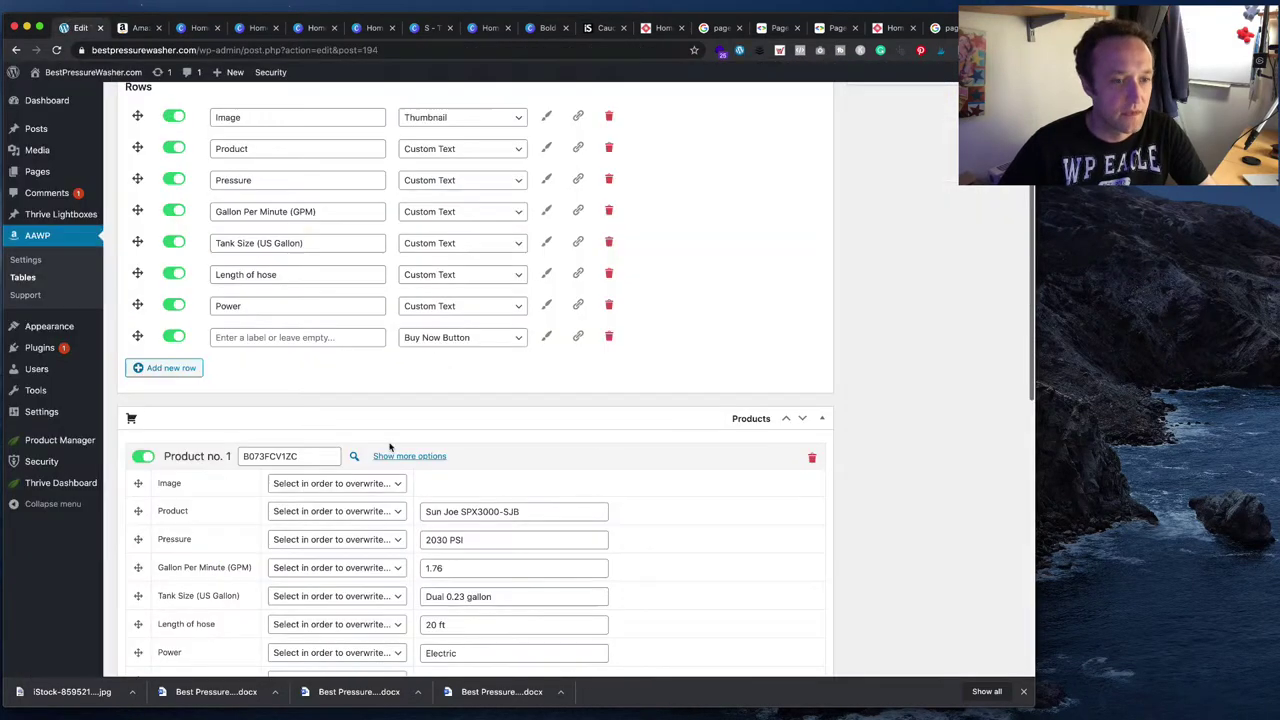
{"action": "double_click", "coordinate": [343, 458]}
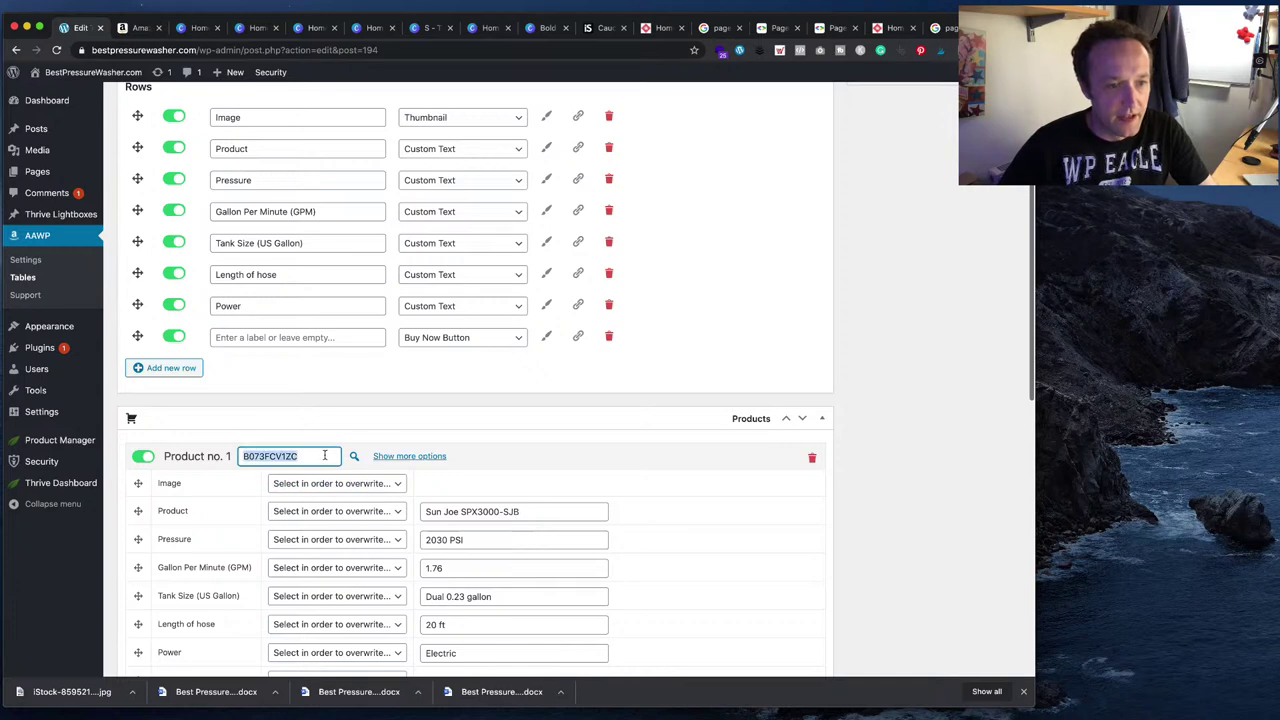
{"action": "key", "text": "super+v"}
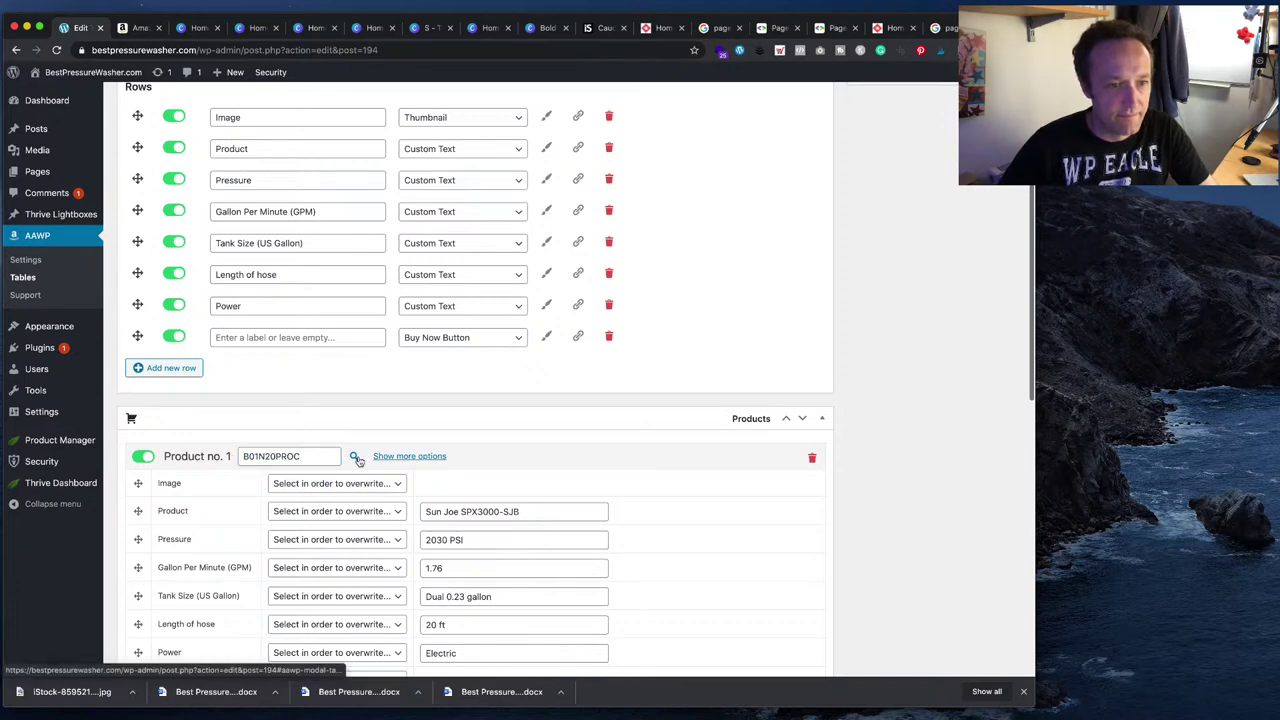
- Copy 'Karcher K1700' from the Amazon title and select Product no. 1's name, Sun Joe SPX3000-SJB
{"action": "scroll", "coordinate": [616, 534], "scroll_direction": "down", "scroll_amount": 2}
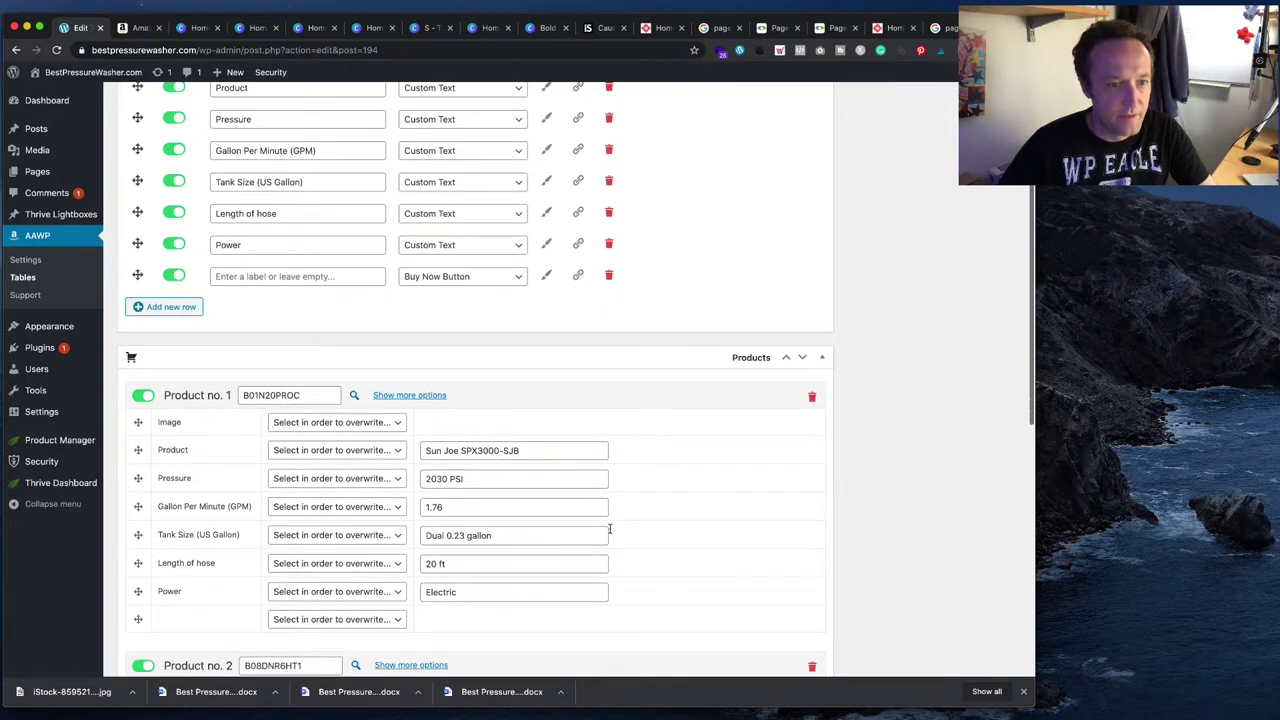
{"action": "left_click", "coordinate": [138, 27]}
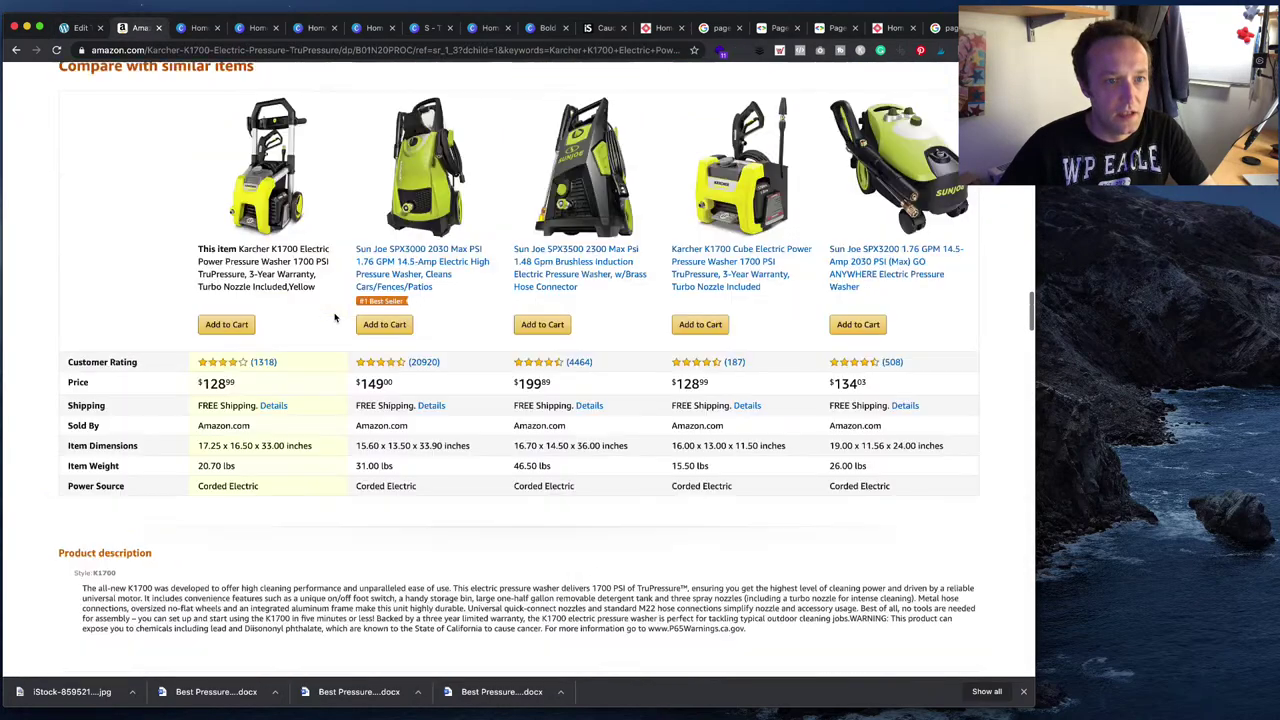
{"action": "scroll", "coordinate": [335, 315], "scroll_direction": "down", "scroll_amount": 15}
{"action": "scroll", "coordinate": [335, 315], "scroll_direction": "up", "scroll_amount": 15}
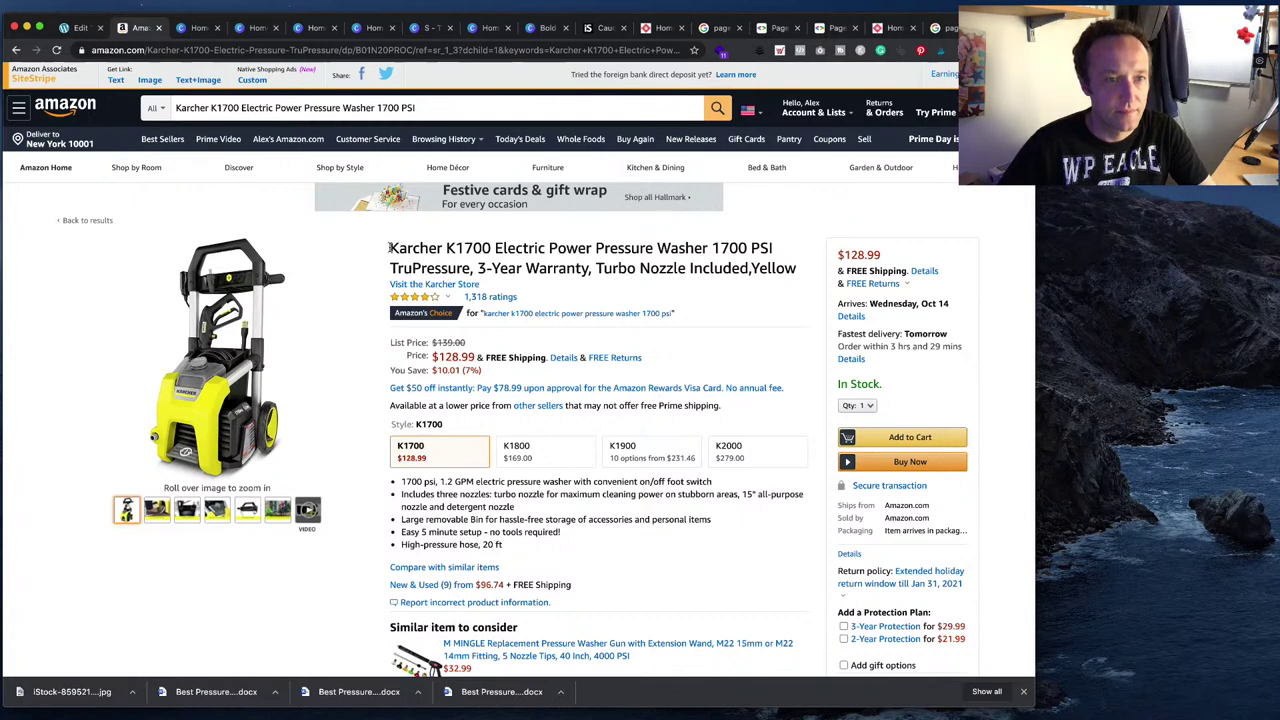
{"action": "left_click_drag", "start_coordinate": [390, 248], "coordinate": [499, 250]}
{"action": "key", "text": "super+c"}
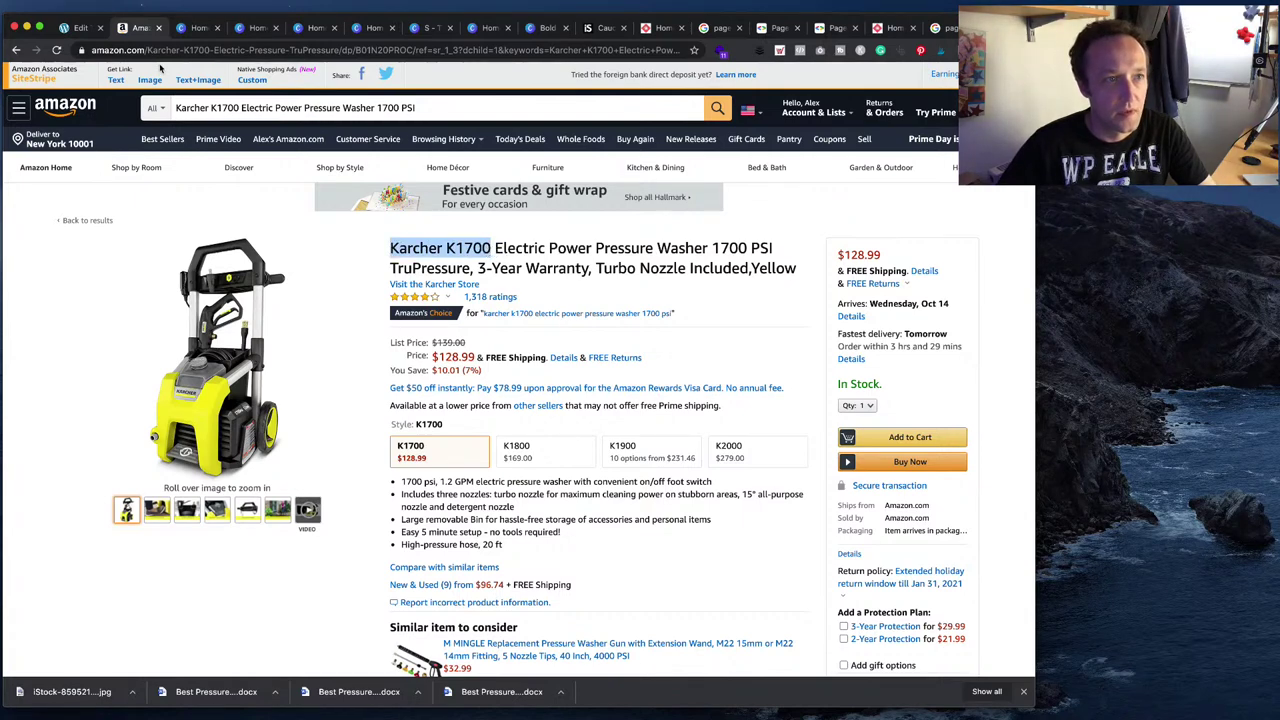
{"action": "left_click", "coordinate": [78, 29]}
{"action": "left_click_drag", "start_coordinate": [513, 452], "coordinate": [375, 447]}
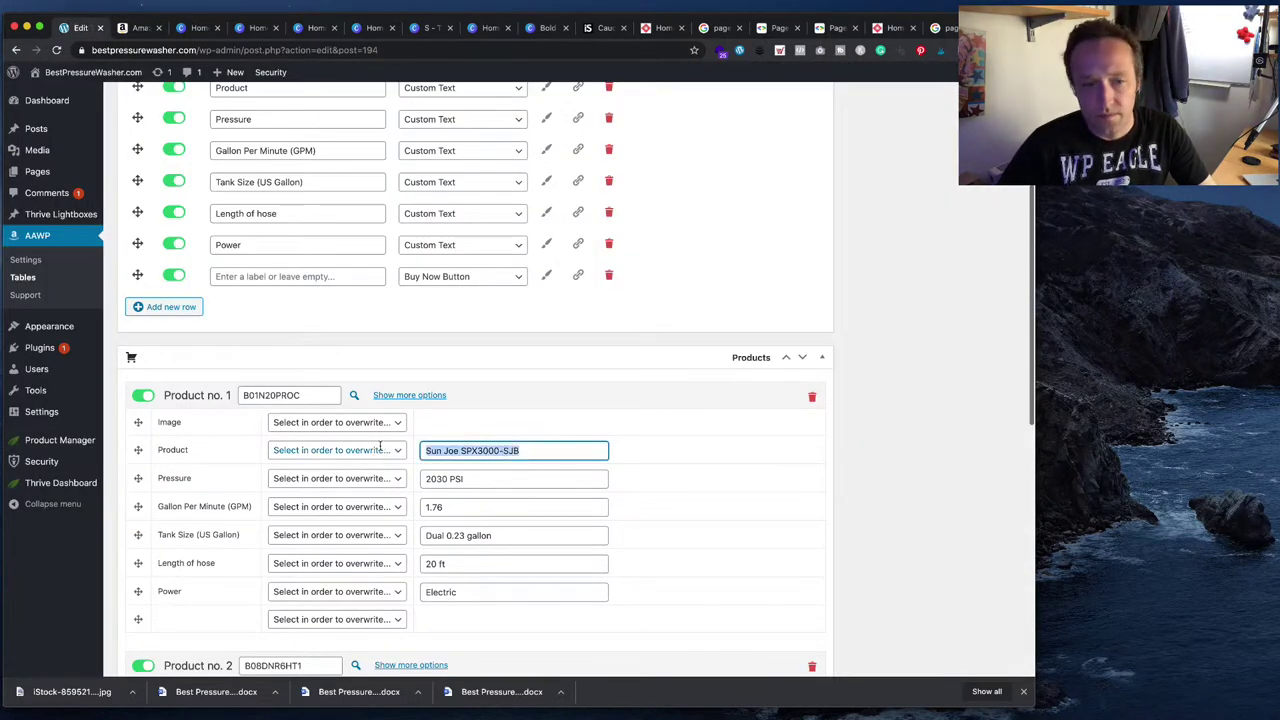
- Set Product no. 1 to Karcher K1700 with 1700 PSI pressure and 1.2 GPM flow
{"action": "key", "text": "super+v"}
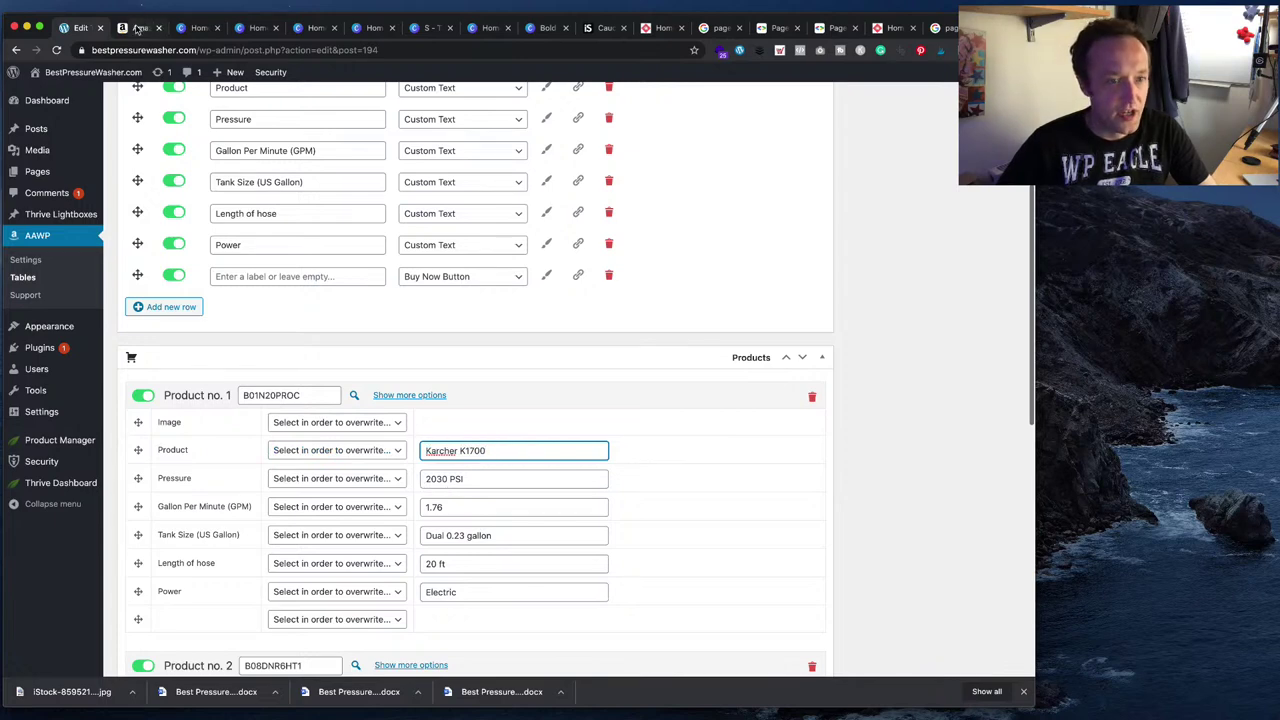
{"action": "left_click_drag", "start_coordinate": [447, 479], "coordinate": [380, 481]}
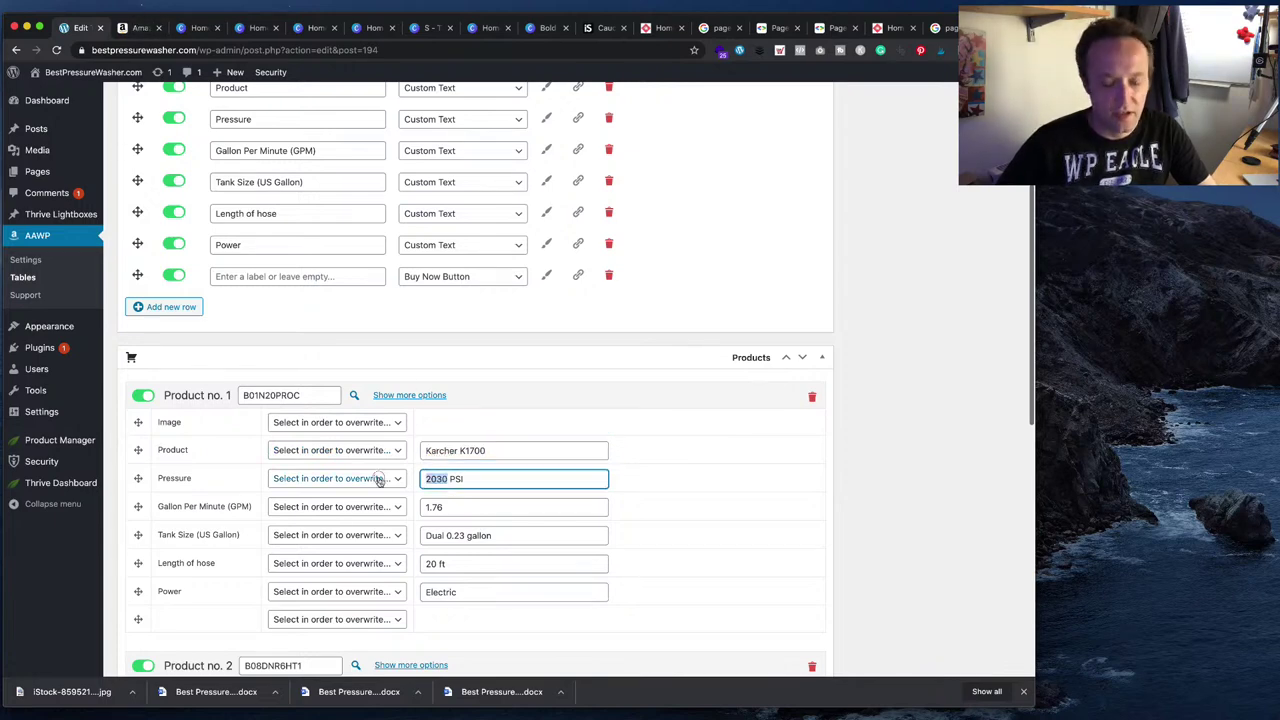
{"action": "type", "text": "17"}
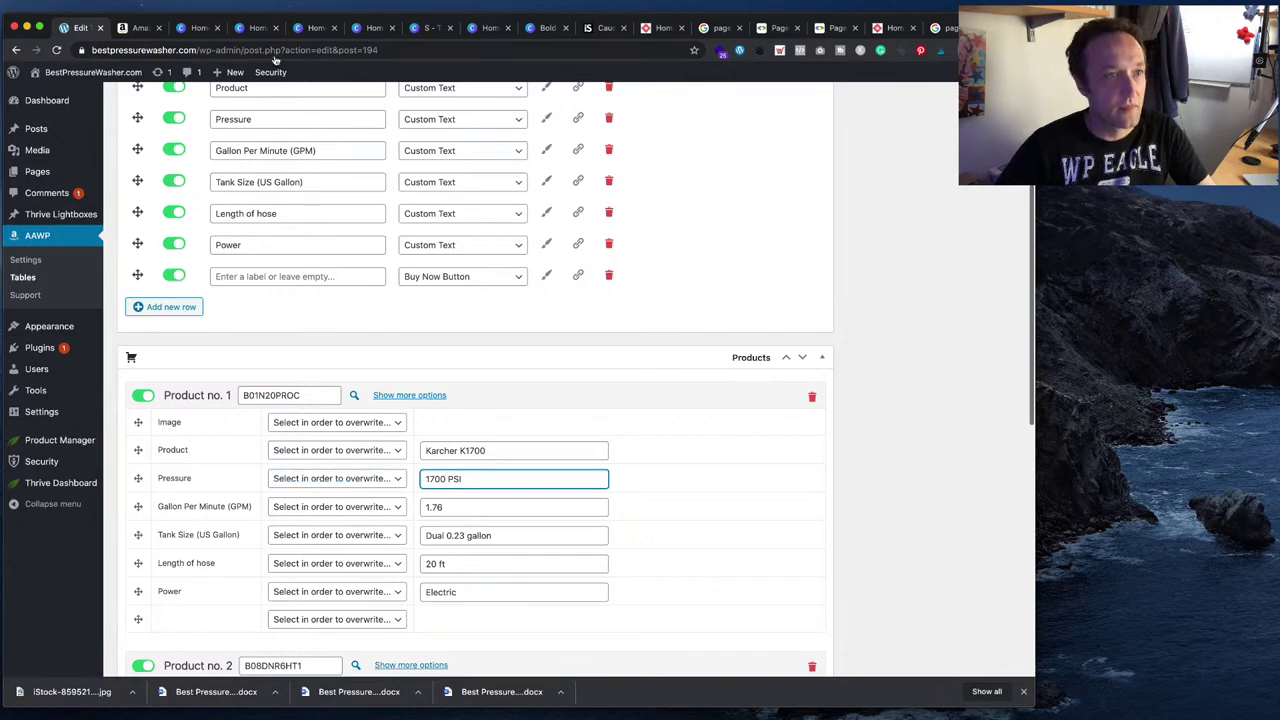
{"action": "left_click", "coordinate": [138, 28]}
{"action": "left_click", "coordinate": [80, 28]}
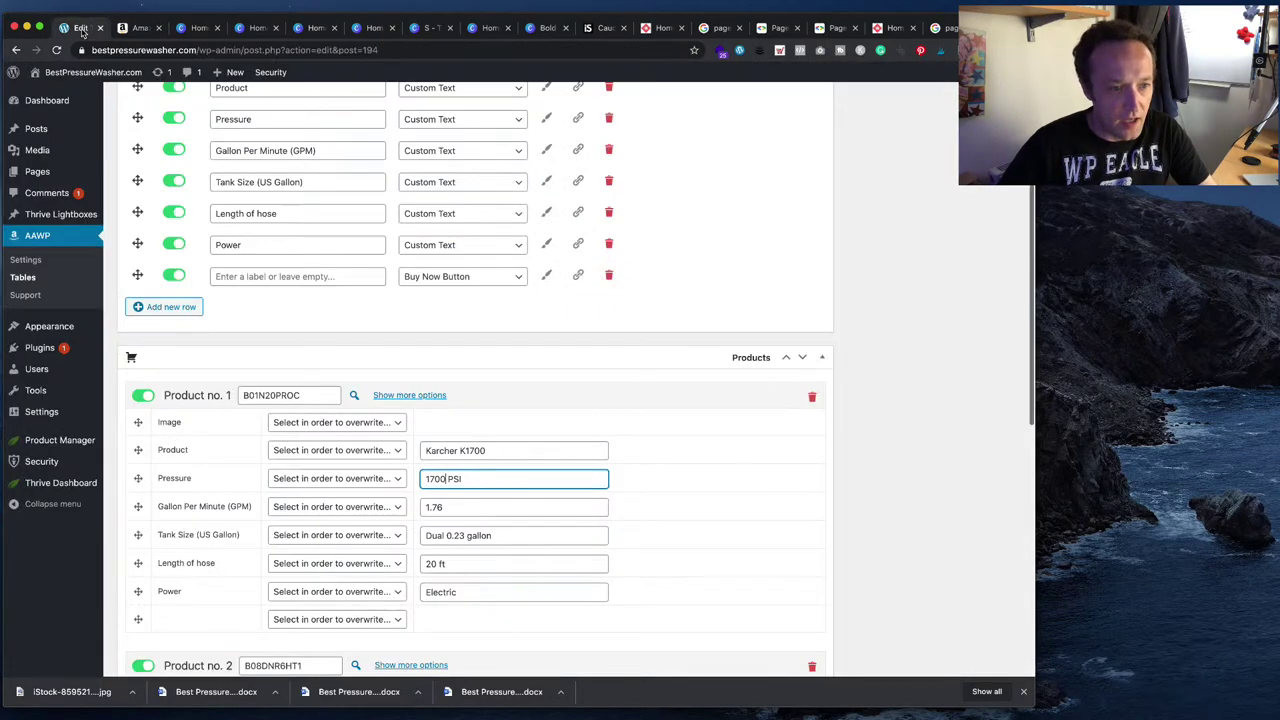
{"action": "left_click", "coordinate": [138, 28]}
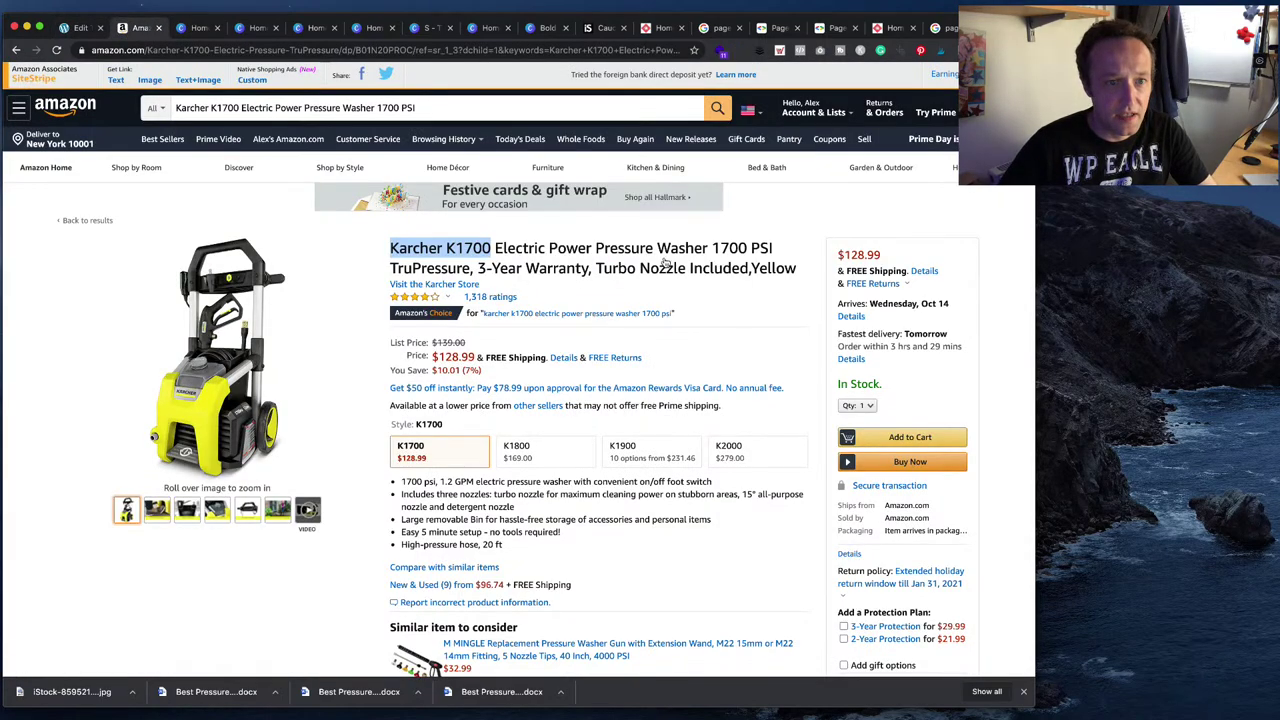
{"action": "scroll", "coordinate": [600, 272], "scroll_direction": "down", "scroll_amount": 2}
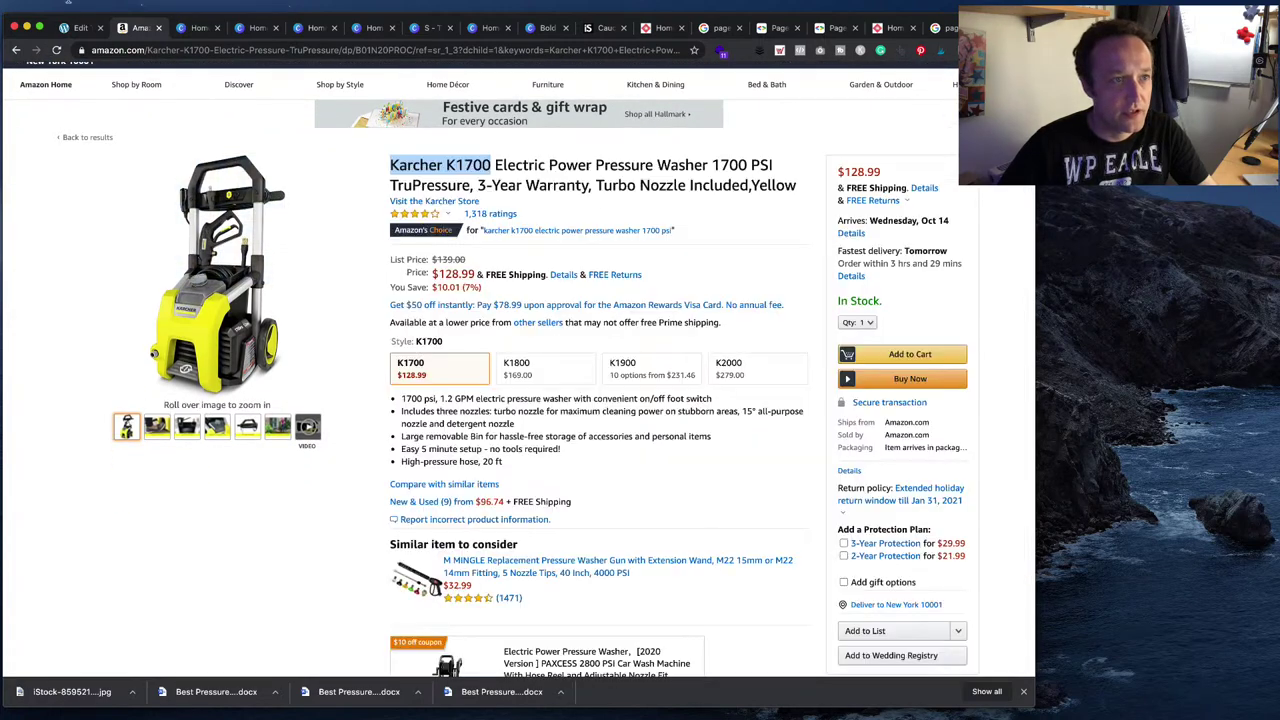
{"action": "left_click", "coordinate": [78, 28]}
{"action": "double_click", "coordinate": [434, 506]}
{"action": "type", "text": "1.2"}
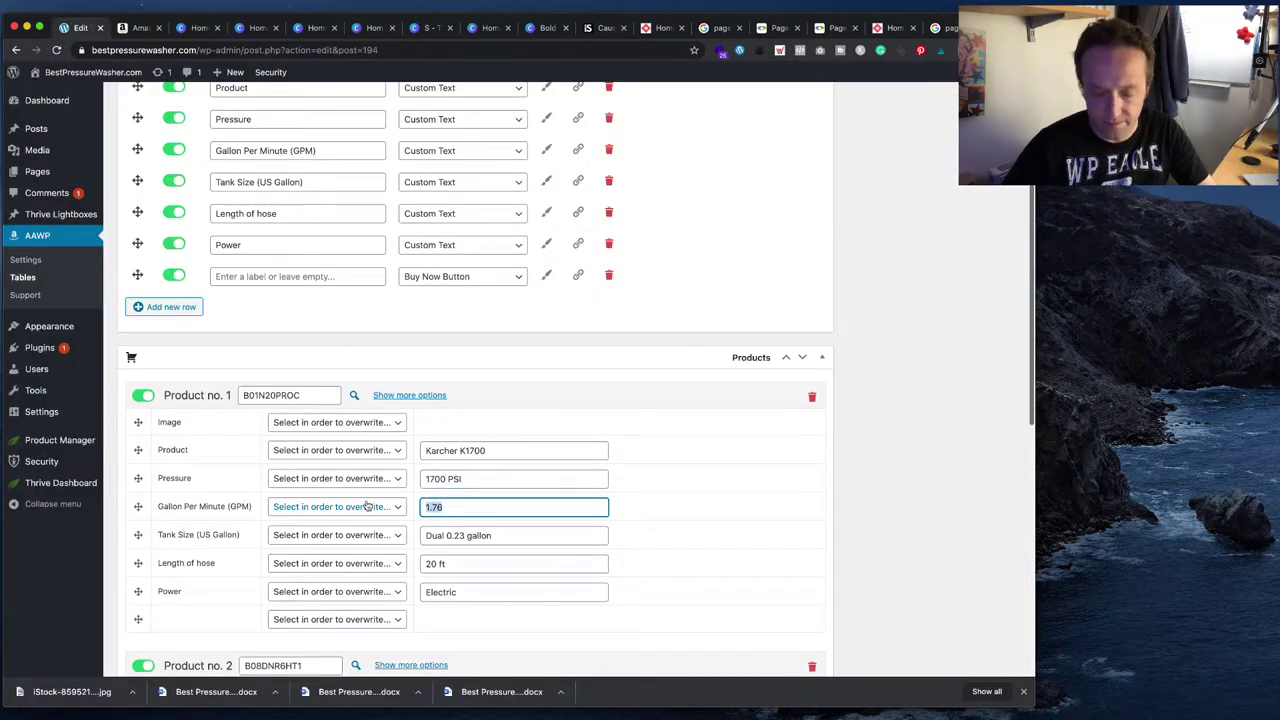
{"action": "key", "text": "Tab"}
{"action": "key", "text": "Tab"}
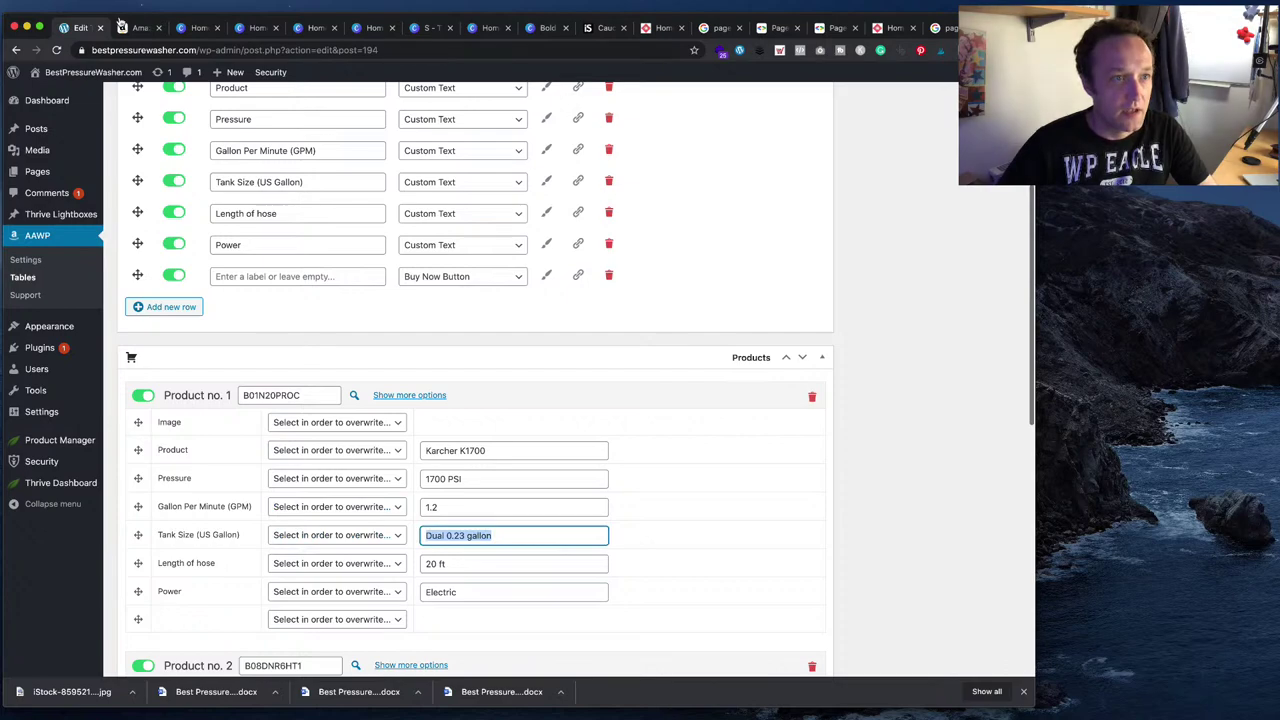
- Enter a 0.5 gallon tank size for Product no. 1, checking tank and hose specs on Amazon
{"action": "left_click", "coordinate": [140, 29]}
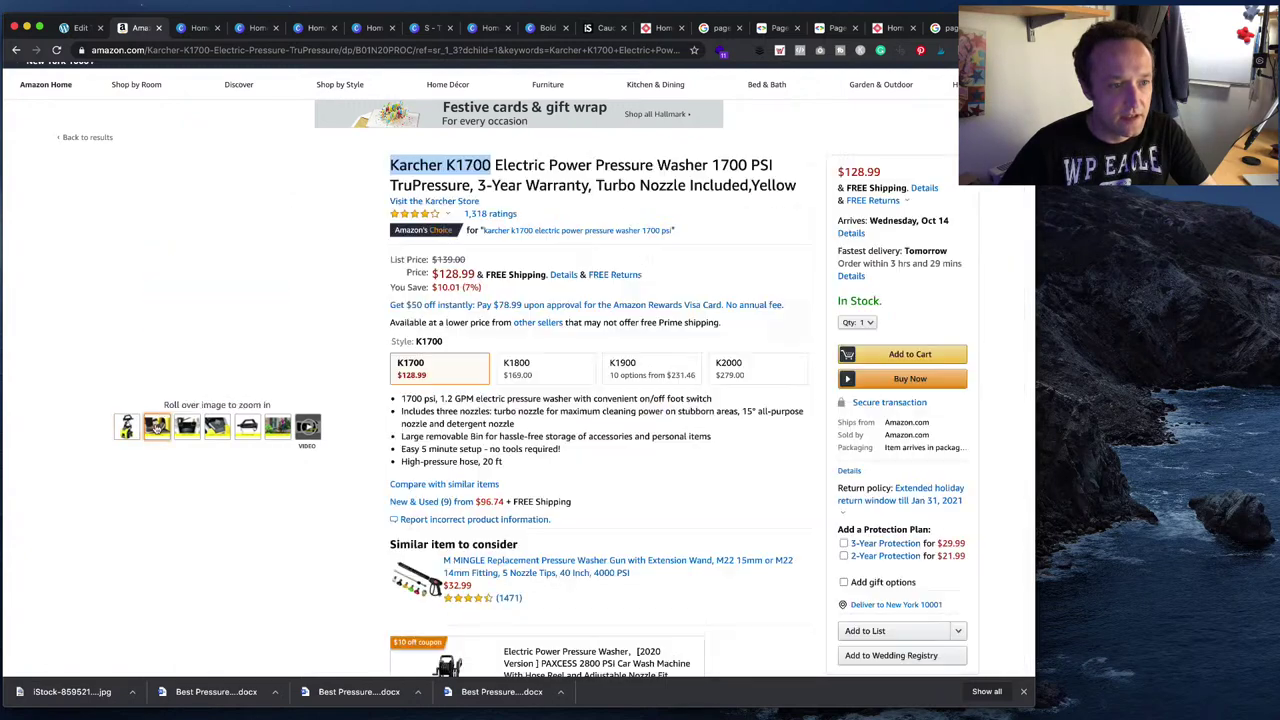
{"action": "mouse_move", "coordinate": [156, 430]}
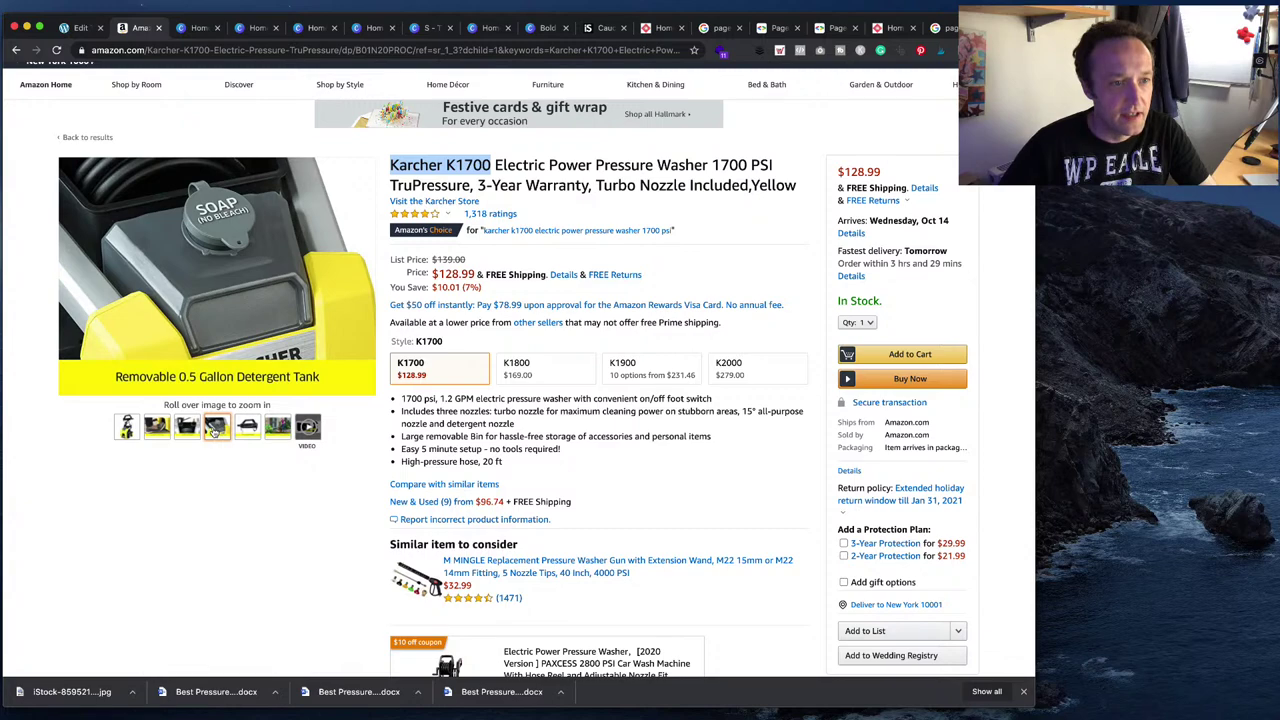
{"action": "mouse_move", "coordinate": [191, 378]}
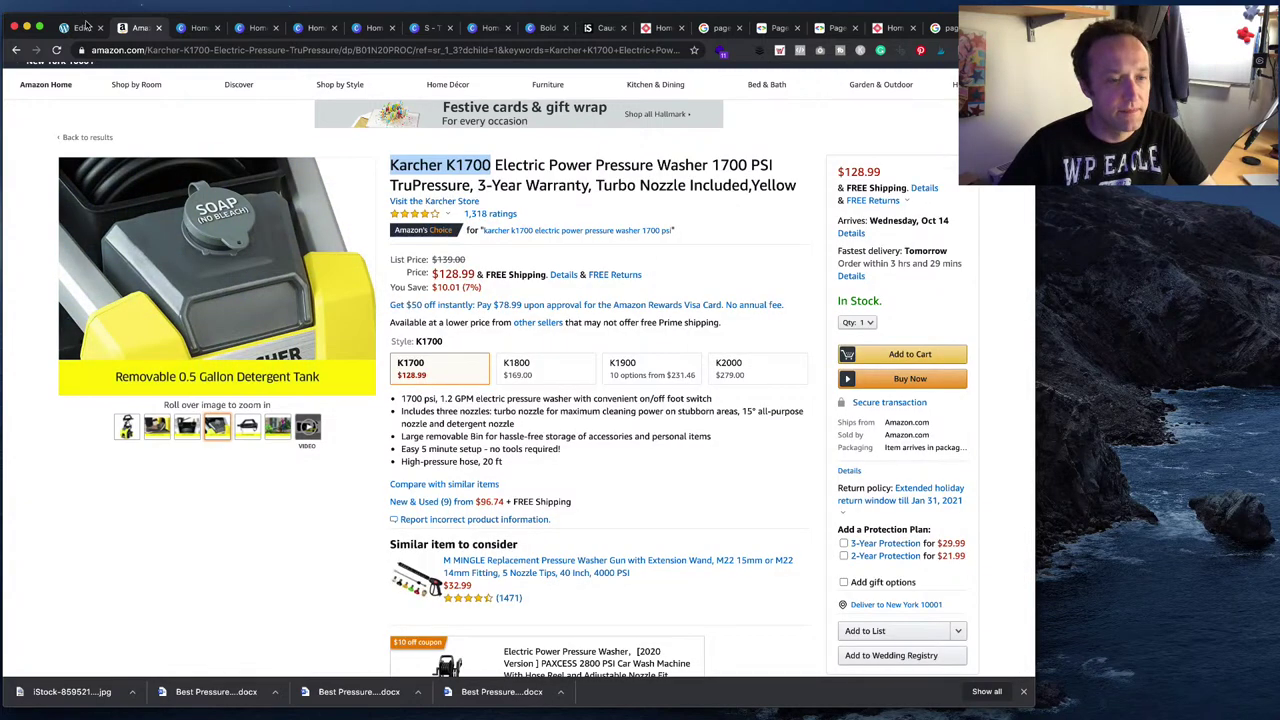
{"action": "left_click", "coordinate": [80, 27]}
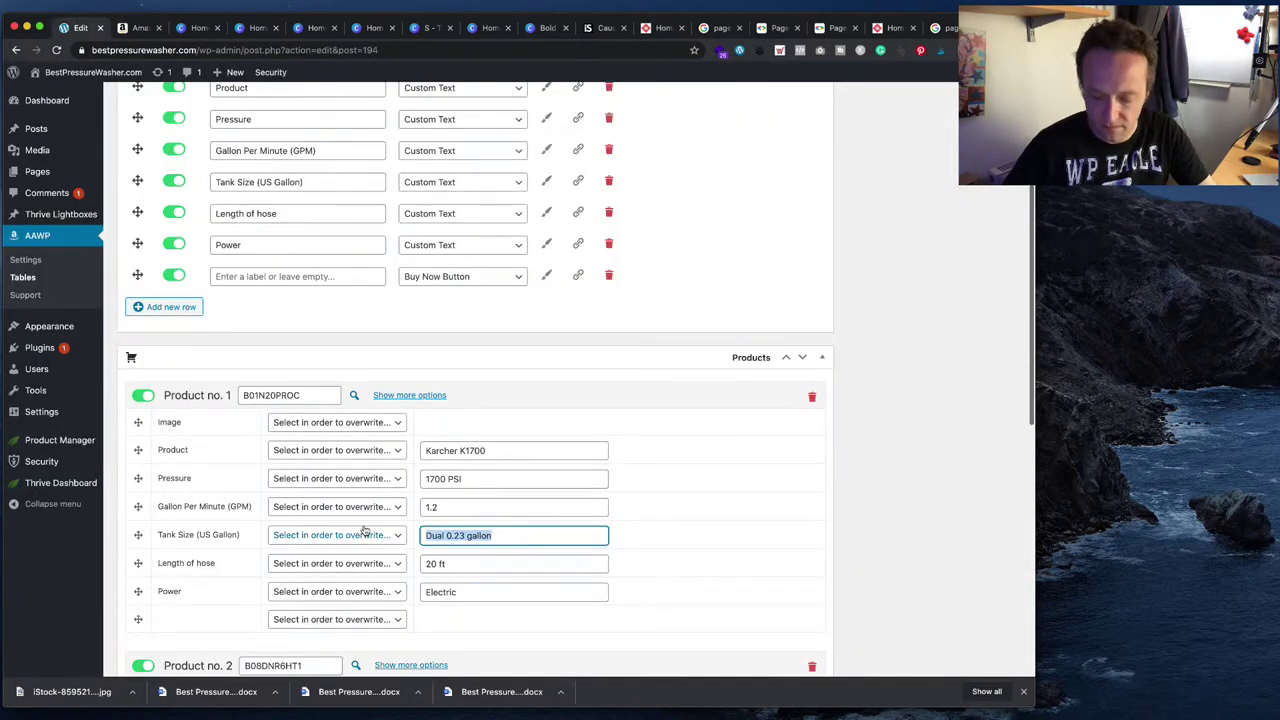
{"action": "type", "text": "0.5"}
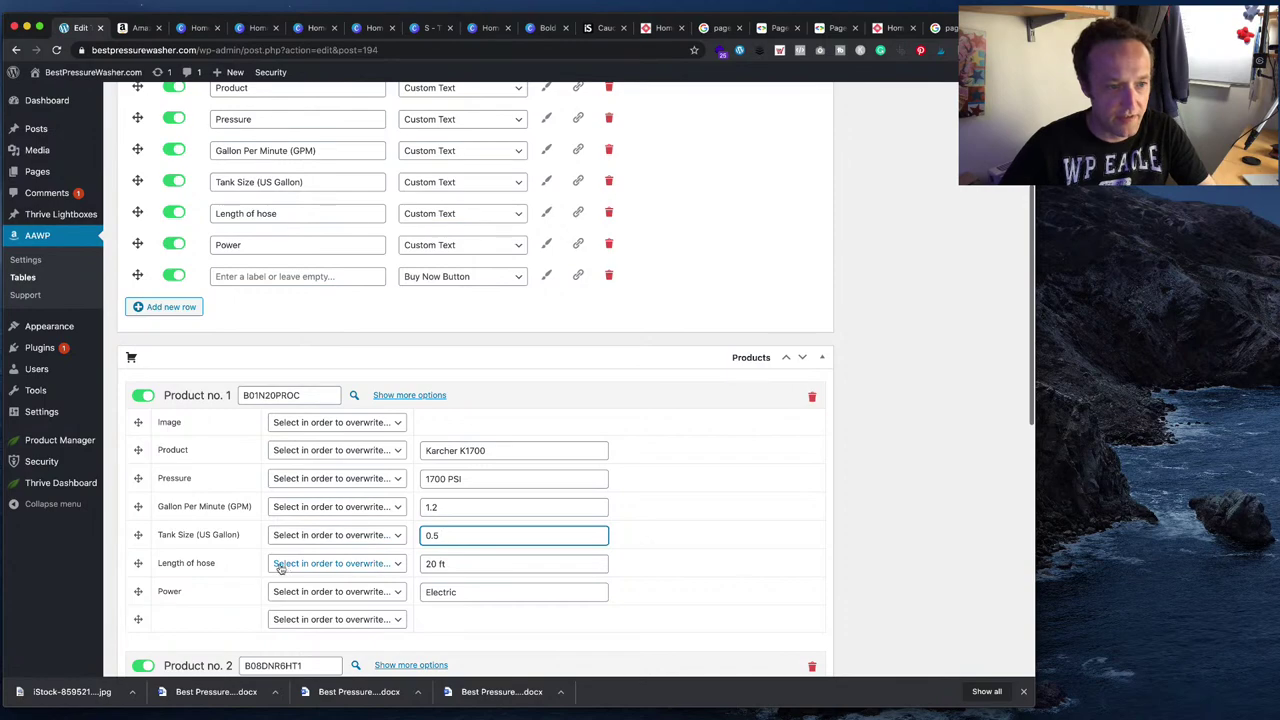
{"action": "key", "text": "Tab"}
{"action": "key", "text": "Tab"}
{"action": "left_click", "coordinate": [135, 28]}
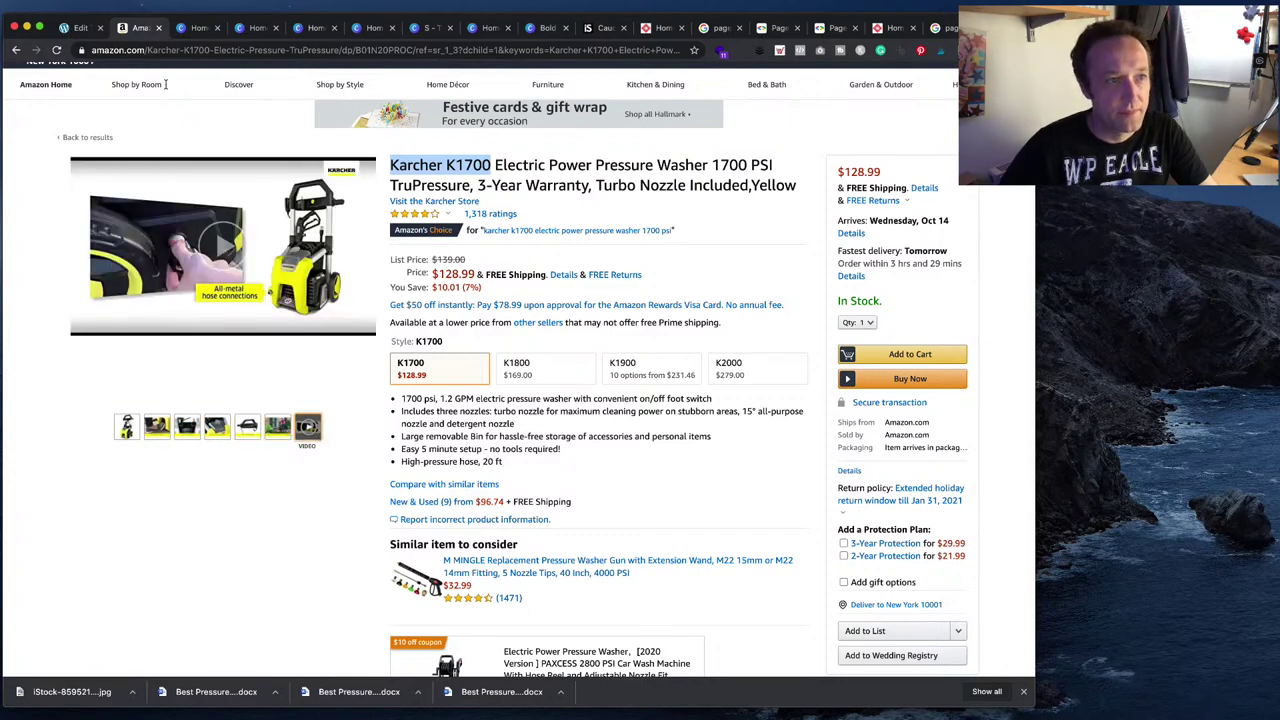
{"action": "left_click", "coordinate": [82, 28]}
{"action": "scroll", "coordinate": [479, 581], "scroll_direction": "down", "scroll_amount": 1}
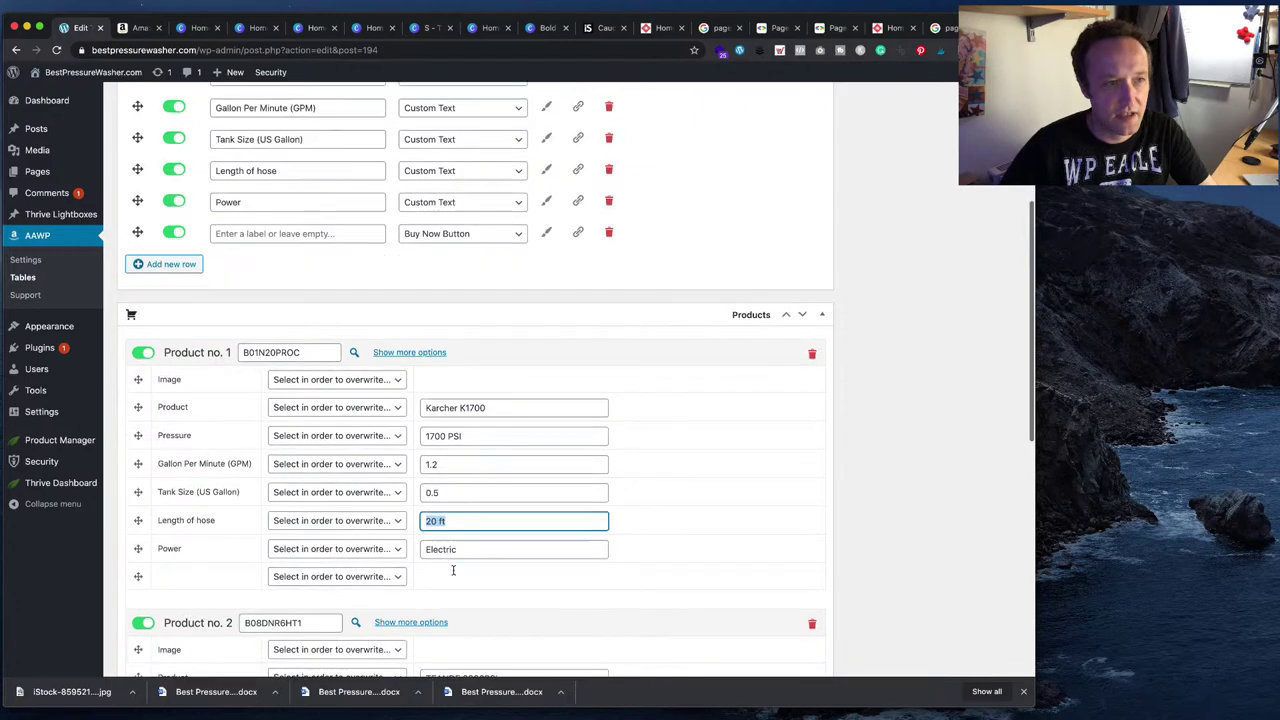
{"action": "left_click", "coordinate": [140, 28]}
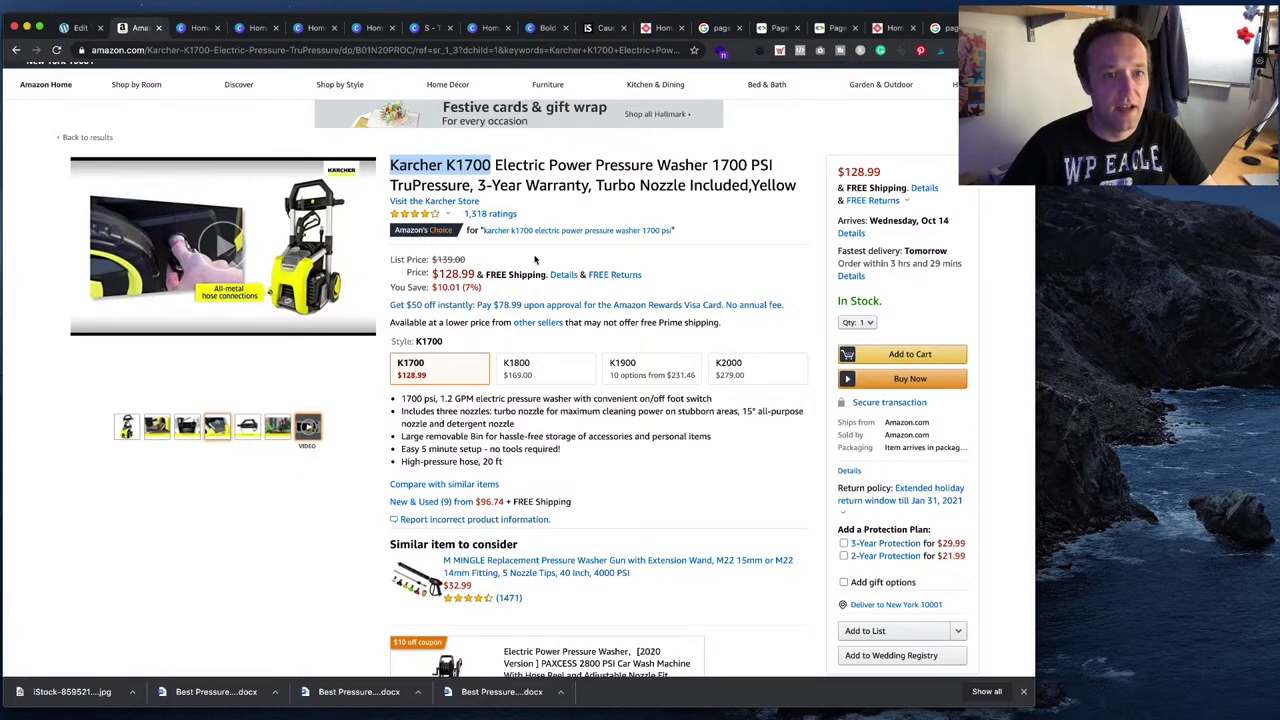
{"action": "left_click", "coordinate": [82, 28]}
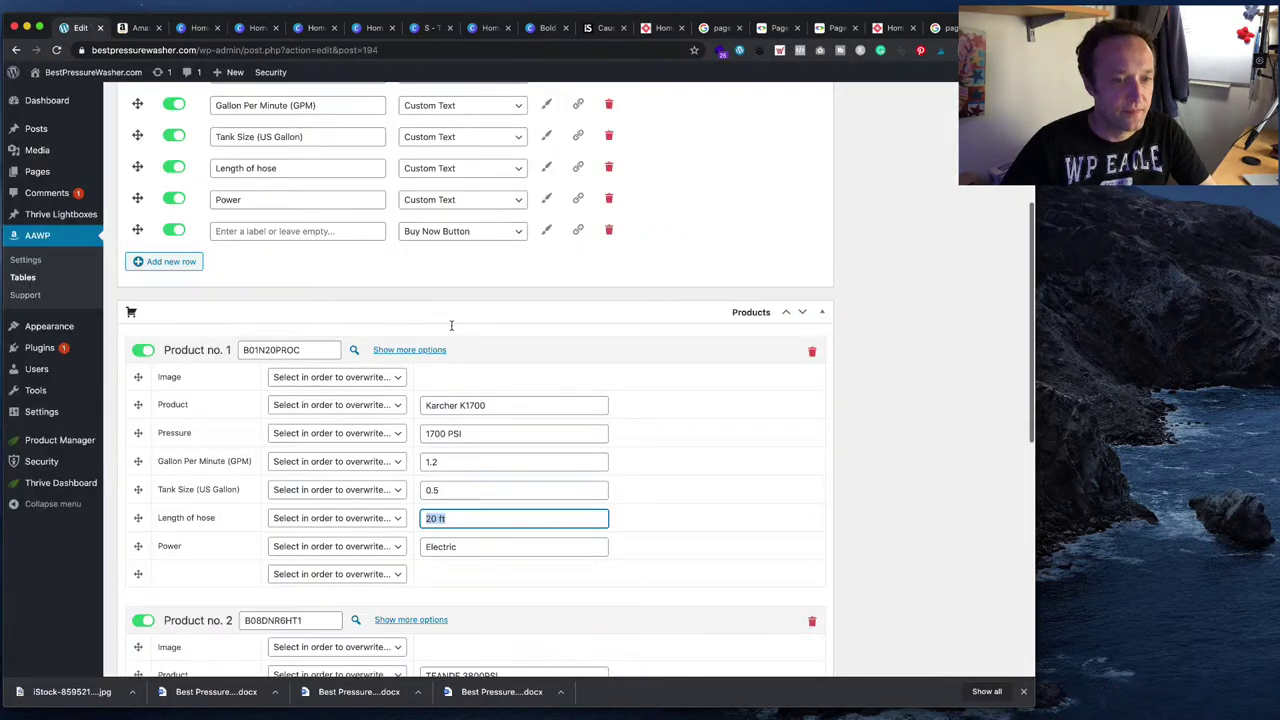
{"action": "scroll", "coordinate": [451, 325], "scroll_direction": "down", "scroll_amount": 4}
{"action": "scroll", "coordinate": [451, 325], "scroll_direction": "down", "scroll_amount": 1}
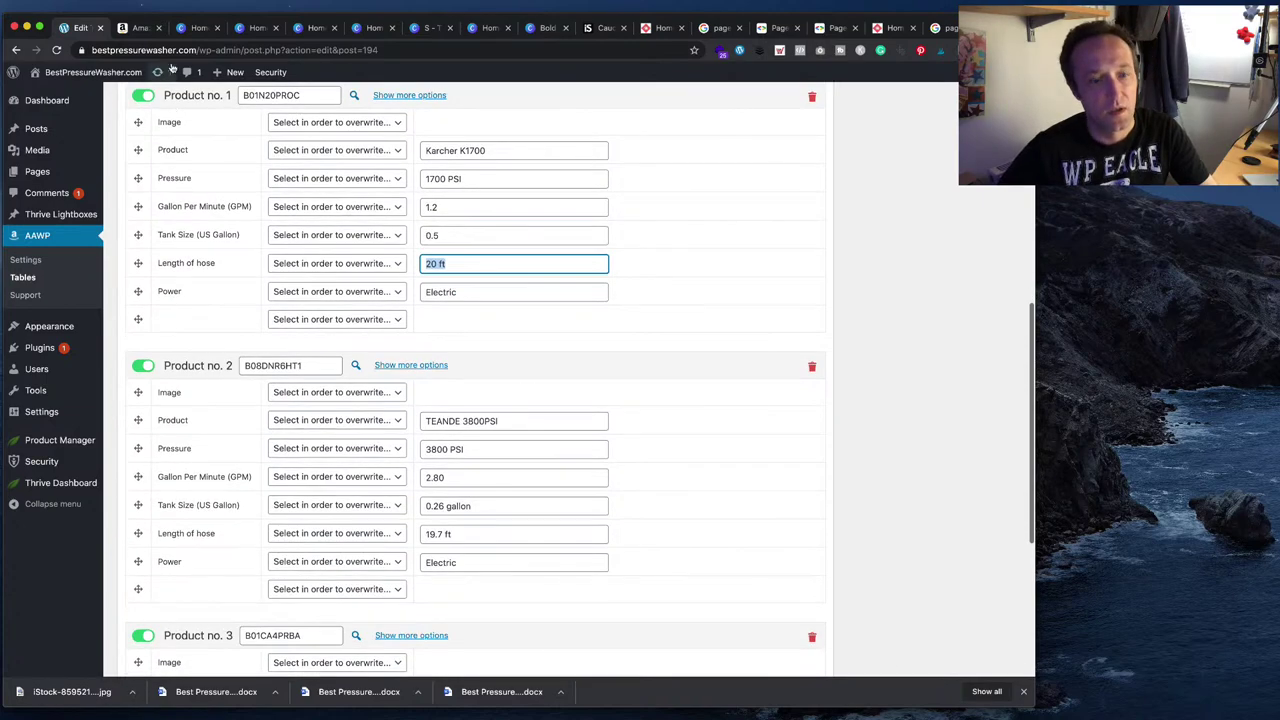
- Scroll the Word guide to the Stanley SHP2150 section and select its heading
{"action": "key", "text": "super+Tab"}
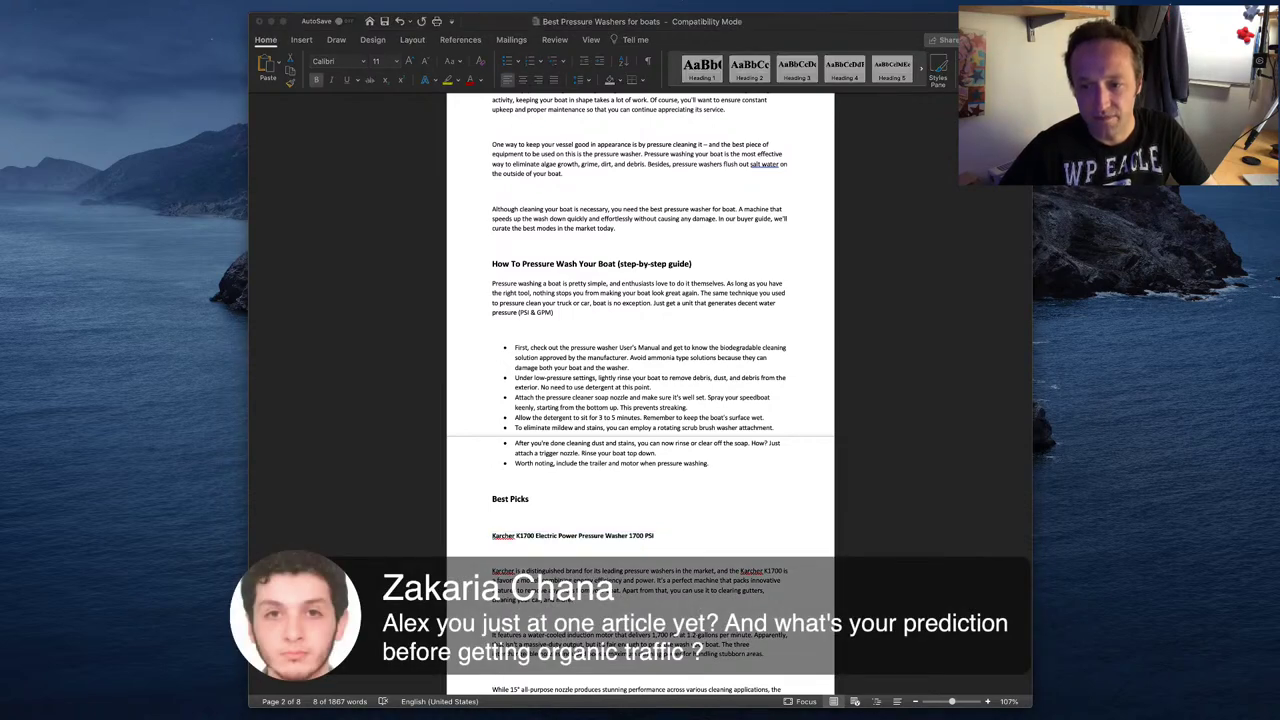
{"action": "key", "text": "super+Tab"}
{"action": "scroll", "coordinate": [664, 455], "scroll_direction": "down", "scroll_amount": 3}
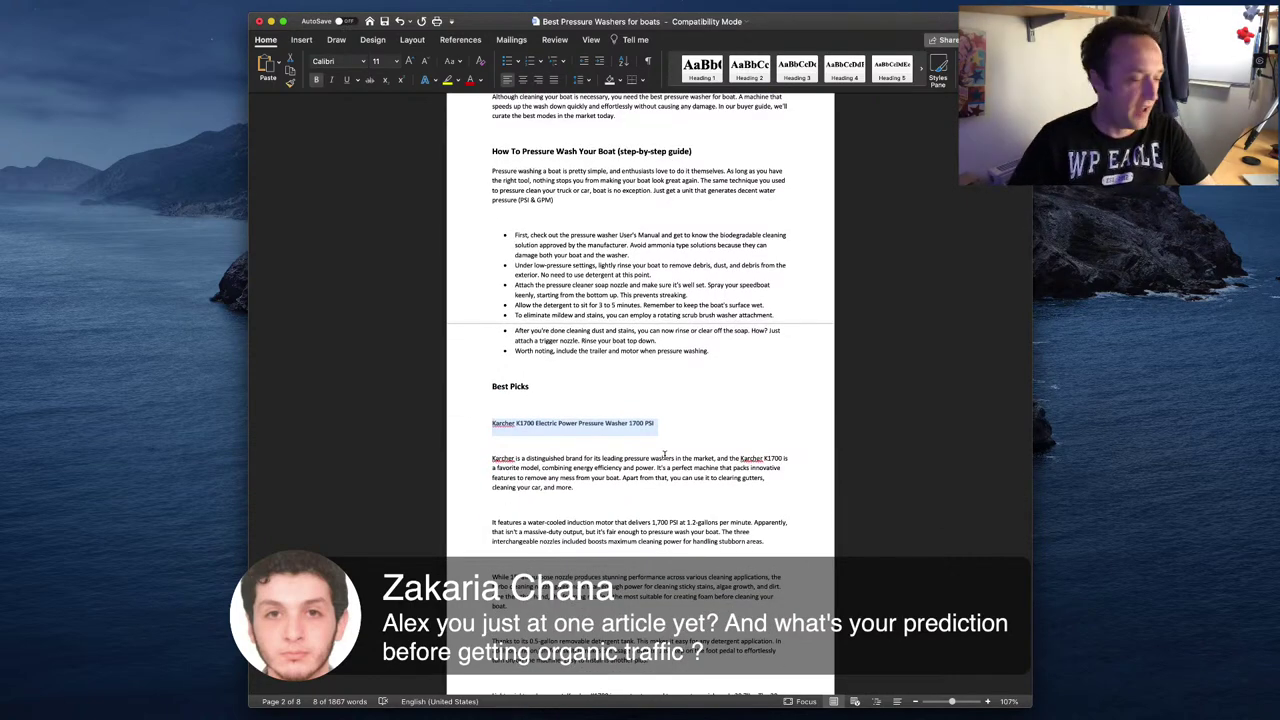
{"action": "scroll", "coordinate": [664, 455], "scroll_direction": "down", "scroll_amount": 10}
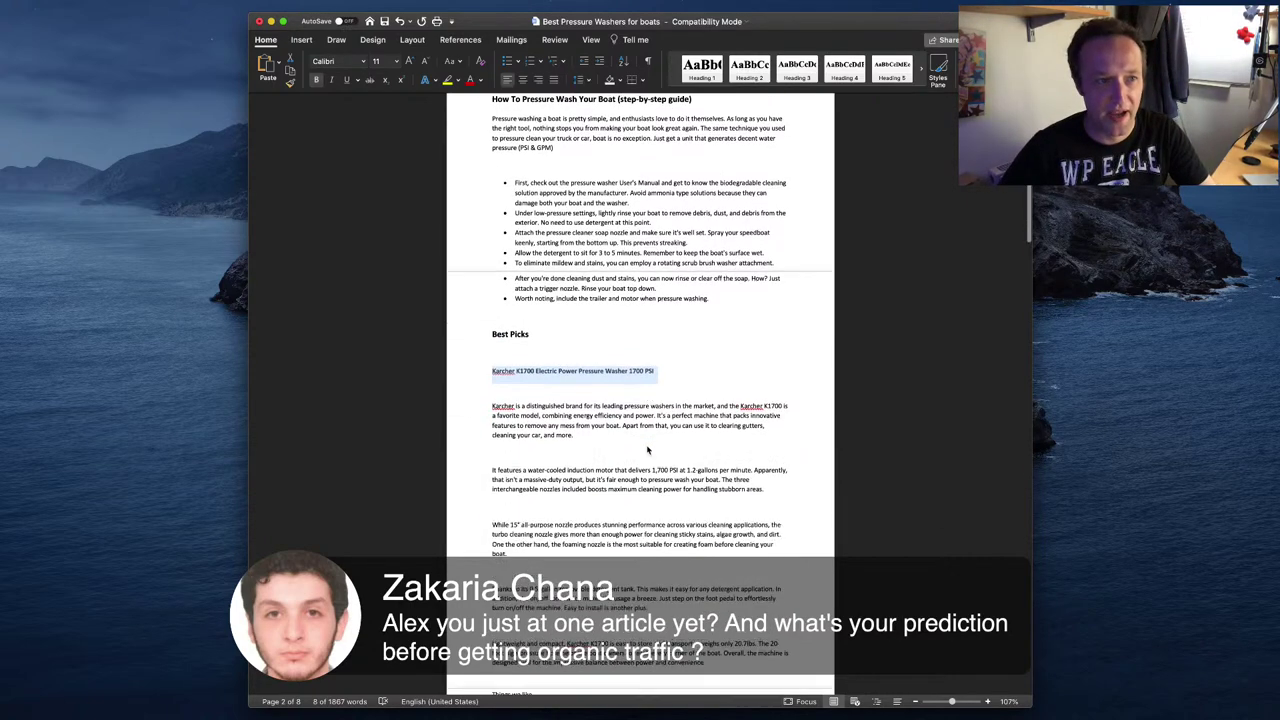
{"action": "scroll", "coordinate": [637, 446], "scroll_direction": "down", "scroll_amount": 5}
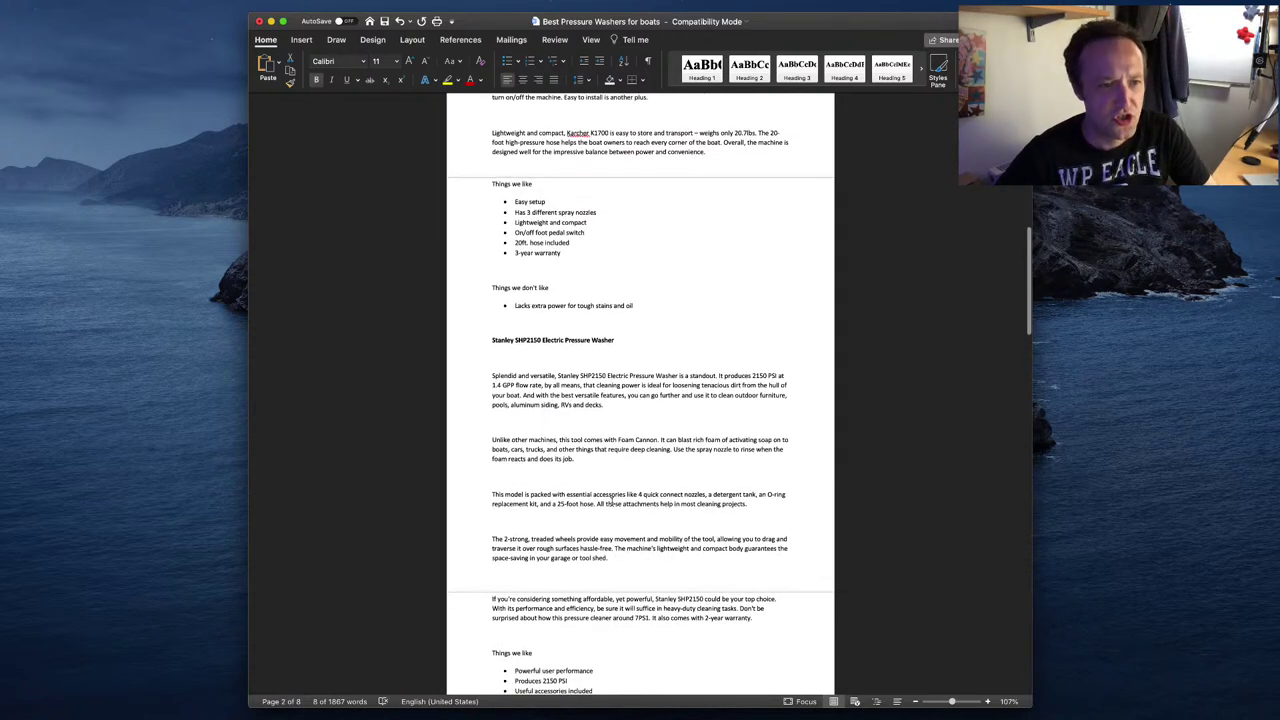
{"action": "left_click", "coordinate": [460, 340]}
{"action": "key", "text": "super+c"}
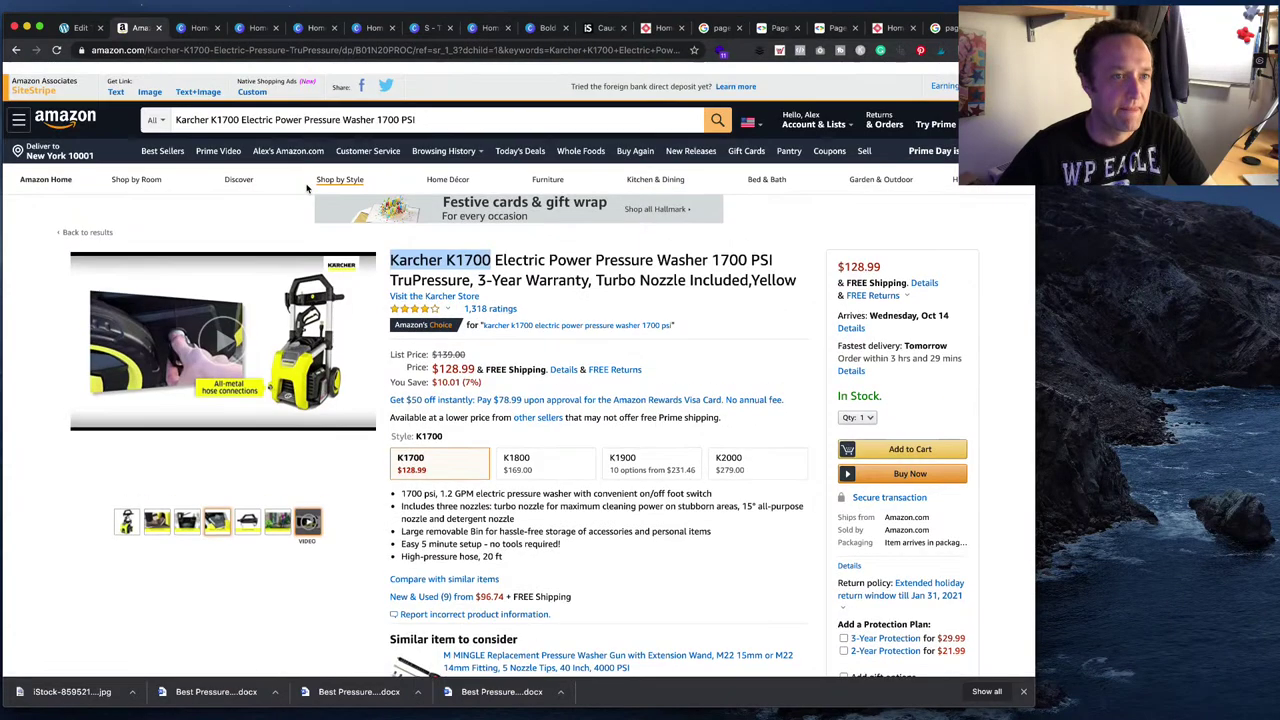
- Search Amazon for the Stanley SHP2150, open its $150.94 page and select 'Stanley SHP2150' in the title
{"action": "triple_click", "coordinate": [360, 107]}
{"action": "key", "text": "super+v"}
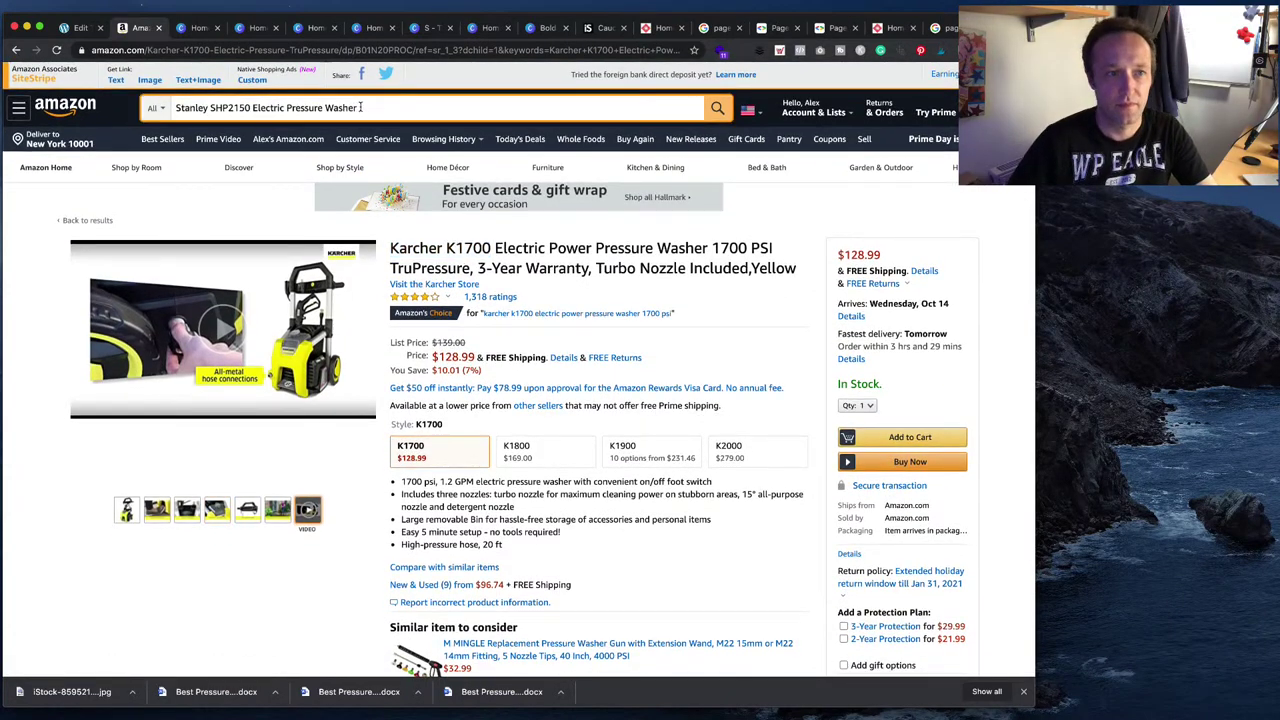
{"action": "key", "text": "Return"}
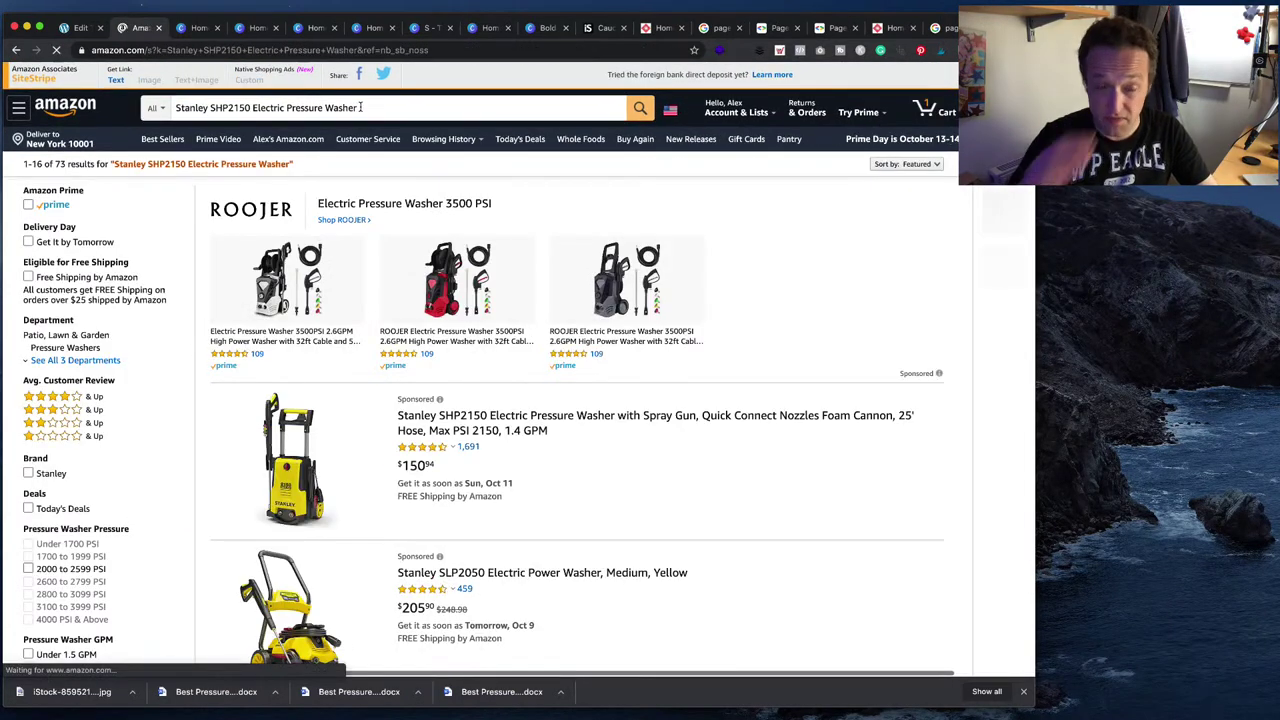
{"action": "scroll", "coordinate": [472, 240], "scroll_direction": "down", "scroll_amount": 5}
{"action": "mouse_move", "coordinate": [472, 240]}
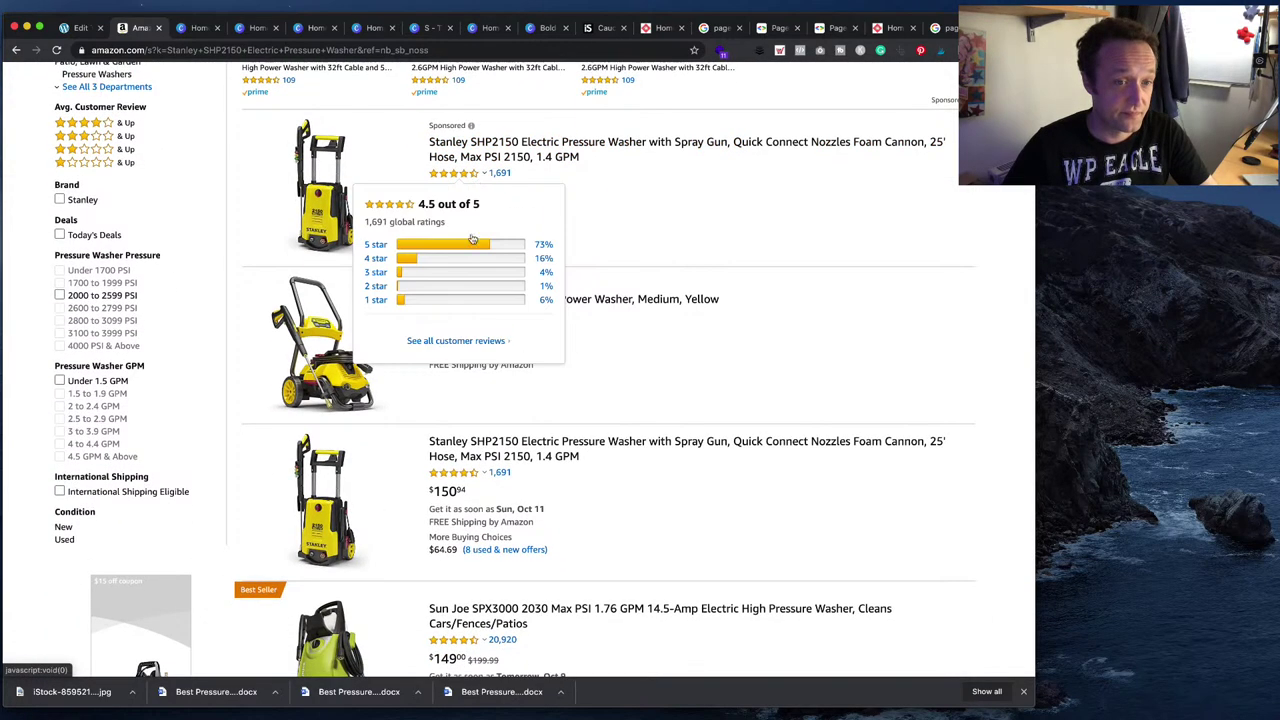
{"action": "left_click", "coordinate": [517, 455]}
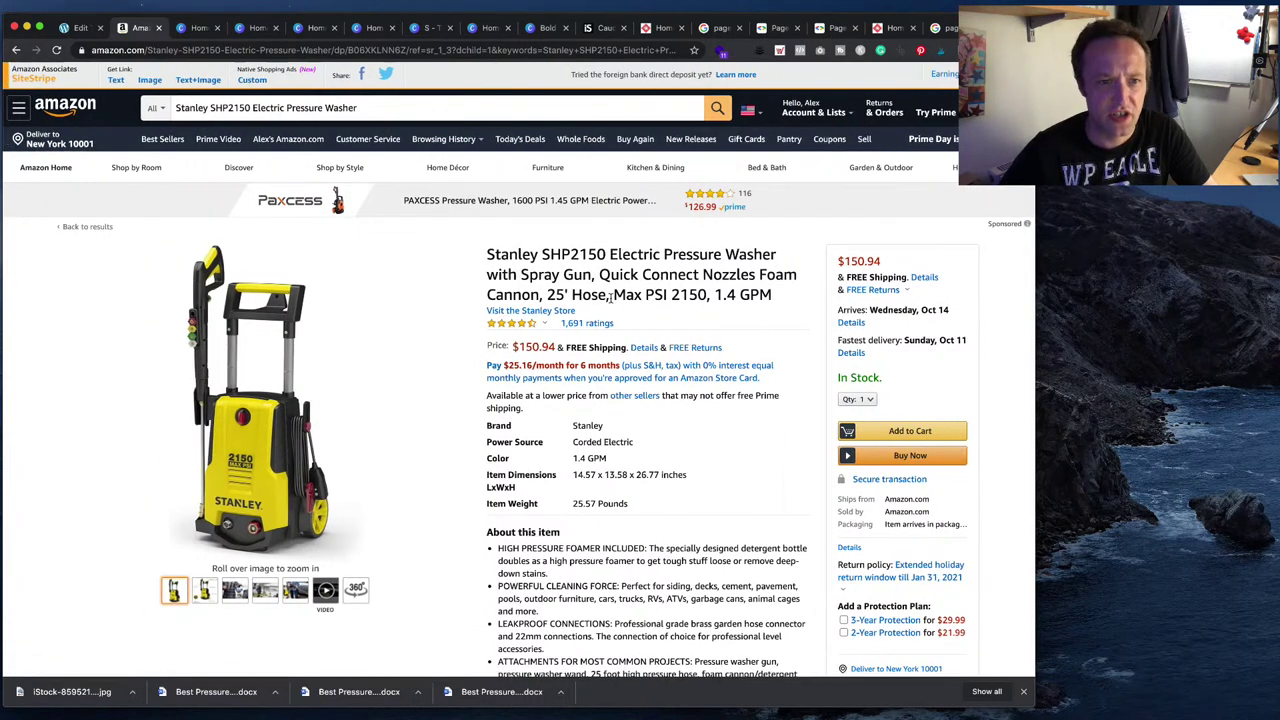
{"action": "left_click_drag", "start_coordinate": [476, 249], "coordinate": [602, 257]}
{"action": "key", "text": "super+c"}
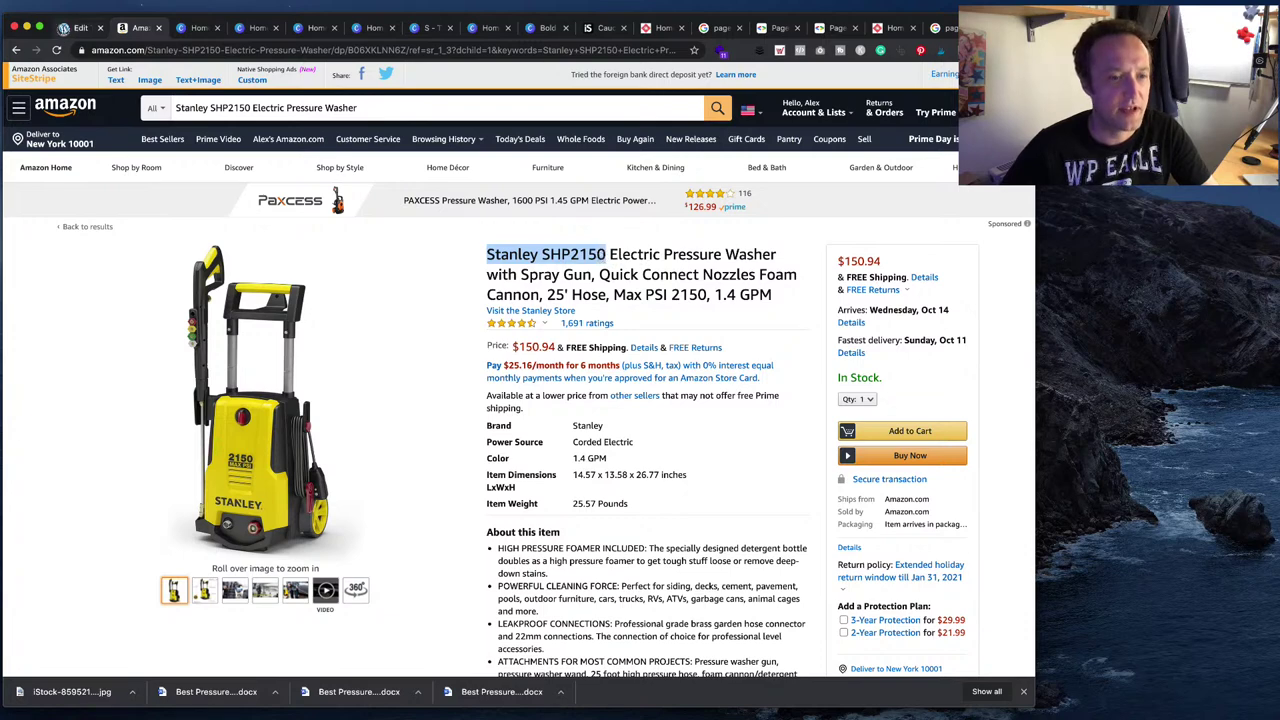
{"action": "left_click", "coordinate": [80, 27]}
- Rename Product no. 2 to Stanley SHP2150
{"action": "left_click", "coordinate": [514, 414]}
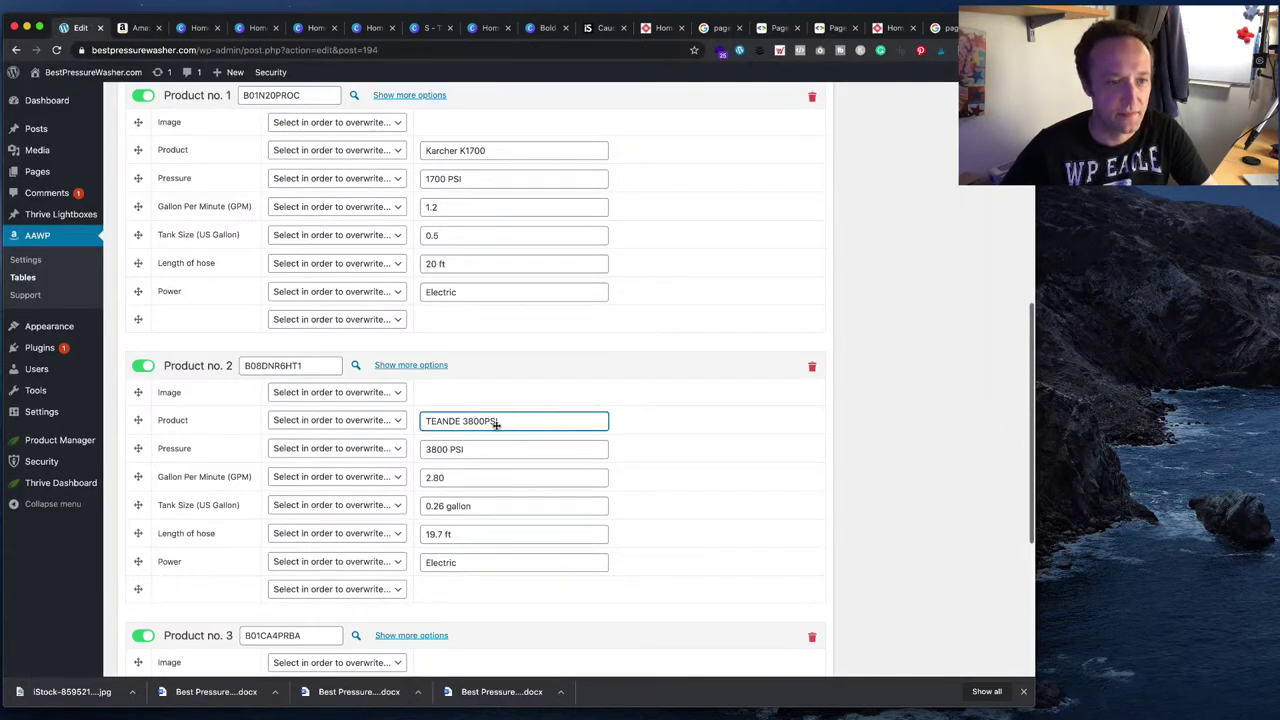
{"action": "key", "text": "super+v"}
{"action": "scroll", "coordinate": [568, 420], "scroll_direction": "up", "scroll_amount": 1}
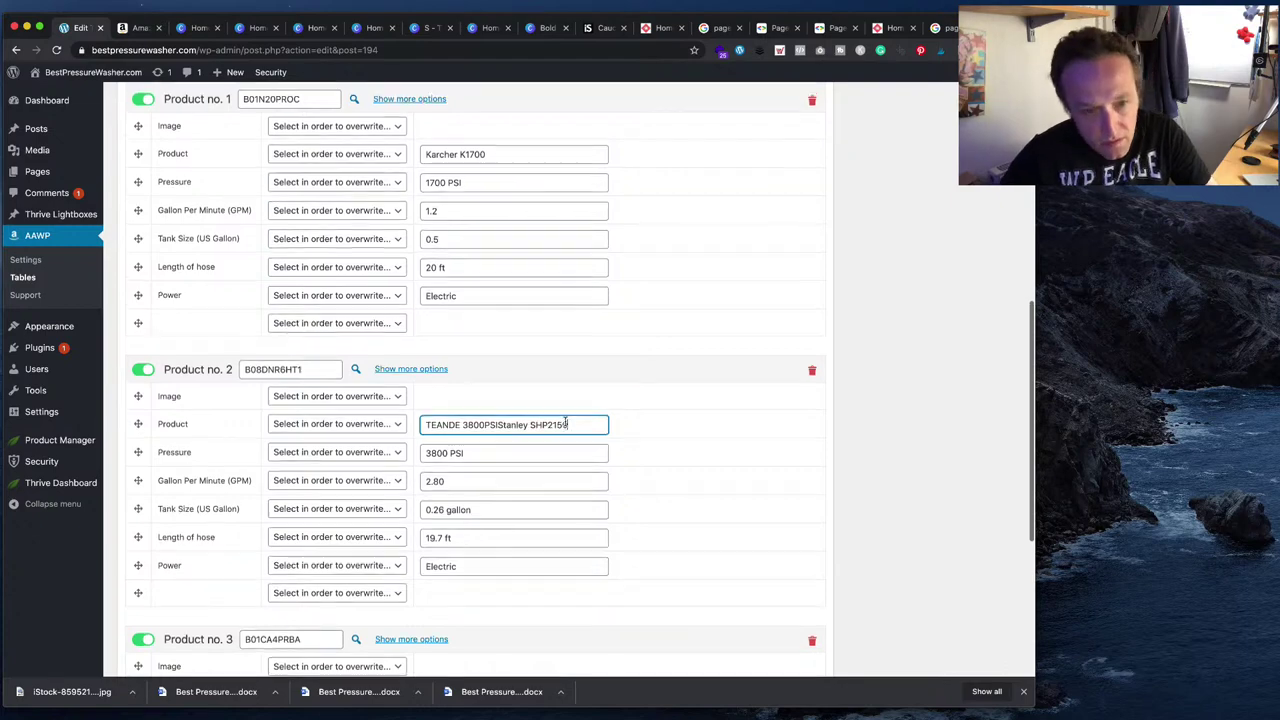
{"action": "left_click_drag", "start_coordinate": [580, 432], "coordinate": [380, 432]}
{"action": "key", "text": "super+v"}
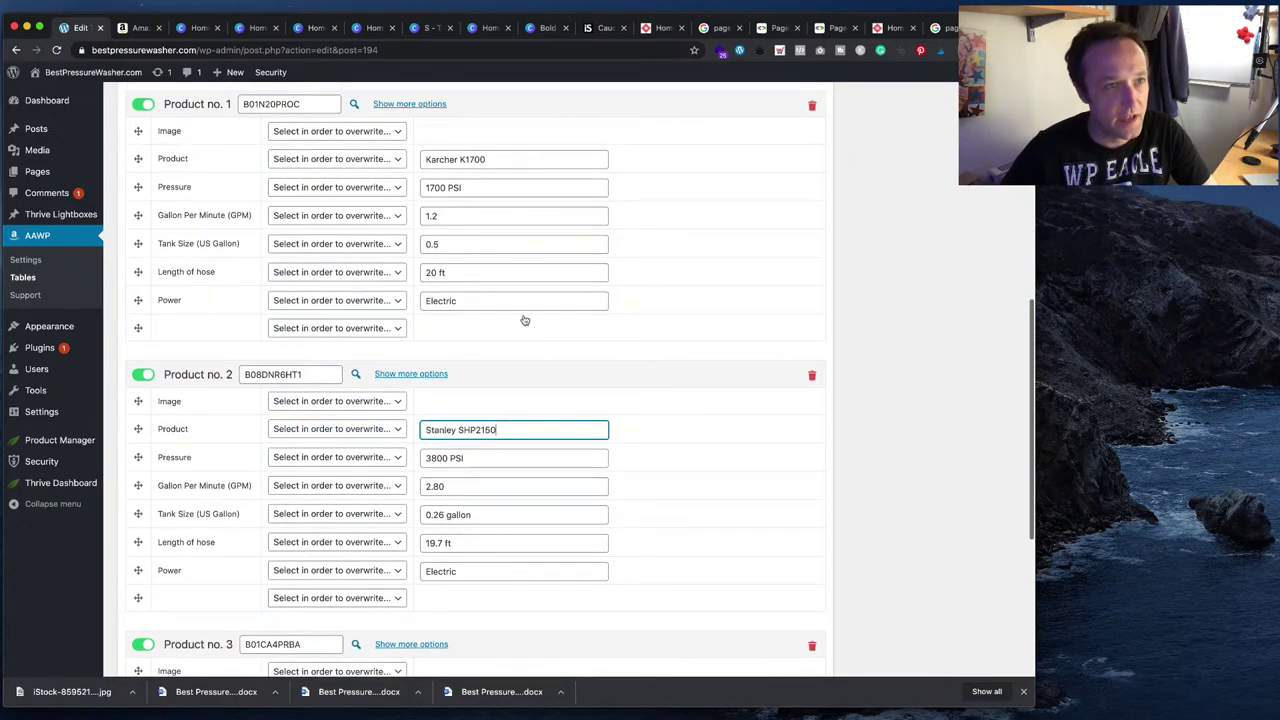
- Replace Product no. 2's ASIN B08DNR6HT1 with the Stanley's ASIN B06XKLNN6Z
{"action": "left_click", "coordinate": [140, 27]}
{"action": "scroll", "coordinate": [589, 366], "scroll_direction": "down", "scroll_amount": 20}
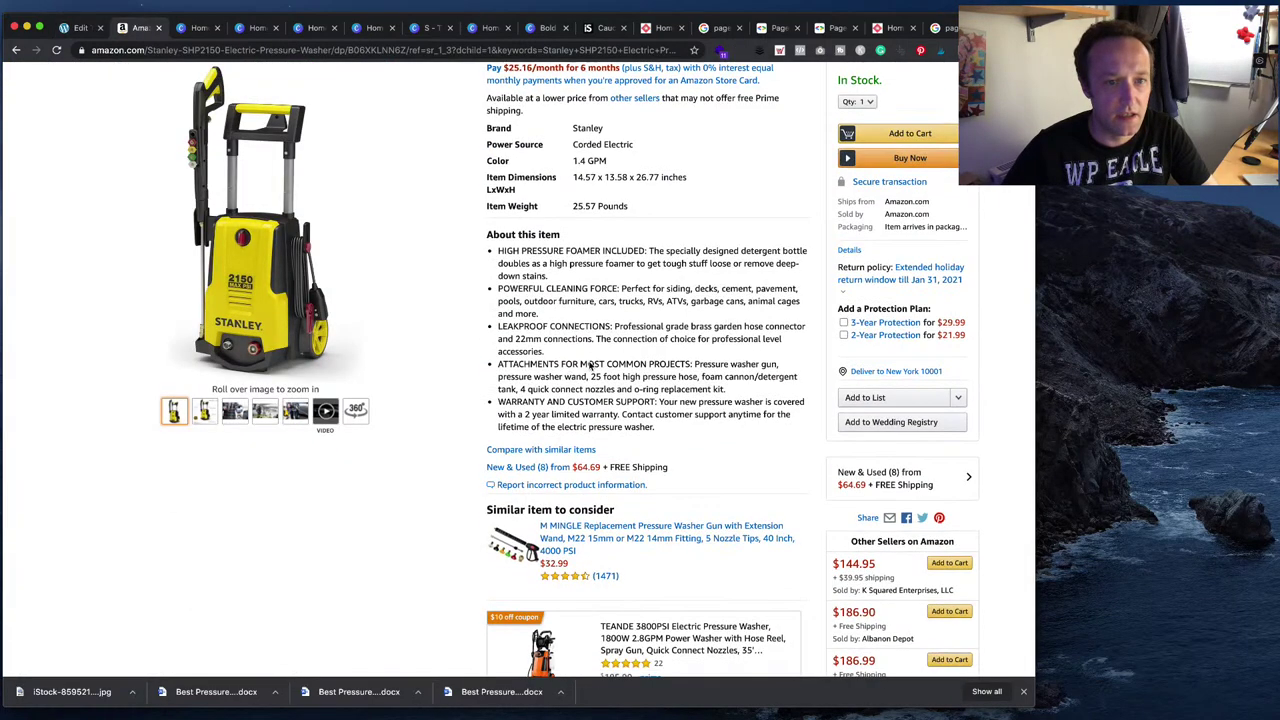
{"action": "scroll", "coordinate": [589, 366], "scroll_direction": "down", "scroll_amount": 15}
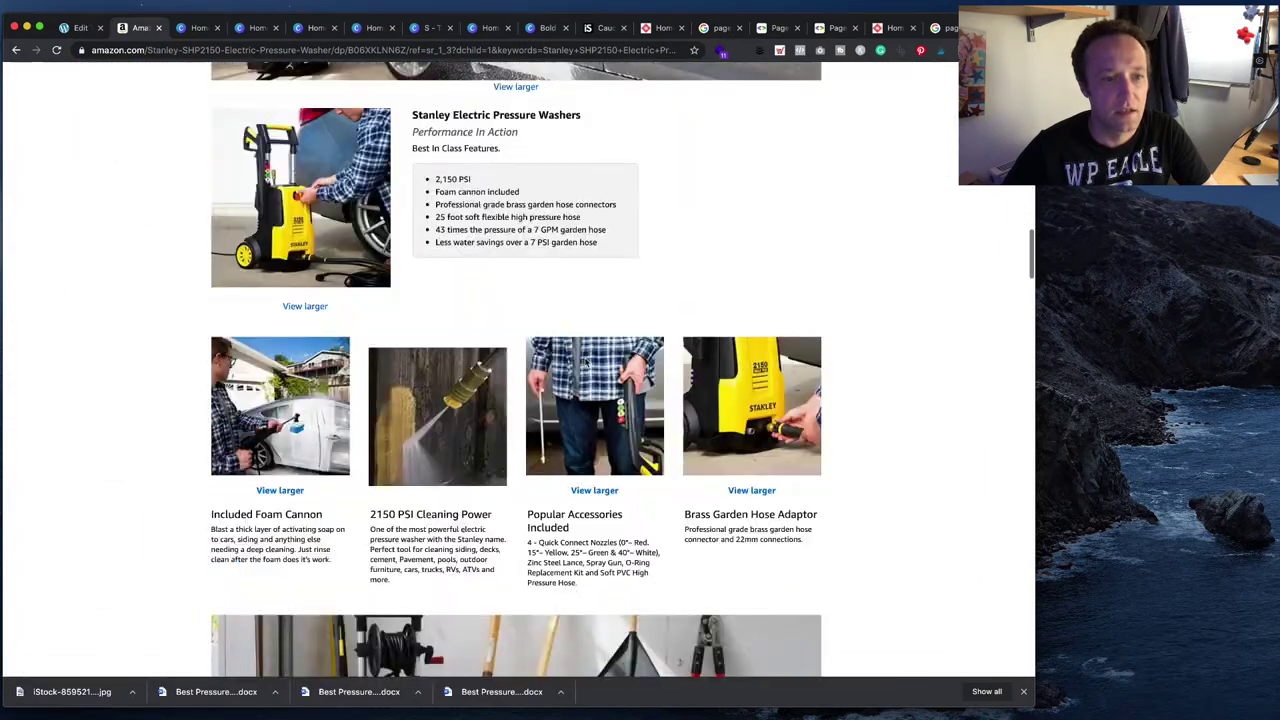
{"action": "scroll", "coordinate": [588, 364], "scroll_direction": "down", "scroll_amount": 12}
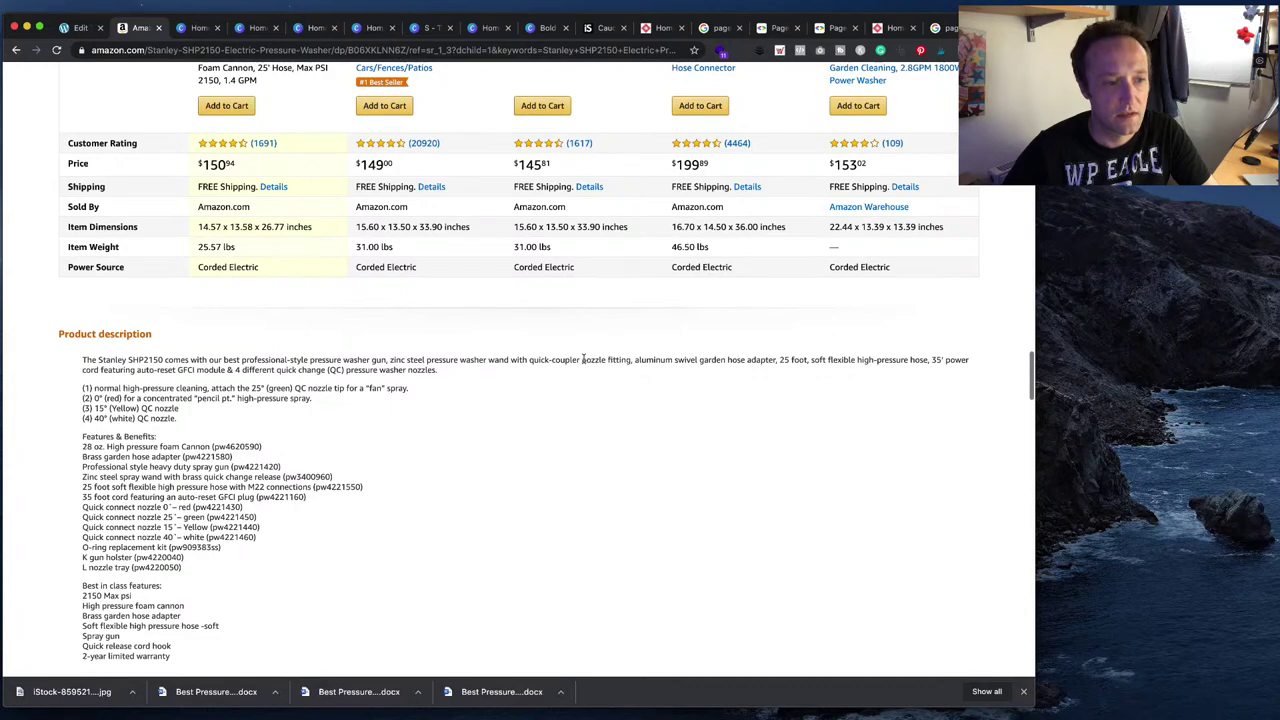
{"action": "scroll", "coordinate": [584, 361], "scroll_direction": "down", "scroll_amount": 8}
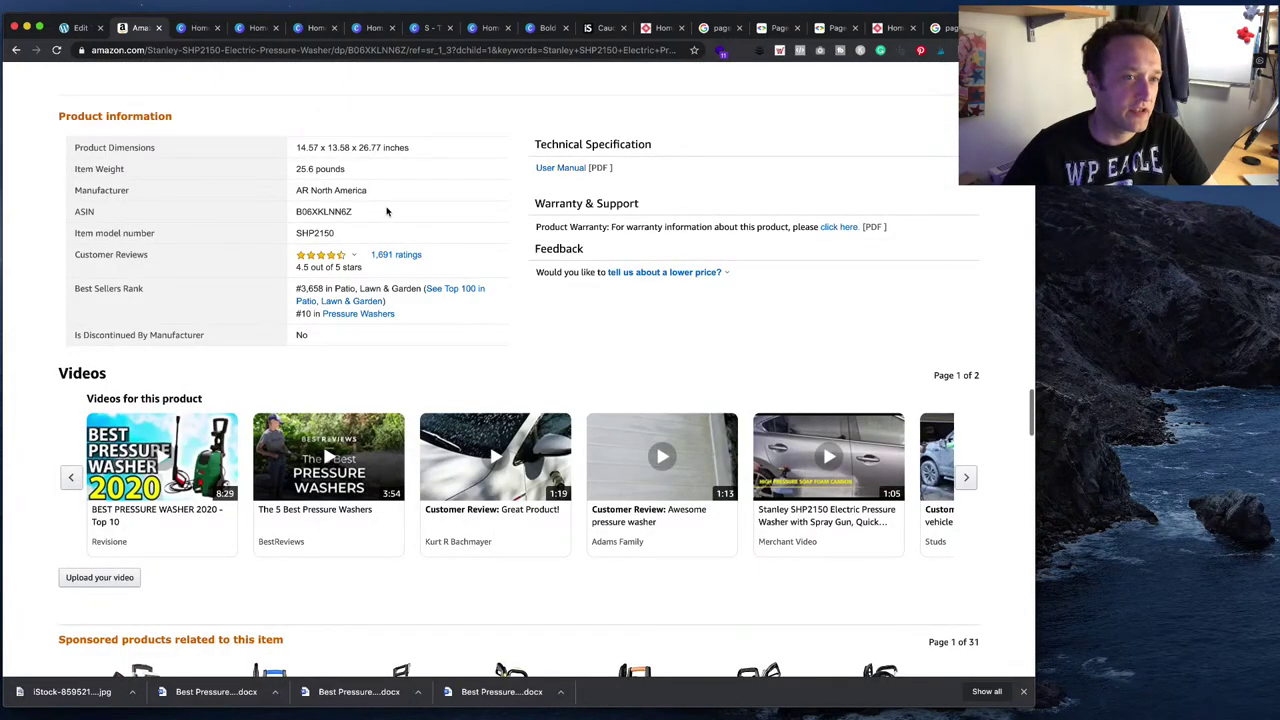
{"action": "left_click_drag", "start_coordinate": [364, 212], "coordinate": [292, 212]}
{"action": "key", "text": "super+c"}
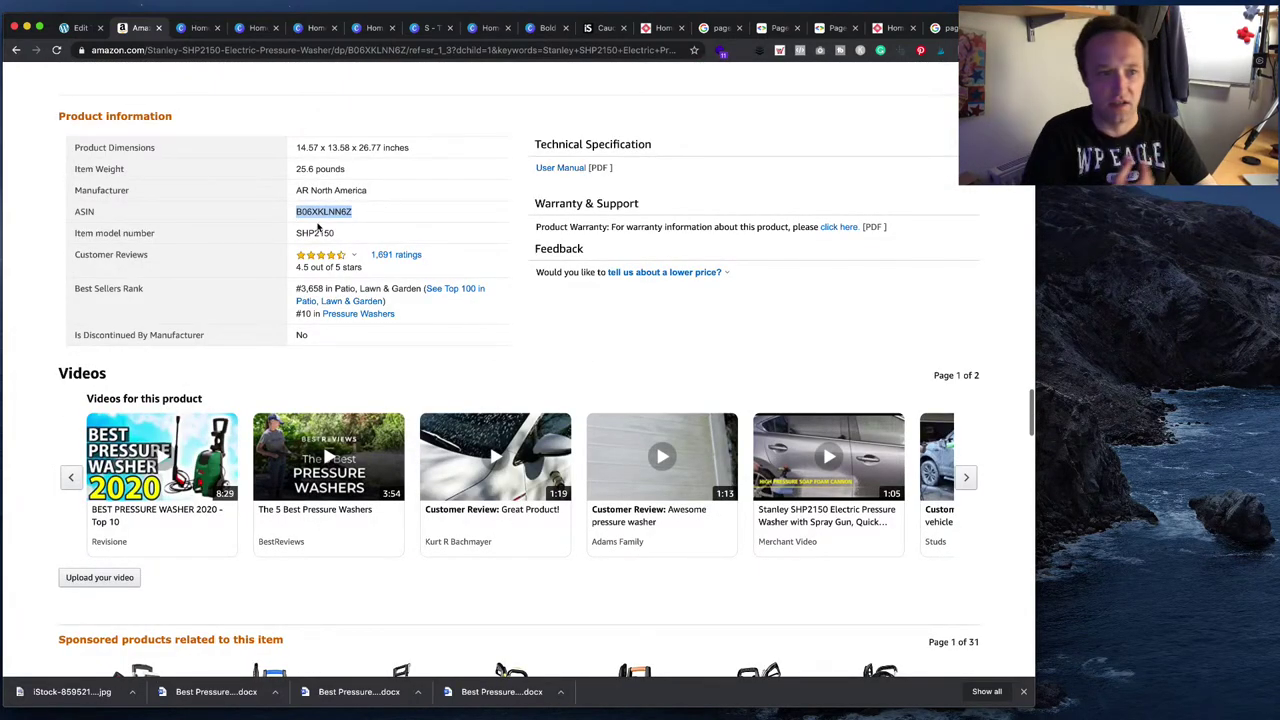
{"action": "key", "text": "super+1"}
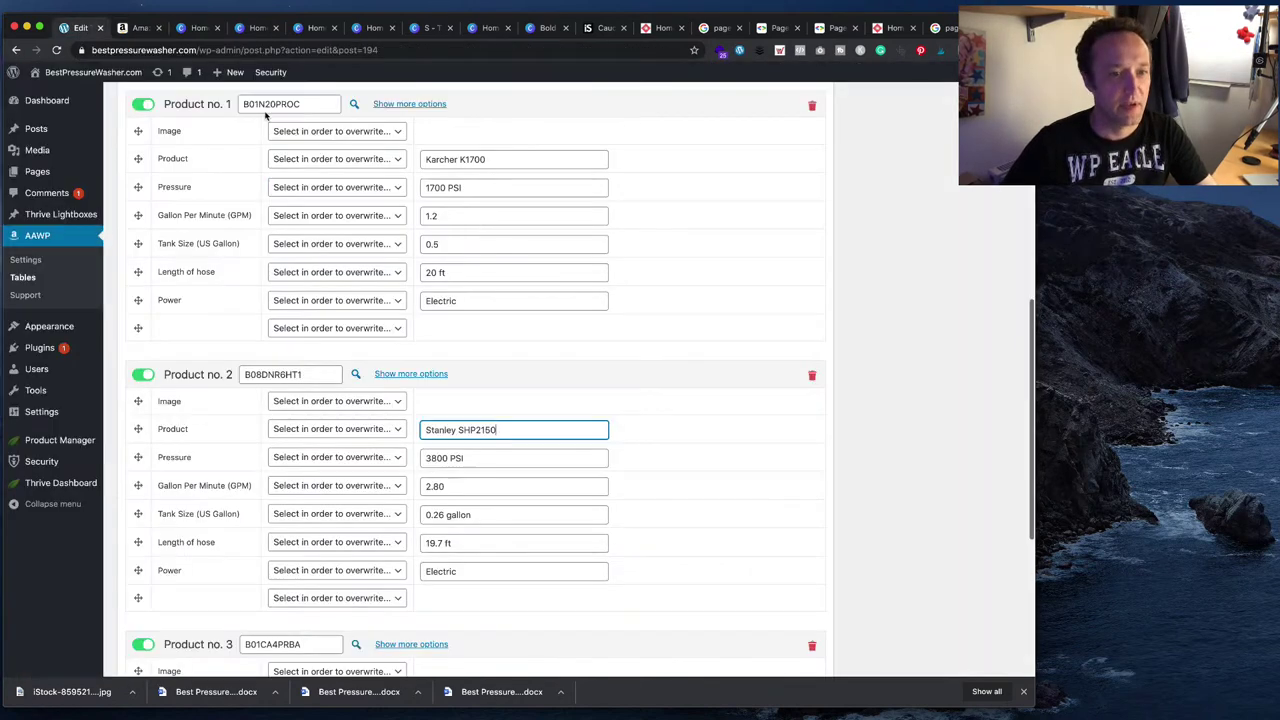
{"action": "double_click", "coordinate": [290, 374]}
{"action": "key", "text": "super+v"}
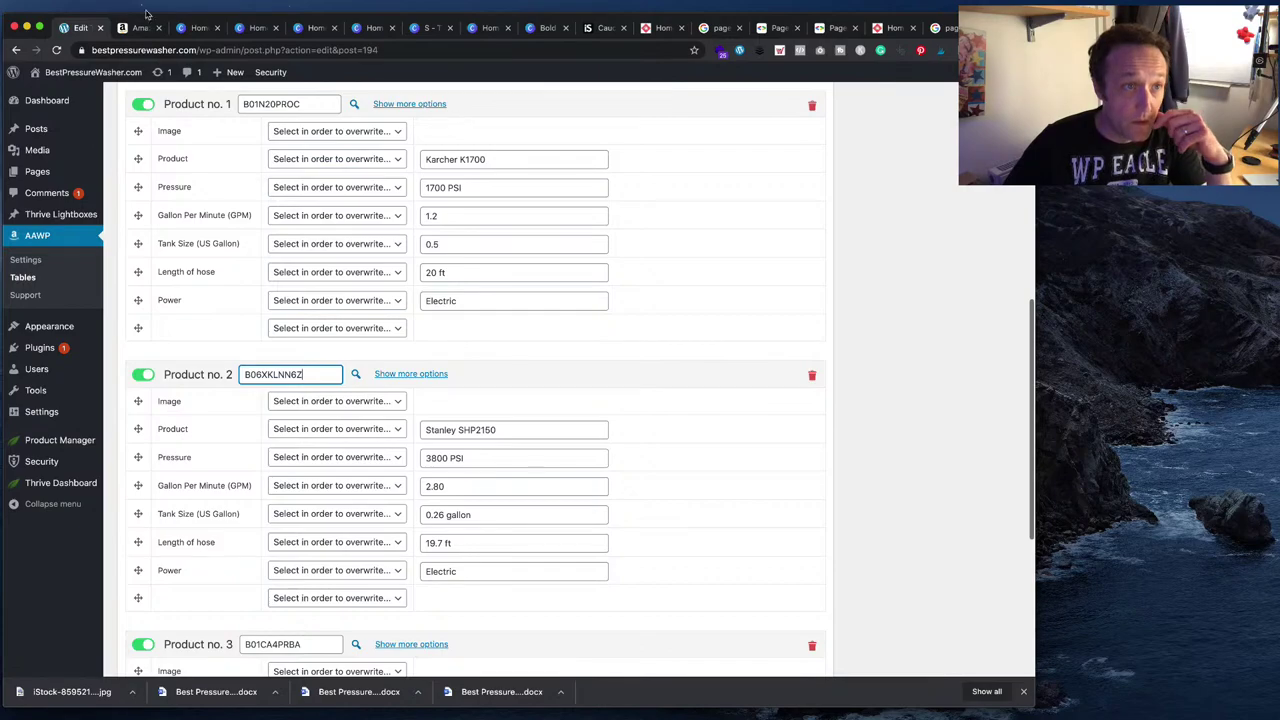
- Scroll through the Stanley SHP2150 Amazon listing to review its specifications
{"action": "key", "text": "super+2"}
{"action": "scroll", "coordinate": [495, 314], "scroll_direction": "up", "scroll_amount": 20}
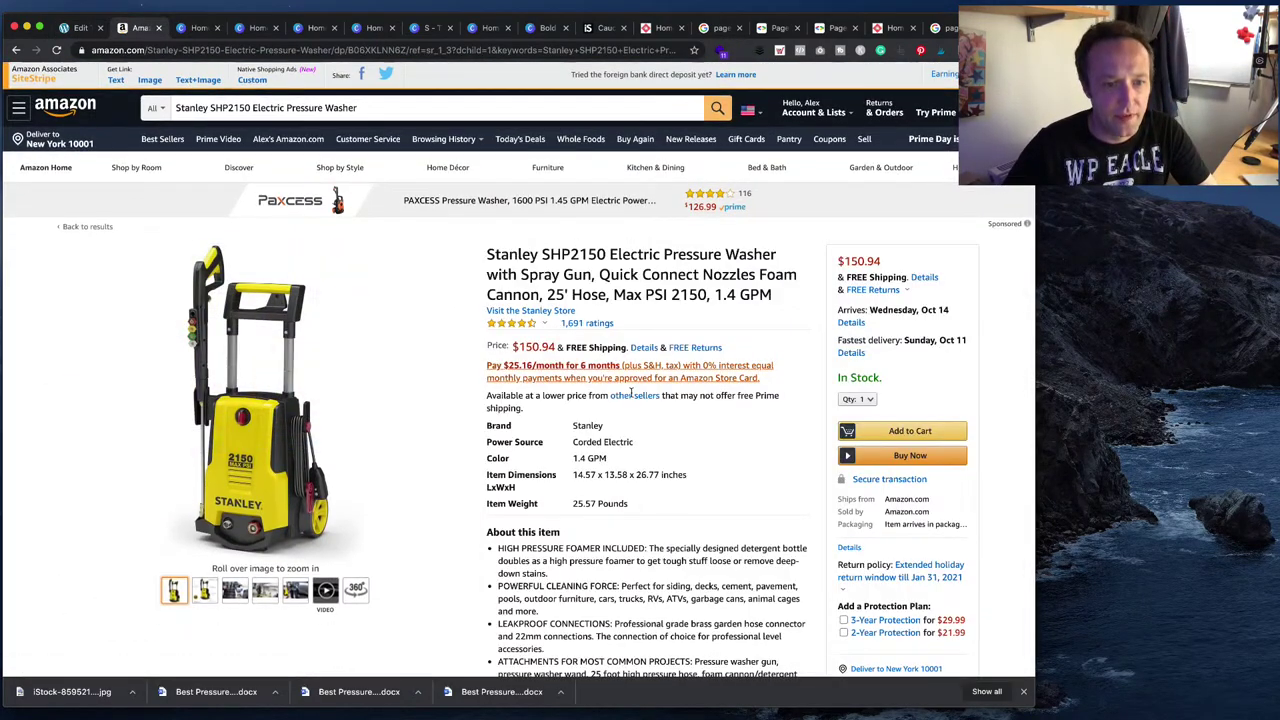
{"action": "scroll", "coordinate": [615, 405], "scroll_direction": "down", "scroll_amount": 2}
{"action": "scroll", "coordinate": [624, 410], "scroll_direction": "down", "scroll_amount": 1}
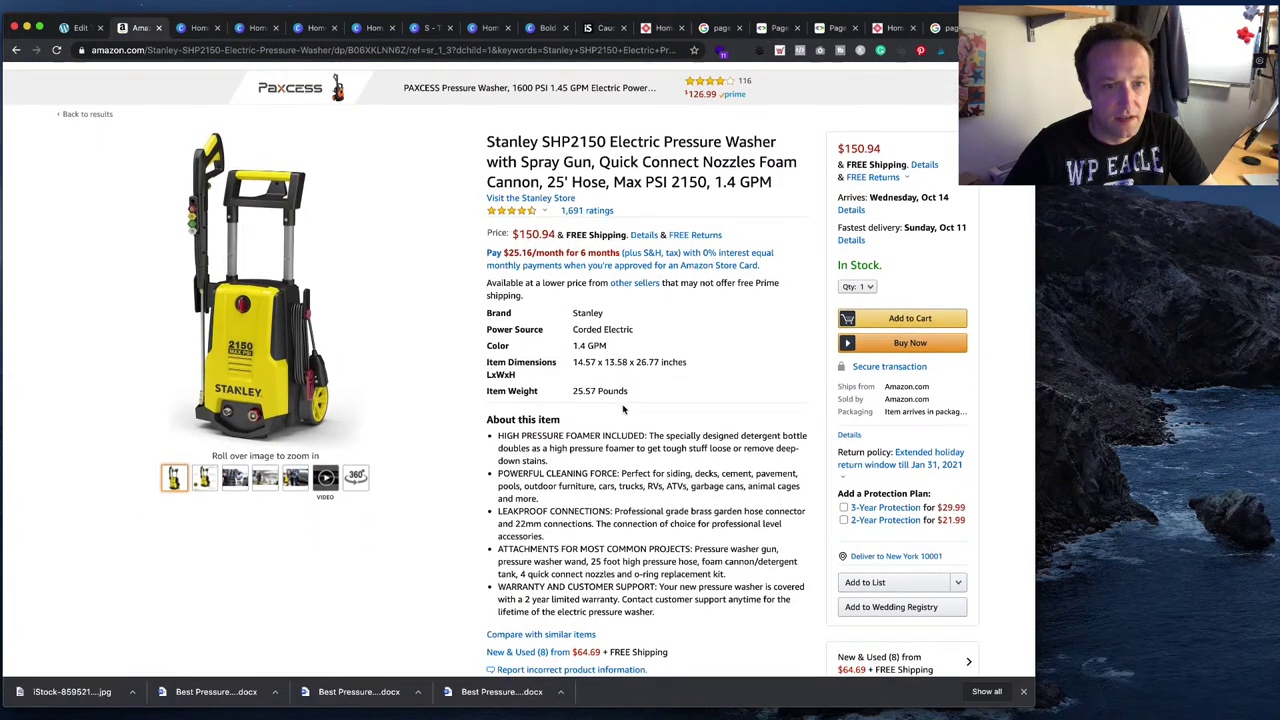
{"action": "scroll", "coordinate": [623, 408], "scroll_direction": "down", "scroll_amount": 3}
{"action": "scroll", "coordinate": [623, 408], "scroll_direction": "up", "scroll_amount": 3}
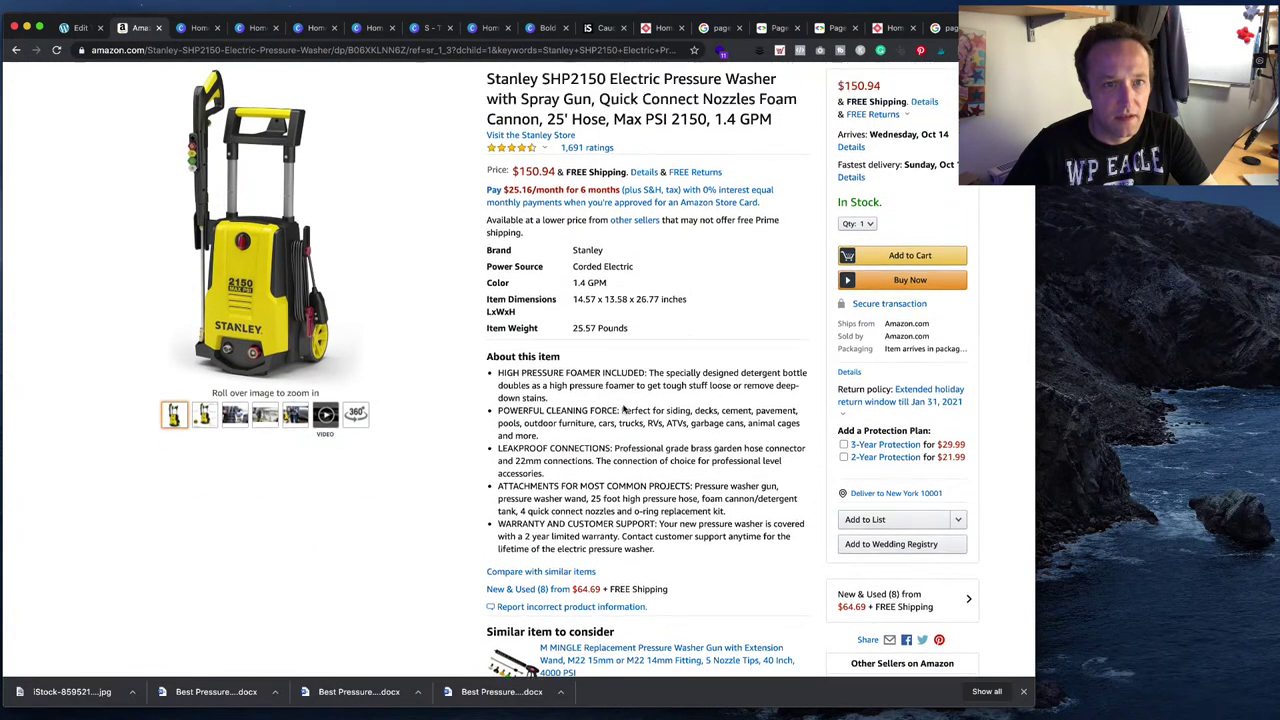
{"action": "scroll", "coordinate": [623, 408], "scroll_direction": "down", "scroll_amount": 3}
{"action": "scroll", "coordinate": [623, 408], "scroll_direction": "down", "scroll_amount": 15}
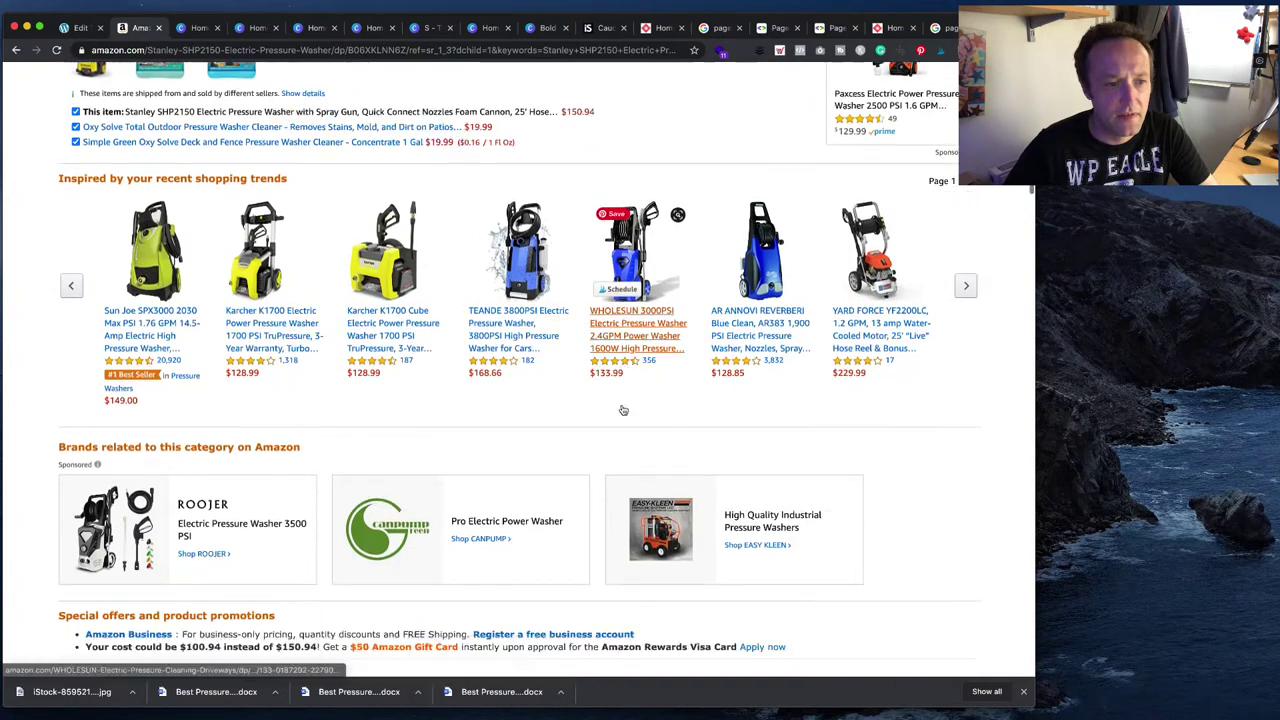
{"action": "scroll", "coordinate": [621, 408], "scroll_direction": "down", "scroll_amount": 15}
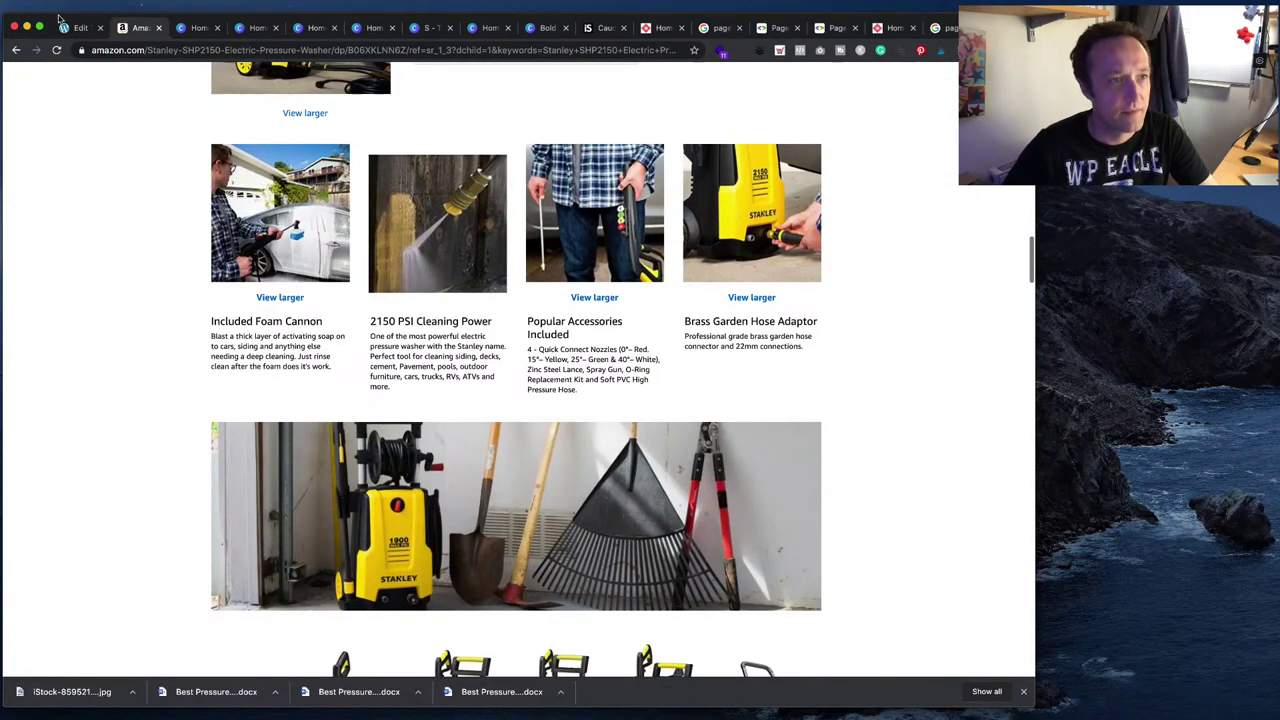
{"action": "key", "text": "ctrl+shift+Tab"}
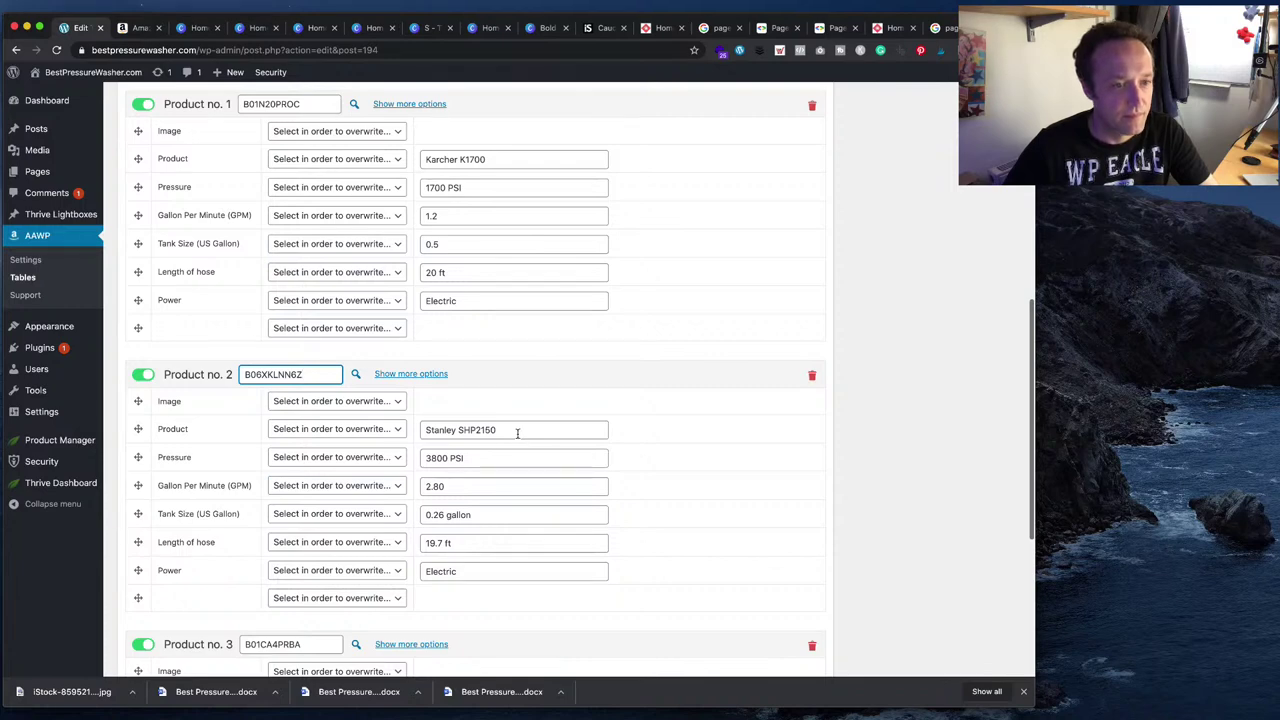
- Set Product no. 2's pressure to 2150 PSI and flow to 1.4 GPM
{"action": "double_click", "coordinate": [447, 458]}
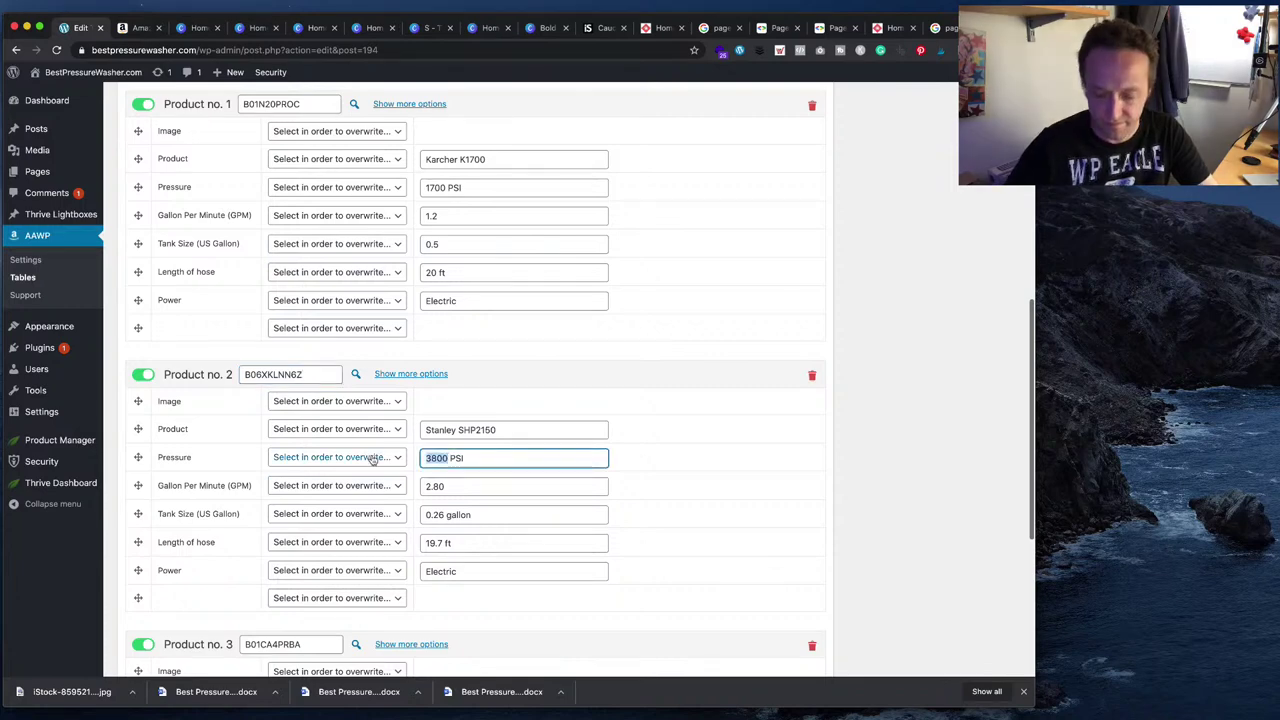
{"action": "type", "text": "2150"}
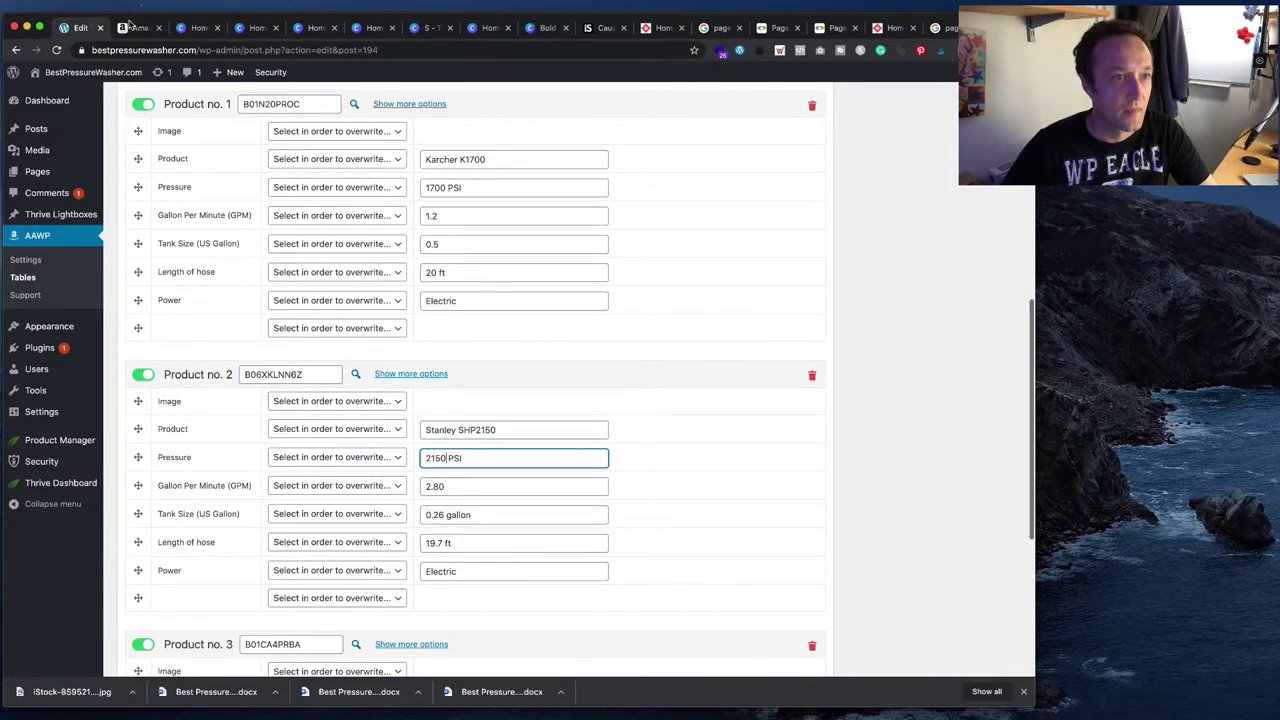
{"action": "left_click", "coordinate": [135, 30]}
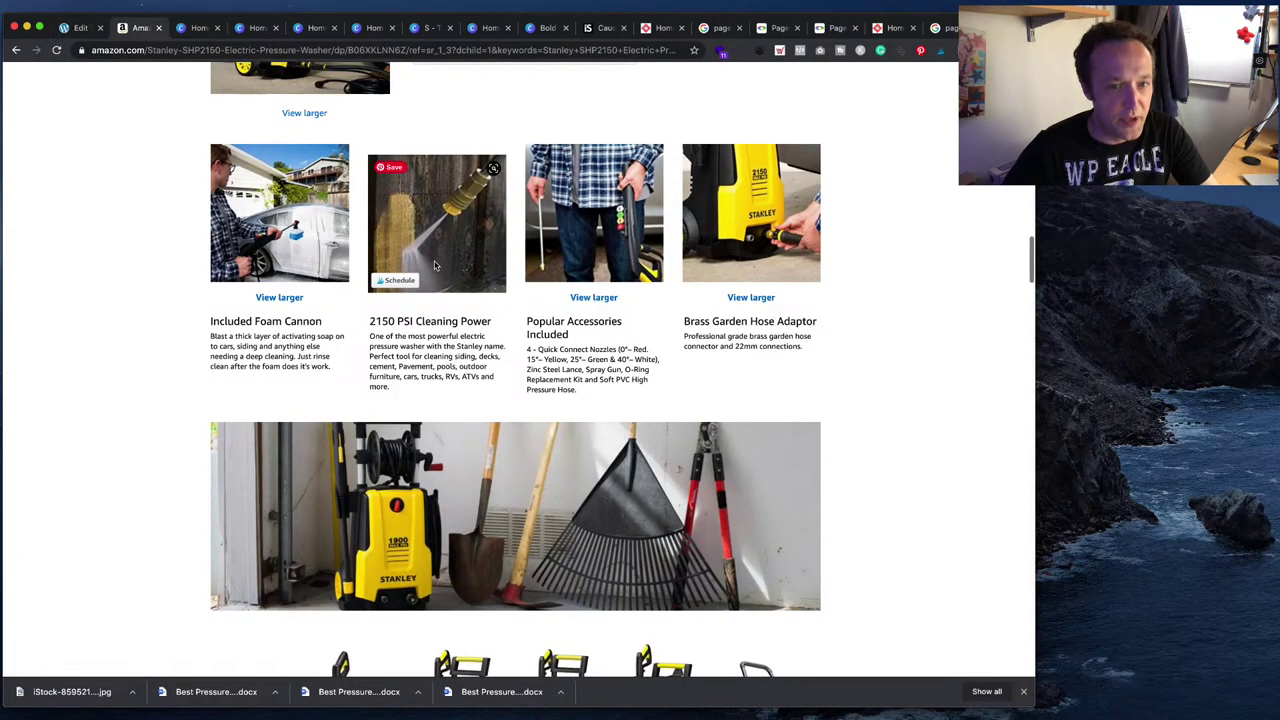
{"action": "key", "text": "super+f"}
{"action": "type", "text": "gm"}
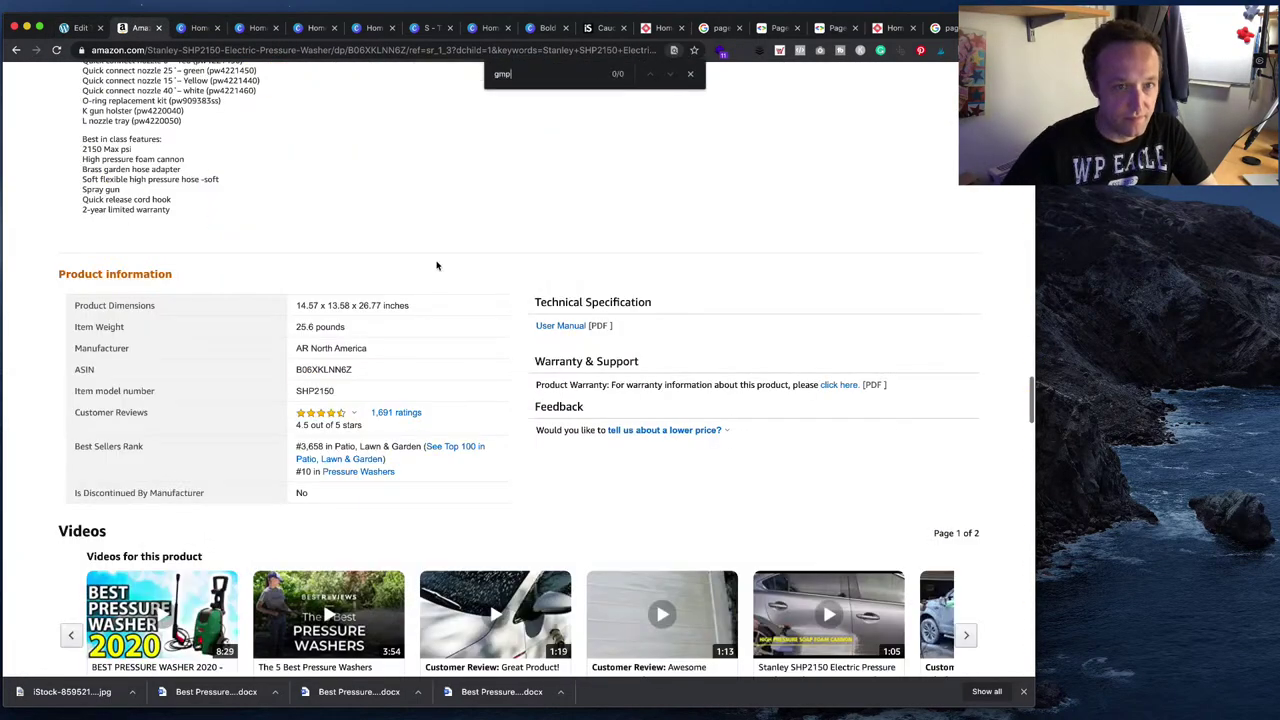
{"action": "type", "text": "p"}
{"action": "key", "text": "BackSpace"}
{"action": "key", "text": "BackSpace"}
{"action": "type", "text": "pm"}
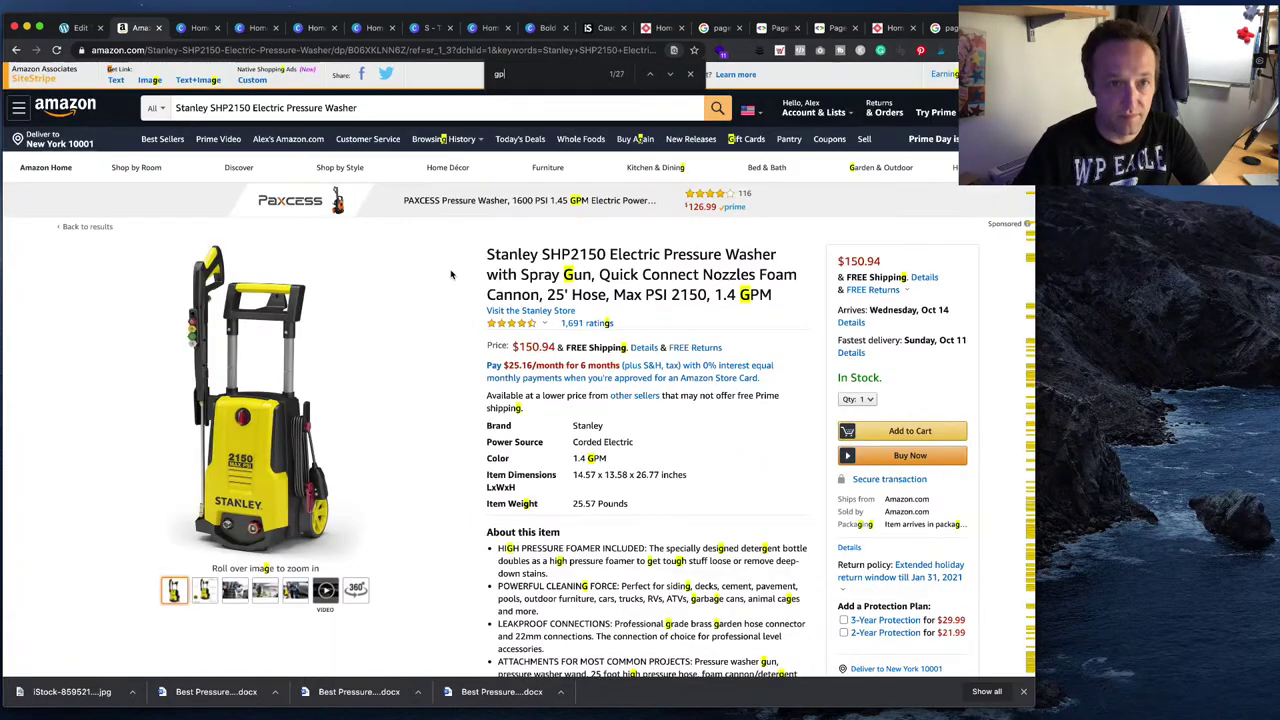
{"action": "left_click", "coordinate": [80, 27]}
{"action": "key", "text": "Tab"}
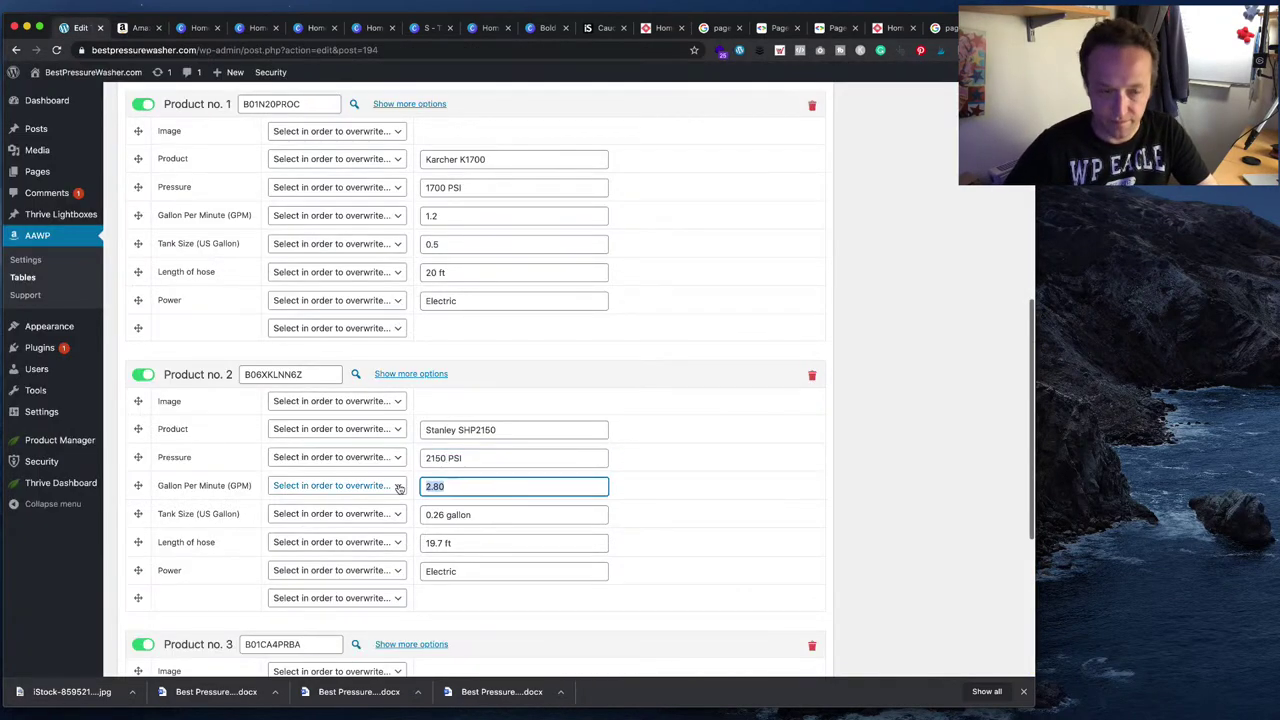
{"action": "type", "text": "1.4"}
- Find the Stanley's soap tank size on Amazon and select the 28oz value
{"action": "key", "text": "Tab"}
{"action": "key", "text": "Tab"}
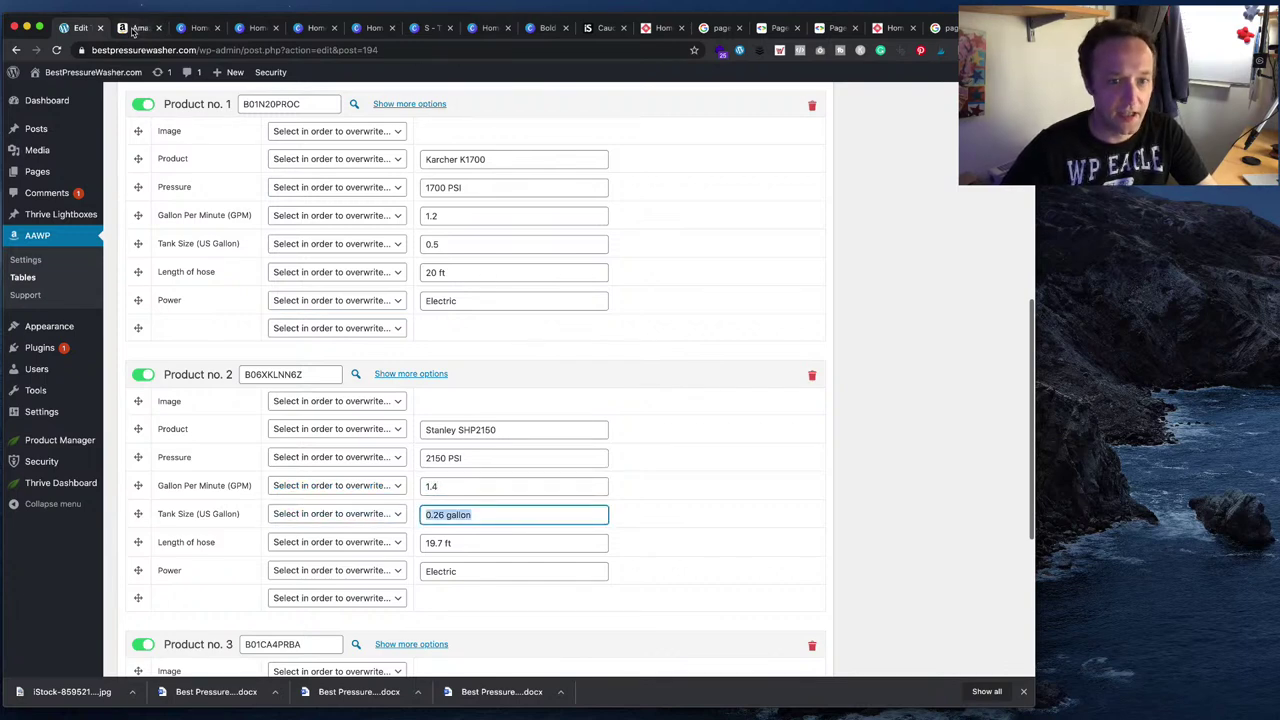
{"action": "left_click", "coordinate": [140, 27]}
{"action": "mouse_move", "coordinate": [205, 592]}
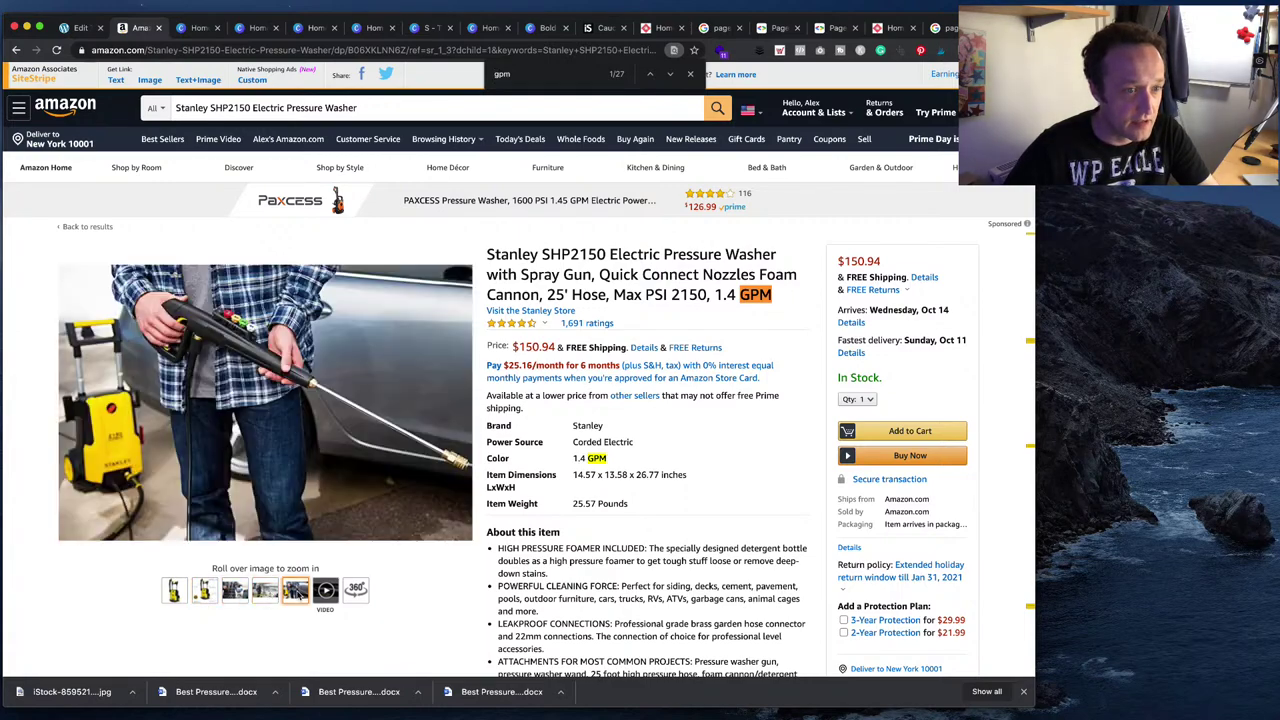
{"action": "mouse_move", "coordinate": [357, 590]}
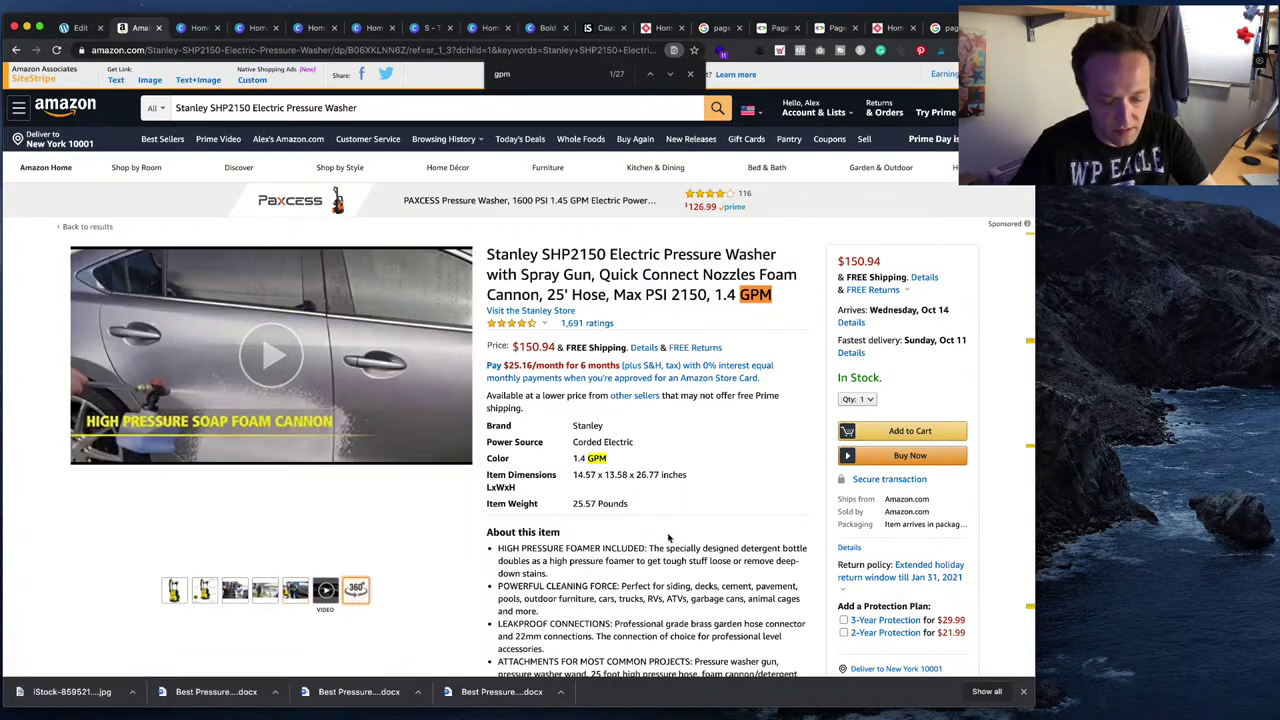
{"action": "key", "text": "ctrl+f"}
{"action": "type", "text": "tank"}
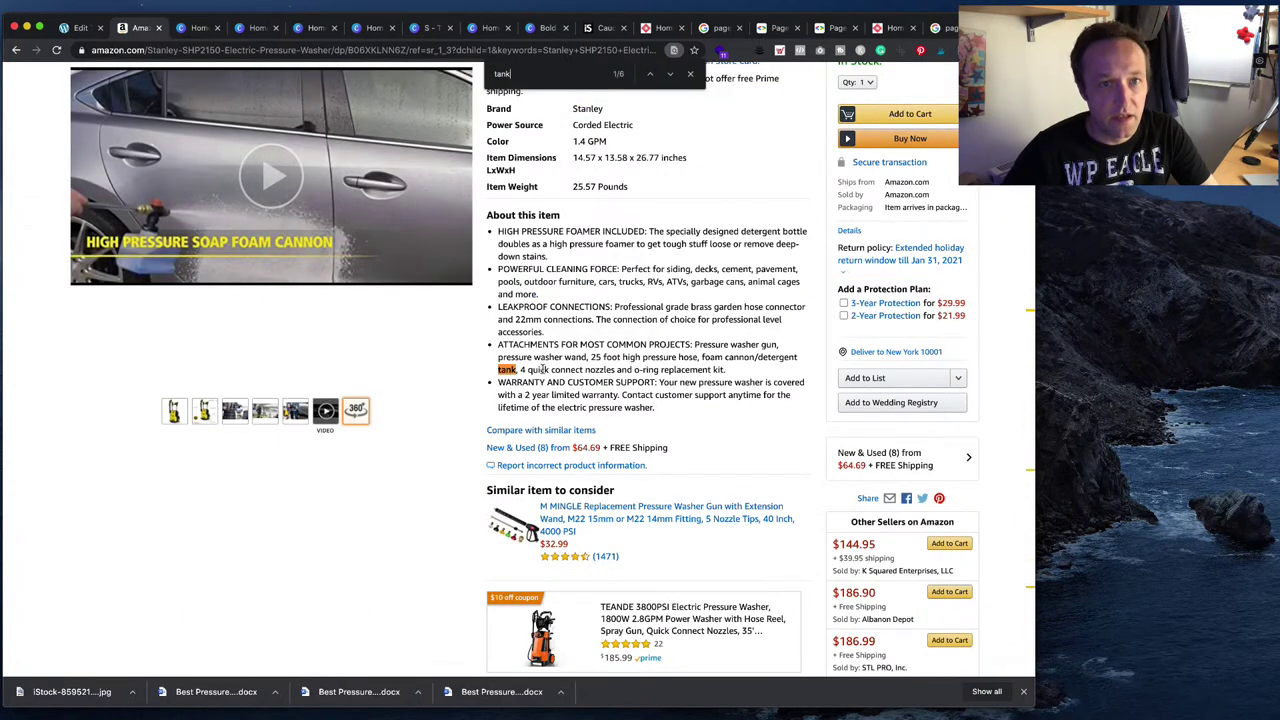
{"action": "left_click", "coordinate": [670, 75]}
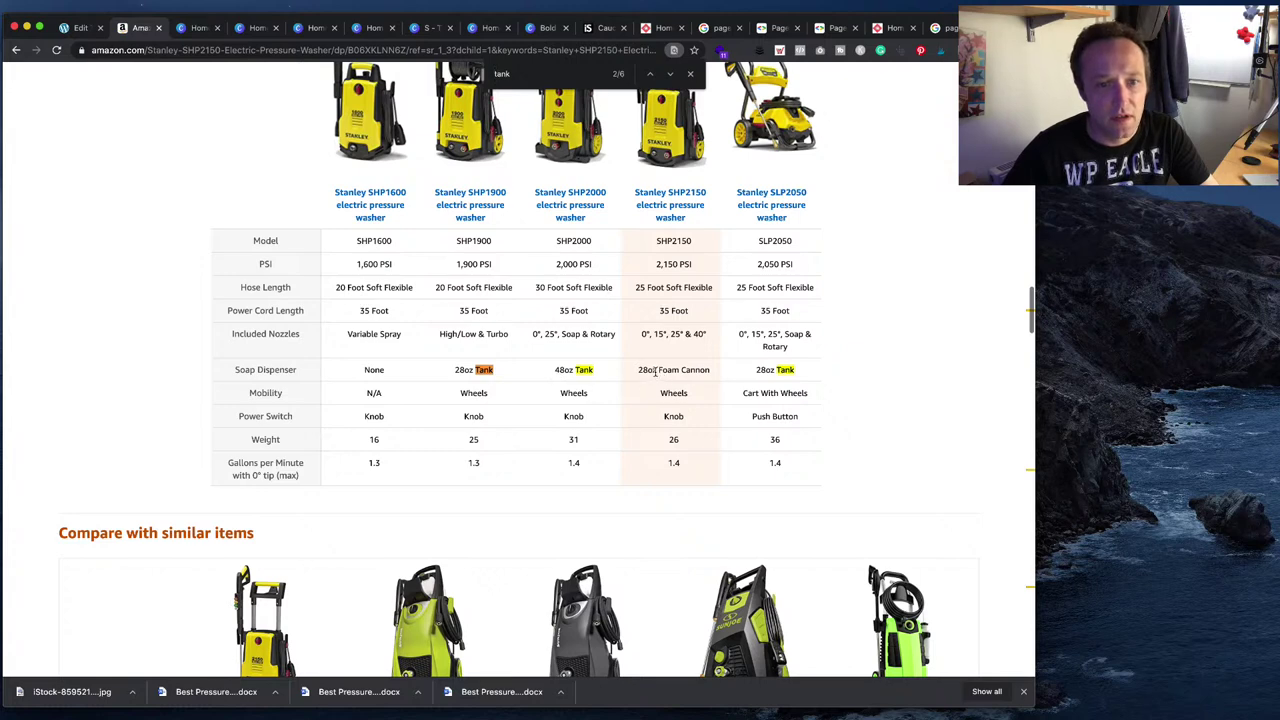
{"action": "left_click_drag", "start_coordinate": [655, 371], "coordinate": [637, 371]}
- Convert 28oz to US gallons on Google and enter 0.21 as Product no. 2's tank size
{"action": "key", "text": "super+c"}
{"action": "key", "text": "super+t"}
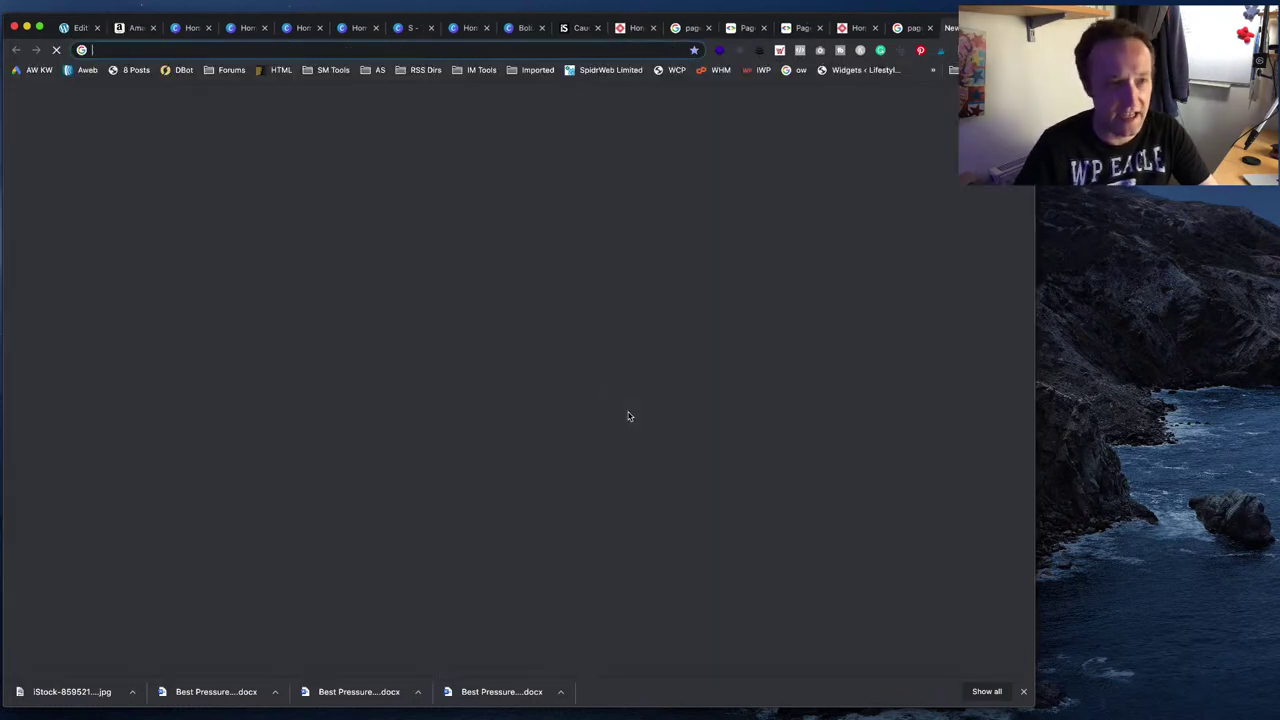
{"action": "key", "text": "super+v"}
{"action": "type", "text": "in us gallons"}
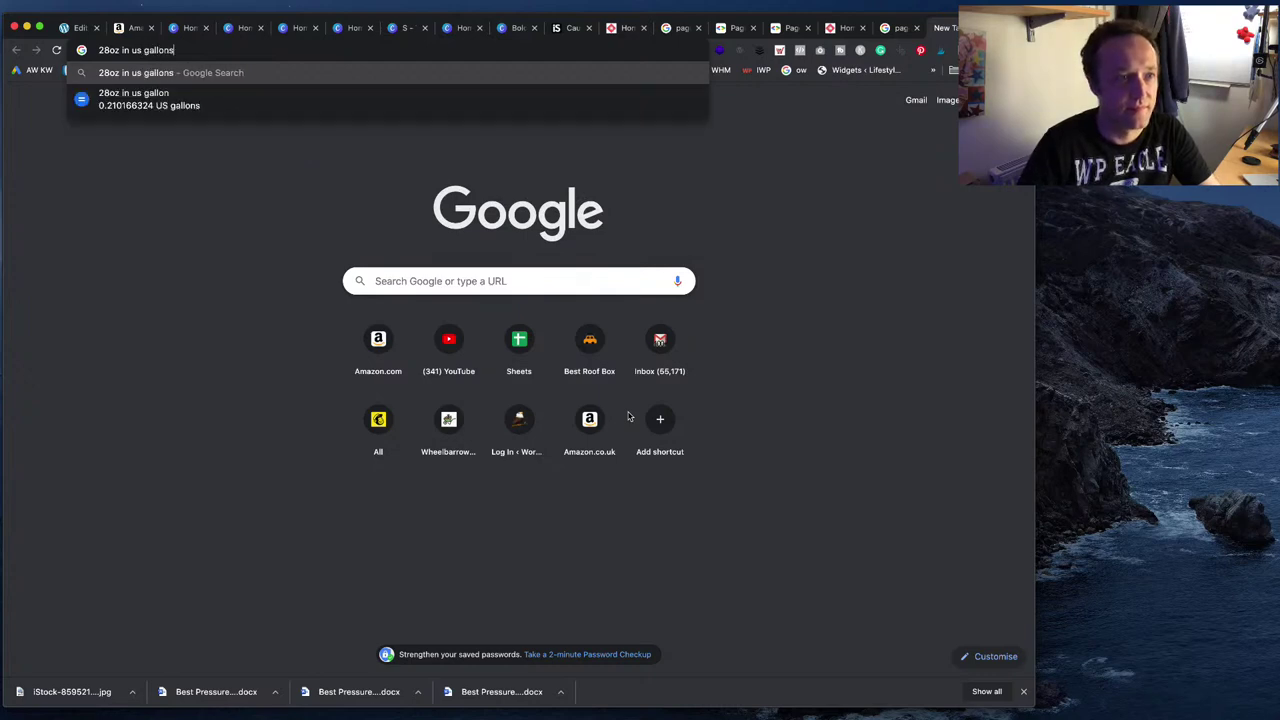
{"action": "key", "text": "Return"}
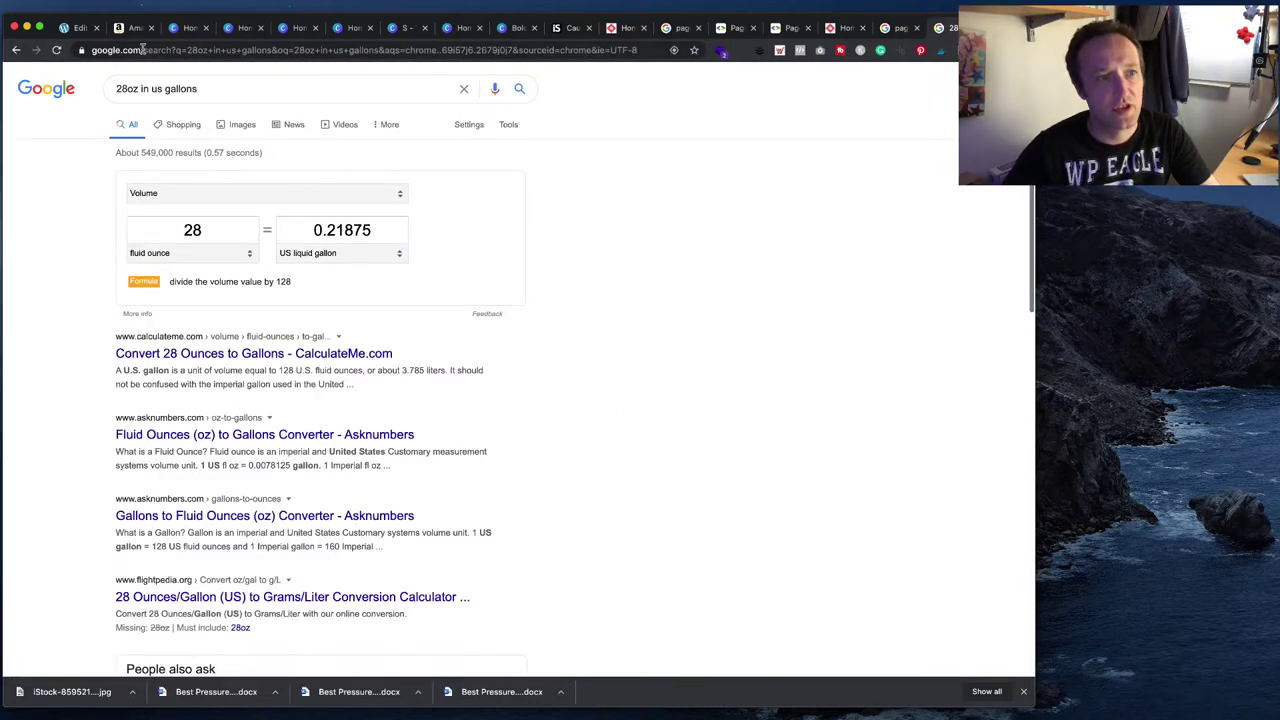
{"action": "left_click", "coordinate": [80, 28]}
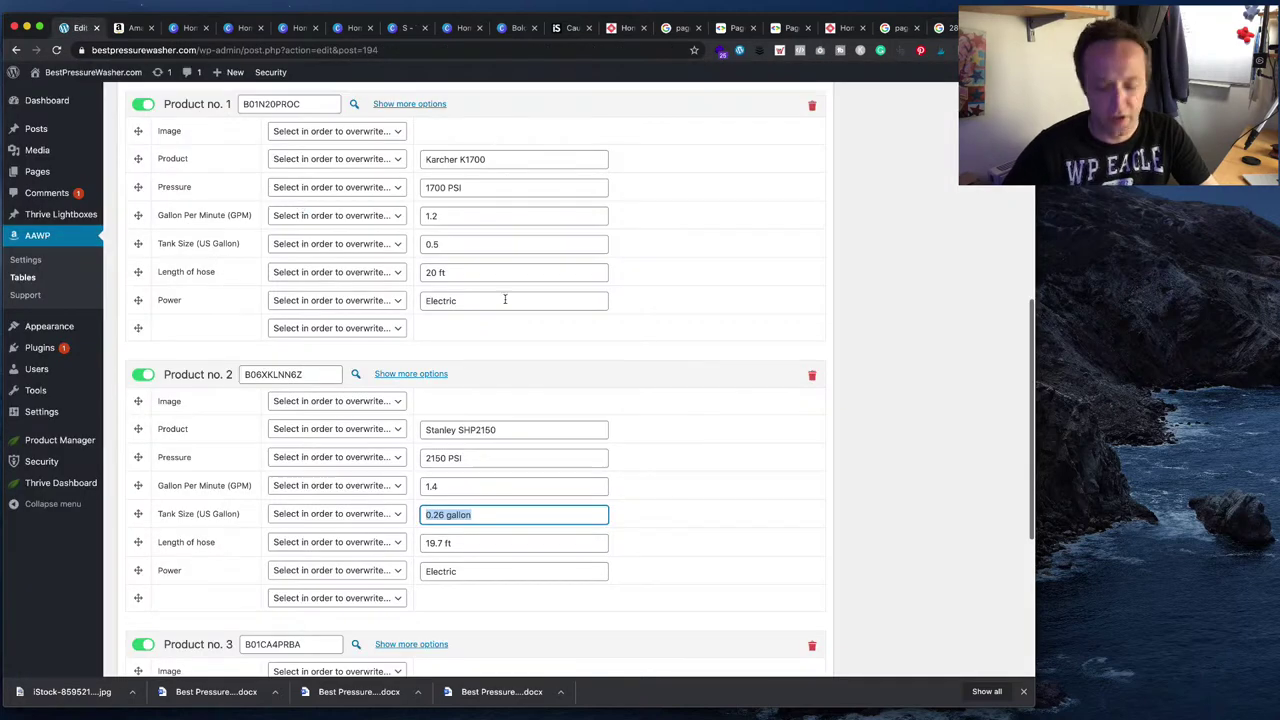
{"action": "type", "text": "0.214"}
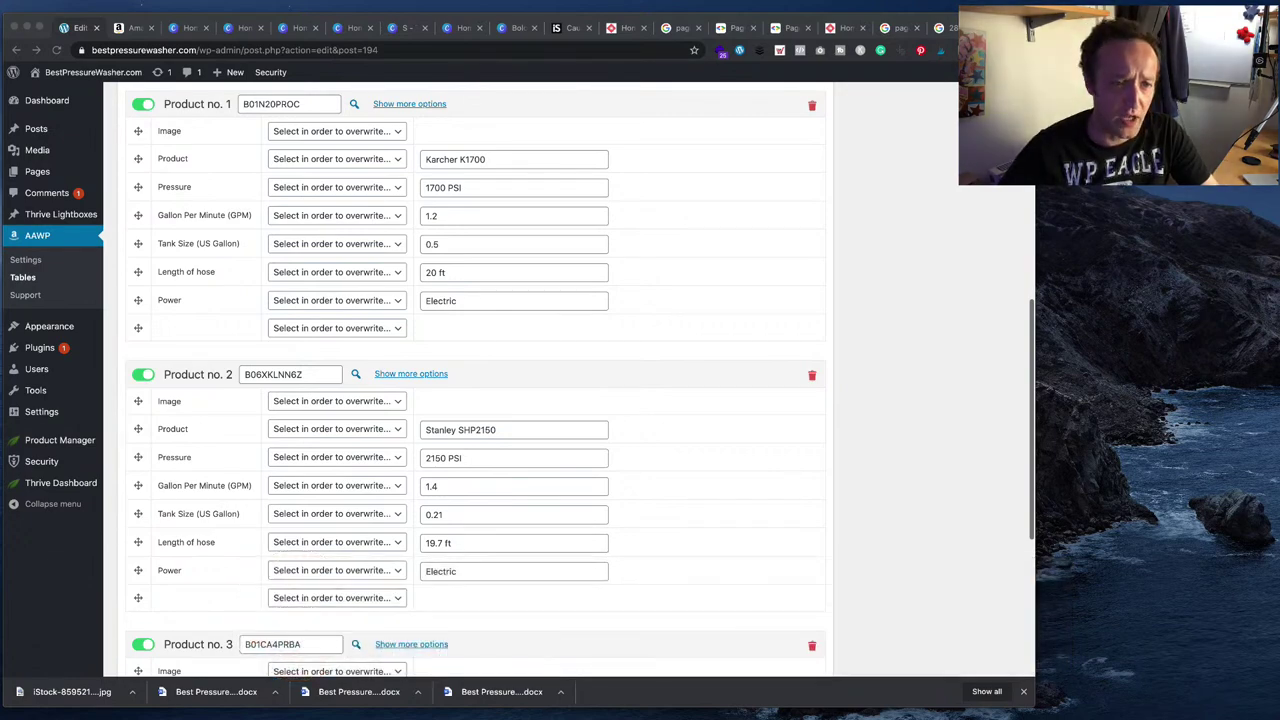
- Change Product no. 2's hose length from 19.7 to 25 ft
{"action": "scroll", "coordinate": [480, 380], "scroll_direction": "up", "scroll_amount": 1}
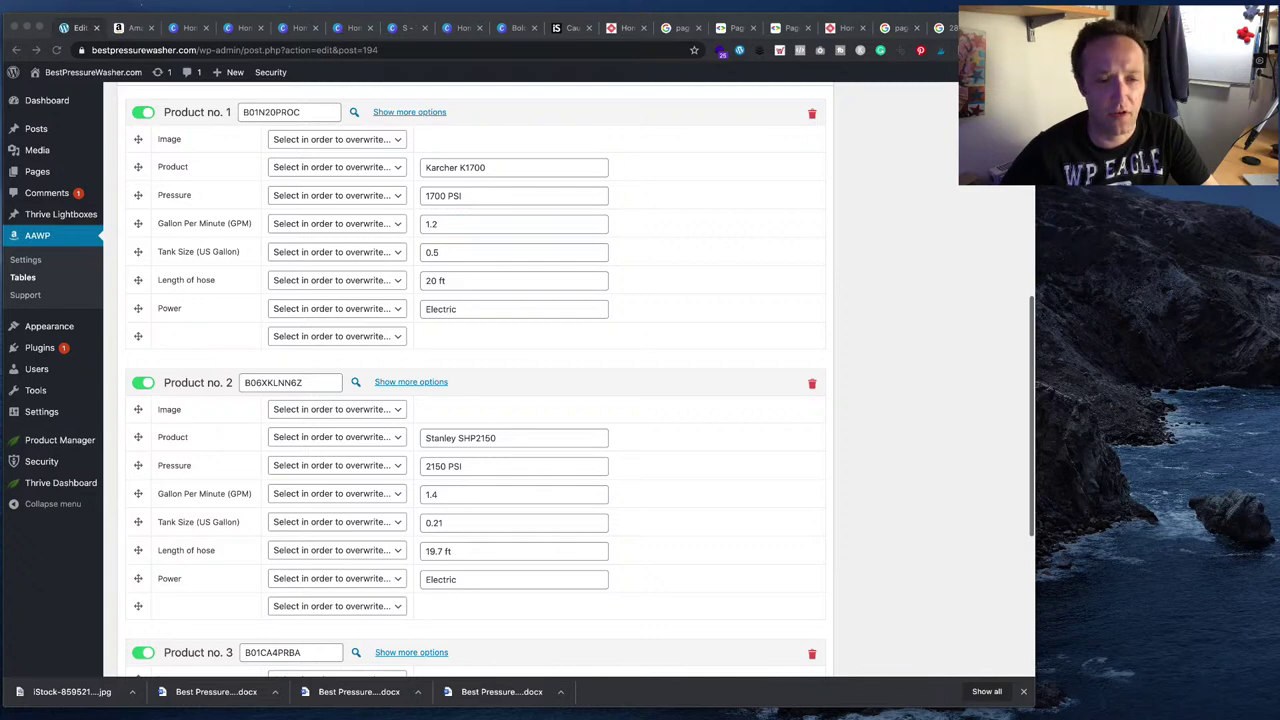
{"action": "left_click", "coordinate": [133, 28]}
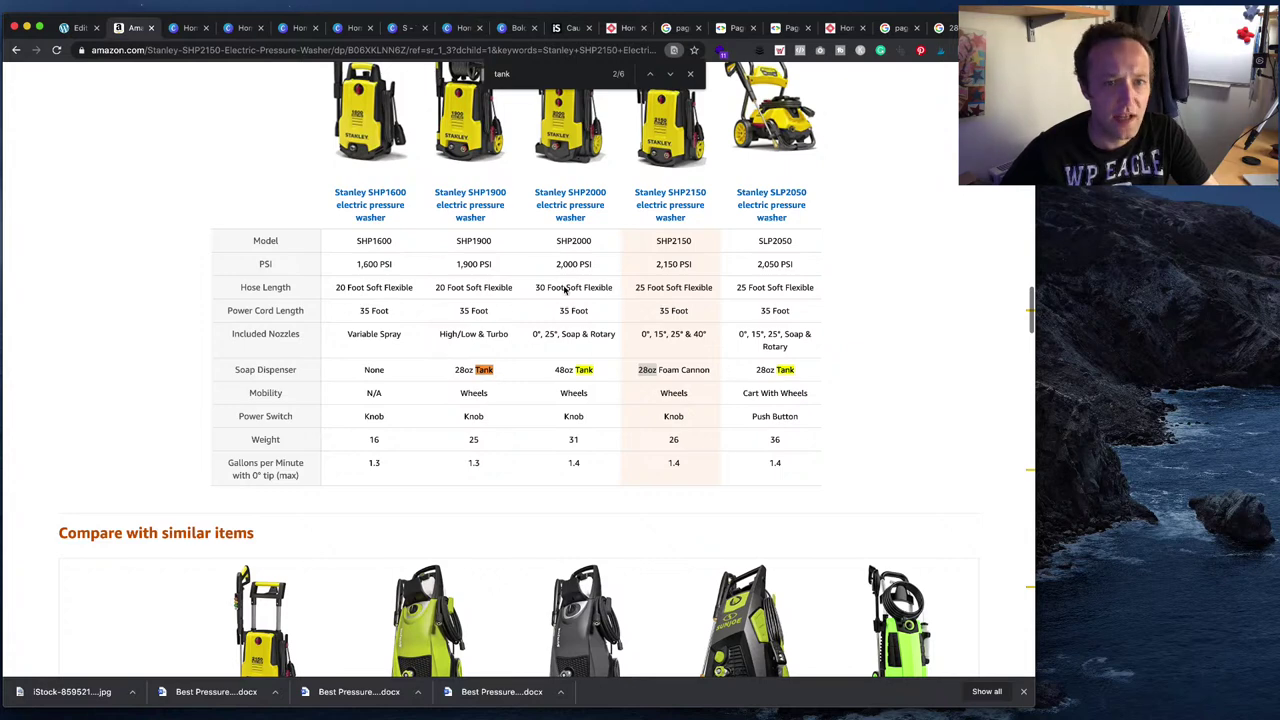
{"action": "left_click", "coordinate": [80, 28]}
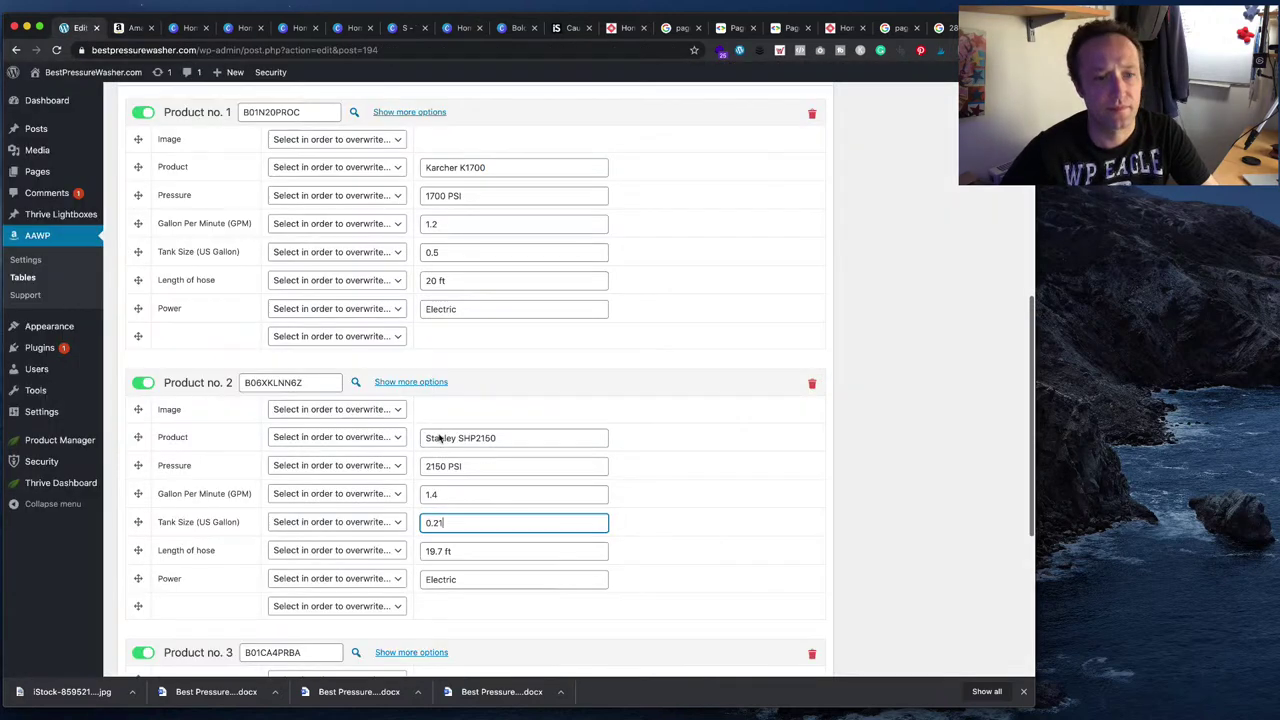
{"action": "double_click", "coordinate": [440, 545]}
{"action": "type", "text": "25"}
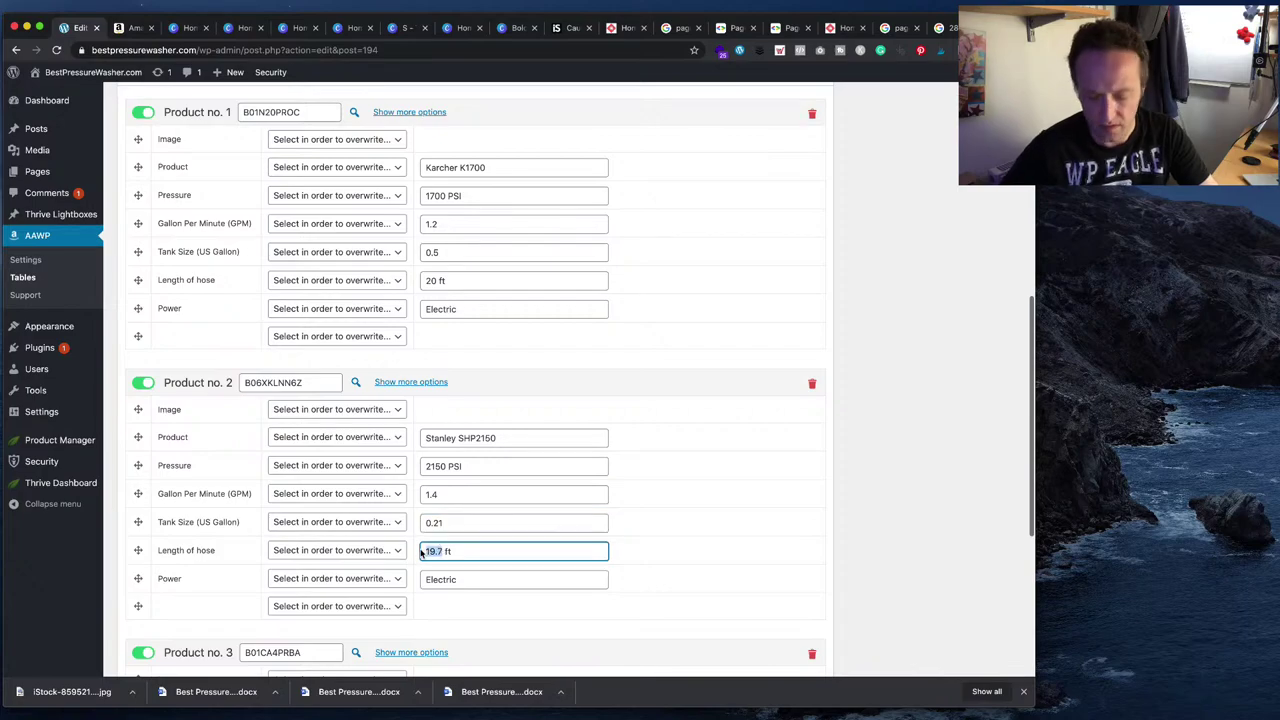
{"action": "key", "text": "Tab"}
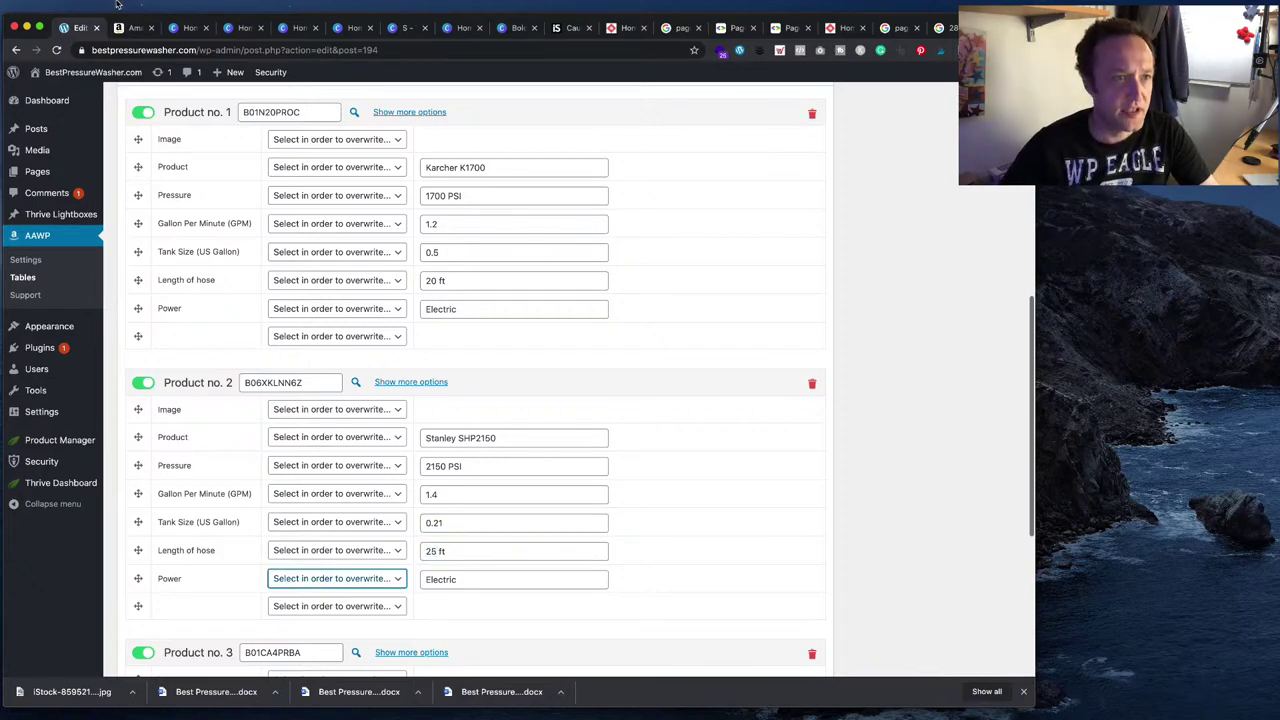
- Copy the Champion 3200-PSI 2.4-GPM Dolly-Style Gas Pressure Washer heading from the Word guide
{"action": "left_click", "coordinate": [132, 27]}
{"action": "scroll", "coordinate": [429, 222], "scroll_direction": "up", "scroll_amount": 10}
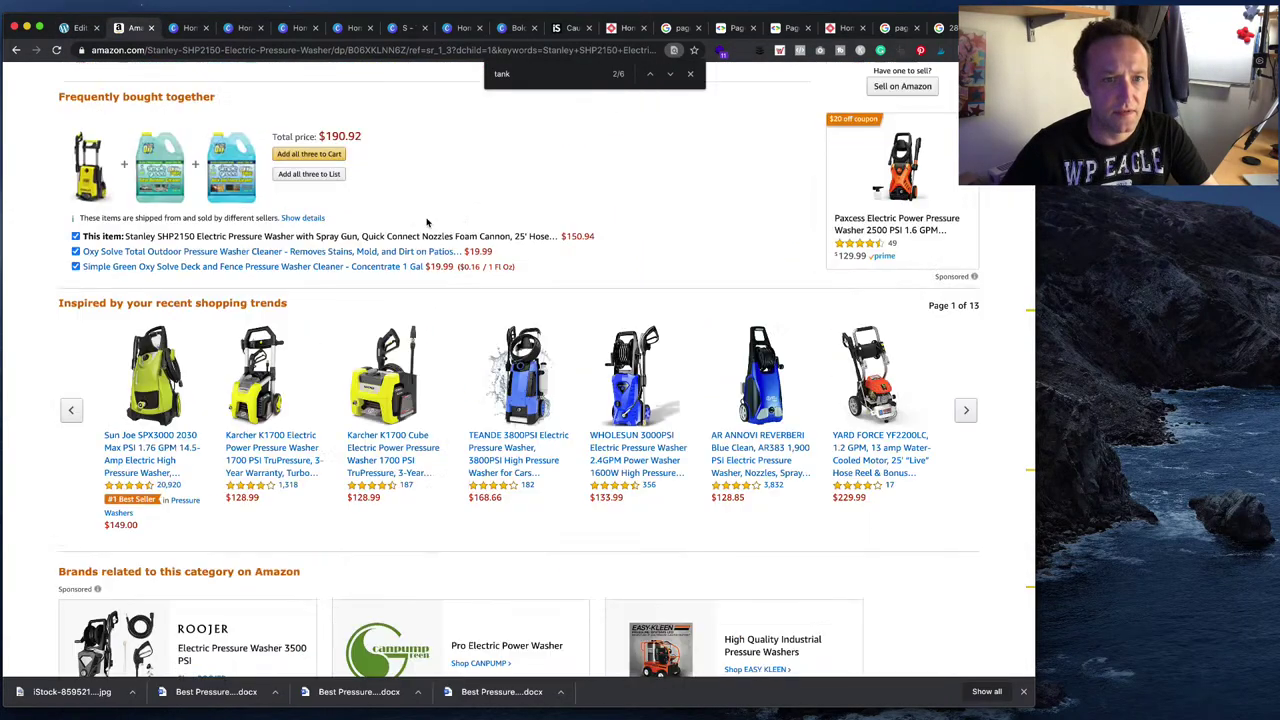
{"action": "scroll", "coordinate": [427, 222], "scroll_direction": "up", "scroll_amount": 10}
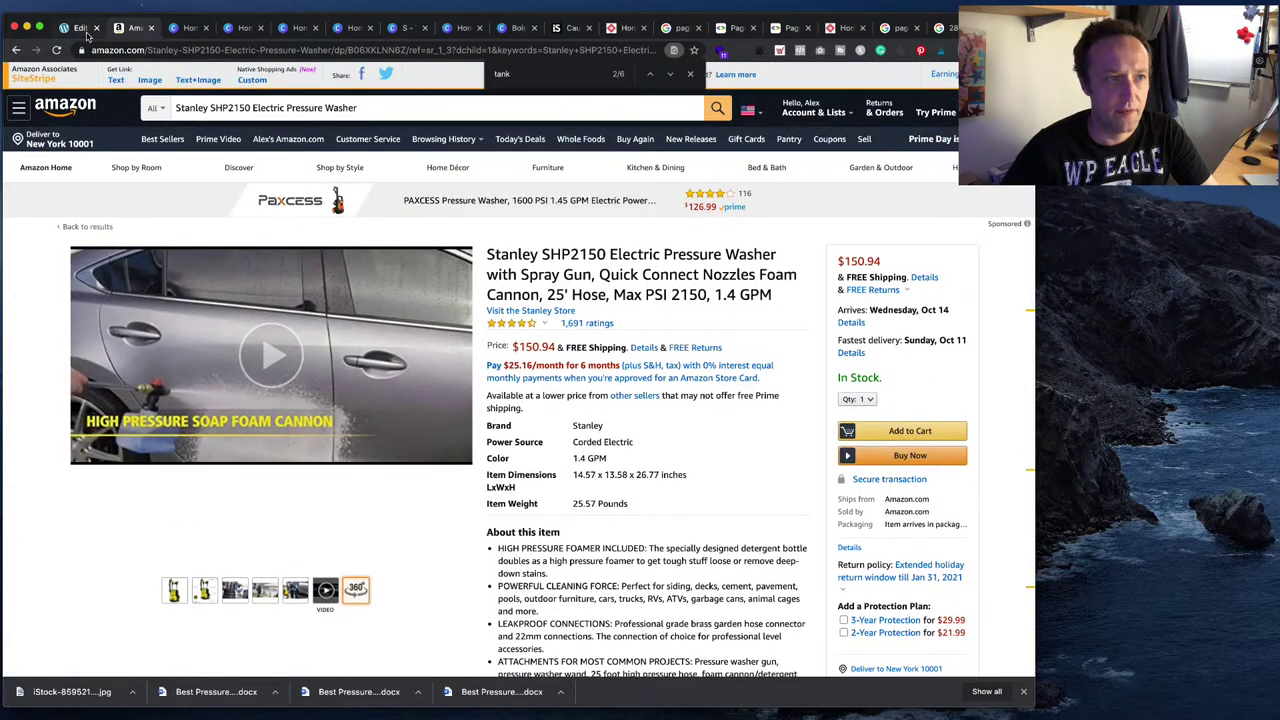
{"action": "left_click", "coordinate": [82, 28]}
{"action": "scroll", "coordinate": [543, 371], "scroll_direction": "down", "scroll_amount": 8}
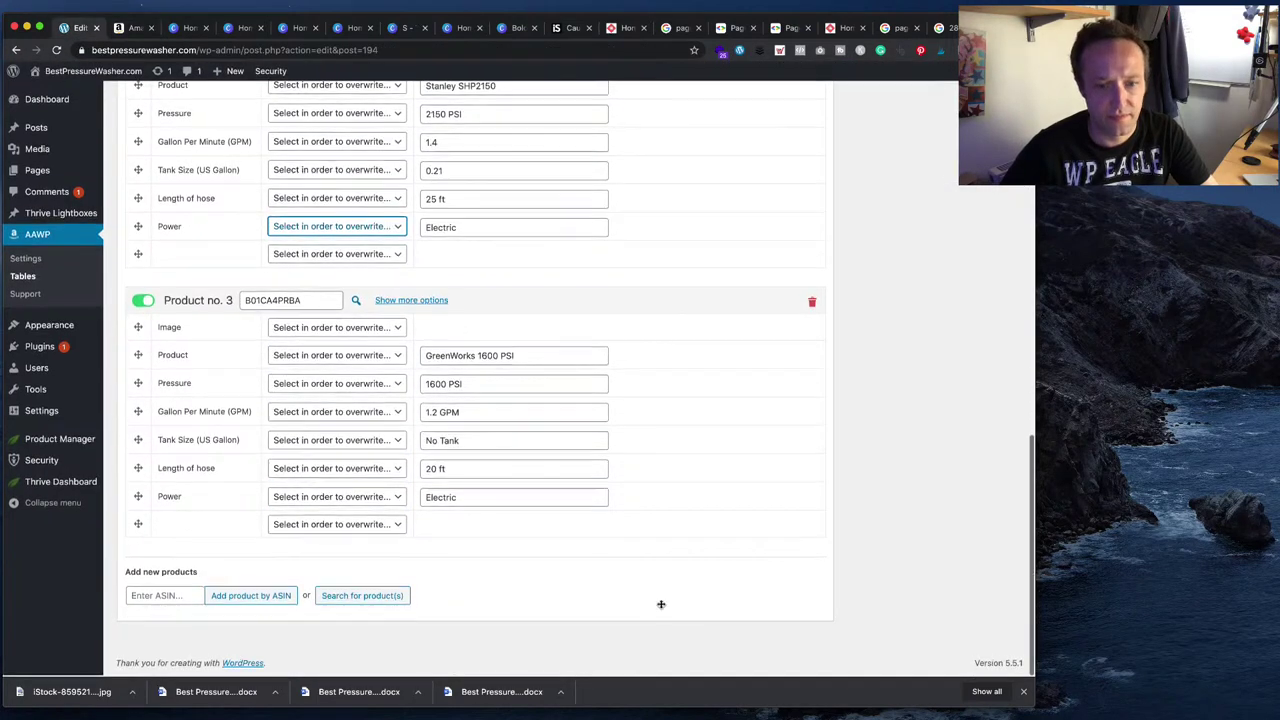
{"action": "key", "text": "super+Tab"}
{"action": "scroll", "coordinate": [569, 405], "scroll_direction": "down", "scroll_amount": 5}
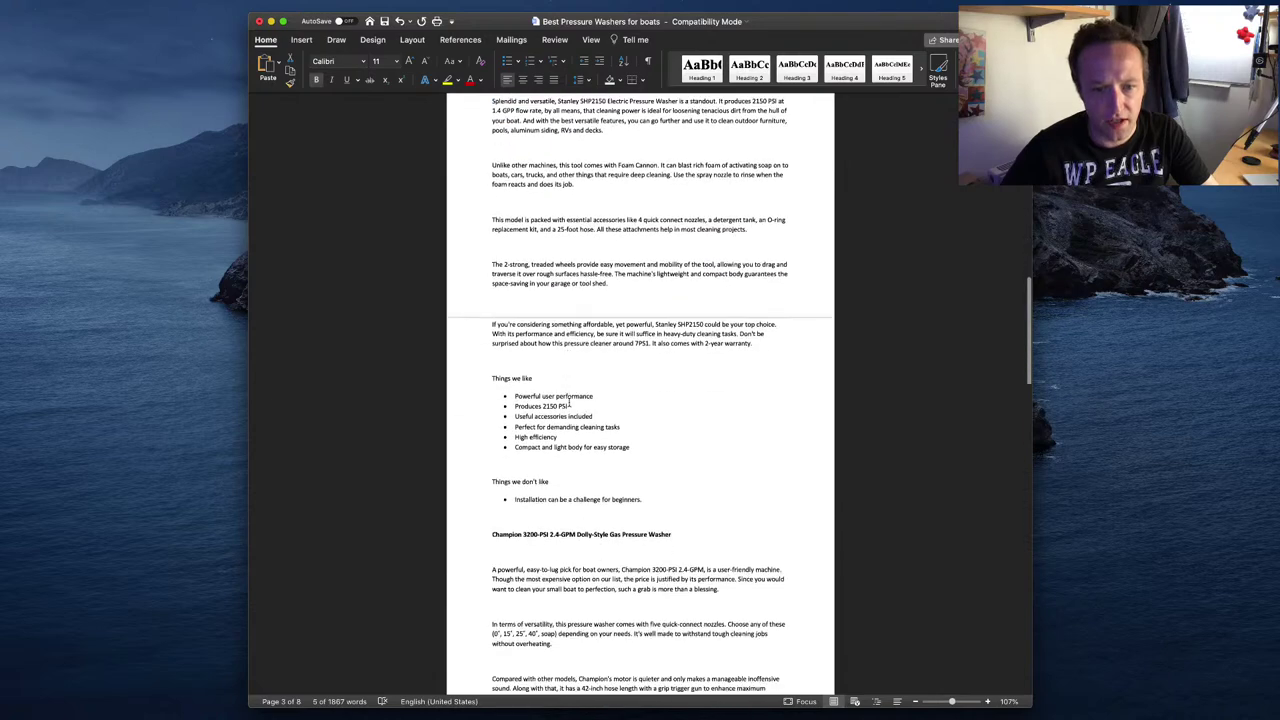
{"action": "scroll", "coordinate": [569, 404], "scroll_direction": "down", "scroll_amount": 5}
{"action": "left_click", "coordinate": [463, 374]}
{"action": "key", "text": "super+c"}
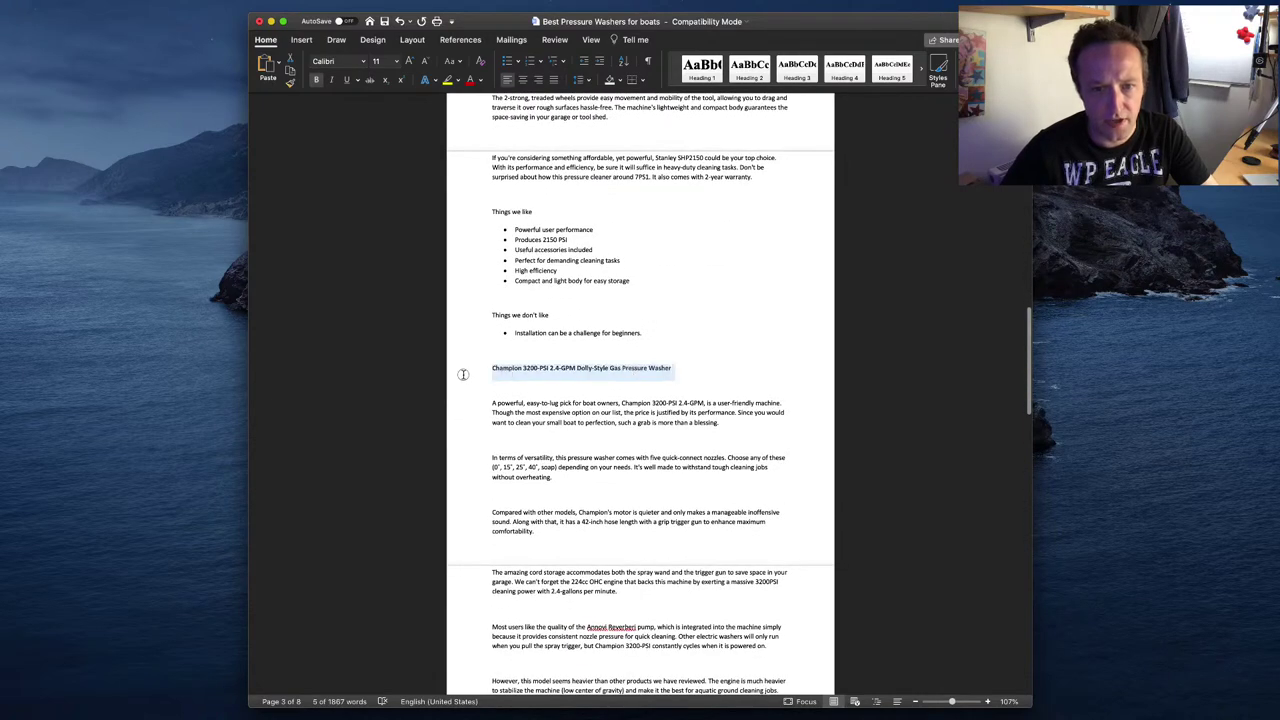
{"action": "key", "text": "super+Tab"}
{"action": "key", "text": "ctrl+Tab"}
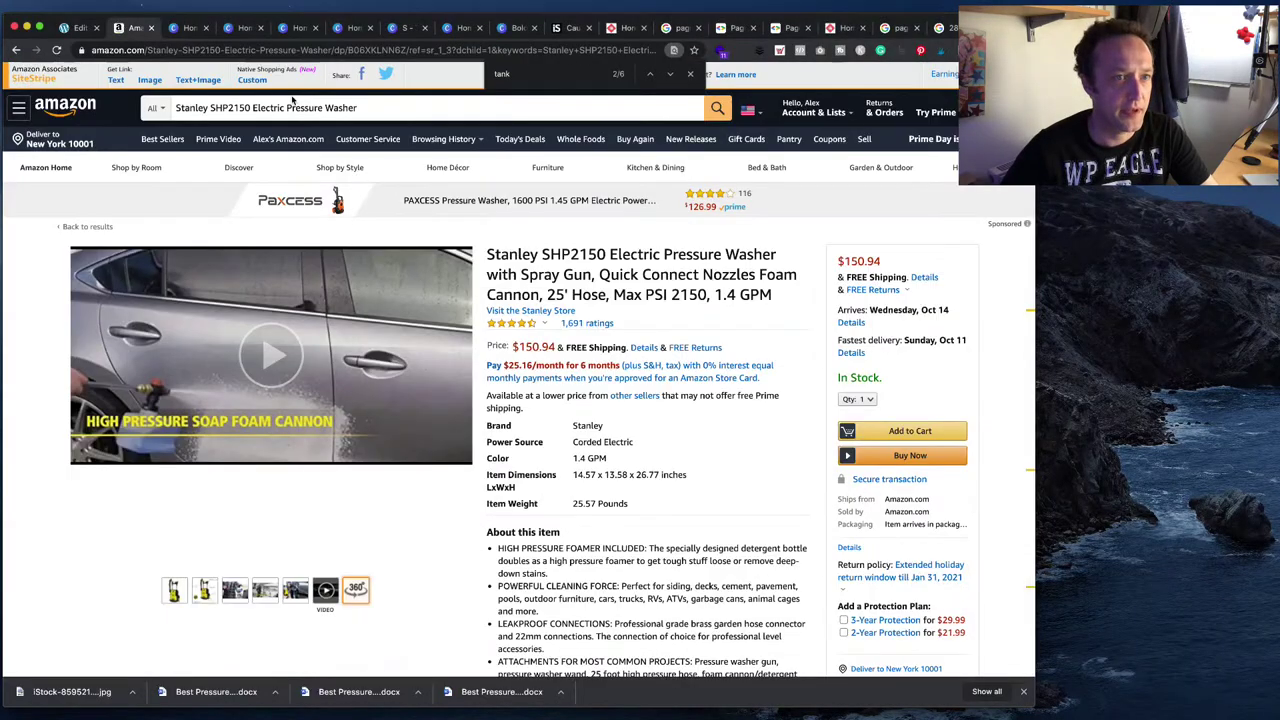
- Search Amazon for the Champion 3200-PSI 2.4-GPM washer, open its page and copy 'Champion 3200'
{"action": "left_click", "coordinate": [397, 108]}
{"action": "left_click", "coordinate": [690, 74]}
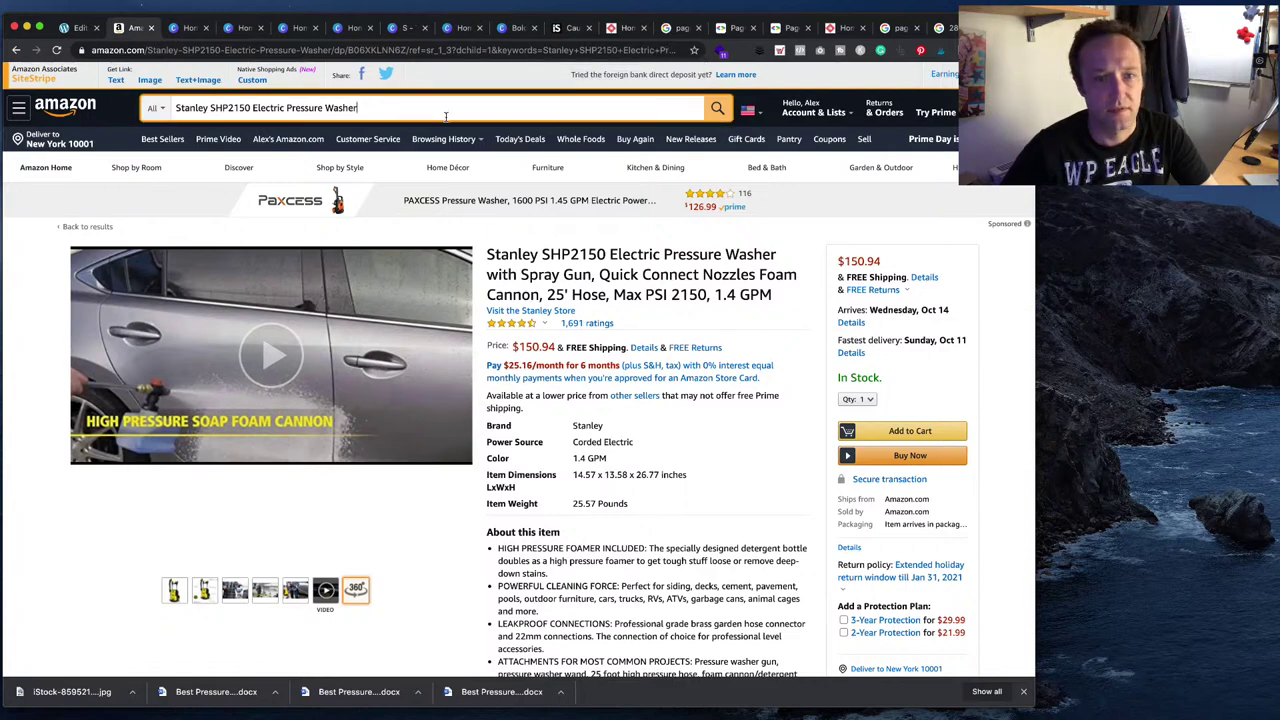
{"action": "key", "text": "super+a"}
{"action": "key", "text": "super+v"}
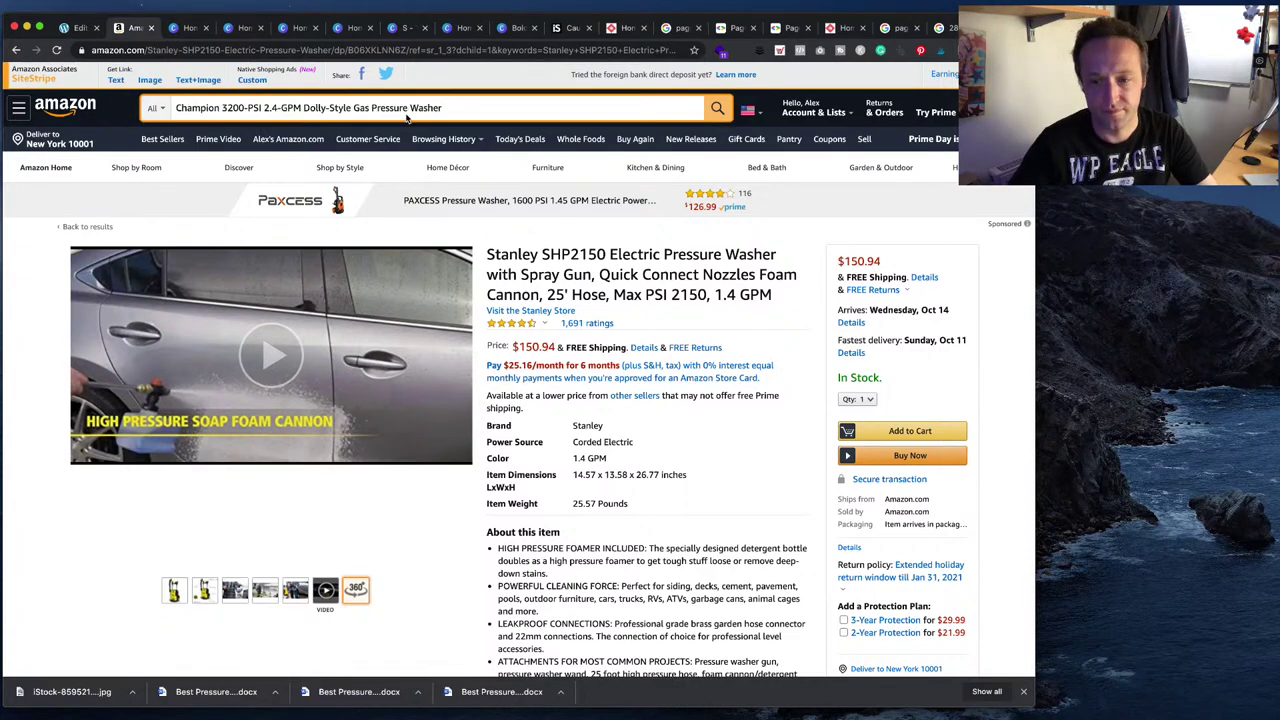
{"action": "key", "text": "Return"}
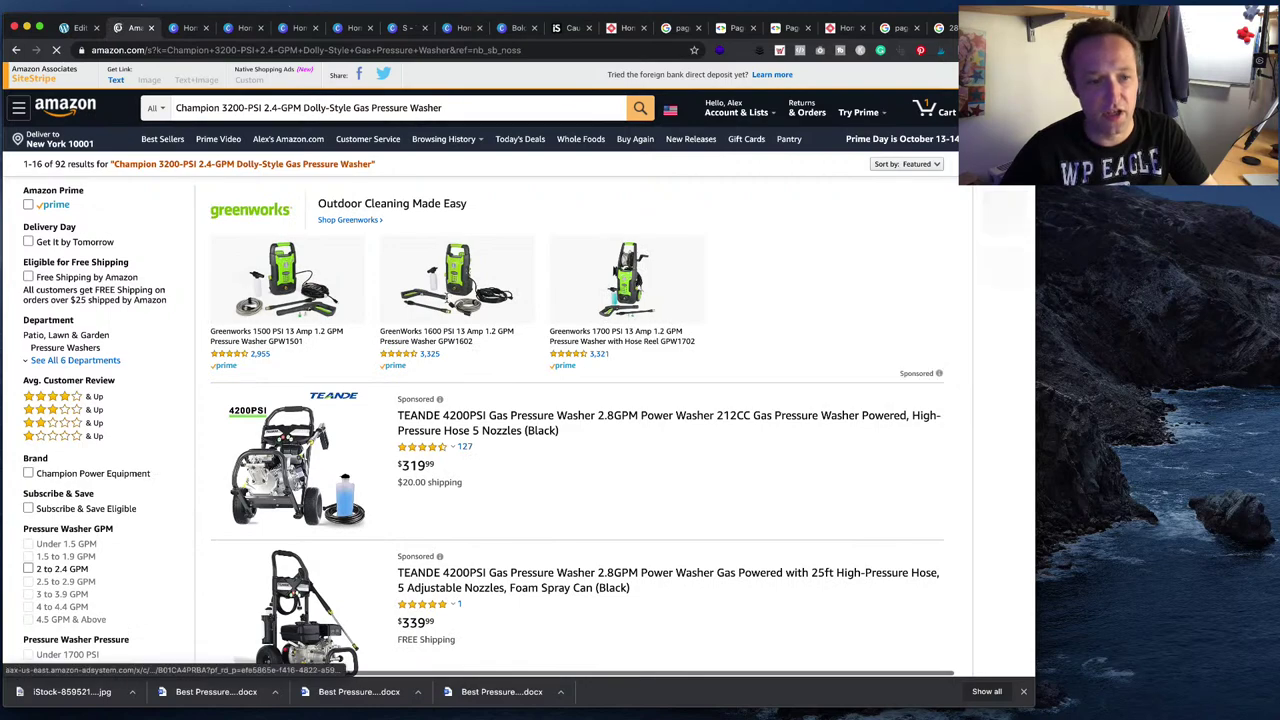
{"action": "scroll", "coordinate": [487, 260], "scroll_direction": "down", "scroll_amount": 10}
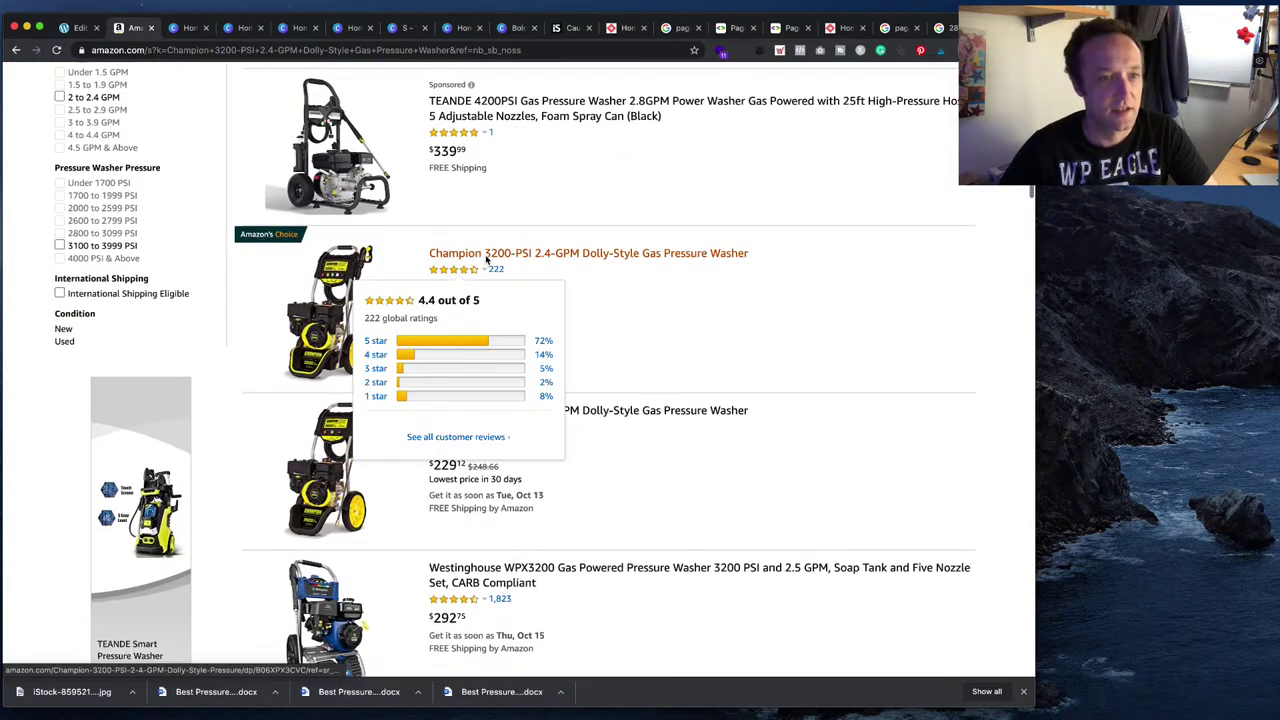
{"action": "left_click", "coordinate": [487, 256]}
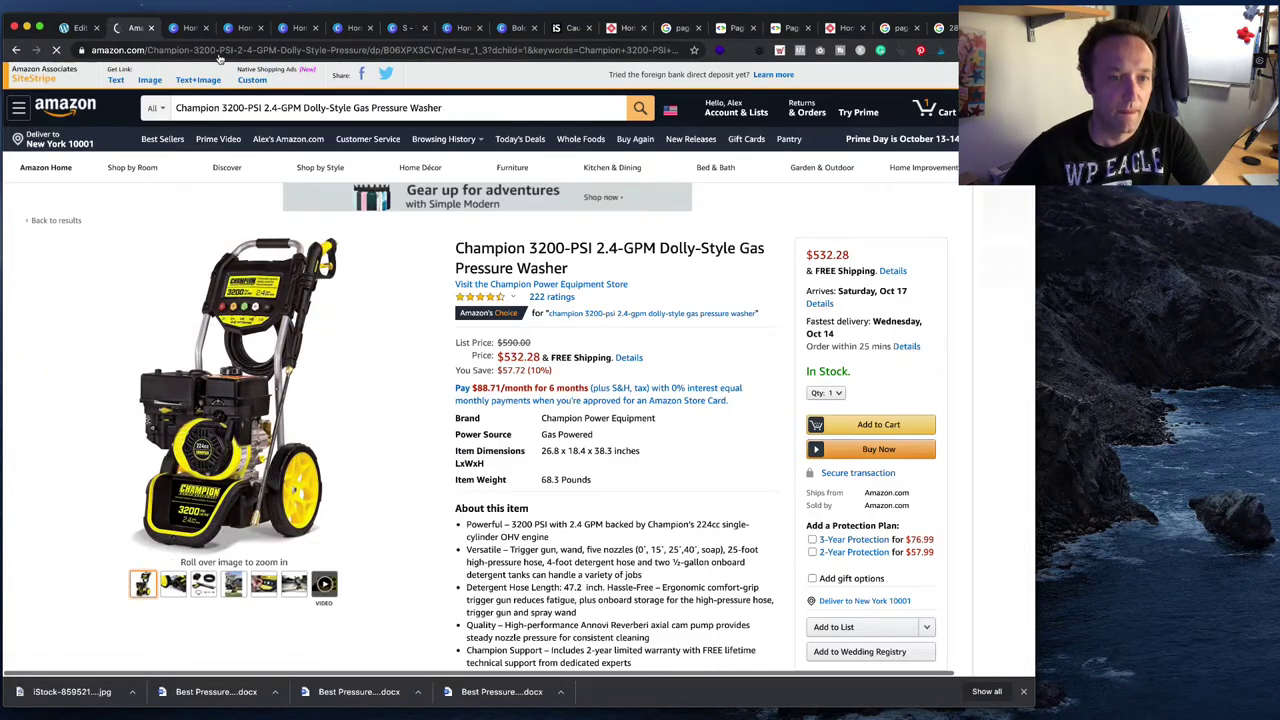
{"action": "left_click_drag", "start_coordinate": [454, 247], "coordinate": [566, 247]}
{"action": "key", "text": "super+c"}
{"action": "key", "text": "super+1"}
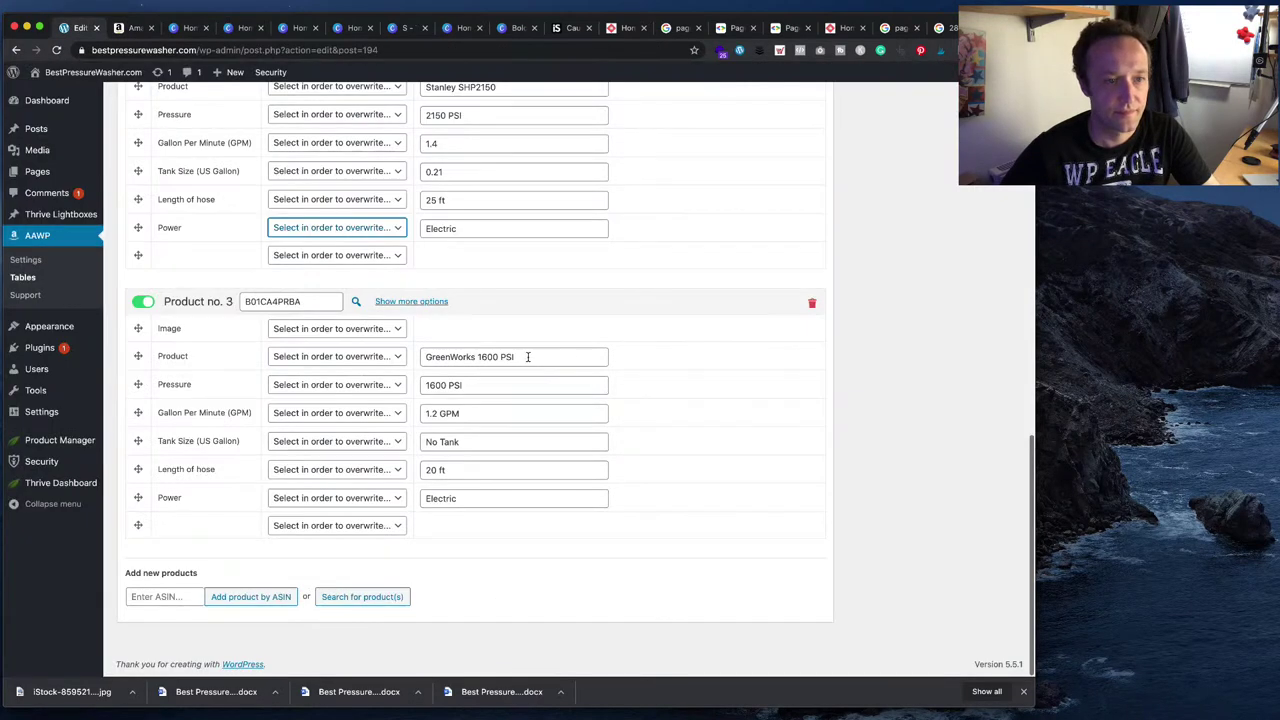
- Rename Product no. 3 to 'Champion 3200' and select its ASIN B06XPX3CVC on Amazon
{"action": "triple_click", "coordinate": [528, 357]}
{"action": "key", "text": "super+v"}
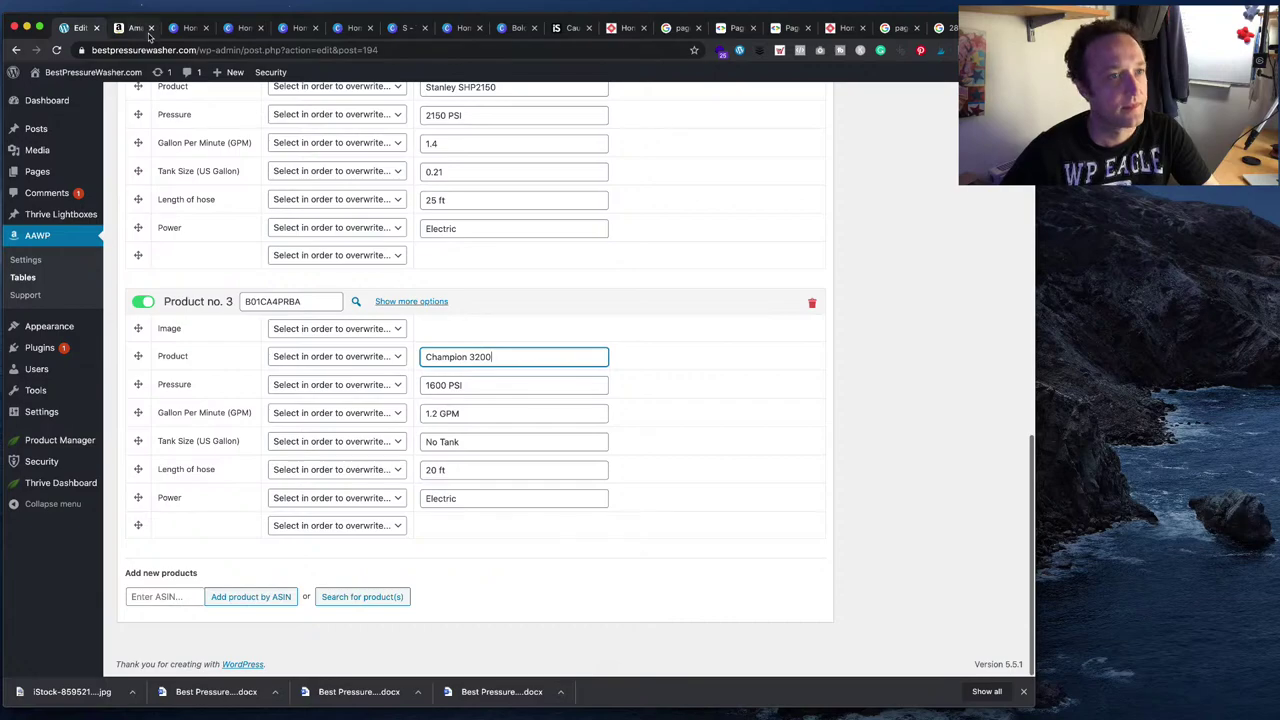
{"action": "left_click", "coordinate": [140, 28]}
{"action": "scroll", "coordinate": [545, 426], "scroll_direction": "down", "scroll_amount": 20}
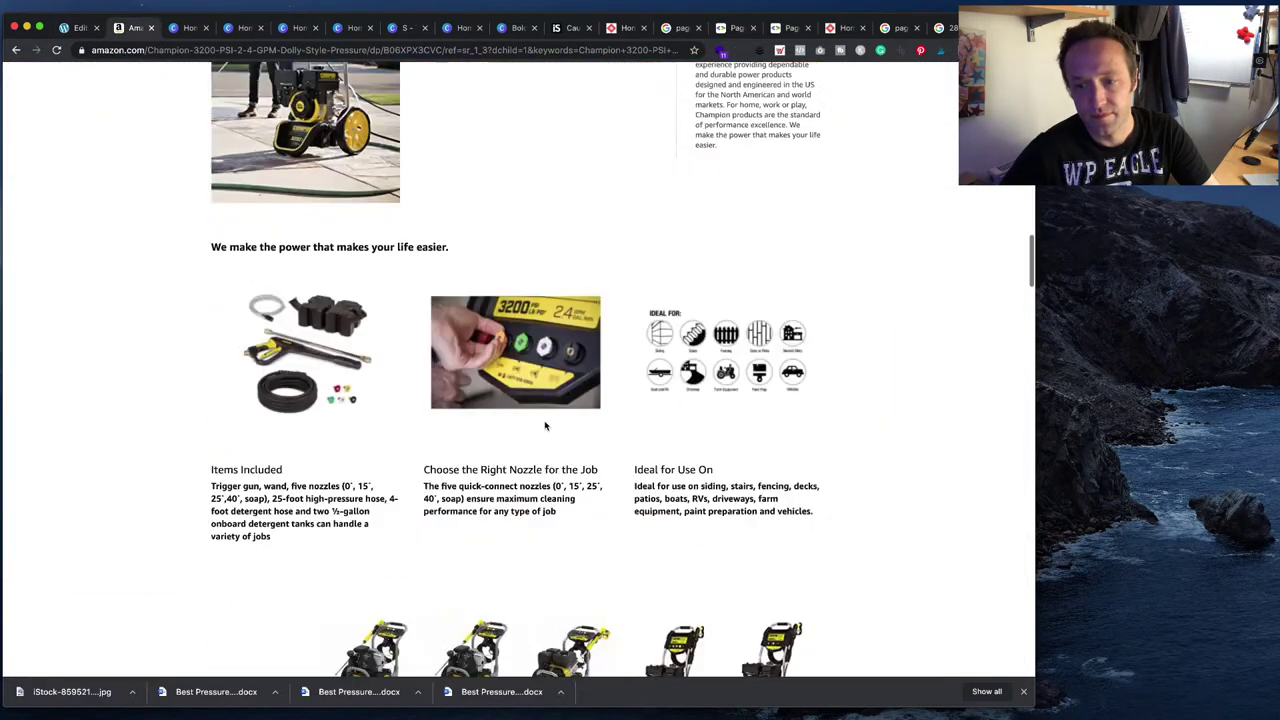
{"action": "scroll", "coordinate": [545, 426], "scroll_direction": "down", "scroll_amount": 5}
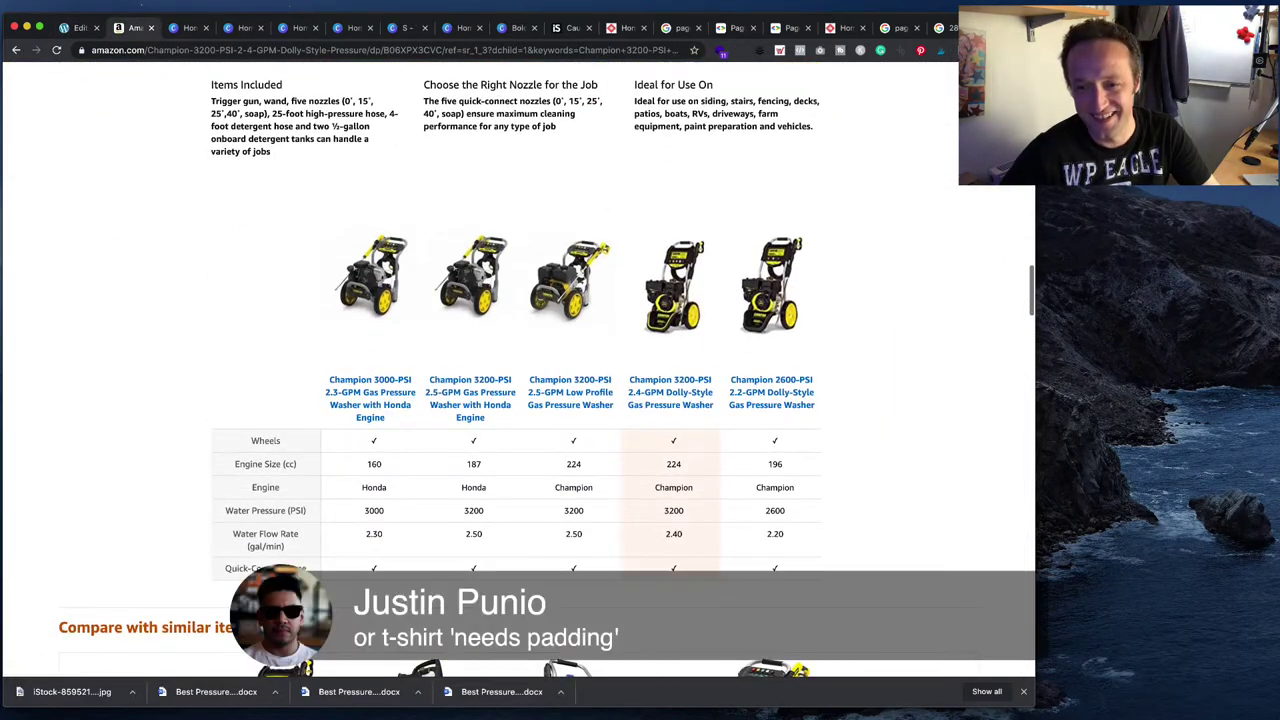
{"action": "scroll", "coordinate": [545, 426], "scroll_direction": "down", "scroll_amount": 1}
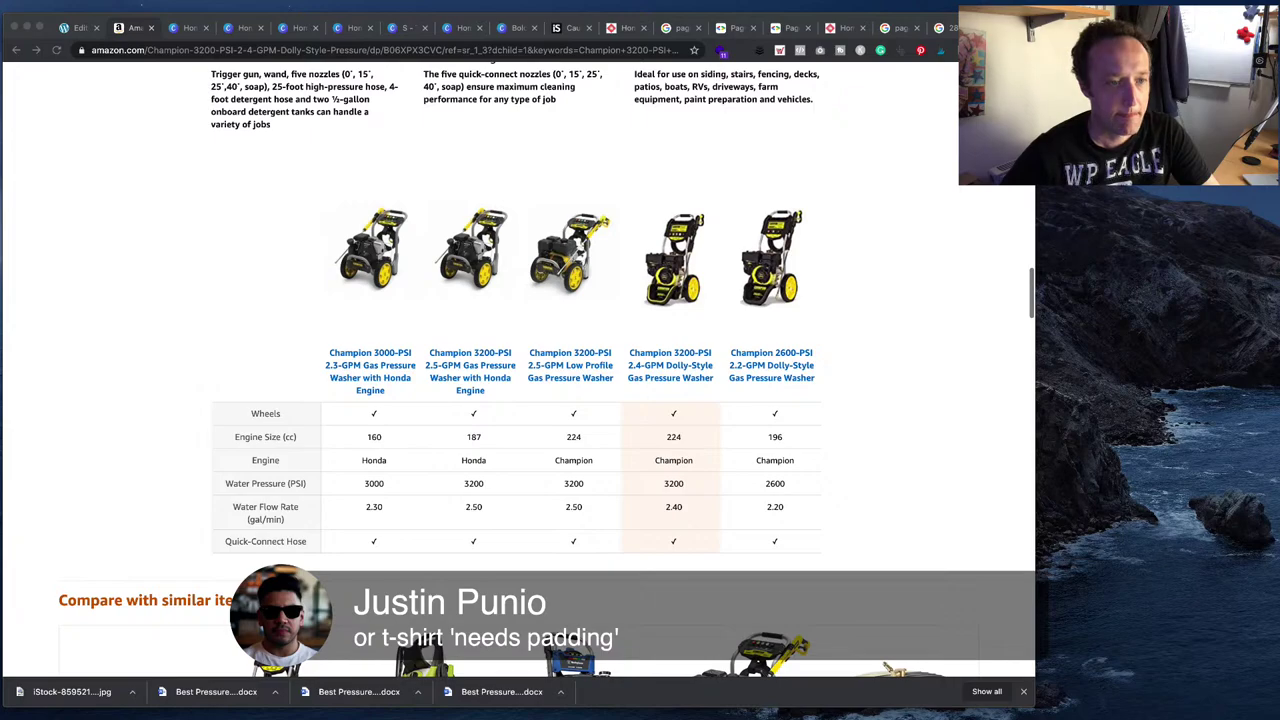
{"action": "scroll", "coordinate": [545, 400], "scroll_direction": "down", "scroll_amount": 20}
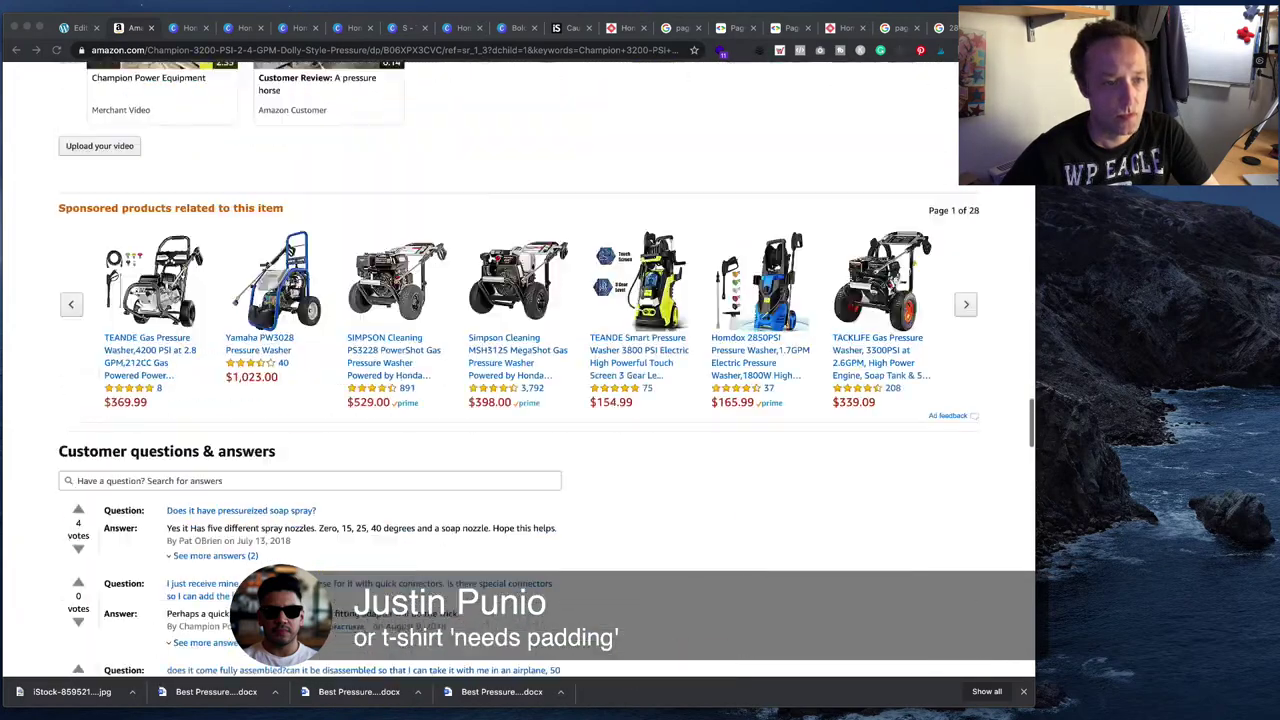
{"action": "scroll", "coordinate": [545, 400], "scroll_direction": "up", "scroll_amount": 10}
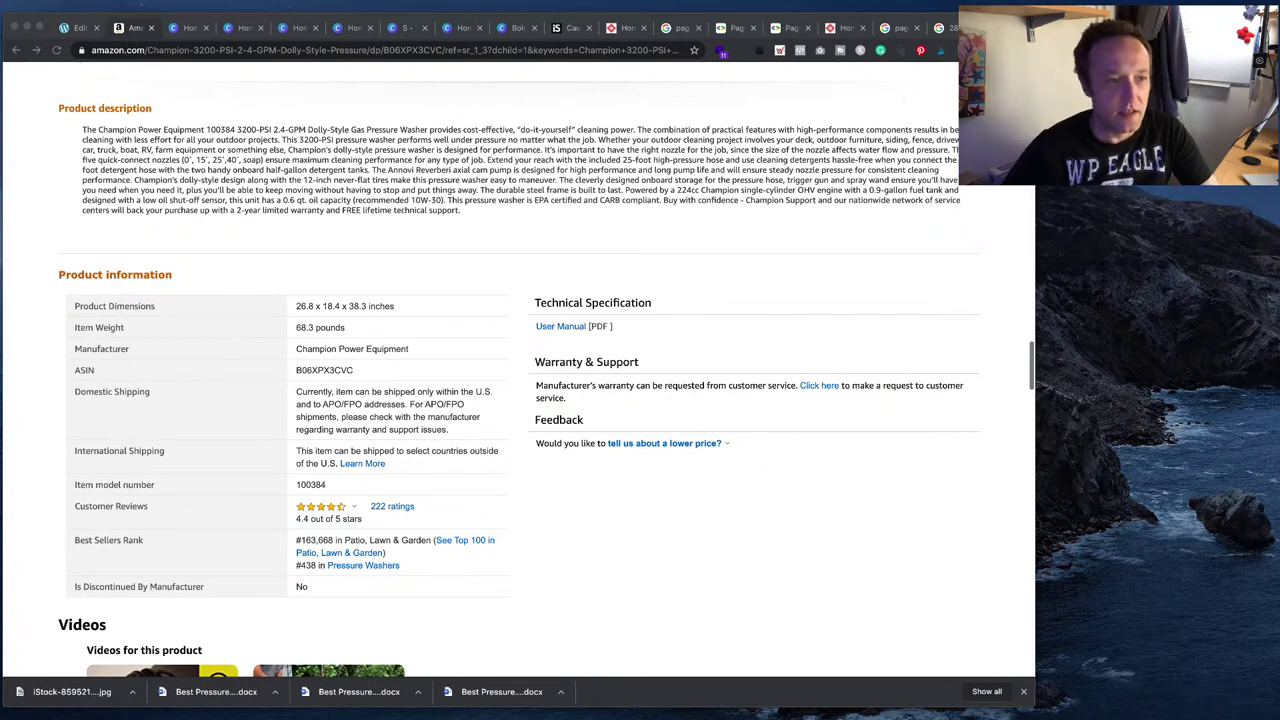
{"action": "left_click_drag", "start_coordinate": [297, 370], "coordinate": [355, 371]}
{"action": "key", "text": "super+c"}
- Replace Product no. 3's ASIN with B06XPX3CVC and change its pressure from 1600 to 3200
{"action": "left_click", "coordinate": [74, 24]}
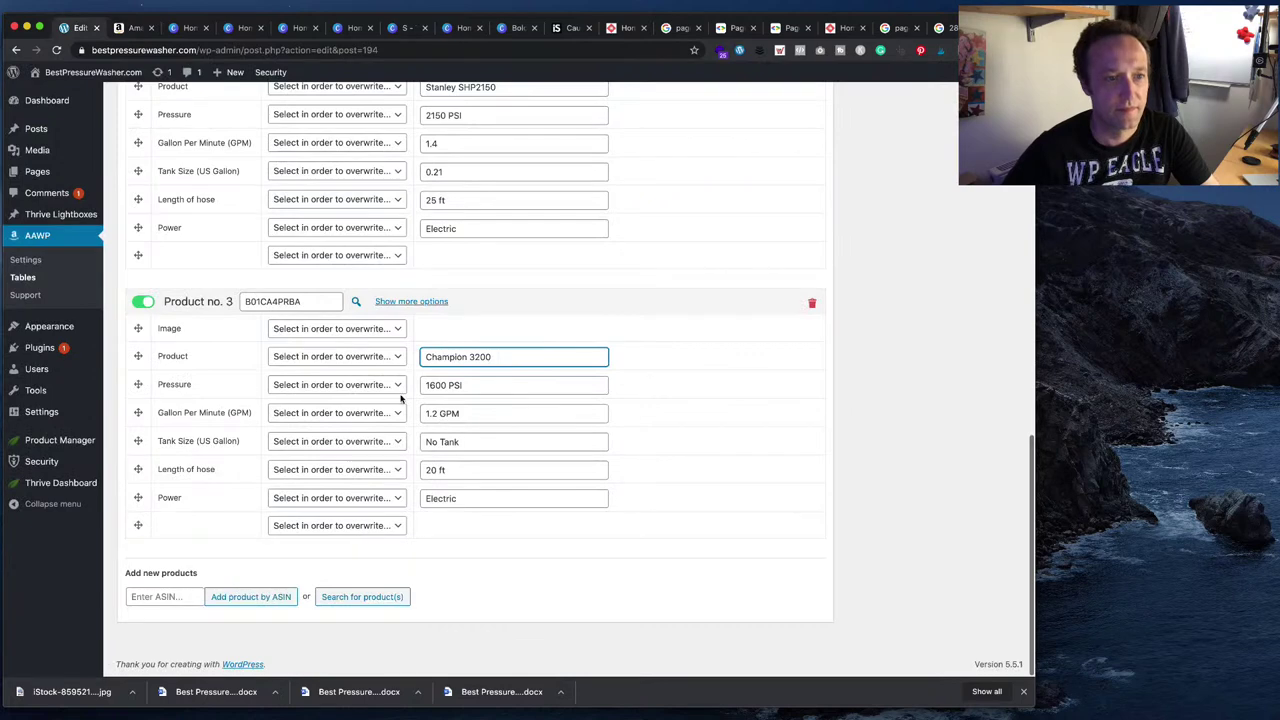
{"action": "left_click_drag", "start_coordinate": [244, 301], "coordinate": [326, 307]}
{"action": "key", "text": "super+v"}
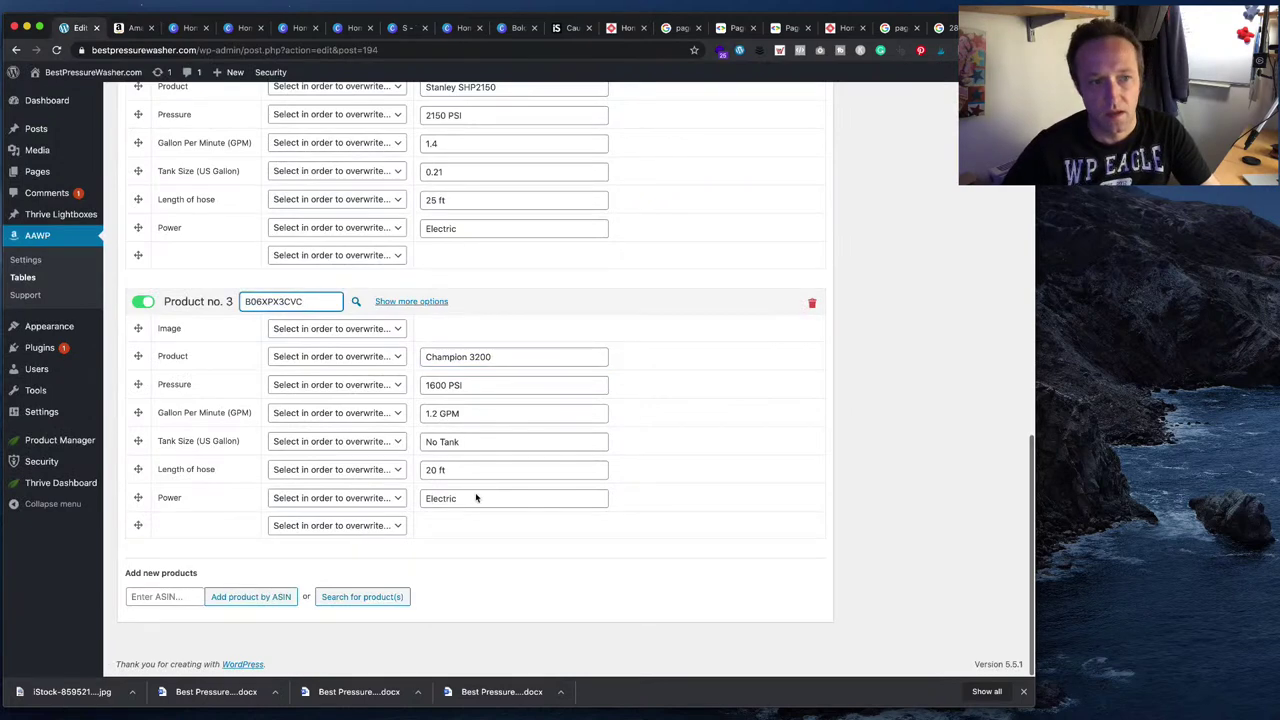
{"action": "double_click", "coordinate": [450, 384]}
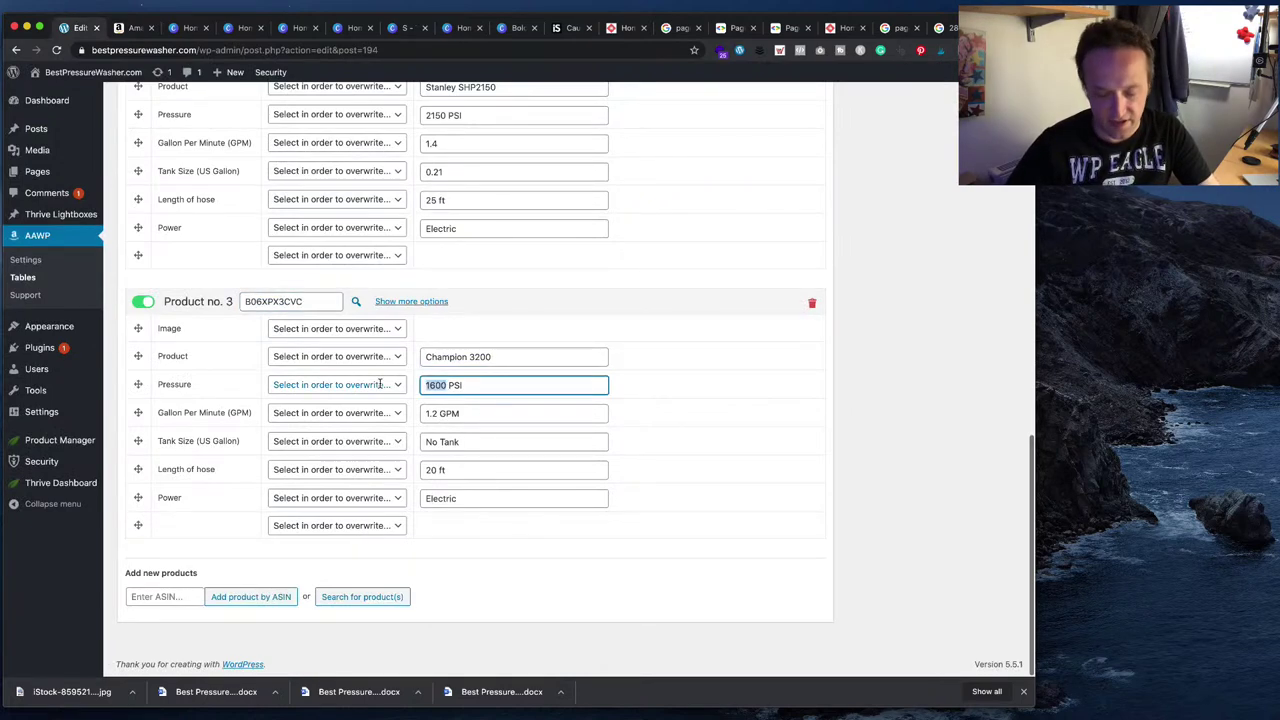
{"action": "type", "text": "3200"}
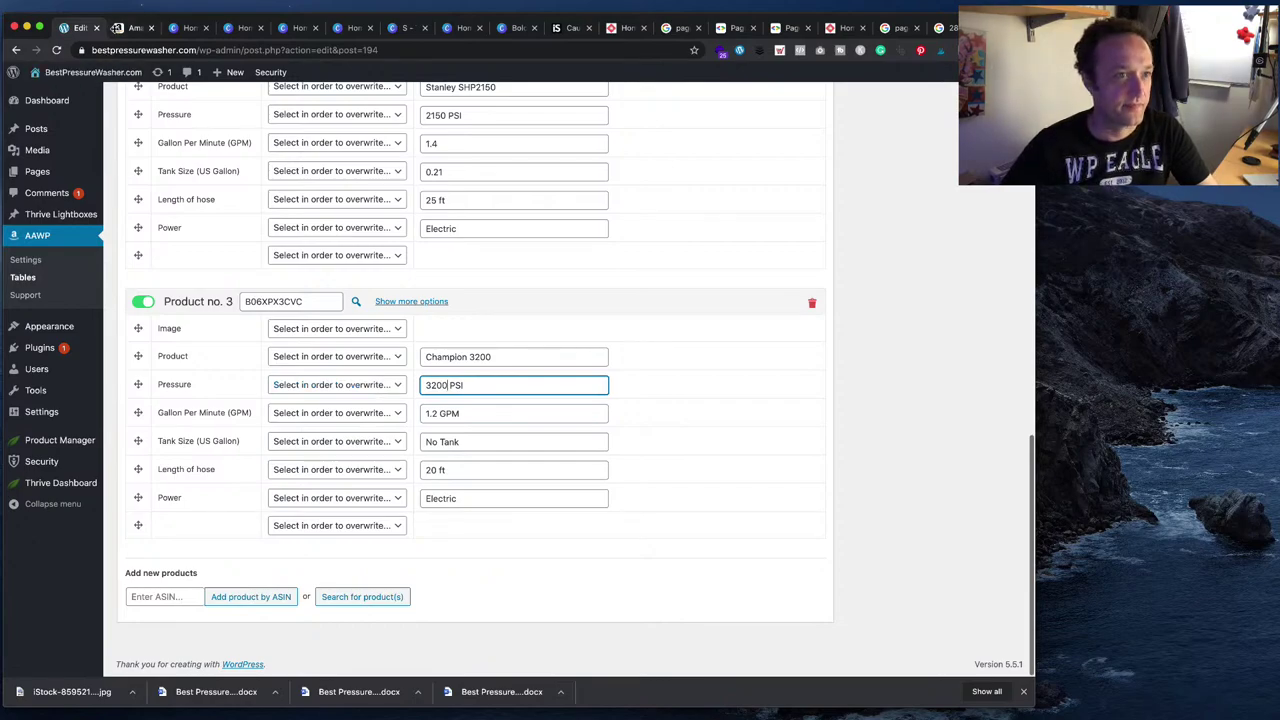
{"action": "key", "text": "ctrl+Tab"}
{"action": "scroll", "coordinate": [477, 343], "scroll_direction": "up", "scroll_amount": 2}
{"action": "scroll", "coordinate": [477, 343], "scroll_direction": "up", "scroll_amount": 15}
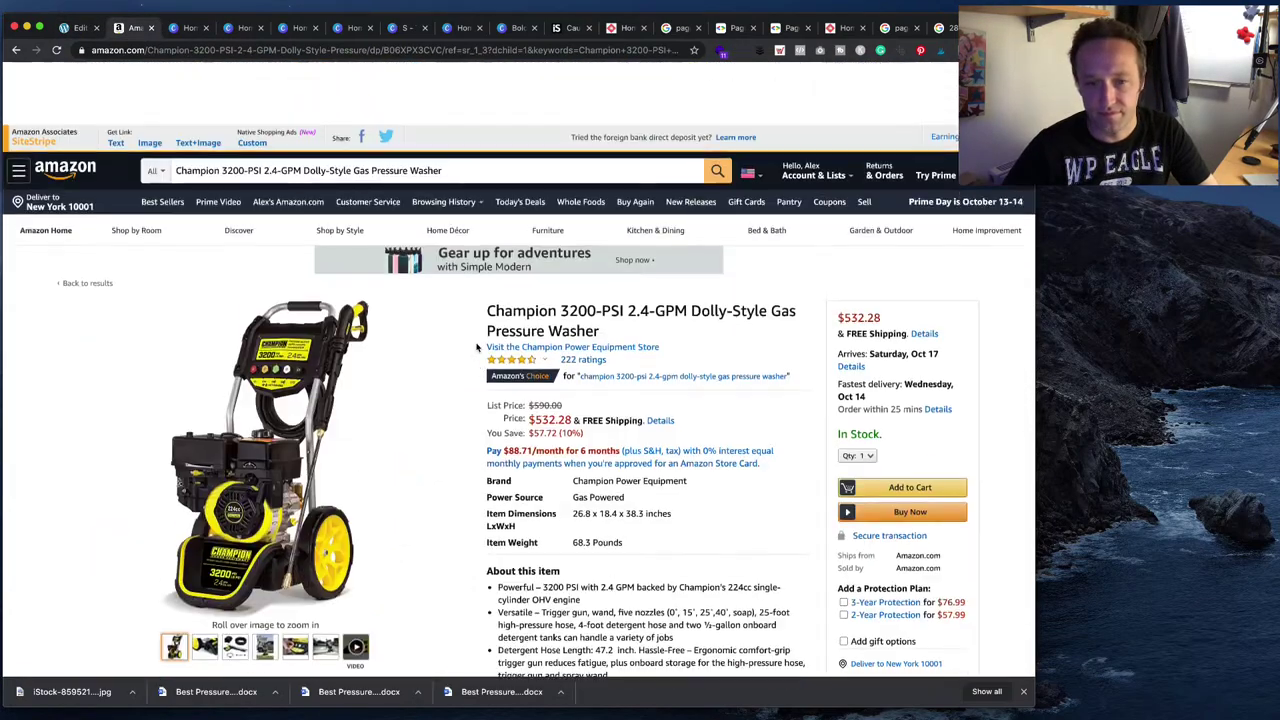
- Search the Champion Amazon page for 'gpm' to find its 2.4 GPM flow rate
{"action": "scroll", "coordinate": [477, 347], "scroll_direction": "down", "scroll_amount": 1}
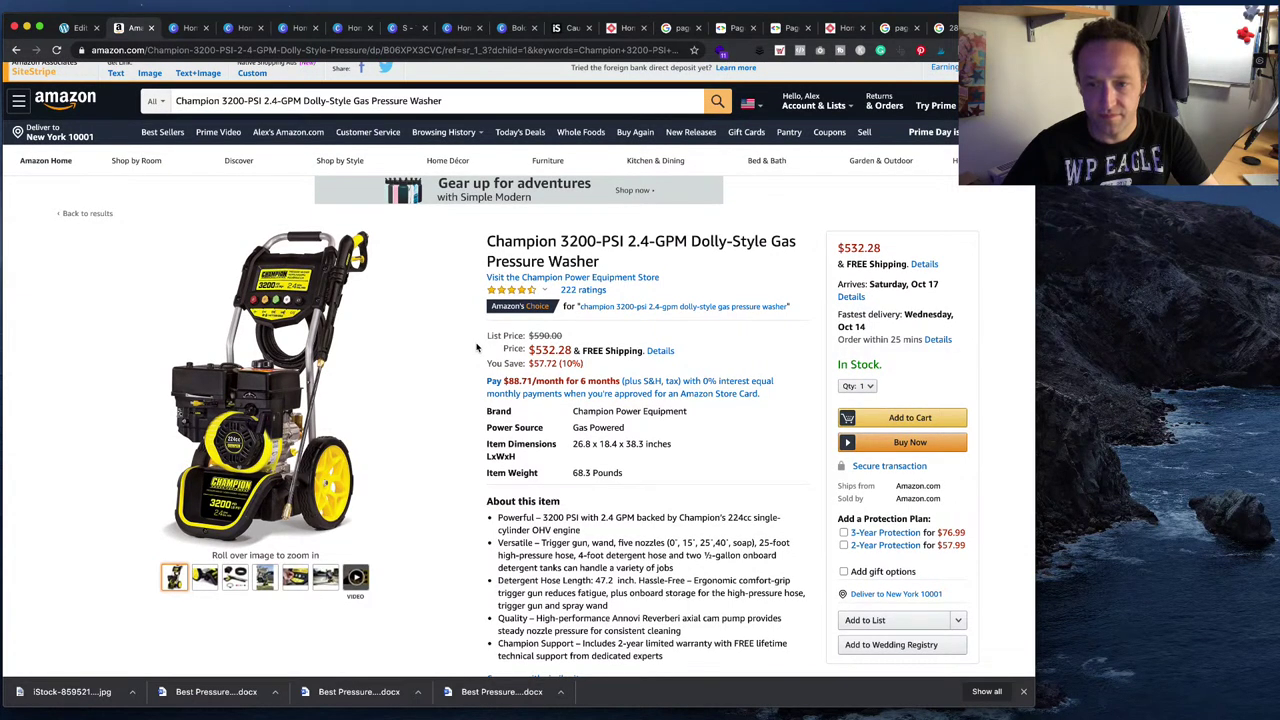
{"action": "scroll", "coordinate": [480, 348], "scroll_direction": "down", "scroll_amount": 1}
{"action": "scroll", "coordinate": [657, 414], "scroll_direction": "down", "scroll_amount": 2}
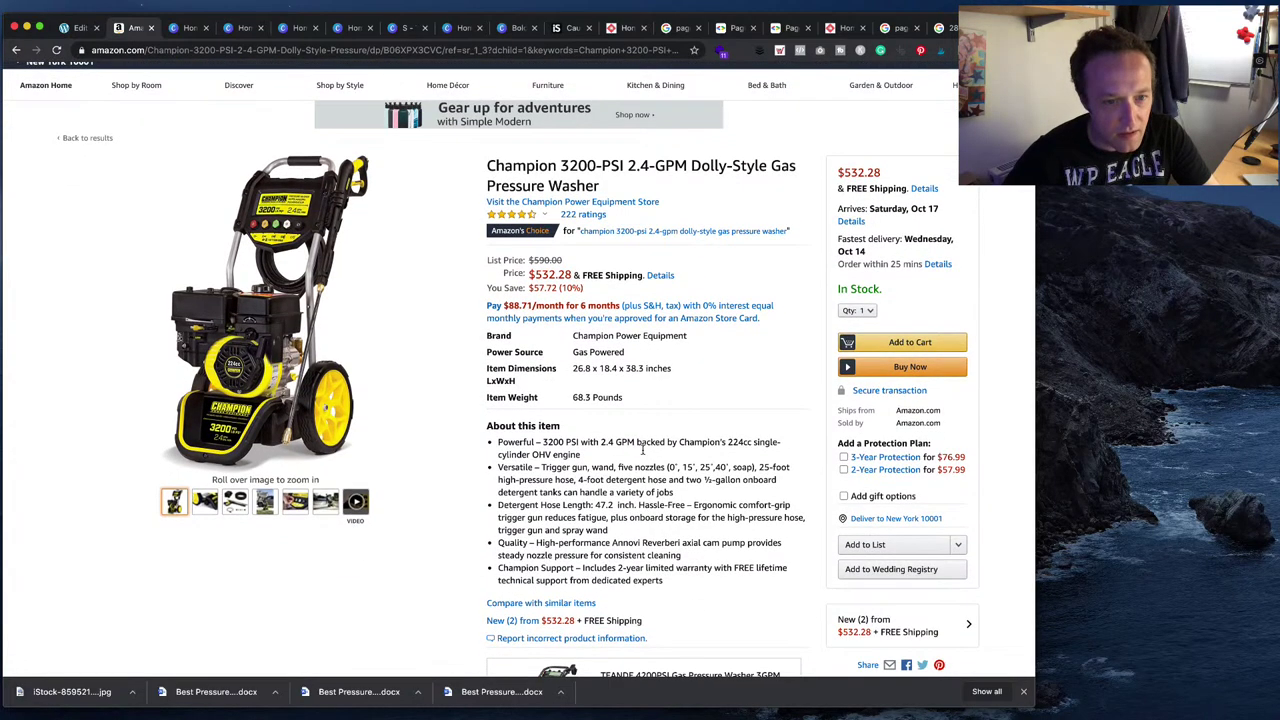
{"action": "scroll", "coordinate": [641, 450], "scroll_direction": "down", "scroll_amount": 10}
{"action": "key", "text": "super+f"}
{"action": "type", "text": "gm"}
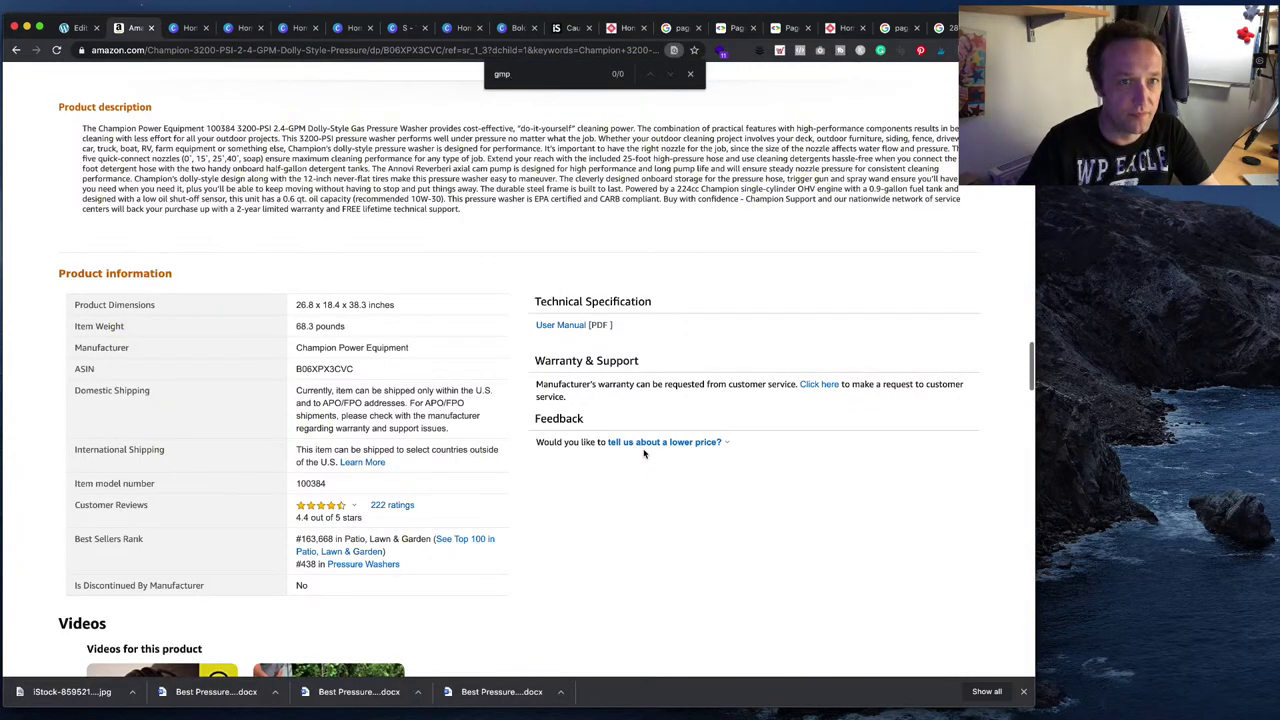
{"action": "key", "text": "BackSpace"}
{"action": "type", "text": "pm"}
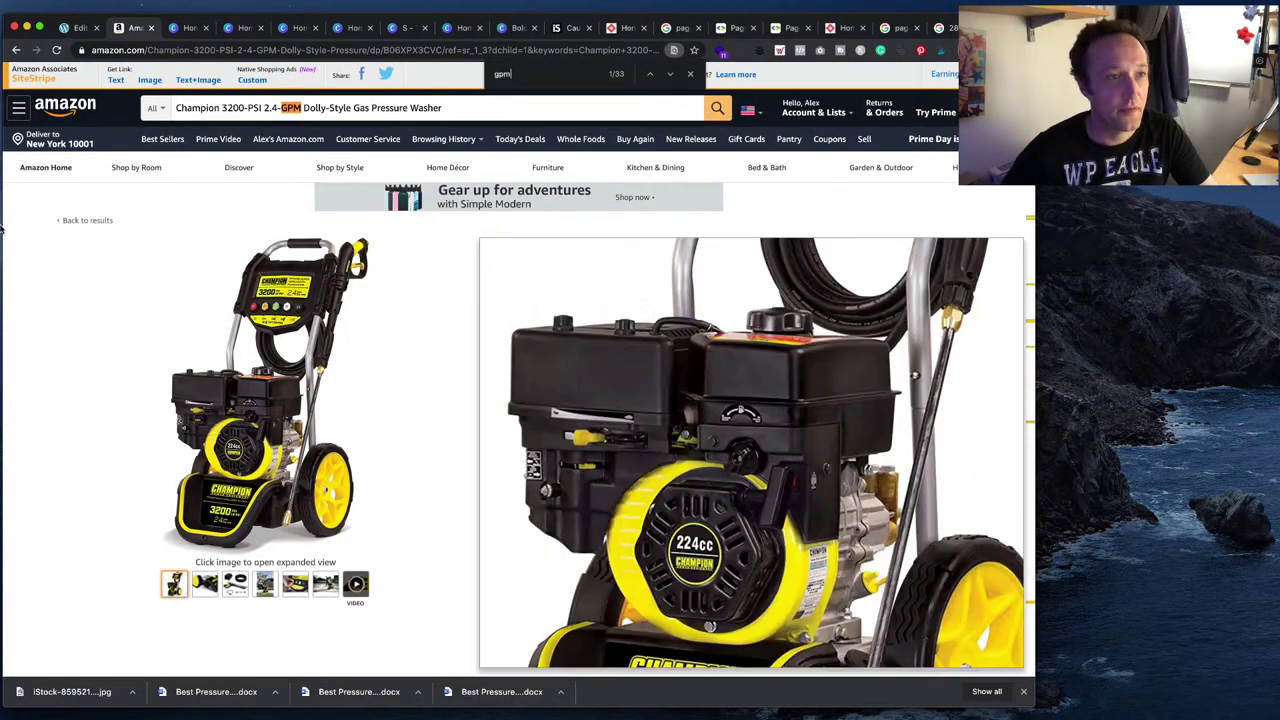
{"action": "left_click", "coordinate": [80, 27]}
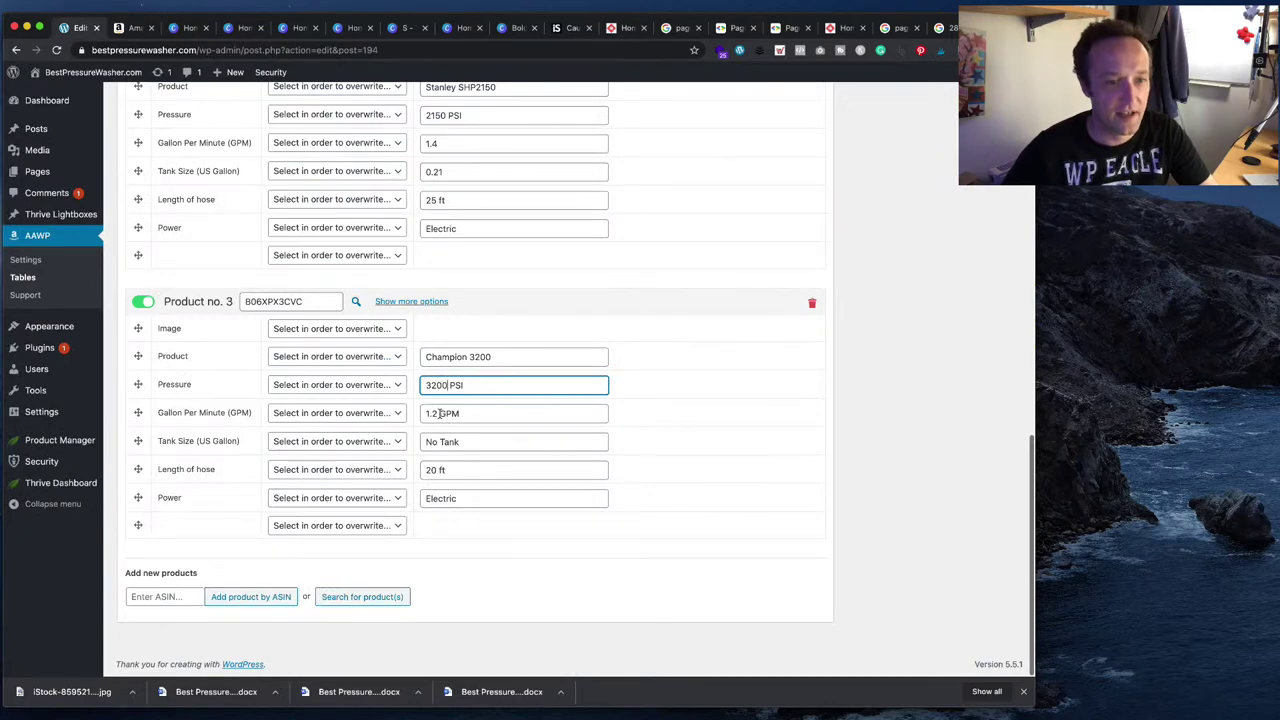
- Change Product no. 3's flow rate from 1.2 to 2.4 GPM
{"action": "double_click", "coordinate": [440, 413]}
{"action": "type", "text": "2.4"}
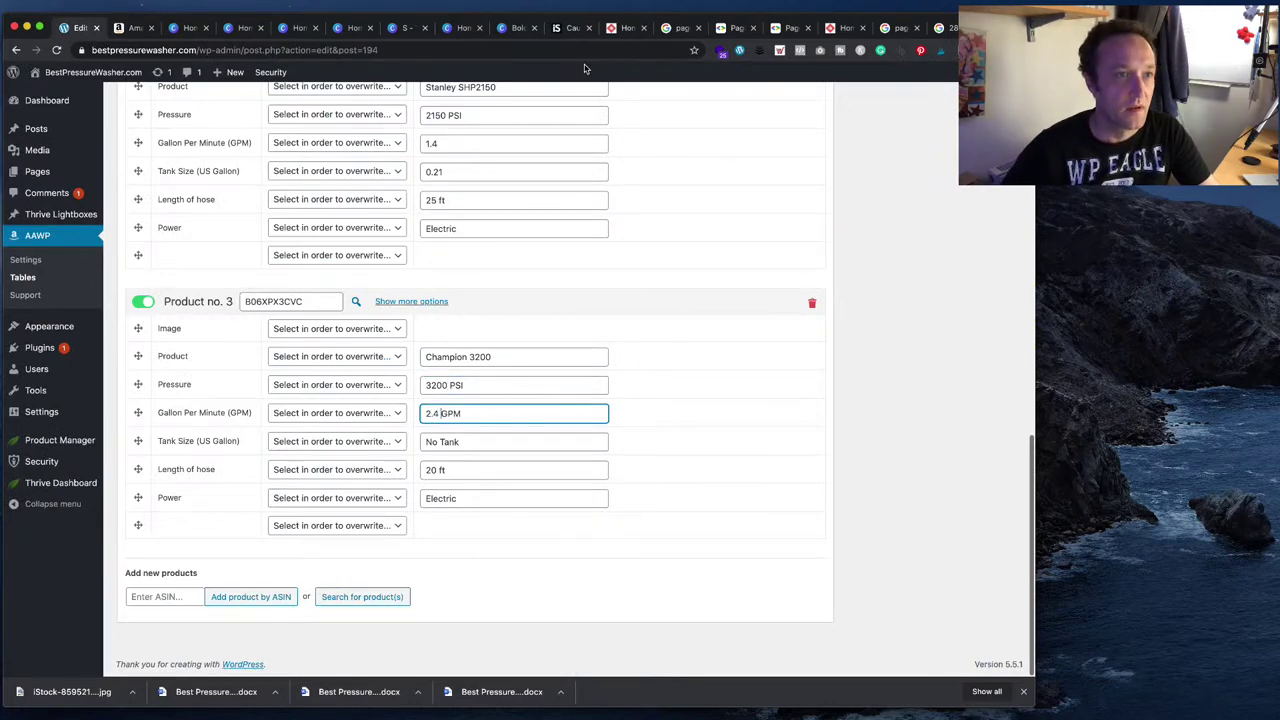
{"action": "left_click", "coordinate": [131, 27]}
{"action": "scroll", "coordinate": [652, 305], "scroll_direction": "down", "scroll_amount": 2}
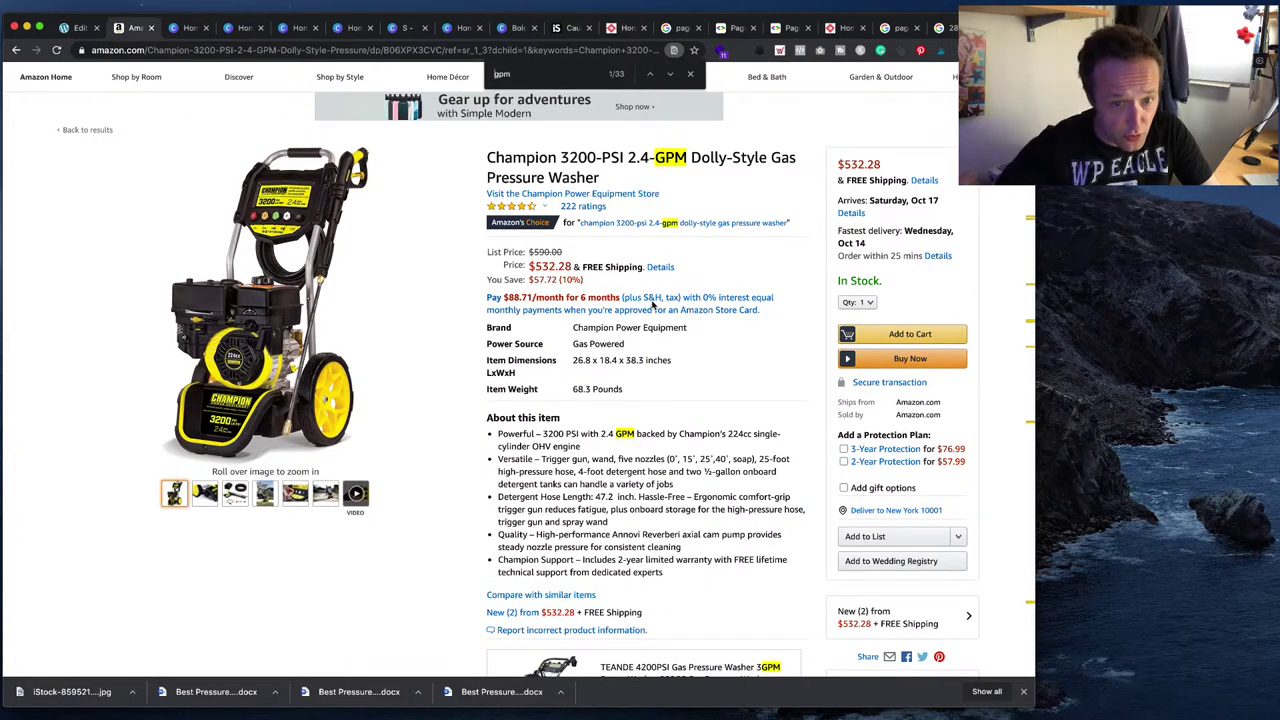
{"action": "left_click", "coordinate": [78, 27]}
- Replace the 'No Tank' tank size with two 0.5 gallon tanks
{"action": "triple_click", "coordinate": [468, 441]}
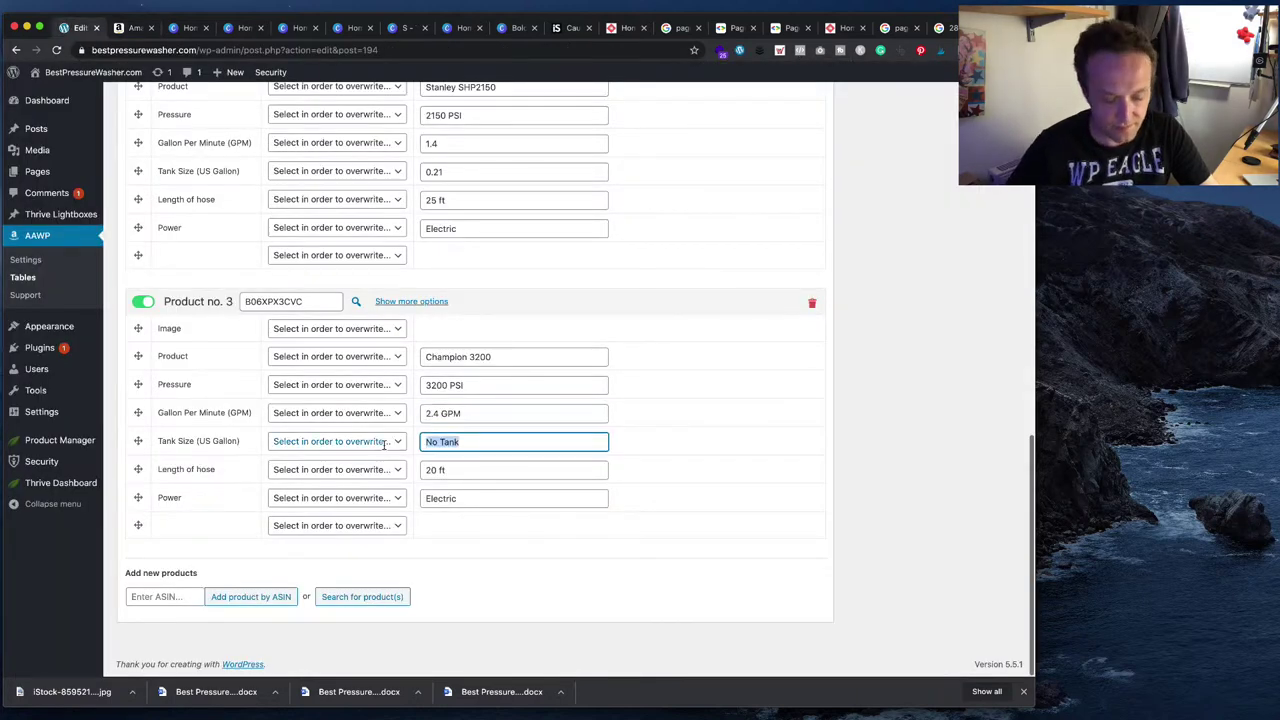
{"action": "type", "text": "To"}
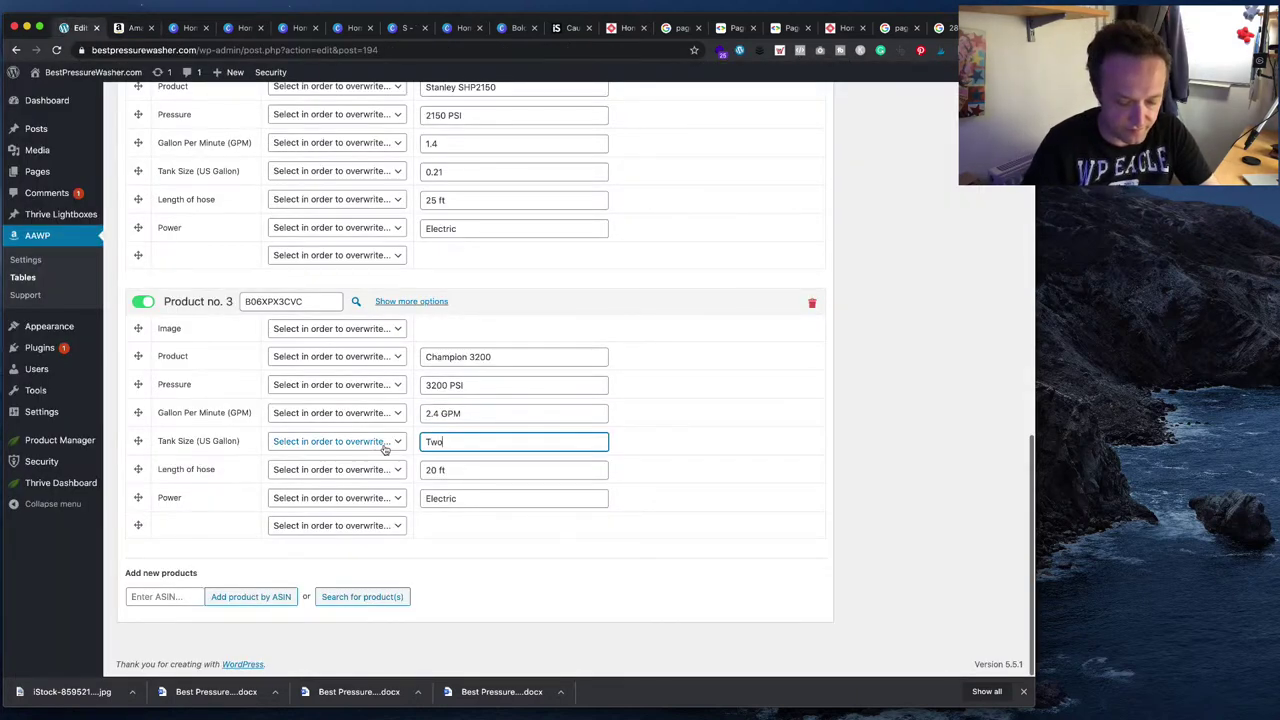
{"action": "type", "text": "o 0.5 gallon"}
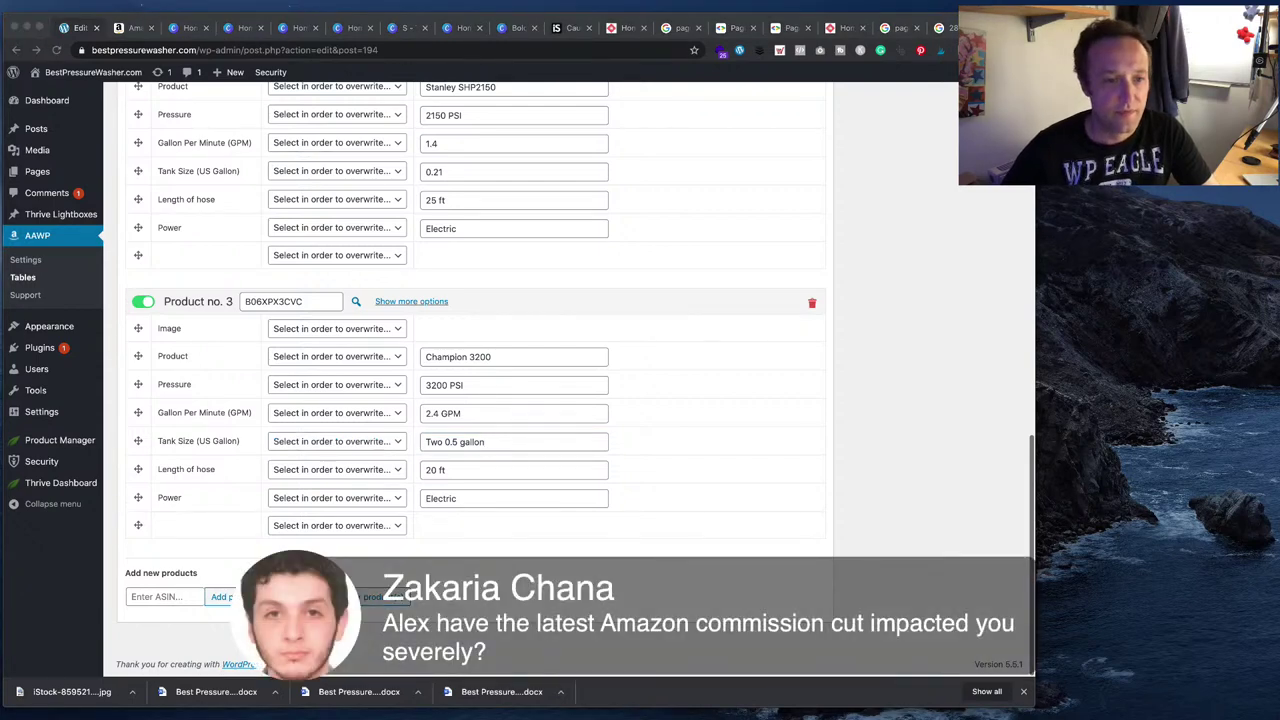
{"action": "left_click", "coordinate": [95, 60]}
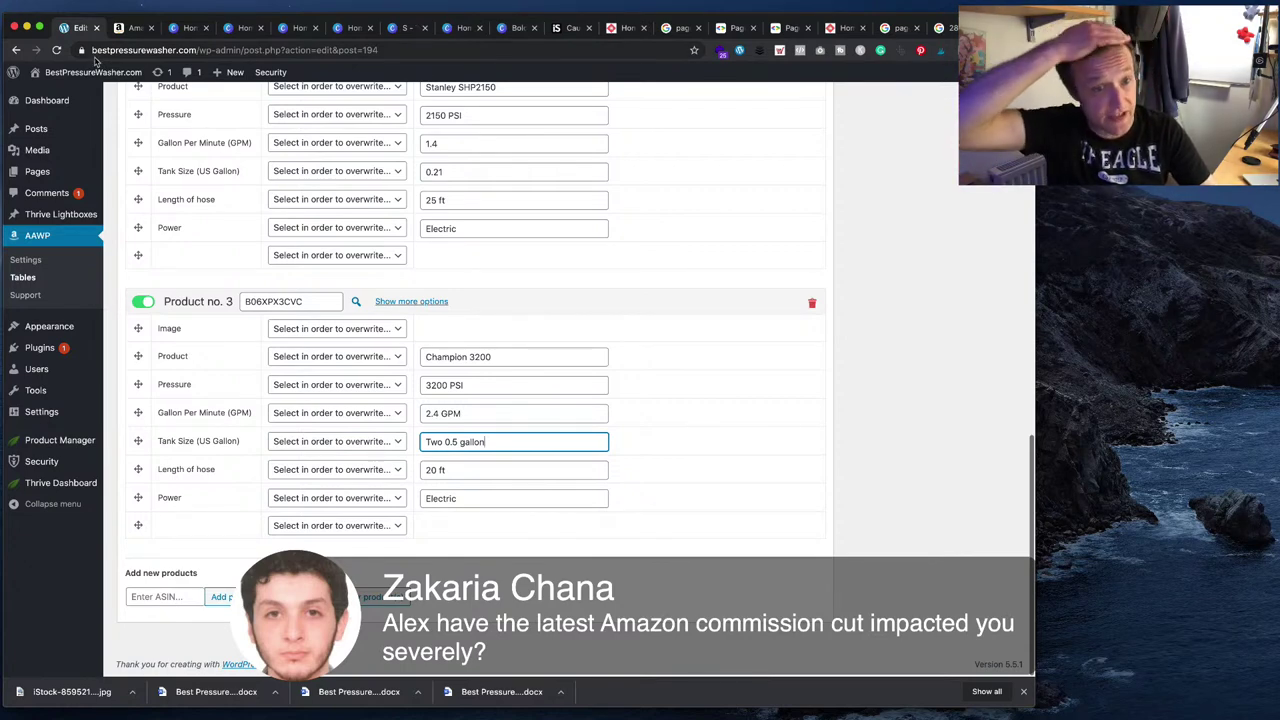
{"action": "left_click", "coordinate": [128, 28]}
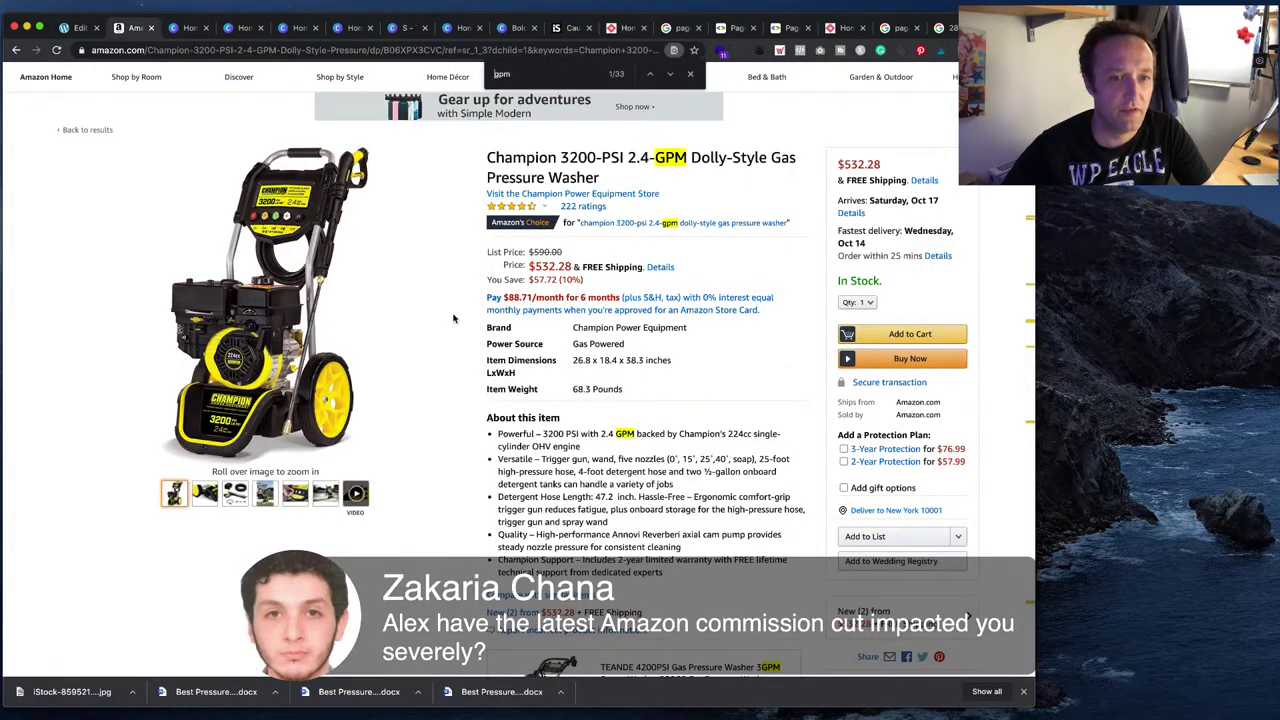
{"action": "scroll", "coordinate": [453, 319], "scroll_direction": "down", "scroll_amount": 1}
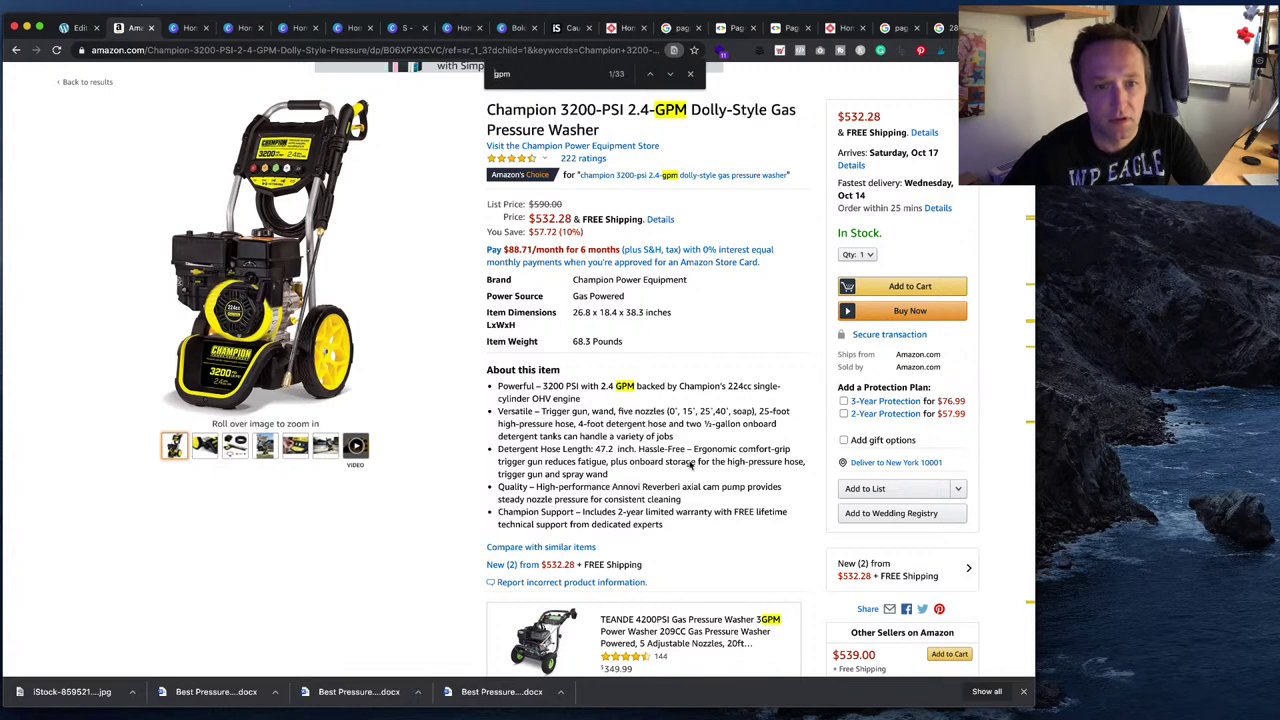
{"action": "left_click", "coordinate": [72, 27]}
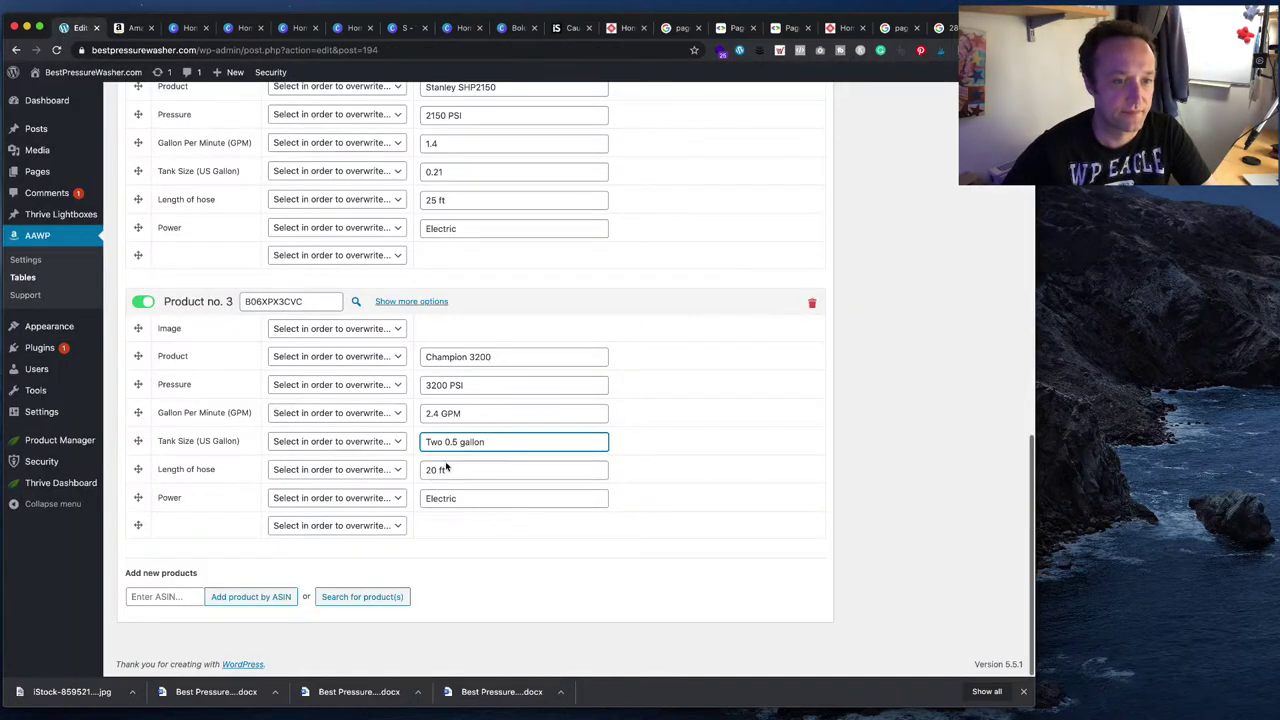
- Set the hose length to 25 ft and change Power from Electric to Gas
{"action": "left_click", "coordinate": [436, 470]}
{"action": "key", "text": "Tab"}
{"action": "key", "text": "Tab"}
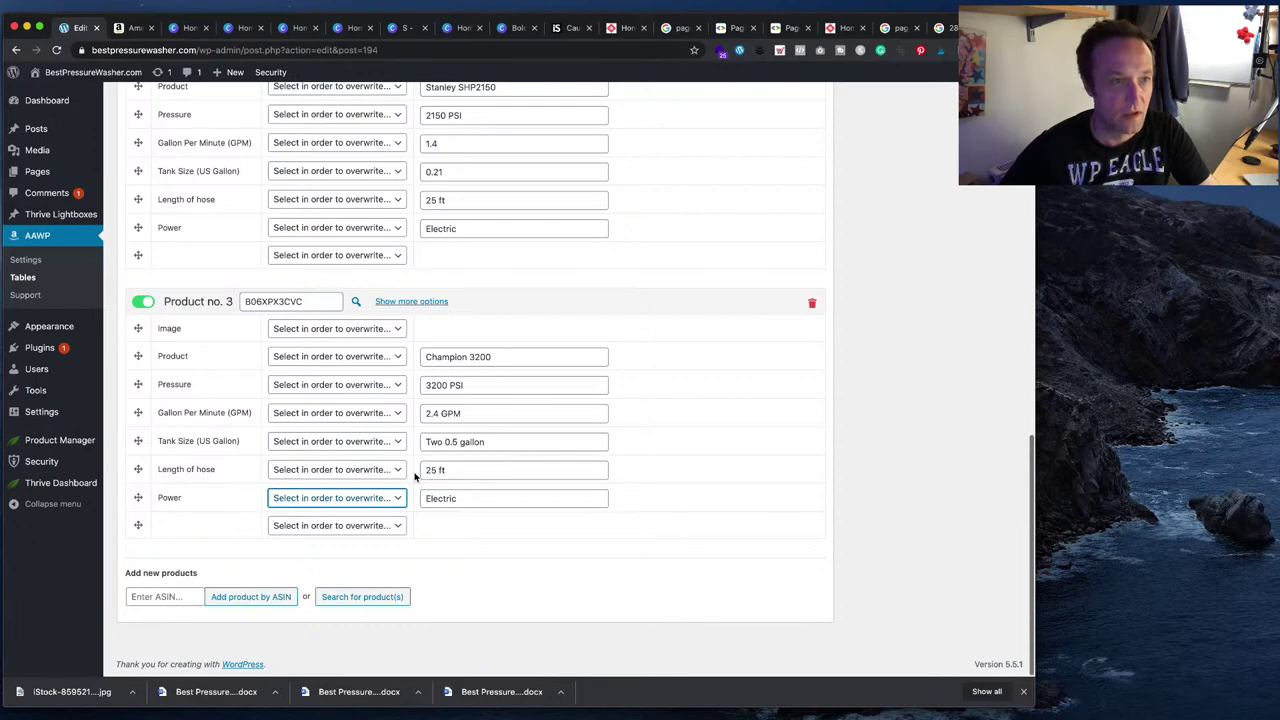
{"action": "left_click", "coordinate": [135, 27]}
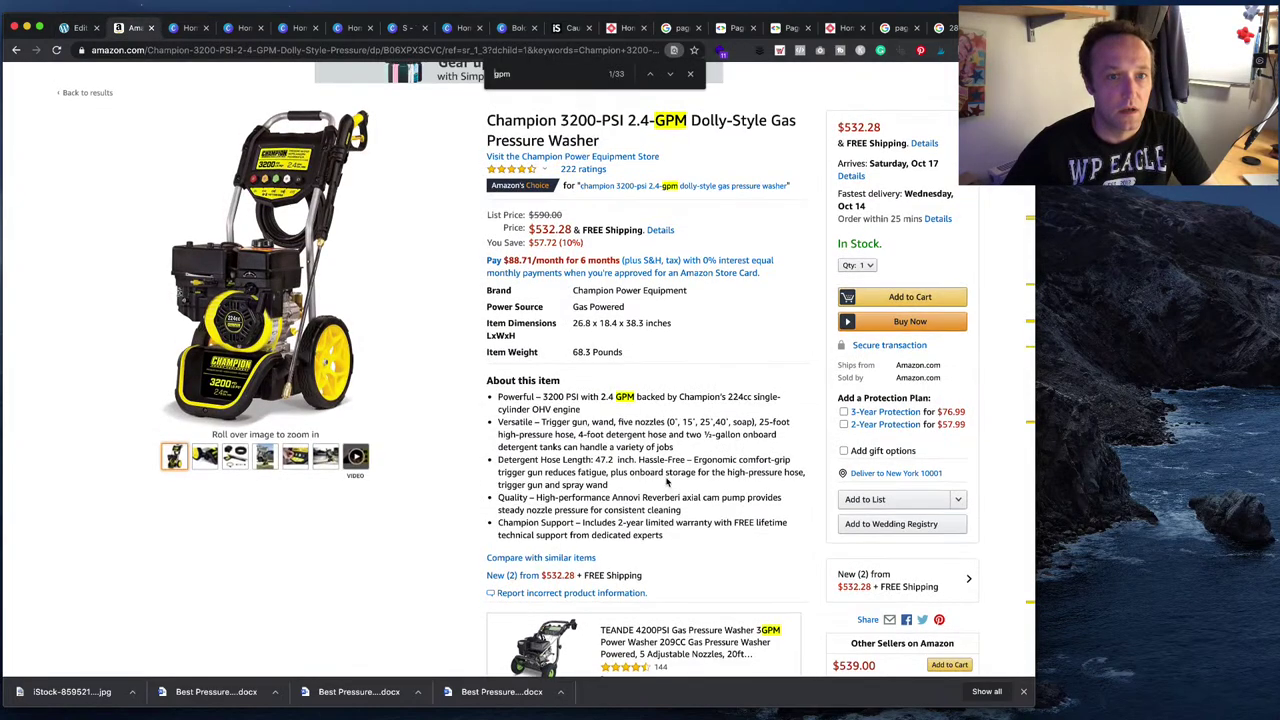
{"action": "left_click", "coordinate": [72, 27]}
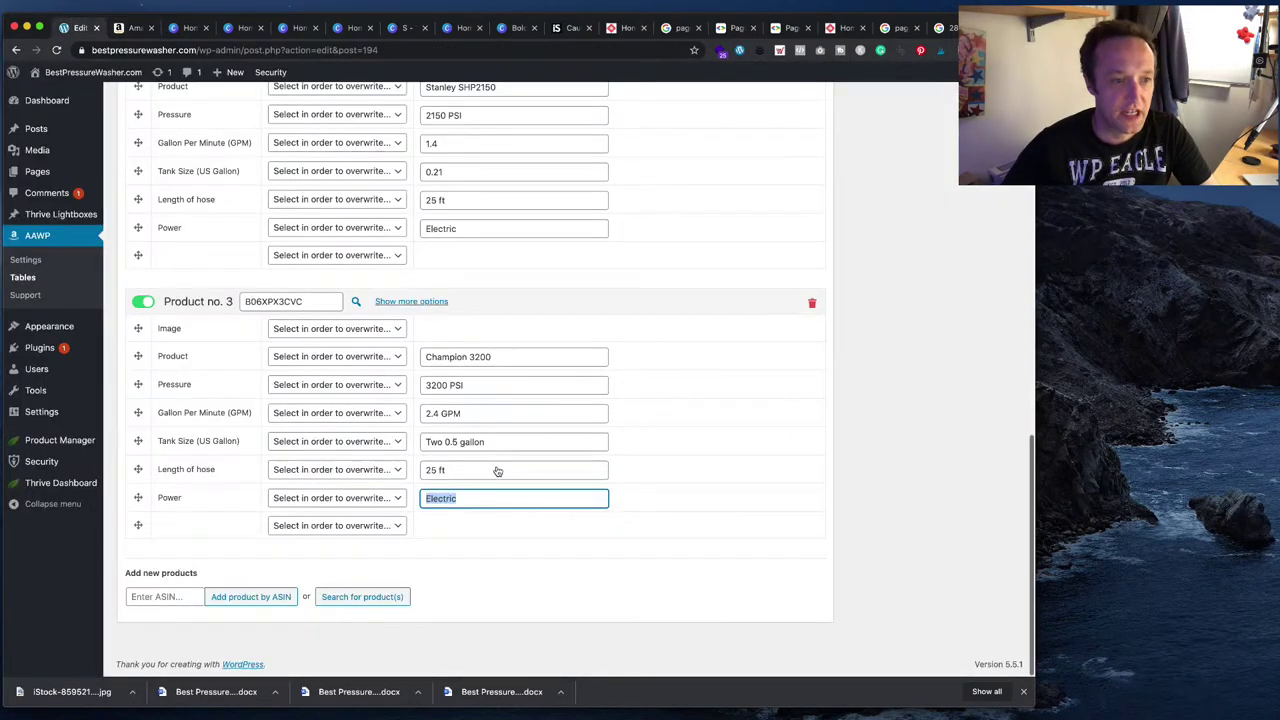
{"action": "type", "text": "Gas"}
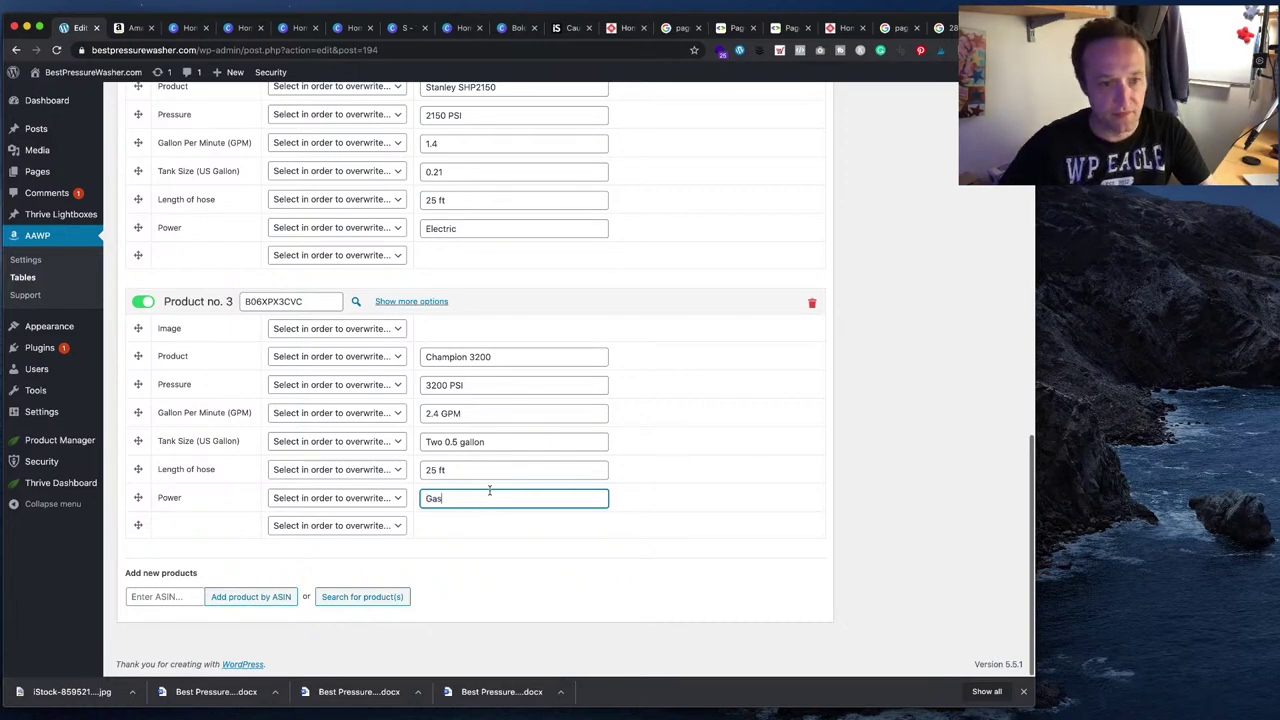
{"action": "left_click", "coordinate": [716, 530]}
{"action": "key", "text": "super+Tab"}
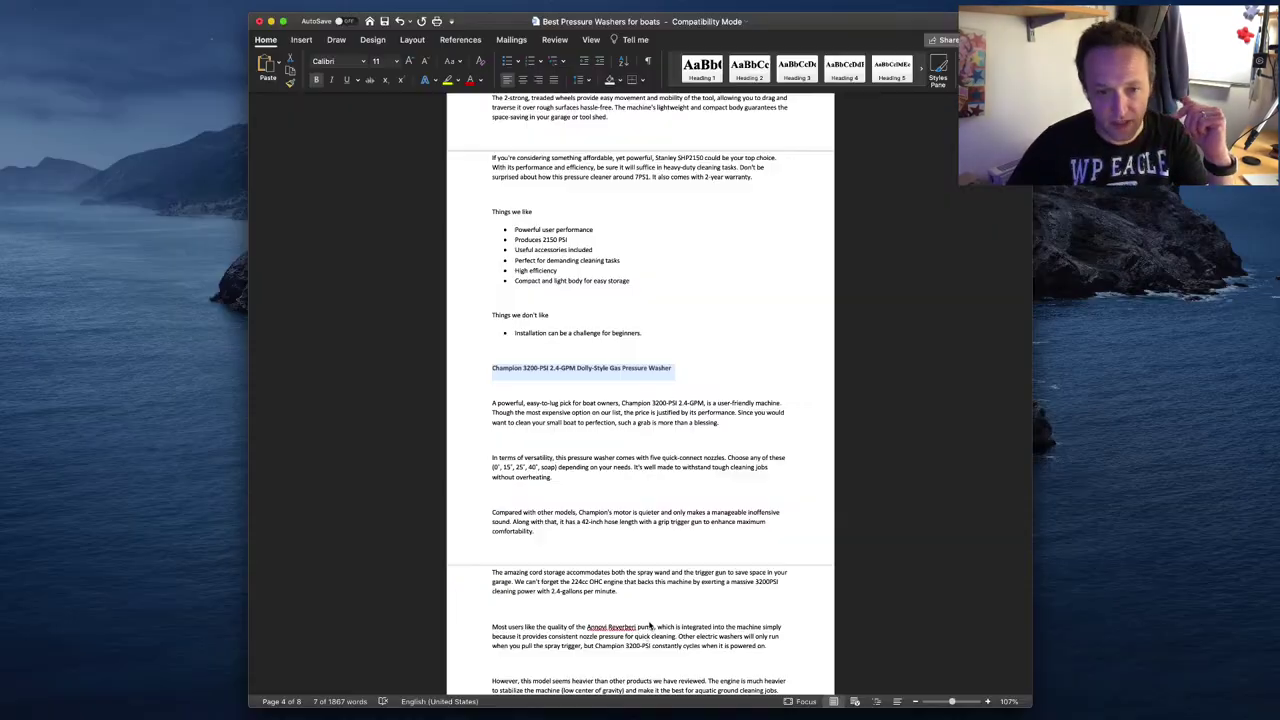
- Select and copy the 'Sun Joe SPX3000 2030 Max PSI 1.76' heading in the Word draft
{"action": "scroll", "coordinate": [650, 567], "scroll_direction": "down", "scroll_amount": 5}
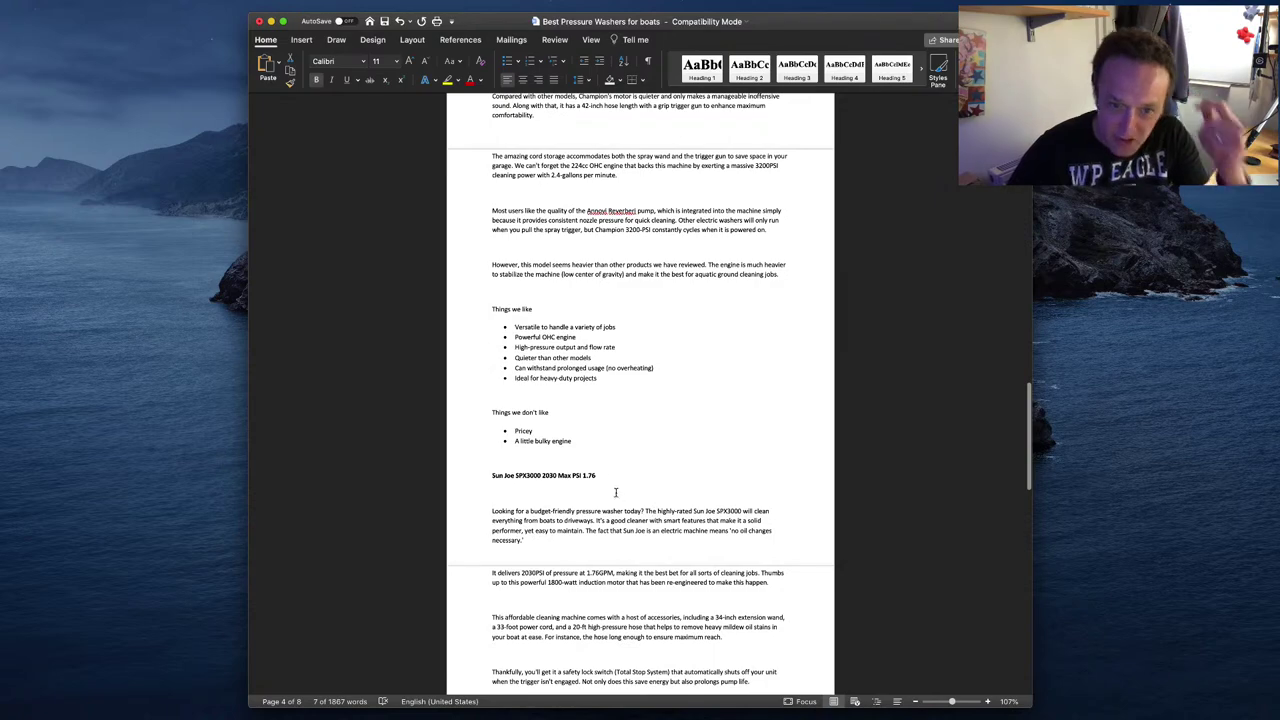
{"action": "left_click_drag", "start_coordinate": [598, 475], "coordinate": [490, 476]}
{"action": "key", "text": "super+c"}
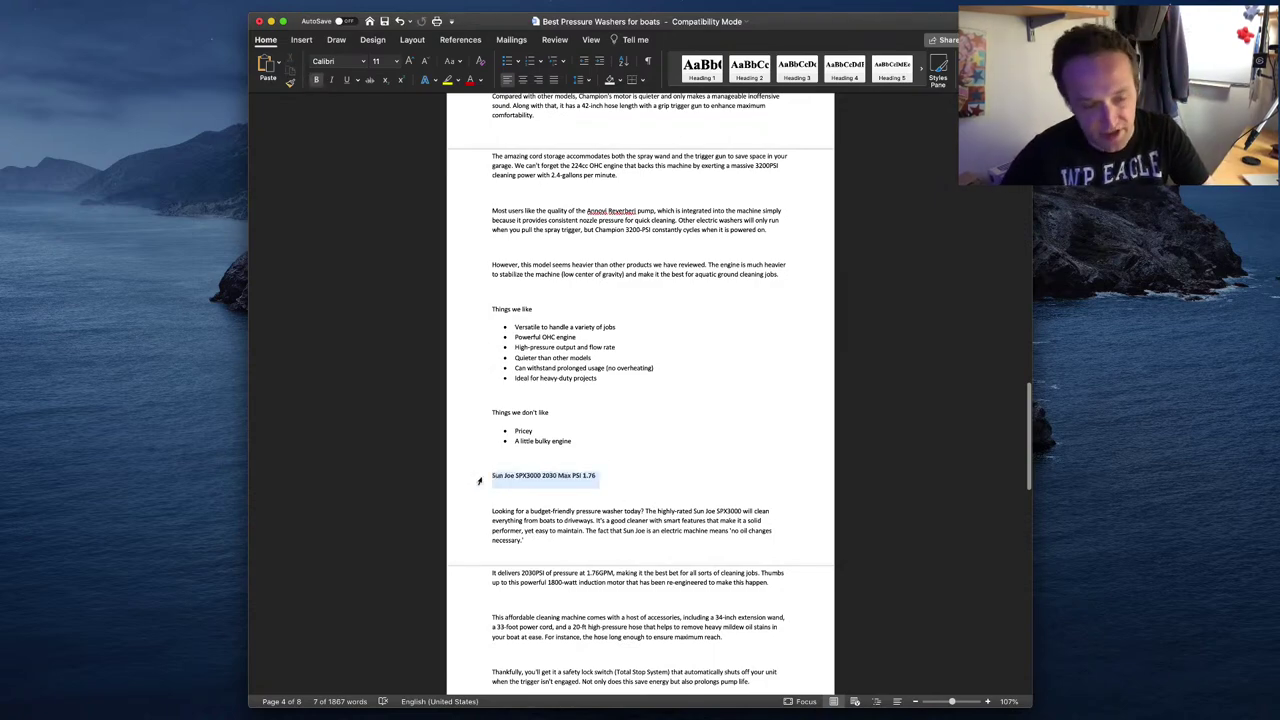
{"action": "key", "text": "super+Tab"}
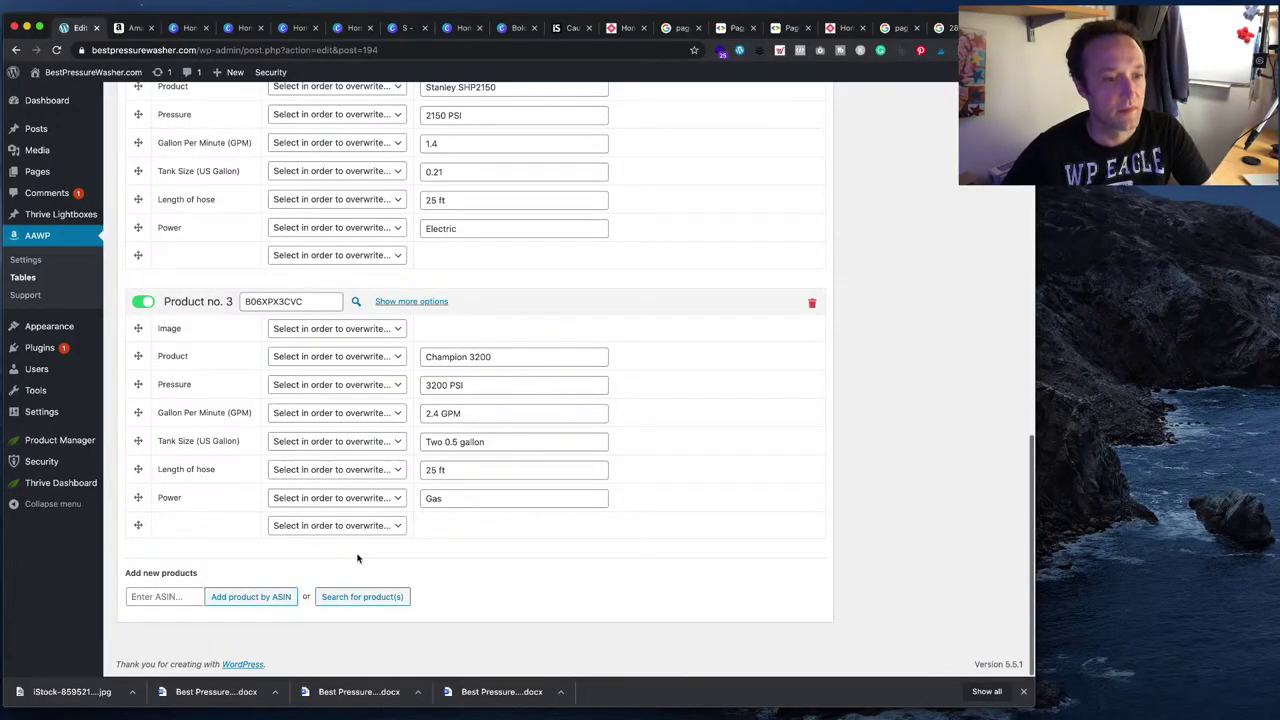
{"action": "left_click", "coordinate": [155, 598]}
{"action": "key", "text": "super+Tab"}
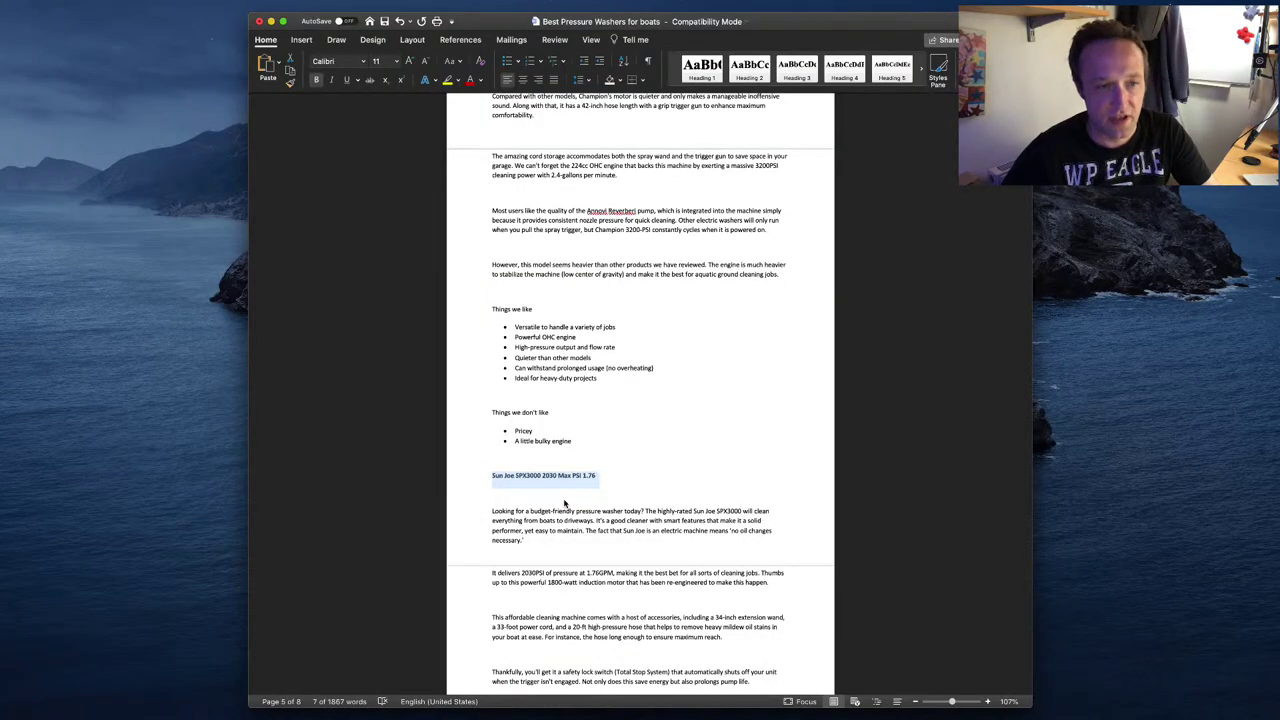
- Search Amazon for the pasted Sun Joe SPX3000 2030 Max PSI 1.76 heading
{"action": "key", "text": "super+Tab"}
{"action": "key", "text": "ctrl+Tab"}
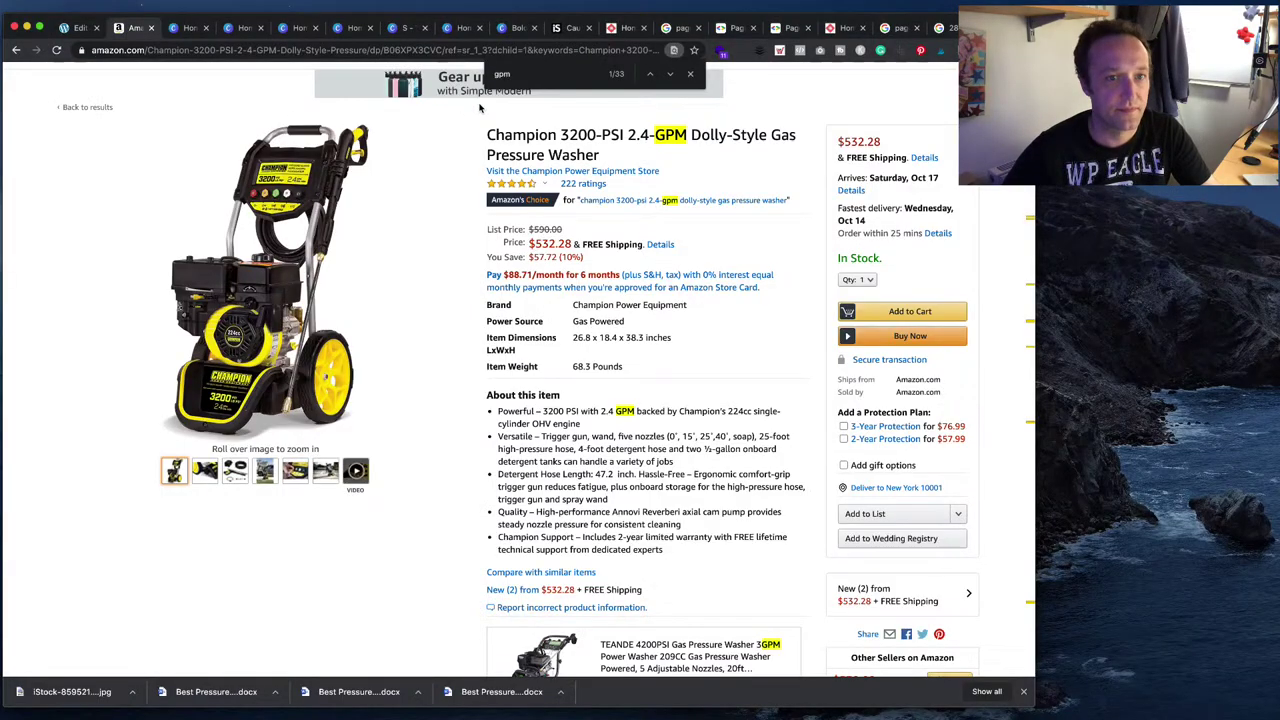
{"action": "scroll", "coordinate": [477, 120], "scroll_direction": "up", "scroll_amount": 3}
{"action": "left_click", "coordinate": [496, 107]}
{"action": "key", "text": "super+a"}
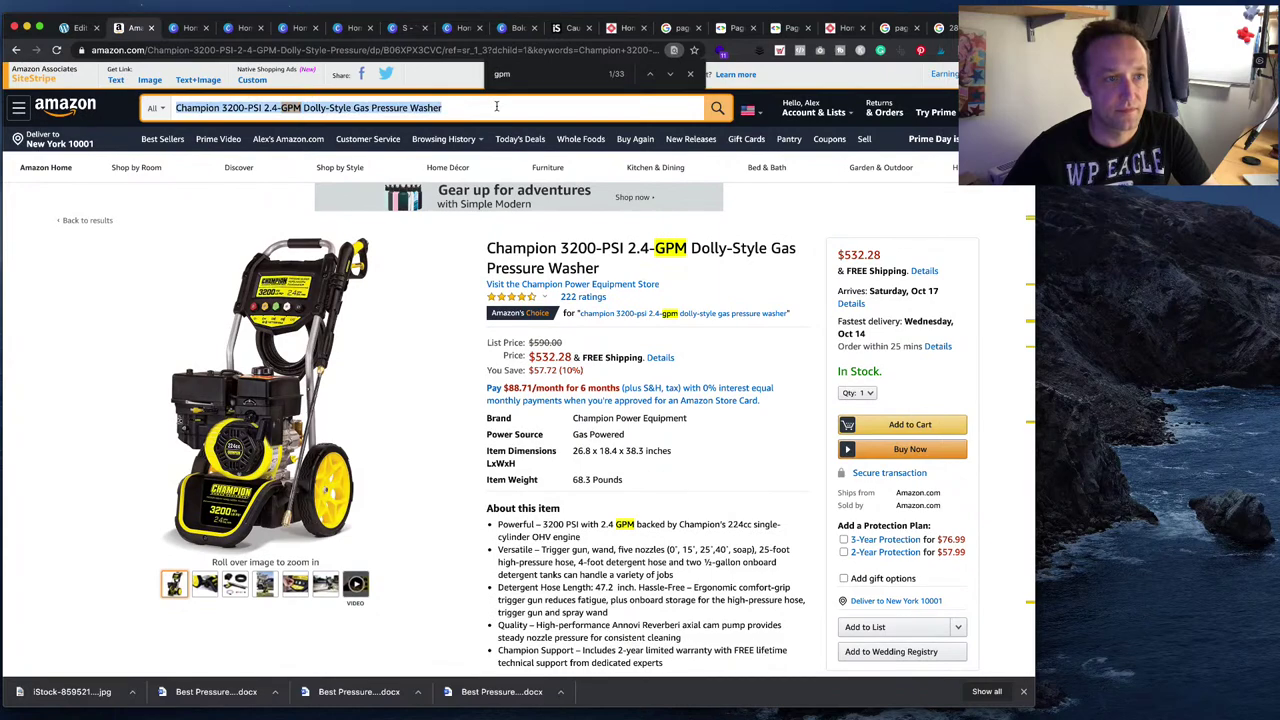
{"action": "key", "text": "super+v"}
{"action": "key", "text": "Return"}
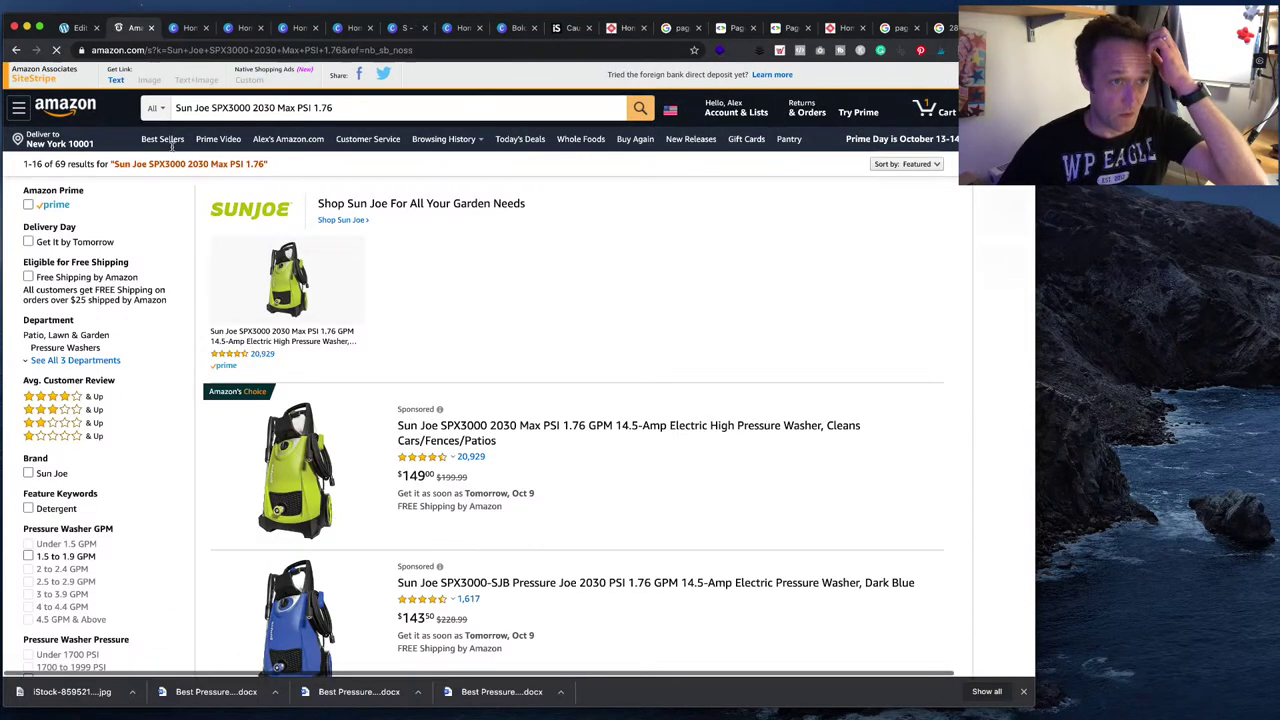
{"action": "left_click_drag", "start_coordinate": [256, 107], "coordinate": [150, 108]}
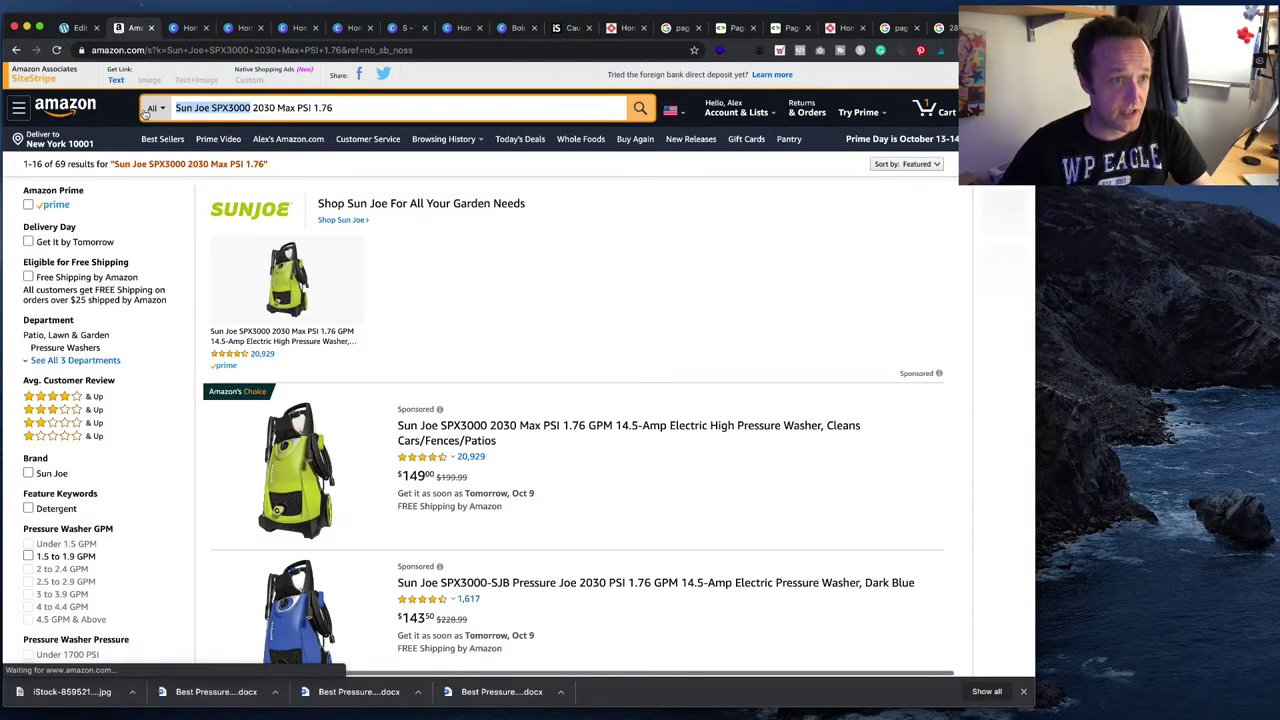
{"action": "key", "text": "ctrl+shift+Tab"}
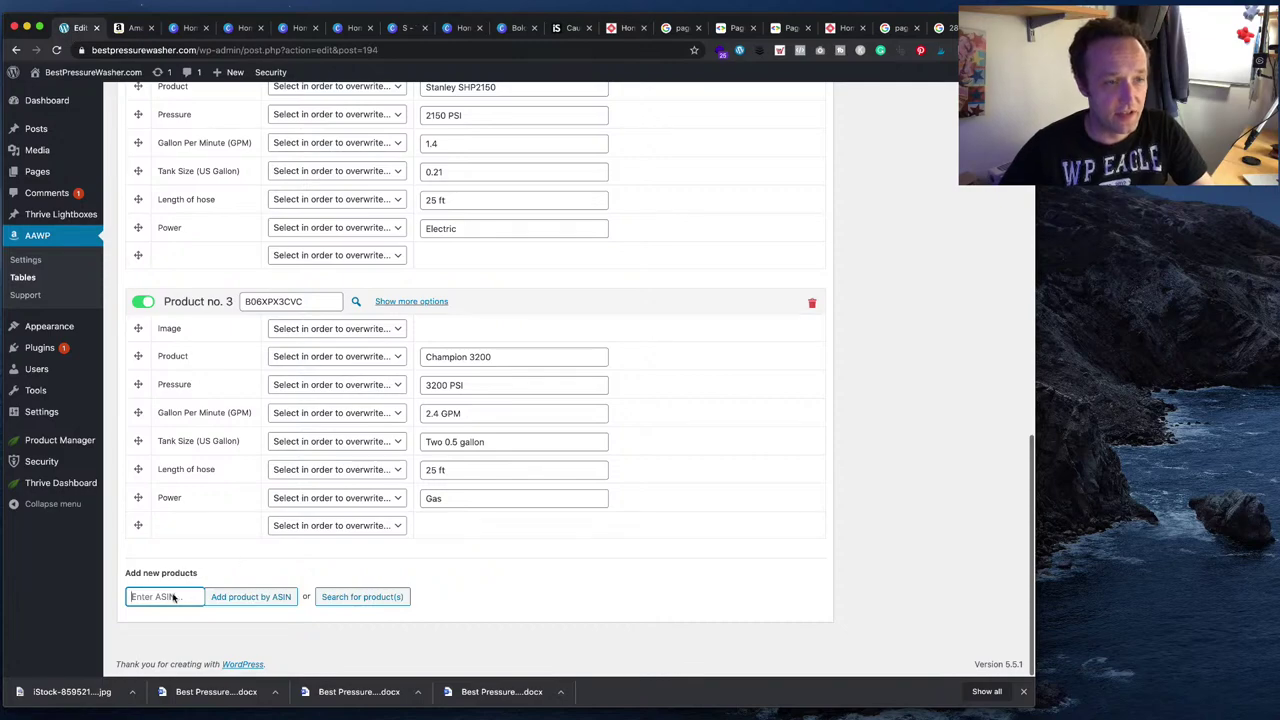
- Open the Sun Joe SPX3000 product page and copy its ASIN B00CPGMUXW
{"action": "left_click", "coordinate": [138, 27]}
{"action": "scroll", "coordinate": [597, 490], "scroll_direction": "down", "scroll_amount": 7}
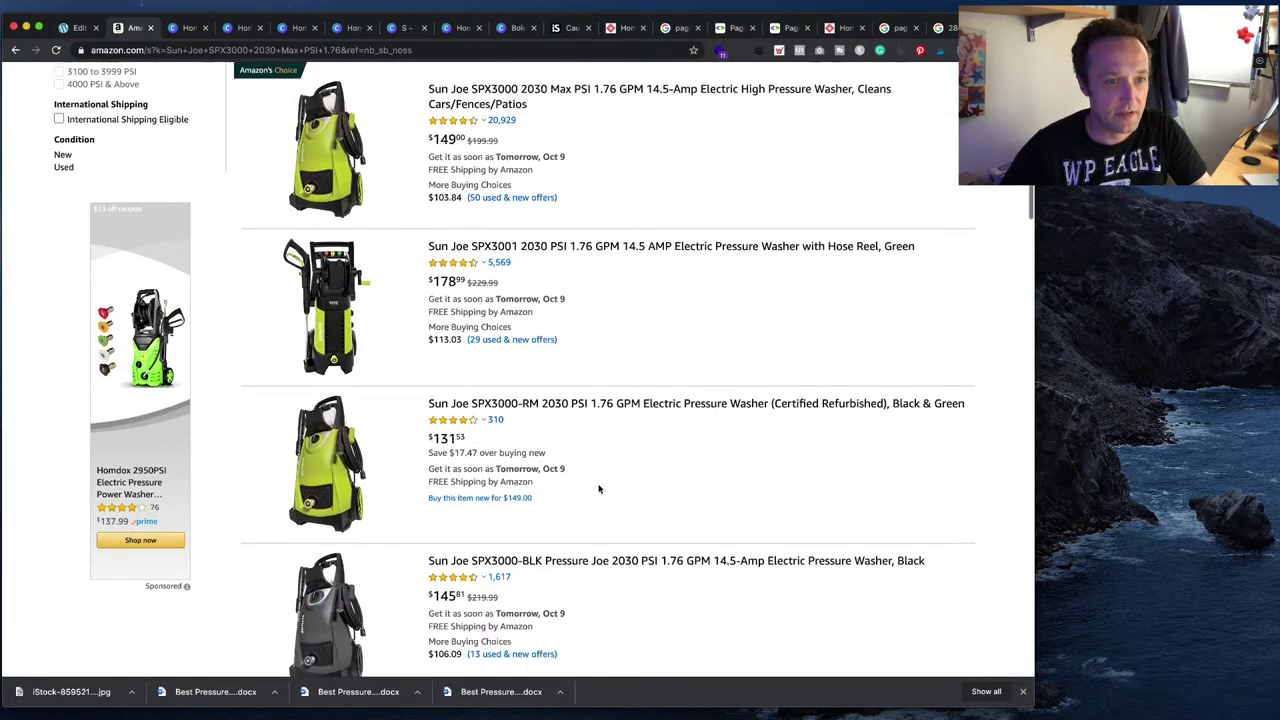
{"action": "scroll", "coordinate": [597, 490], "scroll_direction": "up", "scroll_amount": 4}
{"action": "left_click", "coordinate": [500, 450]}
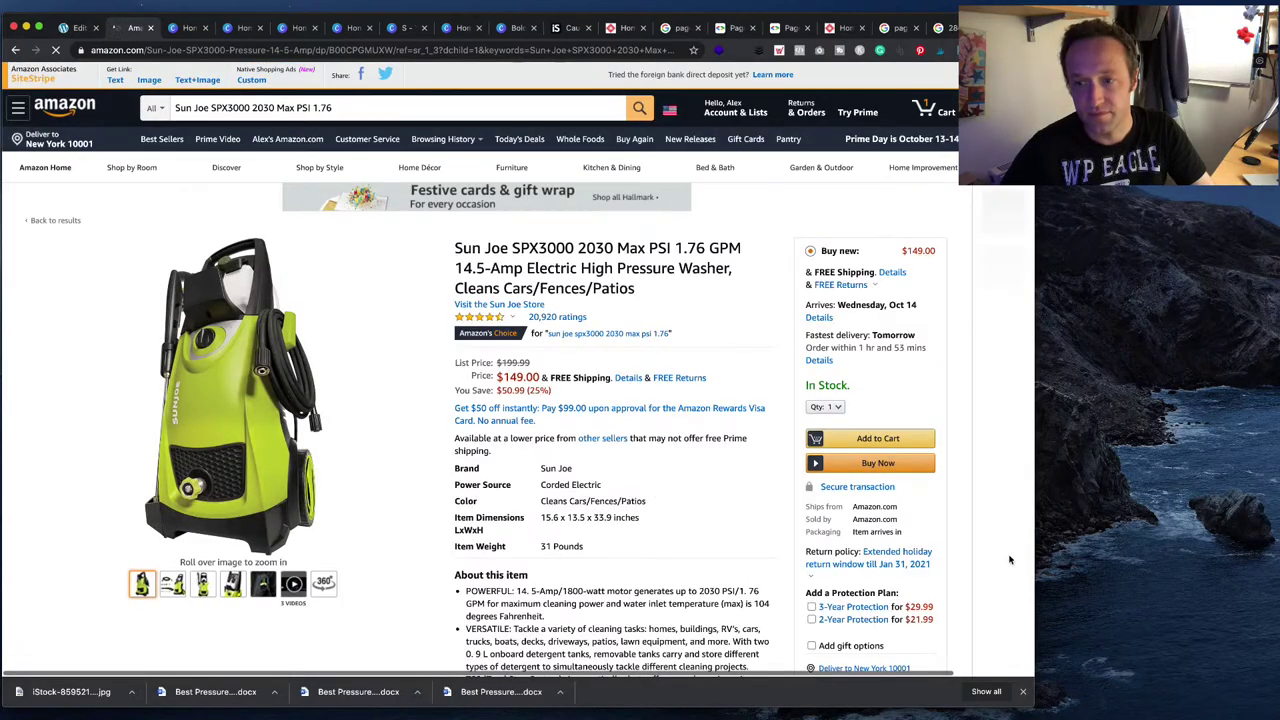
{"action": "scroll", "coordinate": [522, 455], "scroll_direction": "down", "scroll_amount": 3}
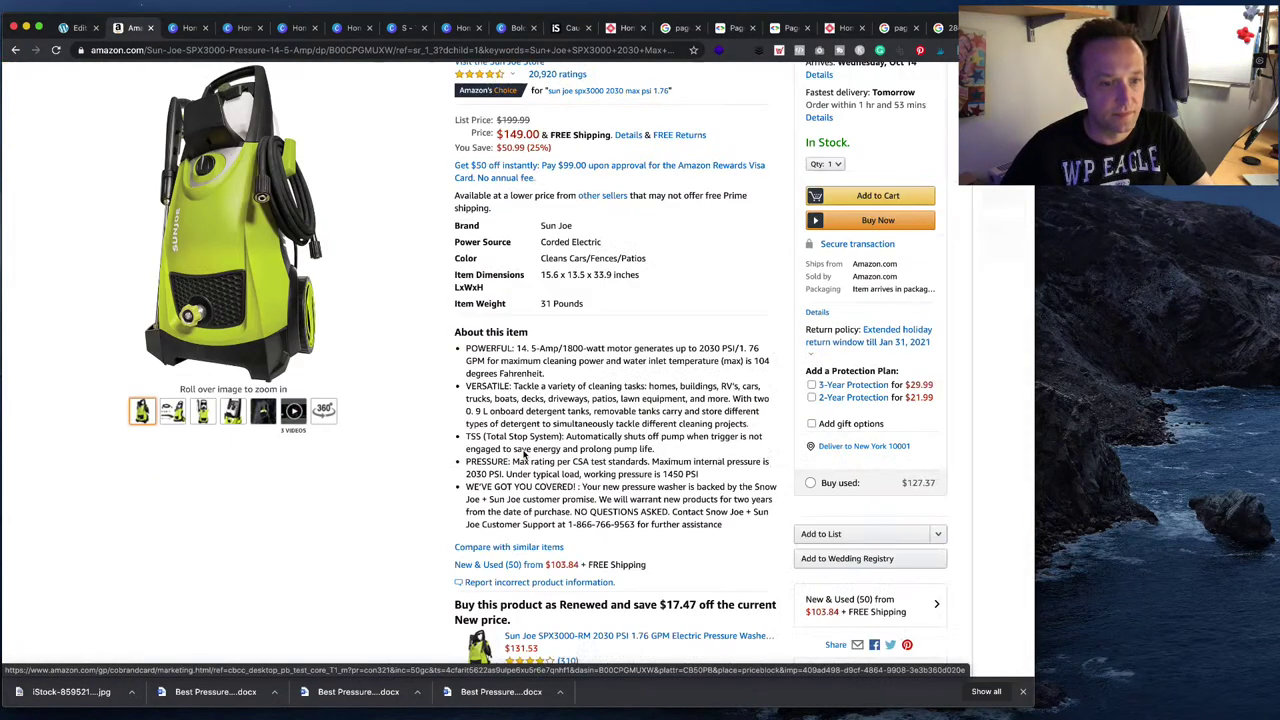
{"action": "scroll", "coordinate": [522, 455], "scroll_direction": "down", "scroll_amount": 20}
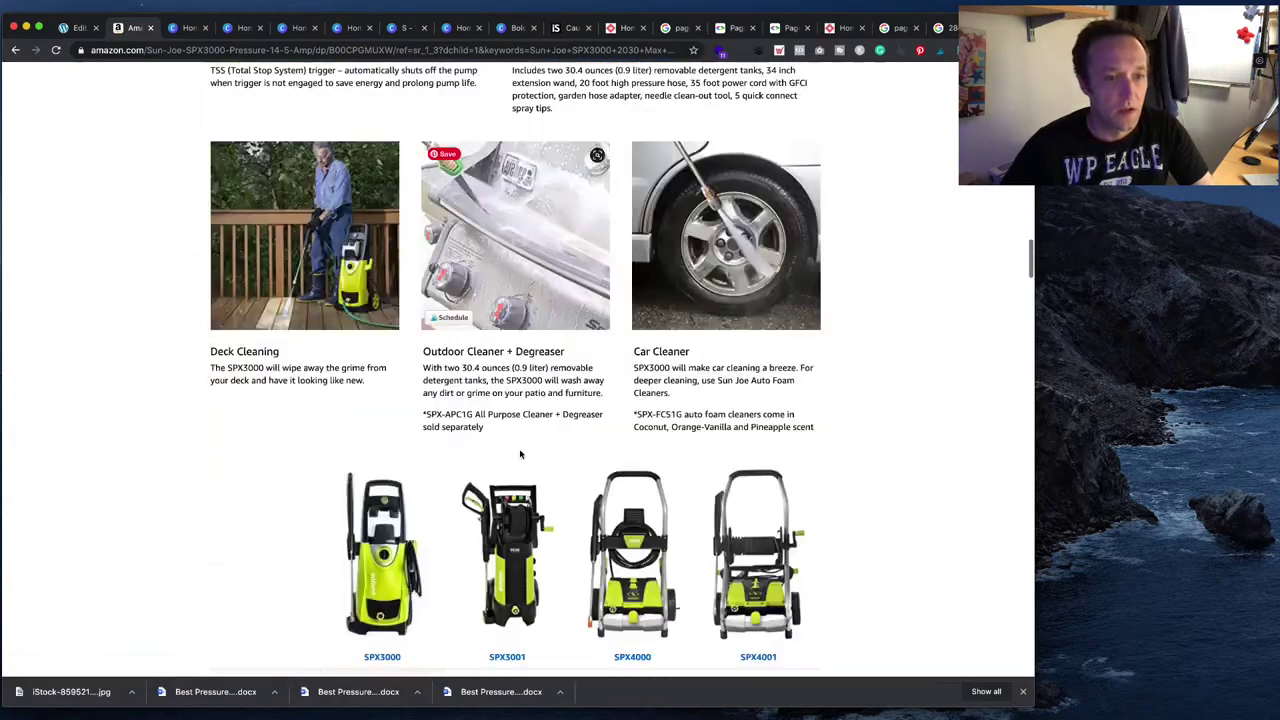
{"action": "scroll", "coordinate": [520, 455], "scroll_direction": "down", "scroll_amount": 20}
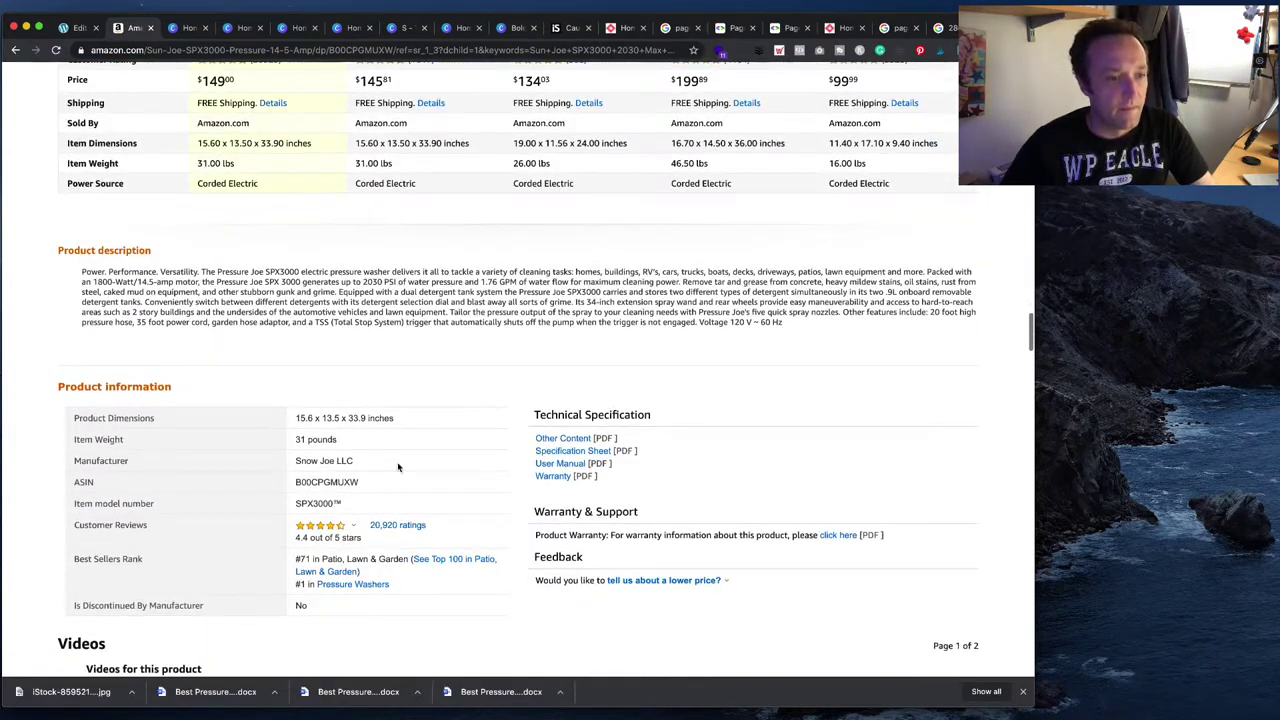
{"action": "left_click_drag", "start_coordinate": [372, 482], "coordinate": [292, 482]}
{"action": "key", "text": "ctrl+c"}
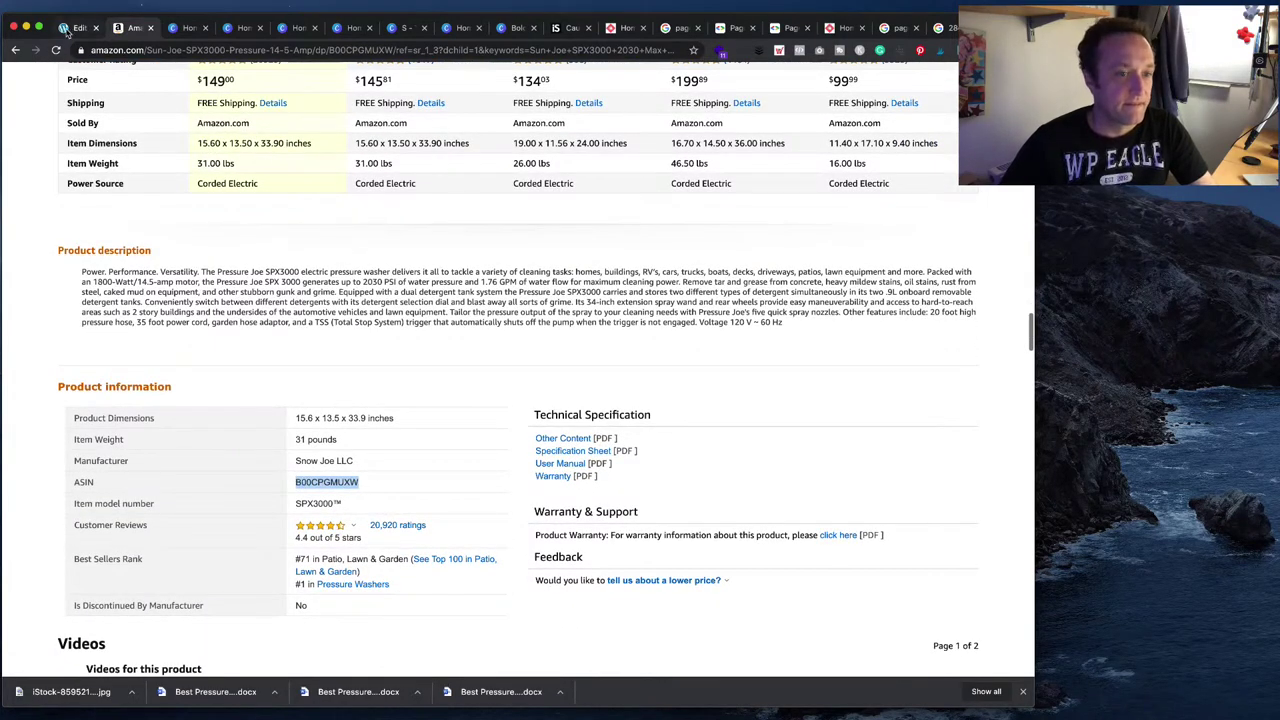
{"action": "left_click", "coordinate": [70, 28]}
{"action": "left_click", "coordinate": [319, 301]}
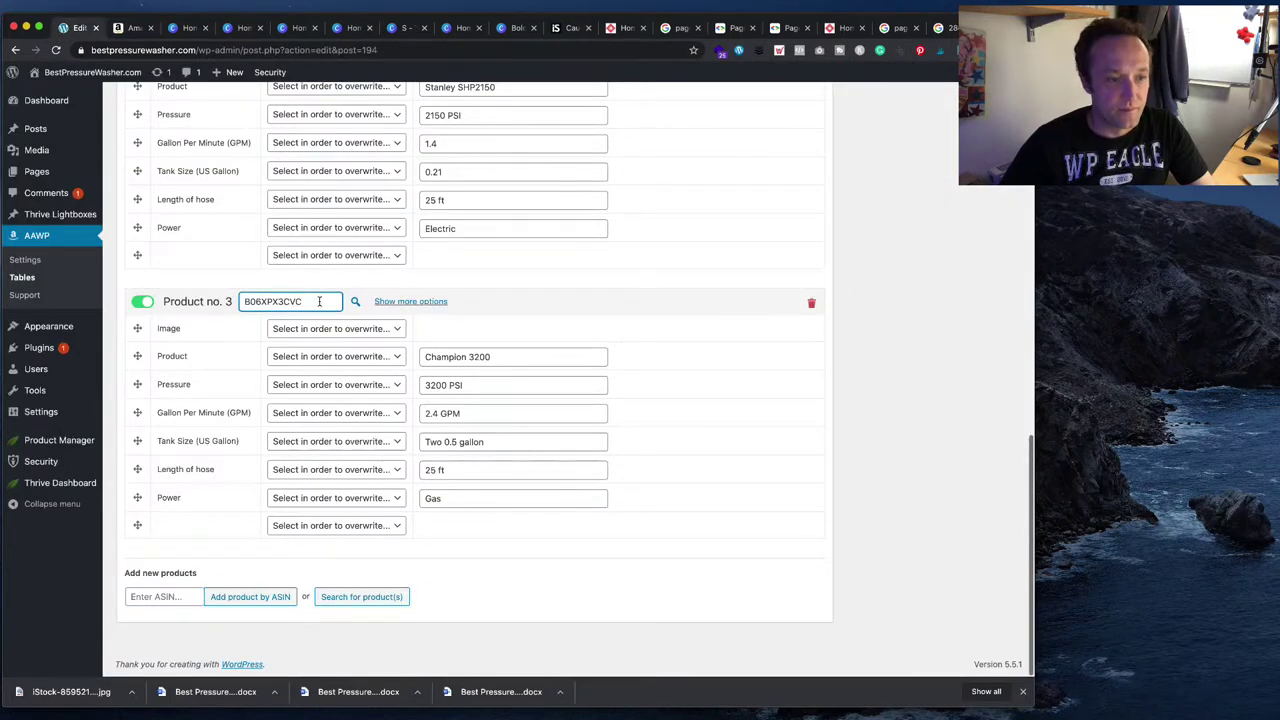
- Add ASIN B00CPGMUXW to the table as Product no. 4
{"action": "left_click", "coordinate": [157, 598]}
{"action": "key", "text": "ctrl+v"}
{"action": "left_click", "coordinate": [252, 597]}
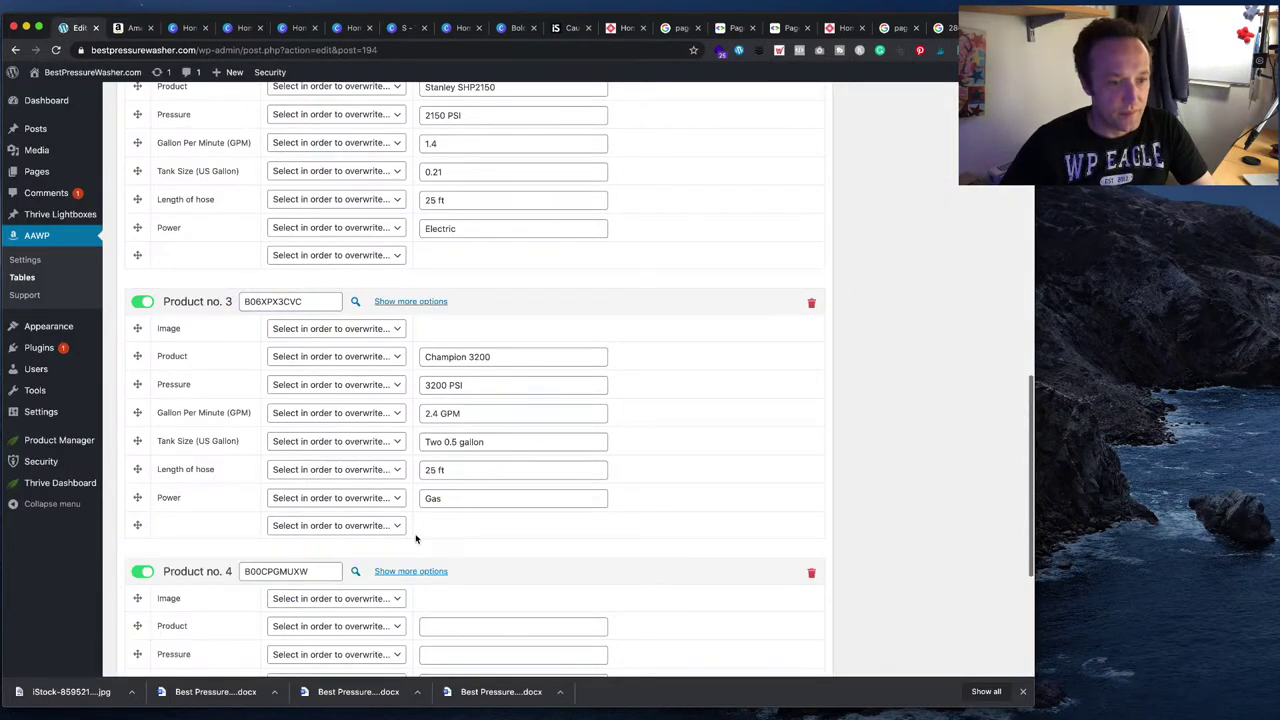
{"action": "scroll", "coordinate": [416, 539], "scroll_direction": "down", "scroll_amount": 3}
- Copy 'Sun Joe SPX3000' from the Amazon title into Product no. 4's name
{"action": "left_click", "coordinate": [460, 496]}
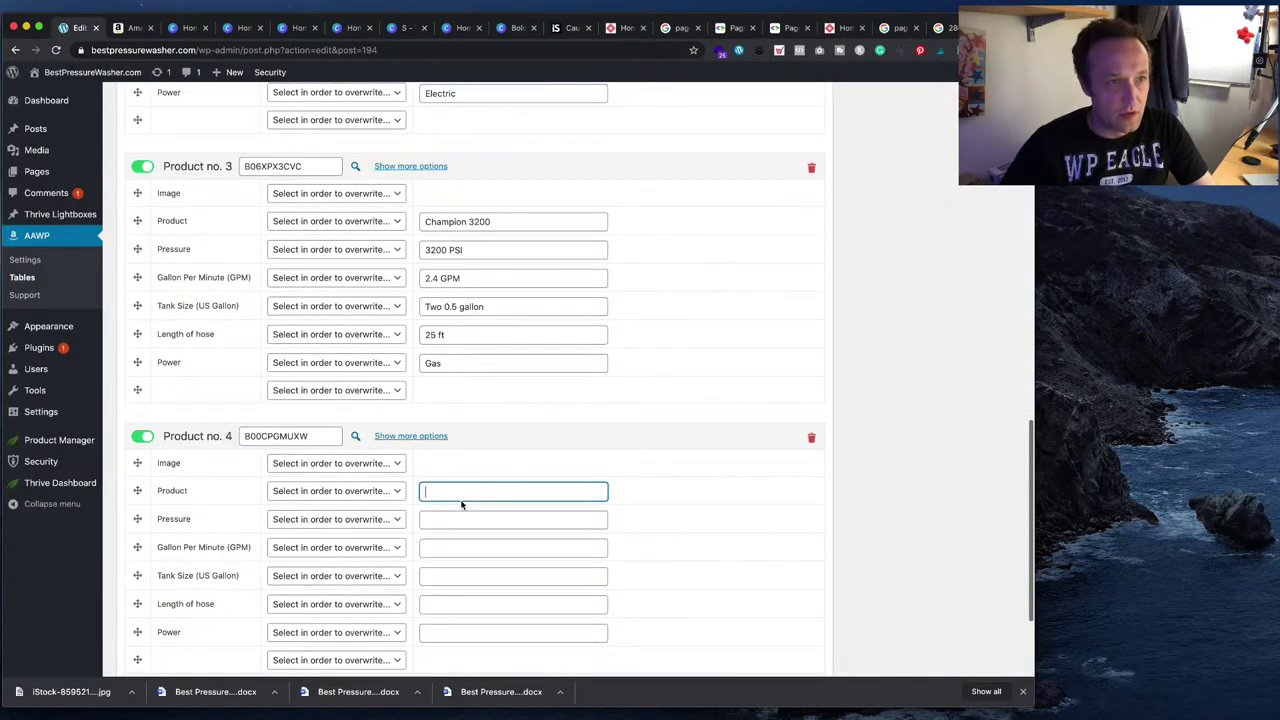
{"action": "left_click", "coordinate": [135, 27]}
{"action": "scroll", "coordinate": [562, 347], "scroll_direction": "up", "scroll_amount": 15}
{"action": "scroll", "coordinate": [562, 347], "scroll_direction": "up", "scroll_amount": 10}
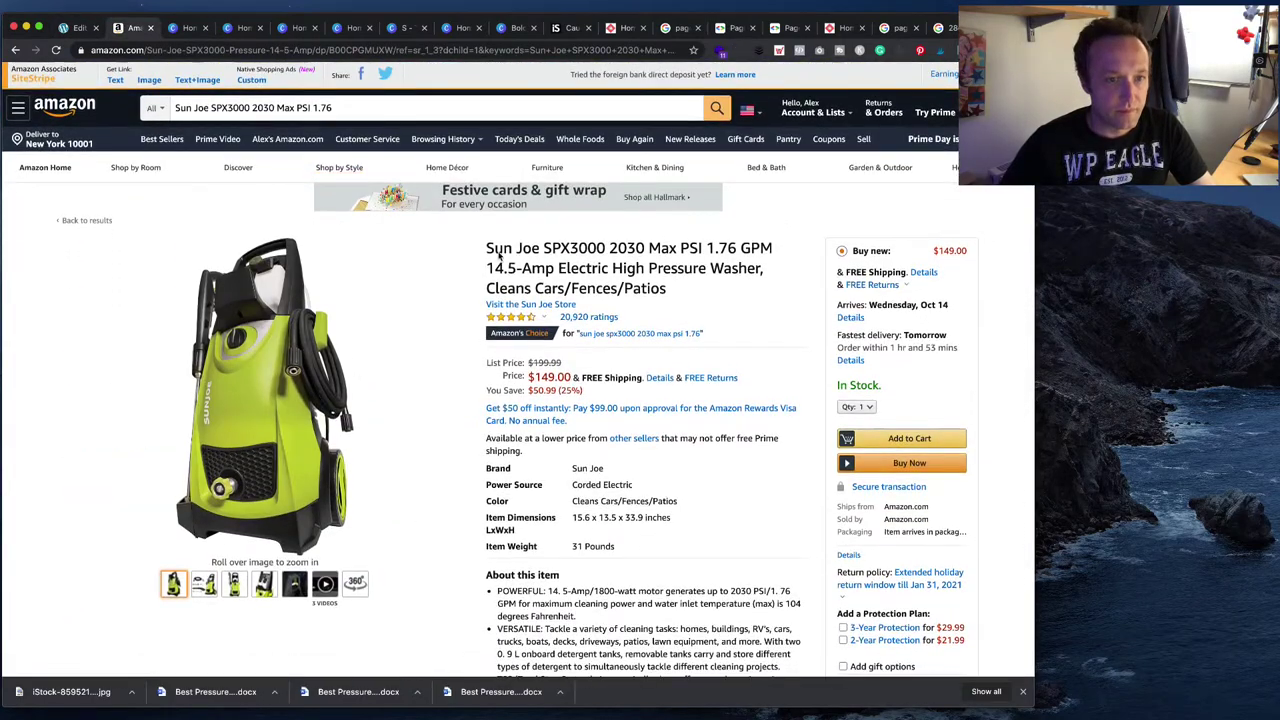
{"action": "left_click_drag", "start_coordinate": [486, 250], "coordinate": [604, 252]}
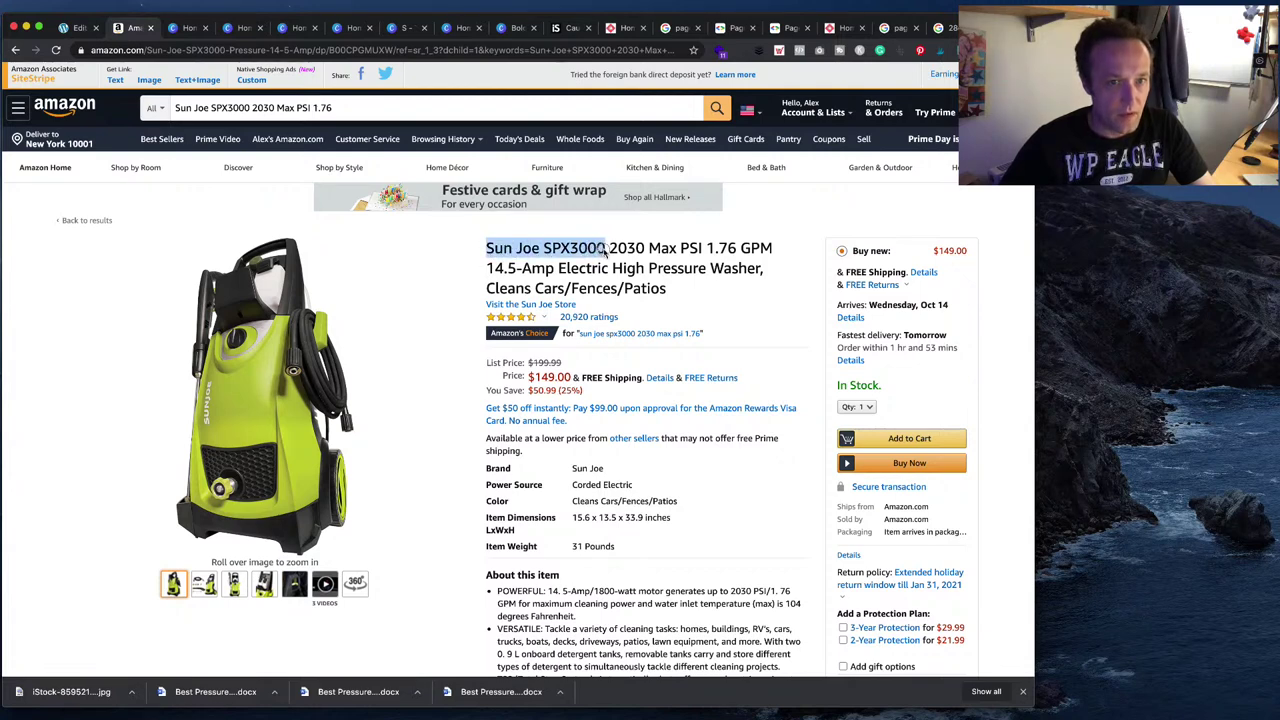
{"action": "key", "text": "ctrl+c"}
{"action": "left_click", "coordinate": [75, 27]}
{"action": "left_click", "coordinate": [474, 489]}
{"action": "key", "text": "ctrl+v"}
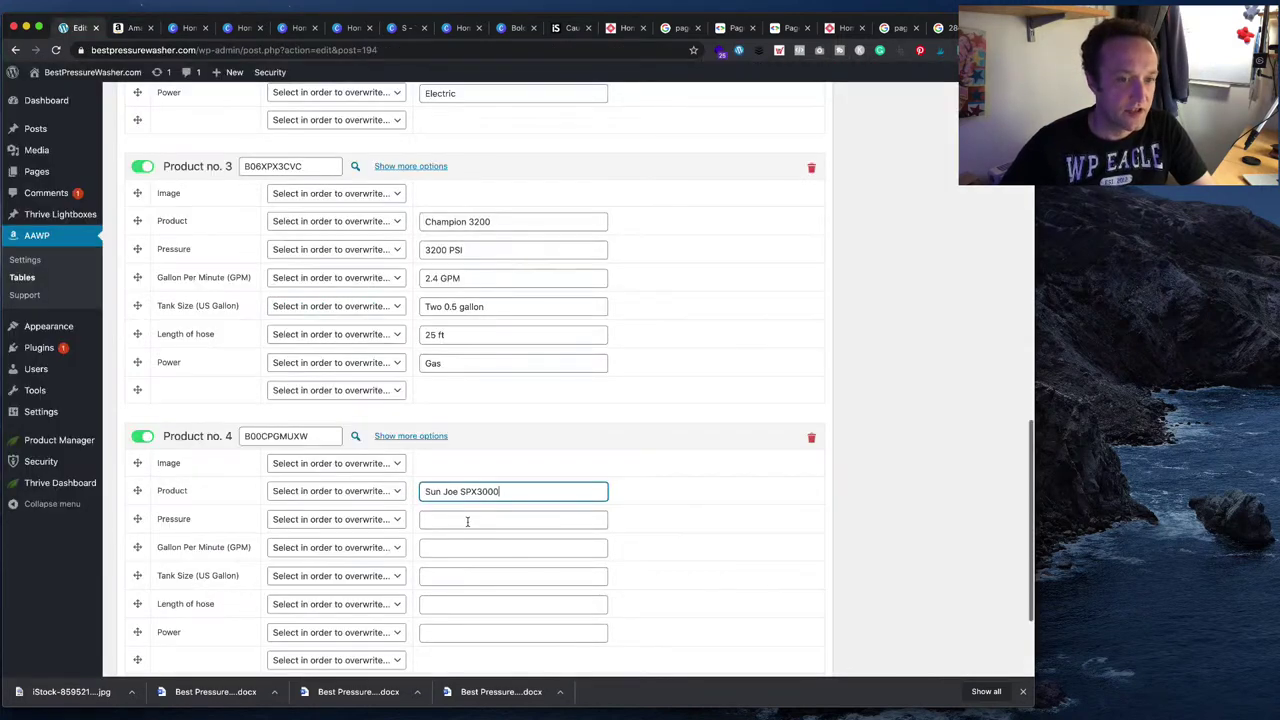
- Fill in Product no. 4's Pressure as 1.76 after checking the Sun Joe specs on Amazon
{"action": "left_click", "coordinate": [466, 519]}
{"action": "left_click", "coordinate": [133, 27]}
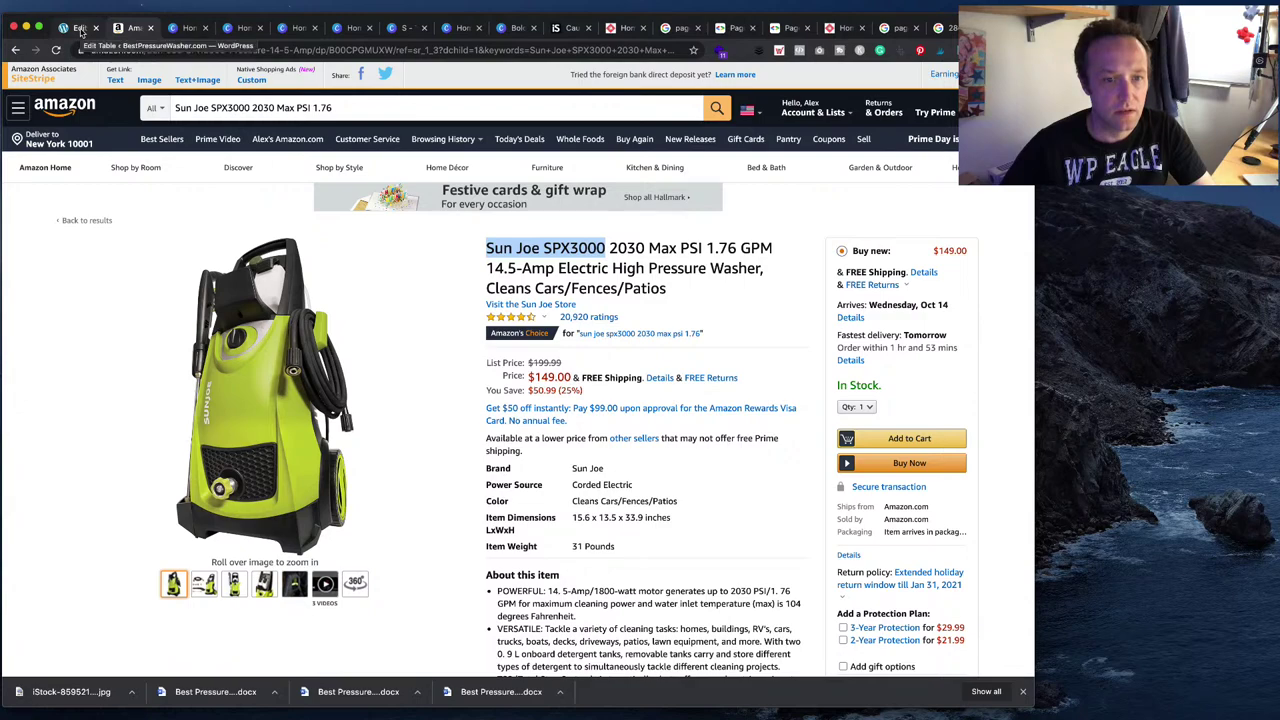
{"action": "left_click", "coordinate": [81, 28]}
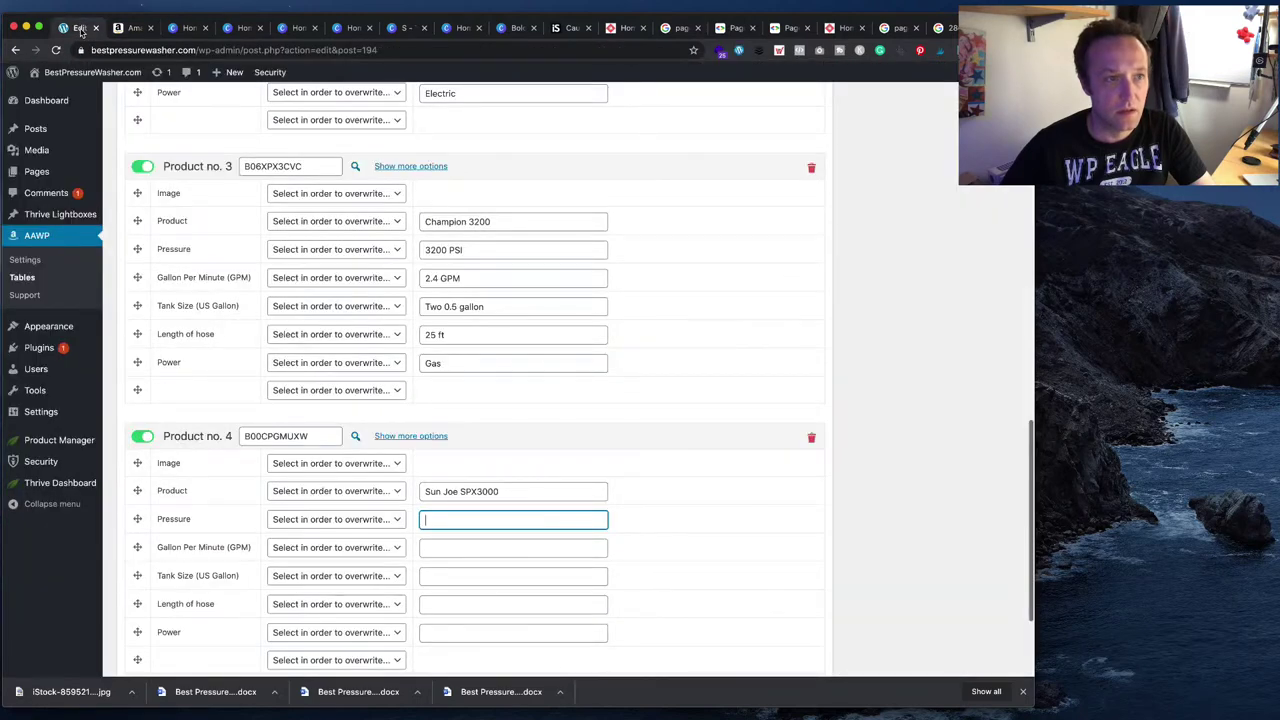
{"action": "left_click", "coordinate": [125, 28]}
{"action": "left_click", "coordinate": [68, 28]}
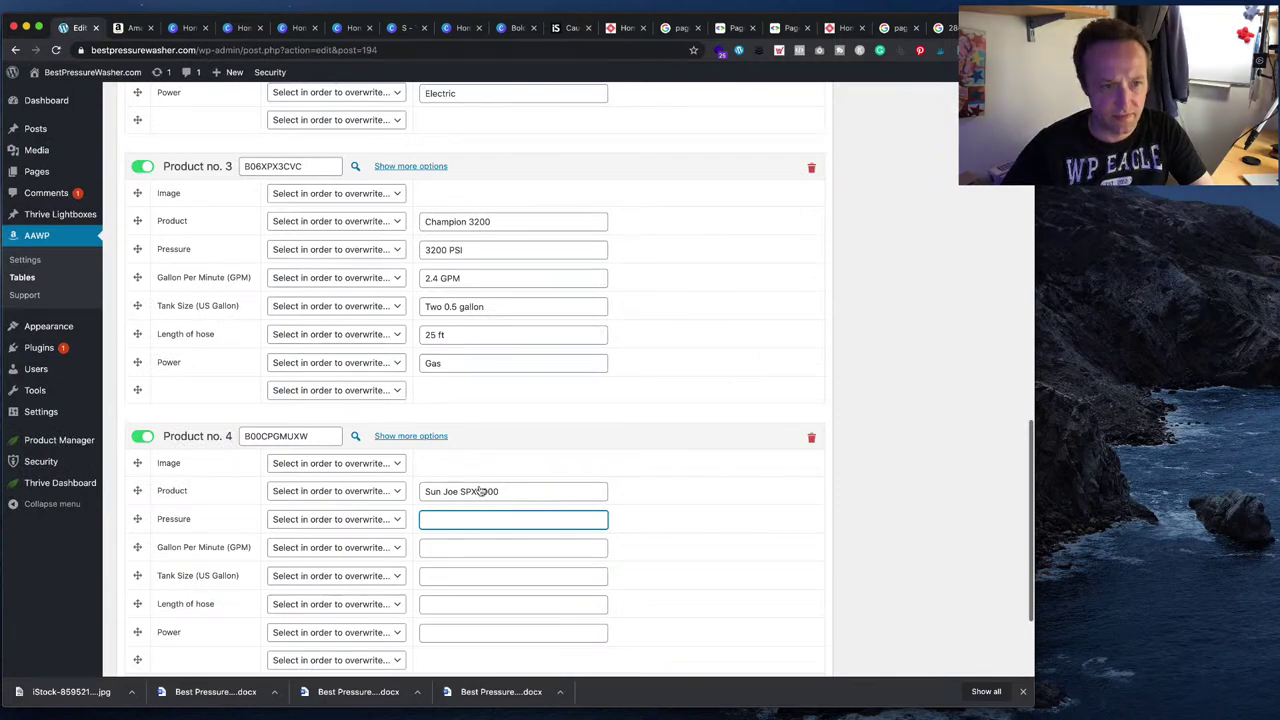
{"action": "left_click", "coordinate": [125, 28]}
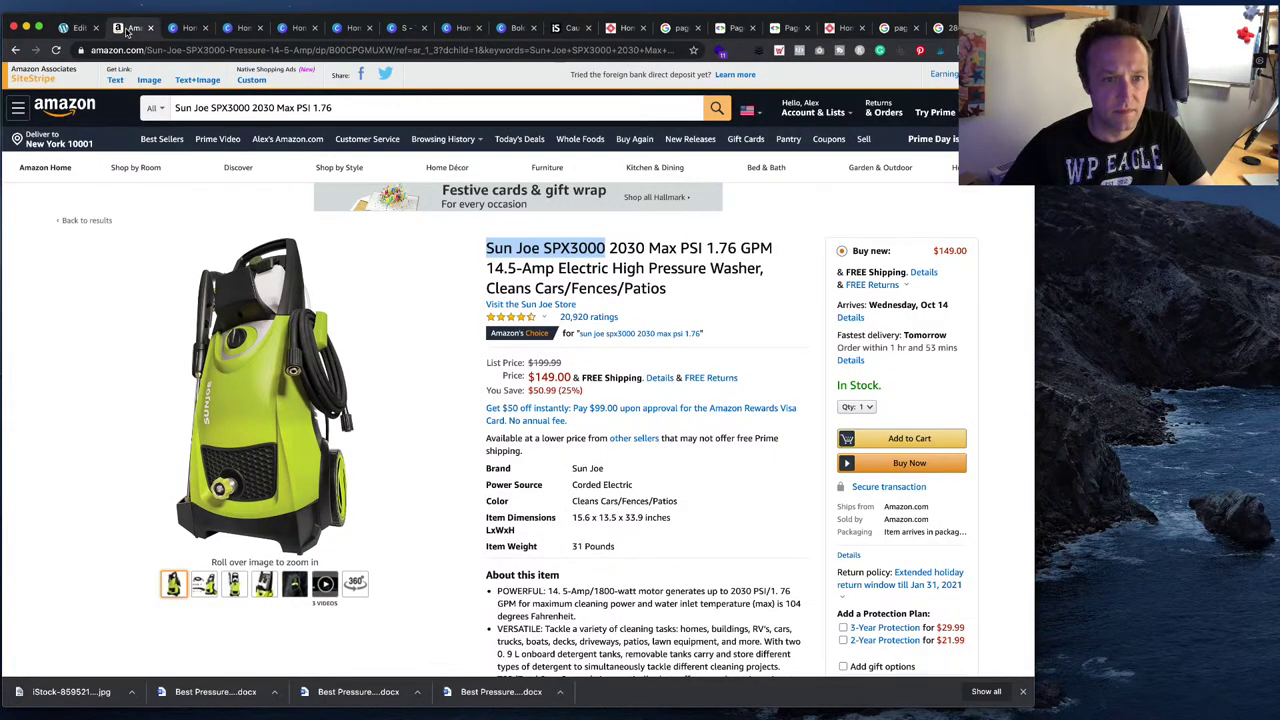
{"action": "left_click", "coordinate": [69, 30]}
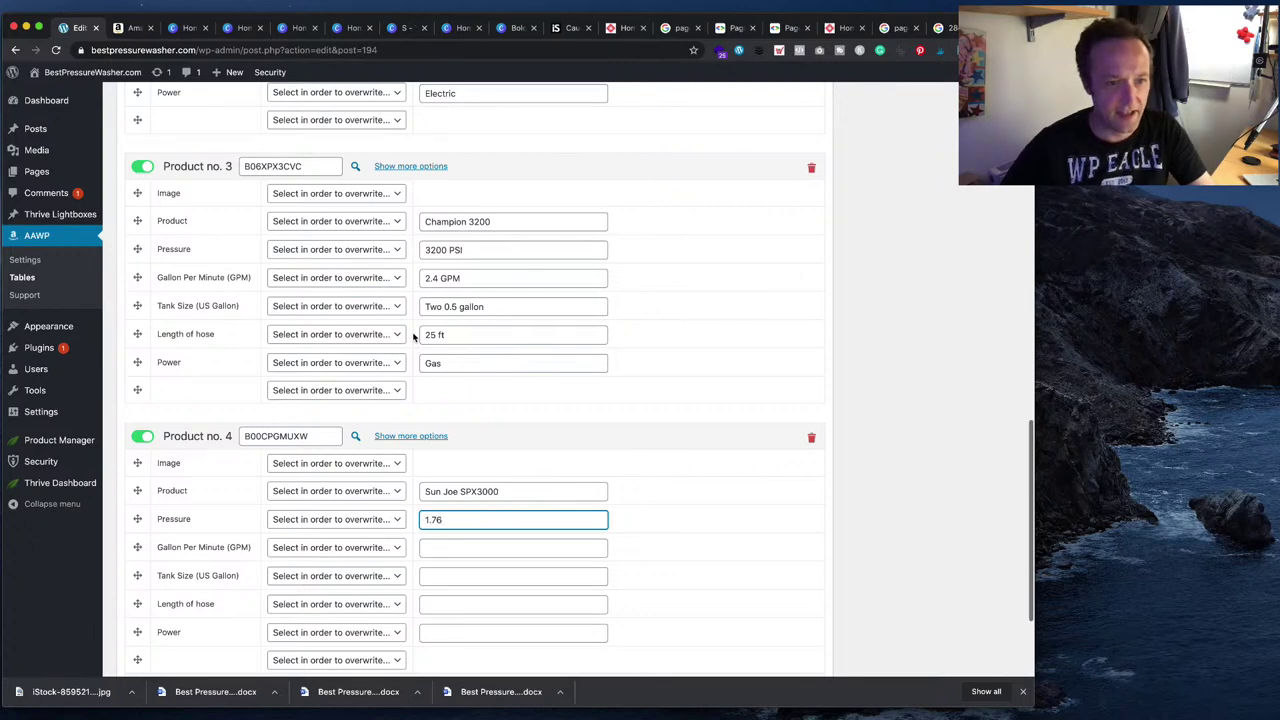
{"action": "key", "text": "Tab"}
{"action": "key", "text": "Tab"}
{"action": "left_click", "coordinate": [125, 28]}
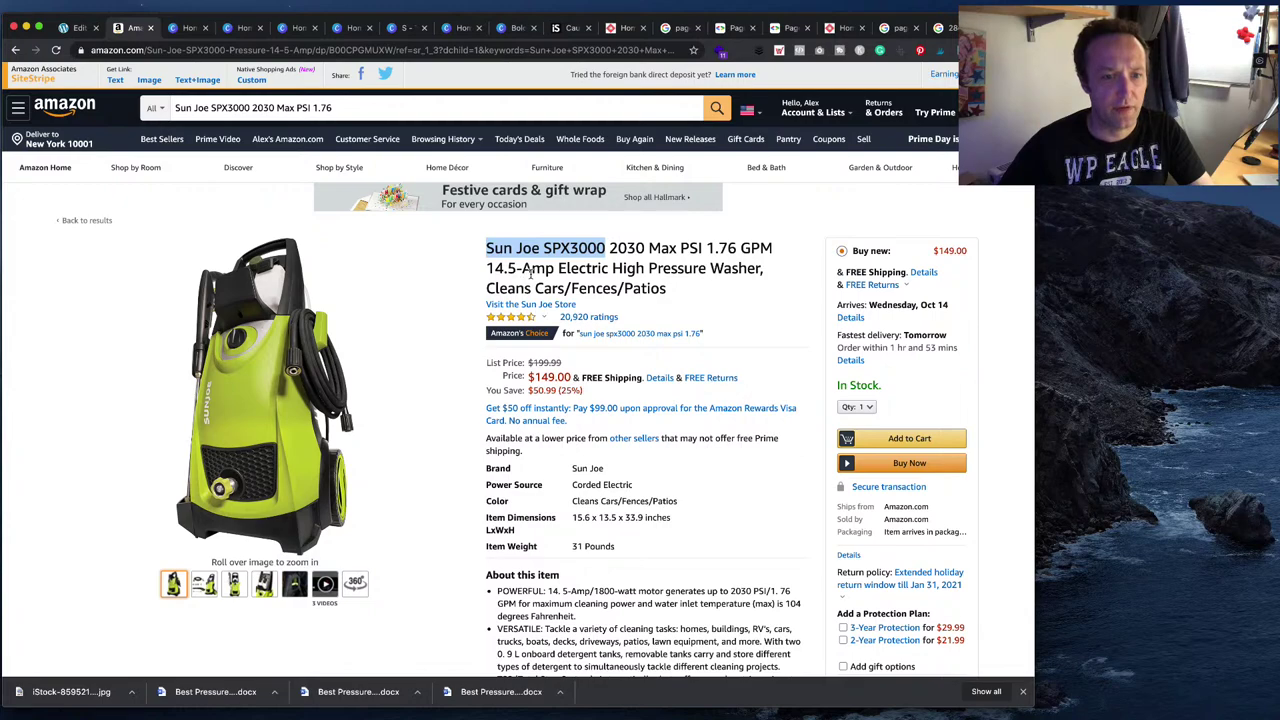
{"action": "scroll", "coordinate": [530, 272], "scroll_direction": "down", "scroll_amount": 2}
- Search the Sun Joe page for 'gpm' and step through the matches into the reviews
{"action": "key", "text": "super+f"}
{"action": "type", "text": "g"}
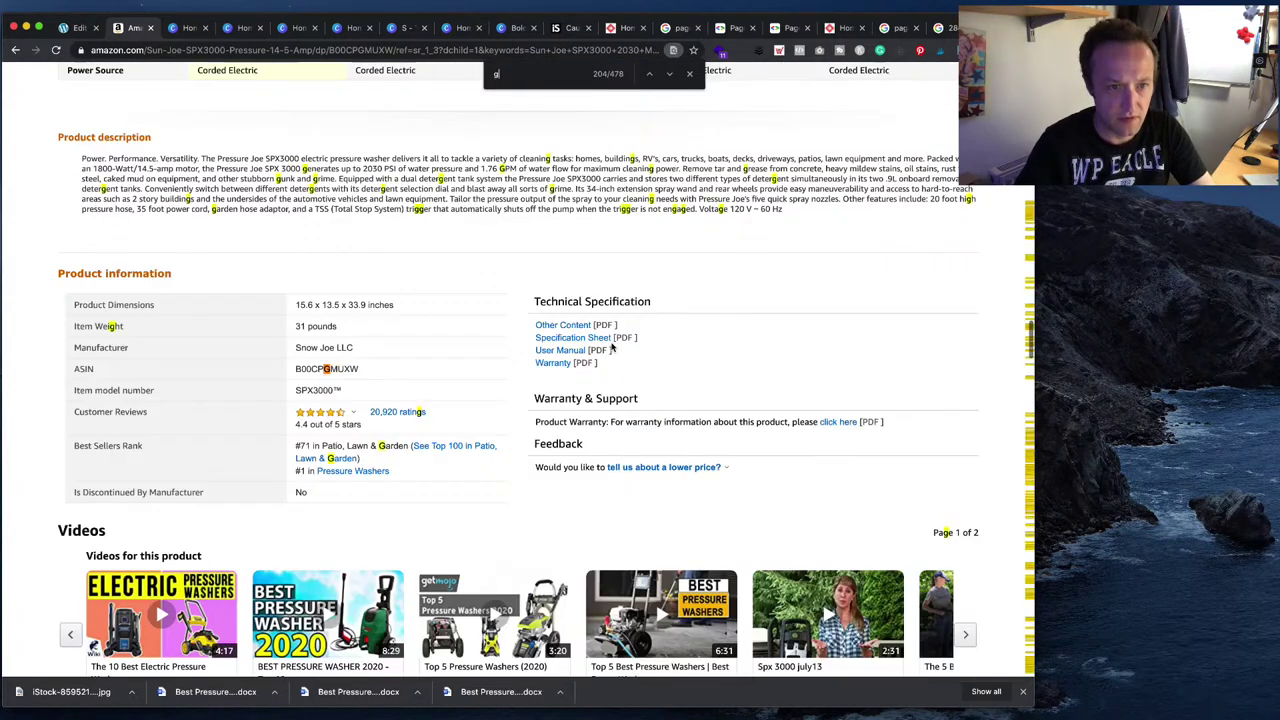
{"action": "type", "text": "pm"}
{"action": "left_click", "coordinate": [670, 75]}
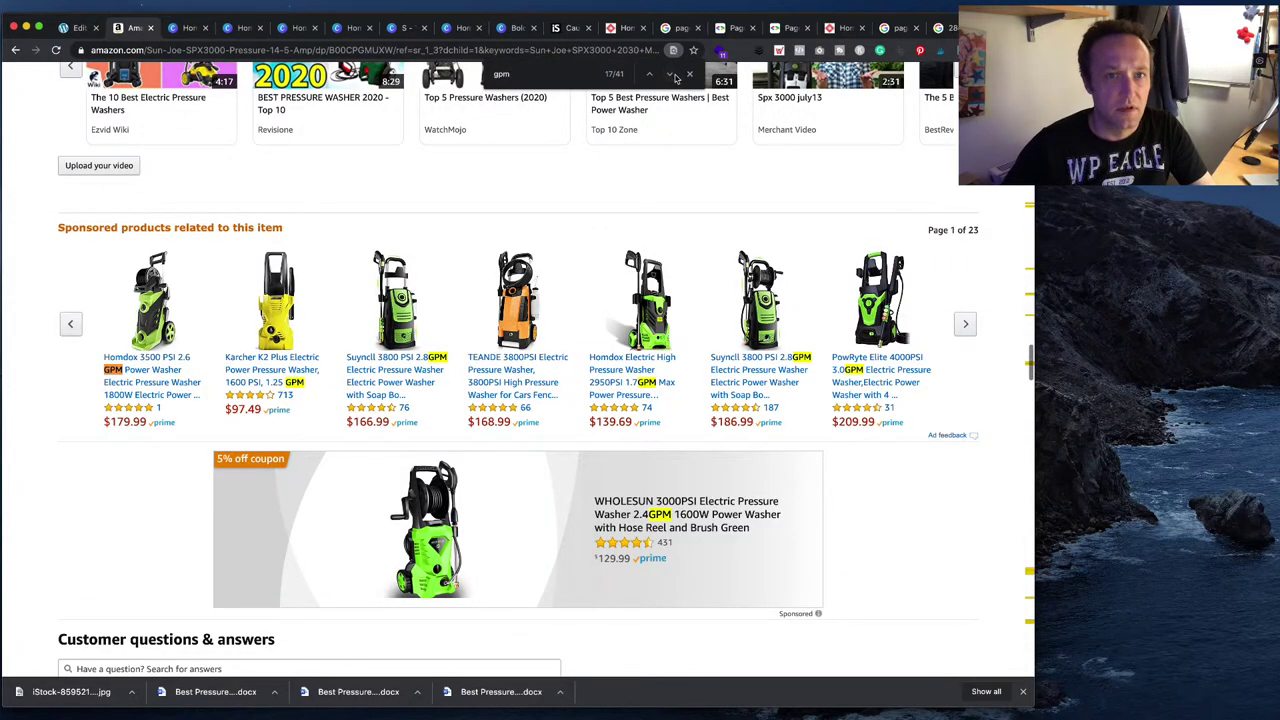
{"action": "left_click", "coordinate": [670, 75]}
{"action": "left_click", "coordinate": [670, 75]}
{"action": "left_click", "coordinate": [670, 75]}
{"action": "left_click", "coordinate": [671, 75]}
{"action": "left_click", "coordinate": [671, 75]}
{"action": "left_click", "coordinate": [671, 75]}
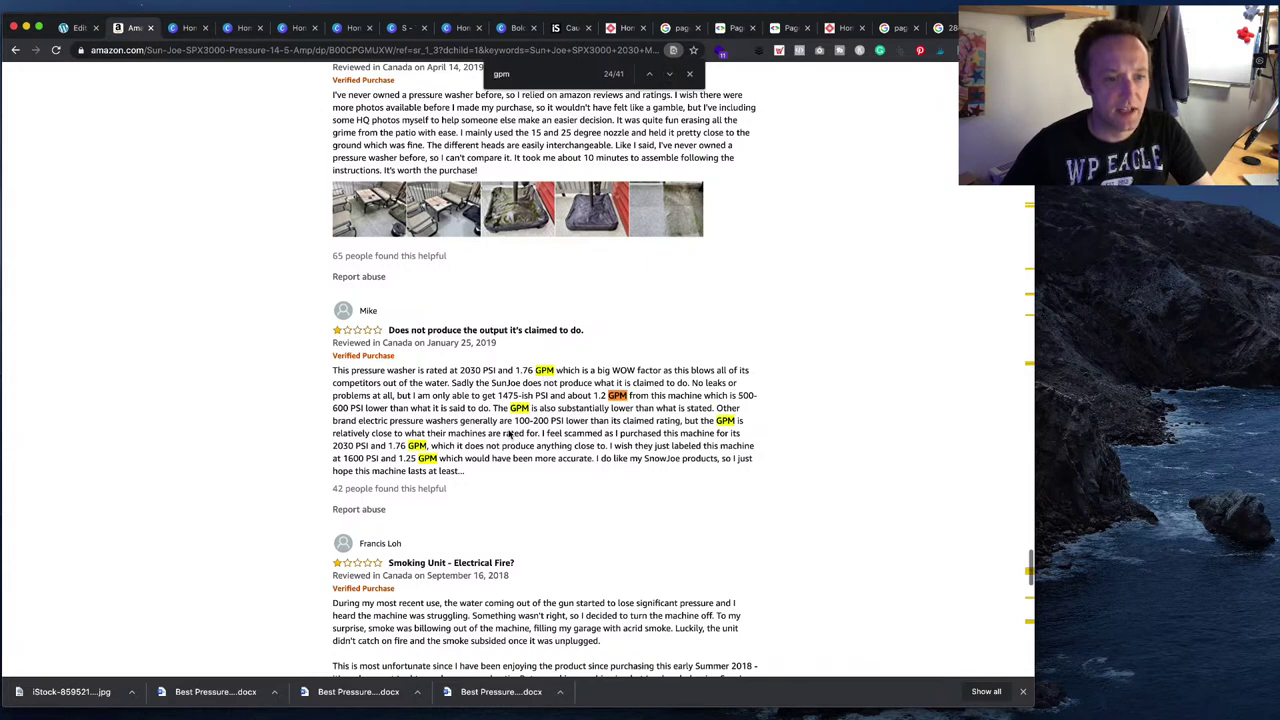
{"action": "scroll", "coordinate": [455, 558], "scroll_direction": "down", "scroll_amount": 3}
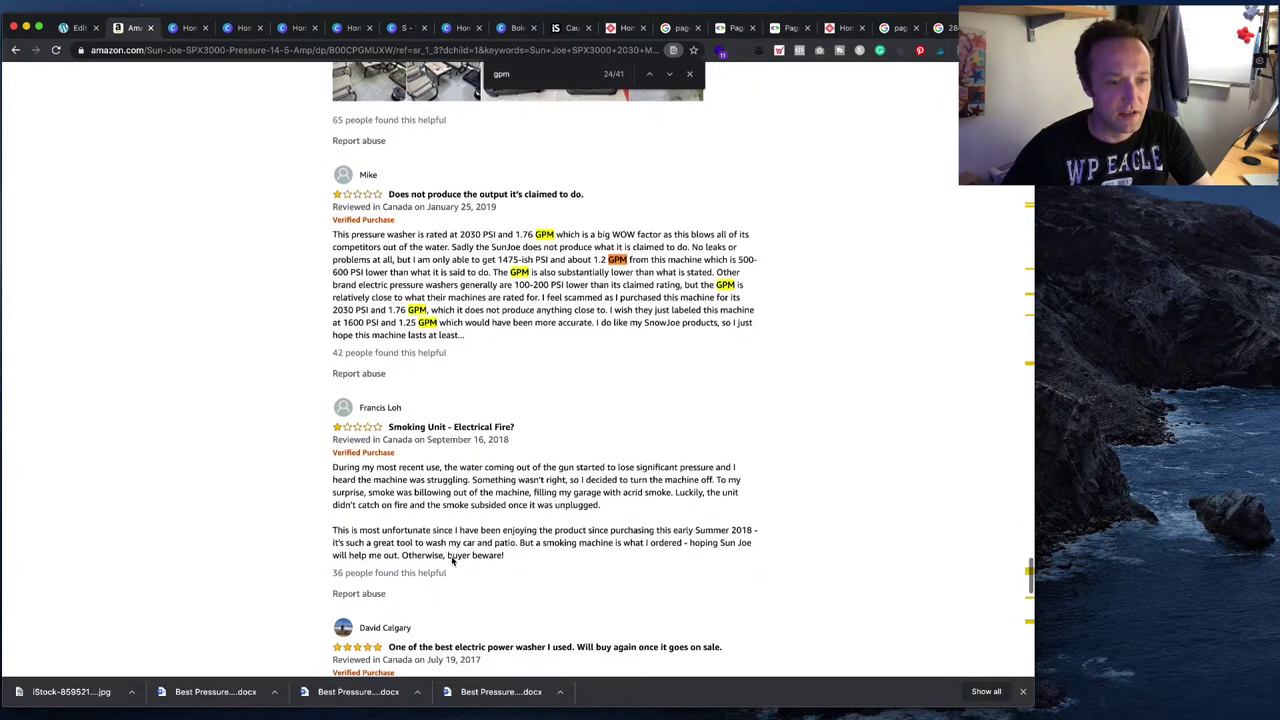
{"action": "scroll", "coordinate": [452, 559], "scroll_direction": "up", "scroll_amount": 10}
{"action": "scroll", "coordinate": [451, 559], "scroll_direction": "up", "scroll_amount": 2}
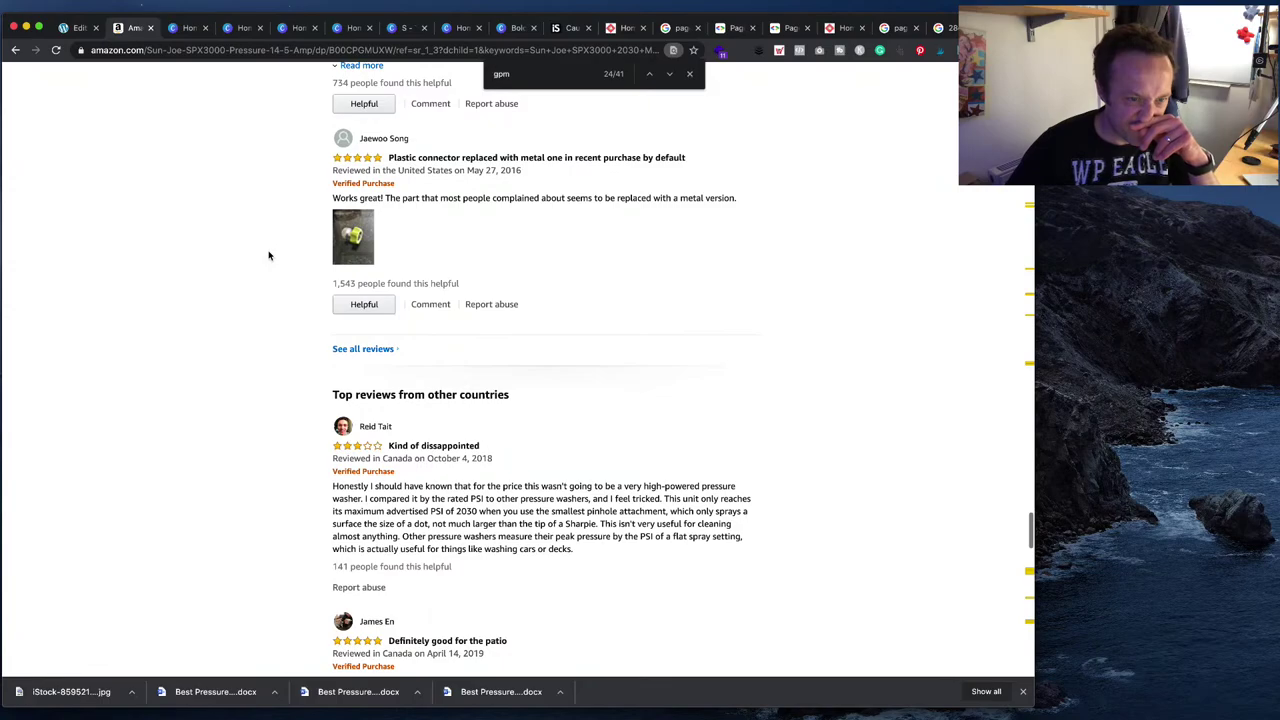
{"action": "scroll", "coordinate": [385, 408], "scroll_direction": "up", "scroll_amount": 20}
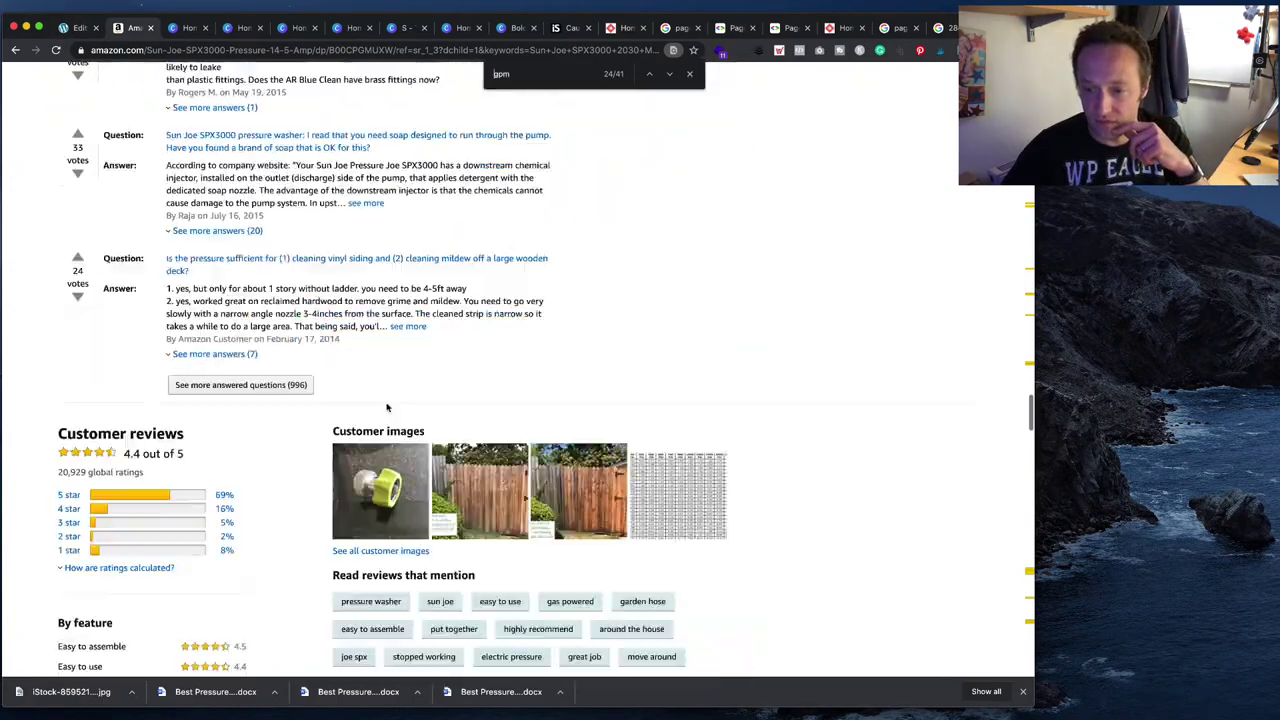
{"action": "scroll", "coordinate": [385, 408], "scroll_direction": "up", "scroll_amount": 20}
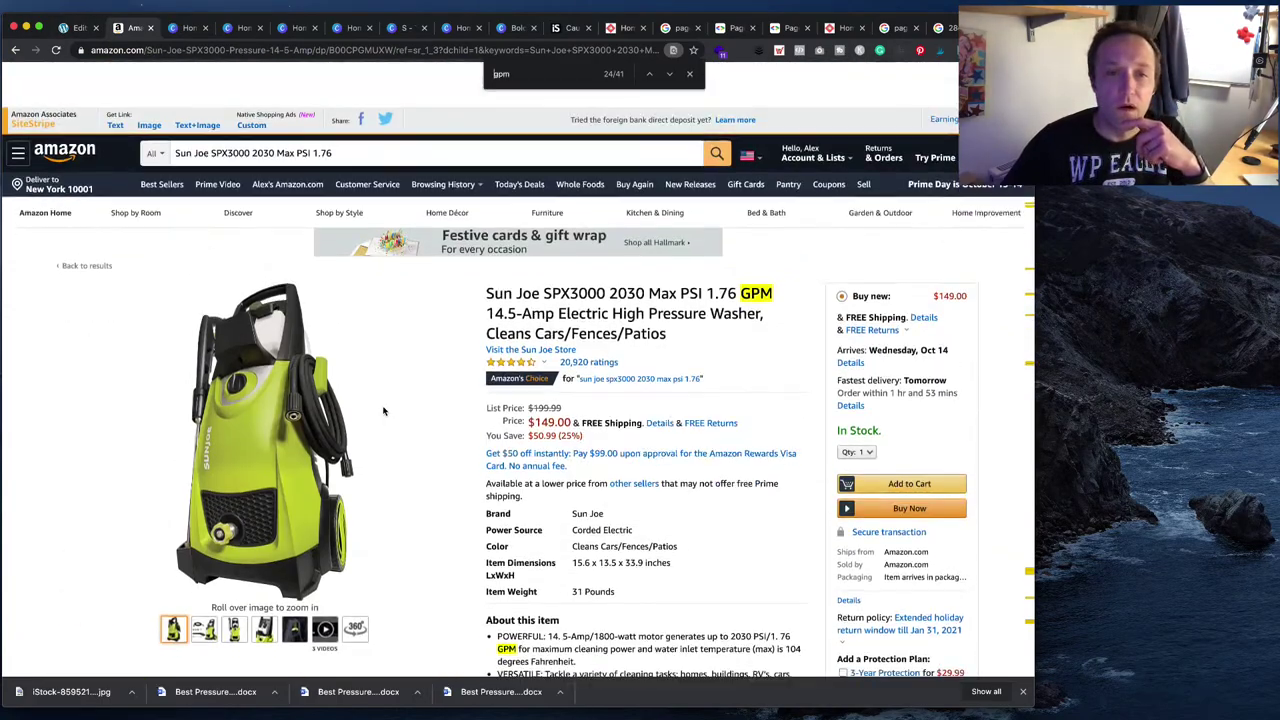
{"action": "left_click", "coordinate": [75, 27]}
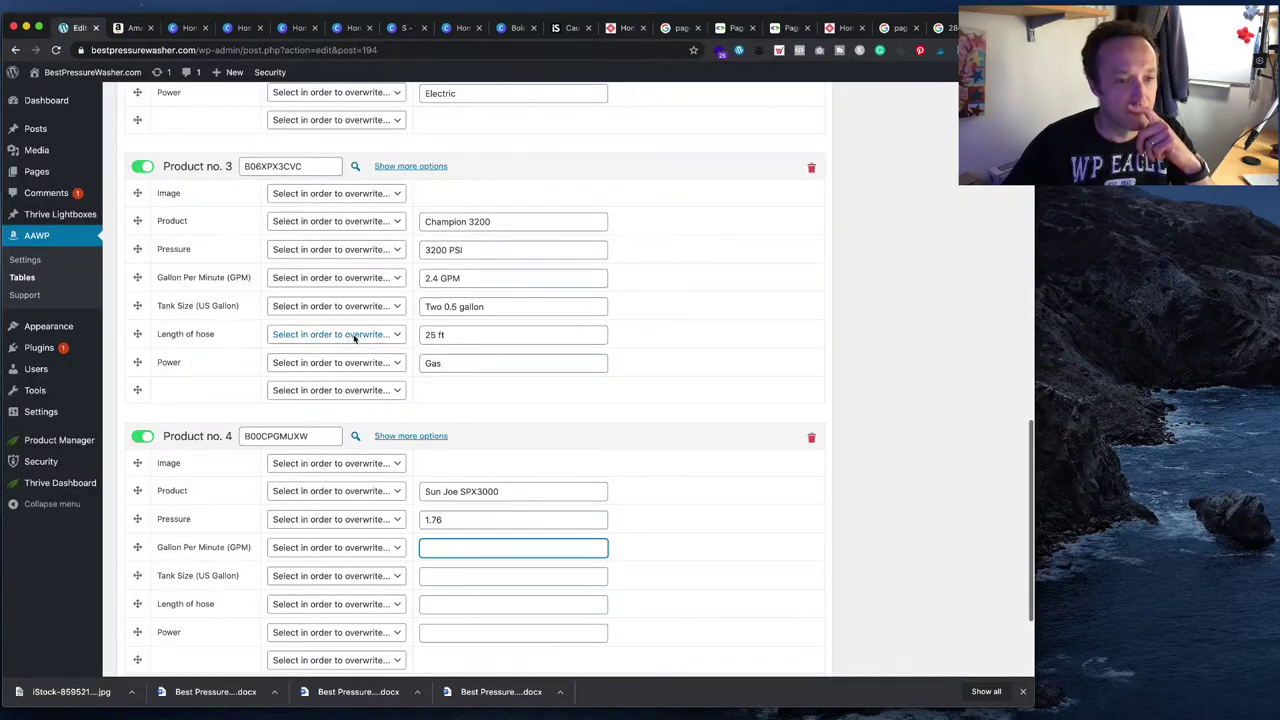
- Correct Product no. 4's Pressure to 2030 PSI
{"action": "left_click", "coordinate": [130, 27]}
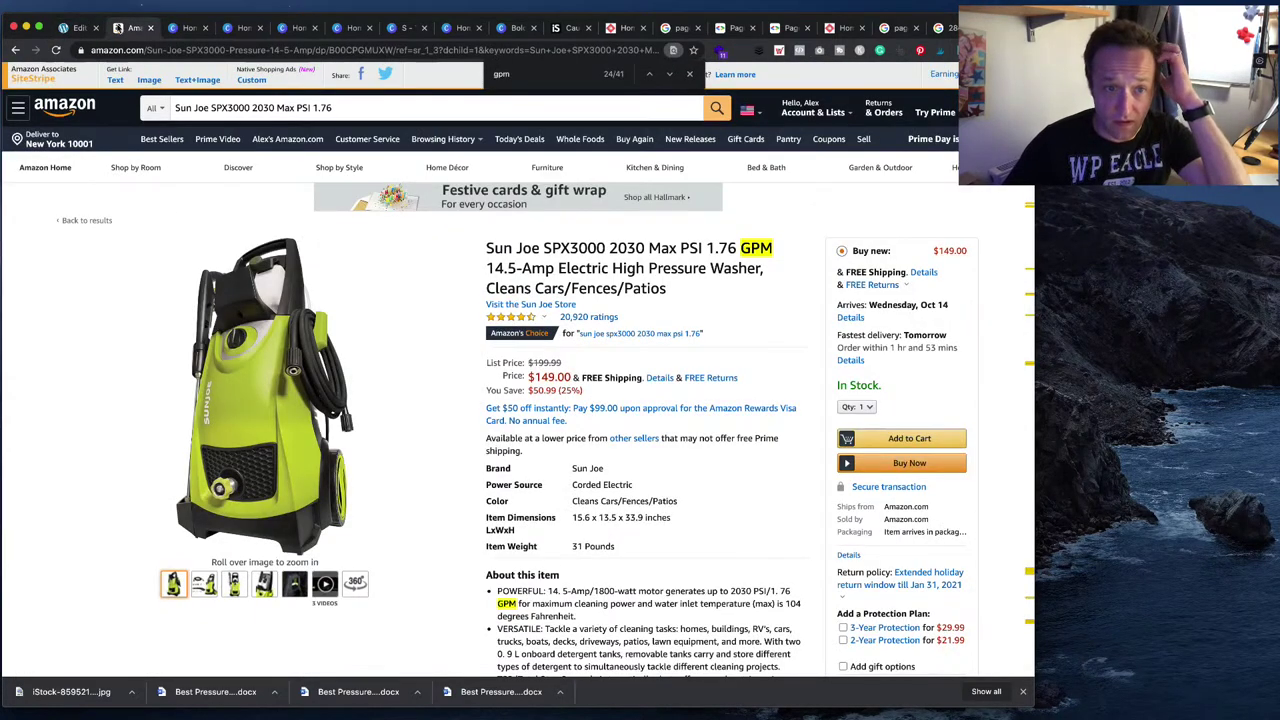
{"action": "left_click", "coordinate": [80, 27]}
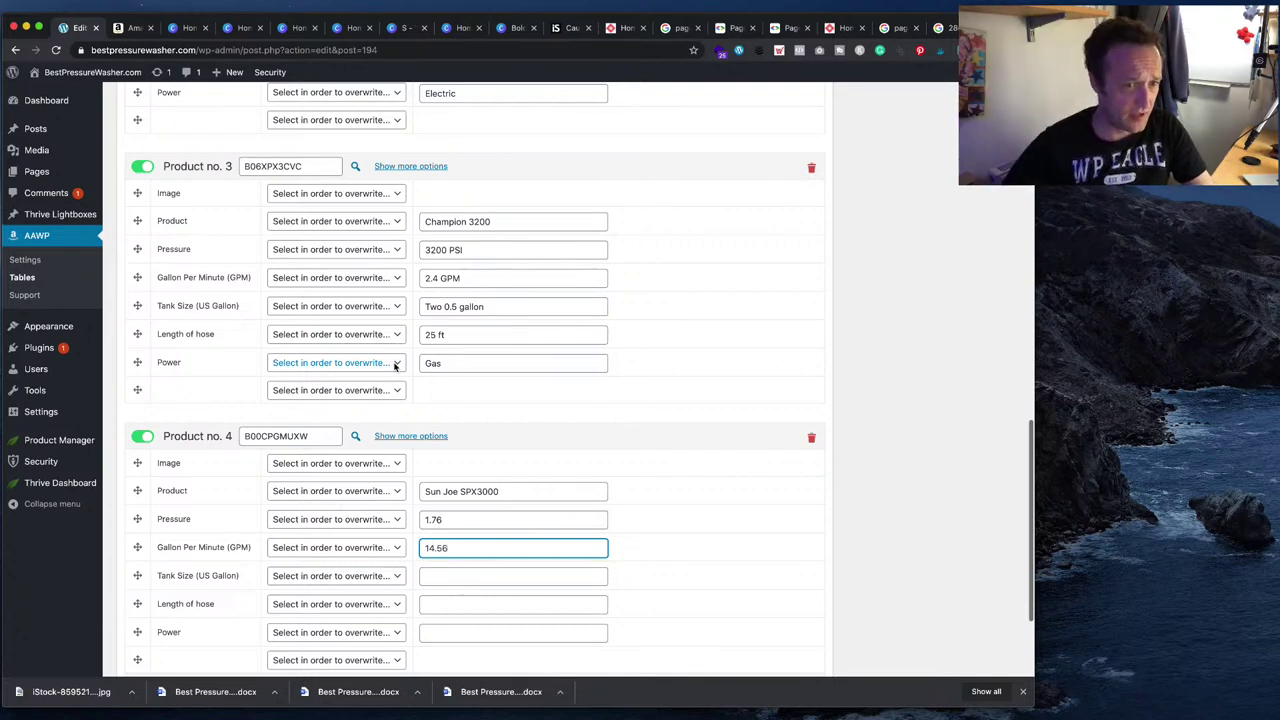
{"action": "key", "text": "BackSpace"}
{"action": "scroll", "coordinate": [451, 385], "scroll_direction": "up", "scroll_amount": 1}
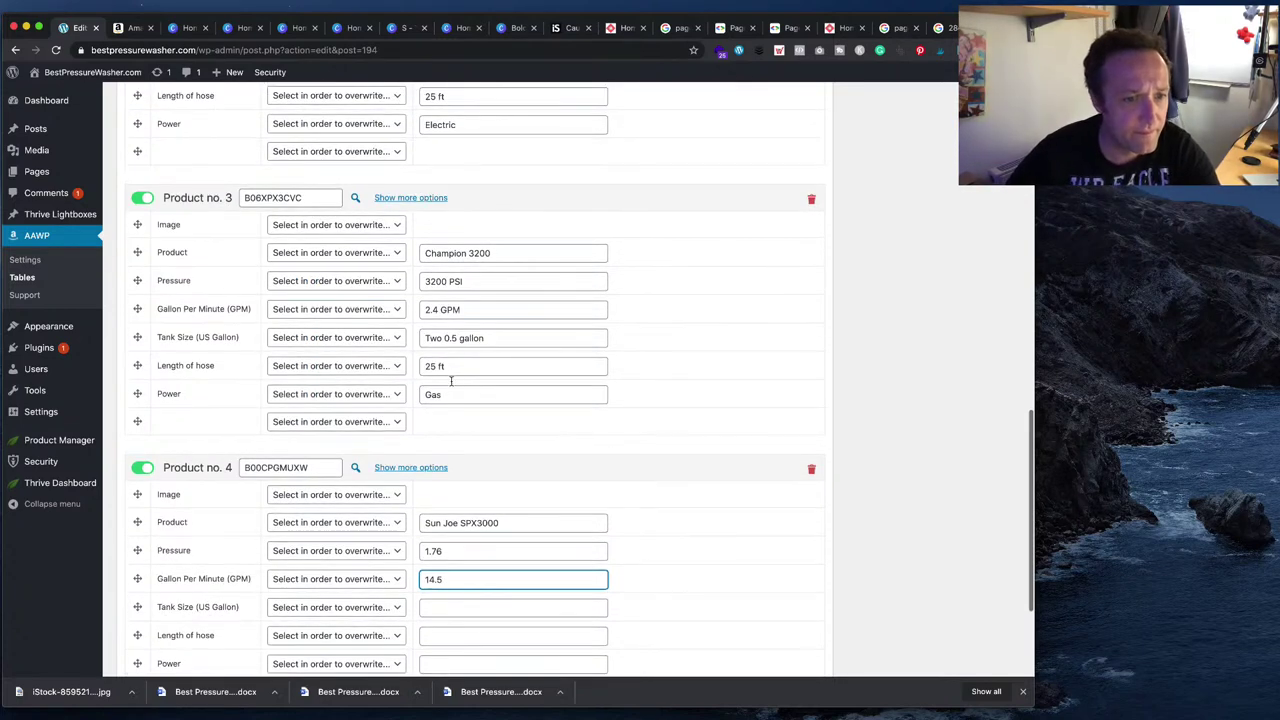
{"action": "left_click", "coordinate": [472, 557]}
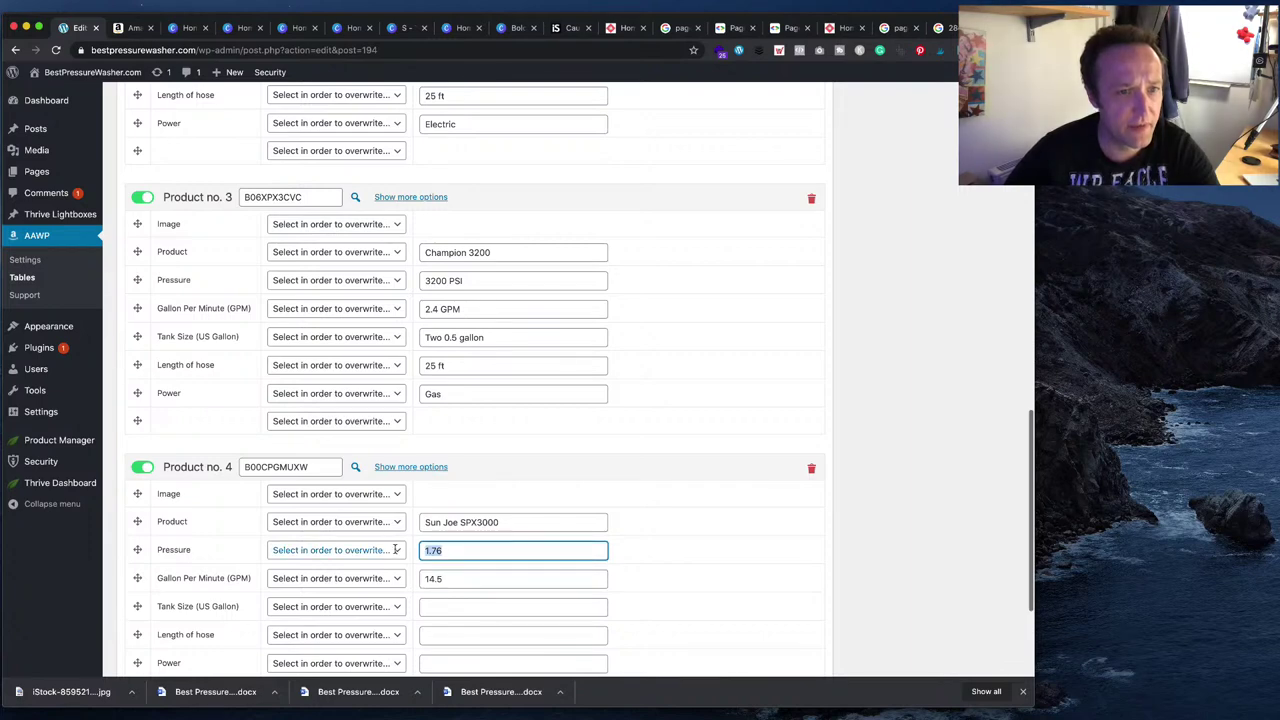
{"action": "left_click", "coordinate": [117, 29]}
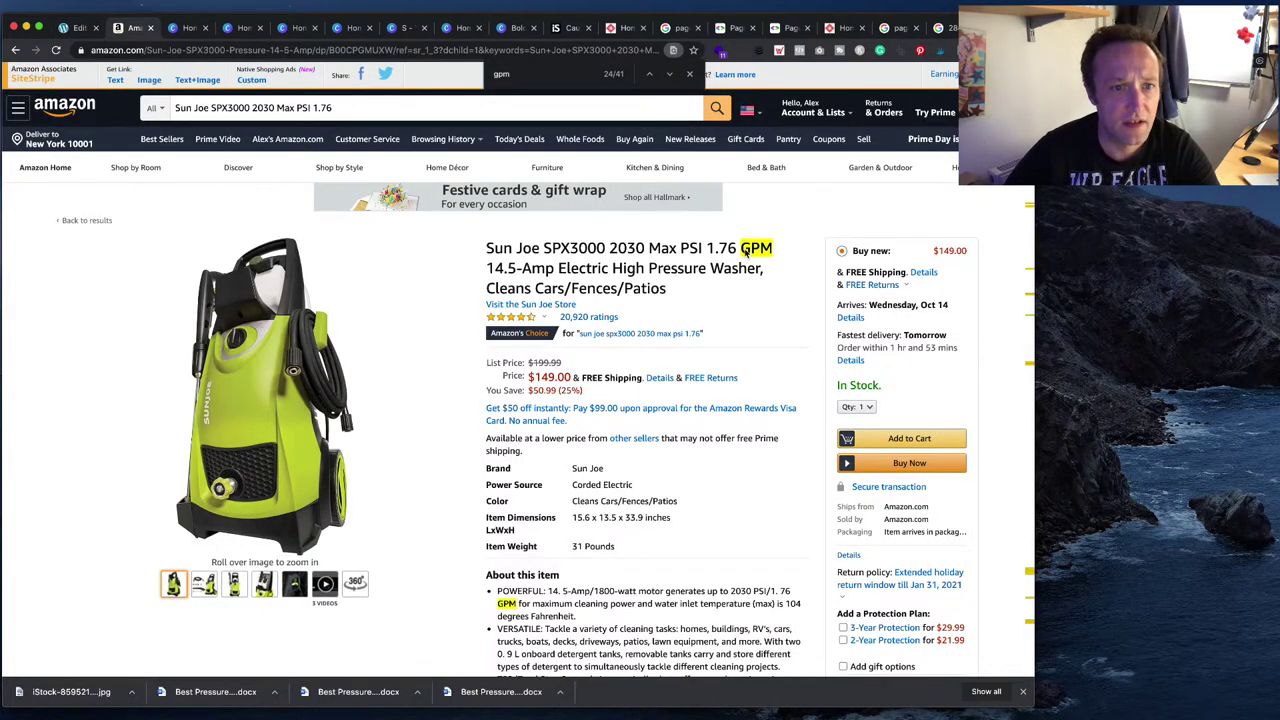
{"action": "left_click", "coordinate": [77, 28]}
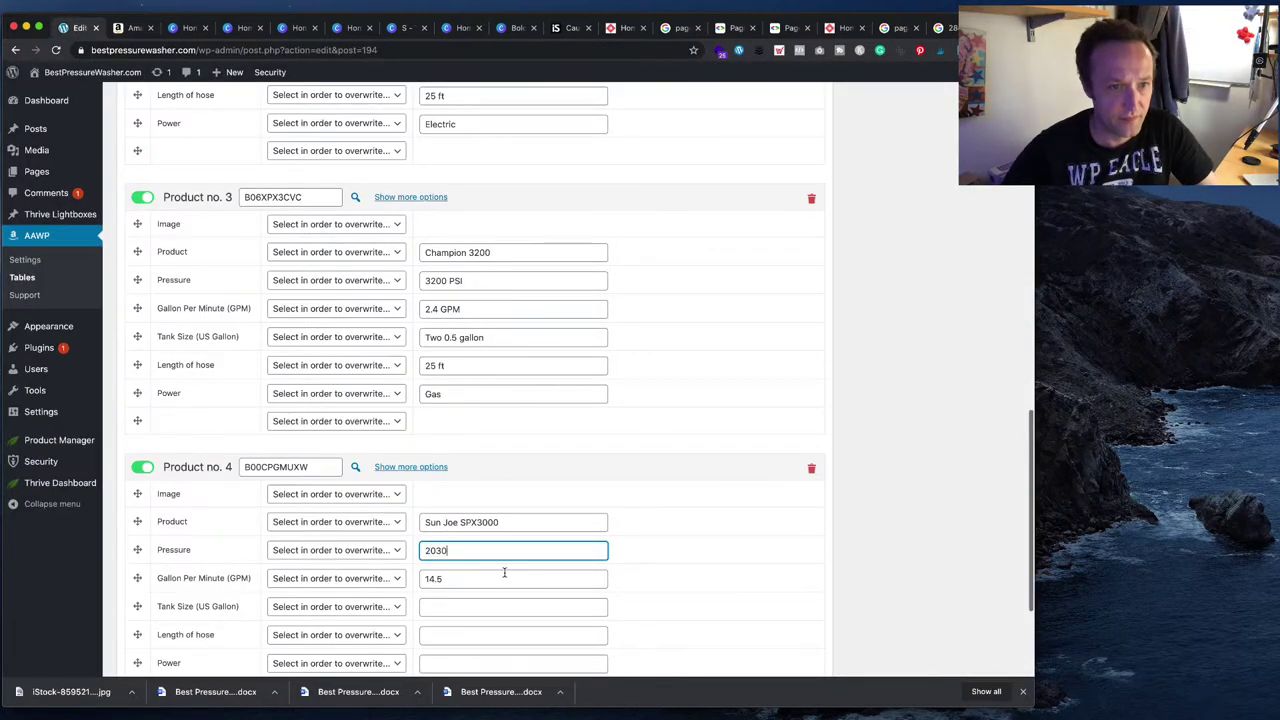
{"action": "key", "text": "Tab"}
{"action": "left_click", "coordinate": [524, 550]}
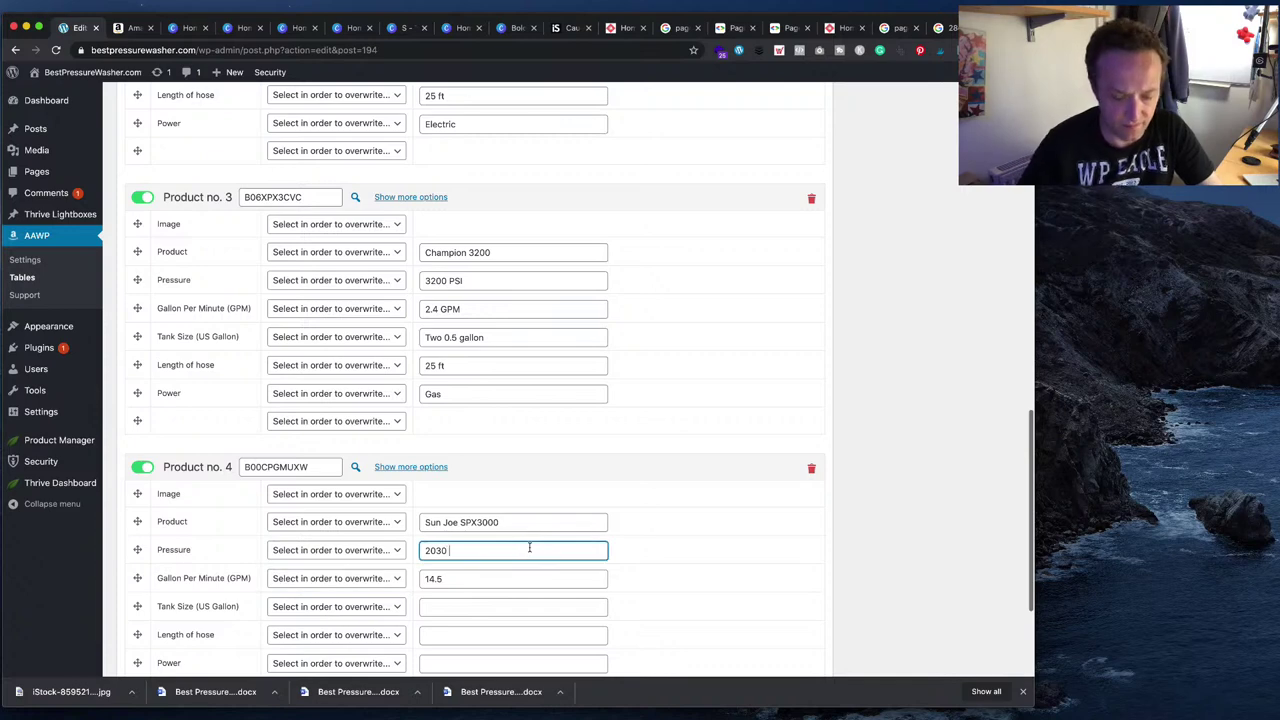
{"action": "type", "text": "PSI"}
{"action": "key", "text": "Tab"}
{"action": "key", "text": "Tab"}
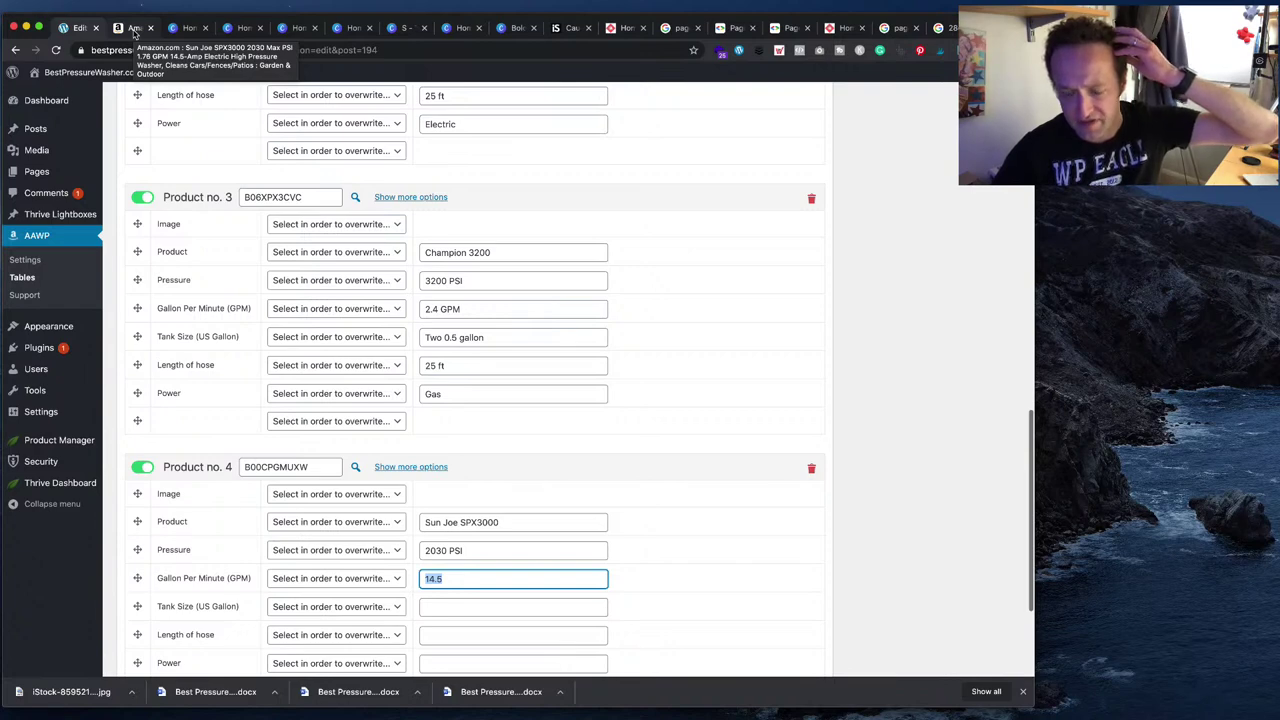
- Enter 1.76 as Product no. 4's GPM value
{"action": "left_click", "coordinate": [135, 30]}
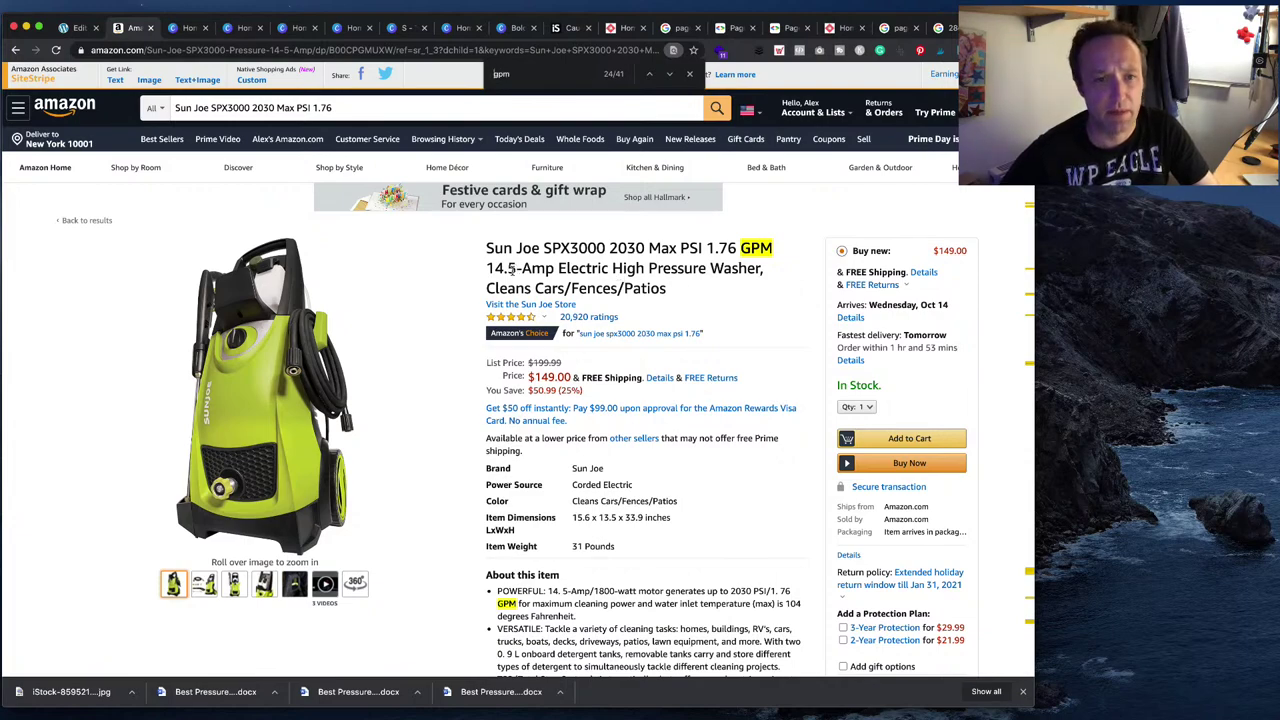
{"action": "left_click", "coordinate": [75, 27]}
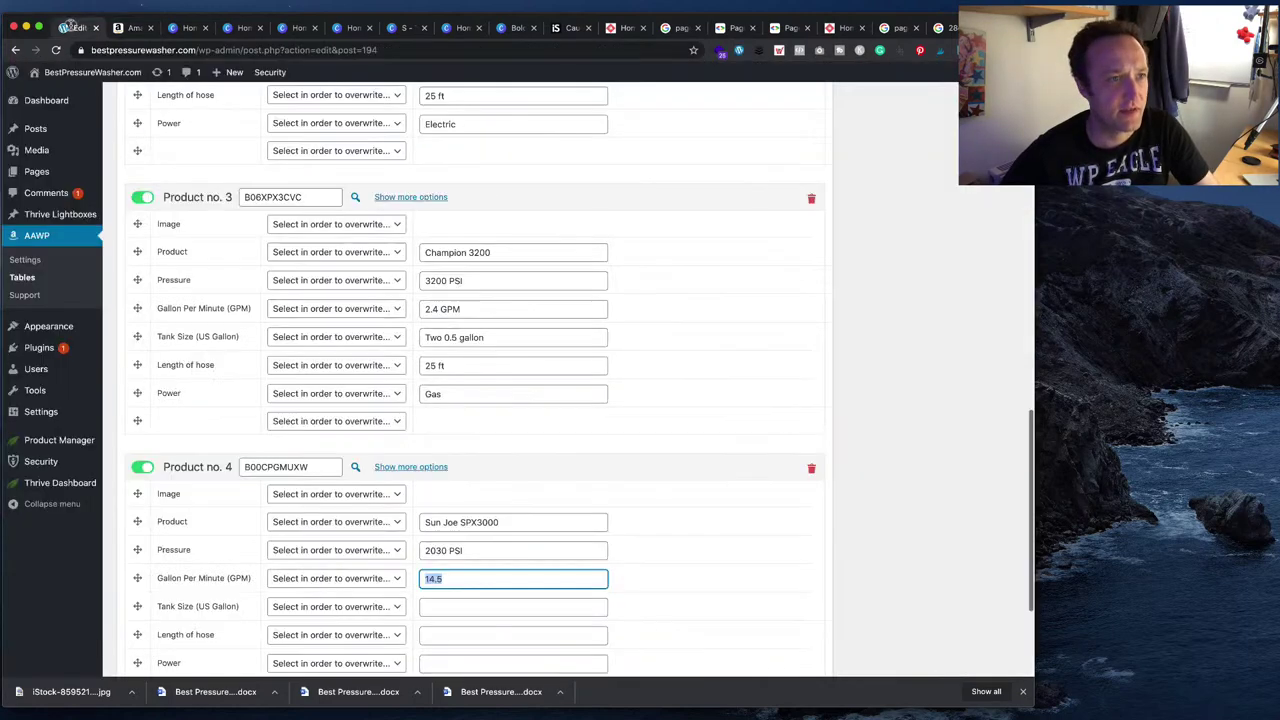
{"action": "left_click", "coordinate": [131, 28]}
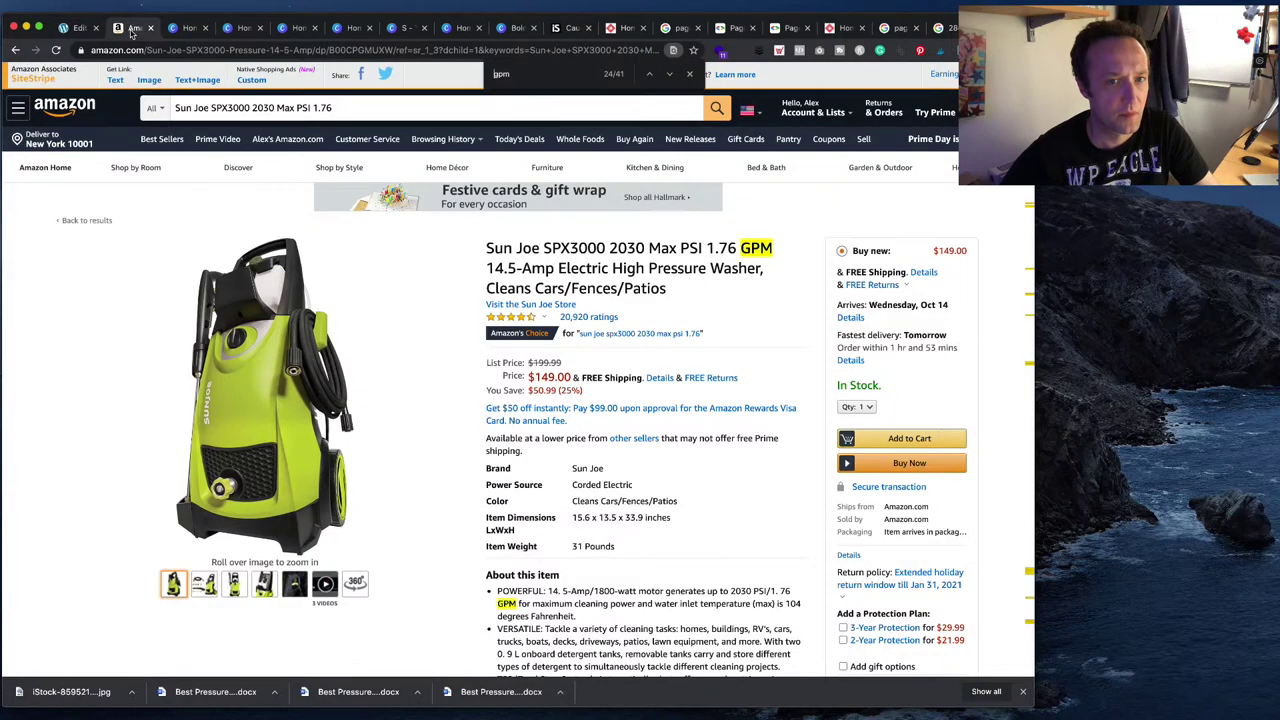
{"action": "left_click", "coordinate": [75, 27]}
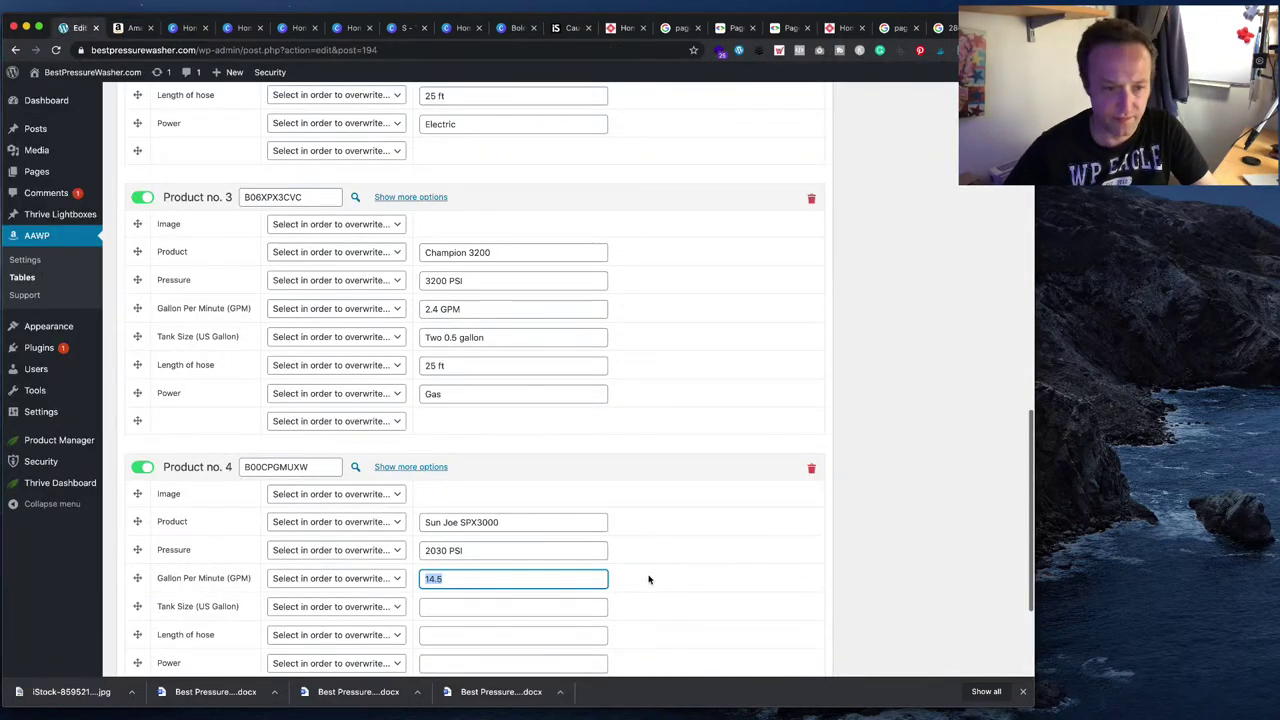
{"action": "type", "text": "1.76"}
{"action": "key", "text": "Tab"}
{"action": "scroll", "coordinate": [550, 544], "scroll_direction": "down", "scroll_amount": 3}
{"action": "key", "text": "Tab"}
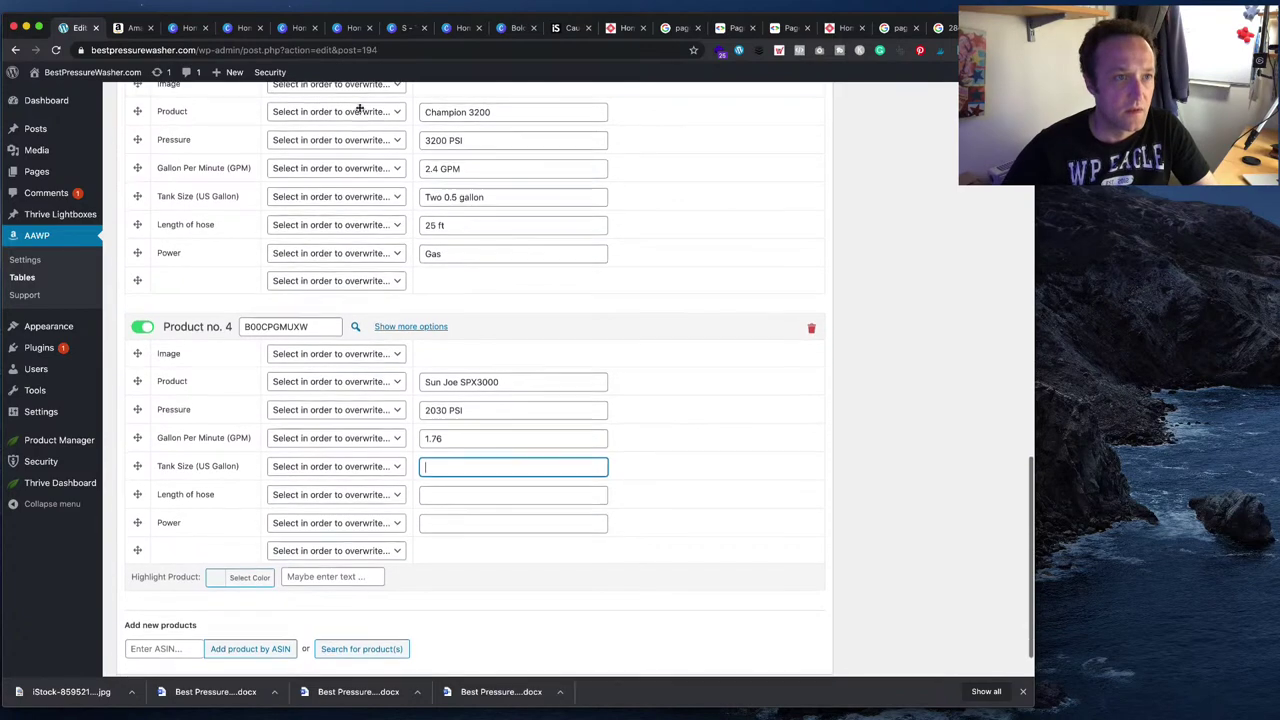
- Convert 0.9 litres to US gallons (0.237755) with Google's unit converter
{"action": "left_click", "coordinate": [131, 28]}
{"action": "scroll", "coordinate": [549, 453], "scroll_direction": "down", "scroll_amount": 3}
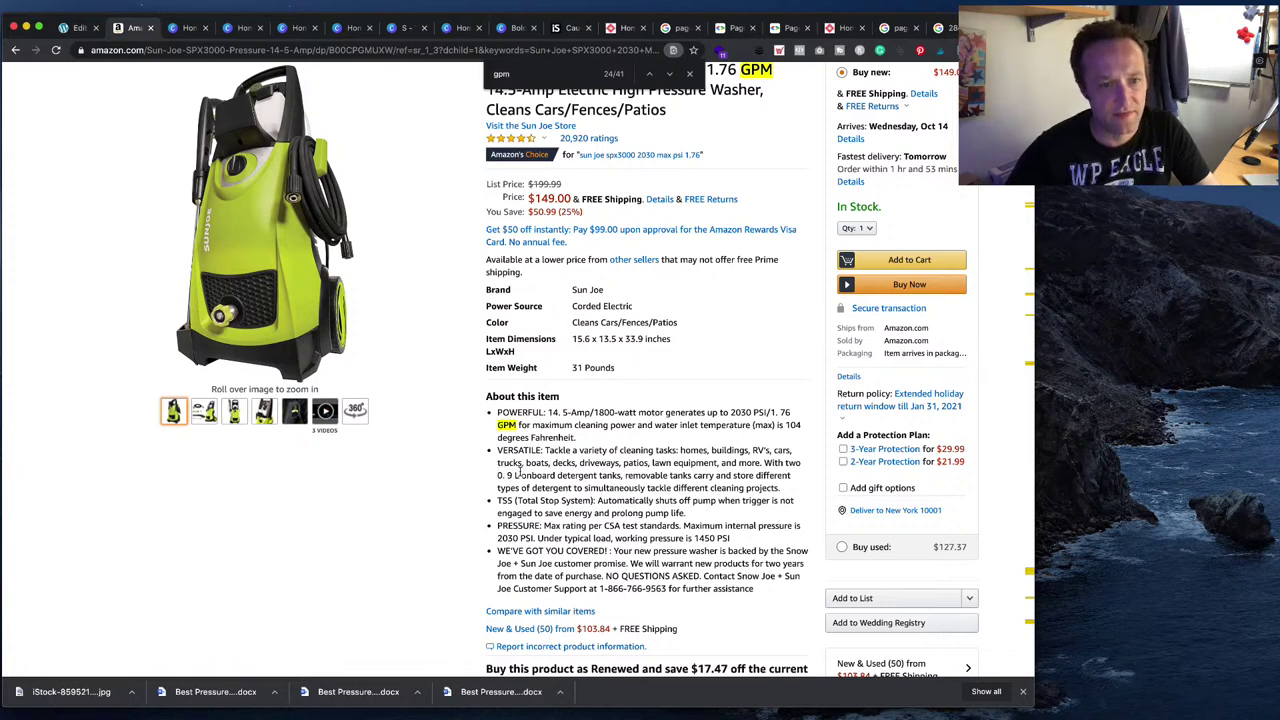
{"action": "key", "text": "super+t"}
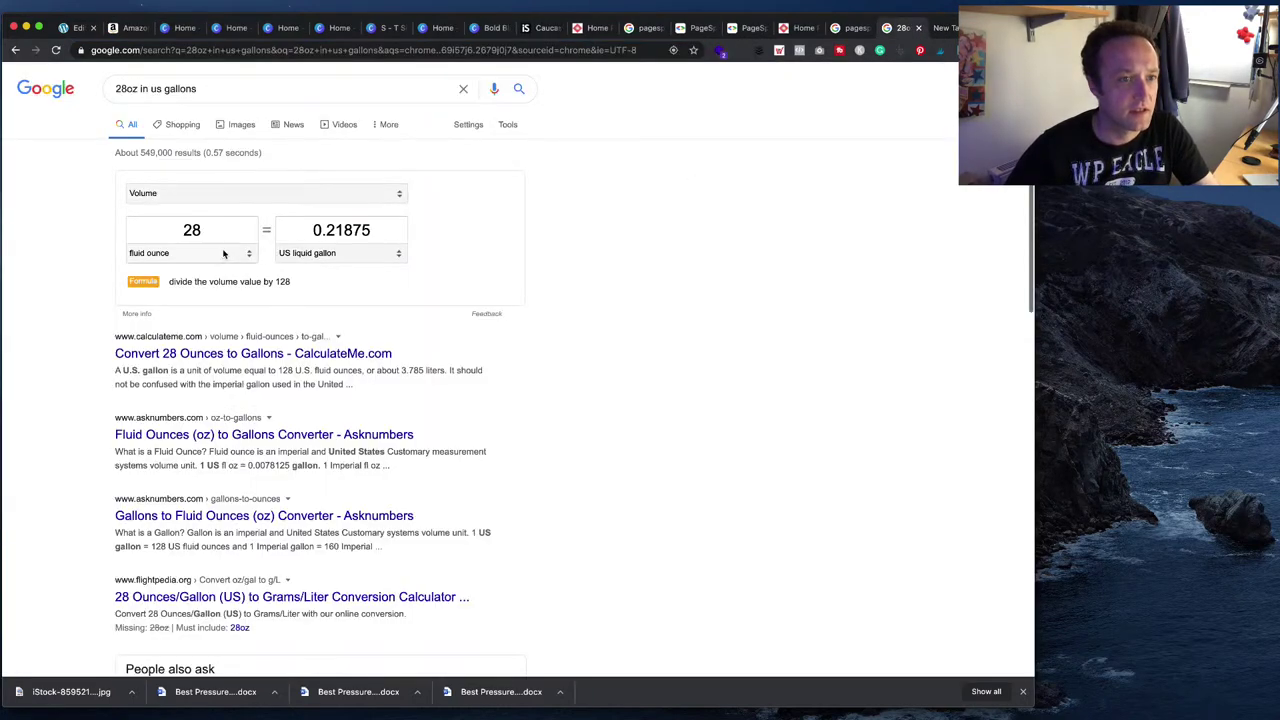
{"action": "left_click", "coordinate": [226, 238]}
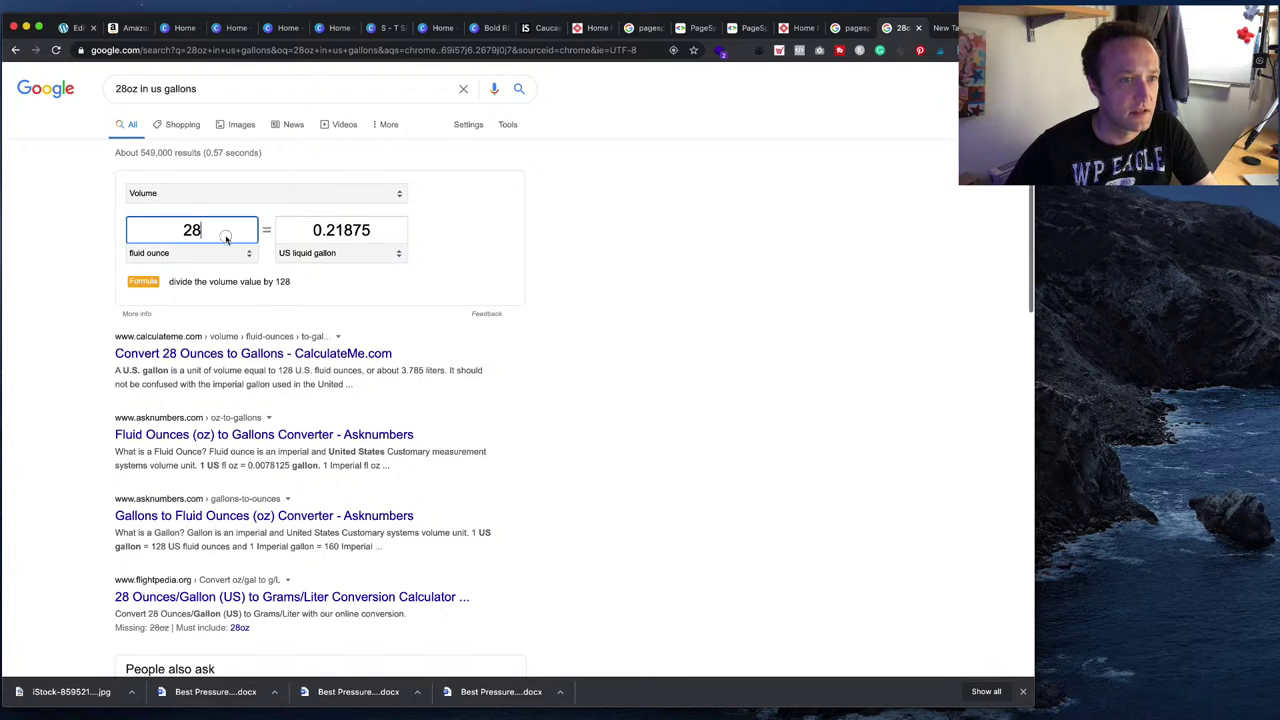
{"action": "left_click_drag", "start_coordinate": [226, 238], "coordinate": [166, 229]}
{"action": "type", "text": "0.9"}
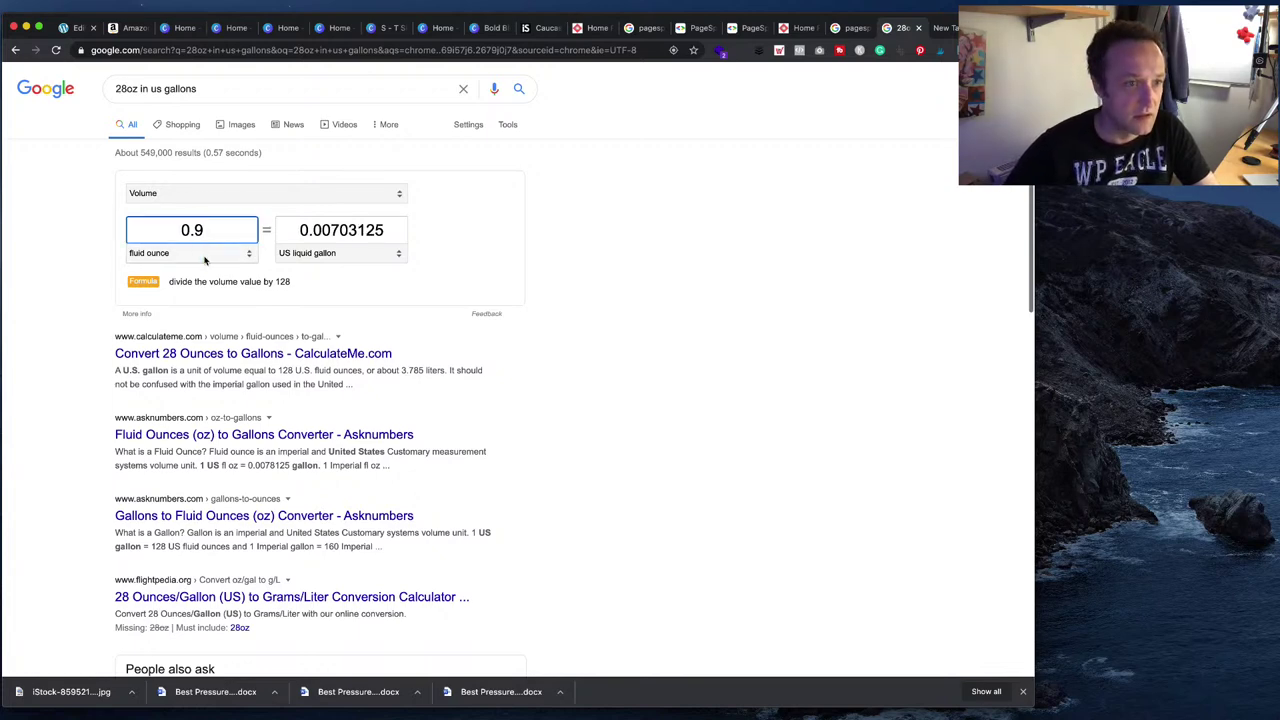
{"action": "left_click", "coordinate": [205, 255]}
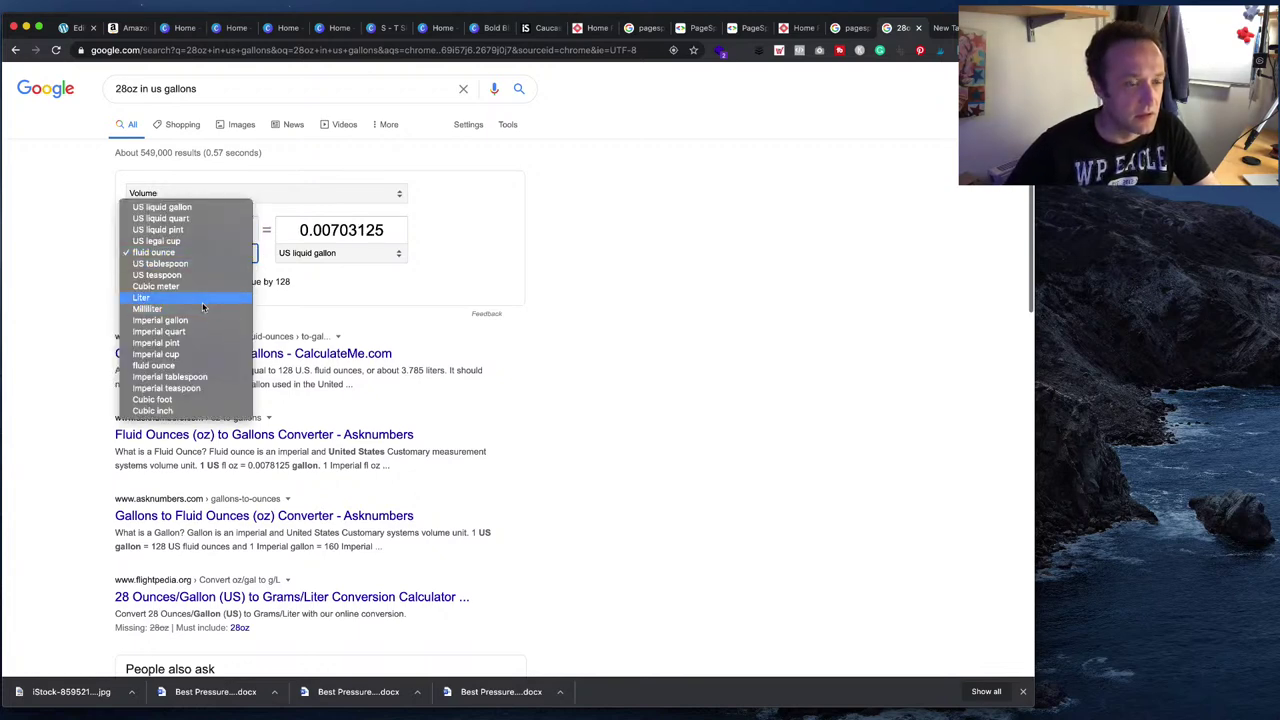
{"action": "left_click", "coordinate": [202, 298]}
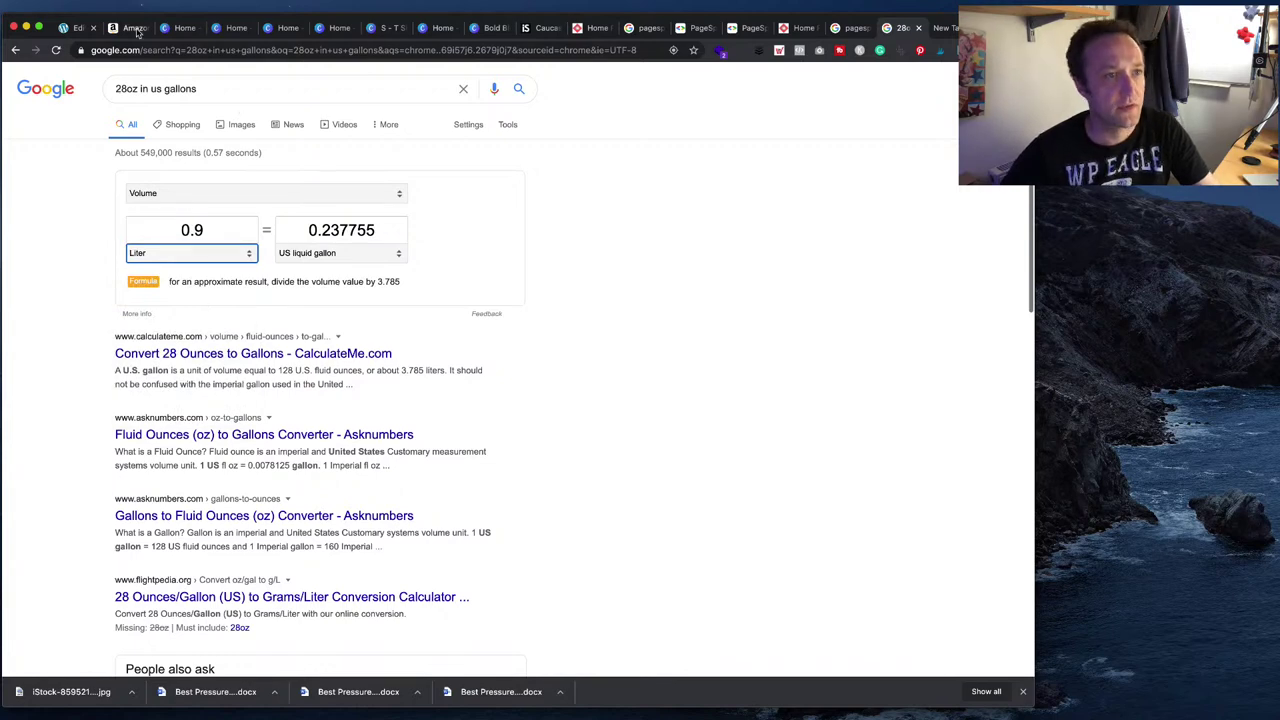
- Enter 'Dual 0.23 gallon' as the Sun Joe SPX3000 tank size in the table editor
{"action": "left_click", "coordinate": [72, 27]}
{"action": "type", "text": "Du"}
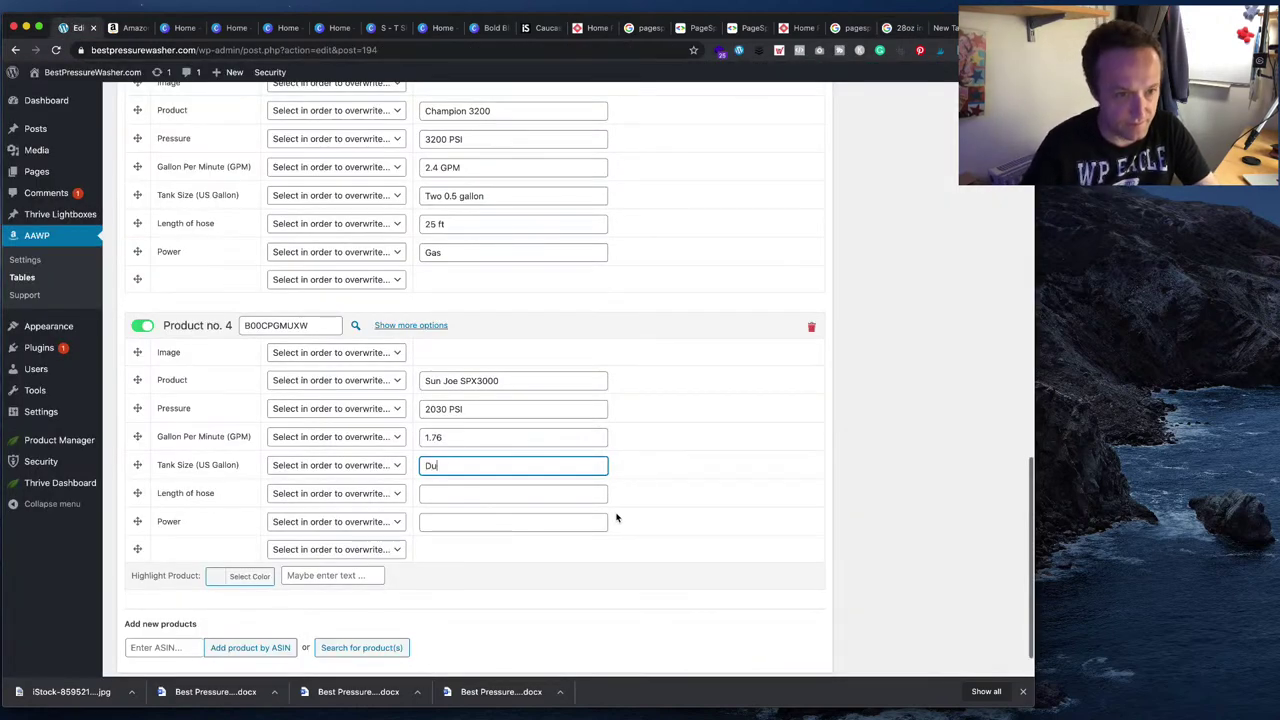
{"action": "type", "text": "al 0.23 ga"}
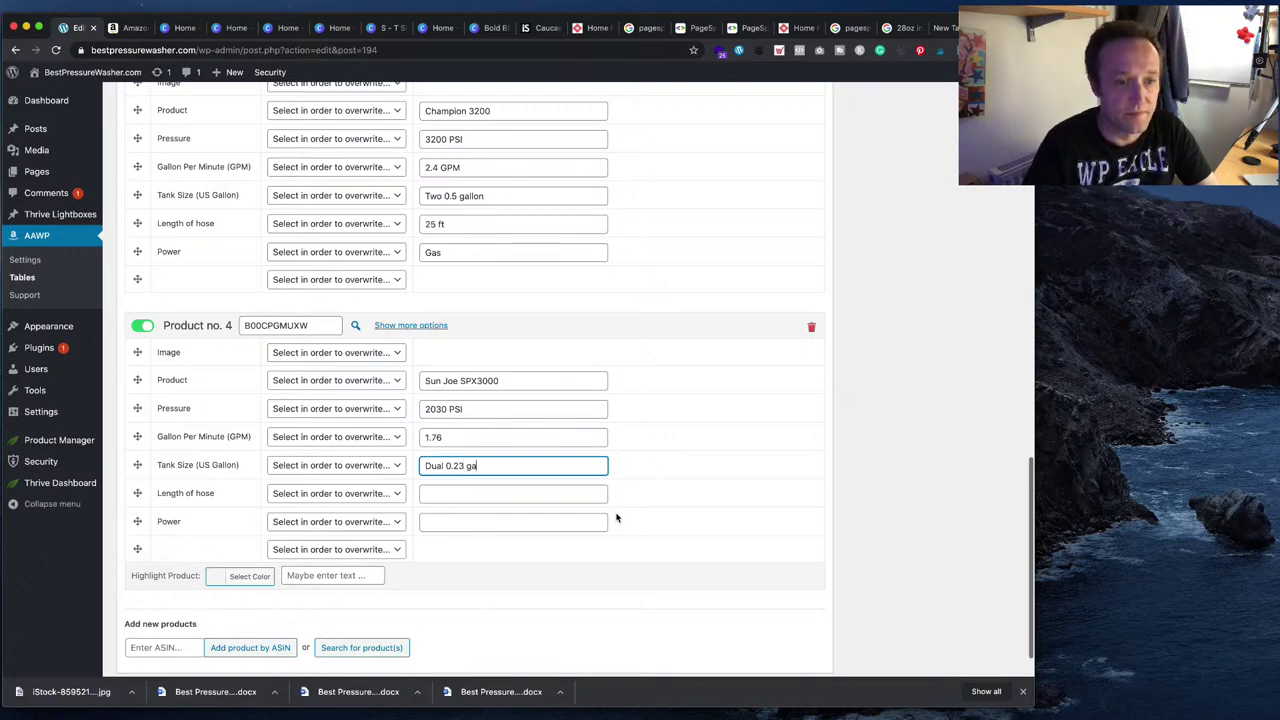
{"action": "type", "text": "llon"}
{"action": "key", "text": "Tab"}
{"action": "key", "text": "Tab"}
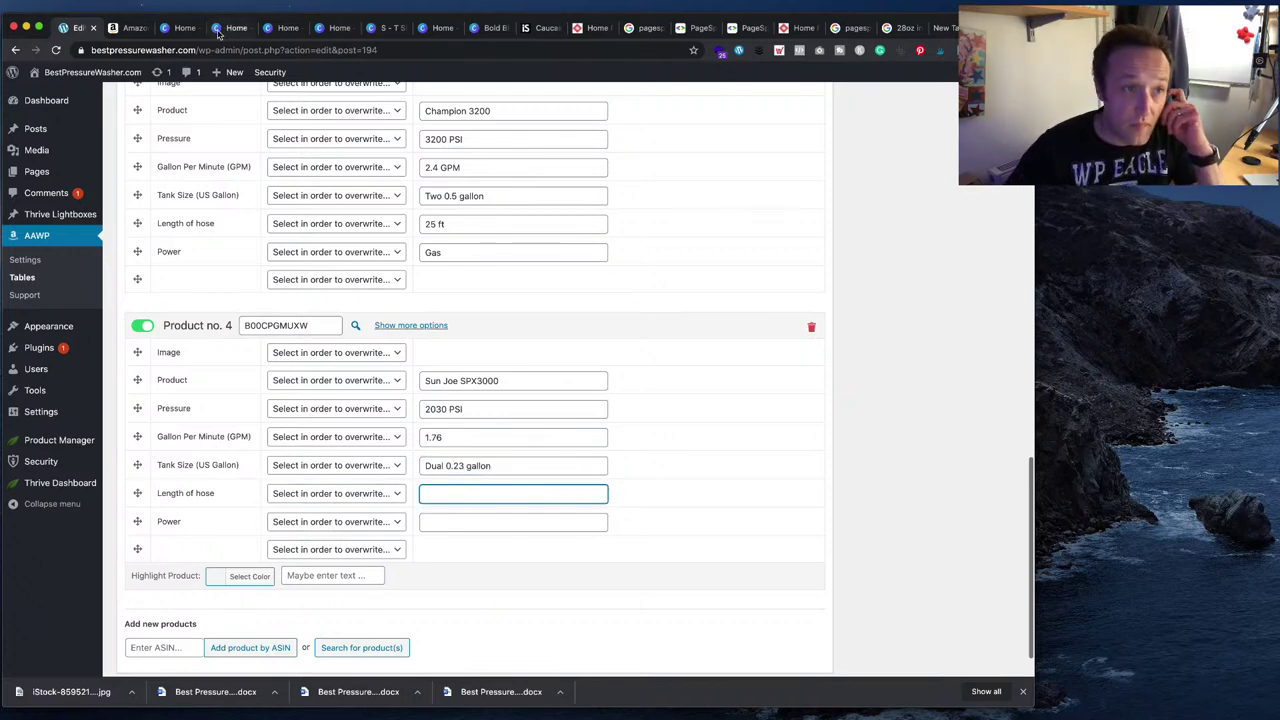
{"action": "key", "text": "super+f"}
- Search the Sun Joe SPX3000 Amazon listing for its hose length with Find
{"action": "left_click", "coordinate": [125, 28]}
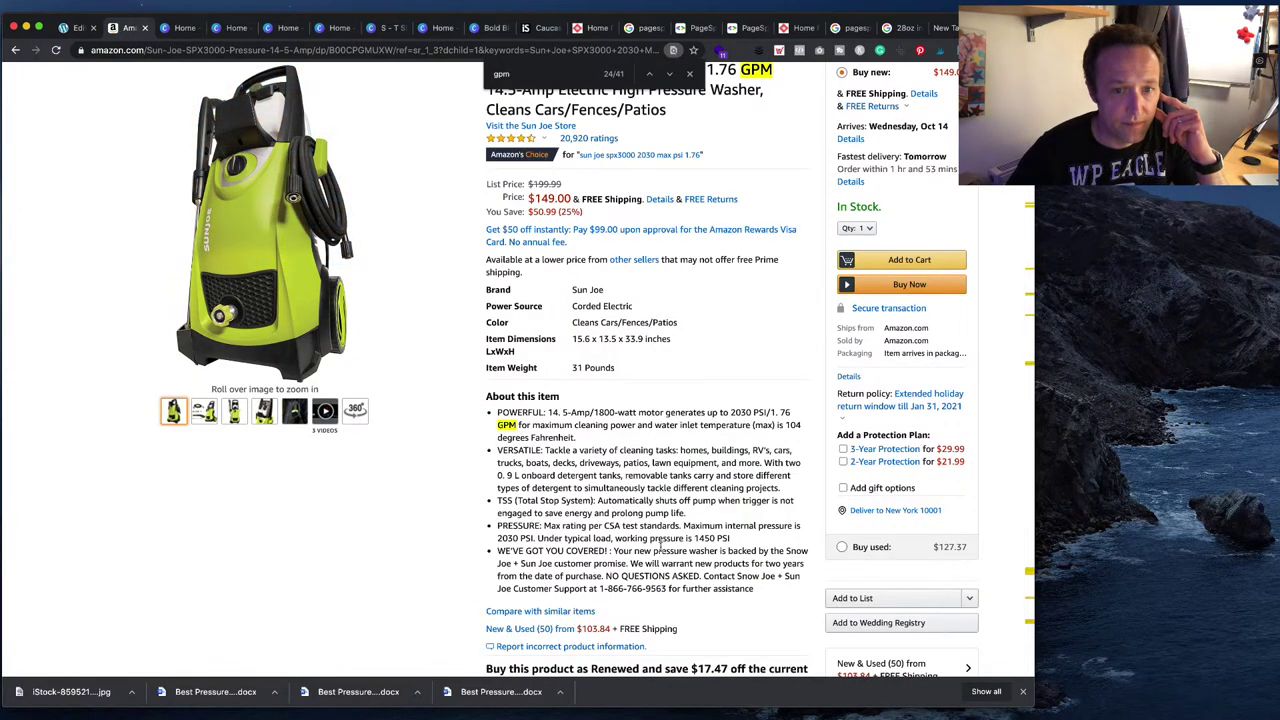
{"action": "scroll", "coordinate": [641, 450], "scroll_direction": "up", "scroll_amount": 3}
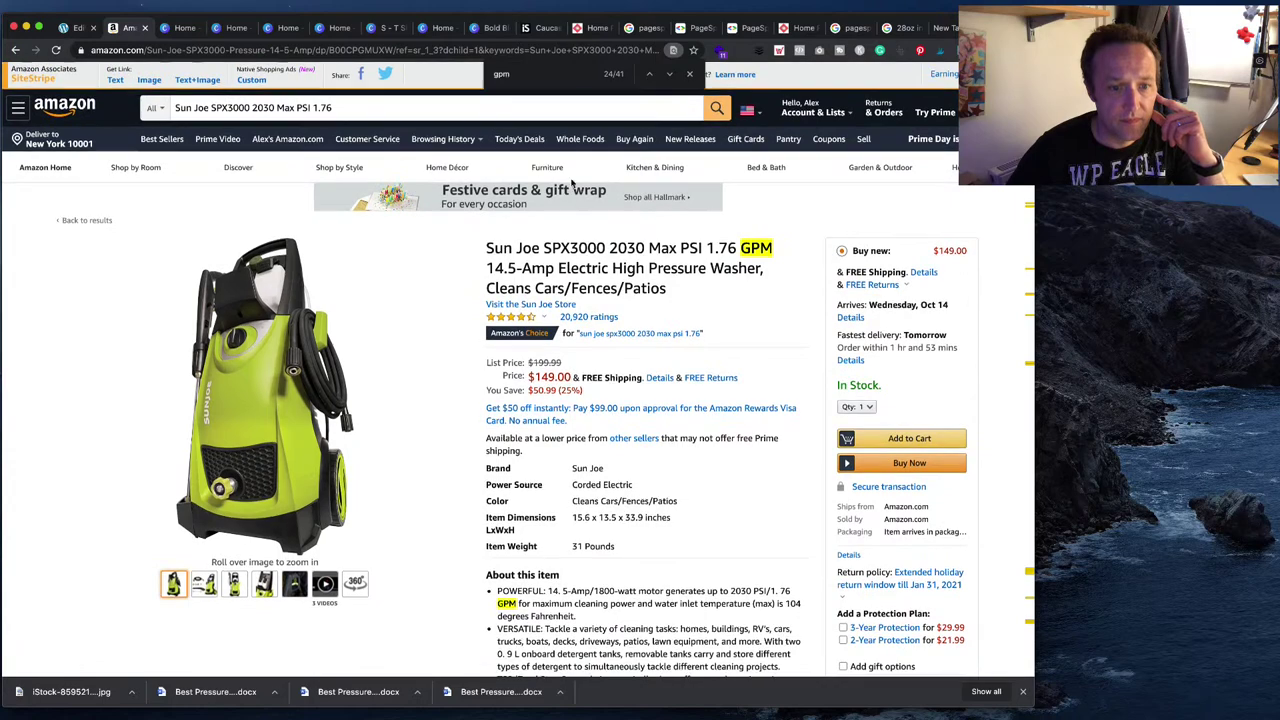
{"action": "scroll", "coordinate": [655, 416], "scroll_direction": "down", "scroll_amount": 2}
{"action": "scroll", "coordinate": [577, 550], "scroll_direction": "up", "scroll_amount": 1}
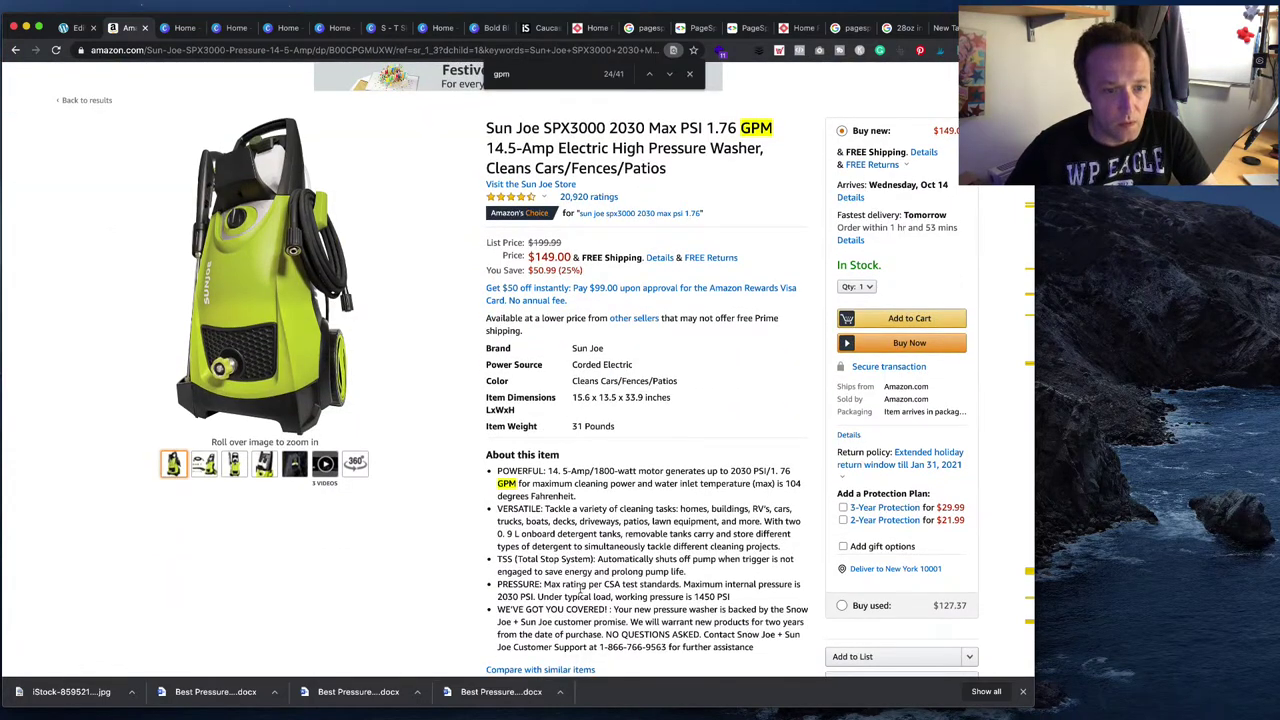
{"action": "scroll", "coordinate": [640, 622], "scroll_direction": "down", "scroll_amount": 1}
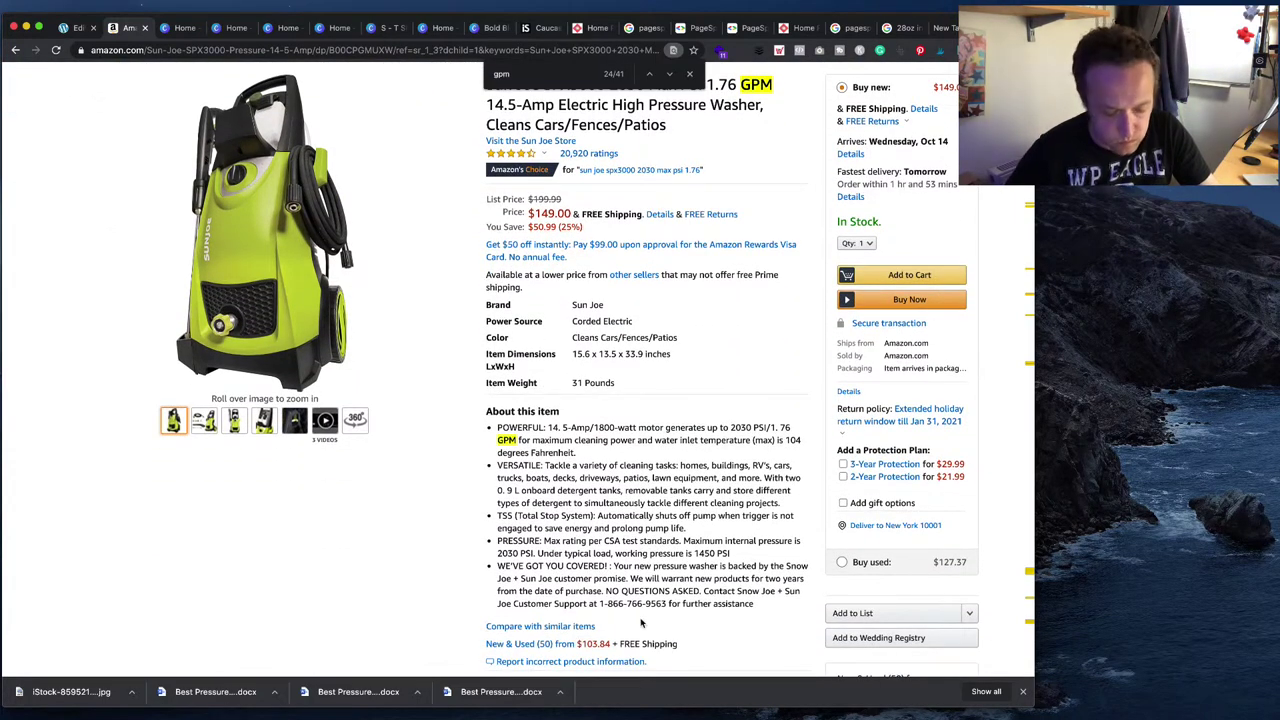
{"action": "key", "text": "ctrl+f"}
{"action": "type", "text": "hose"}
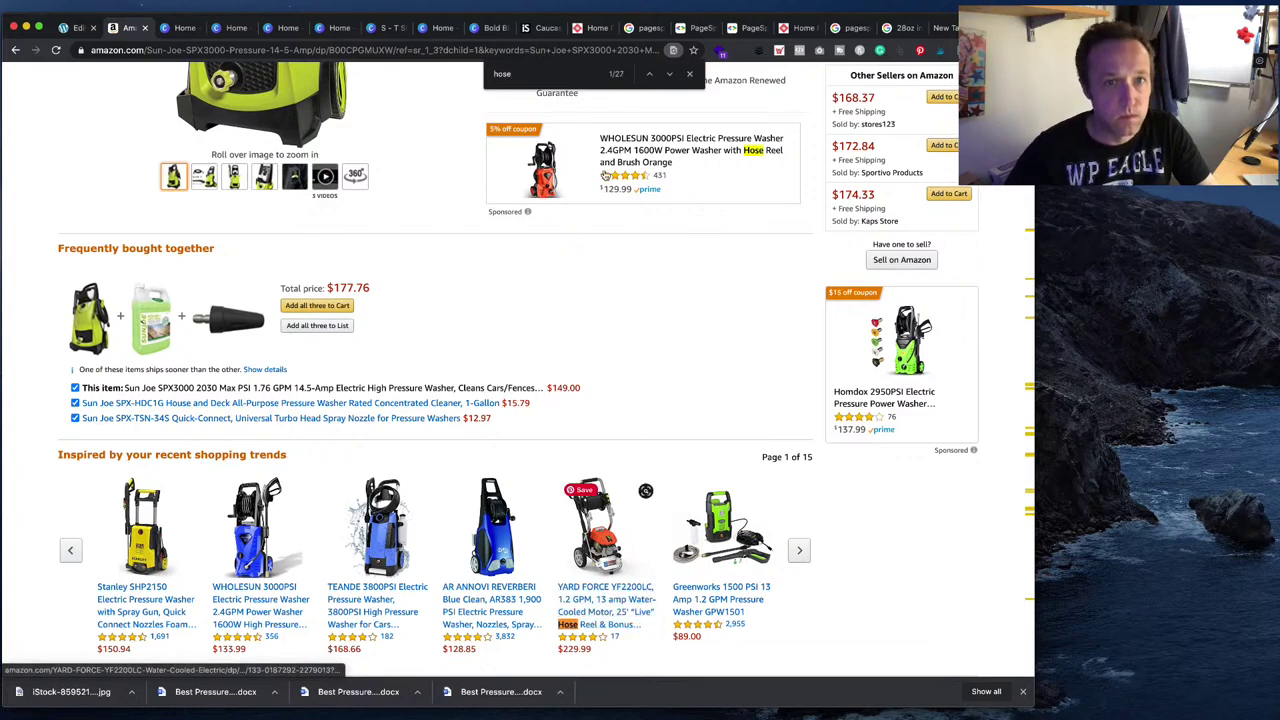
{"action": "left_click", "coordinate": [651, 77]}
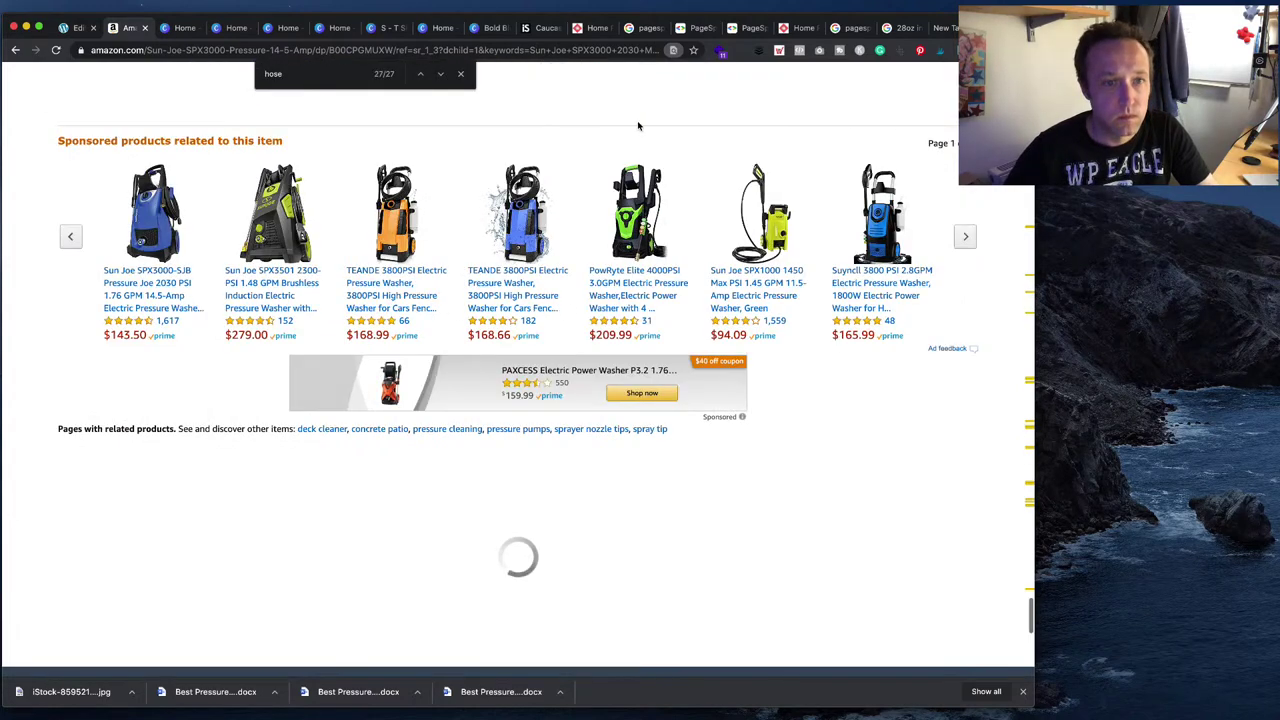
{"action": "left_click", "coordinate": [439, 75]}
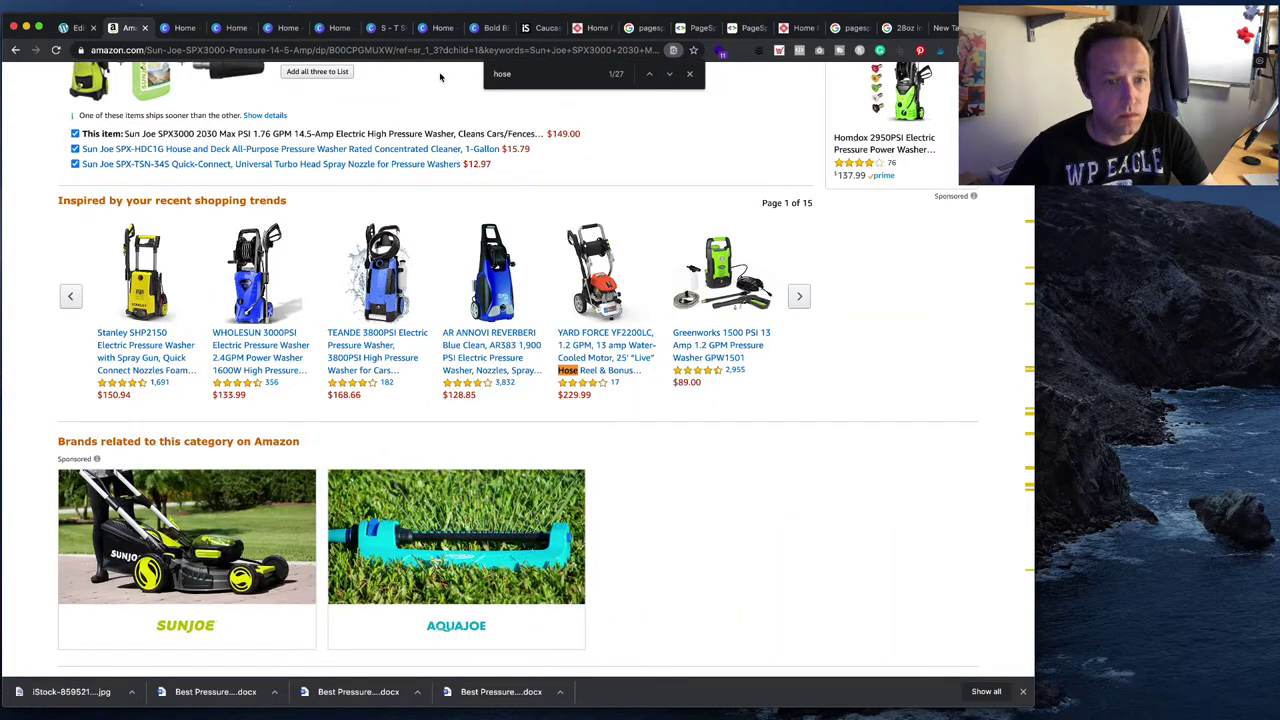
{"action": "left_click", "coordinate": [669, 74]}
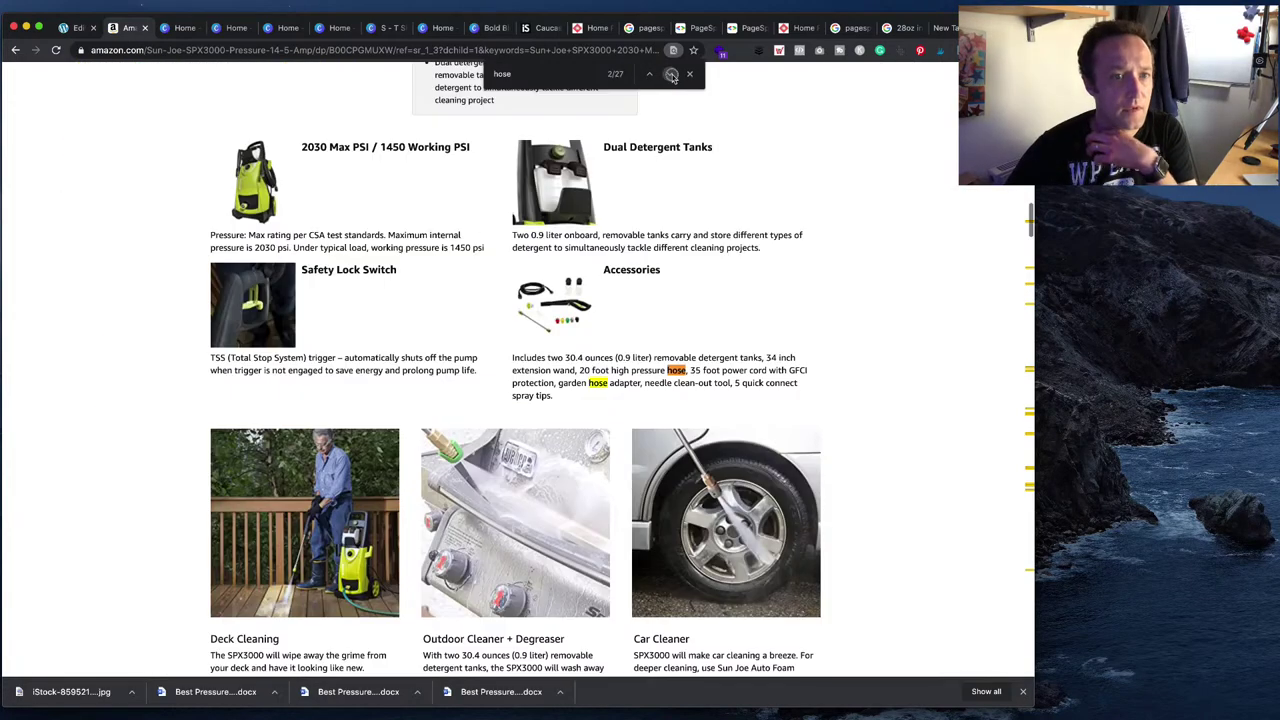
{"action": "left_click", "coordinate": [669, 74]}
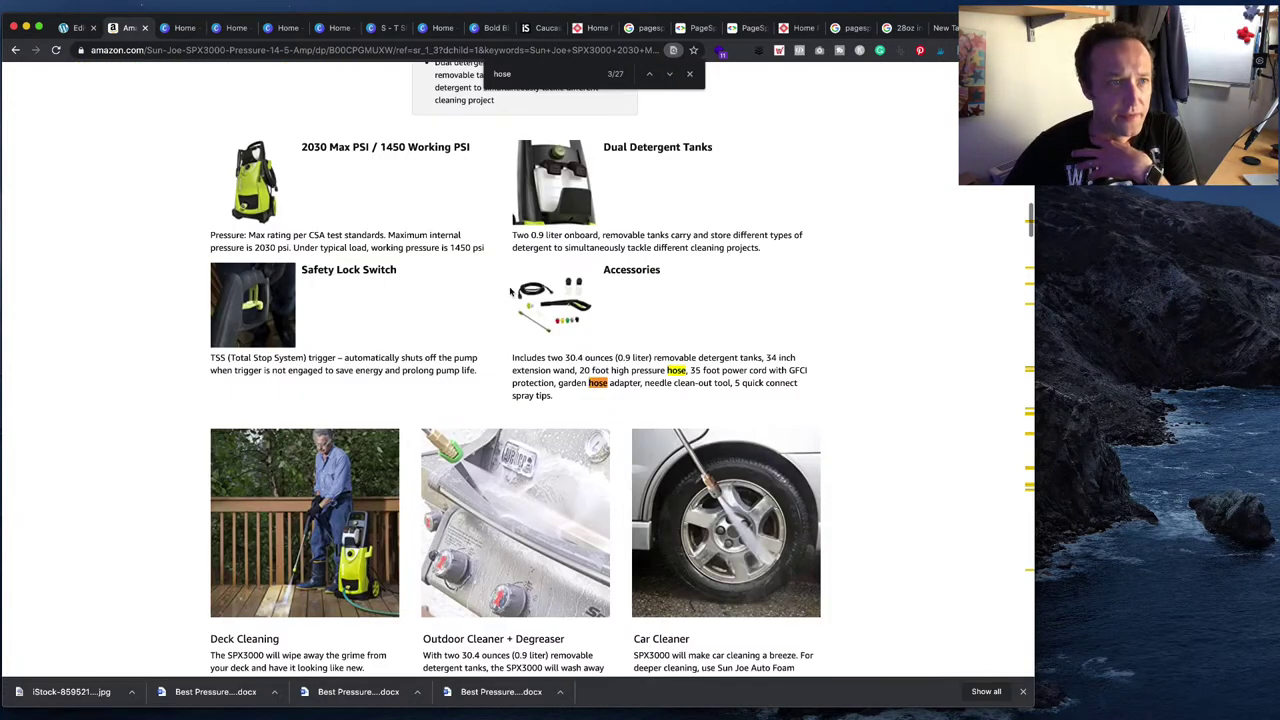
- Enter '20 ft' as Product no. 4's Length of hose
{"action": "left_click", "coordinate": [75, 27]}
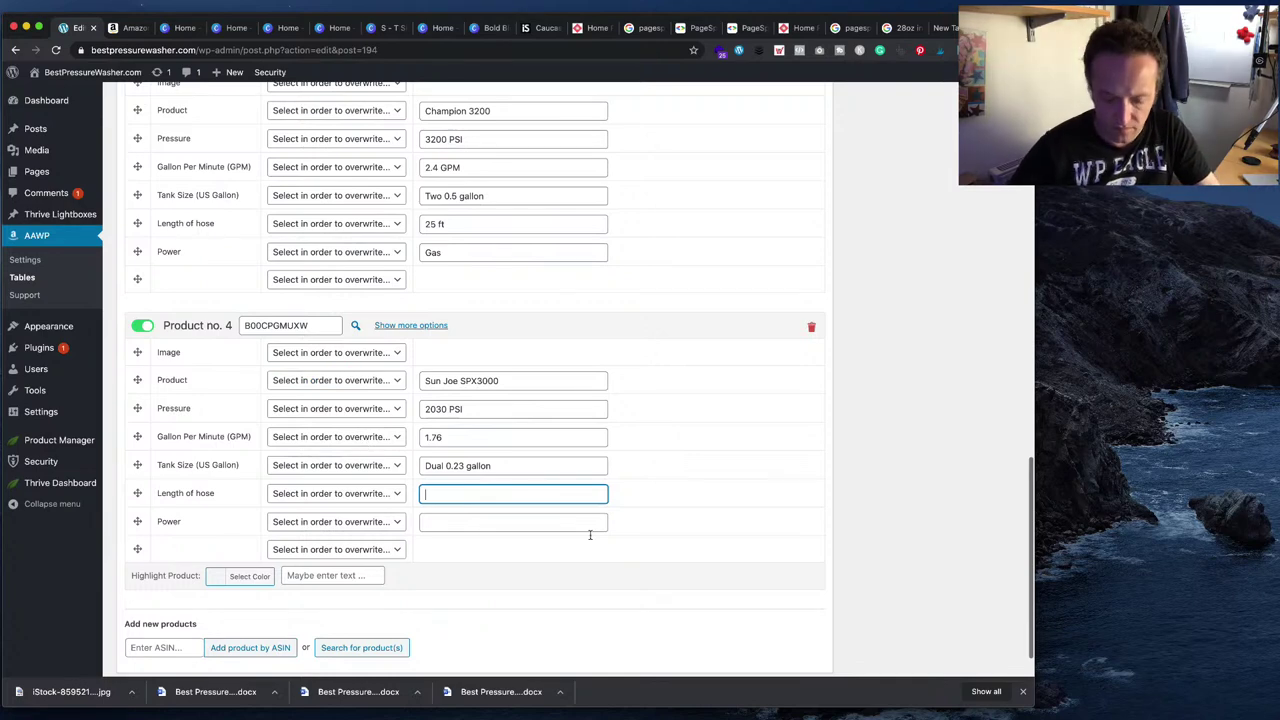
{"action": "type", "text": "20 ft"}
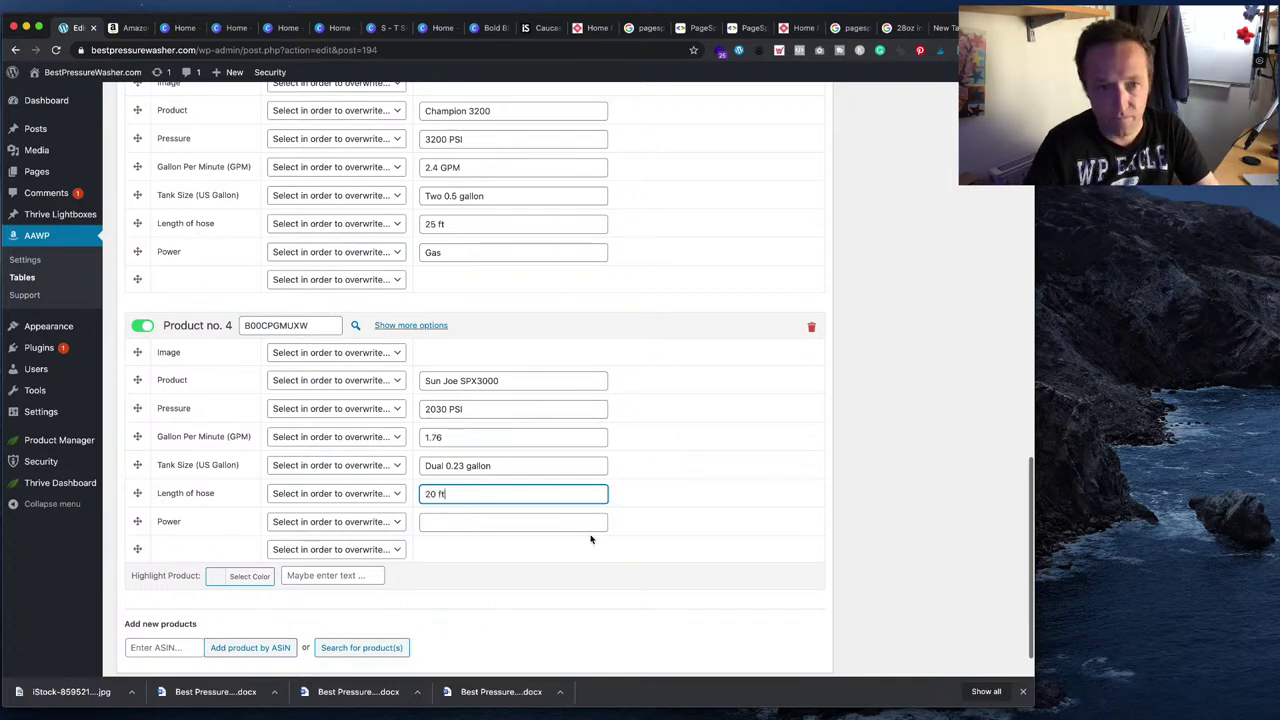
{"action": "key", "text": "Tab"}
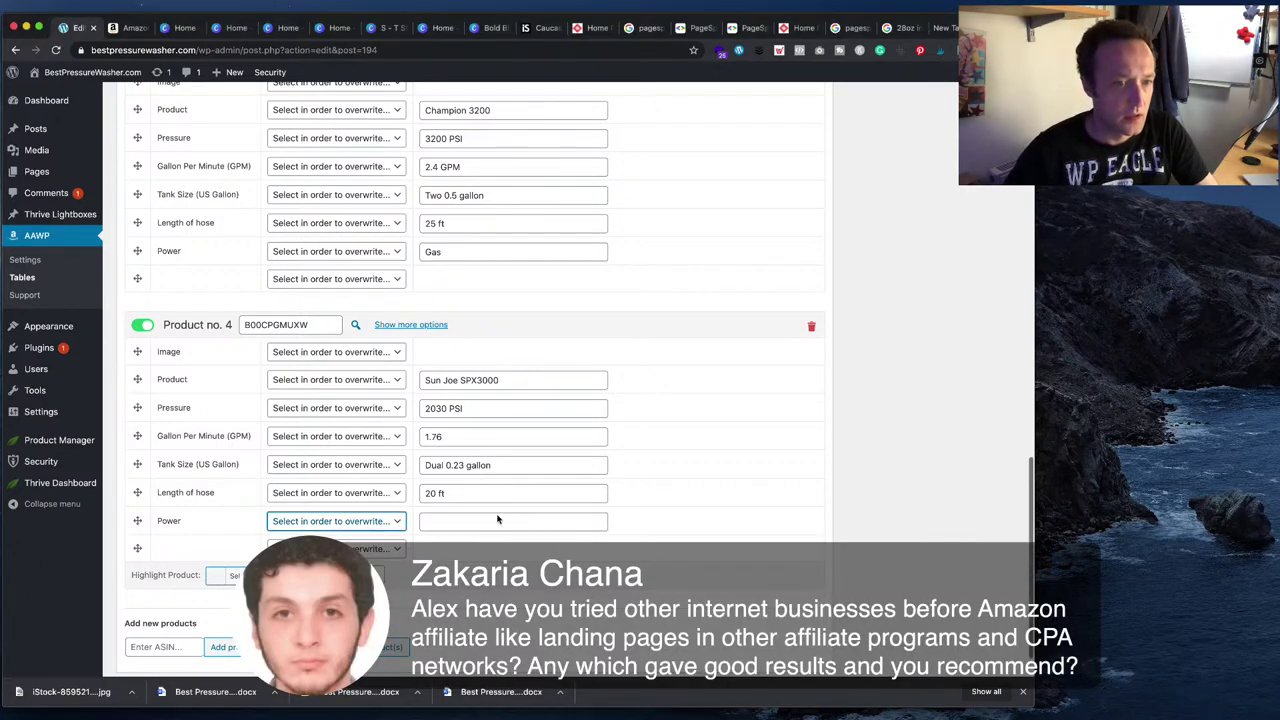
- Confirm the power source on Amazon and enter 'Electric' as Product no. 4's Power
{"action": "left_click", "coordinate": [500, 522]}
{"action": "left_click", "coordinate": [131, 30]}
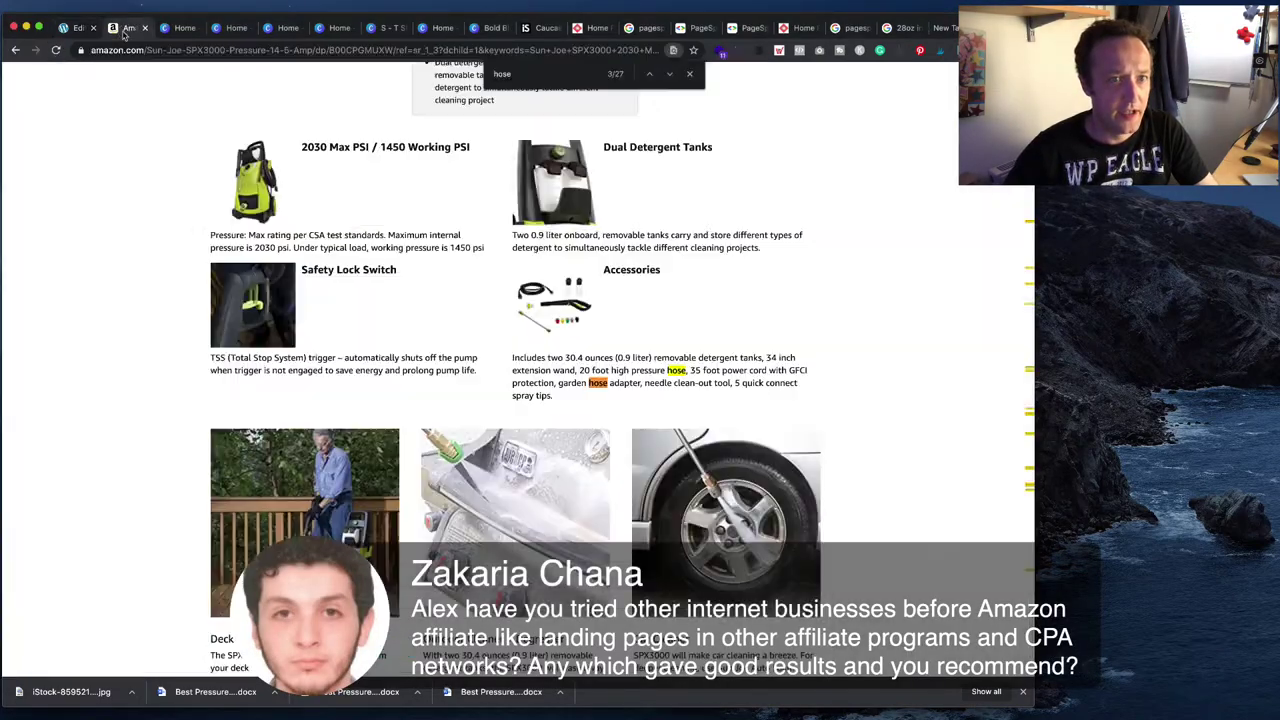
{"action": "scroll", "coordinate": [358, 272], "scroll_direction": "up", "scroll_amount": 10}
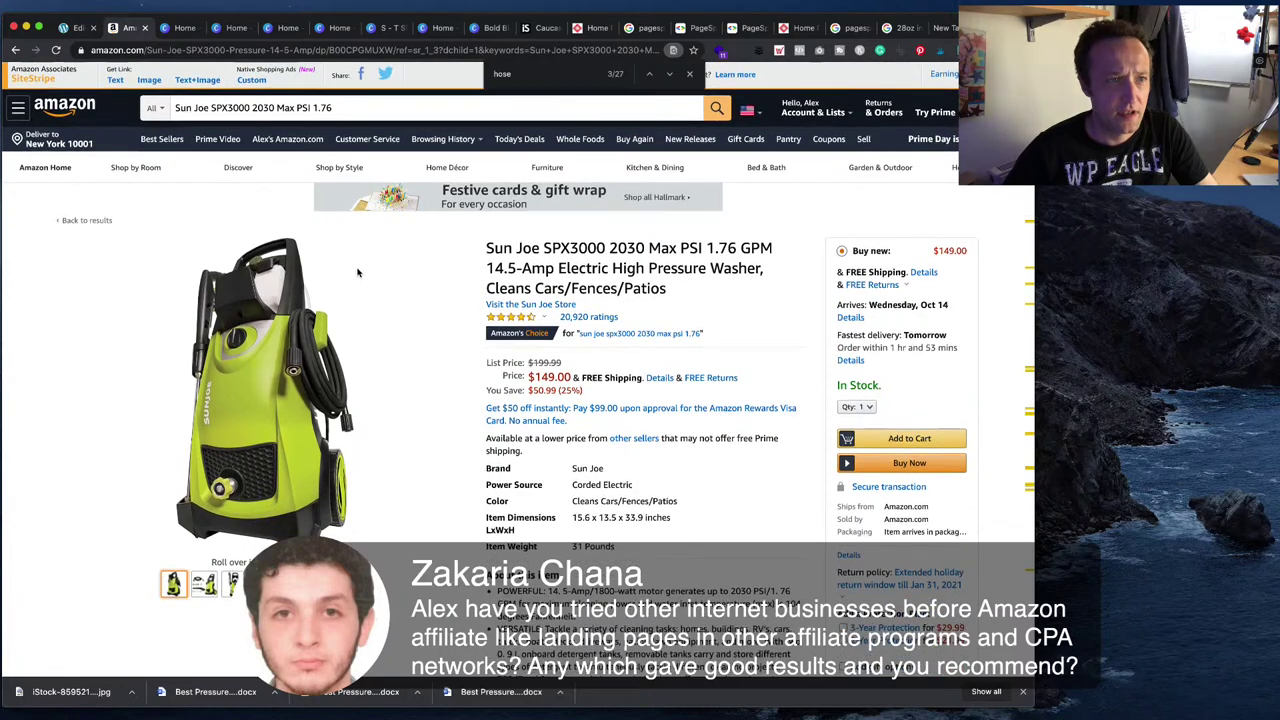
{"action": "key", "text": "ctrl+shift+Tab"}
{"action": "type", "text": "E"}
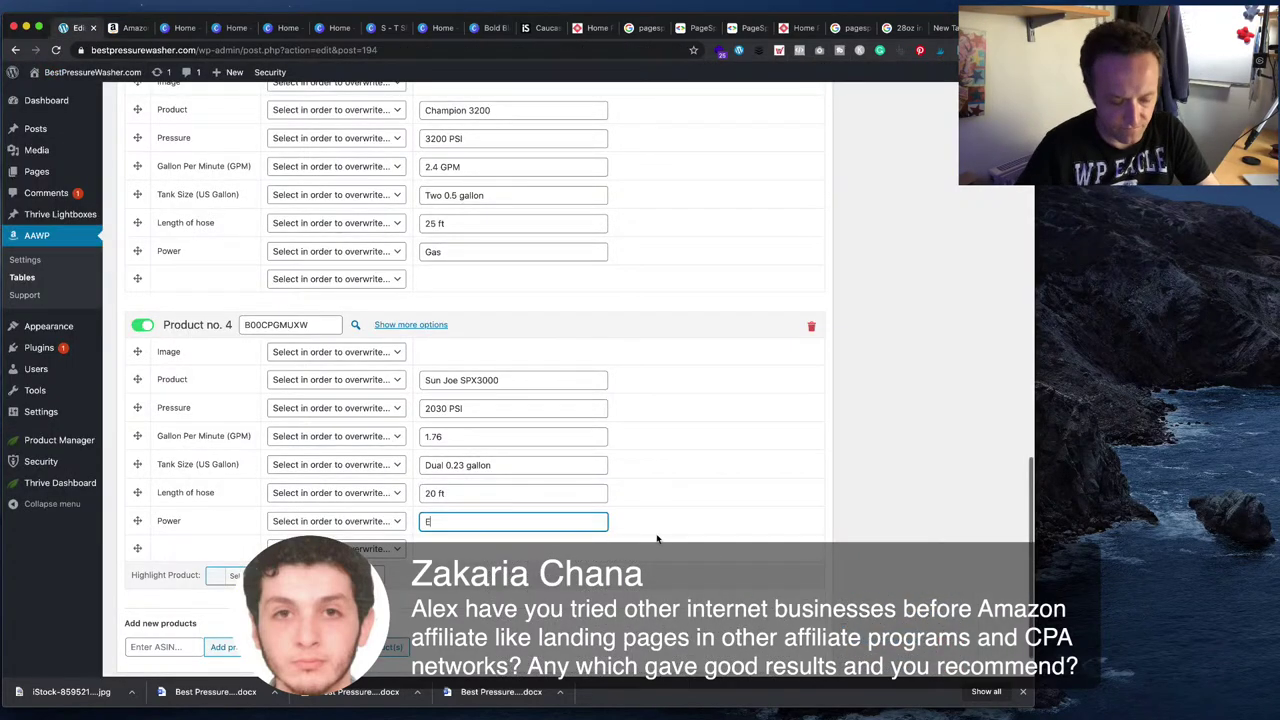
{"action": "type", "text": "lectric"}
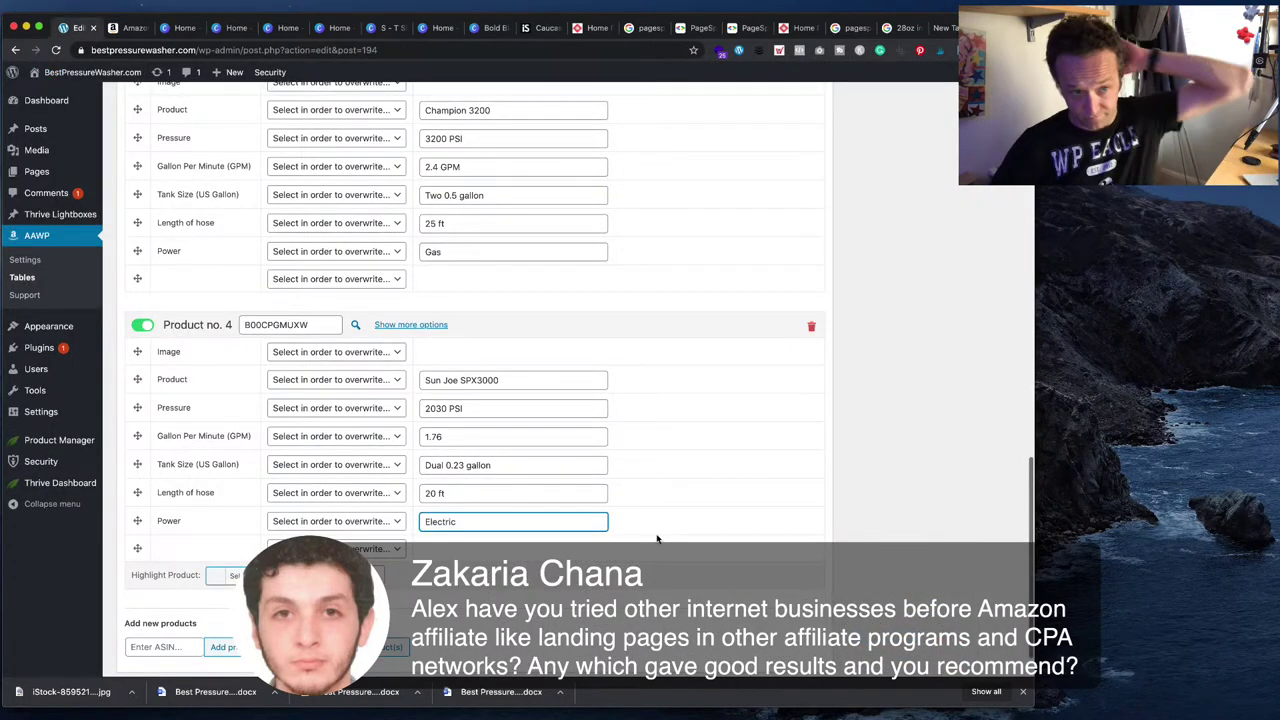
{"action": "scroll", "coordinate": [558, 597], "scroll_direction": "up", "scroll_amount": 15}
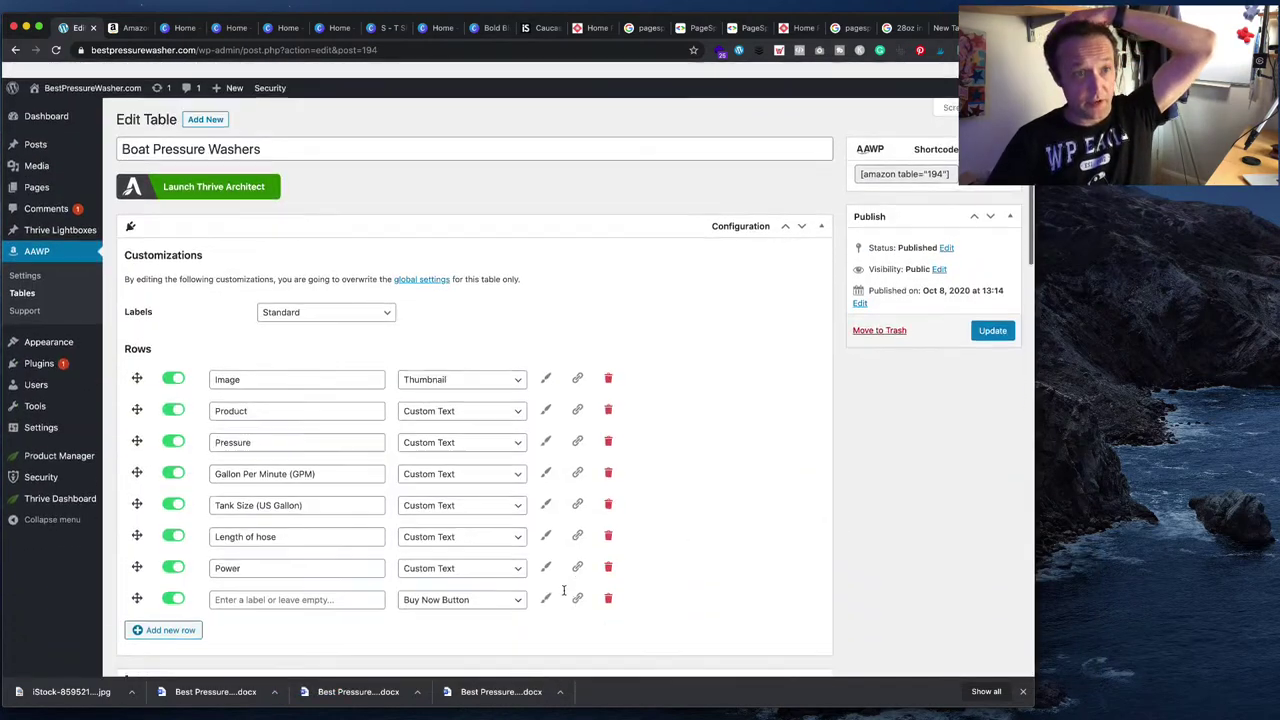
- Update the Boat Pressure Washers table and copy its [amazon table="194"] shortcode
{"action": "key", "text": "Return"}
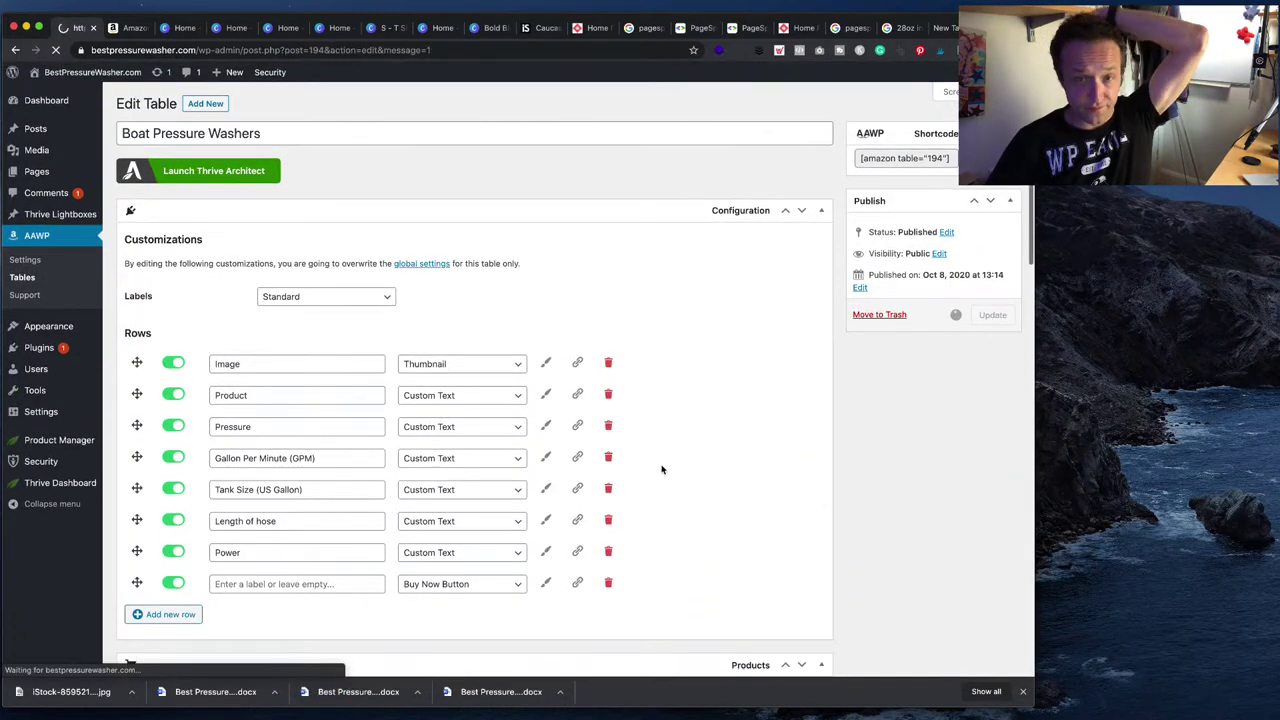
{"action": "left_click", "coordinate": [875, 195]}
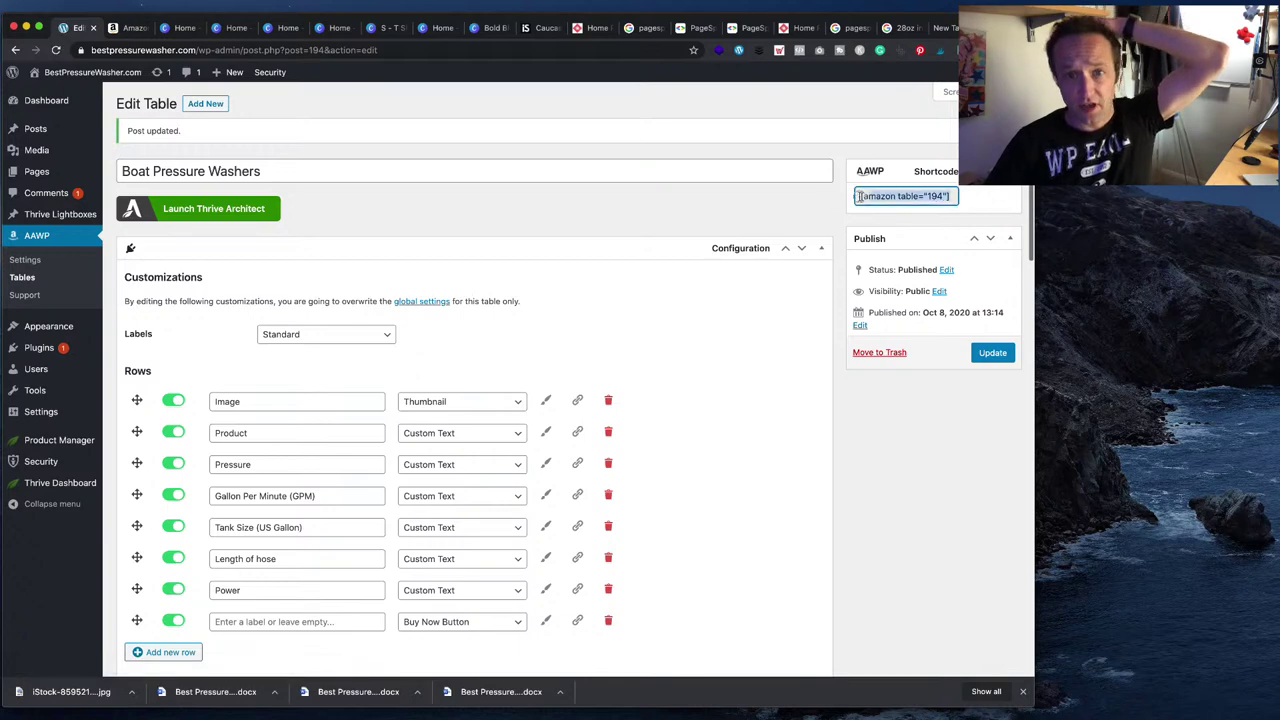
{"action": "right_click", "coordinate": [938, 195]}
{"action": "left_click", "coordinate": [981, 218]}
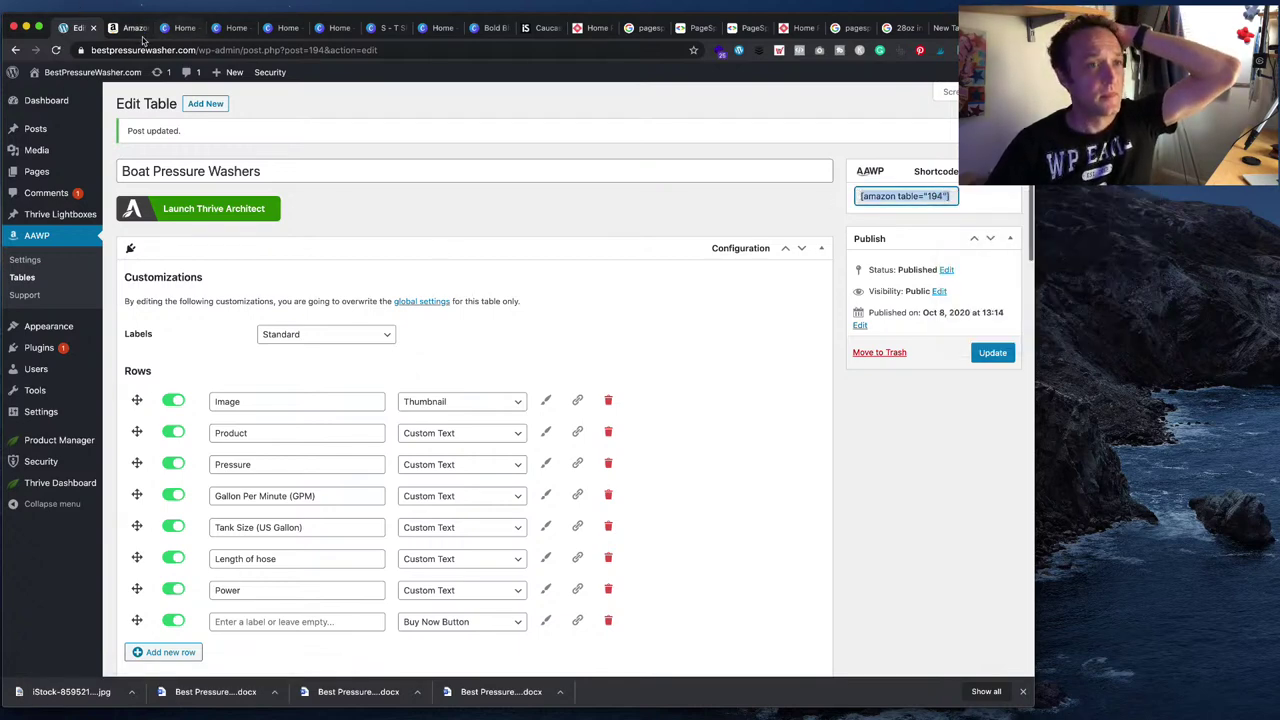
- Open the boats buyer's guide post from the live site in Thrive Architect
{"action": "mouse_move", "coordinate": [85, 82]}
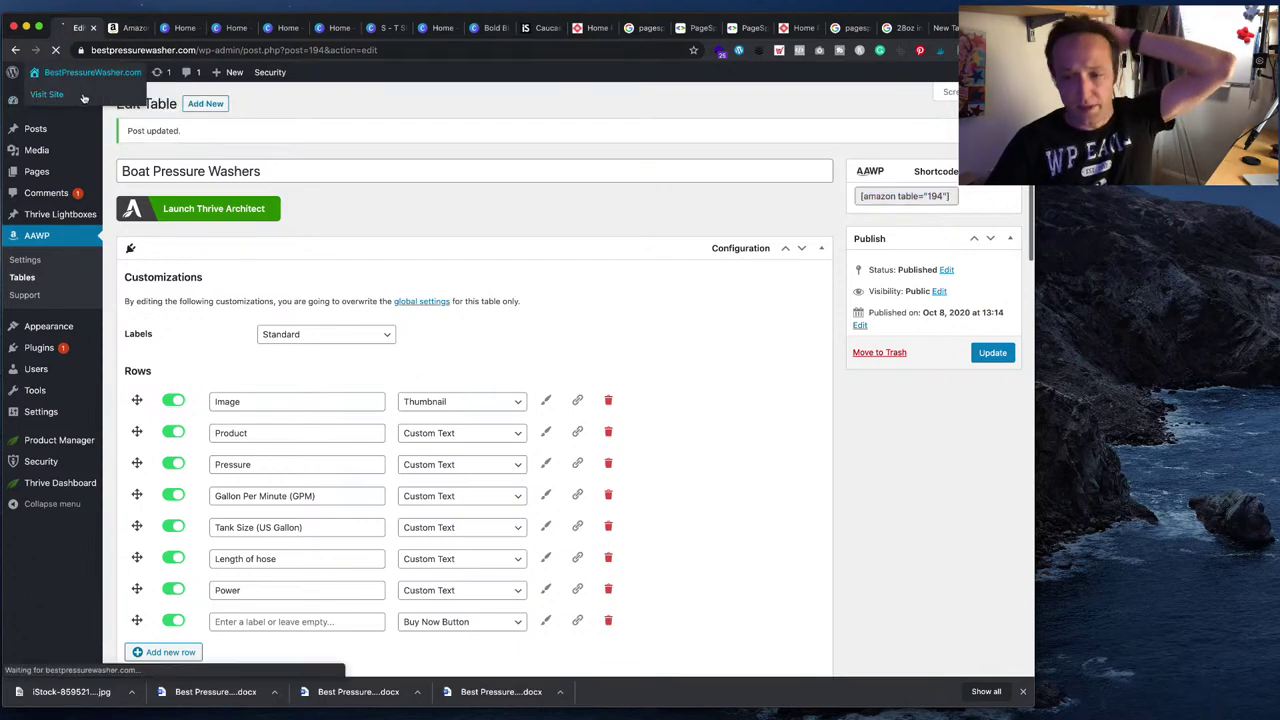
{"action": "left_click", "coordinate": [52, 94]}
{"action": "scroll", "coordinate": [347, 265], "scroll_direction": "down", "scroll_amount": 3}
{"action": "scroll", "coordinate": [347, 265], "scroll_direction": "down", "scroll_amount": 2}
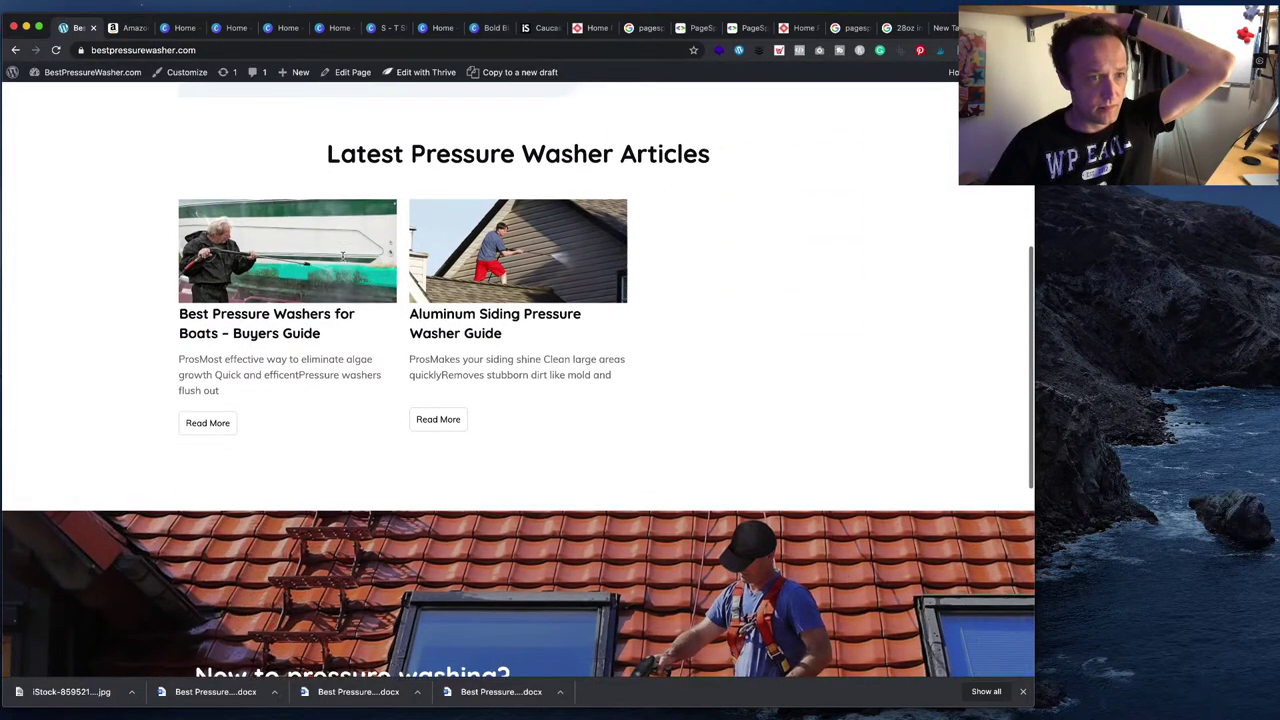
{"action": "left_click", "coordinate": [297, 256]}
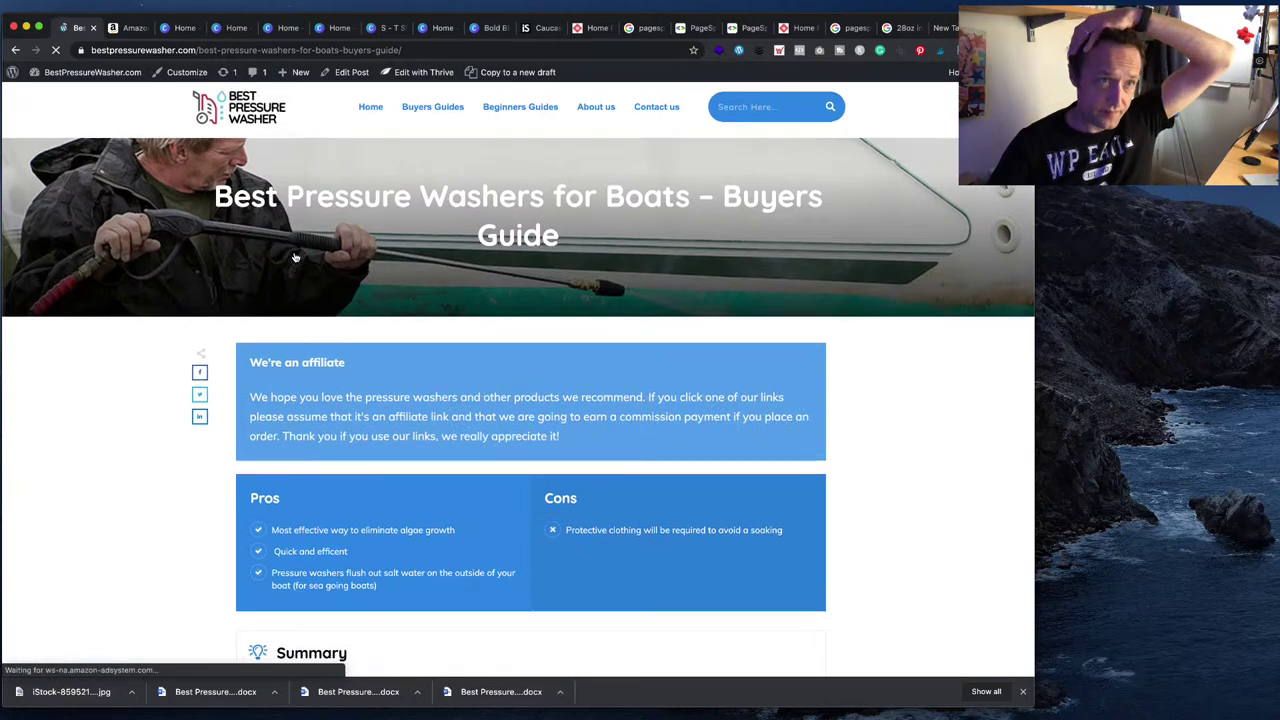
{"action": "scroll", "coordinate": [403, 218], "scroll_direction": "down", "scroll_amount": 5}
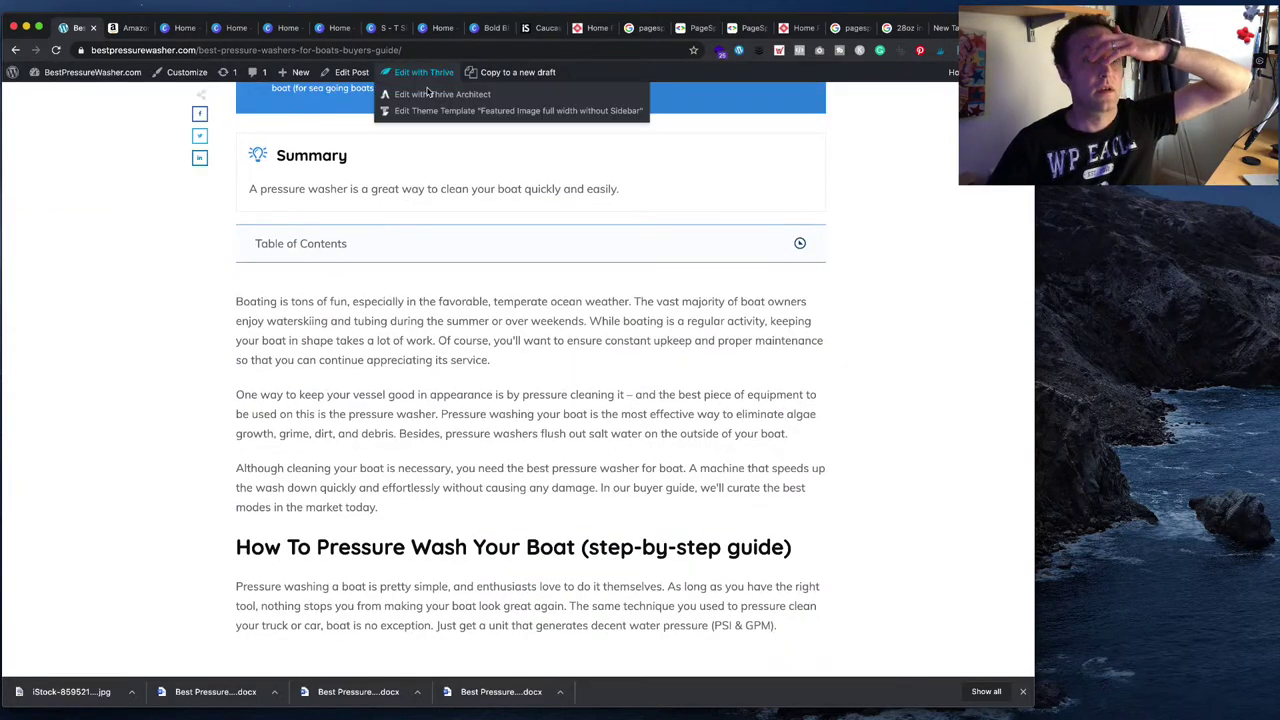
{"action": "left_click", "coordinate": [418, 90]}
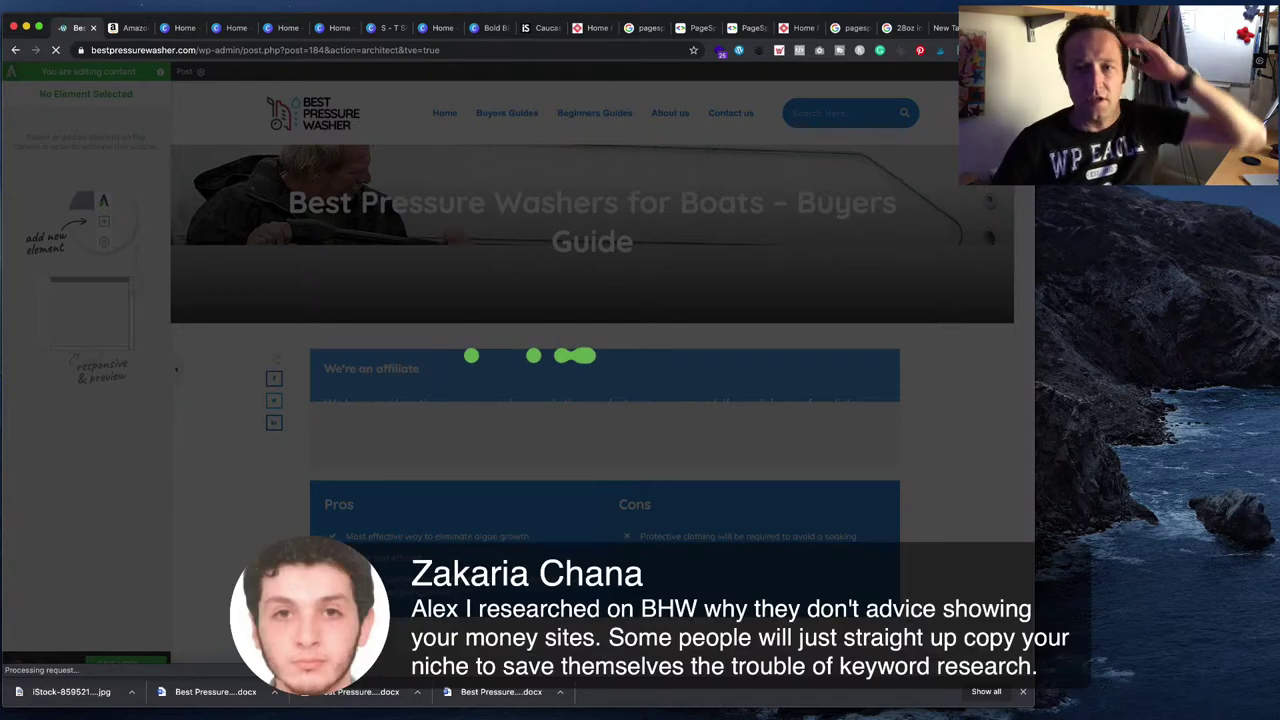
- Replace the Custom HTML element's table="155" shortcode with table="194"
{"action": "scroll", "coordinate": [593, 362], "scroll_direction": "down", "scroll_amount": 5}
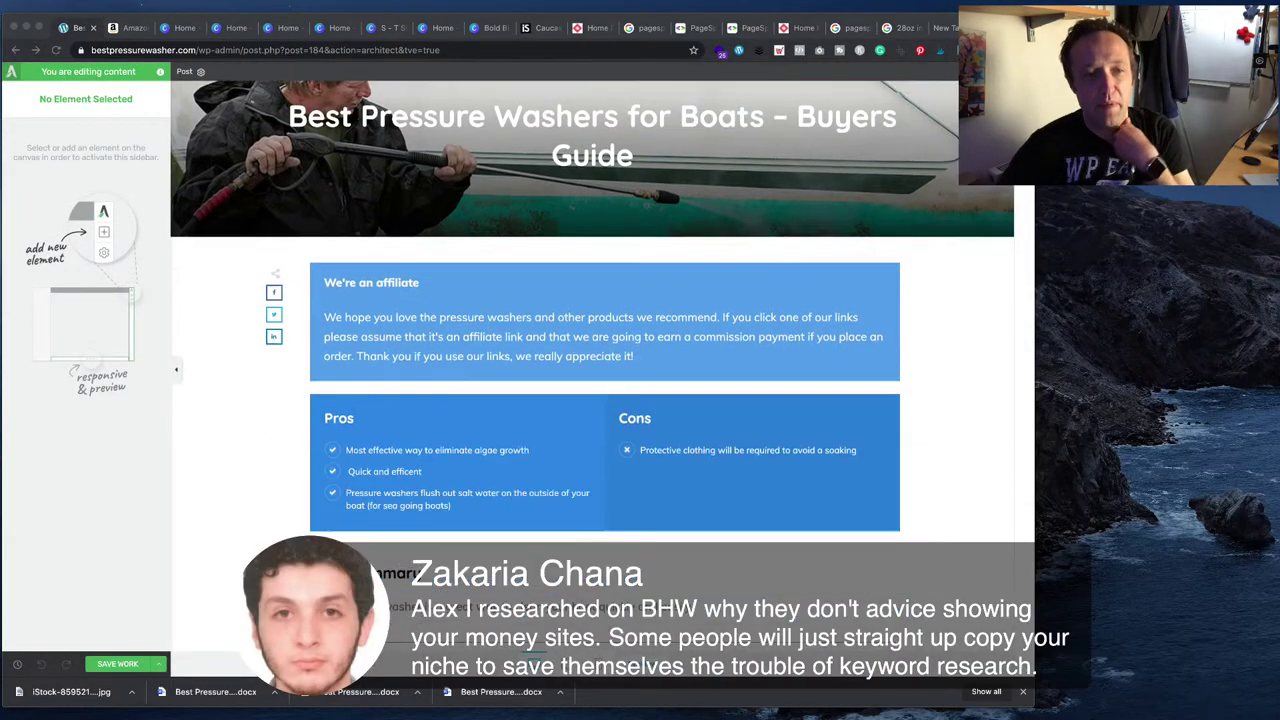
{"action": "scroll", "coordinate": [605, 366], "scroll_direction": "down", "scroll_amount": 8}
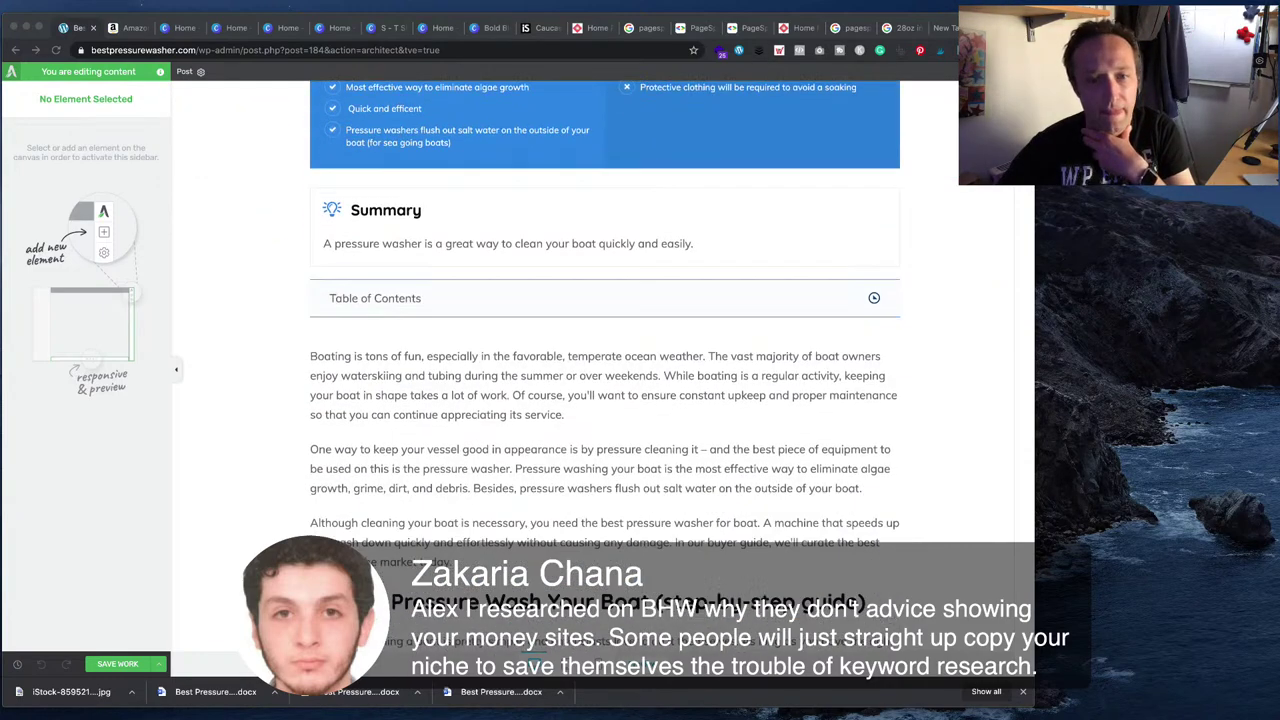
{"action": "scroll", "coordinate": [605, 366], "scroll_direction": "down", "scroll_amount": 1}
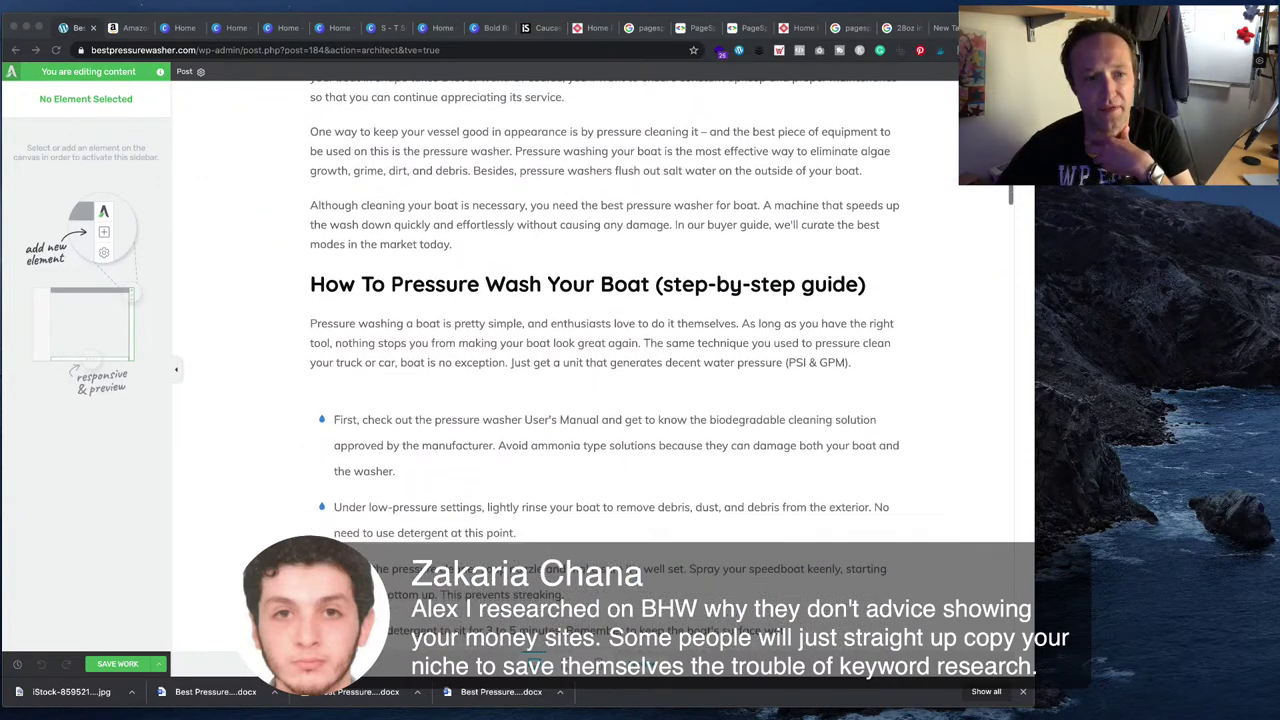
{"action": "scroll", "coordinate": [605, 366], "scroll_direction": "down", "scroll_amount": 8}
{"action": "scroll", "coordinate": [605, 366], "scroll_direction": "up", "scroll_amount": 1}
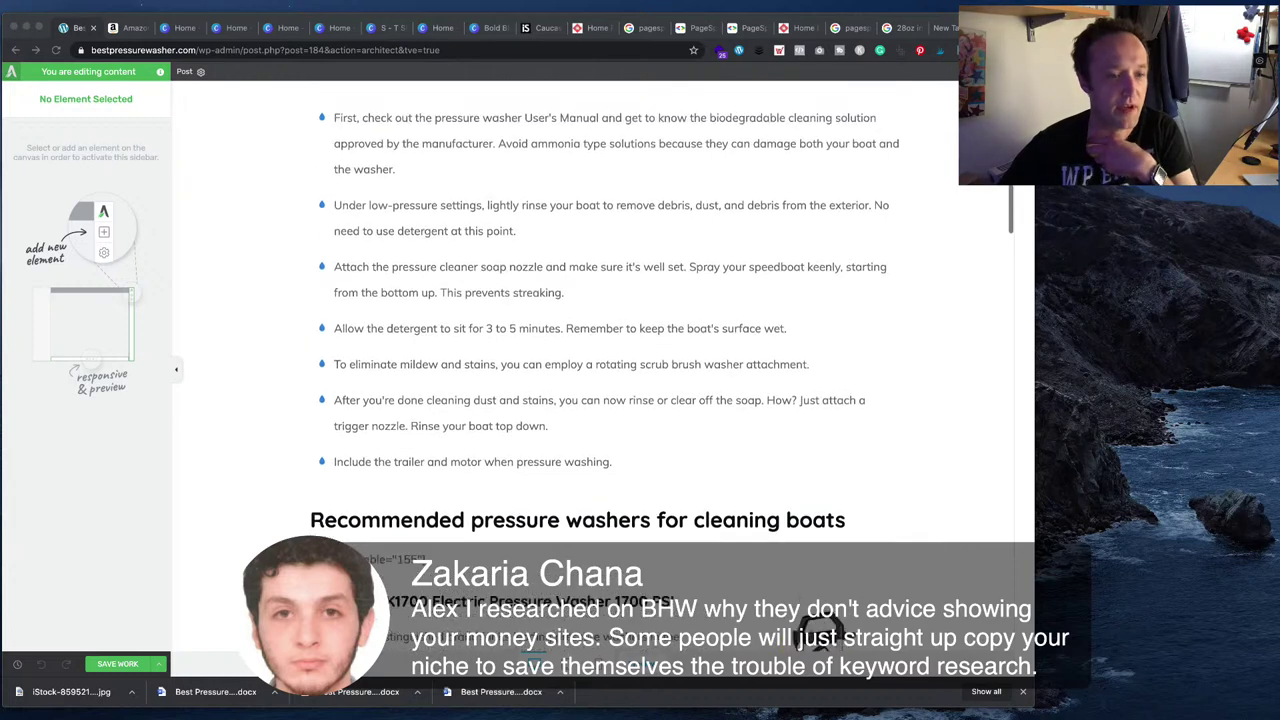
{"action": "left_click", "coordinate": [408, 576]}
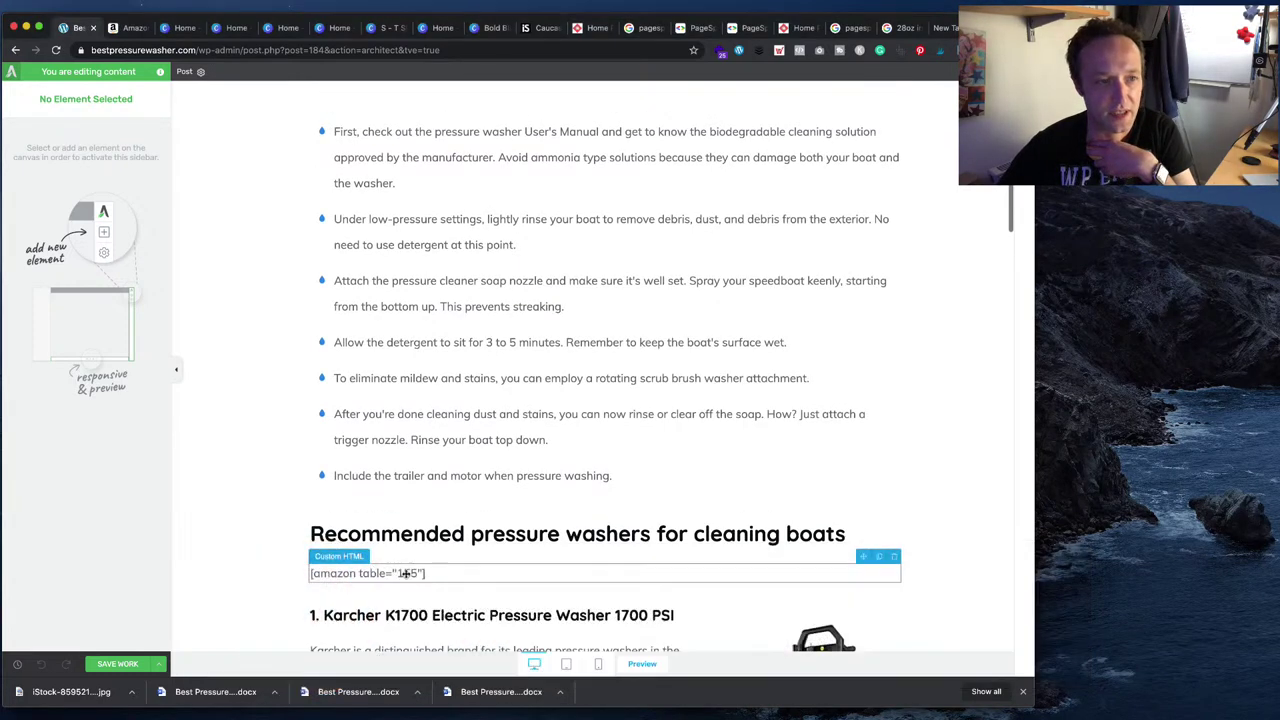
{"action": "left_click", "coordinate": [408, 576]}
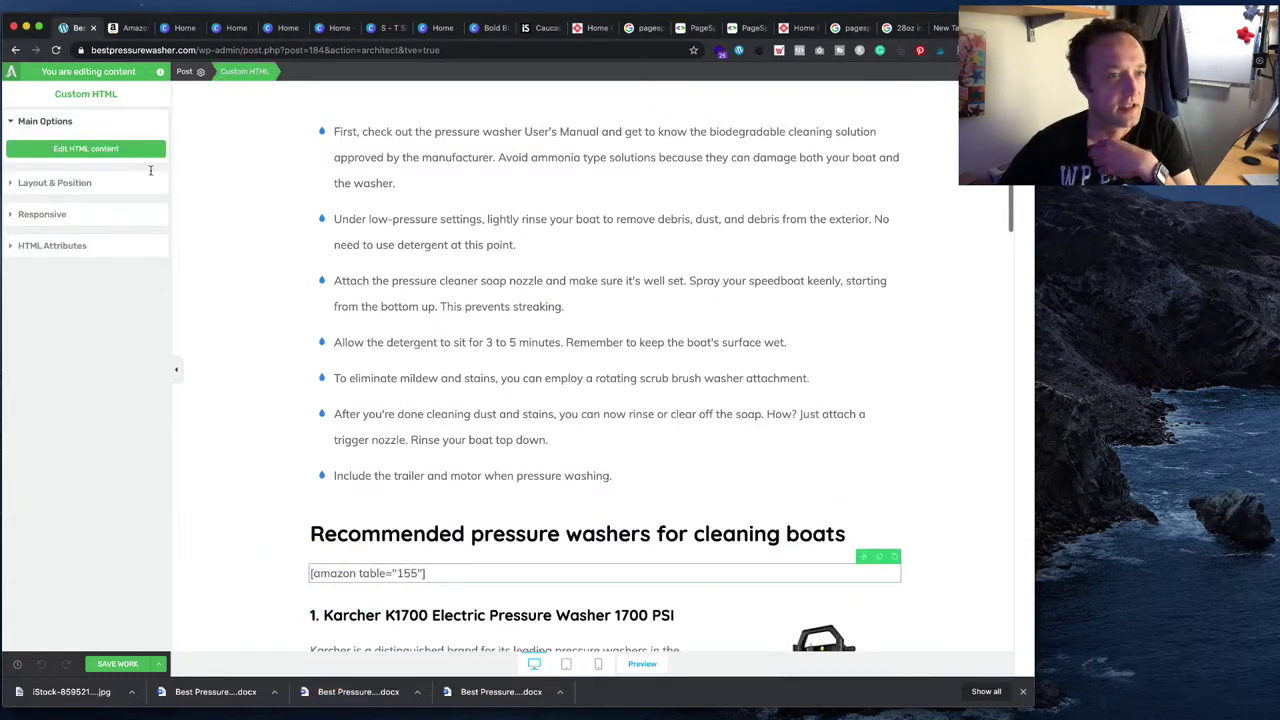
{"action": "left_click", "coordinate": [138, 152]}
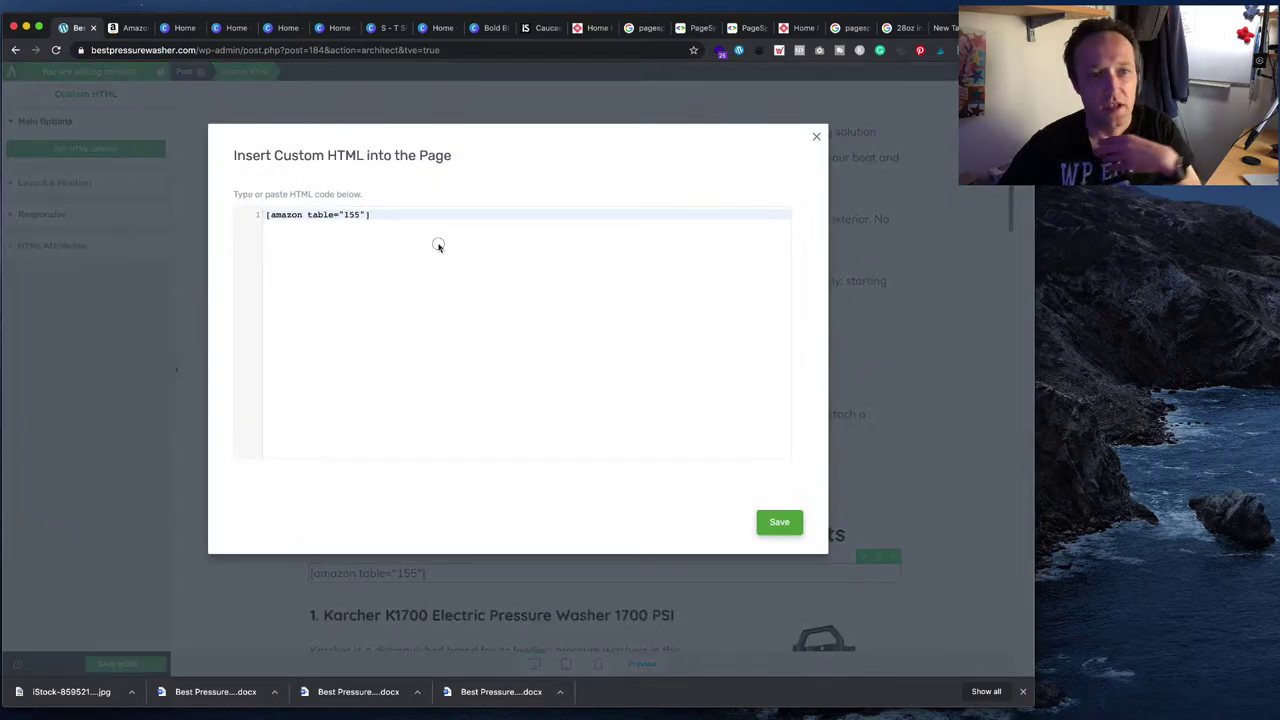
{"action": "key", "text": "super+a"}
{"action": "key", "text": "super+v"}
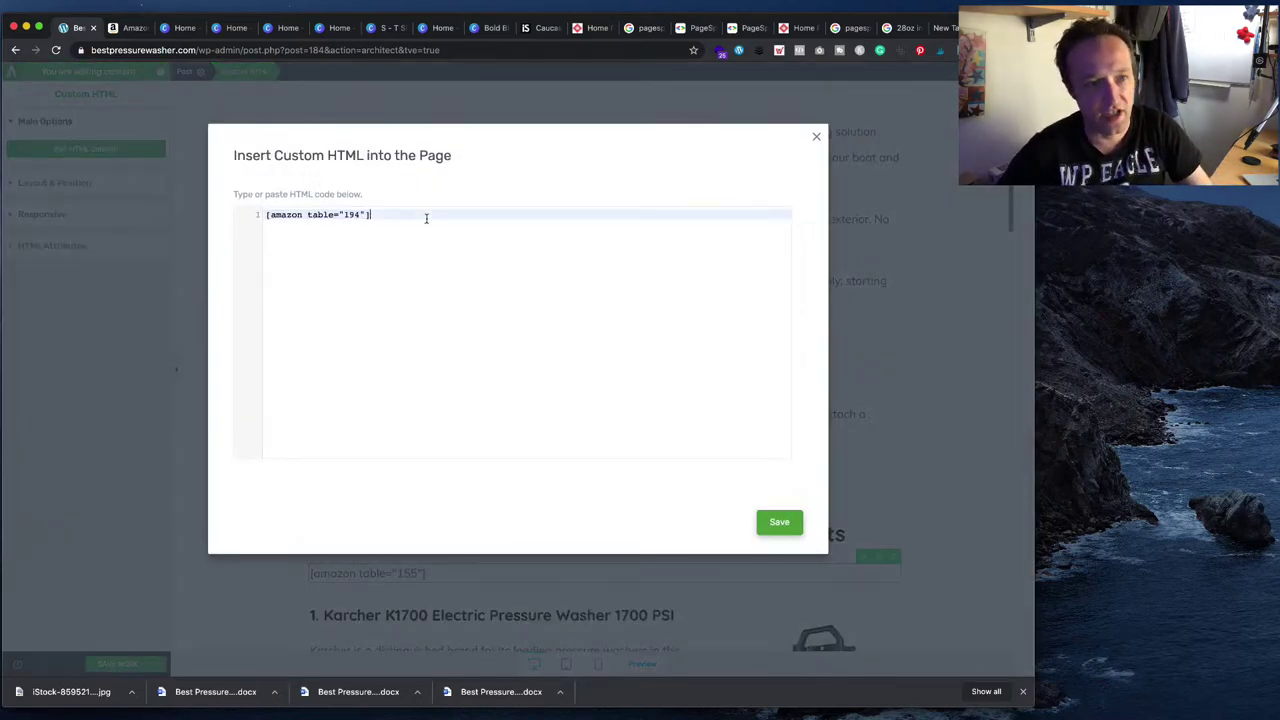
{"action": "left_click", "coordinate": [776, 523]}
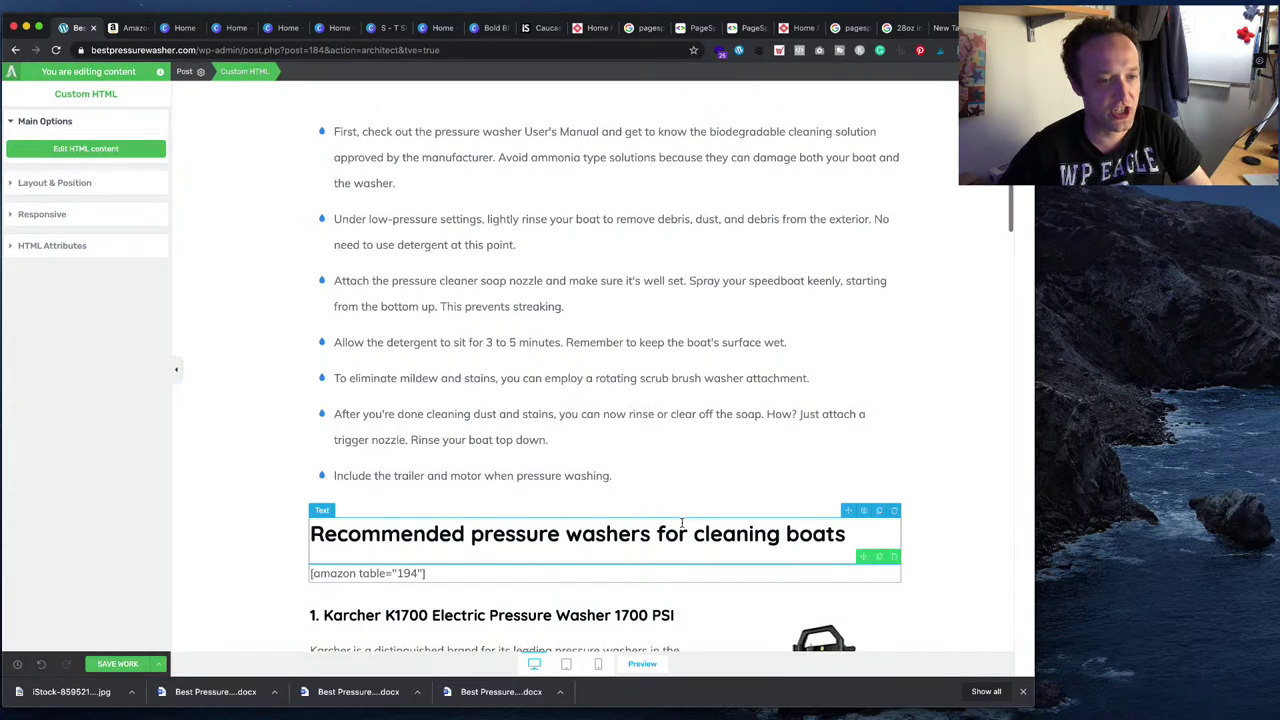
- Save the post and exit Thrive Architect to the live page
{"action": "left_click", "coordinate": [124, 660]}
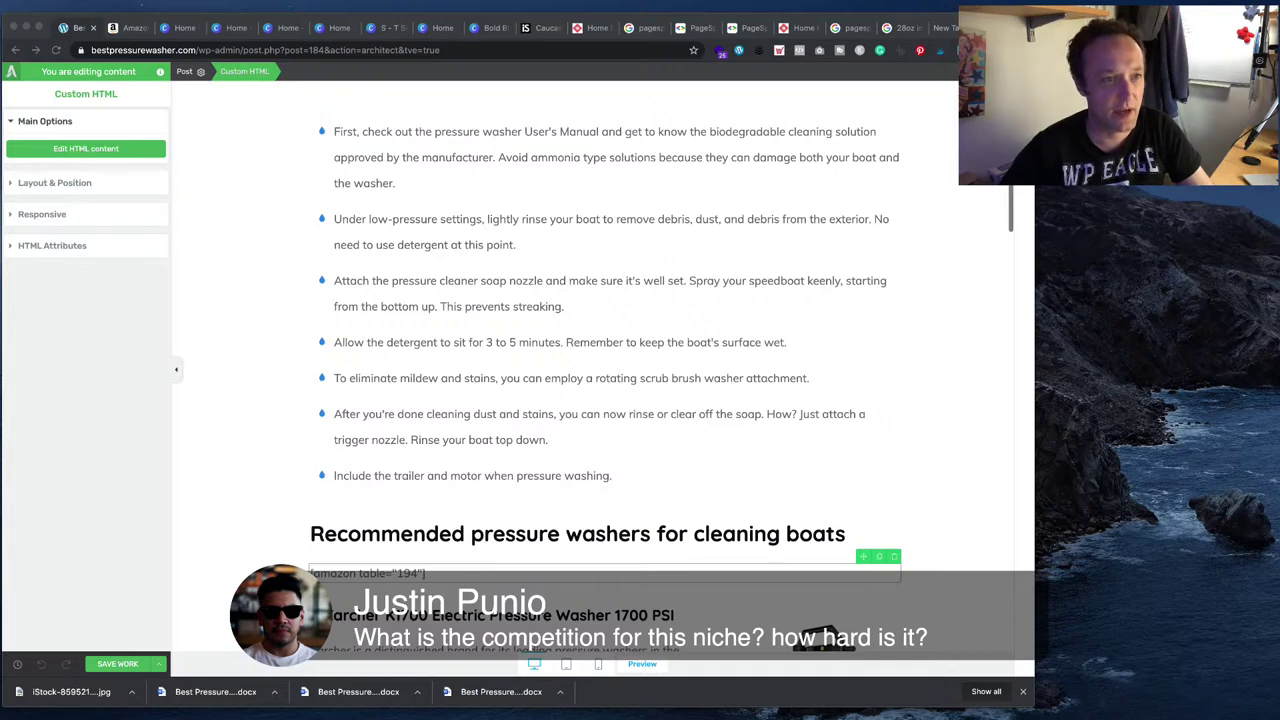
{"action": "left_click", "coordinate": [204, 50]}
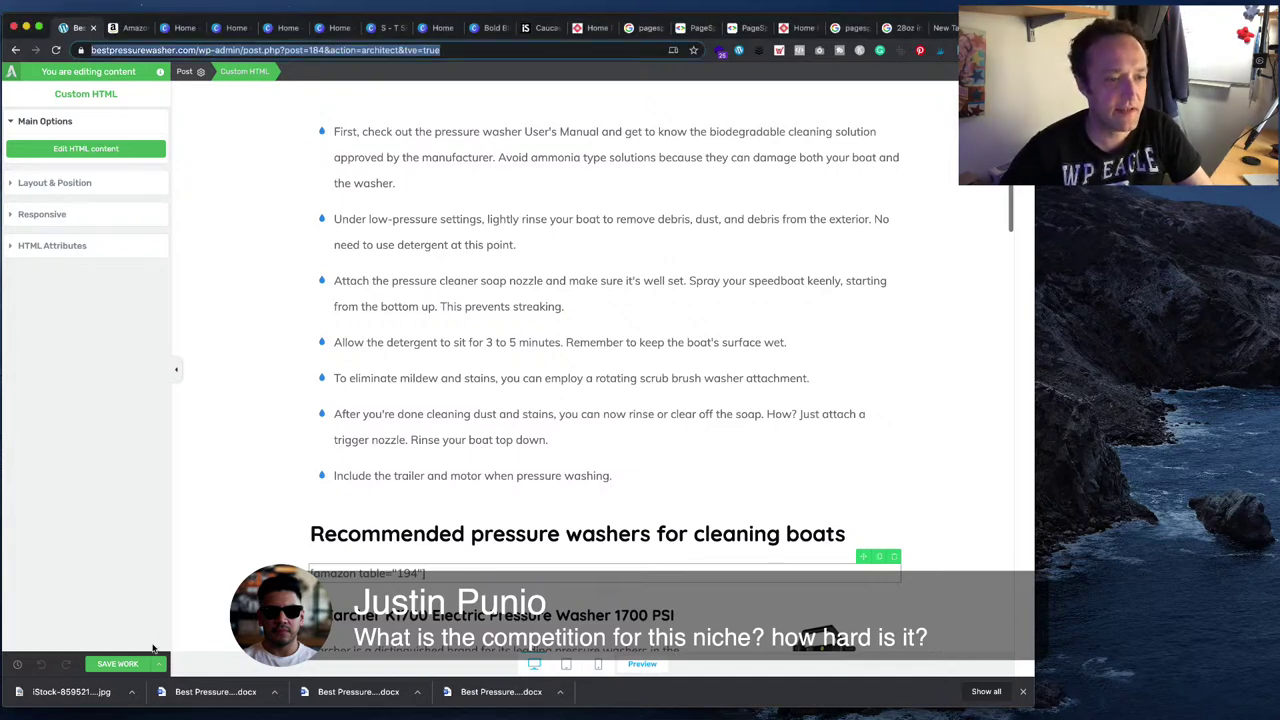
{"action": "left_click", "coordinate": [52, 582]}
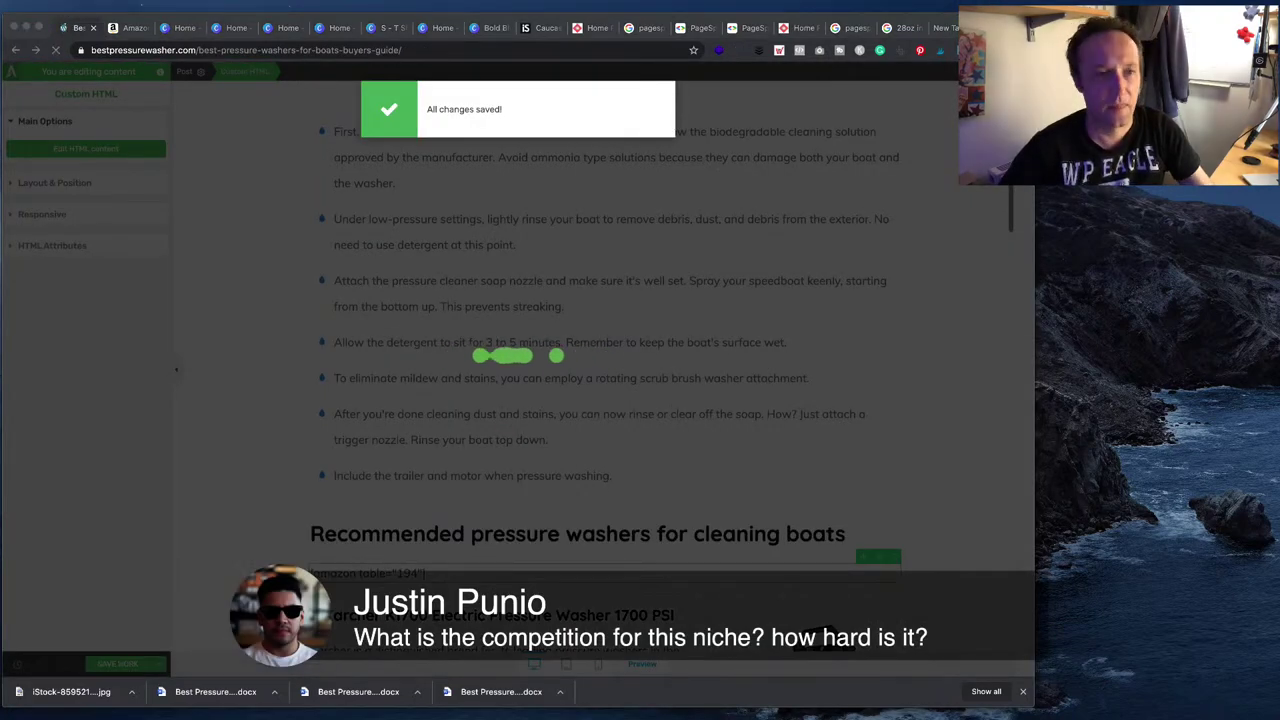
- Scroll the live post down to the four-washer table under 'Recommended pressure washers for cleaning boats'
{"action": "scroll", "coordinate": [530, 370], "scroll_direction": "down", "scroll_amount": 10}
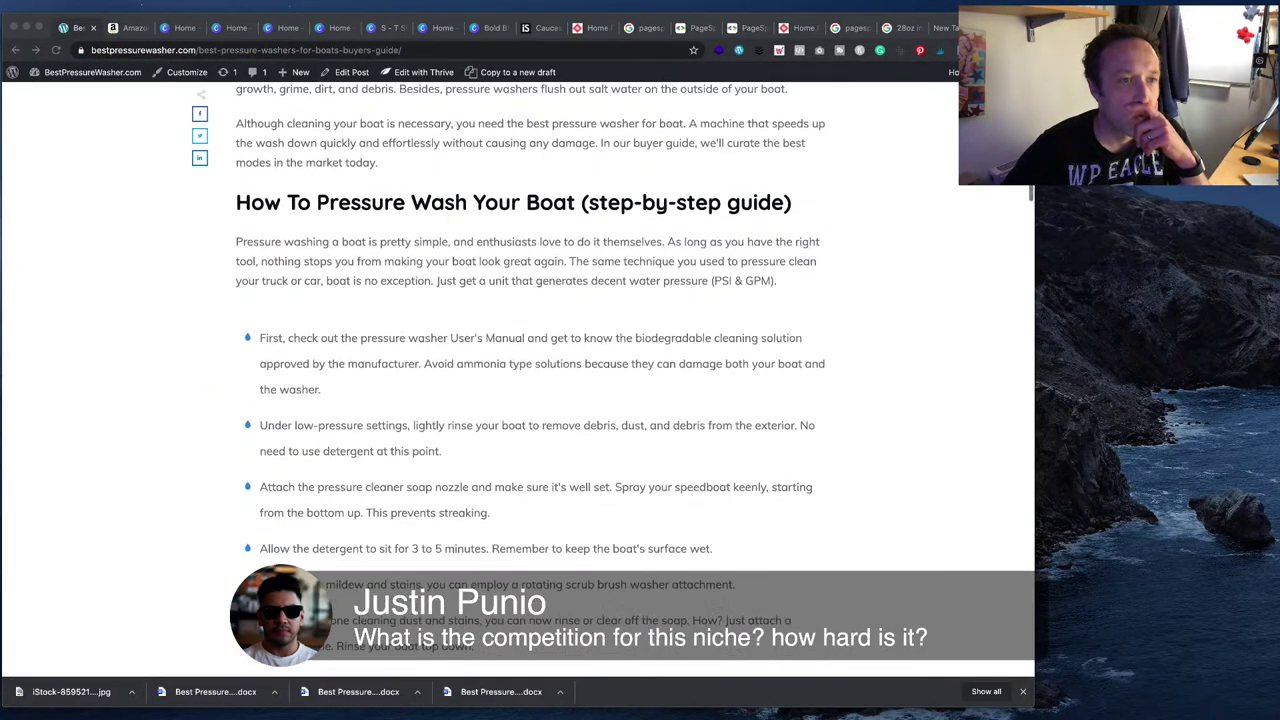
{"action": "scroll", "coordinate": [530, 370], "scroll_direction": "down", "scroll_amount": 10}
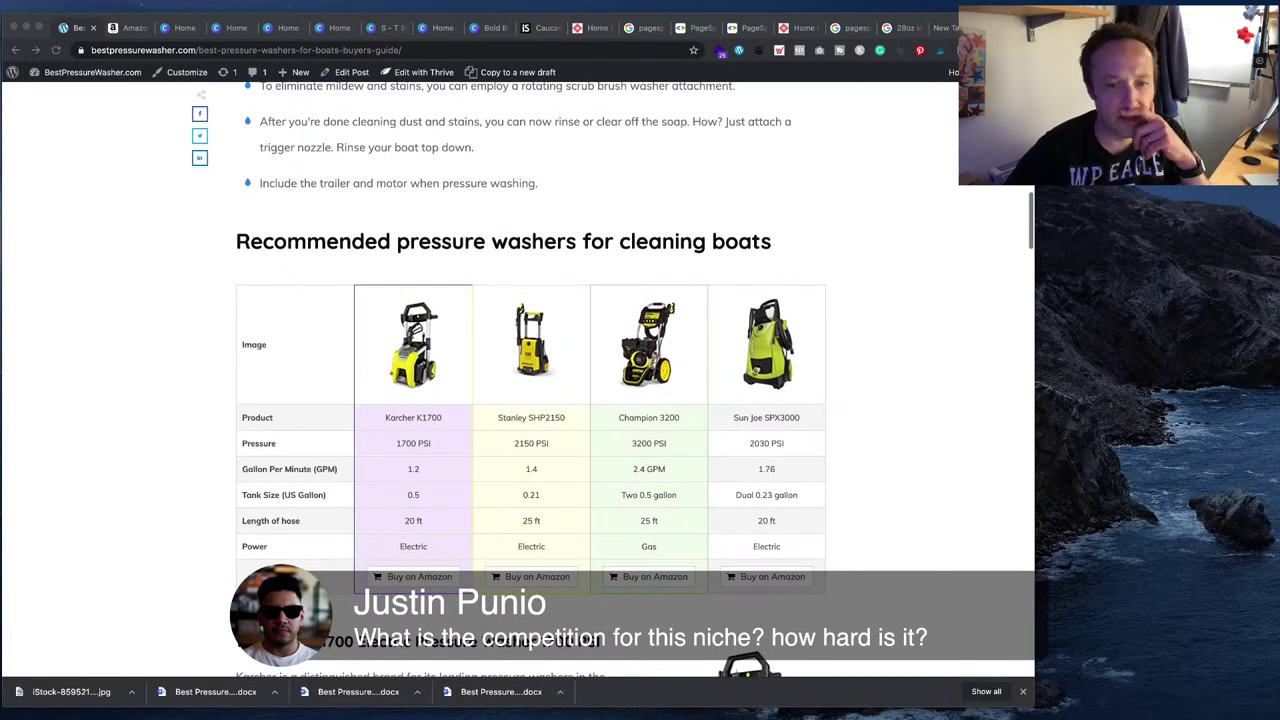
{"action": "scroll", "coordinate": [530, 380], "scroll_direction": "down", "scroll_amount": 2}
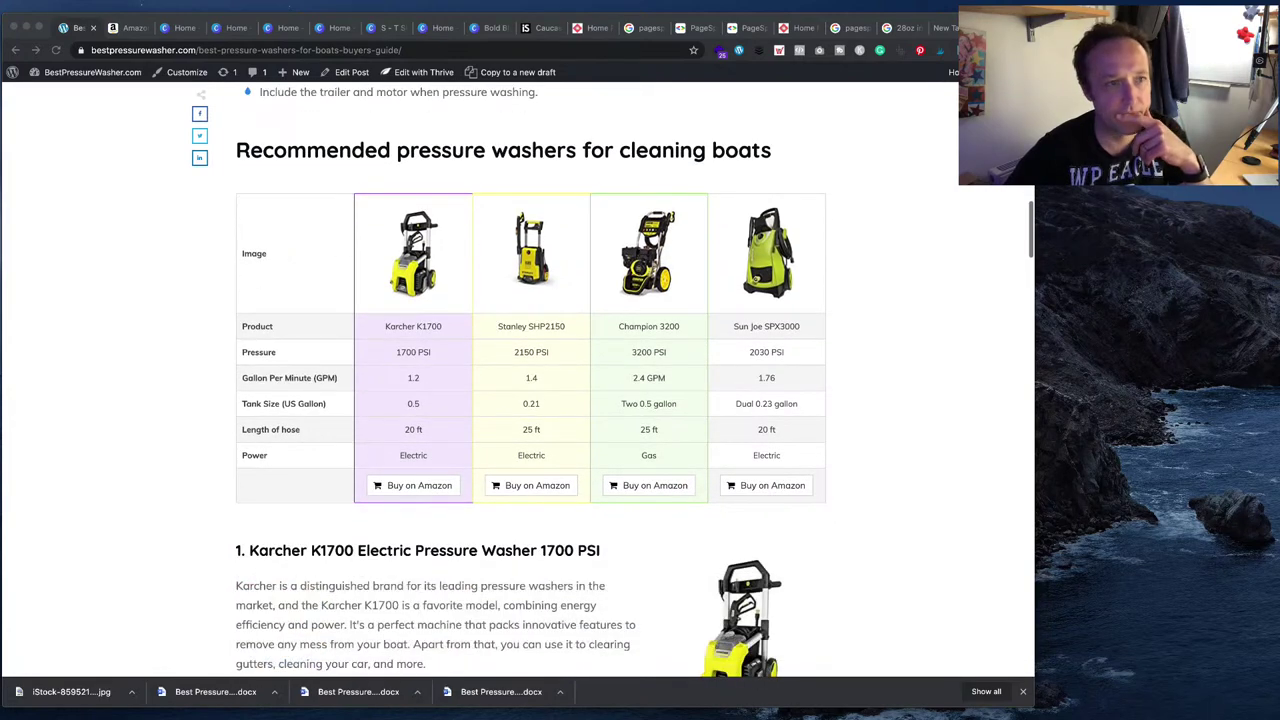
- Go to the admin Dashboard, open AAWP settings, then its Tables page
{"action": "mouse_move", "coordinate": [85, 72]}
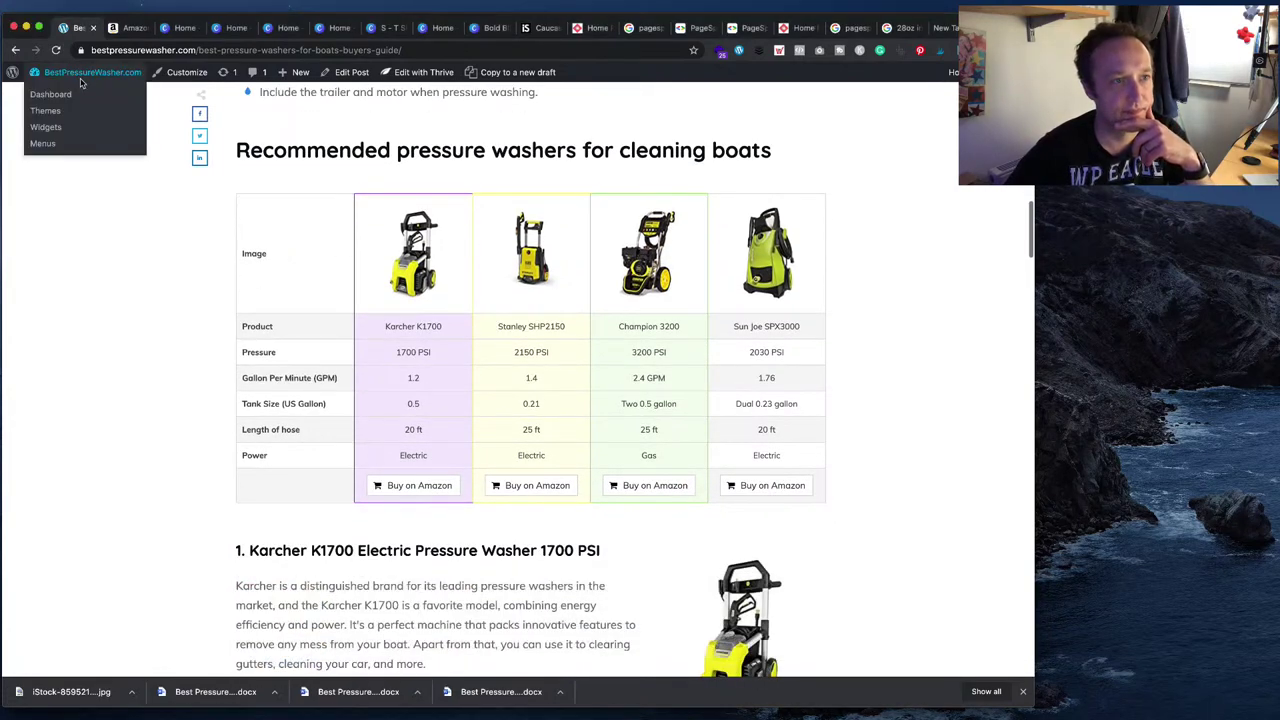
{"action": "left_click", "coordinate": [55, 98]}
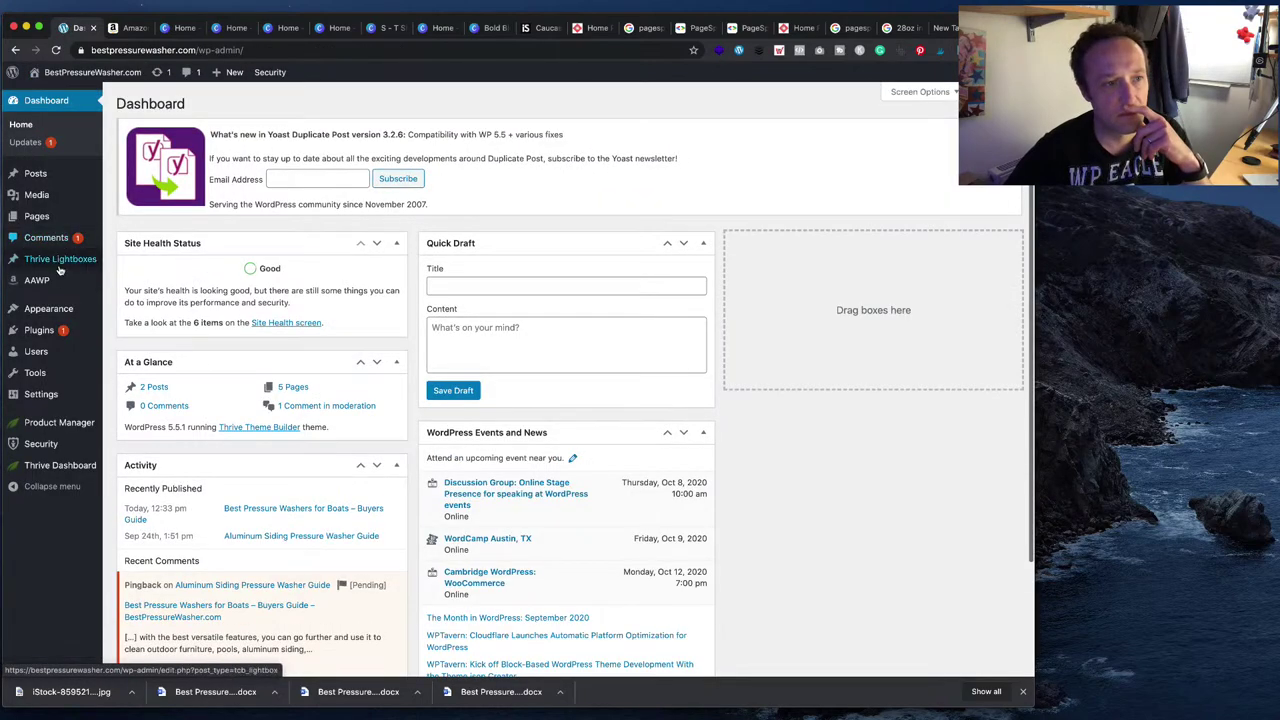
{"action": "left_click", "coordinate": [126, 283]}
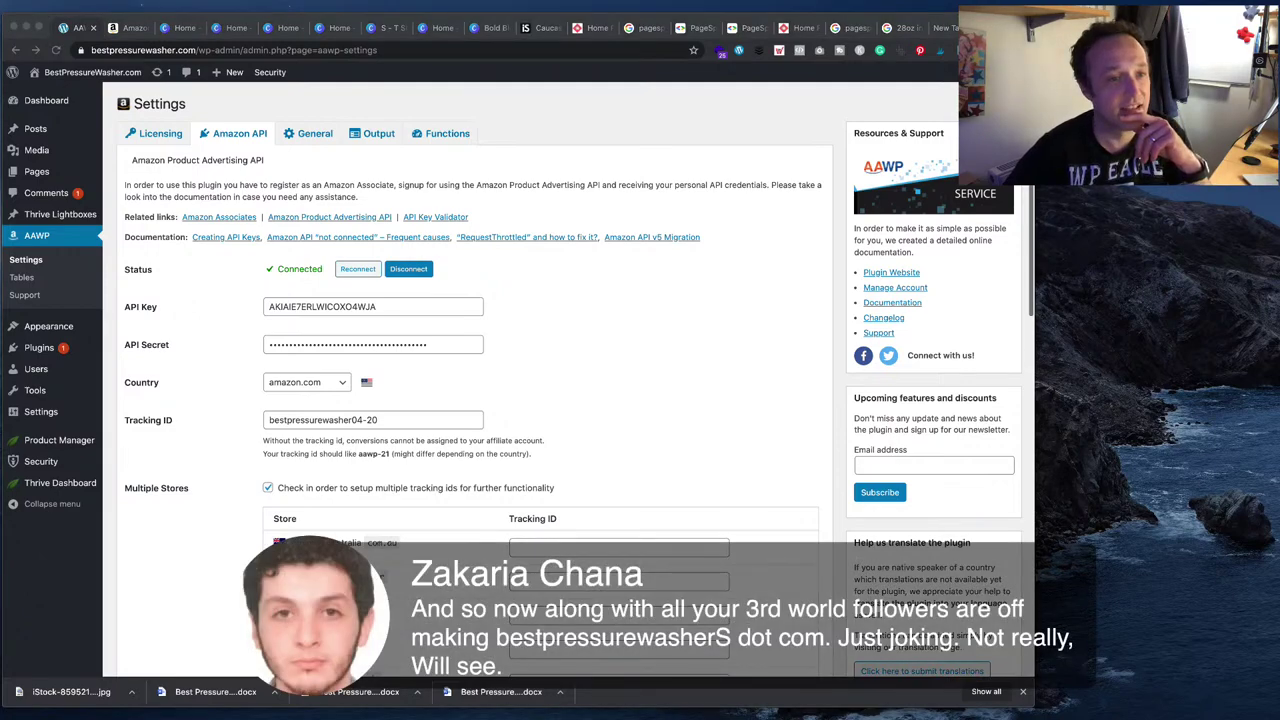
{"action": "scroll", "coordinate": [470, 400], "scroll_direction": "down", "scroll_amount": 2}
{"action": "scroll", "coordinate": [470, 400], "scroll_direction": "up", "scroll_amount": 2}
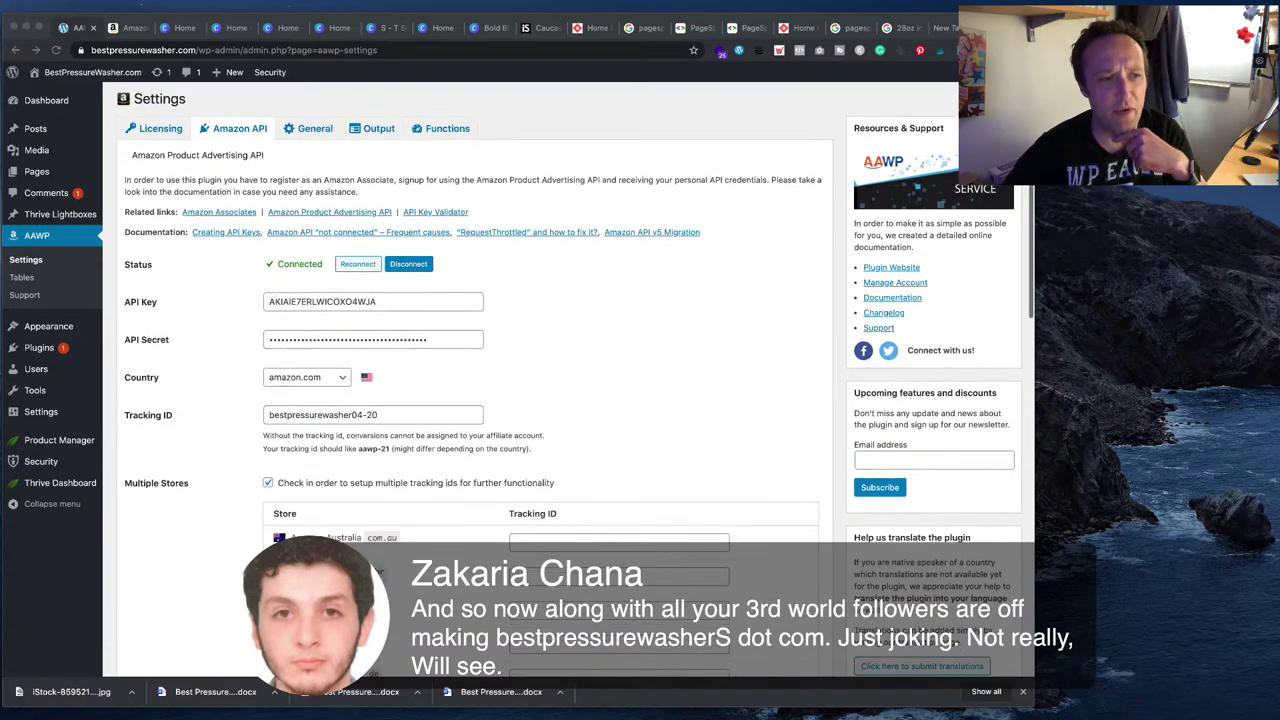
{"action": "scroll", "coordinate": [470, 380], "scroll_direction": "down", "scroll_amount": 3}
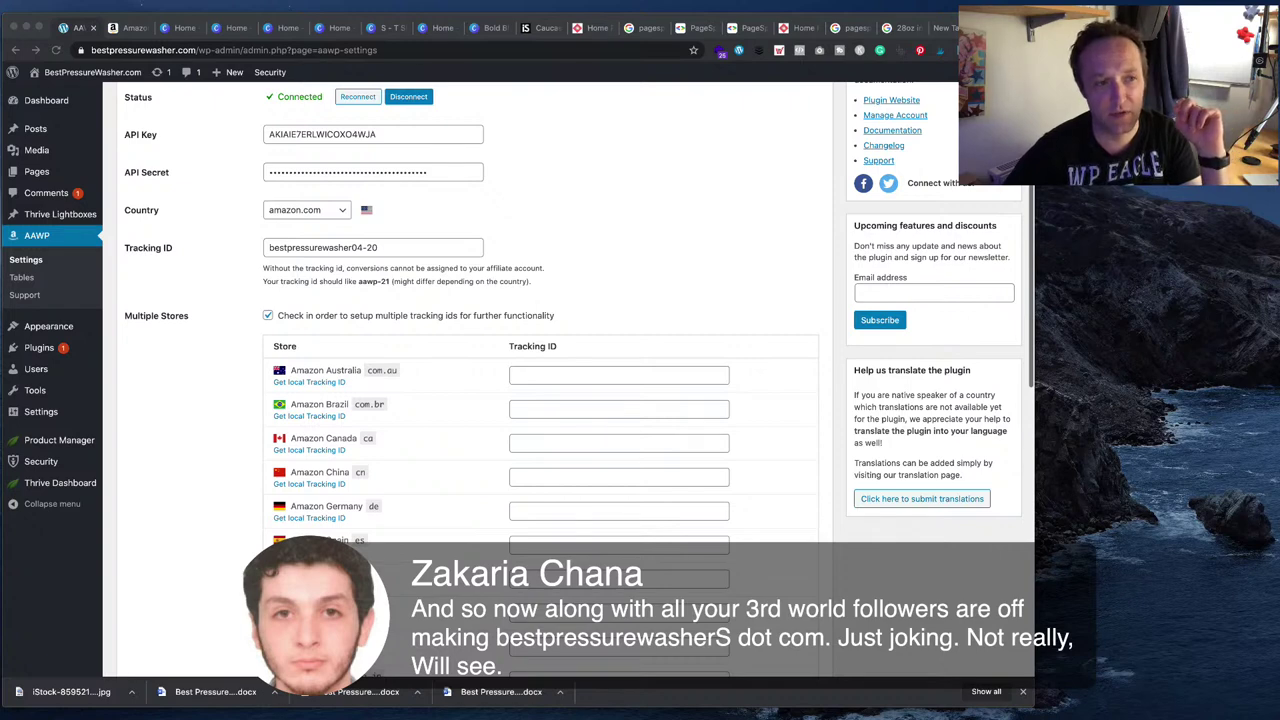
{"action": "left_click", "coordinate": [22, 277]}
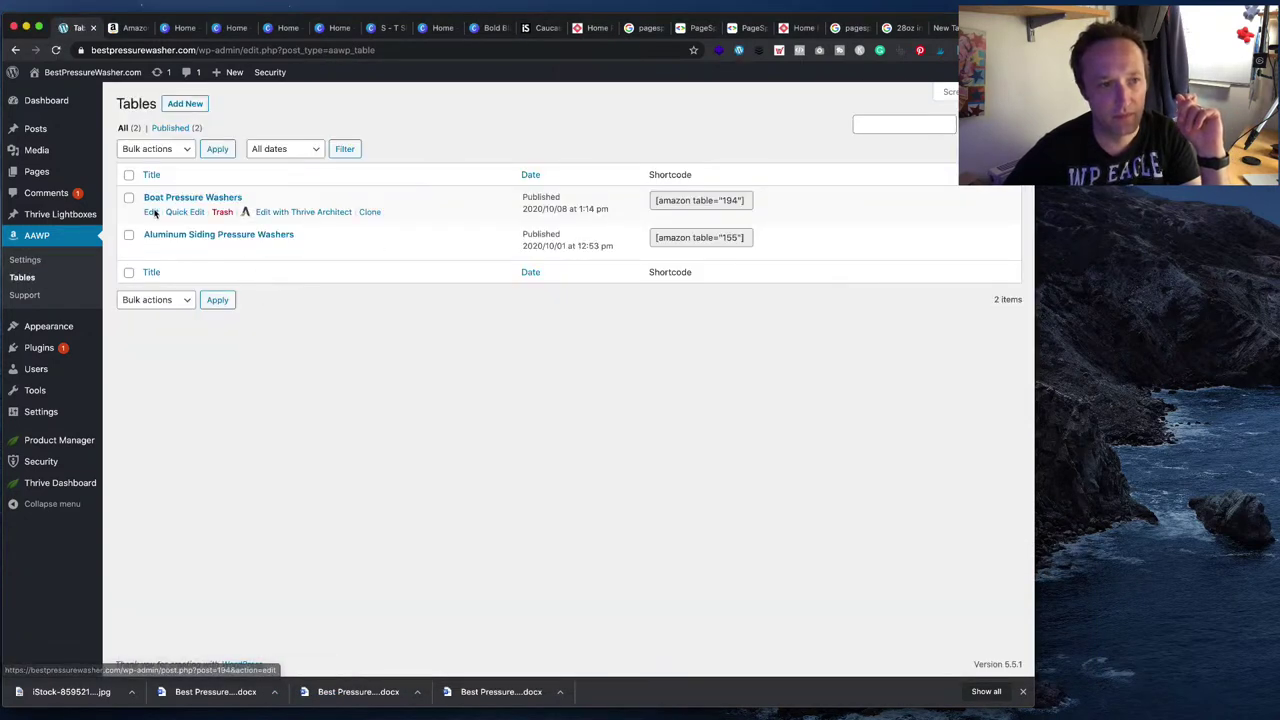
- In Boat Pressure Washers, set Product no. 4's highlight colour to red
{"action": "left_click", "coordinate": [151, 212]}
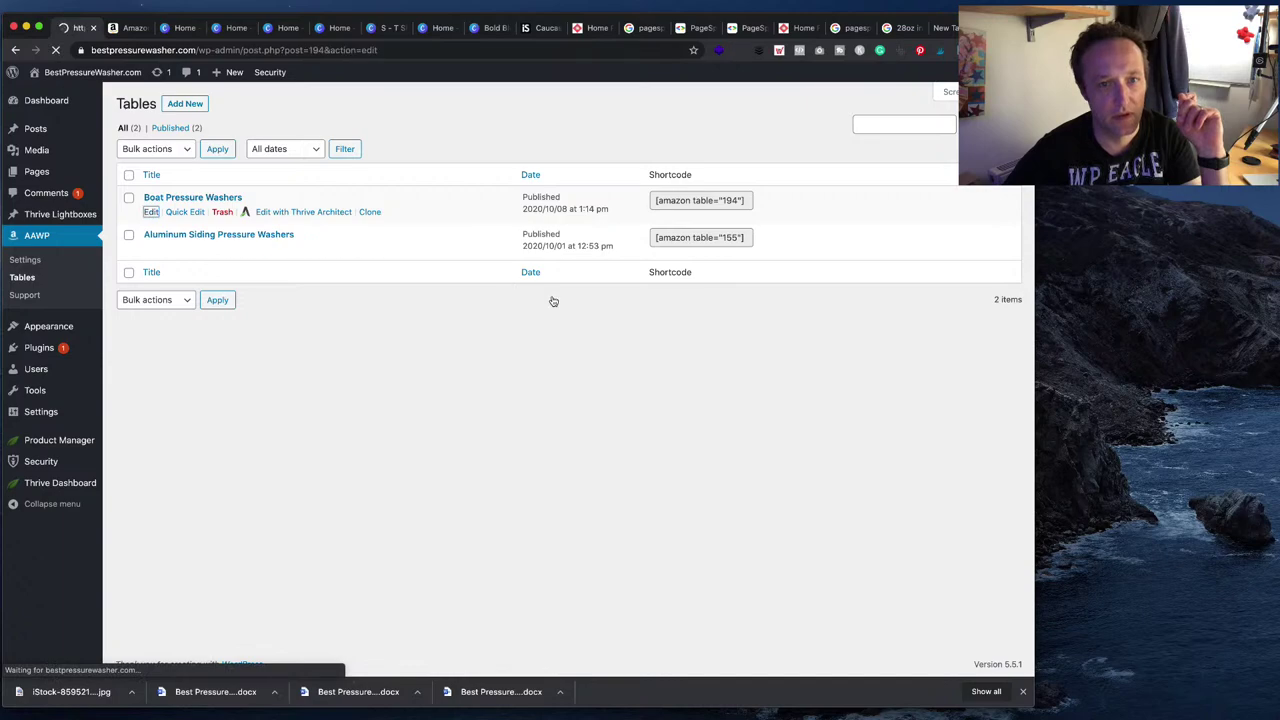
{"action": "scroll", "coordinate": [457, 443], "scroll_direction": "down", "scroll_amount": 15}
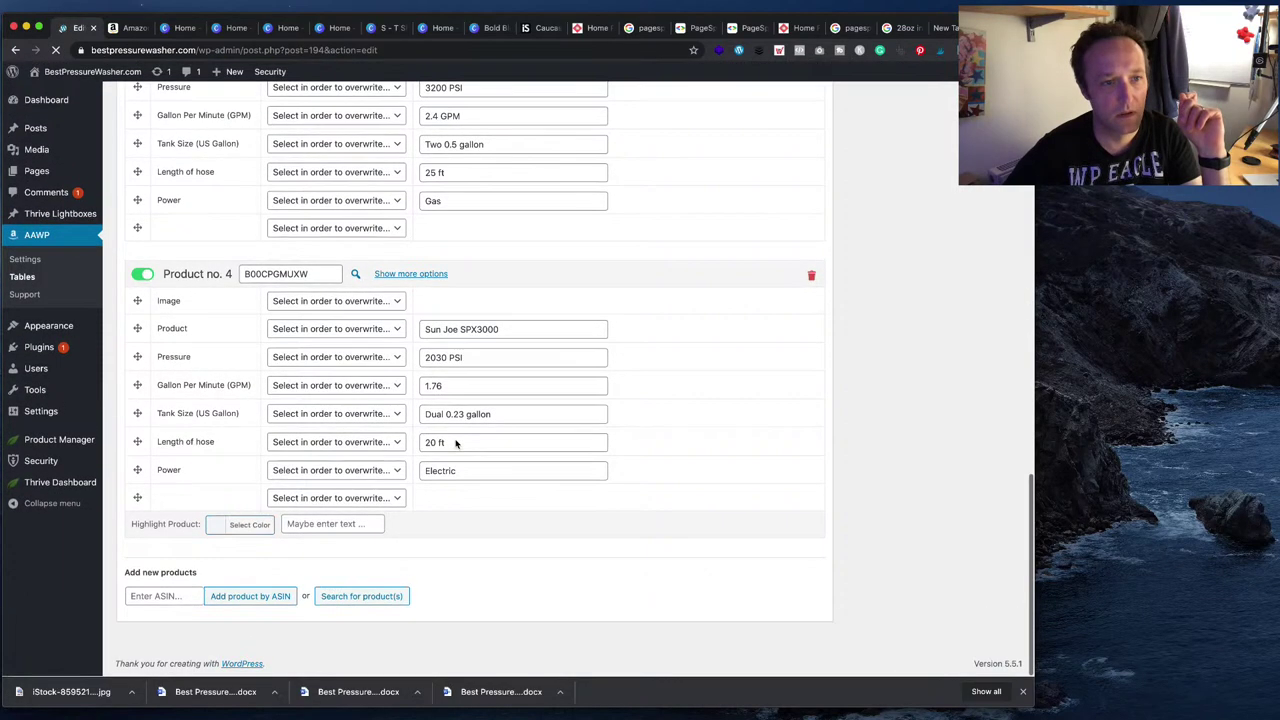
{"action": "left_click", "coordinate": [251, 528]}
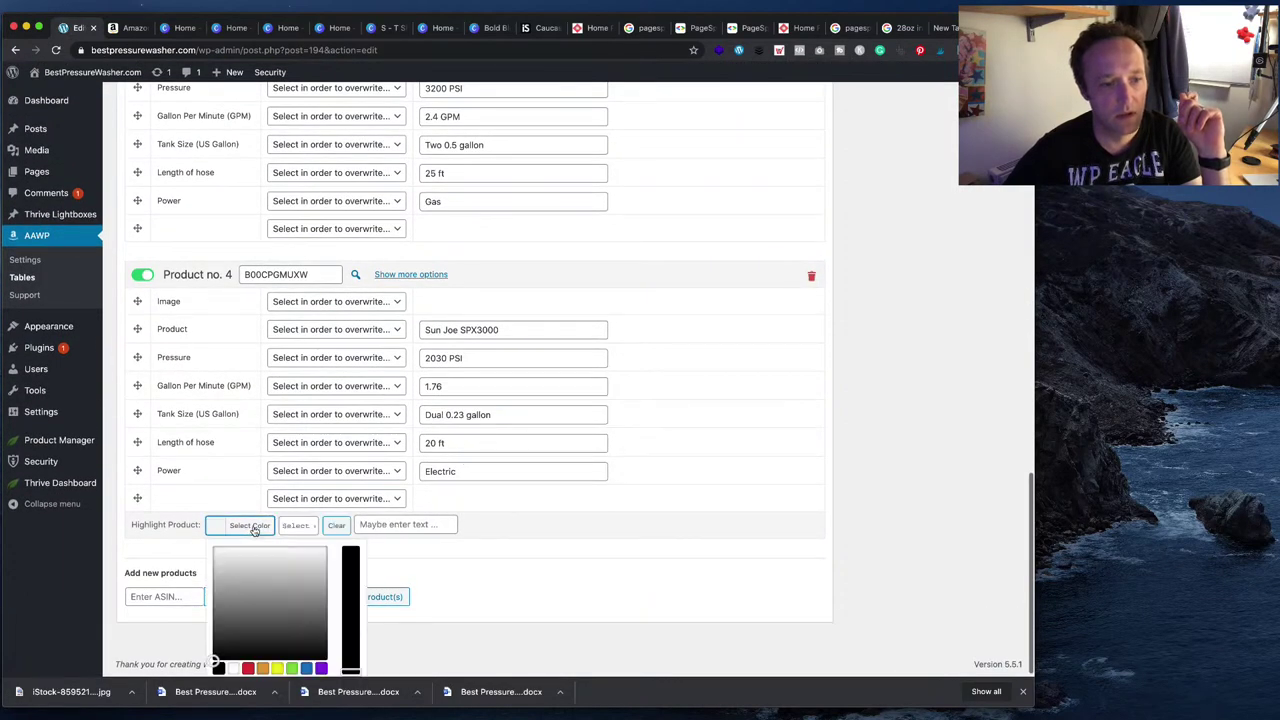
{"action": "scroll", "coordinate": [430, 515], "scroll_direction": "up", "scroll_amount": 3}
{"action": "scroll", "coordinate": [445, 509], "scroll_direction": "down", "scroll_amount": 3}
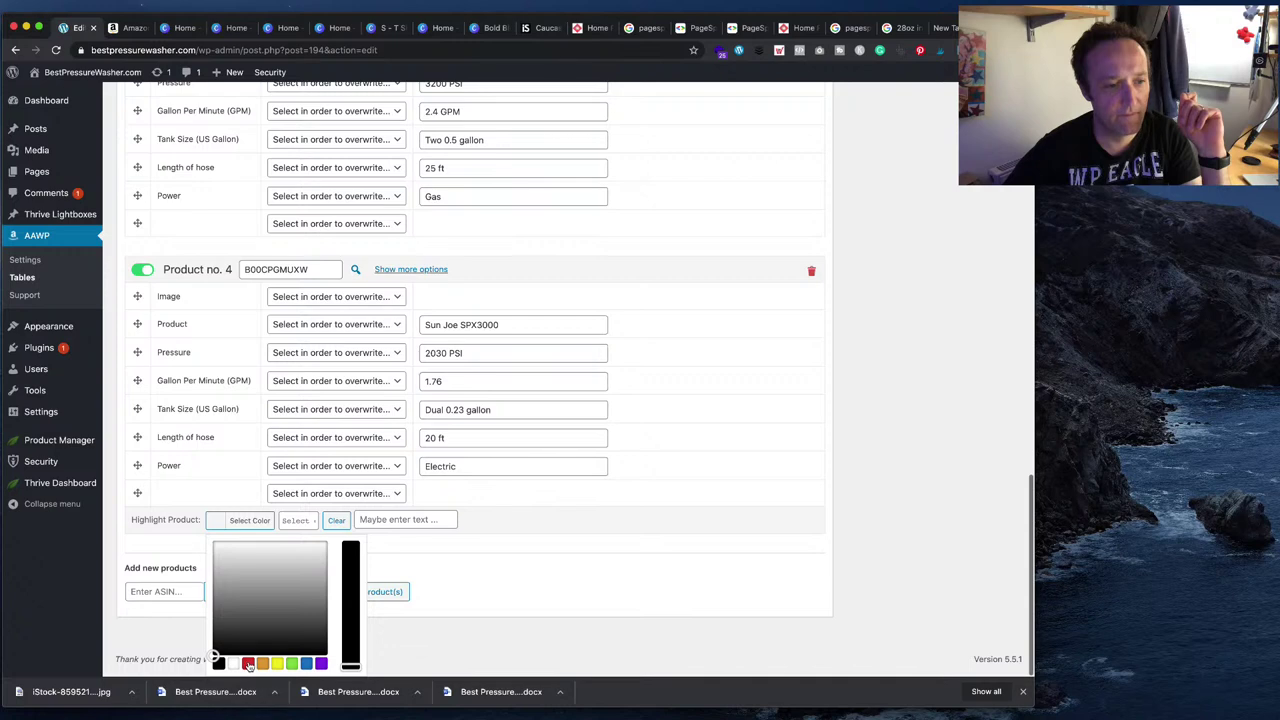
{"action": "left_click", "coordinate": [248, 665]}
{"action": "left_click", "coordinate": [514, 596]}
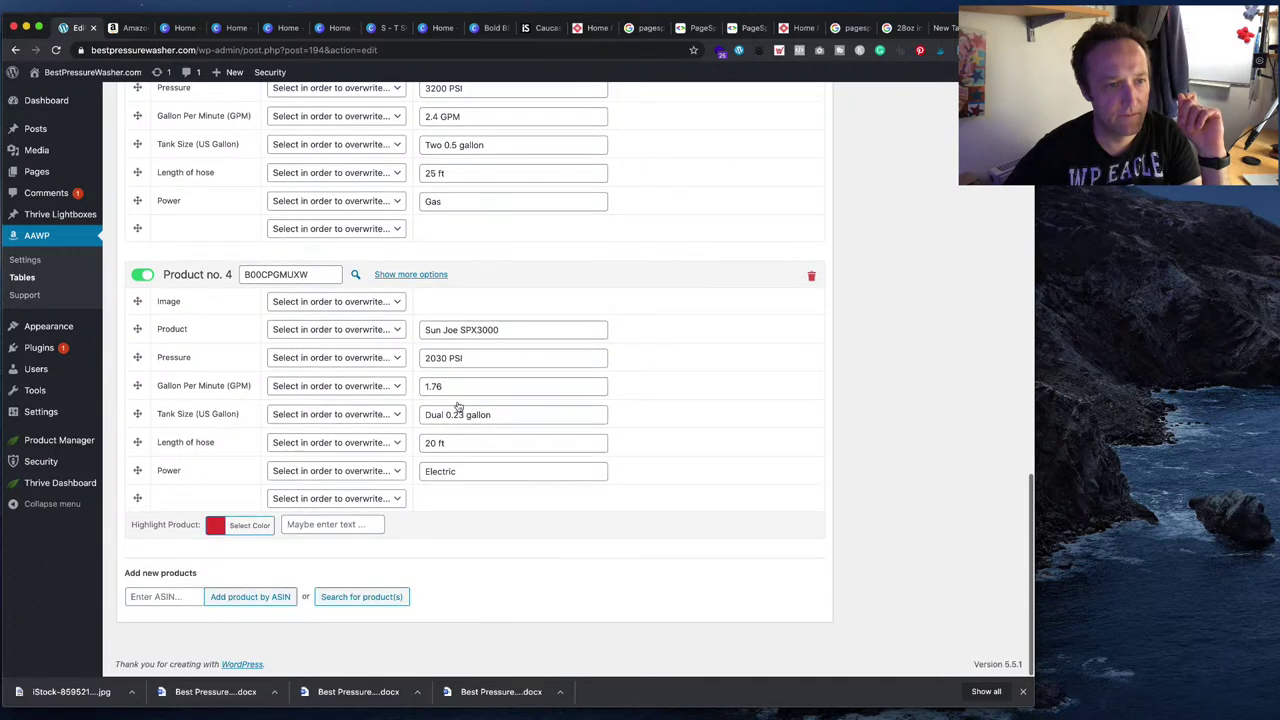
- Expand Show more options for products 2 and 1, update the table, and visit the site
{"action": "scroll", "coordinate": [249, 239], "scroll_direction": "up", "scroll_amount": 3}
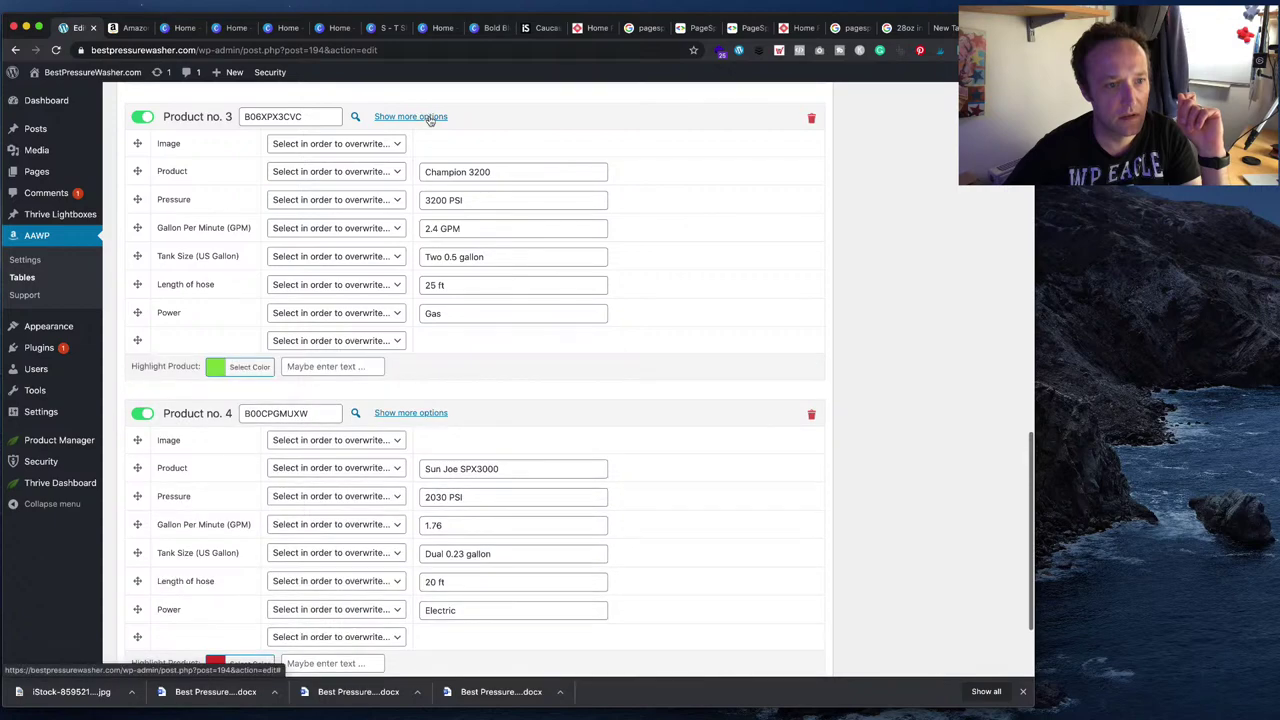
{"action": "scroll", "coordinate": [425, 140], "scroll_direction": "up", "scroll_amount": 10}
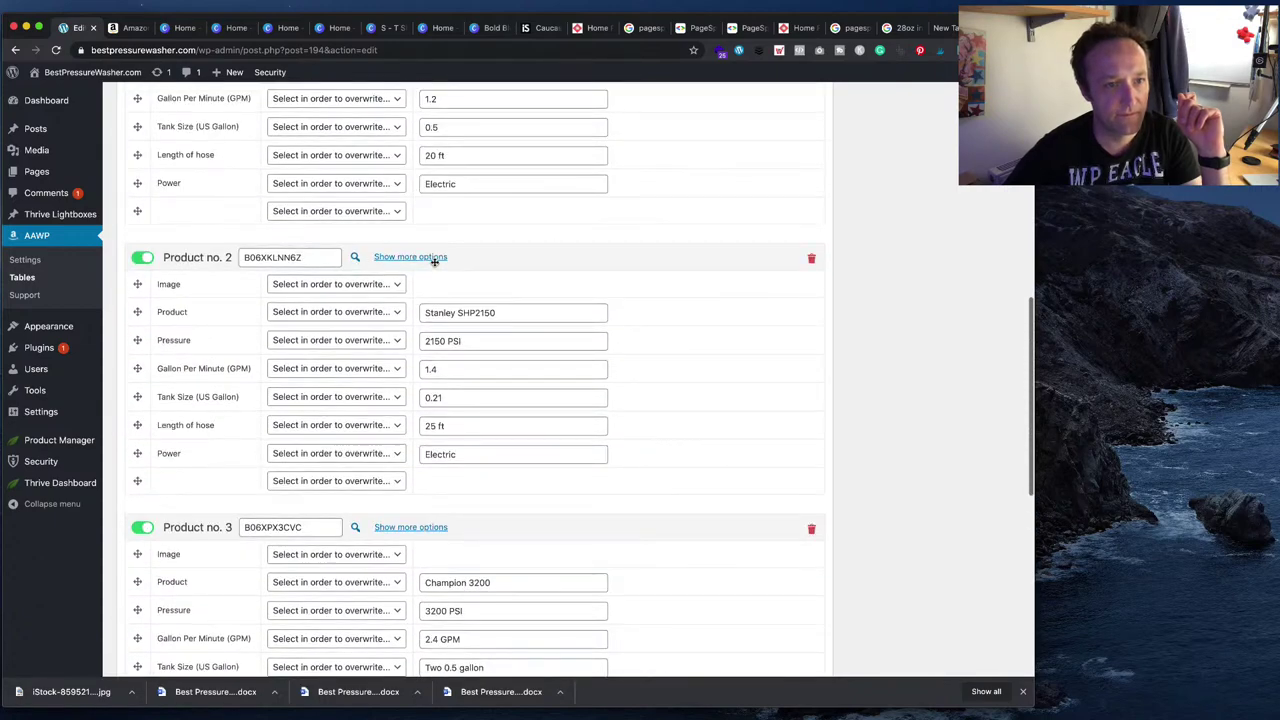
{"action": "left_click", "coordinate": [411, 257]}
{"action": "scroll", "coordinate": [434, 258], "scroll_direction": "up", "scroll_amount": 9}
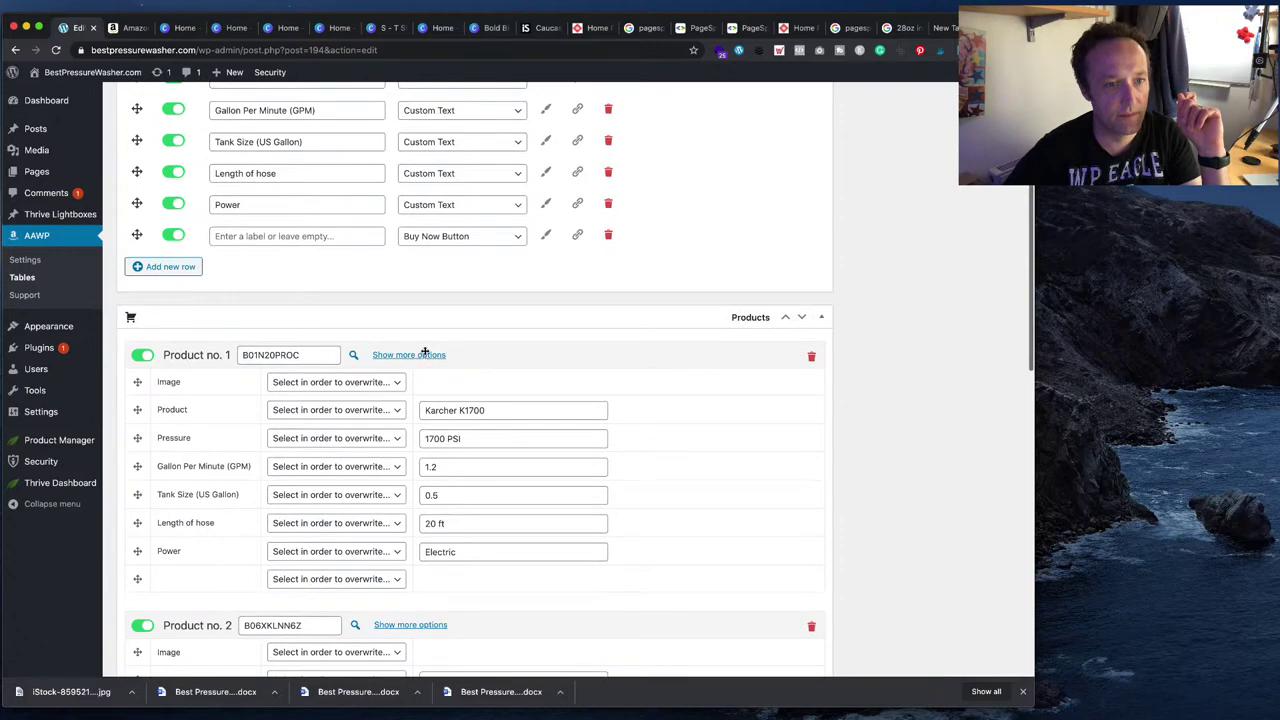
{"action": "left_click", "coordinate": [424, 353]}
{"action": "scroll", "coordinate": [840, 315], "scroll_direction": "up", "scroll_amount": 8}
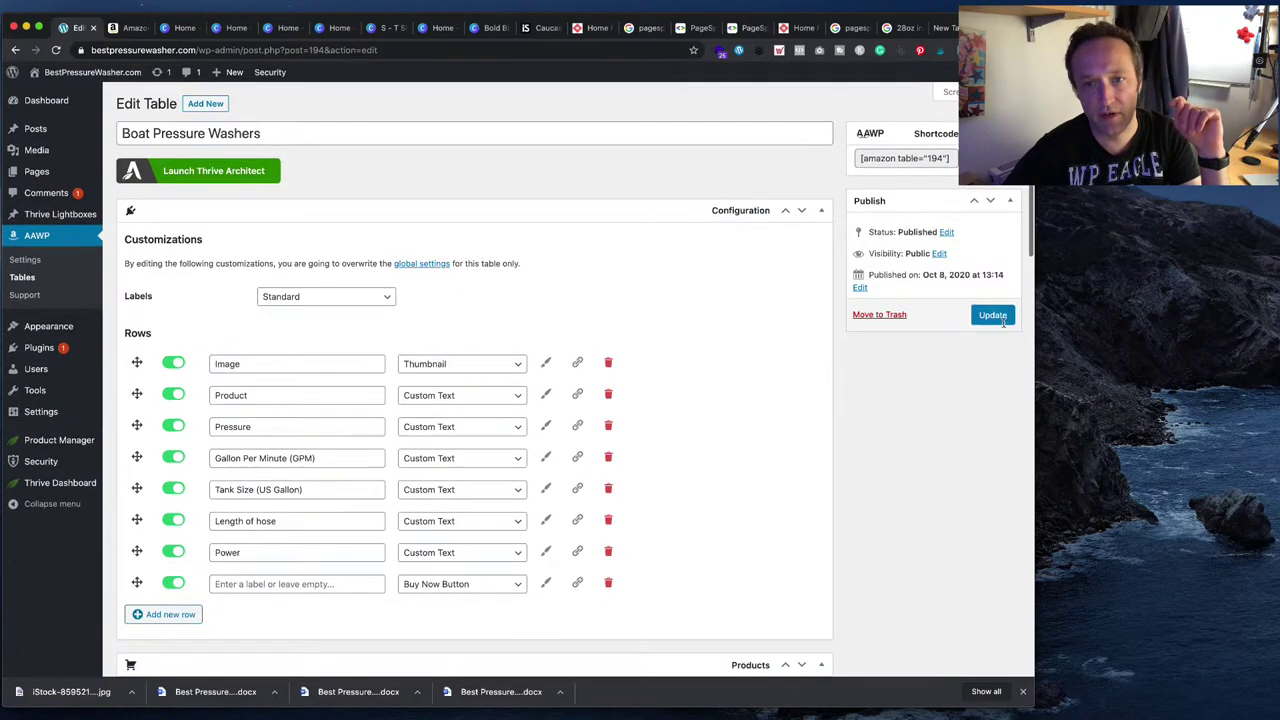
{"action": "left_click", "coordinate": [1003, 321]}
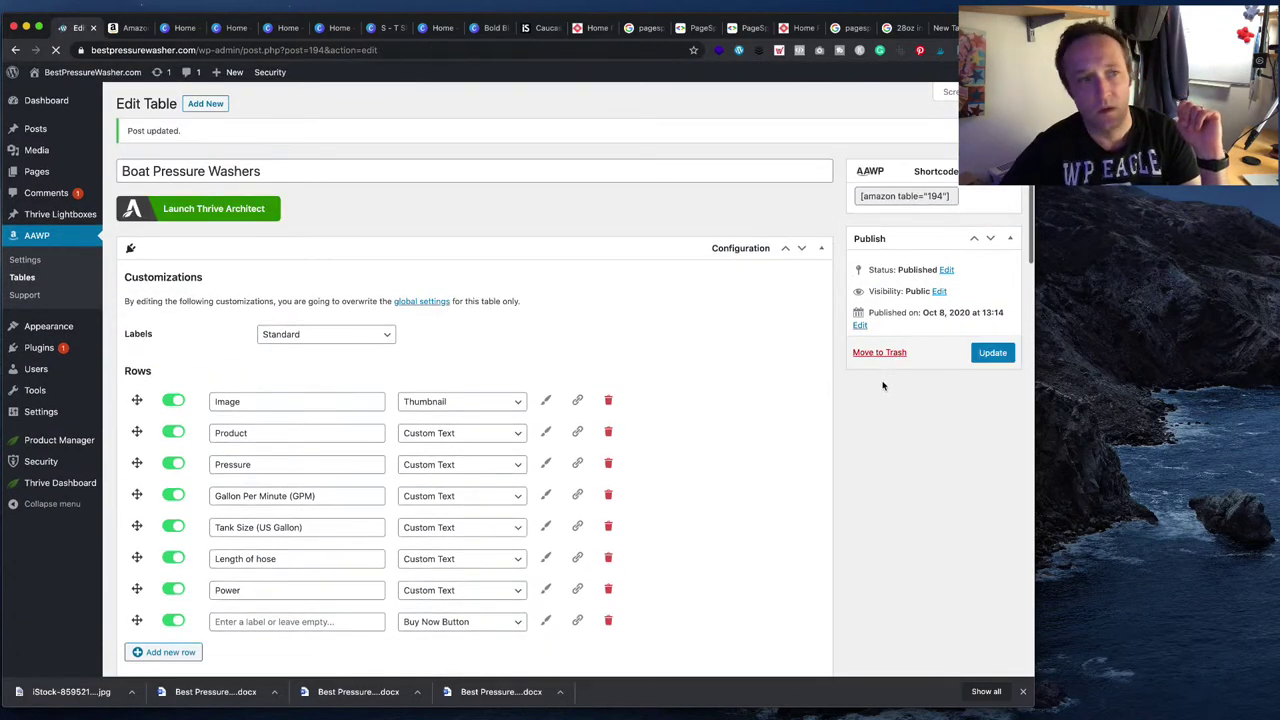
{"action": "left_click", "coordinate": [97, 95]}
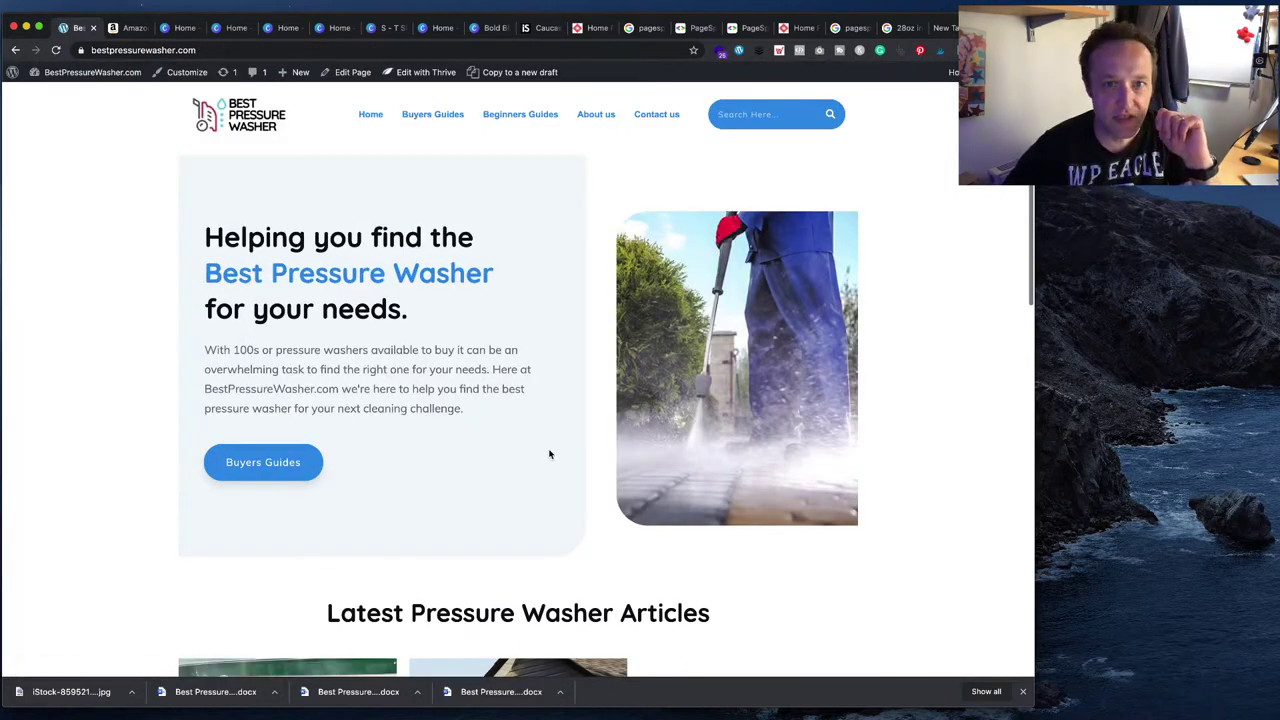
- Load bestpressurewasher.com/sitemap.xml to review its 7 sitemap URLs, then go back
{"action": "scroll", "coordinate": [549, 454], "scroll_direction": "down", "scroll_amount": 10}
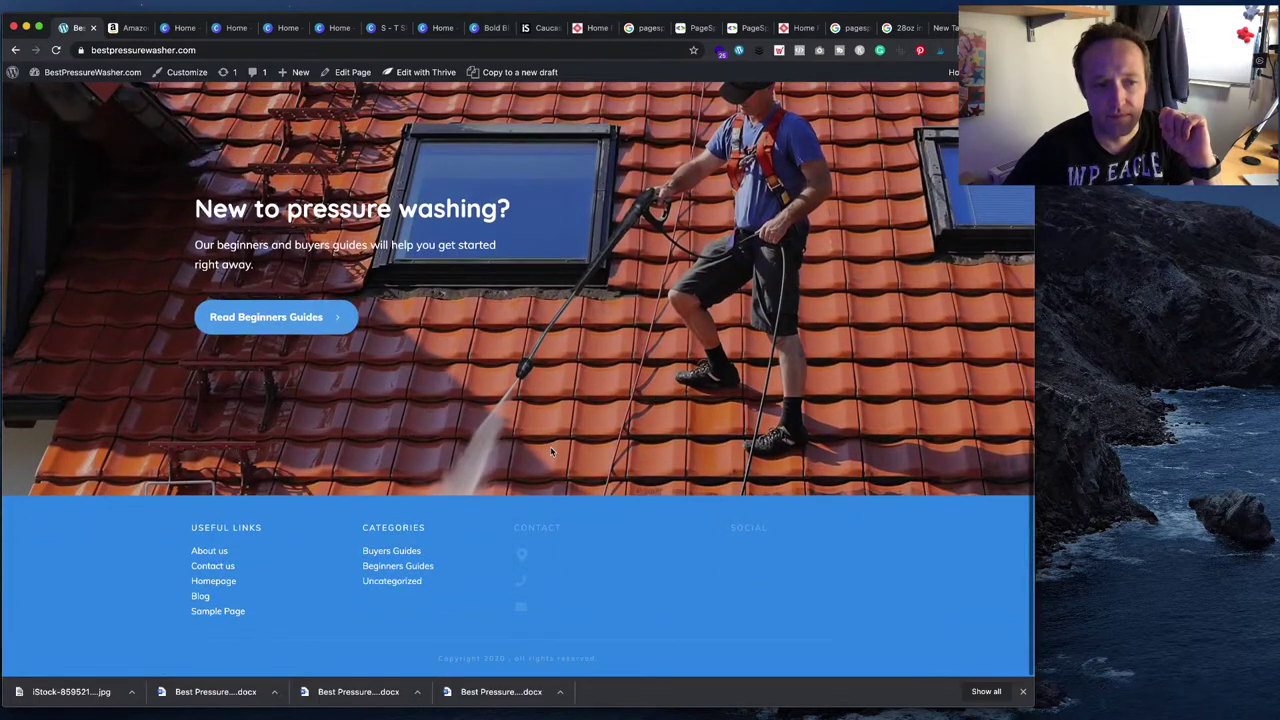
{"action": "scroll", "coordinate": [550, 453], "scroll_direction": "up", "scroll_amount": 10}
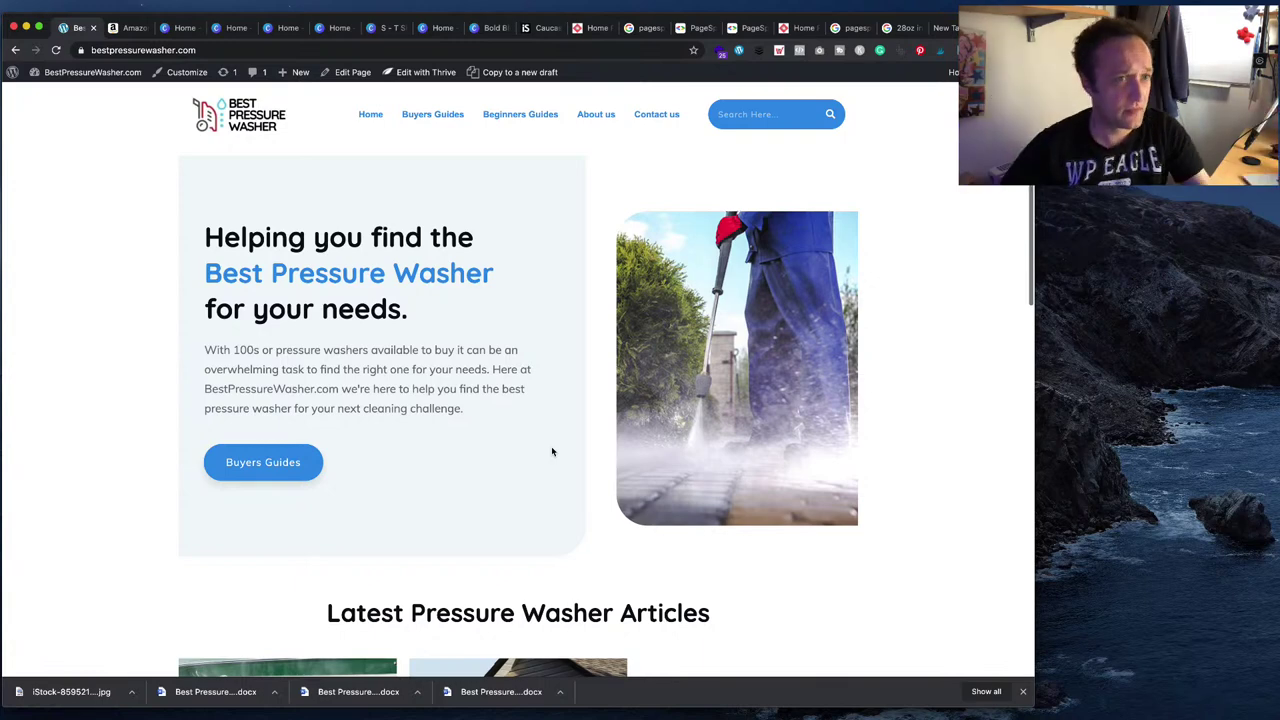
{"action": "left_click", "coordinate": [264, 57]}
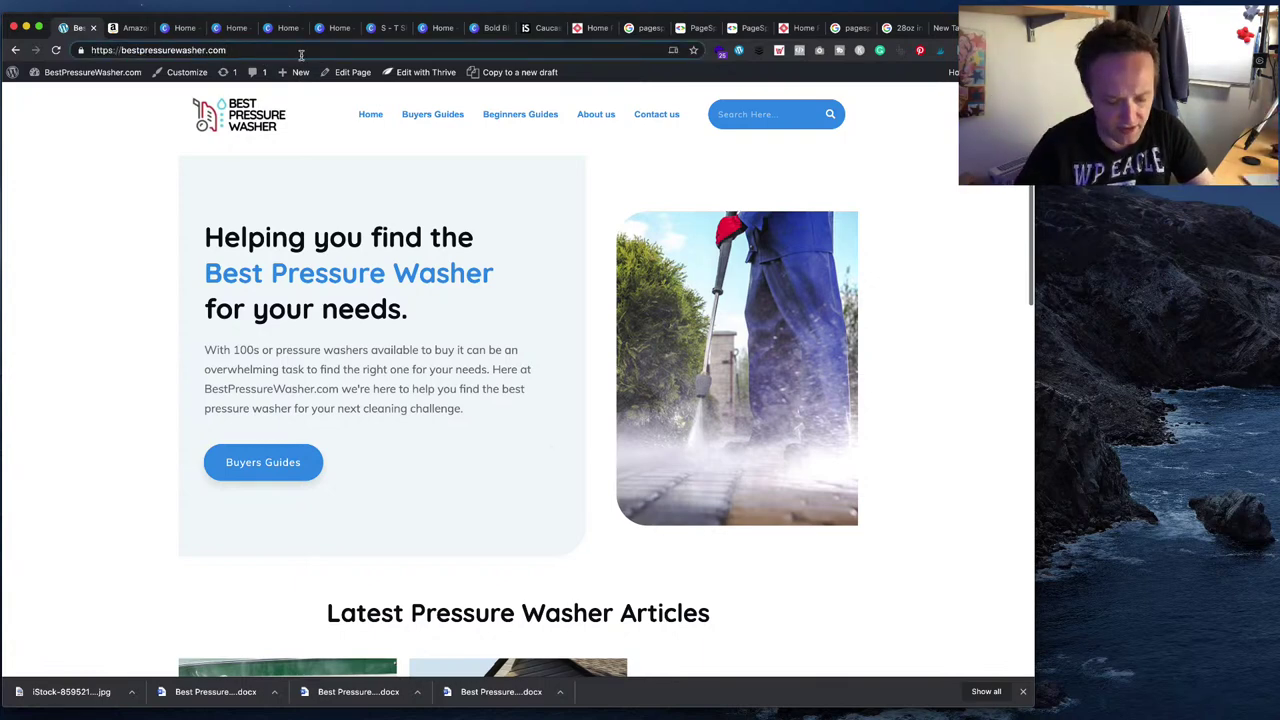
{"action": "type", "text": "/sitemap.xml"}
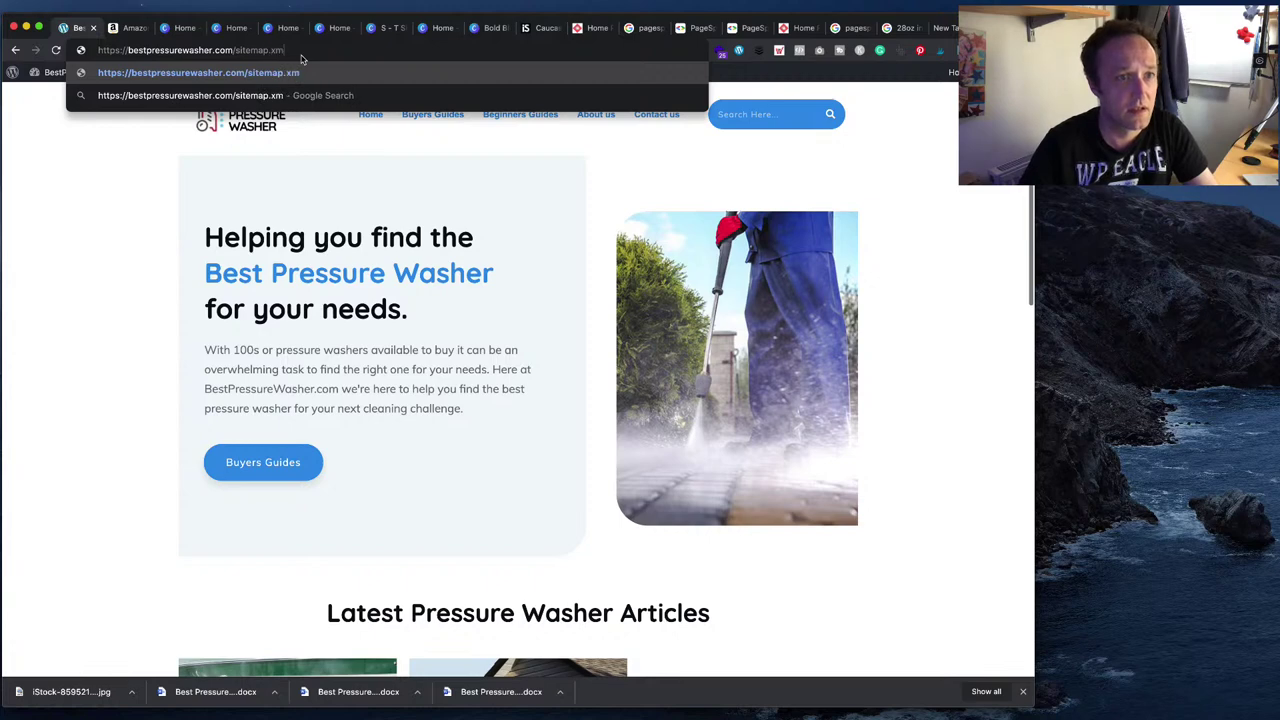
{"action": "key", "text": "Return"}
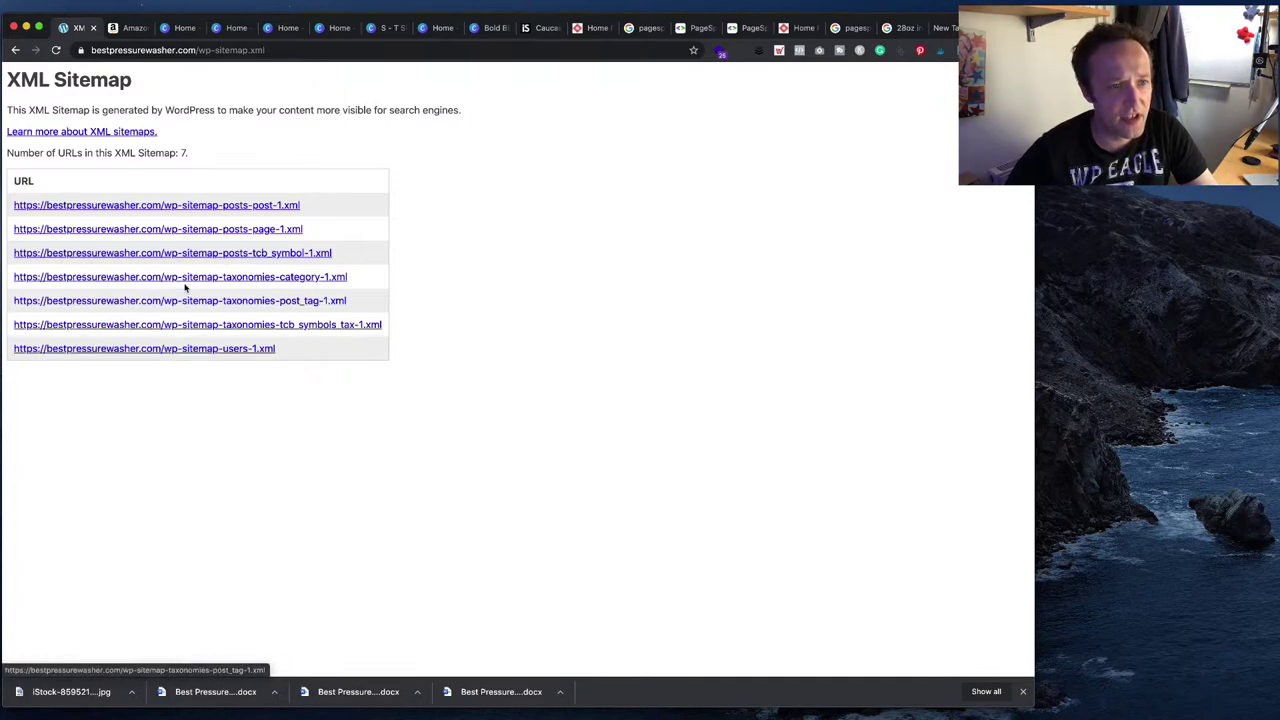
{"action": "left_click", "coordinate": [17, 50]}
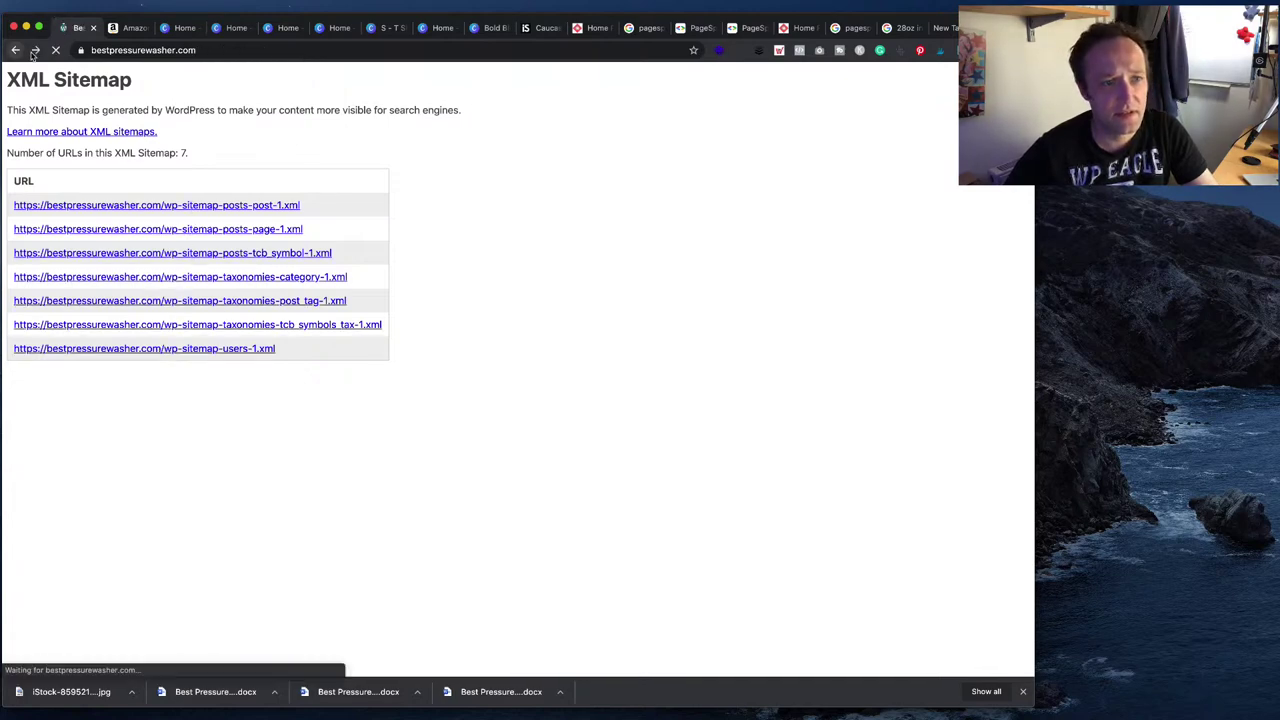
- Open the boats buyers guide, review its coloured comparison table, then go to Dashboard
{"action": "mouse_move", "coordinate": [95, 73]}
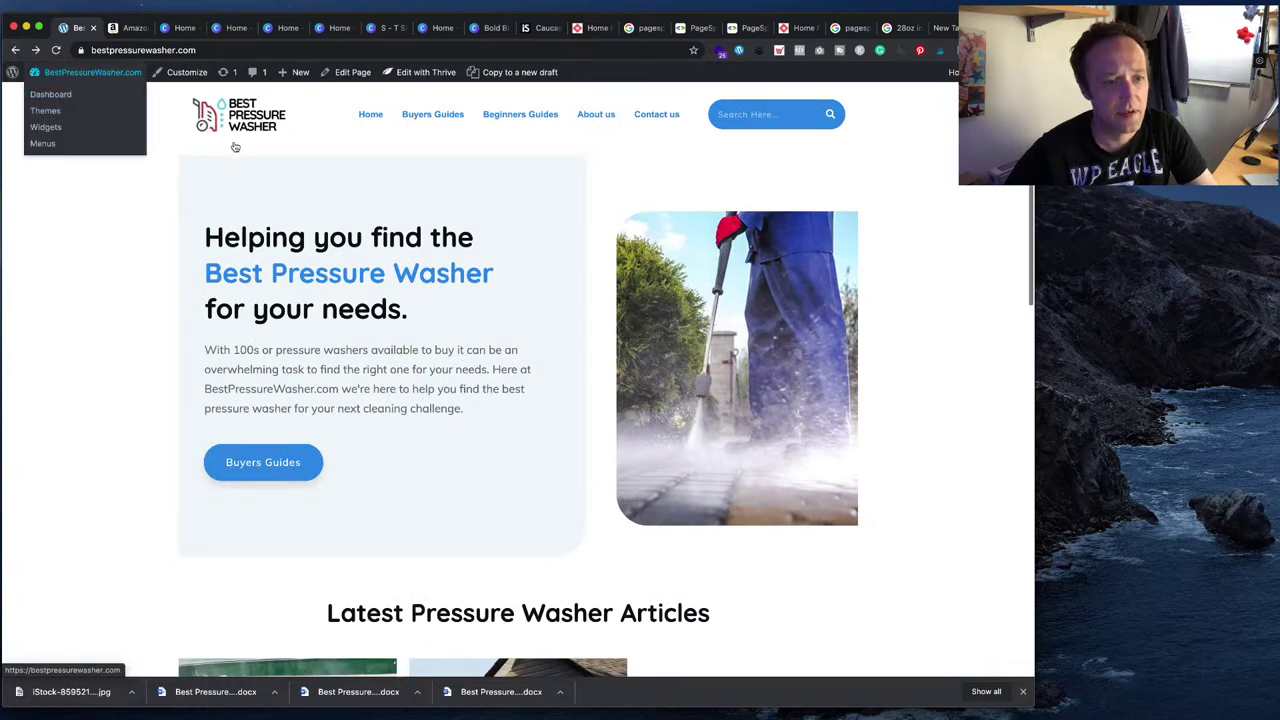
{"action": "scroll", "coordinate": [289, 217], "scroll_direction": "down", "scroll_amount": 4}
{"action": "left_click", "coordinate": [342, 540]}
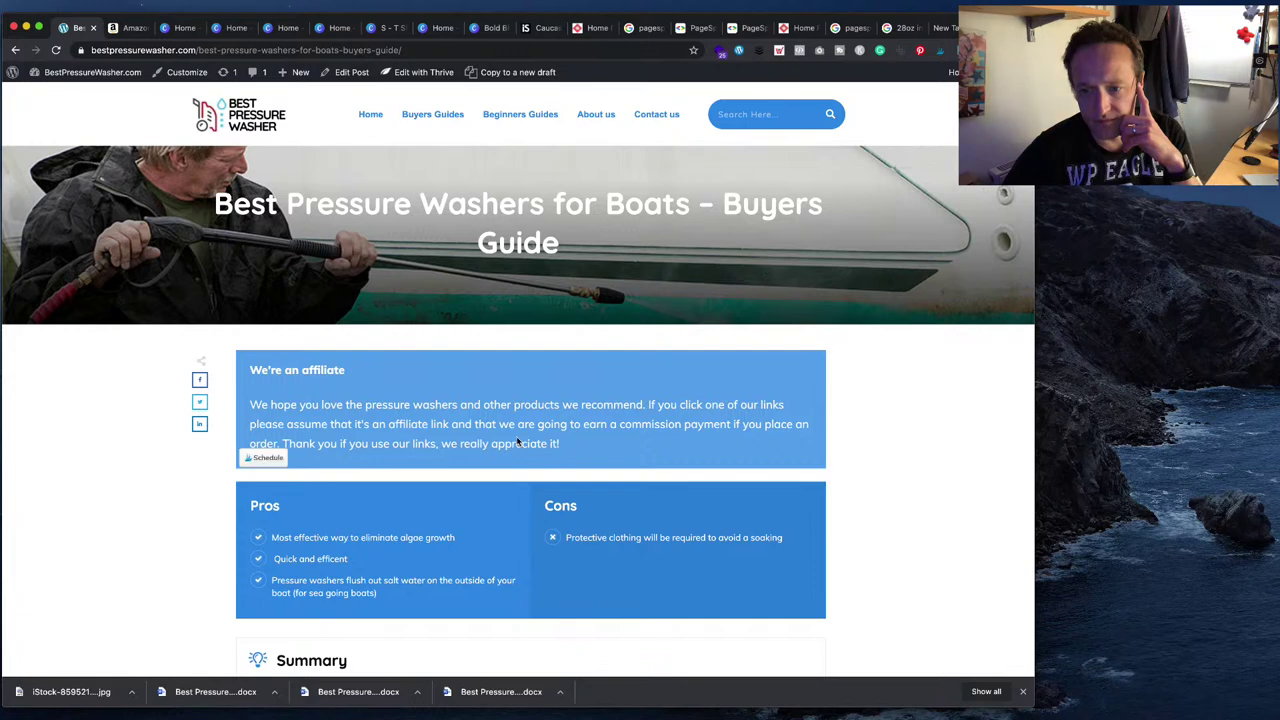
{"action": "scroll", "coordinate": [514, 437], "scroll_direction": "down", "scroll_amount": 2}
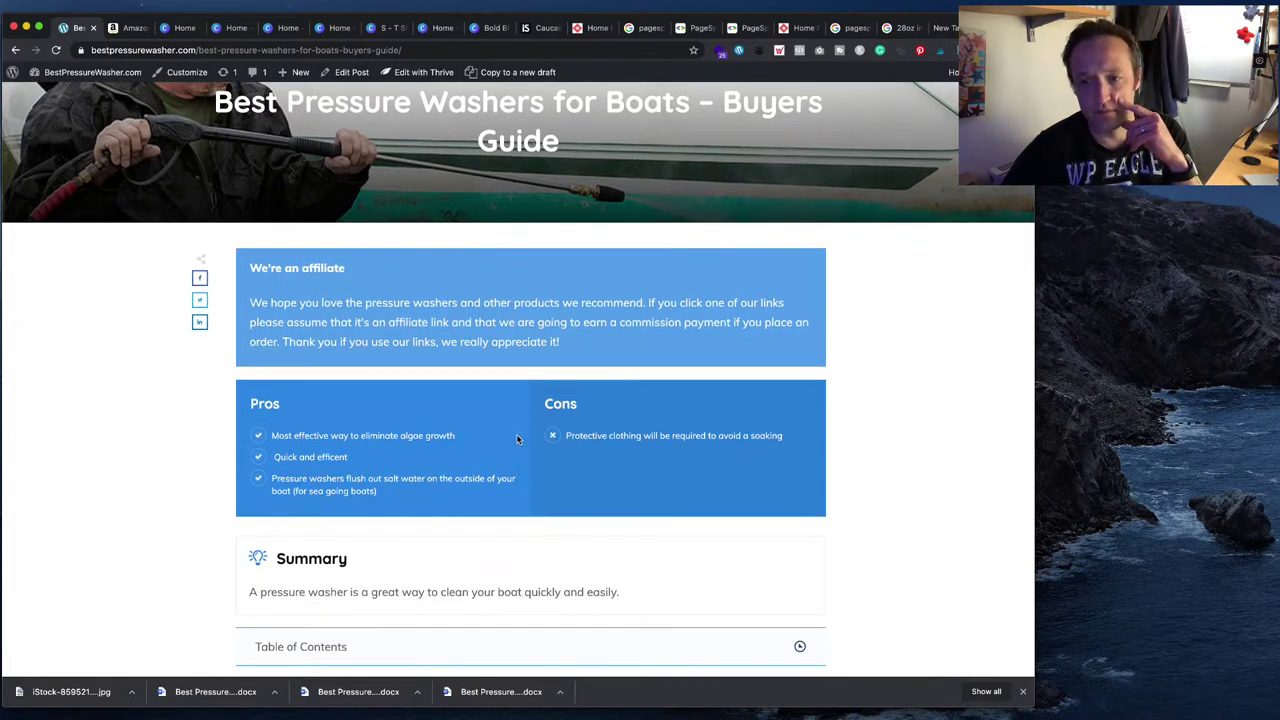
{"action": "scroll", "coordinate": [558, 409], "scroll_direction": "down", "scroll_amount": 10}
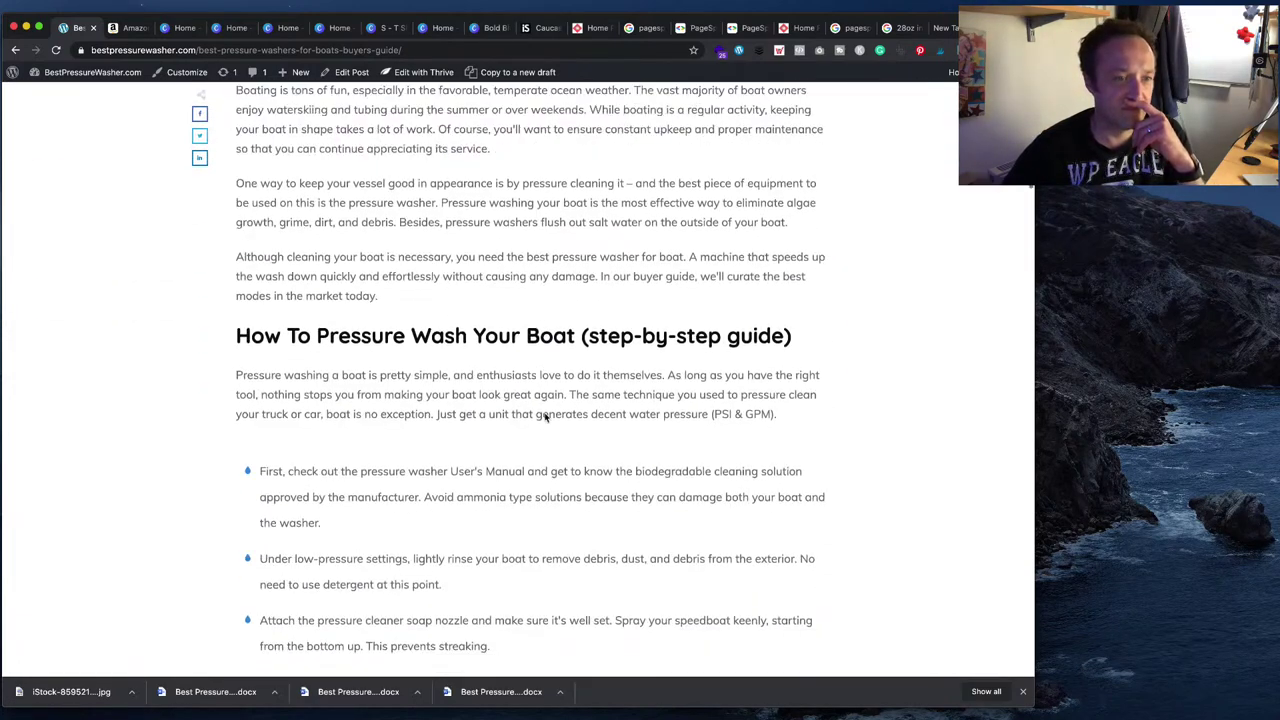
{"action": "scroll", "coordinate": [545, 417], "scroll_direction": "down", "scroll_amount": 14}
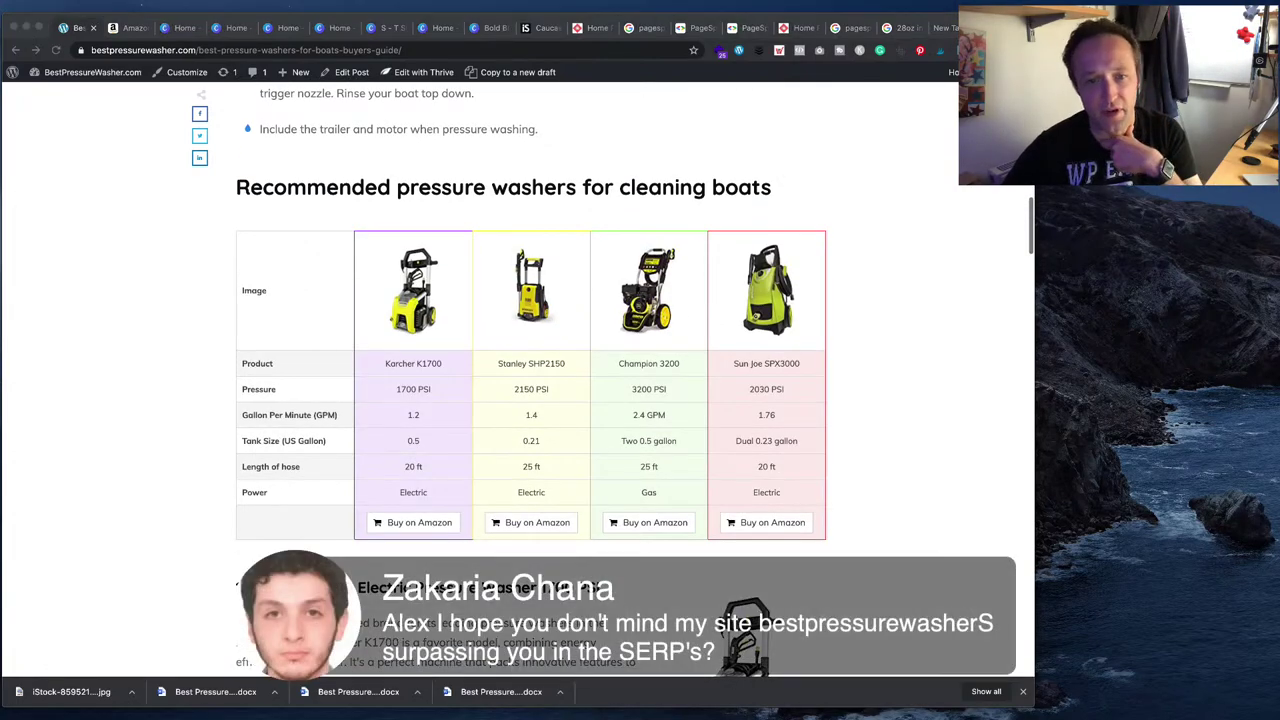
{"action": "scroll", "coordinate": [530, 380], "scroll_direction": "down", "scroll_amount": 4}
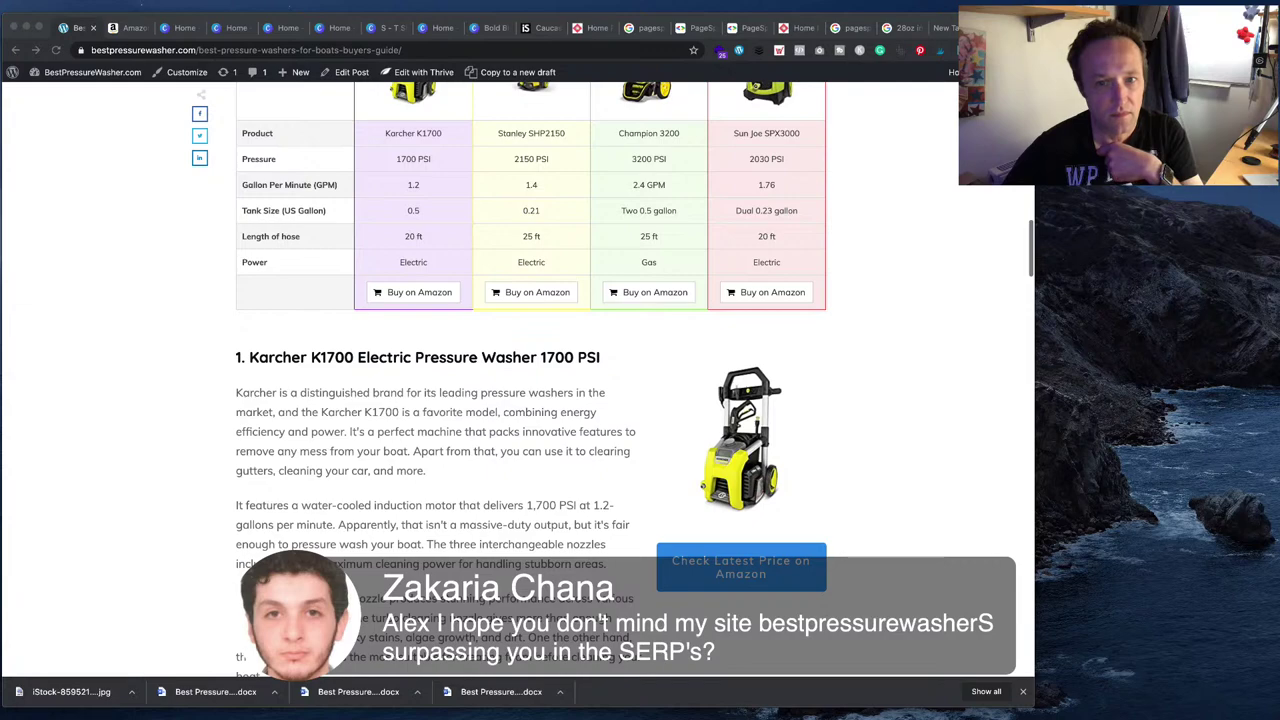
{"action": "scroll", "coordinate": [532, 380], "scroll_direction": "down", "scroll_amount": 2}
{"action": "scroll", "coordinate": [532, 380], "scroll_direction": "up", "scroll_amount": 18}
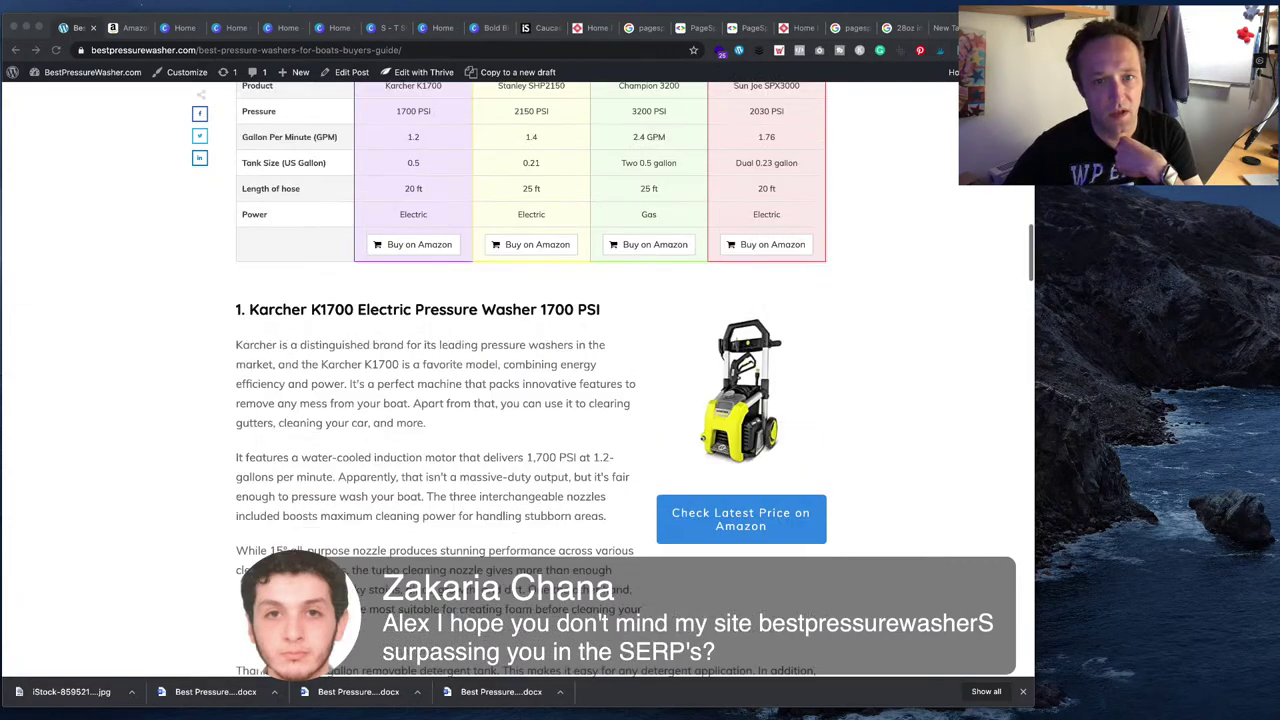
{"action": "scroll", "coordinate": [530, 380], "scroll_direction": "up", "scroll_amount": 8}
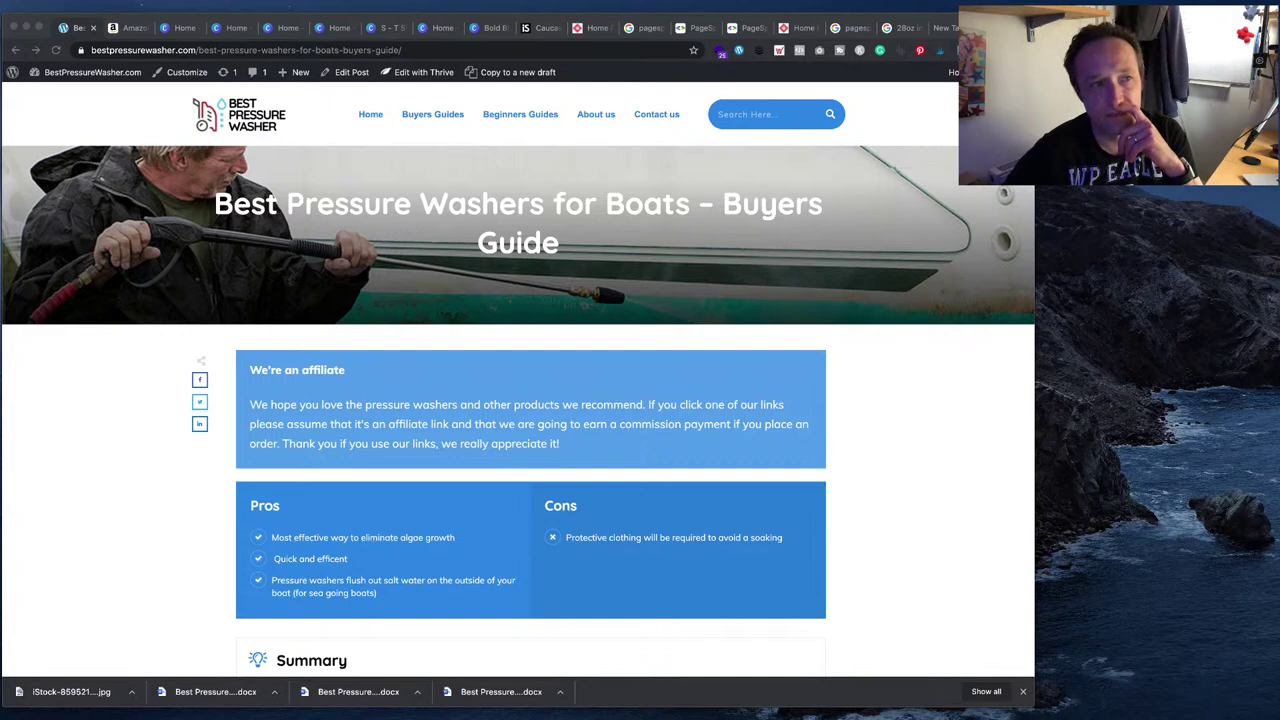
{"action": "left_click", "coordinate": [90, 73]}
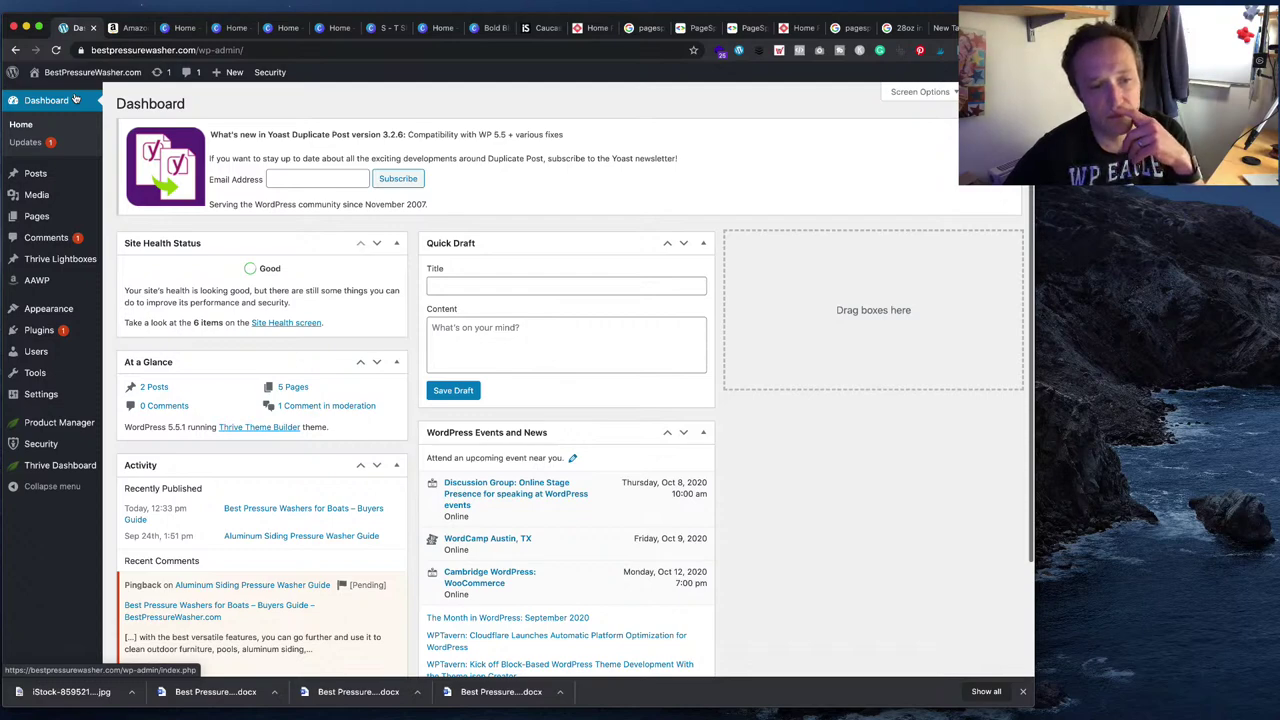
- Visit the live homepage from the Dashboard and copy its URL for PageSpeed Insights
{"action": "scroll", "coordinate": [250, 170], "scroll_direction": "down", "scroll_amount": 3}
{"action": "scroll", "coordinate": [421, 233], "scroll_direction": "up", "scroll_amount": 3}
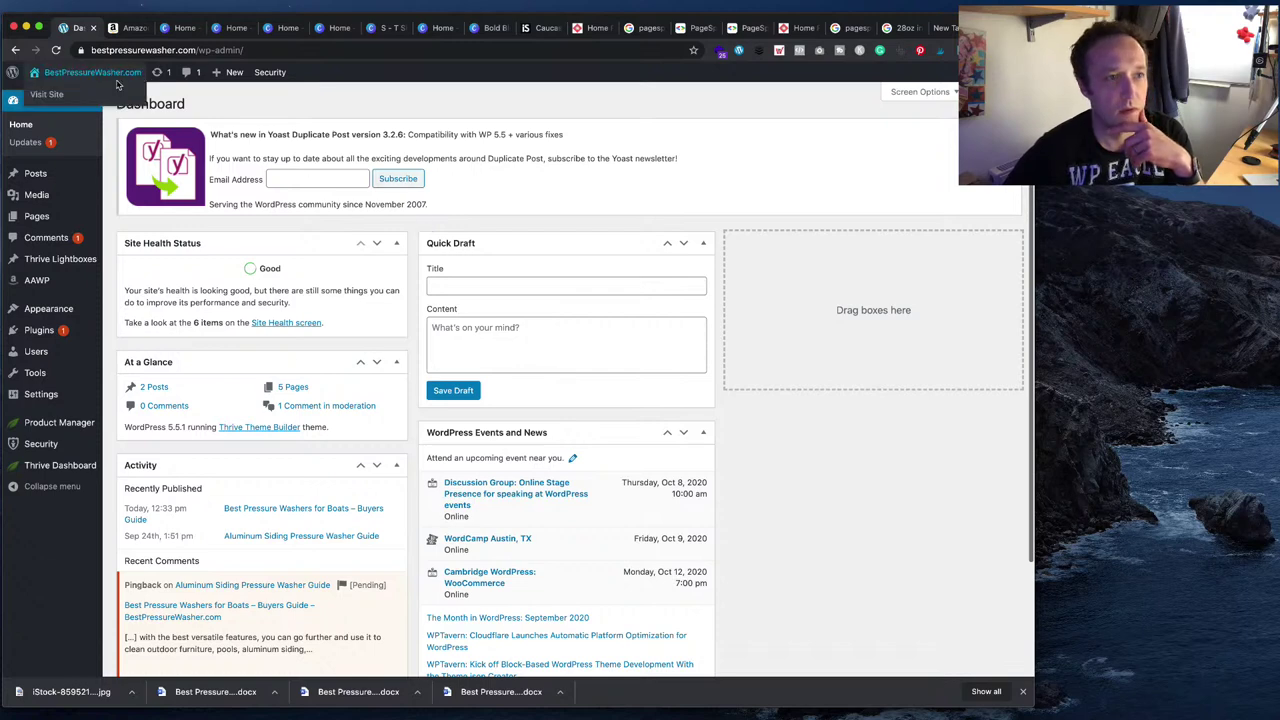
{"action": "left_click", "coordinate": [111, 95]}
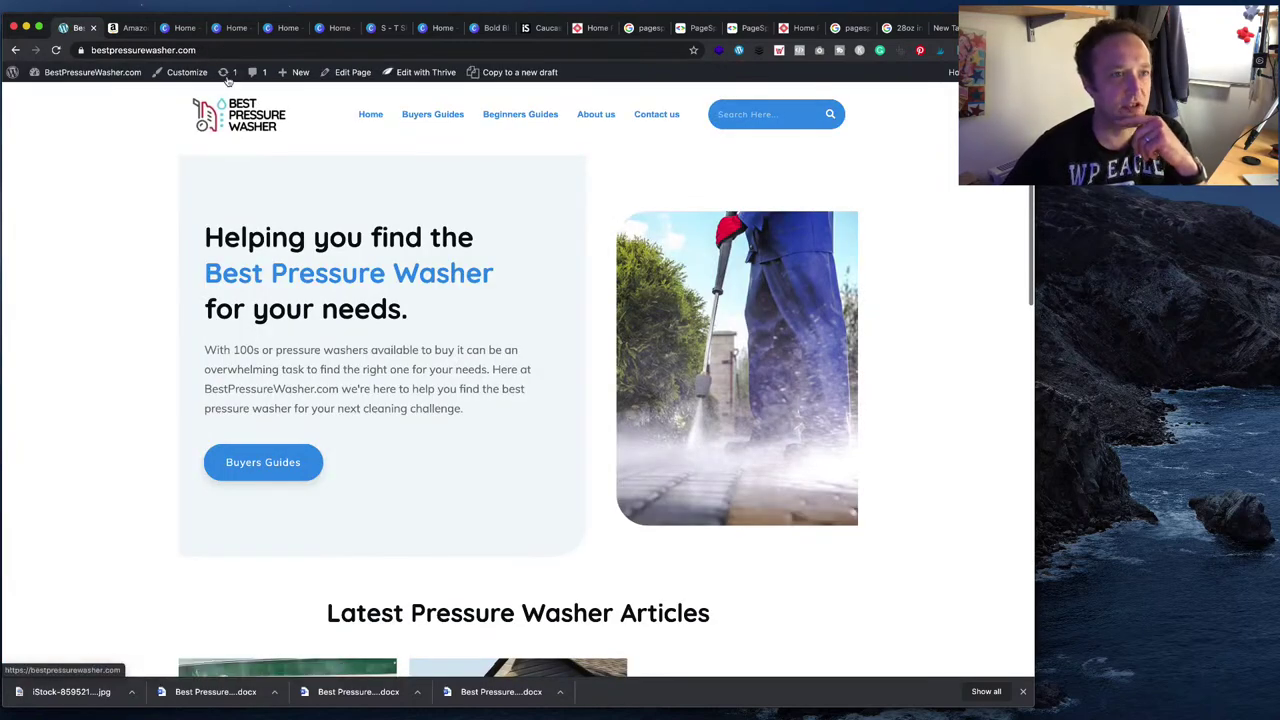
{"action": "left_click", "coordinate": [236, 50]}
{"action": "key", "text": "super+c"}
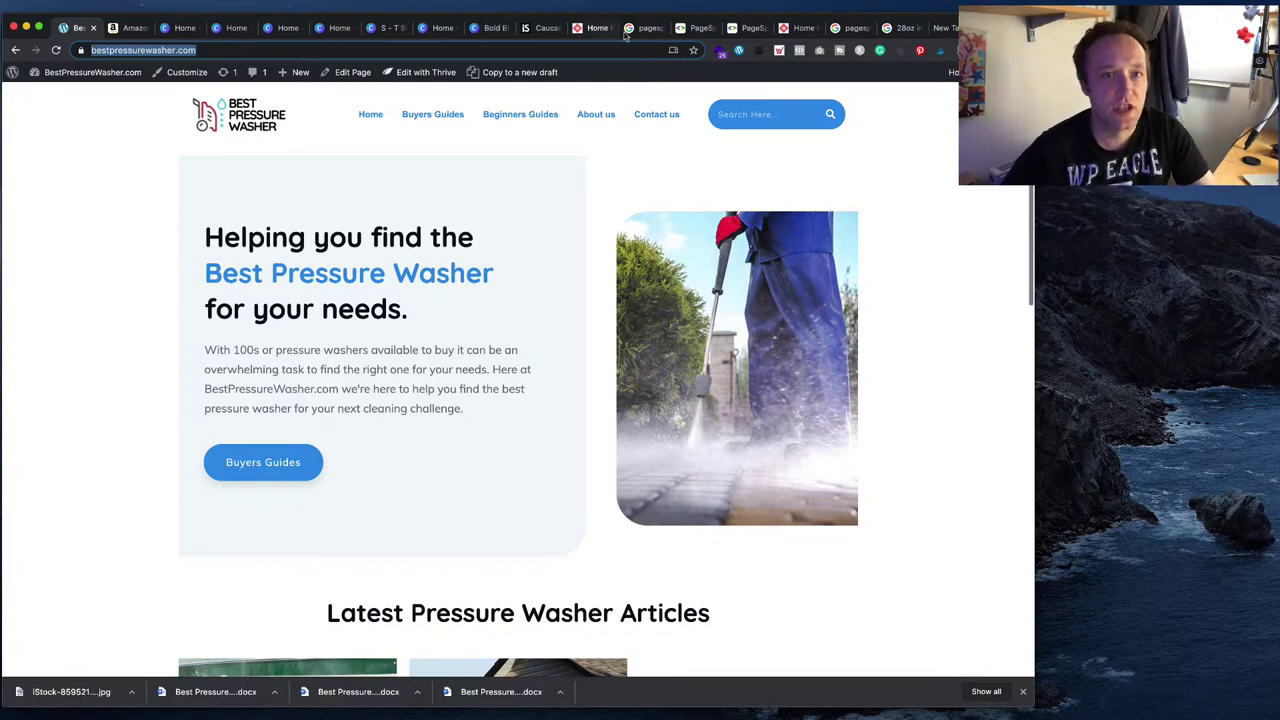
{"action": "left_click", "coordinate": [695, 27]}
{"action": "triple_click", "coordinate": [487, 133]}
{"action": "key", "text": "super+v"}
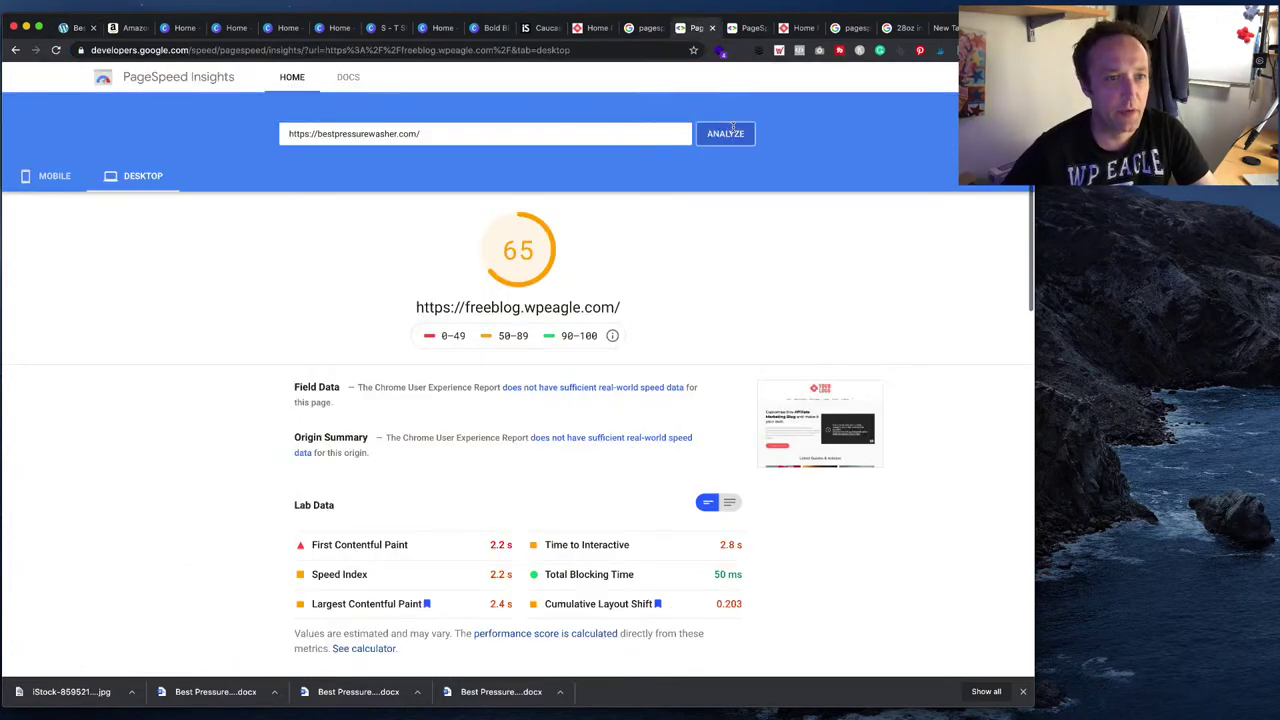
{"action": "left_click", "coordinate": [722, 134]}
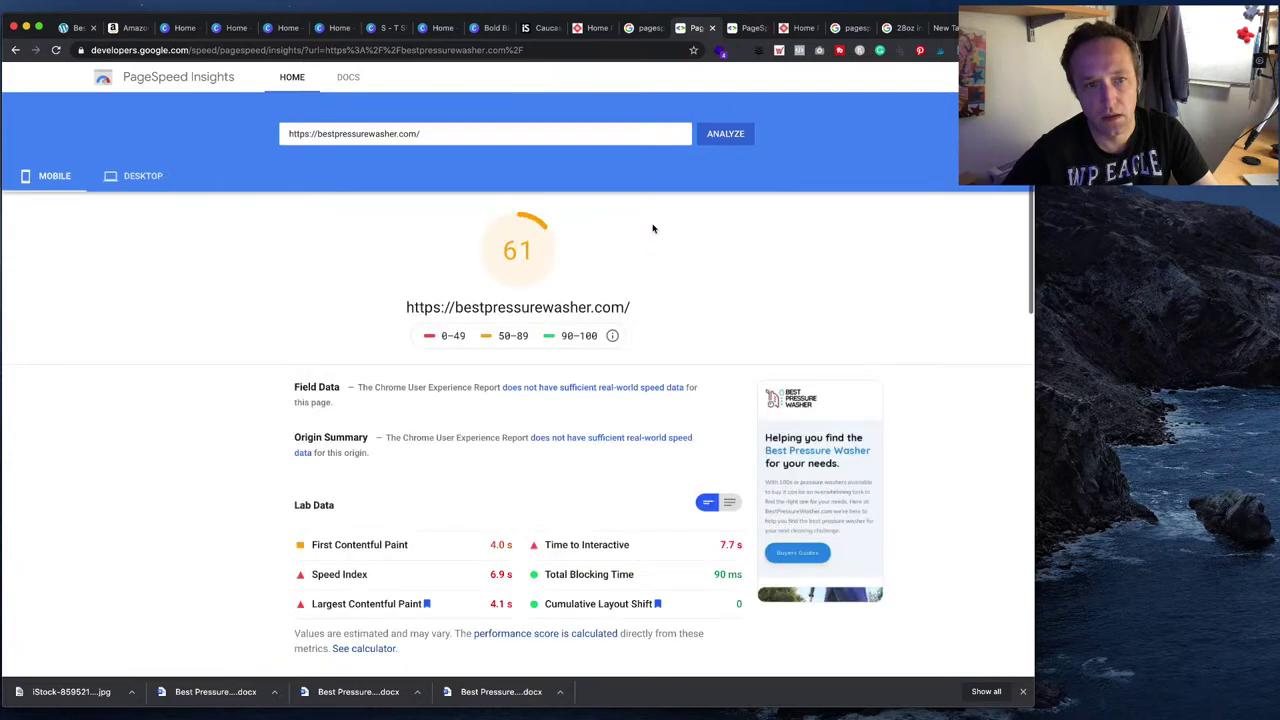
{"action": "scroll", "coordinate": [650, 229], "scroll_direction": "down", "scroll_amount": 5}
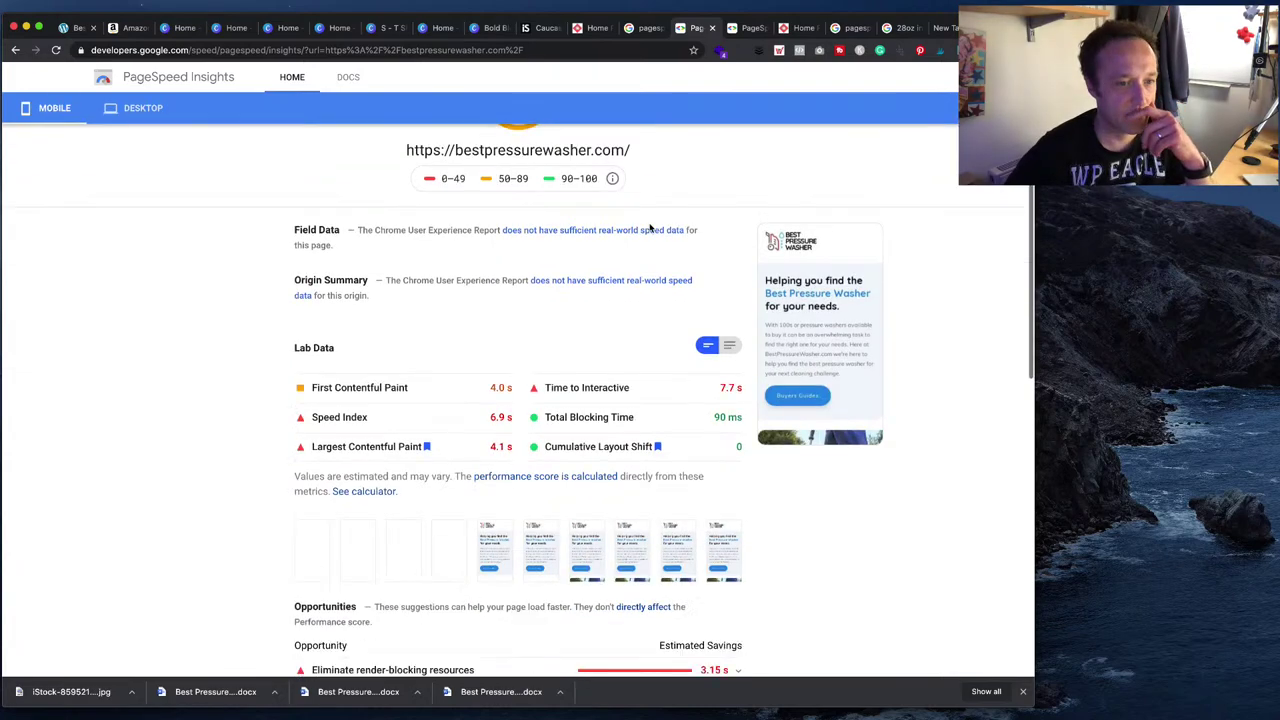
{"action": "scroll", "coordinate": [649, 226], "scroll_direction": "down", "scroll_amount": 3}
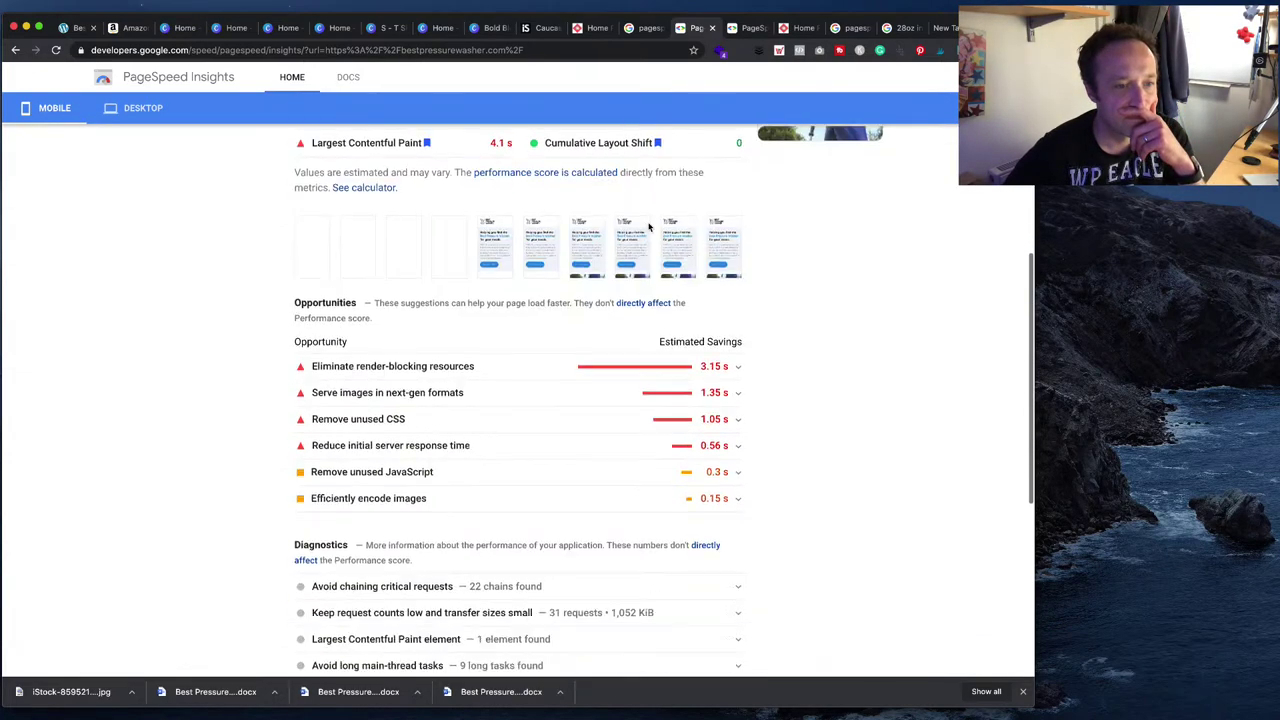
{"action": "scroll", "coordinate": [649, 226], "scroll_direction": "up", "scroll_amount": 10}
{"action": "left_click", "coordinate": [135, 178]}
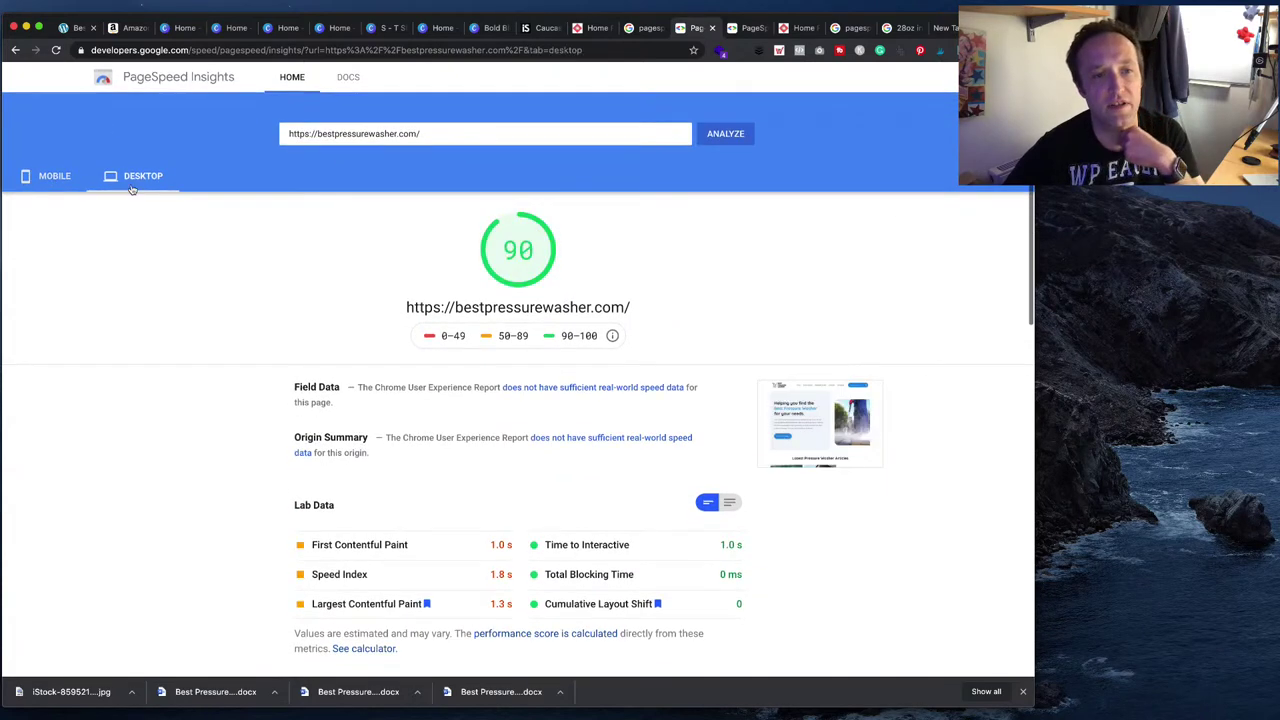
{"action": "left_click", "coordinate": [58, 178]}
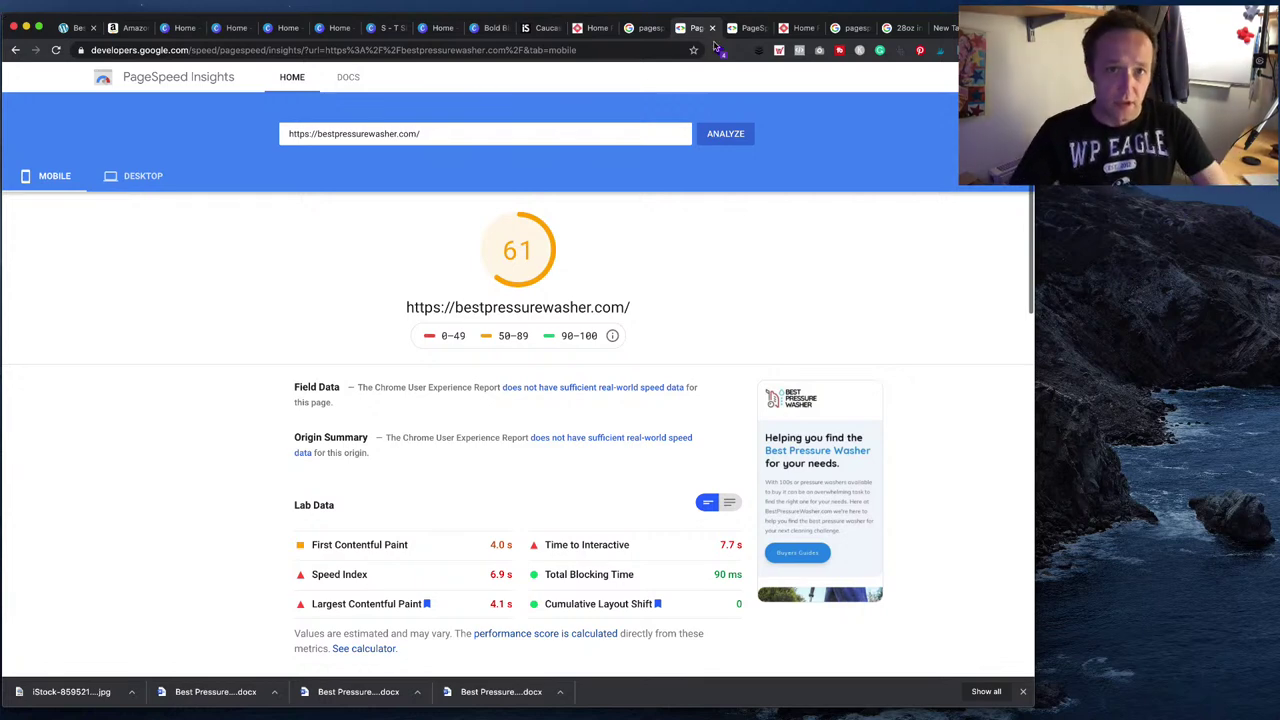
- From the next PageSpeed tab, run a Google search for 'wprocket'
{"action": "left_click", "coordinate": [748, 27]}
{"action": "left_click", "coordinate": [480, 50]}
{"action": "type", "text": "wprock"}
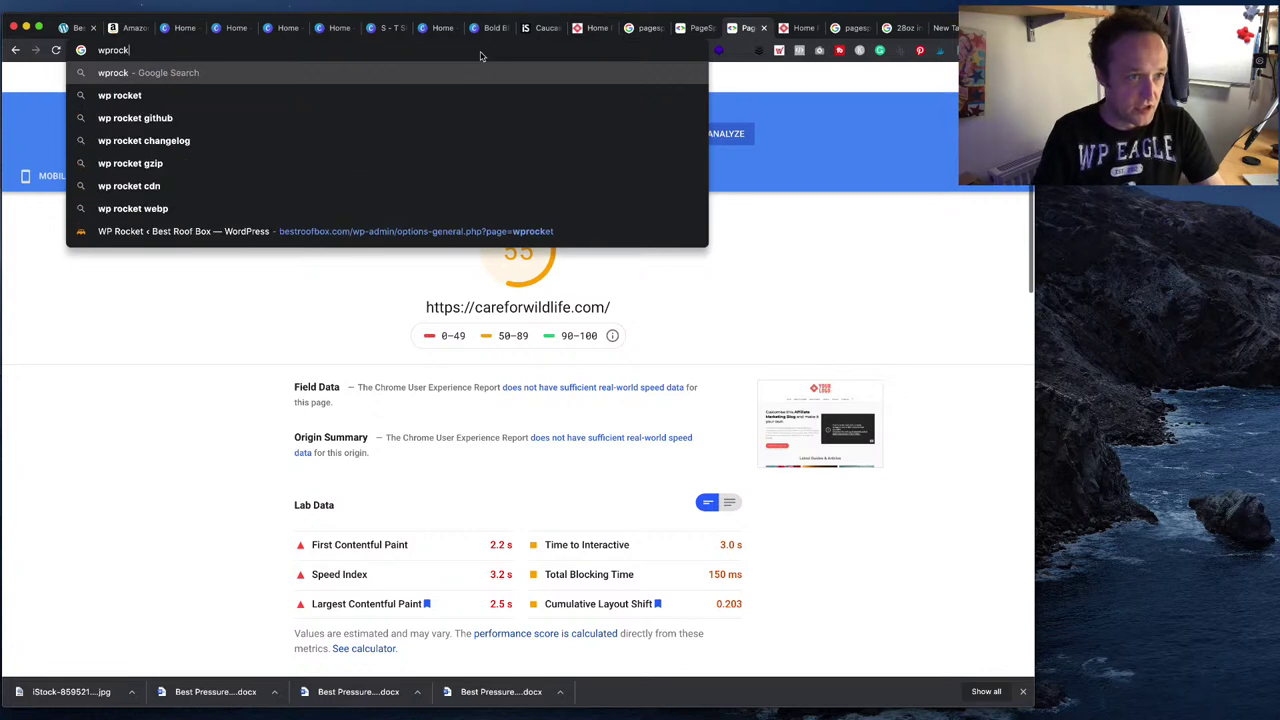
{"action": "key", "text": "BackSpace"}
{"action": "type", "text": "okc"}
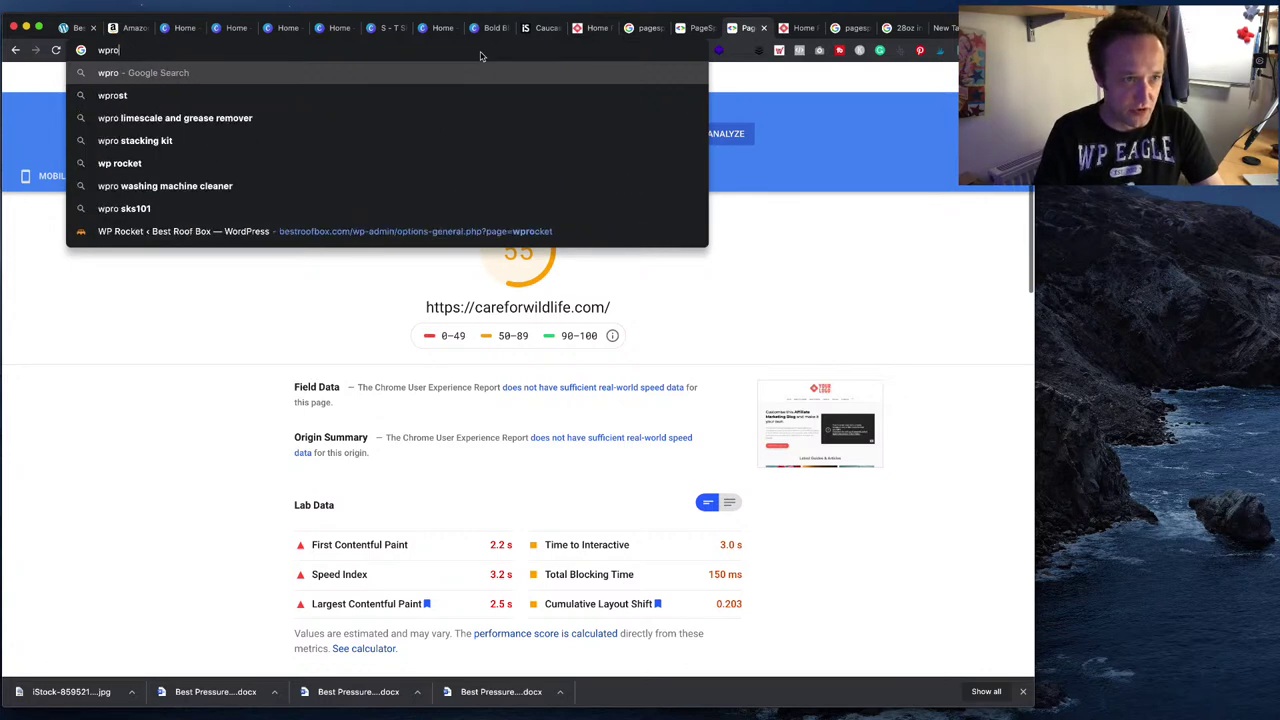
{"action": "key", "text": "BackSpace"}
{"action": "key", "text": "BackSpace"}
{"action": "type", "text": "cket"}
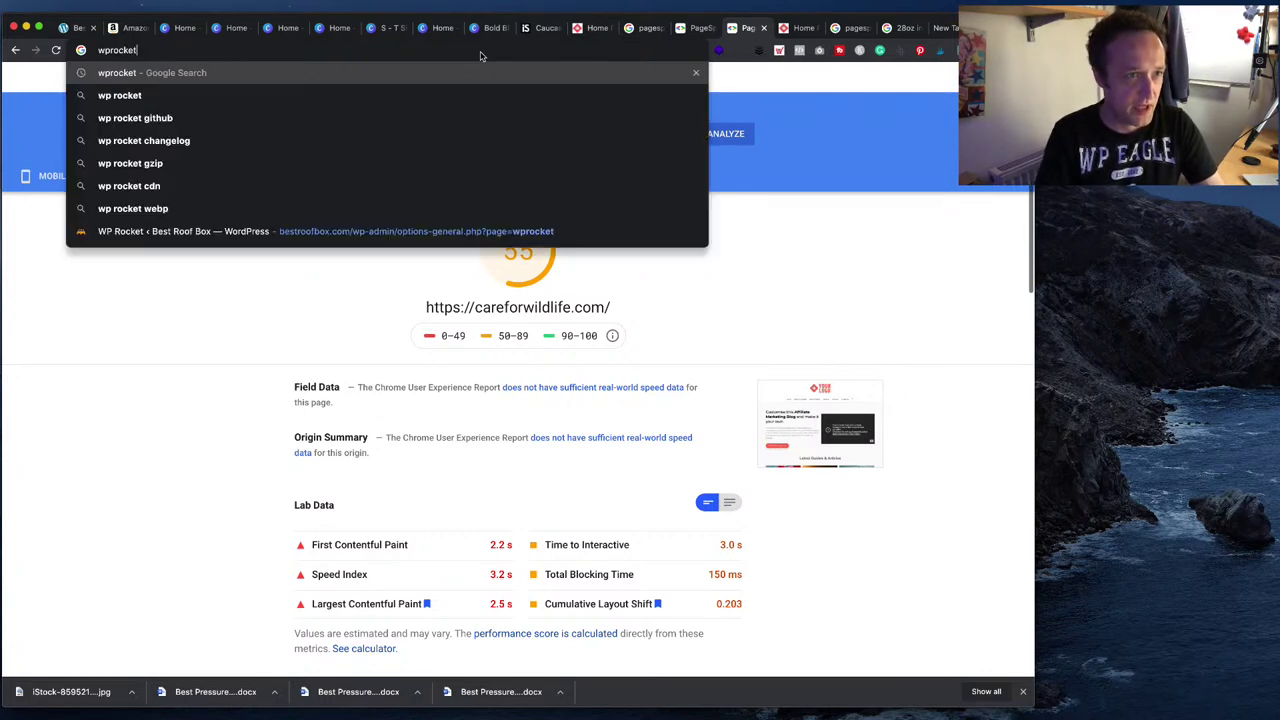
{"action": "key", "text": "Return"}
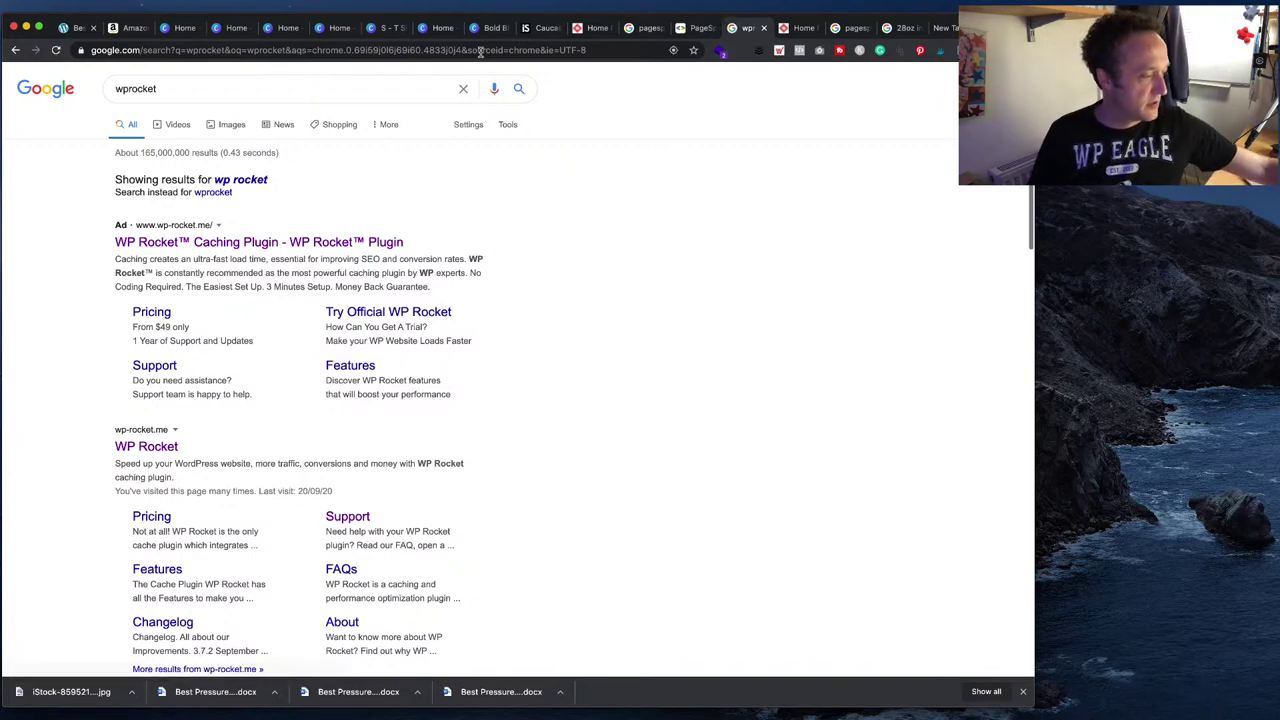
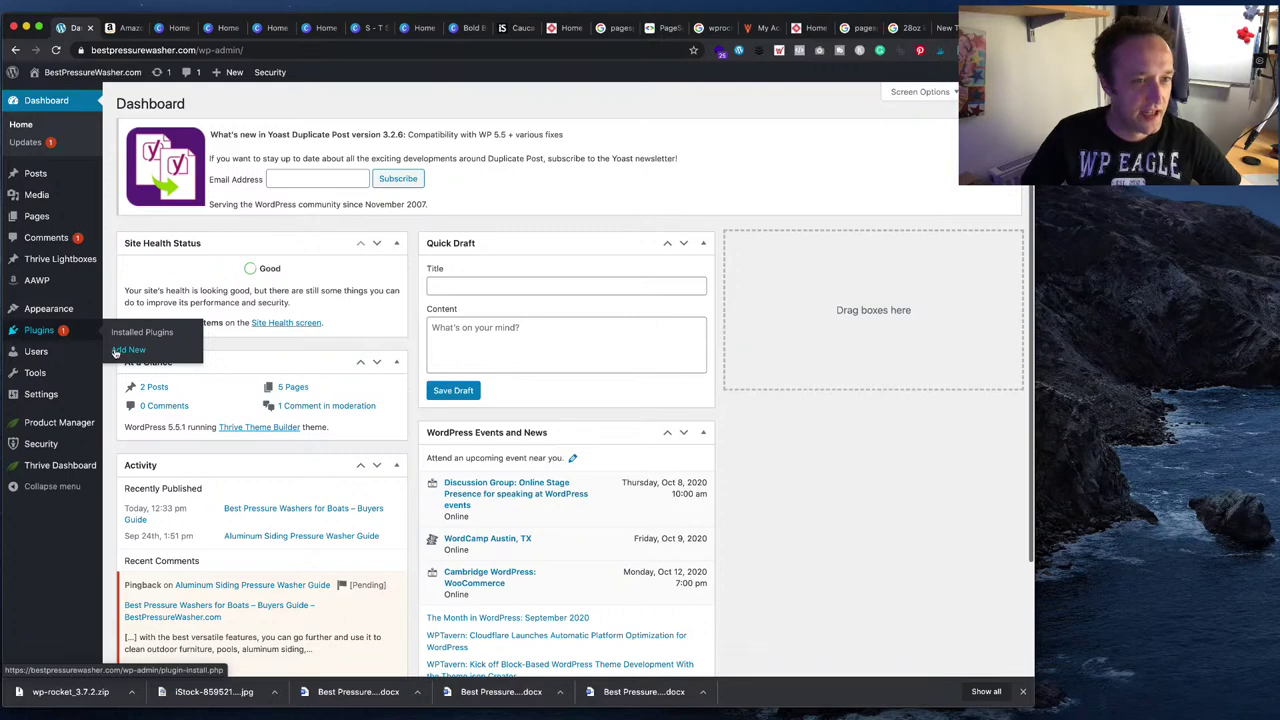
- Upload and install wp-rocket_3.7.2.zip as a new plugin, then check the PageSpeed score of 61
{"action": "left_click", "coordinate": [118, 350]}
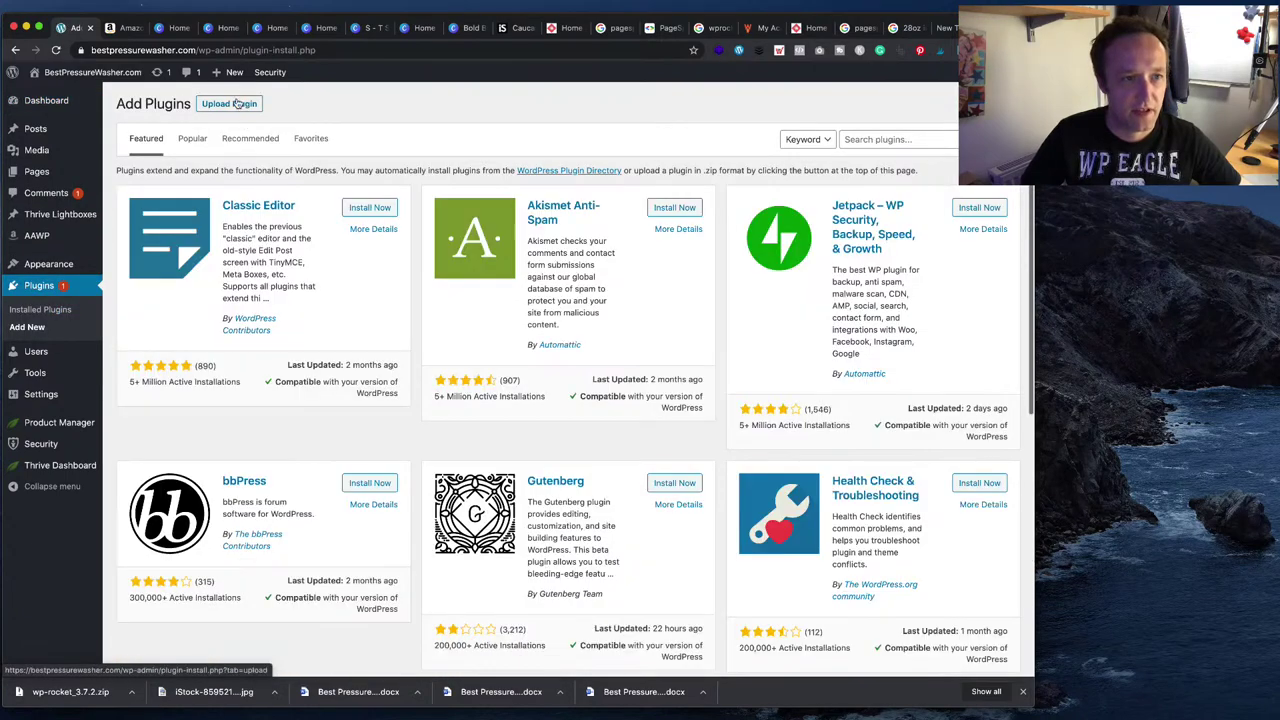
{"action": "left_click", "coordinate": [250, 107]}
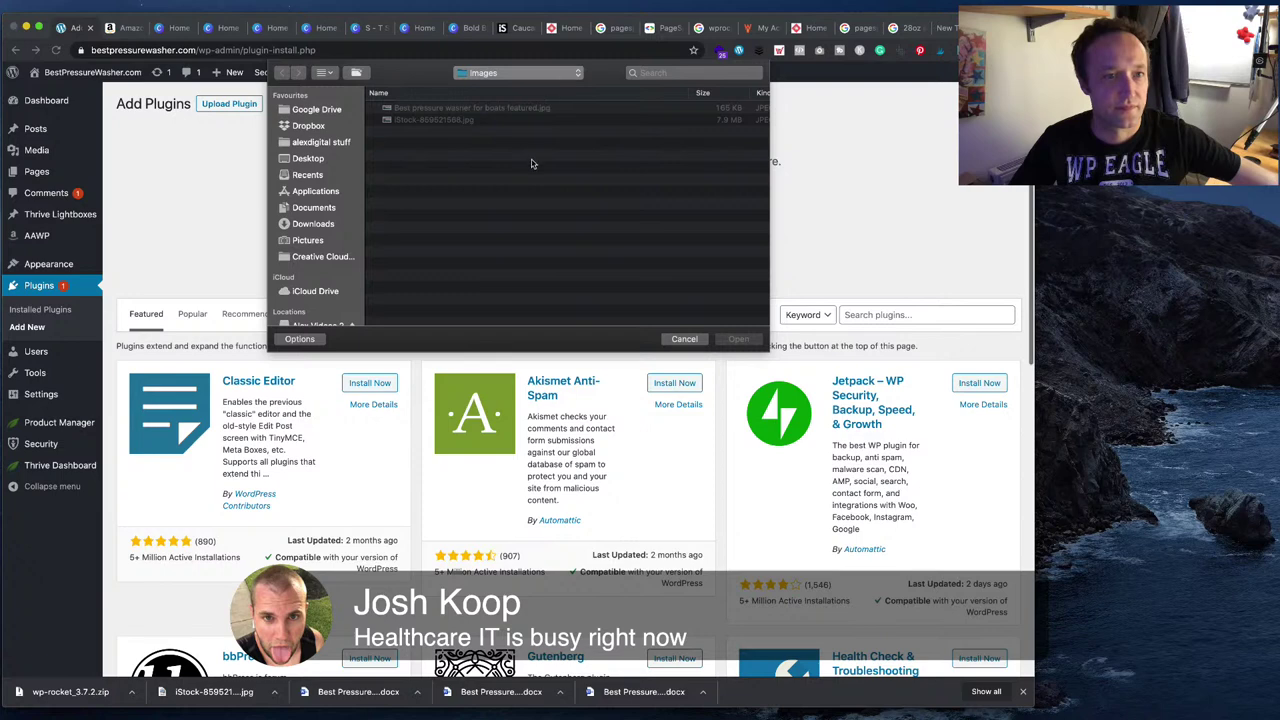
{"action": "left_click", "coordinate": [334, 225]}
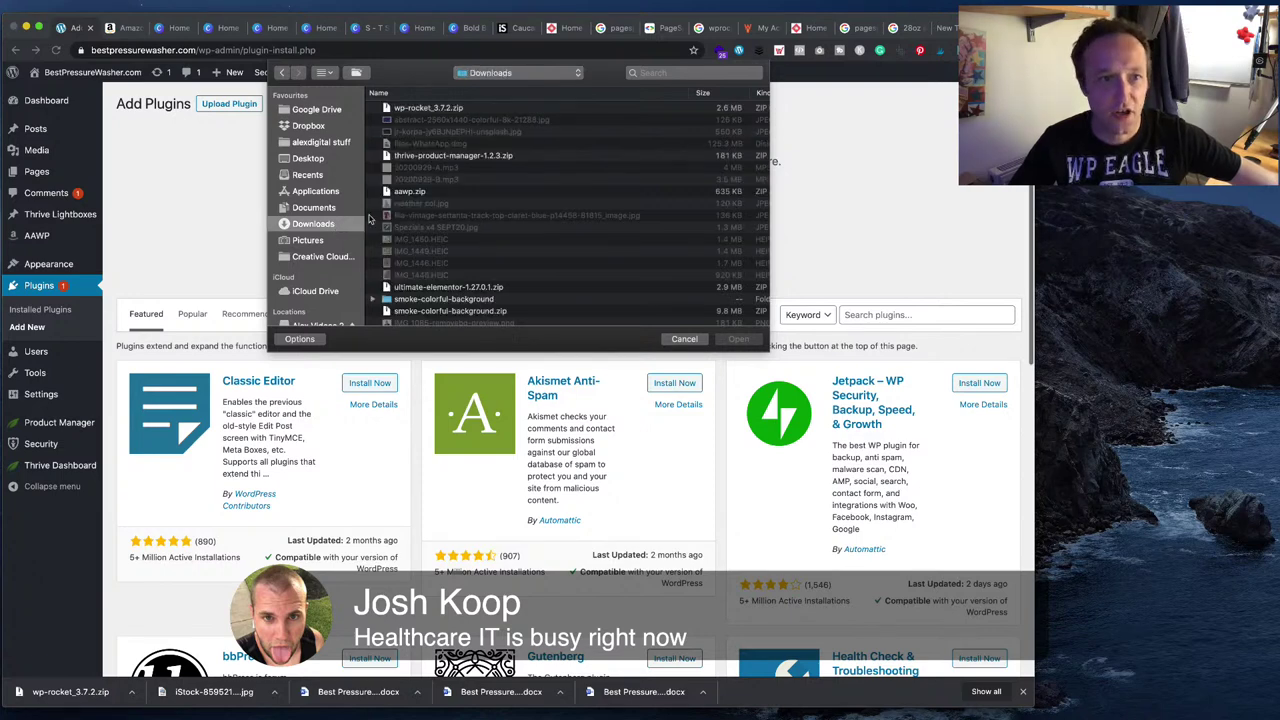
{"action": "left_click", "coordinate": [455, 110]}
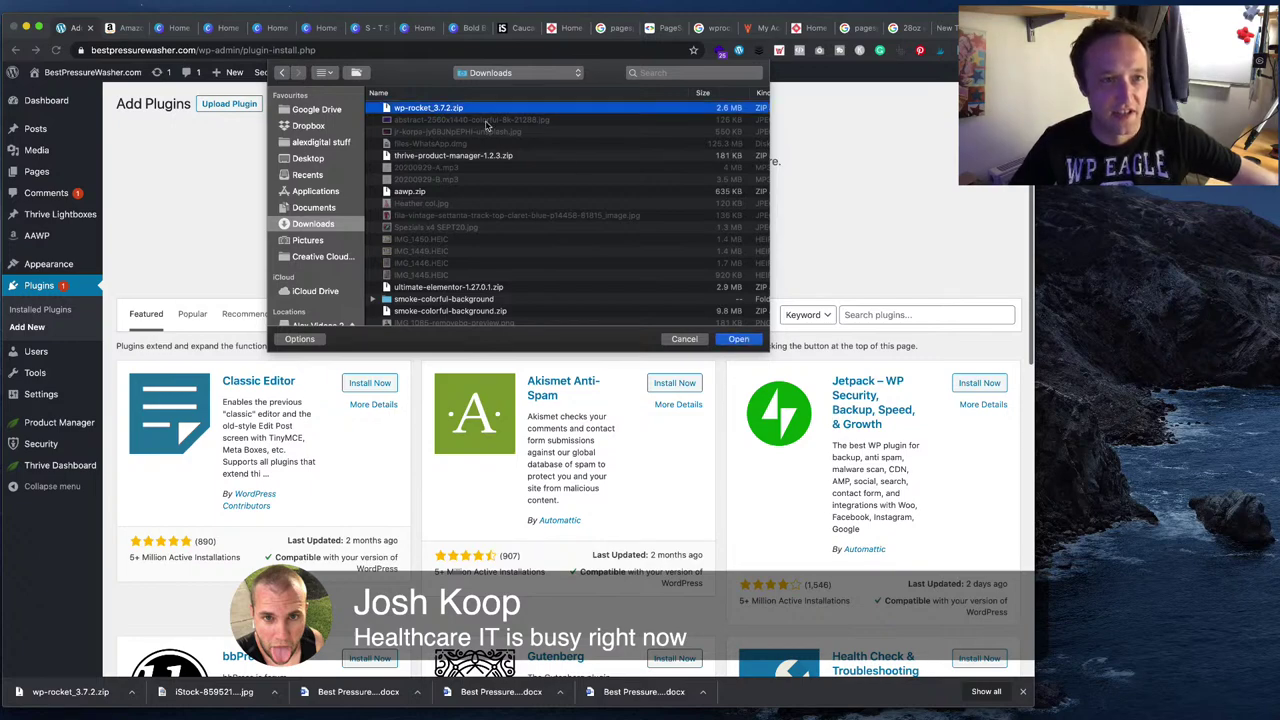
{"action": "left_click", "coordinate": [737, 340]}
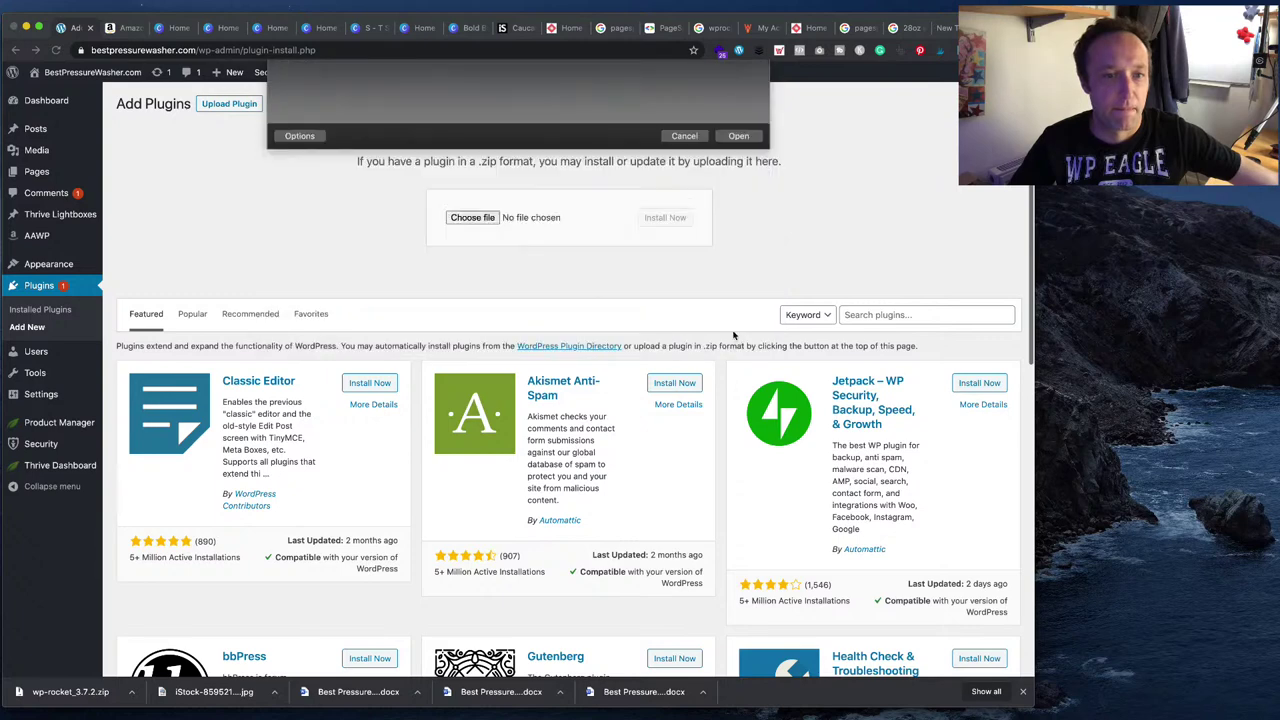
{"action": "left_click", "coordinate": [670, 218]}
{"action": "left_click", "coordinate": [660, 28]}
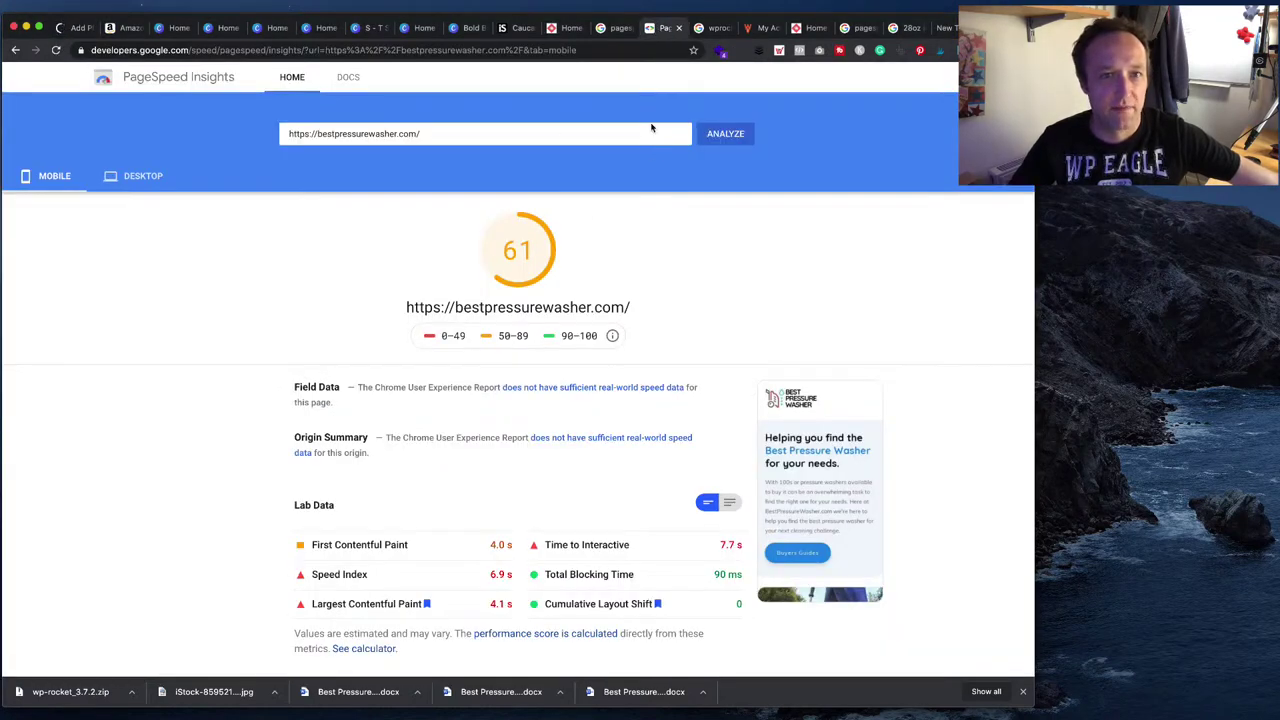
- Review the wprocket search and PageSpeed tabs, close the gallon-conversion tab and search 'pagespeed insights'
{"action": "left_click", "coordinate": [727, 30]}
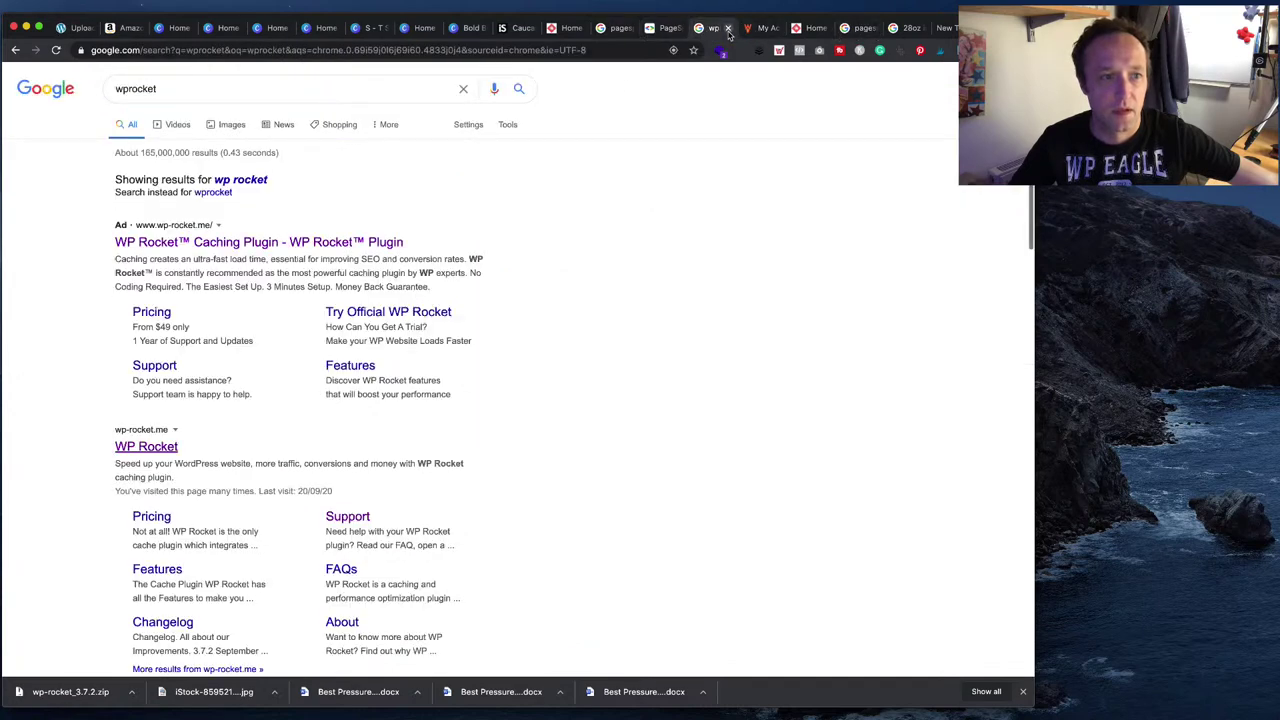
{"action": "left_click", "coordinate": [664, 28]}
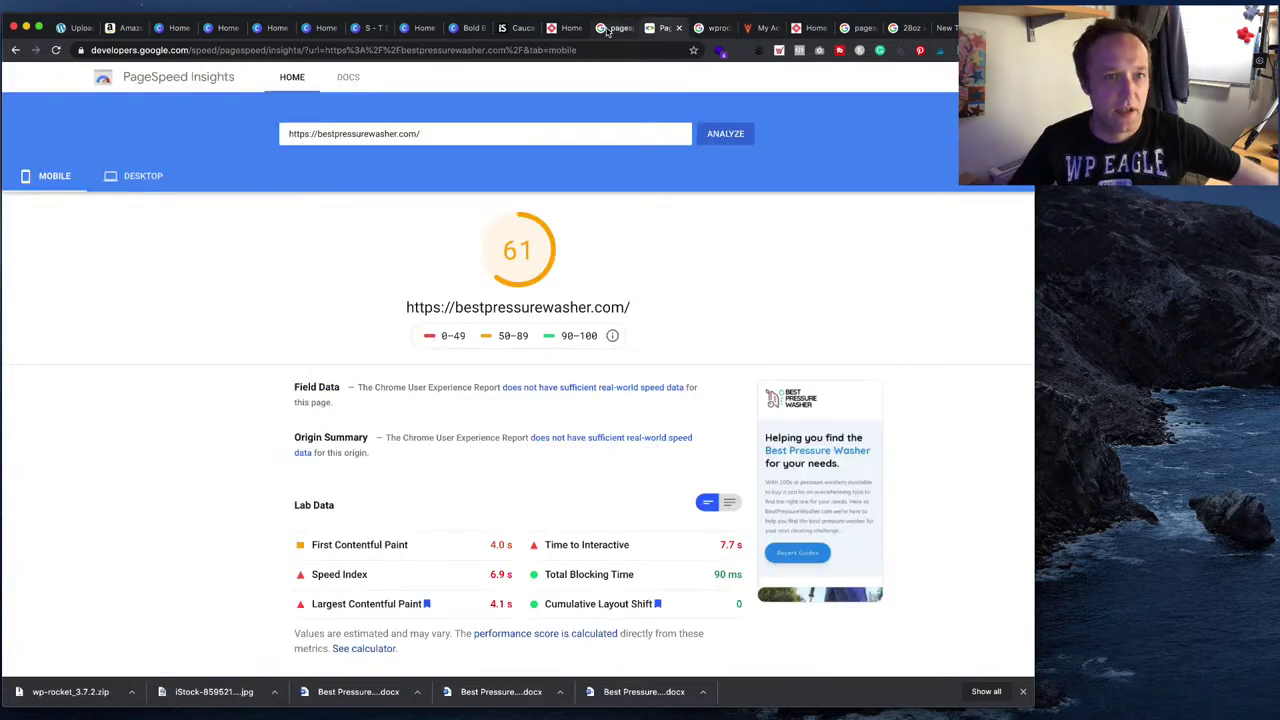
{"action": "left_click", "coordinate": [908, 29]}
{"action": "left_click", "coordinate": [923, 29]}
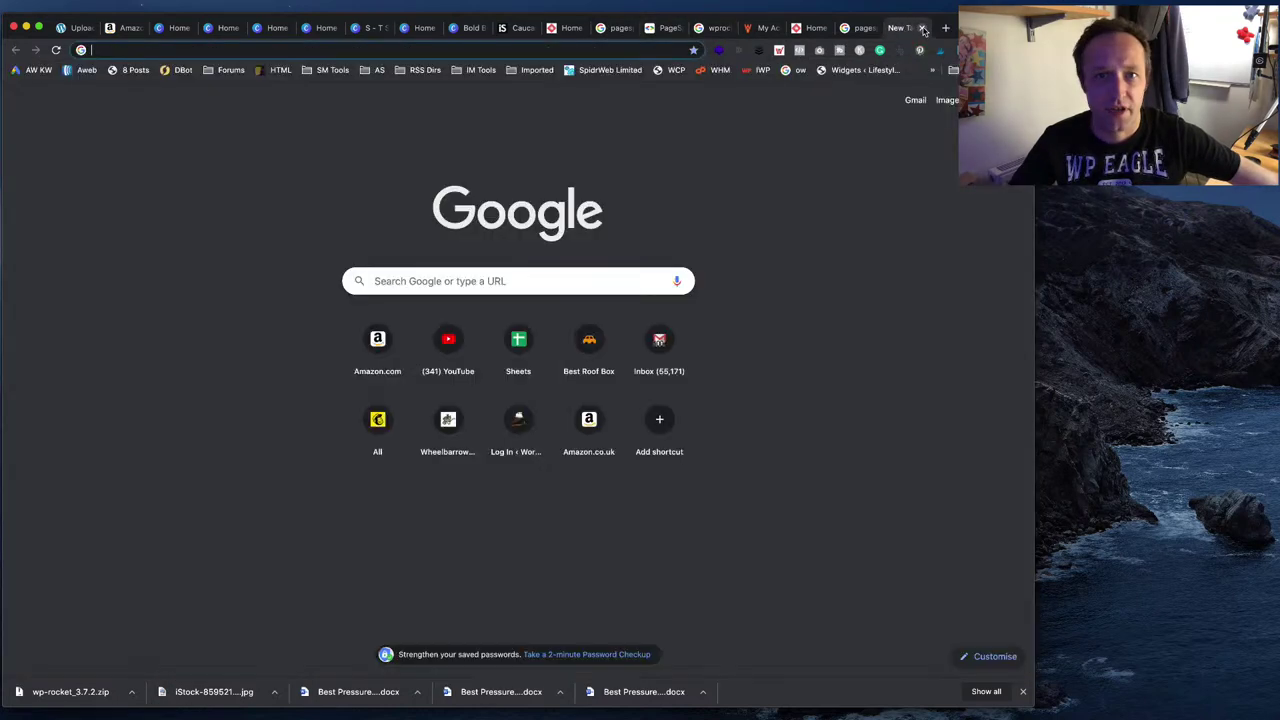
{"action": "type", "text": "pagespeed insights"}
{"action": "key", "text": "Return"}
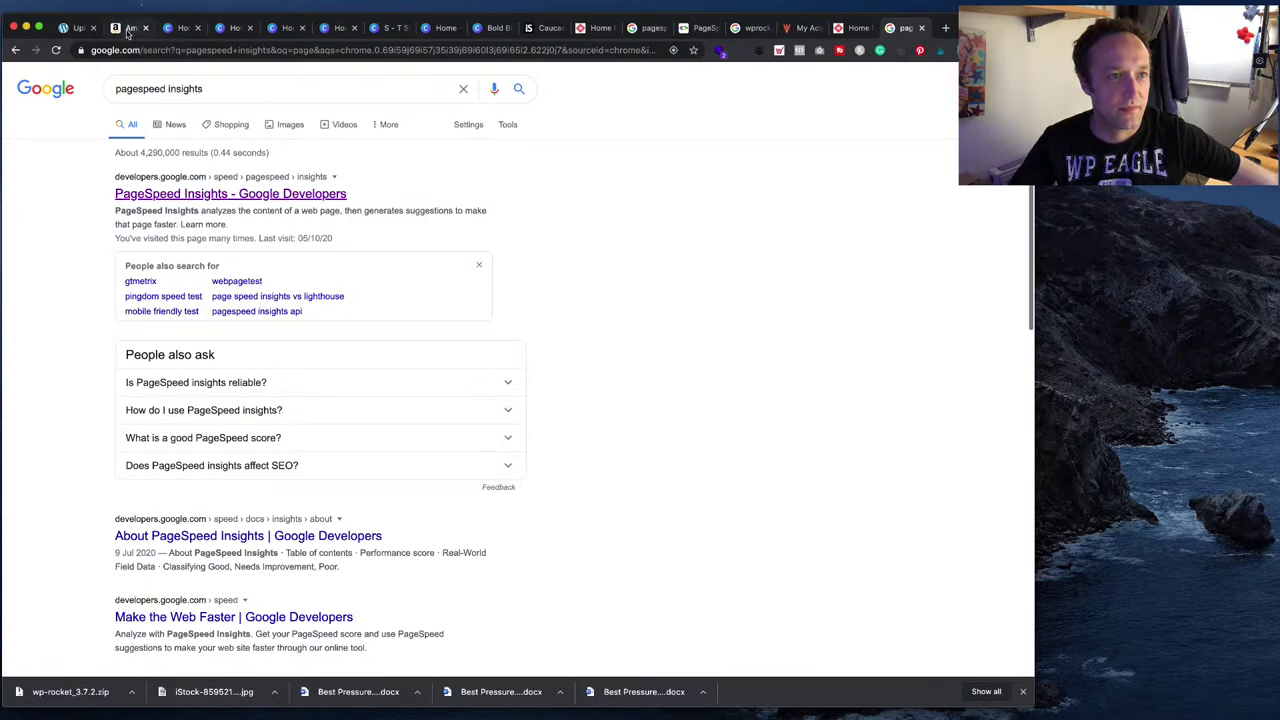
- Close the iStock, freeblog and extra search tabs, then activate WP Rocket in WordPress
{"action": "left_click", "coordinate": [128, 28]}
{"action": "left_click", "coordinate": [543, 28]}
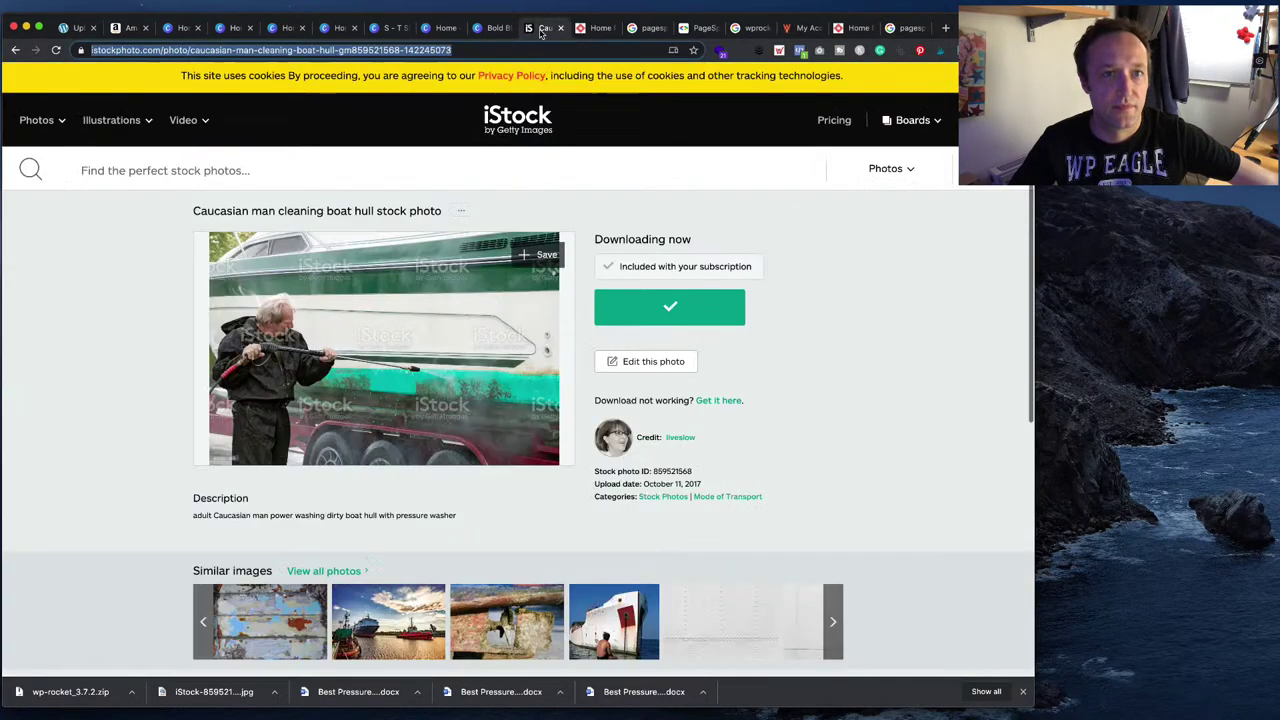
{"action": "left_click", "coordinate": [561, 28]}
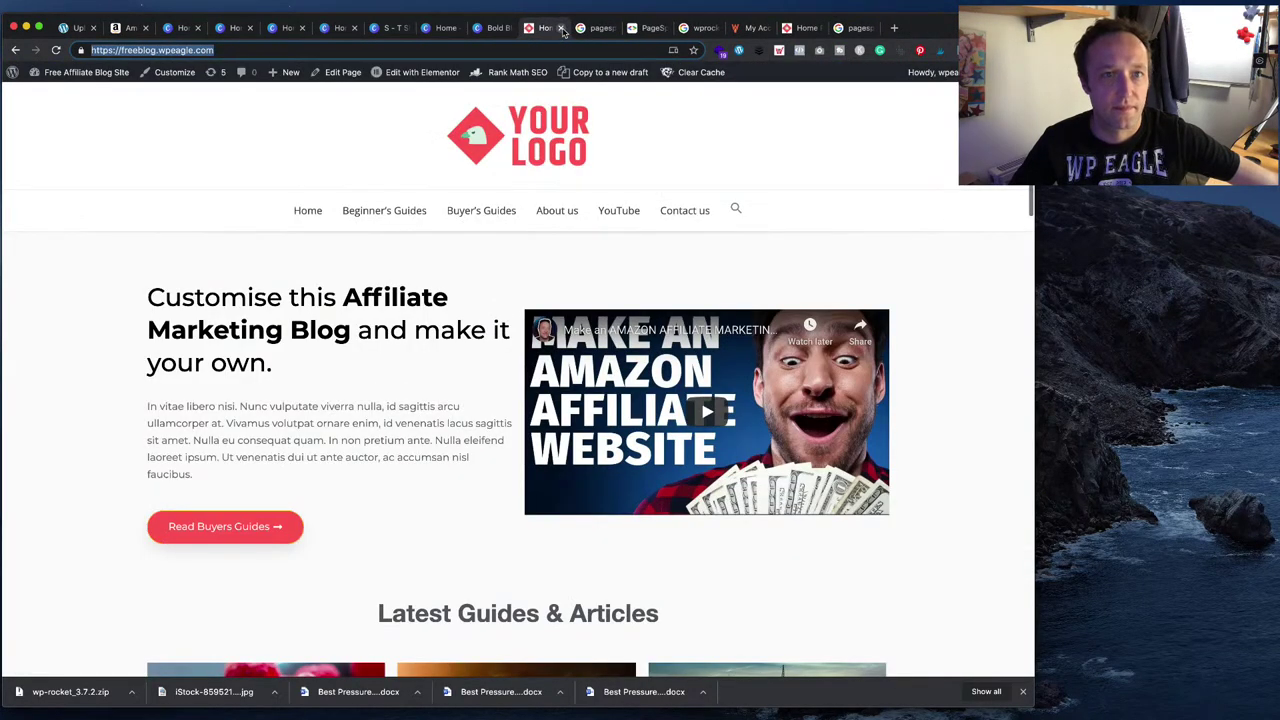
{"action": "left_click", "coordinate": [561, 28]}
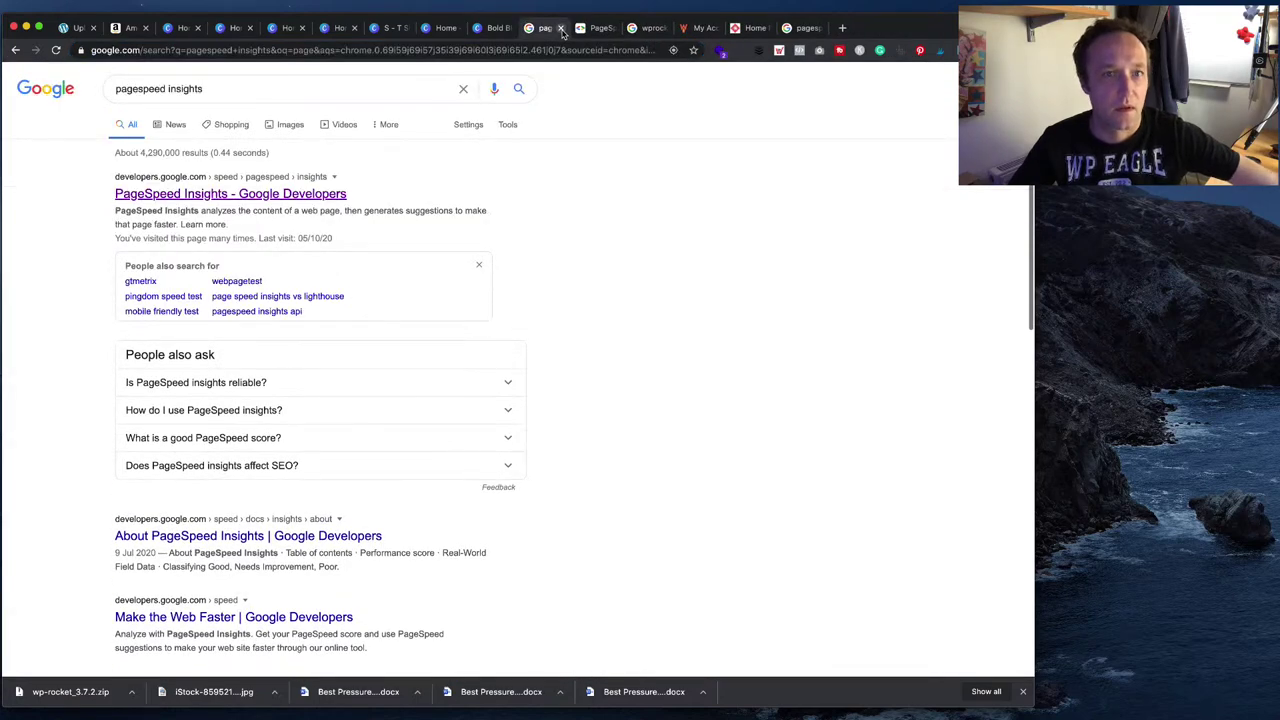
{"action": "left_click", "coordinate": [561, 28]}
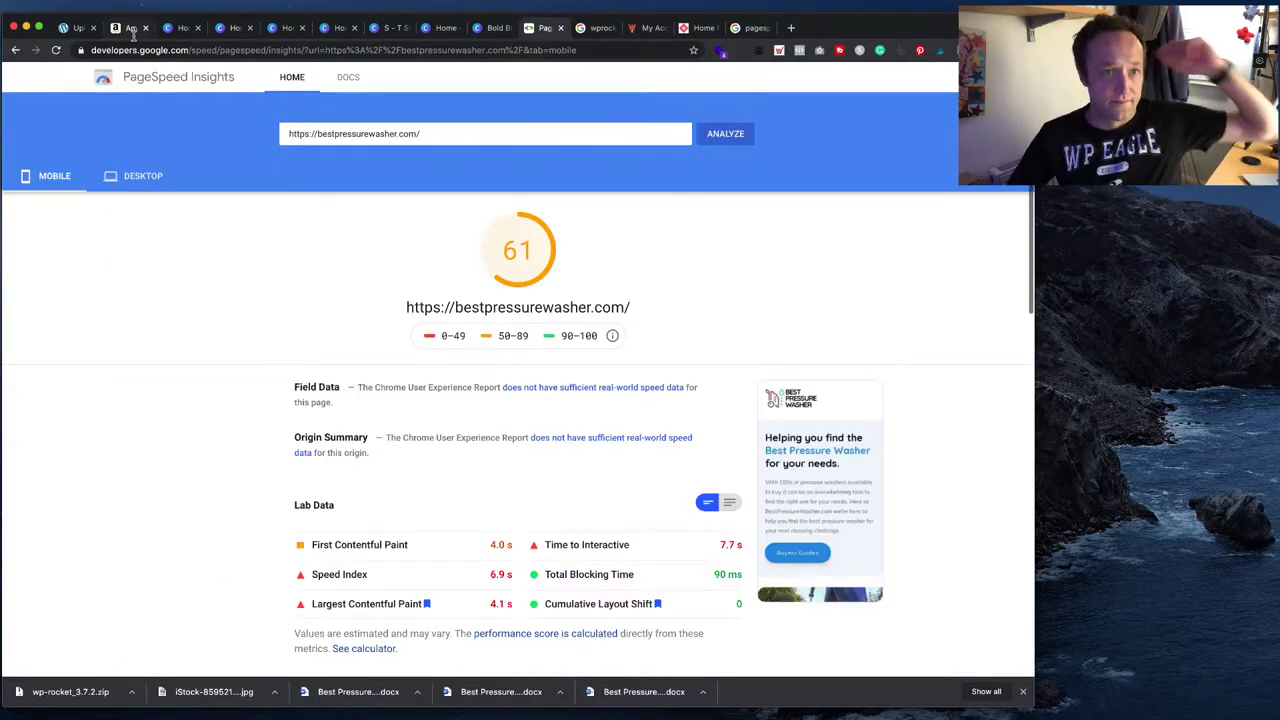
{"action": "left_click", "coordinate": [78, 28]}
{"action": "left_click", "coordinate": [150, 192]}
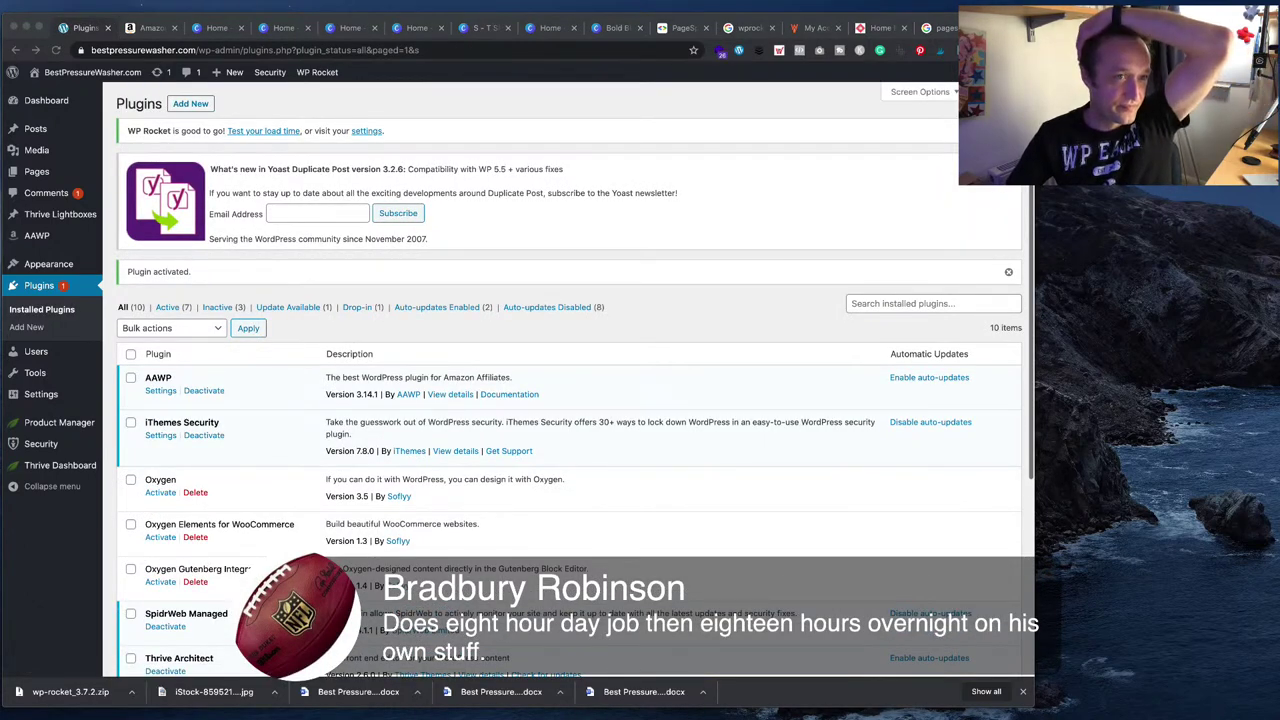
- Open WP Rocket settings from its notice and view the Cache section with mobile caching and a 10-hour lifespan
{"action": "left_click", "coordinate": [366, 130]}
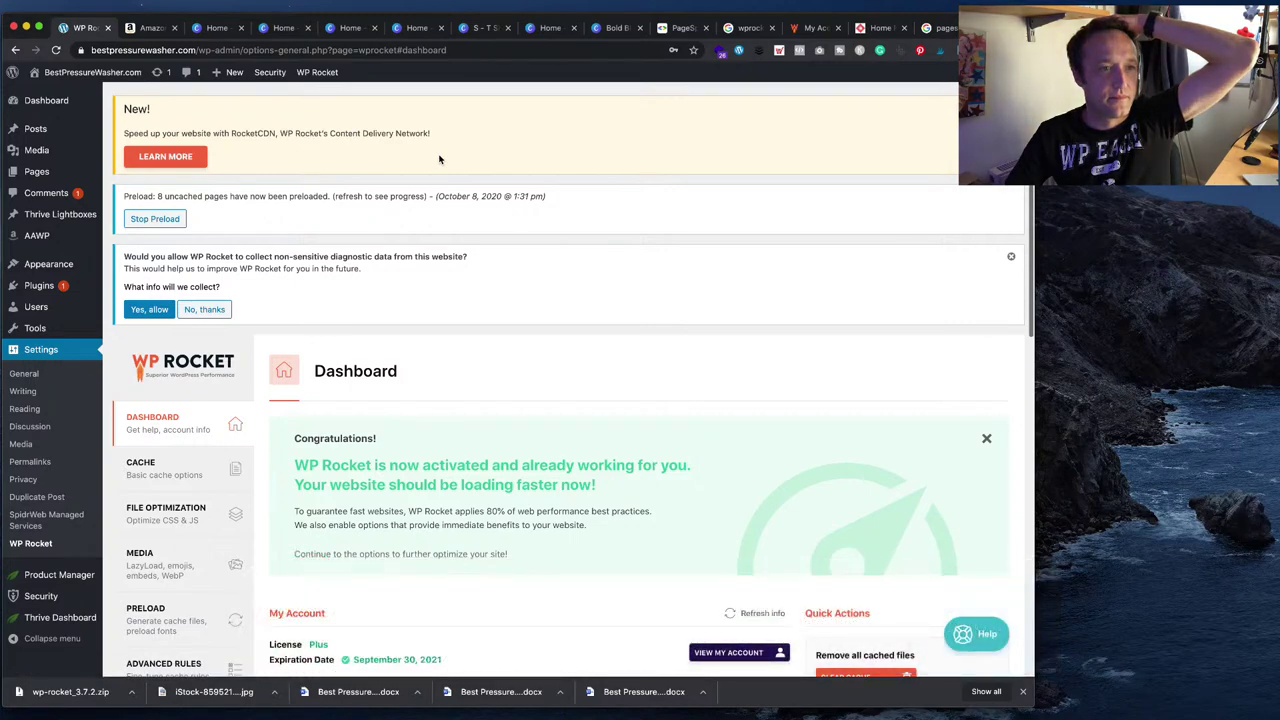
{"action": "scroll", "coordinate": [439, 159], "scroll_direction": "down", "scroll_amount": 5}
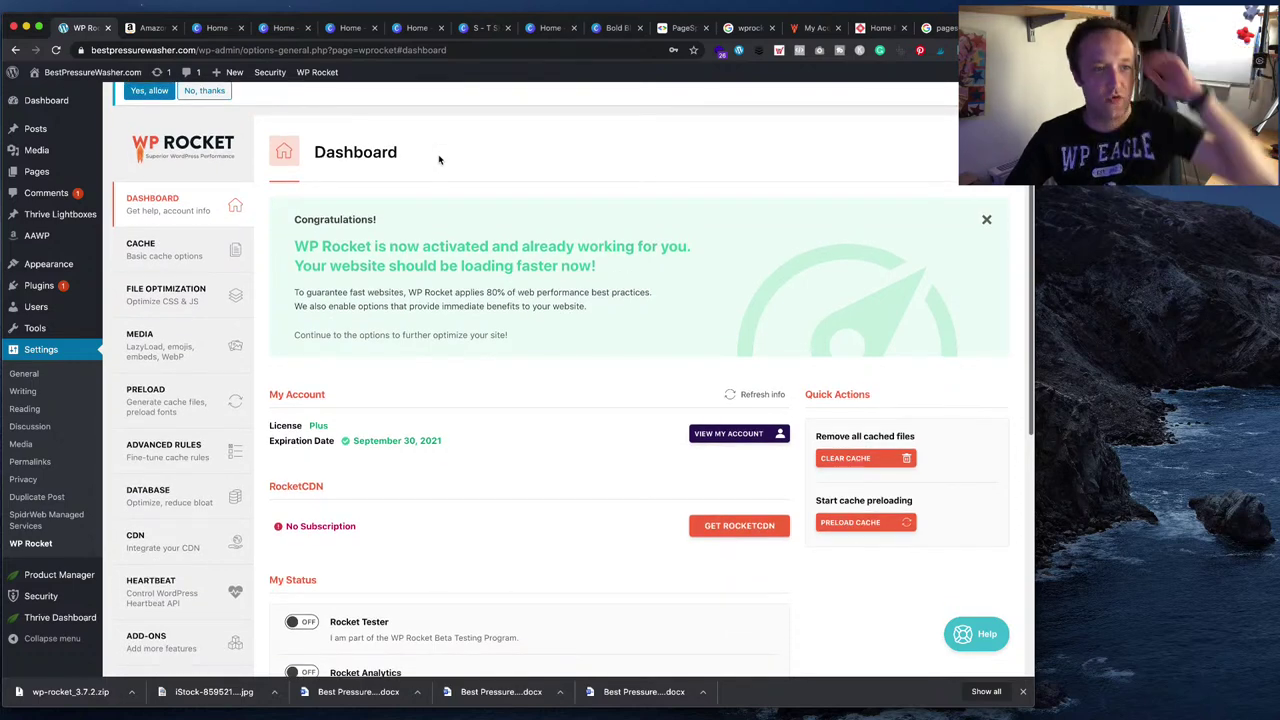
{"action": "scroll", "coordinate": [465, 240], "scroll_direction": "up", "scroll_amount": 5}
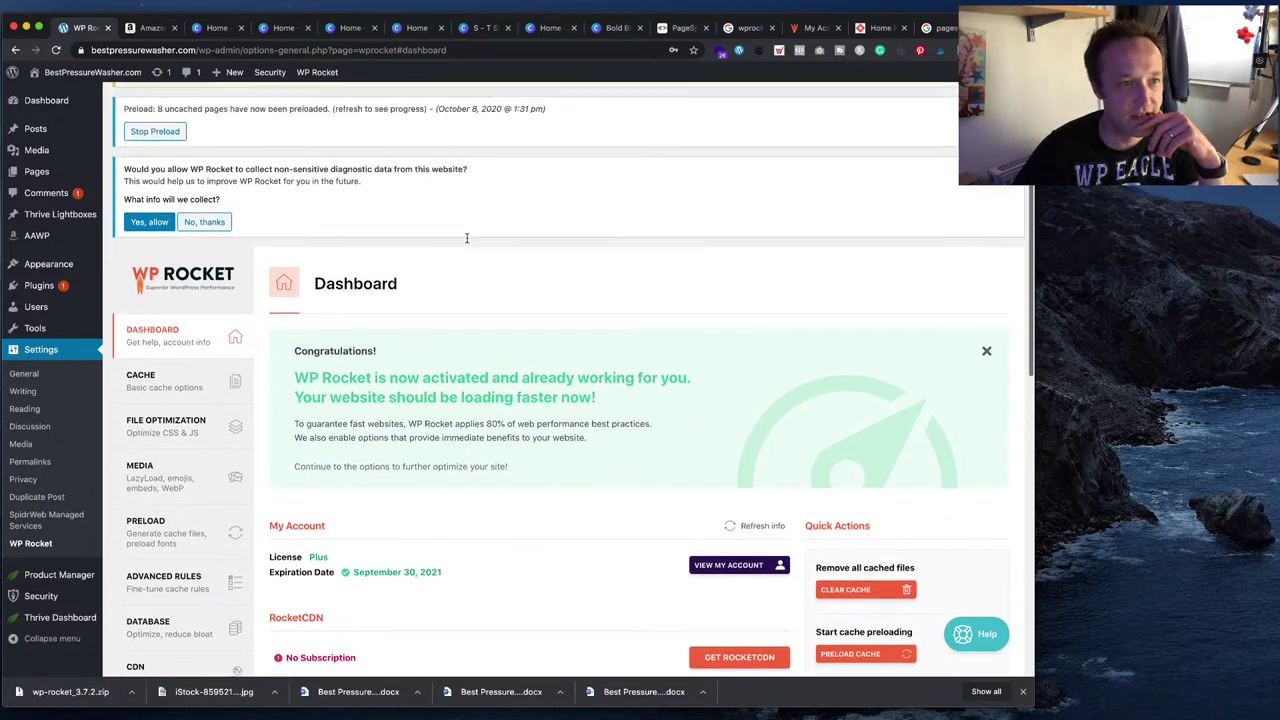
{"action": "scroll", "coordinate": [466, 242], "scroll_direction": "down", "scroll_amount": 5}
{"action": "scroll", "coordinate": [468, 241], "scroll_direction": "down", "scroll_amount": 2}
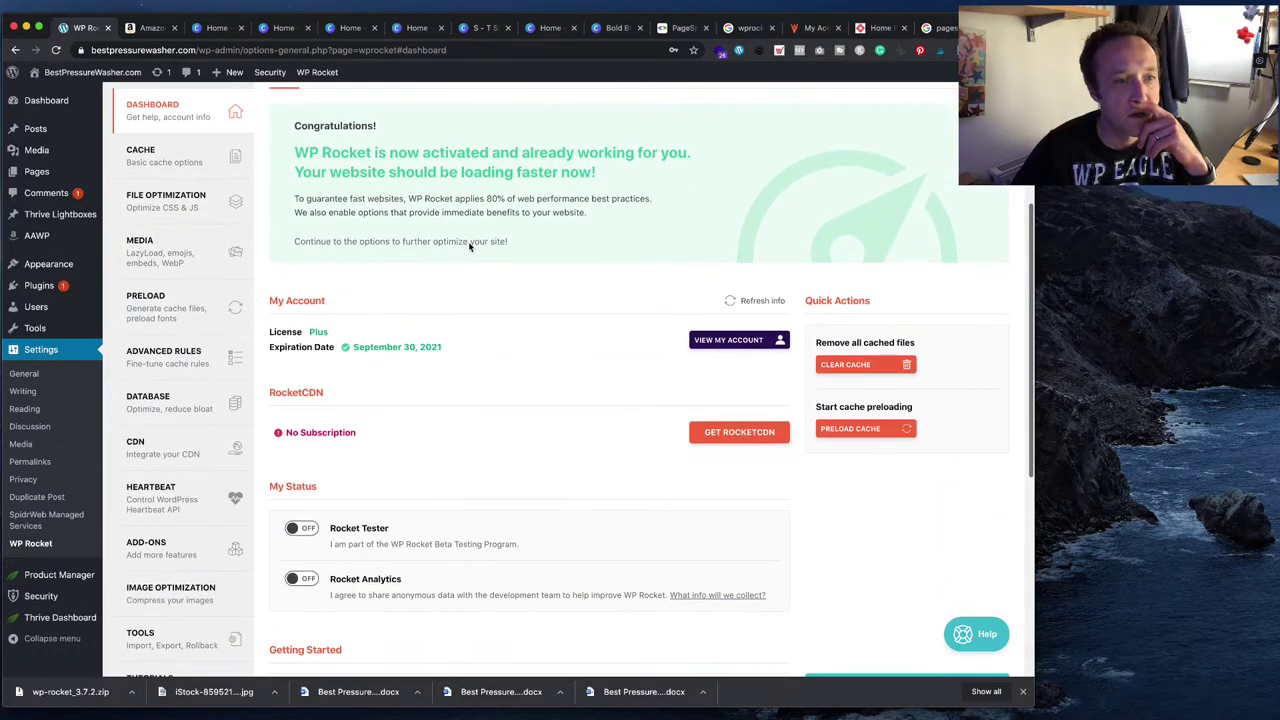
{"action": "left_click", "coordinate": [166, 160]}
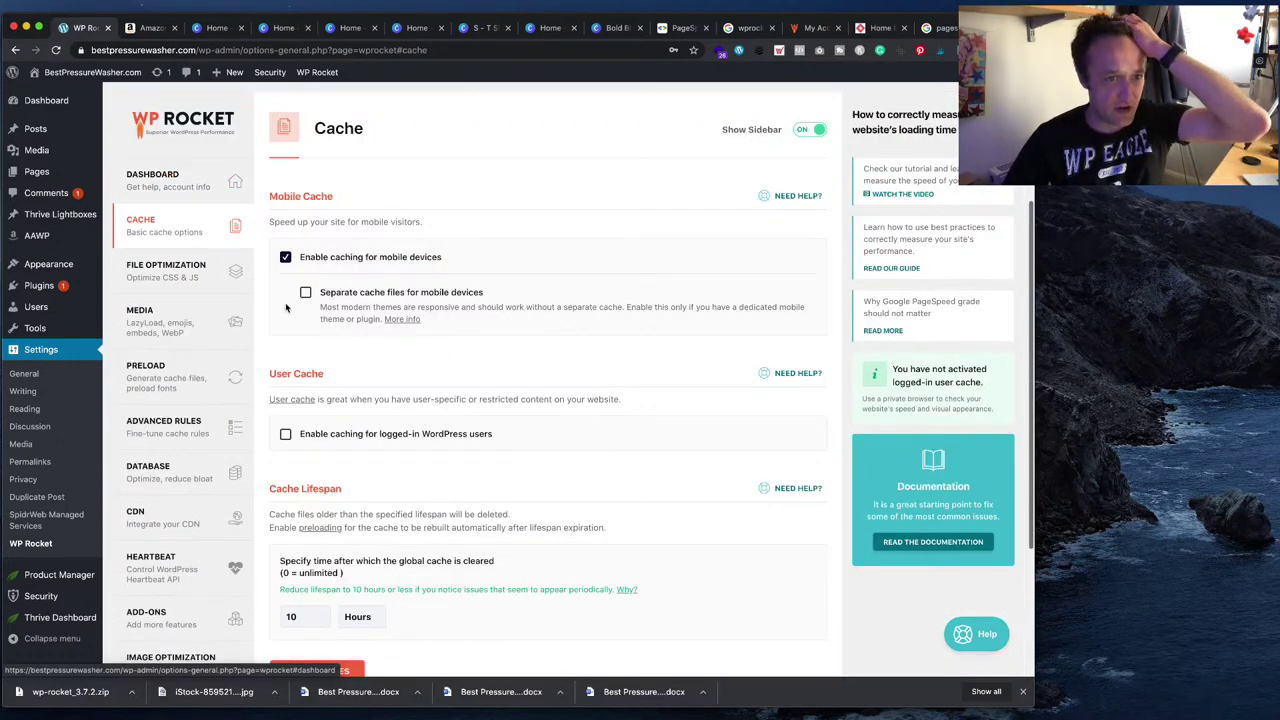
- In File Optimization, enable Minify CSS, Combine CSS files and Optimize CSS delivery, accepting the warnings
{"action": "scroll", "coordinate": [277, 330], "scroll_direction": "down", "scroll_amount": 2}
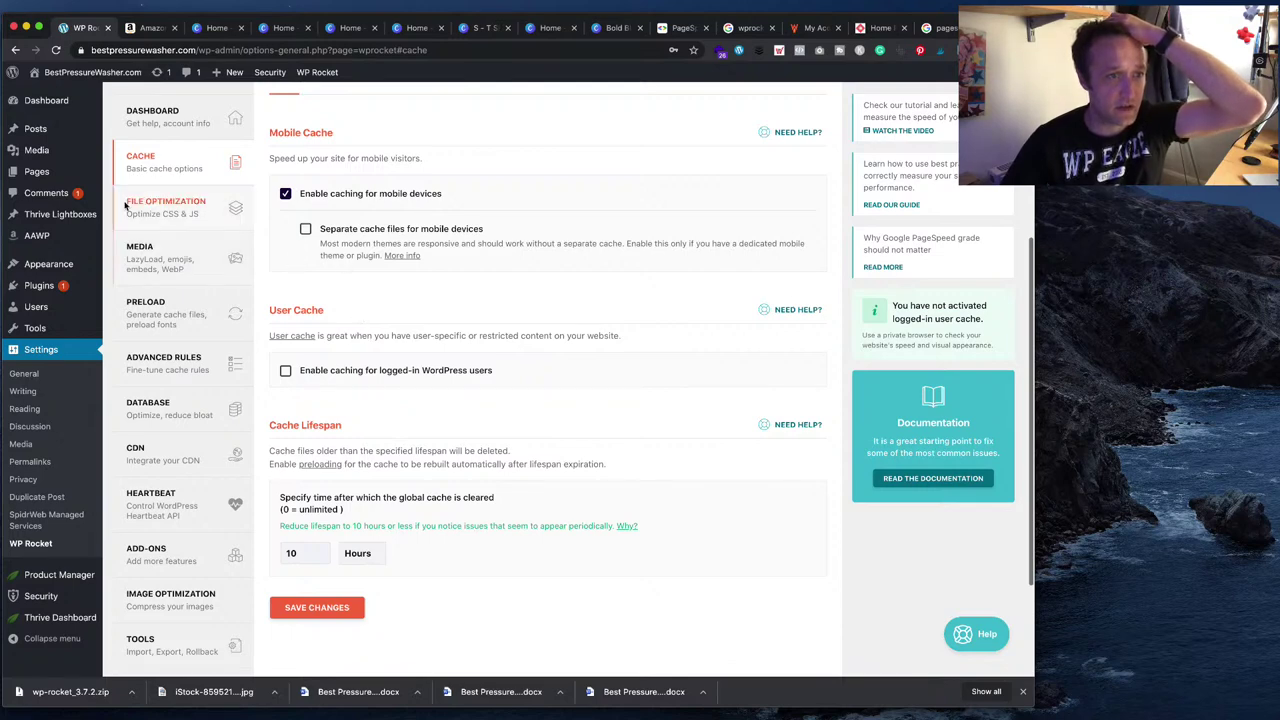
{"action": "left_click", "coordinate": [166, 206]}
{"action": "left_click", "coordinate": [285, 239]}
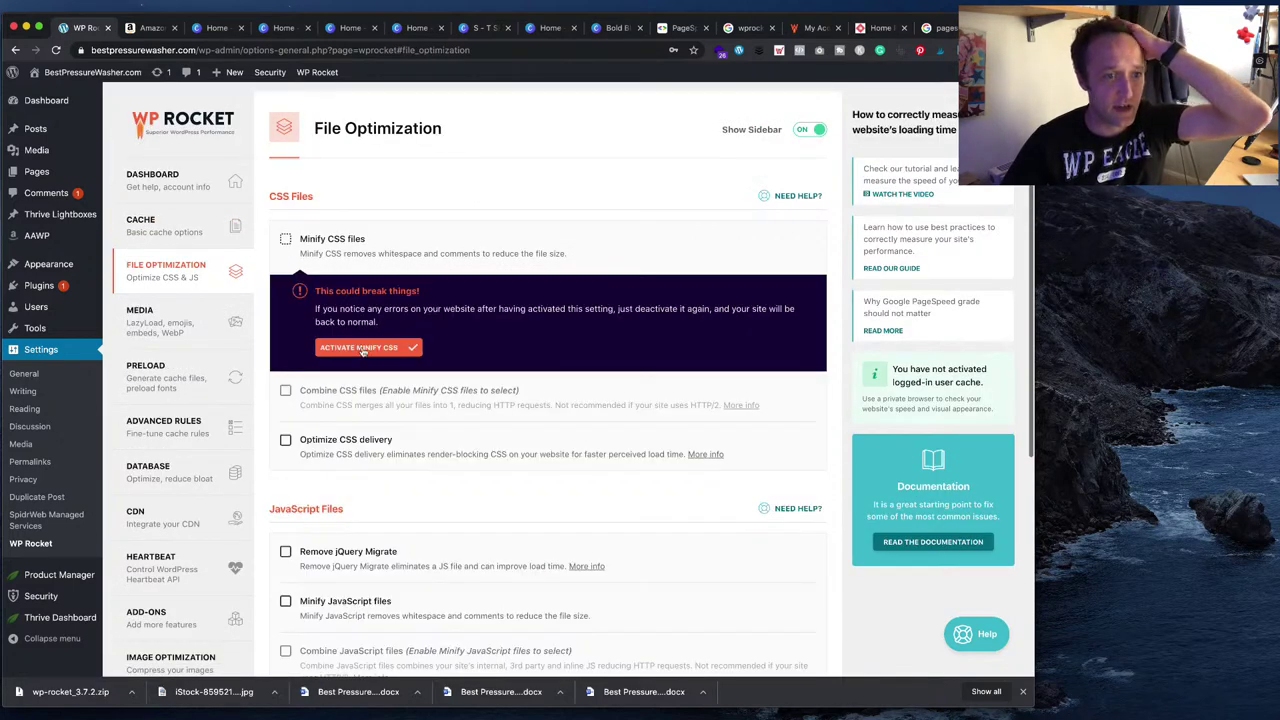
{"action": "left_click", "coordinate": [365, 347]}
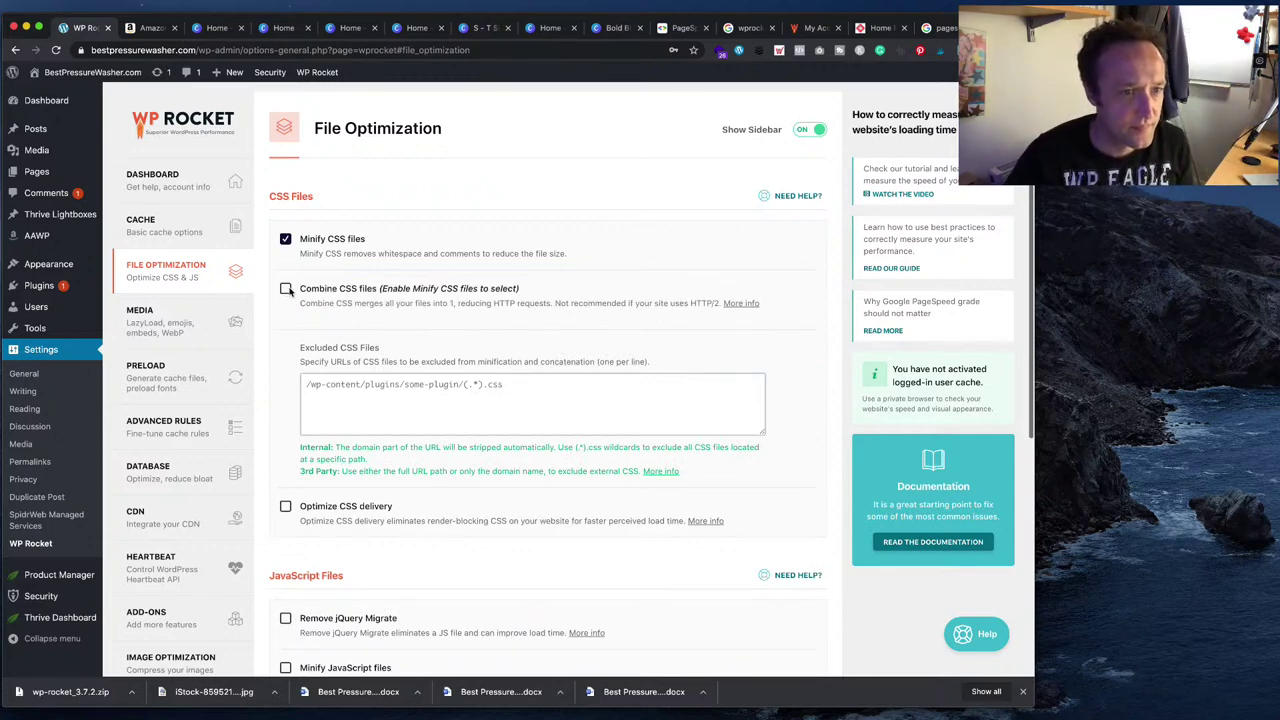
{"action": "left_click", "coordinate": [287, 289]}
{"action": "left_click", "coordinate": [428, 403]}
{"action": "scroll", "coordinate": [302, 399], "scroll_direction": "down", "scroll_amount": 3}
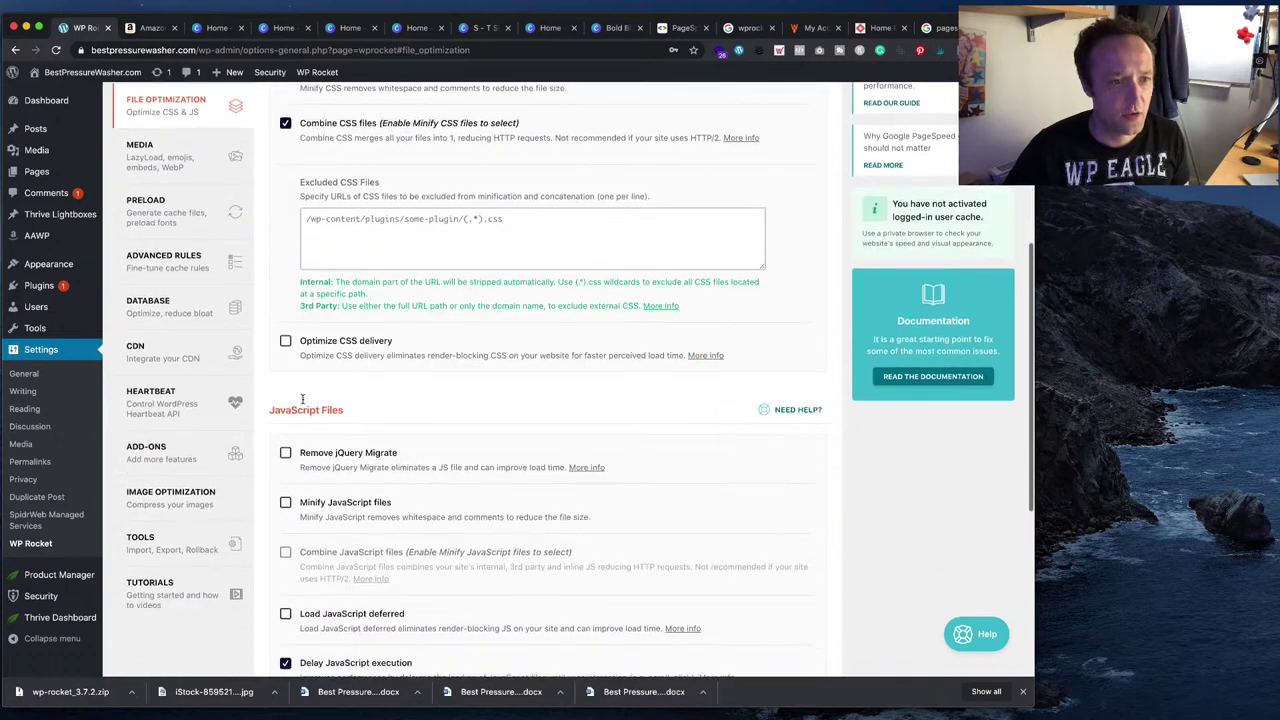
{"action": "left_click", "coordinate": [285, 318]}
- Enable Remove jQuery Migrate, JavaScript minification, combining JavaScript files and deferred JavaScript loading
{"action": "scroll", "coordinate": [388, 394], "scroll_direction": "down", "scroll_amount": 1}
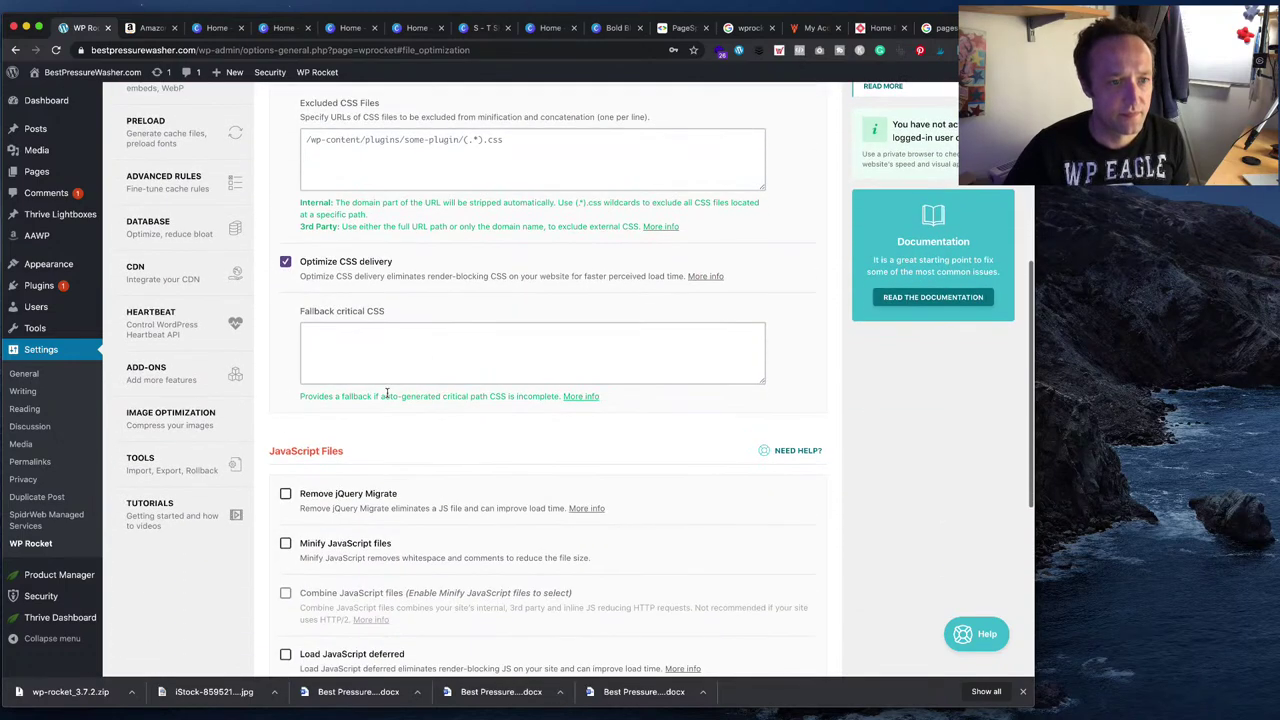
{"action": "scroll", "coordinate": [377, 347], "scroll_direction": "down", "scroll_amount": 2}
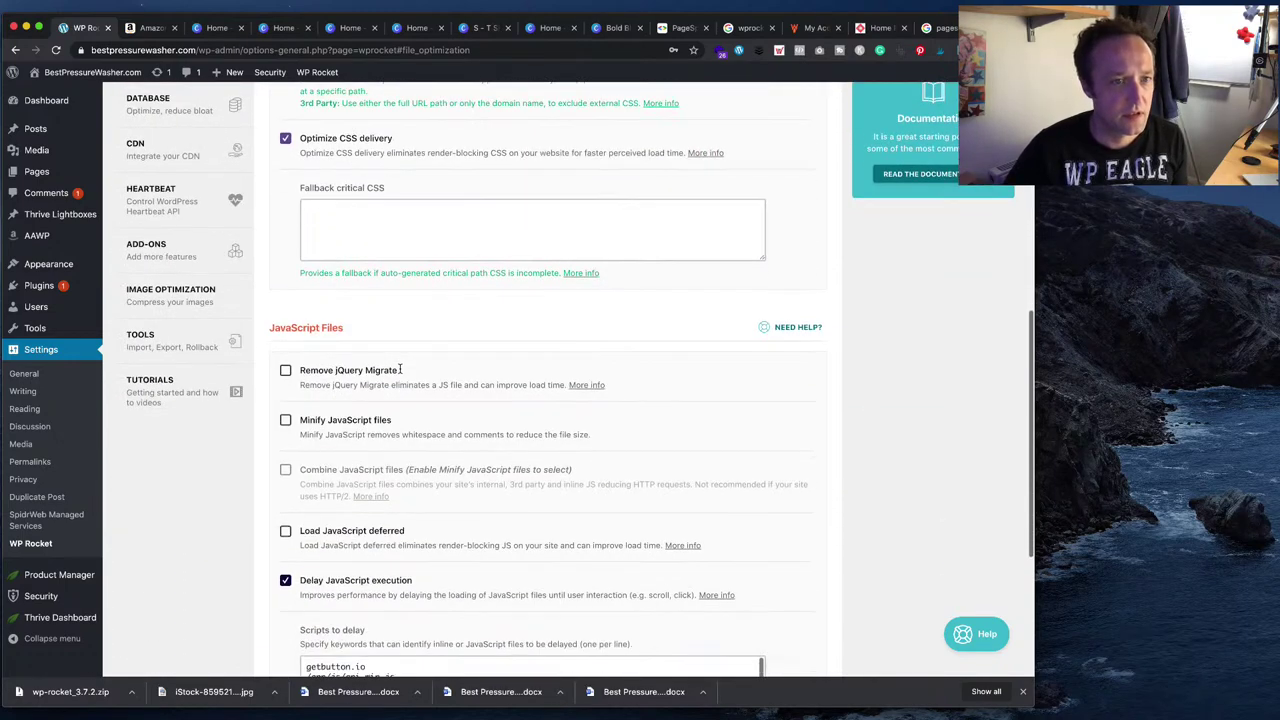
{"action": "scroll", "coordinate": [420, 225], "scroll_direction": "down", "scroll_amount": 2}
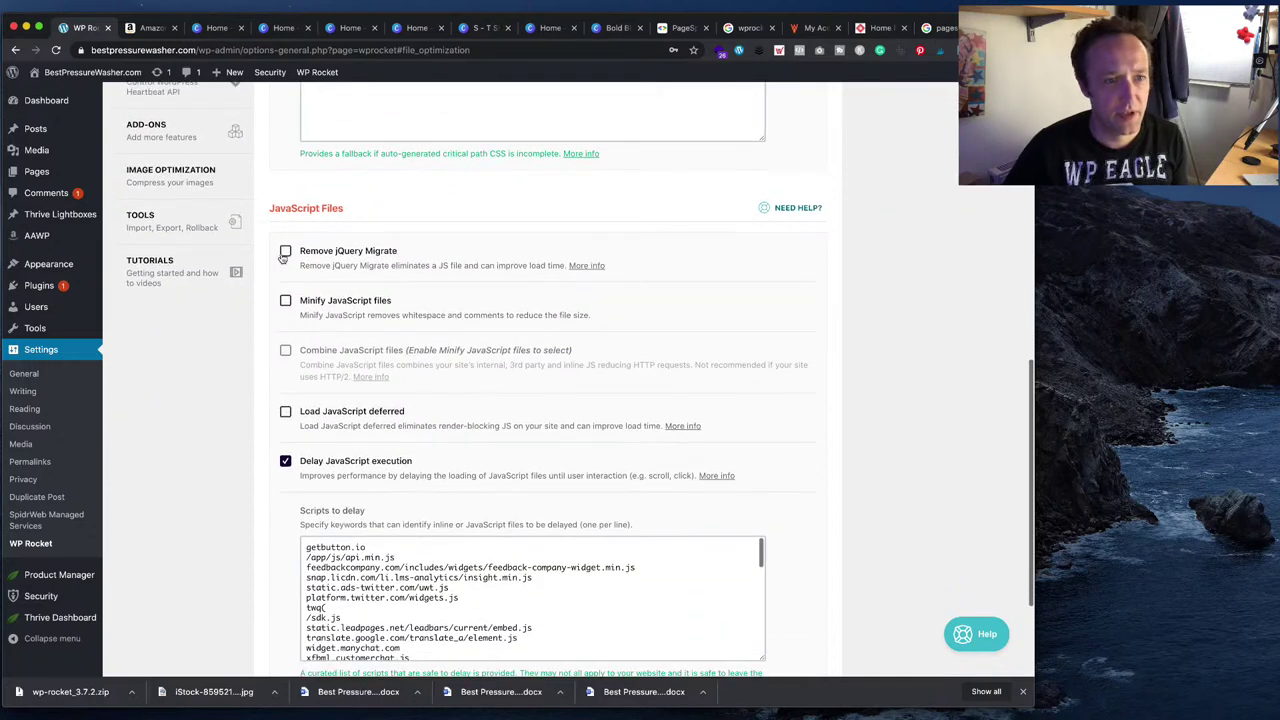
{"action": "left_click", "coordinate": [286, 301]}
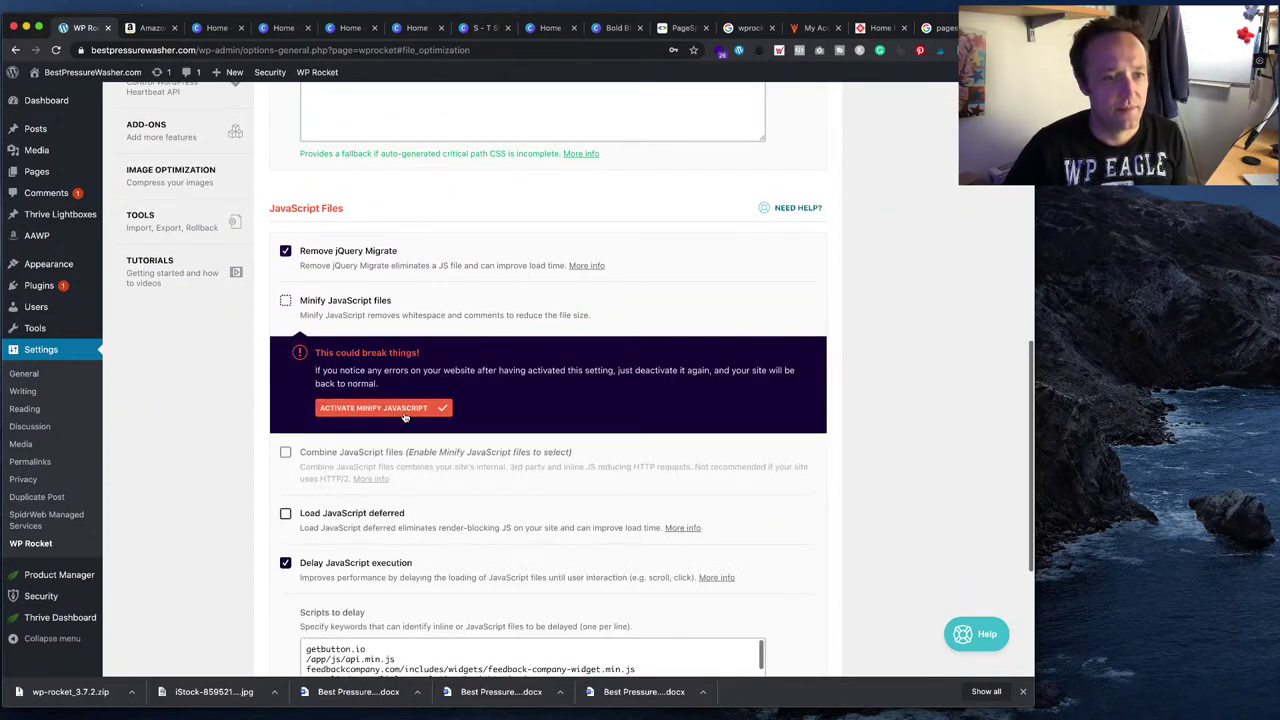
{"action": "left_click", "coordinate": [410, 408]}
{"action": "scroll", "coordinate": [405, 405], "scroll_direction": "down", "scroll_amount": 1}
{"action": "left_click", "coordinate": [285, 325]}
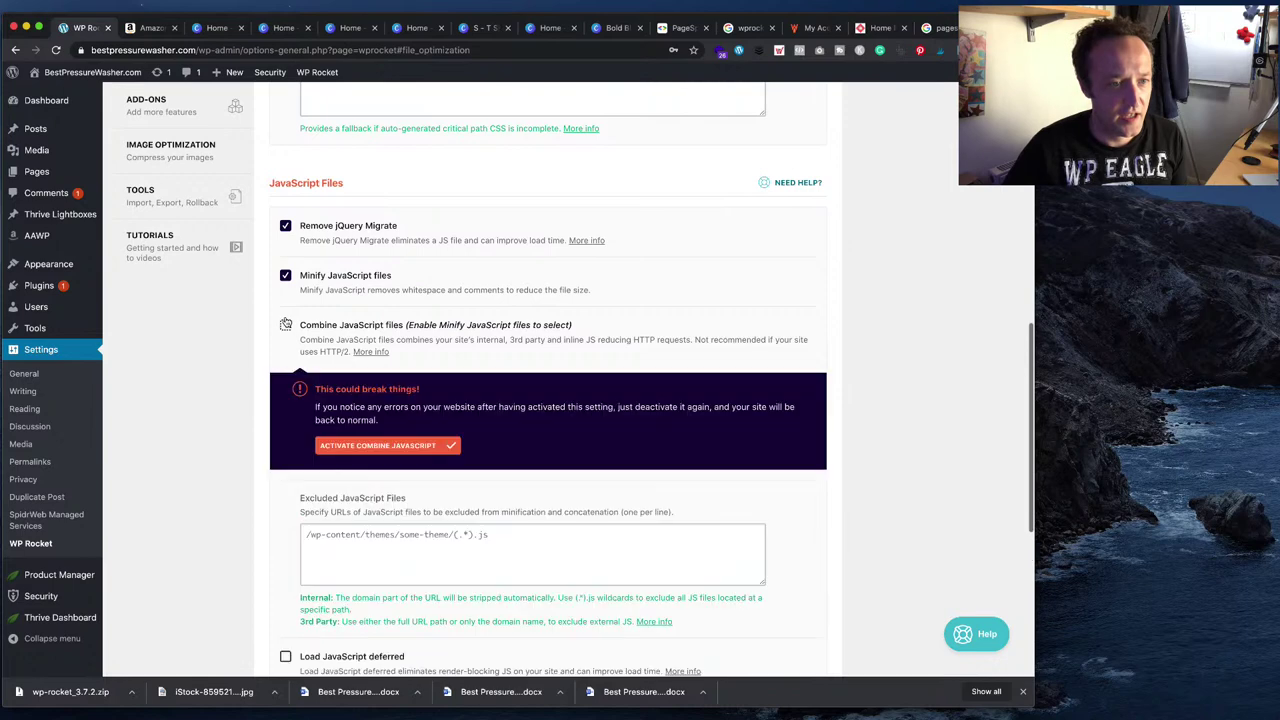
{"action": "left_click", "coordinate": [428, 450]}
{"action": "scroll", "coordinate": [470, 397], "scroll_direction": "down", "scroll_amount": 4}
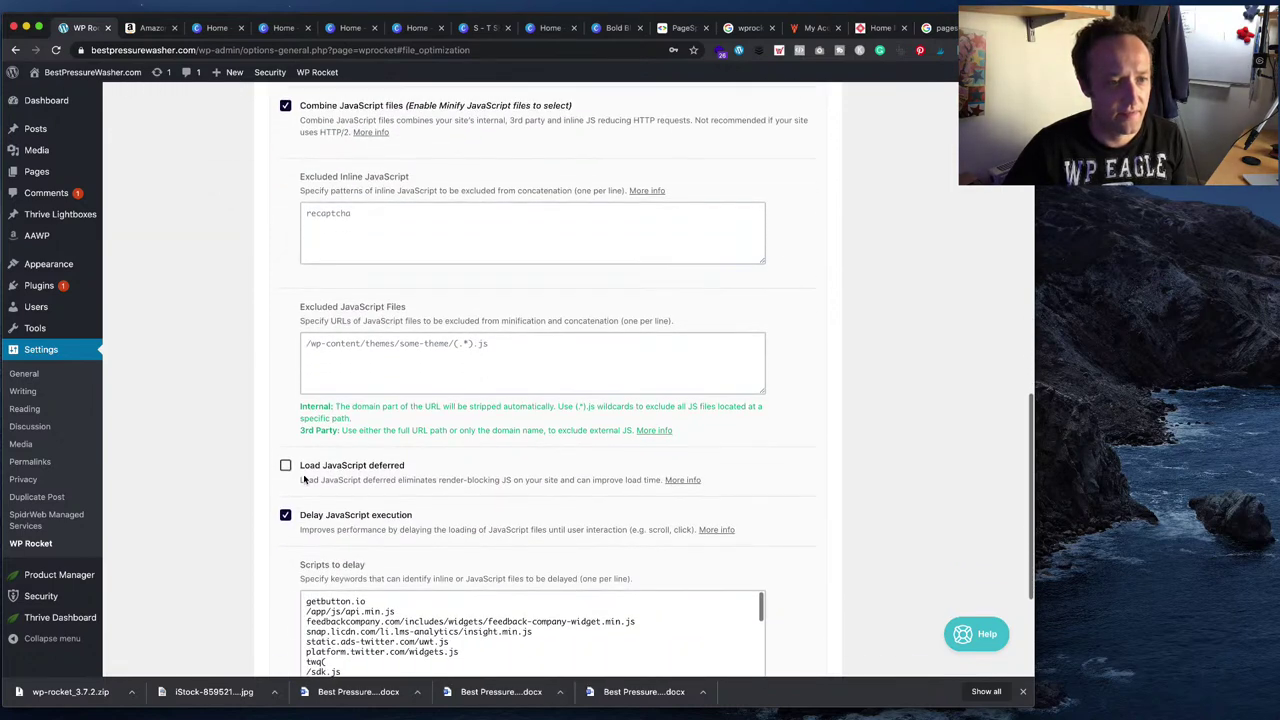
{"action": "left_click", "coordinate": [286, 467]}
- Save the File Optimization changes
{"action": "scroll", "coordinate": [385, 455], "scroll_direction": "down", "scroll_amount": 2}
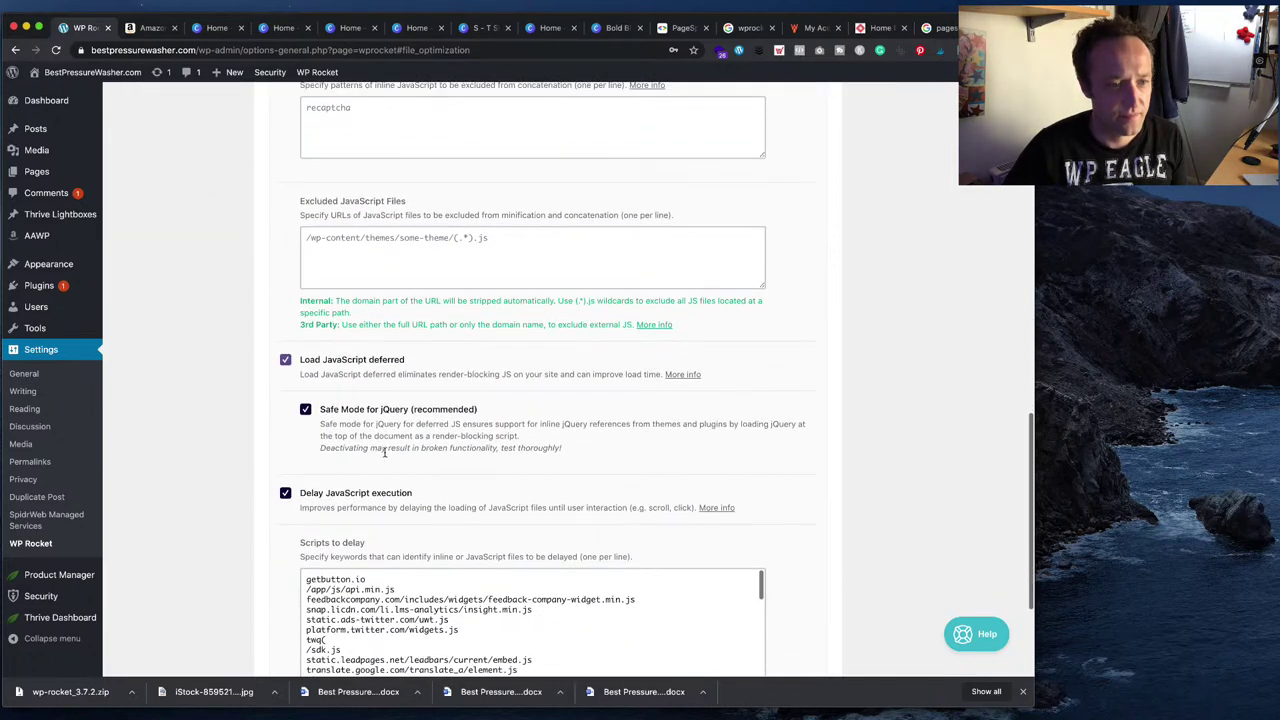
{"action": "scroll", "coordinate": [384, 455], "scroll_direction": "down", "scroll_amount": 1}
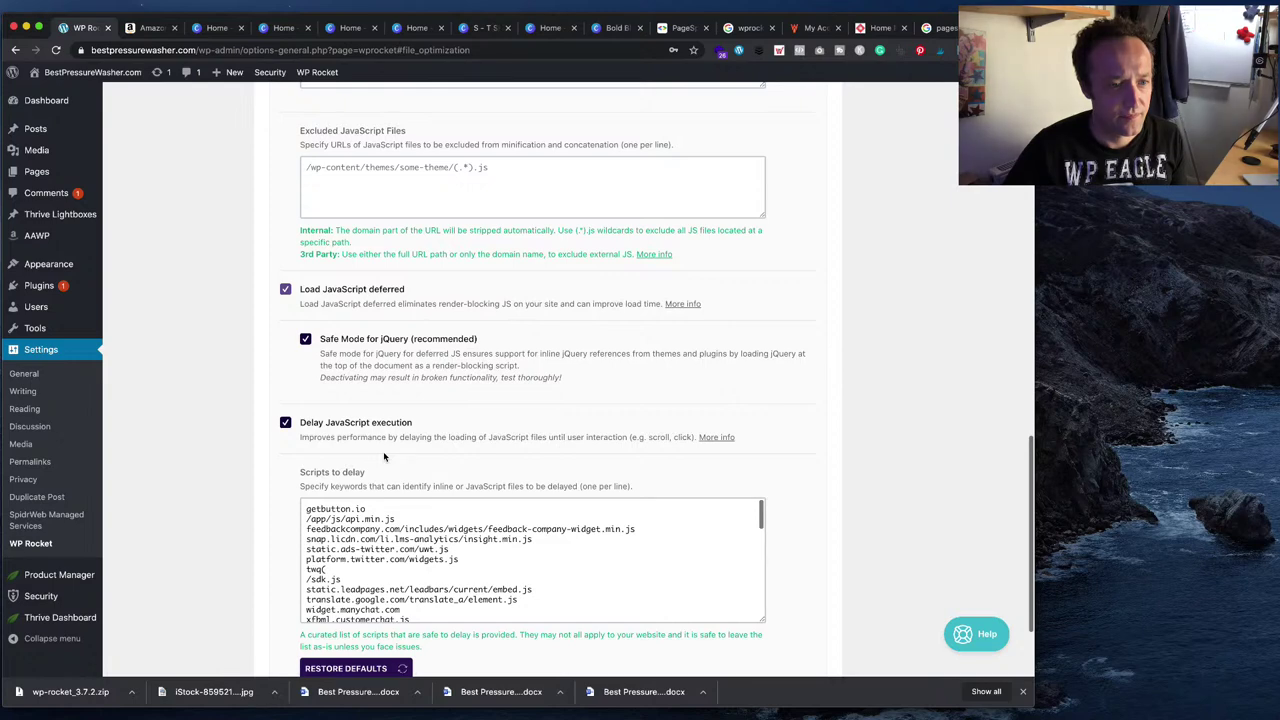
{"action": "scroll", "coordinate": [411, 540], "scroll_direction": "down", "scroll_amount": 10}
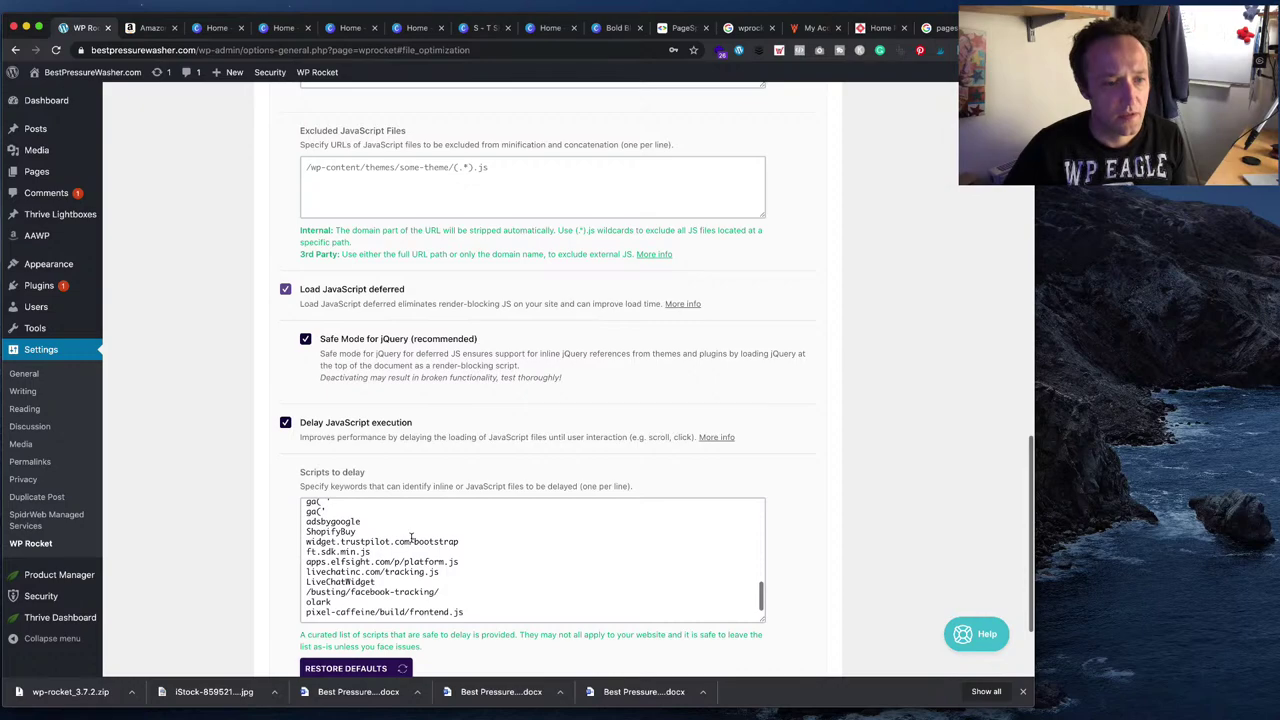
{"action": "scroll", "coordinate": [411, 540], "scroll_direction": "up", "scroll_amount": 5}
{"action": "scroll", "coordinate": [413, 442], "scroll_direction": "down", "scroll_amount": 3}
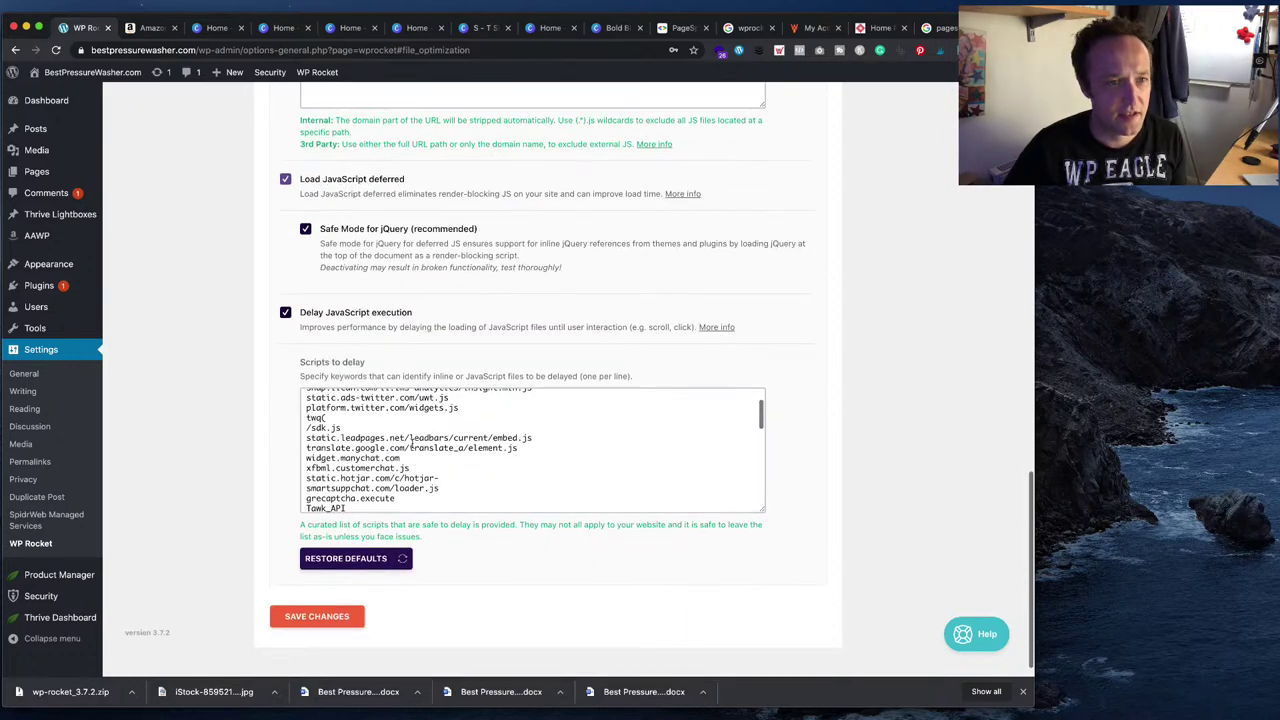
{"action": "scroll", "coordinate": [396, 344], "scroll_direction": "down", "scroll_amount": 1}
{"action": "left_click", "coordinate": [317, 592]}
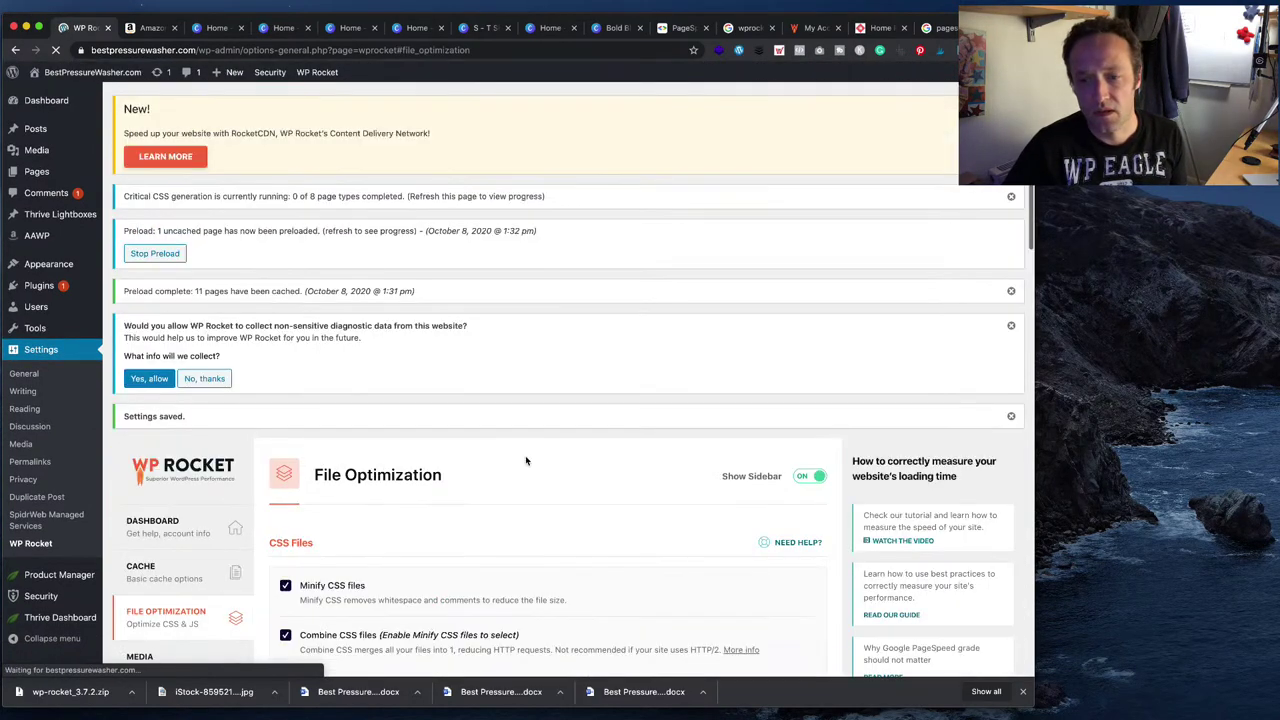
- In Media, enable lazy loading for iframes and videos with YouTube preview images, and save
{"action": "scroll", "coordinate": [470, 420], "scroll_direction": "down", "scroll_amount": 2}
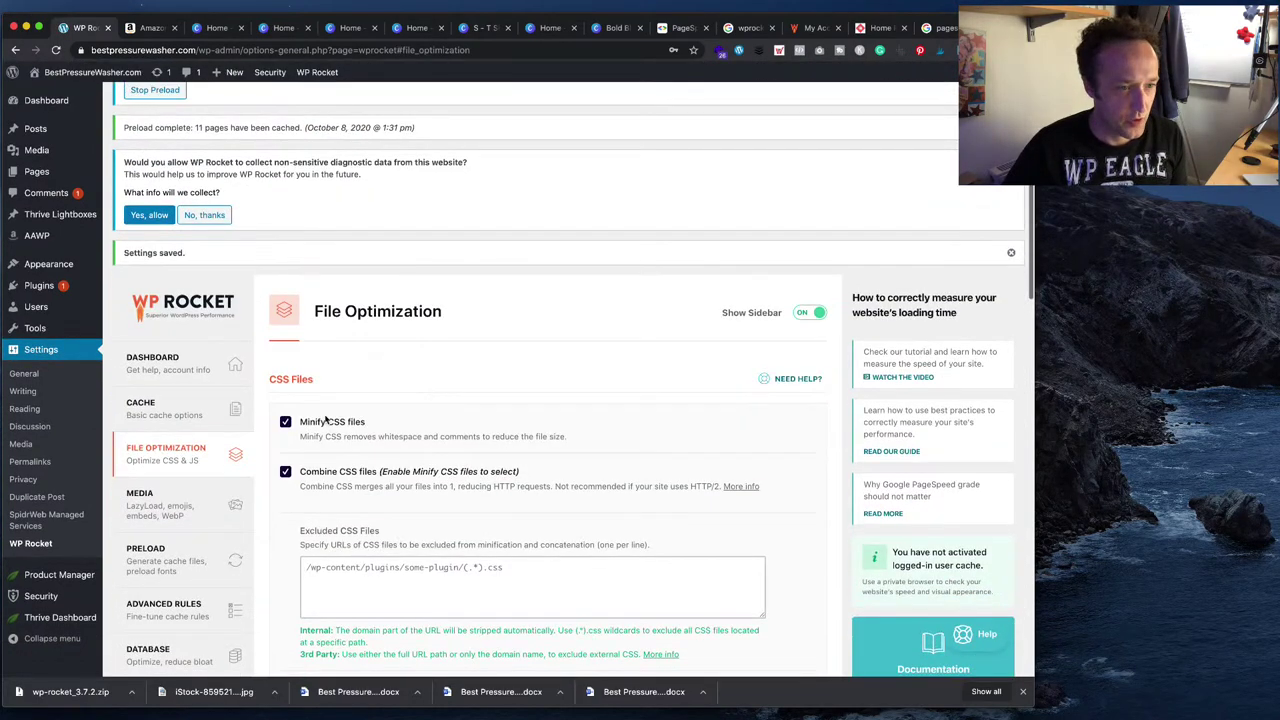
{"action": "left_click", "coordinate": [172, 500]}
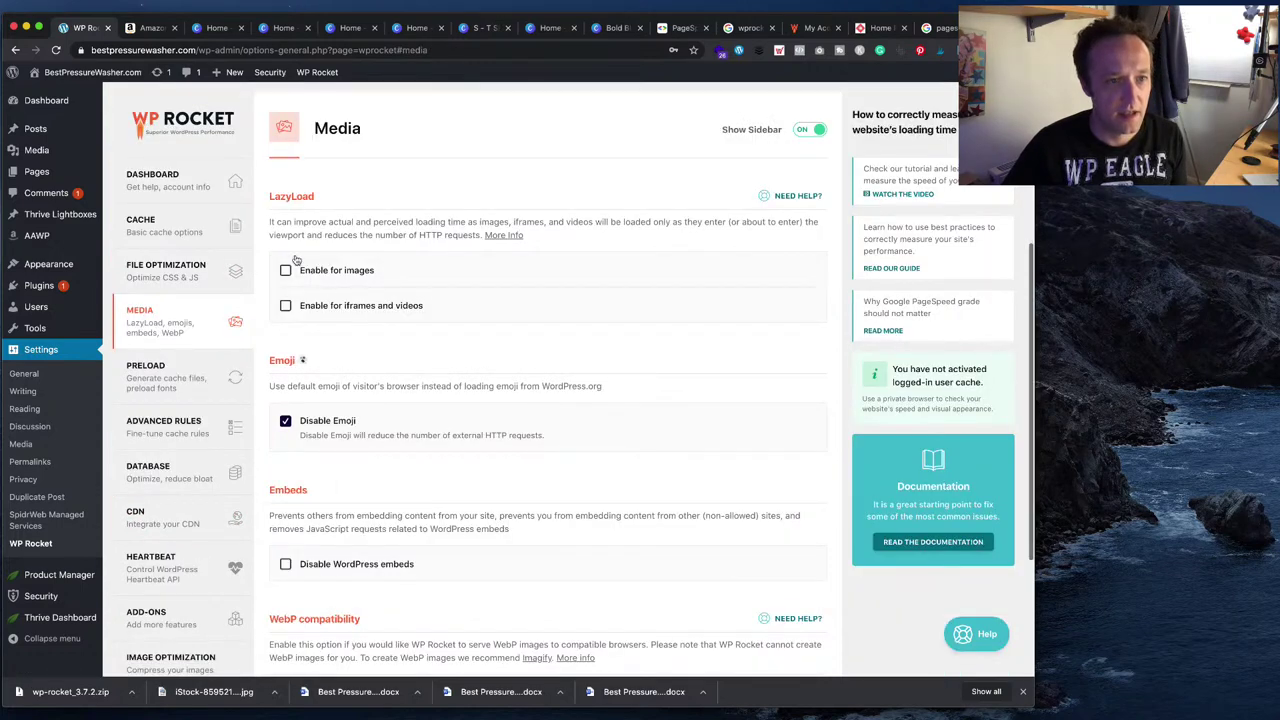
{"action": "left_click", "coordinate": [285, 306]}
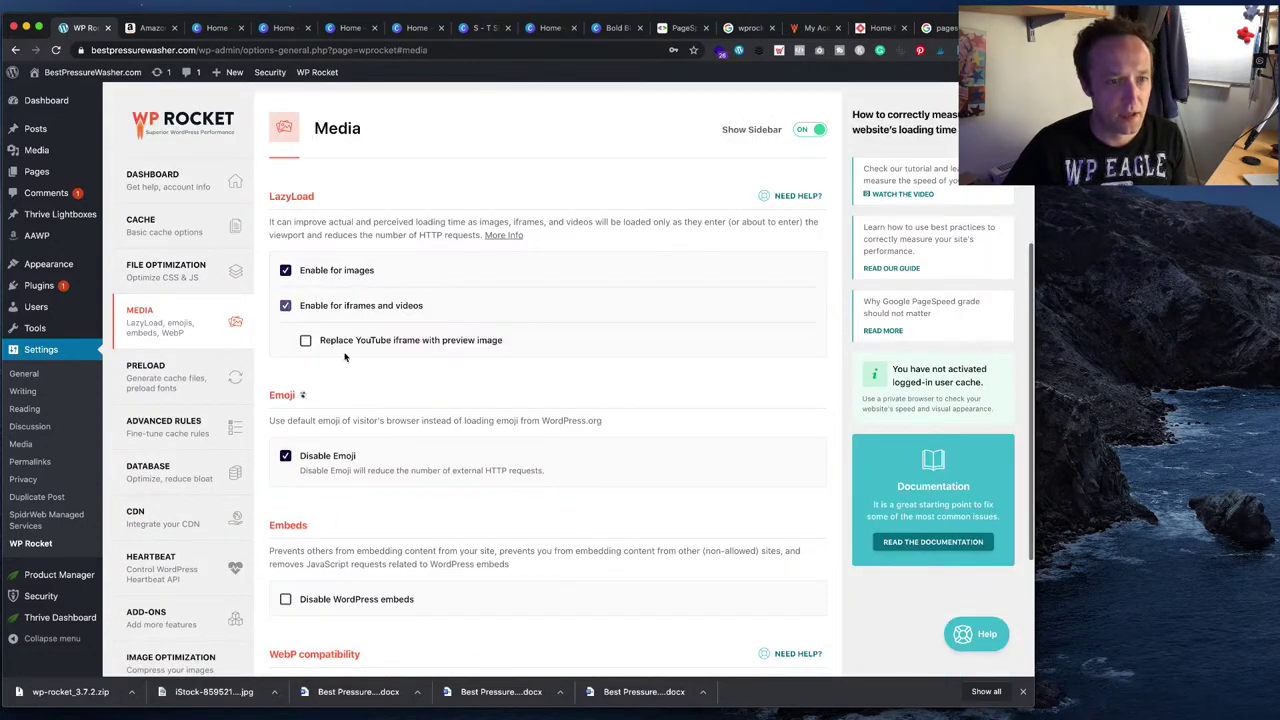
{"action": "left_click", "coordinate": [306, 340]}
{"action": "scroll", "coordinate": [330, 400], "scroll_direction": "down", "scroll_amount": 2}
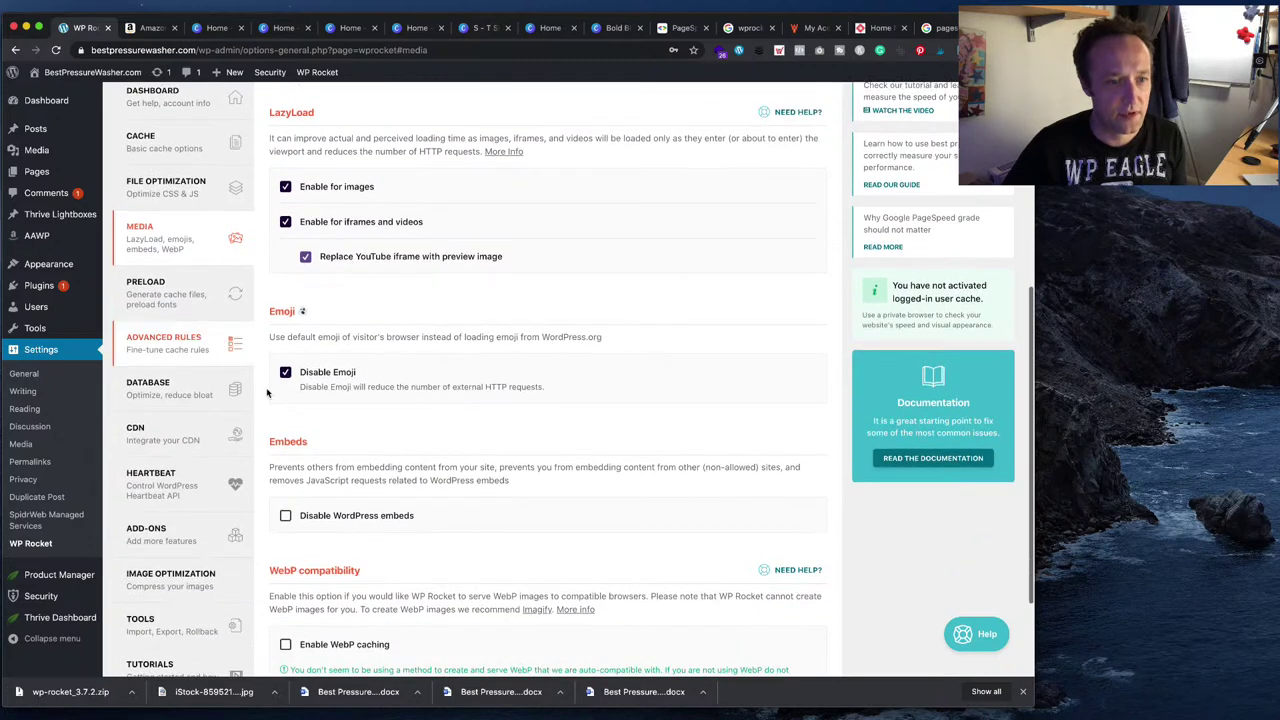
{"action": "scroll", "coordinate": [360, 440], "scroll_direction": "down", "scroll_amount": 2}
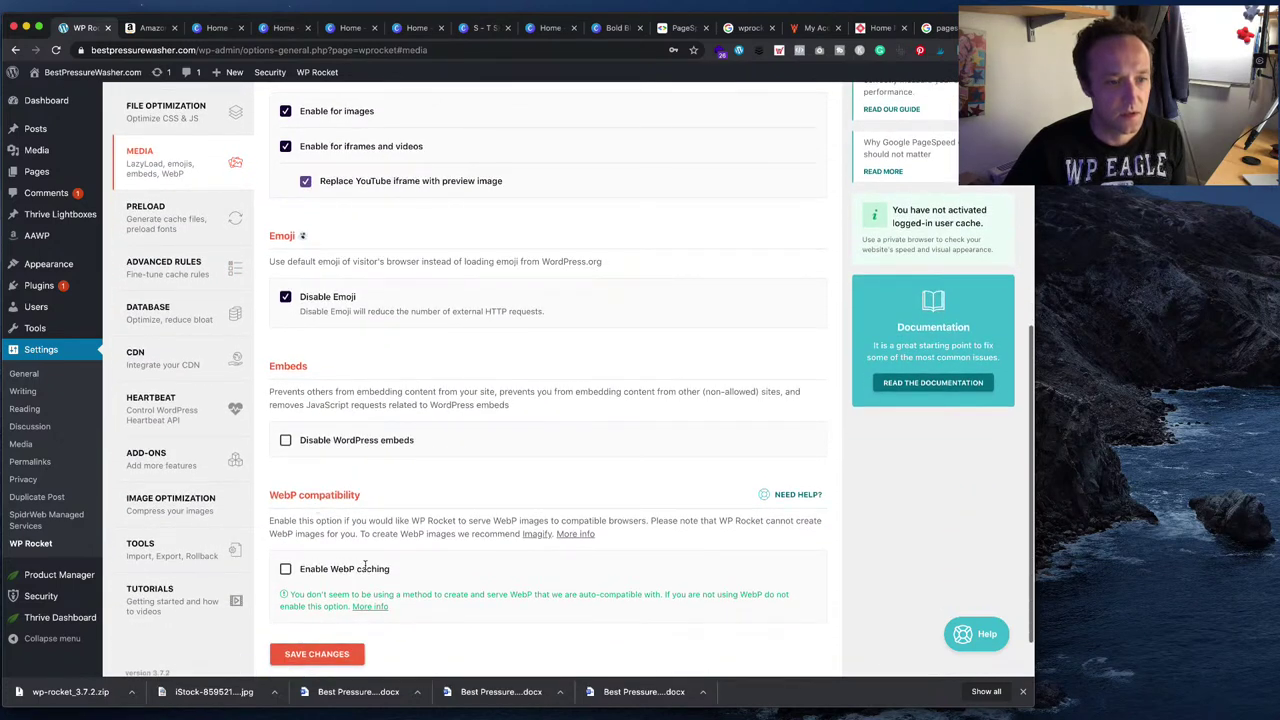
{"action": "scroll", "coordinate": [364, 565], "scroll_direction": "down", "scroll_amount": 1}
{"action": "left_click", "coordinate": [358, 611]}
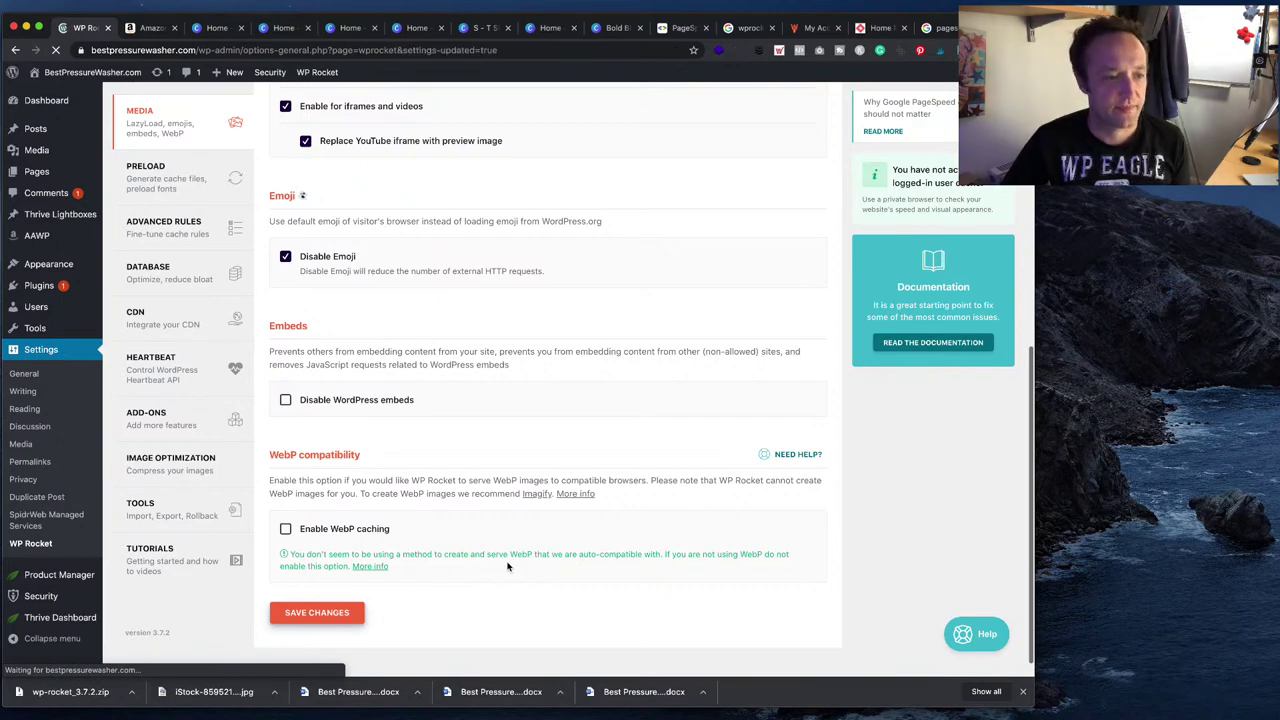
- Save WP Rocket's Preload settings and return to PageSpeed Insights
{"action": "scroll", "coordinate": [300, 300], "scroll_direction": "down", "scroll_amount": 5}
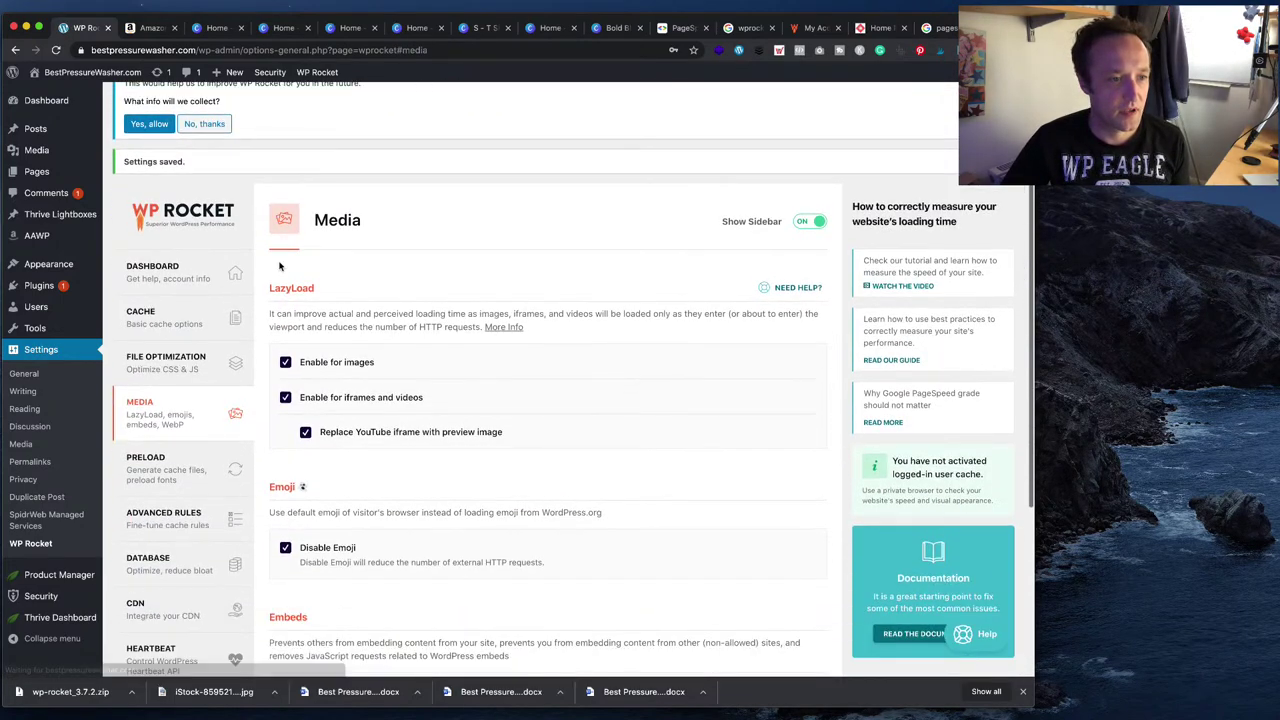
{"action": "left_click", "coordinate": [189, 429]}
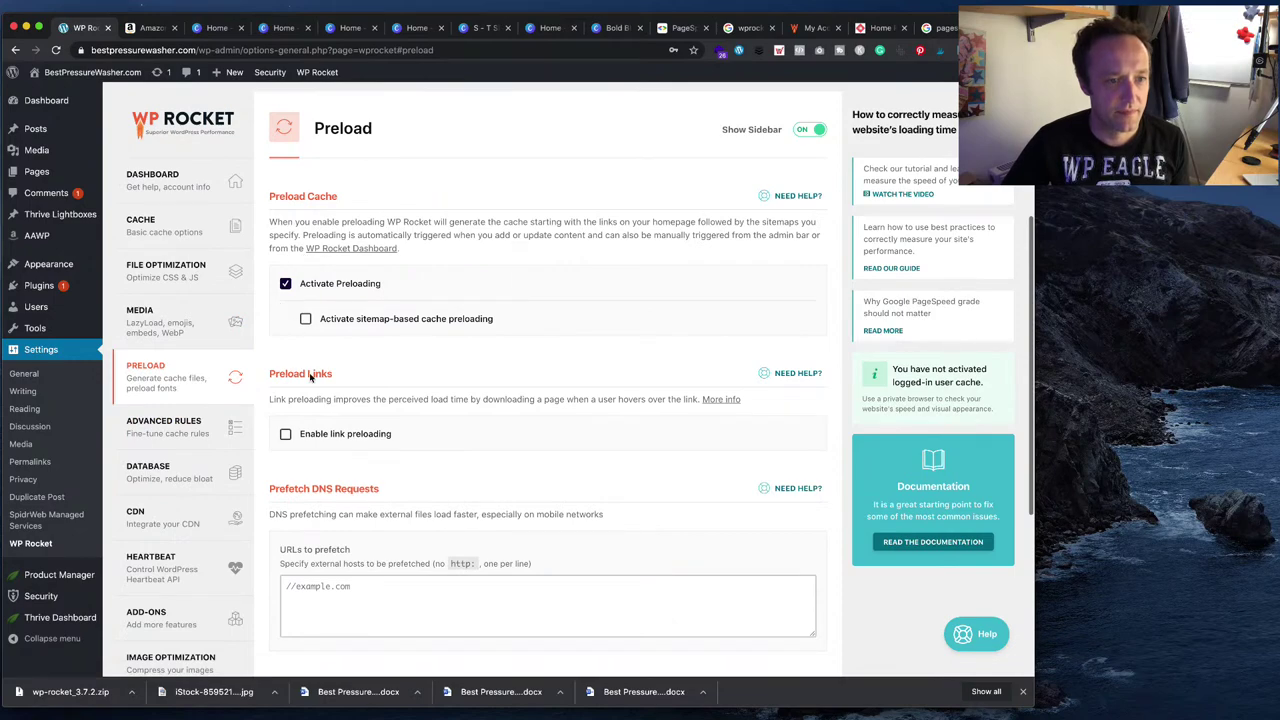
{"action": "scroll", "coordinate": [313, 434], "scroll_direction": "down", "scroll_amount": 6}
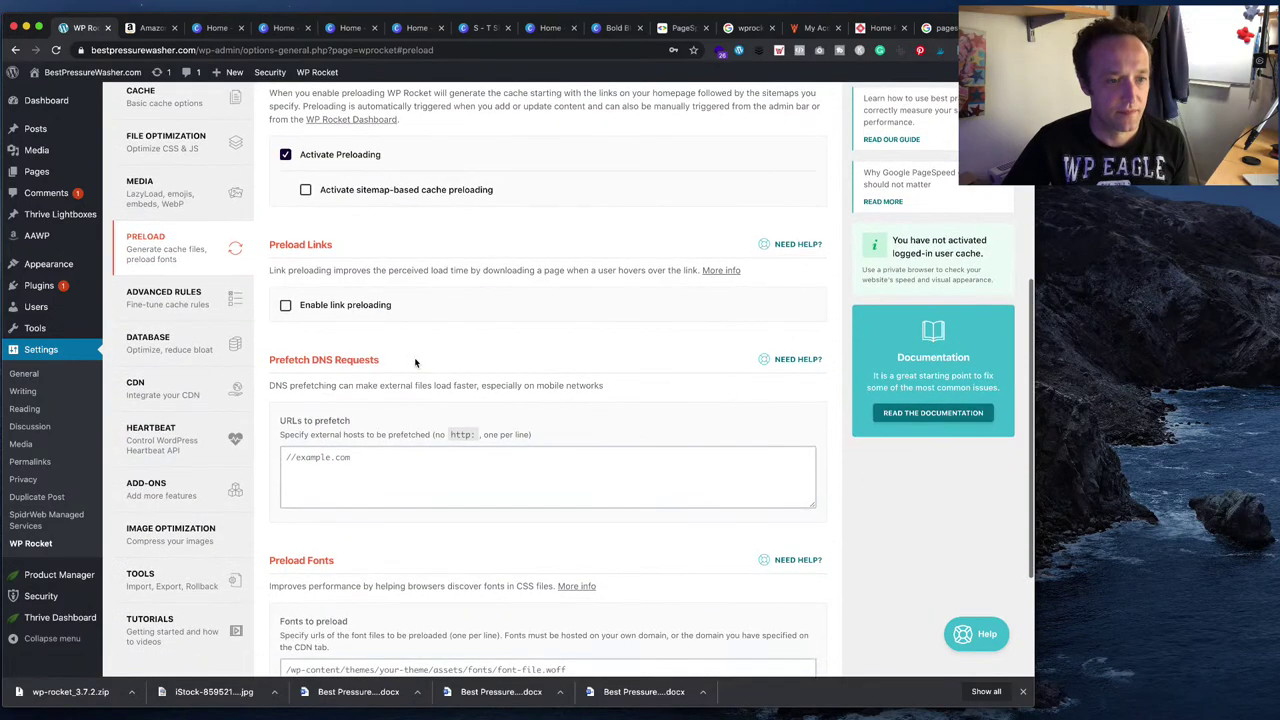
{"action": "left_click", "coordinate": [345, 638]}
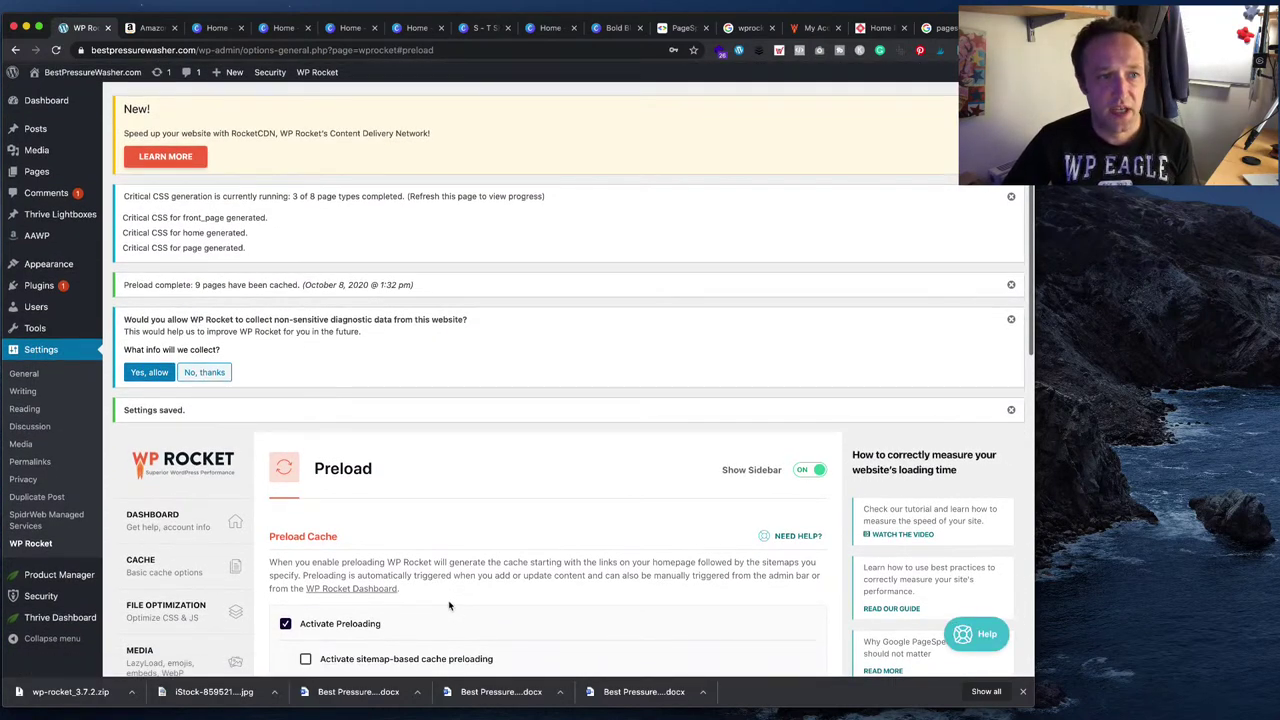
{"action": "left_click", "coordinate": [681, 28]}
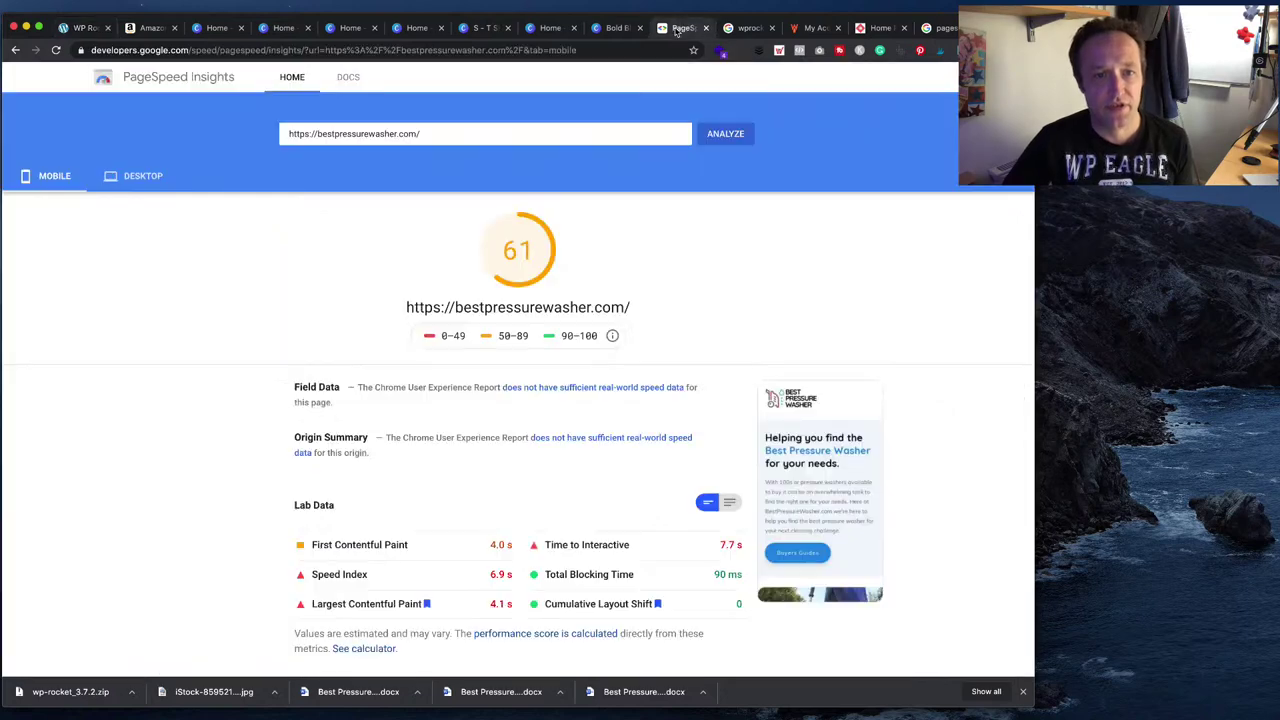
- Rerun PageSpeed Insights and review the desktop score of 95 and render-blocking resources saving 0.49 s
{"action": "left_click", "coordinate": [146, 188]}
{"action": "left_click", "coordinate": [55, 178]}
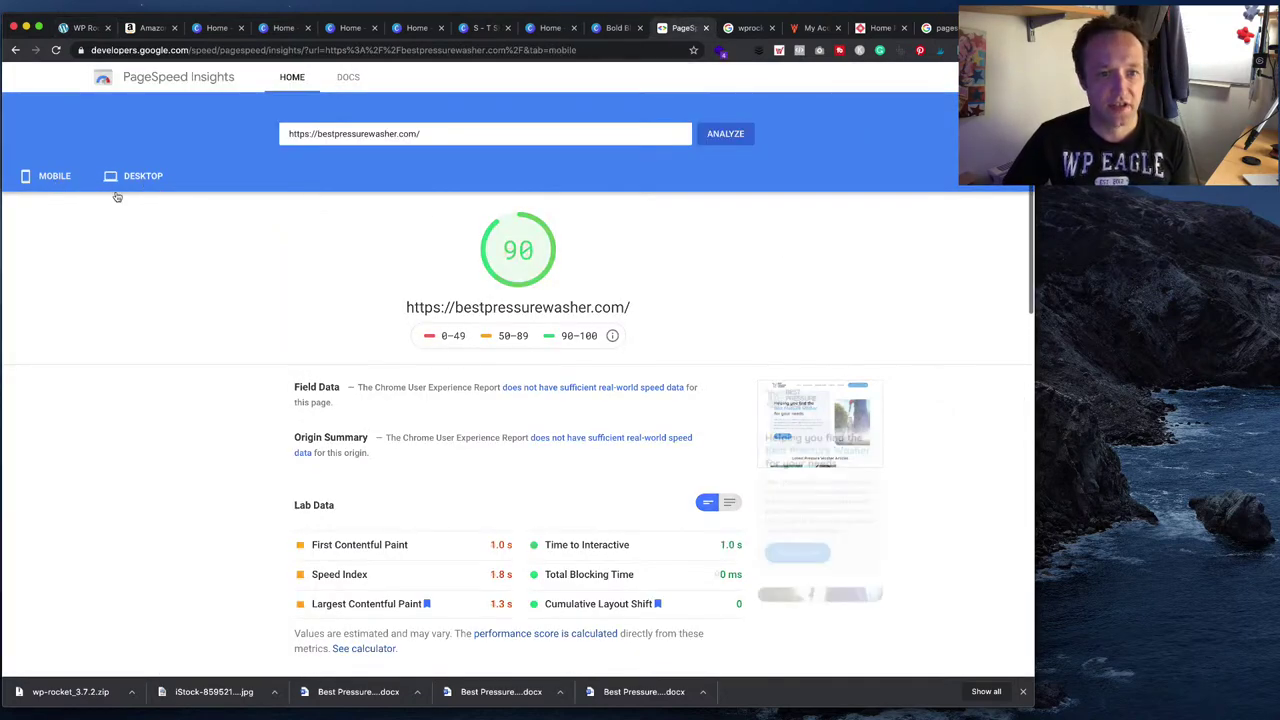
{"action": "left_click", "coordinate": [735, 137]}
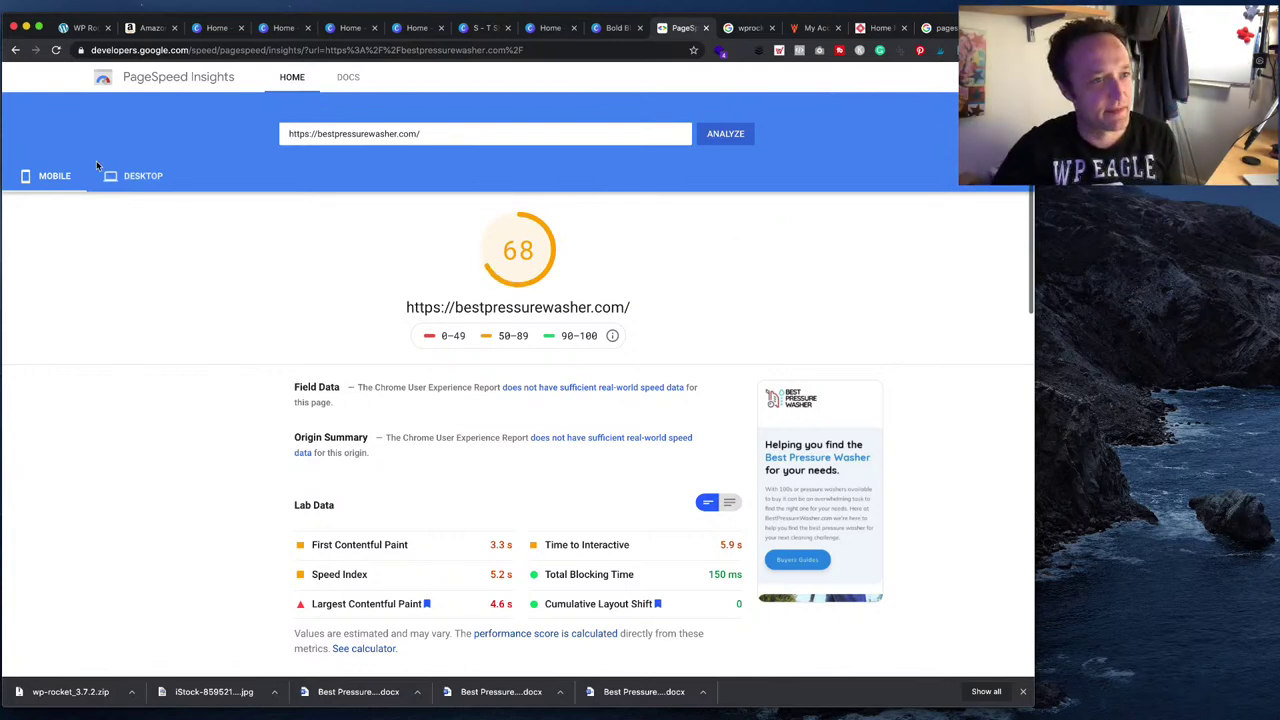
{"action": "left_click", "coordinate": [143, 179]}
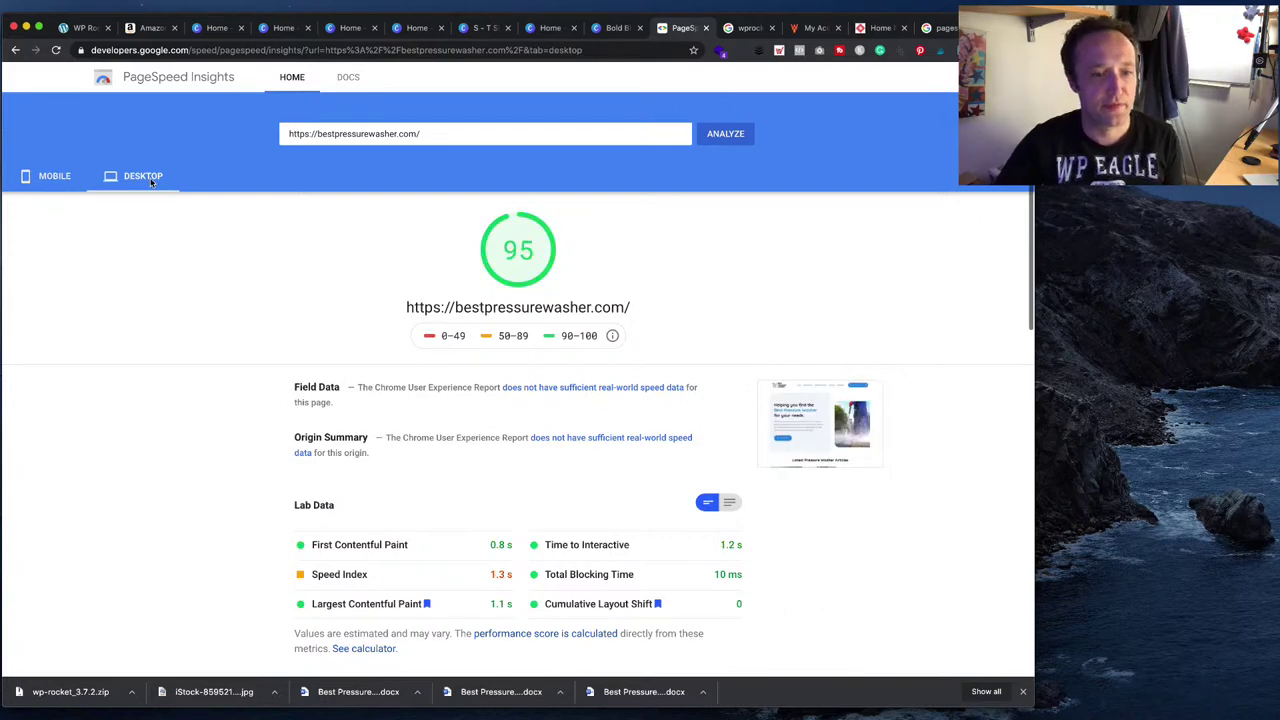
{"action": "scroll", "coordinate": [353, 195], "scroll_direction": "down", "scroll_amount": 5}
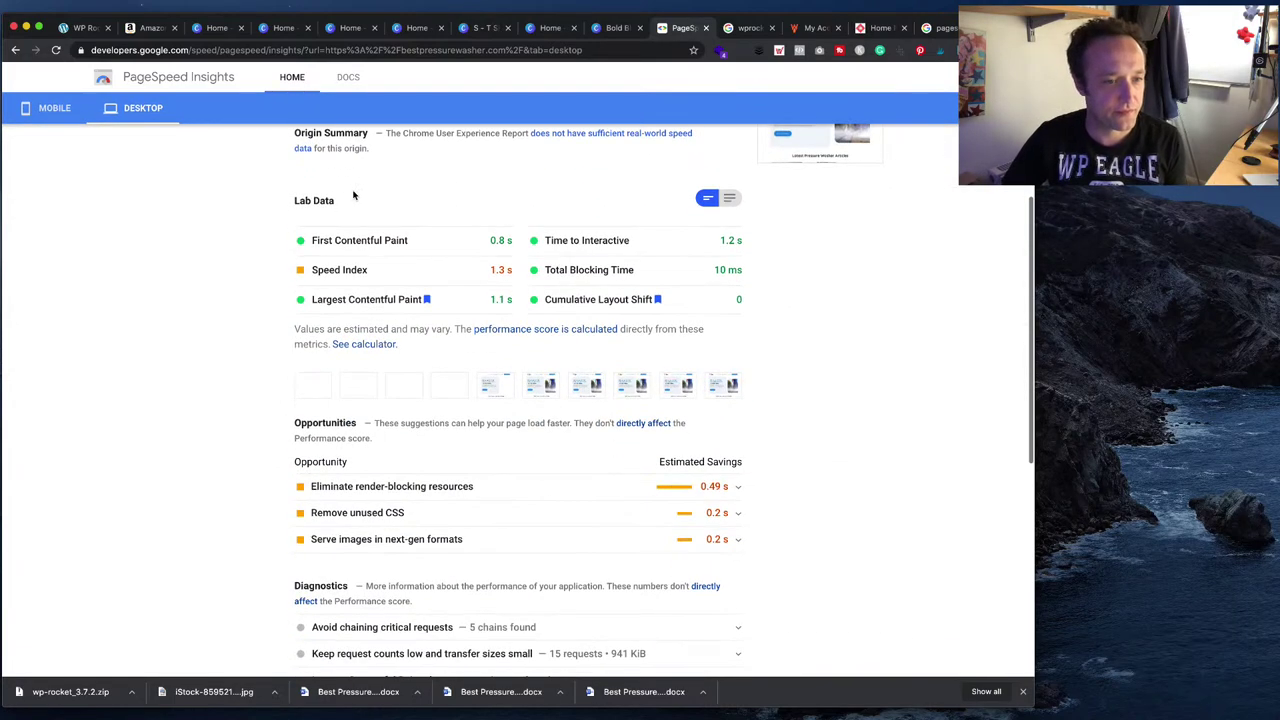
{"action": "left_click", "coordinate": [737, 486]}
{"action": "scroll", "coordinate": [737, 487], "scroll_direction": "down", "scroll_amount": 2}
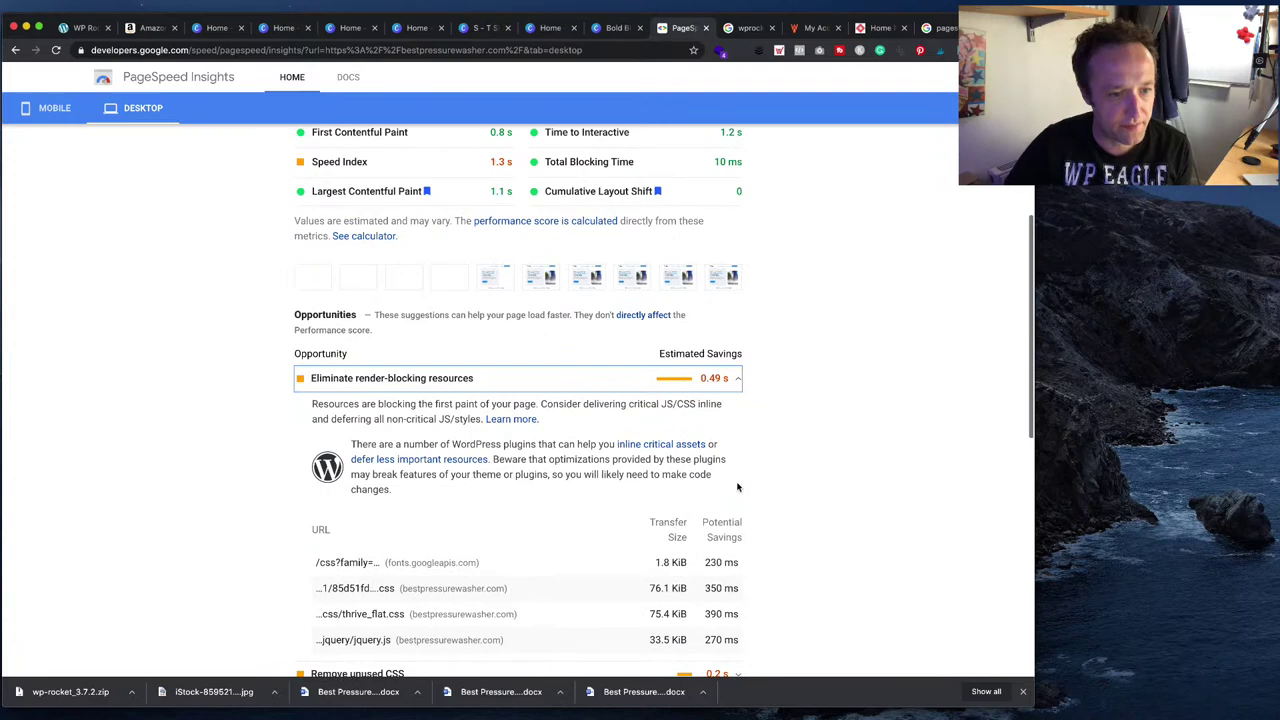
{"action": "scroll", "coordinate": [737, 487], "scroll_direction": "down", "scroll_amount": 1}
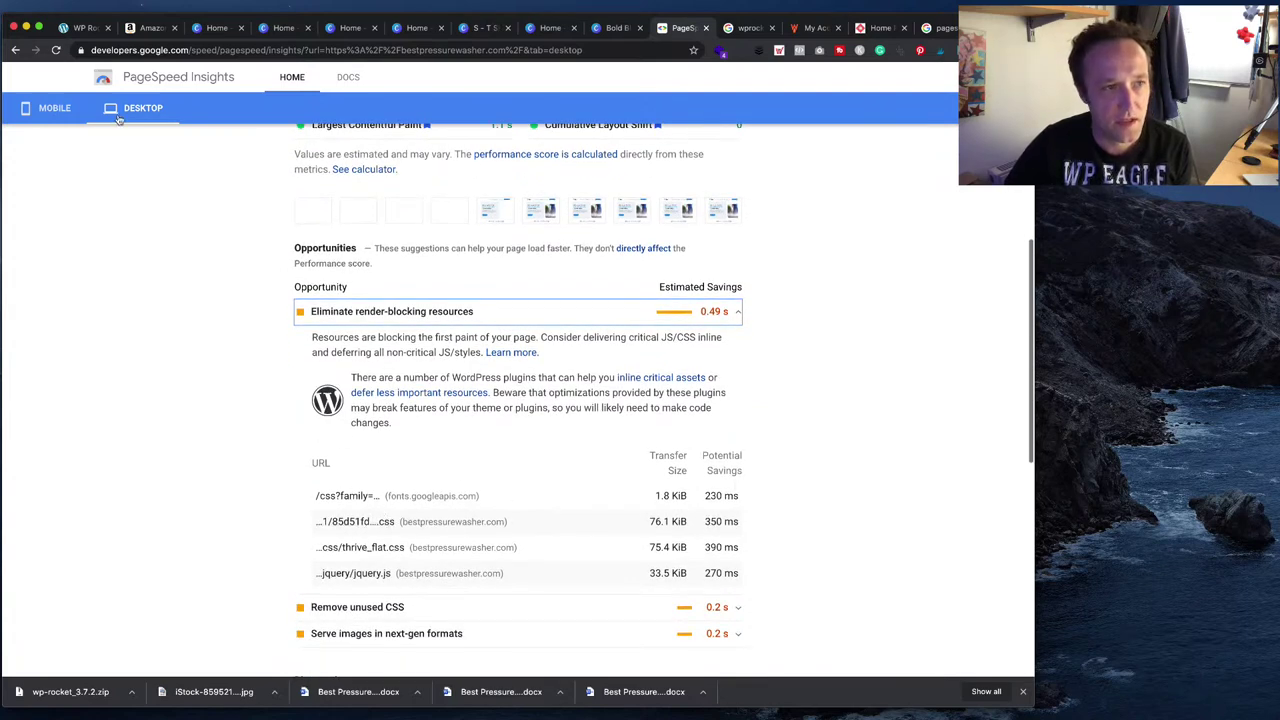
{"action": "left_click", "coordinate": [80, 6]}
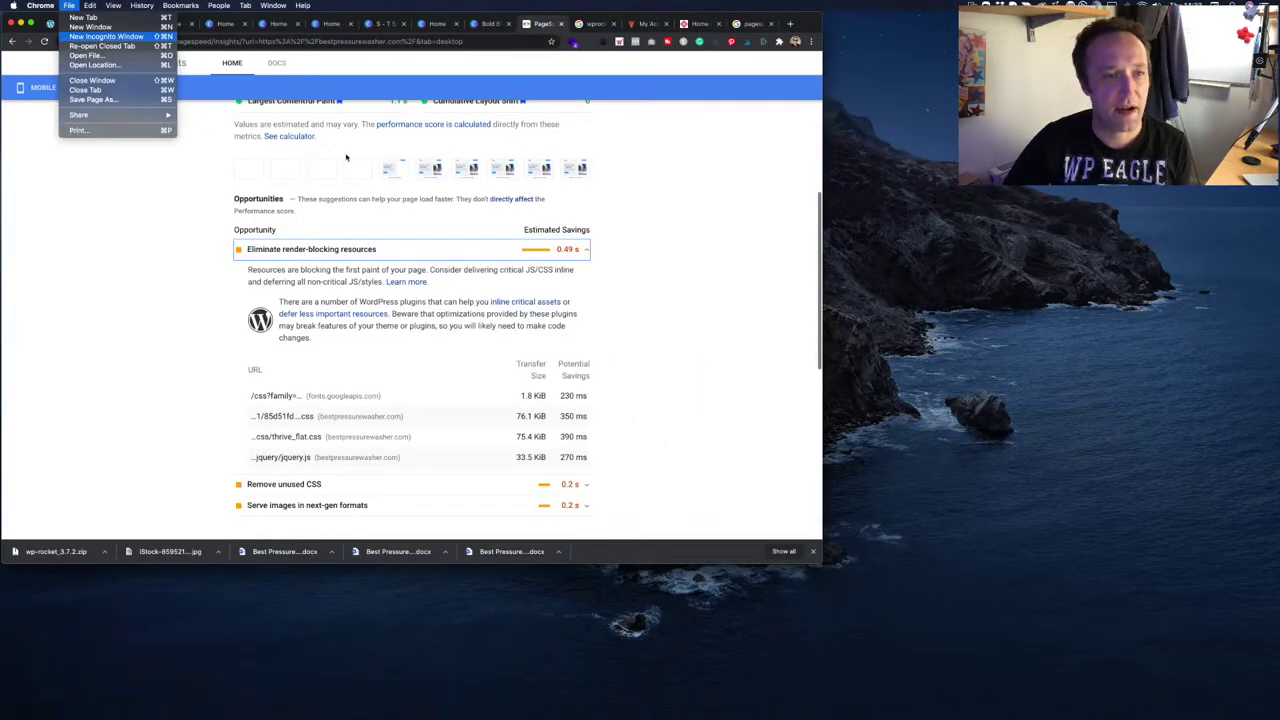
- Load bestpressurewasher.com in a new incognito window and scroll through the homepage
{"action": "left_click", "coordinate": [110, 46]}
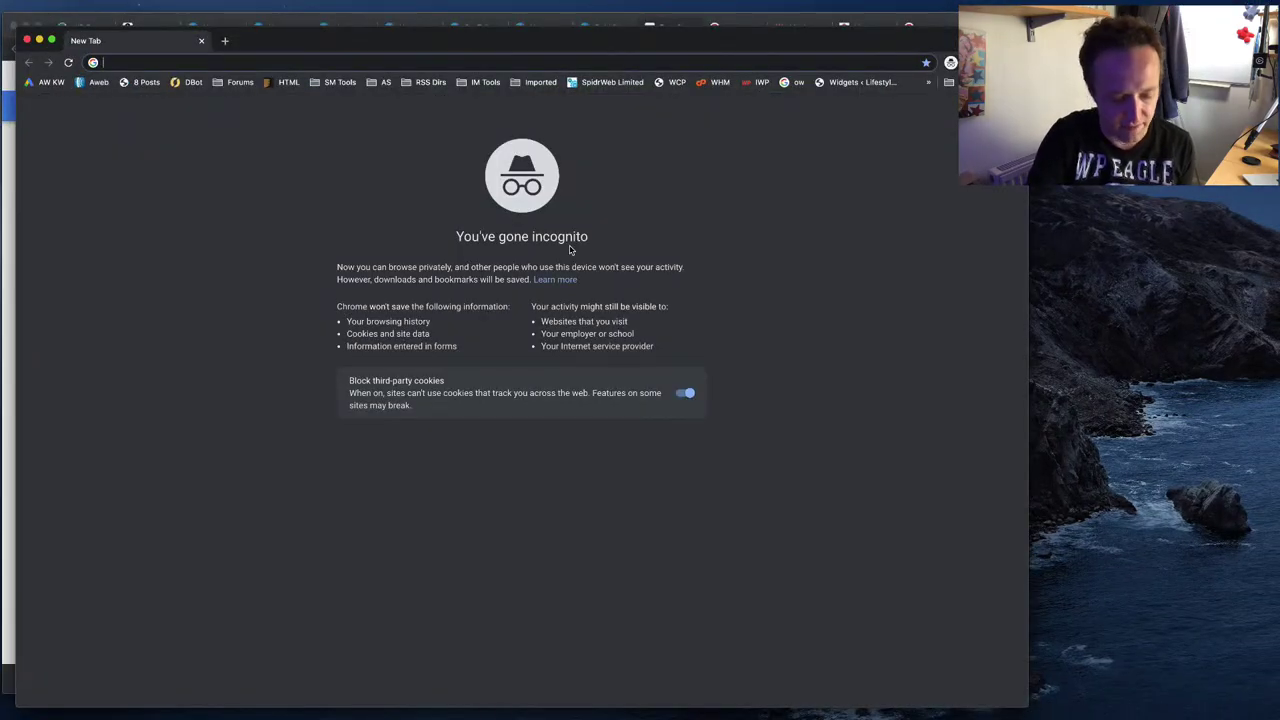
{"action": "type", "text": "bes"}
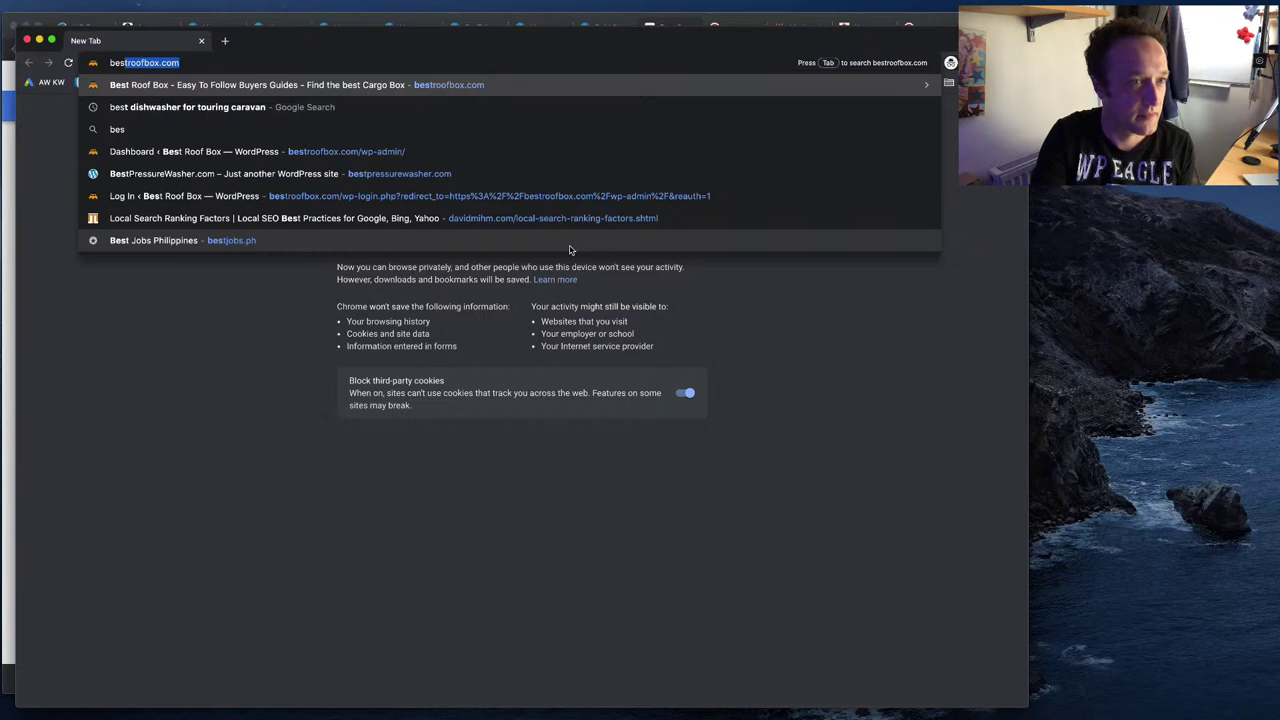
{"action": "type", "text": "t"}
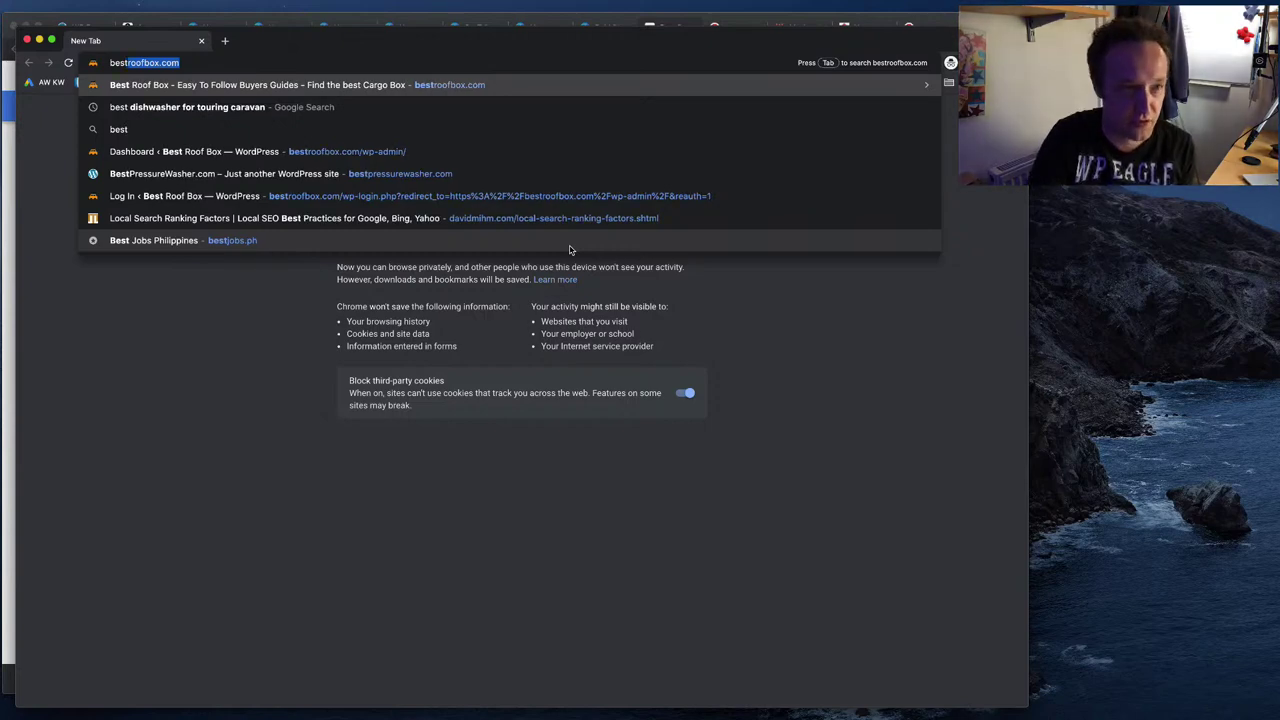
{"action": "type", "text": "p"}
{"action": "key", "text": "Return"}
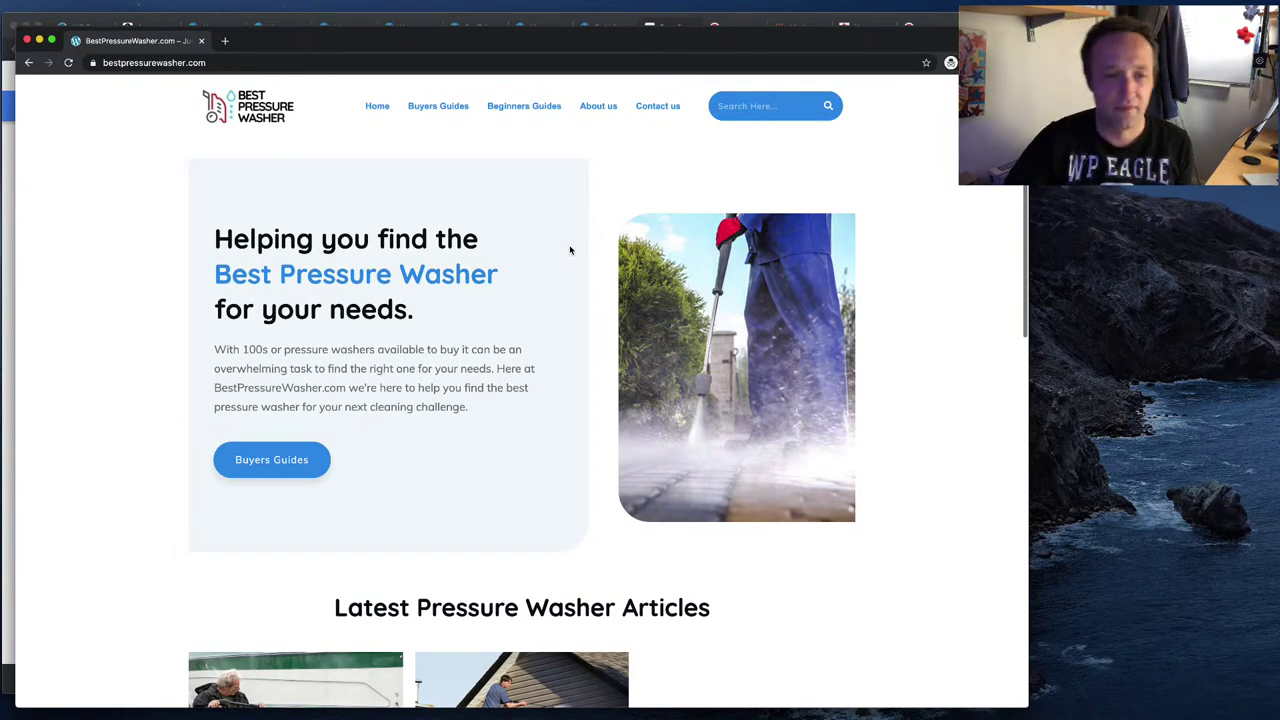
{"action": "scroll", "coordinate": [729, 310], "scroll_direction": "down", "scroll_amount": 5}
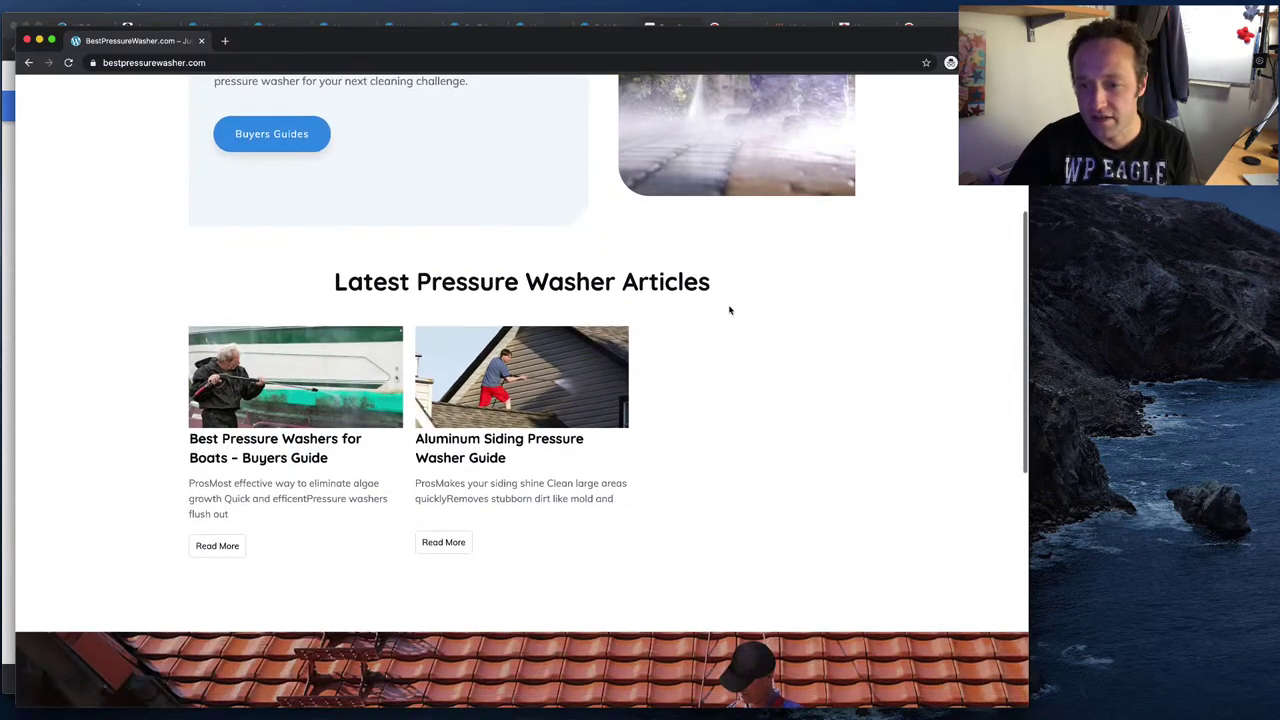
{"action": "scroll", "coordinate": [727, 308], "scroll_direction": "down", "scroll_amount": 10}
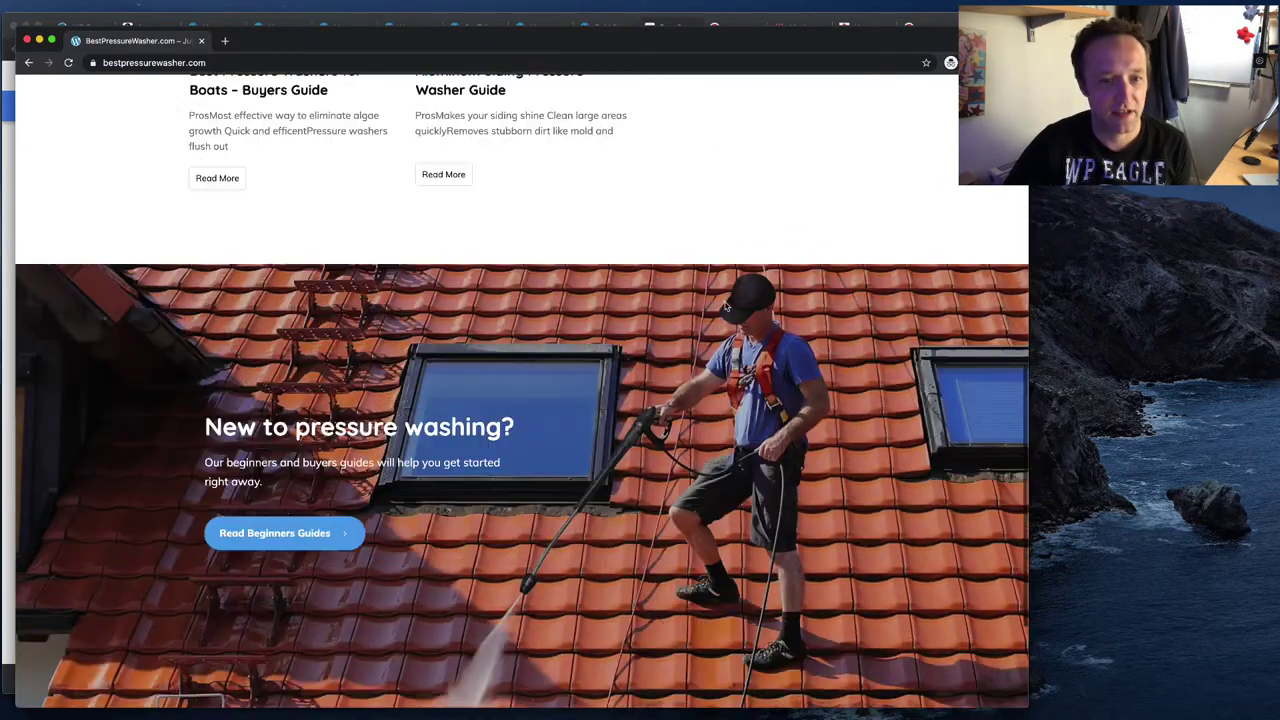
{"action": "scroll", "coordinate": [727, 307], "scroll_direction": "up", "scroll_amount": 15}
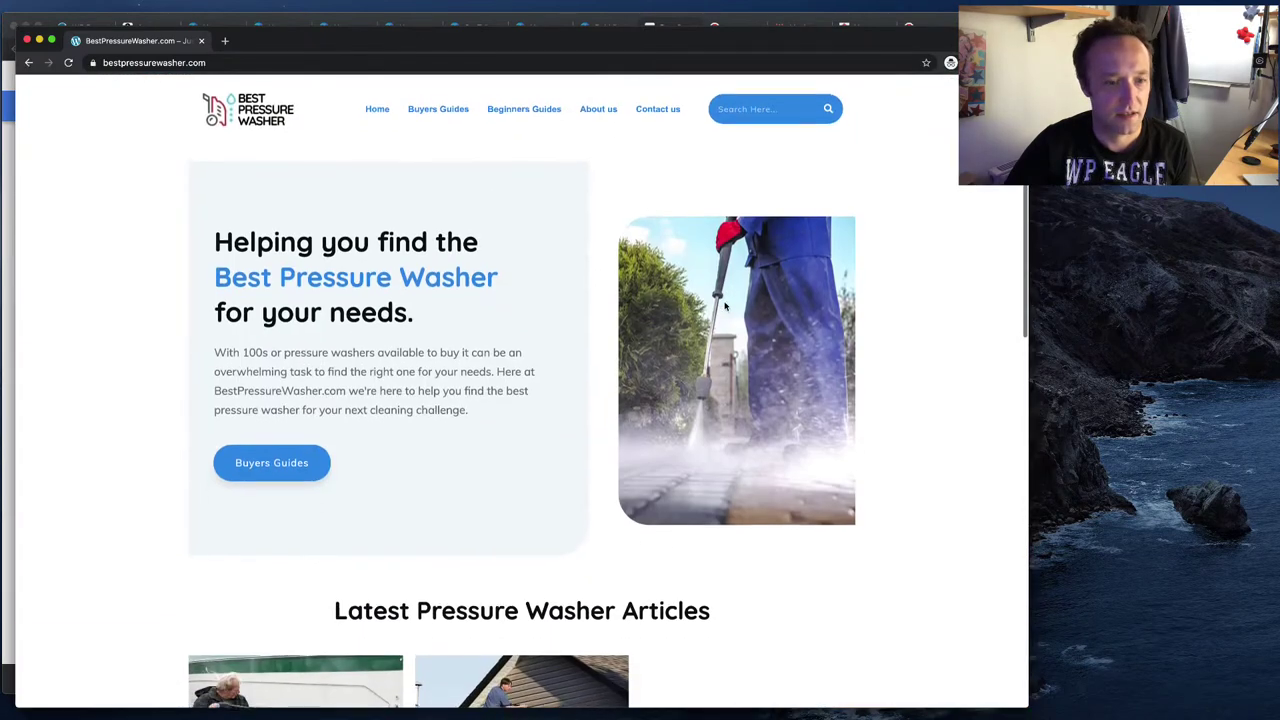
{"action": "scroll", "coordinate": [727, 307], "scroll_direction": "down", "scroll_amount": 4}
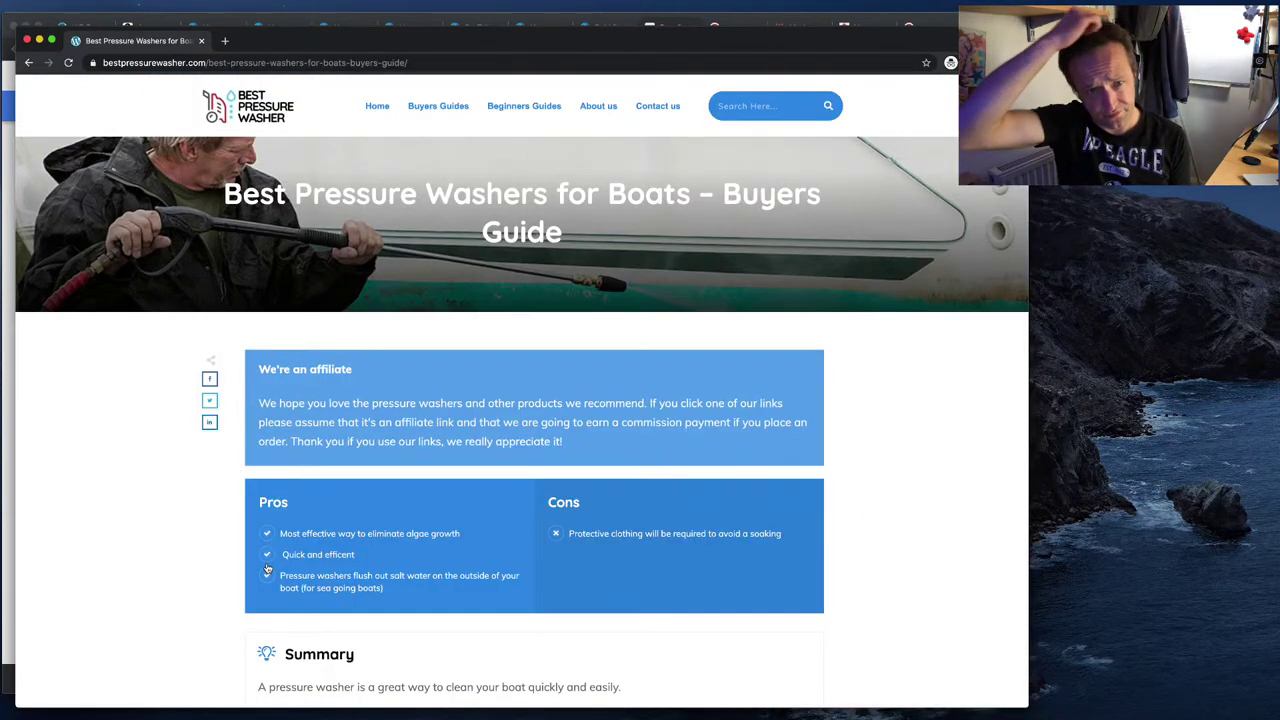
- Rerun the PageSpeed test for bestpressurewasher.com from the mobile results, now scoring 74
{"action": "left_click", "coordinate": [5, 188]}
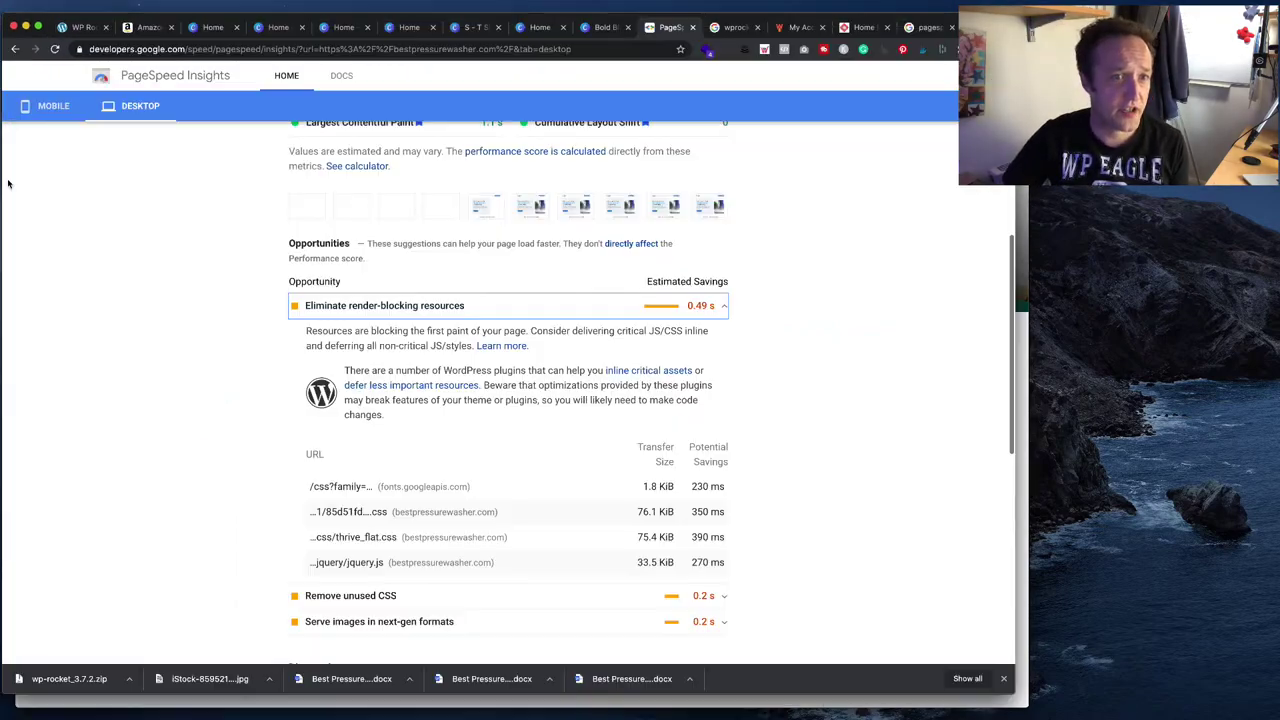
{"action": "scroll", "coordinate": [60, 170], "scroll_direction": "up", "scroll_amount": 10}
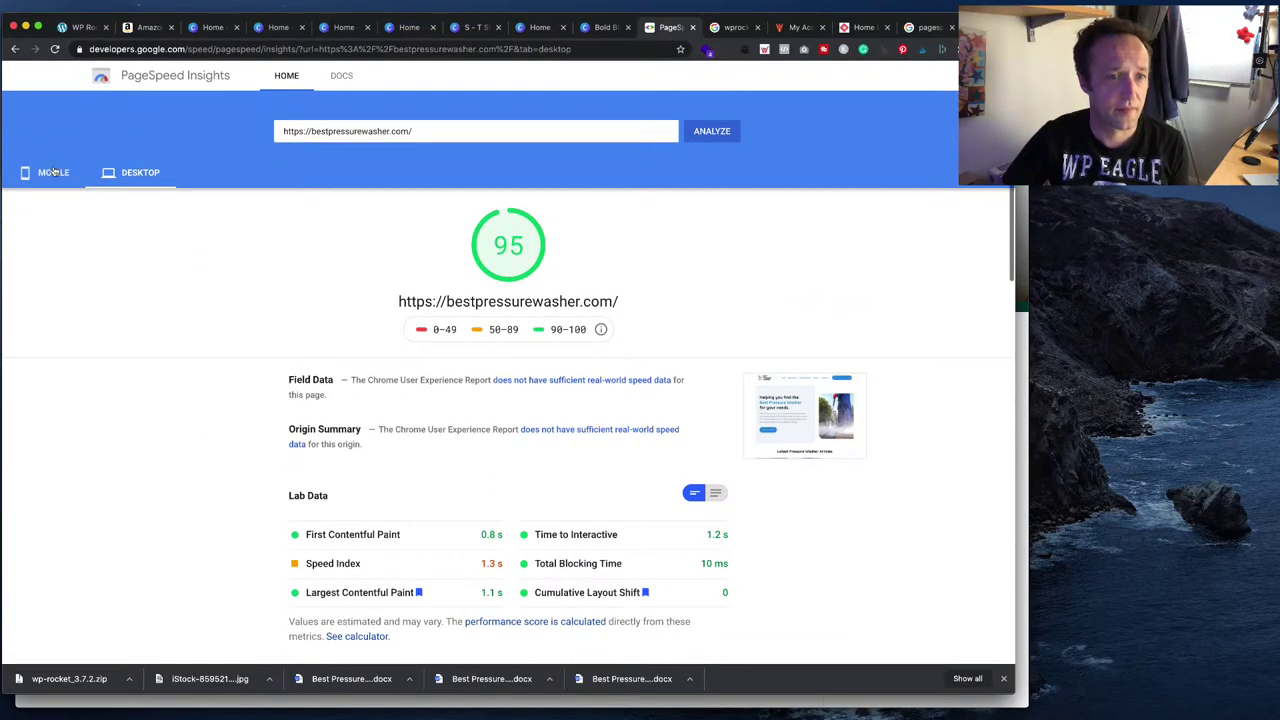
{"action": "left_click", "coordinate": [54, 172]}
{"action": "left_click", "coordinate": [688, 132]}
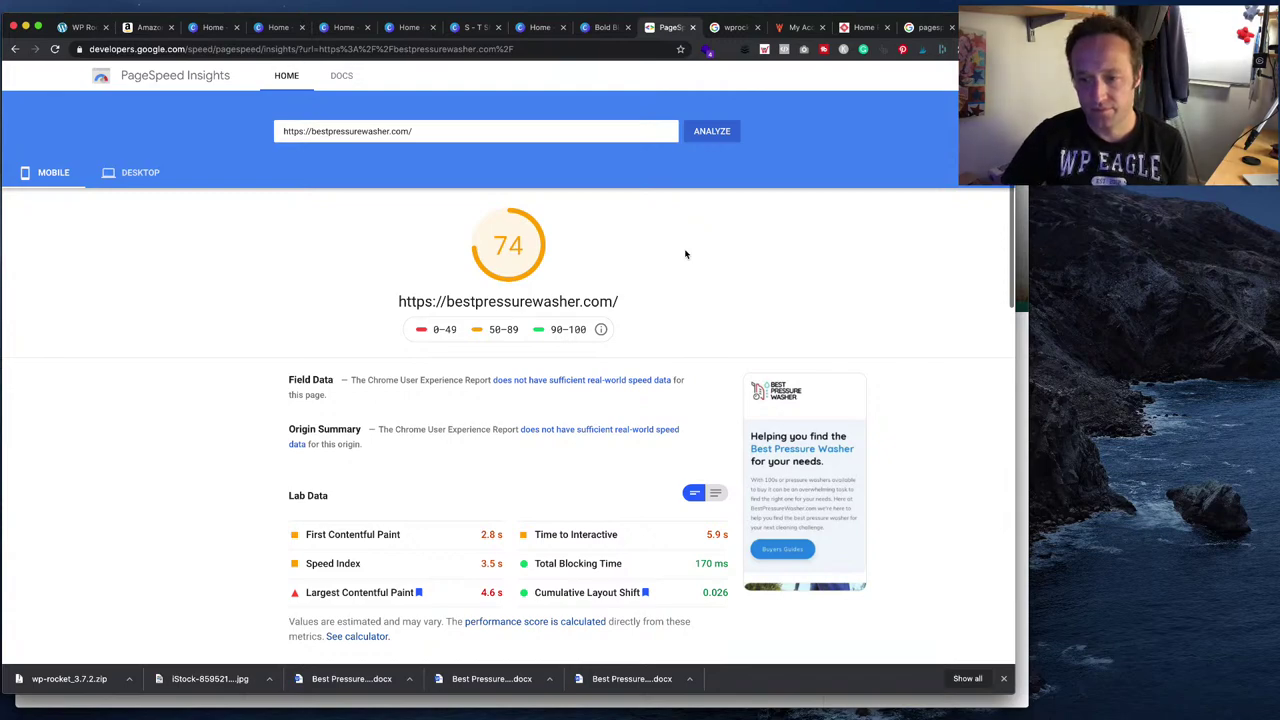
- Check the desktop score of 95 and the next-gen image formats suggestion, then return to WP Rocket
{"action": "left_click", "coordinate": [123, 172]}
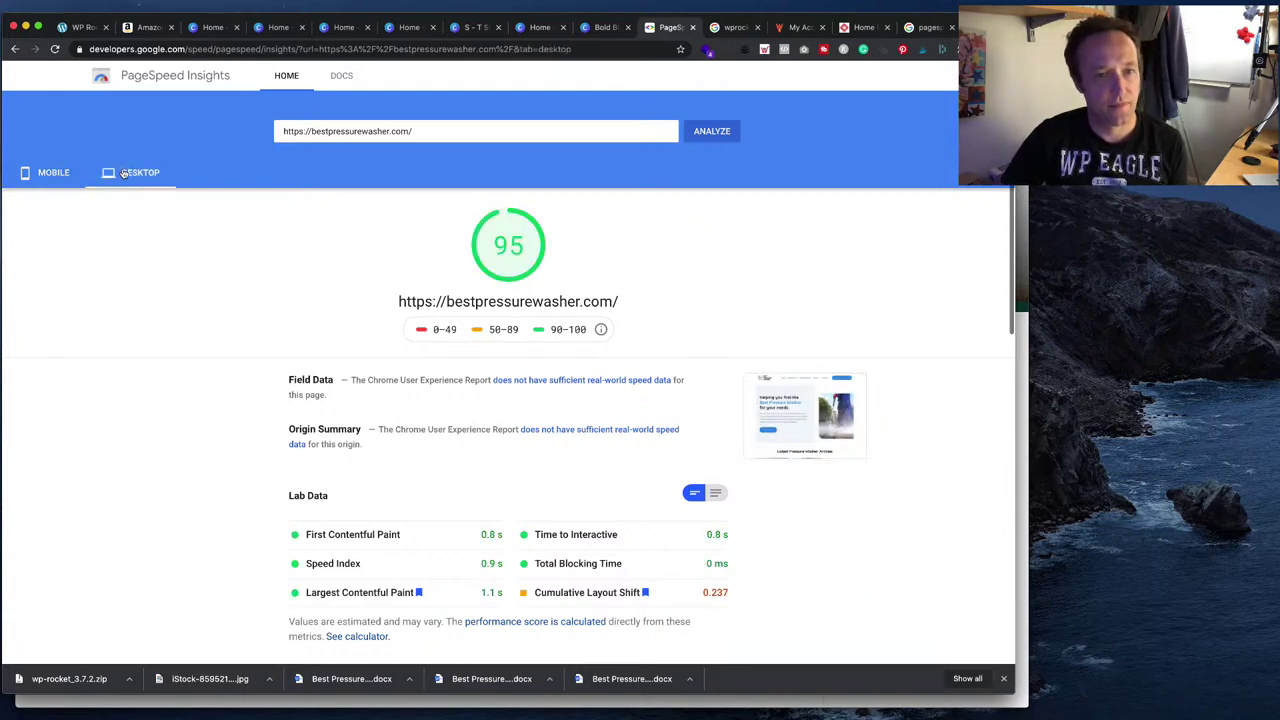
{"action": "scroll", "coordinate": [581, 195], "scroll_direction": "down", "scroll_amount": 5}
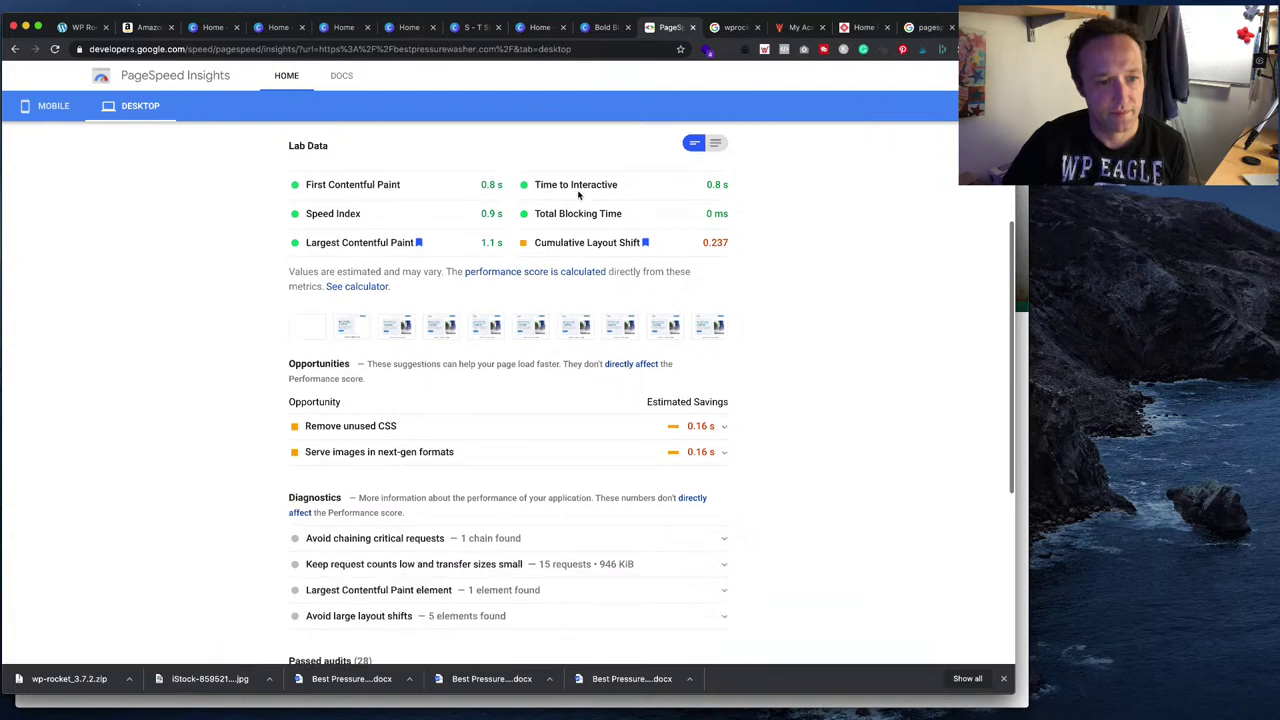
{"action": "left_click", "coordinate": [718, 375]}
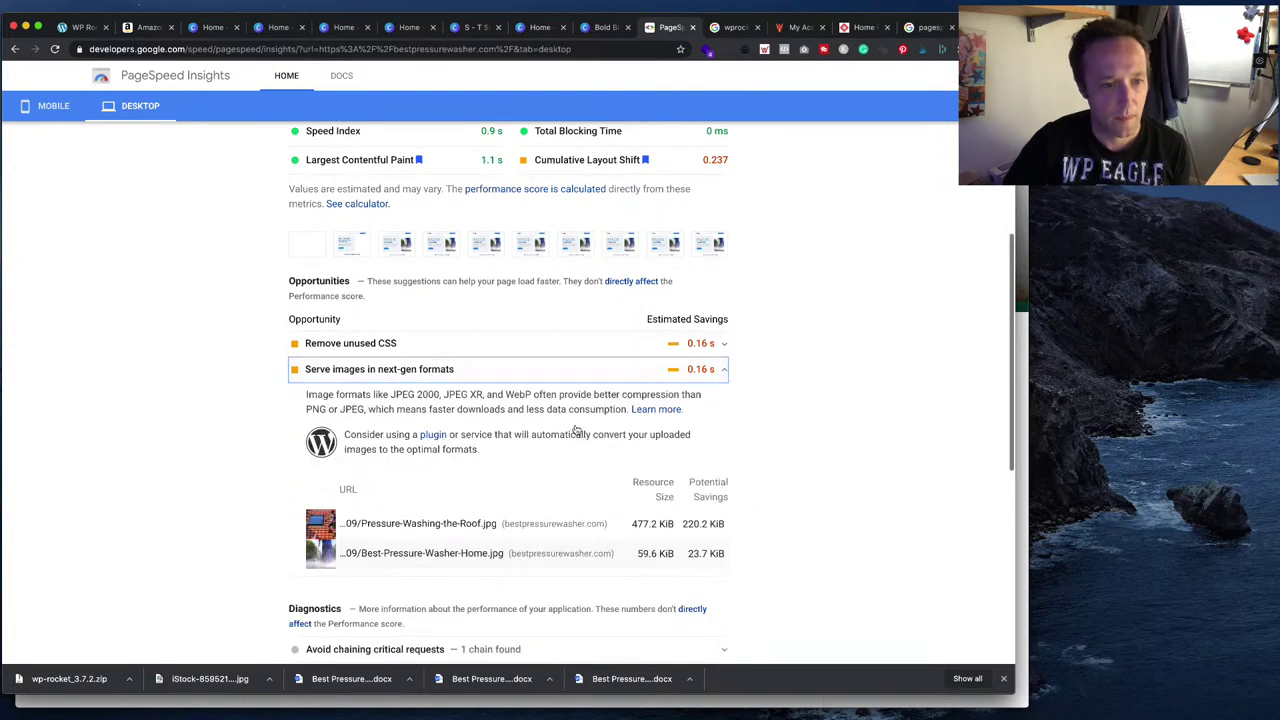
{"action": "left_click", "coordinate": [526, 394]}
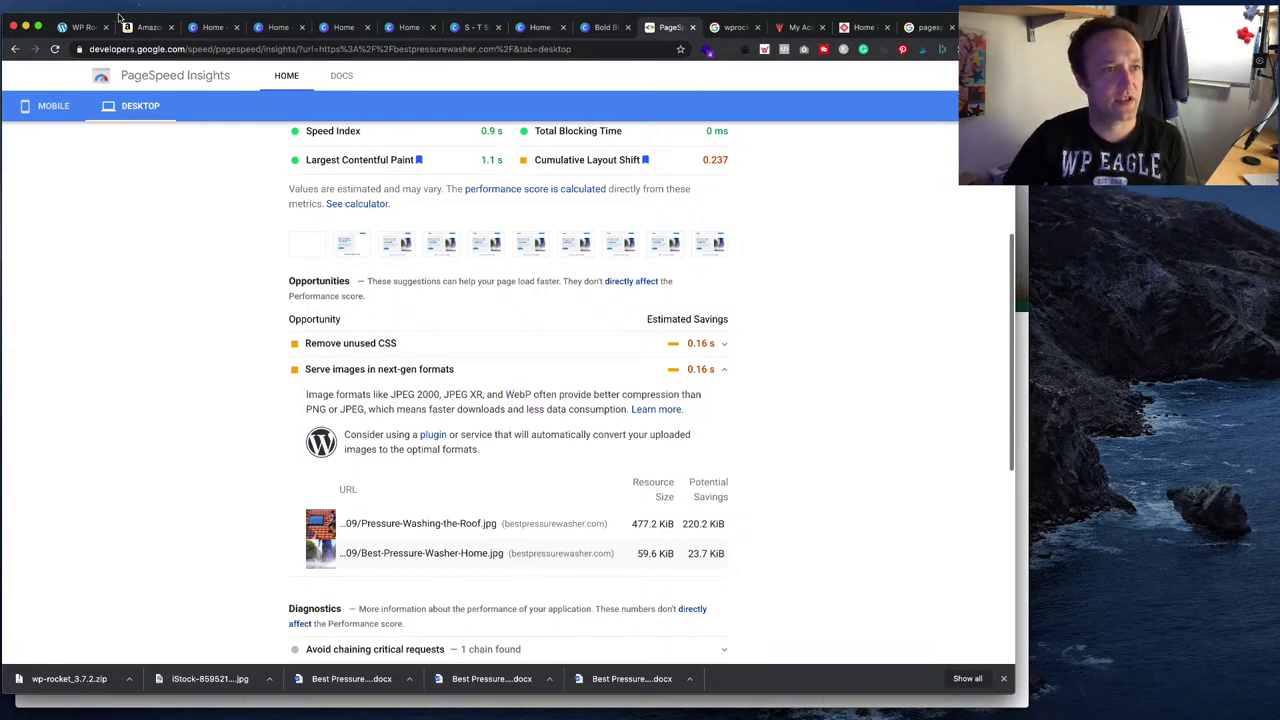
{"action": "left_click", "coordinate": [84, 27]}
{"action": "scroll", "coordinate": [323, 255], "scroll_direction": "down", "scroll_amount": 10}
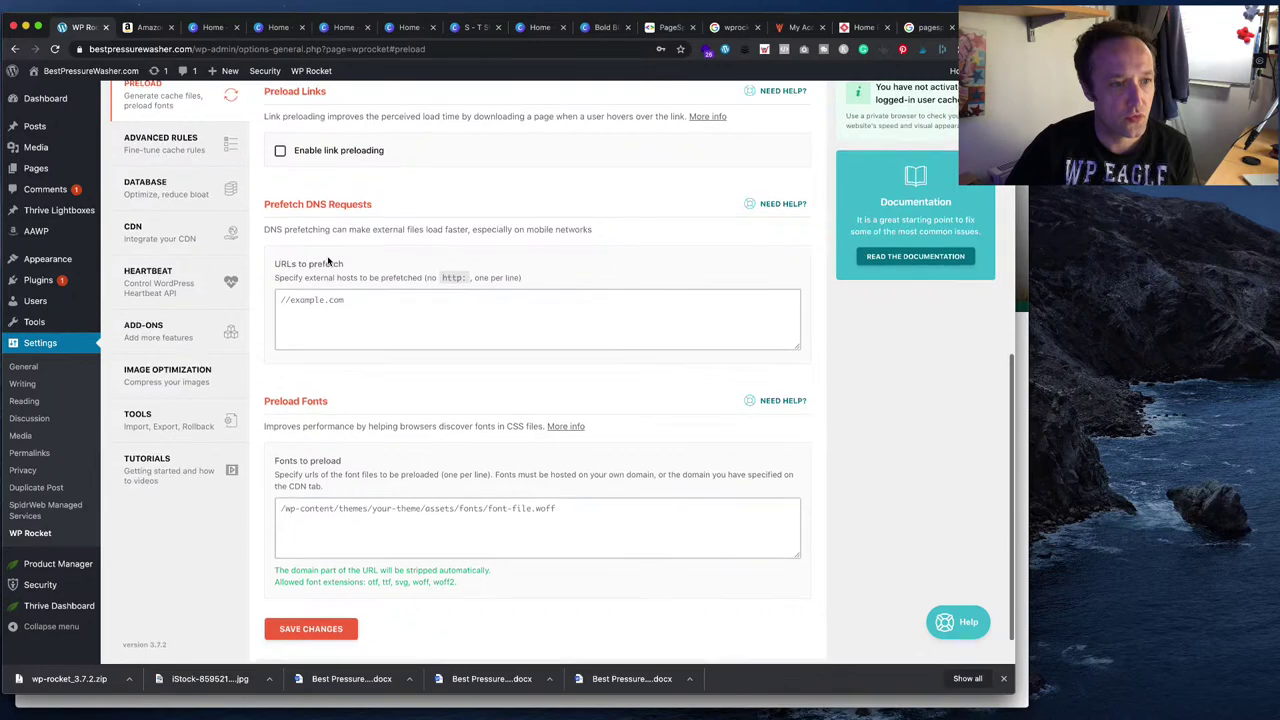
- Install Imagify from WP Rocket's Media > Image Optimization settings
{"action": "scroll", "coordinate": [211, 192], "scroll_direction": "up", "scroll_amount": 2}
{"action": "left_click", "coordinate": [211, 192]}
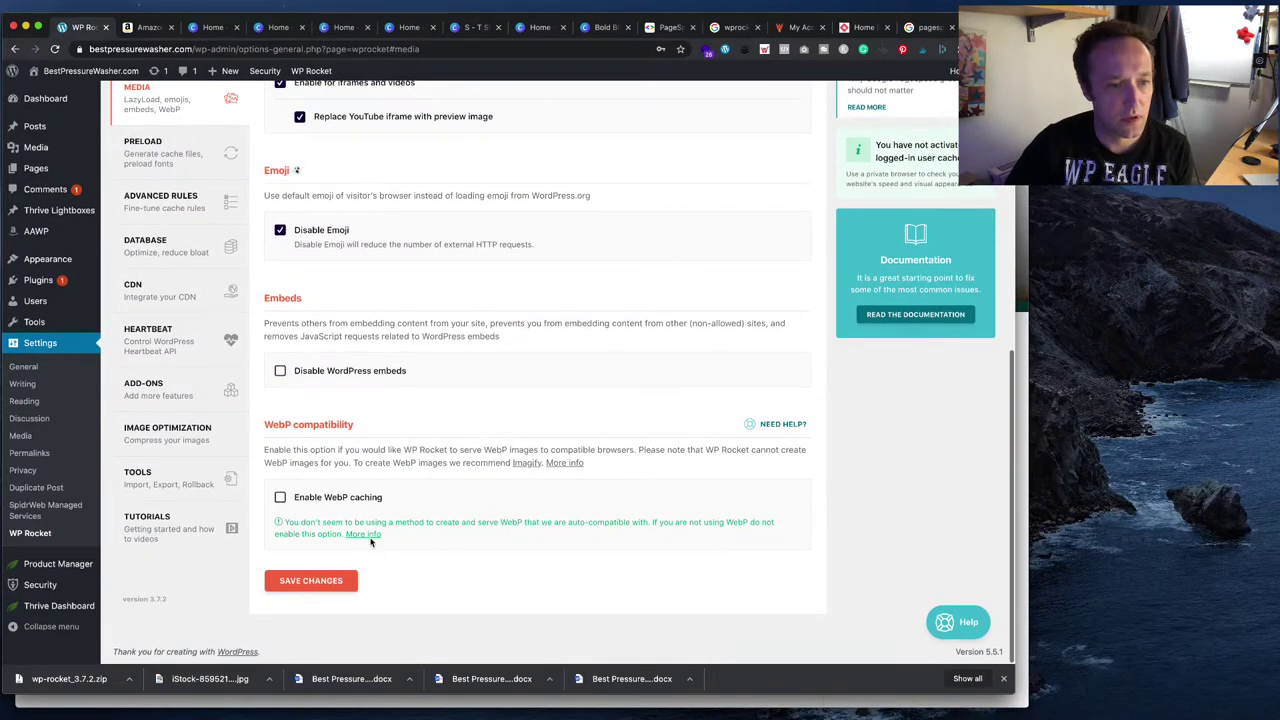
{"action": "left_click", "coordinate": [520, 463]}
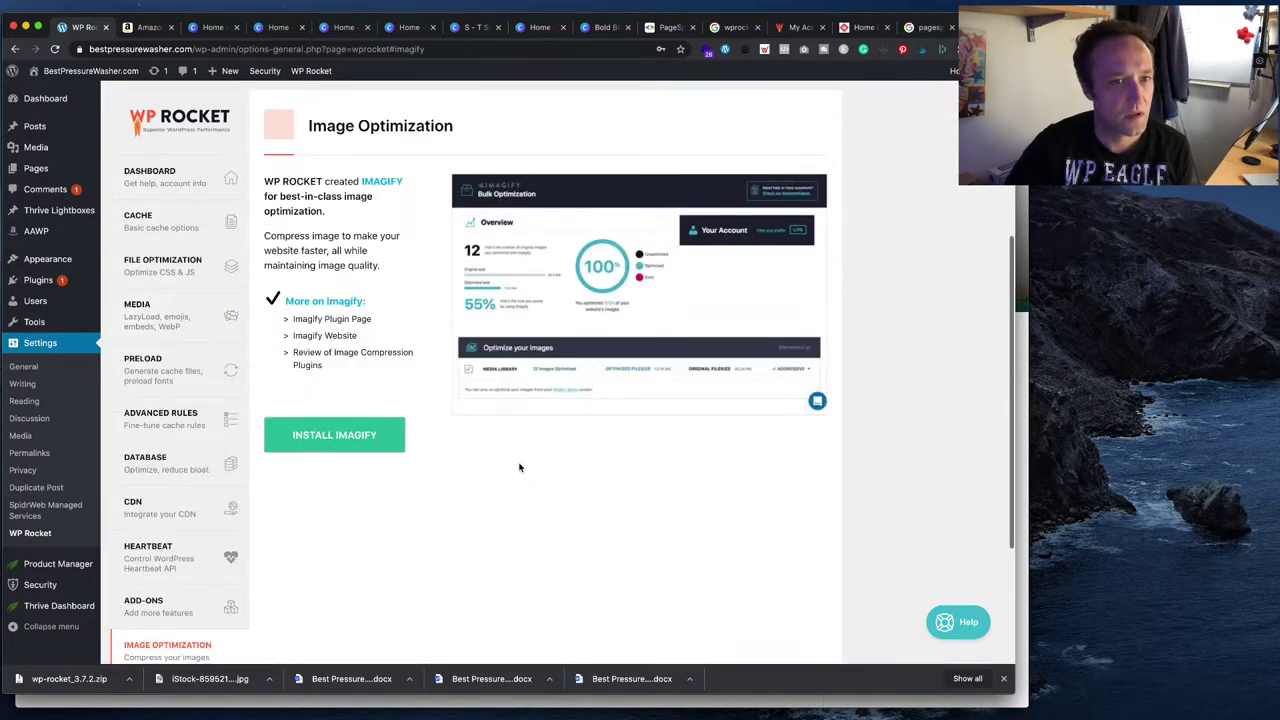
{"action": "left_click", "coordinate": [340, 443]}
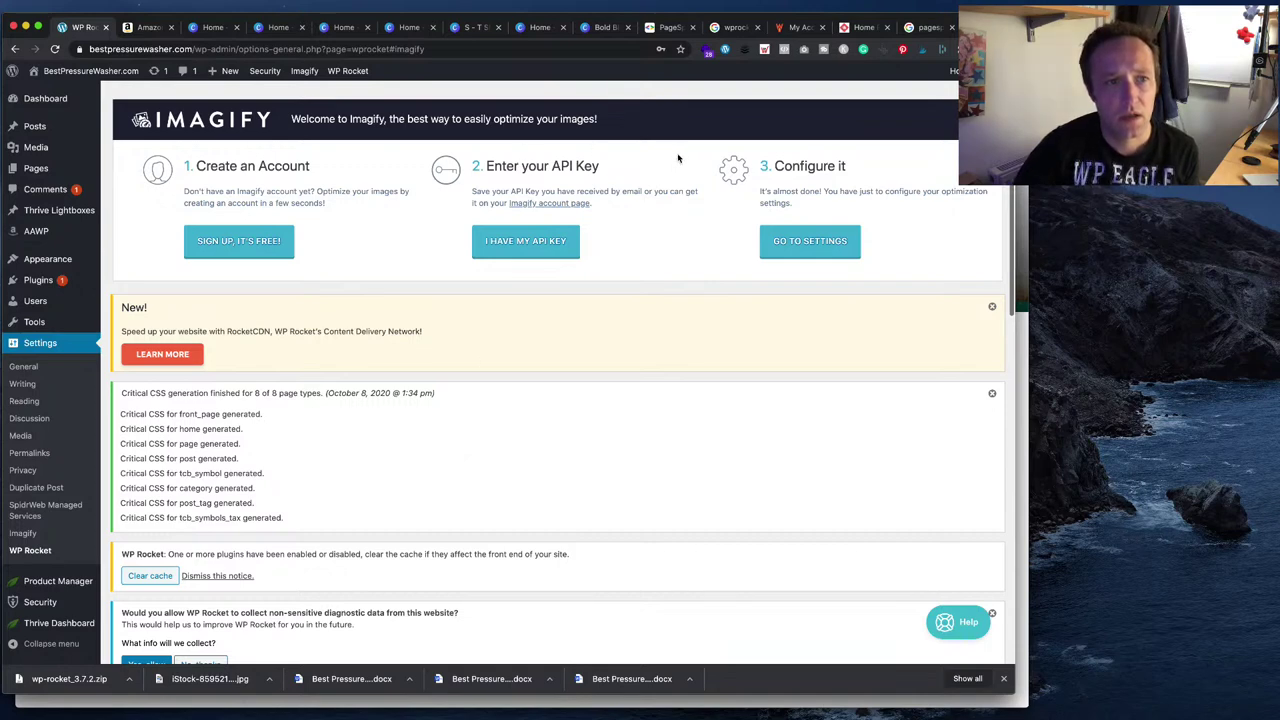
- Sign up for a free Imagify account with the site owner's e-mail address and confirm the success dialog
{"action": "left_click", "coordinate": [271, 251]}
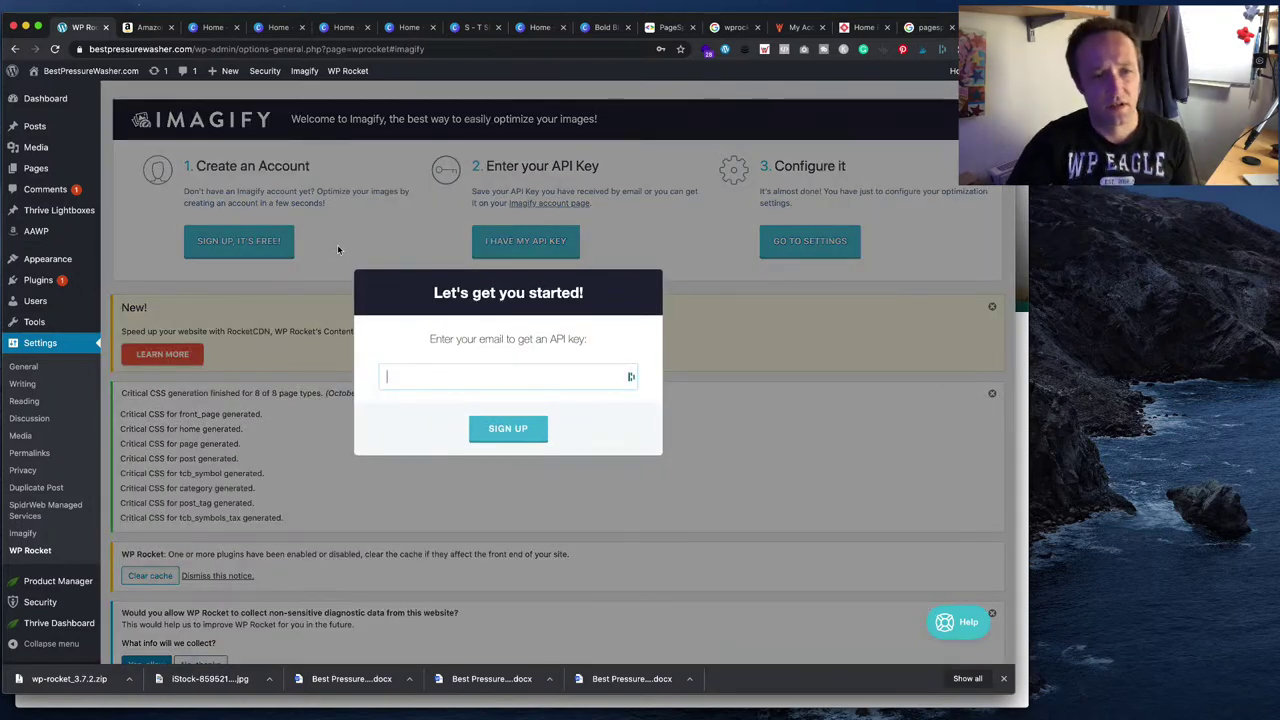
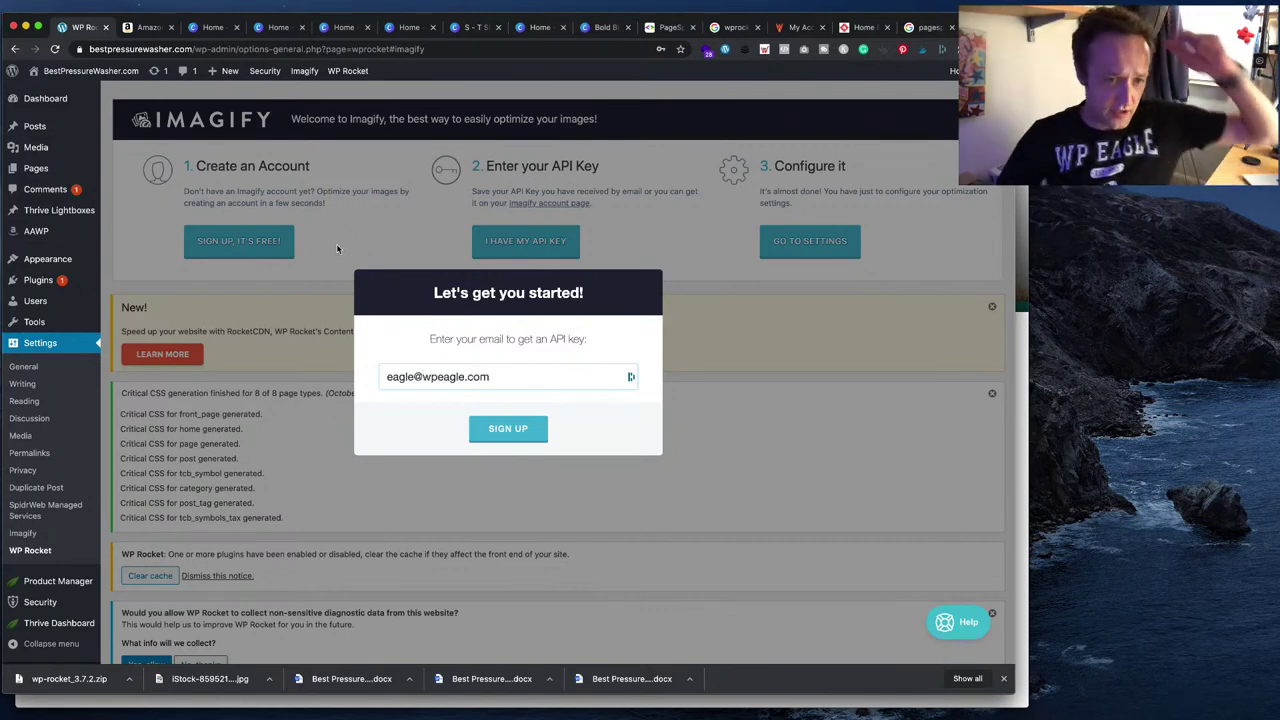
{"action": "left_click", "coordinate": [502, 425]}
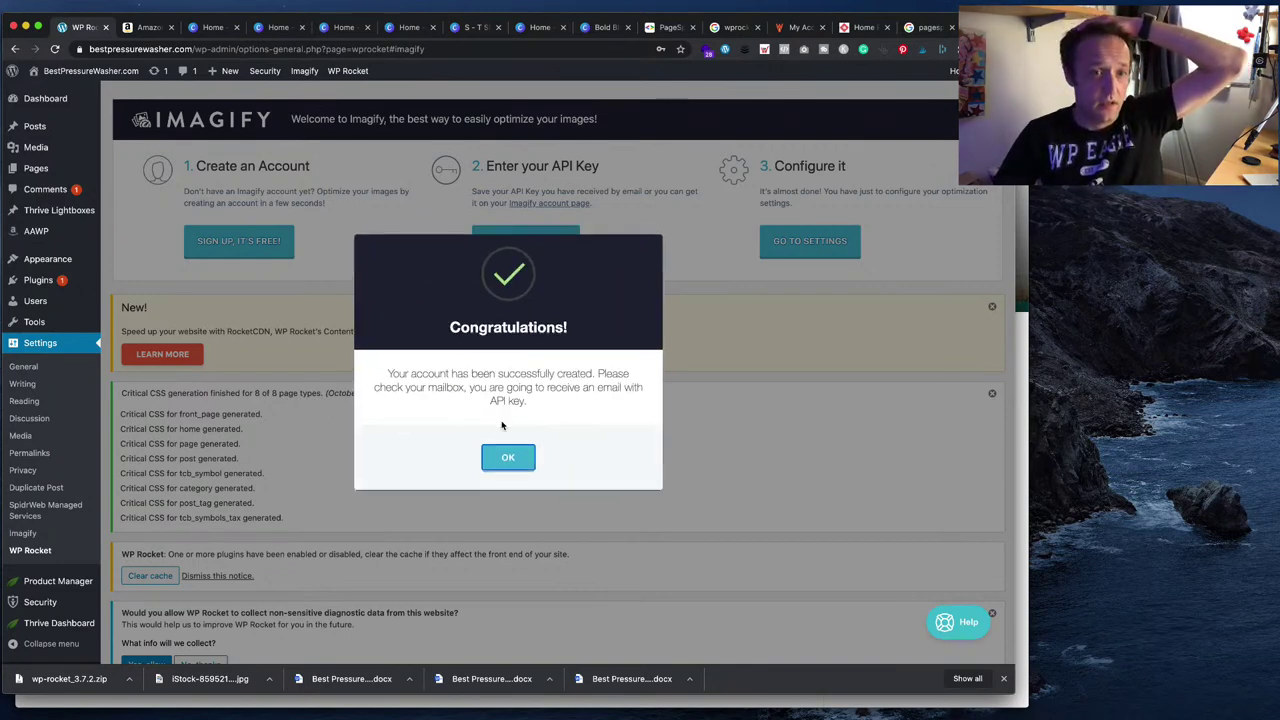
{"action": "left_click", "coordinate": [508, 457]}
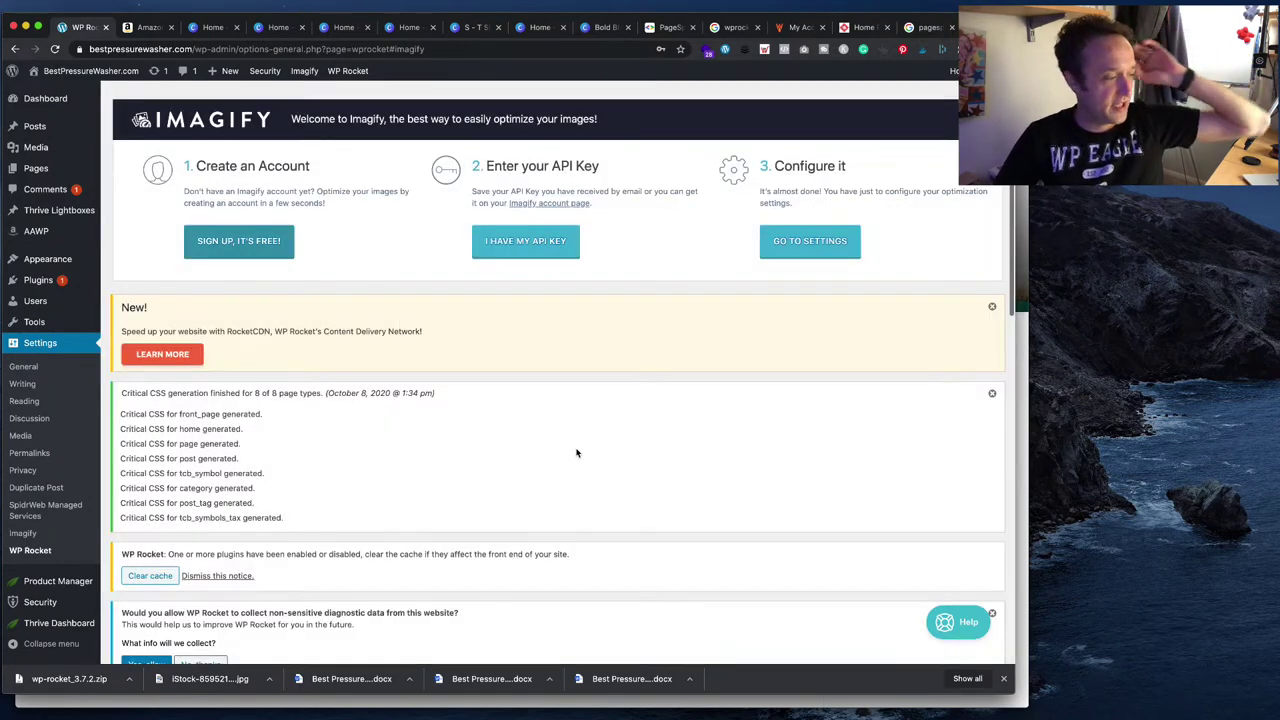
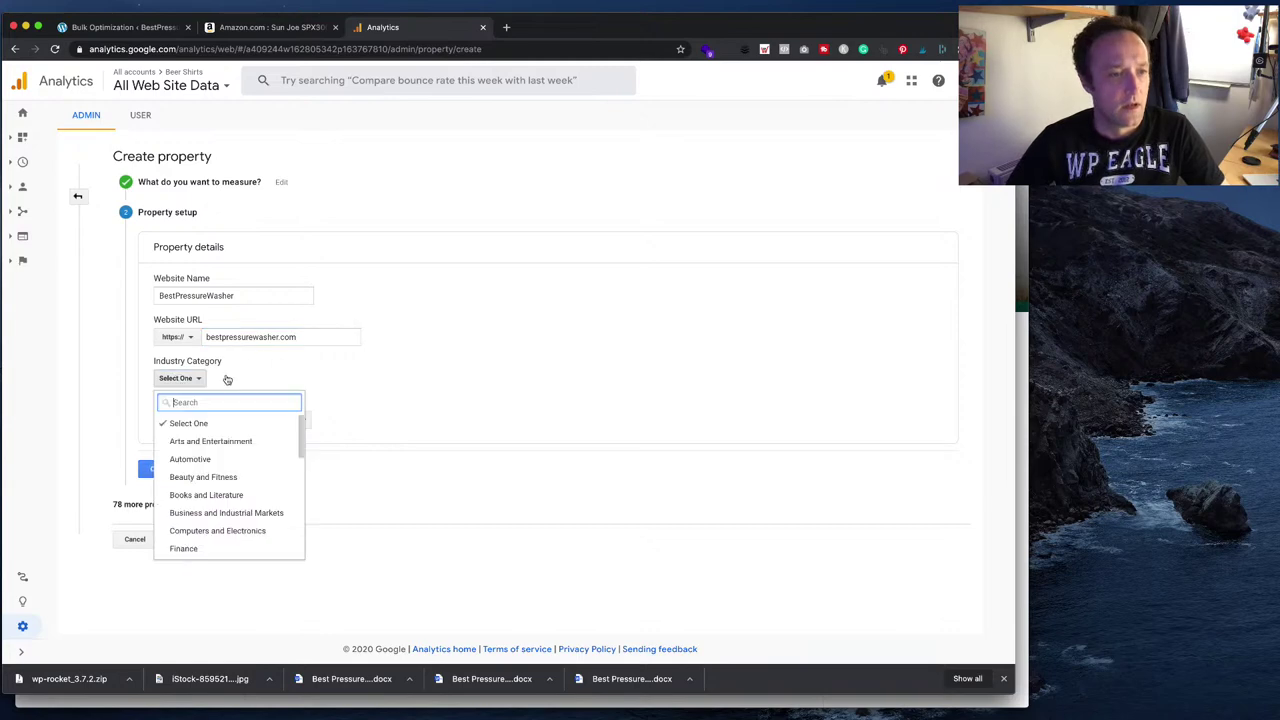
- Set the industry category to Other and create the BestPressureWasher Analytics property
{"action": "type", "text": "o"}
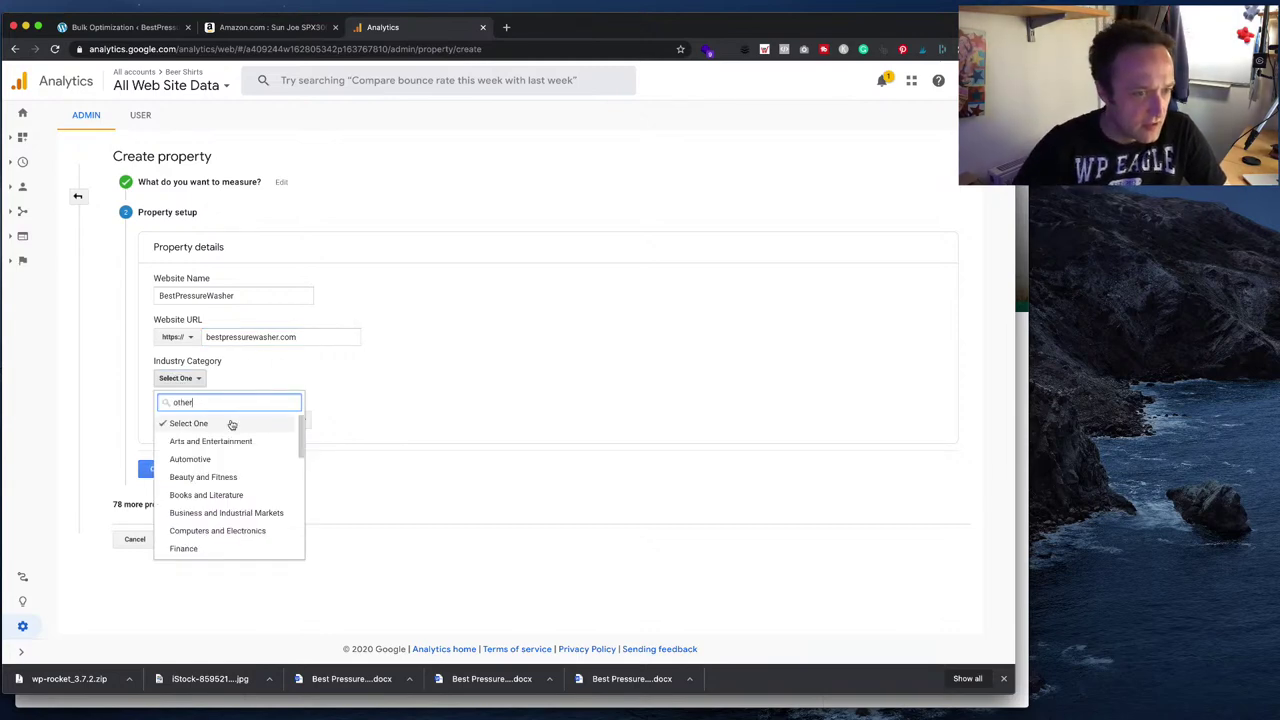
{"action": "type", "text": "ther"}
{"action": "left_click", "coordinate": [233, 425]}
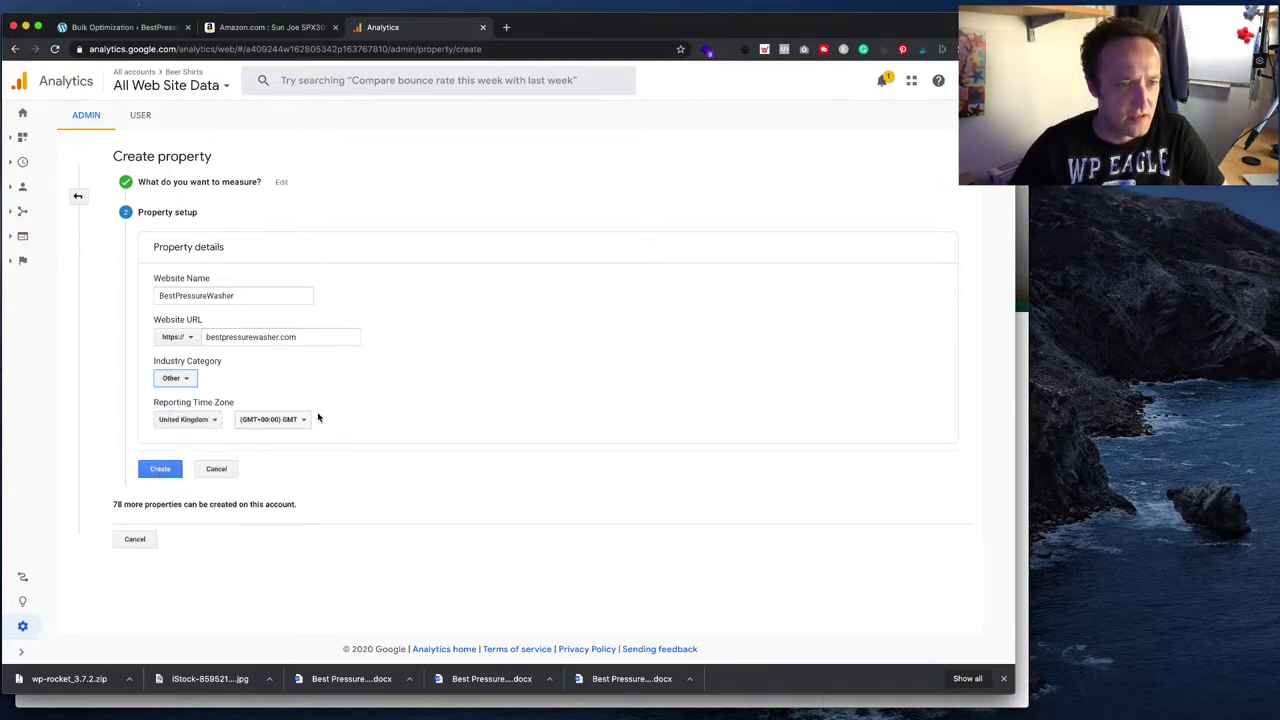
{"action": "left_click", "coordinate": [160, 469]}
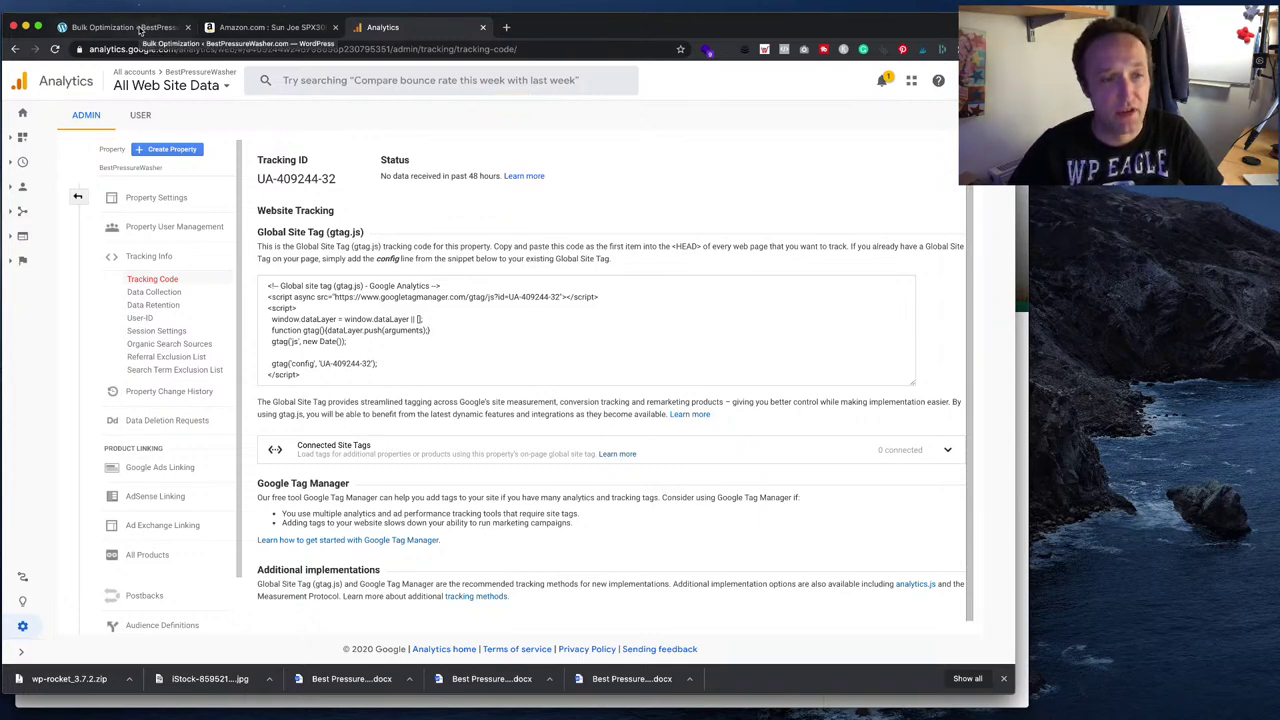
- Open the WordPress Plugins Add New page in a new browser tab
{"action": "left_click", "coordinate": [140, 28]}
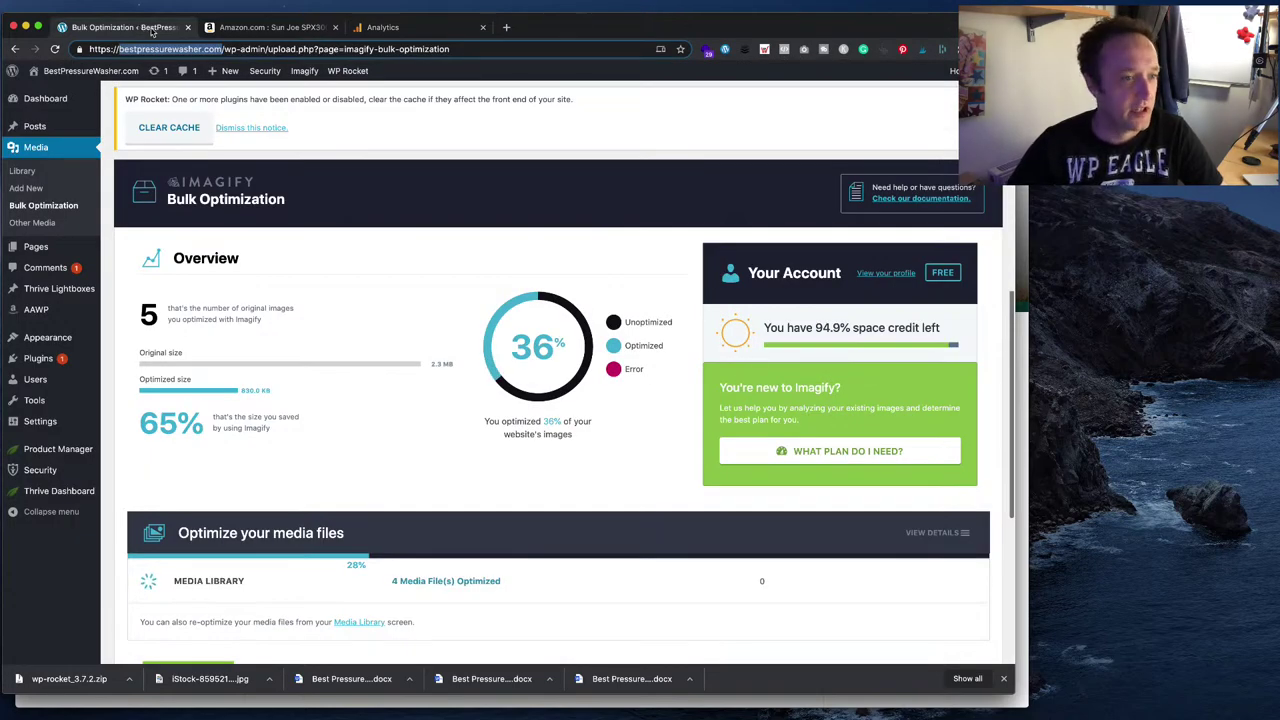
{"action": "mouse_move", "coordinate": [60, 360]}
{"action": "right_click", "coordinate": [122, 377]}
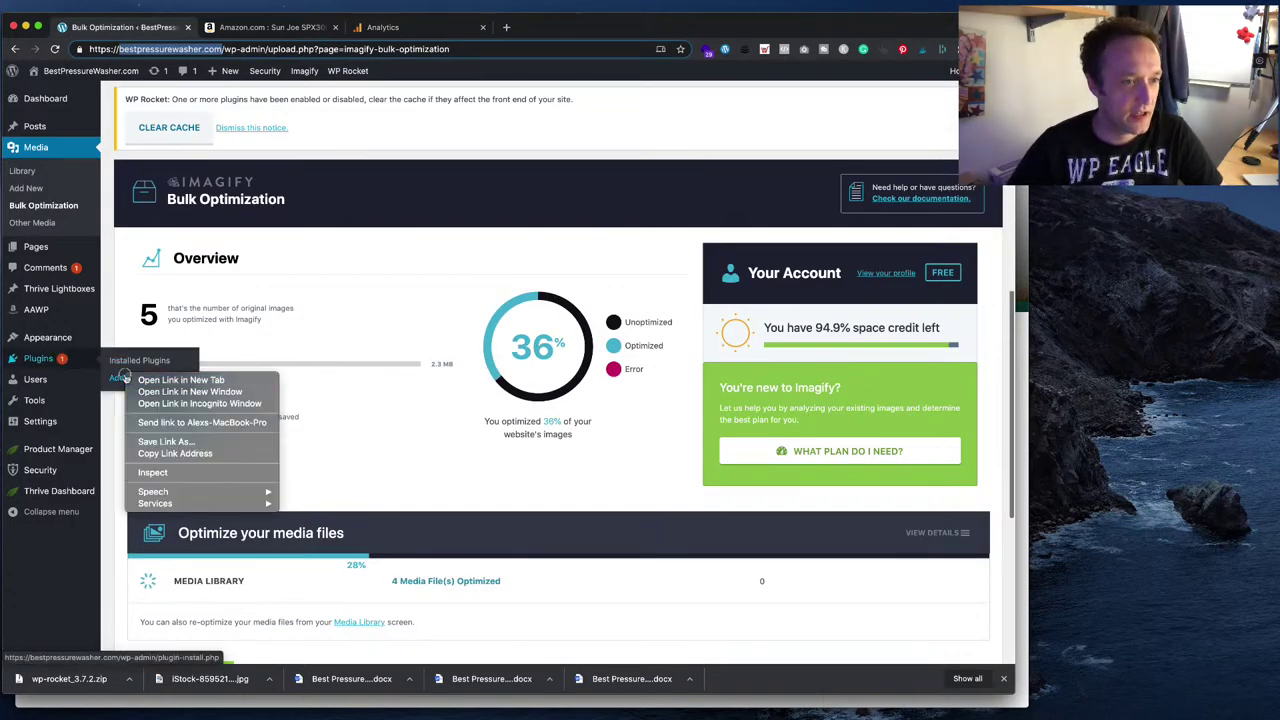
{"action": "left_click", "coordinate": [178, 380]}
{"action": "left_click", "coordinate": [285, 28]}
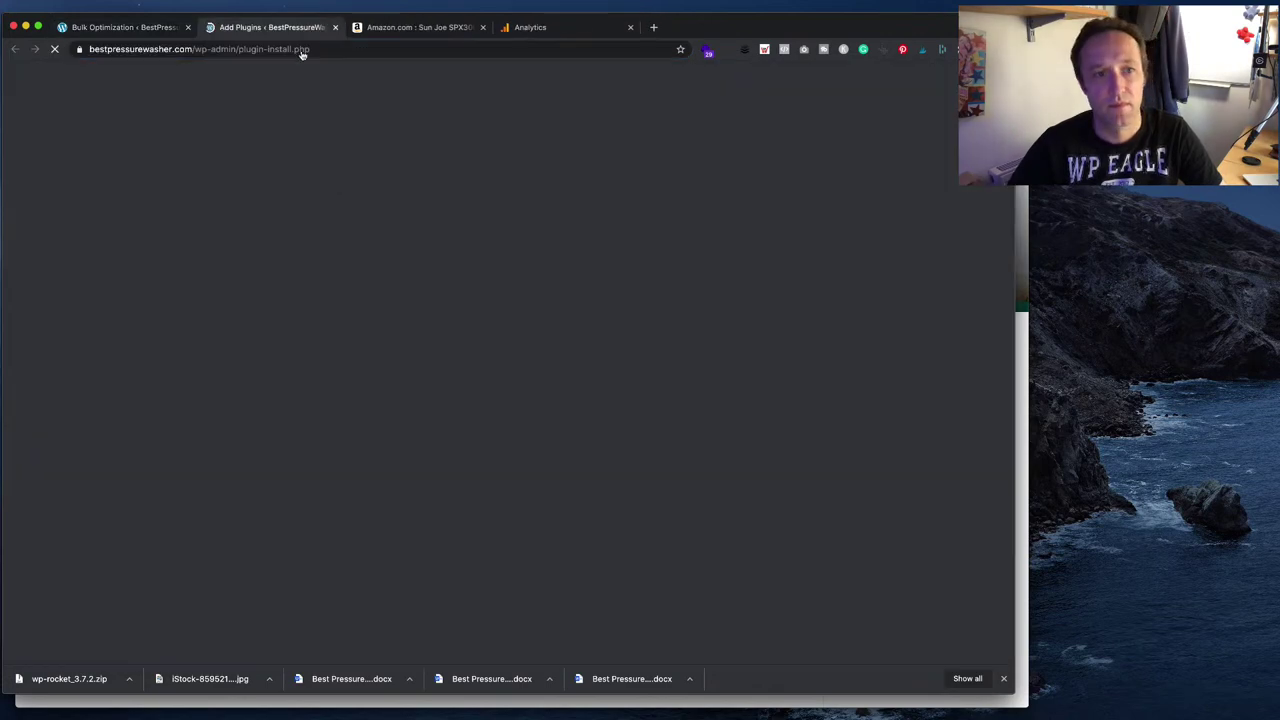
- Search for 'monster insights', then install and activate MonsterInsights Google Analytics
{"action": "left_click", "coordinate": [935, 192]}
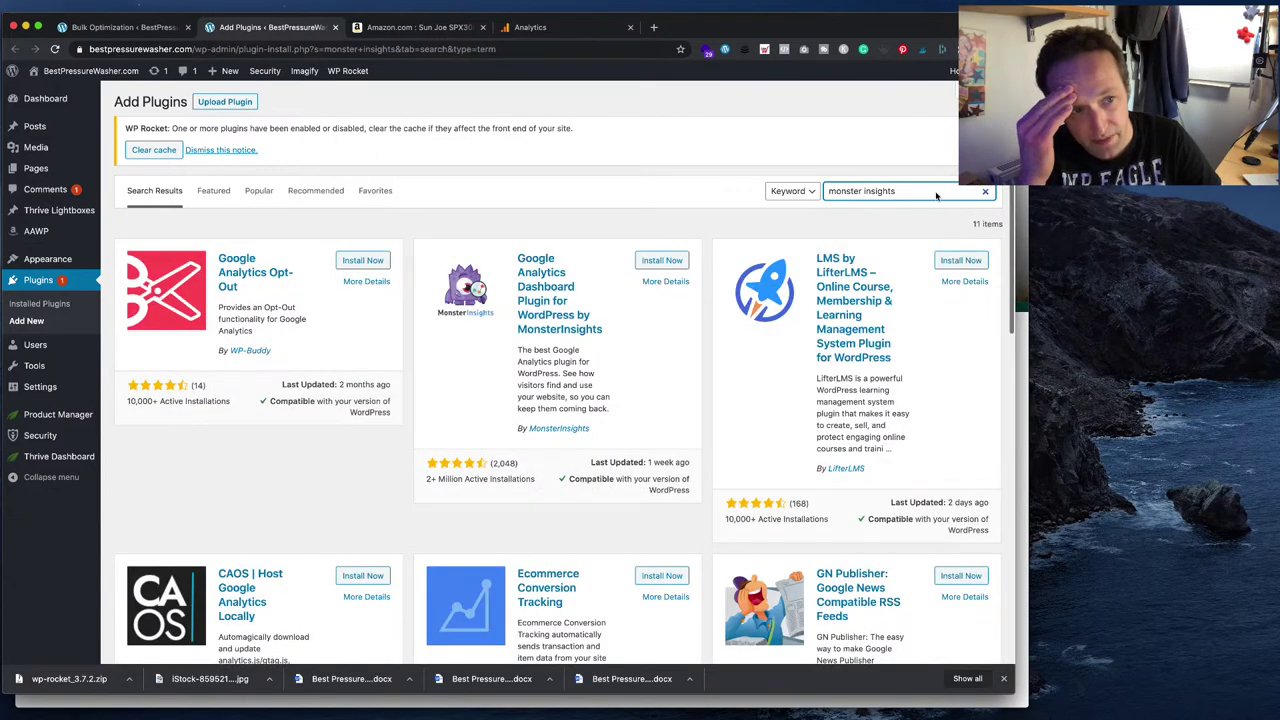
{"action": "left_click", "coordinate": [650, 260]}
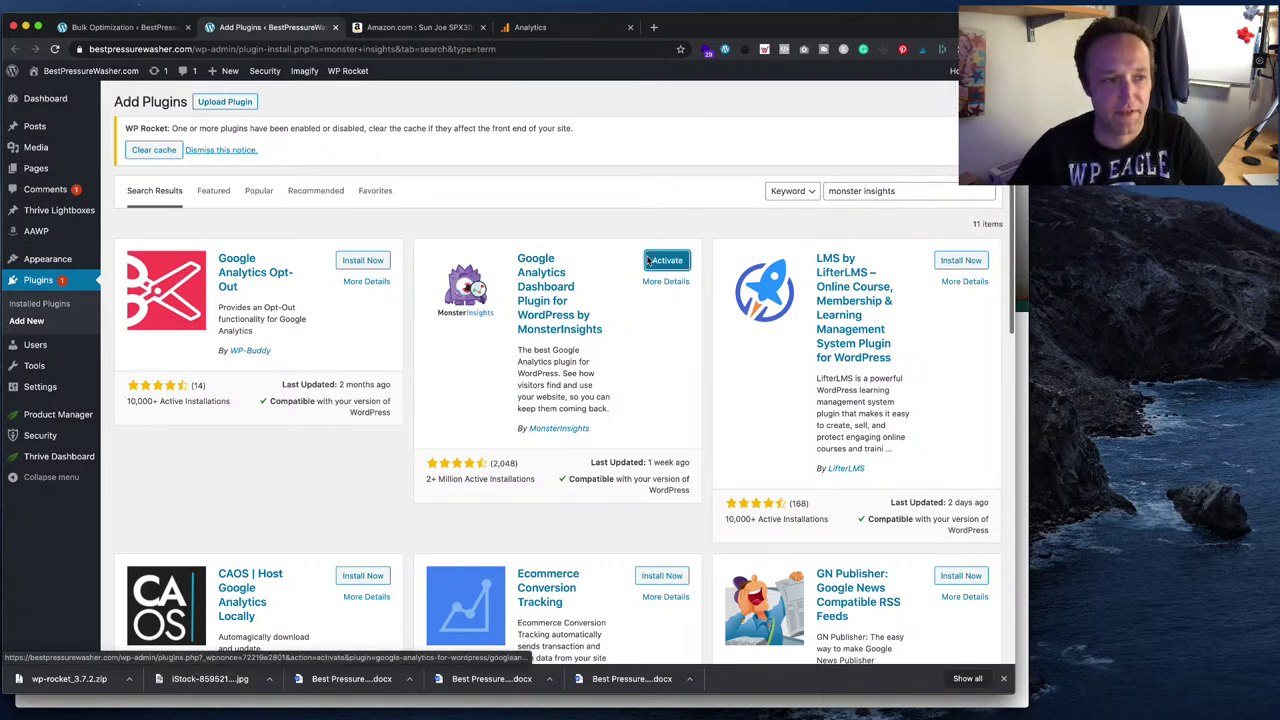
{"action": "left_click", "coordinate": [648, 260]}
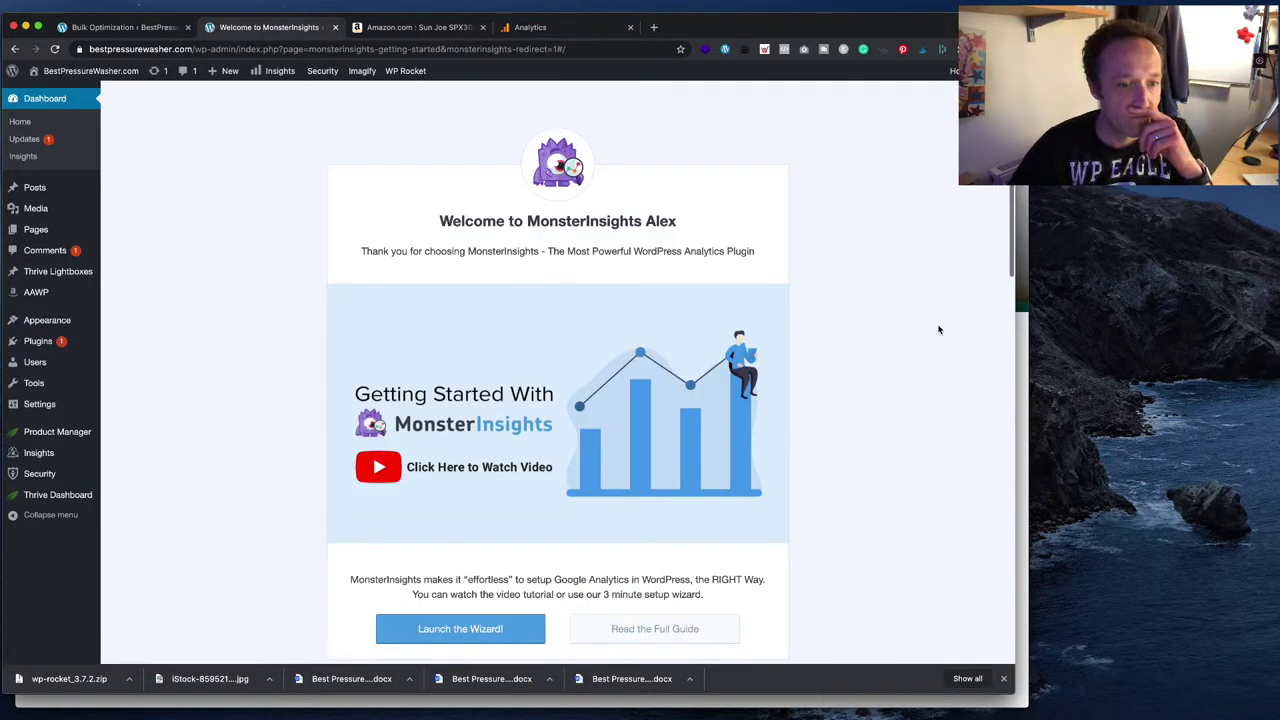
{"action": "scroll", "coordinate": [938, 330], "scroll_direction": "down", "scroll_amount": 4}
- Launch the MonsterInsights wizard and set the site category to Publisher (Blog)
{"action": "left_click", "coordinate": [512, 435]}
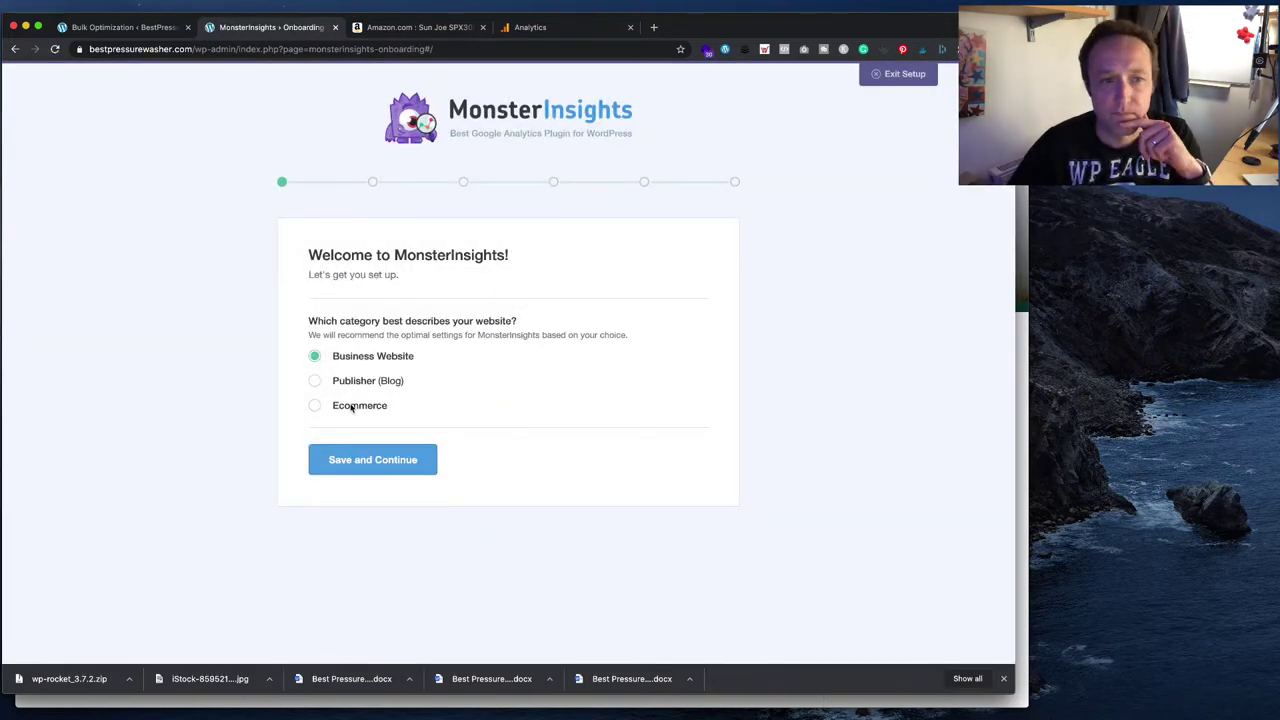
{"action": "left_click", "coordinate": [358, 388]}
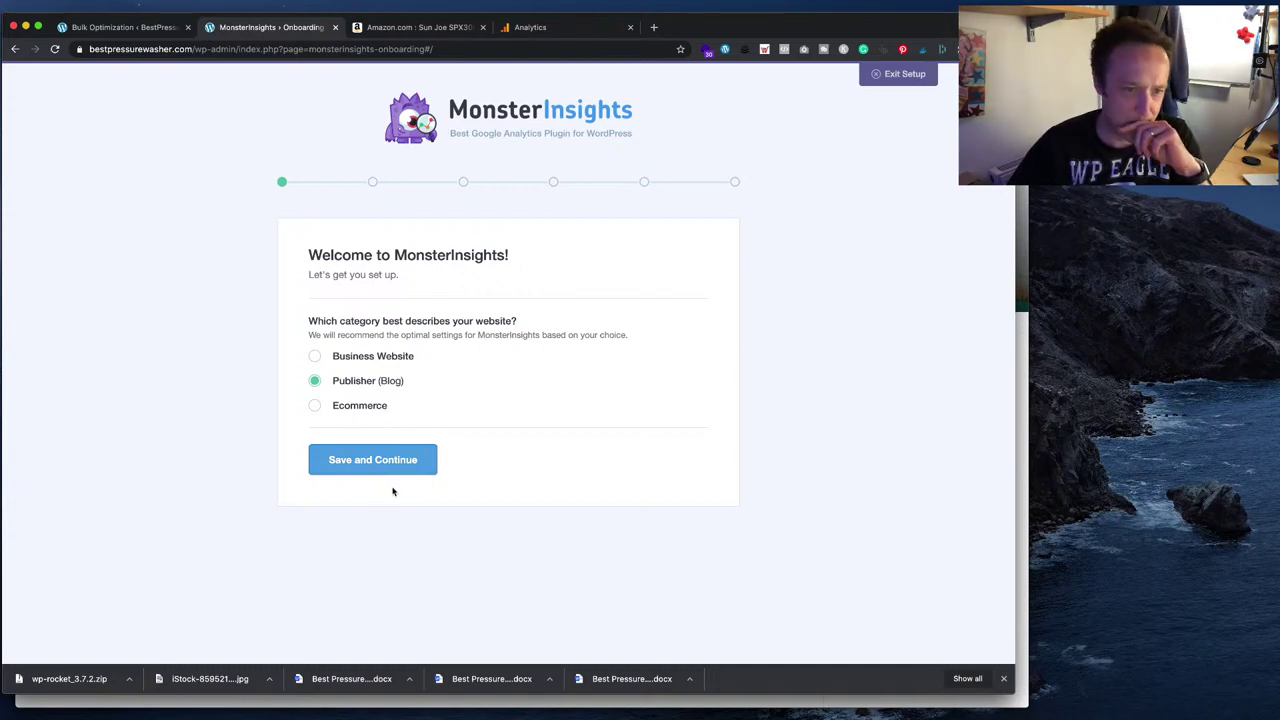
{"action": "left_click", "coordinate": [395, 467]}
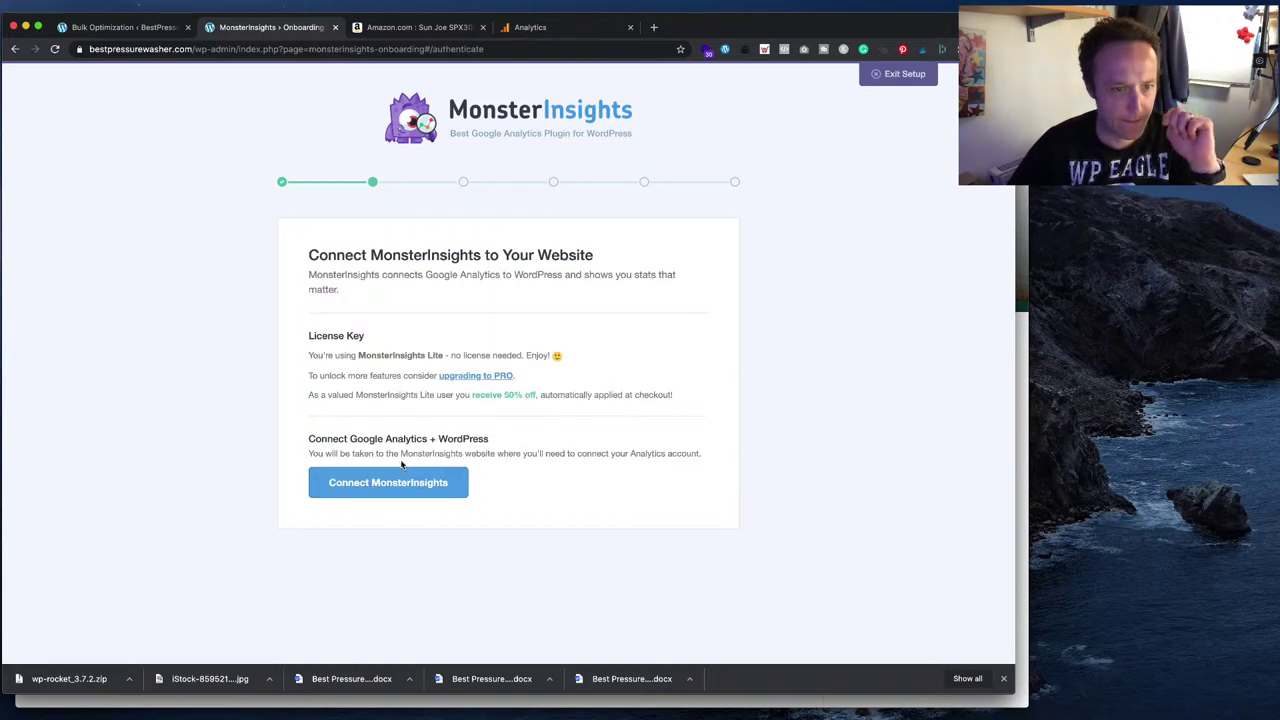
- Connect MonsterInsights to the Google Analytics profile and complete the connection
{"action": "left_click", "coordinate": [440, 484]}
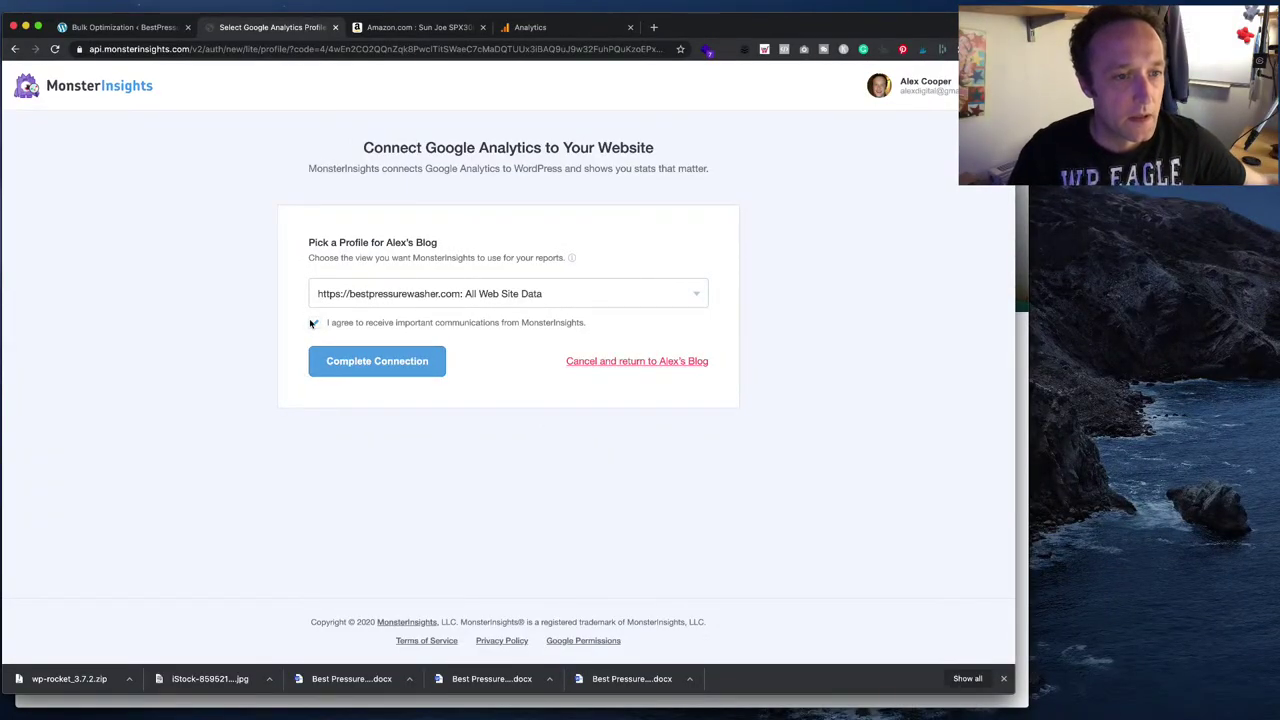
{"action": "left_click", "coordinate": [402, 369]}
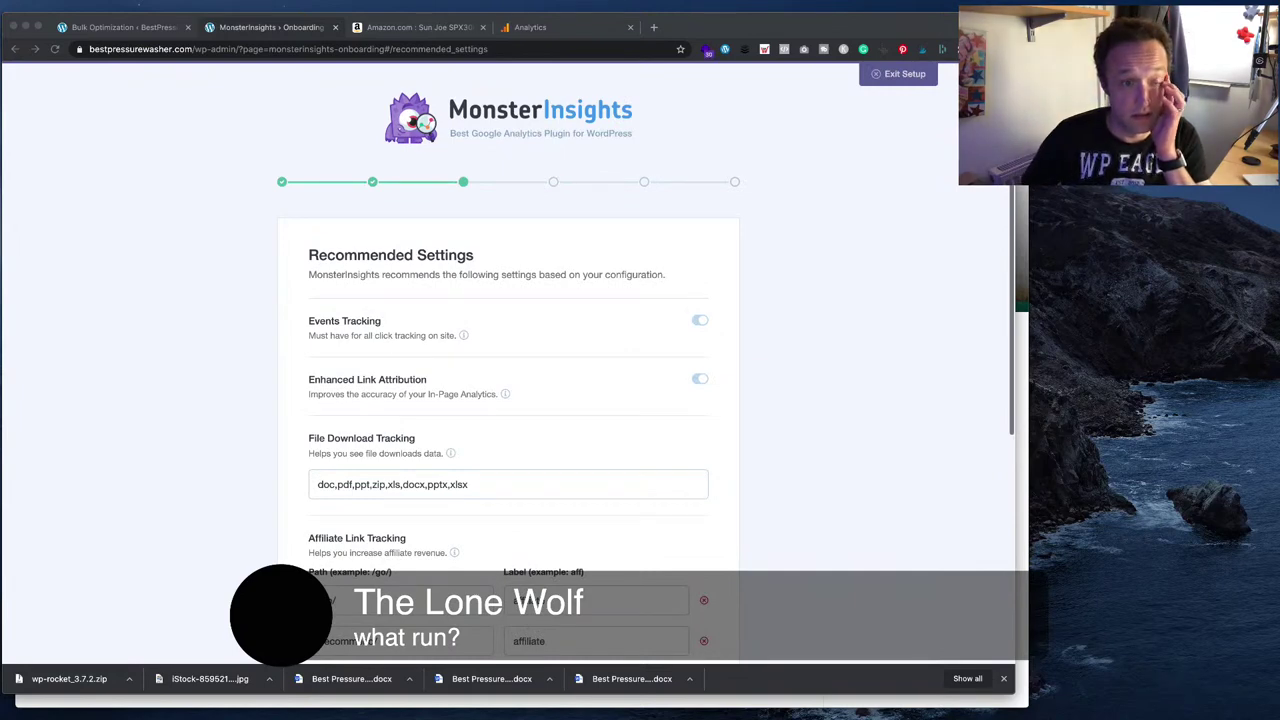
{"action": "scroll", "coordinate": [508, 360], "scroll_direction": "down", "scroll_amount": 1}
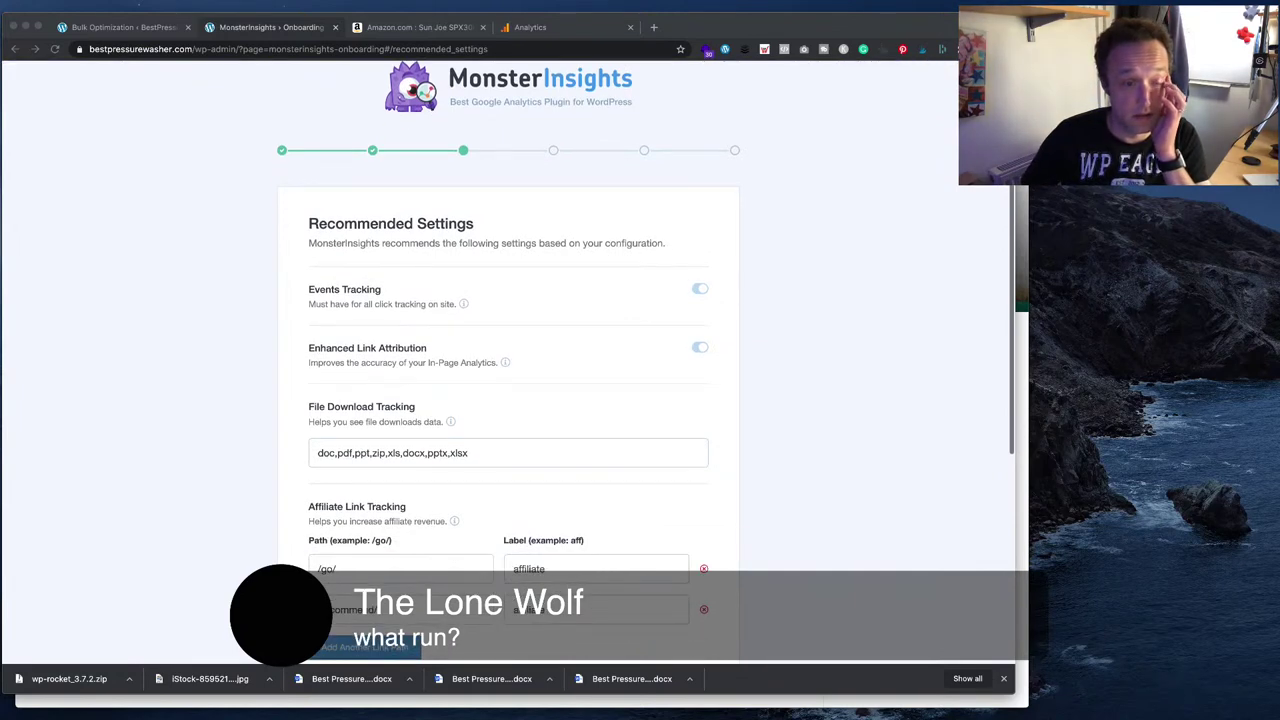
{"action": "scroll", "coordinate": [508, 360], "scroll_direction": "down", "scroll_amount": 3}
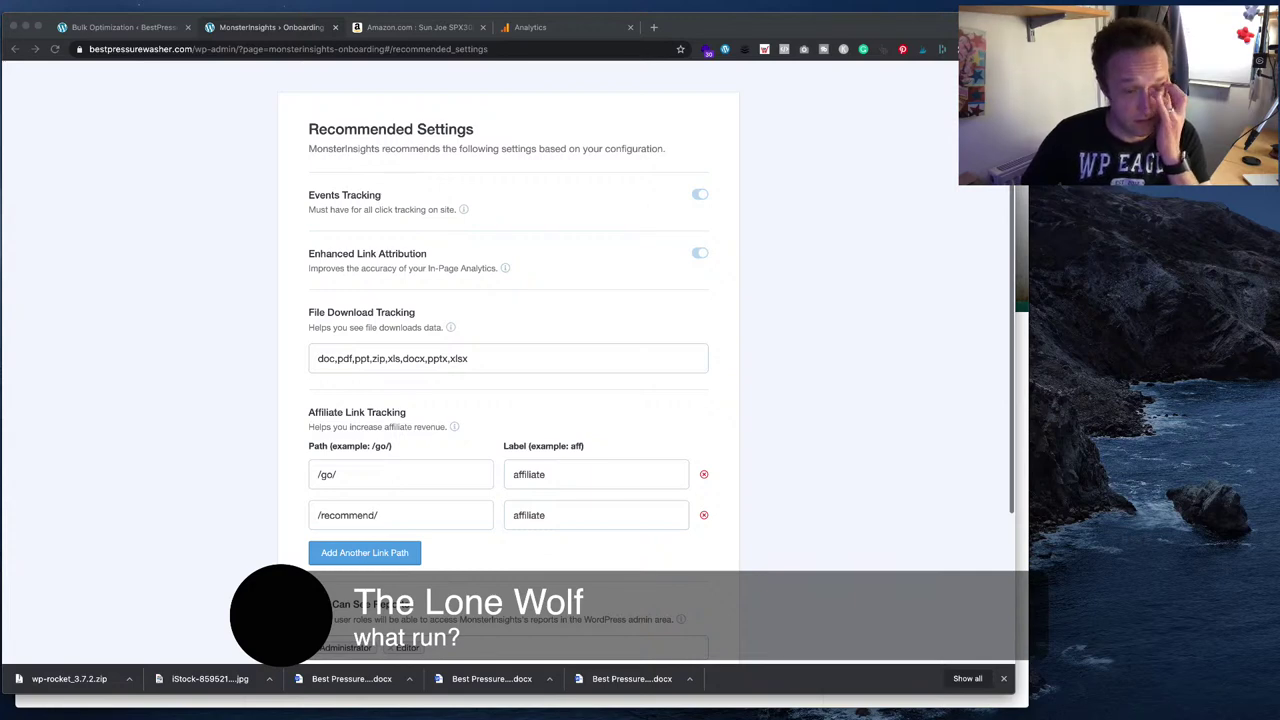
{"action": "scroll", "coordinate": [508, 360], "scroll_direction": "down", "scroll_amount": 8}
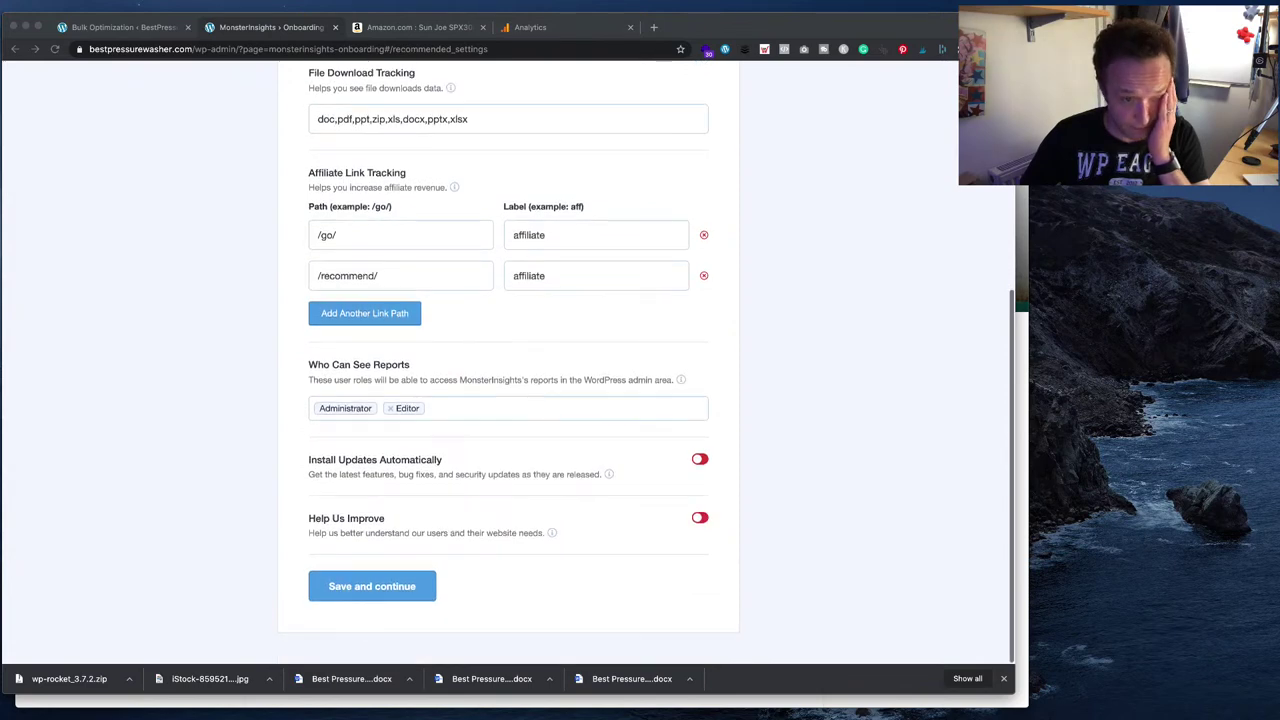
- Save the recommended tracking settings, continue past addons, and skip the WPForms step
{"action": "left_click", "coordinate": [515, 586]}
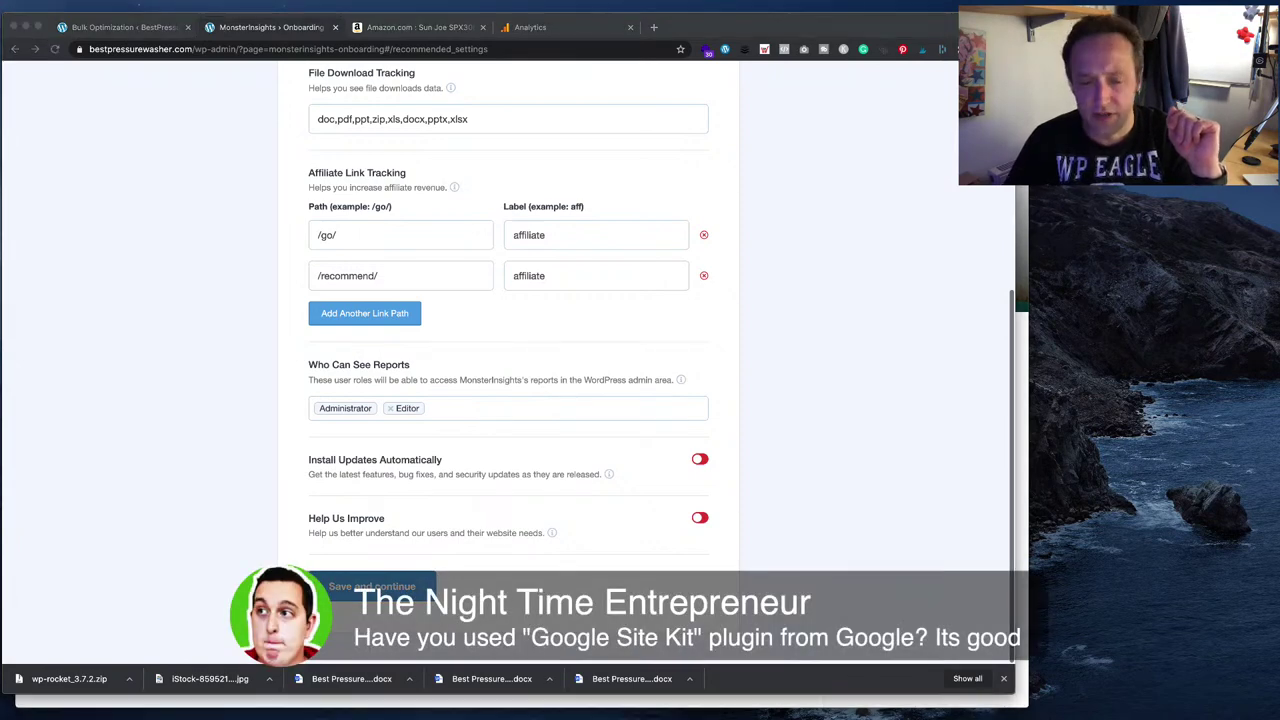
{"action": "left_click", "coordinate": [530, 576]}
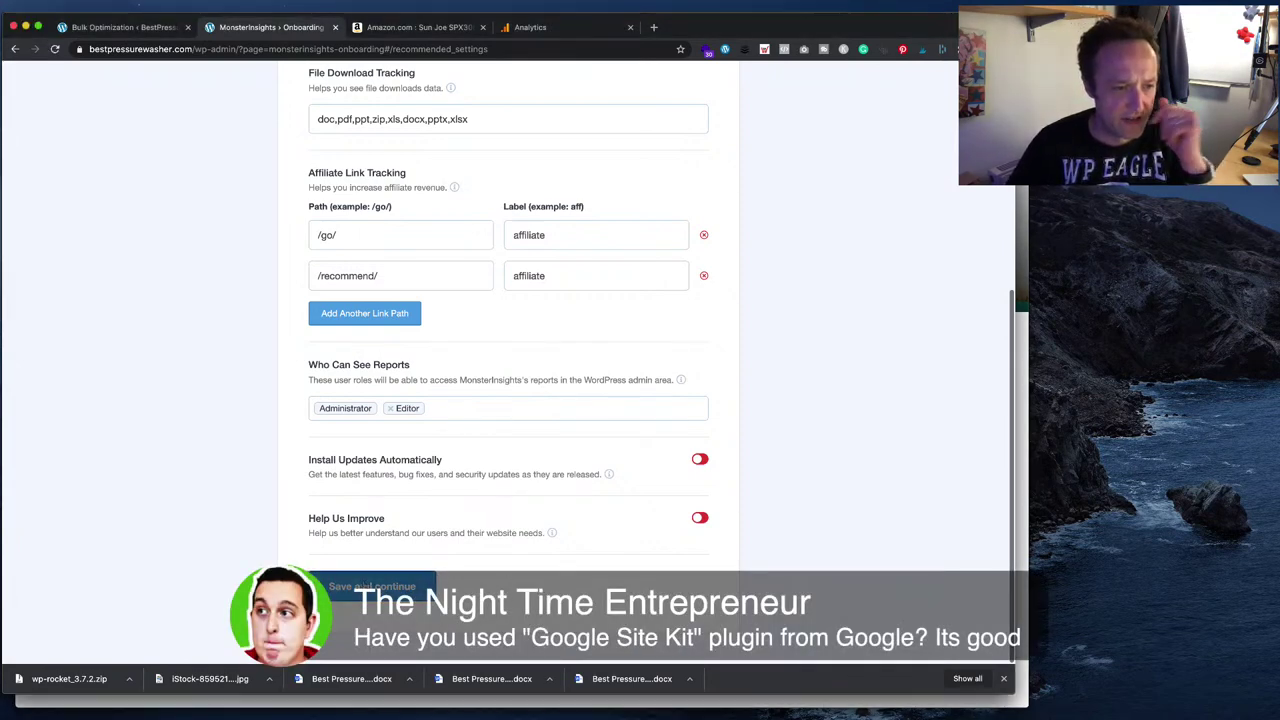
{"action": "left_click", "coordinate": [412, 585]}
{"action": "scroll", "coordinate": [543, 461], "scroll_direction": "down", "scroll_amount": 3}
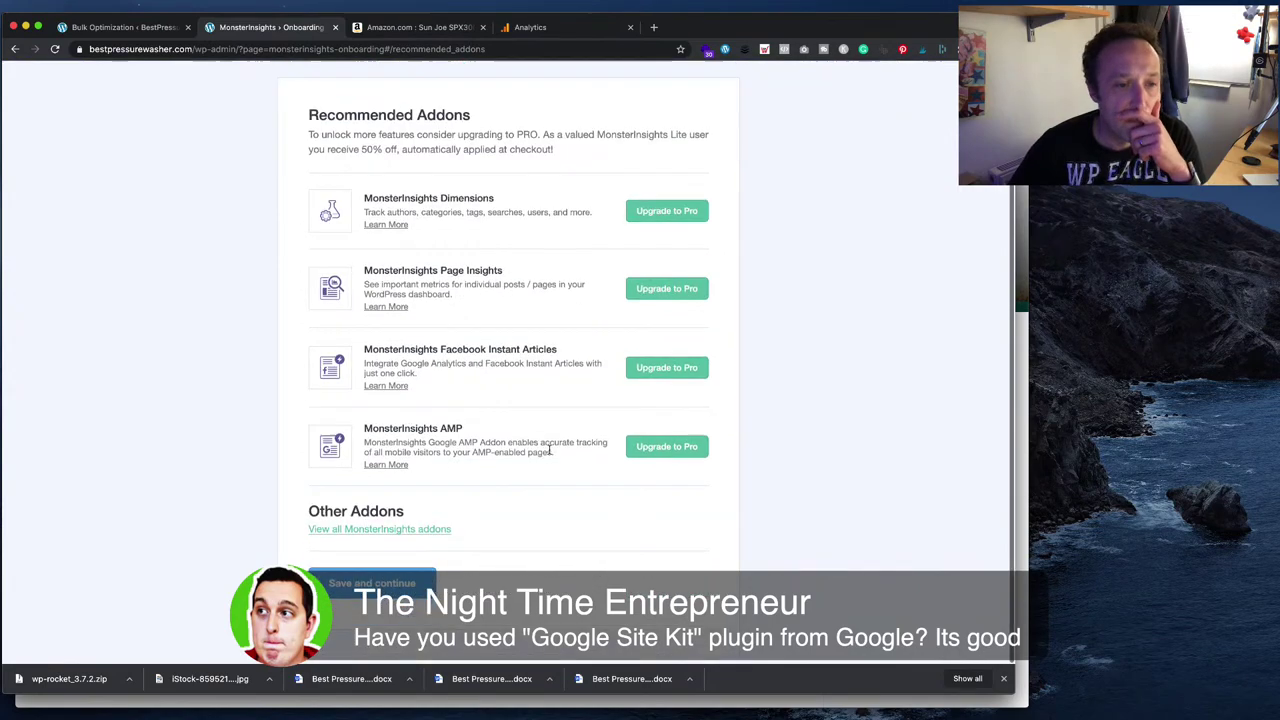
{"action": "left_click", "coordinate": [601, 578]}
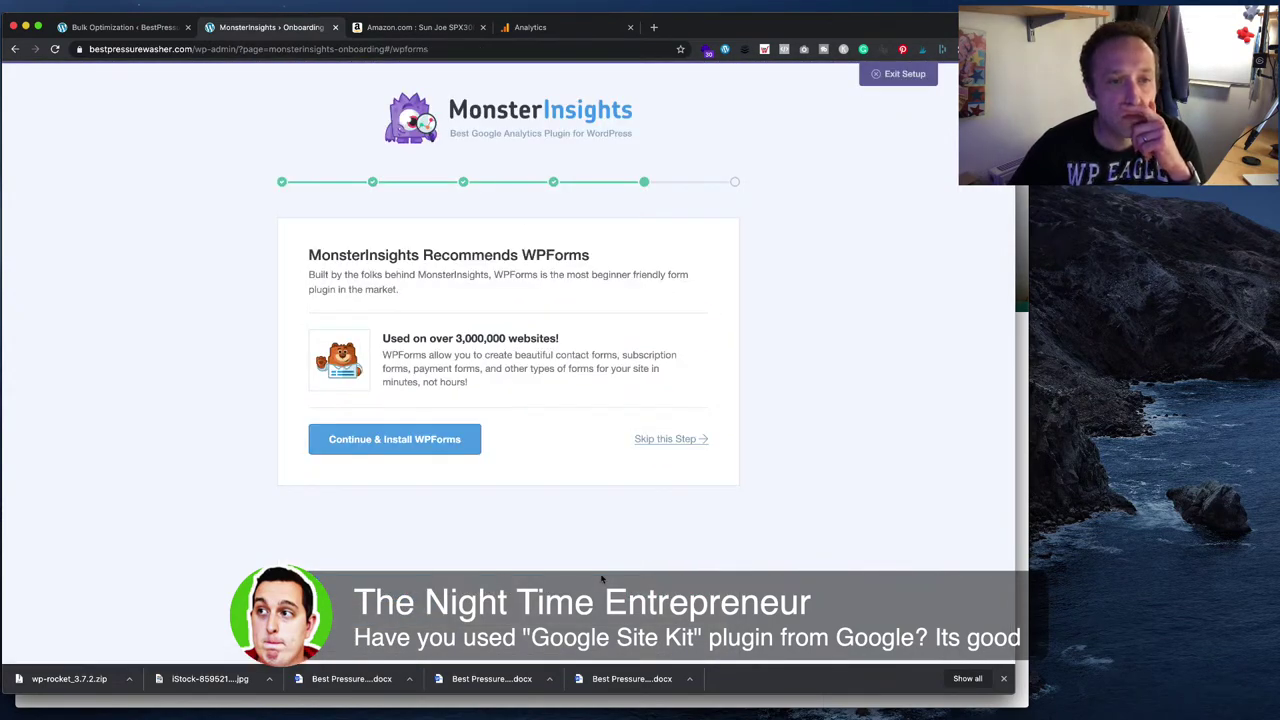
{"action": "left_click", "coordinate": [660, 440]}
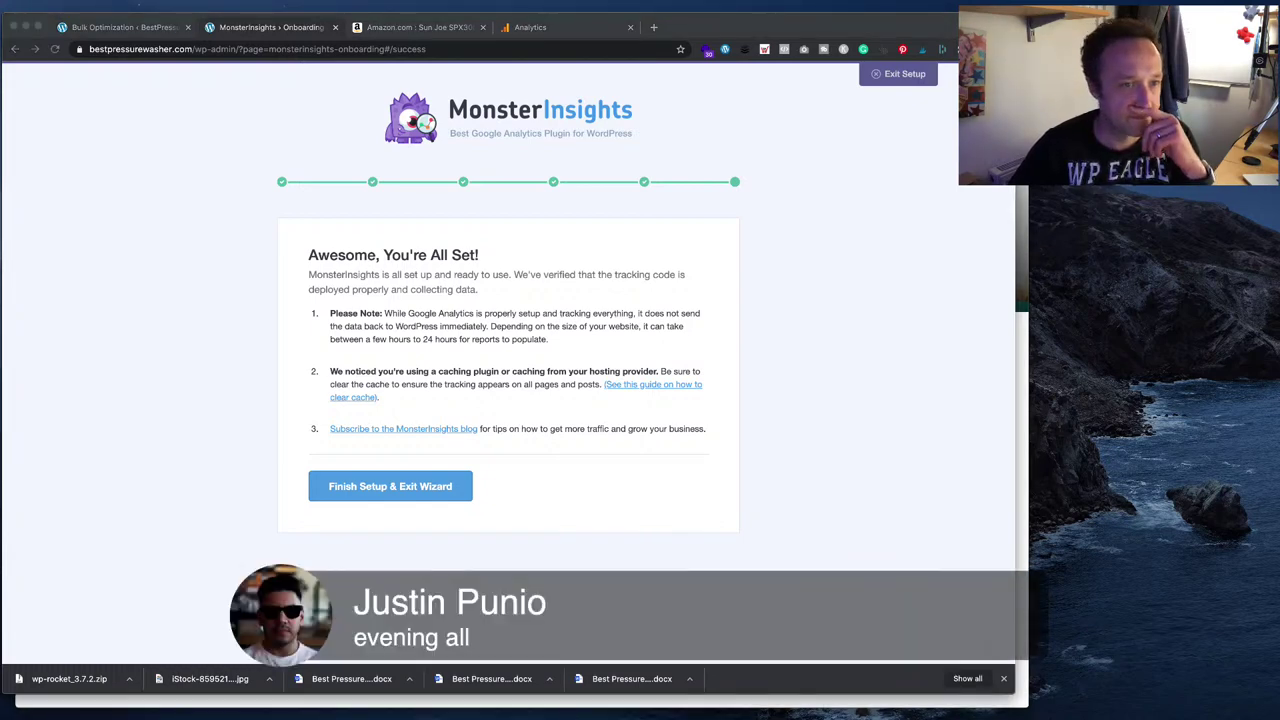
{"action": "left_click", "coordinate": [710, 516]}
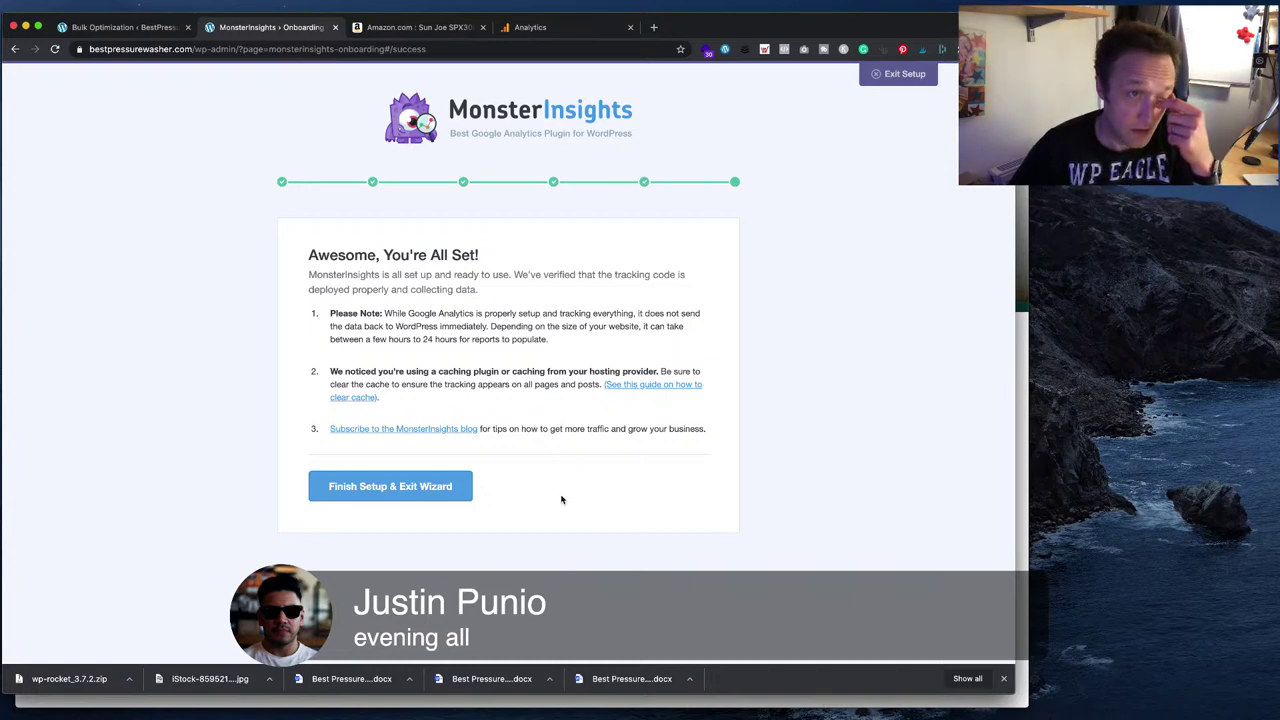
- Finish the wizard and open the Google Analytics real-time overview
{"action": "left_click", "coordinate": [404, 485]}
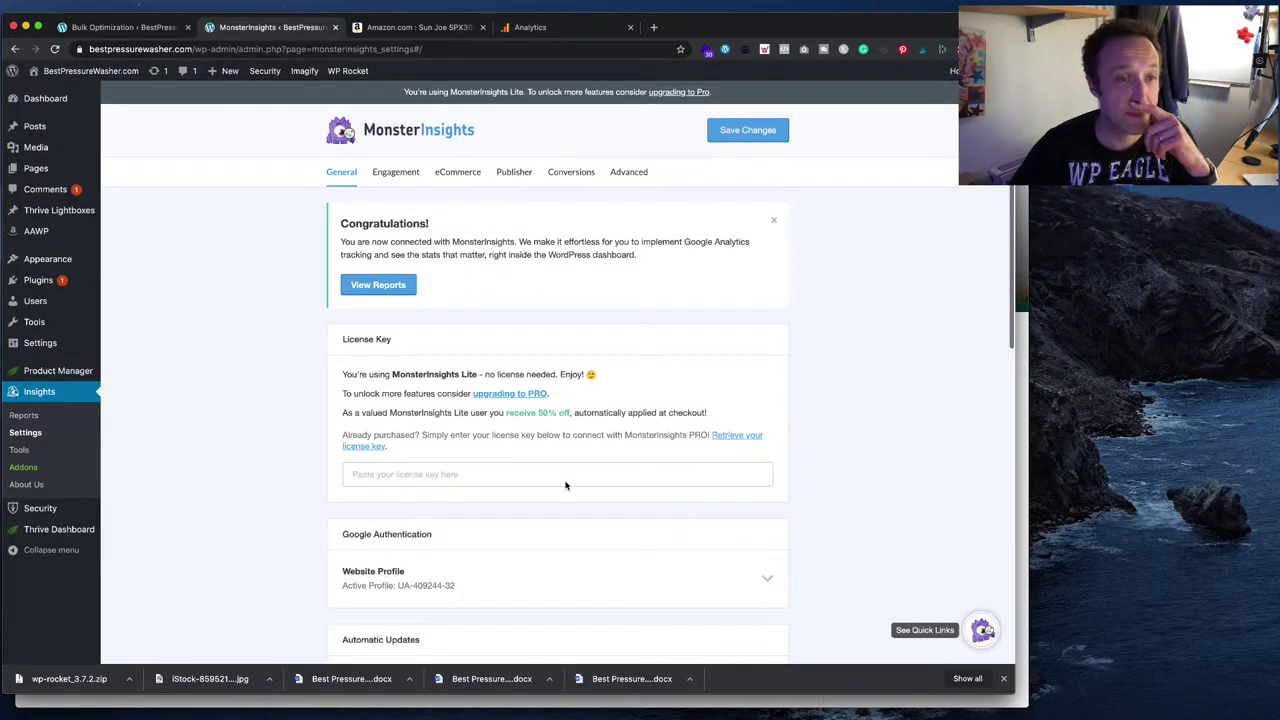
{"action": "left_click", "coordinate": [540, 28]}
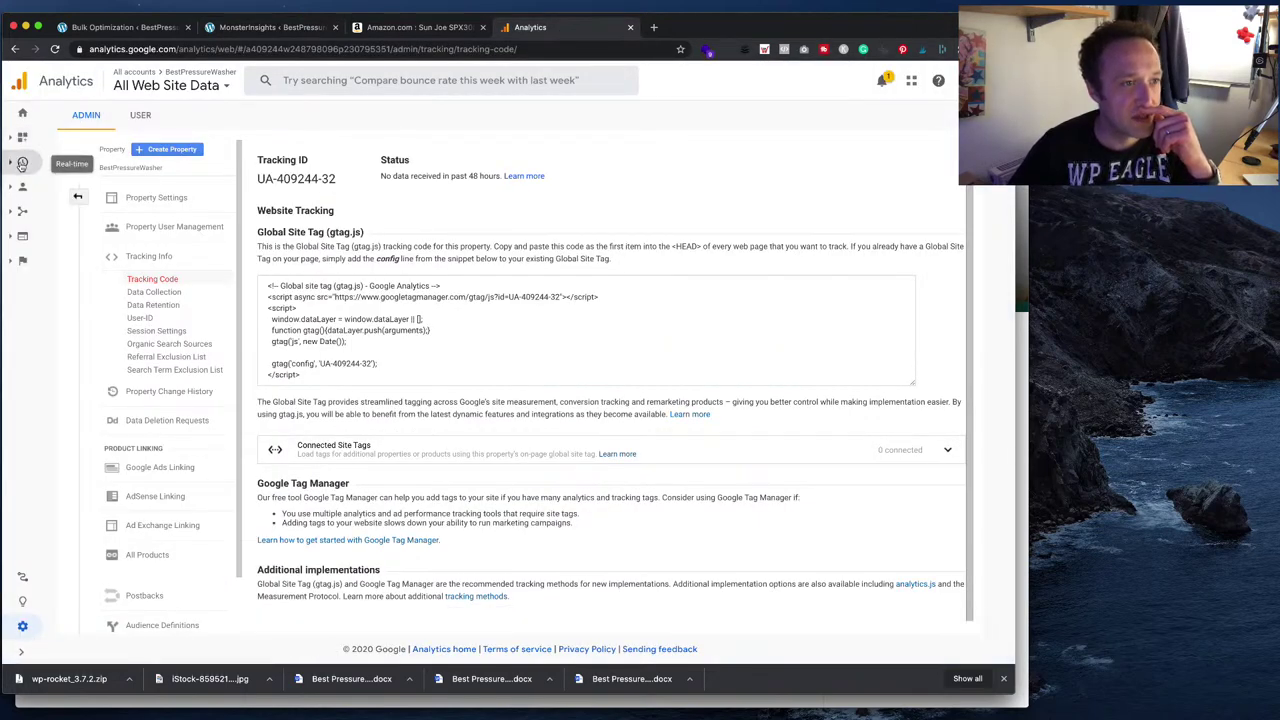
{"action": "left_click", "coordinate": [22, 164]}
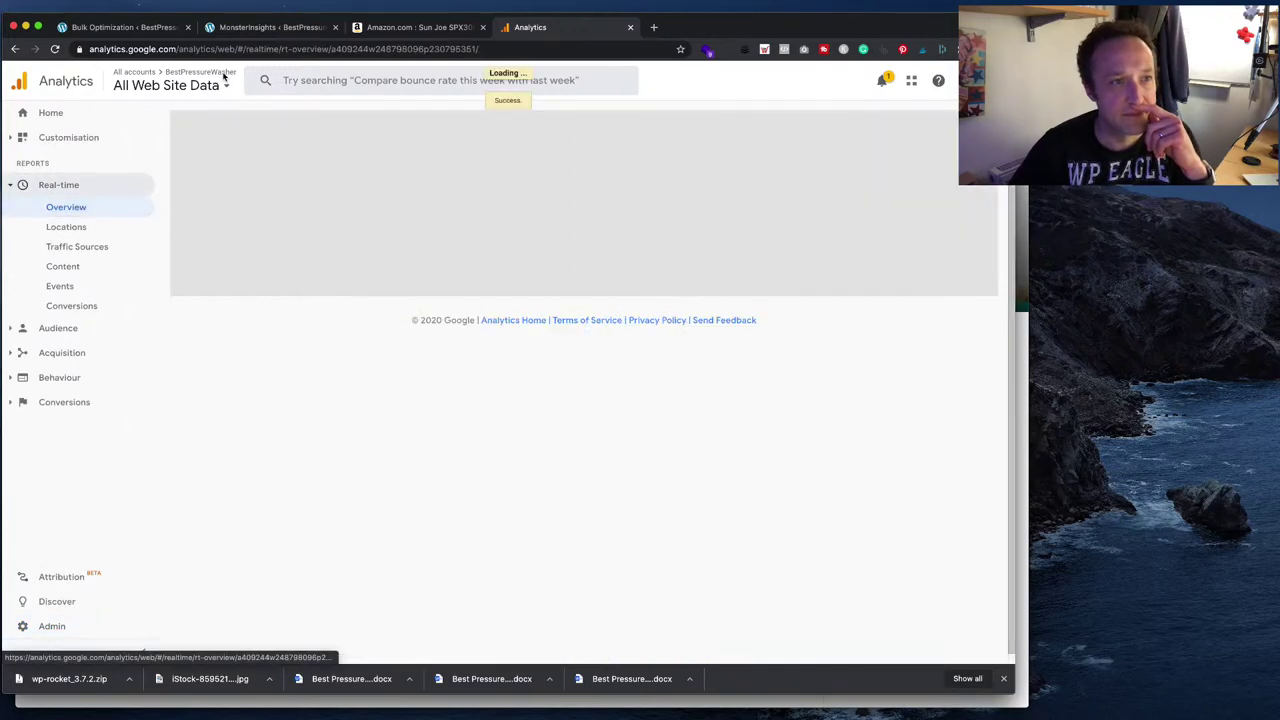
- Load the site's home address in a new private browser window
{"action": "left_click", "coordinate": [155, 30]}
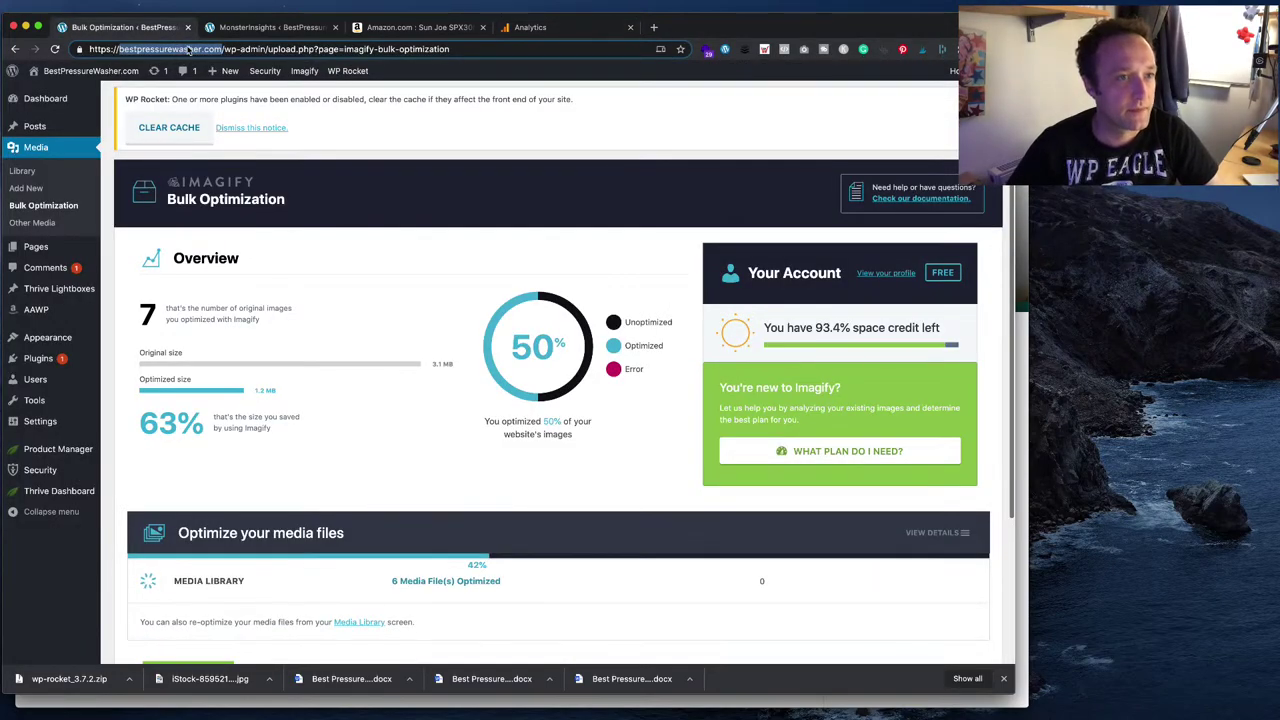
{"action": "left_click", "coordinate": [221, 50]}
{"action": "left_click_drag", "start_coordinate": [188, 50], "coordinate": [88, 50]}
{"action": "key", "text": "super+c"}
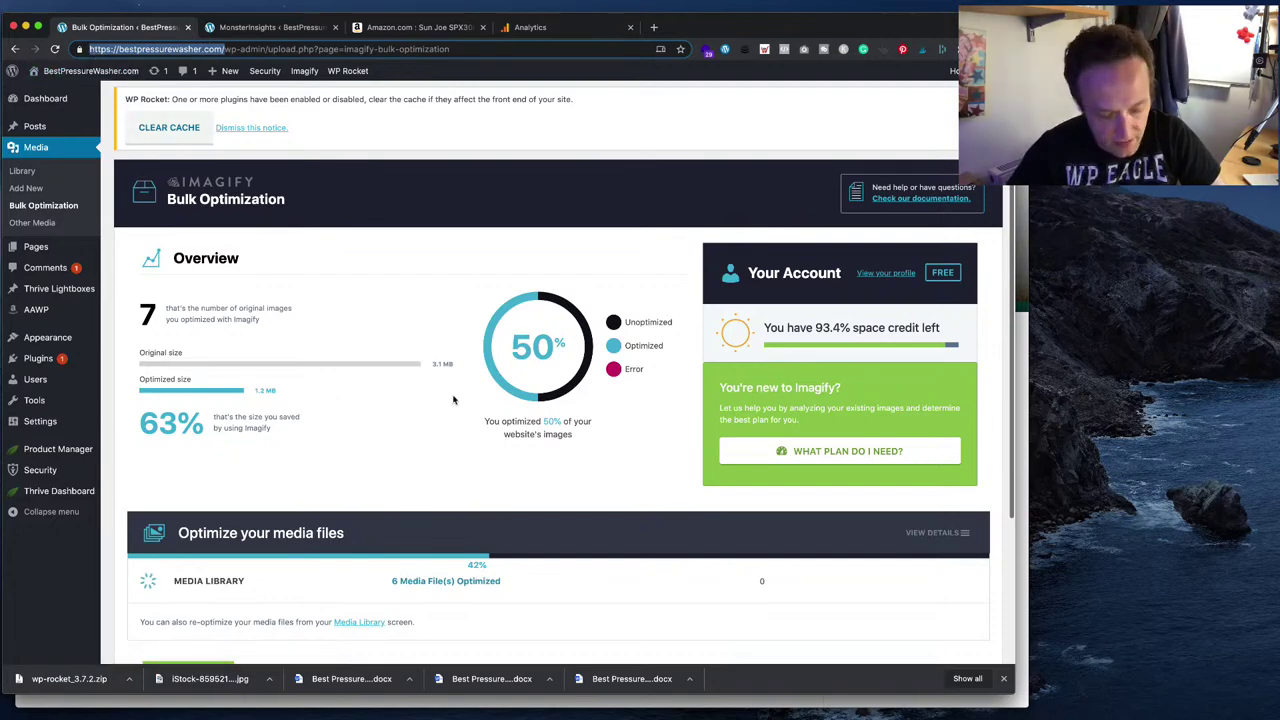
{"action": "left_click", "coordinate": [70, 6]}
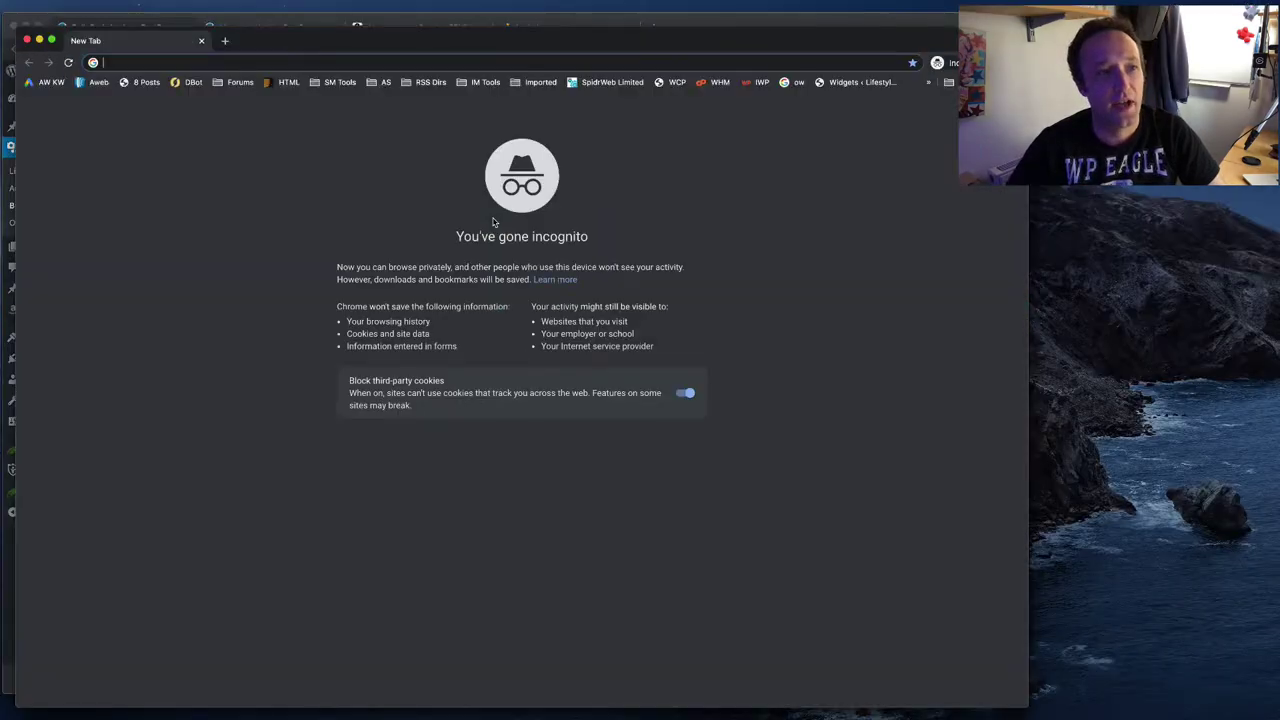
{"action": "key", "text": "super+v"}
{"action": "key", "text": "Return"}
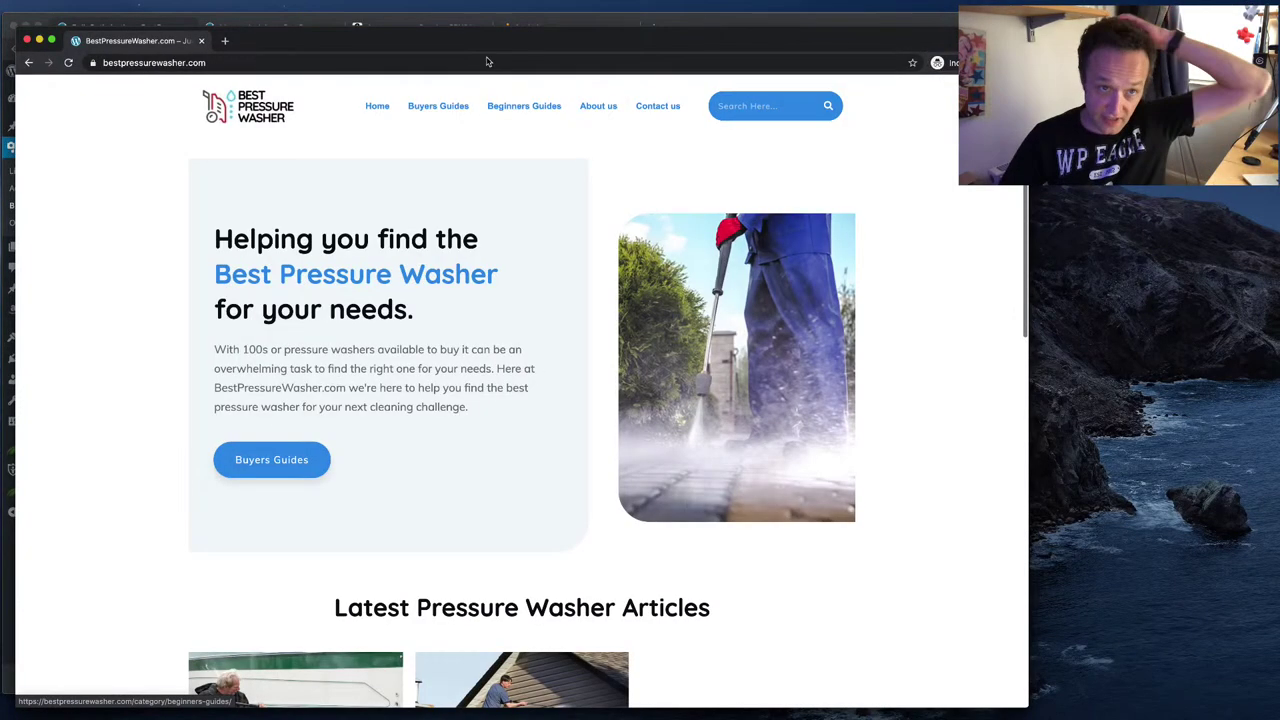
{"action": "left_click_drag", "start_coordinate": [452, 49], "coordinate": [766, 37]}
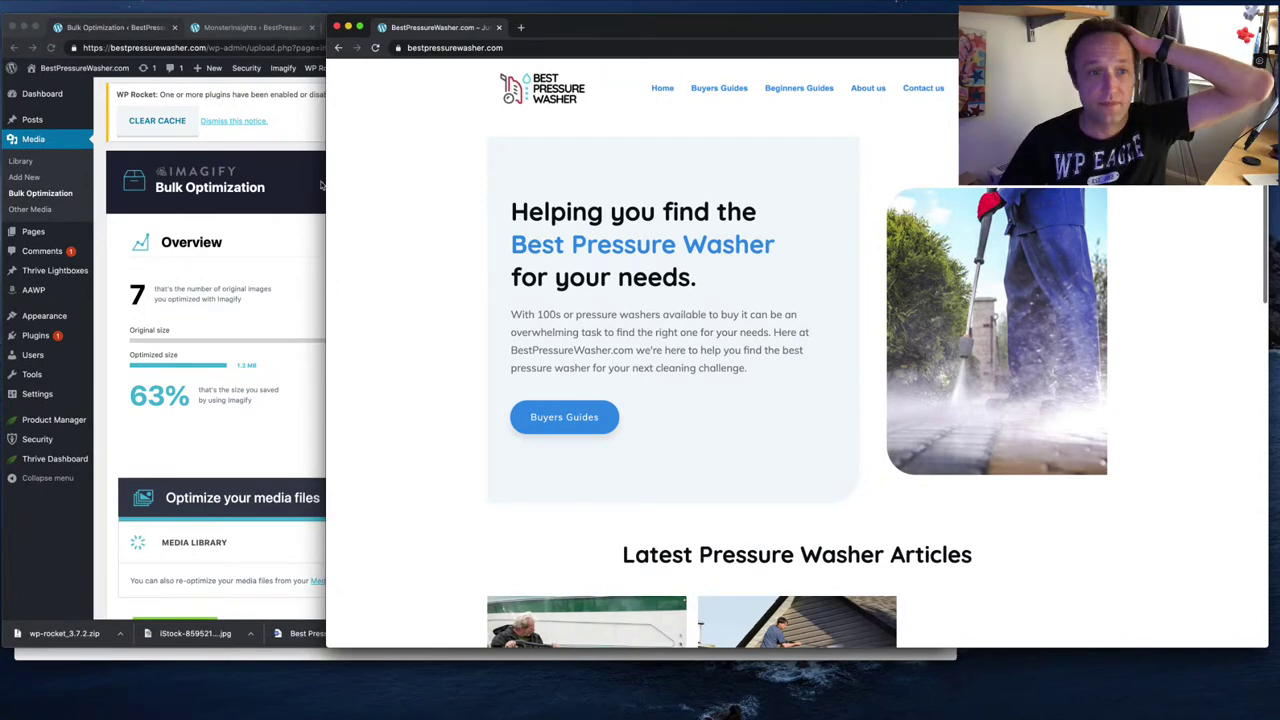
- Visit the boats buyers guide article and check the real-time Locations and Overview reports
{"action": "left_click", "coordinate": [321, 184]}
{"action": "left_click", "coordinate": [530, 28]}
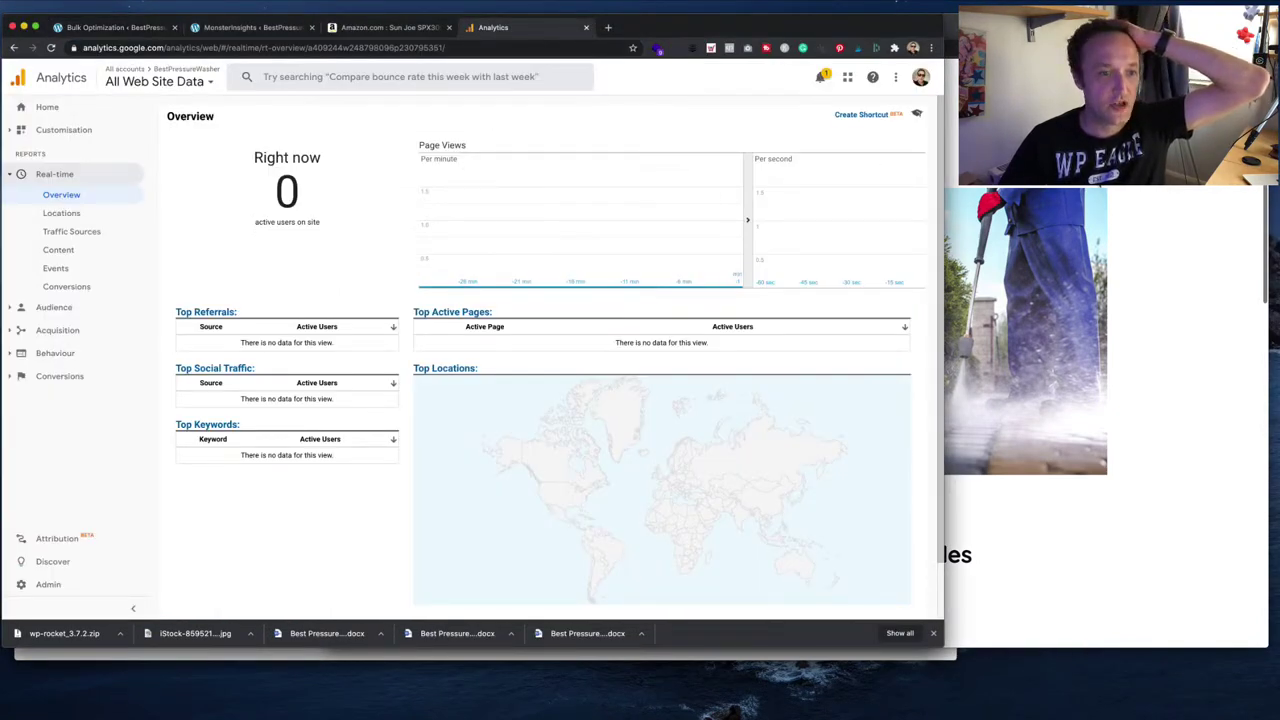
{"action": "key", "text": "super+grave"}
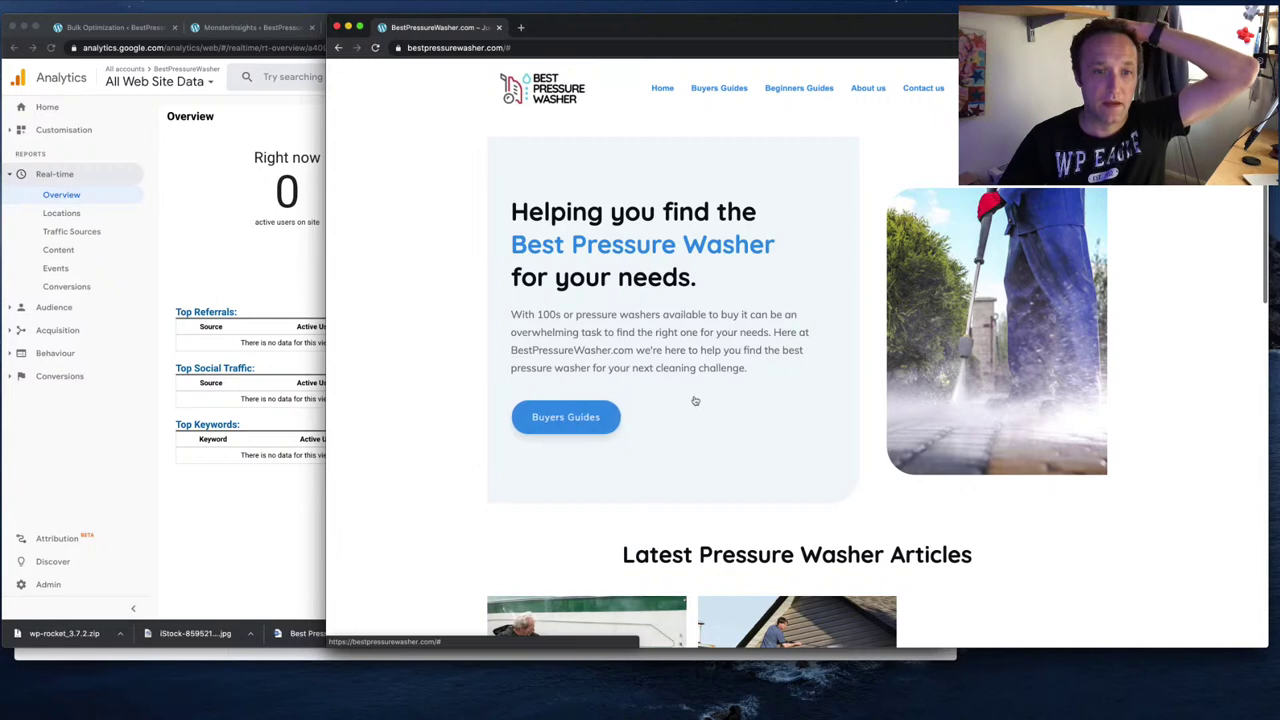
{"action": "scroll", "coordinate": [720, 402], "scroll_direction": "down", "scroll_amount": 5}
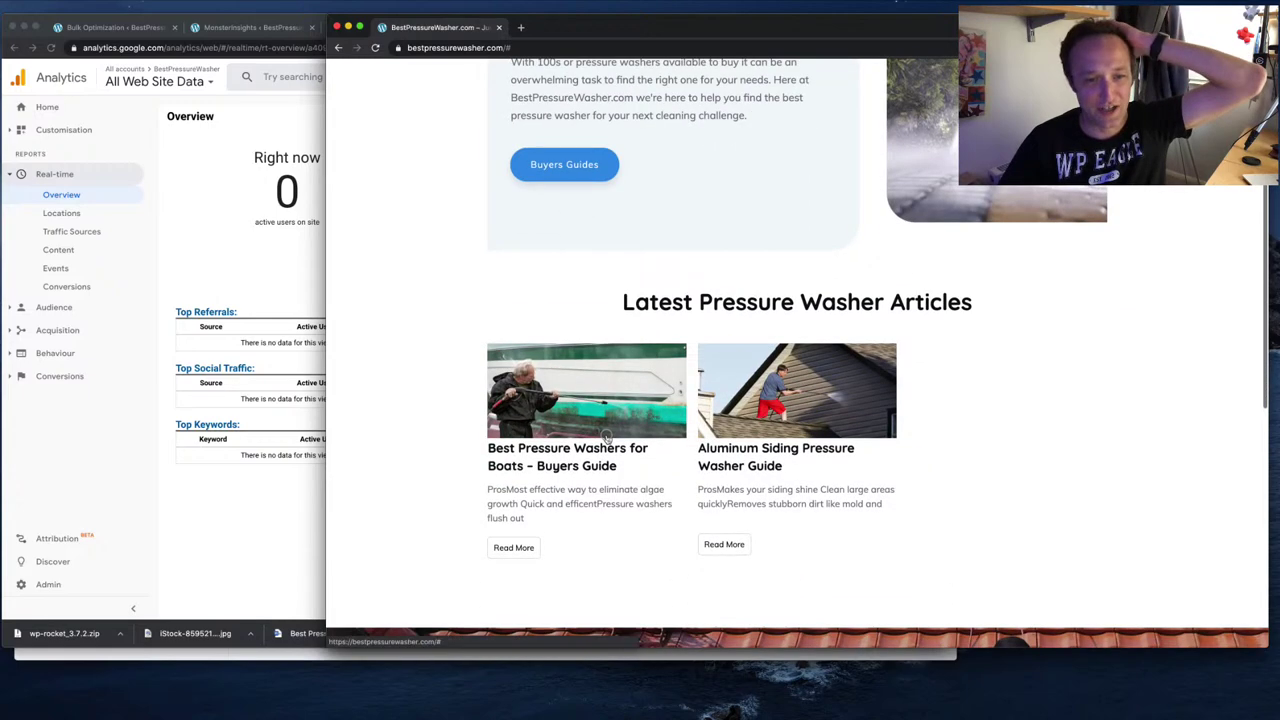
{"action": "left_click", "coordinate": [606, 437]}
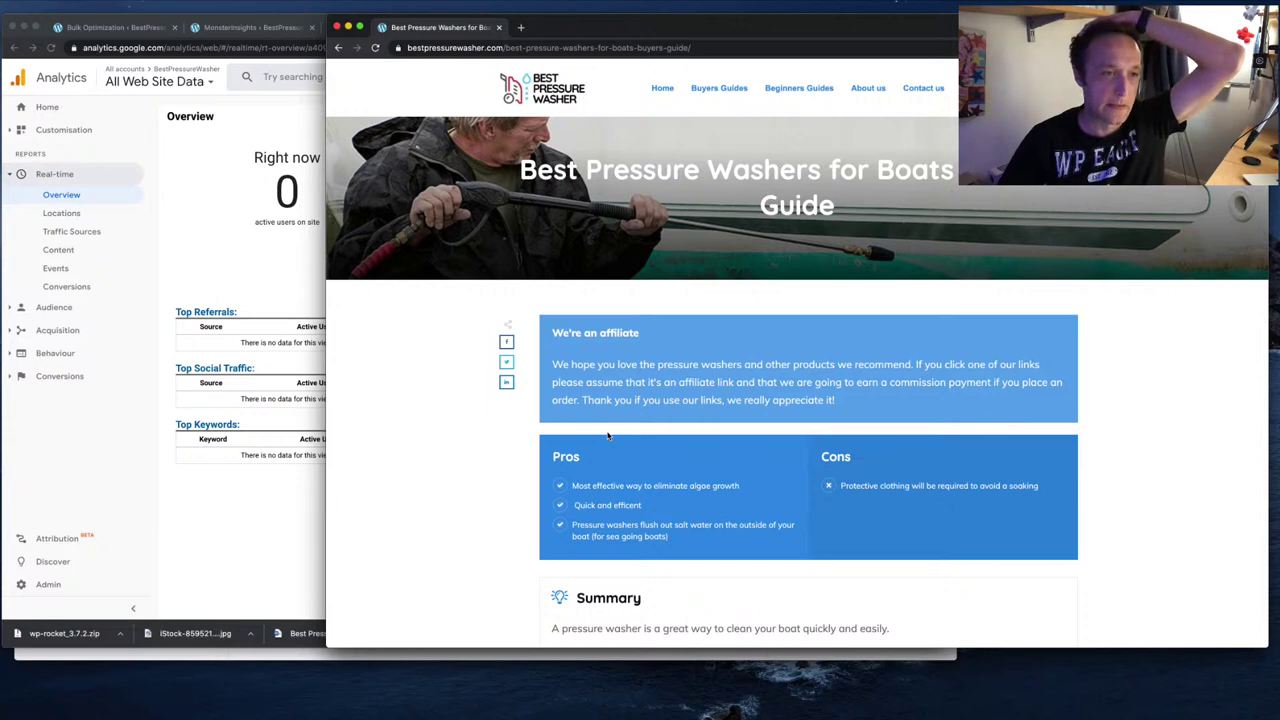
{"action": "left_click", "coordinate": [260, 286]}
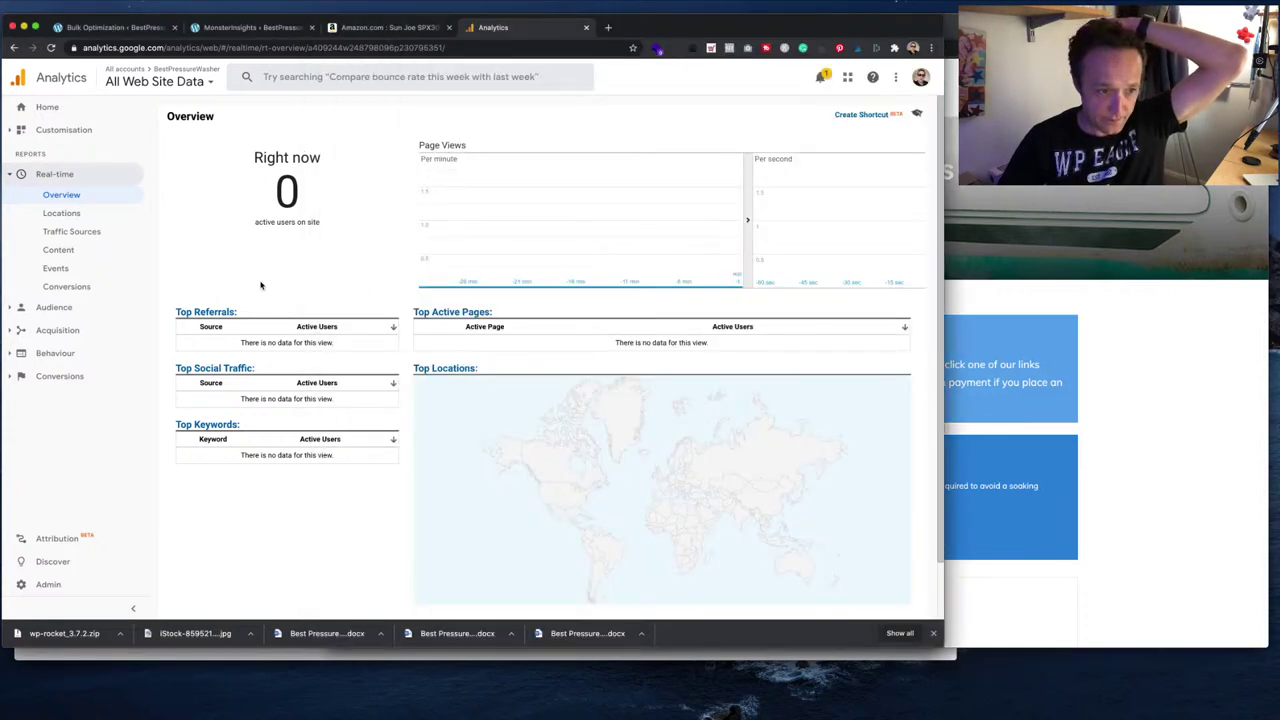
{"action": "left_click", "coordinate": [60, 213]}
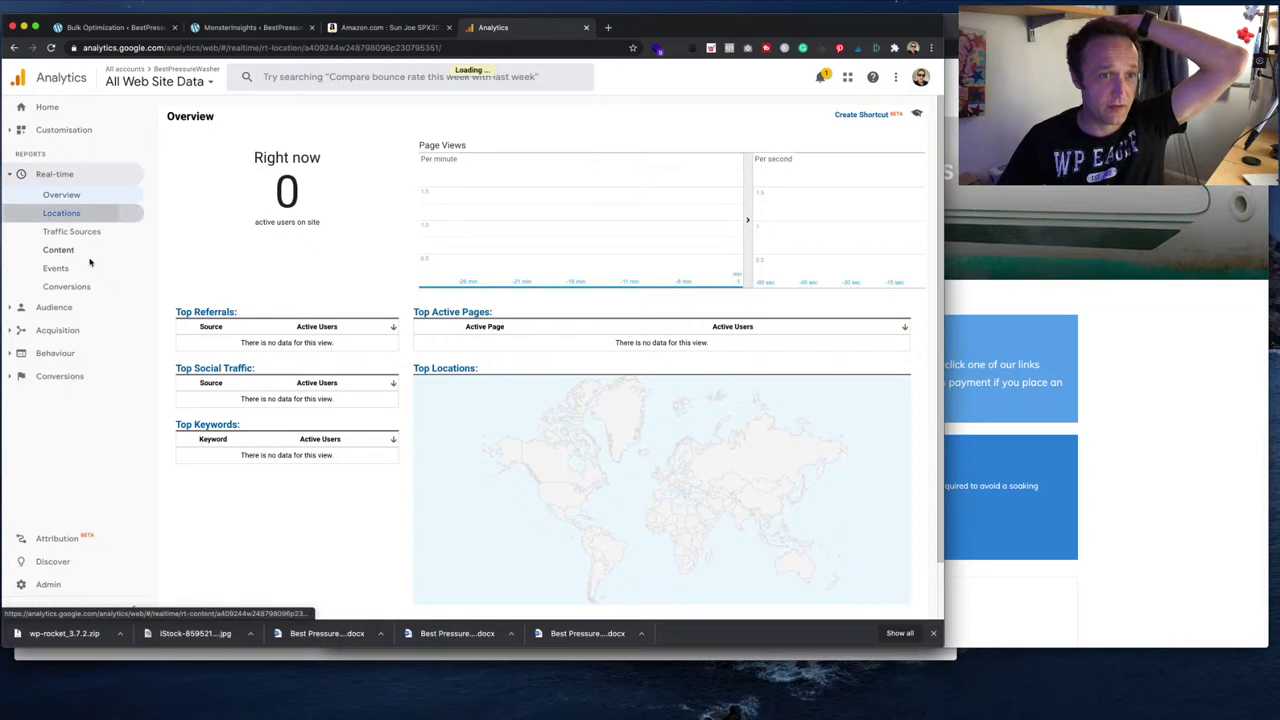
{"action": "left_click", "coordinate": [79, 198]}
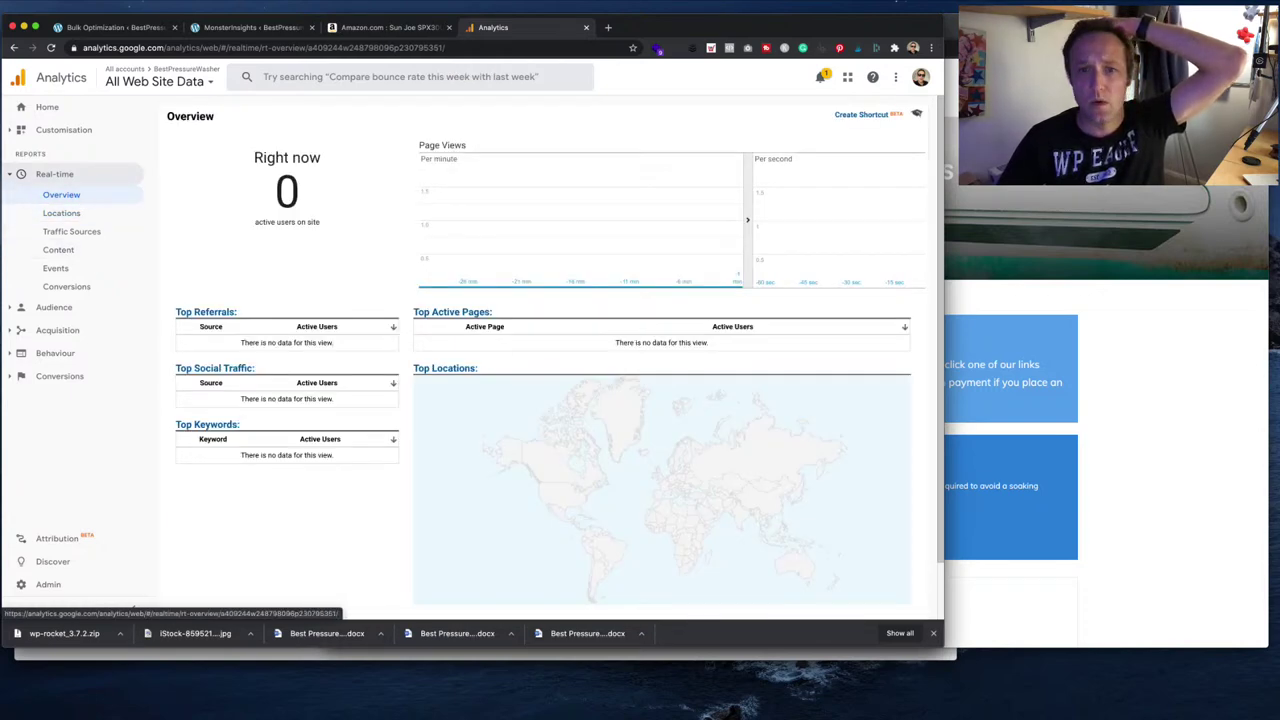
- Reload the boats article and review the MonsterInsights settings page
{"action": "left_click", "coordinate": [994, 190]}
{"action": "scroll", "coordinate": [672, 335], "scroll_direction": "down", "scroll_amount": 2}
{"action": "scroll", "coordinate": [672, 335], "scroll_direction": "up", "scroll_amount": 2}
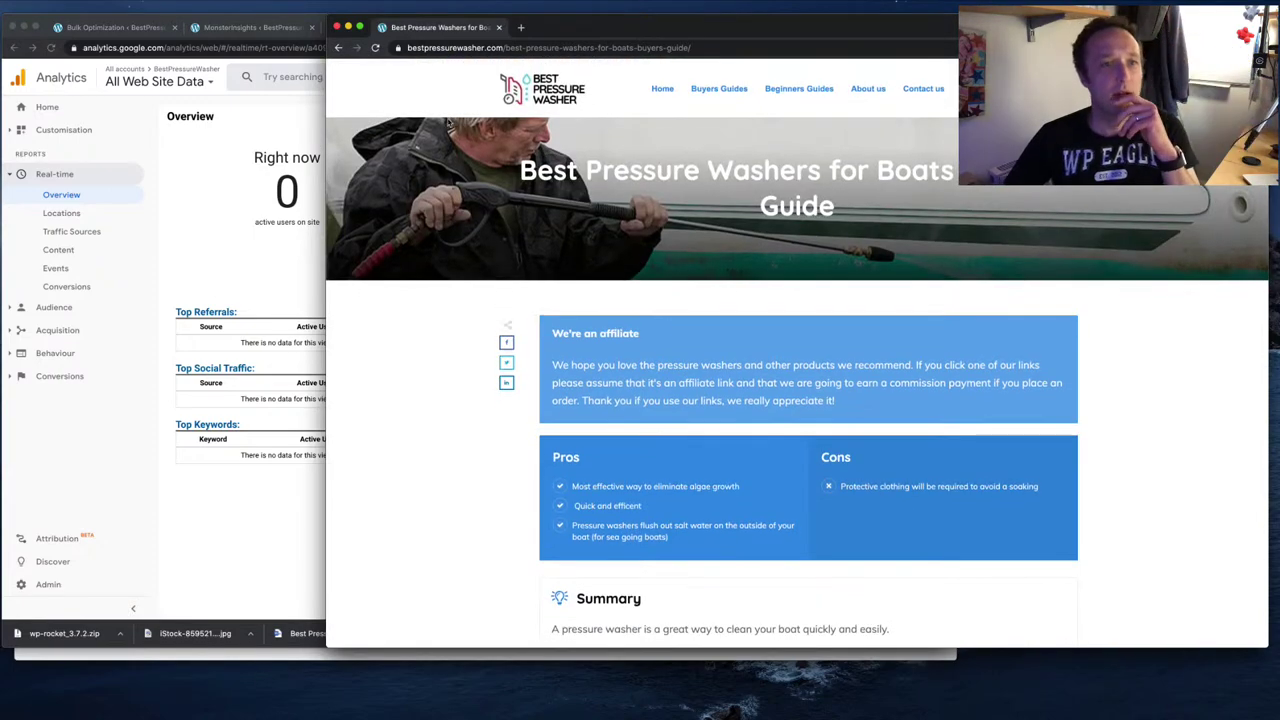
{"action": "left_click", "coordinate": [376, 48]}
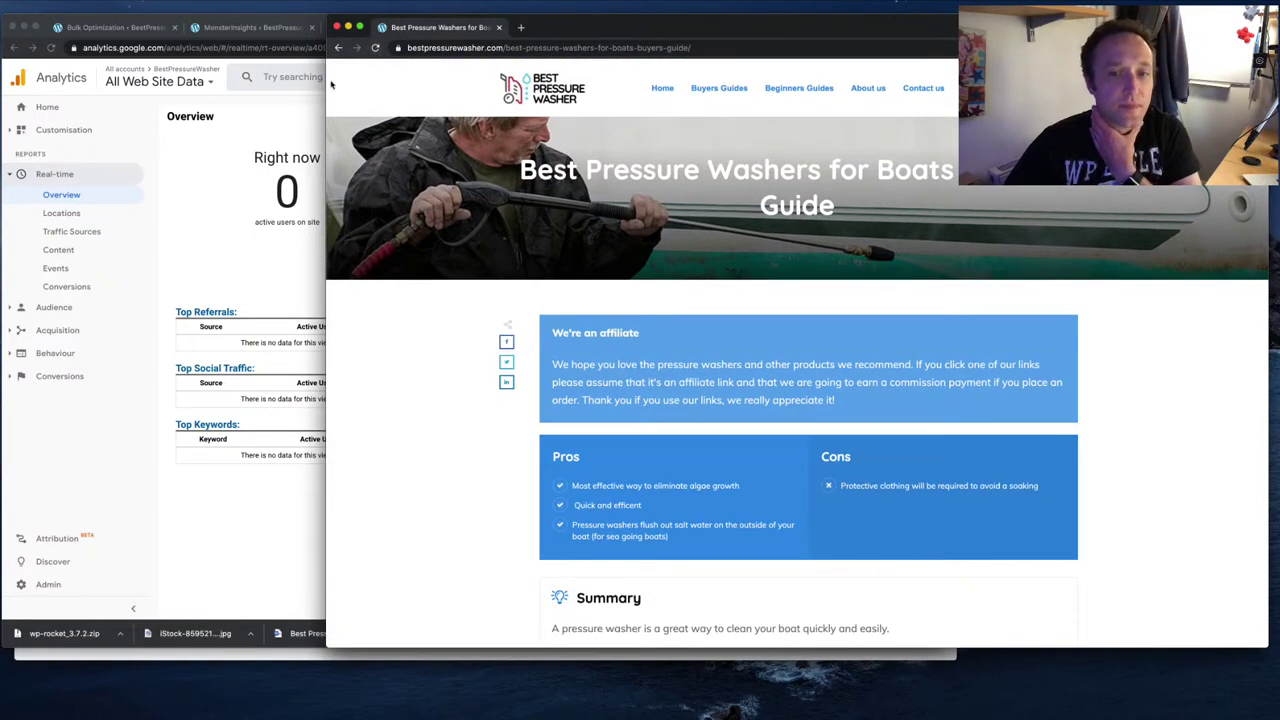
{"action": "left_click", "coordinate": [283, 127]}
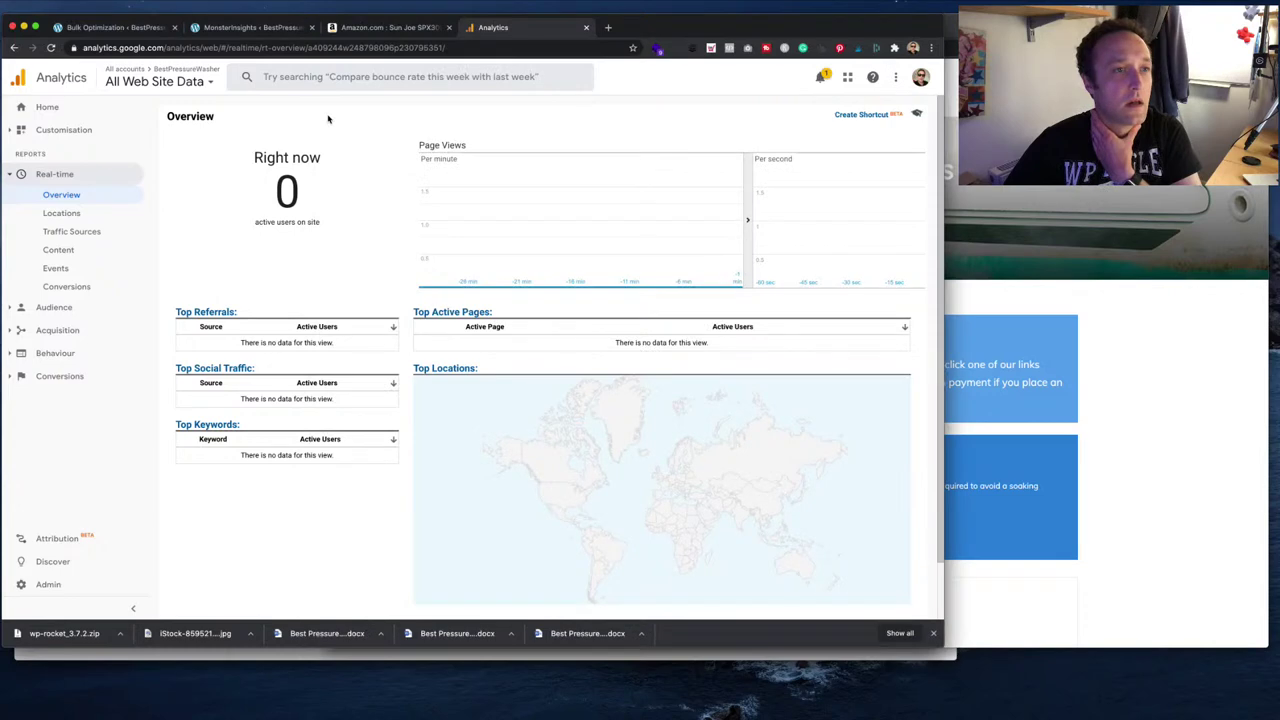
{"action": "left_click", "coordinate": [258, 32]}
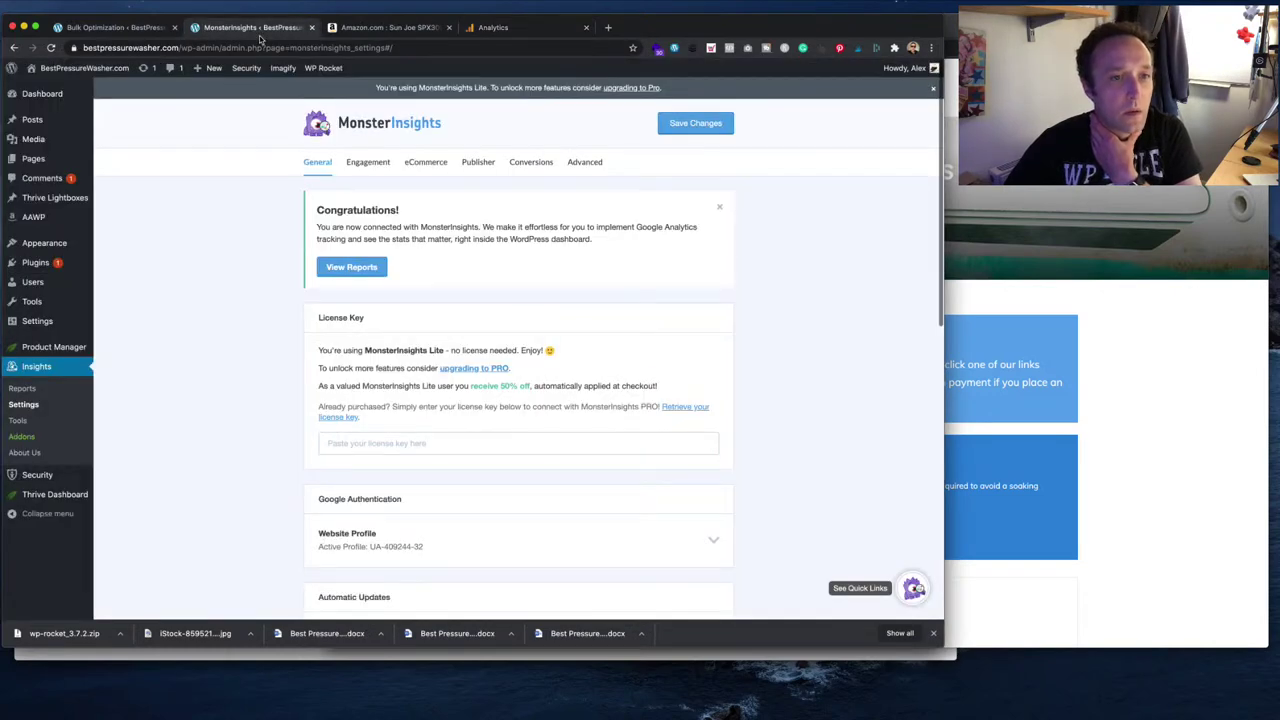
{"action": "scroll", "coordinate": [485, 255], "scroll_direction": "down", "scroll_amount": 3}
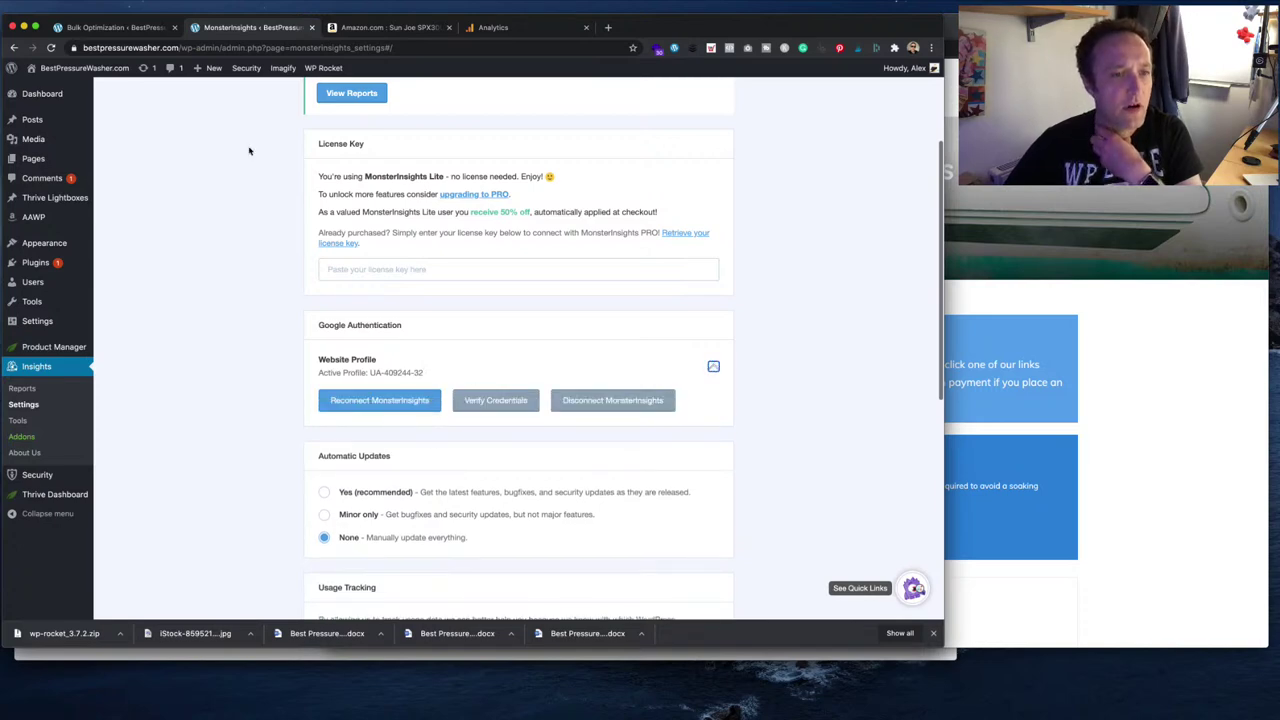
{"action": "left_click", "coordinate": [495, 28]}
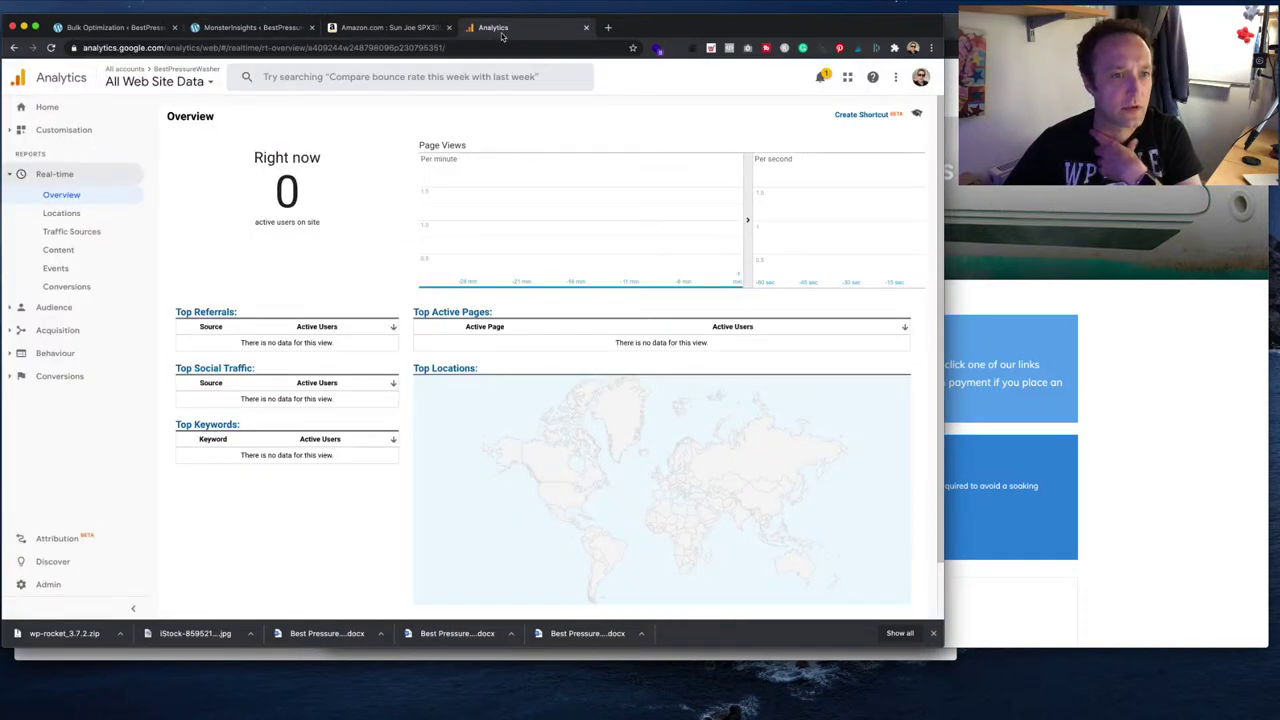
- Compare the Analytics tracking ID and site tag with the MonsterInsights website profile
{"action": "left_click", "coordinate": [40, 584]}
{"action": "left_click", "coordinate": [438, 245]}
{"action": "left_click", "coordinate": [434, 262]}
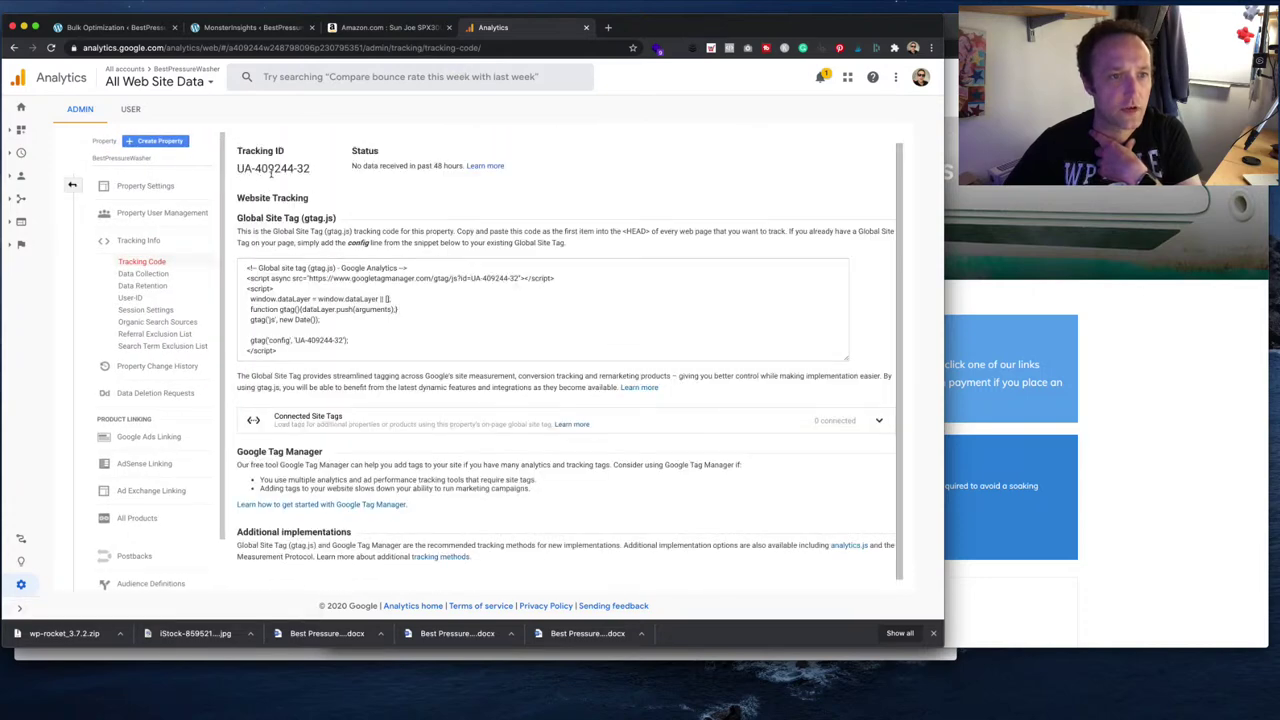
{"action": "left_click", "coordinate": [250, 27]}
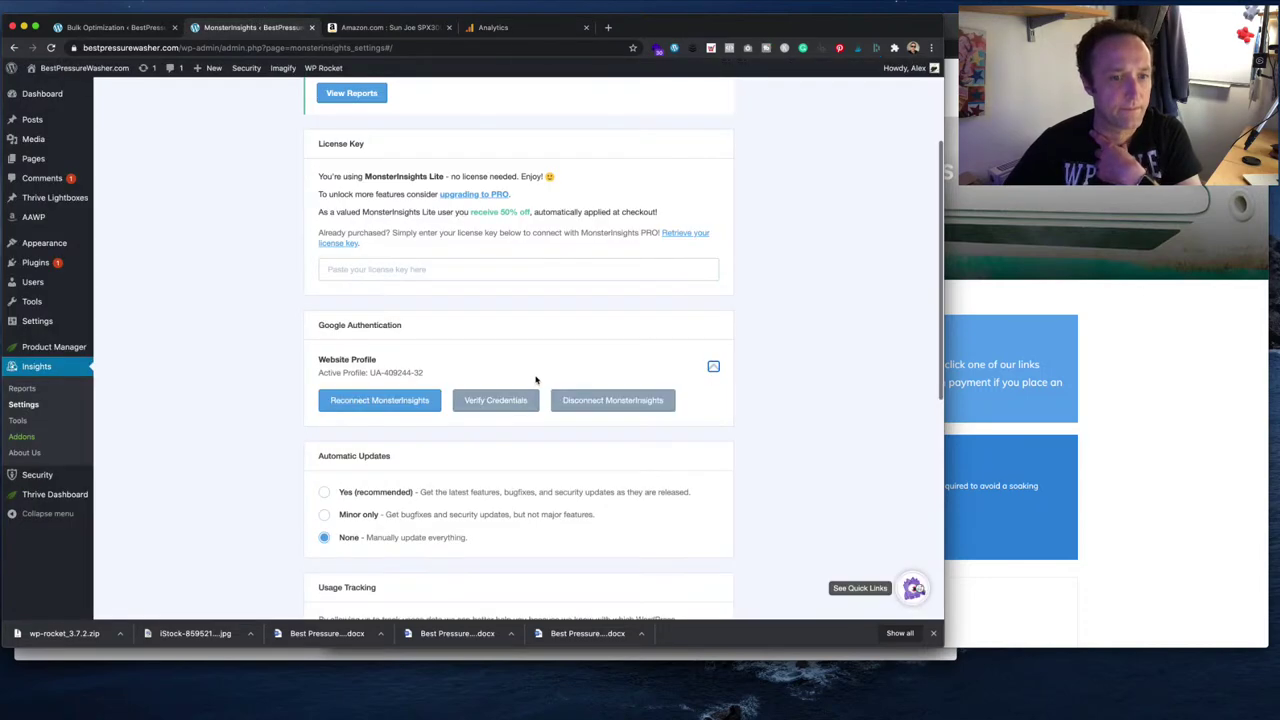
{"action": "scroll", "coordinate": [508, 357], "scroll_direction": "down", "scroll_amount": 5}
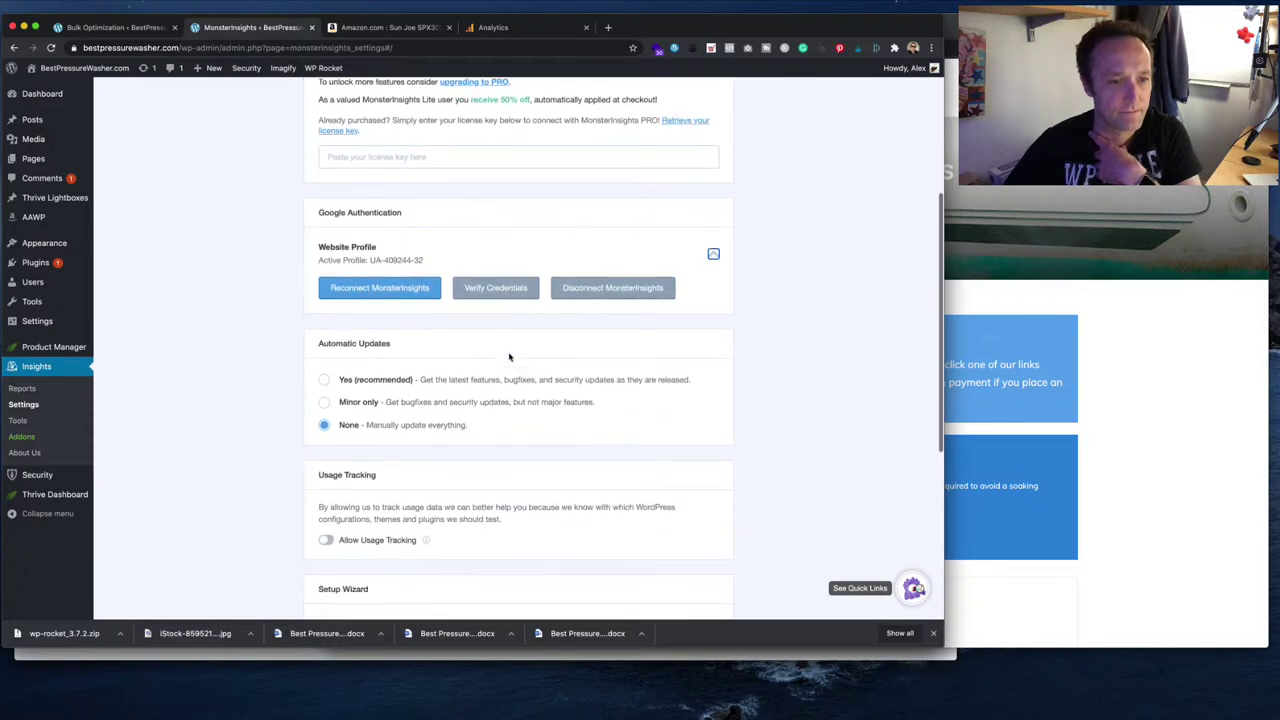
{"action": "scroll", "coordinate": [508, 357], "scroll_direction": "down", "scroll_amount": 6}
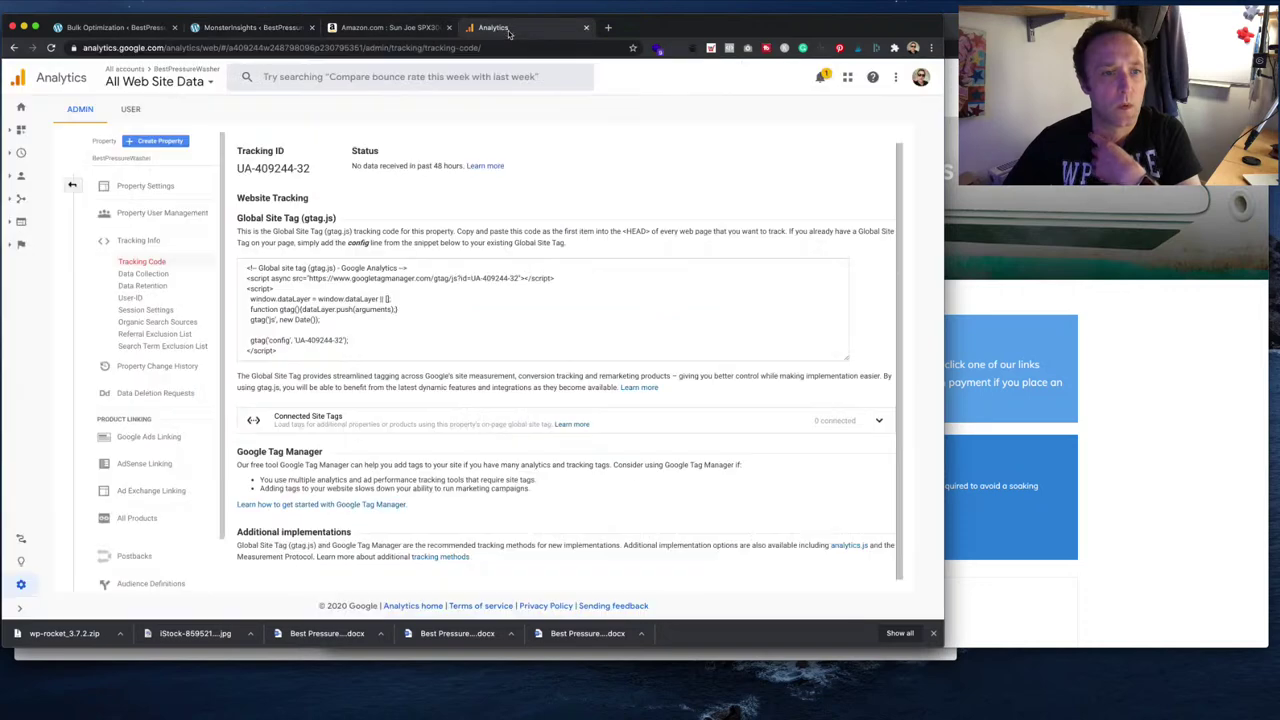
{"action": "left_click", "coordinate": [493, 28]}
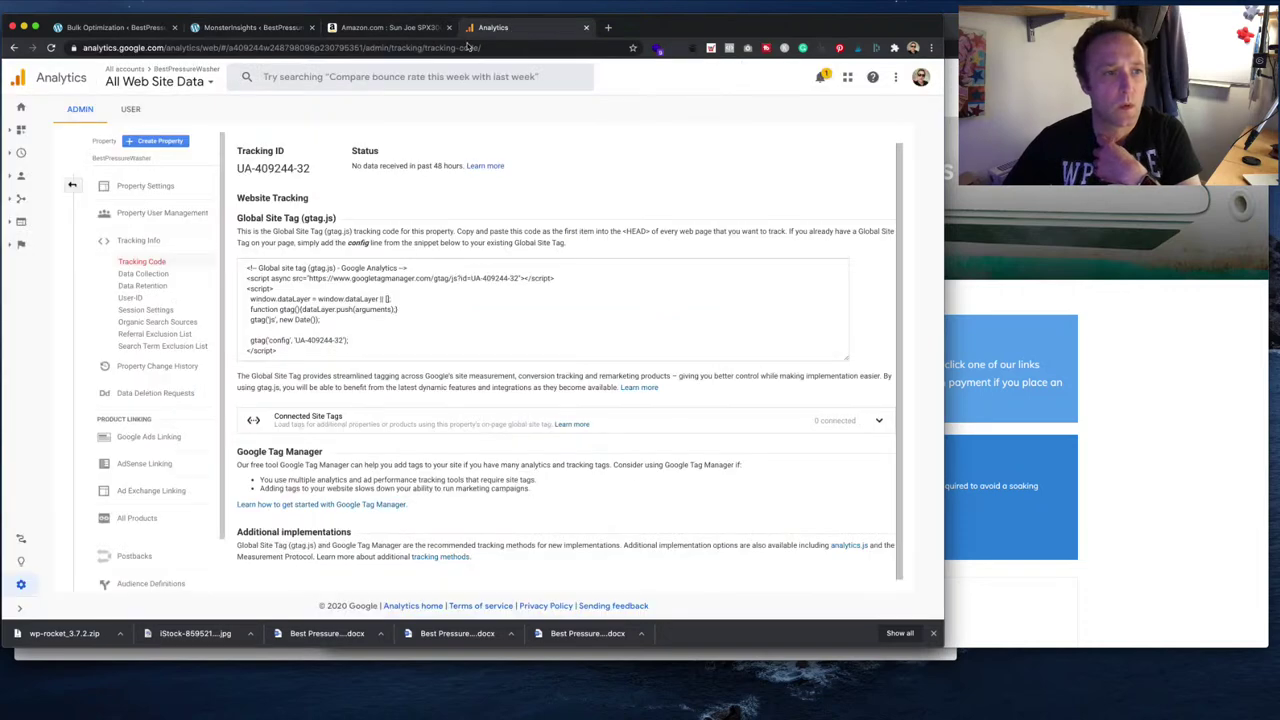
- Open the Buyers Guides category in the private window while watching the real-time Overview
{"action": "left_click", "coordinate": [20, 152]}
{"action": "left_click", "coordinate": [72, 194]}
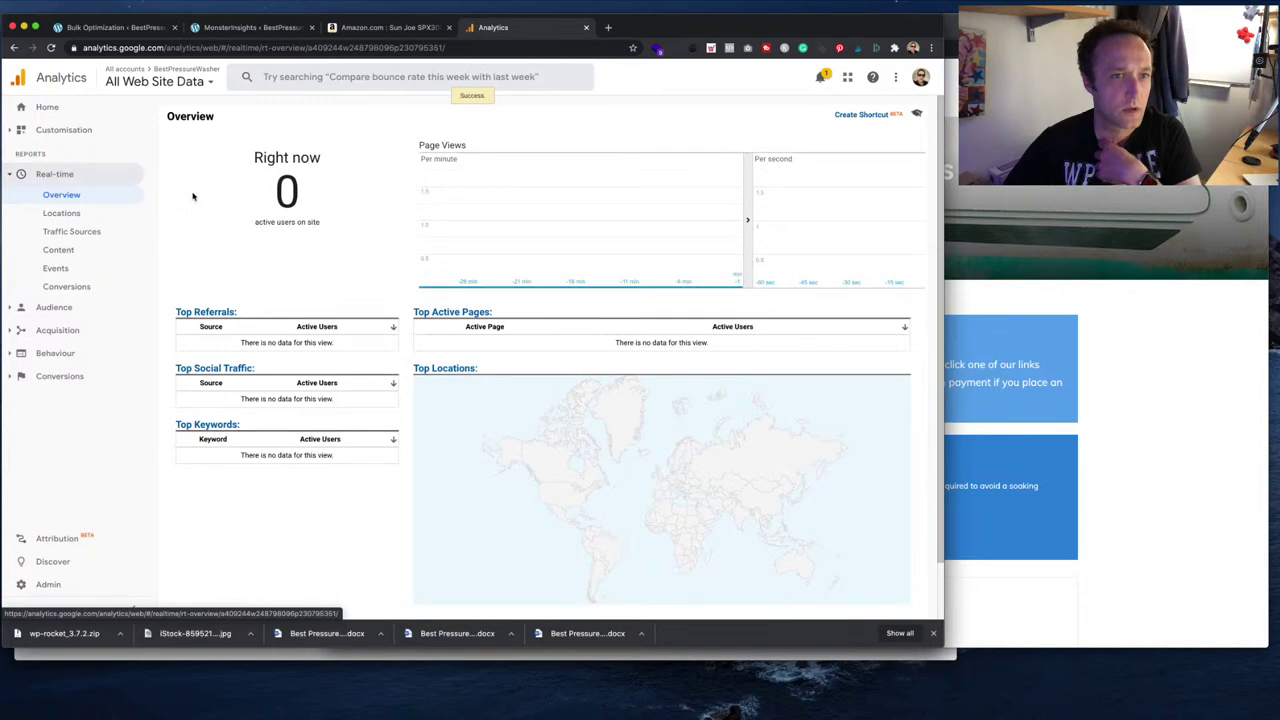
{"action": "left_click", "coordinate": [268, 6]}
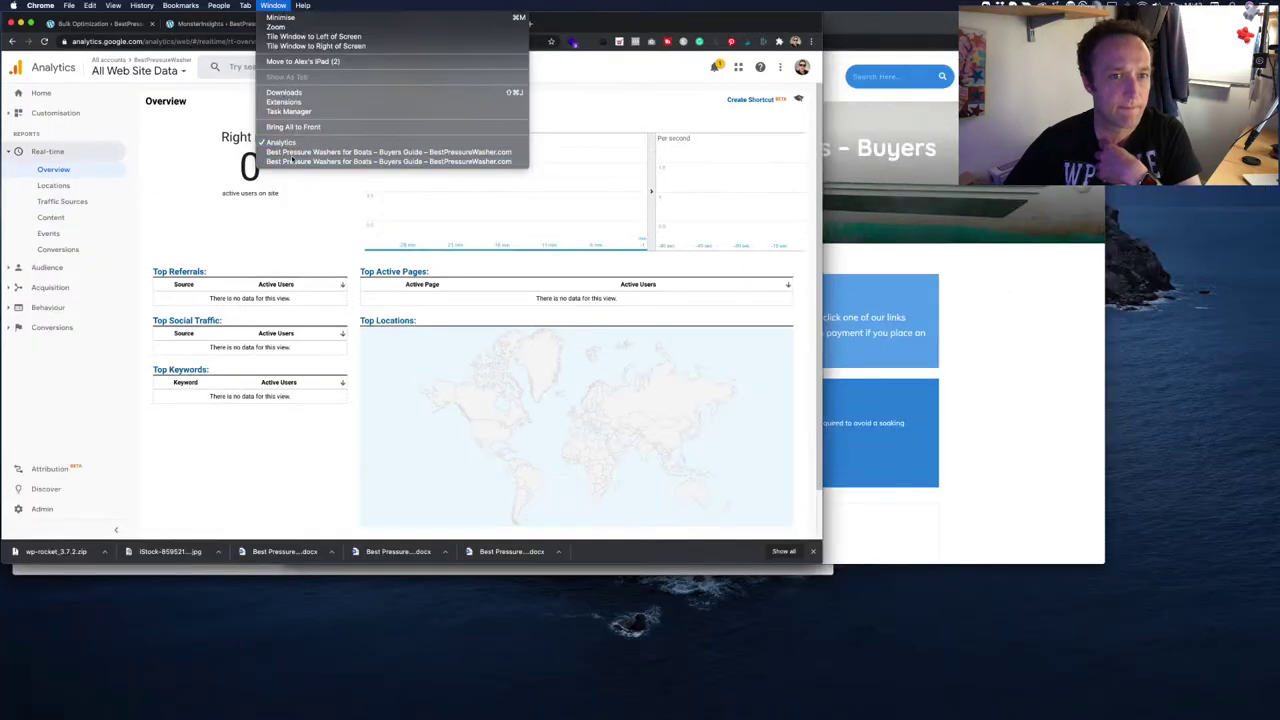
{"action": "left_click", "coordinate": [292, 162]}
{"action": "scroll", "coordinate": [414, 452], "scroll_direction": "down", "scroll_amount": 3}
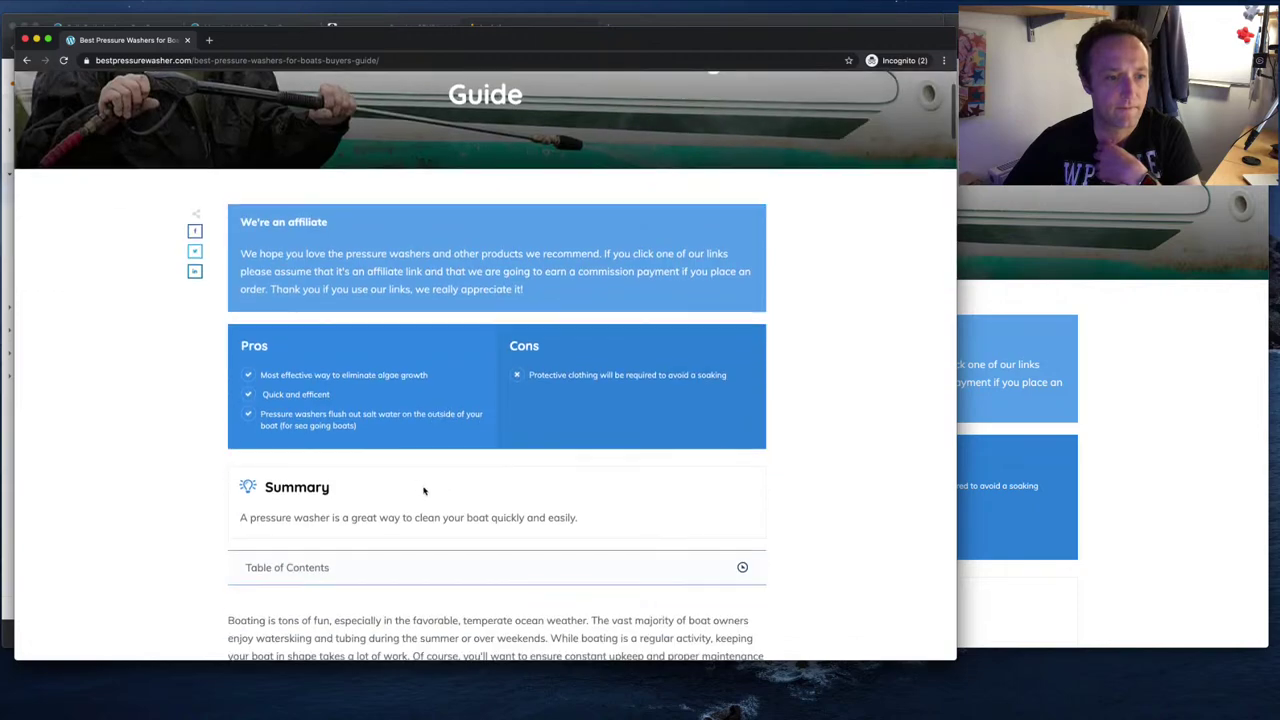
{"action": "scroll", "coordinate": [279, 254], "scroll_direction": "up", "scroll_amount": 5}
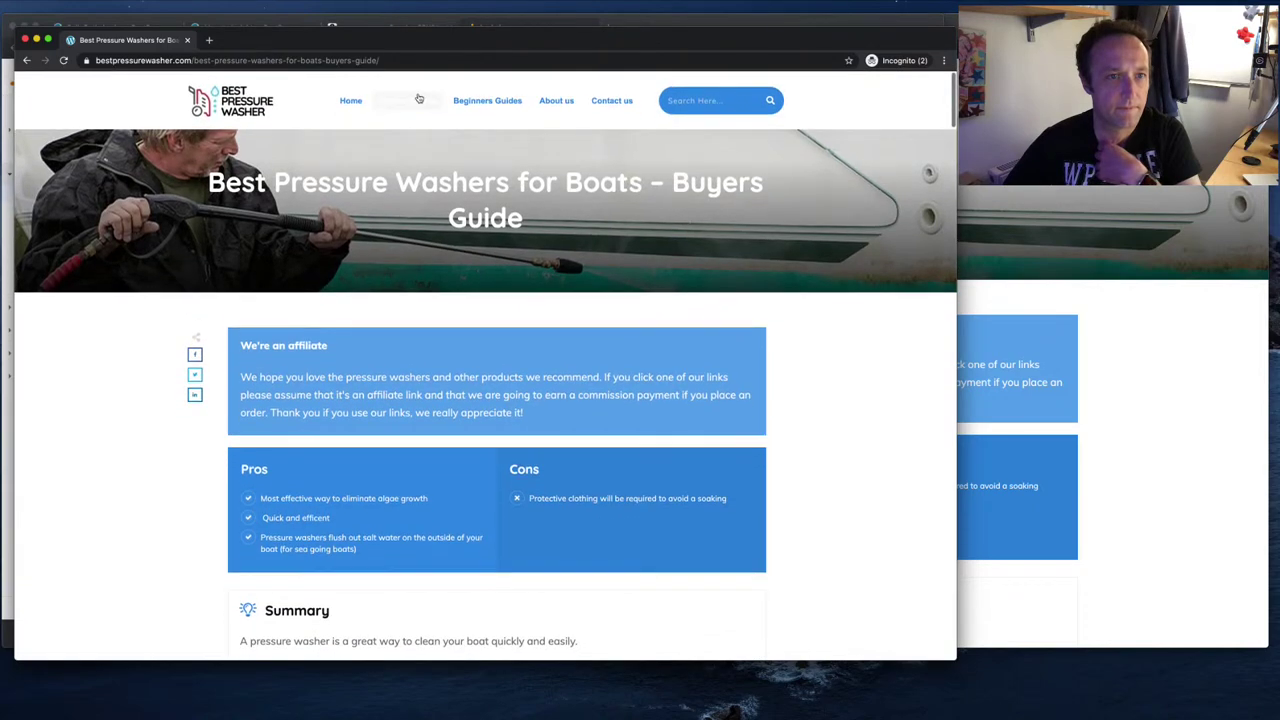
{"action": "left_click", "coordinate": [415, 101]}
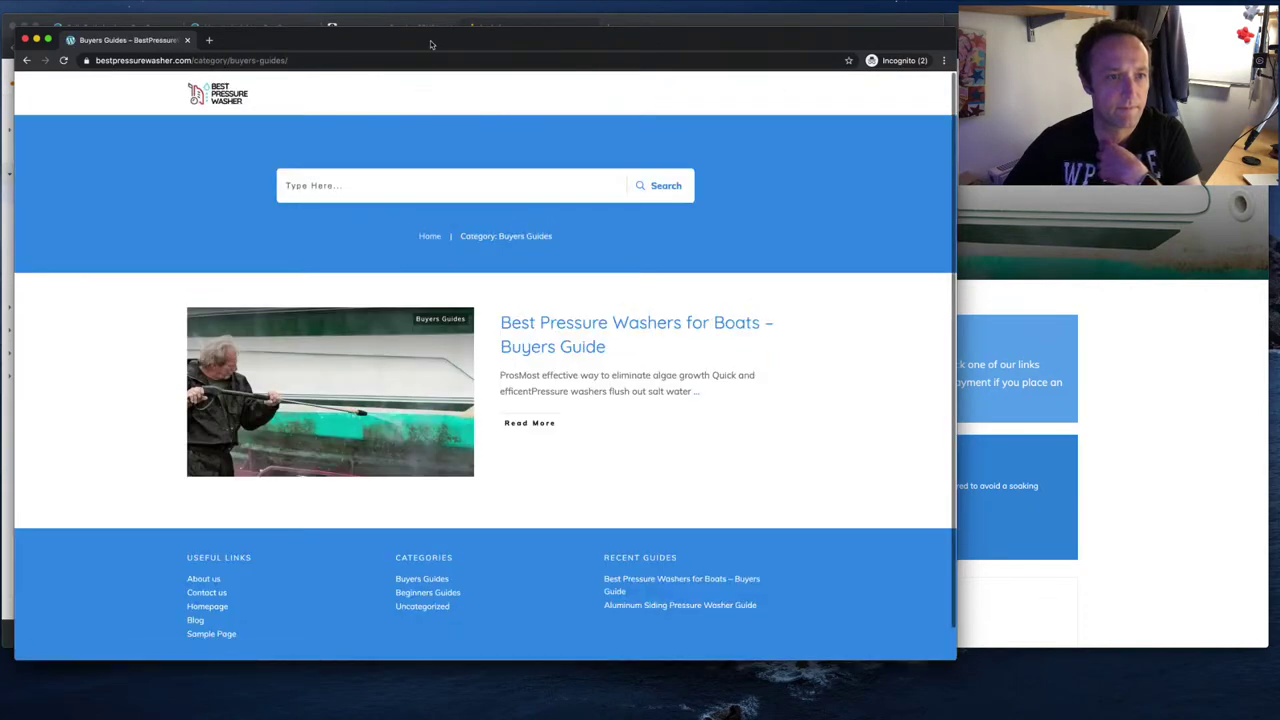
- Confirm the live visit in the real-time overview, then return to Imagify bulk optimization
{"action": "left_click_drag", "start_coordinate": [430, 40], "coordinate": [666, 53]}
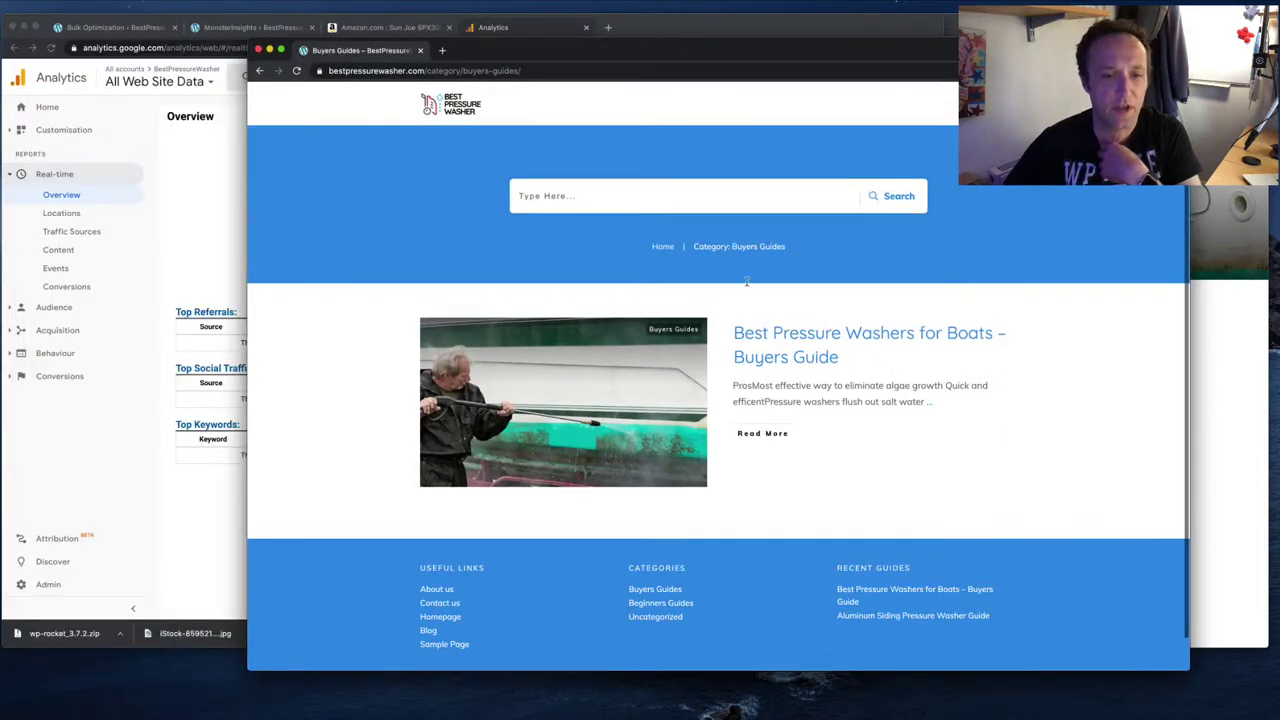
{"action": "left_click", "coordinate": [222, 291]}
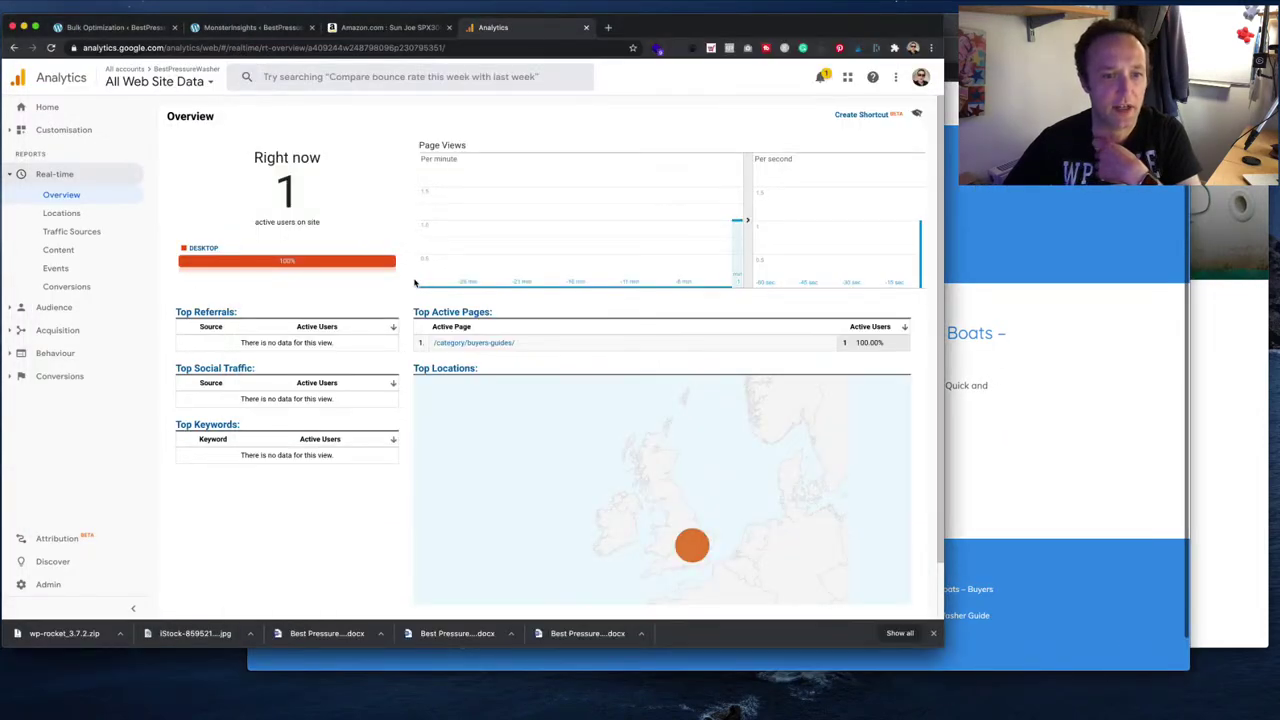
{"action": "mouse_move", "coordinate": [692, 552]}
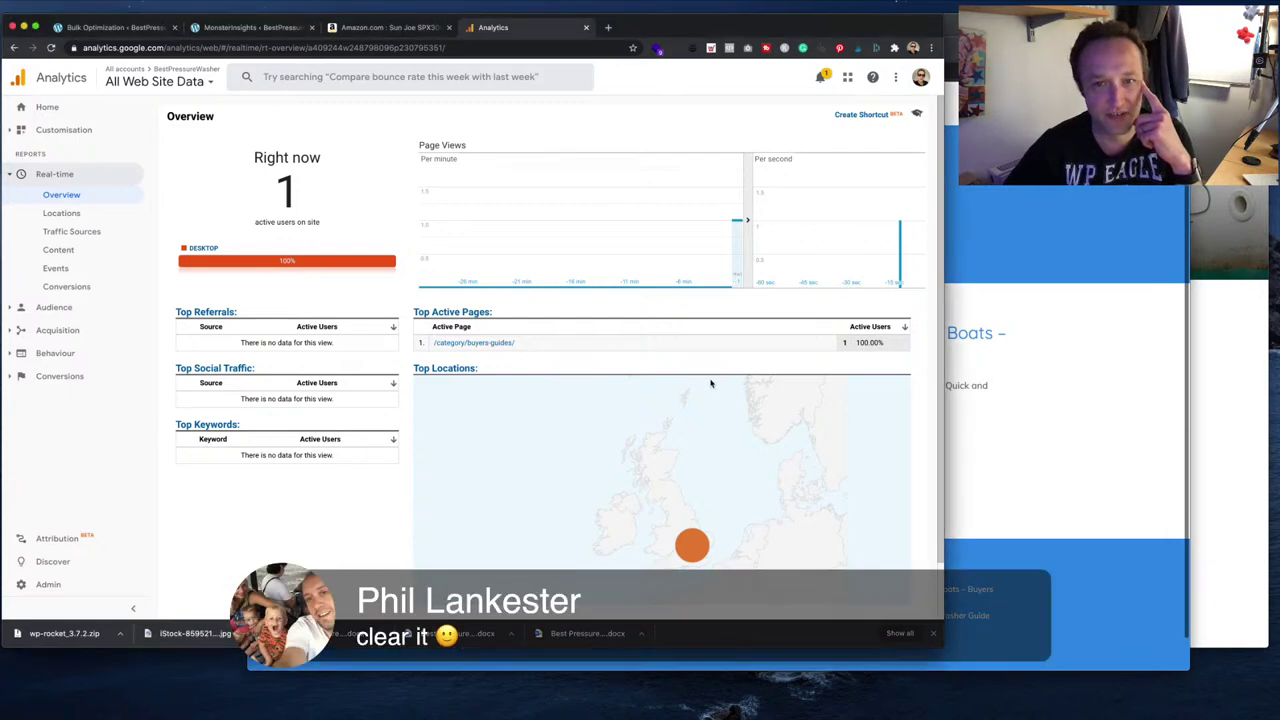
{"action": "left_click", "coordinate": [1024, 356]}
{"action": "left_click", "coordinate": [244, 50]}
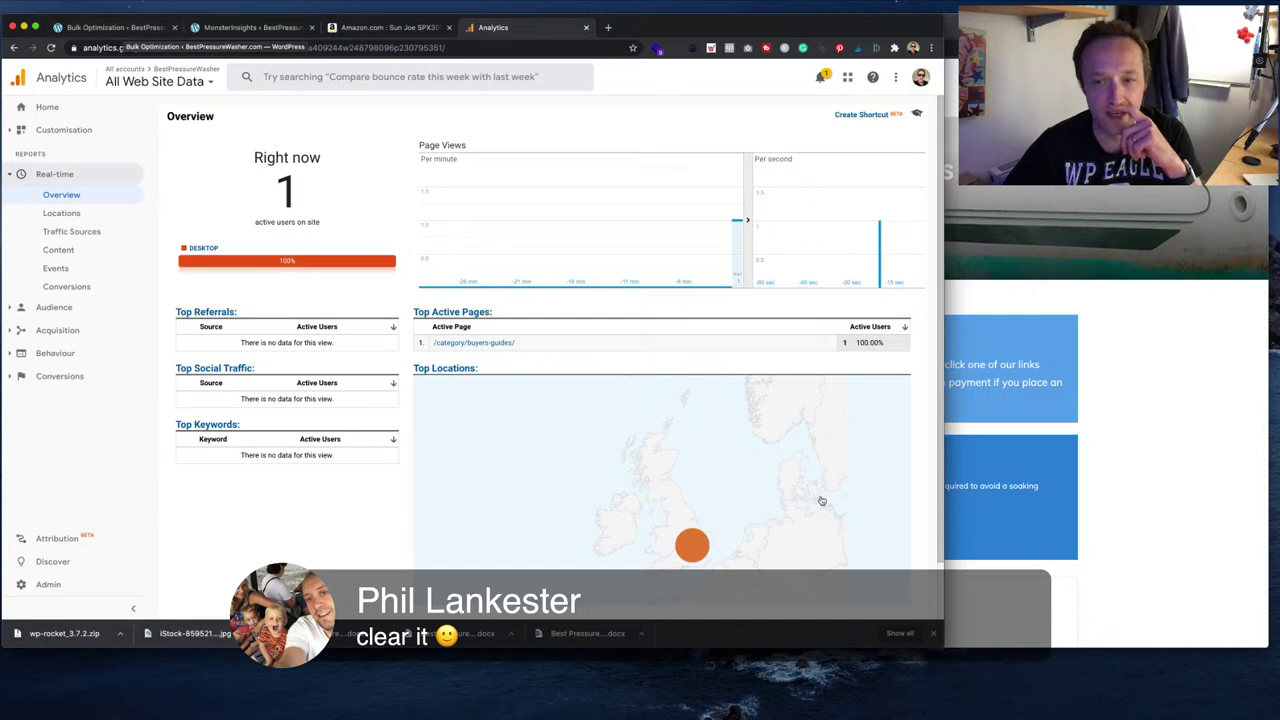
{"action": "left_click", "coordinate": [125, 28]}
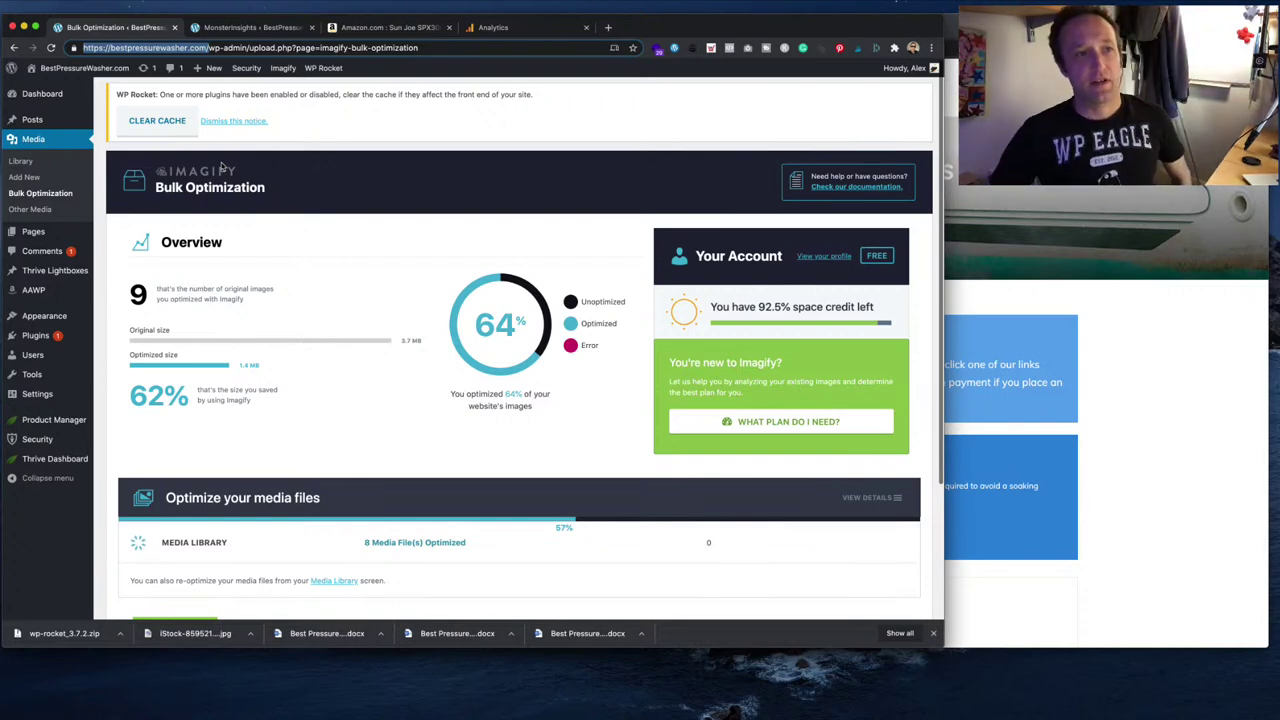
- Bring up the MonsterInsights General settings page, scrolled to the top
{"action": "triple_click", "coordinate": [307, 95]}
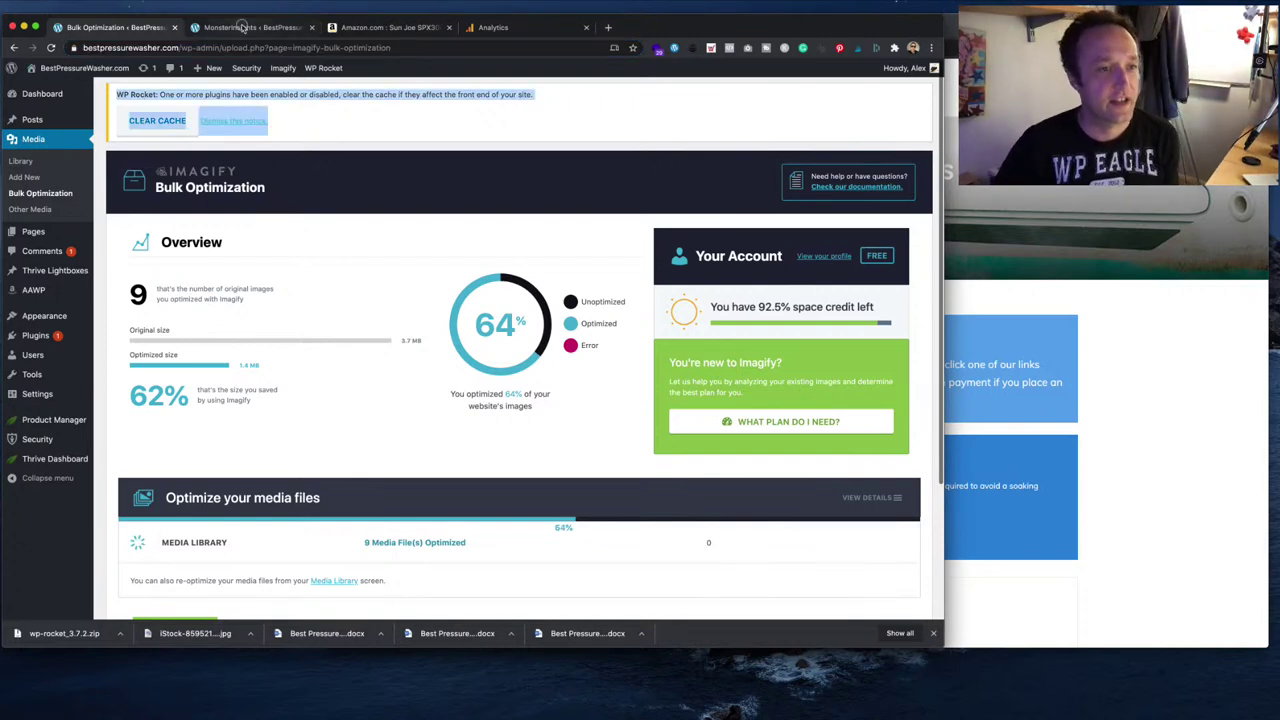
{"action": "left_click", "coordinate": [246, 33]}
{"action": "scroll", "coordinate": [170, 256], "scroll_direction": "up", "scroll_amount": 15}
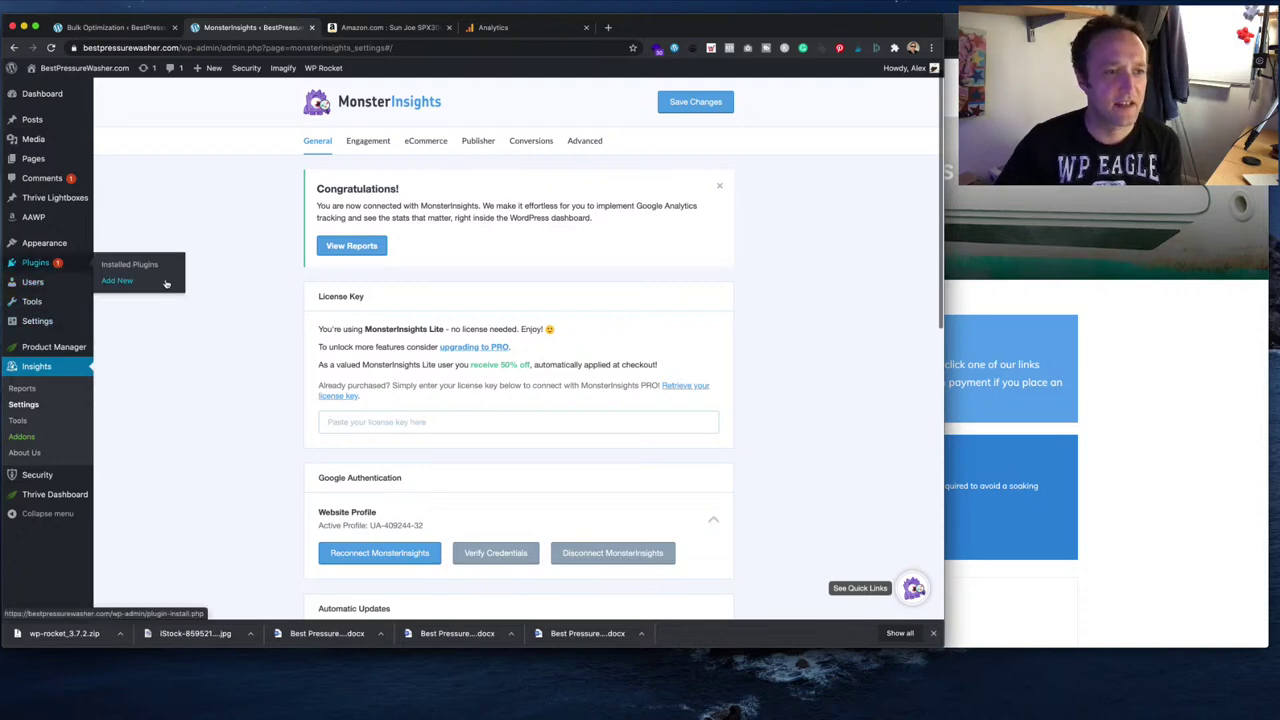
- Search plugins for 'all in one', then install and activate All in One SEO Pack
{"action": "left_click", "coordinate": [150, 280]}
{"action": "left_click", "coordinate": [787, 179]}
{"action": "type", "text": "all in o"}
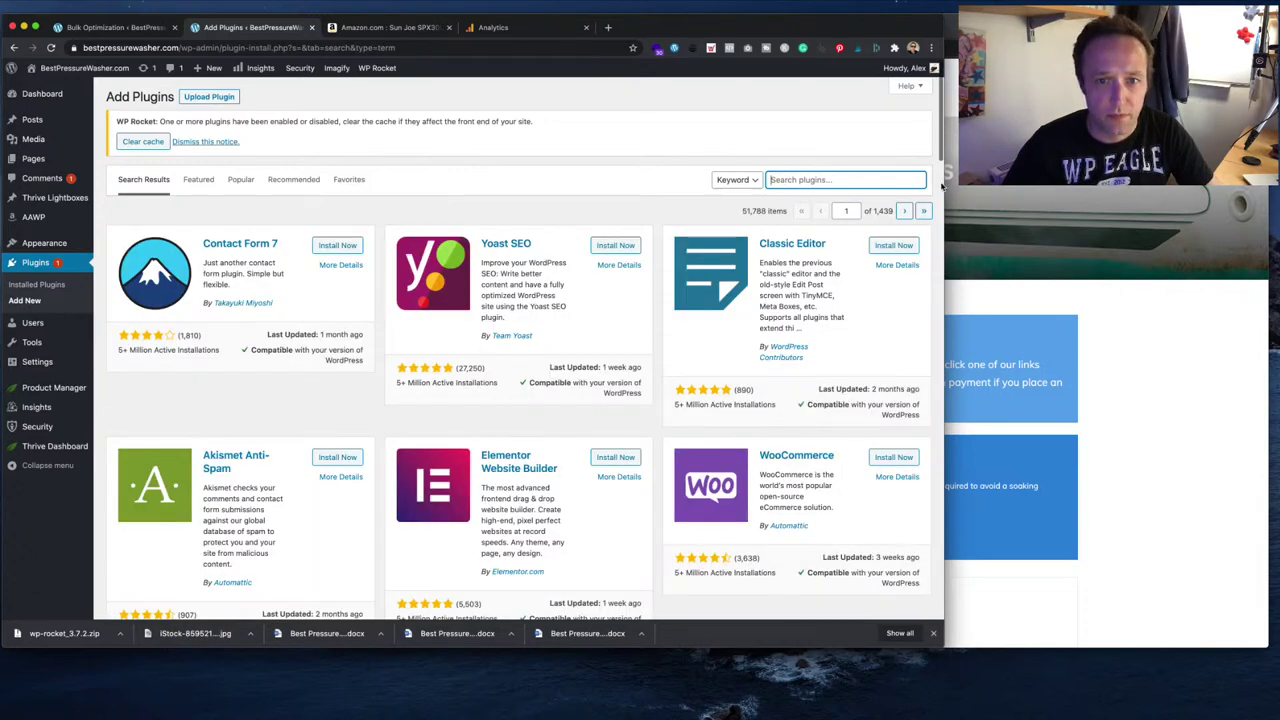
{"action": "type", "text": "all in one"}
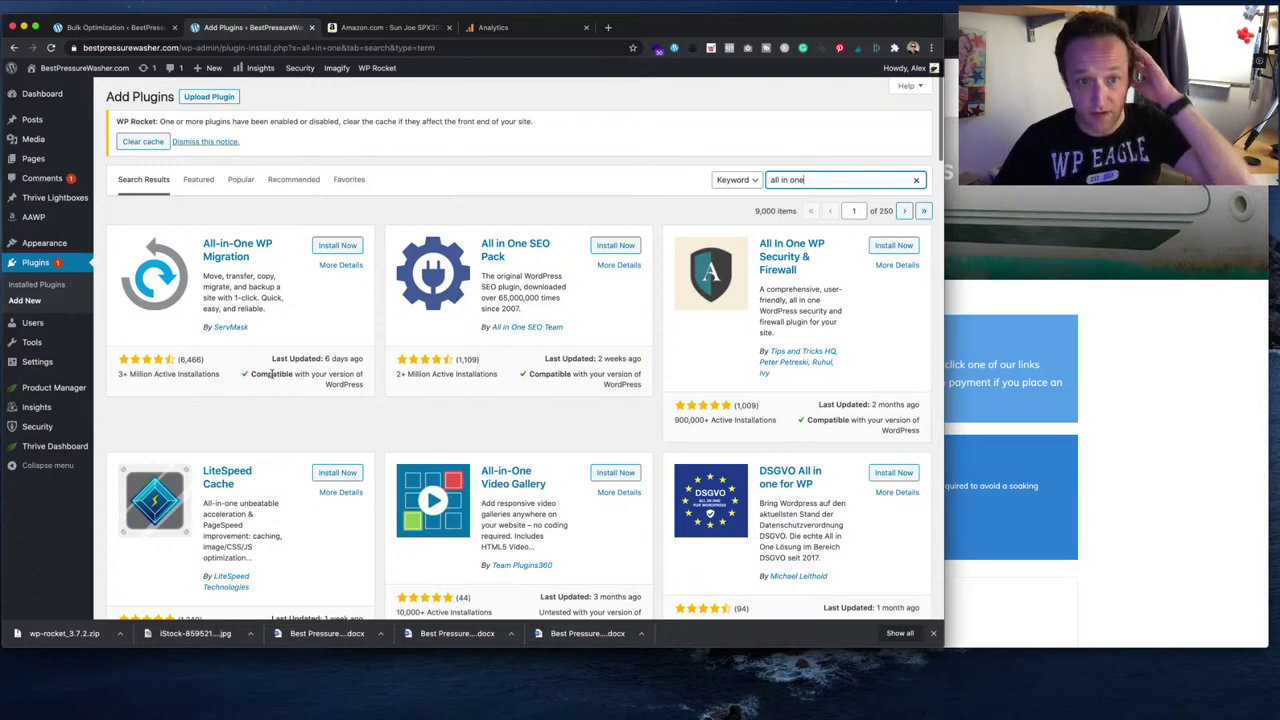
{"action": "left_click", "coordinate": [610, 246]}
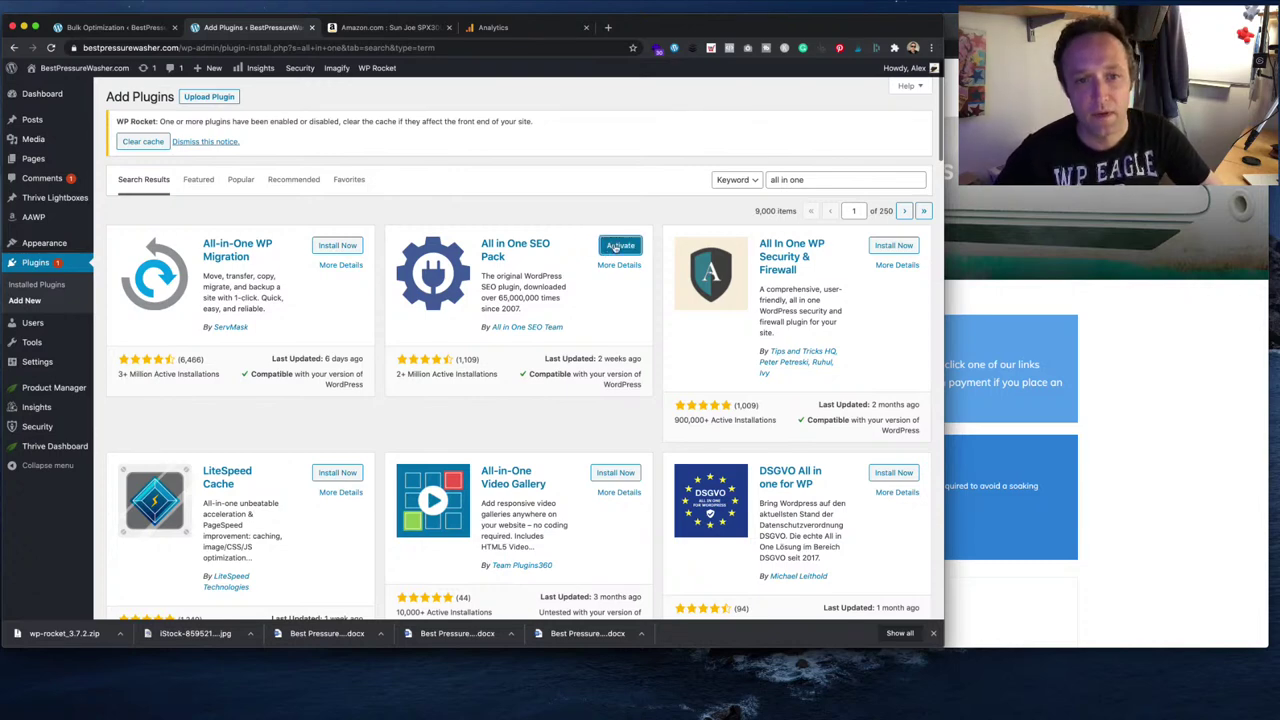
{"action": "left_click", "coordinate": [615, 246]}
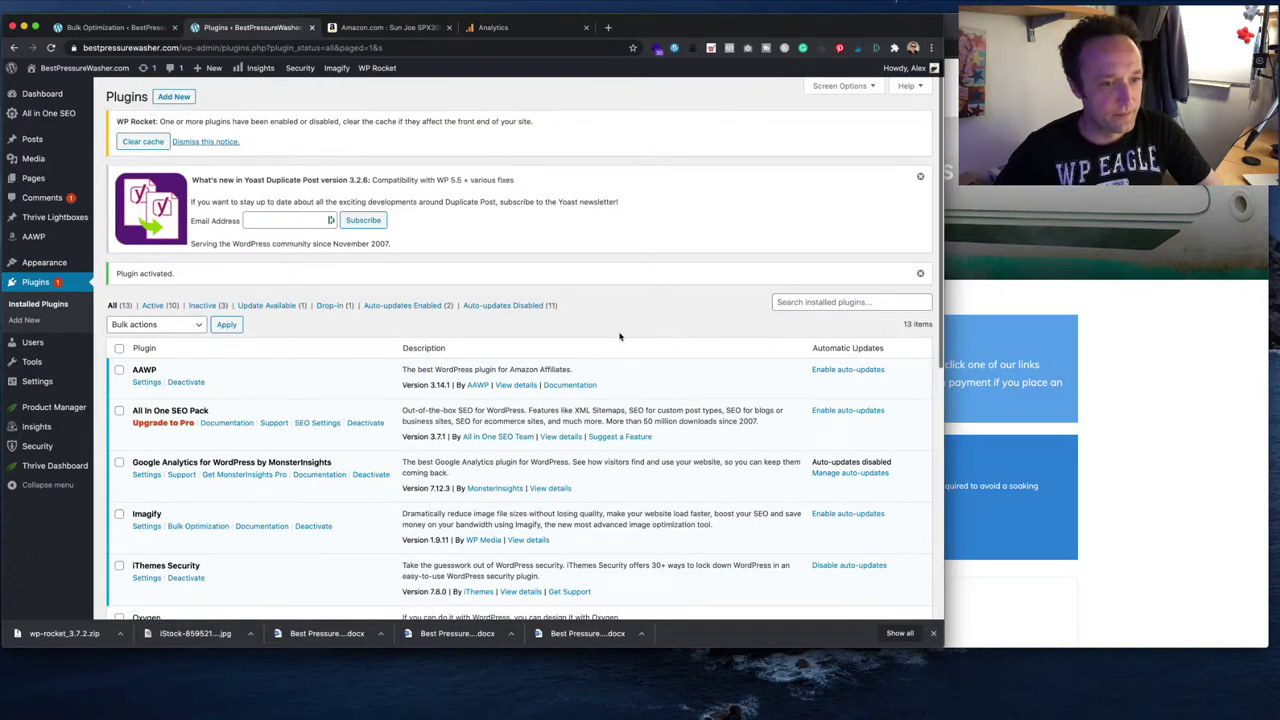
- Open All In One SEO Pack's General Settings and look through its options, keeping defaults
{"action": "left_click", "coordinate": [317, 422]}
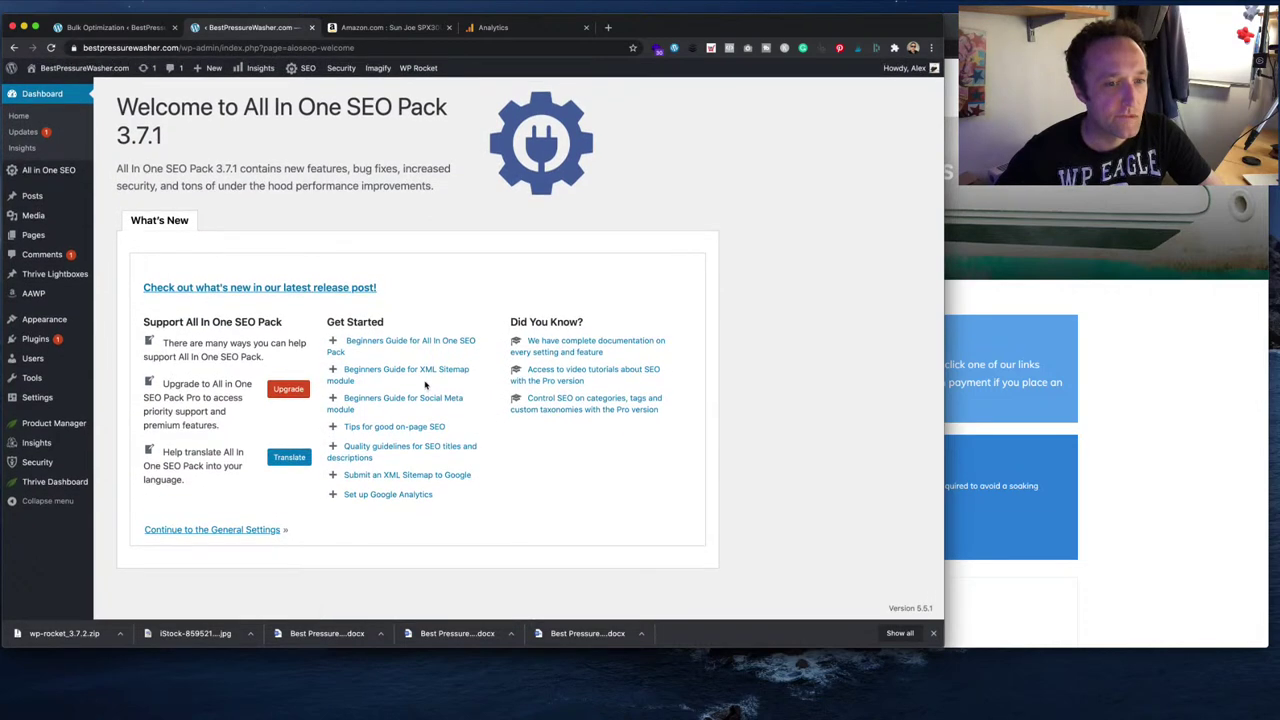
{"action": "left_click", "coordinate": [253, 533]}
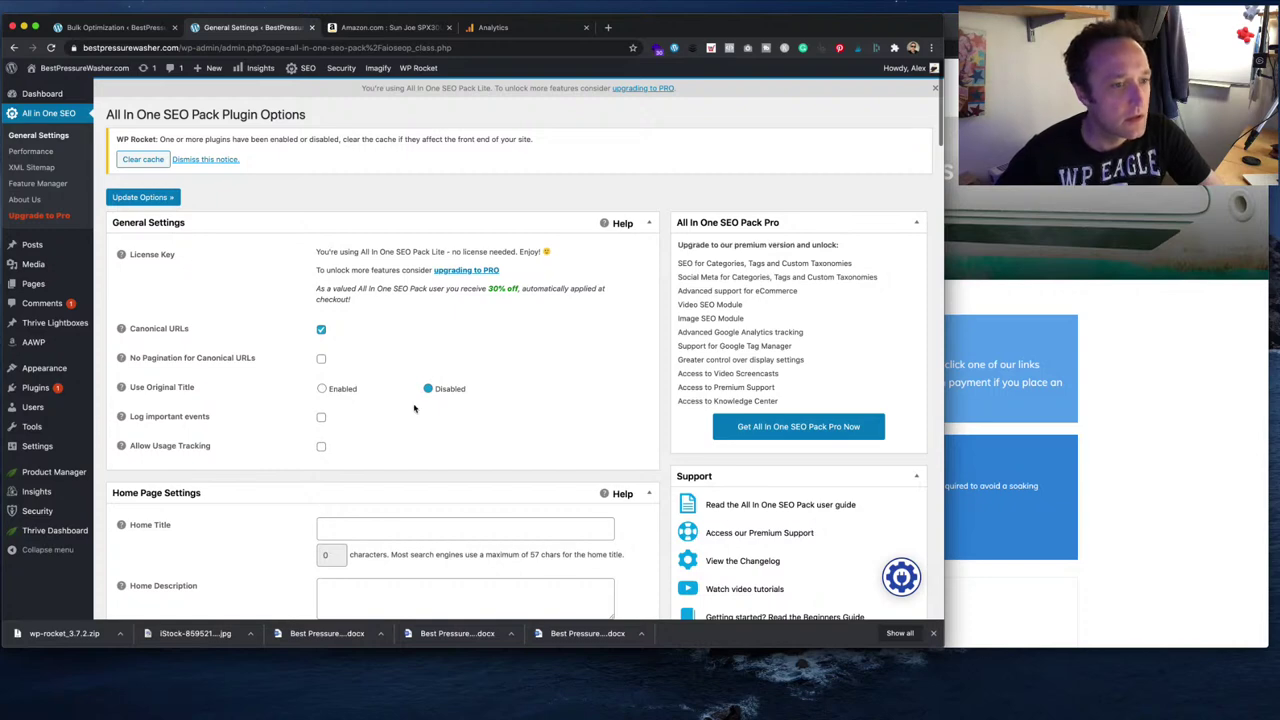
{"action": "scroll", "coordinate": [414, 408], "scroll_direction": "down", "scroll_amount": 1}
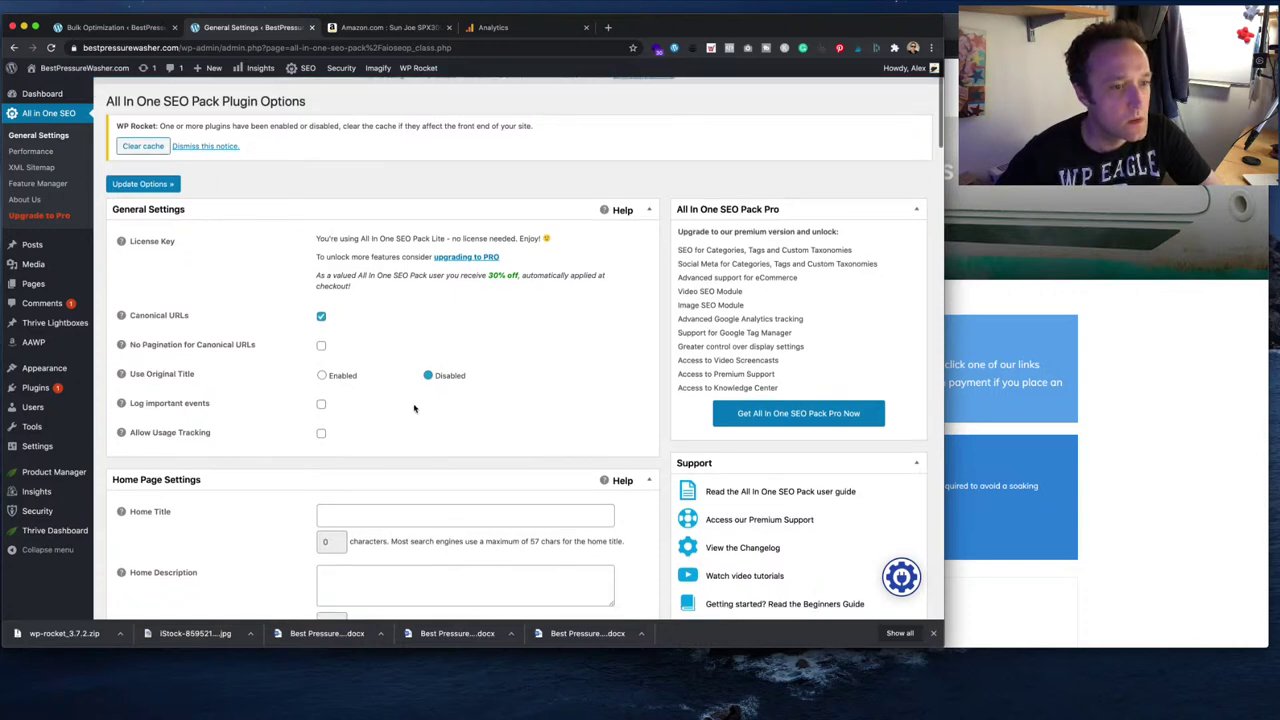
{"action": "scroll", "coordinate": [414, 408], "scroll_direction": "down", "scroll_amount": 5}
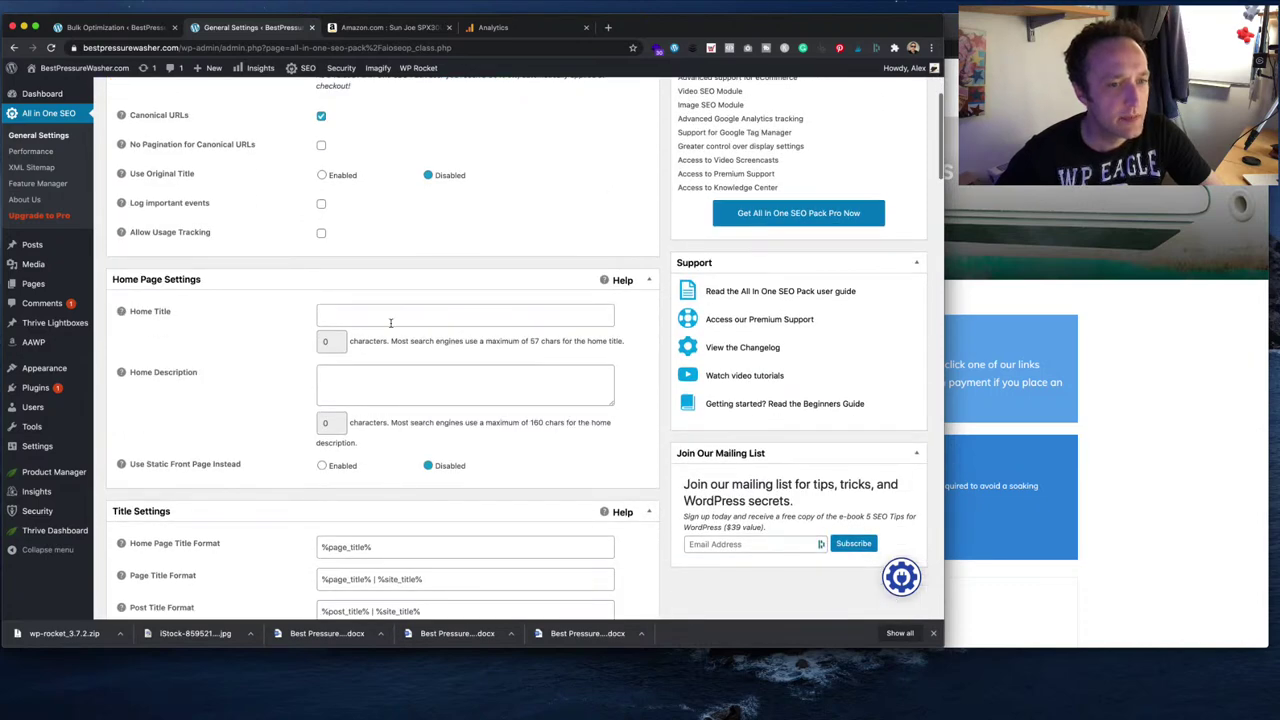
{"action": "scroll", "coordinate": [388, 332], "scroll_direction": "down", "scroll_amount": 10}
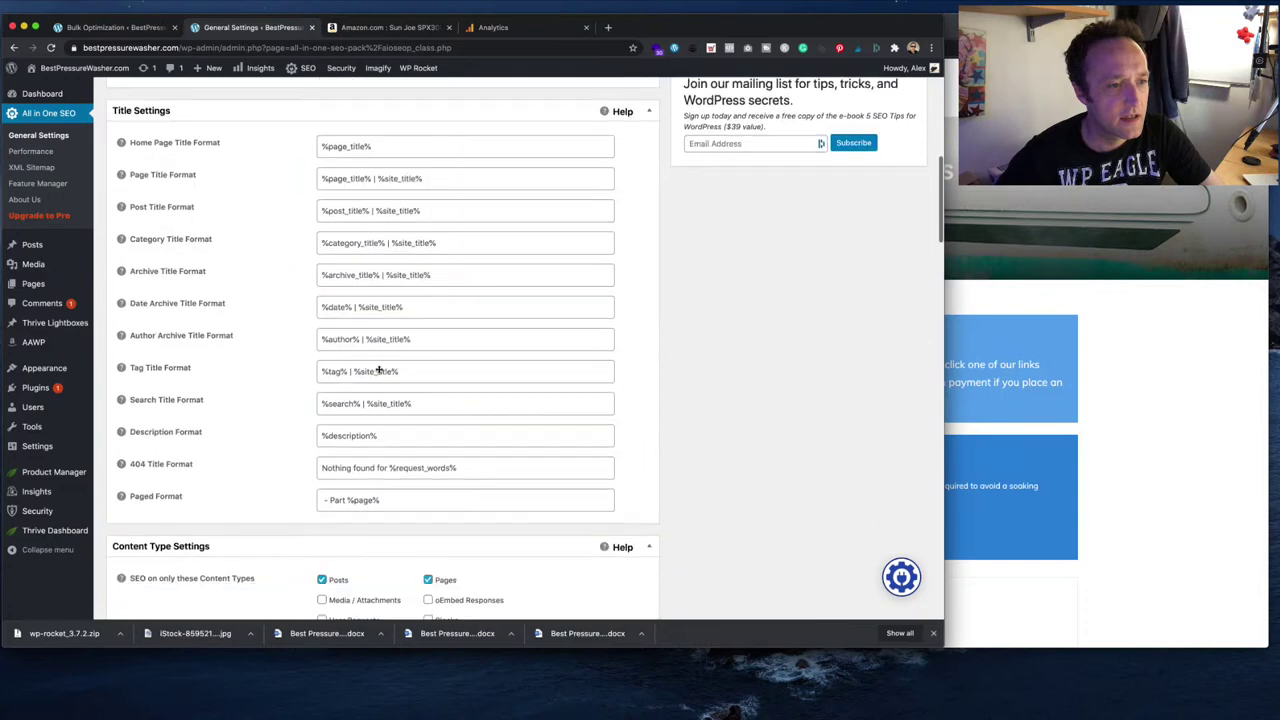
{"action": "scroll", "coordinate": [378, 372], "scroll_direction": "down", "scroll_amount": 5}
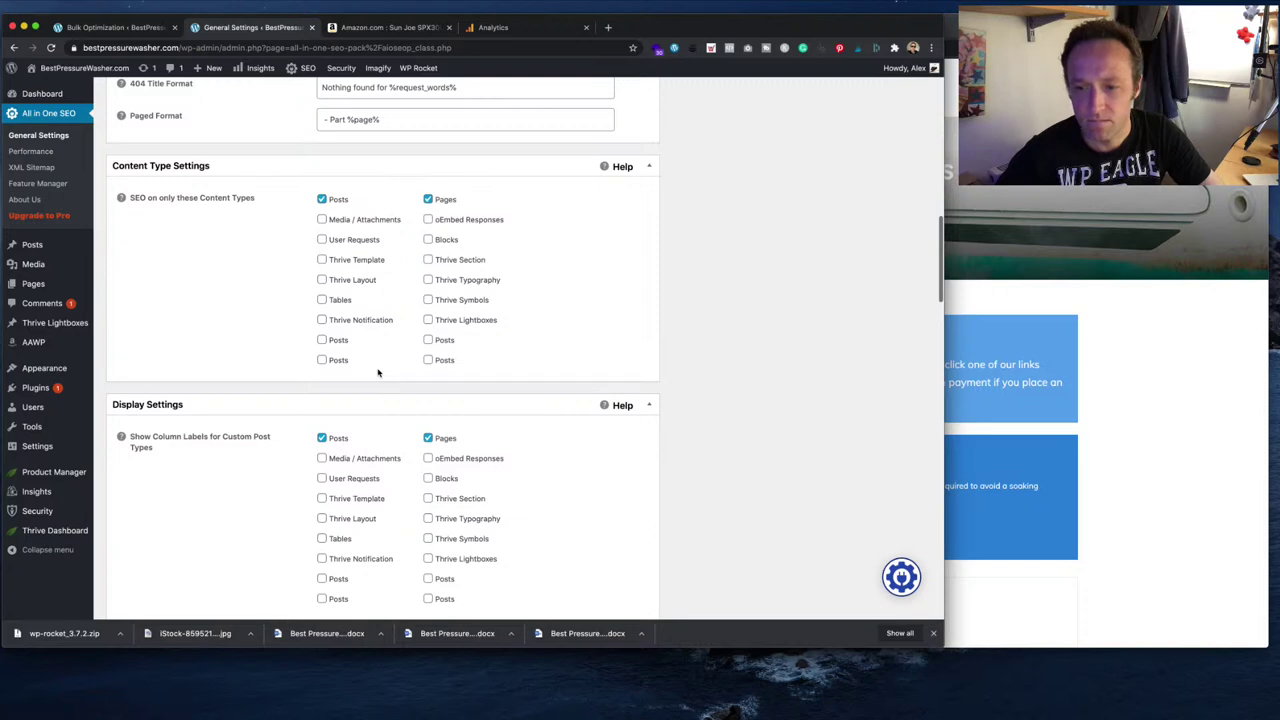
{"action": "scroll", "coordinate": [378, 372], "scroll_direction": "down", "scroll_amount": 5}
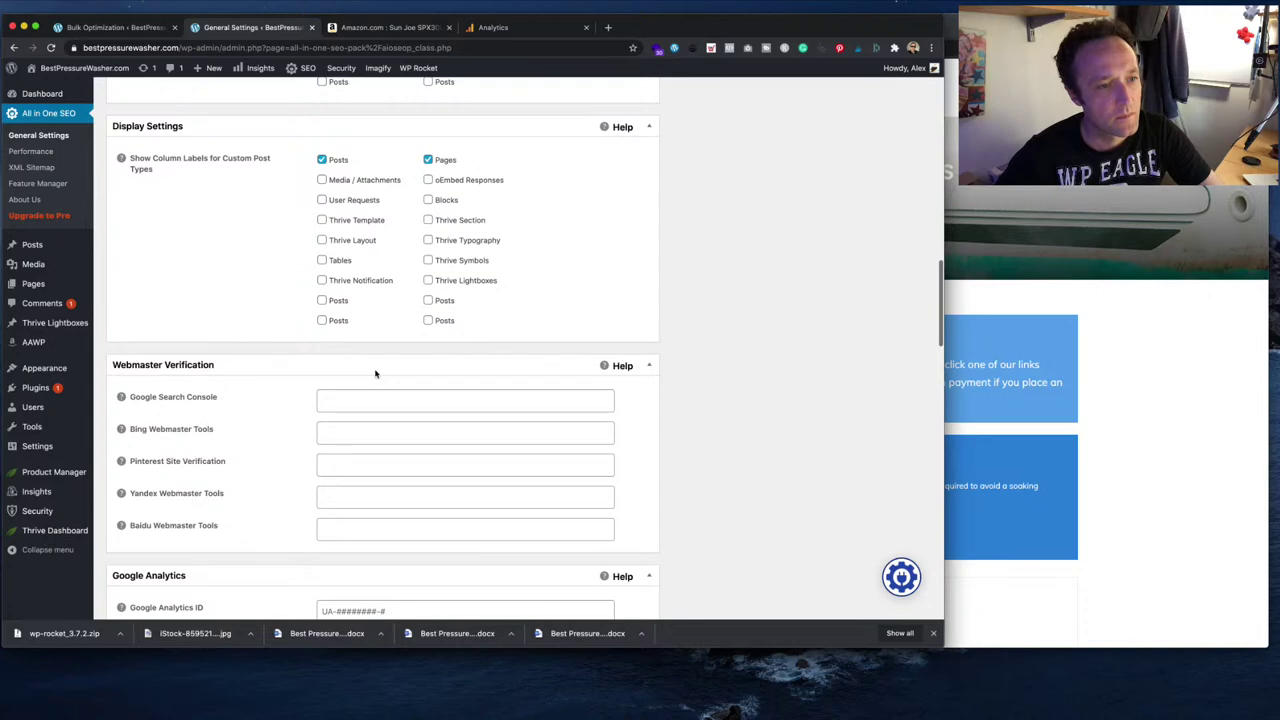
{"action": "scroll", "coordinate": [376, 373], "scroll_direction": "down", "scroll_amount": 3}
{"action": "scroll", "coordinate": [375, 373], "scroll_direction": "down", "scroll_amount": 3}
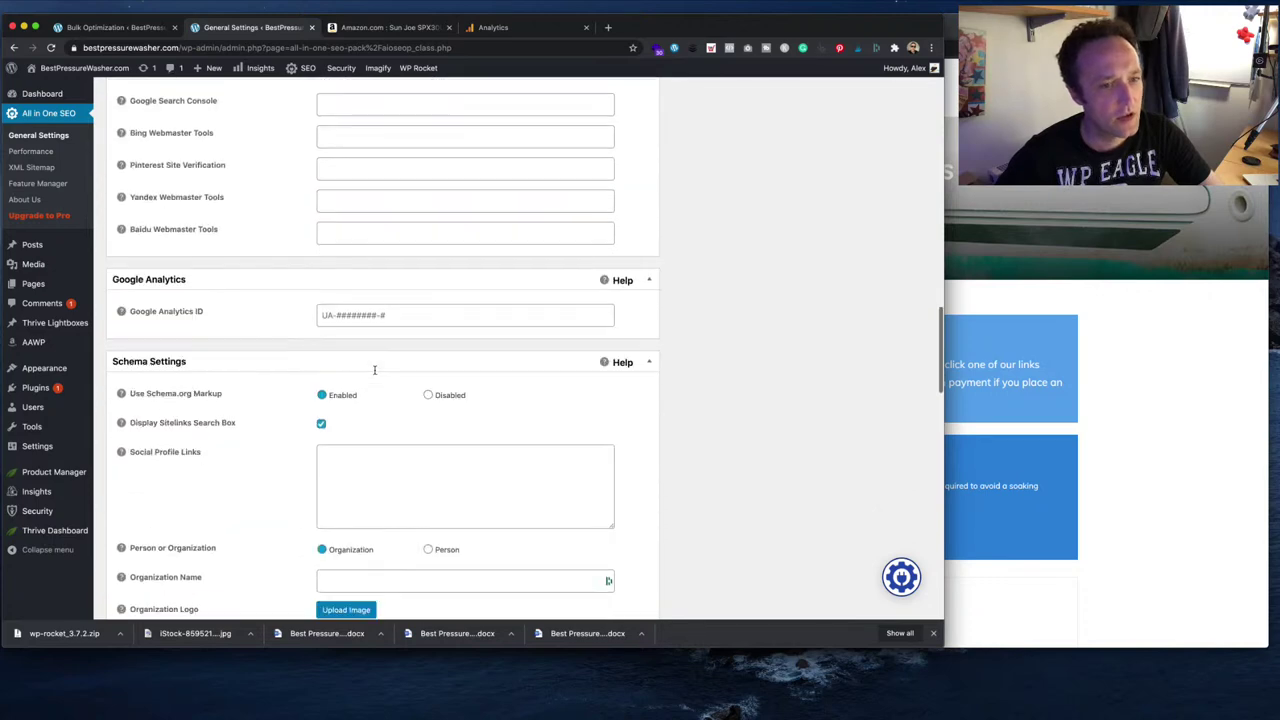
{"action": "scroll", "coordinate": [375, 371], "scroll_direction": "down", "scroll_amount": 10}
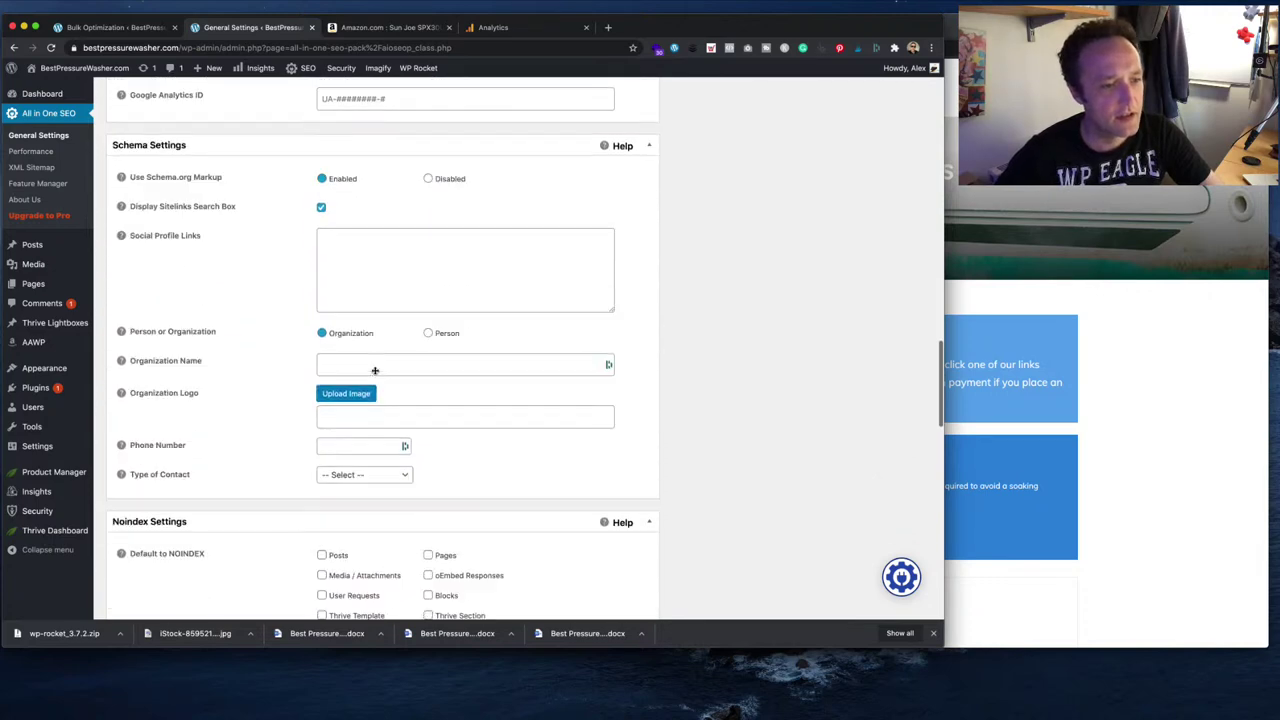
{"action": "scroll", "coordinate": [375, 373], "scroll_direction": "down", "scroll_amount": 7}
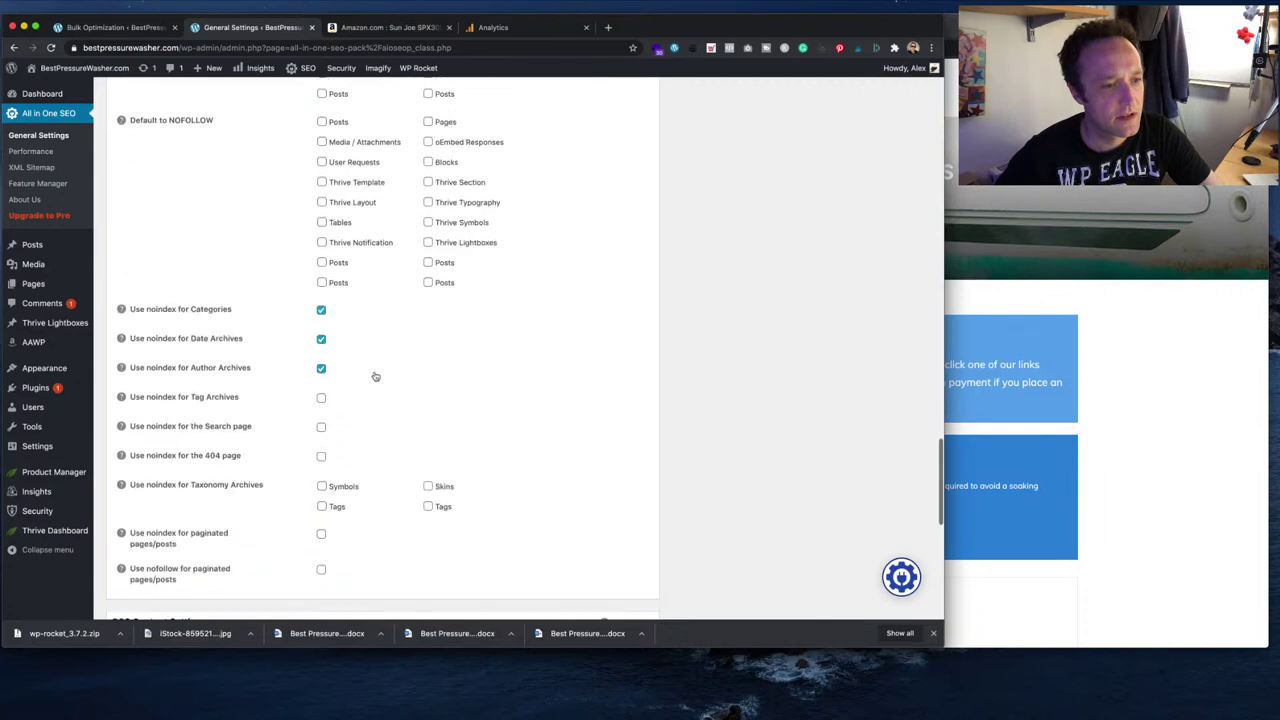
{"action": "scroll", "coordinate": [375, 376], "scroll_direction": "down", "scroll_amount": 8}
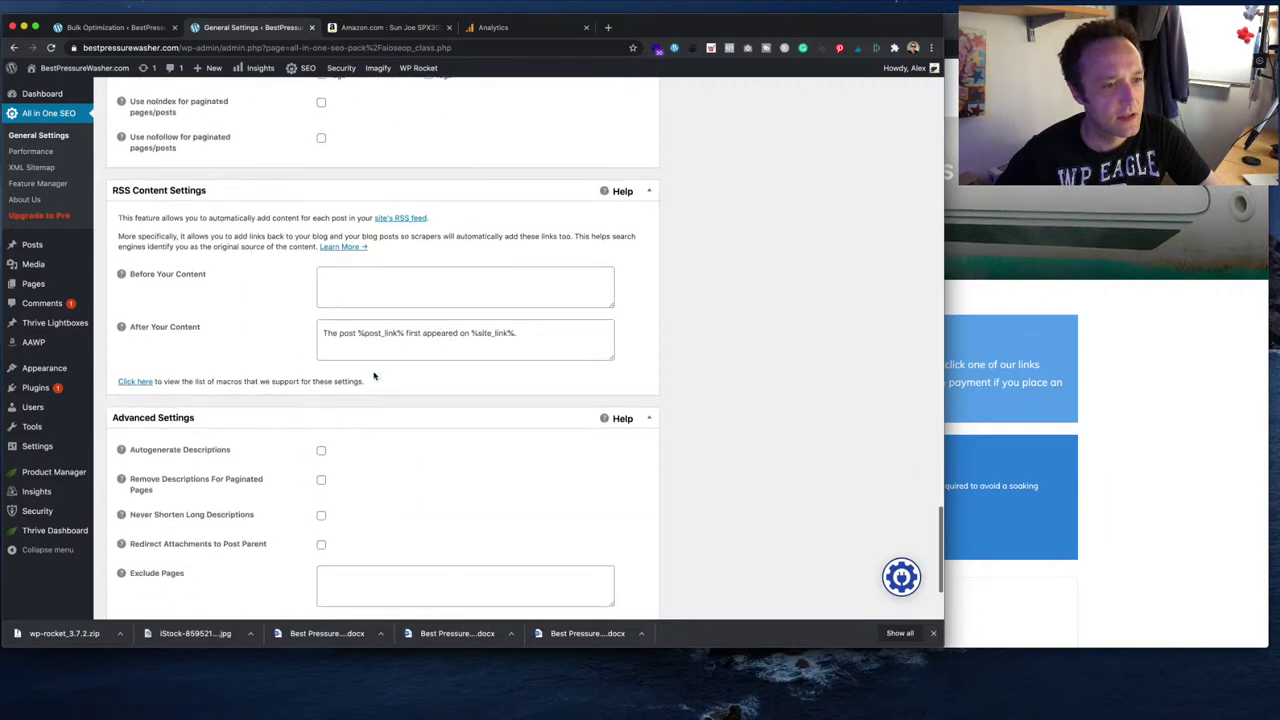
{"action": "scroll", "coordinate": [374, 376], "scroll_direction": "up", "scroll_amount": 20}
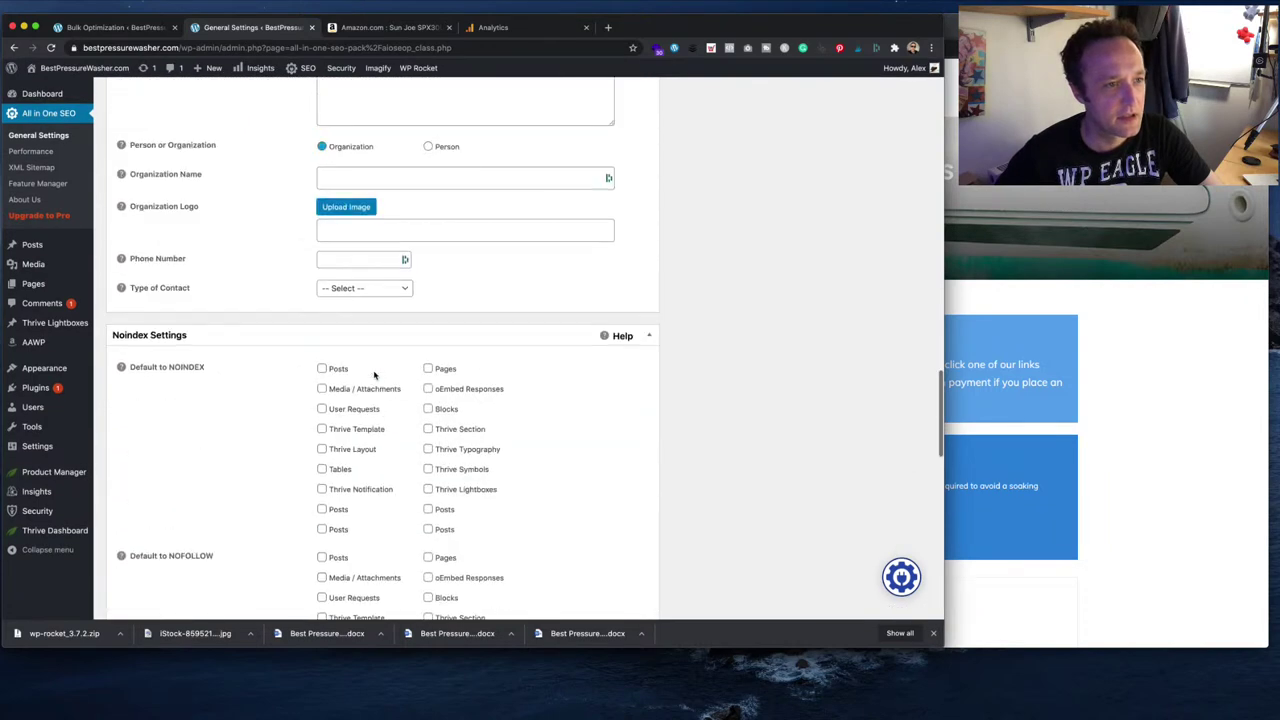
{"action": "scroll", "coordinate": [322, 358], "scroll_direction": "up", "scroll_amount": 1}
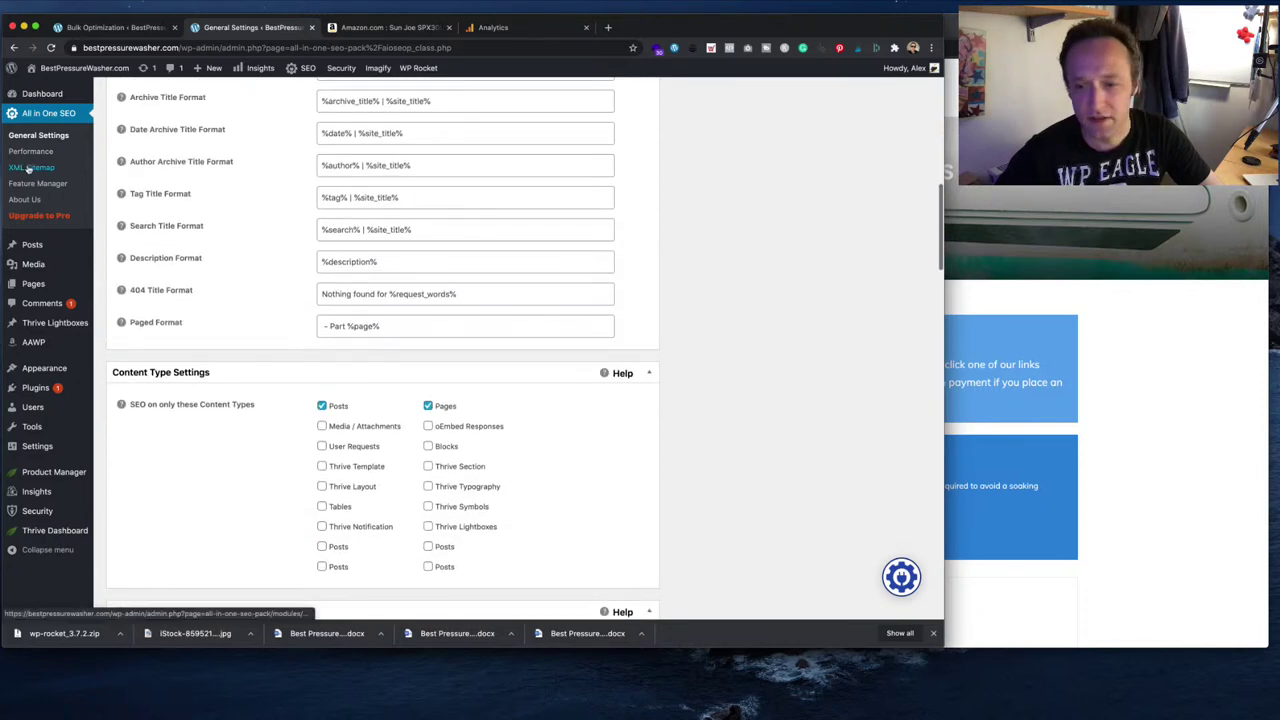
{"action": "scroll", "coordinate": [200, 220], "scroll_direction": "up", "scroll_amount": 20}
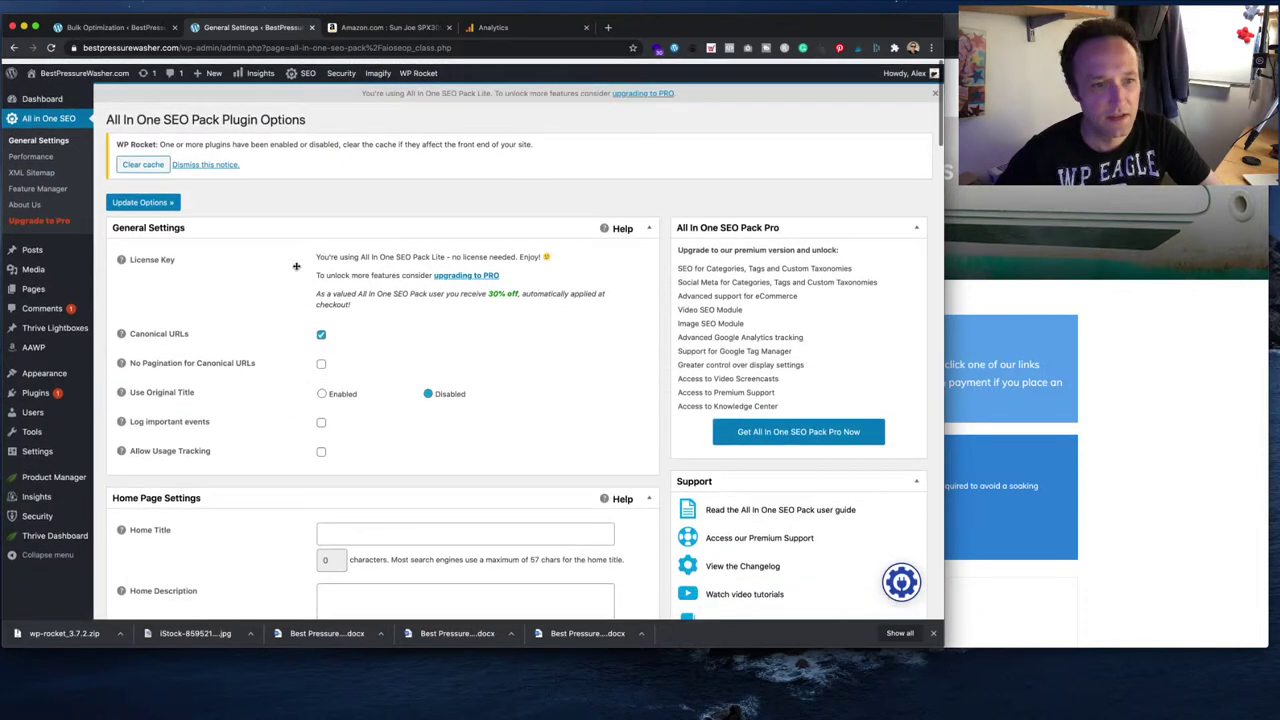
{"action": "scroll", "coordinate": [298, 269], "scroll_direction": "down", "scroll_amount": 5}
{"action": "scroll", "coordinate": [298, 269], "scroll_direction": "down", "scroll_amount": 1}
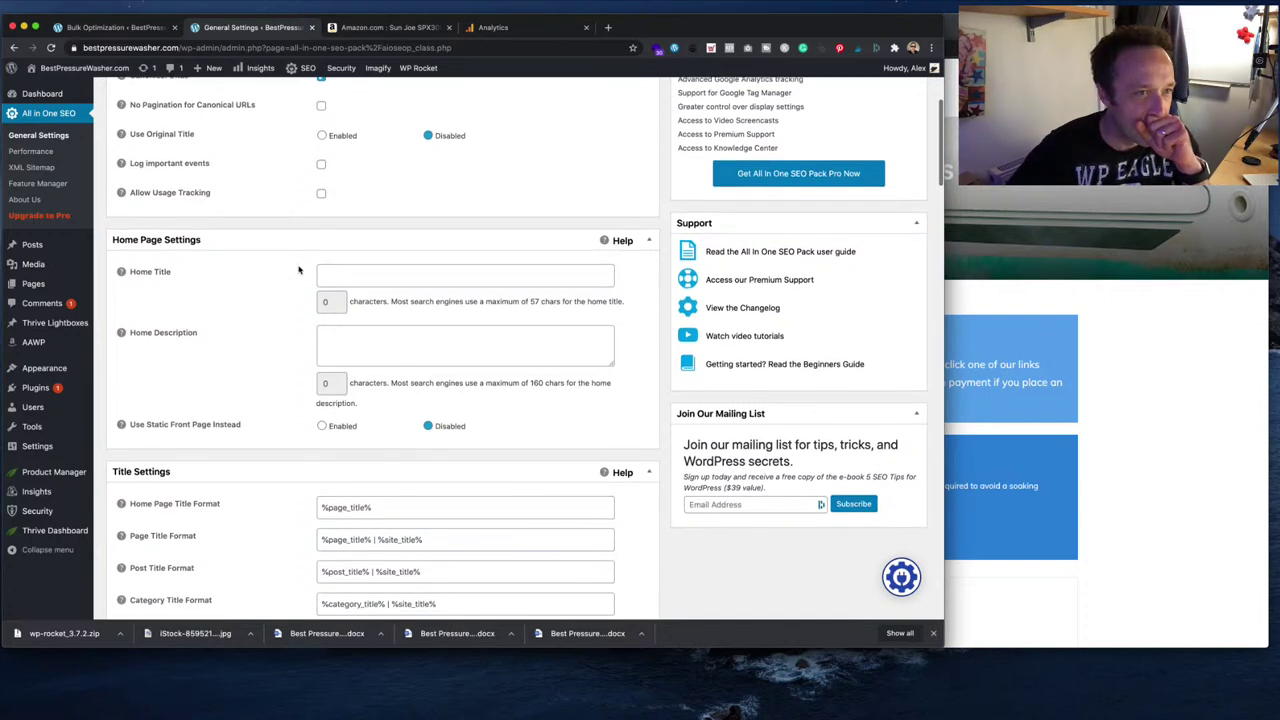
- In XML Sitemap settings, set the sitemap update schedule to weekly
{"action": "left_click", "coordinate": [31, 167]}
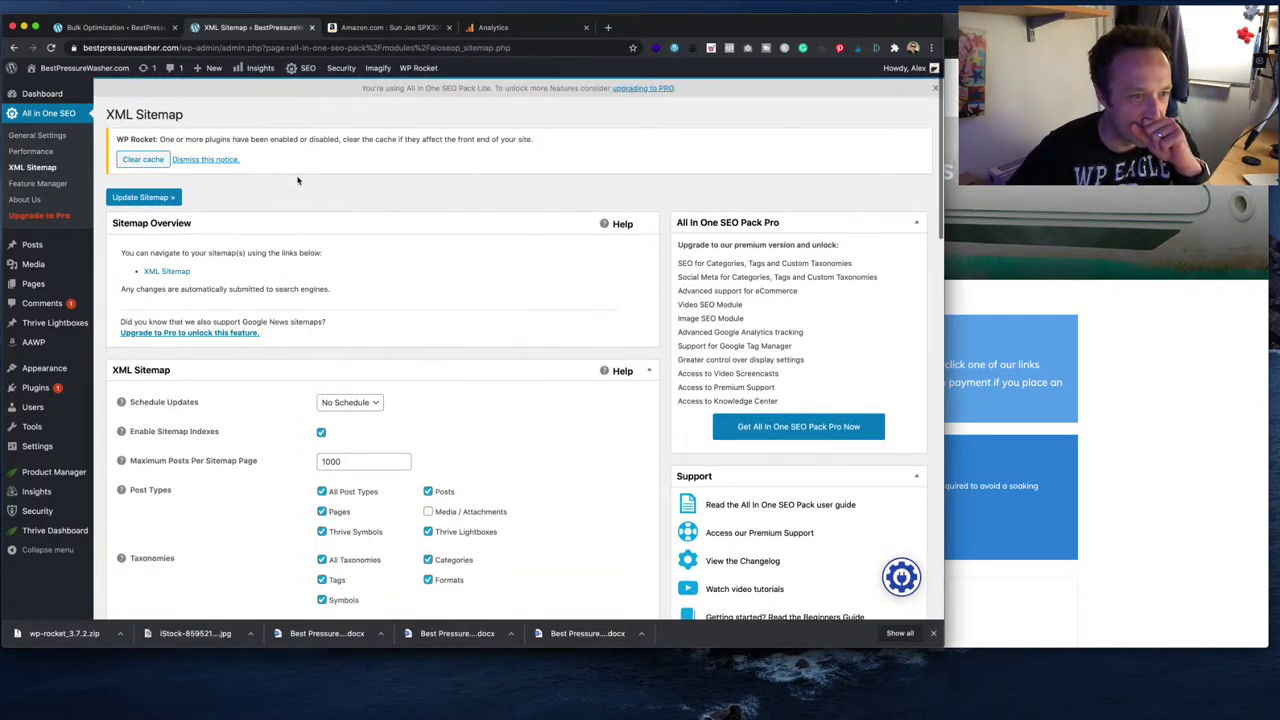
{"action": "scroll", "coordinate": [450, 425], "scroll_direction": "down", "scroll_amount": 1}
{"action": "left_click", "coordinate": [356, 391]}
{"action": "left_click", "coordinate": [442, 403]}
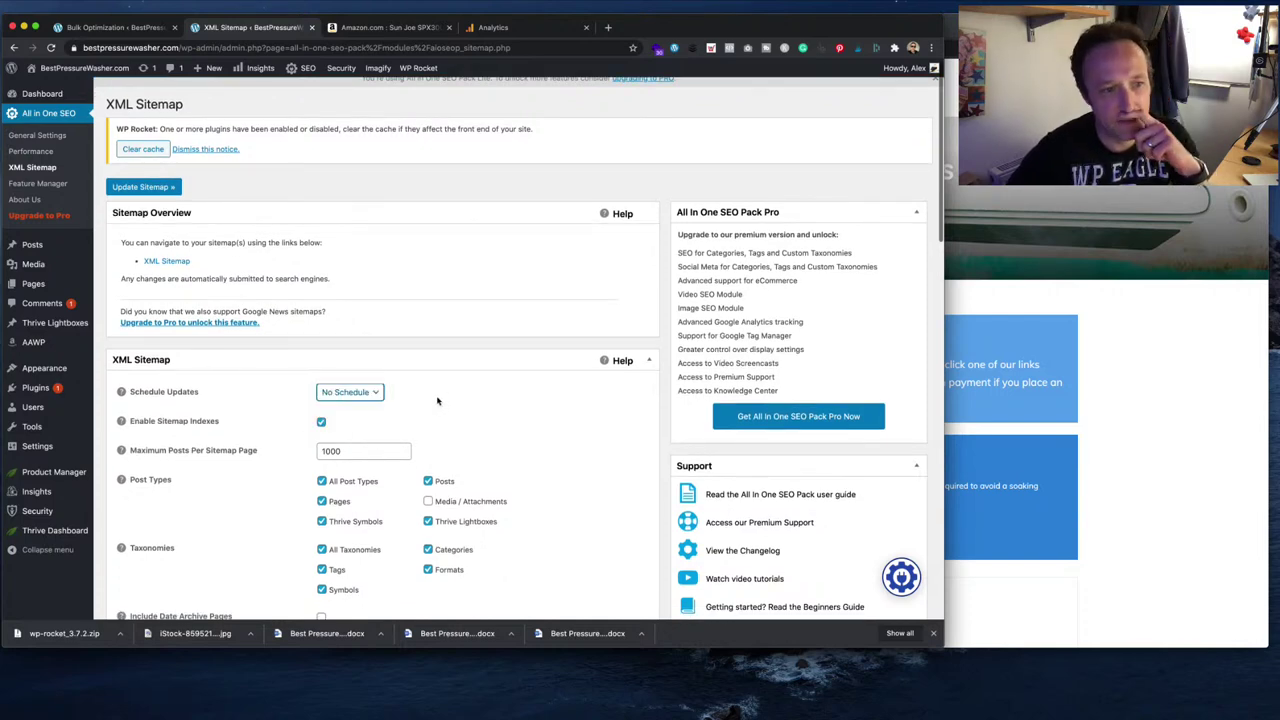
{"action": "scroll", "coordinate": [436, 400], "scroll_direction": "down", "scroll_amount": 3}
{"action": "left_click", "coordinate": [362, 301]}
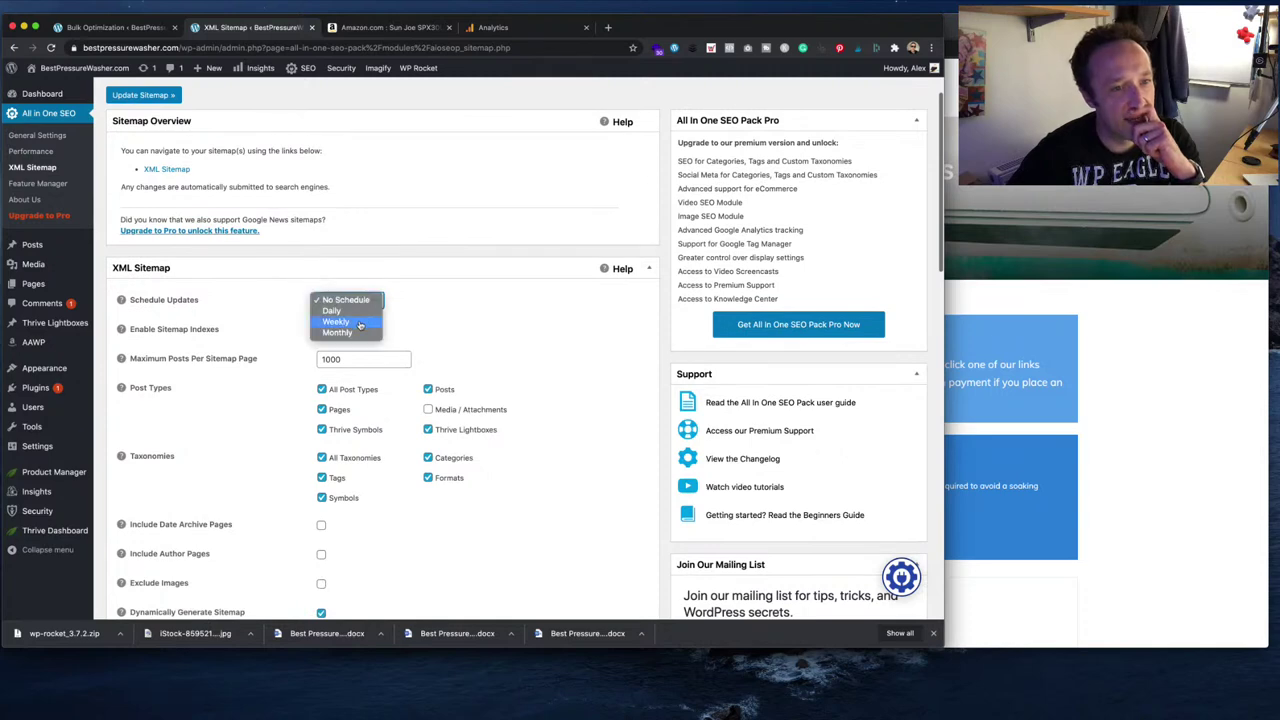
{"action": "left_click", "coordinate": [361, 323]}
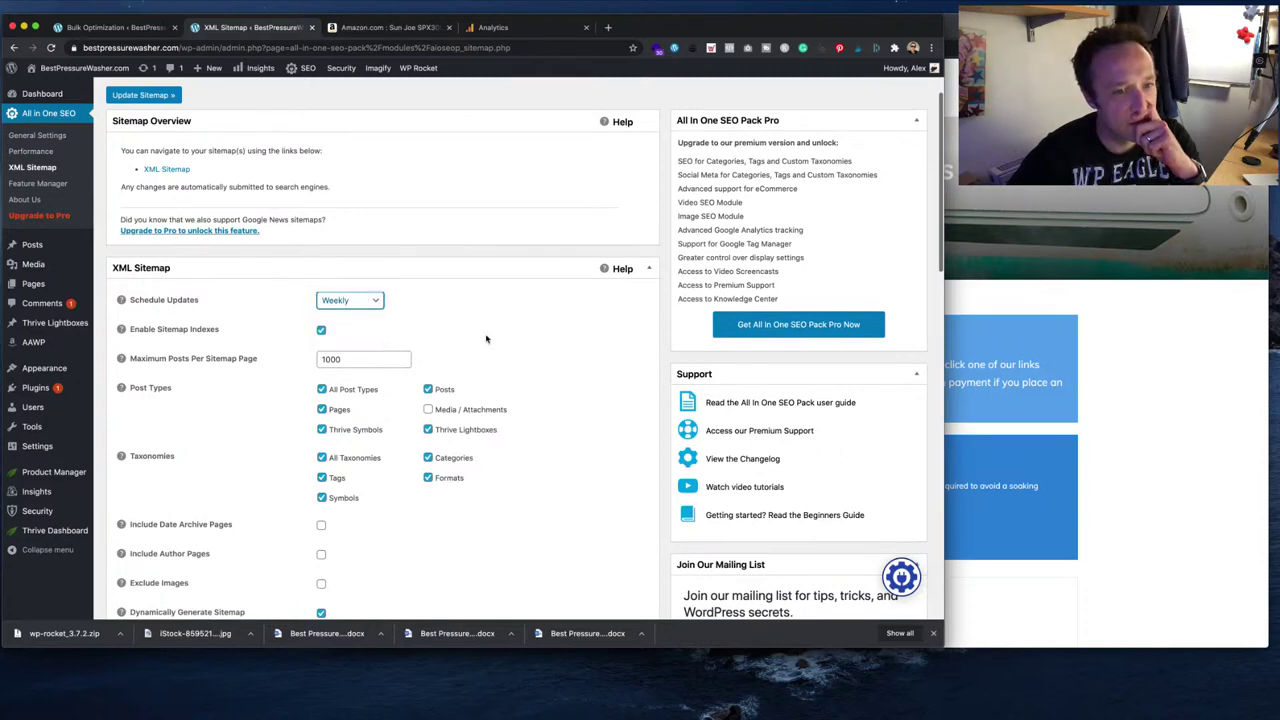
- Exclude Thrive Lightboxes, Thrive Symbols, Symbols, Formats and Tags from the sitemap
{"action": "scroll", "coordinate": [487, 339], "scroll_direction": "down", "scroll_amount": 1}
{"action": "left_click", "coordinate": [428, 393]}
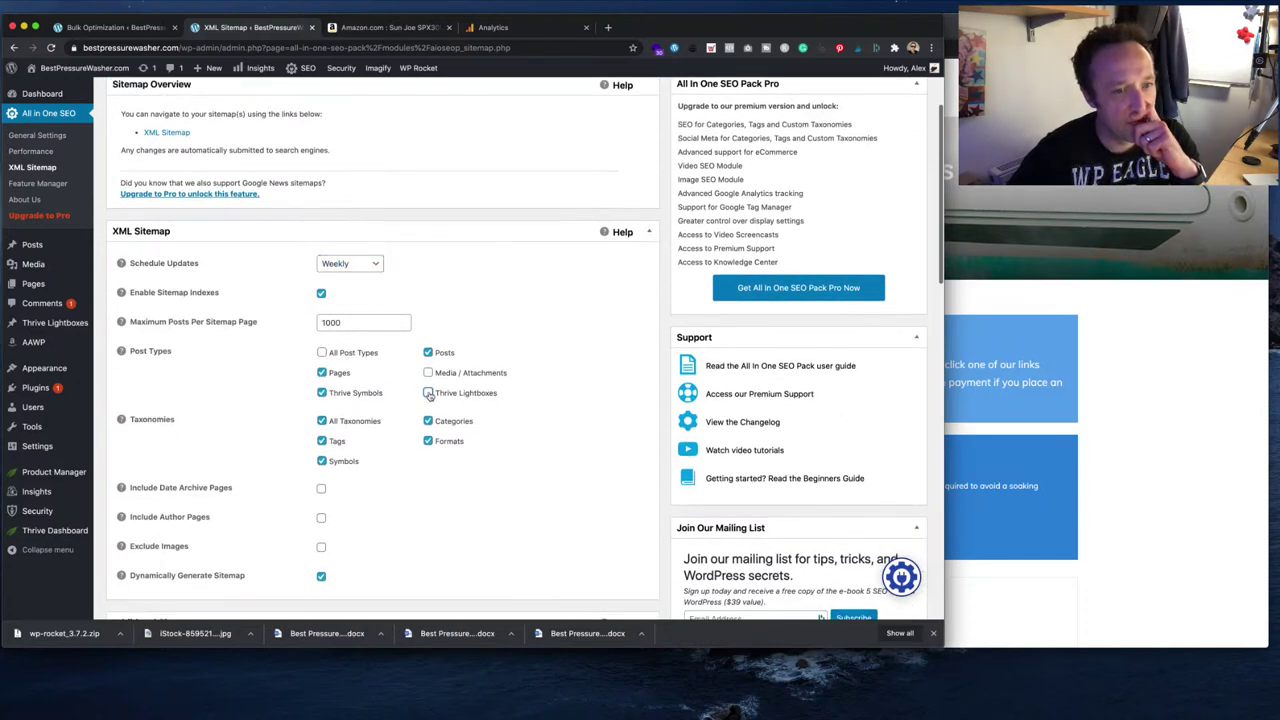
{"action": "left_click", "coordinate": [321, 393]}
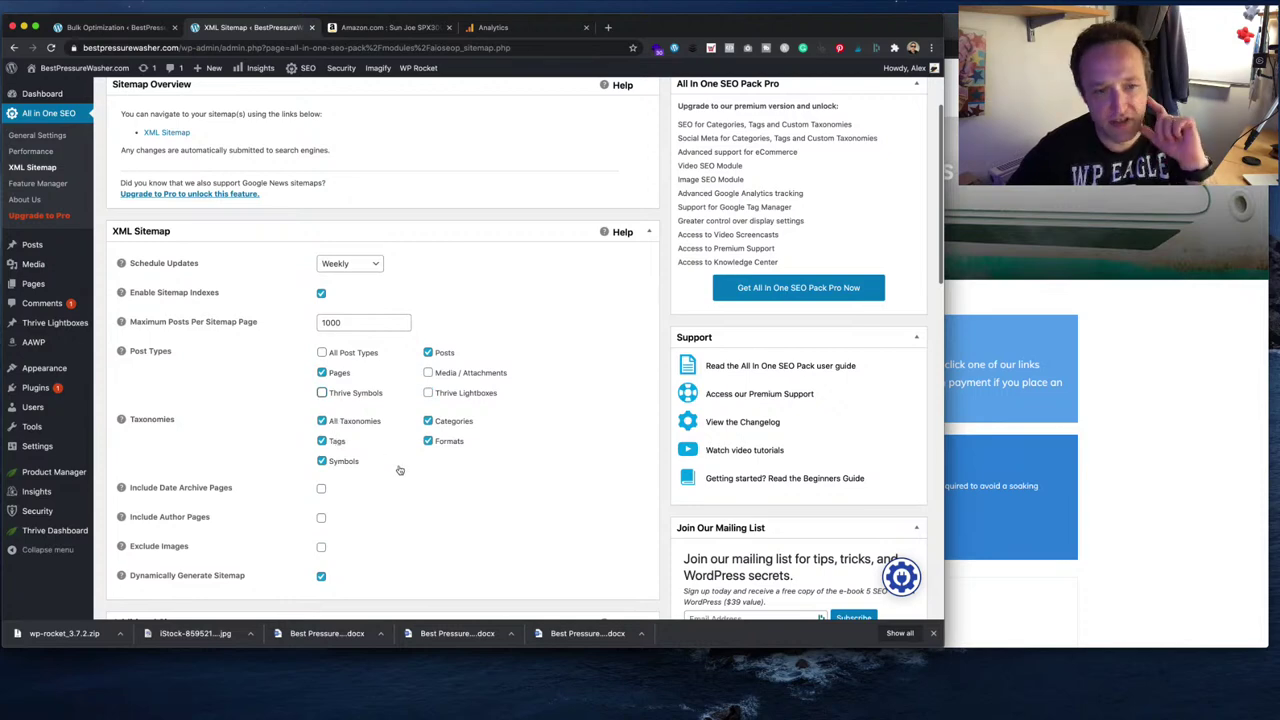
{"action": "scroll", "coordinate": [405, 471], "scroll_direction": "down", "scroll_amount": 1}
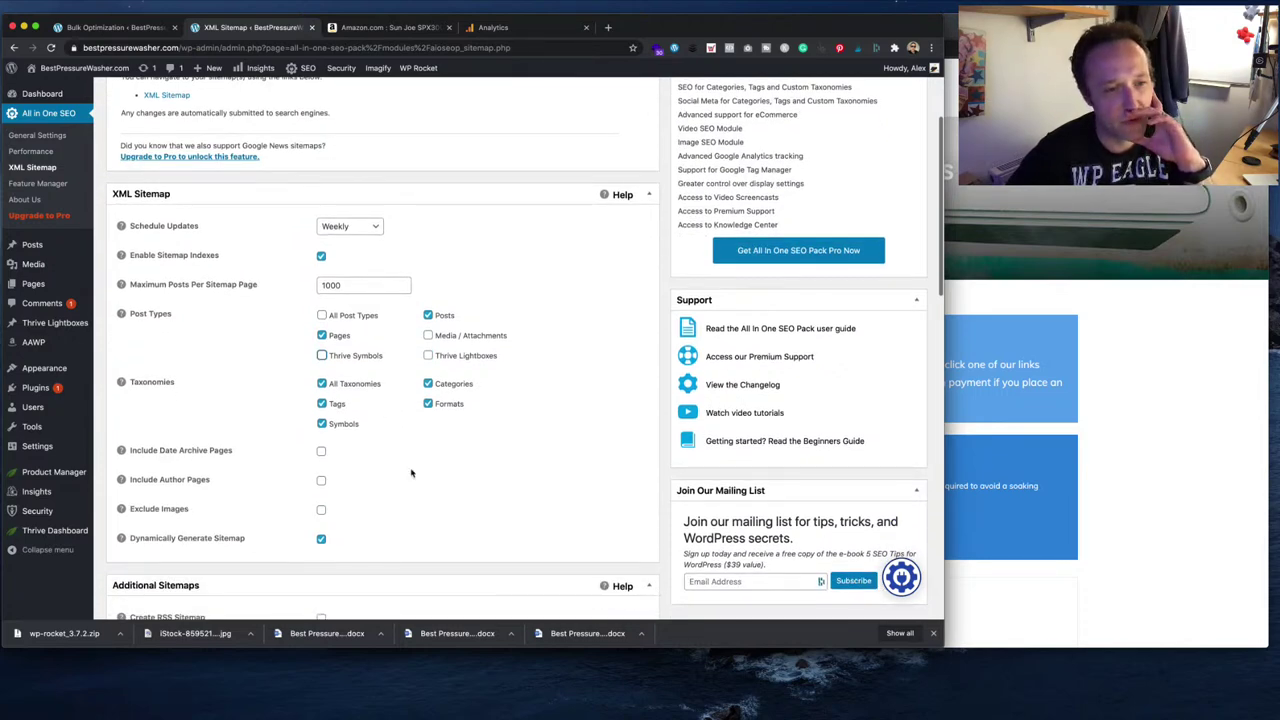
{"action": "left_click", "coordinate": [322, 424]}
{"action": "left_click", "coordinate": [428, 404]}
{"action": "scroll", "coordinate": [432, 412], "scroll_direction": "down", "scroll_amount": 1}
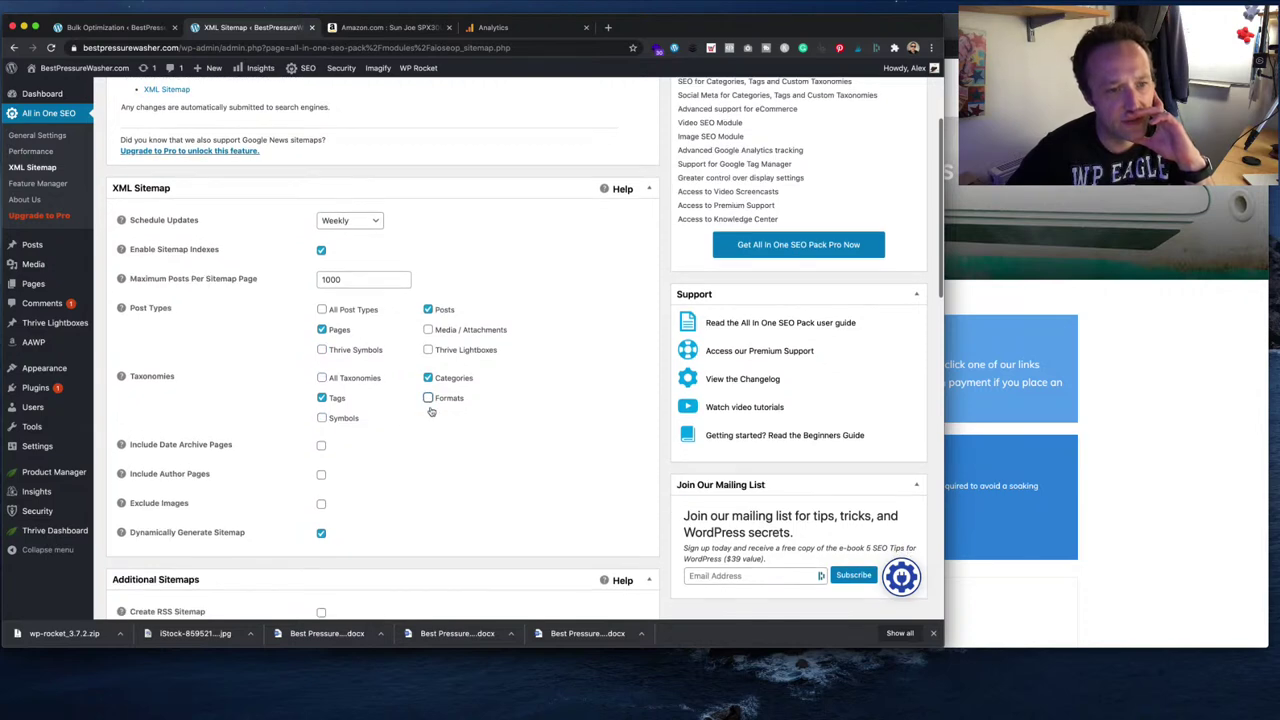
{"action": "left_click", "coordinate": [321, 398]}
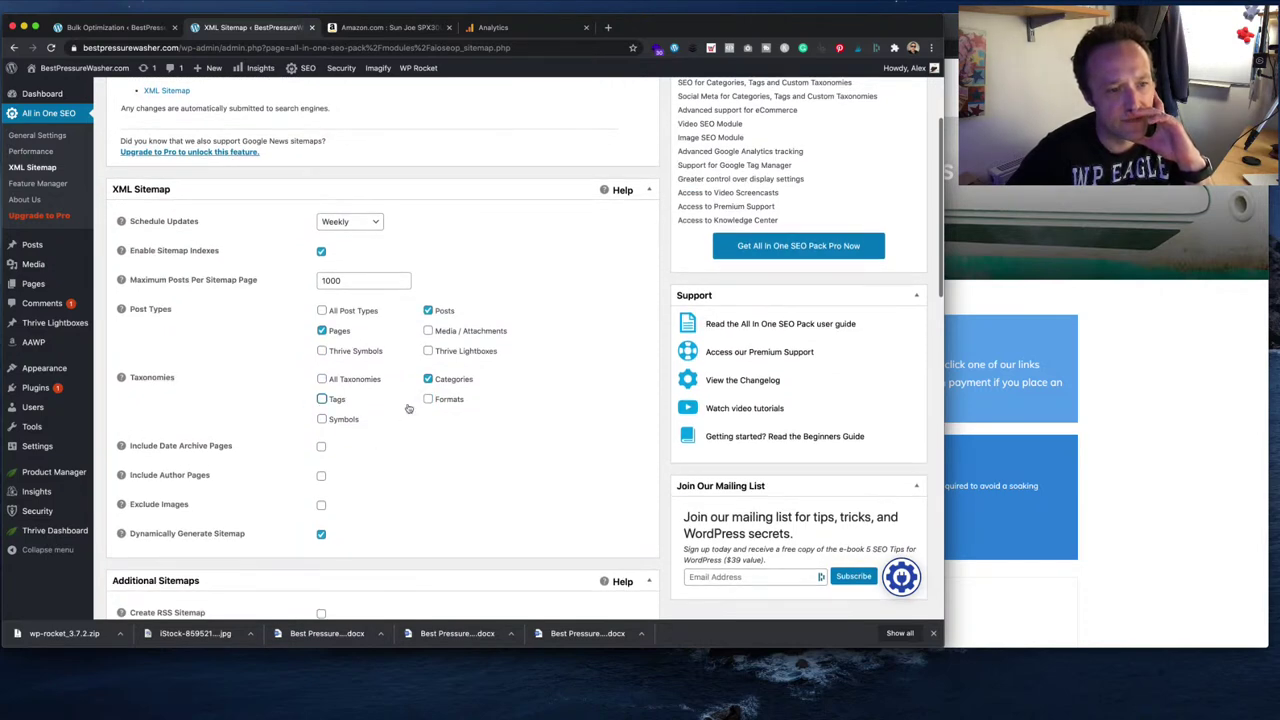
{"action": "scroll", "coordinate": [408, 408], "scroll_direction": "down", "scroll_amount": 4}
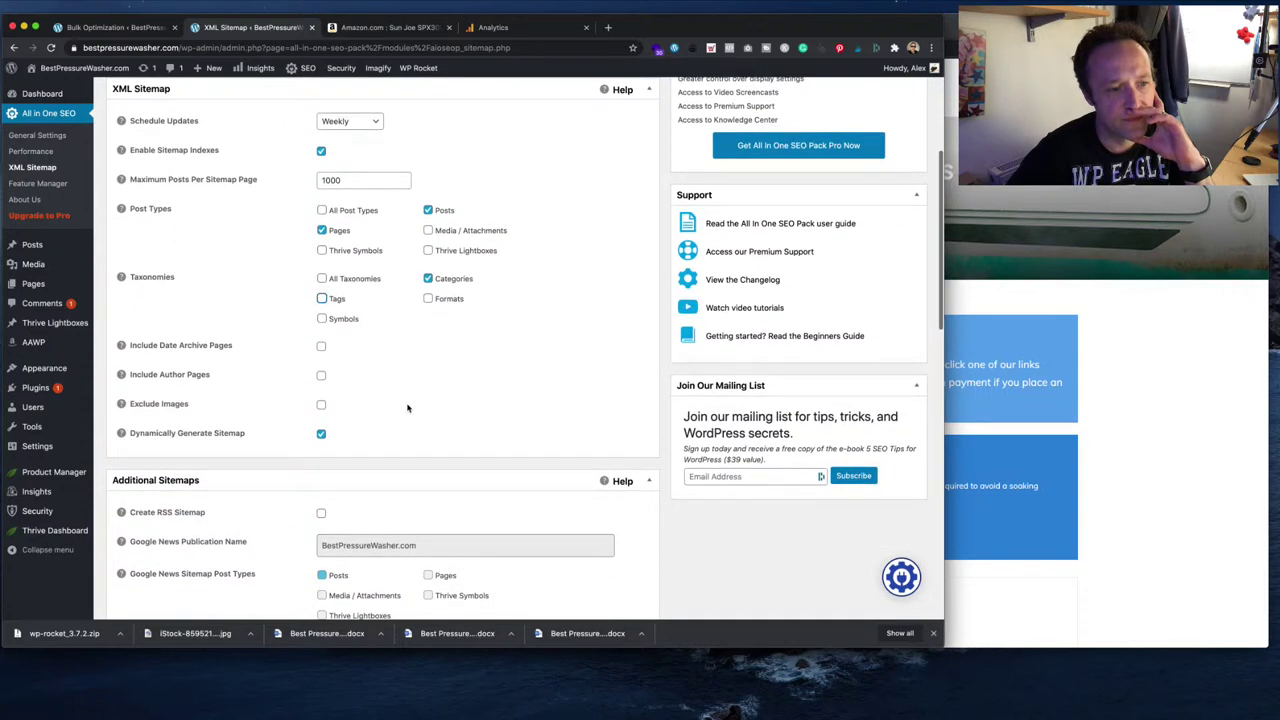
{"action": "scroll", "coordinate": [408, 408], "scroll_direction": "down", "scroll_amount": 1}
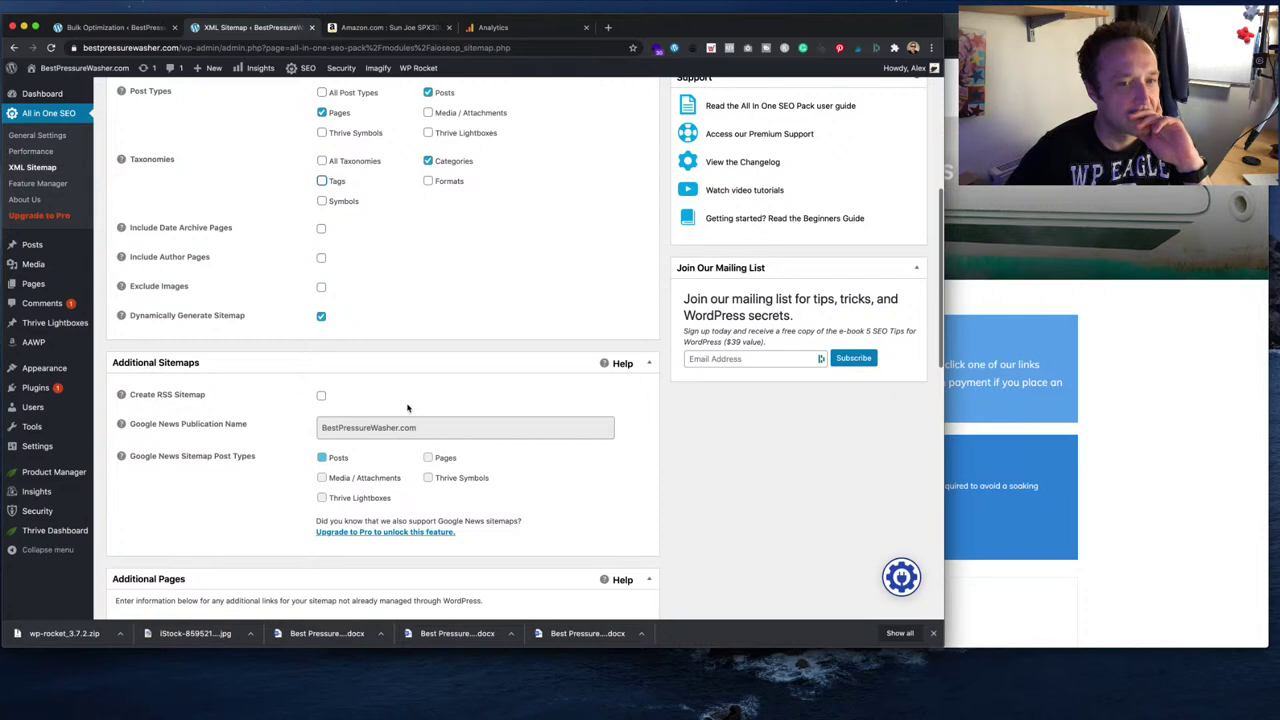
{"action": "scroll", "coordinate": [407, 407], "scroll_direction": "down", "scroll_amount": 7}
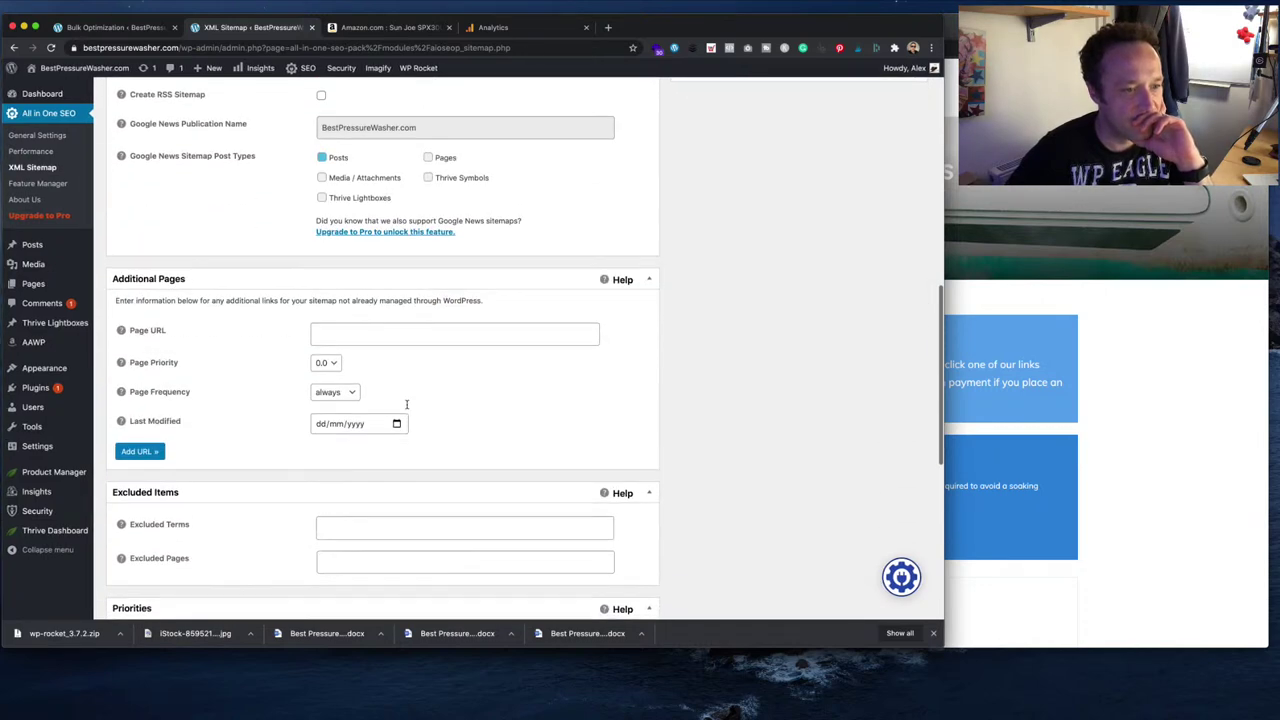
{"action": "scroll", "coordinate": [407, 406], "scroll_direction": "down", "scroll_amount": 8}
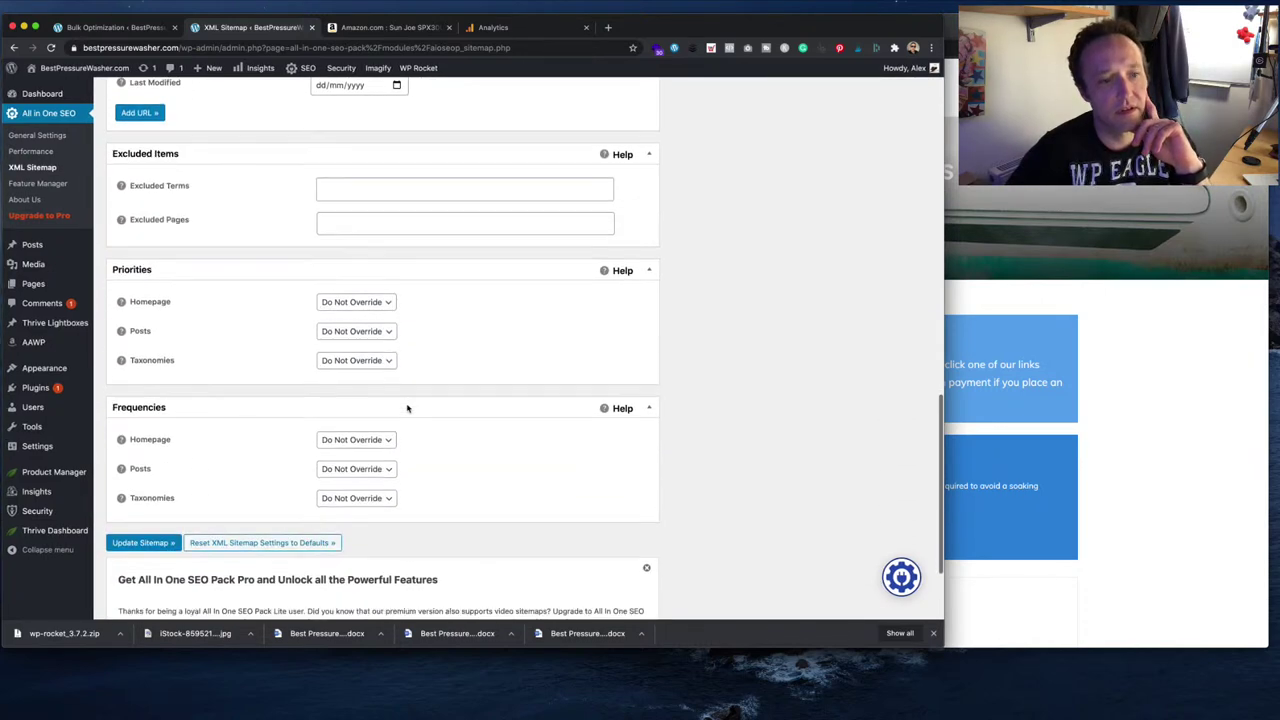
{"action": "scroll", "coordinate": [407, 407], "scroll_direction": "down", "scroll_amount": 2}
- Save with Update Sitemap, open sitemap.xml and select its address, then go to Amazon
{"action": "scroll", "coordinate": [407, 405], "scroll_direction": "down", "scroll_amount": 1}
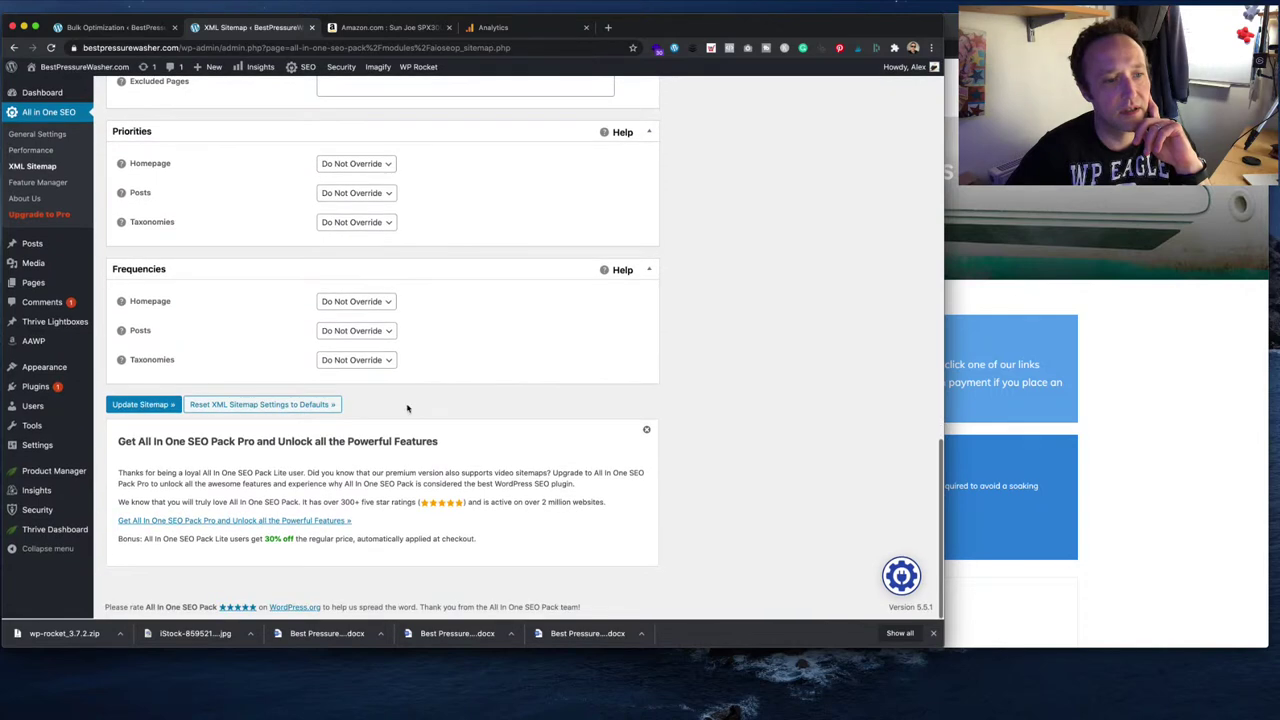
{"action": "left_click", "coordinate": [150, 407]}
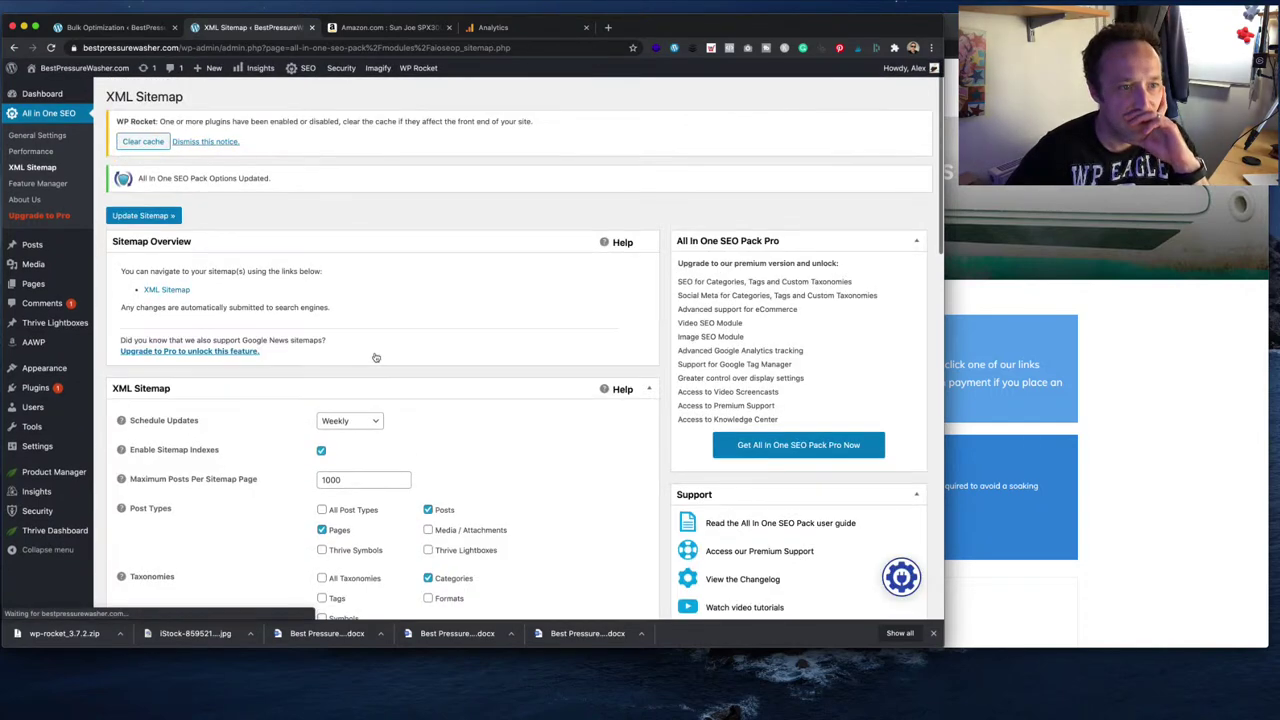
{"action": "left_click", "coordinate": [166, 307]}
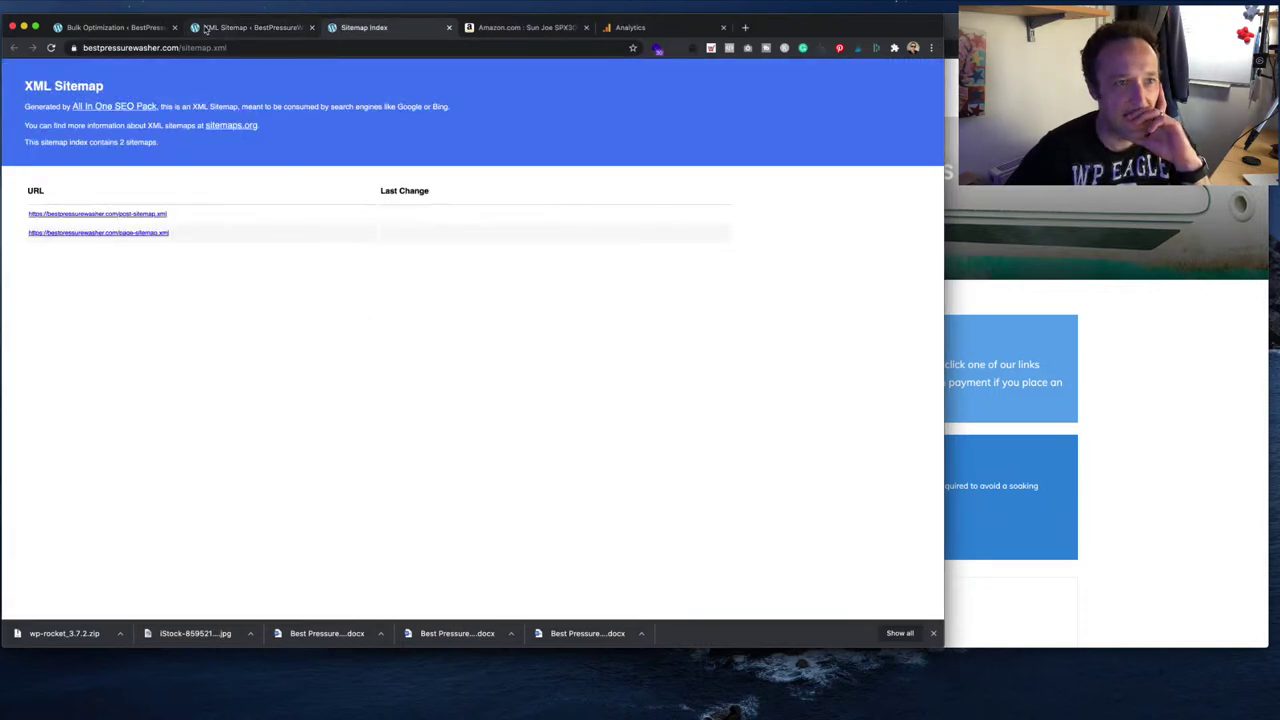
{"action": "left_click", "coordinate": [258, 50]}
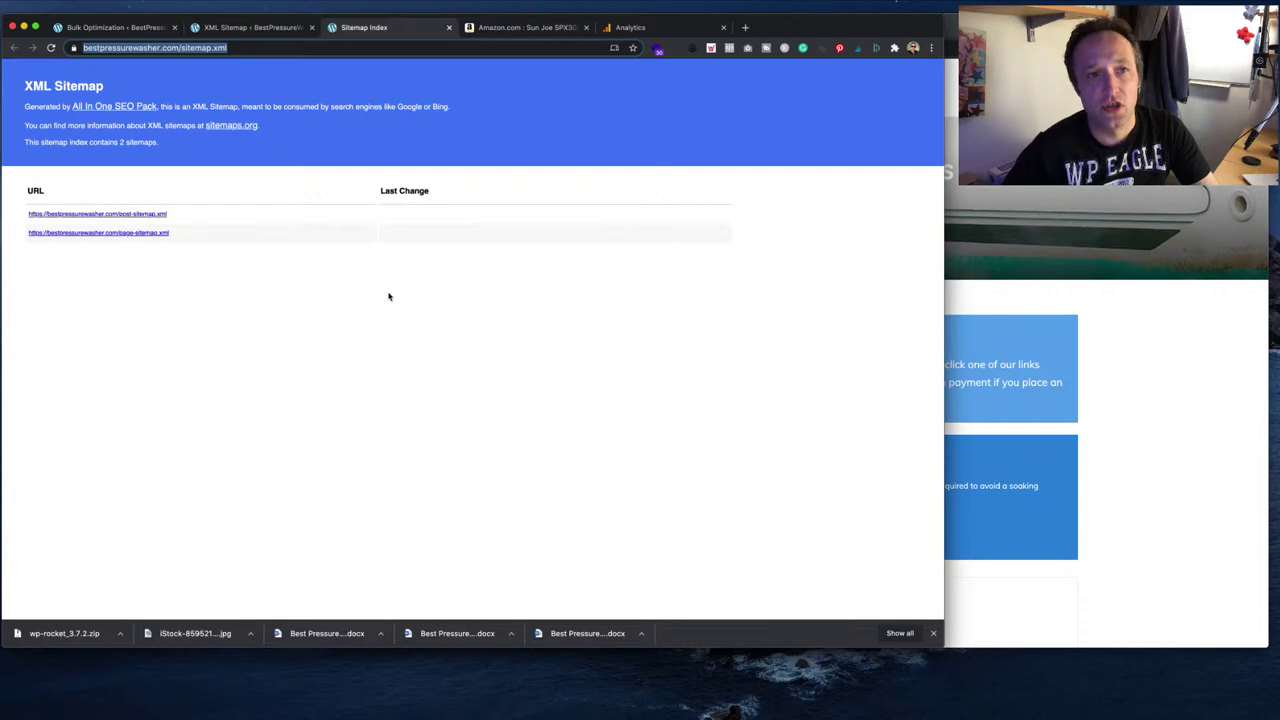
{"action": "left_click", "coordinate": [557, 27]}
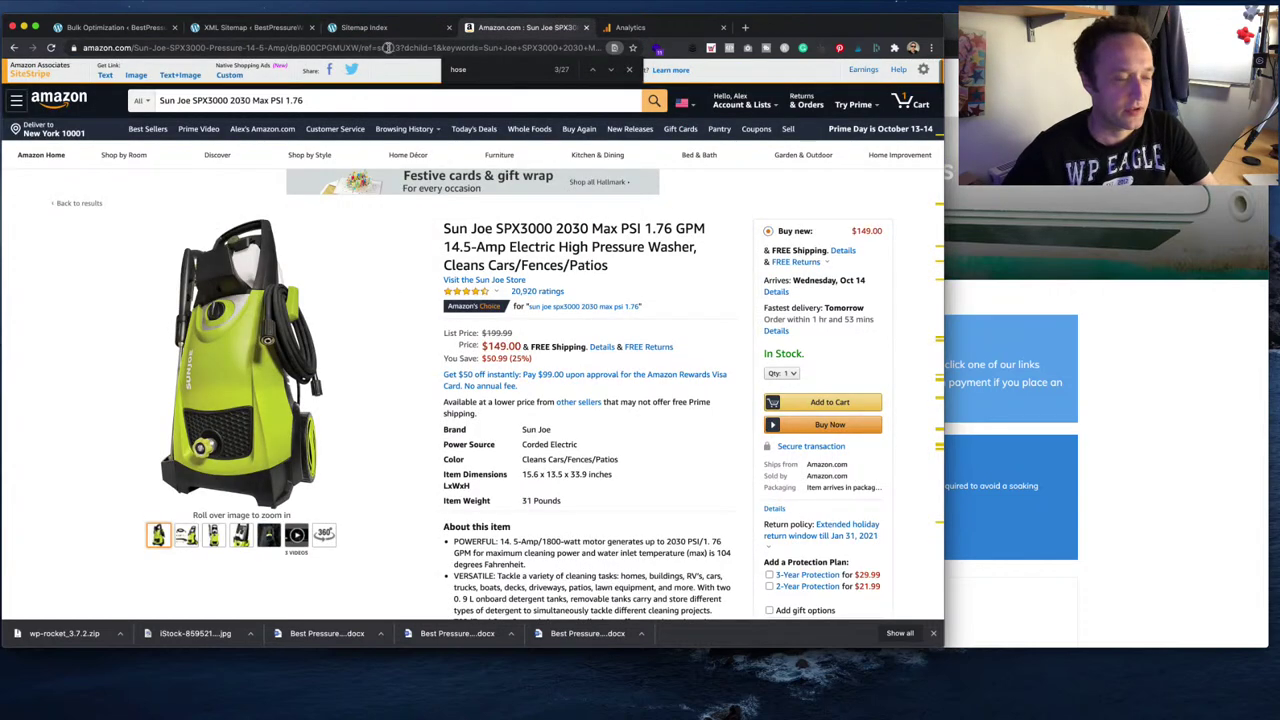
- Switch to the Google Search Console tab
{"action": "left_click", "coordinate": [388, 47]}
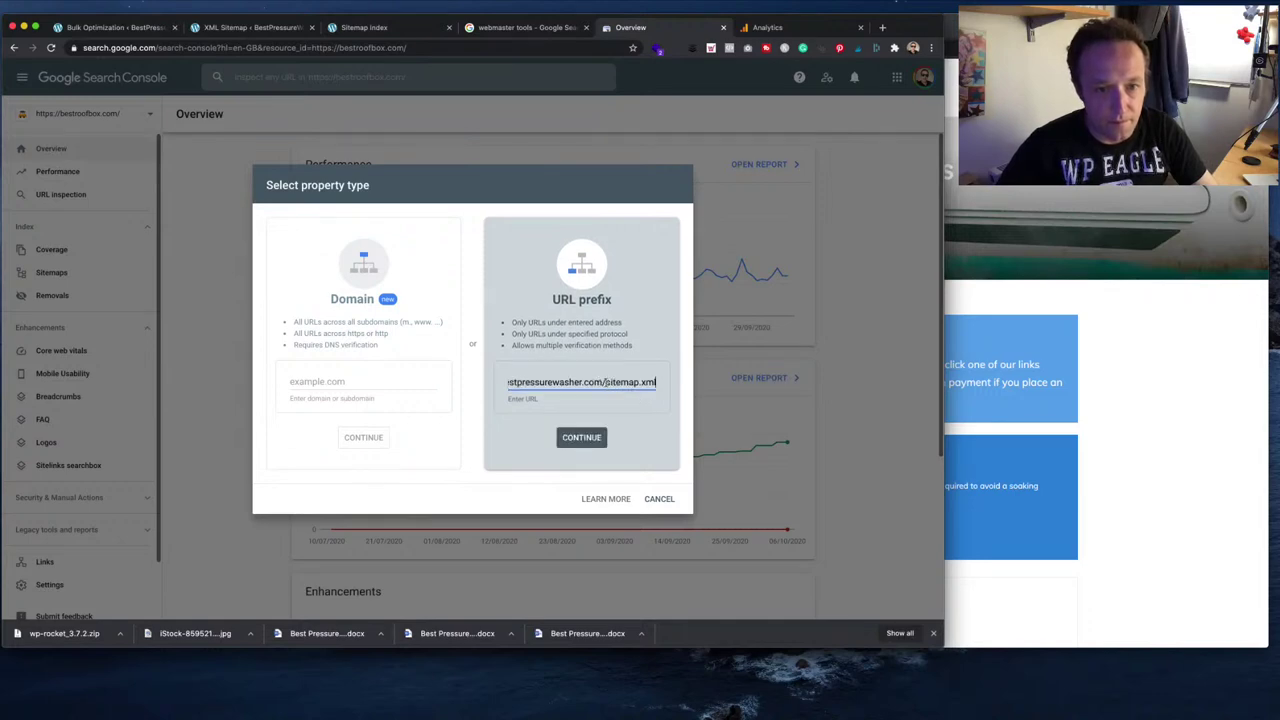
{"action": "left_click_drag", "start_coordinate": [606, 382], "coordinate": [676, 389]}
{"action": "key", "text": "BackSpace"}
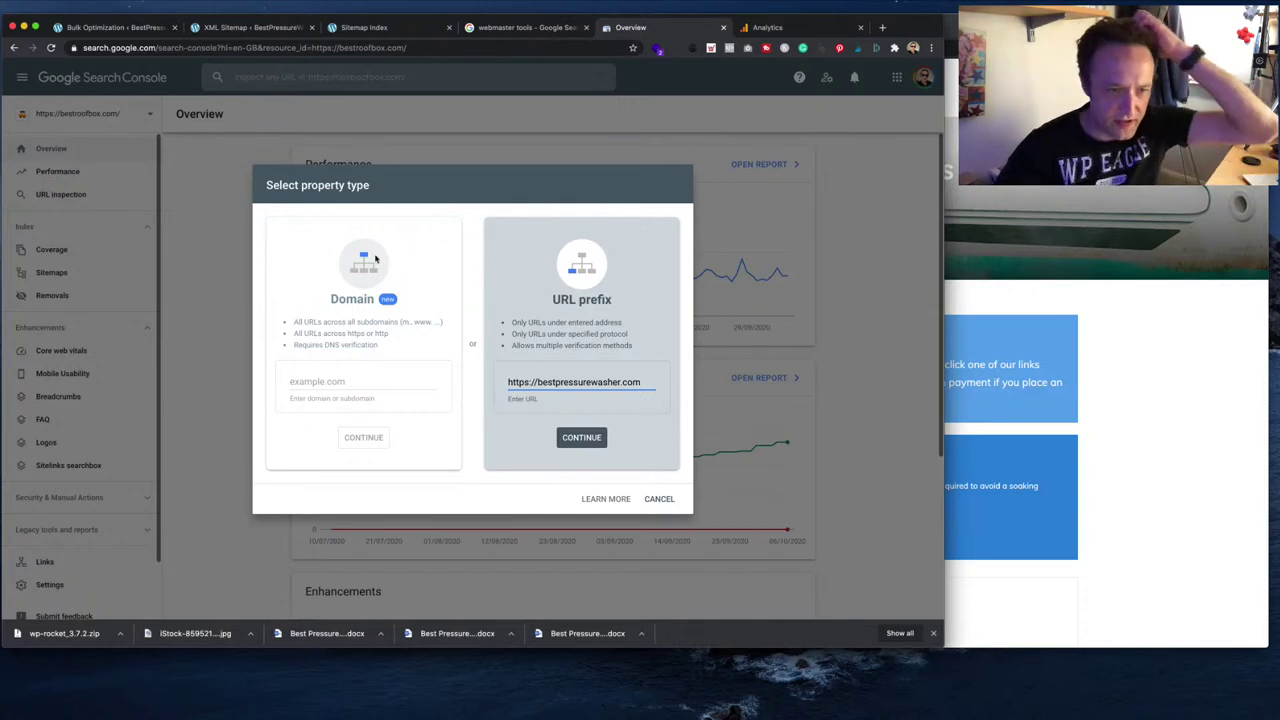
{"action": "left_click", "coordinate": [584, 439]}
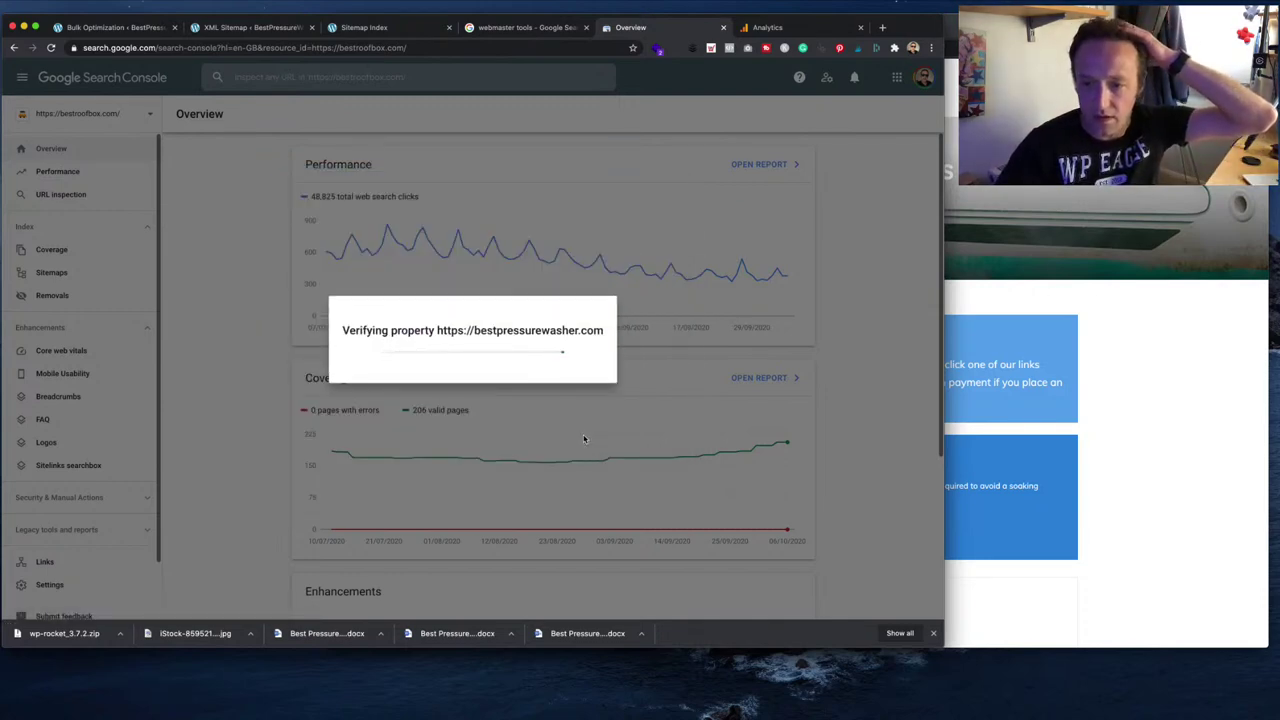
{"action": "left_click", "coordinate": [1181, 657]}
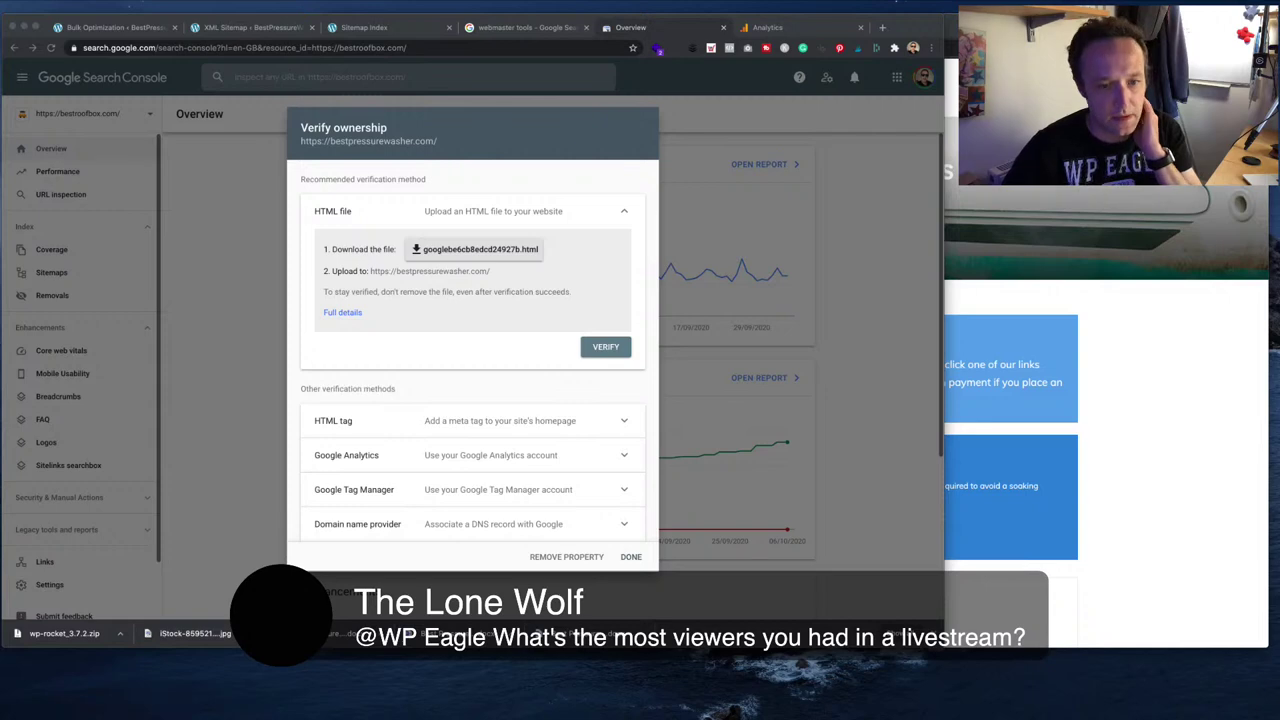
- Try verifying ownership through Google Analytics and dismiss the failure message
{"action": "left_click", "coordinate": [618, 458]}
{"action": "scroll", "coordinate": [613, 454], "scroll_direction": "down", "scroll_amount": 3}
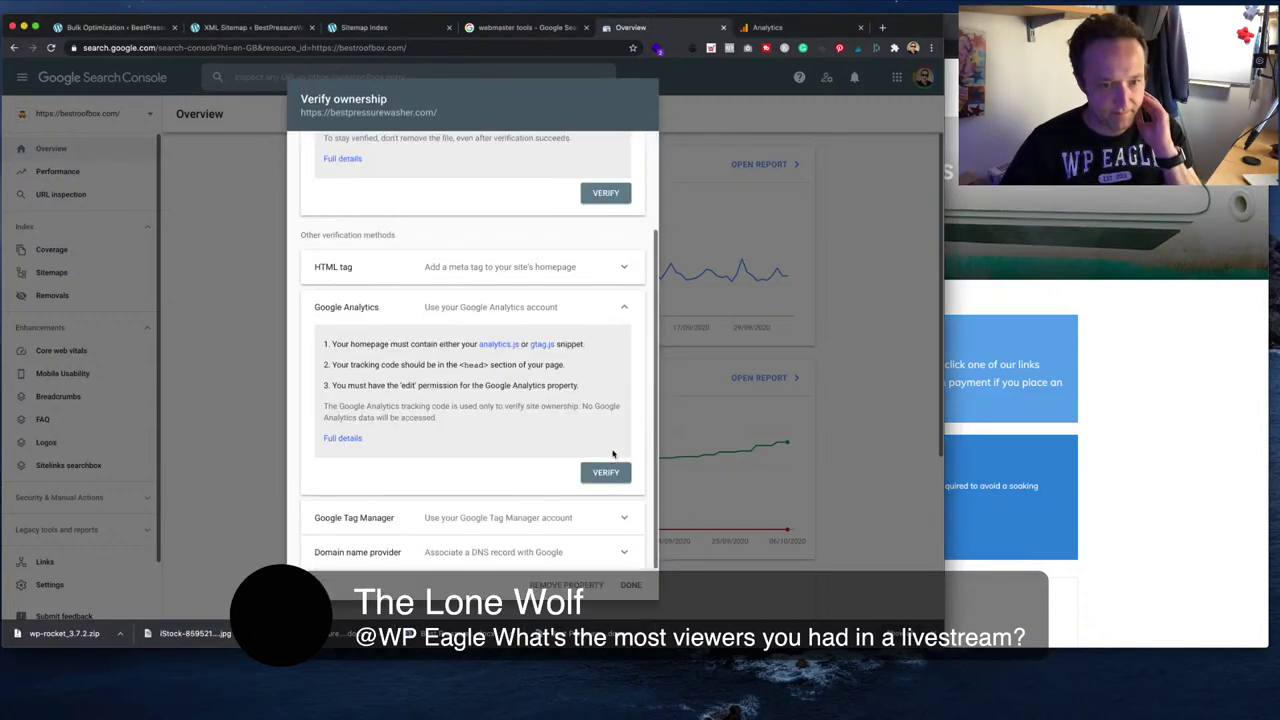
{"action": "left_click", "coordinate": [606, 473]}
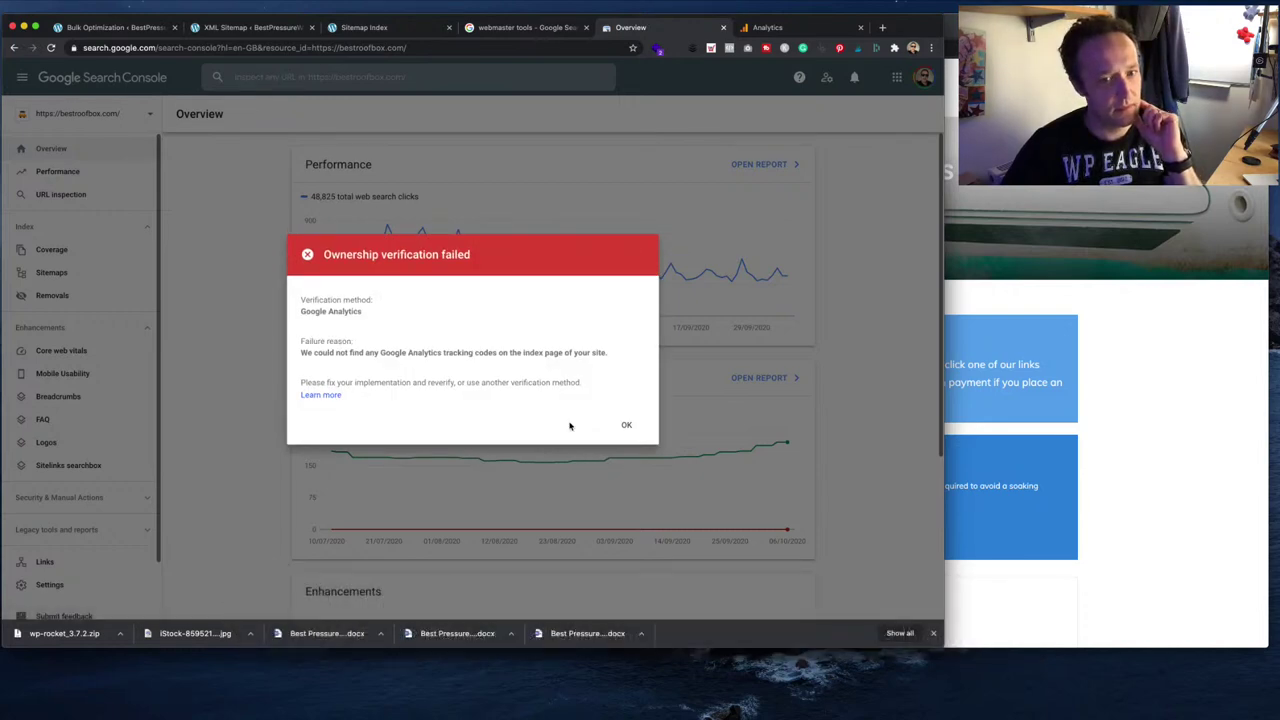
{"action": "left_click", "coordinate": [625, 424]}
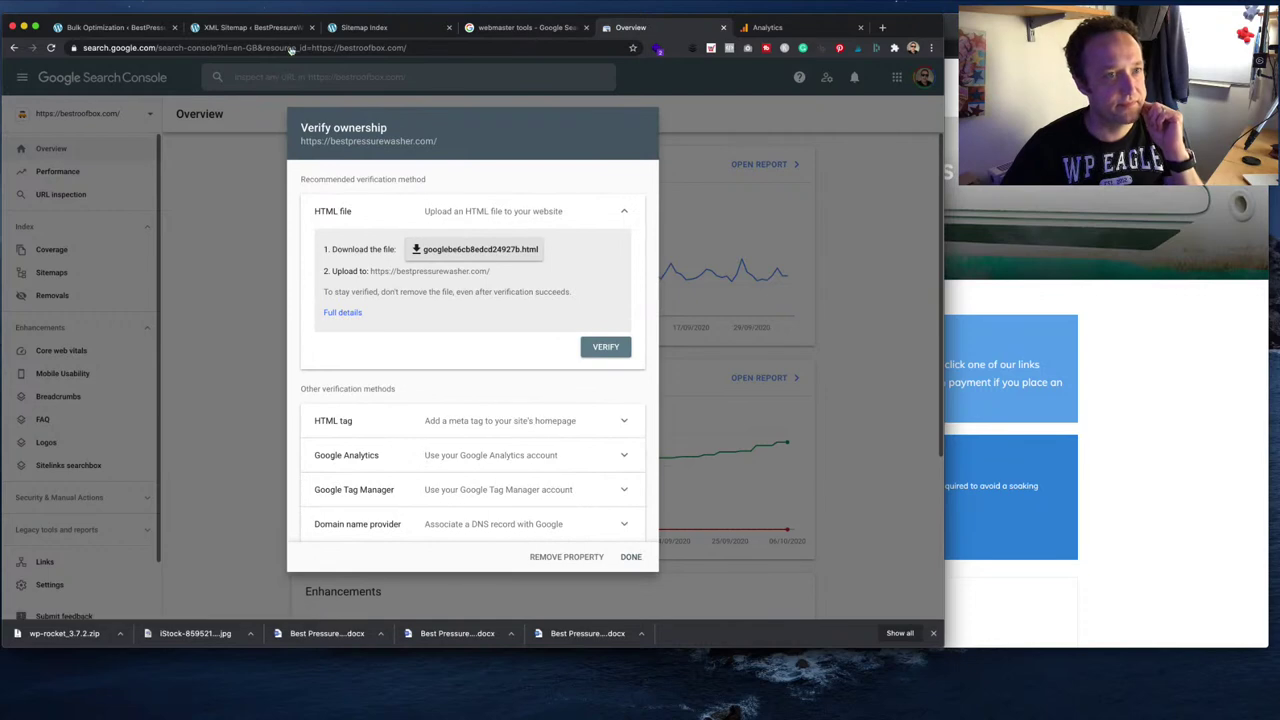
- Clear the WordPress site cache and check real-time visitors in Google Analytics
{"action": "left_click", "coordinate": [250, 27]}
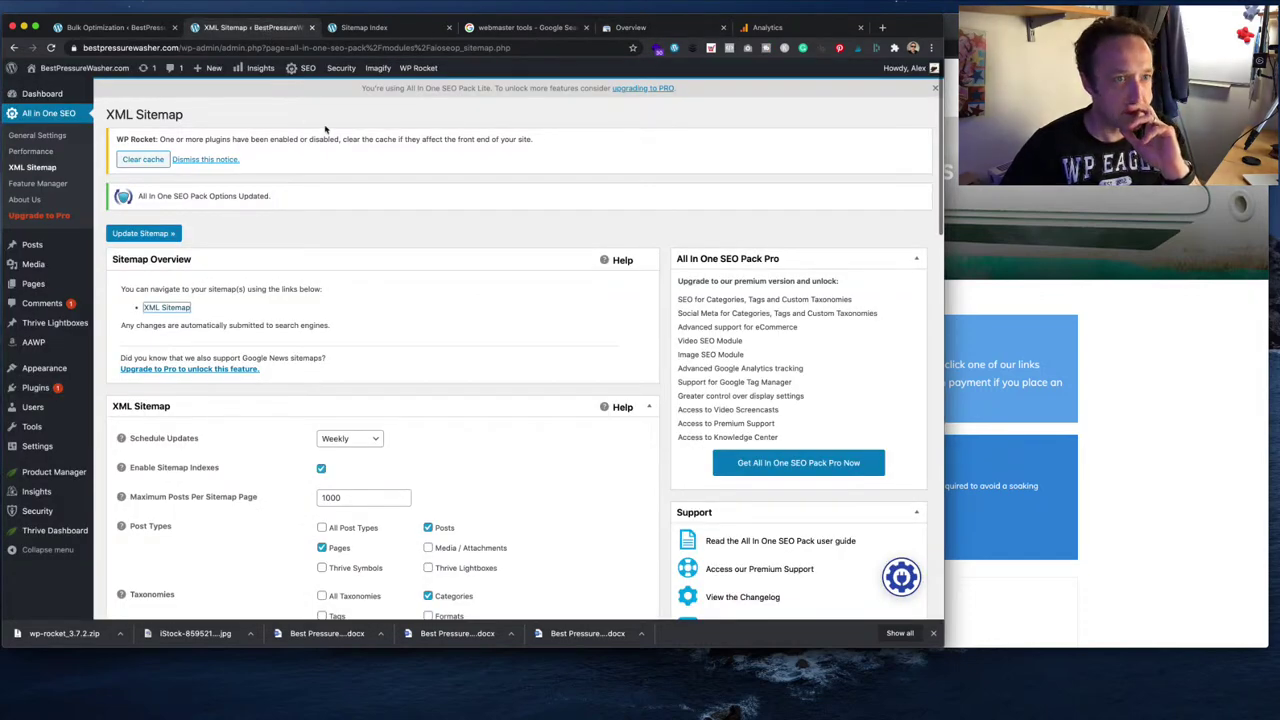
{"action": "left_click", "coordinate": [119, 159]}
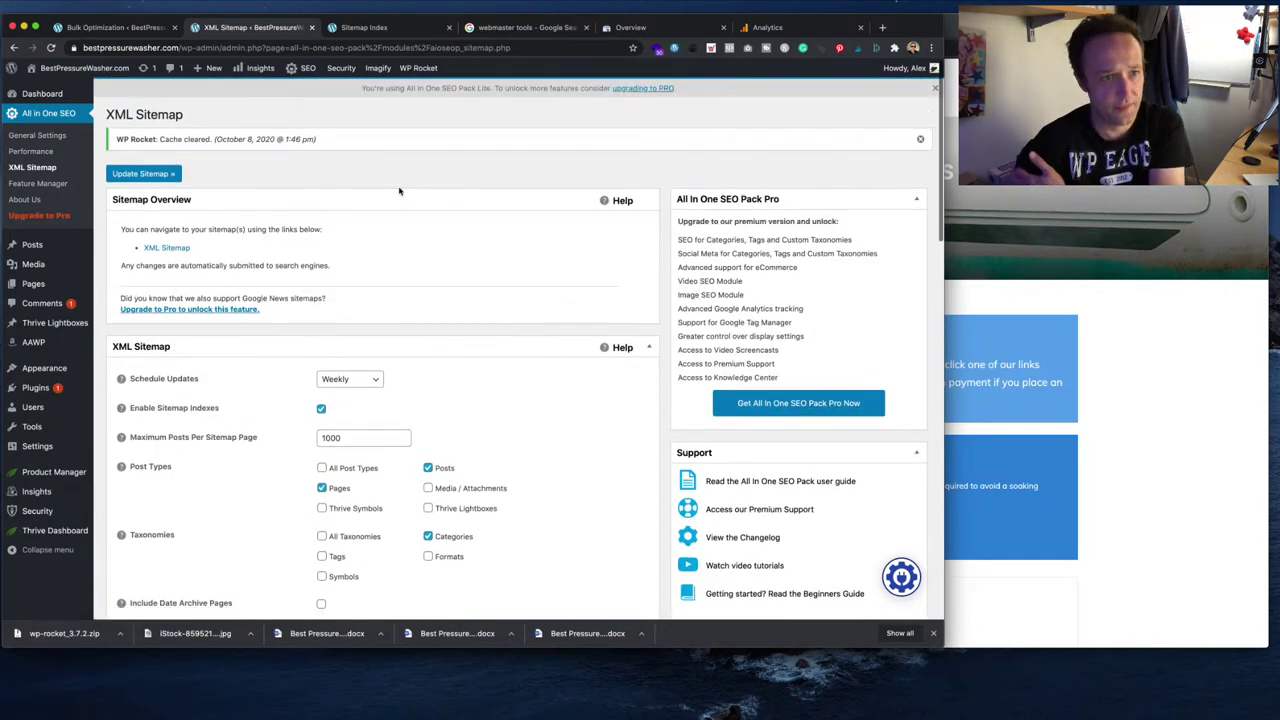
{"action": "left_click", "coordinate": [765, 27]}
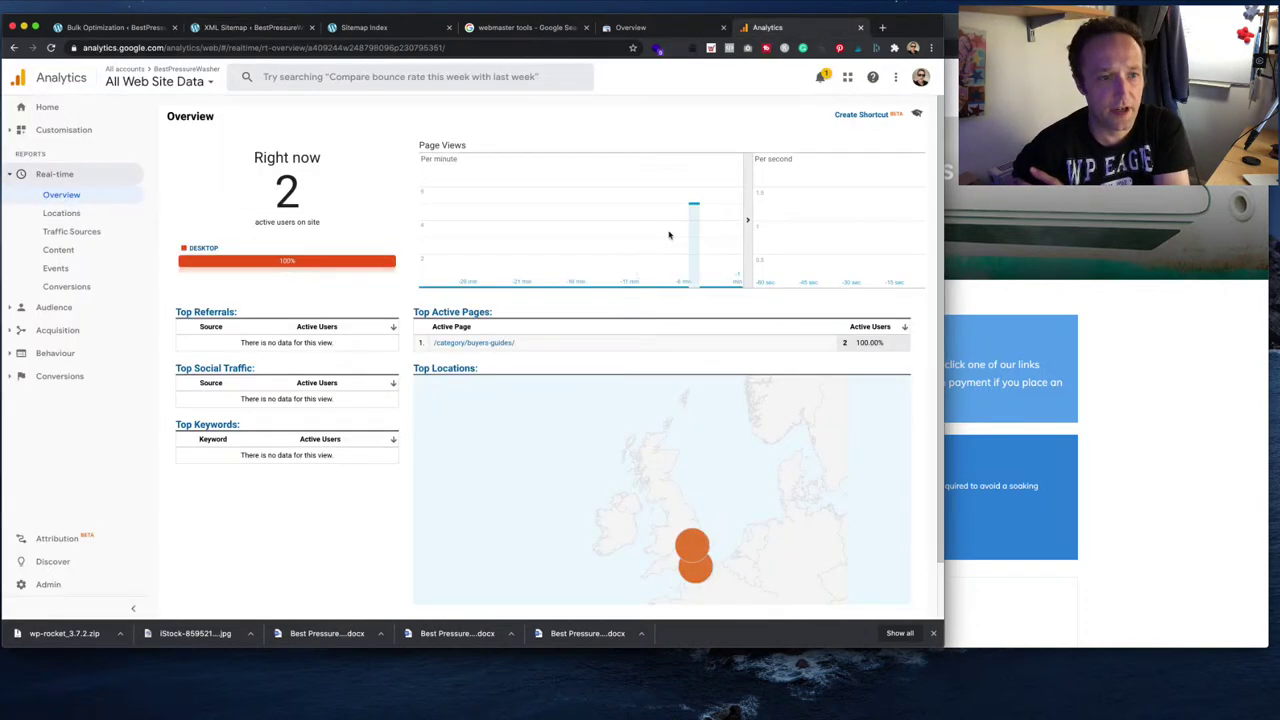
{"action": "mouse_move", "coordinate": [696, 571]}
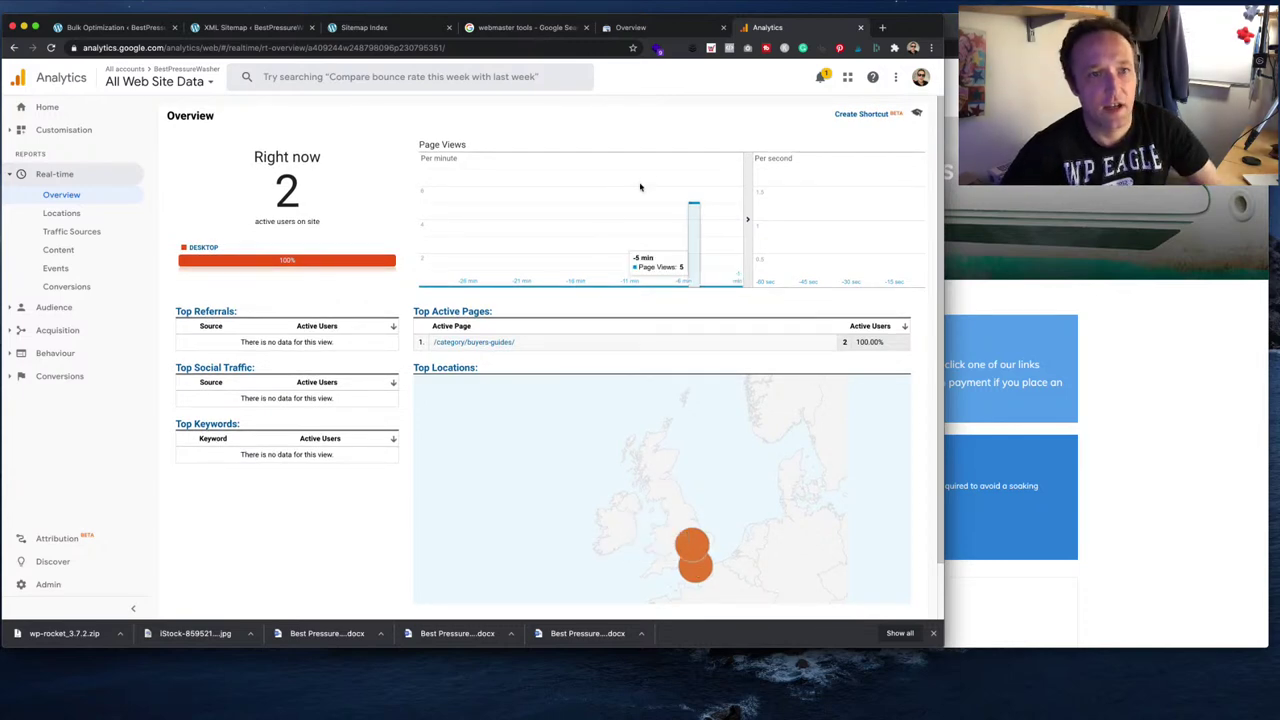
{"action": "left_click", "coordinate": [627, 30]}
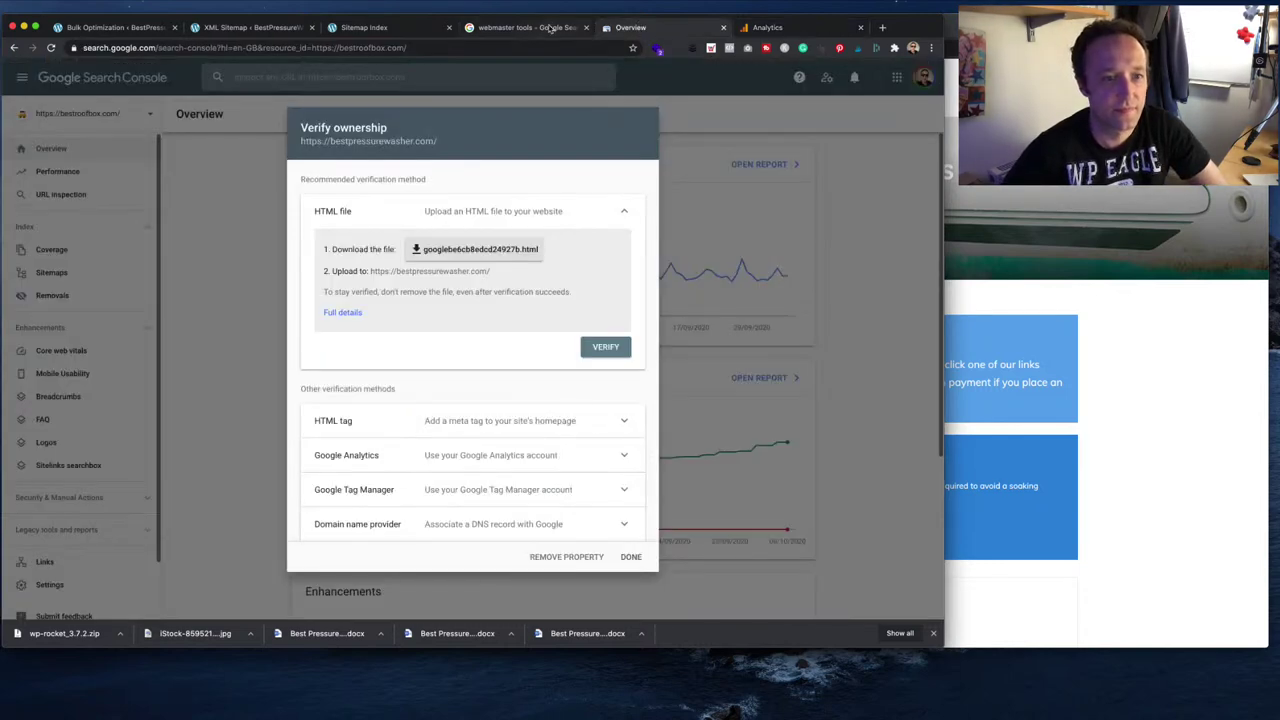
- Retry the Google Analytics ownership verification in Search Console and dismiss the renewed failure
{"action": "left_click", "coordinate": [620, 458]}
{"action": "scroll", "coordinate": [571, 452], "scroll_direction": "down", "scroll_amount": 3}
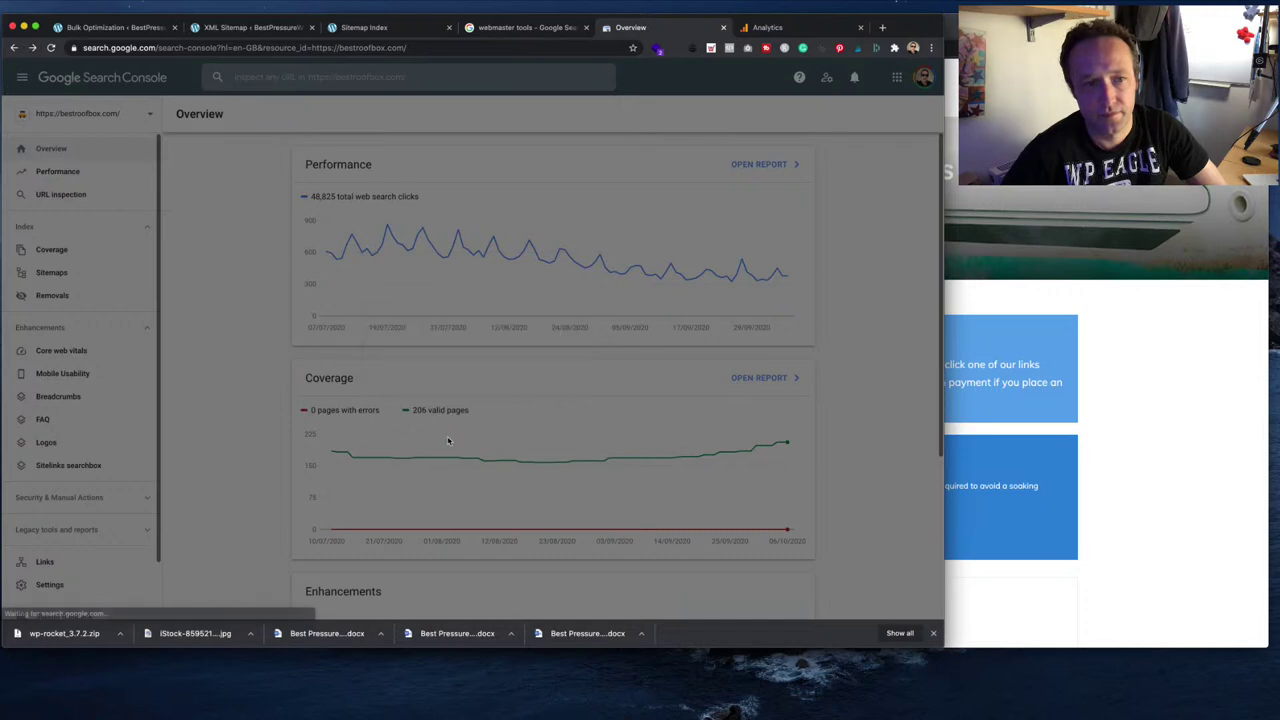
{"action": "left_click", "coordinate": [627, 426]}
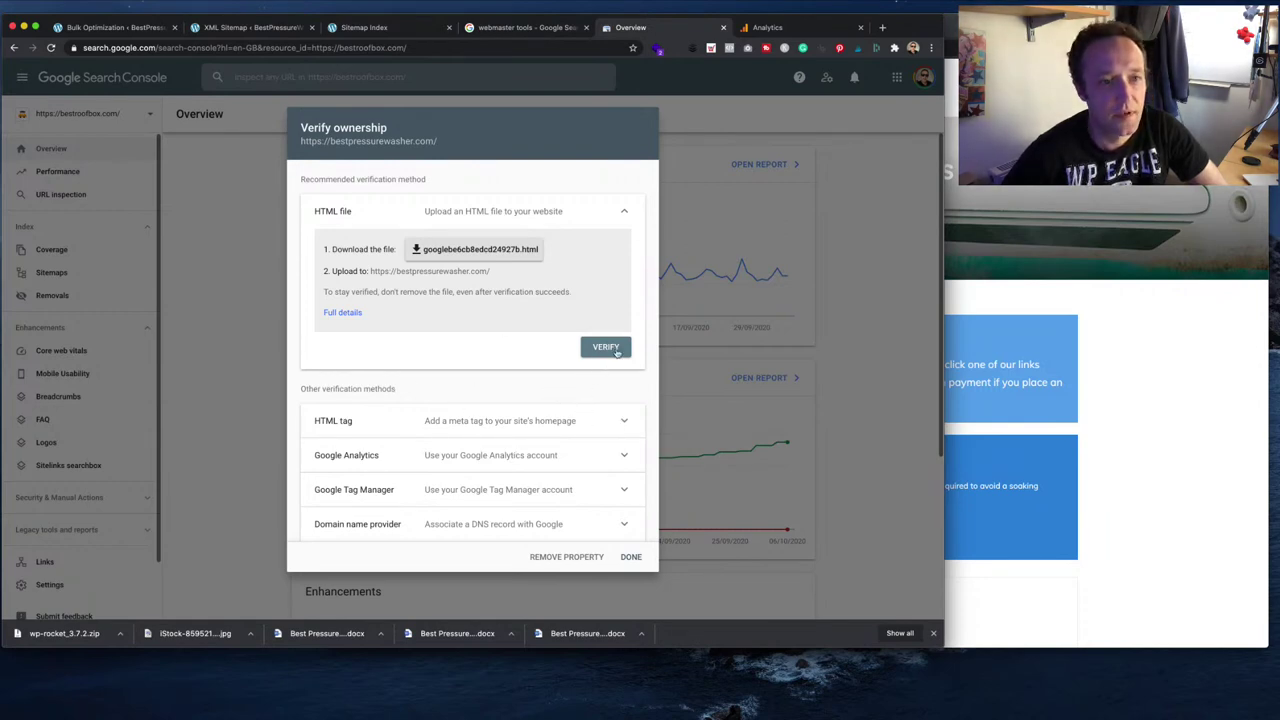
{"action": "left_click", "coordinate": [597, 466]}
{"action": "scroll", "coordinate": [591, 460], "scroll_direction": "down", "scroll_amount": 3}
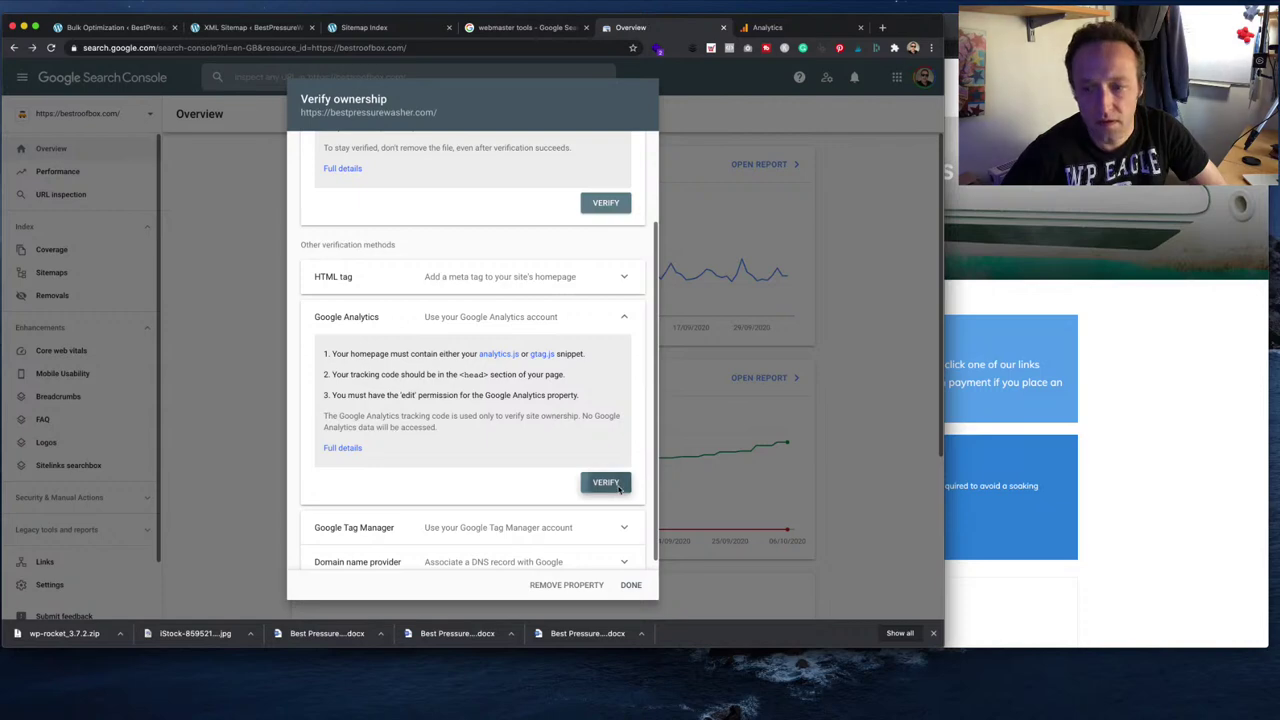
{"action": "left_click", "coordinate": [619, 490]}
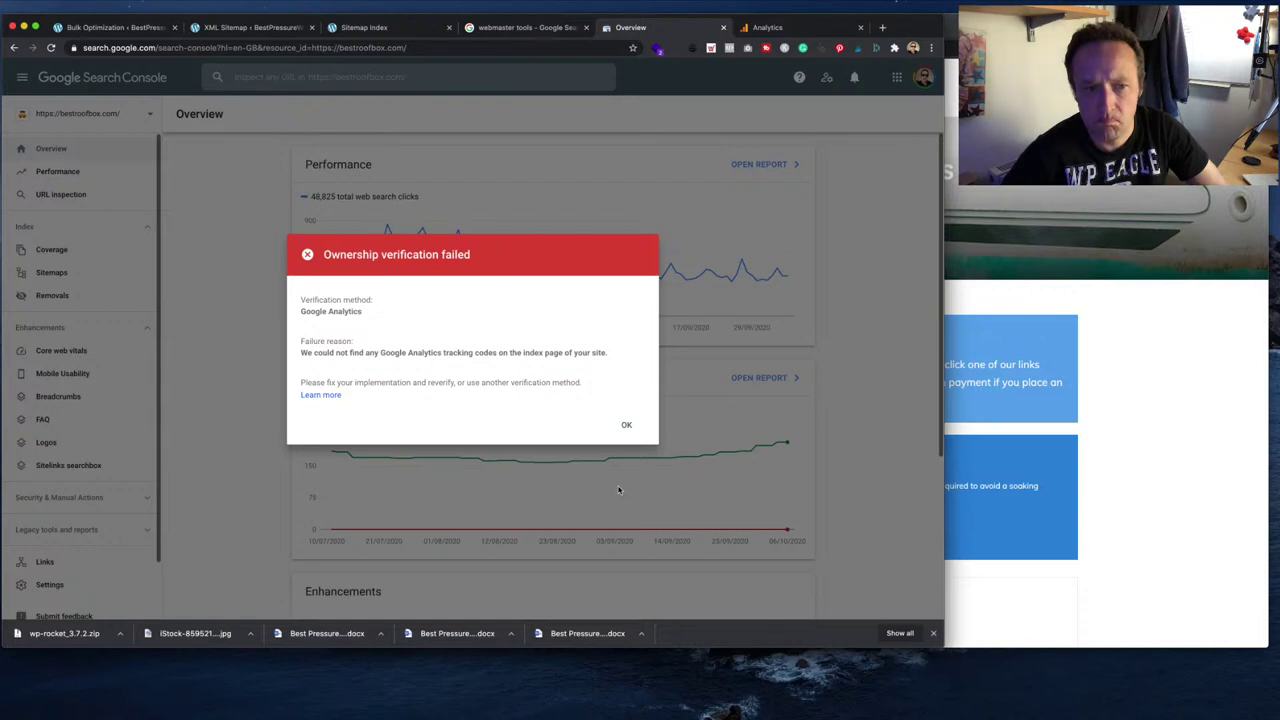
{"action": "left_click", "coordinate": [626, 422]}
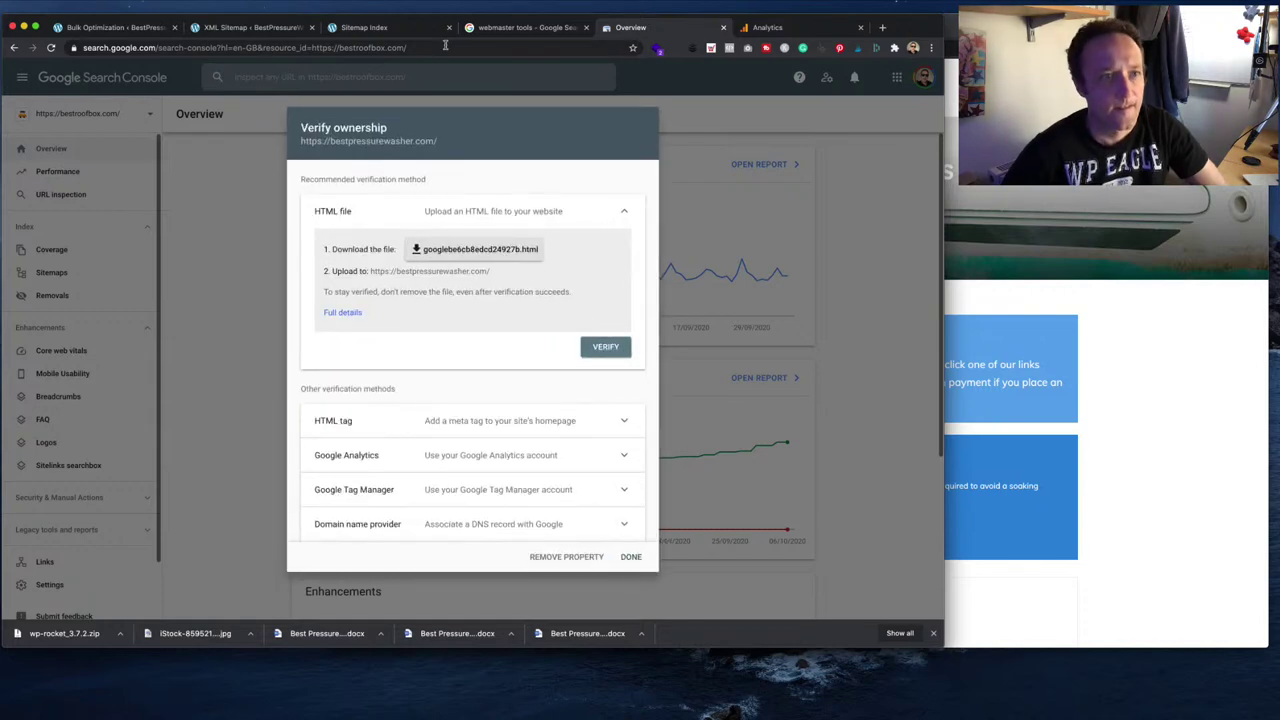
- Copy the site's domain from the live homepage address bar
{"action": "left_click", "coordinate": [282, 29]}
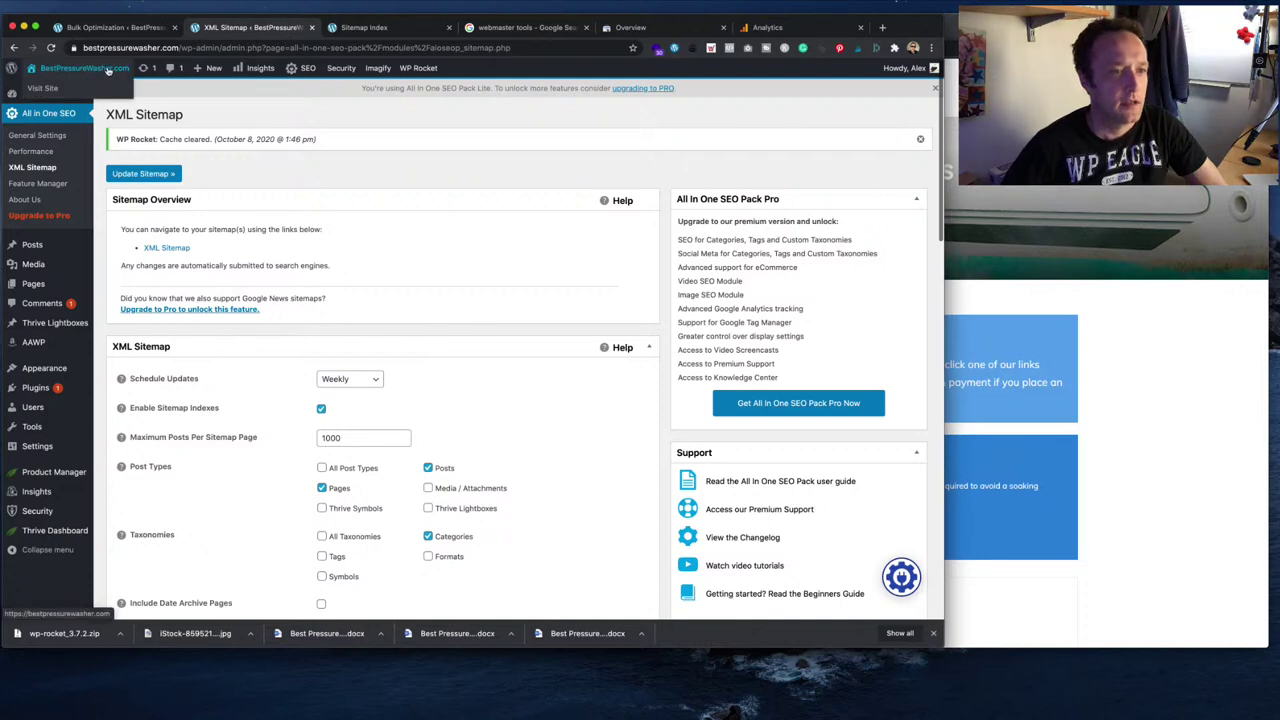
{"action": "left_click", "coordinate": [101, 88]}
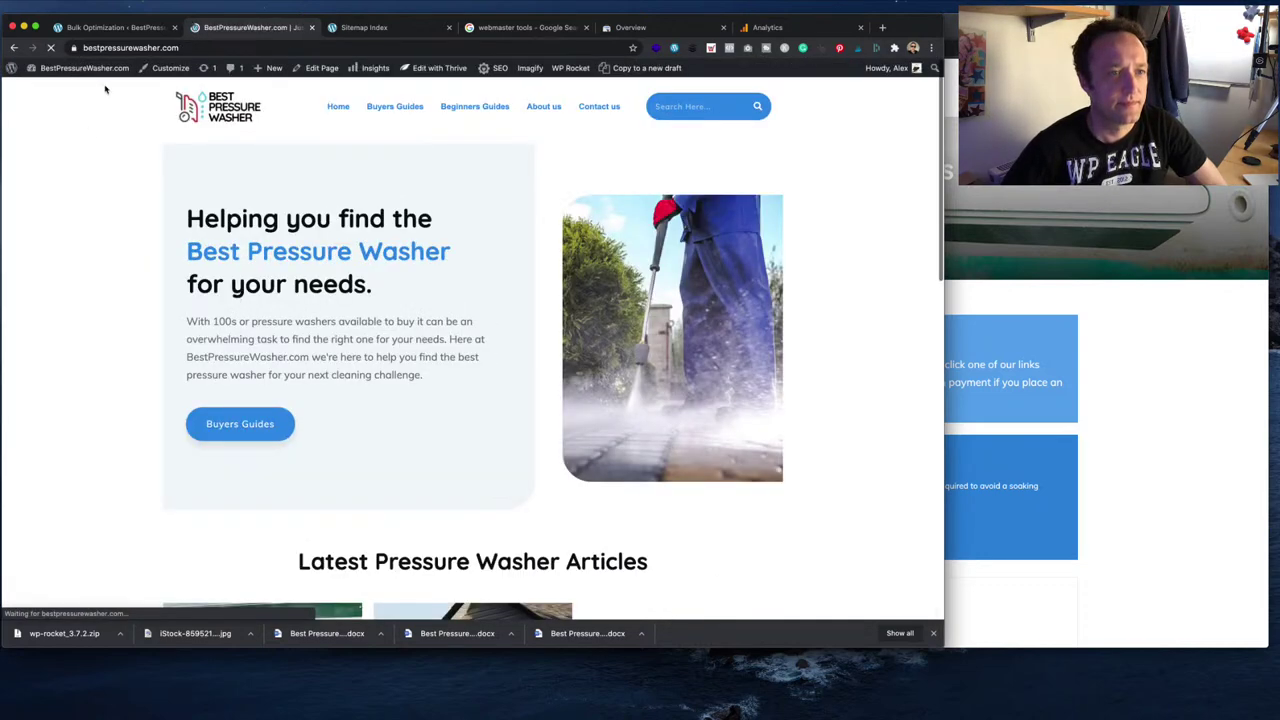
{"action": "right_click", "coordinate": [82, 140]}
{"action": "left_click", "coordinate": [102, 145]}
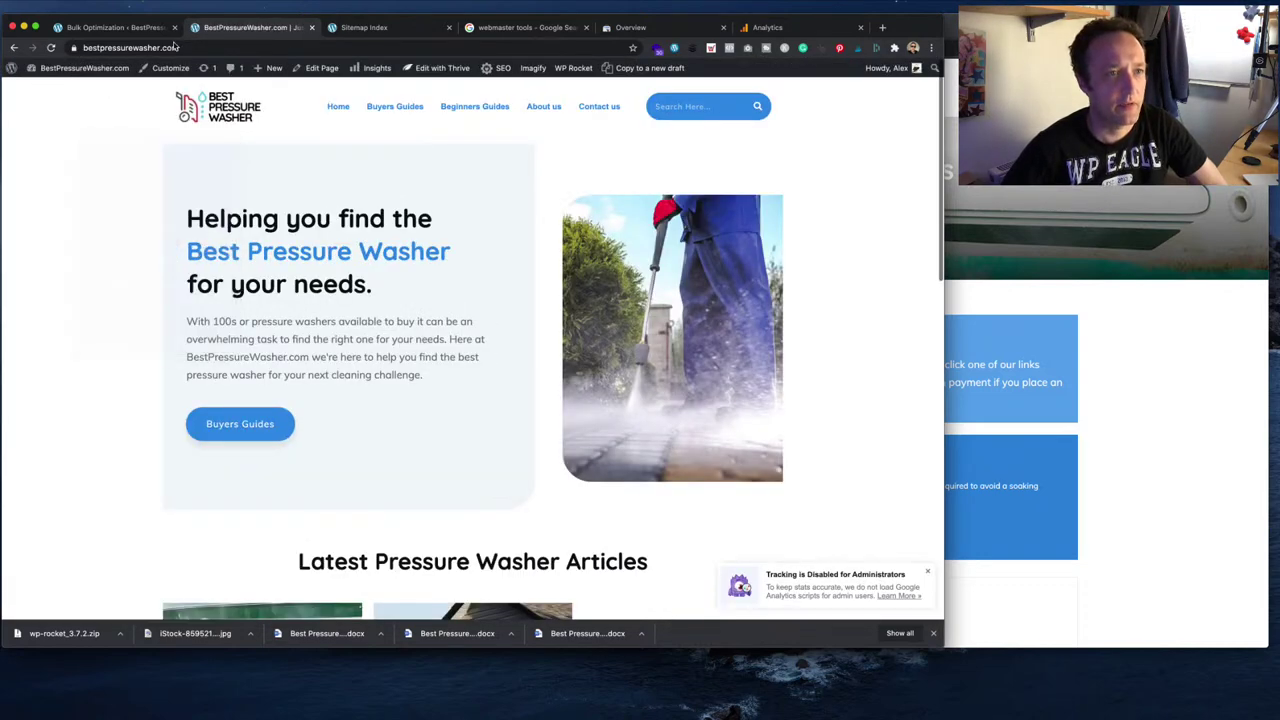
{"action": "left_click", "coordinate": [176, 48]}
{"action": "left_click", "coordinate": [176, 48]}
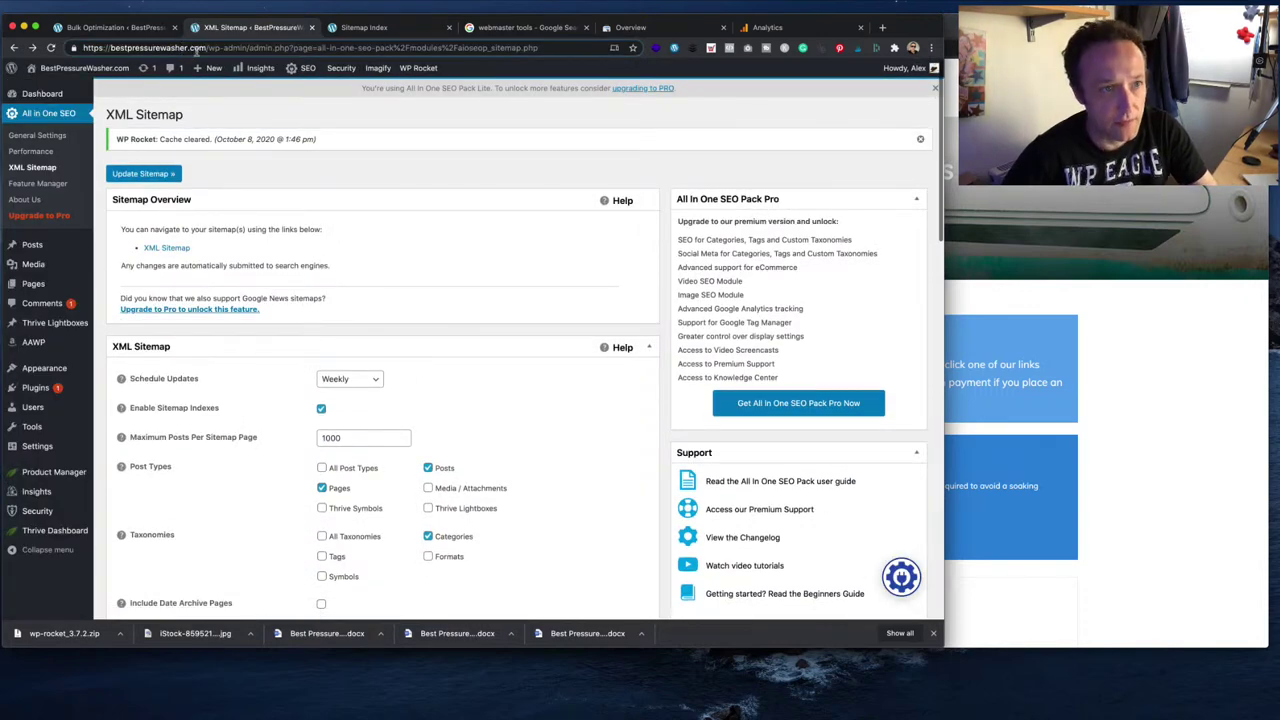
{"action": "left_click_drag", "start_coordinate": [205, 48], "coordinate": [82, 48]}
{"action": "key", "text": "super+c"}
{"action": "mouse_move", "coordinate": [75, 62]}
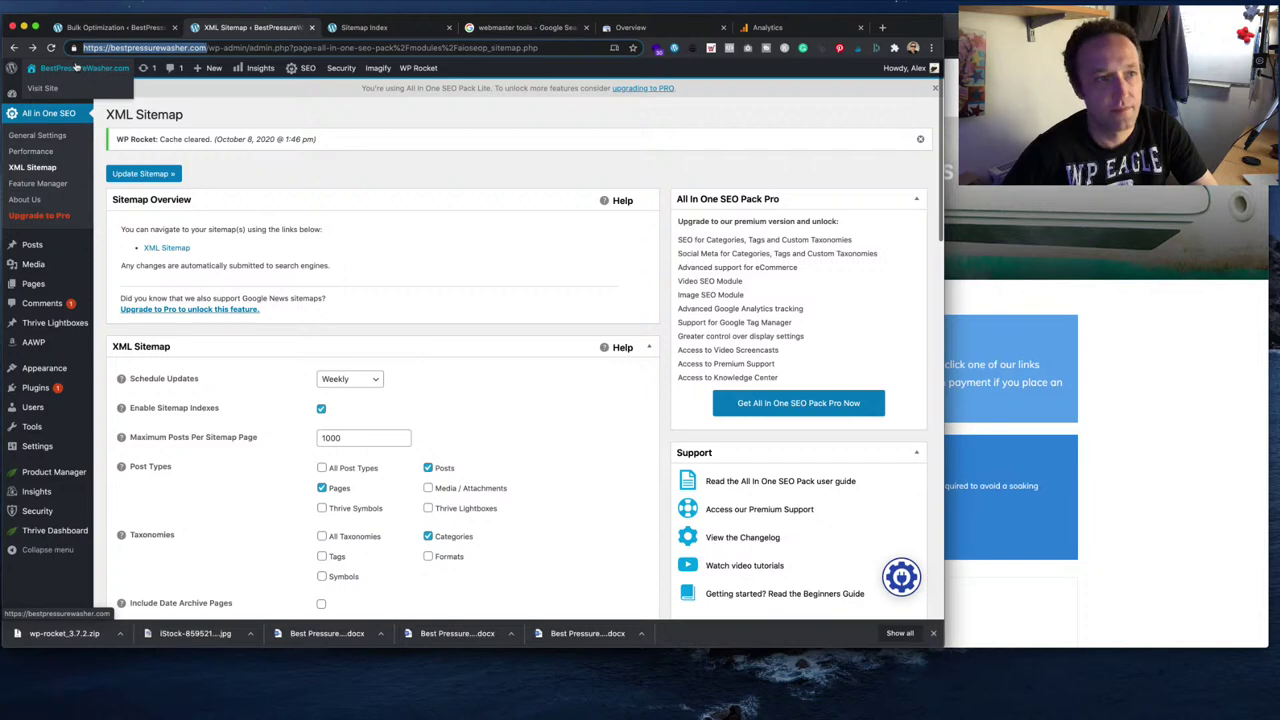
- Load bestpressurewasher.com in a new incognito window and view its page source
{"action": "left_click", "coordinate": [80, 5]}
{"action": "left_click", "coordinate": [95, 36]}
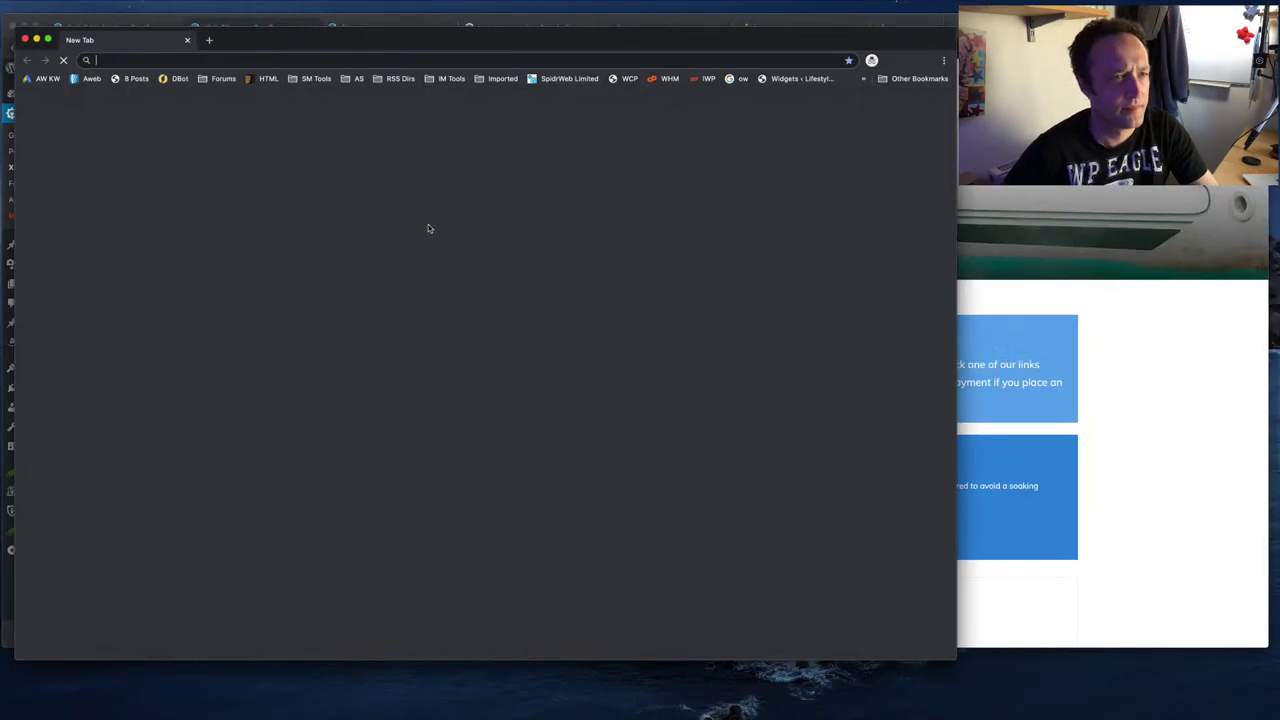
{"action": "key", "text": "super+v"}
{"action": "key", "text": "Return"}
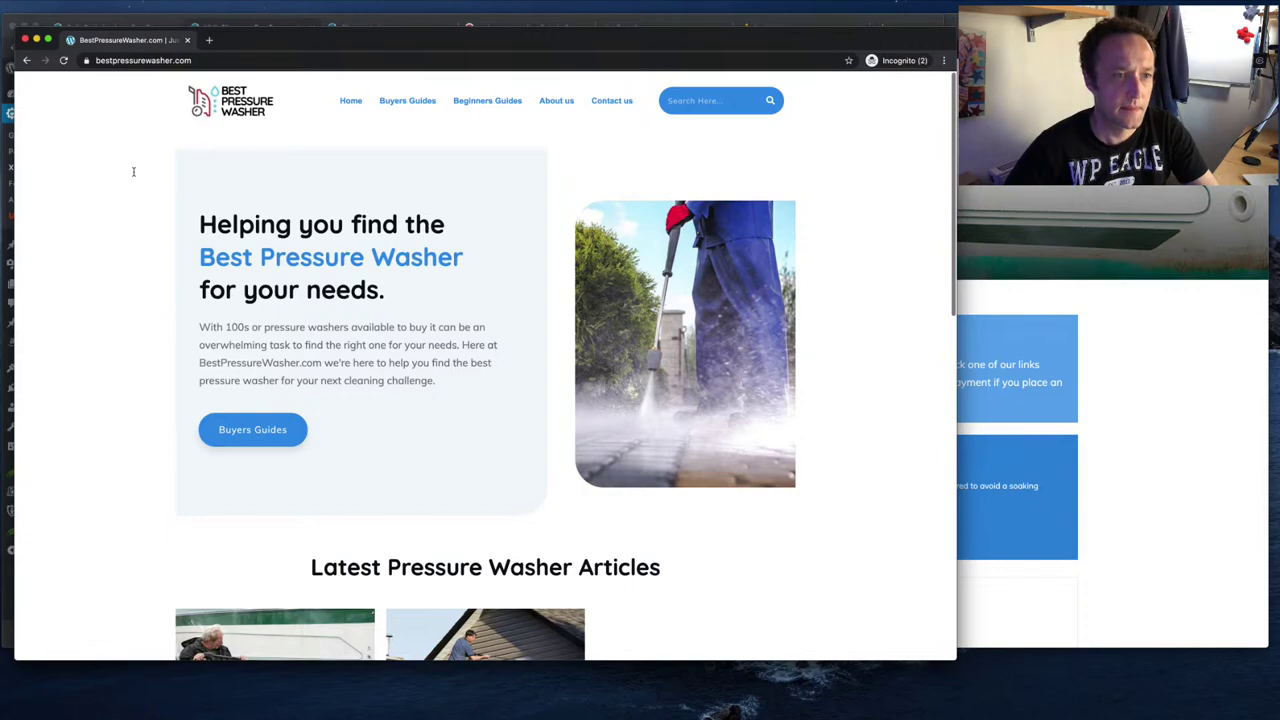
{"action": "right_click", "coordinate": [125, 171]}
{"action": "left_click", "coordinate": [170, 267]}
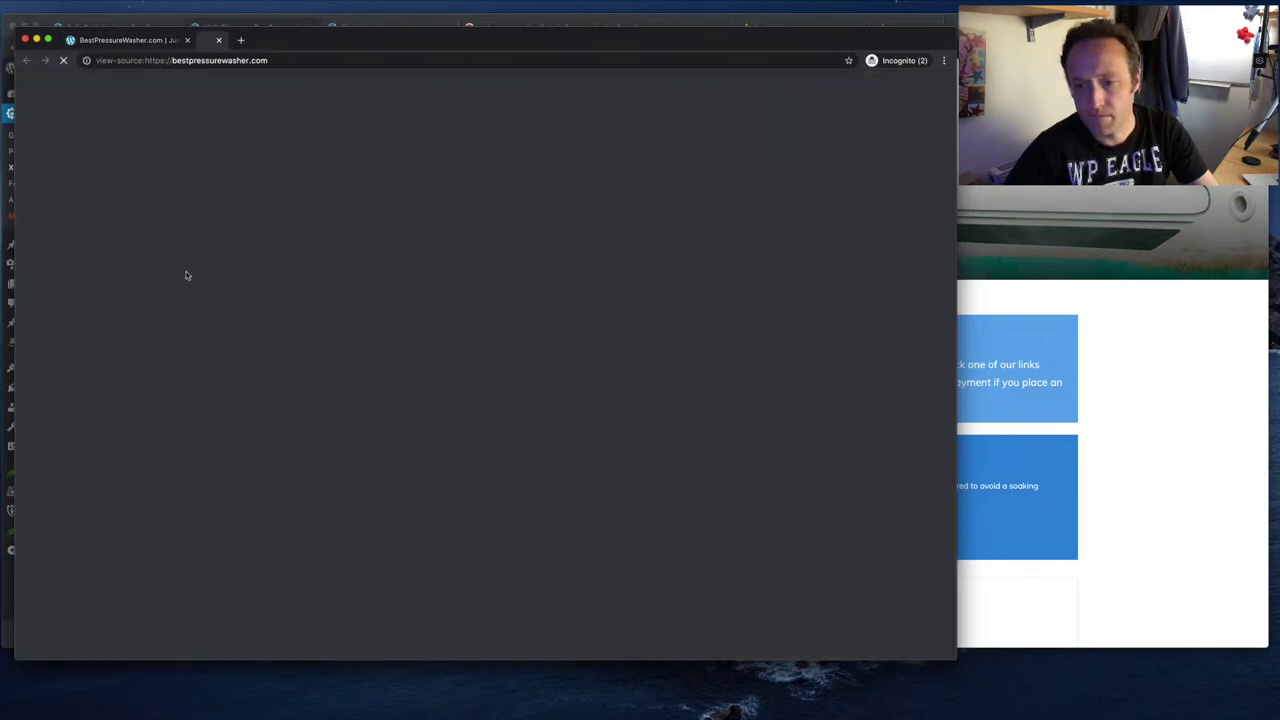
{"action": "scroll", "coordinate": [650, 435], "scroll_direction": "down", "scroll_amount": 1}
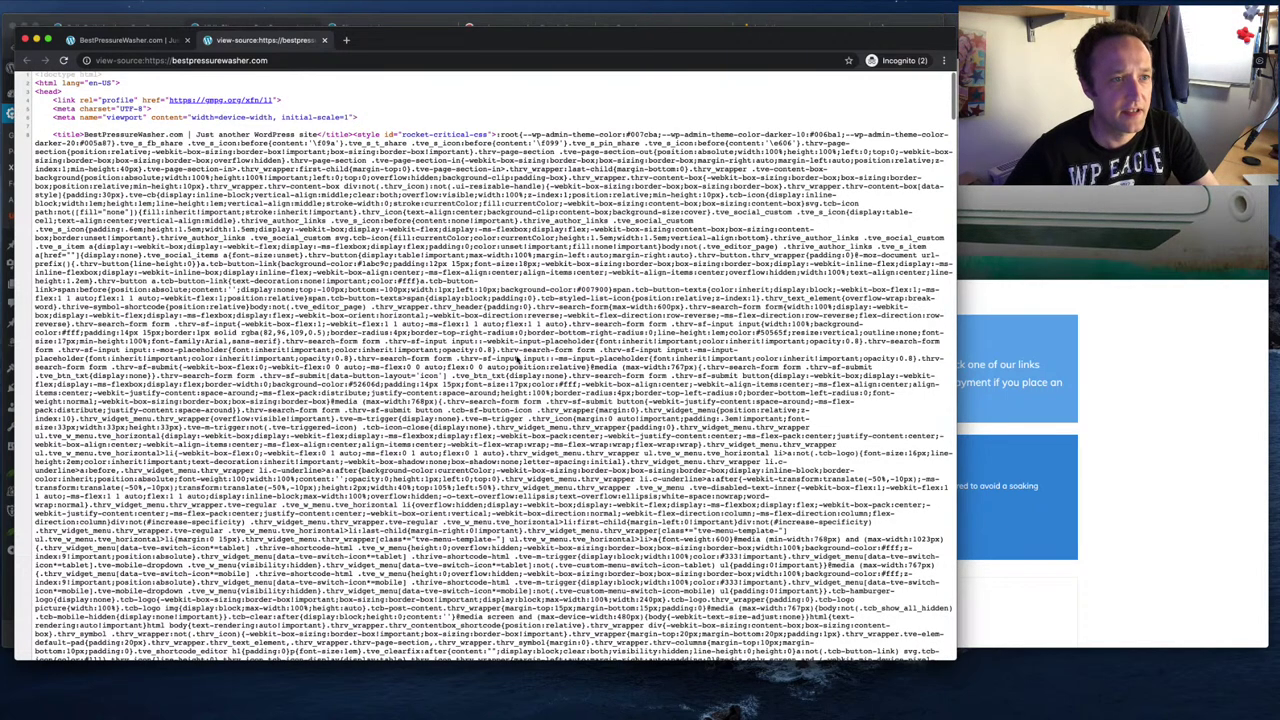
{"action": "scroll", "coordinate": [518, 360], "scroll_direction": "down", "scroll_amount": 10}
{"action": "scroll", "coordinate": [518, 360], "scroll_direction": "down", "scroll_amount": 5}
- Search the source for 'anal' to confirm the MonsterInsights Analytics code, then close it
{"action": "key", "text": "super+f"}
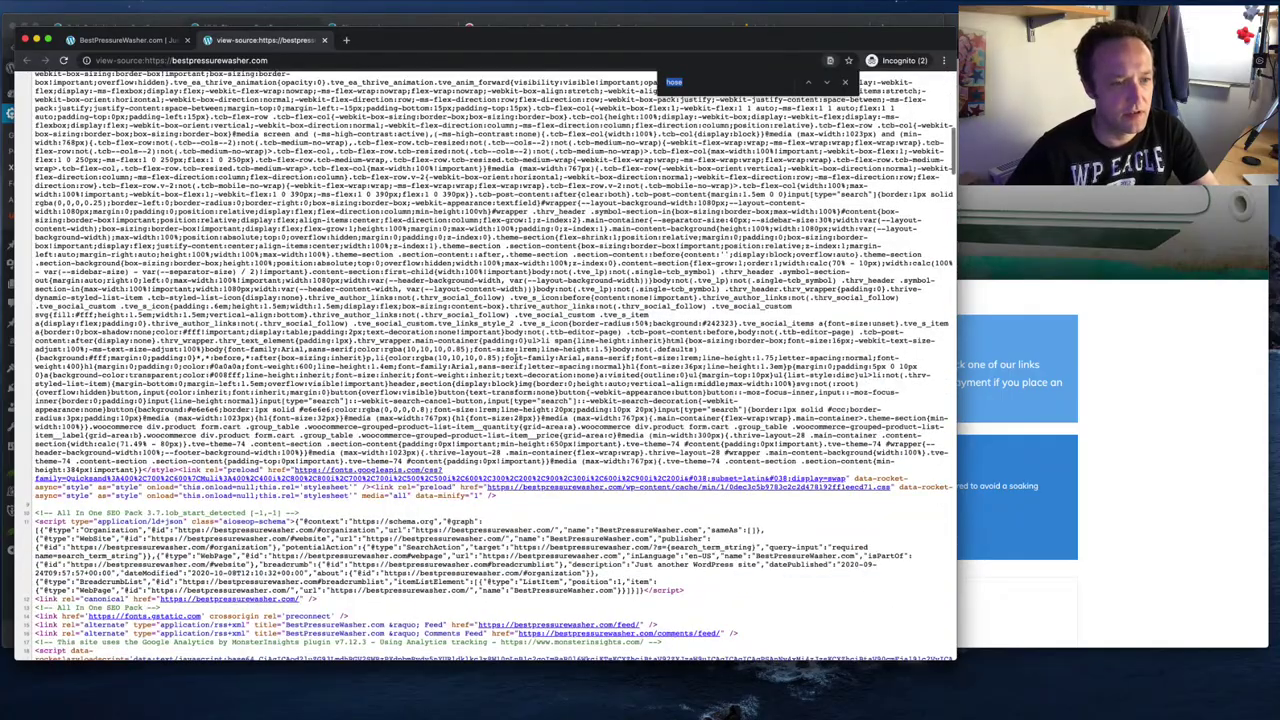
{"action": "type", "text": "analytics"}
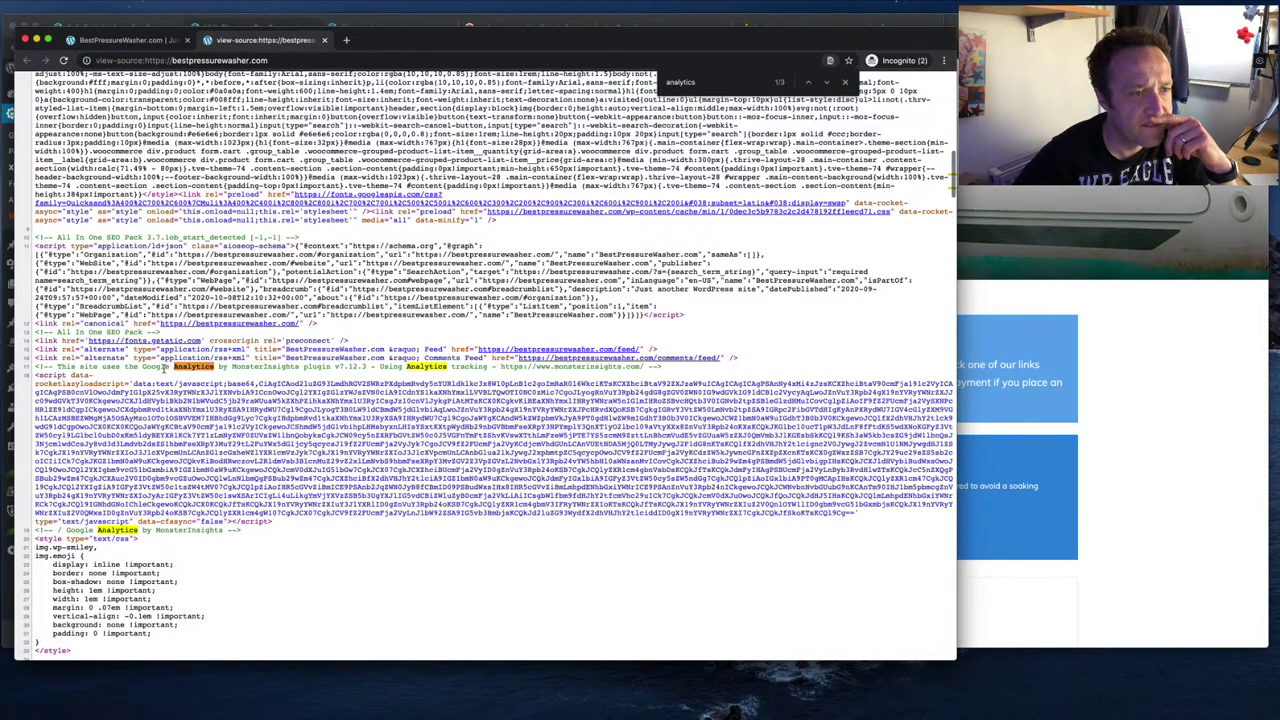
{"action": "scroll", "coordinate": [157, 370], "scroll_direction": "down", "scroll_amount": 1}
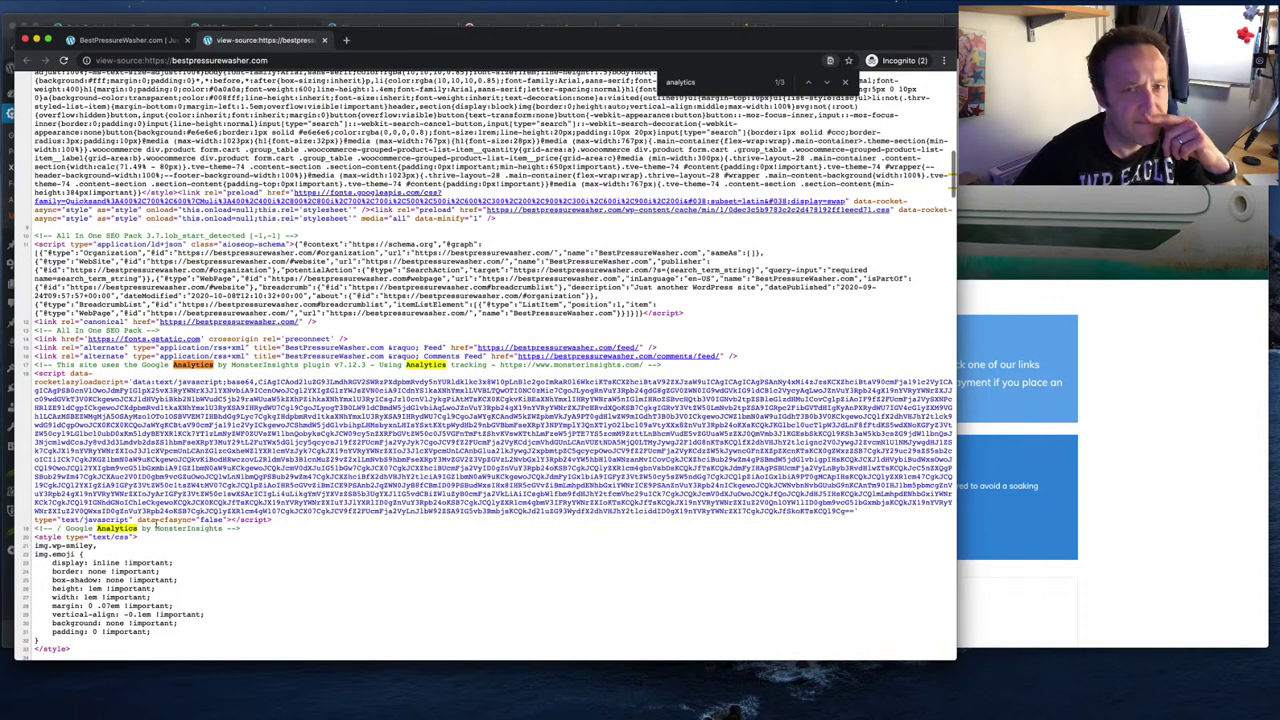
{"action": "left_click", "coordinate": [828, 84]}
{"action": "left_click", "coordinate": [828, 84]}
{"action": "left_click", "coordinate": [828, 84]}
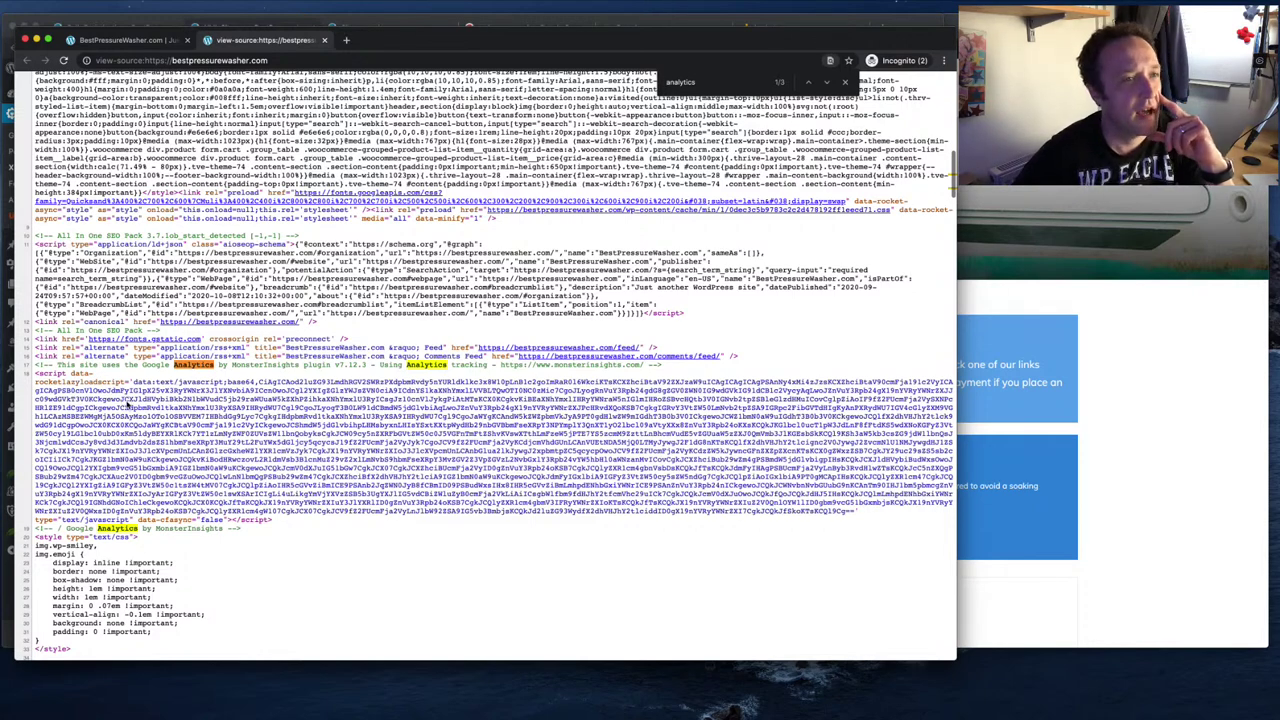
{"action": "scroll", "coordinate": [127, 403], "scroll_direction": "up", "scroll_amount": 1}
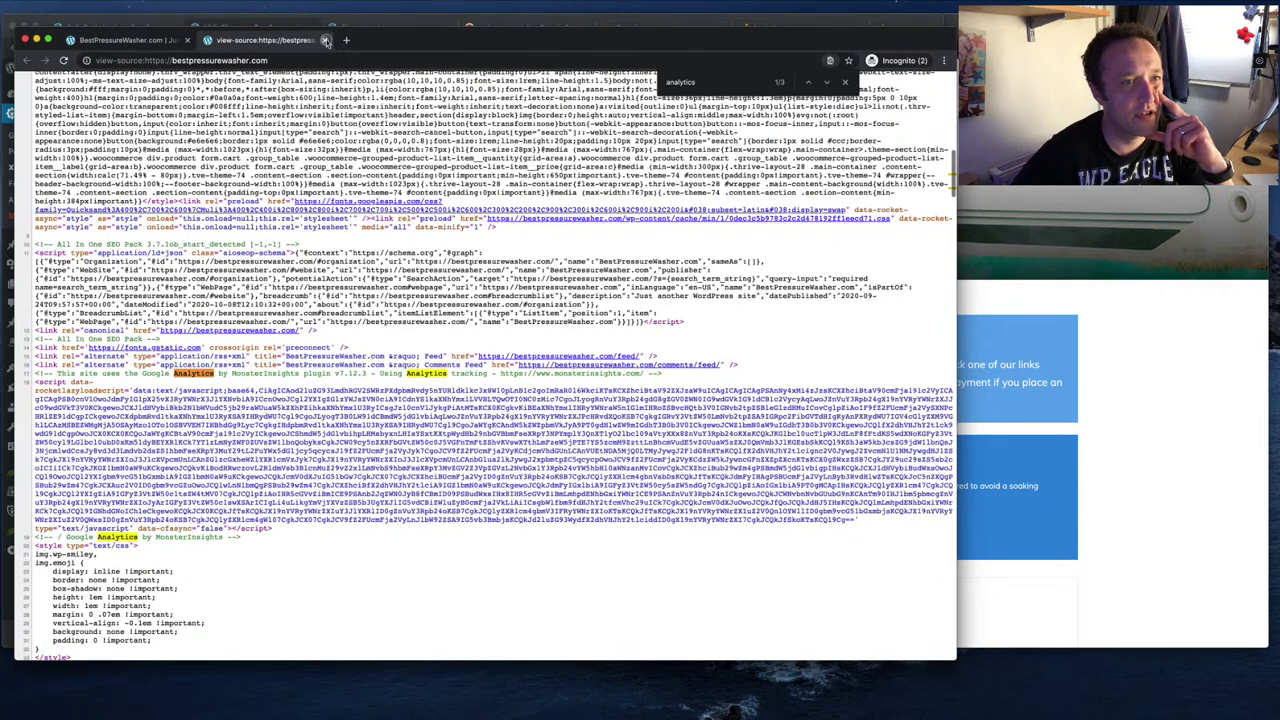
{"action": "left_click", "coordinate": [326, 41]}
{"action": "left_click_drag", "start_coordinate": [339, 40], "coordinate": [738, 38]}
{"action": "left_click", "coordinate": [357, 258]}
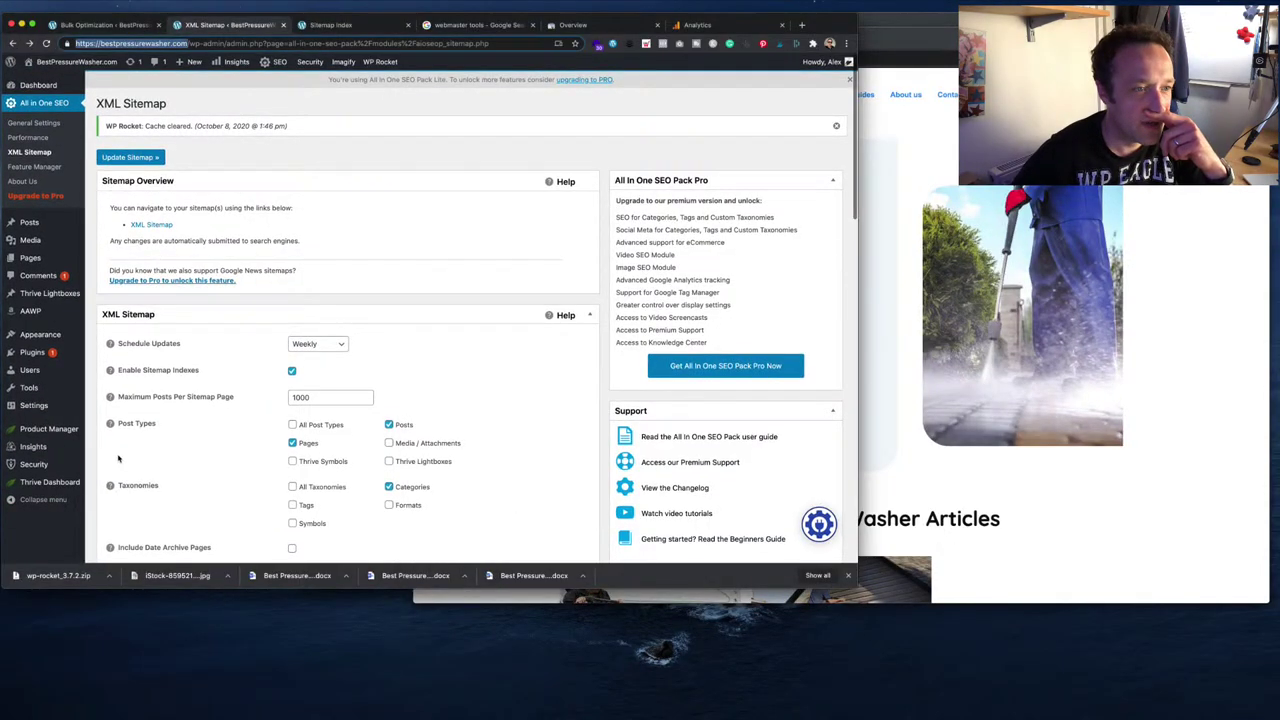
- Deactivate WP Rocket on the Plugins page, choosing Other and skipping feedback
{"action": "key", "text": "Return"}
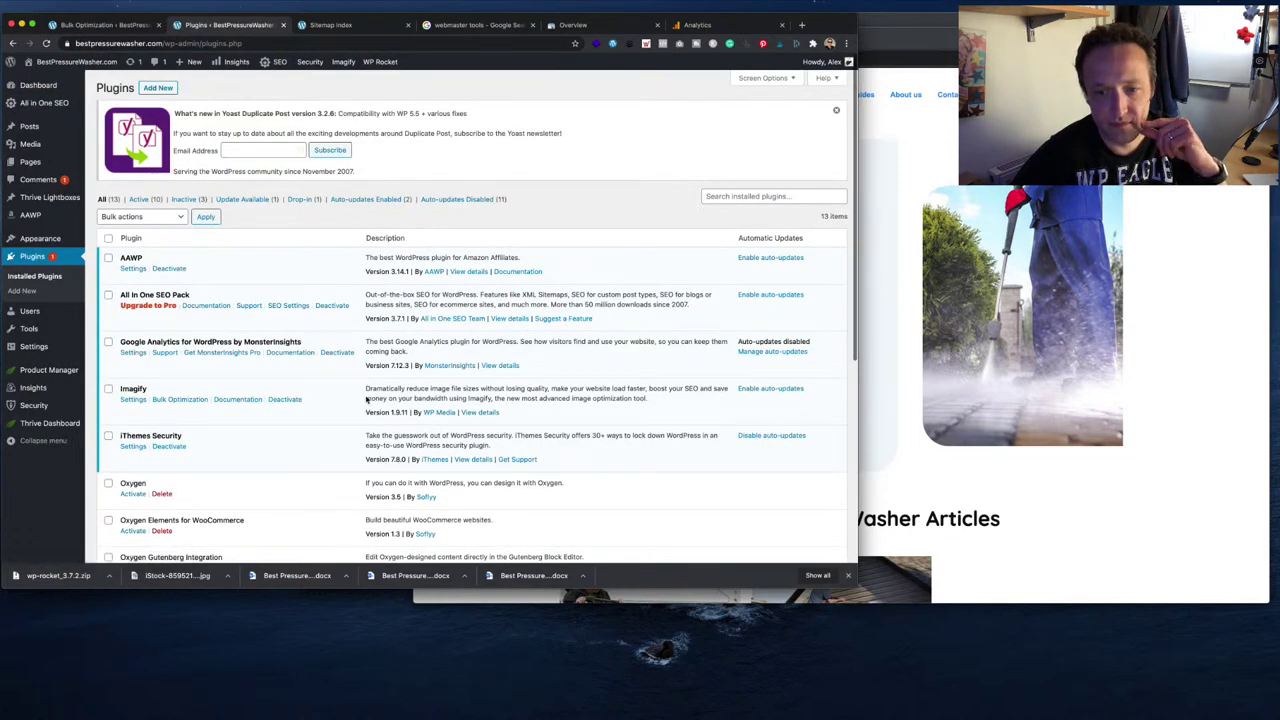
{"action": "scroll", "coordinate": [366, 397], "scroll_direction": "down", "scroll_amount": 7}
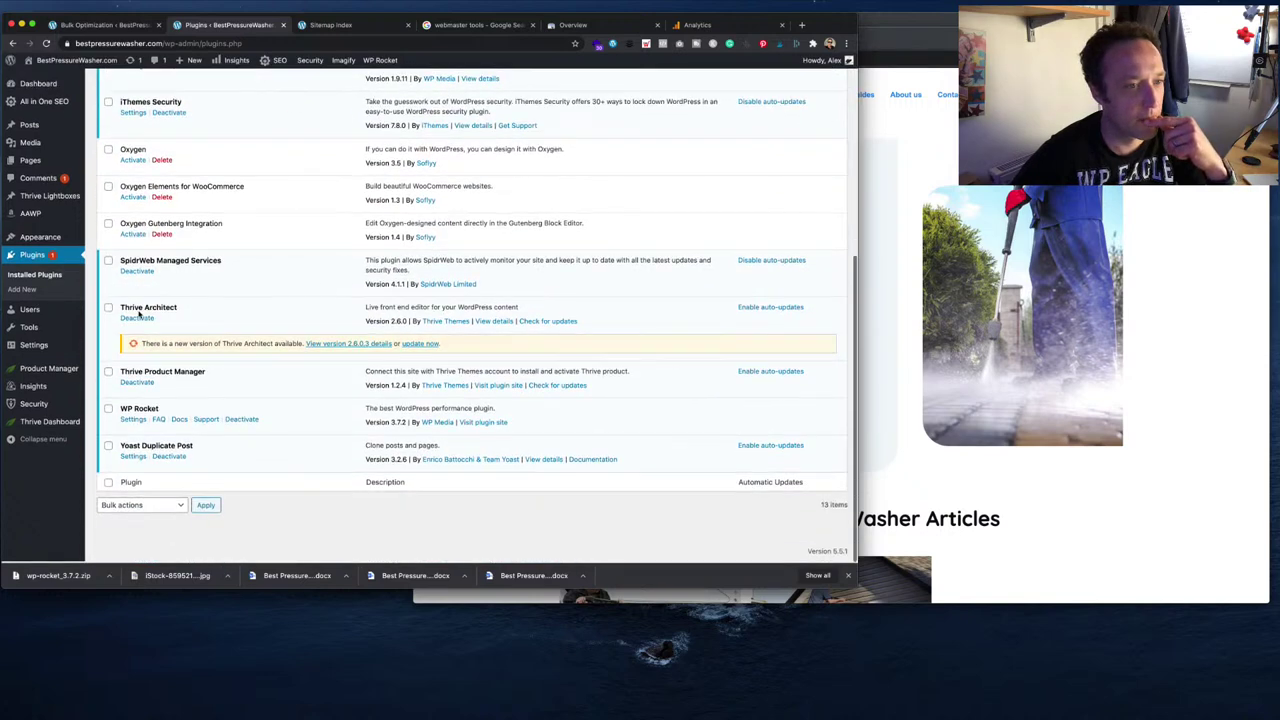
{"action": "left_click", "coordinate": [241, 420]}
{"action": "left_click", "coordinate": [322, 366]}
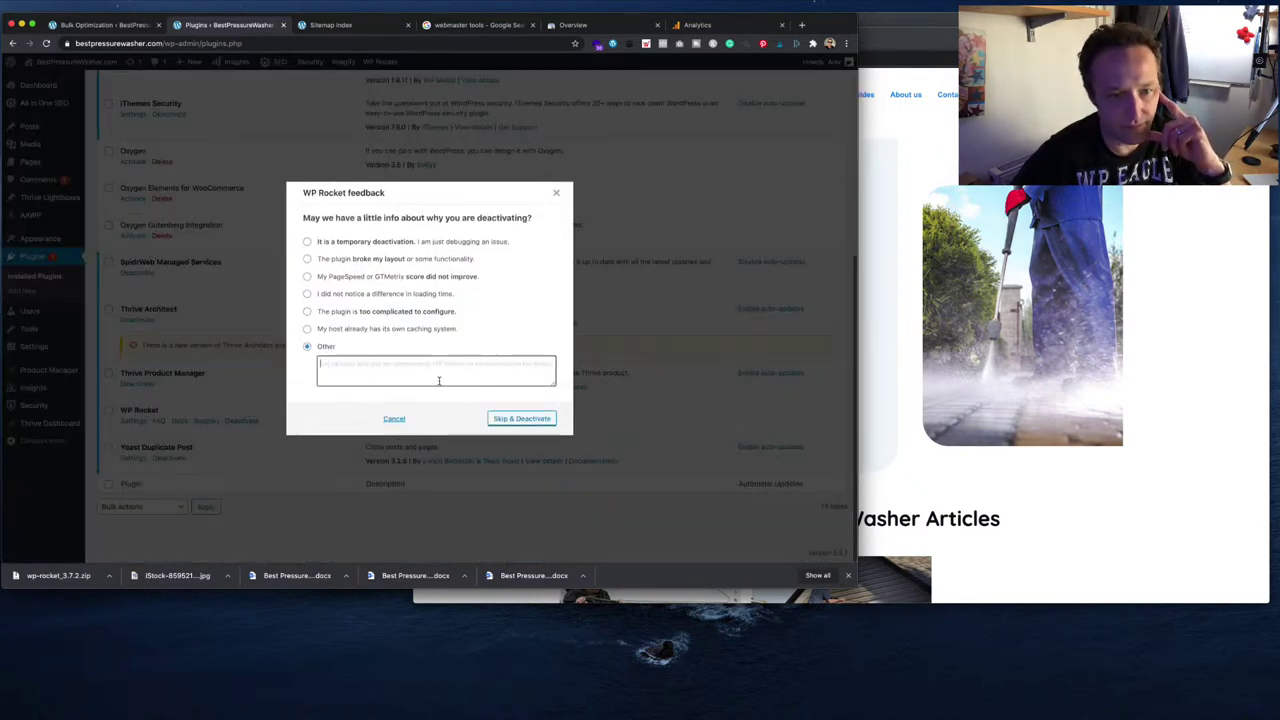
{"action": "left_click", "coordinate": [521, 418]}
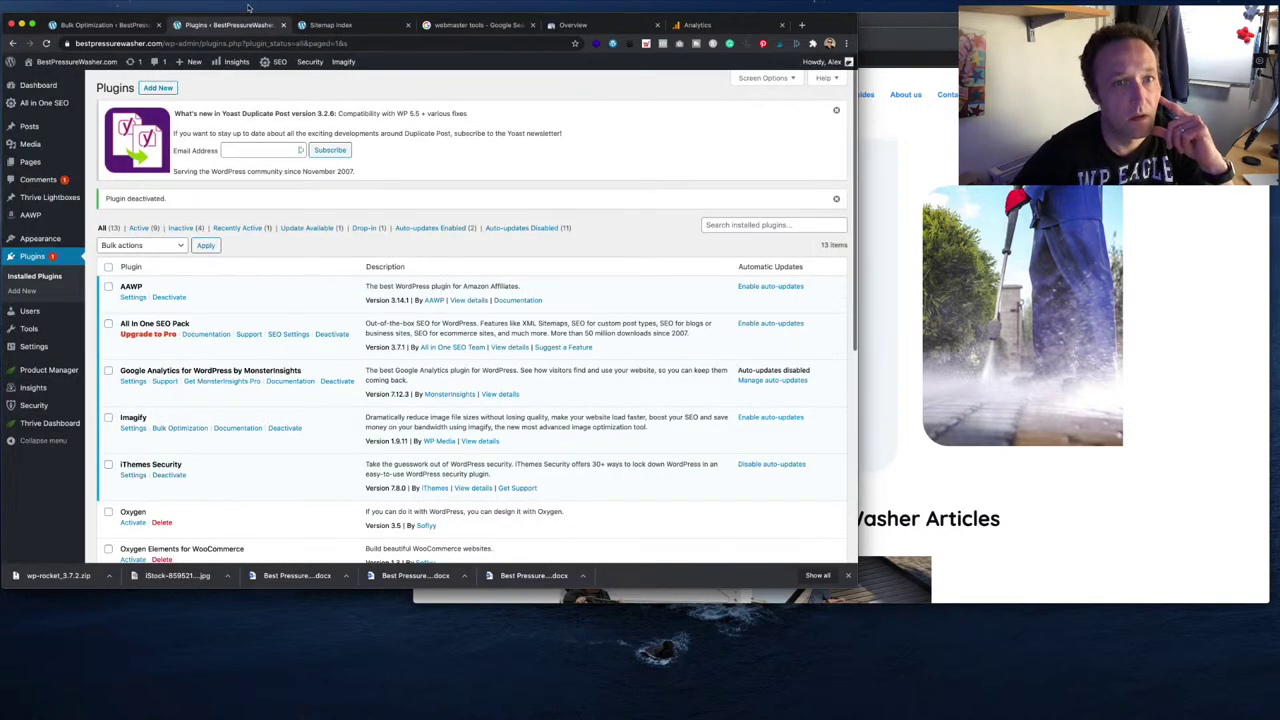
{"action": "left_click", "coordinate": [464, 26]}
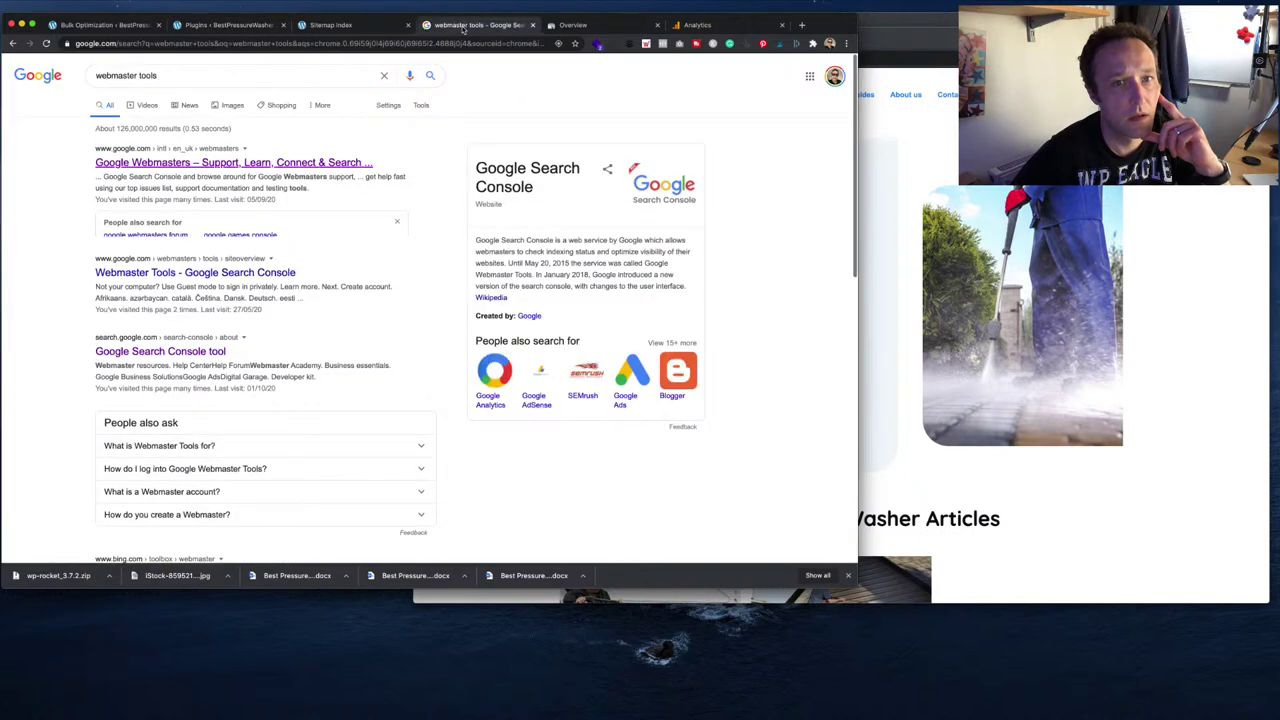
- Verify bestpressurewasher.com via the Google Analytics method and open the new property
{"action": "left_click", "coordinate": [575, 25]}
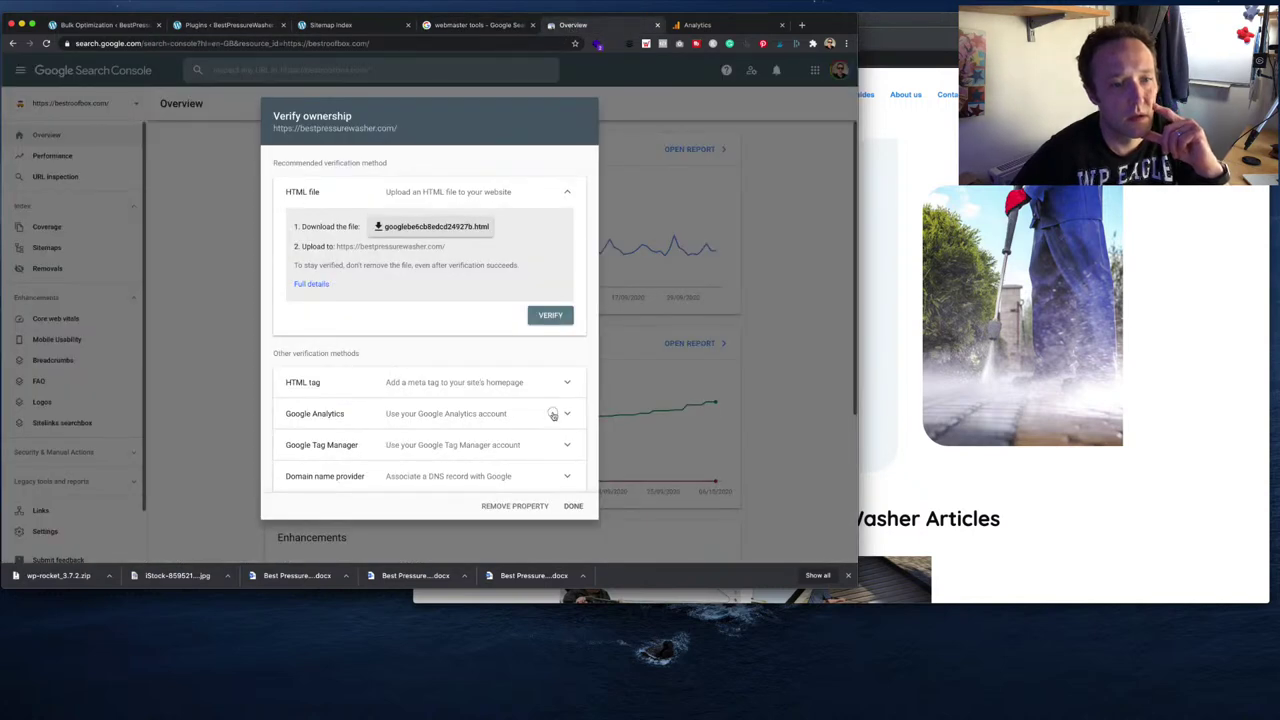
{"action": "left_click", "coordinate": [553, 415]}
{"action": "scroll", "coordinate": [553, 420], "scroll_direction": "down", "scroll_amount": 2}
{"action": "left_click", "coordinate": [549, 442]}
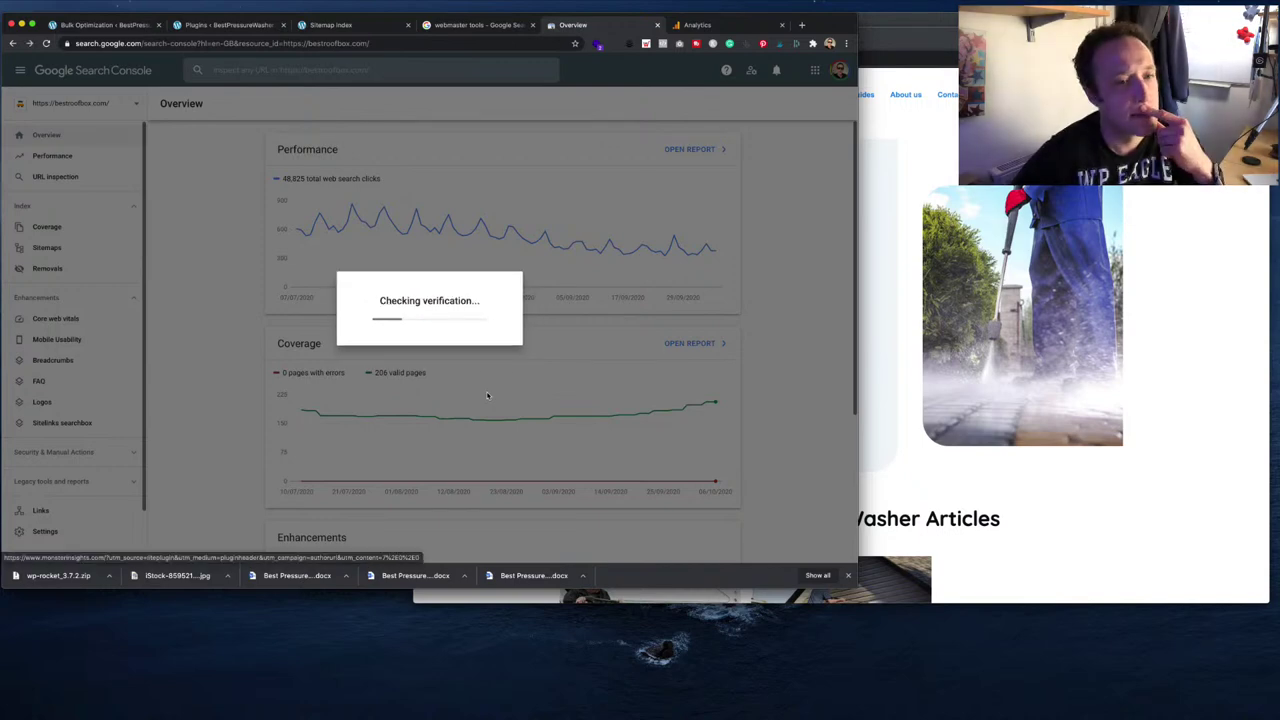
{"action": "left_click", "coordinate": [552, 367]}
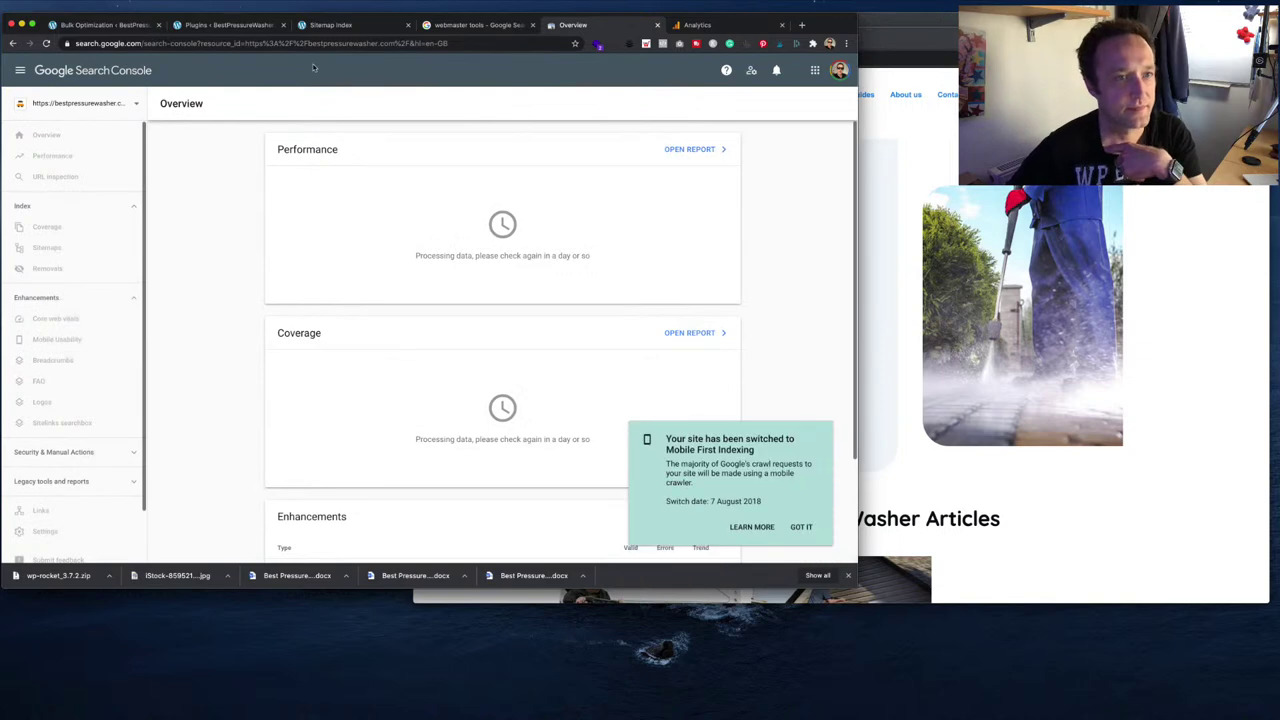
{"action": "left_click", "coordinate": [228, 25]}
{"action": "scroll", "coordinate": [266, 313], "scroll_direction": "down", "scroll_amount": 5}
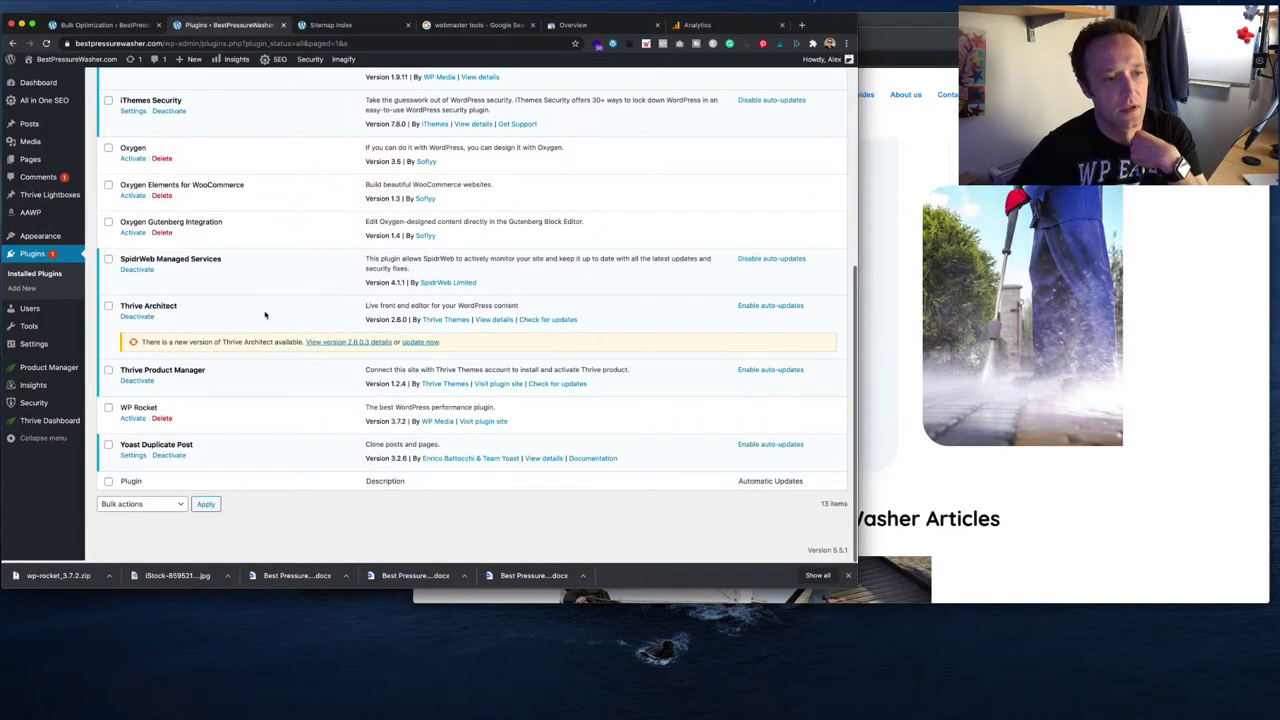
- Reactivate WP Rocket and review the Imagify bulk optimization results
{"action": "left_click", "coordinate": [133, 420]}
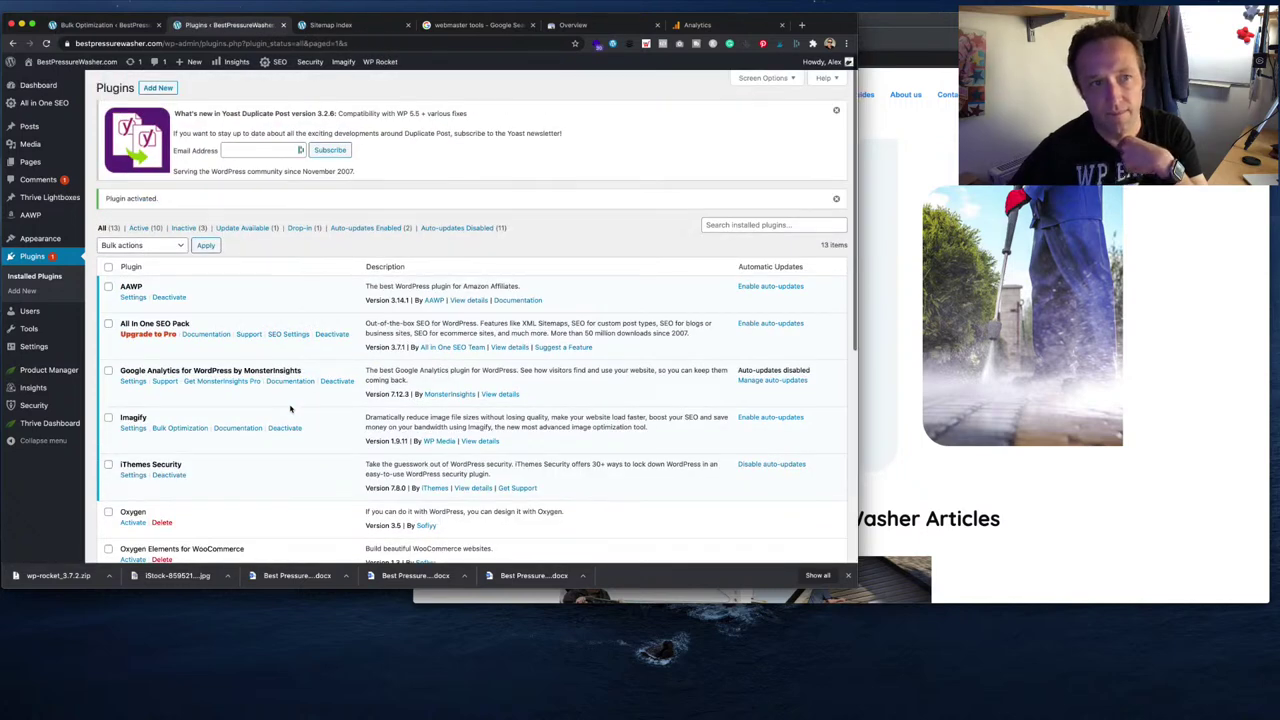
{"action": "left_click", "coordinate": [125, 28]}
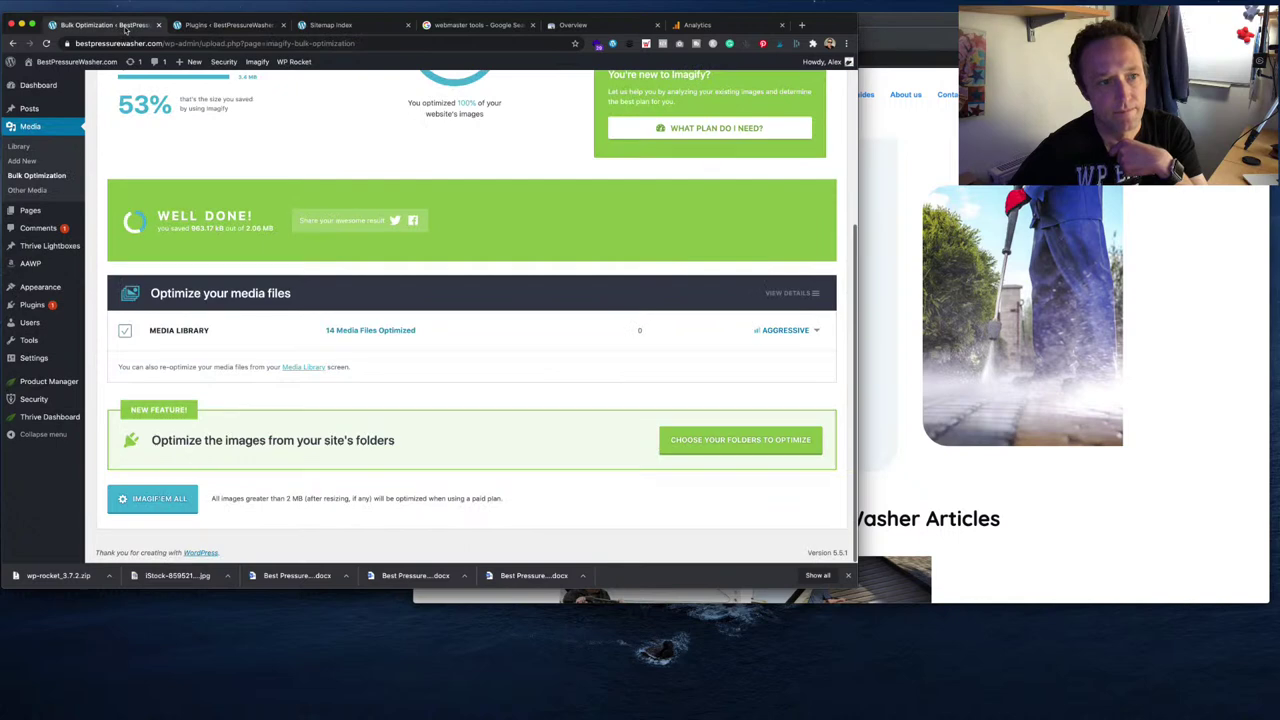
{"action": "scroll", "coordinate": [378, 220], "scroll_direction": "up", "scroll_amount": 3}
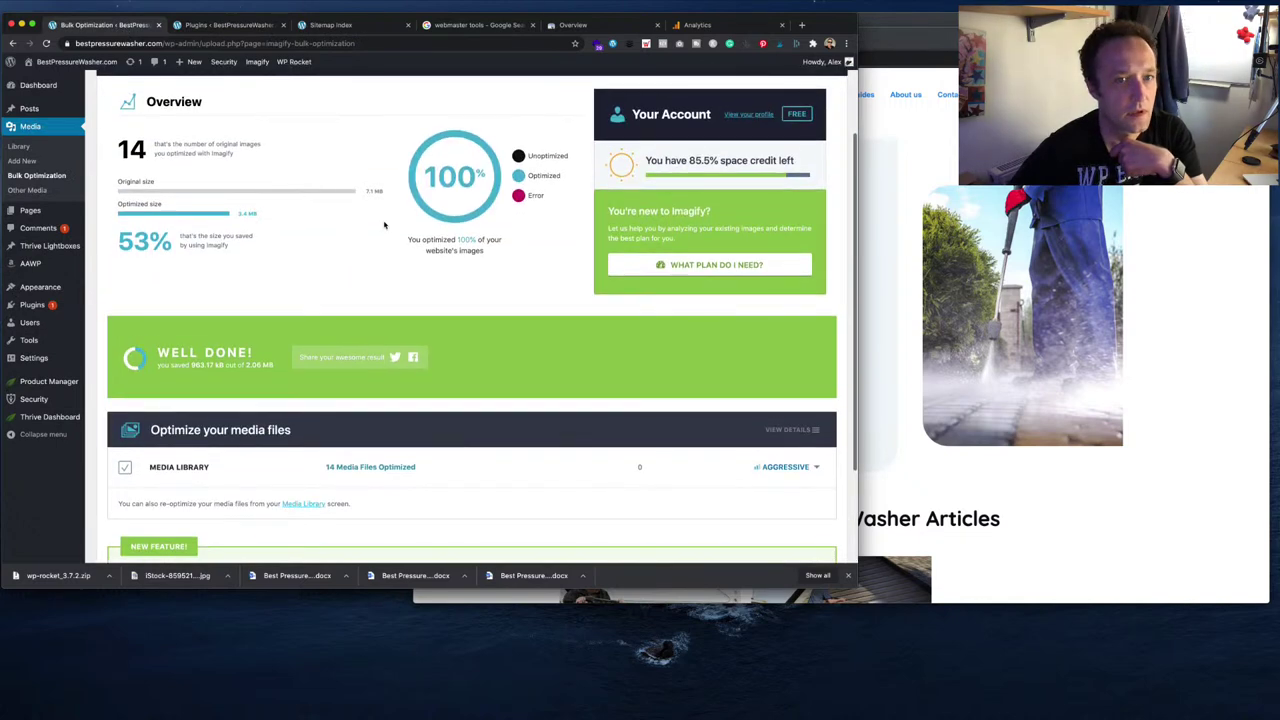
{"action": "left_click", "coordinate": [215, 24]}
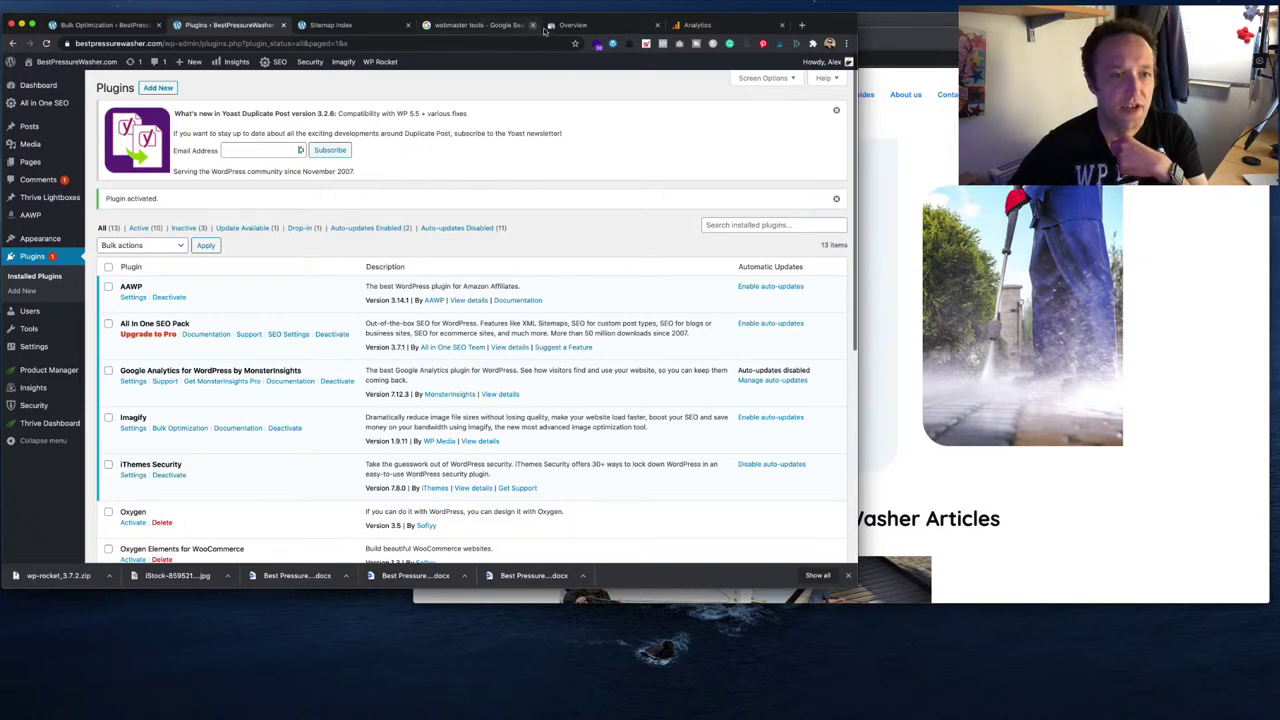
{"action": "left_click", "coordinate": [575, 24]}
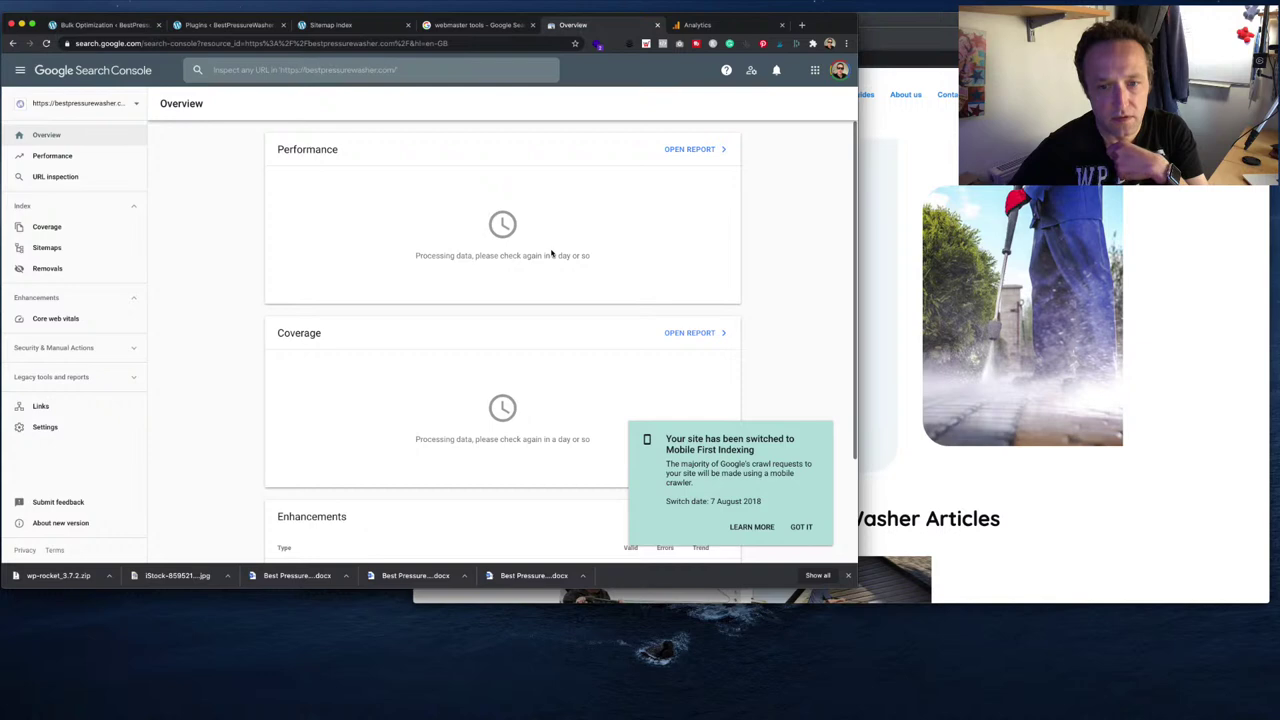
- Dismiss the mobile-first indexing notice and submit sitemap.xml on the Sitemaps page
{"action": "scroll", "coordinate": [551, 255], "scroll_direction": "down", "scroll_amount": 1}
{"action": "left_click", "coordinate": [799, 527]}
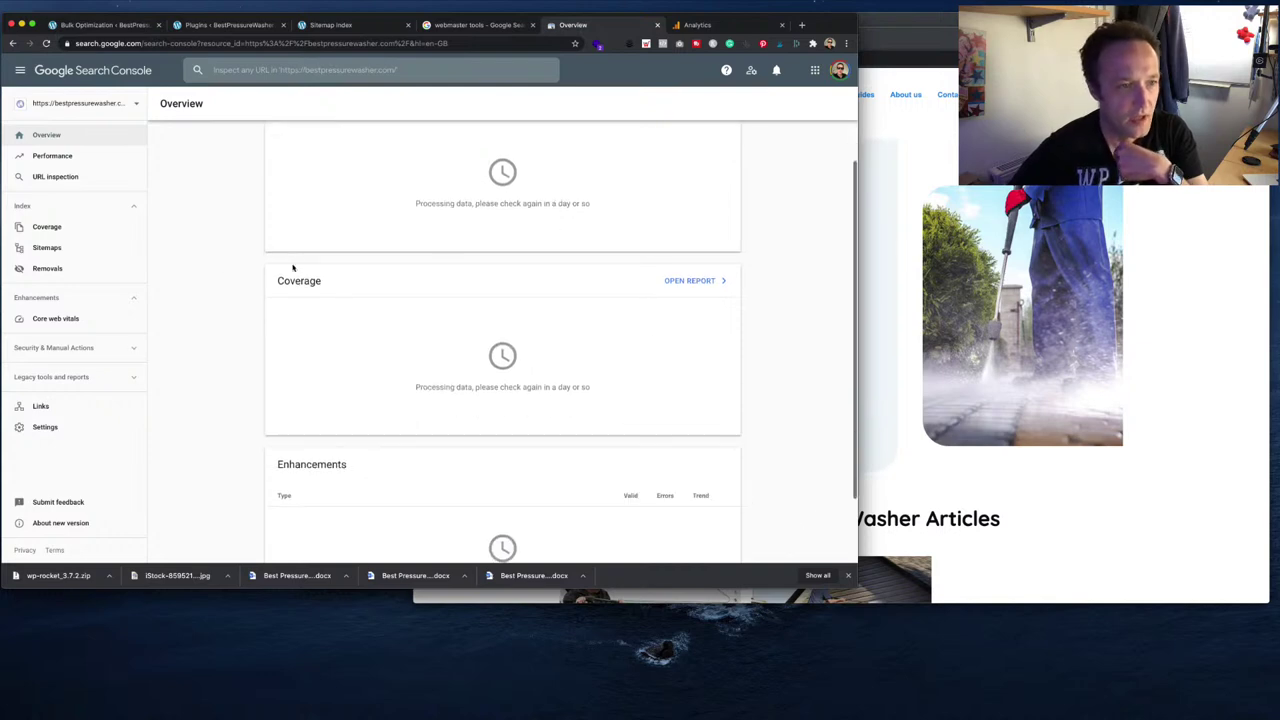
{"action": "left_click", "coordinate": [87, 246]}
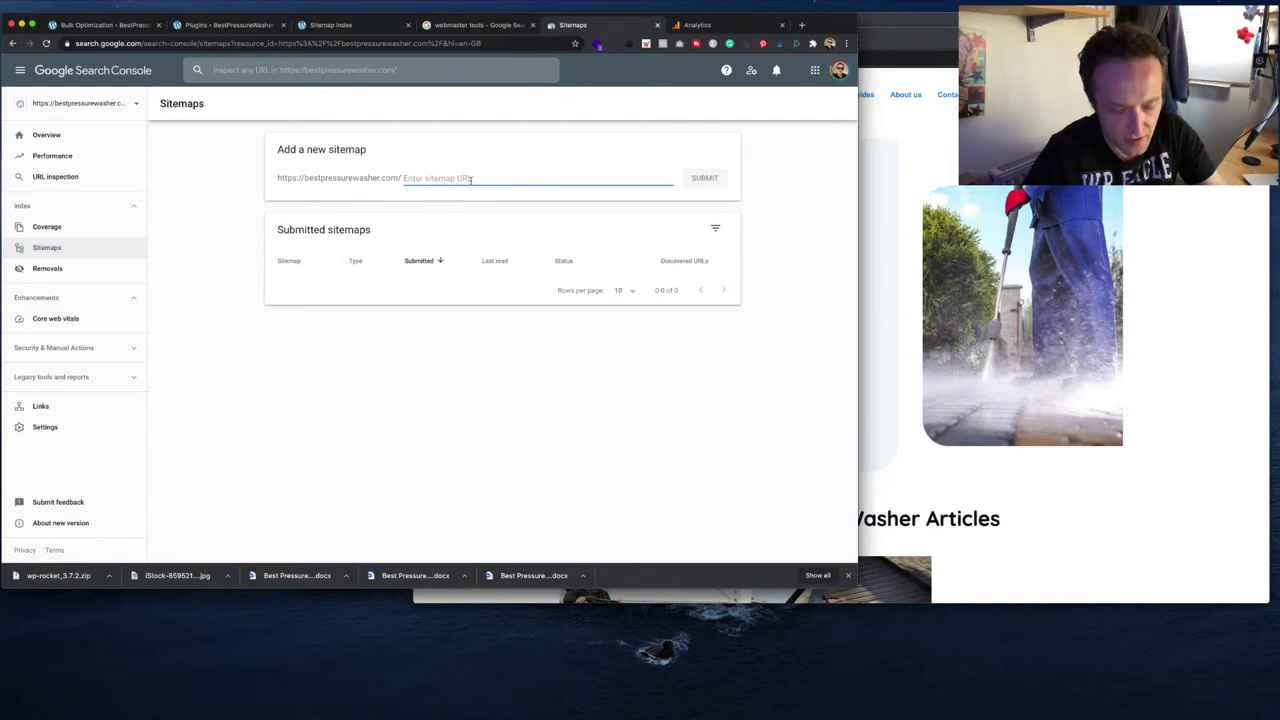
{"action": "type", "text": "sitemap.xml"}
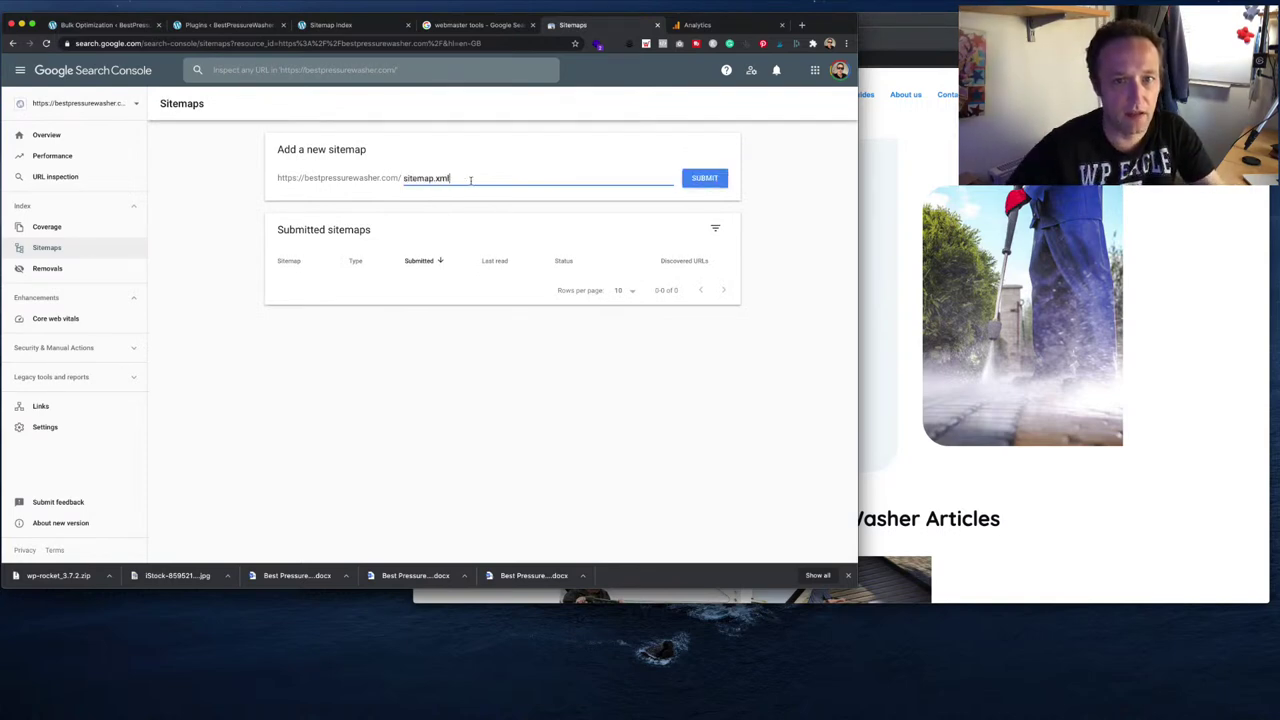
{"action": "left_click", "coordinate": [700, 178]}
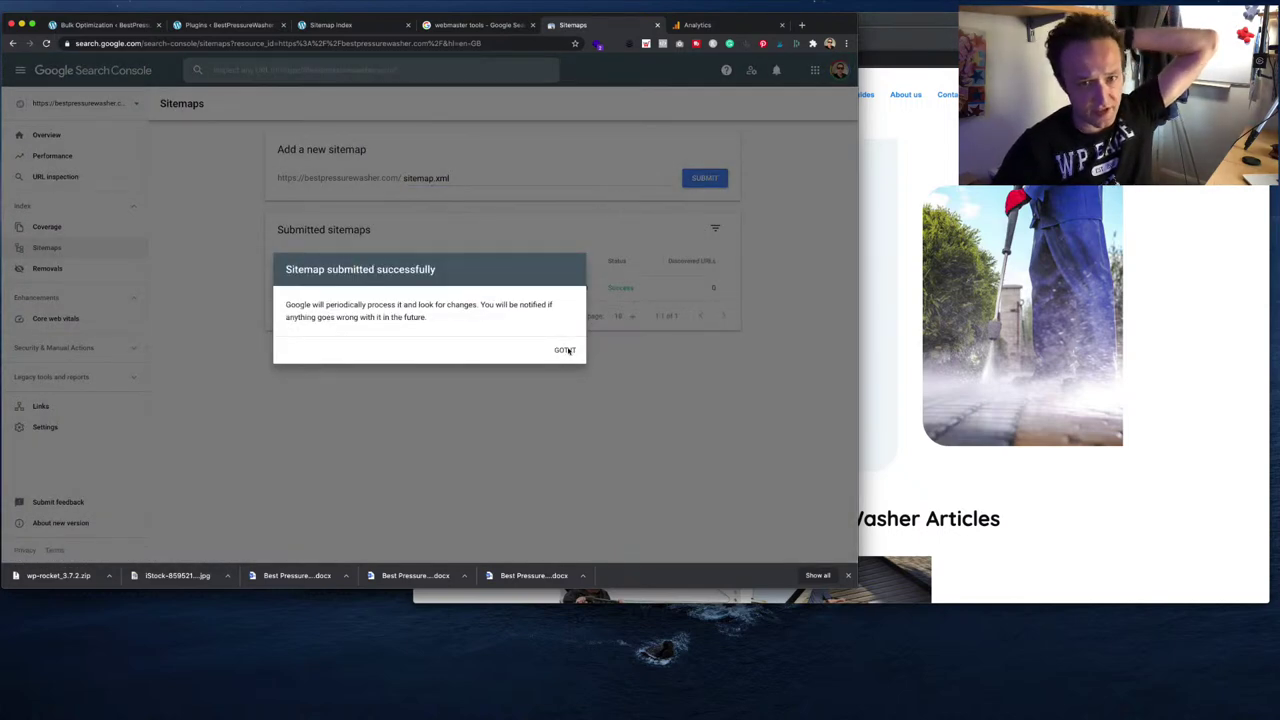
{"action": "left_click", "coordinate": [565, 350]}
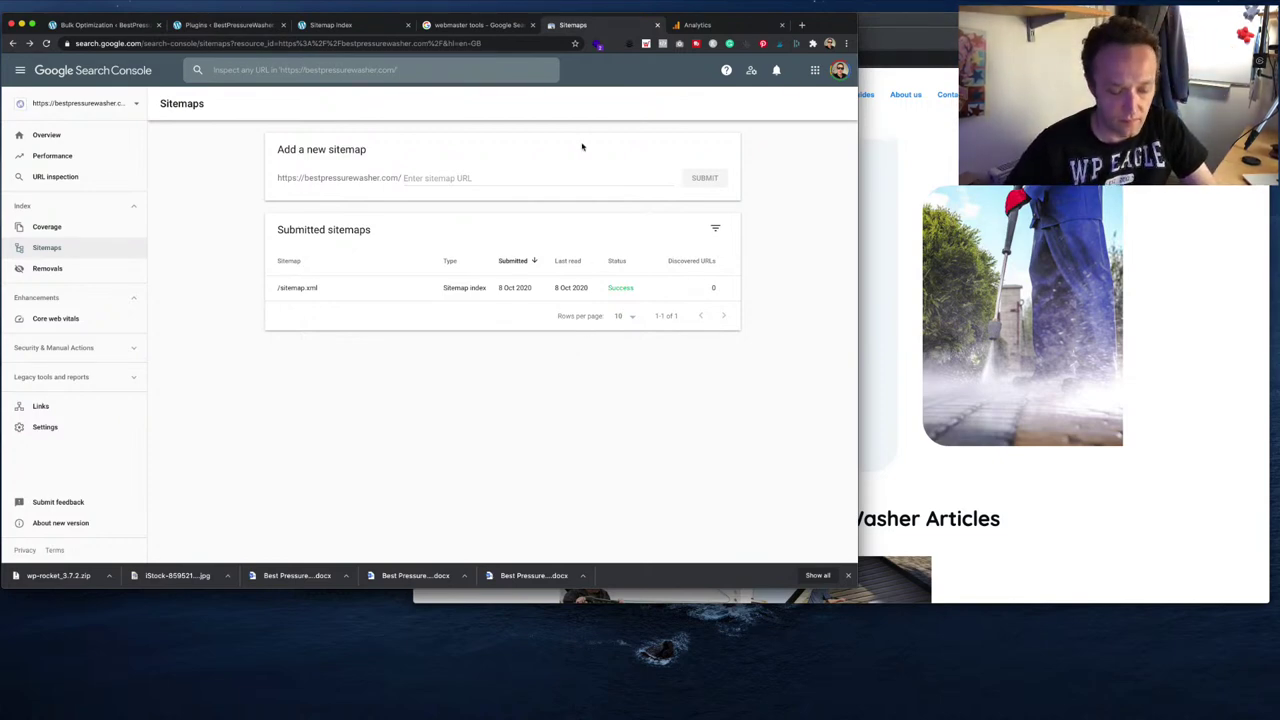
- Find PageSpeed Insights via search and analyse the pasted bestpressurewasher.com address
{"action": "key", "text": "super+t"}
{"action": "type", "text": "pagespeed insights"}
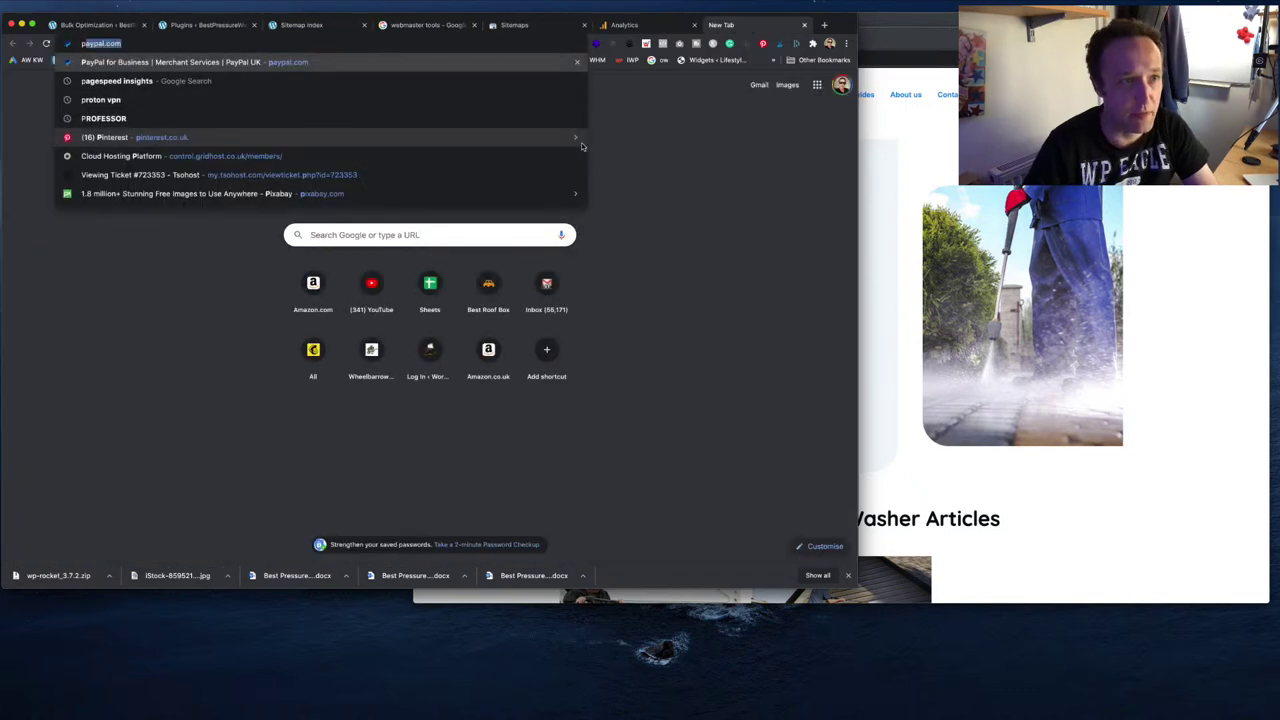
{"action": "key", "text": "Return"}
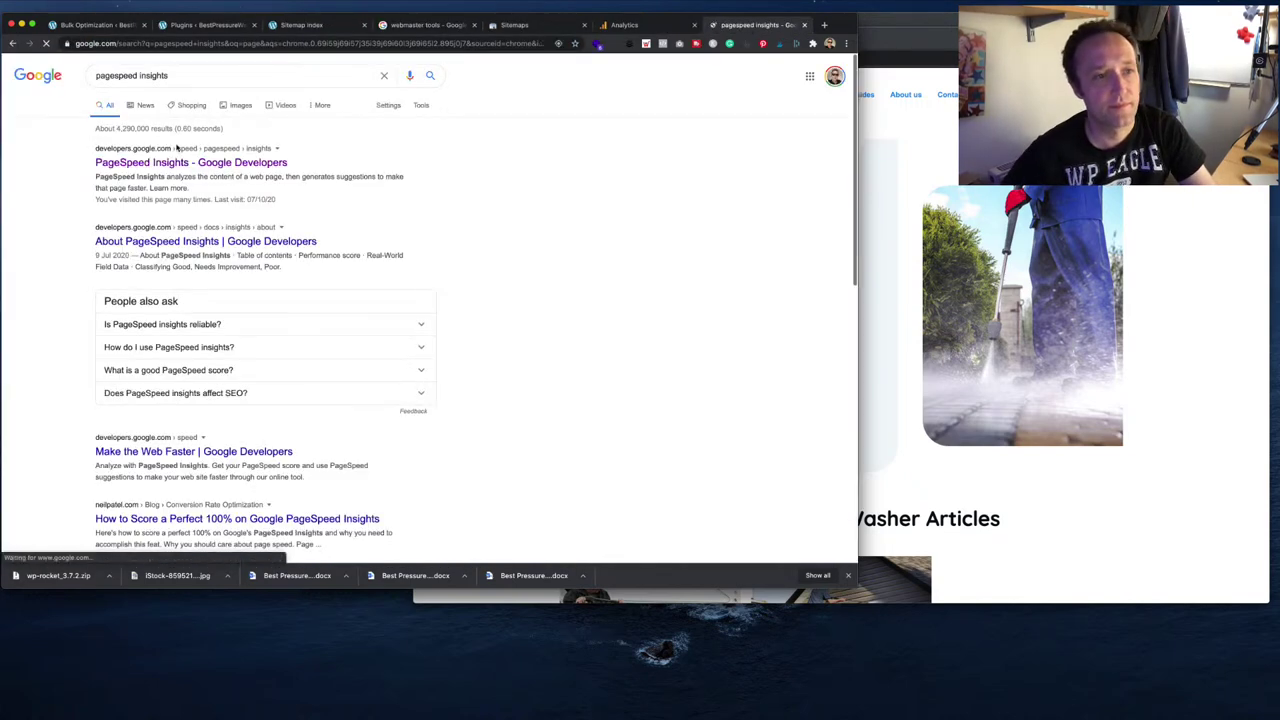
{"action": "left_click", "coordinate": [220, 160]}
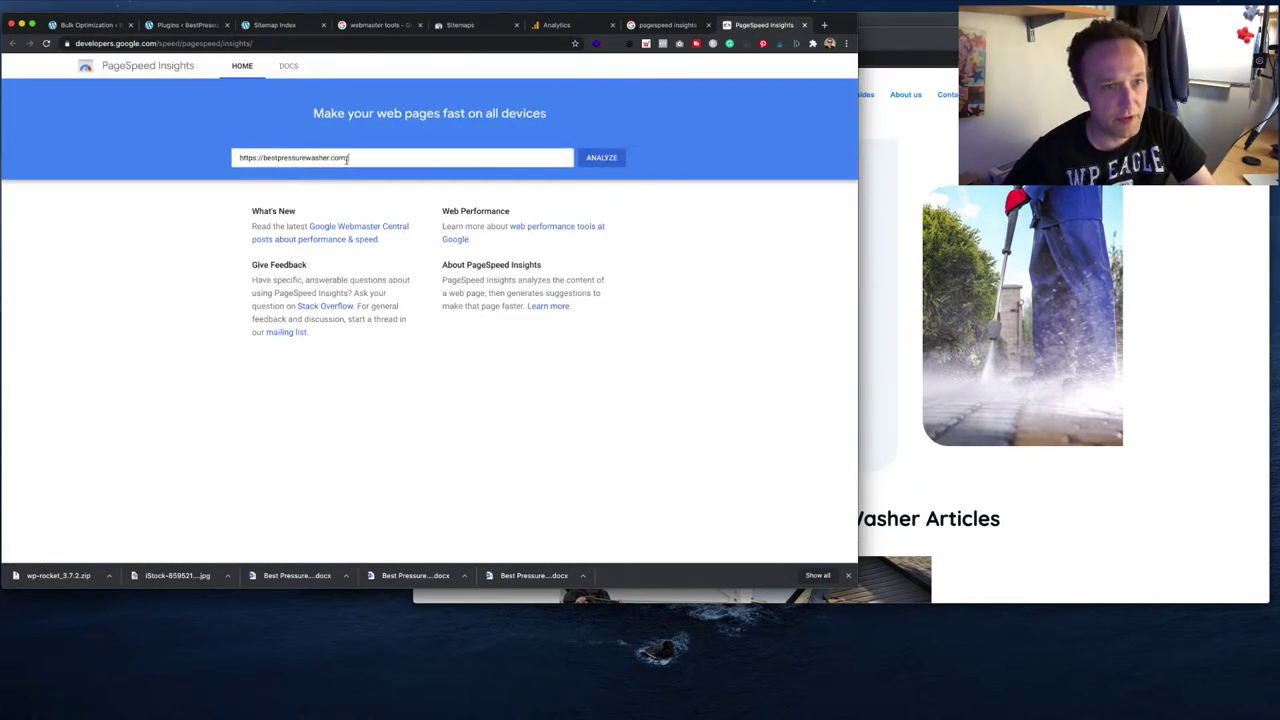
{"action": "left_click", "coordinate": [369, 157]}
{"action": "type", "text": "https://bestpressurewasher.com/"}
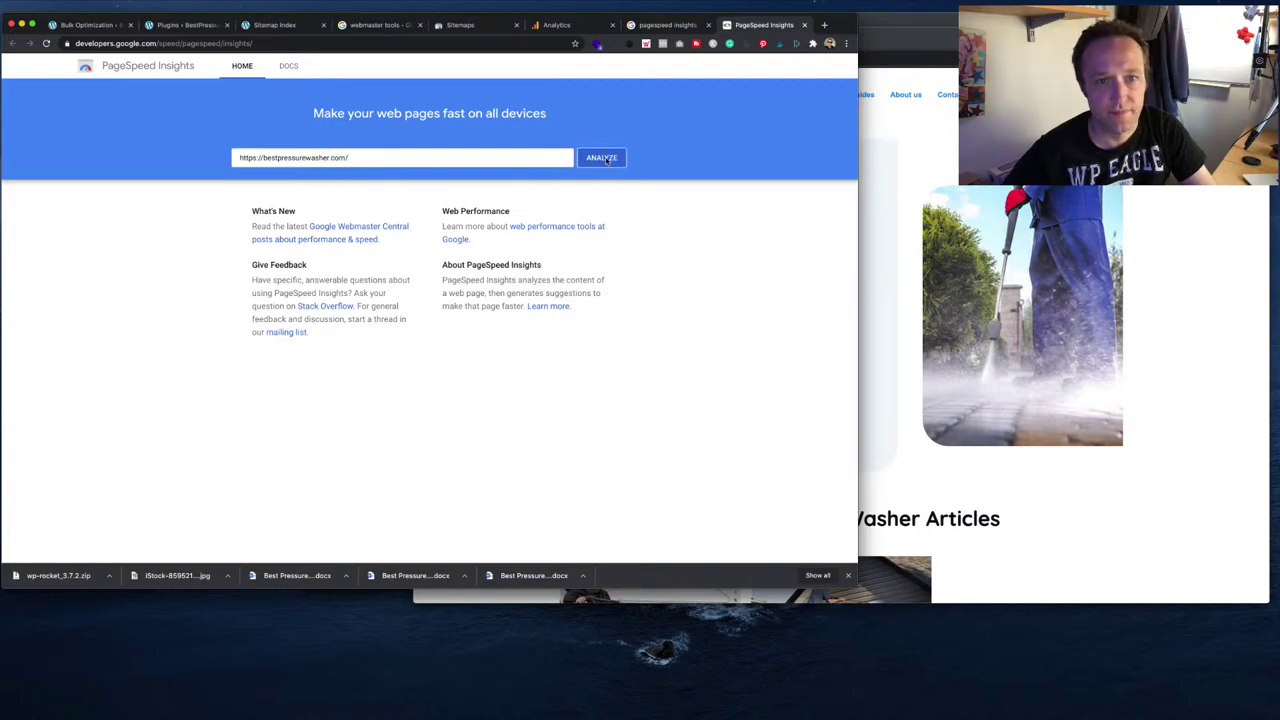
{"action": "left_click", "coordinate": [601, 158]}
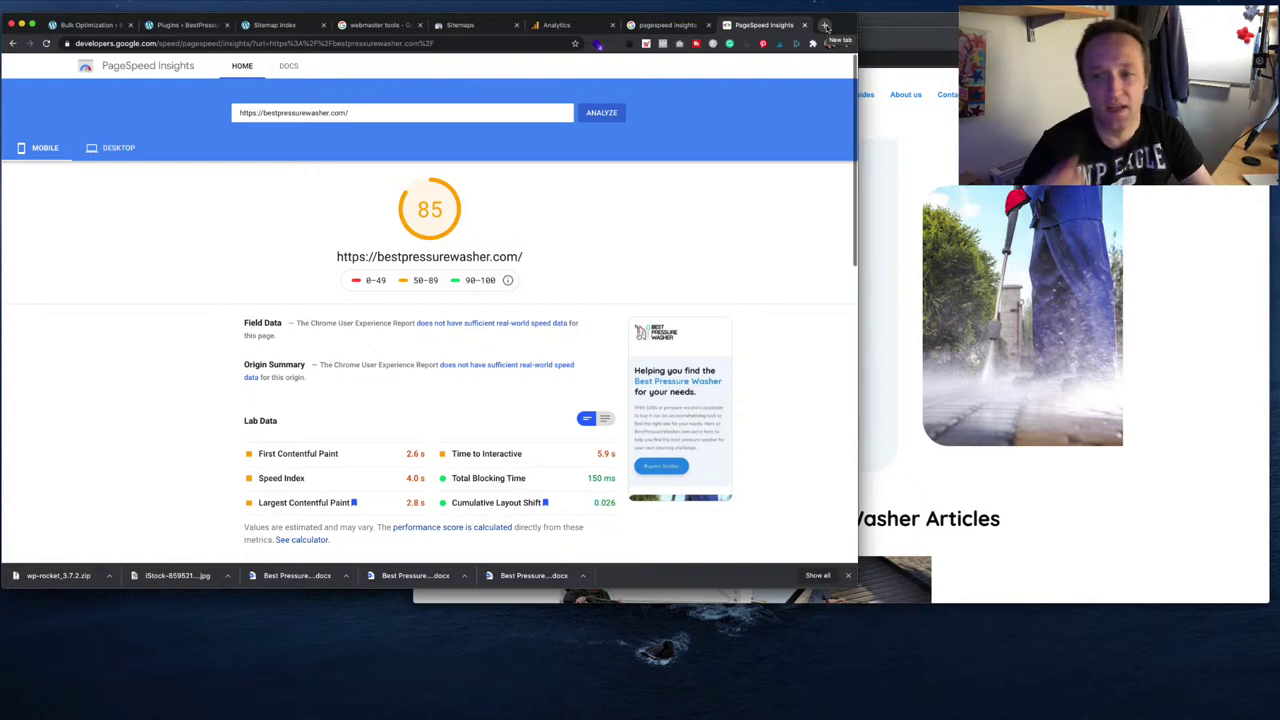
- Review the desktop and mobile results, expanding the Remove unused CSS suggestion on each
{"action": "left_click", "coordinate": [116, 150]}
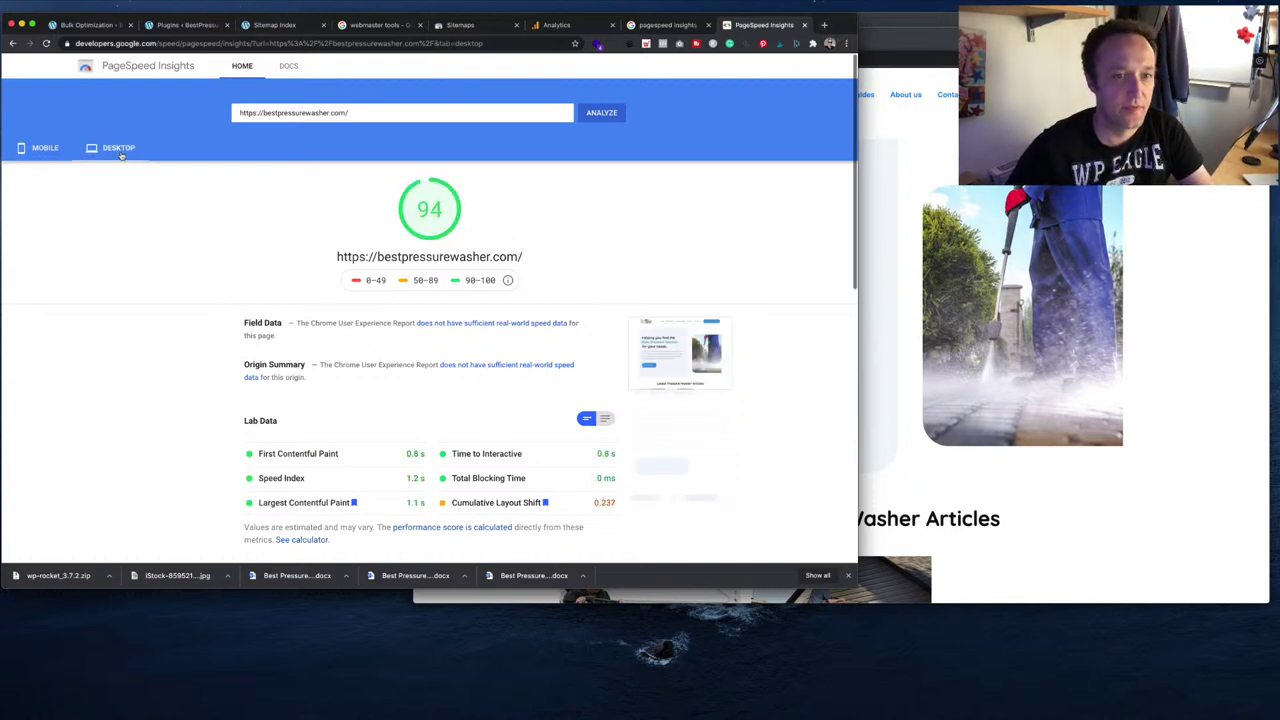
{"action": "scroll", "coordinate": [250, 160], "scroll_direction": "down", "scroll_amount": 5}
{"action": "scroll", "coordinate": [307, 152], "scroll_direction": "down", "scroll_amount": 2}
{"action": "left_click", "coordinate": [609, 281]}
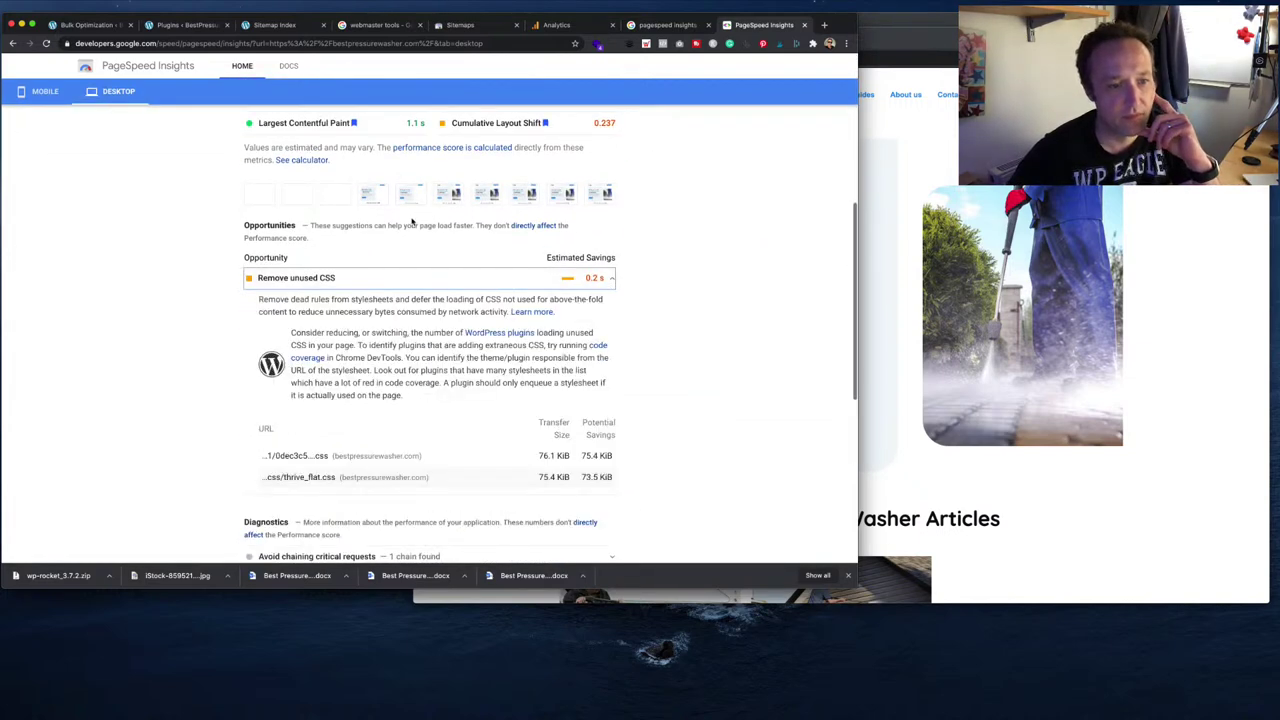
{"action": "left_click", "coordinate": [45, 91]}
{"action": "scroll", "coordinate": [479, 172], "scroll_direction": "down", "scroll_amount": 4}
{"action": "scroll", "coordinate": [479, 172], "scroll_direction": "down", "scroll_amount": 2}
{"action": "scroll", "coordinate": [479, 172], "scroll_direction": "up", "scroll_amount": 5}
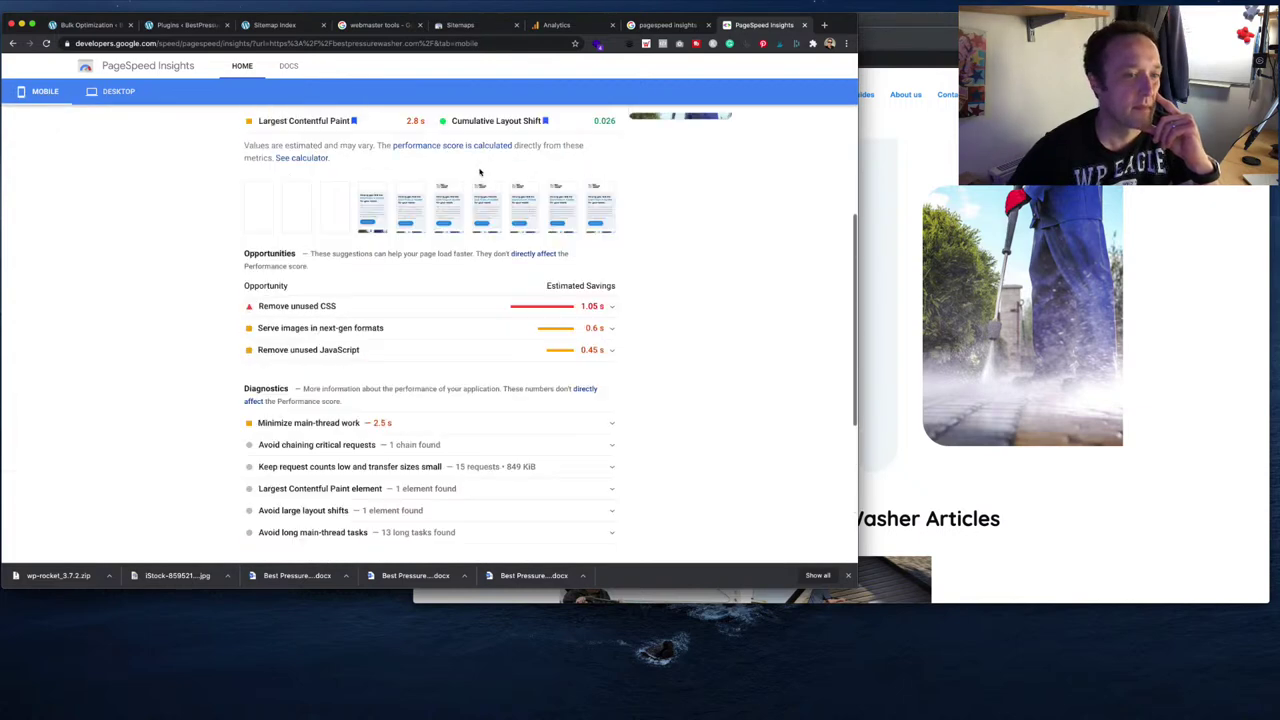
{"action": "left_click", "coordinate": [603, 307]}
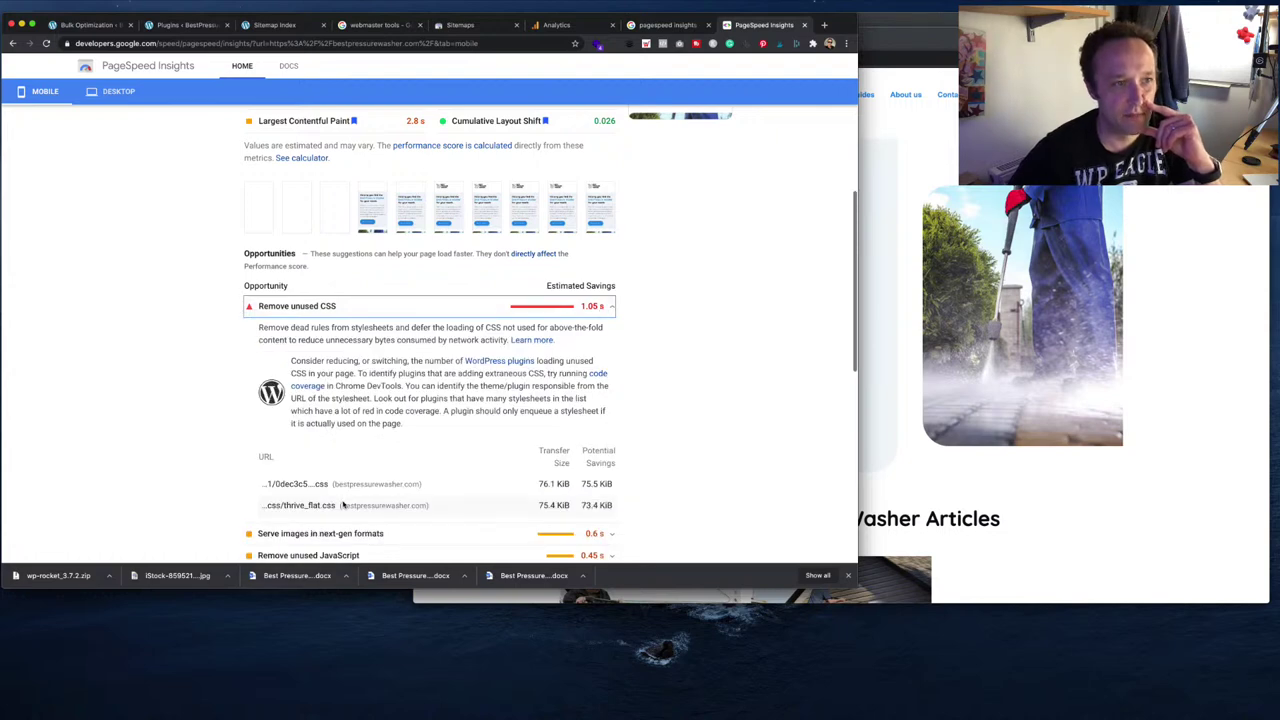
{"action": "scroll", "coordinate": [211, 310], "scroll_direction": "up", "scroll_amount": 5}
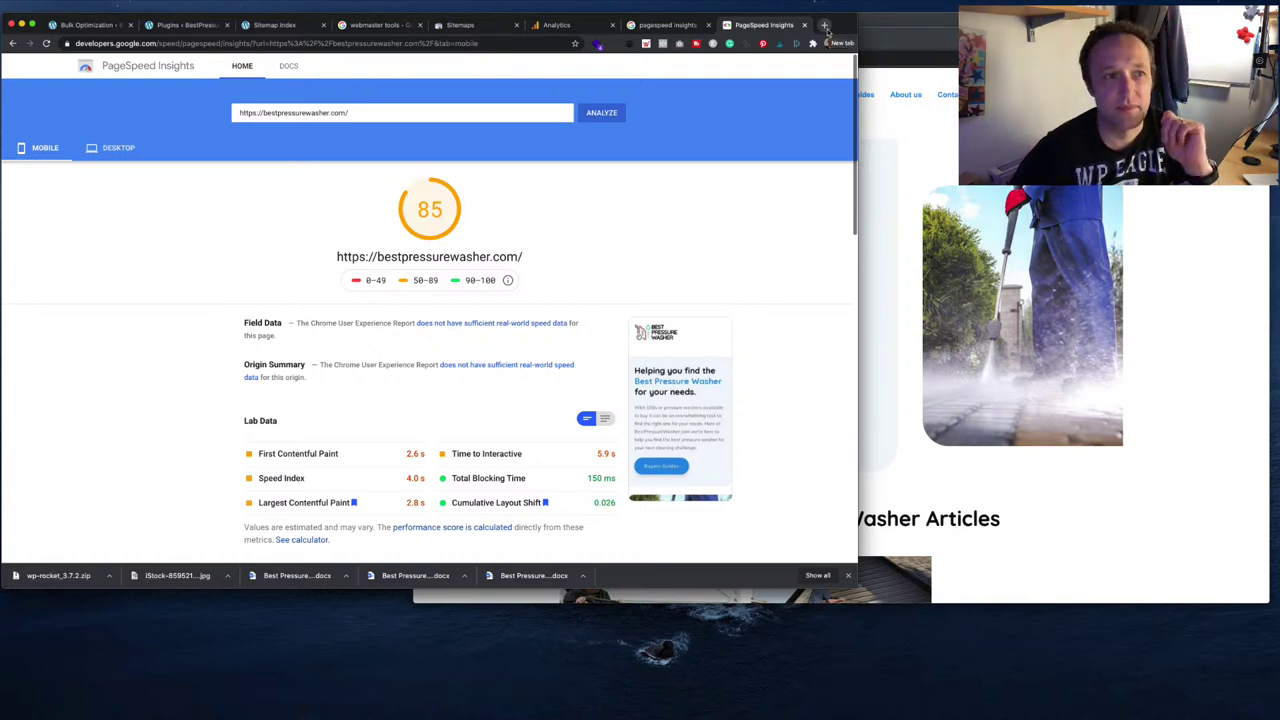
{"action": "left_click", "coordinate": [824, 25]}
- Go to iubenda, log in with Facebook and open the dashboard
{"action": "type", "text": "iuben"}
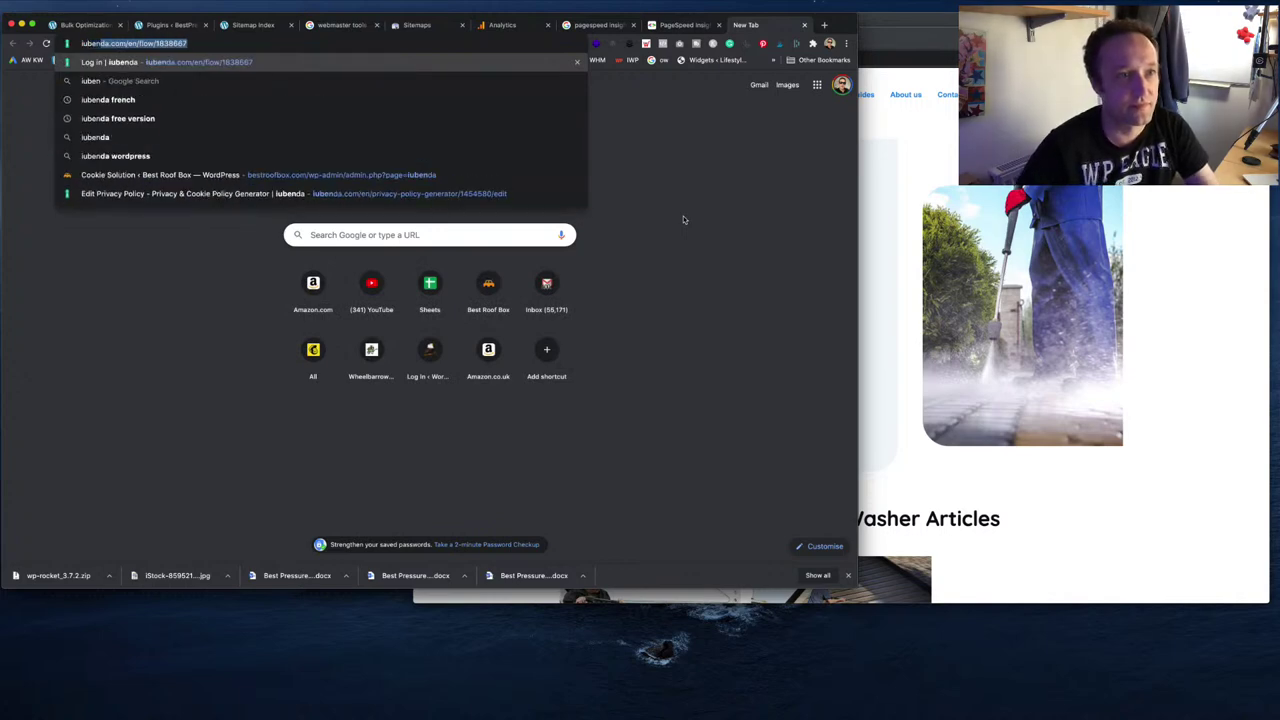
{"action": "key", "text": "Return"}
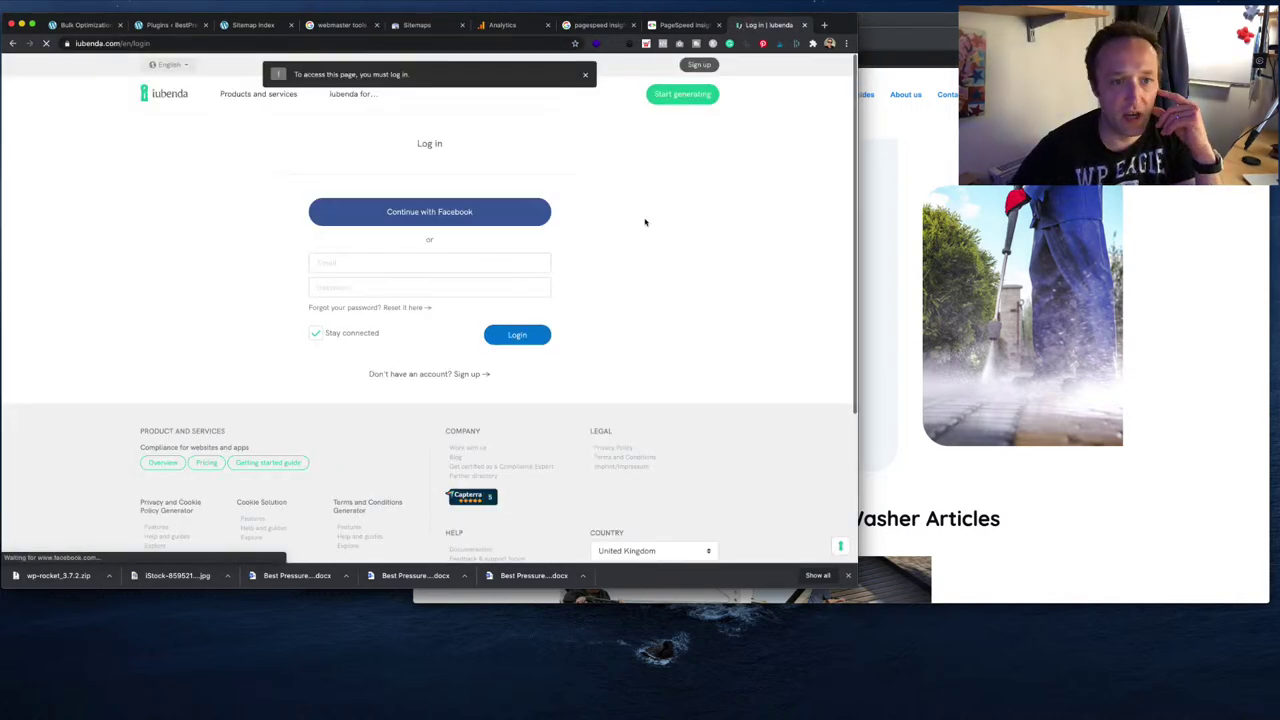
{"action": "left_click", "coordinate": [522, 211]}
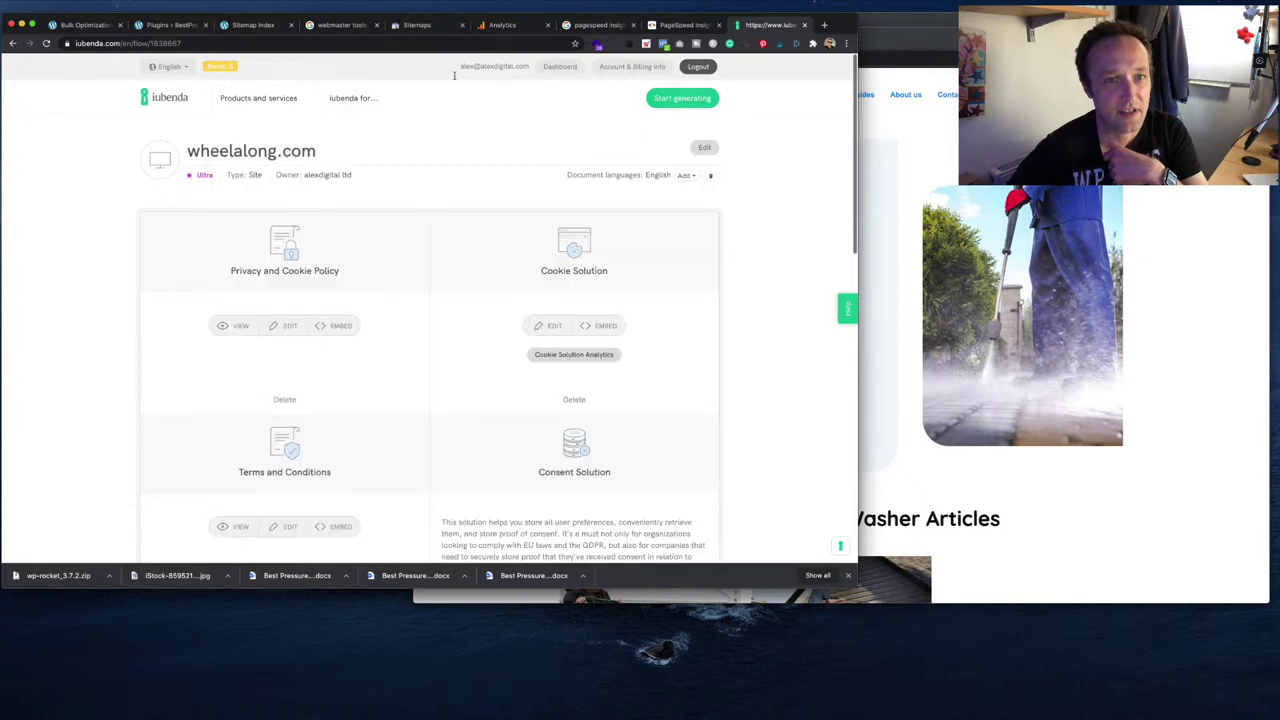
{"action": "left_click", "coordinate": [560, 66]}
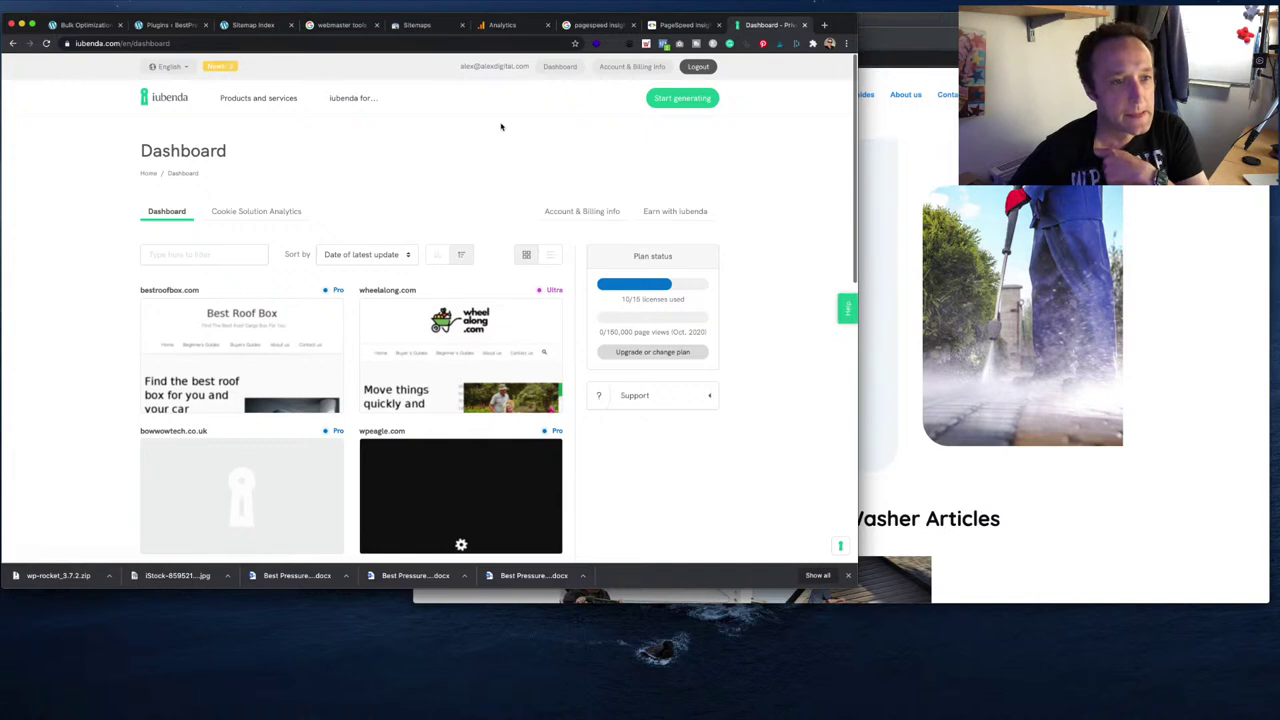
- Add bestpressurewasher.com as a new site and start generating its Terms and Conditions
{"action": "left_click", "coordinate": [664, 98]}
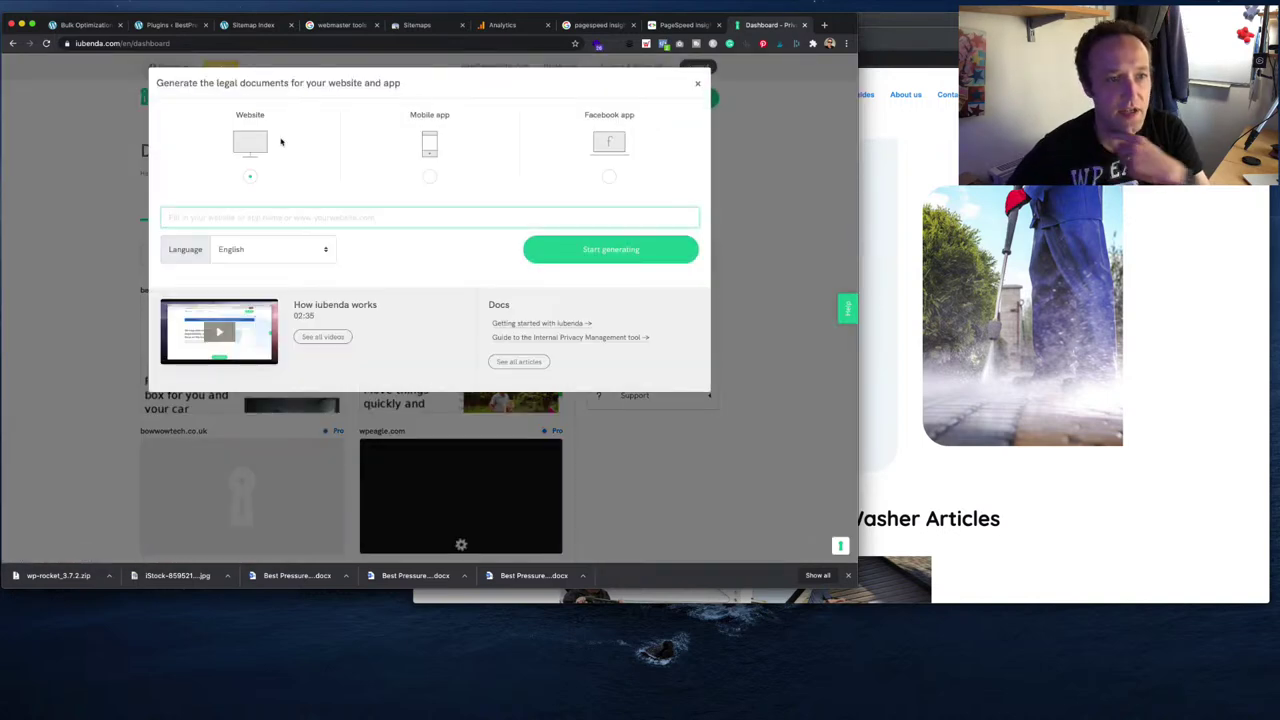
{"action": "left_click", "coordinate": [329, 216]}
{"action": "type", "text": "https://bestpressurewasher.com/"}
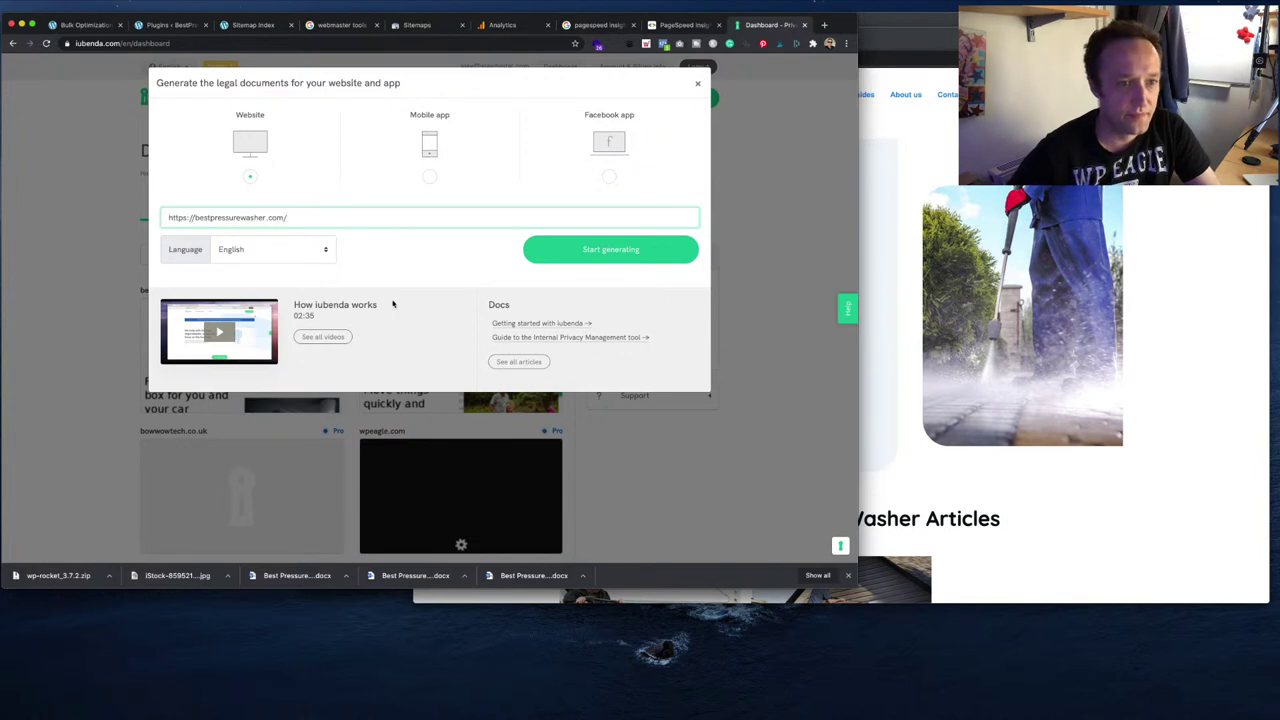
{"action": "key", "text": "Return"}
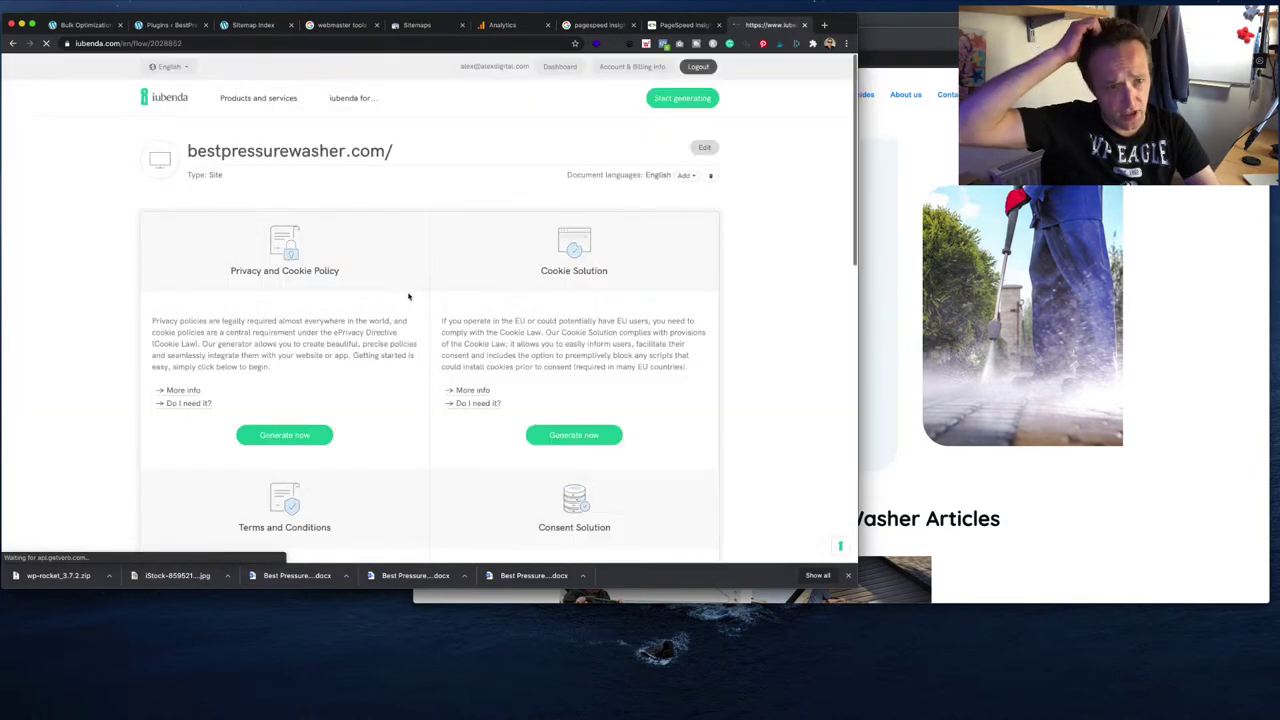
{"action": "scroll", "coordinate": [406, 298], "scroll_direction": "down", "scroll_amount": 5}
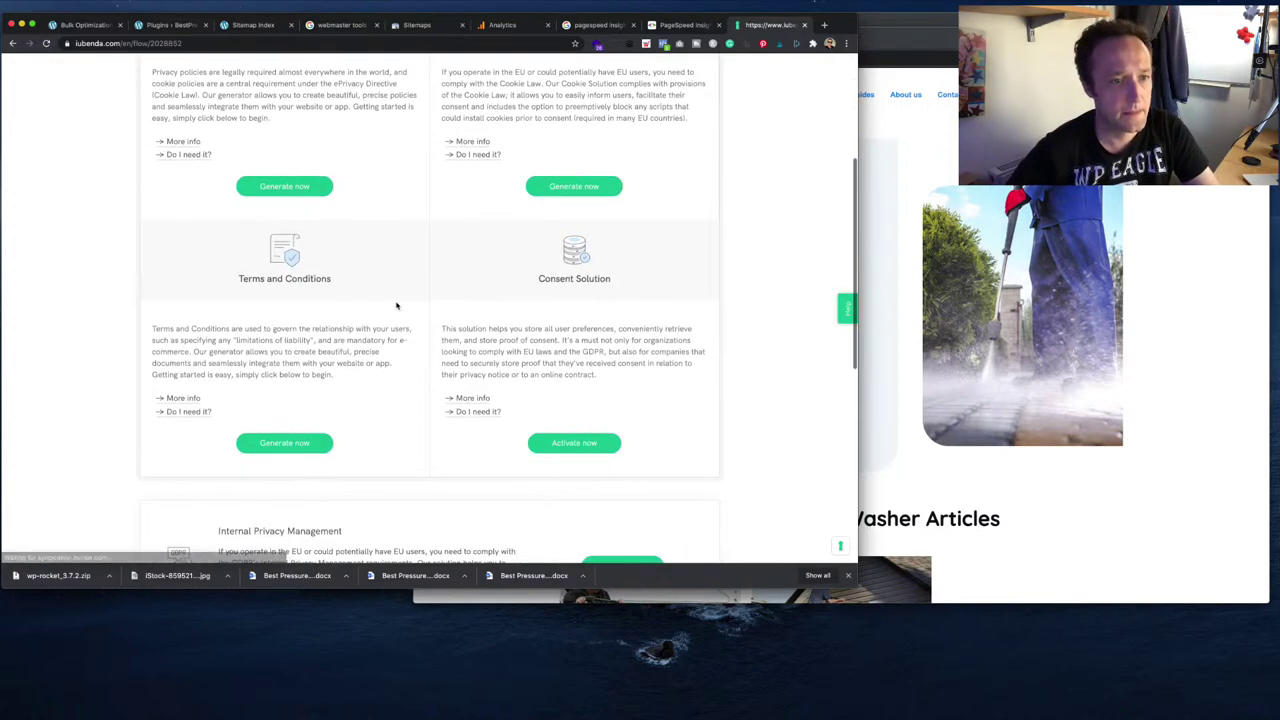
{"action": "left_click", "coordinate": [312, 443]}
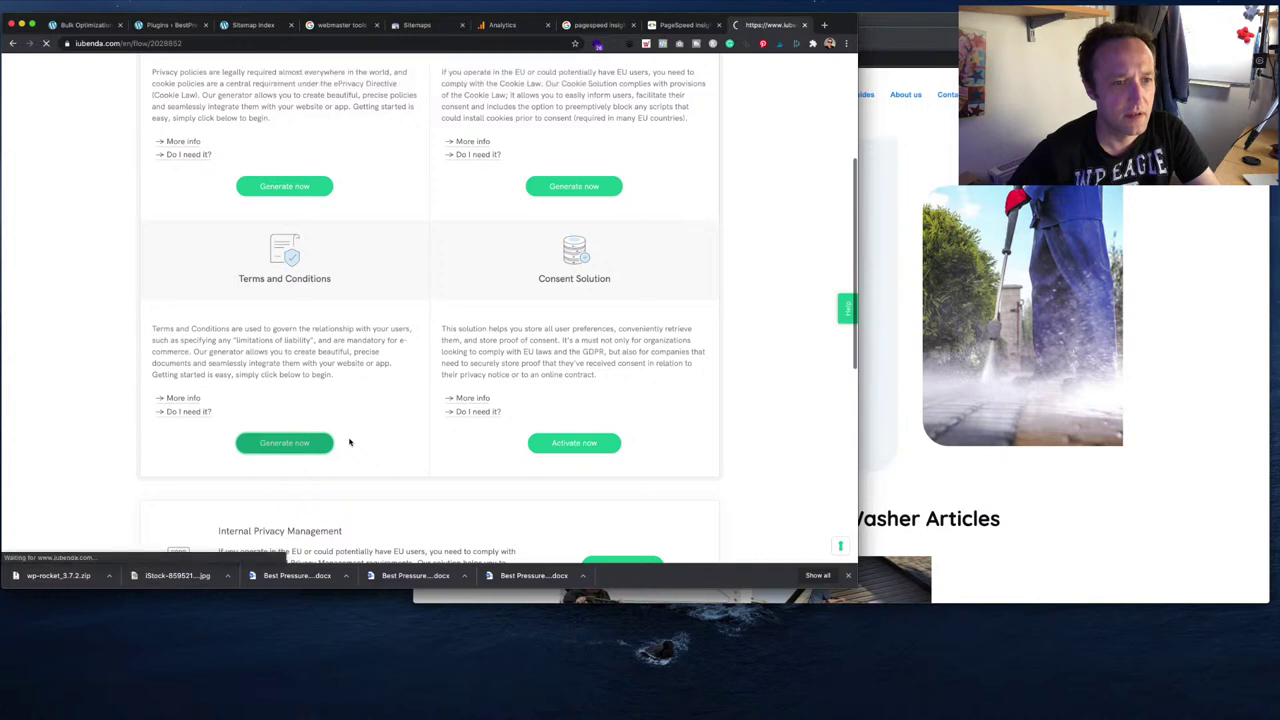
{"action": "scroll", "coordinate": [349, 442], "scroll_direction": "down", "scroll_amount": 2}
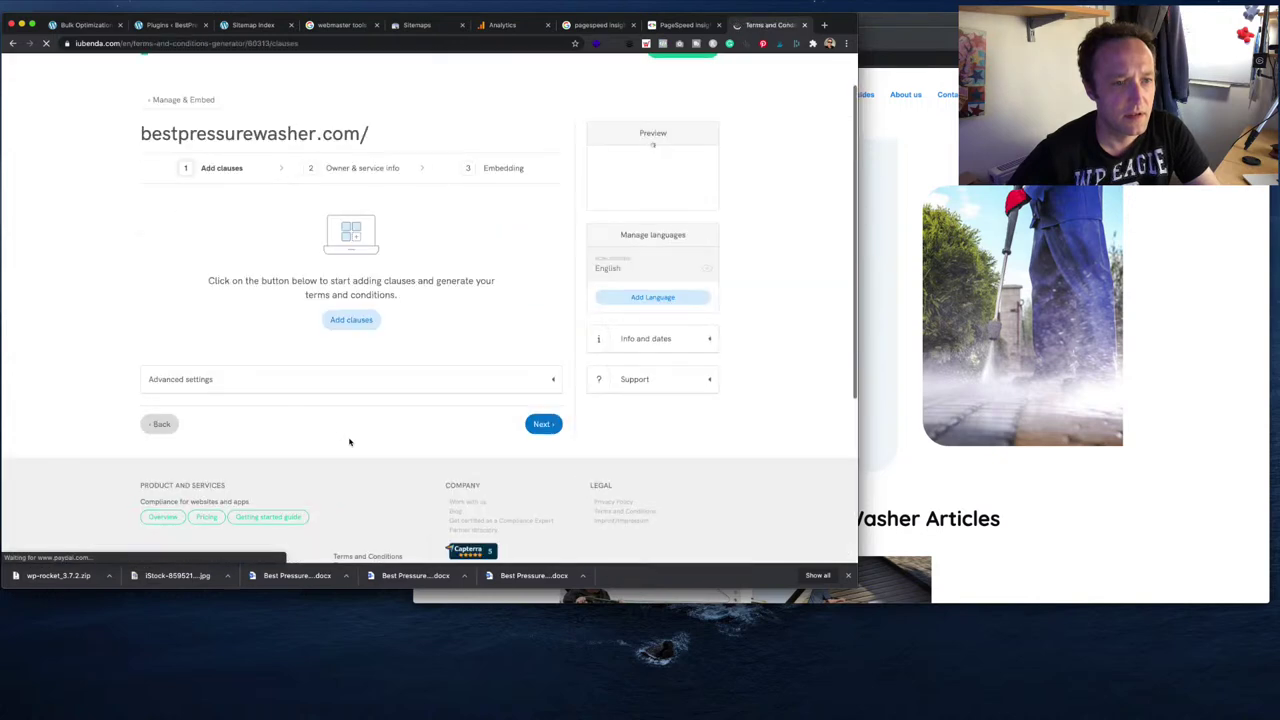
- Expand the advanced settings and continue to the owner and service info step
{"action": "left_click", "coordinate": [380, 380]}
{"action": "scroll", "coordinate": [380, 384], "scroll_direction": "down", "scroll_amount": 3}
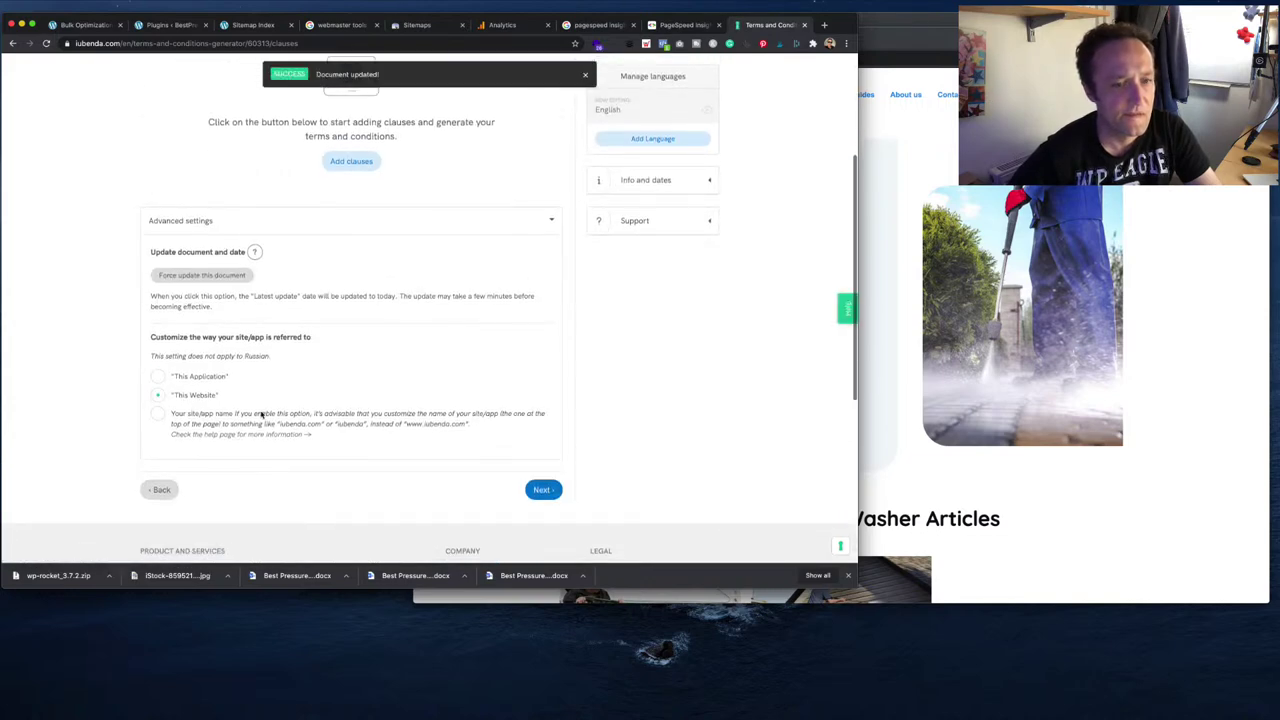
{"action": "left_click", "coordinate": [527, 488]}
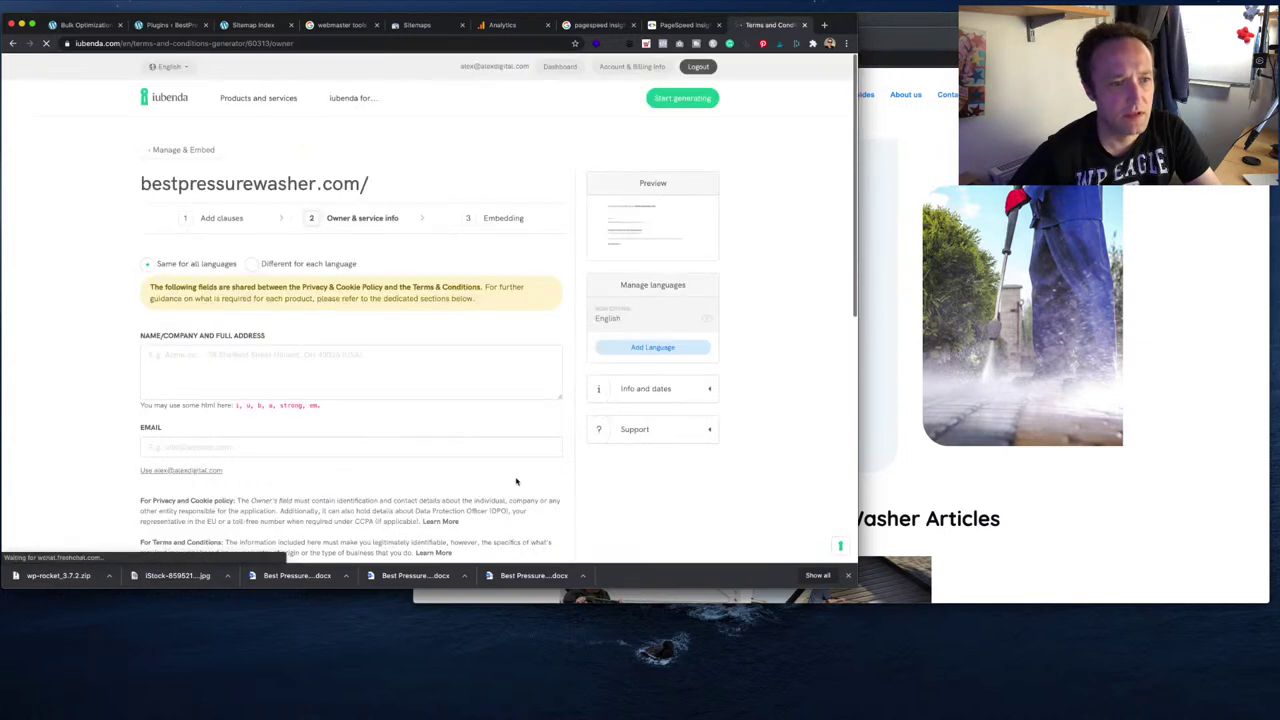
{"action": "scroll", "coordinate": [460, 427], "scroll_direction": "down", "scroll_amount": 4}
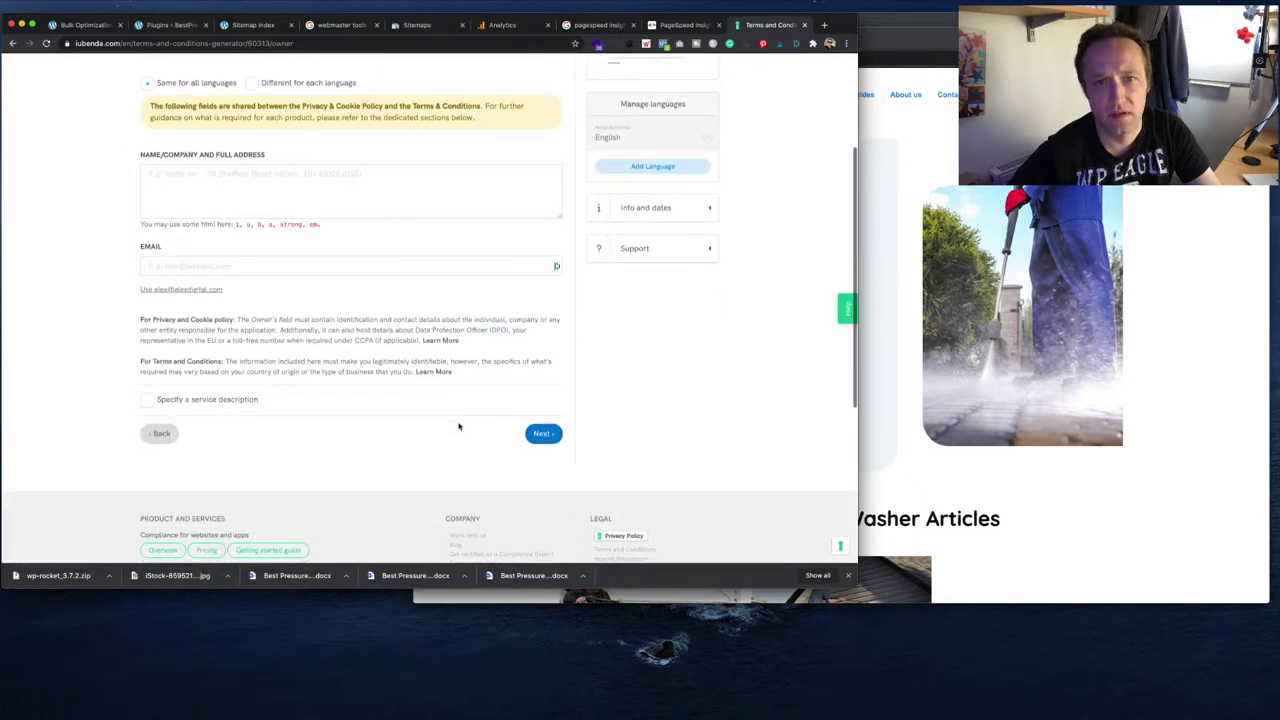
{"action": "scroll", "coordinate": [459, 427], "scroll_direction": "up", "scroll_amount": 2}
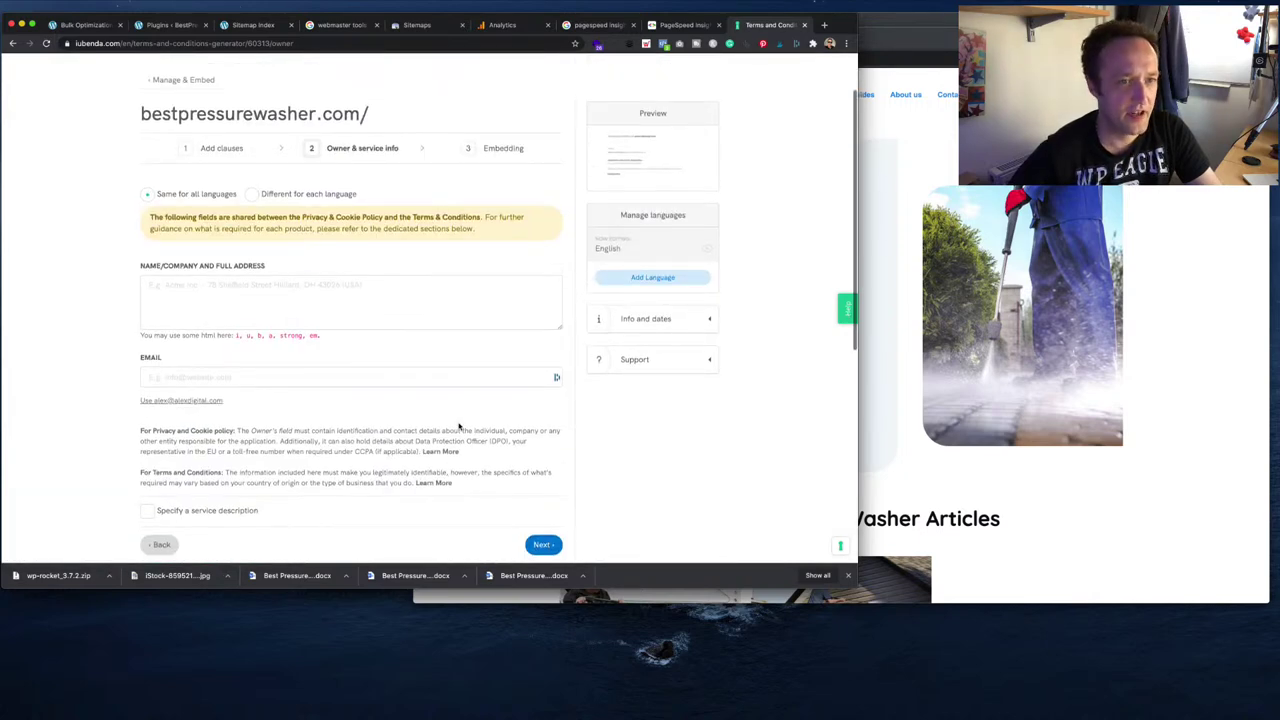
{"action": "scroll", "coordinate": [459, 427], "scroll_direction": "up", "scroll_amount": 1}
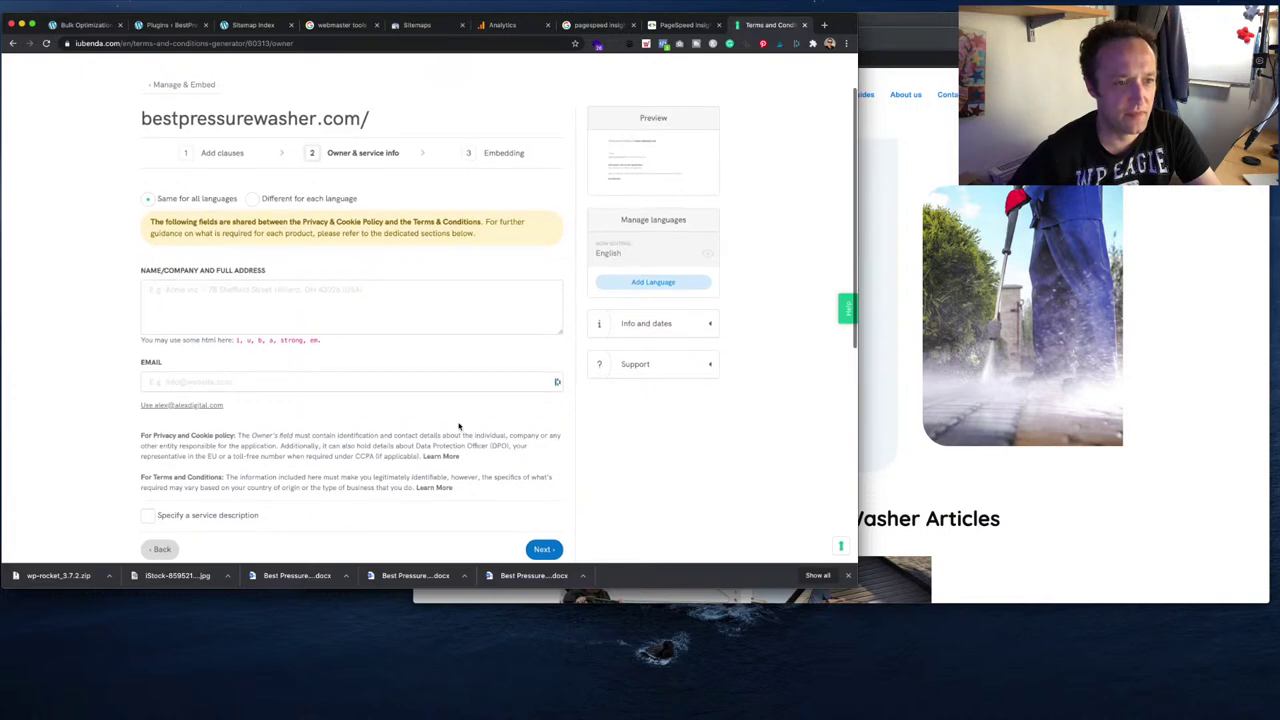
{"action": "scroll", "coordinate": [459, 427], "scroll_direction": "down", "scroll_amount": 1}
- Fill in the owner's e-mail and company name, then generate and review the Terms and Conditions
{"action": "left_click", "coordinate": [181, 372]}
{"action": "left_click", "coordinate": [231, 278]}
{"action": "type", "text": "alexd"}
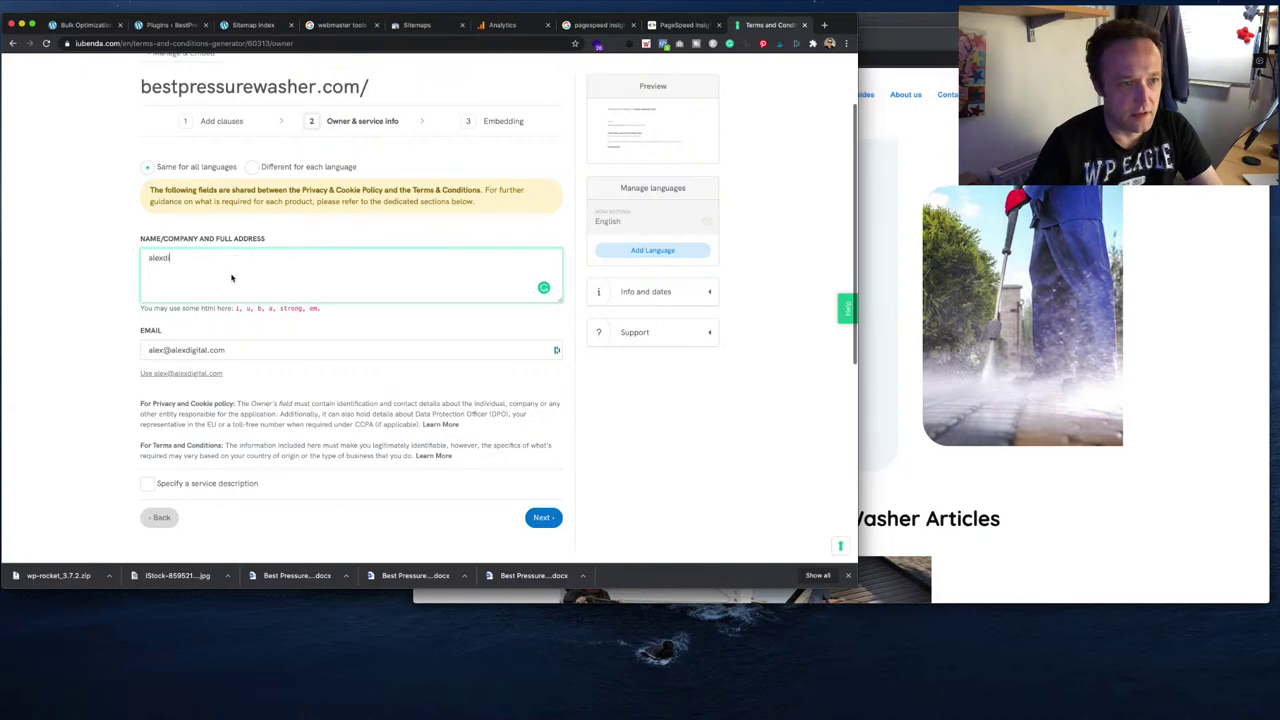
{"action": "type", "text": "igital ltd"}
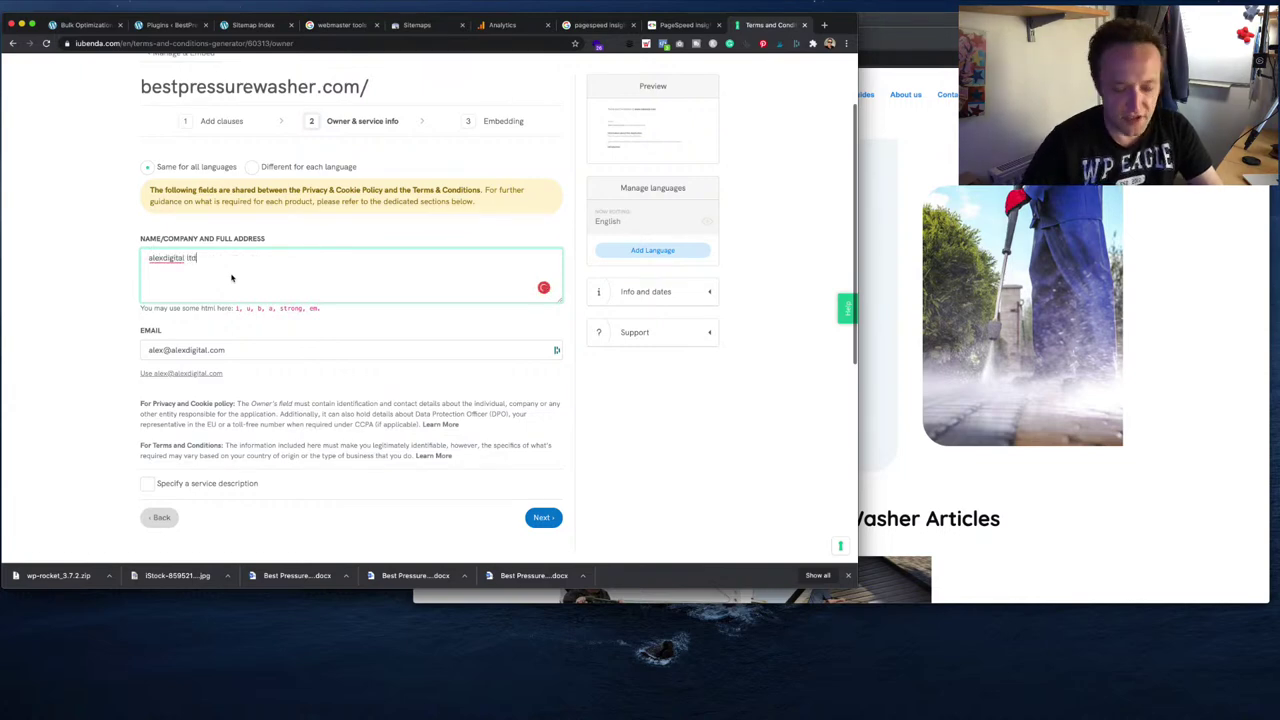
{"action": "key", "text": "super+t"}
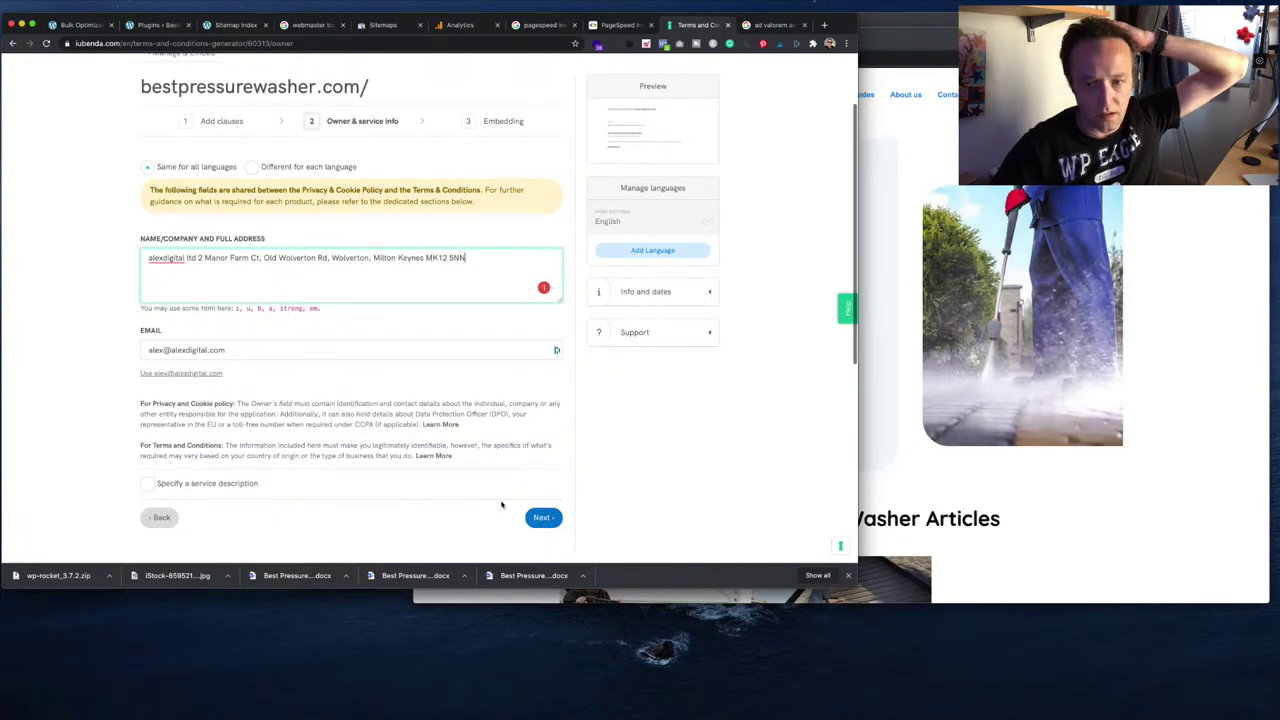
{"action": "left_click", "coordinate": [545, 517]}
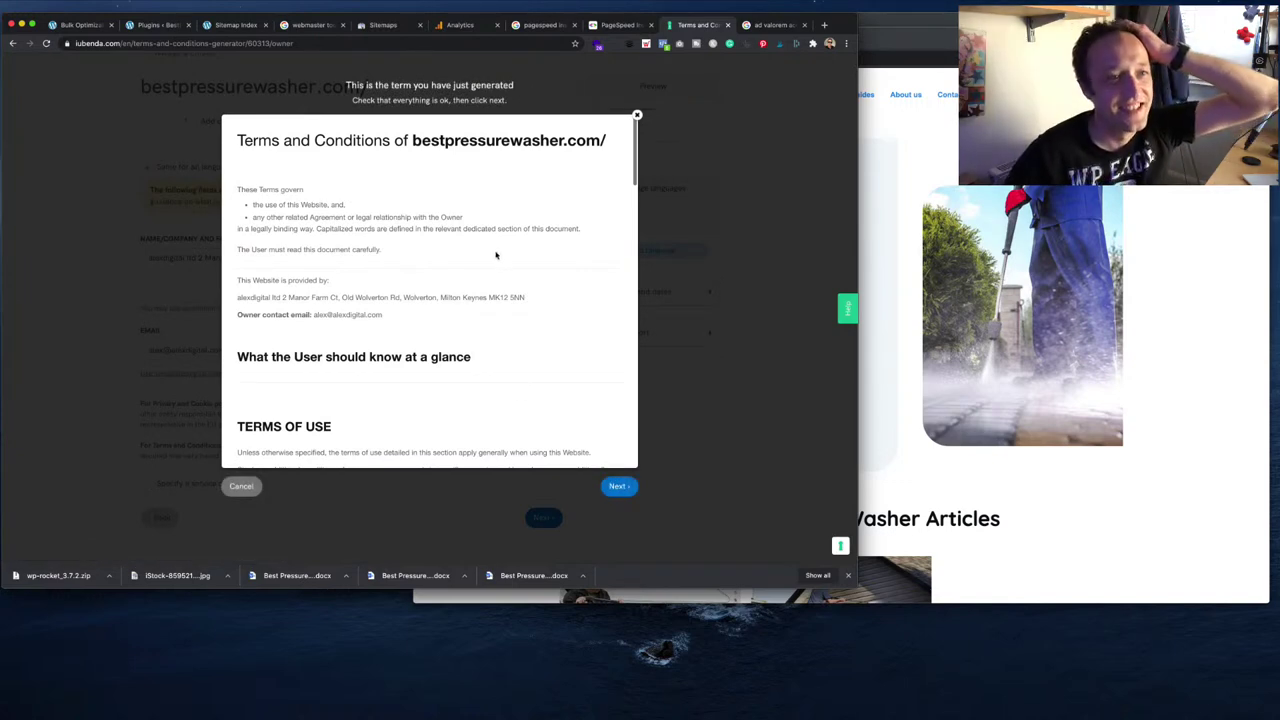
{"action": "scroll", "coordinate": [409, 304], "scroll_direction": "down", "scroll_amount": 5}
{"action": "scroll", "coordinate": [409, 304], "scroll_direction": "down", "scroll_amount": 8}
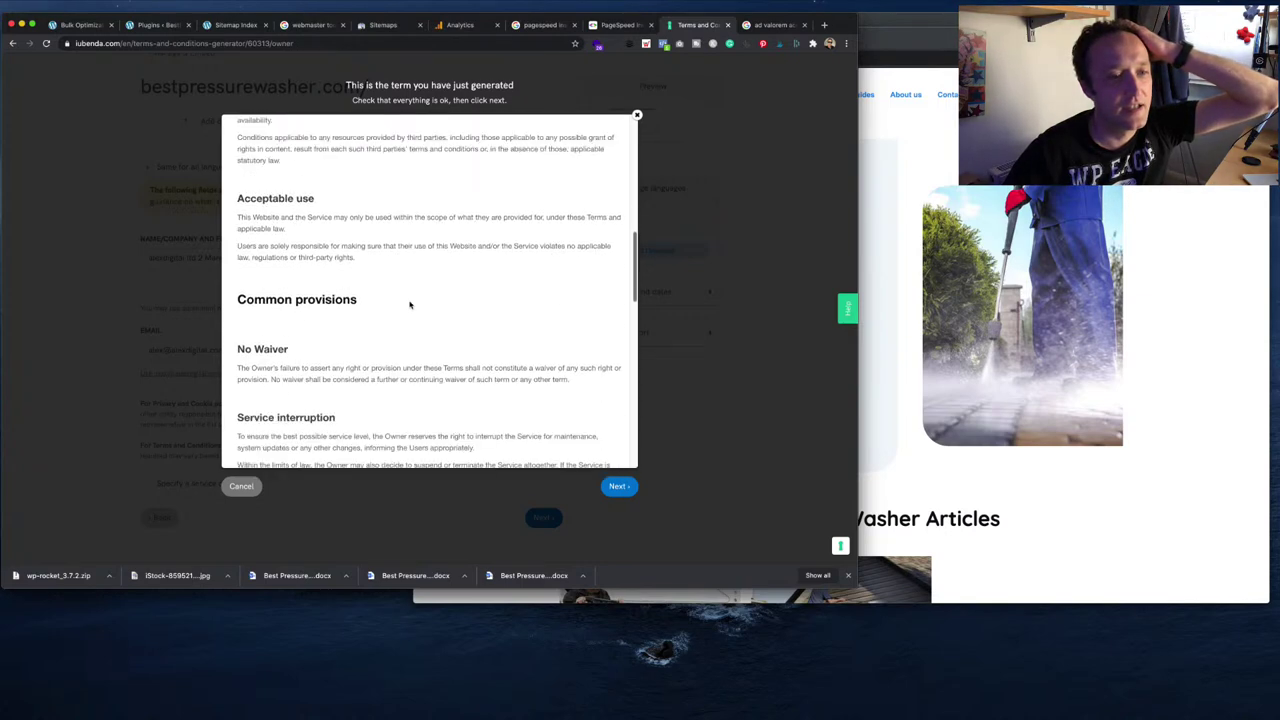
{"action": "scroll", "coordinate": [409, 304], "scroll_direction": "down", "scroll_amount": 2}
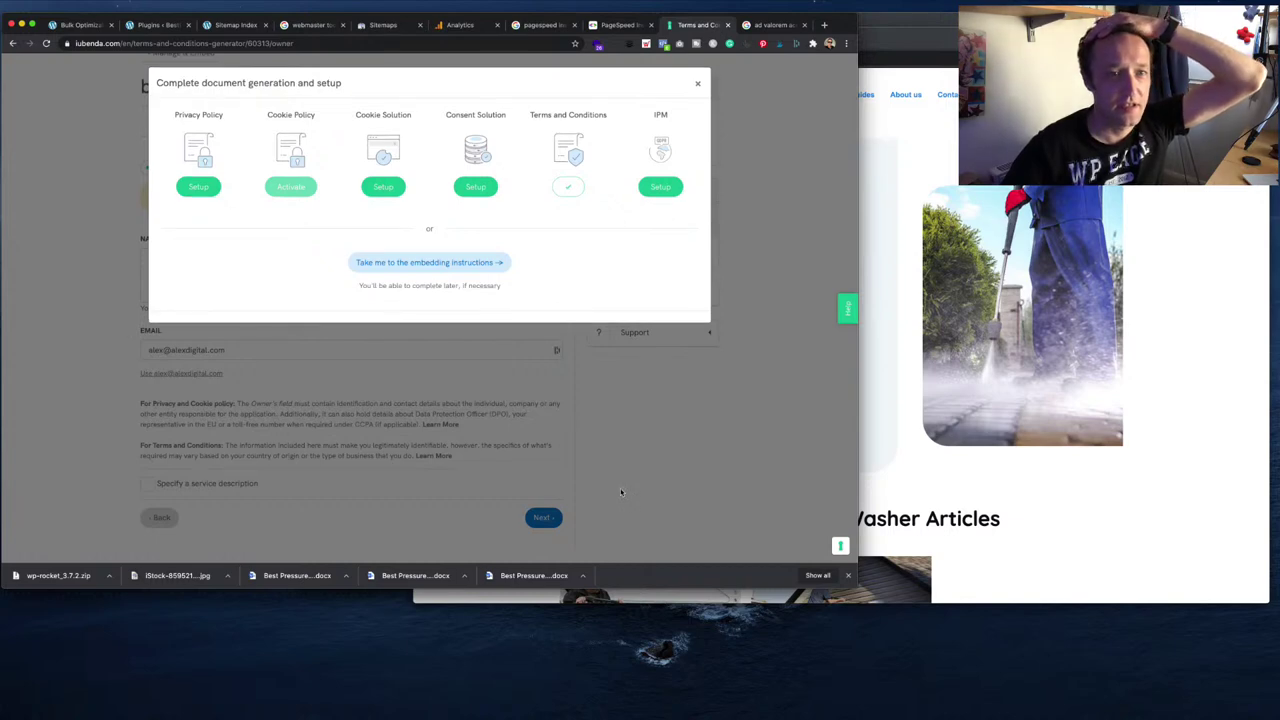
- Copy iubenda's Terms and Conditions body-embed JavaScript code and return to the WordPress tab
{"action": "left_click", "coordinate": [452, 263]}
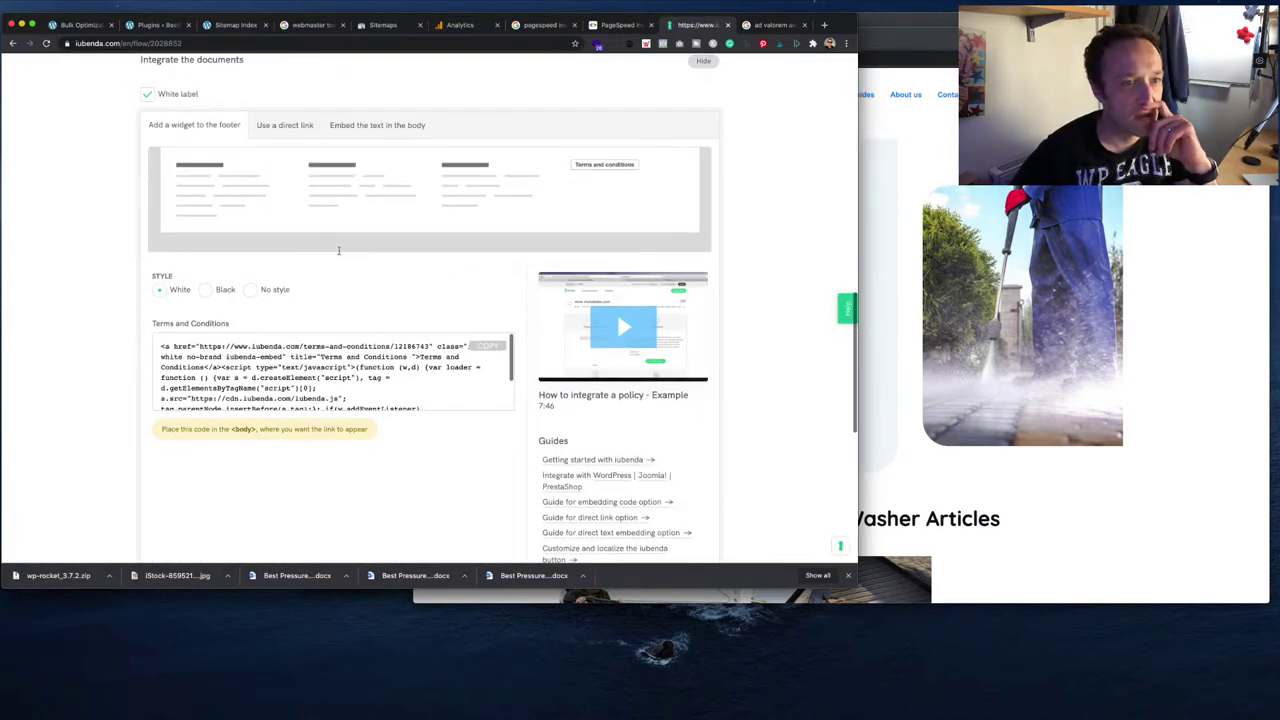
{"action": "left_click", "coordinate": [371, 126]}
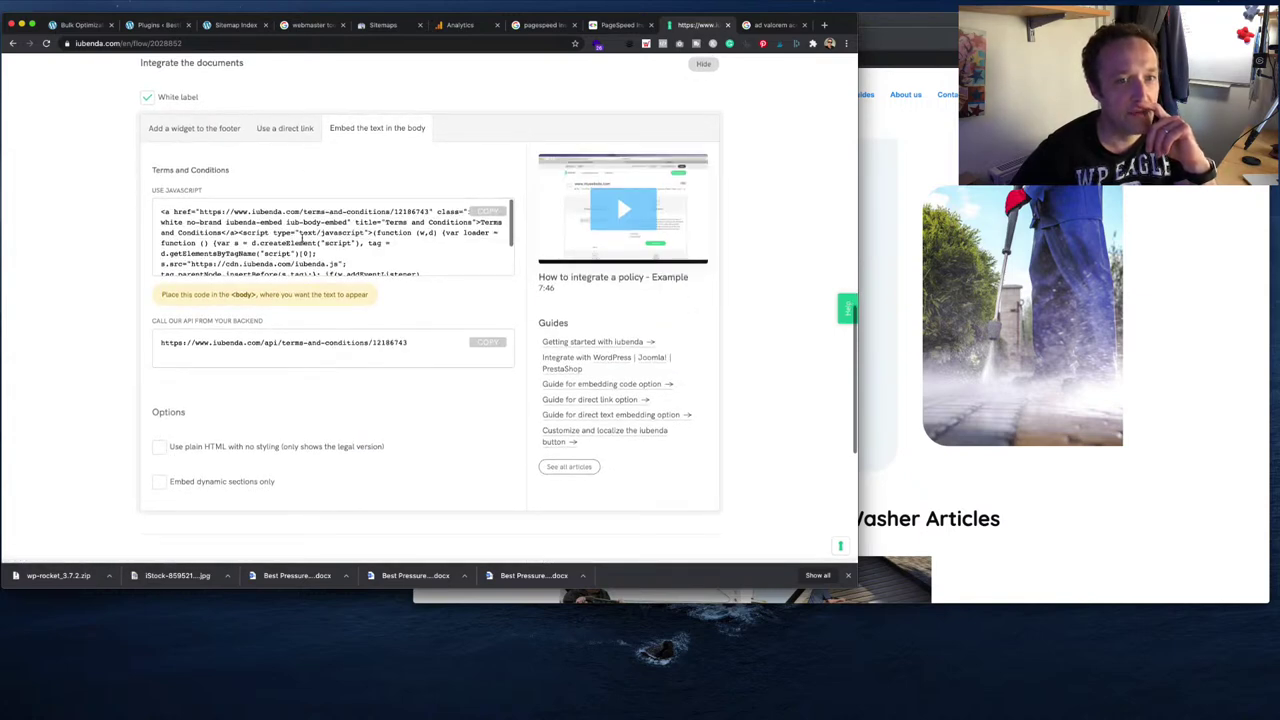
{"action": "left_click", "coordinate": [486, 212]}
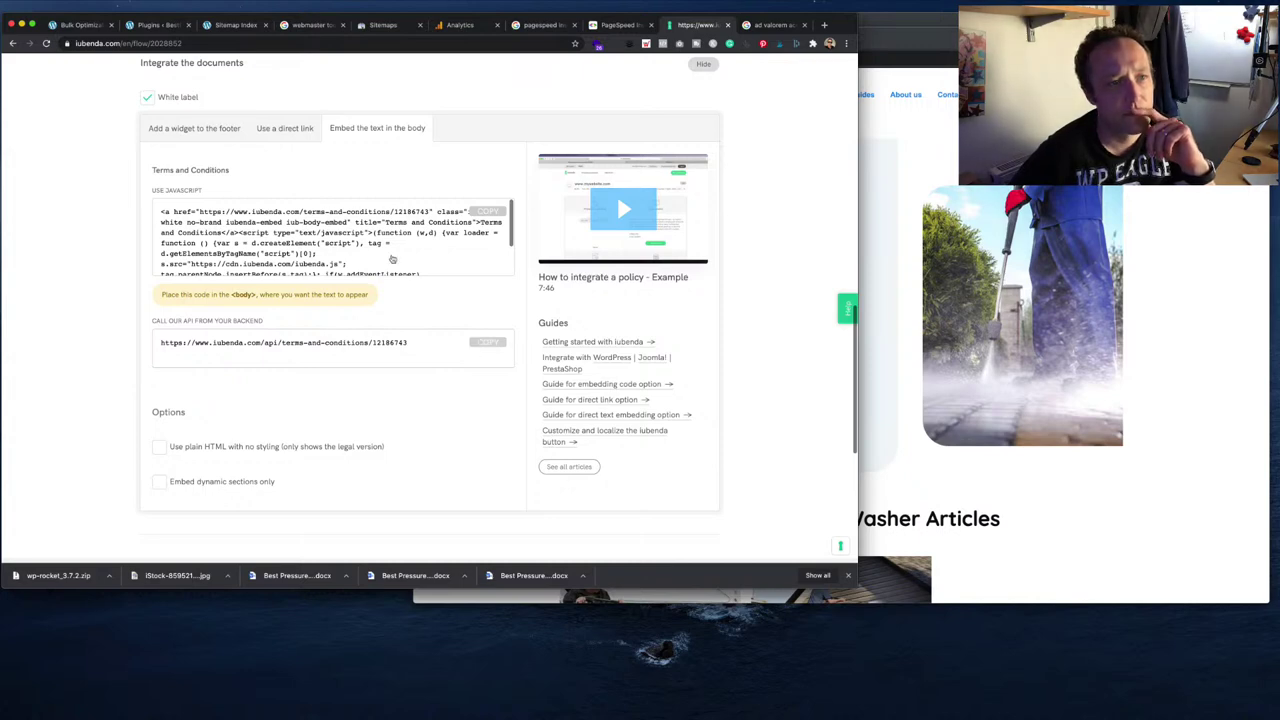
{"action": "scroll", "coordinate": [320, 219], "scroll_direction": "up", "scroll_amount": 1}
{"action": "left_click", "coordinate": [76, 25]}
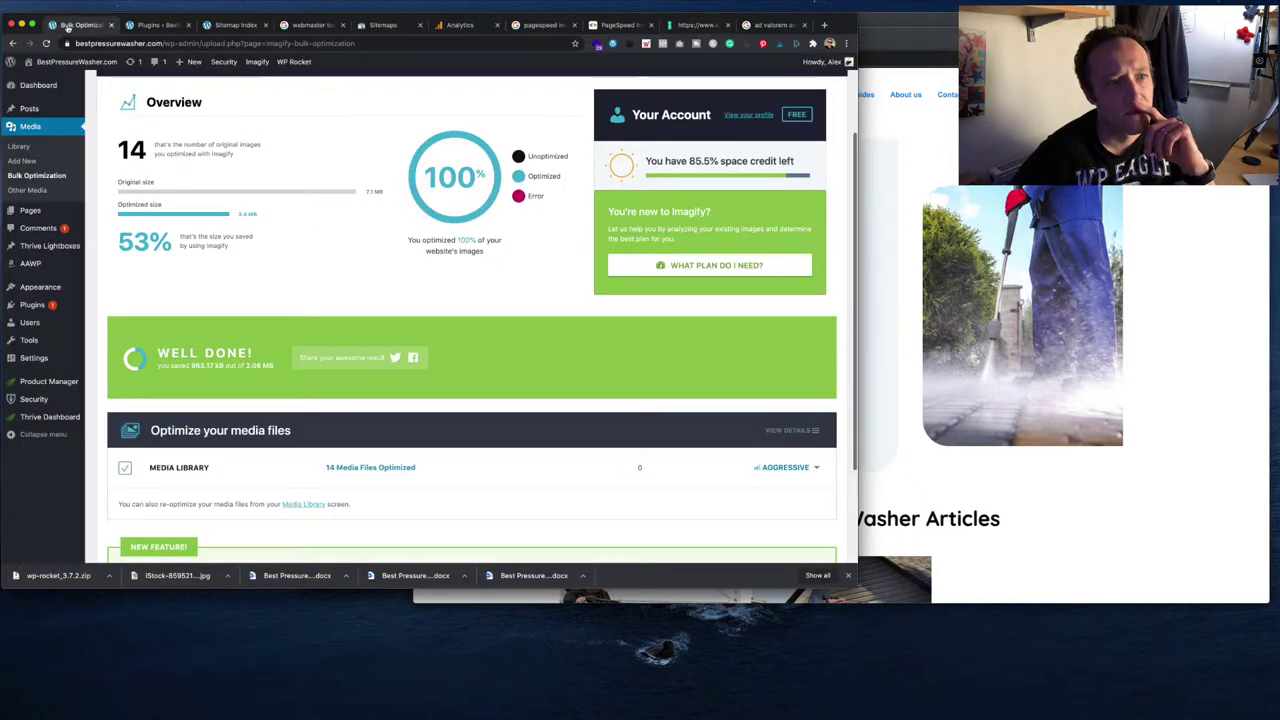
- Start a new WordPress page titled 'Terms and Conditions'
{"action": "left_click", "coordinate": [156, 25]}
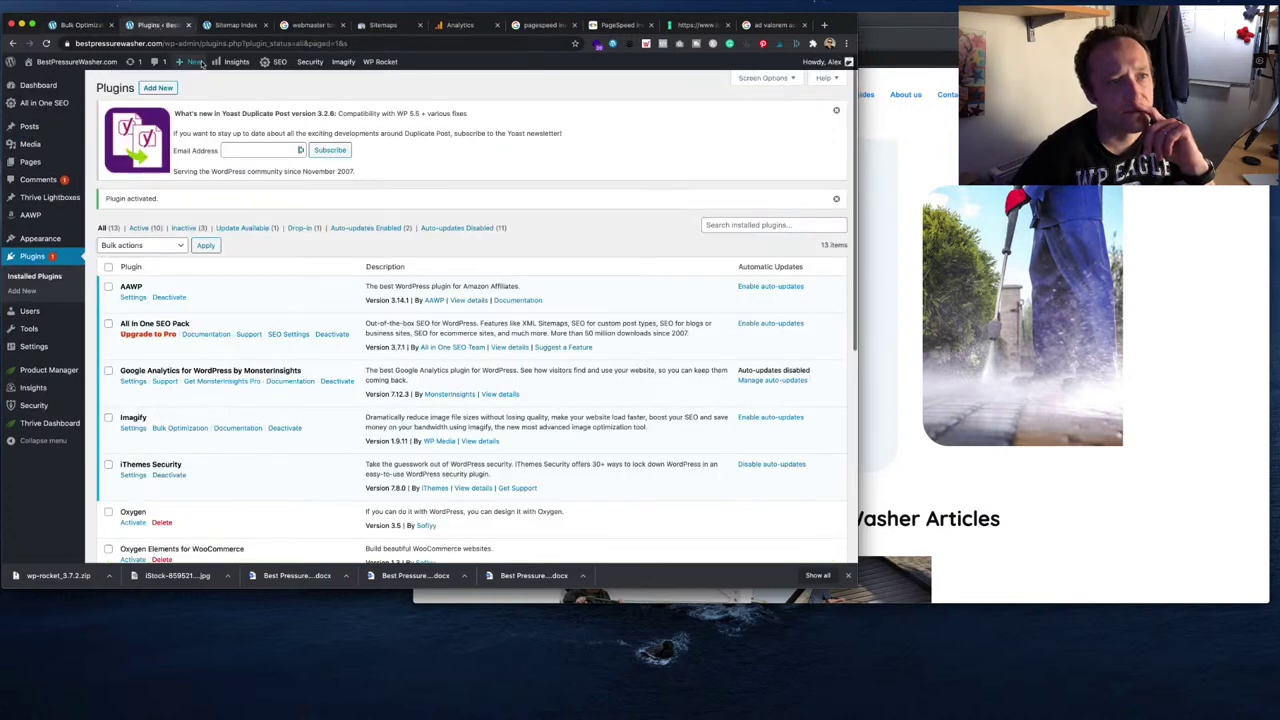
{"action": "mouse_move", "coordinate": [190, 61]}
{"action": "left_click", "coordinate": [186, 106]}
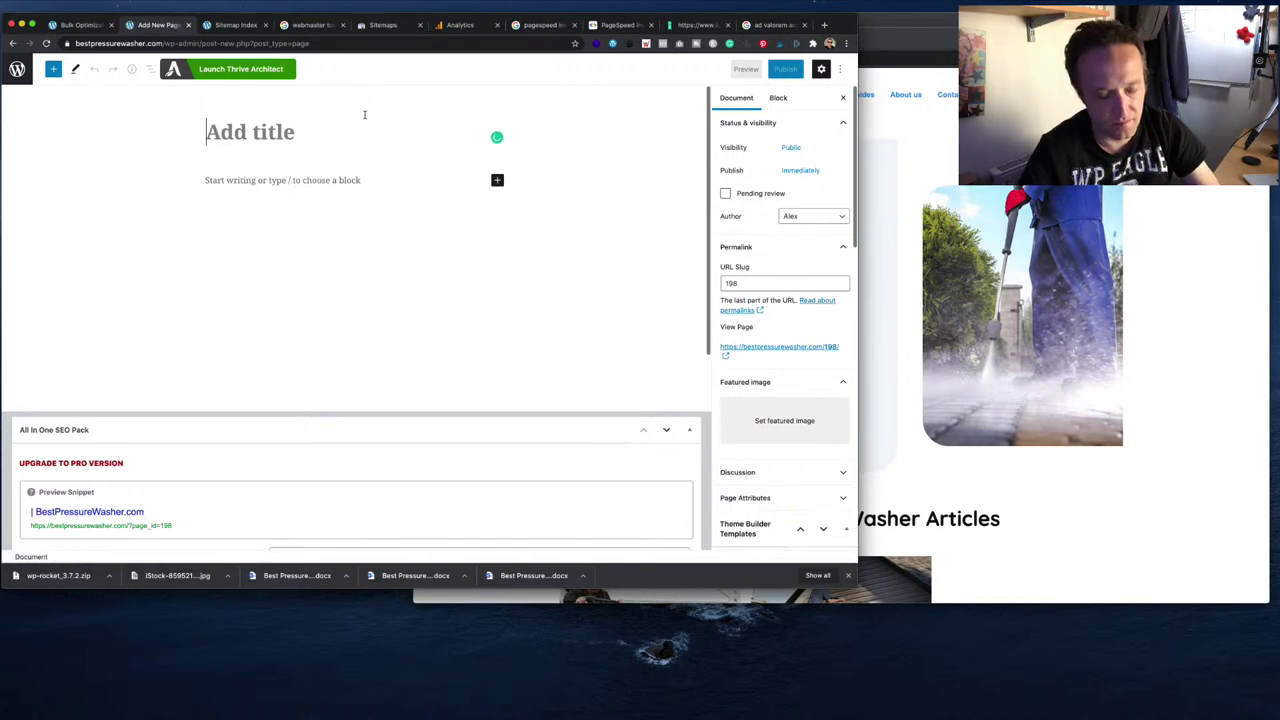
{"action": "type", "text": "Terms and Conditions"}
{"action": "key", "text": "Return"}
{"action": "key", "text": "super+v"}
{"action": "key", "text": "super+z"}
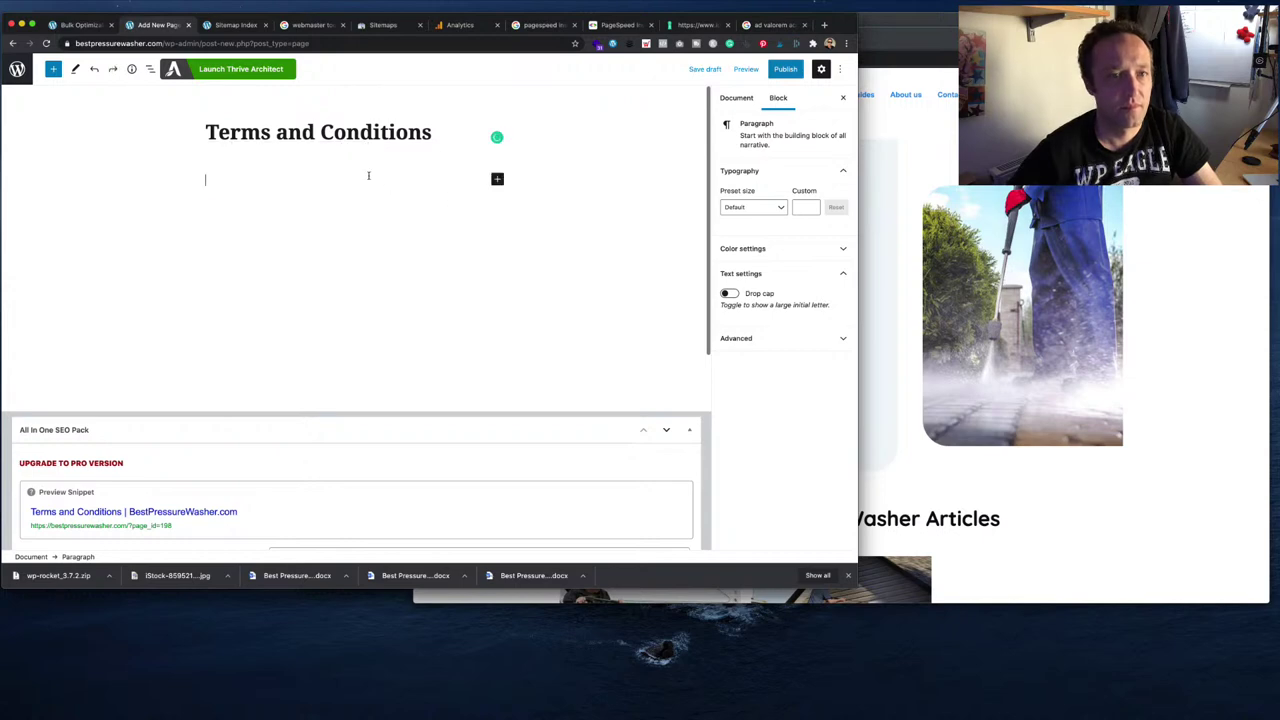
- Paste the iubenda embed code into a Custom HTML block, publish, and view the live page
{"action": "left_click", "coordinate": [497, 179]}
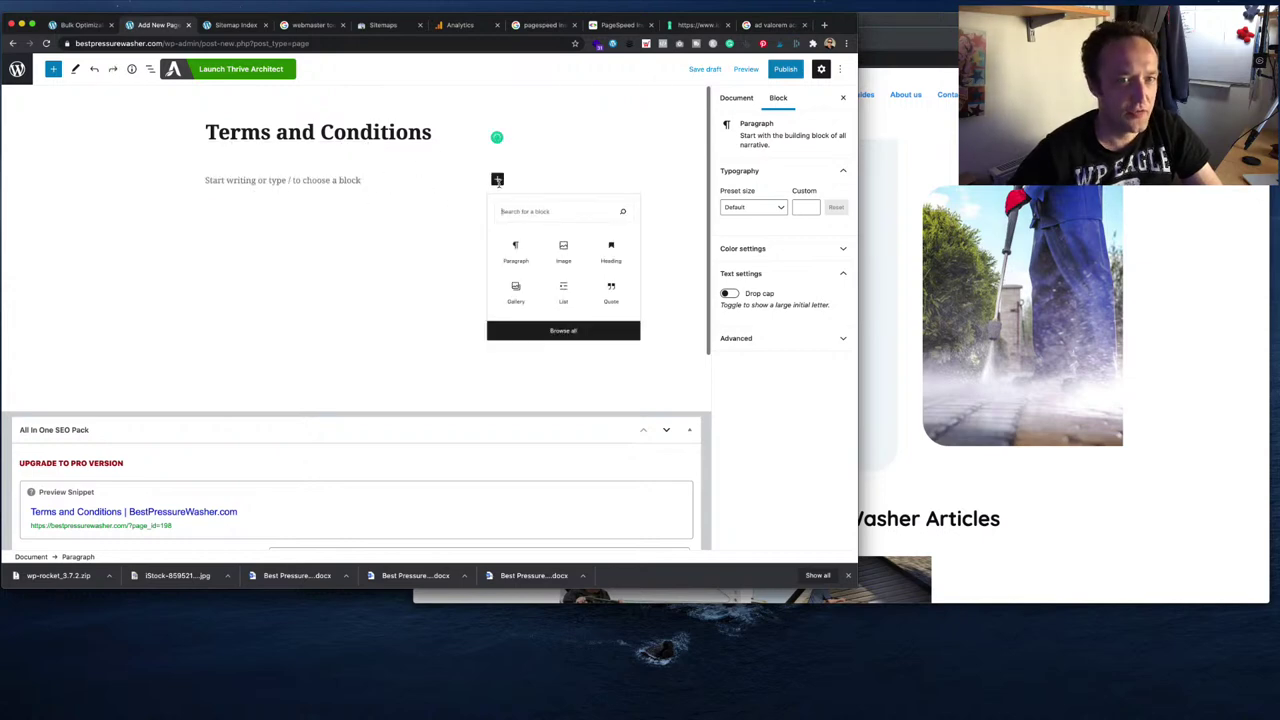
{"action": "type", "text": "html"}
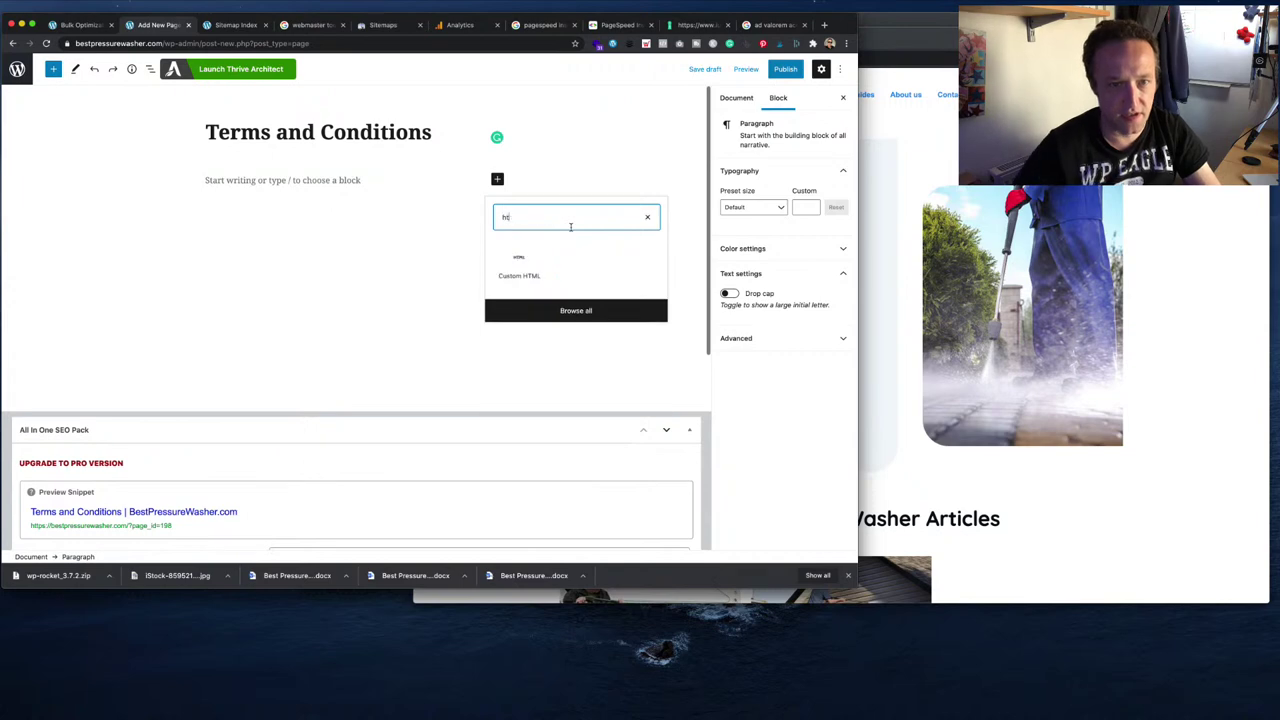
{"action": "left_click", "coordinate": [521, 265]}
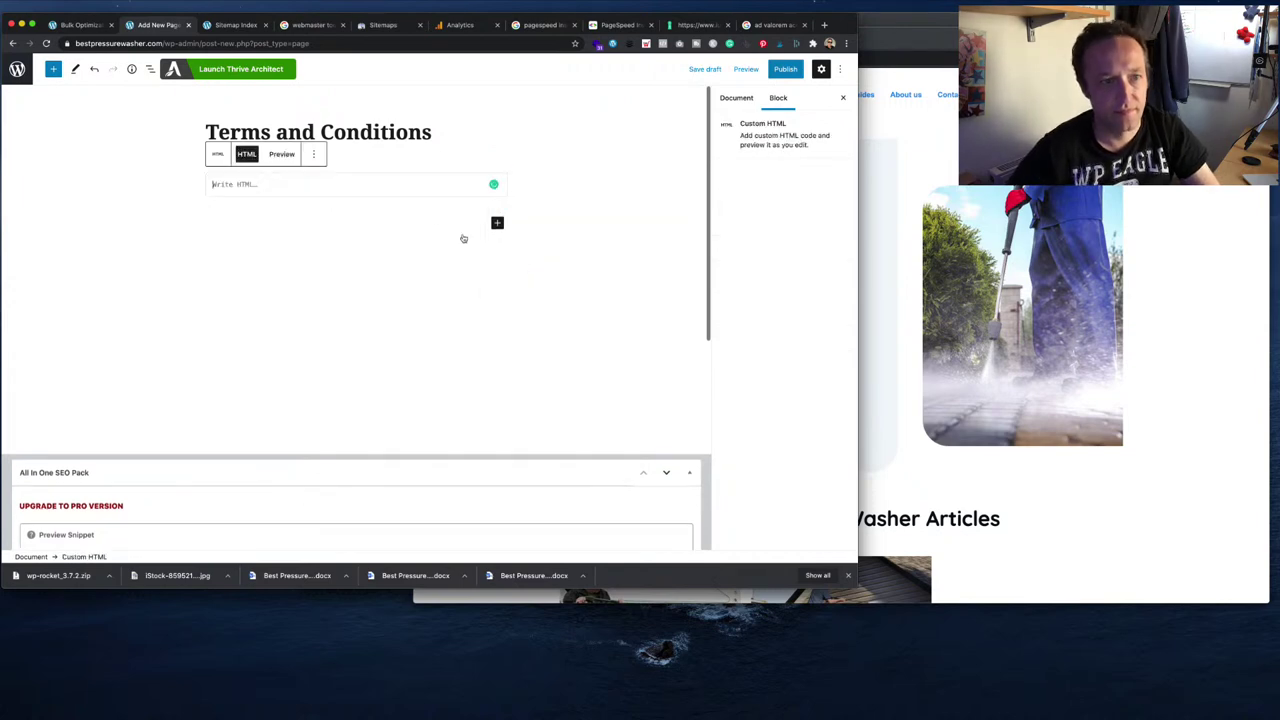
{"action": "key", "text": "super+v"}
{"action": "left_click", "coordinate": [786, 68]}
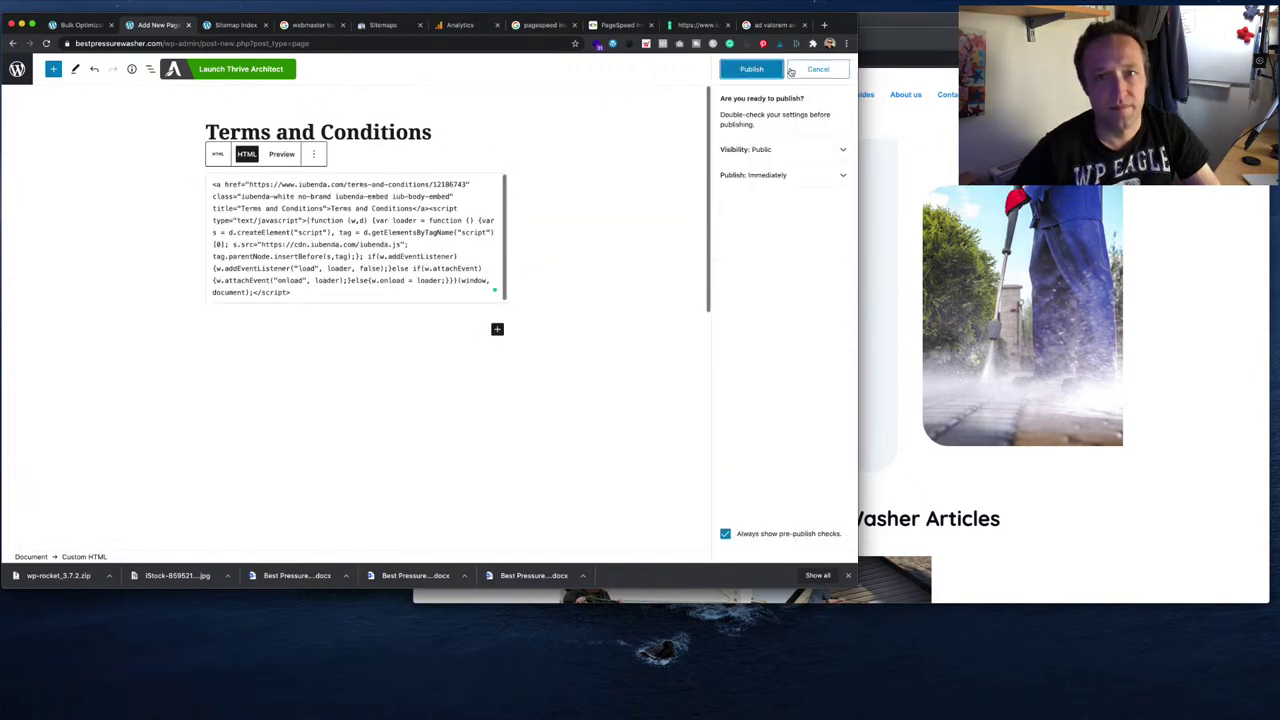
{"action": "left_click", "coordinate": [758, 69]}
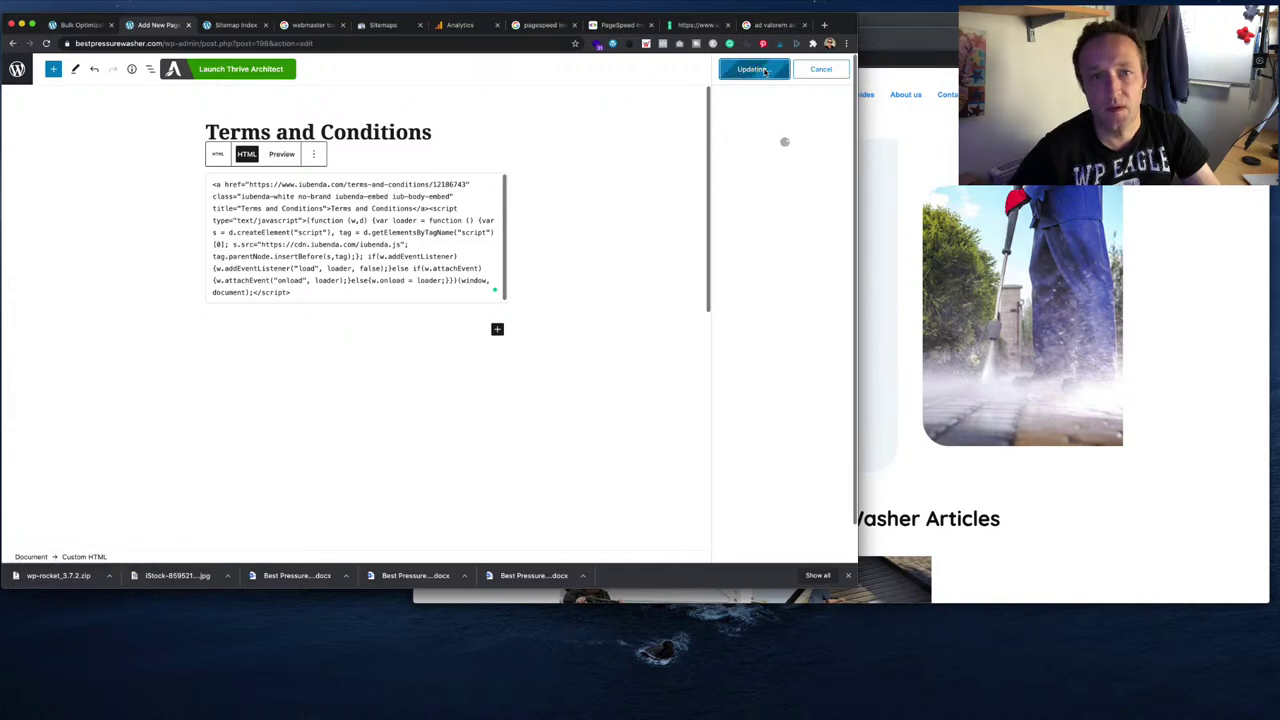
{"action": "left_click", "coordinate": [786, 183]}
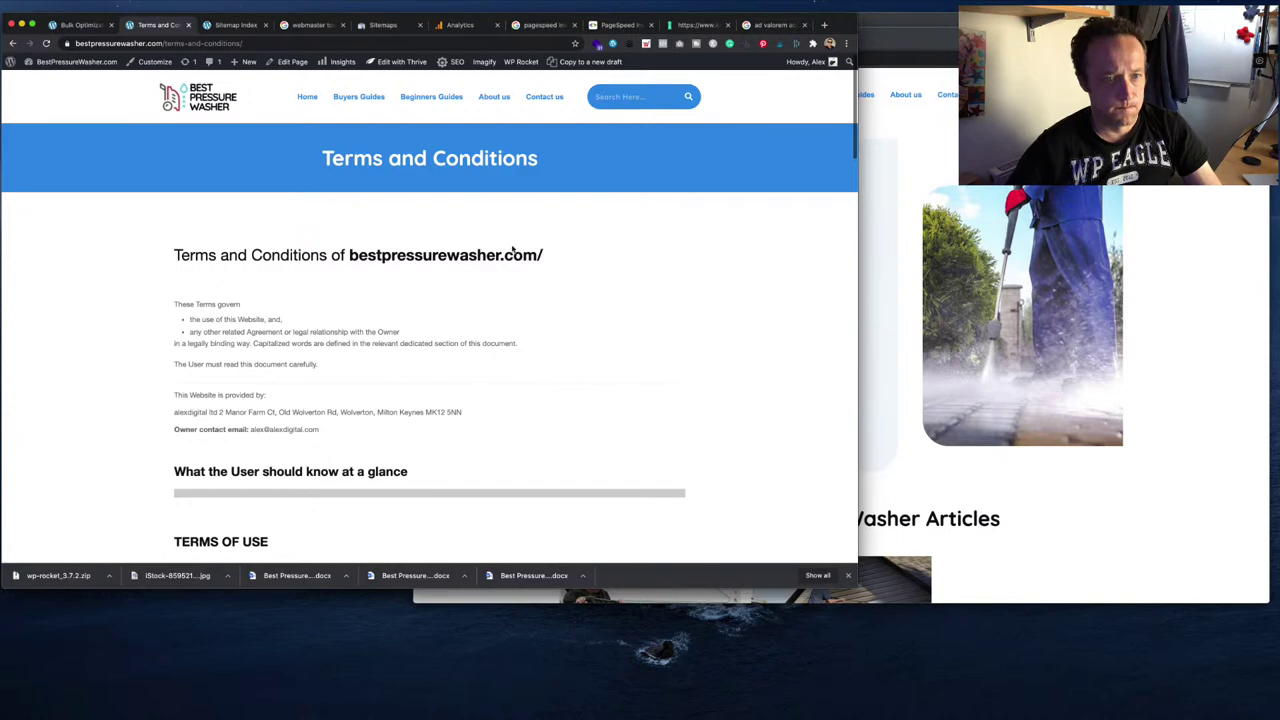
{"action": "scroll", "coordinate": [510, 252], "scroll_direction": "down", "scroll_amount": 4}
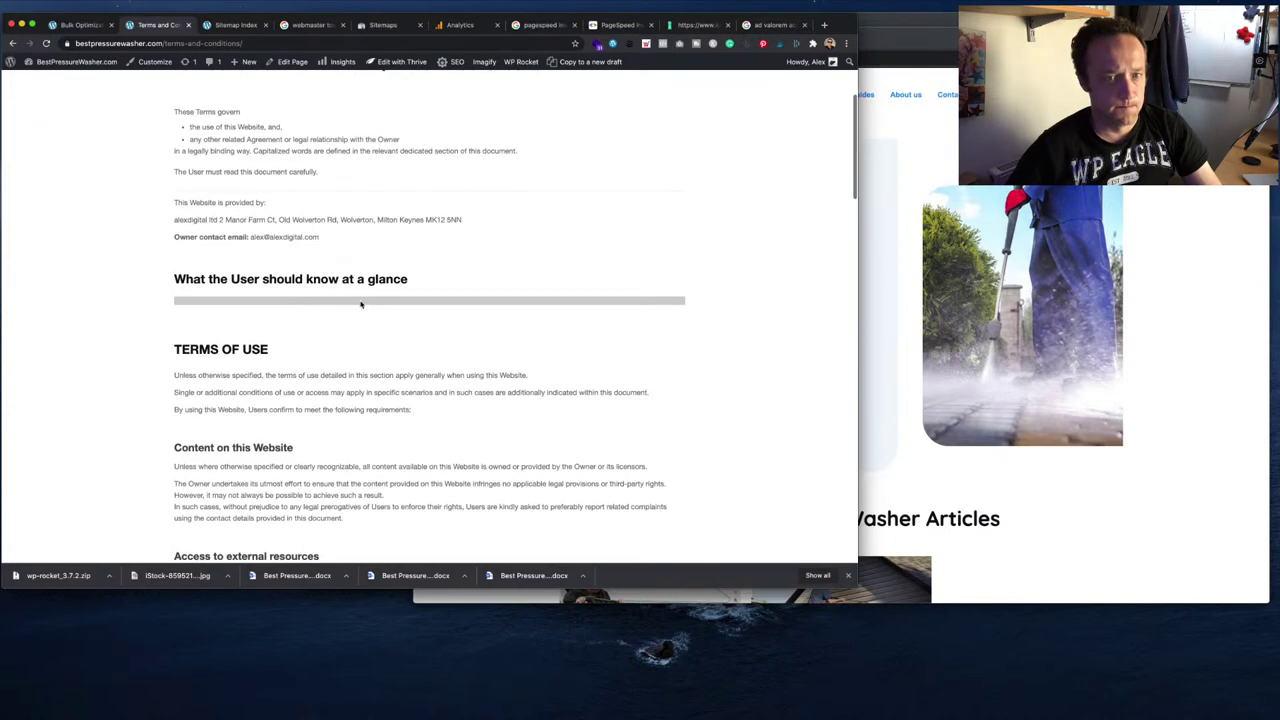
{"action": "scroll", "coordinate": [361, 304], "scroll_direction": "down", "scroll_amount": 20}
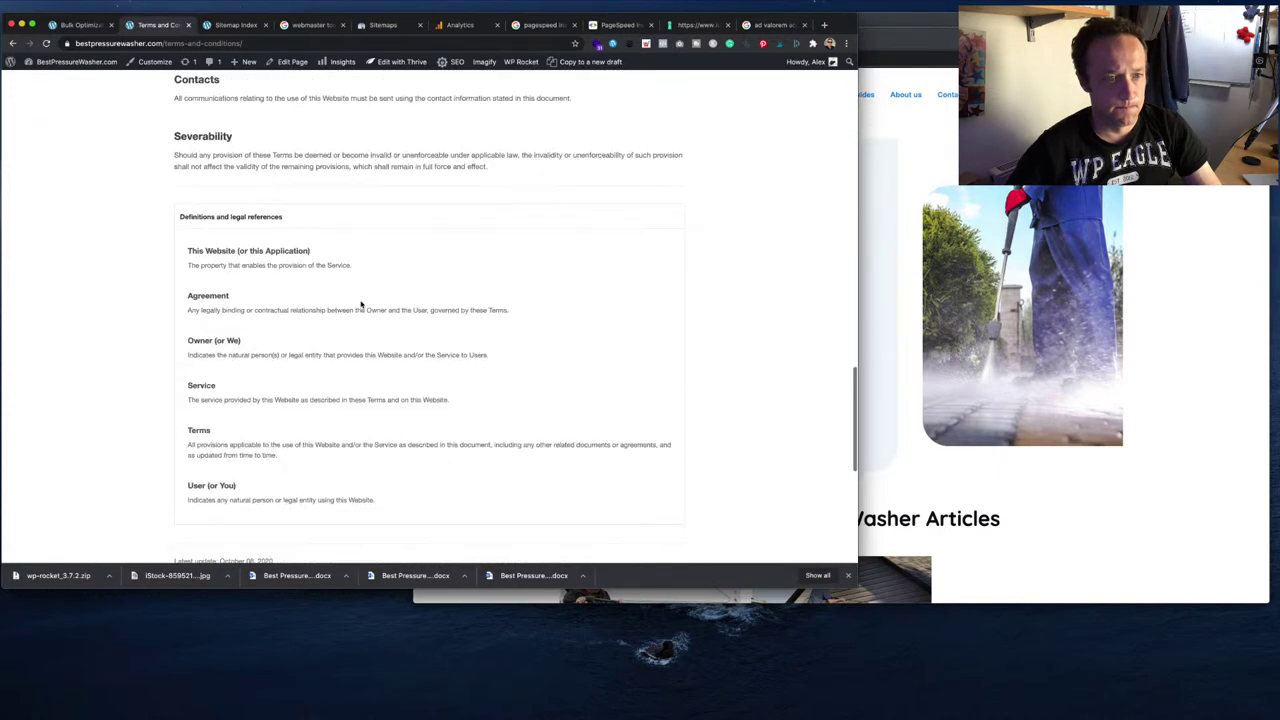
{"action": "scroll", "coordinate": [361, 304], "scroll_direction": "down", "scroll_amount": 5}
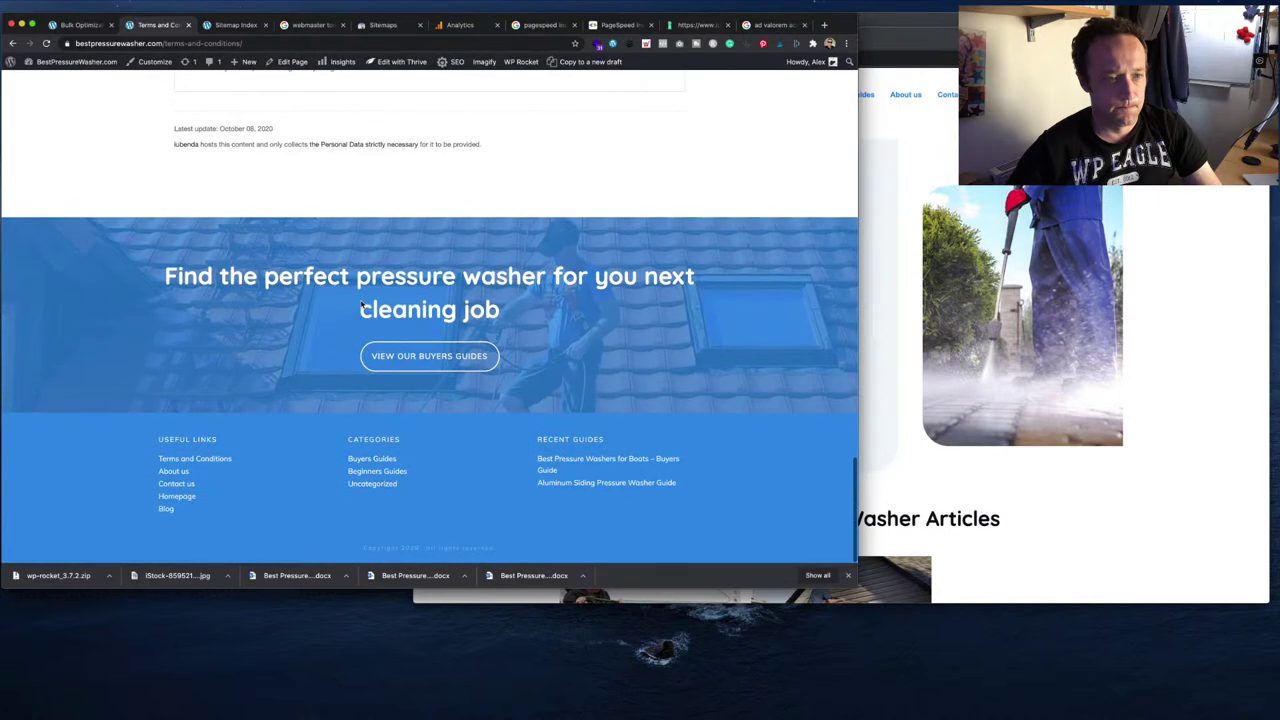
{"action": "scroll", "coordinate": [361, 304], "scroll_direction": "up", "scroll_amount": 20}
{"action": "scroll", "coordinate": [363, 320], "scroll_direction": "down", "scroll_amount": 20}
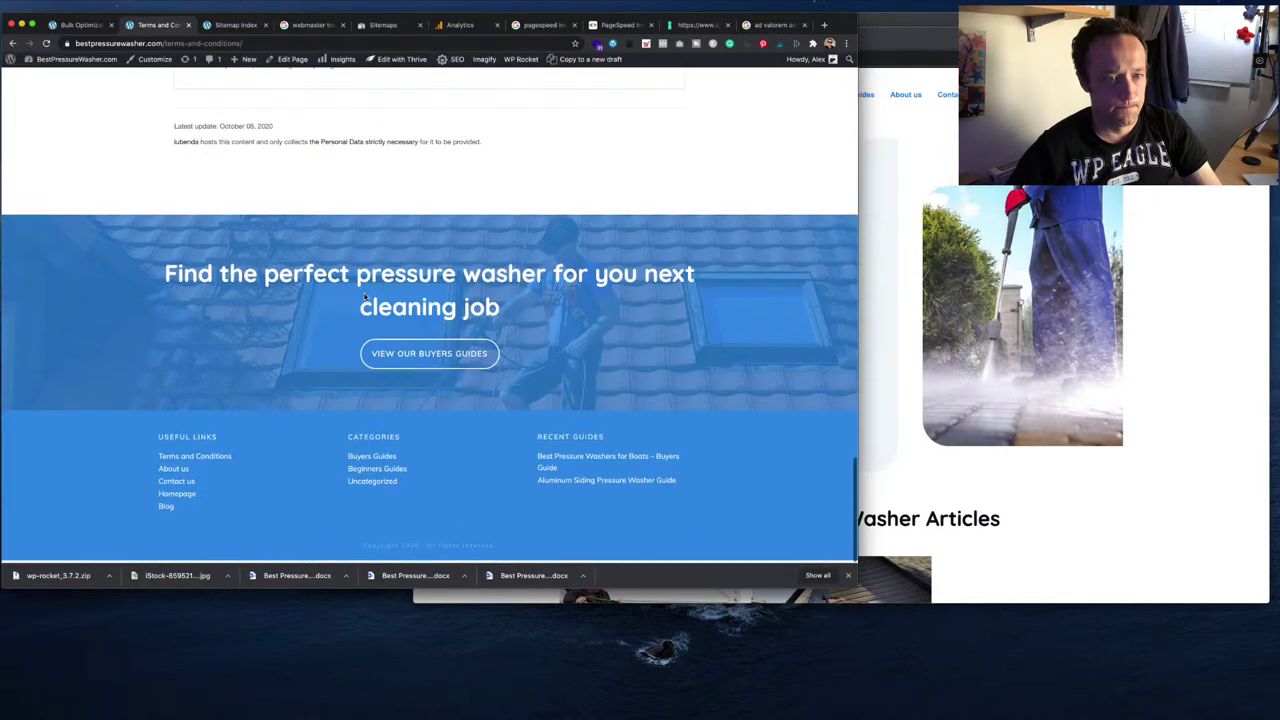
{"action": "scroll", "coordinate": [364, 294], "scroll_direction": "up", "scroll_amount": 20}
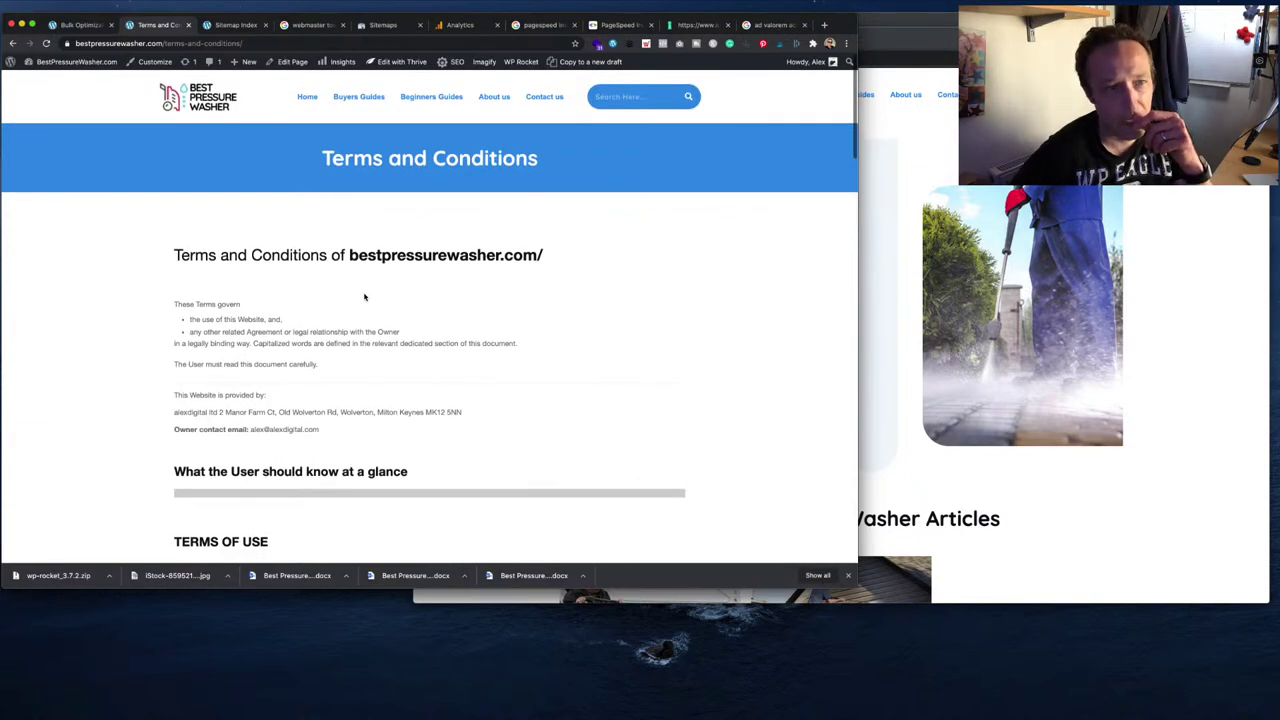
{"action": "left_click", "coordinate": [201, 108]}
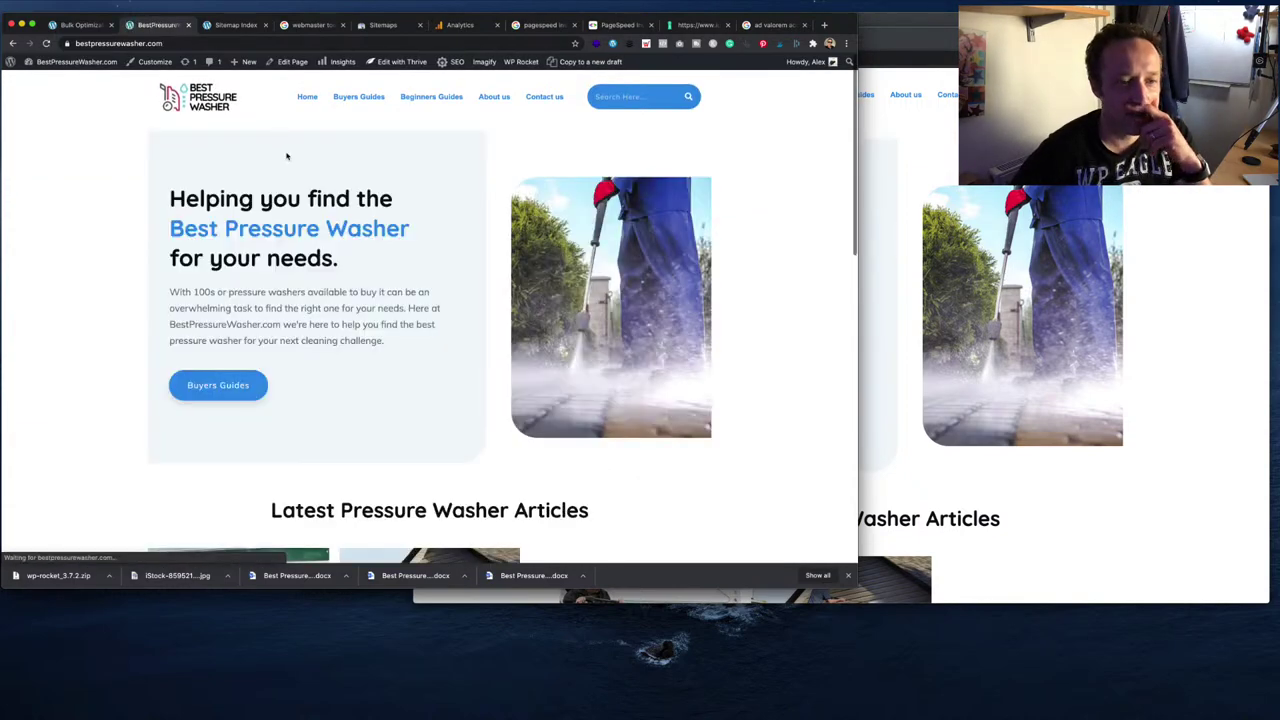
{"action": "scroll", "coordinate": [733, 448], "scroll_direction": "down", "scroll_amount": 20}
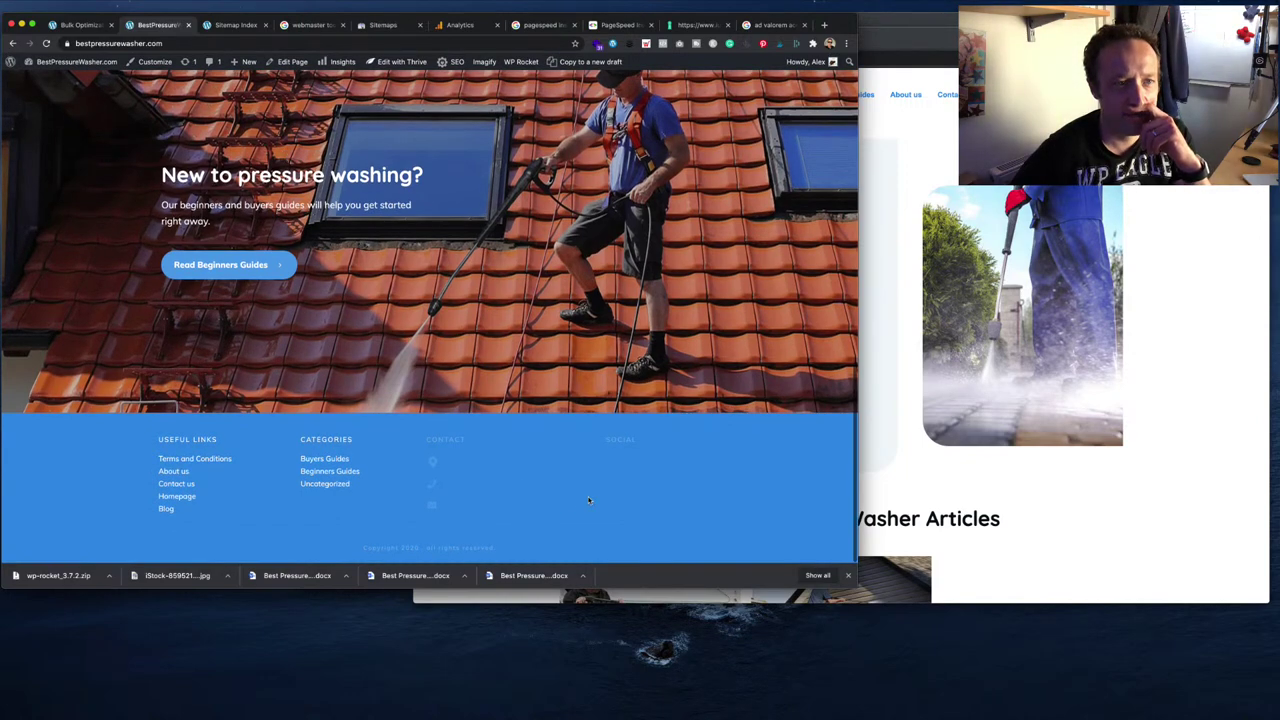
{"action": "scroll", "coordinate": [568, 494], "scroll_direction": "up", "scroll_amount": 20}
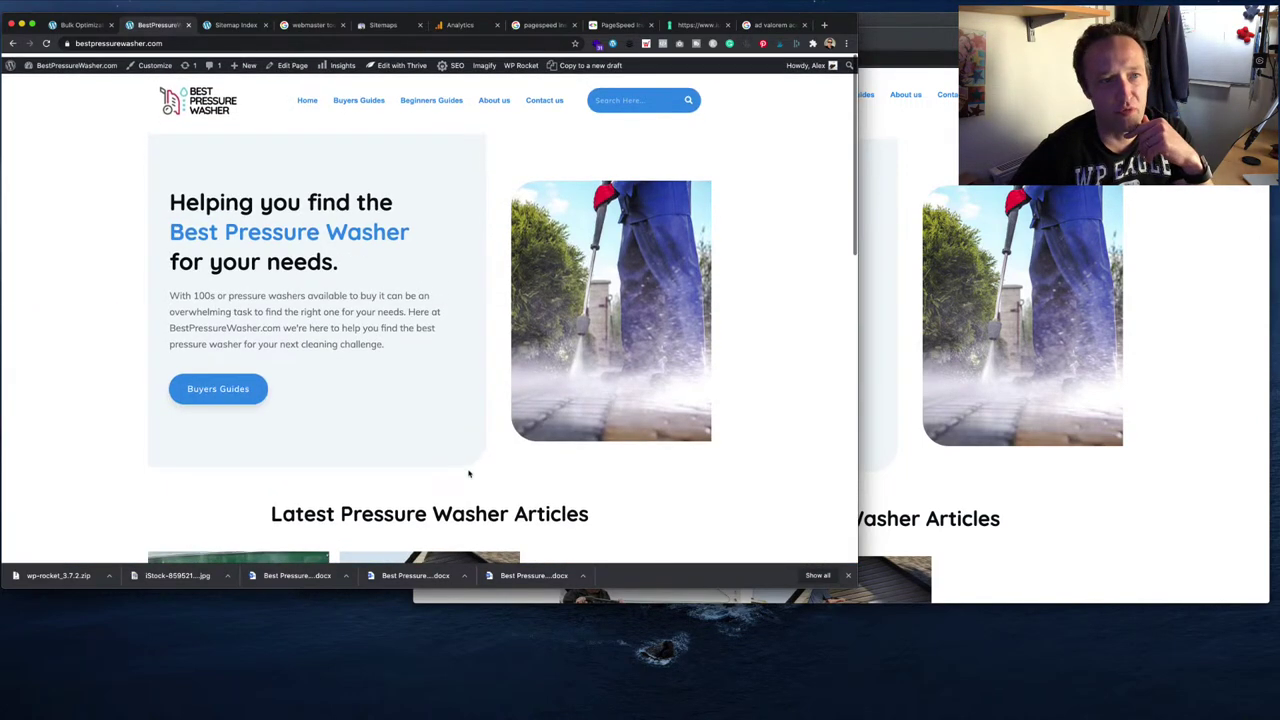
{"action": "scroll", "coordinate": [469, 344], "scroll_direction": "down", "scroll_amount": 20}
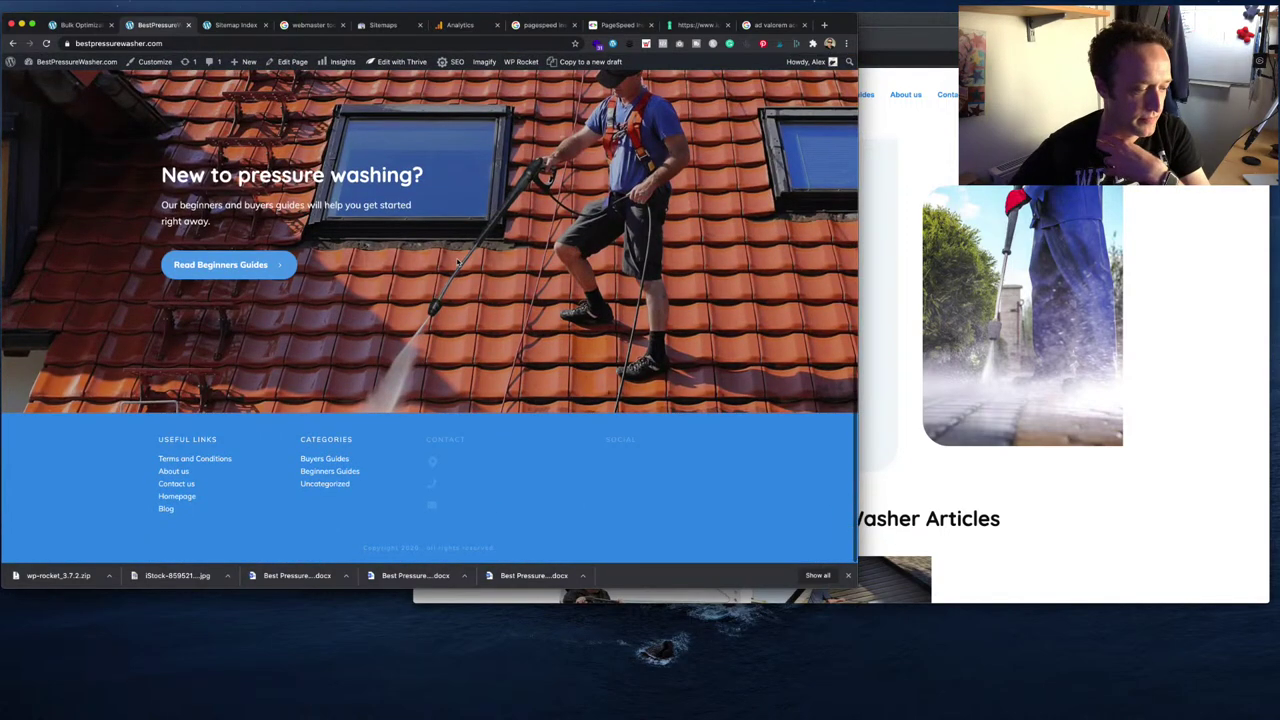
{"action": "scroll", "coordinate": [457, 262], "scroll_direction": "up", "scroll_amount": 10}
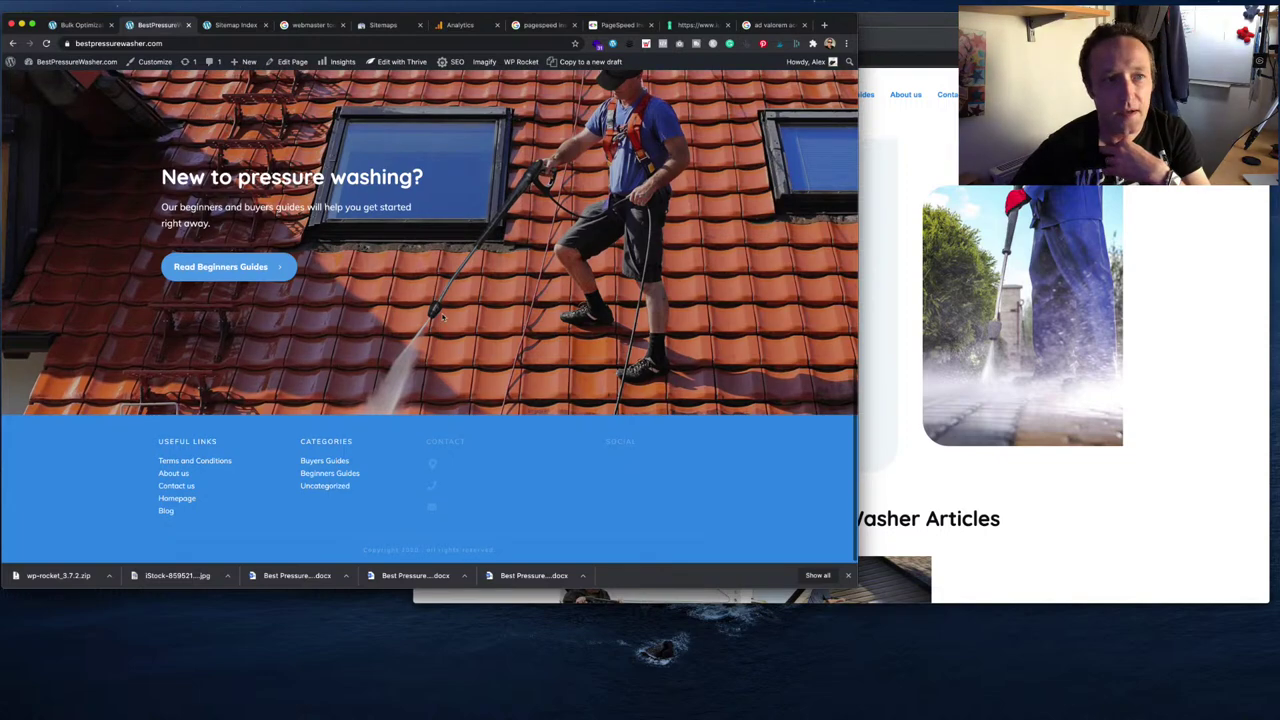
{"action": "scroll", "coordinate": [443, 318], "scroll_direction": "up", "scroll_amount": 3}
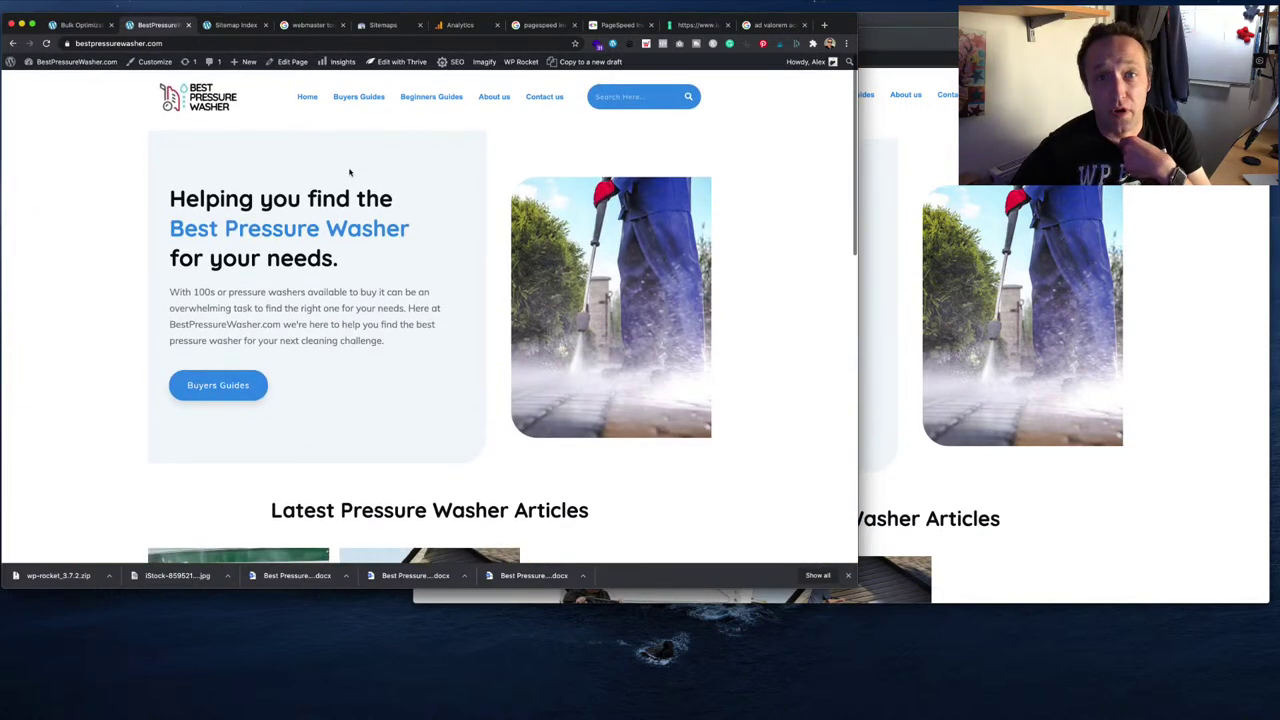
- Generate a Privacy and Cookie Policy for the site and begin adding services to it
{"action": "left_click", "coordinate": [698, 25]}
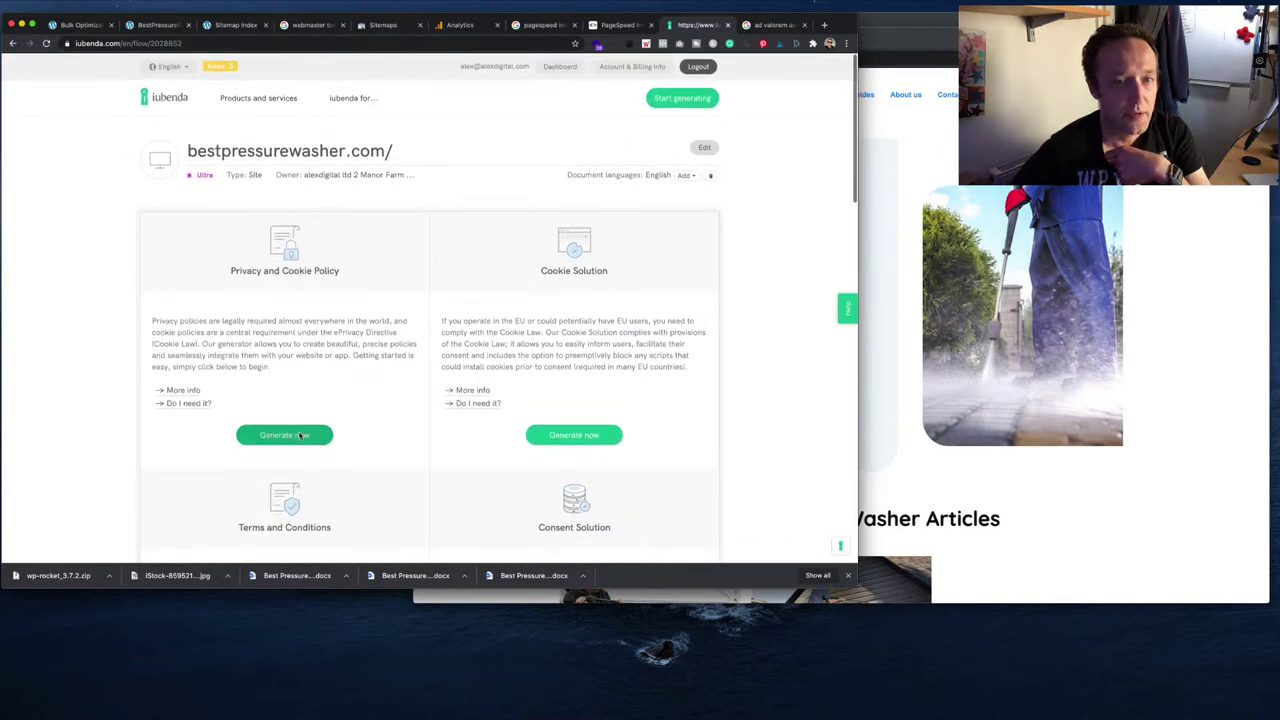
{"action": "left_click", "coordinate": [300, 435]}
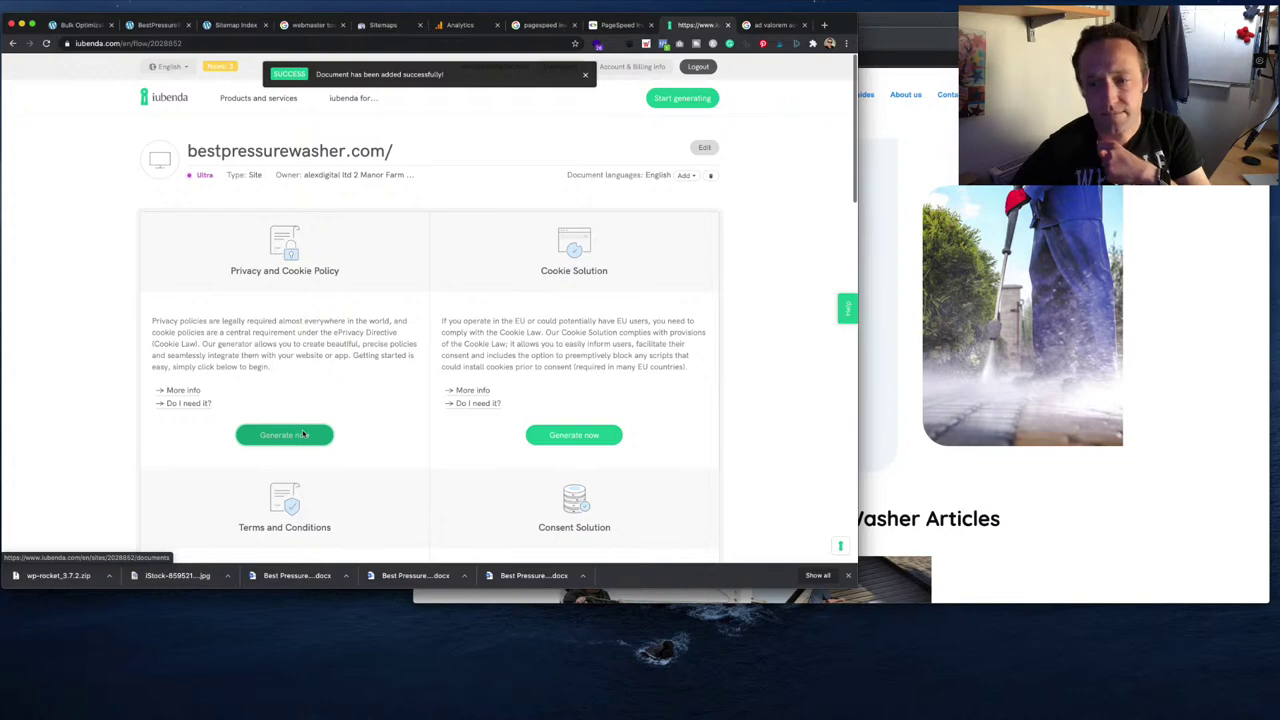
{"action": "left_click", "coordinate": [302, 434]}
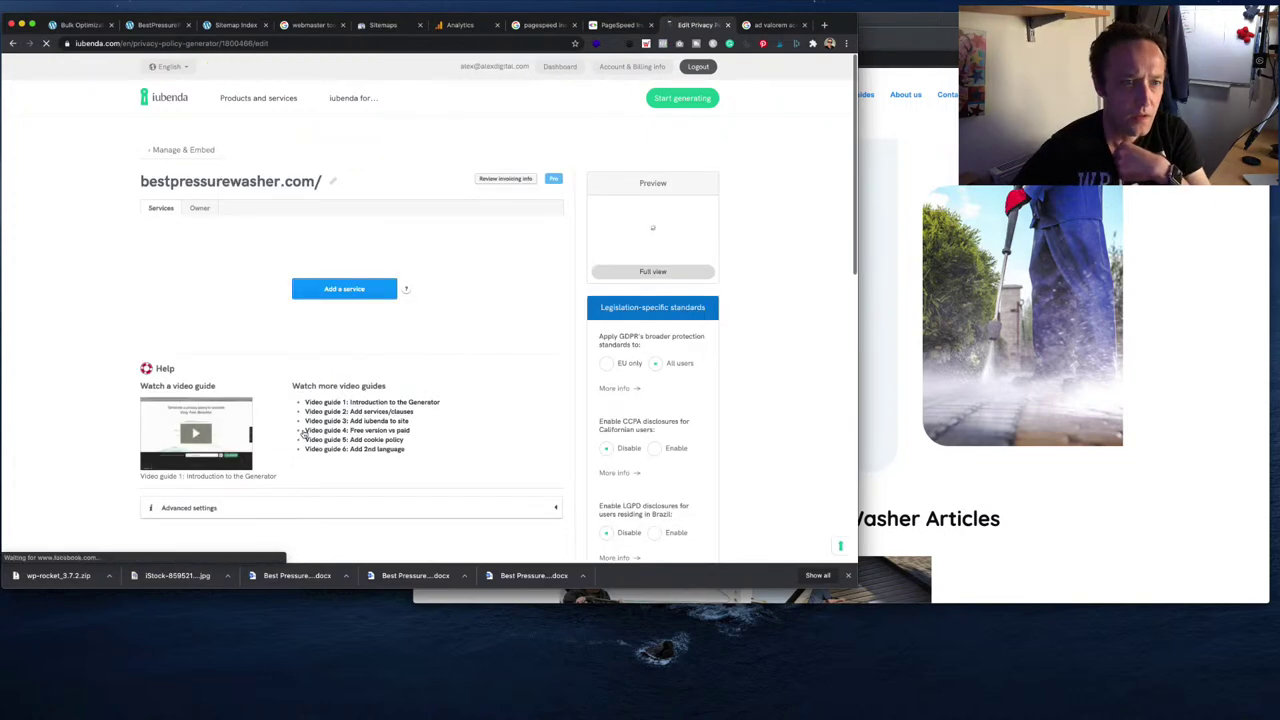
{"action": "left_click", "coordinate": [390, 294]}
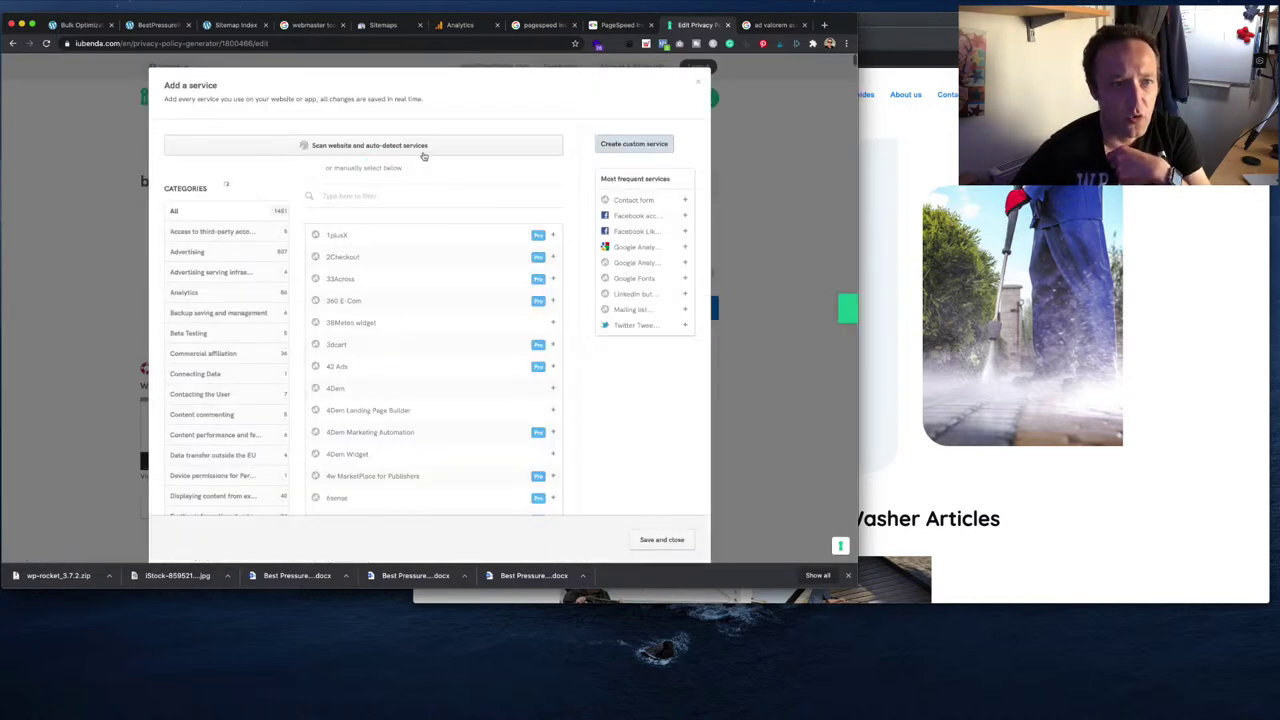
- Scan bestpressurewasher.com with the website scanner to auto-detect services
{"action": "left_click", "coordinate": [424, 155]}
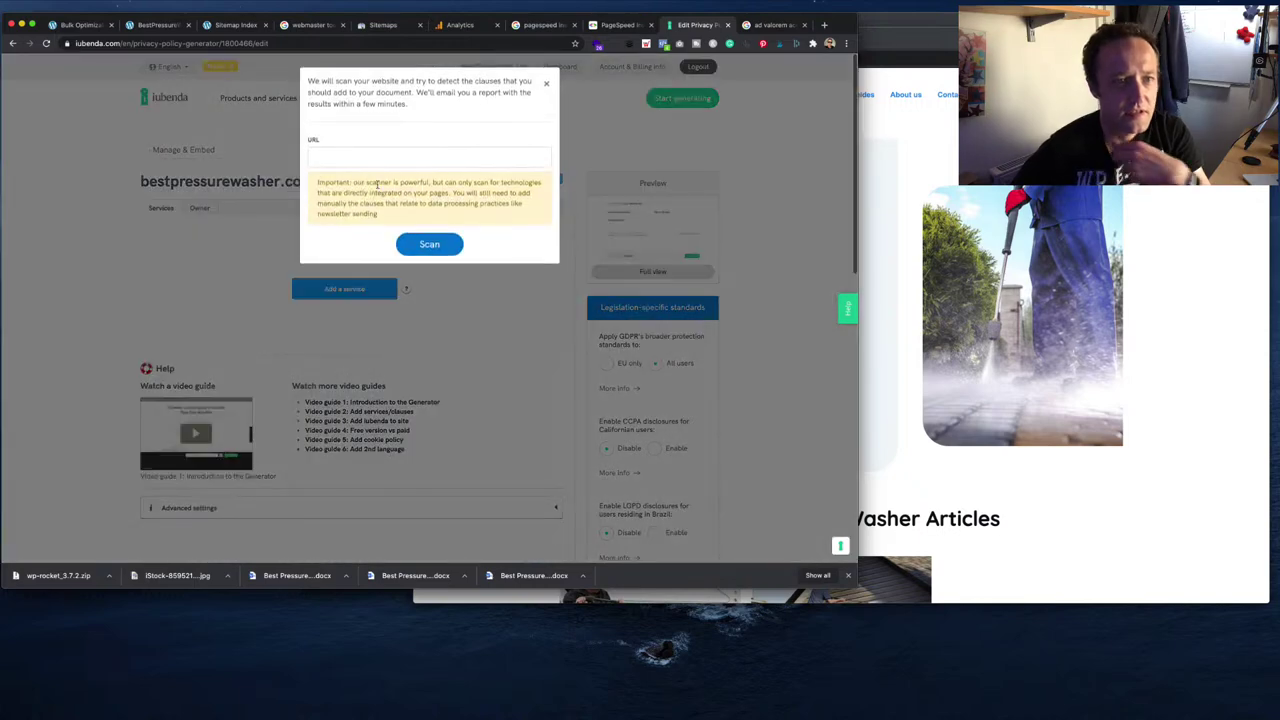
{"action": "left_click", "coordinate": [396, 157]}
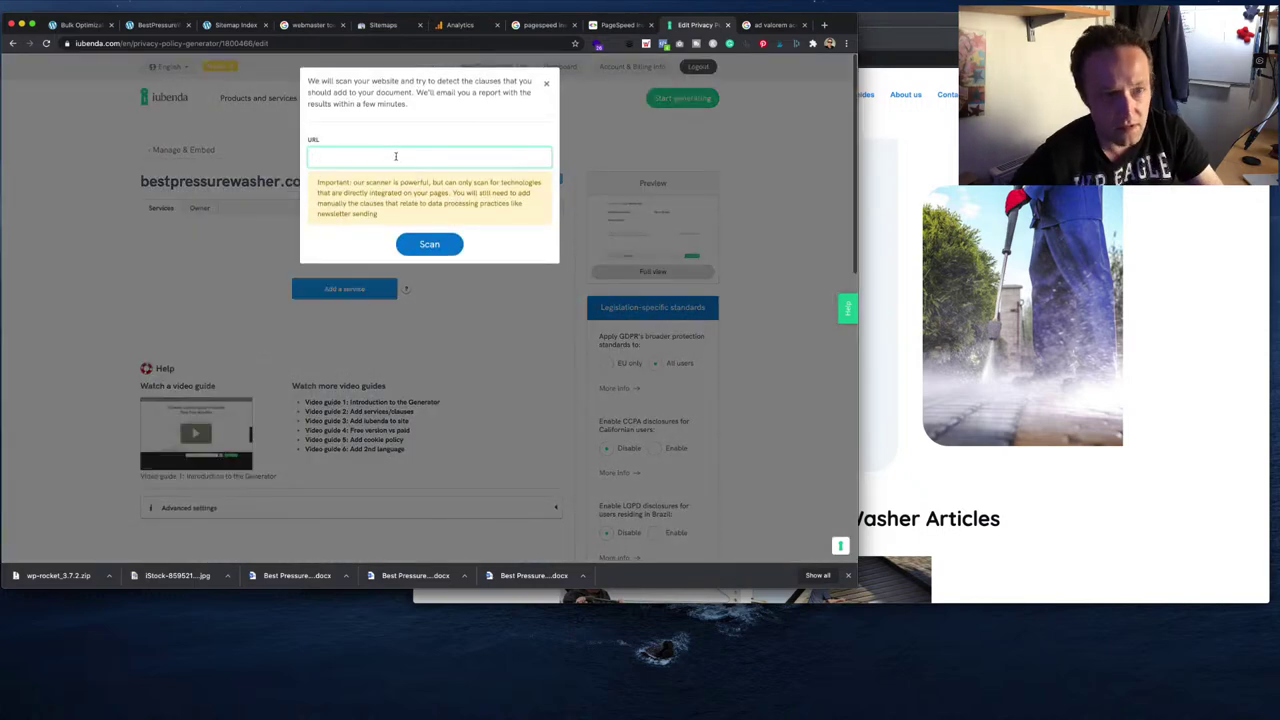
{"action": "key", "text": "ctrl+v"}
{"action": "key", "text": "ctrl+z"}
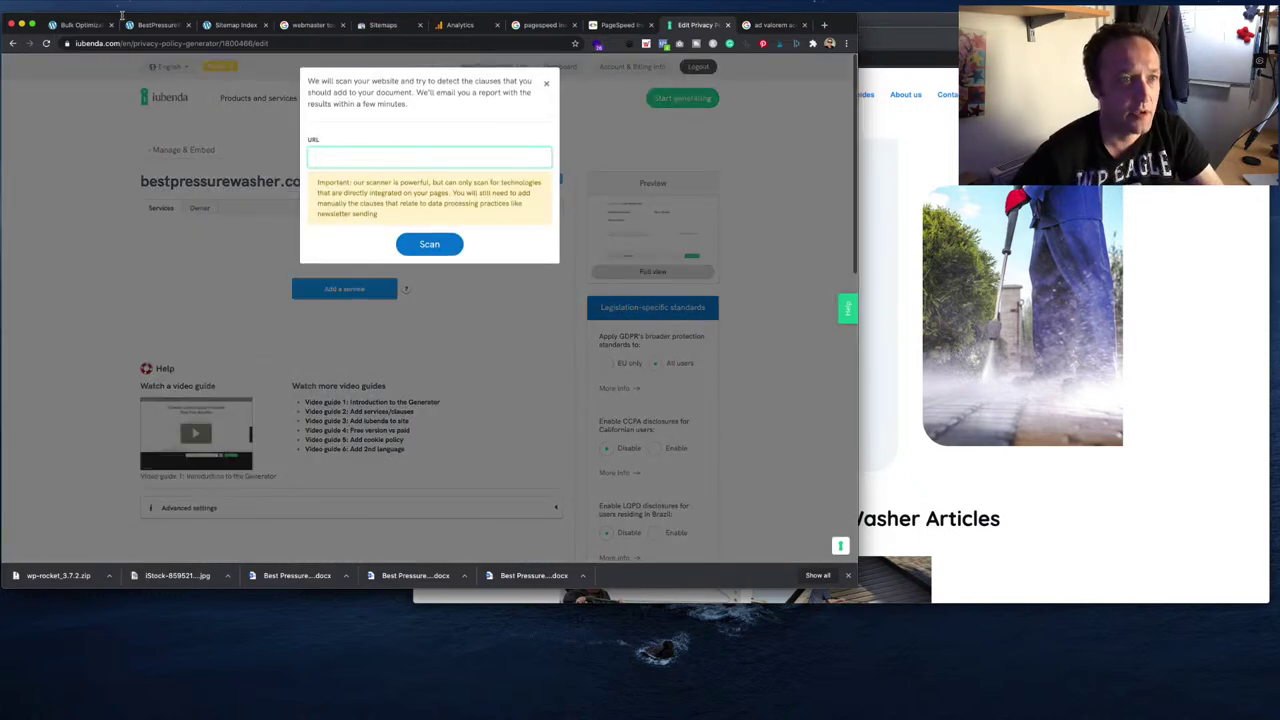
{"action": "left_click", "coordinate": [140, 24]}
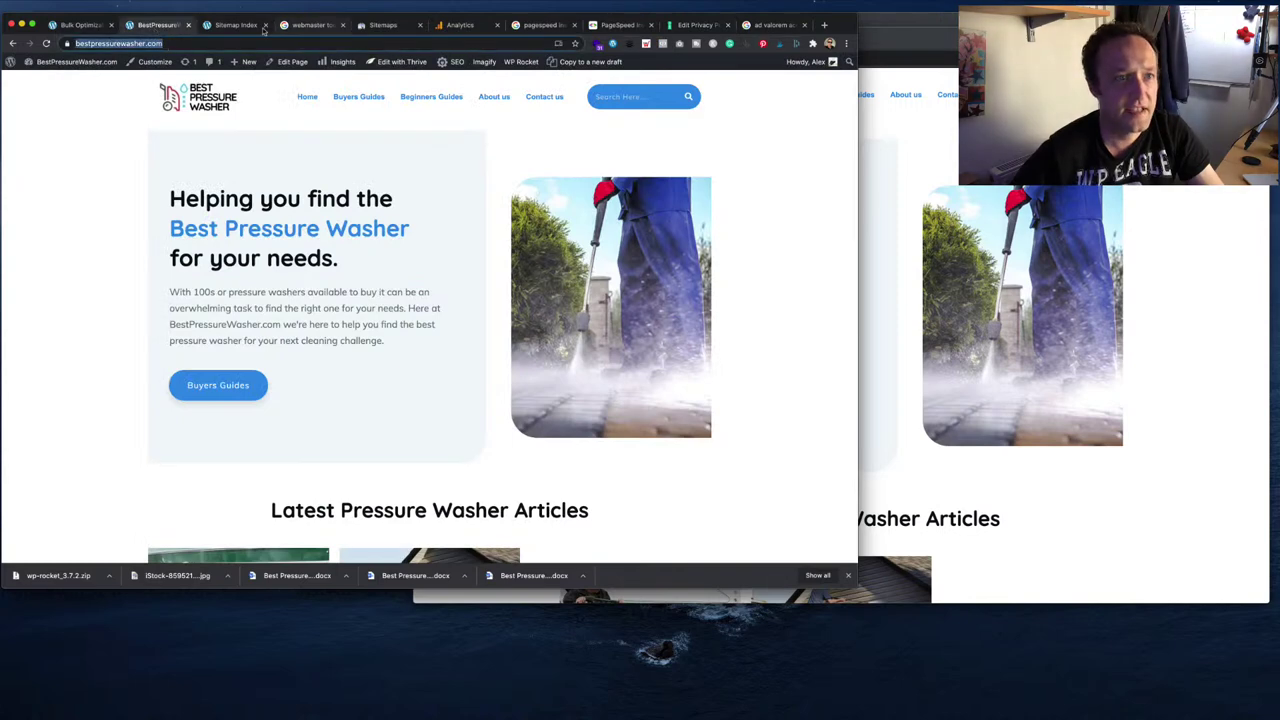
{"action": "left_click", "coordinate": [236, 25]}
{"action": "left_click", "coordinate": [620, 25]}
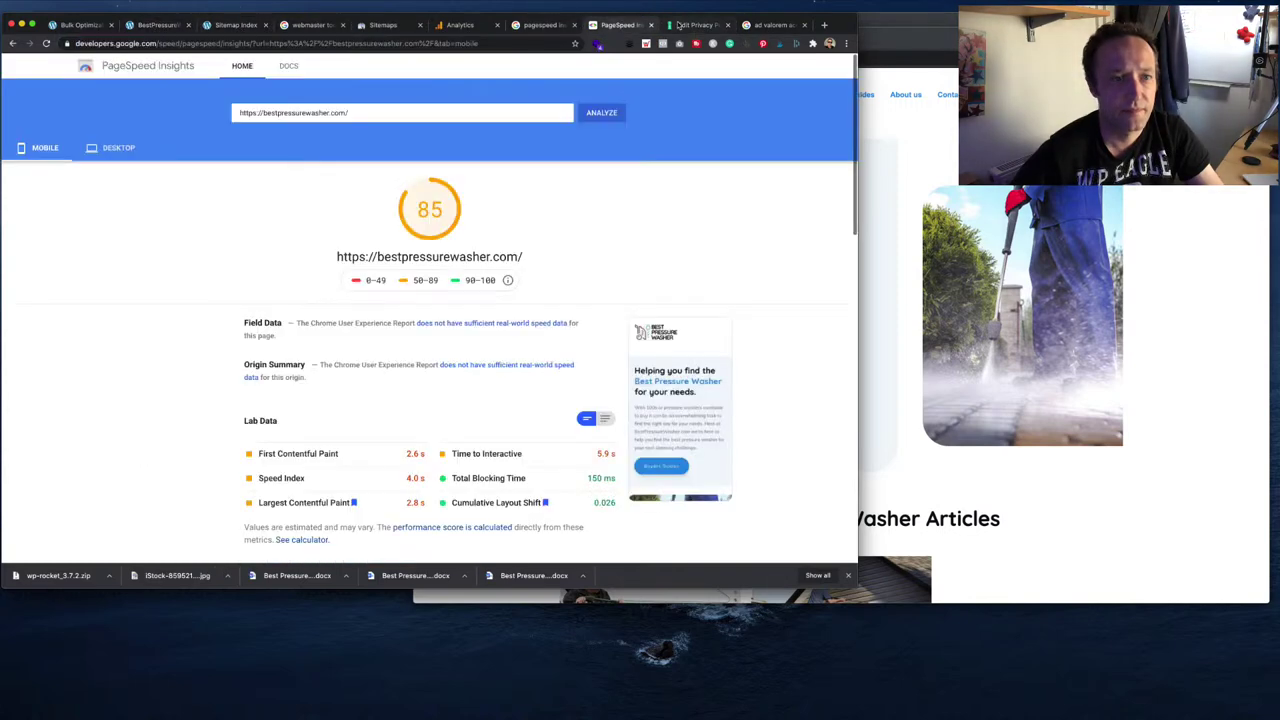
{"action": "left_click", "coordinate": [697, 25]}
{"action": "type", "text": "https://bestpressurewasher.com/"}
{"action": "left_click", "coordinate": [428, 243]}
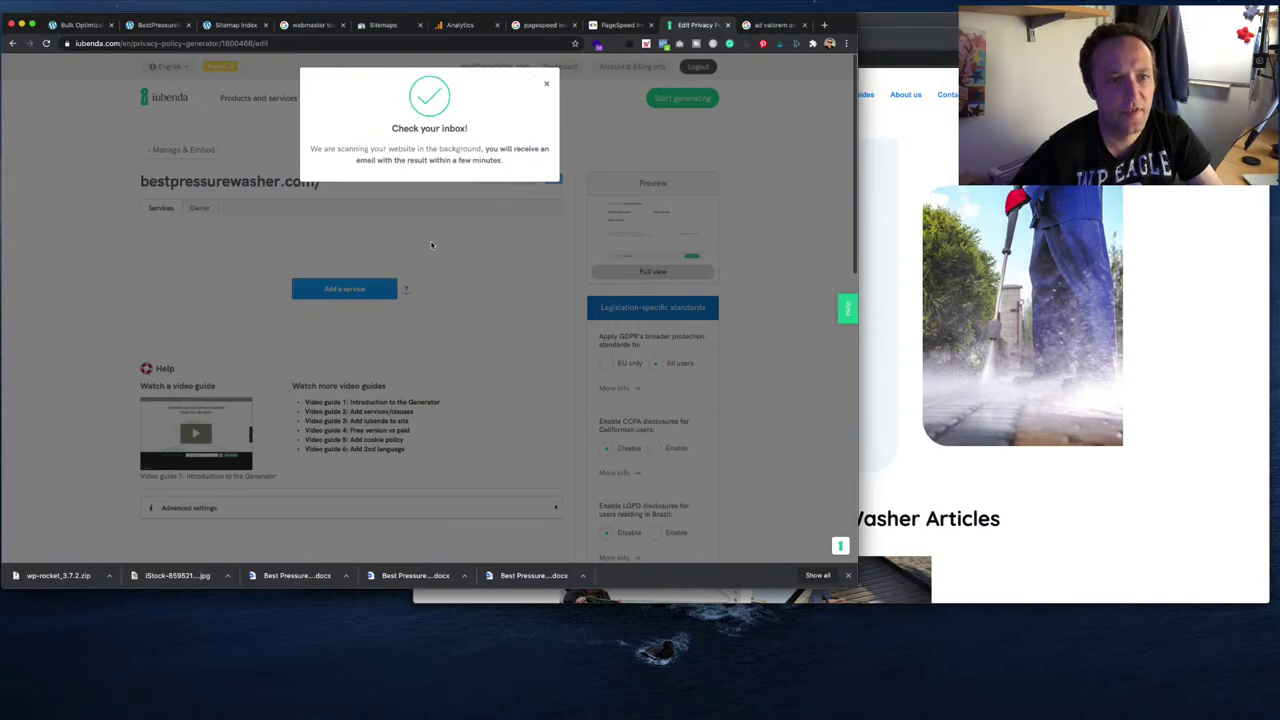
{"action": "left_click", "coordinate": [547, 86]}
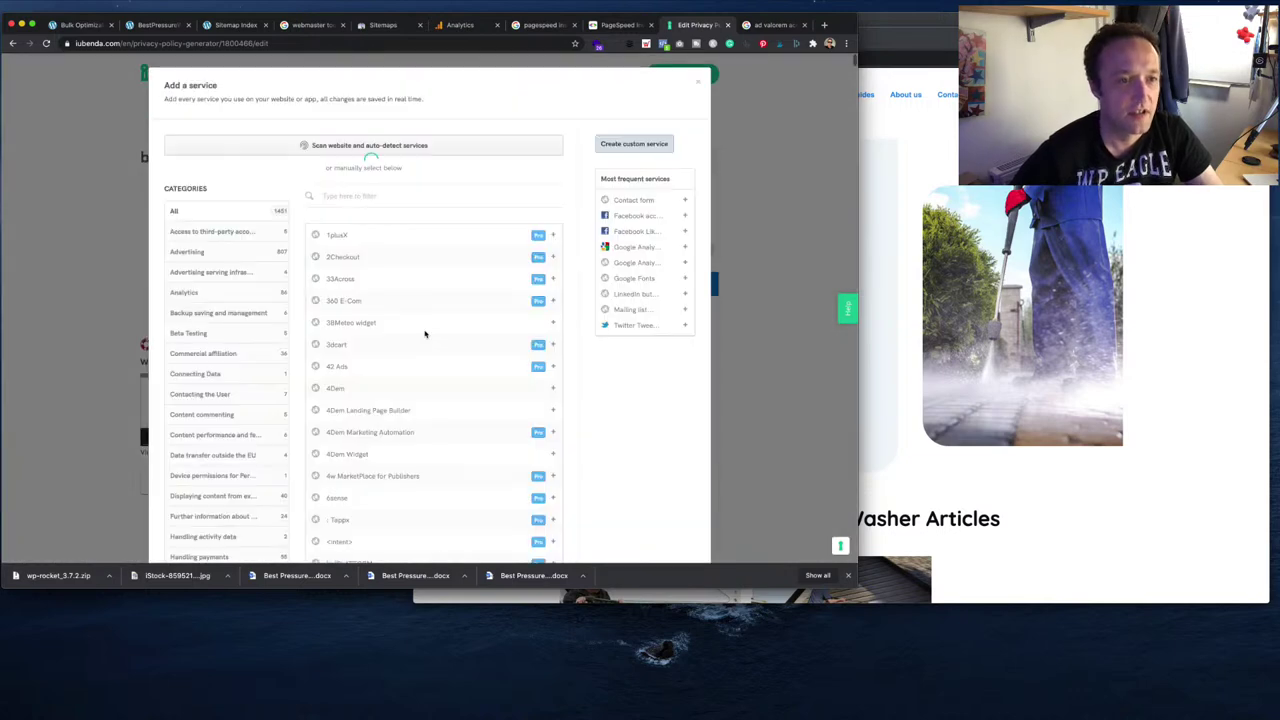
- Add Amazon Affiliation and Google Analytics with the Ireland - Google Ireland Limited region
{"action": "left_click", "coordinate": [388, 196]}
{"action": "type", "text": "amazon"}
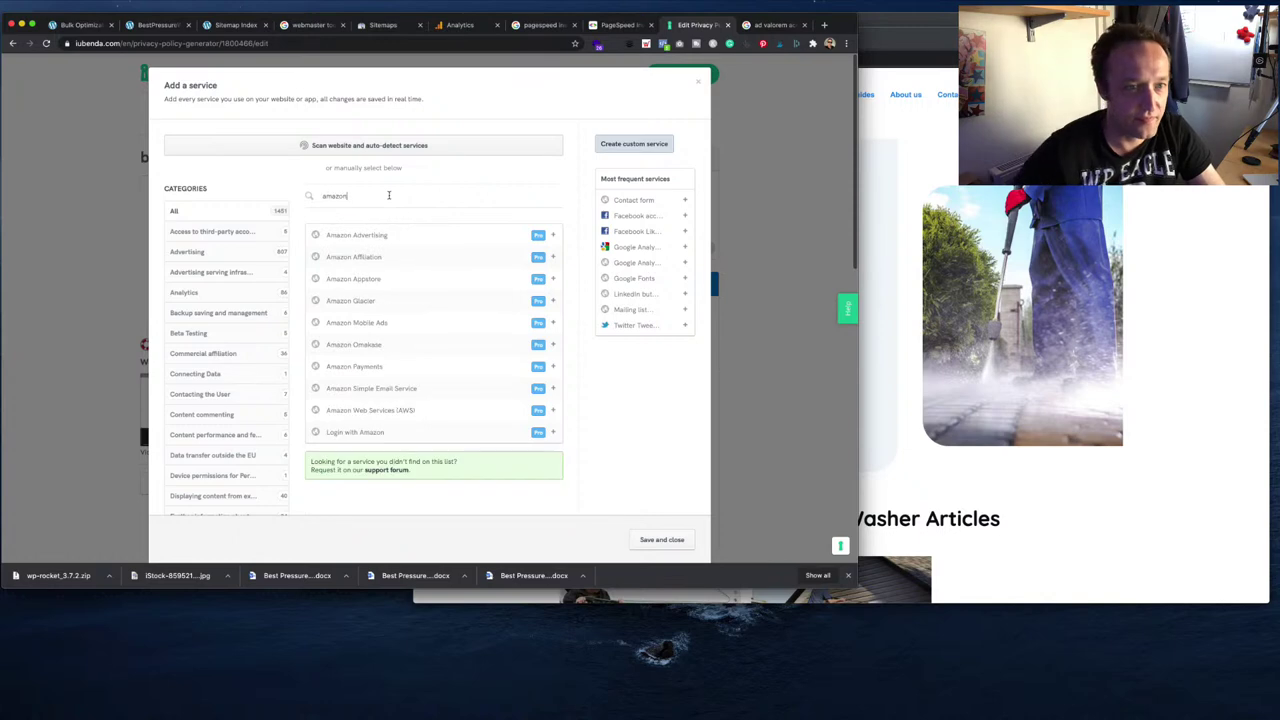
{"action": "left_click", "coordinate": [553, 257]}
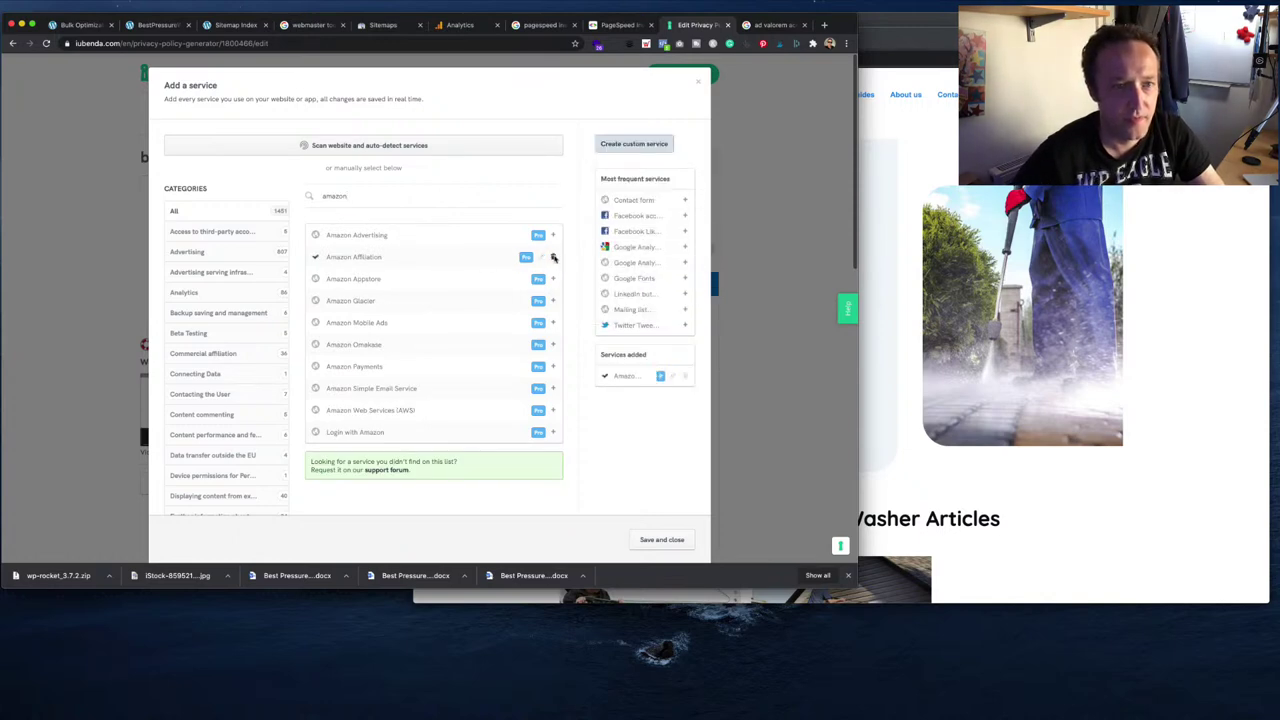
{"action": "double_click", "coordinate": [385, 196]}
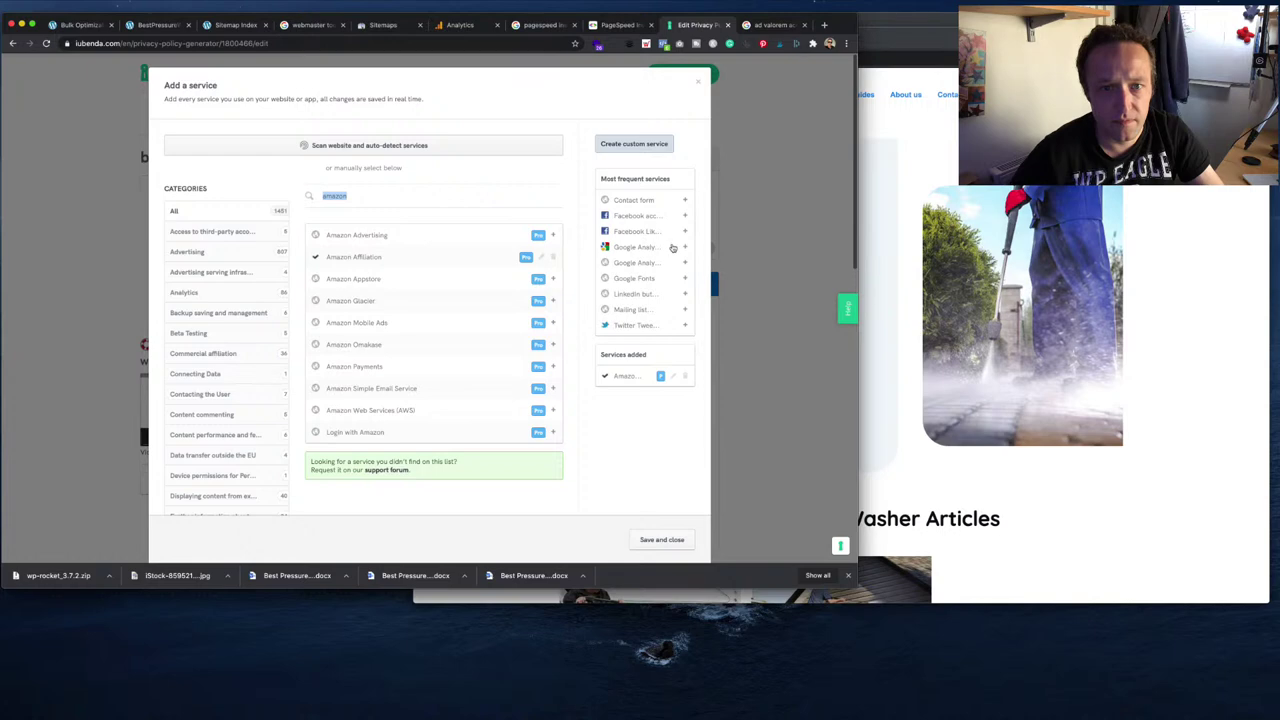
{"action": "left_click", "coordinate": [686, 247]}
{"action": "left_click", "coordinate": [381, 214]}
{"action": "left_click", "coordinate": [275, 235]}
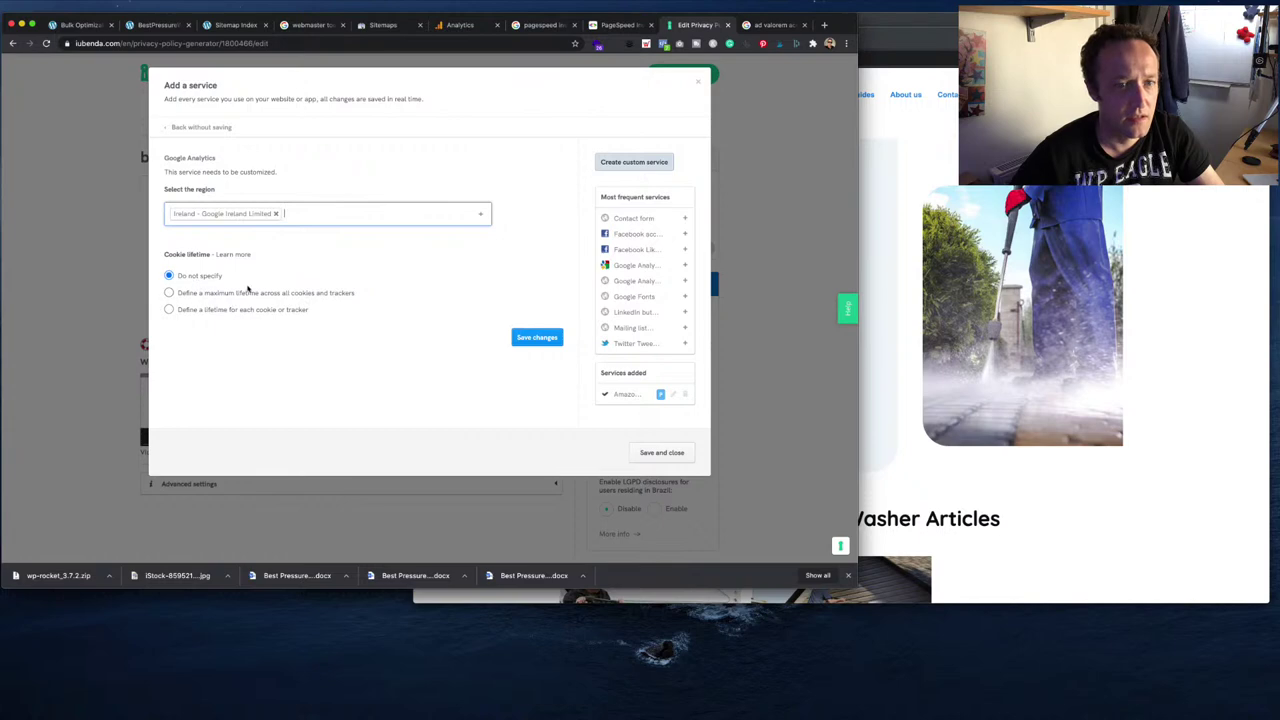
{"action": "left_click", "coordinate": [556, 340]}
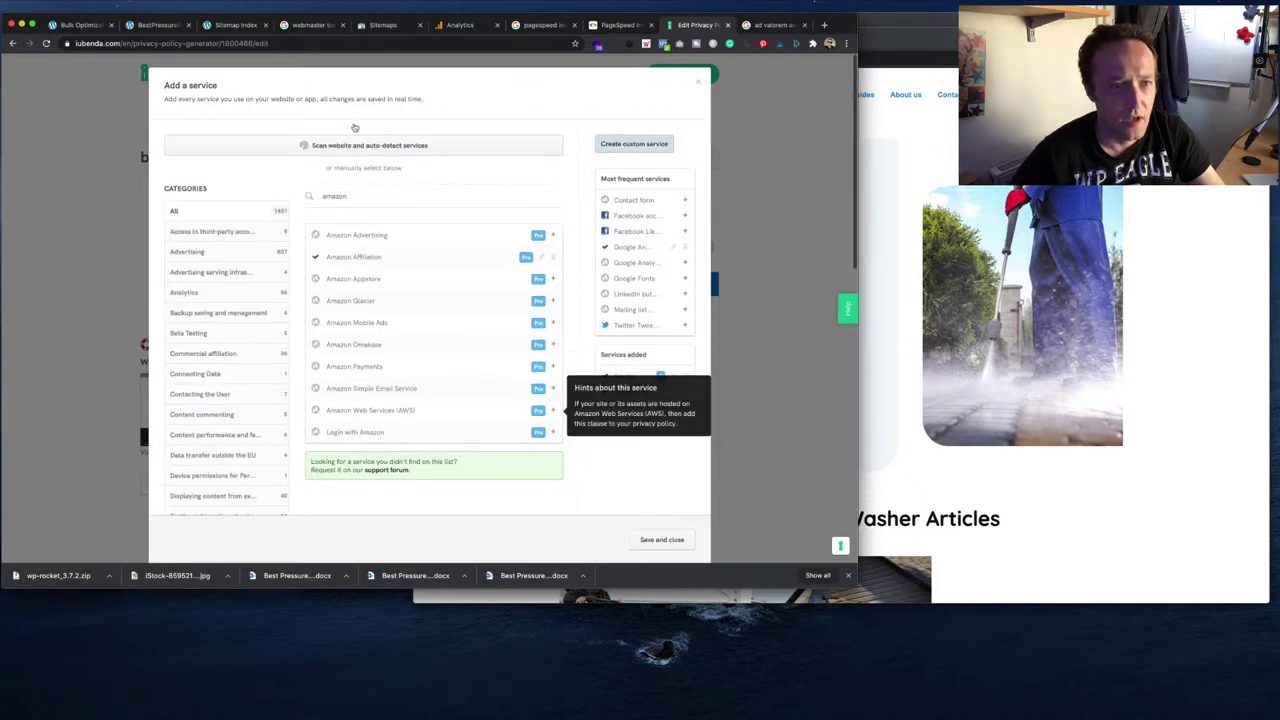
- Add a Contact form collecting first name, last name, email address and phone number, then save
{"action": "double_click", "coordinate": [365, 197]}
{"action": "type", "text": "form"}
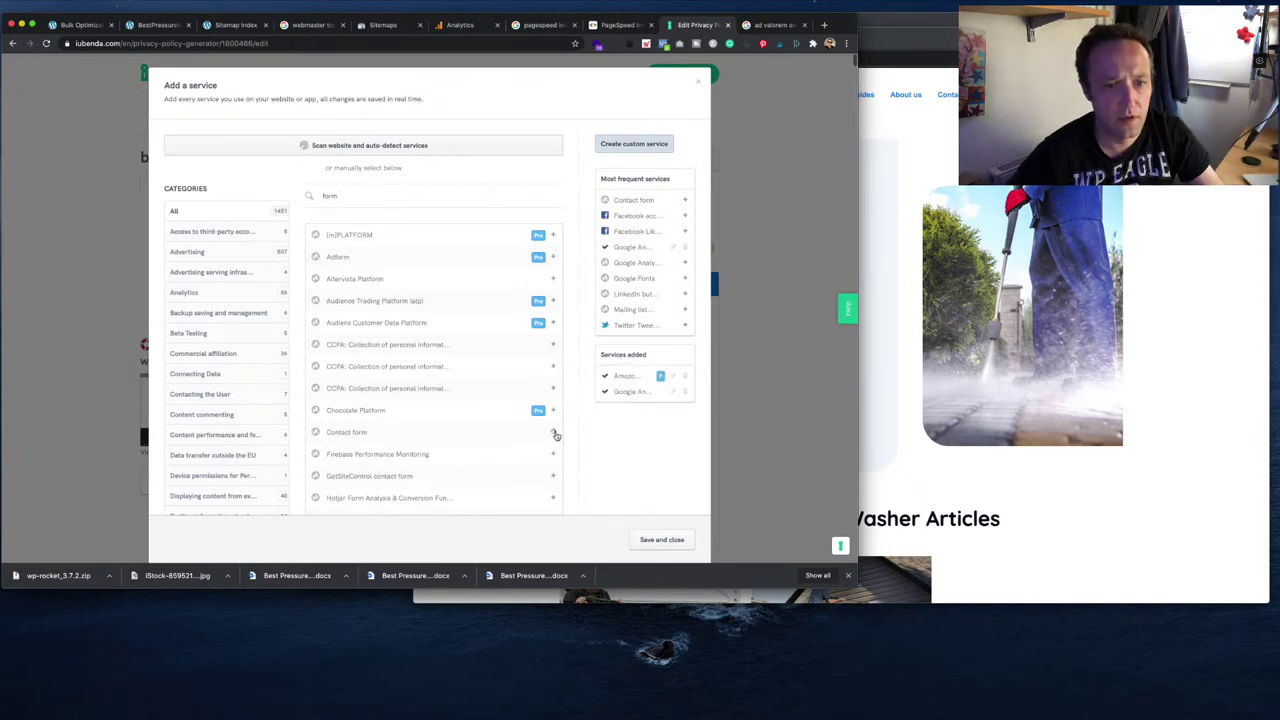
{"action": "left_click", "coordinate": [554, 434]}
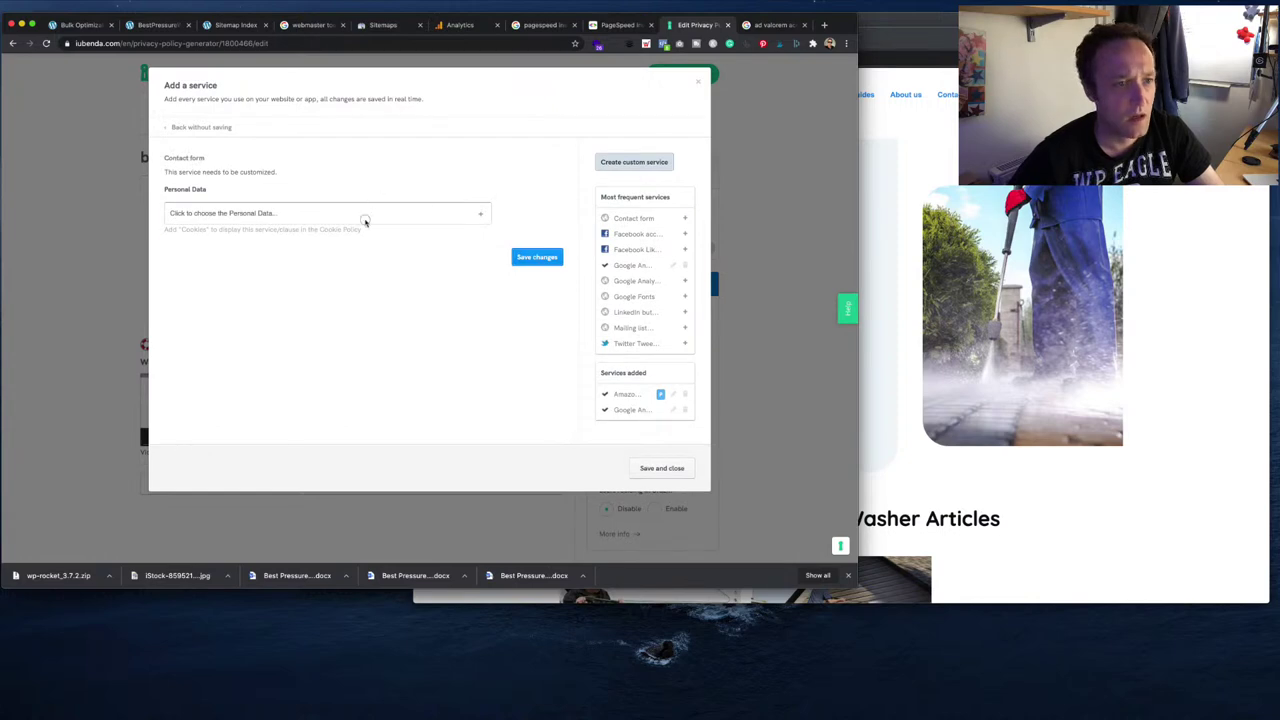
{"action": "left_click", "coordinate": [365, 218]}
{"action": "scroll", "coordinate": [296, 298], "scroll_direction": "down", "scroll_amount": 3}
{"action": "left_click", "coordinate": [291, 285]}
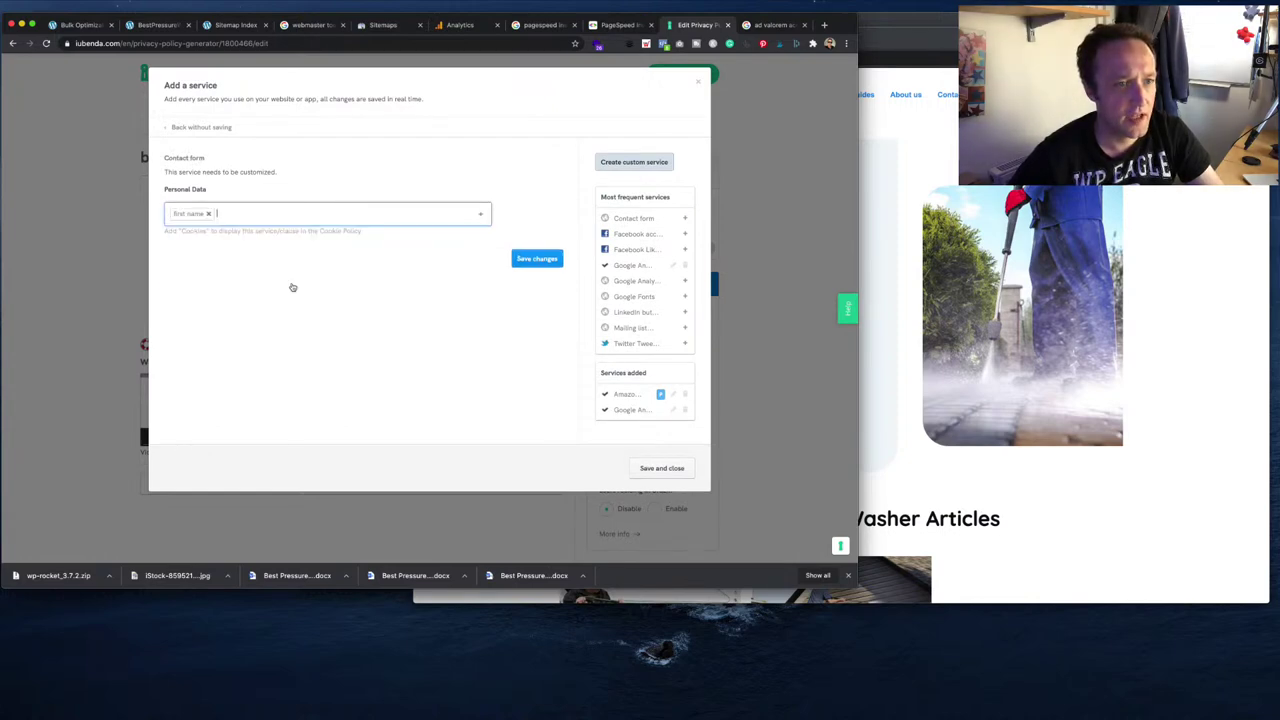
{"action": "type", "text": "last"}
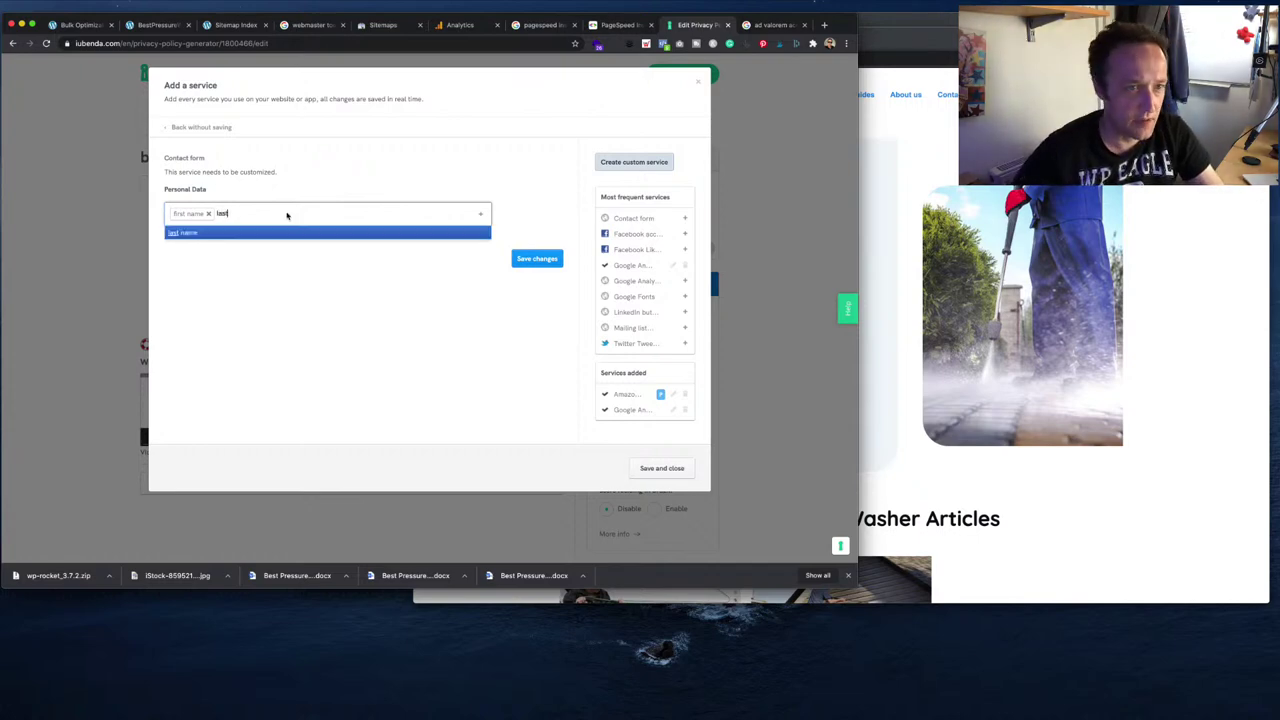
{"action": "left_click", "coordinate": [296, 232]}
{"action": "type", "text": "email"}
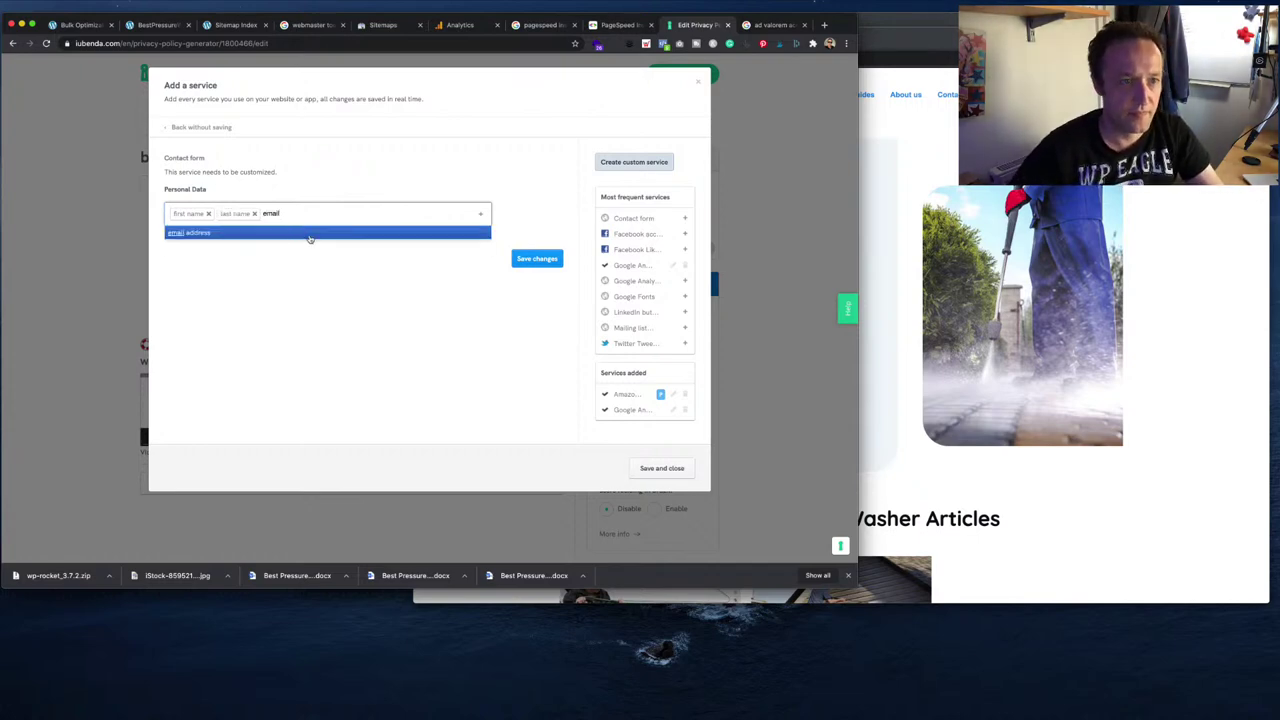
{"action": "left_click", "coordinate": [310, 234]}
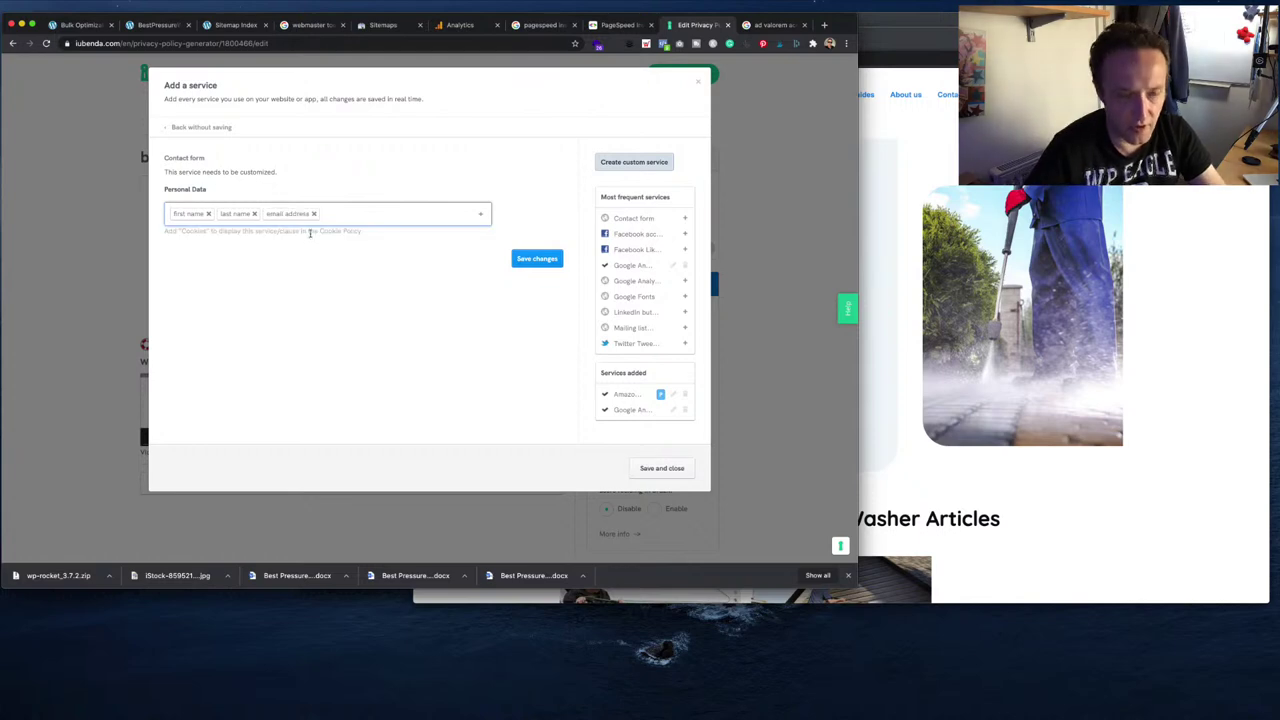
{"action": "type", "text": "phone"}
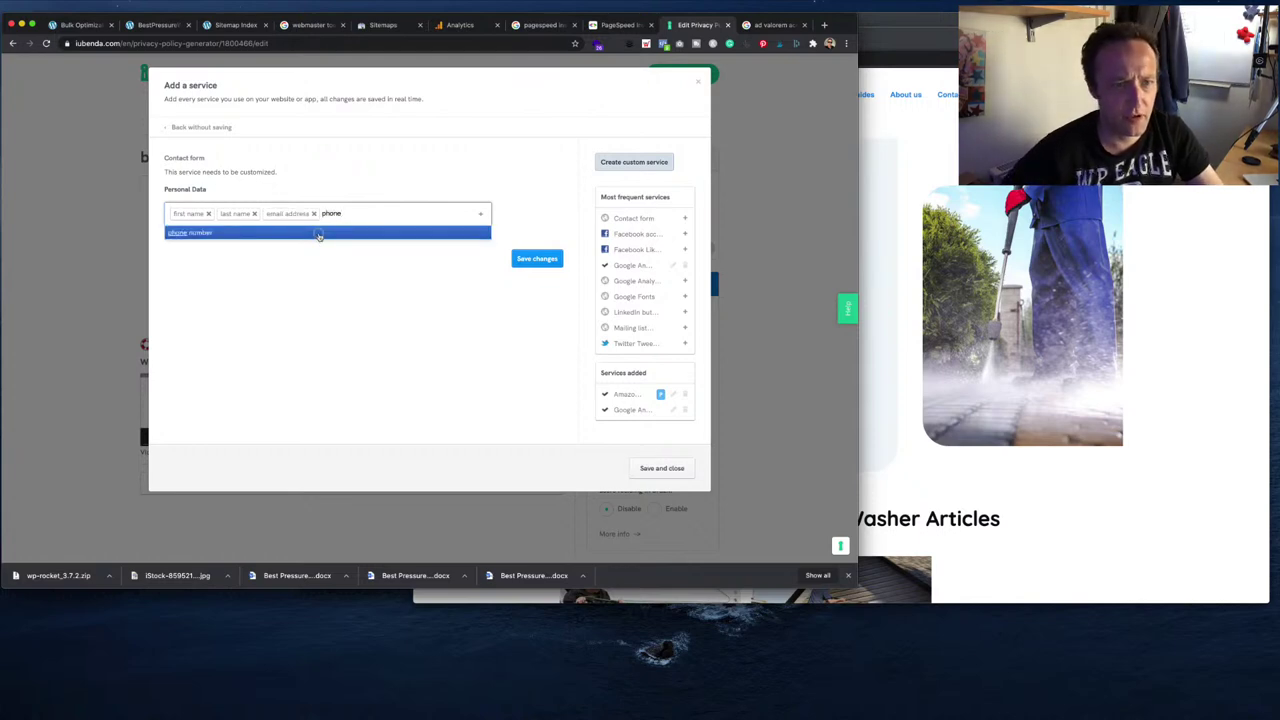
{"action": "left_click", "coordinate": [319, 233]}
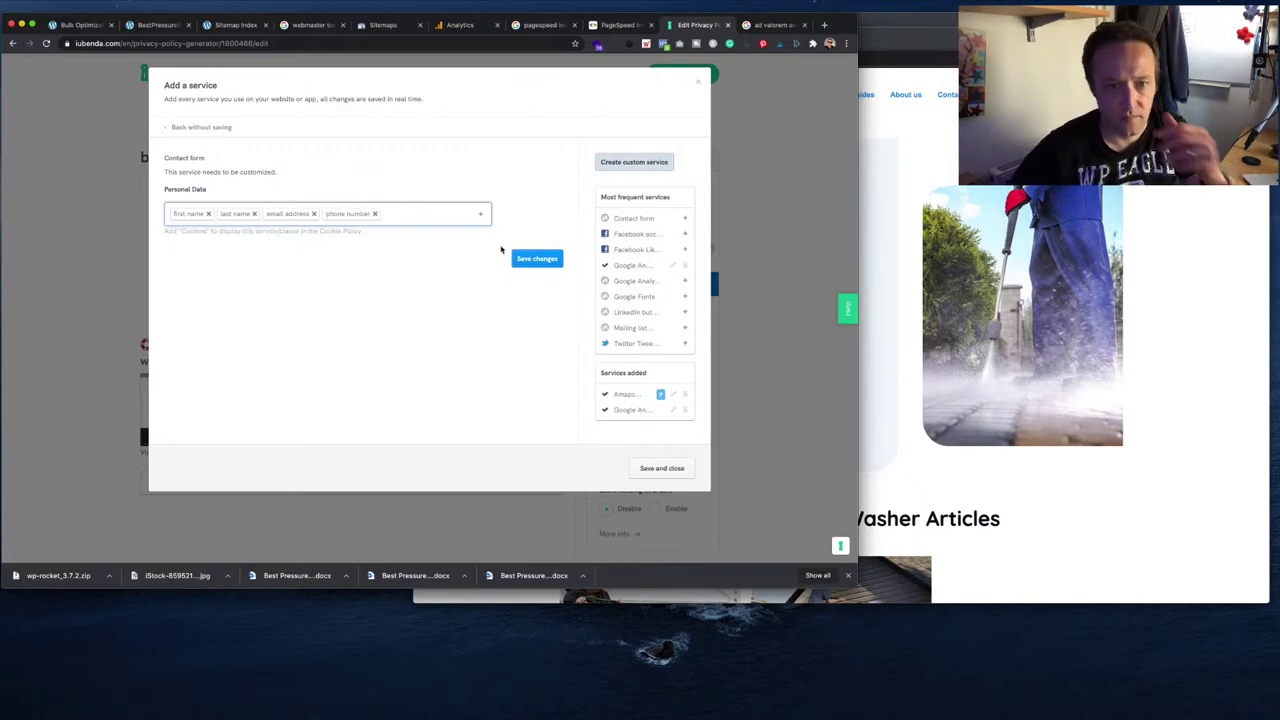
{"action": "left_click", "coordinate": [536, 259]}
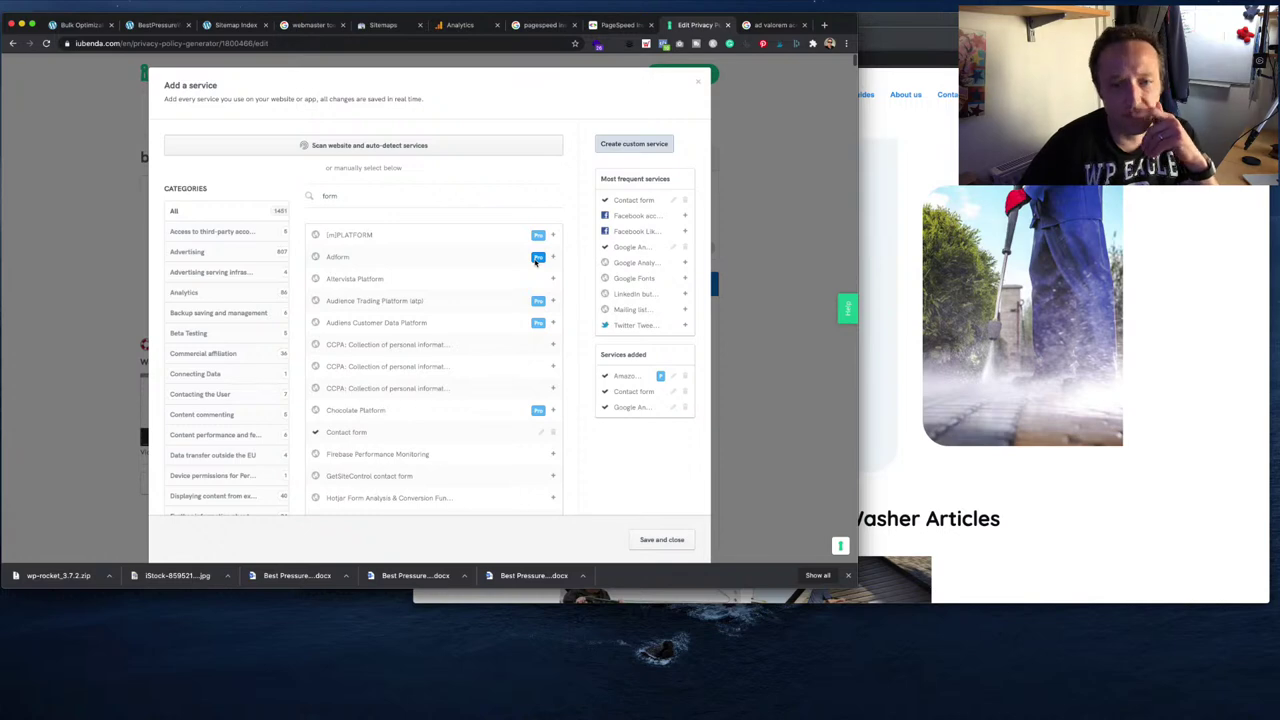
{"action": "left_click", "coordinate": [663, 541]}
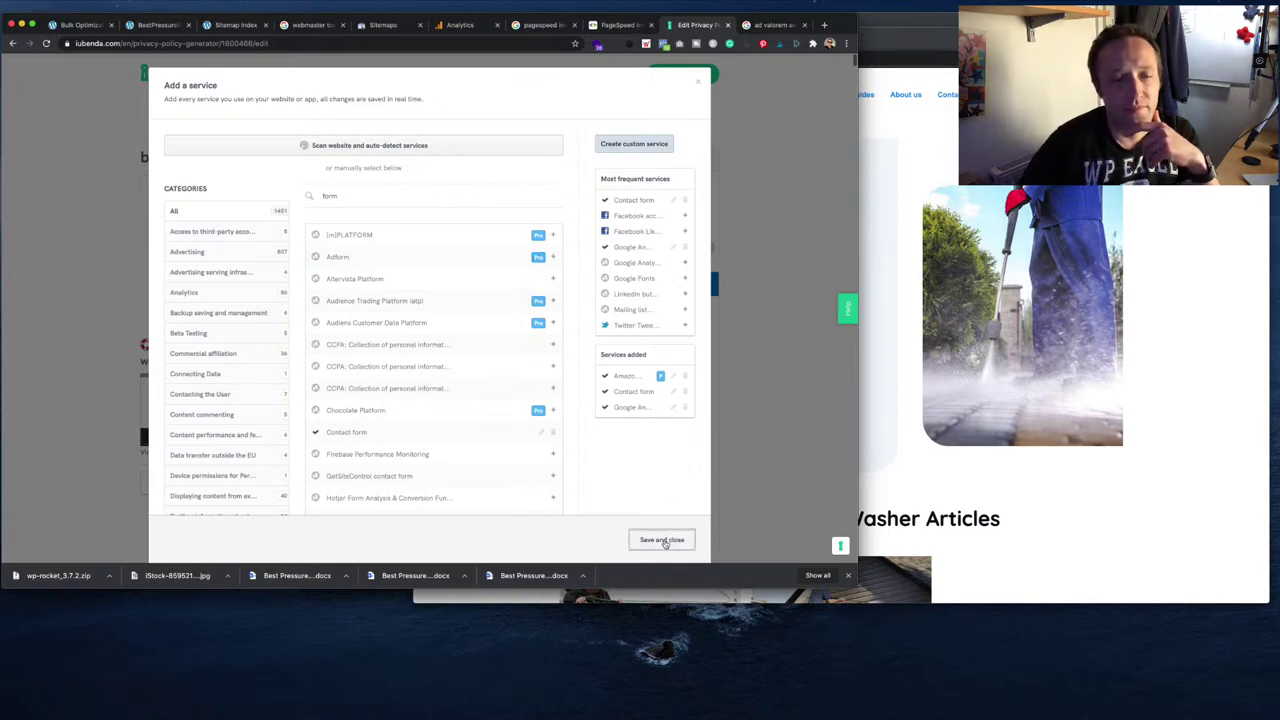
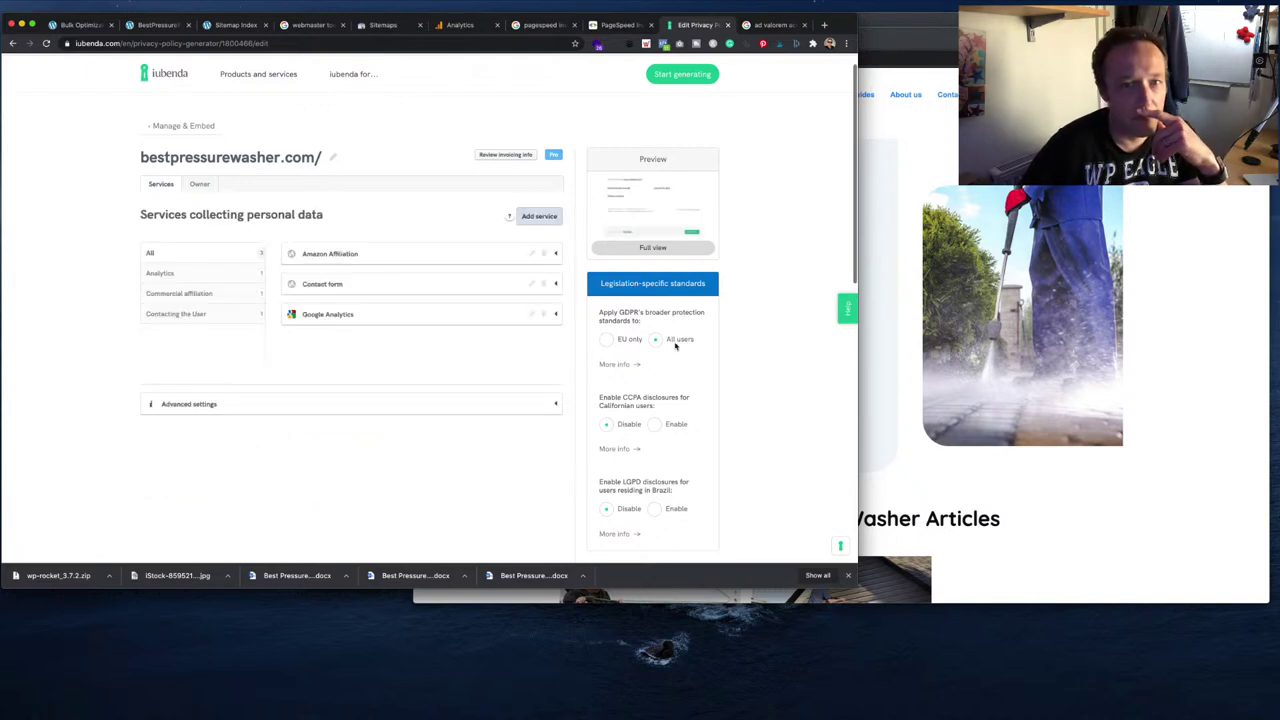
- Review the website owner and data-collecting services sections, then return to the documents overview
{"action": "scroll", "coordinate": [677, 339], "scroll_direction": "down", "scroll_amount": 8}
{"action": "scroll", "coordinate": [677, 339], "scroll_direction": "up", "scroll_amount": 5}
{"action": "scroll", "coordinate": [677, 339], "scroll_direction": "up", "scroll_amount": 4}
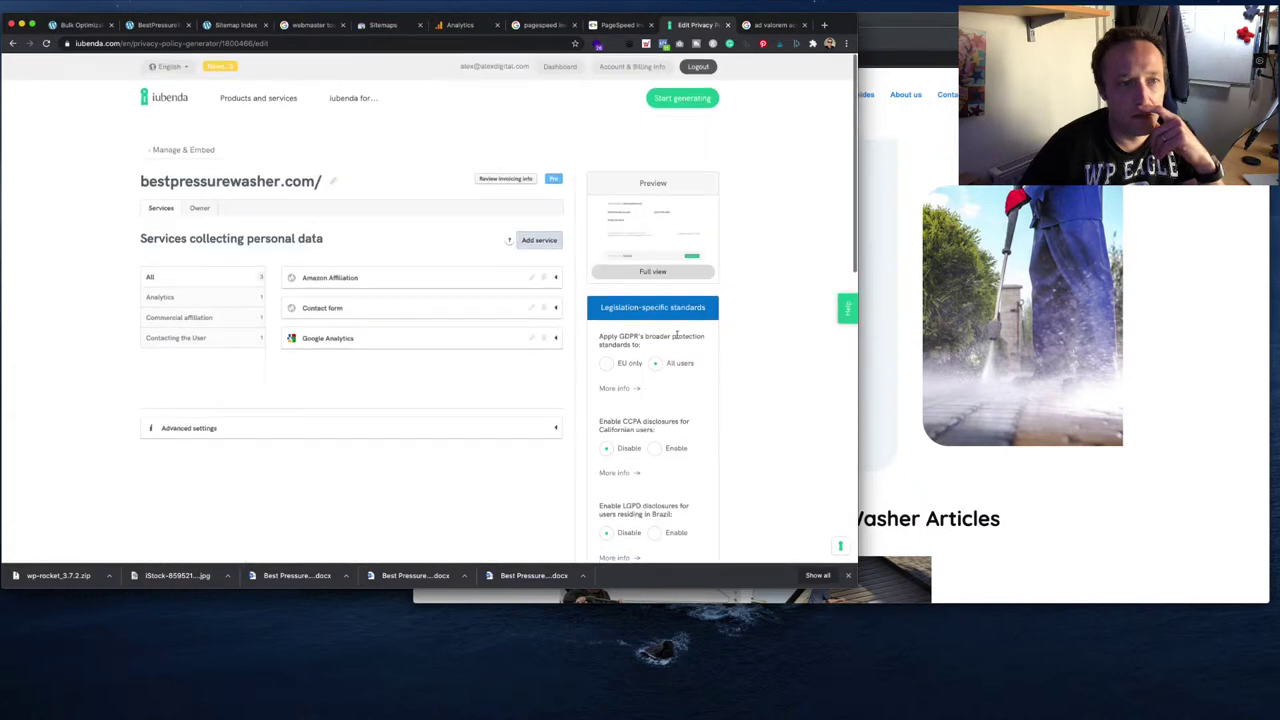
{"action": "left_click", "coordinate": [199, 208]}
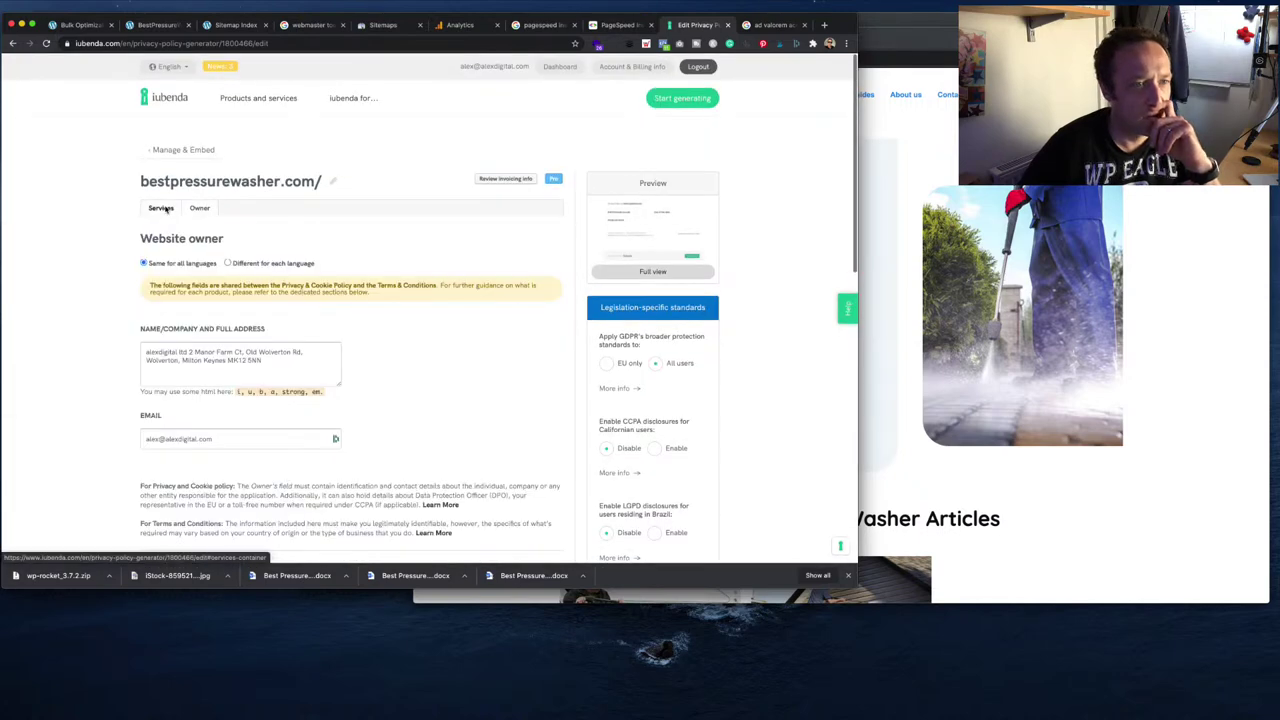
{"action": "left_click", "coordinate": [163, 208]}
{"action": "scroll", "coordinate": [374, 232], "scroll_direction": "down", "scroll_amount": 1}
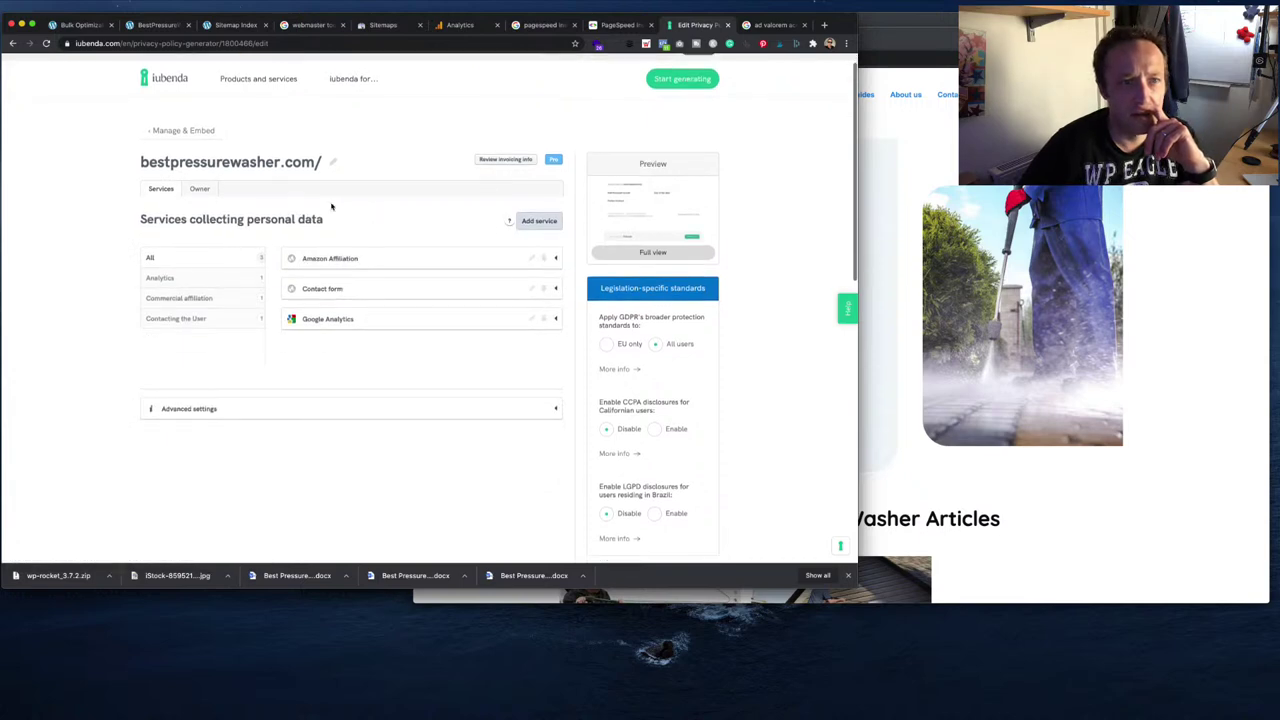
{"action": "left_click", "coordinate": [162, 130]}
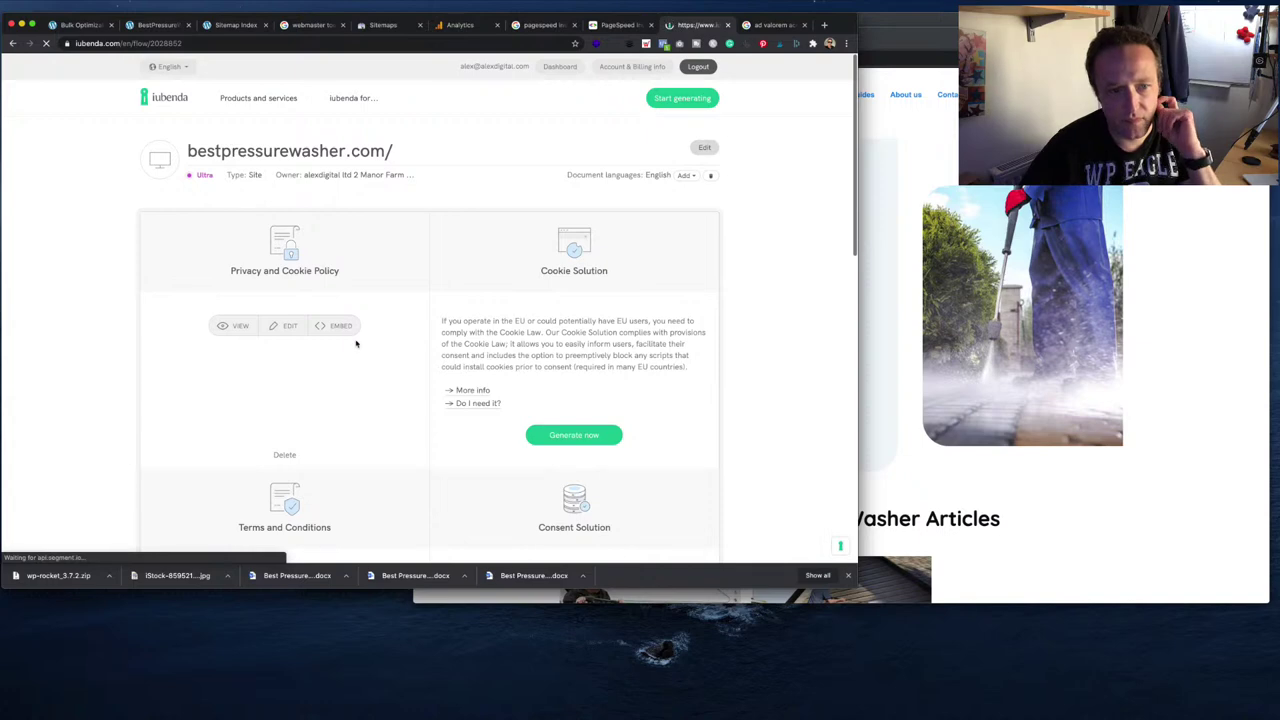
- Show the privacy policy's 'Embed the text in the body' code with Simplified privacy policy unchecked
{"action": "left_click", "coordinate": [340, 327]}
{"action": "scroll", "coordinate": [395, 358], "scroll_direction": "down", "scroll_amount": 5}
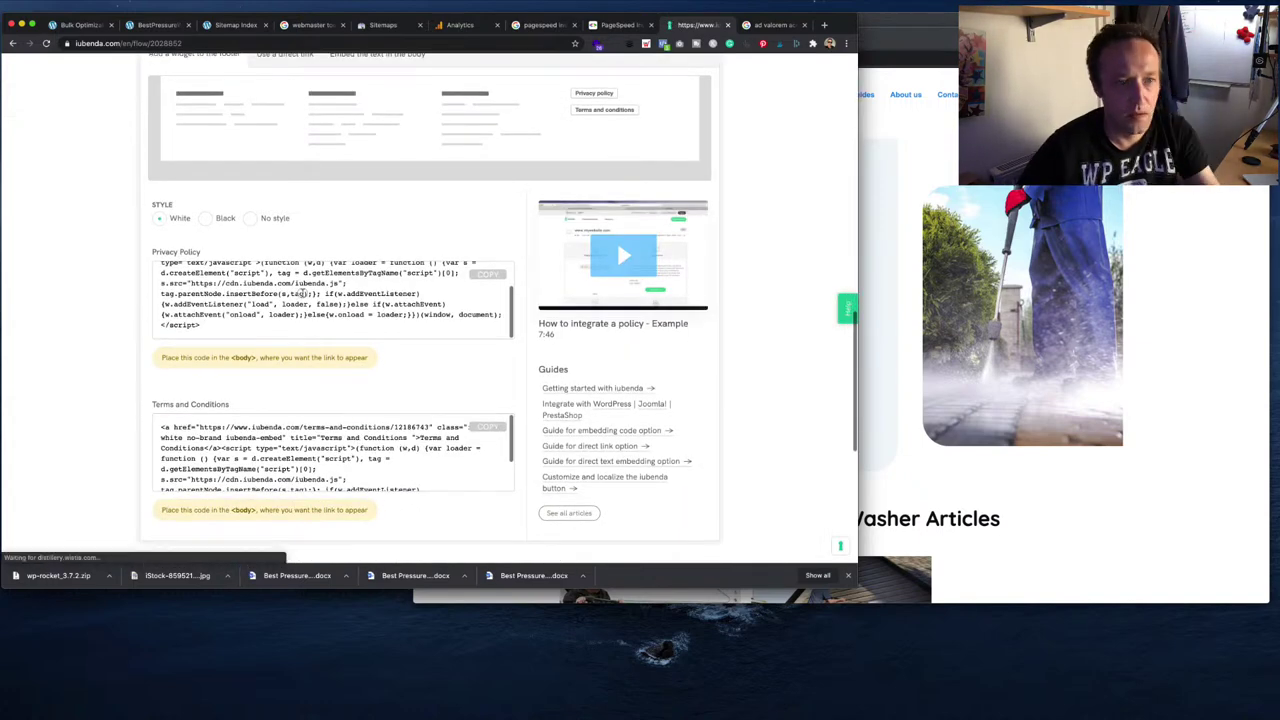
{"action": "scroll", "coordinate": [303, 293], "scroll_direction": "up", "scroll_amount": 5}
{"action": "left_click", "coordinate": [378, 133]}
{"action": "left_click", "coordinate": [227, 104]}
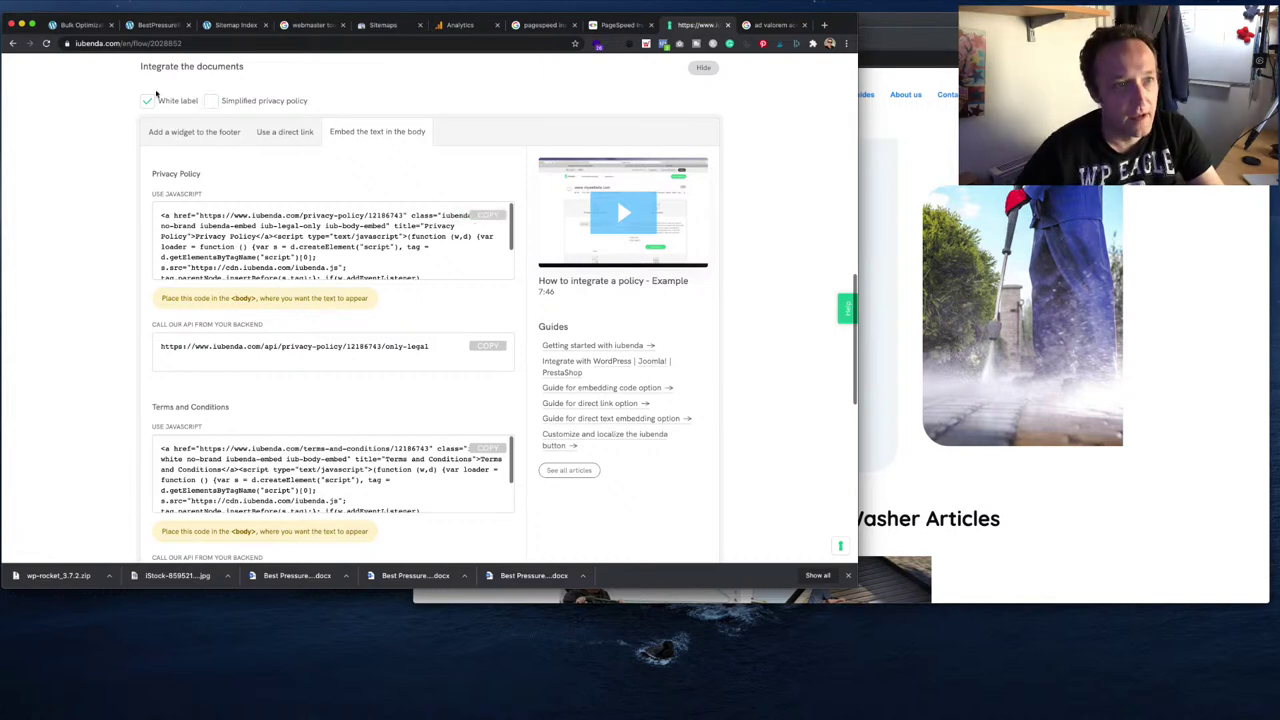
- Create a new page titled 'Privacy Policy' with a Custom HTML block holding the iubenda code
{"action": "left_click", "coordinate": [165, 25]}
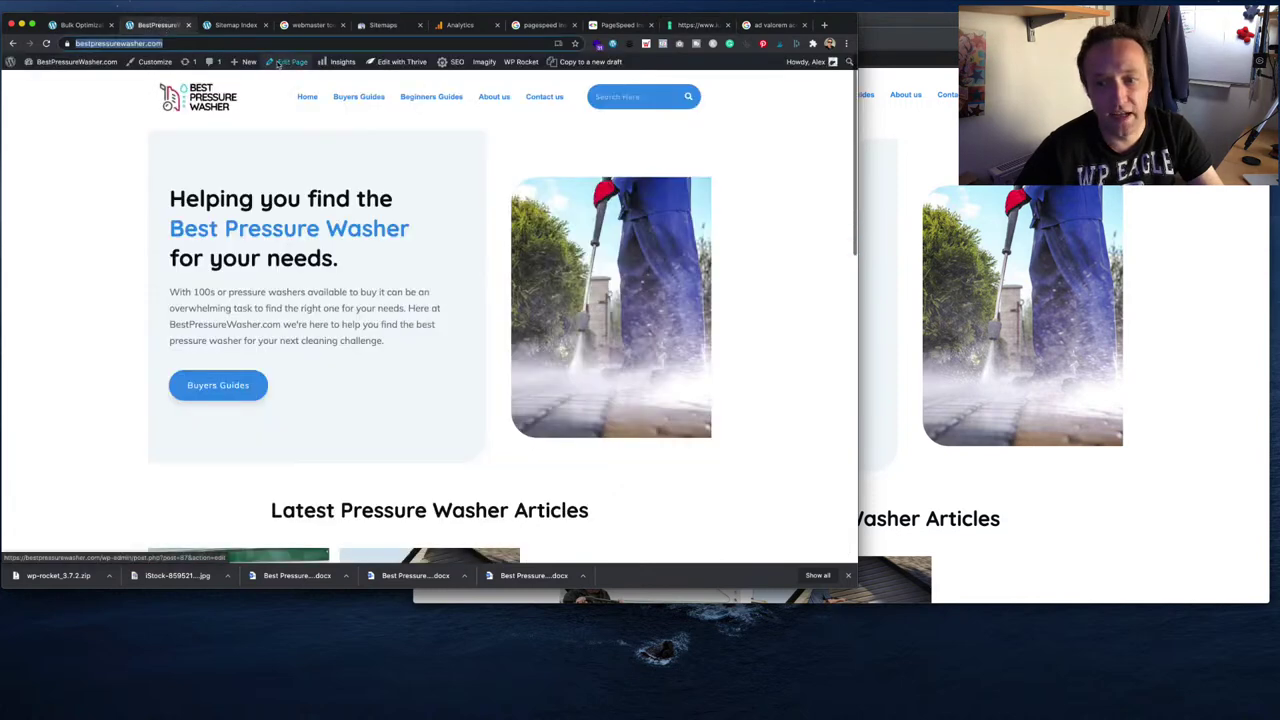
{"action": "mouse_move", "coordinate": [245, 62]}
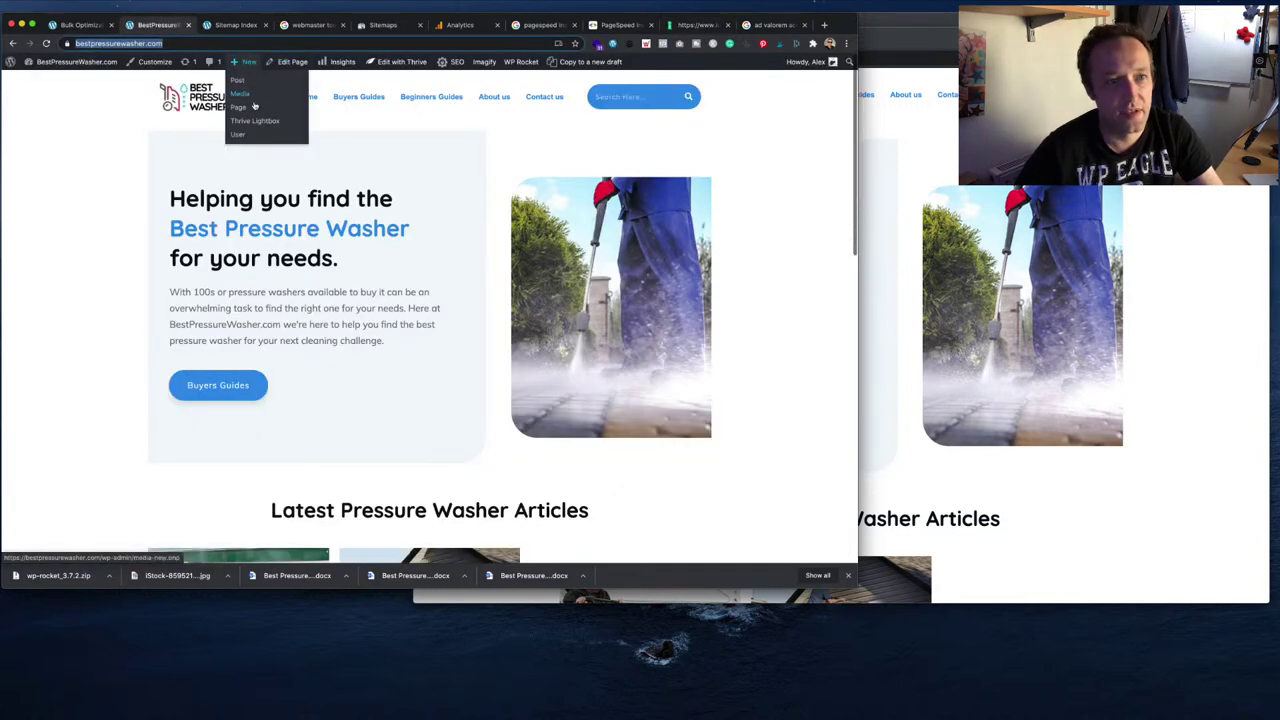
{"action": "left_click", "coordinate": [250, 109]}
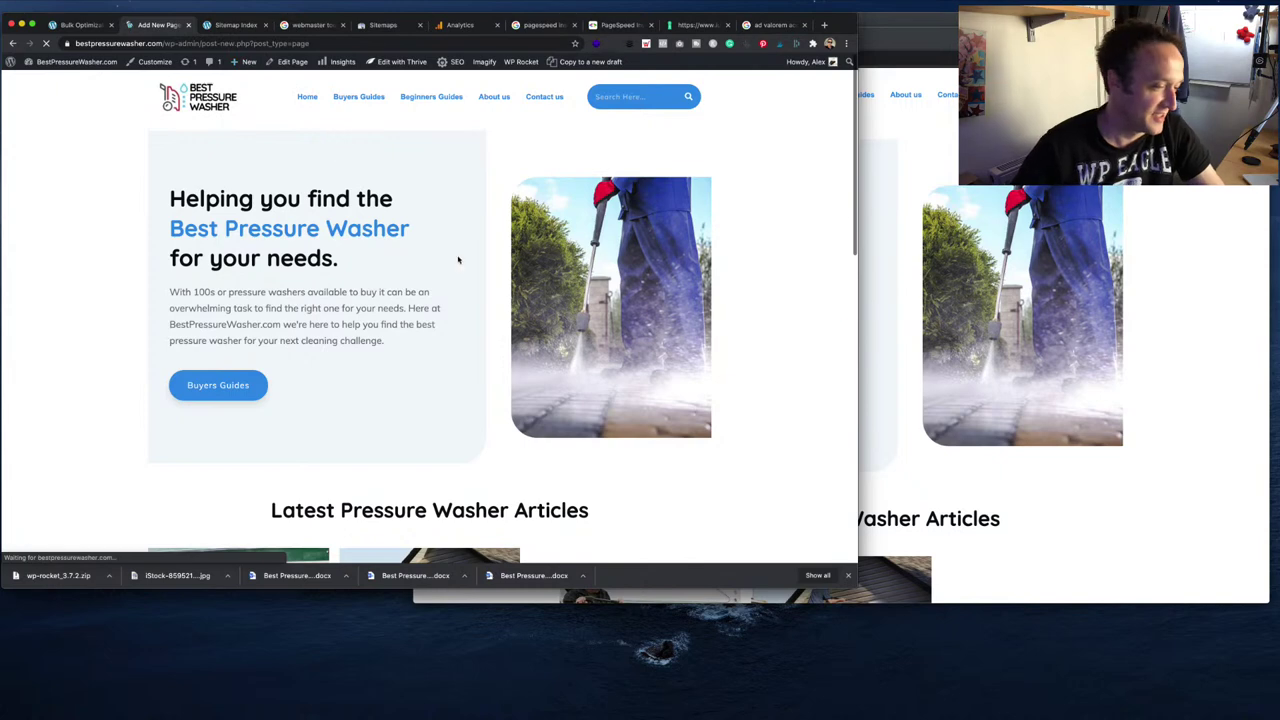
{"action": "type", "text": "Pr"}
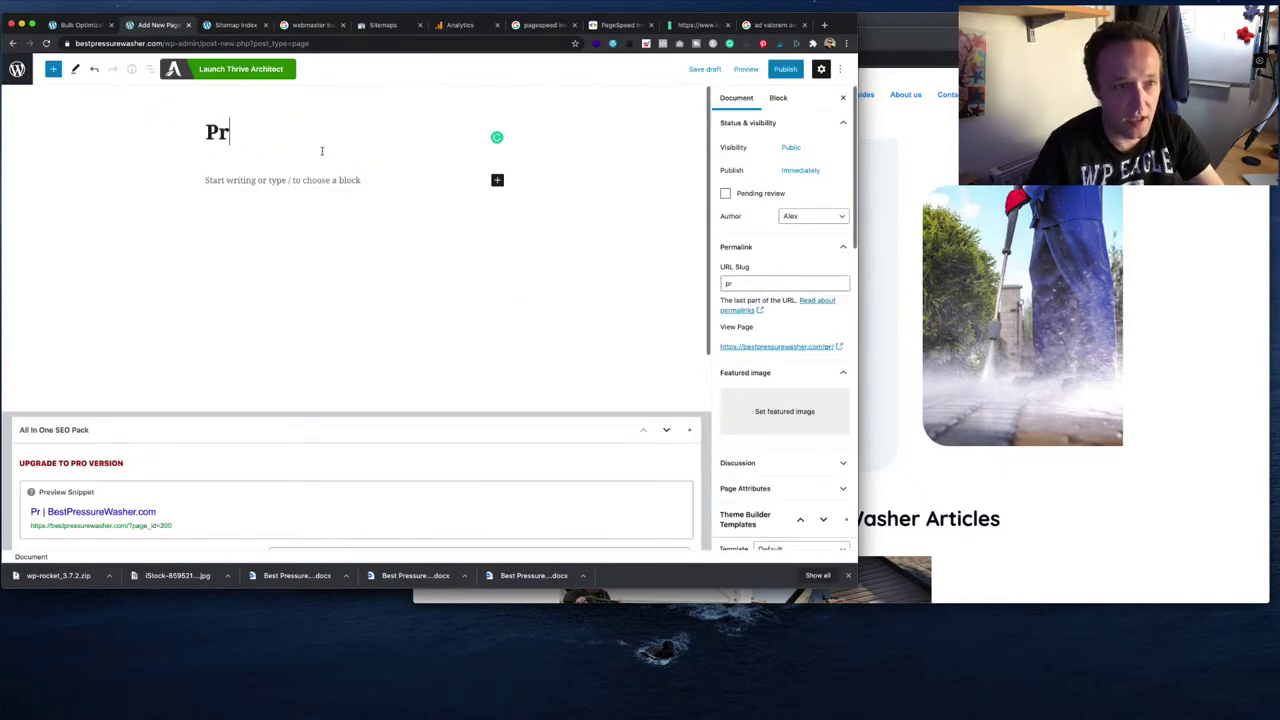
{"action": "type", "text": "ivacy Policy"}
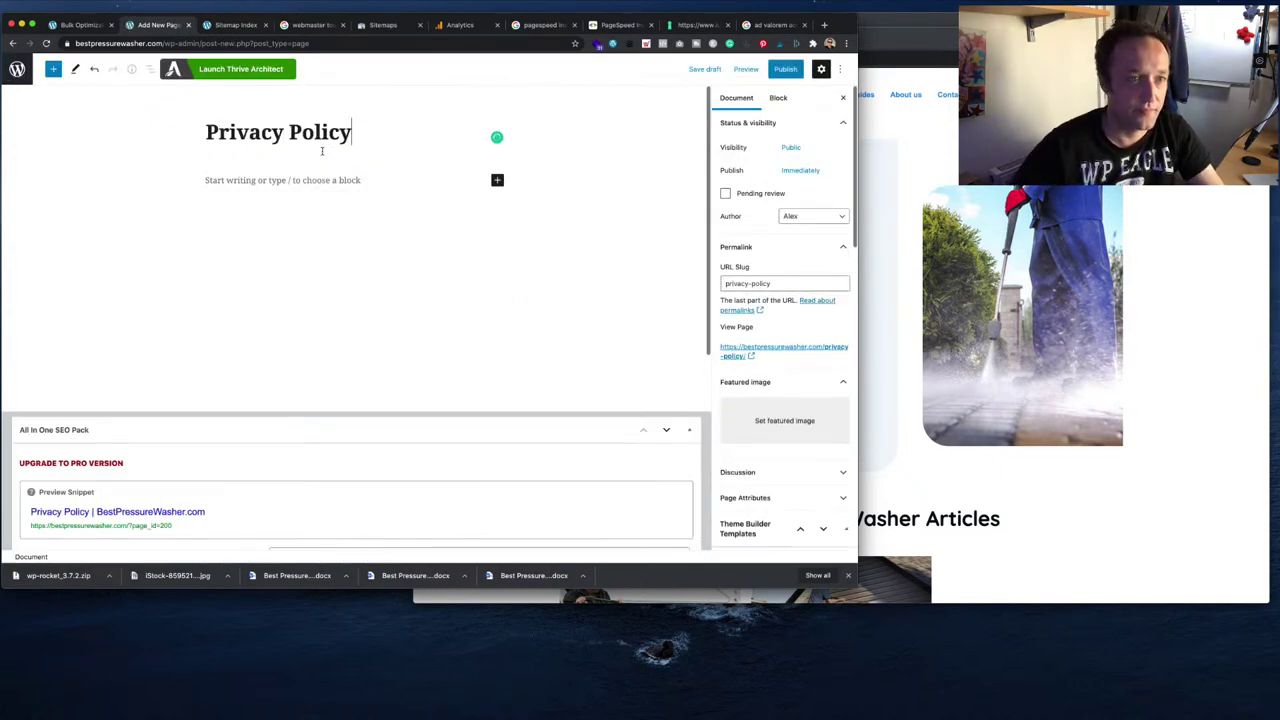
{"action": "left_click", "coordinate": [337, 190]}
{"action": "left_click", "coordinate": [497, 179]}
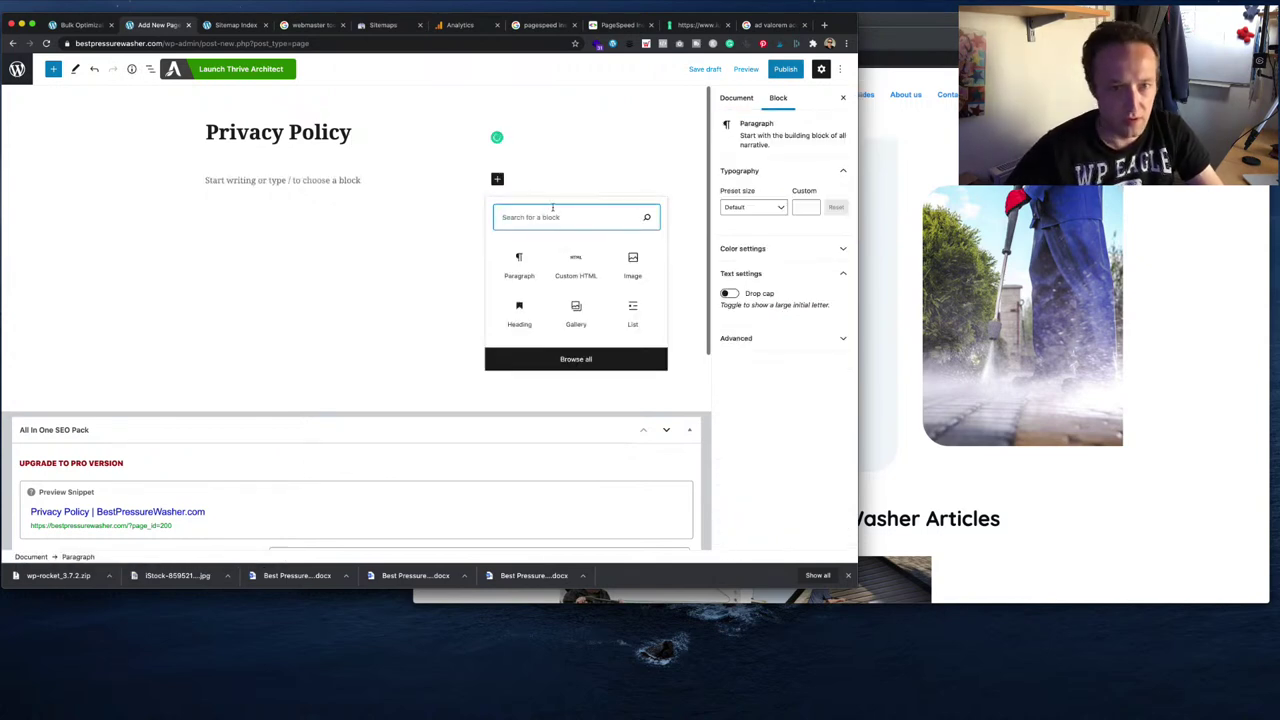
{"action": "left_click", "coordinate": [572, 264]}
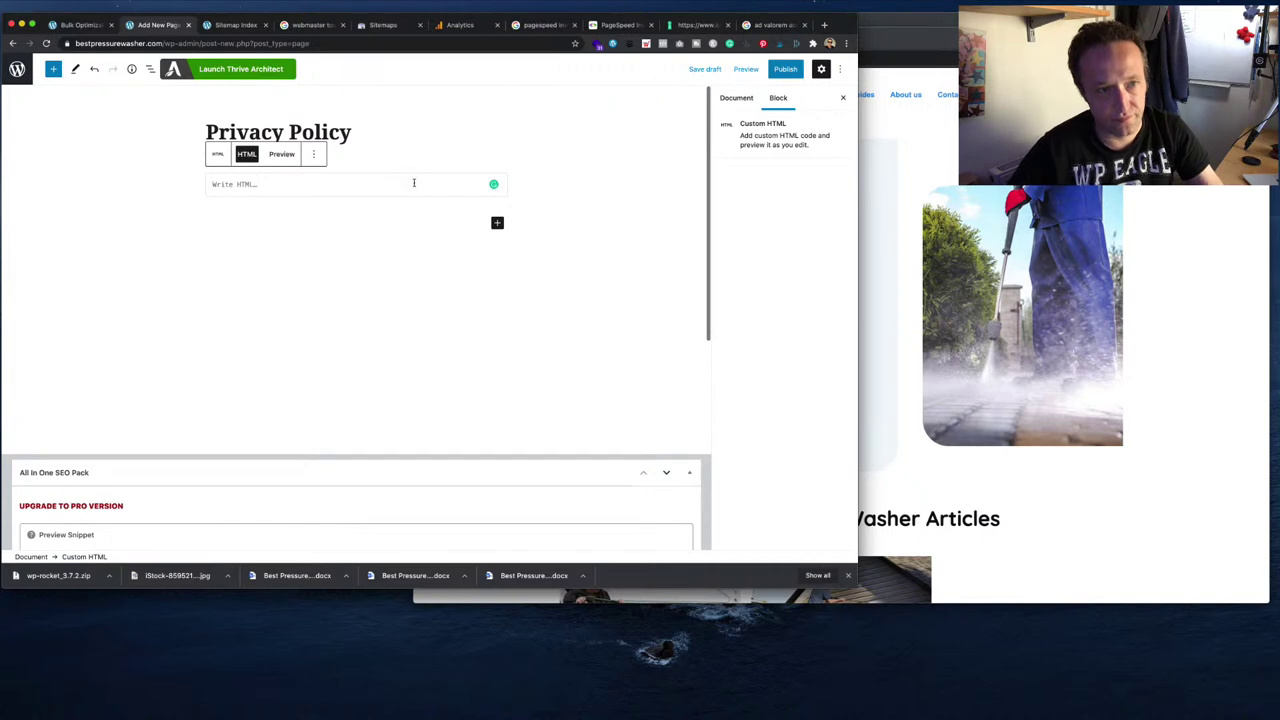
{"action": "type", "text": "<a href=\"https://www.iubenda.com/privacy-policy/12186743\" class=\"iubenda-white no-brand iubenda-embed iub-legal-only iub-body-embed\" title=\"Privacy Policy\">Privacy Policy</a><script type=\"text/javascript\">(function (w,d) {var loader = function () {var s = d.createElement(\"script\"), tag = d.getElementsByTagName(\"script\")[0]; s.src=\"https://cdn.iubenda.com/iubenda.js\"; tag.parentNode.insertBefore(s,tag);}; if(w.addEventListener) {w.addEventListener(\"load\", loader, false);}else if(w.attachEvent) {w.attachEvent(\"onload\", loader);}else{w.onload = loader;}})(window, document);</script>"}
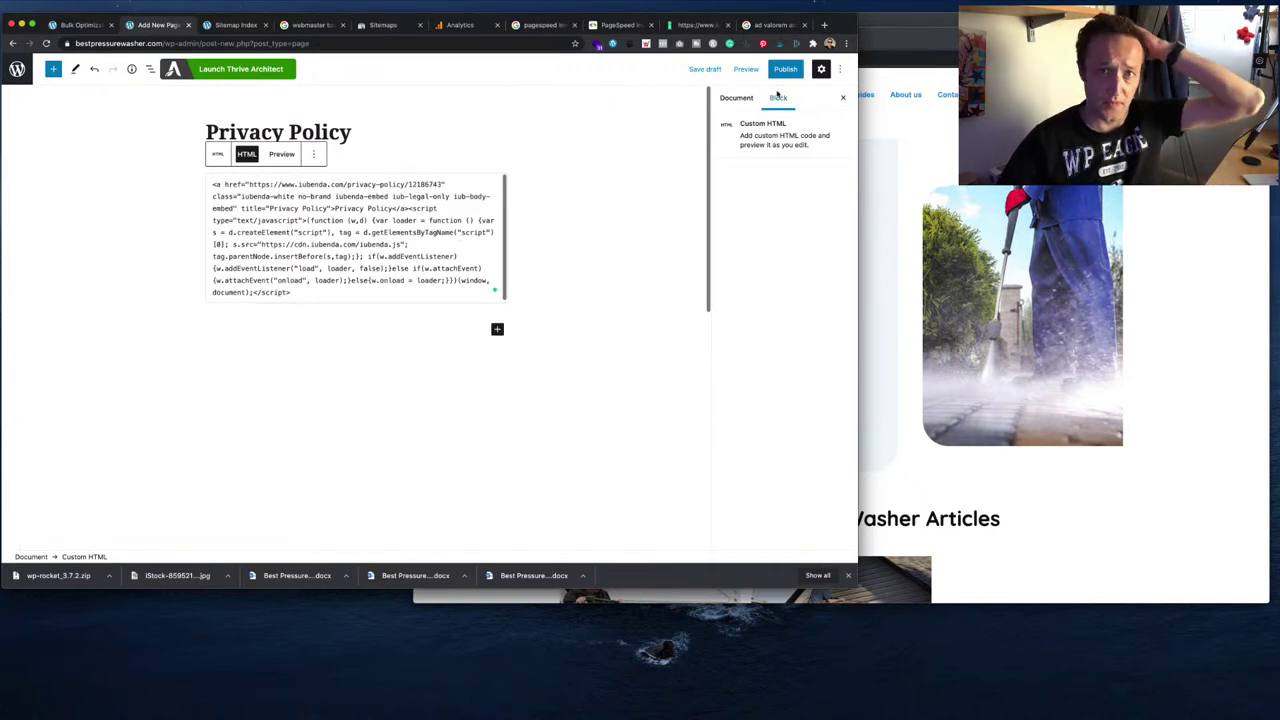
- Publish the Privacy Policy page, view it live, then return to iubenda
{"action": "left_click", "coordinate": [785, 68]}
{"action": "left_click", "coordinate": [753, 68]}
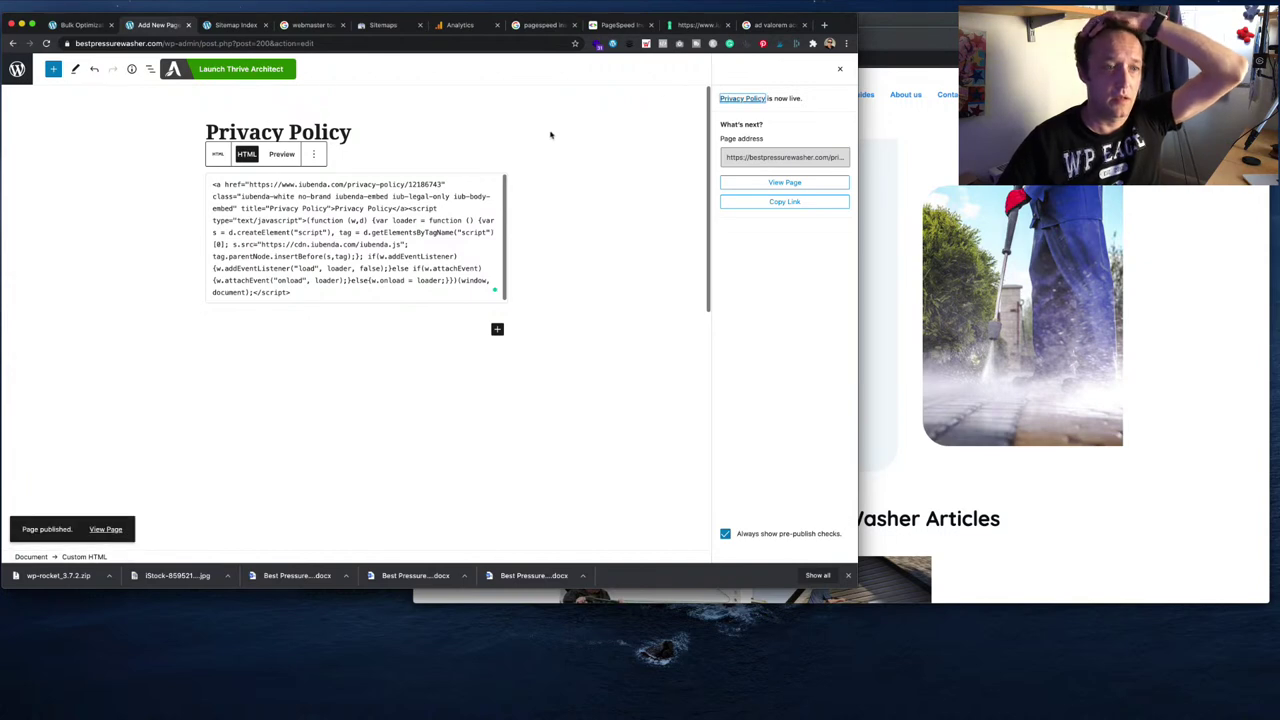
{"action": "left_click", "coordinate": [113, 530]}
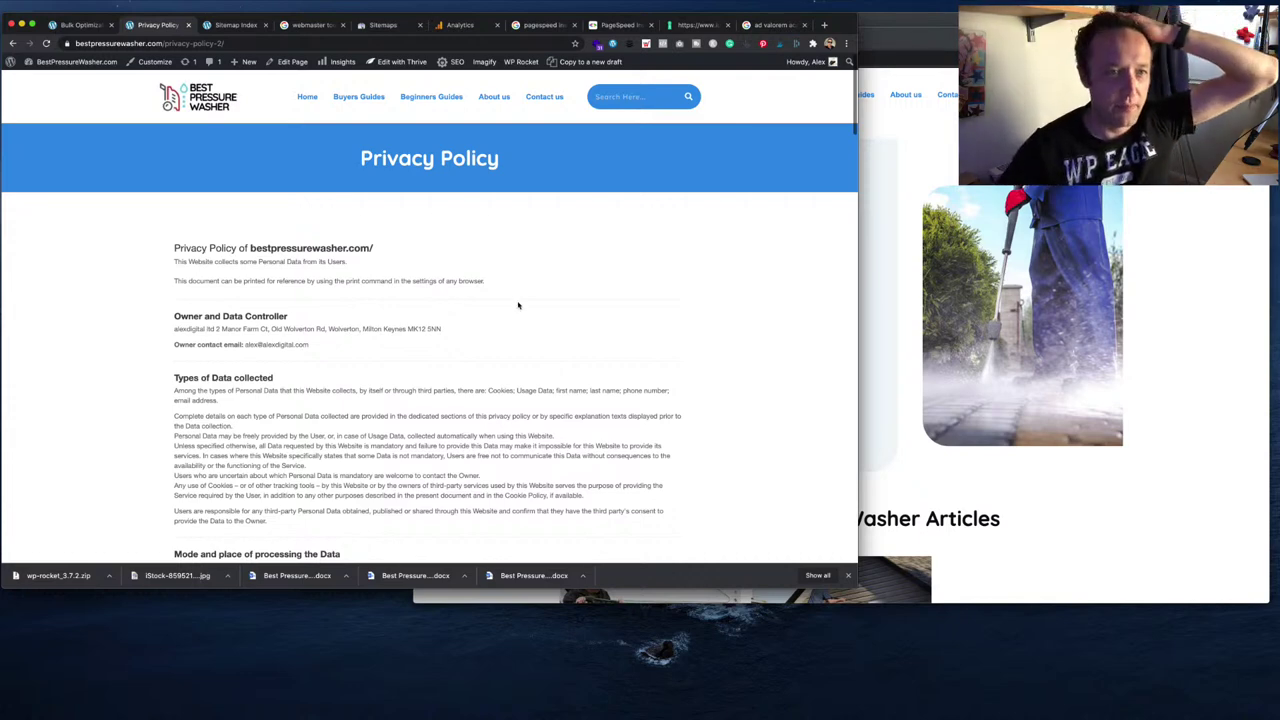
{"action": "left_click", "coordinate": [226, 112]}
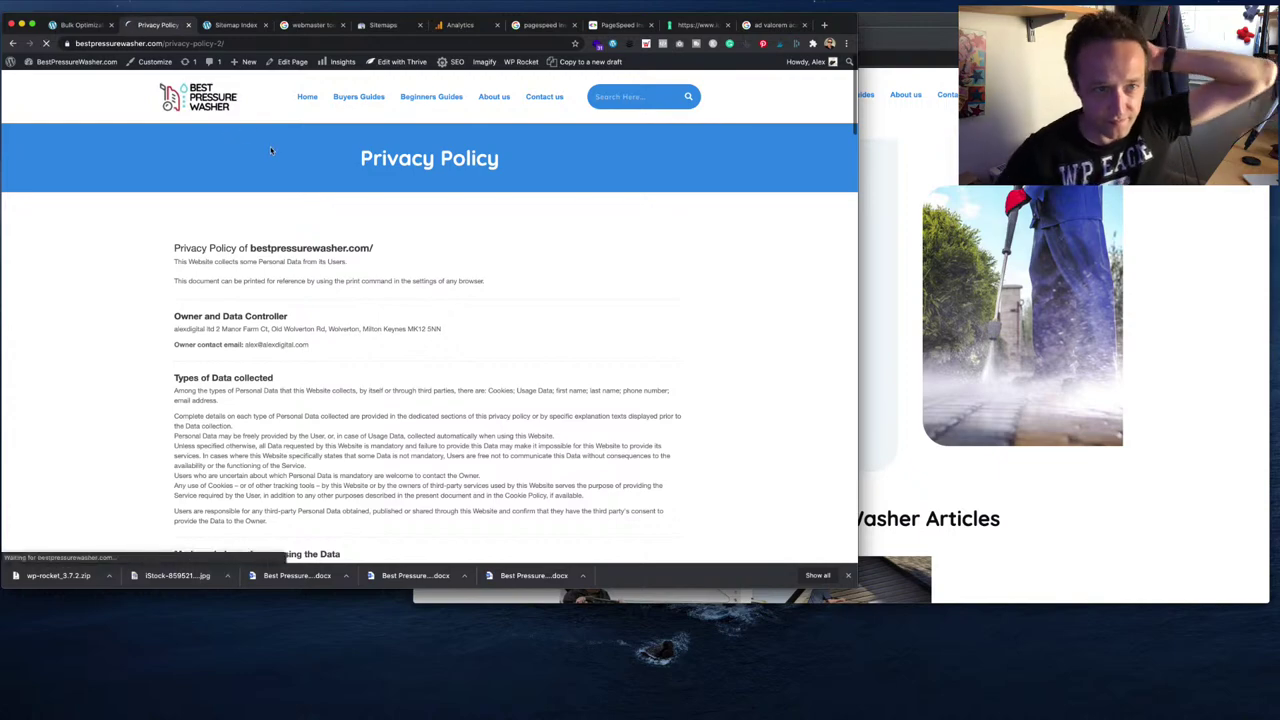
{"action": "scroll", "coordinate": [277, 155], "scroll_direction": "down", "scroll_amount": 5}
{"action": "scroll", "coordinate": [277, 155], "scroll_direction": "down", "scroll_amount": 5}
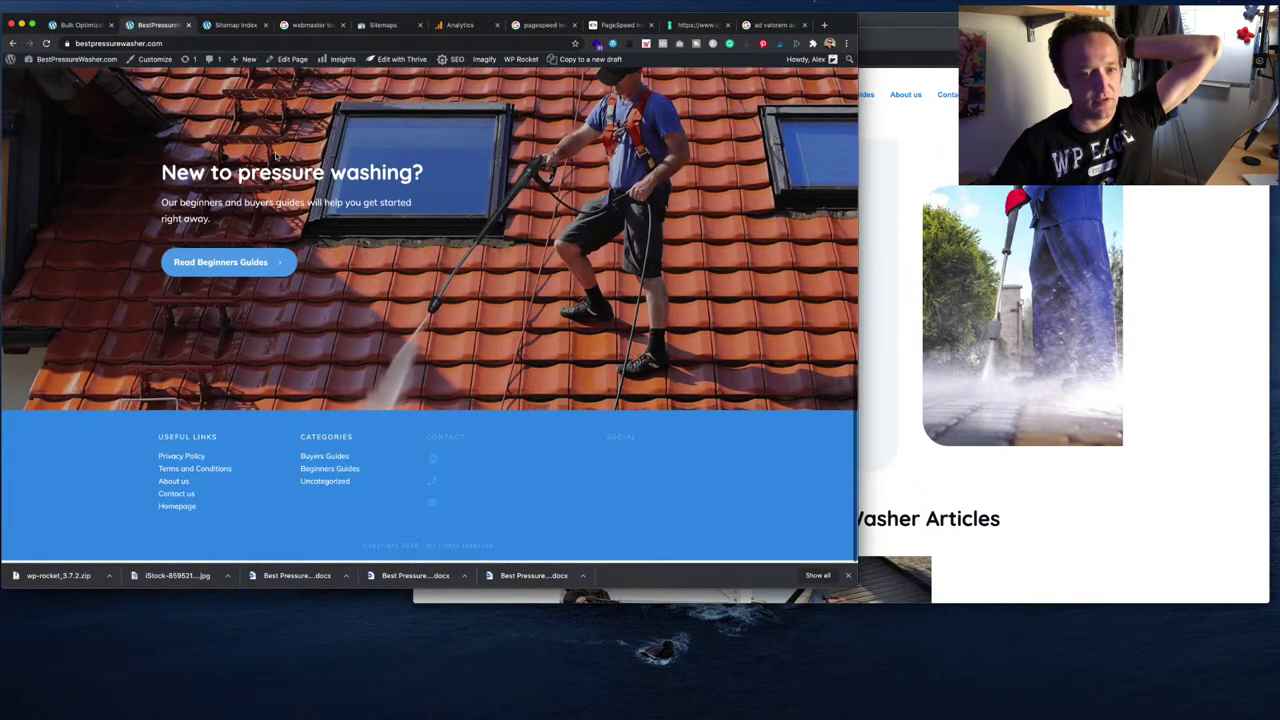
{"action": "scroll", "coordinate": [277, 155], "scroll_direction": "up", "scroll_amount": 15}
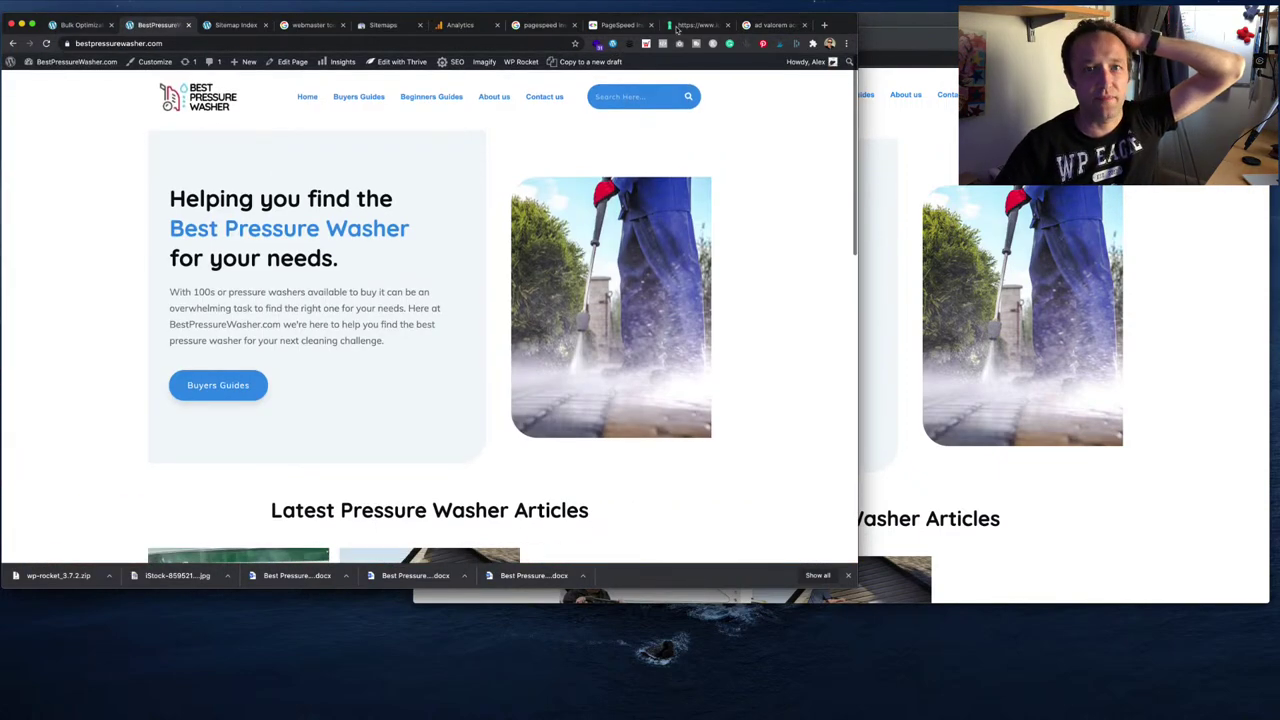
{"action": "left_click", "coordinate": [697, 24]}
{"action": "scroll", "coordinate": [297, 127], "scroll_direction": "up", "scroll_amount": 10}
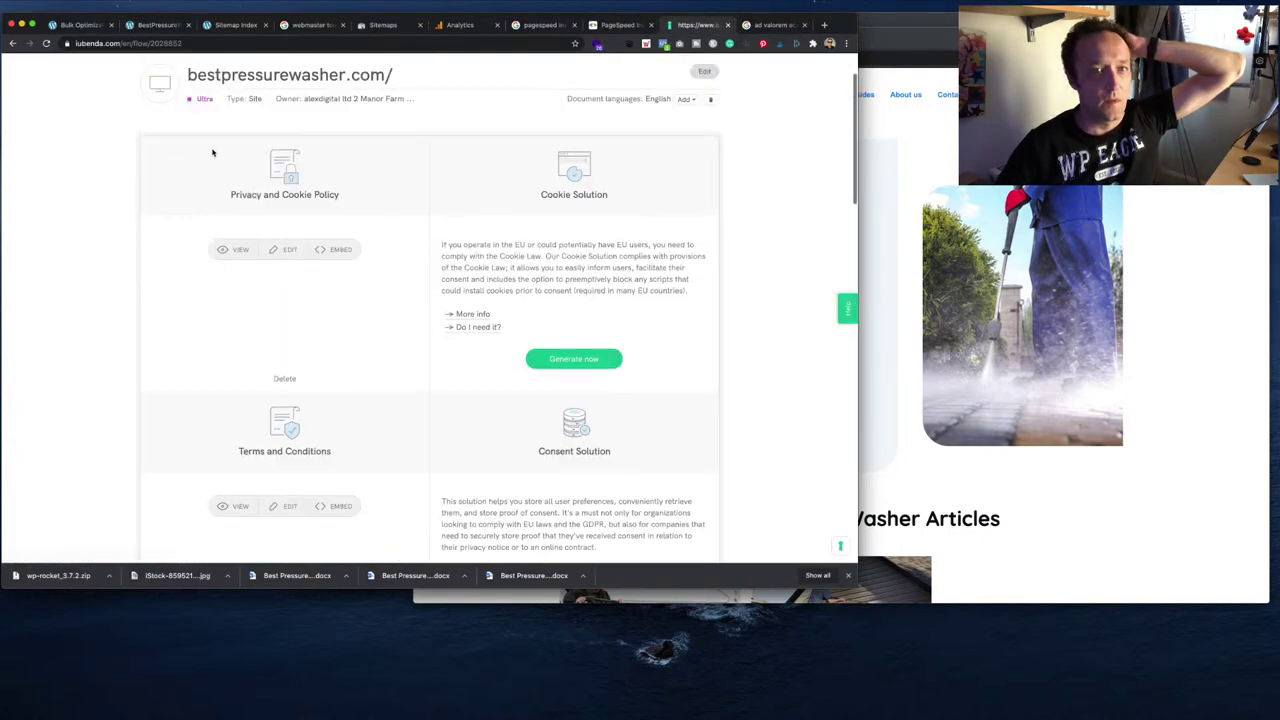
- Set up the cookie banner for GDPR only, without an explicit reject option, using your own policy URL
{"action": "left_click", "coordinate": [589, 364]}
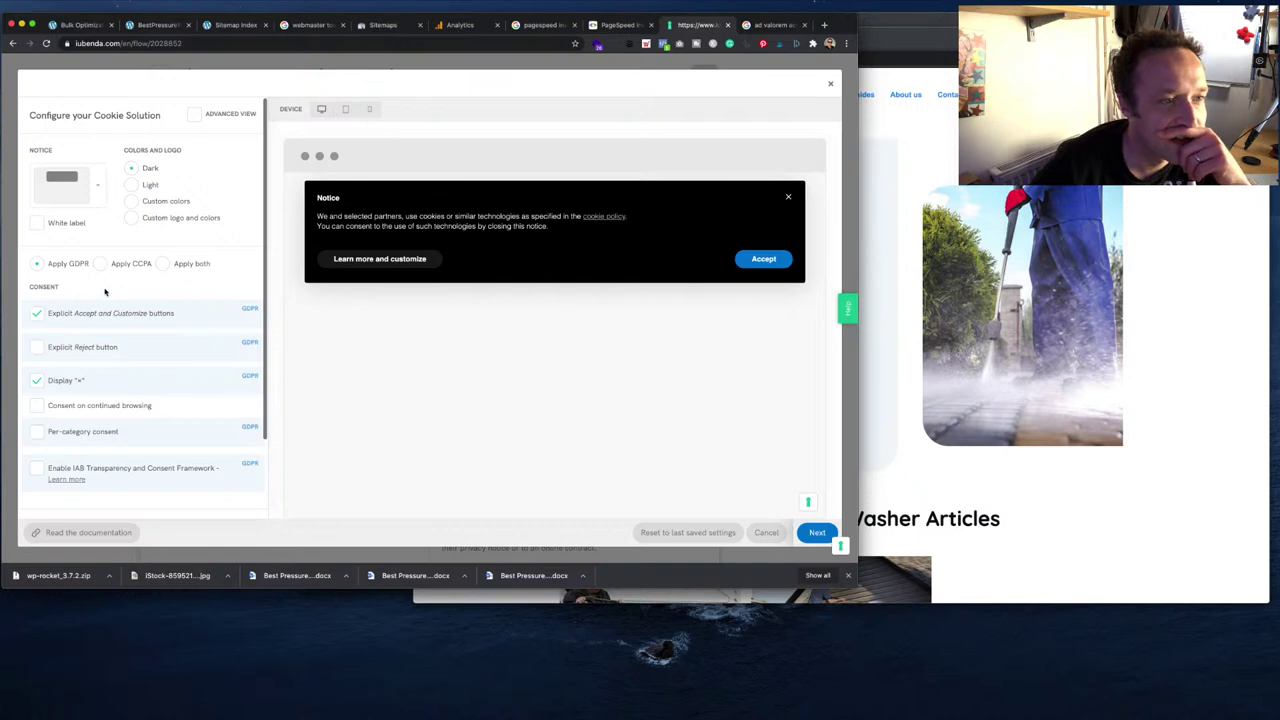
{"action": "left_click", "coordinate": [164, 265]}
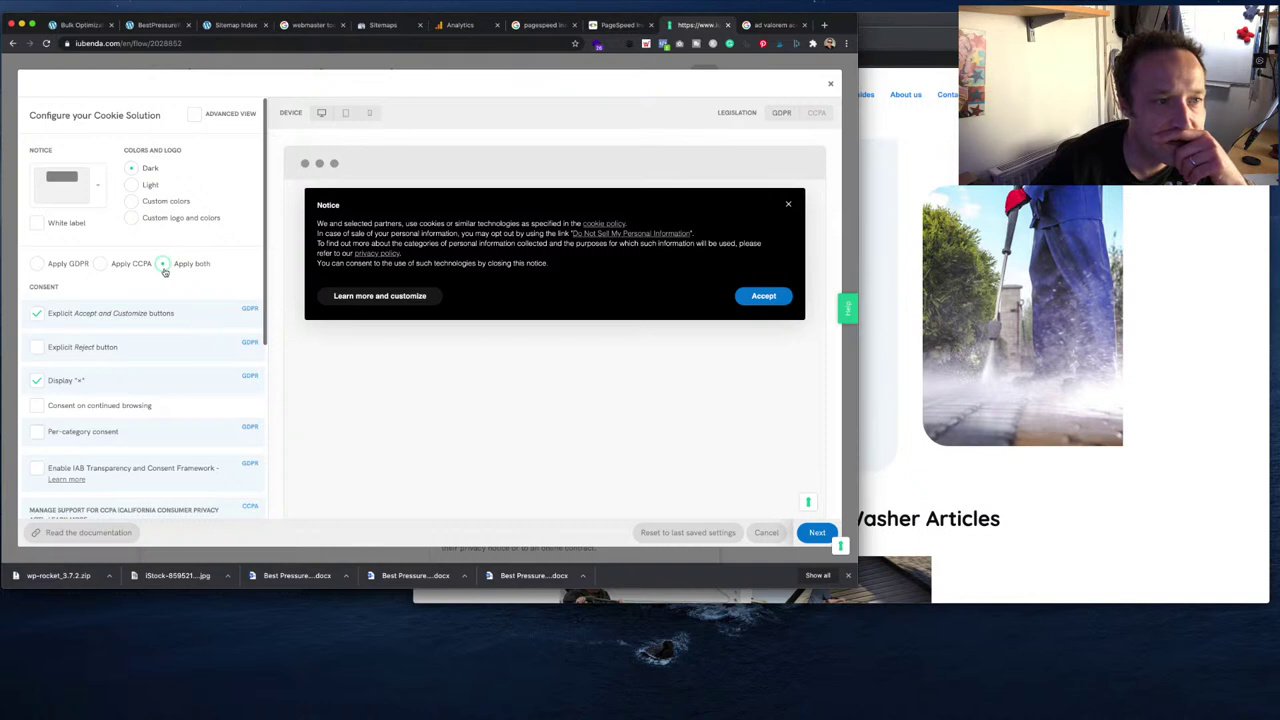
{"action": "left_click", "coordinate": [38, 263]}
{"action": "scroll", "coordinate": [226, 252], "scroll_direction": "down", "scroll_amount": 1}
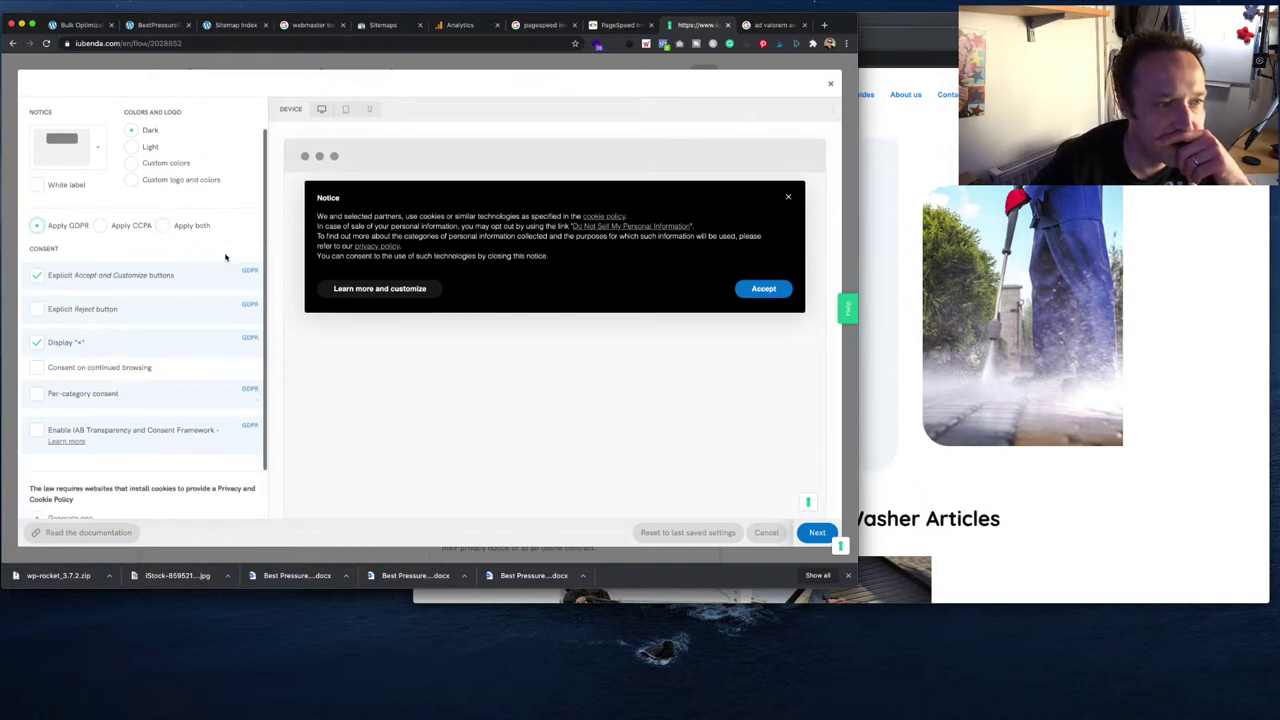
{"action": "left_click", "coordinate": [38, 311]}
{"action": "scroll", "coordinate": [106, 303], "scroll_direction": "down", "scroll_amount": 2}
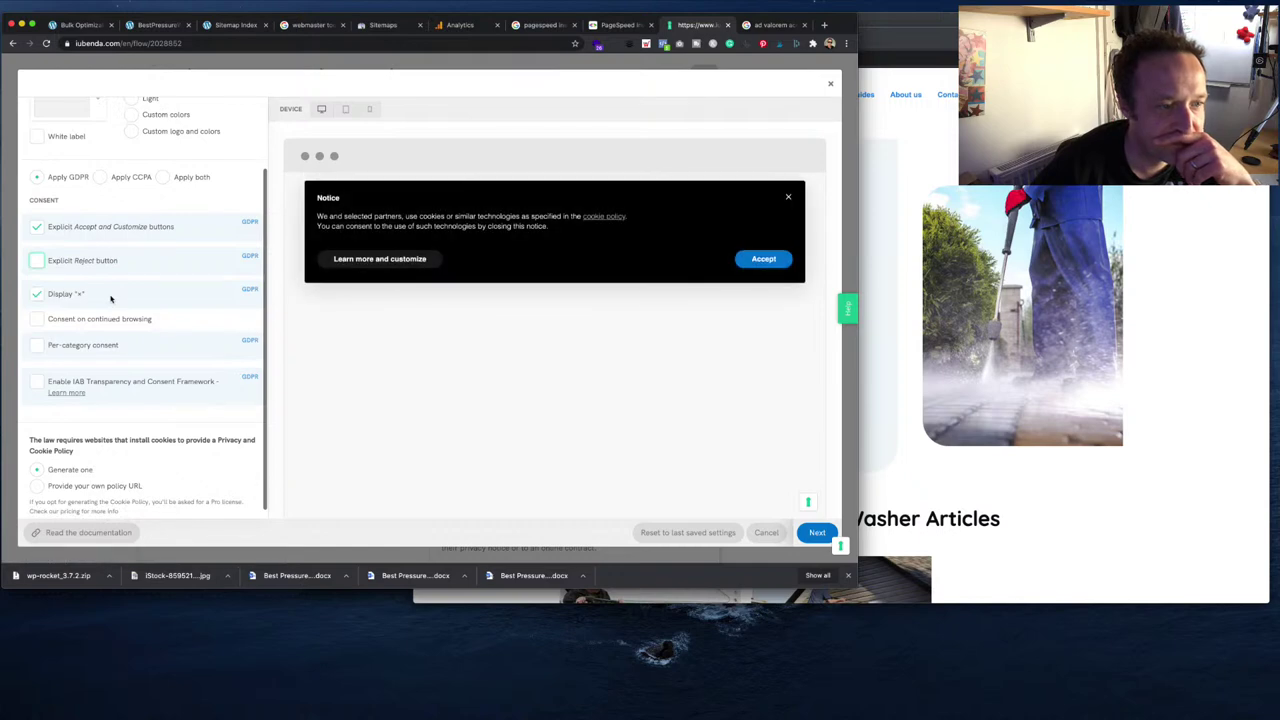
{"action": "scroll", "coordinate": [155, 452], "scroll_direction": "down", "scroll_amount": 1}
{"action": "scroll", "coordinate": [94, 474], "scroll_direction": "up", "scroll_amount": 1}
{"action": "scroll", "coordinate": [94, 480], "scroll_direction": "down", "scroll_amount": 1}
{"action": "left_click", "coordinate": [36, 477]}
{"action": "scroll", "coordinate": [40, 476], "scroll_direction": "down", "scroll_amount": 2}
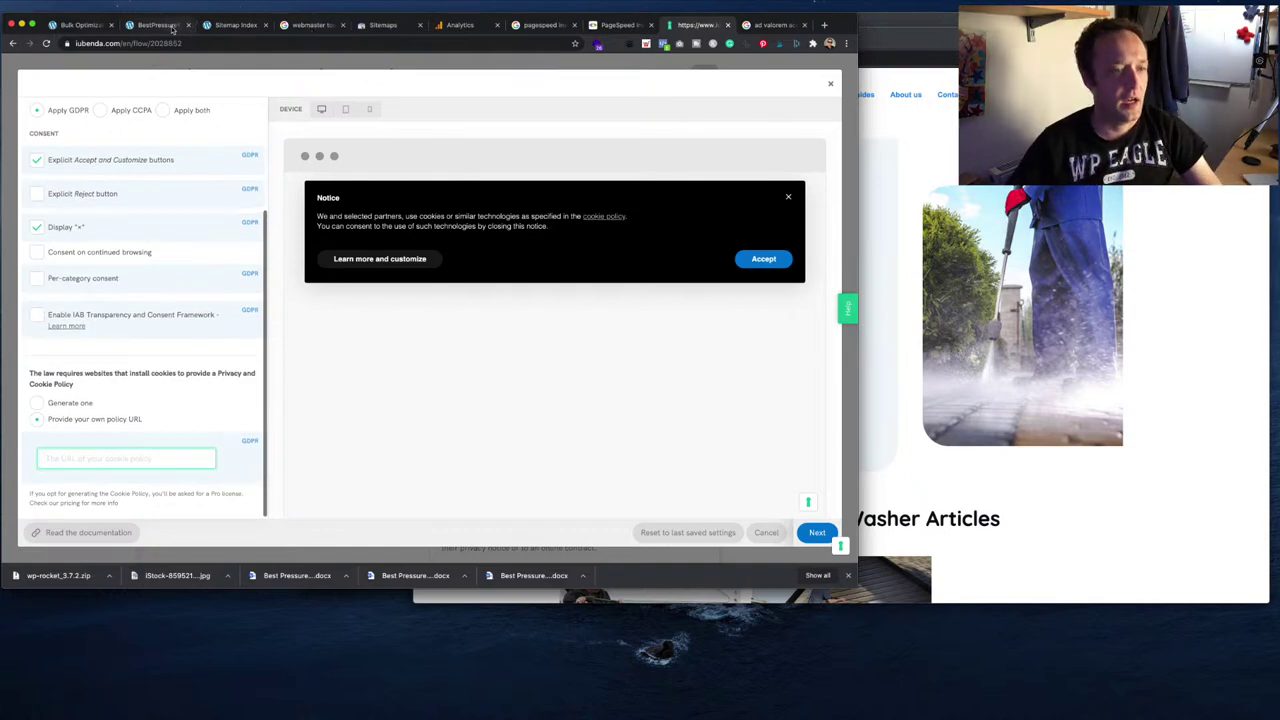
- Copy the site's Privacy Policy page address into iubenda's policy URL field
{"action": "key", "text": "super+2"}
{"action": "scroll", "coordinate": [344, 254], "scroll_direction": "down", "scroll_amount": 15}
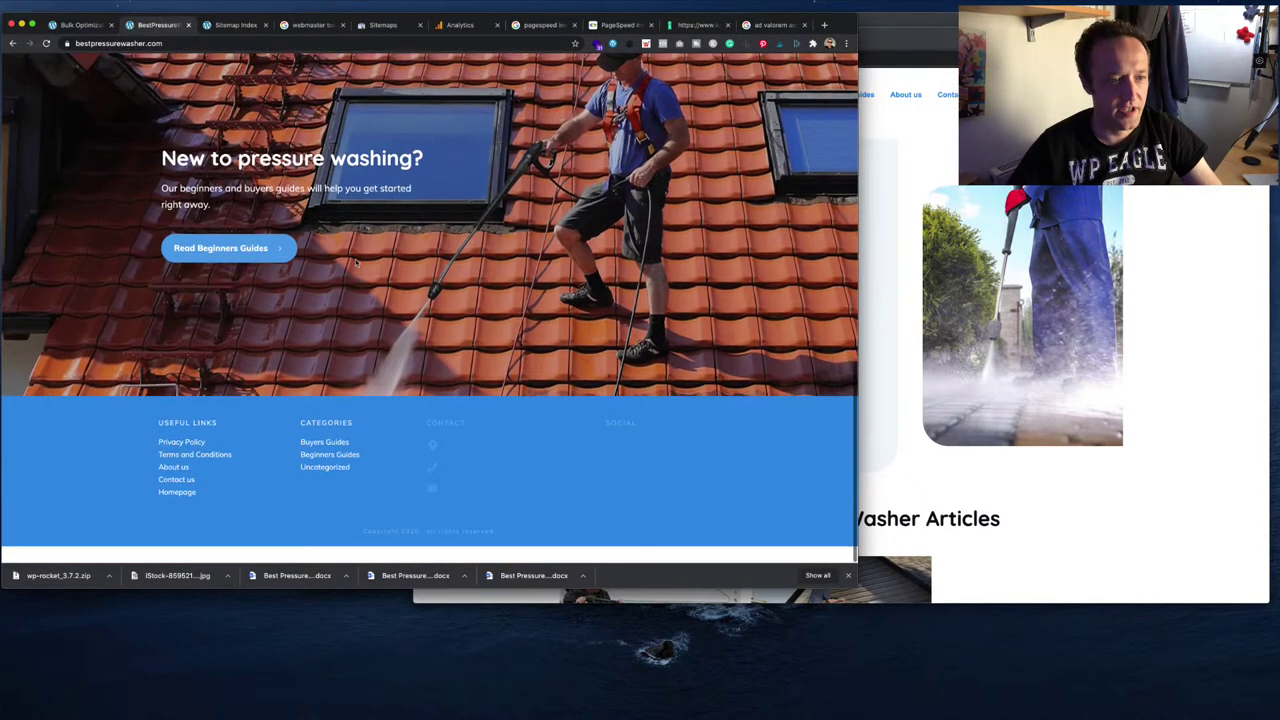
{"action": "left_click", "coordinate": [190, 458]}
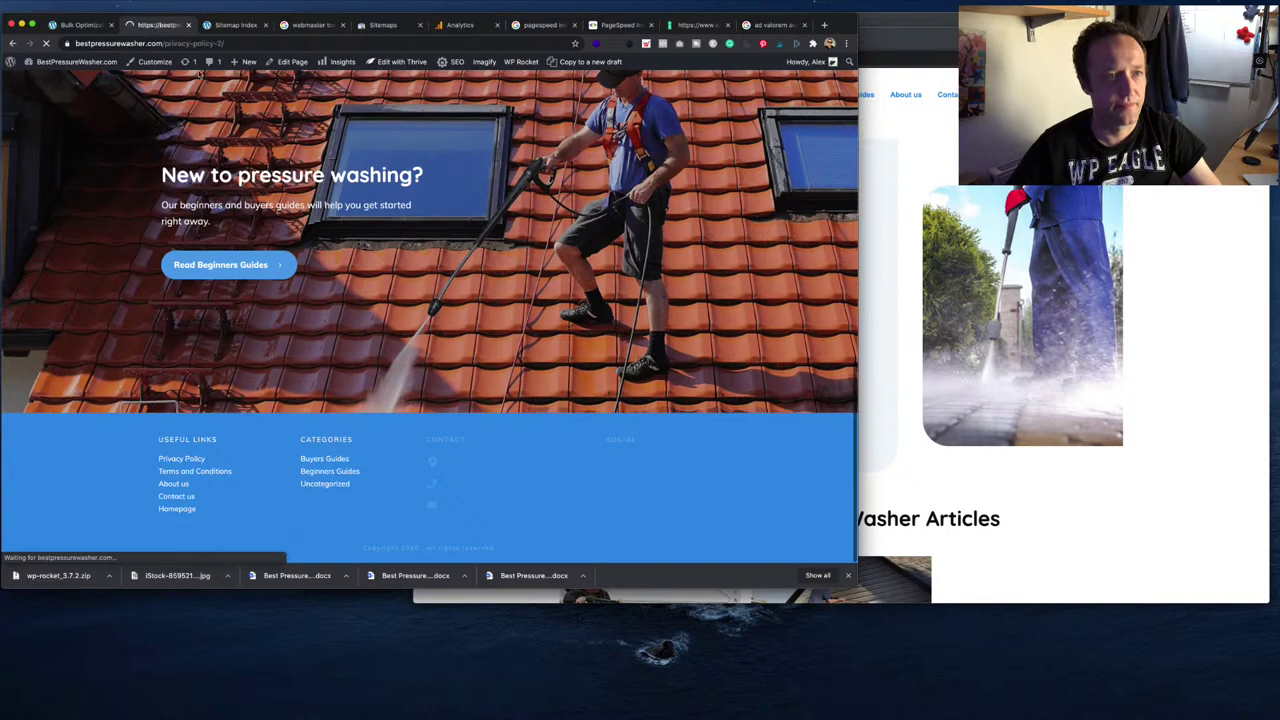
{"action": "left_click", "coordinate": [208, 44]}
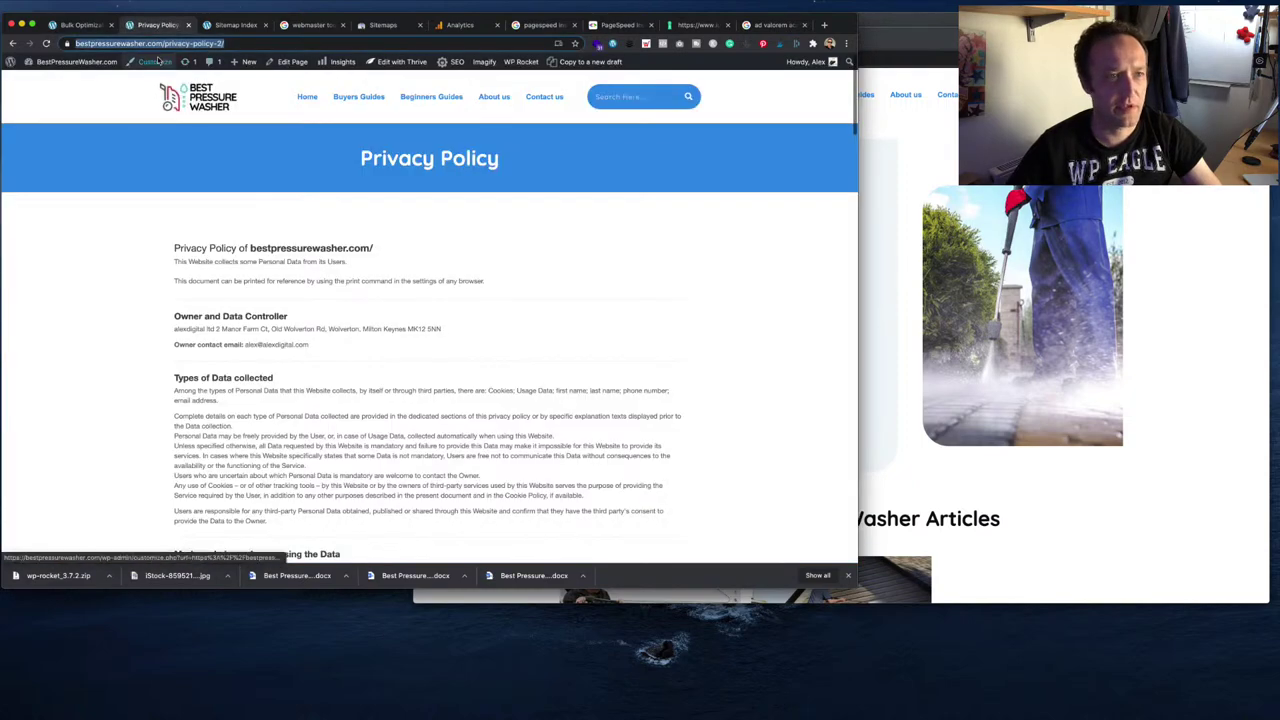
{"action": "left_click", "coordinate": [698, 24]}
{"action": "type", "text": "https://bestpressurewasher.com/privacy-policy/"}
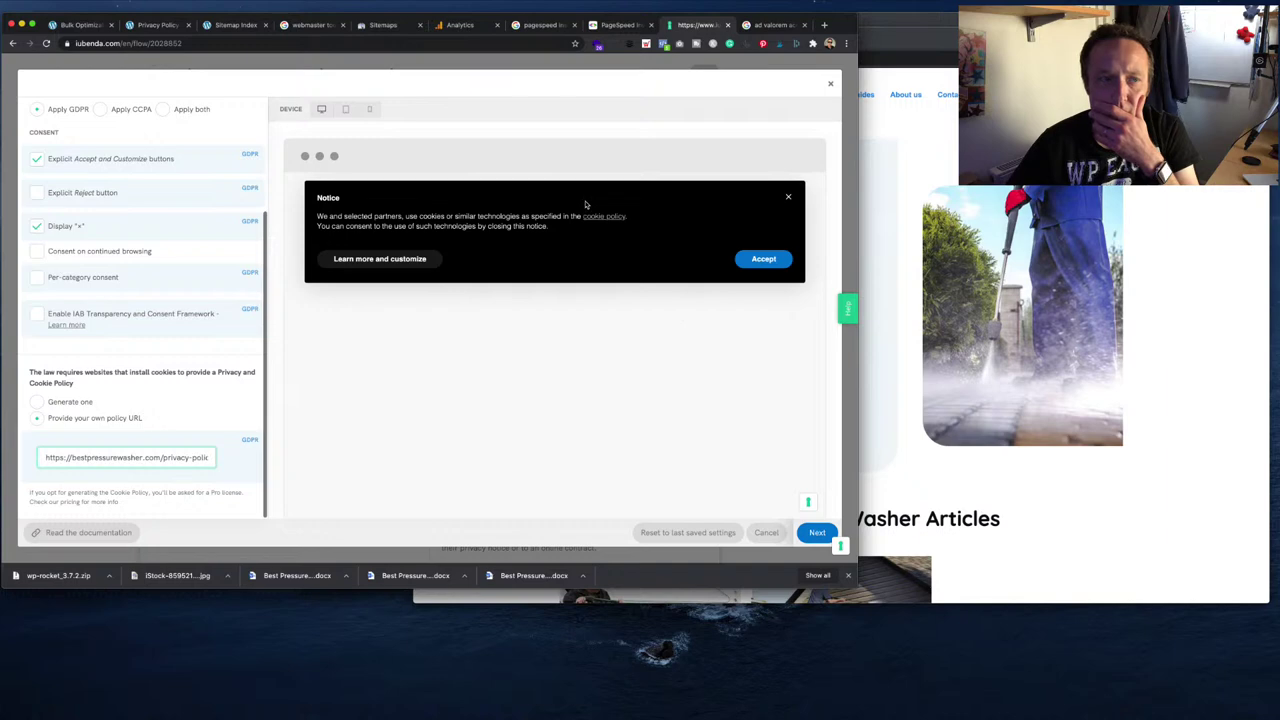
{"action": "left_click", "coordinate": [155, 24]}
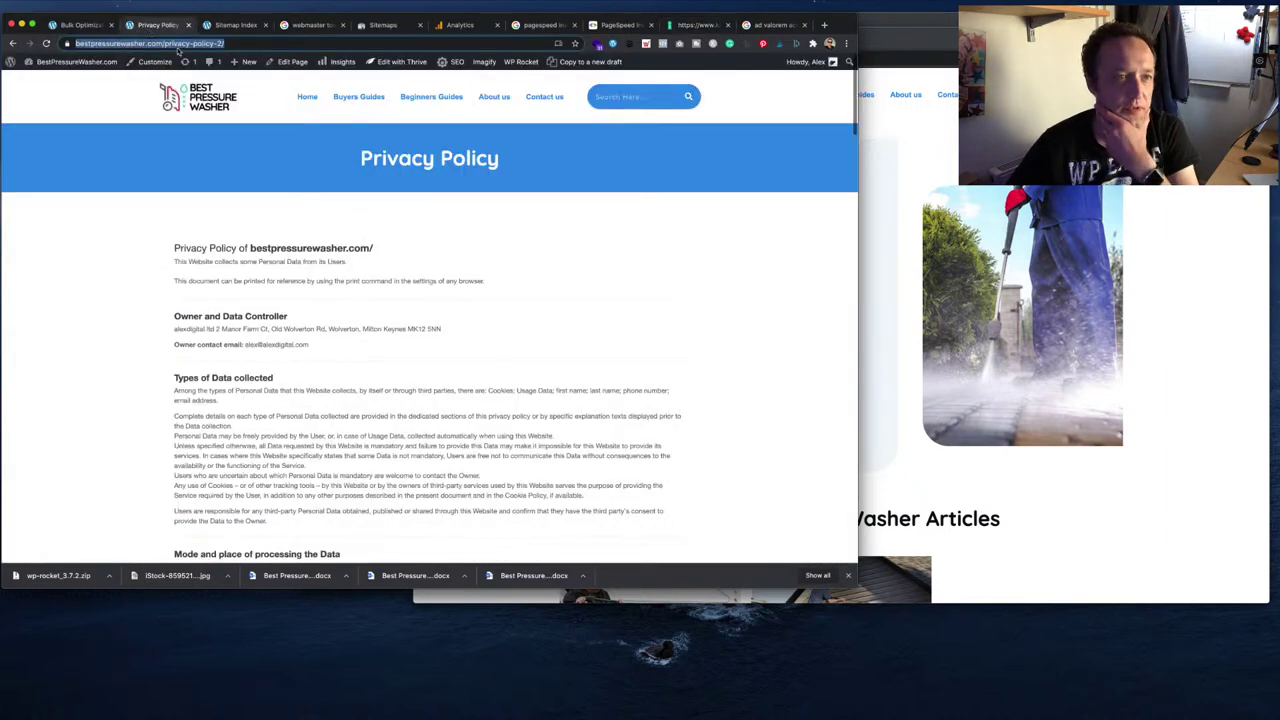
- Trash the default draft Privacy Policy from the Pages list and open the Trash view
{"action": "left_click", "coordinate": [63, 80]}
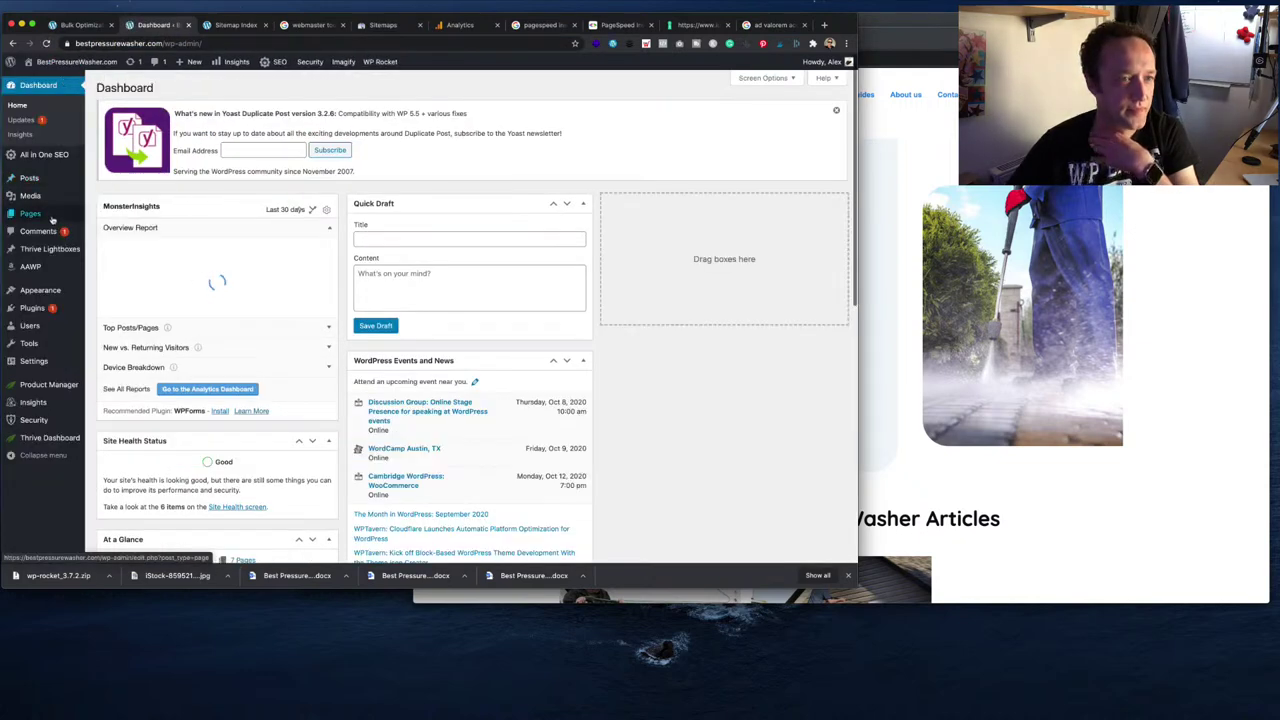
{"action": "left_click", "coordinate": [53, 218]}
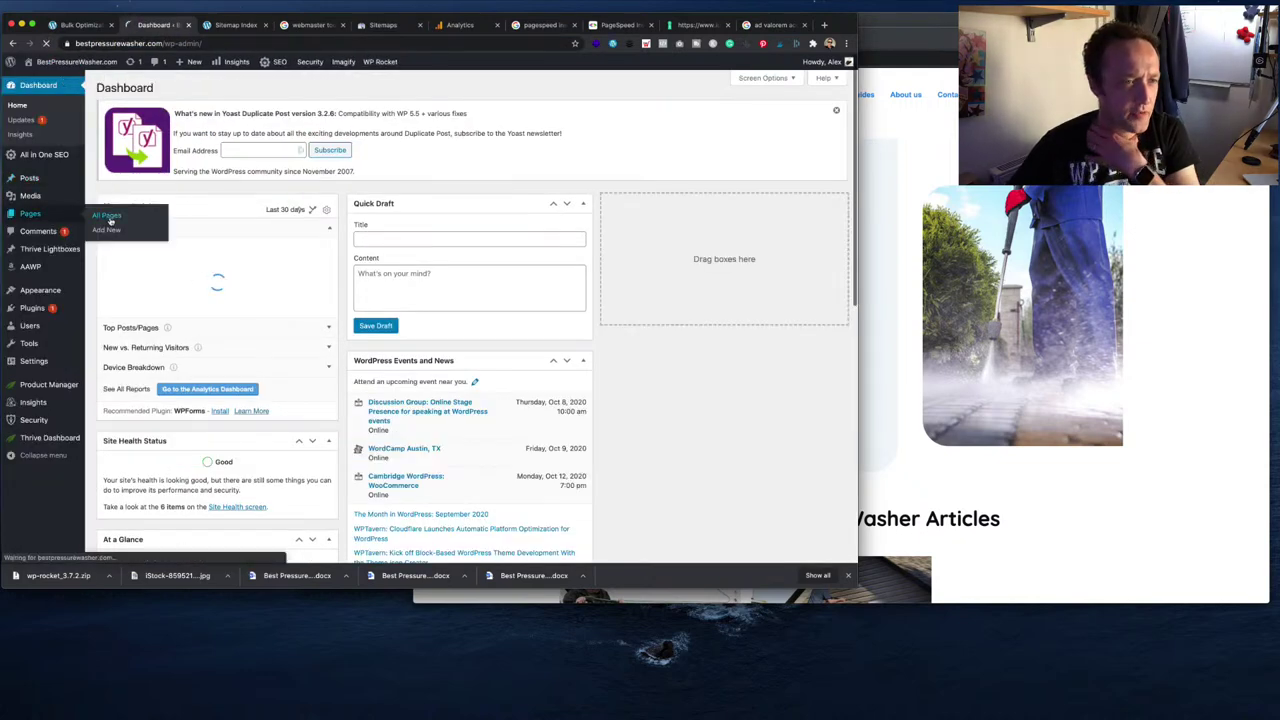
{"action": "scroll", "coordinate": [274, 270], "scroll_direction": "down", "scroll_amount": 2}
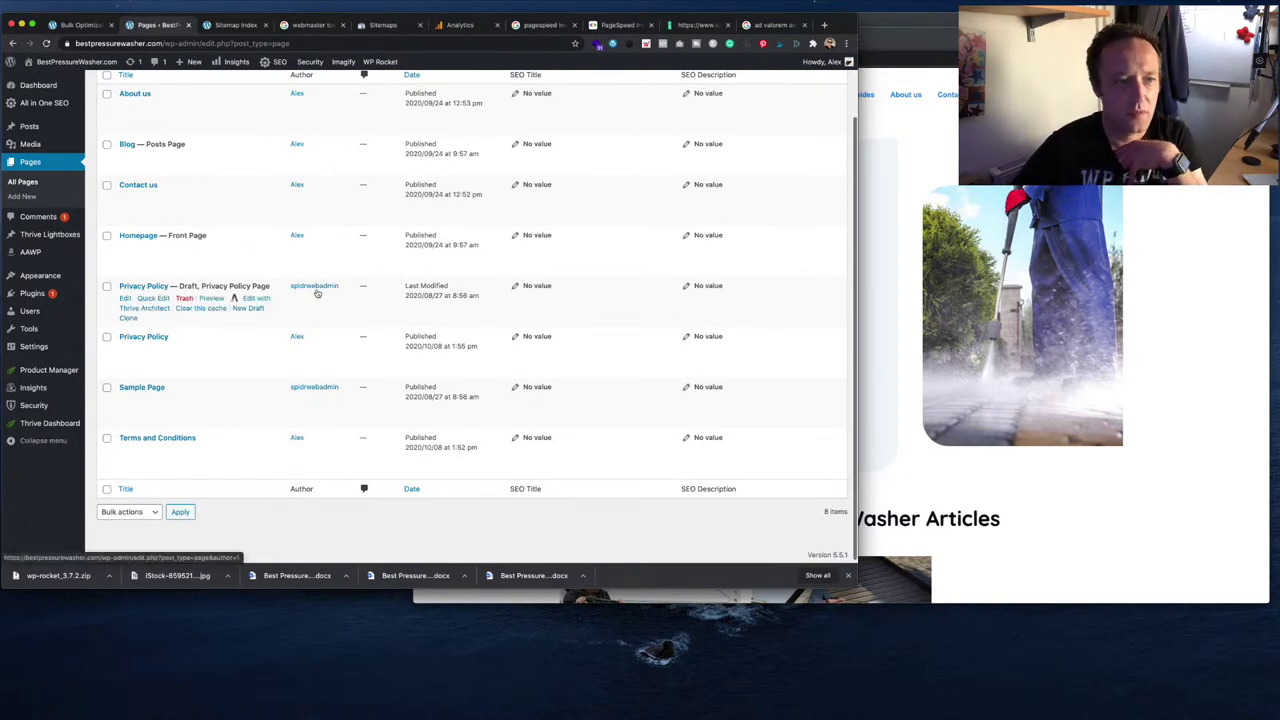
{"action": "left_click", "coordinate": [184, 298]}
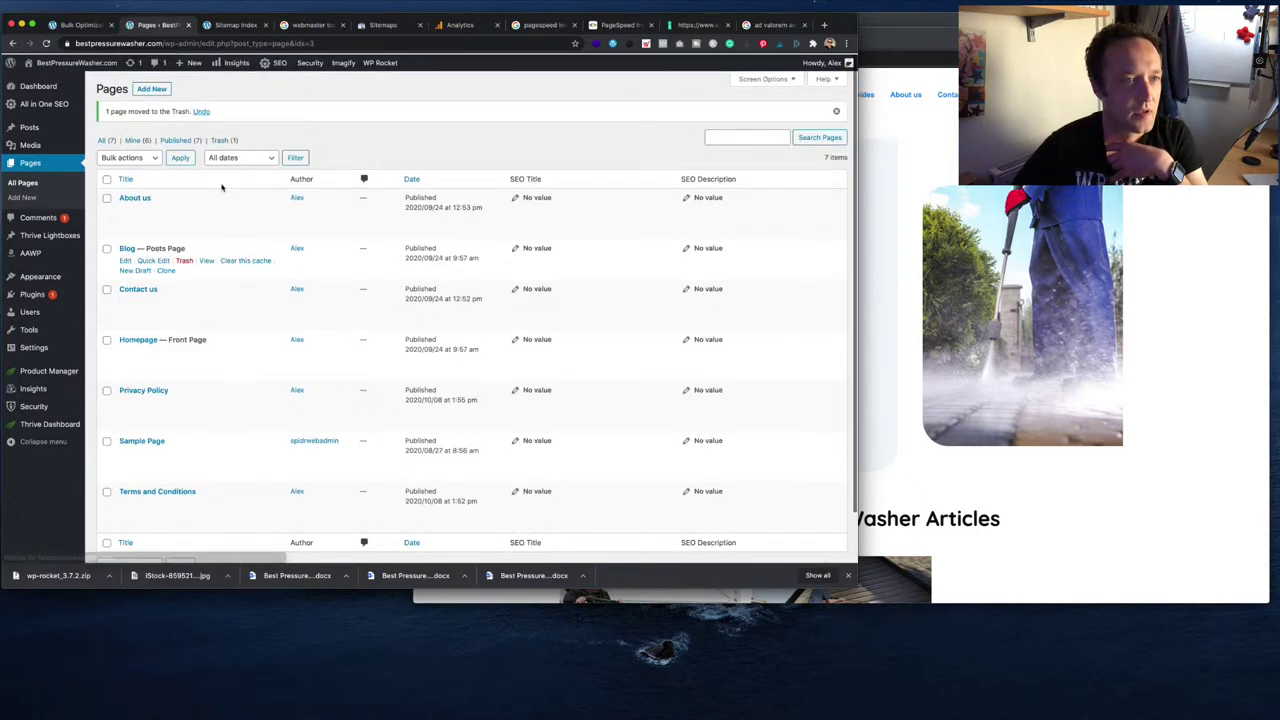
{"action": "left_click", "coordinate": [222, 139]}
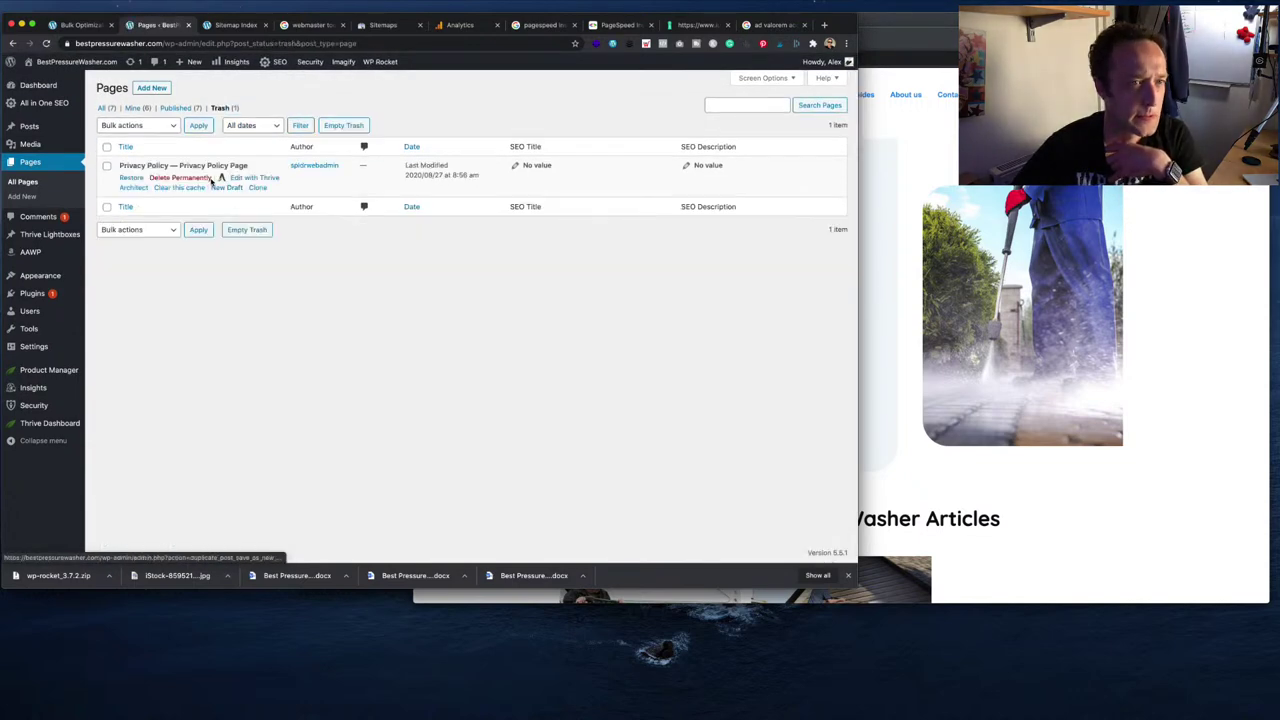
- Permanently delete the old draft, change the Privacy Policy slug to 'privacy', and view it live
{"action": "left_click", "coordinate": [202, 178]}
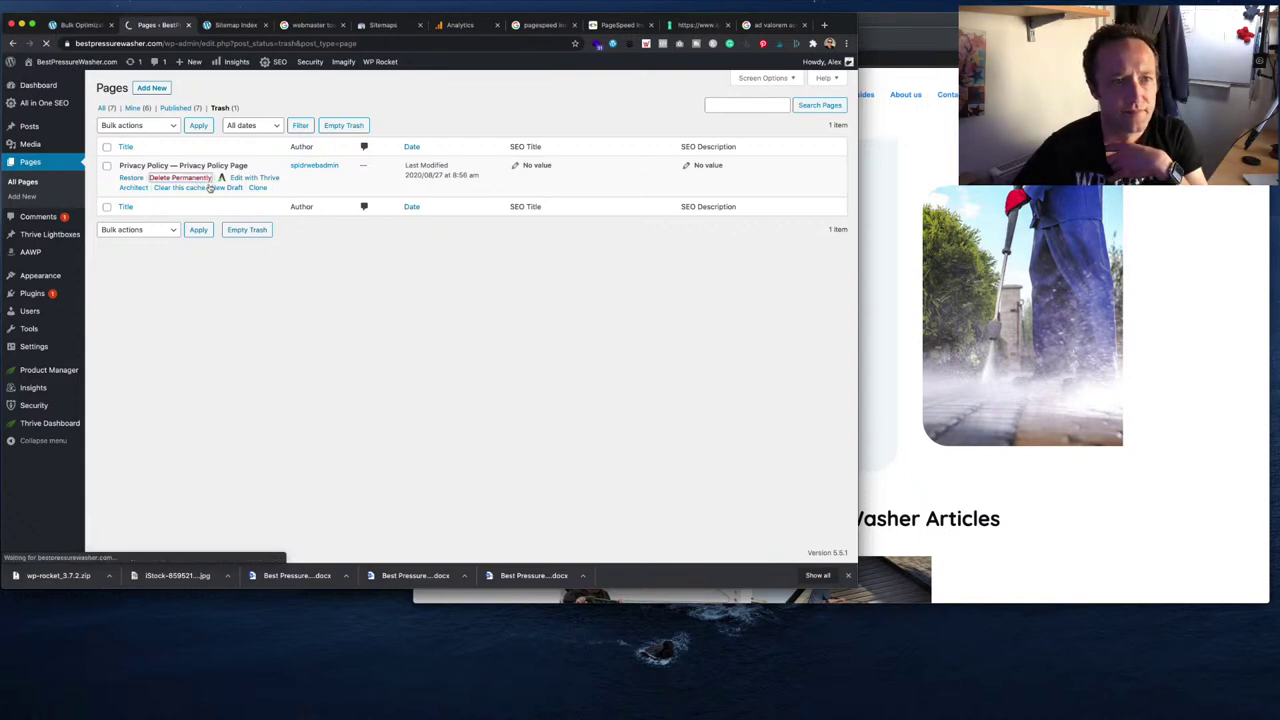
{"action": "left_click", "coordinate": [112, 138]}
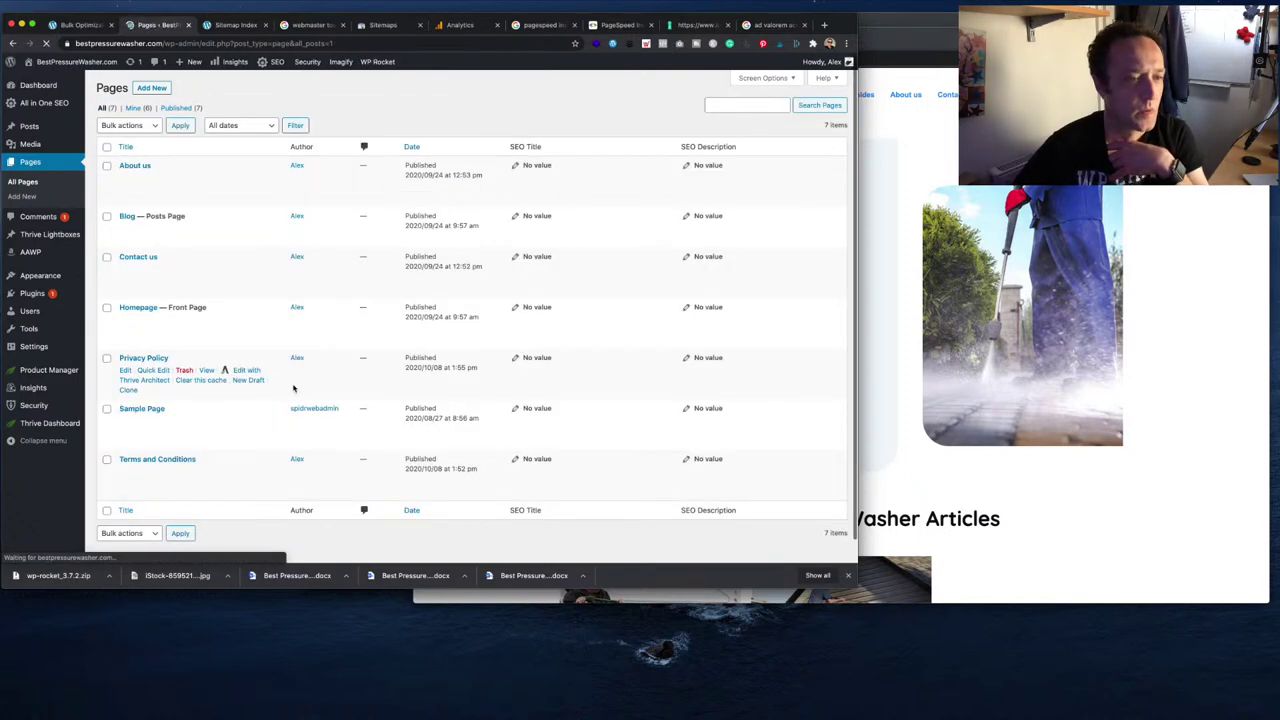
{"action": "left_click", "coordinate": [125, 370]}
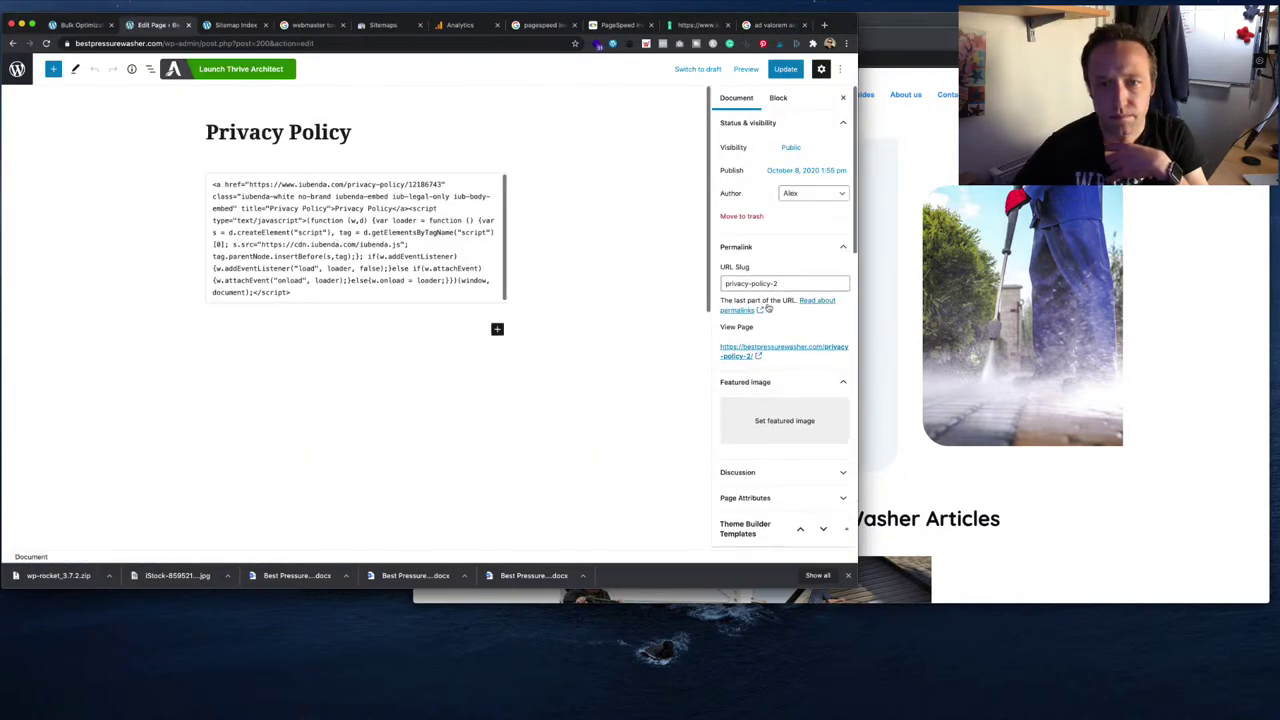
{"action": "left_click", "coordinate": [789, 286]}
{"action": "key", "text": "BackSpace"}
{"action": "key", "text": "BackSpace"}
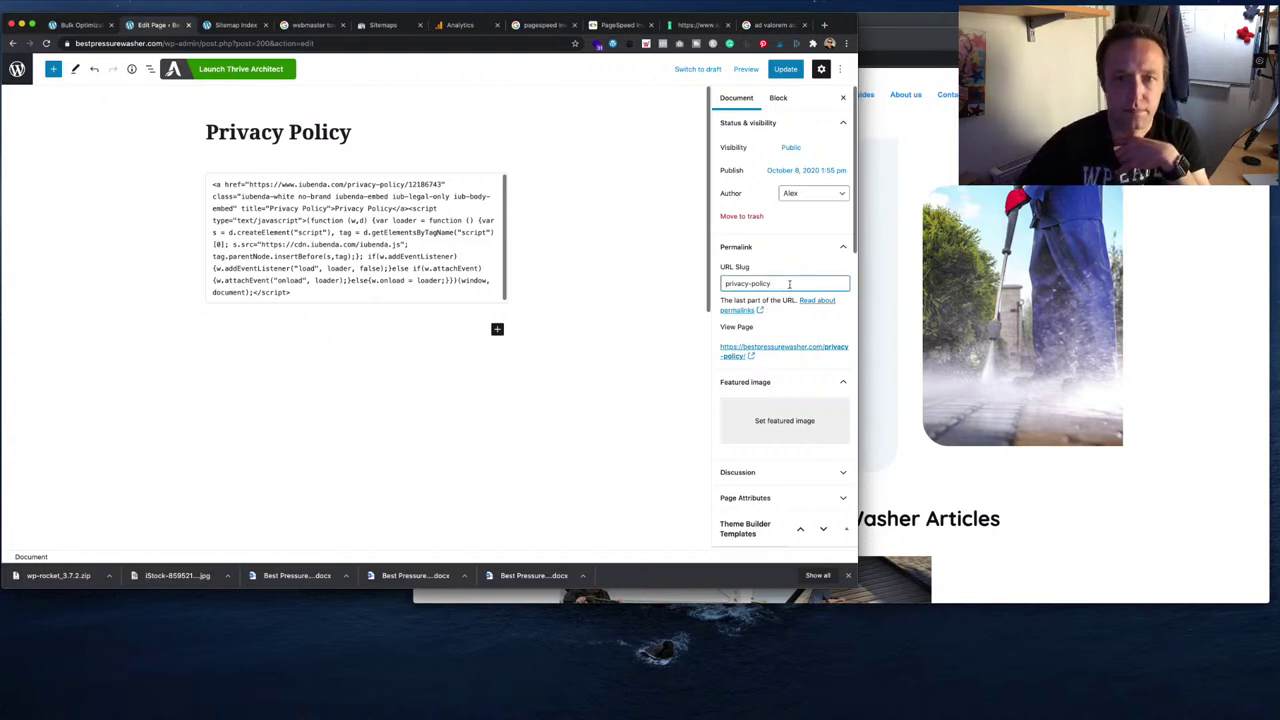
{"action": "key", "text": "BackSpace"}
{"action": "left_click", "coordinate": [785, 69]}
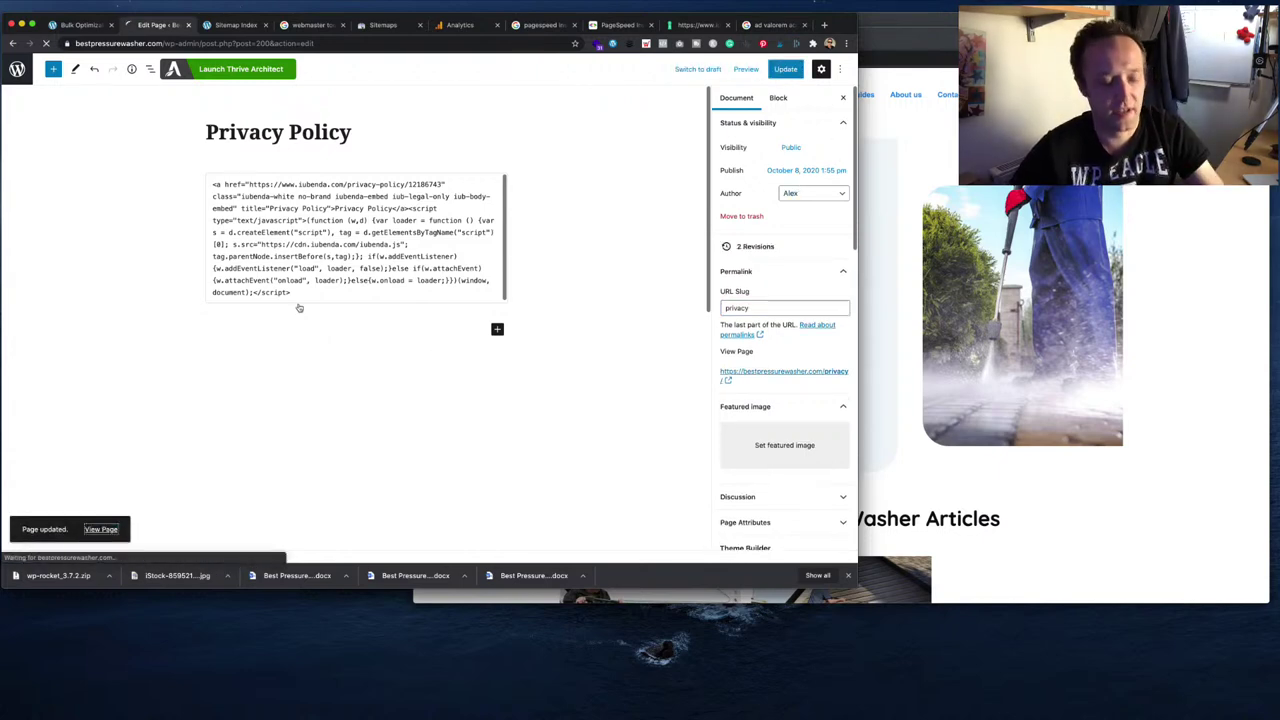
{"action": "left_click", "coordinate": [95, 531]}
{"action": "left_click", "coordinate": [210, 43]}
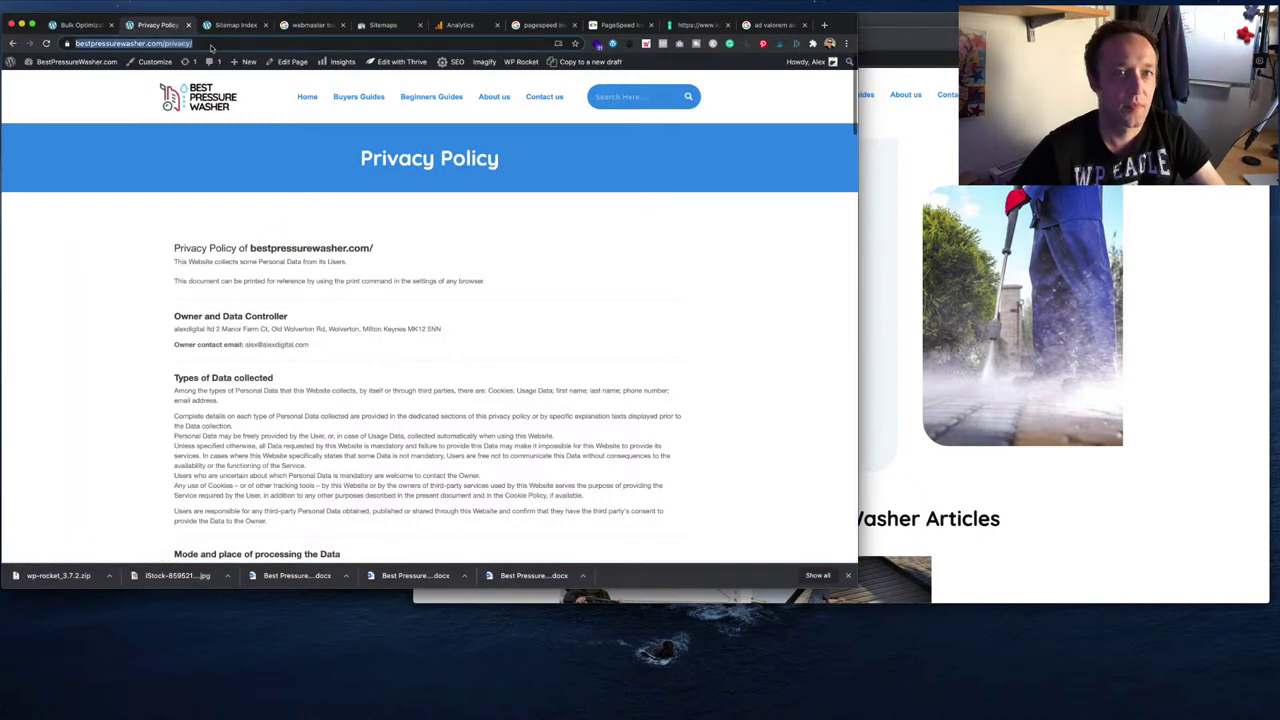
{"action": "left_click", "coordinate": [1065, 662]}
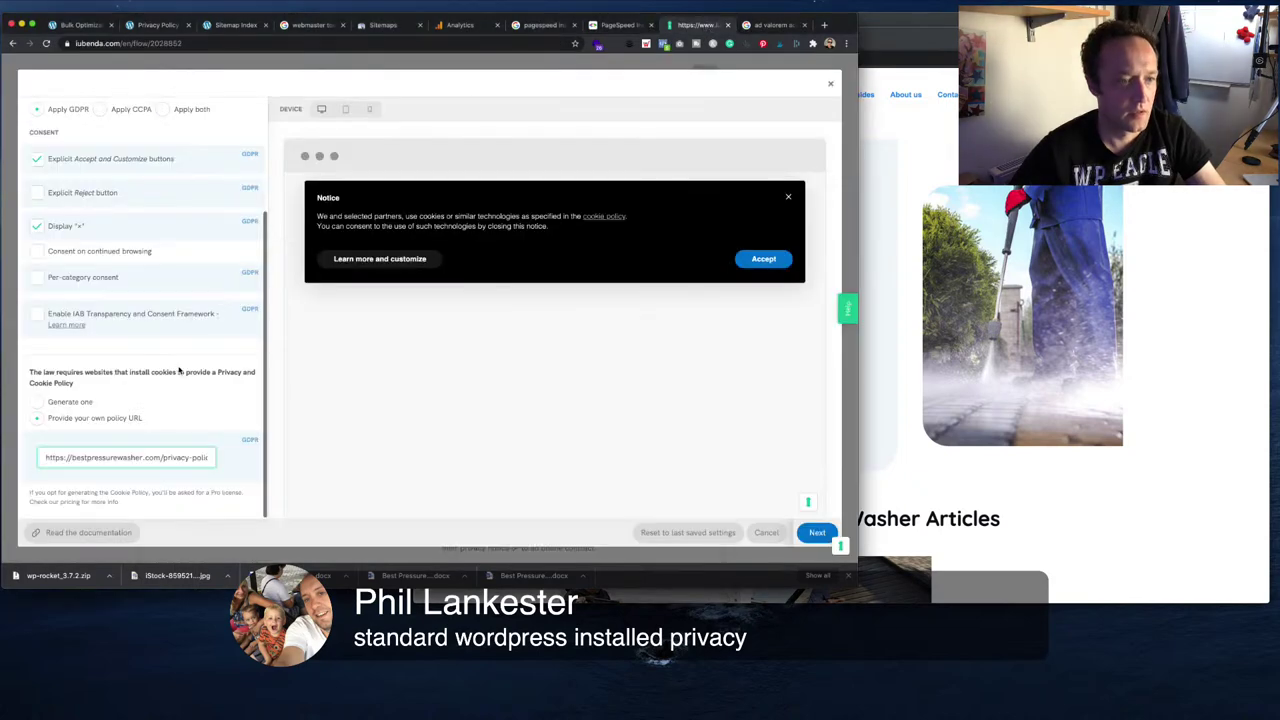
{"action": "triple_click", "coordinate": [178, 456]}
{"action": "left_click", "coordinate": [180, 456]}
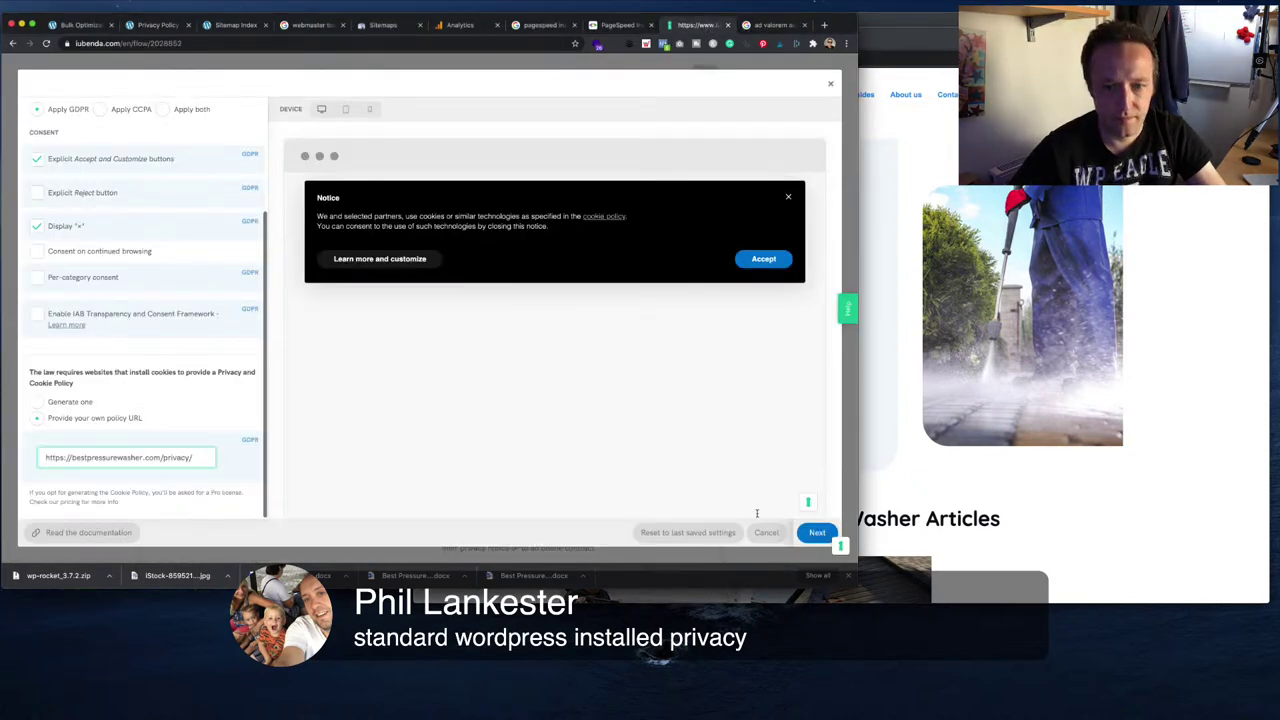
{"action": "left_click", "coordinate": [817, 533]}
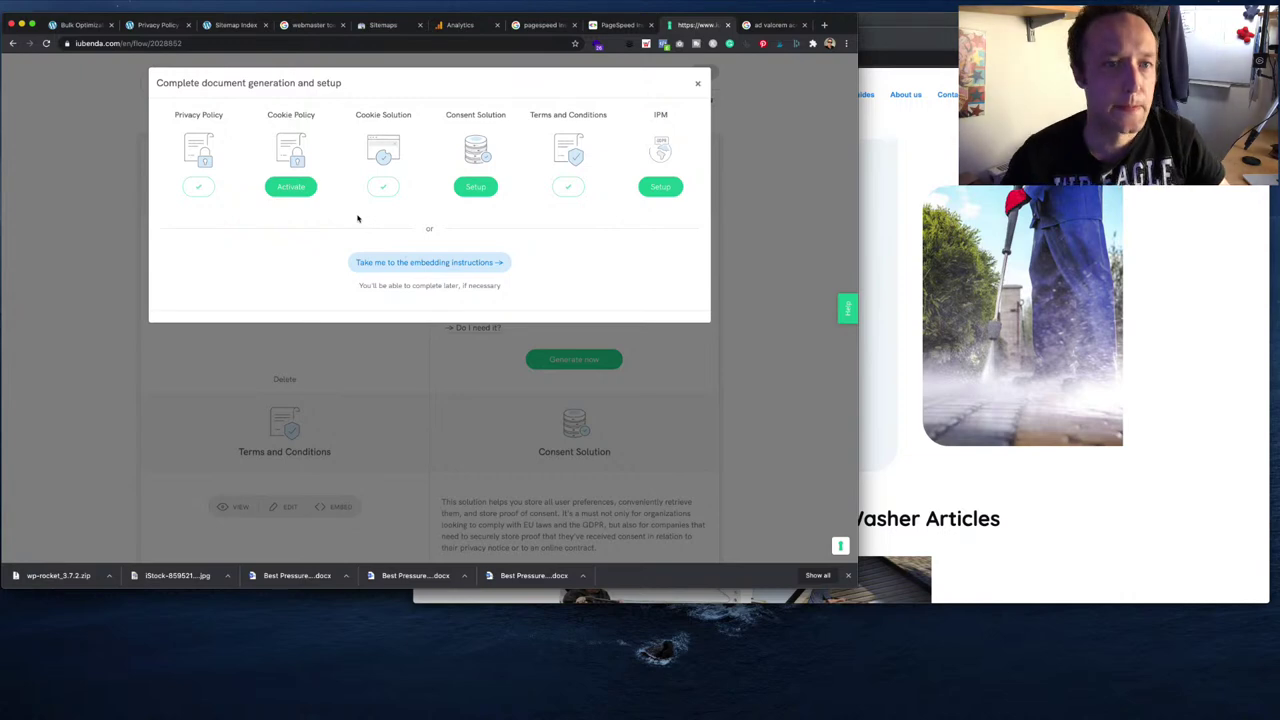
- Open the embedding instructions and select the cookie banner embed code
{"action": "left_click", "coordinate": [459, 263]}
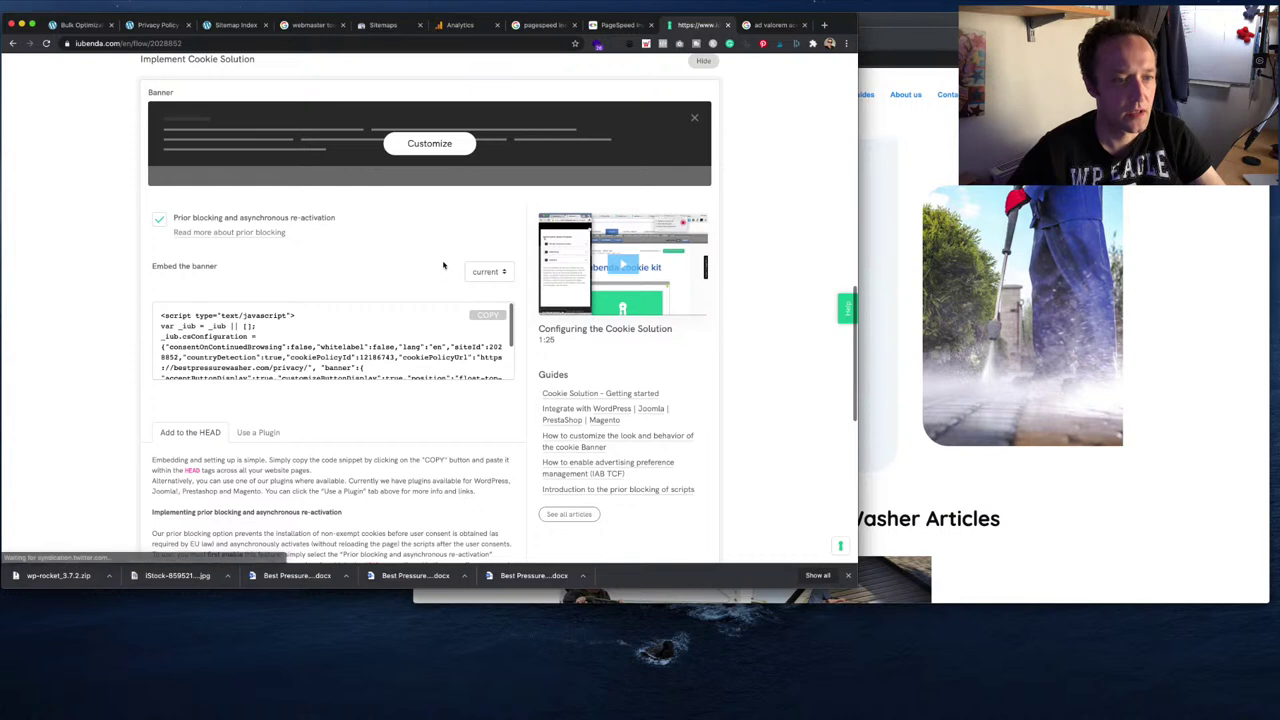
{"action": "scroll", "coordinate": [443, 265], "scroll_direction": "down", "scroll_amount": 2}
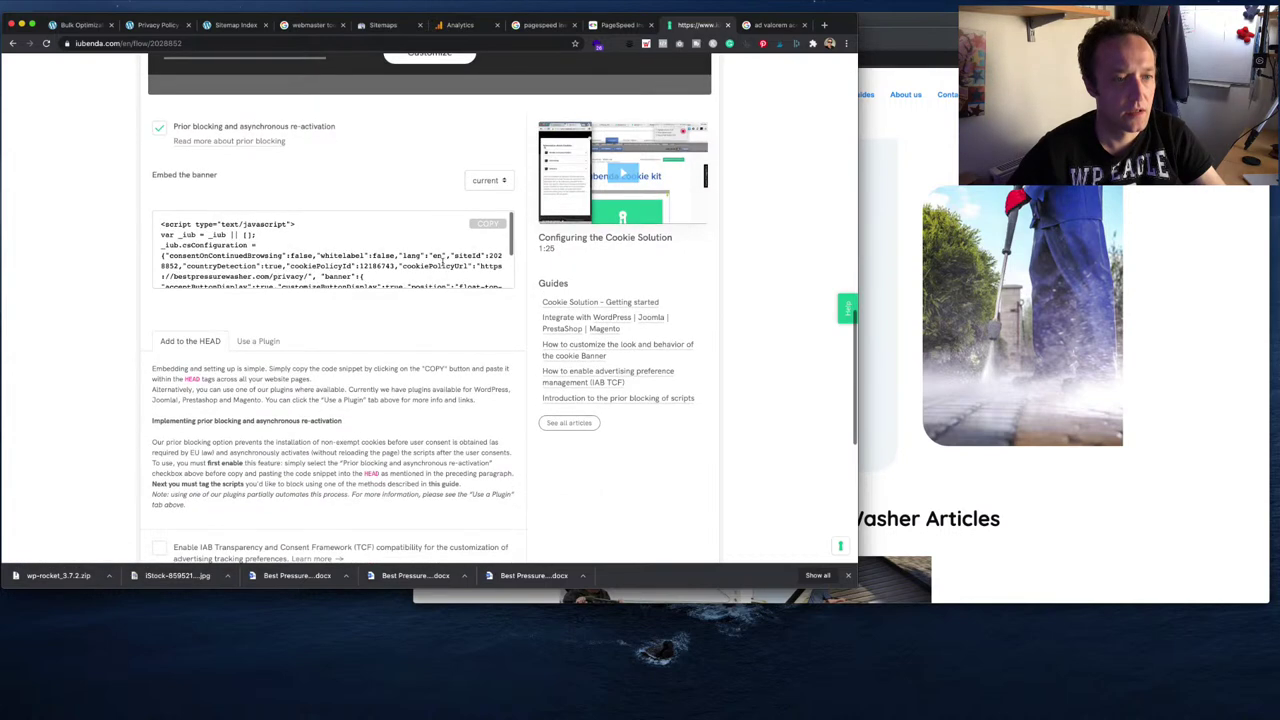
{"action": "scroll", "coordinate": [250, 392], "scroll_direction": "down", "scroll_amount": 2}
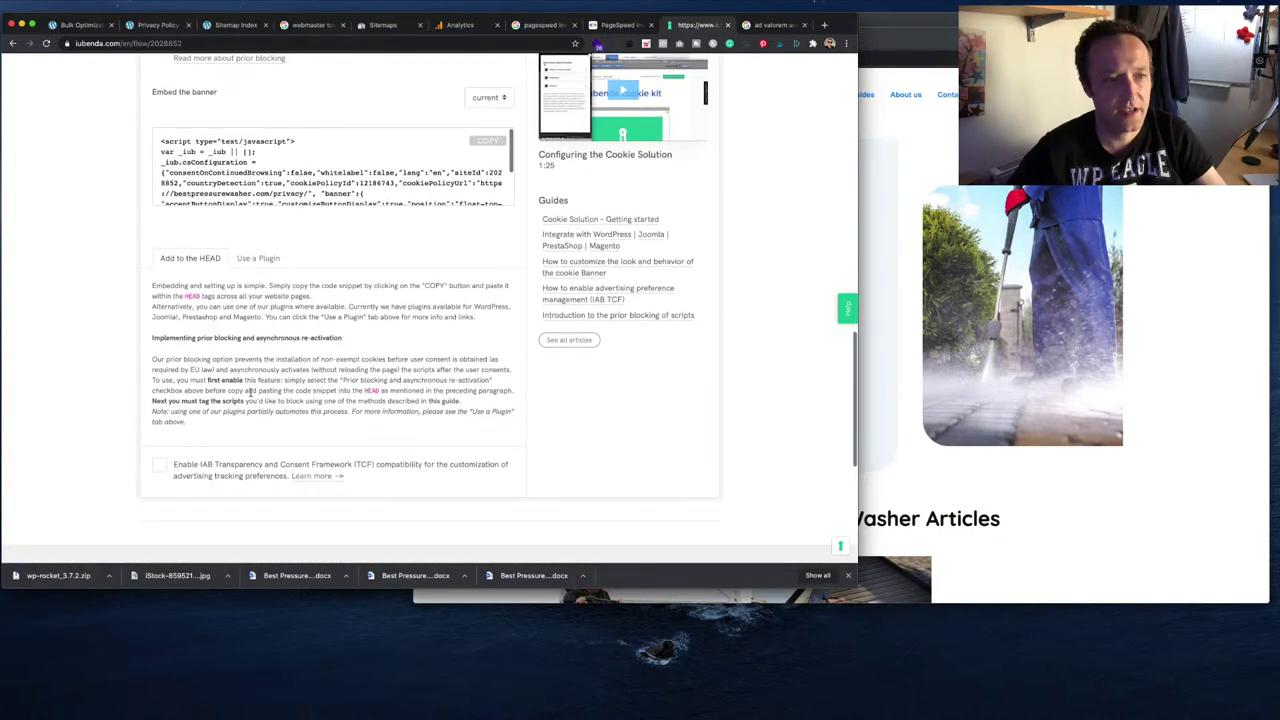
{"action": "scroll", "coordinate": [250, 392], "scroll_direction": "up", "scroll_amount": 3}
{"action": "left_click", "coordinate": [309, 287]}
{"action": "key", "text": "super+c"}
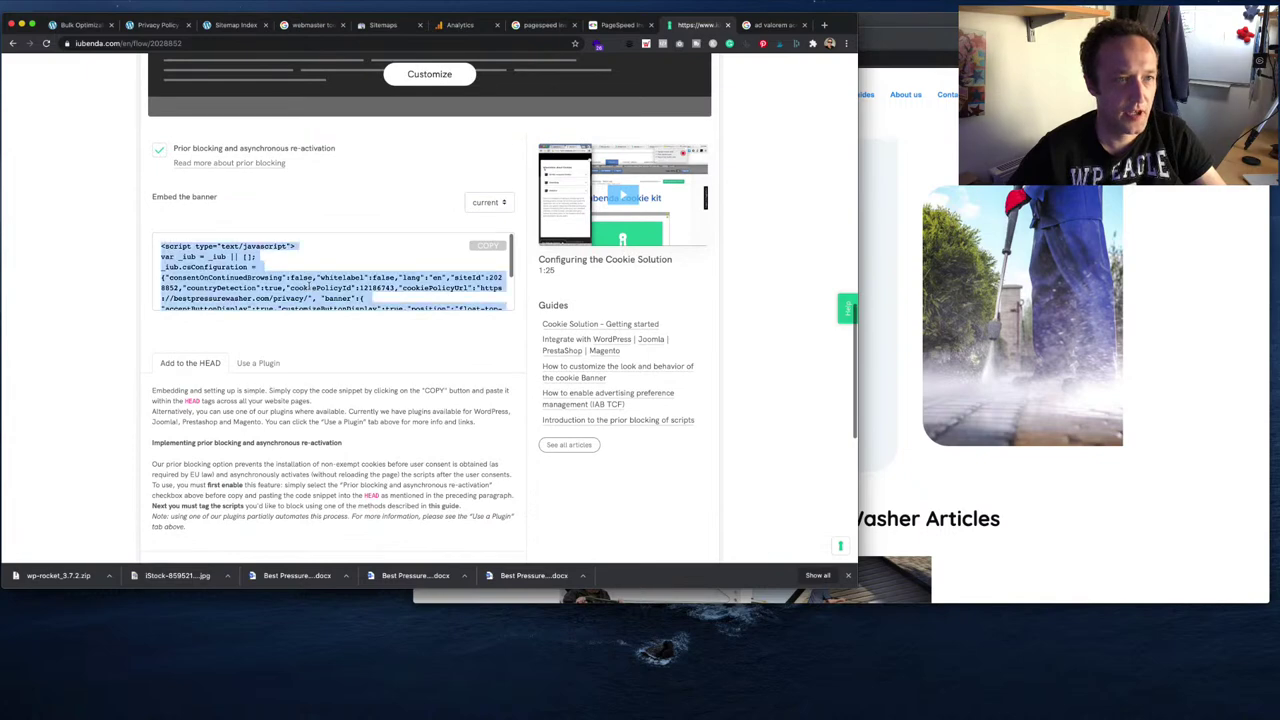
{"action": "left_click", "coordinate": [90, 25]}
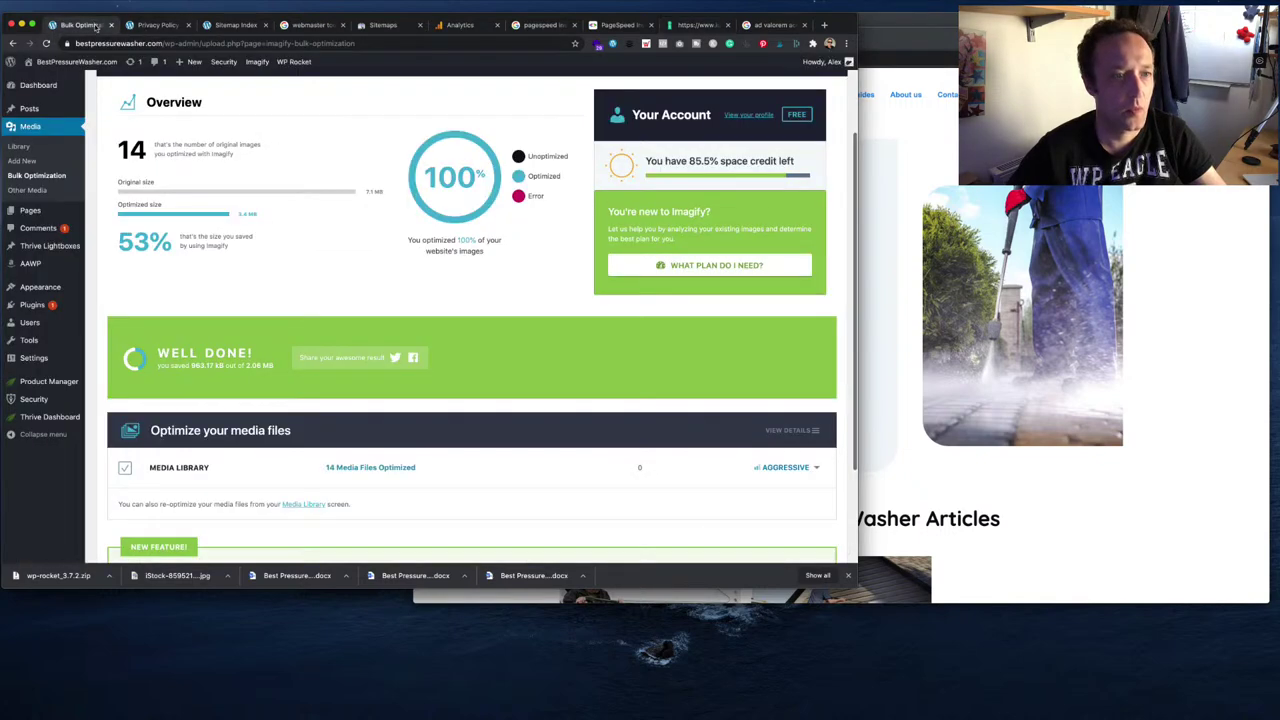
- Search for 'insert', then install and activate the Insert Headers and Footers plugin
{"action": "left_click", "coordinate": [145, 25]}
{"action": "left_click", "coordinate": [80, 25]}
{"action": "mouse_move", "coordinate": [46, 291]}
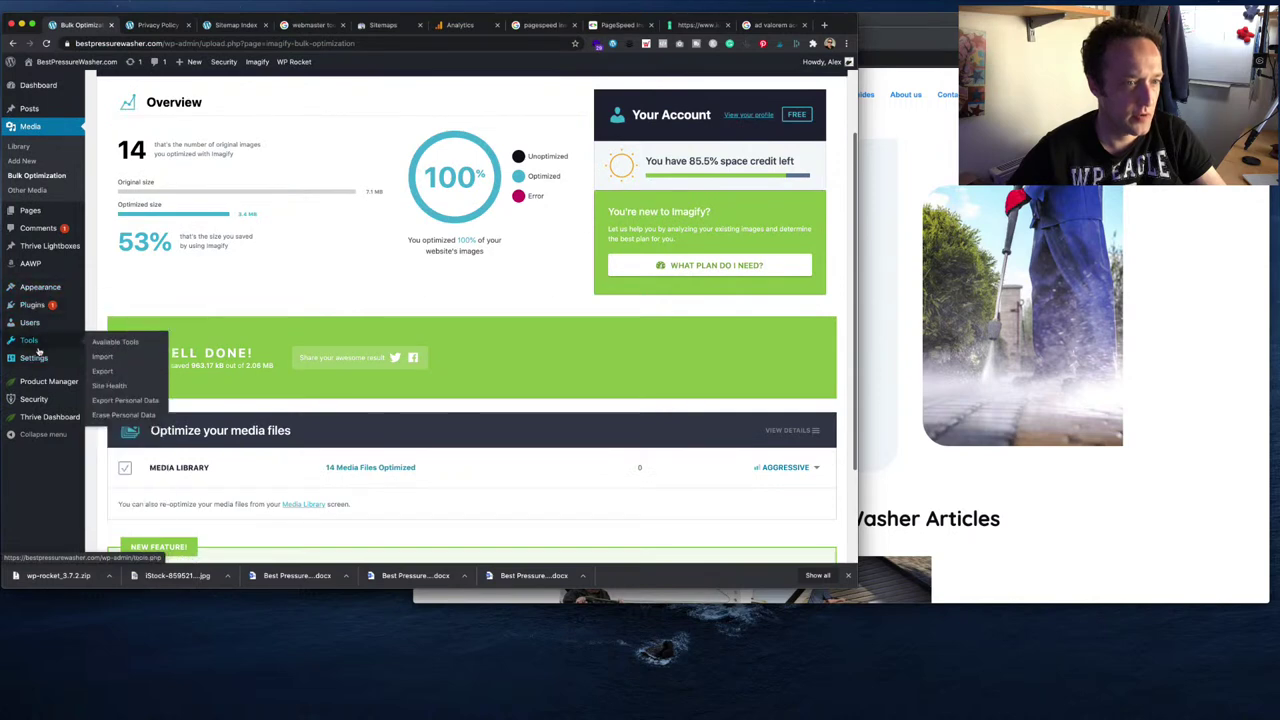
{"action": "mouse_move", "coordinate": [42, 360]}
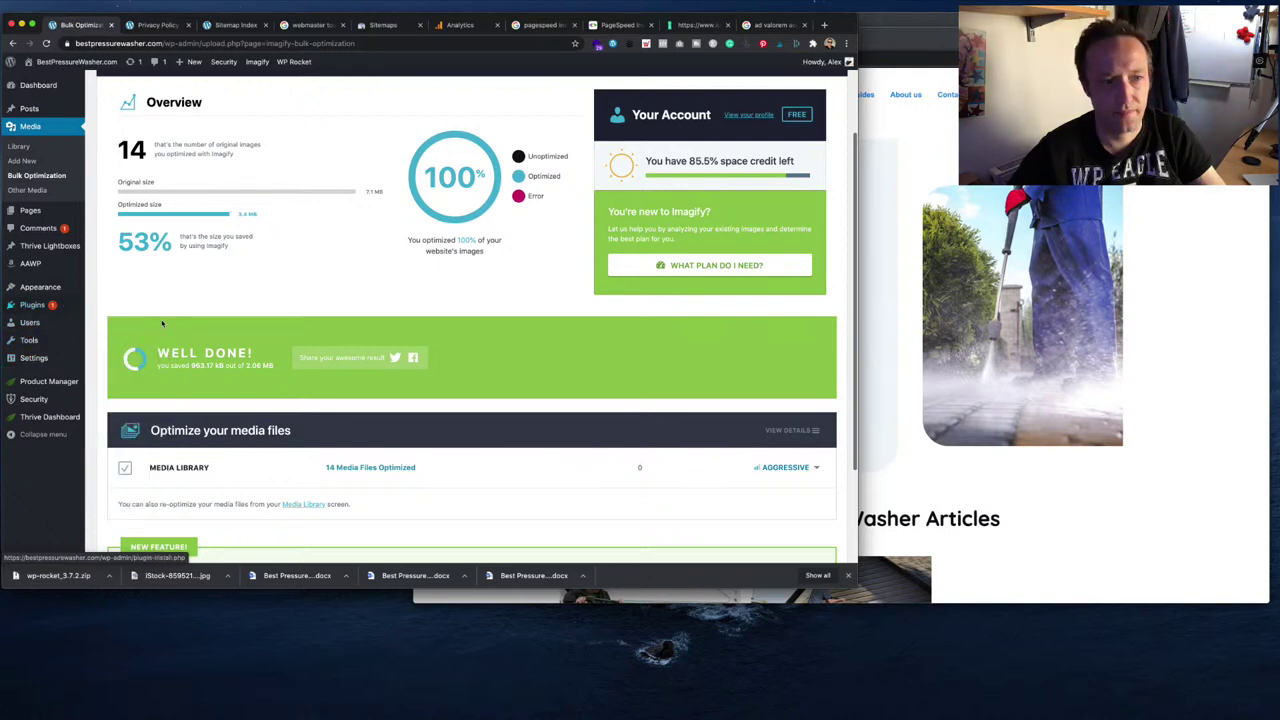
{"action": "left_click", "coordinate": [117, 322]}
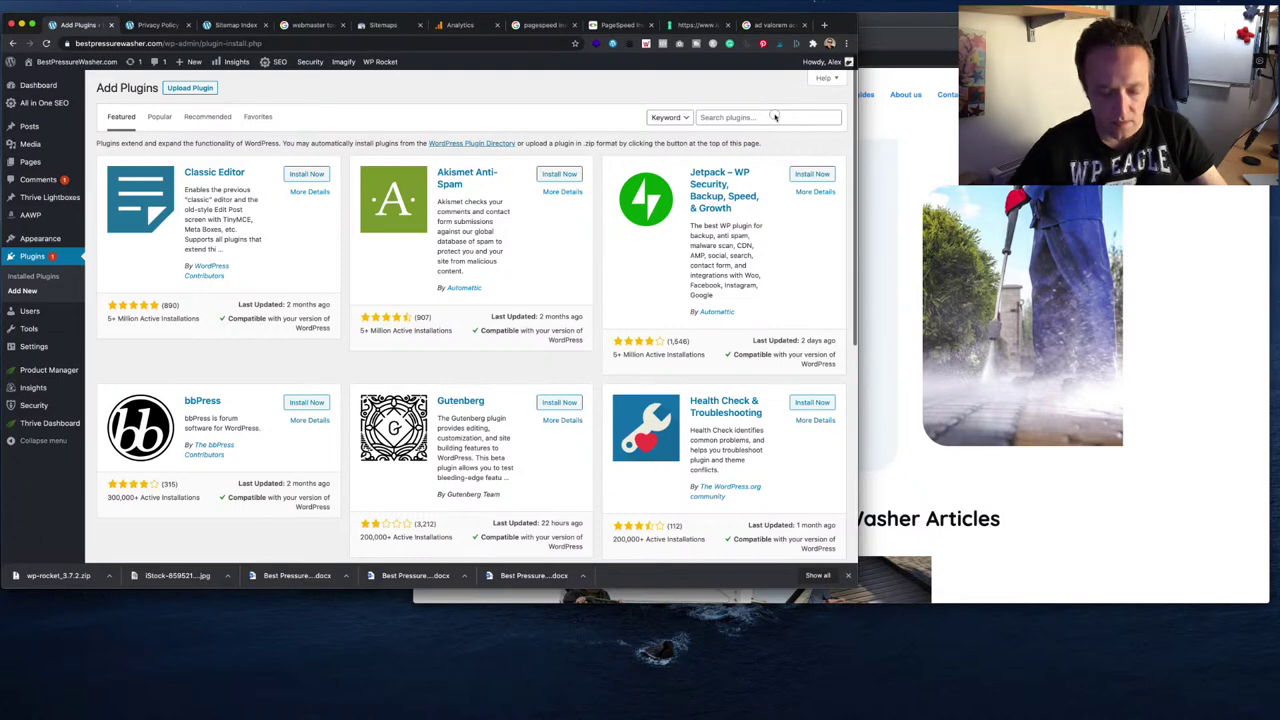
{"action": "left_click", "coordinate": [774, 117]}
{"action": "type", "text": "insert header"}
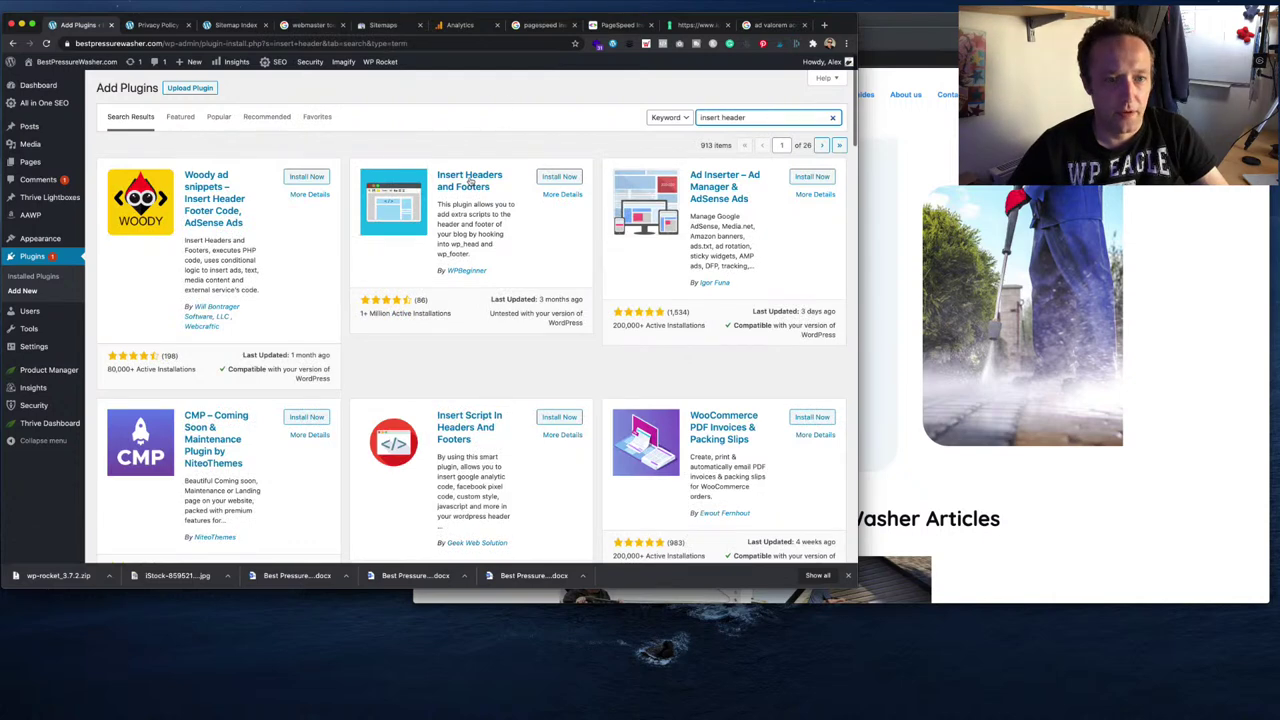
{"action": "left_click", "coordinate": [560, 181]}
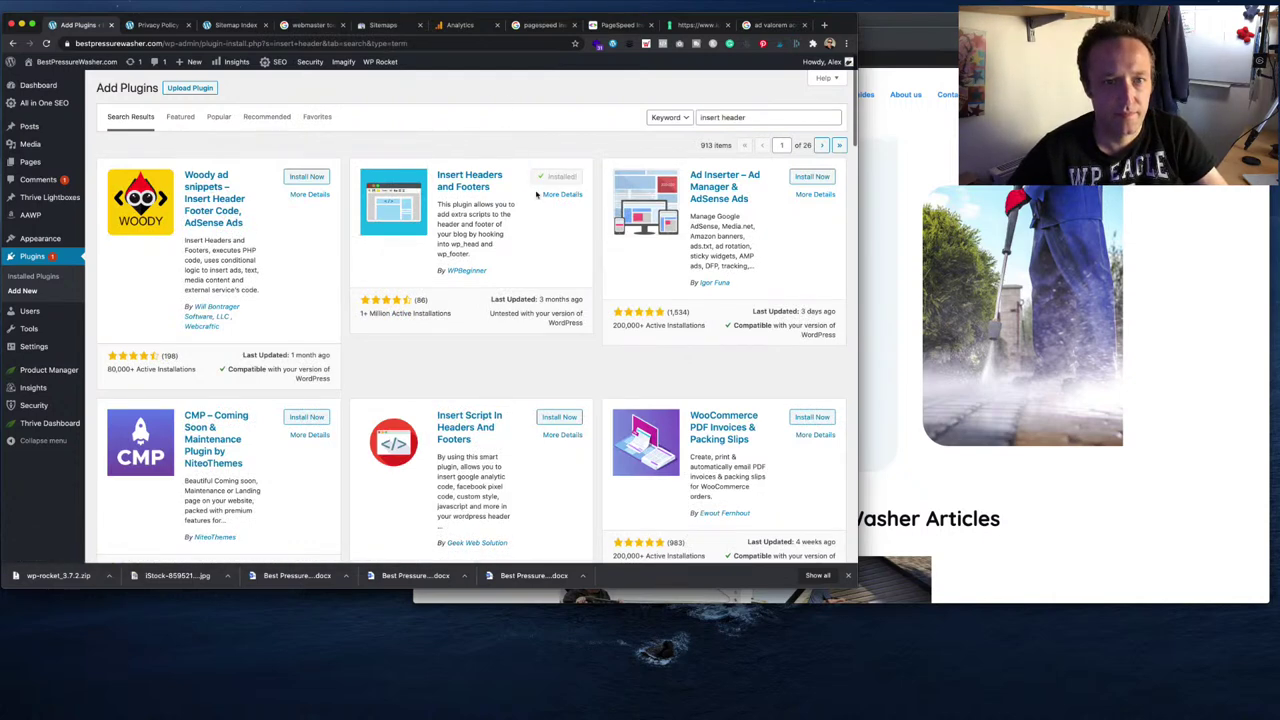
{"action": "left_click", "coordinate": [563, 180]}
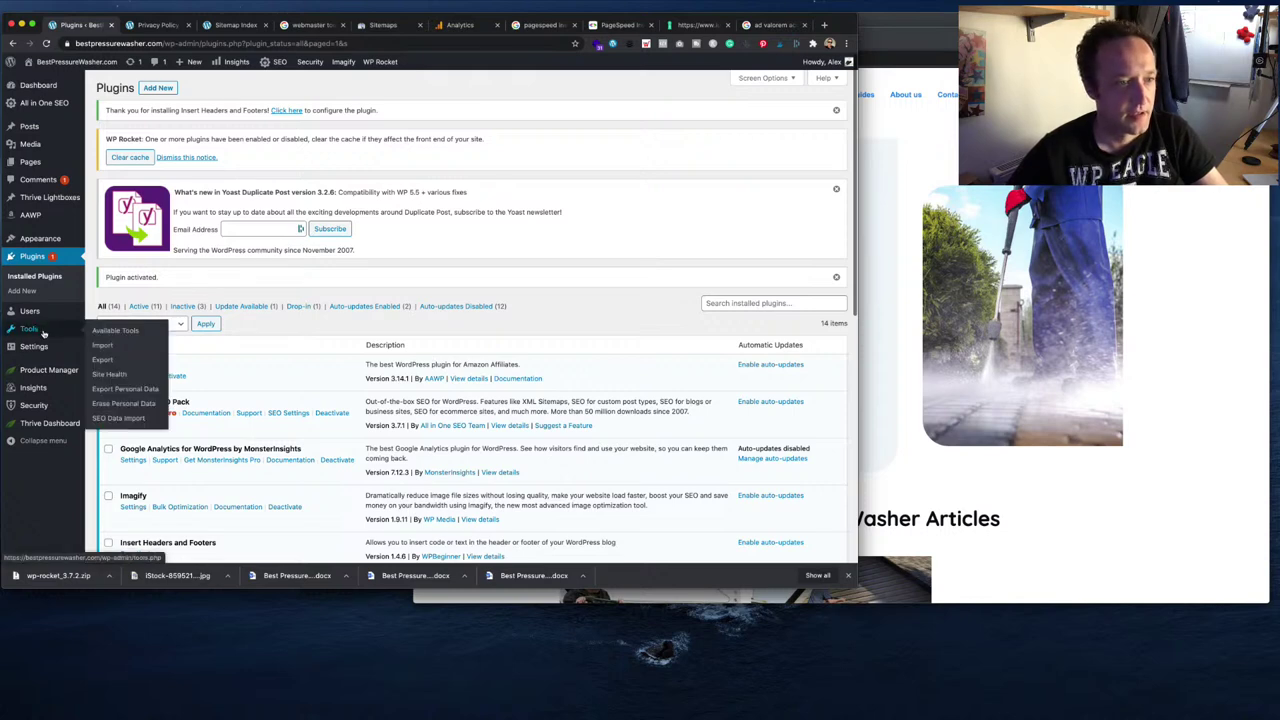
- Paste the iubenda banner code into Scripts in Header and save the settings
{"action": "mouse_move", "coordinate": [47, 346]}
{"action": "left_click", "coordinate": [122, 464]}
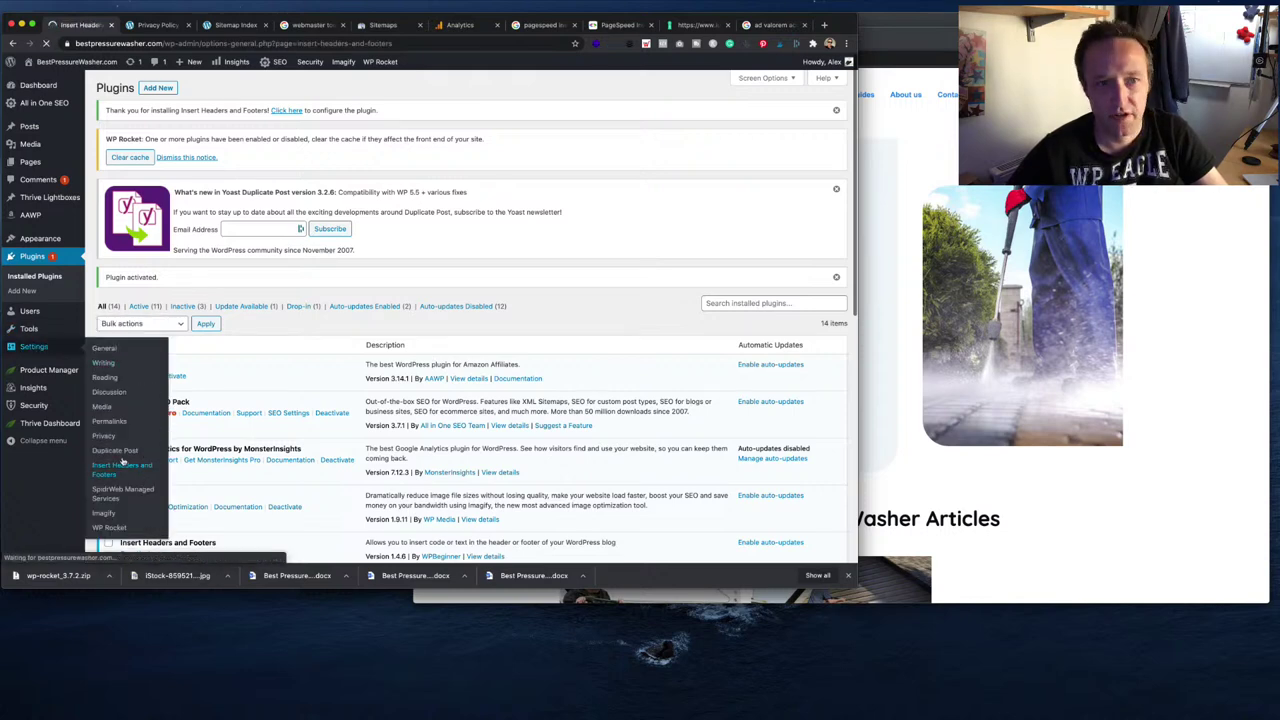
{"action": "left_click", "coordinate": [323, 237]}
{"action": "key", "text": "super+v"}
{"action": "scroll", "coordinate": [300, 310], "scroll_direction": "down", "scroll_amount": 1}
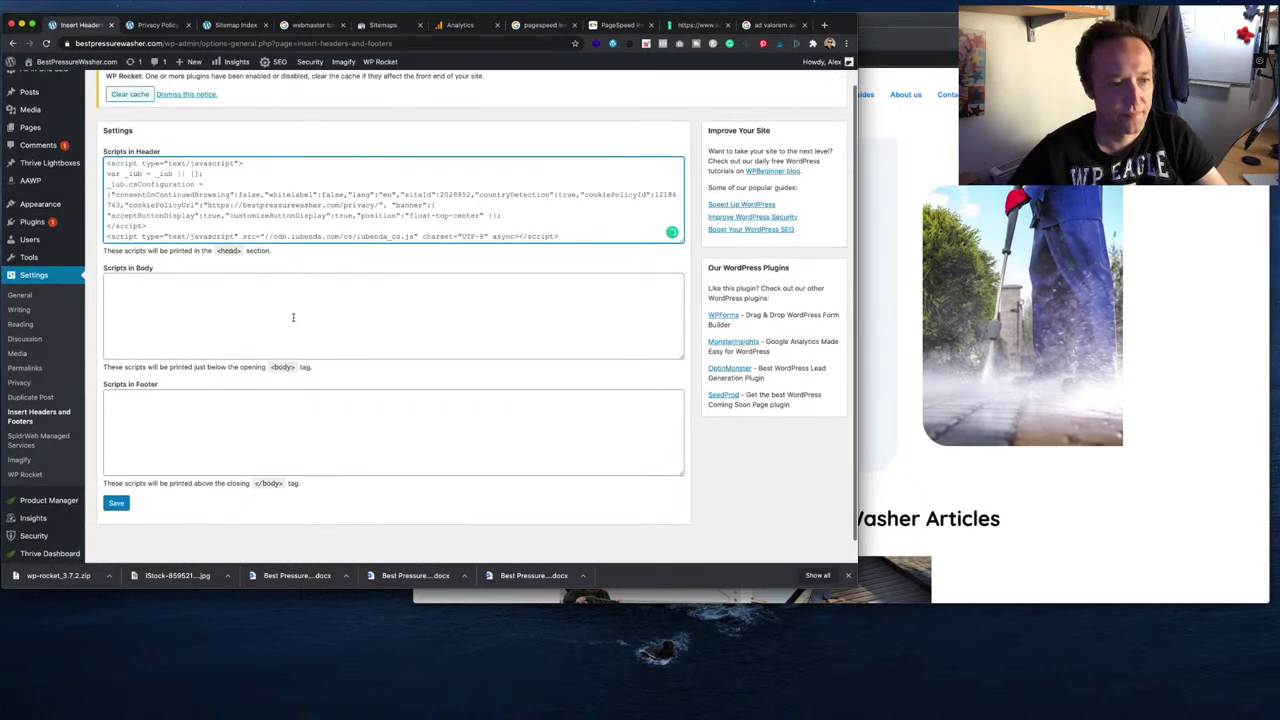
{"action": "left_click", "coordinate": [116, 537]}
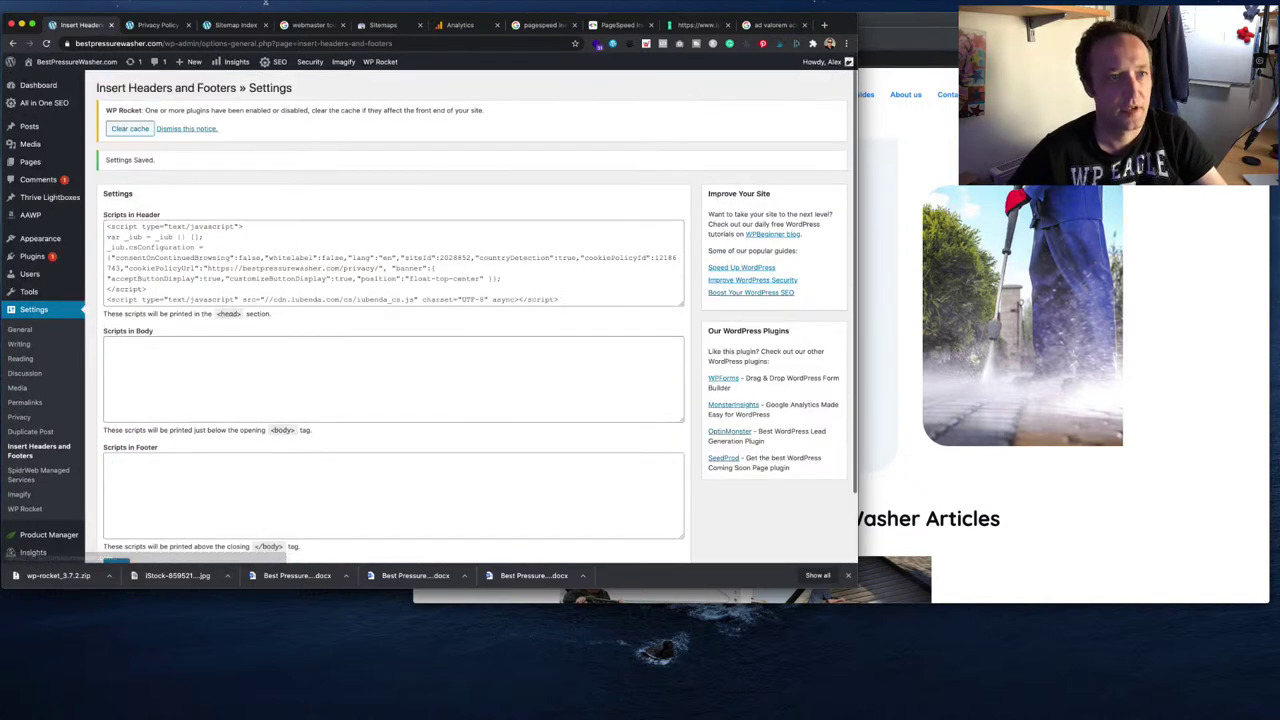
{"action": "left_click", "coordinate": [284, 5]}
{"action": "left_click", "coordinate": [347, 164]}
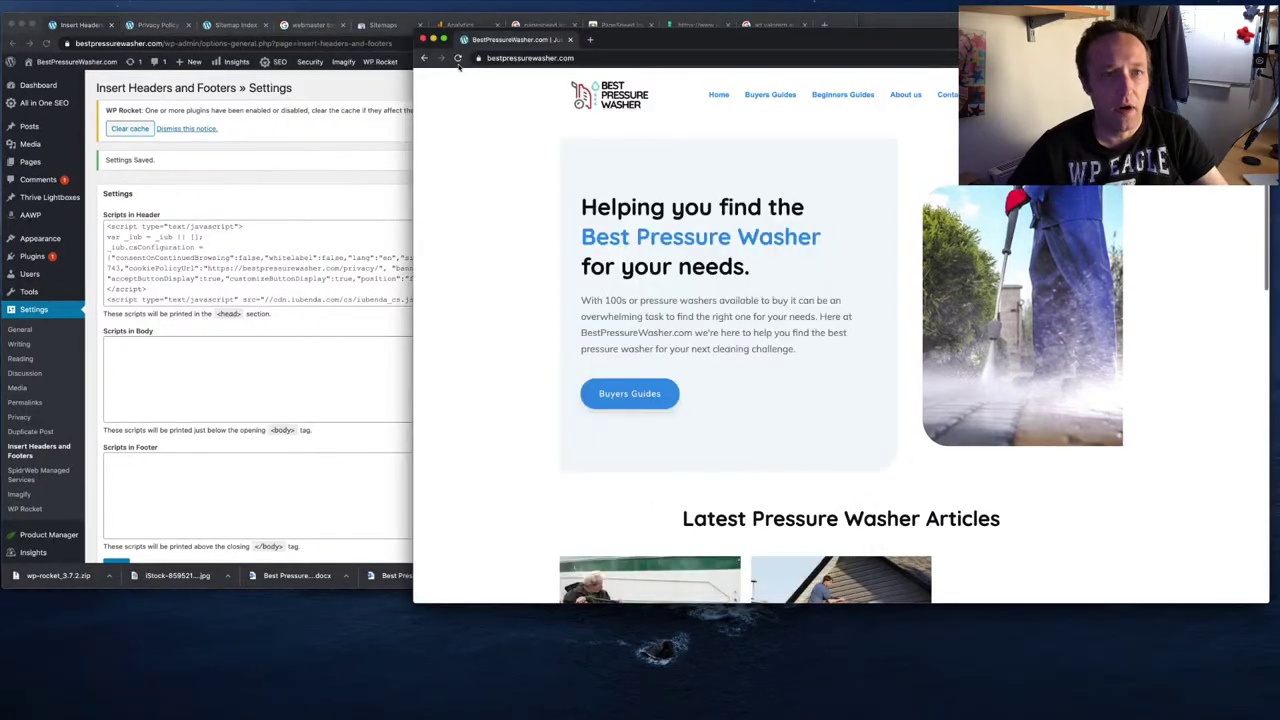
- Close the front-end homepage and boats buyers guide windows
{"action": "left_click", "coordinate": [423, 41]}
{"action": "left_click", "coordinate": [273, 5]}
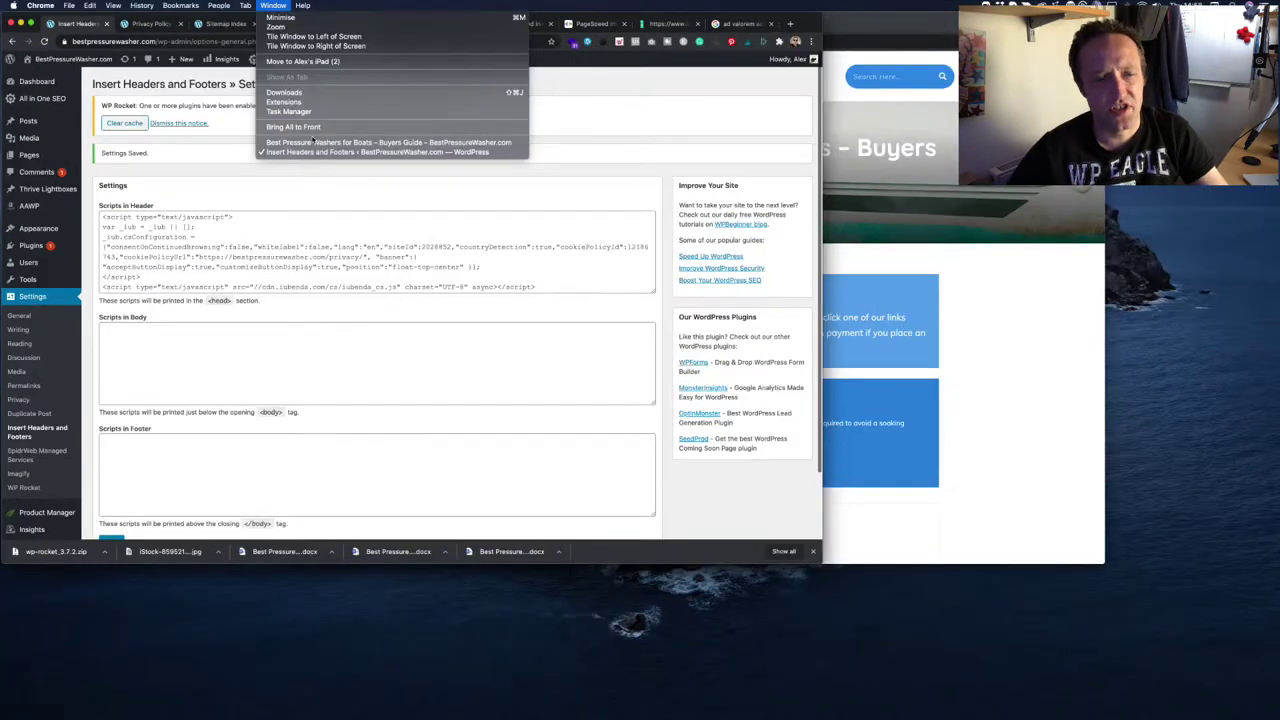
{"action": "left_click", "coordinate": [311, 147]}
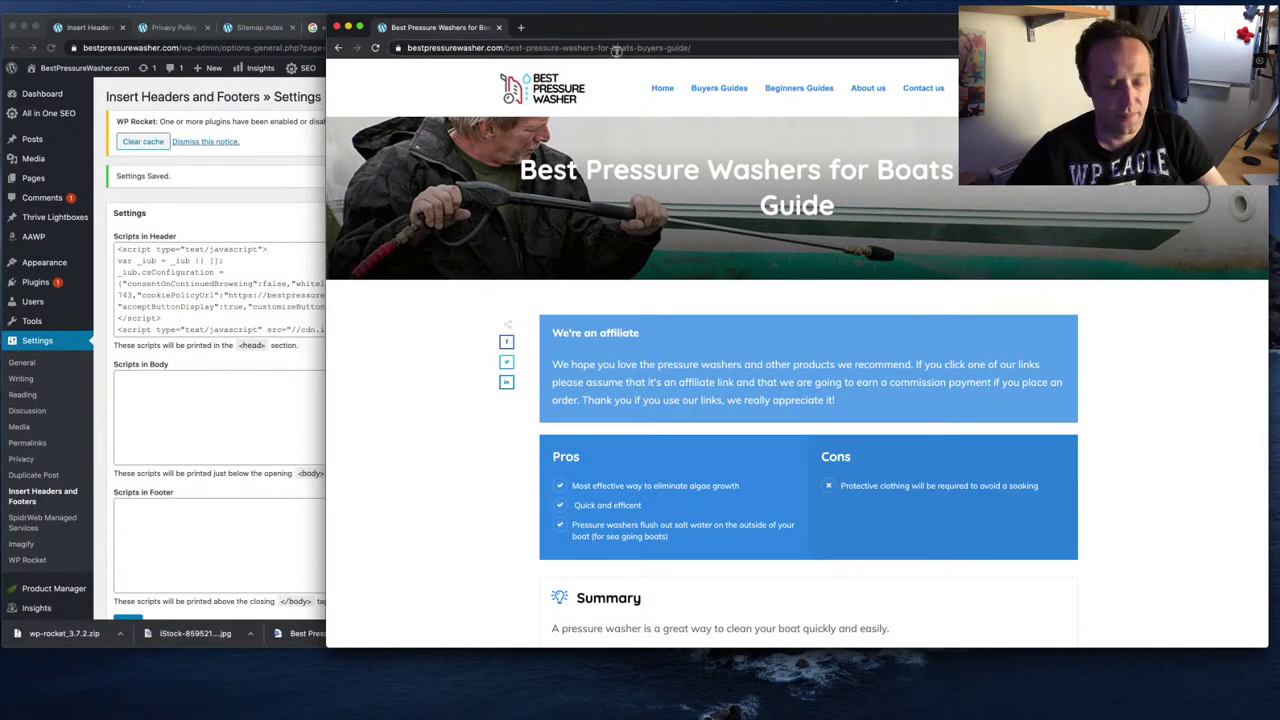
{"action": "left_click", "coordinate": [616, 50]}
{"action": "left_click", "coordinate": [338, 27]}
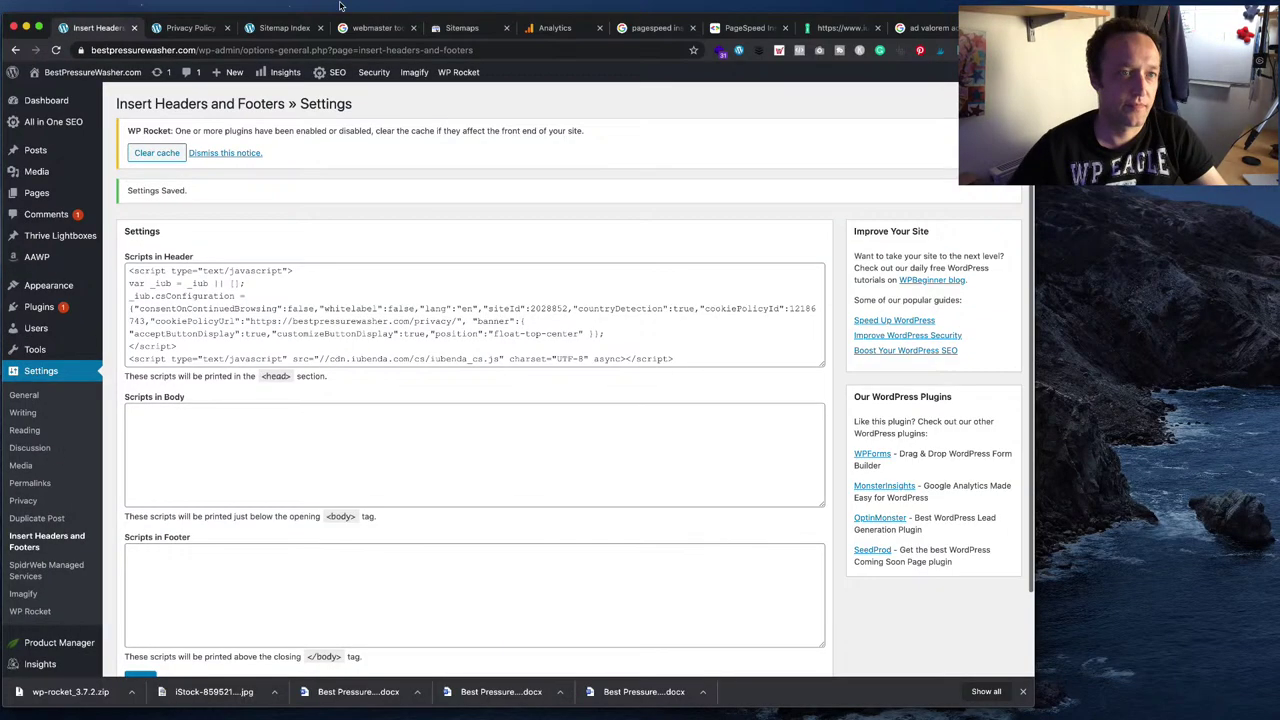
{"action": "left_click", "coordinate": [314, 6]}
- Load bestpressurewasher.com in an incognito window and reload to check for the cookie banner
{"action": "mouse_move", "coordinate": [69, 6]}
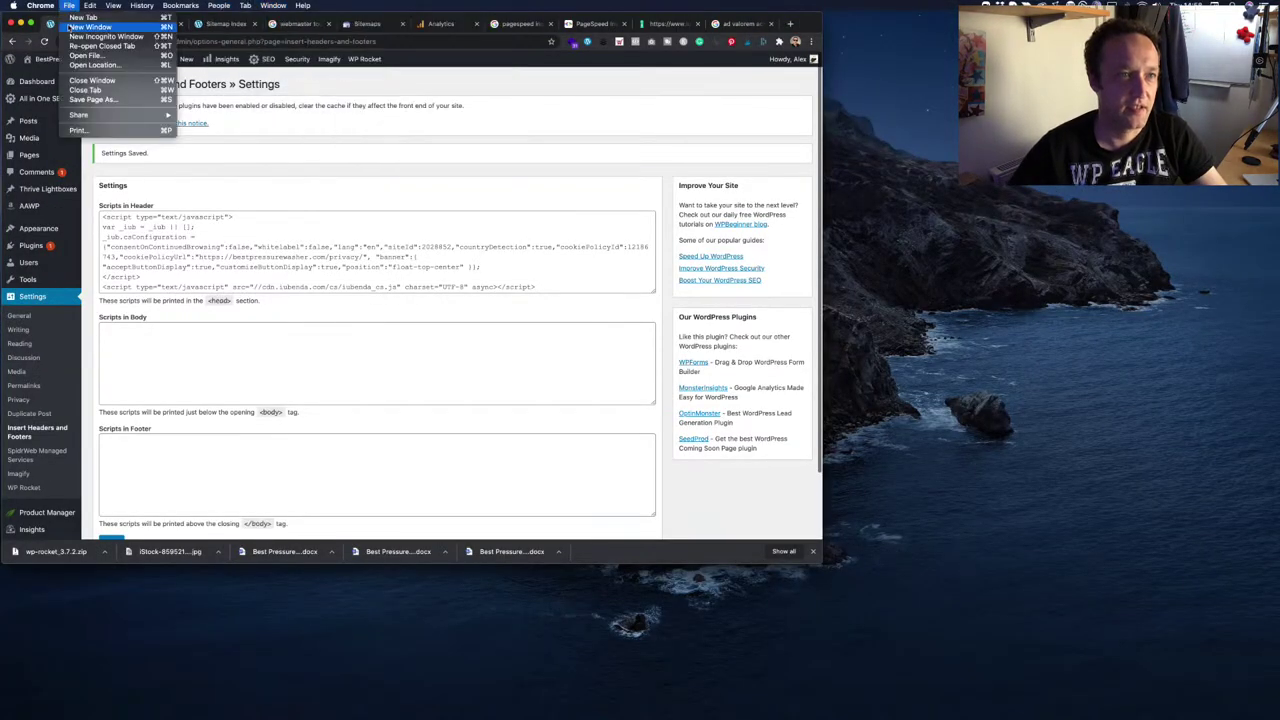
{"action": "key", "text": "super+shift+n"}
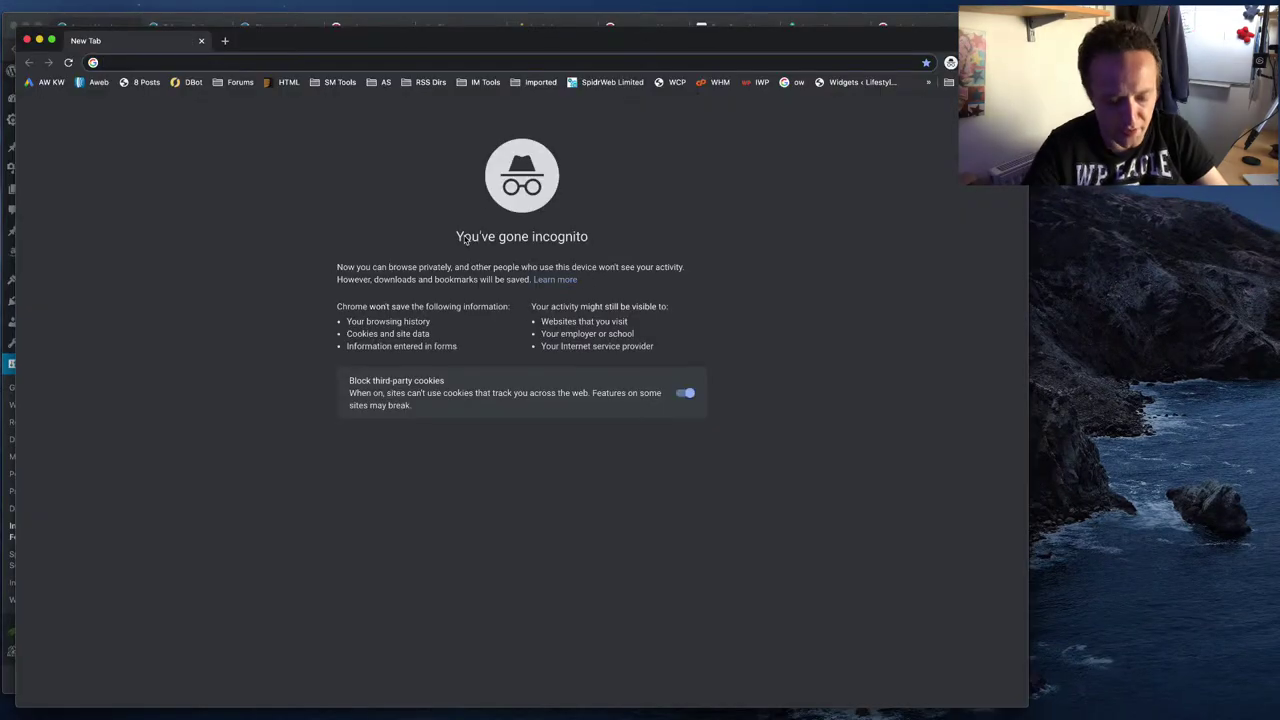
{"action": "type", "text": "bestpr"}
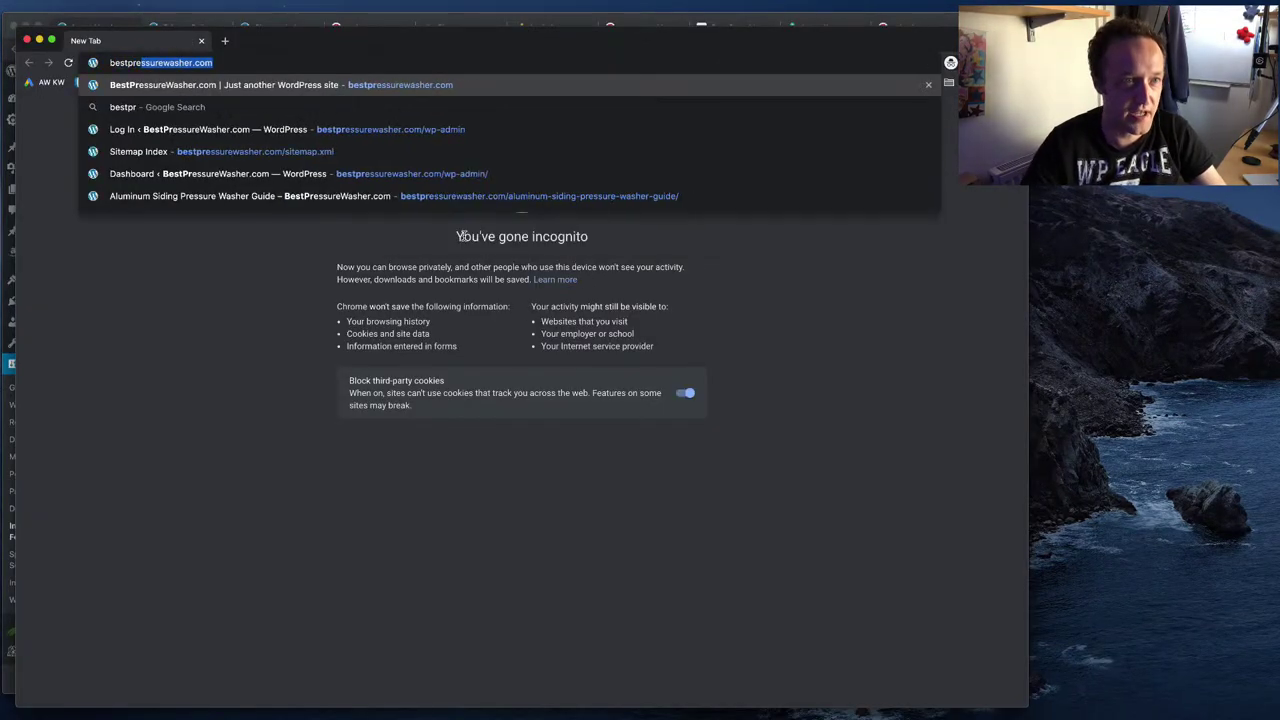
{"action": "type", "text": "e"}
{"action": "key", "text": "Return"}
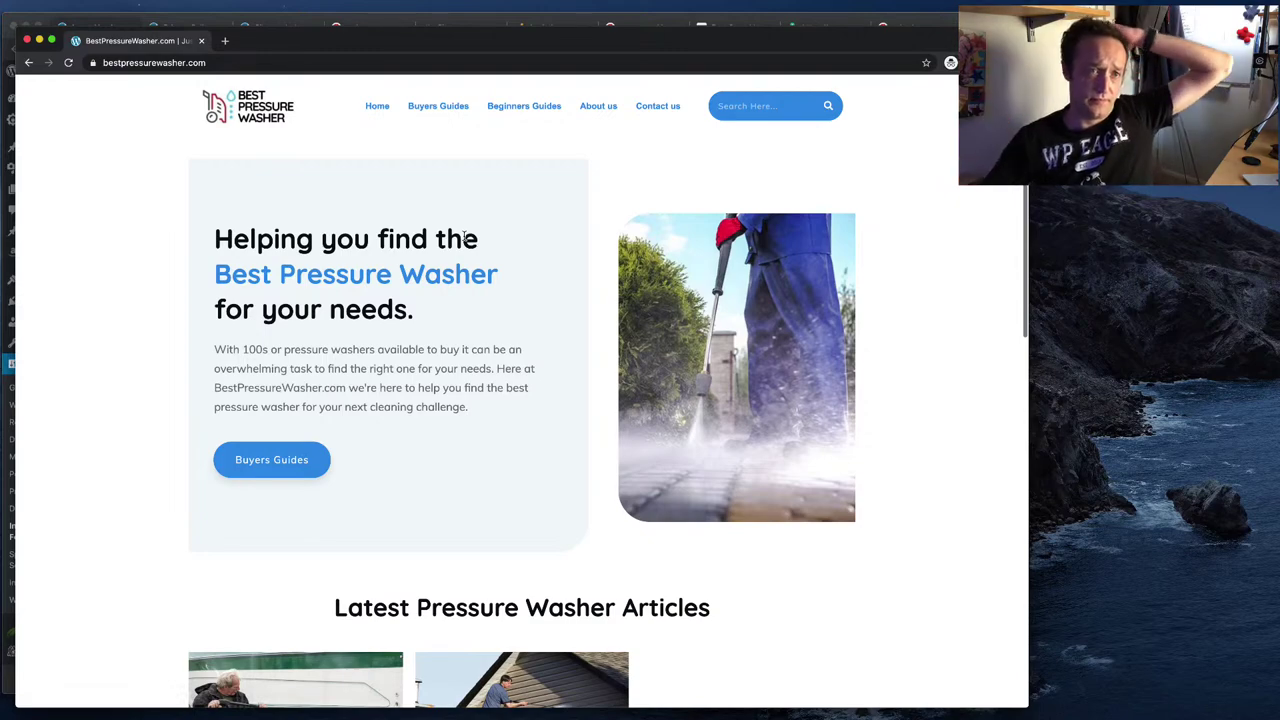
{"action": "scroll", "coordinate": [463, 236], "scroll_direction": "down", "scroll_amount": 2}
{"action": "scroll", "coordinate": [466, 294], "scroll_direction": "up", "scroll_amount": 2}
{"action": "left_click", "coordinate": [68, 62]}
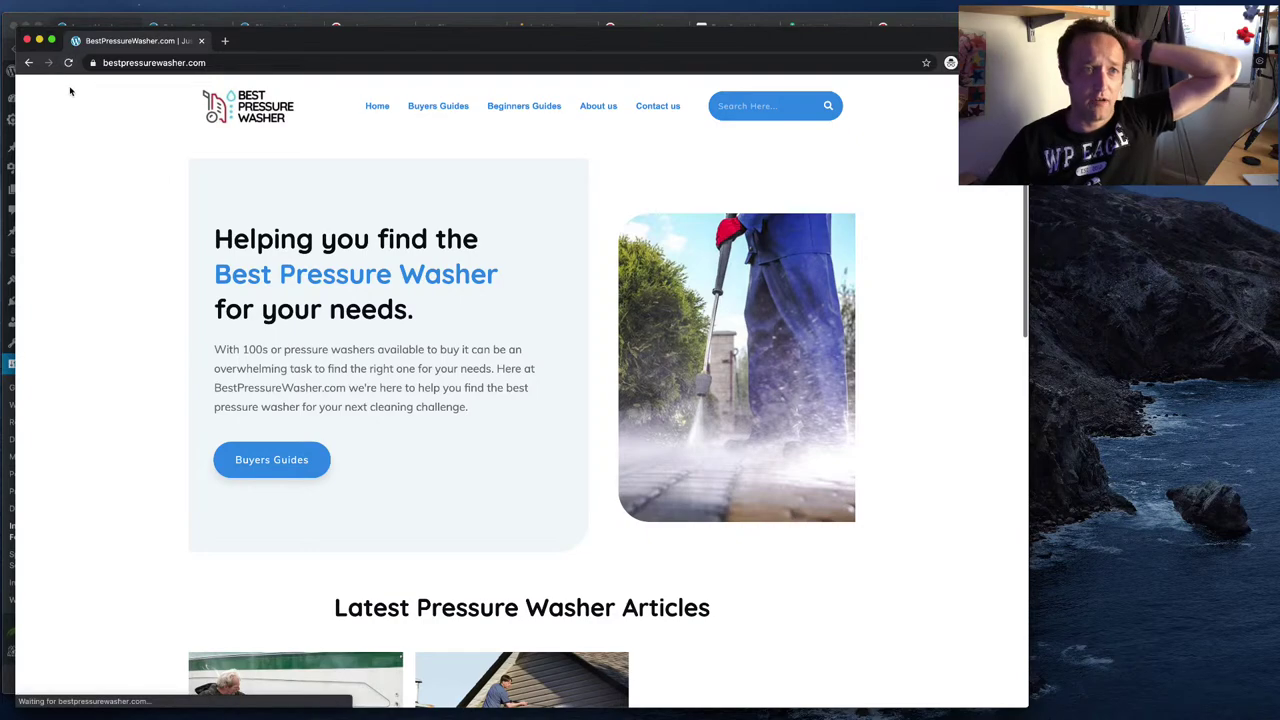
- Clear the site's page cache with WP Rocket from the WordPress window
{"action": "key", "text": "ctrl+Up"}
{"action": "left_click", "coordinate": [96, 95]}
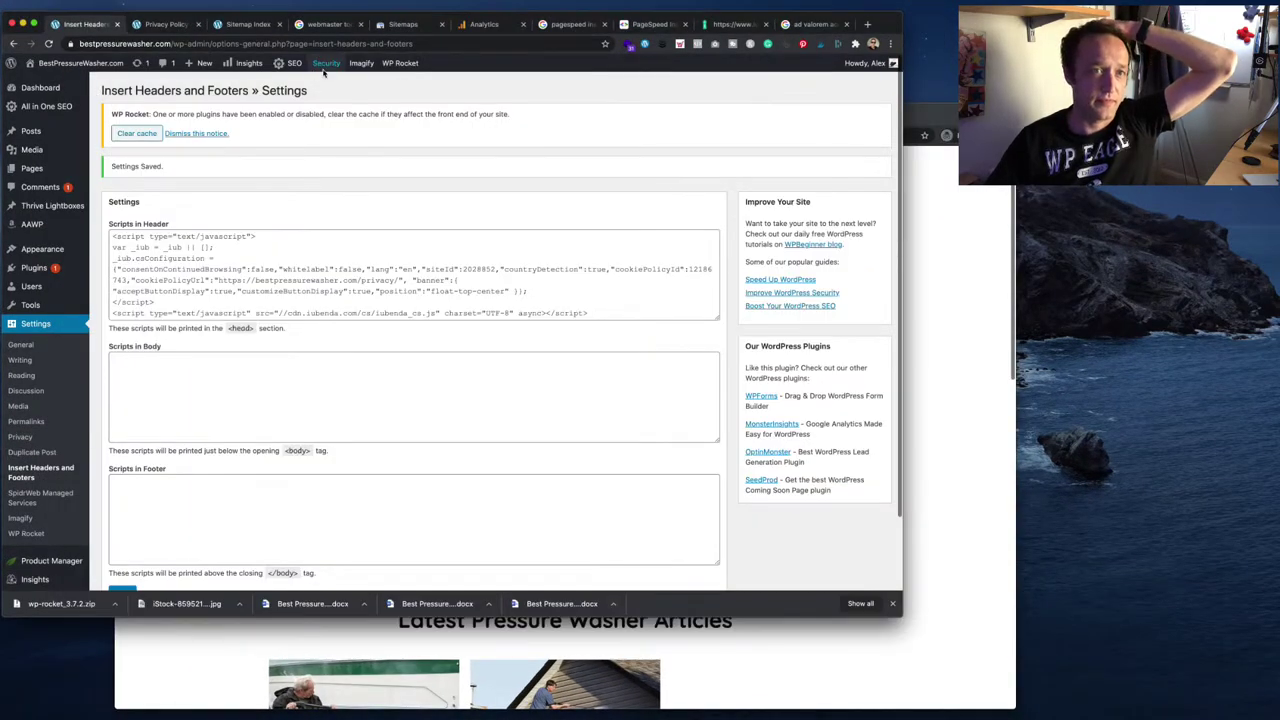
{"action": "mouse_move", "coordinate": [405, 65]}
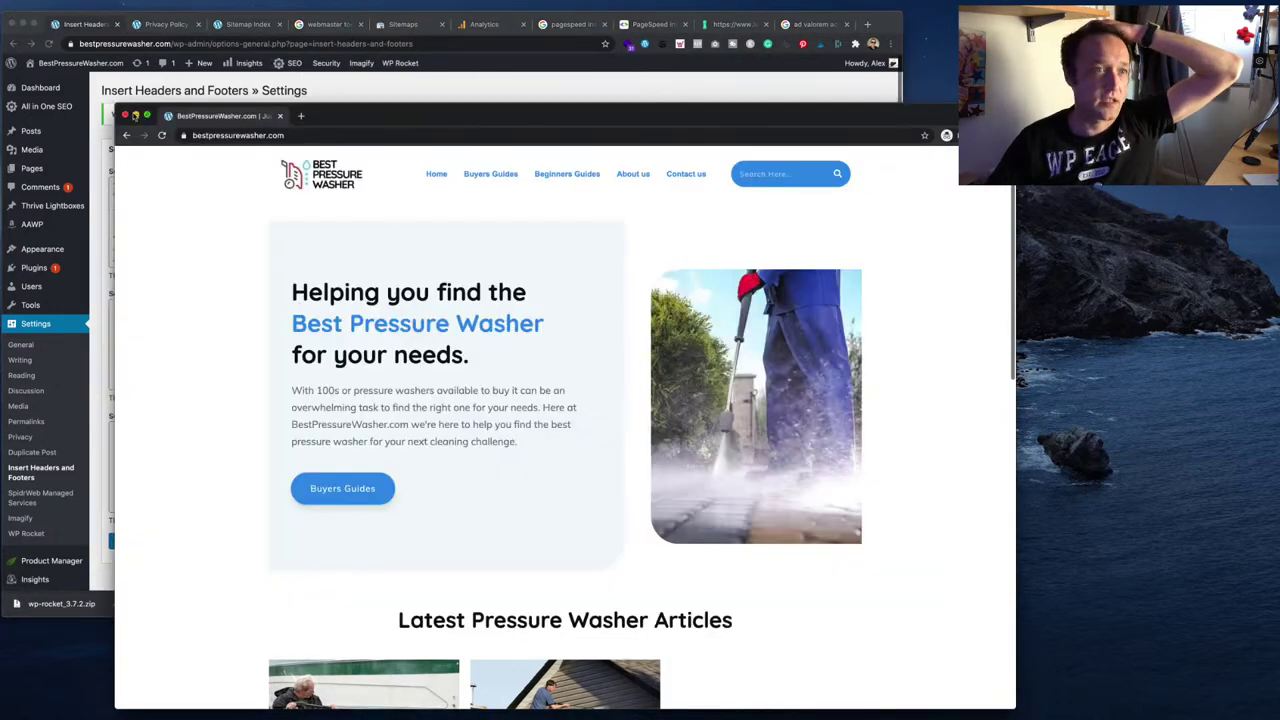
{"action": "left_click", "coordinate": [132, 100]}
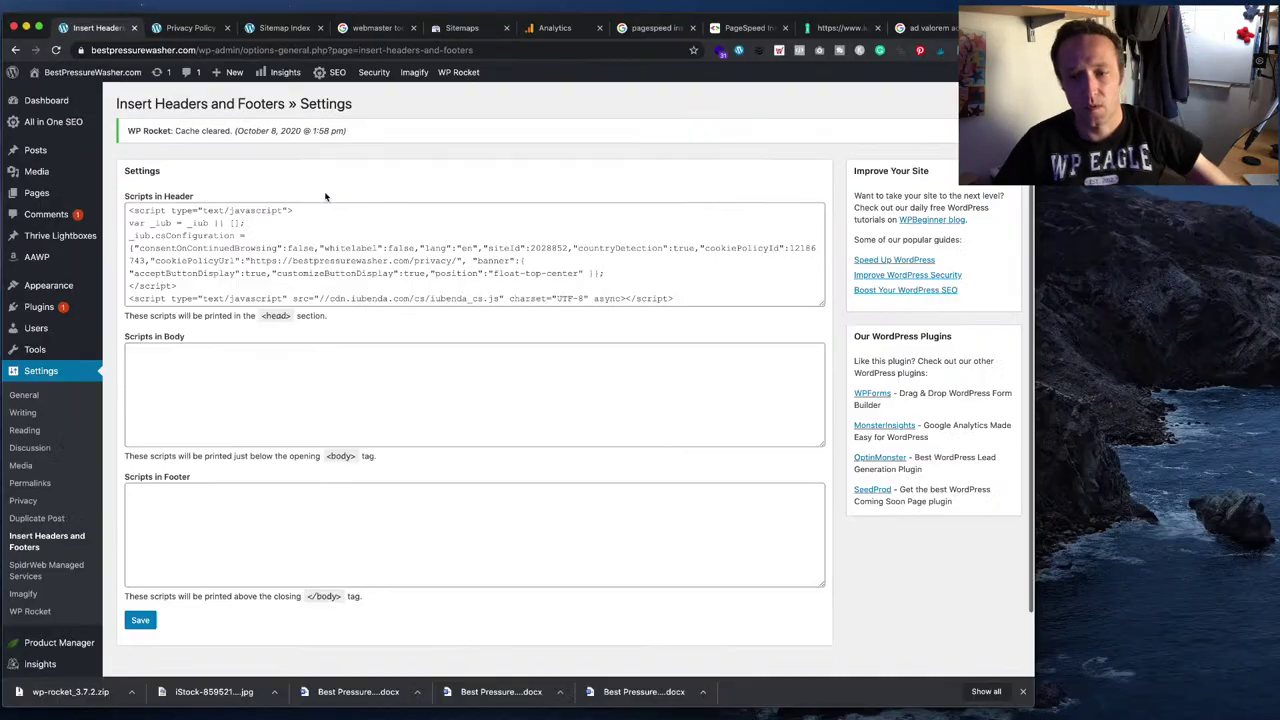
- Recheck bestpressurewasher.com in a new incognito window, confirm the cookie notice, then close it
{"action": "key", "text": "super+shift+n"}
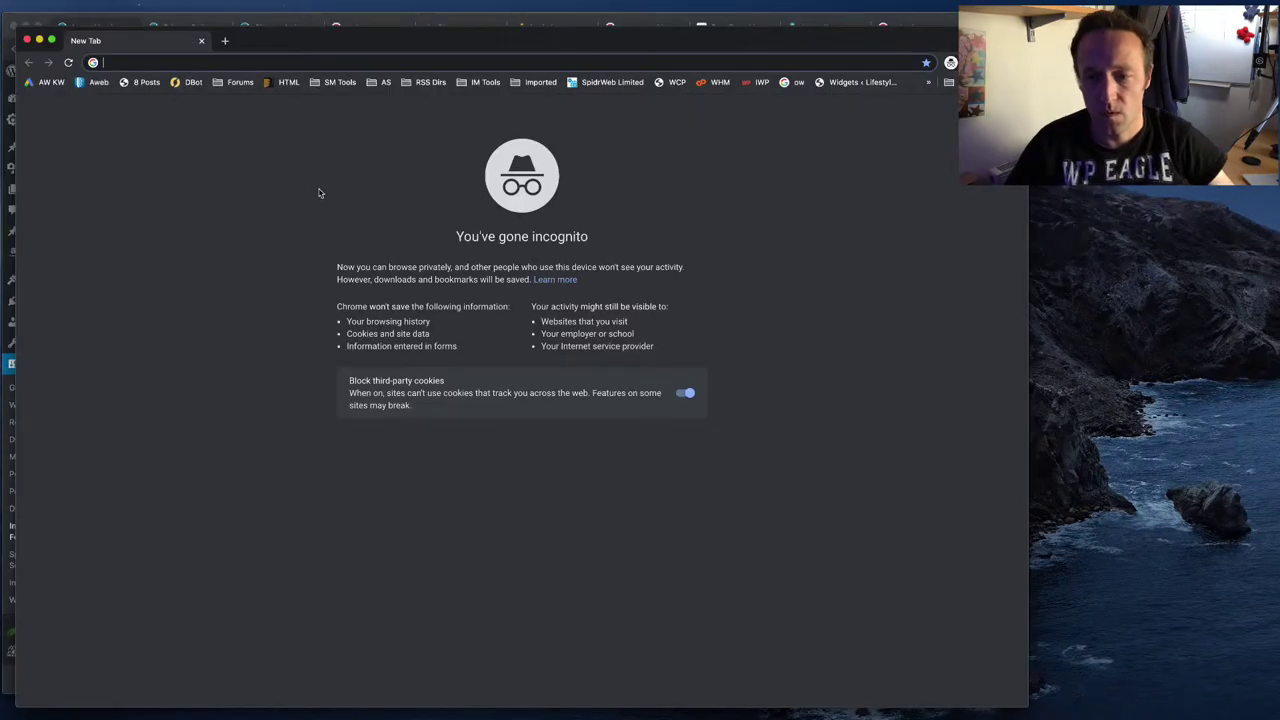
{"action": "type", "text": "bestpressurewasher.com"}
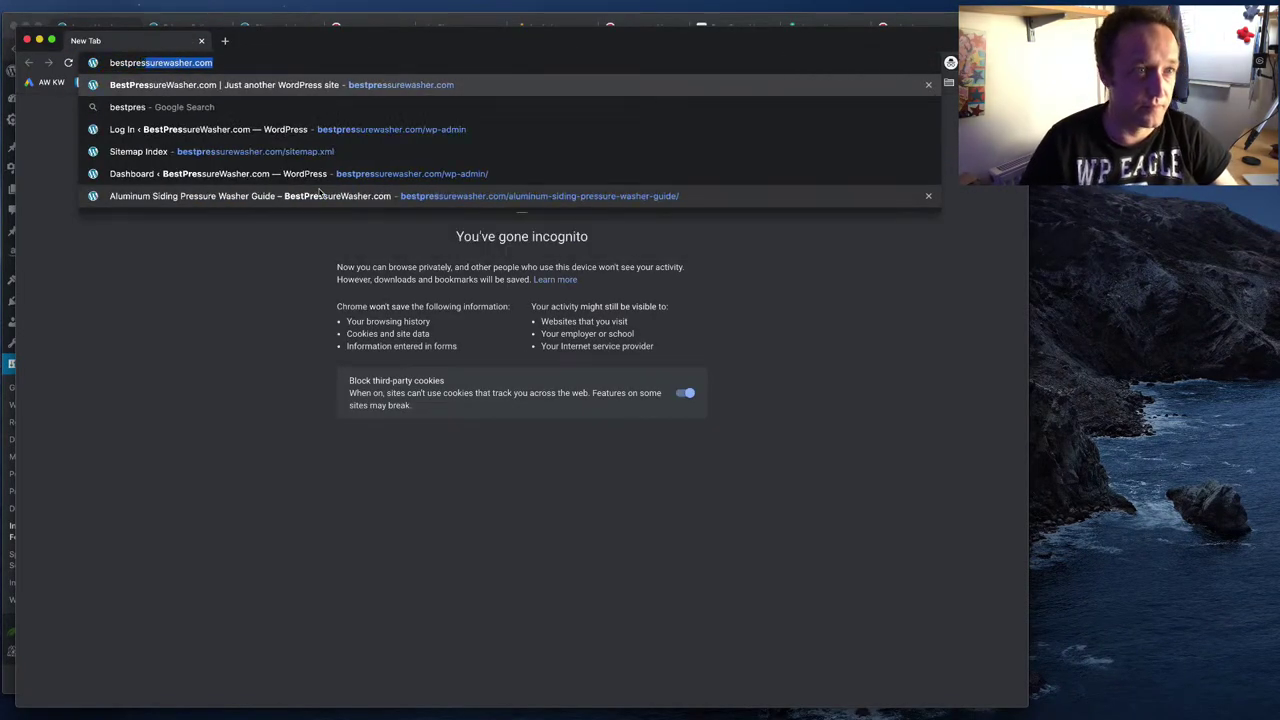
{"action": "key", "text": "Return"}
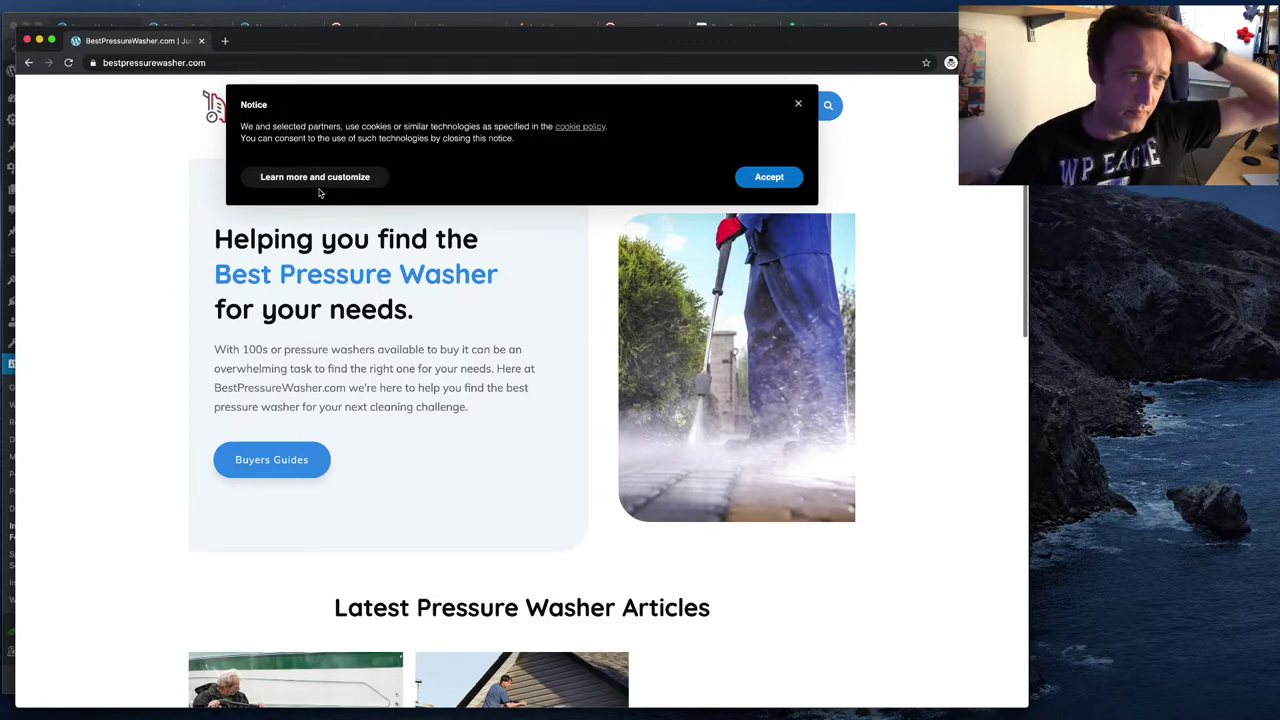
{"action": "left_click", "coordinate": [27, 40]}
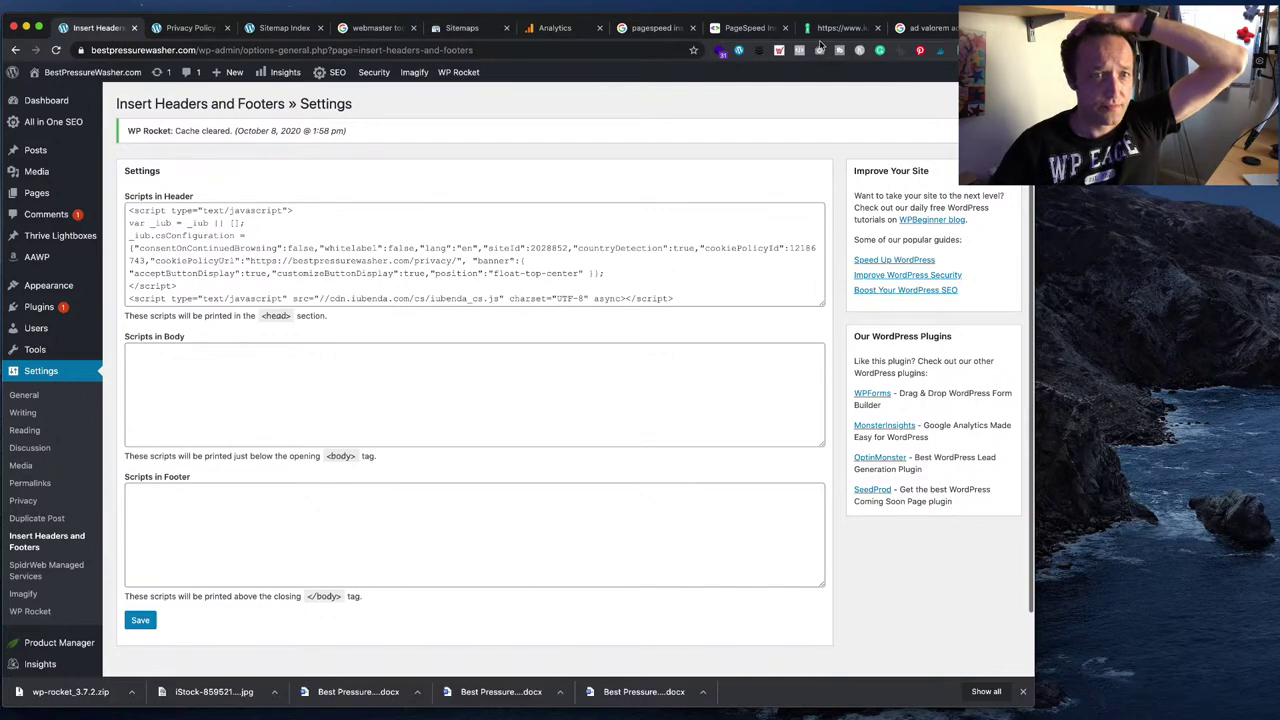
{"action": "left_click", "coordinate": [840, 27]}
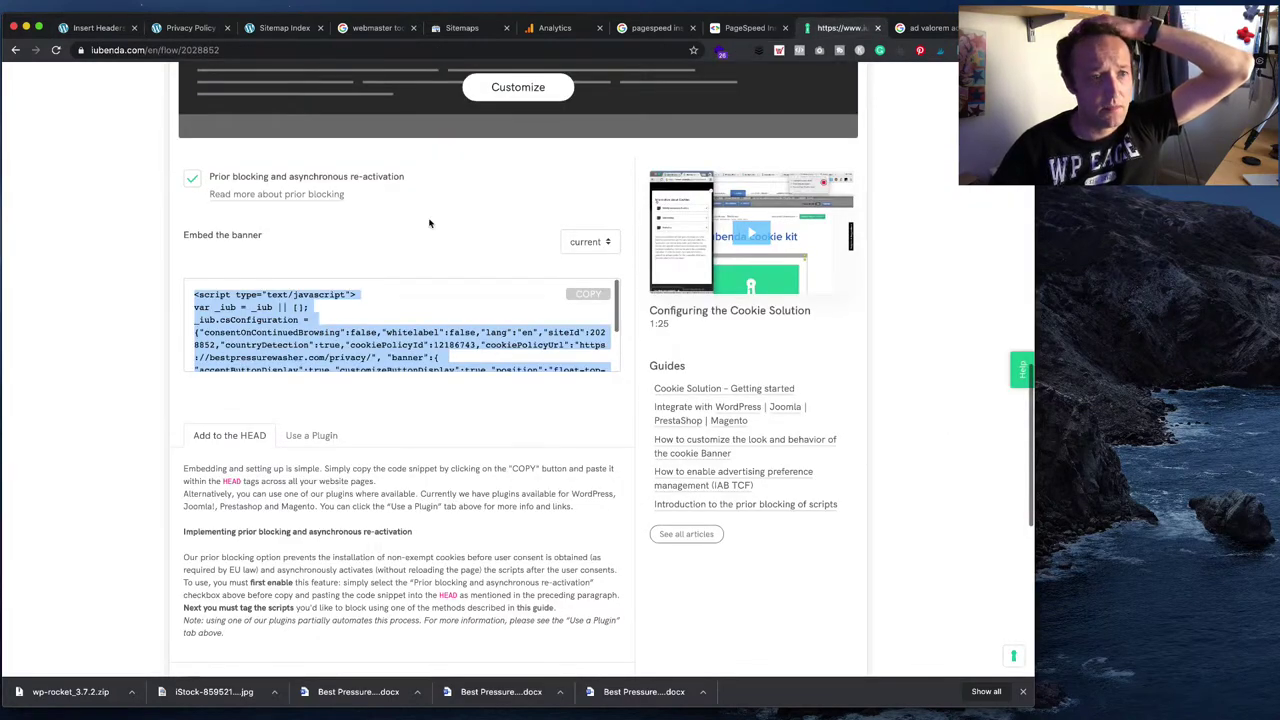
- Open the cookie solution customization panel and review its Advanced View settings
{"action": "scroll", "coordinate": [400, 230], "scroll_direction": "up", "scroll_amount": 5}
{"action": "scroll", "coordinate": [431, 232], "scroll_direction": "down", "scroll_amount": 5}
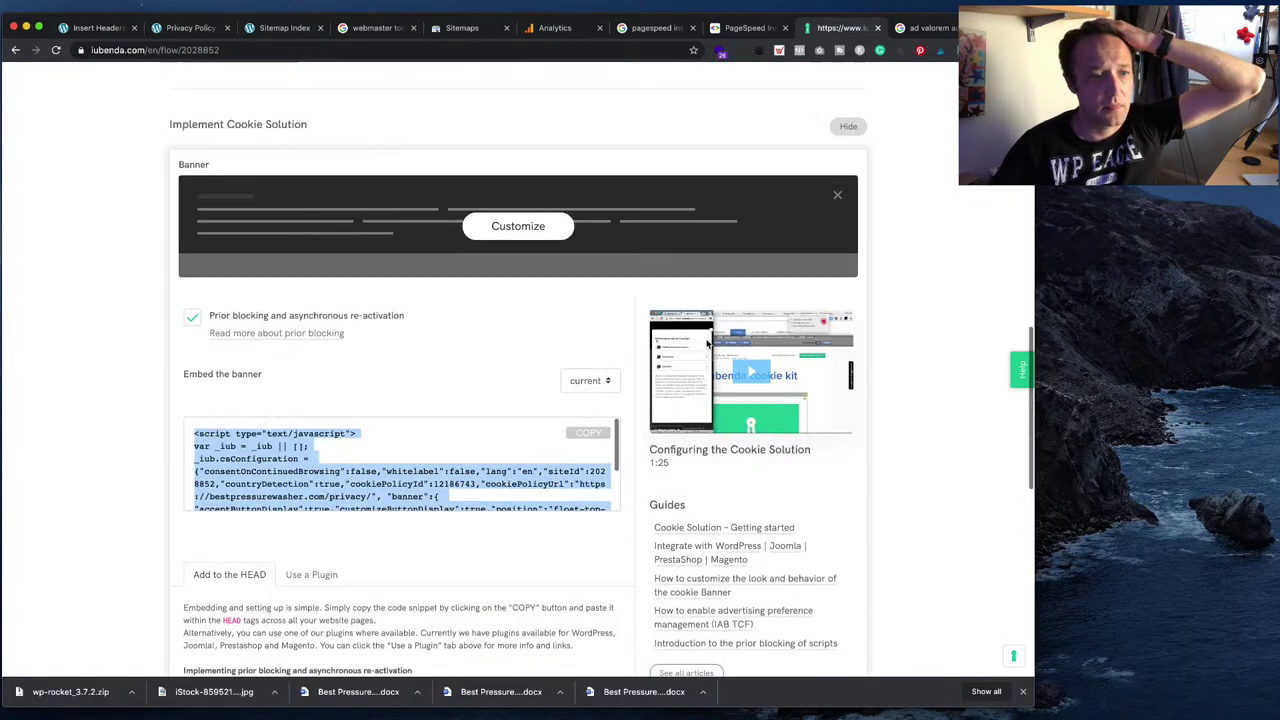
{"action": "scroll", "coordinate": [520, 290], "scroll_direction": "up", "scroll_amount": 2}
{"action": "left_click", "coordinate": [518, 235]}
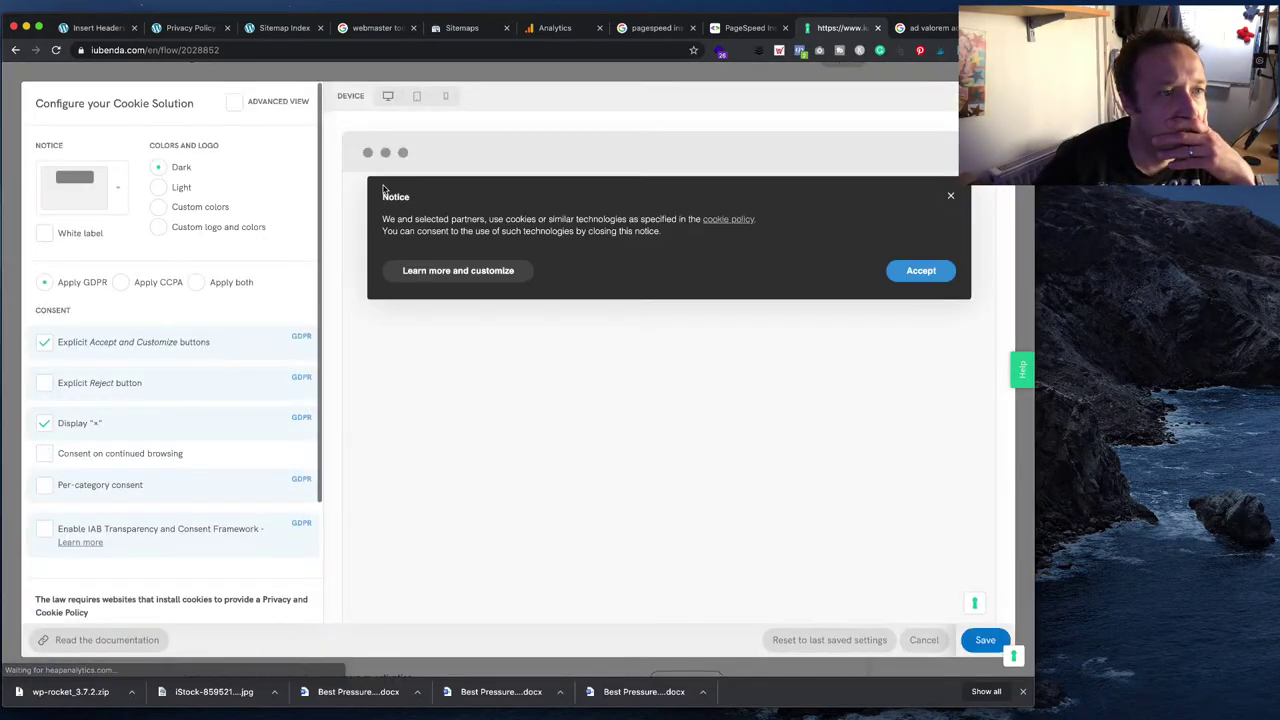
{"action": "left_click", "coordinate": [235, 103]}
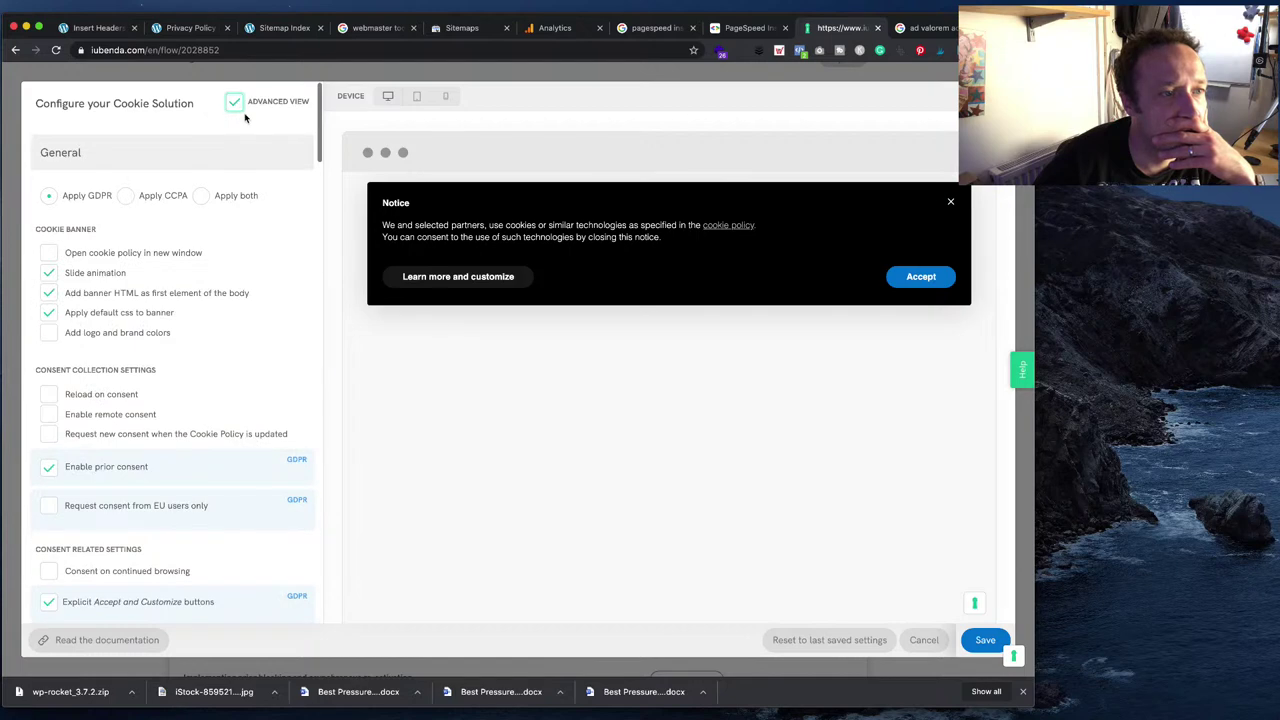
{"action": "scroll", "coordinate": [128, 258], "scroll_direction": "down", "scroll_amount": 5}
{"action": "scroll", "coordinate": [128, 258], "scroll_direction": "down", "scroll_amount": 10}
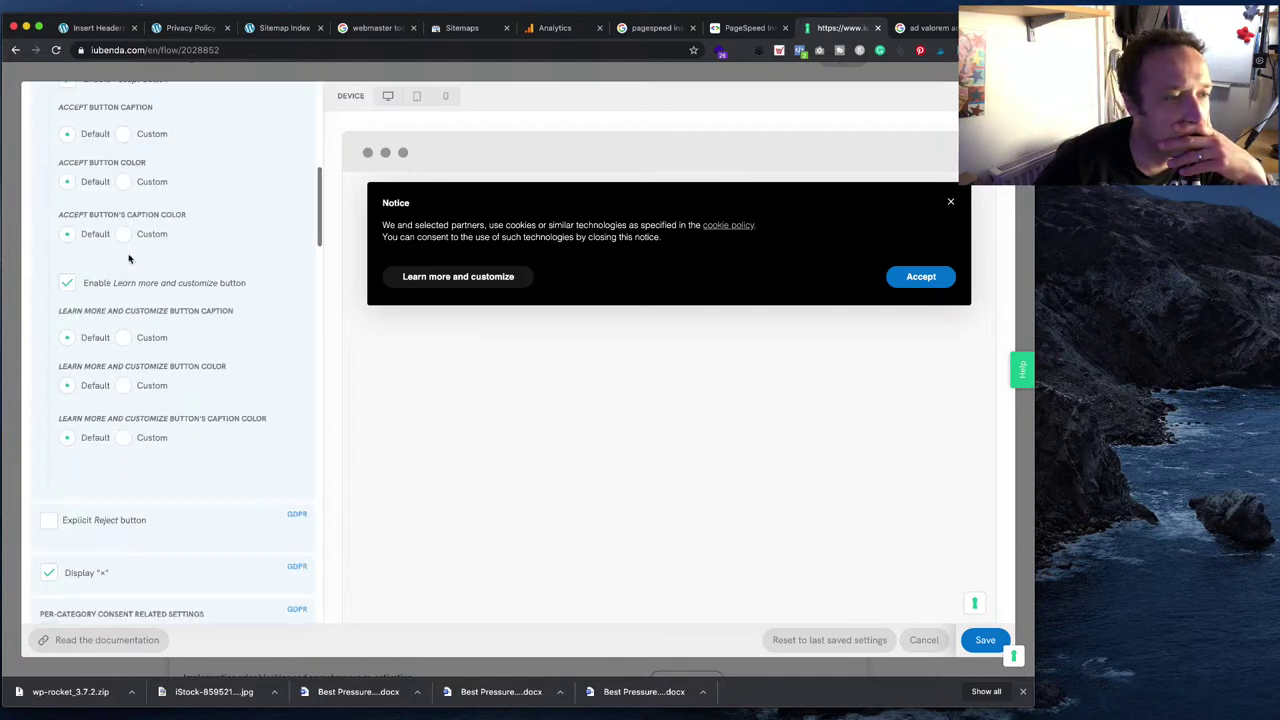
{"action": "scroll", "coordinate": [141, 255], "scroll_direction": "down", "scroll_amount": 8}
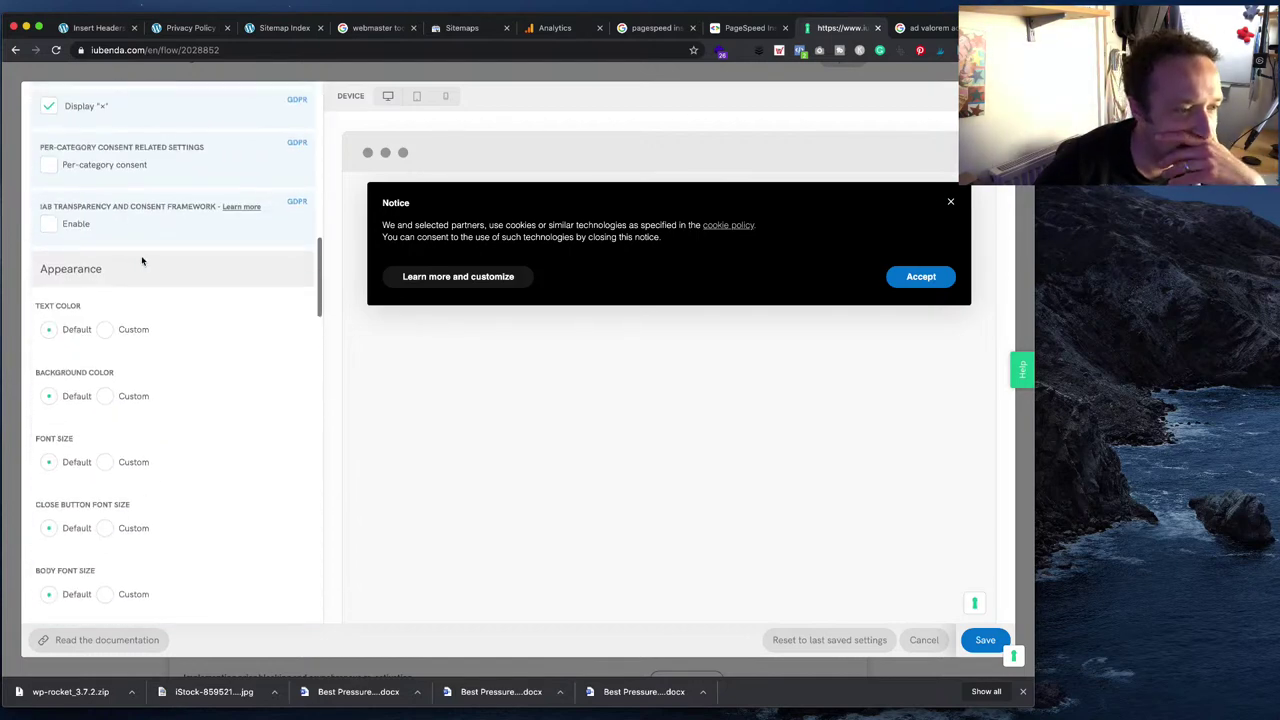
{"action": "scroll", "coordinate": [146, 279], "scroll_direction": "down", "scroll_amount": 1}
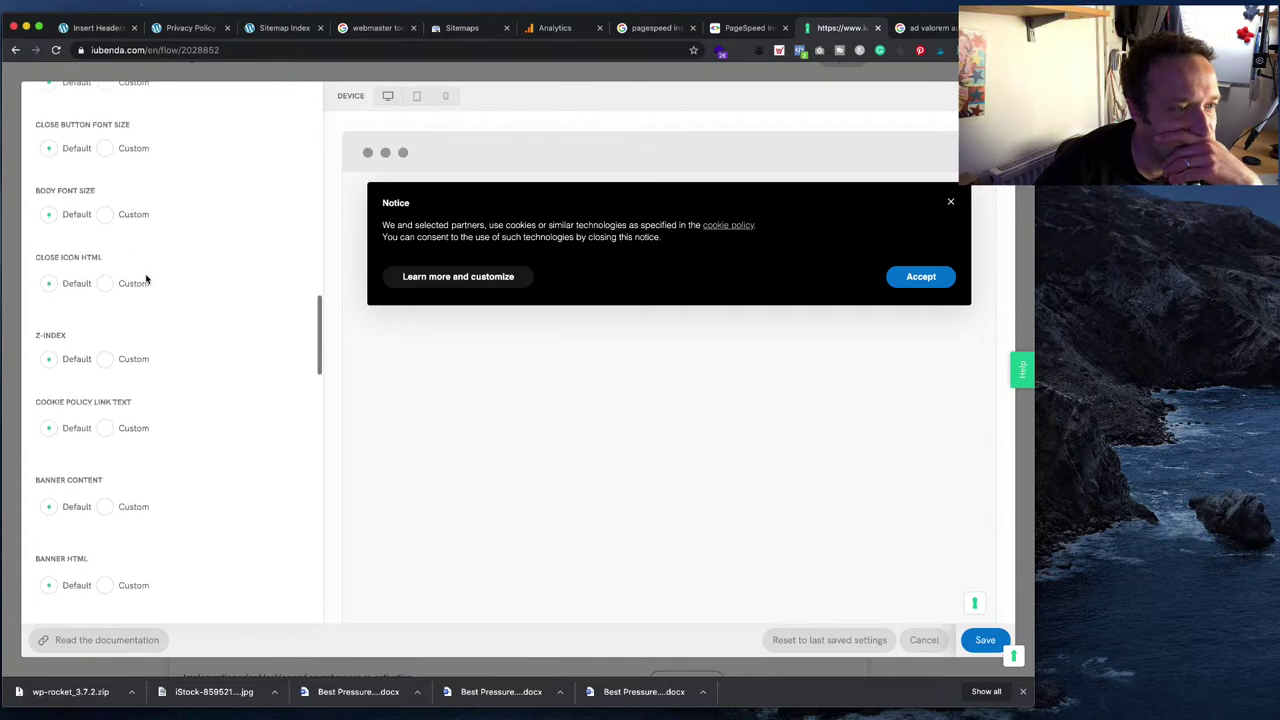
{"action": "scroll", "coordinate": [146, 279], "scroll_direction": "down", "scroll_amount": 10}
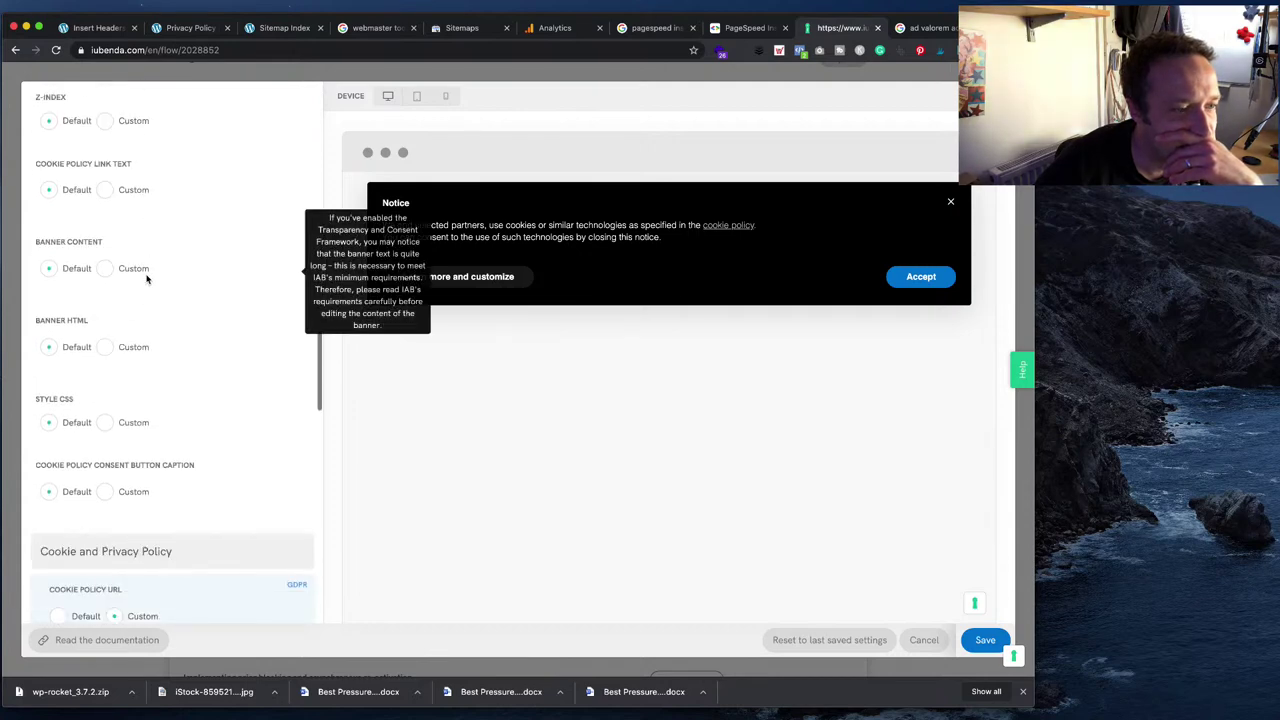
{"action": "scroll", "coordinate": [146, 279], "scroll_direction": "down", "scroll_amount": 10}
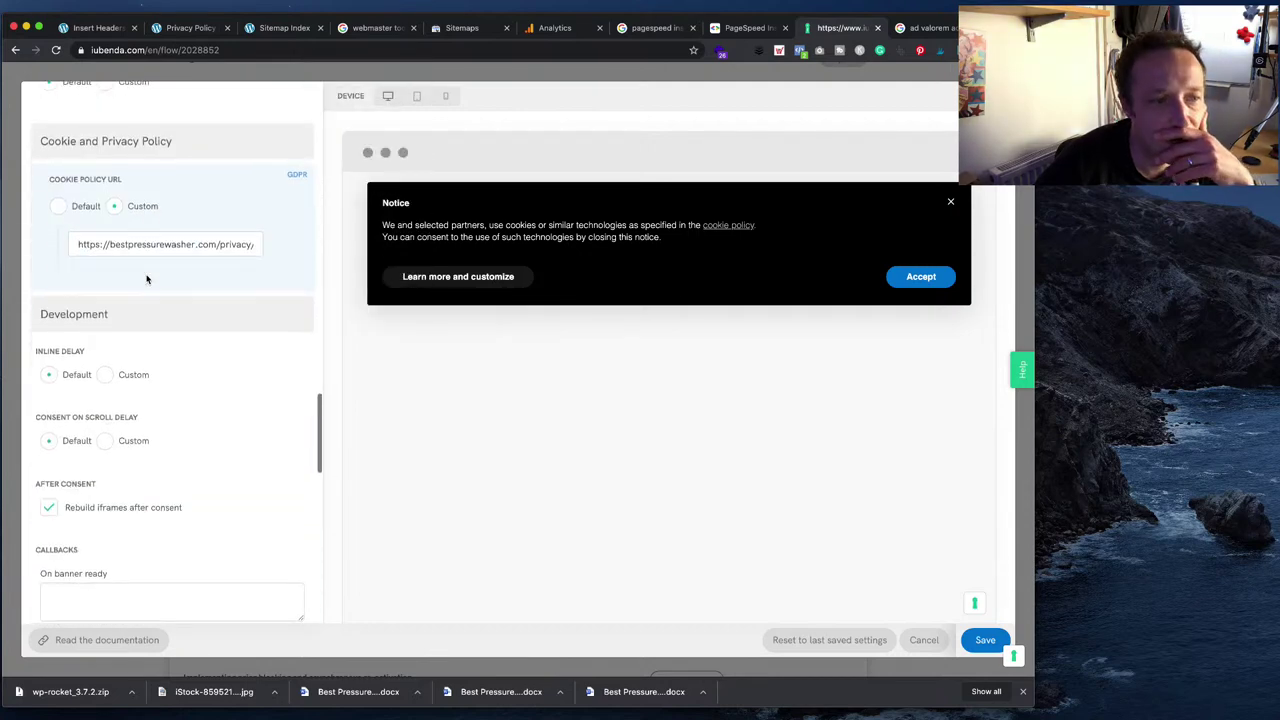
{"action": "scroll", "coordinate": [146, 279], "scroll_direction": "down", "scroll_amount": 15}
{"action": "scroll", "coordinate": [146, 275], "scroll_direction": "down", "scroll_amount": 5}
{"action": "scroll", "coordinate": [146, 279], "scroll_direction": "up", "scroll_amount": 20}
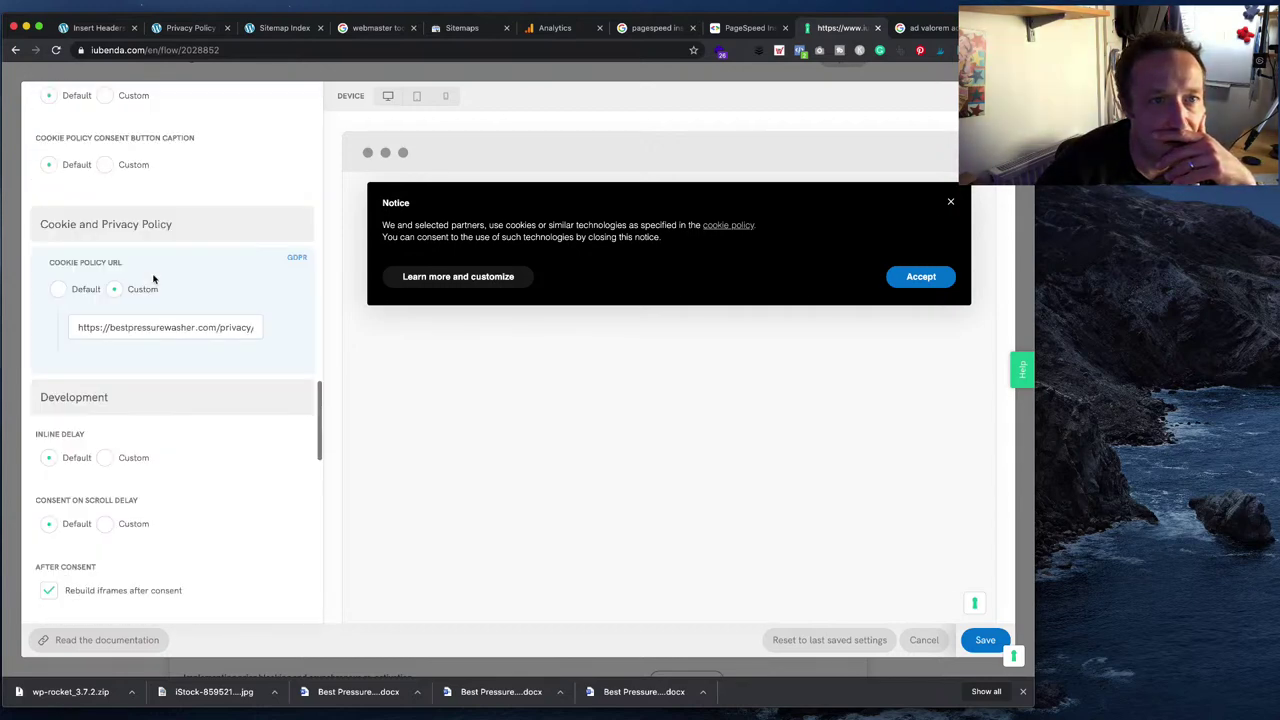
{"action": "scroll", "coordinate": [155, 279], "scroll_direction": "up", "scroll_amount": 3}
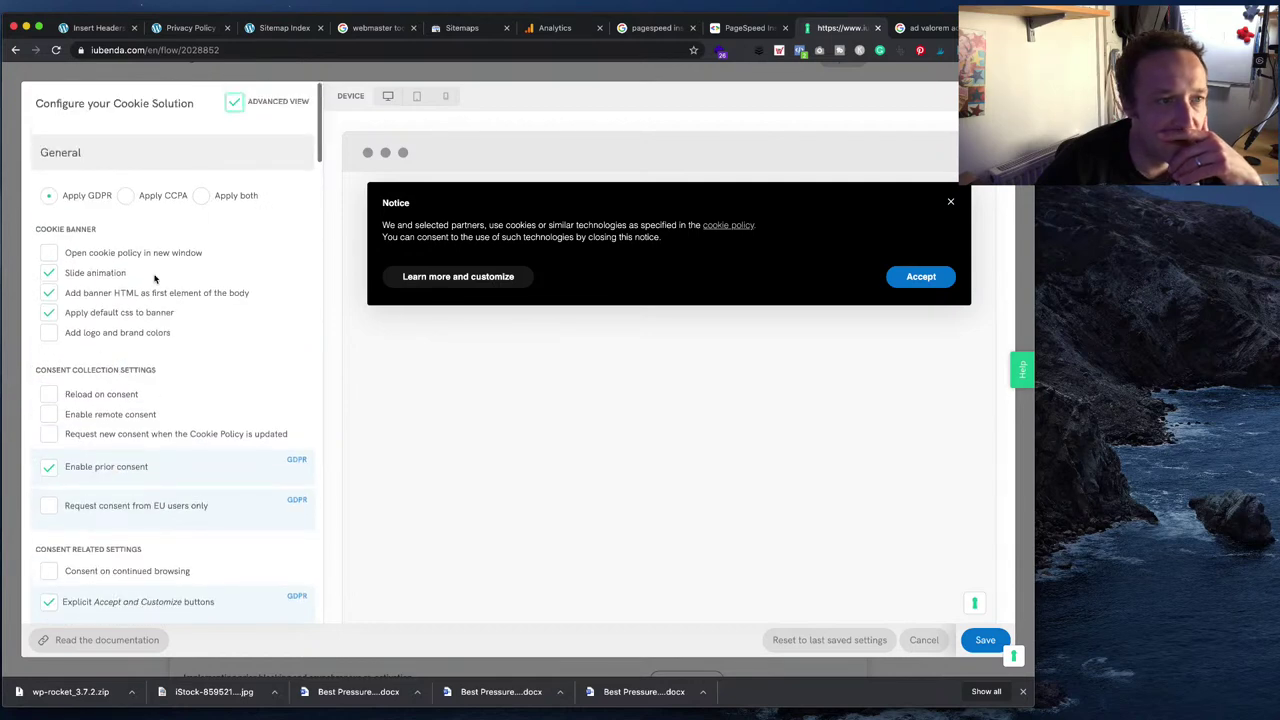
- Switch the customization panel to Basic View and look over its settings
{"action": "left_click", "coordinate": [234, 102]}
{"action": "scroll", "coordinate": [223, 234], "scroll_direction": "down", "scroll_amount": 3}
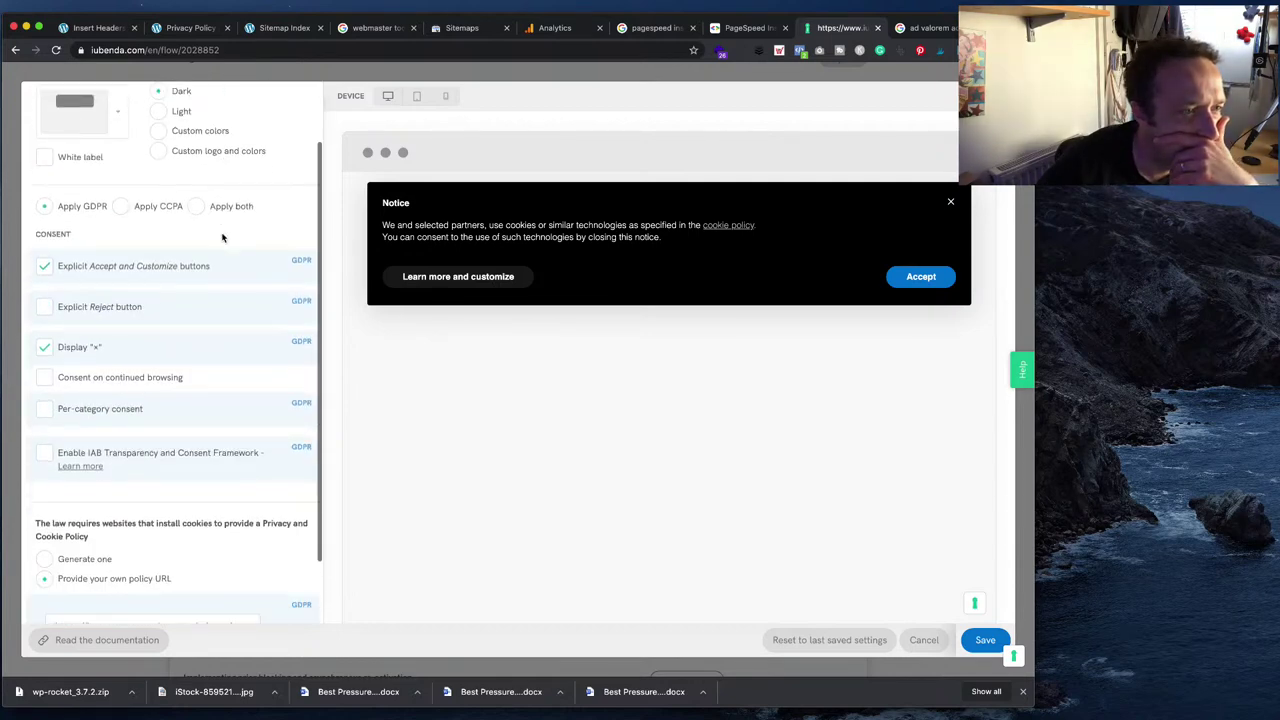
{"action": "scroll", "coordinate": [223, 237], "scroll_direction": "down", "scroll_amount": 2}
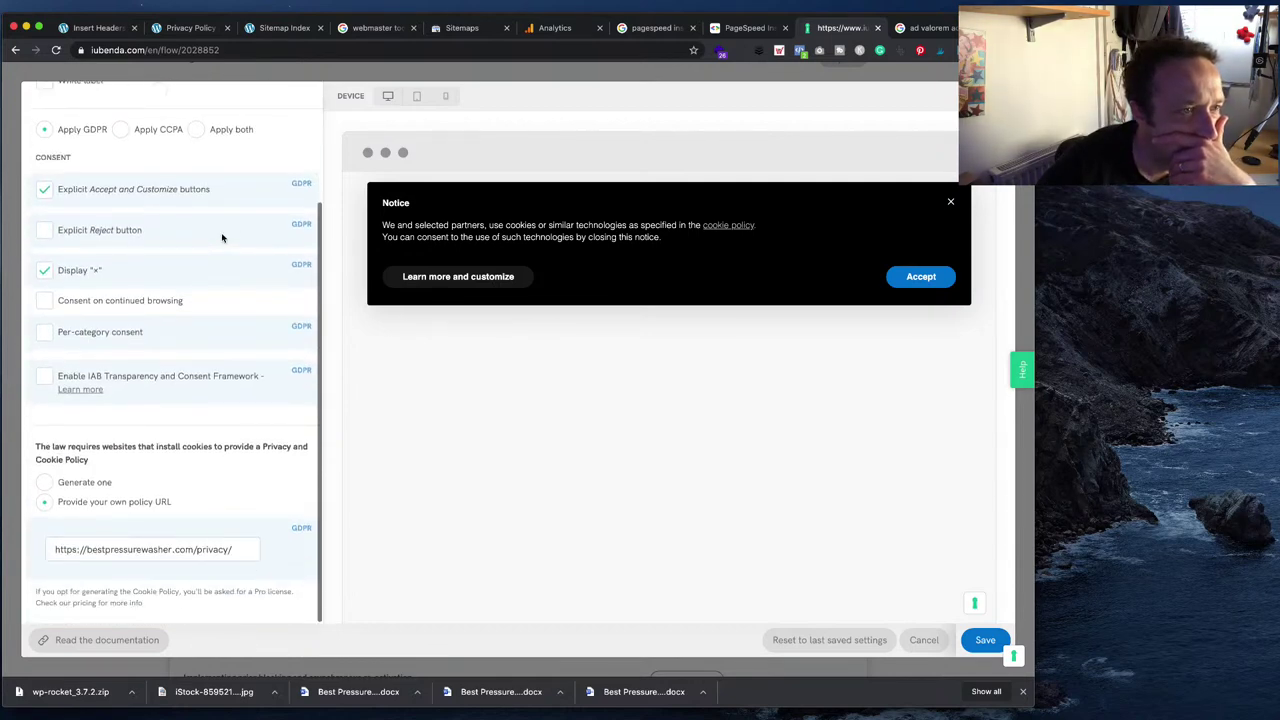
{"action": "scroll", "coordinate": [221, 232], "scroll_direction": "up", "scroll_amount": 5}
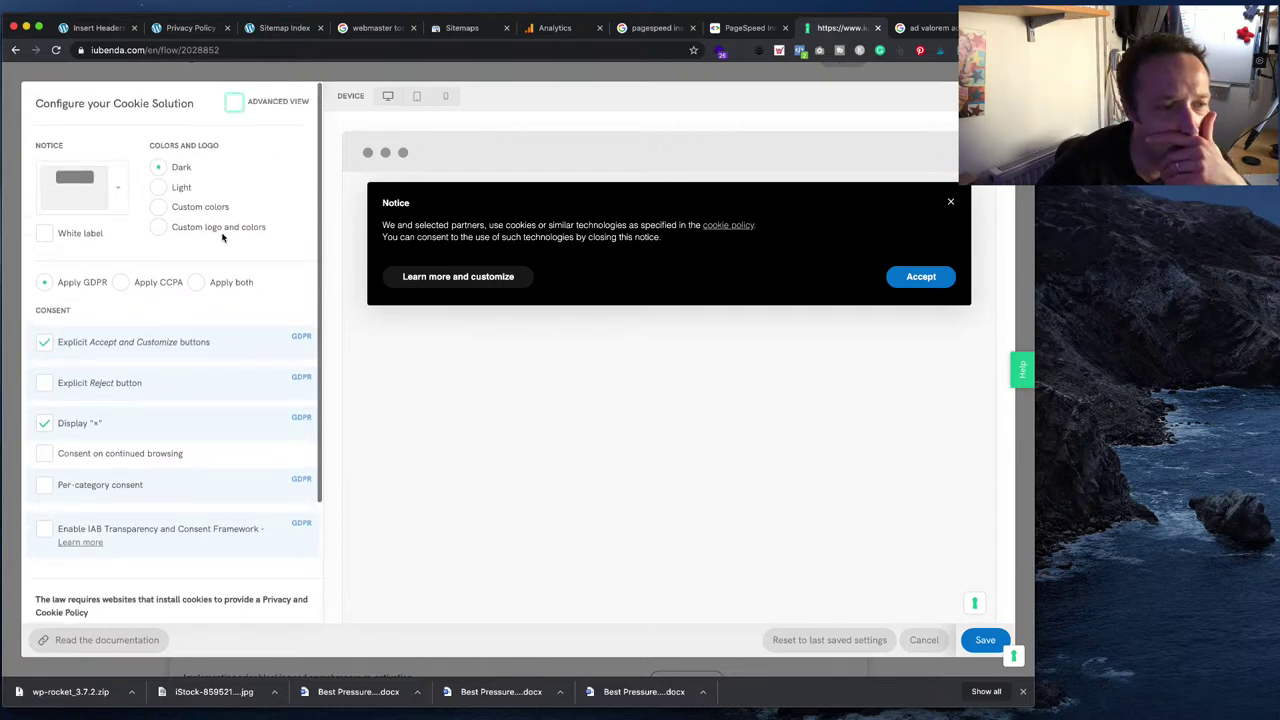
- Return to Advanced View, search the settings for 'position', then save the banner configuration
{"action": "left_click", "coordinate": [235, 104]}
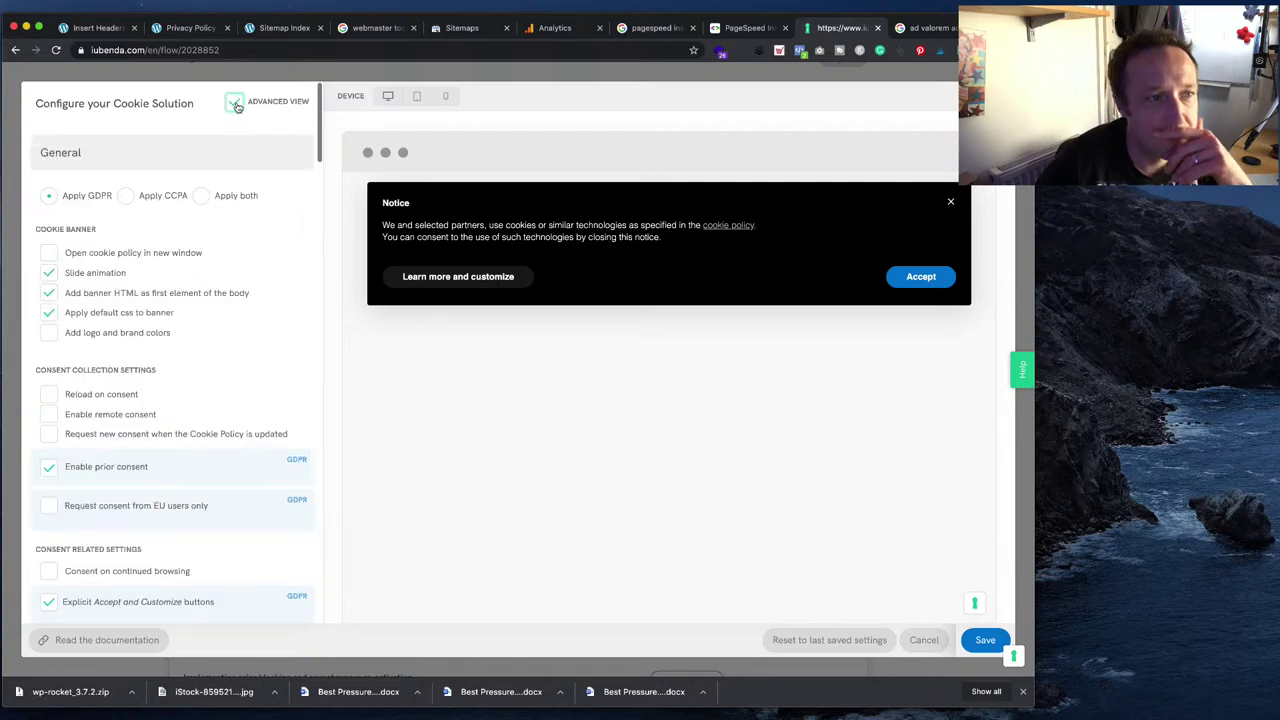
{"action": "key", "text": "super+f"}
{"action": "type", "text": "position"}
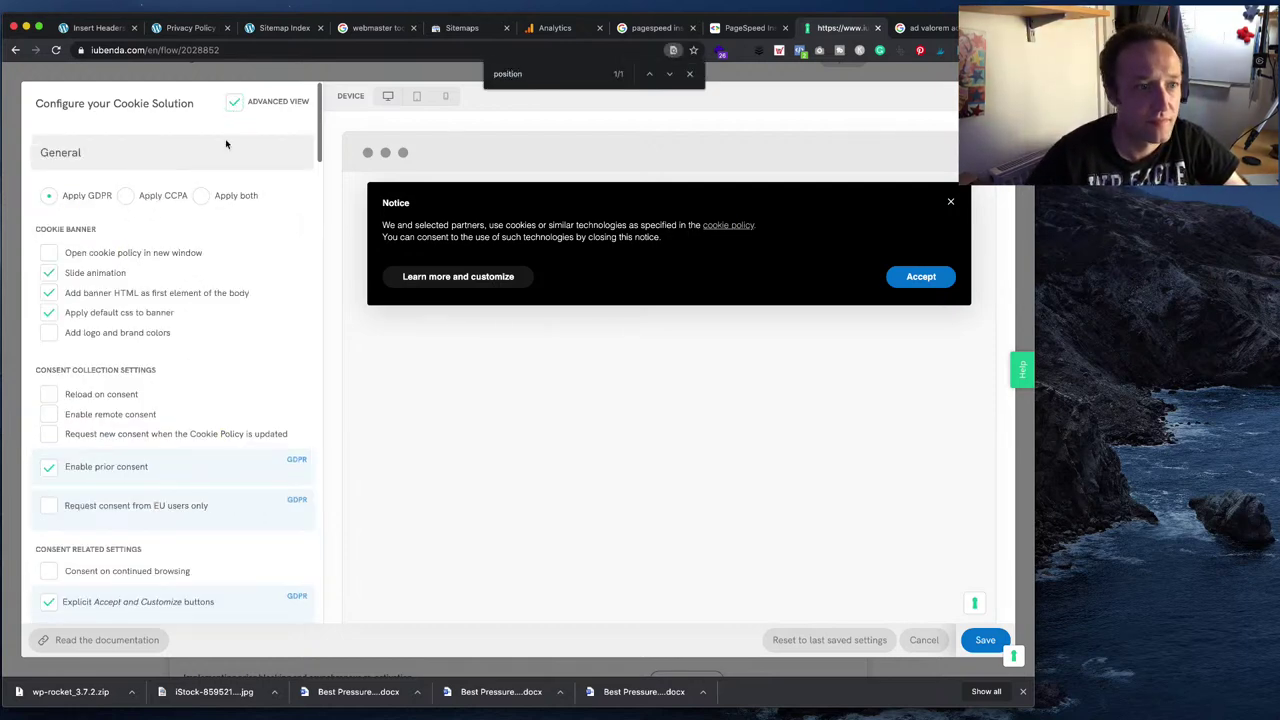
{"action": "scroll", "coordinate": [300, 142], "scroll_direction": "down", "scroll_amount": 1}
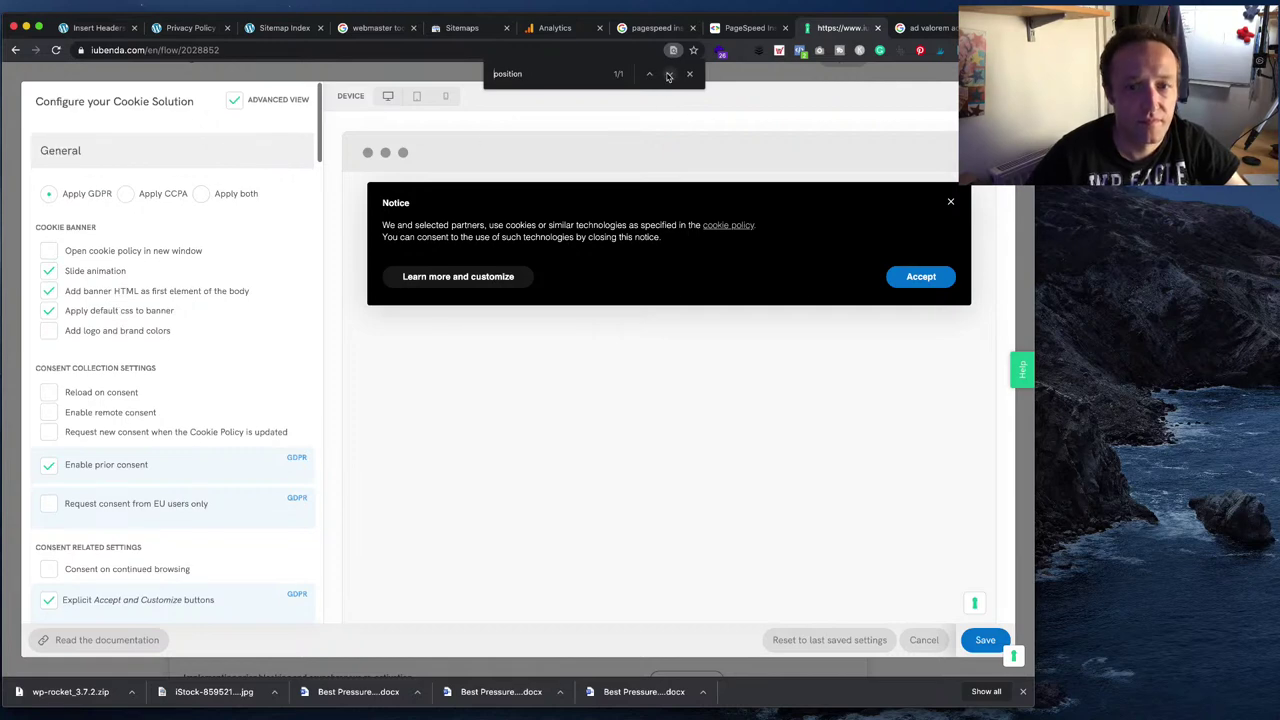
{"action": "scroll", "coordinate": [253, 262], "scroll_direction": "down", "scroll_amount": 20}
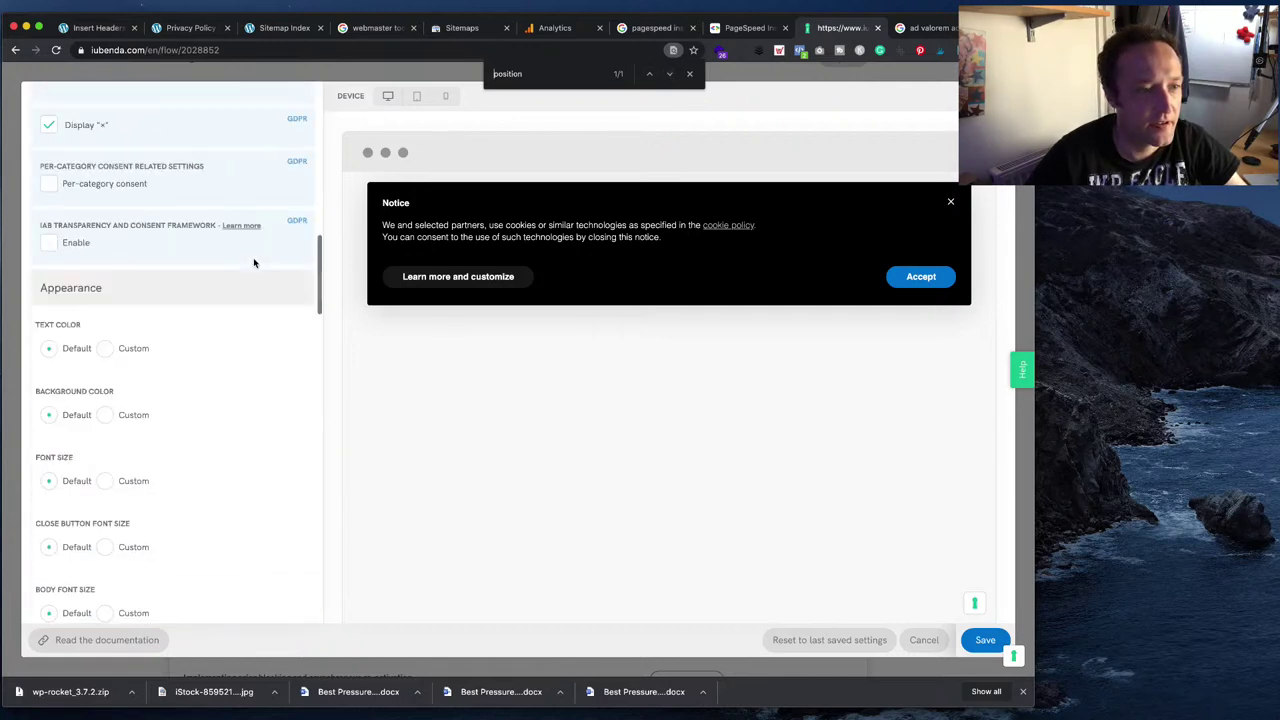
{"action": "scroll", "coordinate": [243, 261], "scroll_direction": "down", "scroll_amount": 2}
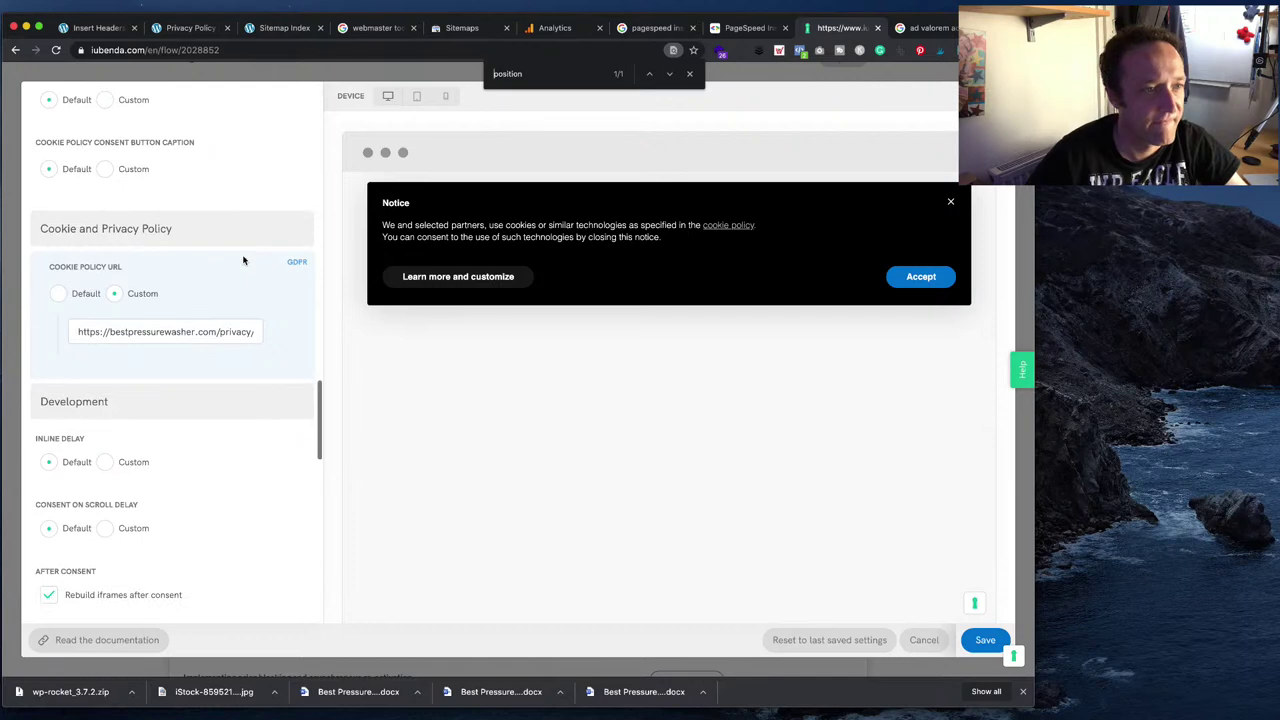
{"action": "scroll", "coordinate": [243, 261], "scroll_direction": "down", "scroll_amount": 15}
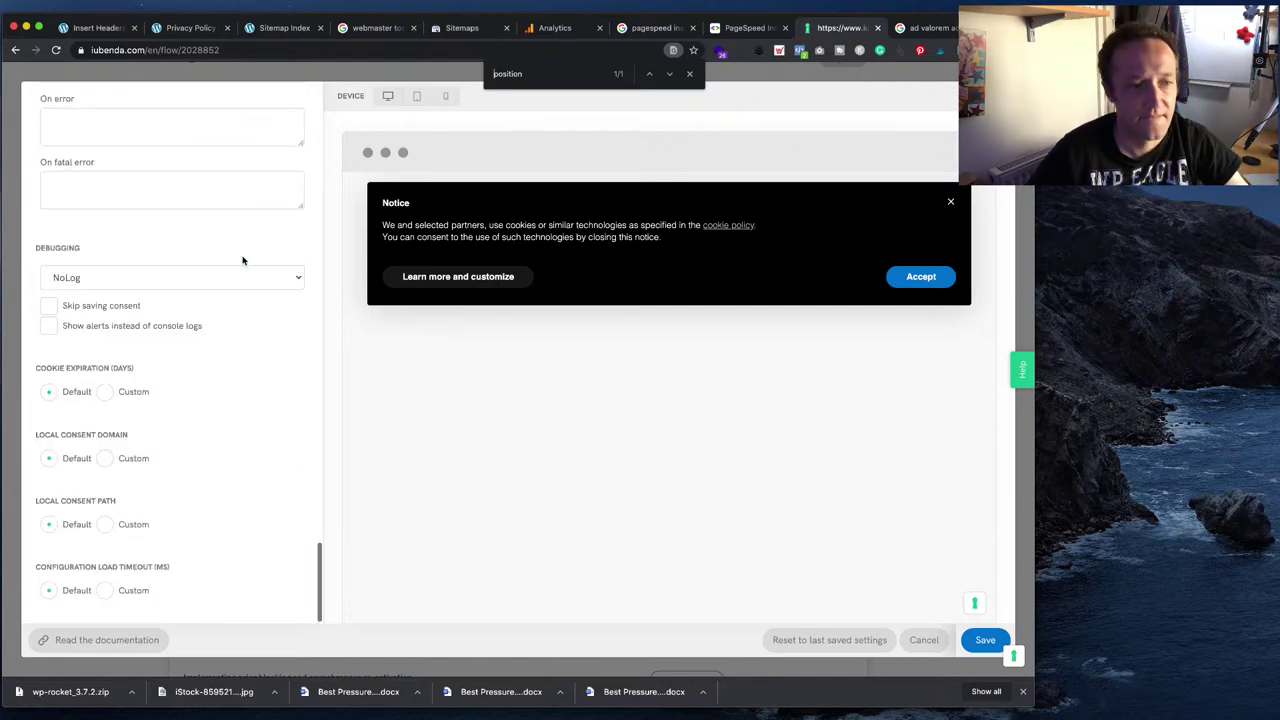
{"action": "scroll", "coordinate": [243, 261], "scroll_direction": "up", "scroll_amount": 20}
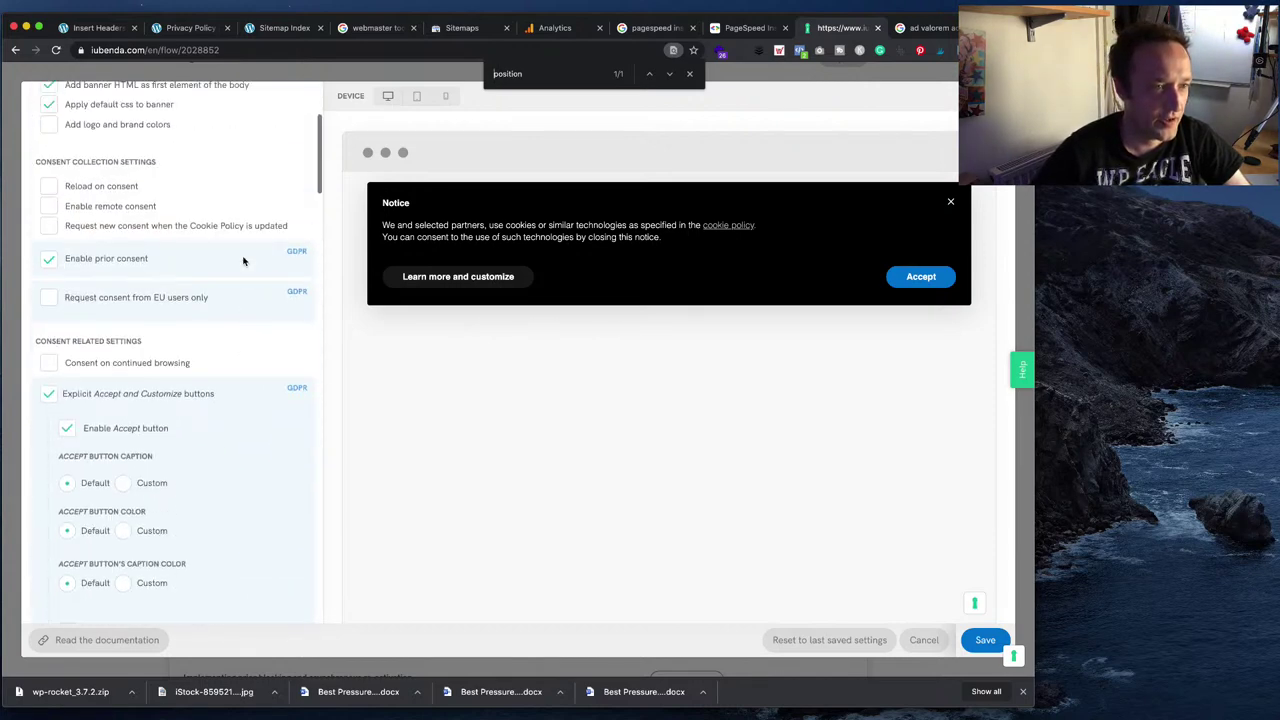
{"action": "scroll", "coordinate": [243, 261], "scroll_direction": "up", "scroll_amount": 2}
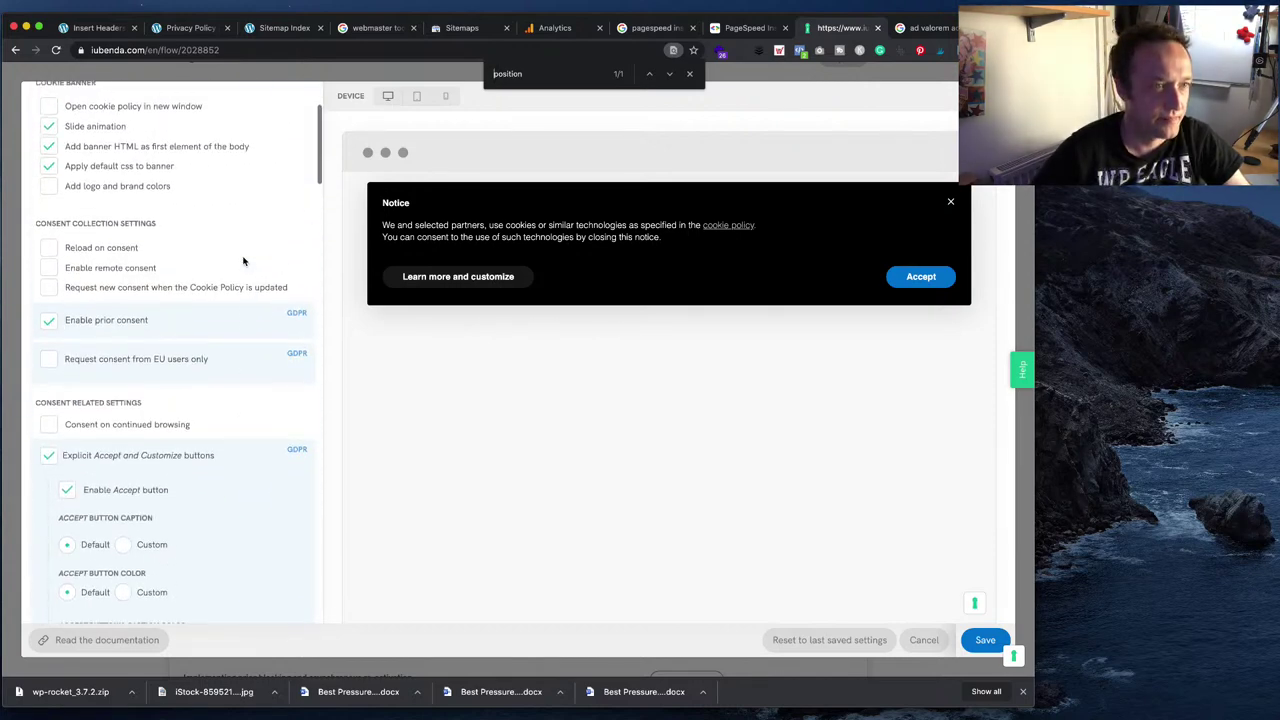
{"action": "scroll", "coordinate": [235, 260], "scroll_direction": "up", "scroll_amount": 3}
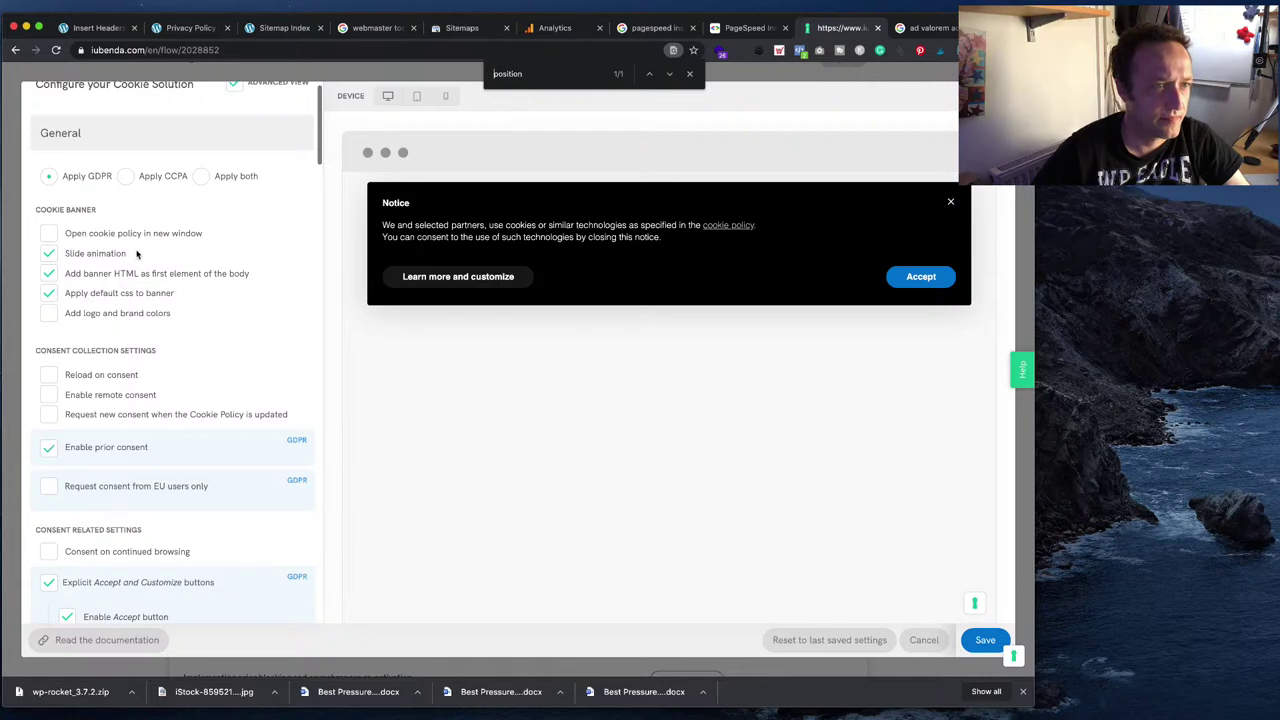
{"action": "scroll", "coordinate": [141, 233], "scroll_direction": "up", "scroll_amount": 1}
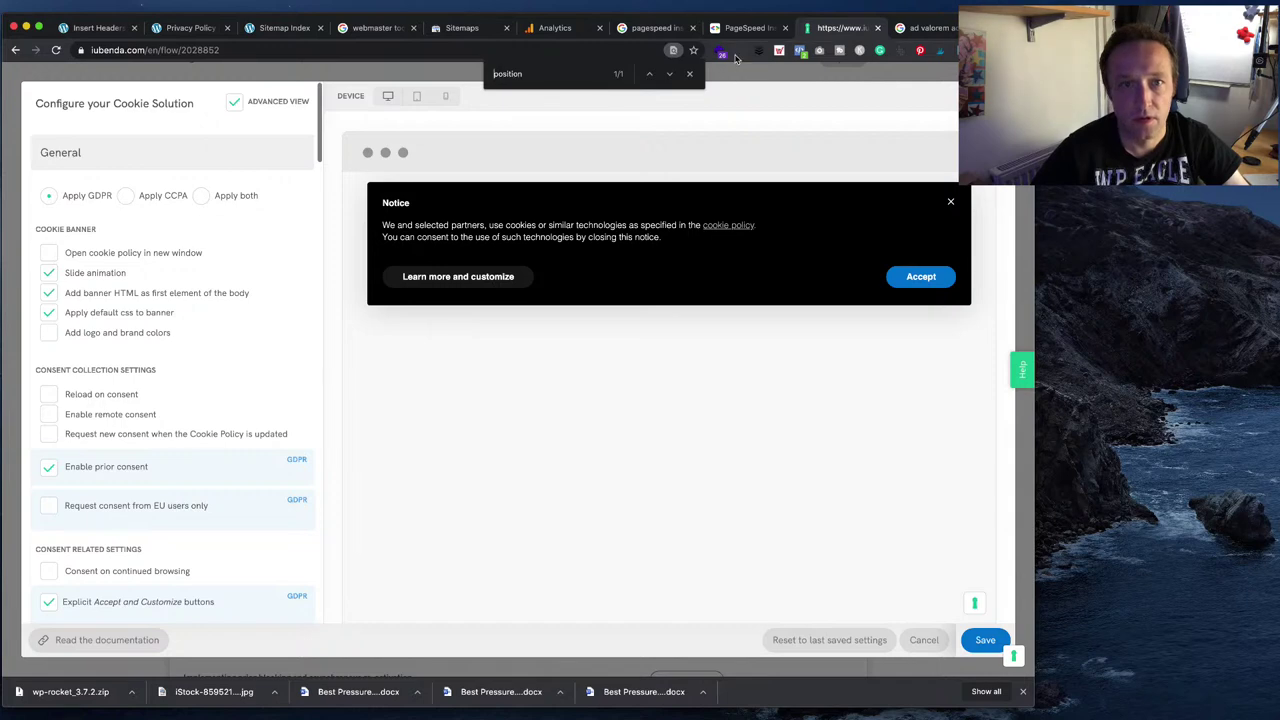
{"action": "left_click", "coordinate": [689, 76]}
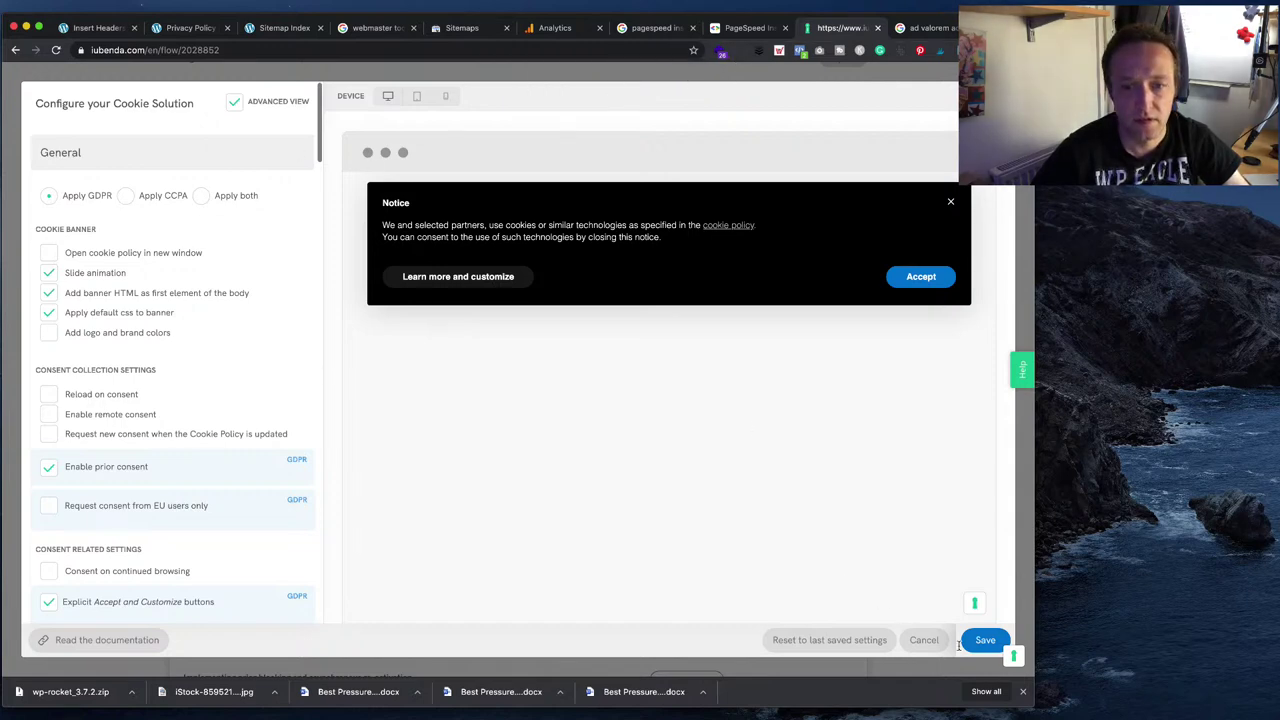
{"action": "left_click", "coordinate": [972, 640]}
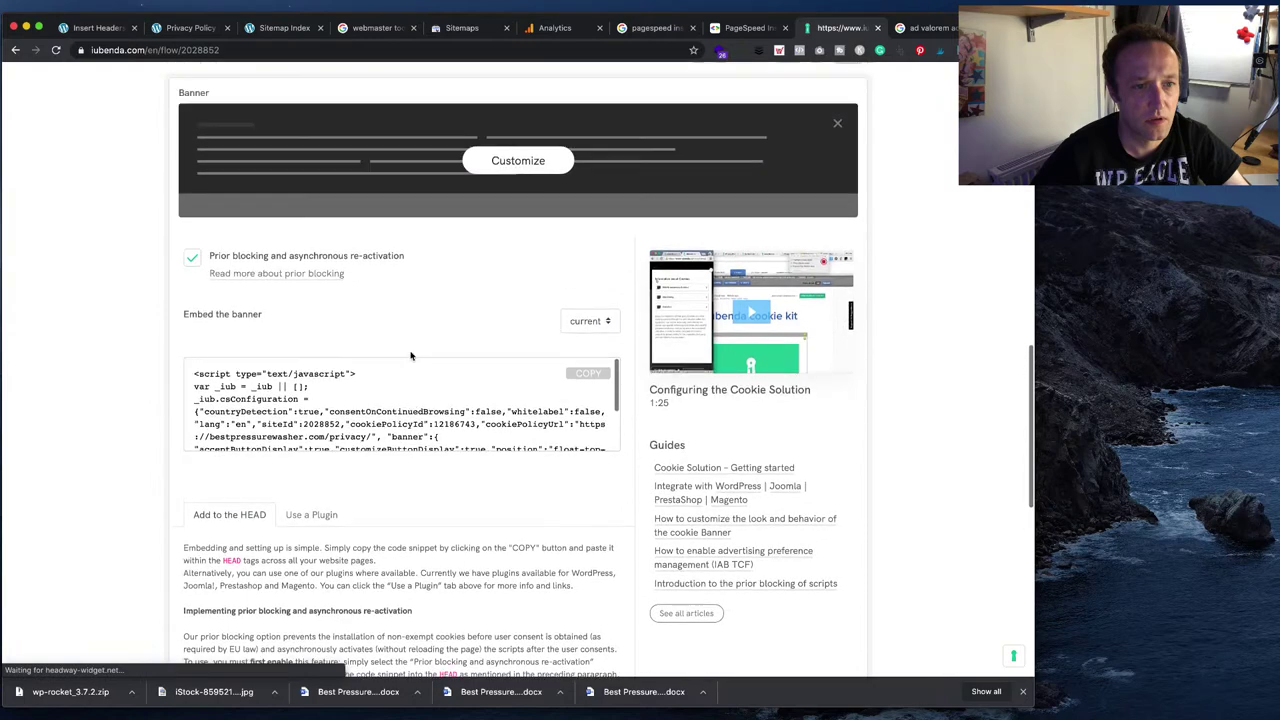
- Reopen the cookie solution editor, review the Notice layout options, and save the banner settings
{"action": "left_click", "coordinate": [541, 177]}
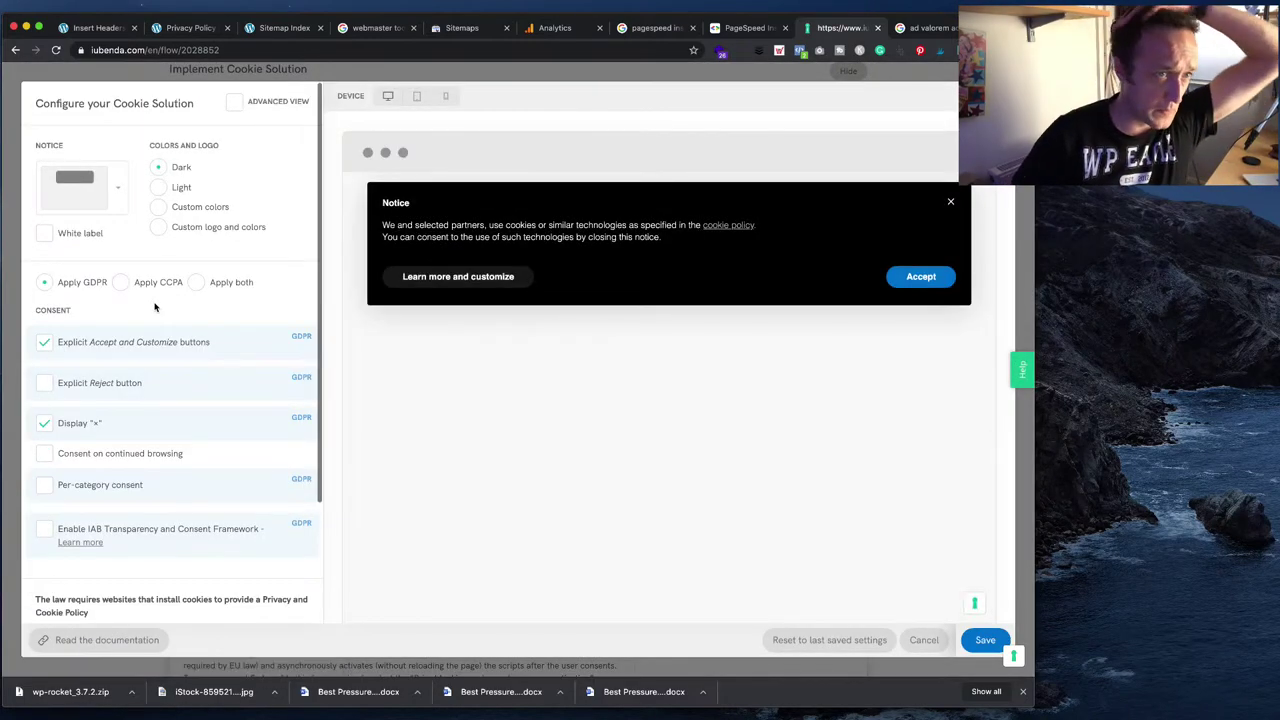
{"action": "left_click", "coordinate": [117, 186]}
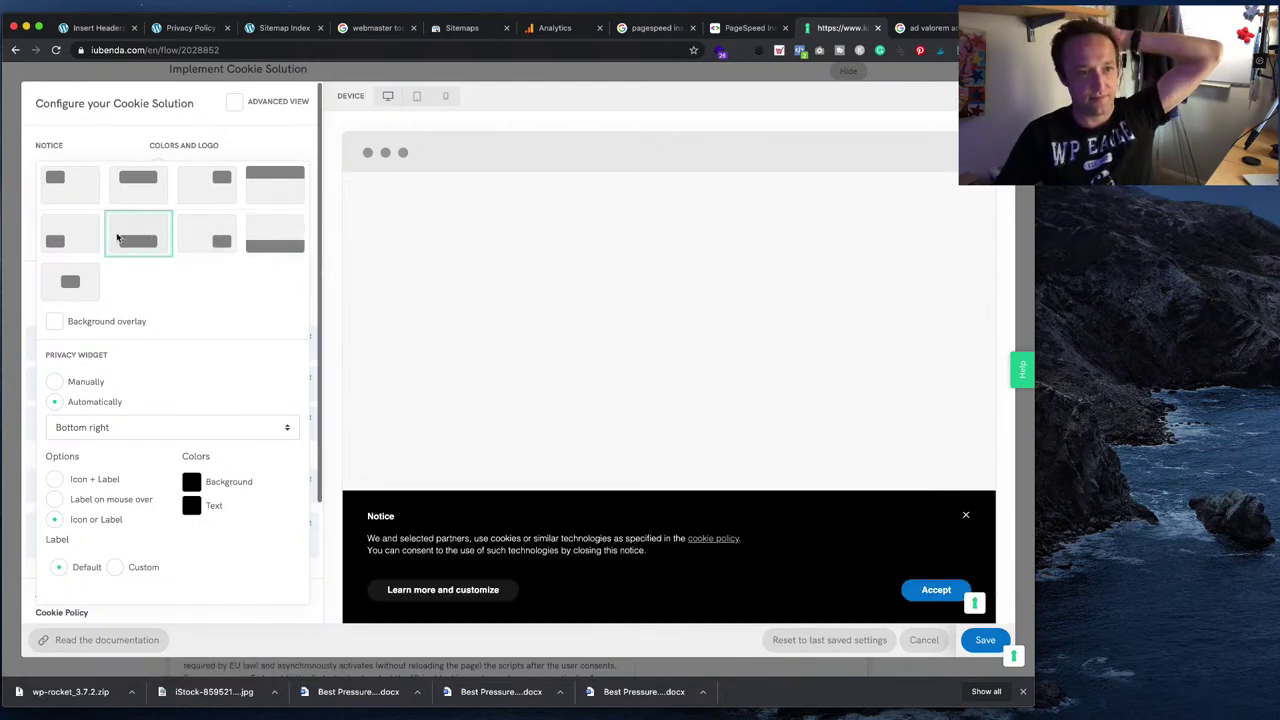
{"action": "left_click", "coordinate": [968, 641]}
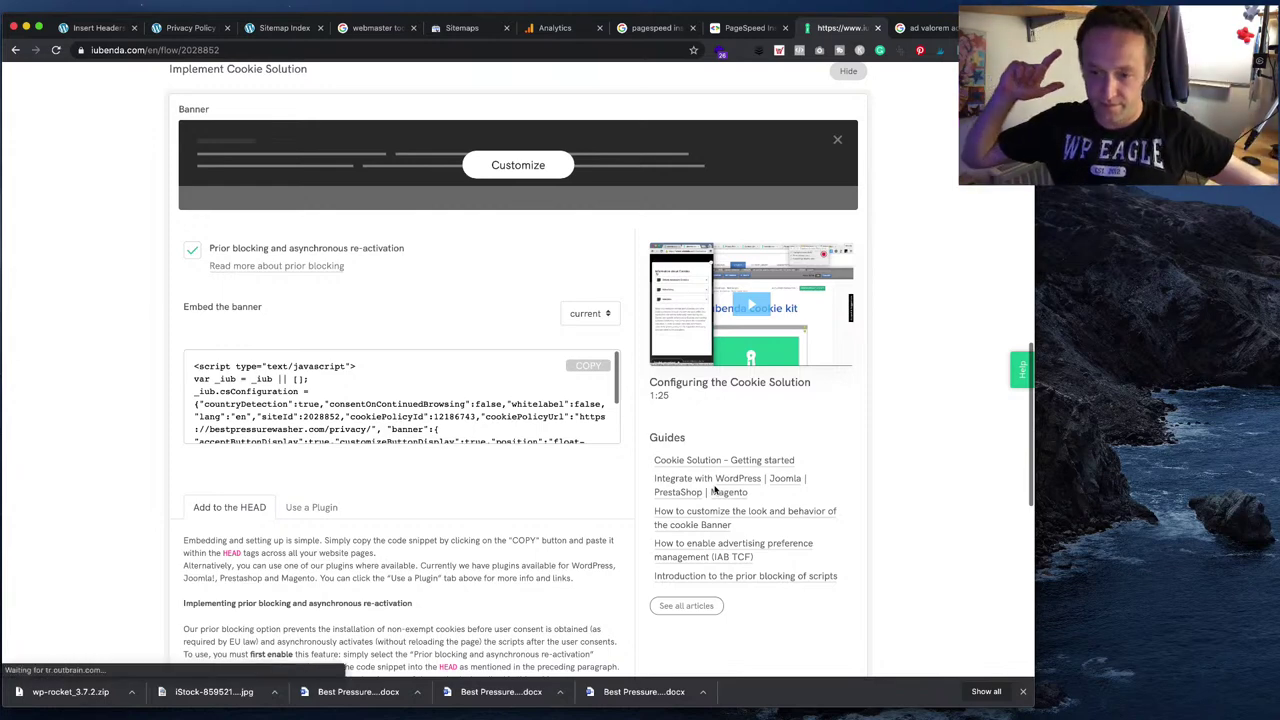
{"action": "left_click", "coordinate": [200, 28]}
- Load the bestpressurewasher.com homepage and close its iubenda cookie notice with the X
{"action": "left_click", "coordinate": [89, 72]}
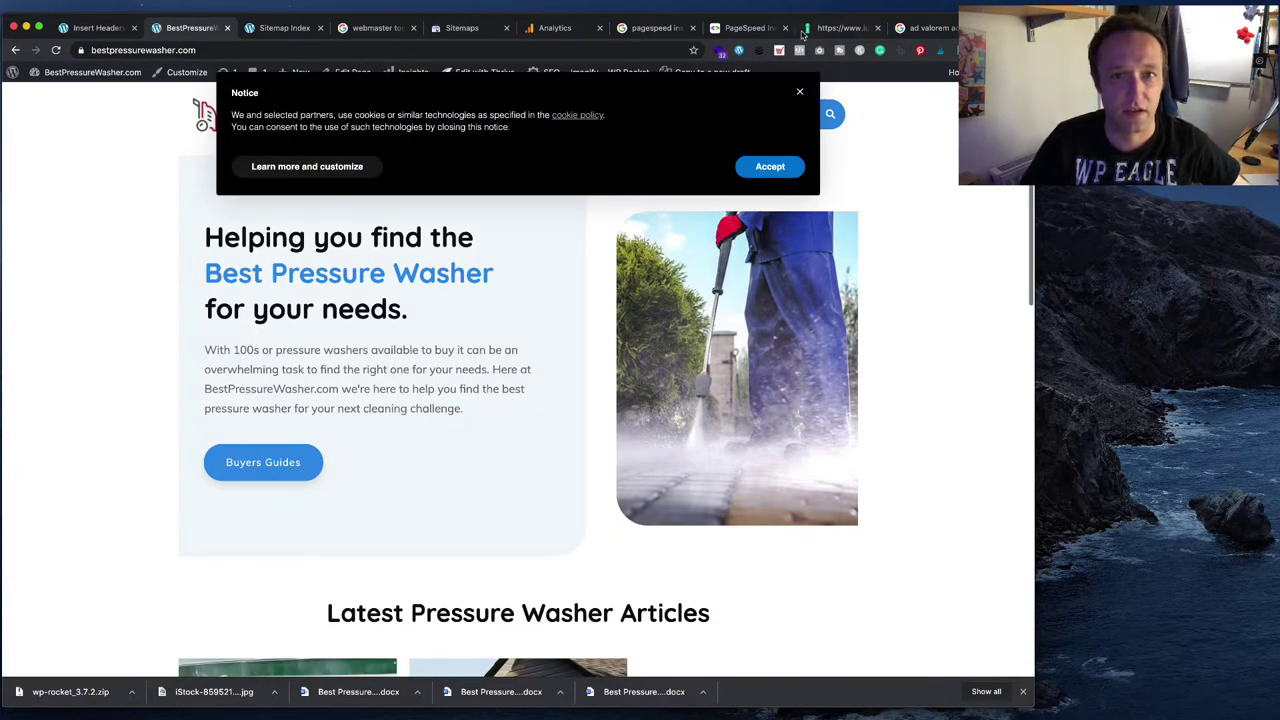
{"action": "left_click", "coordinate": [801, 94]}
{"action": "left_click", "coordinate": [744, 28]}
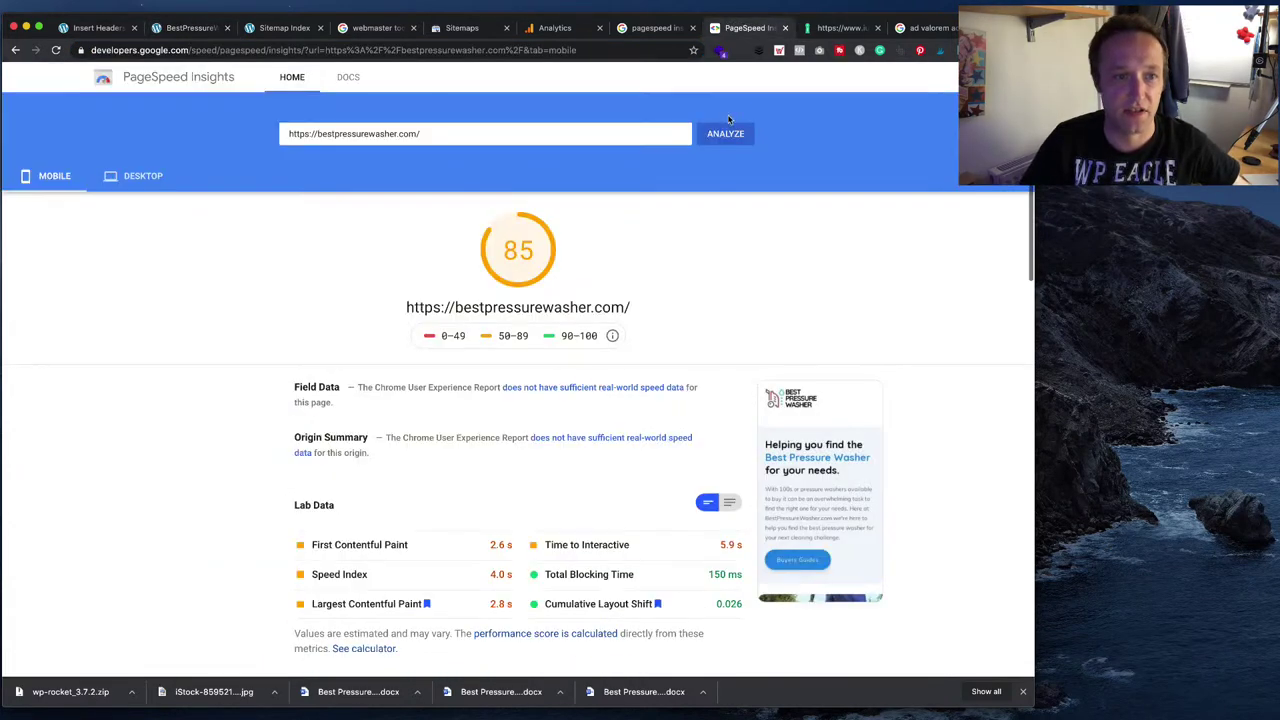
{"action": "left_click", "coordinate": [188, 28]}
{"action": "scroll", "coordinate": [392, 236], "scroll_direction": "down", "scroll_amount": 15}
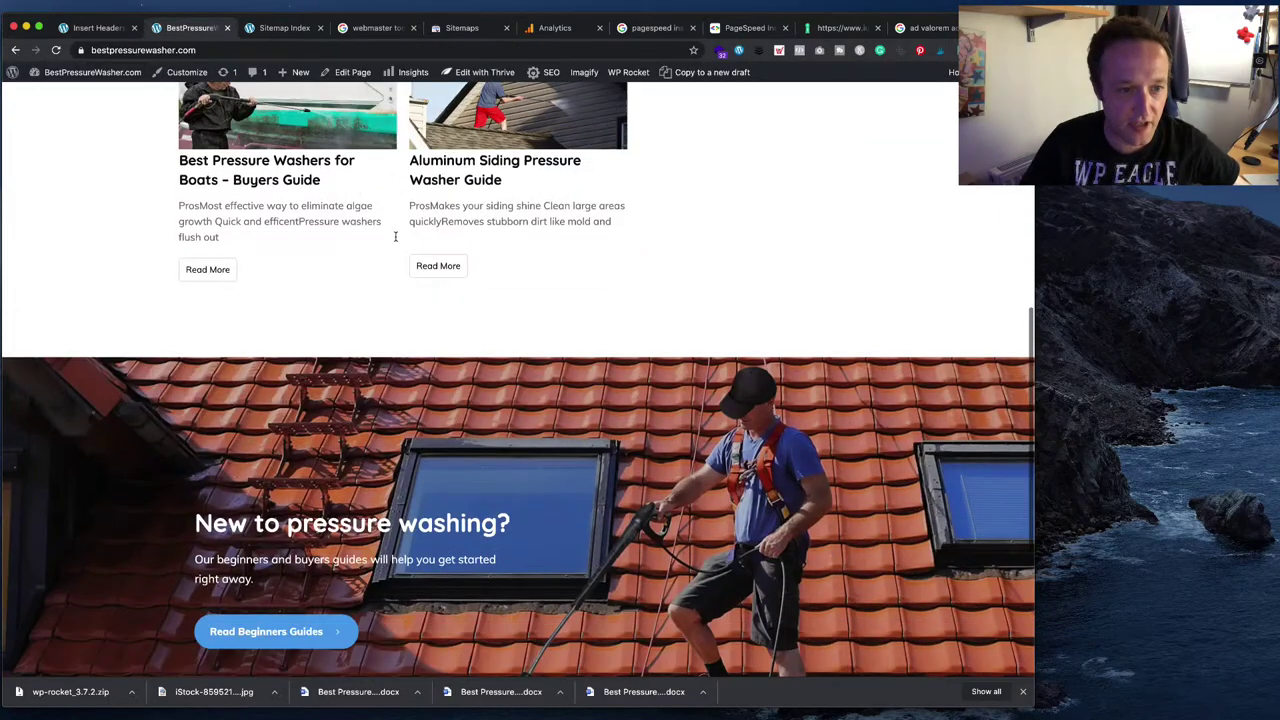
{"action": "scroll", "coordinate": [397, 240], "scroll_direction": "up", "scroll_amount": 15}
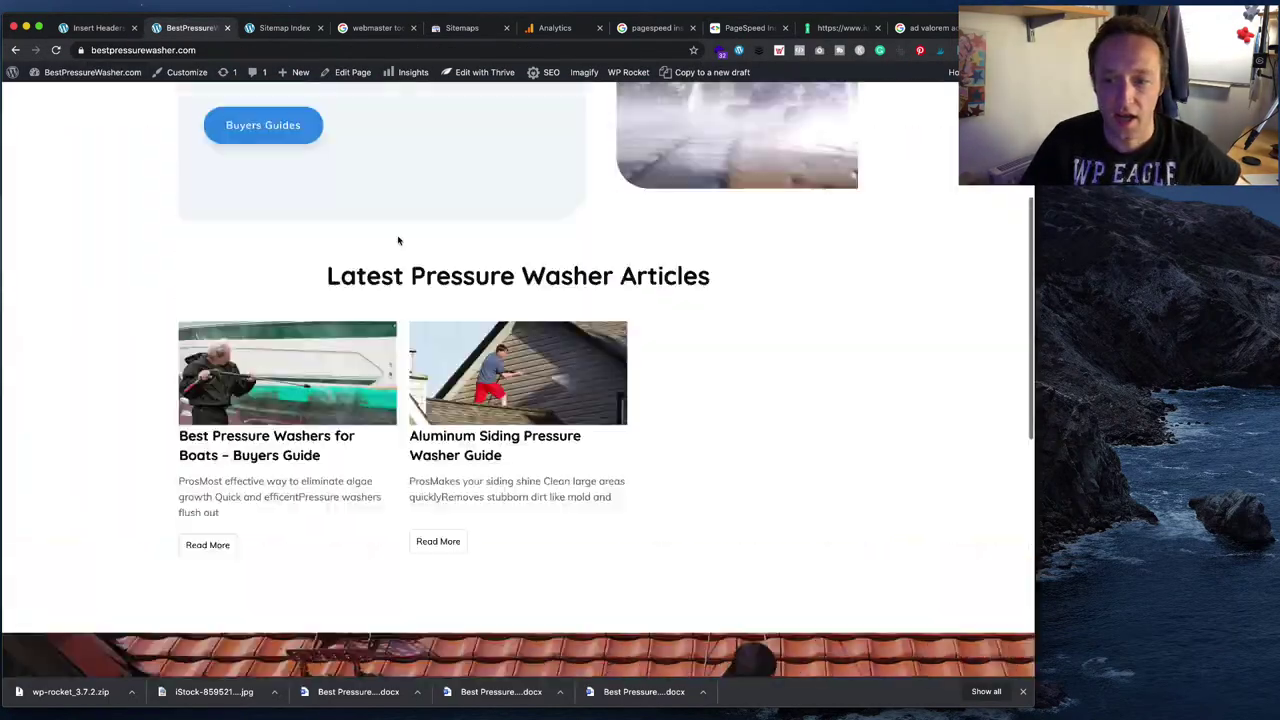